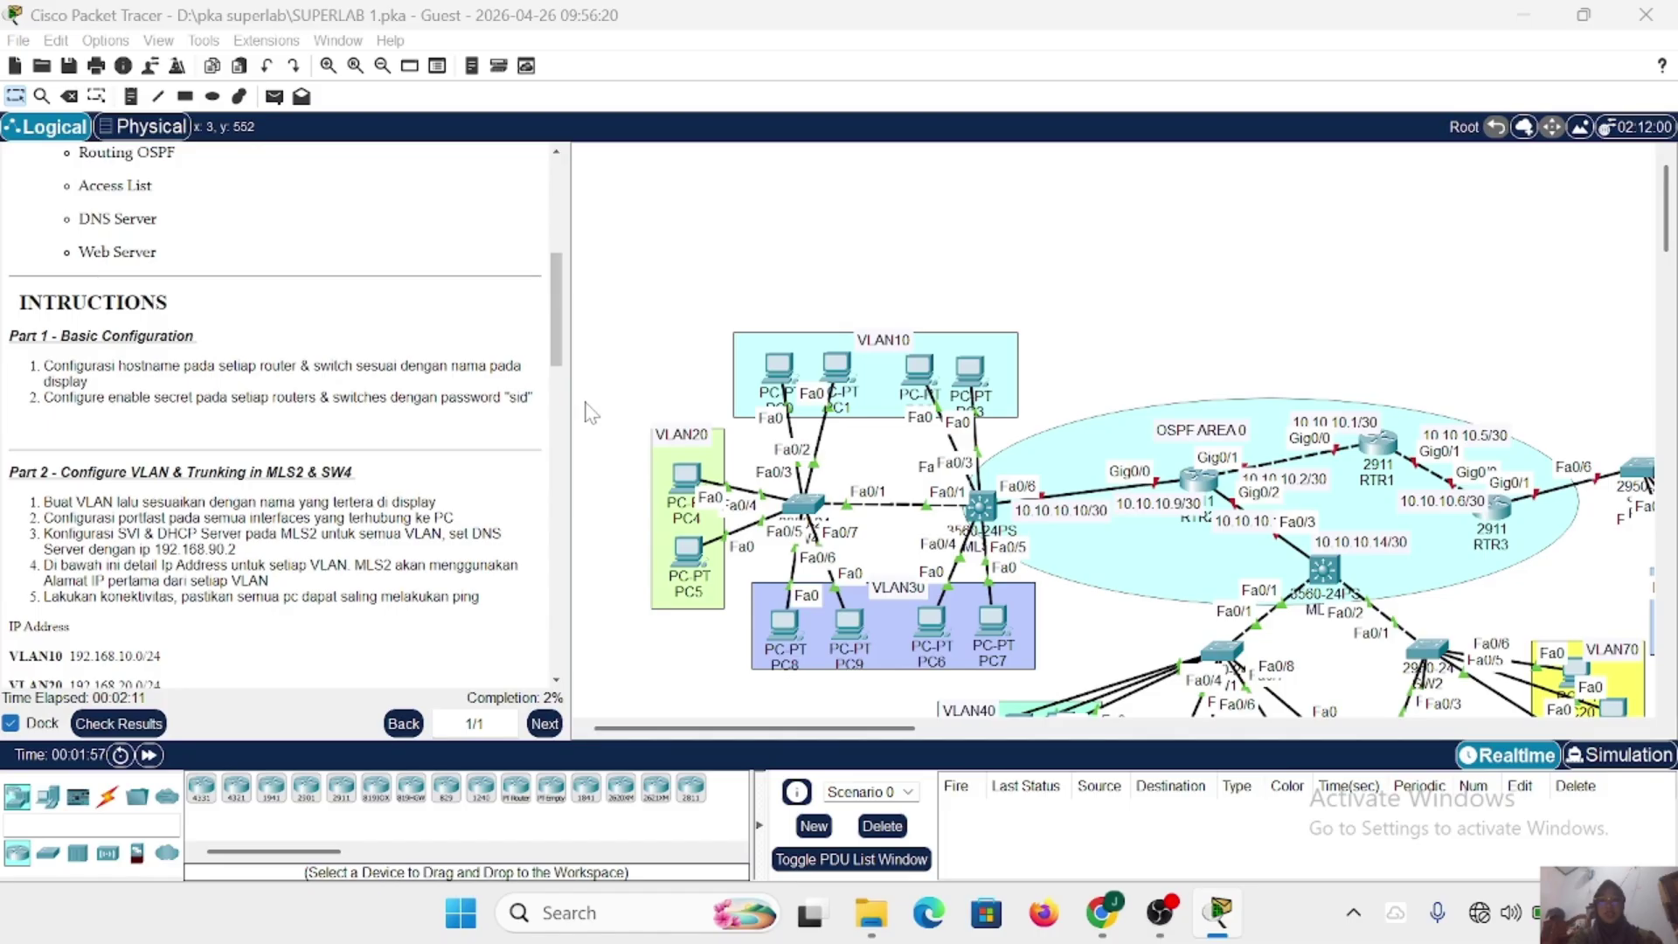
# Enter global configuration mode in SW4's command line and set the switch's hostname to SW4.
pyautogui.scroll(-1, 919, 323)
pyautogui.scroll(-6, 919, 323)
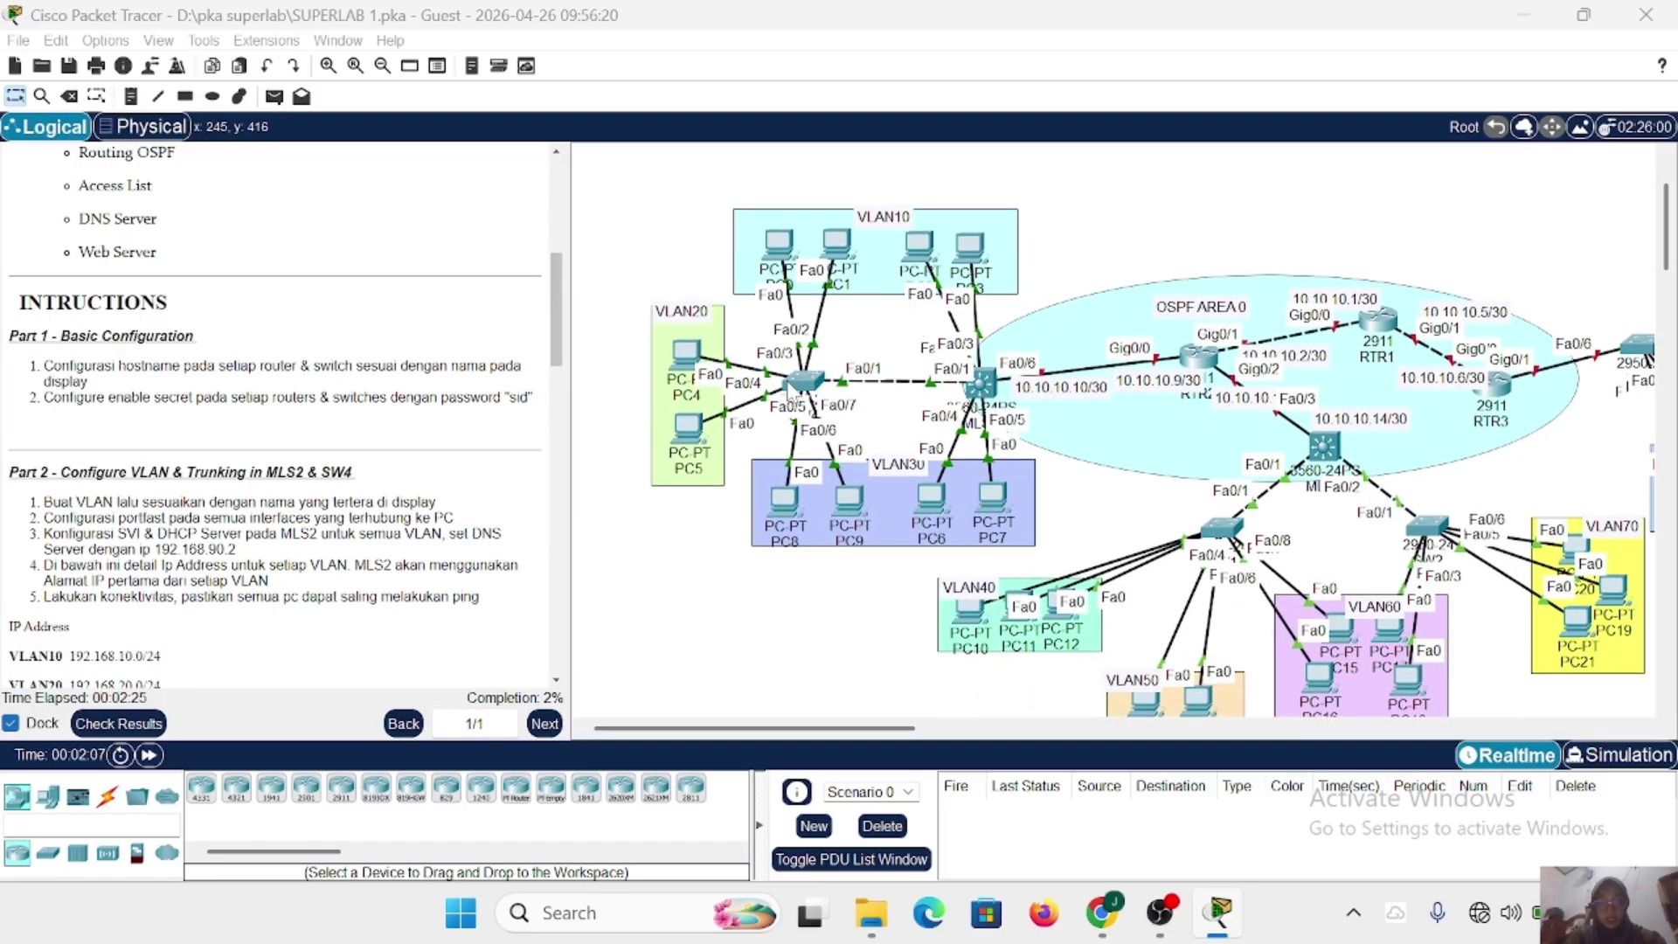
pyautogui.click(798, 379)
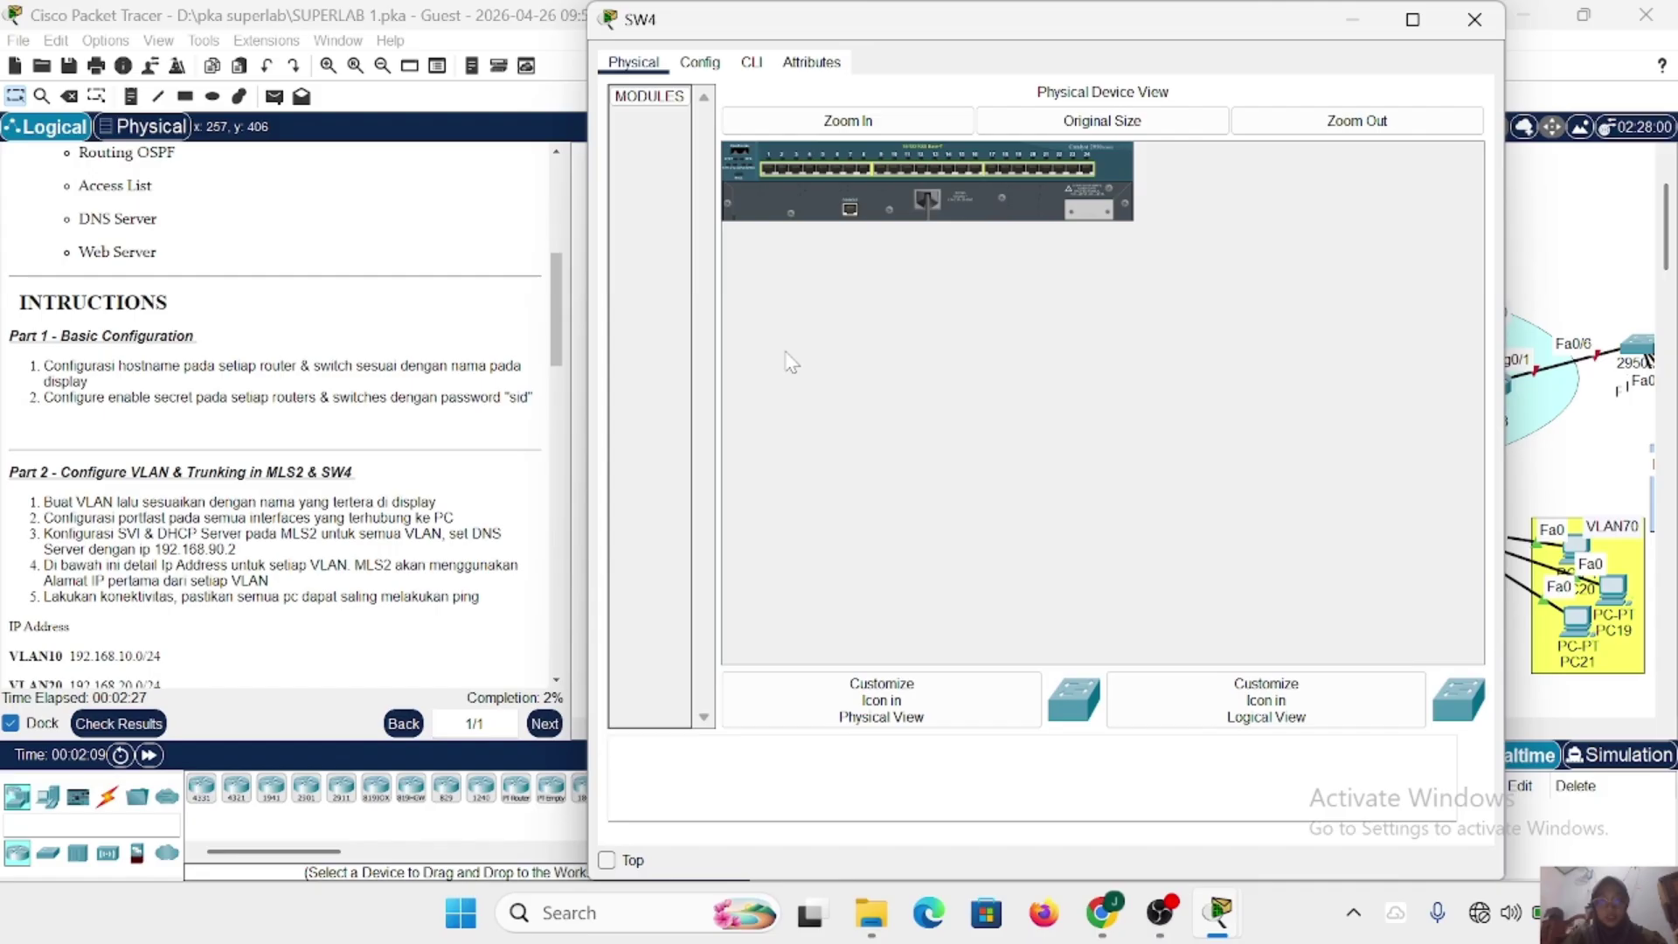
pyautogui.click(752, 62)
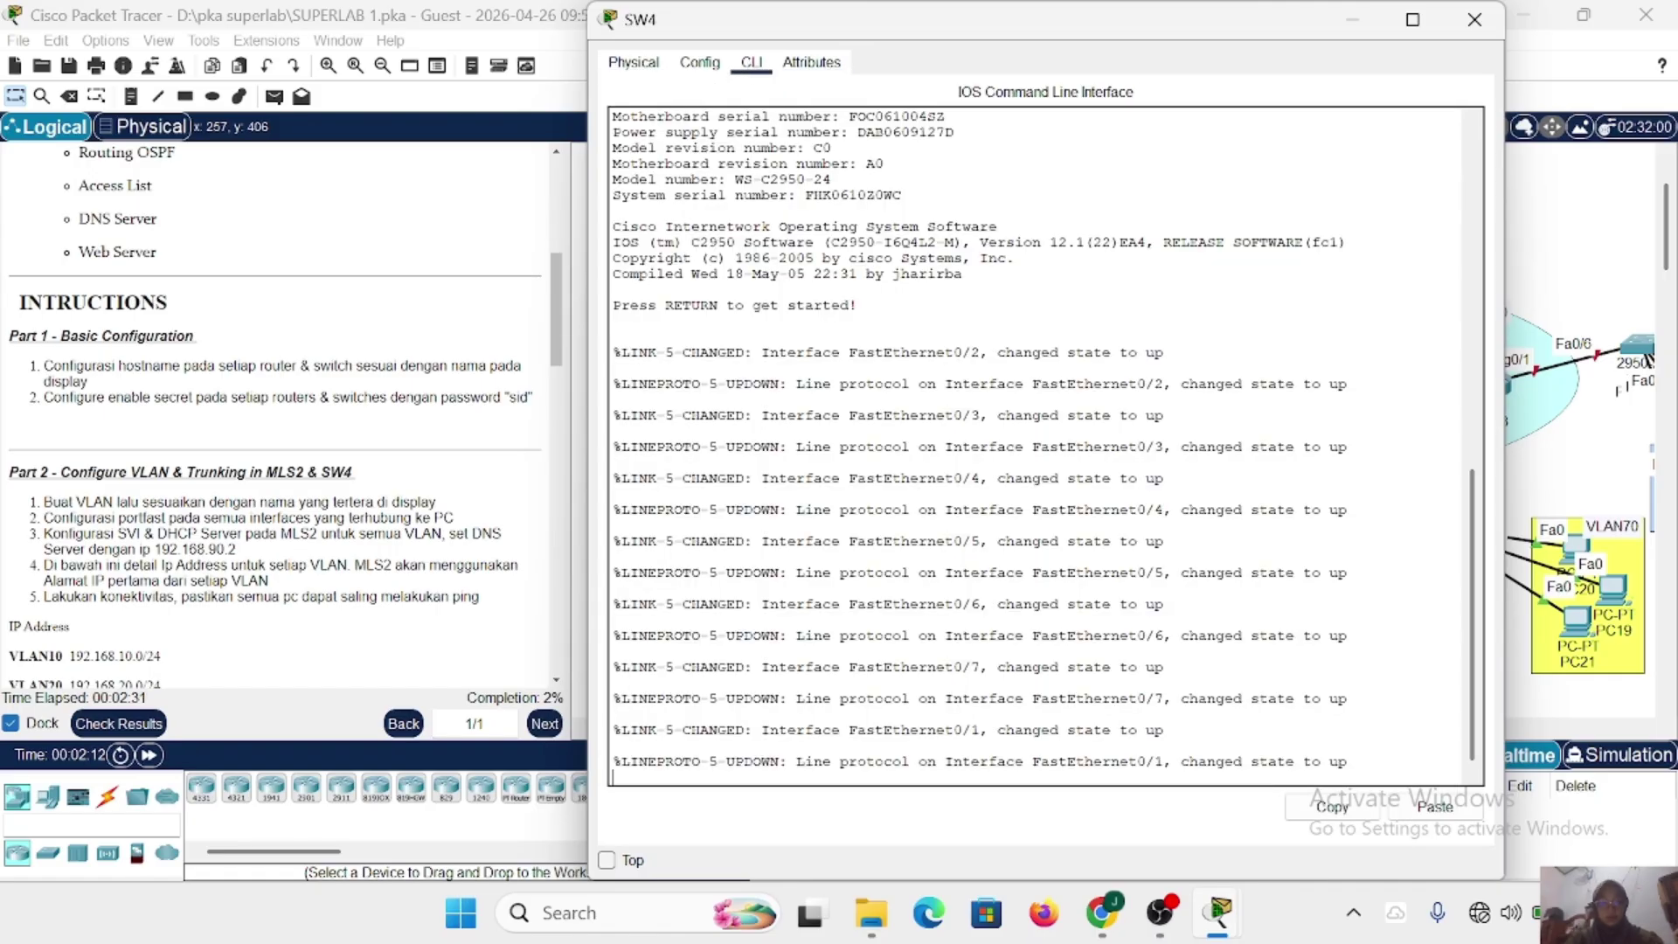
pyautogui.press('Return')
pyautogui.write('en')
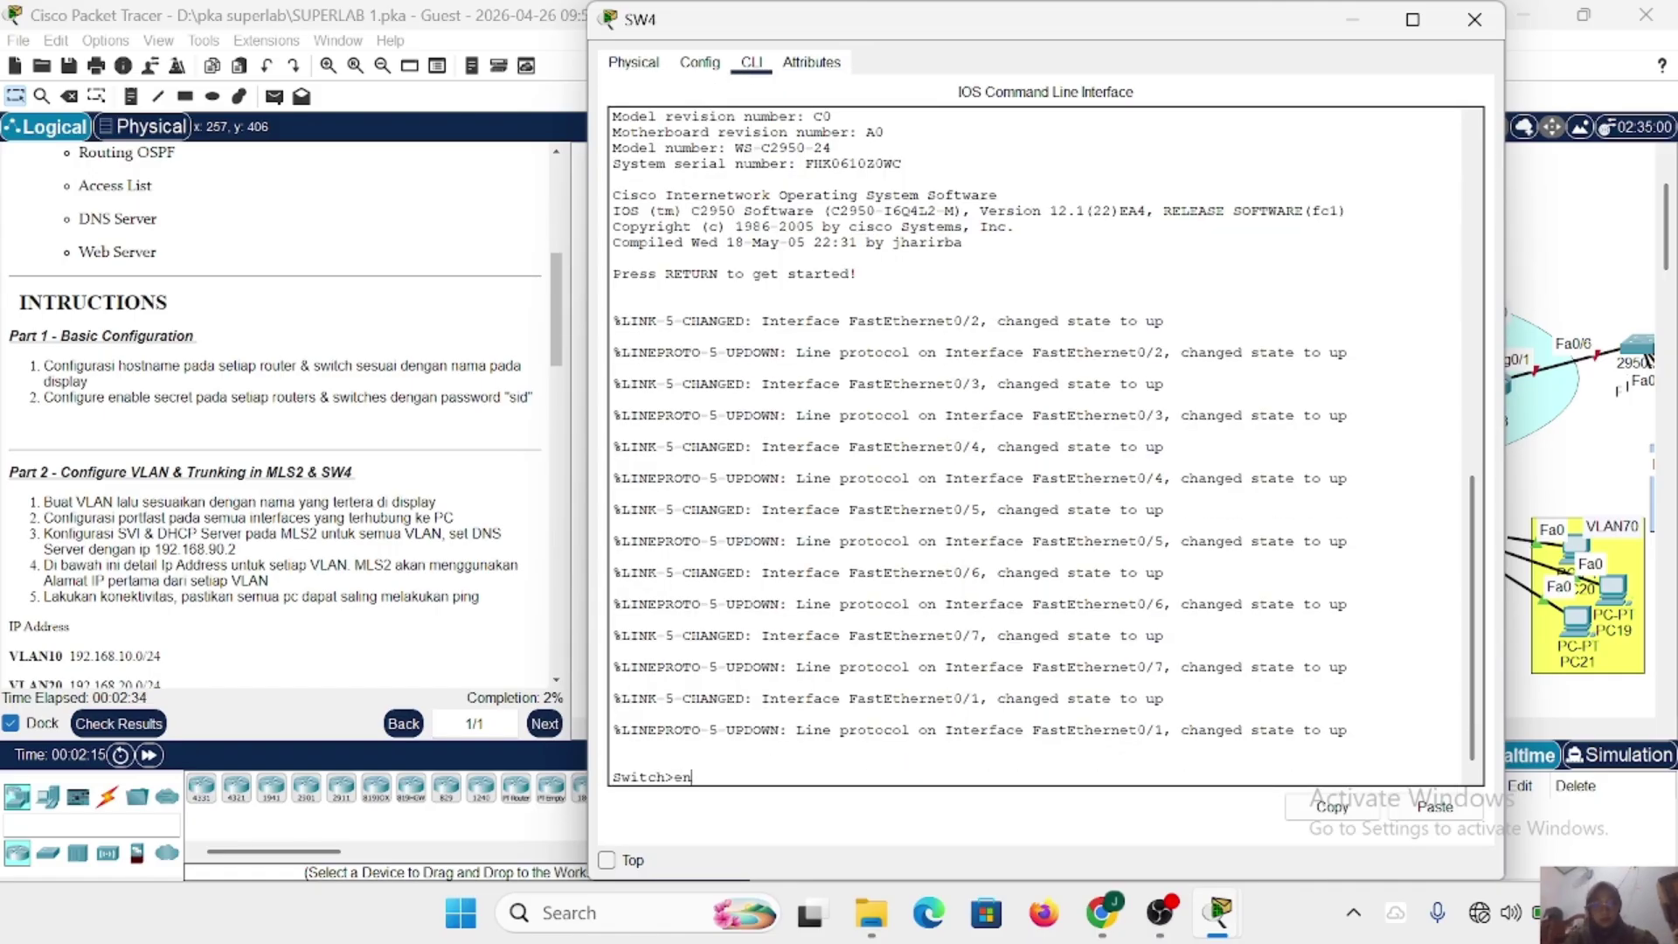
pyautogui.press('Return')
pyautogui.write('conf t')
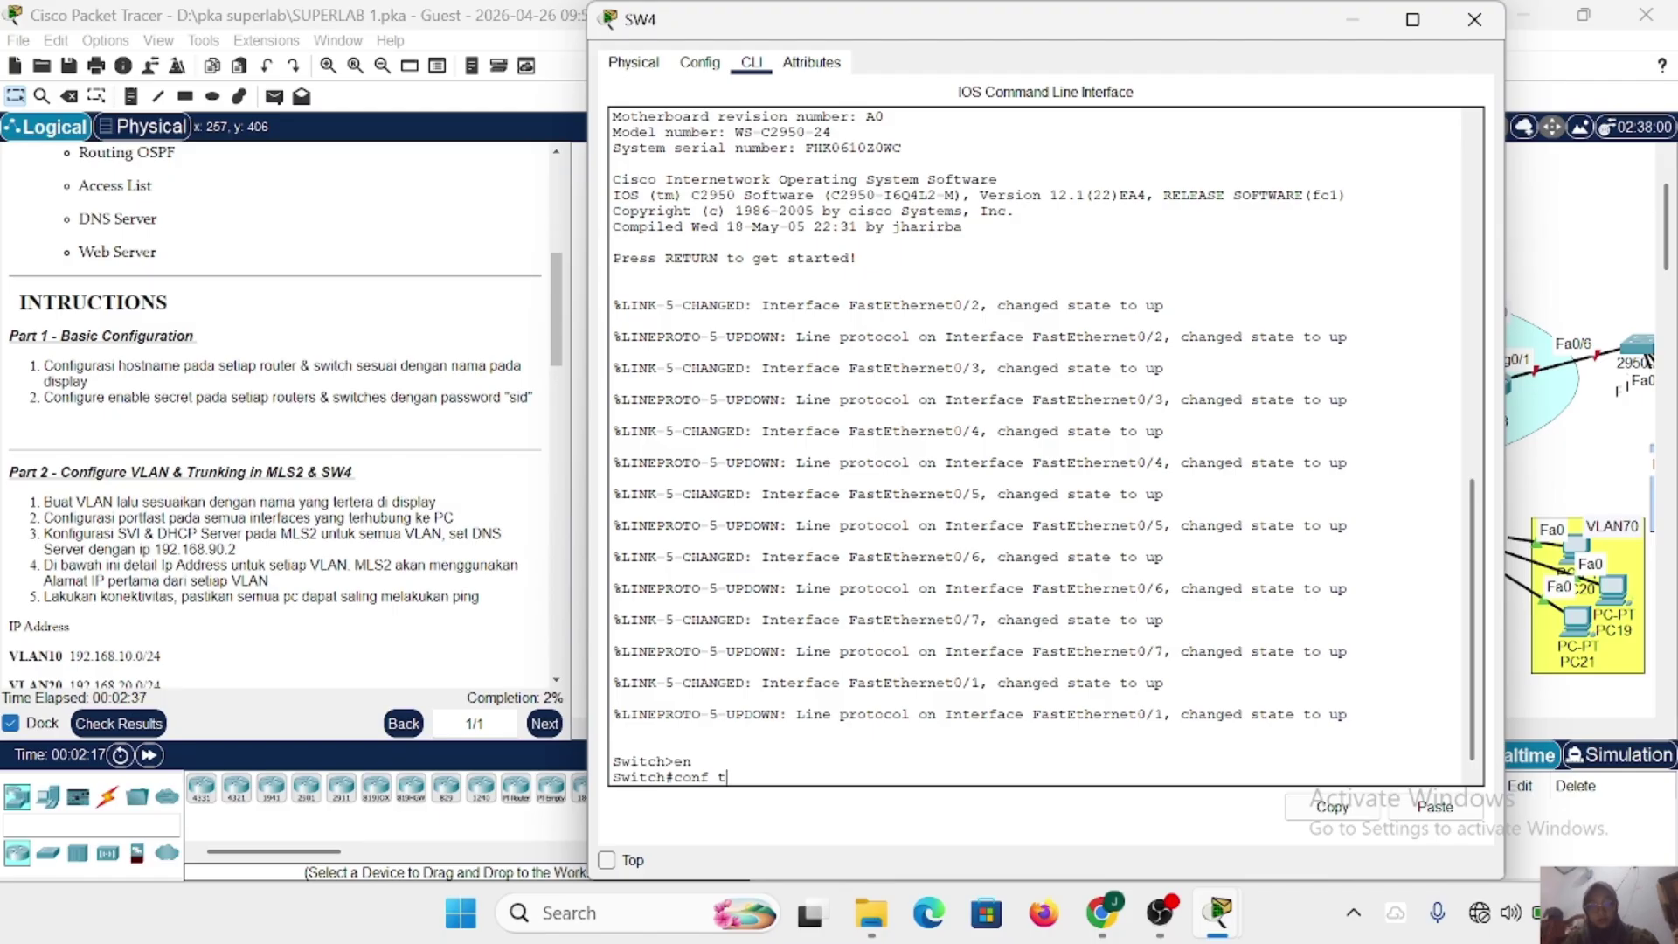
pyautogui.press('Return')
pyautogui.write('h(config)#h')
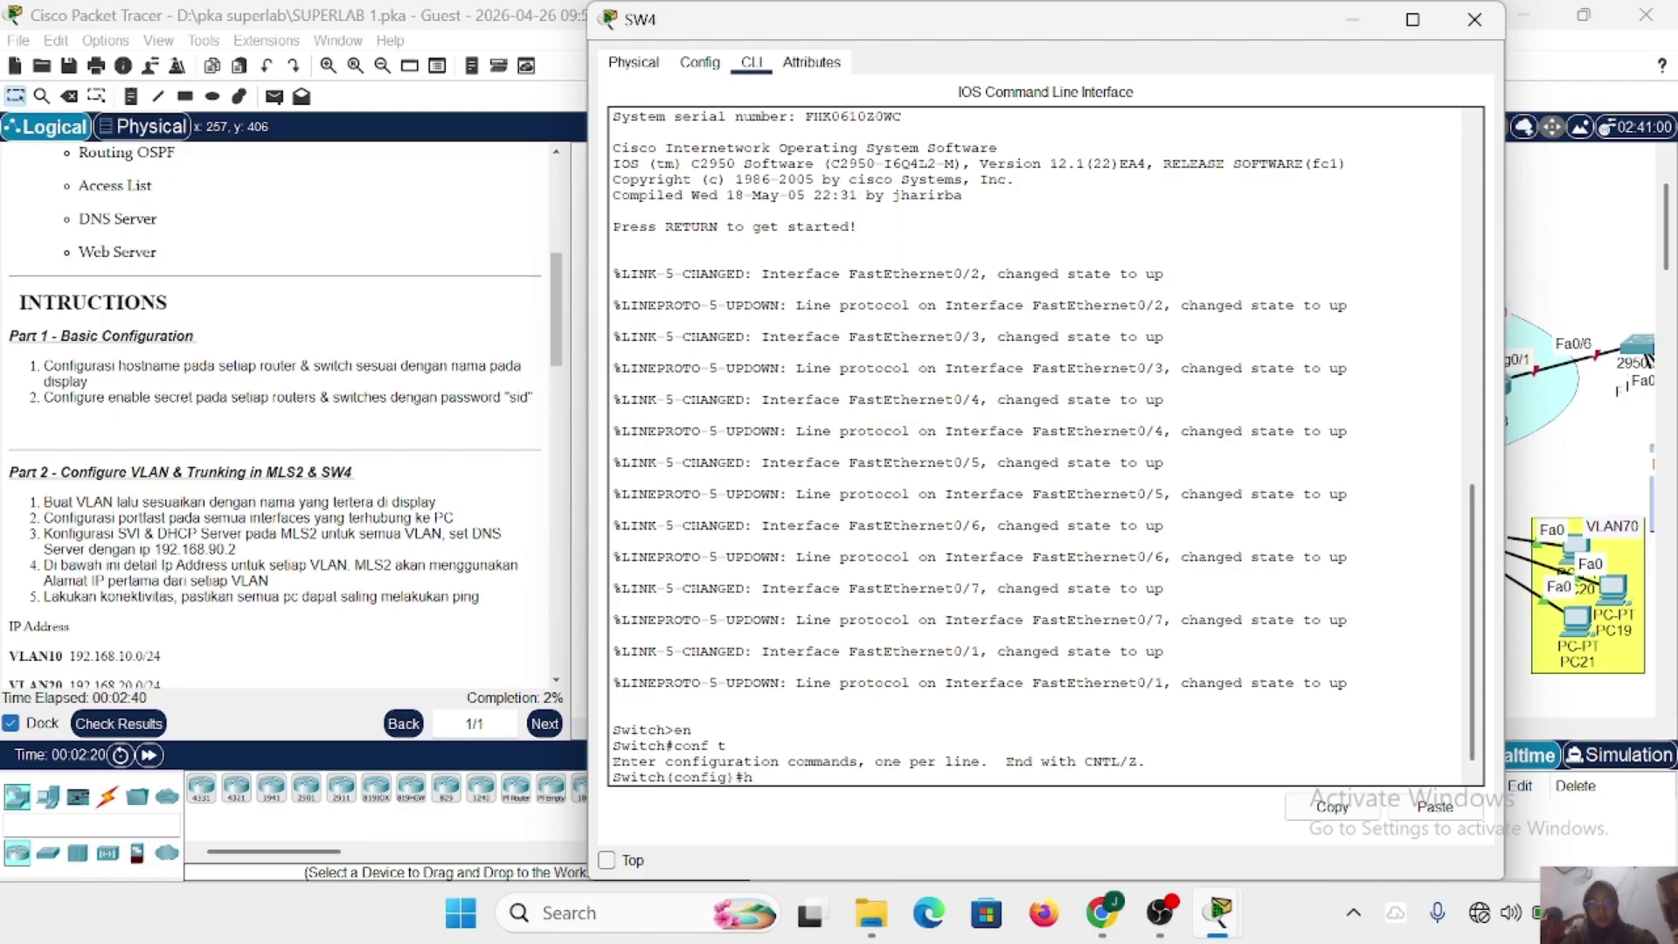
pyautogui.write('ost SW4')
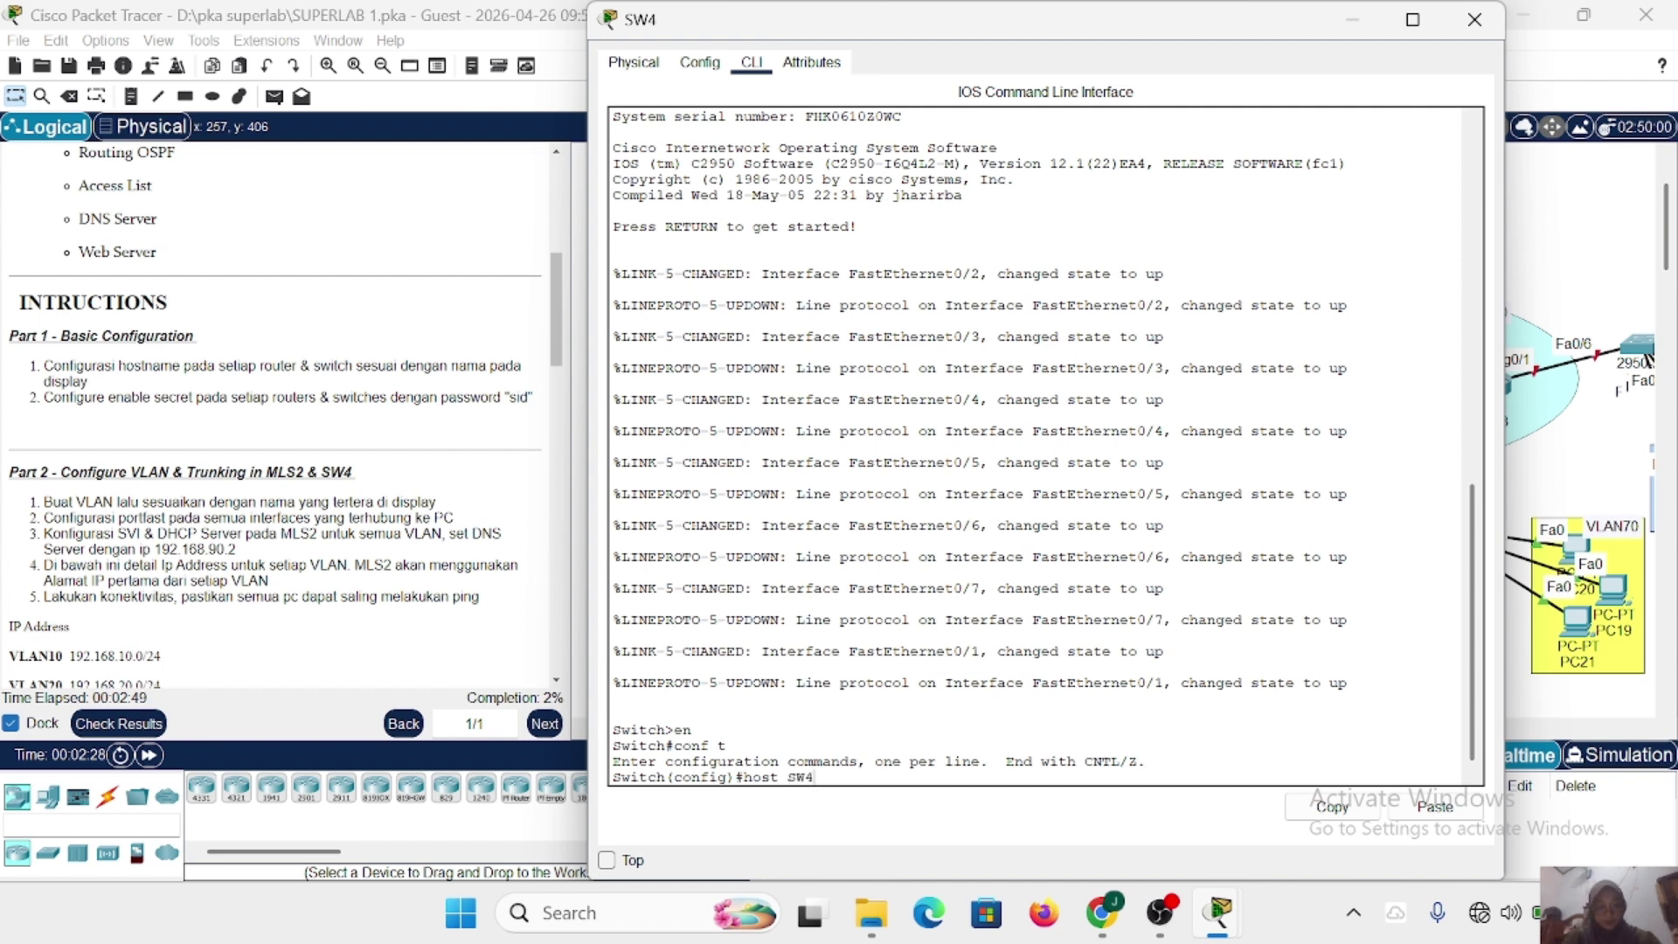
pyautogui.press('Return')
# Set the enable secret password on SW4 as given in the Part 1 instructions and close its window.
pyautogui.write('e')
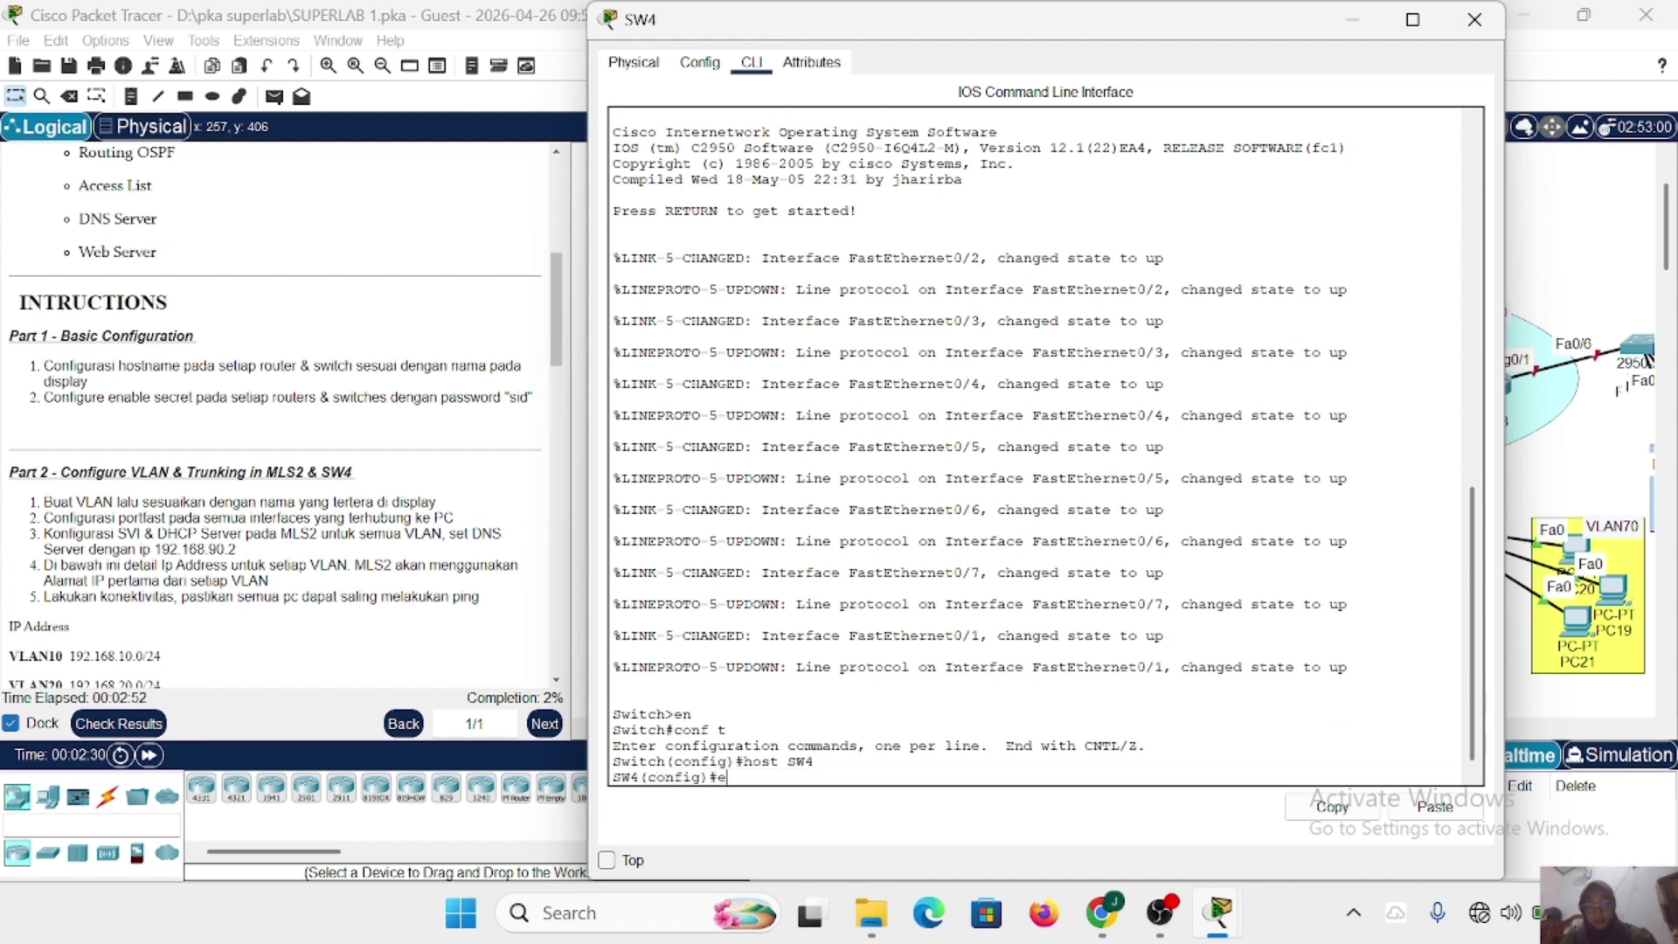
pyautogui.write('na')
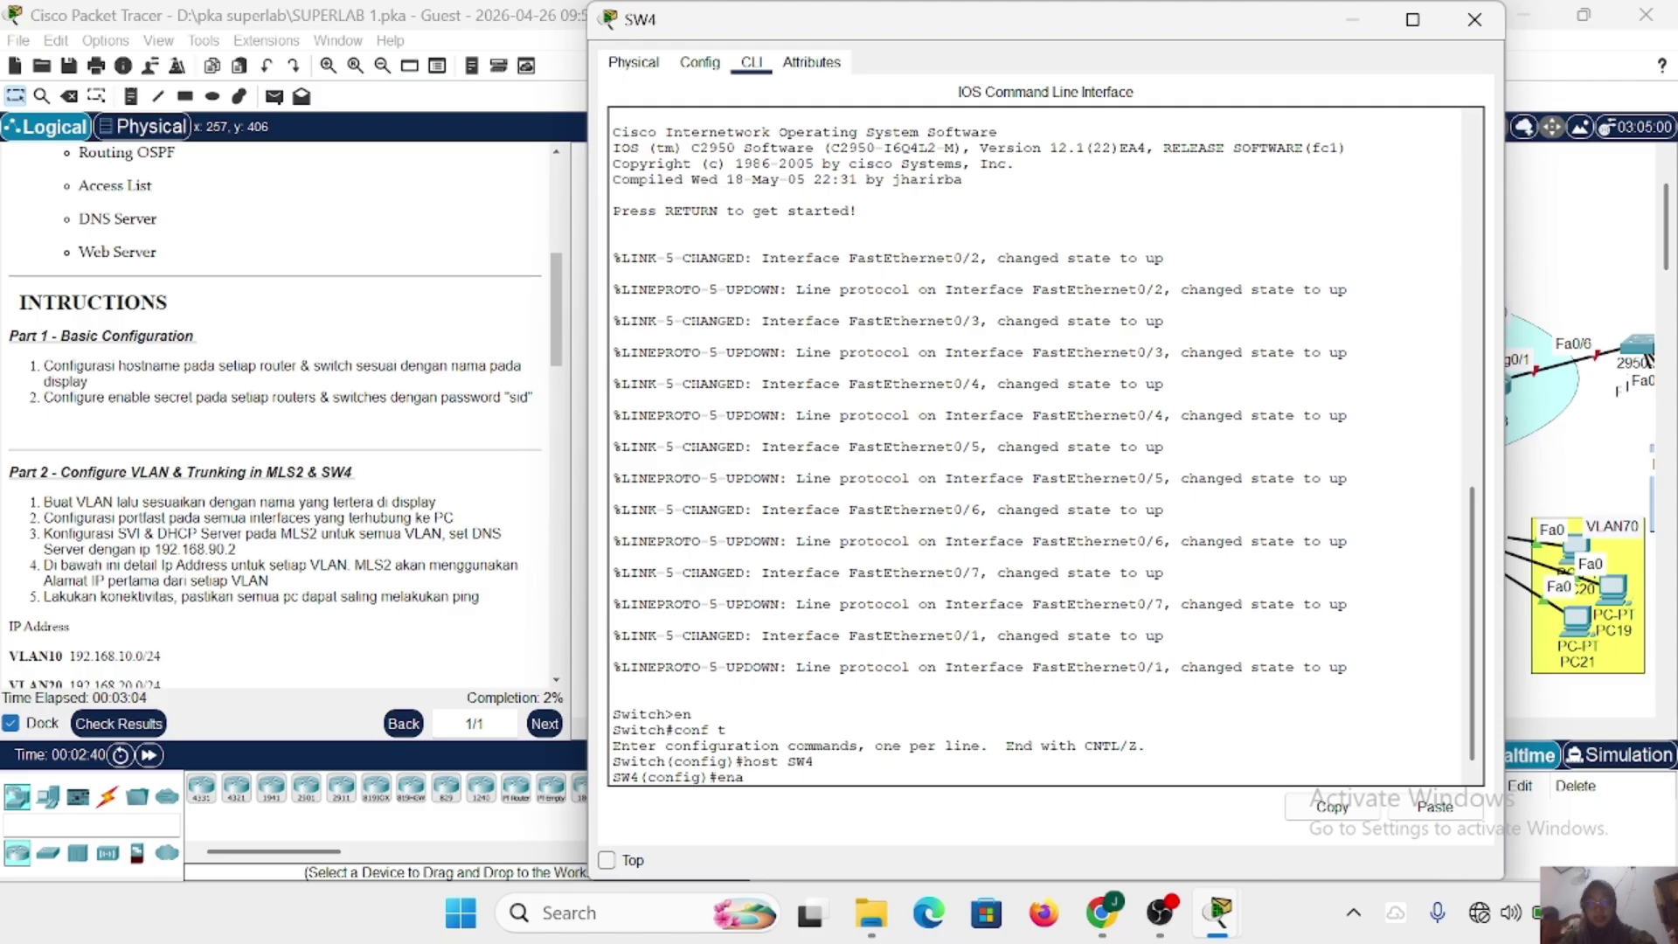
pyautogui.write('sec sid')
pyautogui.press('Return')
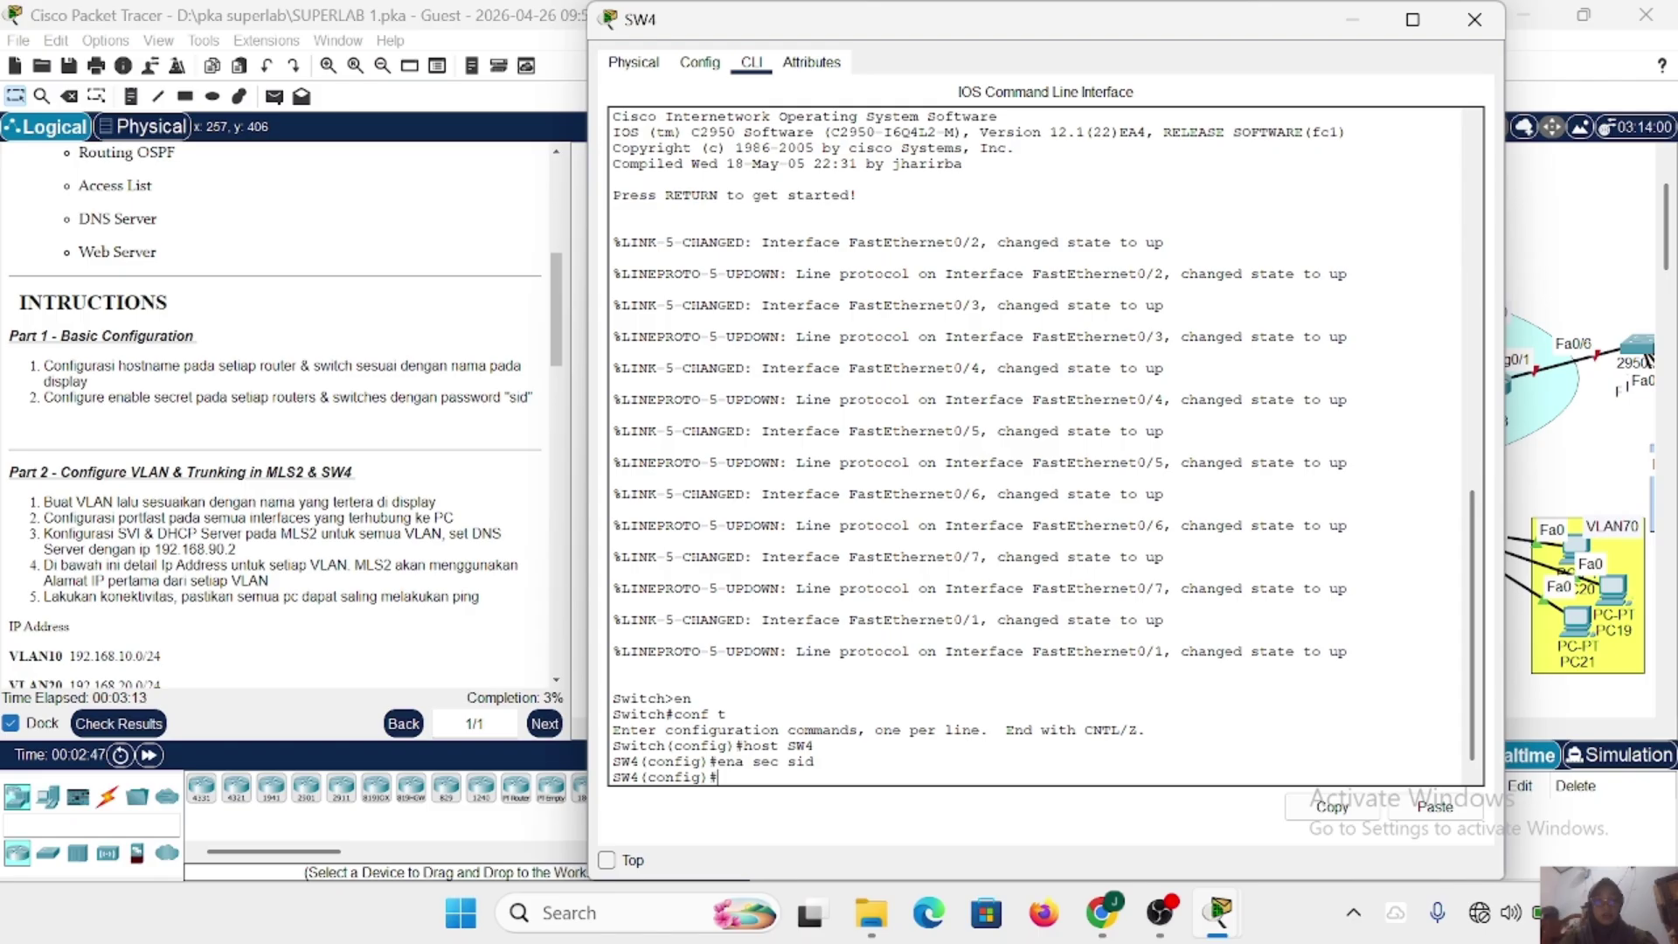
pyautogui.moveTo(815, 744); pyautogui.dragTo(717, 775)
pyautogui.click(720, 775)
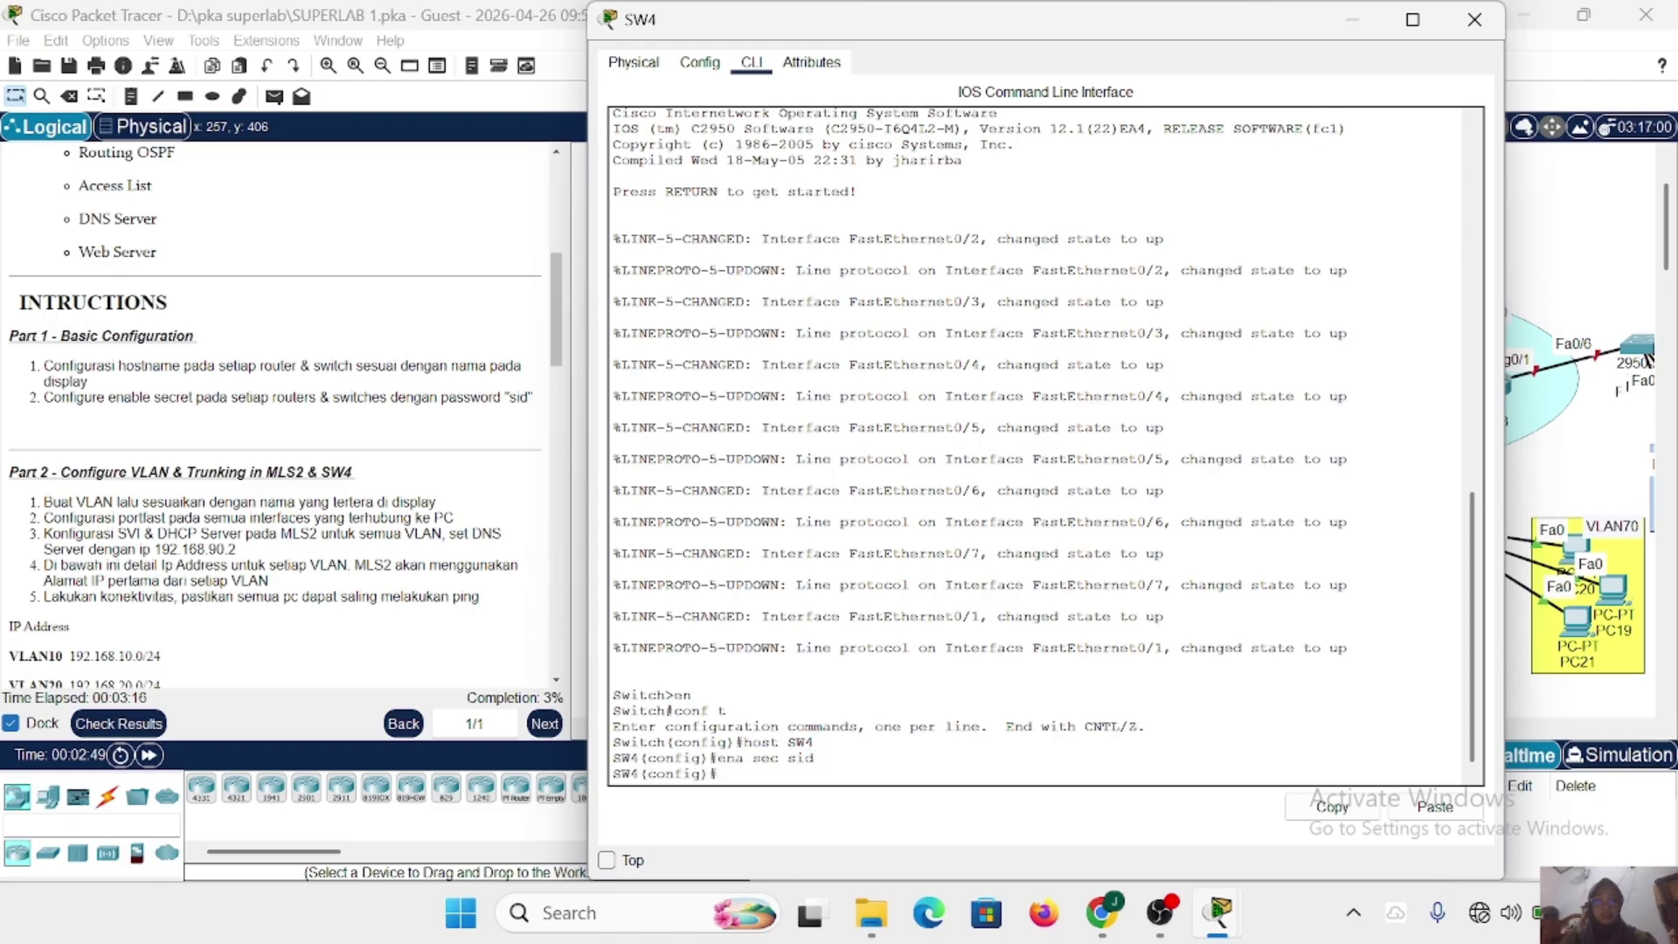
pyautogui.click(1494, 15)
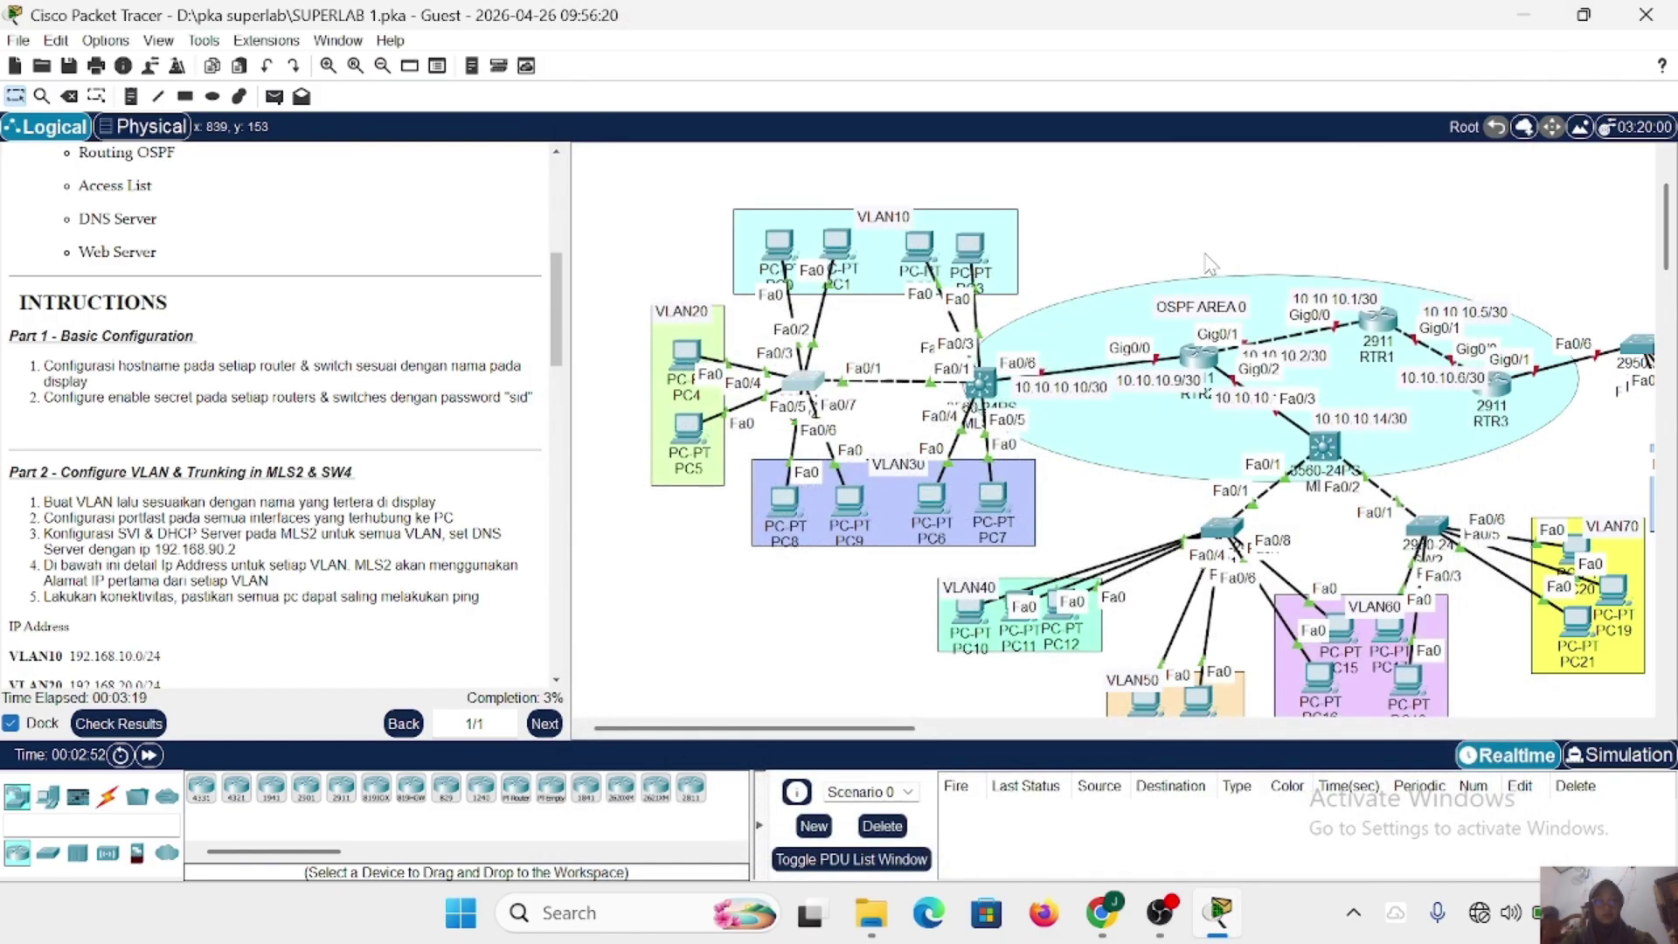
# Enter global configuration mode in RTR2's command line and set the router's hostname to RTR2.
pyautogui.click(1207, 361)
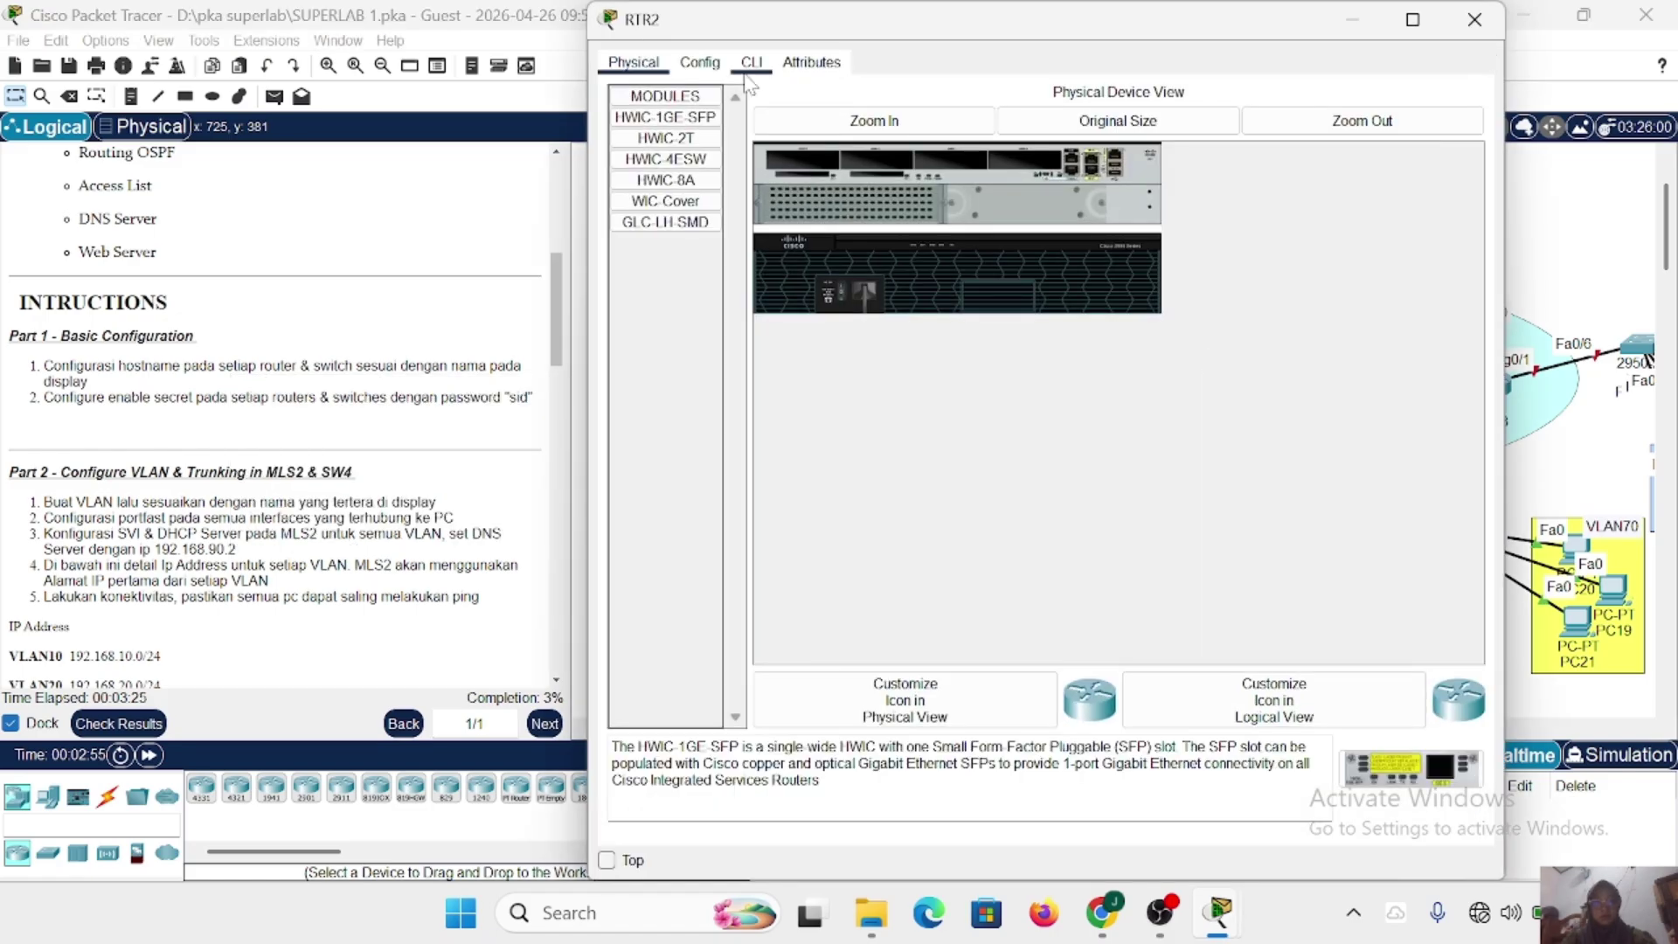
pyautogui.click(752, 62)
pyautogui.press('Return')
pyautogui.write('en')
pyautogui.press('Return')
pyautogui.write('conf t')
pyautogui.press('Return')
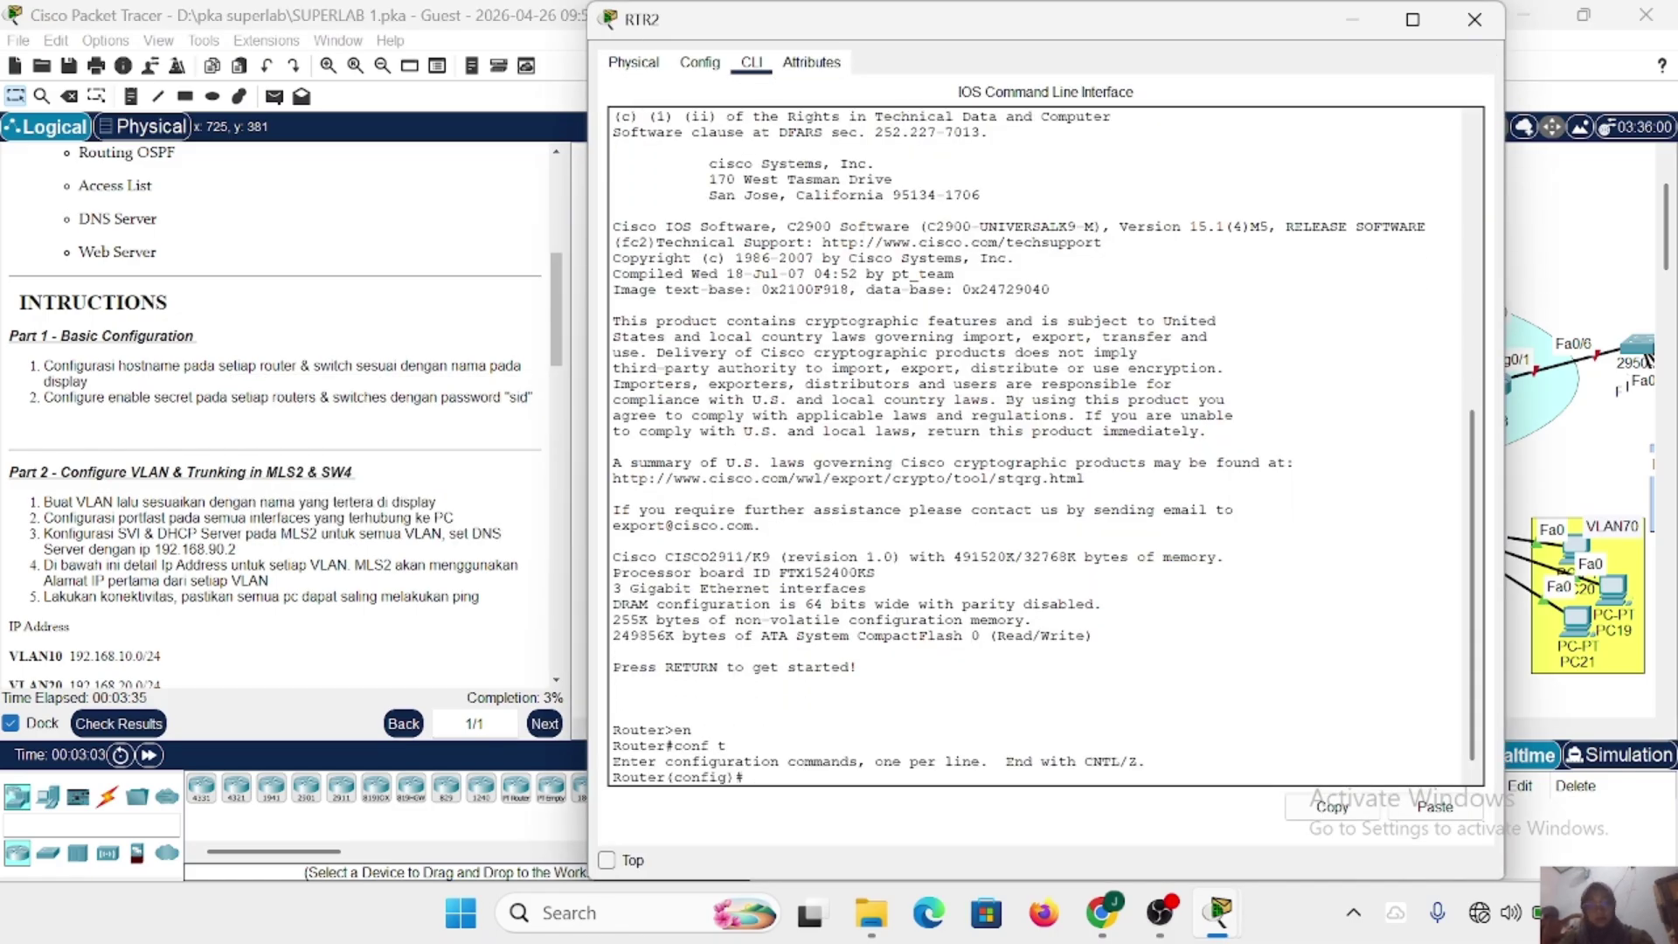
pyautogui.write('host RTR2')
pyautogui.press('Return')
# Set the enable secret password on RTR2 as given in the instructions and close its window.
pyautogui.write('ena ')
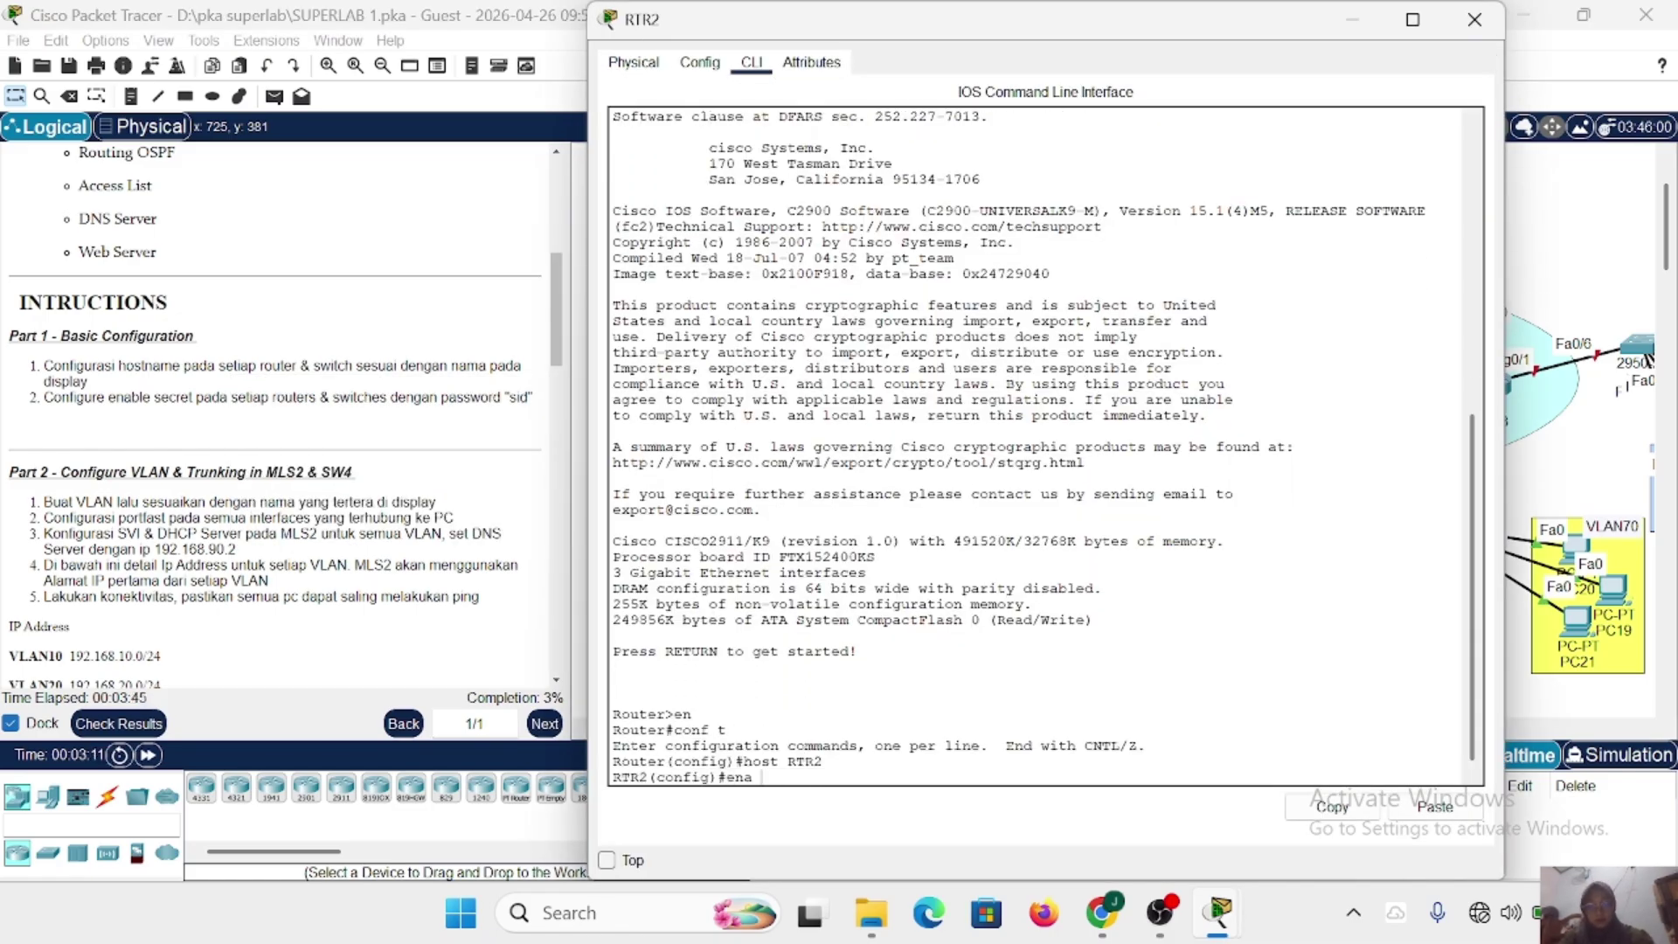
pyautogui.write('sec sid')
pyautogui.press('Return')
pyautogui.click(1474, 19)
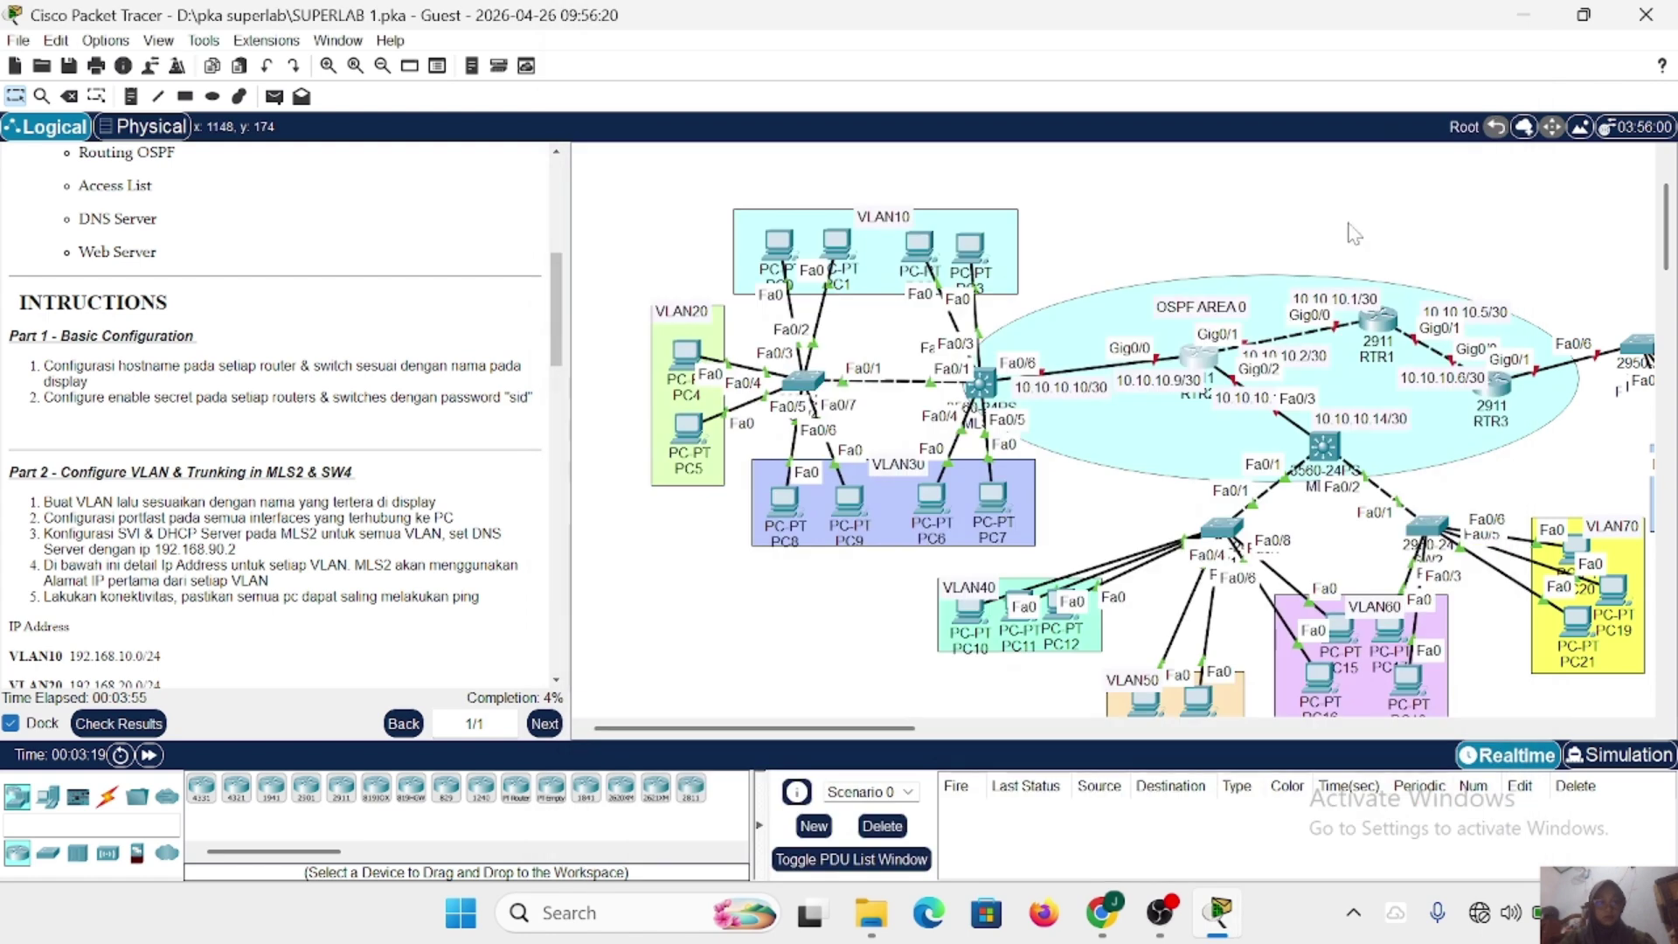
# Enter global configuration mode in RTR1's command line and set the router's hostname to RTR1.
pyautogui.click(1221, 323)
pyautogui.click(753, 62)
pyautogui.press('Return')
pyautogui.write('en')
pyautogui.press('Return')
pyautogui.write('conf t')
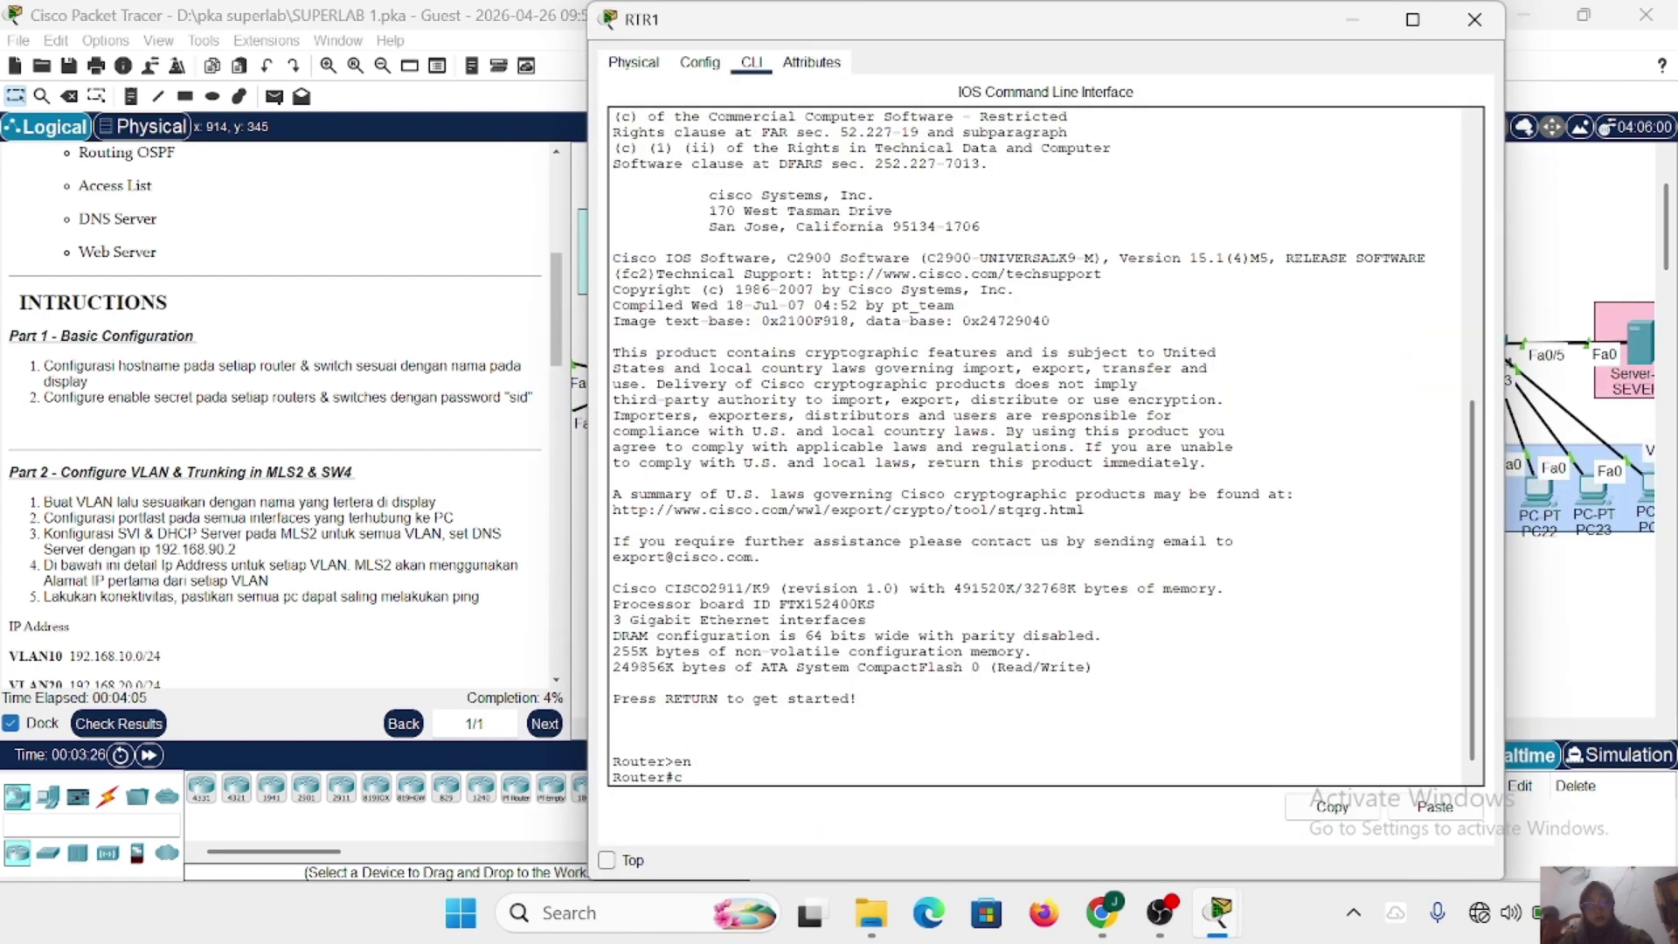
pyautogui.press('Return')
pyautogui.write('host RTR1')
pyautogui.press('Return')
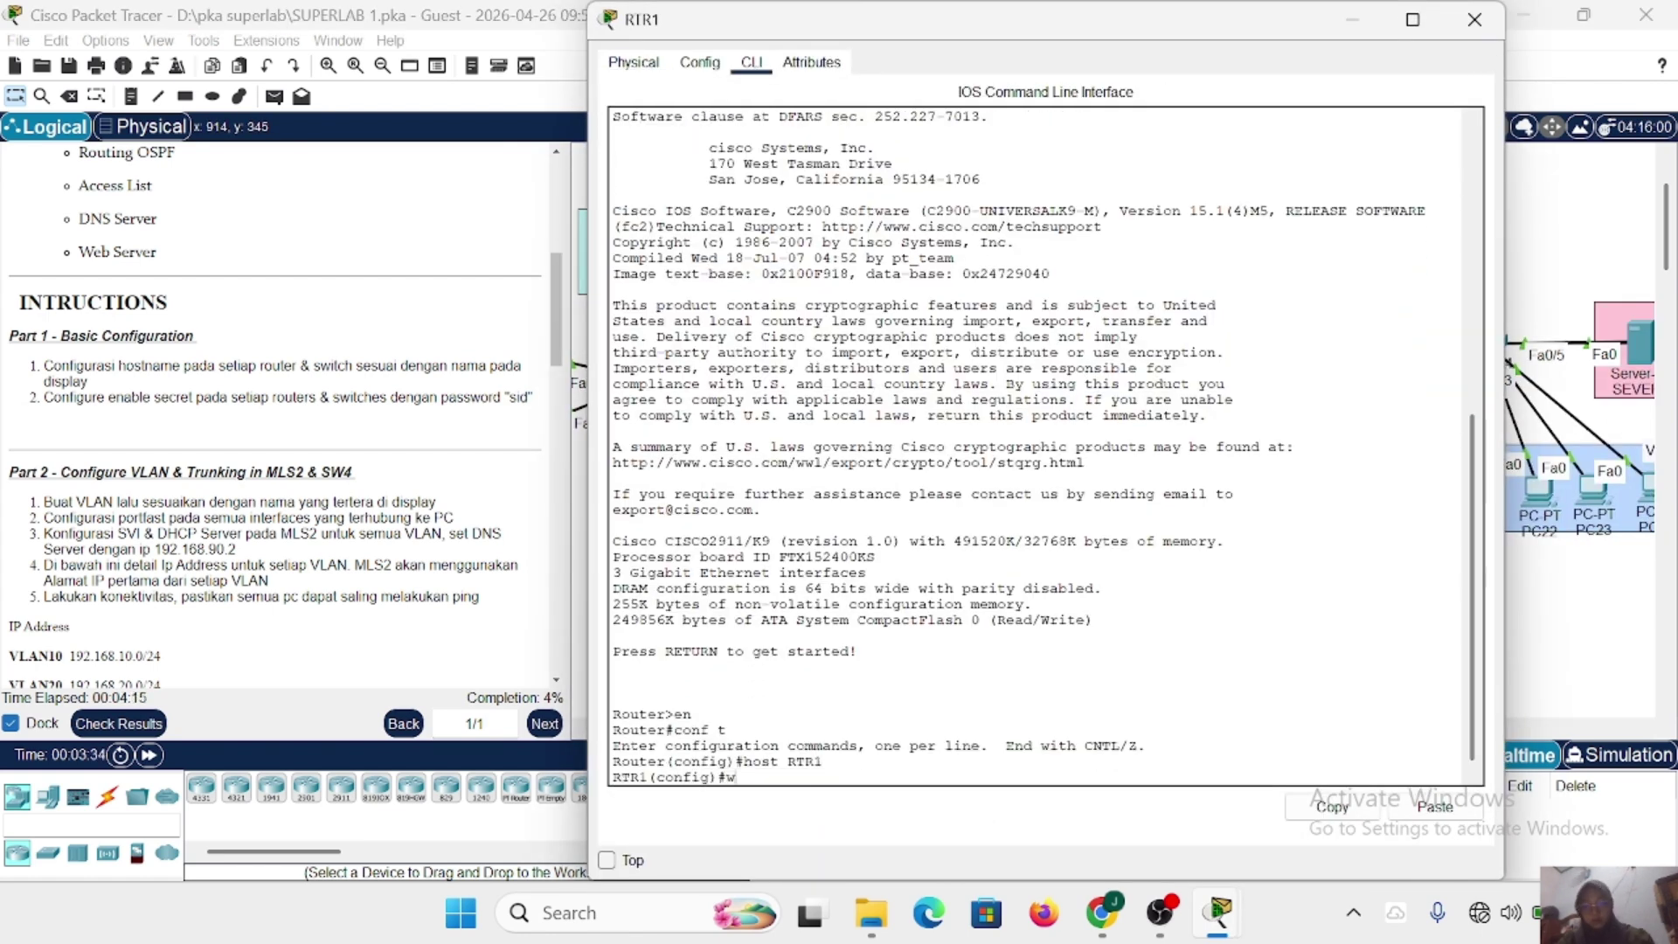
# Set the enable secret password on RTR1 as given in the instructions and close its window.
pyautogui.write('ena sec sid')
pyautogui.press('Return')
pyautogui.click(1474, 20)
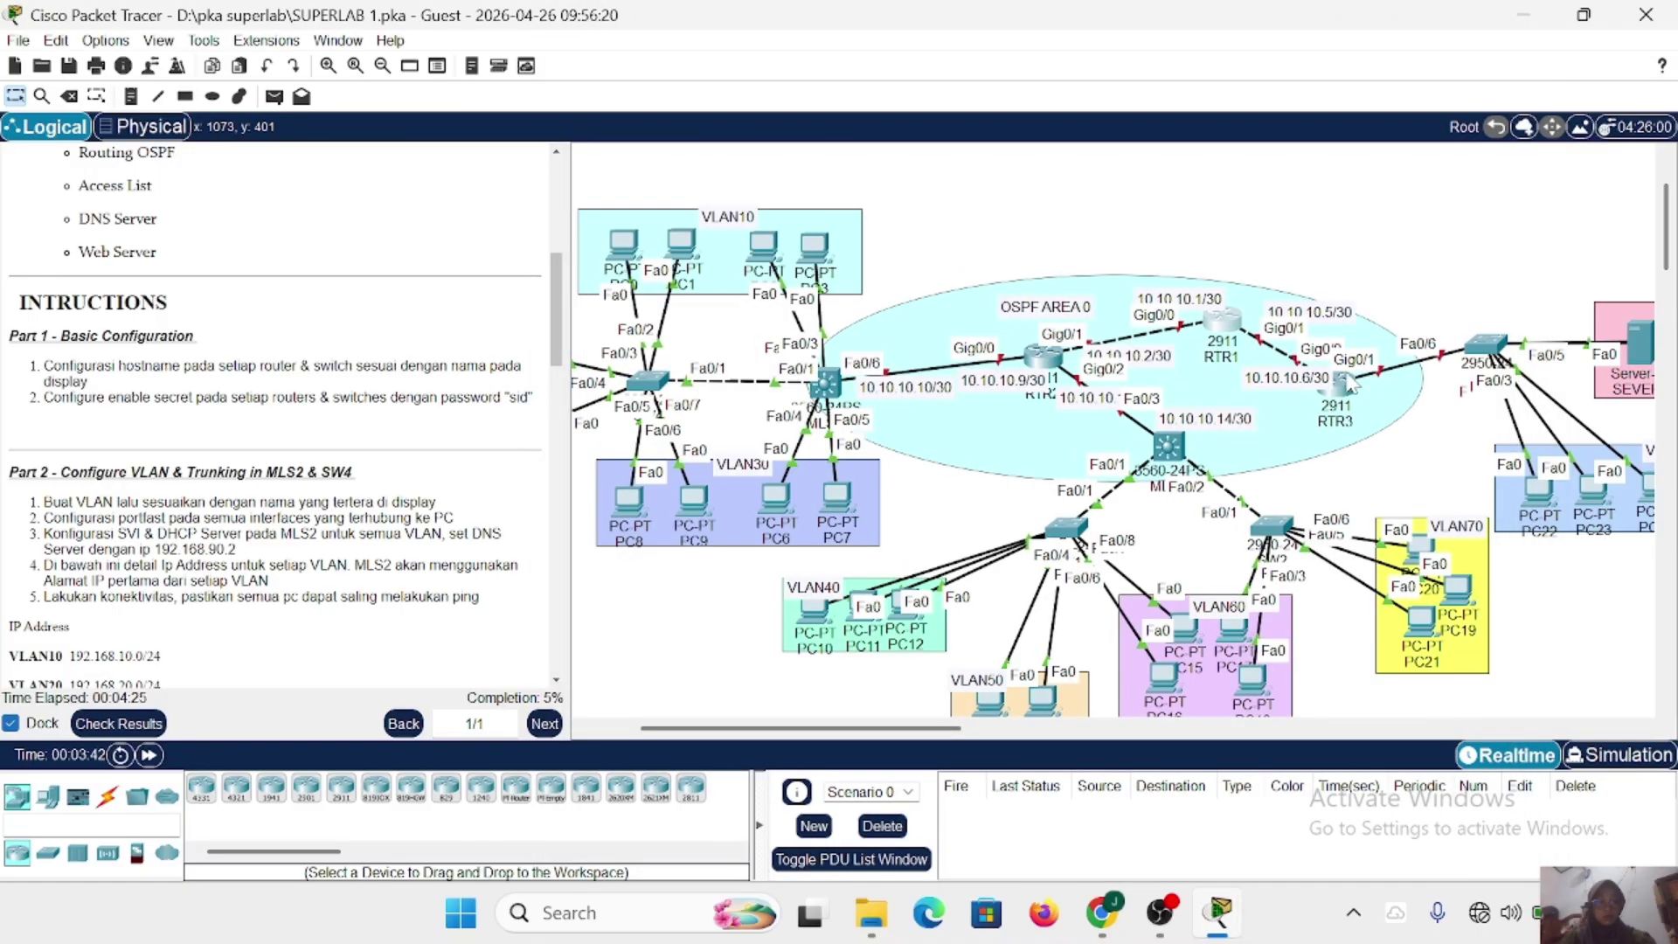
# Enter global configuration mode in RTR3's command line and set the router's hostname to RTR3.
pyautogui.click(1346, 383)
pyautogui.click(752, 63)
pyautogui.press('Return')
pyautogui.write('en')
pyautogui.press('Return')
pyautogui.write('conf t')
pyautogui.press('Return')
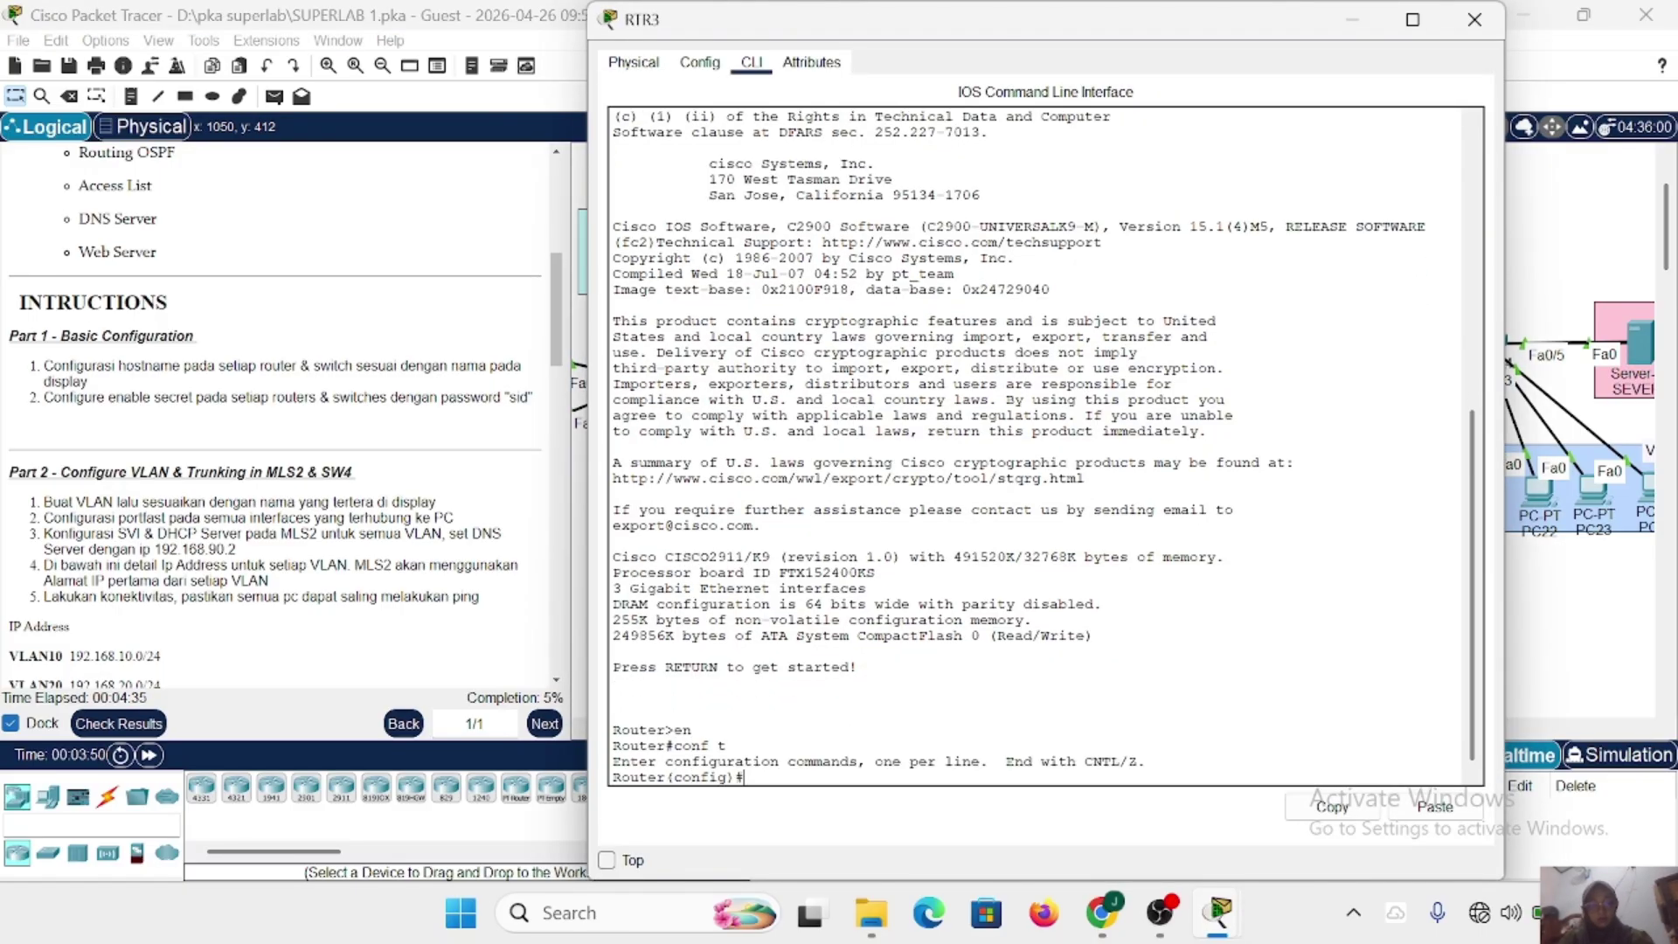
pyautogui.write('host RTR3')
pyautogui.press('Return')
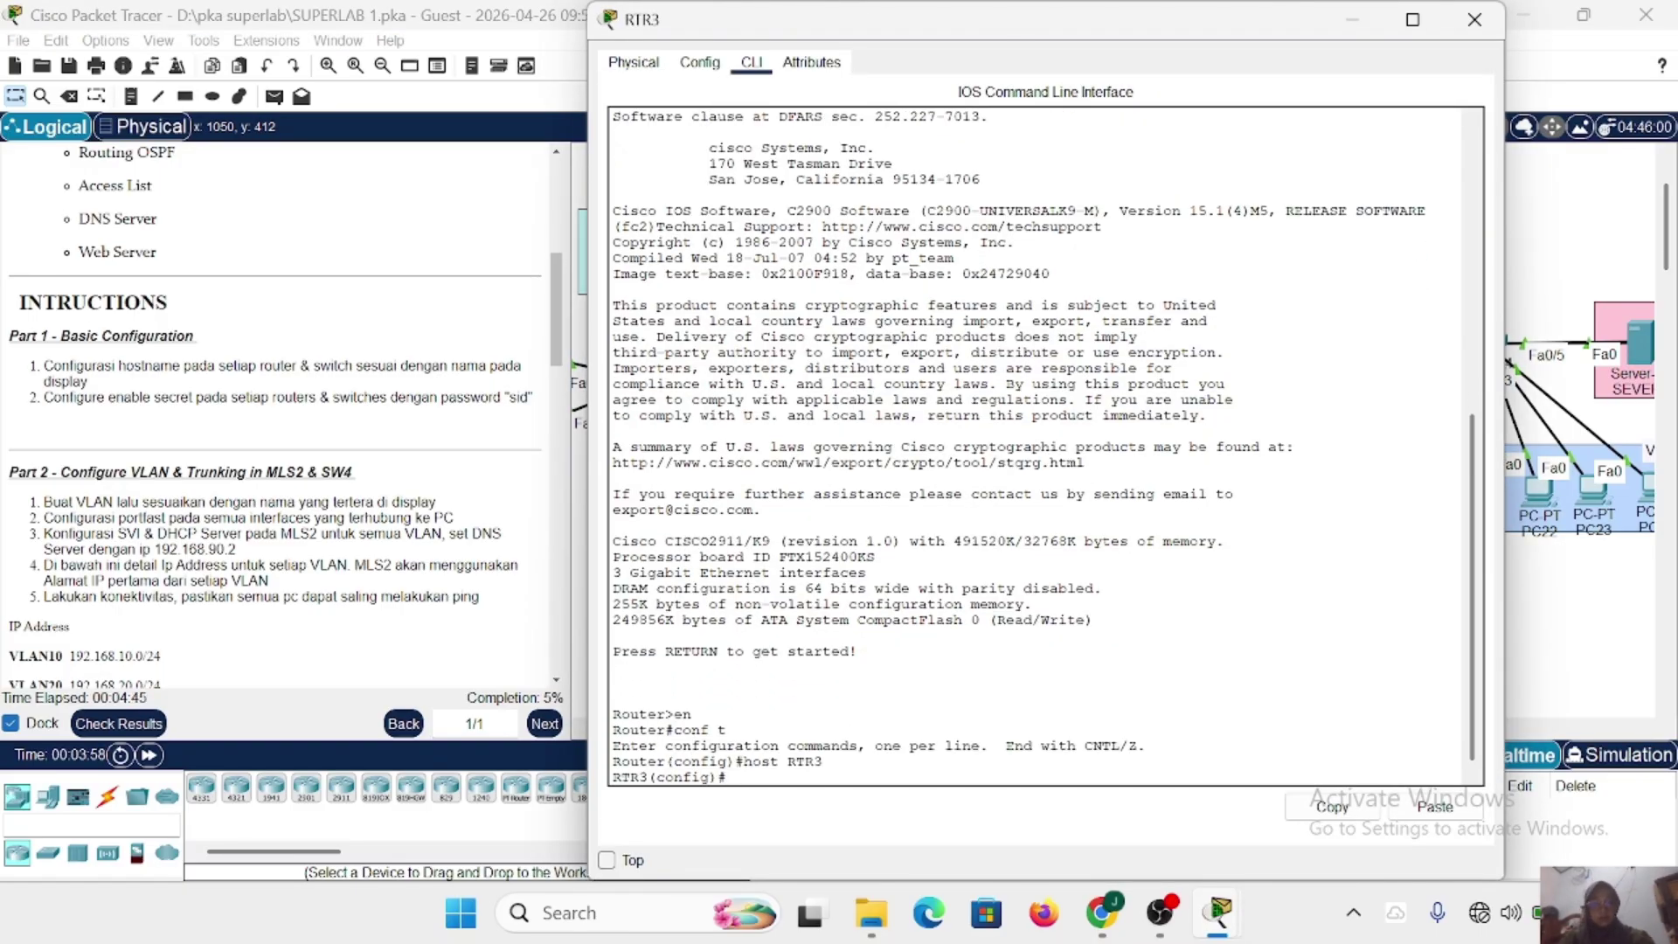
# Set the enable secret password on RTR3 as given in the instructions and close its window.
pyautogui.write('ena sec sid')
pyautogui.press('Return')
pyautogui.click(1474, 19)
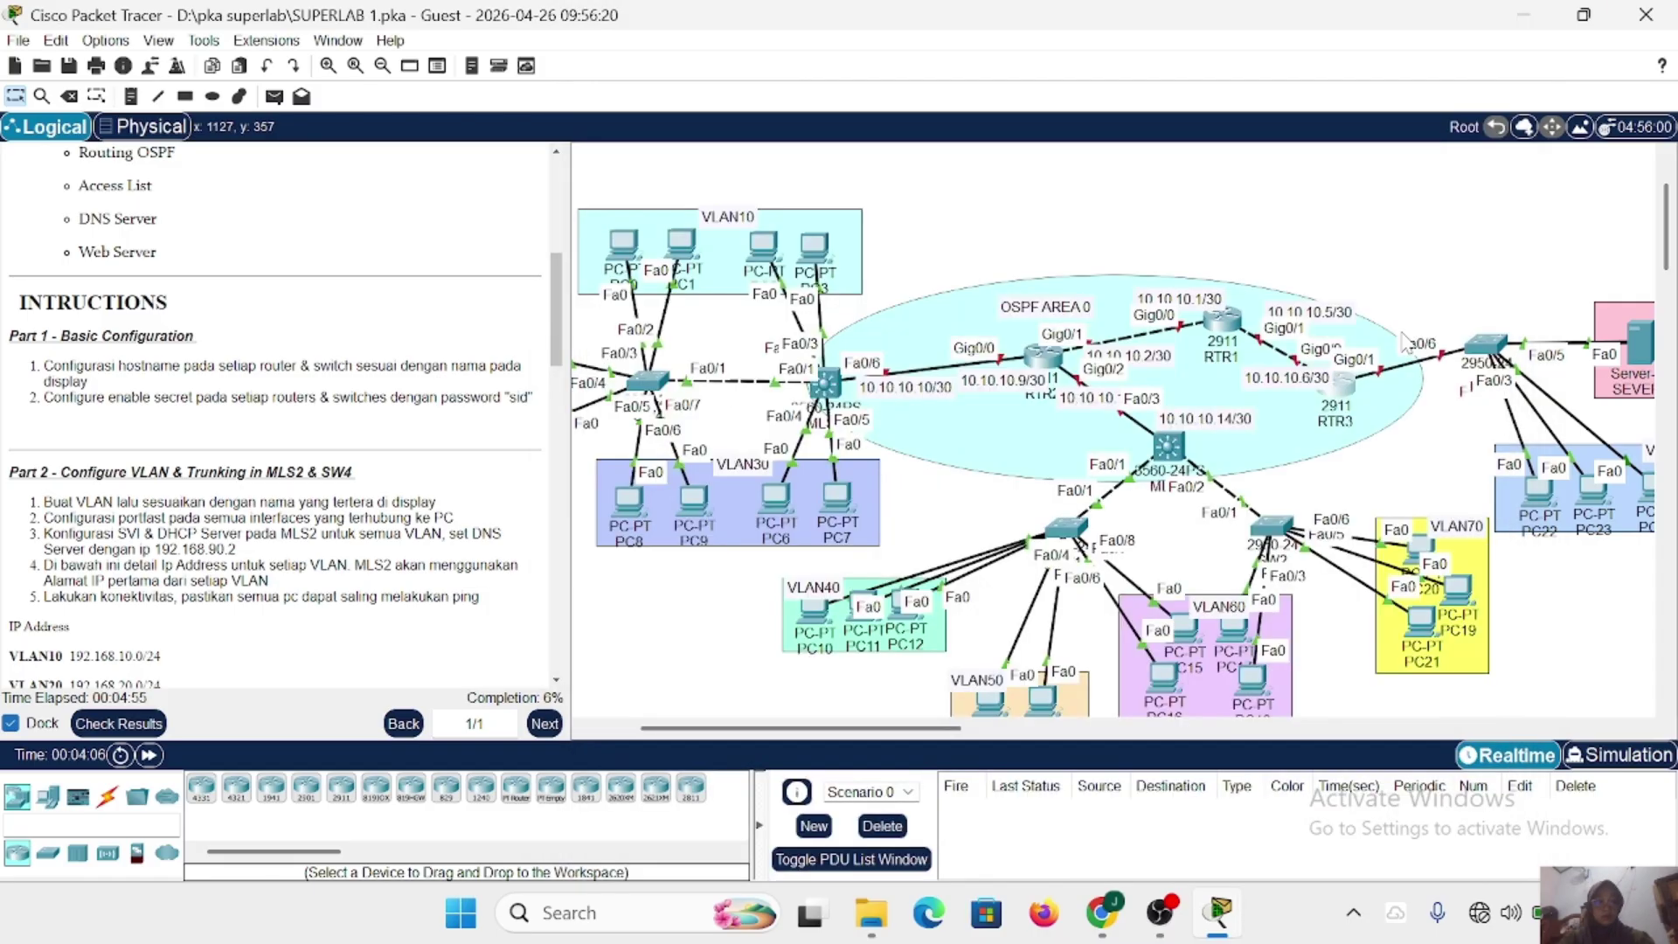
# Enter global configuration mode in the command line of the switch beside RTR3 and set its hostname to SW3.
pyautogui.hscroll(3, 1451, 262)
pyautogui.click(1352, 341)
pyautogui.click(752, 223)
pyautogui.press('Return')
pyautogui.write('en')
pyautogui.press('Return')
pyautogui.write('conf t')
pyautogui.press('Return')
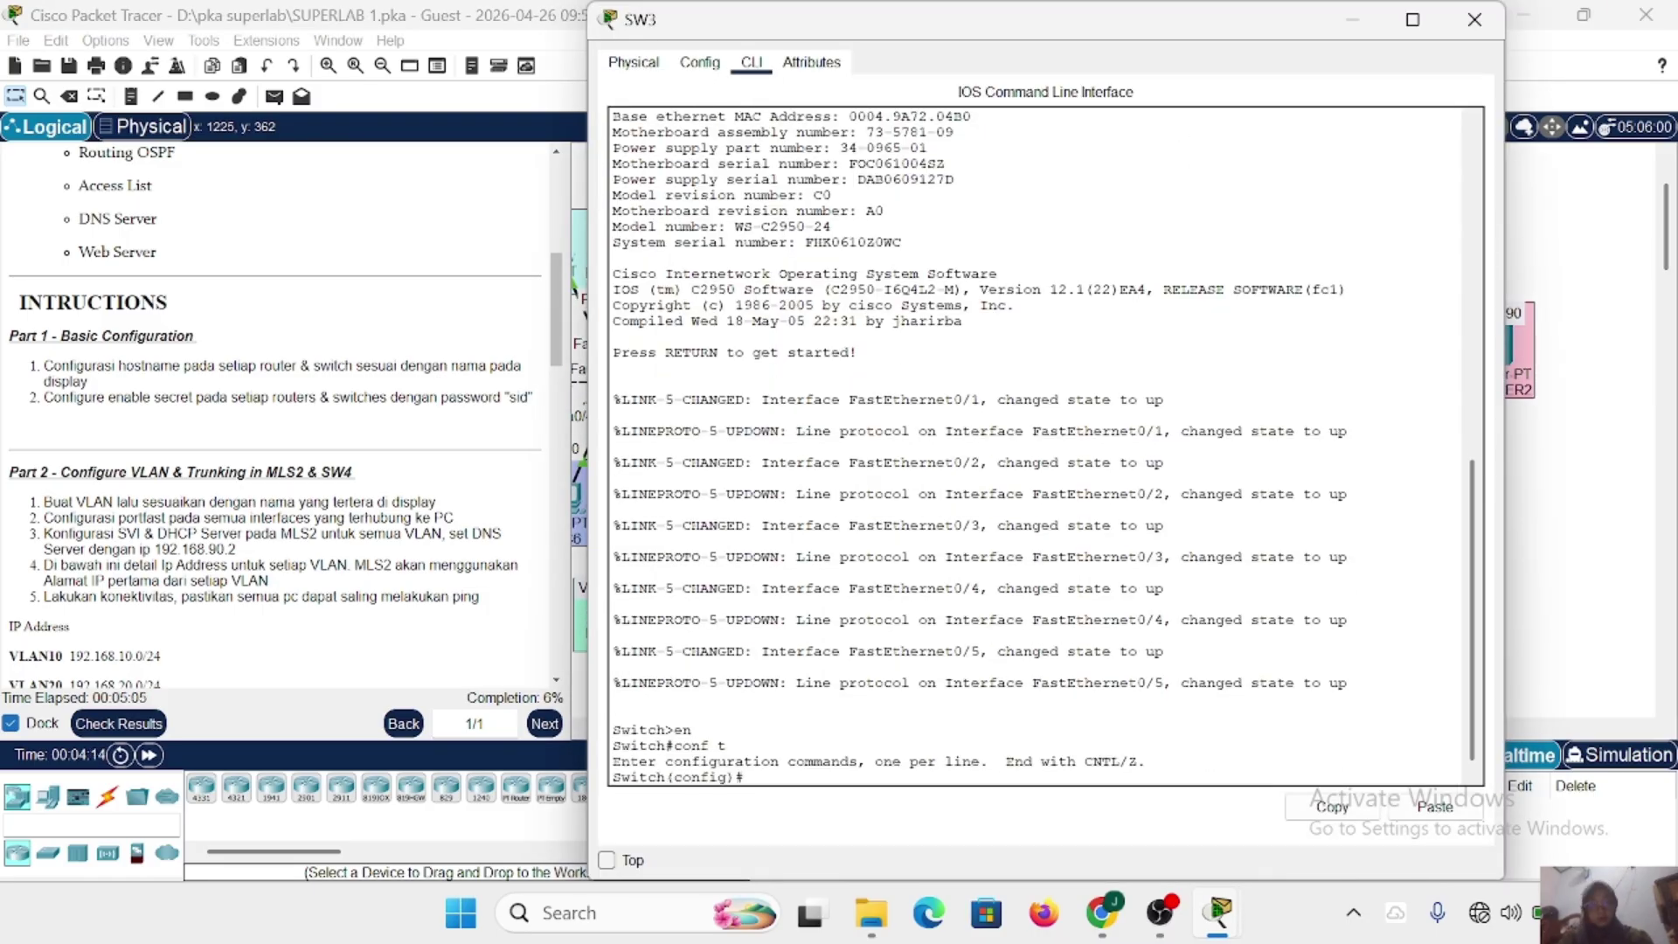
pyautogui.write('host SW3')
pyautogui.press('Return')
# Set the enable secret password on SW3 as given in the instructions and close its window.
pyautogui.write('ena sec sid')
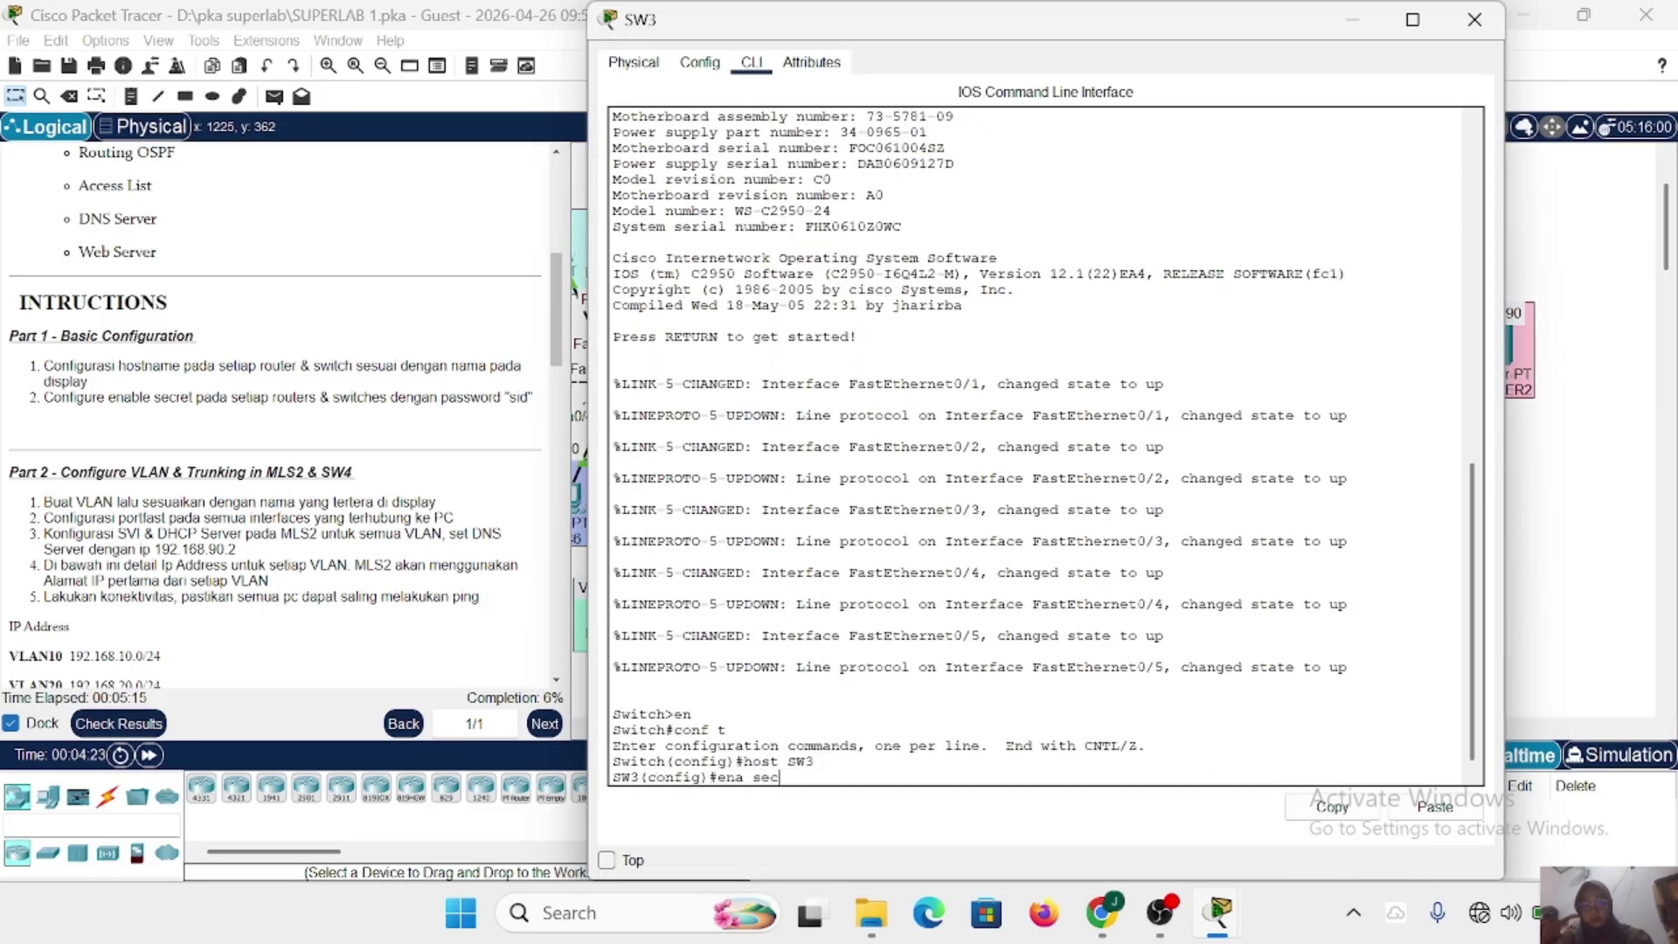
pyautogui.press('Return')
pyautogui.click(1474, 19)
# Enter global configuration mode in the command line of the switch serving VLAN40 and VLAN50 and set its hostname to SW1.
pyautogui.click(860, 526)
pyautogui.click(752, 62)
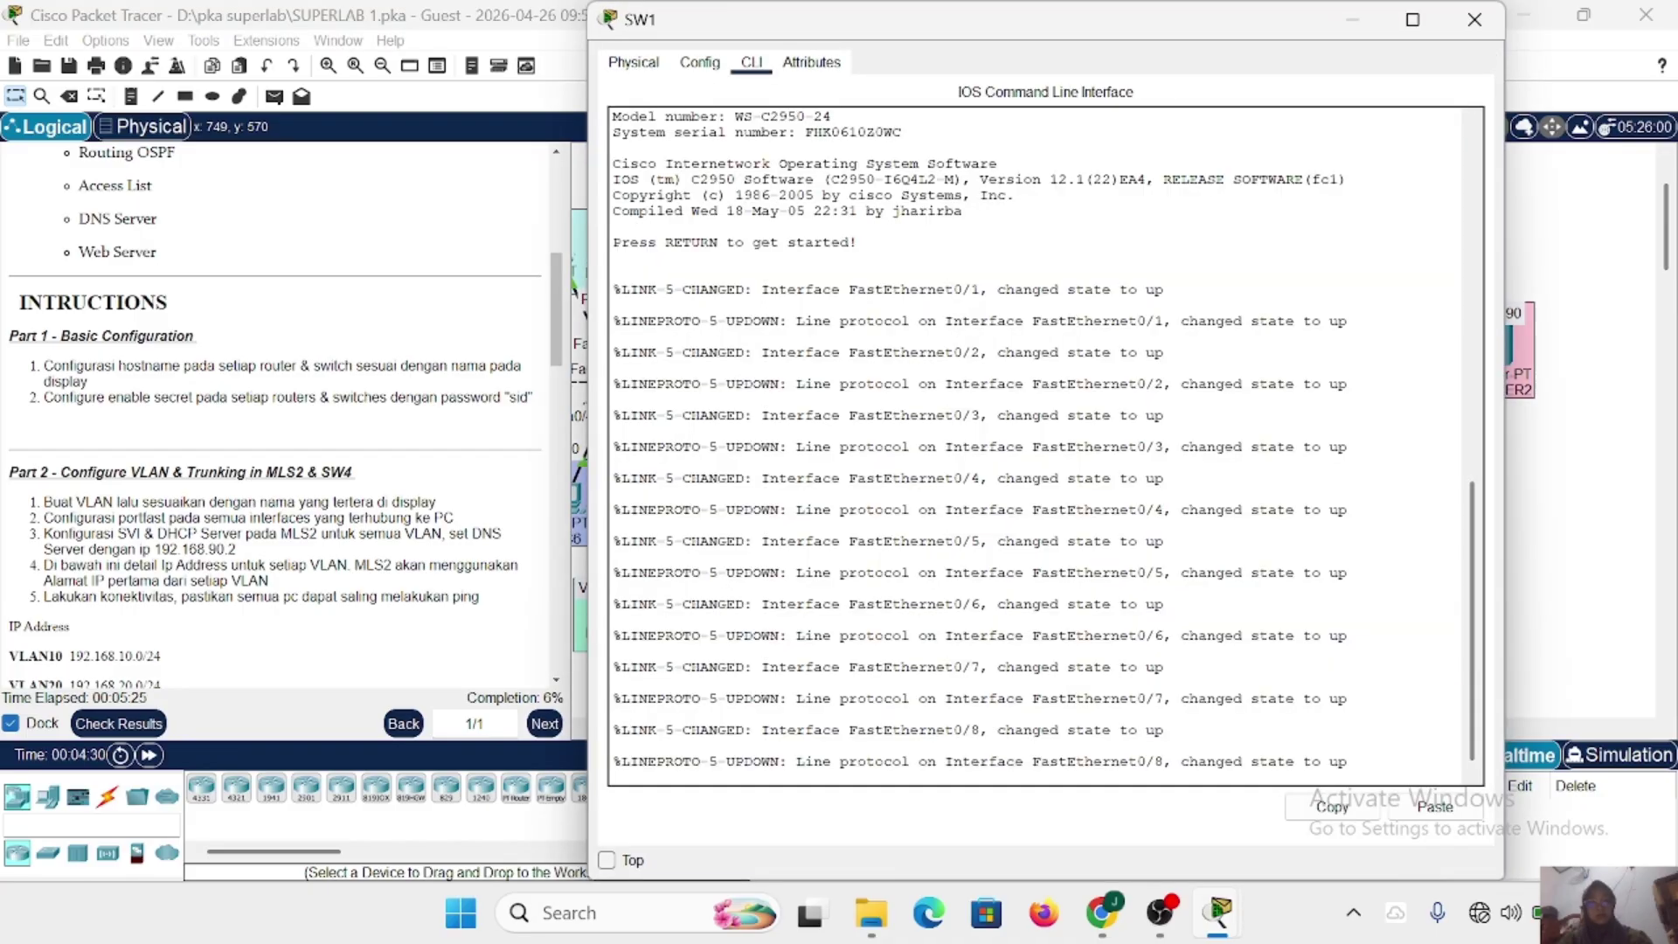
pyautogui.press('Return')
pyautogui.write('en')
pyautogui.press('Return')
pyautogui.write('conf t')
pyautogui.press('Return')
pyautogui.write('host SW1')
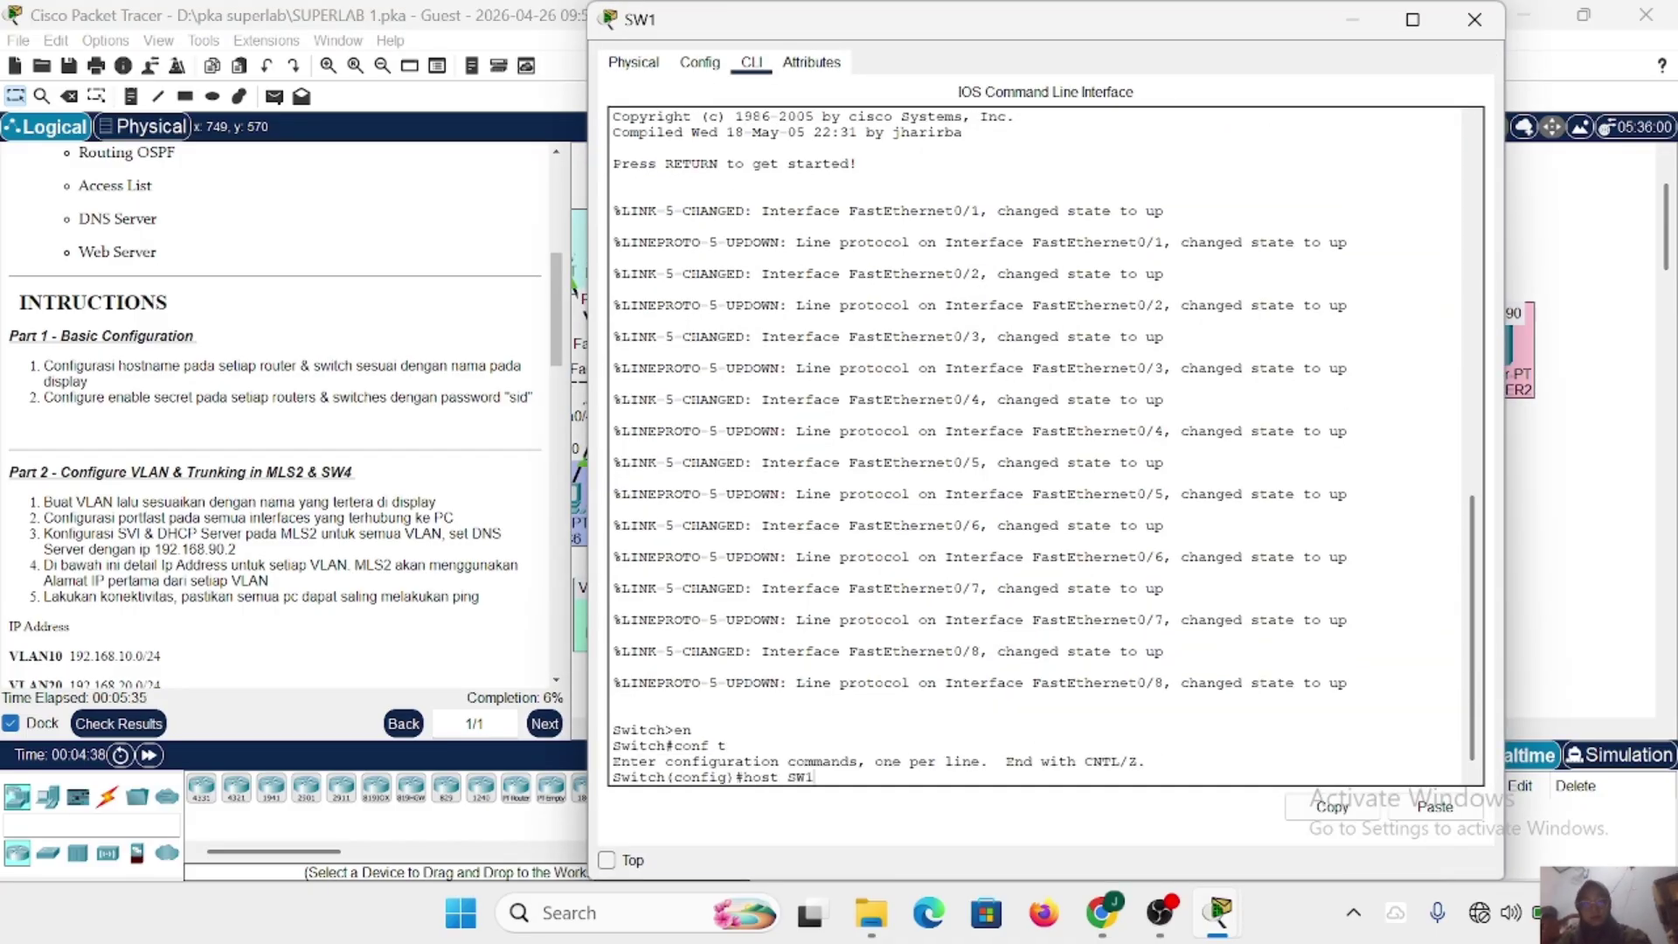
pyautogui.press('Return')
# Set the enable secret password on SW1 as given in the instructions and close its window.
pyautogui.write('ena sec sid')
pyautogui.press('Return')
pyautogui.click(1474, 19)
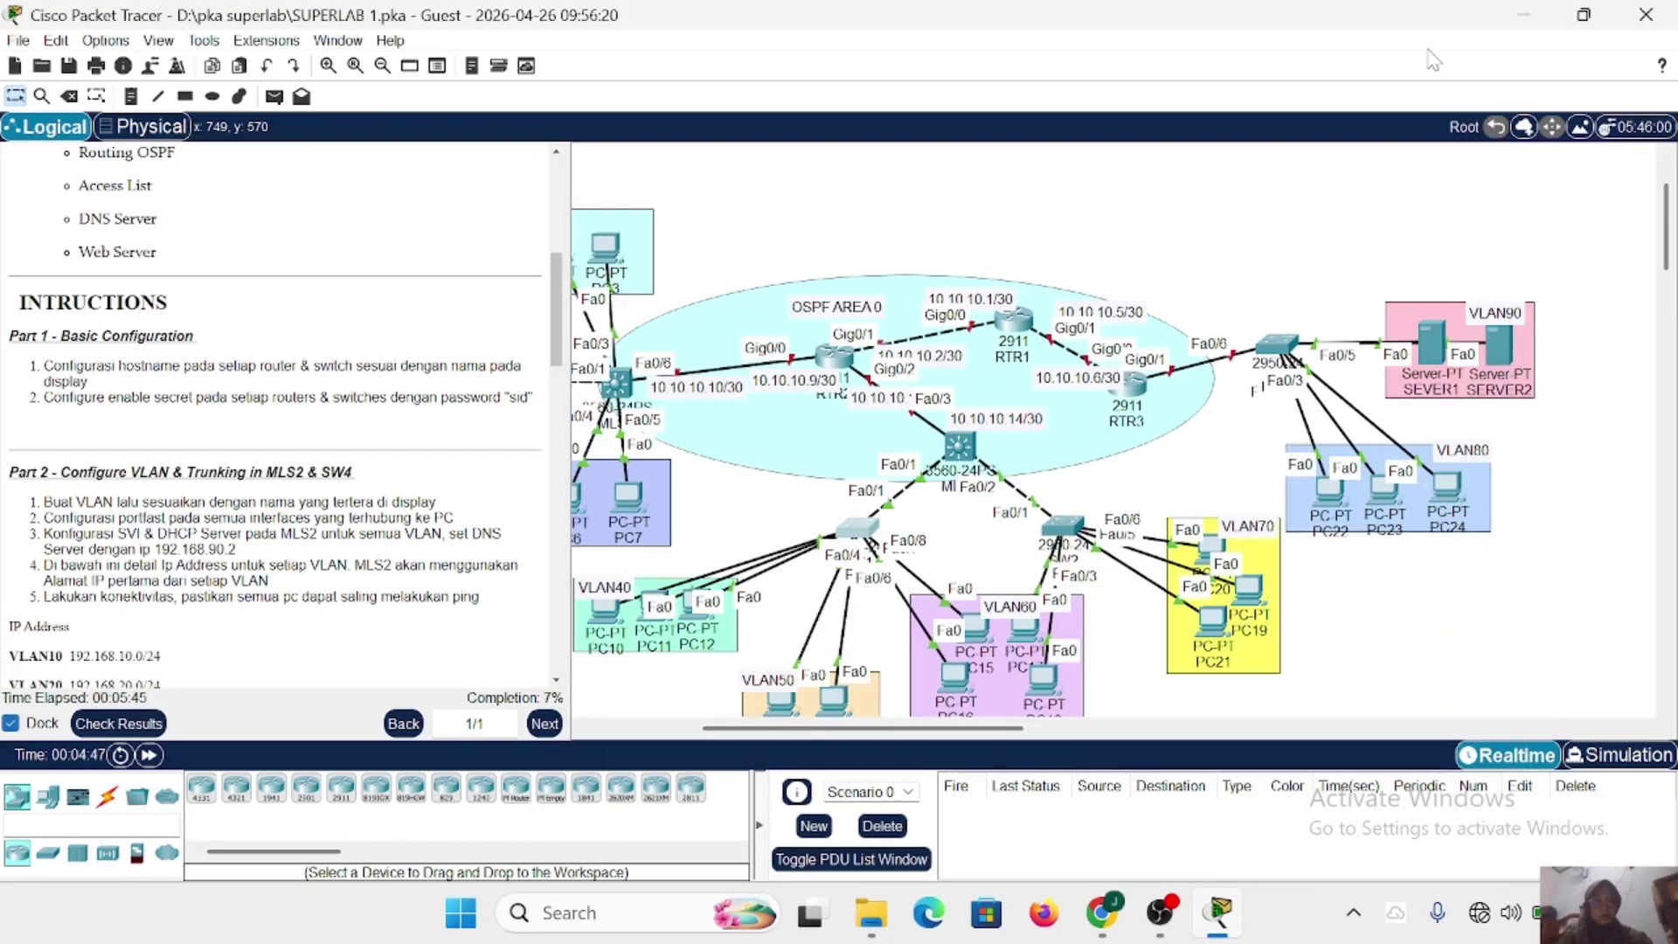
# Enter global configuration mode in the command line of the switch serving VLAN70 and set its hostname to SW2.
pyautogui.click(1065, 524)
pyautogui.click(751, 62)
pyautogui.press('Return')
pyautogui.write('en')
pyautogui.press('Return')
pyautogui.write('conf t')
pyautogui.press('Return')
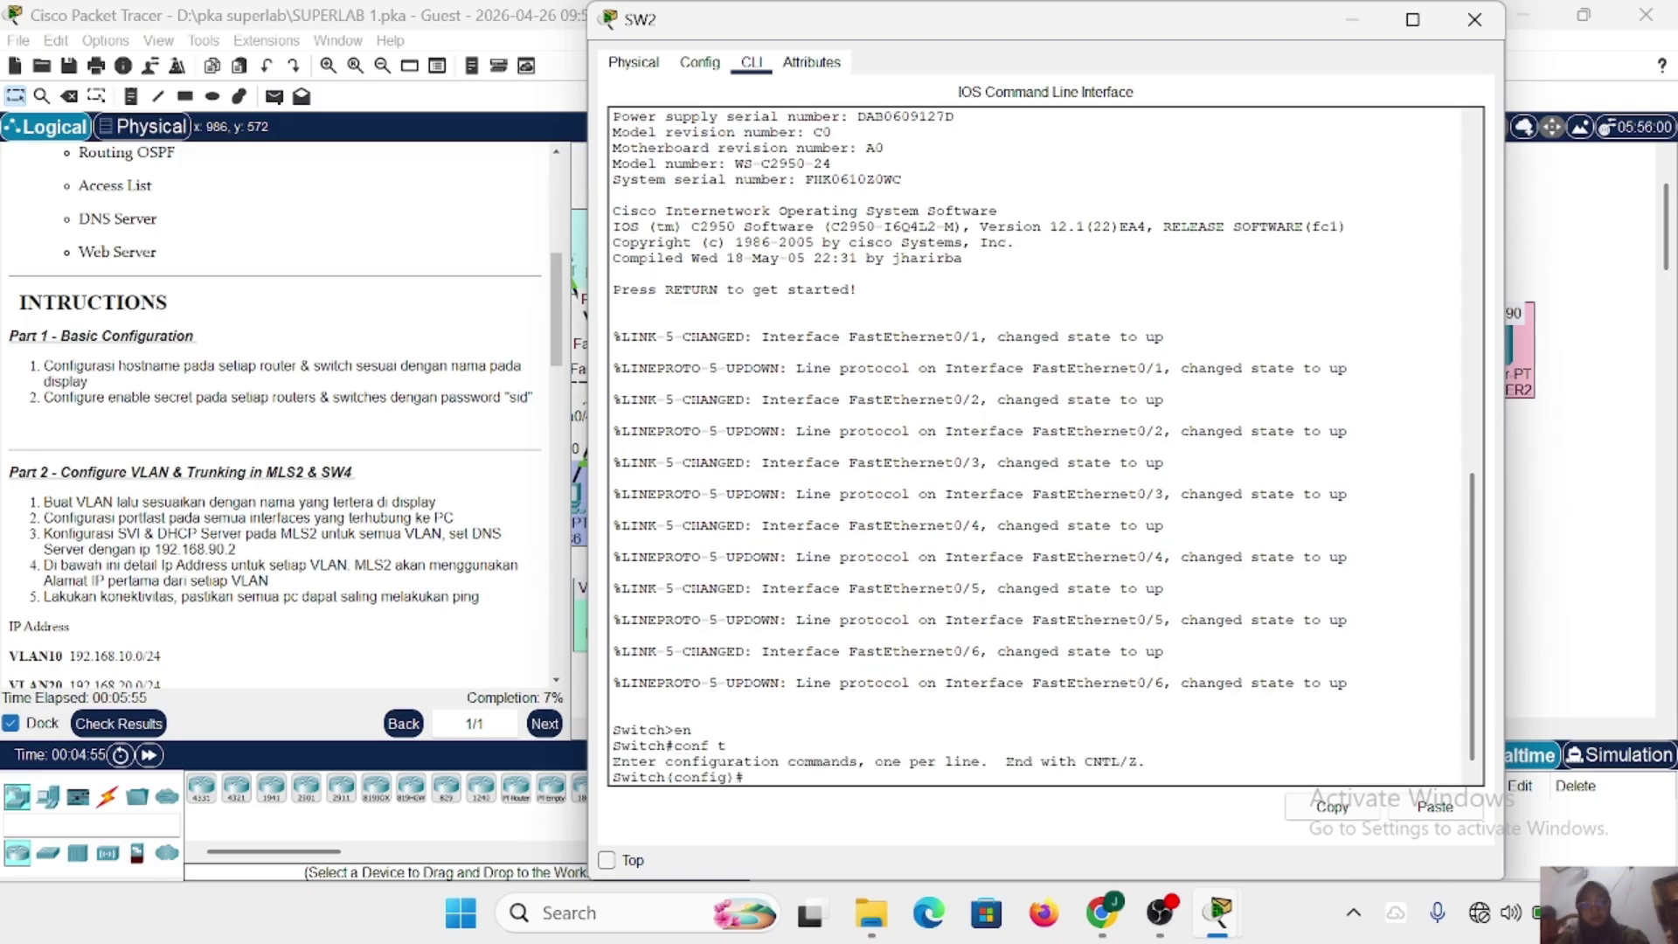
pyautogui.write('host SW2')
pyautogui.press('Return')
# Set the enable secret password on SW2 as given in the instructions and close its window.
pyautogui.write('ena sec ')
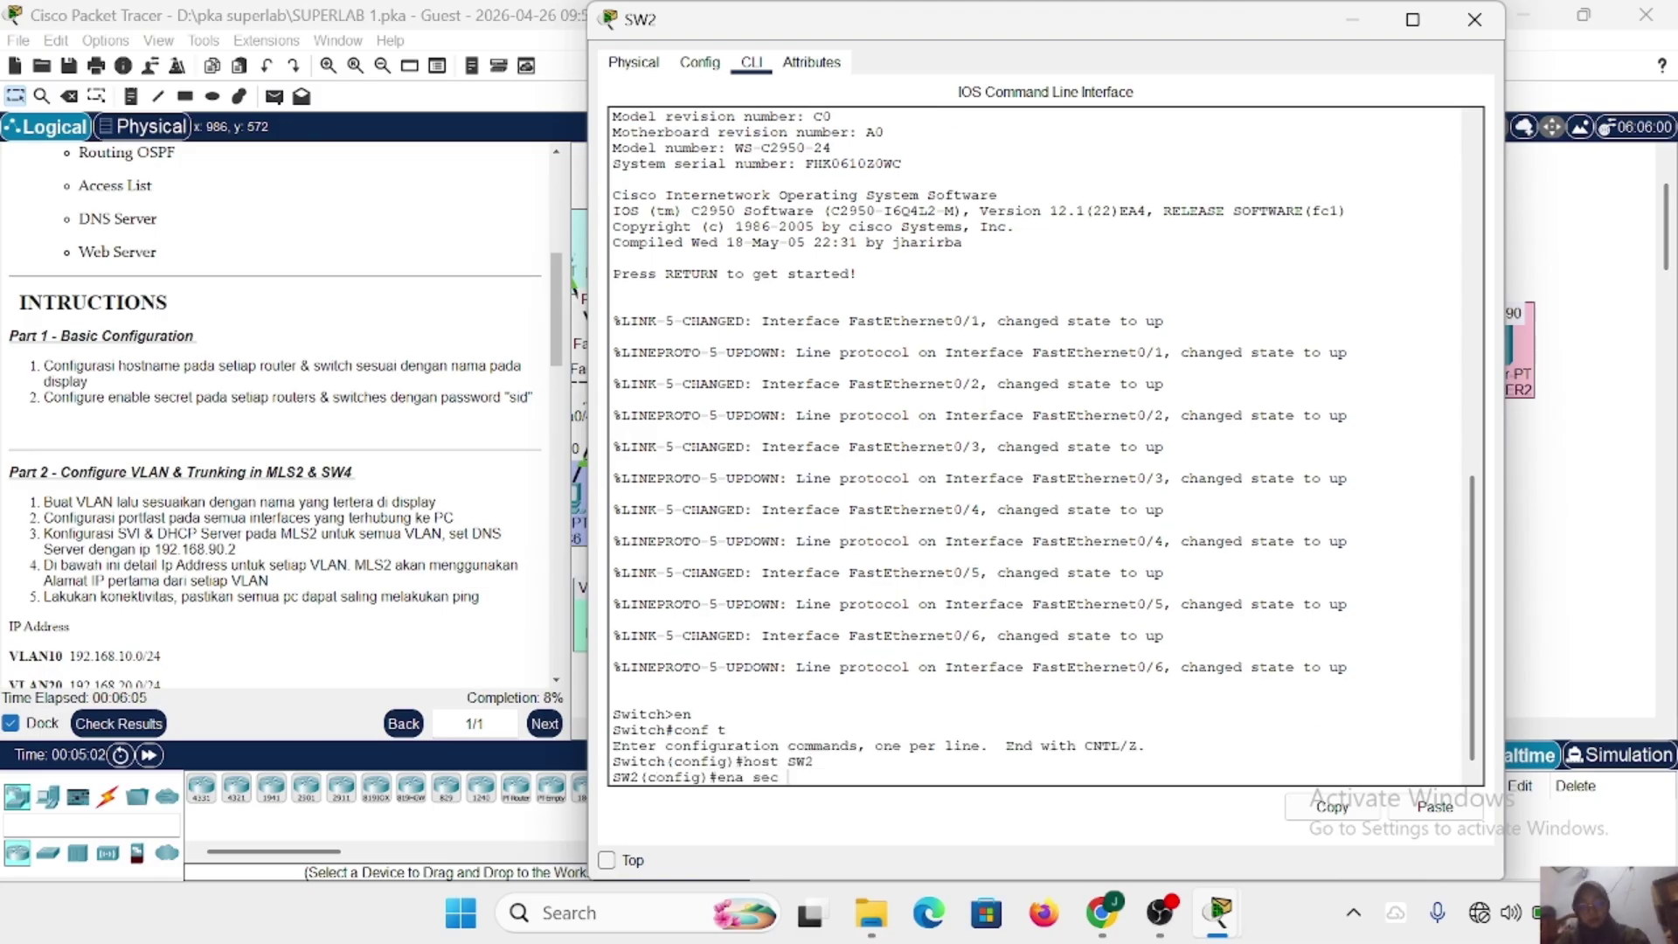
pyautogui.write('sid')
pyautogui.press('Return')
pyautogui.click(1474, 19)
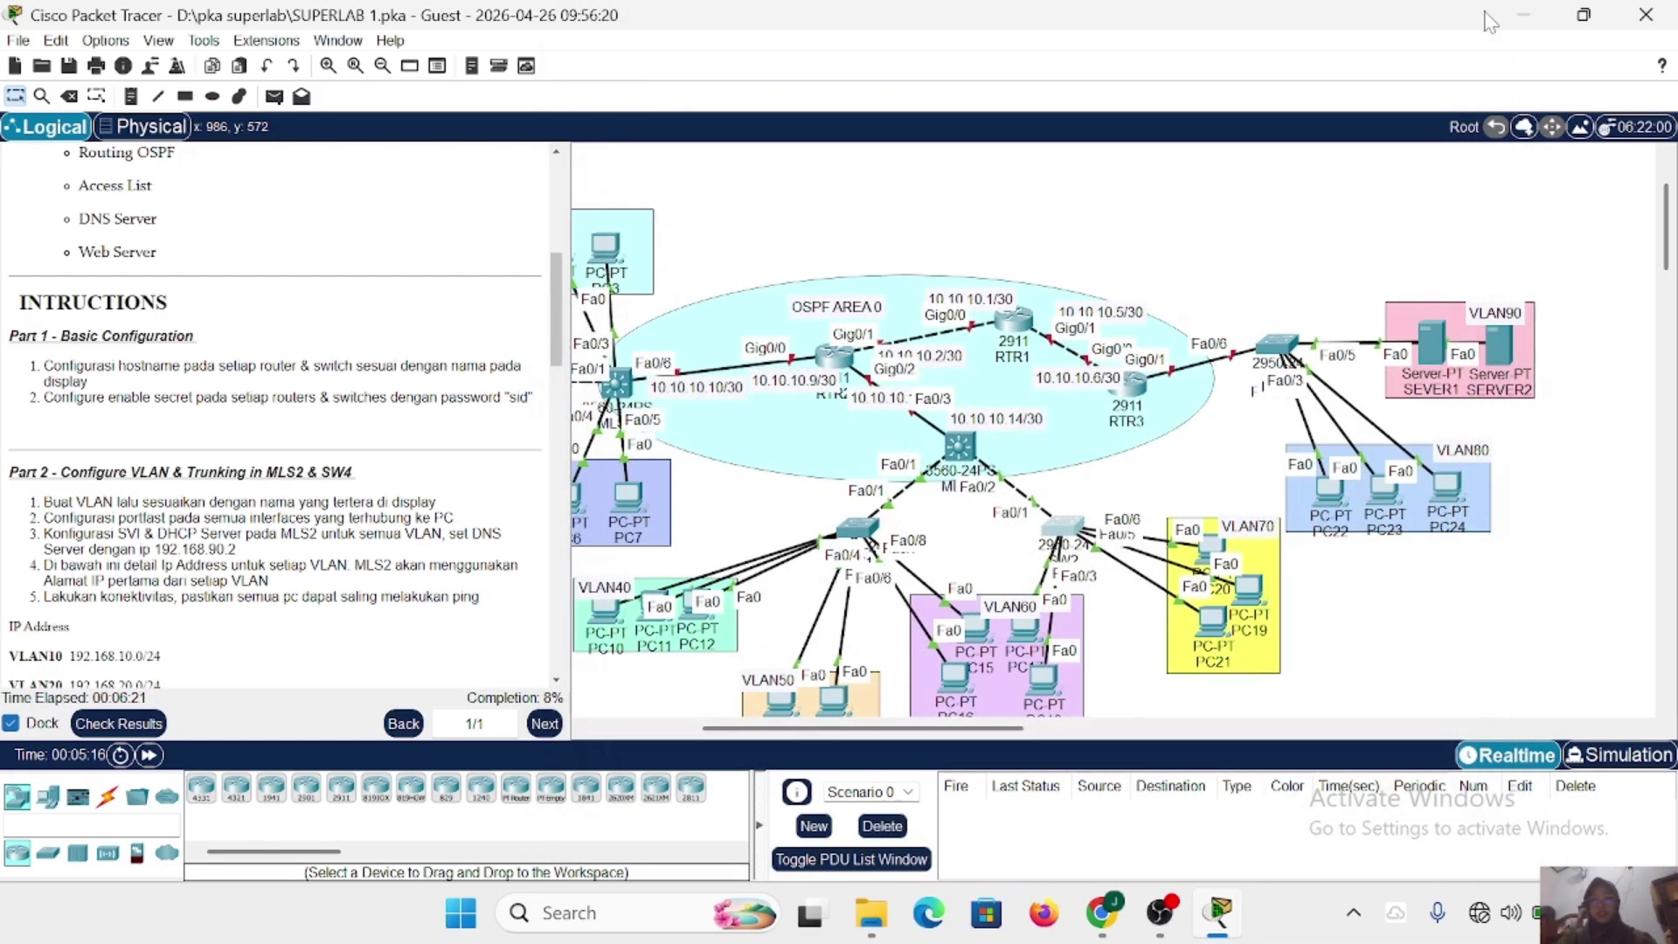
# Shift the multilayer switch between VLAN10 and VLAN30 slightly toward SW4 in the topology.
pyautogui.scroll(-3, 297, 498)
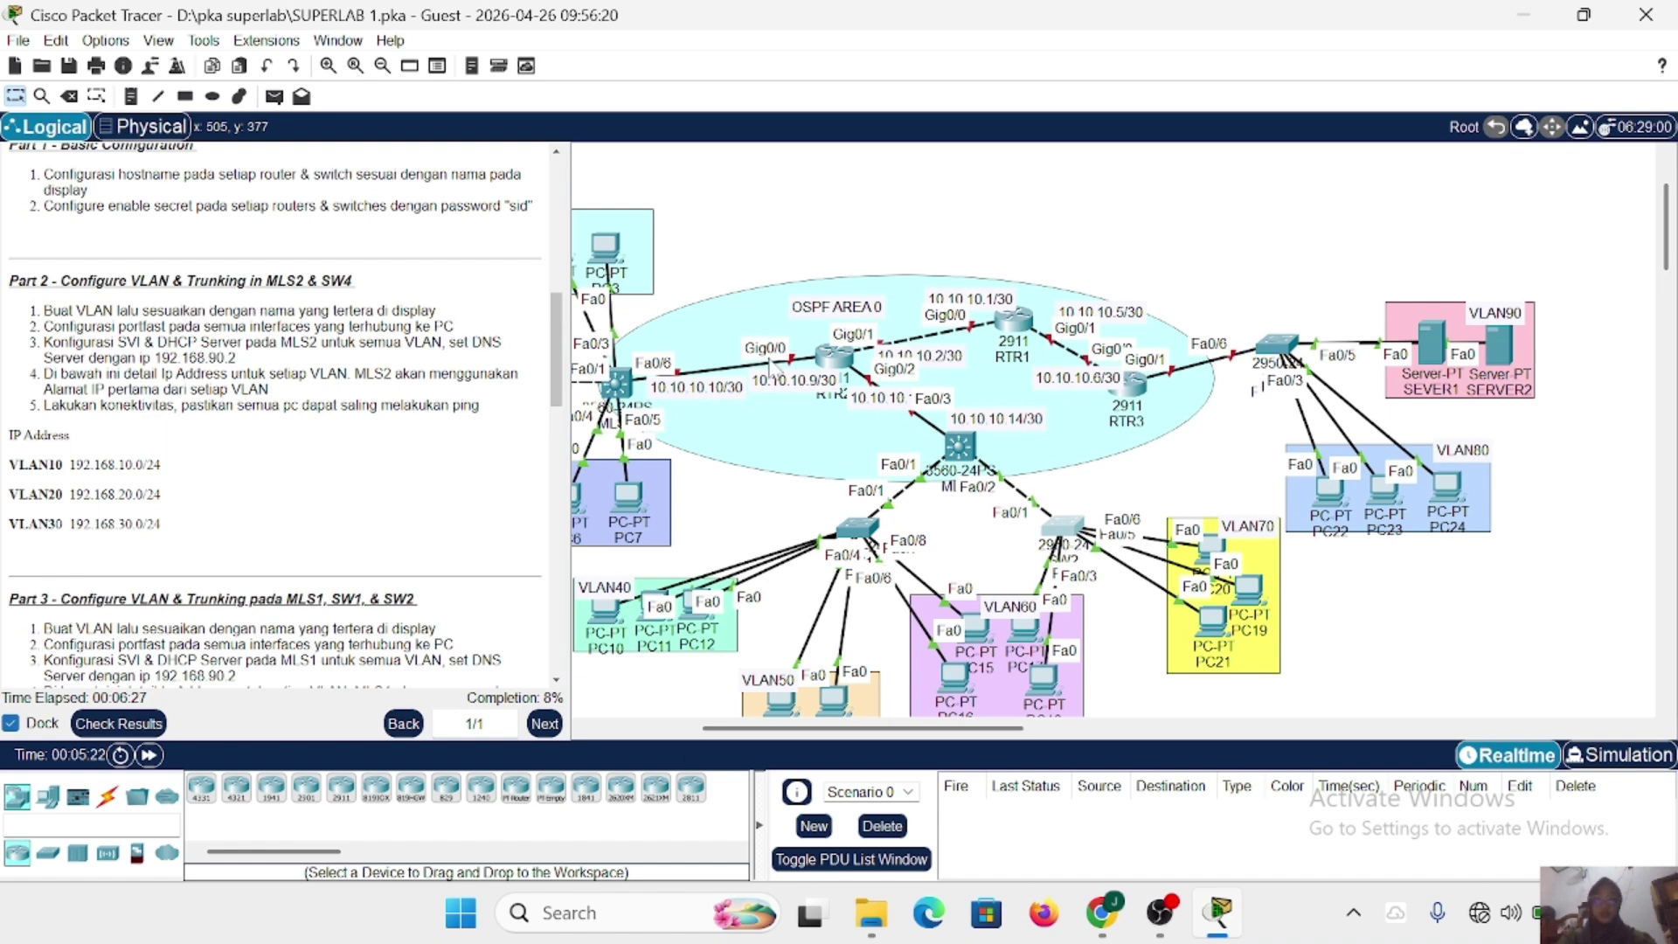
pyautogui.hscroll(-4, 1114, 463)
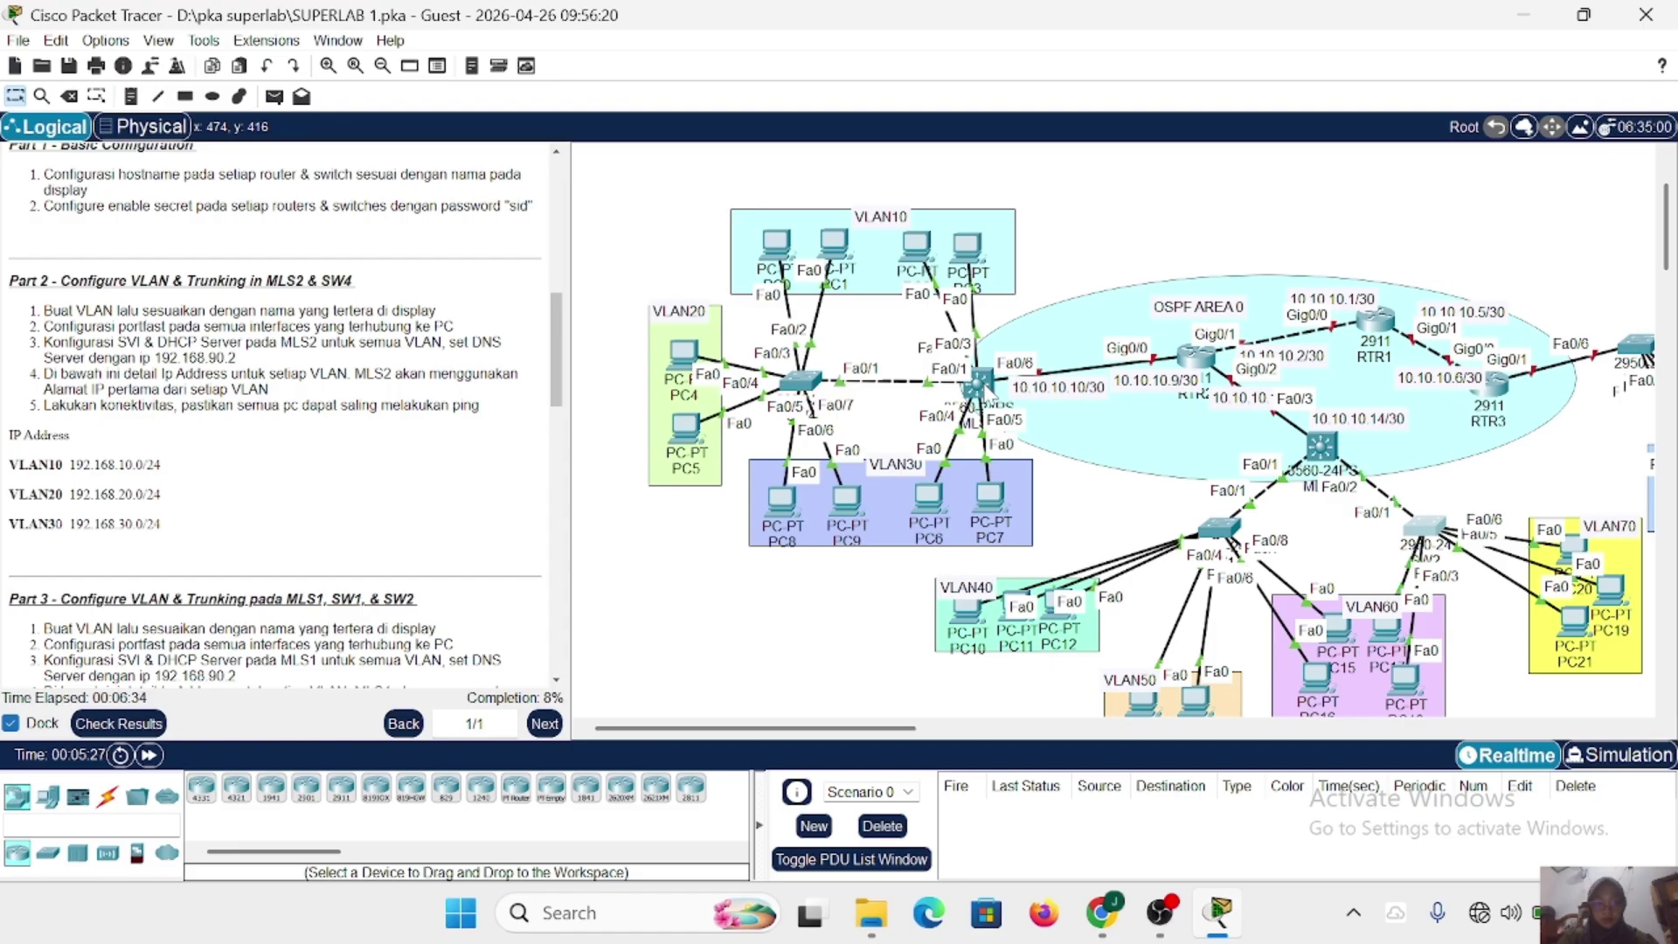
pyautogui.moveTo(986, 391); pyautogui.dragTo(971, 384)
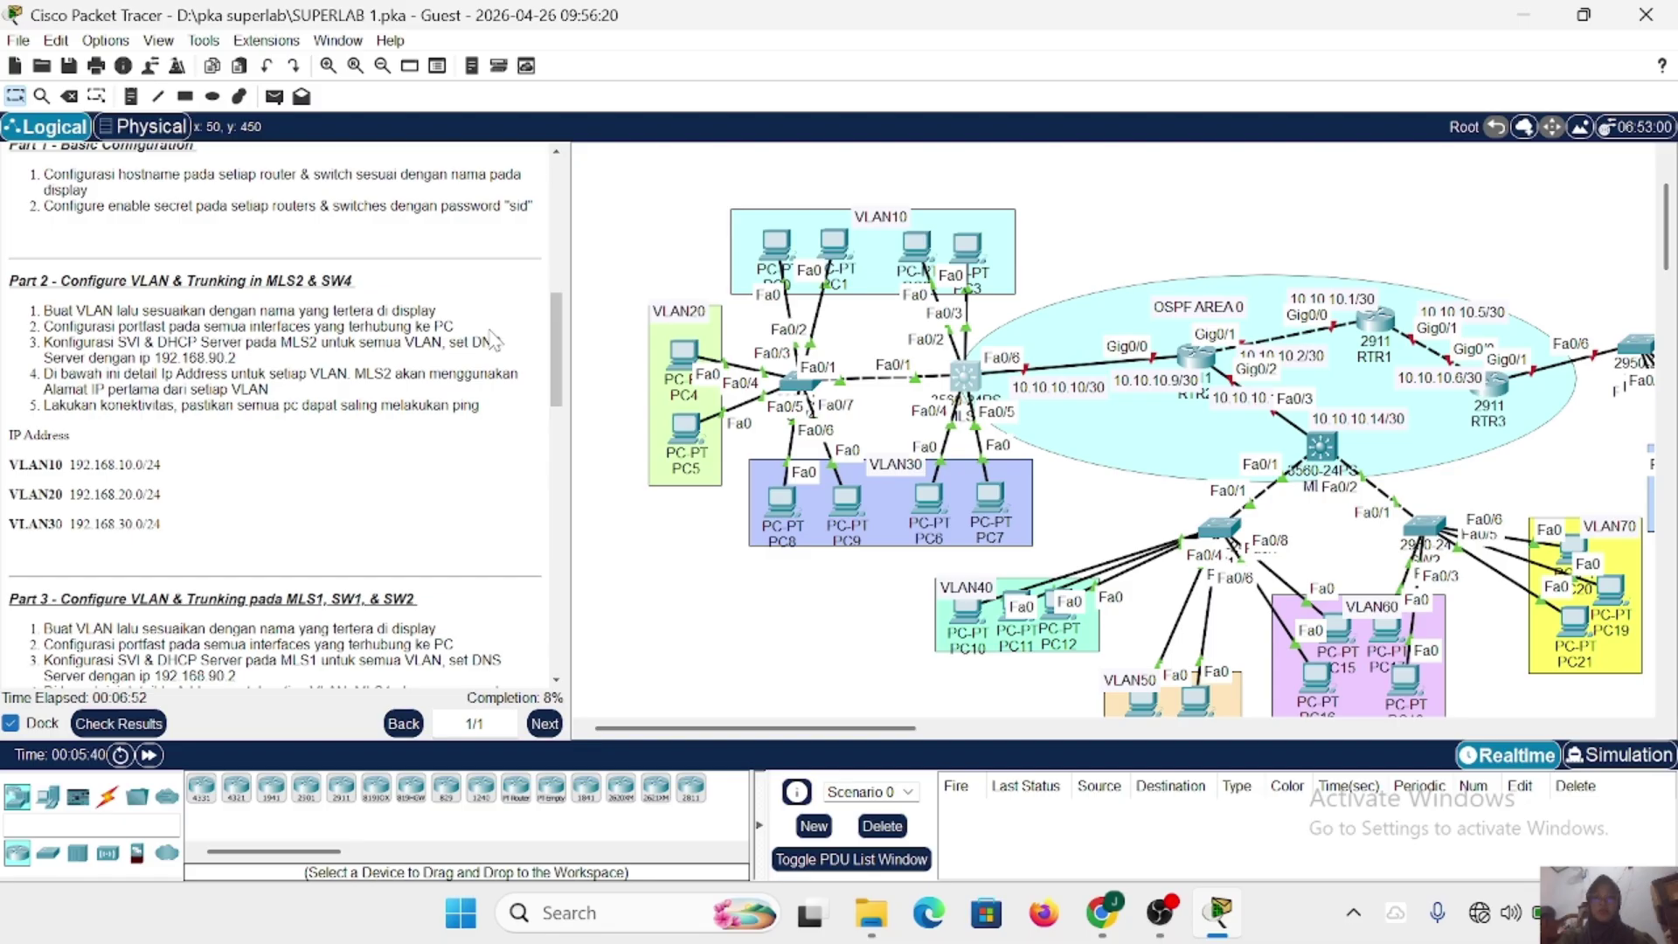
pyautogui.click(806, 395)
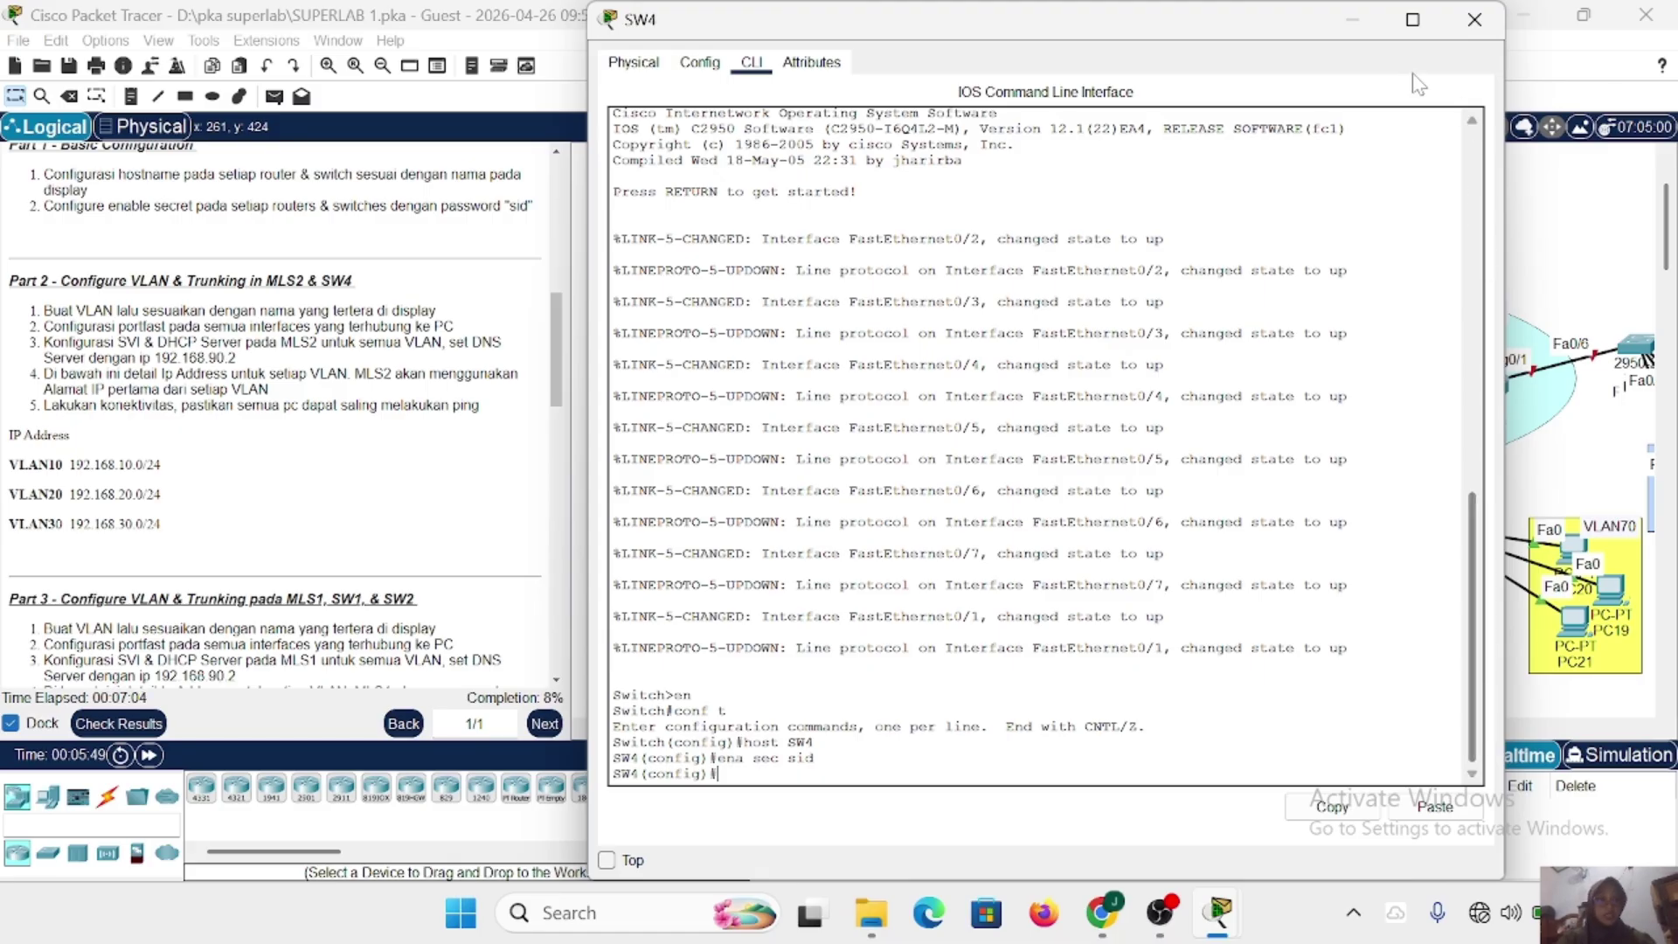
pyautogui.click(1471, 22)
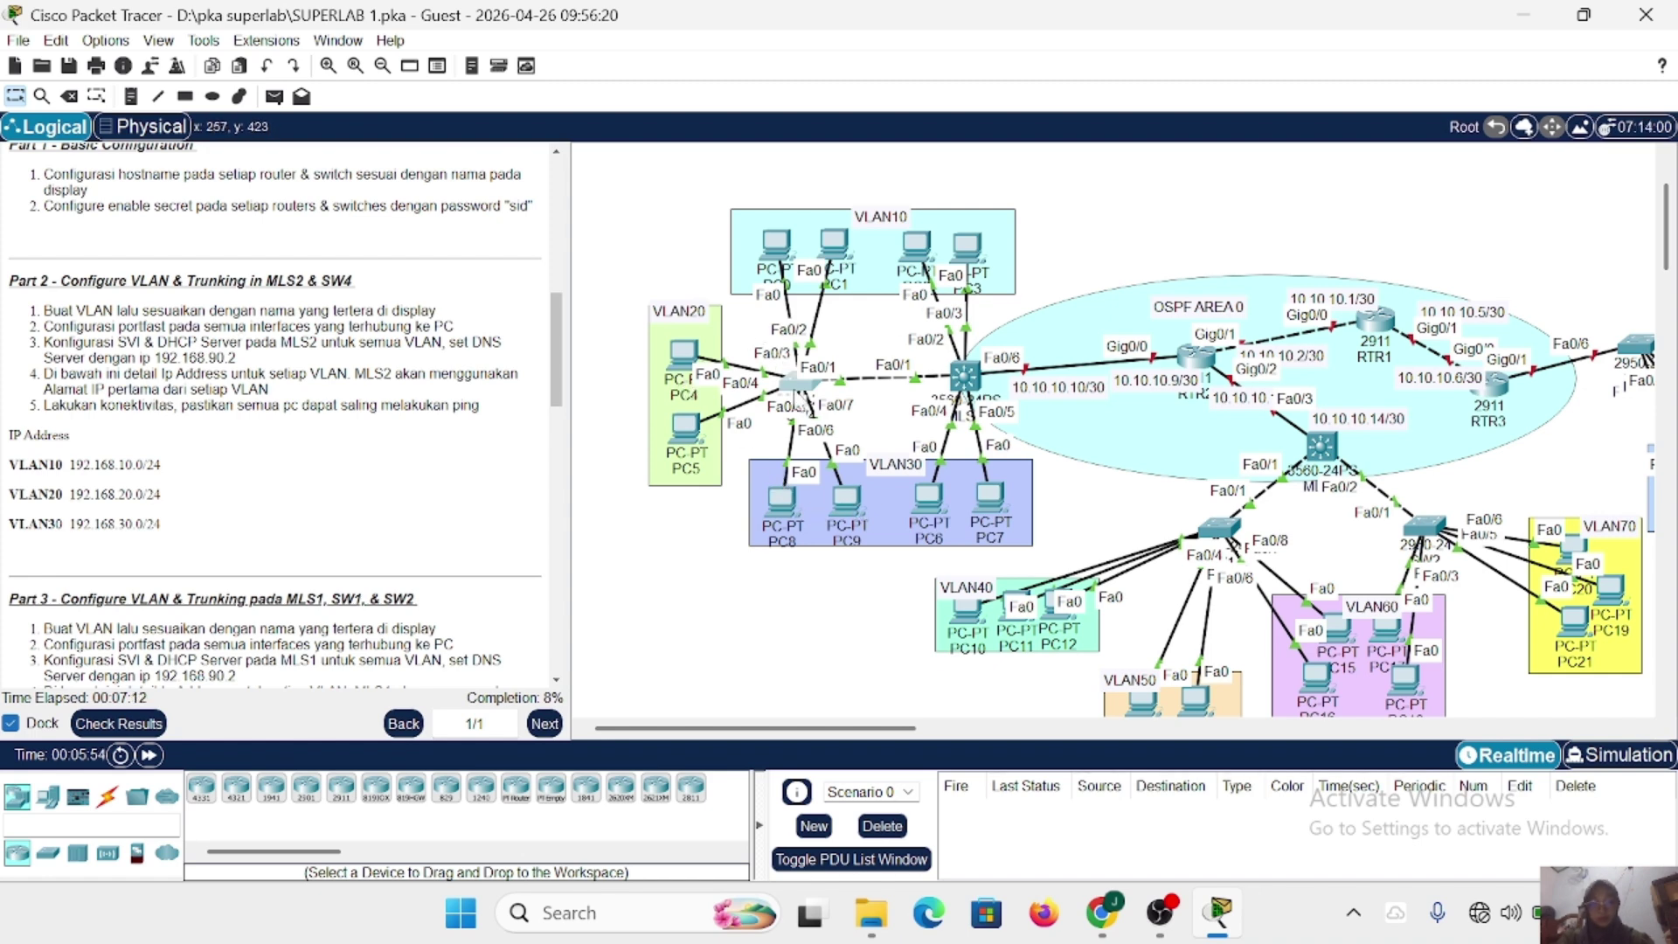
# Open the command line of SW4 and create VLAN 10 with the name VLAN10.
pyautogui.click(795, 383)
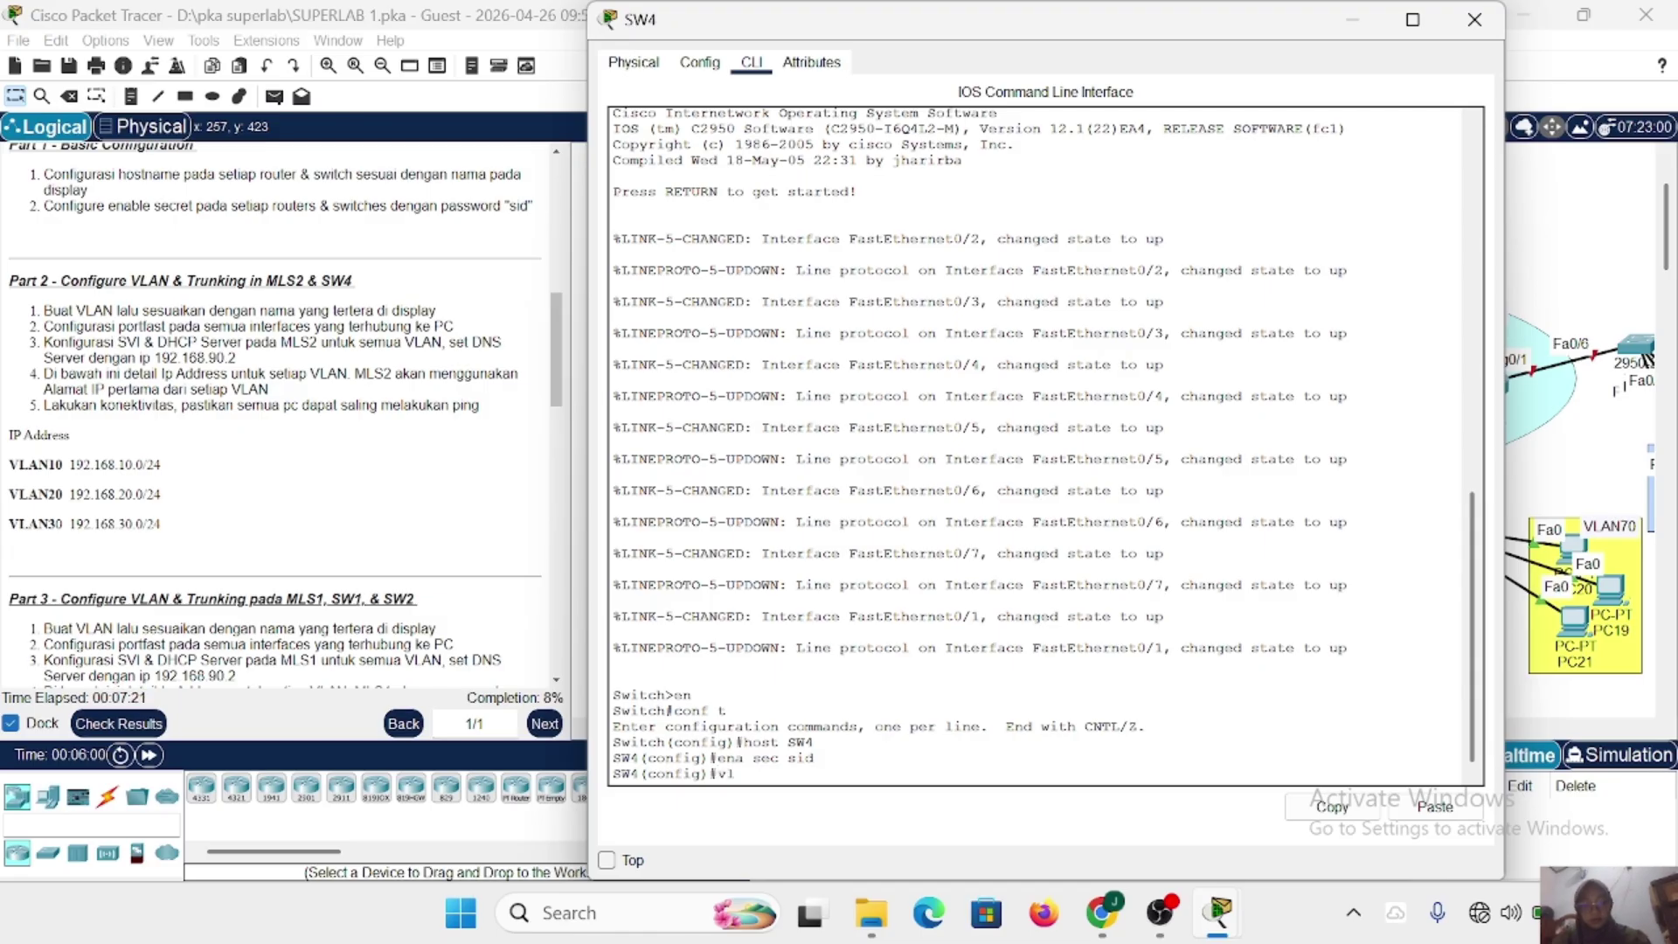
pyautogui.write('an 10')
pyautogui.press('Return')
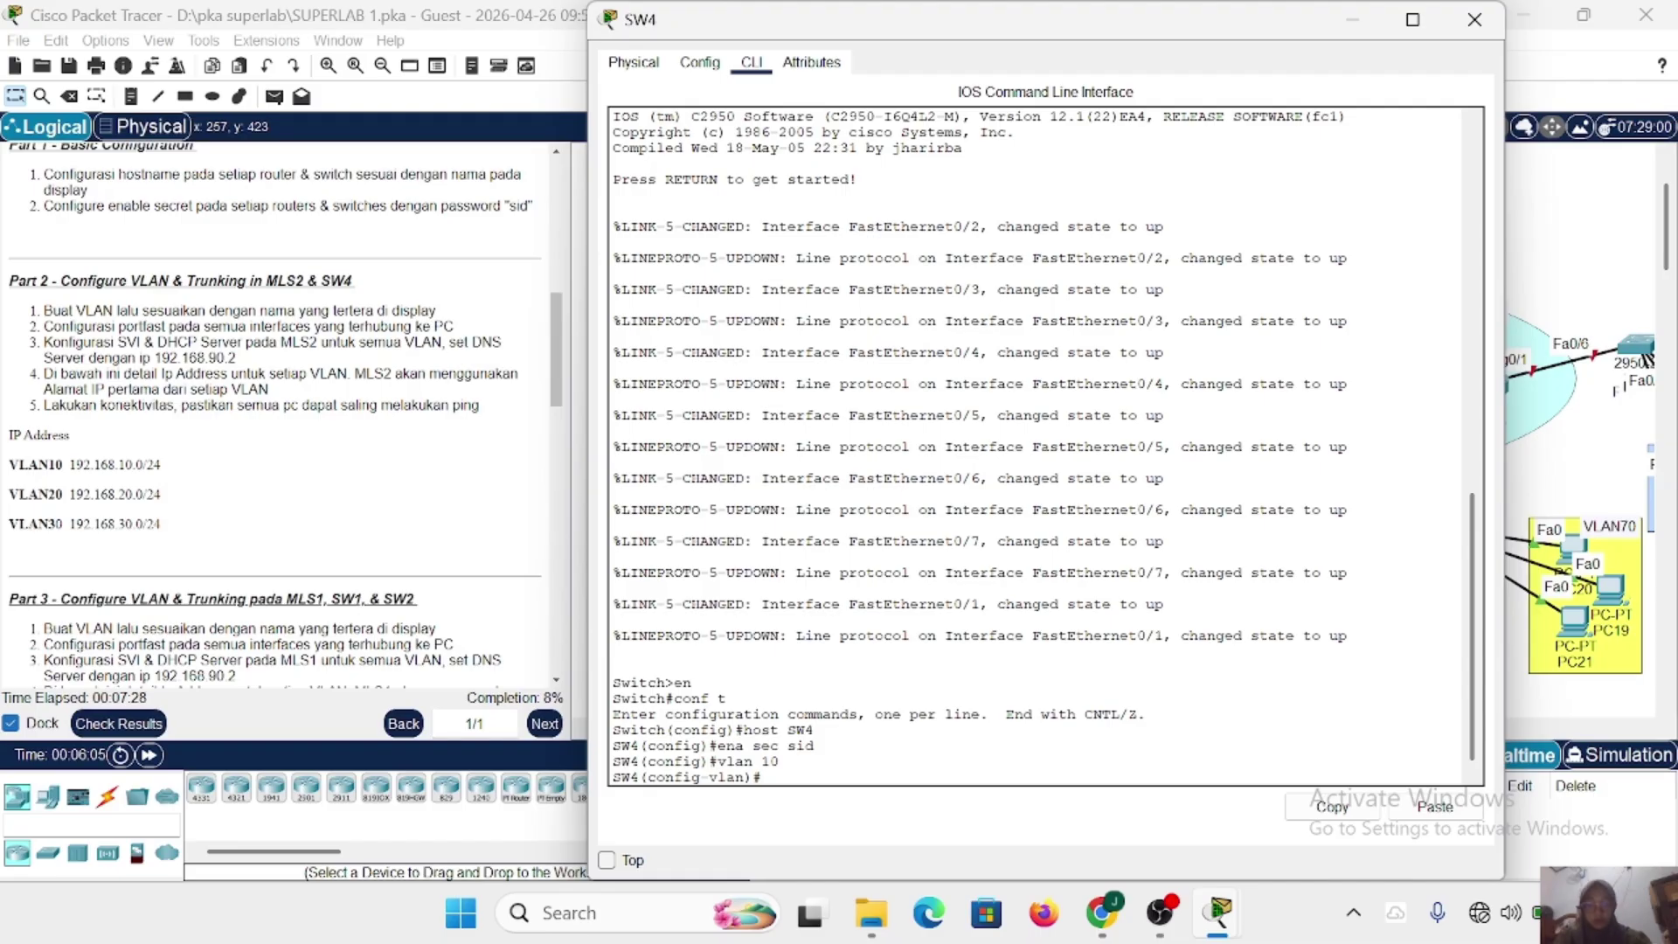
pyautogui.write('name ')
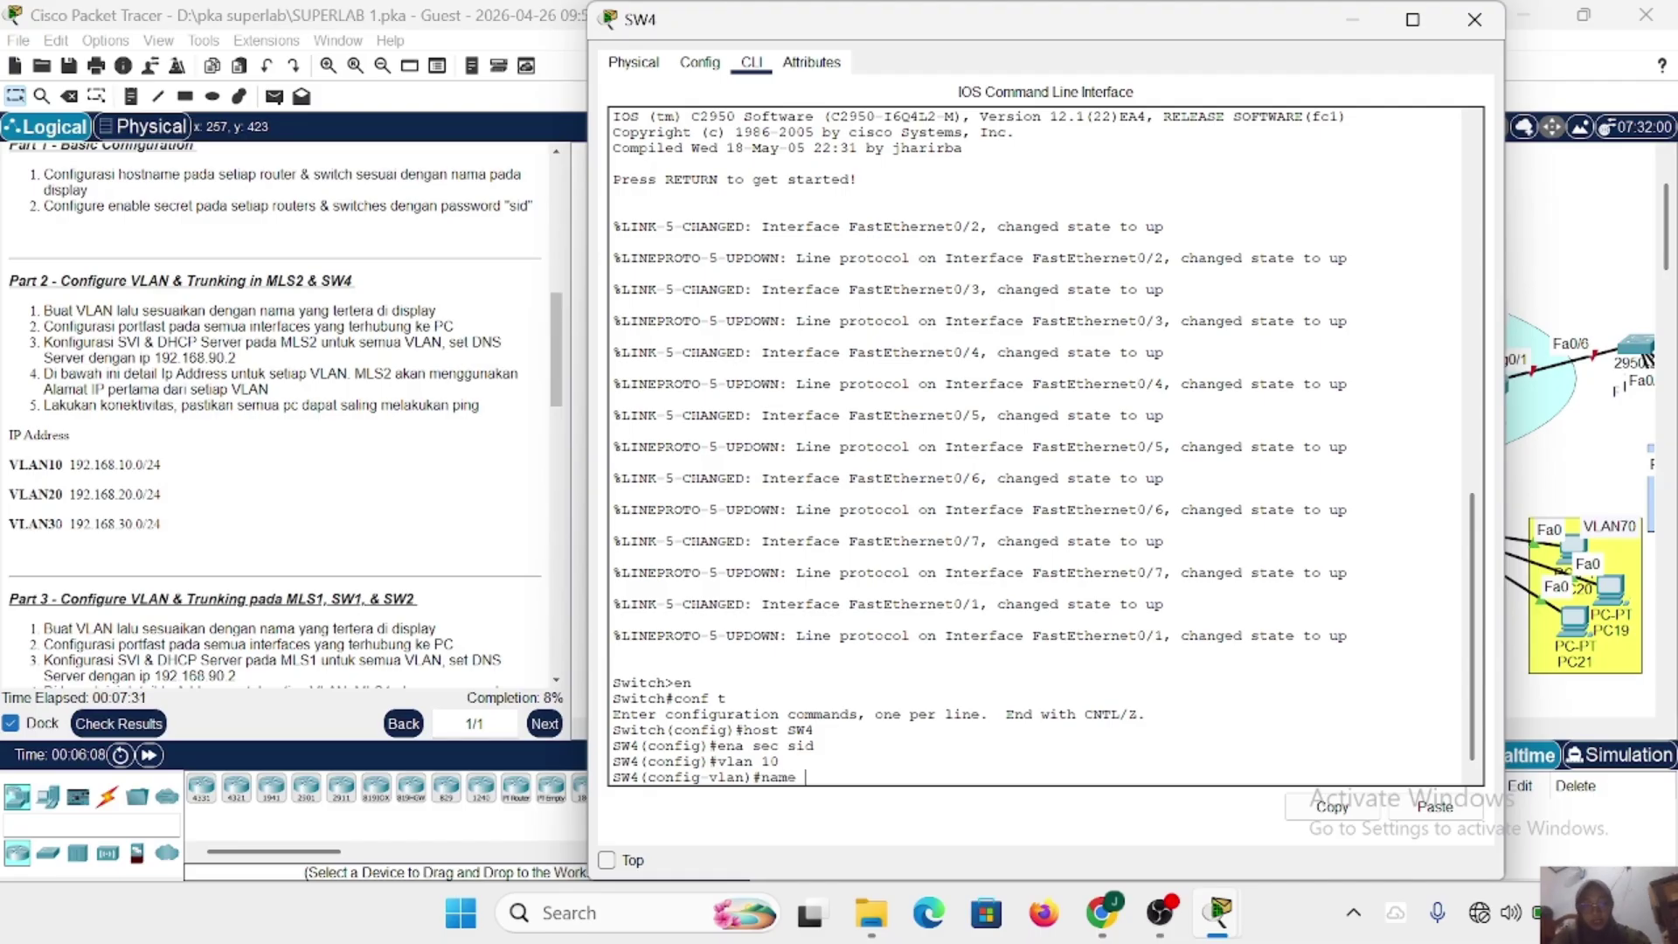
pyautogui.write('VLAN10')
pyautogui.press('Return')
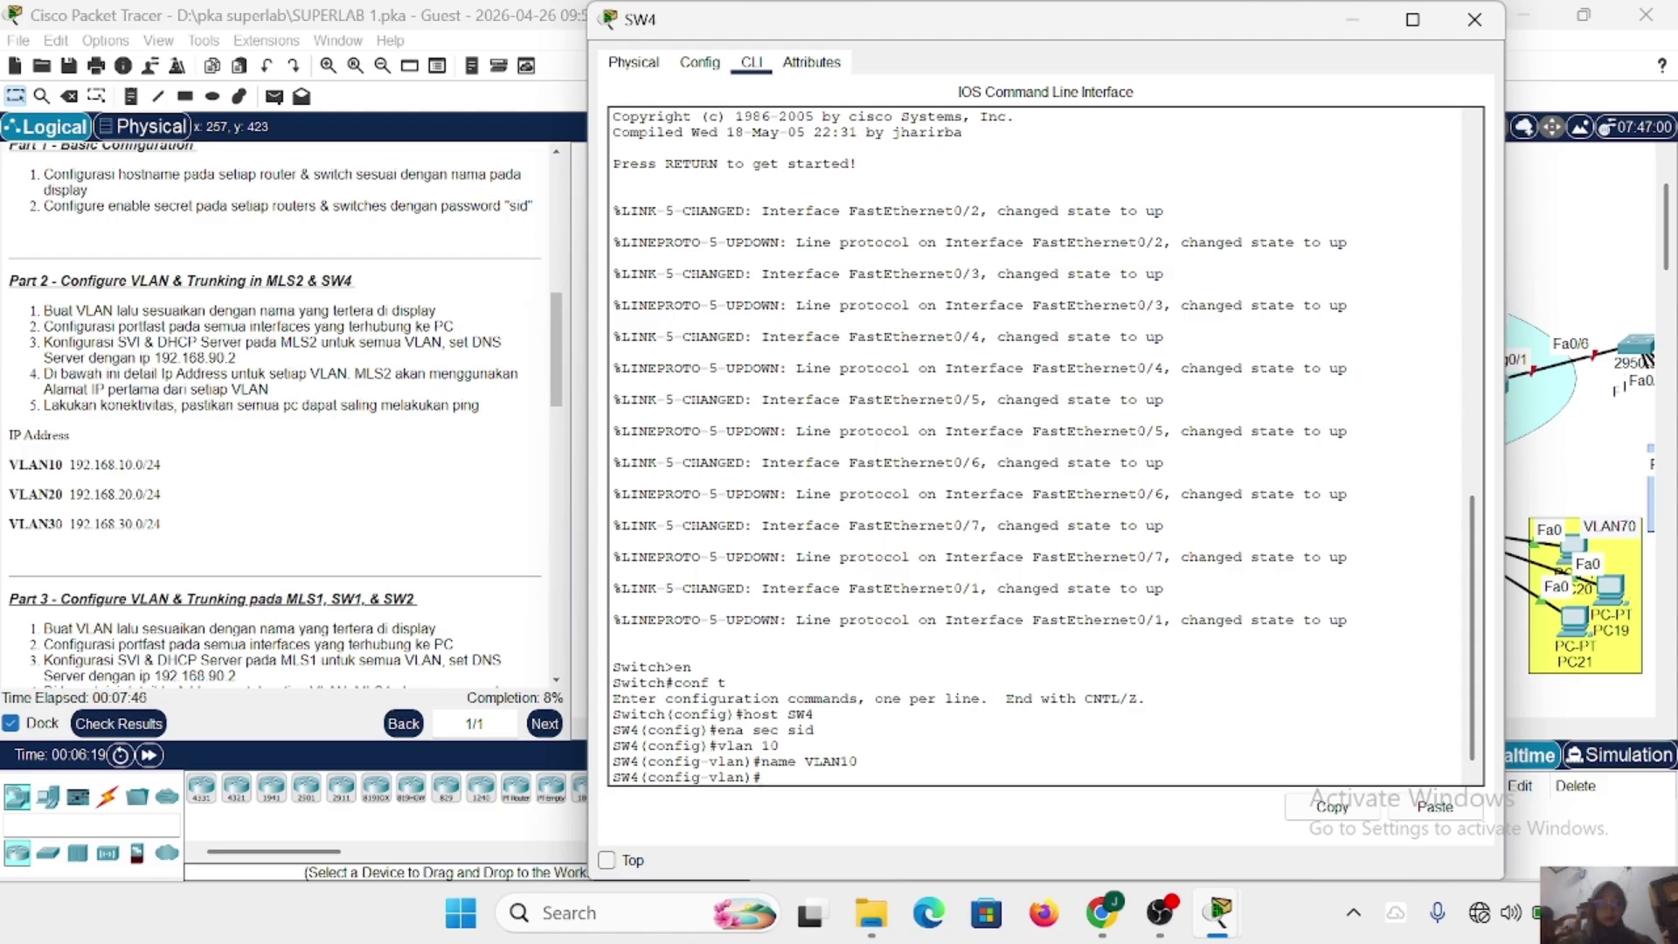
# Create VLAN 20 on SW4 and name it VLAN20.
pyautogui.write('vlan 20')
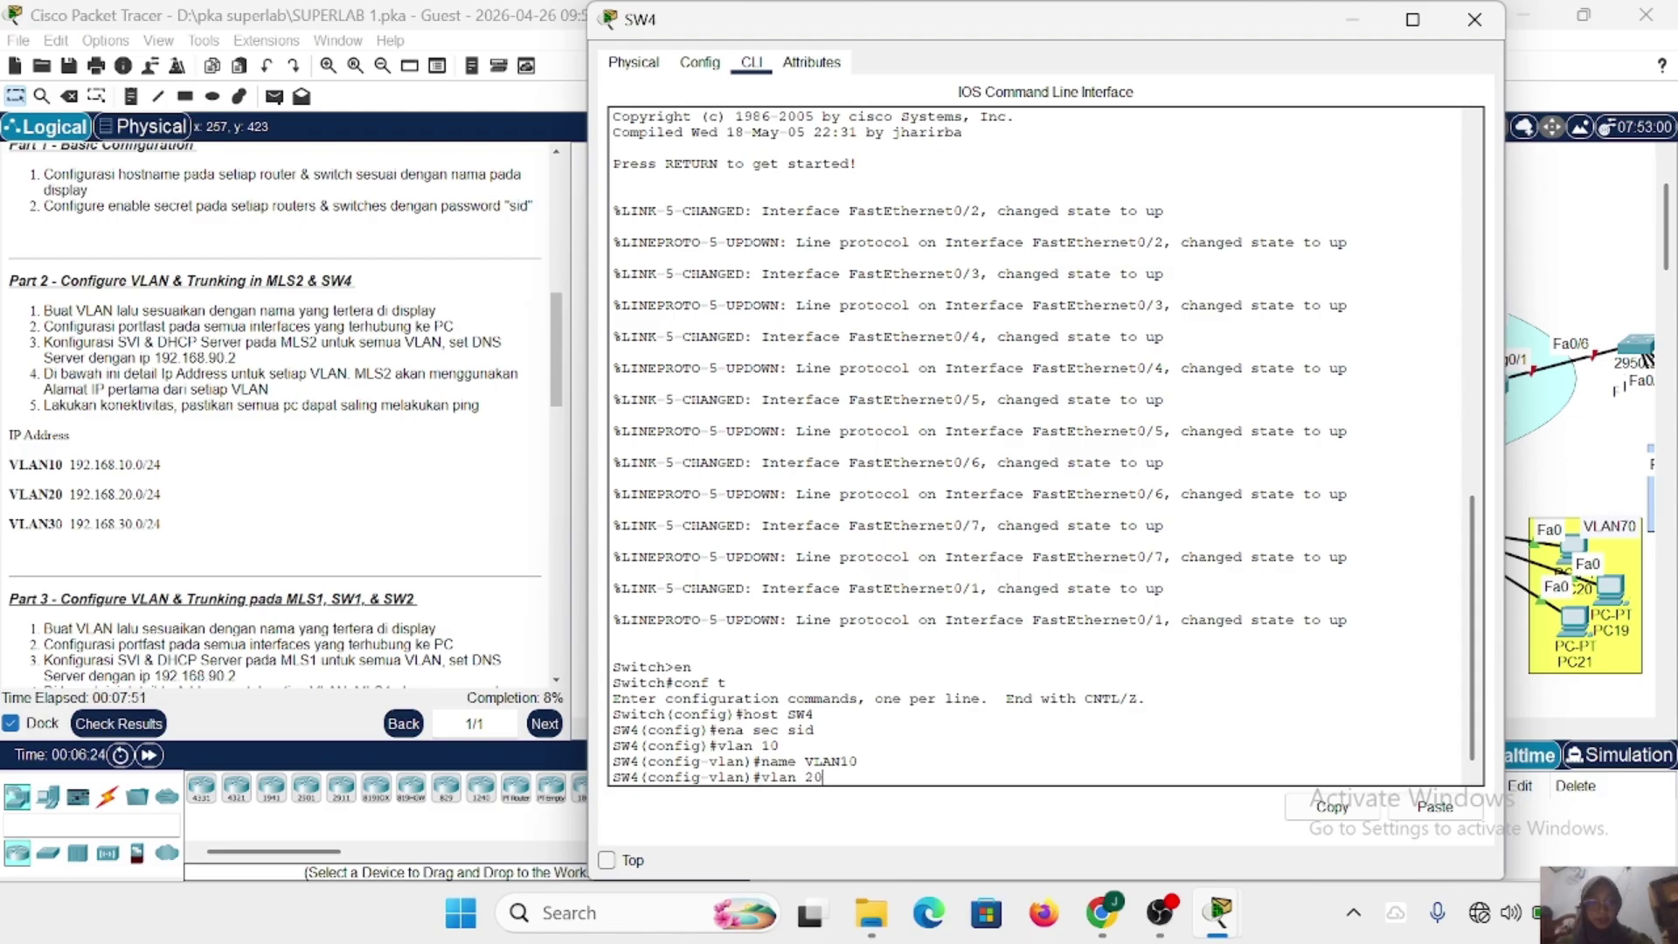
pyautogui.press('Return')
pyautogui.write('NA')
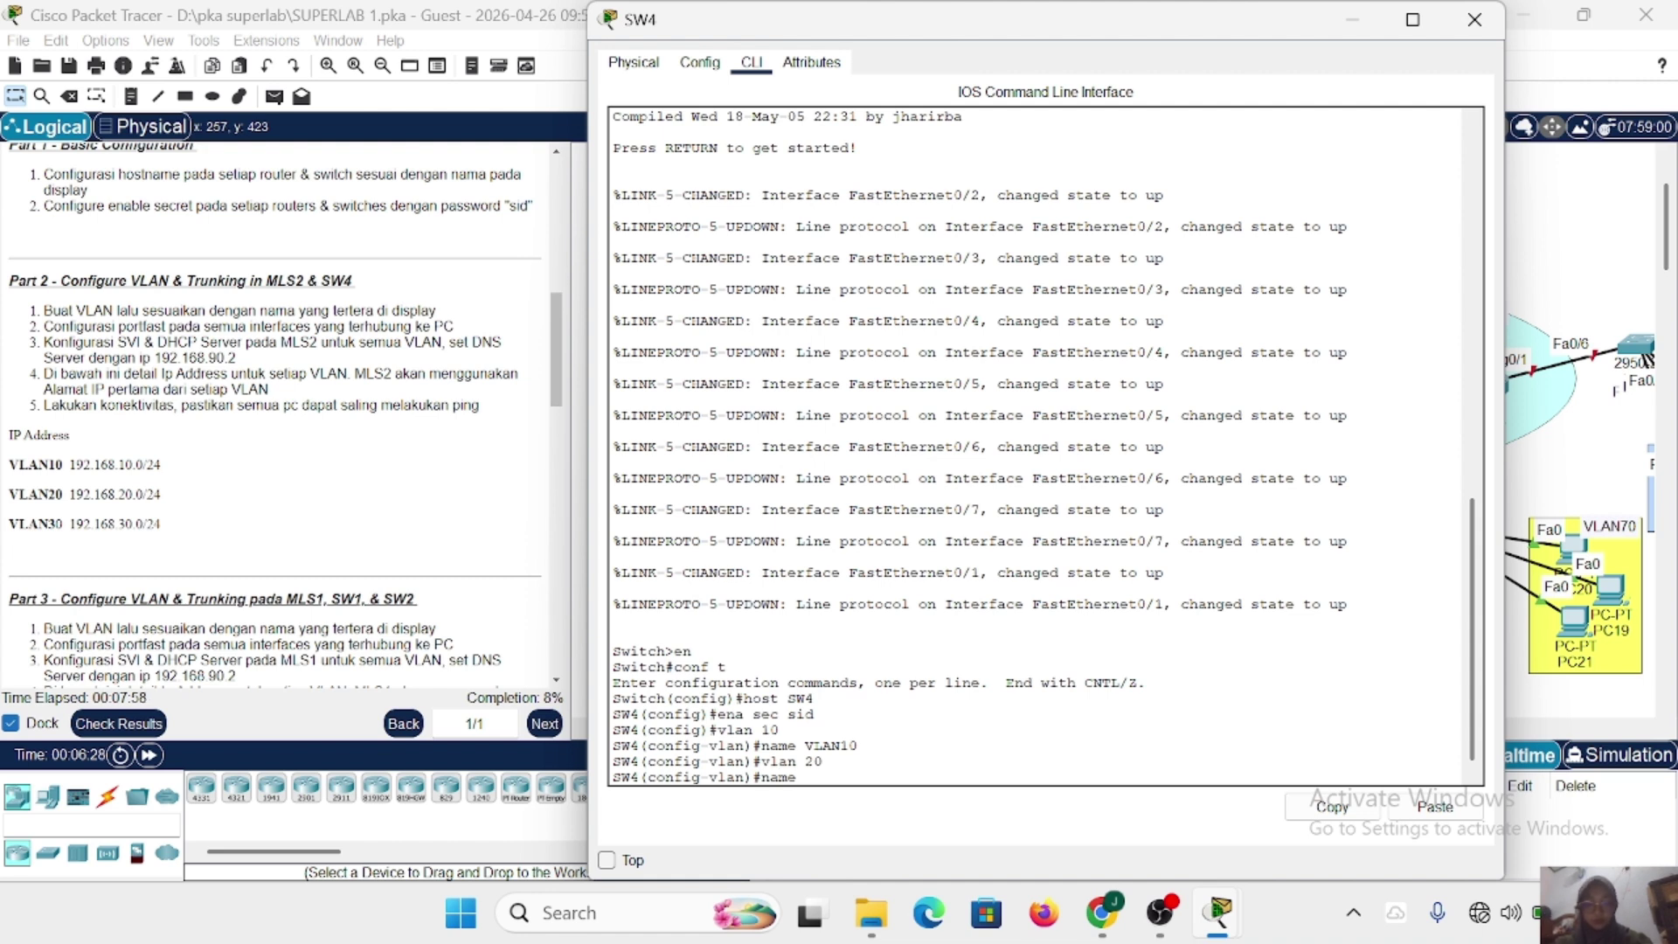
pyautogui.write('me VLAN20')
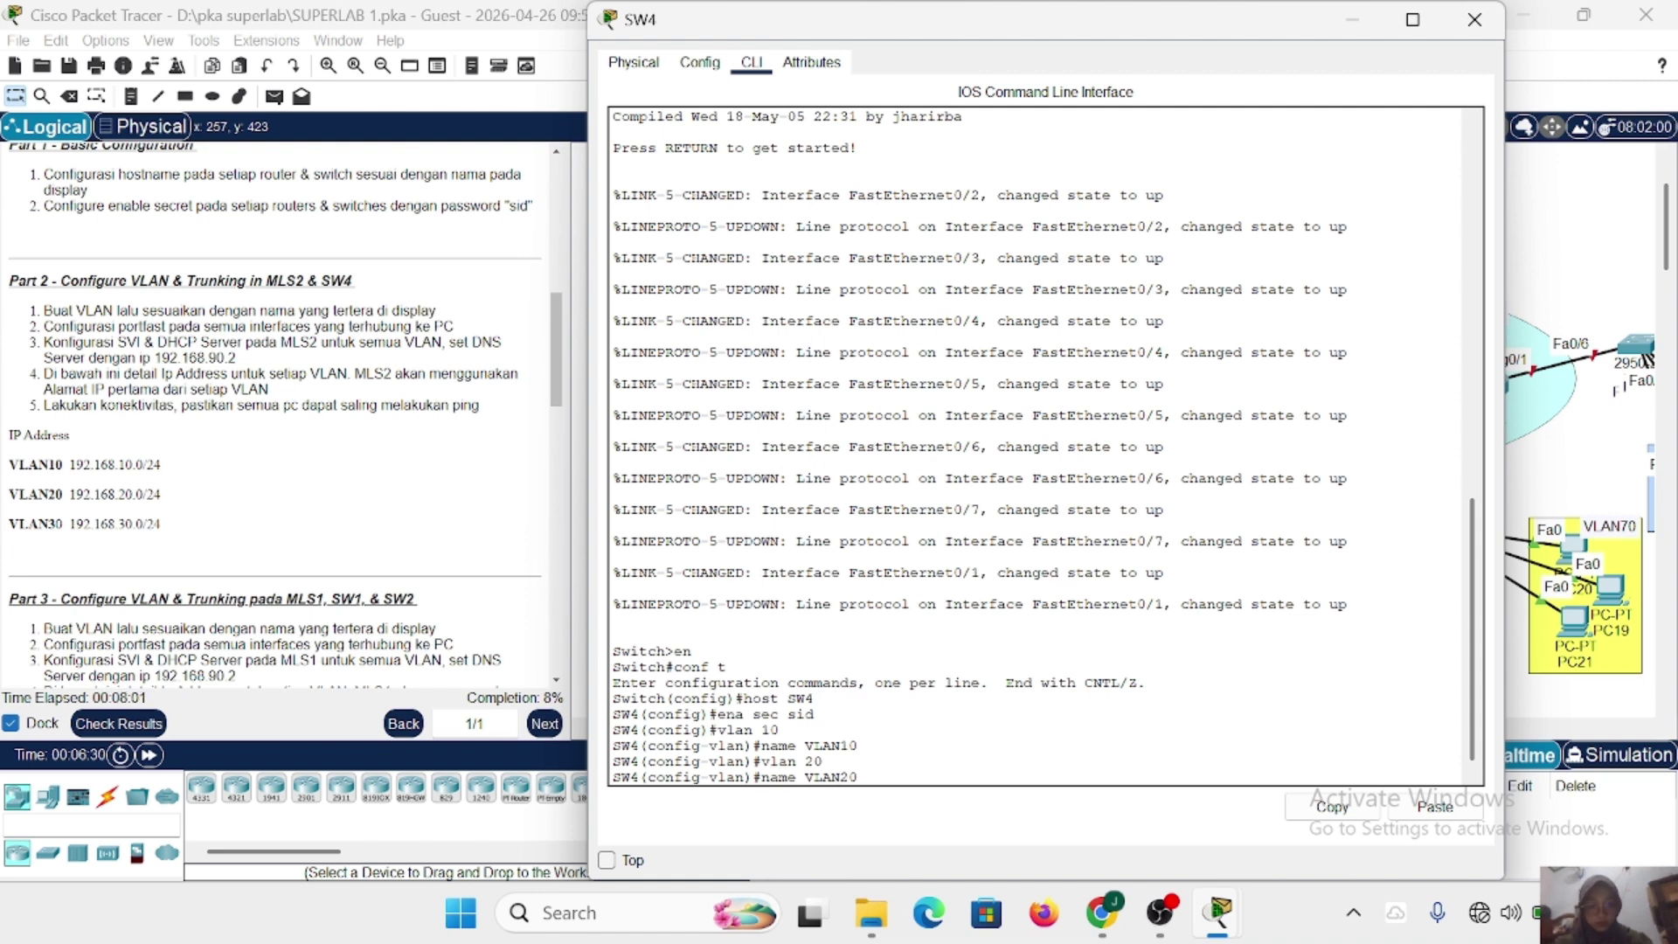
pyautogui.press('Return')
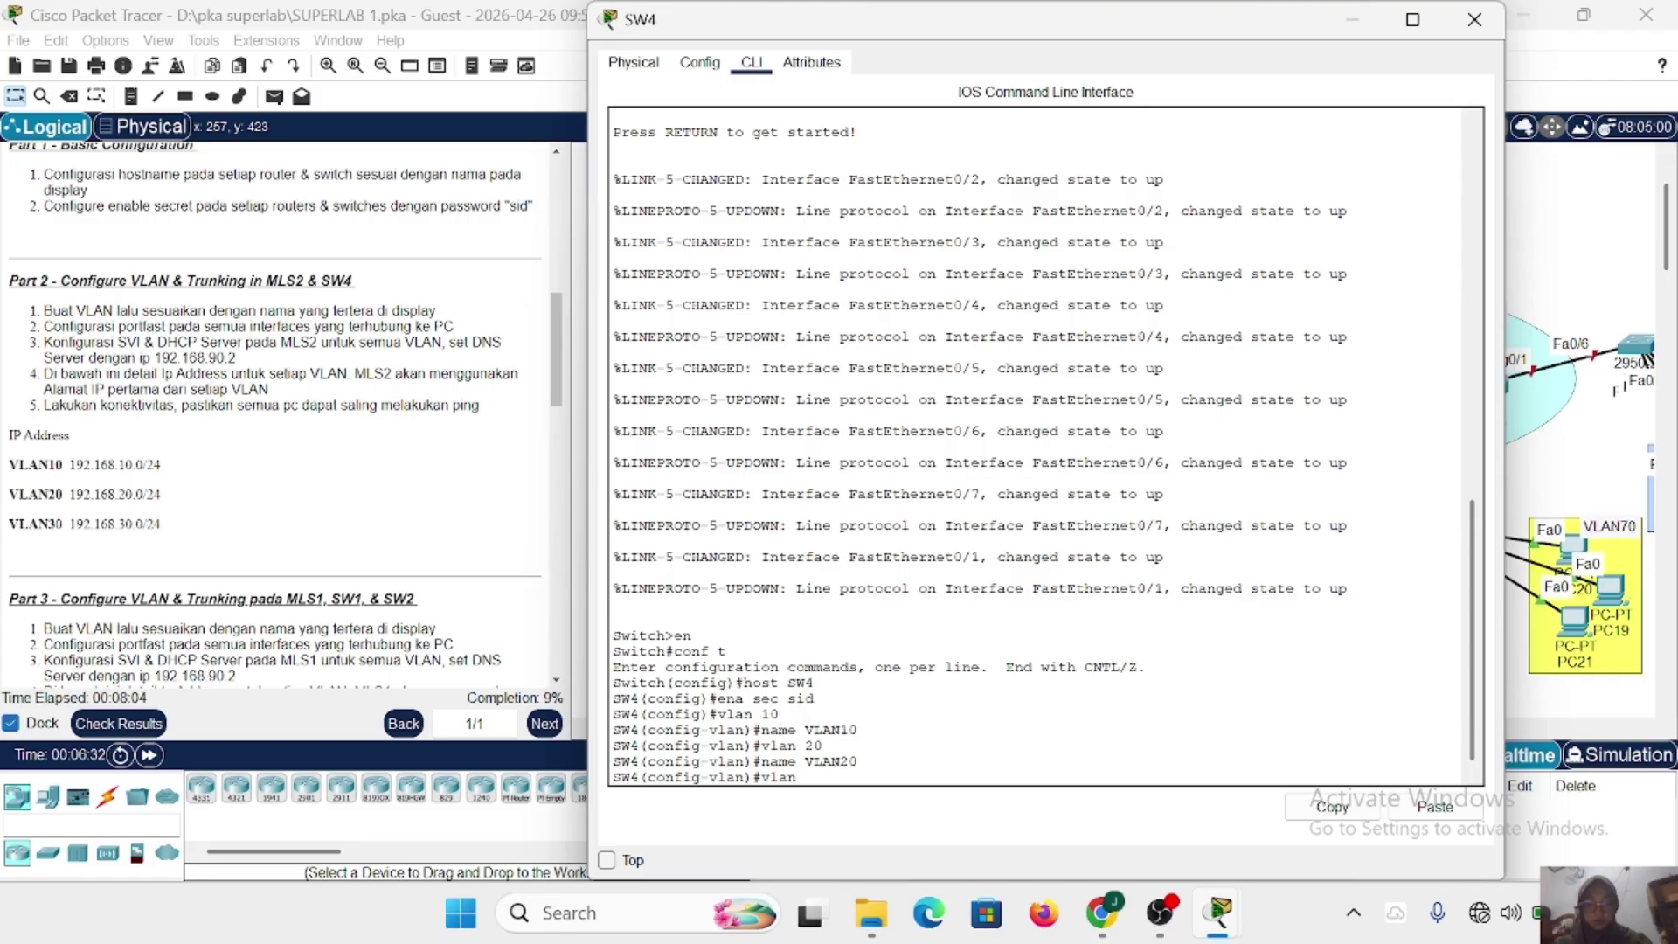
# Create VLAN 30 on SW4, name it VLAN30, and return to global configuration mode.
pyautogui.write('vlan 30')
pyautogui.press('Return')
pyautogui.write('name')
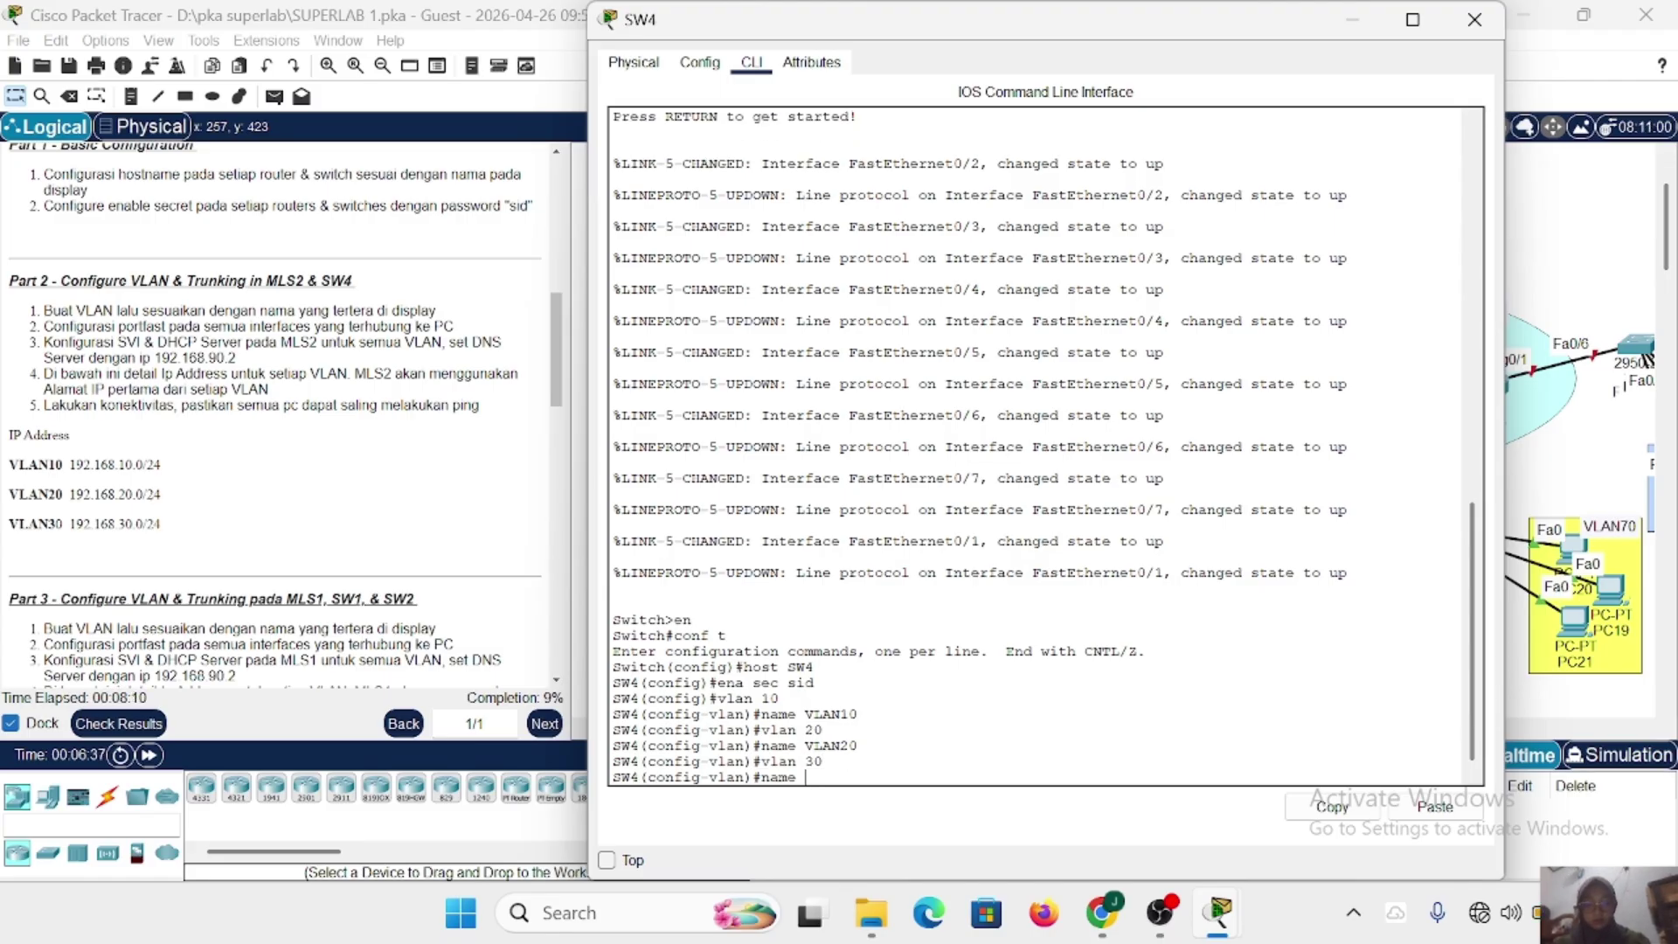
pyautogui.write(' VLAN30')
pyautogui.press('Return')
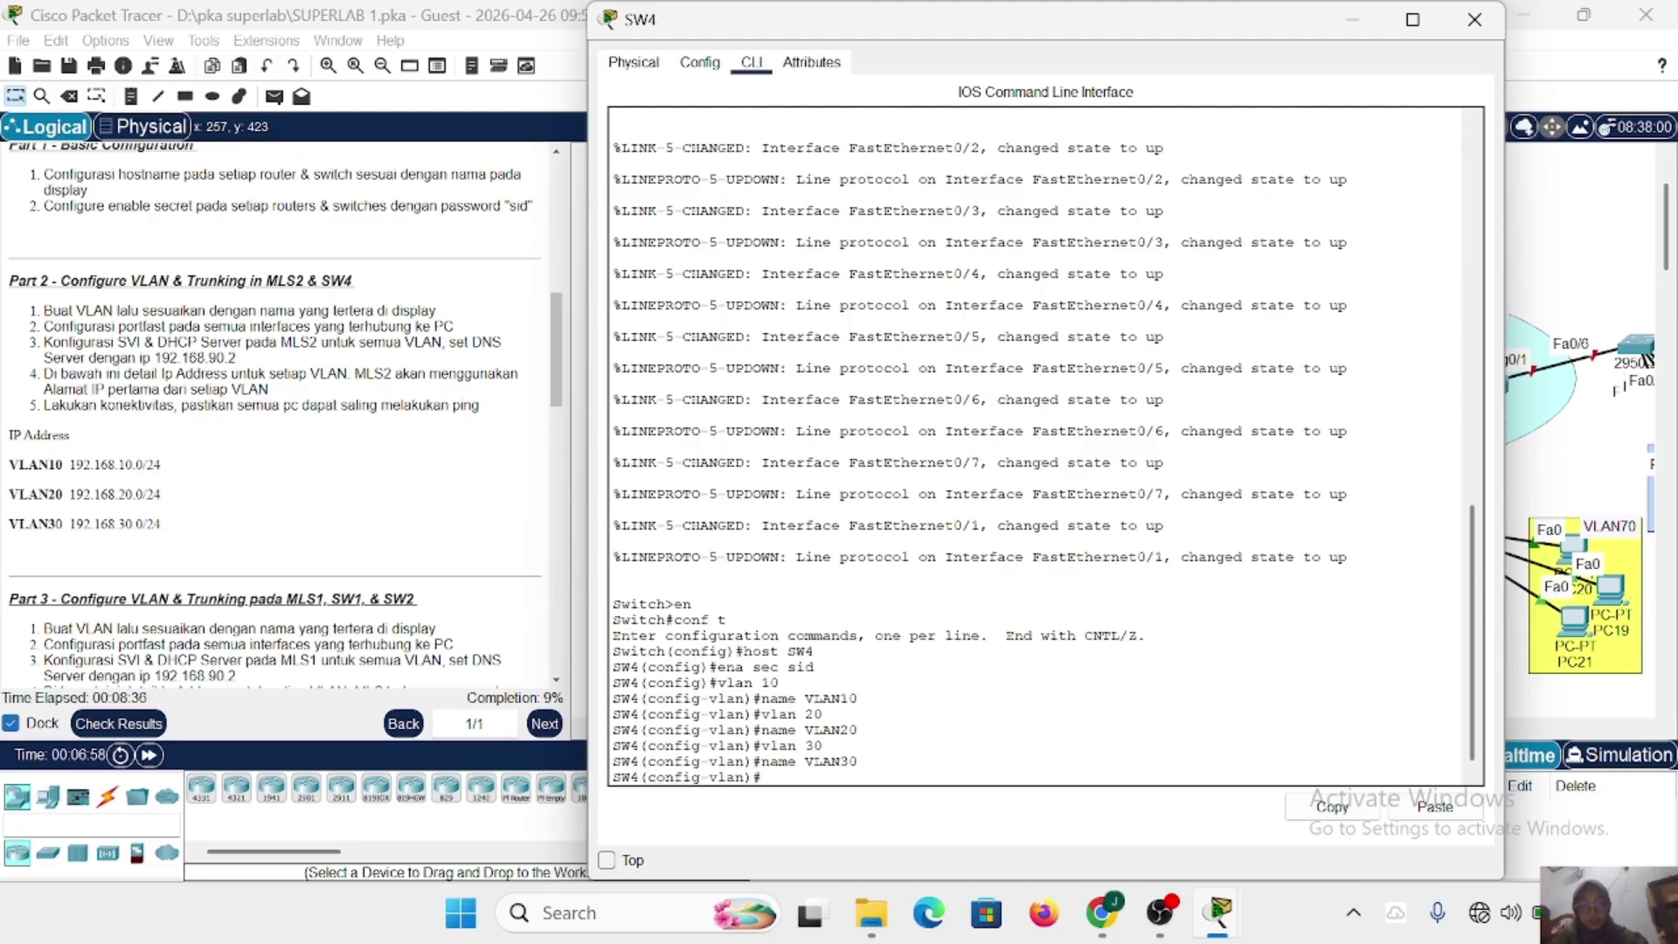
pyautogui.press('Return')
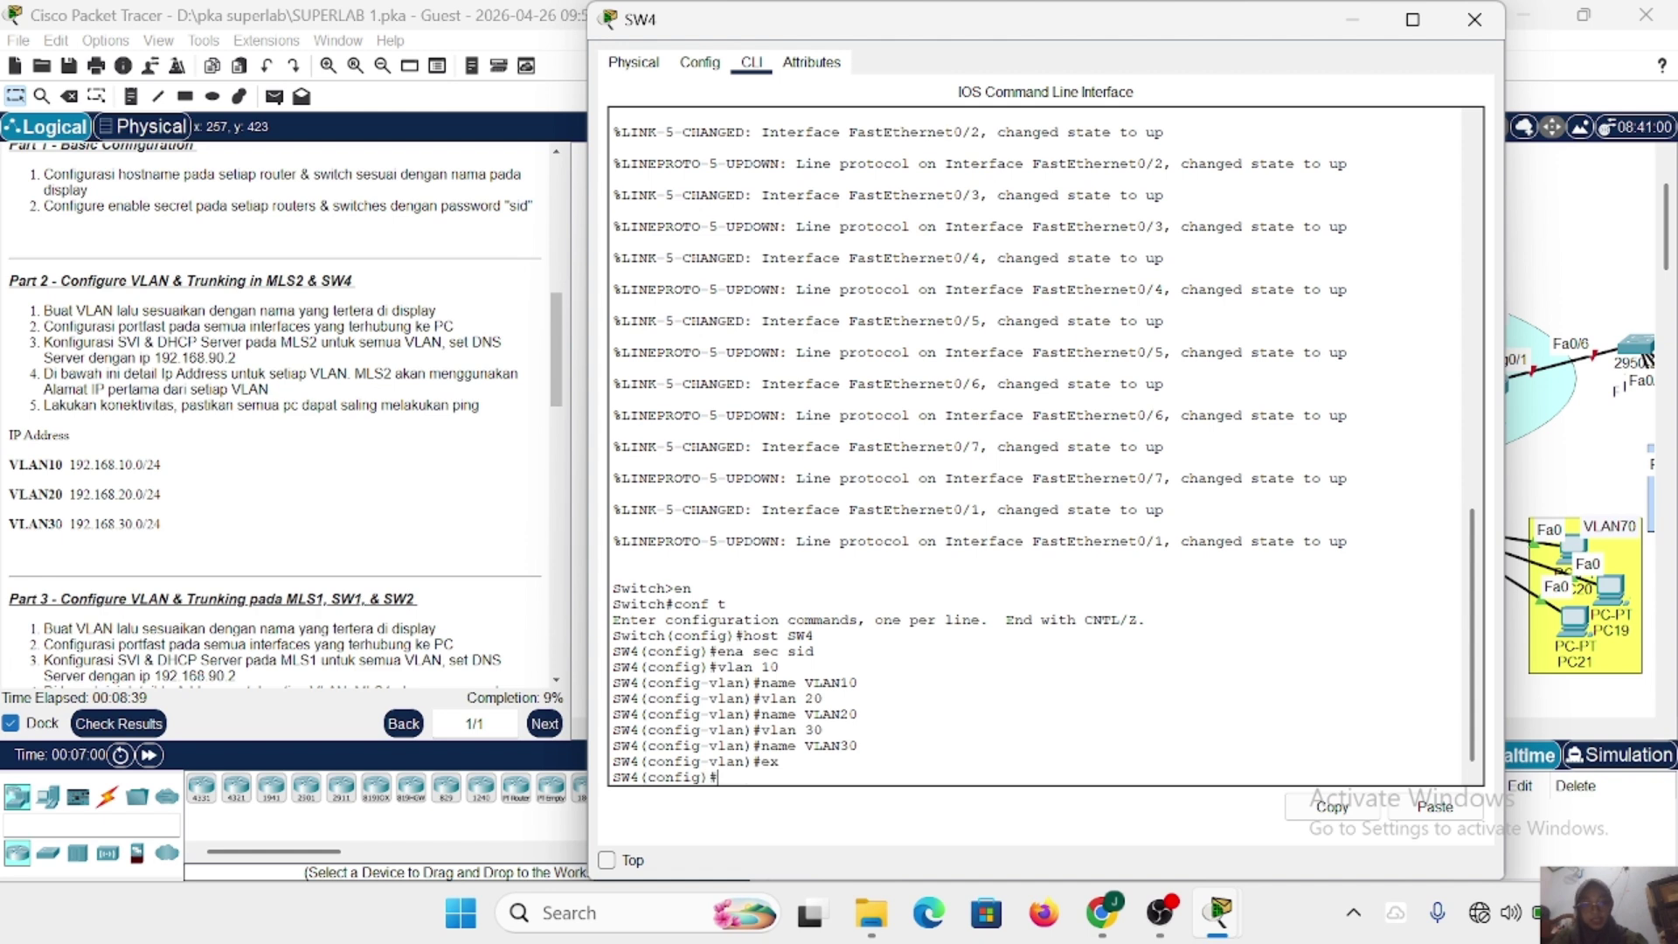
pyautogui.write('int ra')
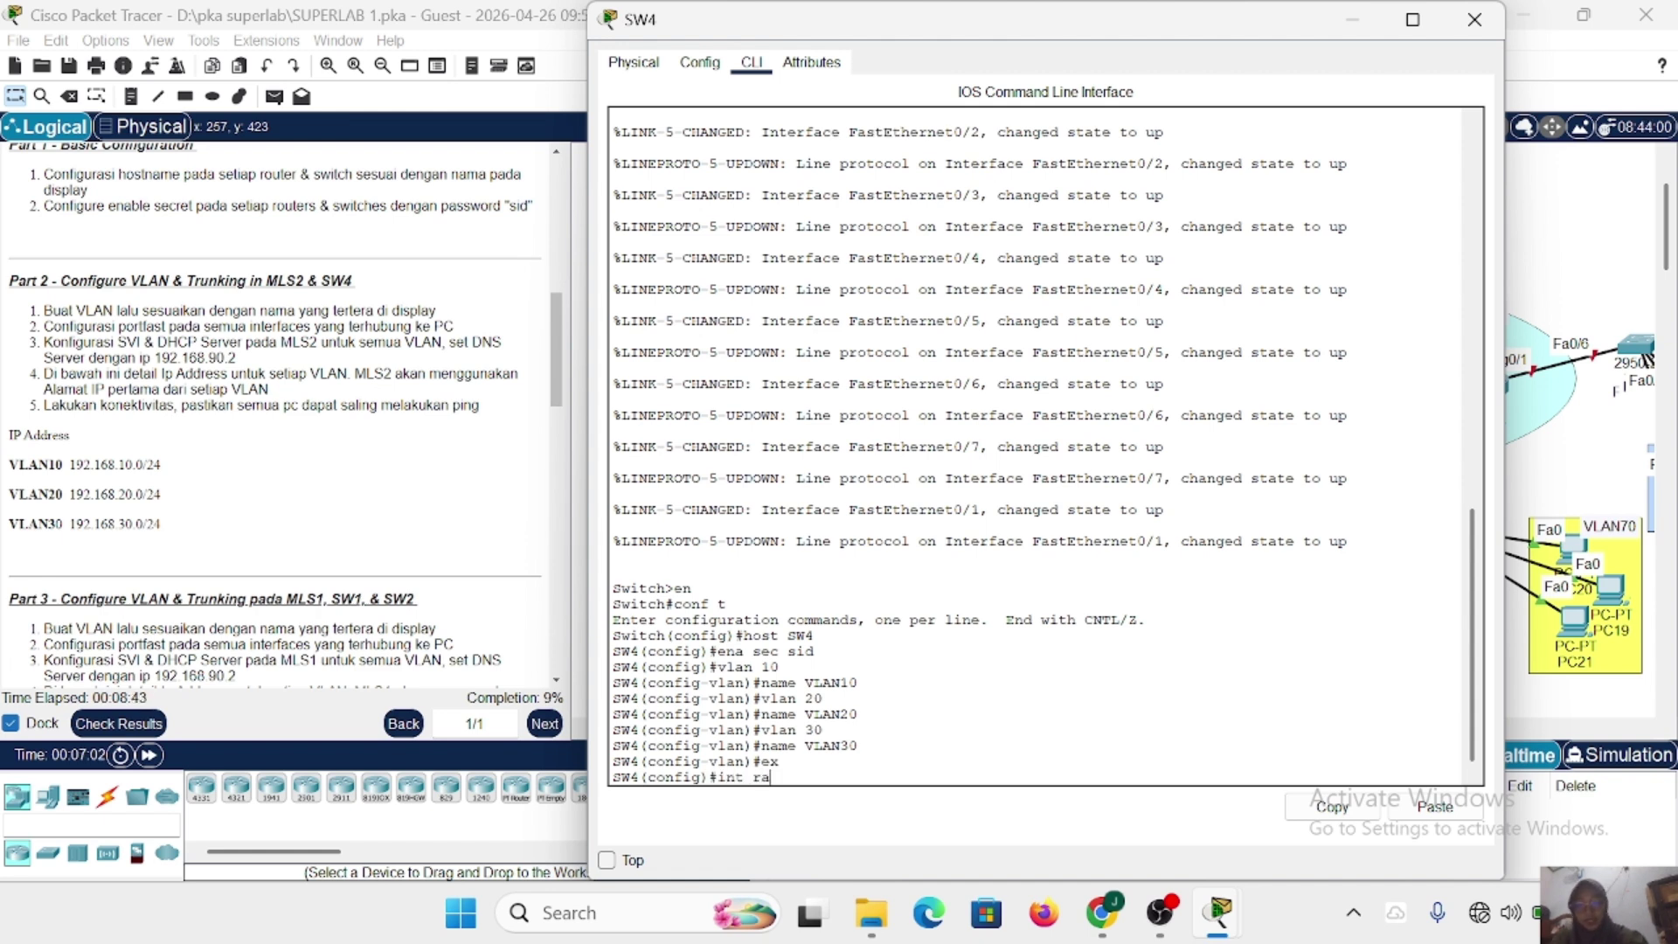
pyautogui.write('nge')
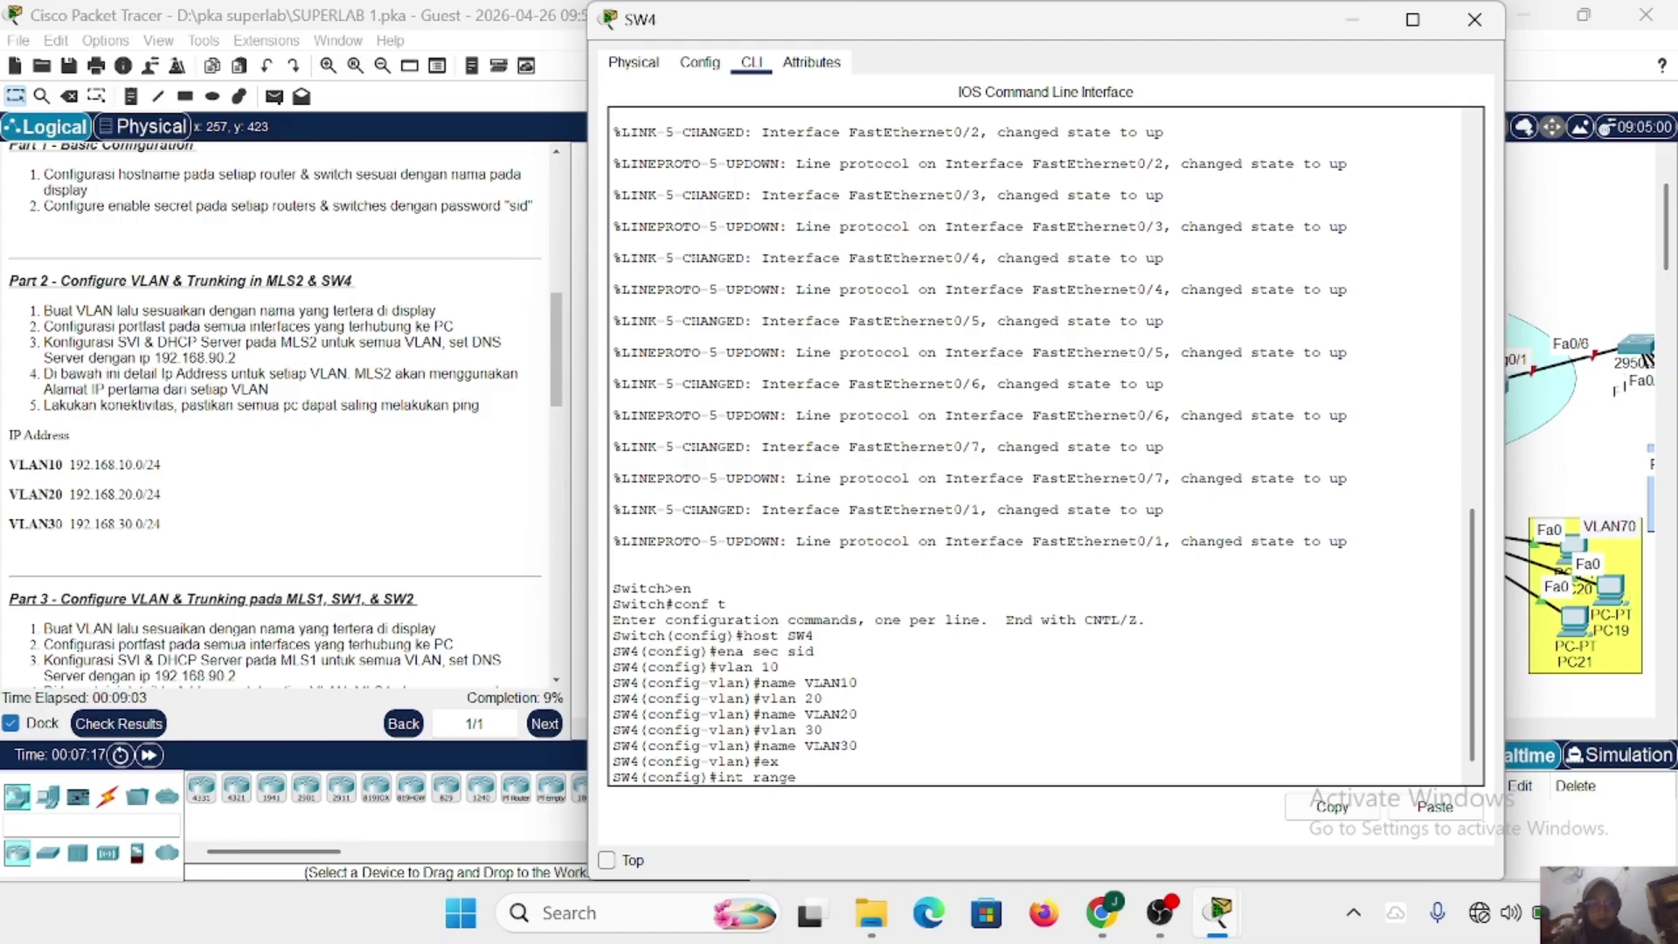
pyautogui.press('BackSpace')
pyautogui.press('BackSpace')
pyautogui.press('BackSpace')
pyautogui.press('BackSpace')
pyautogui.press('BackSpace')
pyautogui.press('BackSpace')
pyautogui.press('BackSpace')
pyautogui.press('BackSpace')
pyautogui.press('BackSpace')
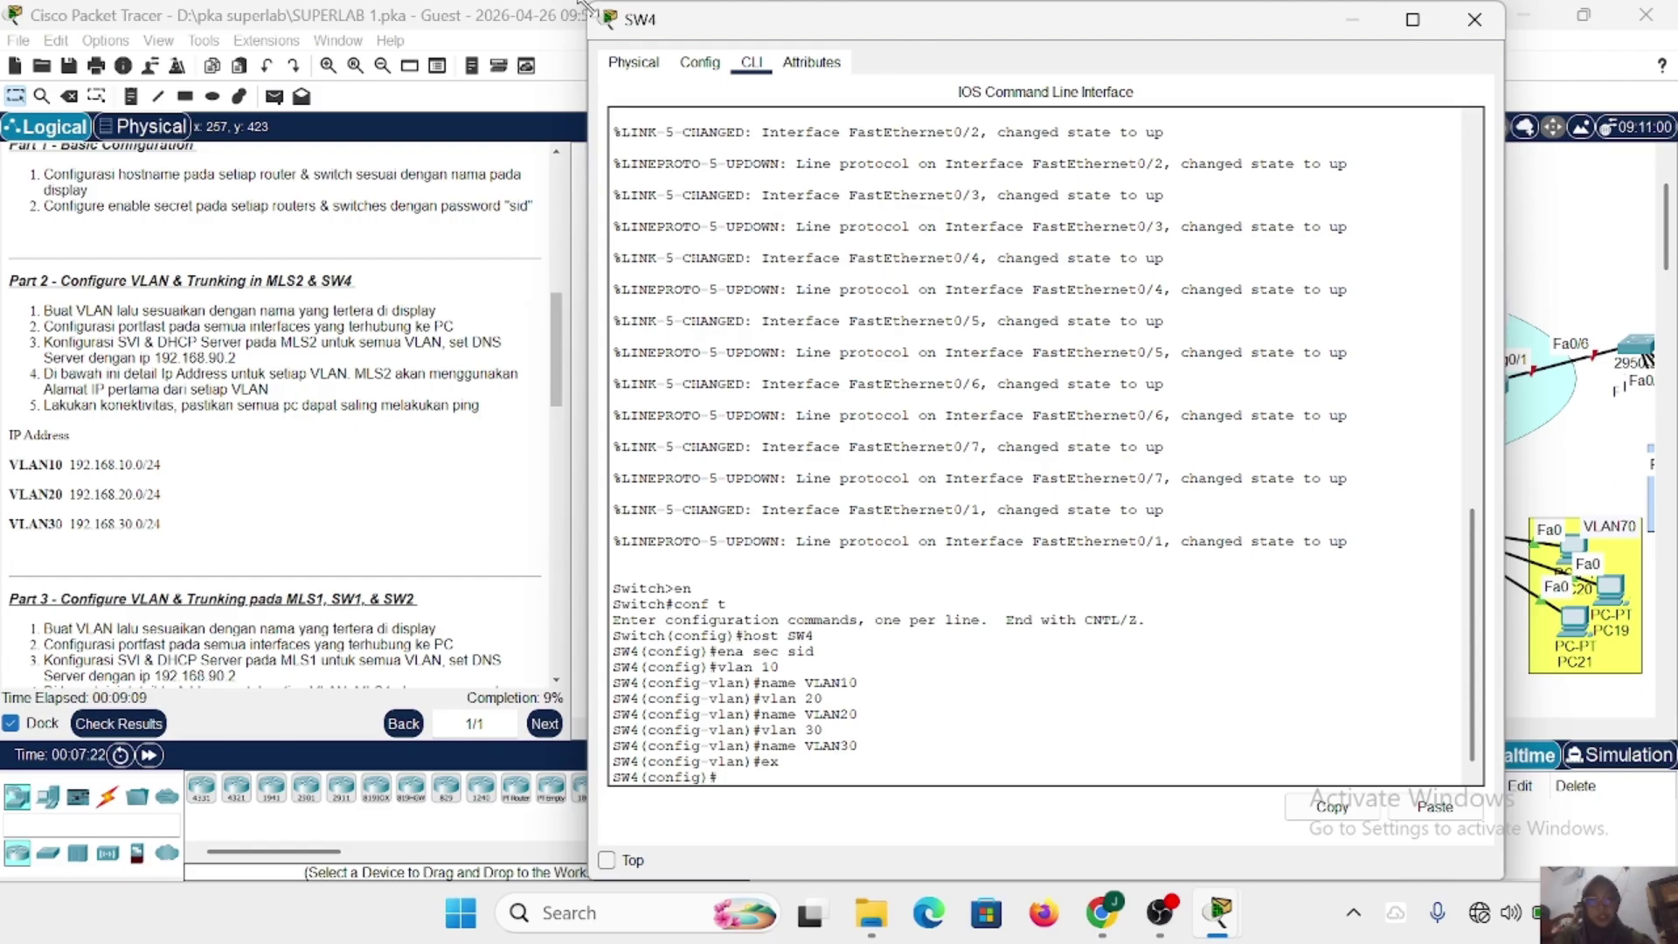
# Shrink the SW4 window to uncover the switch's port labels in the topology beside it.
pyautogui.moveTo(588, 2); pyautogui.dragTo(748, 77)
pyautogui.hscroll(10, 617, 418)
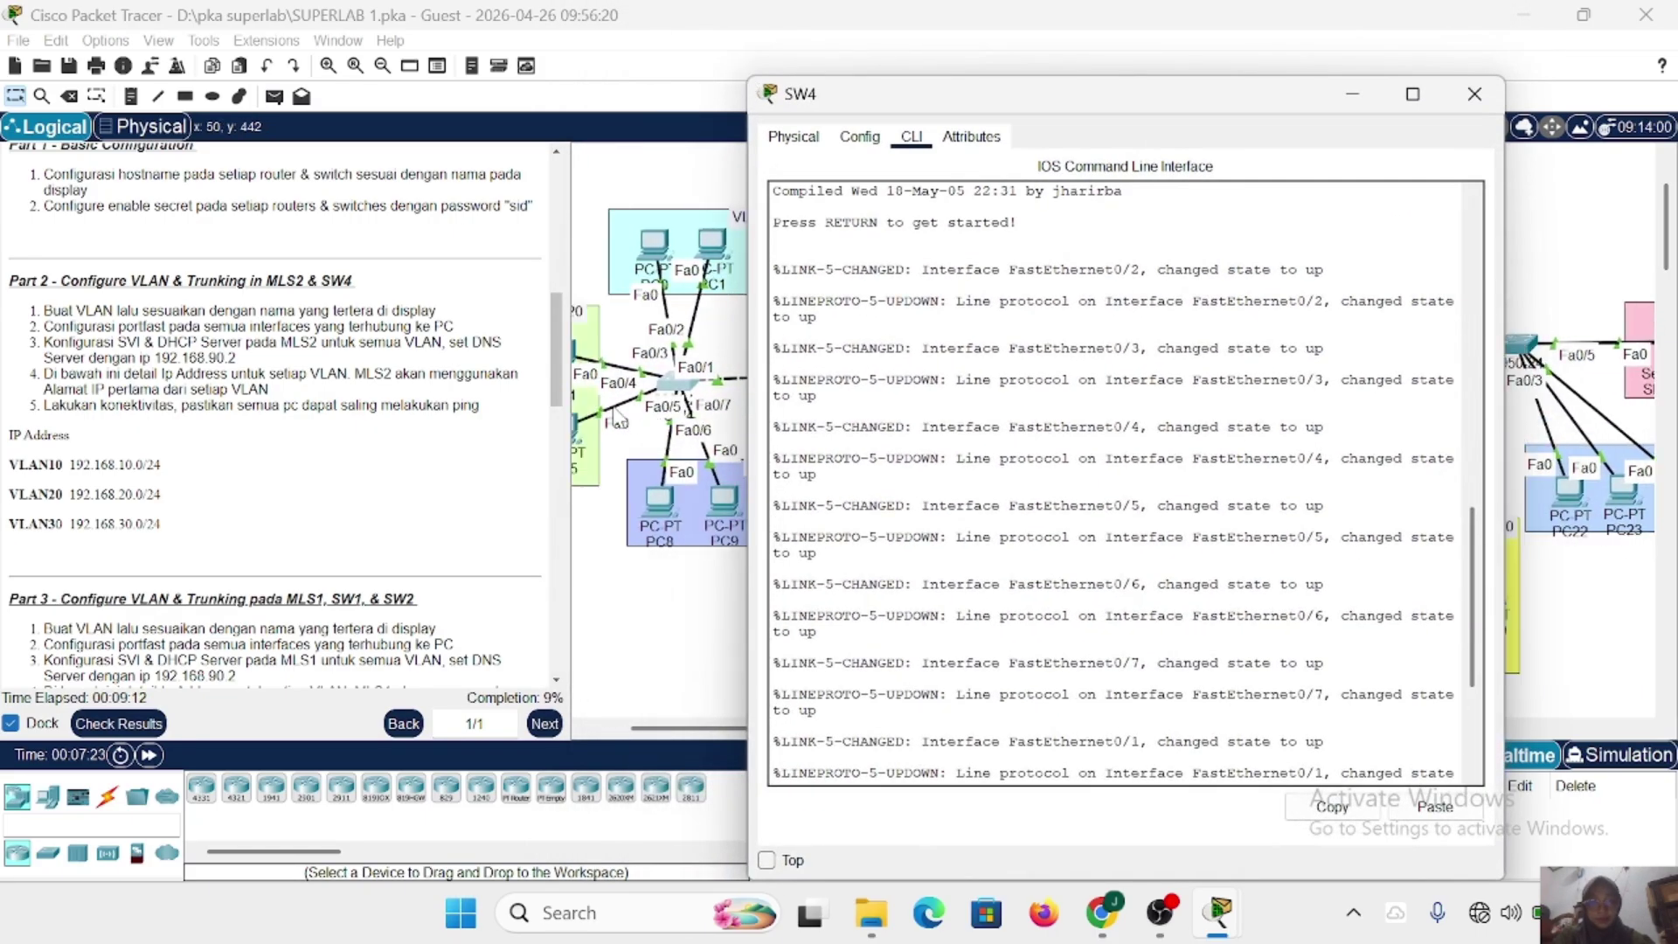
pyautogui.hscroll(1, 617, 418)
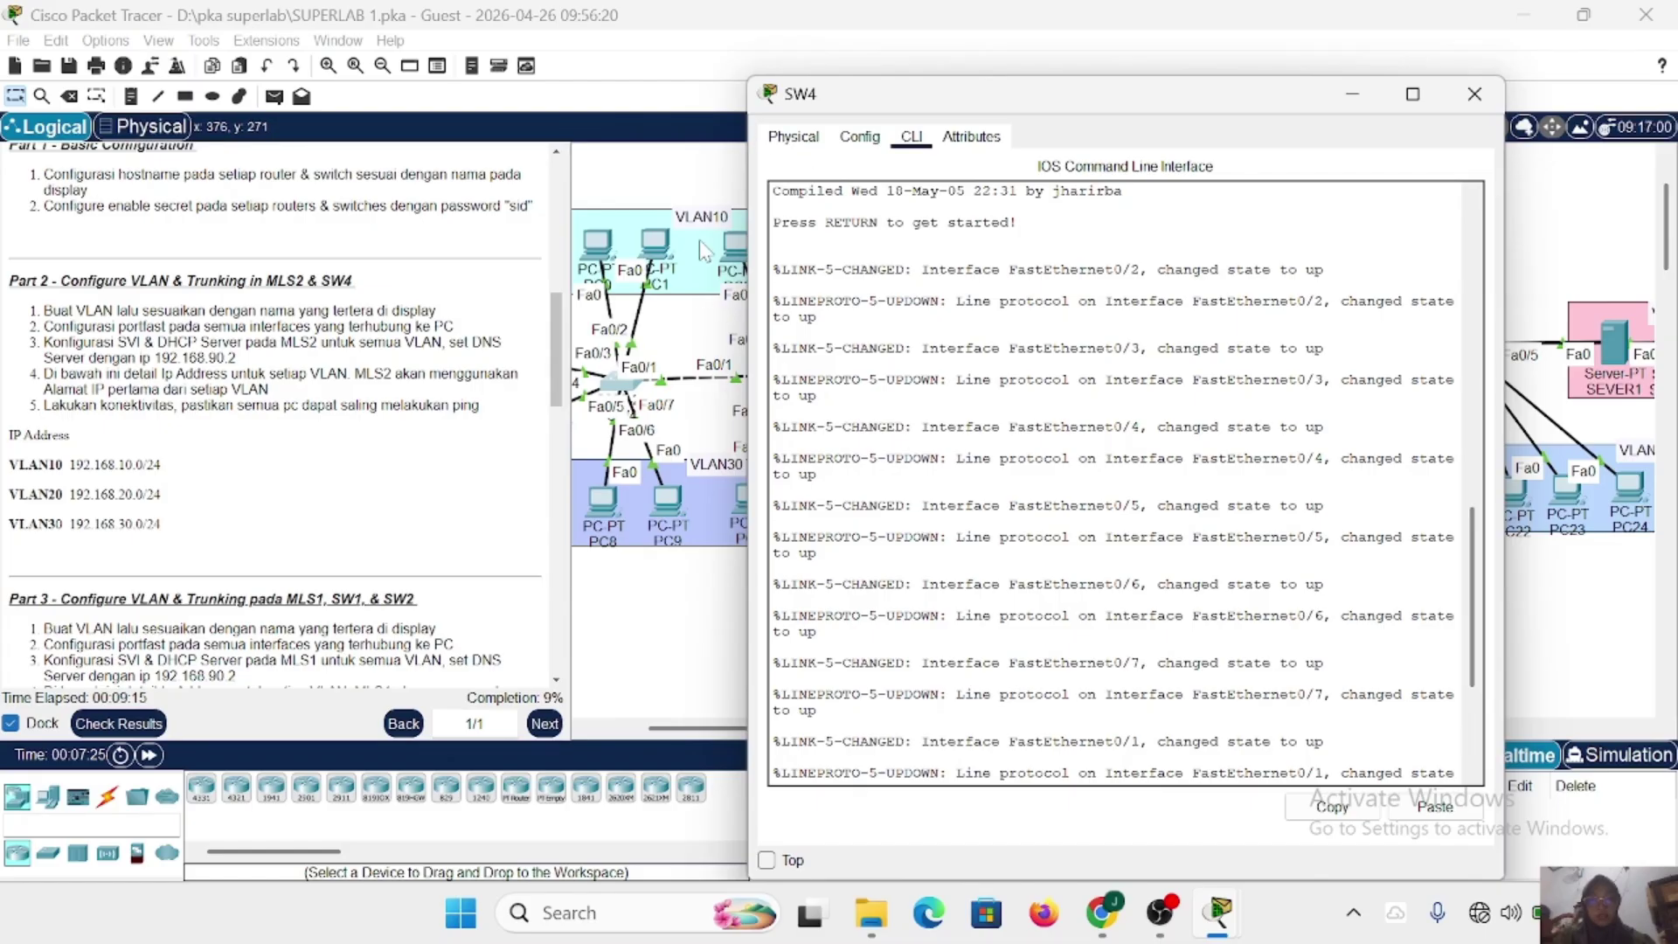
pyautogui.hscroll(-4, 684, 317)
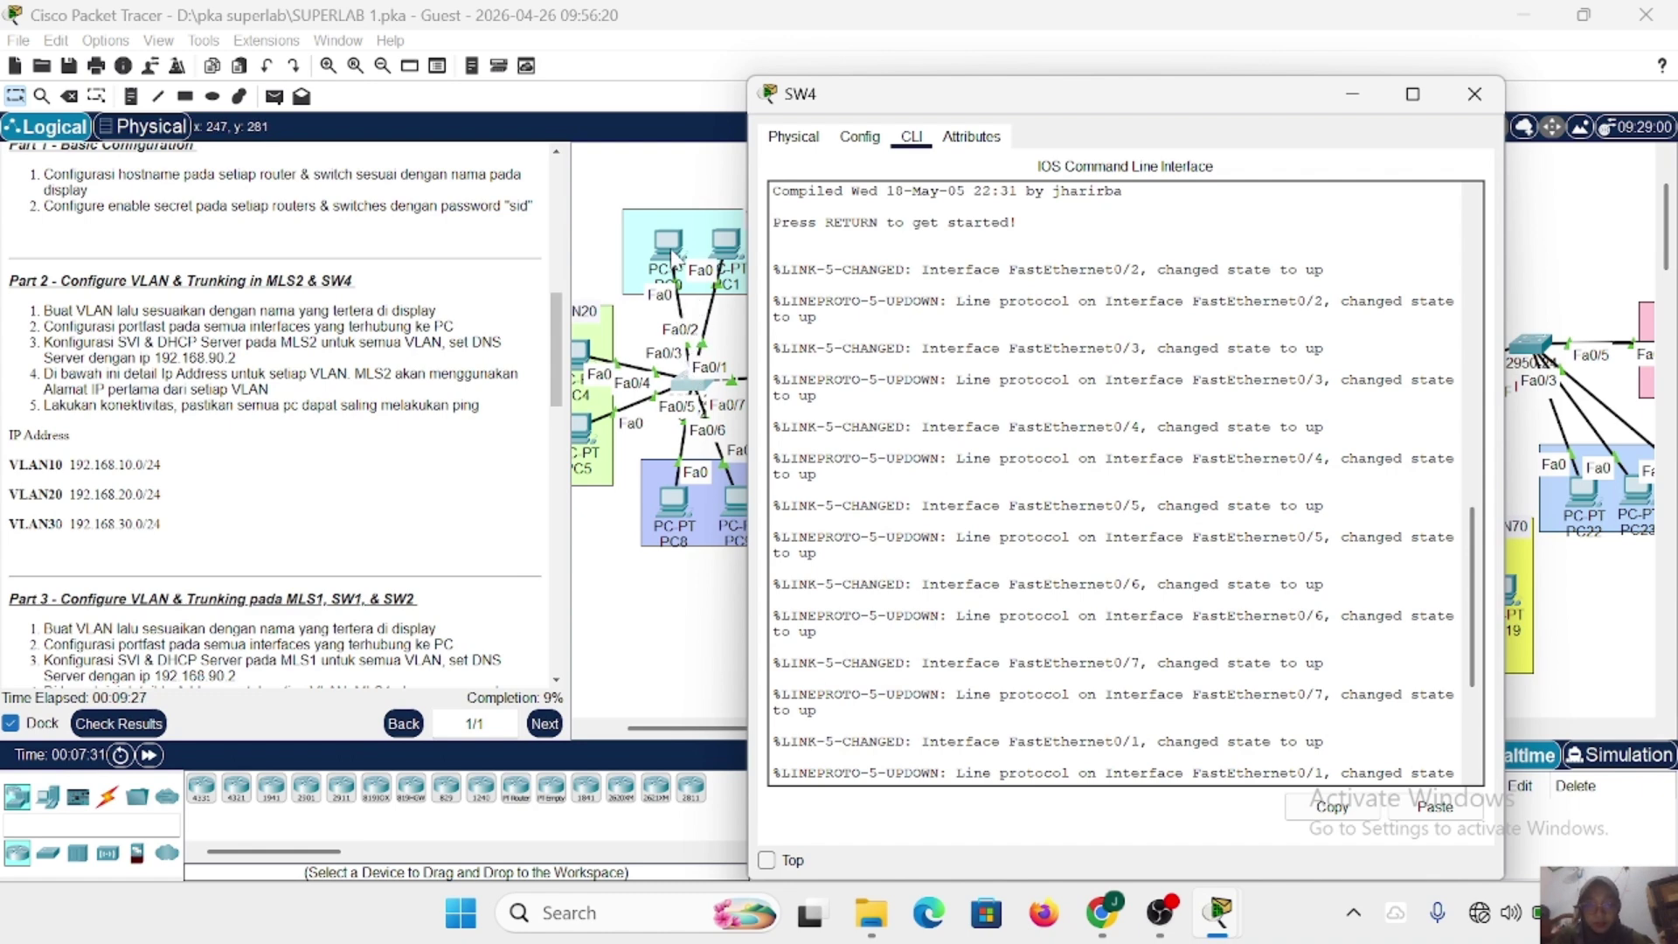
pyautogui.hotkey('ctrl', 'v')
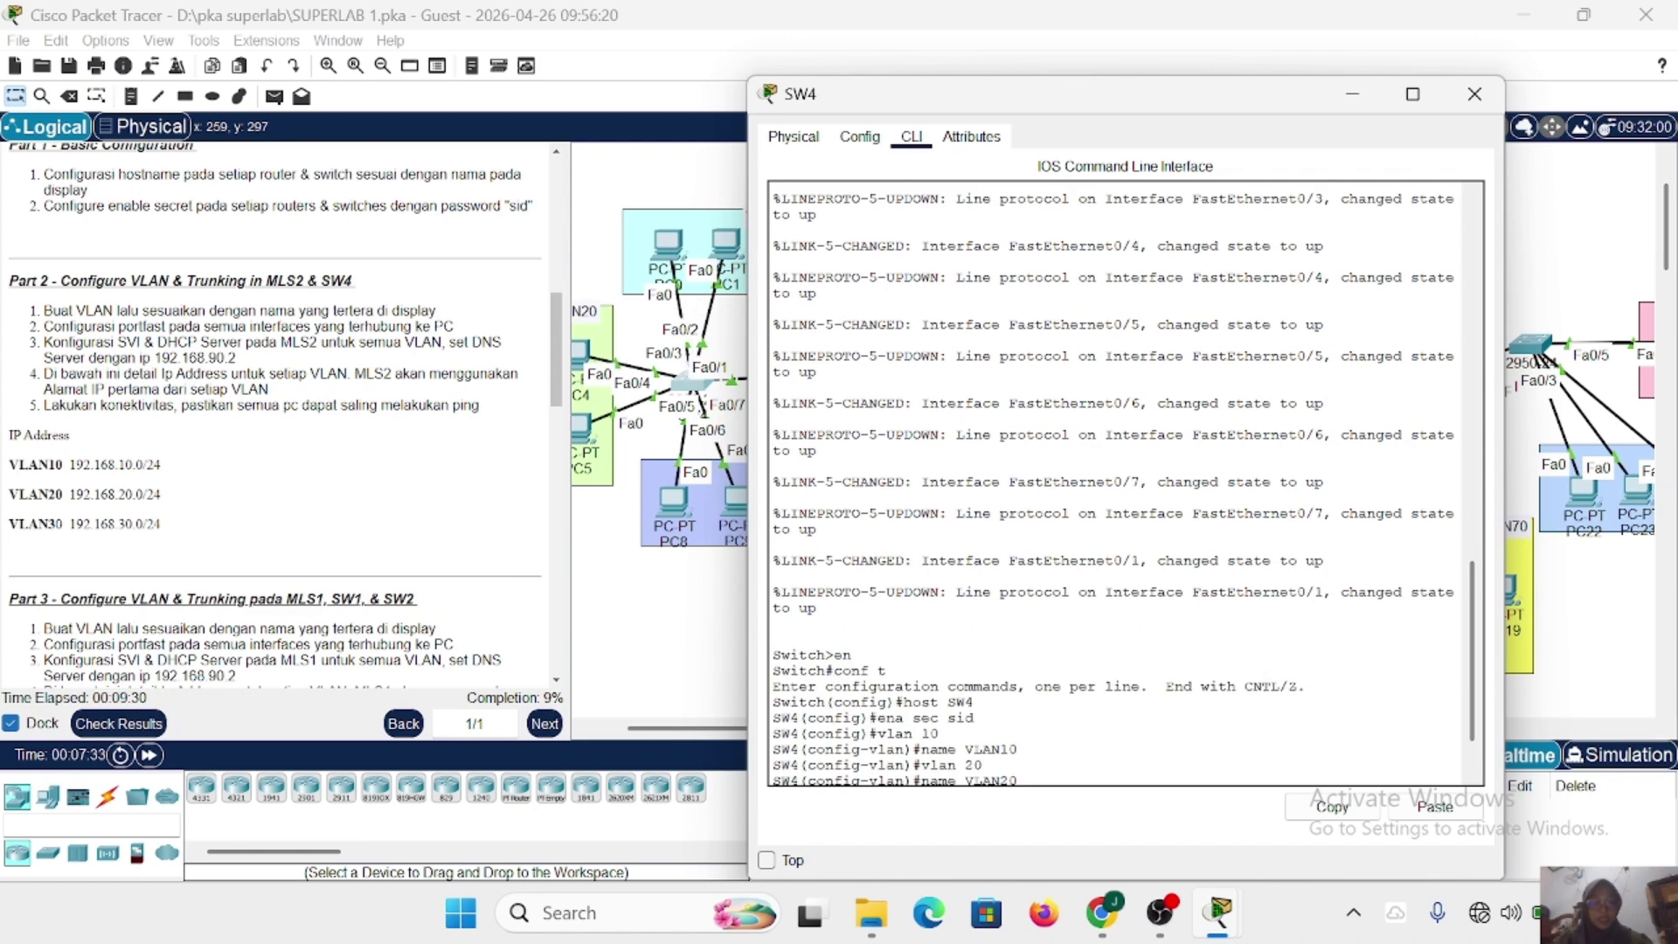
# Set SW4 interfaces fa0/2-3 to access mode and assign them to VLAN 10.
pyautogui.write('int r')
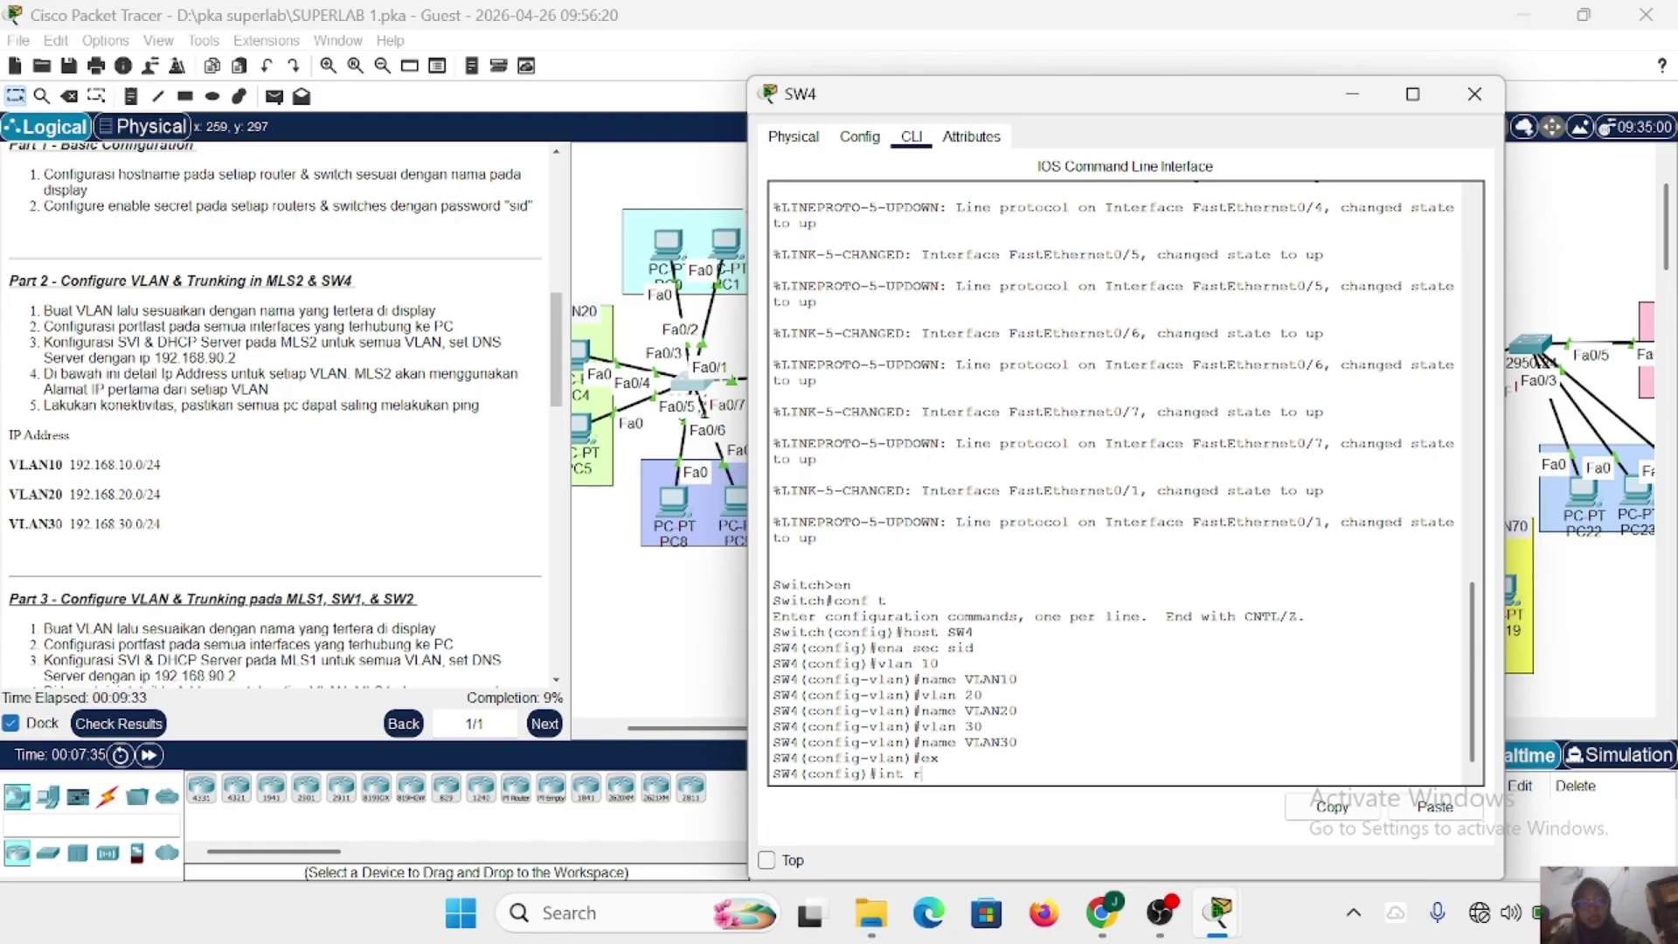
pyautogui.write('ange fa0/2-3')
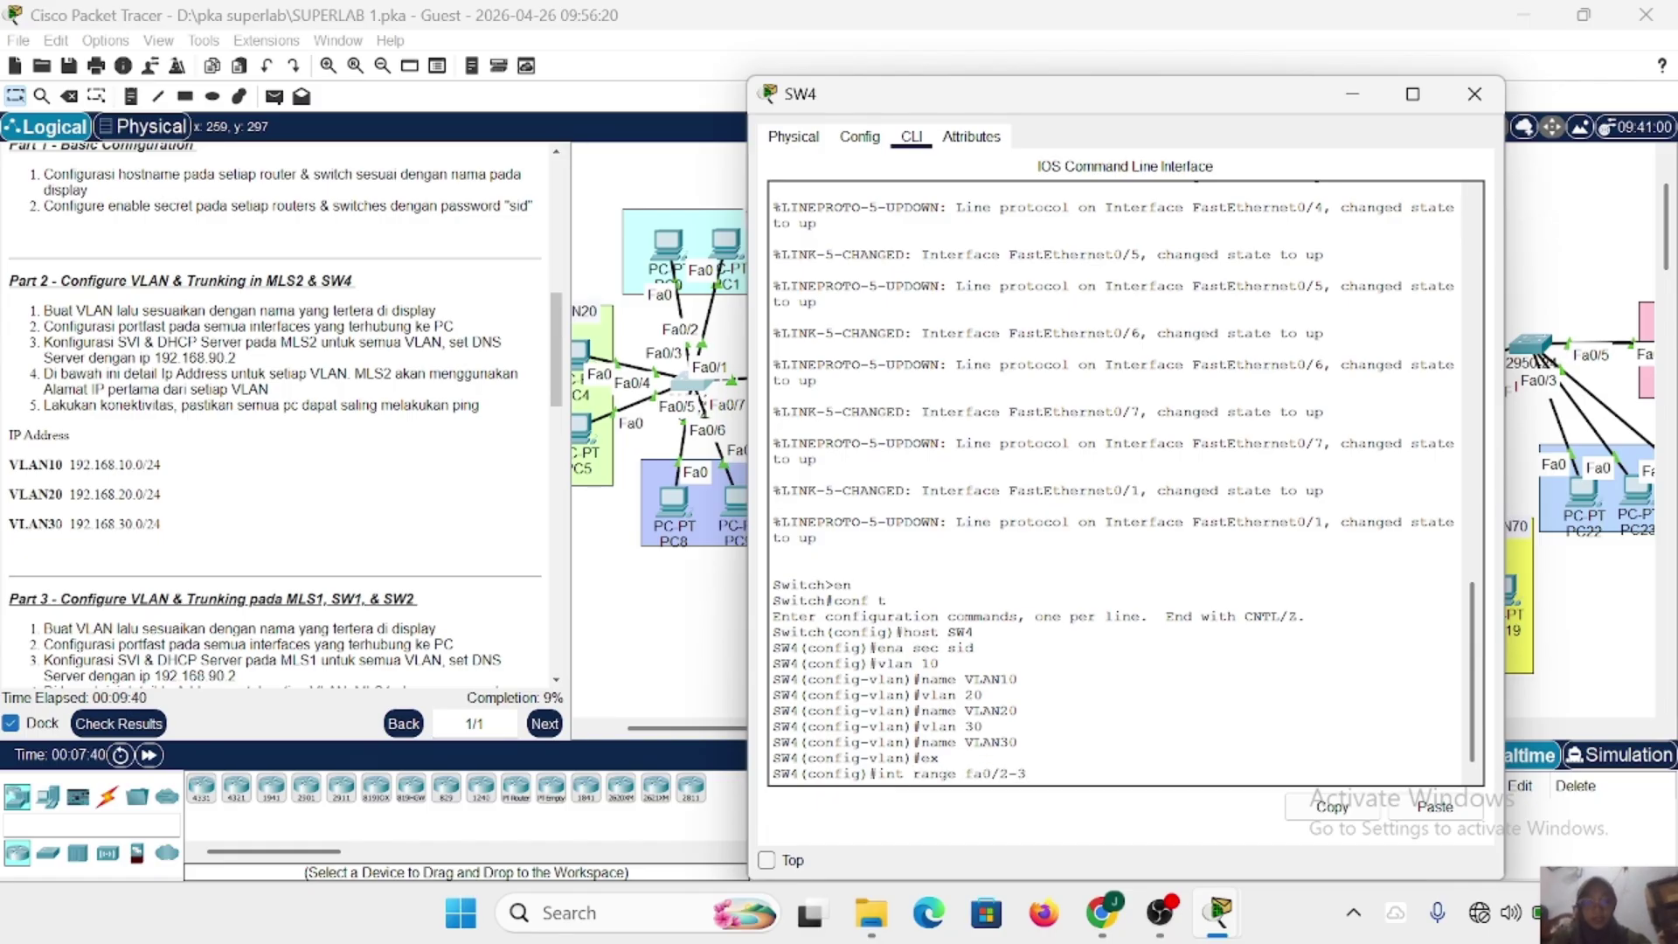
pyautogui.press('Return')
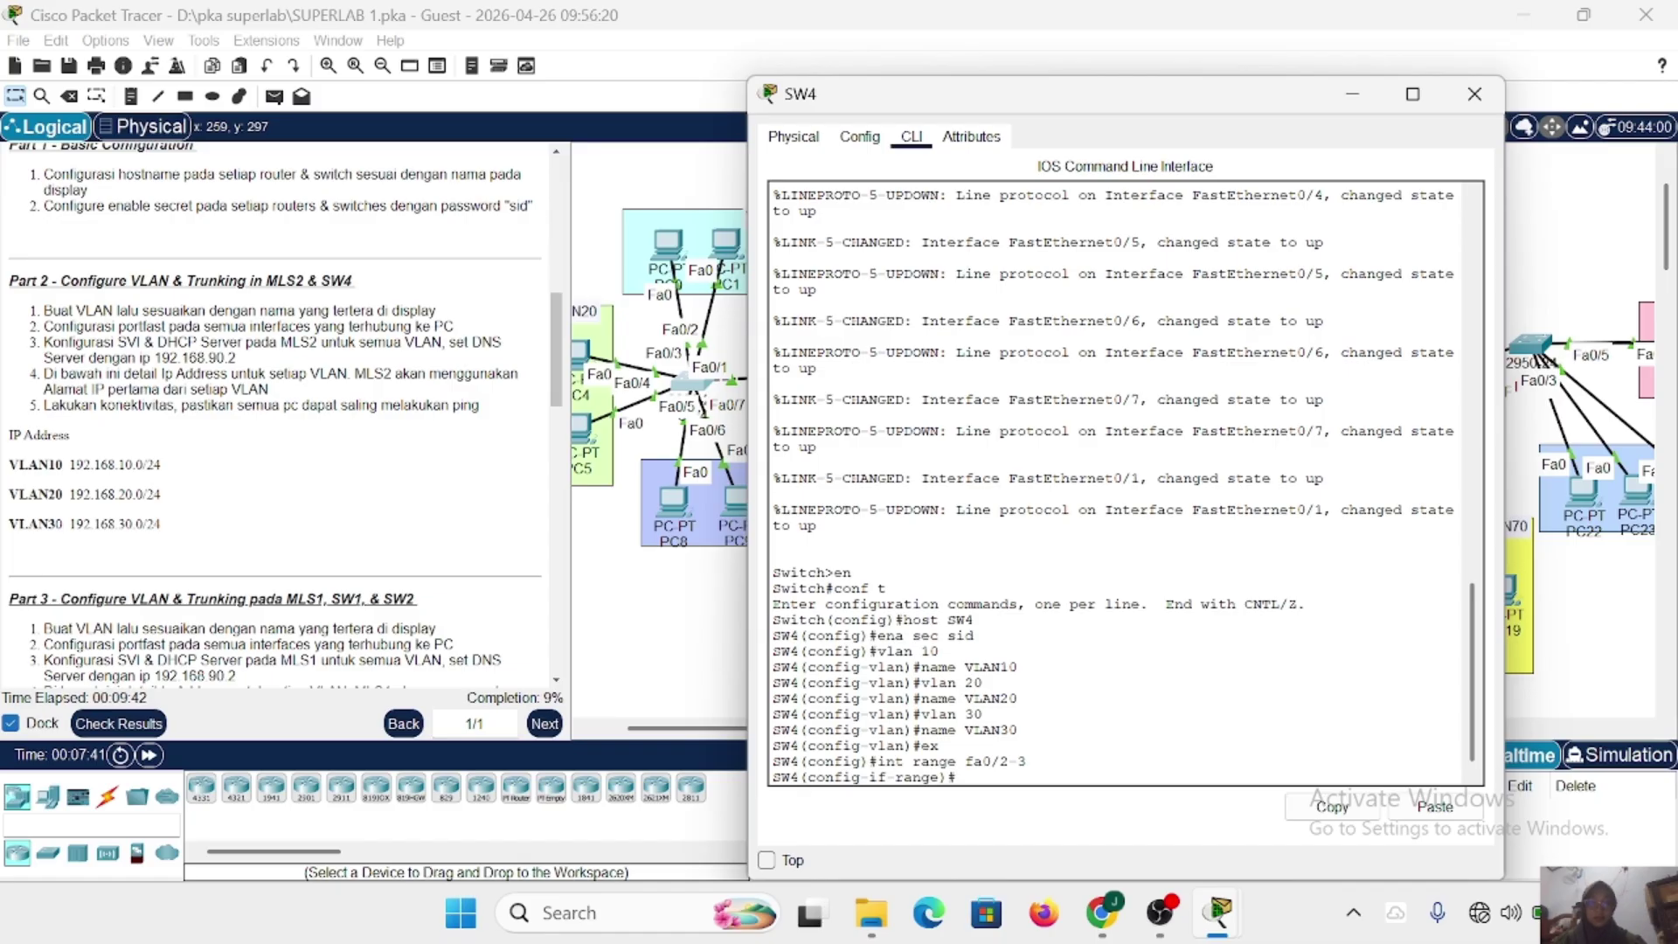
pyautogui.write('sw')
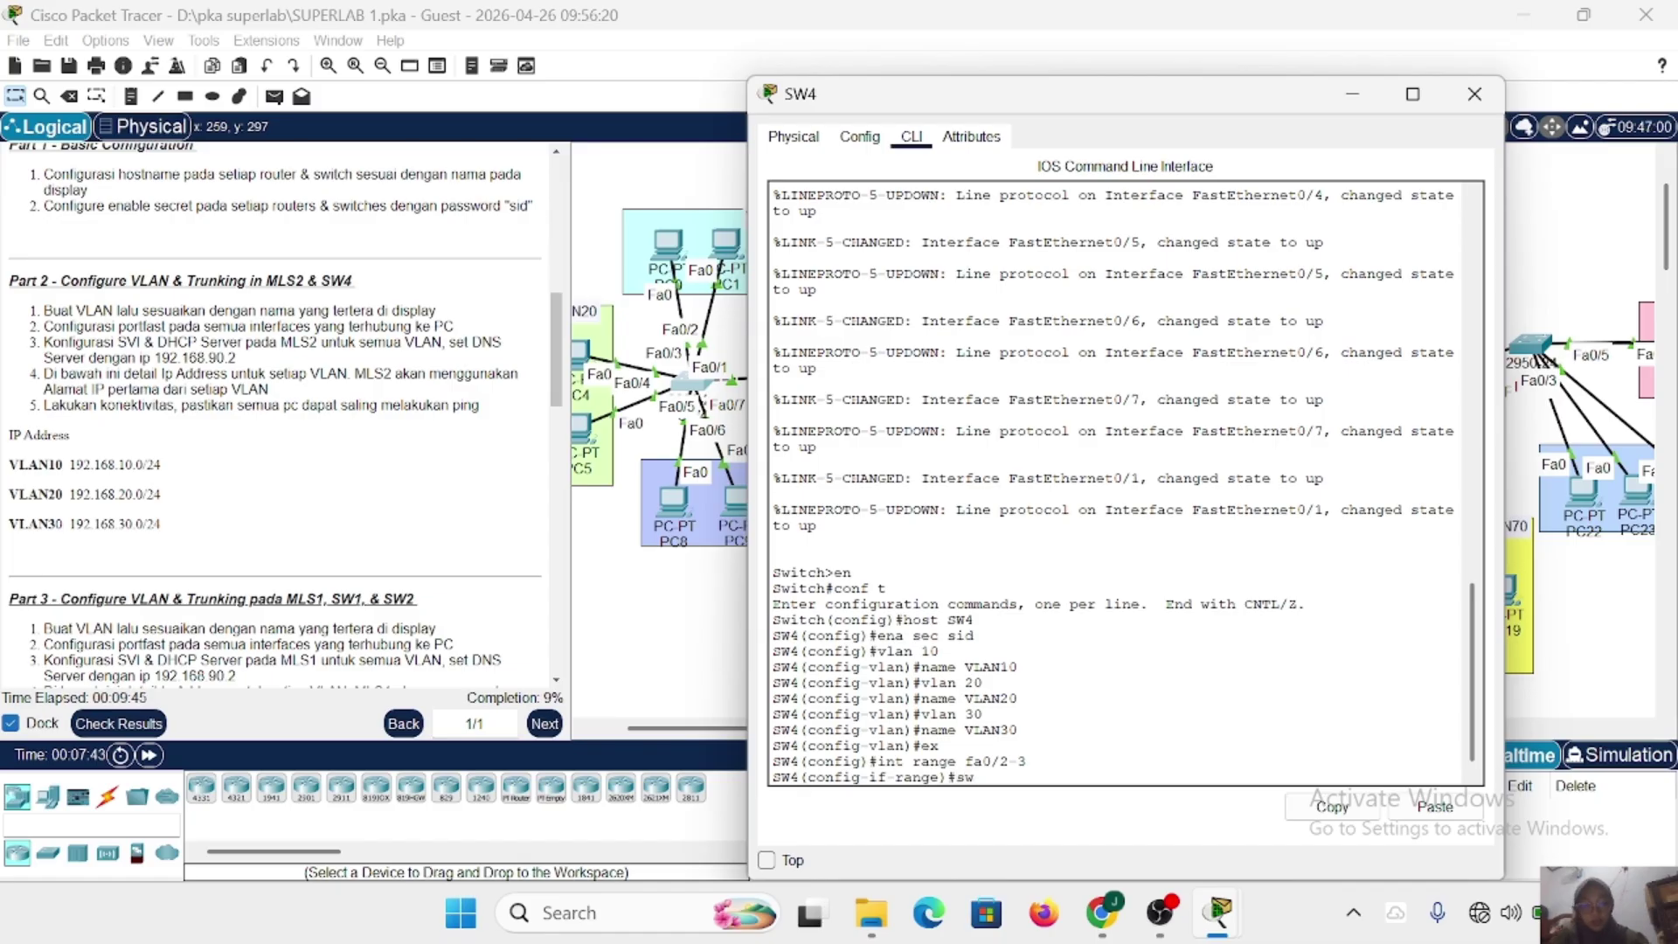
pyautogui.write(' m a')
pyautogui.press('Return')
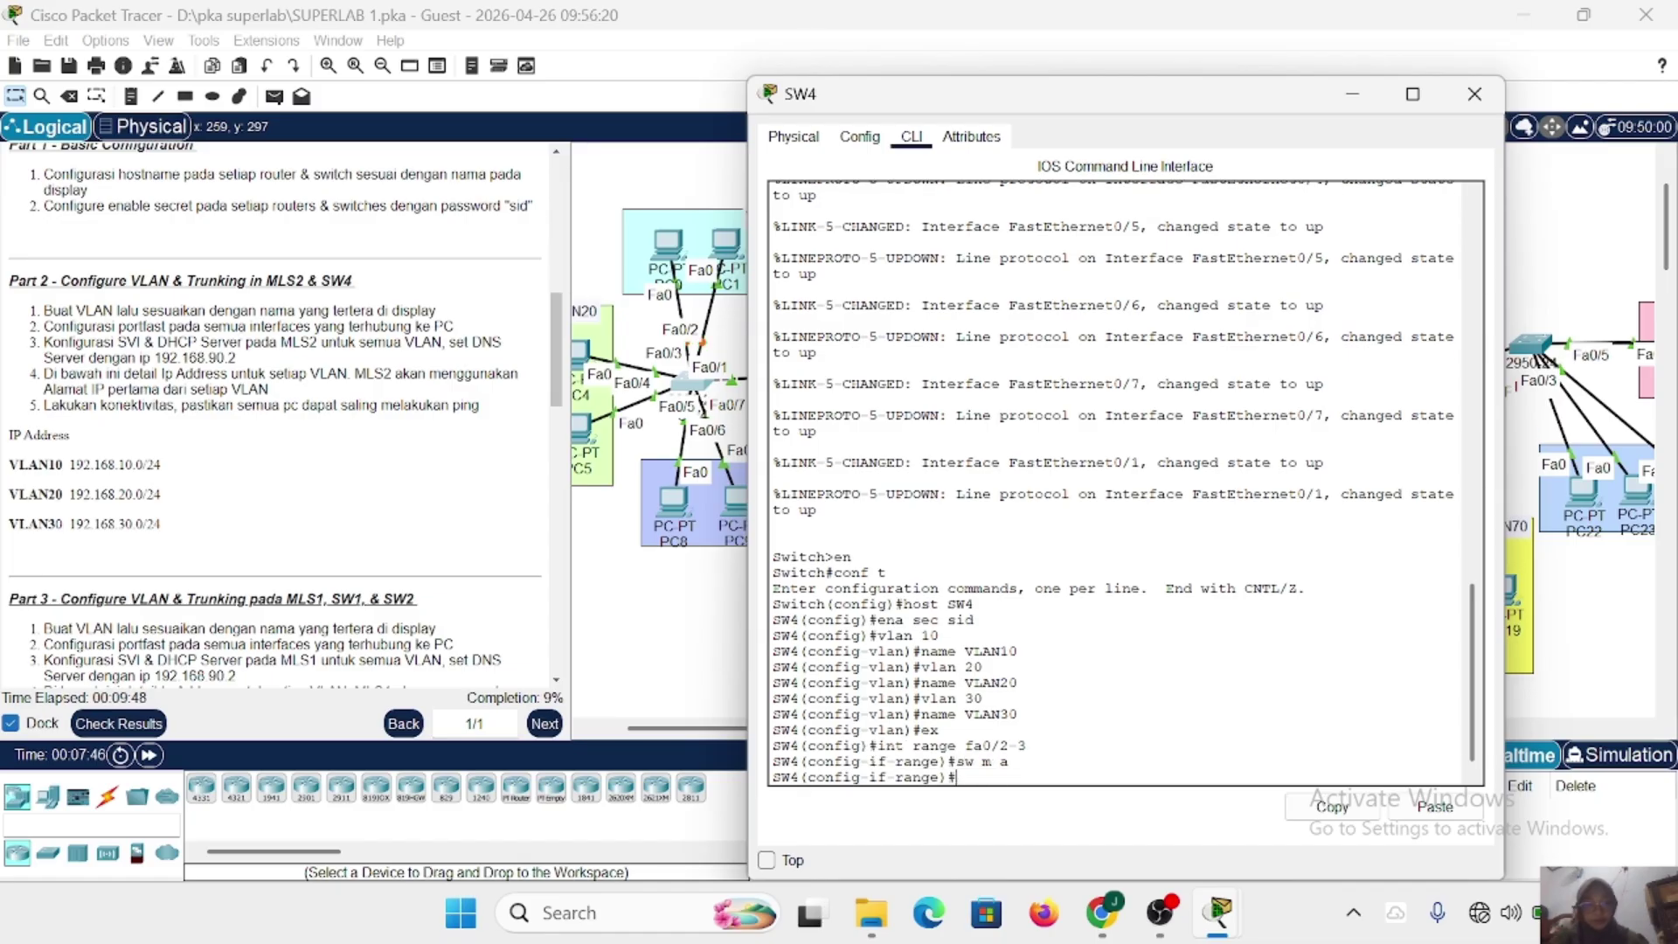
pyautogui.write('sw a')
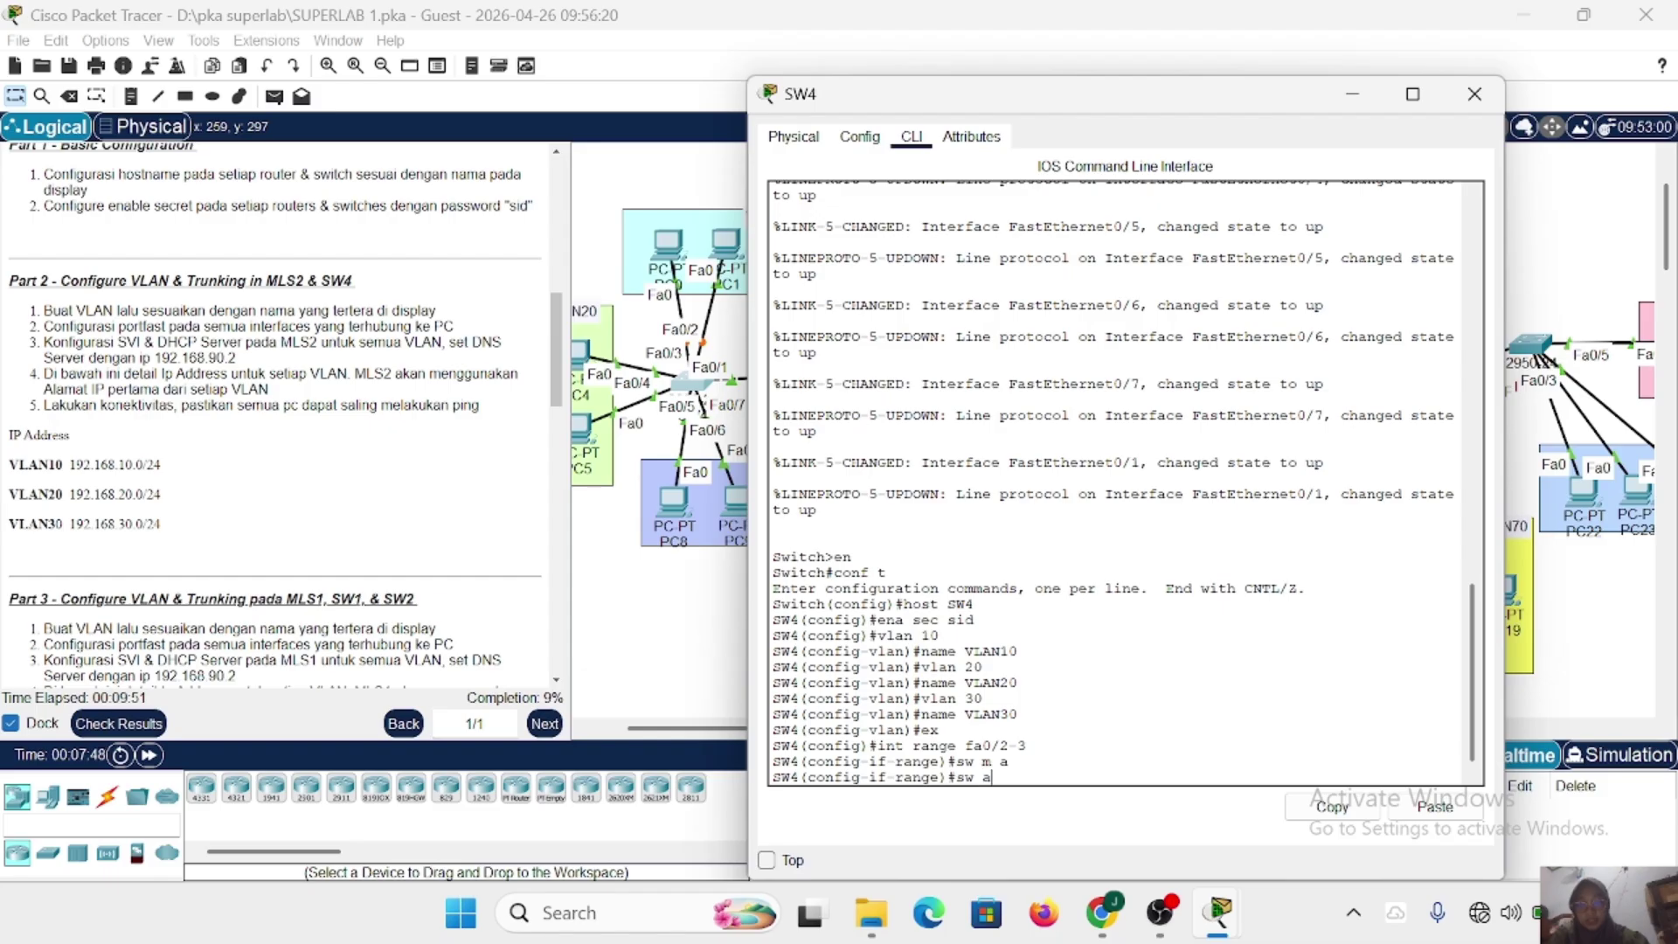
pyautogui.write(' vl 10')
pyautogui.press('Return')
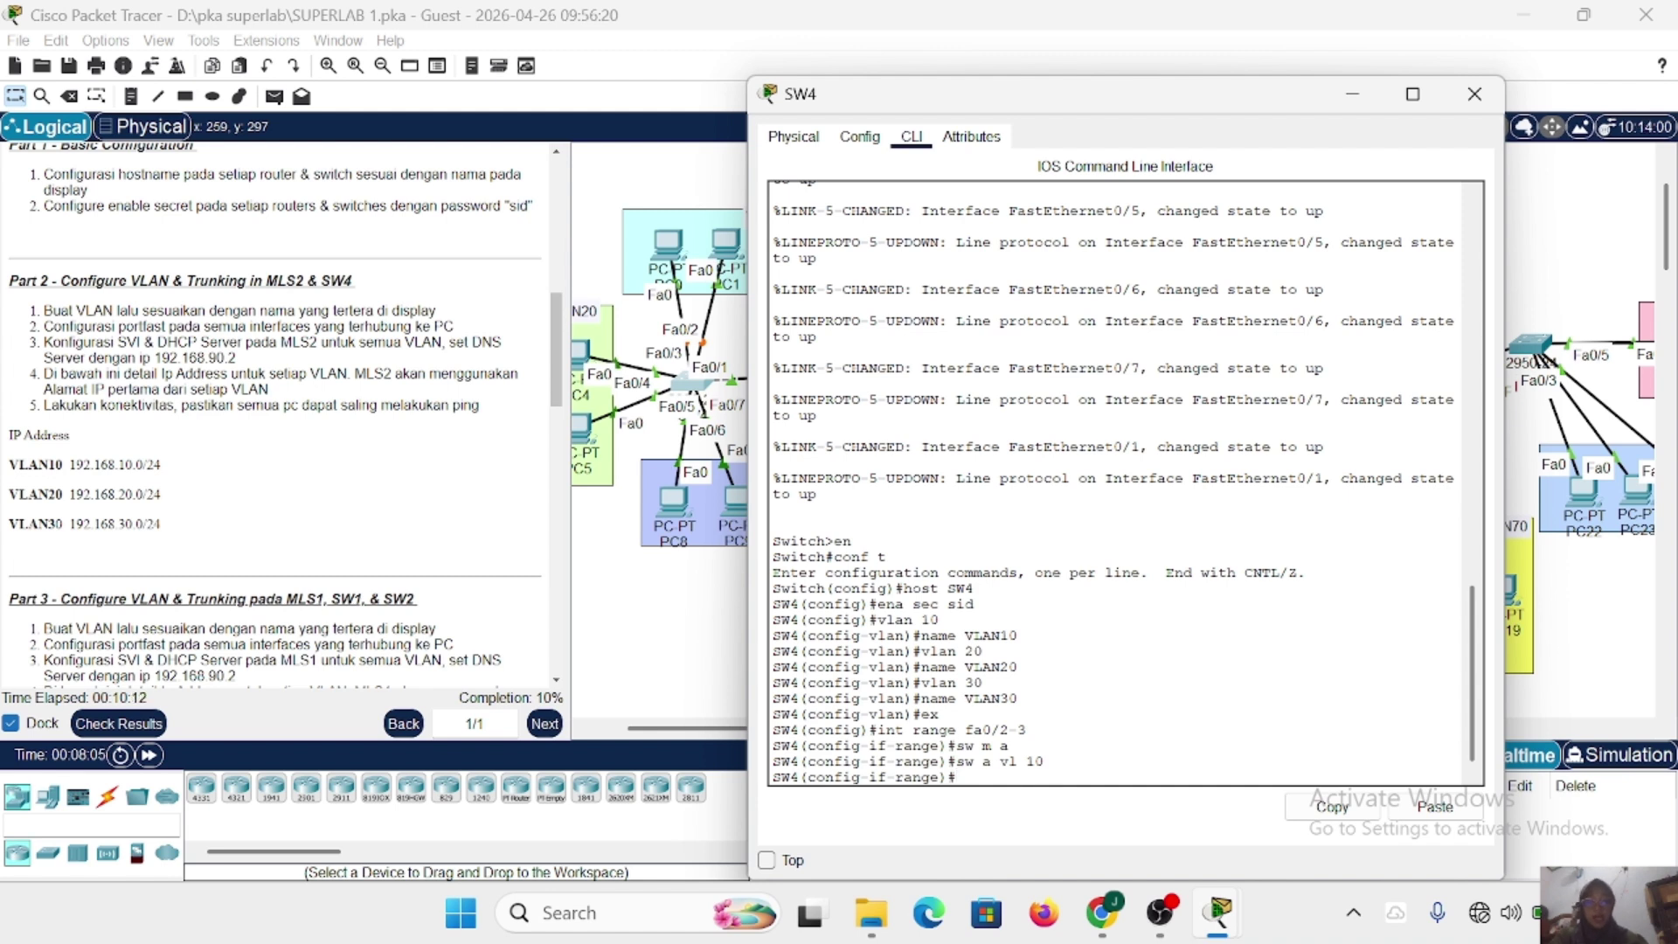
# Enable spanning-tree portfast on SW4 interfaces fa0/2-3 and return to global configuration mode.
pyautogui.write('spa po')
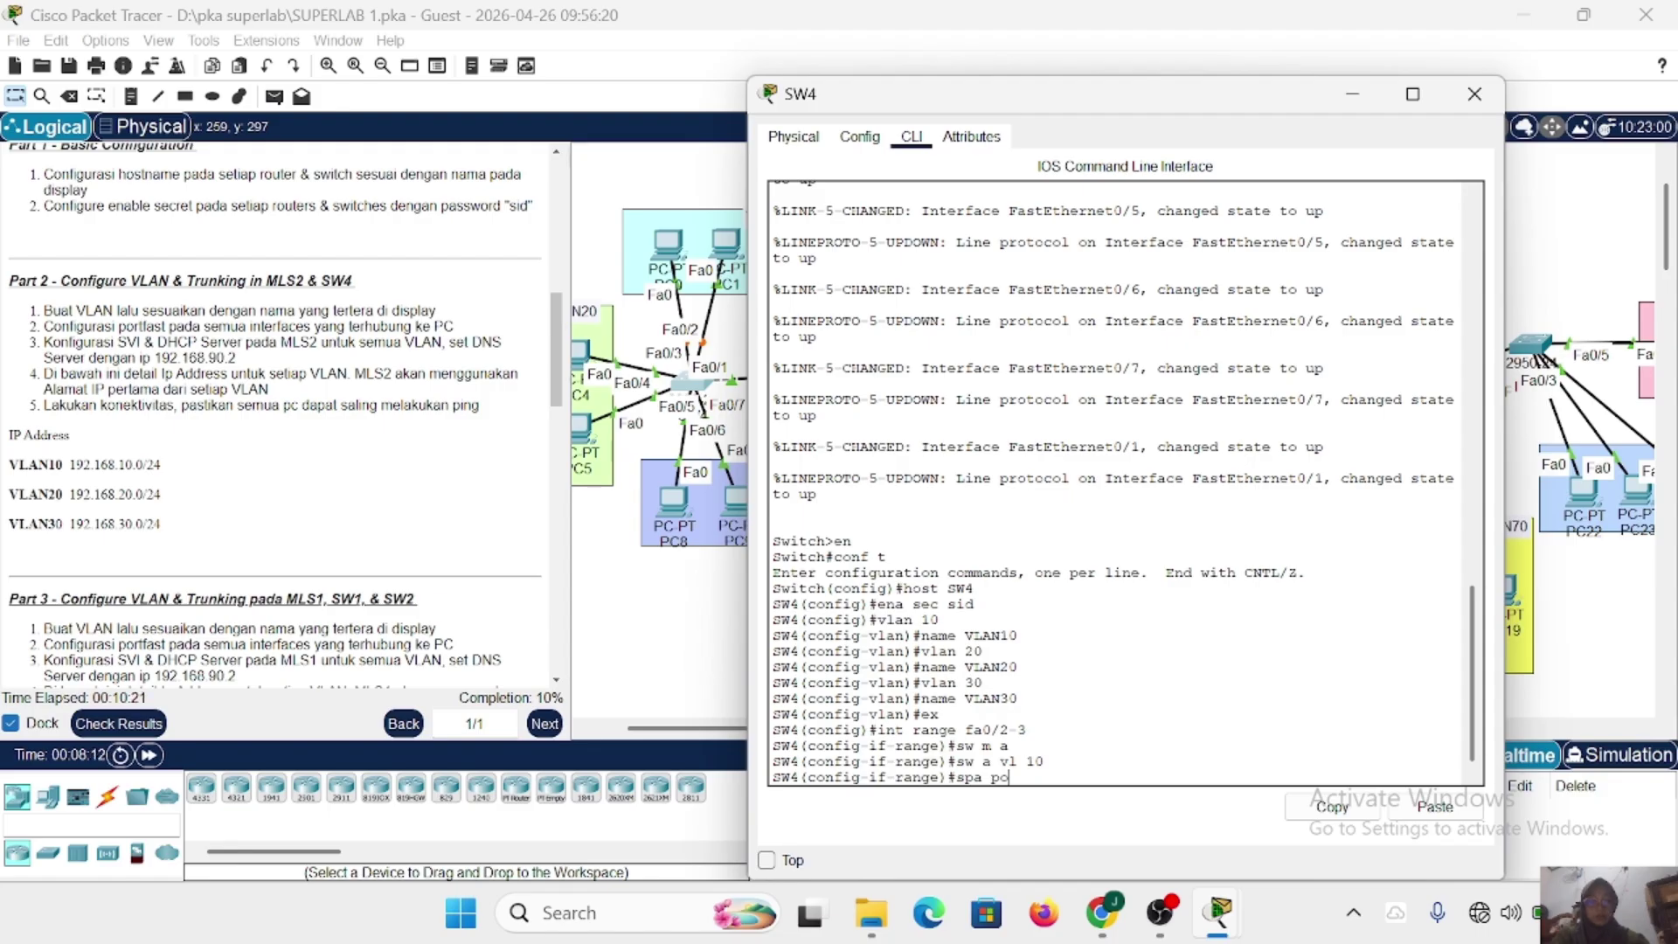
pyautogui.press('Return')
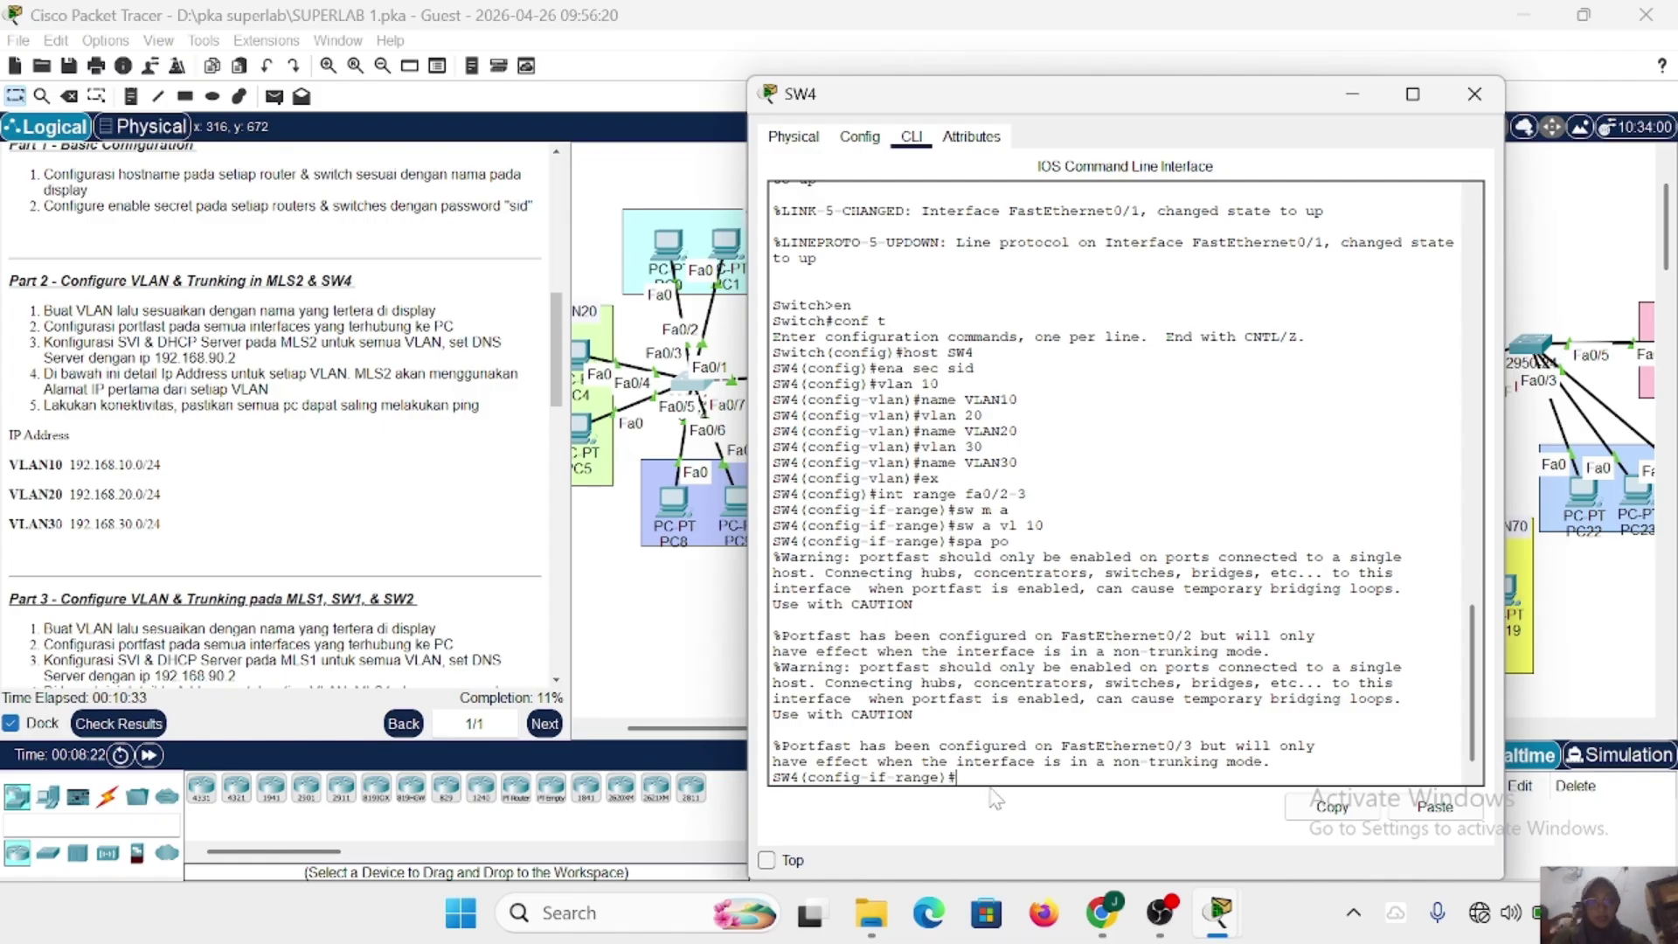
pyautogui.hscroll(-1, 603, 428)
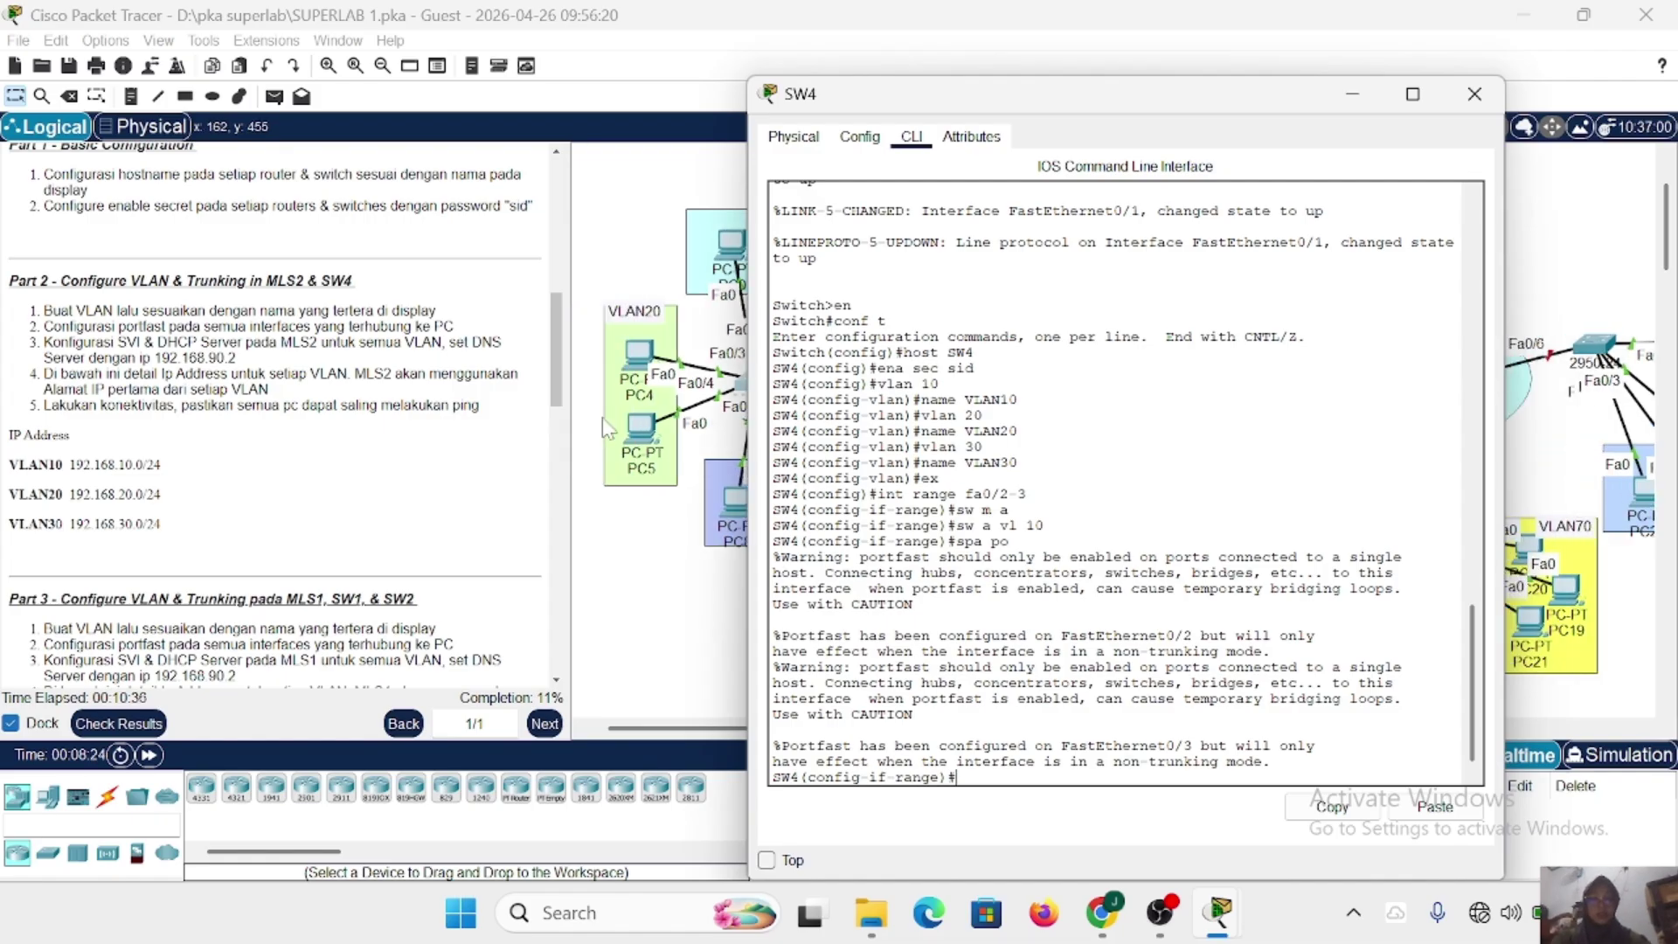
pyautogui.hscroll(2, 621, 410)
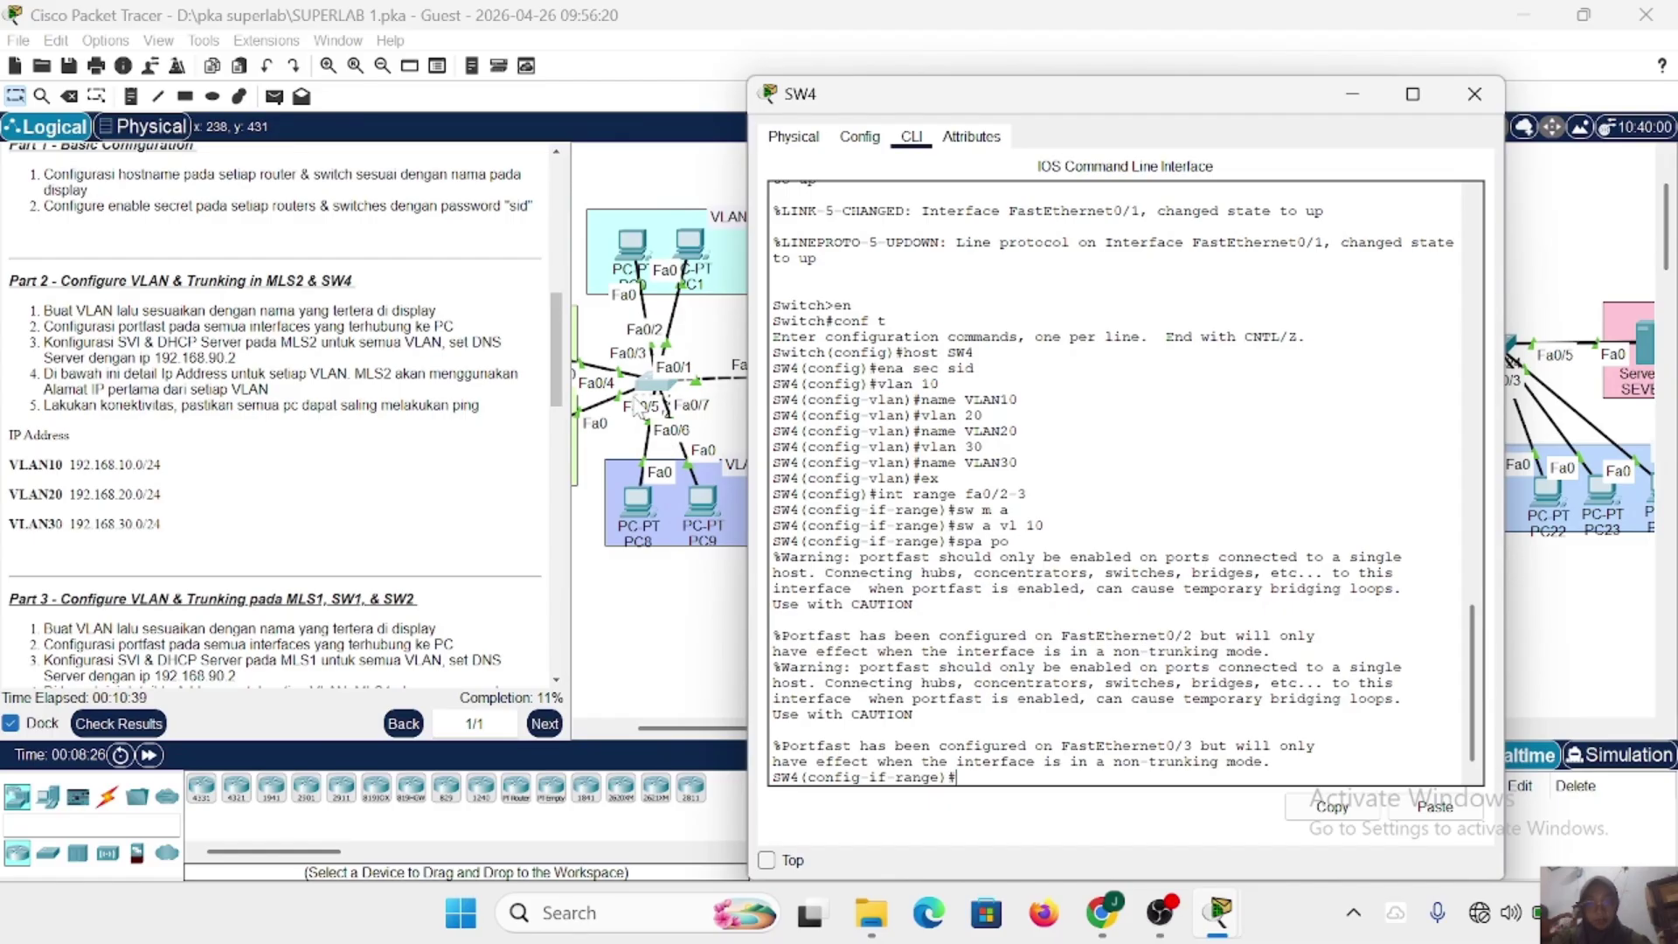
pyautogui.hscroll(-1, 638, 411)
pyautogui.write('ex')
pyautogui.press('Return')
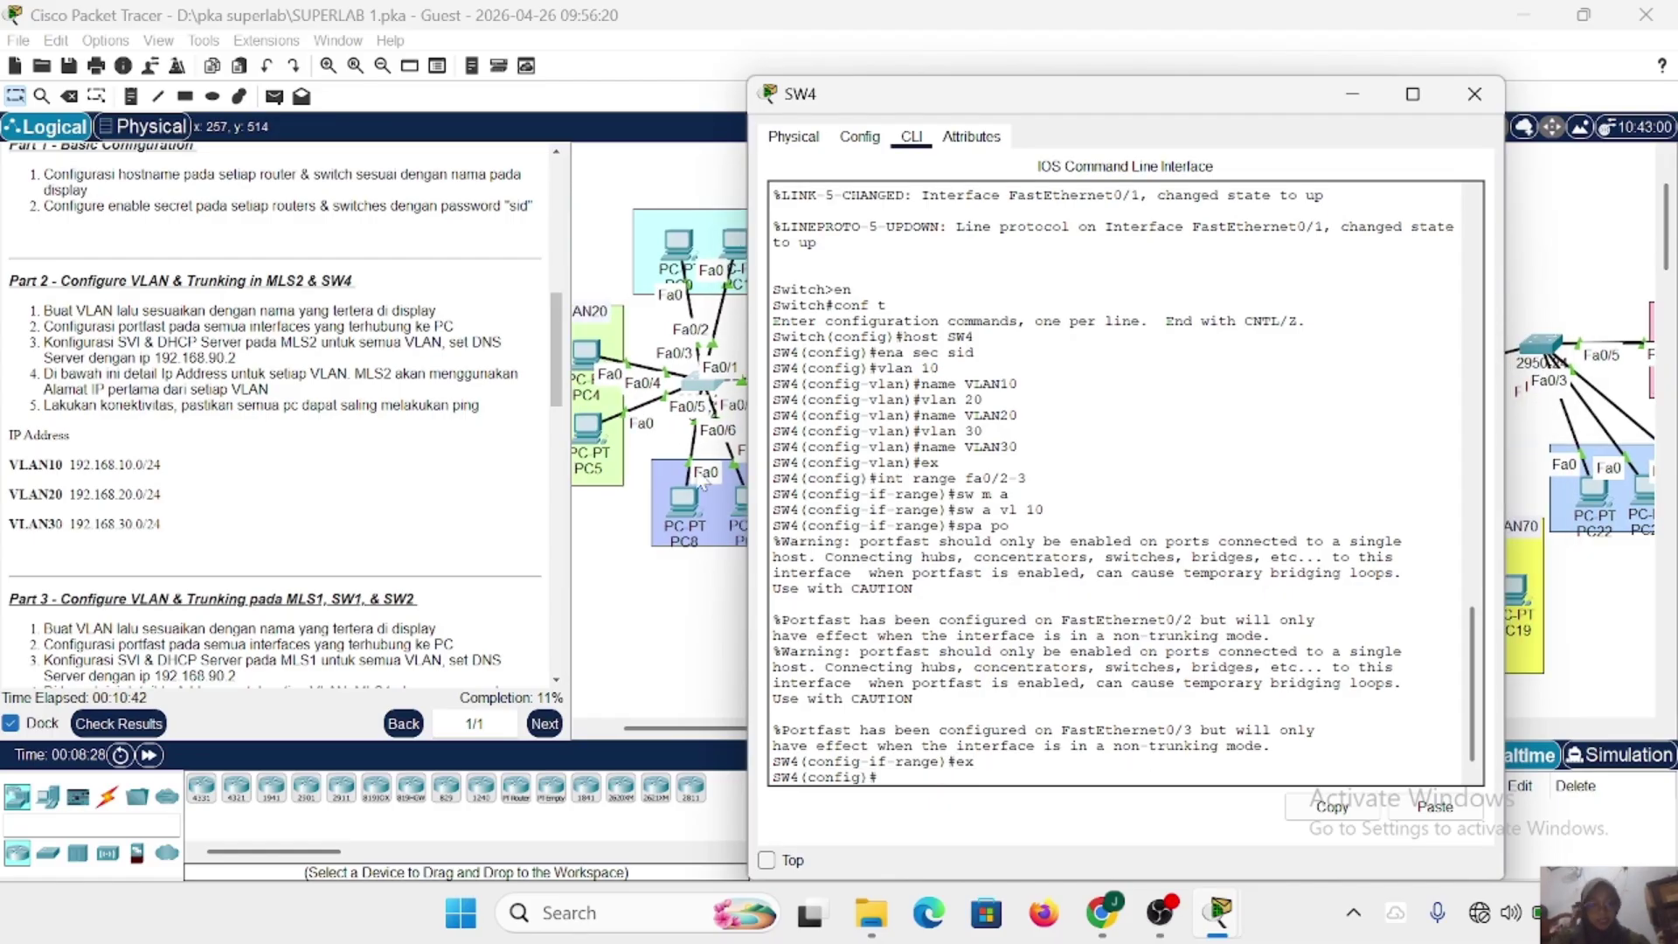
# Set SW4 interfaces fa0/4-5 to access mode and assign them to VLAN 20.
pyautogui.write('int range fa0/')
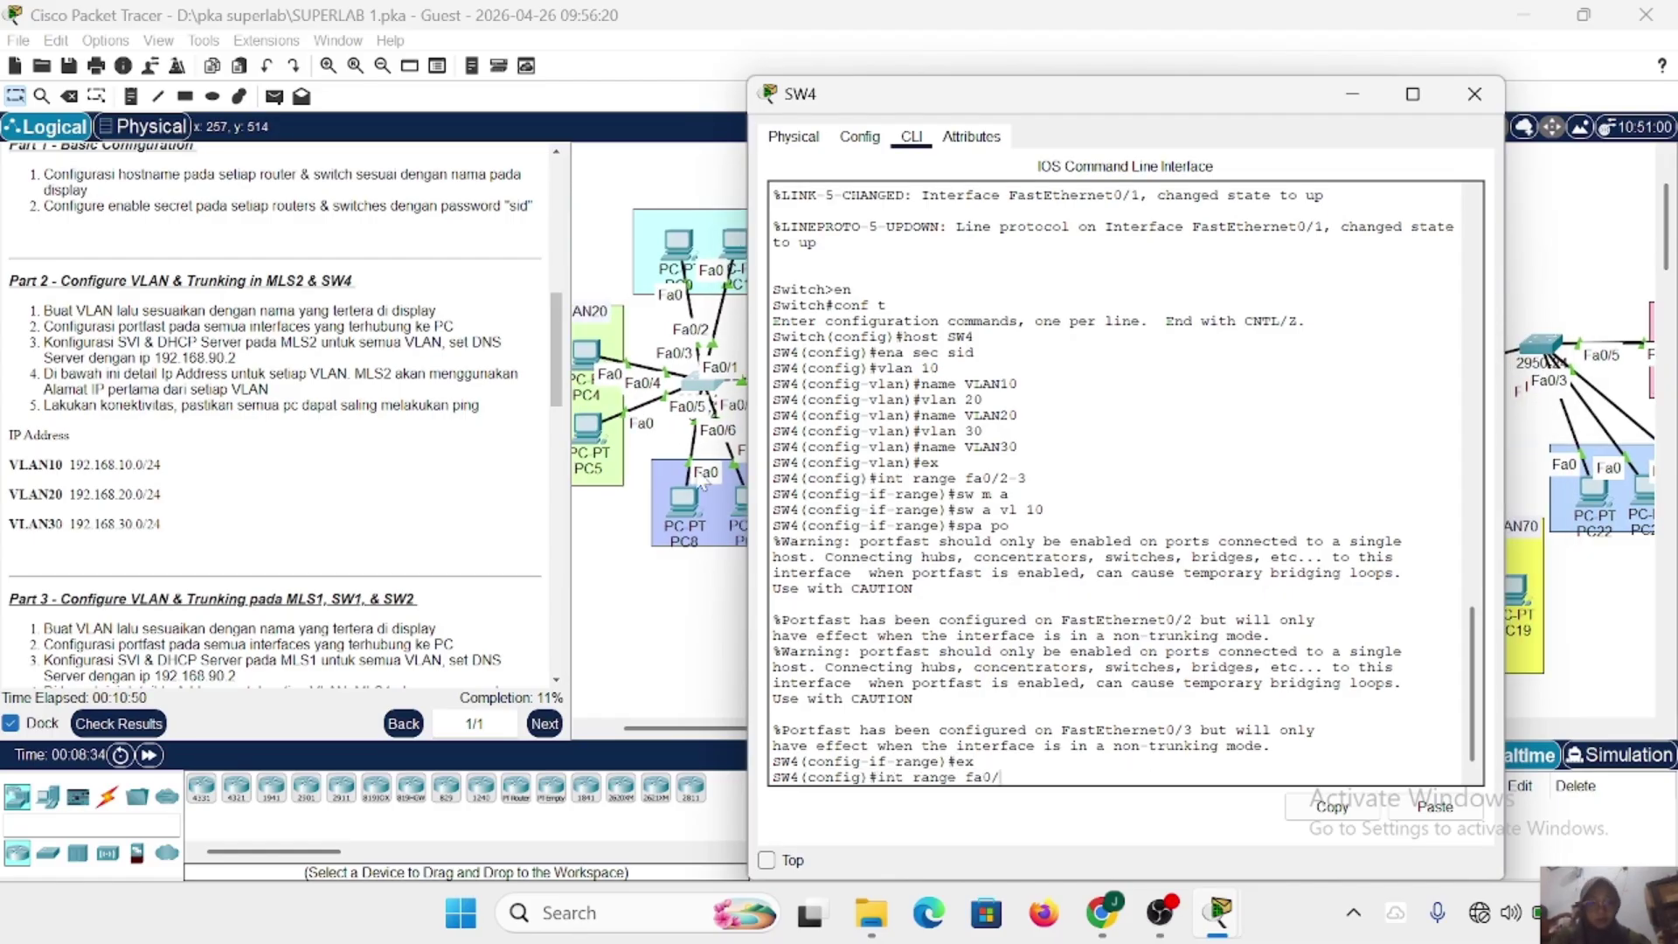
pyautogui.write('4-5')
pyautogui.press('Return')
pyautogui.write('sw  am a')
pyautogui.press('Return')
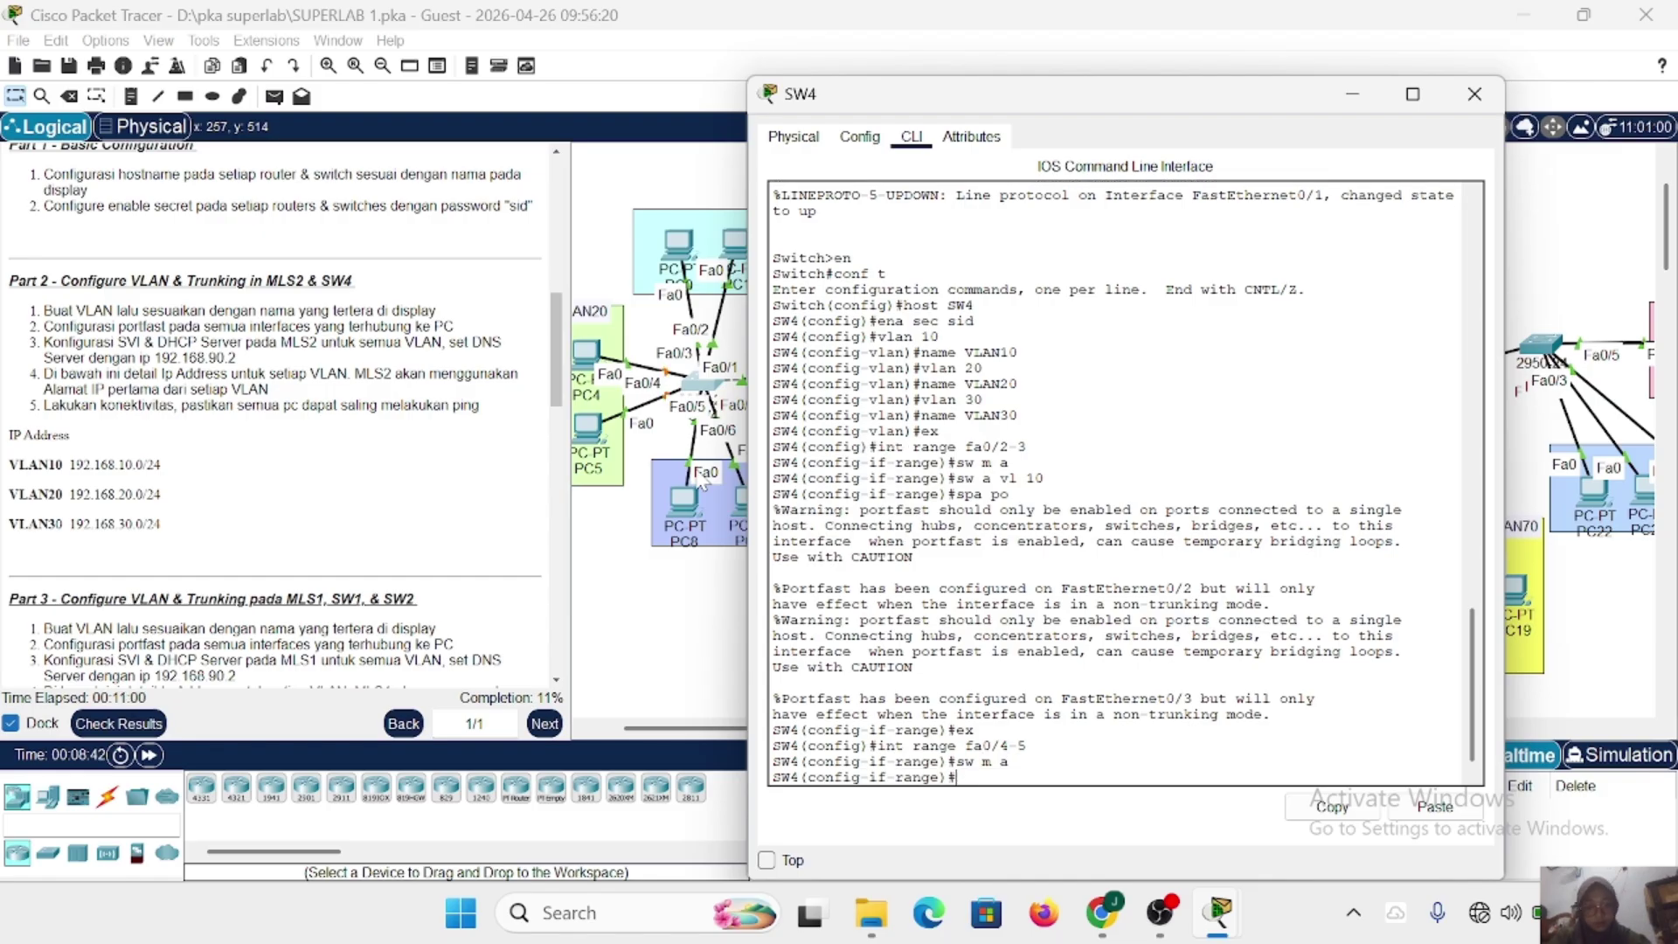
pyautogui.write('sw a vl 20')
pyautogui.press('Return')
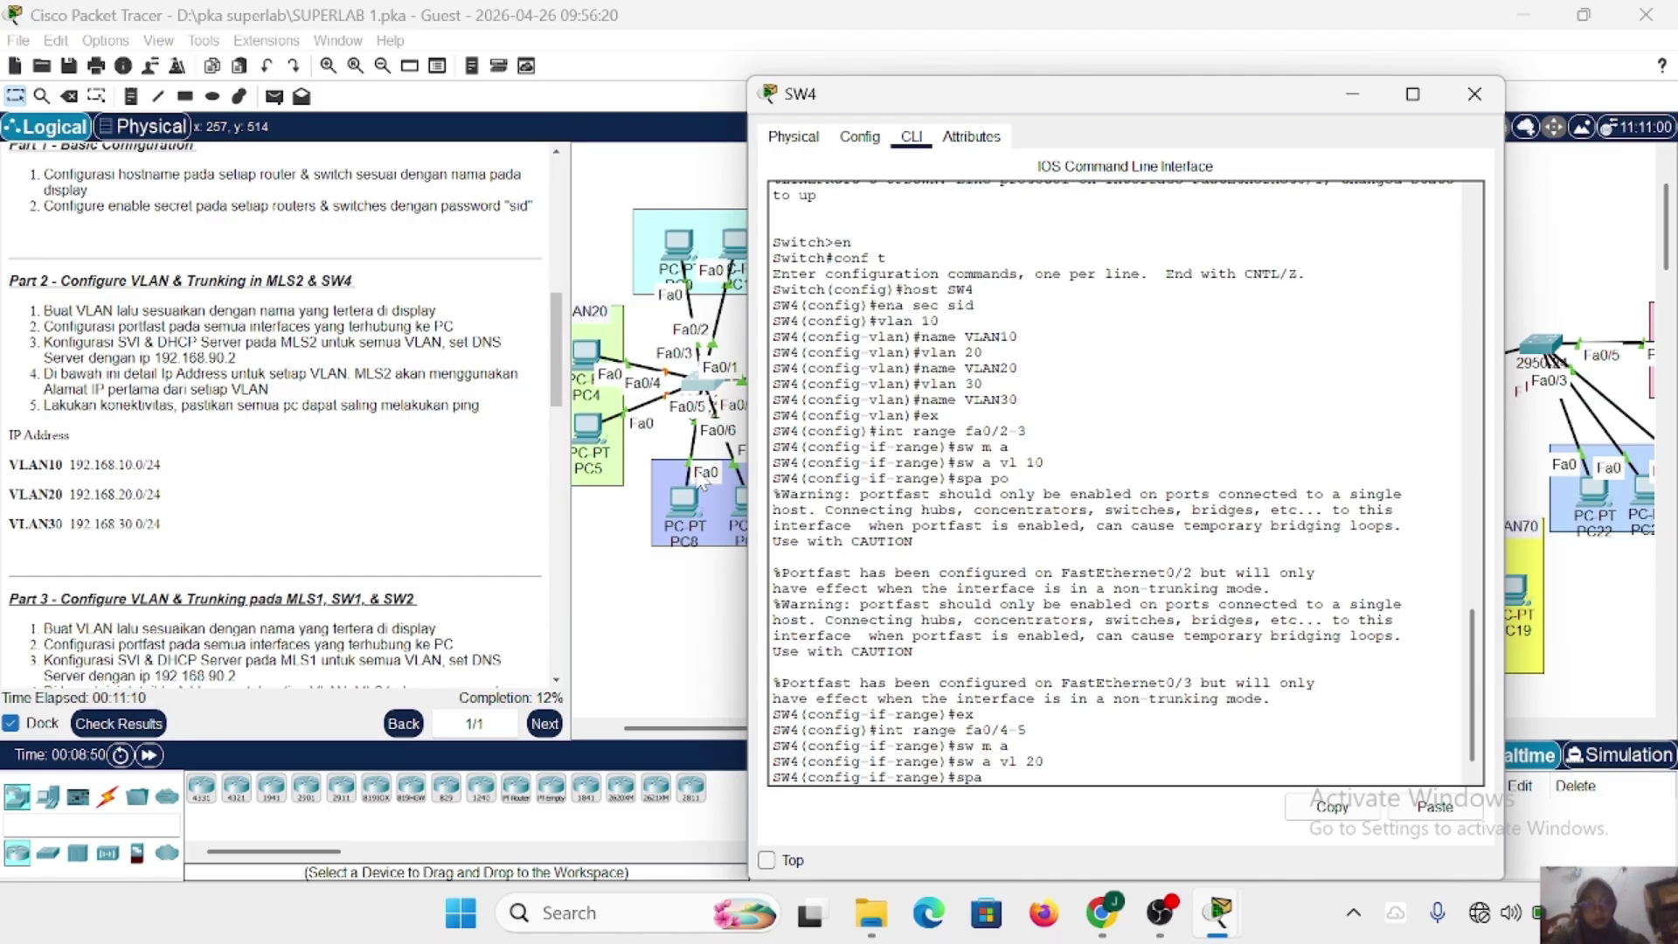
# Enable spanning-tree portfast on SW4 interfaces fa0/4-5 and return to global configuration mode.
pyautogui.write('spa po')
pyautogui.press('Return')
pyautogui.scroll(-1, 720, 498)
pyautogui.write('e)#e')
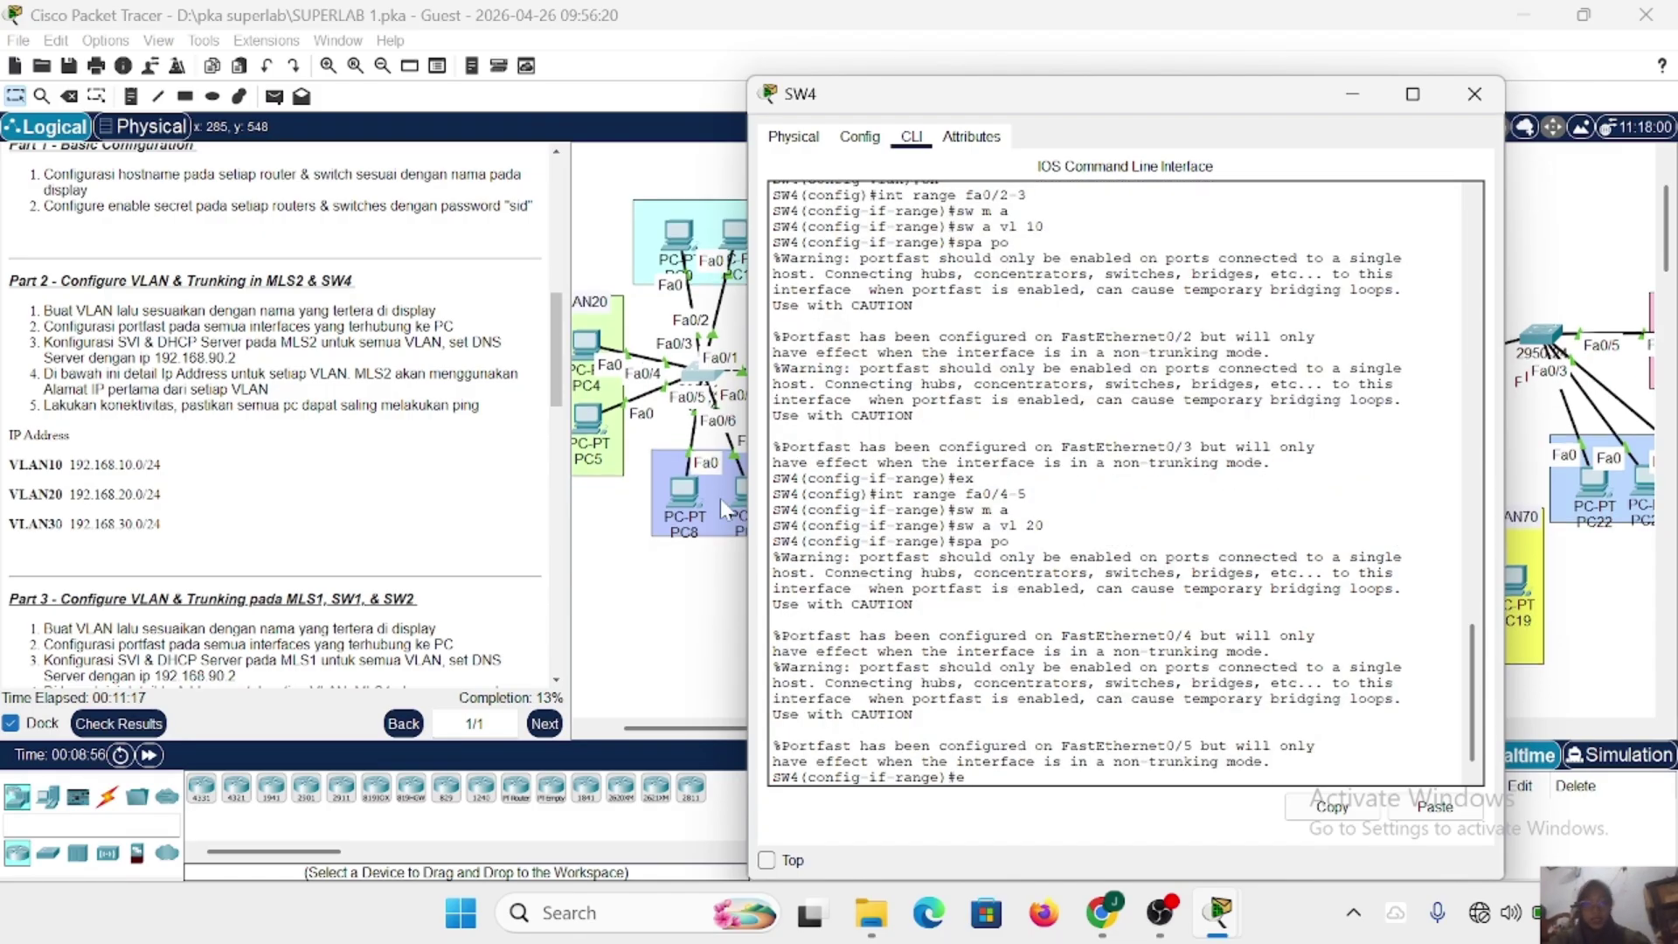
pyautogui.write('x')
pyautogui.press('Return')
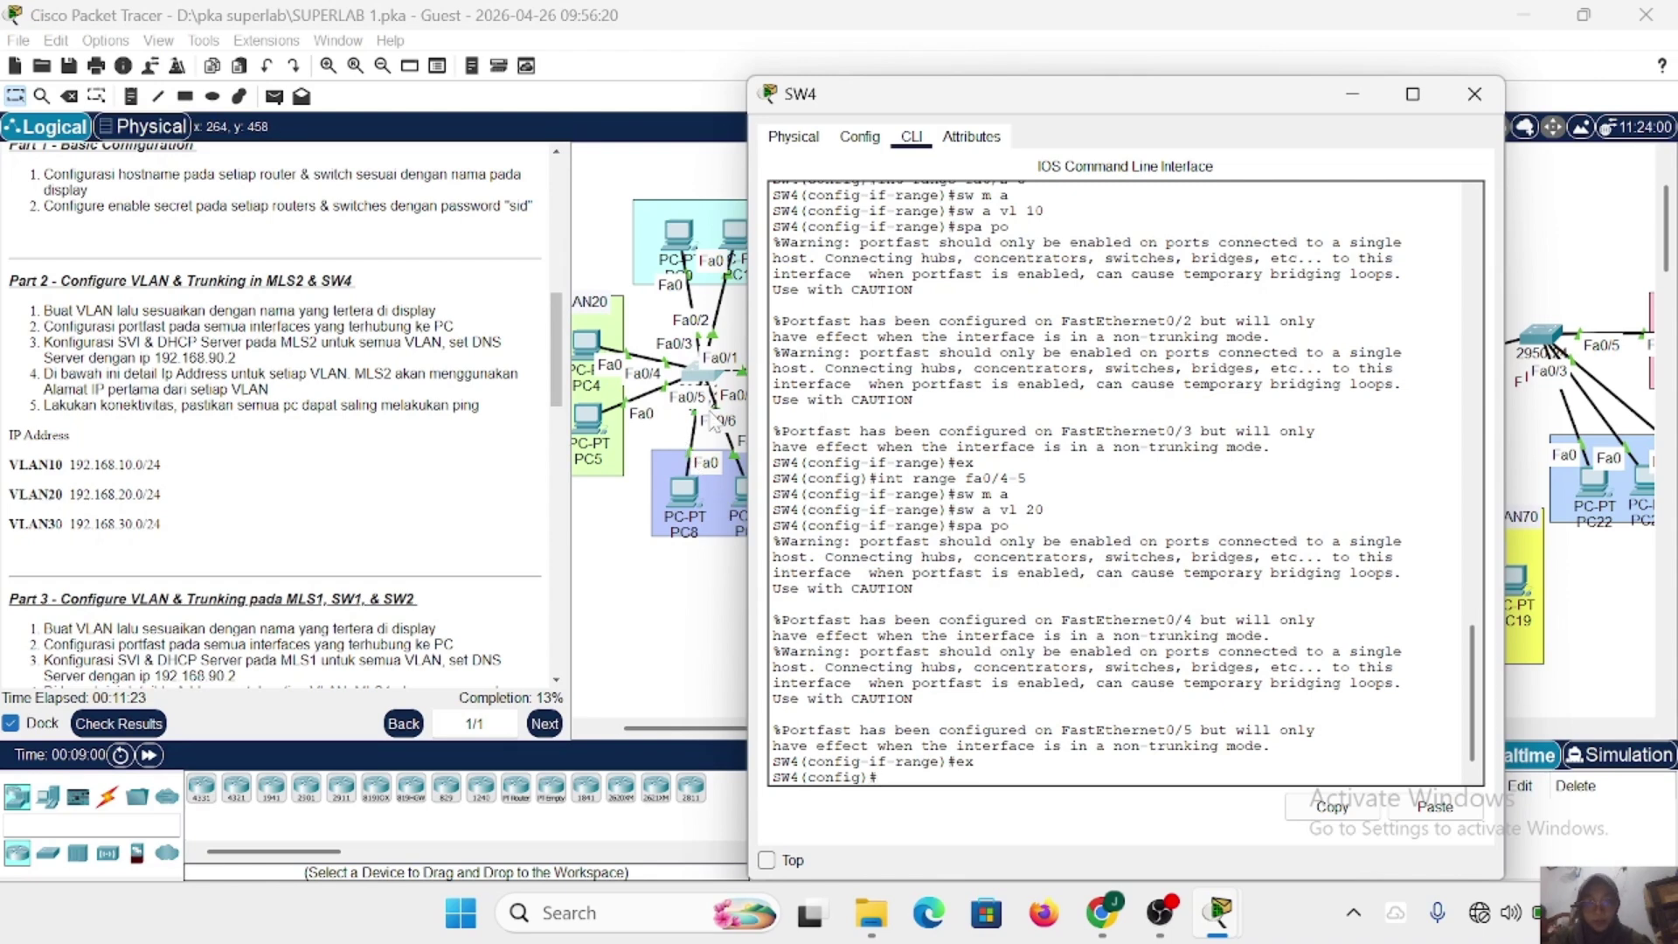
# Set SW4 interfaces fa0/6-7 to access mode in VLAN 30 and enable spanning-tree portfast on them.
pyautogui.hscroll(2, 699, 384)
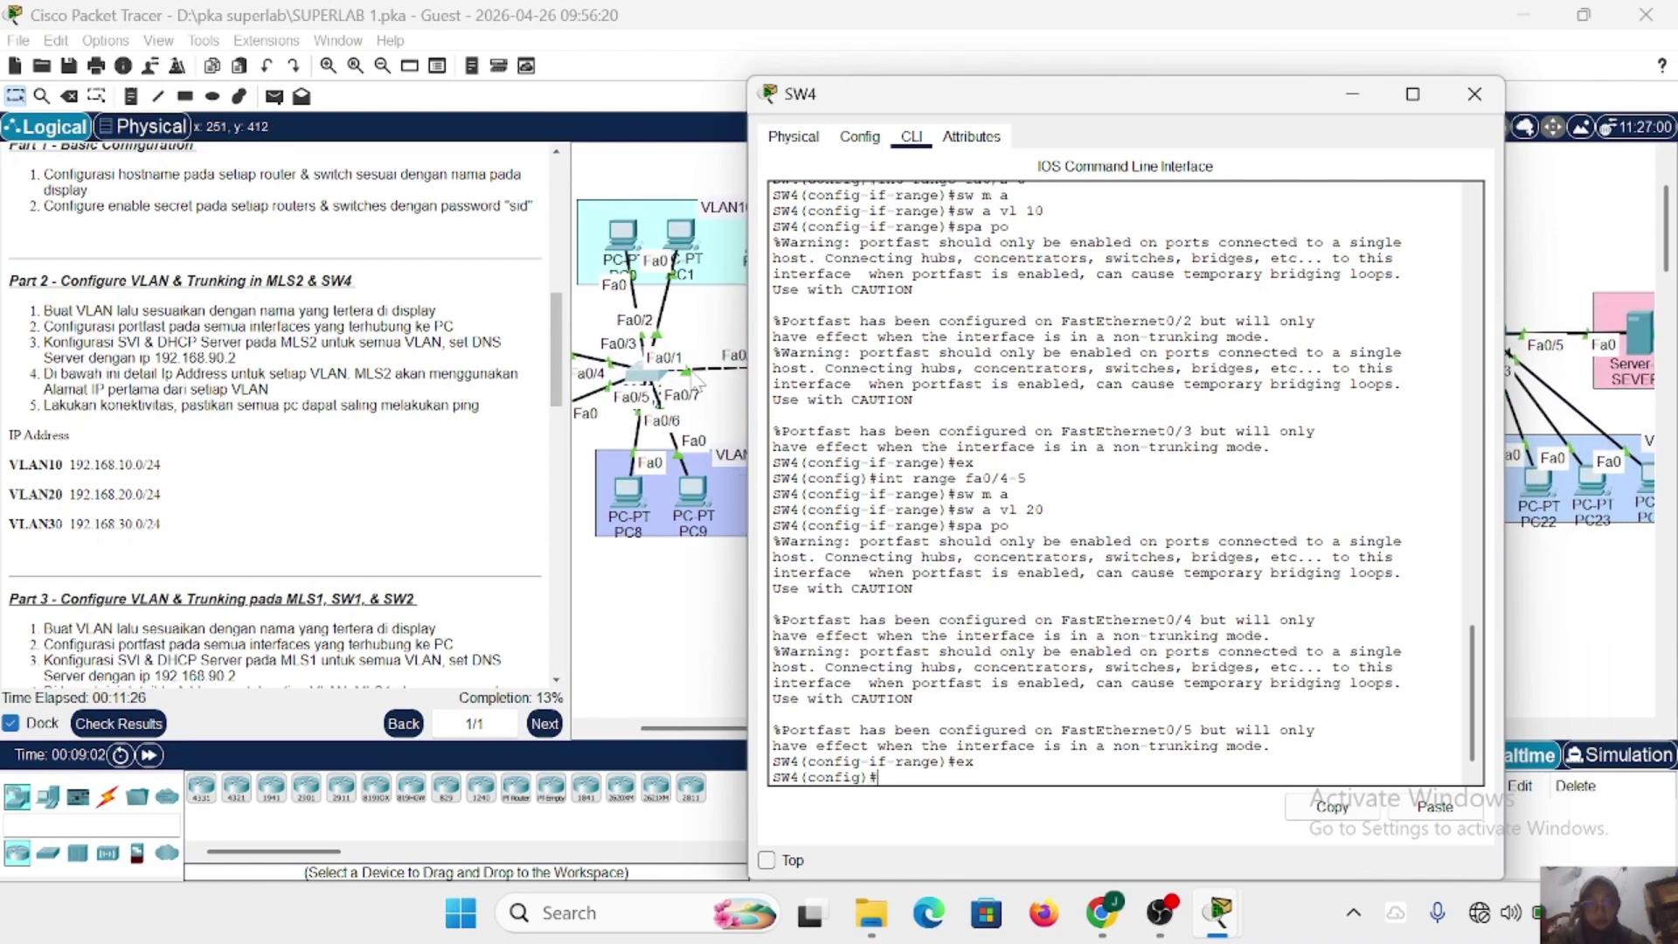
pyautogui.write('int range fa0/6-7')
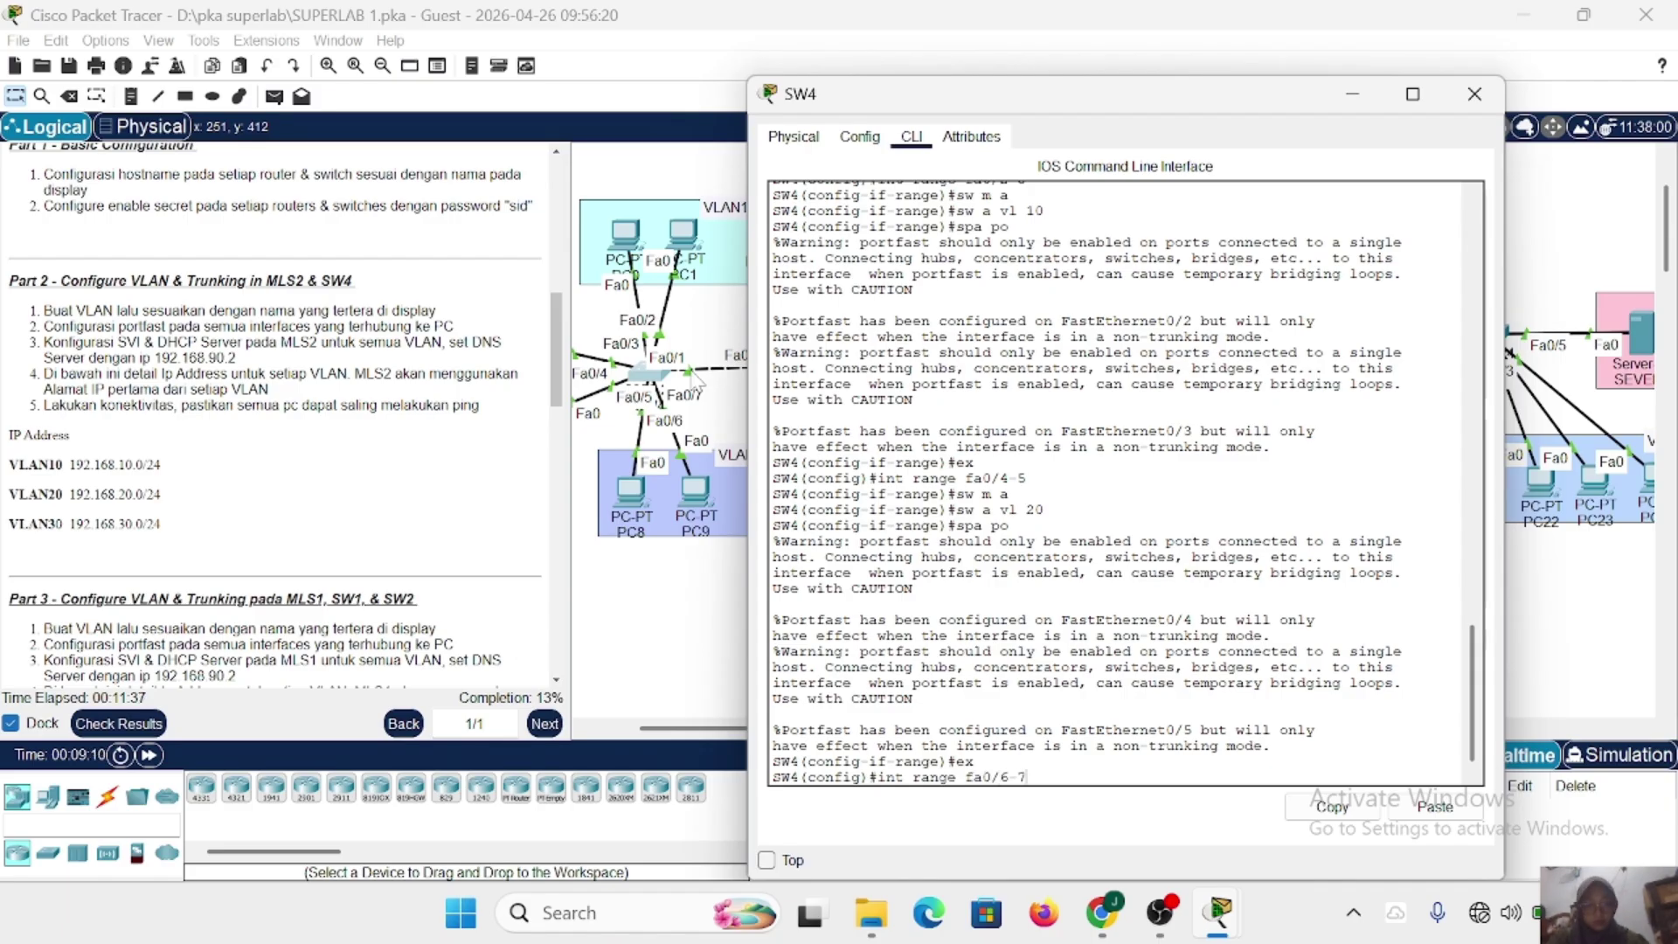
pyautogui.press('Return')
pyautogui.write('sw m a')
pyautogui.press('Return')
pyautogui.write('sw a vl 30')
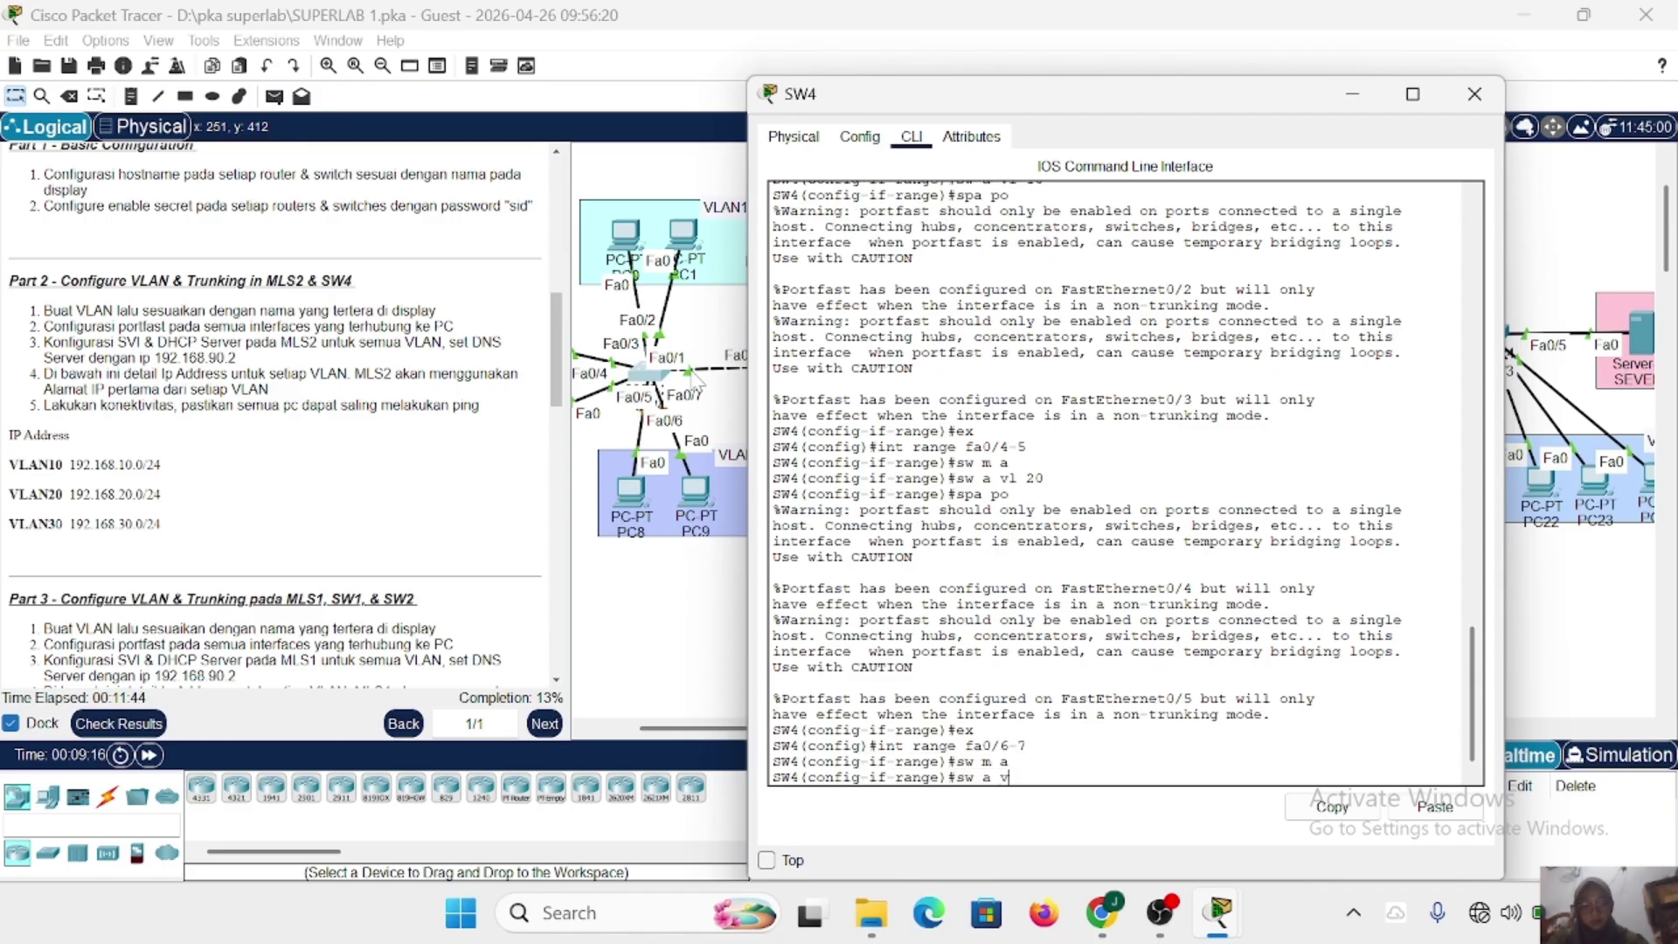
pyautogui.press('Return')
pyautogui.write('spa po')
pyautogui.press('Return')
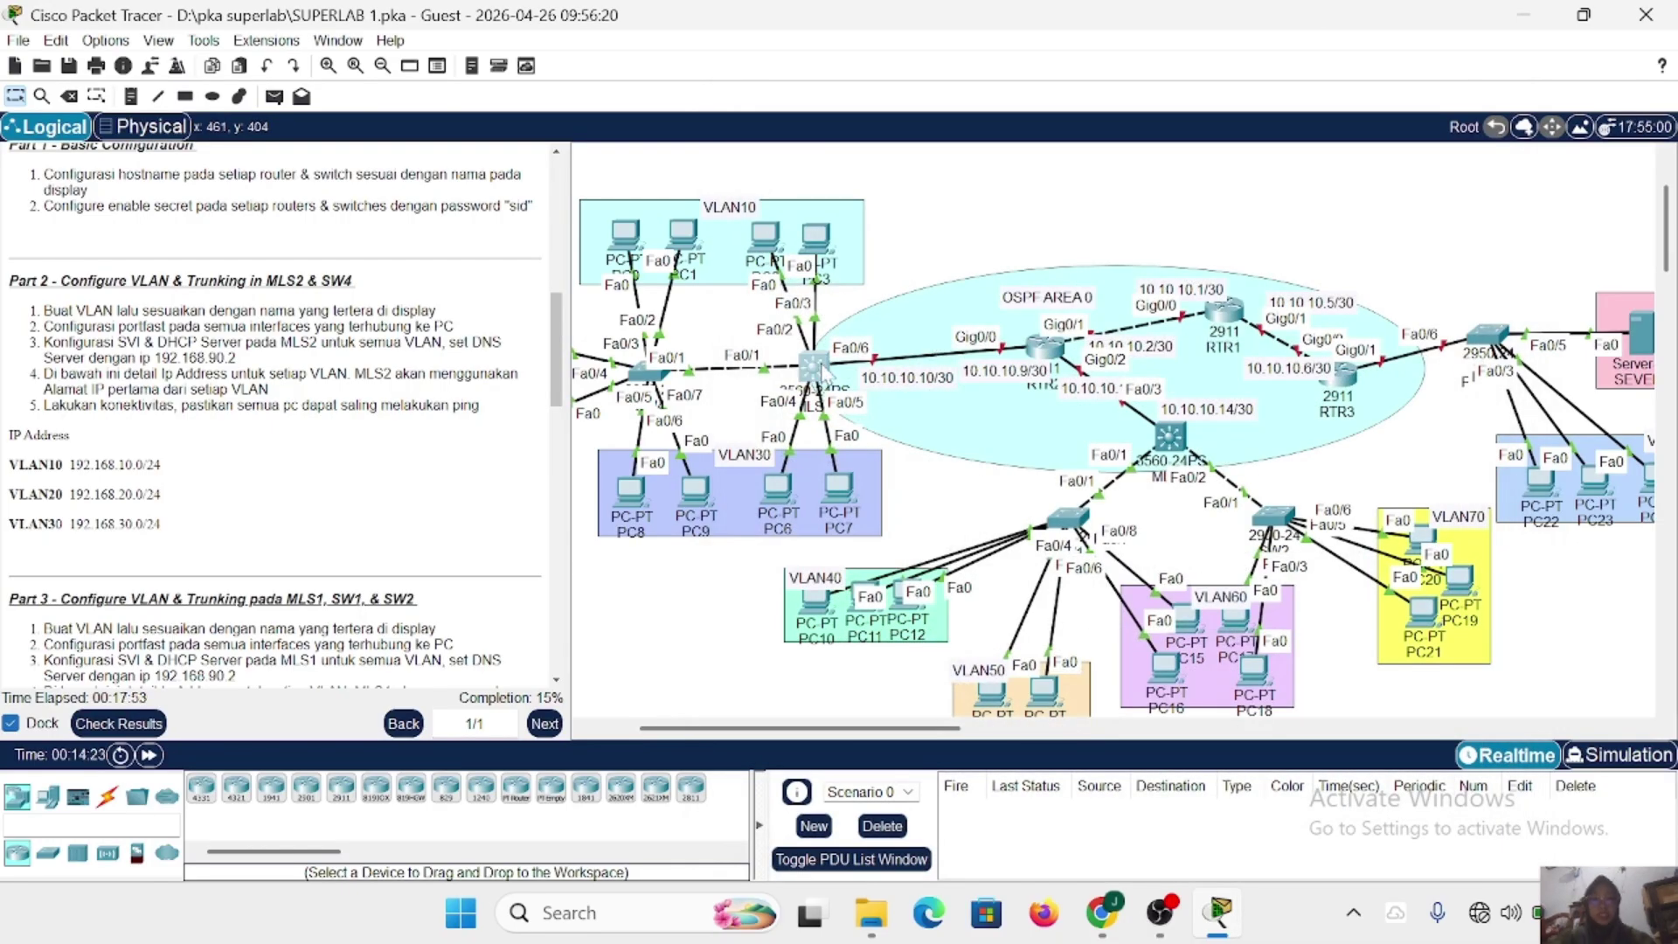
# On the MLS2 switch's command line, set the hostname to MLS2 and configure the enable secret password.
pyautogui.click(823, 371)
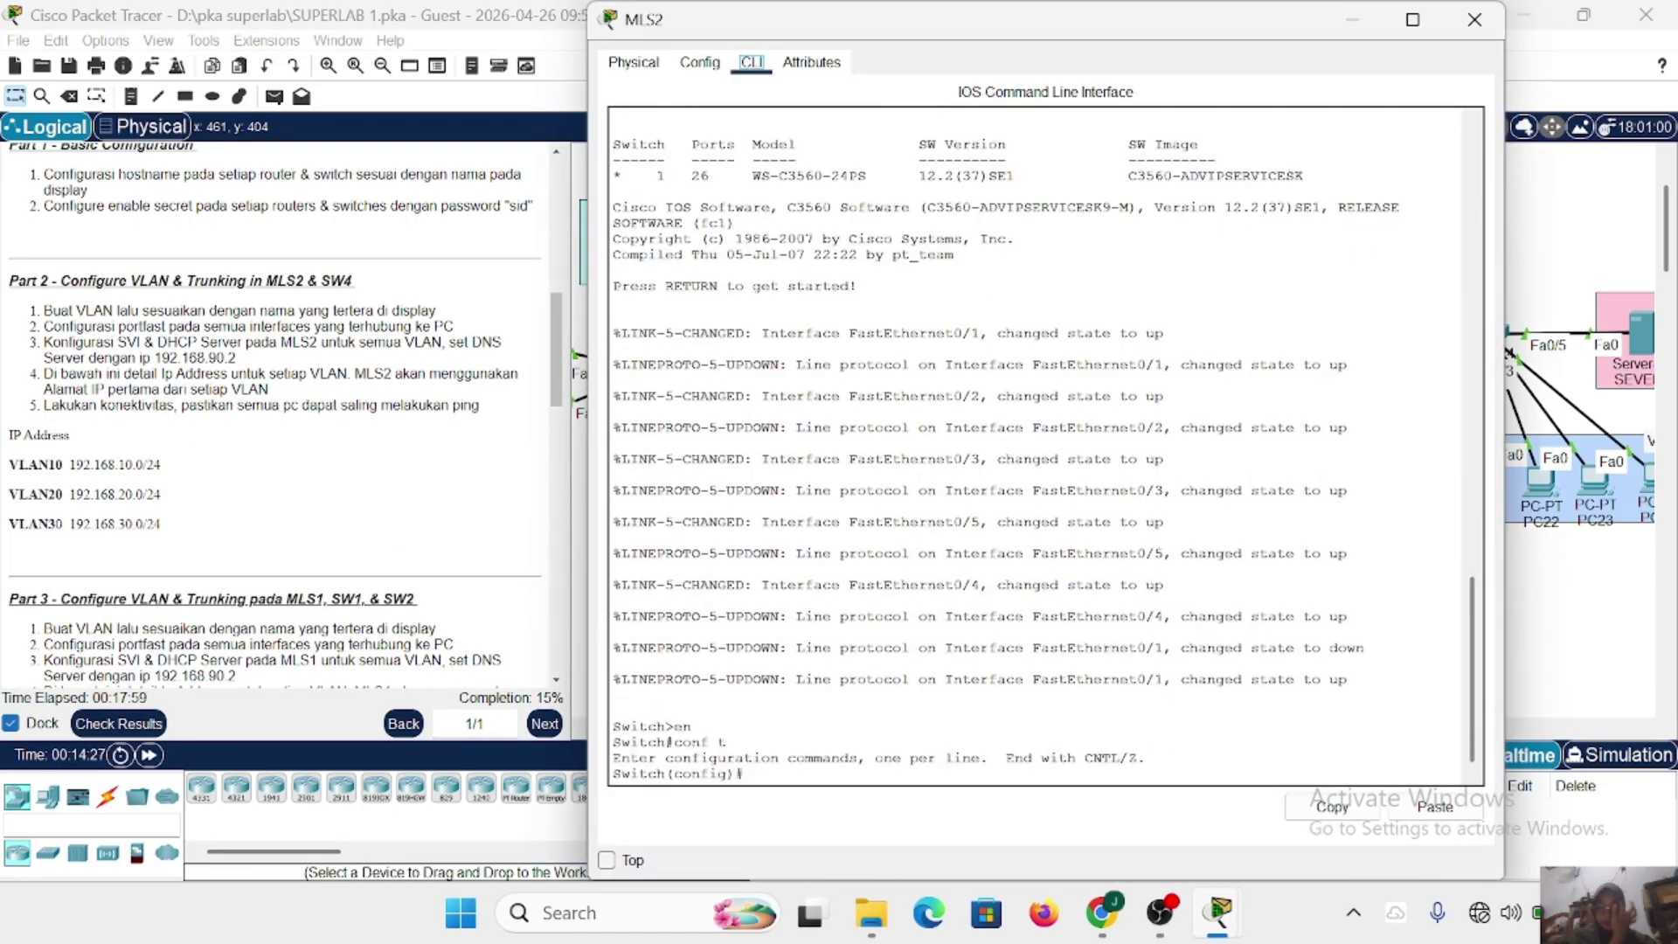
pyautogui.write('st')
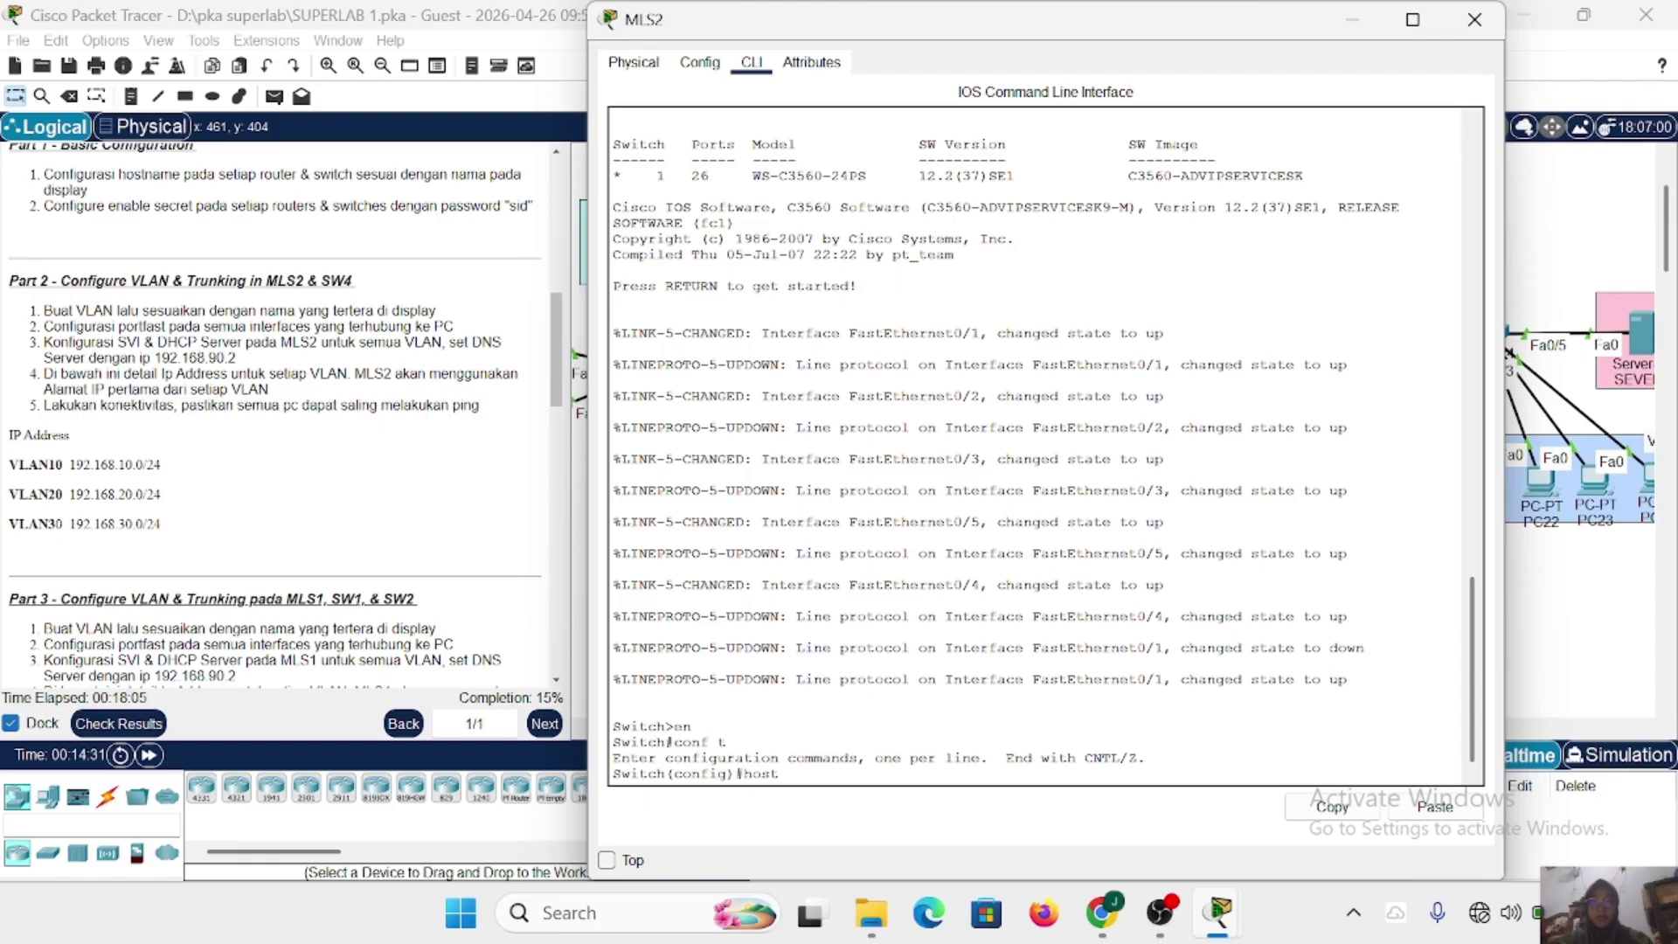
pyautogui.write(' MLS2')
pyautogui.press('Return')
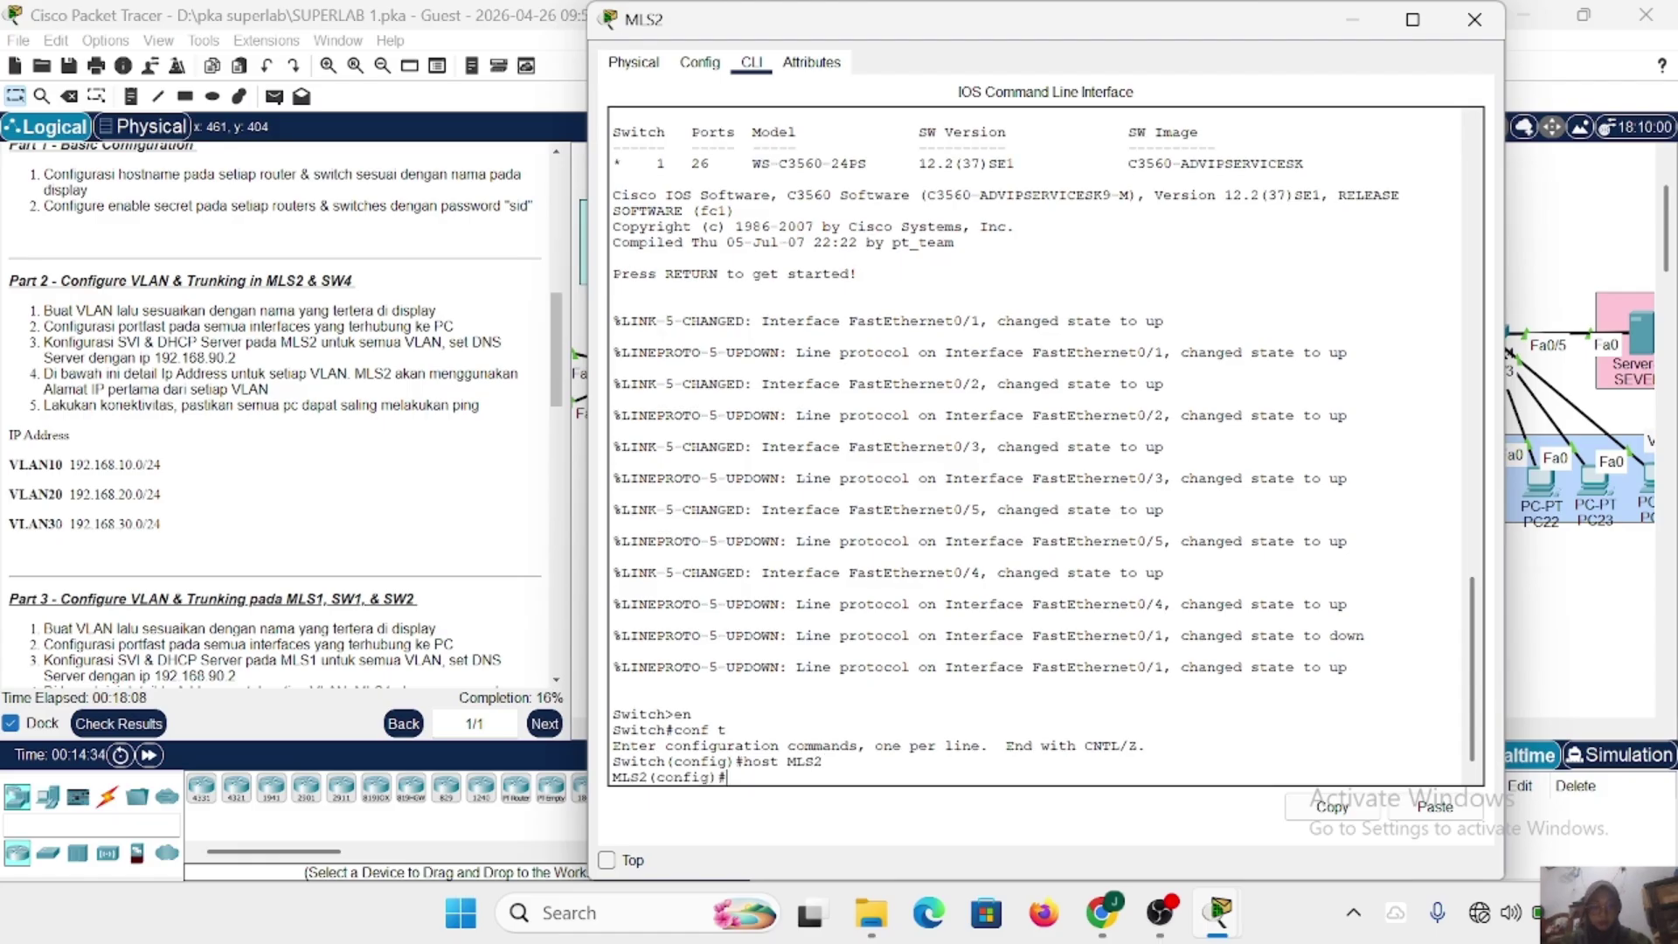
pyautogui.write('ena sec sid')
pyautogui.press('Return')
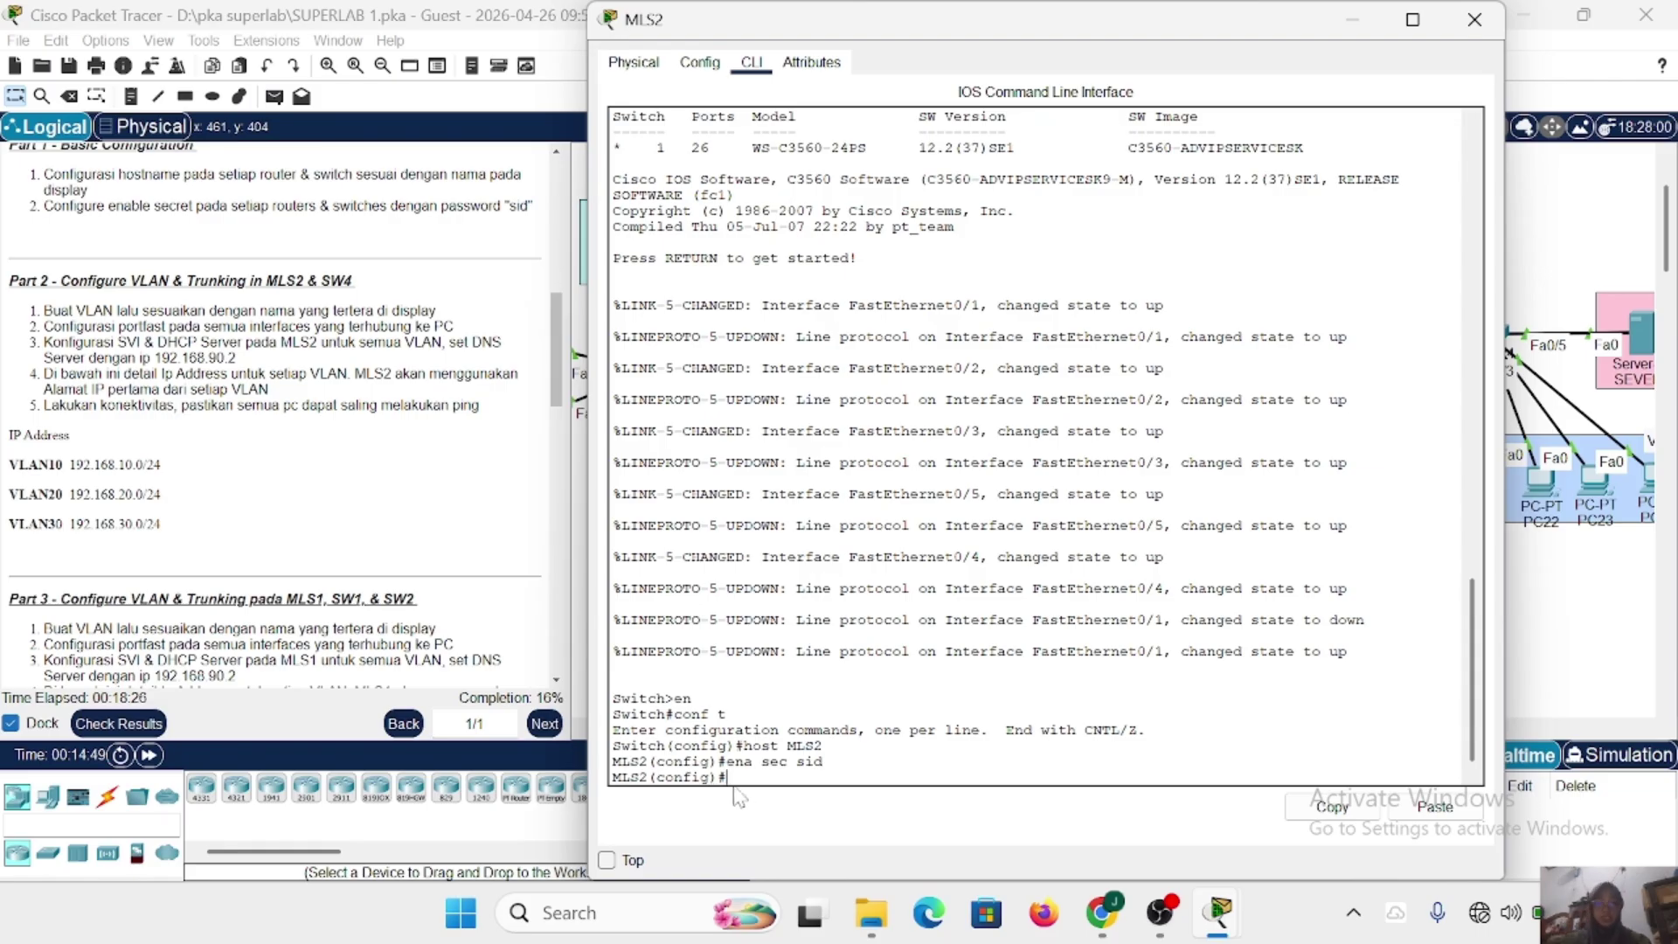
# Create VLAN 10 on MLS2 and name it VLAN10.
pyautogui.write('vlan 10')
pyautogui.press('Return')
pyautogui.write('nam')
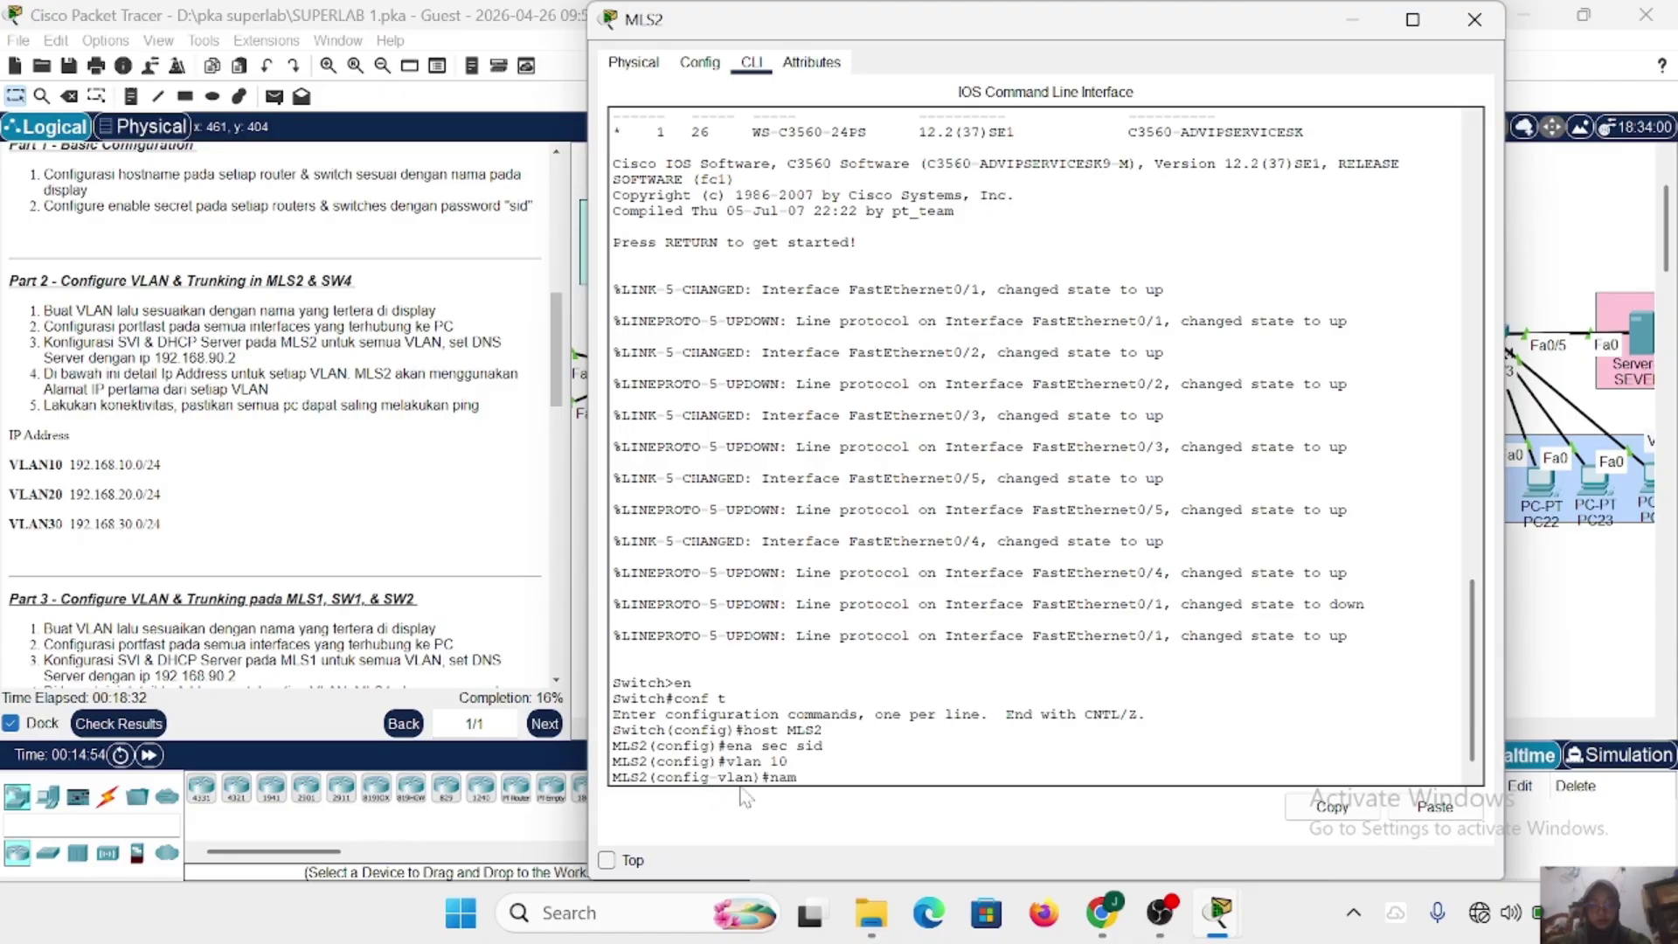
pyautogui.write('e NAME')
pyautogui.press('BackSpace')
pyautogui.press('BackSpace')
pyautogui.press('BackSpace')
pyautogui.write('VLAN10')
pyautogui.press('Return')
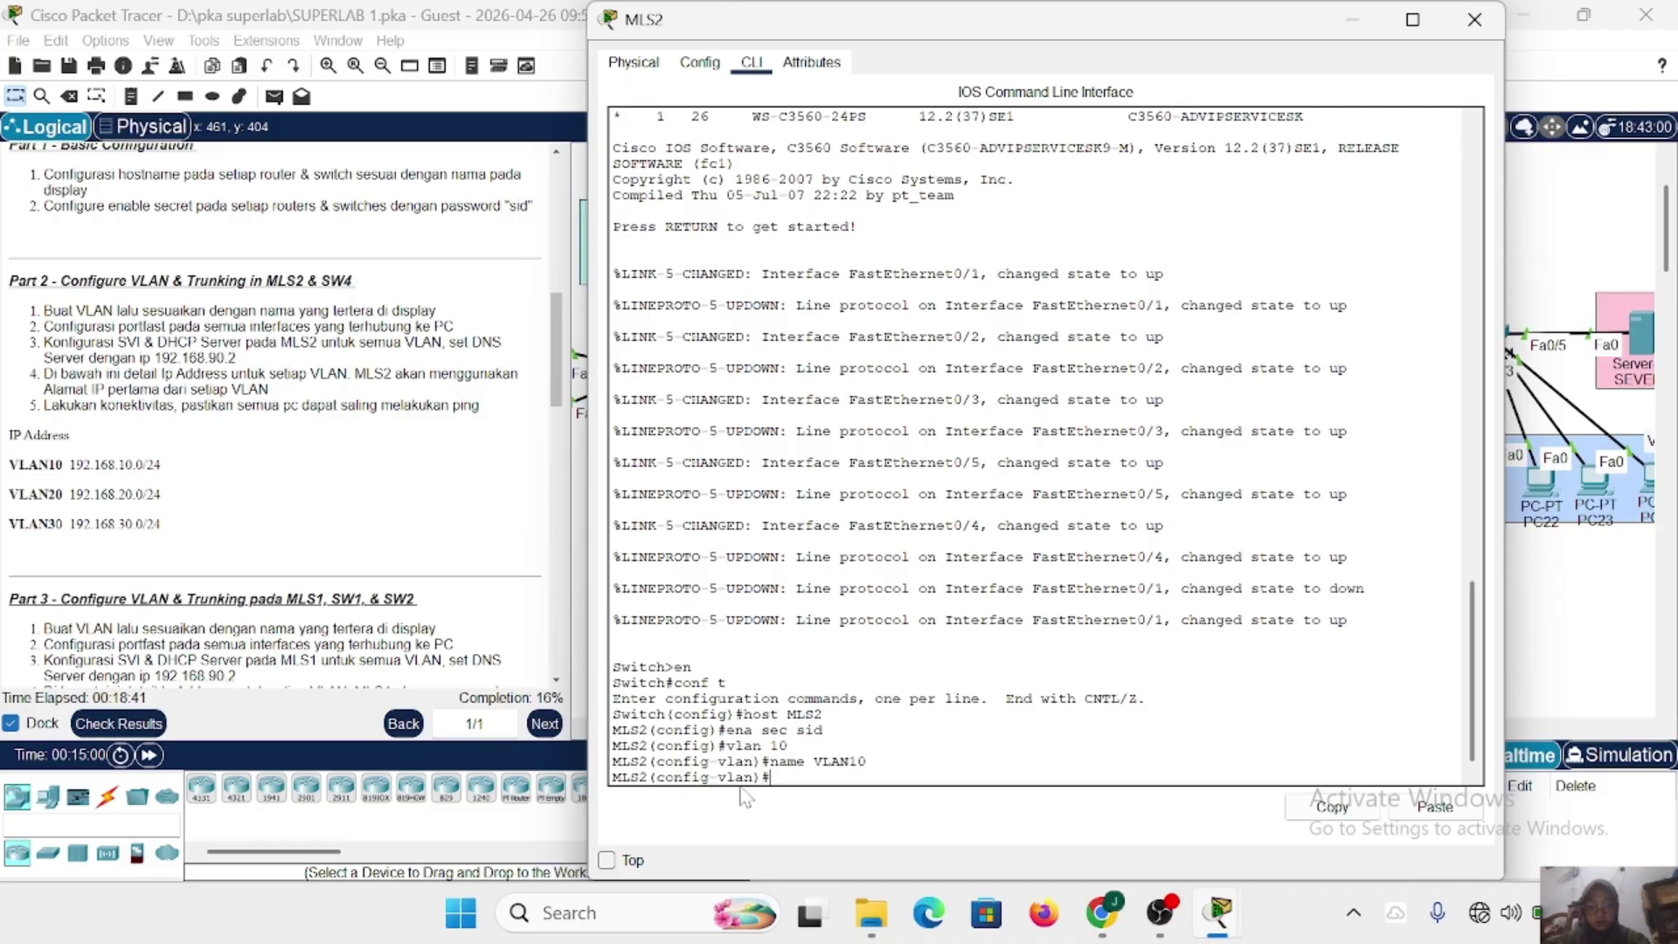
# Create VLAN 20 on MLS2 and name it VLAN20.
pyautogui.write('vlan 20')
pyautogui.press('Return')
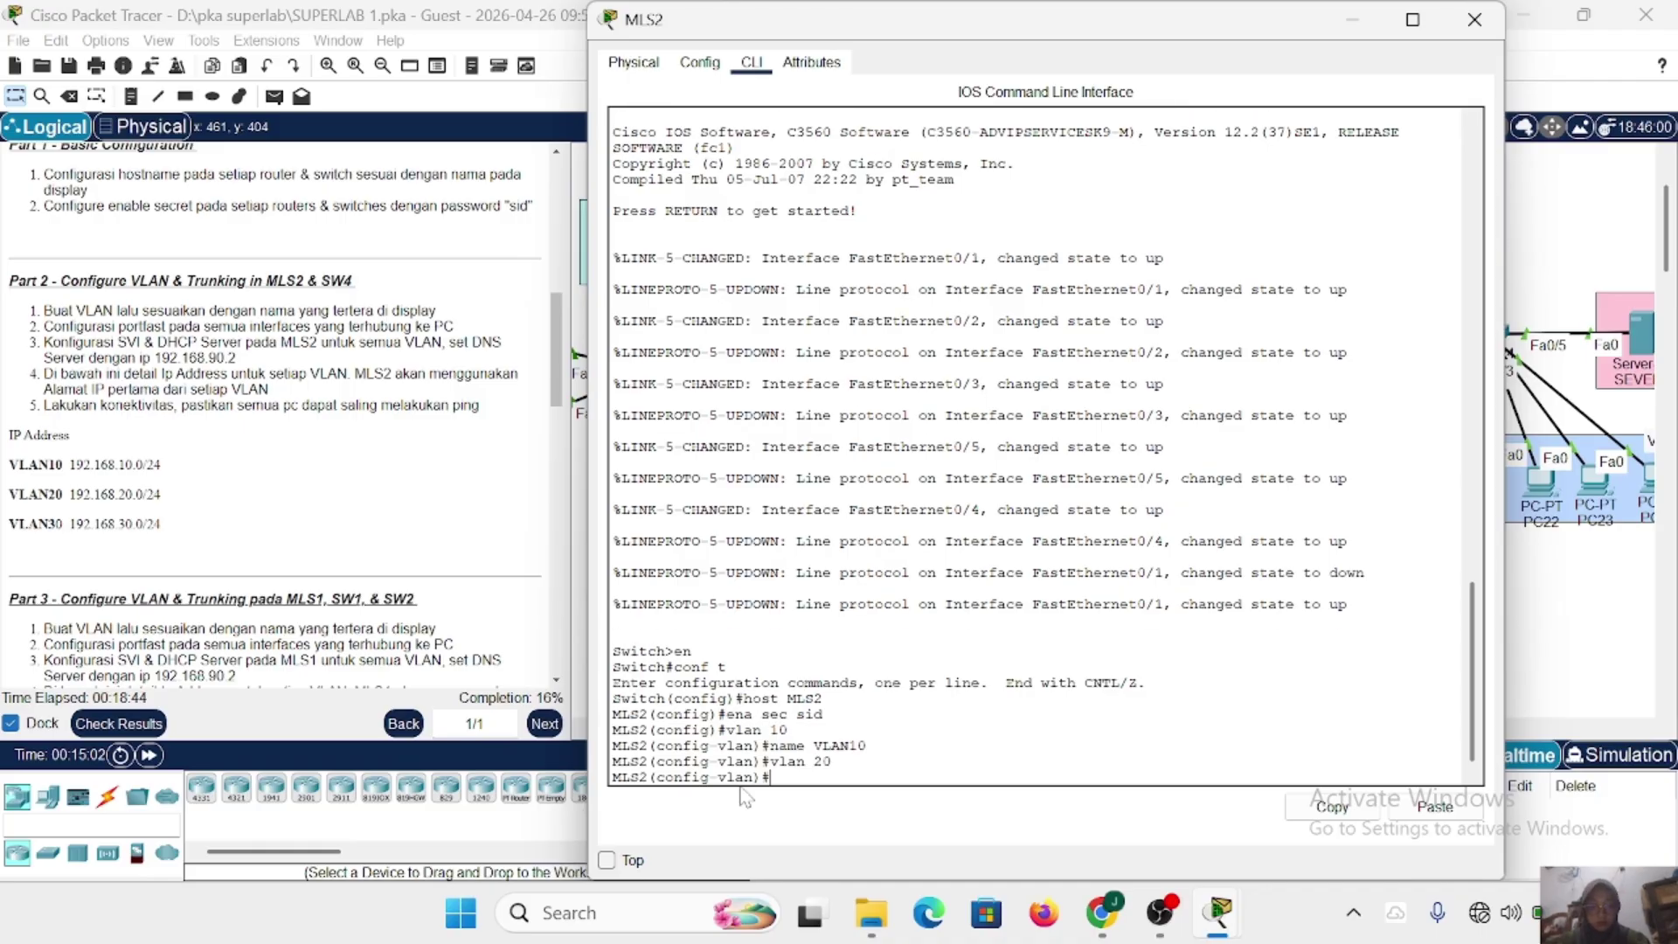
pyautogui.write('name')
pyautogui.write(' VLAN 0')
pyautogui.press('Return')
# Create VLAN 30 on MLS2 with the name VLAN30 and return to global configuration mode.
pyautogui.write('v')
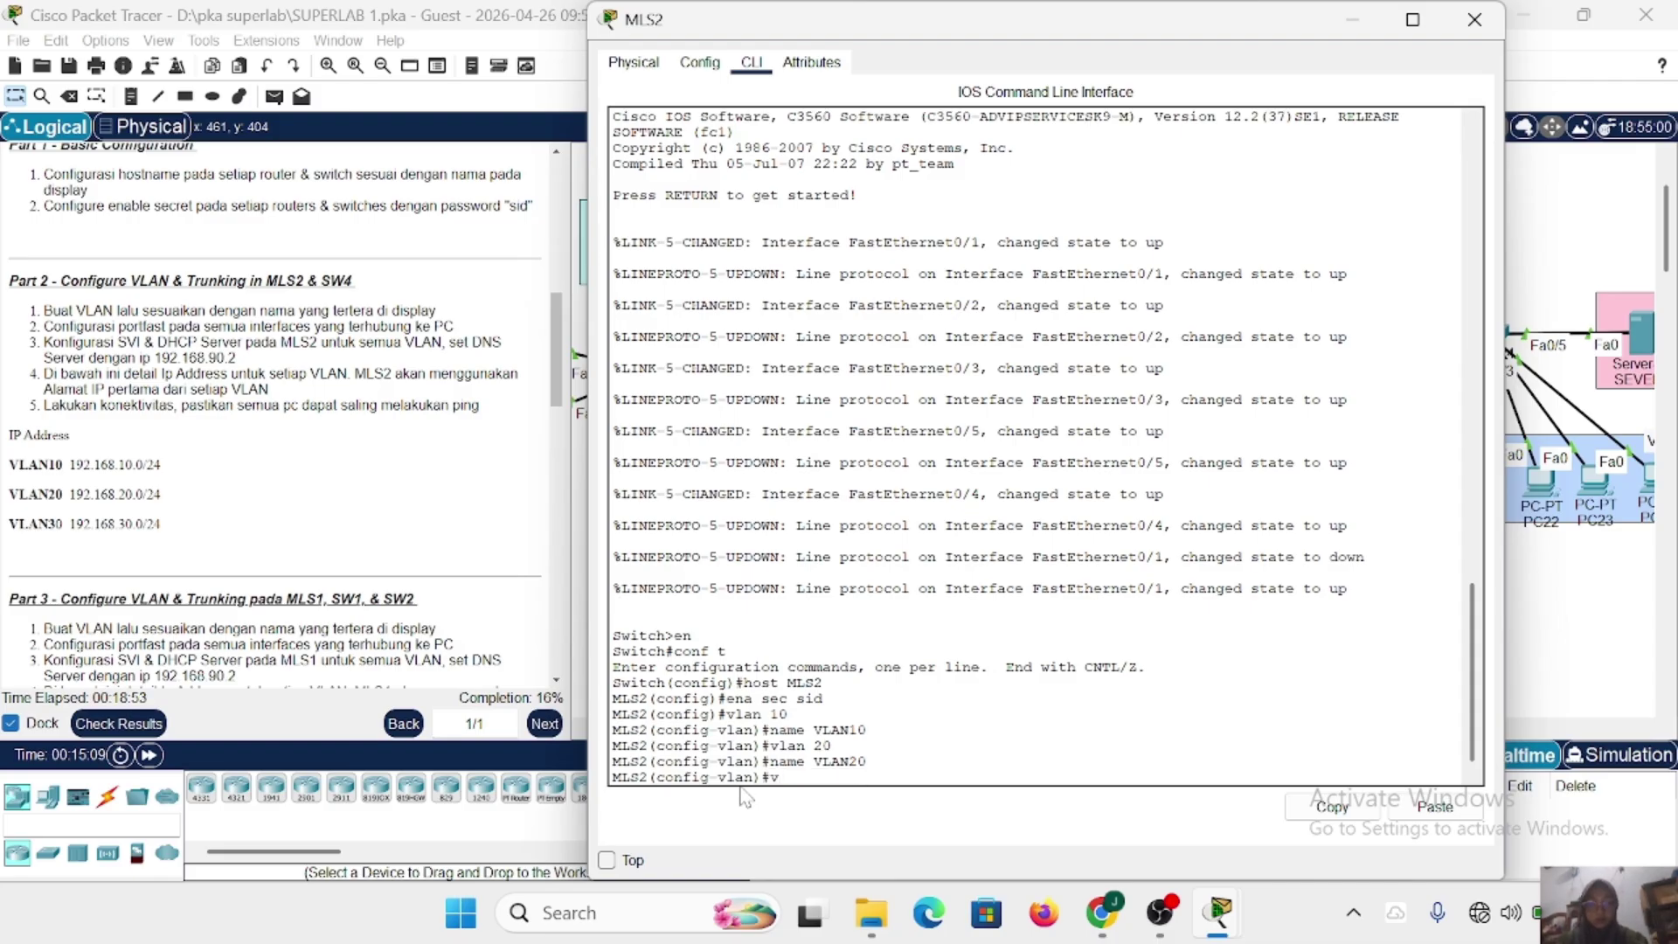
pyautogui.write('lan 30')
pyautogui.press('Return')
pyautogui.write('name')
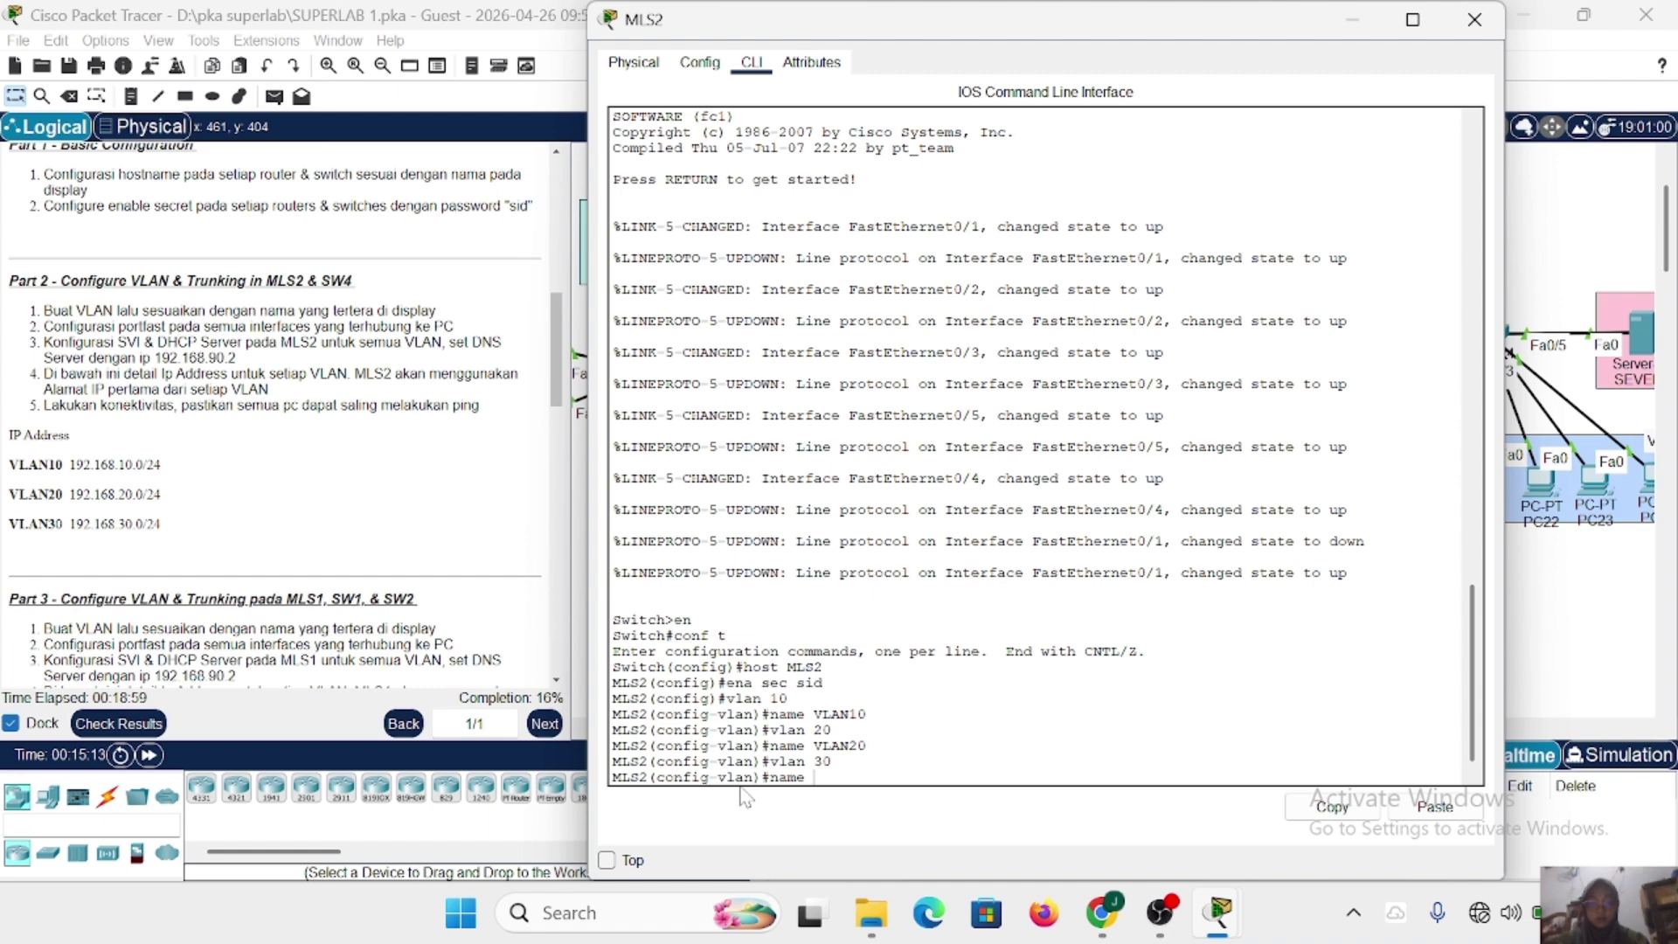
pyautogui.write(' VLAN30')
pyautogui.press('Return')
pyautogui.write('ex')
pyautogui.press('Return')
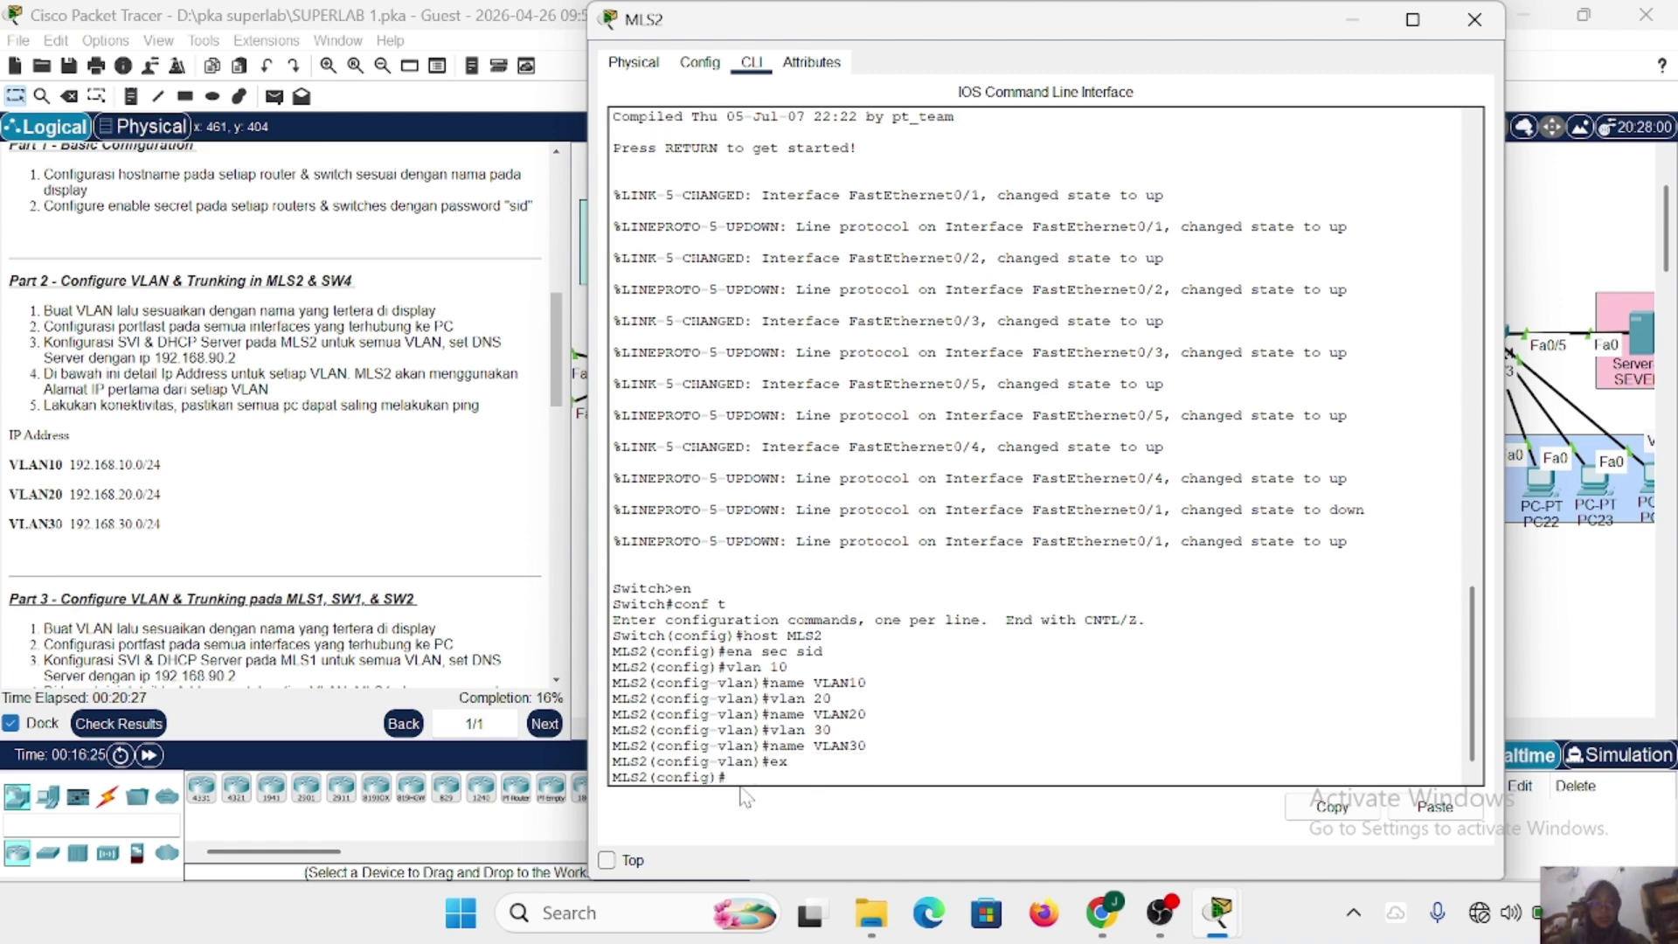
# Enter the interface range fa0/2-3 on MLS2 and set its switchport mode to access.
pyautogui.write('int fa')
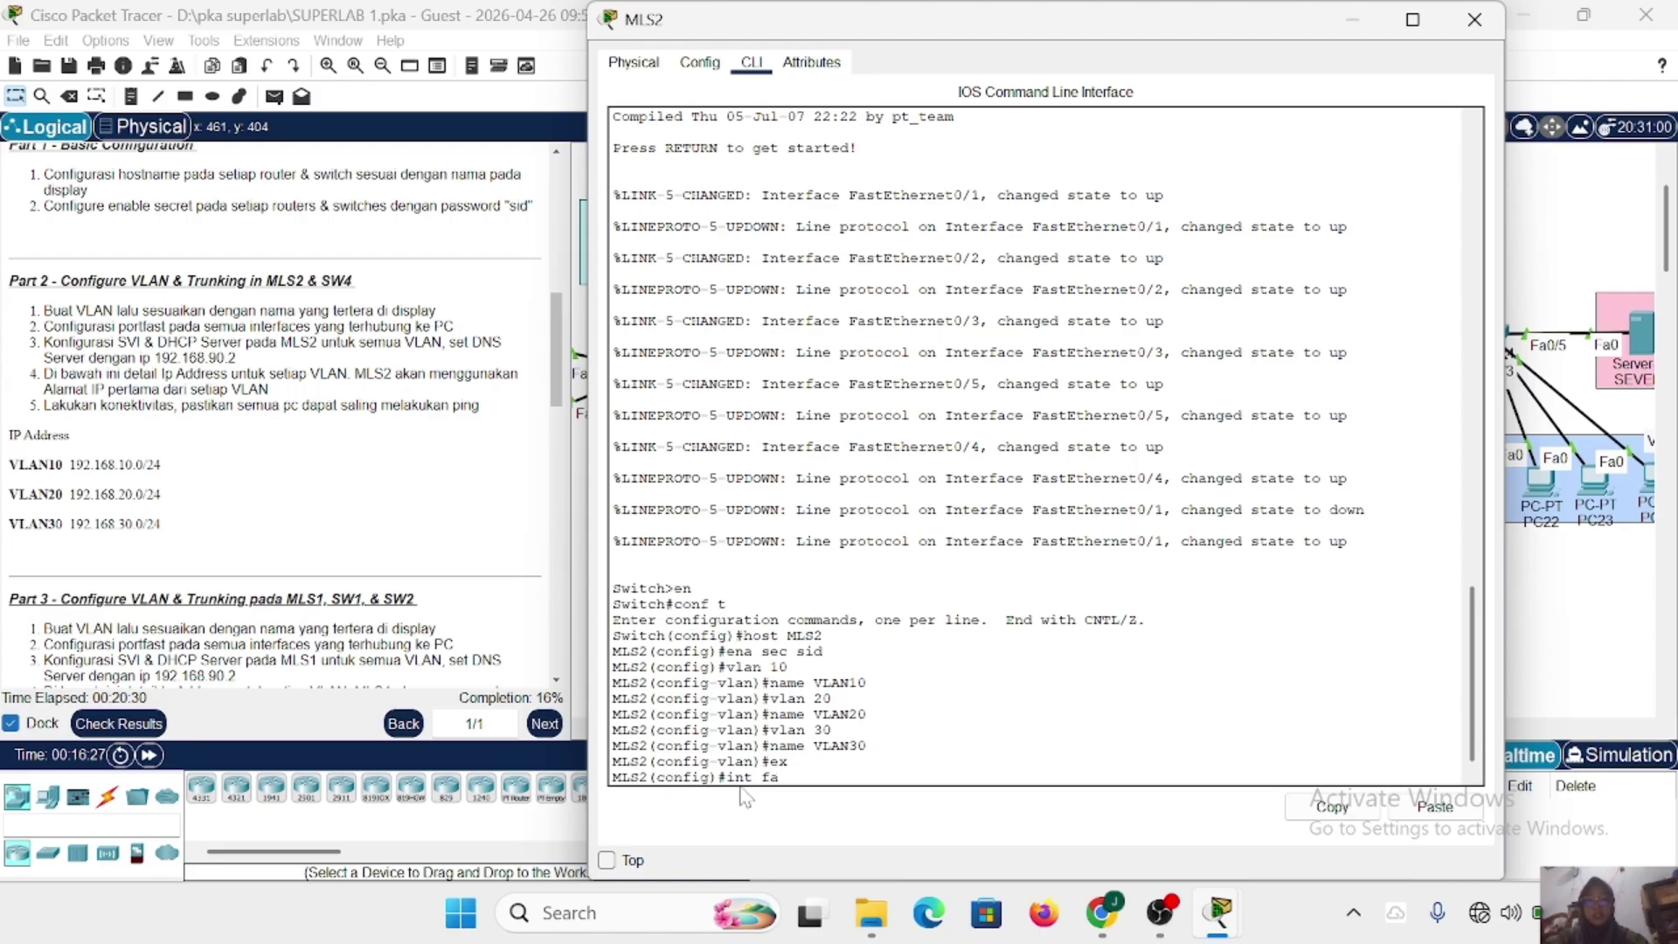
pyautogui.press('BackSpace')
pyautogui.press('BackSpace')
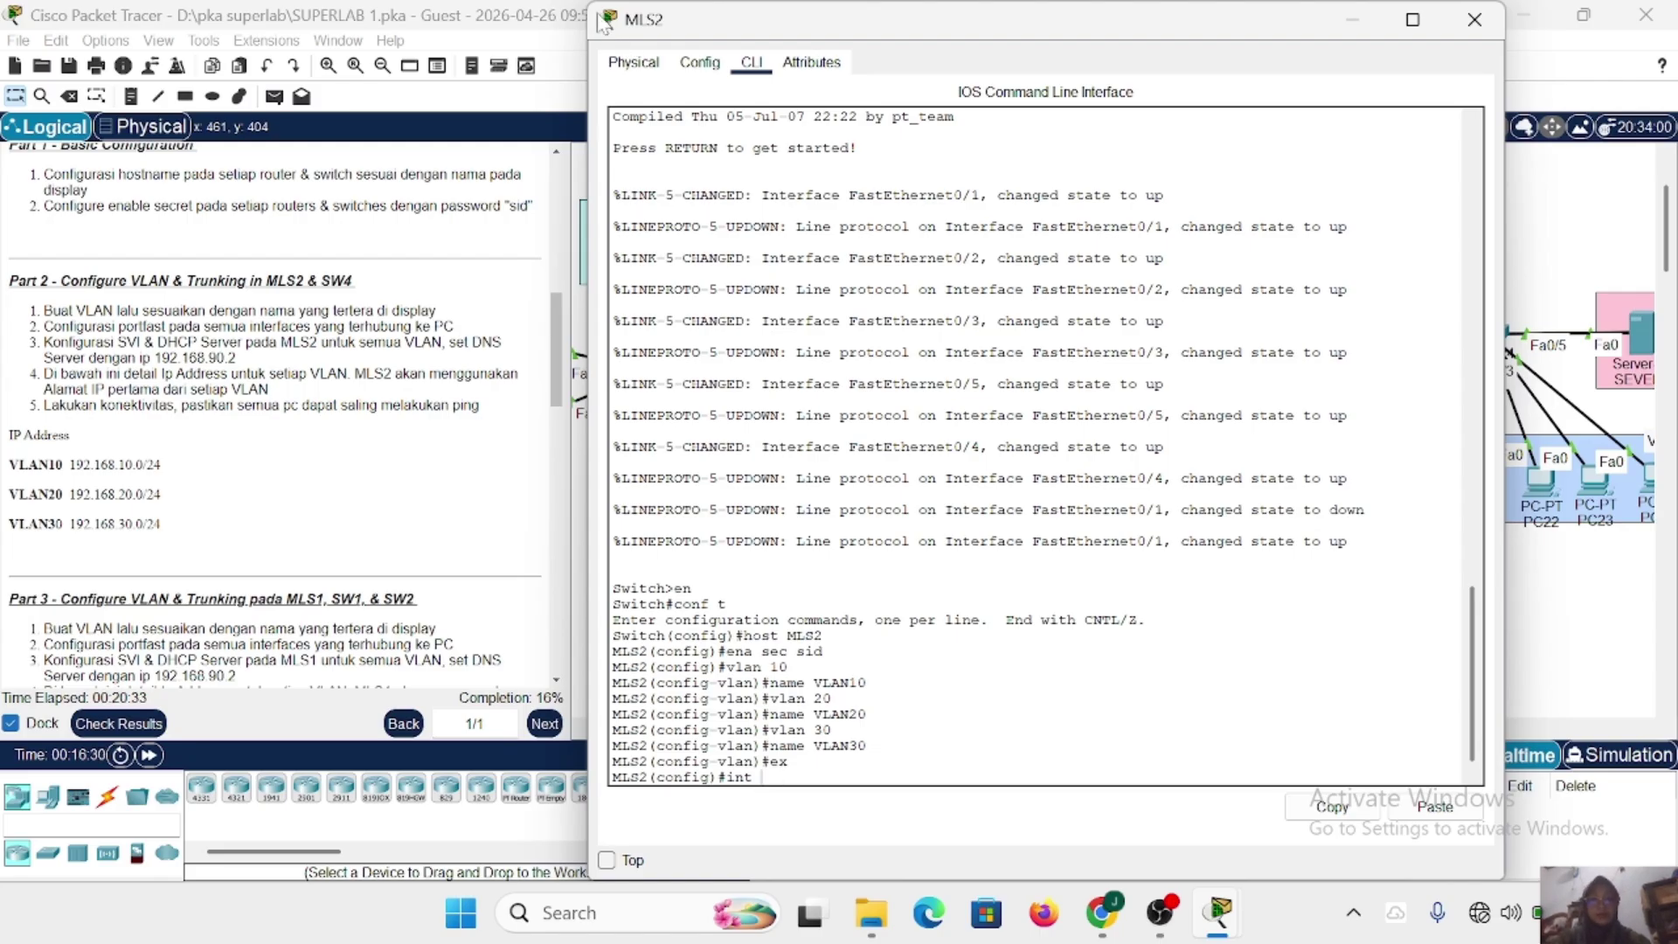
pyautogui.moveTo(588, 4); pyautogui.dragTo(797, 163)
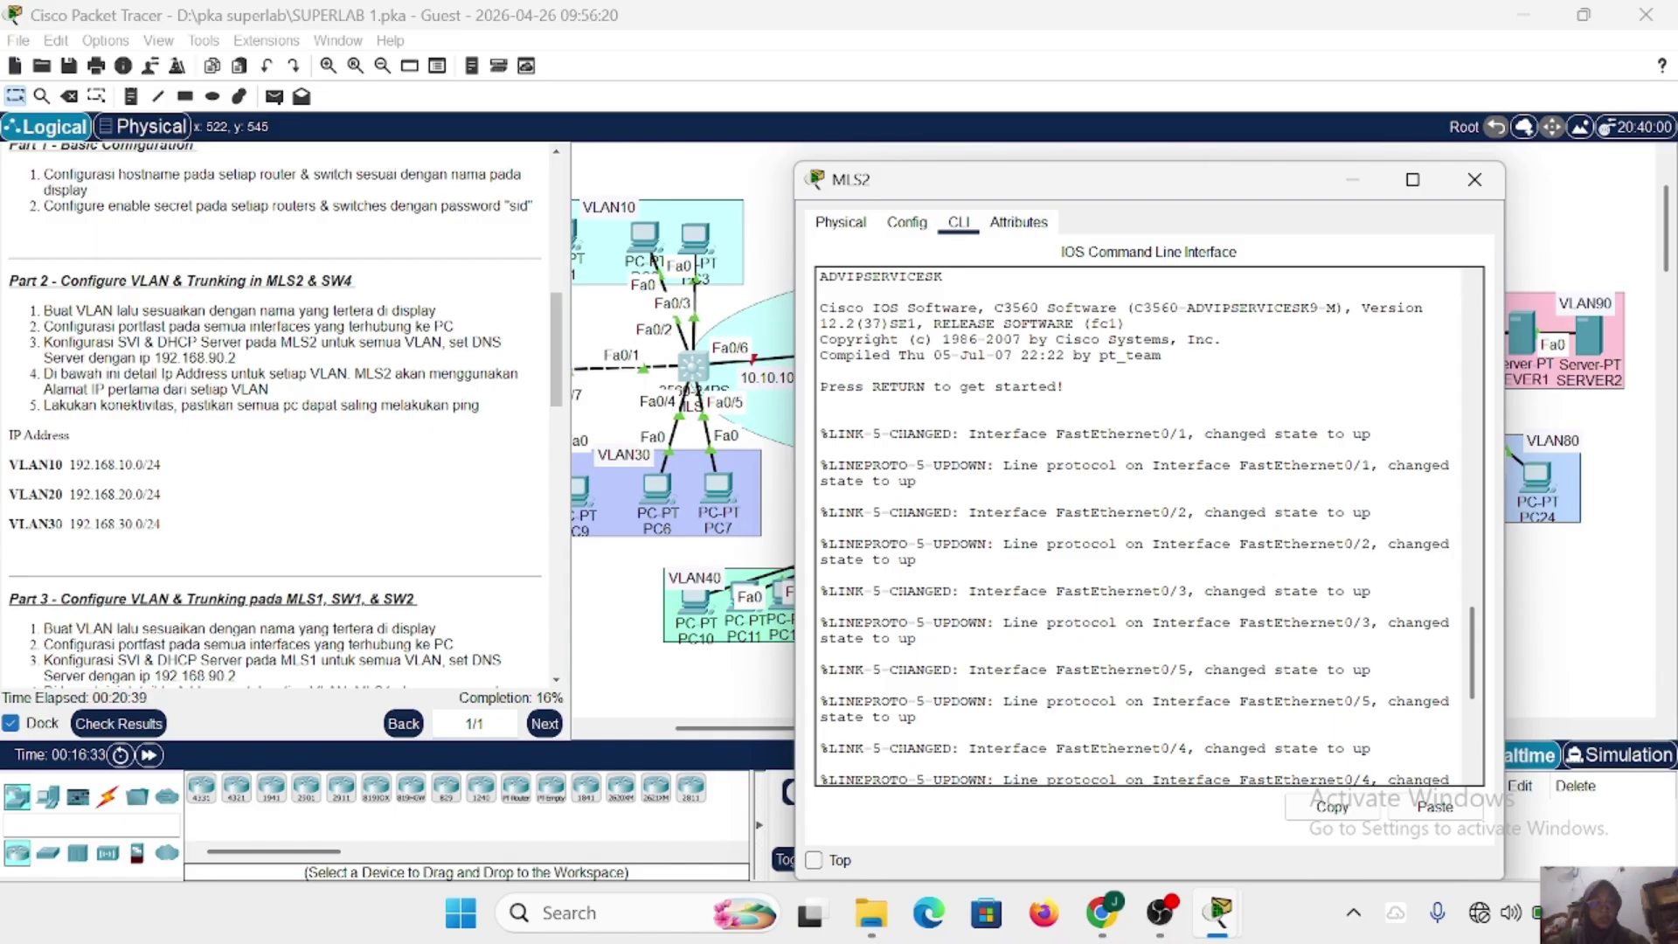
pyautogui.scroll(-7, 1136, 524)
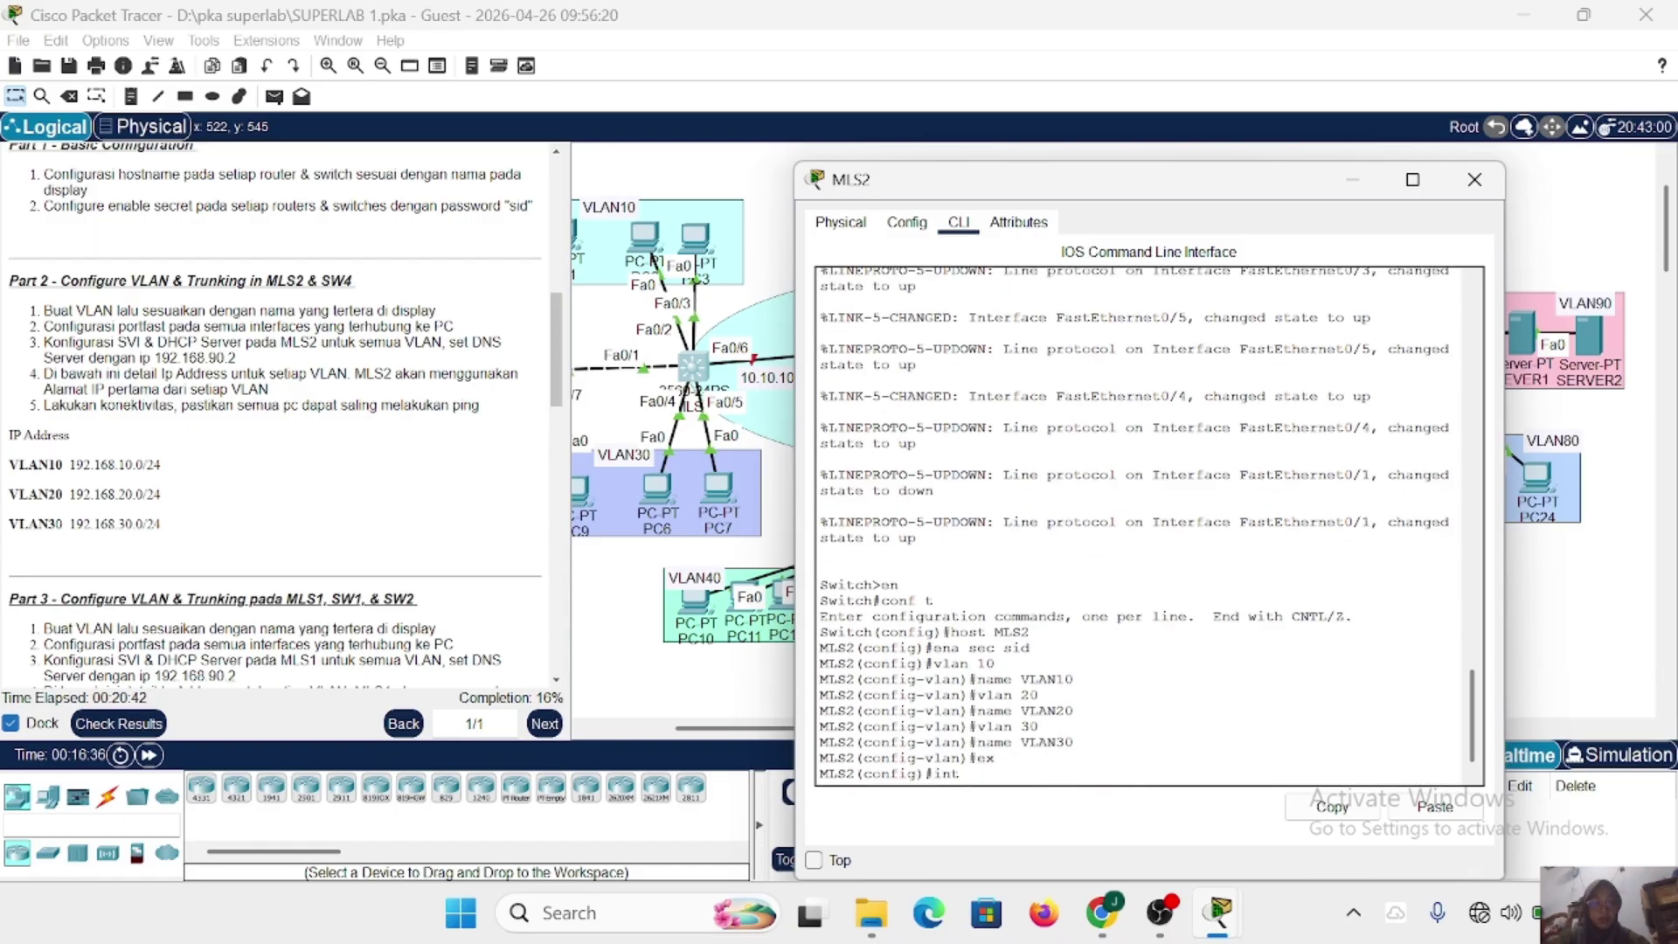
pyautogui.write('range fa0/2-3')
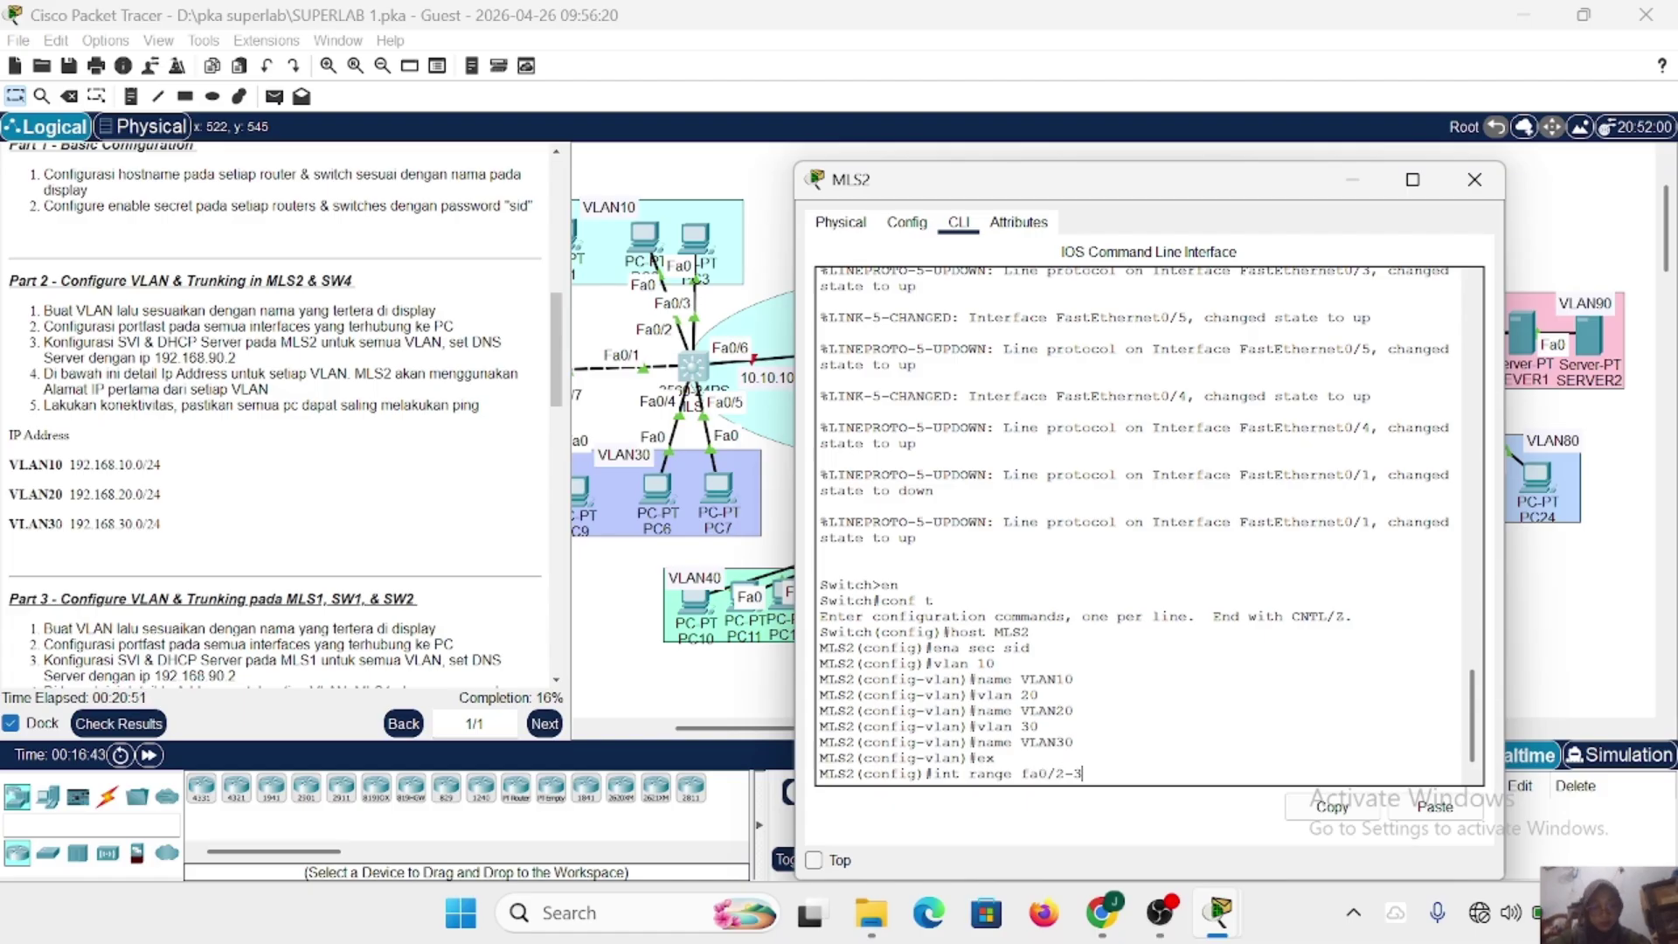
pyautogui.press('Return')
pyautogui.write('sw ')
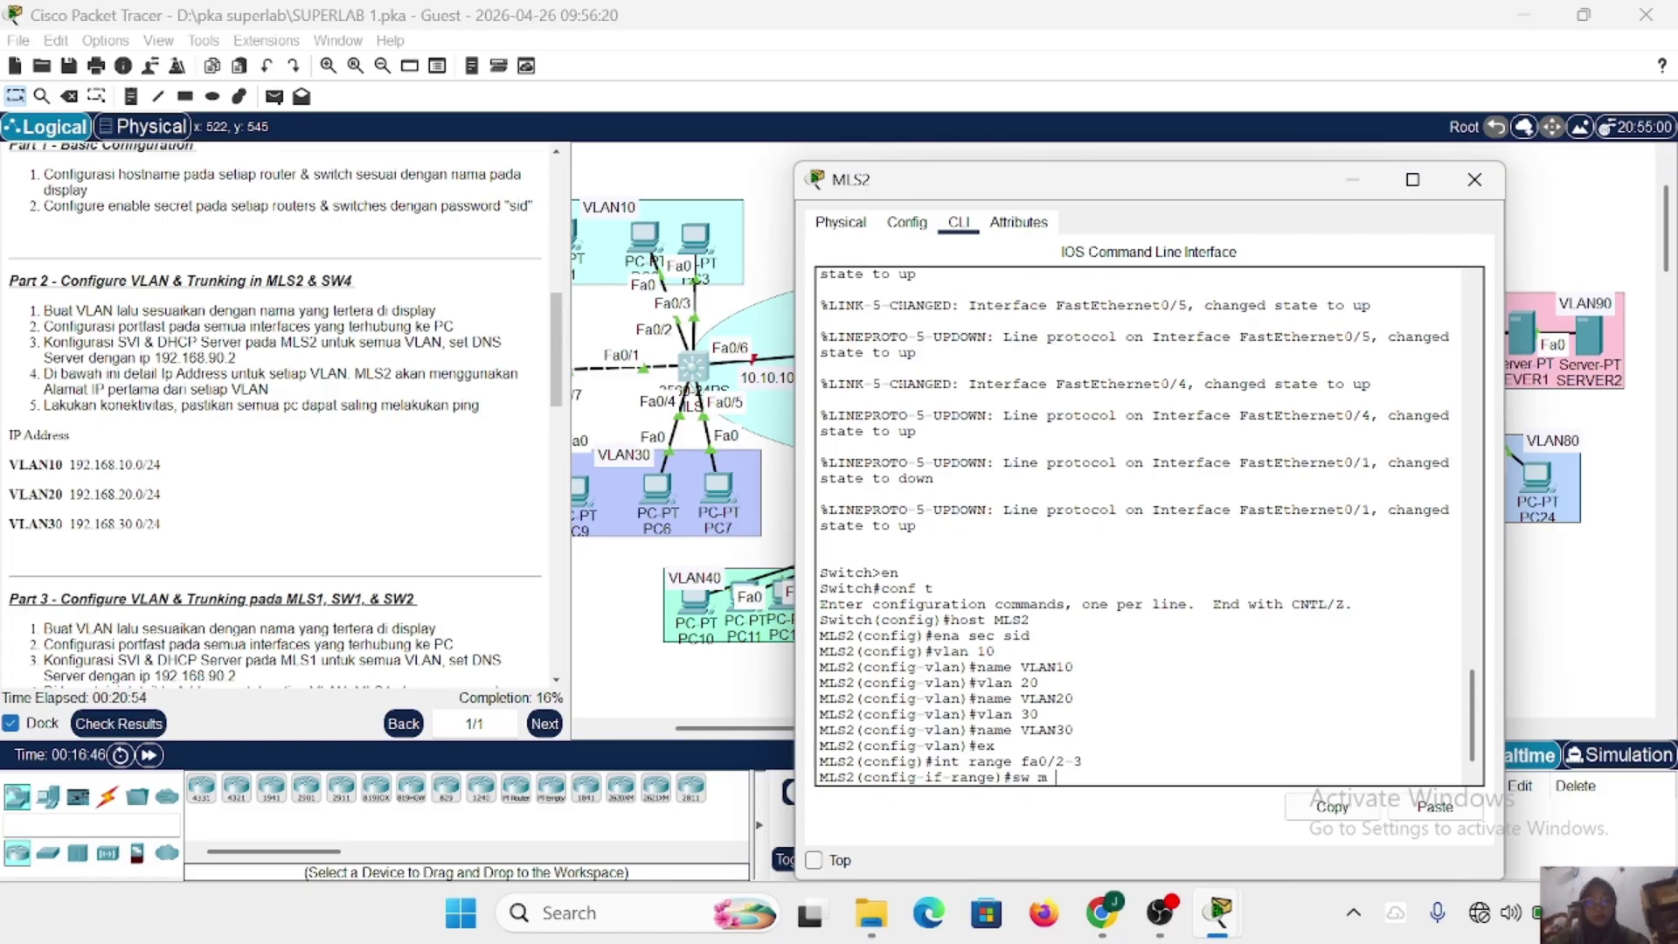
pyautogui.write('m a')
pyautogui.press('Return')
# Assign MLS2 interfaces fa0/2-3 to access VLAN 10.
pyautogui.write('sw a')
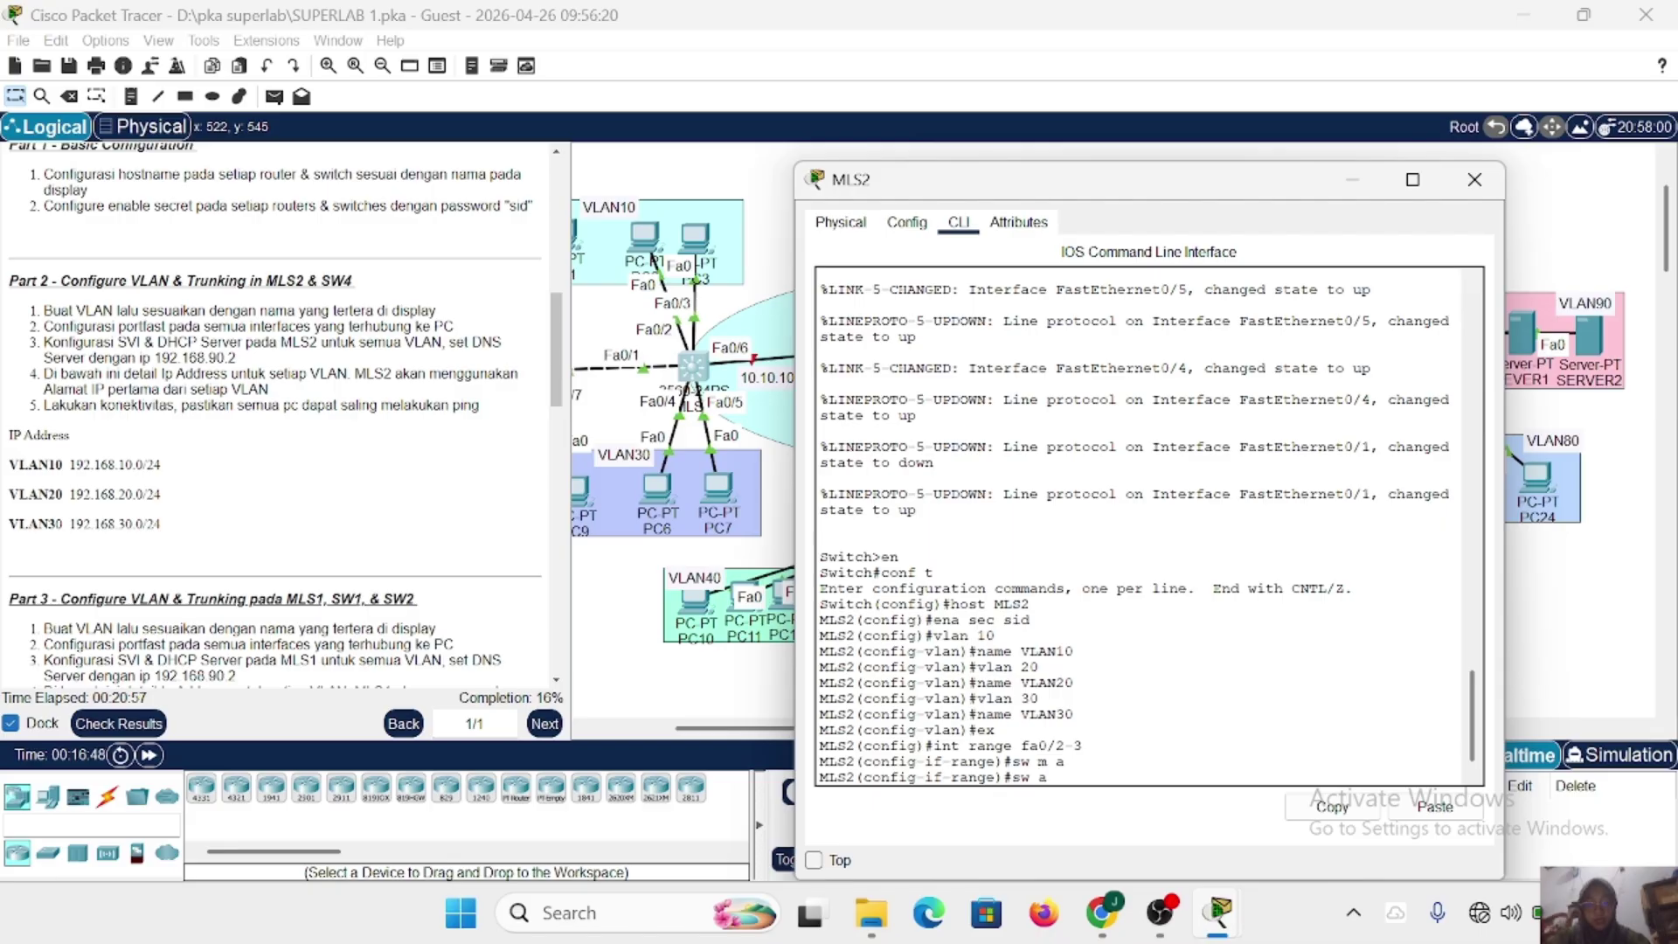
pyautogui.write(' vl10')
pyautogui.press('BackSpace')
pyautogui.press('BackSpace')
pyautogui.write('10')
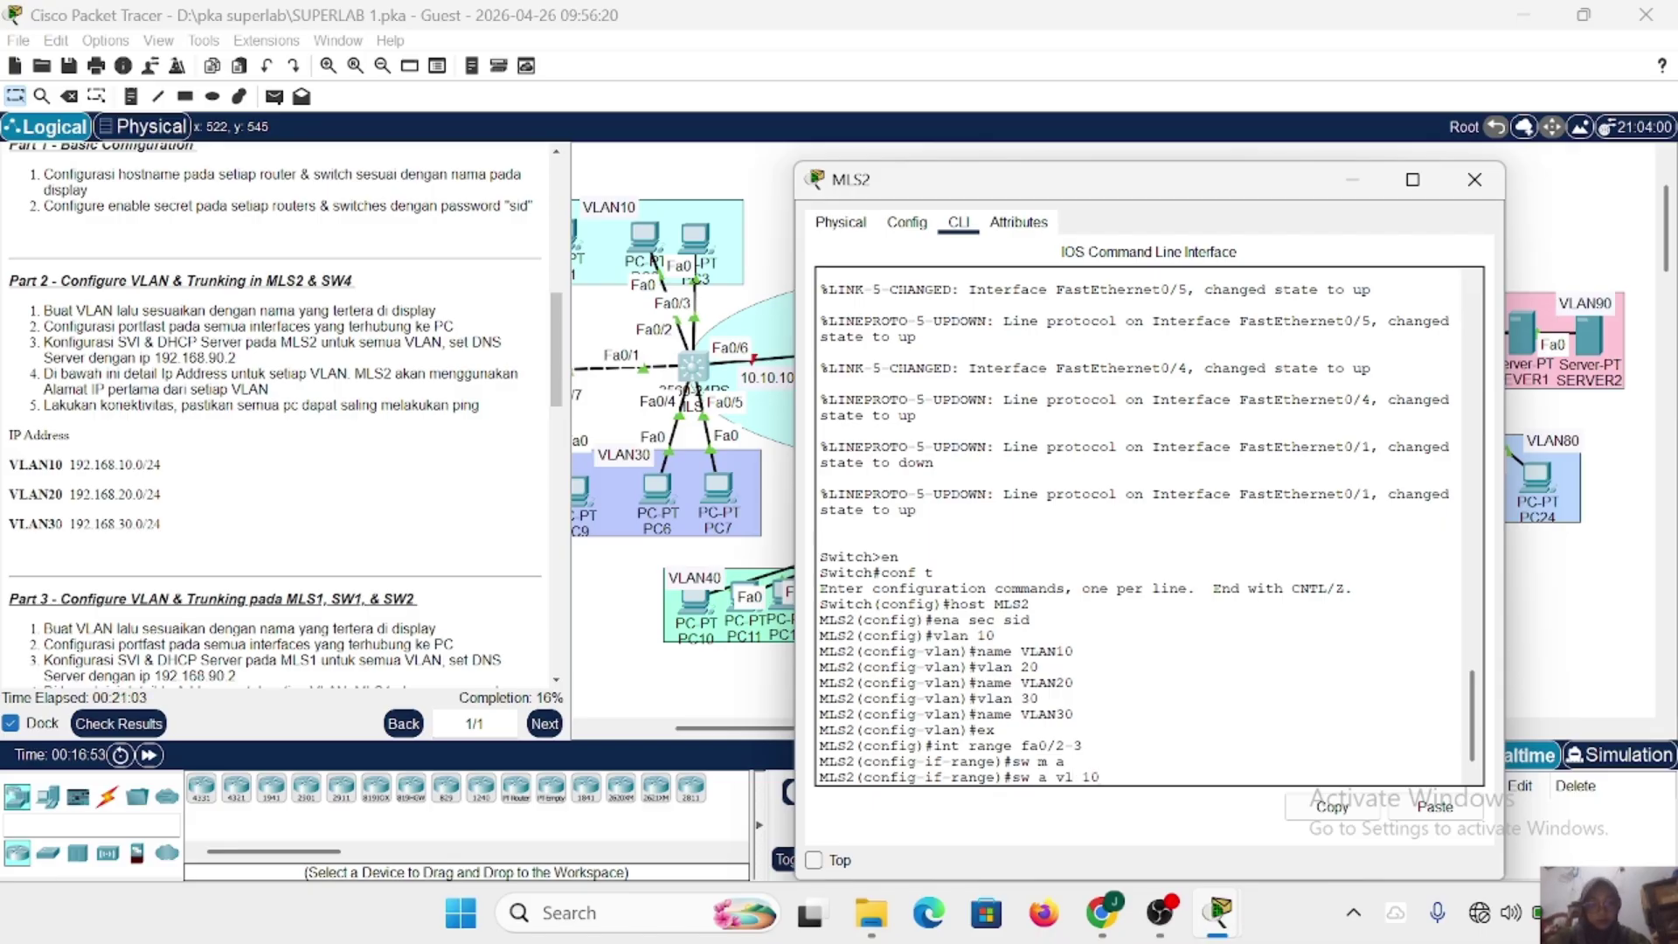
pyautogui.press('Return')
# Enable spanning-tree portfast on MLS2 interfaces fa0/2-3 and return to global configuration mode.
pyautogui.write('ex')
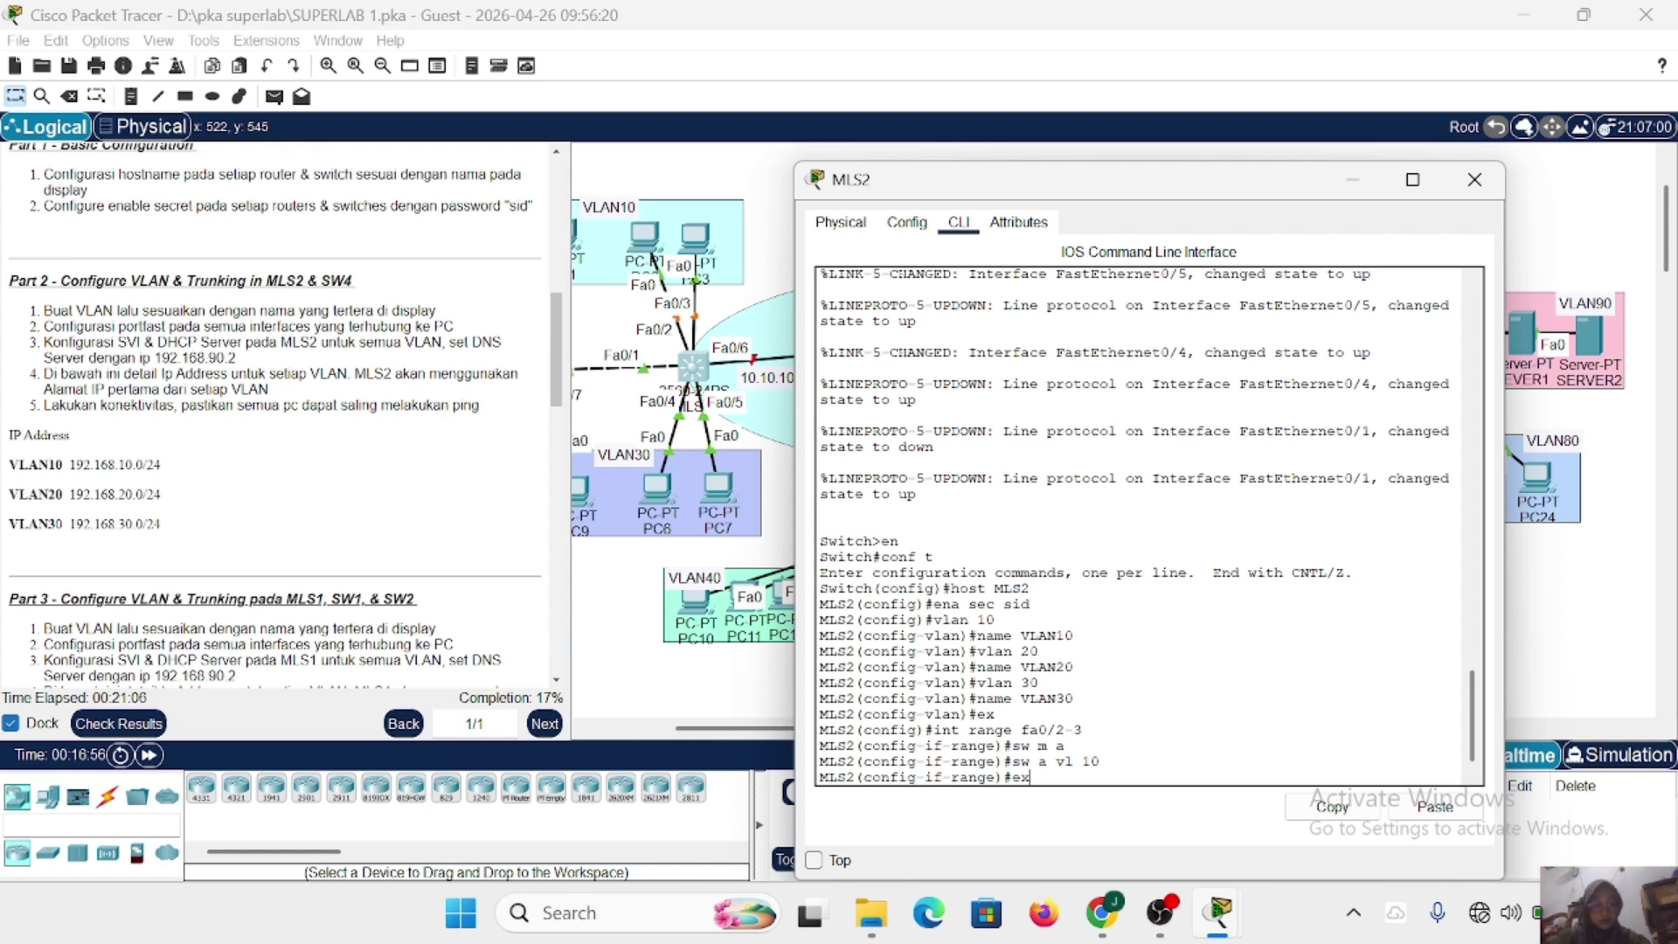
pyautogui.press('BackSpace')
pyautogui.press('BackSpace')
pyautogui.write('spa po')
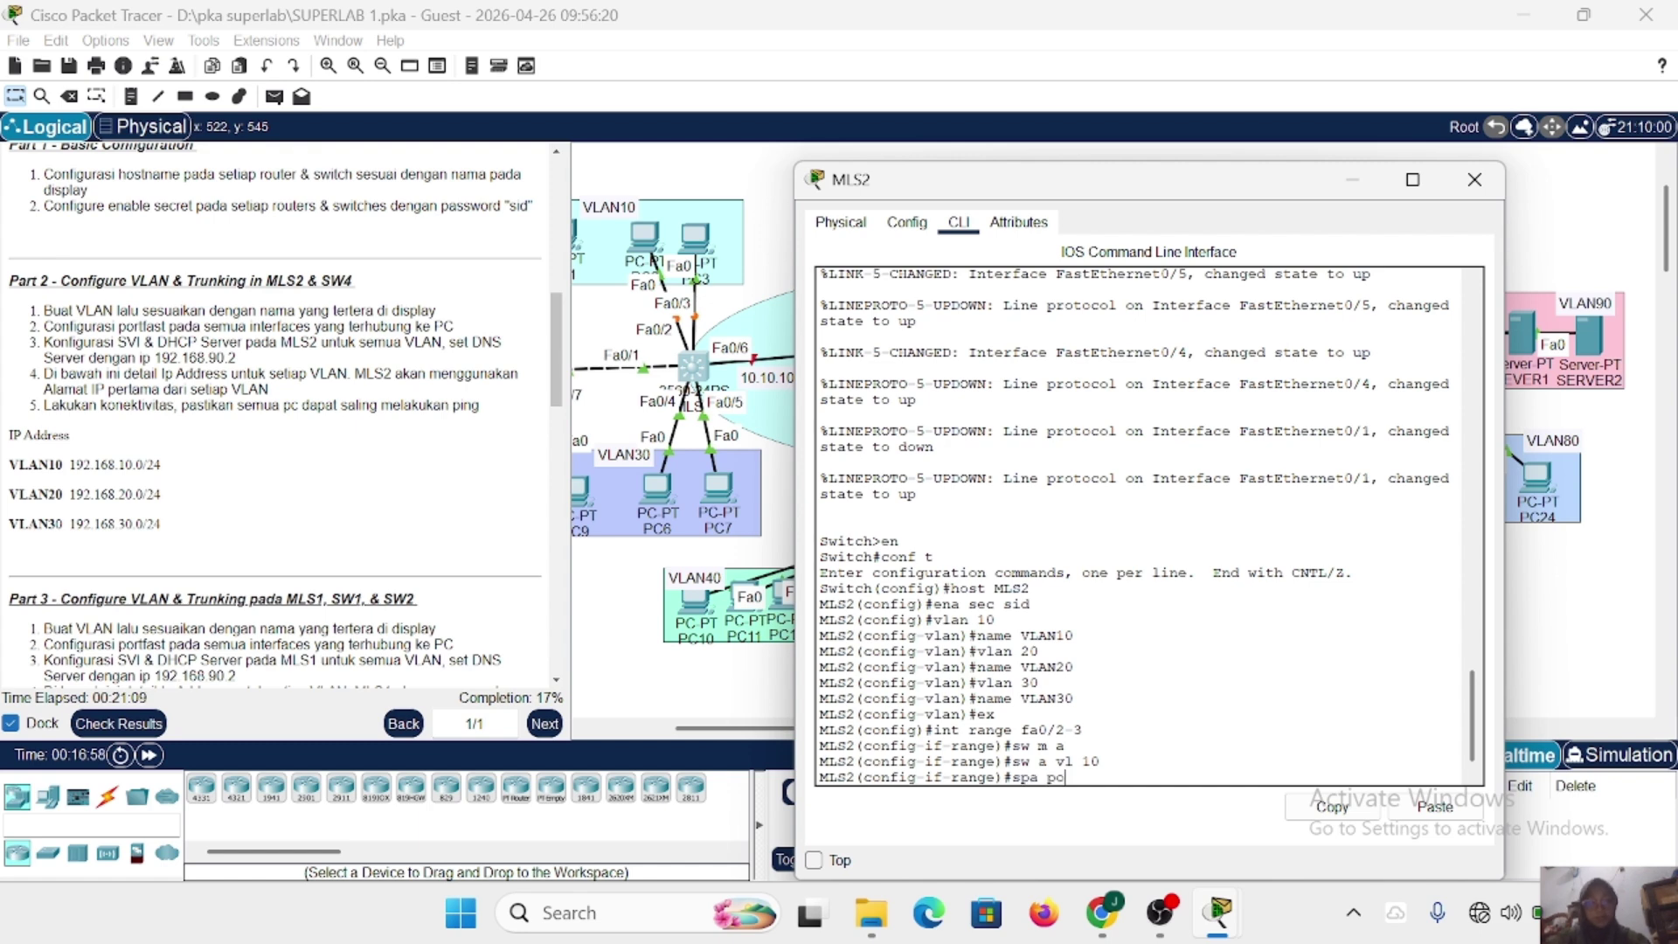
pyautogui.press('Return')
pyautogui.write('ex')
pyautogui.press('Return')
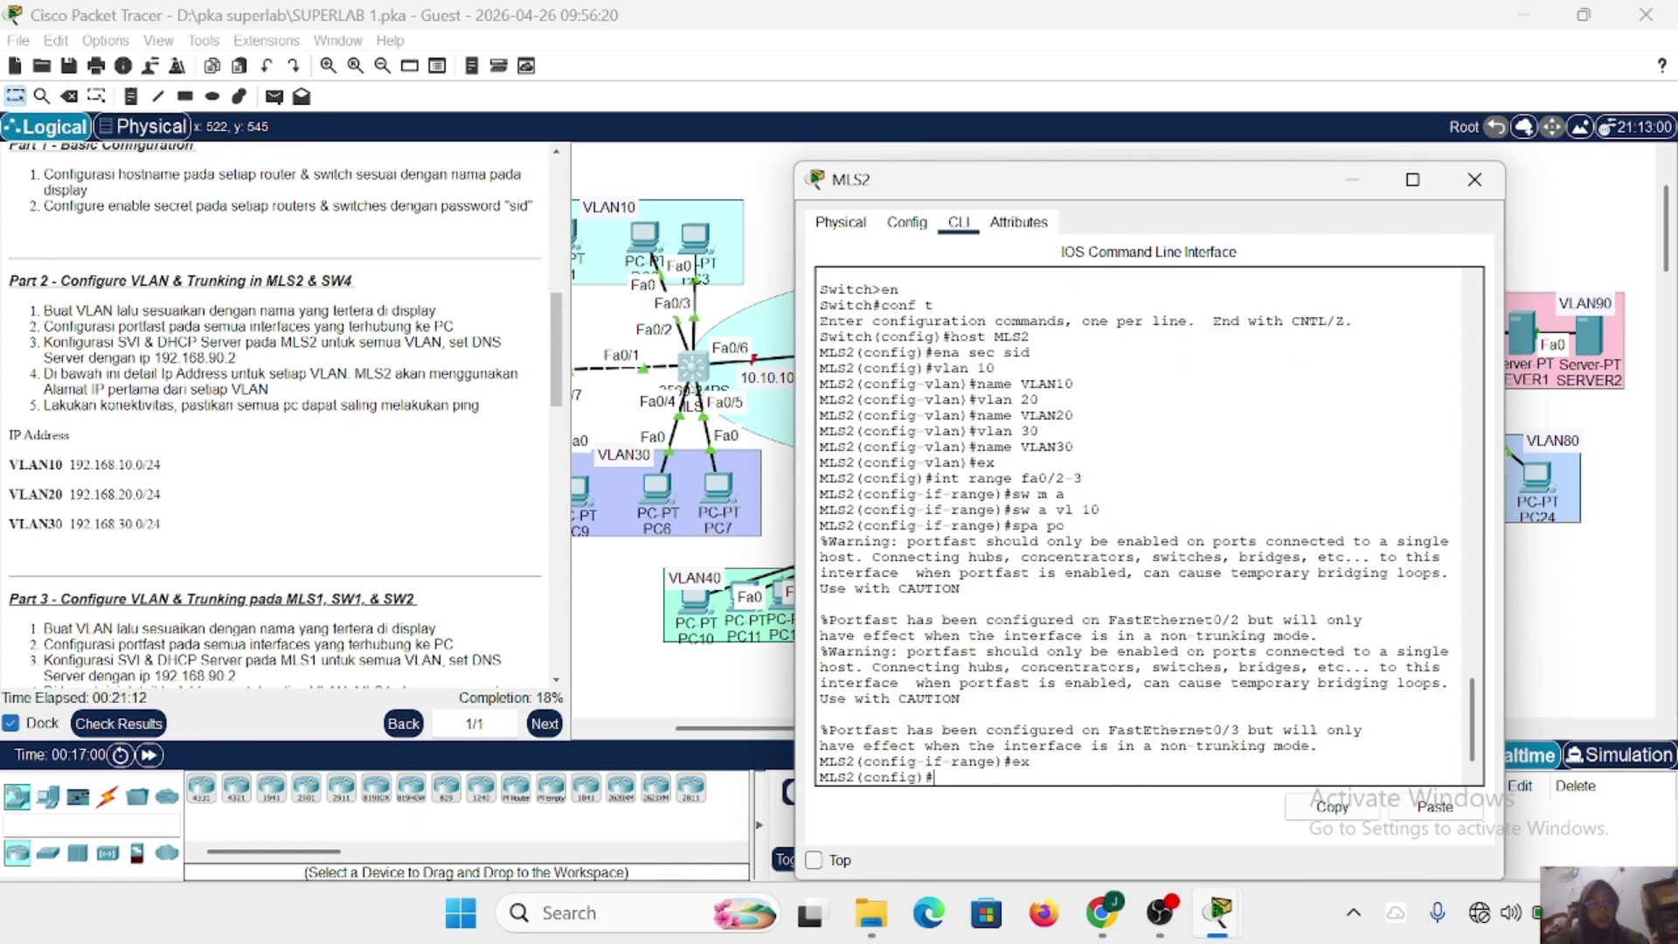
# Set MLS2 interfaces fa0/4-5 to access mode in VLAN 30 and enable spanning-tree portfast on them.
pyautogui.write('int range fa')
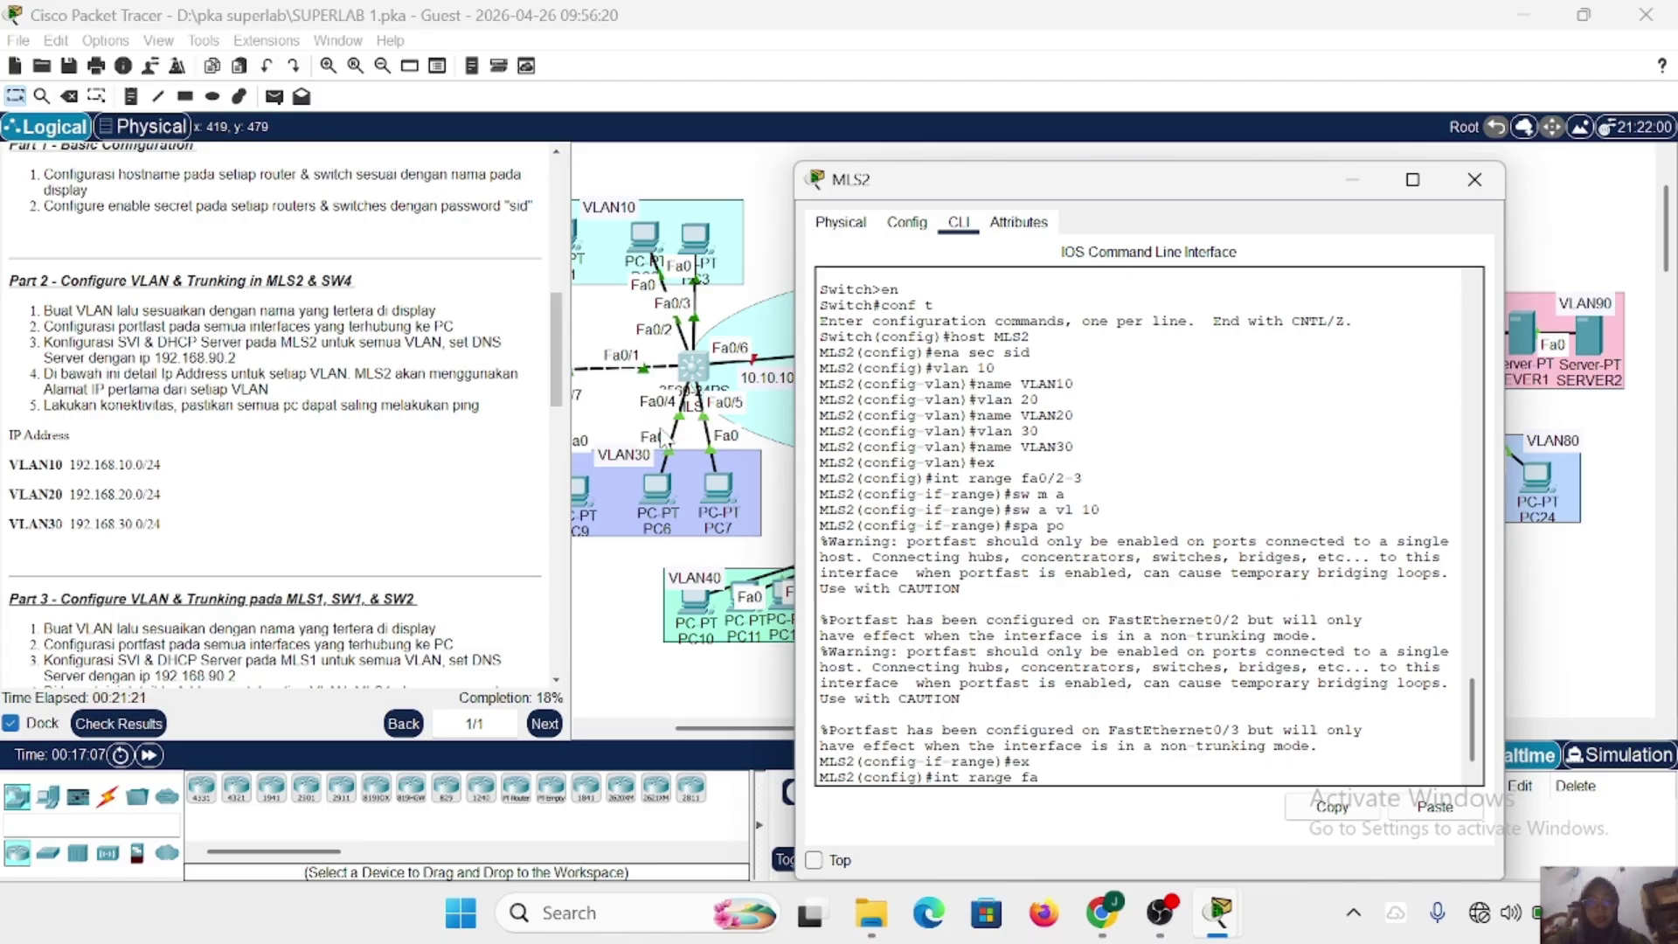
pyautogui.write('0/')
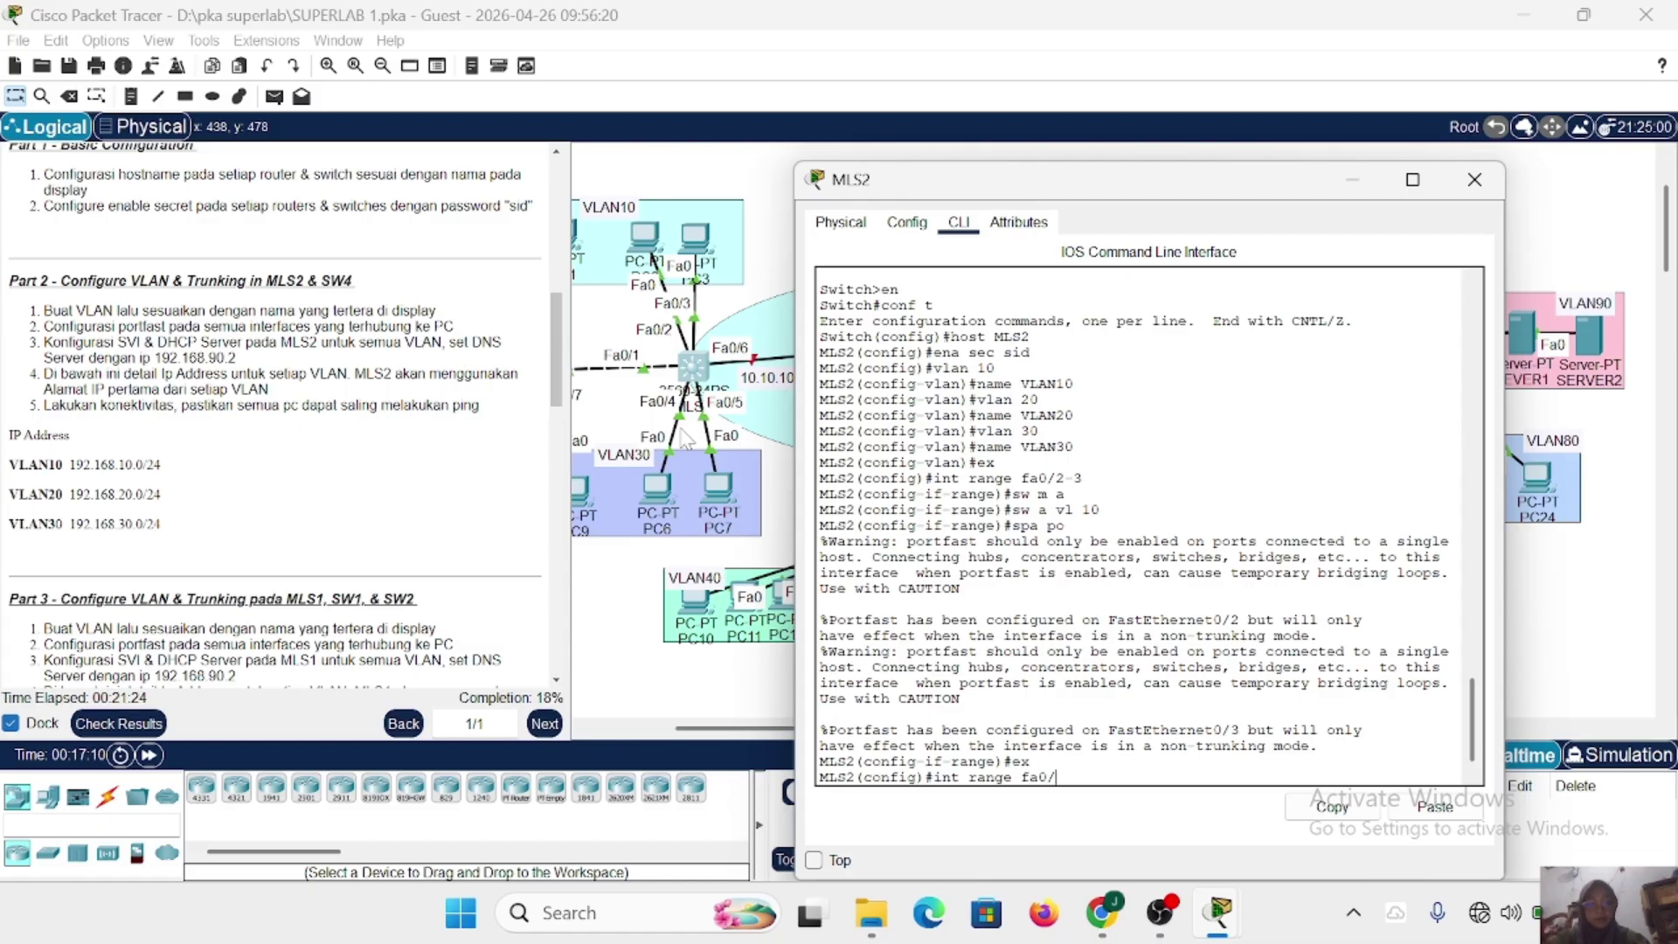
pyautogui.write('4-5')
pyautogui.press('Return')
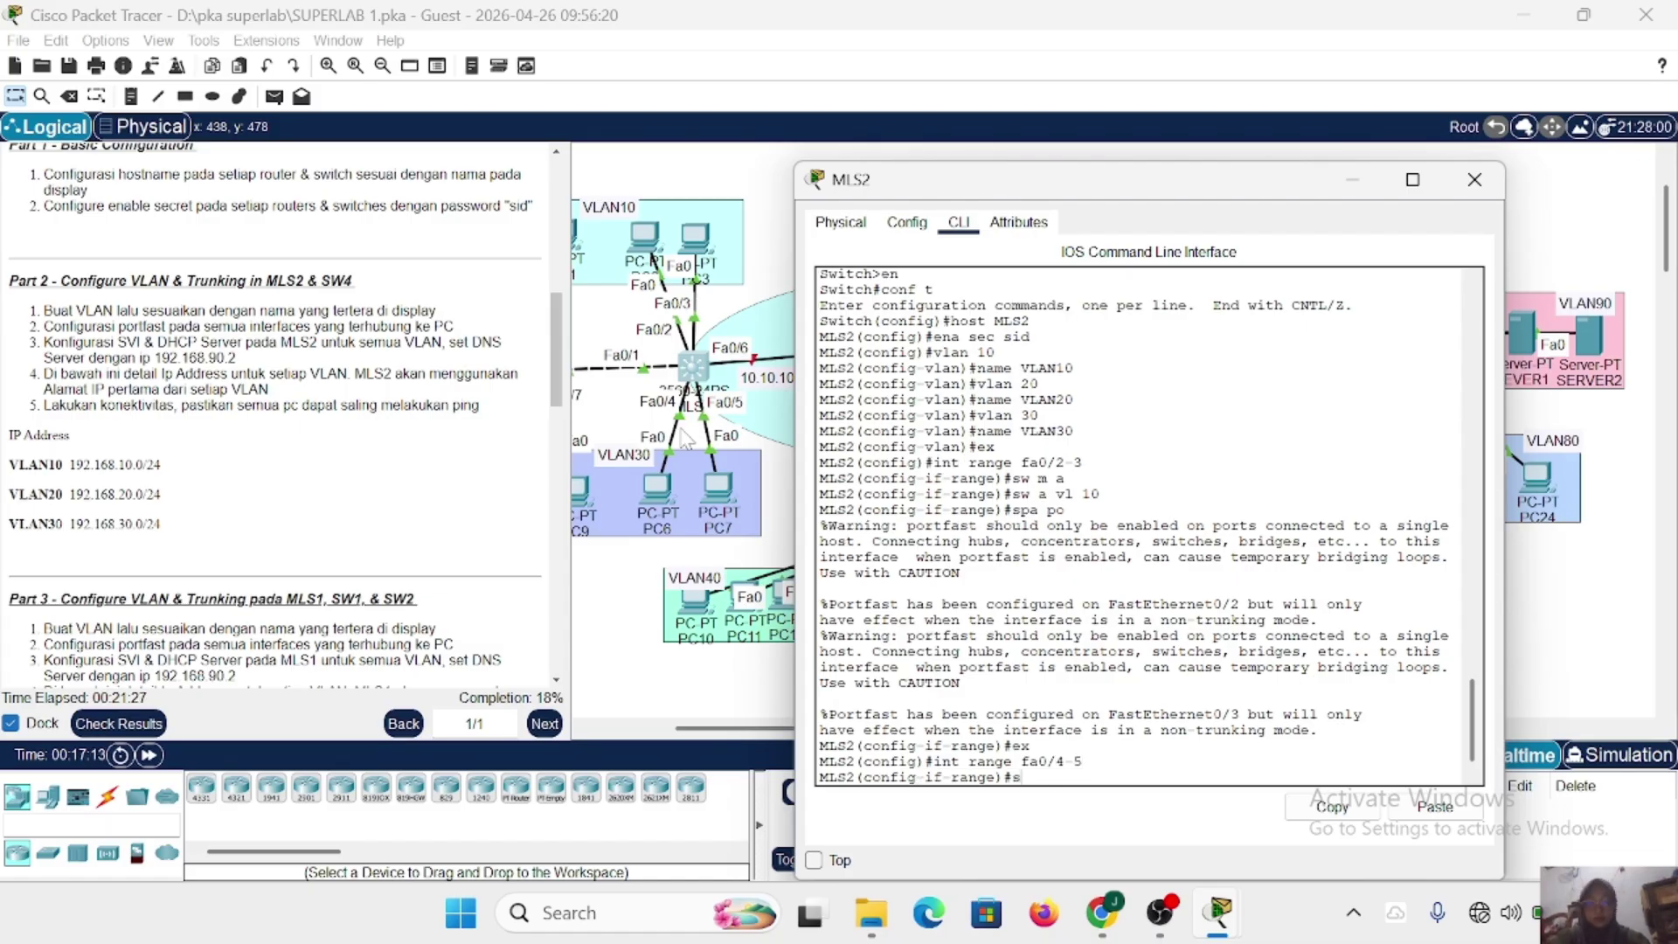
pyautogui.write('sw m a')
pyautogui.press('Return')
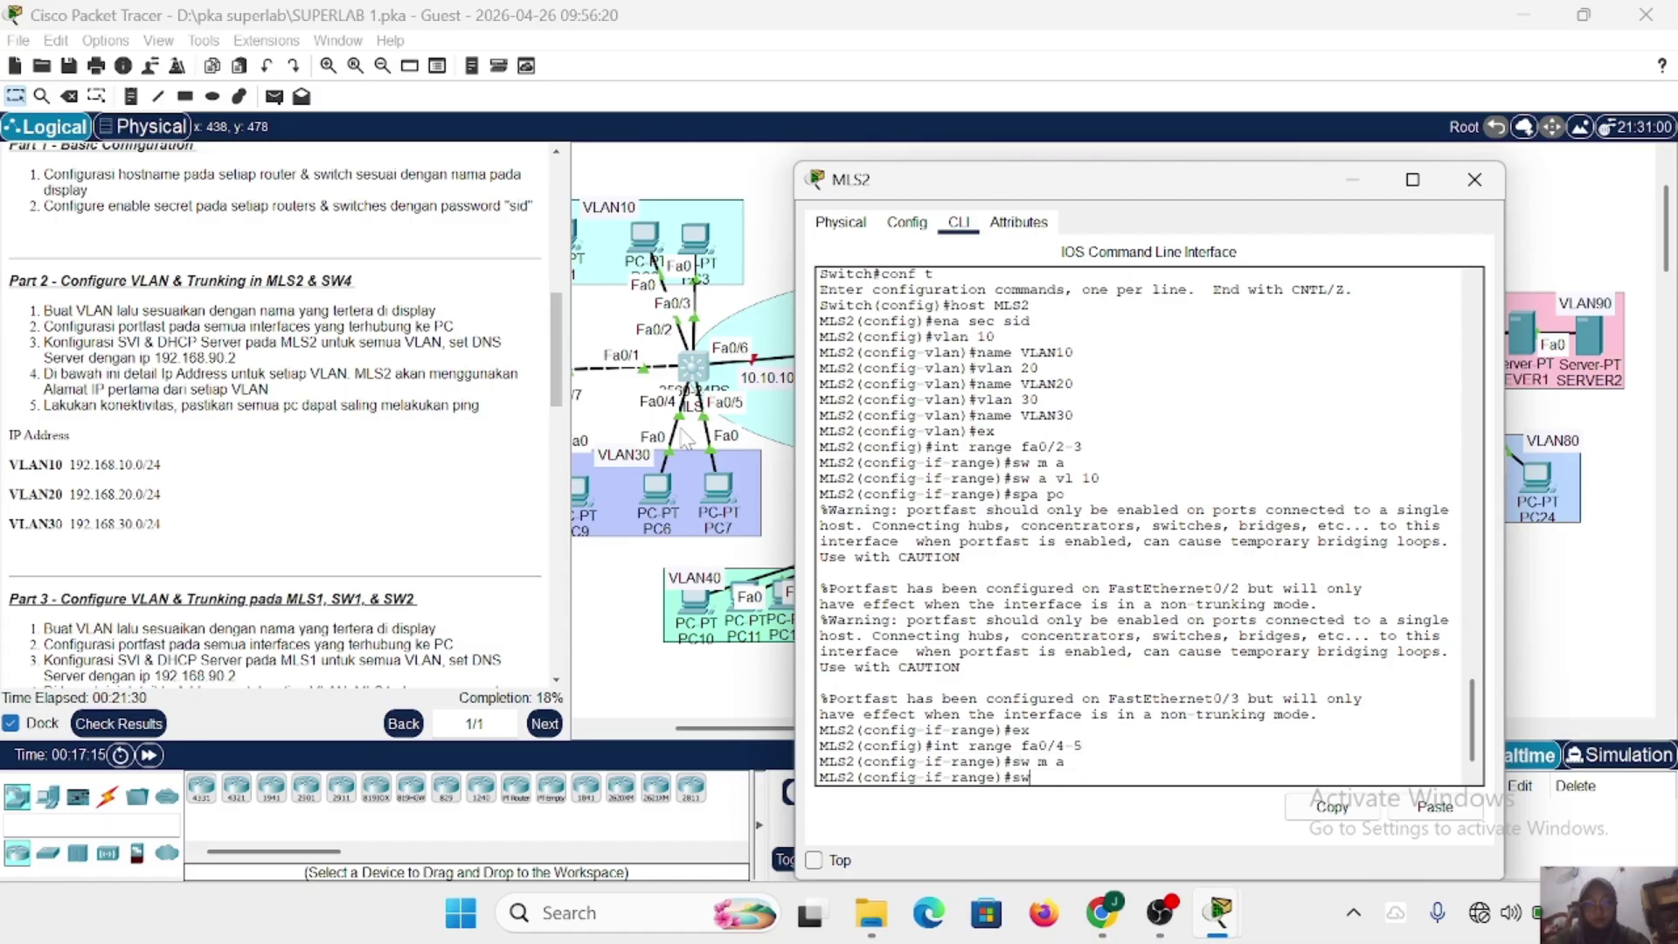
pyautogui.write('sw a vl 30')
pyautogui.press('Return')
pyautogui.write('spa po')
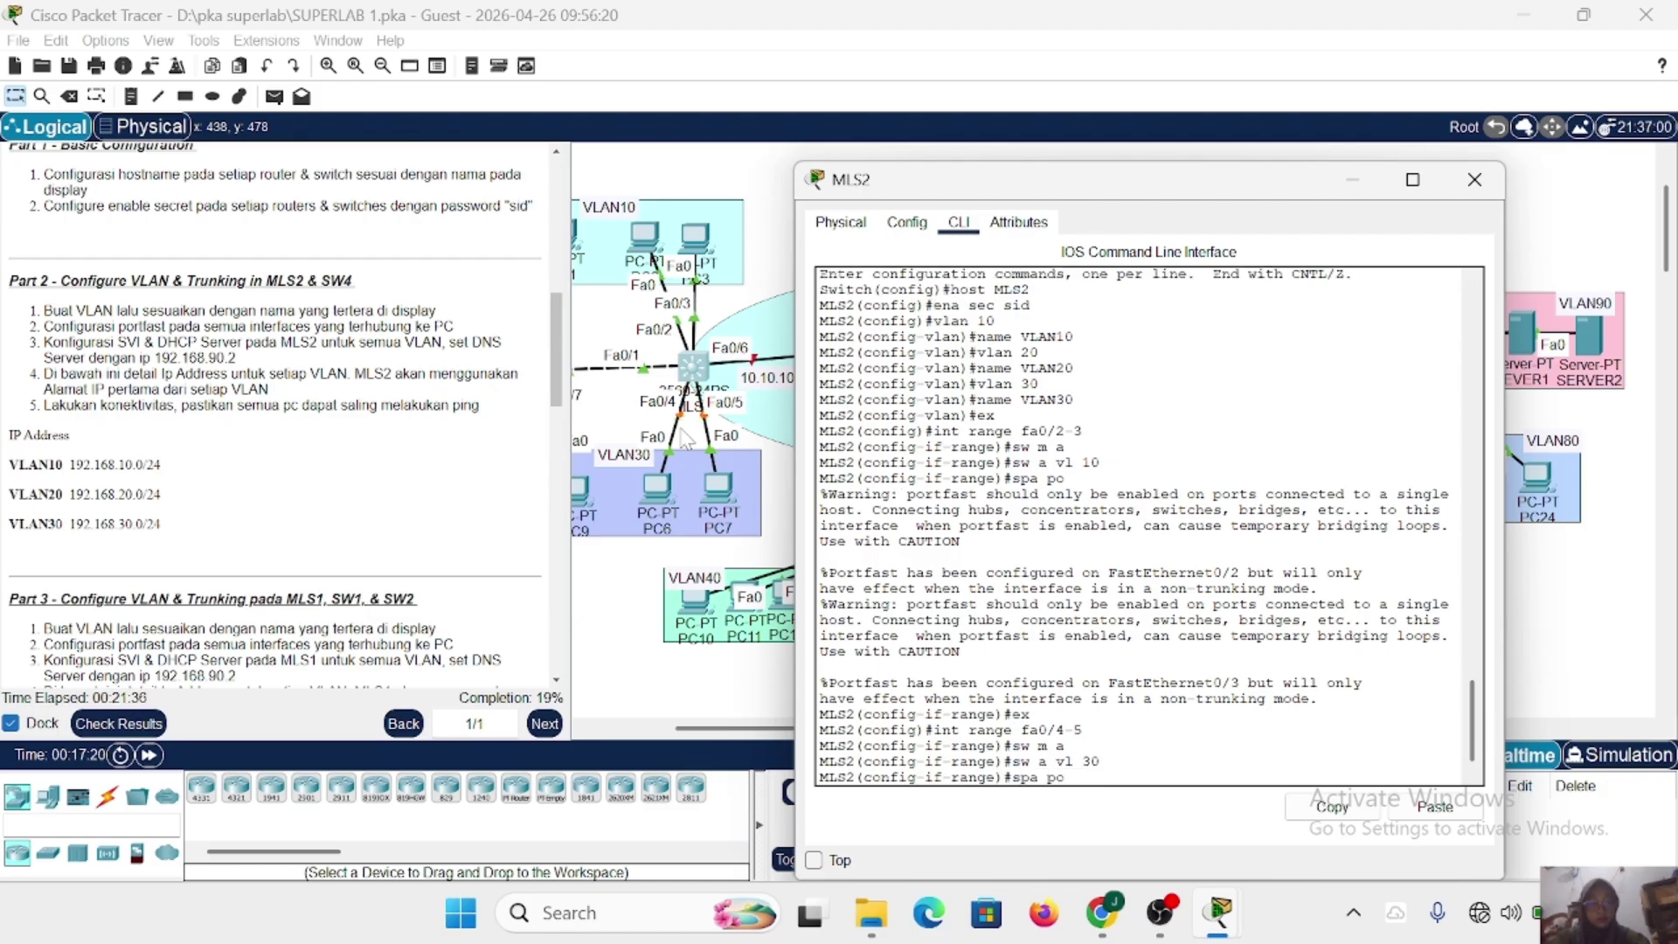
pyautogui.press('Return')
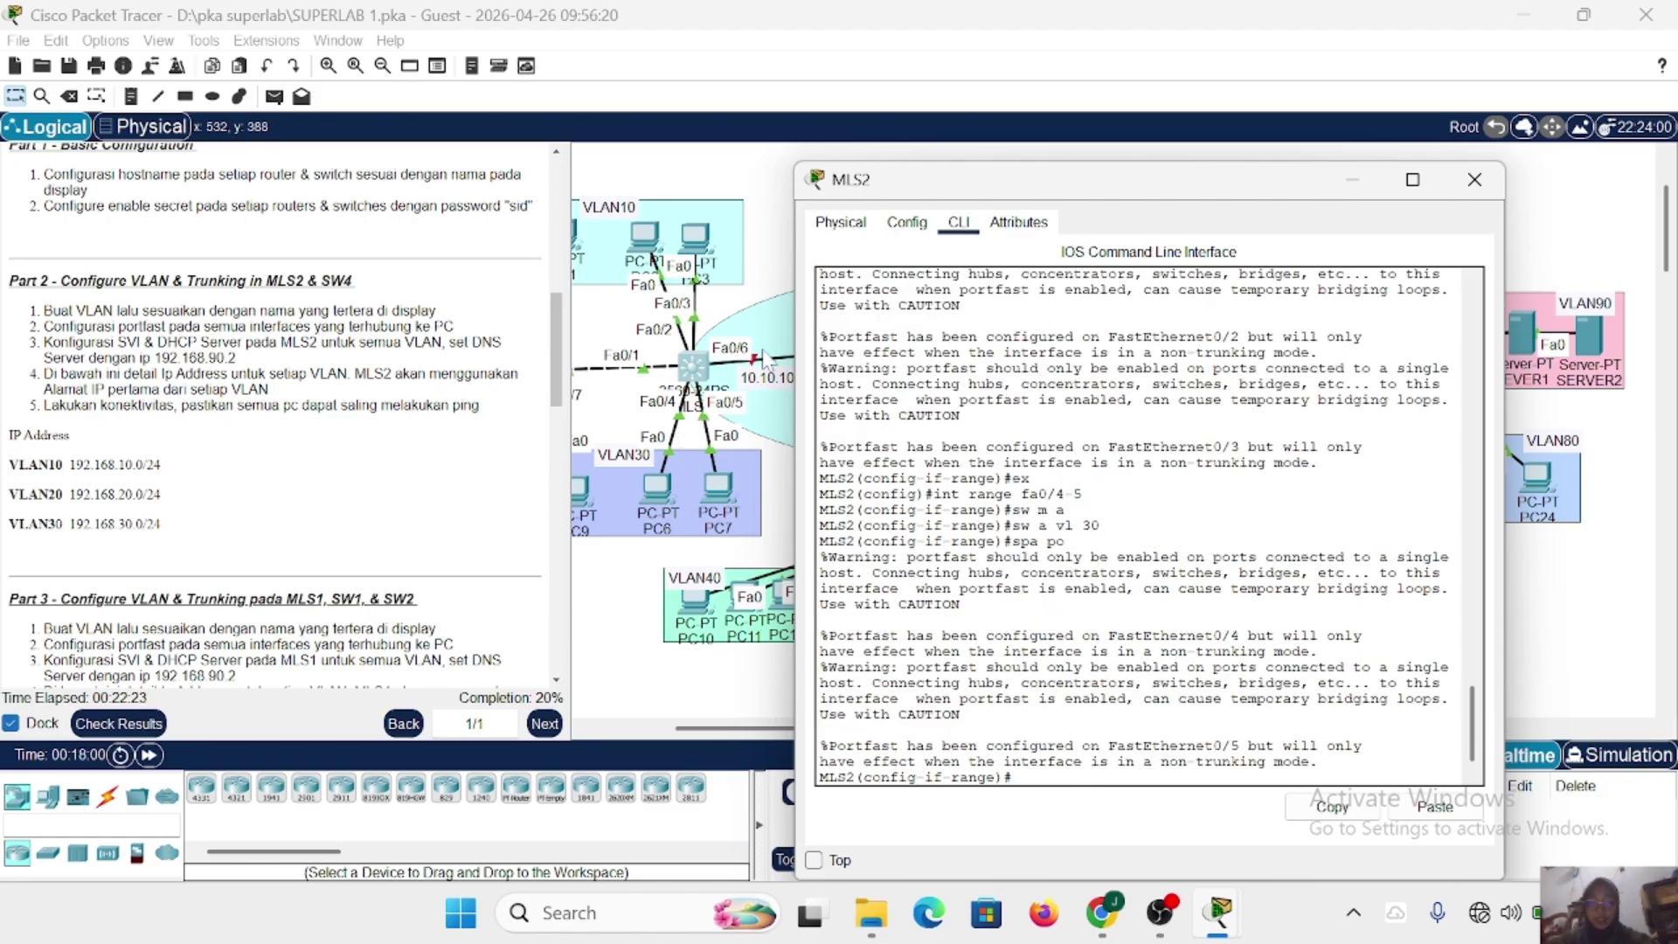
pyautogui.hscroll(-3, 762, 358)
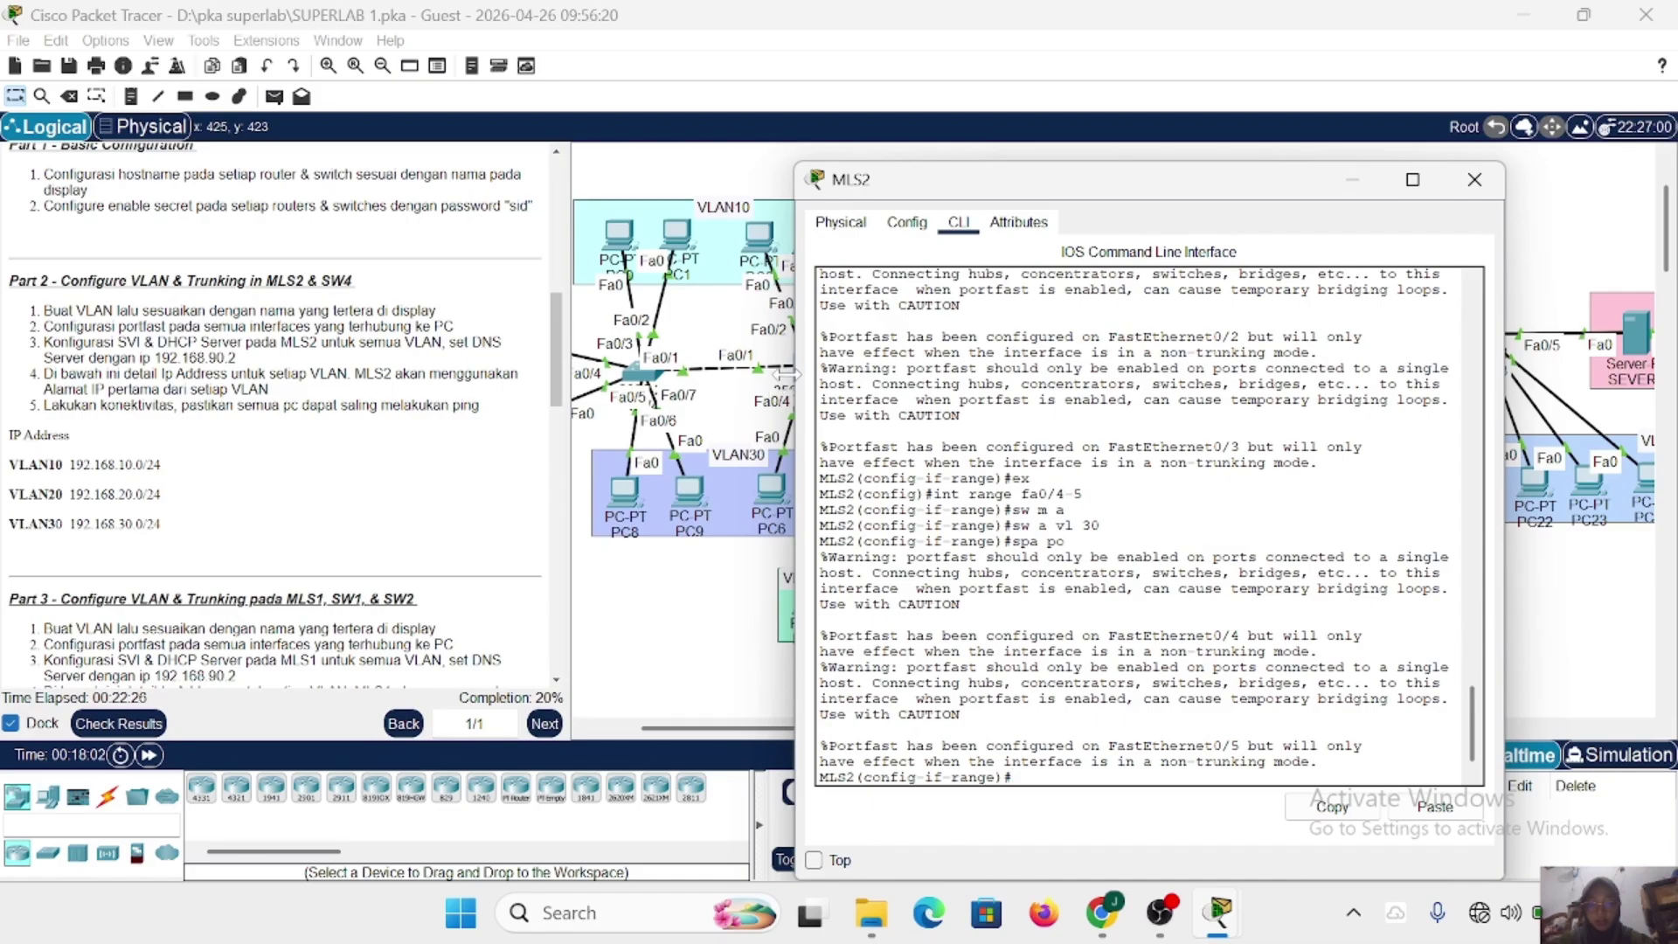
pyautogui.hscroll(-1, 715, 353)
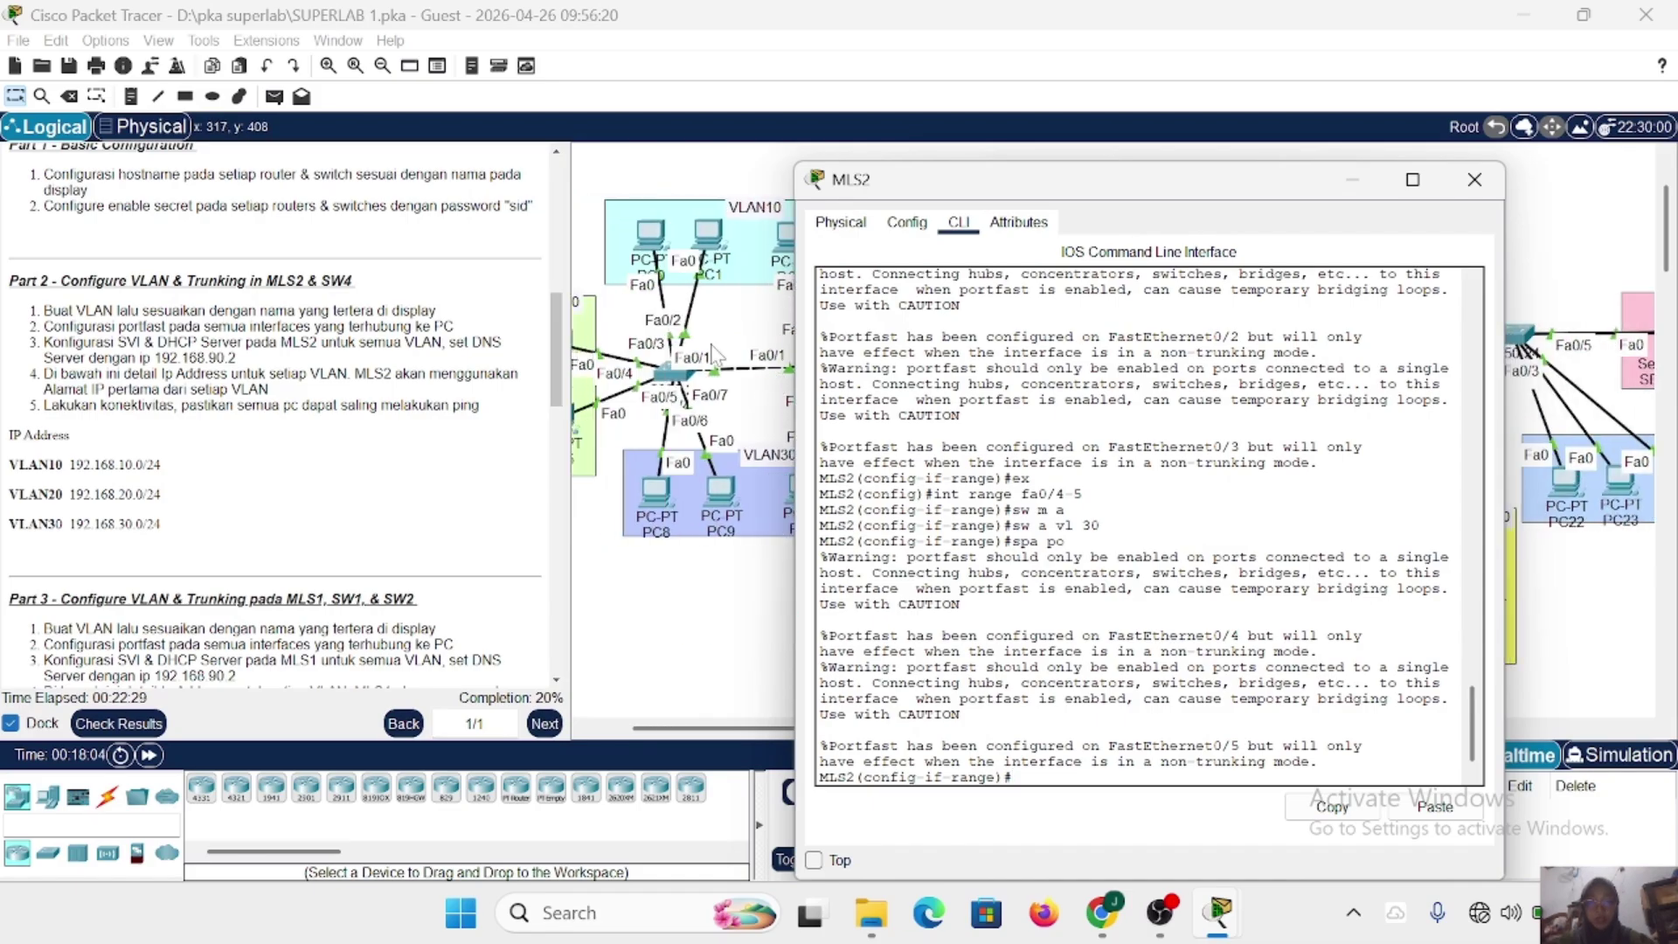
pyautogui.hscroll(3, 709, 374)
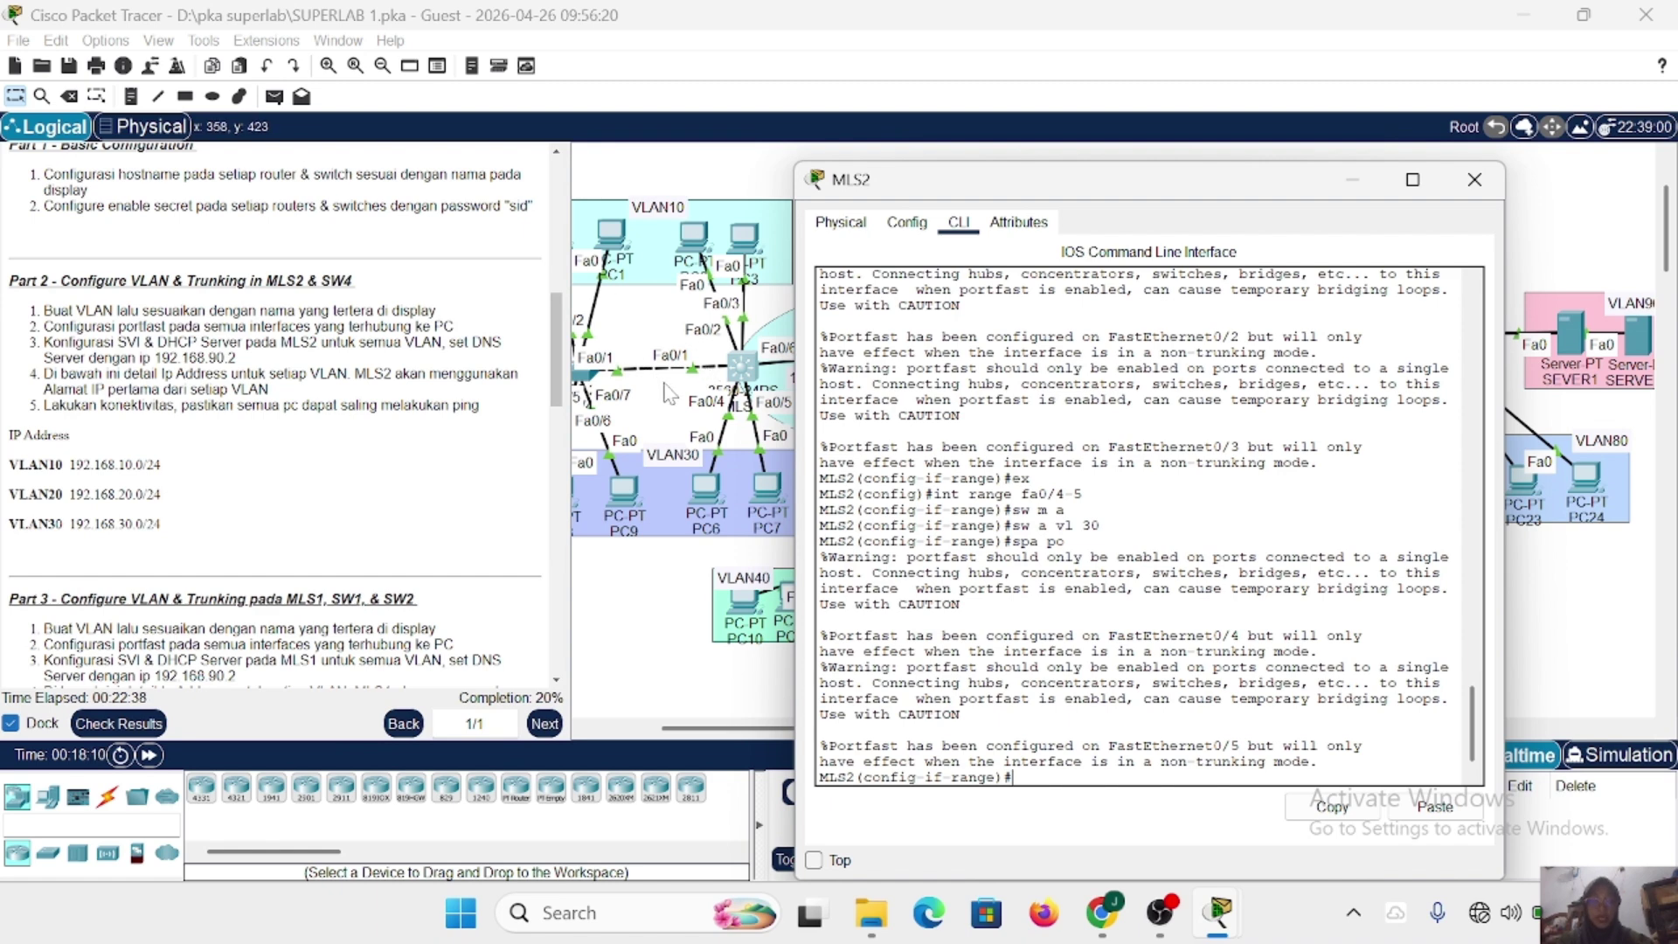
pyautogui.scroll(-1, 987, 752)
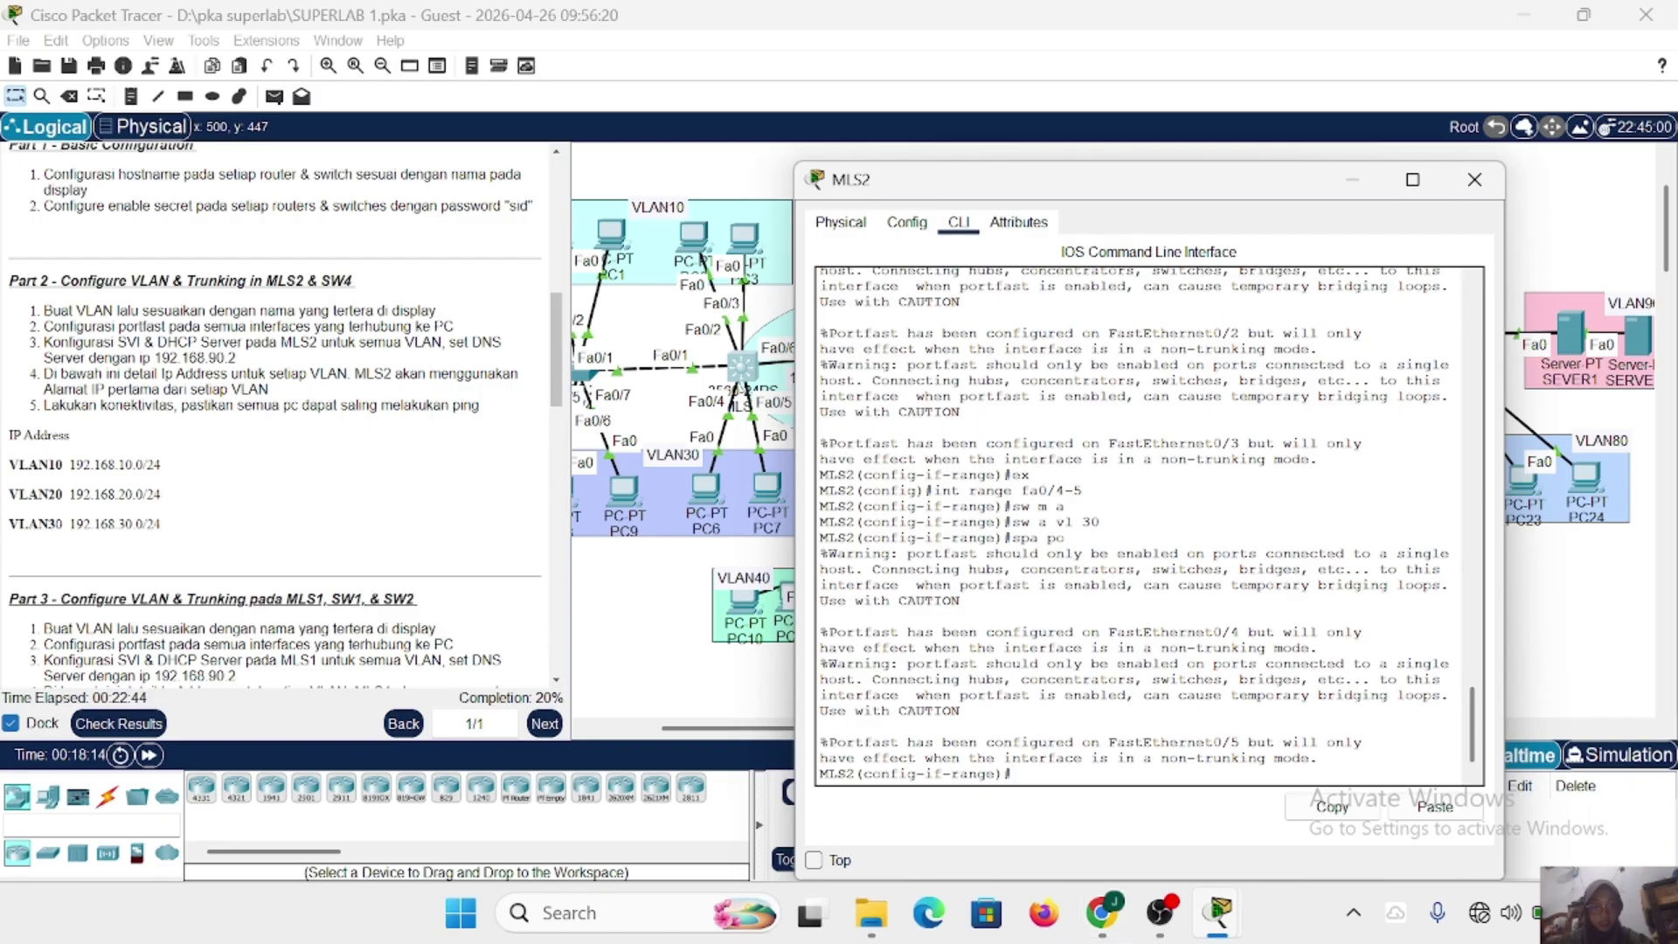
# Leave the interface range on MLS2 and set interface fa0/1 to dot1q trunk encapsulation.
pyautogui.write('ex')
pyautogui.press('Return')
pyautogui.write('int')
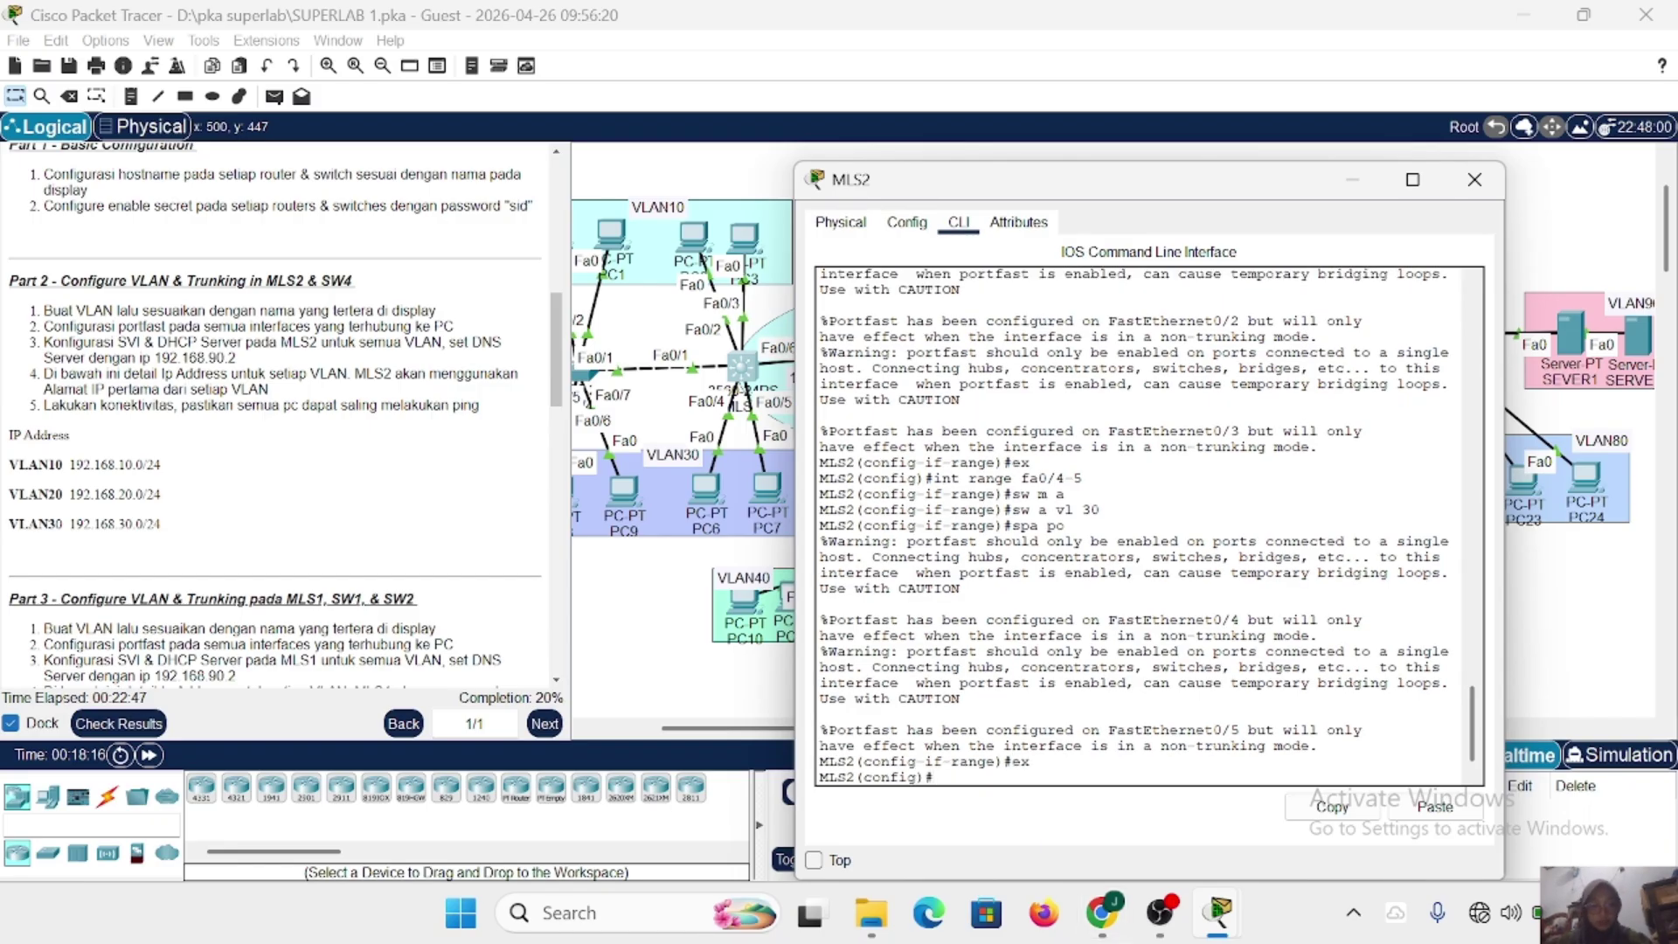
pyautogui.write(' fa0/1')
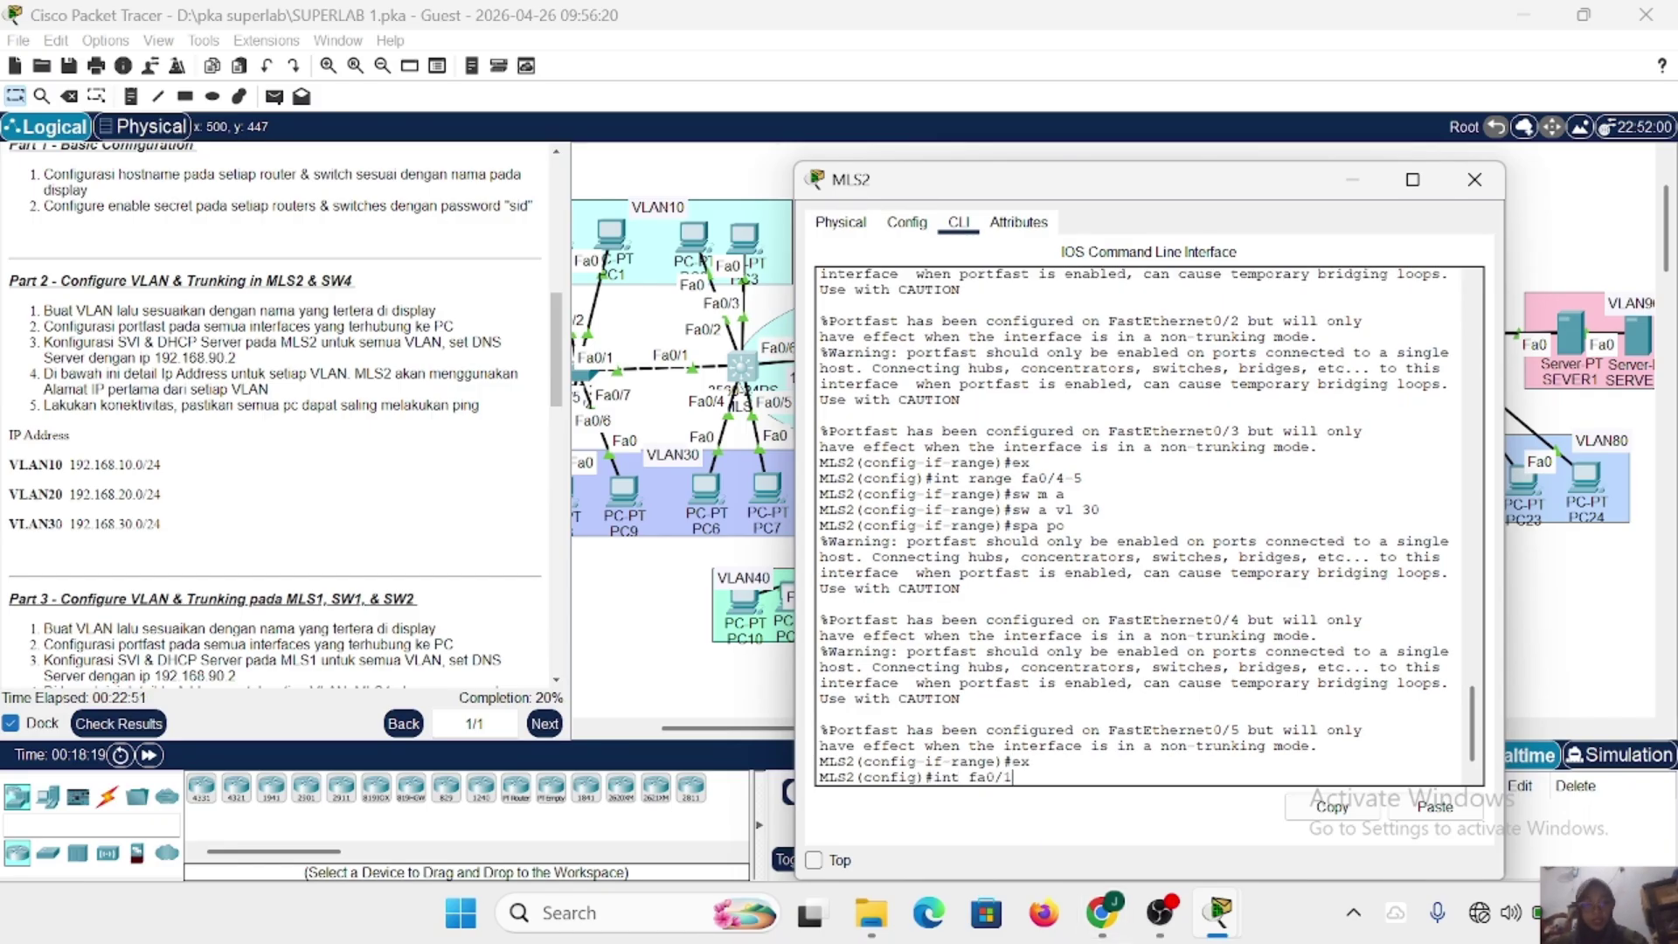
pyautogui.press('Return')
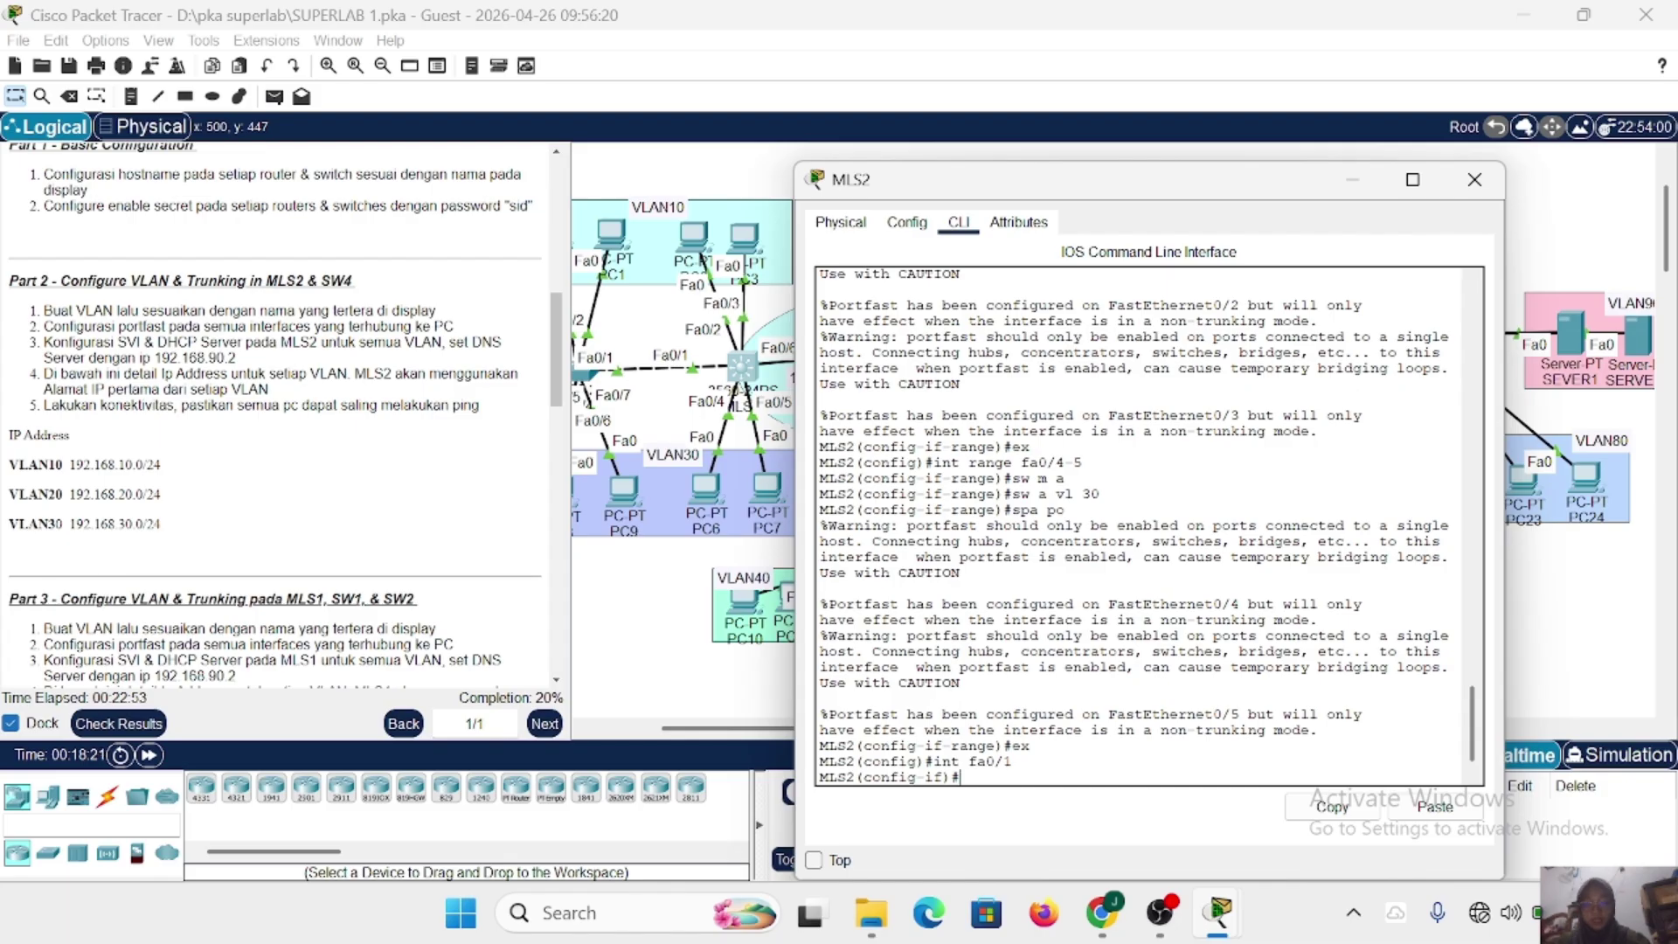
pyautogui.write('sw')
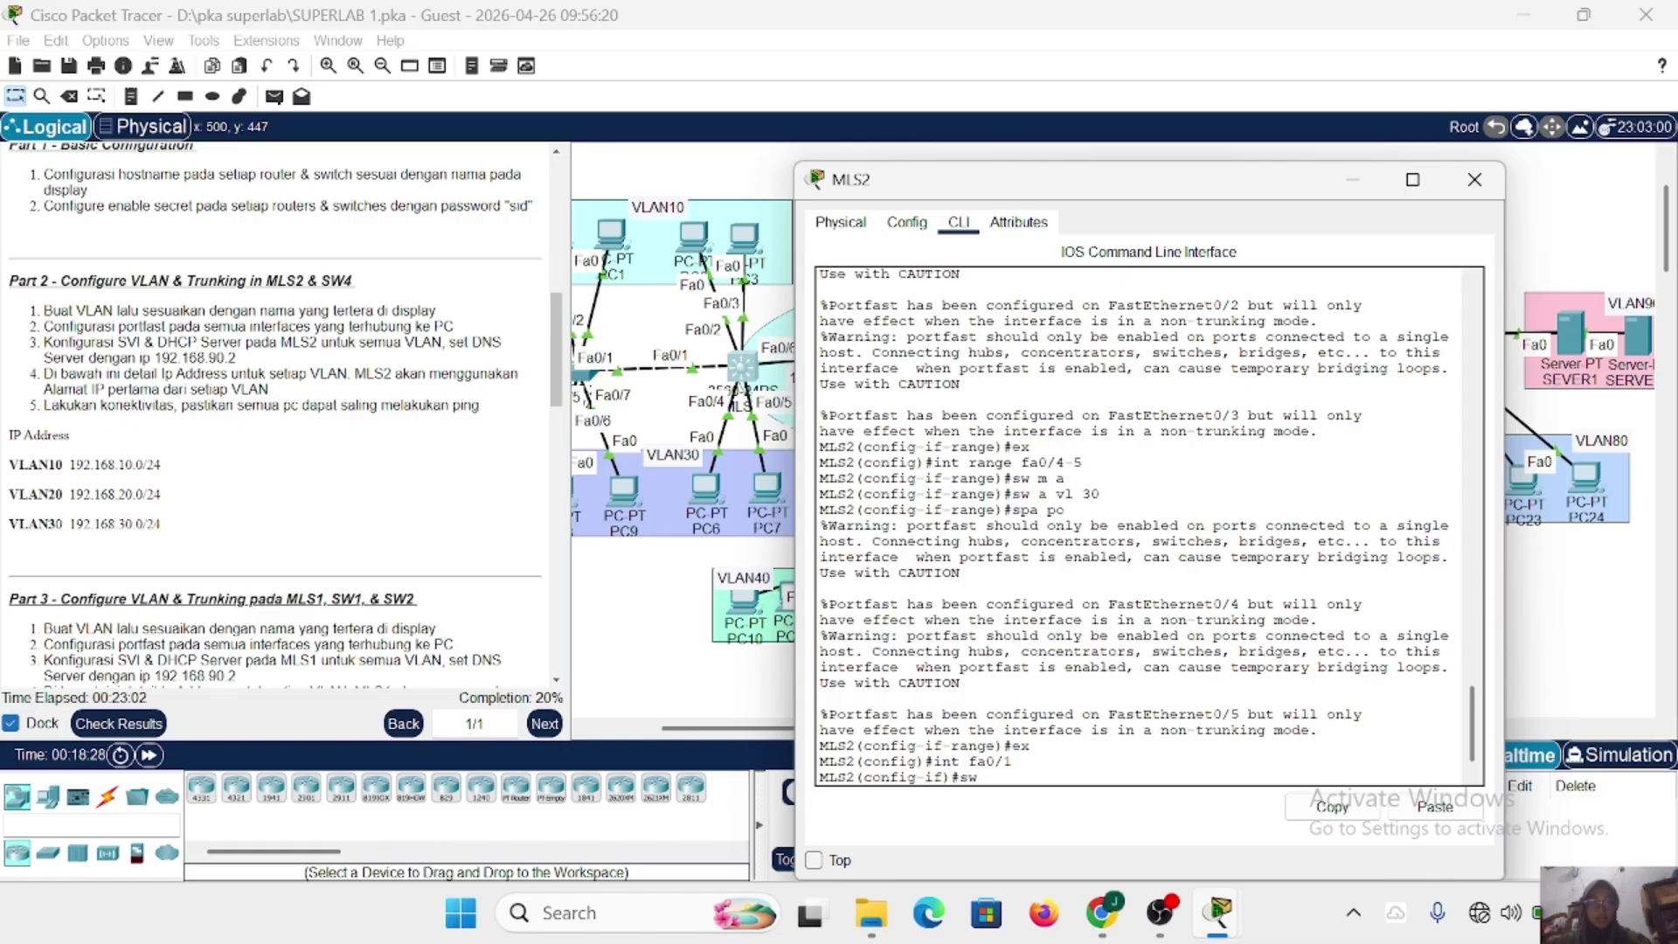
pyautogui.write('t en')
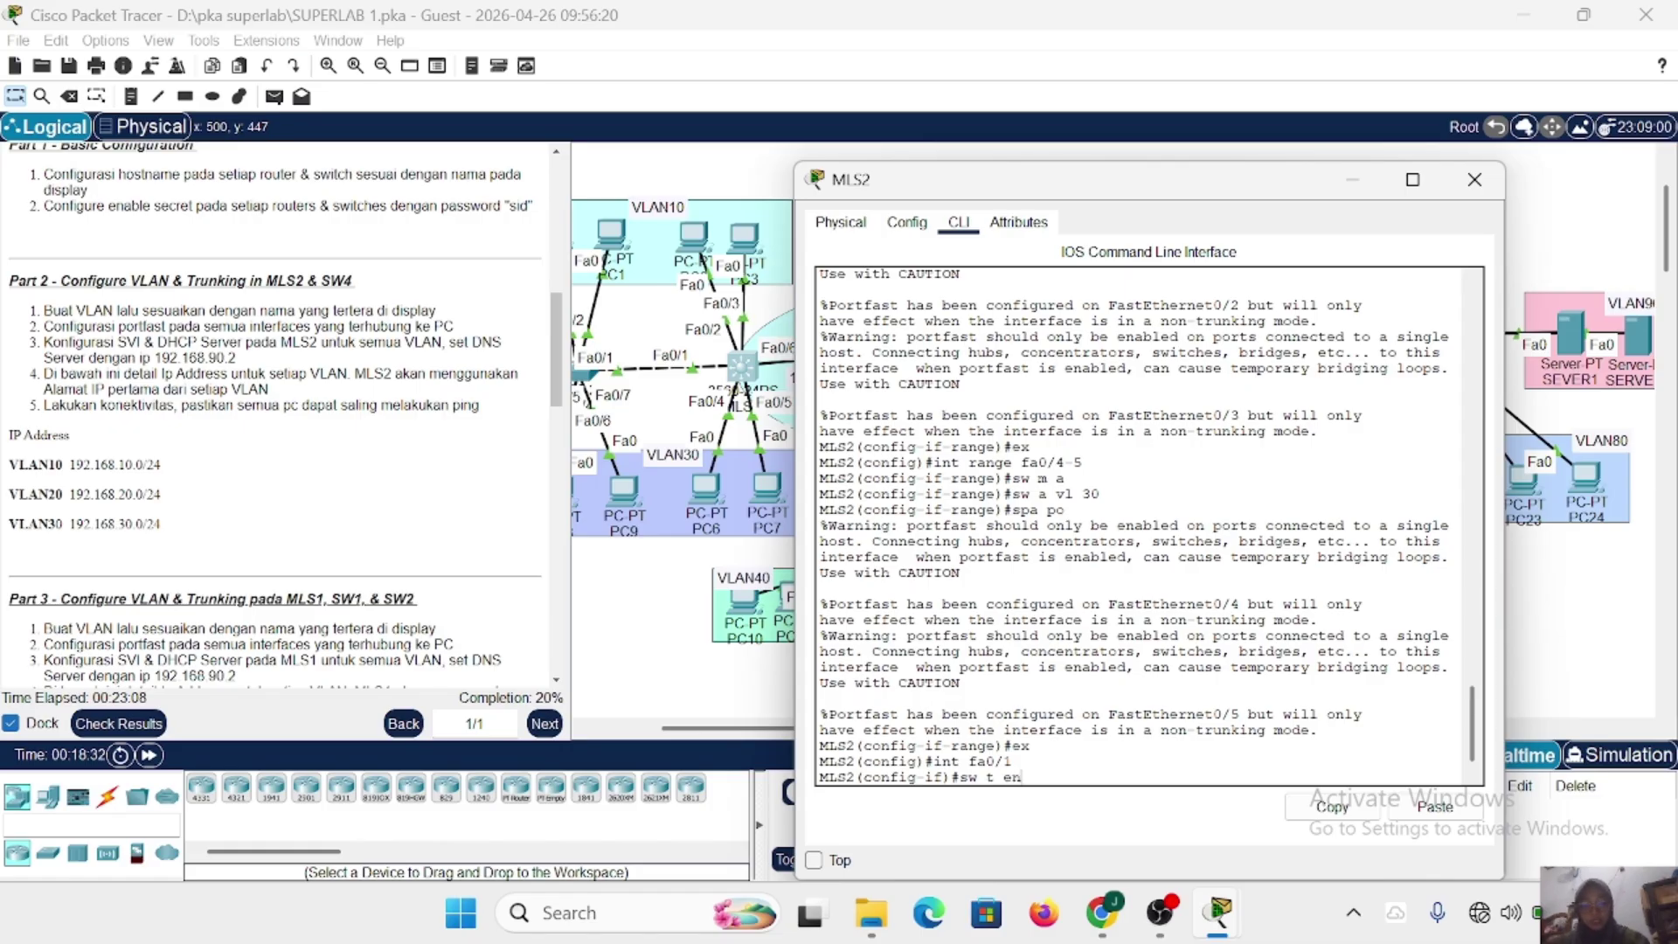
pyautogui.write('capsulation')
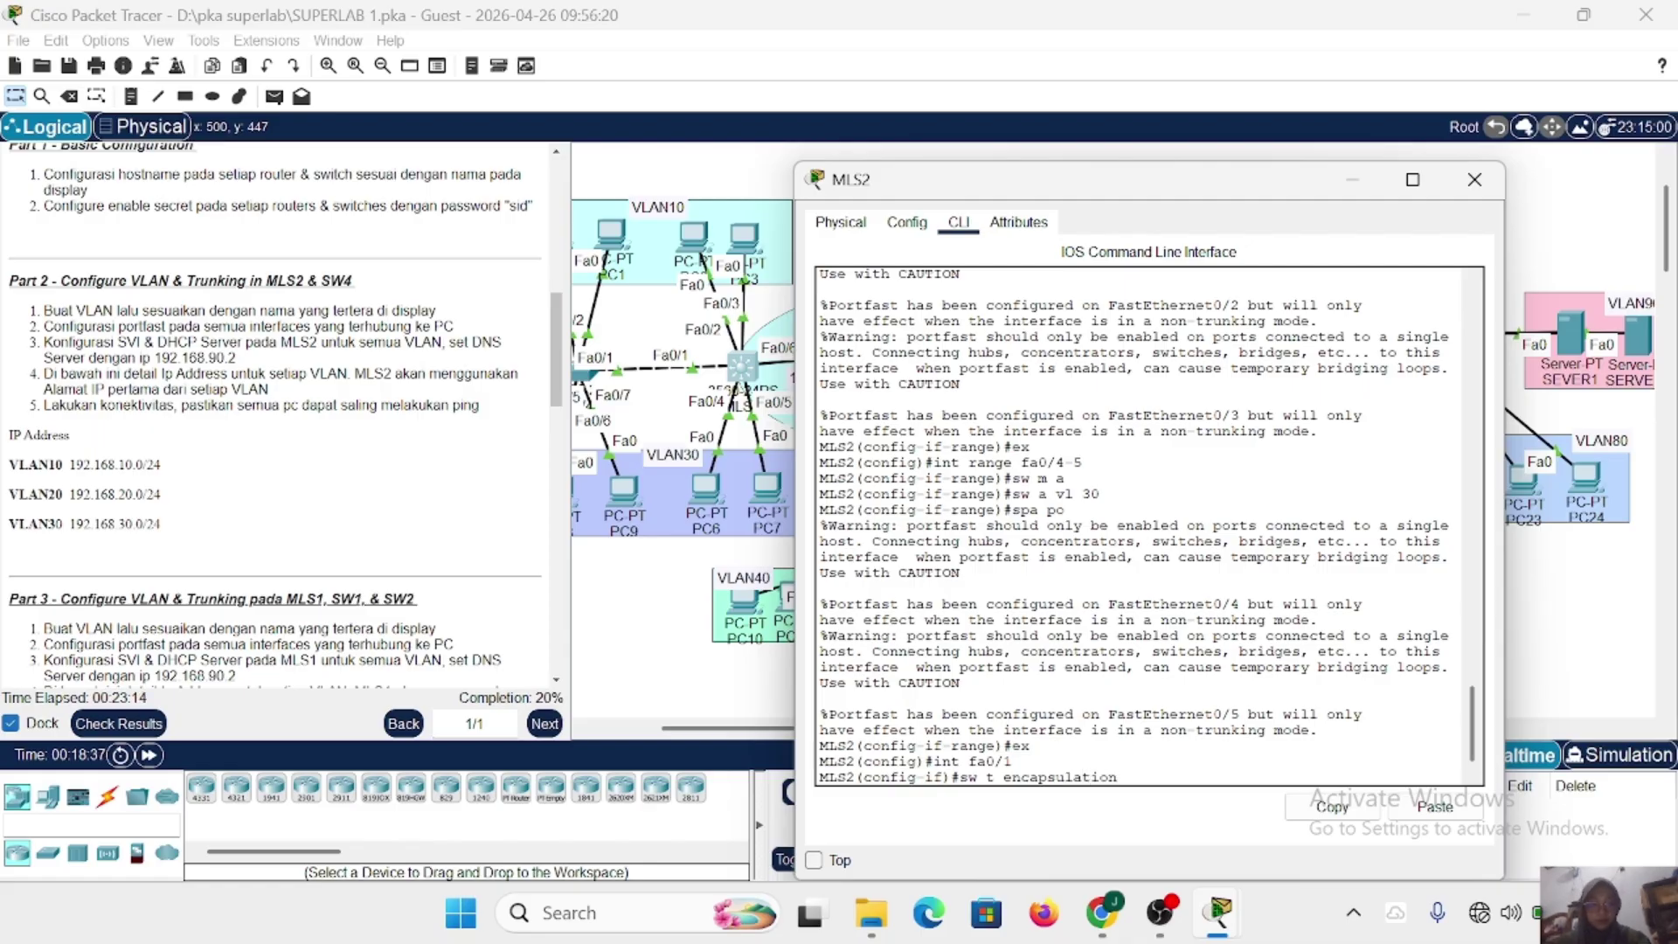
pyautogui.write(' dot')
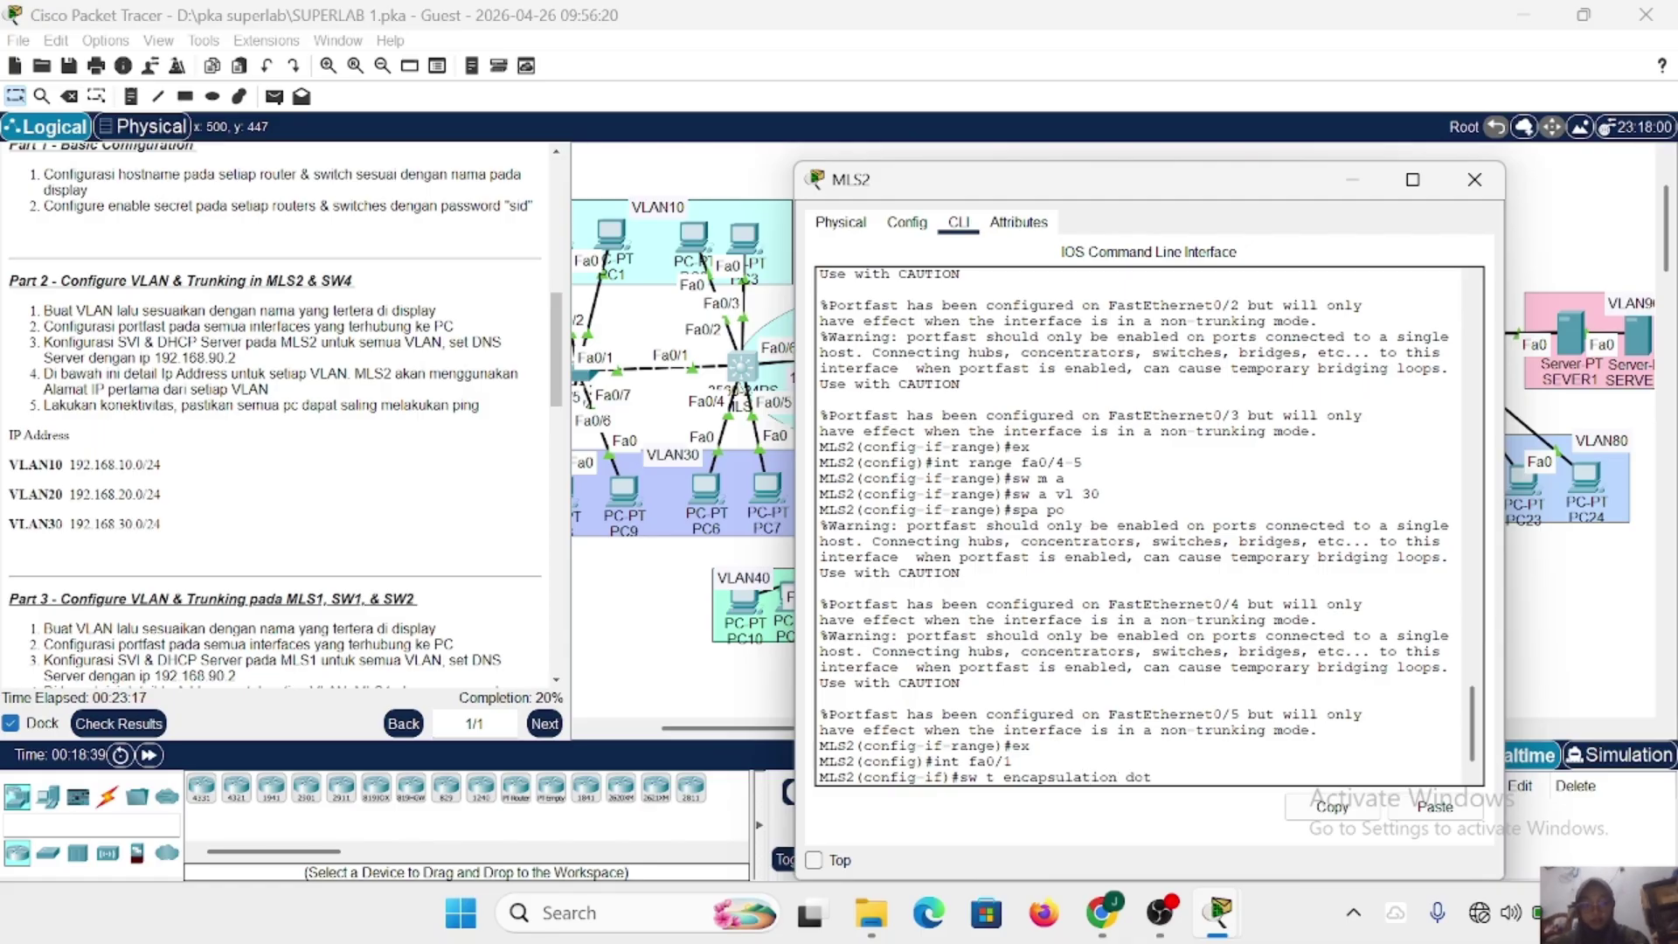
pyautogui.write('1q')
pyautogui.press('Return')
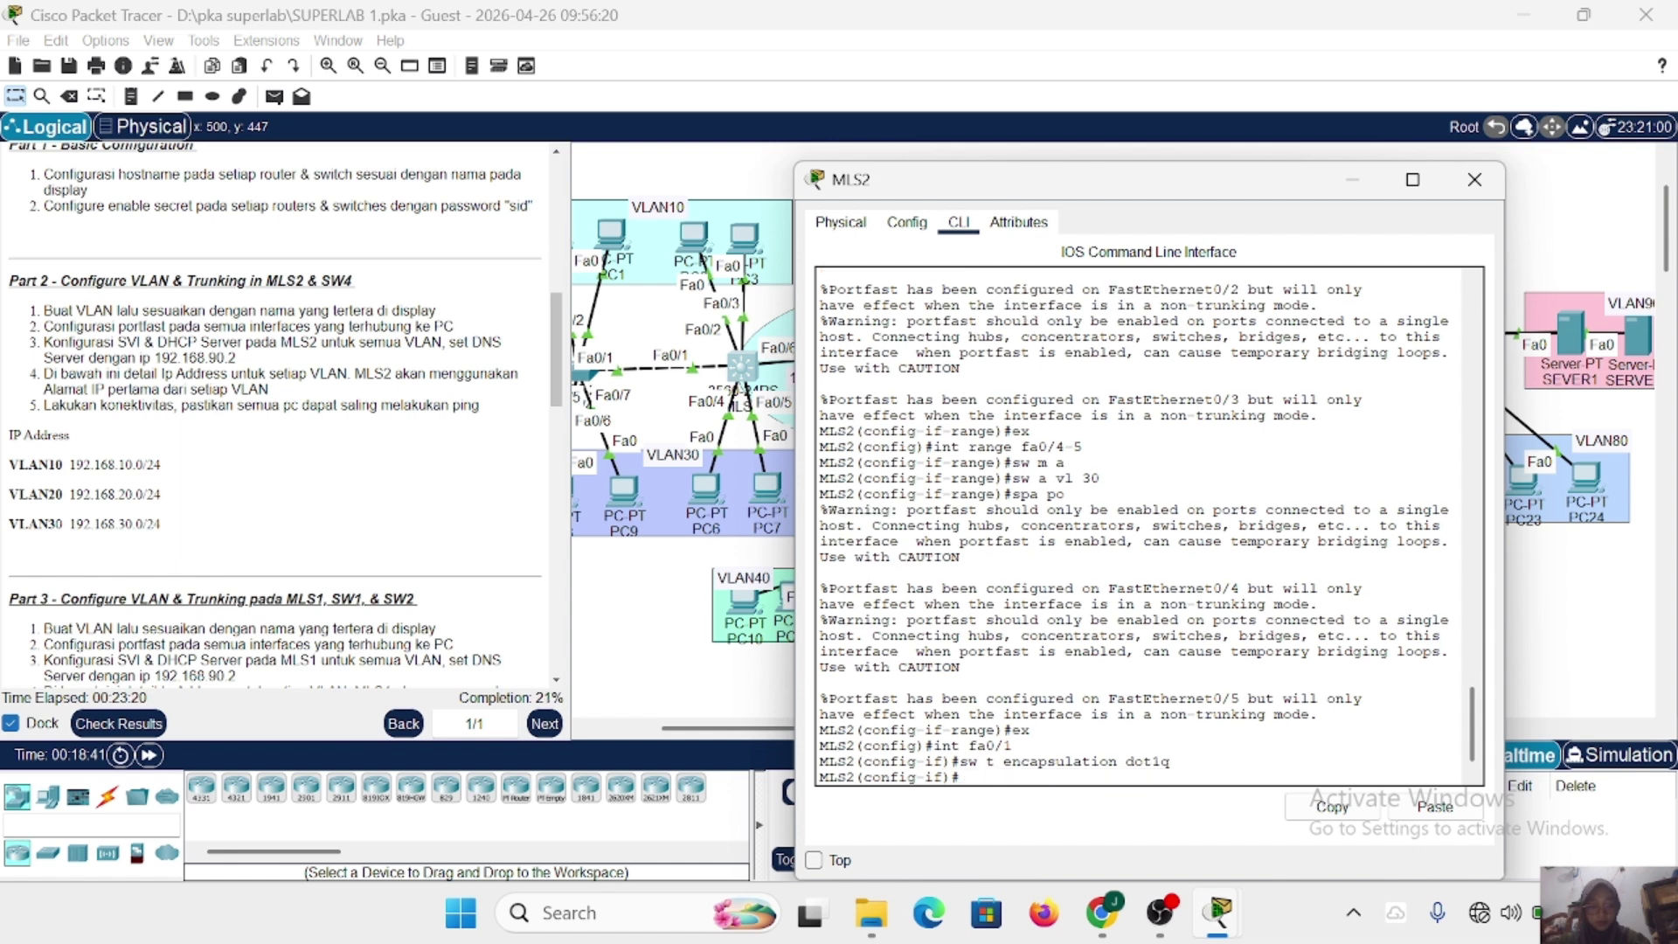
# Set the switchport mode of MLS2 interface fa0/1 to trunk and close the device window.
pyautogui.write('sw ')
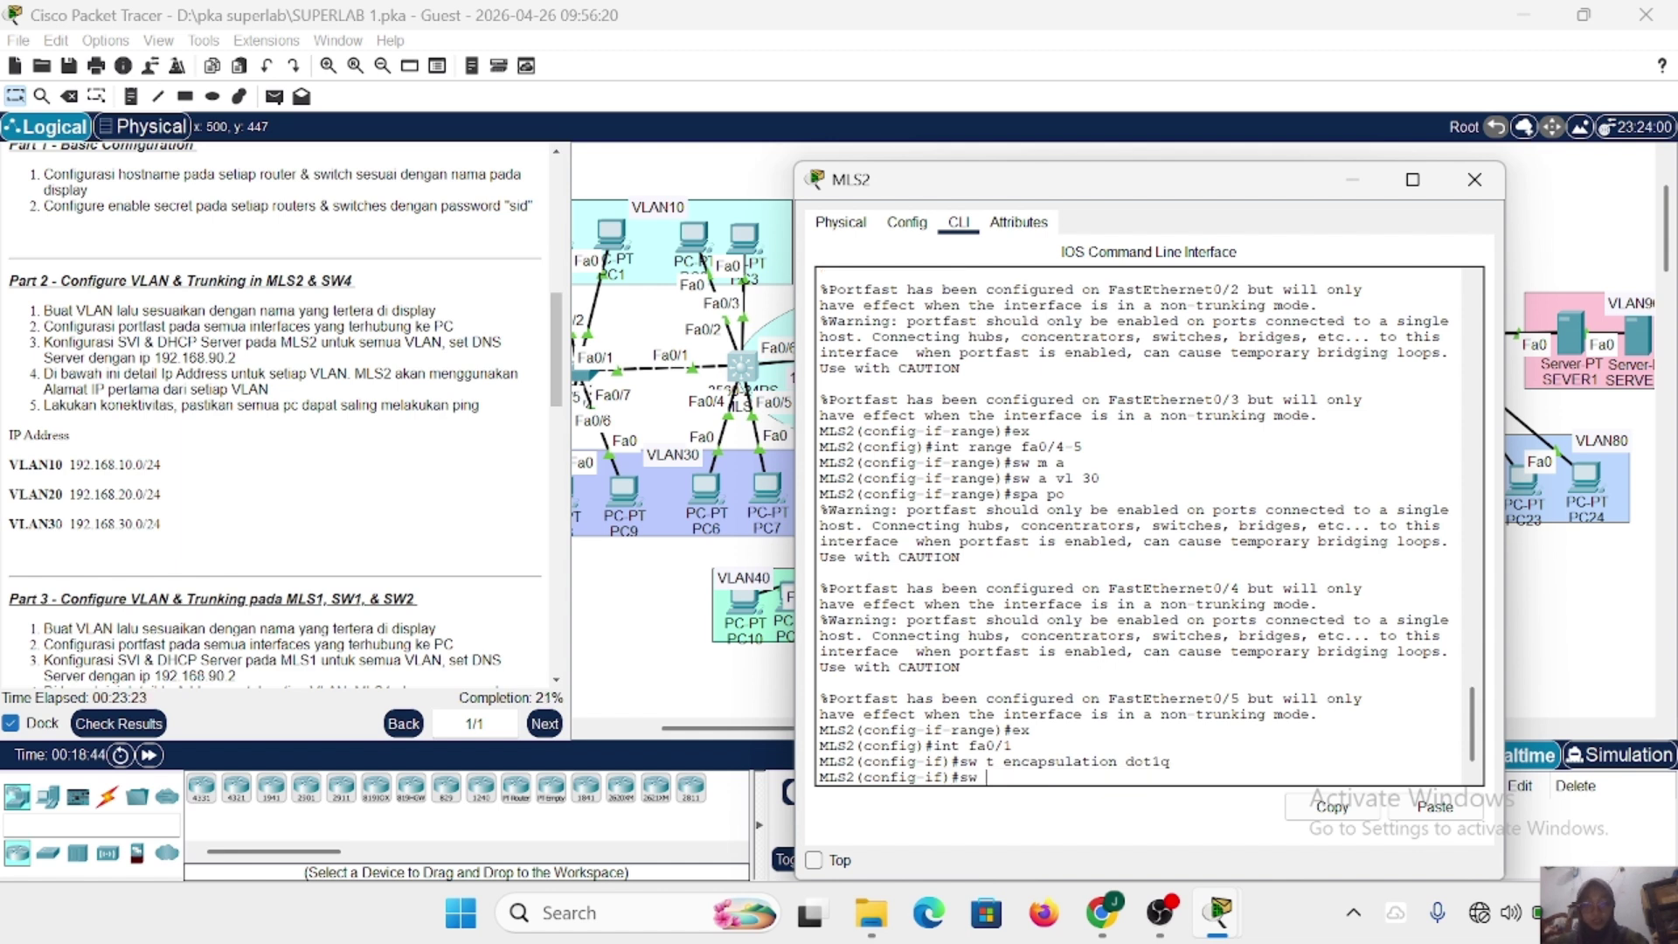
pyautogui.write('m t')
pyautogui.press('Return')
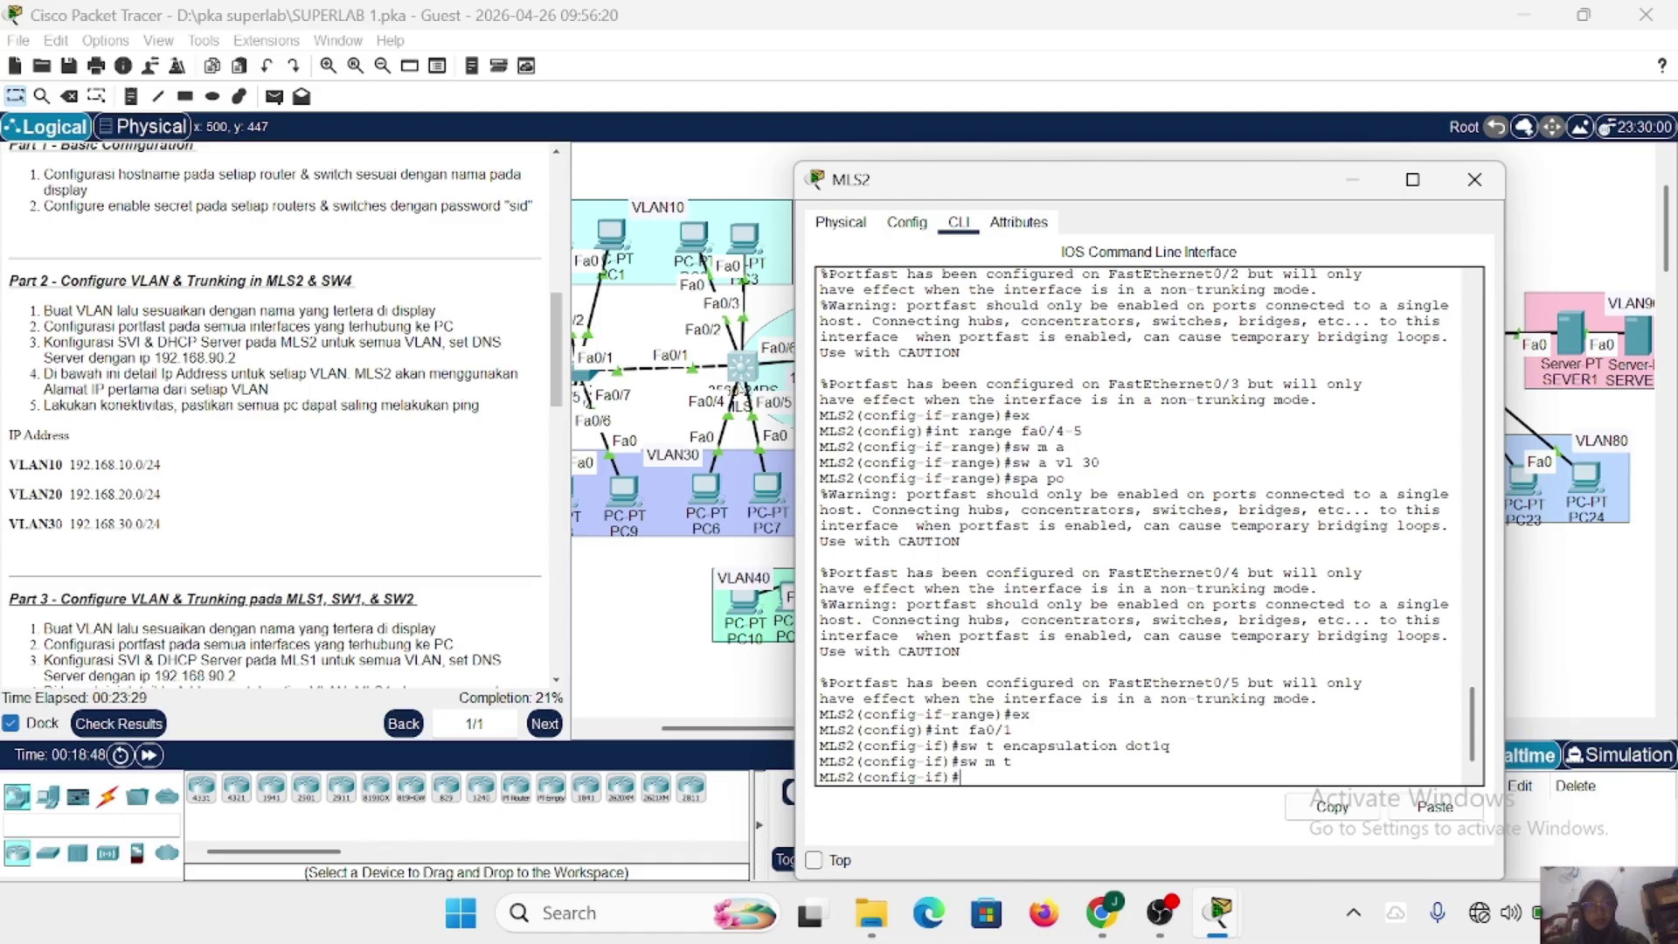
pyautogui.click(1474, 184)
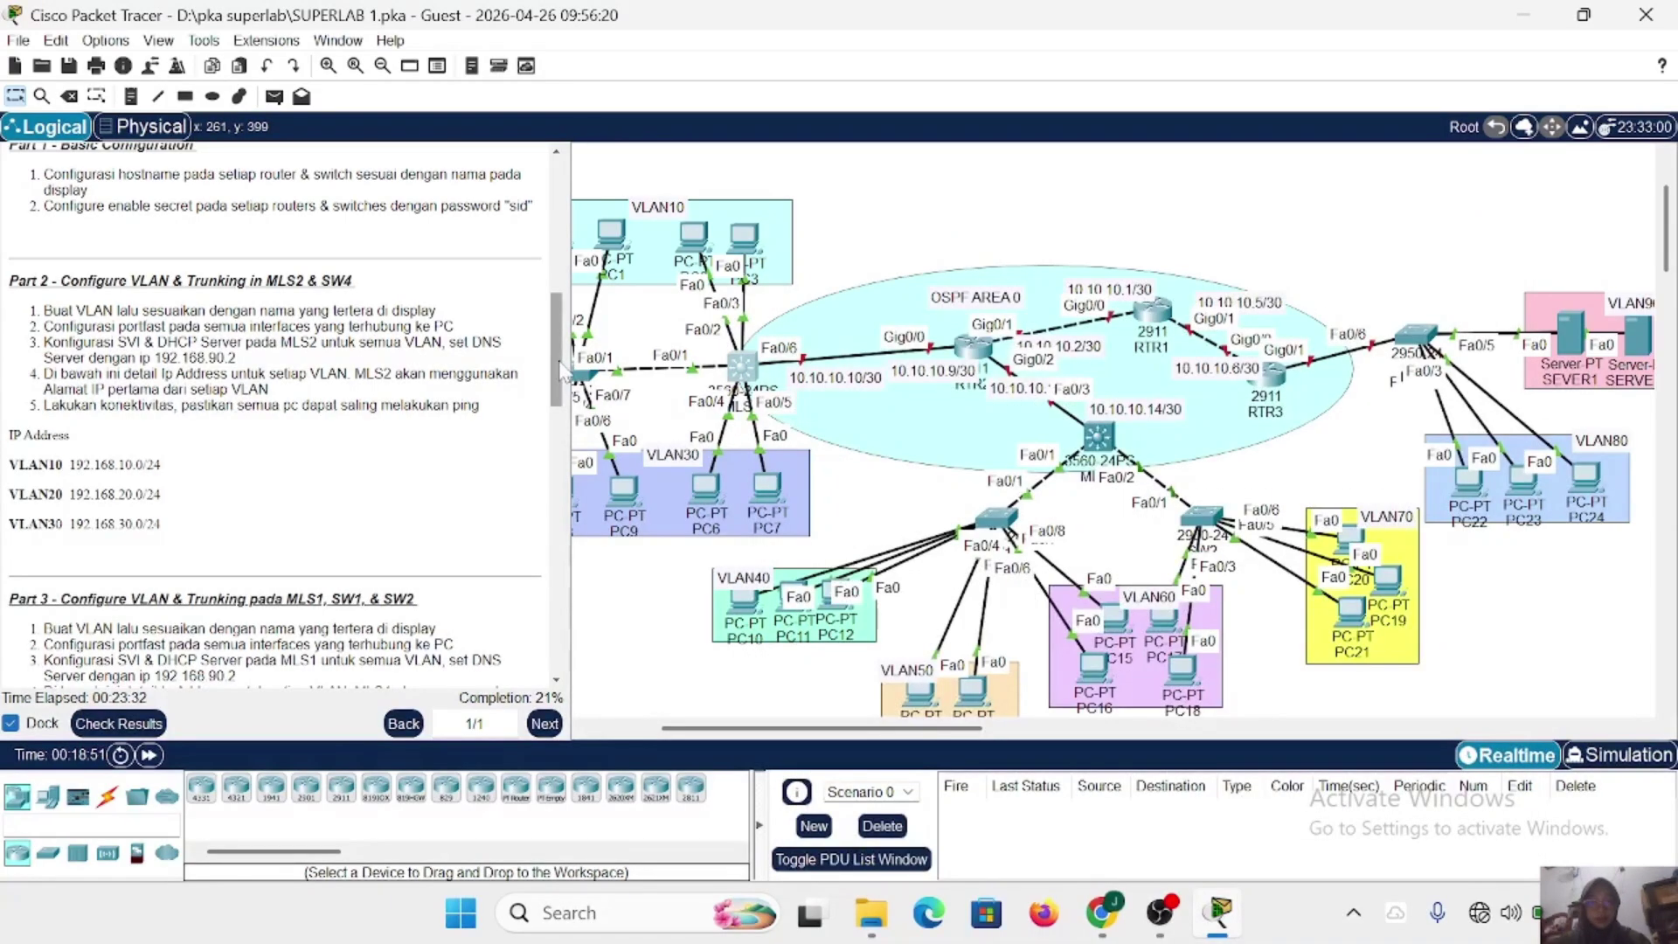
# On SW4, leave the interface range and set interface fa0/1 to trunk mode.
pyautogui.click(585, 378)
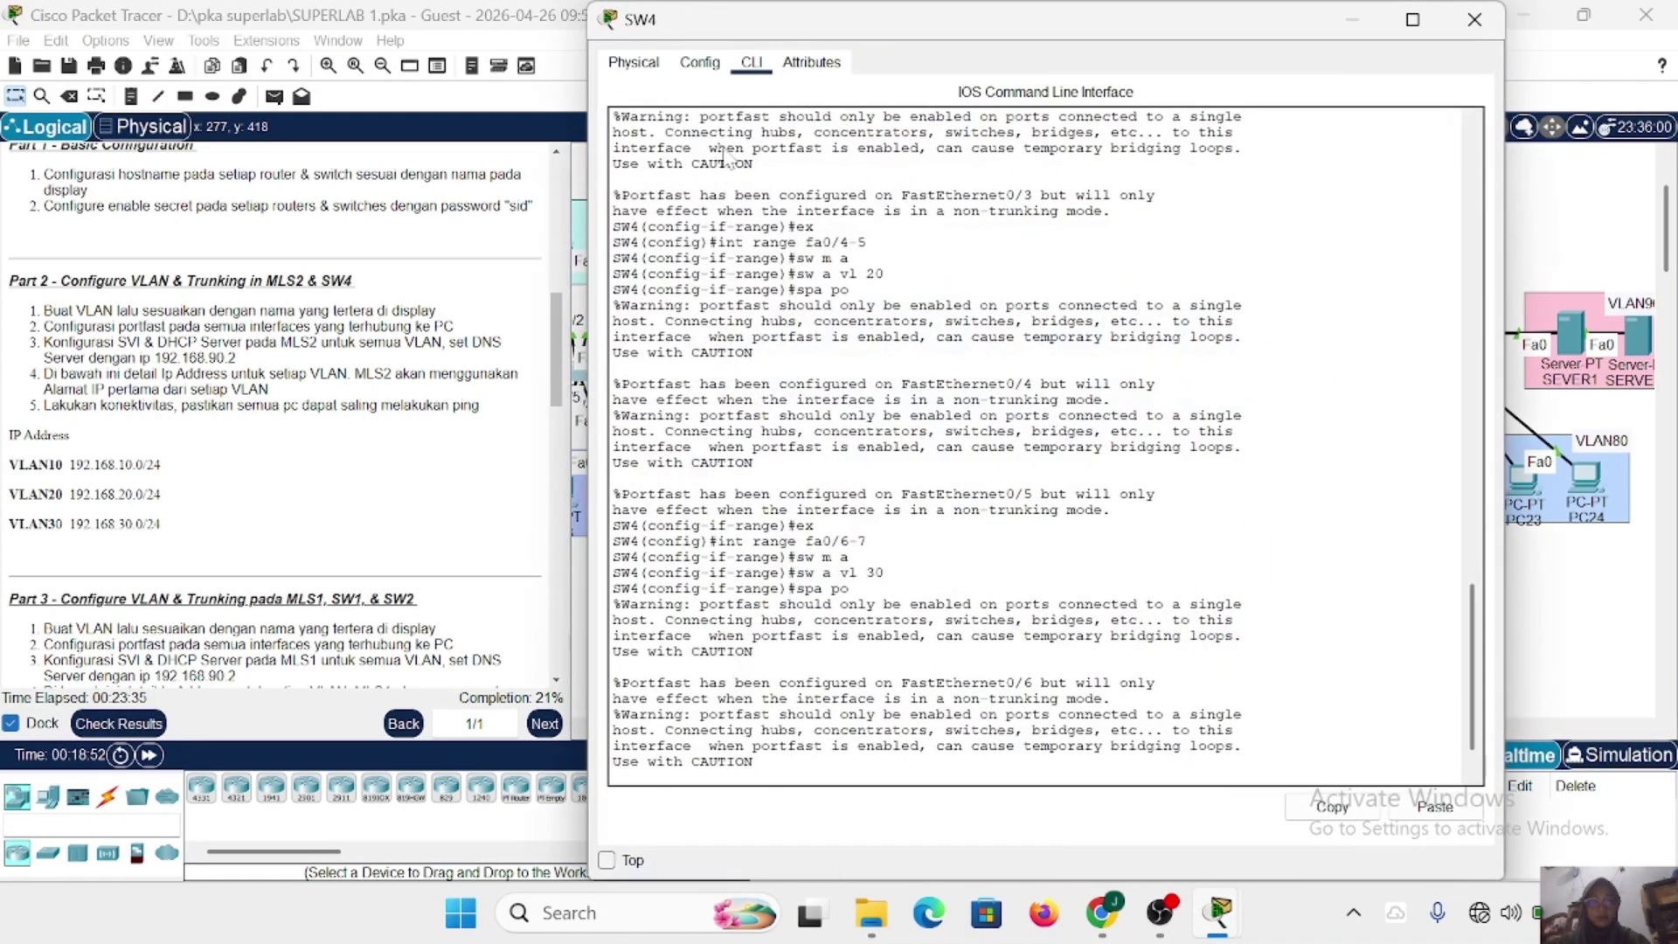
pyautogui.write('ex')
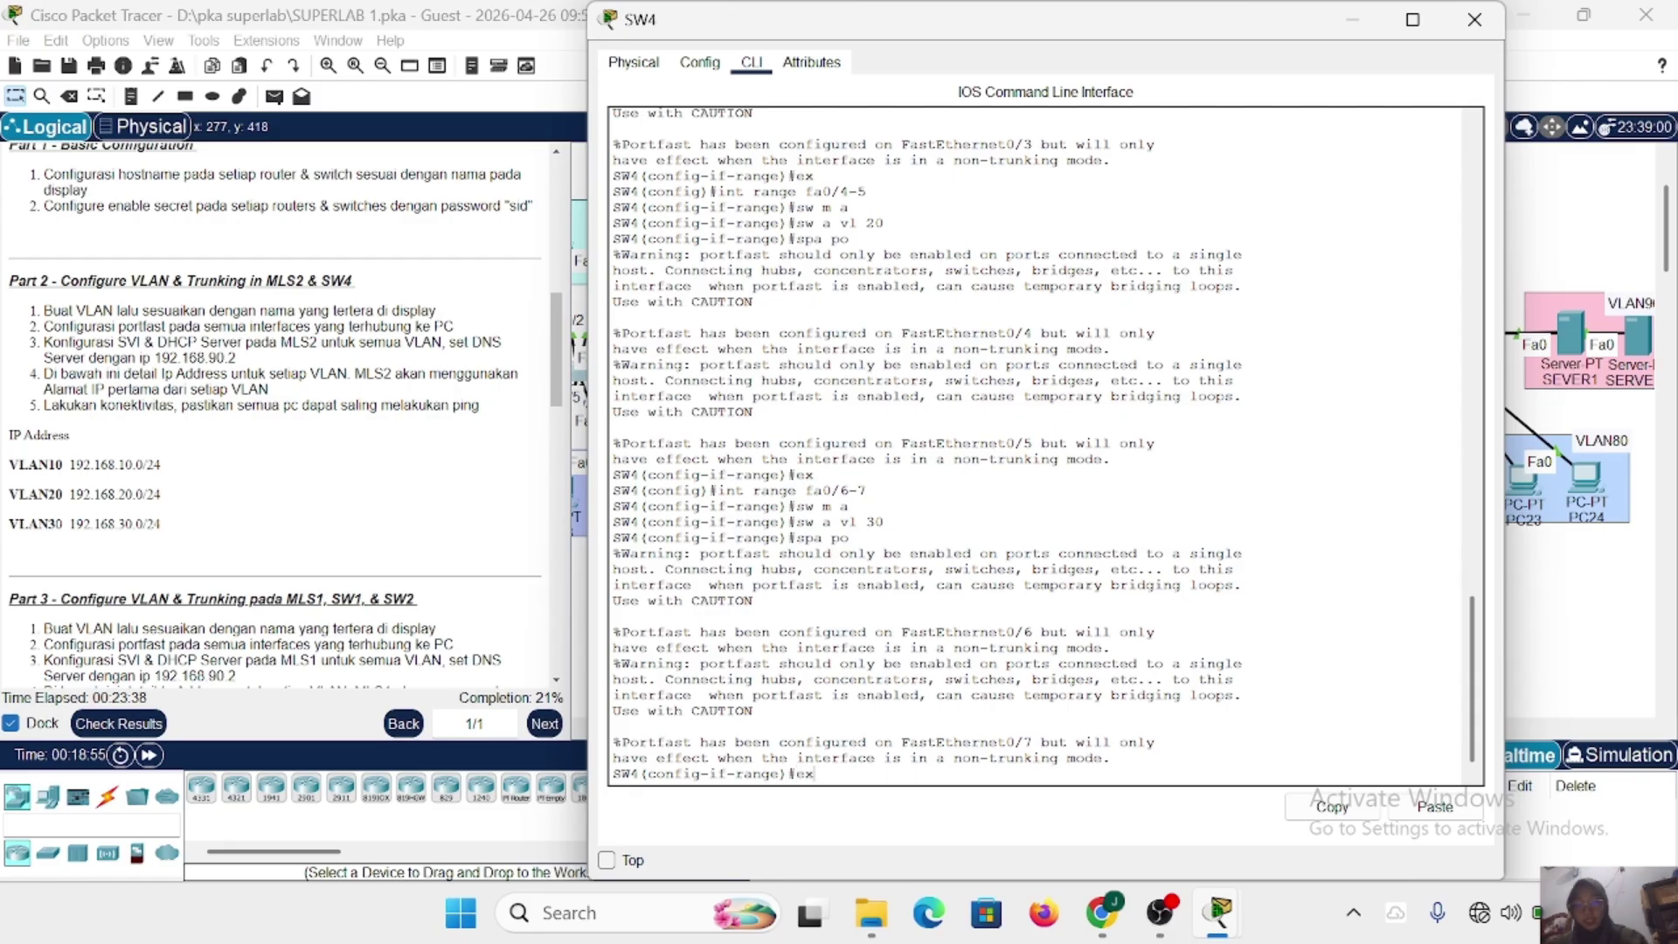
pyautogui.press('Return')
pyautogui.write('int fa0')
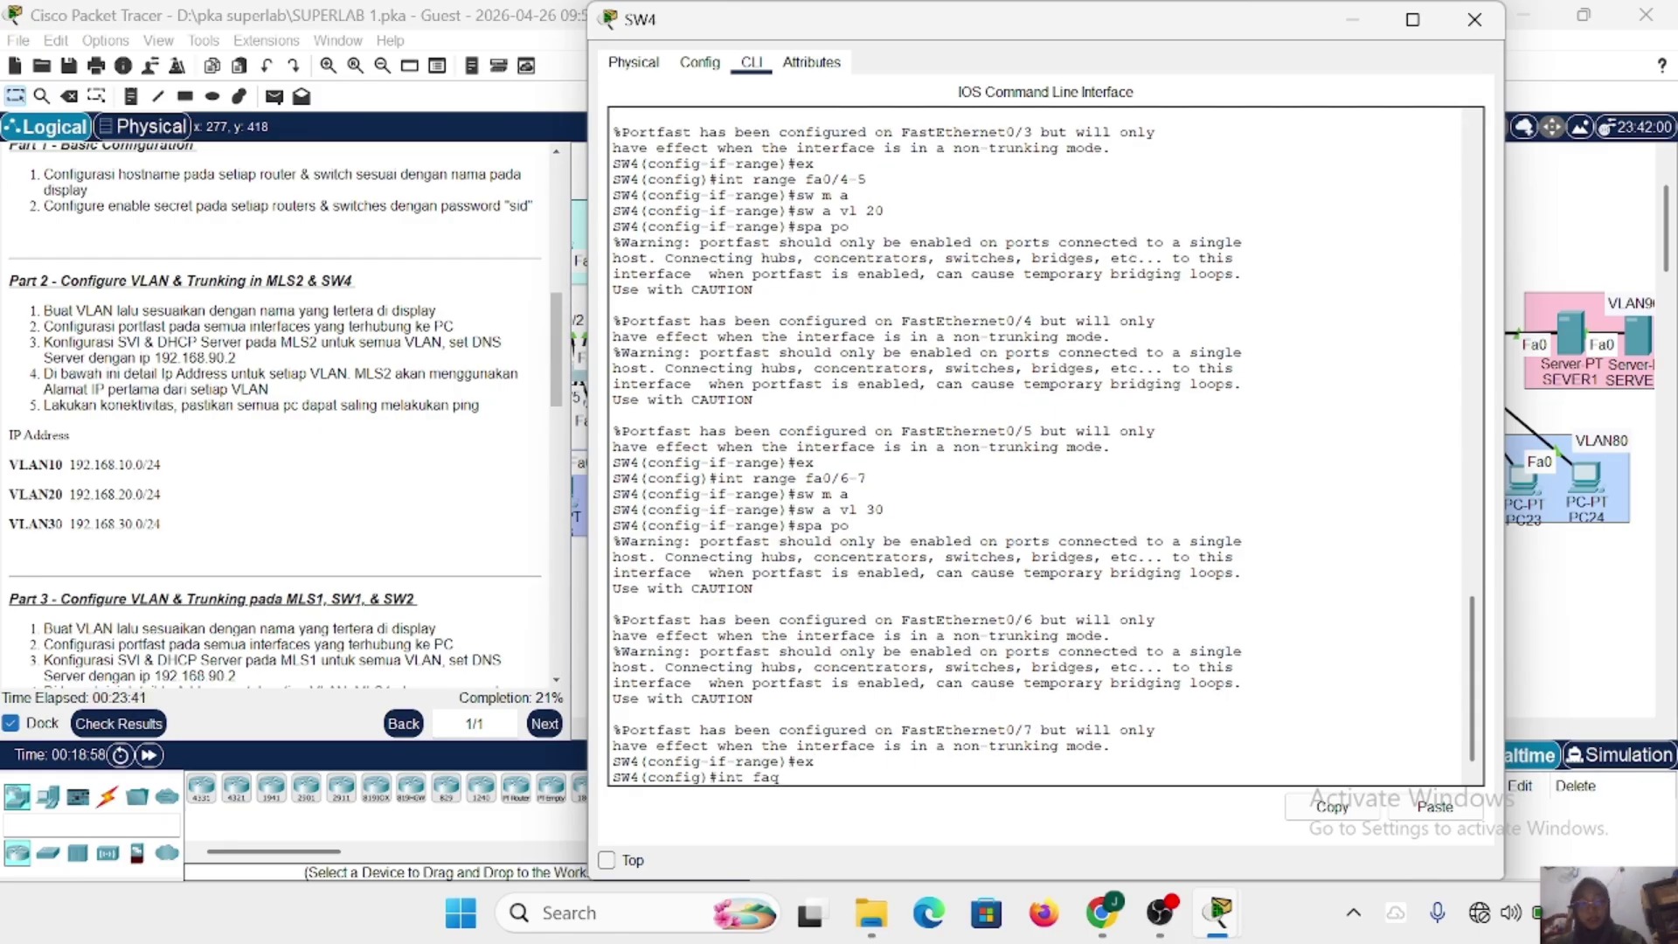
pyautogui.write('/1')
pyautogui.press('Return')
pyautogui.write('sw')
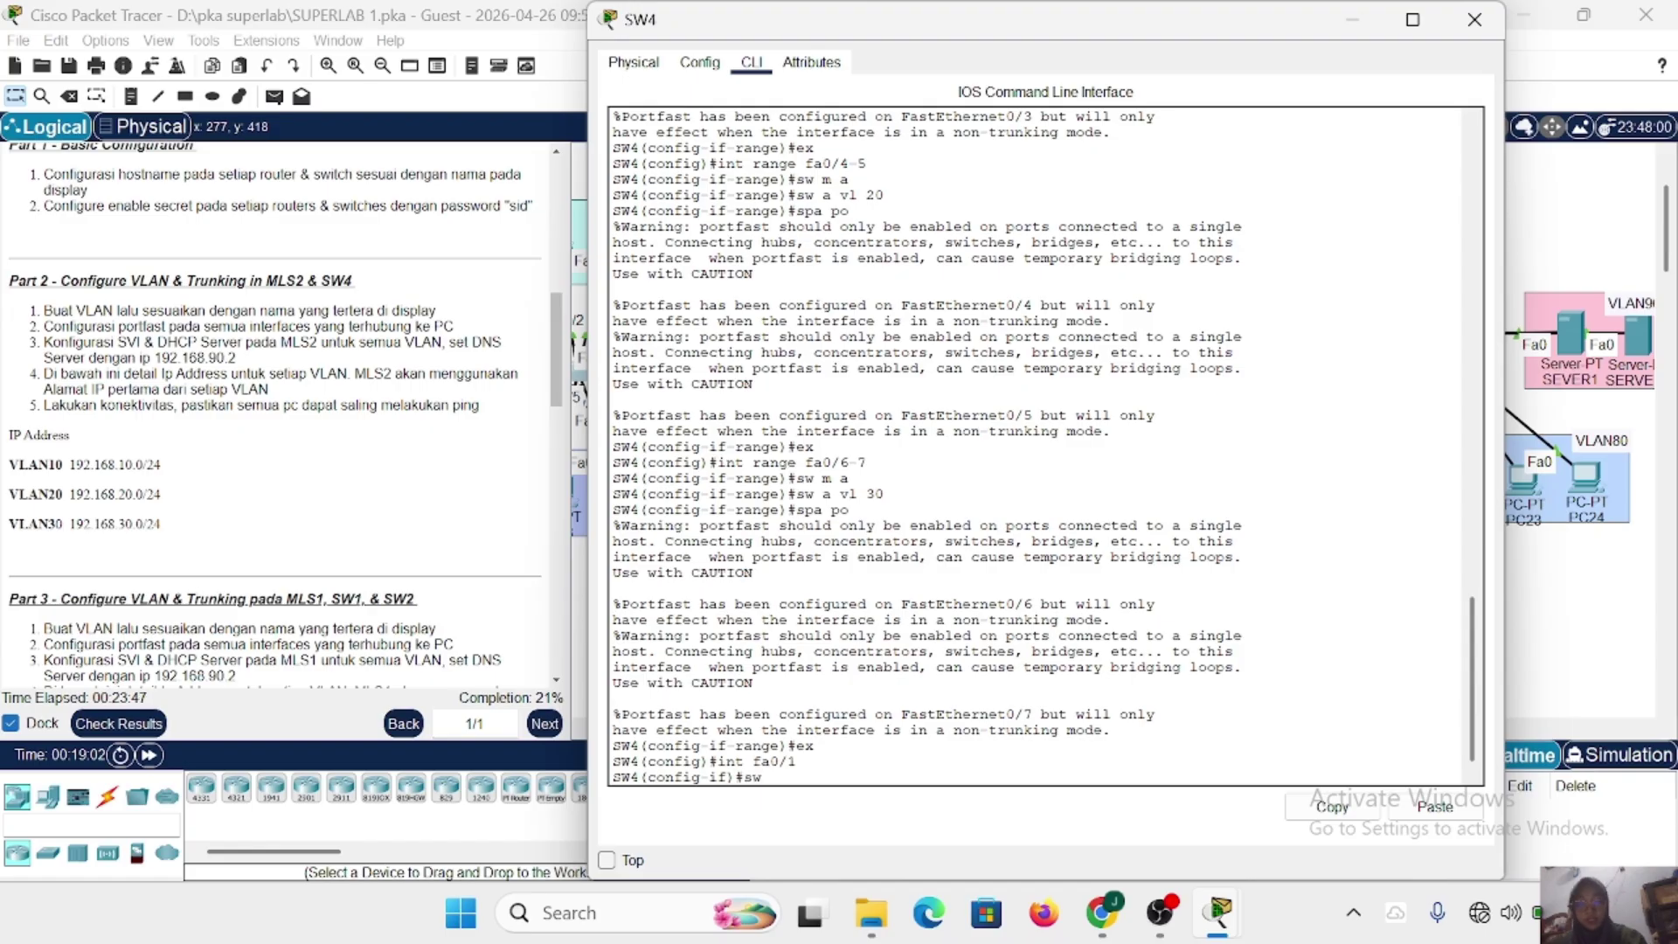
pyautogui.write(' m t')
pyautogui.press('Return')
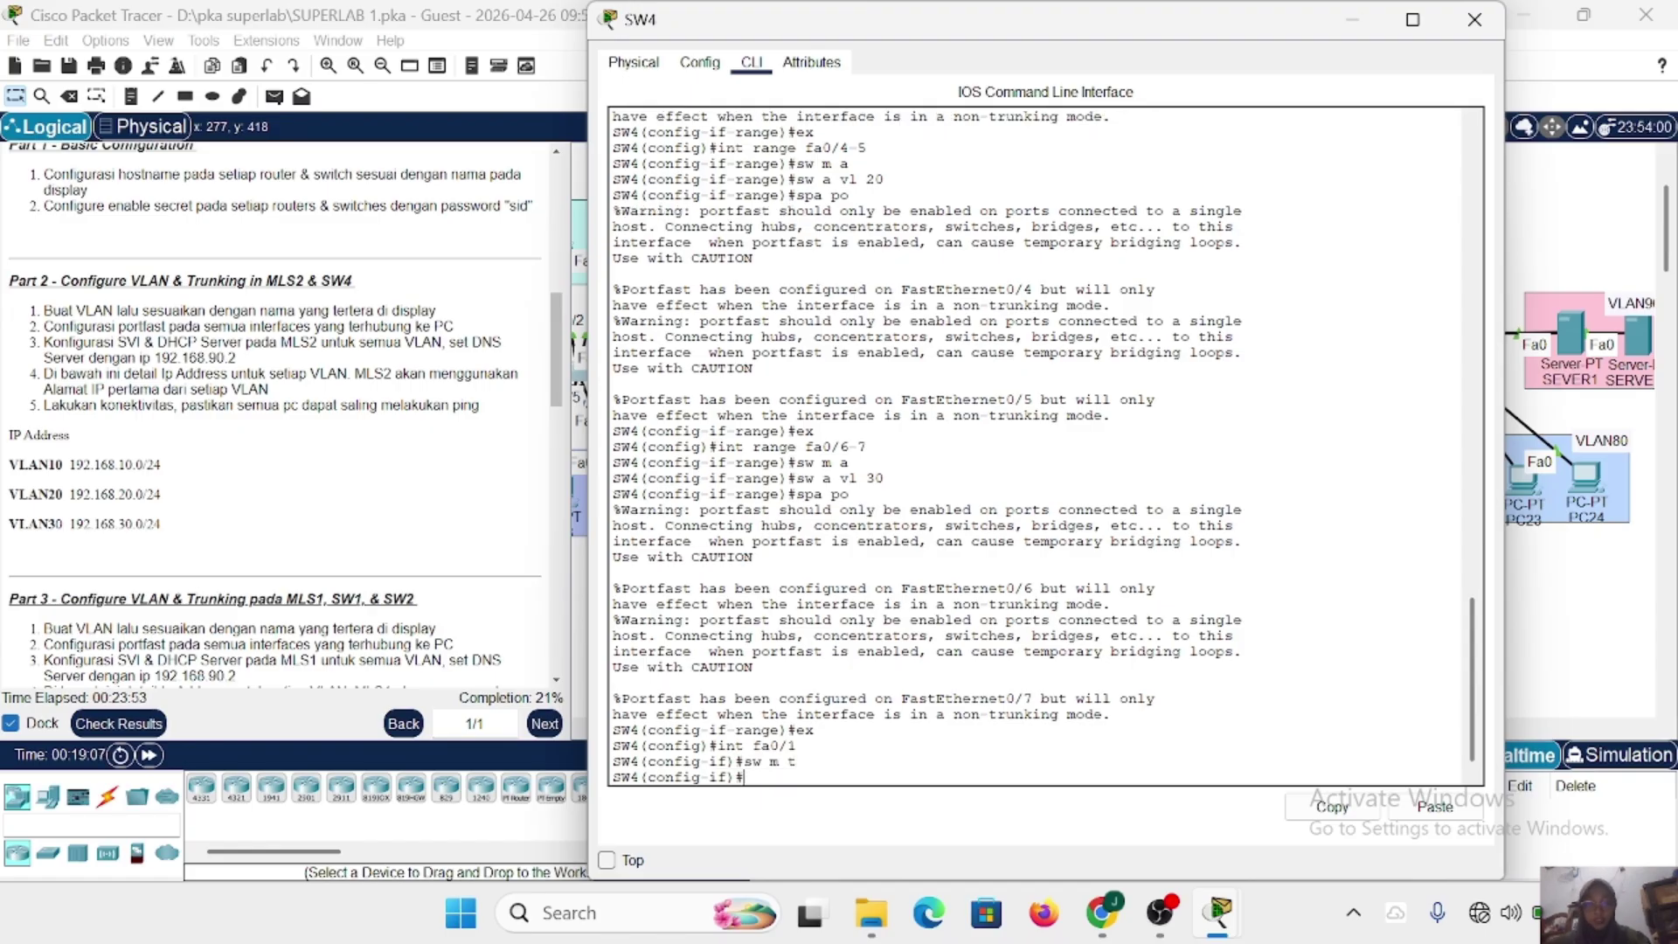
# Allow VLANs 10-30 on SW4's fa0/1 trunk and close the device window.
pyautogui.write('sw tr v')
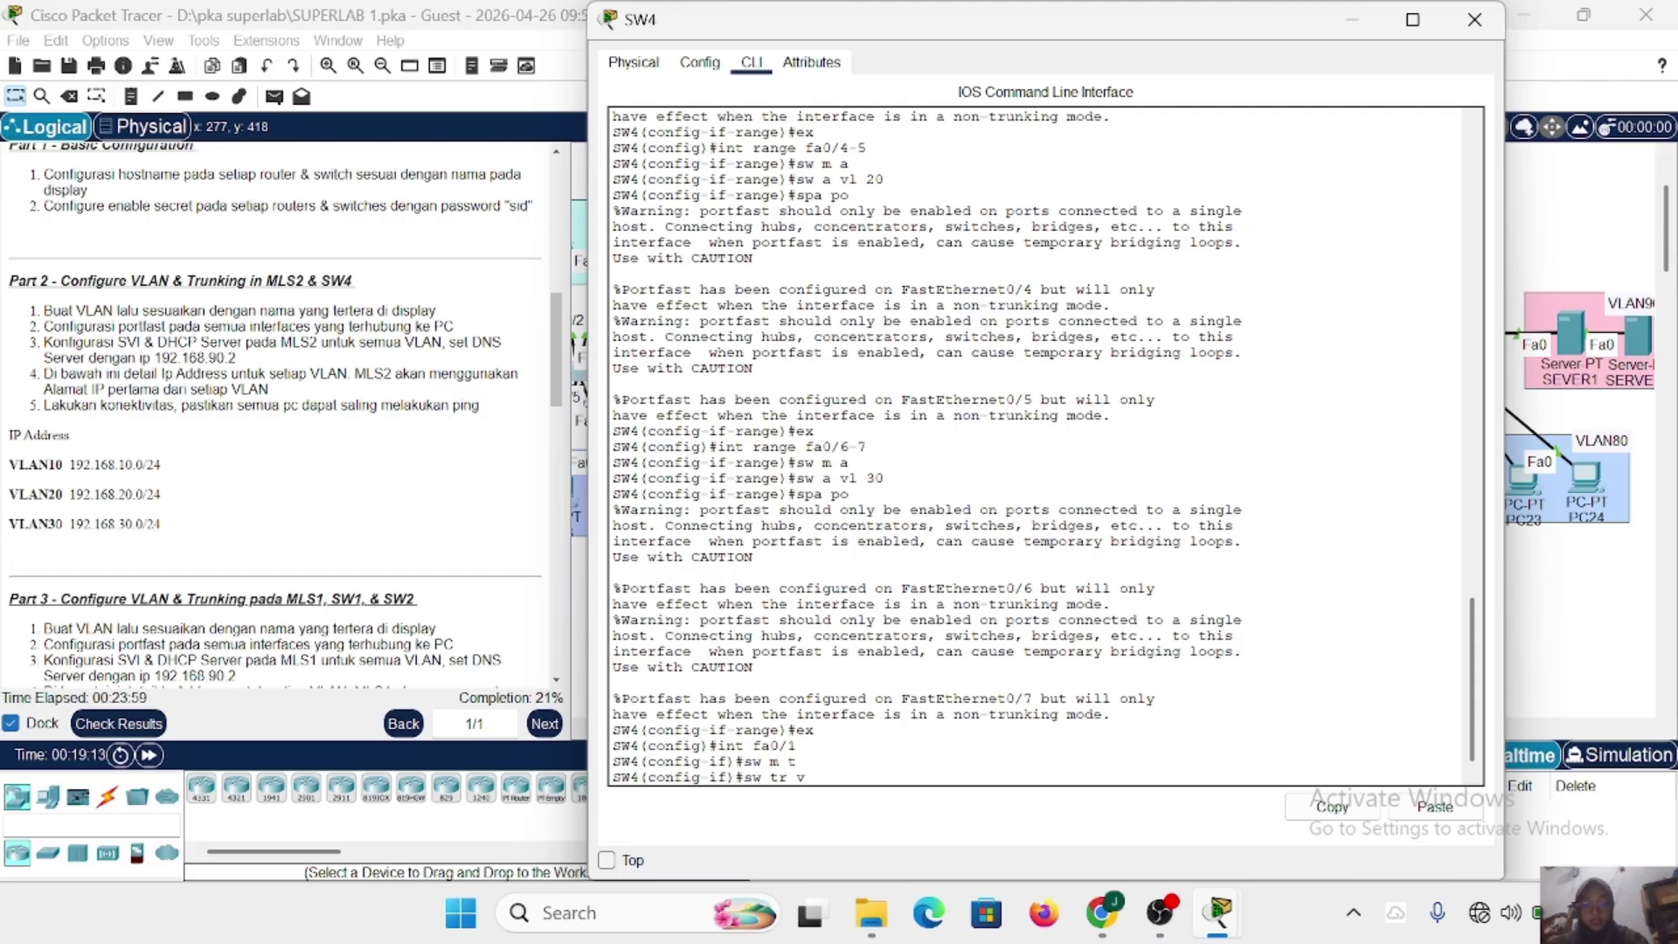
pyautogui.write('l 10-30')
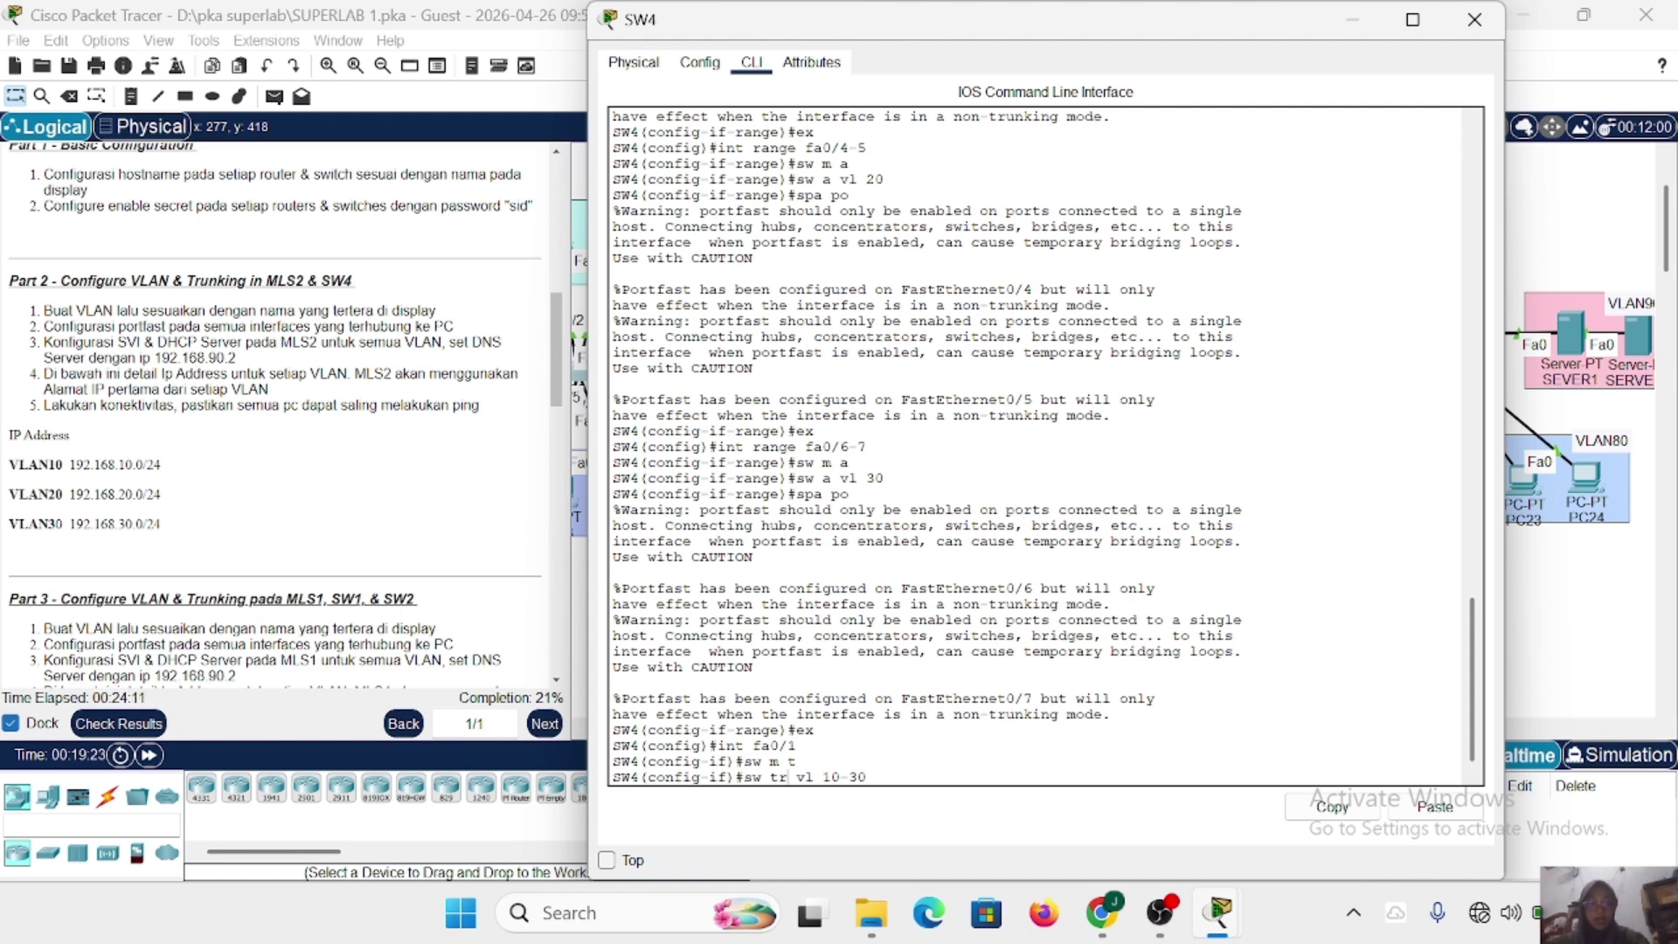
pyautogui.press('Left')
pyautogui.press('Left')
pyautogui.press('Left')
pyautogui.press('Left')
pyautogui.press('Left')
pyautogui.press('Left')
pyautogui.press('Left')
pyautogui.press('Left')
pyautogui.write('al')
pyautogui.press('Return')
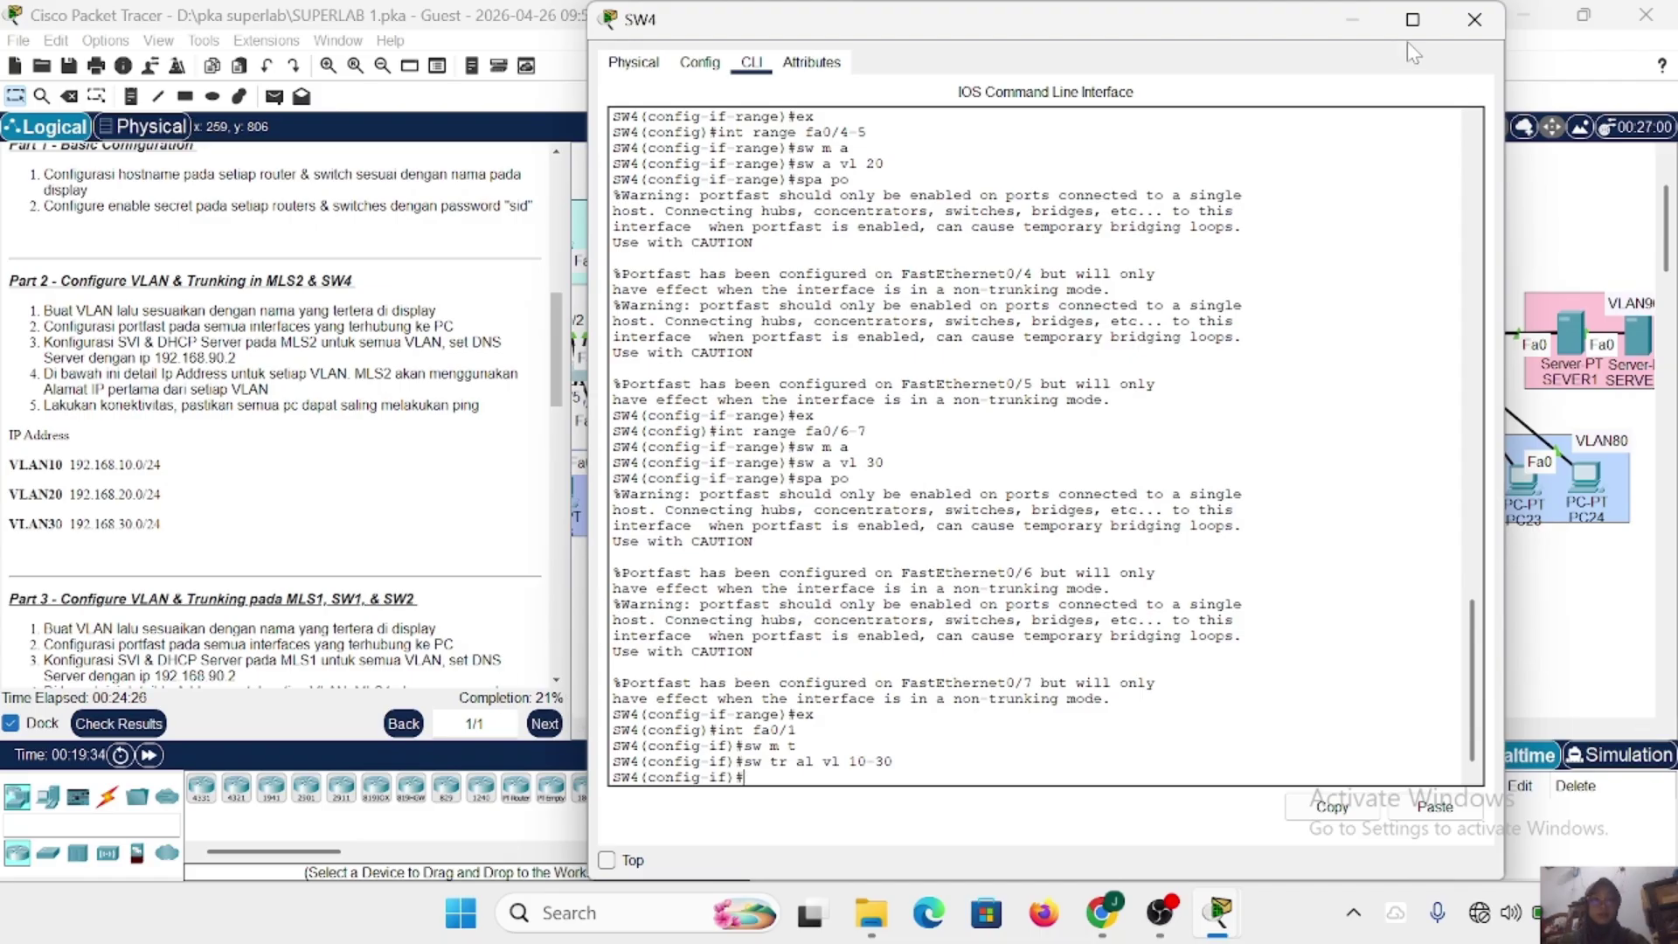
pyautogui.click(1498, 21)
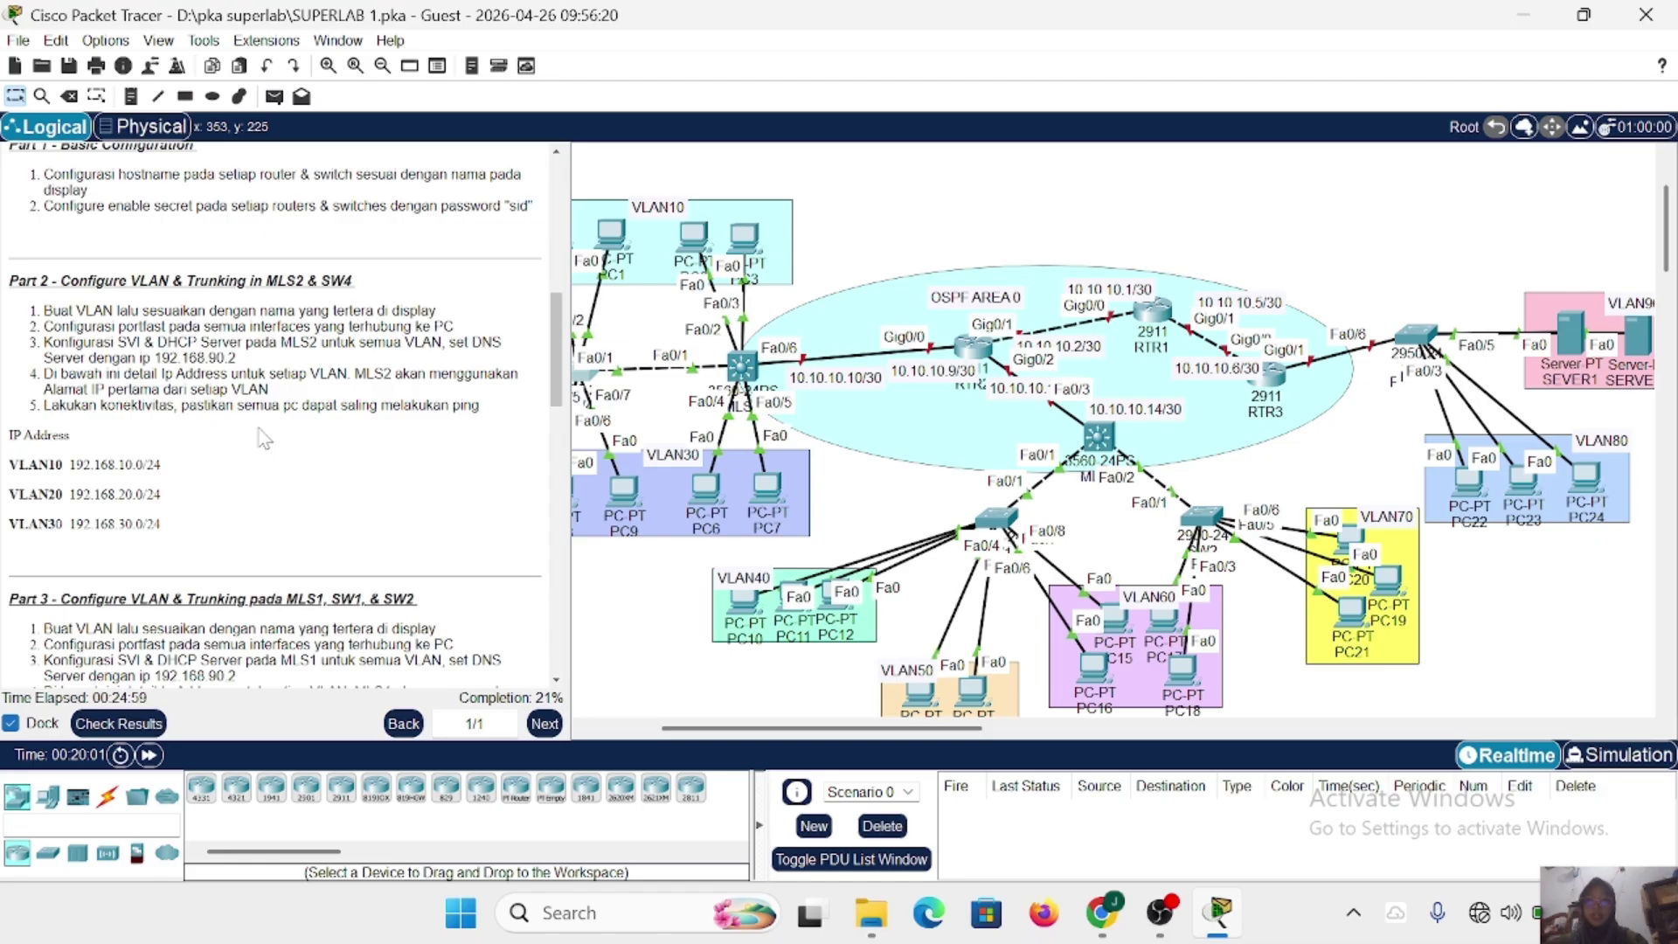
# Reopen MLS2's command line, leave interface fa0/1 and create the VLAN 10 interface.
pyautogui.scroll(-1, 262, 424)
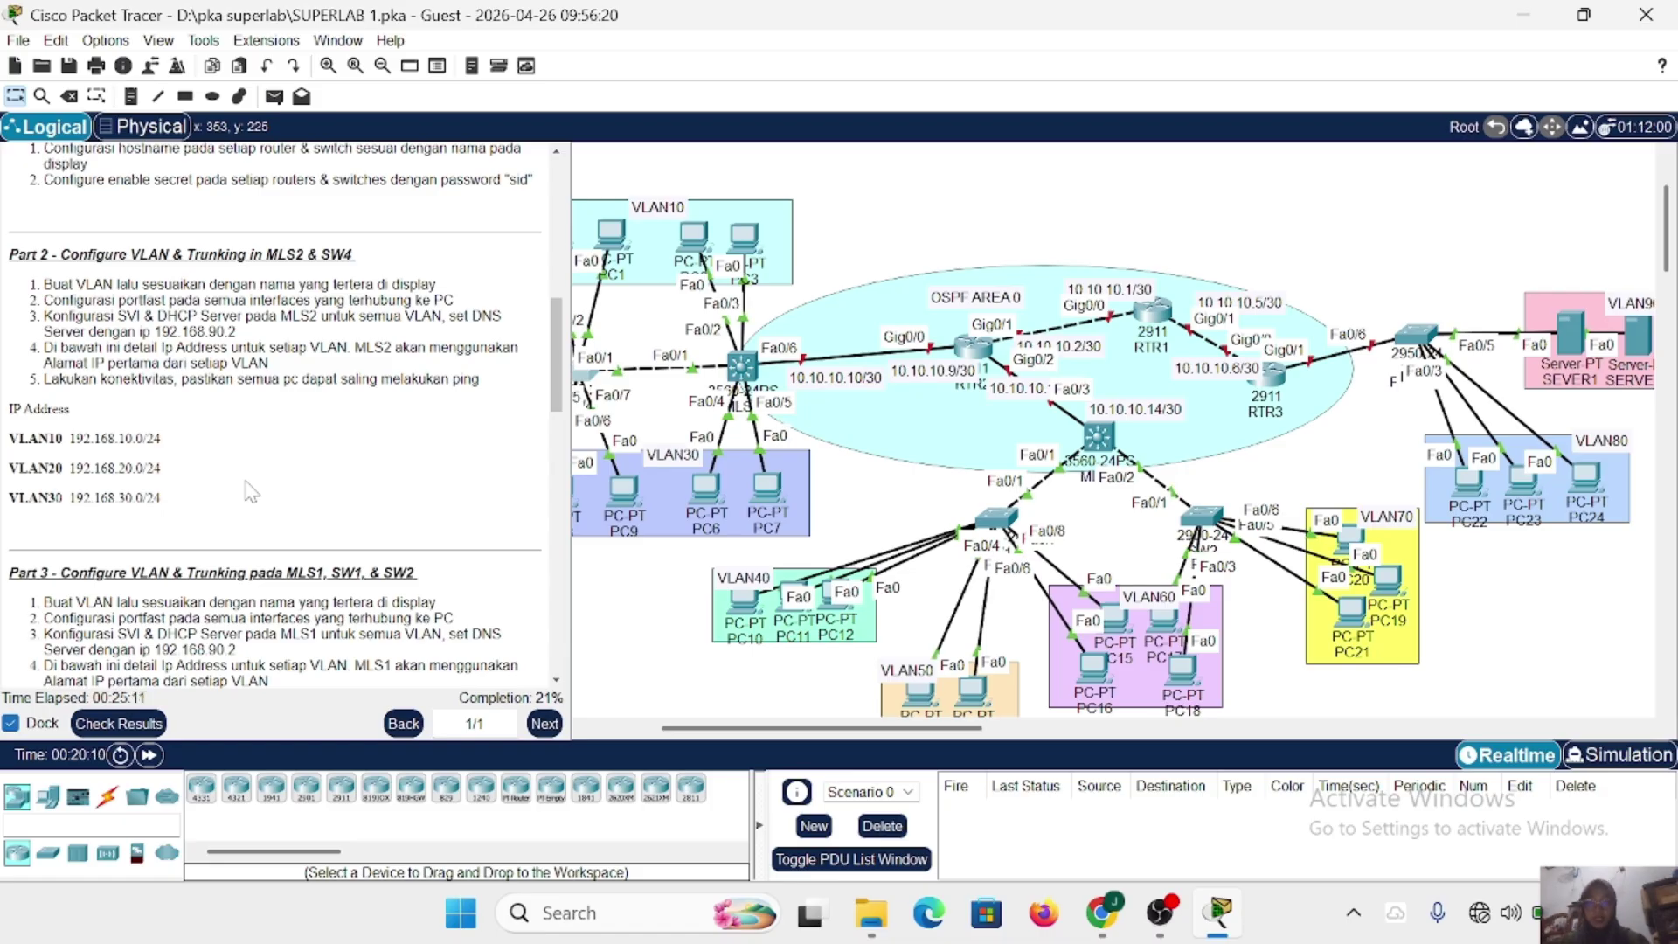
pyautogui.click(743, 367)
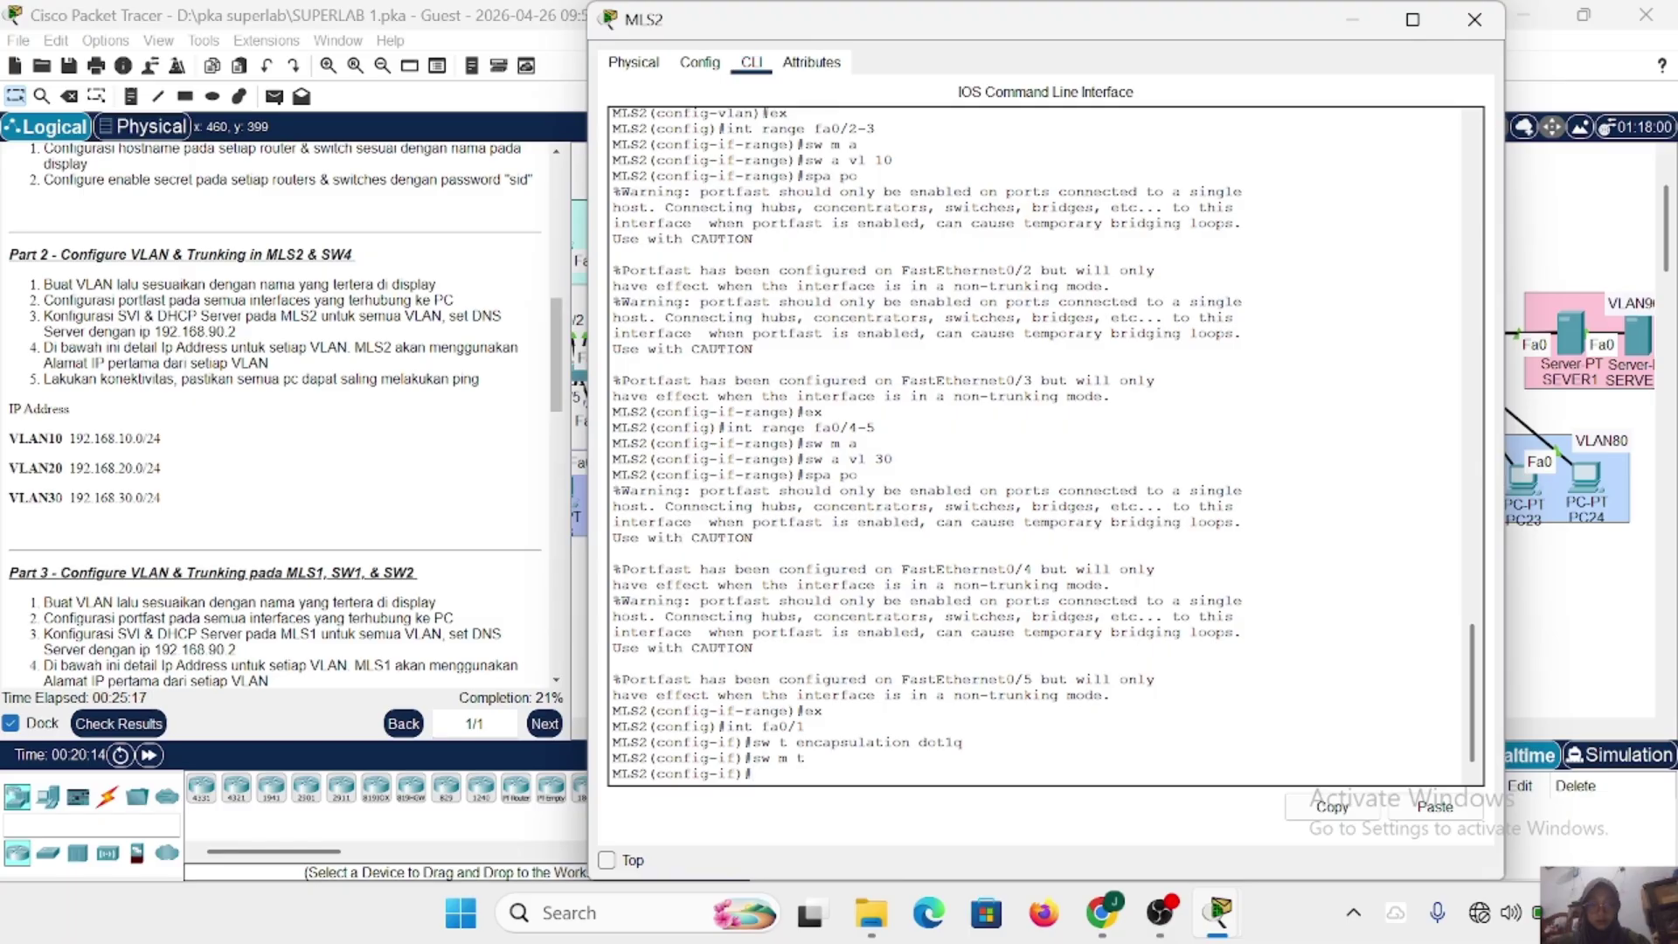
pyautogui.write('ex')
pyautogui.press('Return')
pyautogui.write('int')
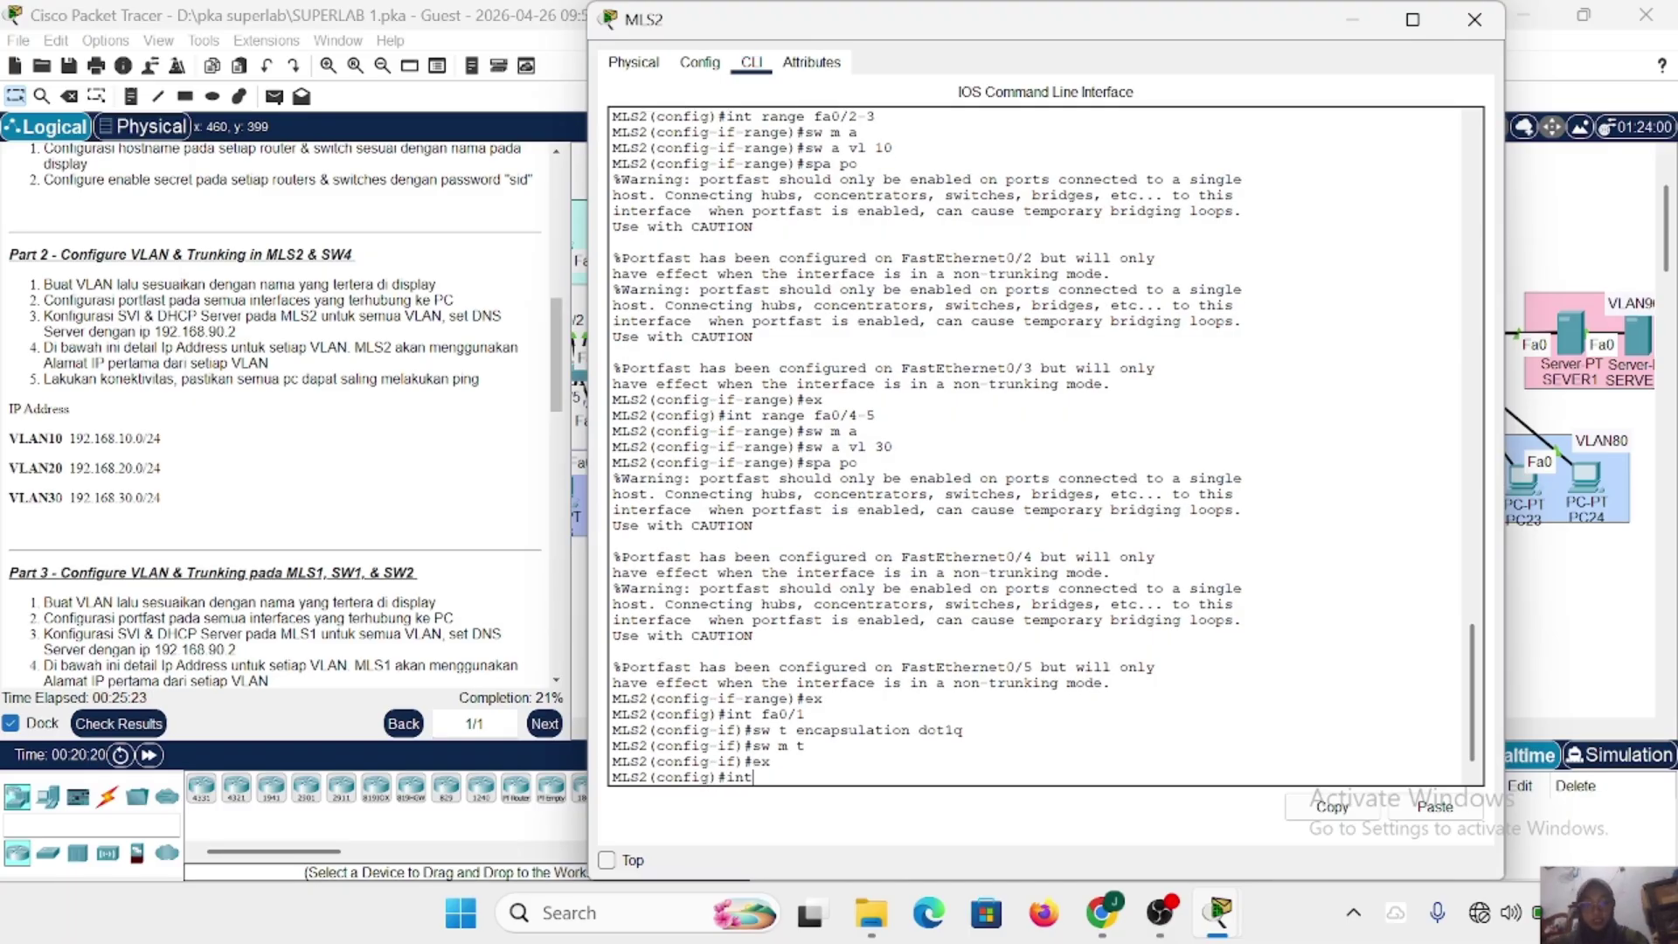
pyautogui.write(' vl 10')
pyautogui.press('Return')
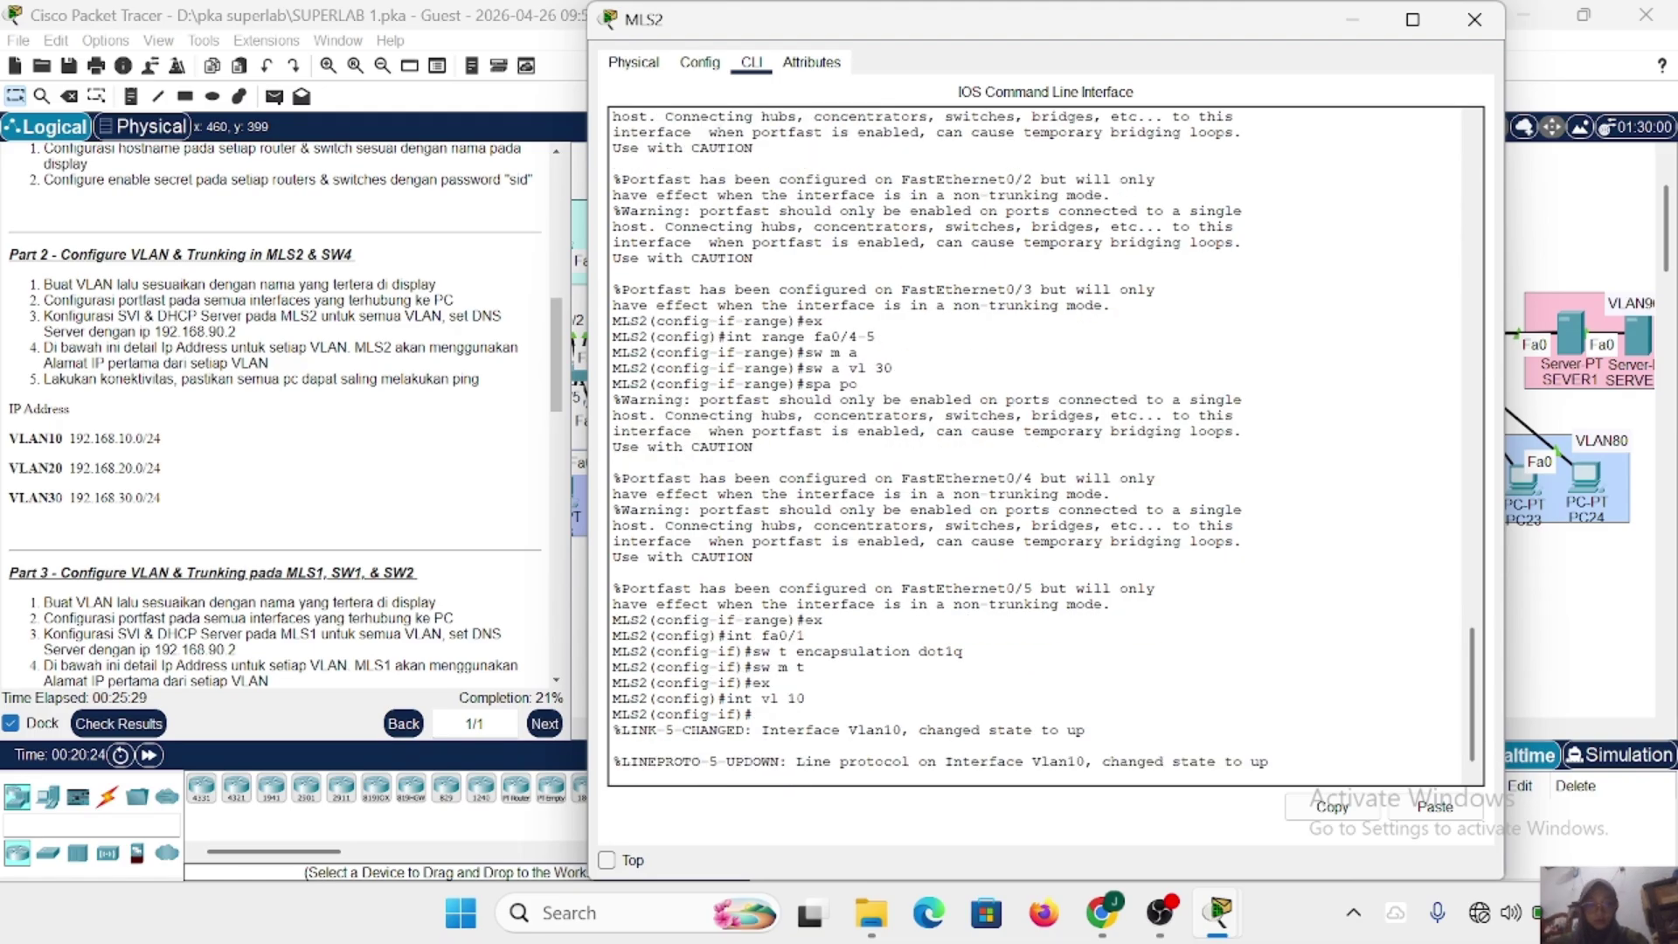
pyautogui.press('Return')
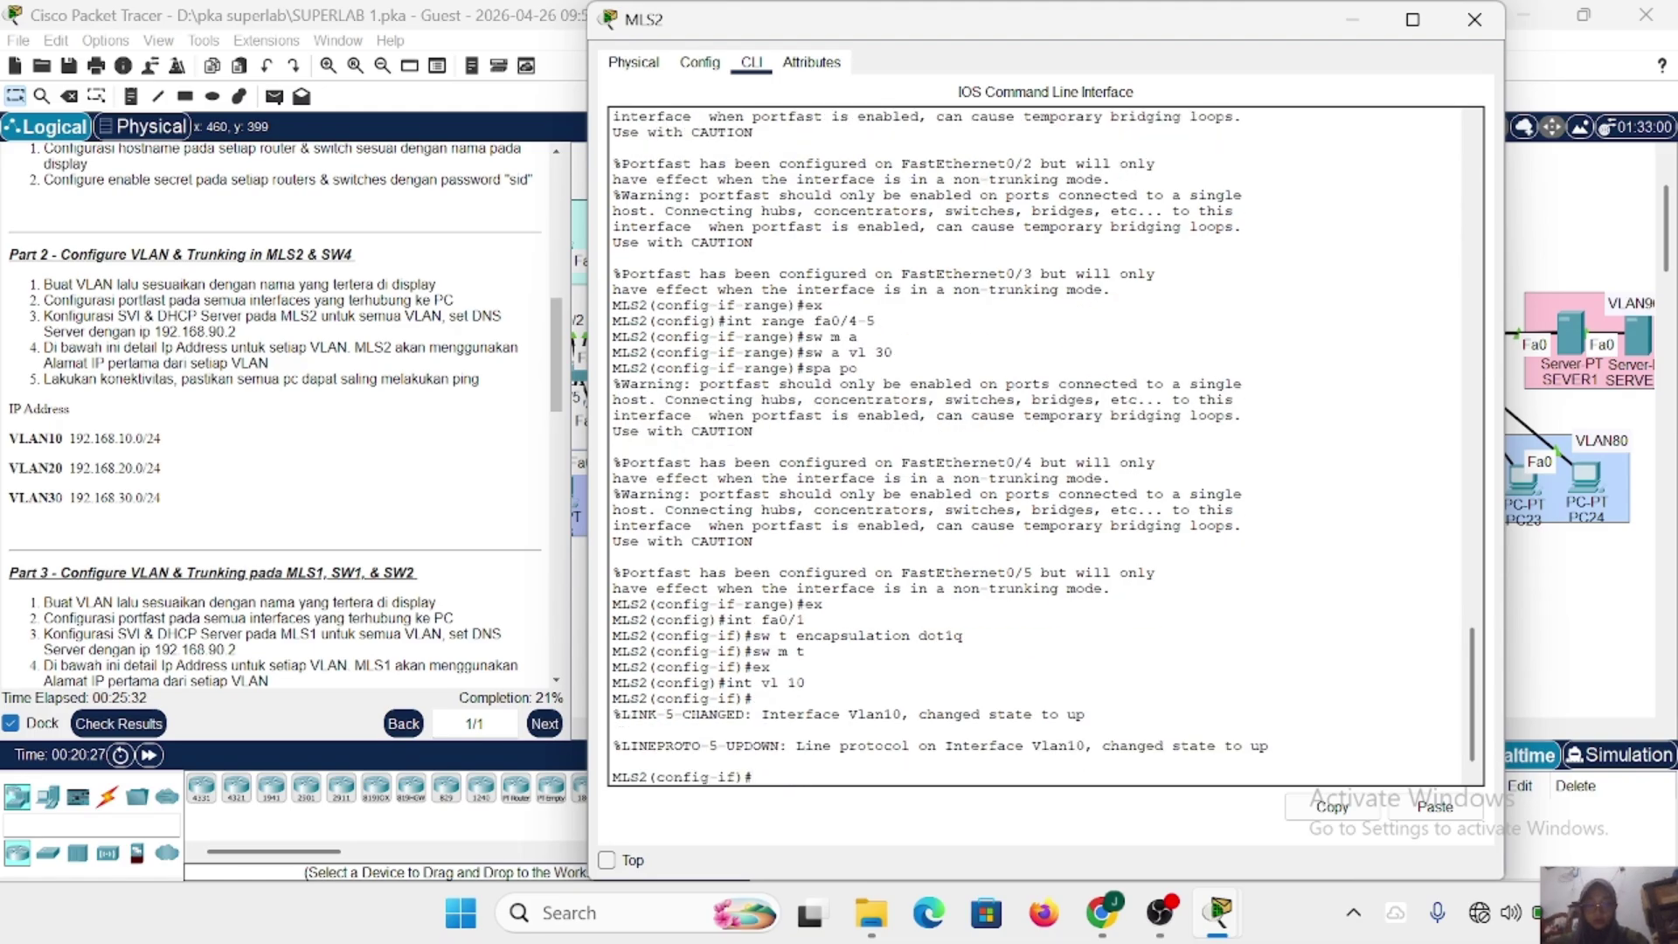
# Assign IP address 192.168.10.1 with mask 255.255.255.0 to MLS2's VLAN 10 interface and return to global configuration mode.
pyautogui.write('ip add ')
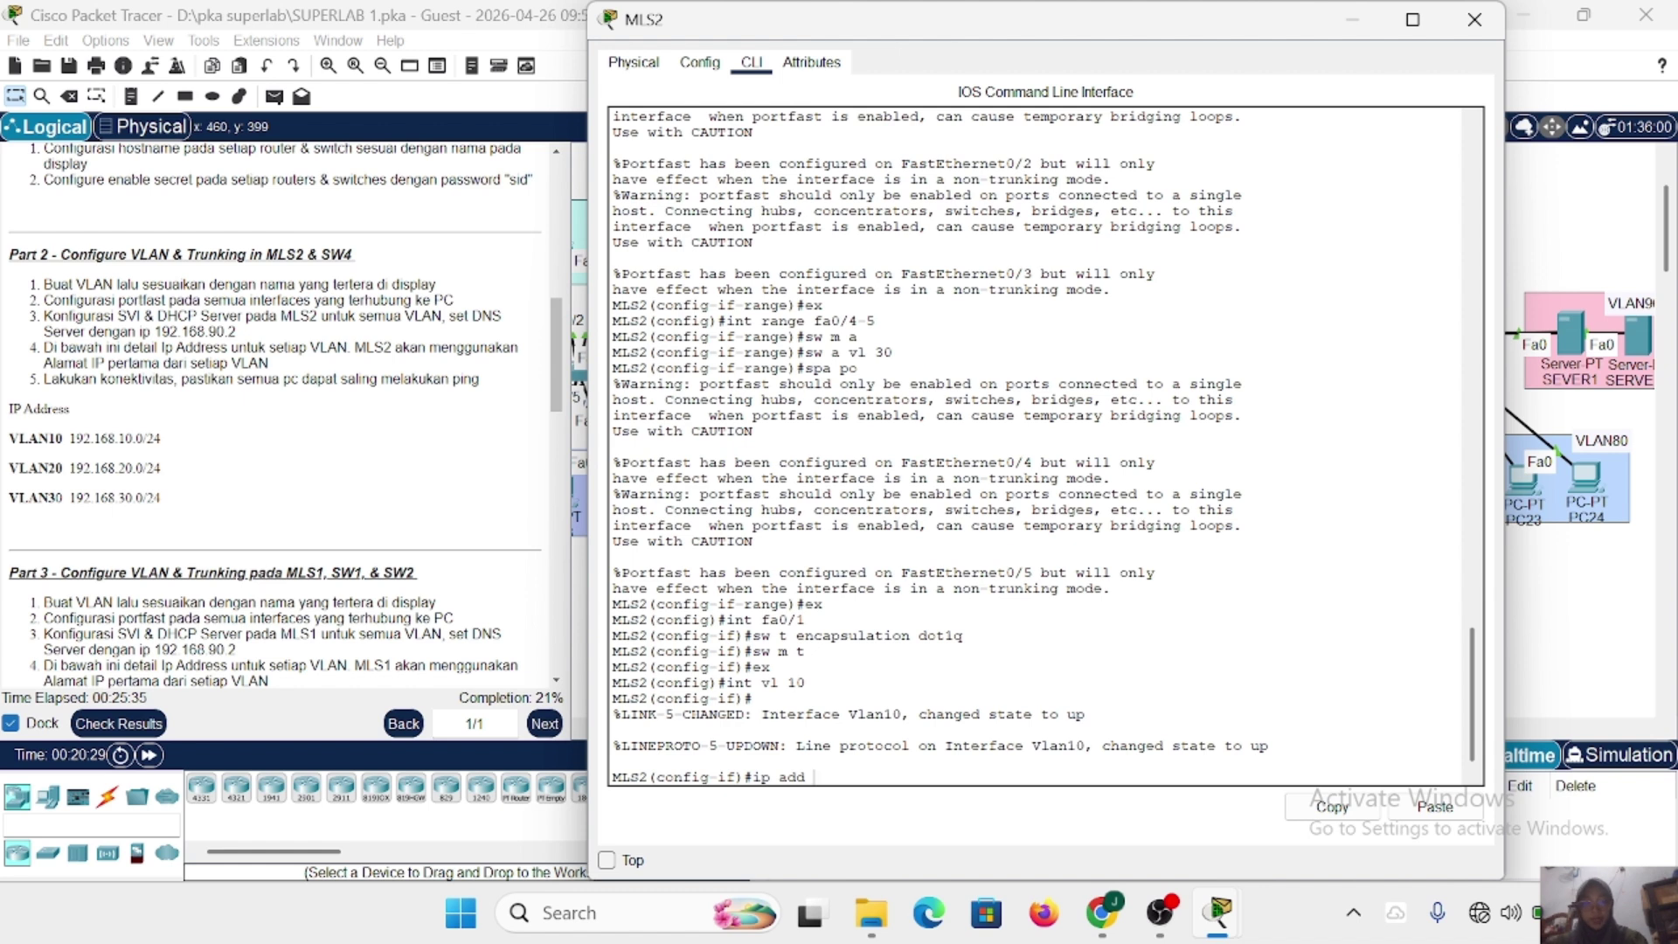
pyautogui.write('192.16')
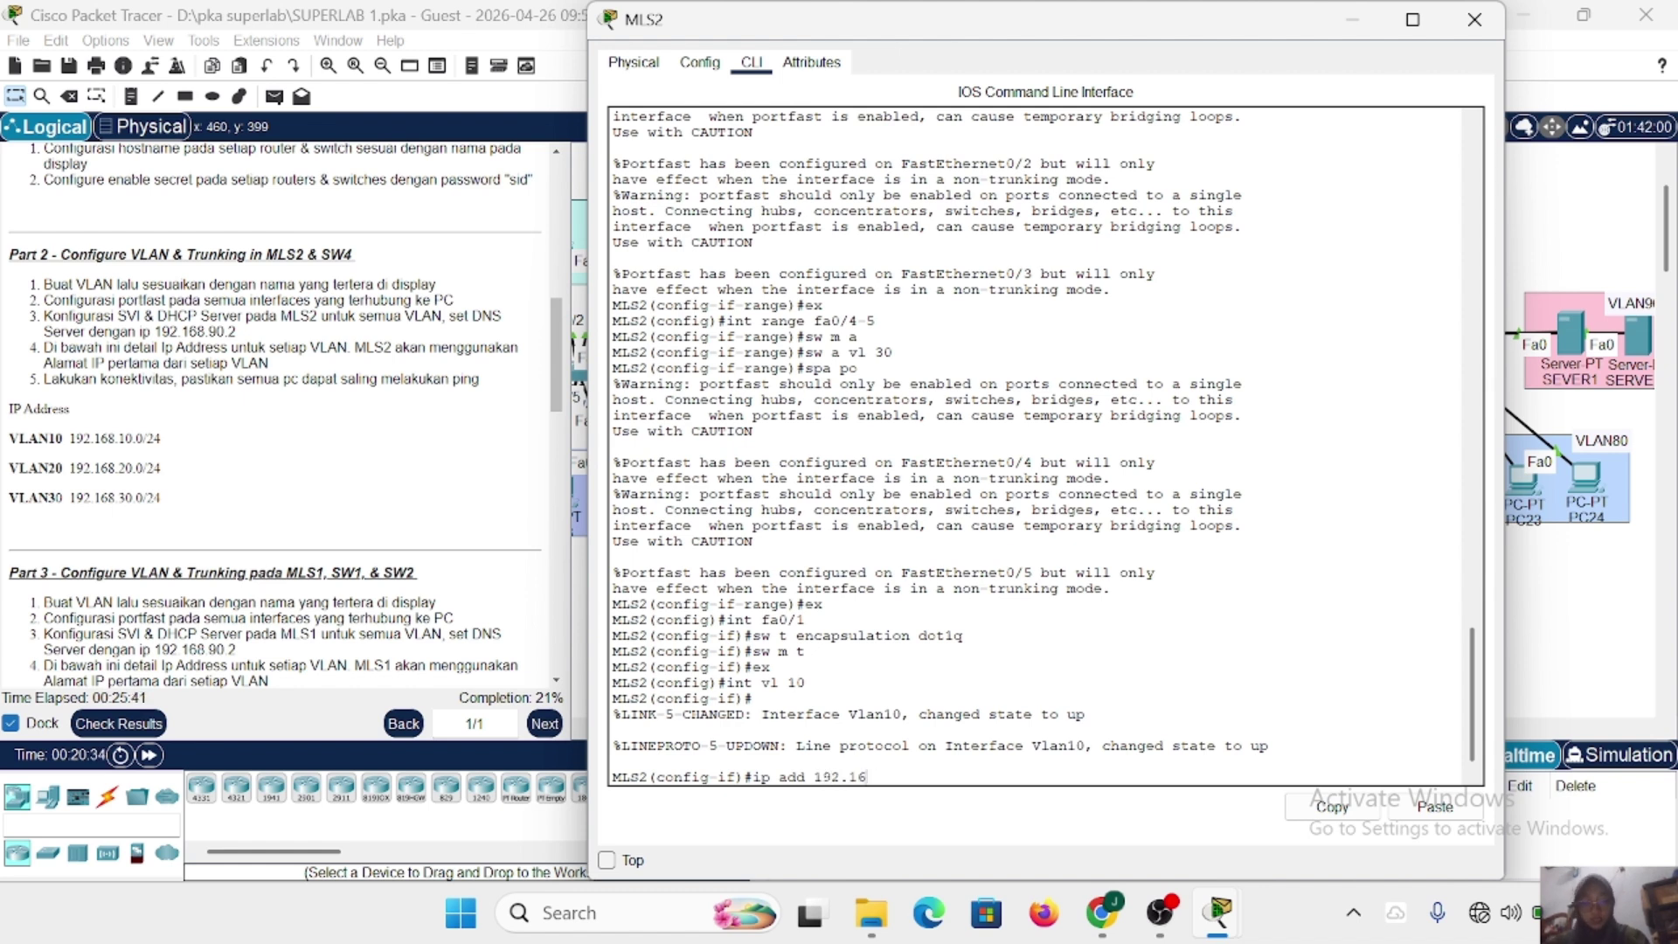
pyautogui.write('8.10.1')
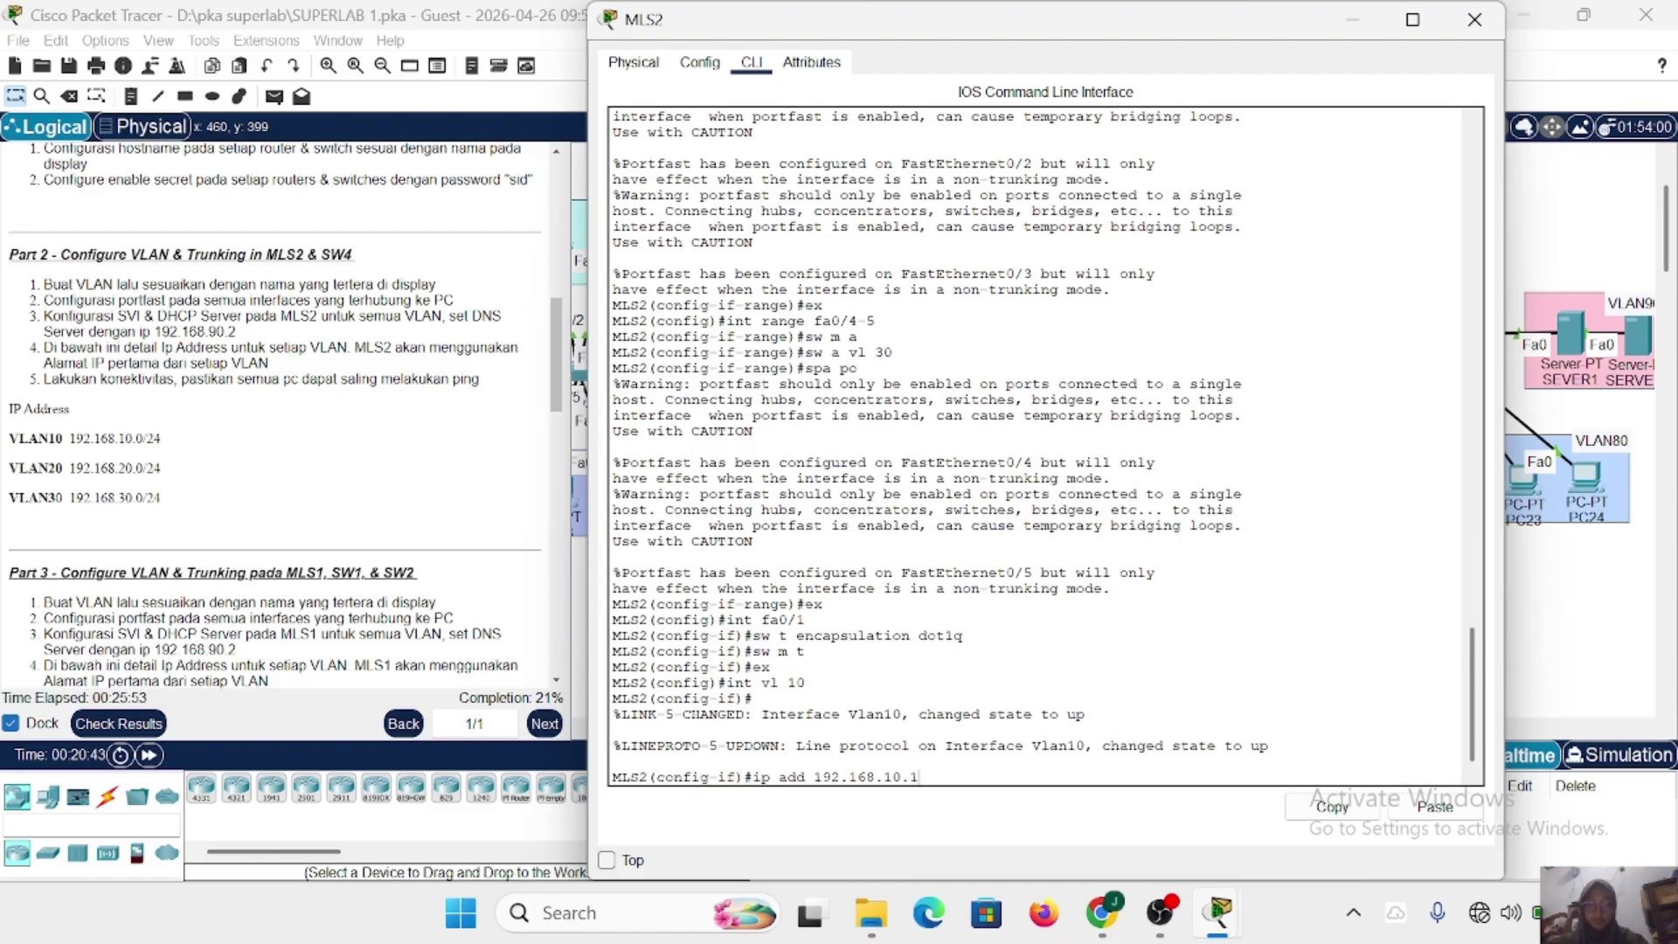
pyautogui.write('255.255,255')
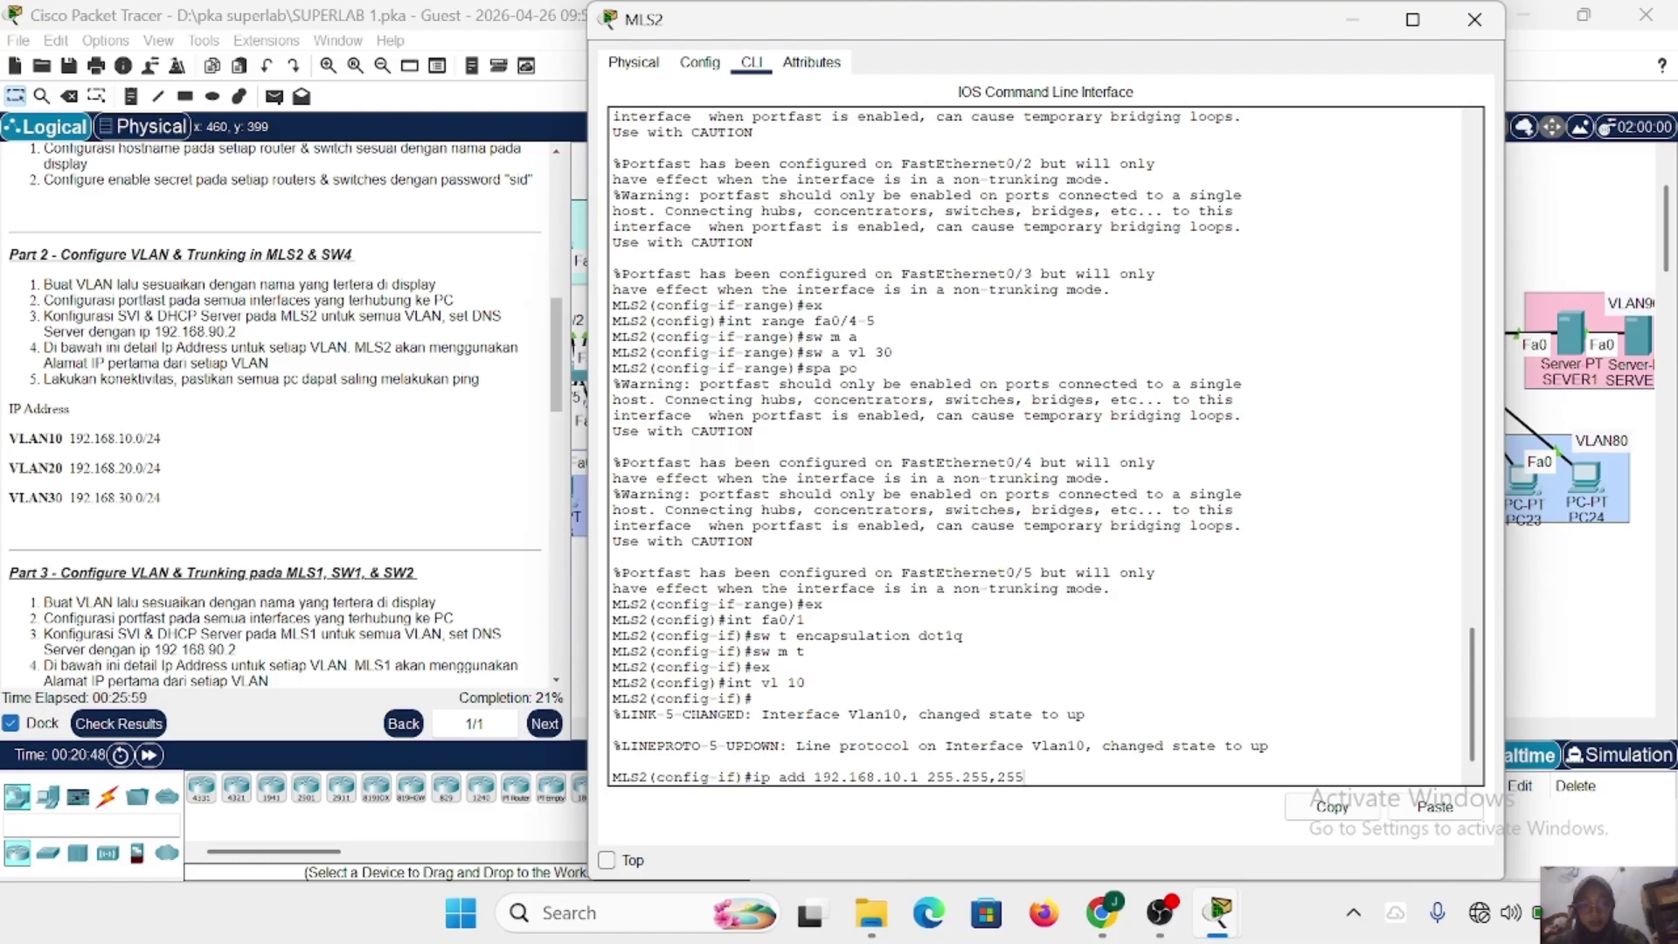
pyautogui.press('BackSpace')
pyautogui.press('BackSpace')
pyautogui.press('BackSpace')
pyautogui.press('BackSpace')
pyautogui.write('.255')
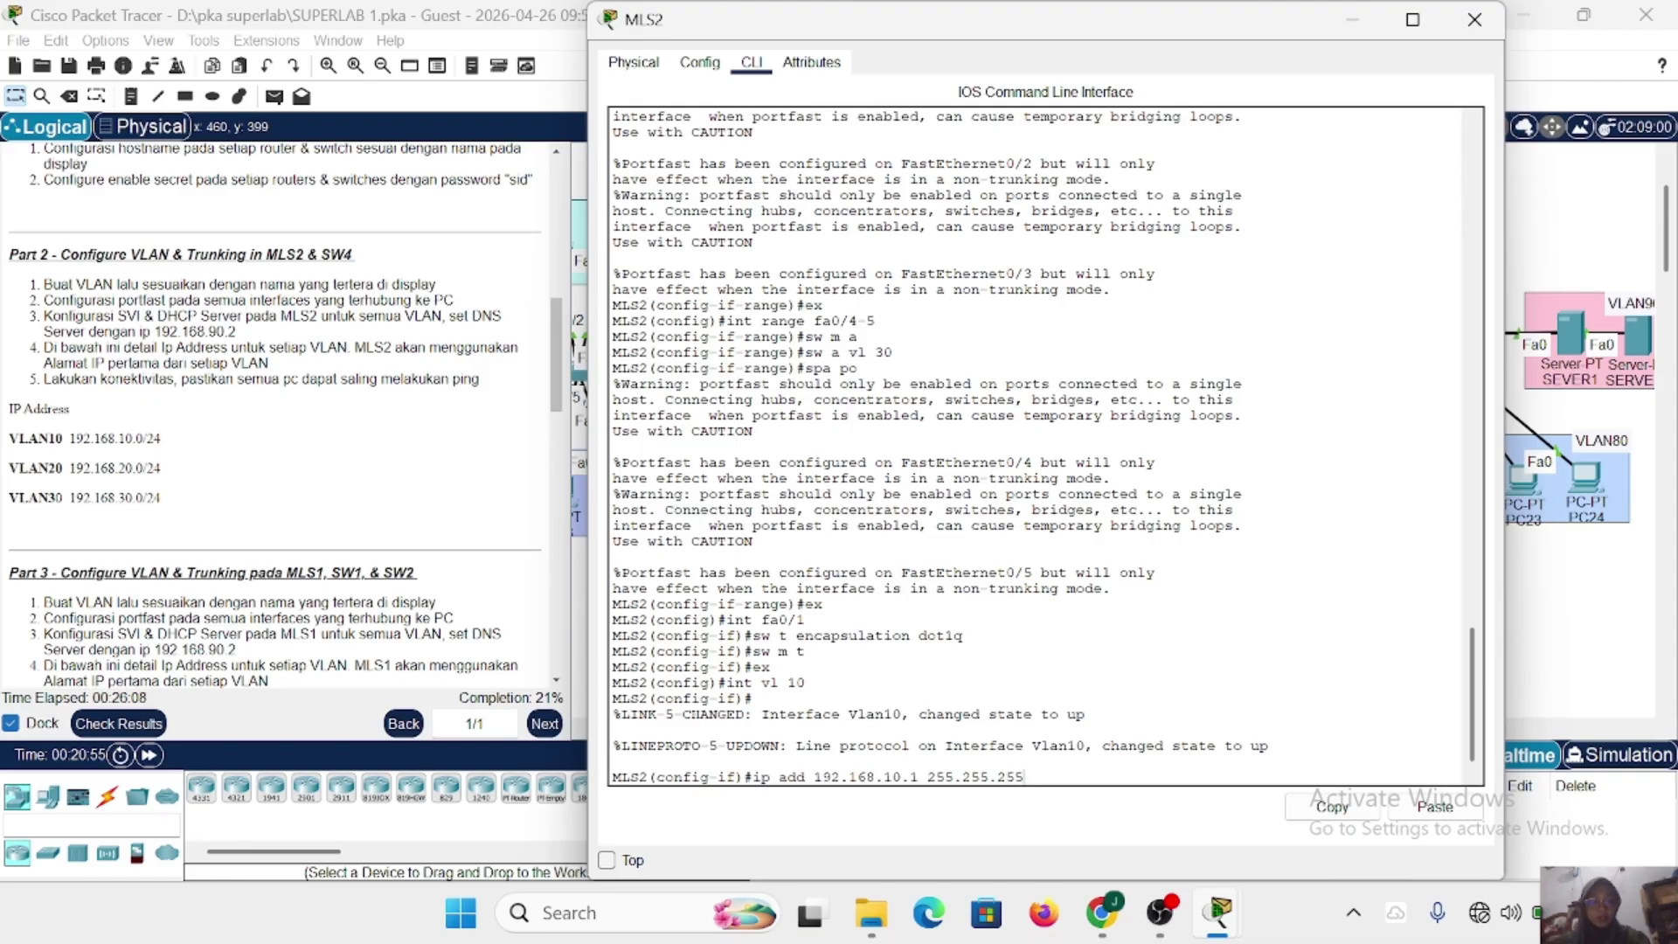
pyautogui.write('.0')
pyautogui.press('Return')
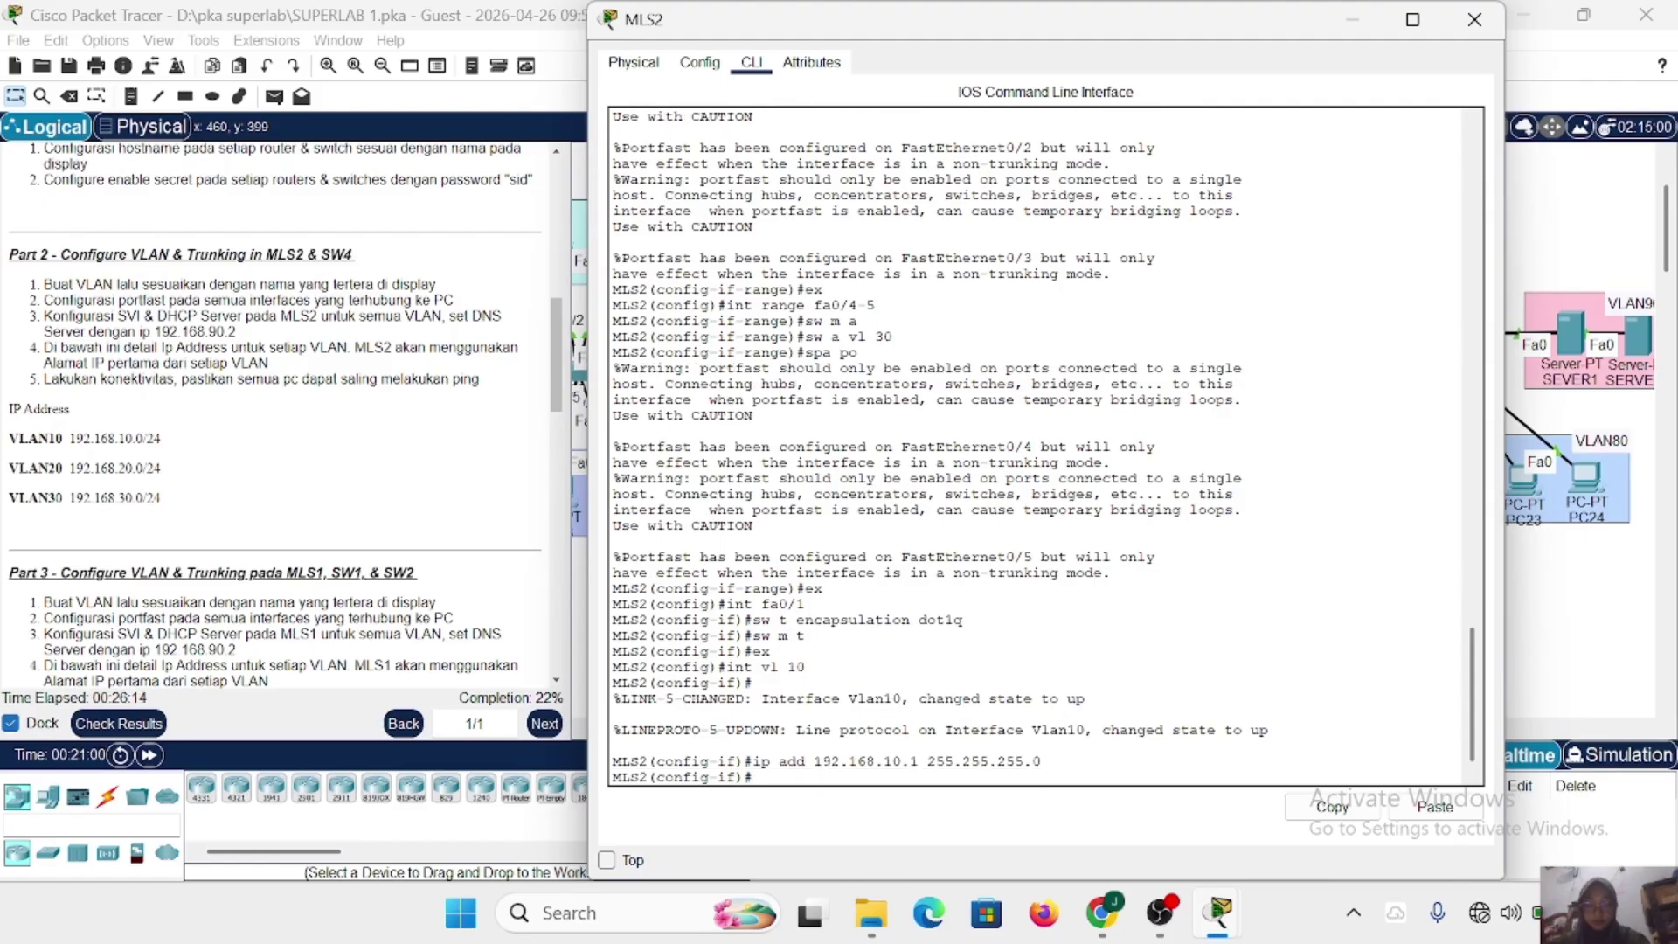
pyautogui.write('ex')
pyautogui.press('Return')
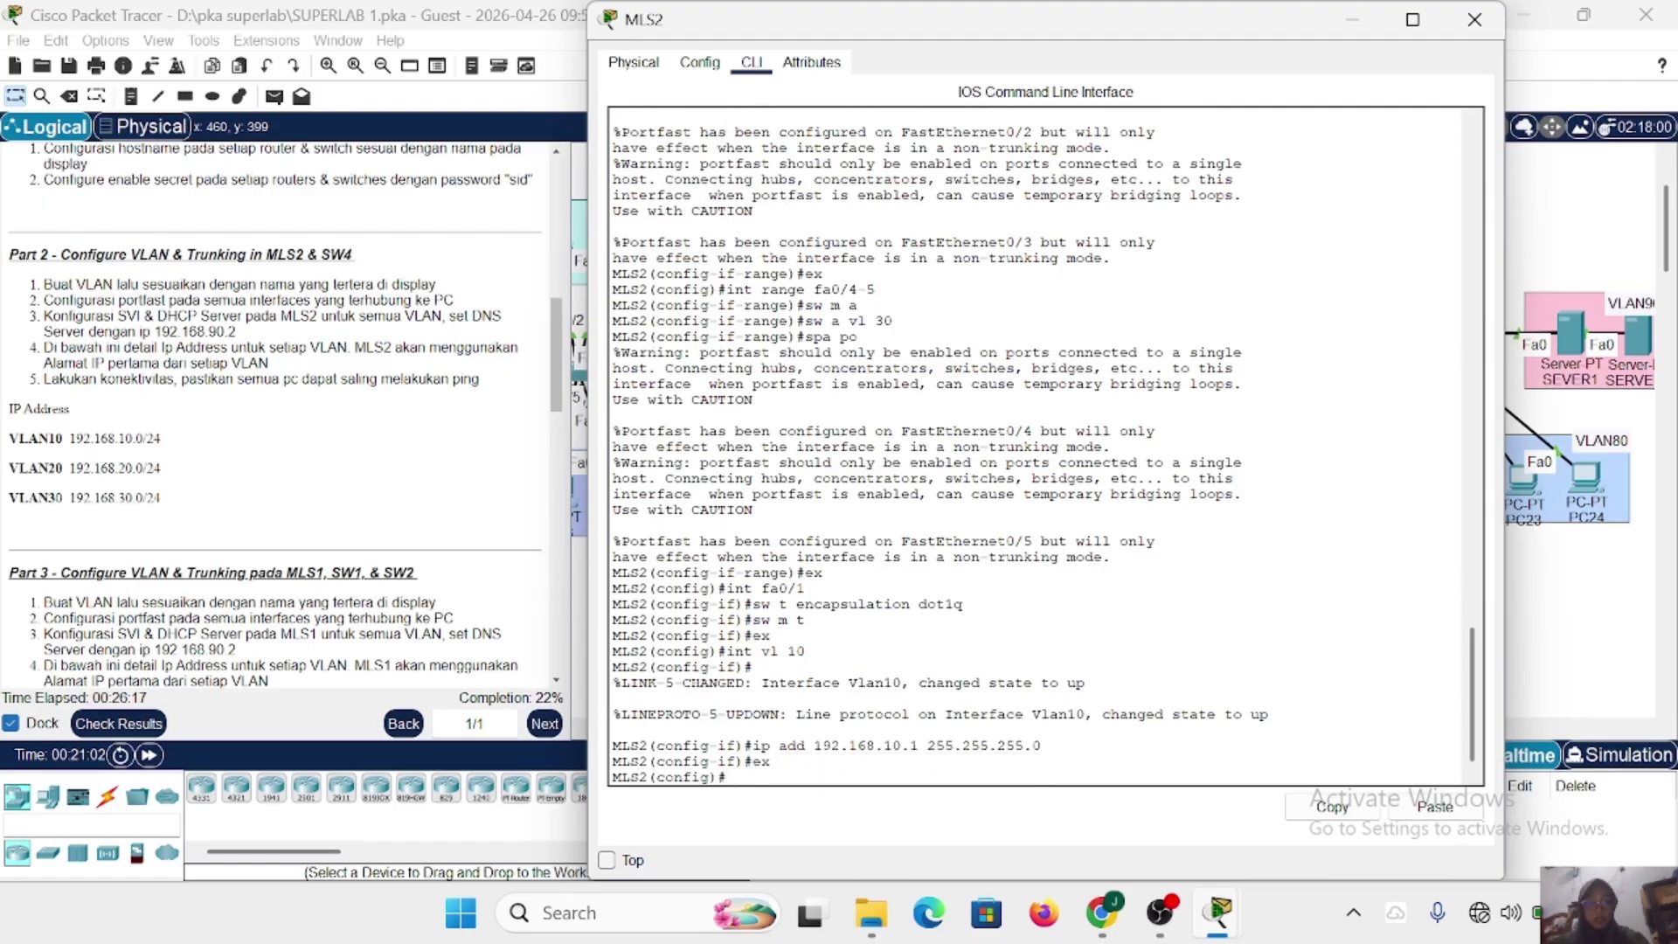
# Create the VLAN 20 interface on MLS2 with IP address 192.168.20.1 and mask 255.255.255.0, and return to global configuration mode.
pyautogui.write('int vl 20')
pyautogui.press('Return')
pyautogui.write('ip add')
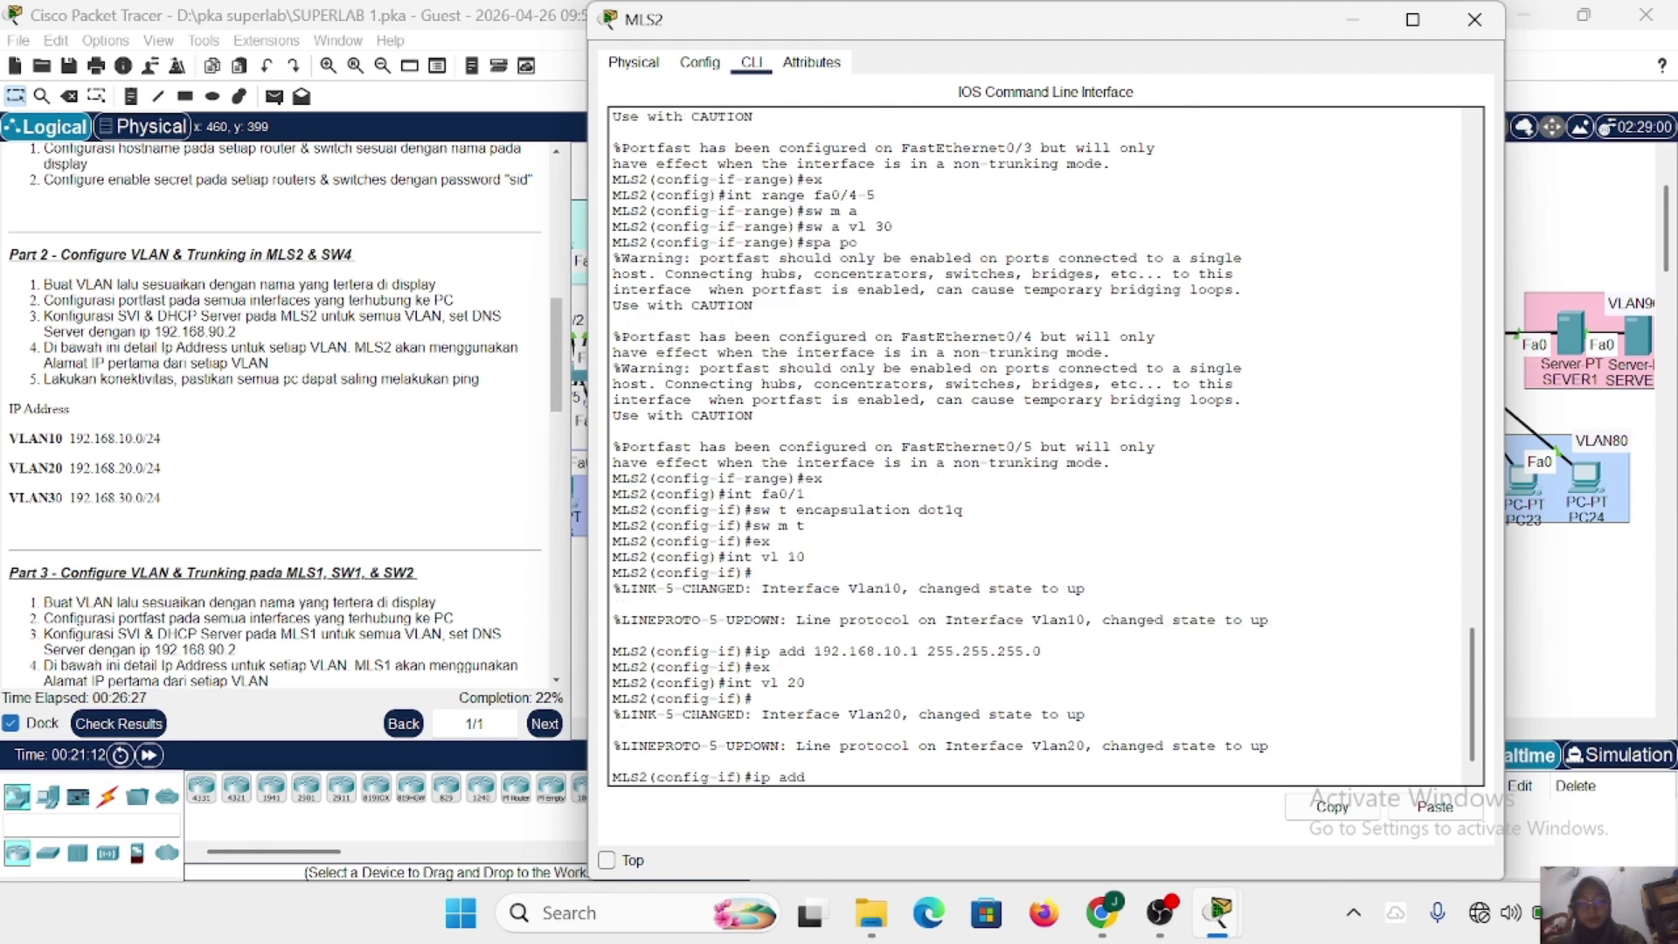
pyautogui.write(' 192.168.20.1 255.255')
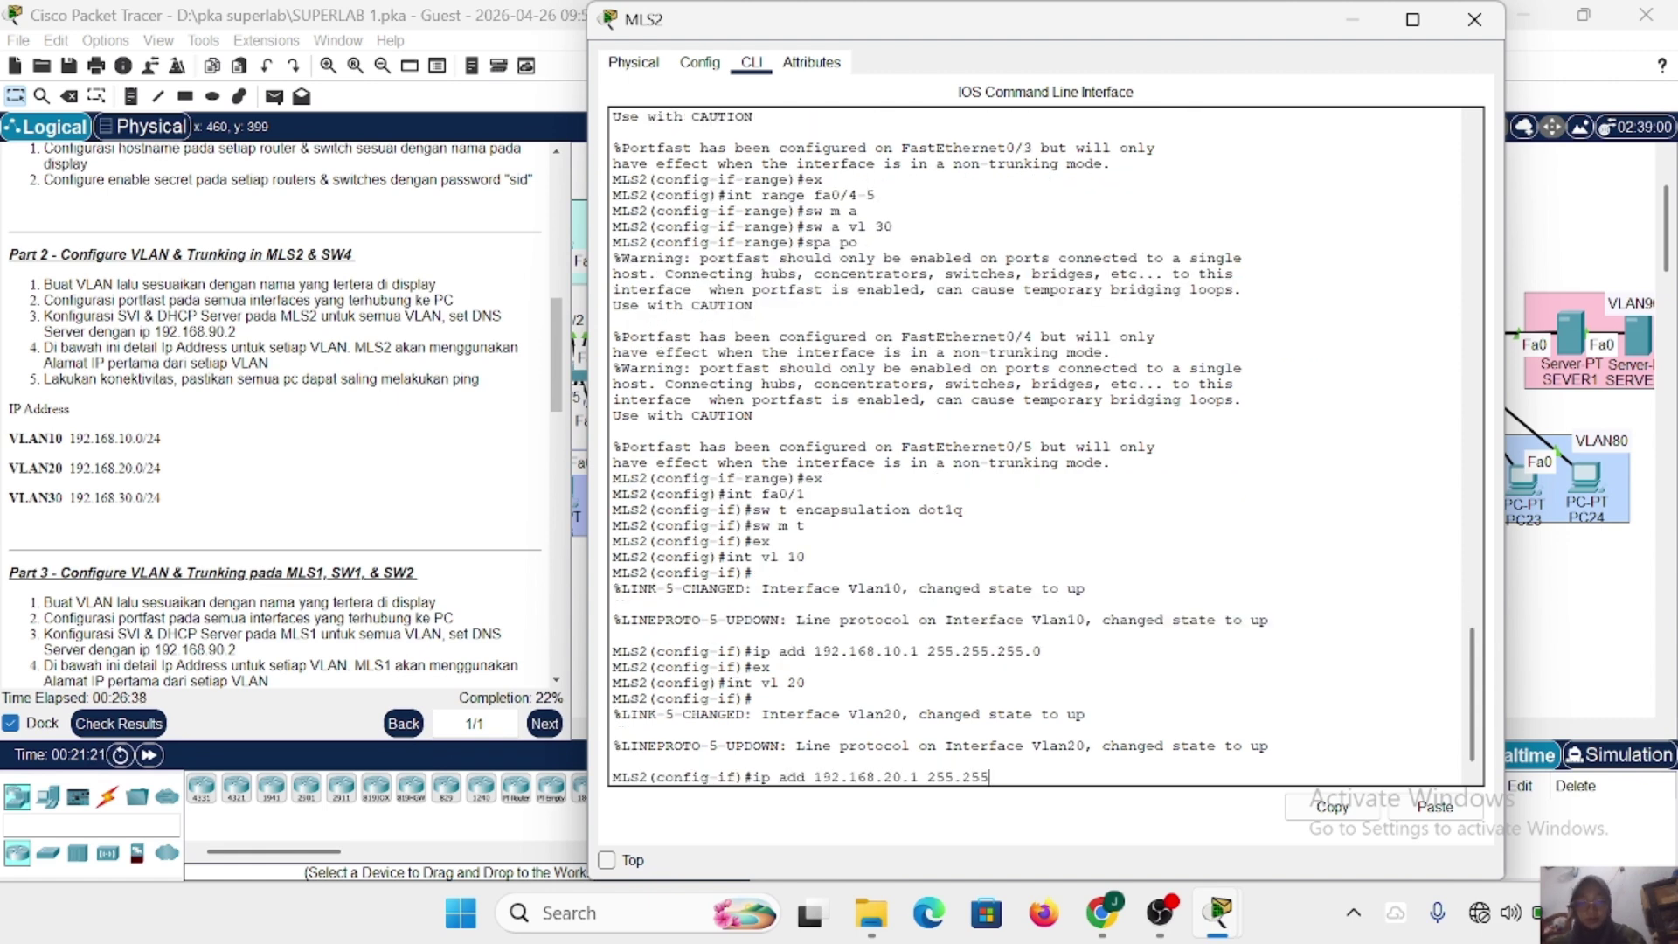
pyautogui.write('.255.0')
pyautogui.press('Return')
pyautogui.write('ex')
pyautogui.press('Return')
# Create the VLAN 30 interface on MLS2 with IP address 192.168.30.1 and mask 255.255.255.0, and return to global configuration mode.
pyautogui.write('int vl 30')
pyautogui.press('Return')
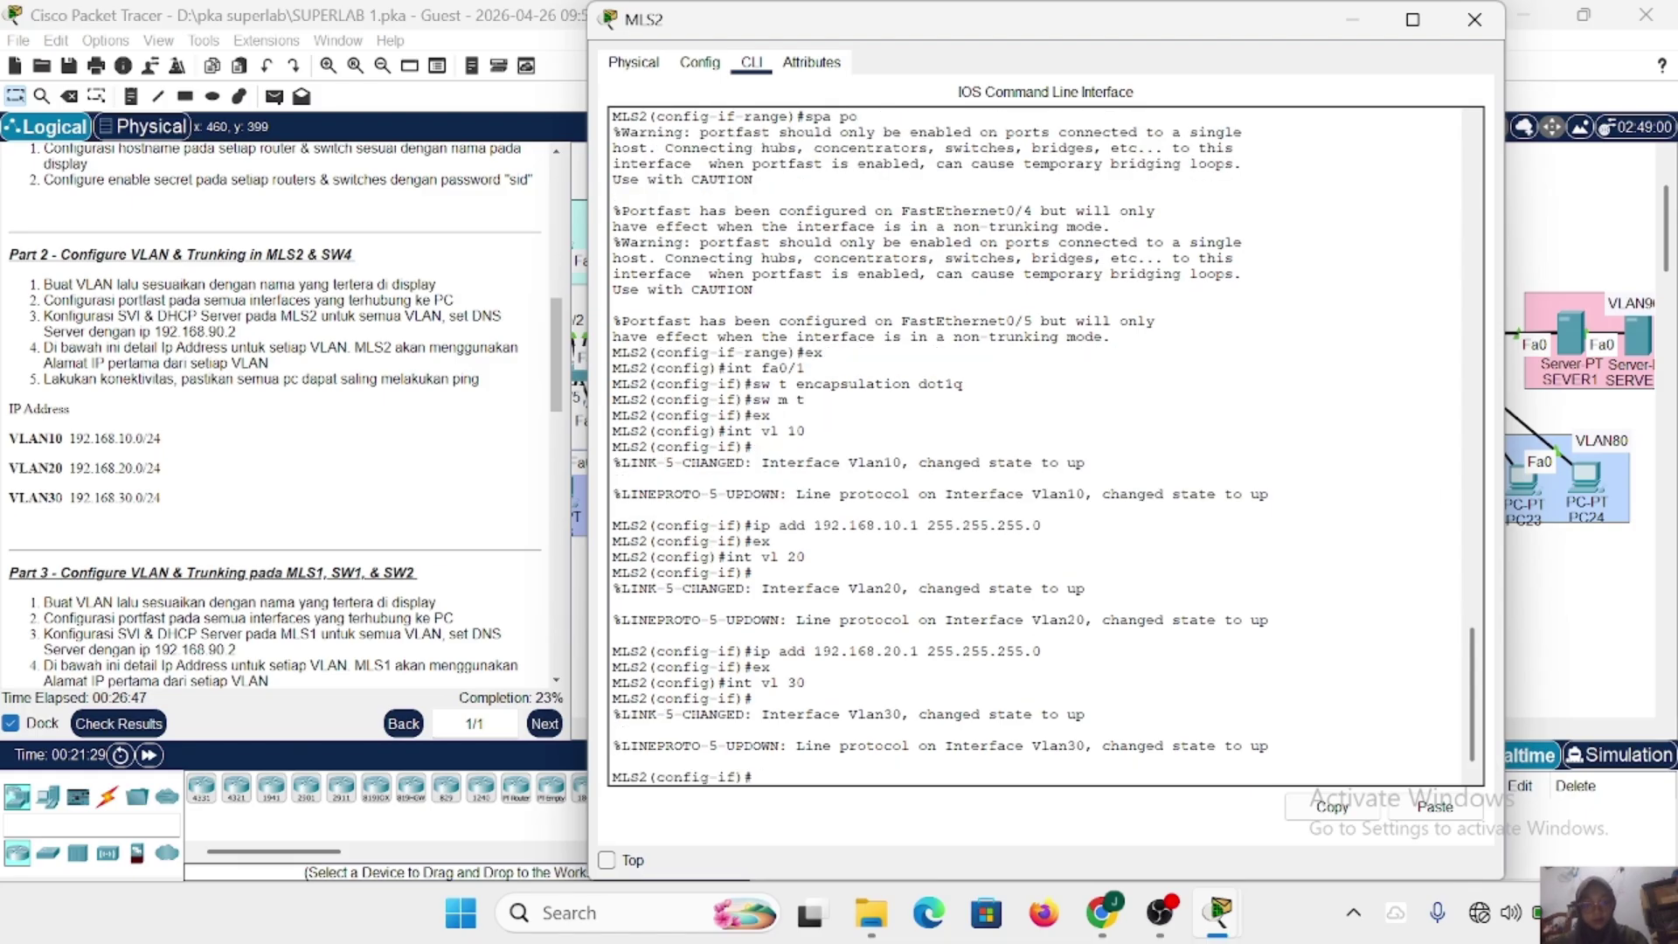
pyautogui.write('ip add 192.168.3')
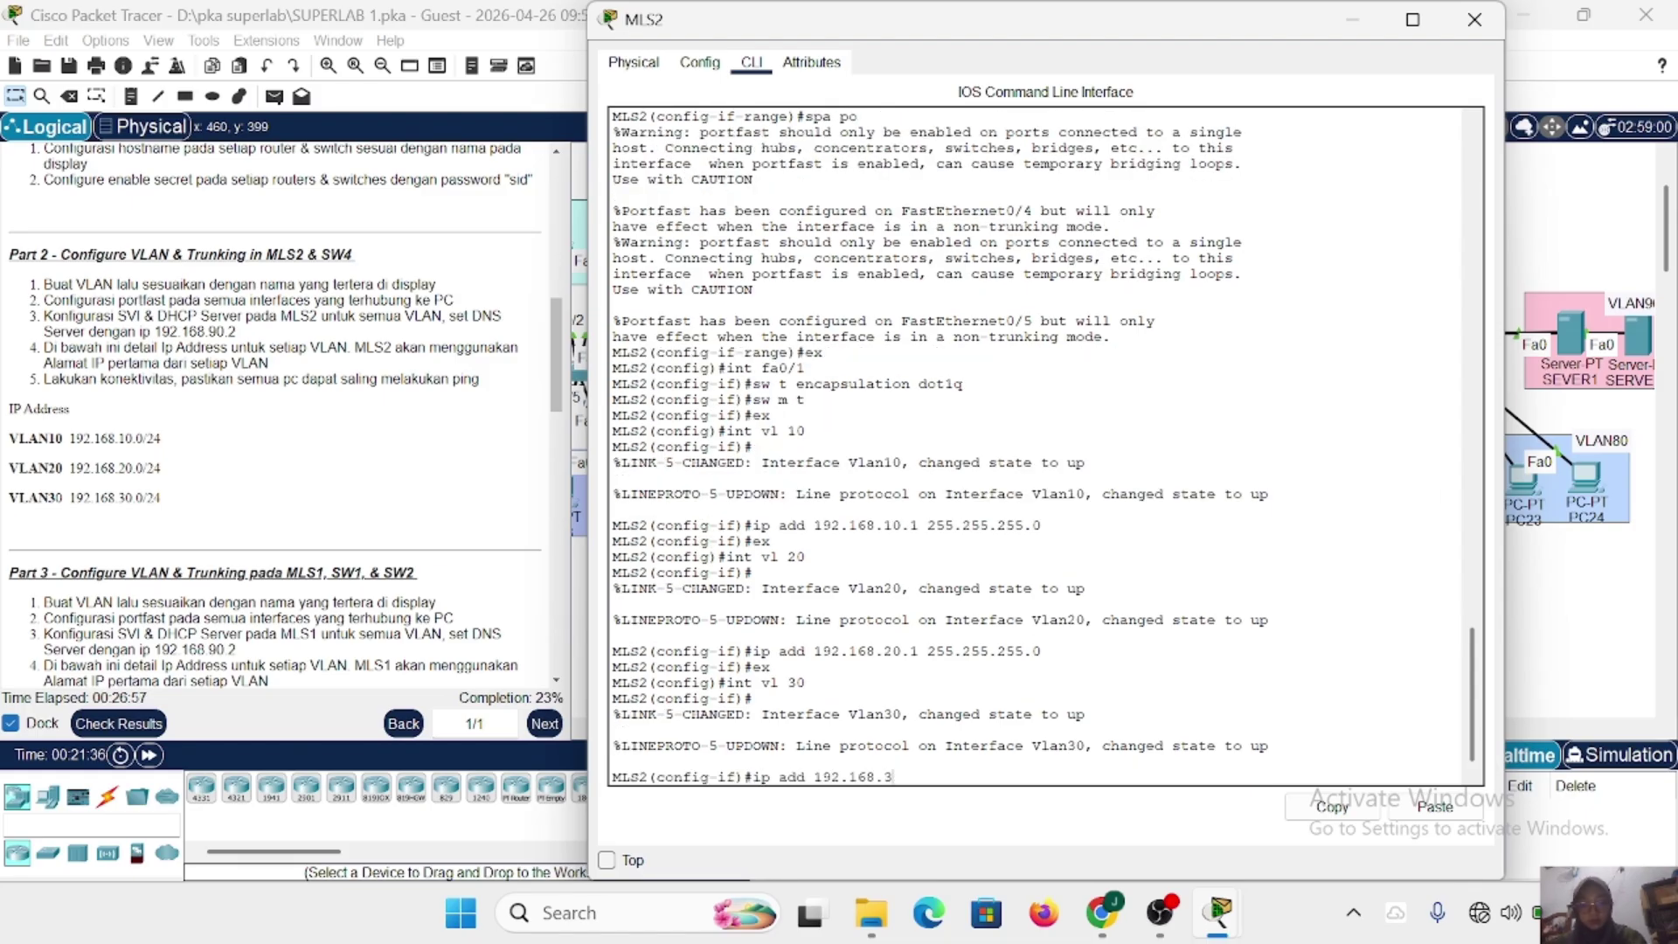
pyautogui.write('0.1 255.255.255.0')
pyautogui.press('Return')
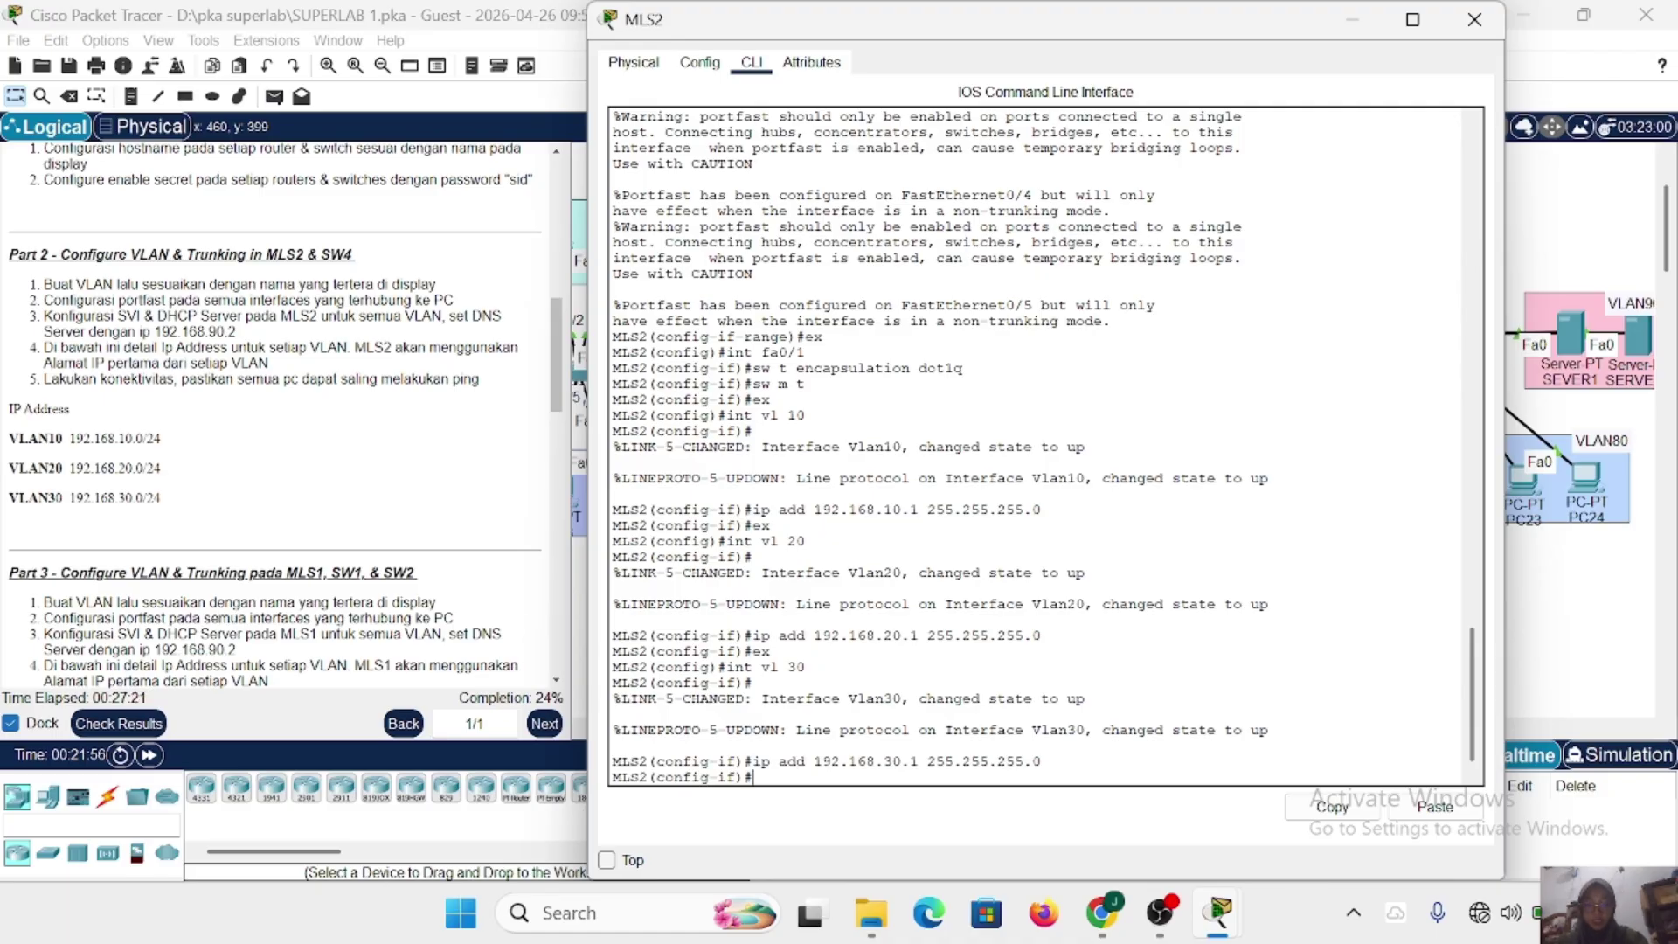
pyautogui.write('ex')
pyautogui.press('Return')
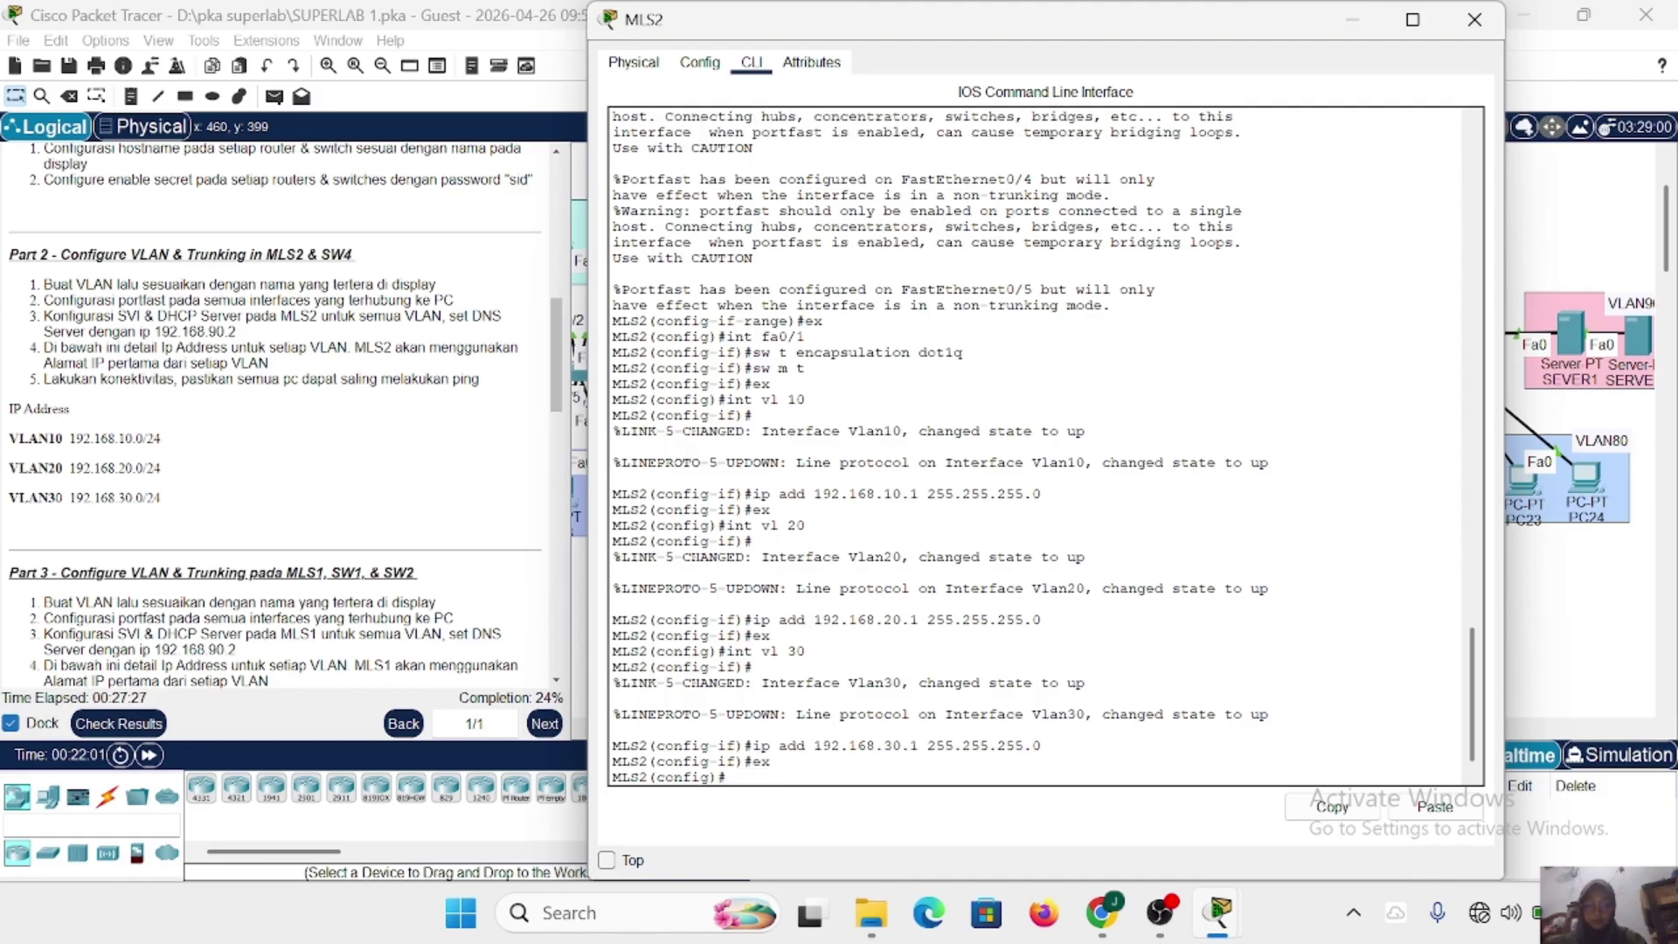
# Create the DHCP pool VLAN10 on MLS2 with network 192.168.10.0 and mask 255.255.255.0.
pyautogui.write('ip dhcp pool VLAN10')
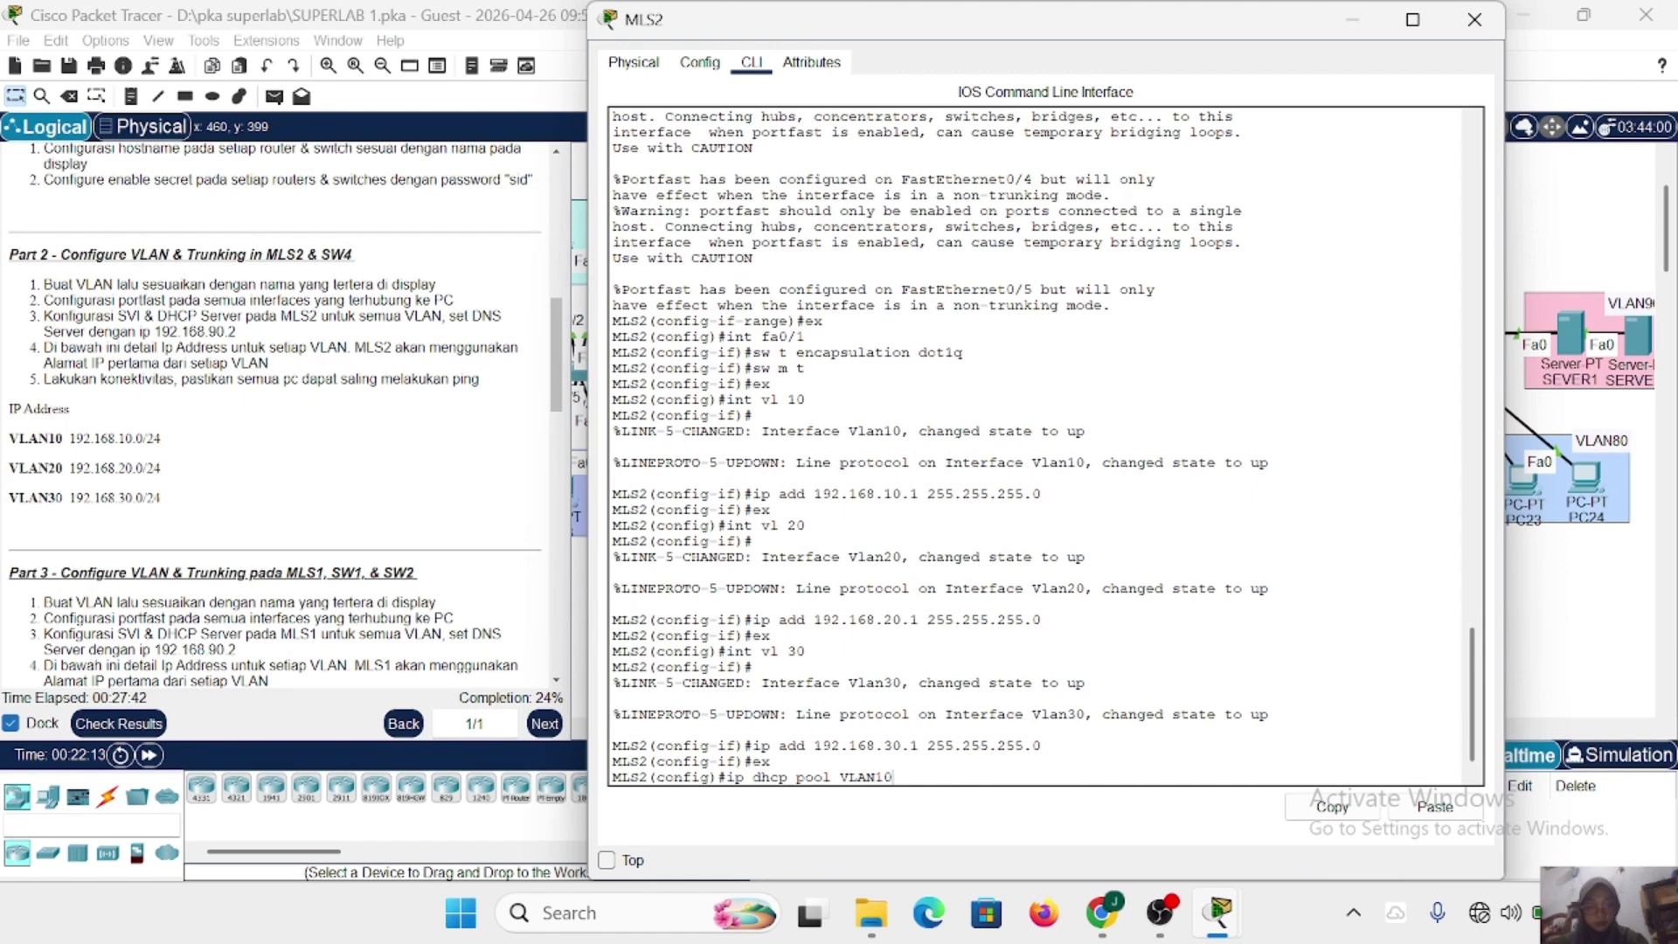
pyautogui.press('Return')
pyautogui.write('n')
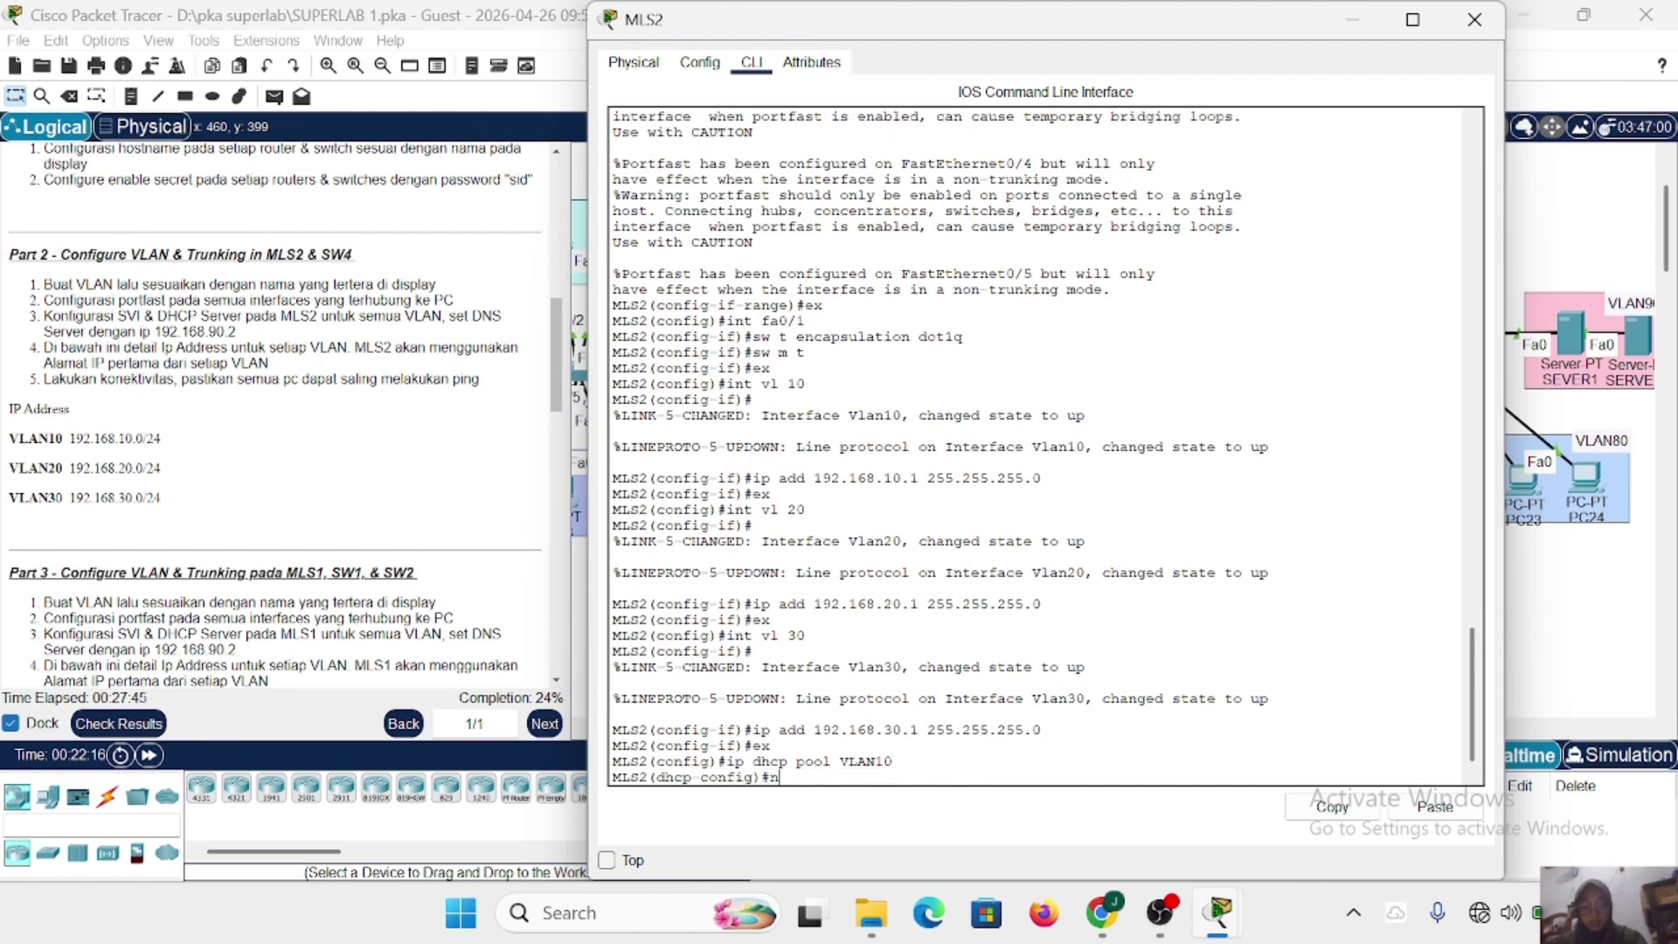
pyautogui.write('etw 192')
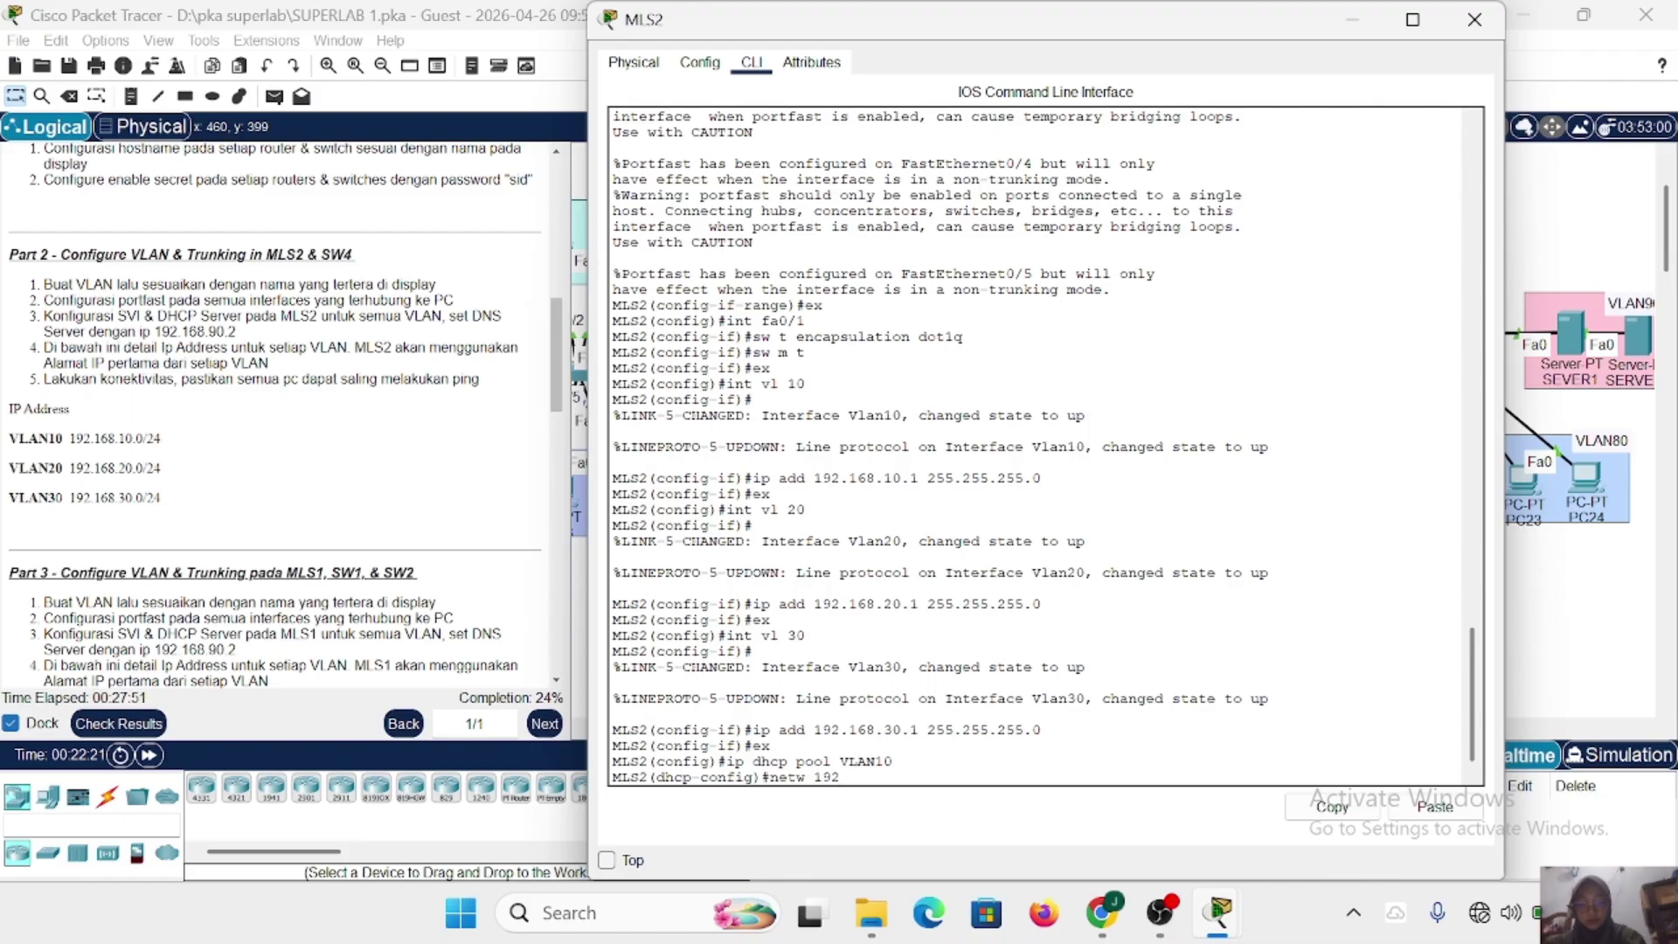
pyautogui.write('.168.10.0')
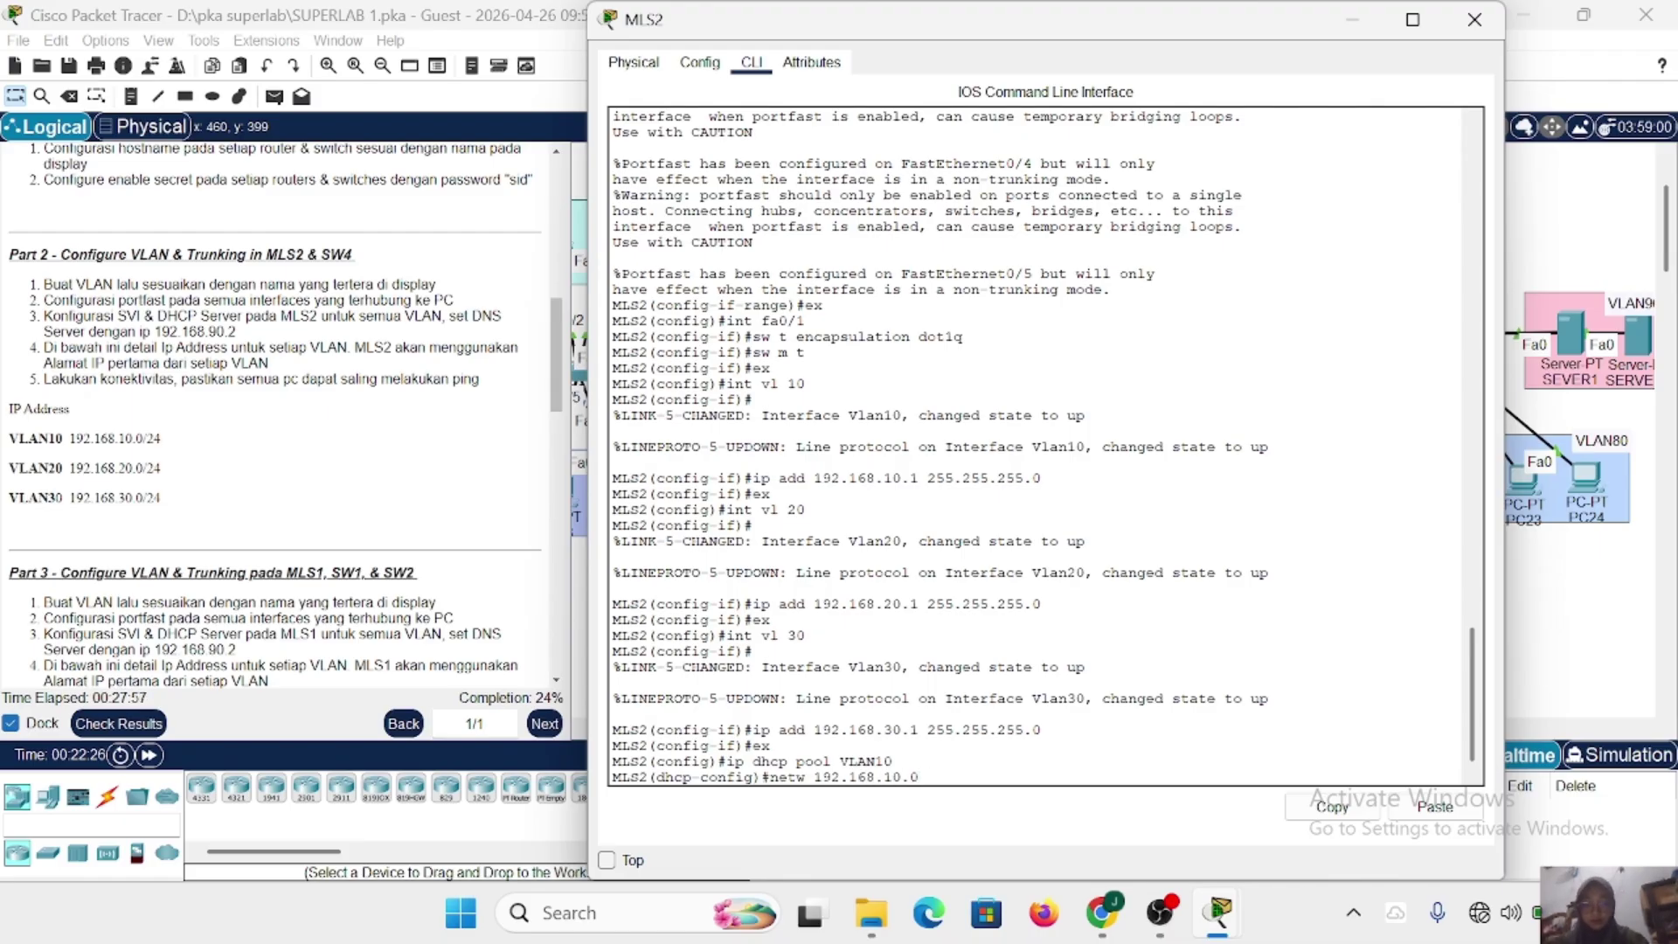
pyautogui.write(' 255.255.255.0')
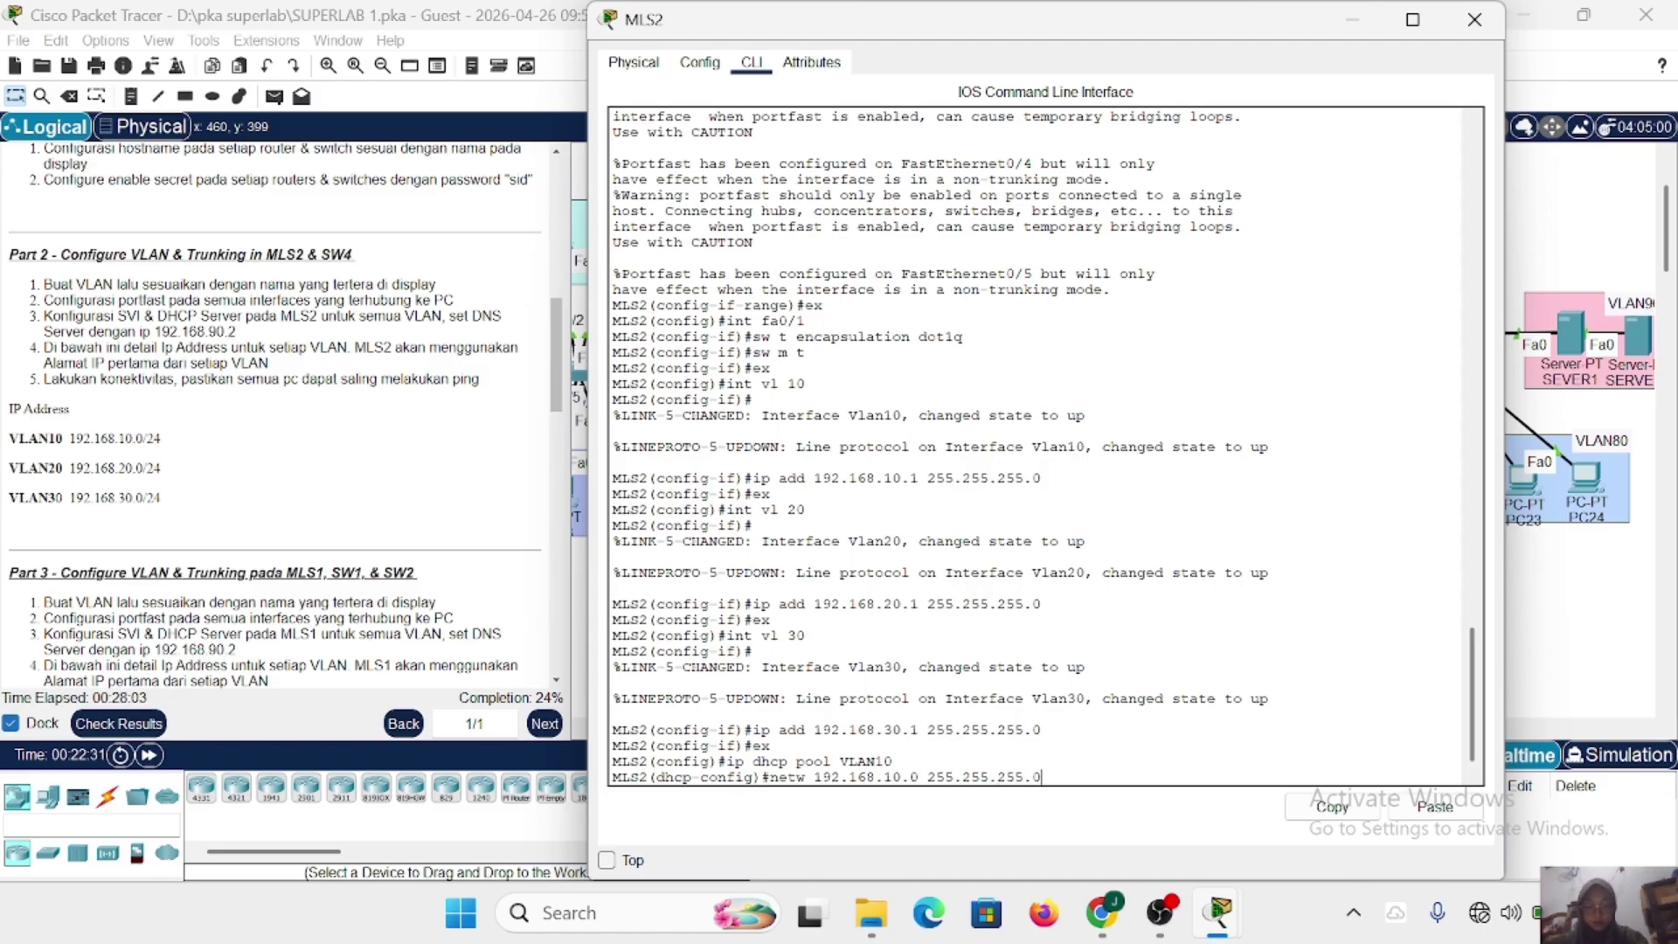
pyautogui.press('Return')
# Set the VLAN10 DHCP pool's default router to 192.168.10.1.
pyautogui.write('defau')
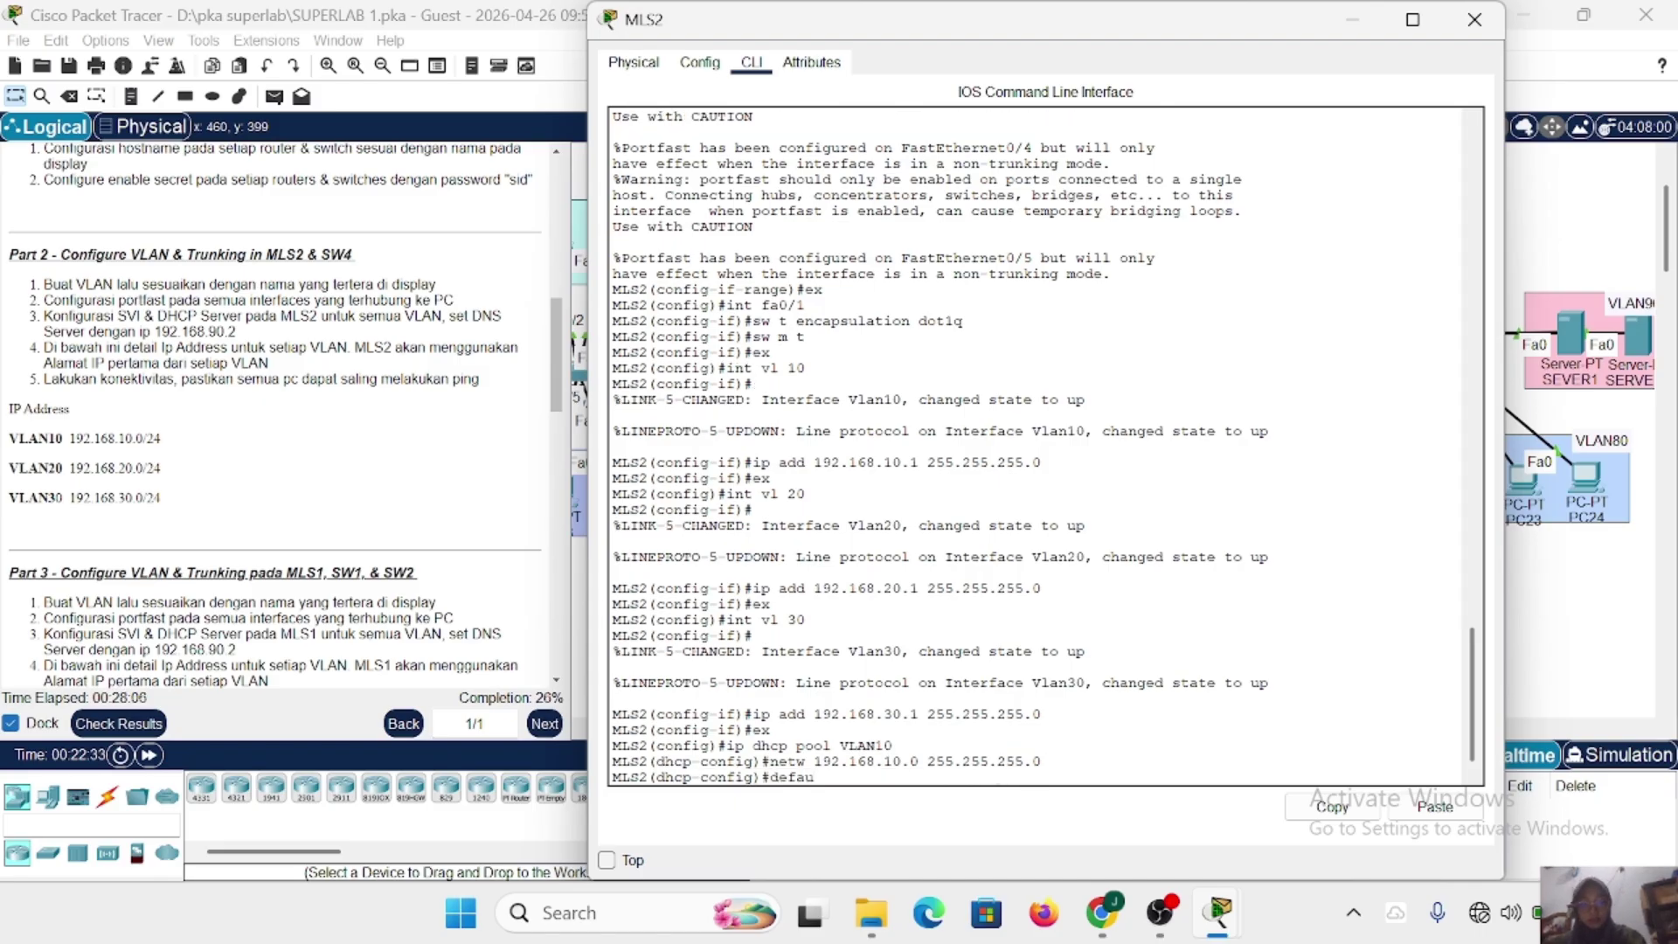
pyautogui.write('lt-router')
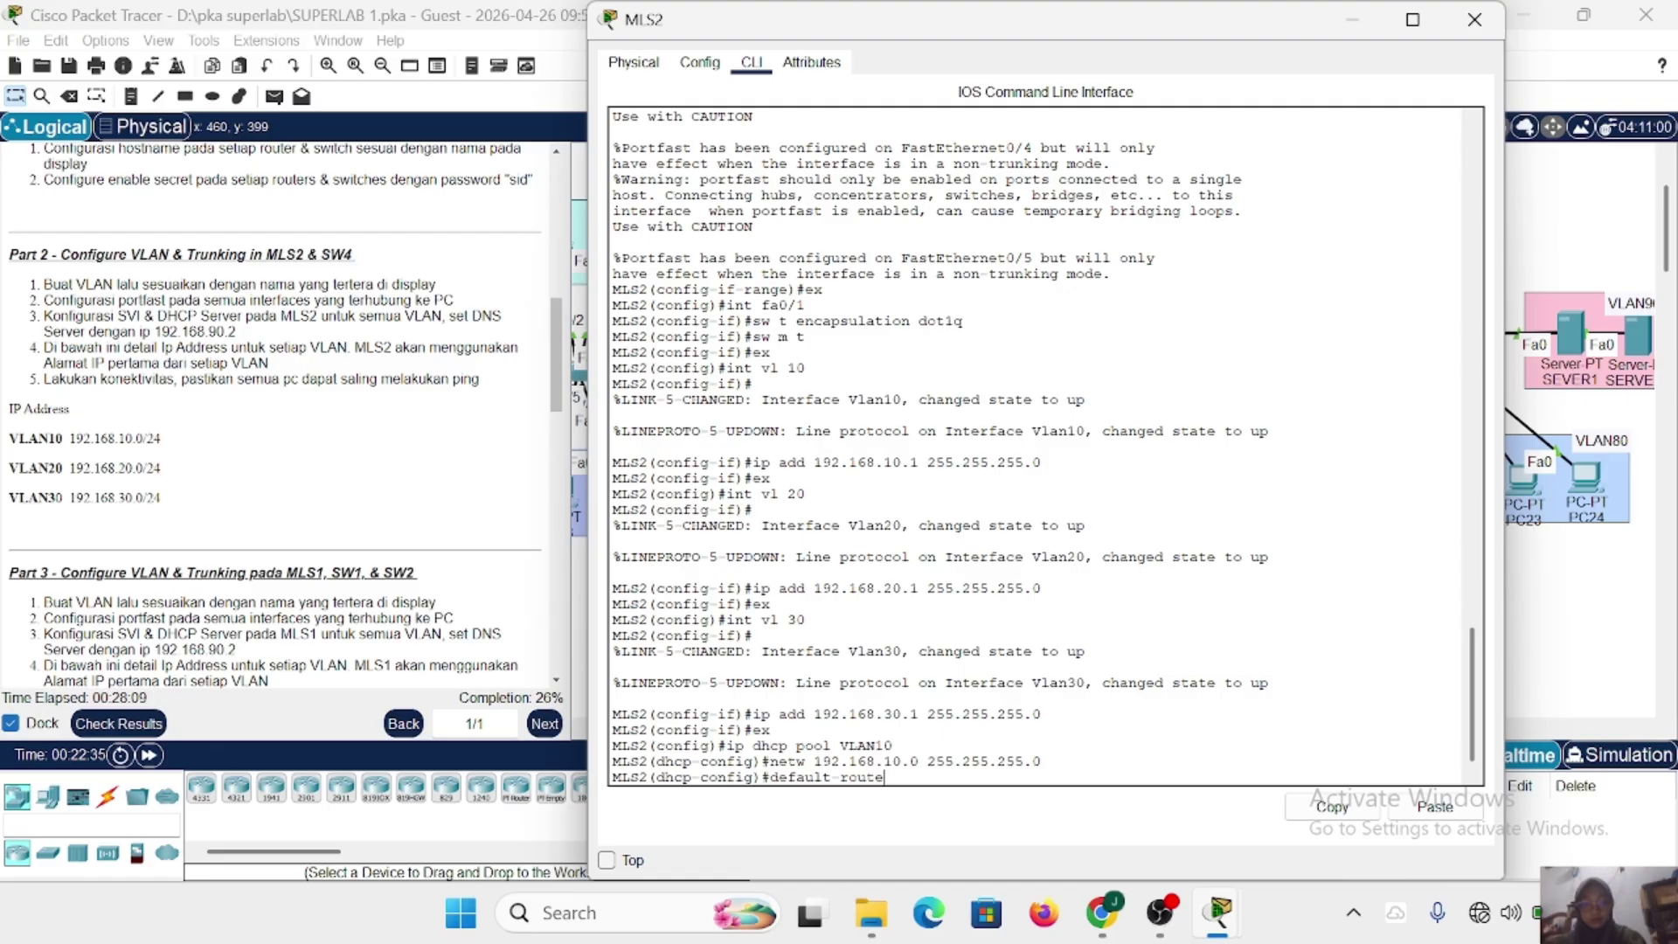
pyautogui.write(' 192.')
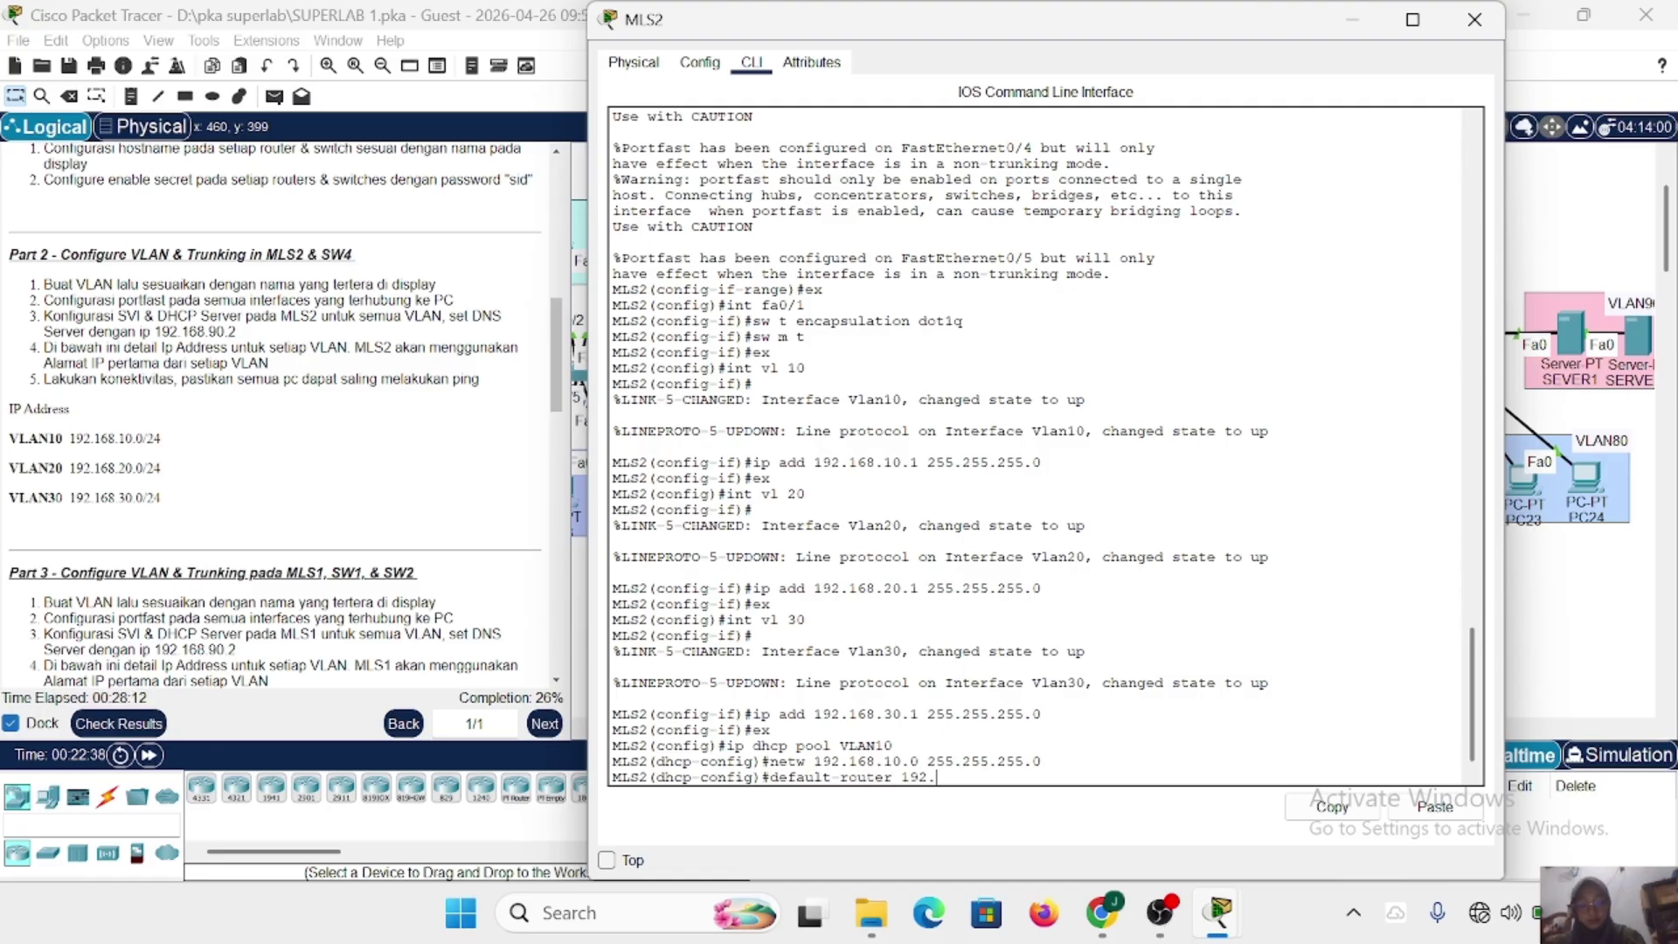
pyautogui.write('168.10.1')
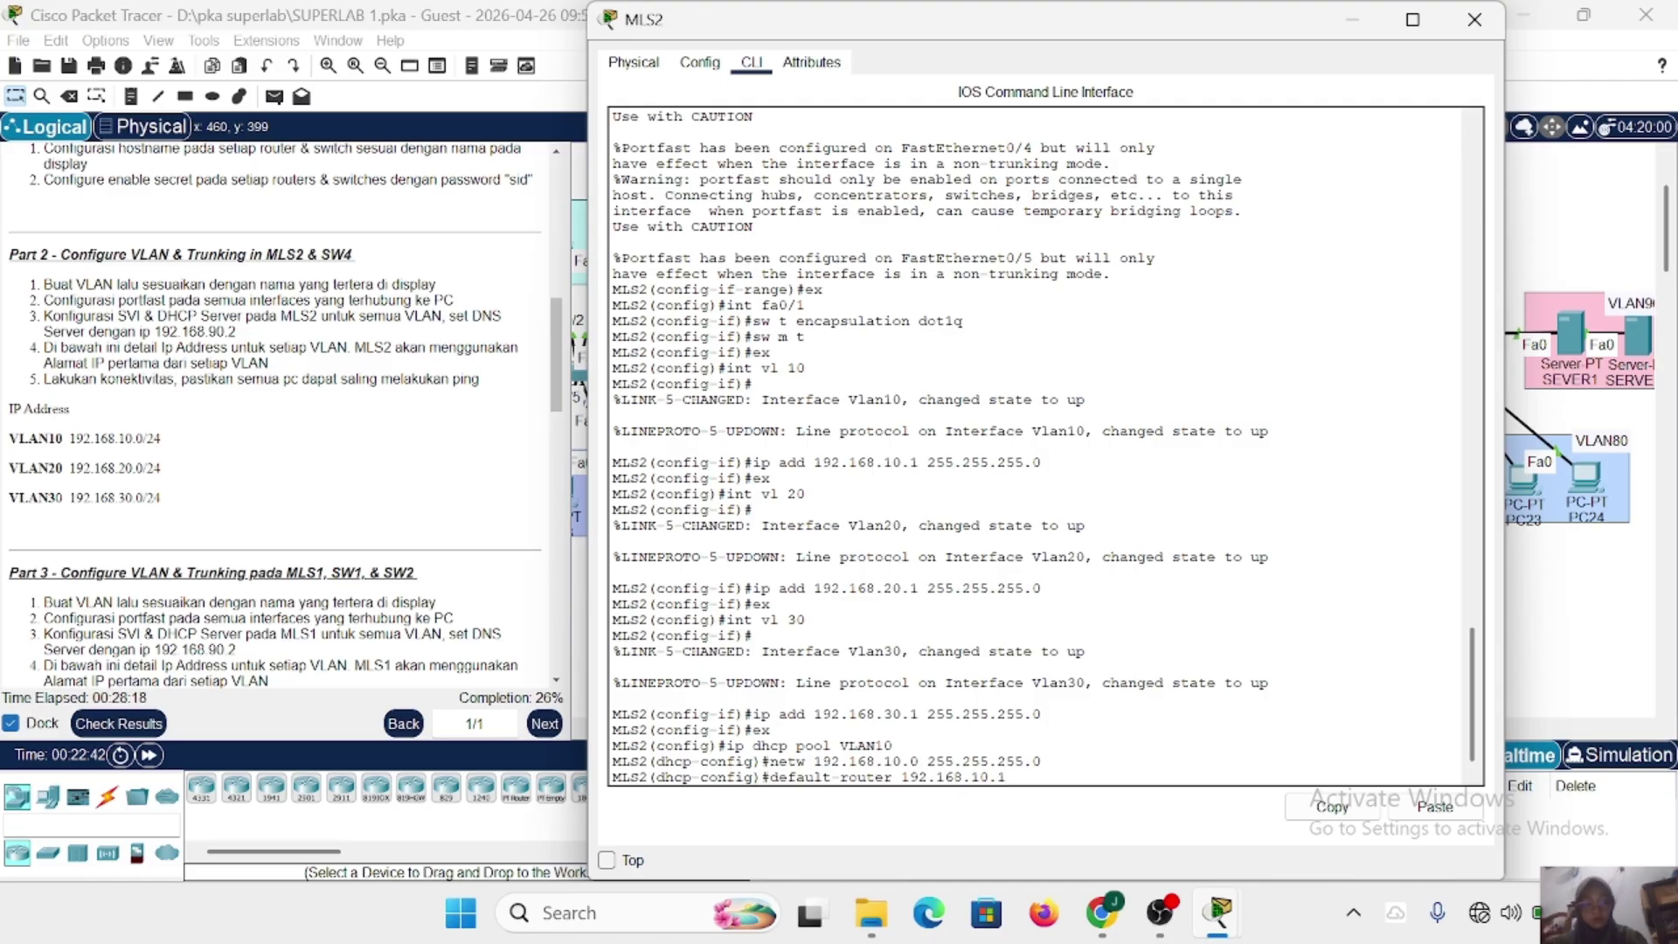
pyautogui.press('Return')
# Set the VLAN10 DHCP pool's DNS server to 192.168.90.2 and return to global configuration mode.
pyautogui.write('dns')
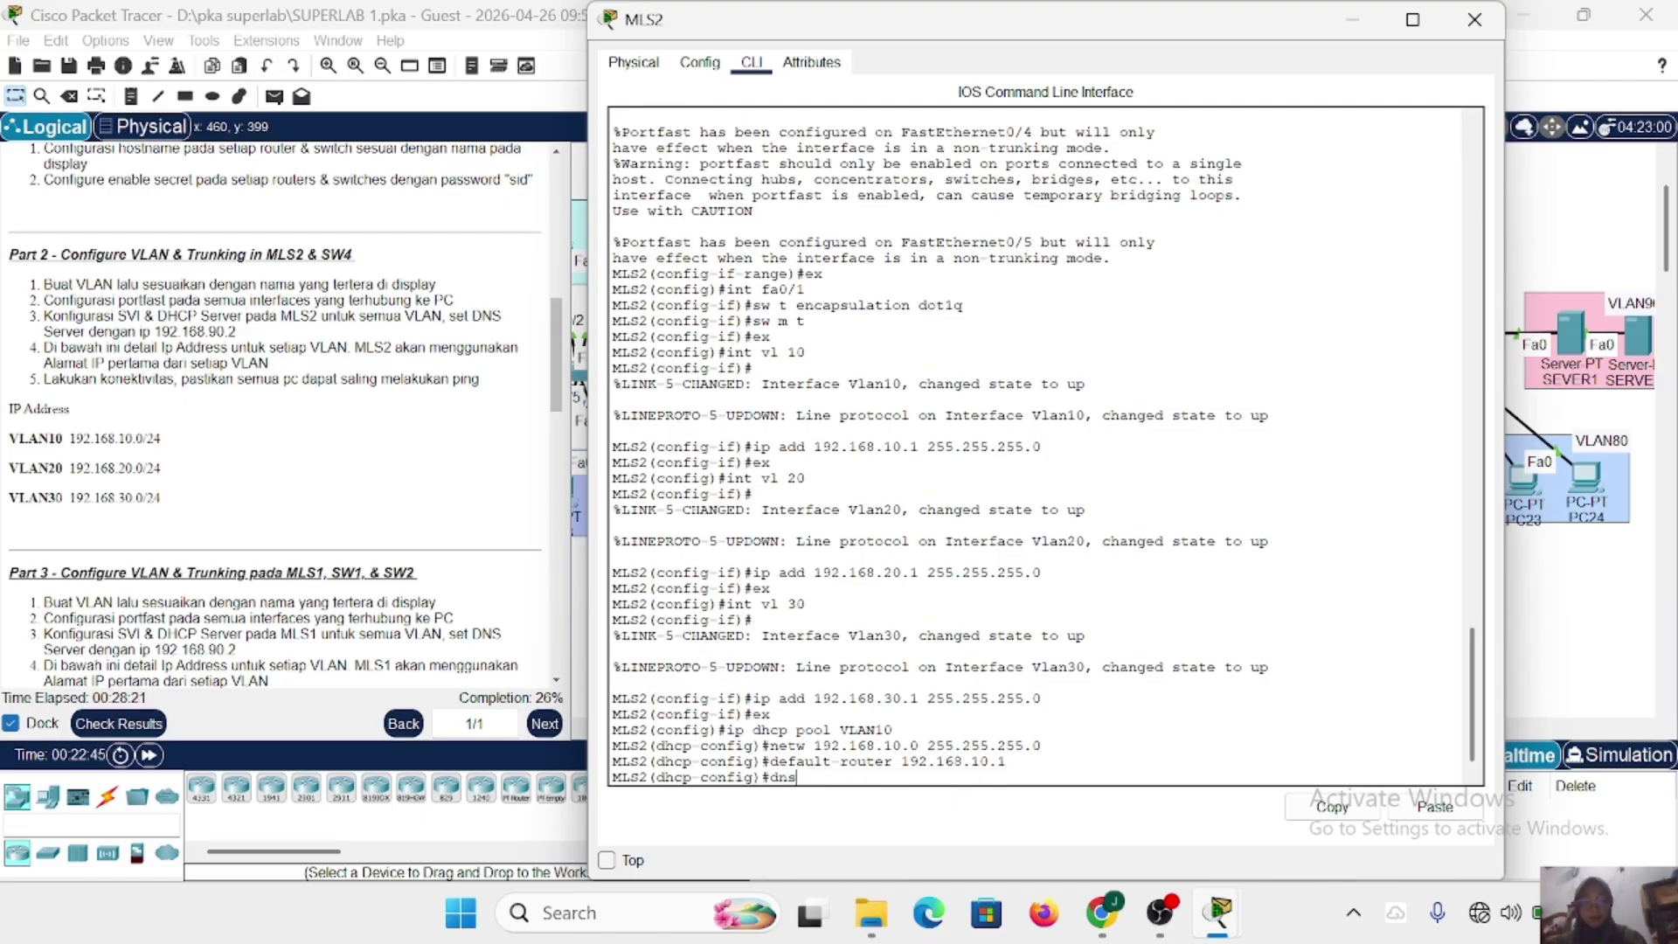
pyautogui.write('-server 192.')
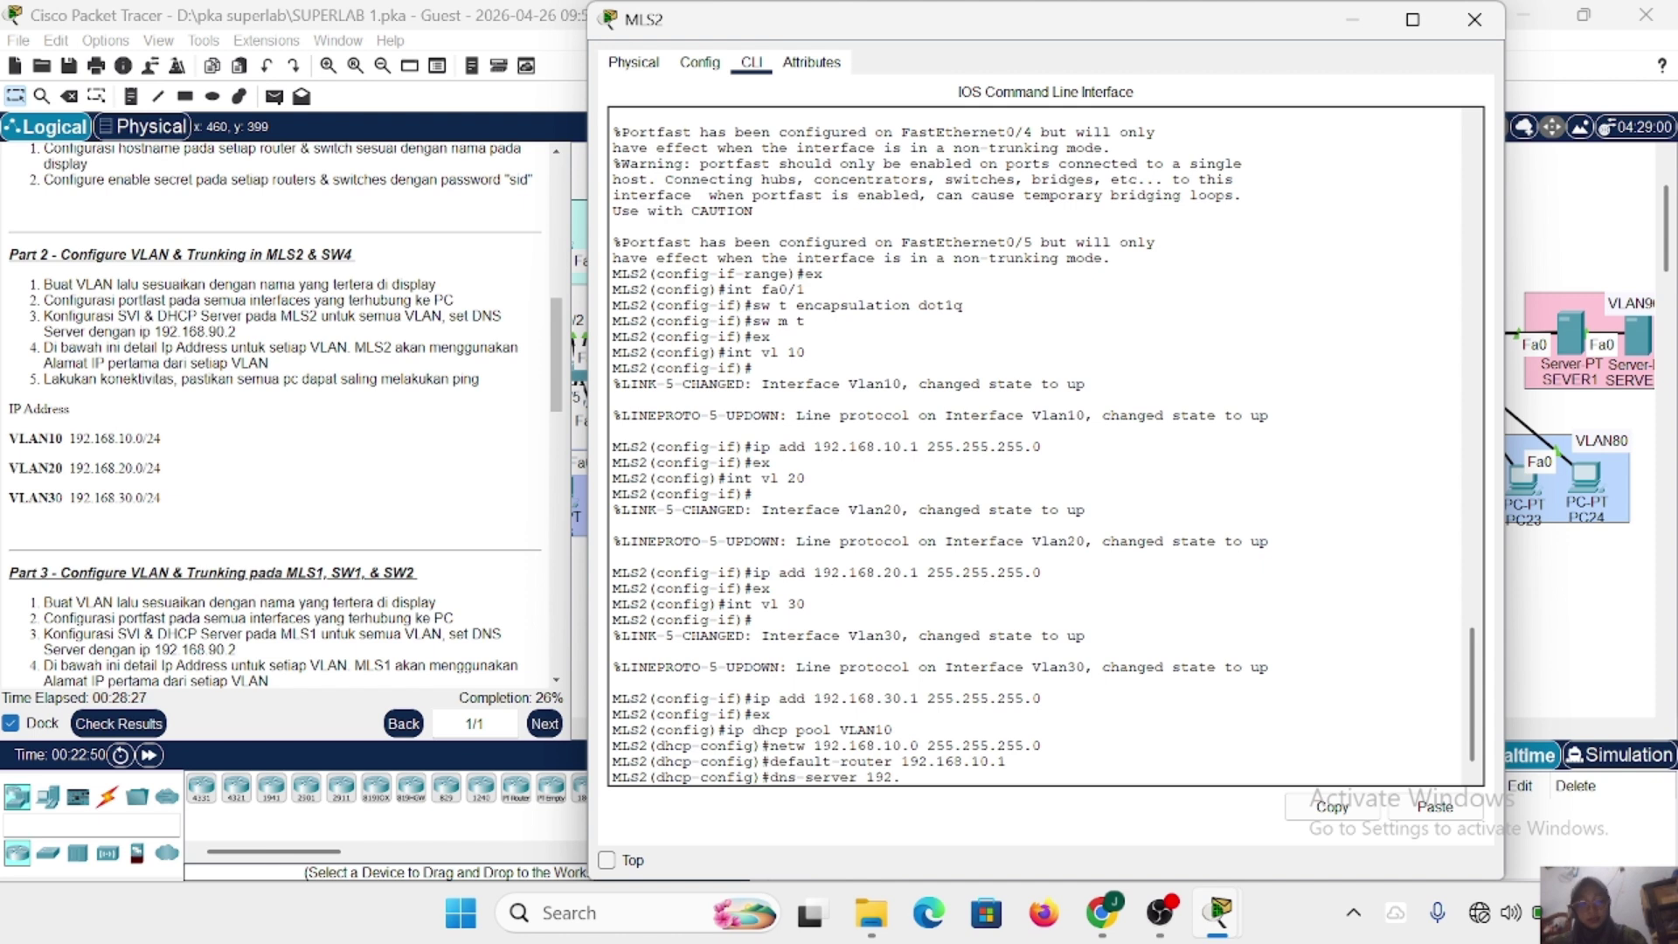
pyautogui.write('168')
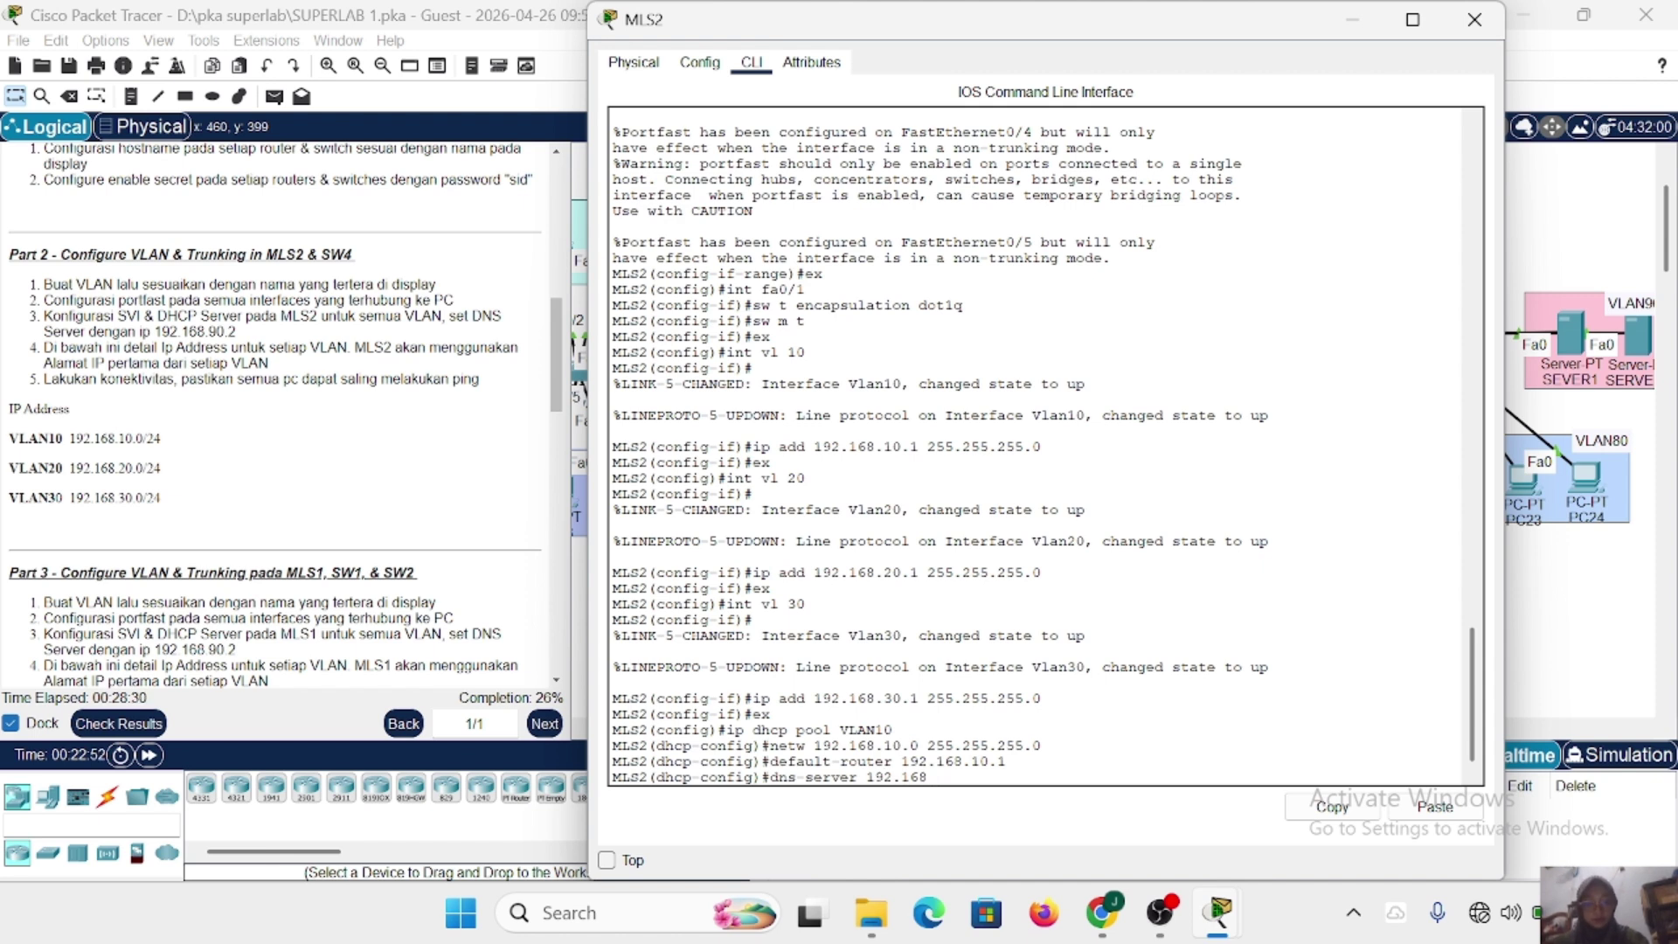
pyautogui.write(',.90.2')
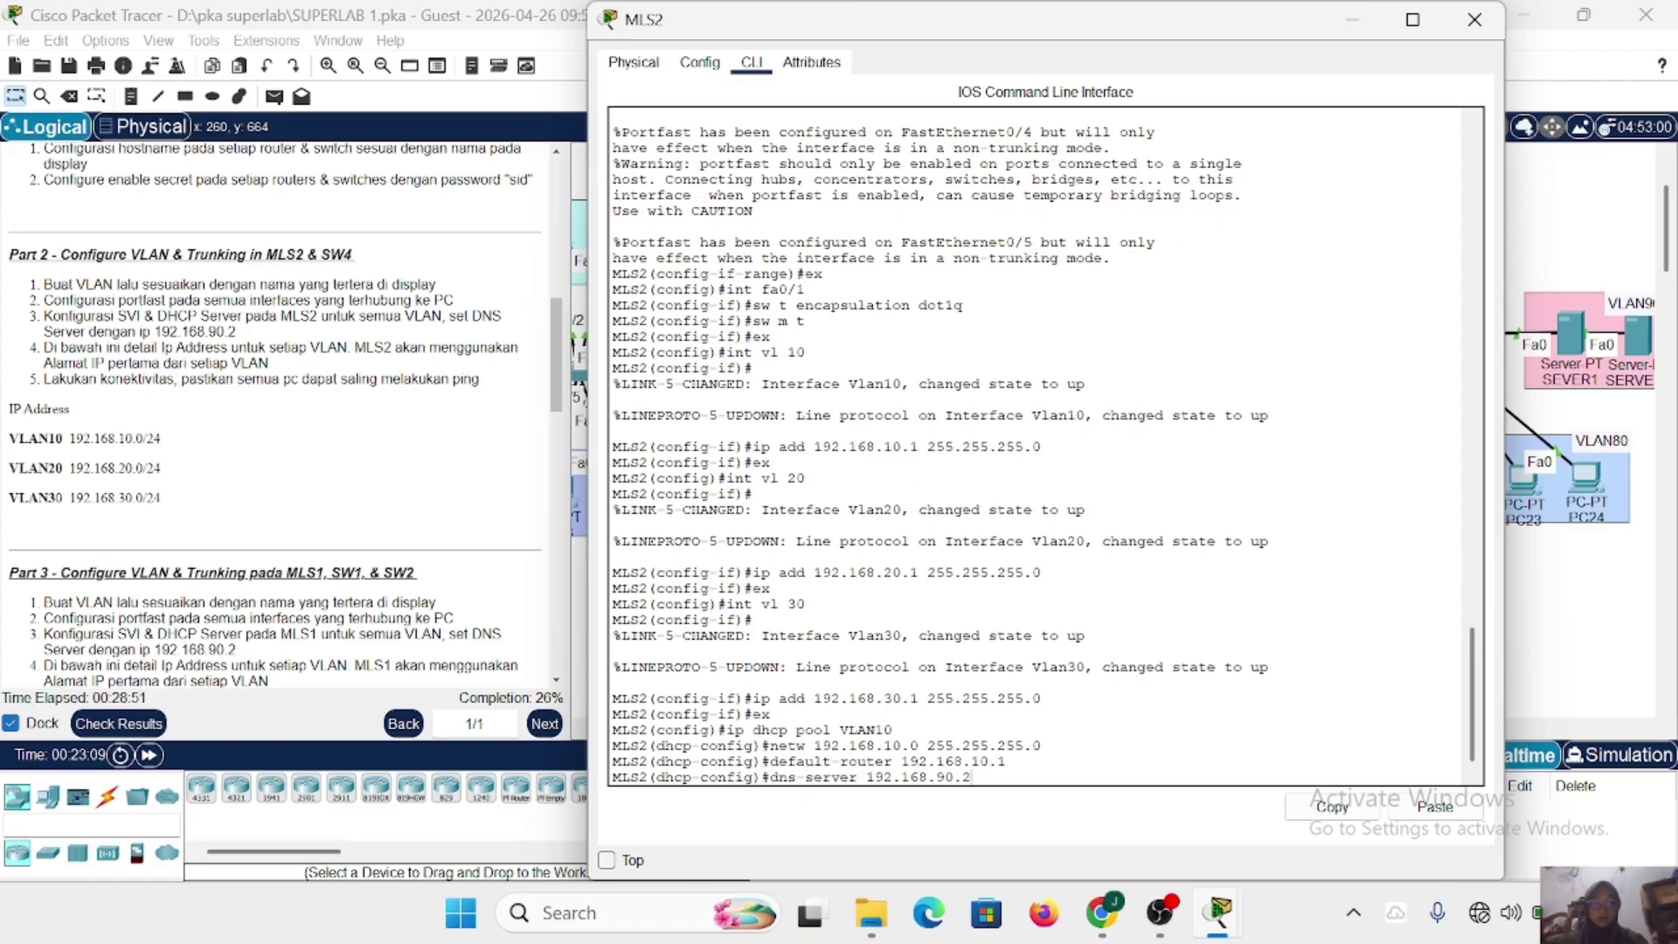
pyautogui.press('Return')
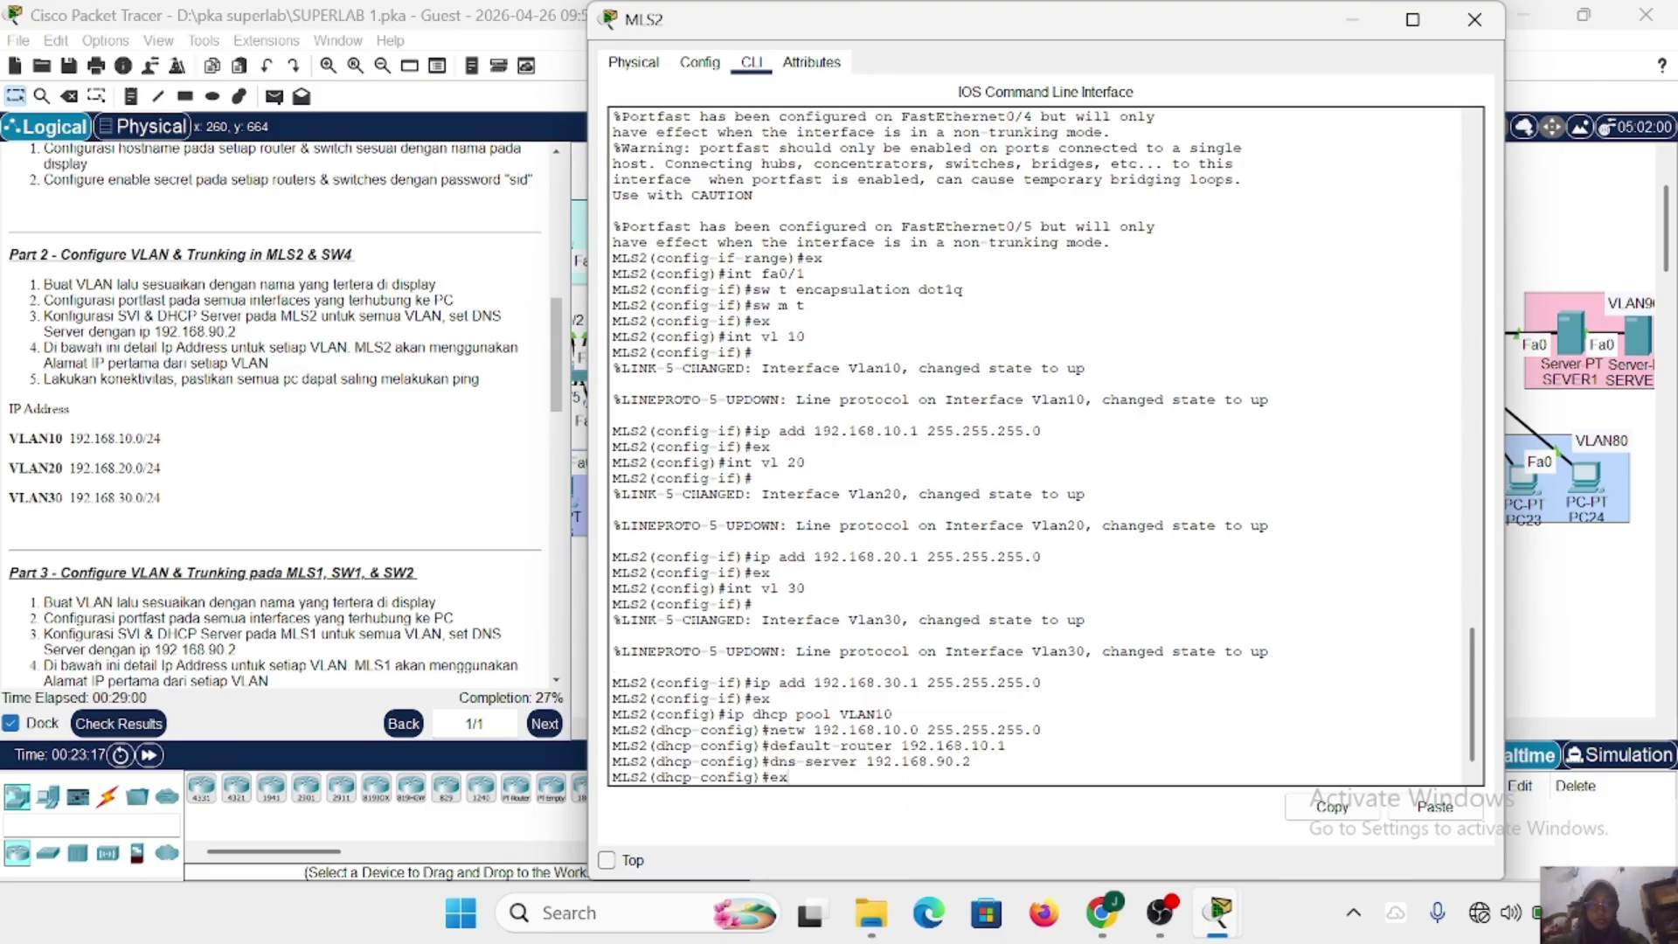
pyautogui.press('Return')
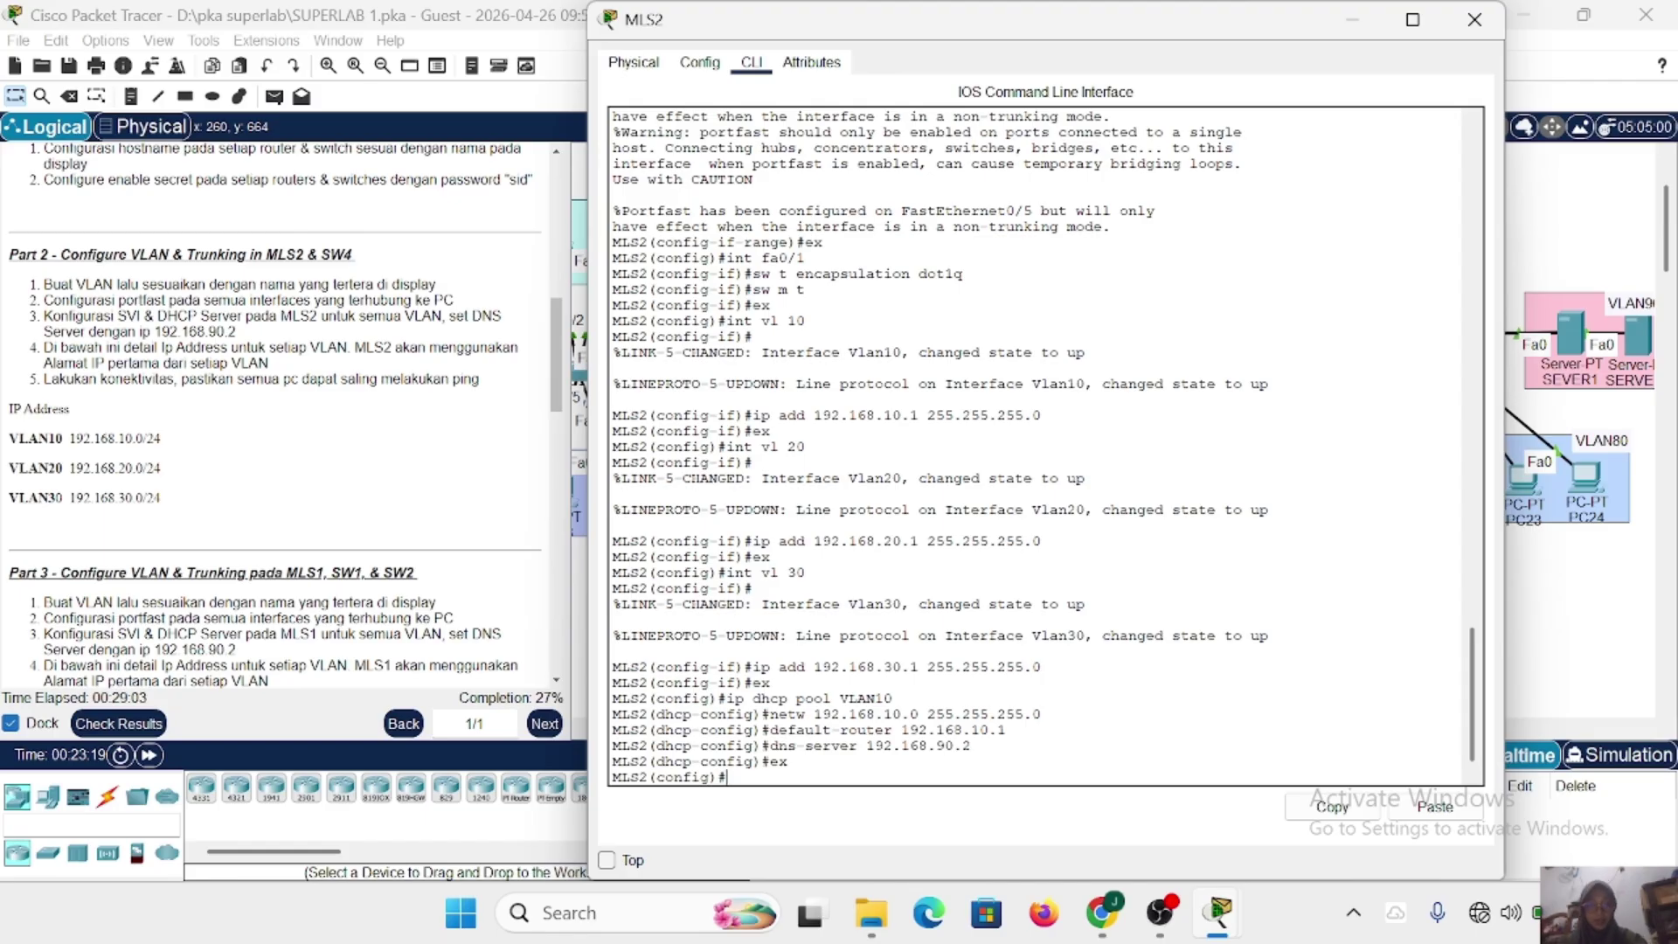
# Create the DHCP pool VLAN20 on MLS2 with default router 192.168.20.1.
pyautogui.write('ip dhcp pool VLAN20')
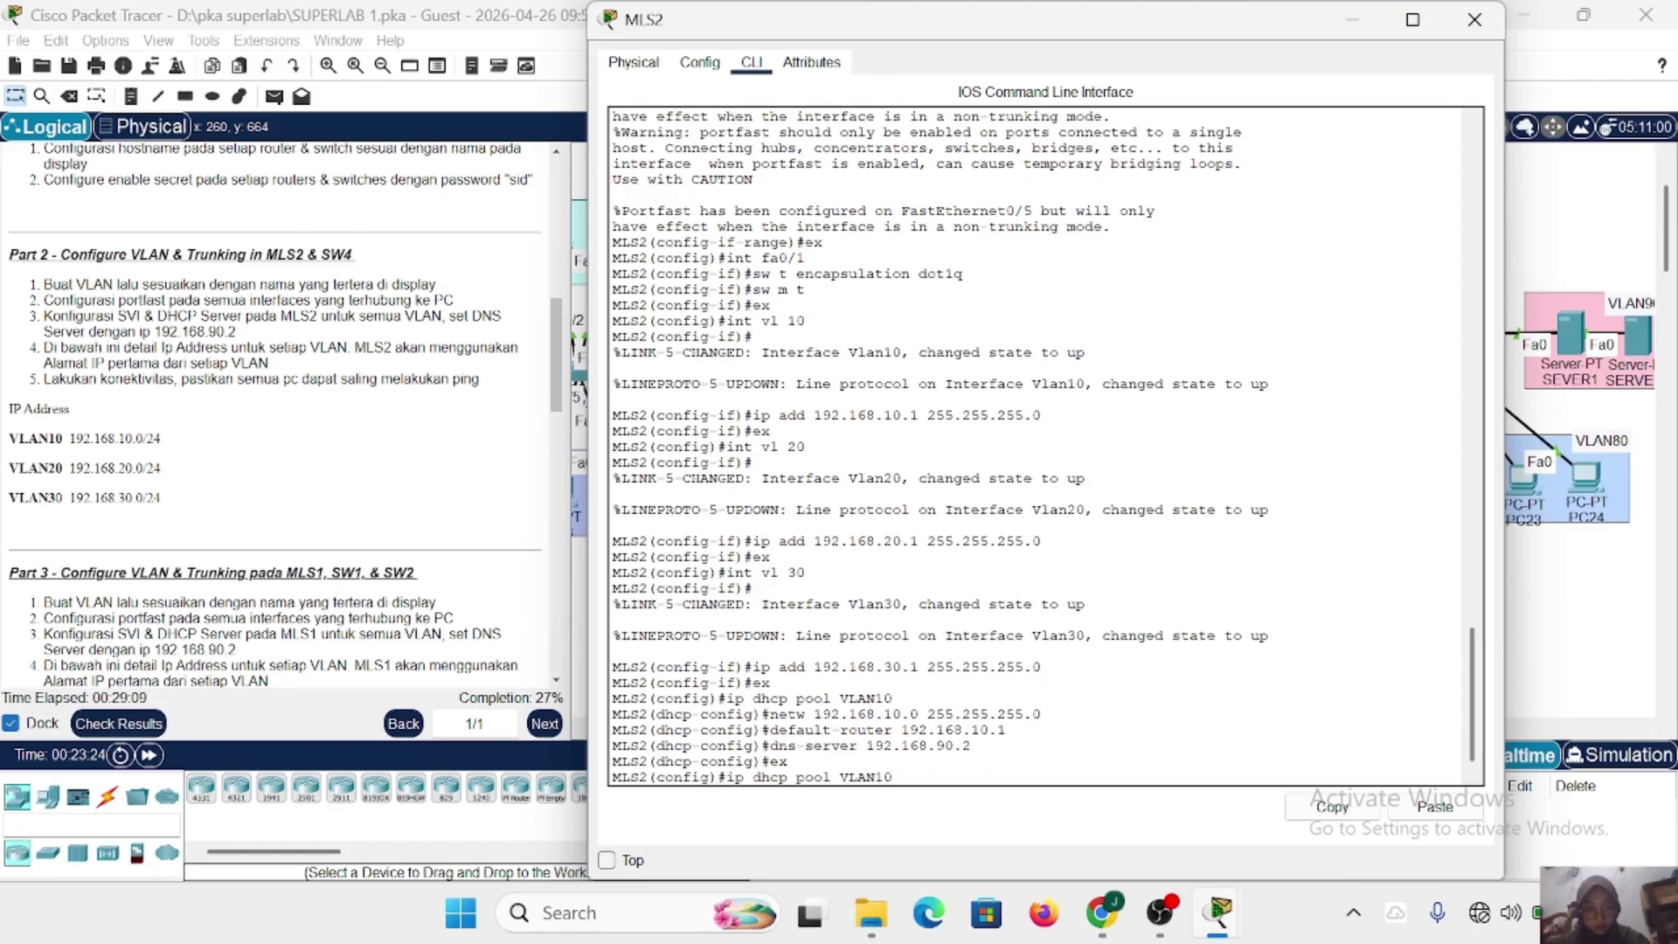
pyautogui.press('Return')
pyautogui.write('dns-server 192.168.90.2')
pyautogui.press('BackSpace')
pyautogui.press('BackSpace')
pyautogui.press('BackSpace')
pyautogui.press('BackSpace')
pyautogui.press('BackSpace')
pyautogui.press('BackSpace')
pyautogui.press('BackSpace')
pyautogui.press('BackSpace')
pyautogui.press('BackSpace')
pyautogui.press('BackSpace')
pyautogui.press('BackSpace')
pyautogui.press('BackSpace')
pyautogui.press('BackSpace')
pyautogui.press('BackSpace')
pyautogui.press('BackSpace')
pyautogui.press('BackSpace')
pyautogui.press('BackSpace')
pyautogui.press('BackSpace')
pyautogui.press('BackSpace')
pyautogui.press('BackSpace')
pyautogui.write('default-router 192.168.20.1')
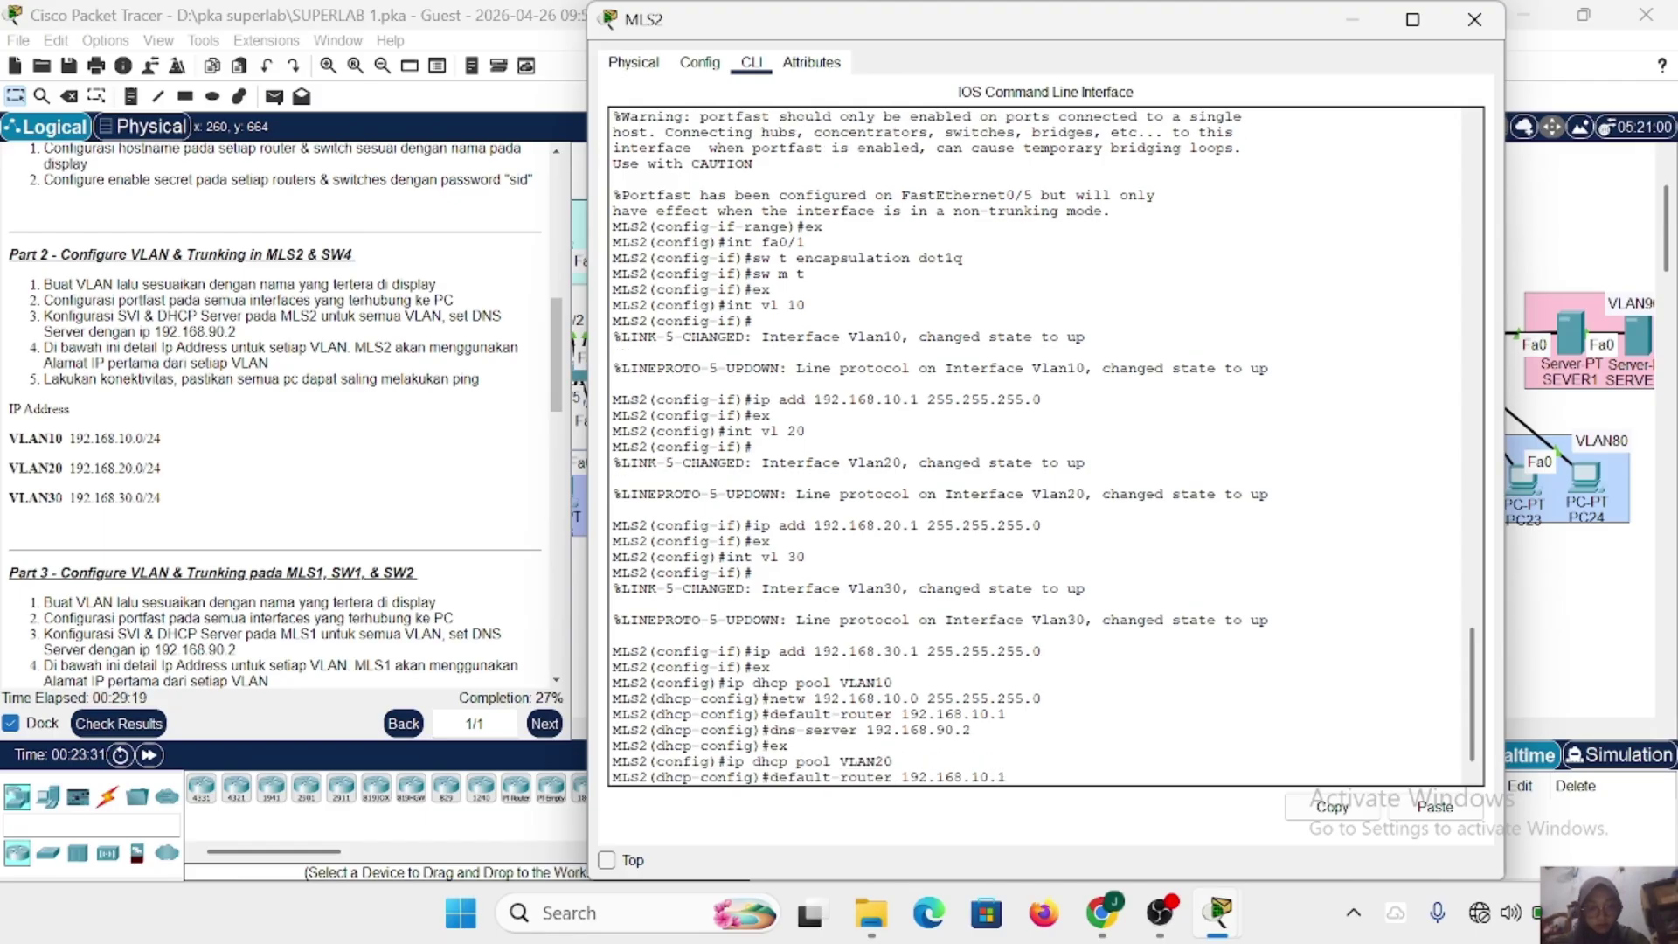
pyautogui.press('Return')
# Set the VLAN20 DHCP pool's network to 192.168.20.0 with mask 255.255.255.0.
pyautogui.write('dns-server 192.168.90.2')
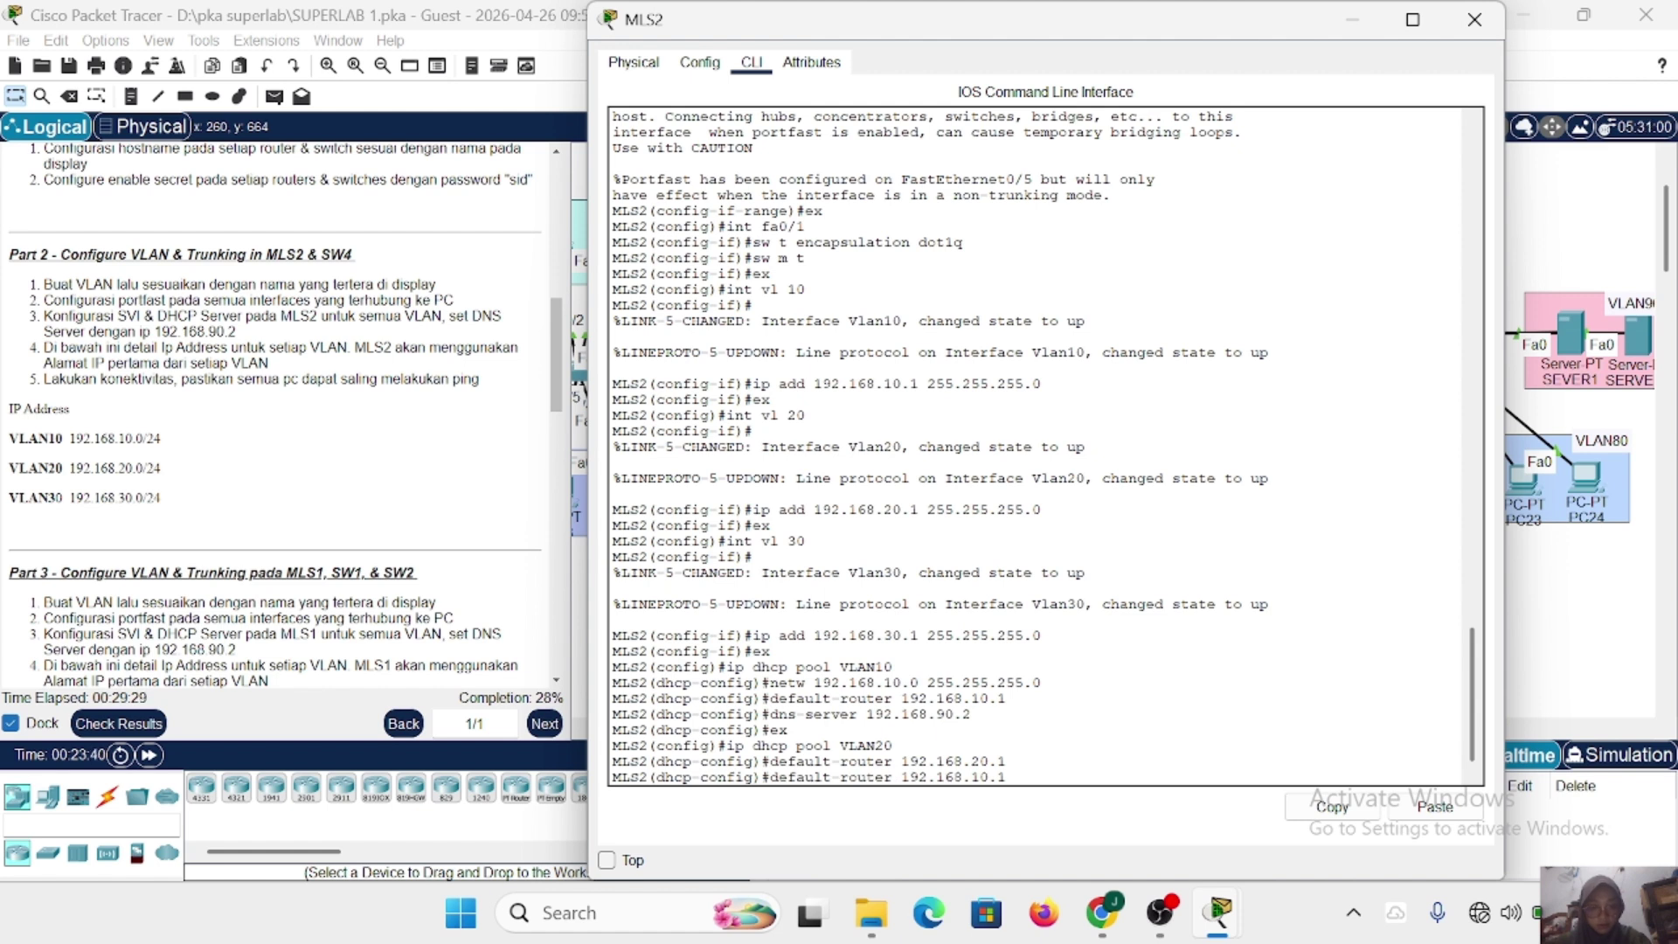
pyautogui.press('Up')
pyautogui.press('Up')
pyautogui.press('Up')
pyautogui.press('Up')
pyautogui.press('Up')
pyautogui.press('Up')
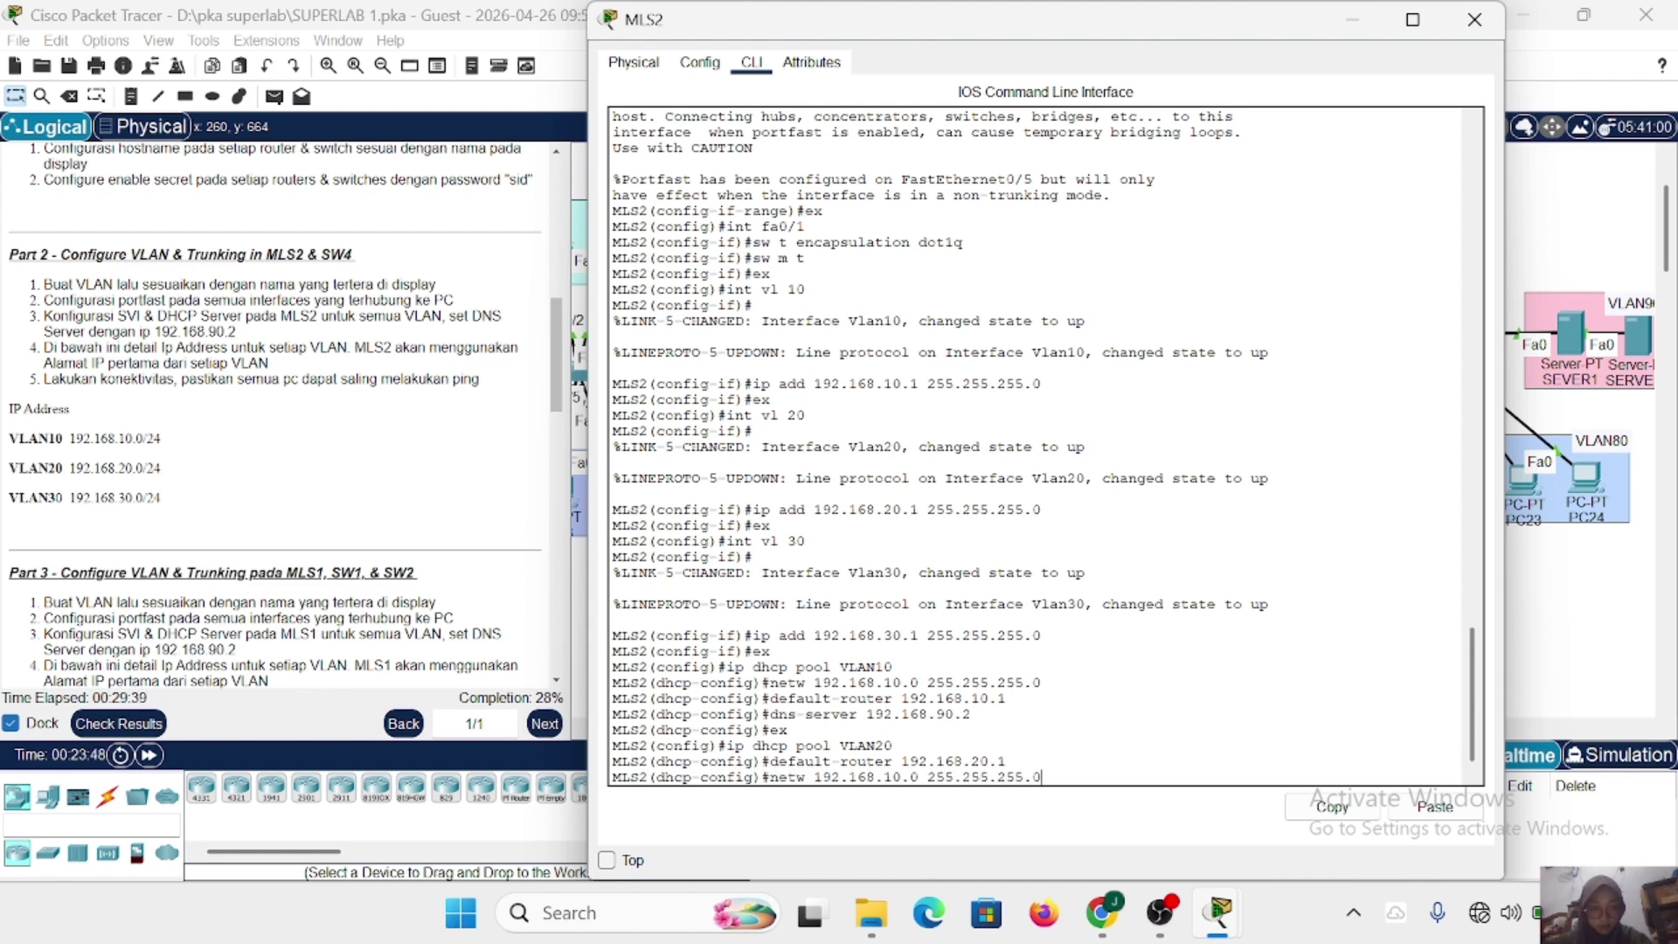
pyautogui.press('BackSpace')
pyautogui.write('2')
pyautogui.press('Return')
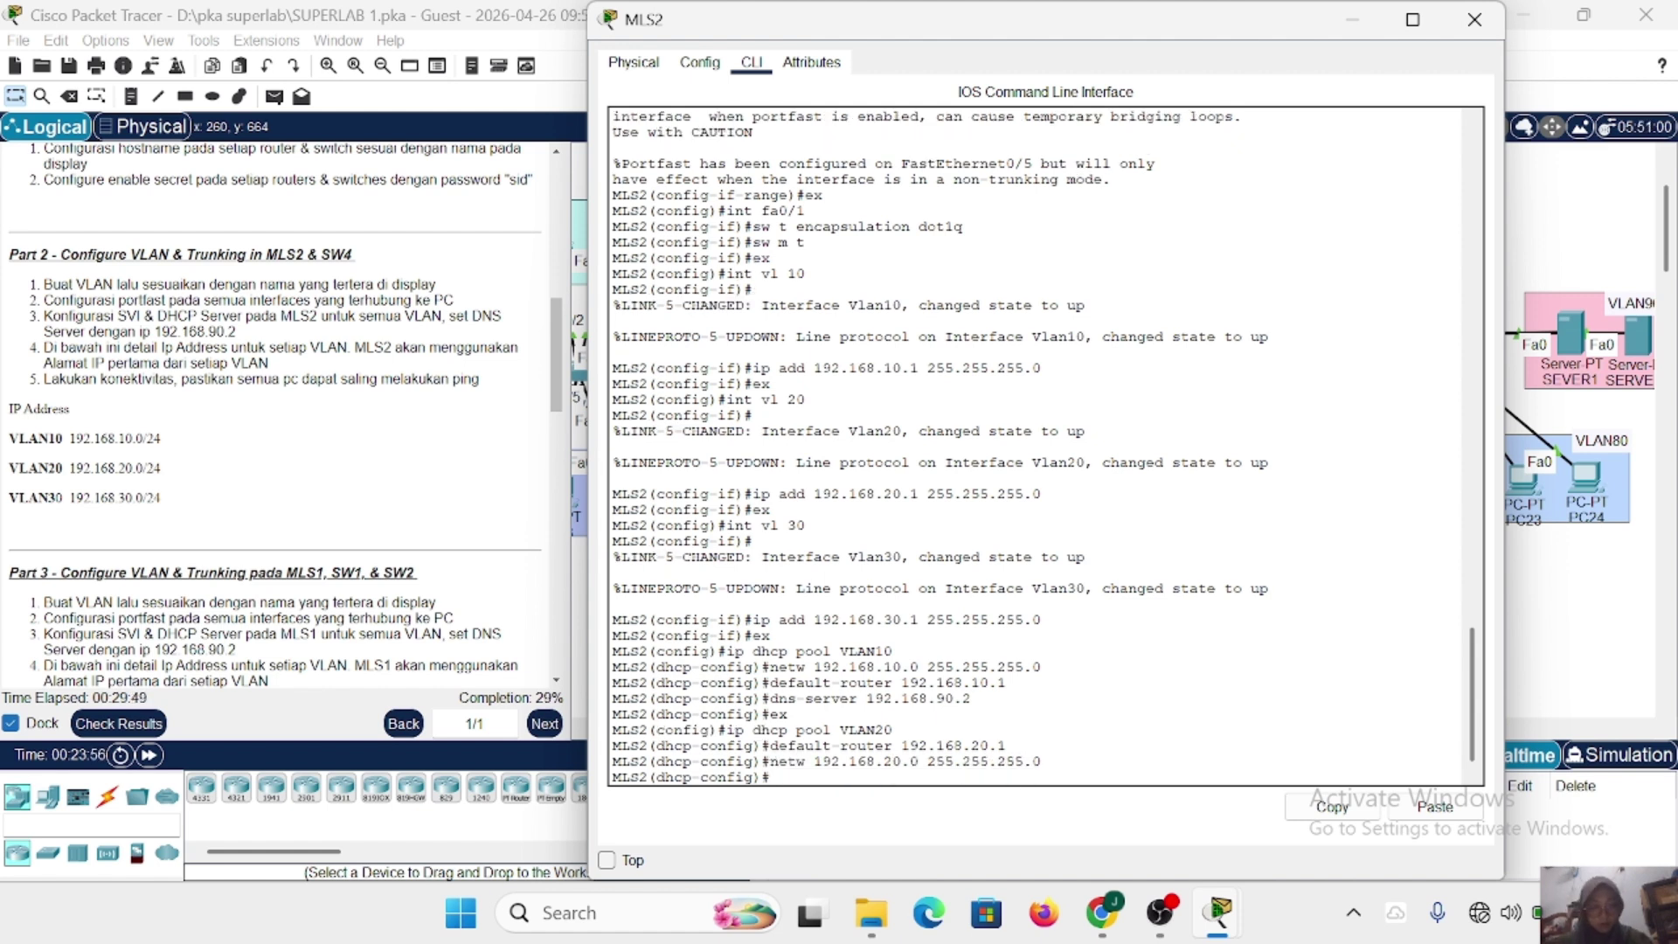
# Set the VLAN20 DHCP pool's DNS server to 192.168.90.2 and return to global configuration mode.
pyautogui.press('Up')
pyautogui.press('Up')
pyautogui.press('Up')
pyautogui.press('Up')
pyautogui.press('Up')
pyautogui.press('Return')
pyautogui.write('ex')
pyautogui.press('Return')
# Create the DHCP pool VLAN30 on MLS2.
pyautogui.press('Up')
pyautogui.press('Up')
pyautogui.press('Up')
pyautogui.press('Up')
pyautogui.press('Up')
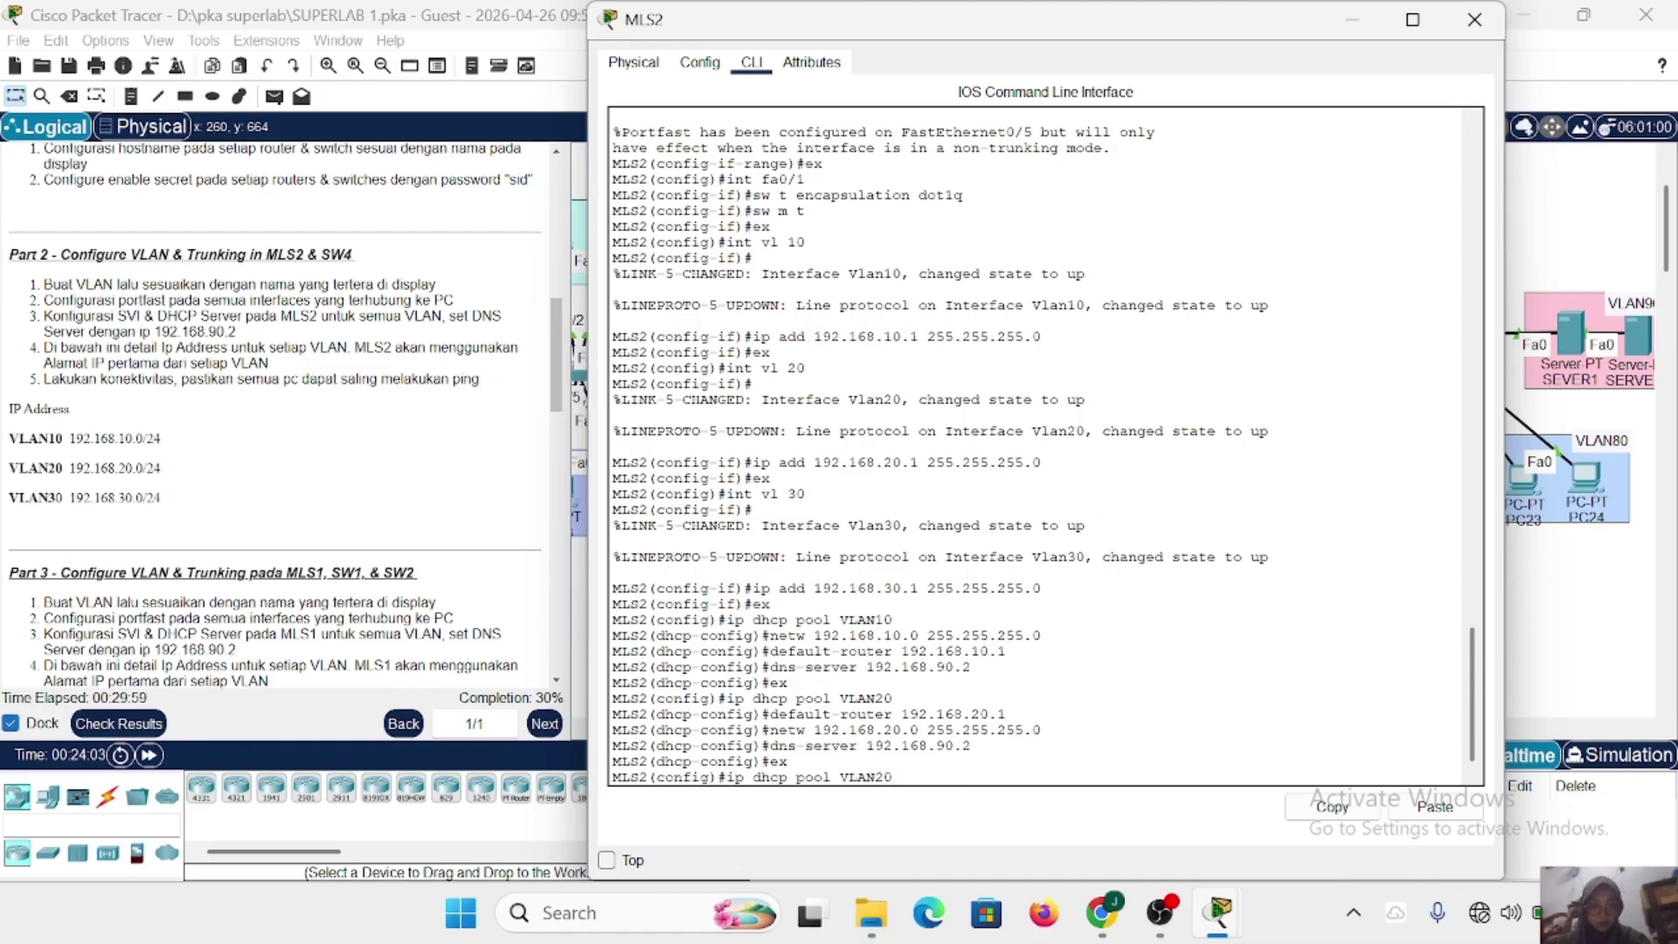
pyautogui.press('BackSpace')
pyautogui.press('BackSpace')
pyautogui.write('30')
pyautogui.press('Return')
# Set the VLAN30 DHCP pool's network to 192.168.30.0 with mask 255.255.255.0.
pyautogui.press('Up')
pyautogui.press('Up')
pyautogui.press('Up')
pyautogui.press('Up')
pyautogui.press('BackSpace')
pyautogui.press('BackSpace')
pyautogui.write('30')
pyautogui.press('Return')
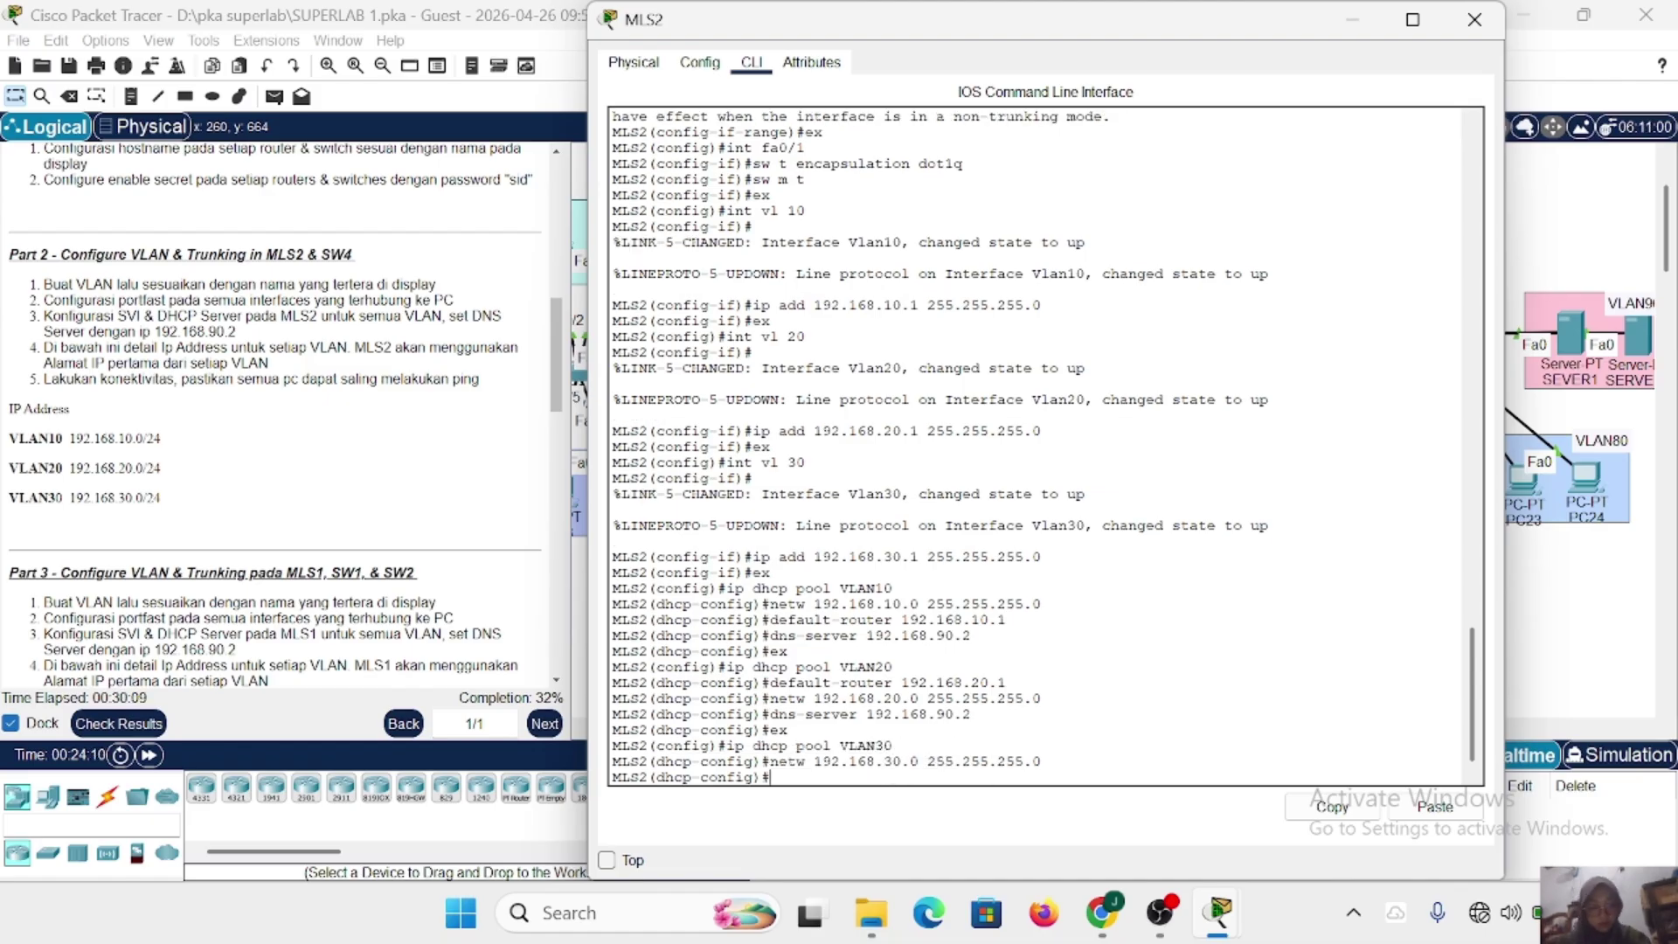
# Set the VLAN30 DHCP pool's default router to 192.168.30.1.
pyautogui.press('Up')
pyautogui.press('Up')
pyautogui.press('Up')
pyautogui.press('Up')
pyautogui.press('Up')
pyautogui.press('Up')
pyautogui.press('BackSpace')
pyautogui.press('BackSpace')
pyautogui.press('BackSpace')
pyautogui.press('BackSpace')
pyautogui.write('30.1')
pyautogui.press('Return')
# Set the VLAN30 DHCP pool's DNS server to 192.168.90.2 and return to global configuration mode.
pyautogui.press('Up')
pyautogui.press('Up')
pyautogui.press('Up')
pyautogui.press('Up')
pyautogui.press('Up')
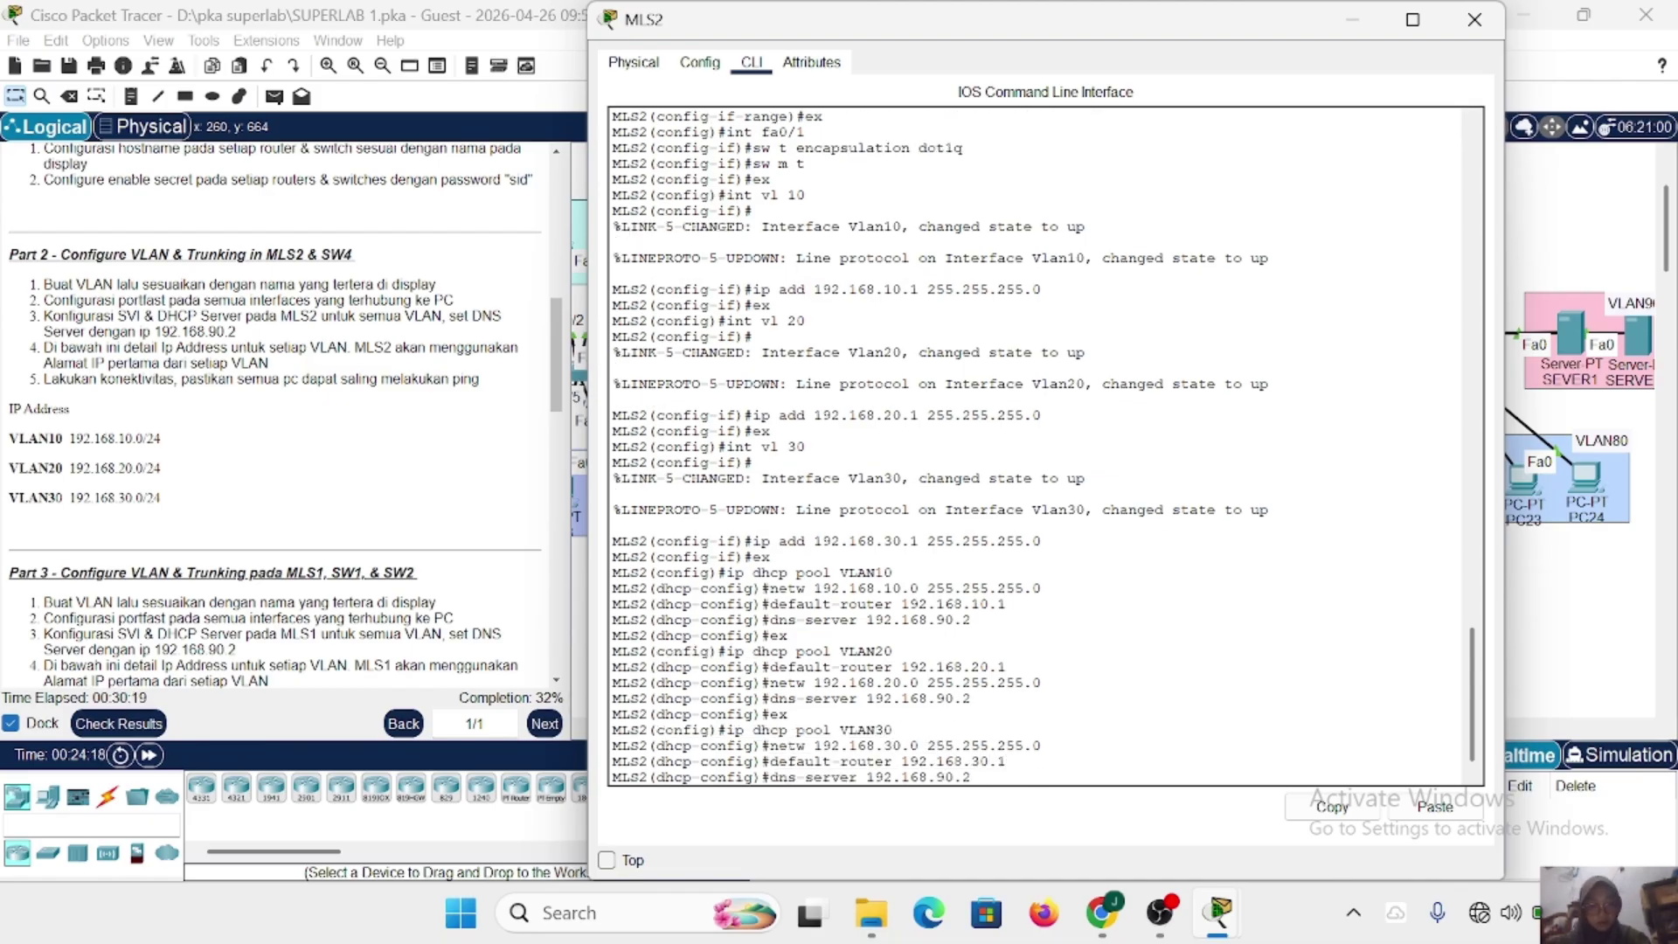
pyautogui.press('Return')
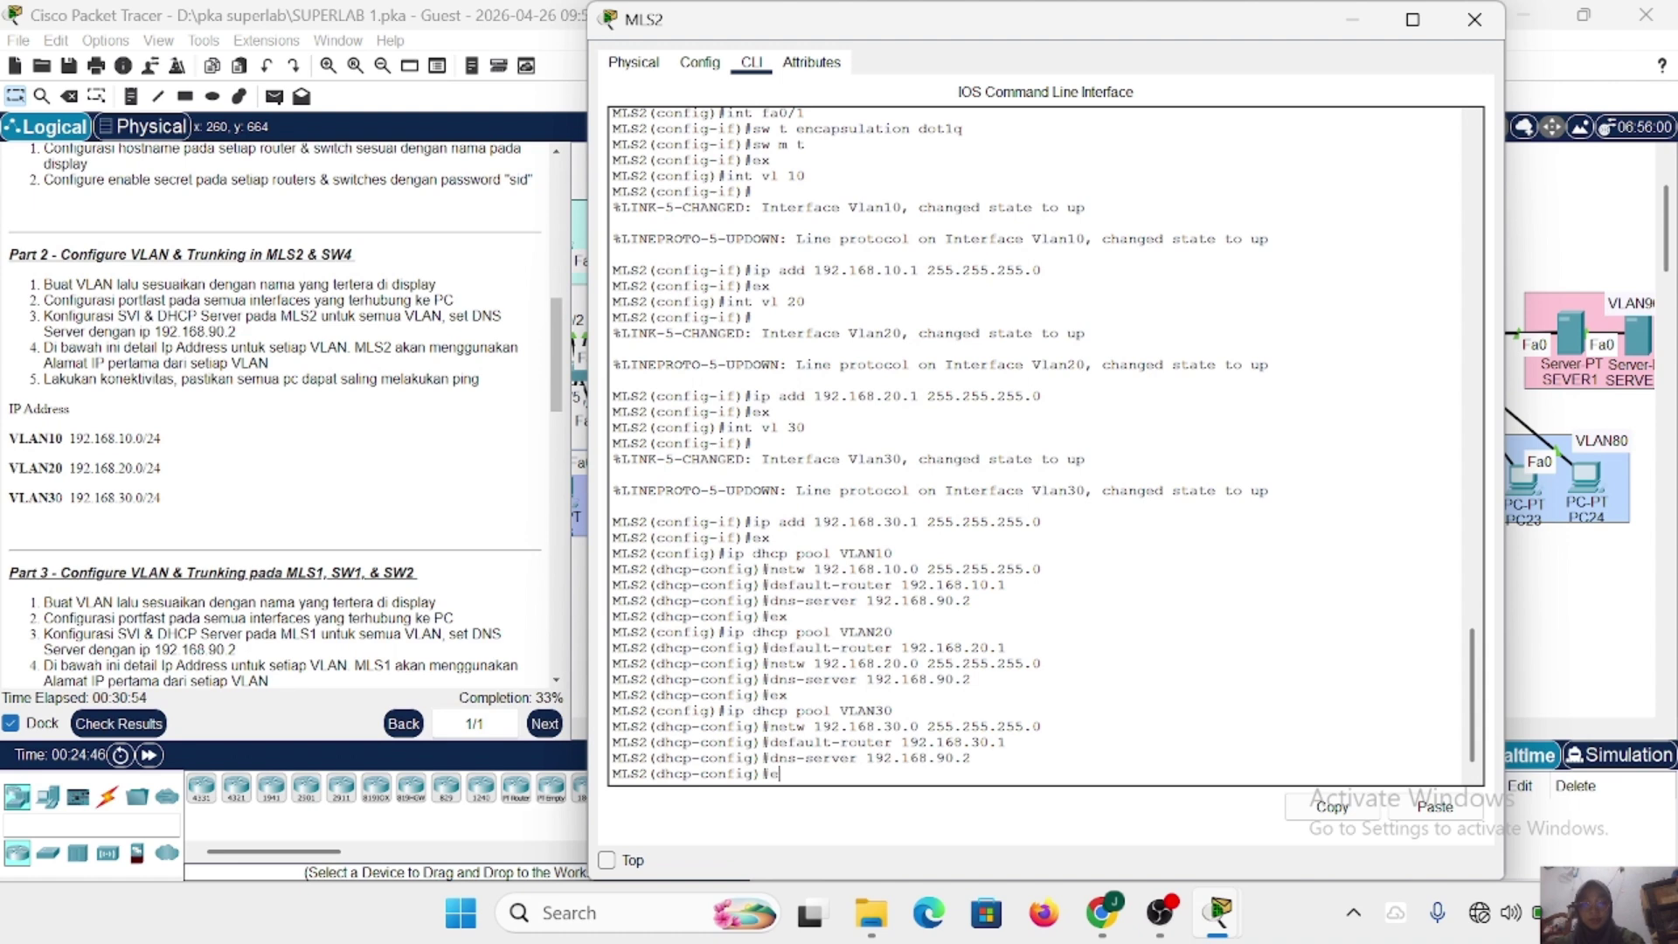
pyautogui.press('Return')
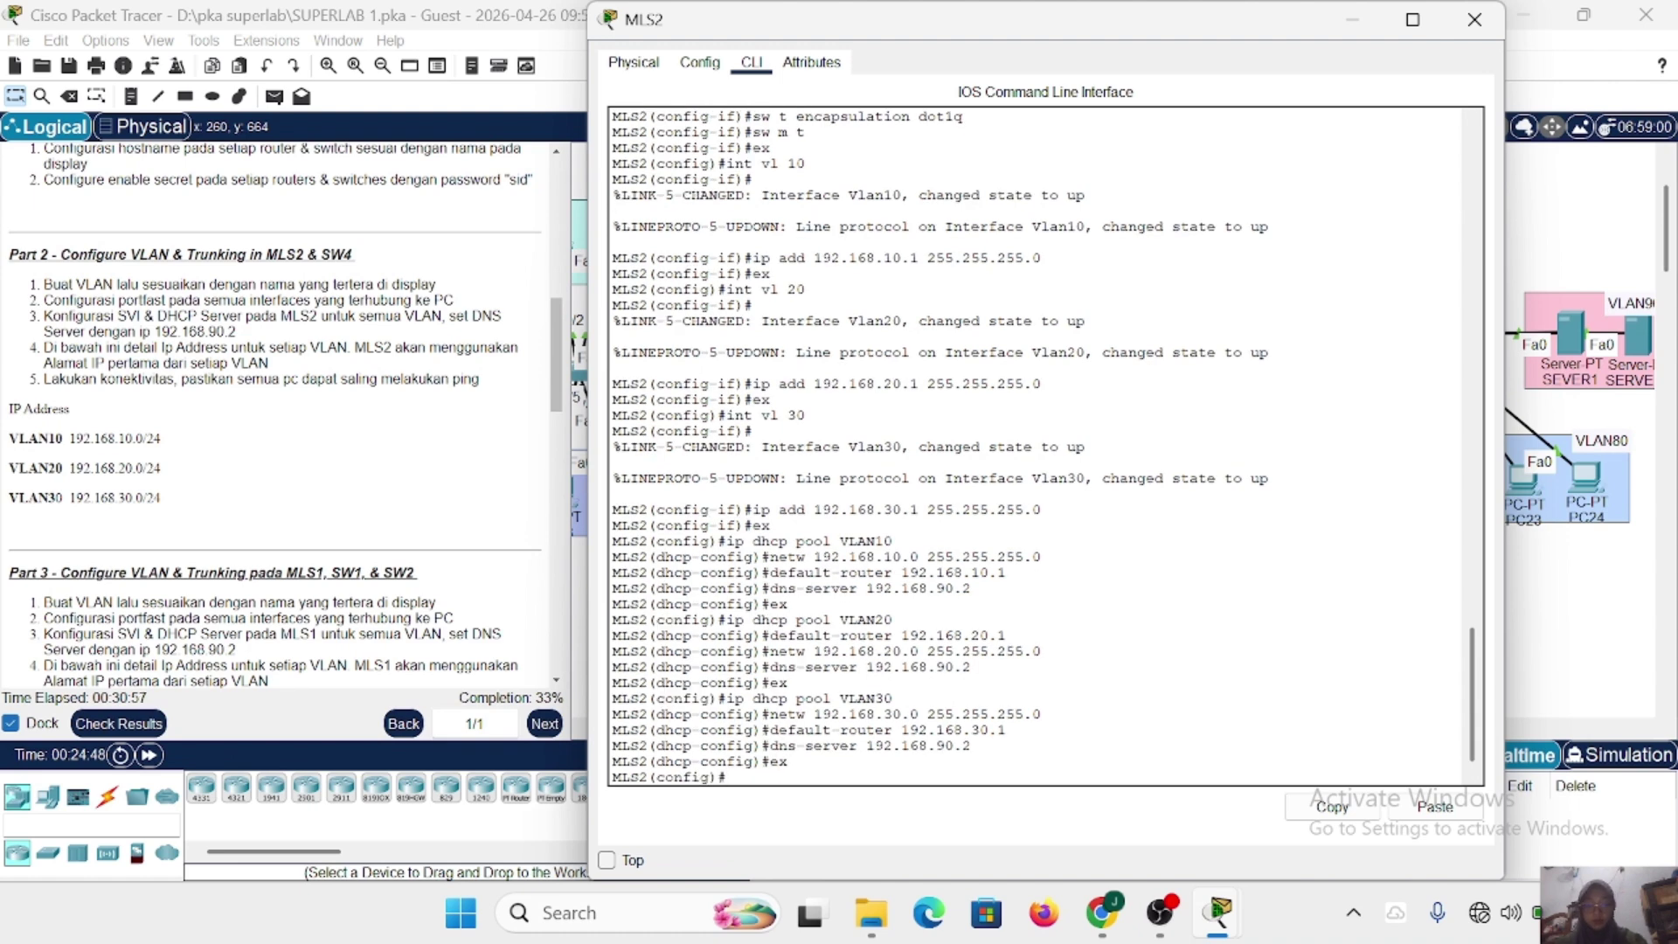
# Exclude the VLAN 10 gateway address 192.168.10.1 from DHCP assignment on MLS2.
pyautogui.write('ip dhcp ex')
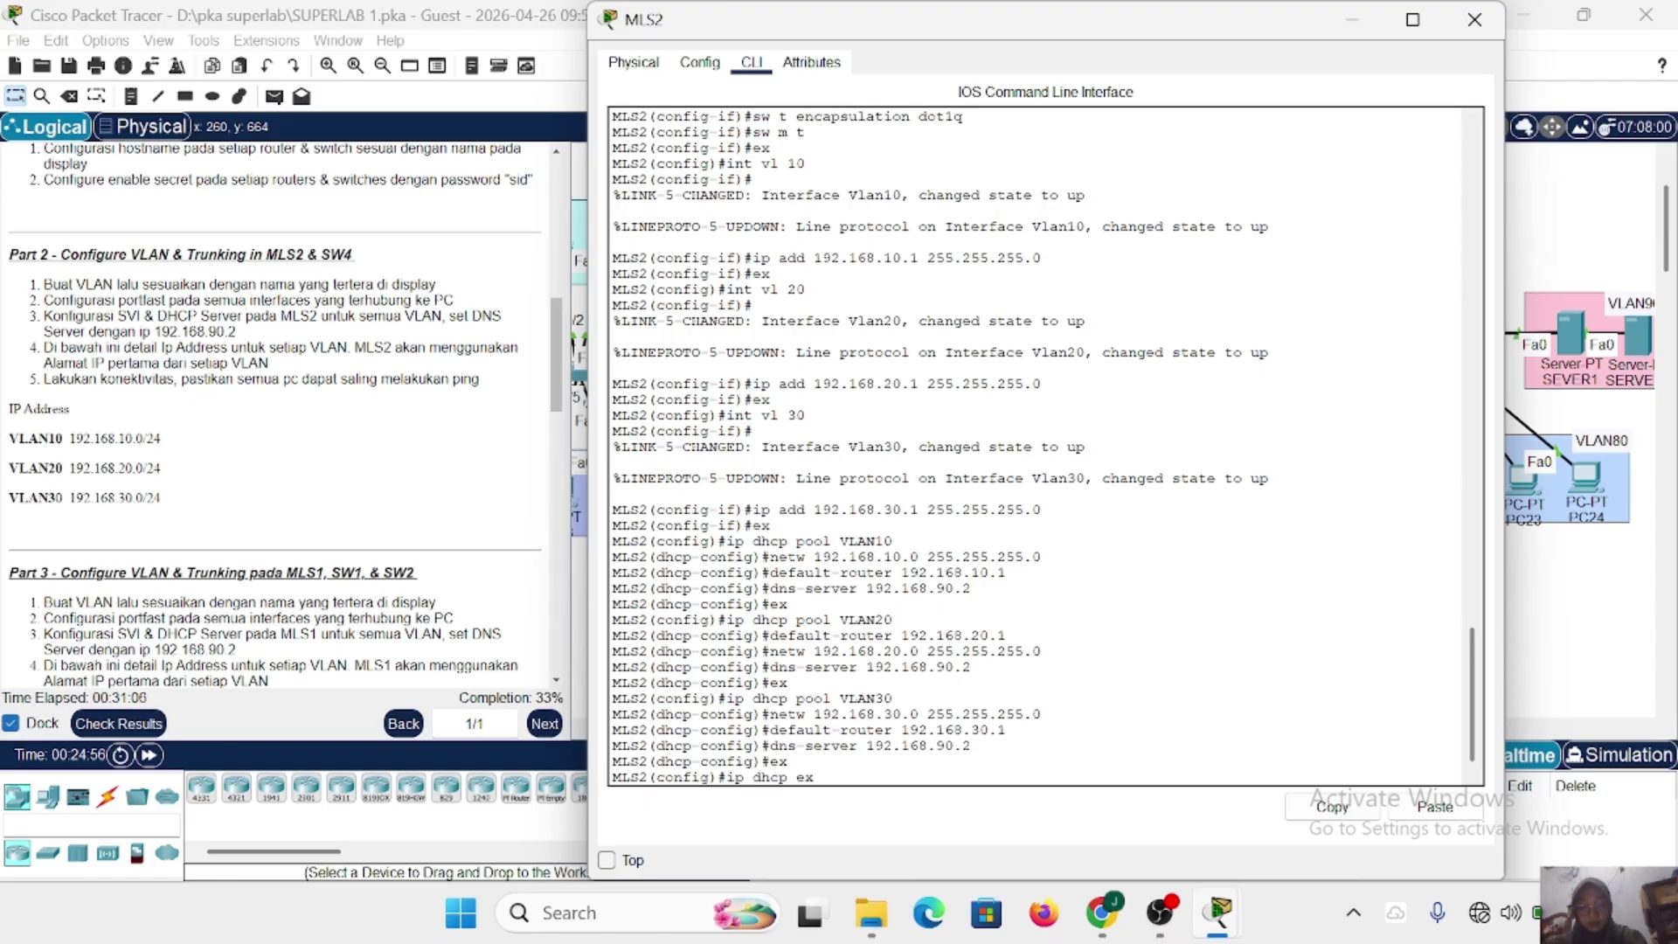
pyautogui.write('cluded')
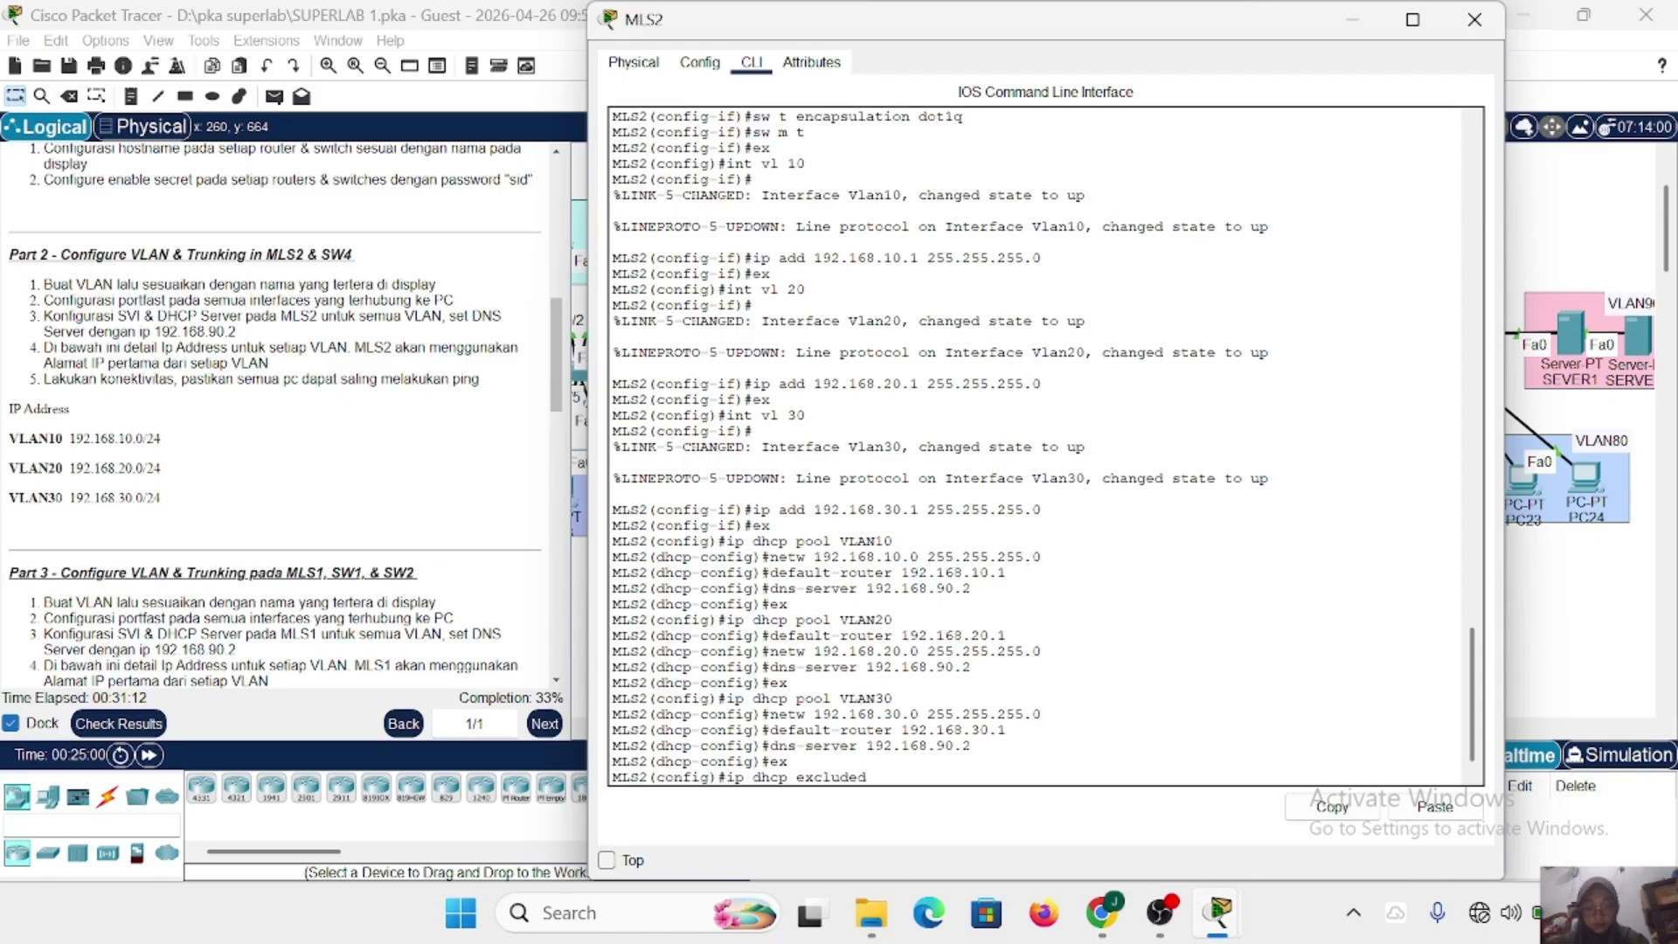
pyautogui.write('-address')
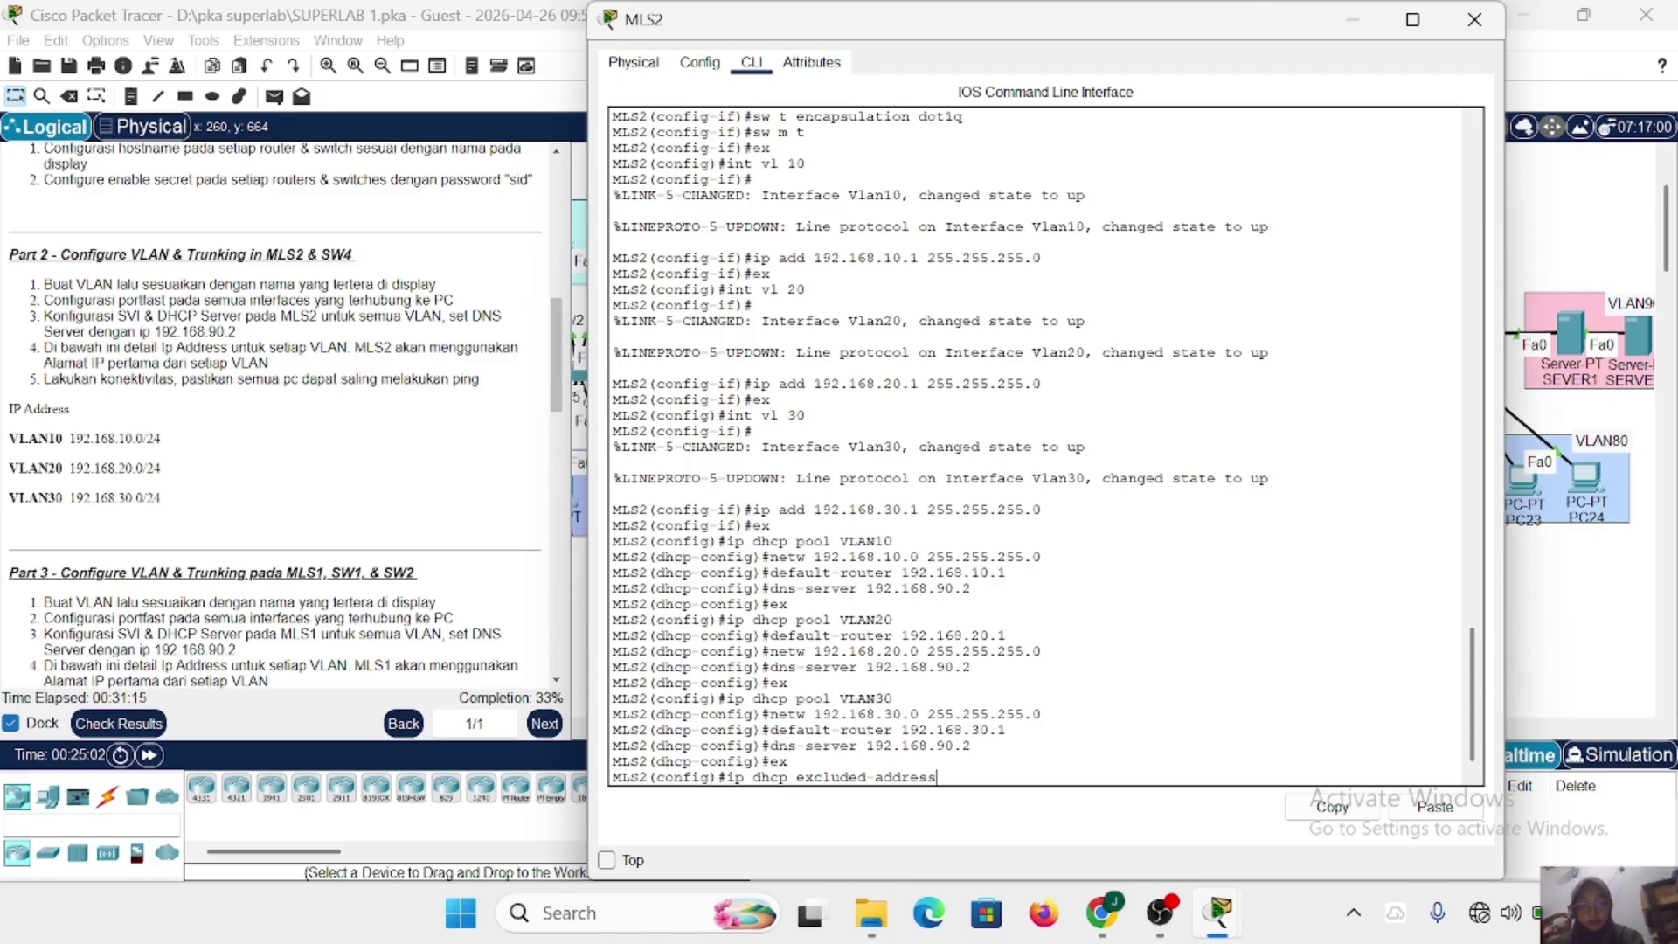
pyautogui.write(' 192.1')
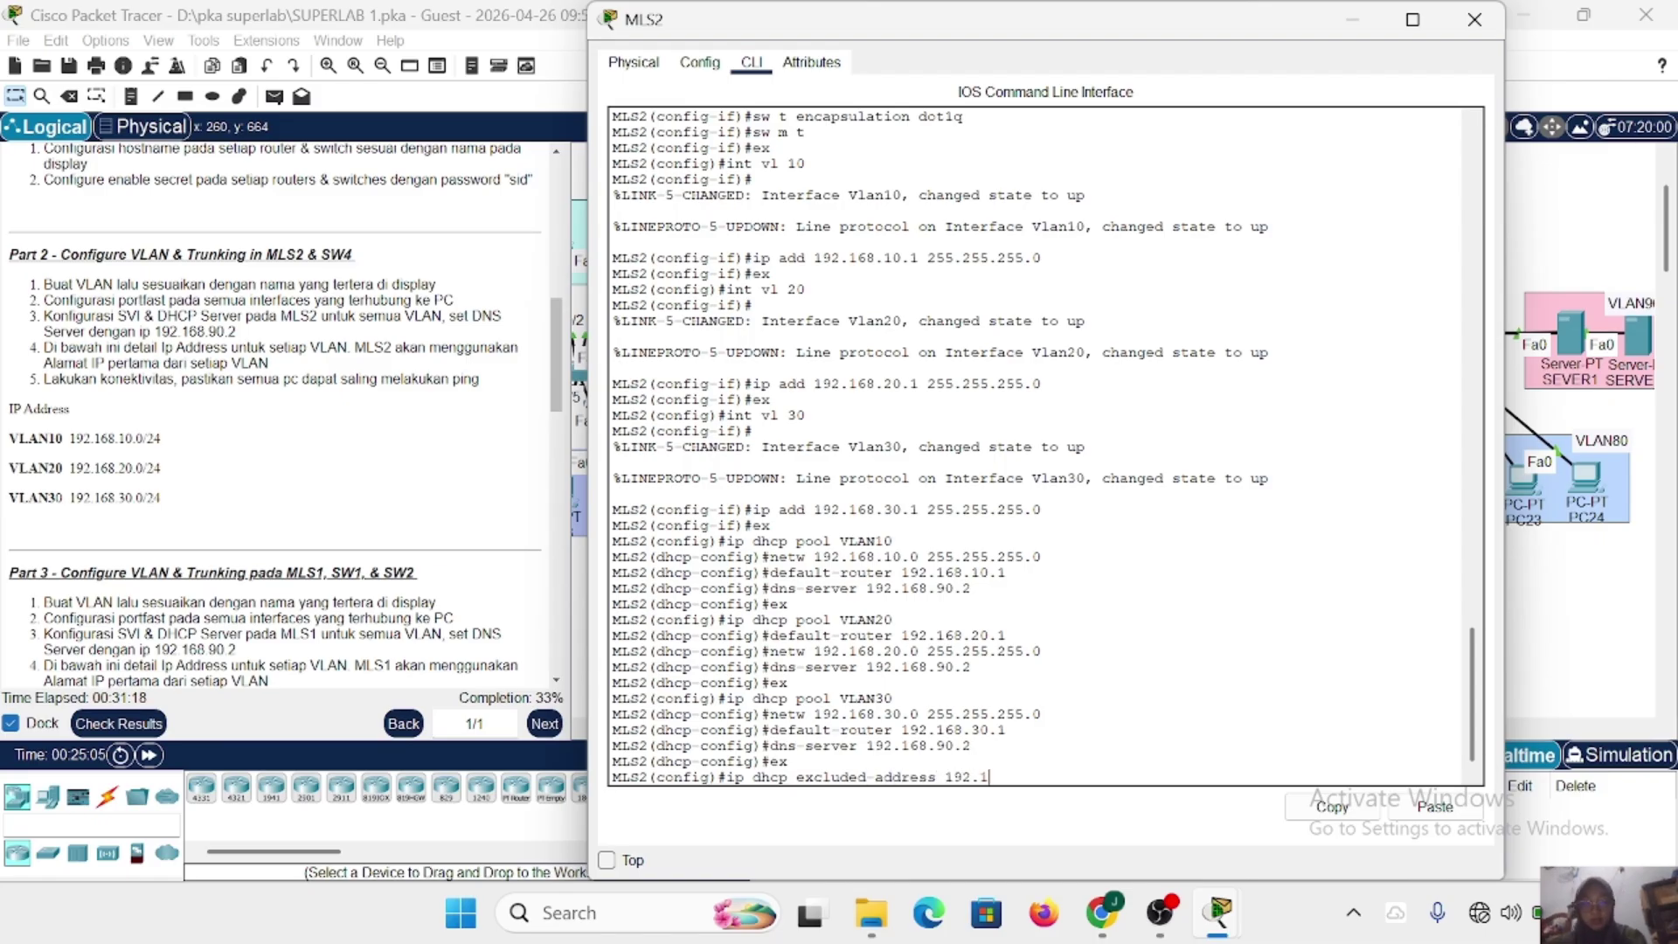
pyautogui.write('68.1')
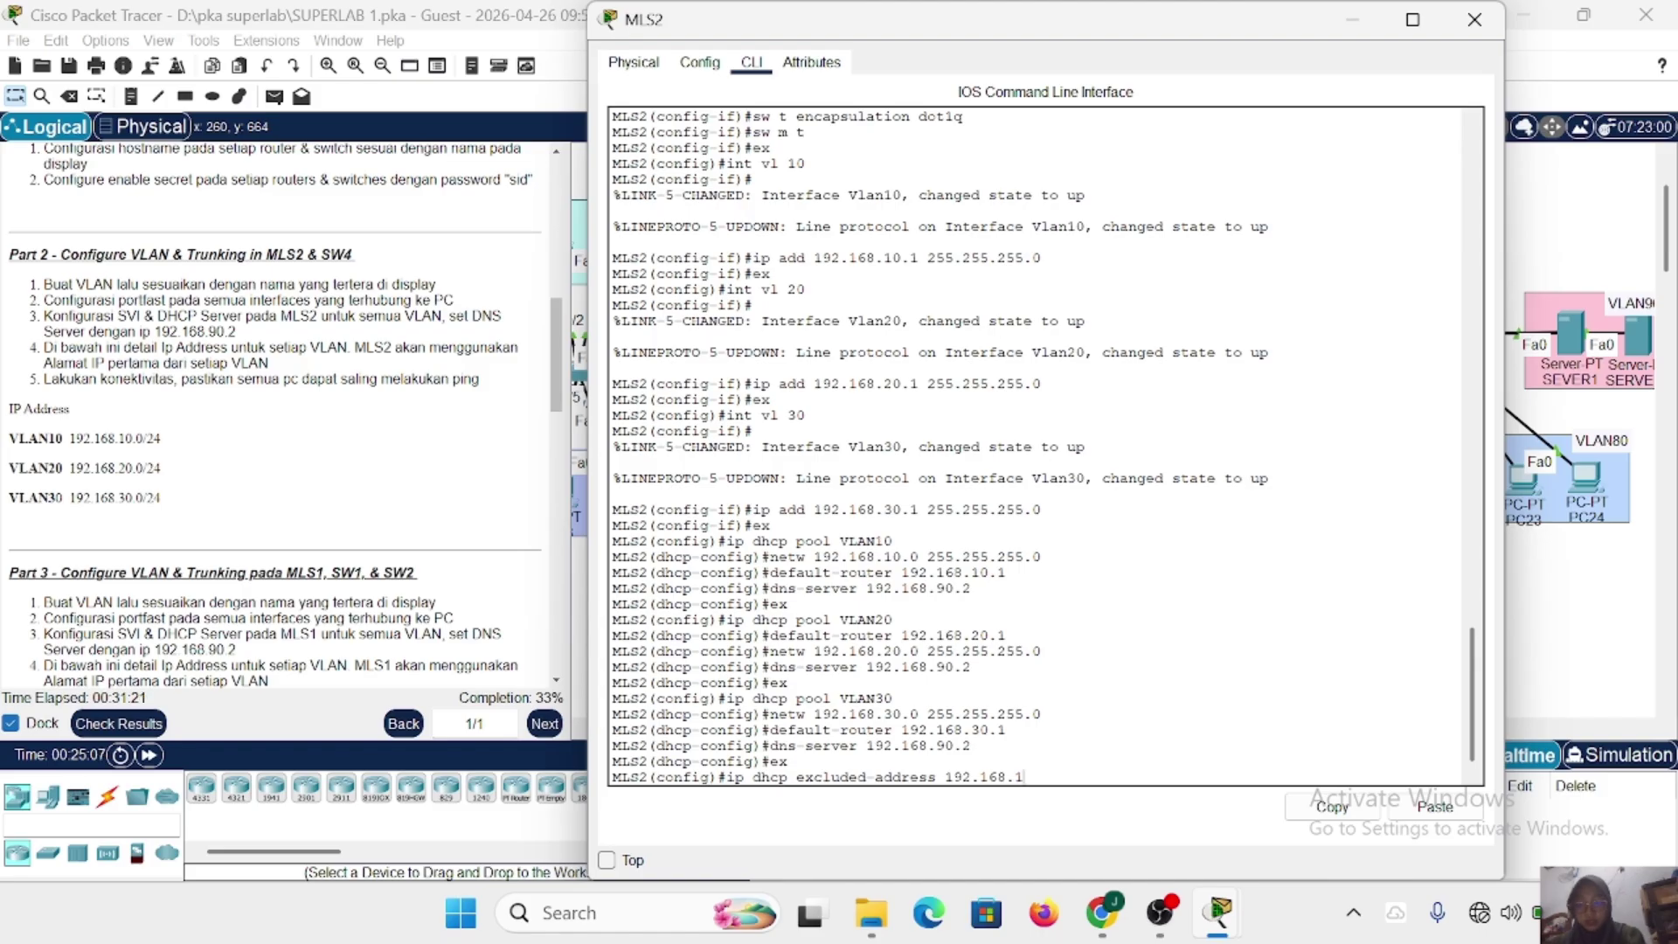
pyautogui.write('0.1')
pyautogui.press('Return')
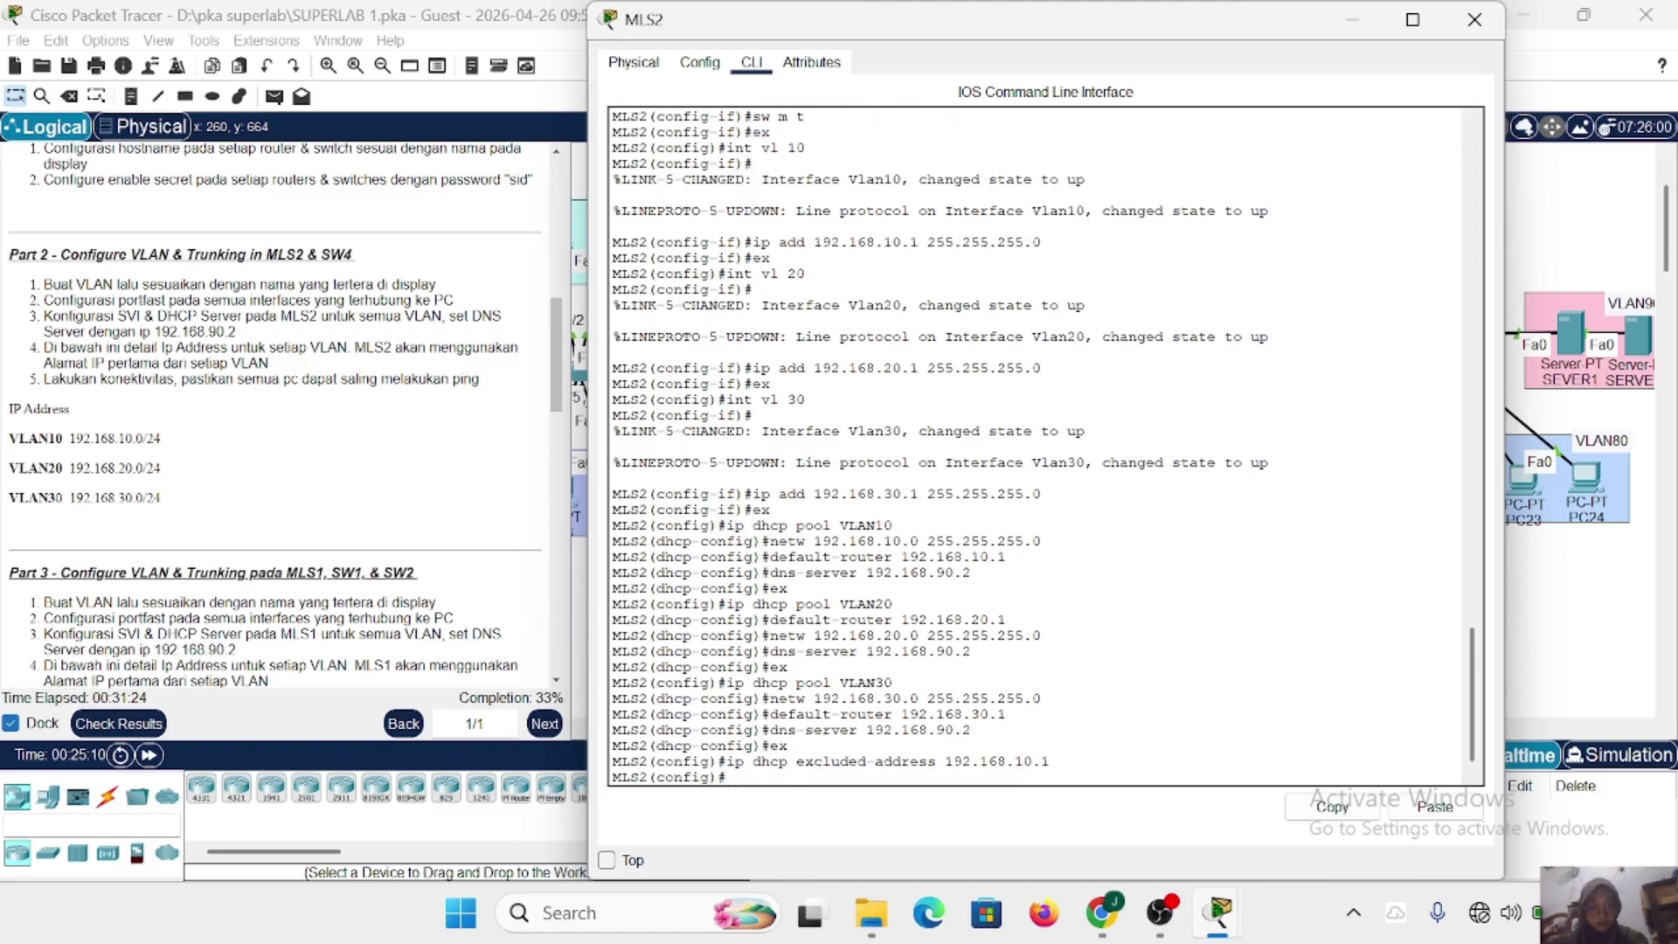
# Exclude the VLAN 20 gateway address 192.168.20.1 from DHCP assignment on MLS2.
pyautogui.press('Up')
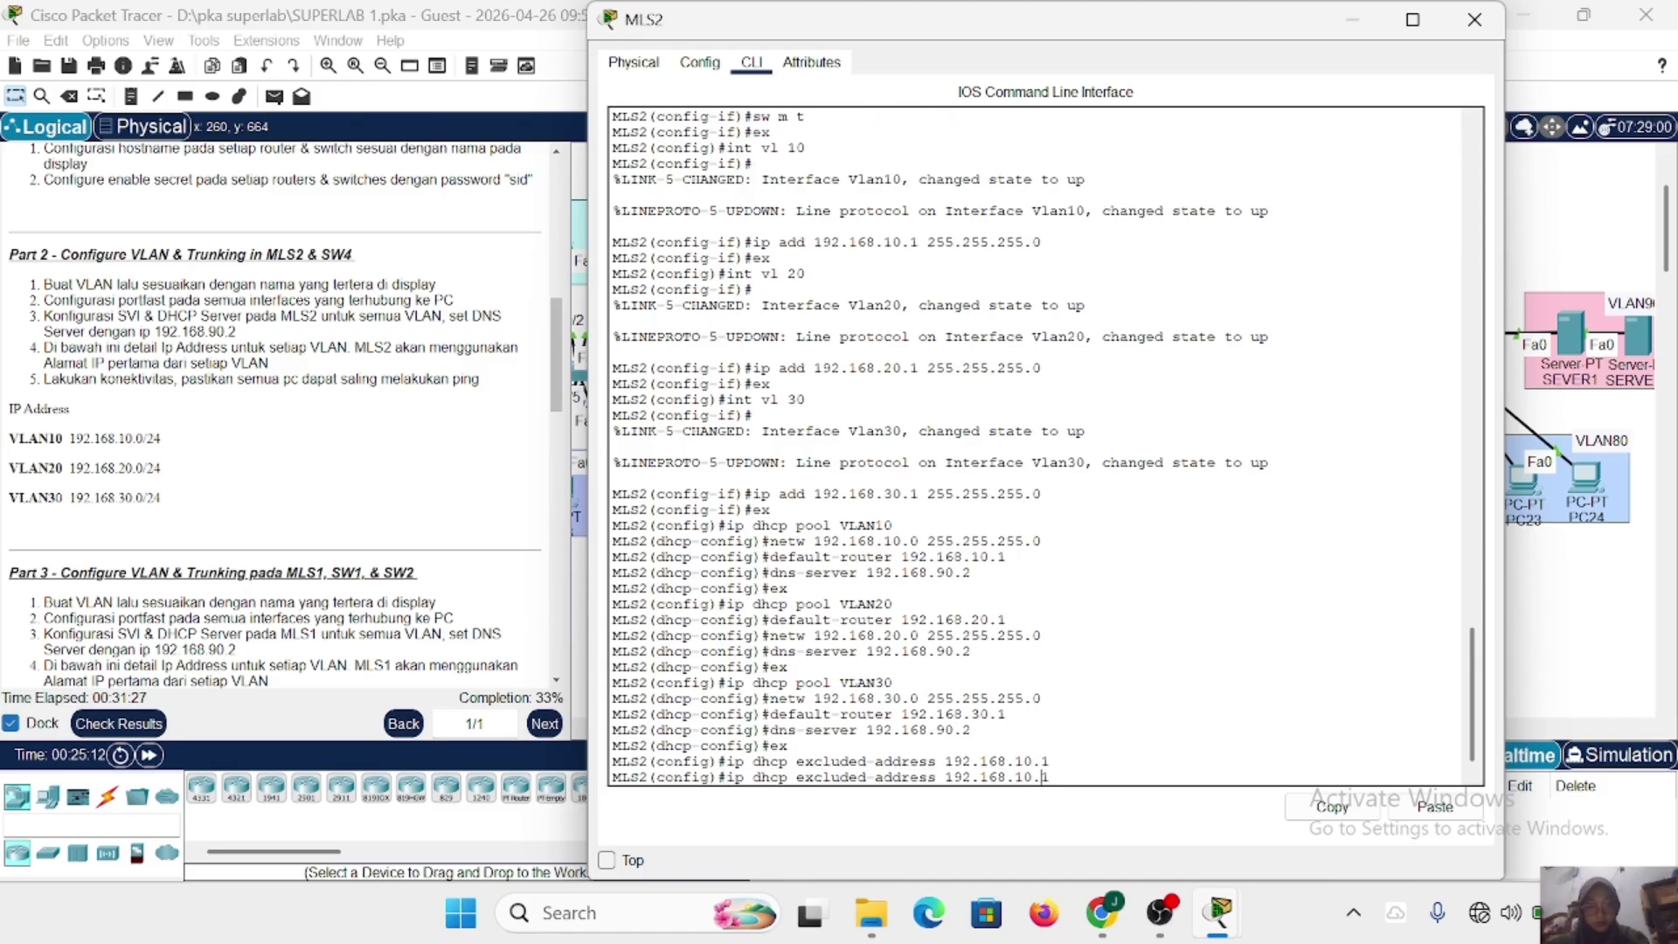
pyautogui.press('BackSpace')
pyautogui.press('BackSpace')
pyautogui.press('BackSpace')
pyautogui.press('BackSpace')
pyautogui.write('20.1')
pyautogui.press('Return')
# Exclude the VLAN 30 gateway address 192.168.30.1 from DHCP assignment and close MLS2's window.
pyautogui.press('Up')
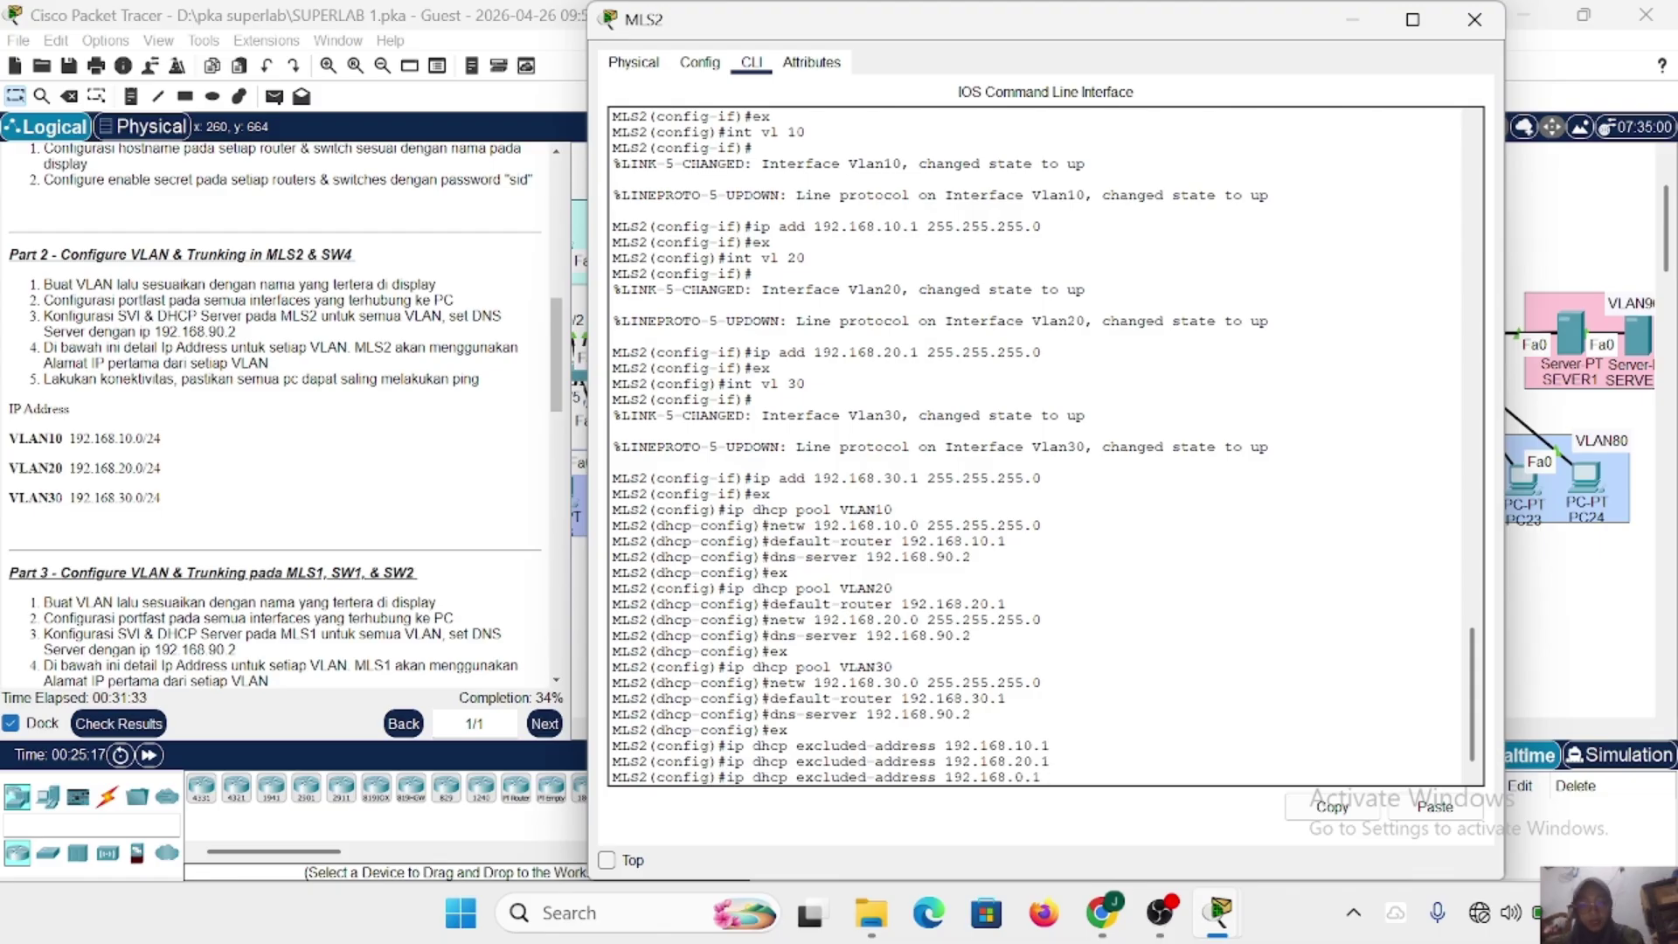
pyautogui.write('3')
pyautogui.press('Return')
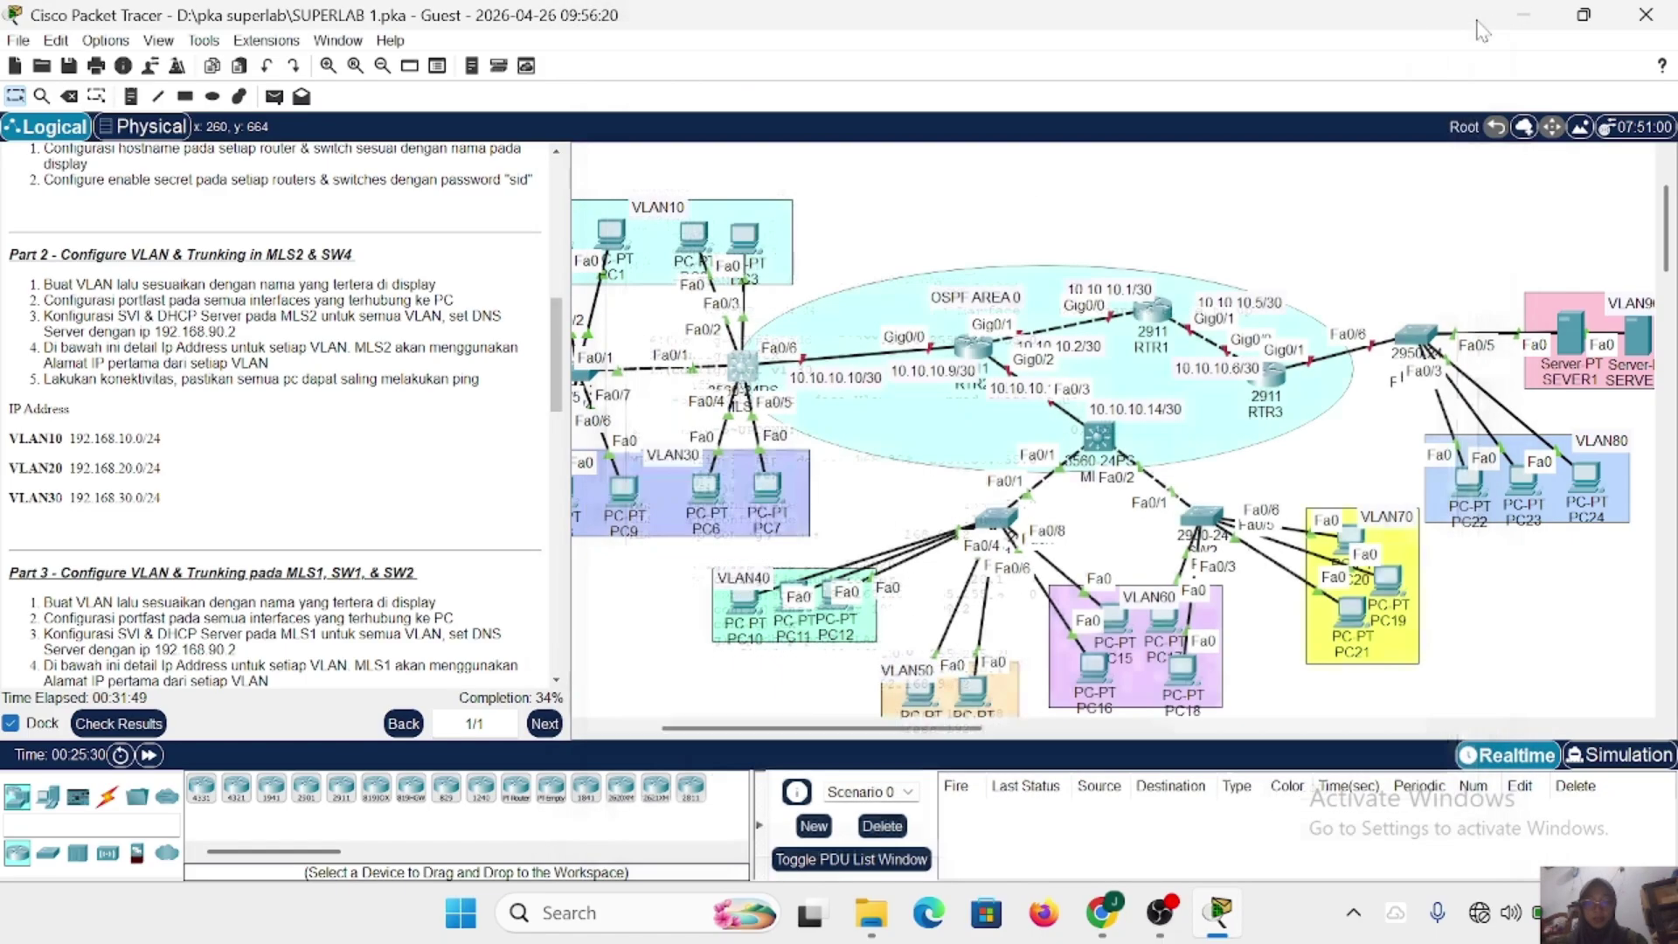
pyautogui.click(1474, 20)
# Set PC2's IPv4 configuration to DHCP and close its window.
pyautogui.hscroll(-5, 794, 289)
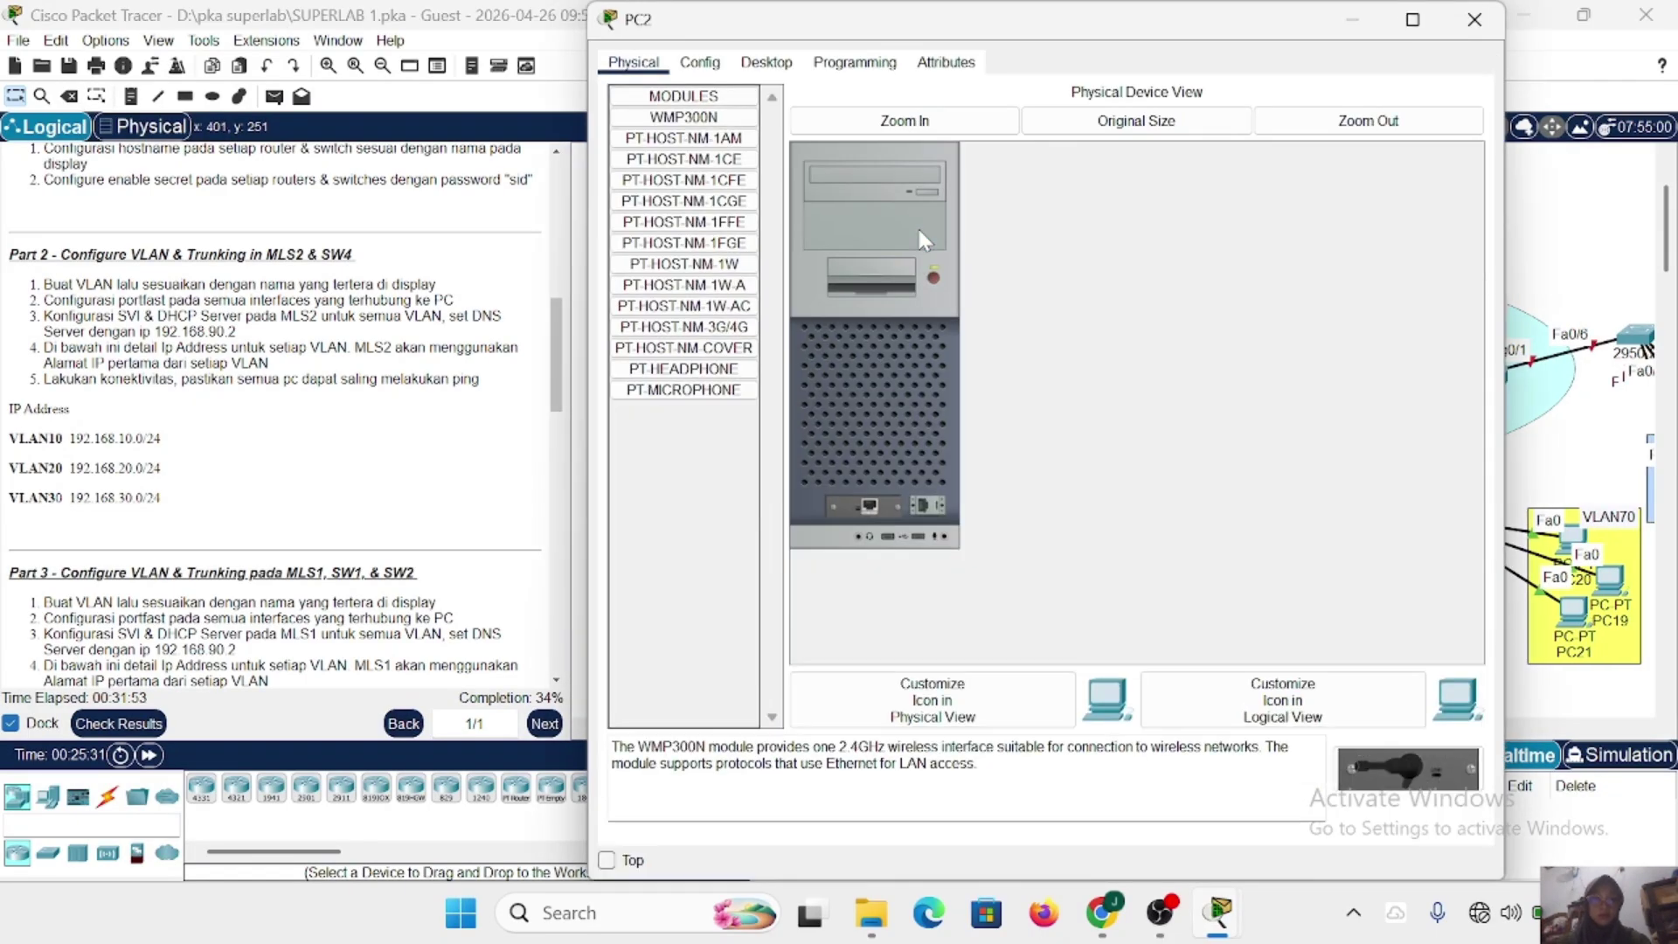
pyautogui.click(843, 66)
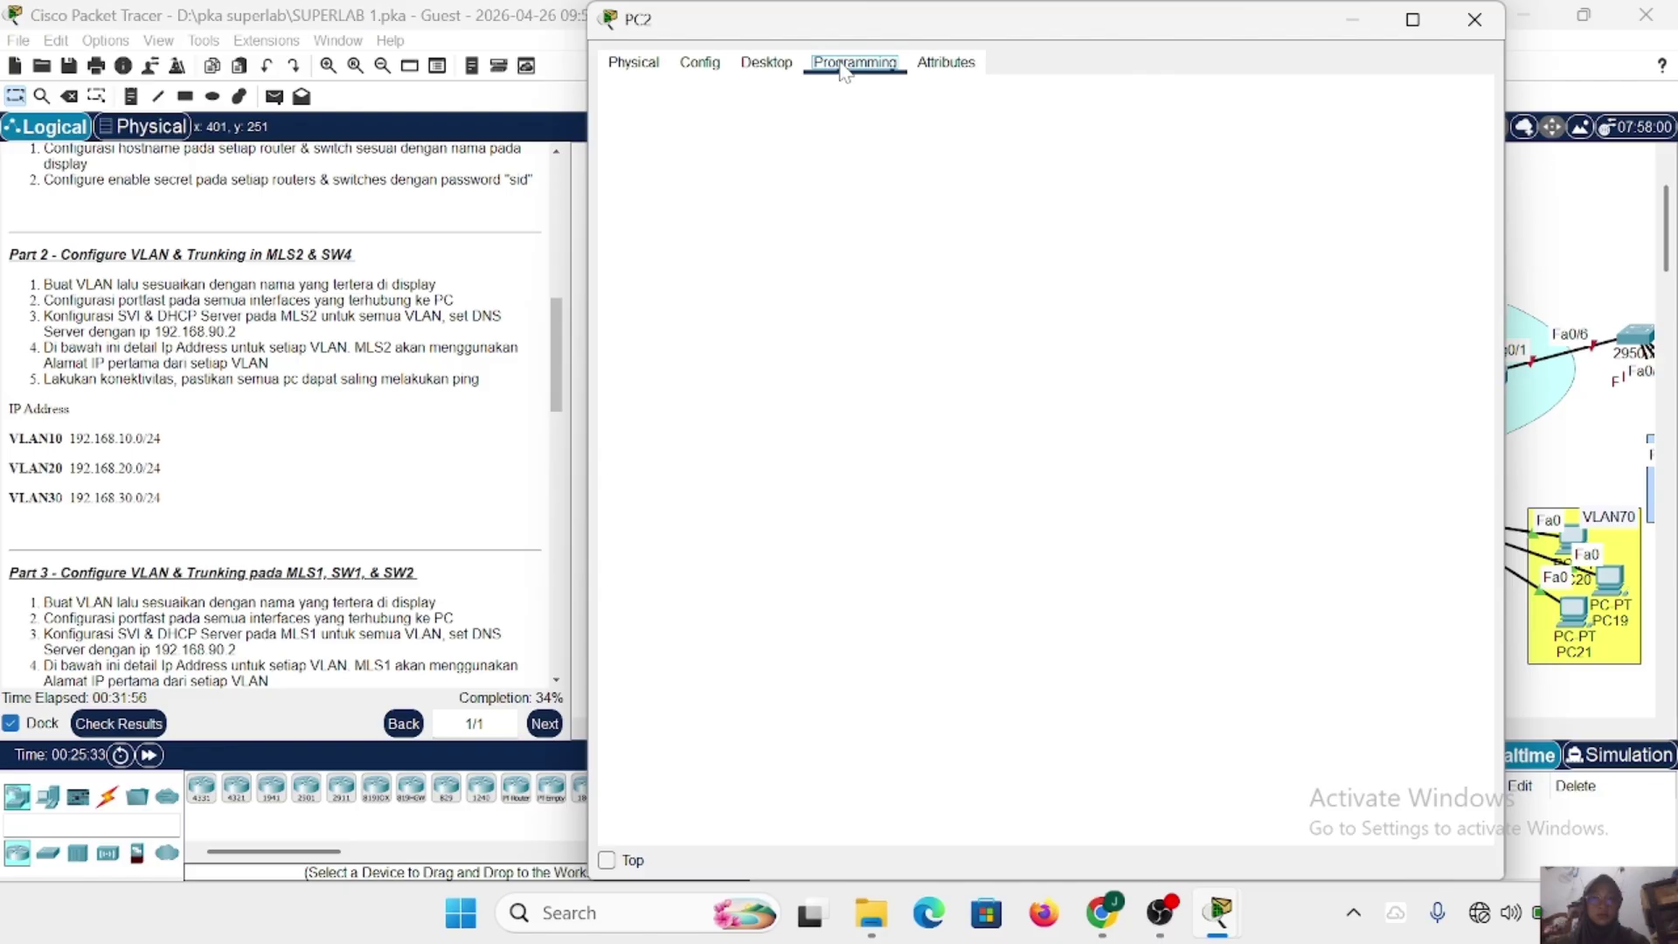
pyautogui.click(766, 62)
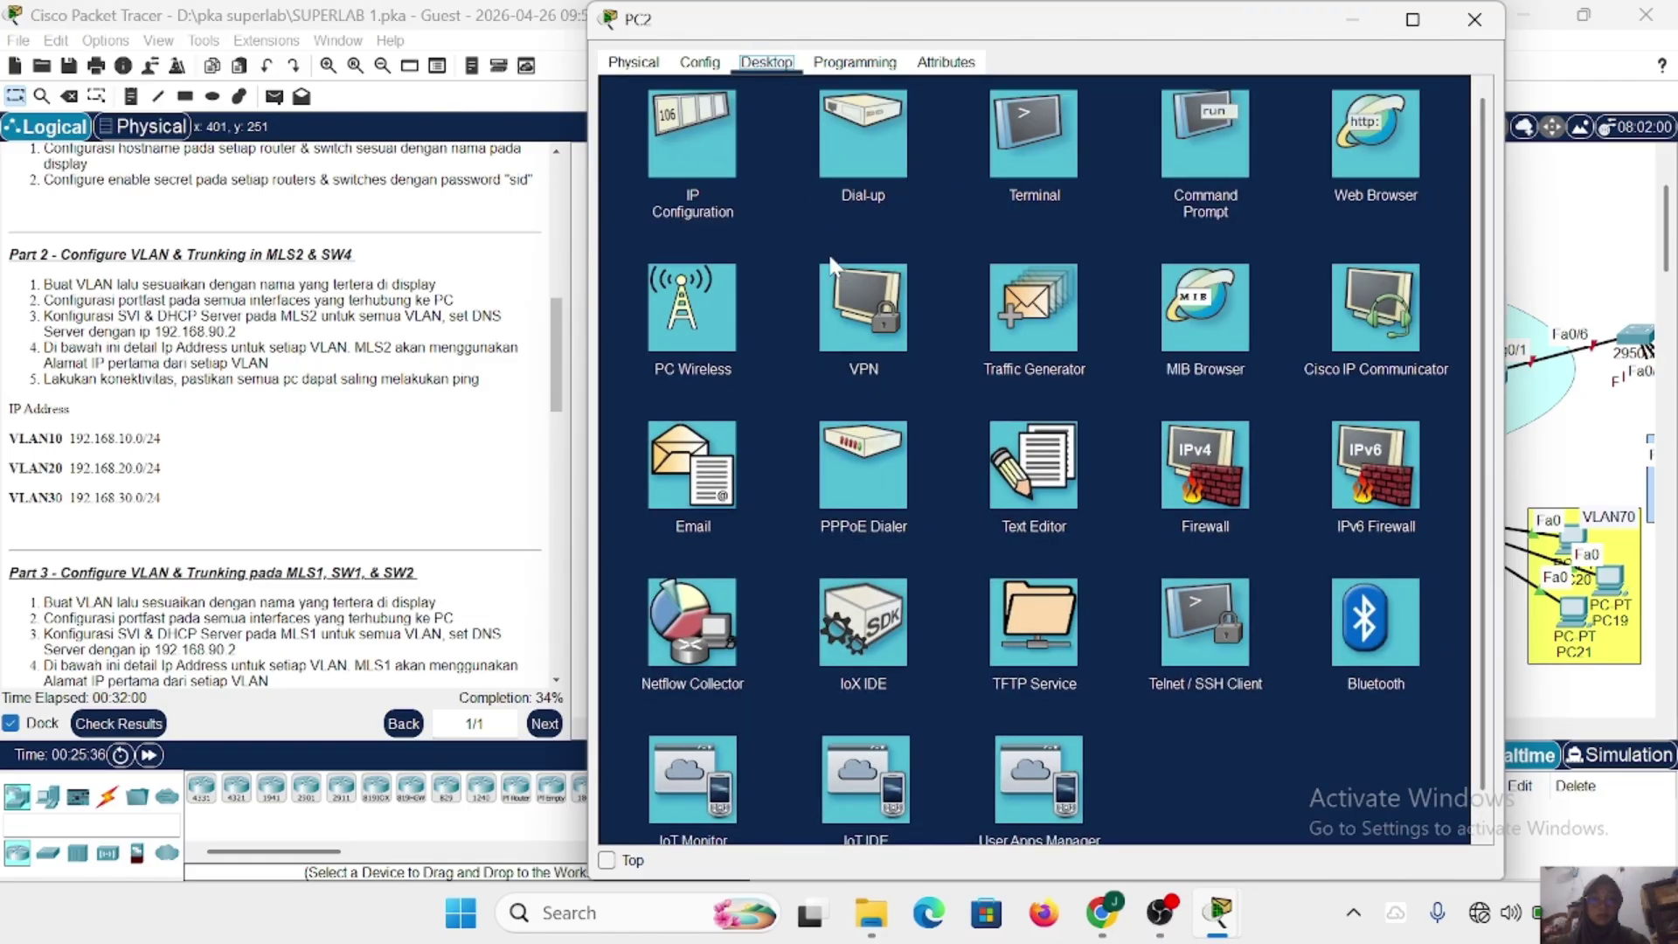
pyautogui.click(698, 122)
pyautogui.click(627, 173)
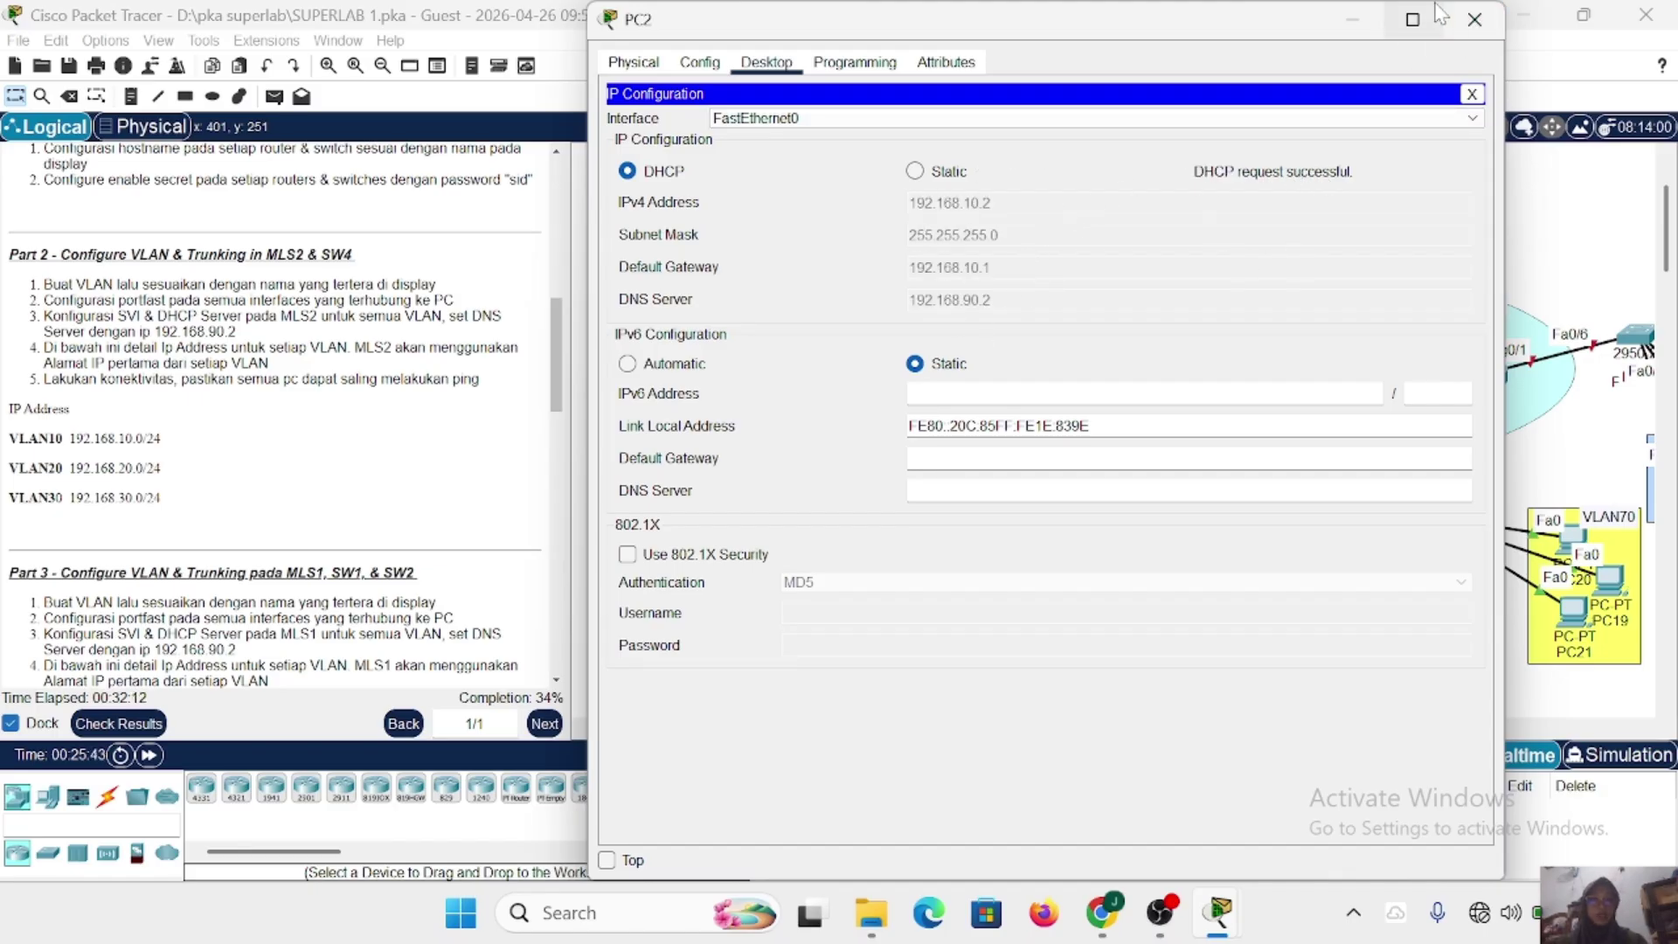
pyautogui.click(1468, 19)
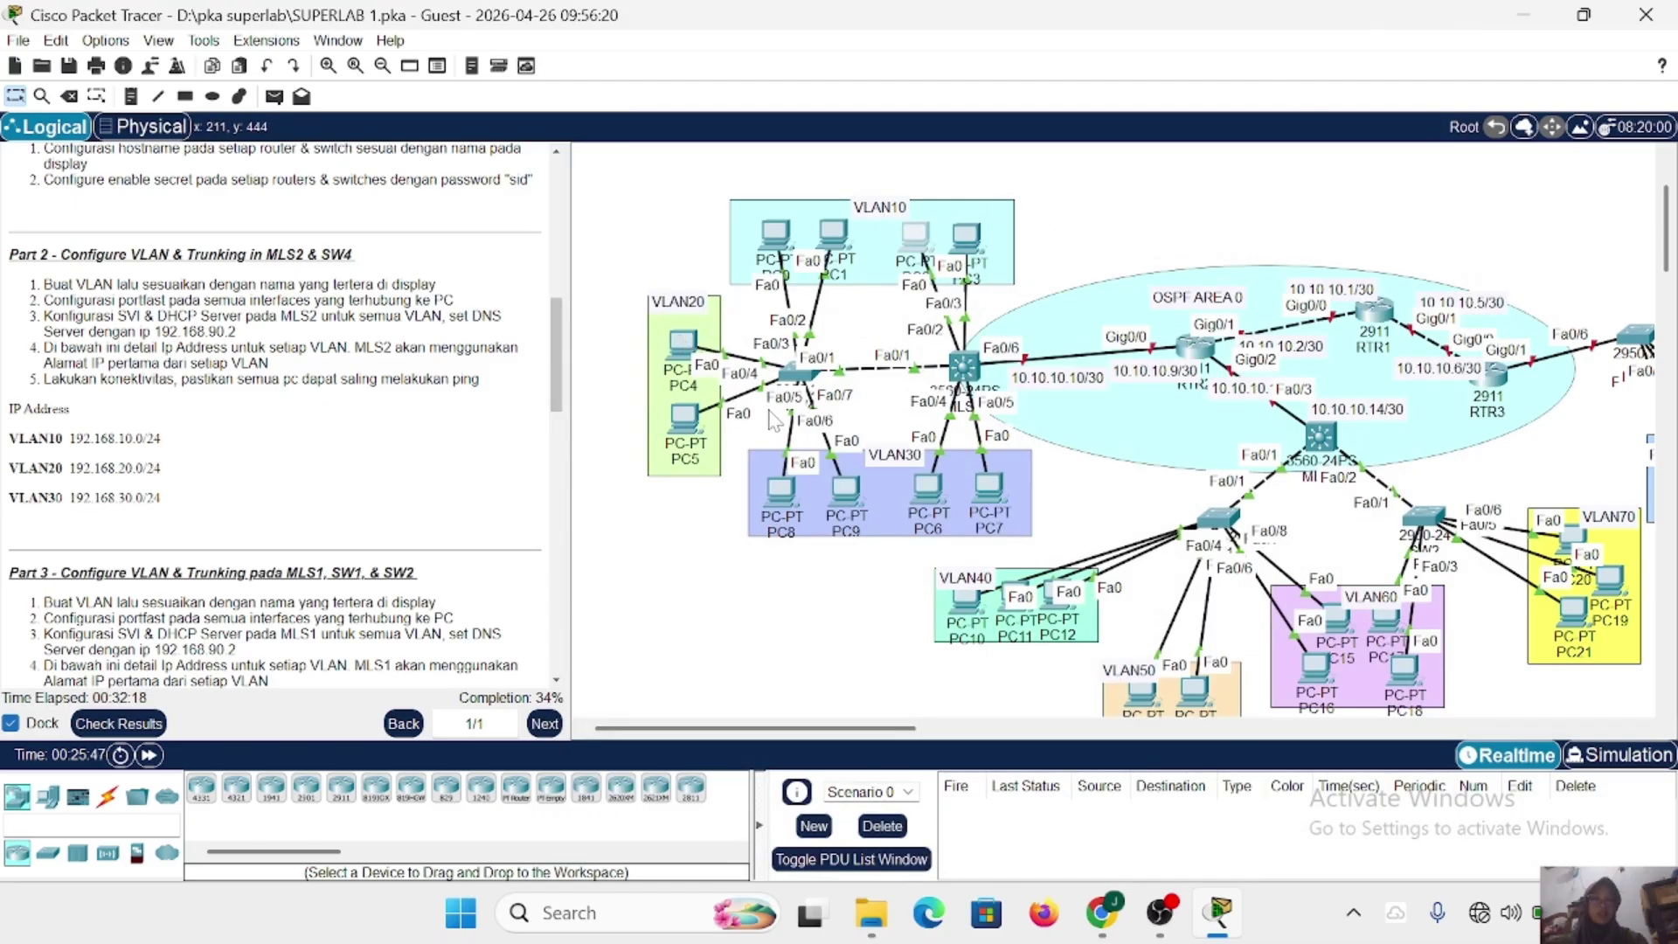
# Examine the Part 3 instructions and the topology around MLS1, SW1 and SW2, including its port labels and VLAN groups.
pyautogui.moveTo(919, 492)
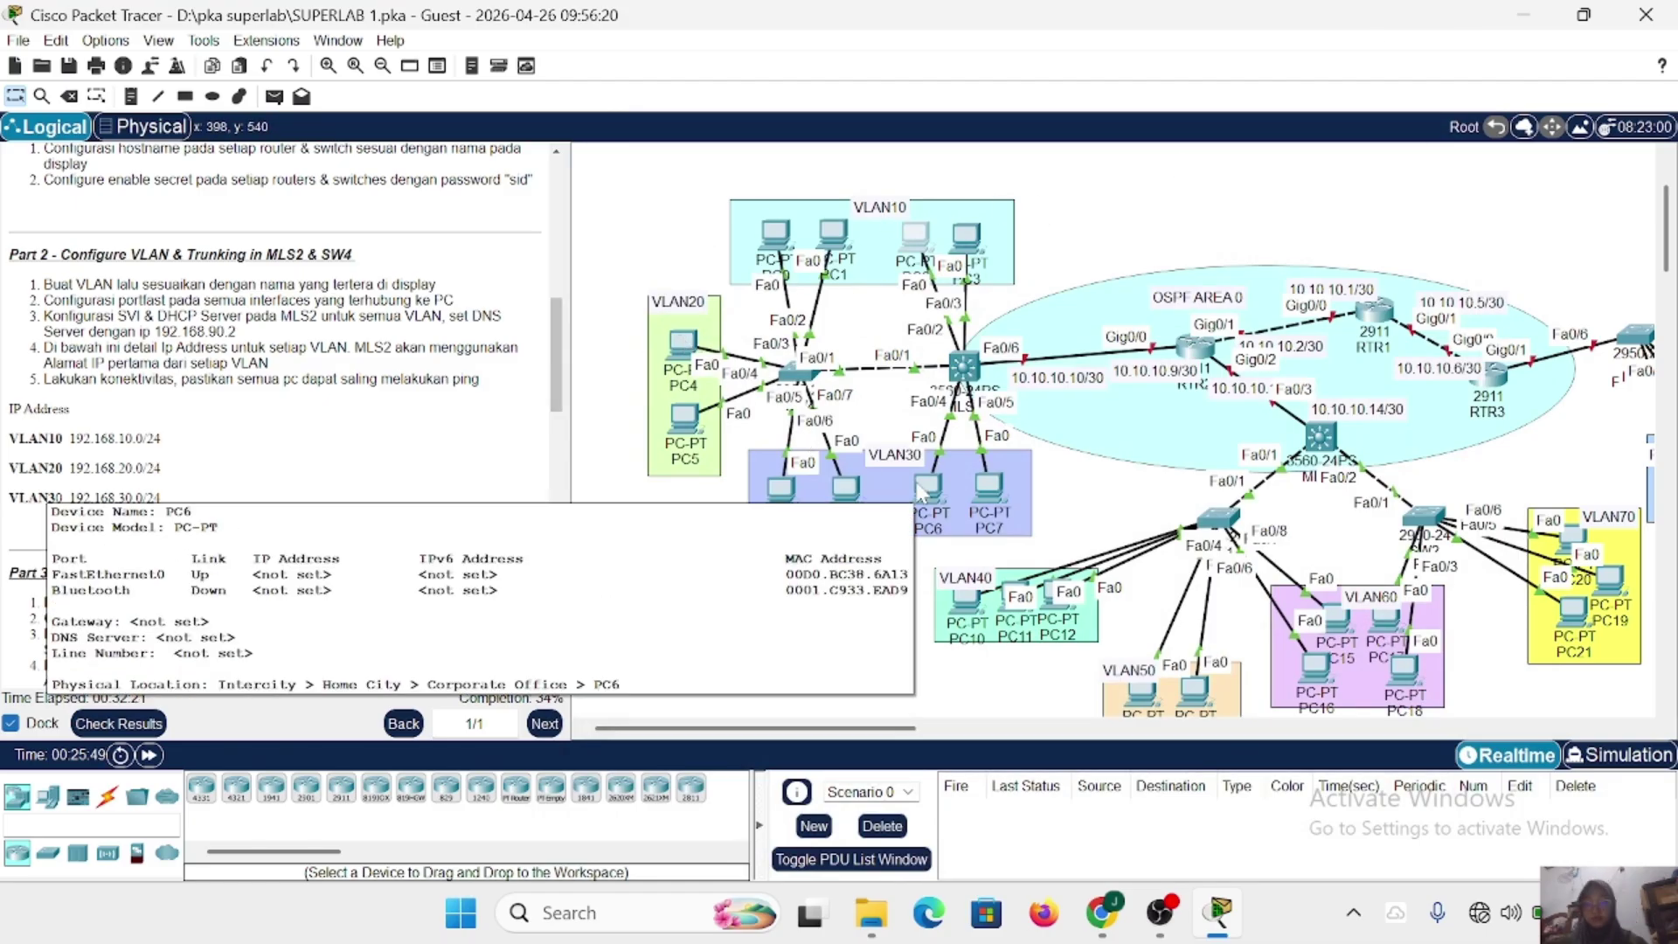
pyautogui.scroll(-3, 226, 411)
pyautogui.scroll(-2, 225, 411)
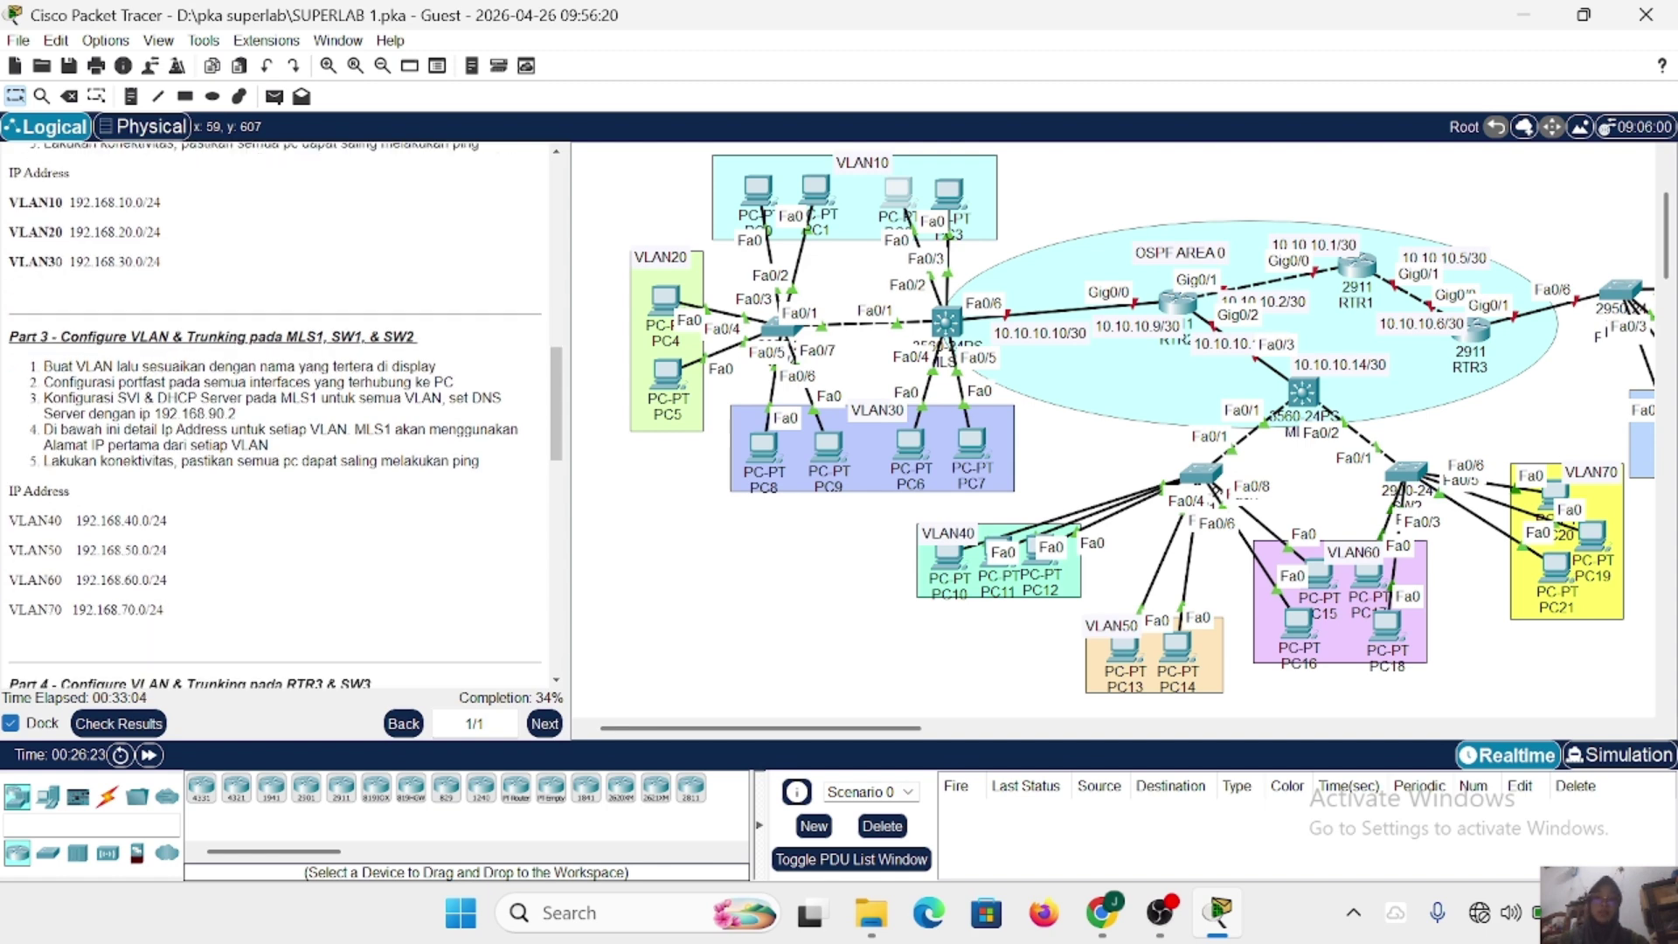
pyautogui.hscroll(5, 926, 435)
pyautogui.hscroll(-1, 926, 437)
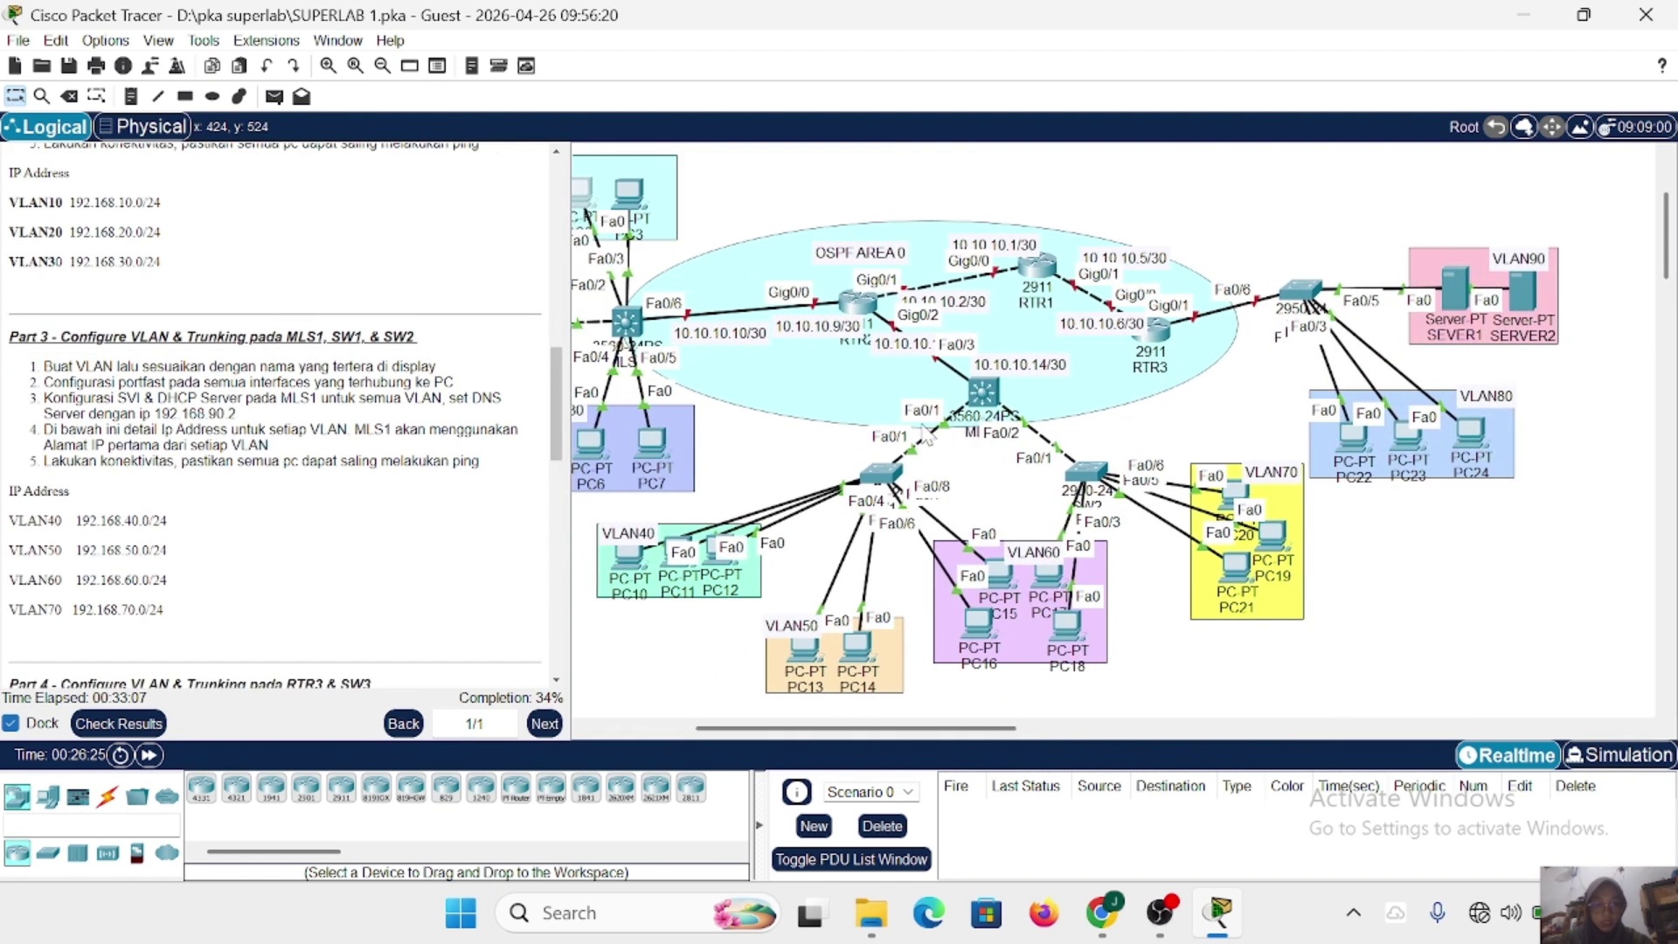
pyautogui.moveTo(991, 392)
pyautogui.mouseDown()
pyautogui.moveTo(985, 448)
pyautogui.moveTo(991, 404)
pyautogui.mouseUp()
pyautogui.moveTo(873, 472)
pyautogui.mouseDown()
pyautogui.moveTo(919, 561)
pyautogui.moveTo(887, 468)
pyautogui.mouseUp()
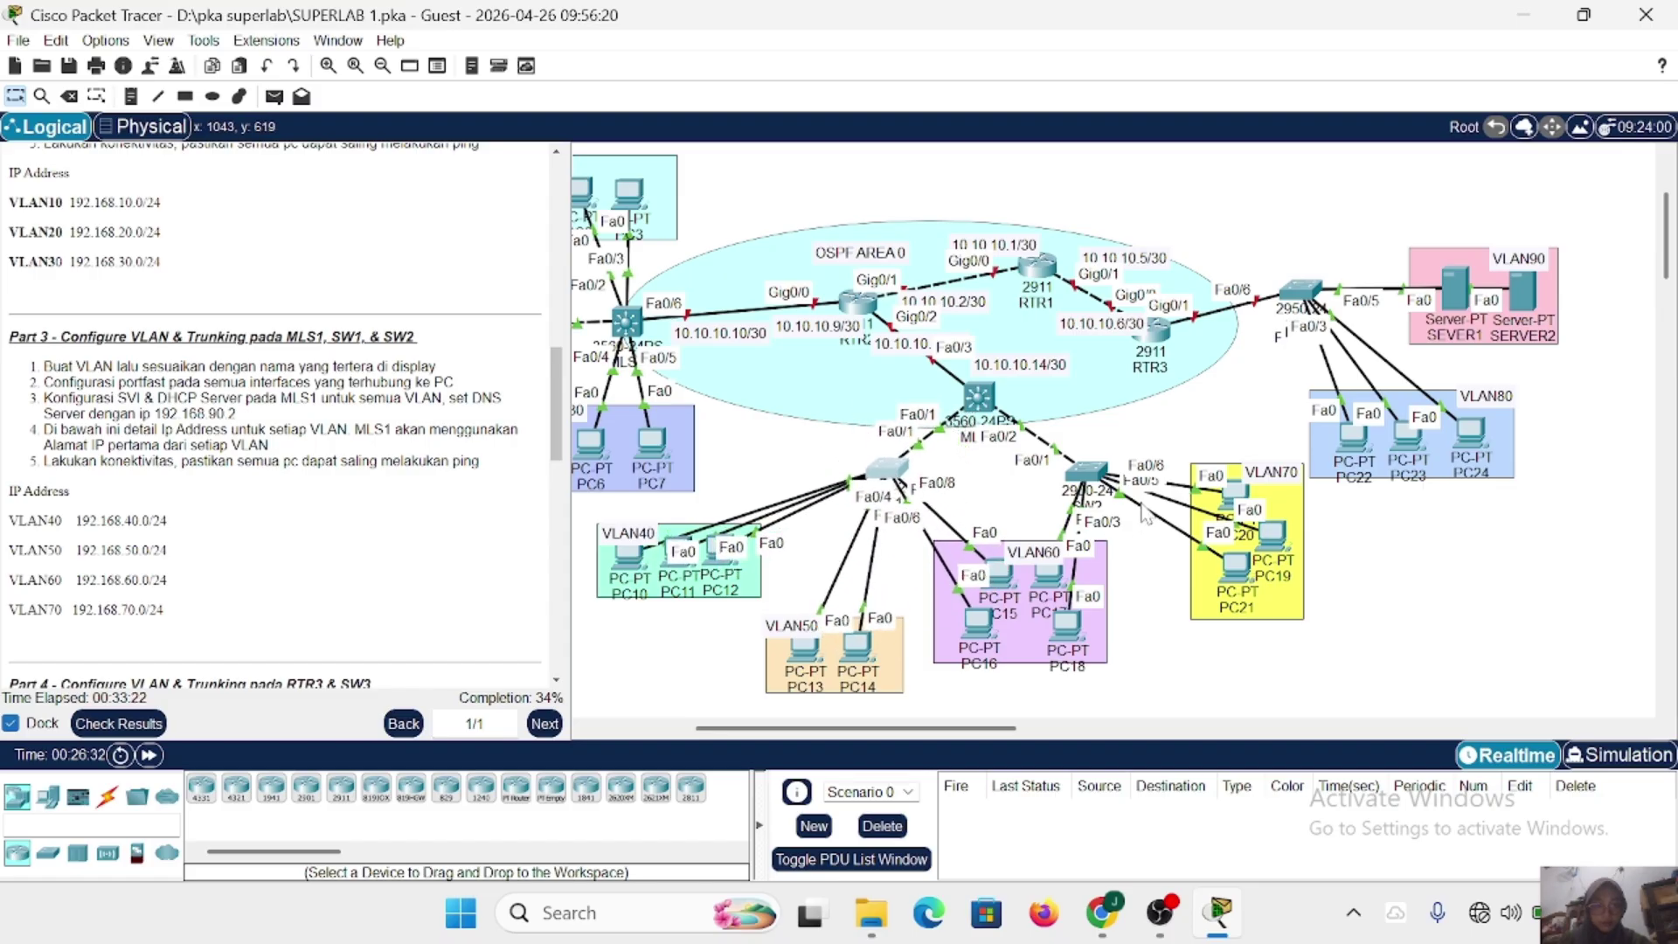
pyautogui.moveTo(1089, 472)
pyautogui.mouseDown()
pyautogui.moveTo(1087, 413)
pyautogui.moveTo(1079, 477)
pyautogui.moveTo(1082, 461)
pyautogui.mouseUp()
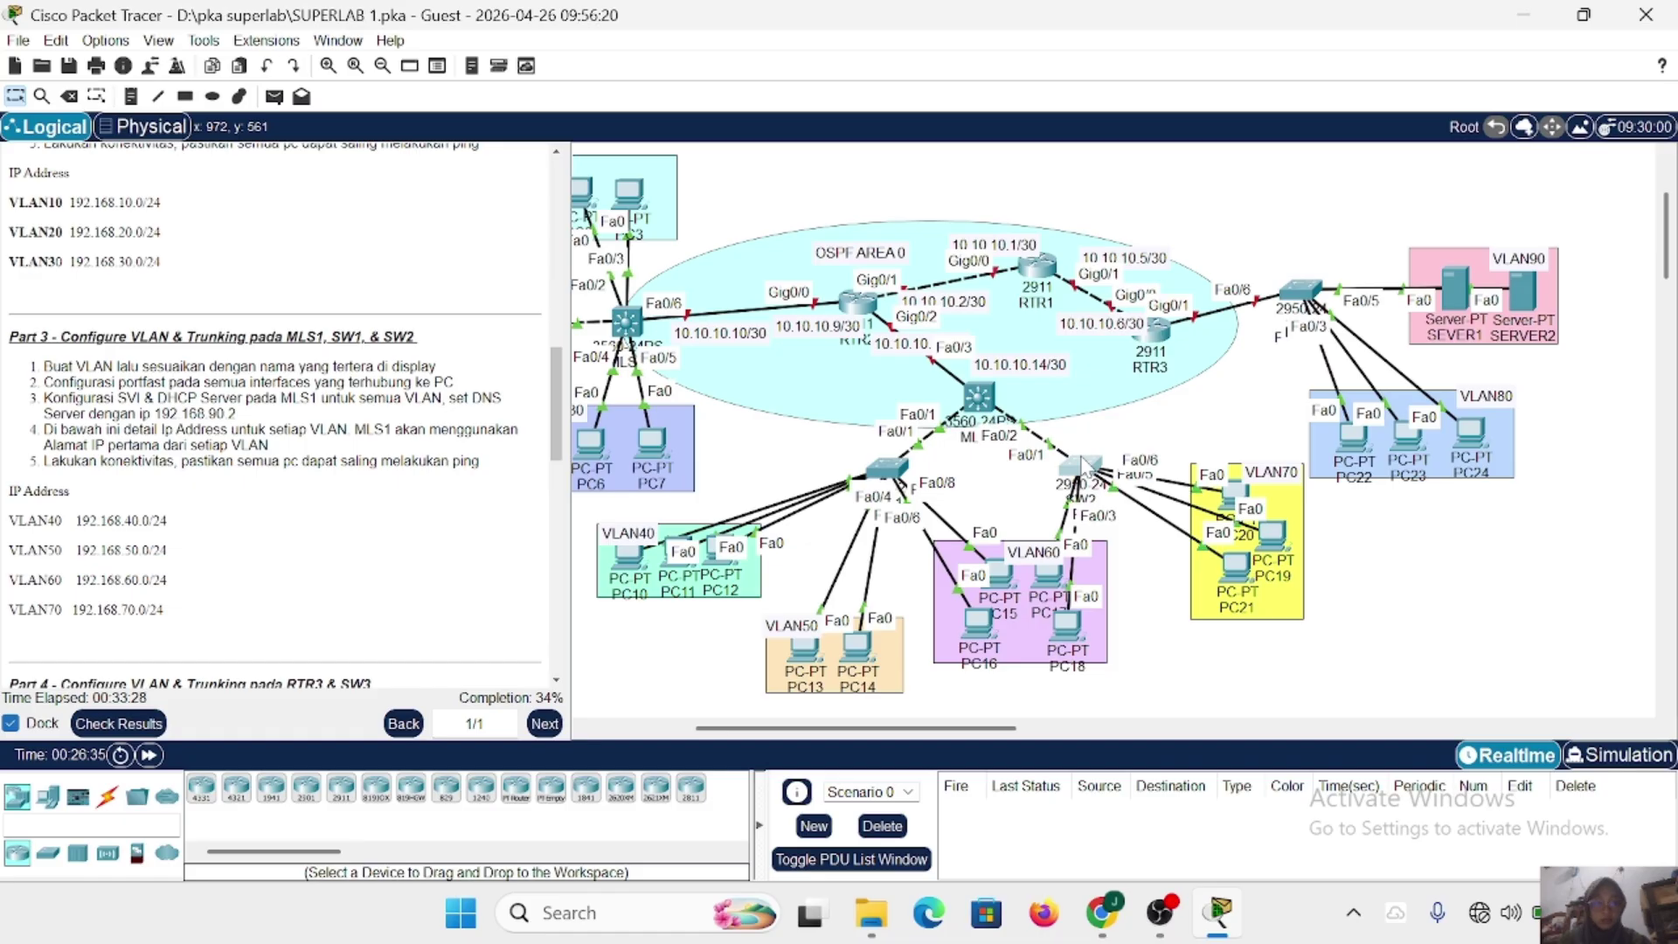
pyautogui.moveTo(889, 460)
pyautogui.mouseDown()
pyautogui.moveTo(836, 387)
pyautogui.moveTo(882, 454)
pyautogui.moveTo(900, 524)
pyautogui.moveTo(895, 461)
pyautogui.mouseUp()
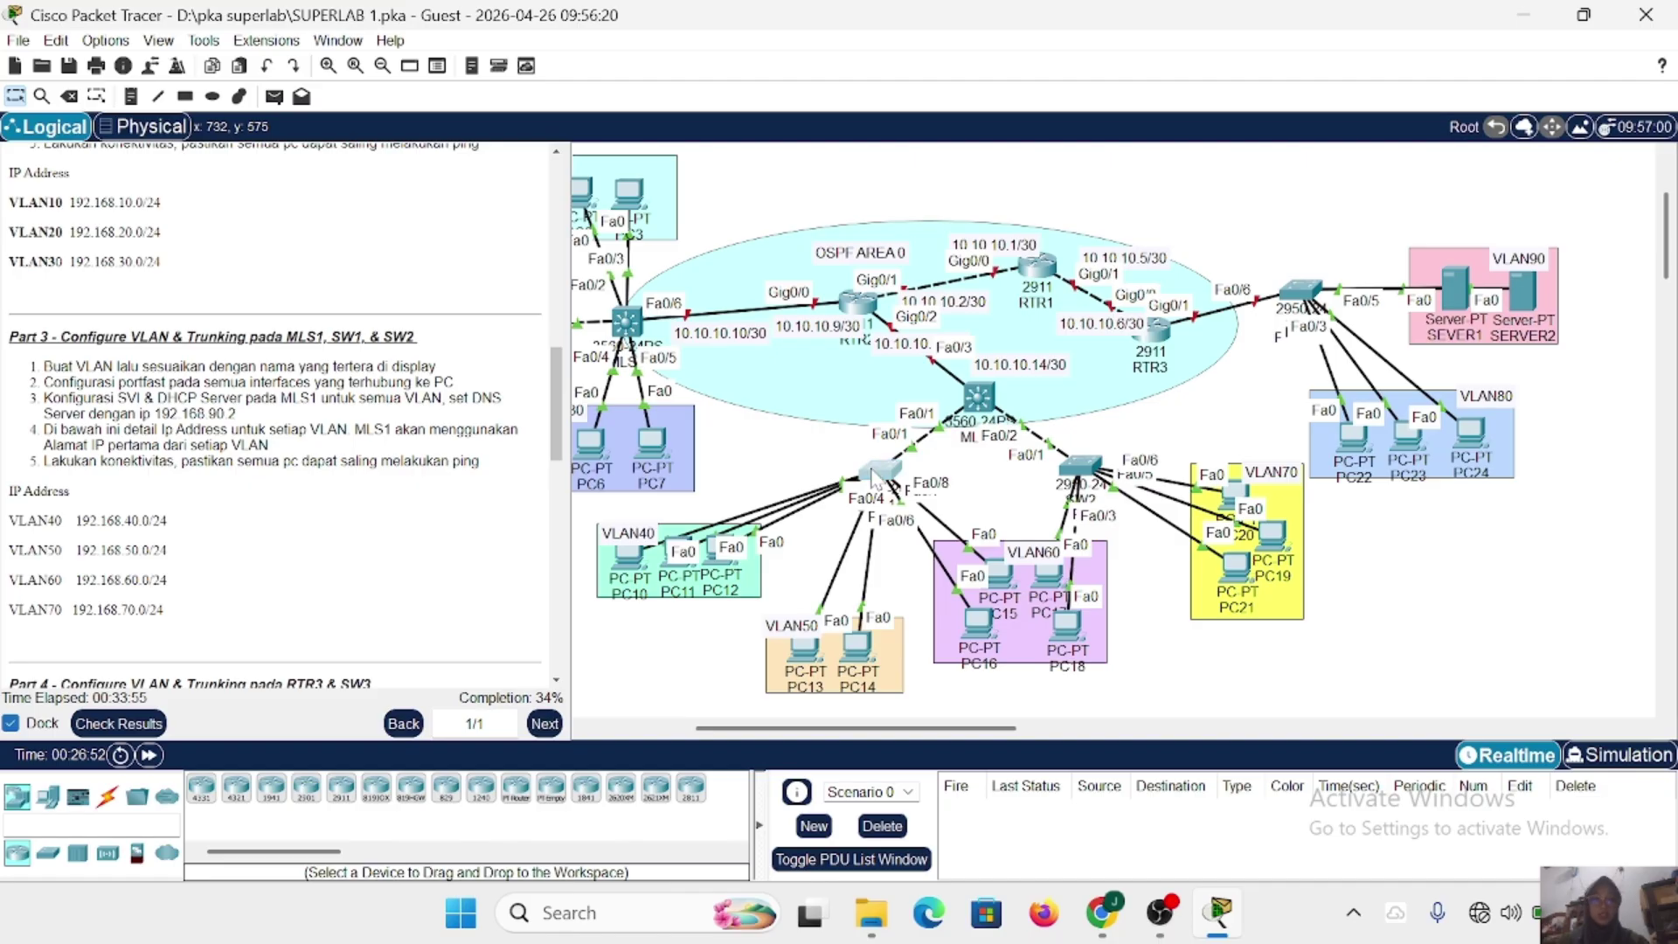
# Open SW1's command line, enter privileged mode with the enable password, and enter global configuration mode.
pyautogui.click(873, 475)
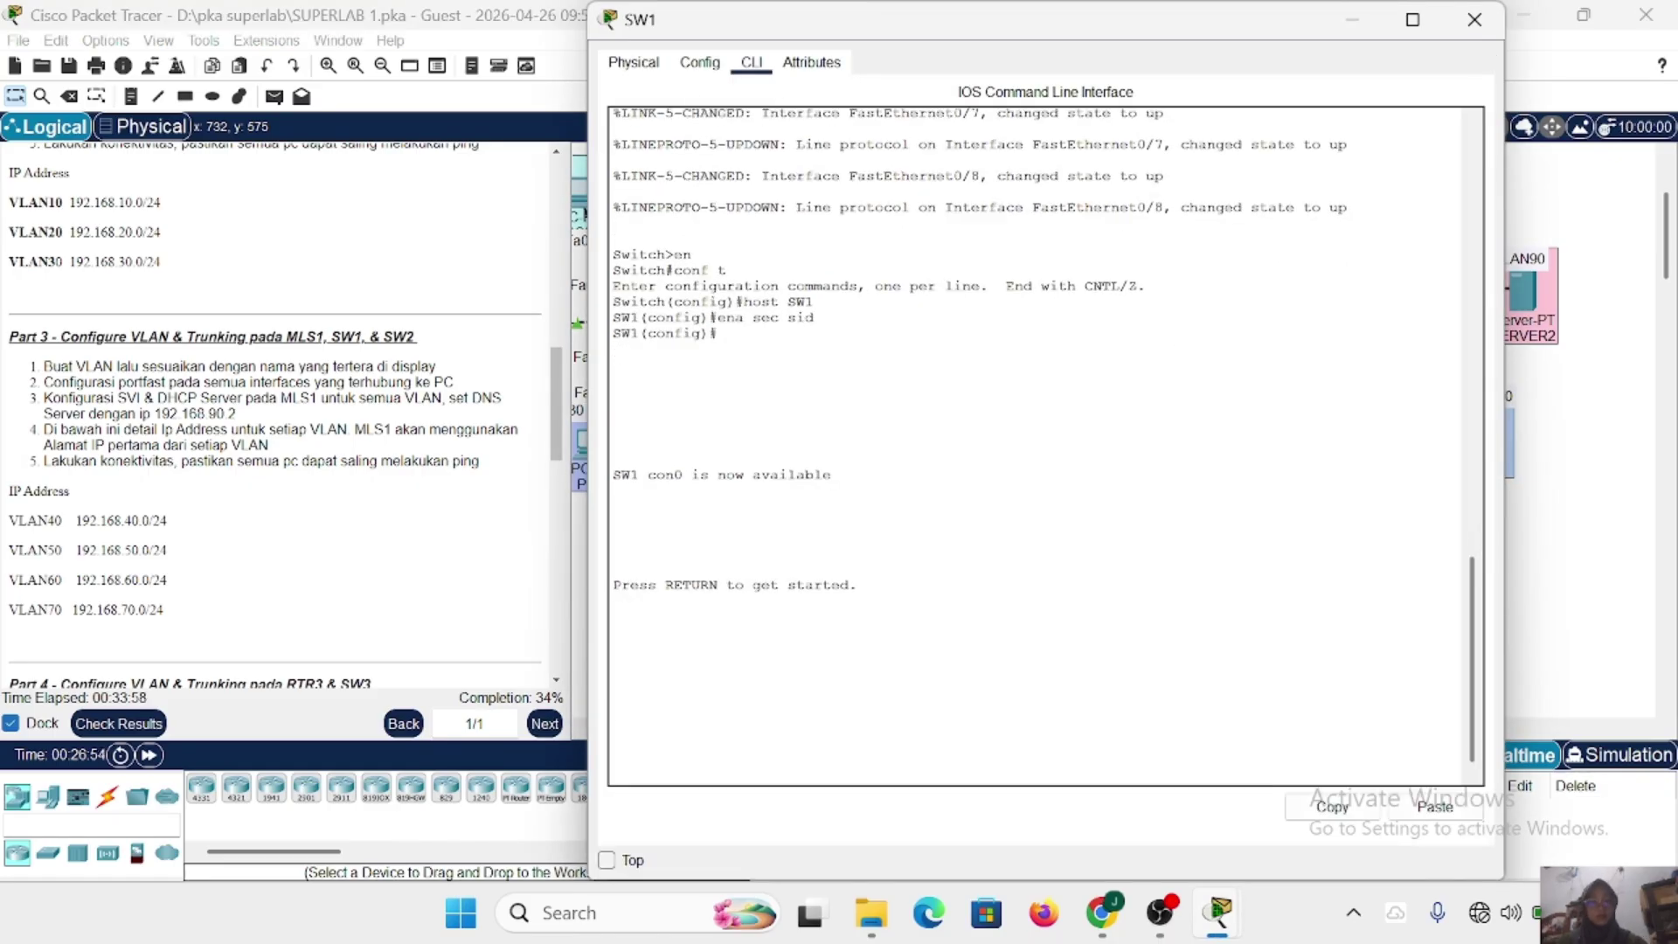
pyautogui.press('Return')
pyautogui.write('en')
pyautogui.press('Return')
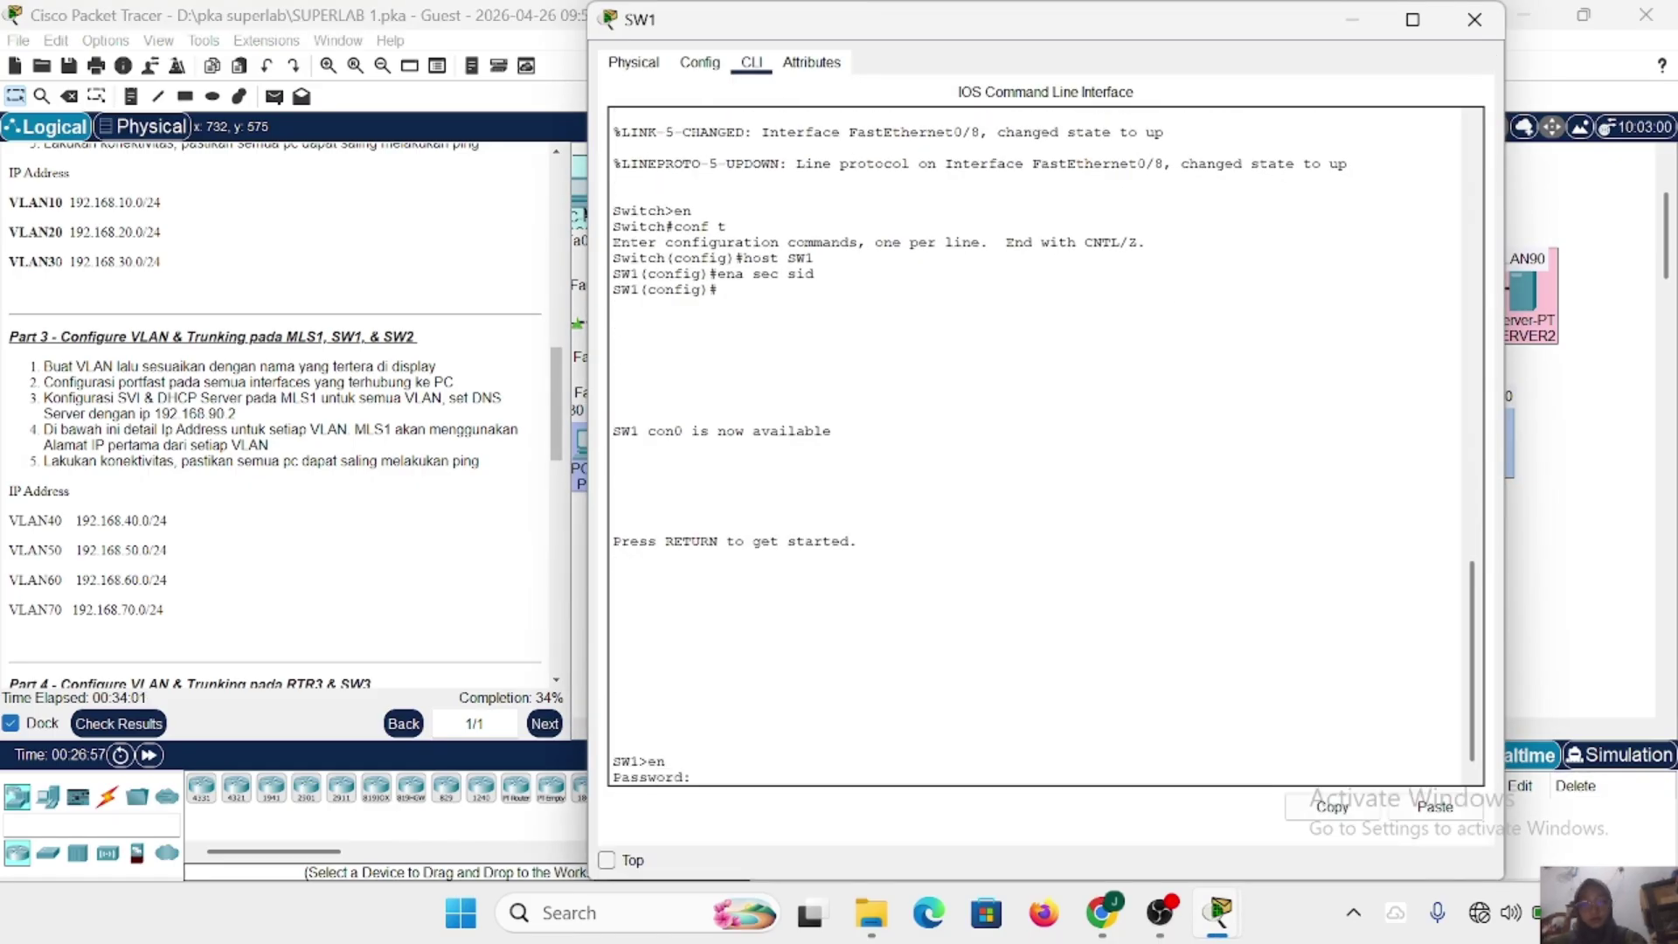
pyautogui.write('sid')
pyautogui.press('Return')
pyautogui.write('co')
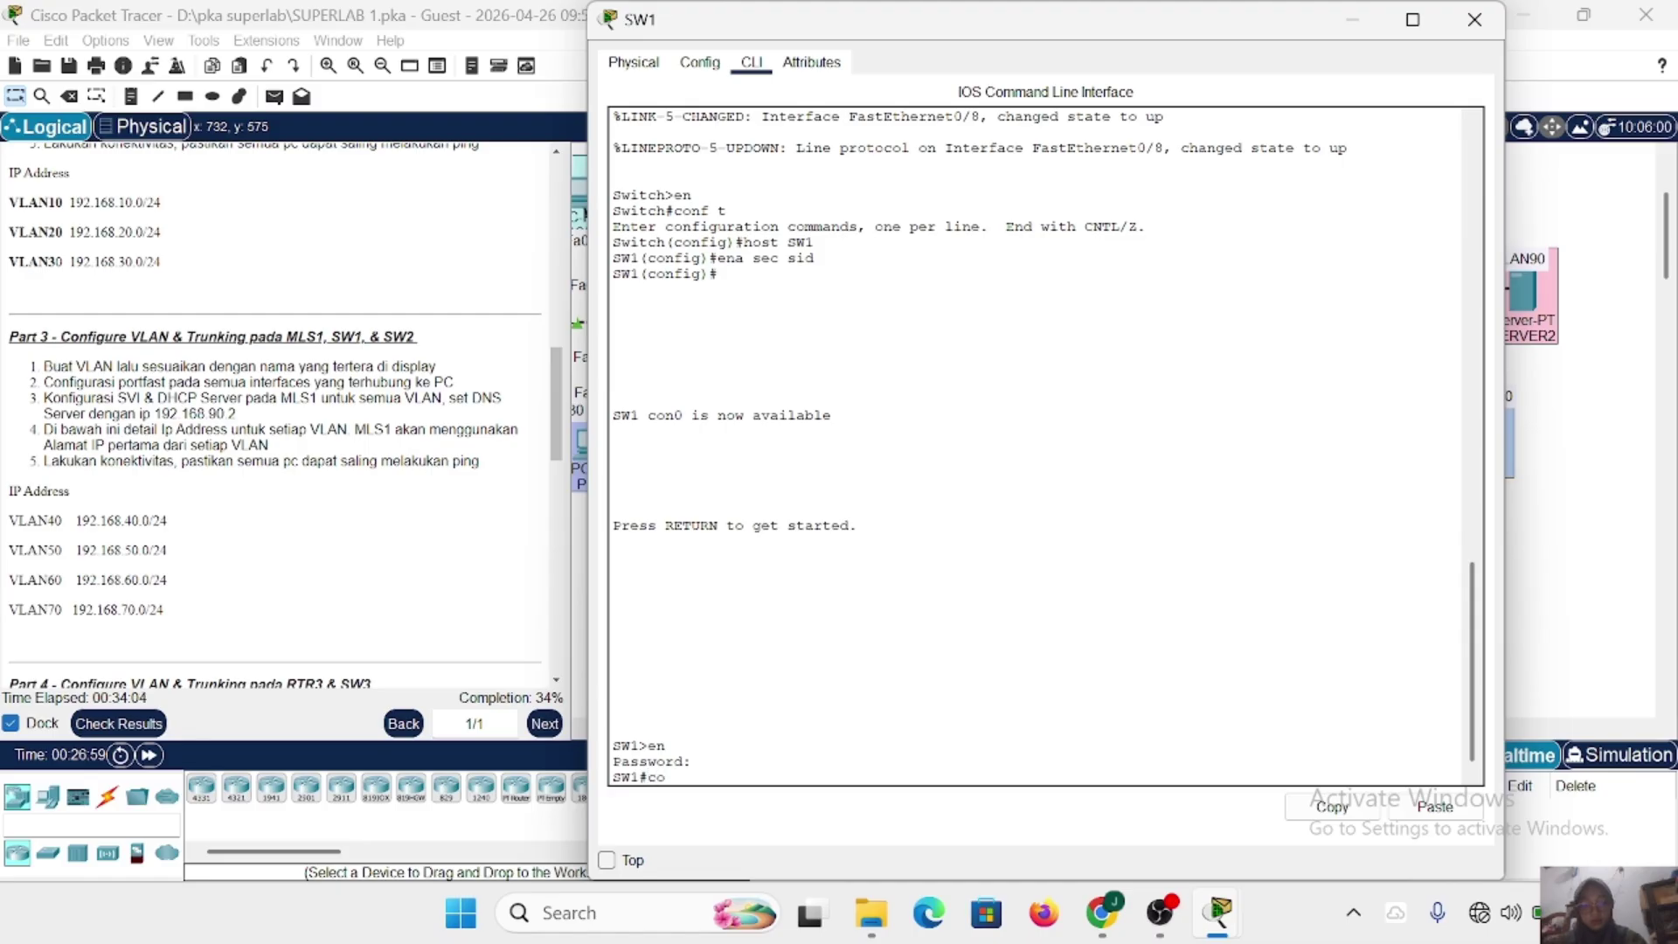
pyautogui.write('nf t')
pyautogui.press('Return')
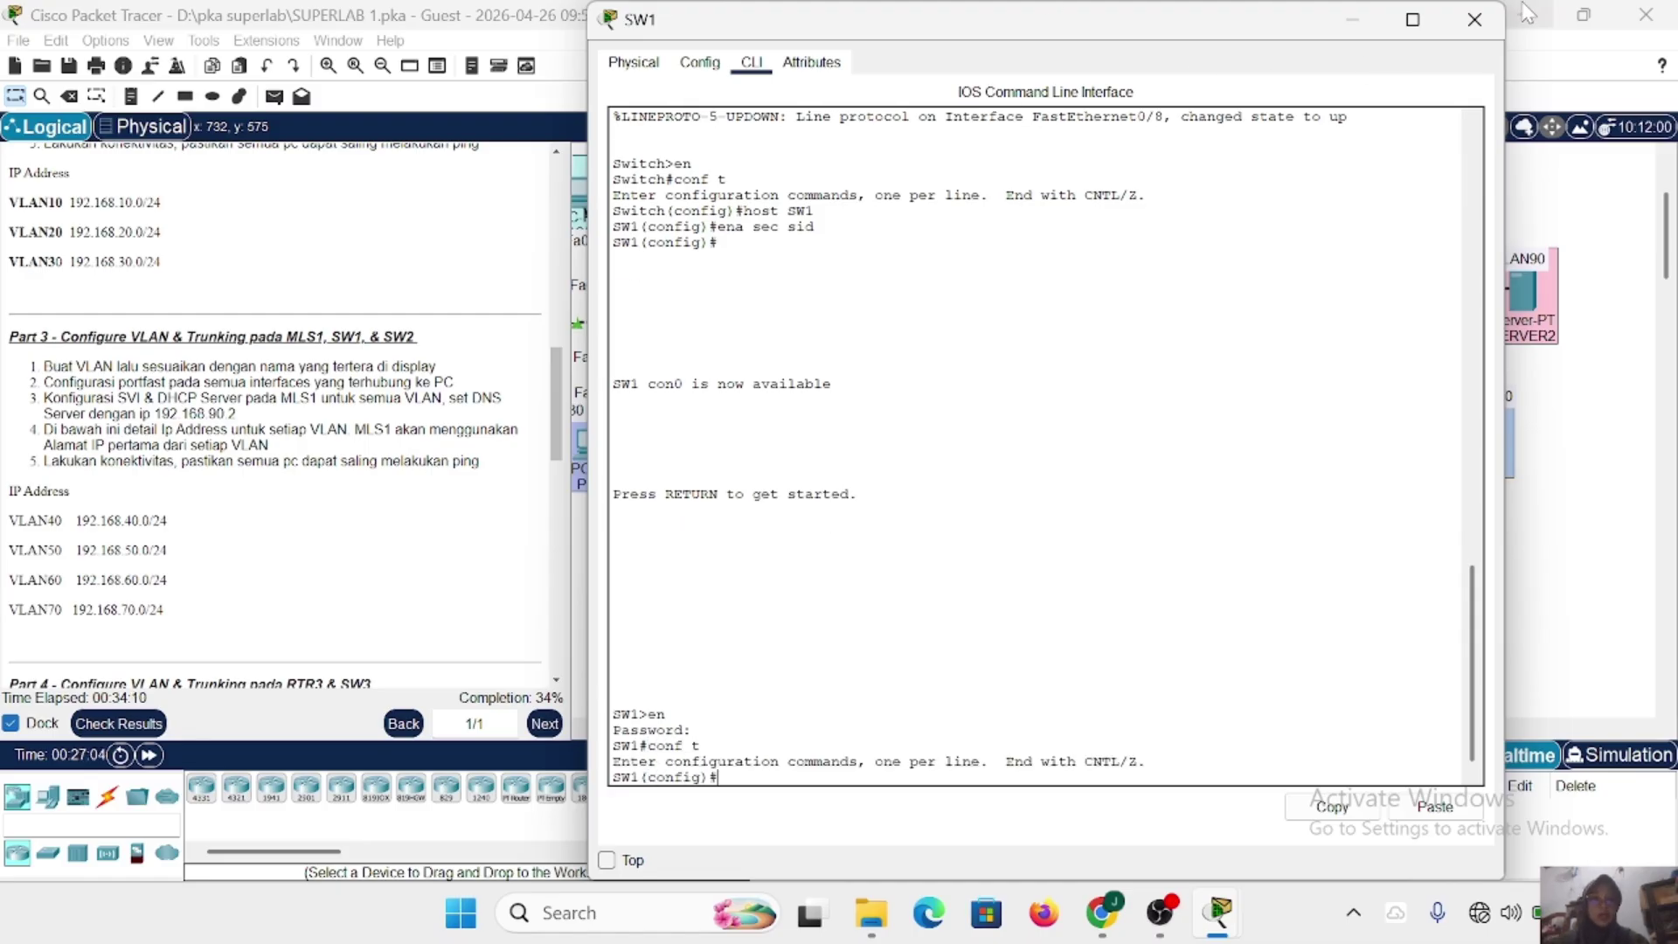
pyautogui.click(1474, 21)
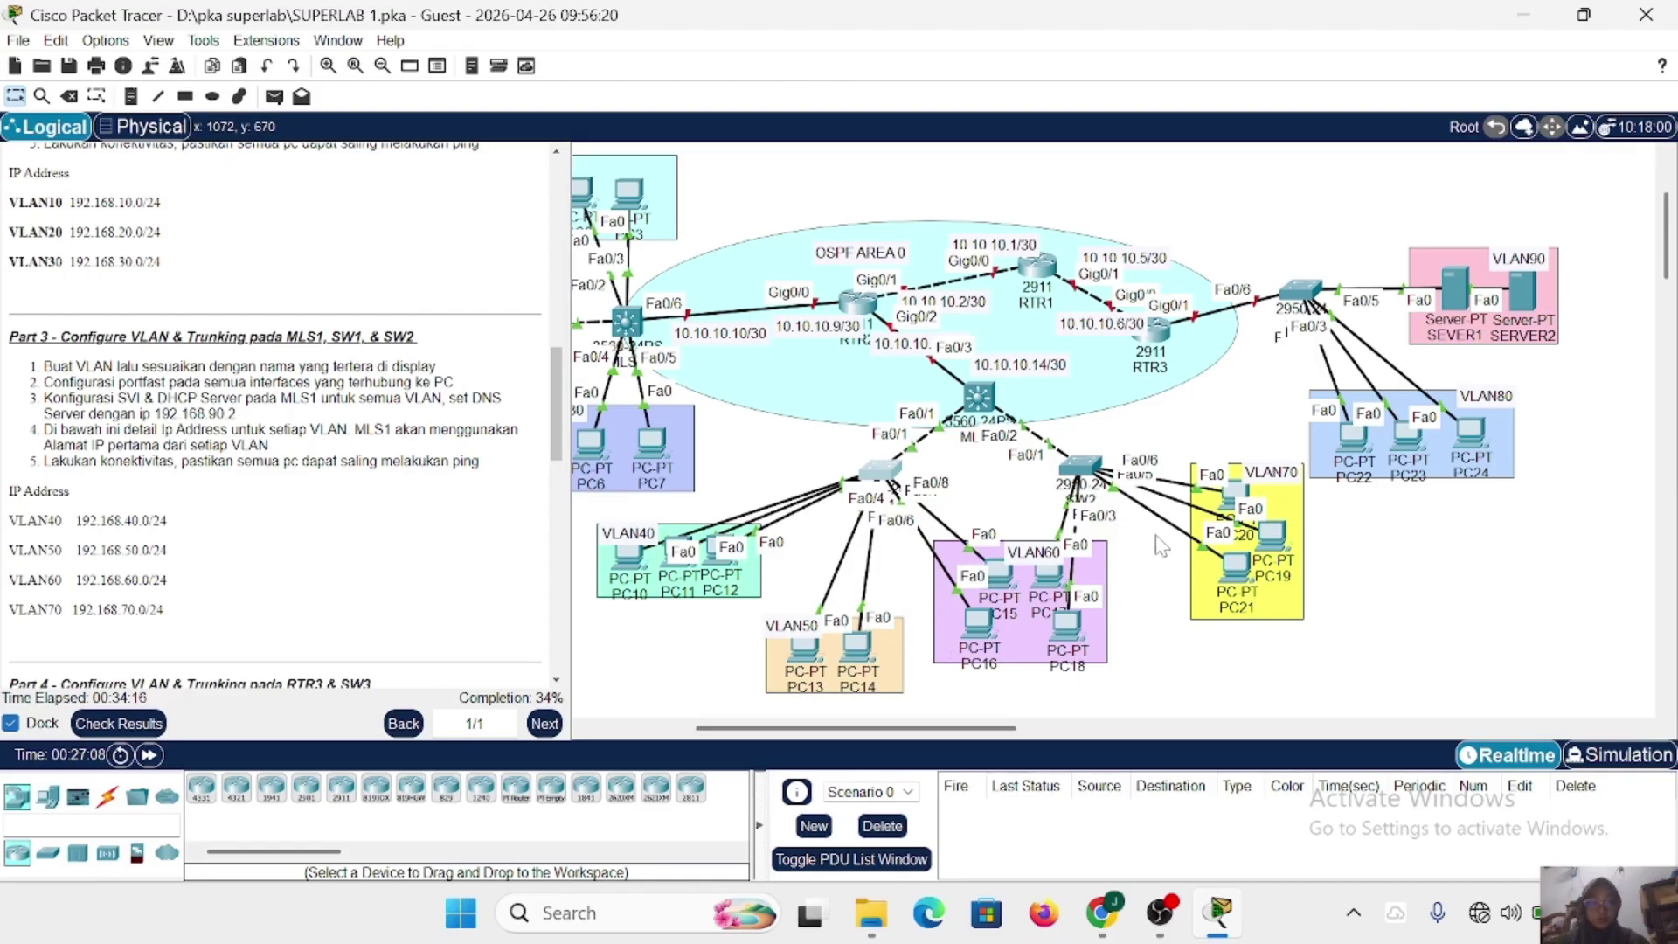
pyautogui.click(877, 475)
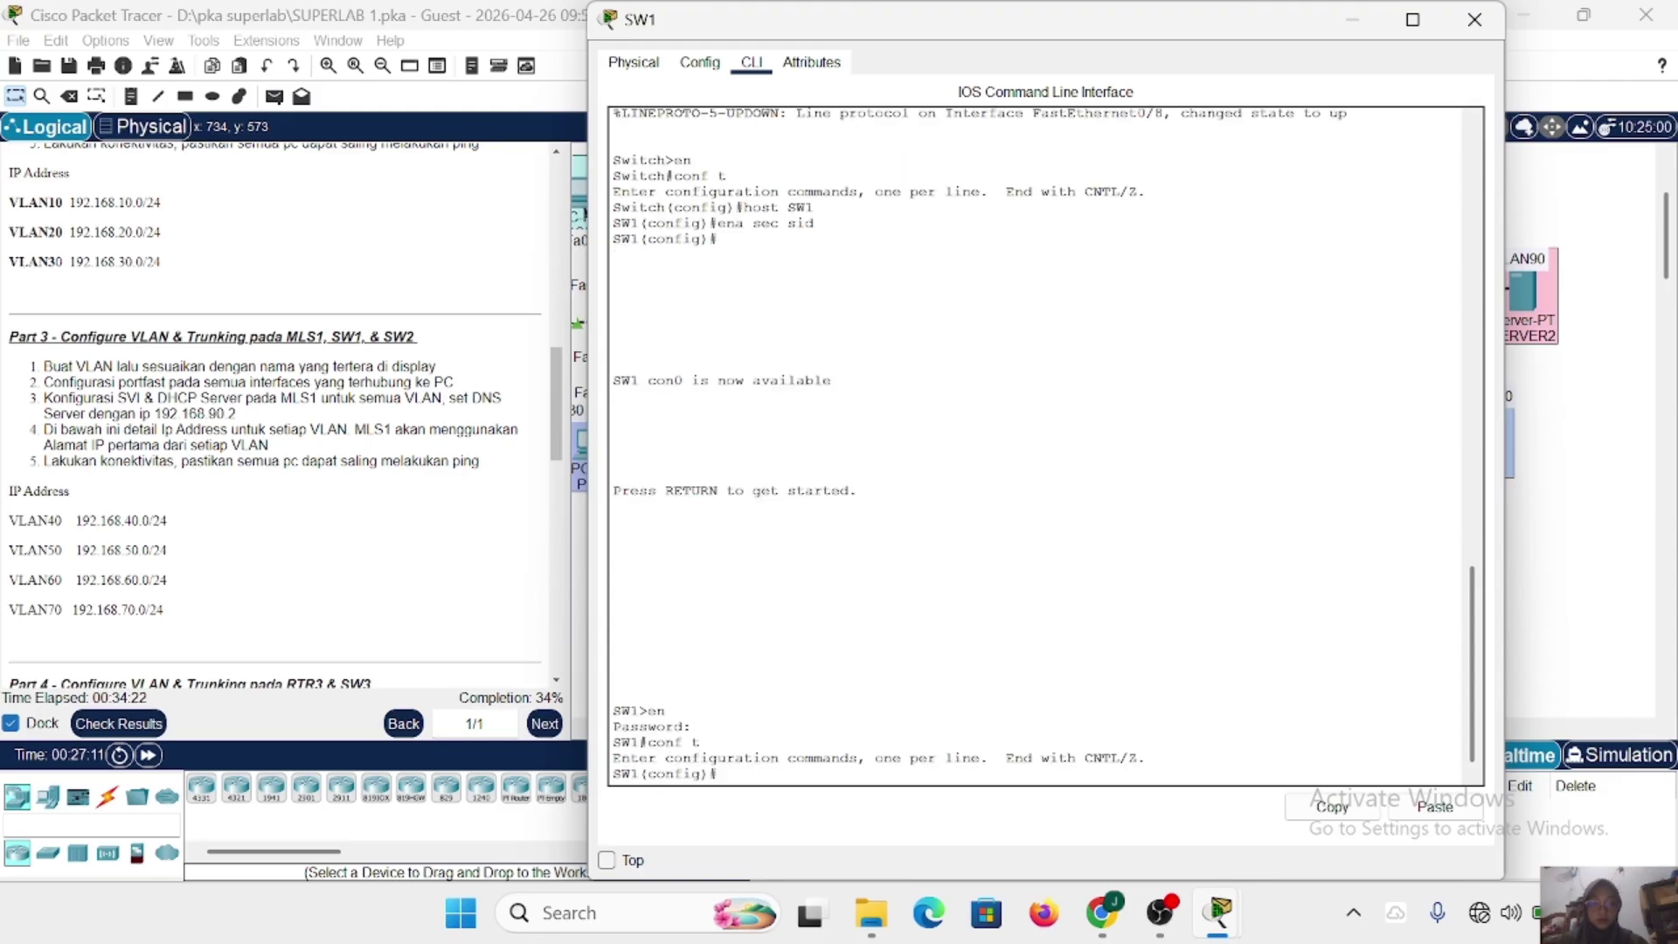
pyautogui.write('sid')
pyautogui.press('Return')
pyautogui.write('conf t')
pyautogui.press('Return')
# Create VLAN 40 on SW1 and name it VLAN40.
pyautogui.write('vlan 40')
pyautogui.press('Return')
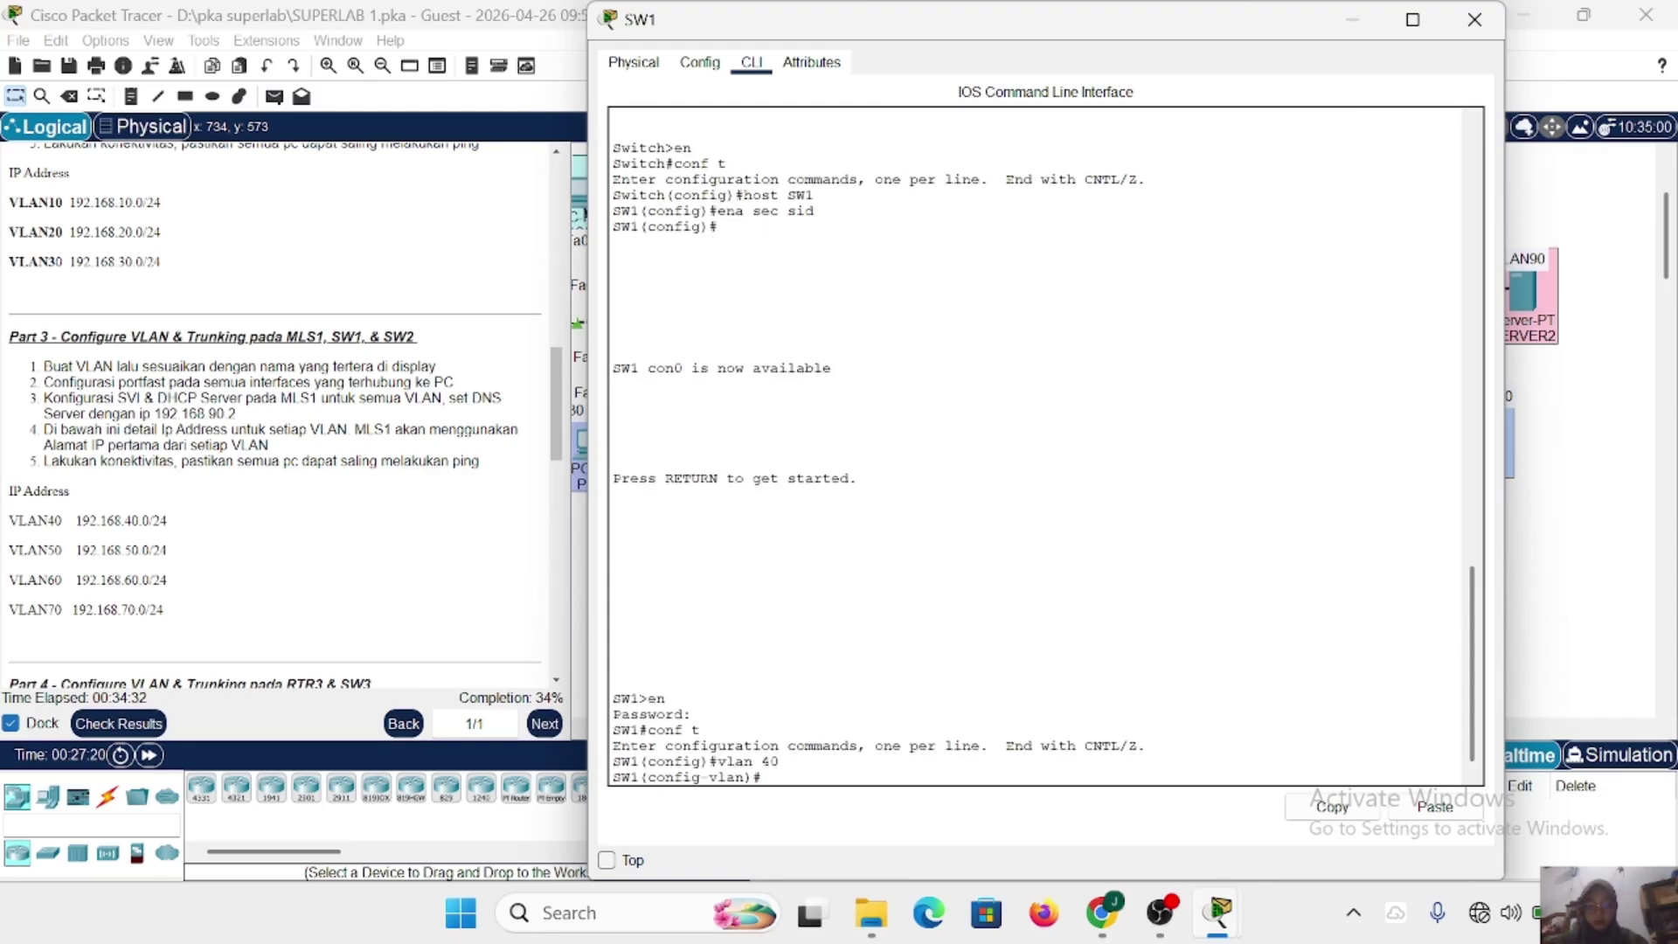
pyautogui.write('name VLAN4')
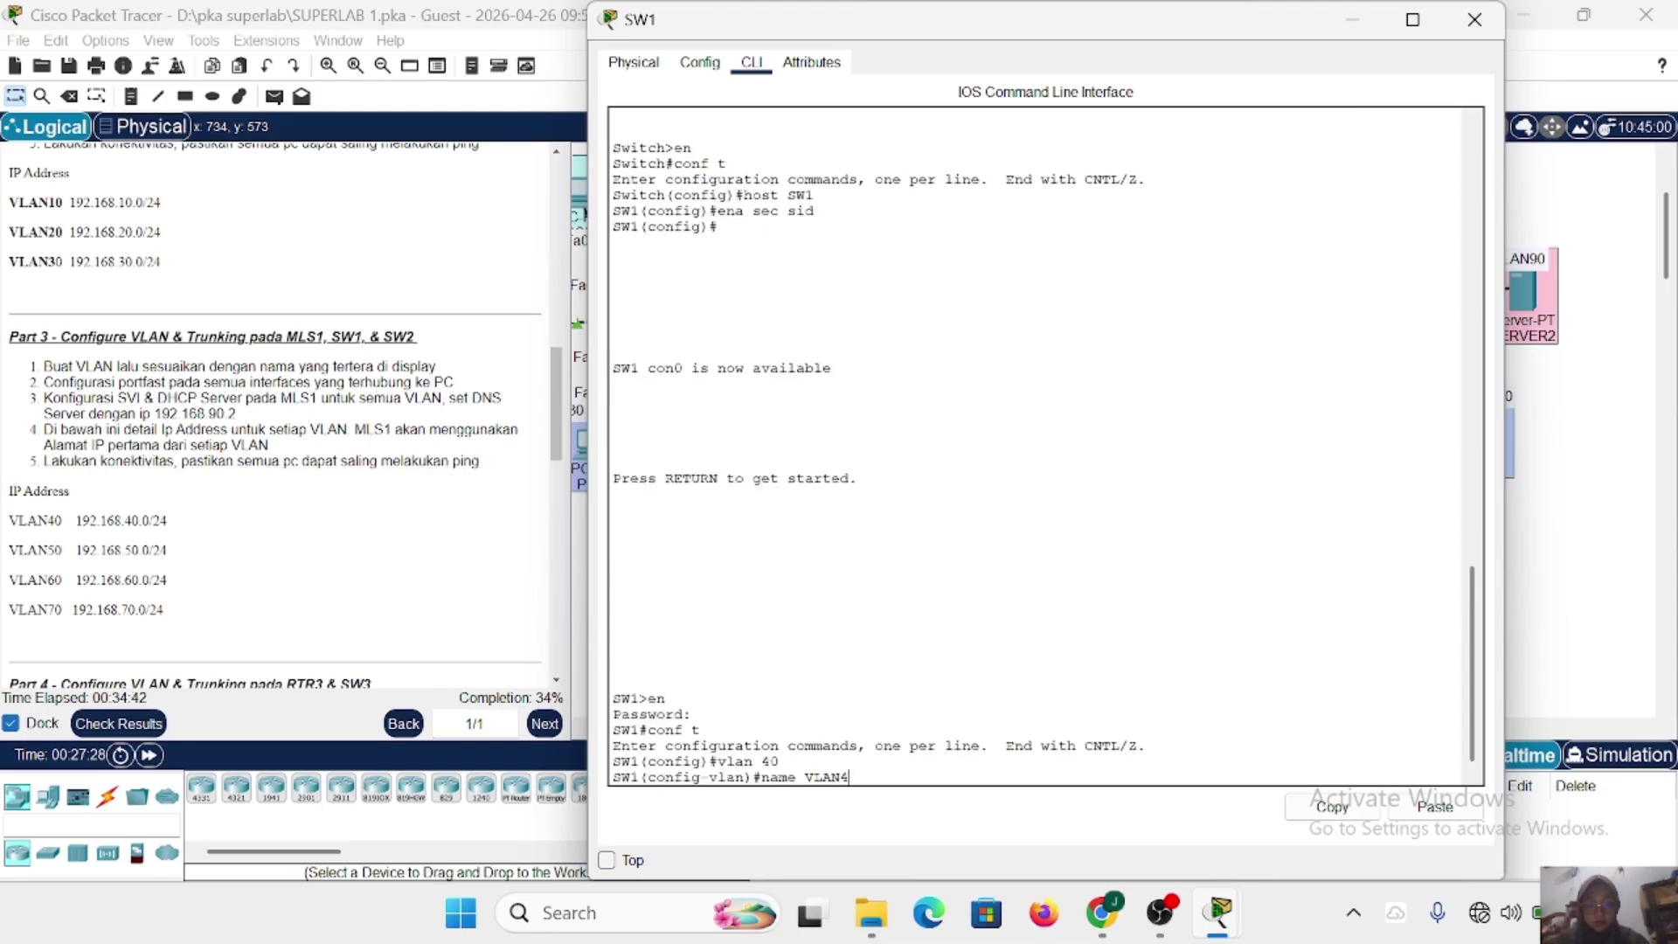
pyautogui.write('0')
pyautogui.press('Return')
# Create VLAN 50 on SW1 and name it VLAN50.
pyautogui.write('vk 50')
pyautogui.press('Return')
pyautogui.write('name VL')
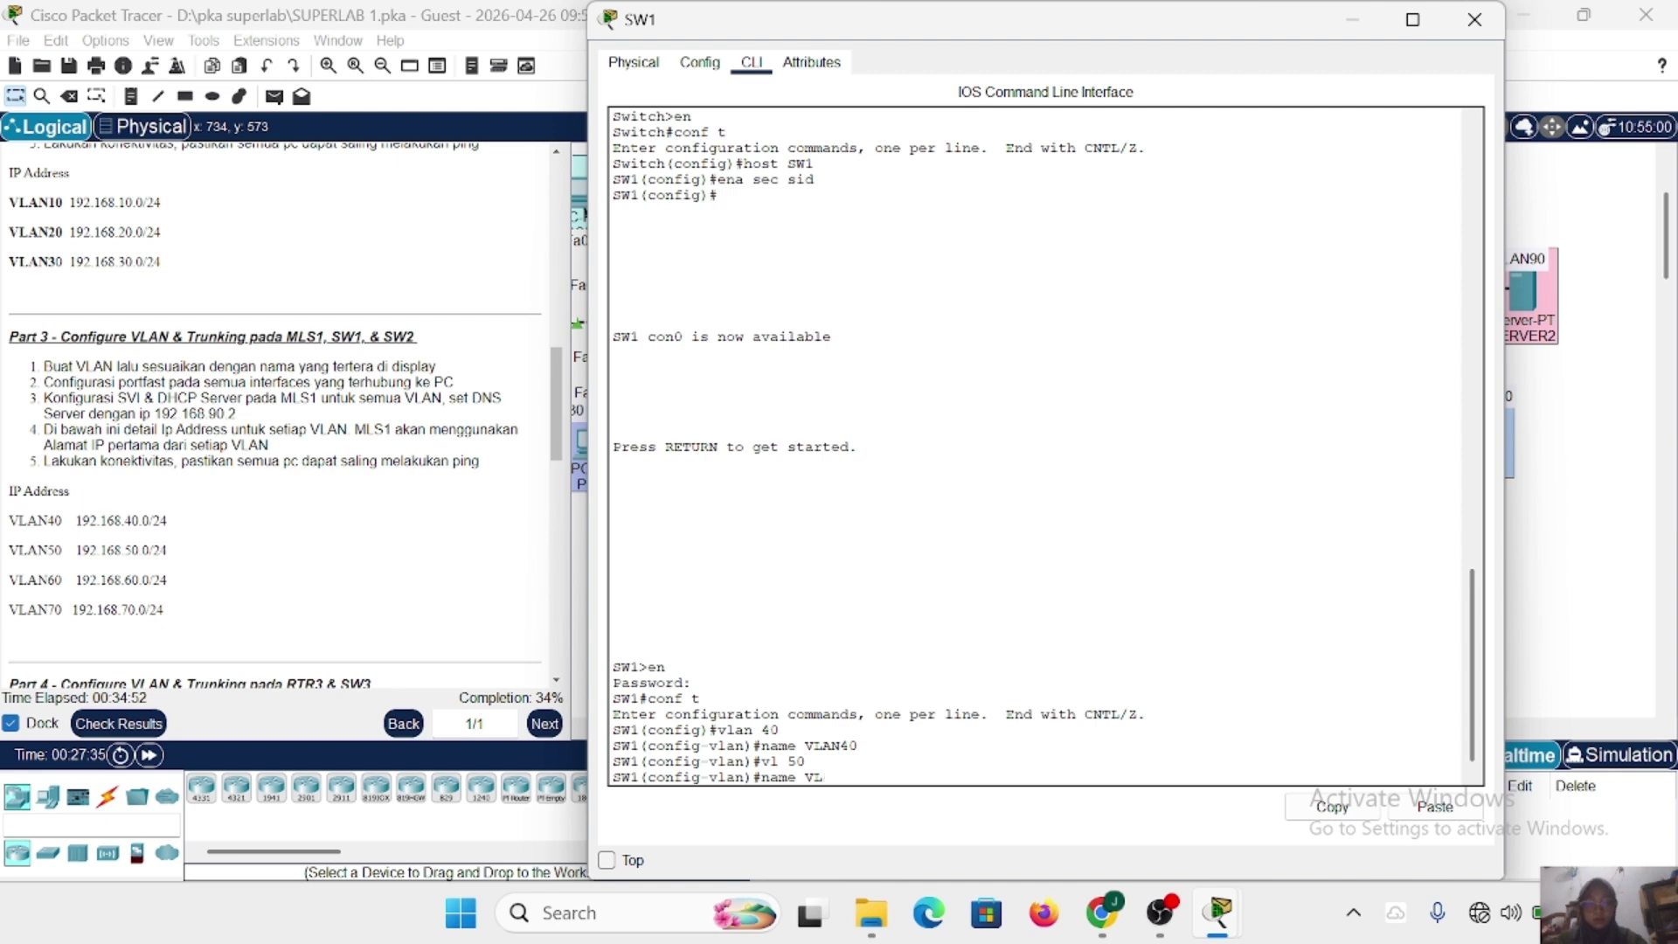
pyautogui.write('AN50')
pyautogui.press('Return')
# Create VLAN 60 on SW1 and name it VLAN60.
pyautogui.write('vlan)#vl')
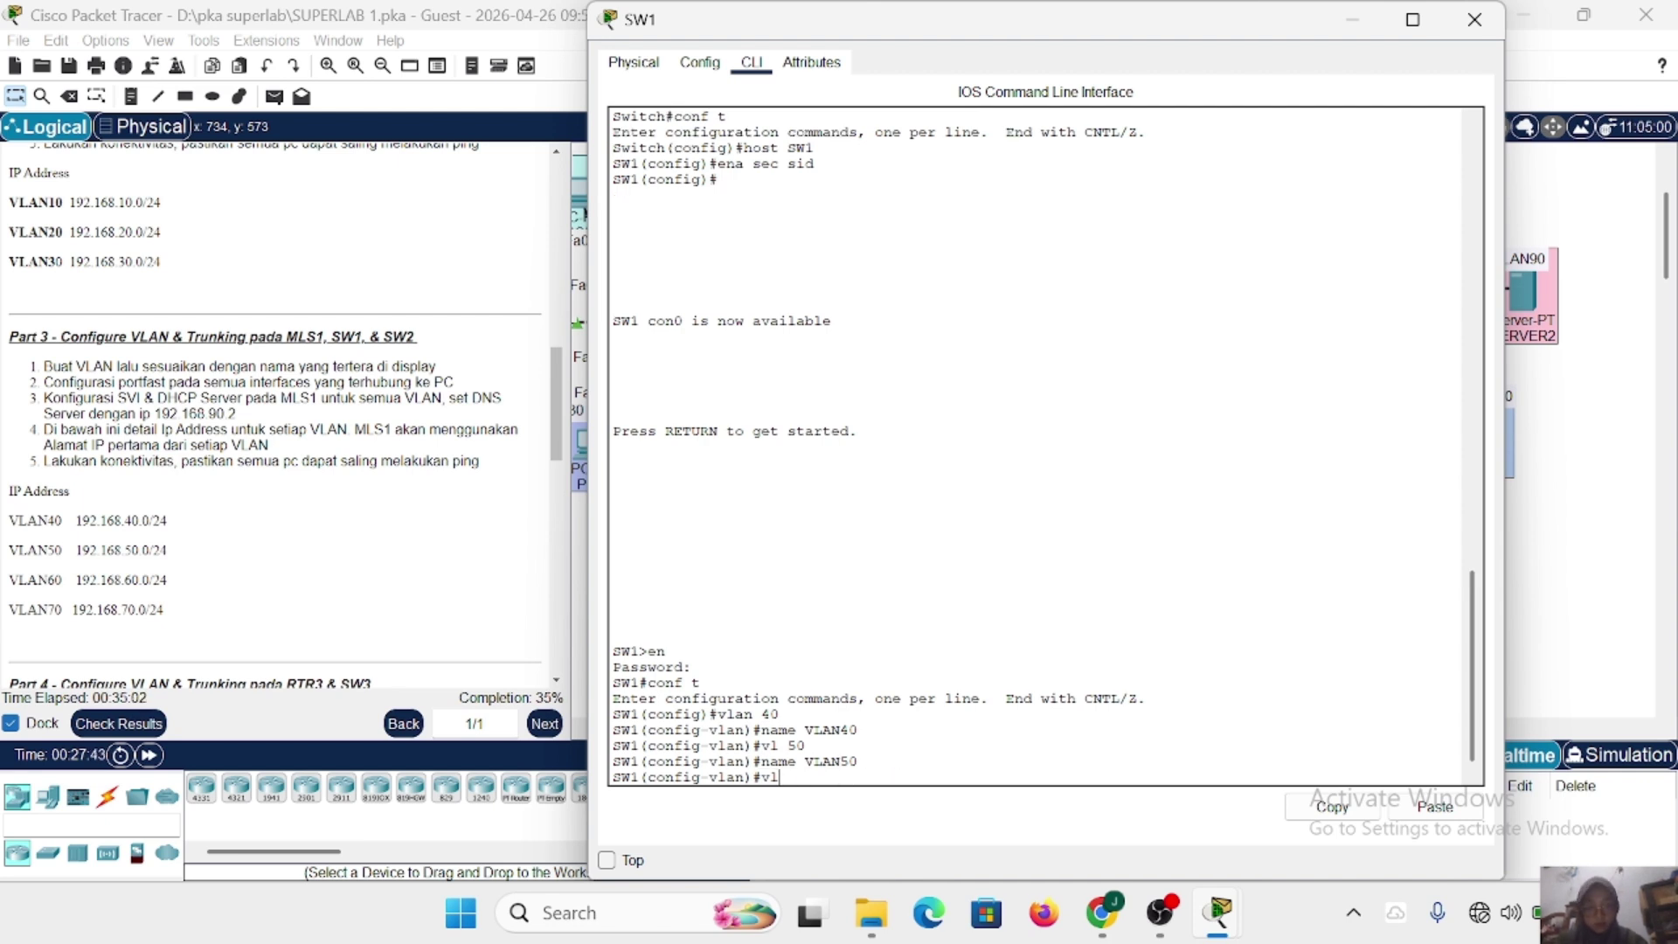
pyautogui.write(' 60')
pyautogui.press('Return')
pyautogui.write('name VLAN60')
pyautogui.press('Return')
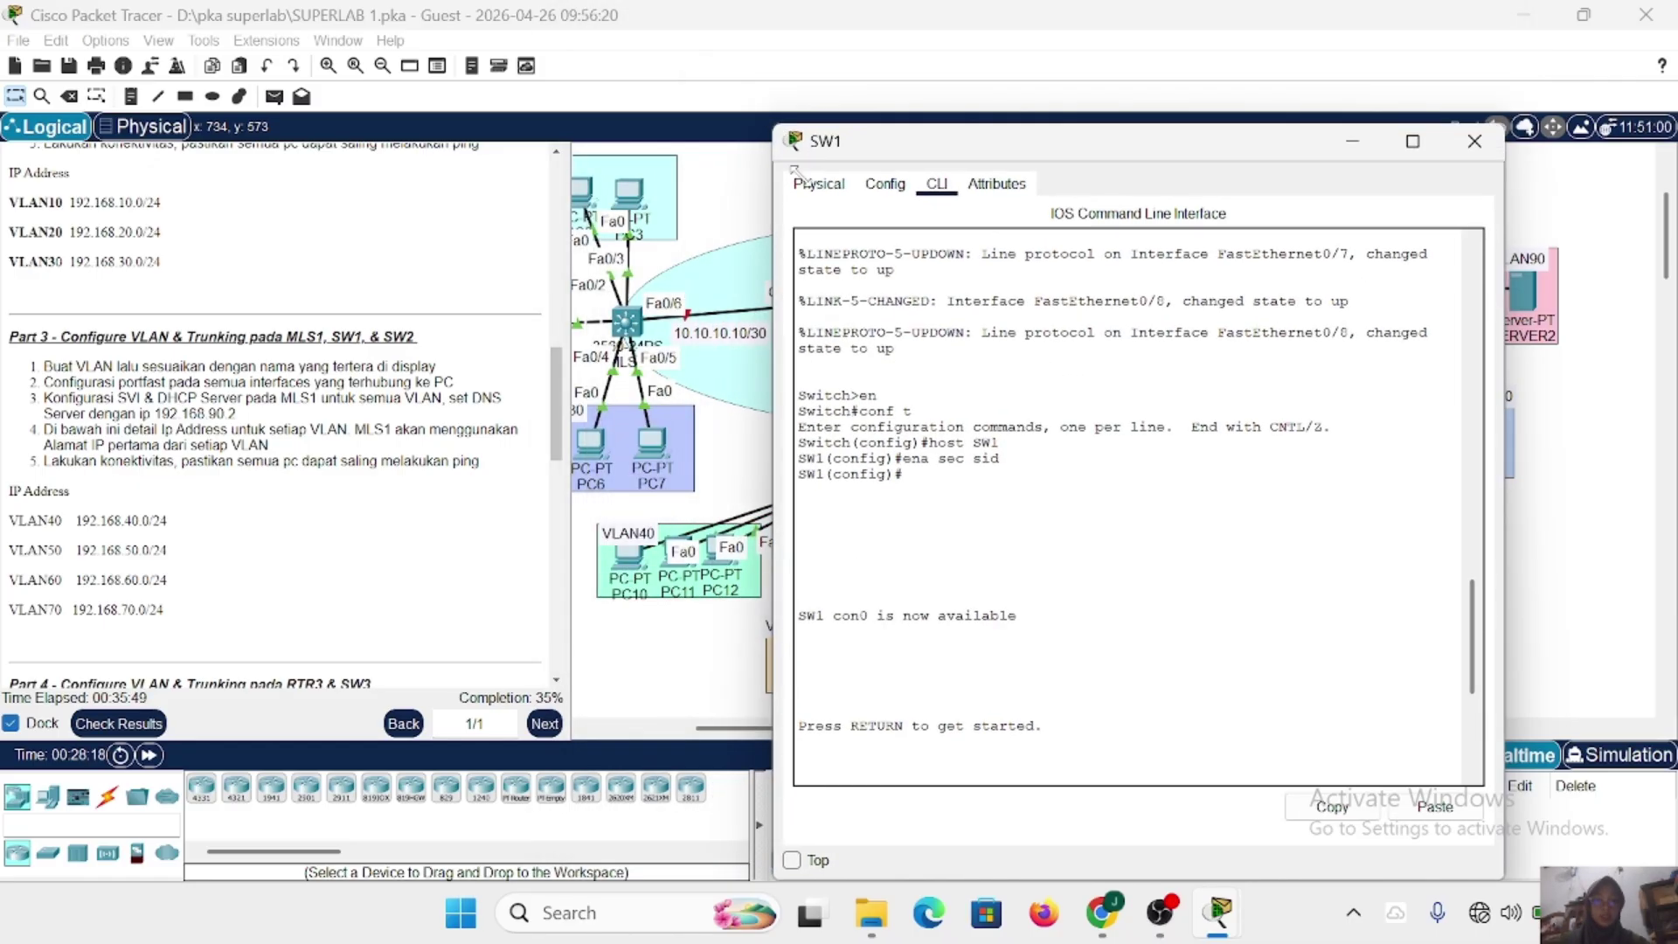
# Reposition SW1's window beside the topology so the VLAN40 and VLAN50 connections remain visible while configuring.
pyautogui.moveTo(1083, 135); pyautogui.dragTo(1113, 169)
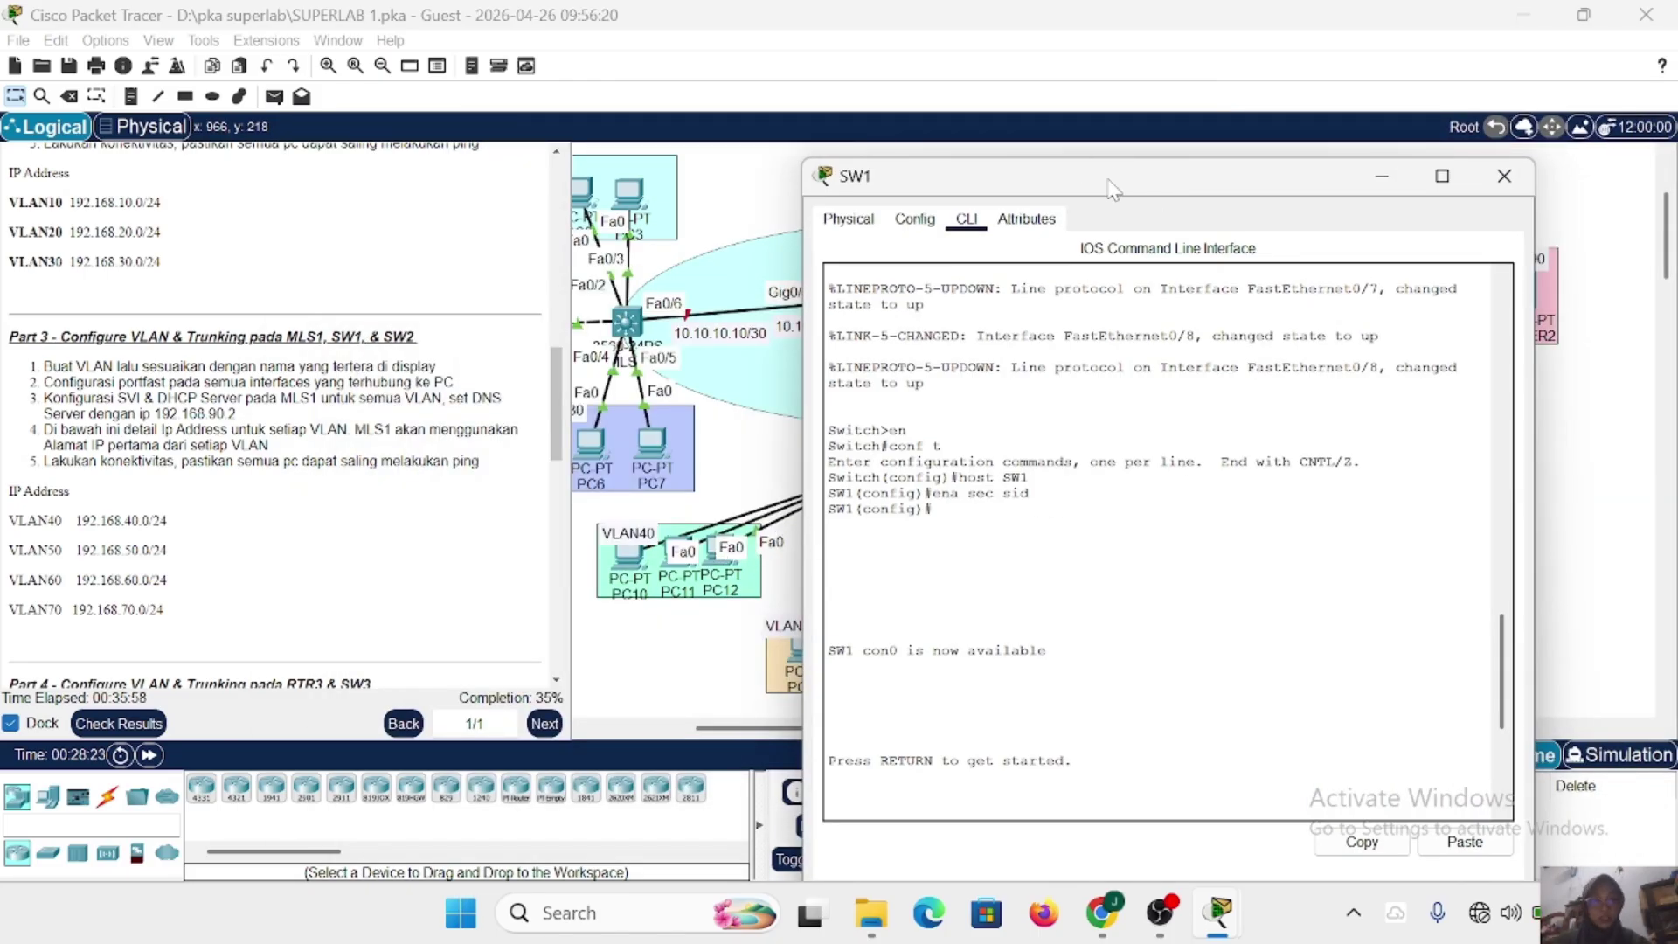
pyautogui.moveTo(1114, 188); pyautogui.dragTo(1231, 107)
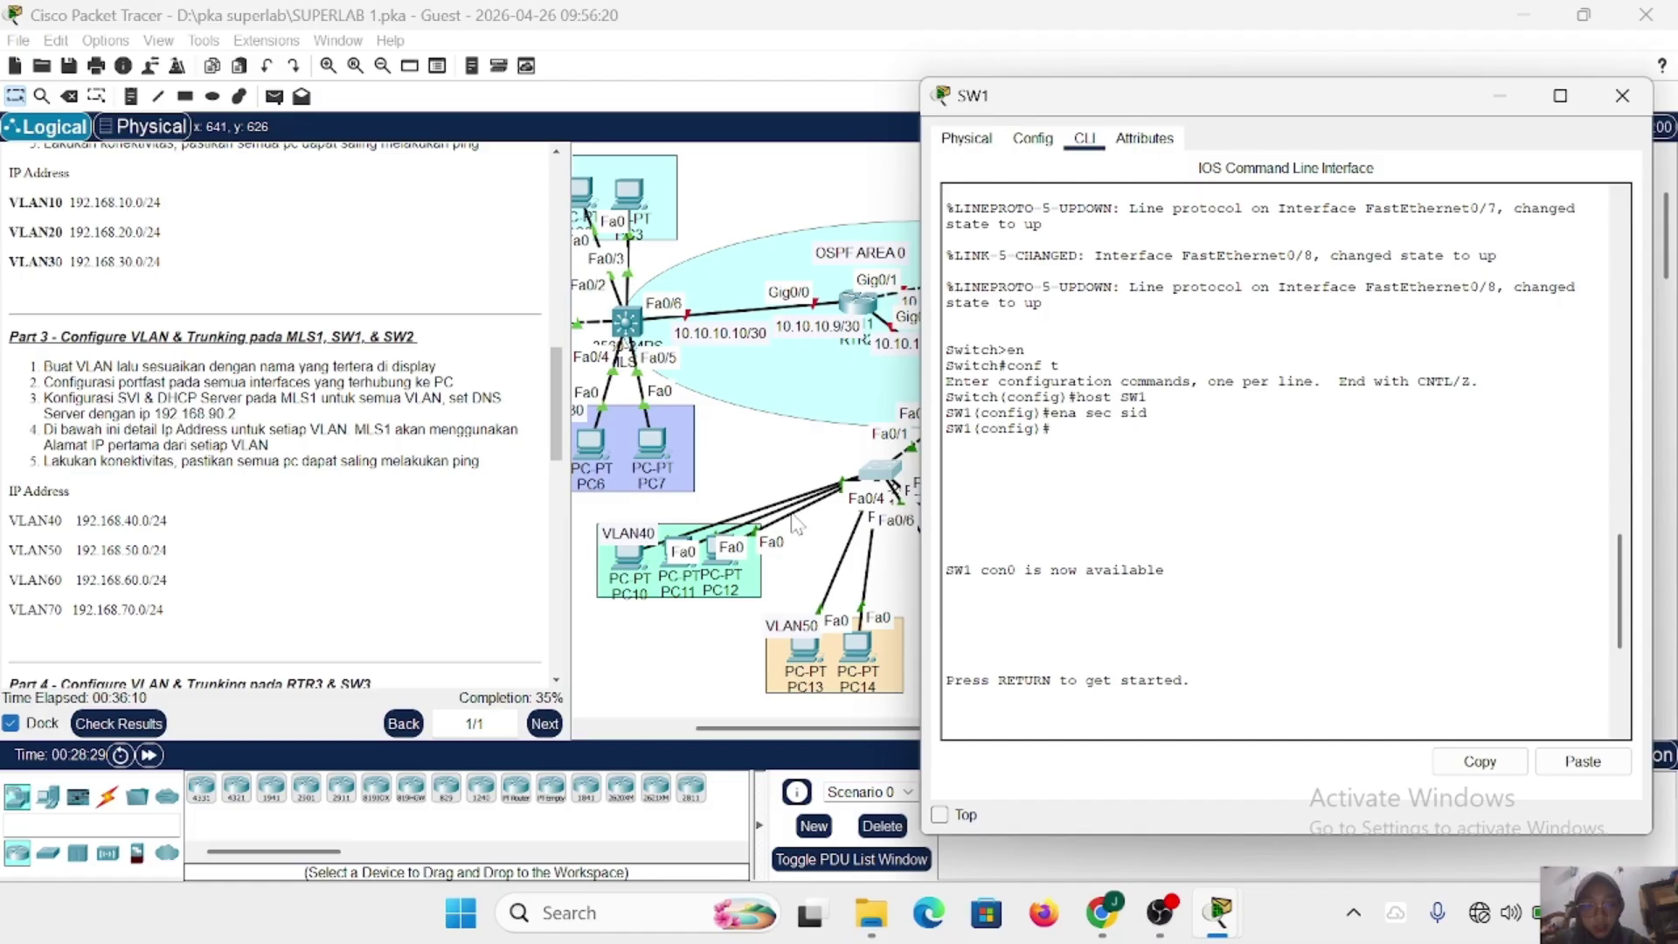
pyautogui.hscroll(3, 795, 524)
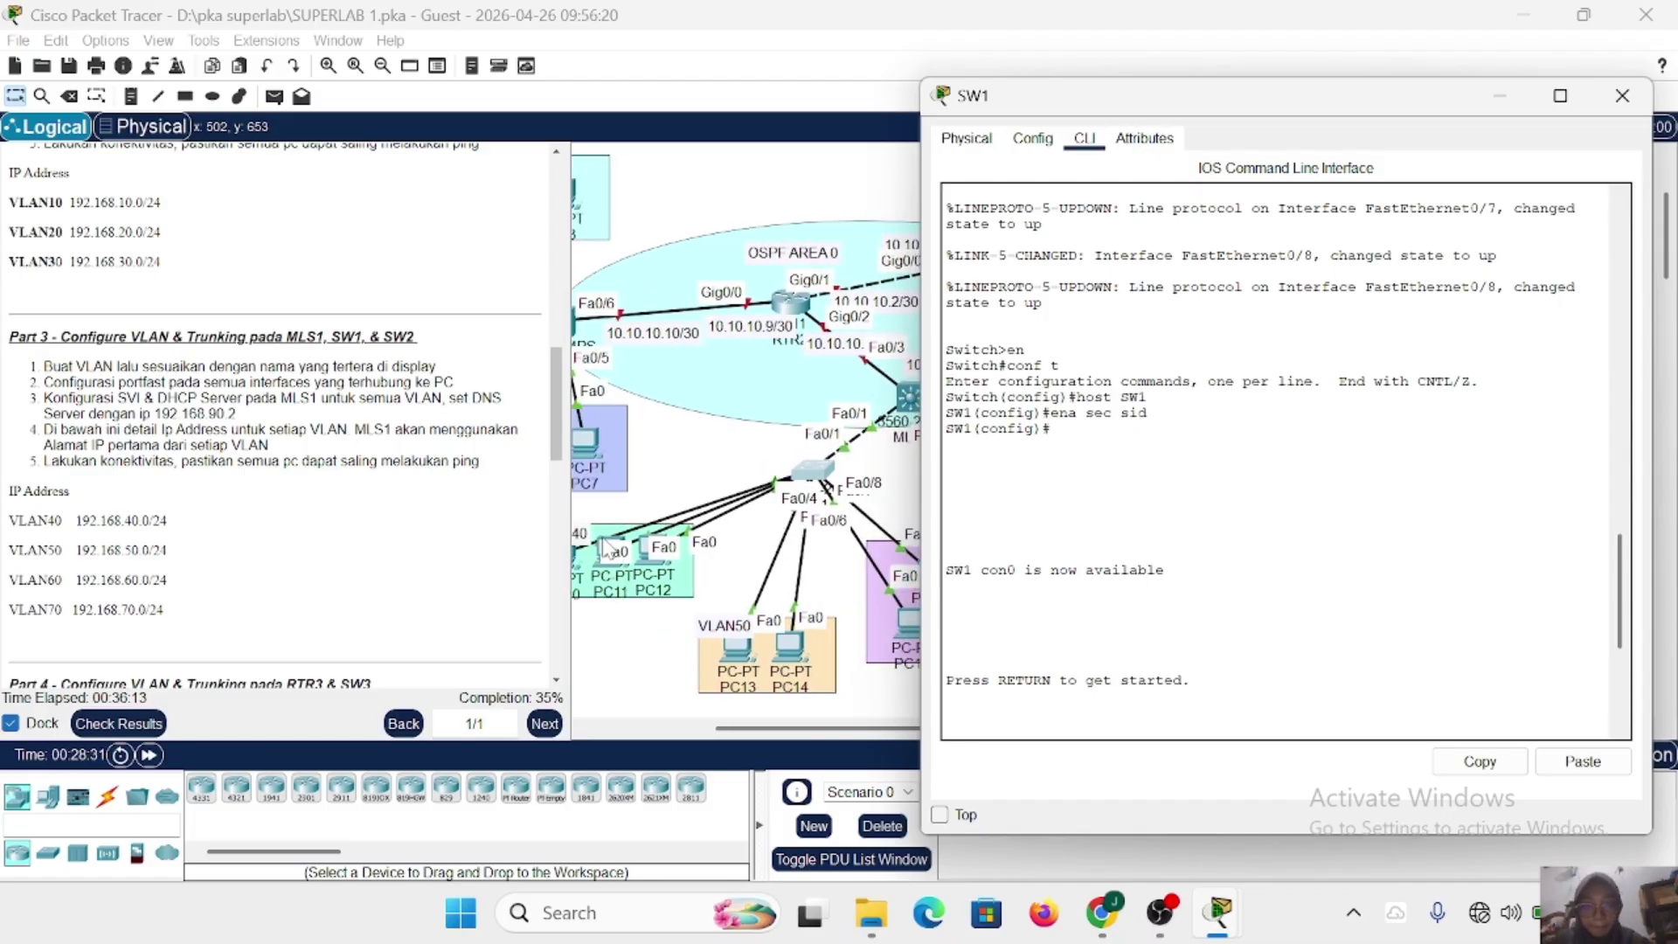
pyautogui.moveTo(606, 548)
pyautogui.mouseDown()
pyautogui.moveTo(602, 441)
pyautogui.moveTo(609, 582)
pyautogui.moveTo(614, 547)
pyautogui.mouseUp()
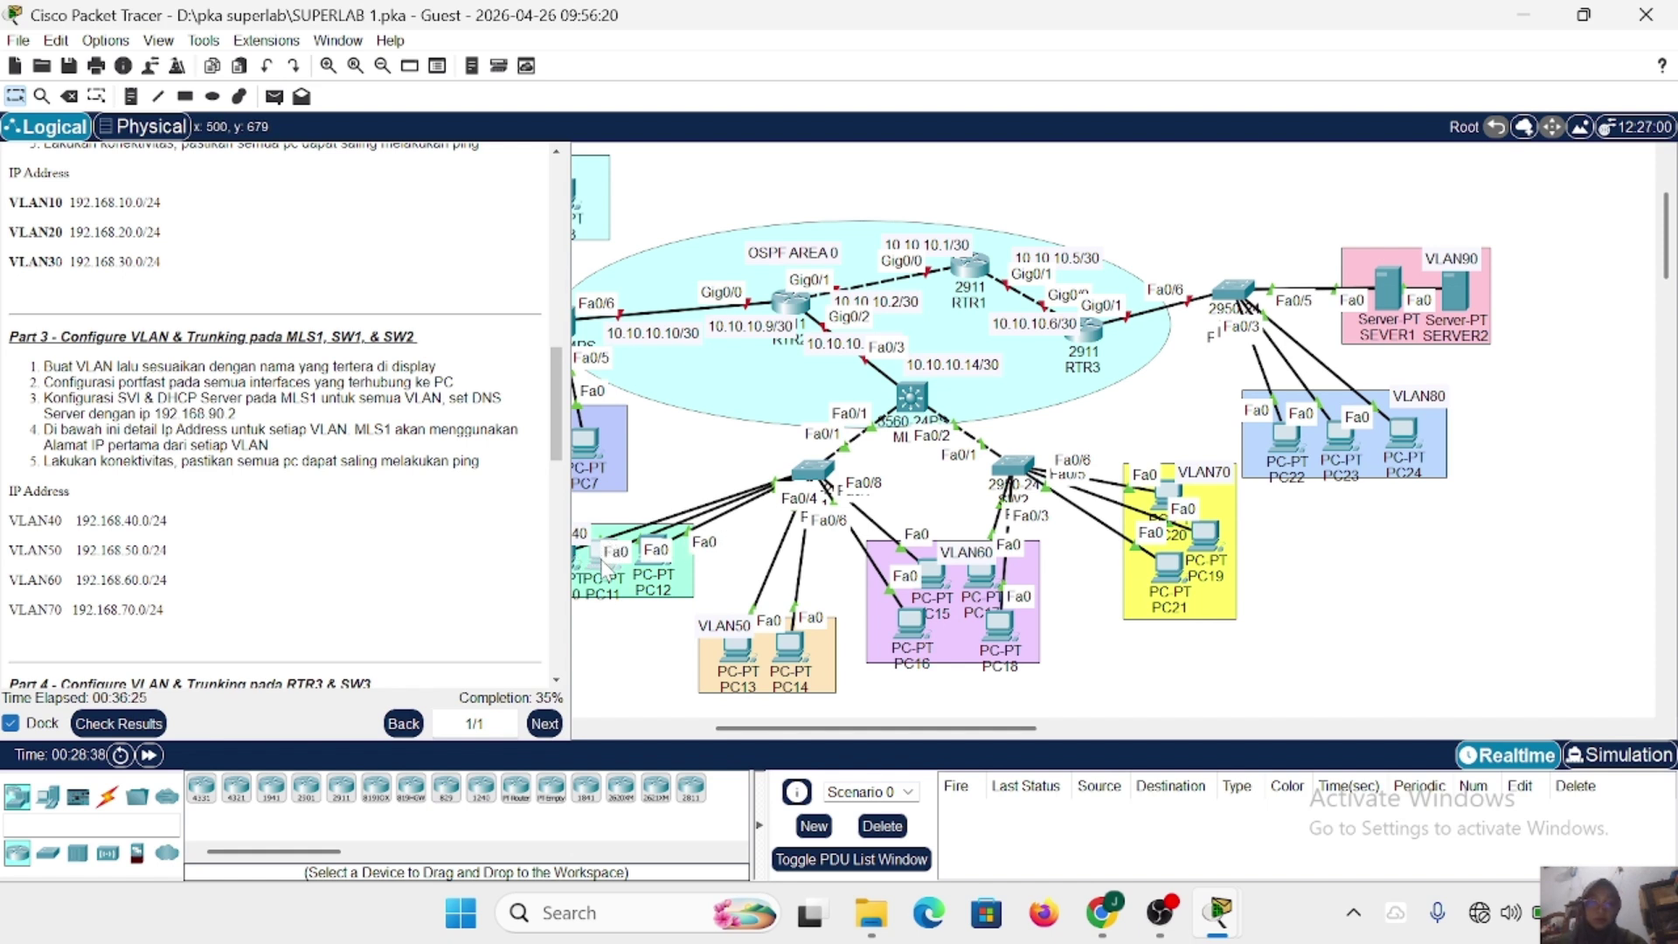
pyautogui.click(822, 468)
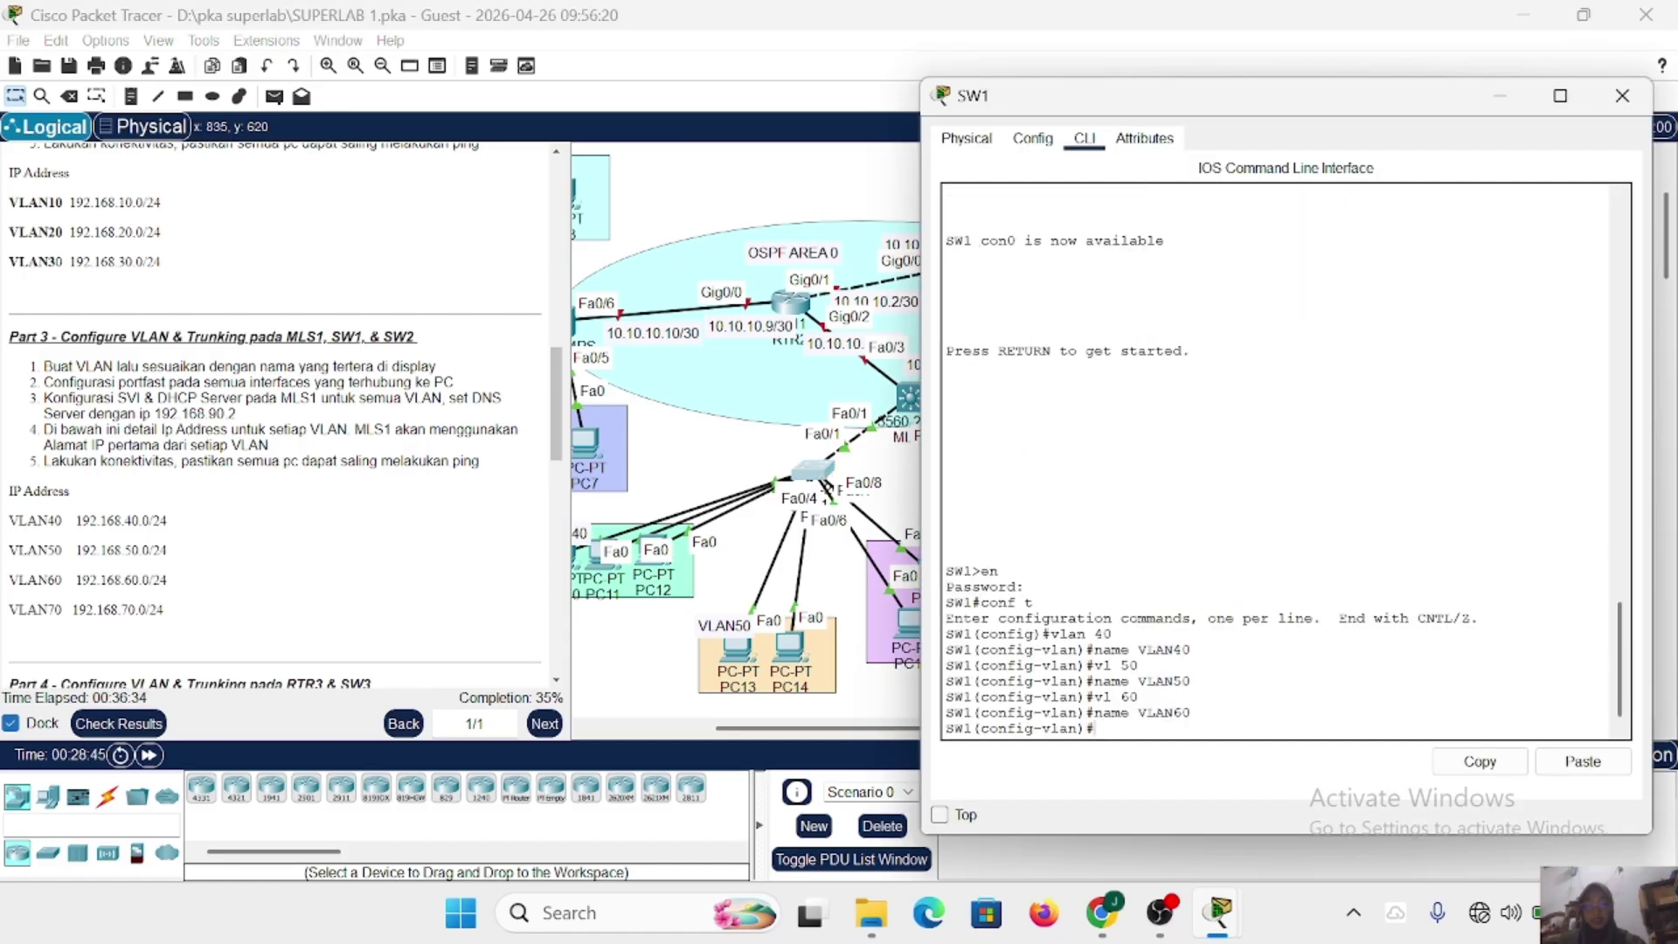
# Set SW1's interface range fa0/2-4 to access mode and assign it to VLAN 40.
pyautogui.write('ex')
pyautogui.press('Return')
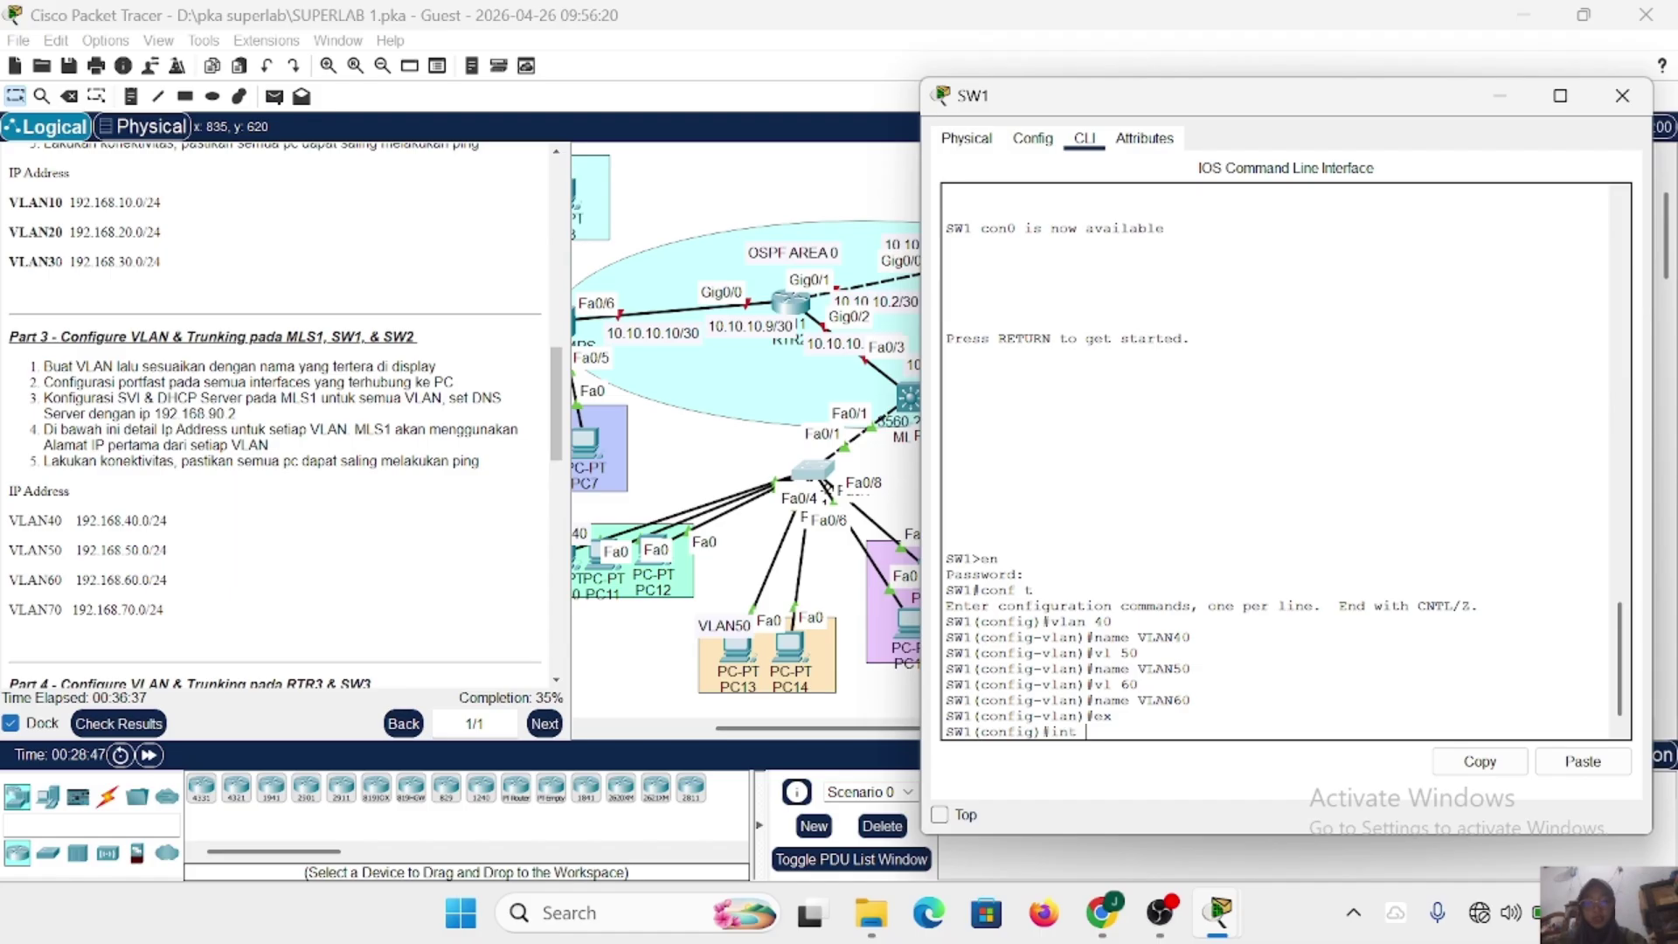
pyautogui.write('int range fa0')
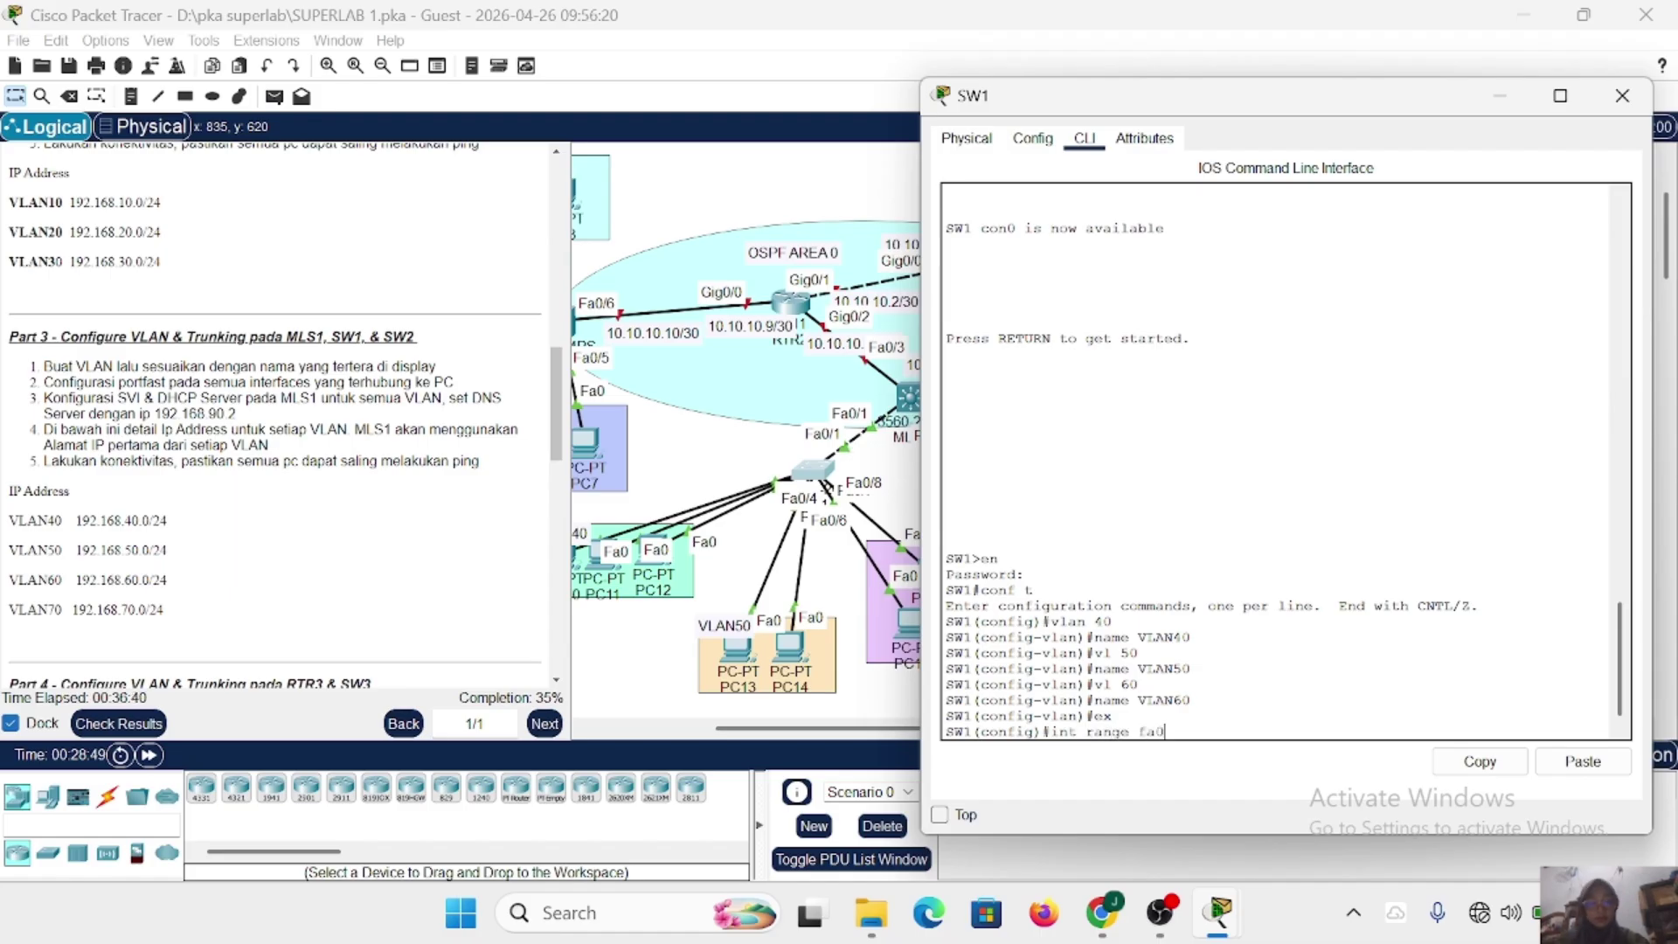
pyautogui.write('/2-4')
pyautogui.press('Return')
pyautogui.write('sw m')
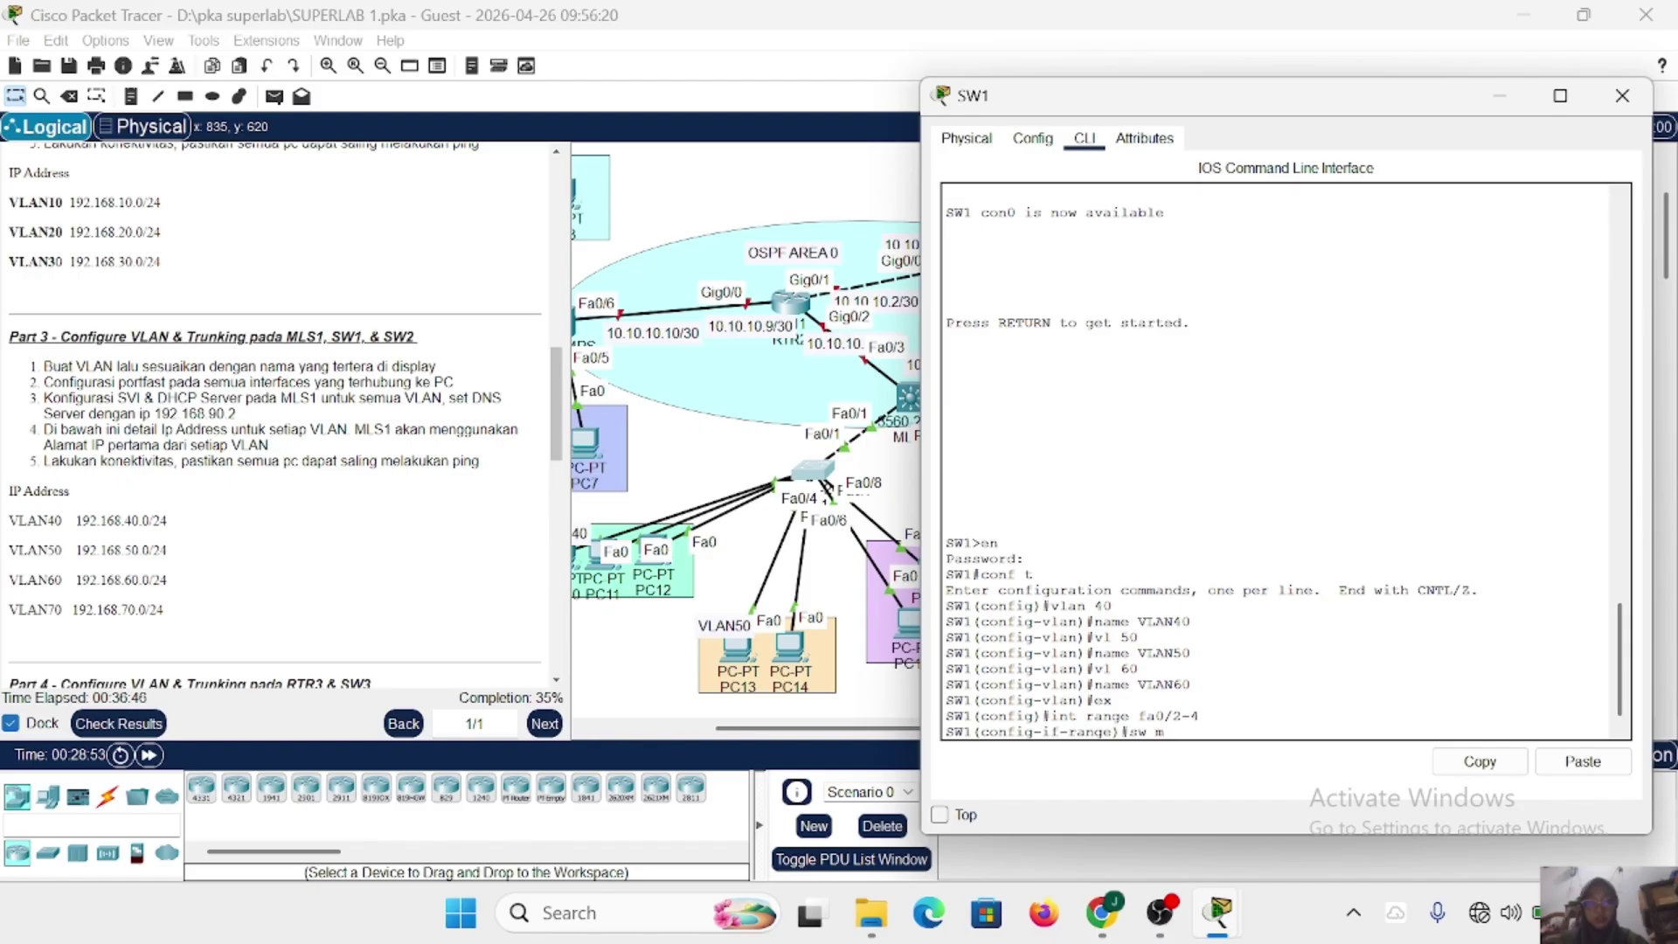
pyautogui.write(' a')
pyautogui.press('Return')
pyautogui.write('sw')
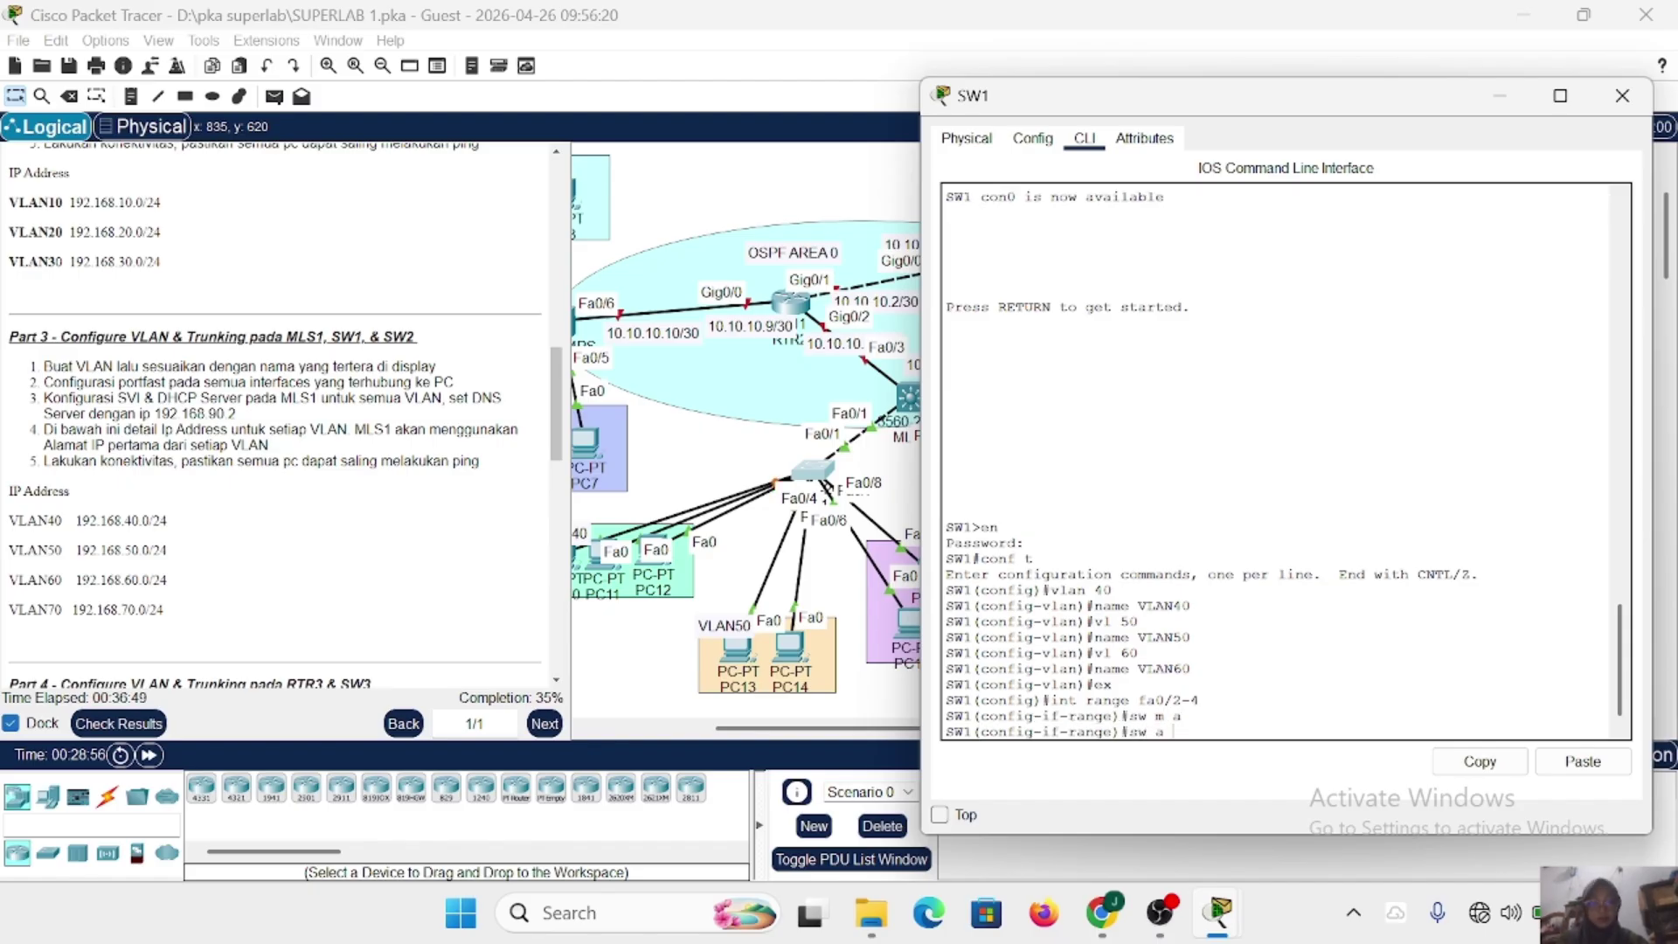
pyautogui.write(' a vl 40')
pyautogui.press('Return')
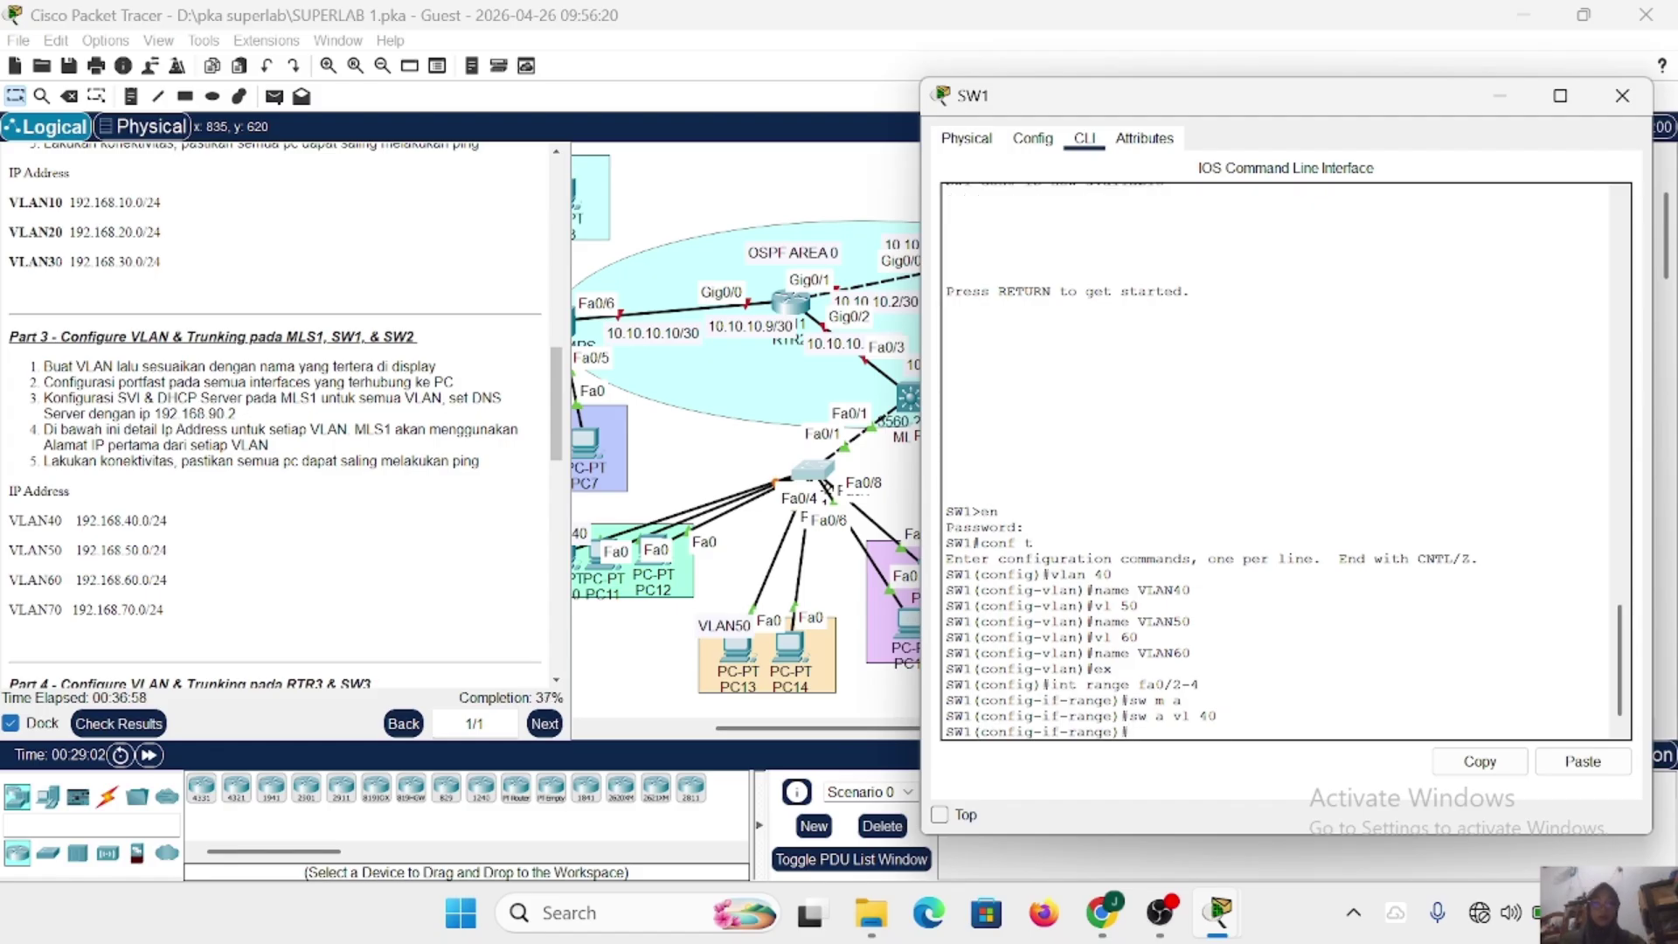
# Enable PortFast on SW1's interface range fa0/2-4 and leave the range's configuration mode.
pyautogui.write('spa po')
pyautogui.press('Return')
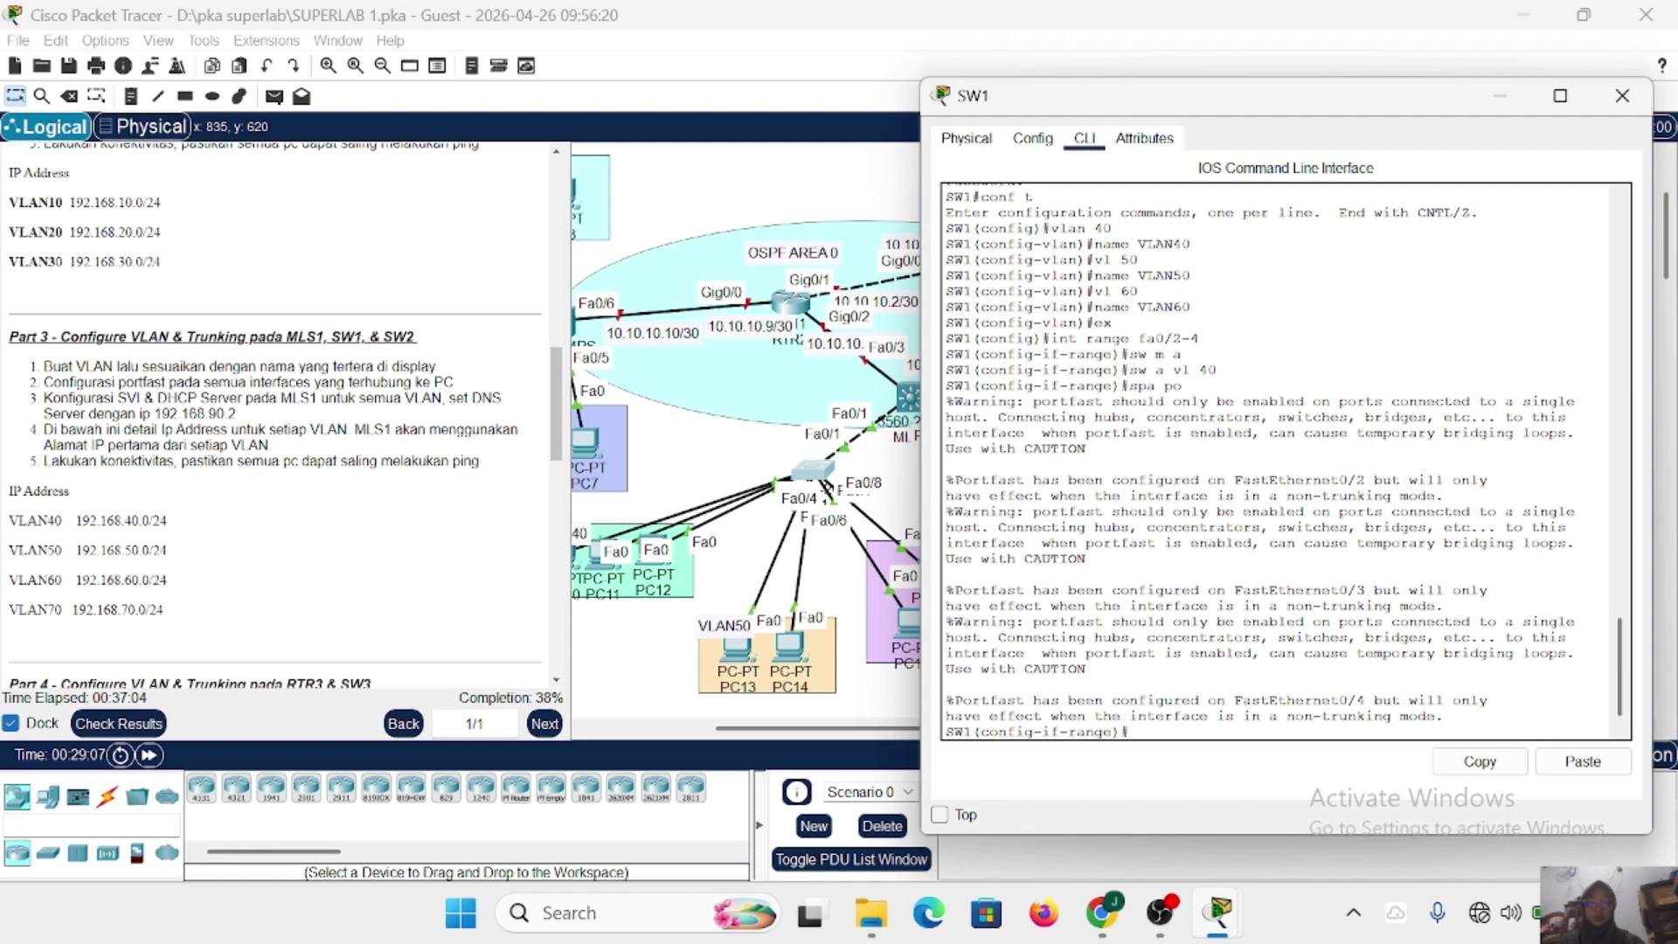
pyautogui.write('ex')
pyautogui.press('Return')
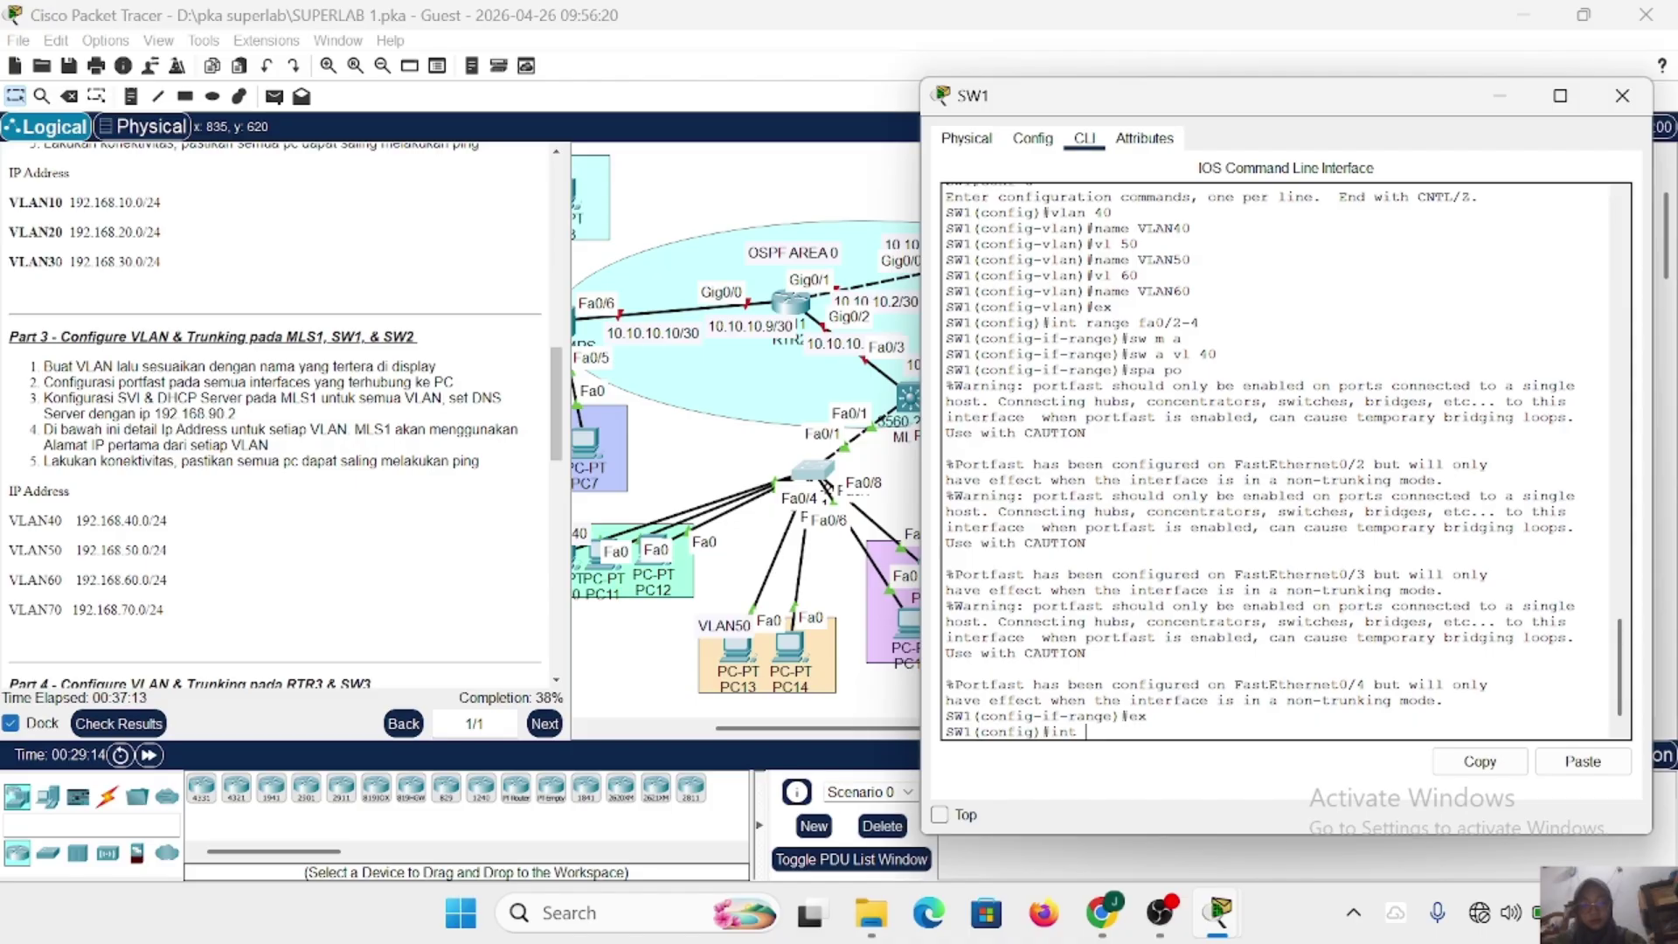
# Set SW1's interface range fa0/5-6 to access mode and assign it to VLAN 50.
pyautogui.write('int range fa0/')
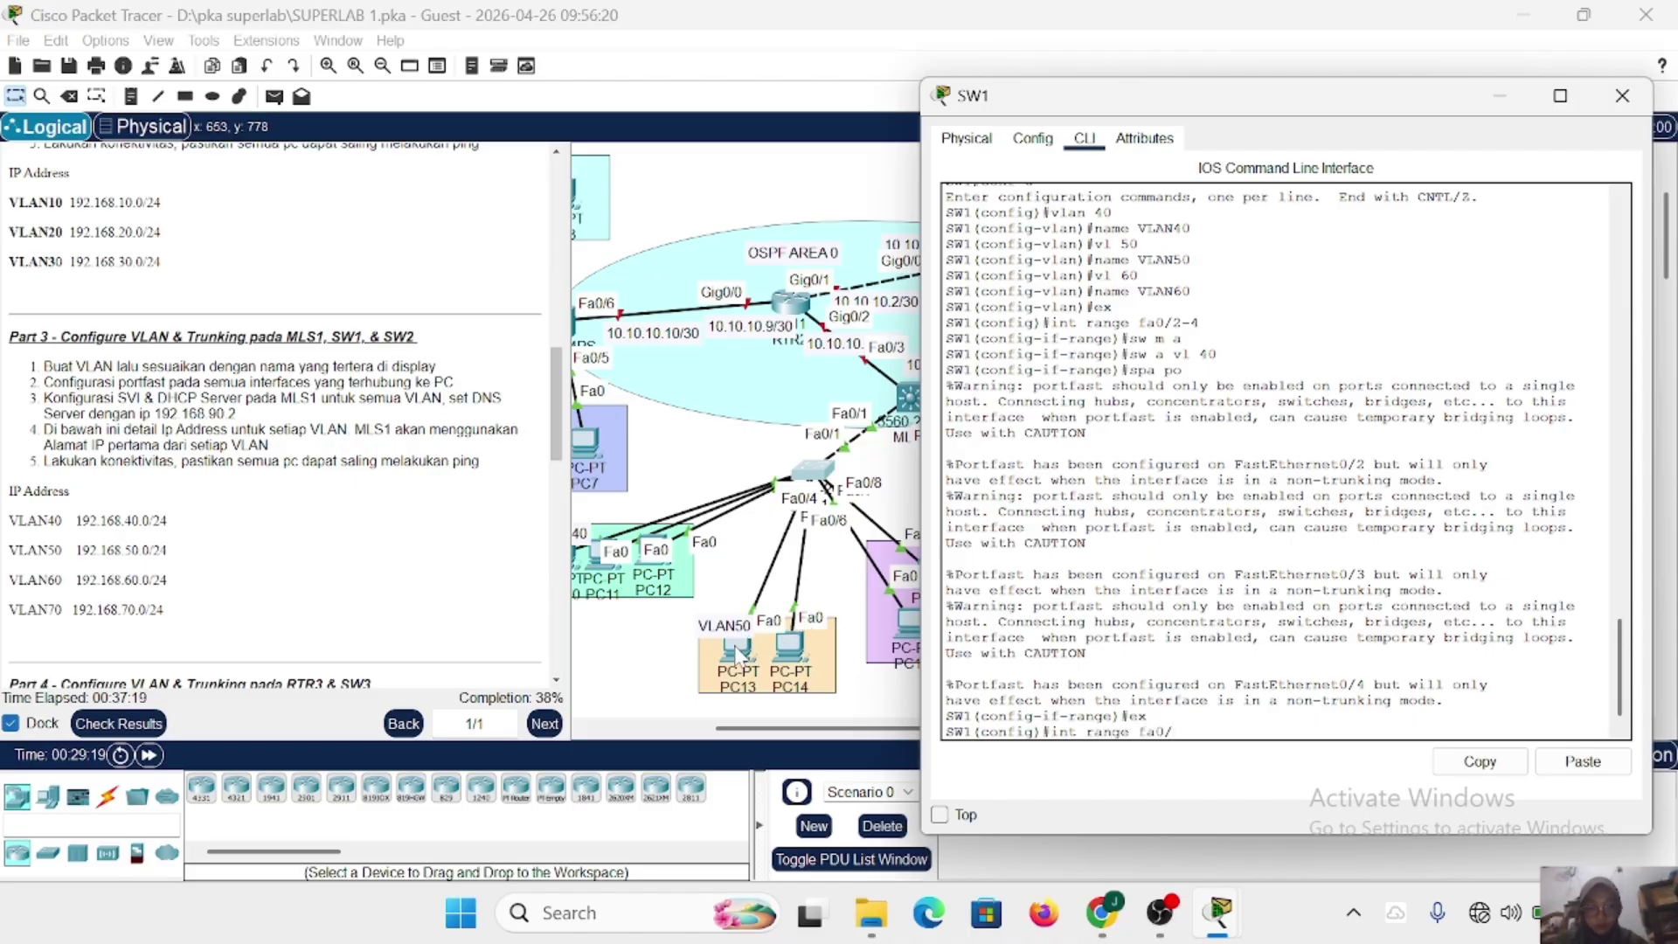
pyautogui.moveTo(741, 656); pyautogui.dragTo(738, 605)
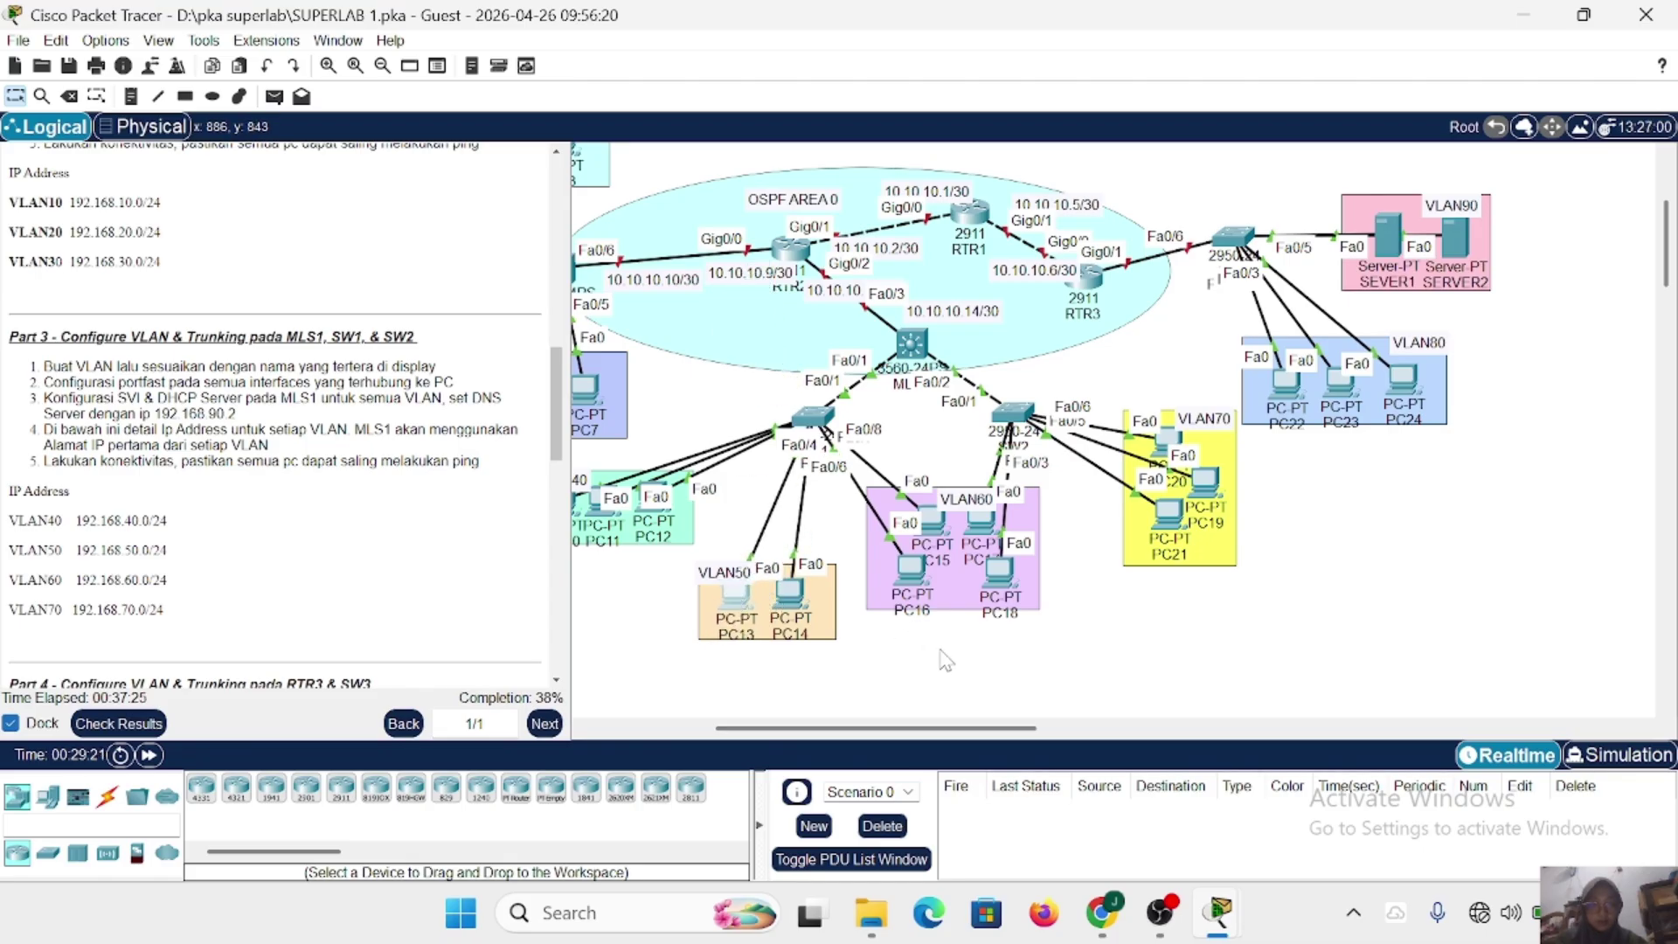
pyautogui.click(814, 417)
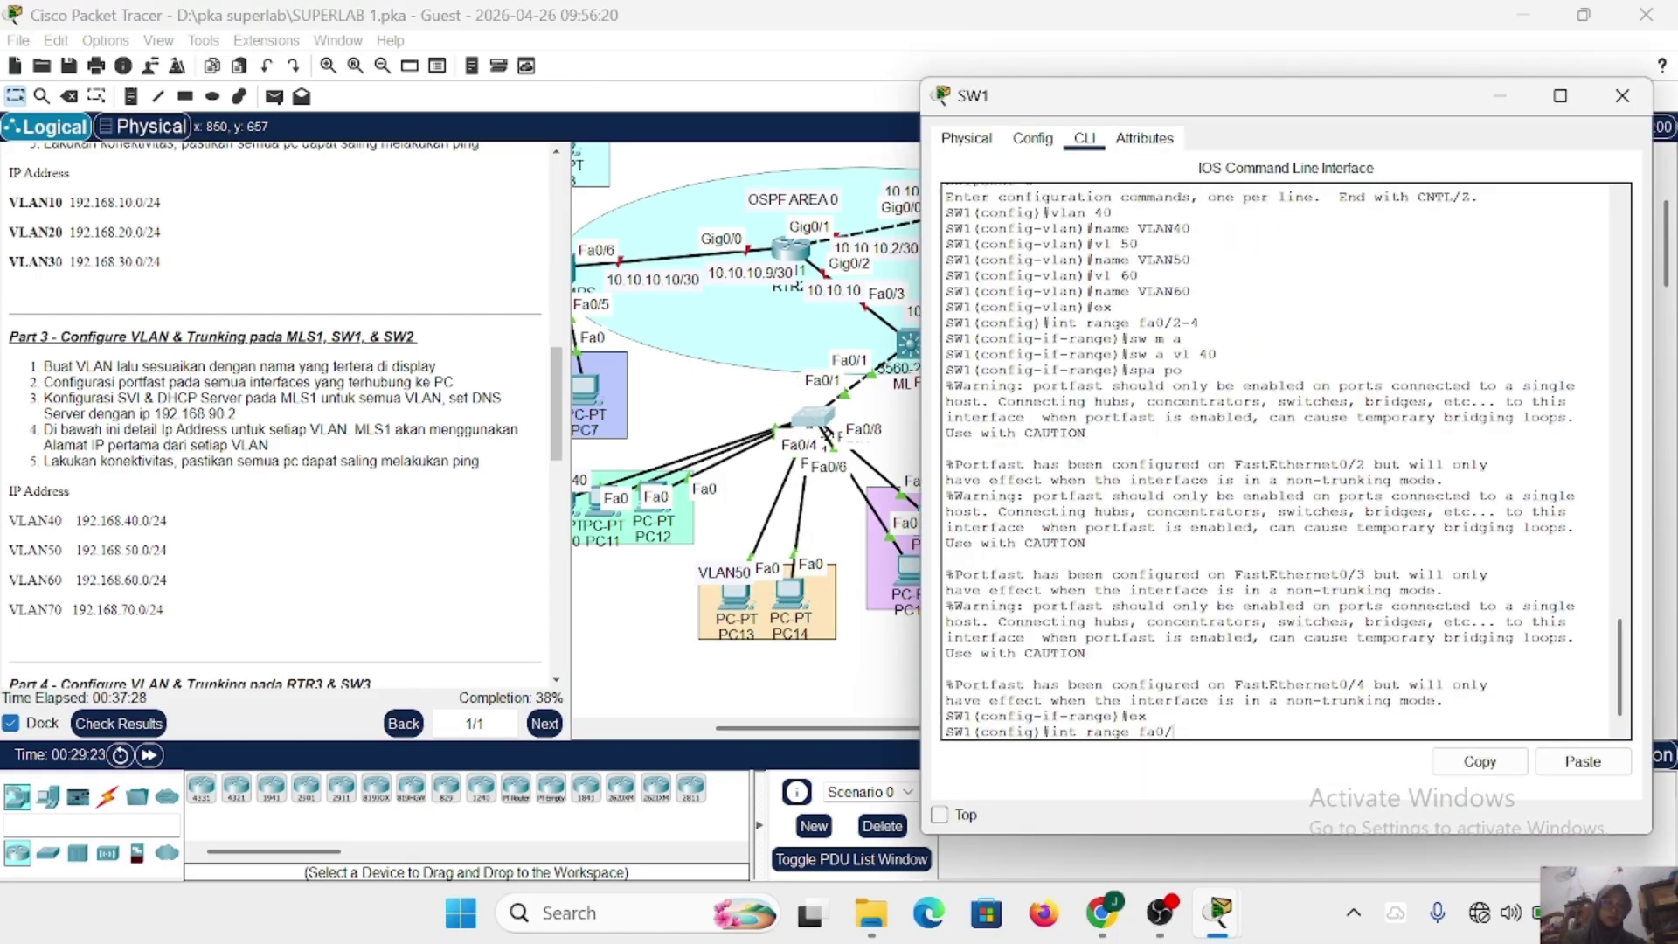
pyautogui.write('5-6')
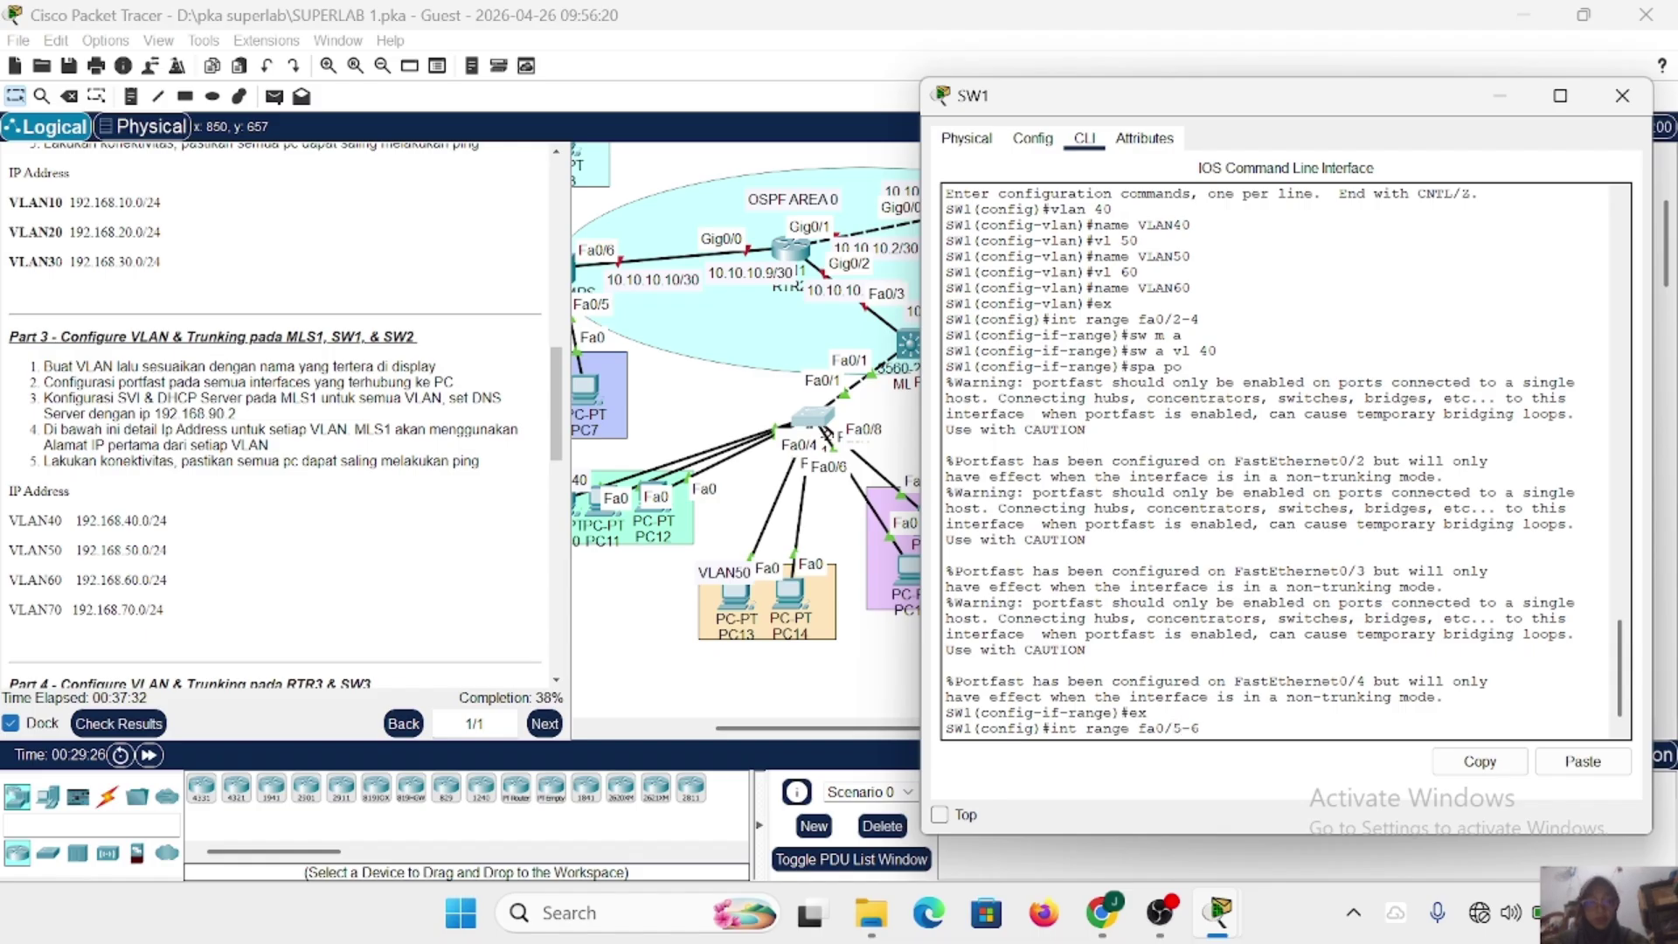
pyautogui.press('Return')
pyautogui.write('sw')
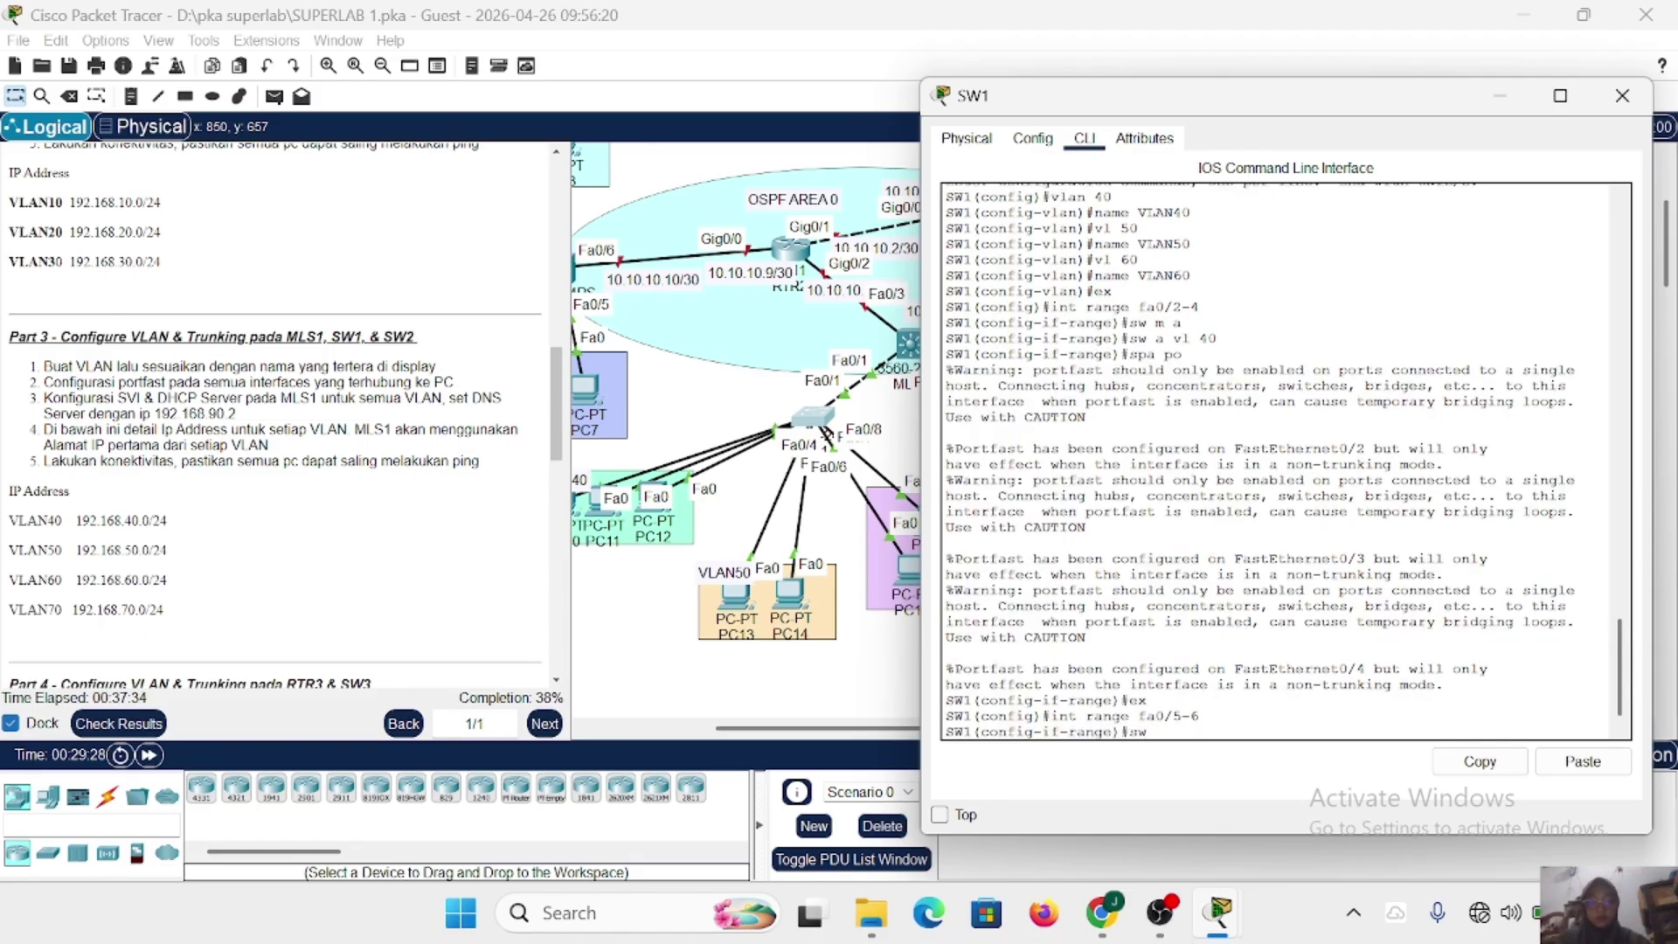
pyautogui.write(' m a')
pyautogui.press('Return')
pyautogui.write('sw')
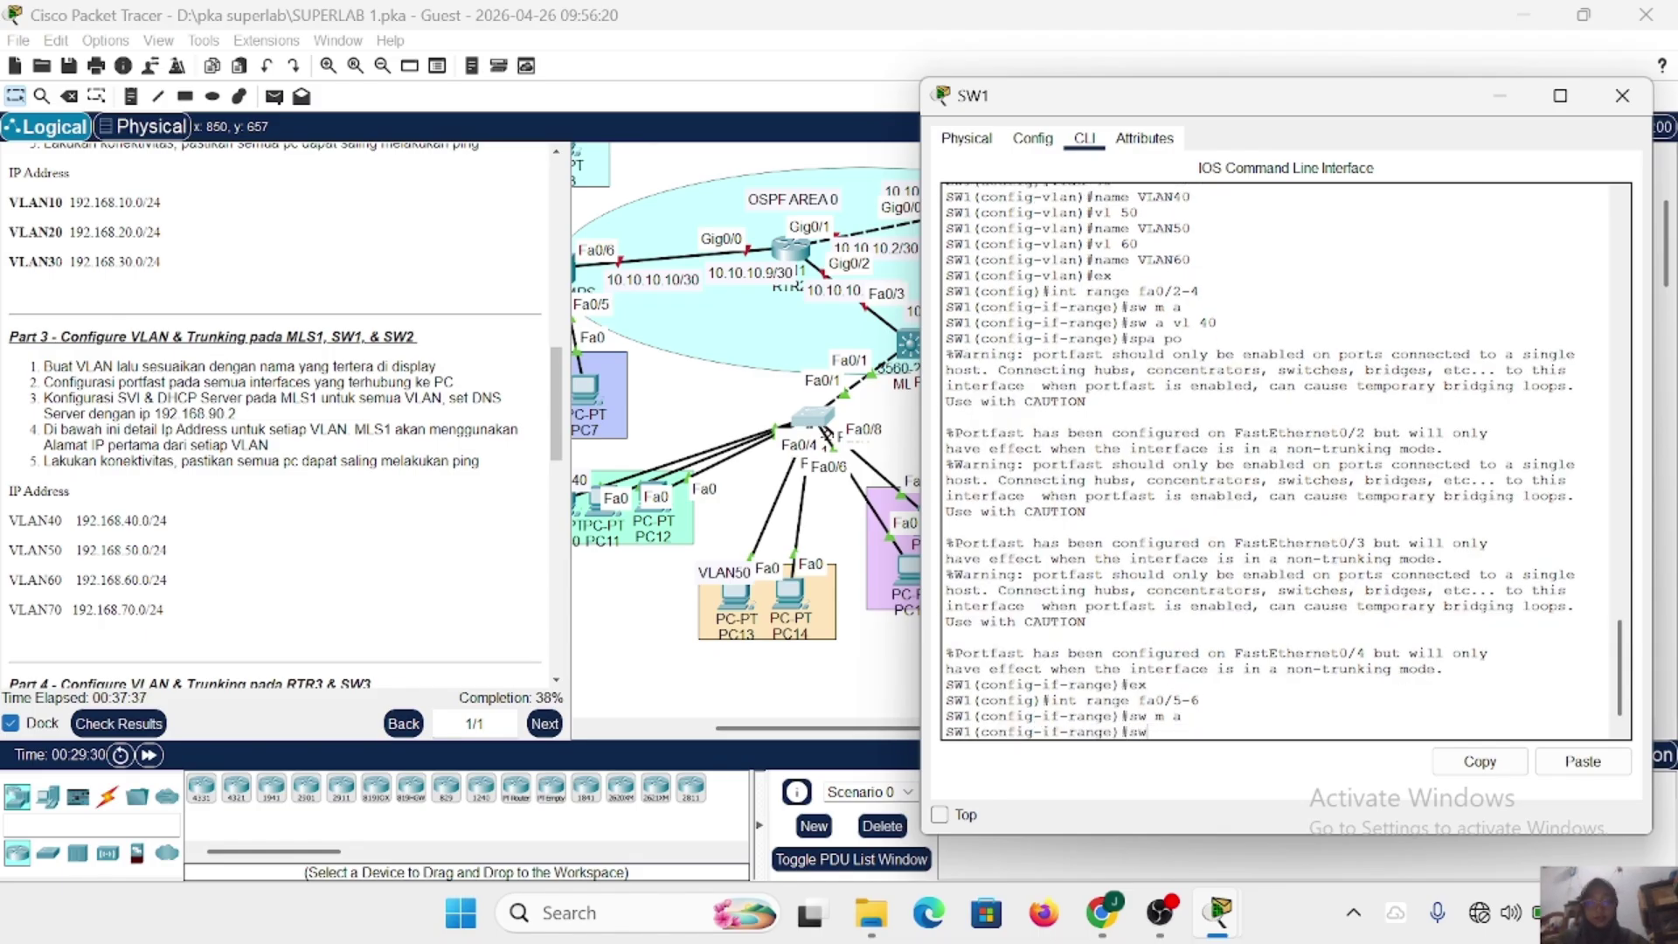
pyautogui.write(' a vl 50')
pyautogui.press('Return')
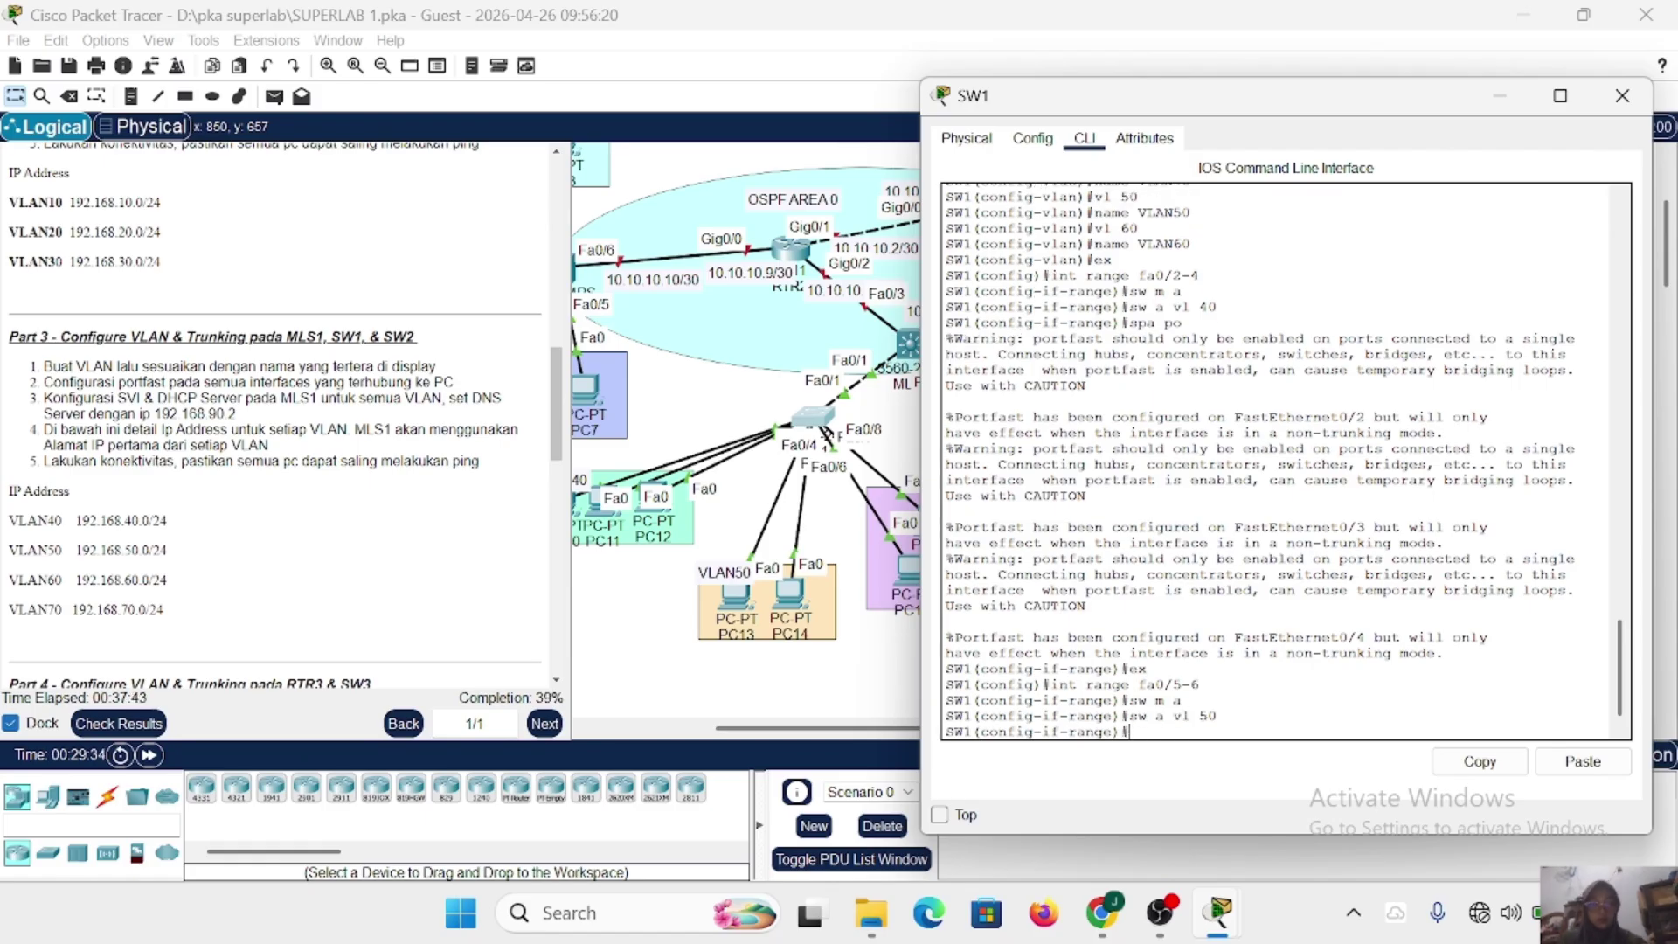
# Enable PortFast on SW1's interface range fa0/5-6 and return to global configuration mode.
pyautogui.write('spa po')
pyautogui.press('Return')
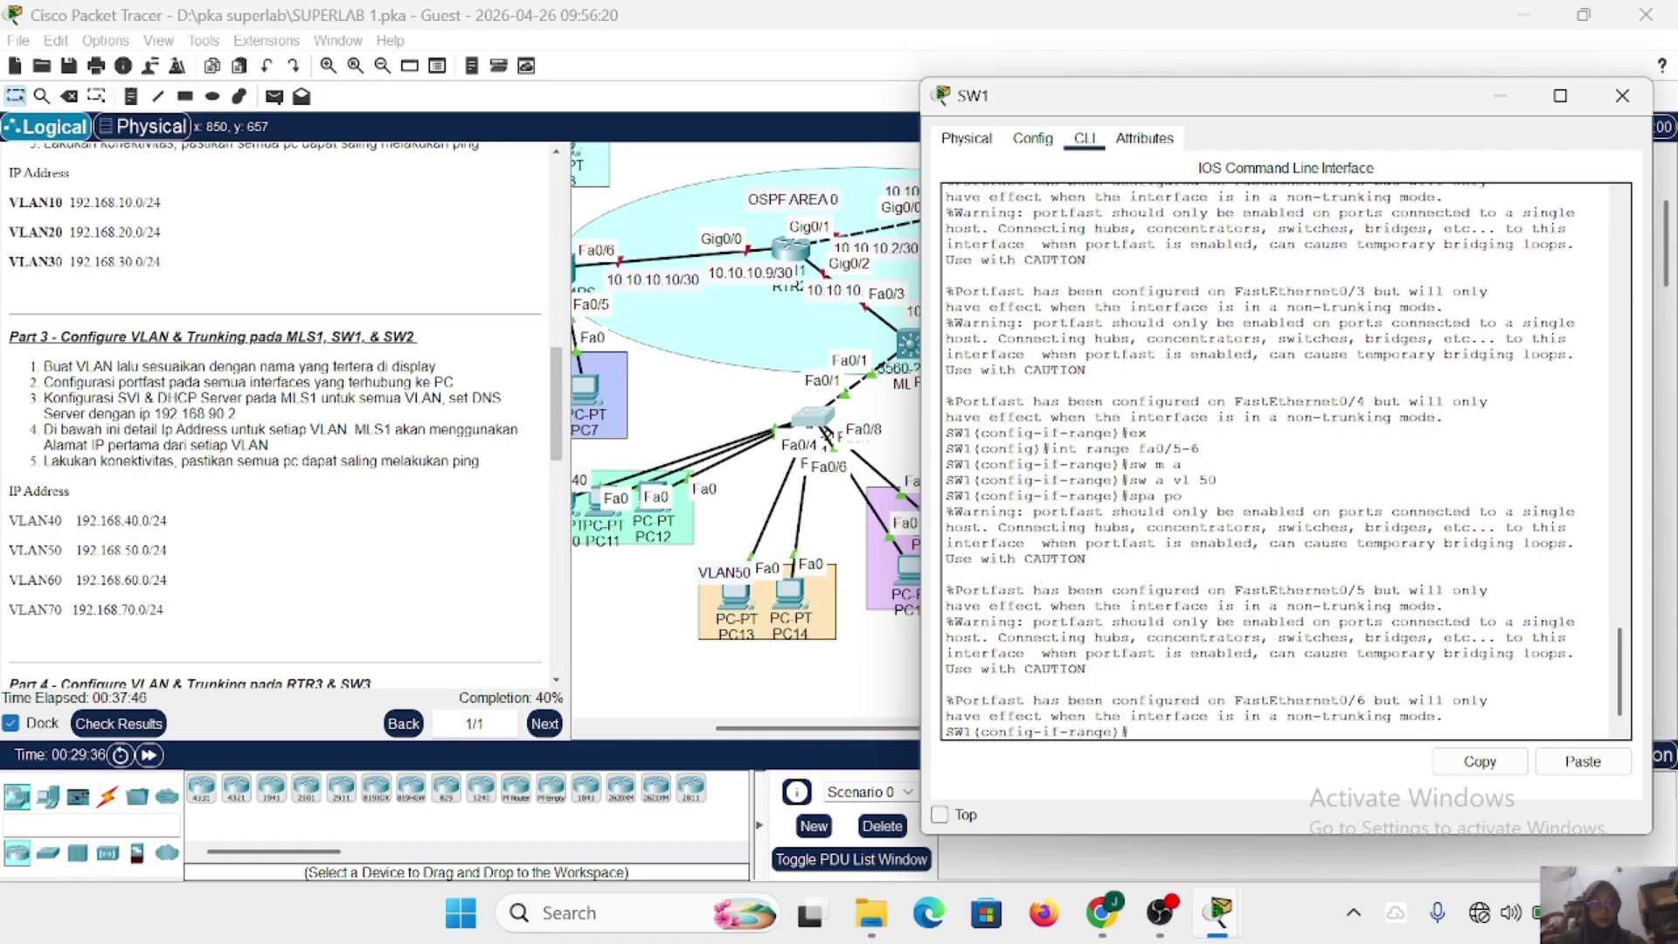
pyautogui.write('ex')
pyautogui.press('Return')
# Set SW1's interface range fa0/7-8 to access mode and assign it to VLAN 60.
pyautogui.write('int')
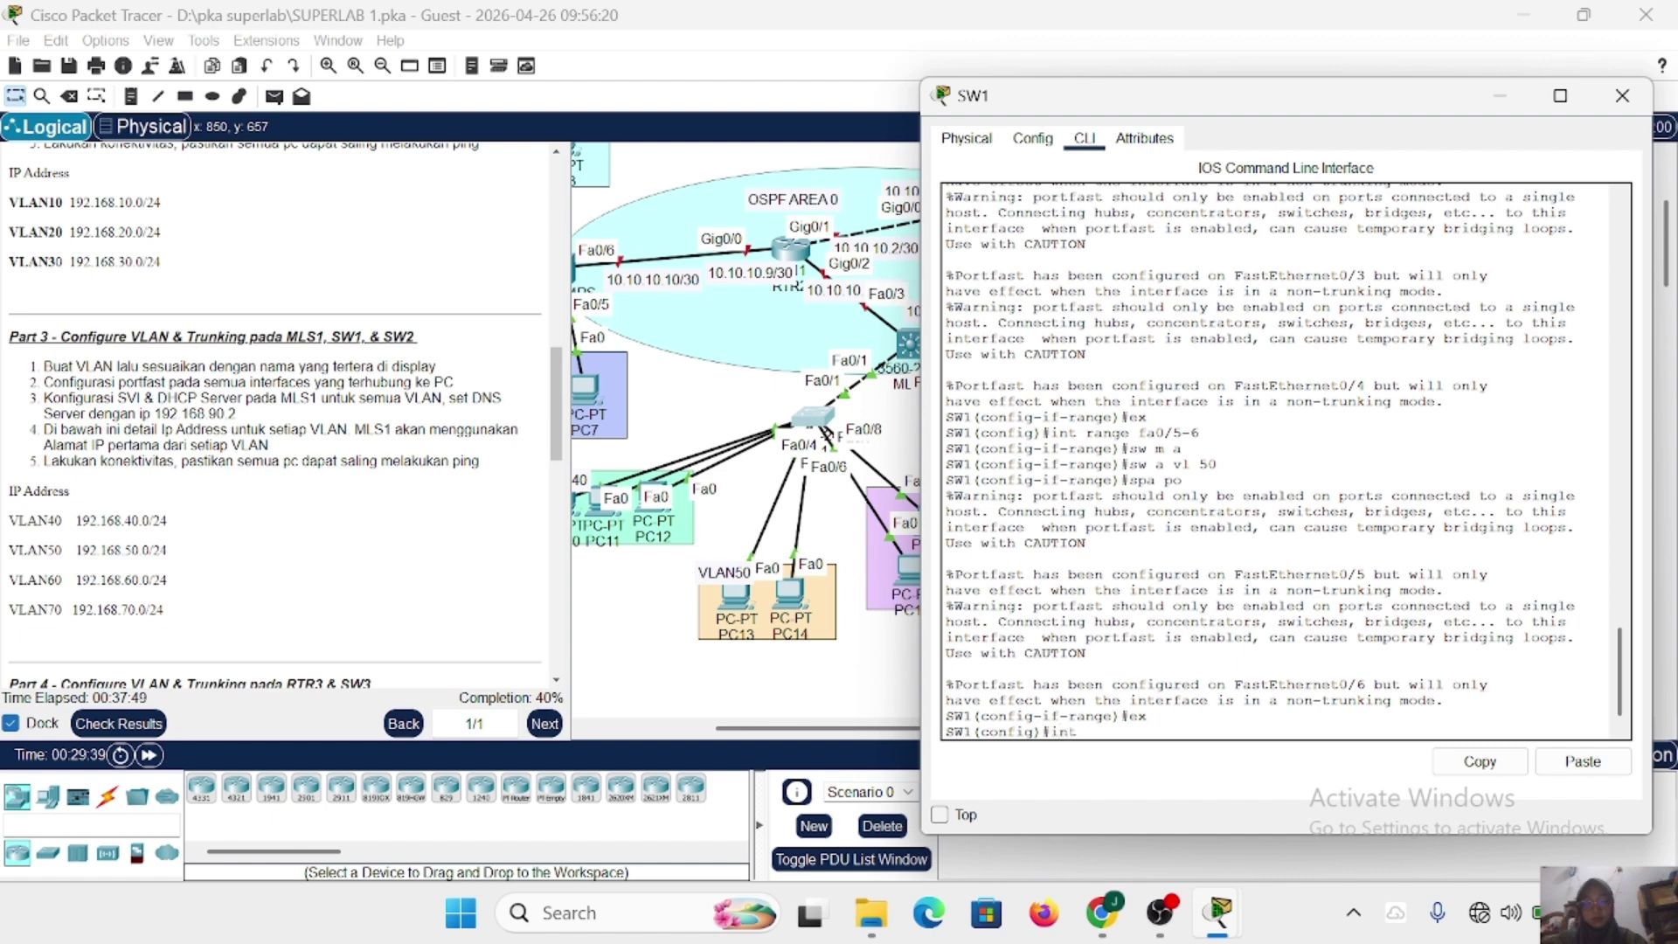
pyautogui.write(' range')
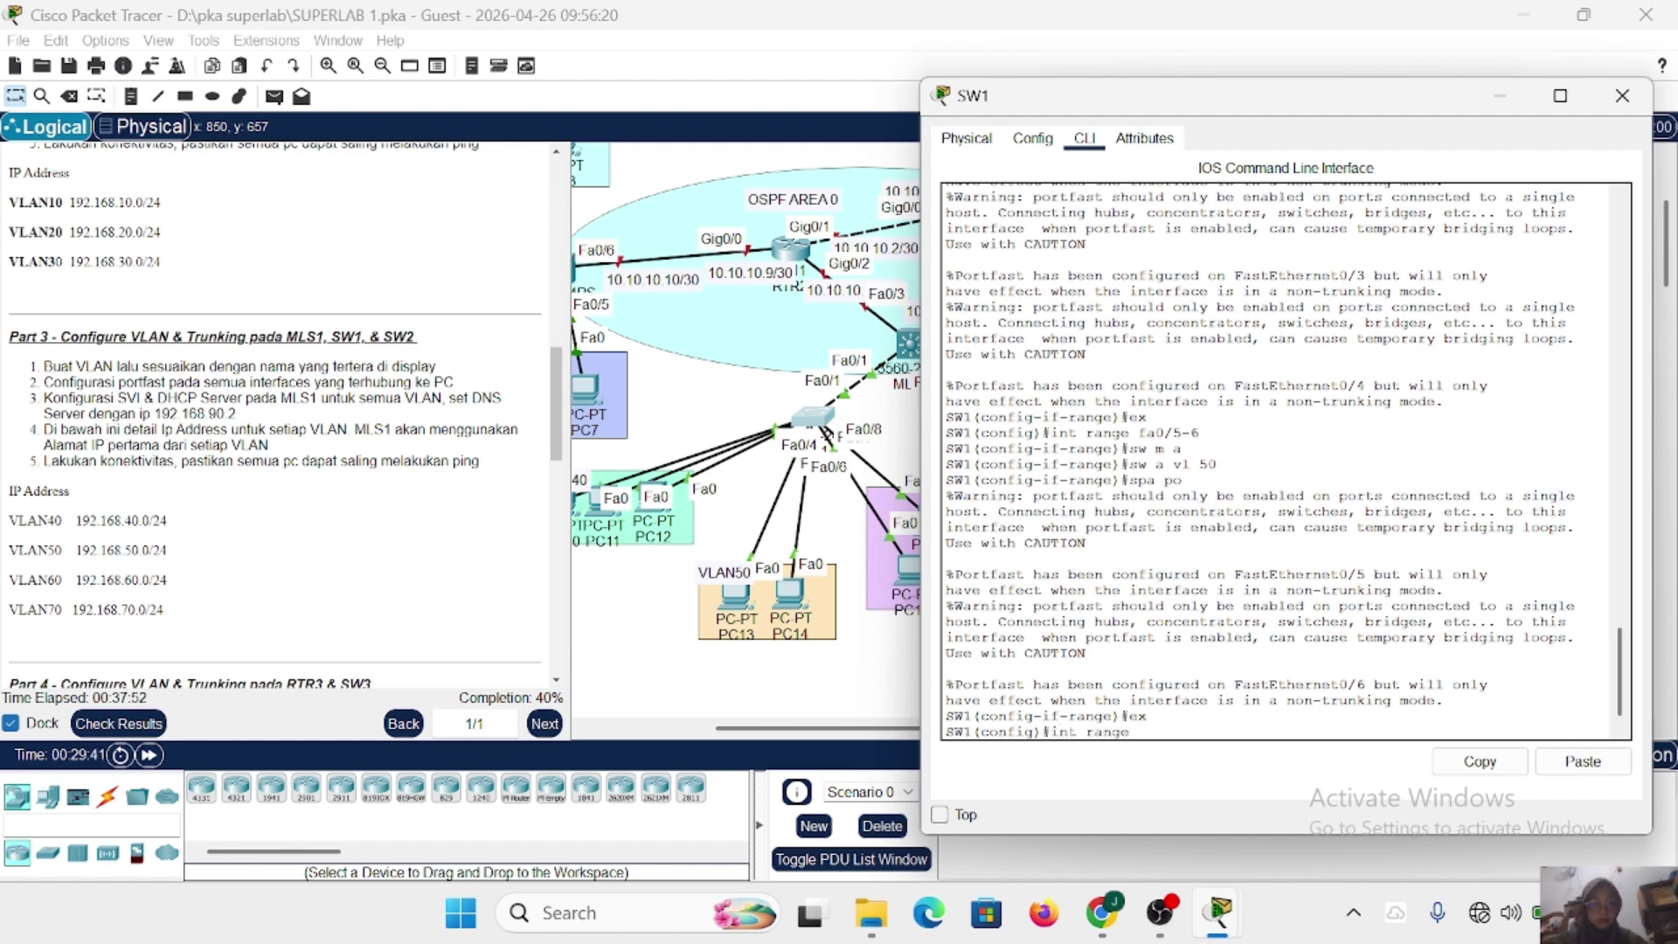
pyautogui.hscroll(3, 863, 553)
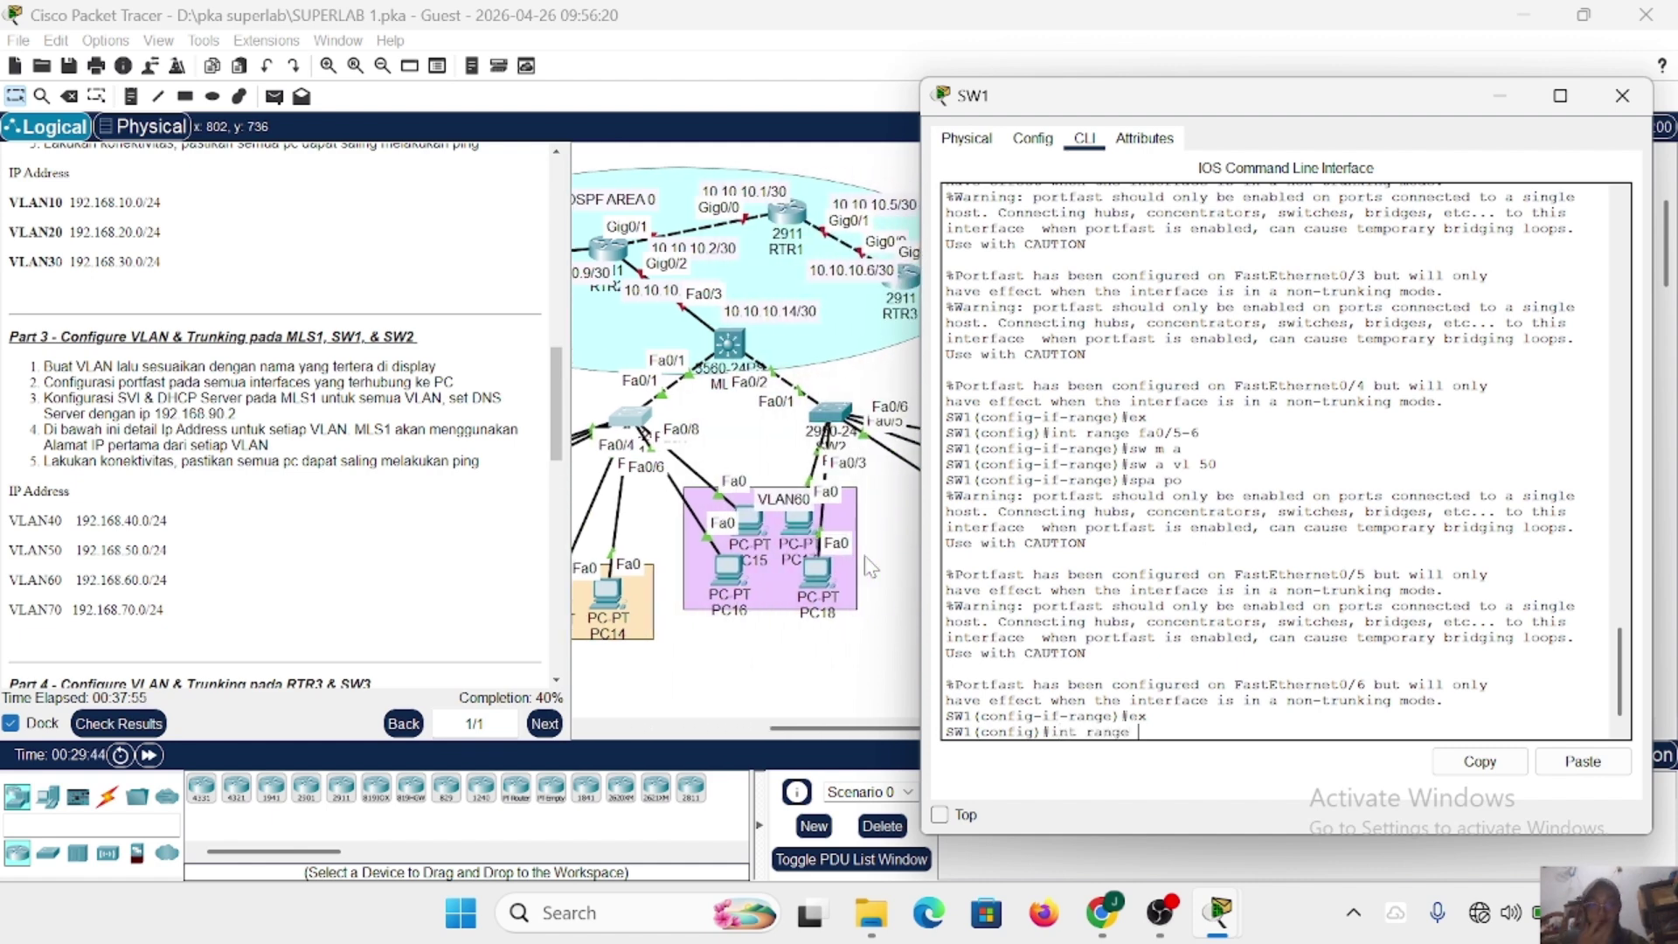
pyautogui.write('fa')
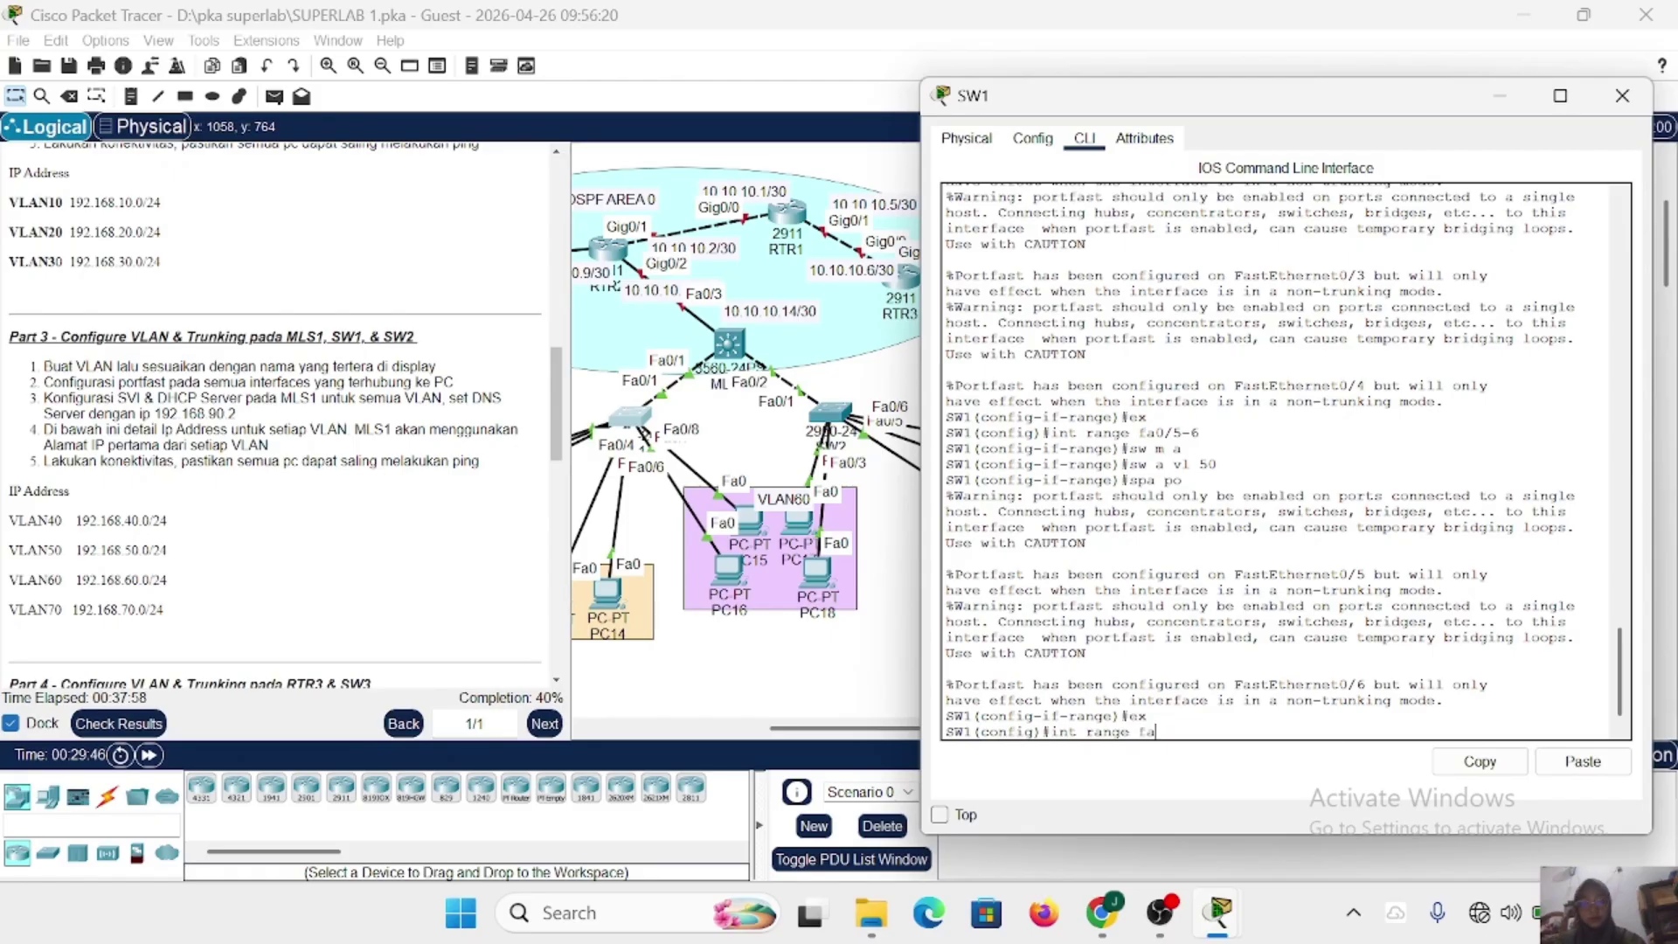
pyautogui.write('0/')
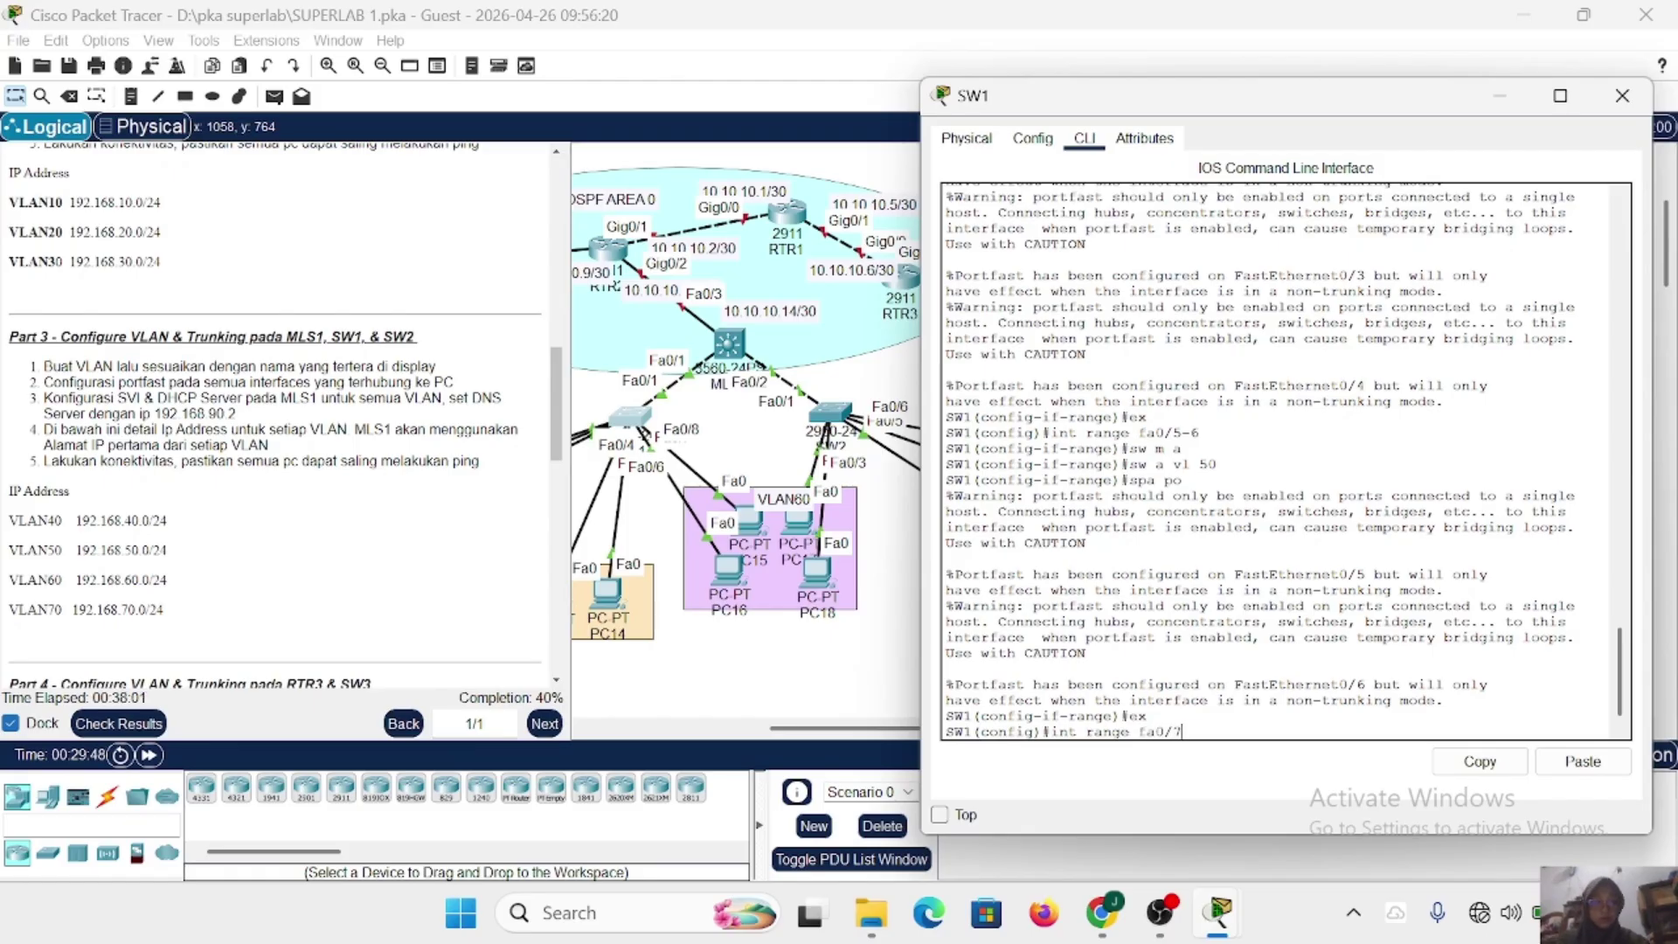
pyautogui.write('7-8')
pyautogui.press('Return')
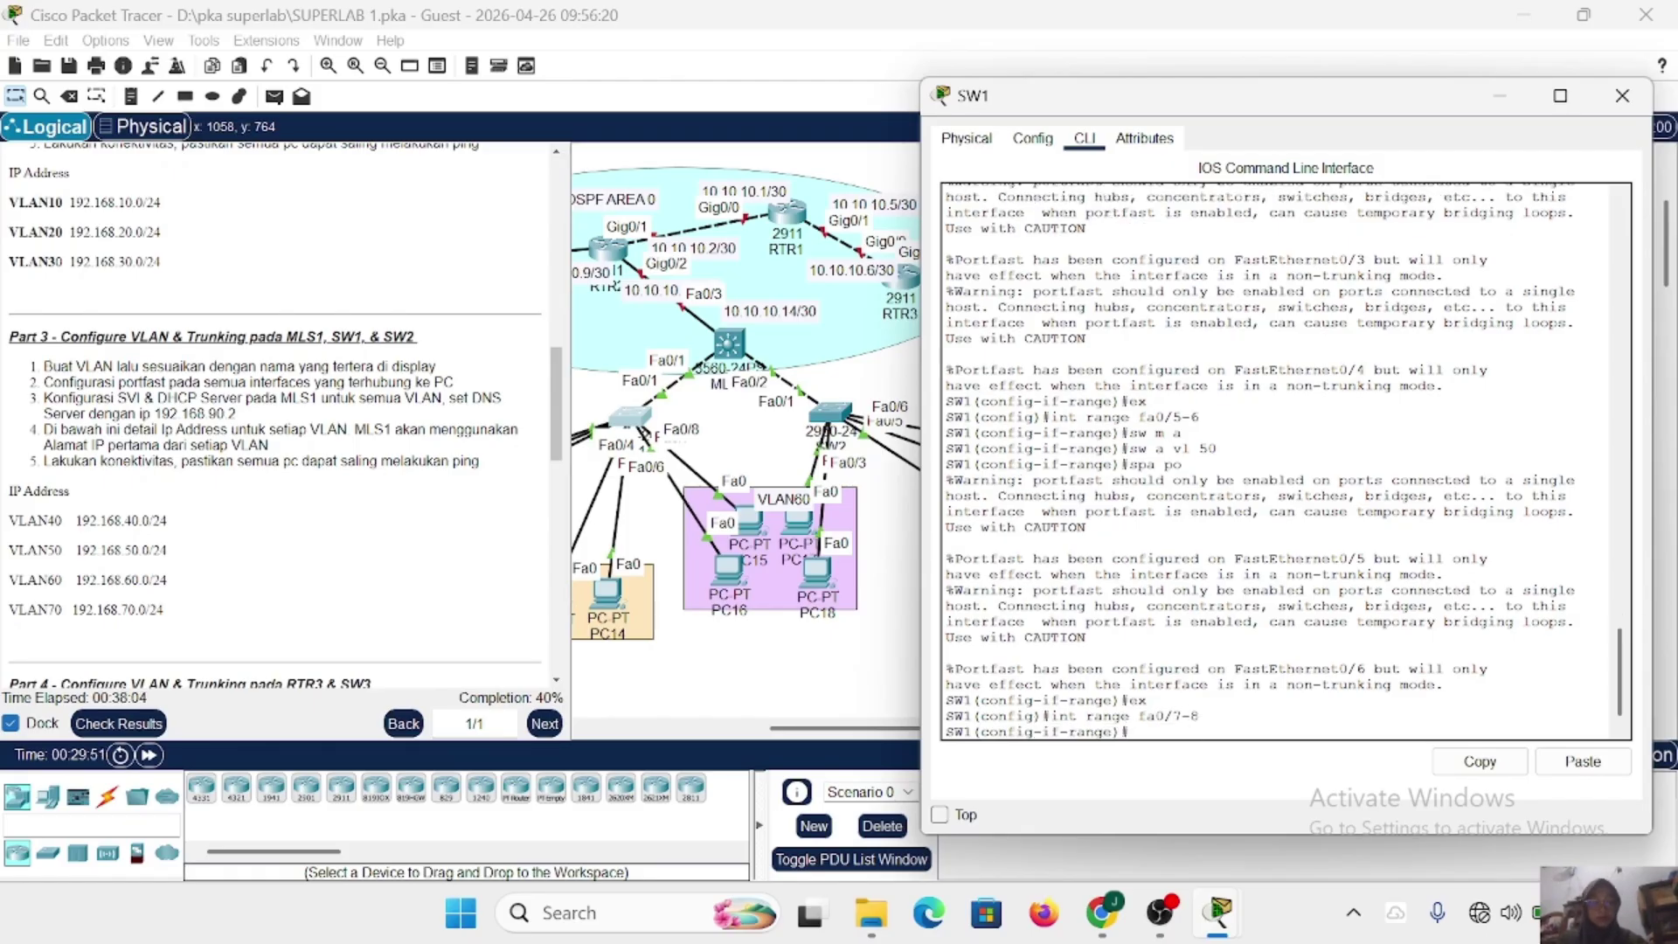
pyautogui.write('sw m a')
pyautogui.press('Return')
pyautogui.write('sw a')
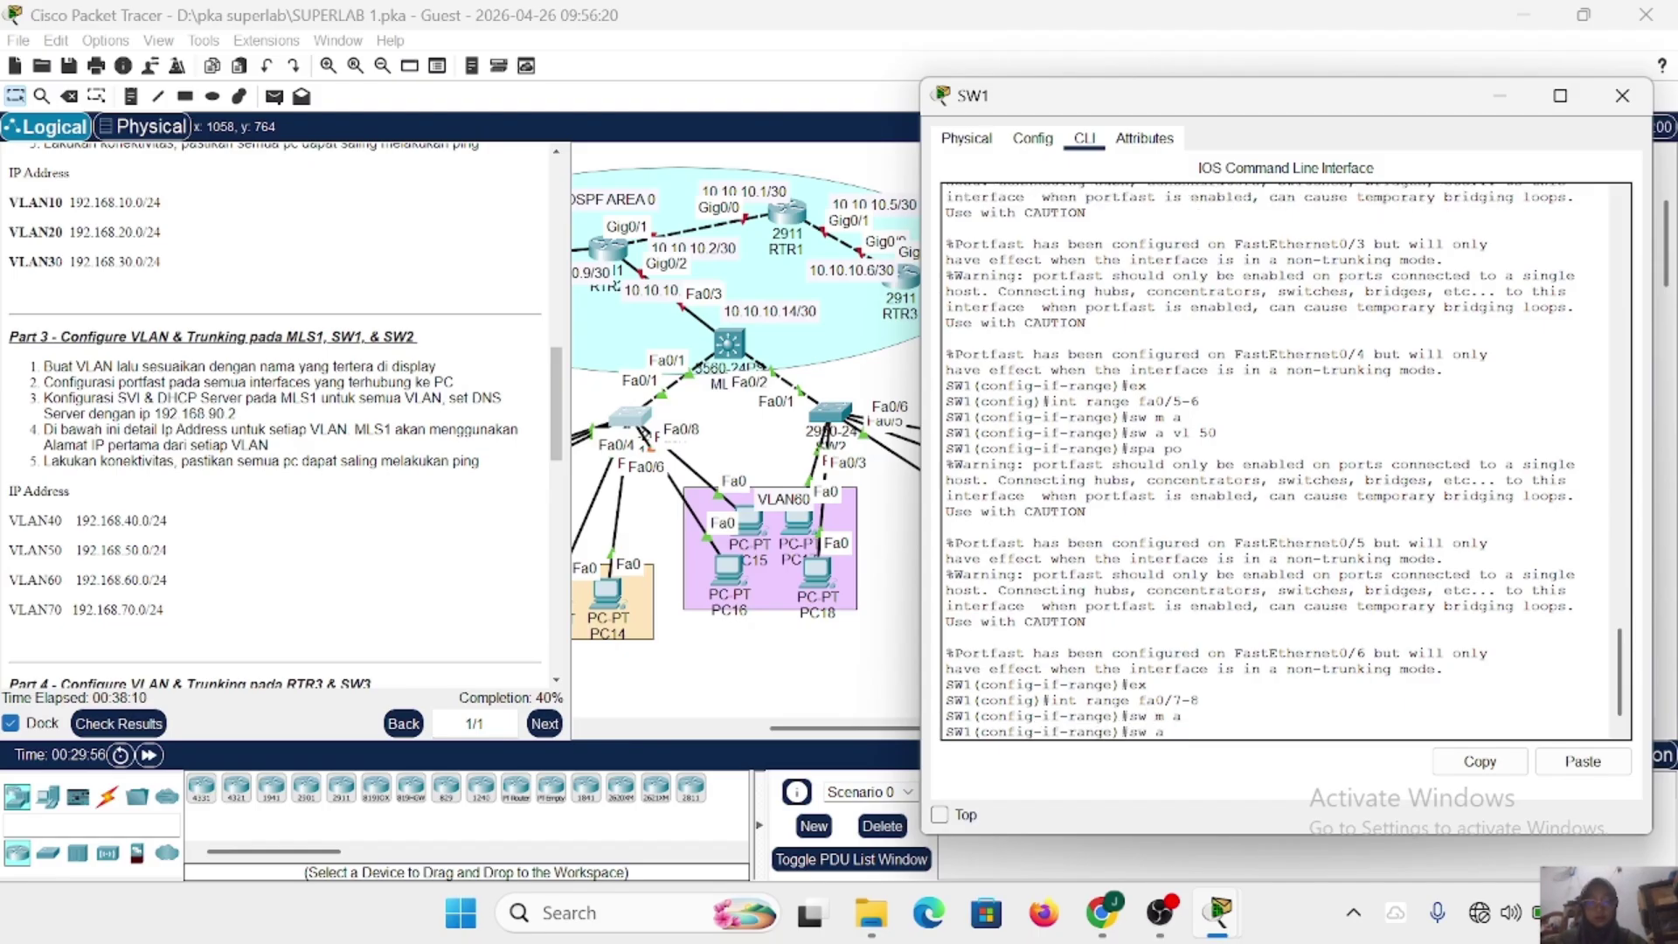
pyautogui.write(' vl 60')
pyautogui.press('Return')
# Enable PortFast on SW1's interface range fa0/7-8 and return to global configuration mode.
pyautogui.write('s')
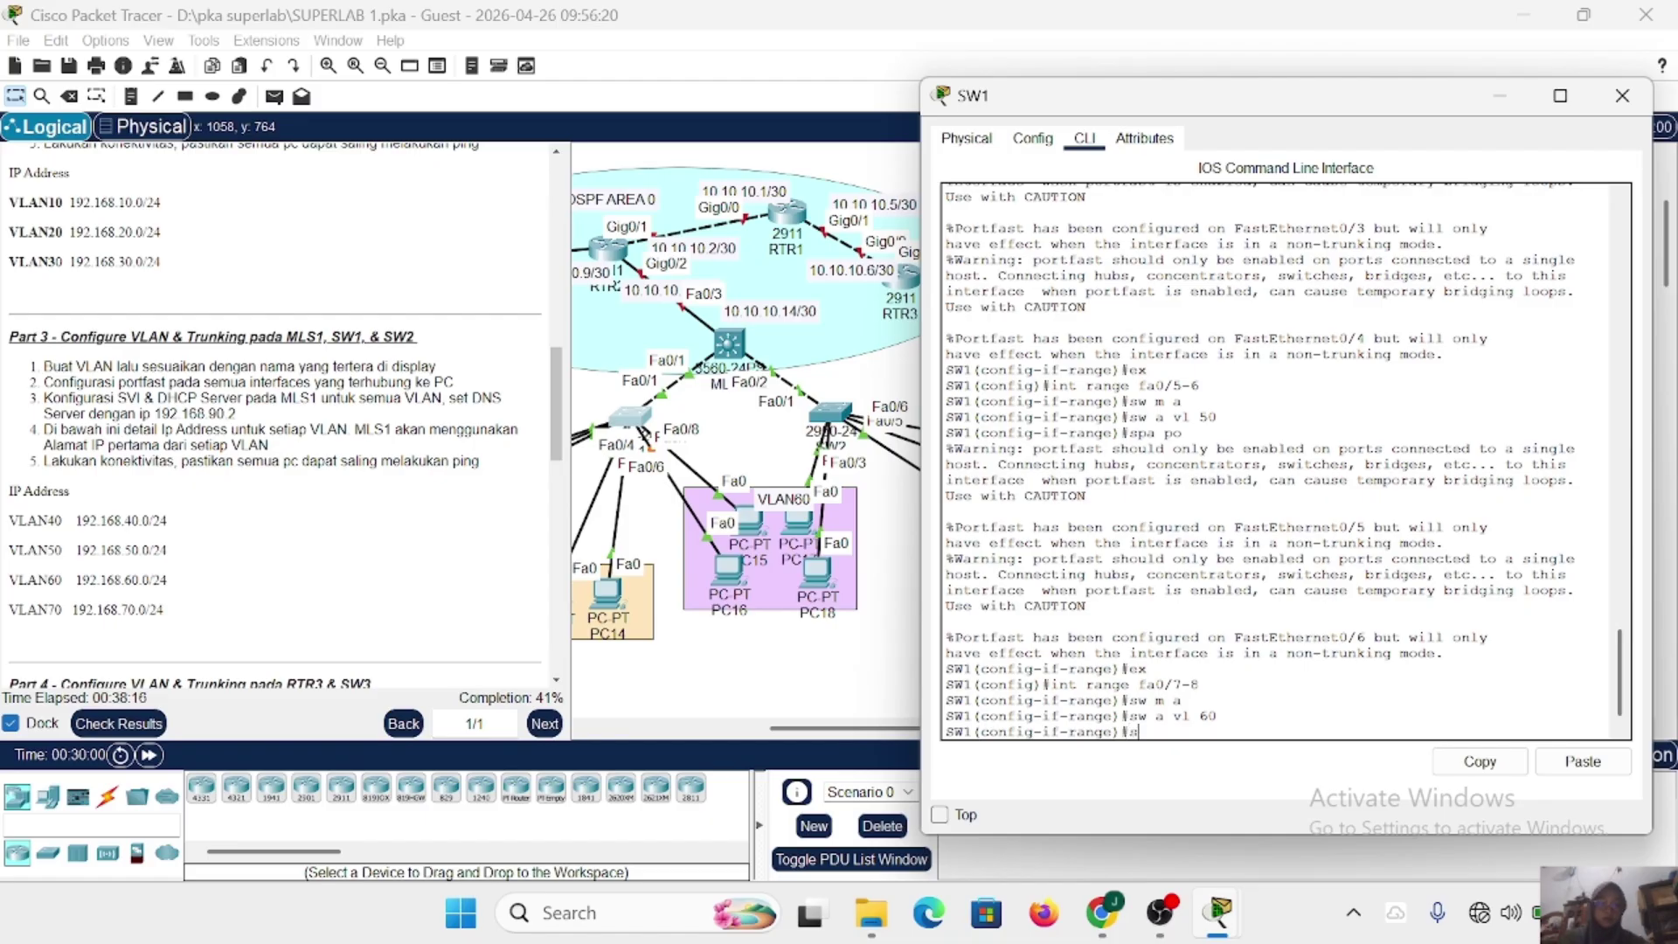
pyautogui.write('pa po')
pyautogui.press('Return')
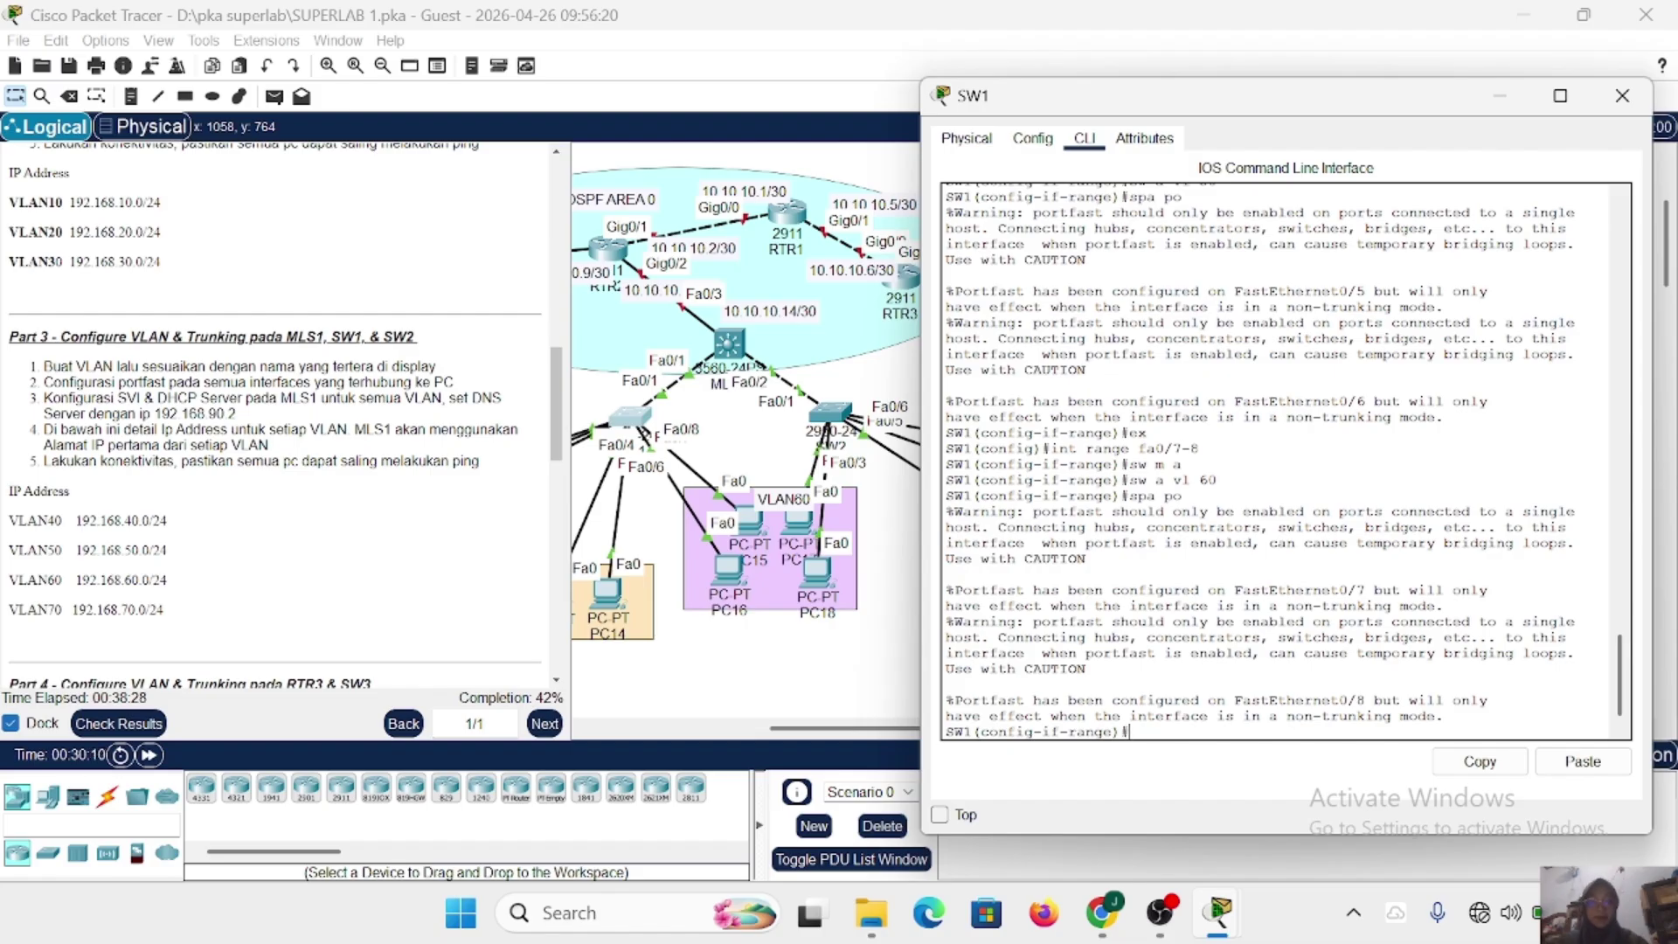
pyautogui.hscroll(-1, 808, 636)
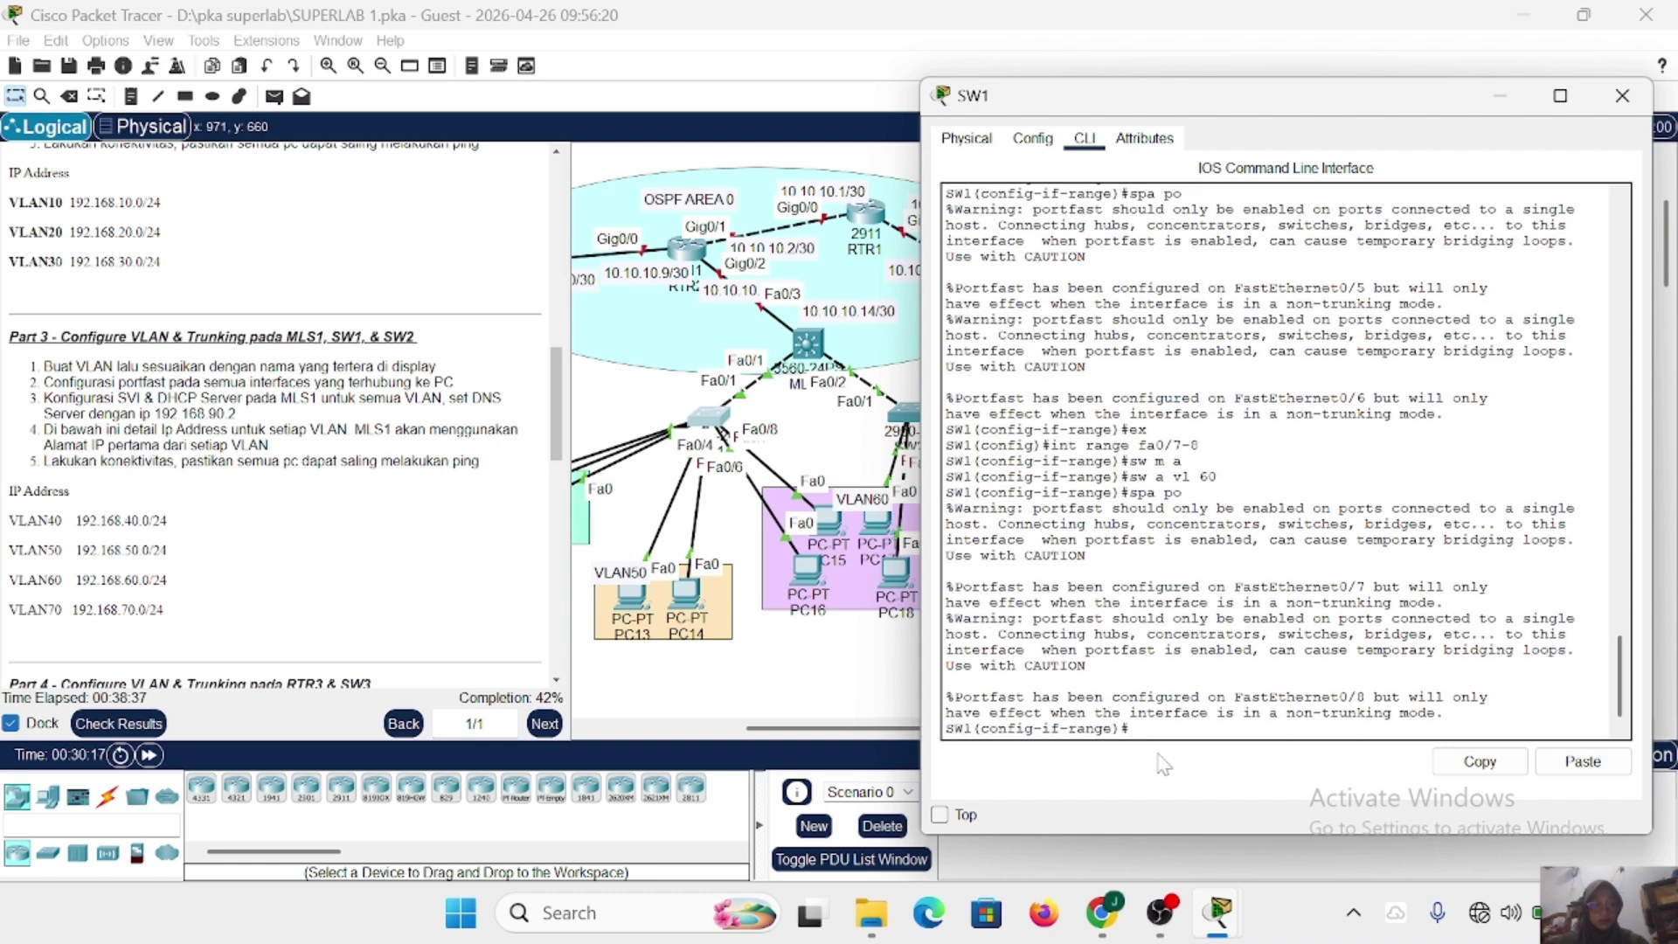
pyautogui.write('ex')
pyautogui.press('Return')
# Set SW1's interface fa0/1 to trunk mode and allow VLANs 40-60 on the trunk.
pyautogui.write('i')
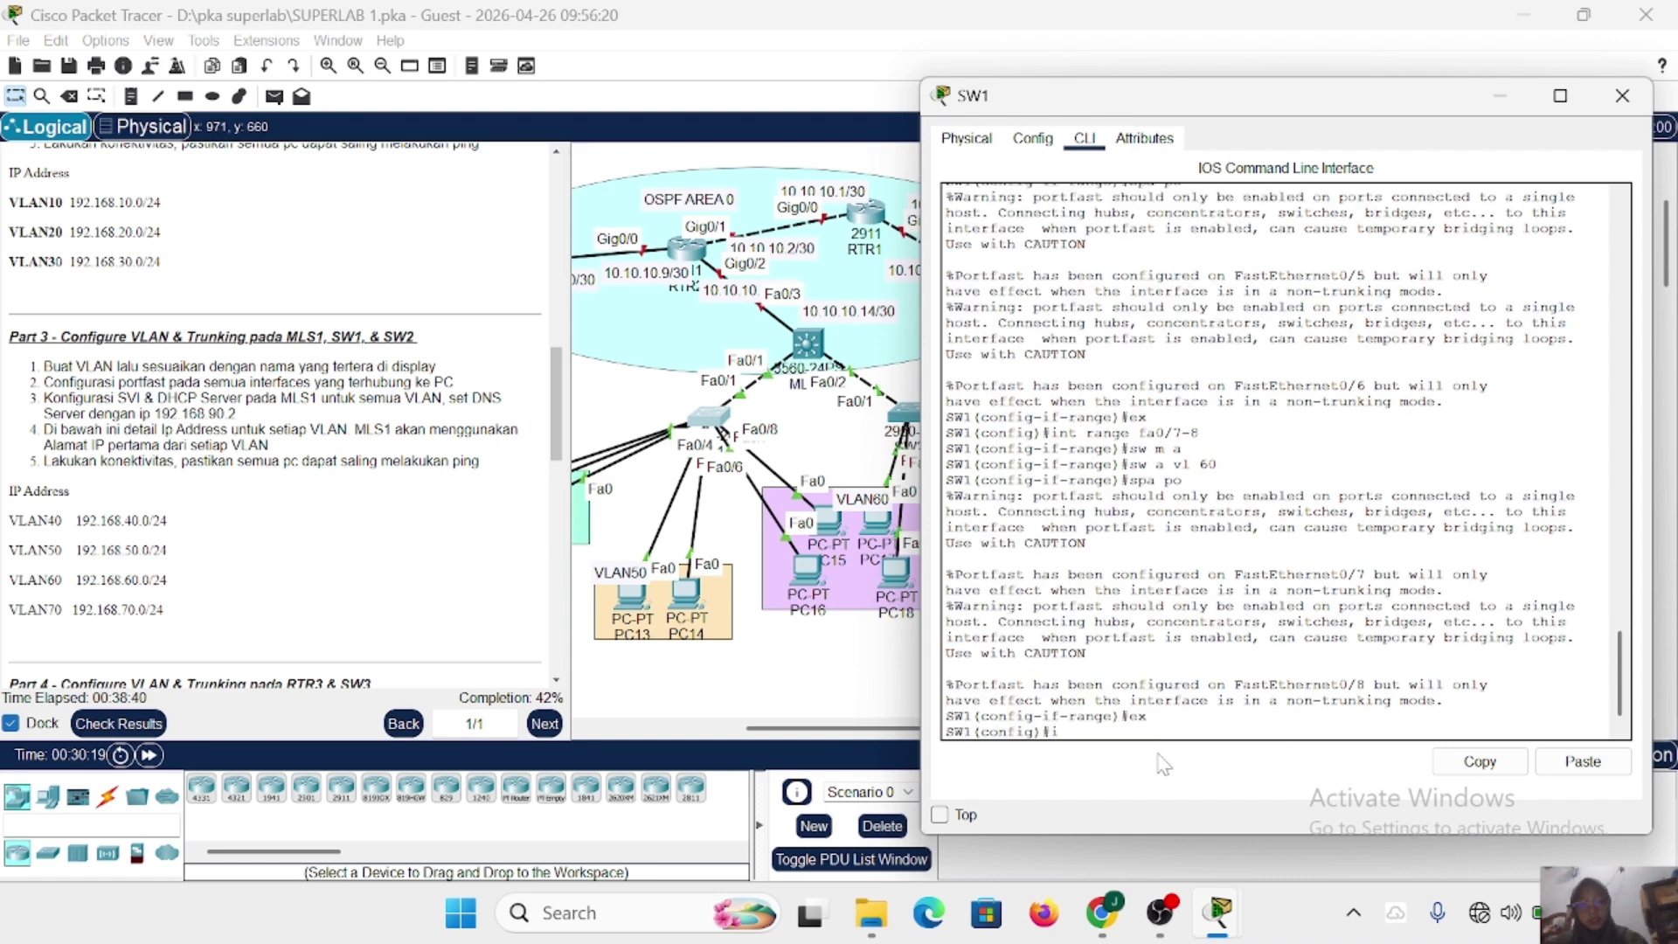
pyautogui.write('nt fa0')
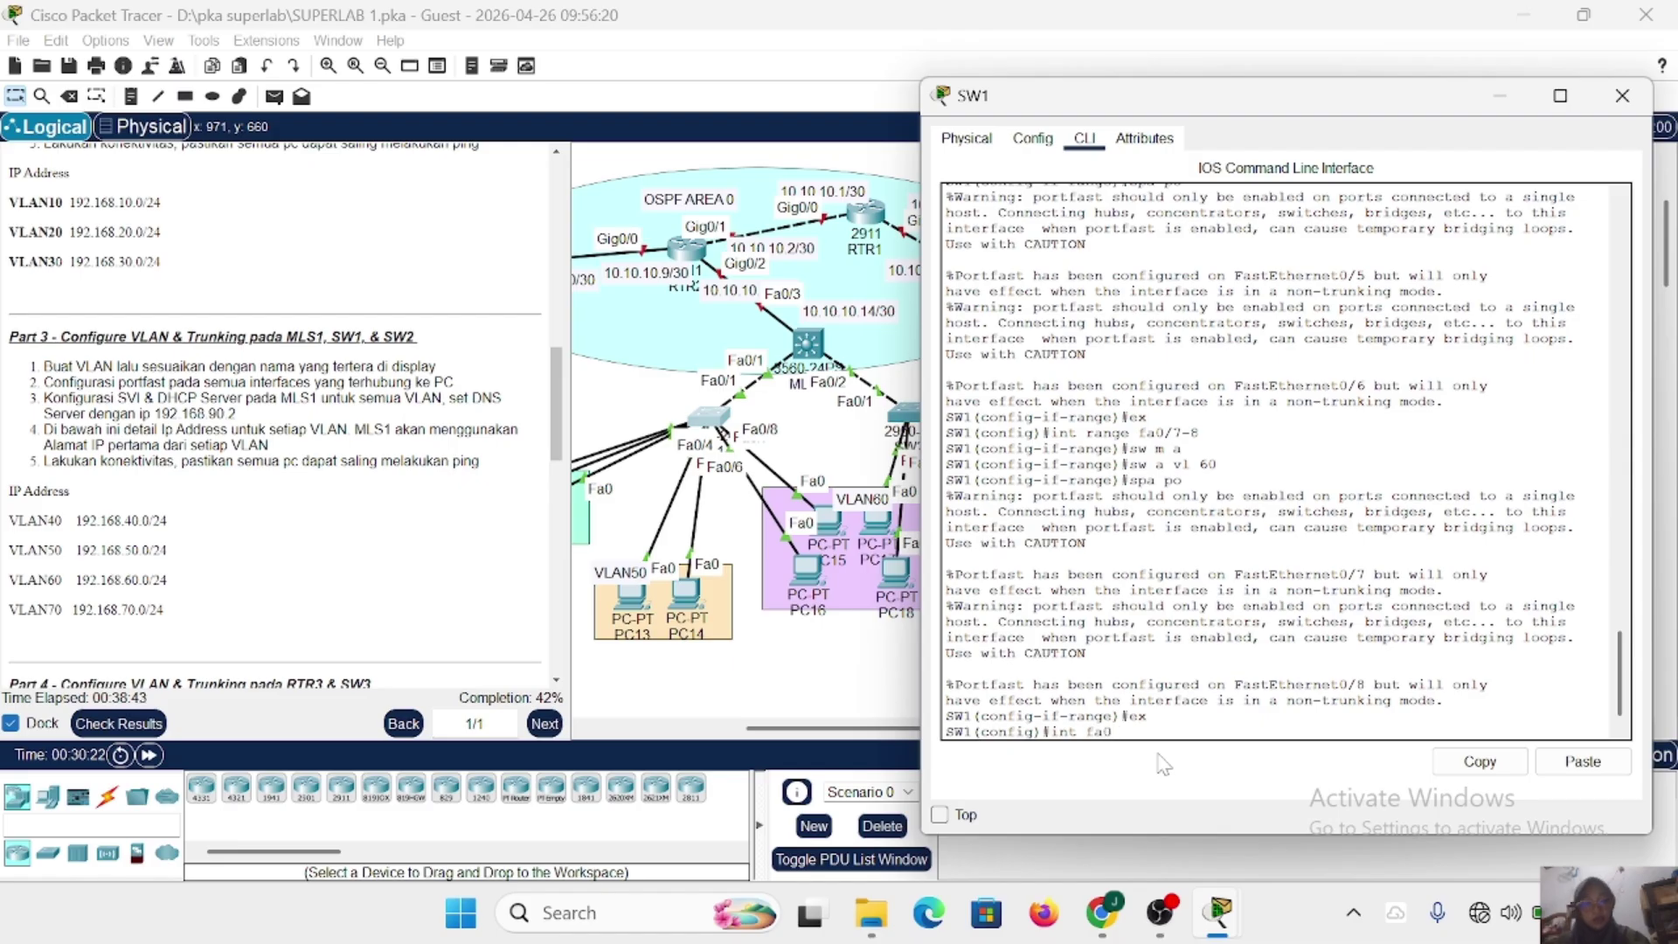
pyautogui.write('/1')
pyautogui.press('Return')
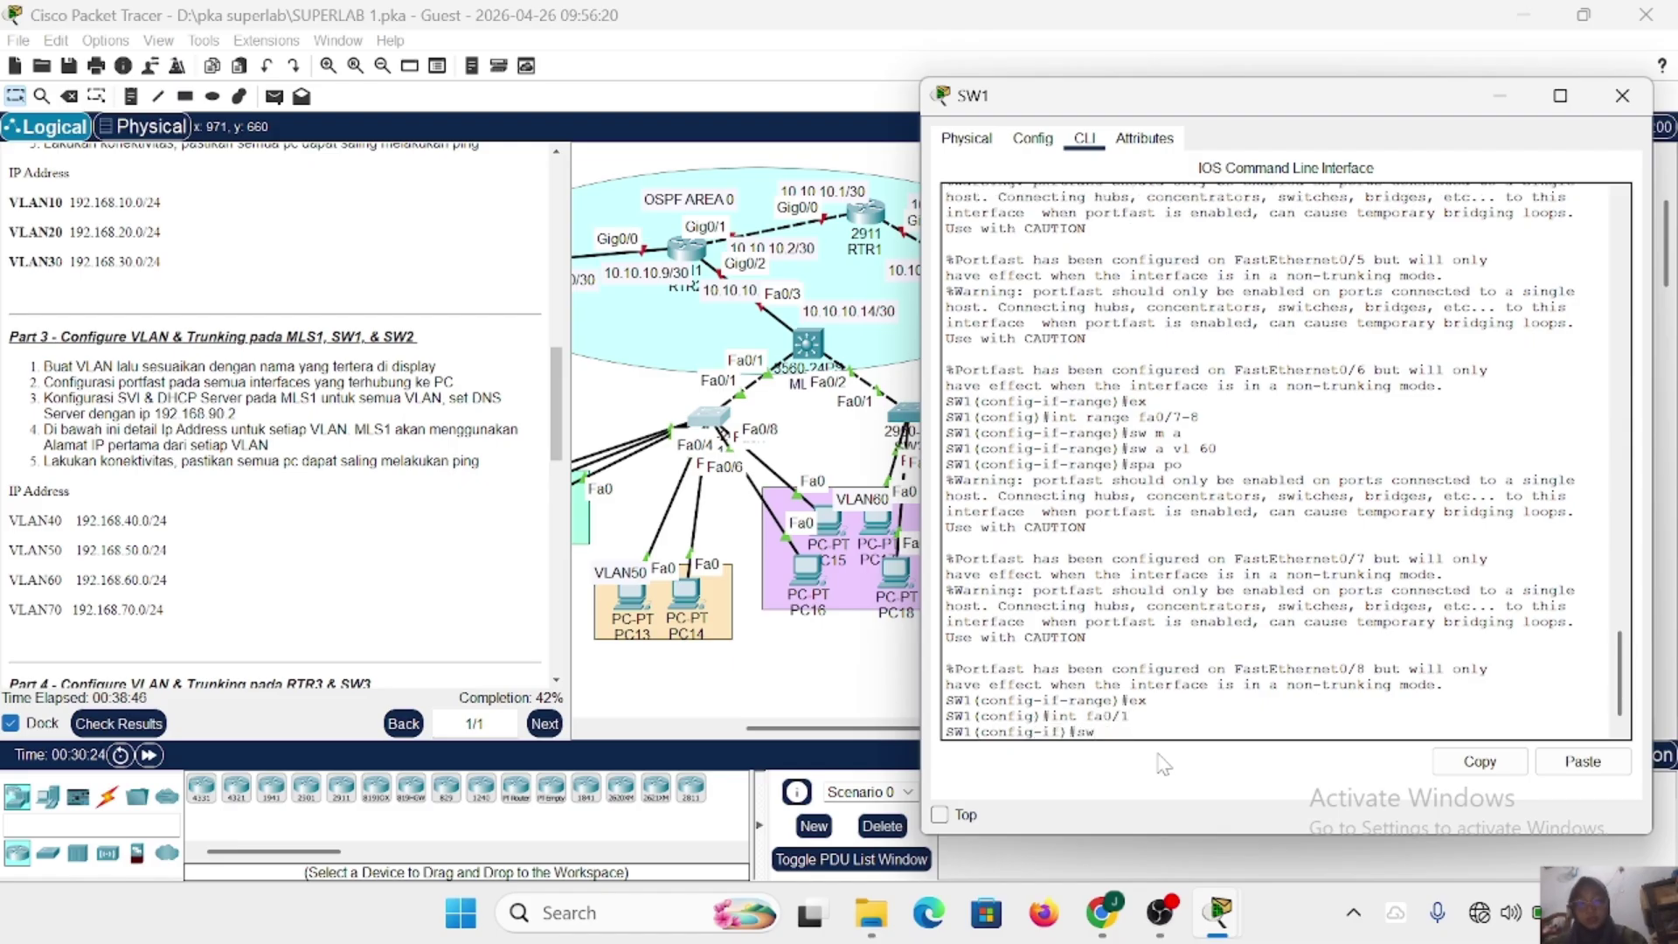
pyautogui.write('sw m t')
pyautogui.press('Return')
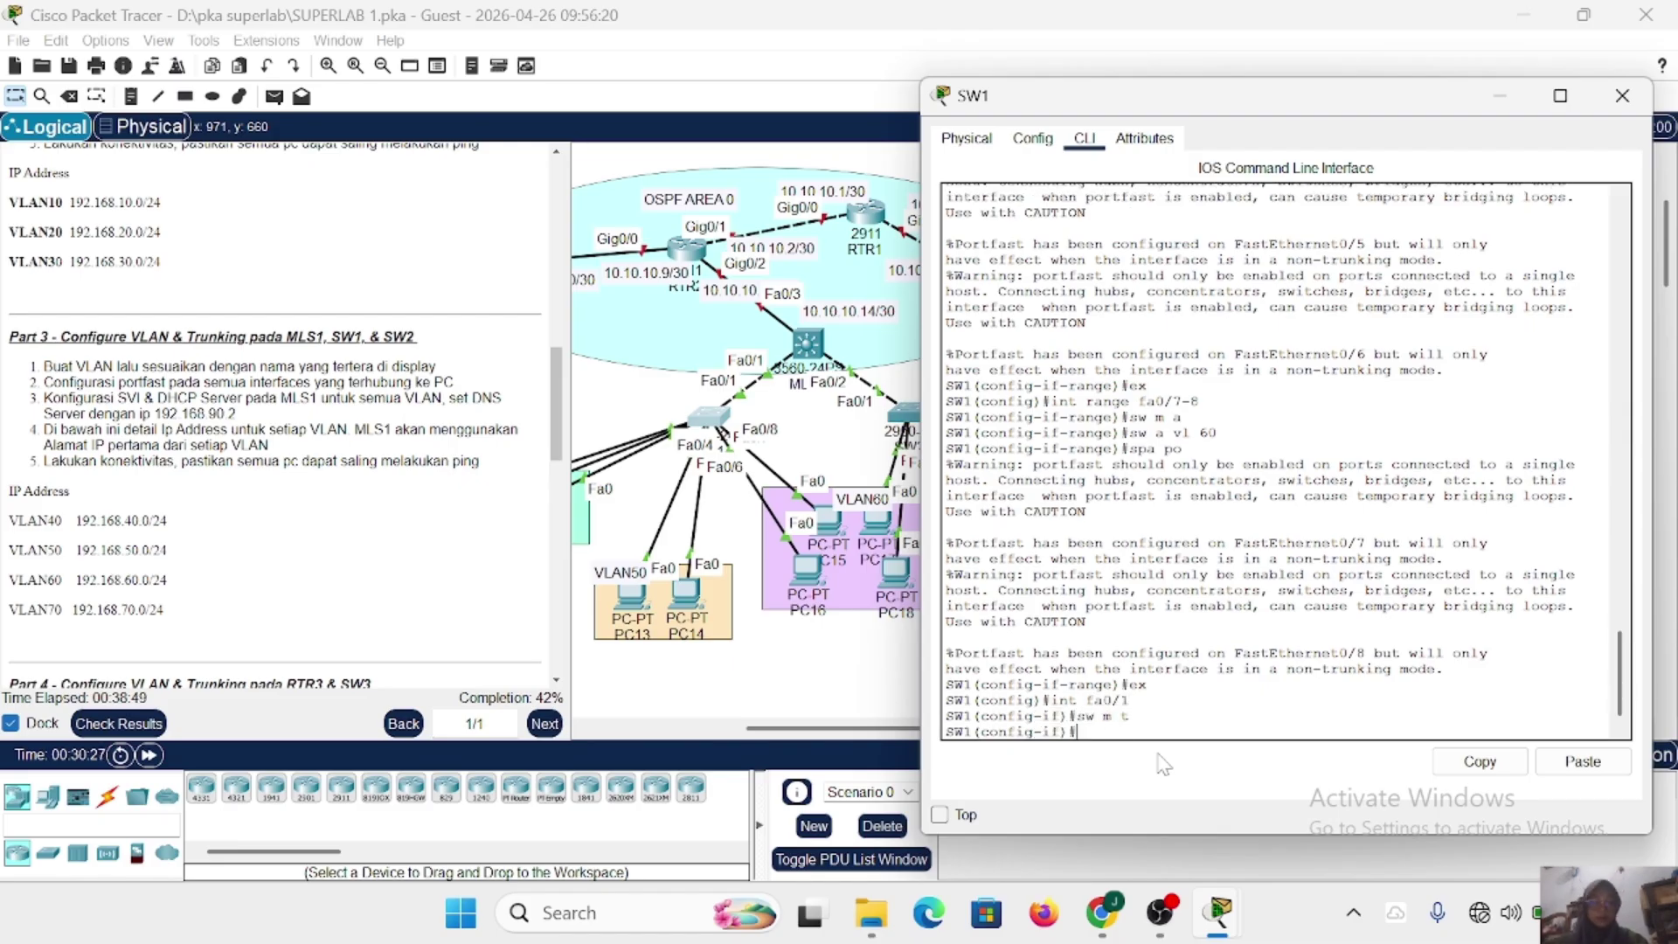
pyautogui.write('sw t')
pyautogui.write('all vl ')
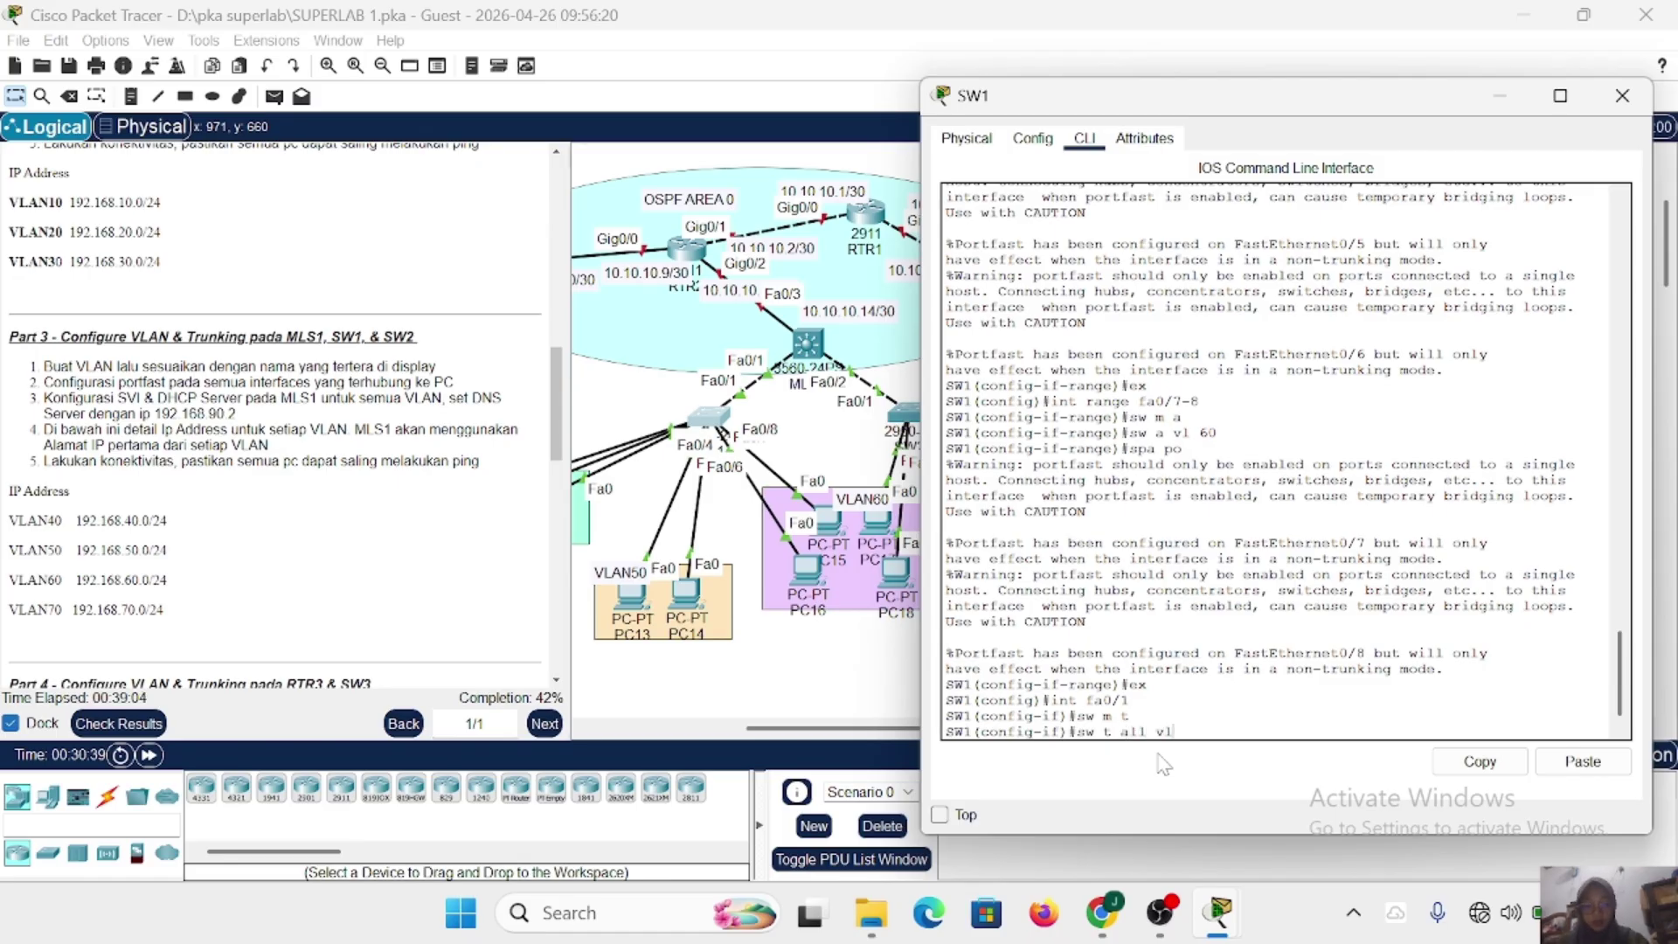
pyautogui.write('40-60')
pyautogui.press('Return')
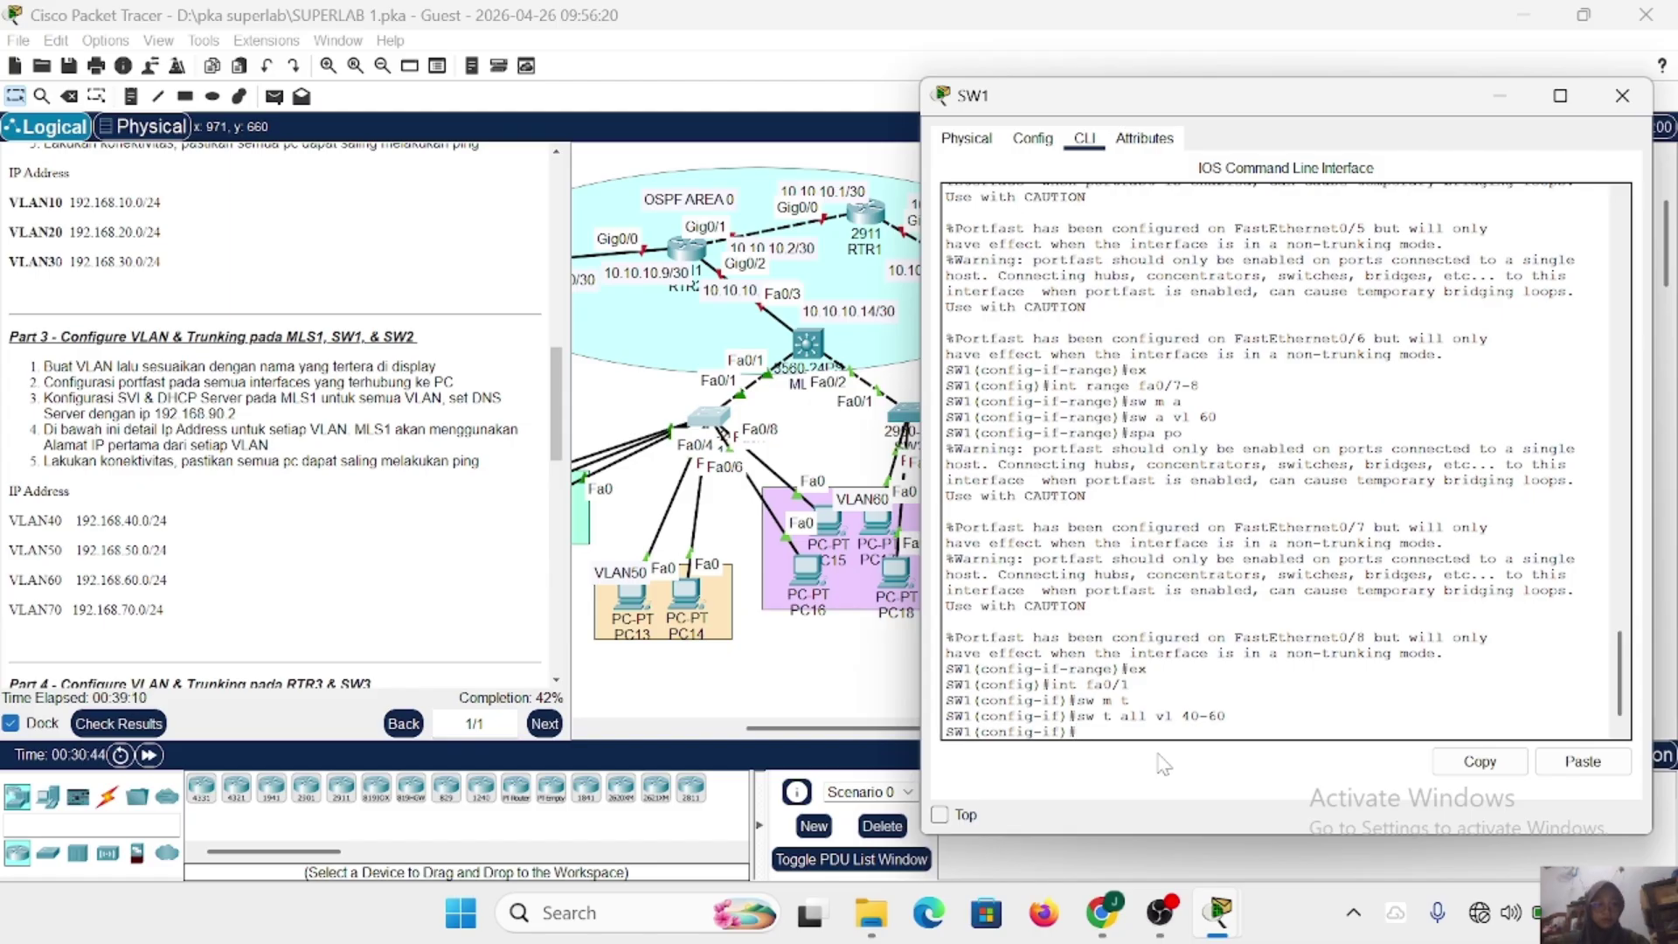
# Close SW1, open SW2's command line, and enter global configuration mode using the enable password.
pyautogui.click(1623, 95)
pyautogui.click(909, 411)
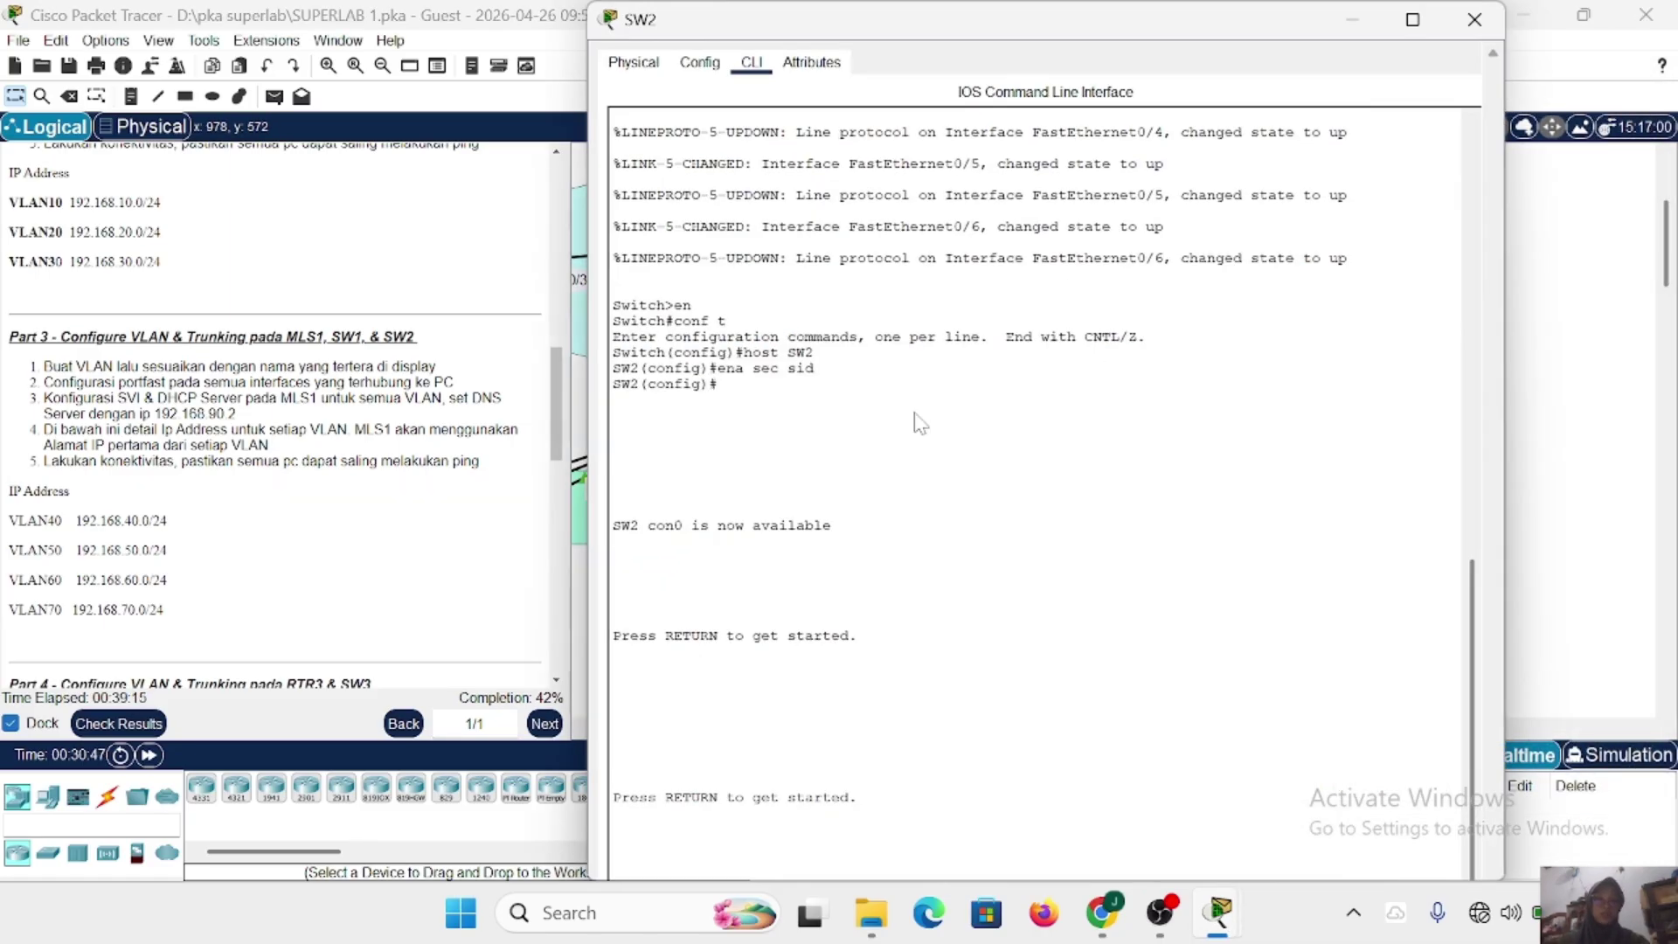
pyautogui.press('Return')
pyautogui.write('e')
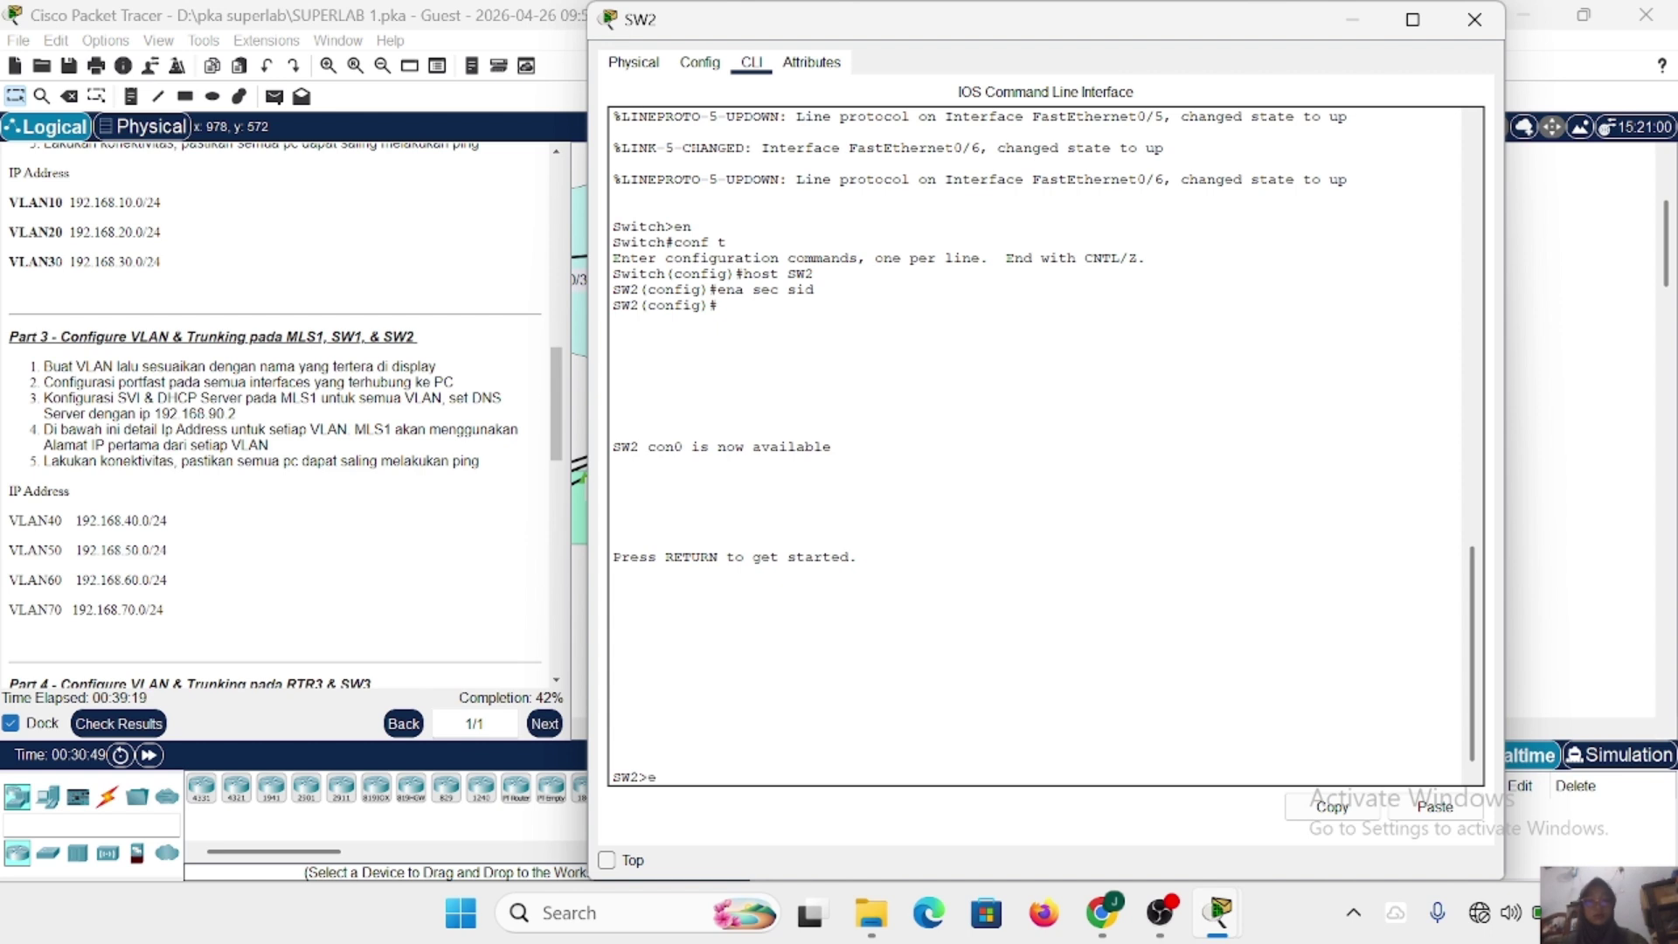
pyautogui.write('n')
pyautogui.press('Return')
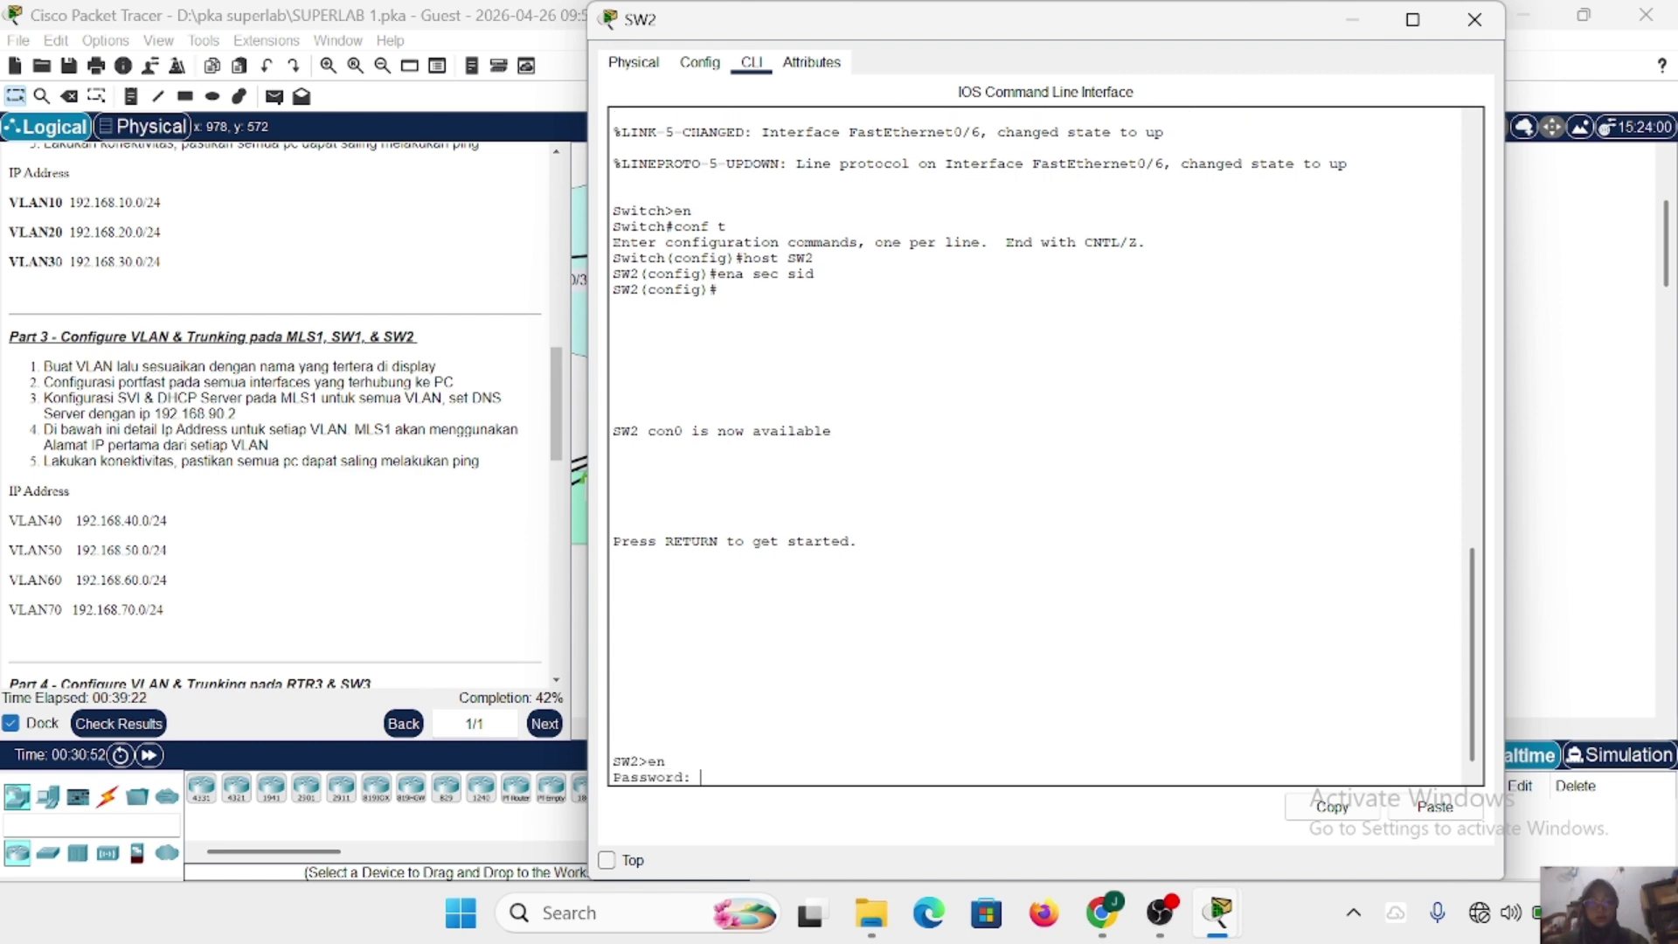
pyautogui.press('Return')
pyautogui.write('conf ')
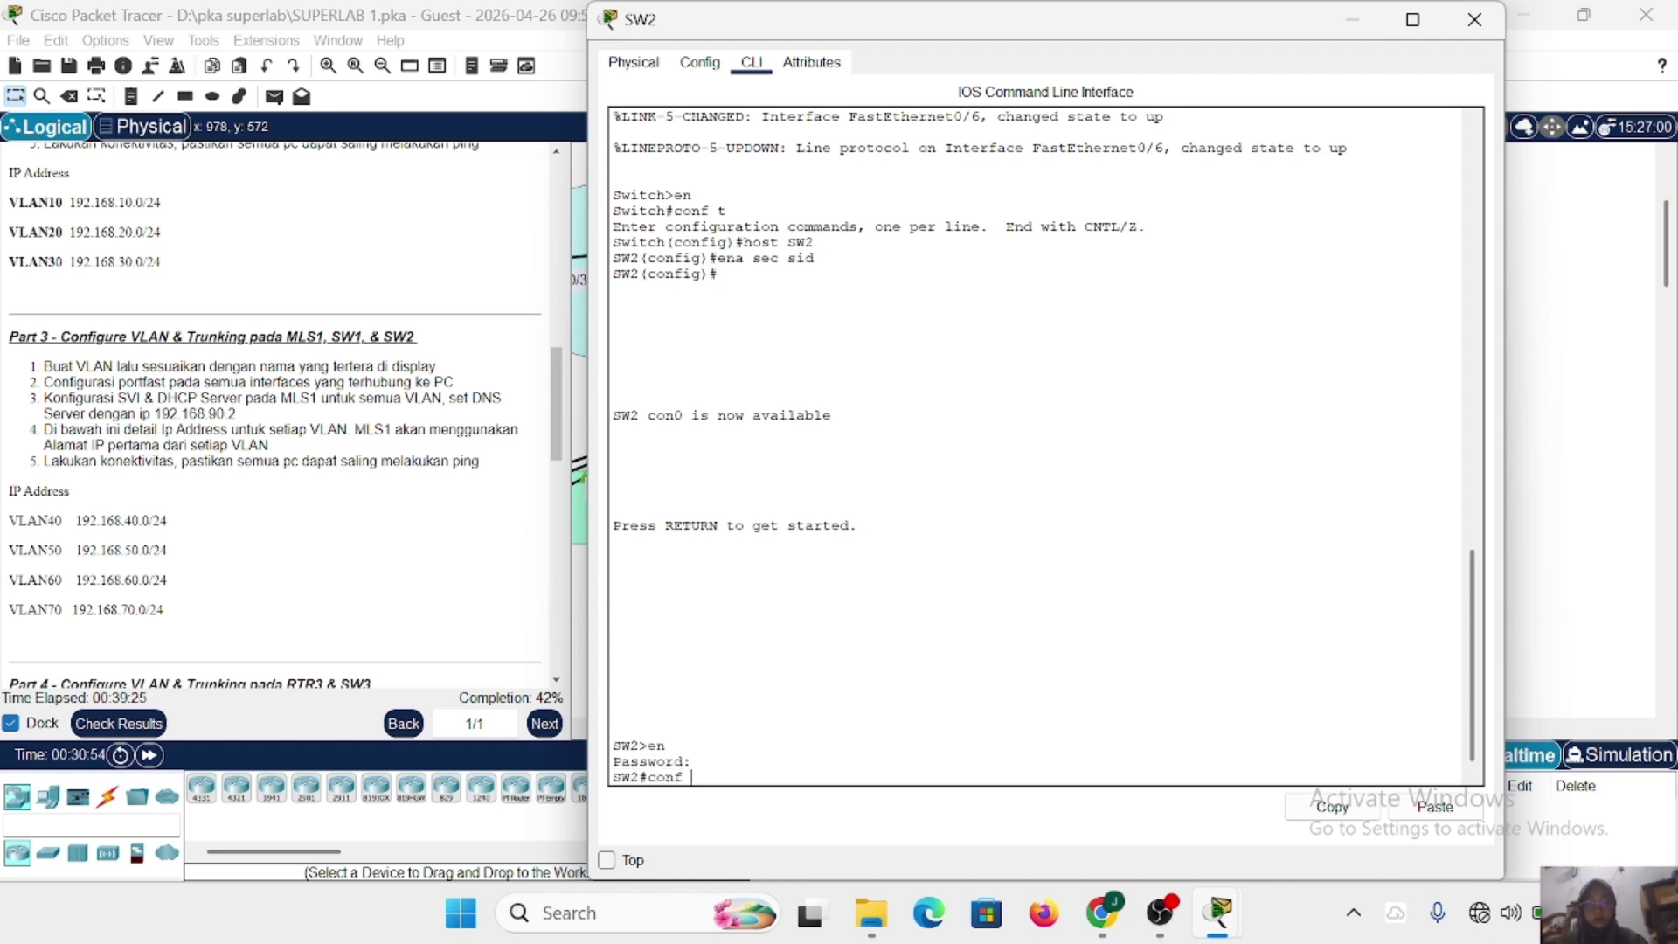
pyautogui.write('t')
pyautogui.press('Return')
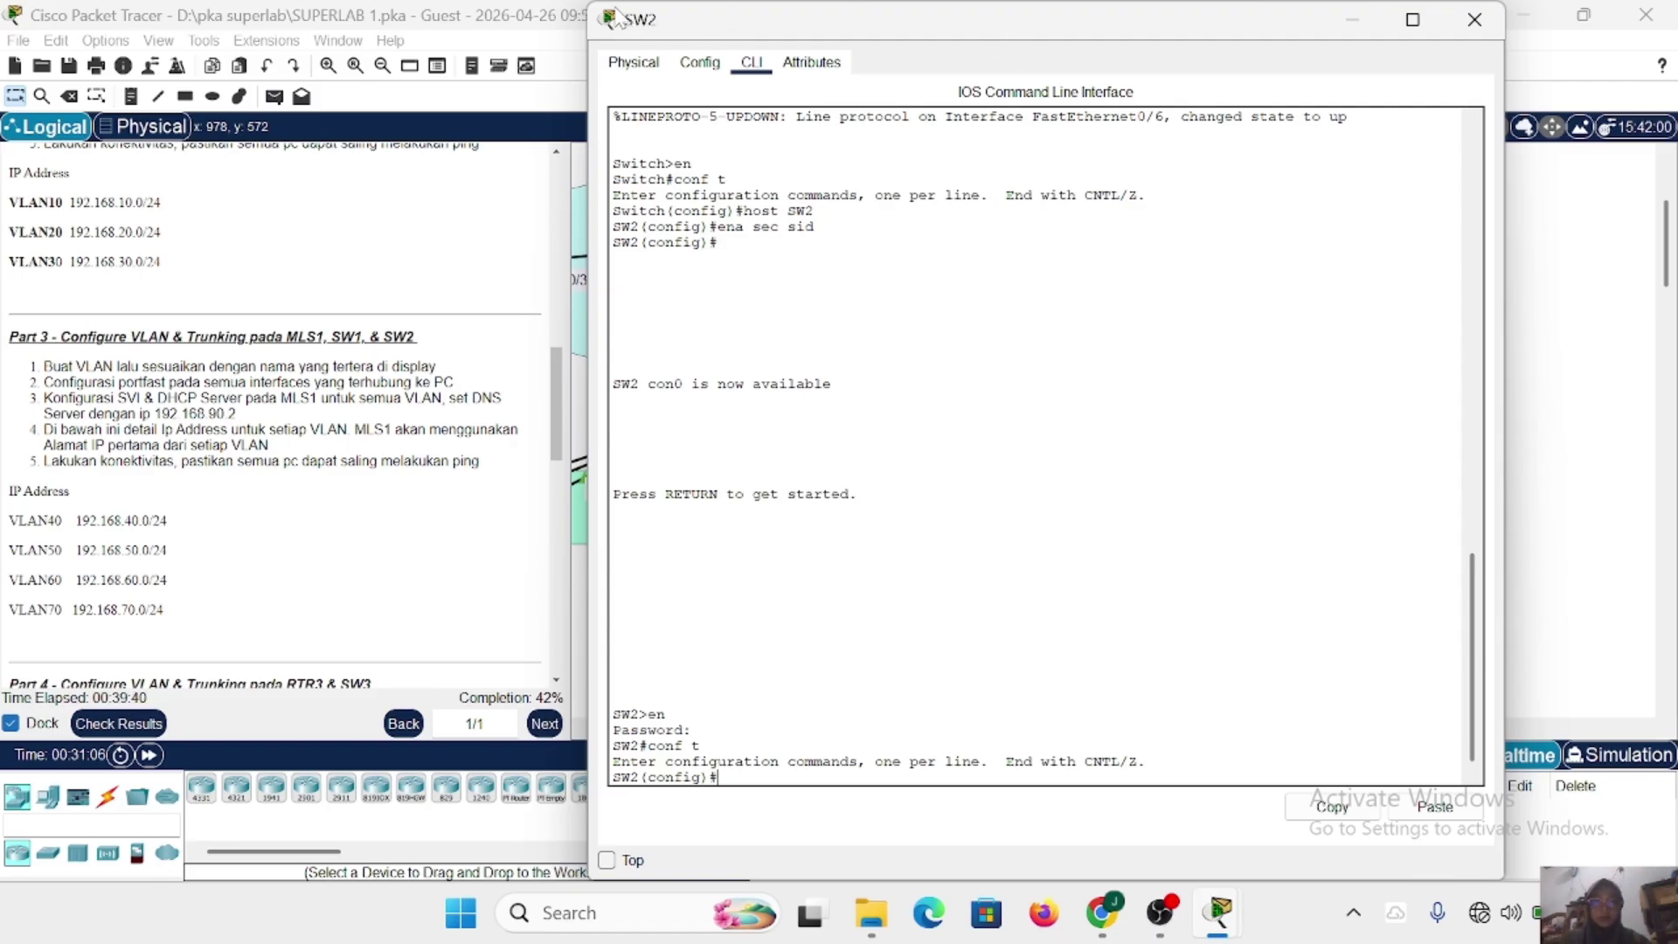
# Shrink SW2's window to uncover the topology and bring SW2's VLAN60 connections into view beside it.
pyautogui.moveTo(590, 2); pyautogui.dragTo(845, 154)
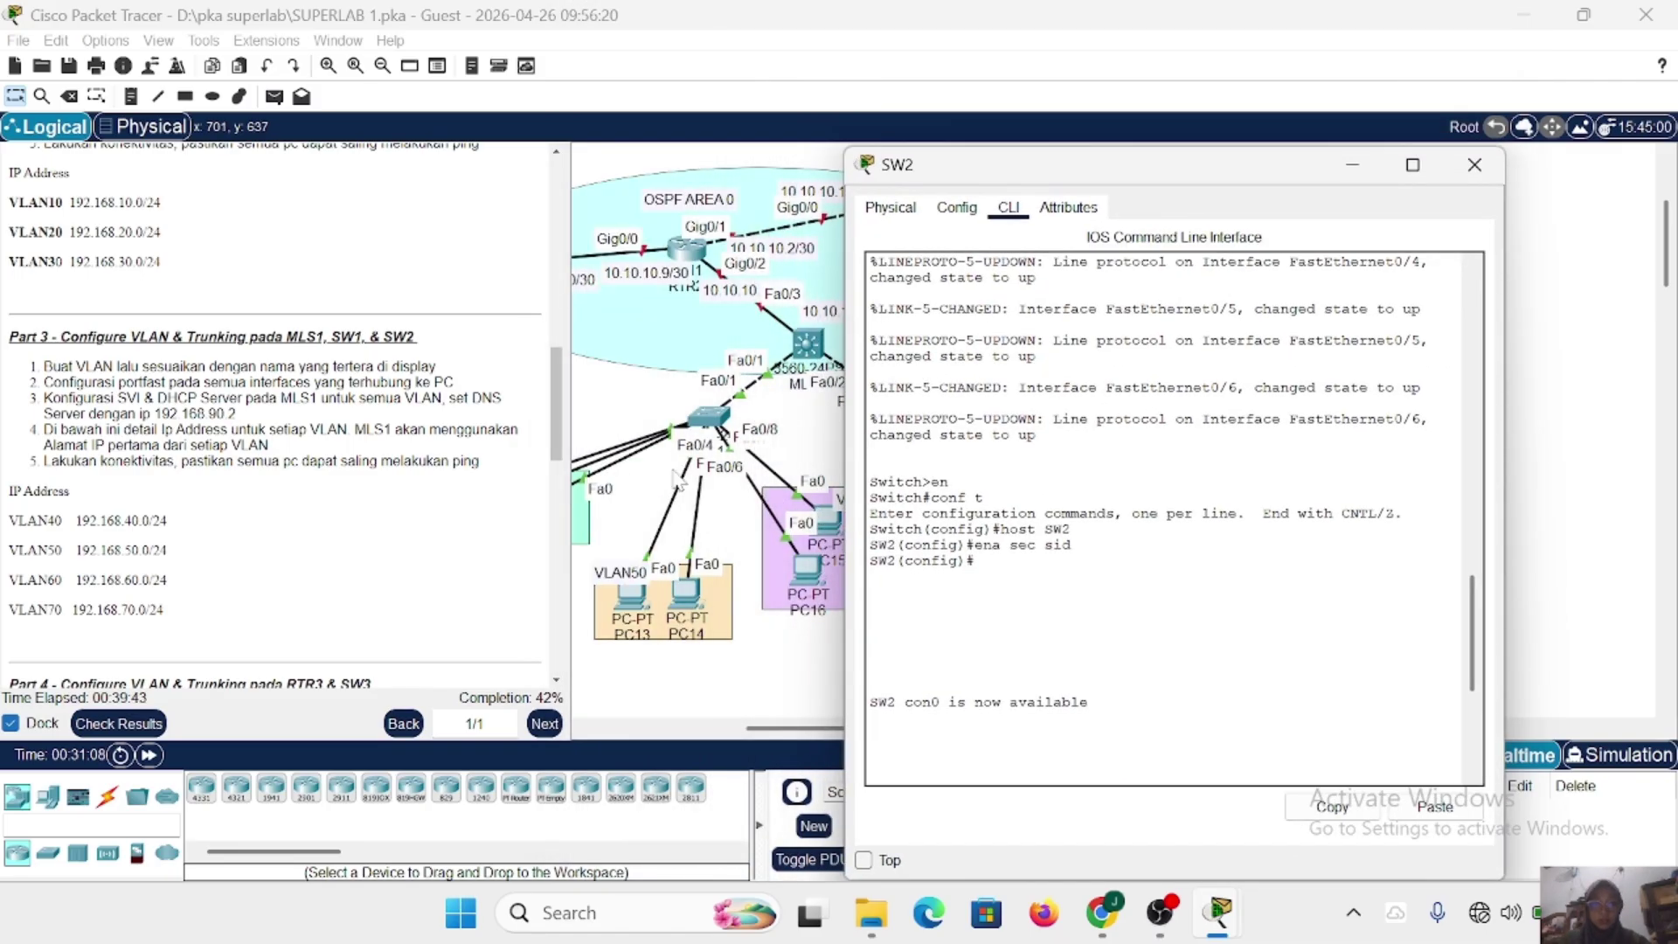
pyautogui.hscroll(5, 797, 469)
pyautogui.hscroll(3, 797, 469)
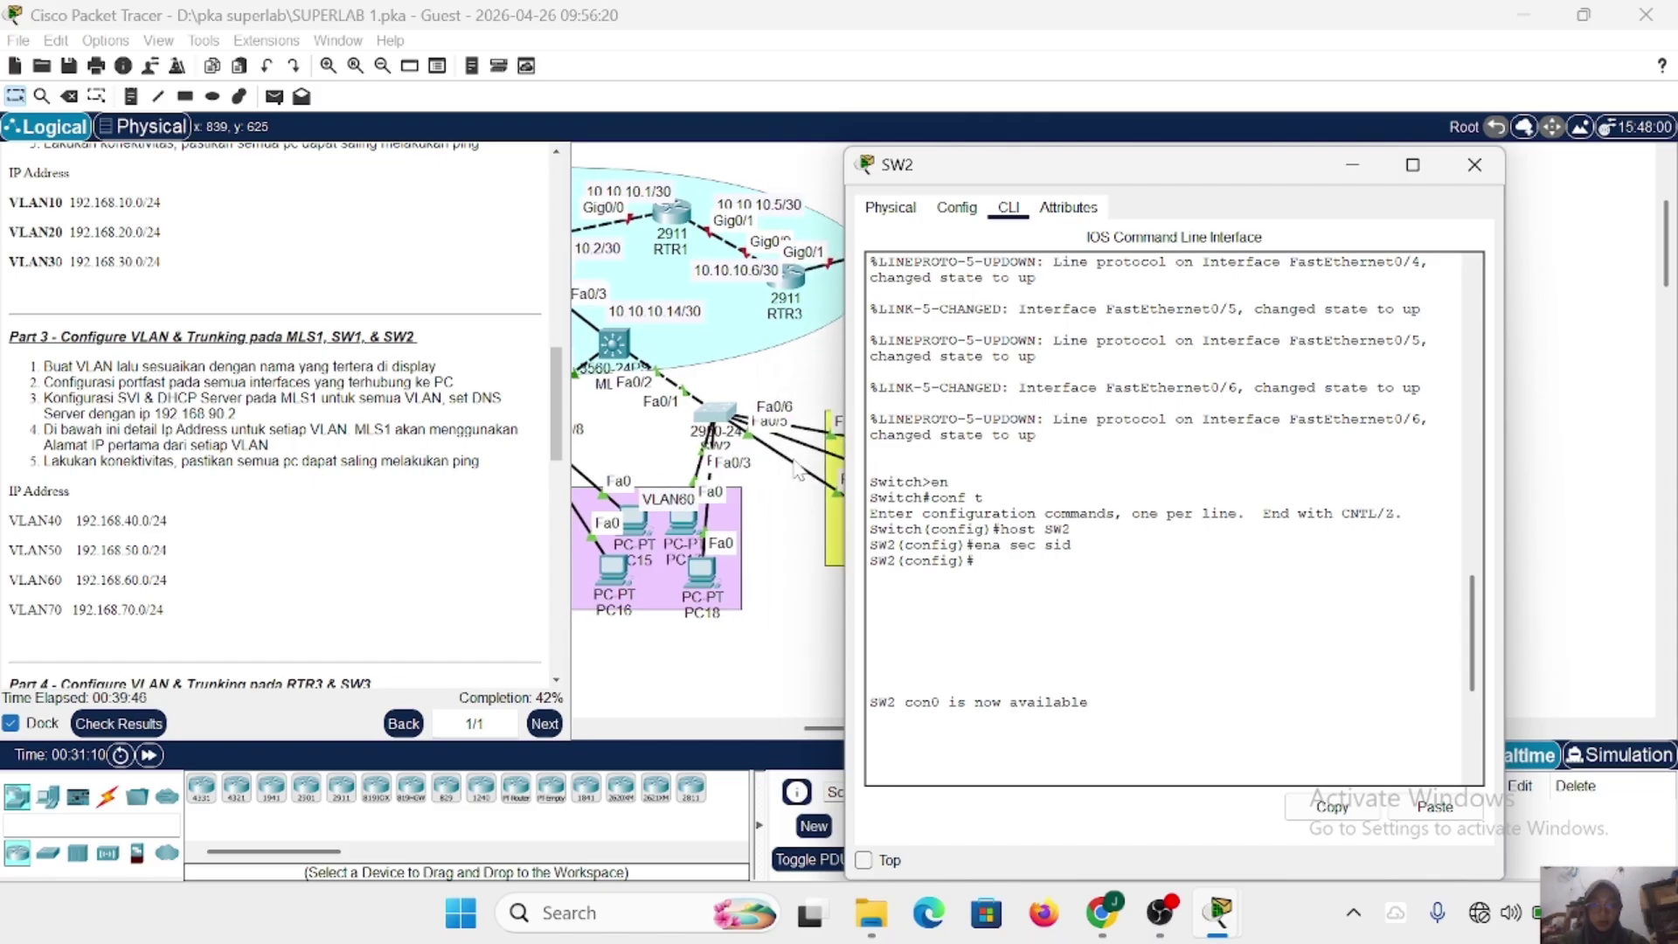
pyautogui.hscroll(-4, 797, 469)
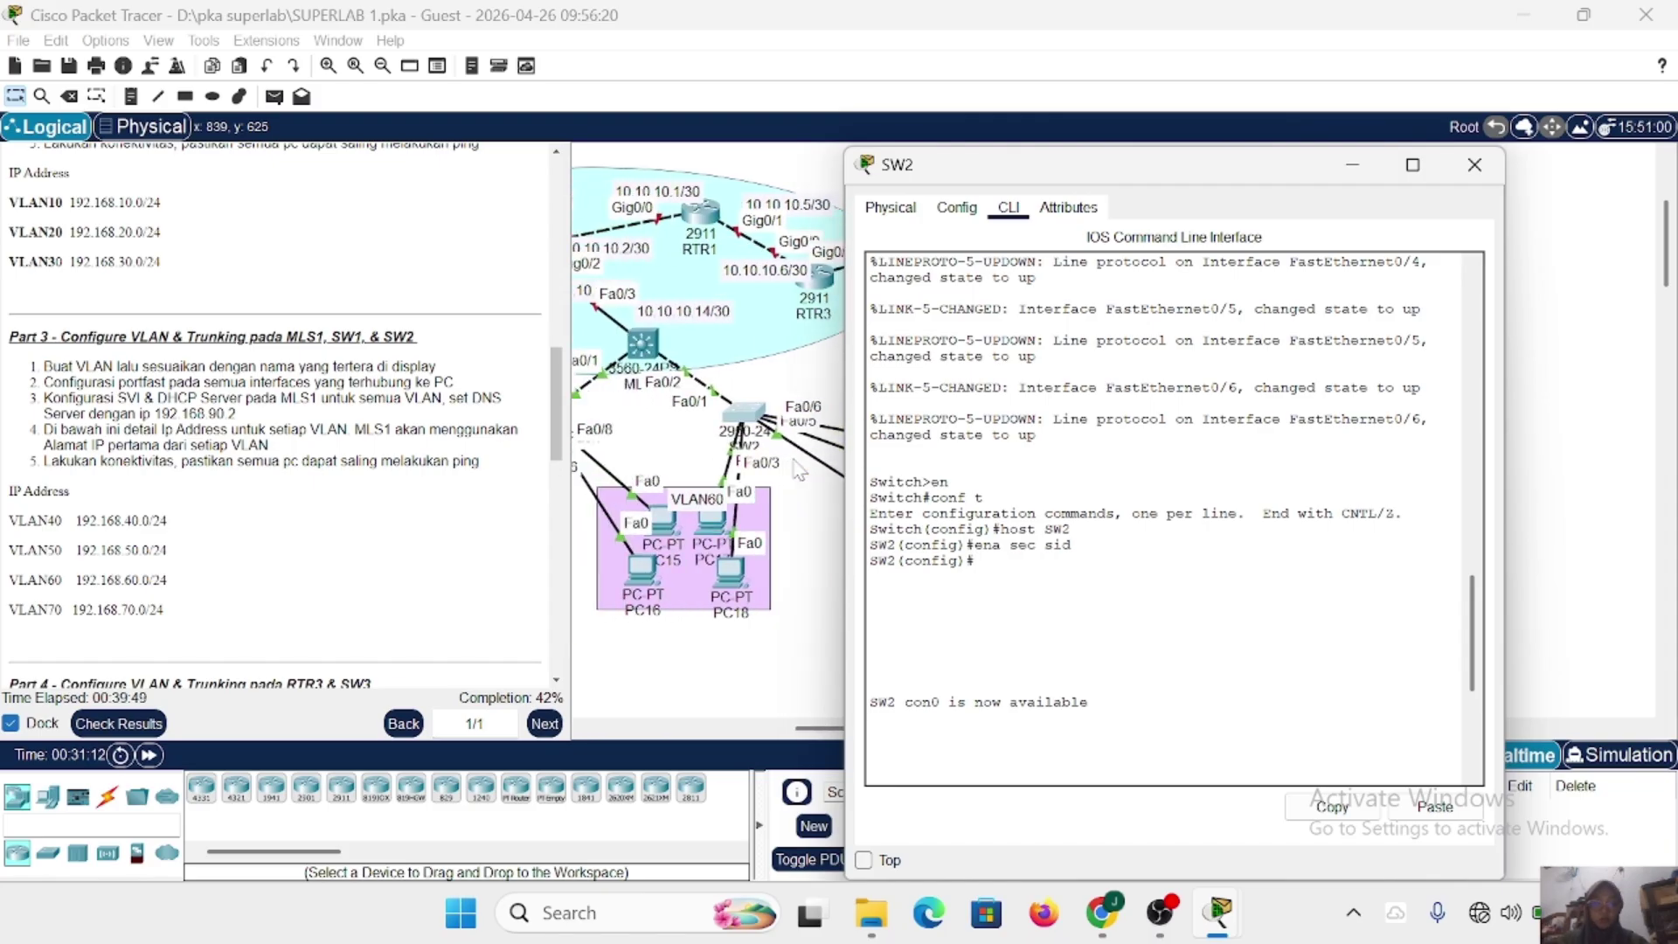
pyautogui.scroll(-7, 1170, 519)
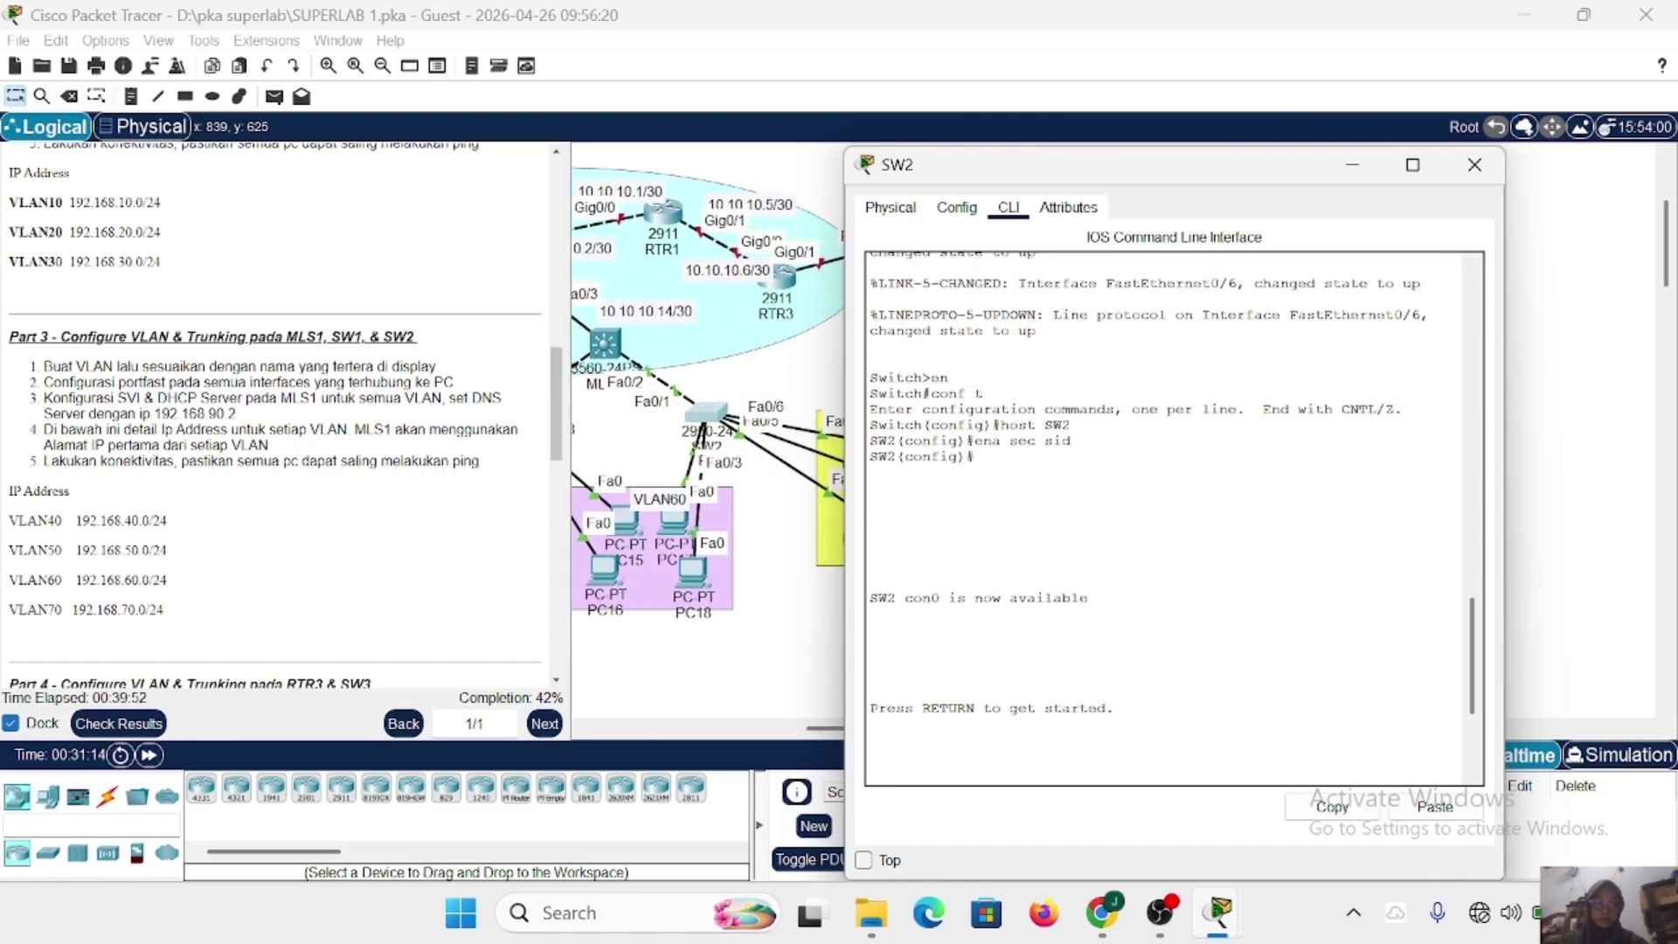
# Create VLAN 60 on SW2 and name it VLAN60.
pyautogui.write('vlan 60')
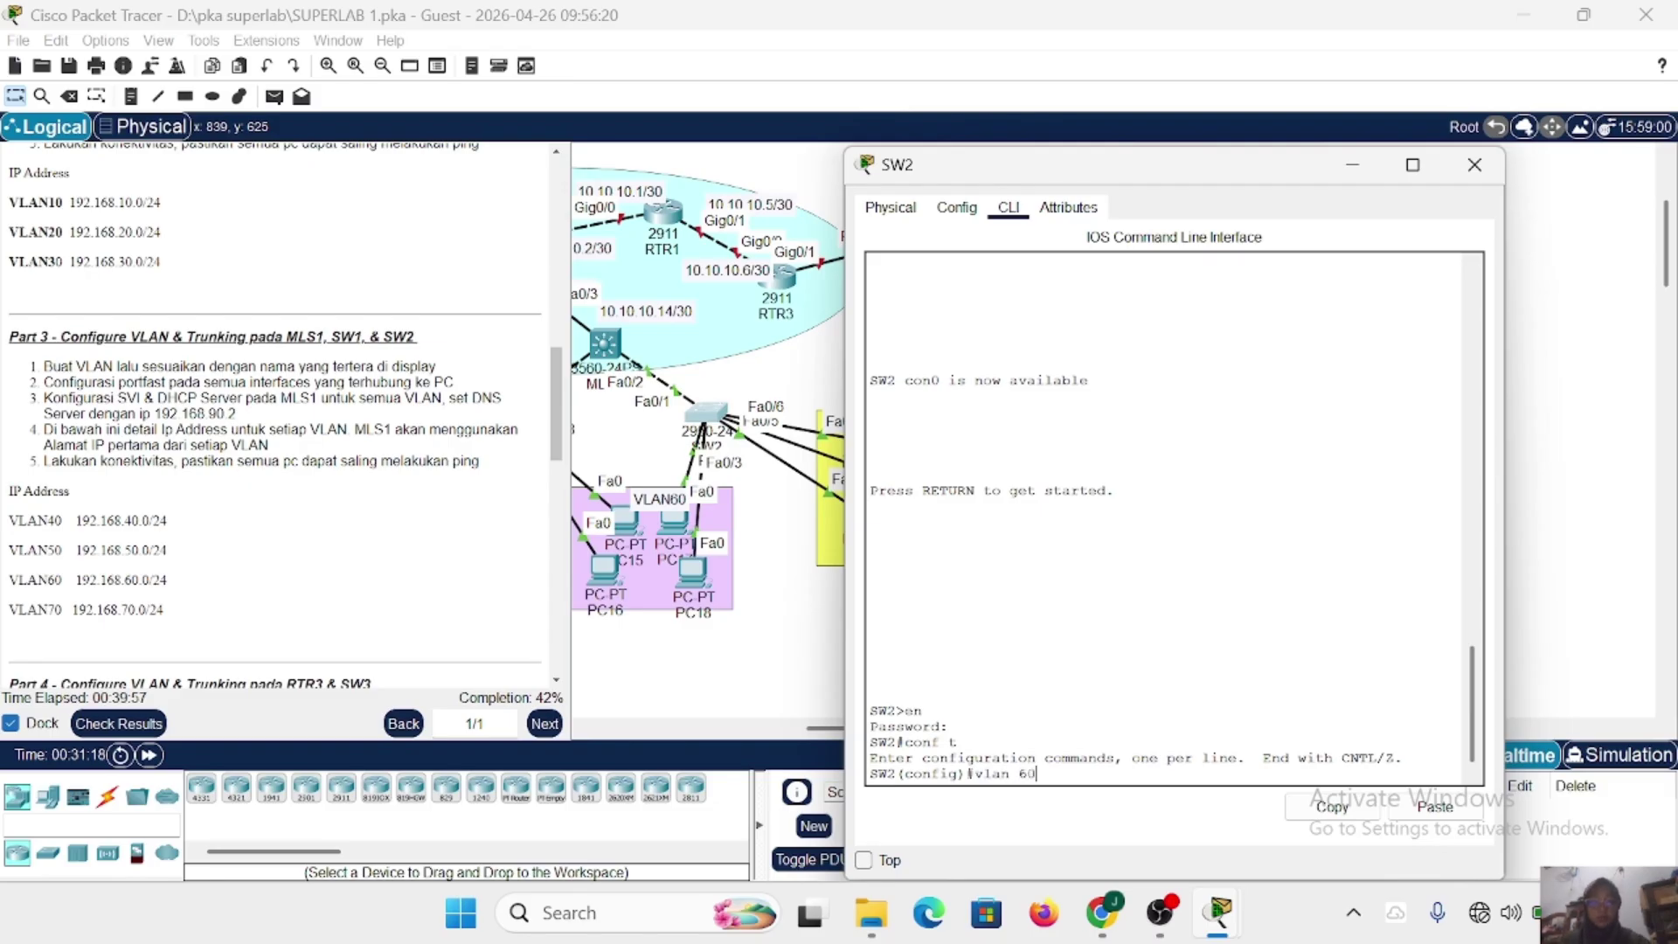
pyautogui.press('Return')
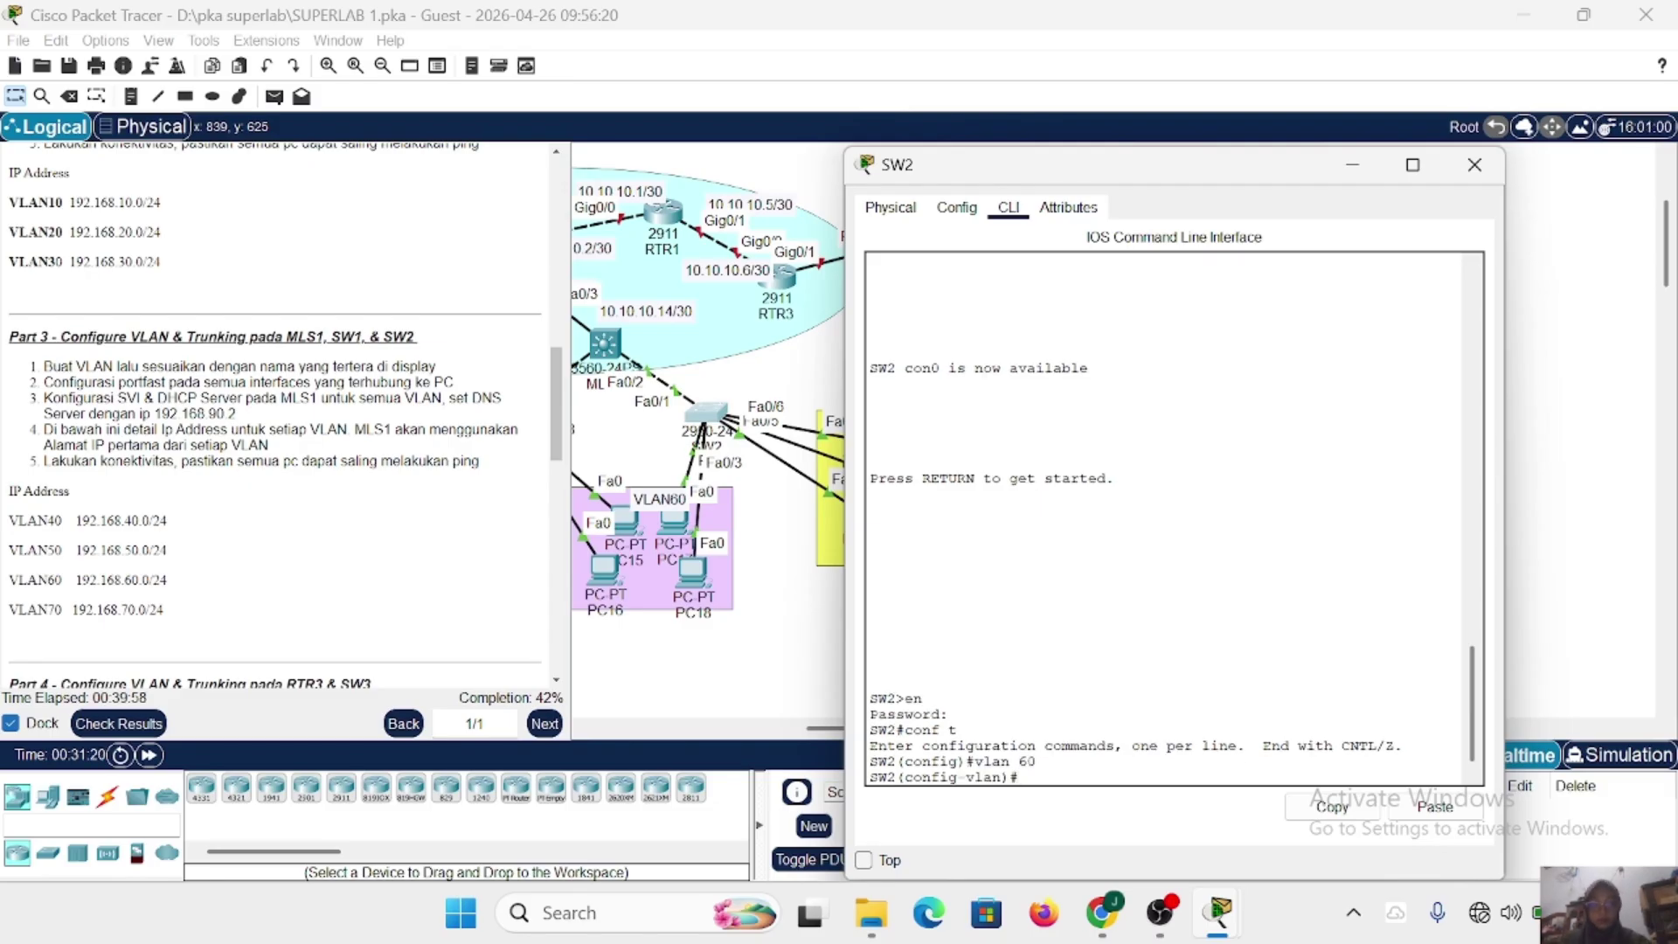
pyautogui.write('name VLAN 60')
pyautogui.press('BackSpace')
pyautogui.press('BackSpace')
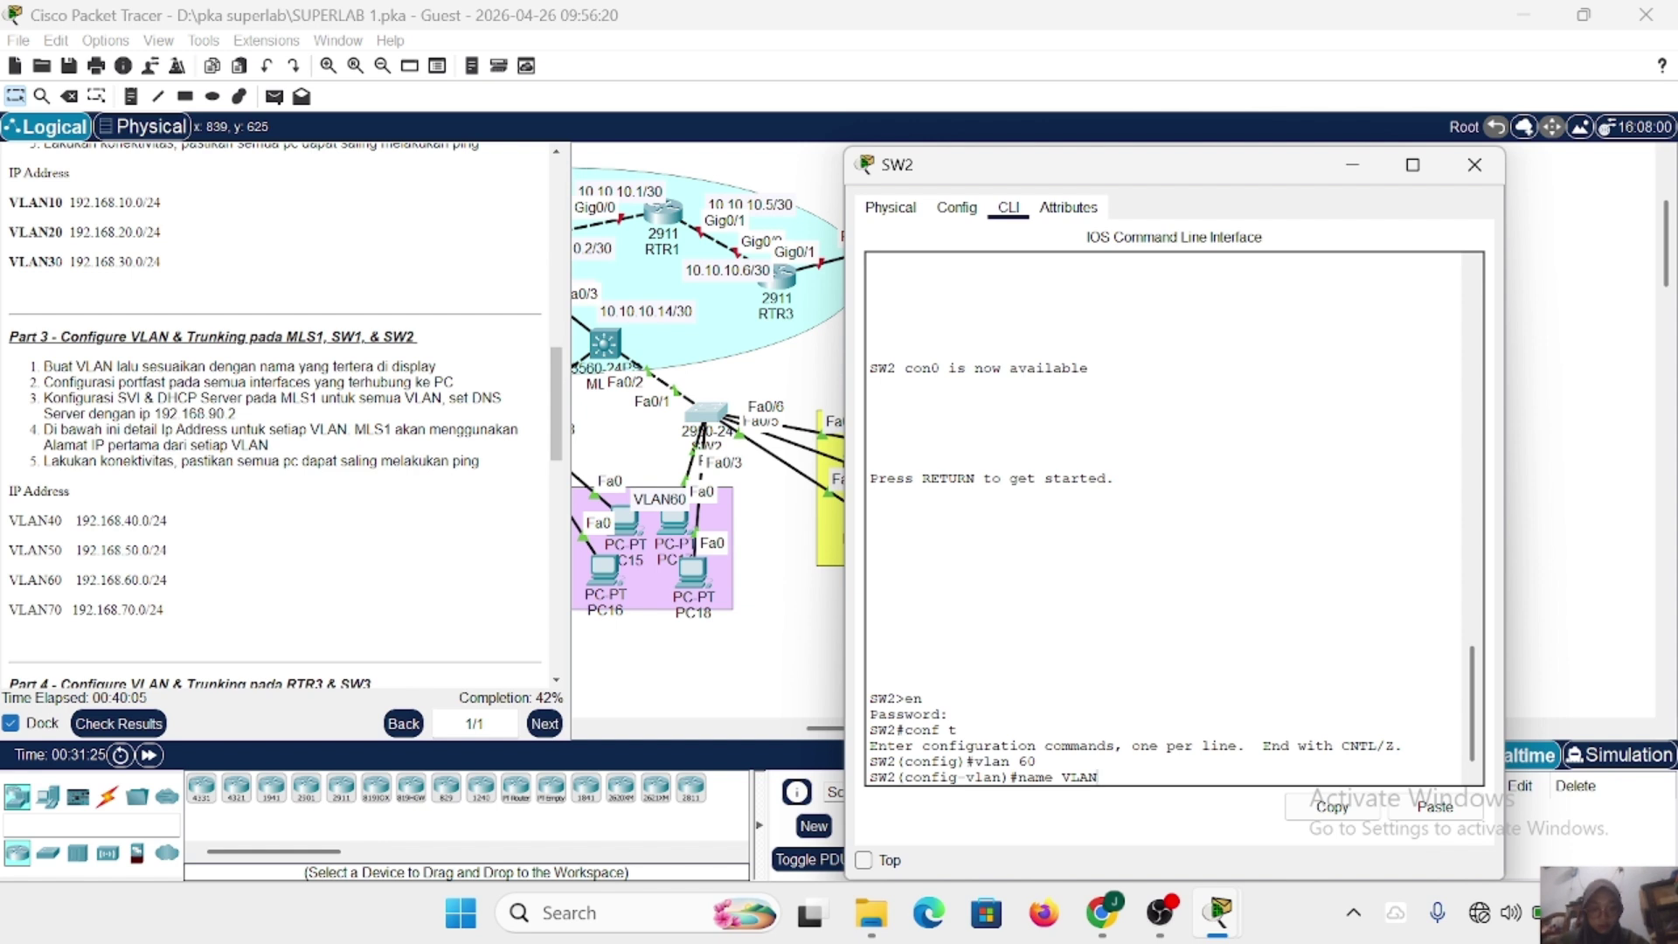
pyautogui.press('Return')
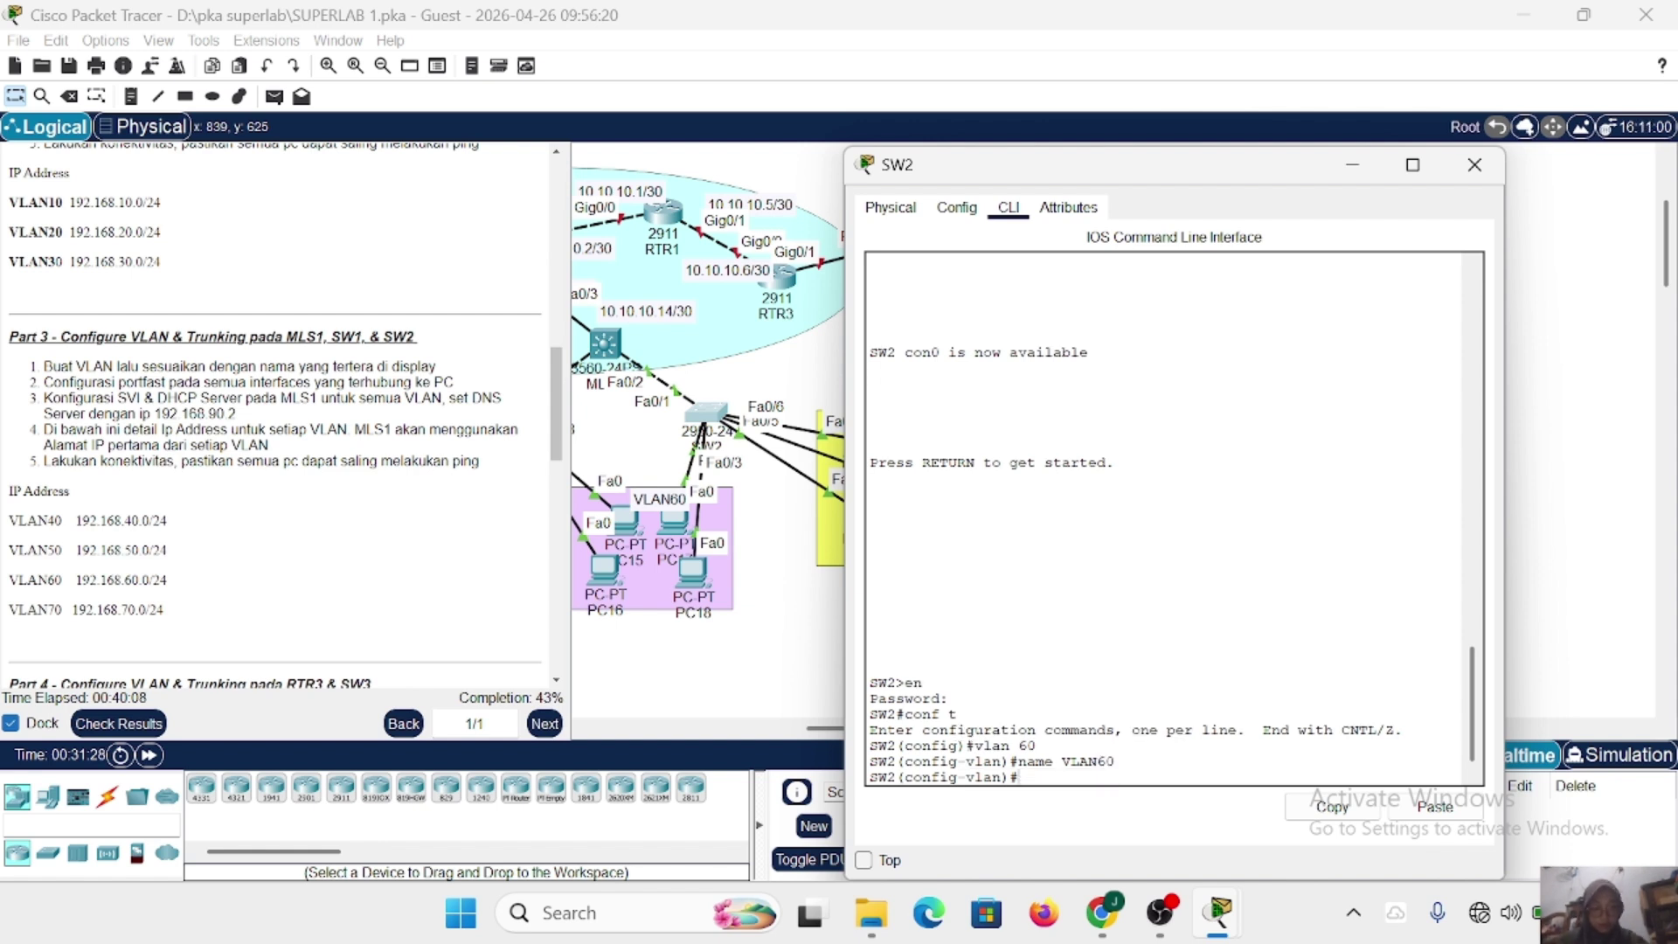
# Create VLAN 70 on SW2, name it VLAN70, and return to global configuration mode.
pyautogui.write('vl 70')
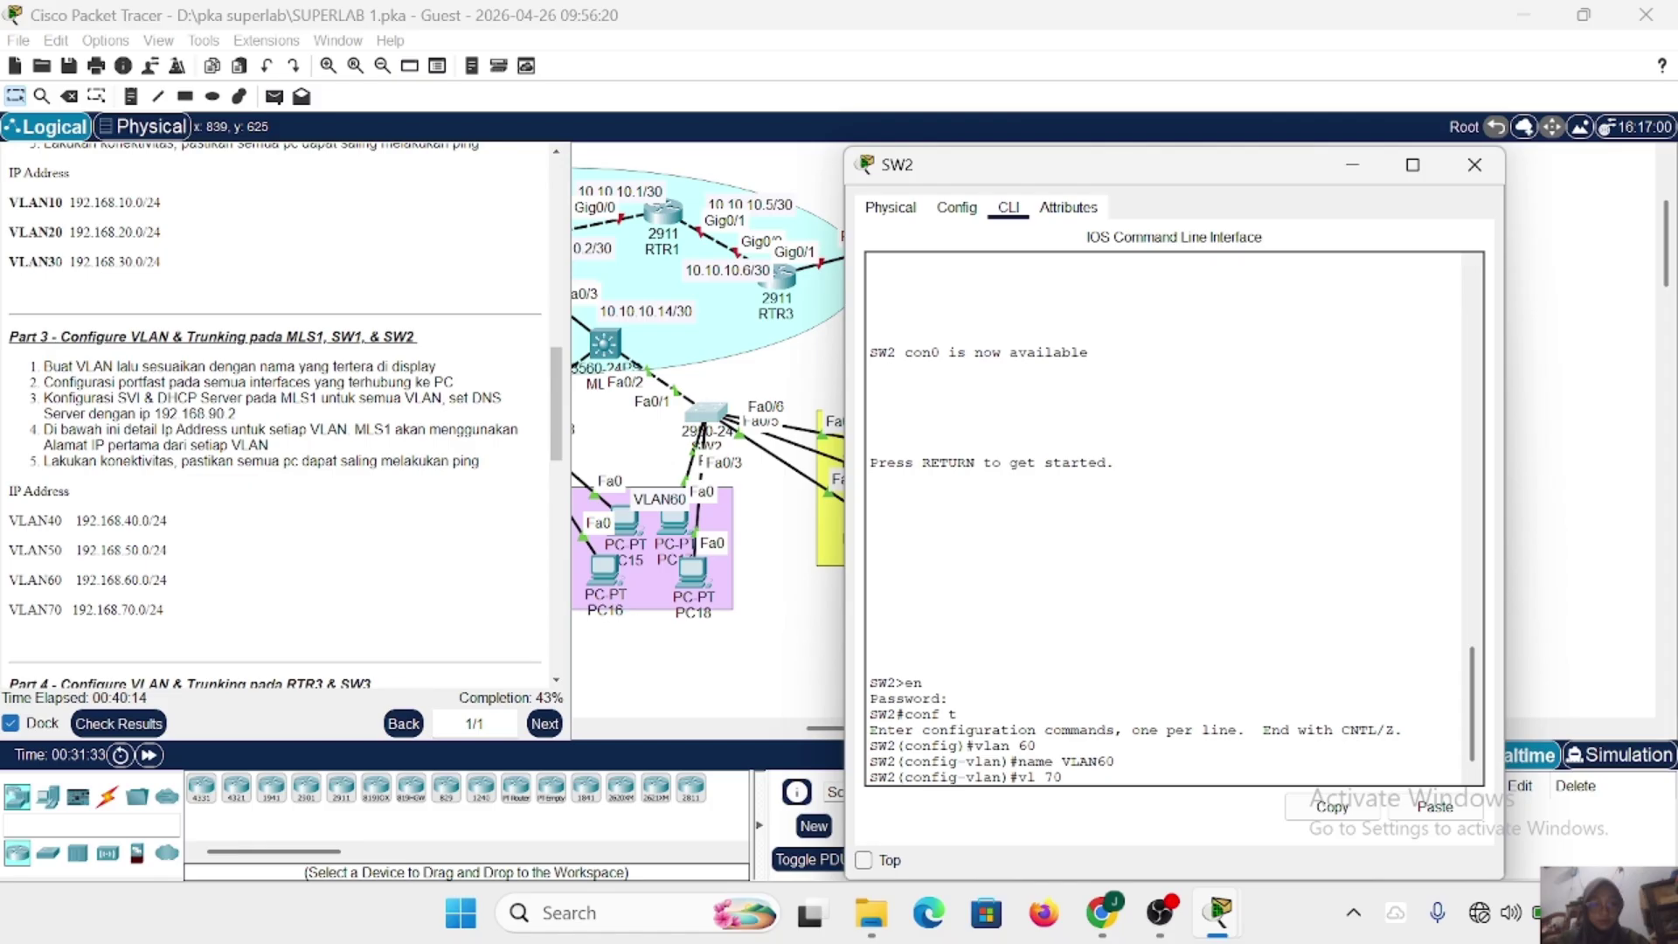
pyautogui.press('Return')
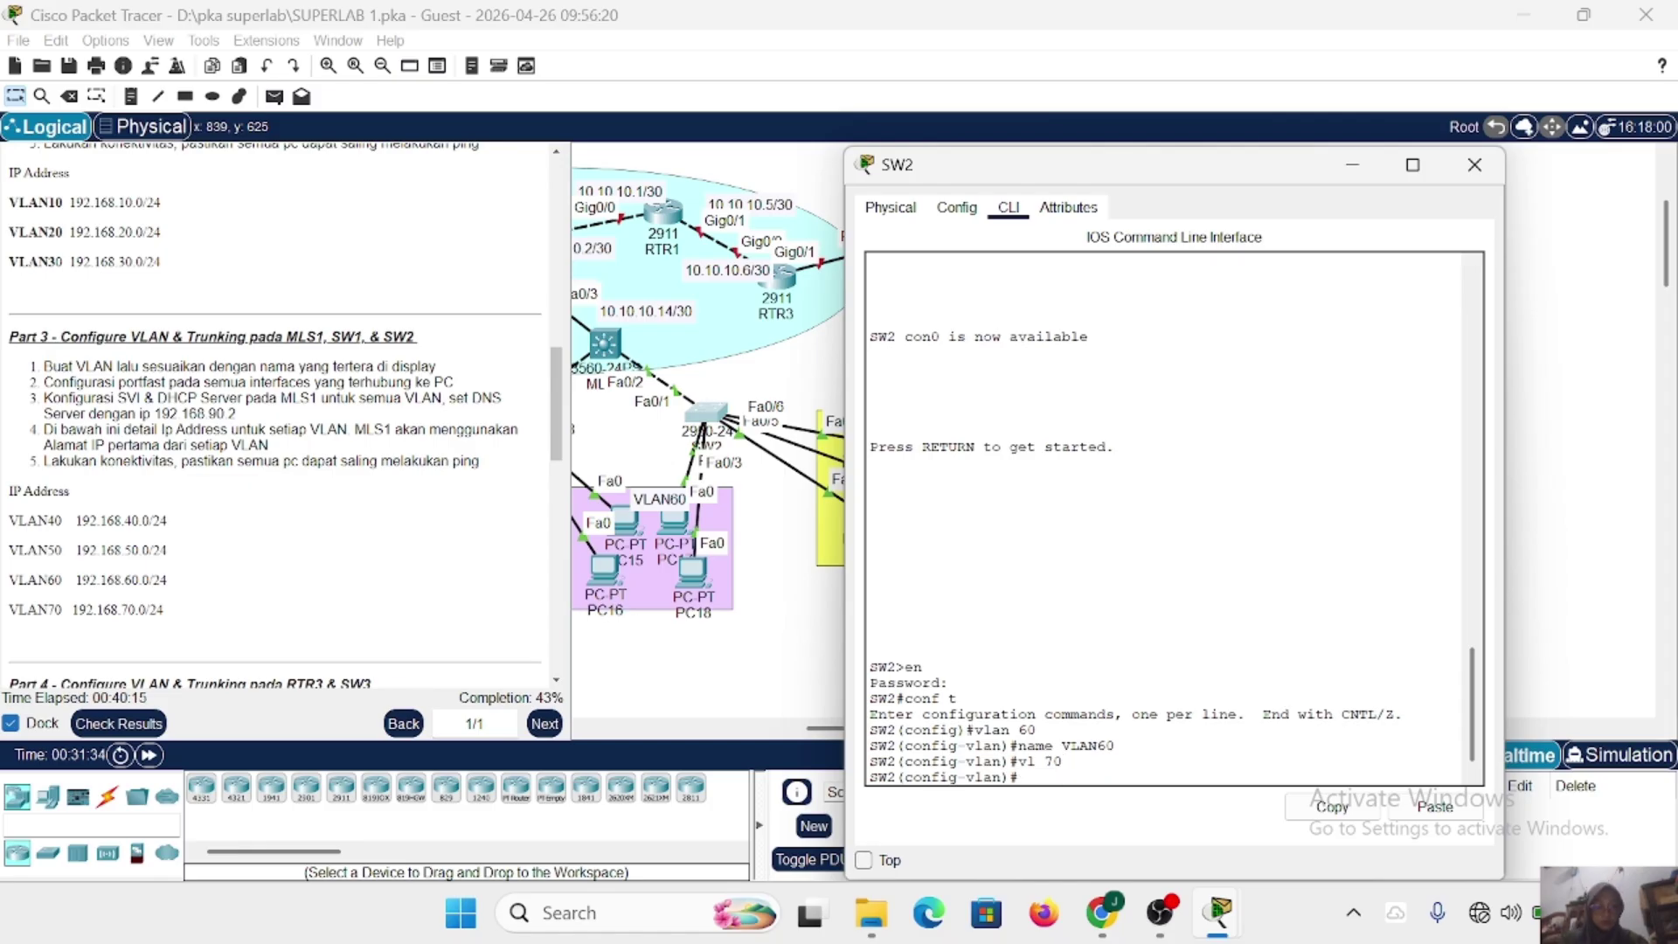
pyautogui.write('name VLAN70')
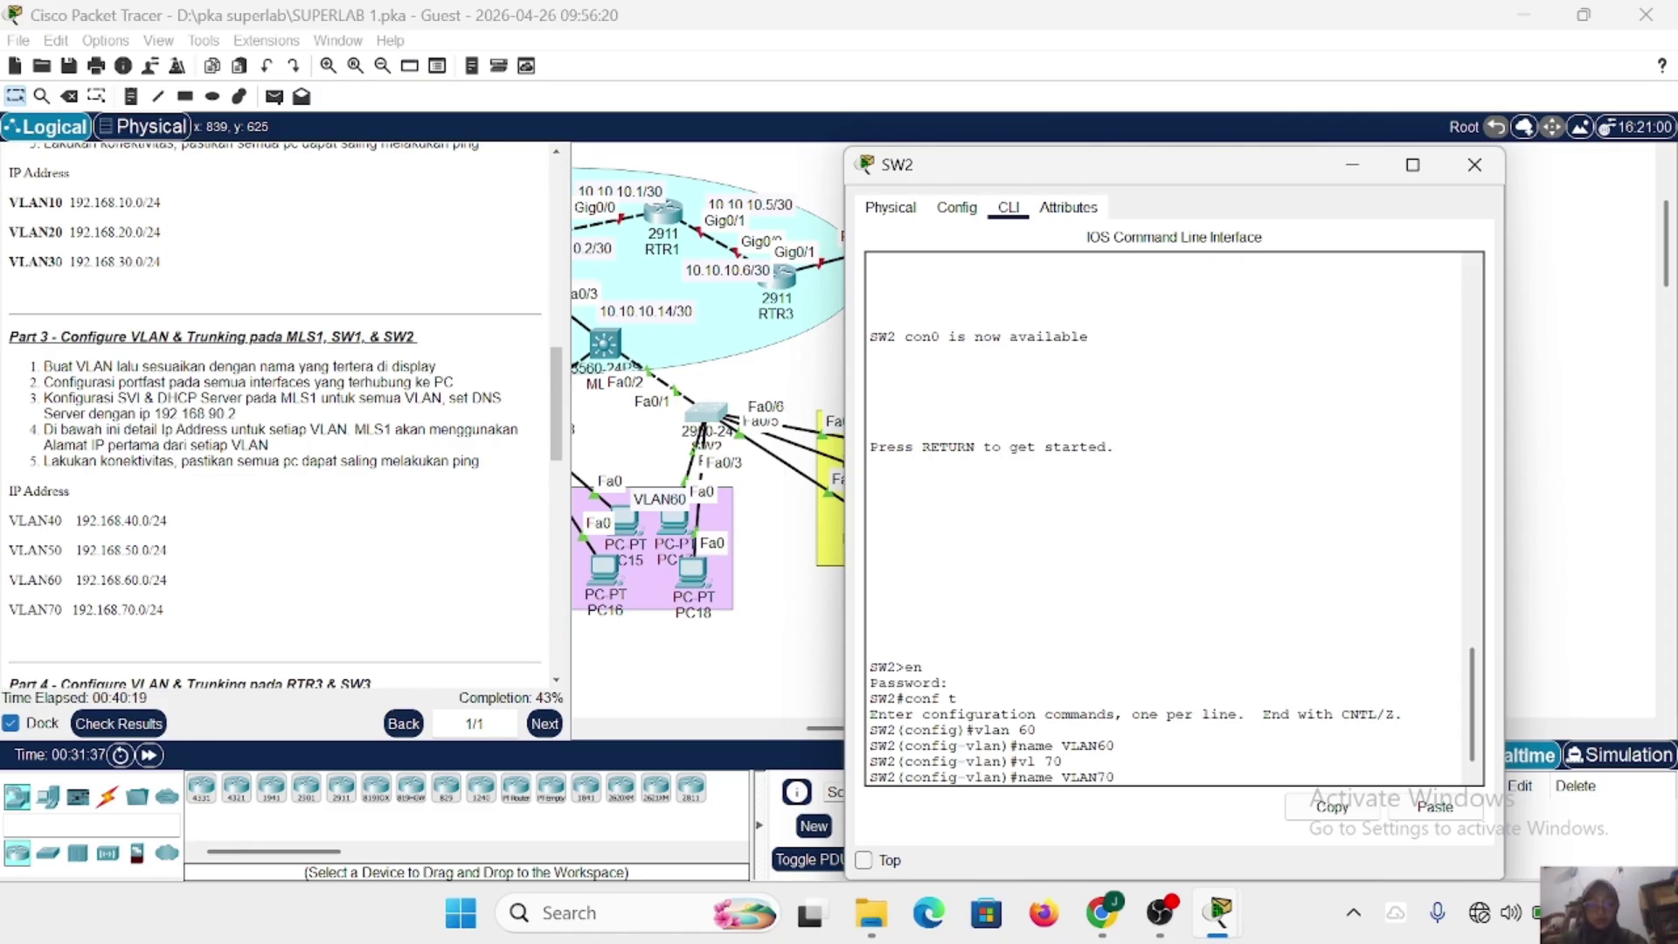
pyautogui.press('Return')
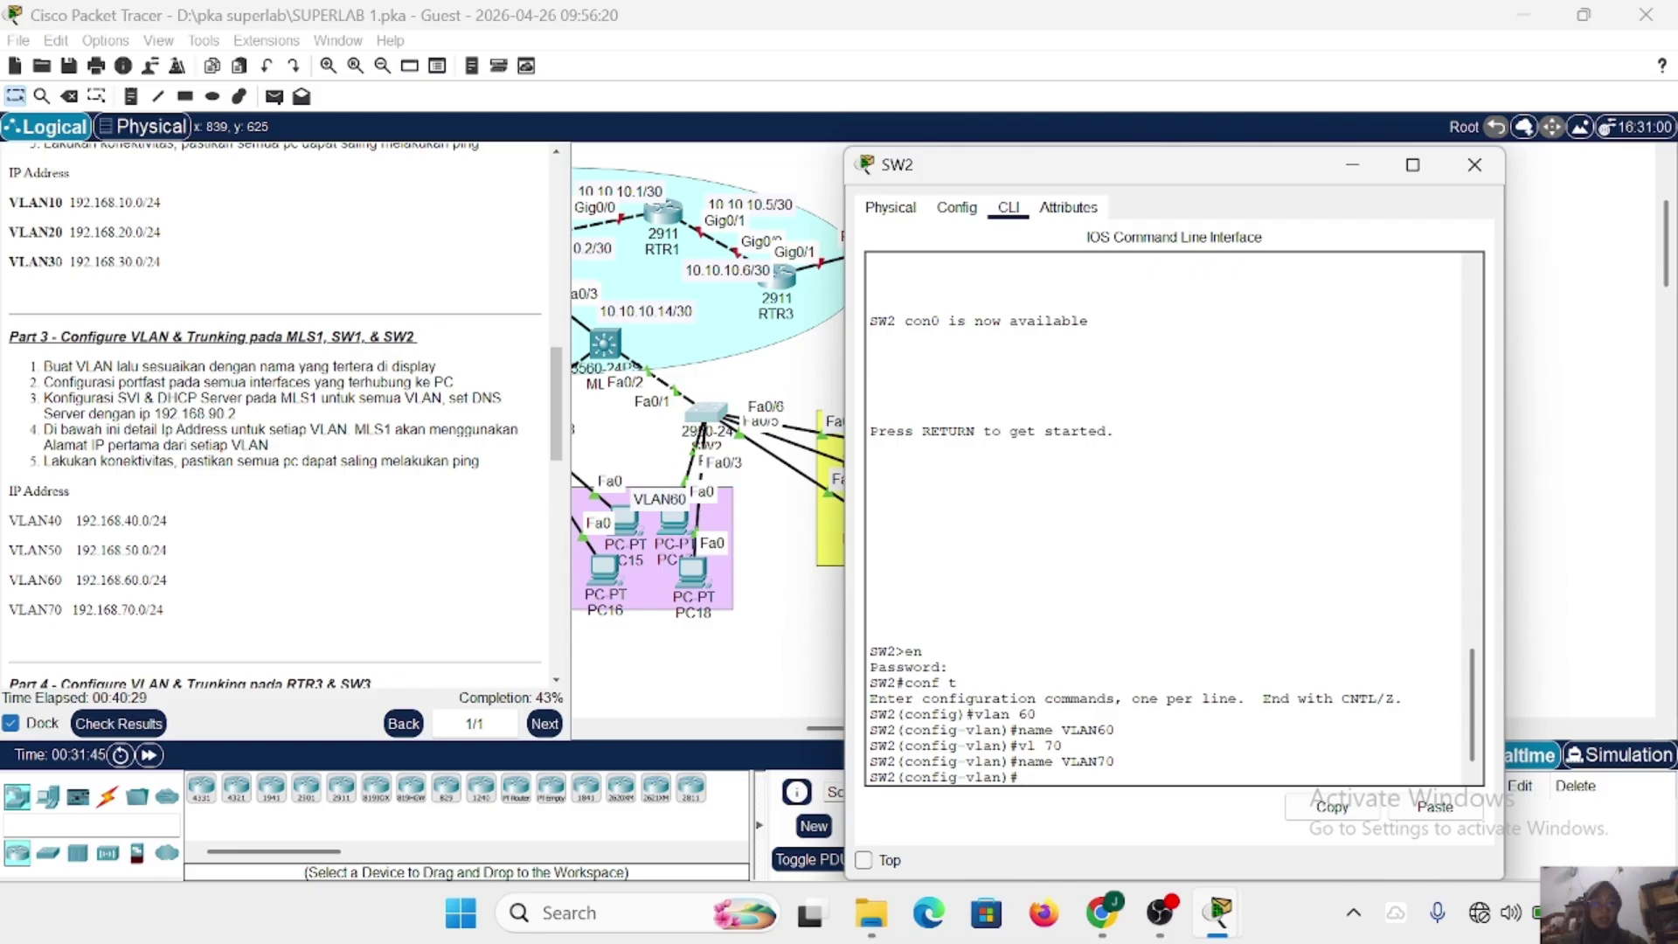
pyautogui.write('ex')
pyautogui.press('Return')
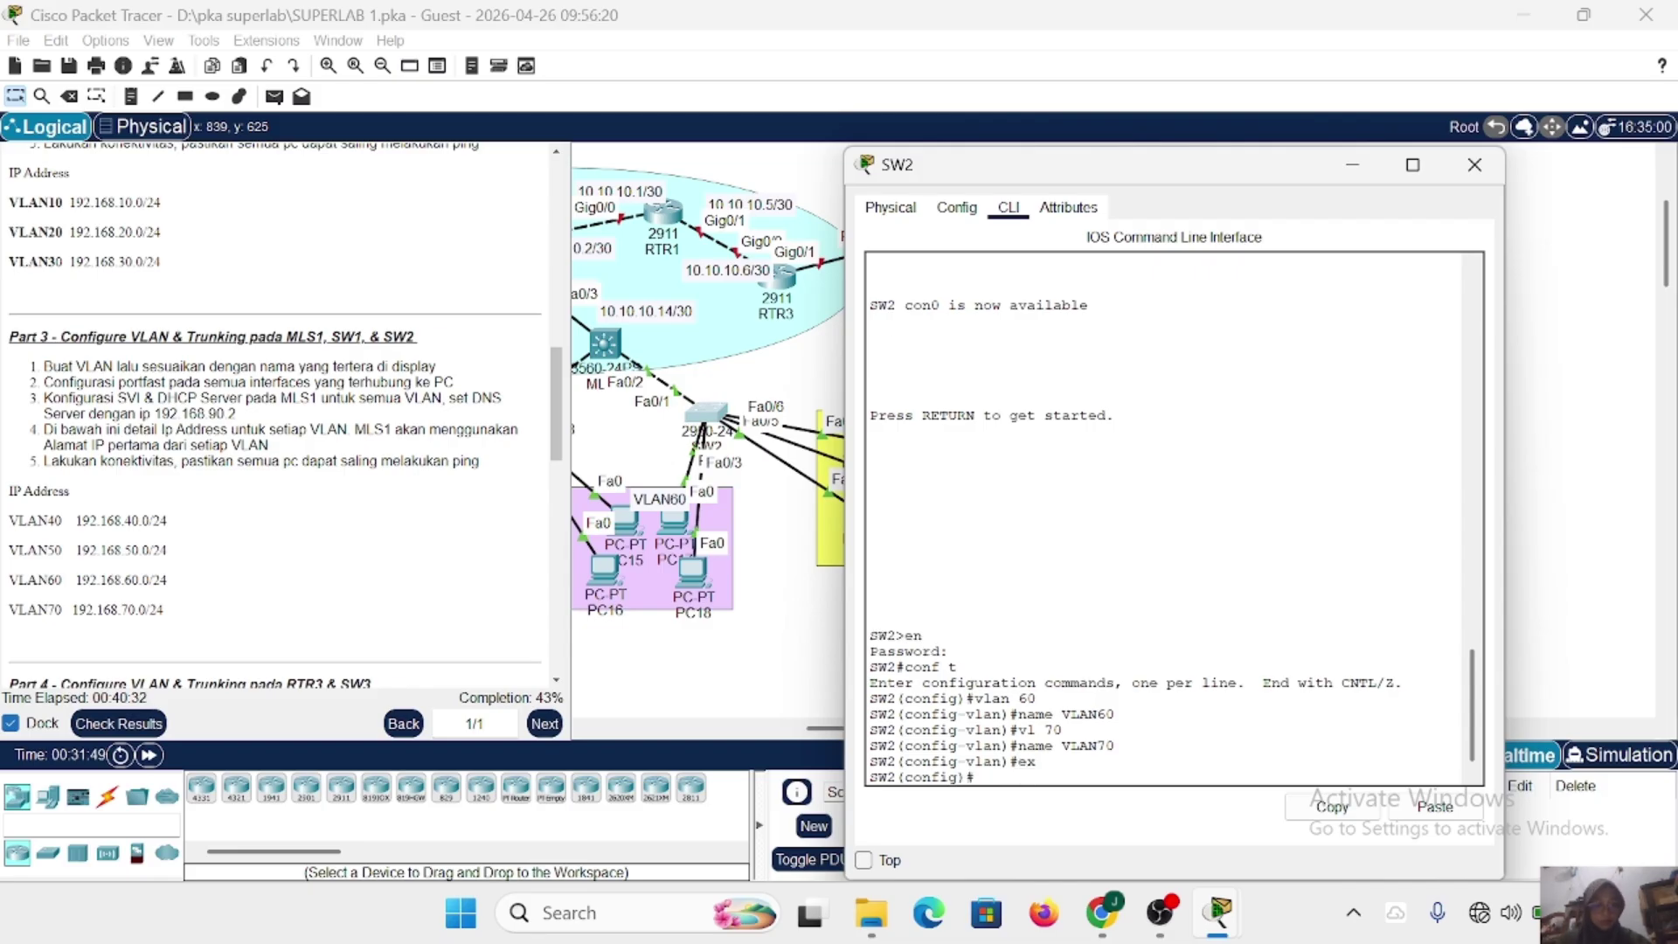
# Nudge a PC in the VLAN60 area to expose its port labels, and enter configuration of SW2's interface range fa0/2-3.
pyautogui.write('int range')
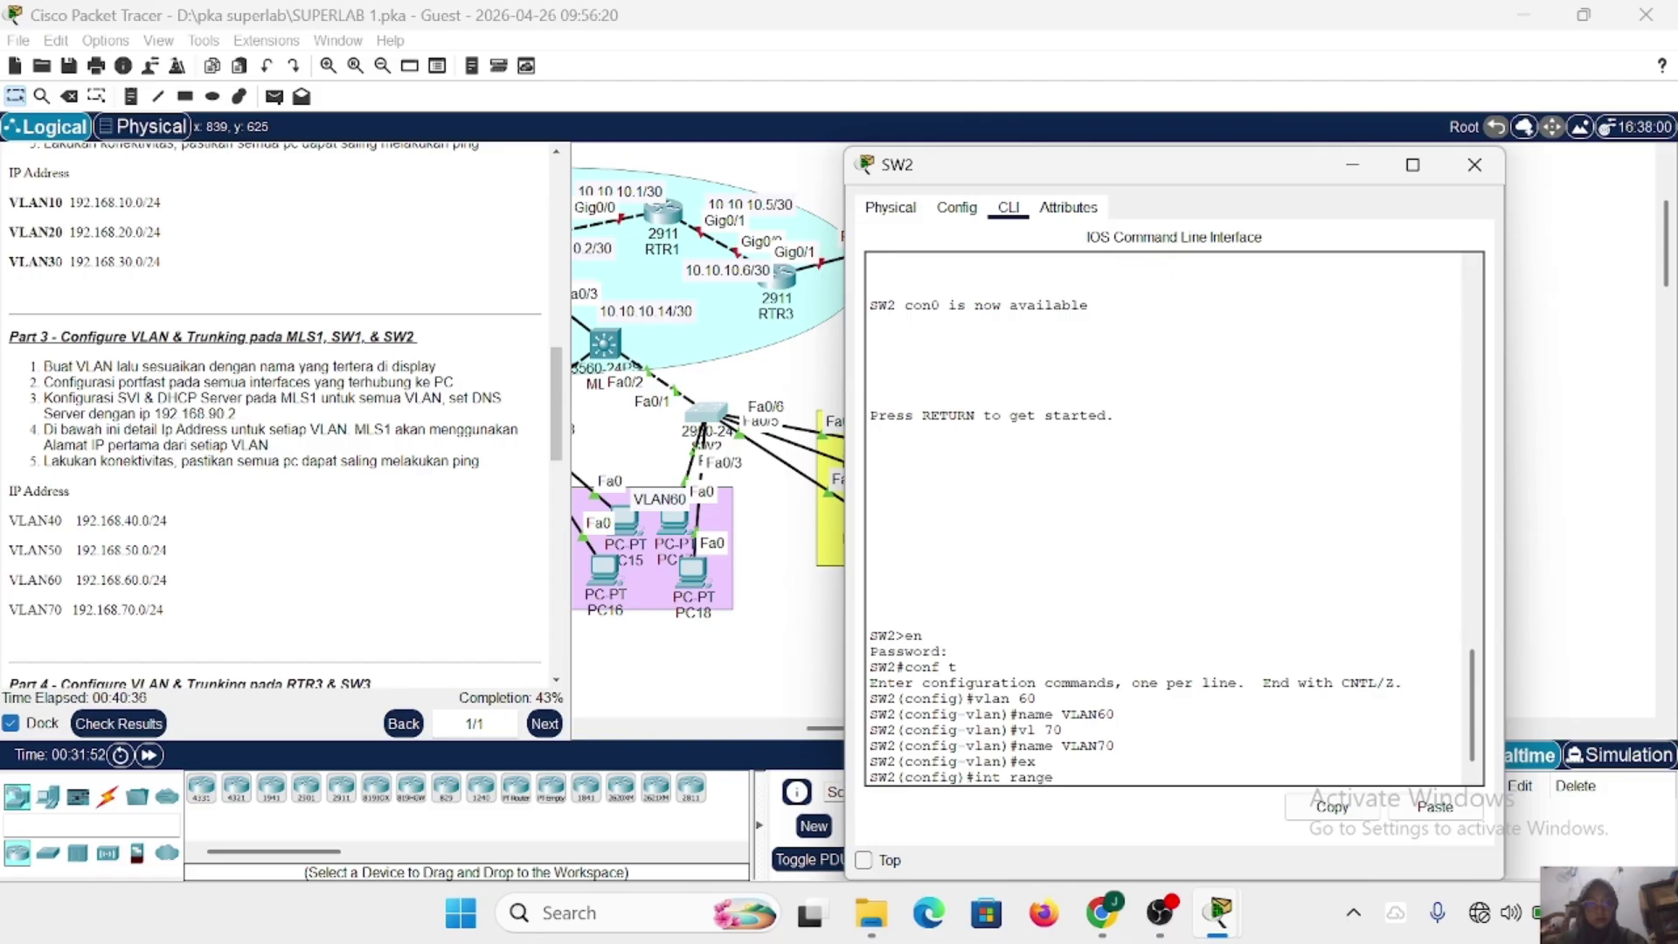
pyautogui.write(' fa')
pyautogui.click(675, 518)
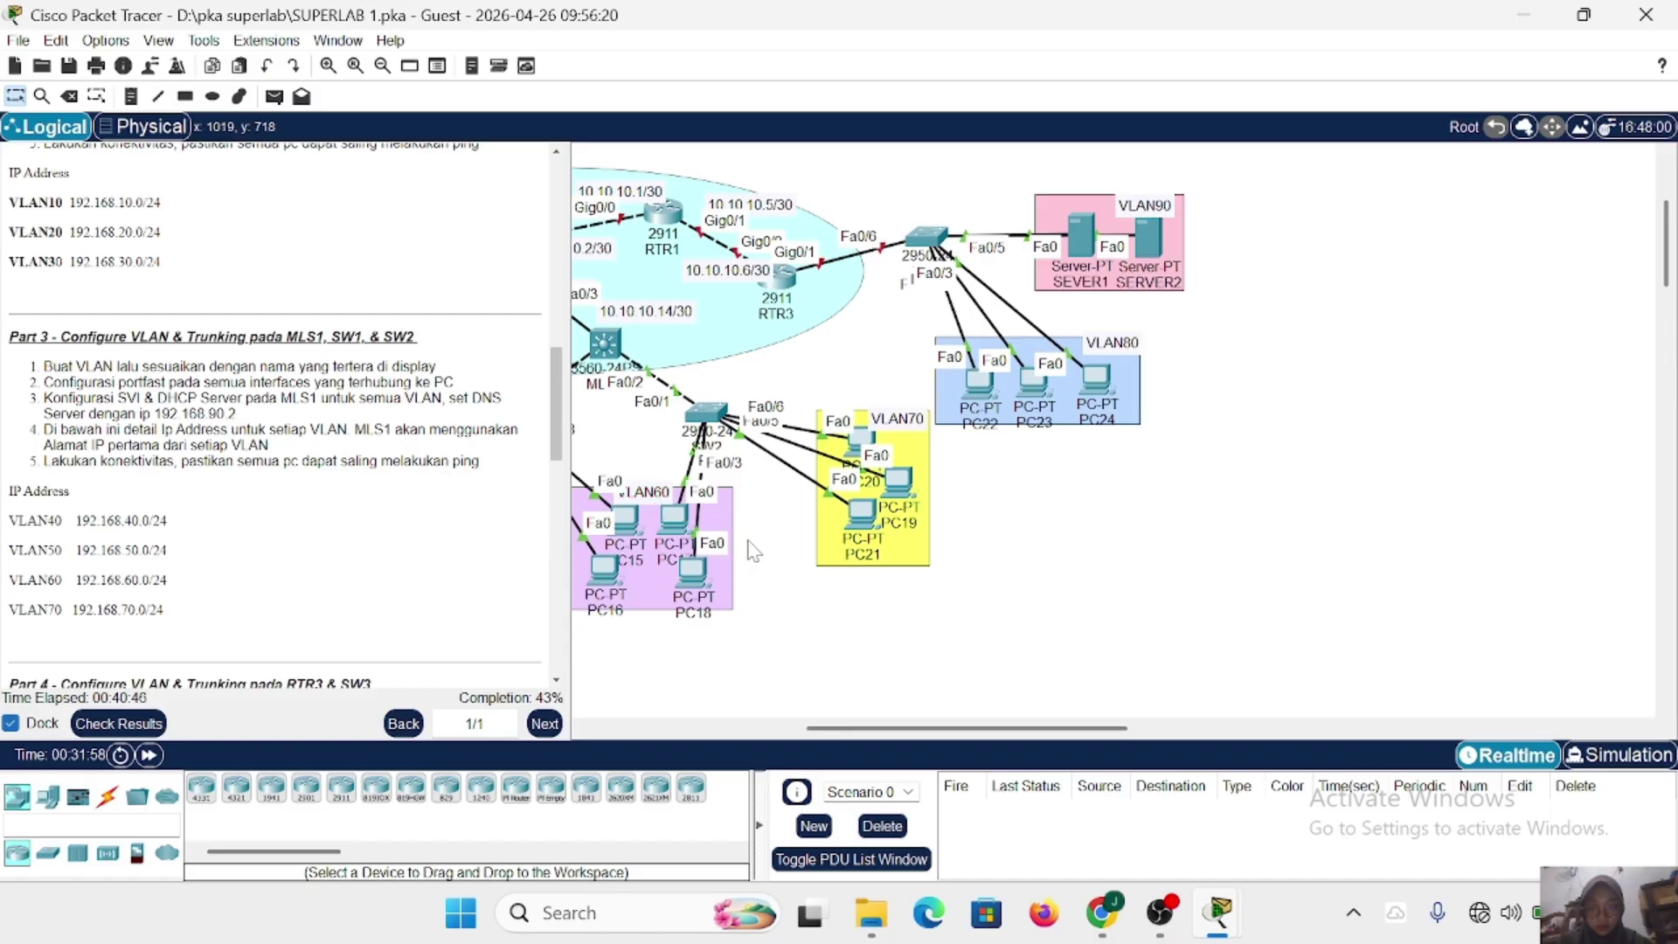
pyautogui.moveTo(749, 541); pyautogui.dragTo(672, 517)
pyautogui.click(791, 654)
pyautogui.moveTo(805, 574); pyautogui.dragTo(704, 410)
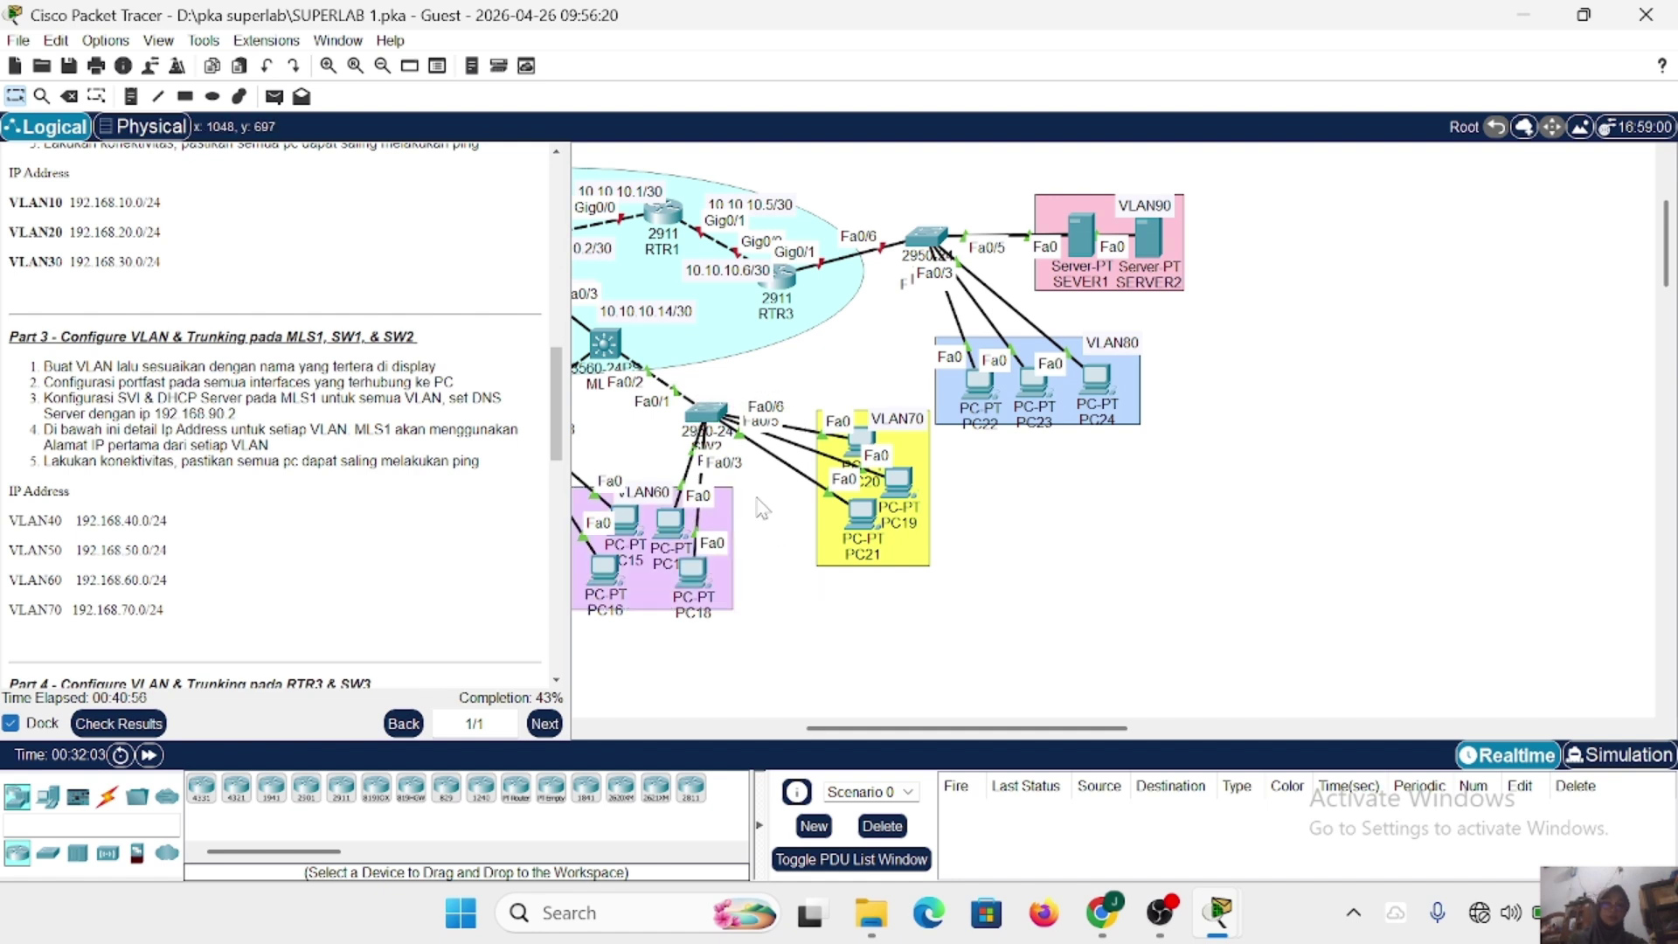
pyautogui.click(710, 415)
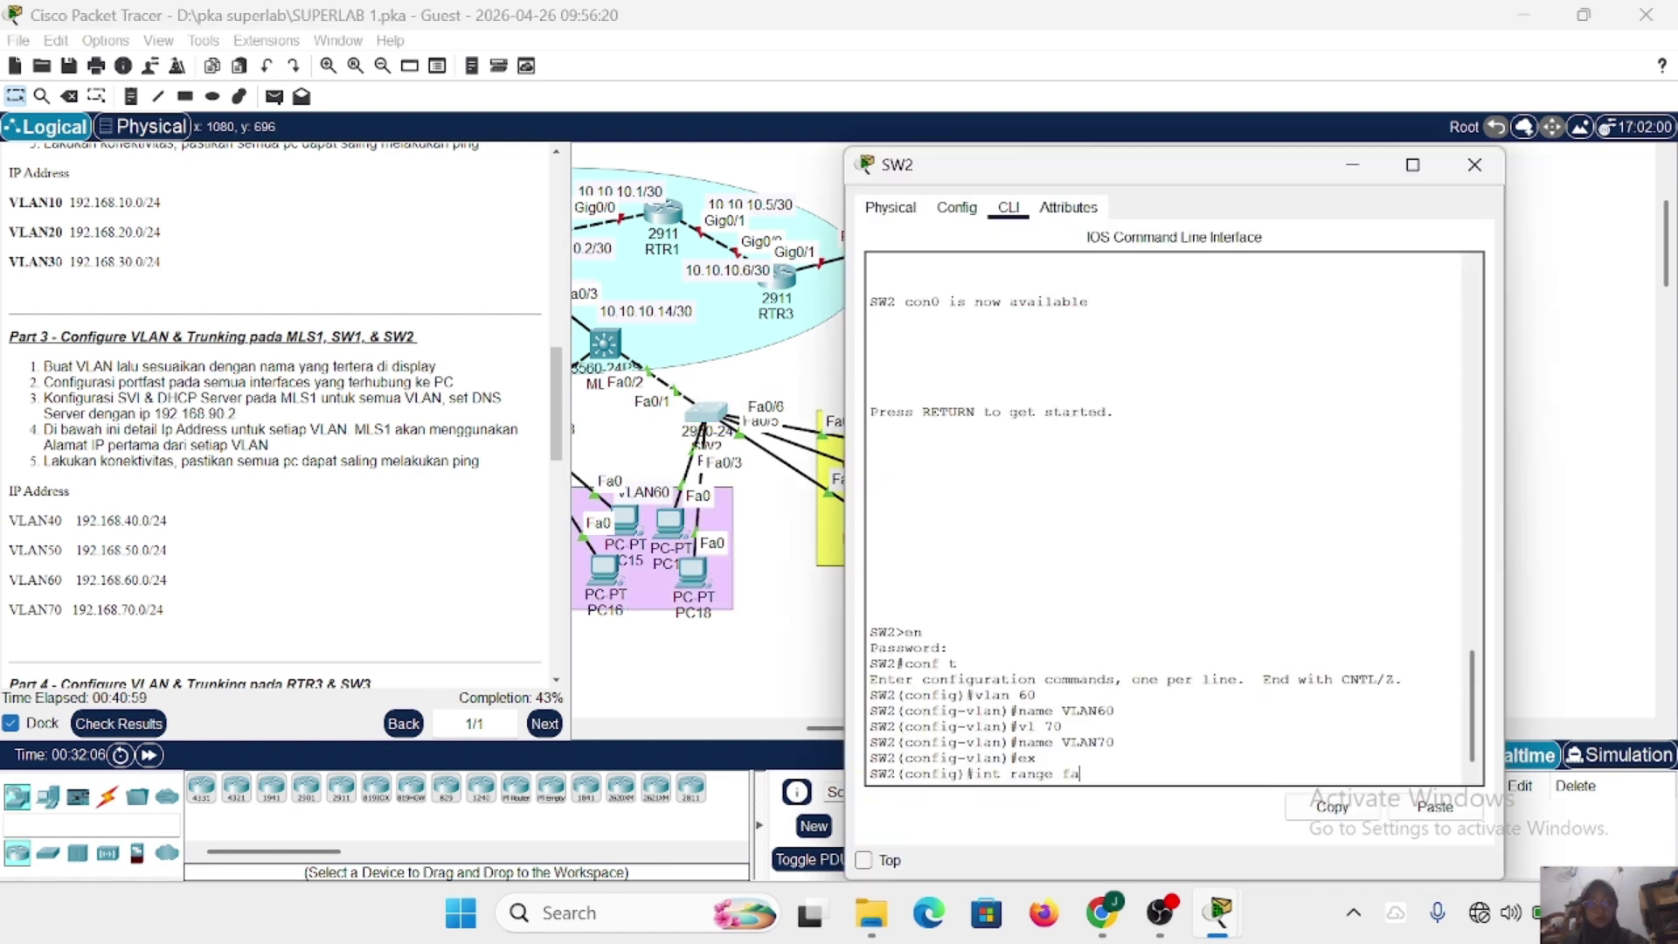
pyautogui.write('0/2-3')
pyautogui.press('Return')
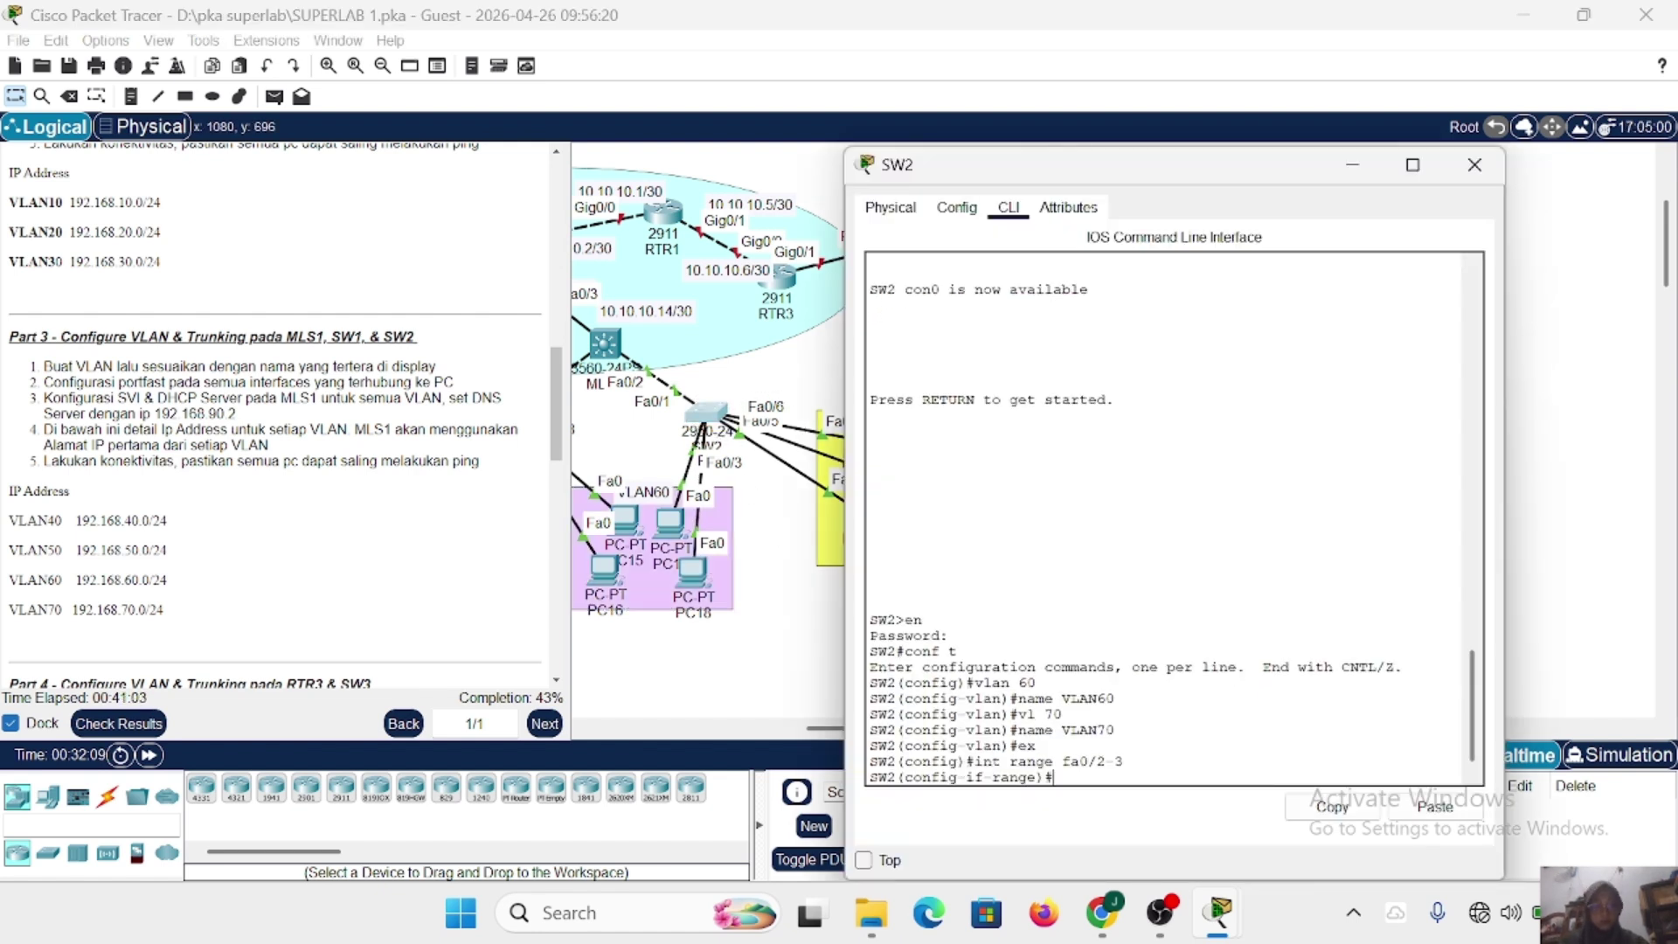
# Set SW2's interface range fa0/2-3 to access mode and assign it to VLAN 60.
pyautogui.write('sw m a')
pyautogui.press('Return')
pyautogui.write('sw a vl')
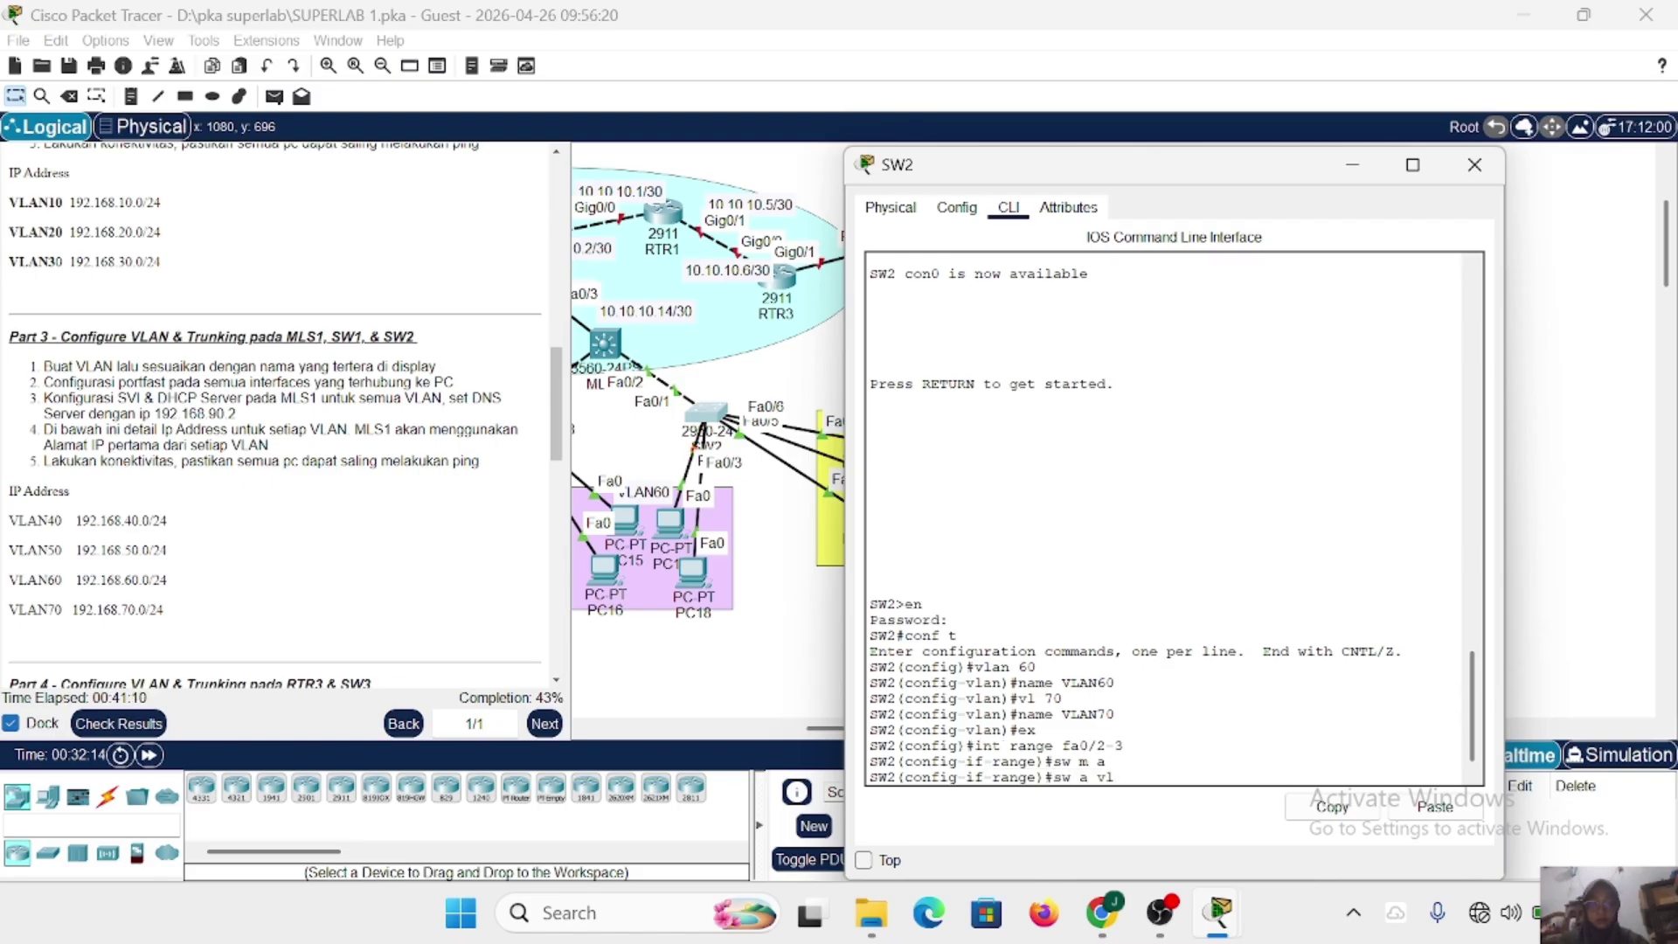
pyautogui.write('60')
pyautogui.press('Return')
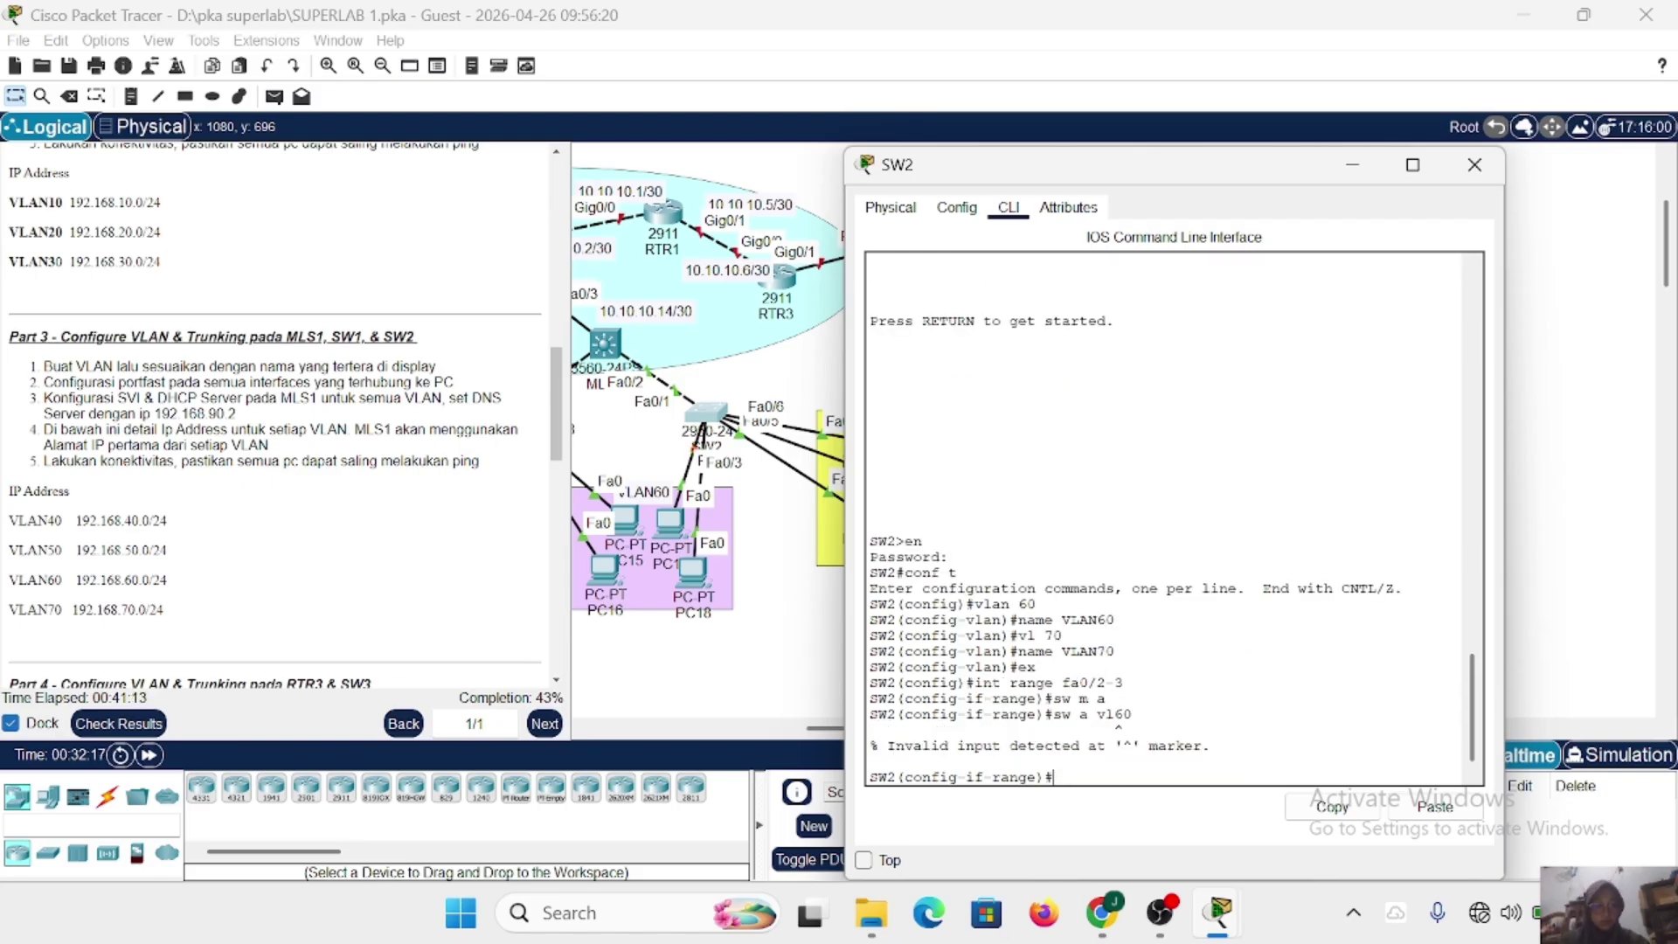
pyautogui.press('Up')
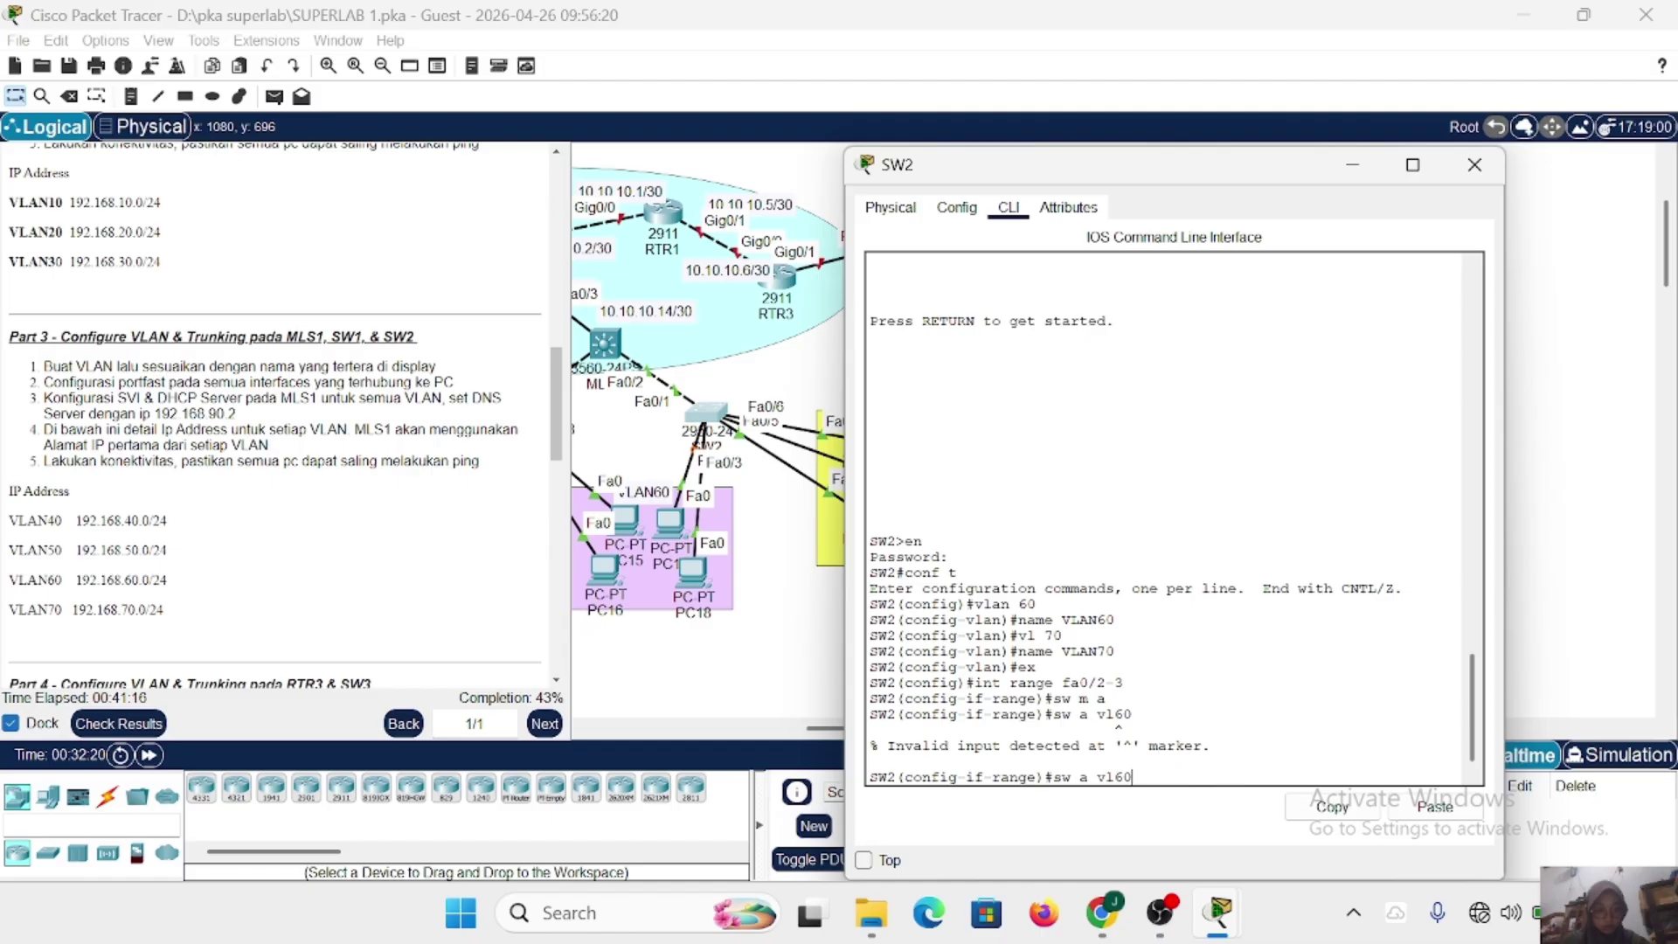
pyautogui.press('Left')
pyautogui.press('Left')
pyautogui.press('Return')
# Enable PortFast on SW2's interface range fa0/2-3 and return to global configuration mode.
pyautogui.write('spa po')
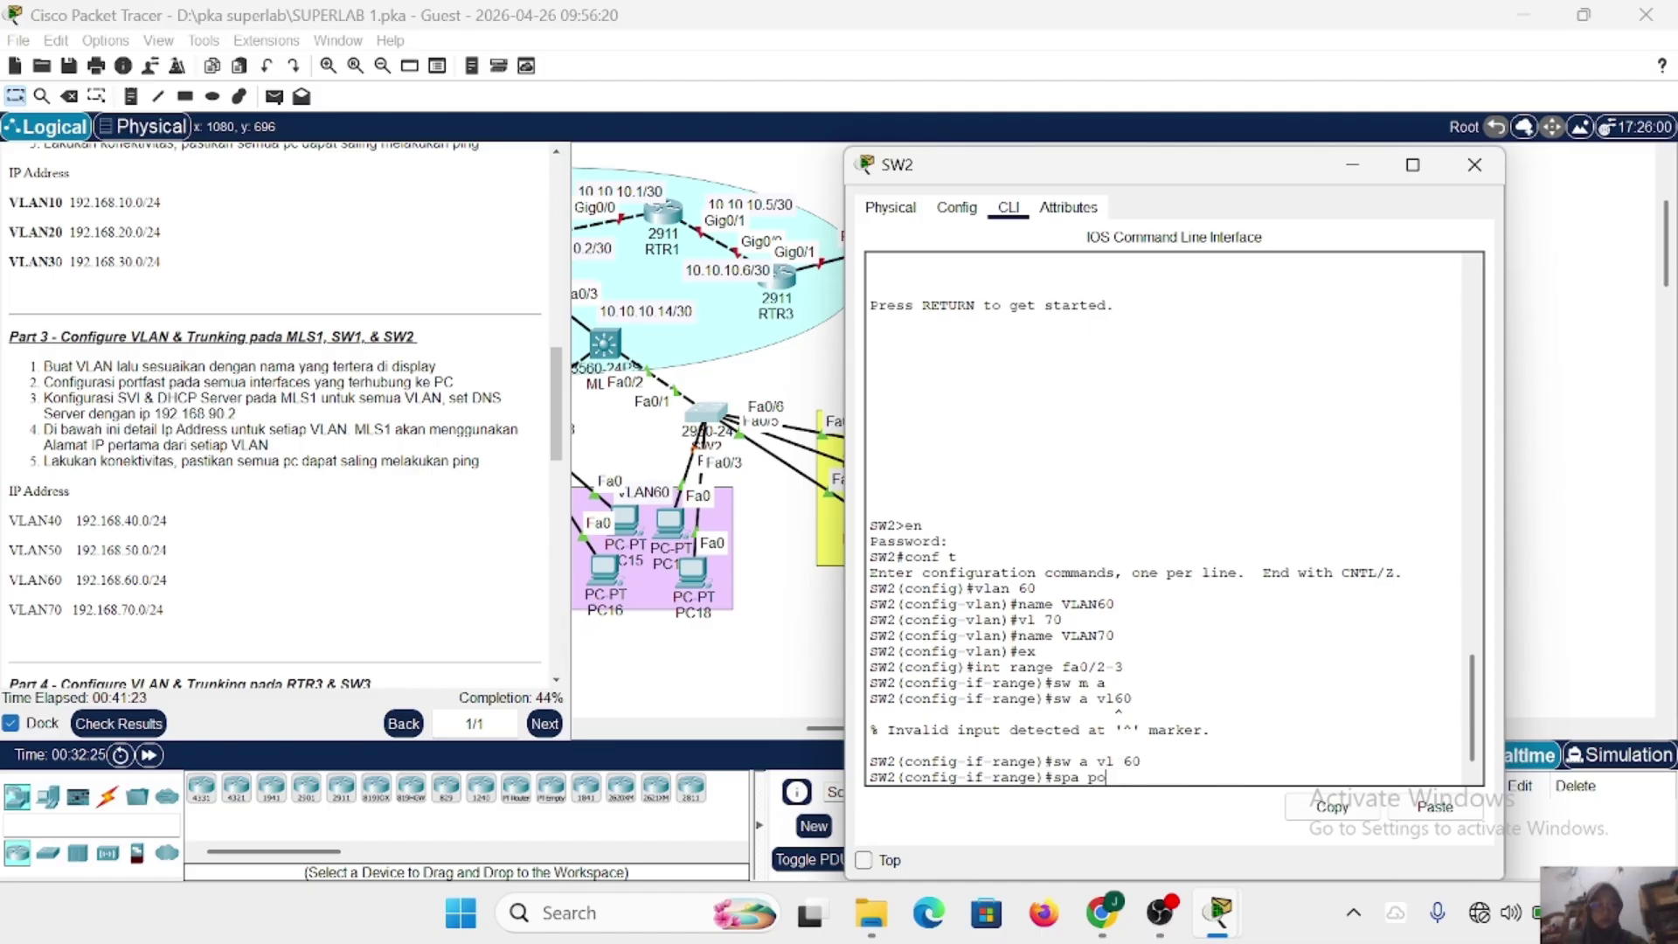
pyautogui.press('Return')
pyautogui.write('ex')
pyautogui.press('Return')
# Move the VLAN70 PCs apart to expose their port labels, and enter configuration of SW2's interface range fa0/4-6.
pyautogui.write('int range')
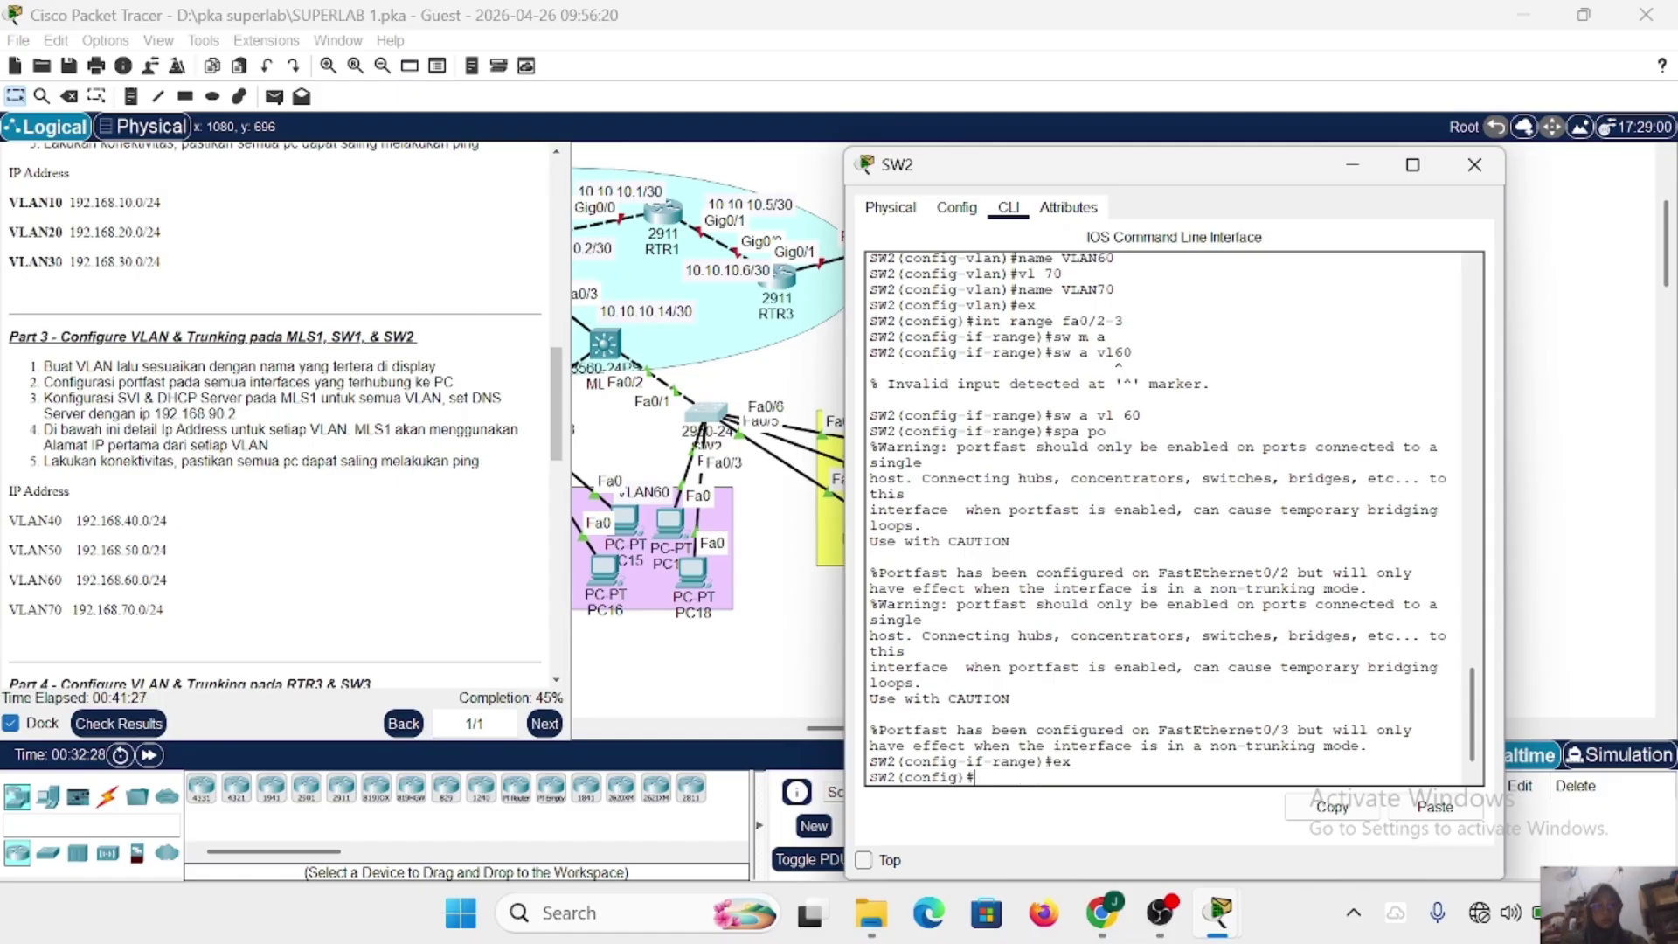
pyautogui.write(' fa')
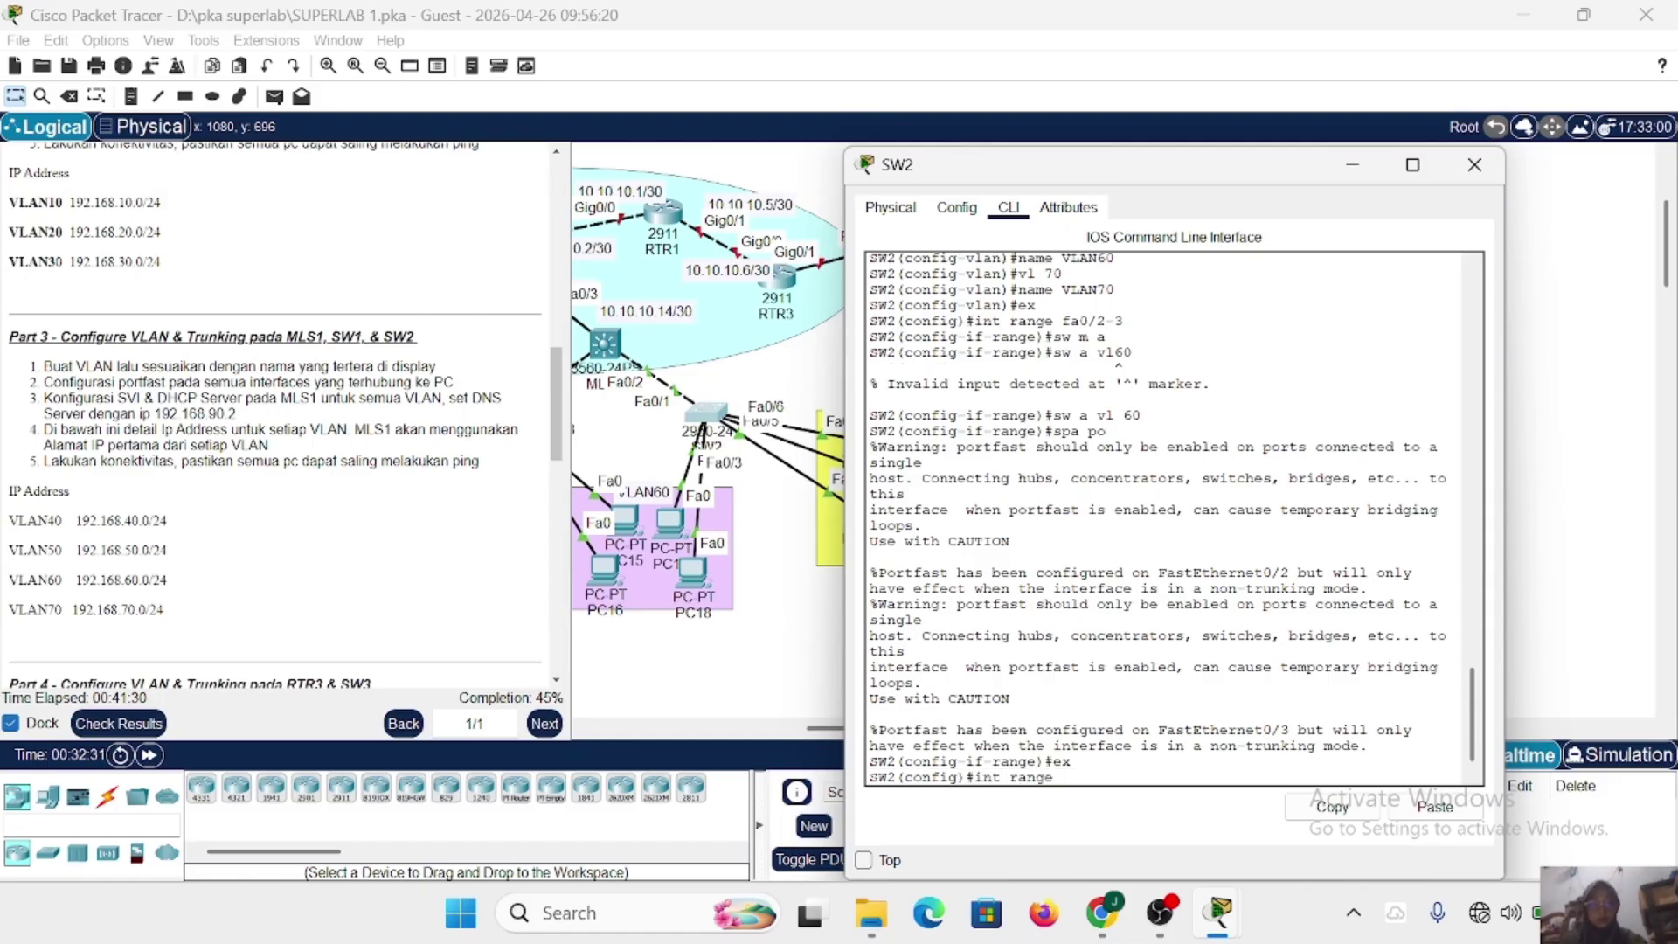
pyautogui.hscroll(3, 753, 521)
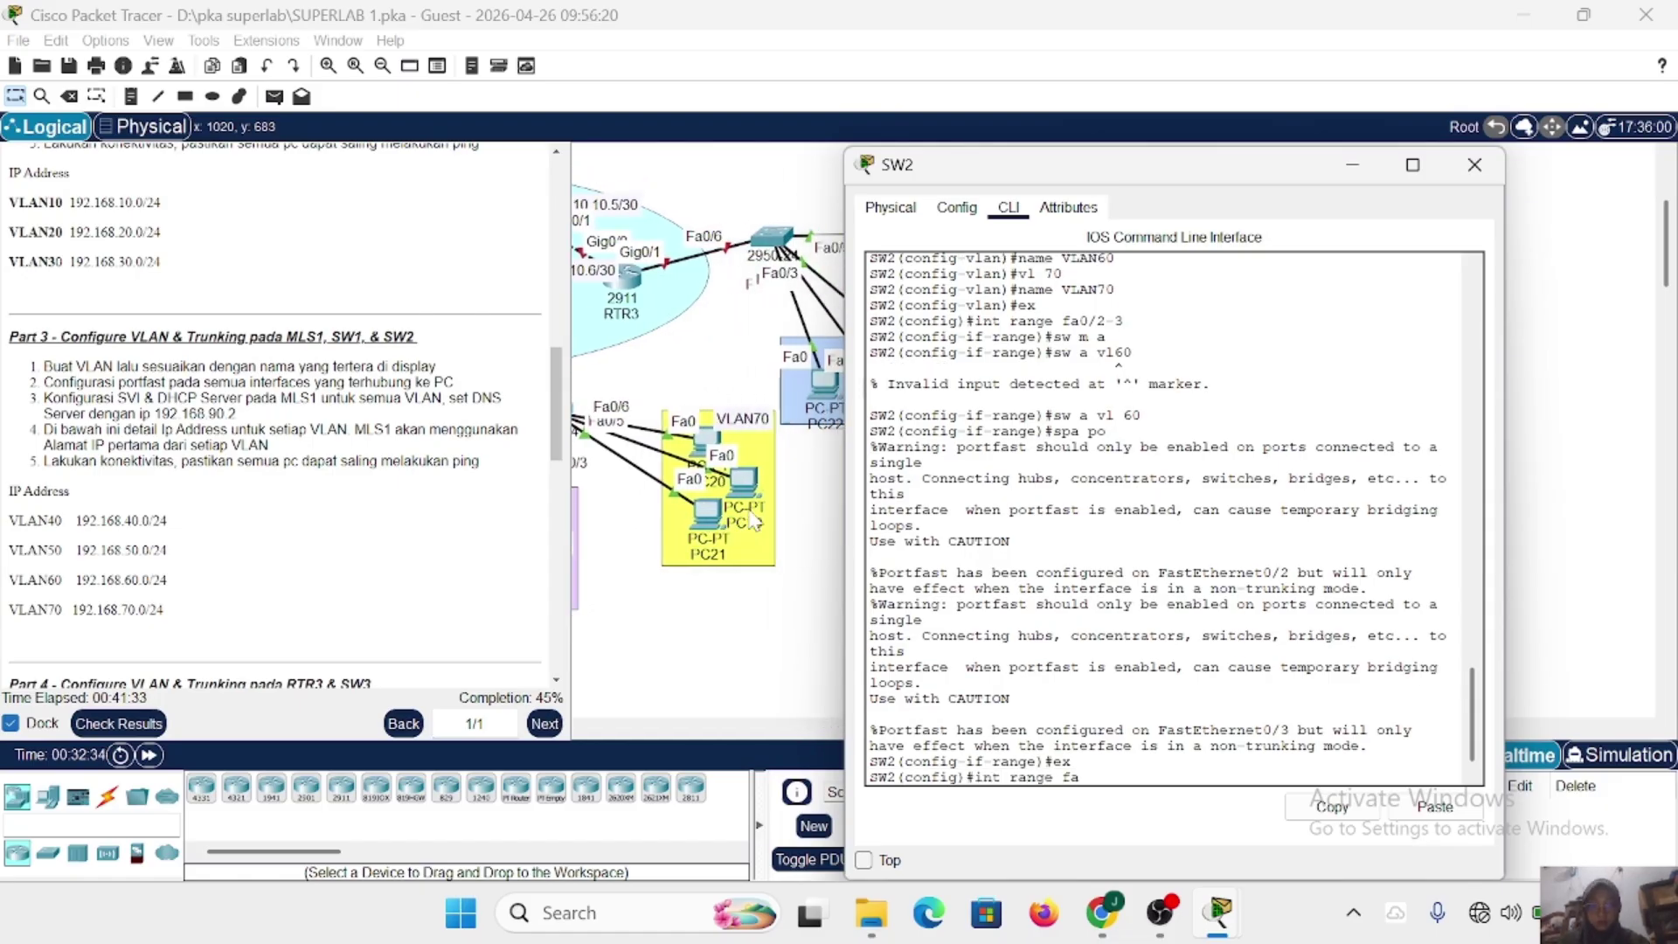
pyautogui.hscroll(-2, 753, 521)
pyautogui.hscroll(1, 753, 521)
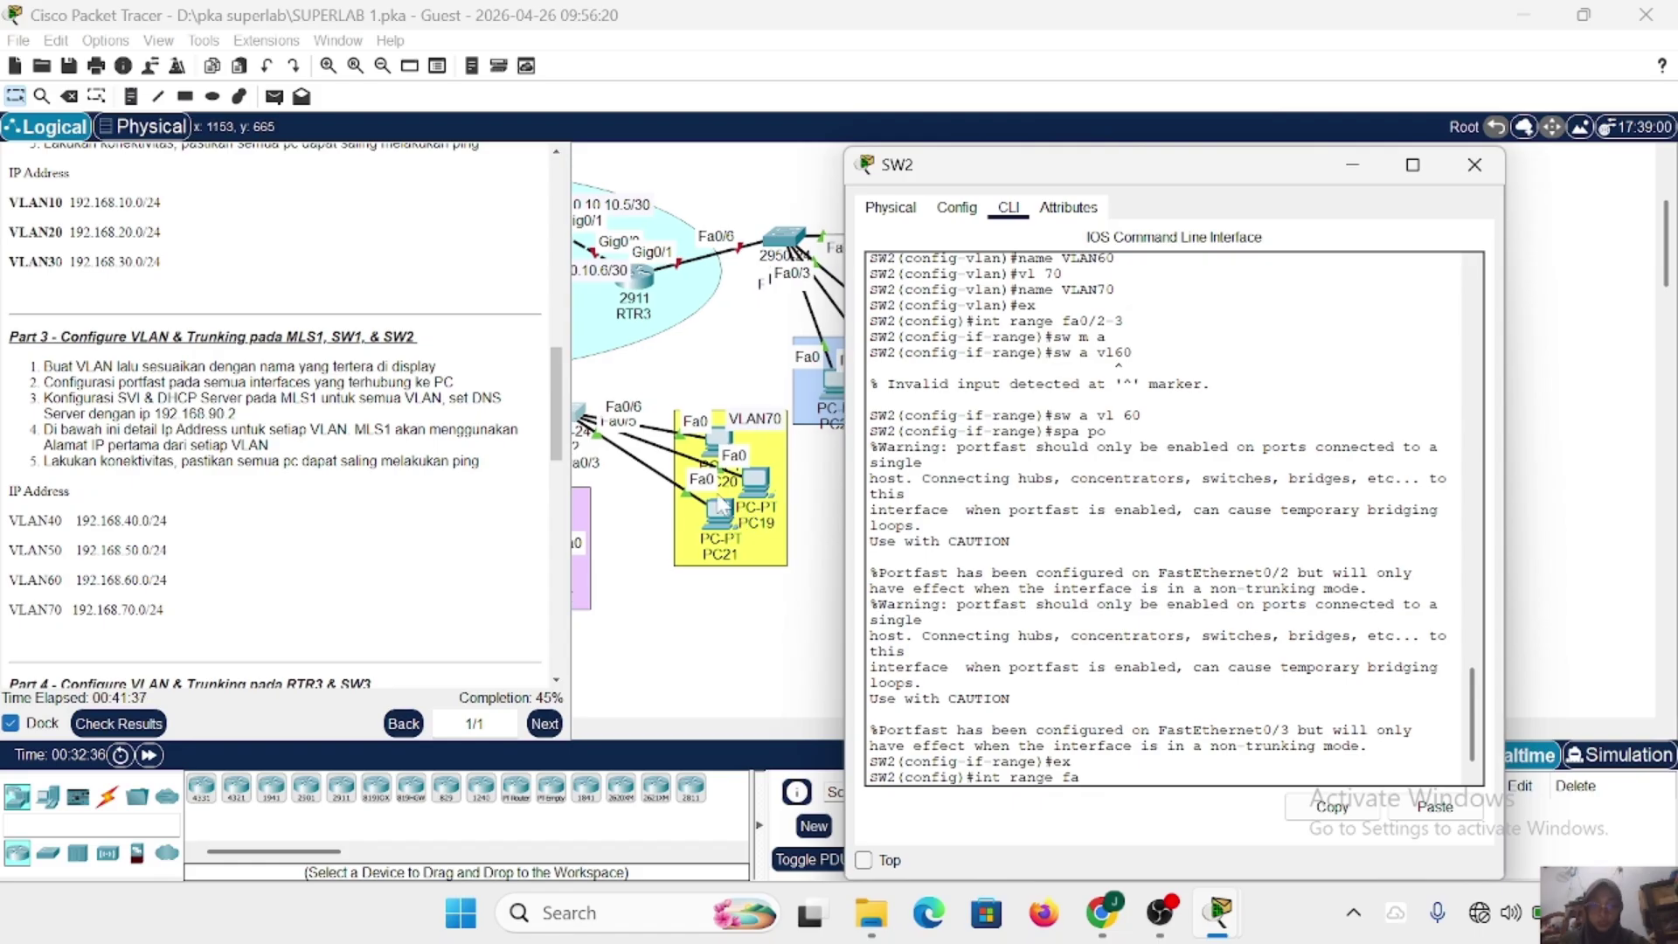
pyautogui.hscroll(-1, 715, 511)
pyautogui.hscroll(-1, 709, 502)
pyautogui.moveTo(765, 501); pyautogui.dragTo(821, 507)
pyautogui.click(614, 414)
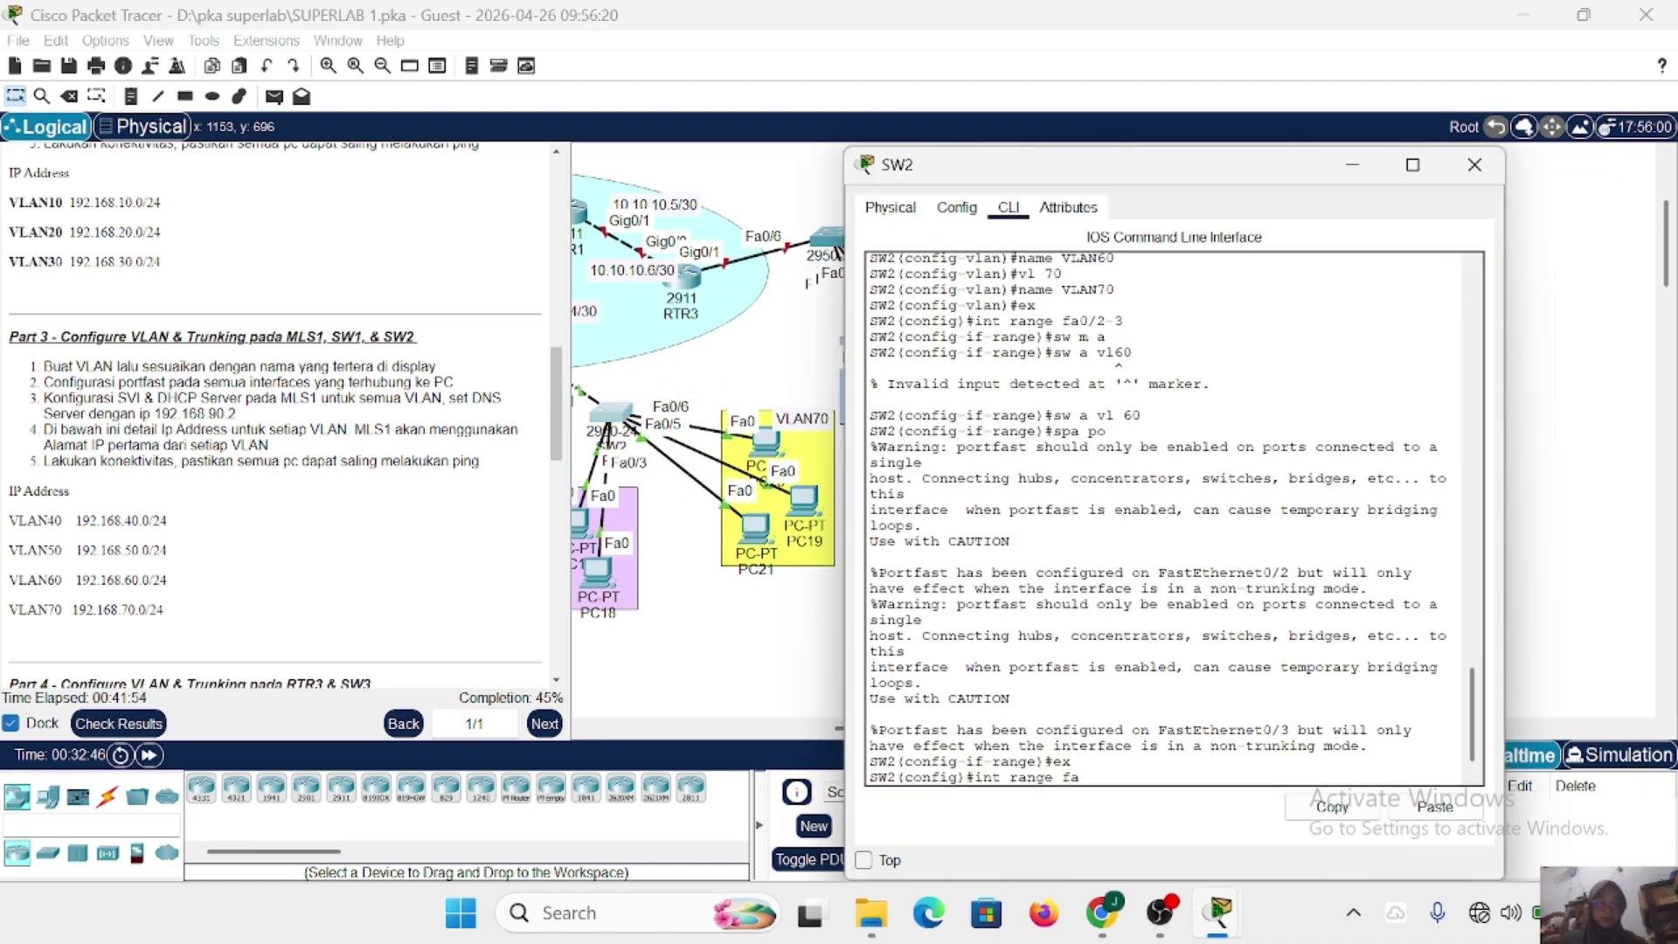
pyautogui.write('/4-')
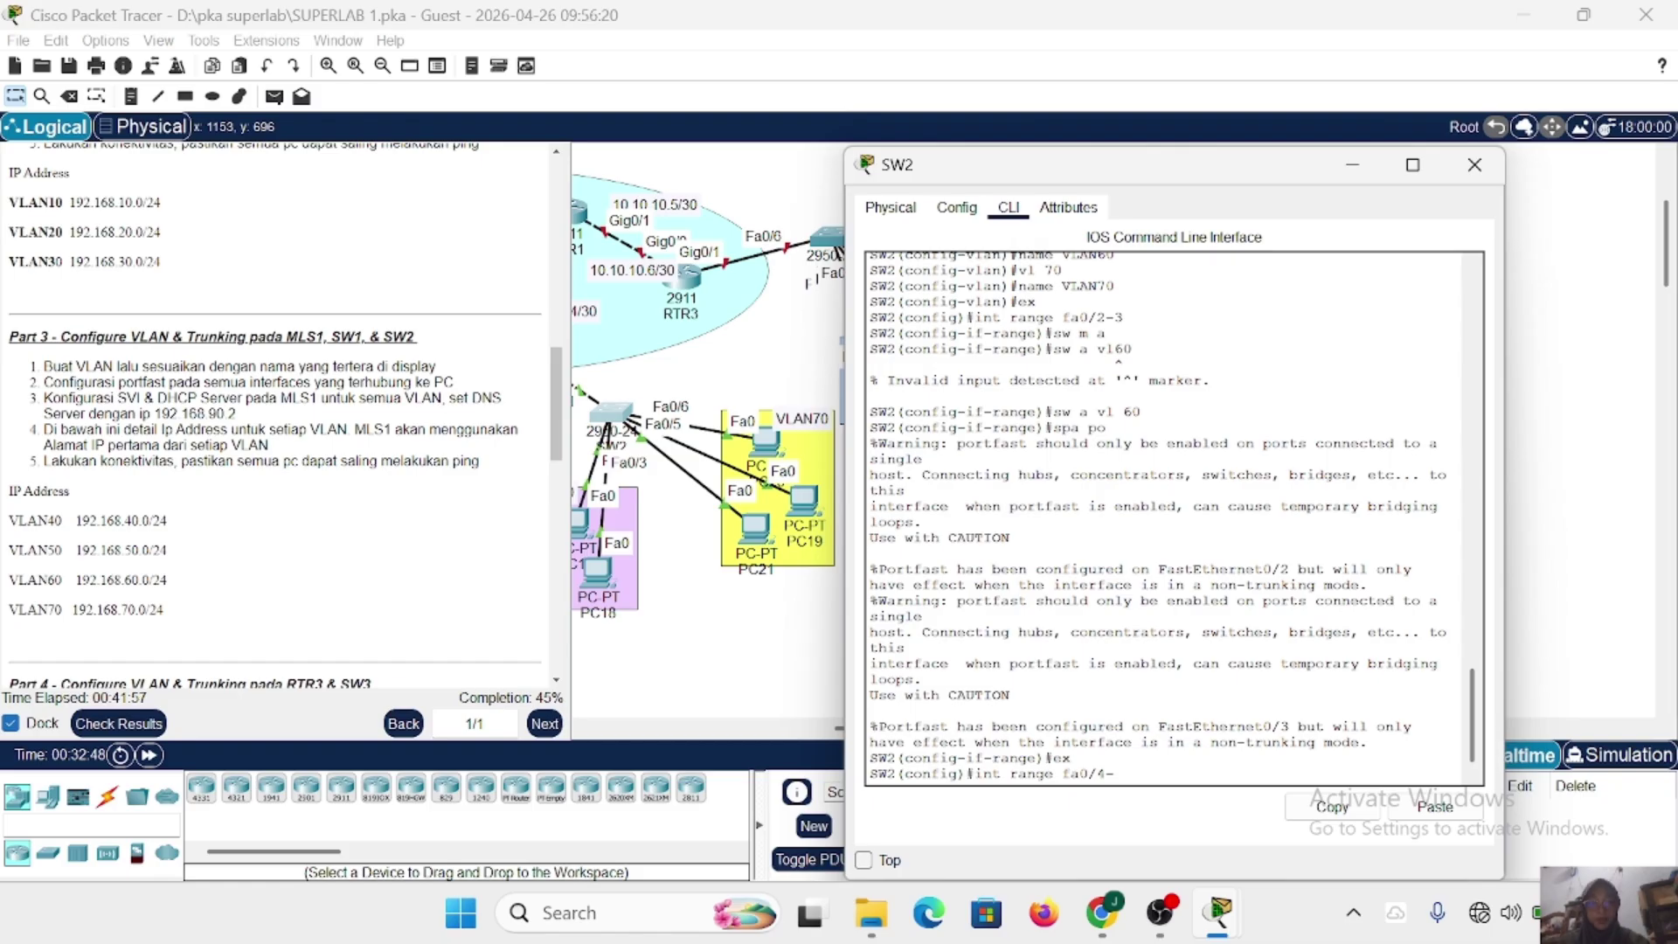
pyautogui.write('6')
pyautogui.press('Return')
# Set SW2's interface range fa0/4-6 to access mode and assign it to VLAN 70.
pyautogui.write('sw ')
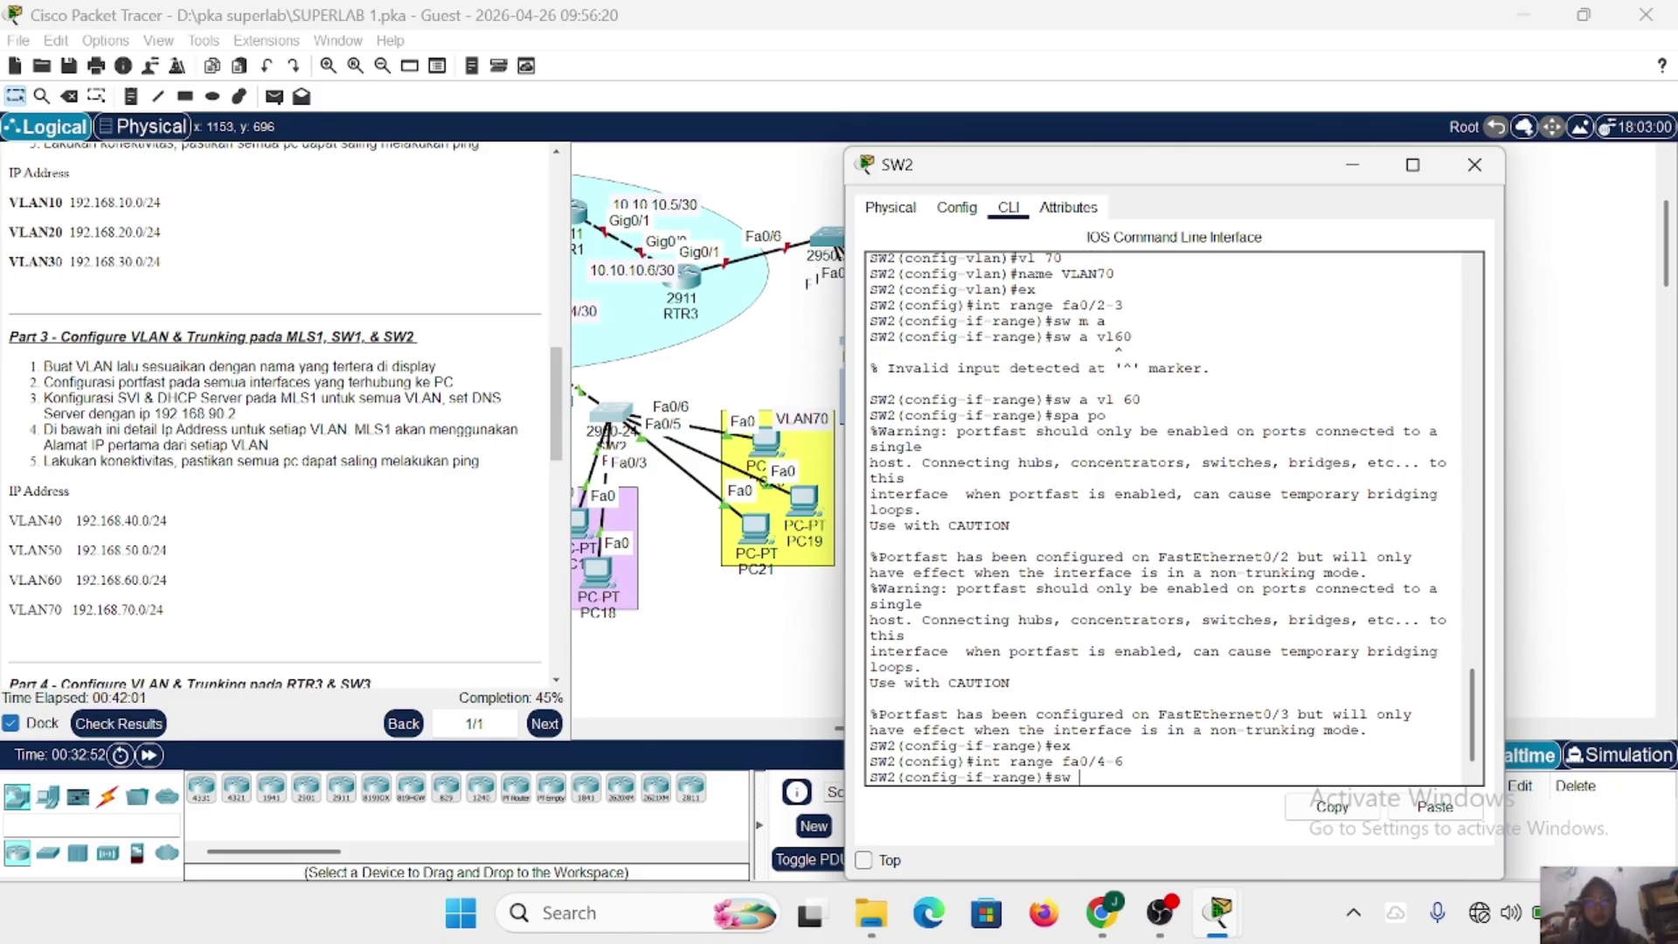
pyautogui.write('m a')
pyautogui.press('Return')
pyautogui.write('sw a')
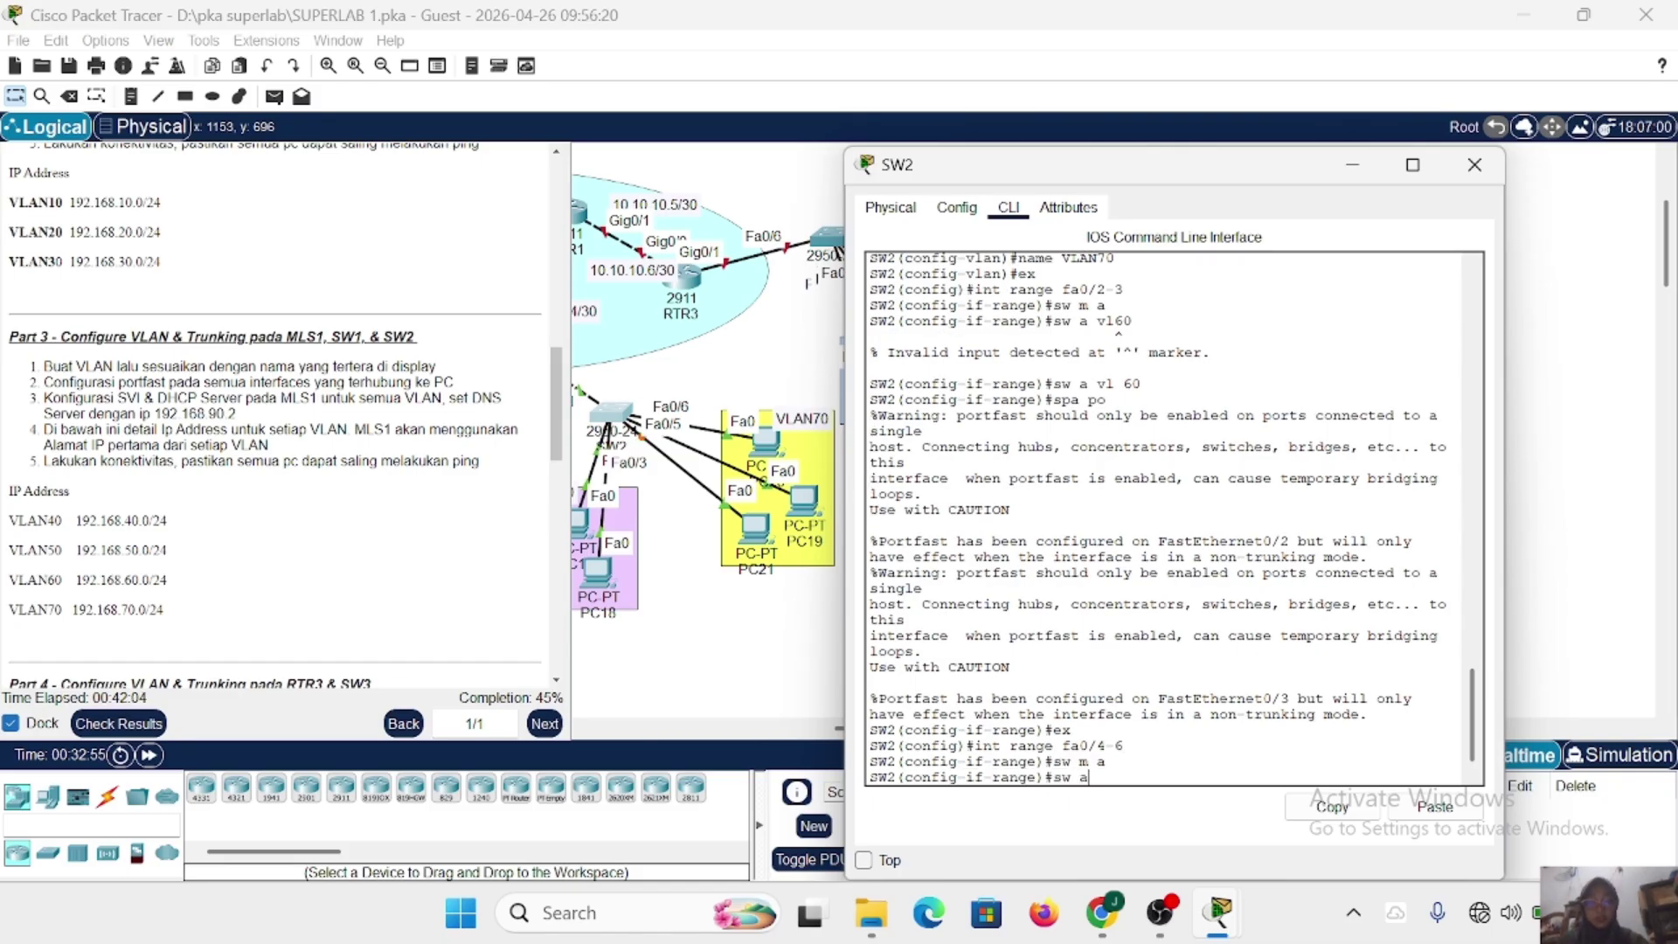
pyautogui.write(' vl 70')
pyautogui.press('Return')
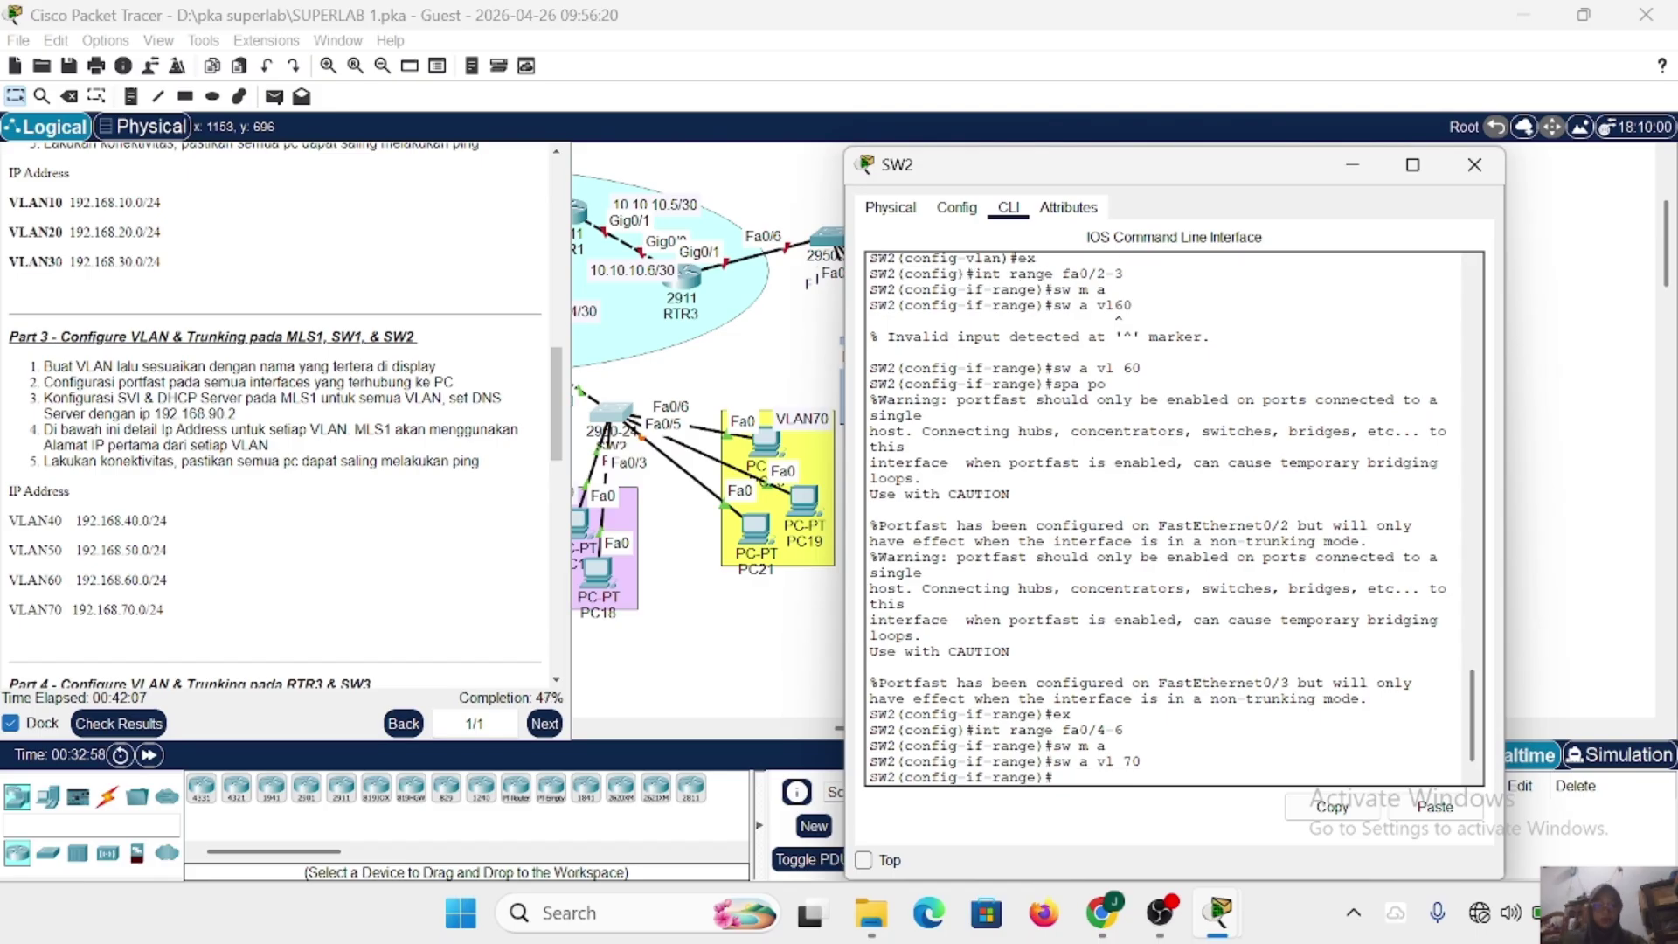
# Enable spanning-tree PortFast on SW2's Fa0/4-6 interface range and leave the range configuration.
pyautogui.write('spa po')
pyautogui.press('Return')
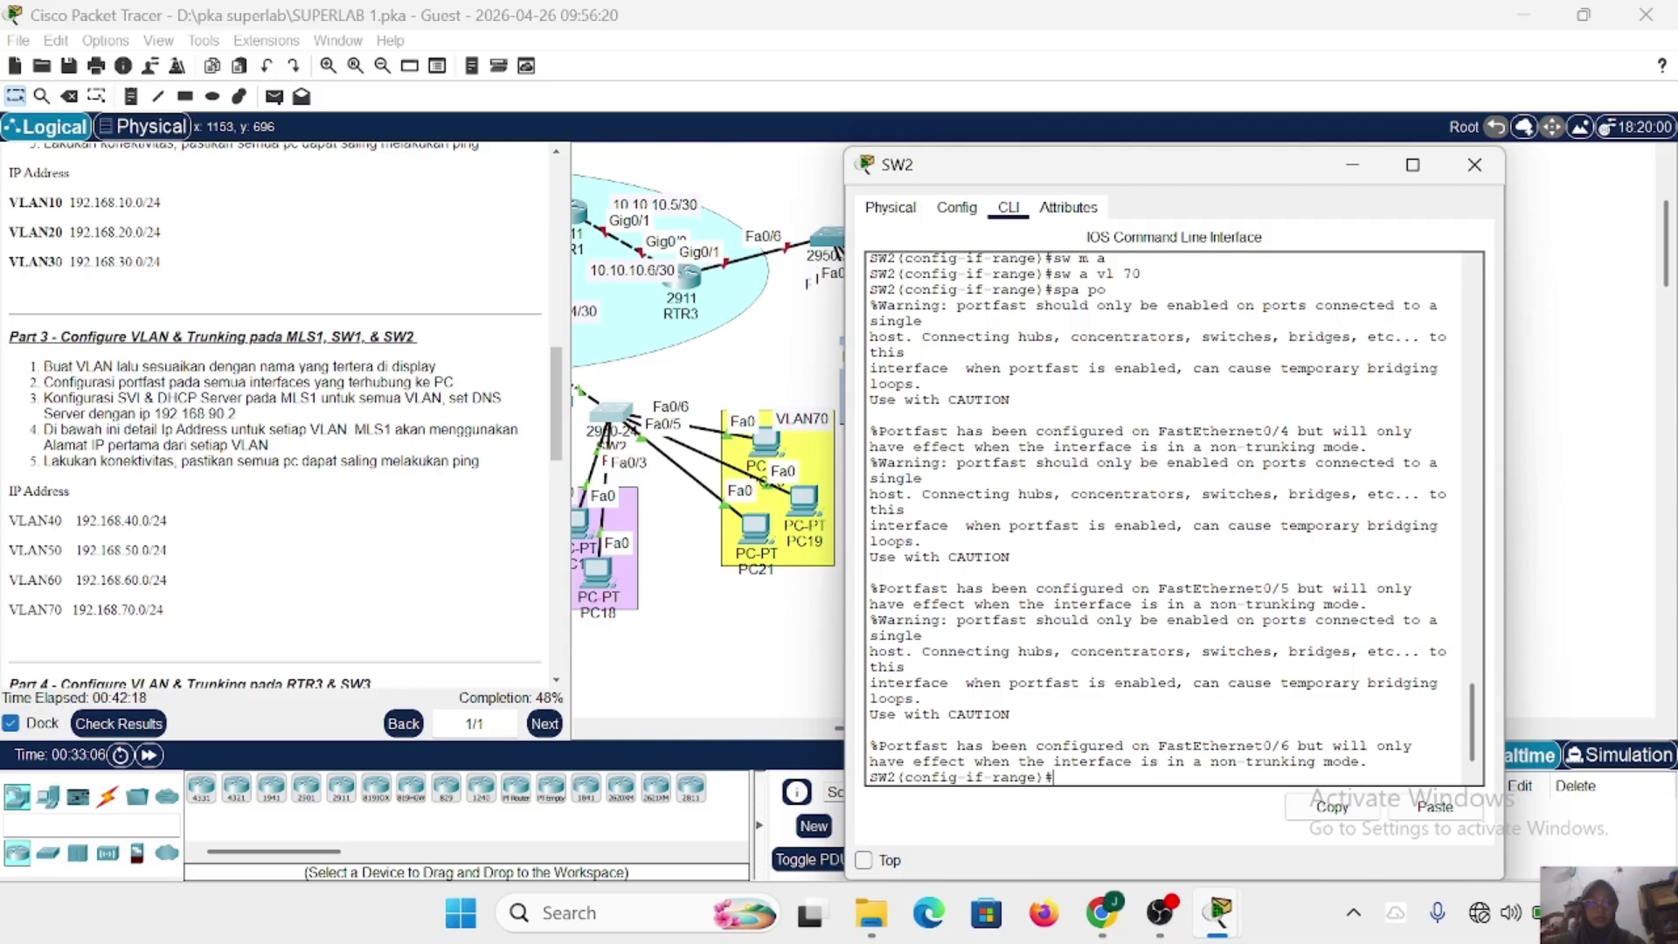
pyautogui.write('ex')
pyautogui.press('Return')
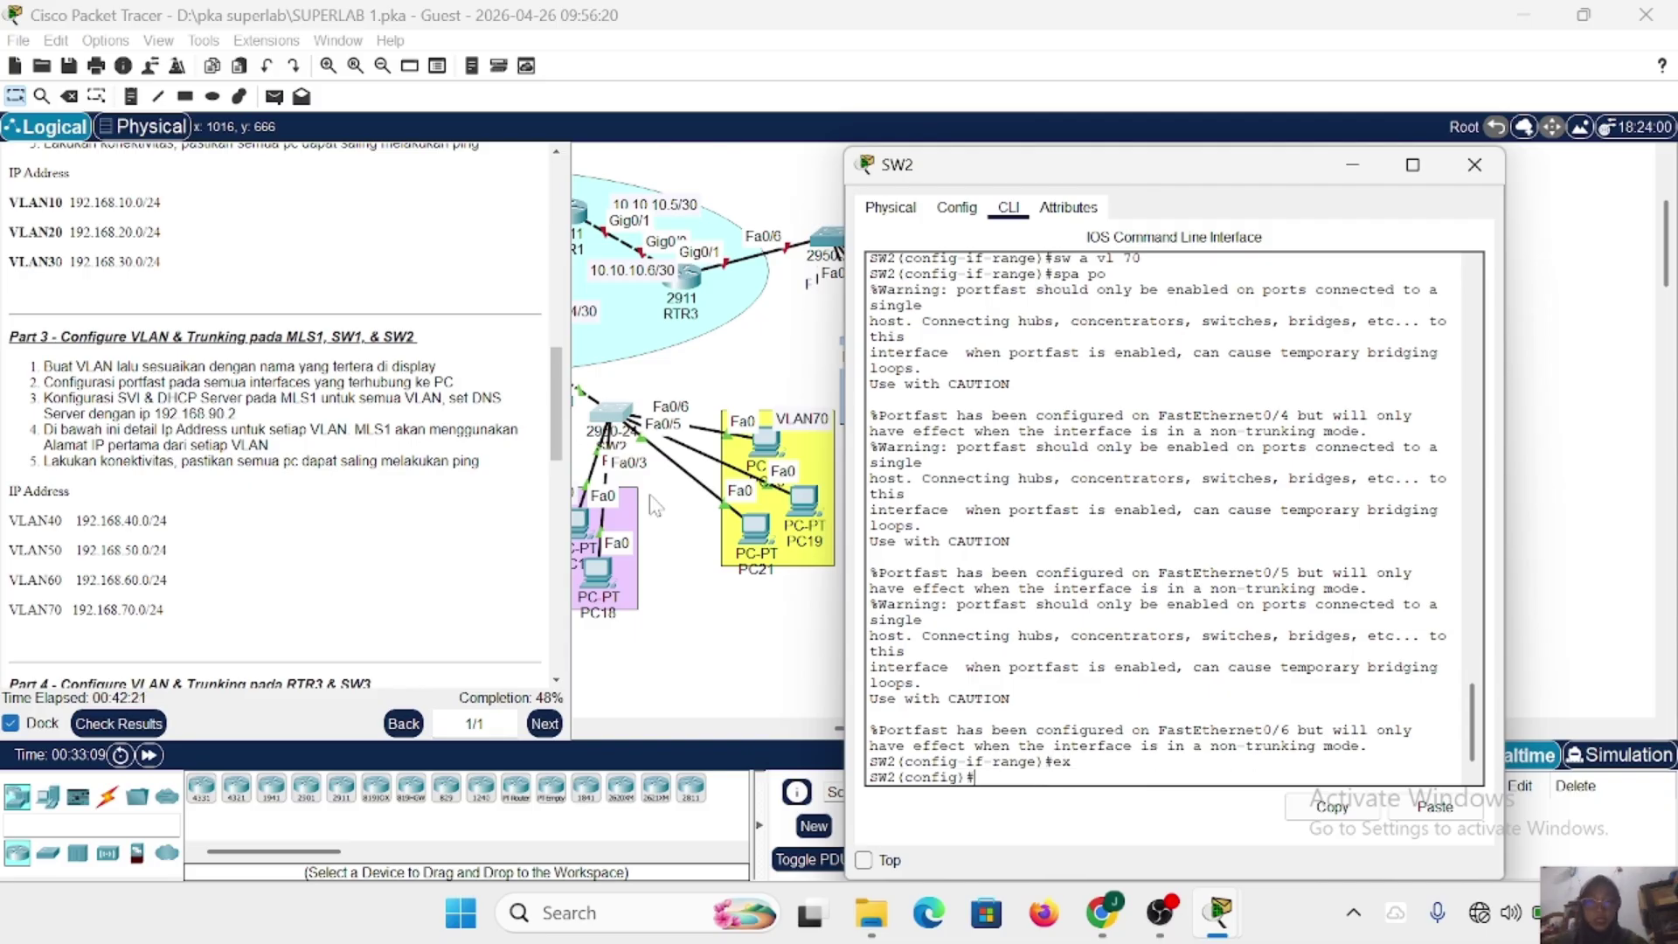
# Configure SW2's interface fa0/1 as a trunk that allows VLANs 60-70.
pyautogui.hscroll(-3, 657, 505)
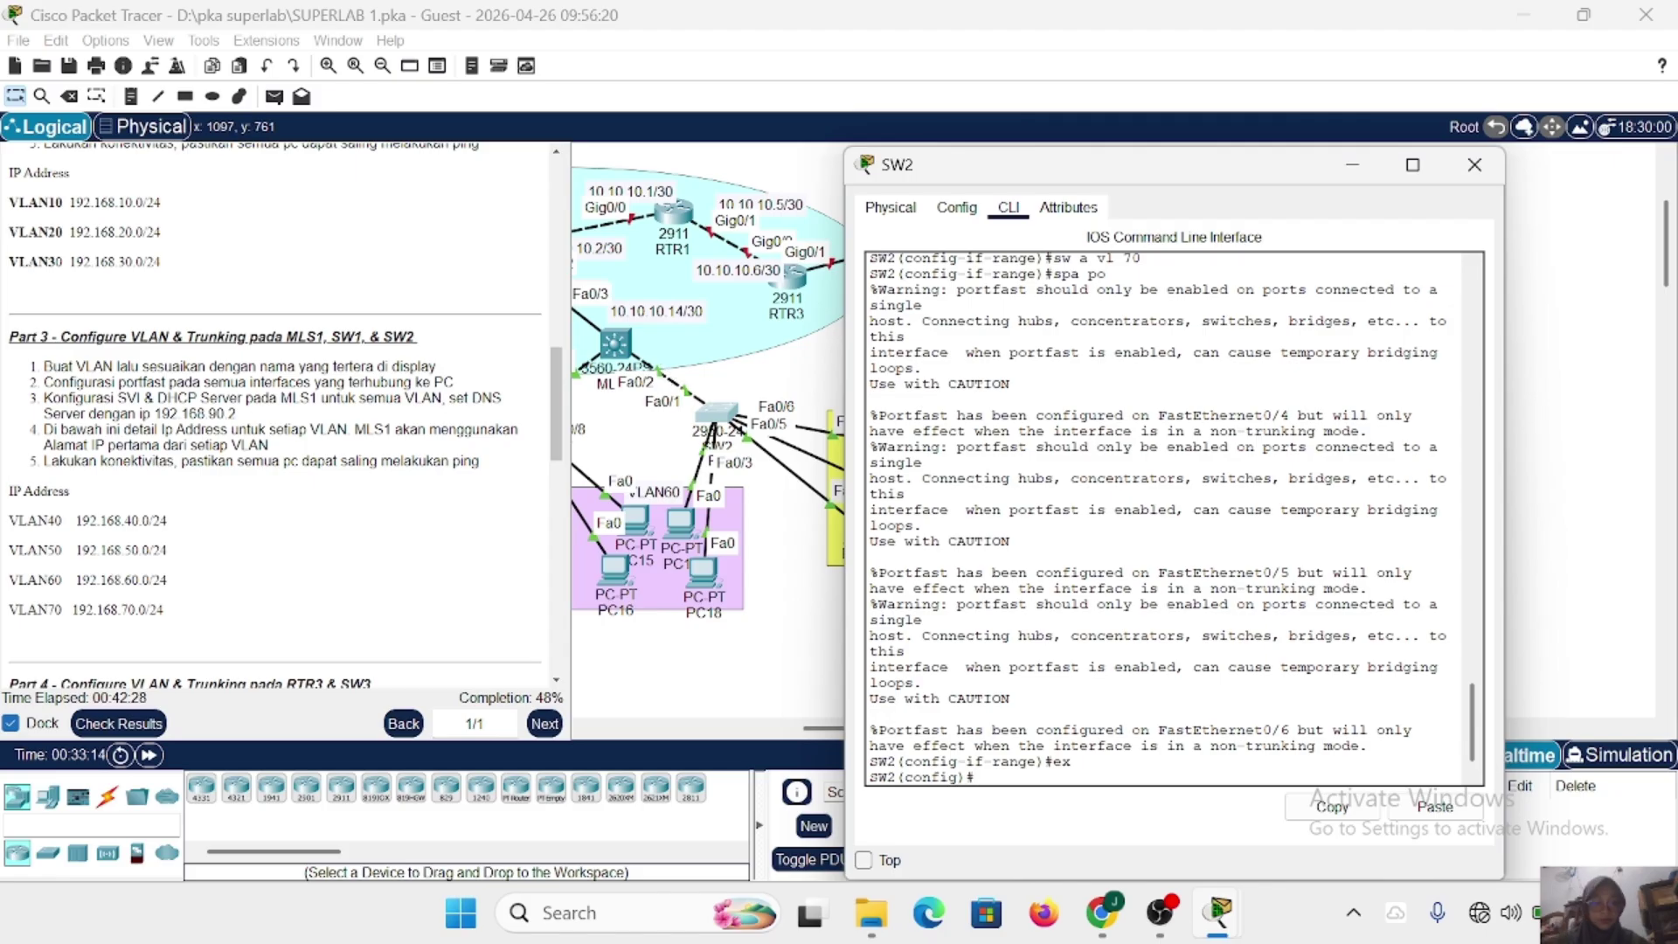
pyautogui.write('int f')
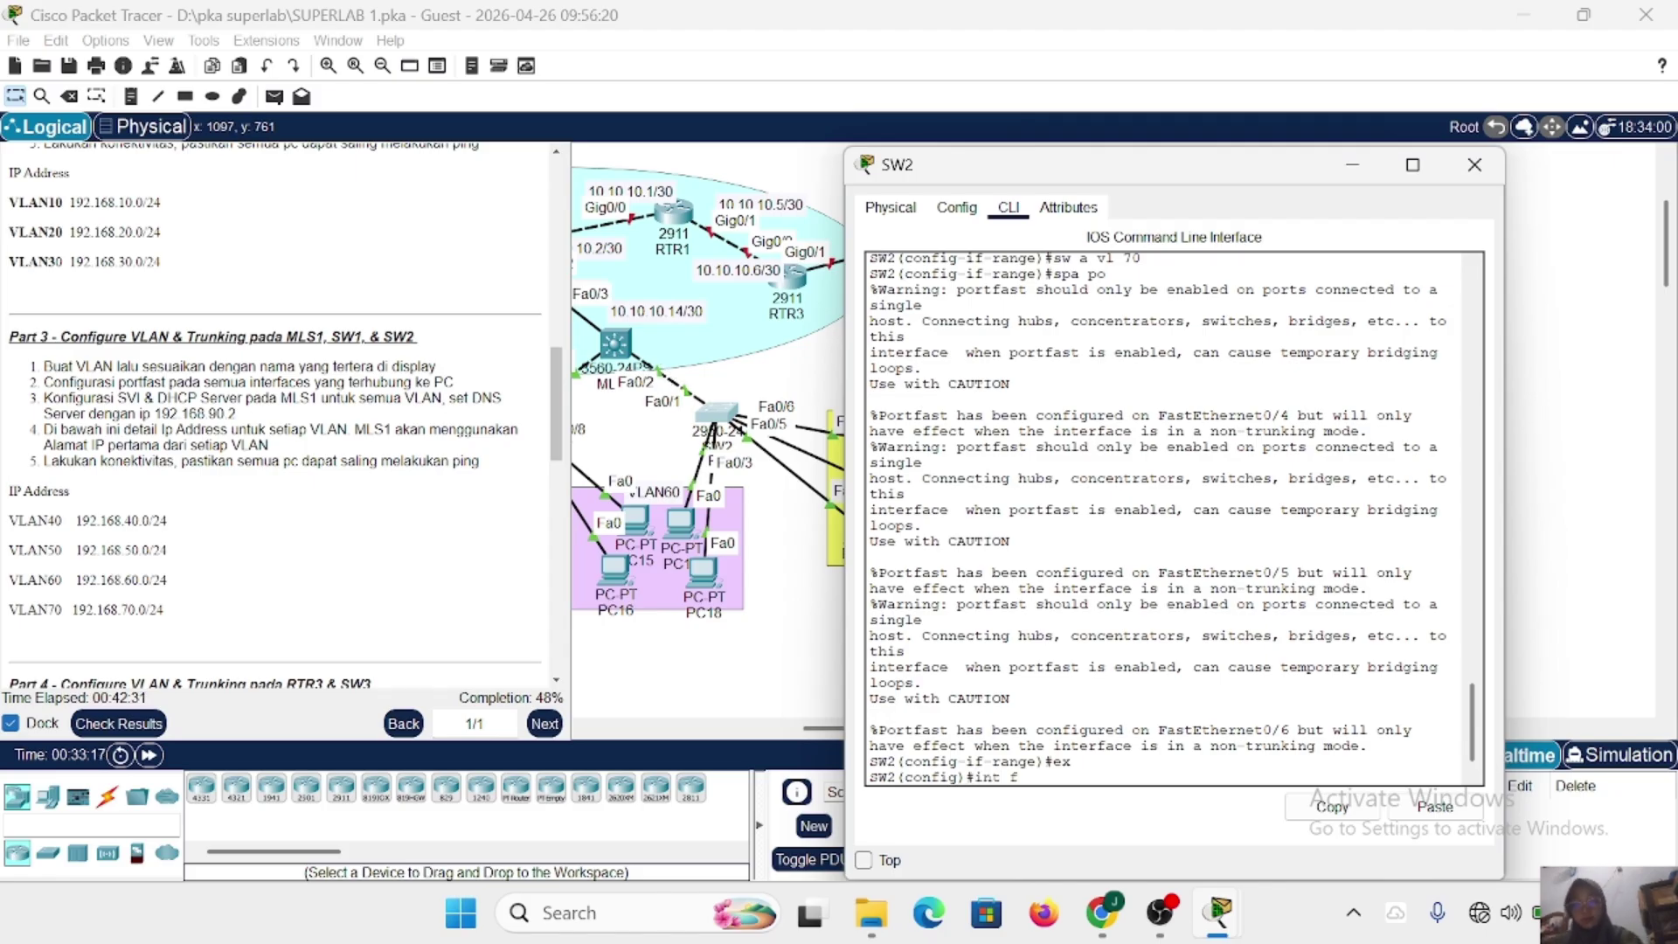
pyautogui.write('a0/1')
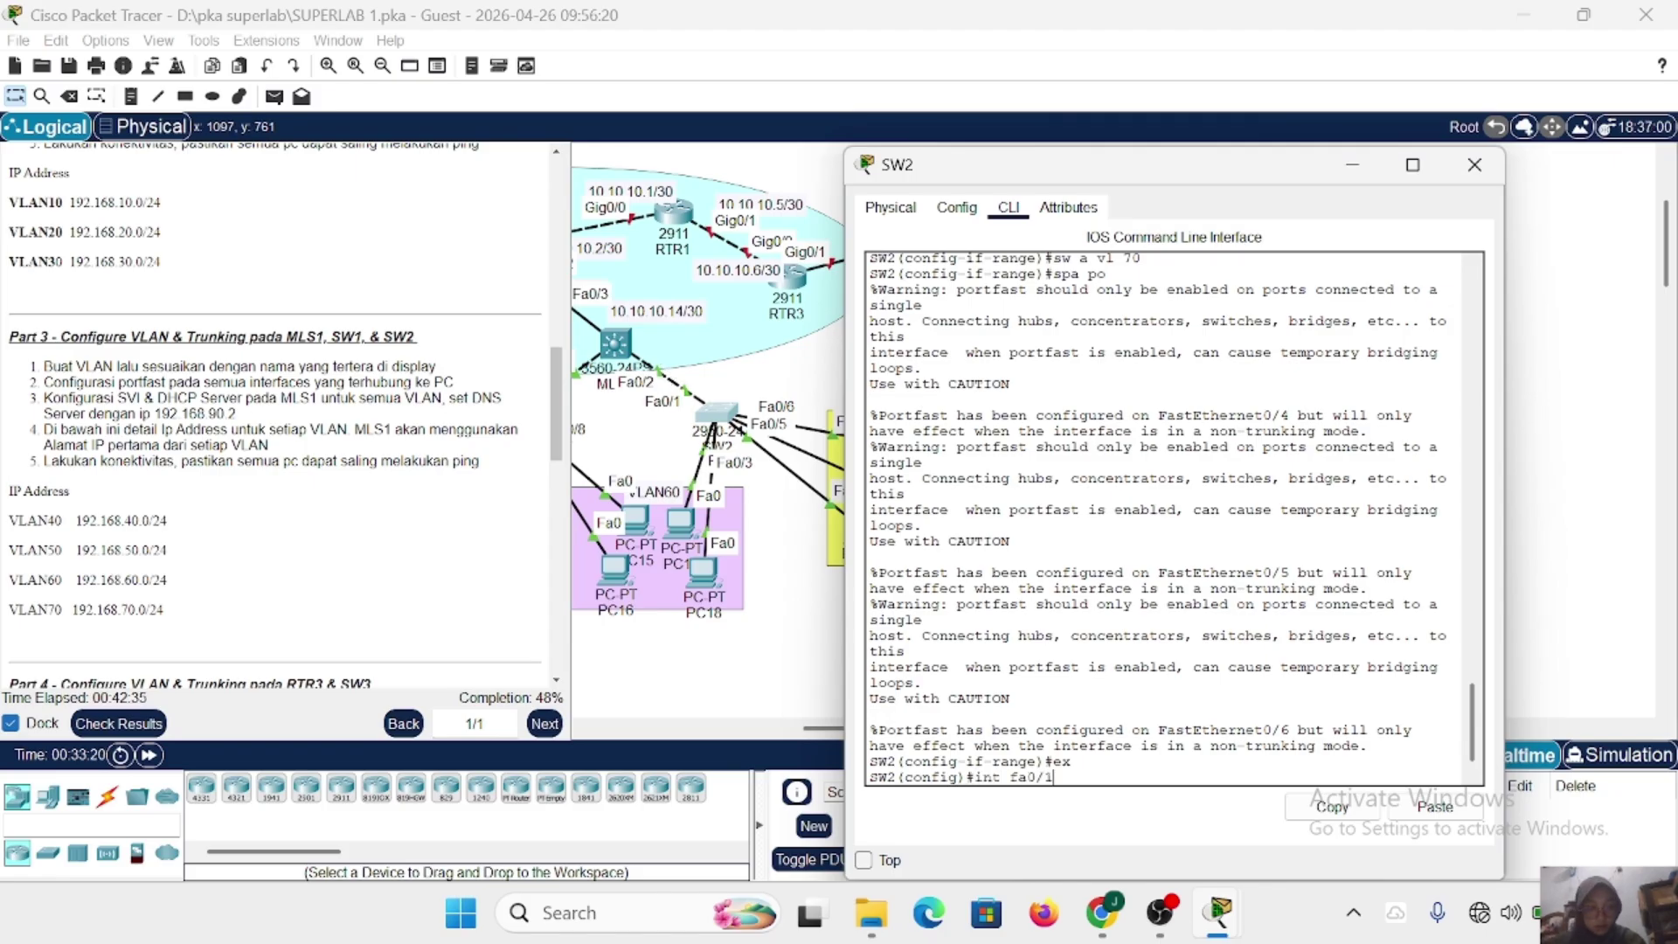
pyautogui.press('Return')
pyautogui.write('sw m')
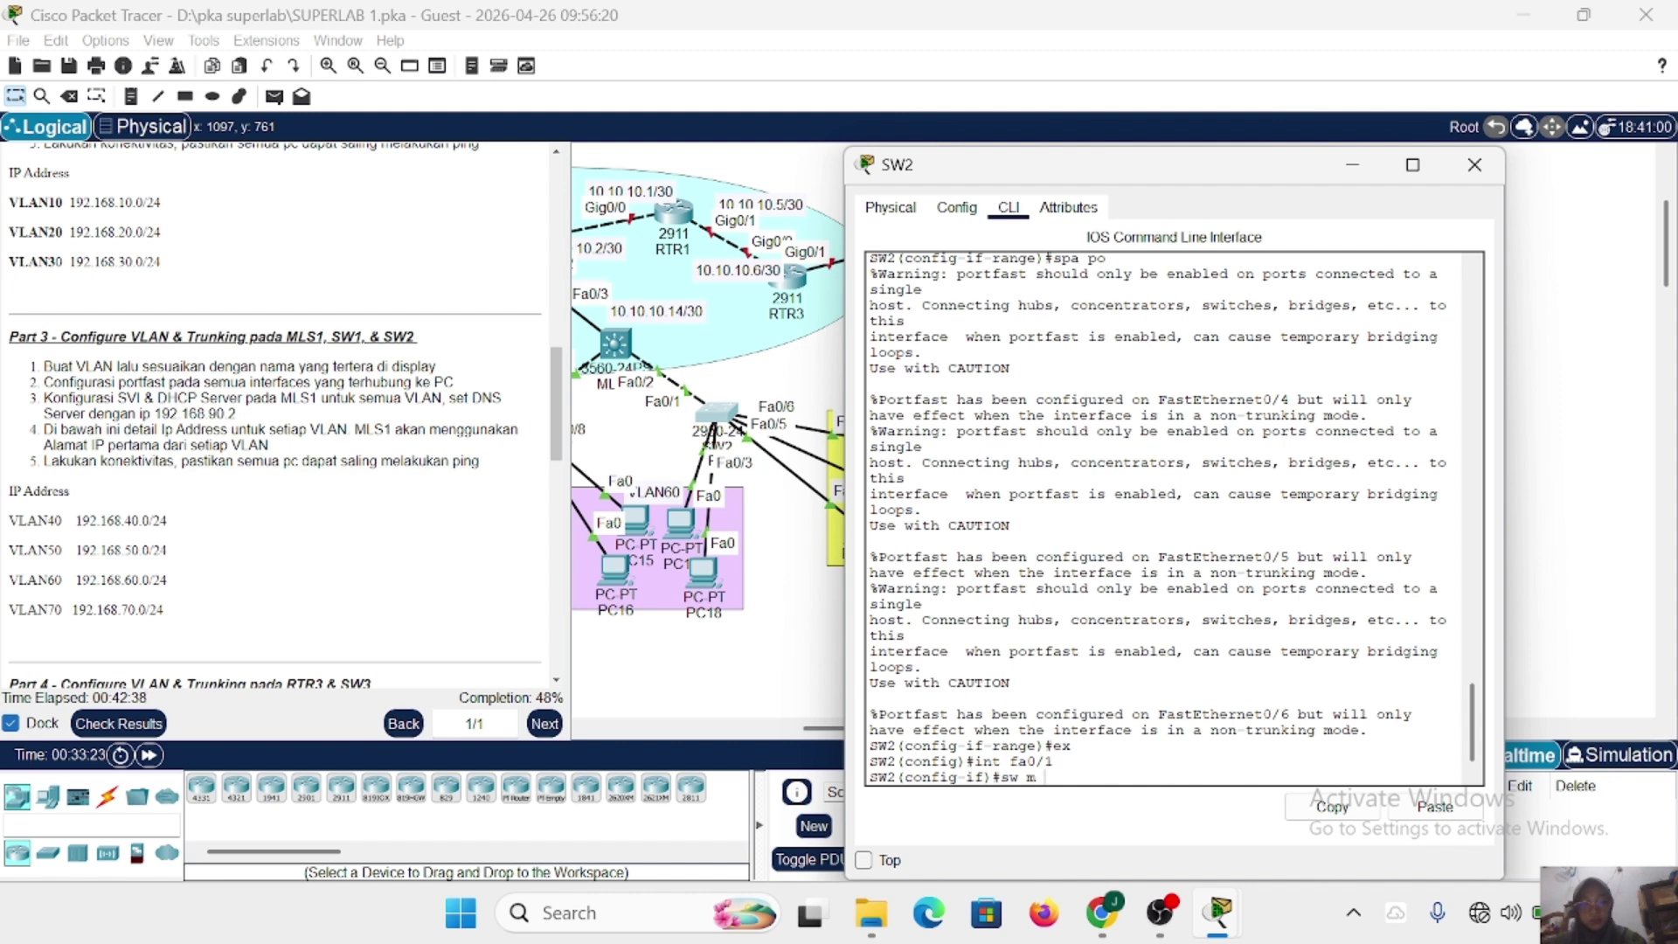
pyautogui.write(' t')
pyautogui.press('Return')
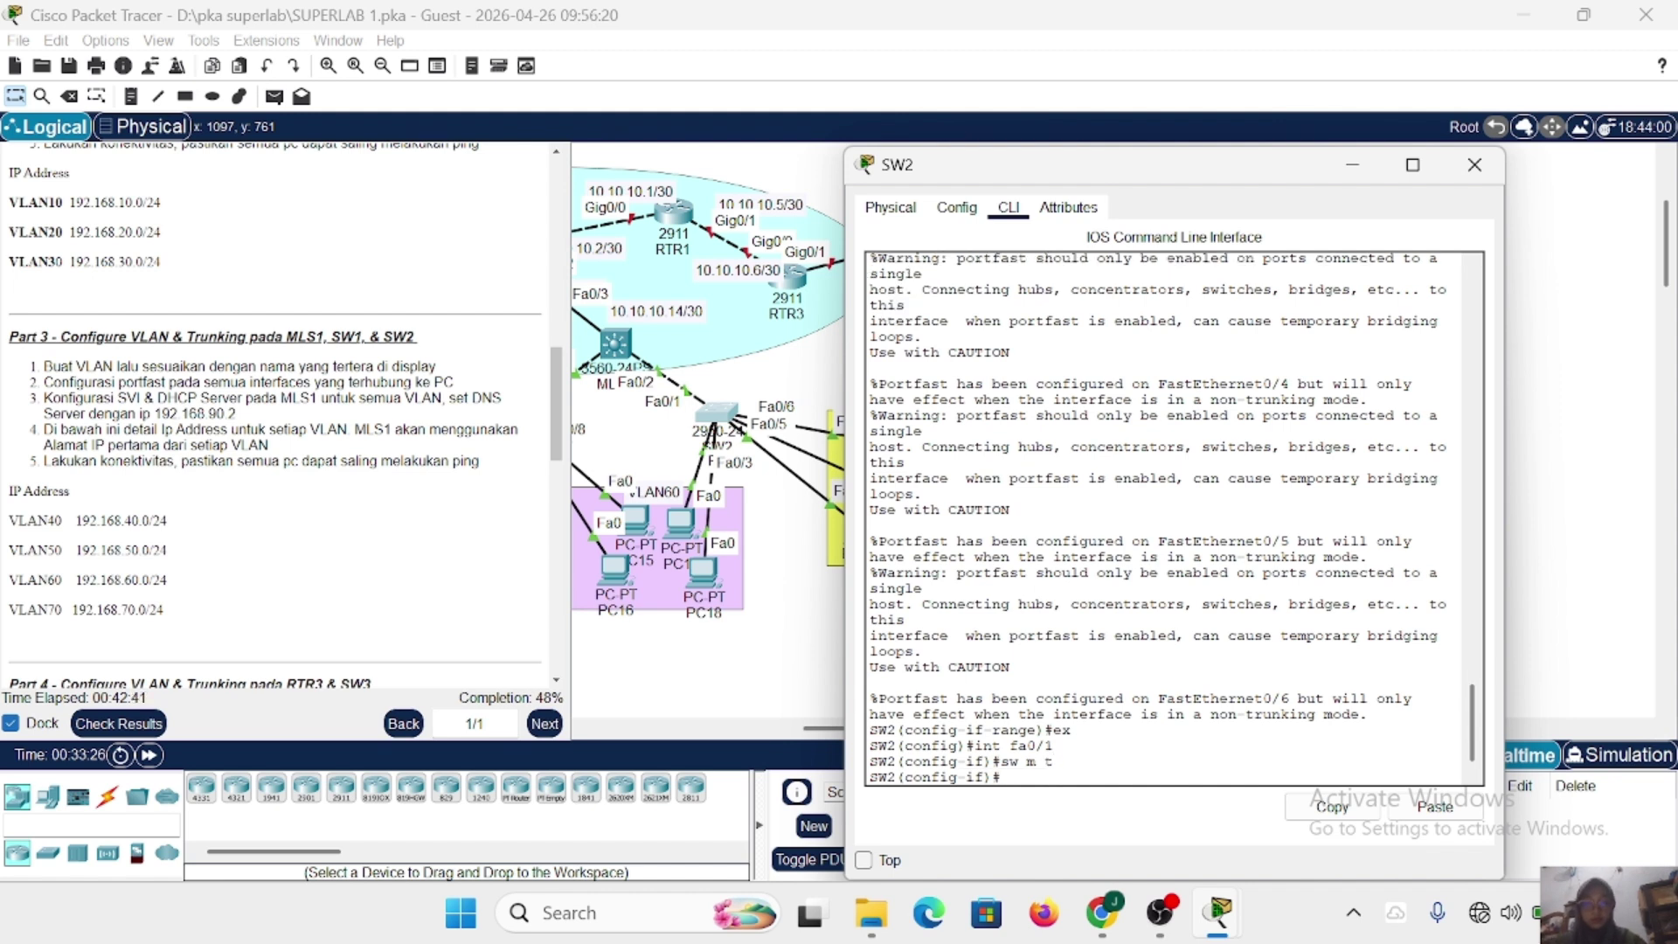
pyautogui.write('sw t all vl 60-7')
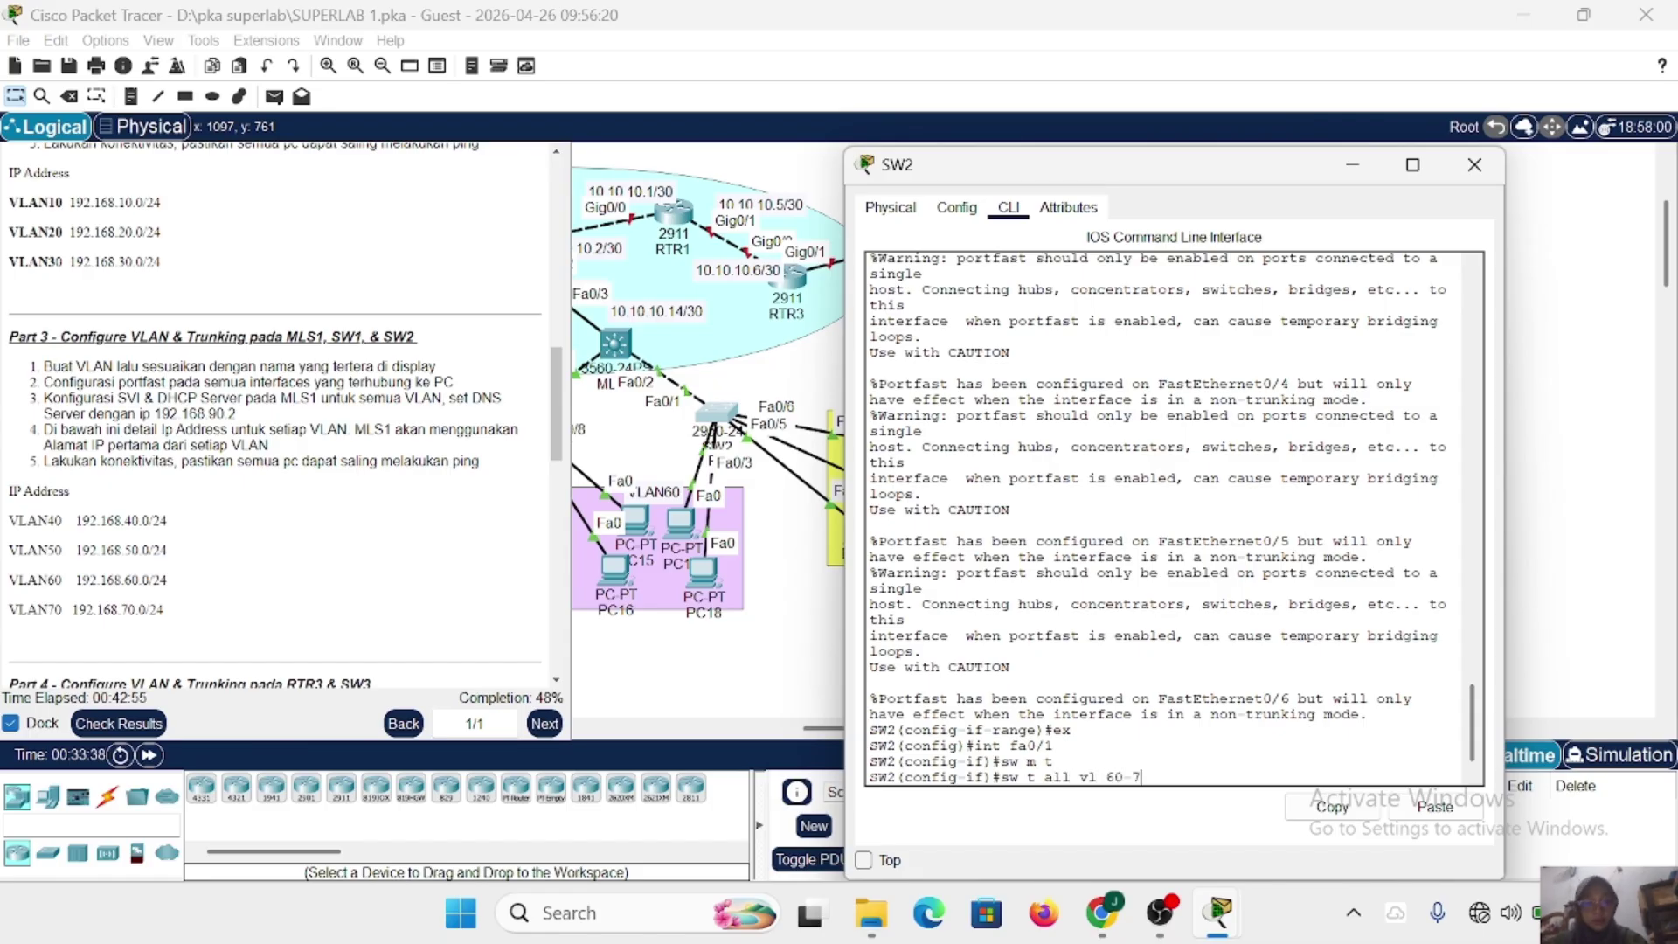
pyautogui.write('0')
pyautogui.press('Return')
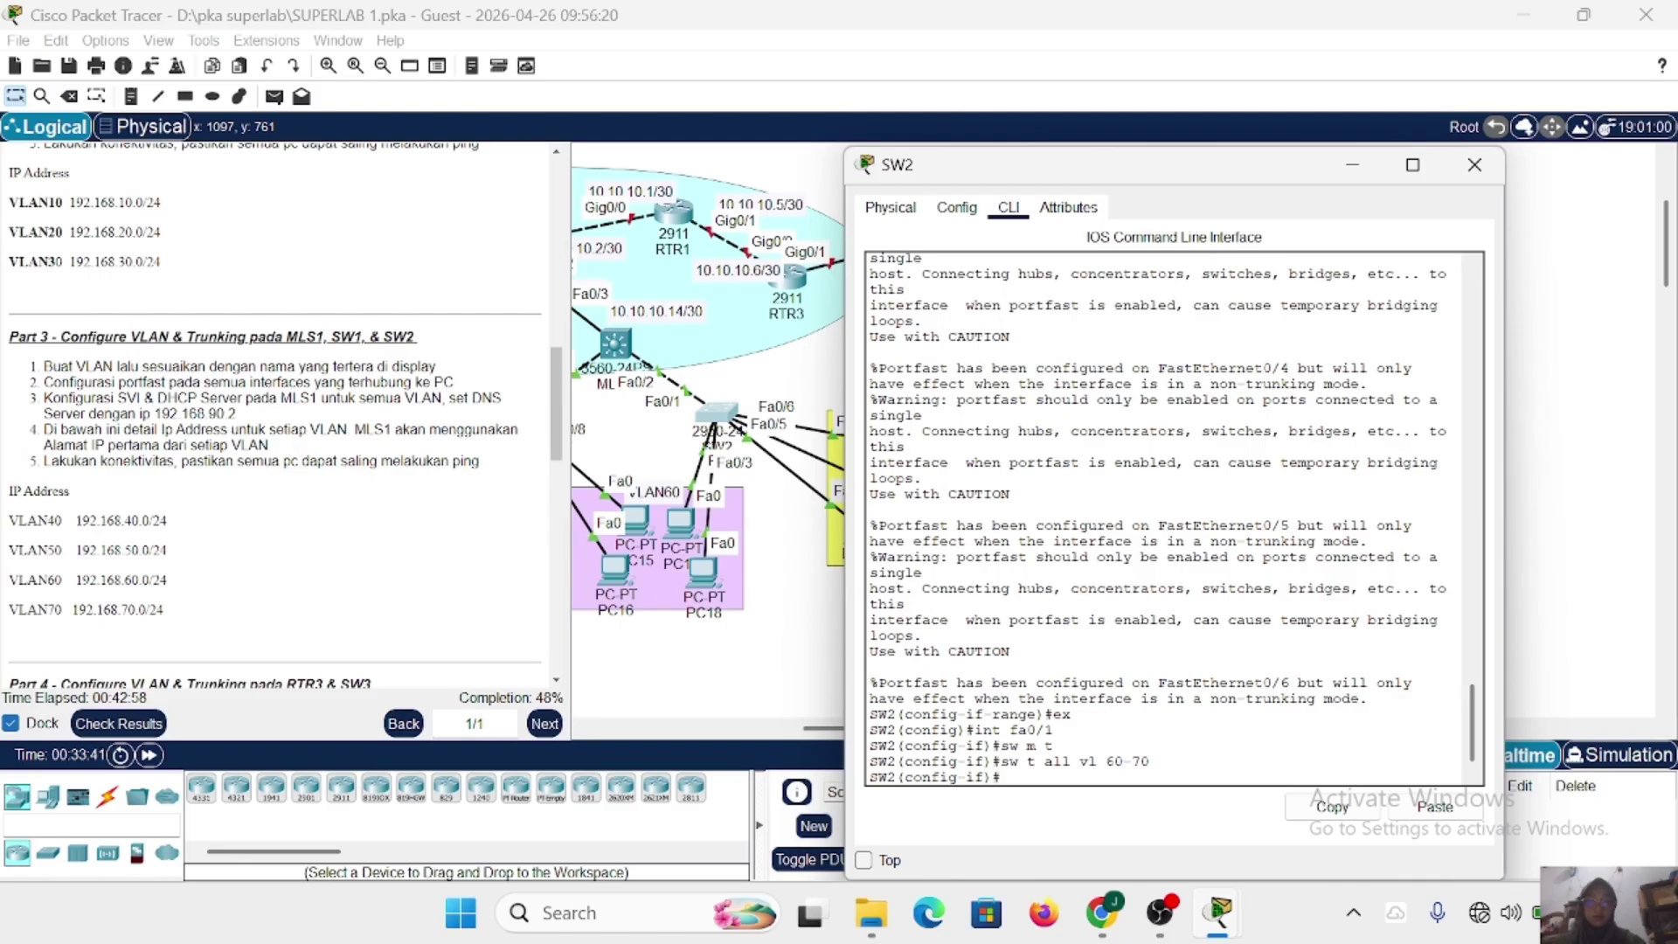
# Close the SW2 window and open the command line of the multilayer switch MLS1.
pyautogui.click(1474, 164)
pyautogui.scroll(2, 865, 345)
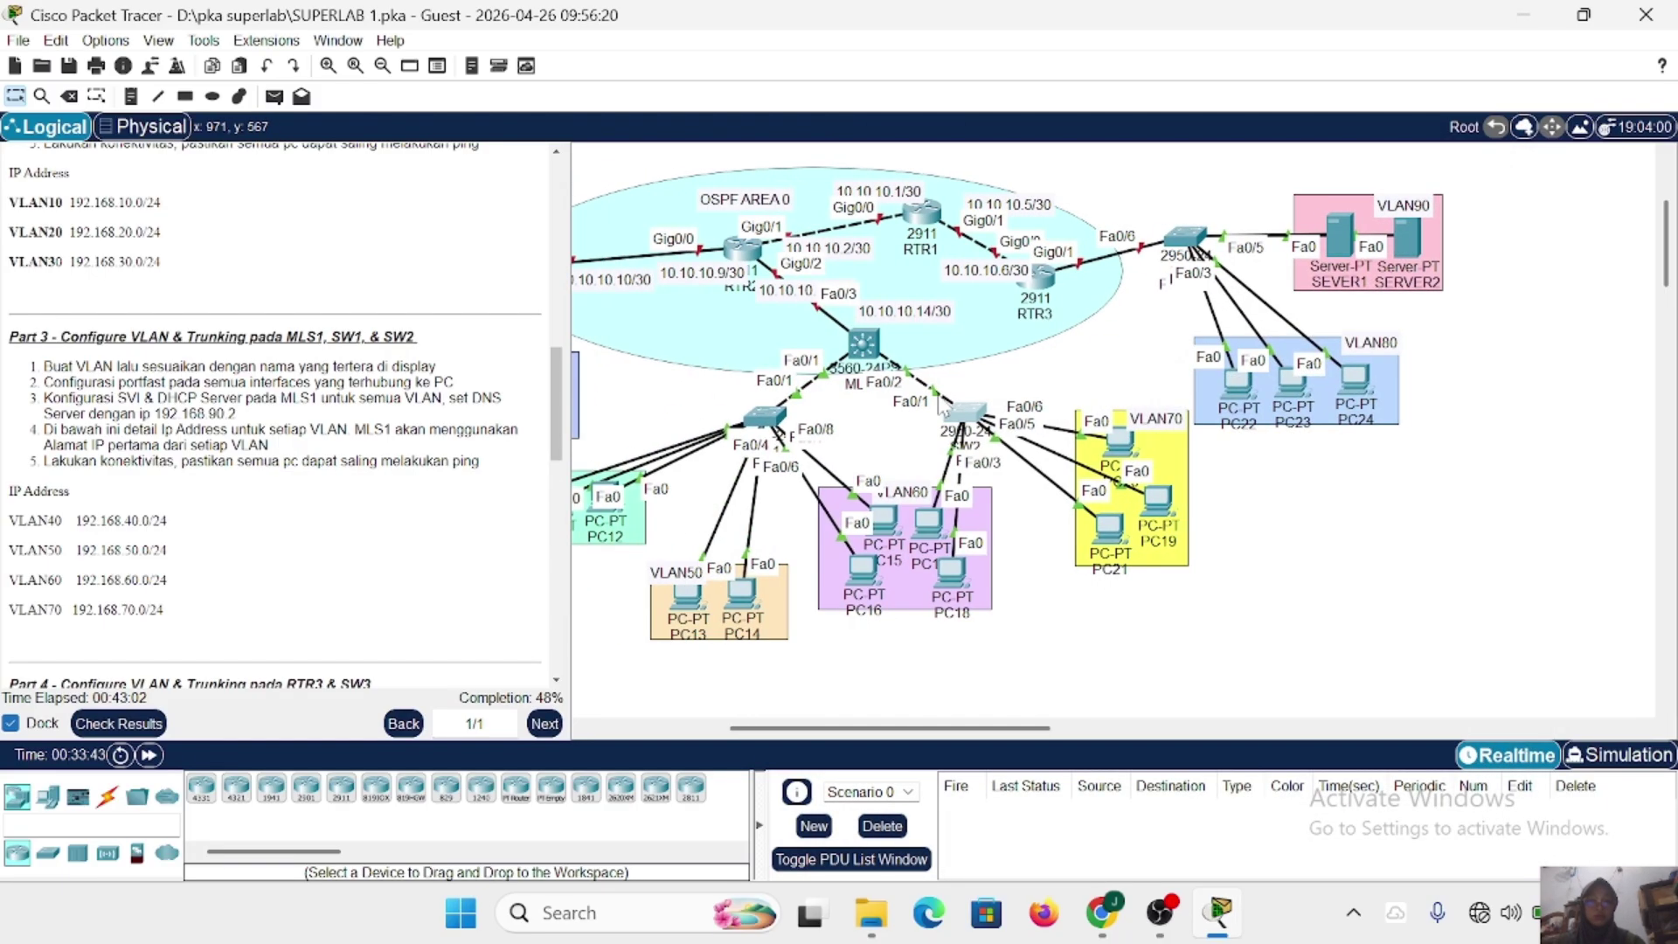
pyautogui.click(863, 345)
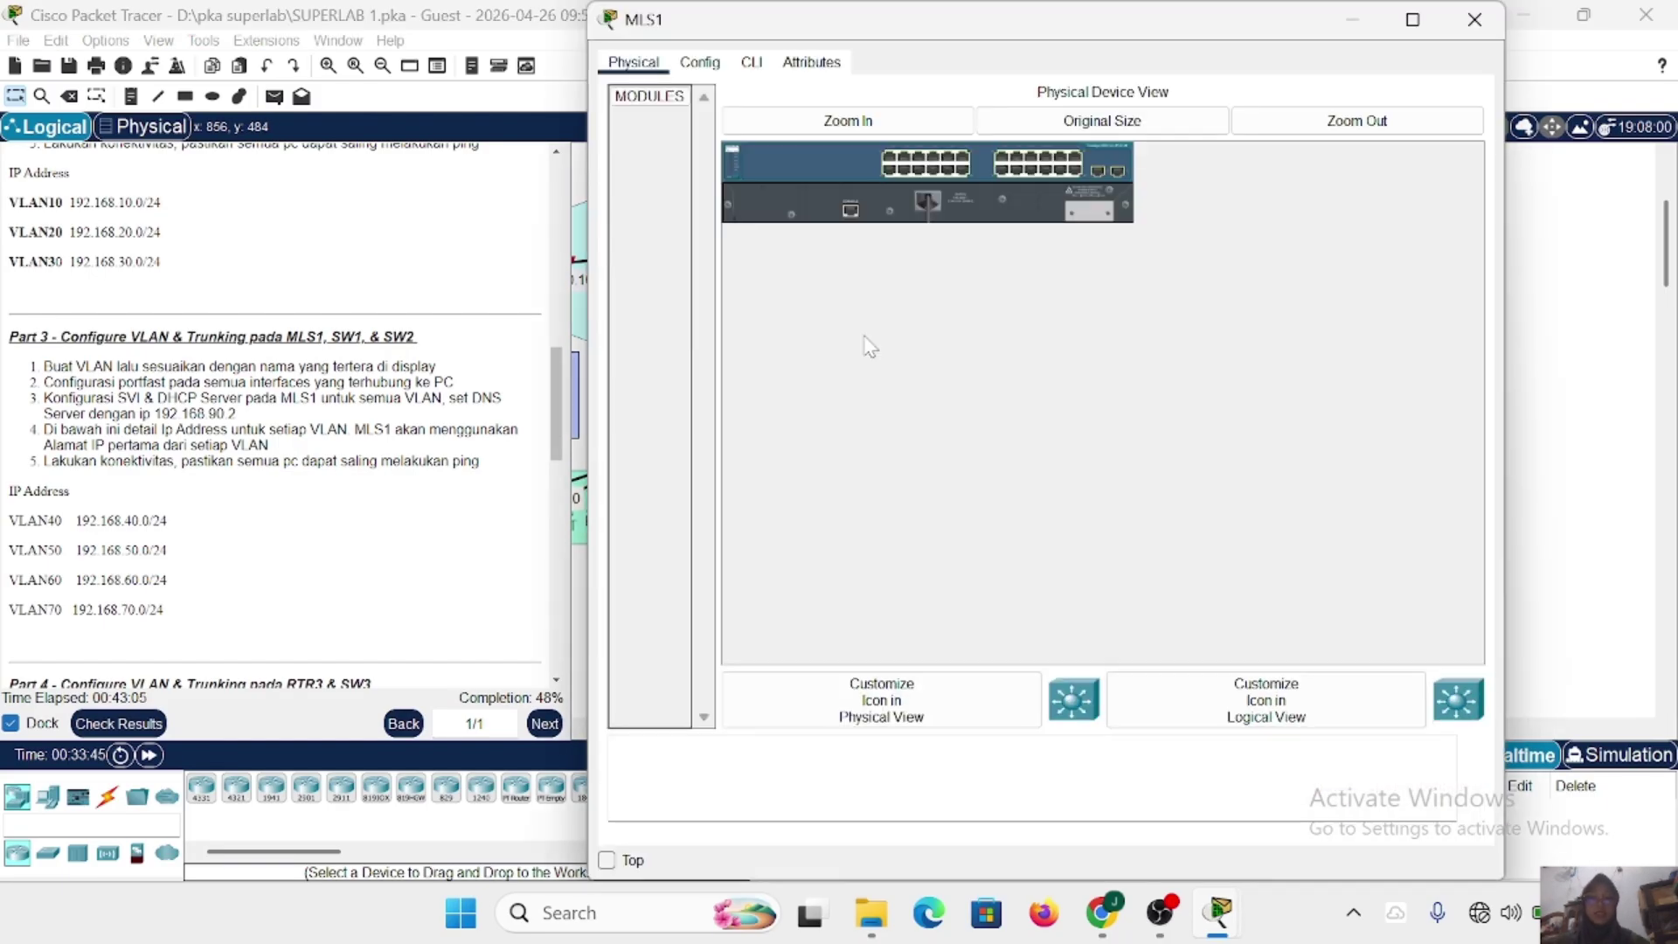
pyautogui.click(751, 69)
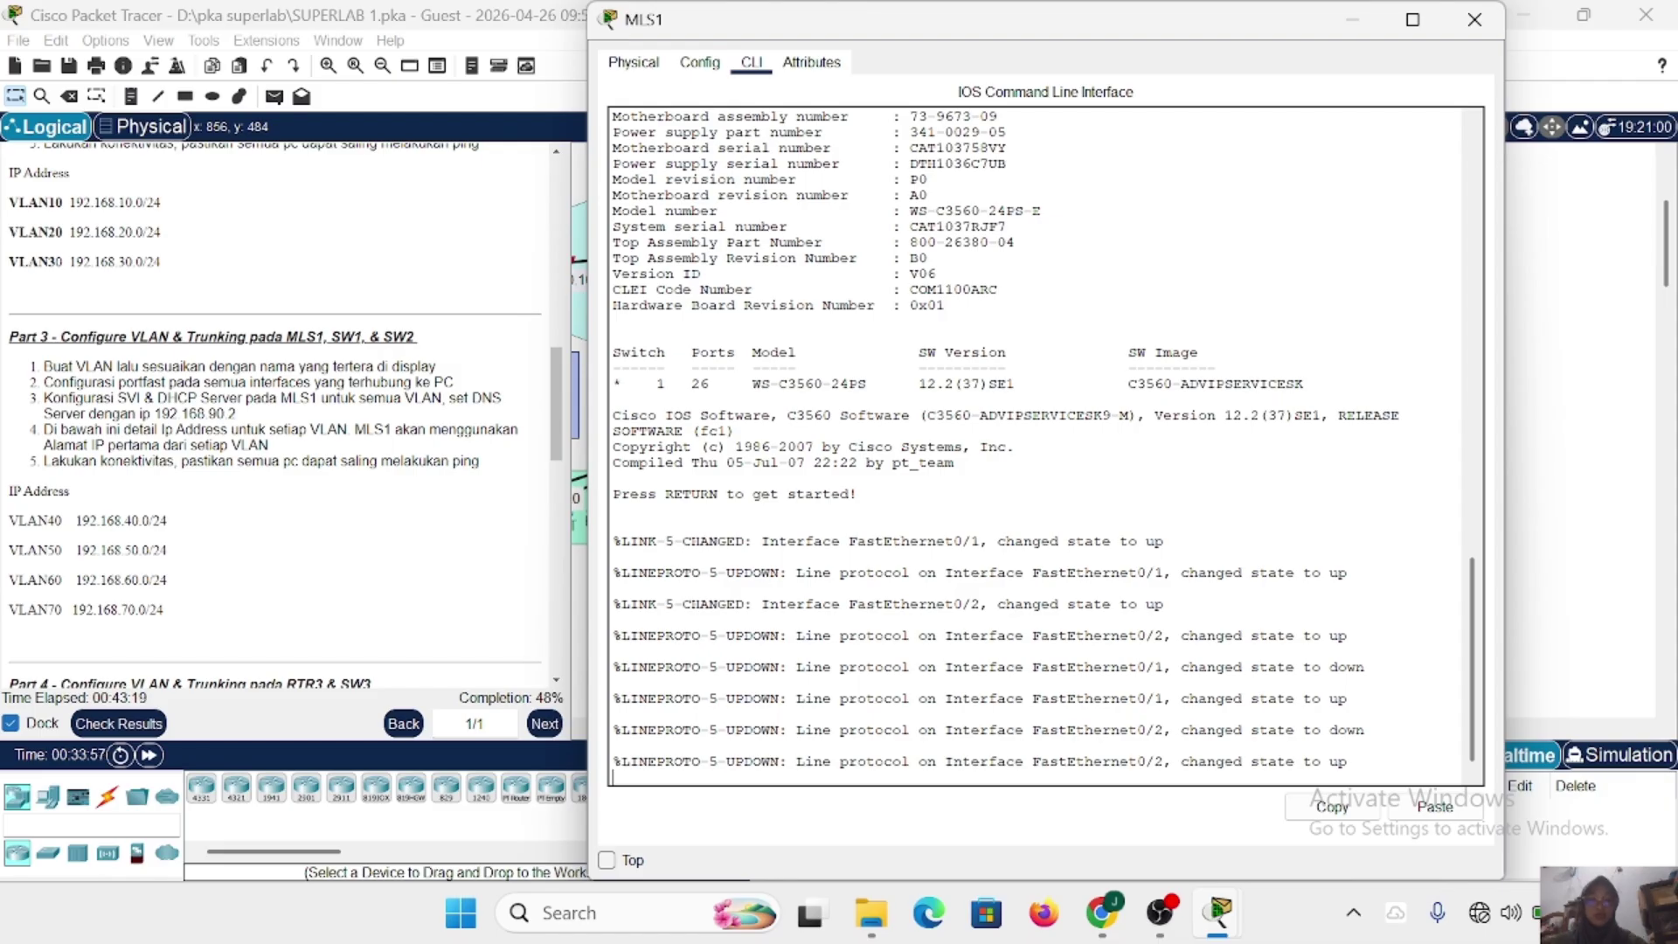
# Enter global configuration mode on the multilayer switch and set its hostname to MLS1.
pyautogui.press('Return')
pyautogui.write('en')
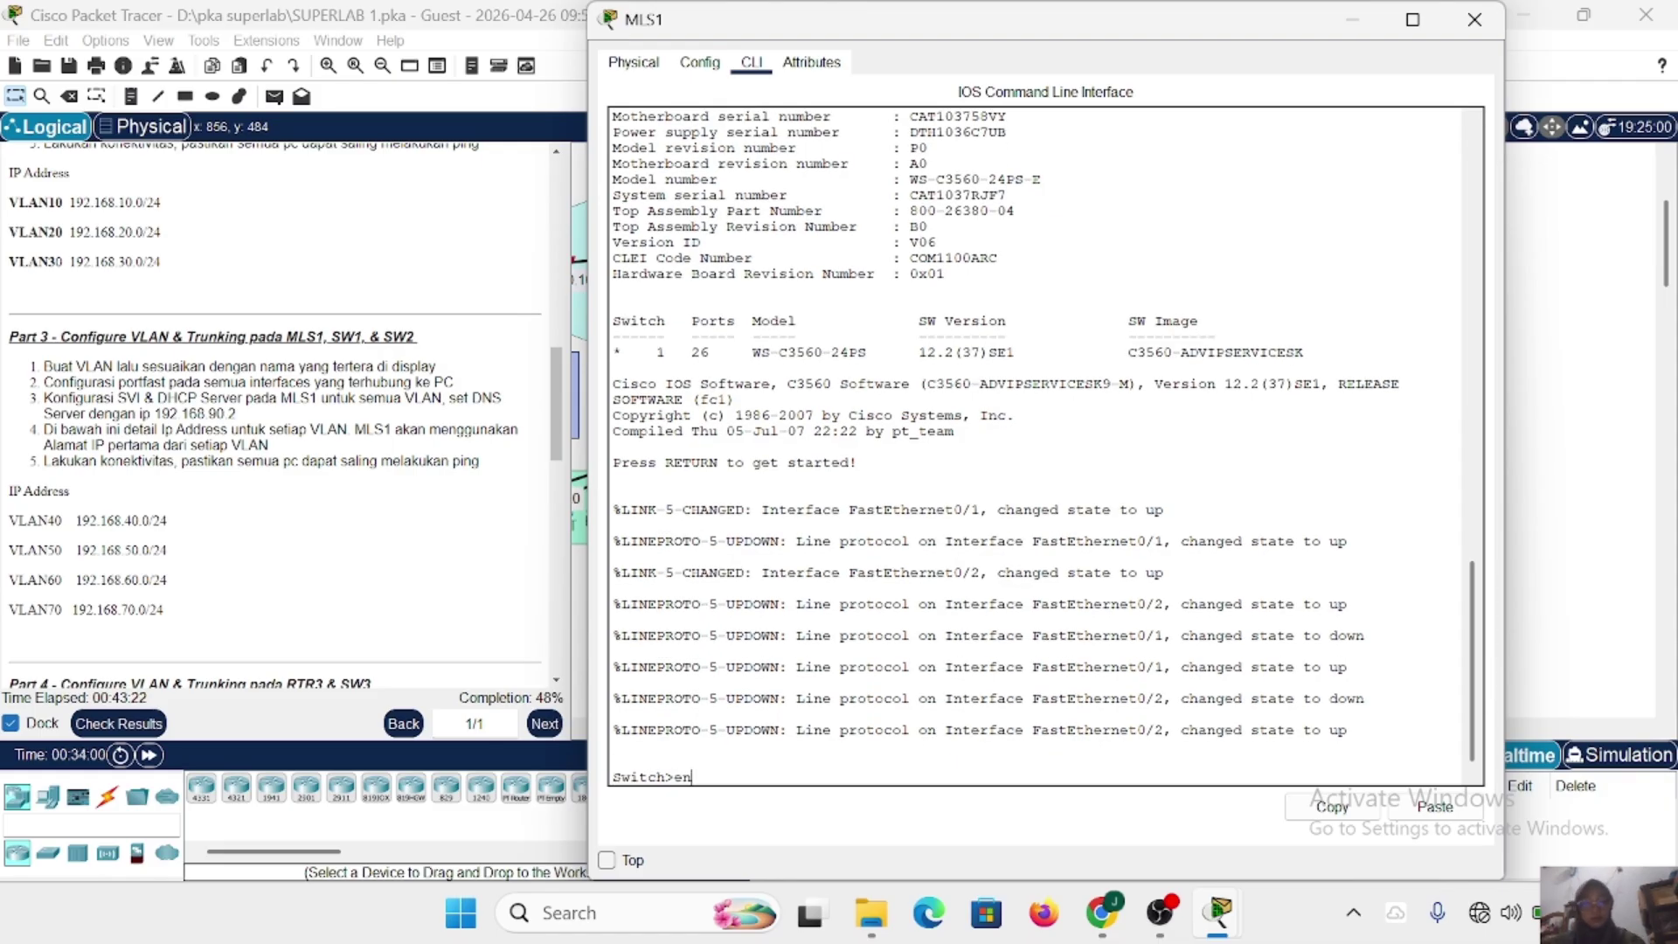
pyautogui.press('Return')
pyautogui.write('con f')
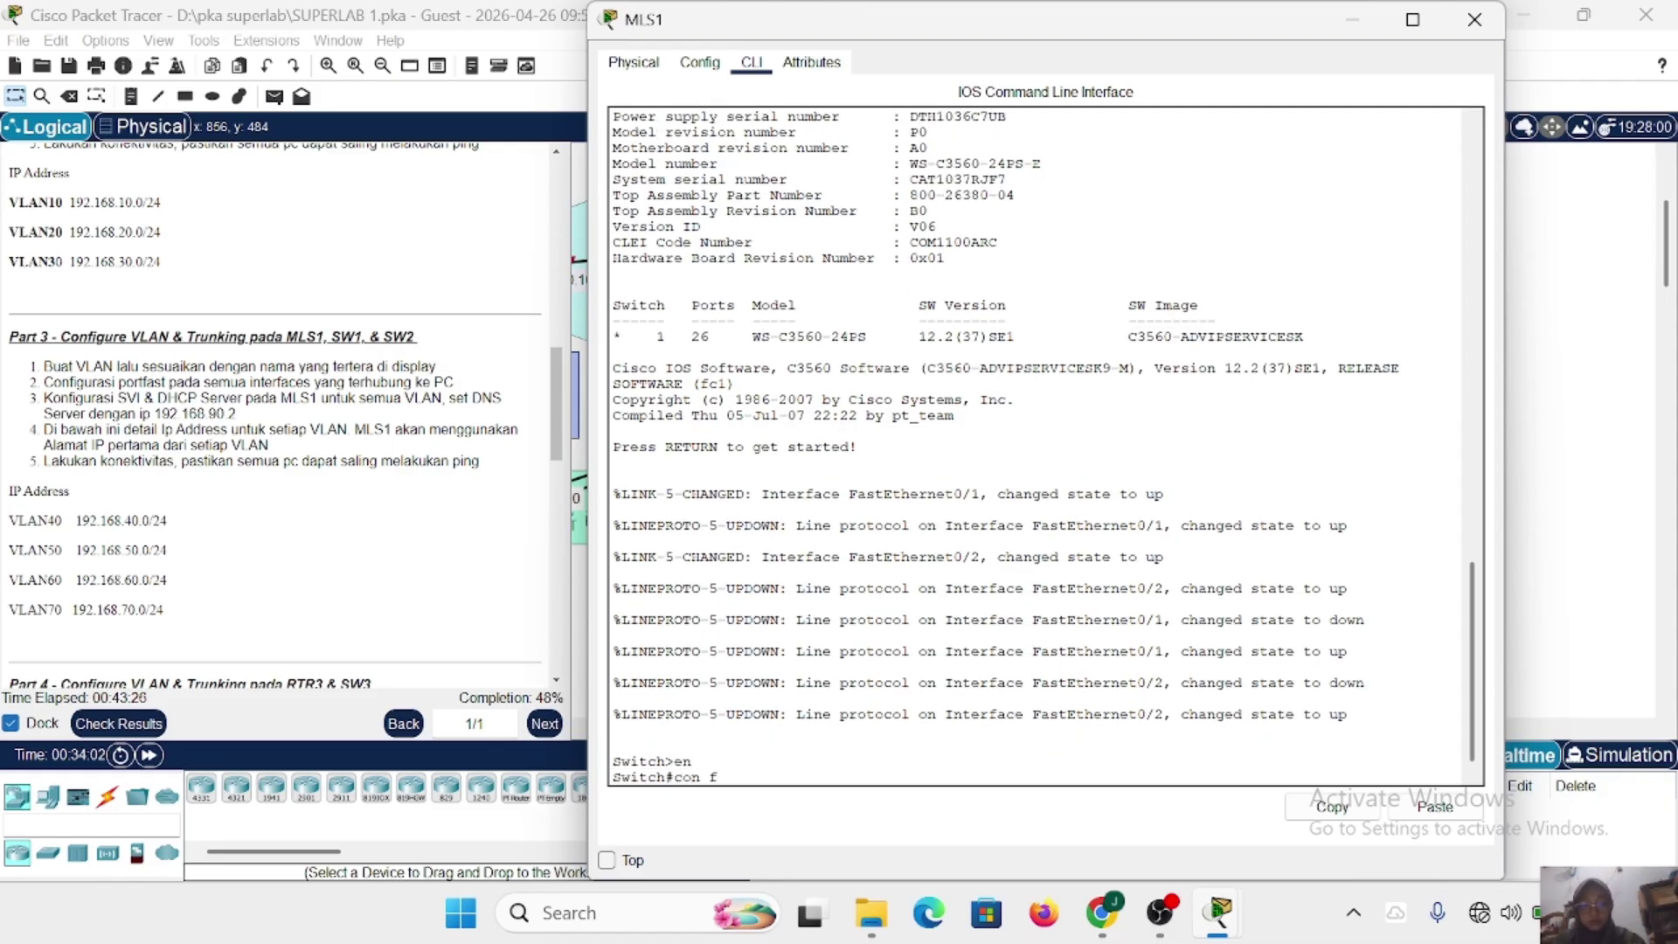
pyautogui.press('BackSpace')
pyautogui.press('BackSpace')
pyautogui.write('f t')
pyautogui.press('Return')
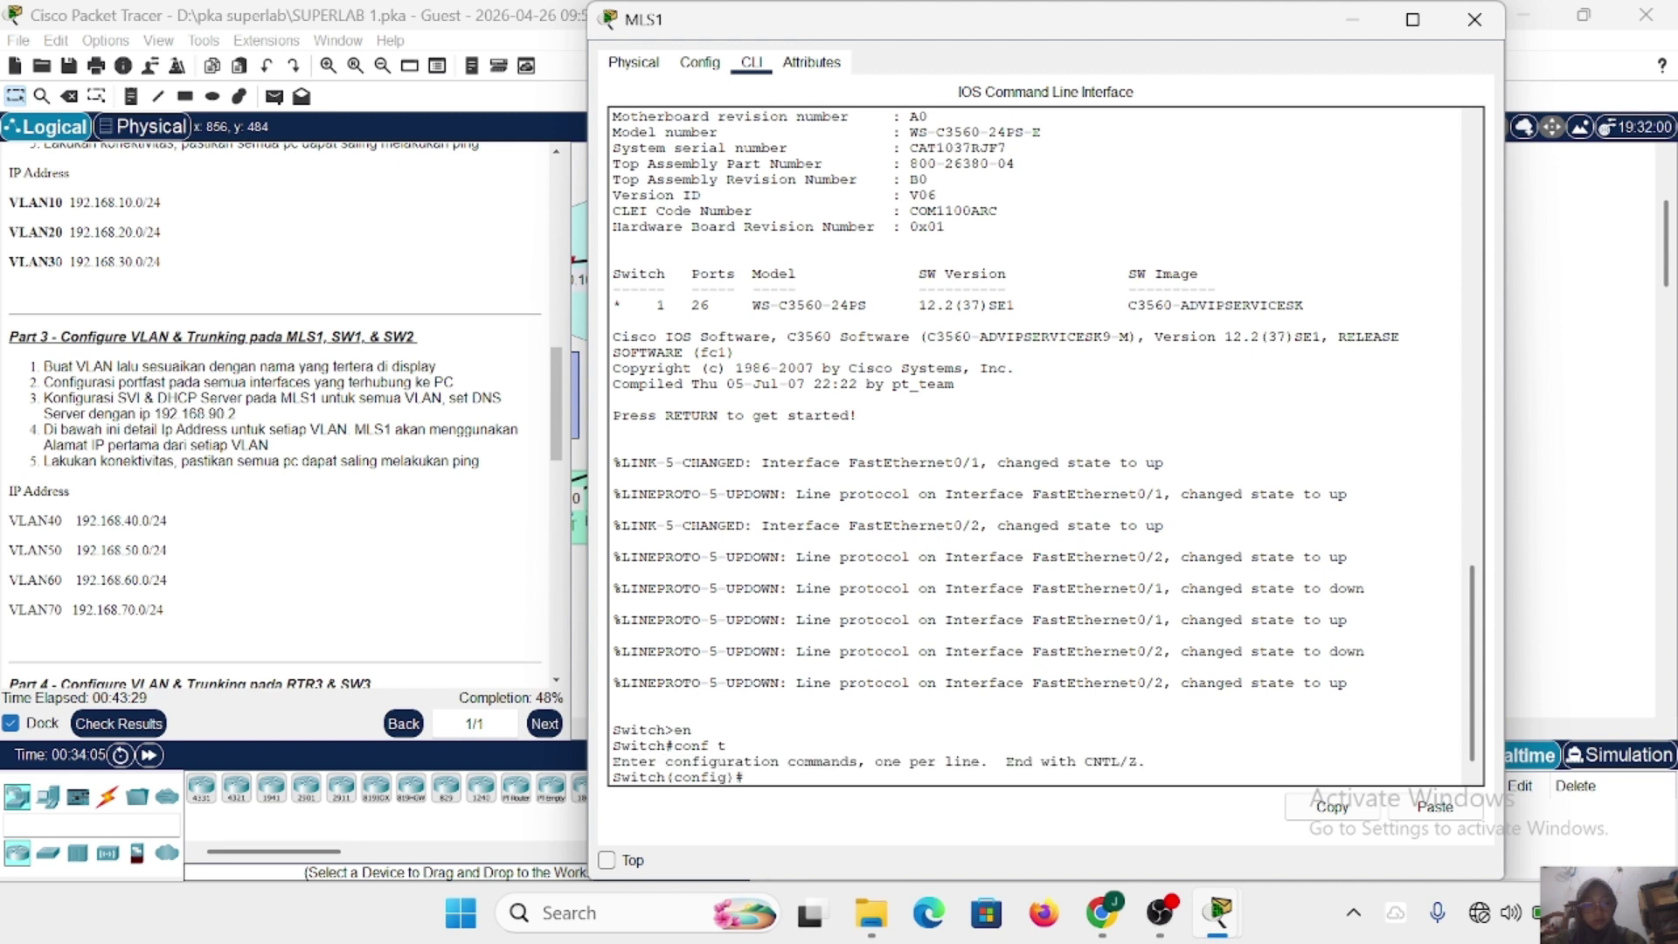
pyautogui.write('host MLS1')
pyautogui.press('Return')
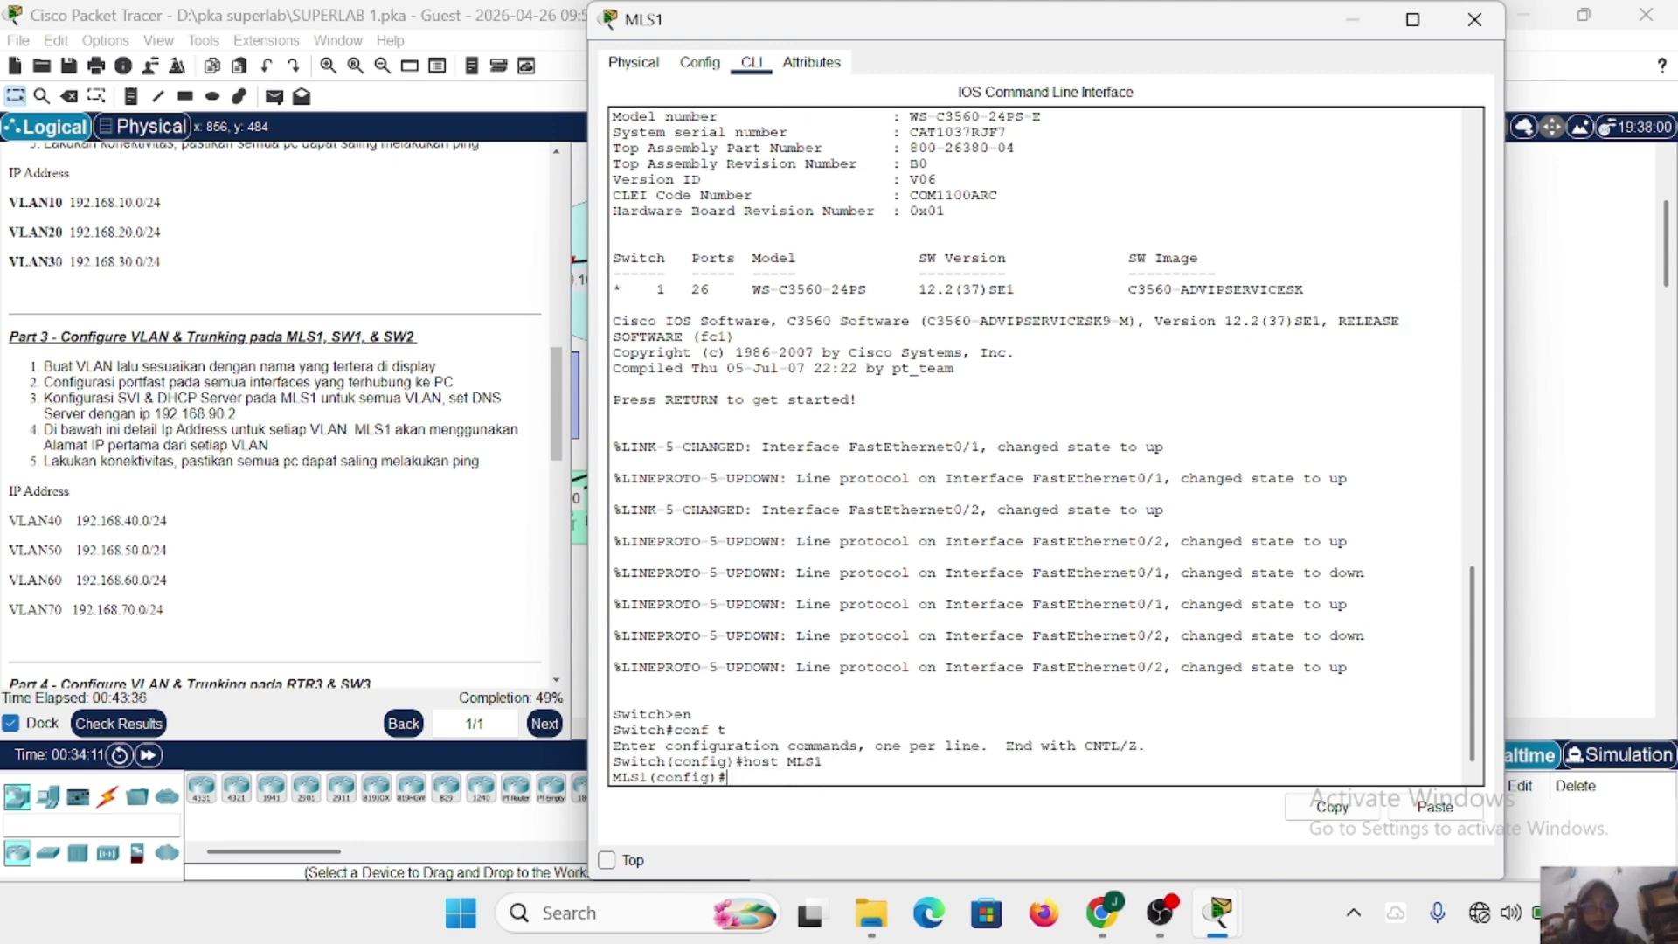
# Set the enable secret password on MLS1.
pyautogui.write('en s')
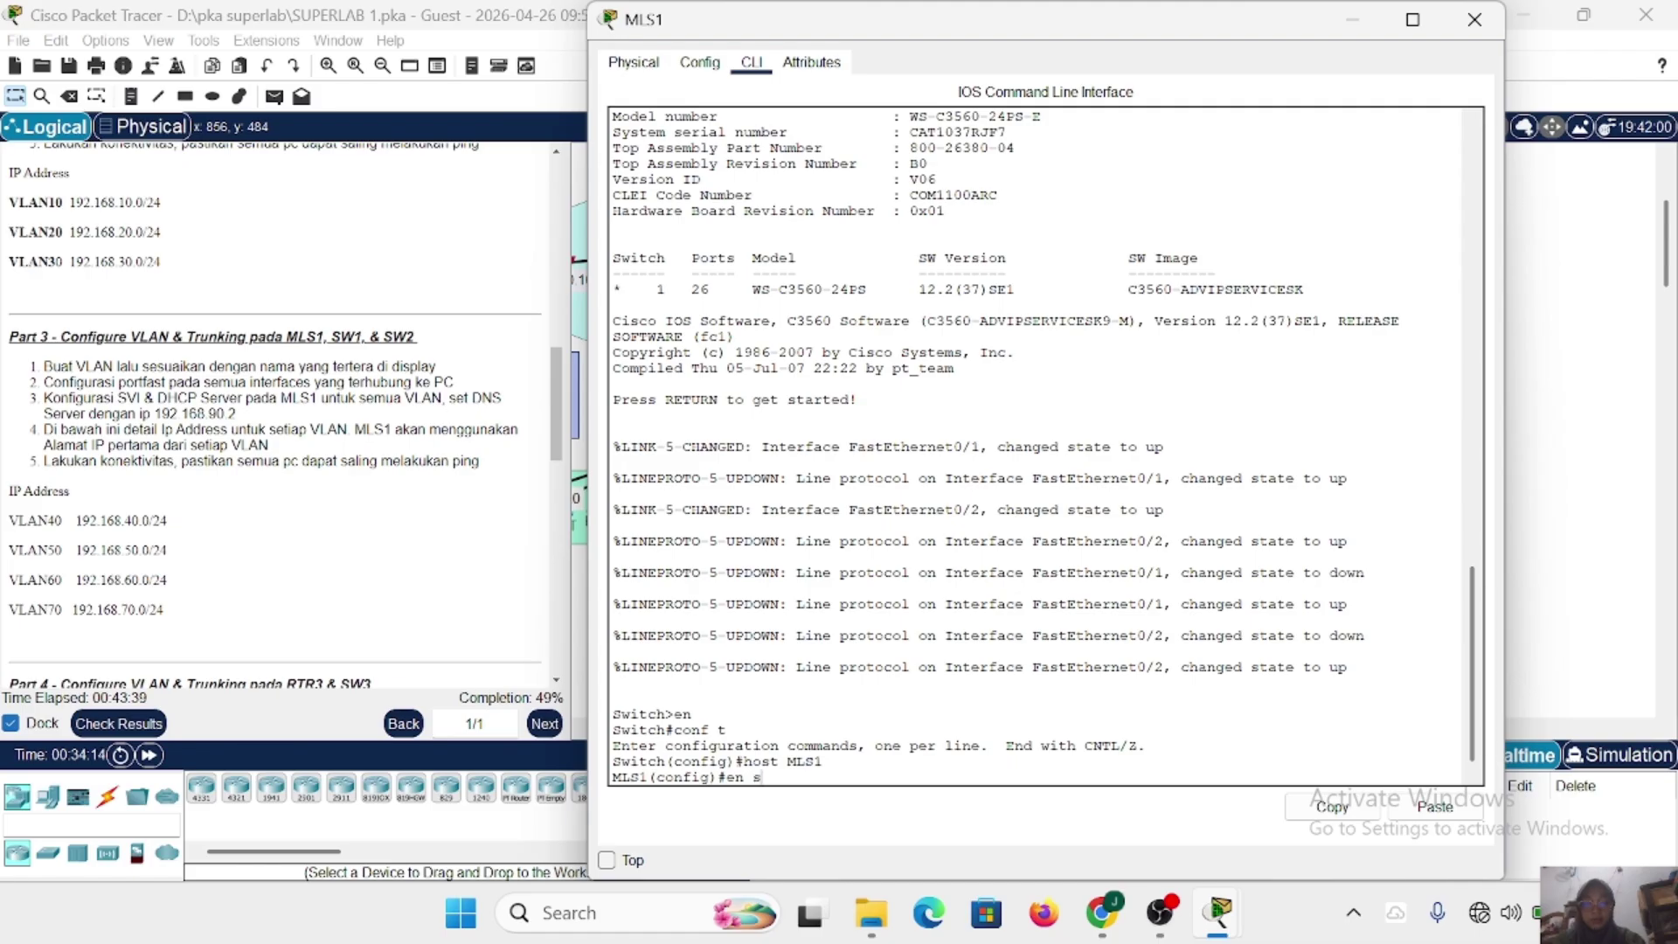
pyautogui.write('ec sid')
pyautogui.press('Return')
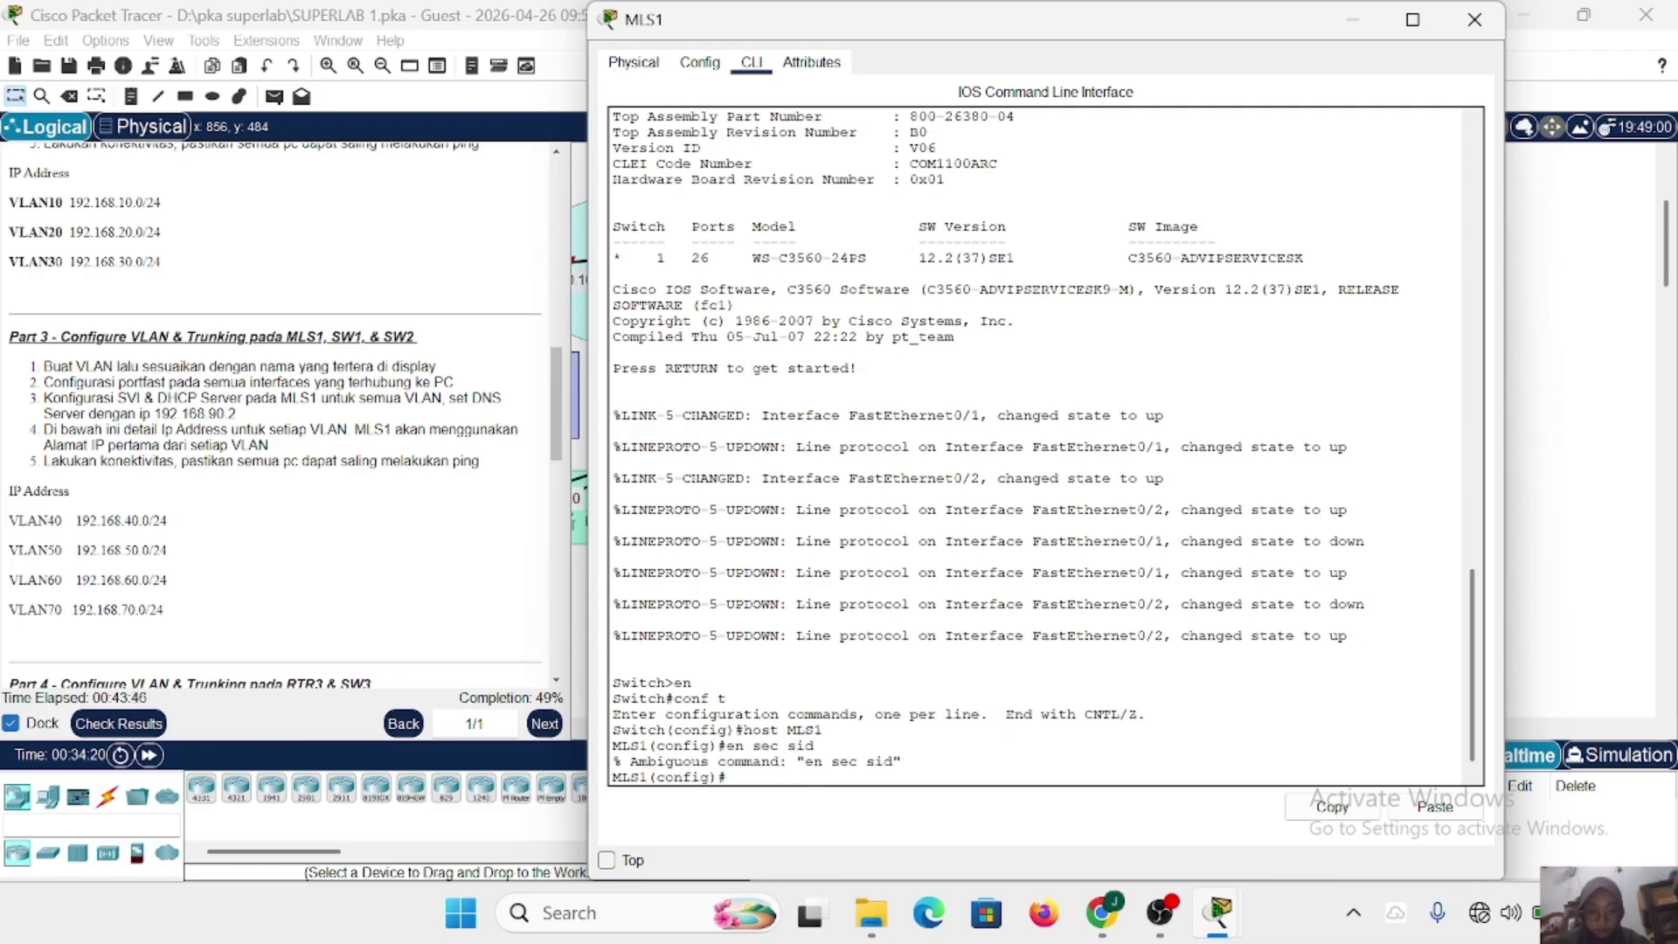
pyautogui.press('Up')
pyautogui.press('Left')
pyautogui.press('Left')
pyautogui.press('Left')
pyautogui.press('Left')
pyautogui.write('a')
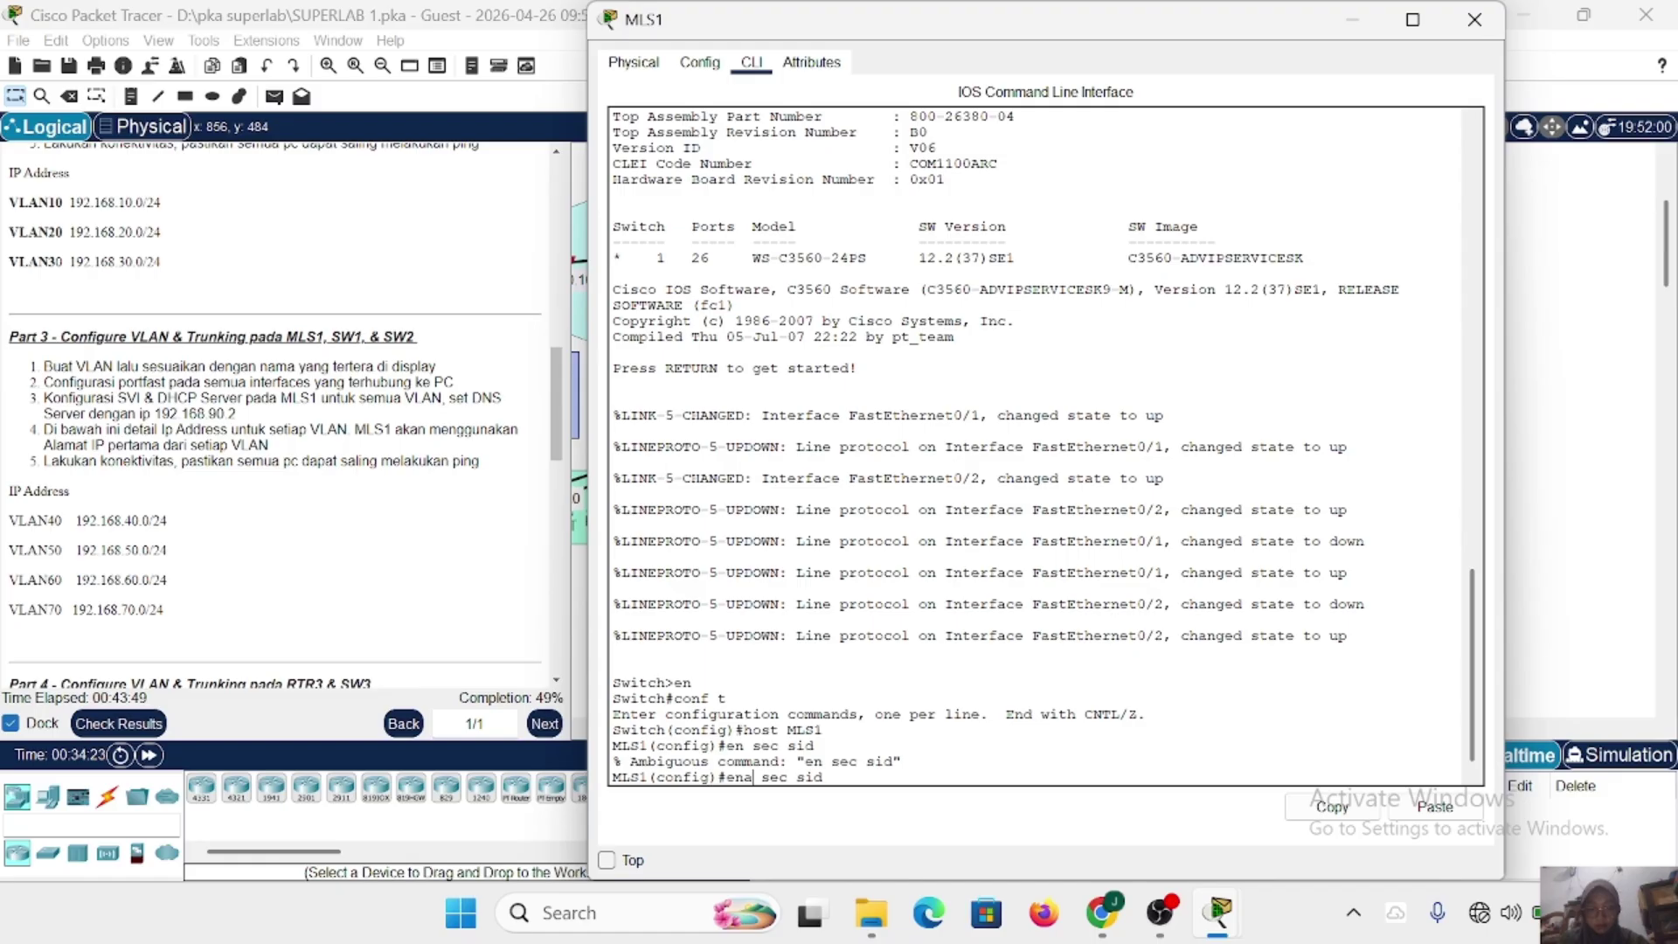
pyautogui.press('Return')
# Create VLAN 40 on MLS1 and name it VLAN40.
pyautogui.write('vlan')
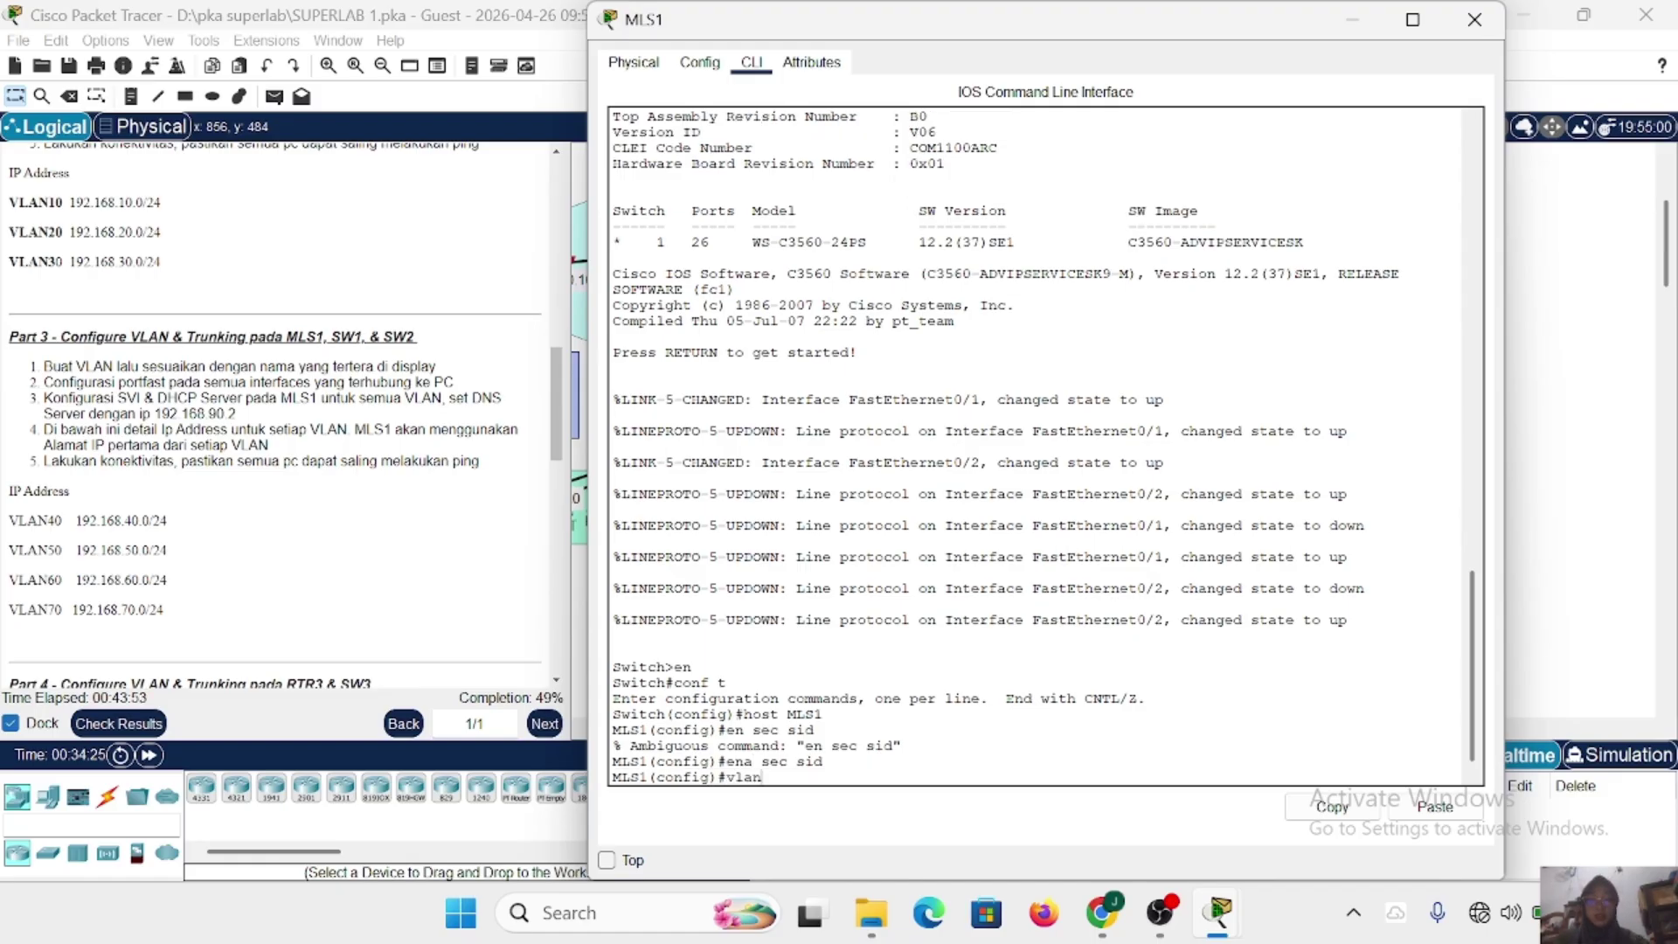
pyautogui.write(' 40')
pyautogui.press('Return')
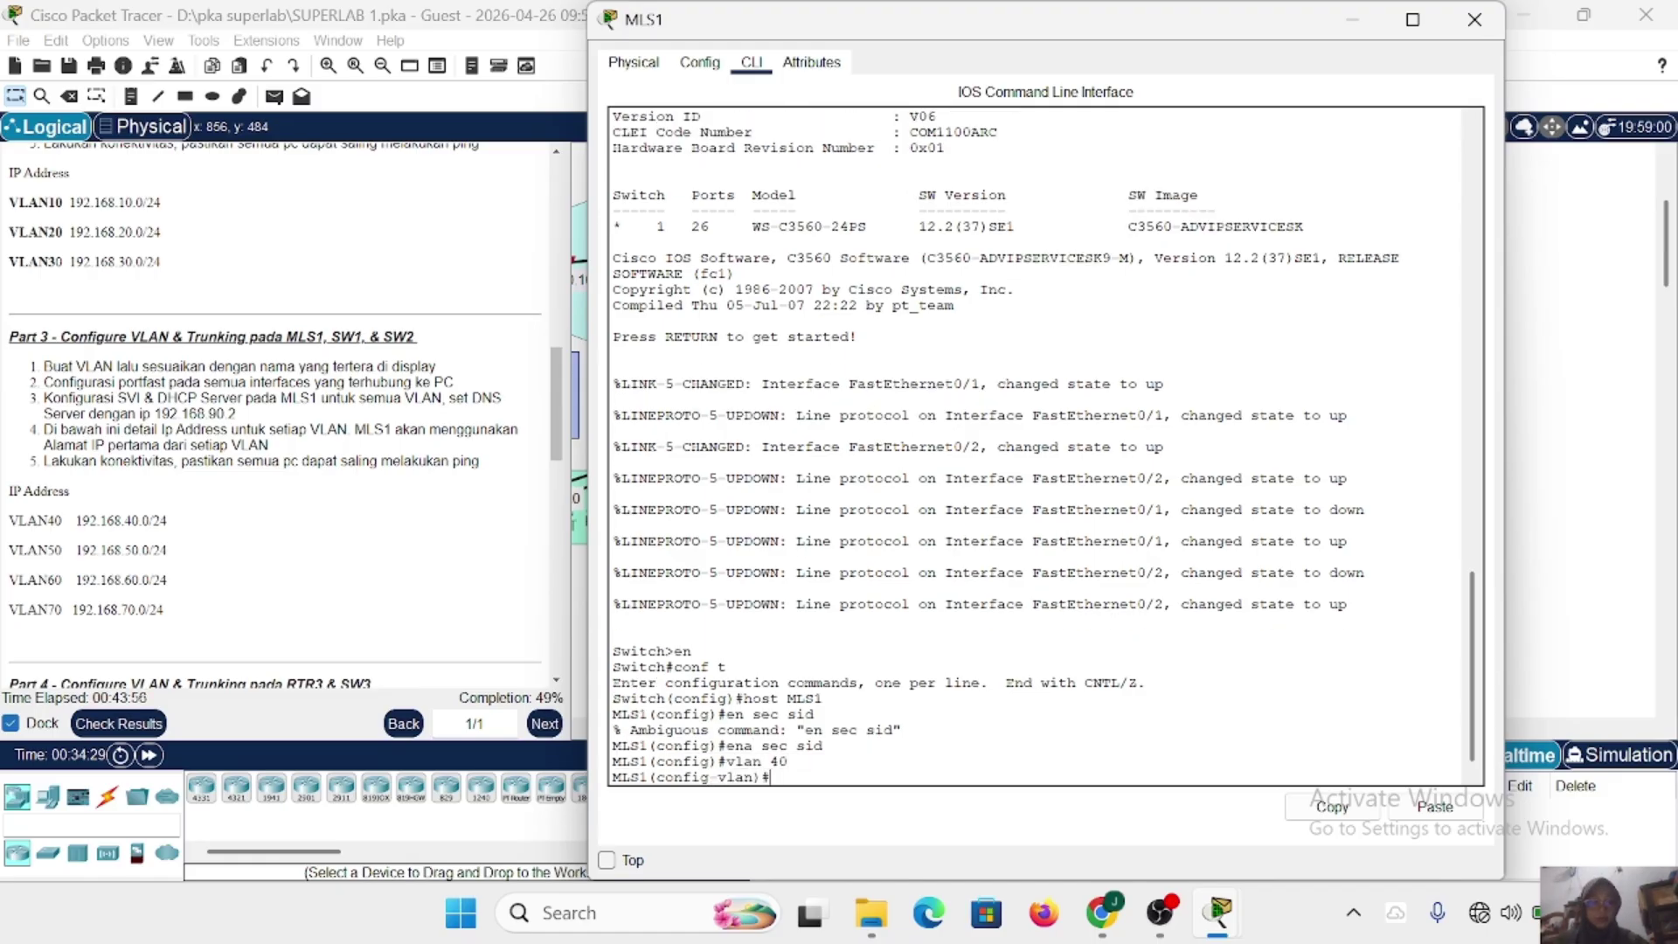
pyautogui.write('name VLAN')
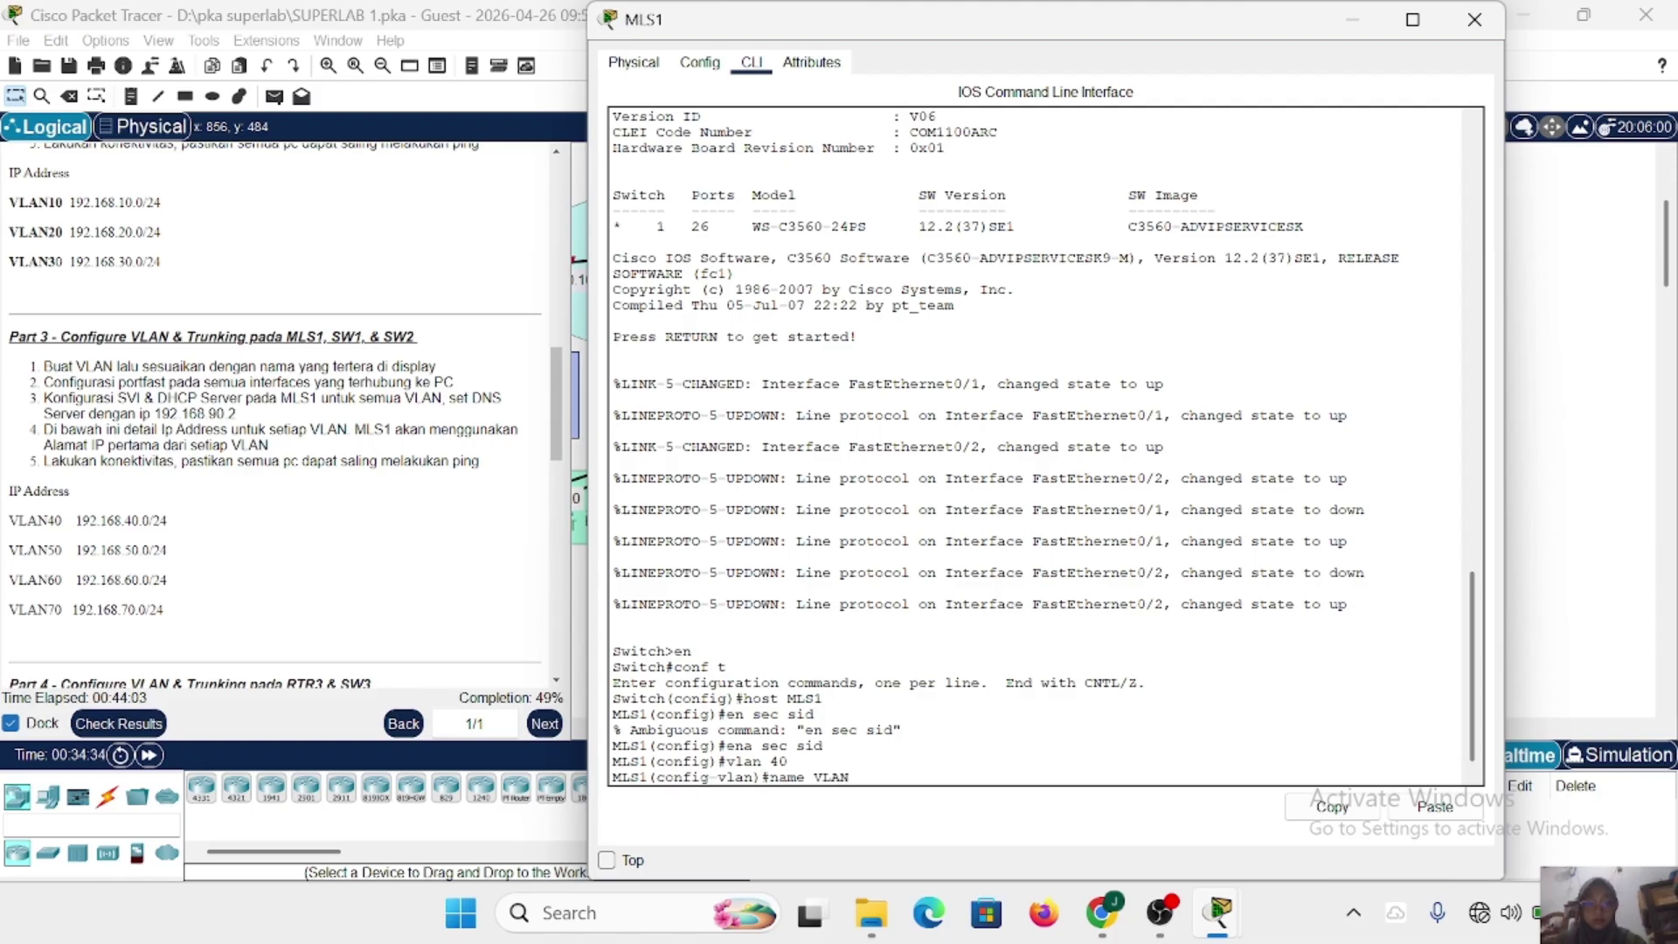
pyautogui.write('40')
pyautogui.press('Return')
# Create VLAN 50 on MLS1 and name it VLAN50.
pyautogui.write('vl ')
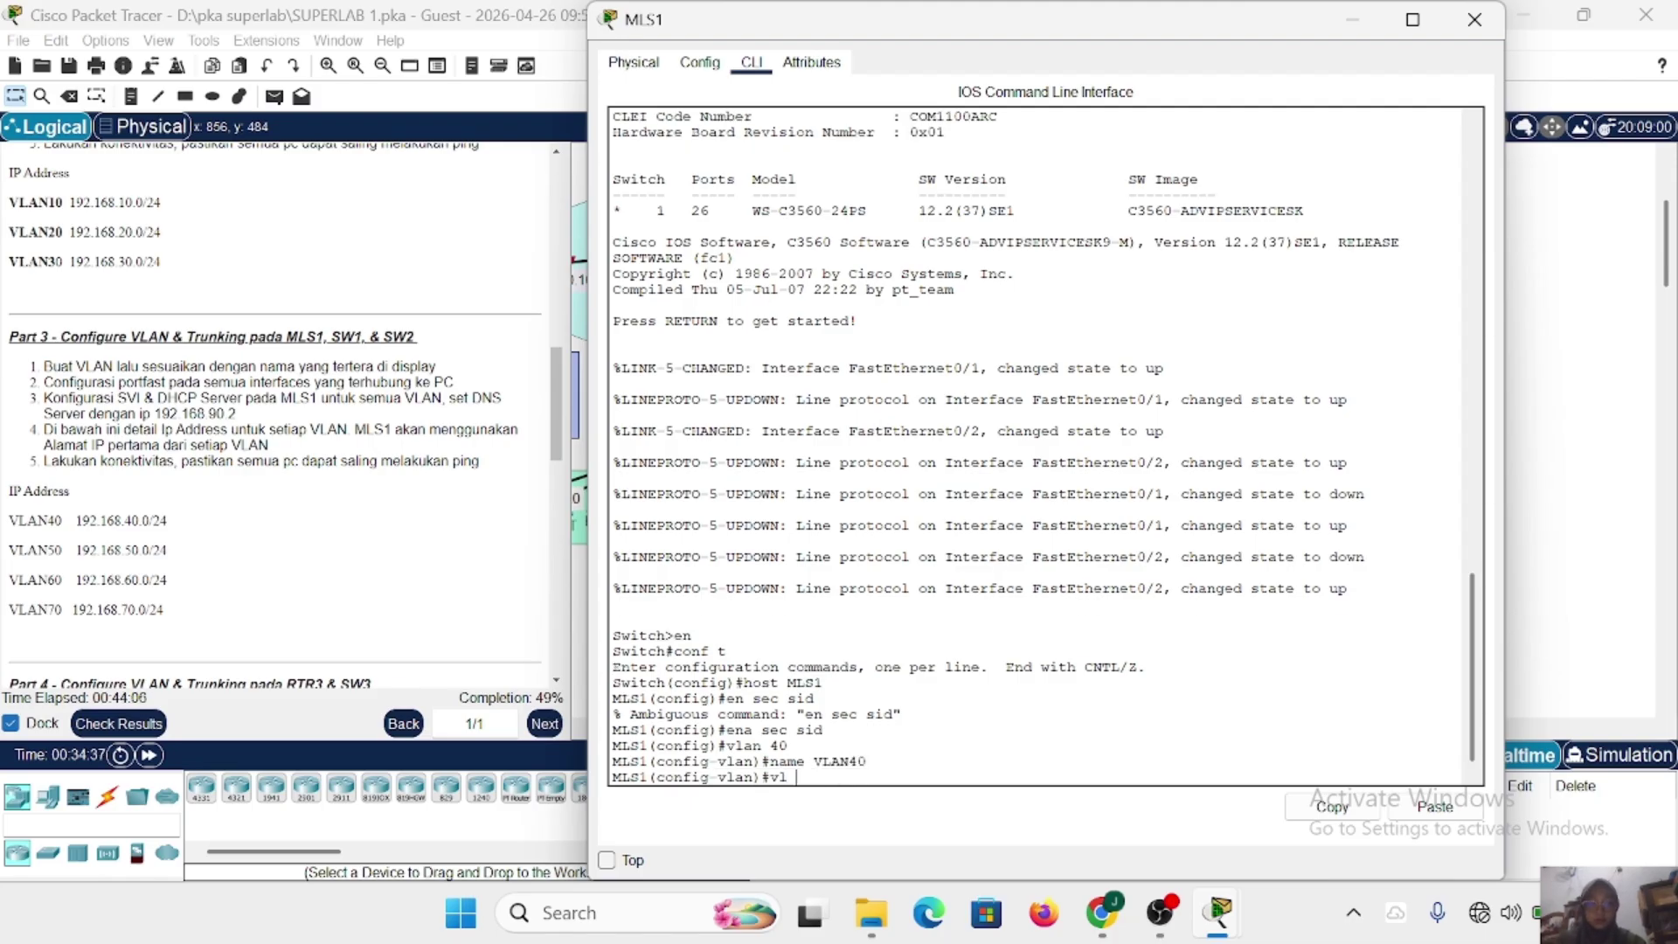
pyautogui.write('50')
pyautogui.press('Return')
pyautogui.write('VLA')
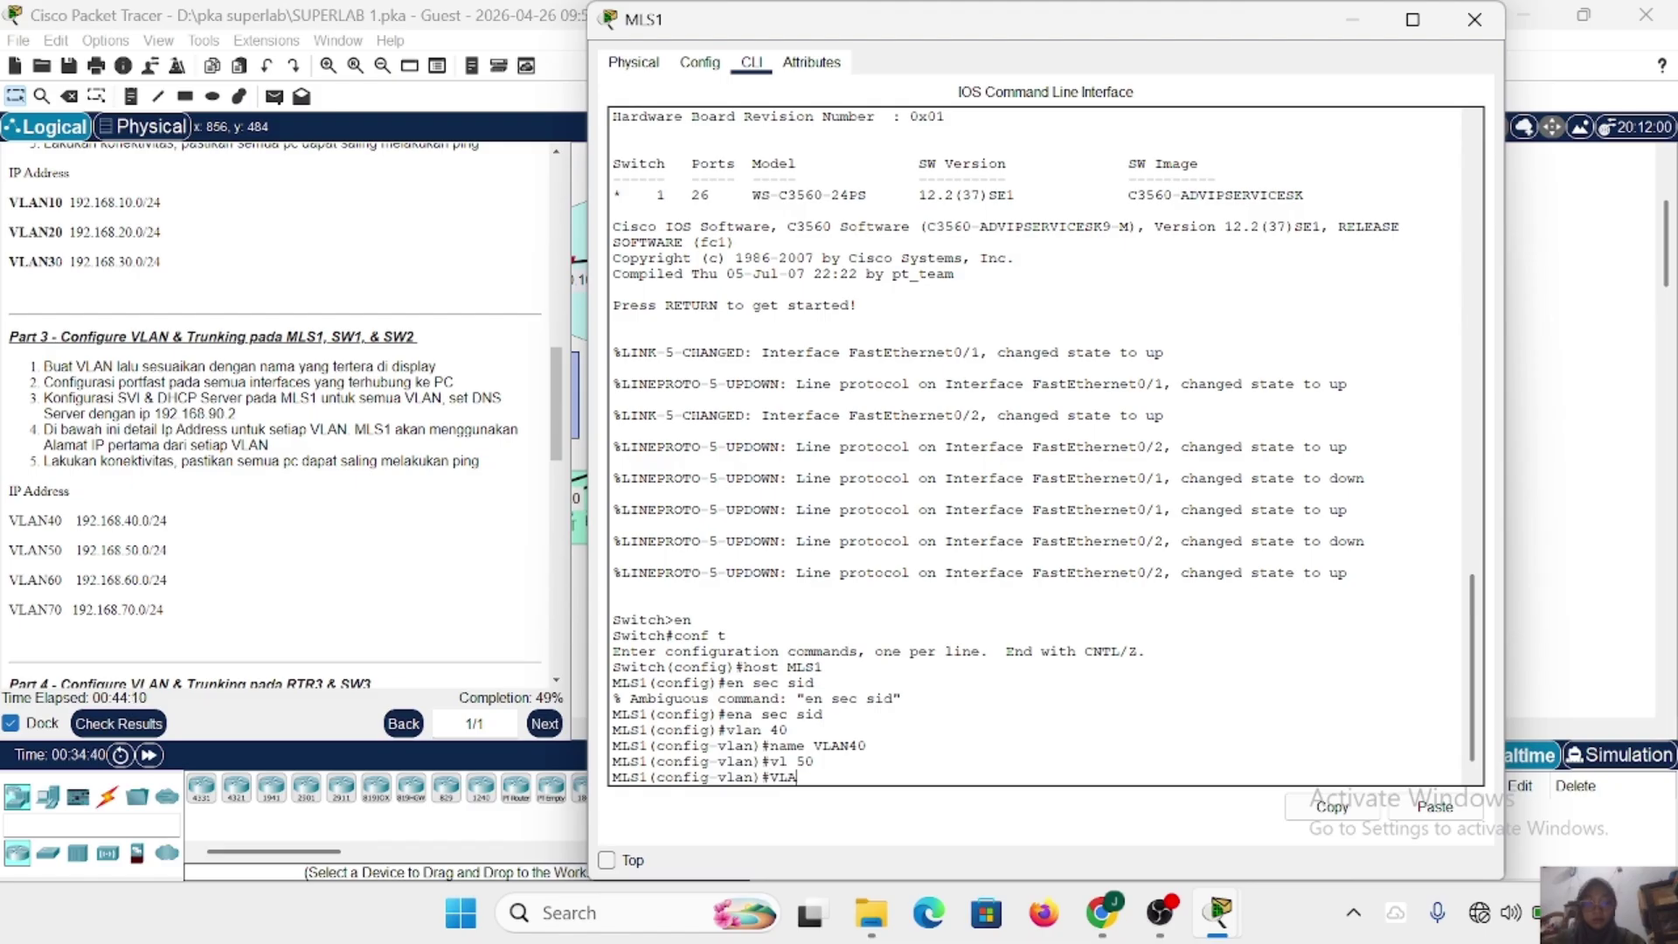
pyautogui.press('BackSpace')
pyautogui.press('BackSpace')
pyautogui.press('BackSpace')
pyautogui.write('name VLAN50')
pyautogui.press('Return')
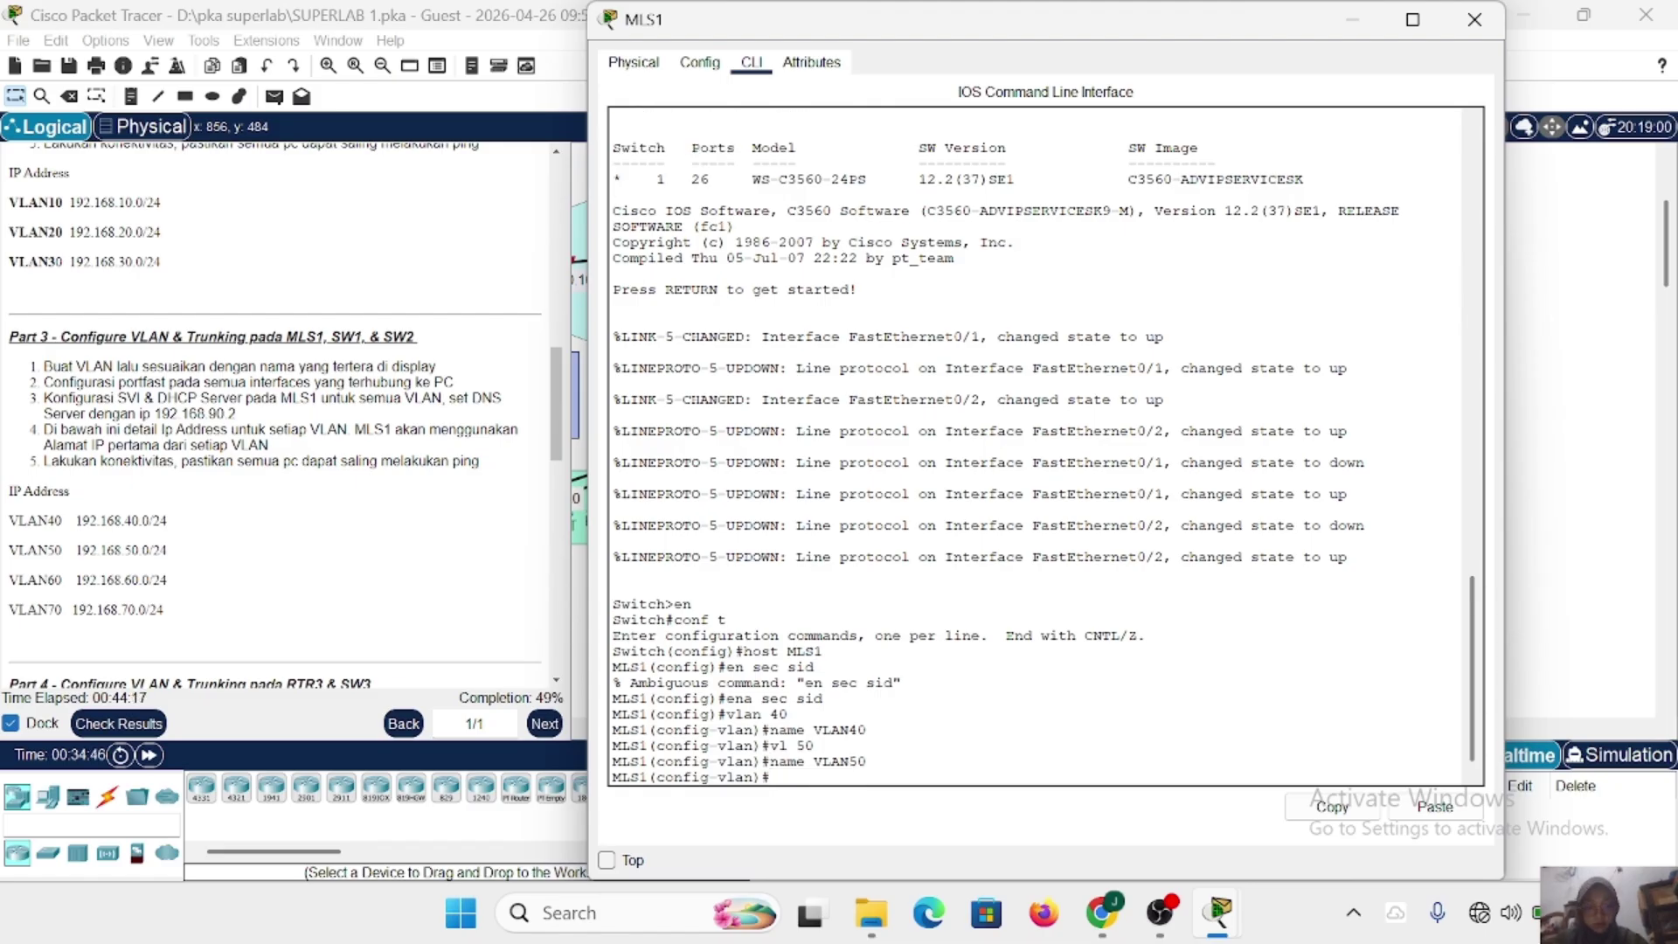
# Create VLAN 60 on MLS1 and name it VLAN60.
pyautogui.write('vl 60')
pyautogui.press('Return')
pyautogui.write('name VLAME')
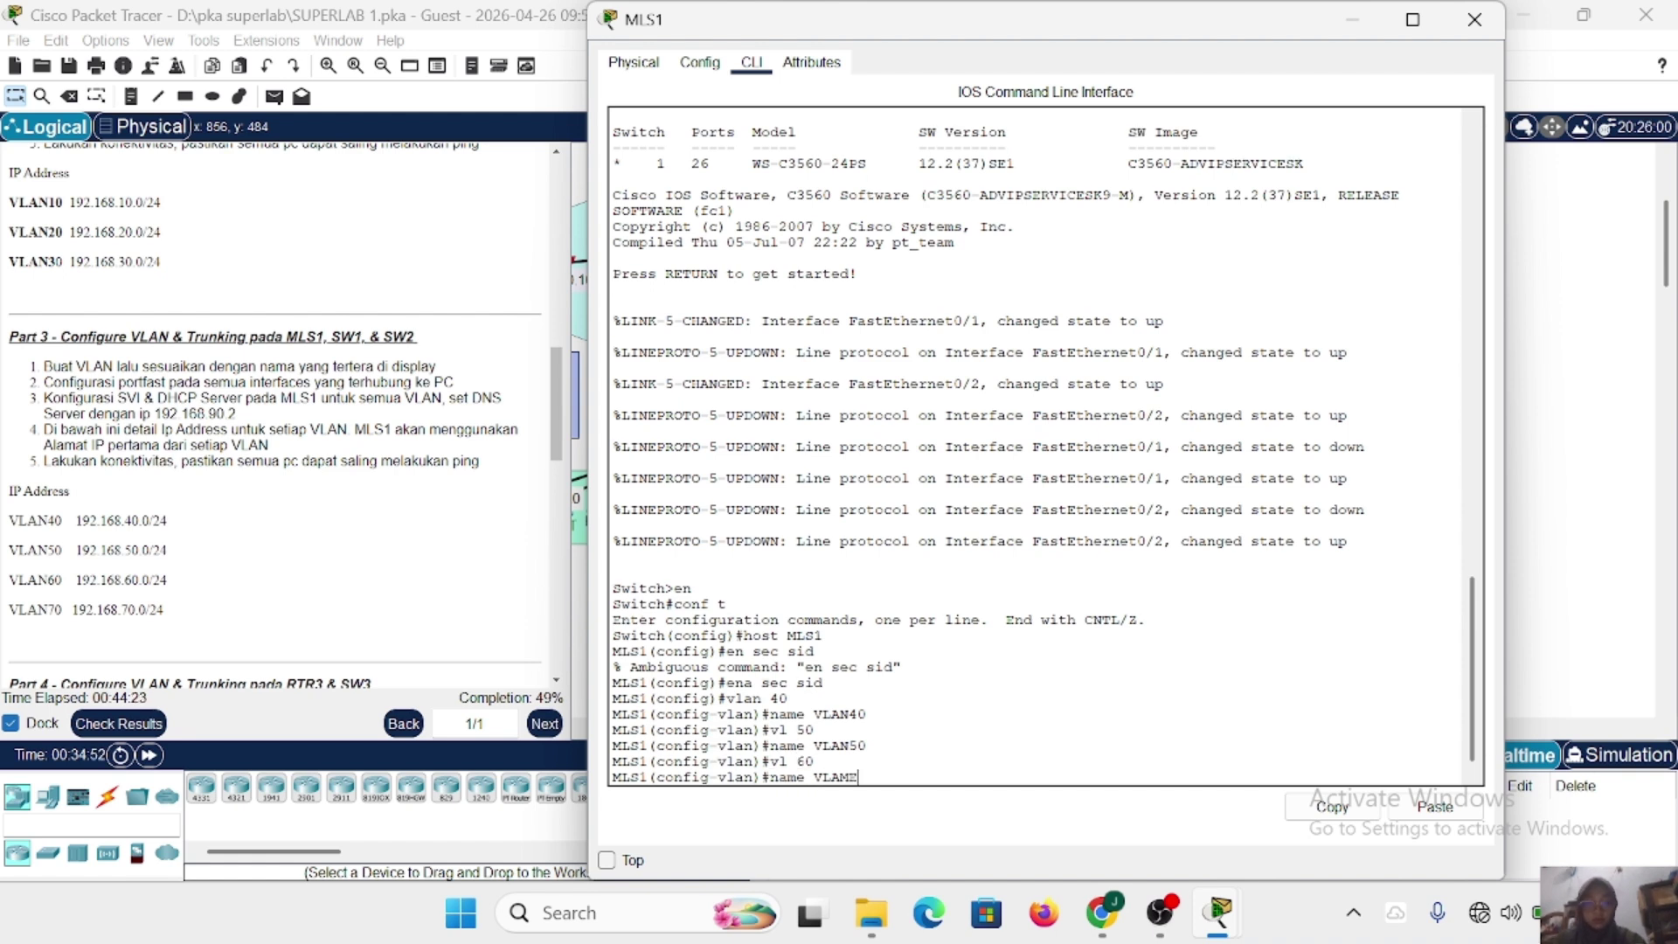
pyautogui.press('BackSpace')
pyautogui.press('BackSpace')
pyautogui.write('N60')
pyautogui.press('Return')
# Create VLAN 70 on MLS1 with the name VLAN70 and return to global configuration mode.
pyautogui.write('vlan)#v')
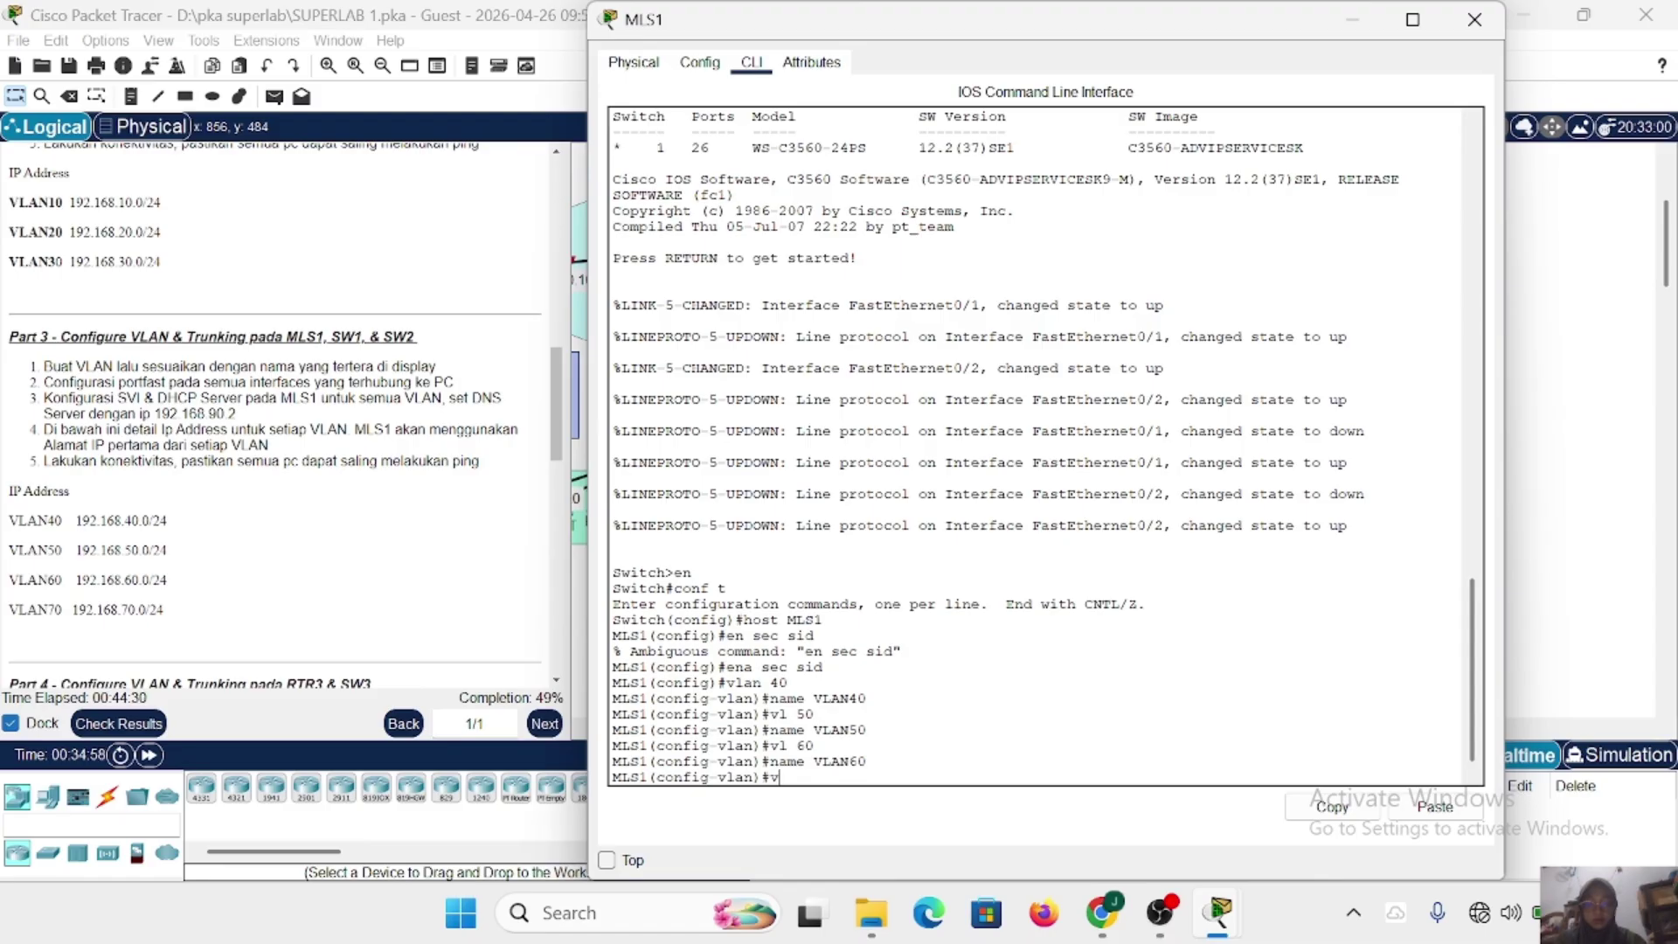
pyautogui.write('l 70')
pyautogui.press('Return')
pyautogui.write('na')
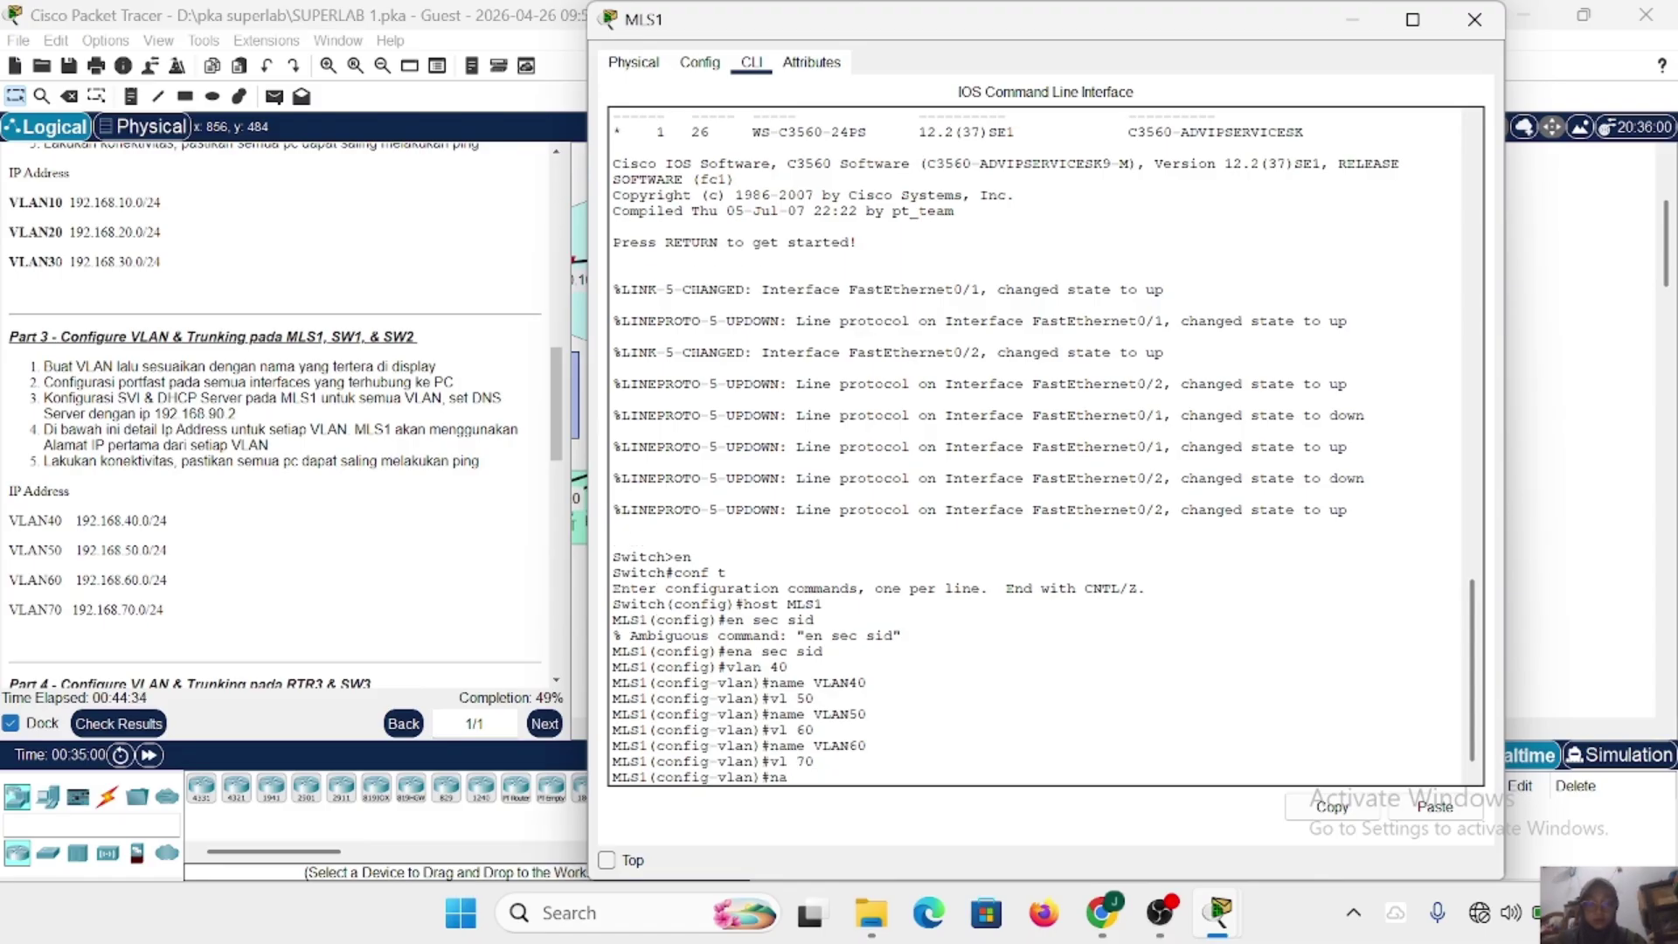
pyautogui.write('me VLAN70')
pyautogui.press('Return')
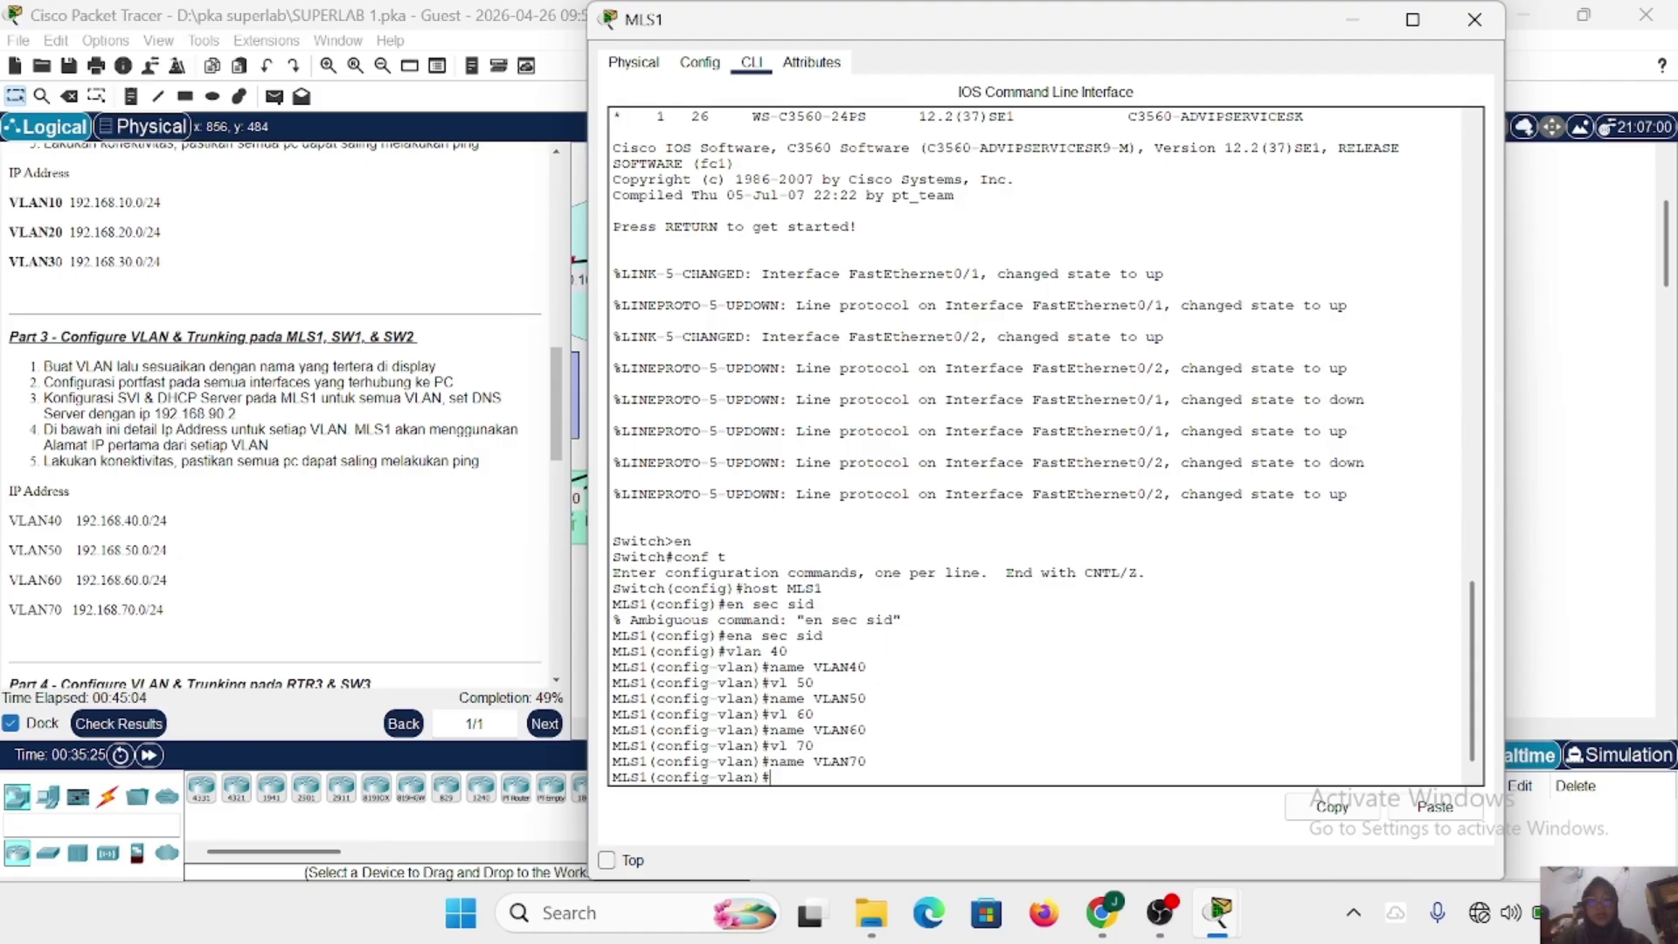
pyautogui.write('ex')
pyautogui.press('Return')
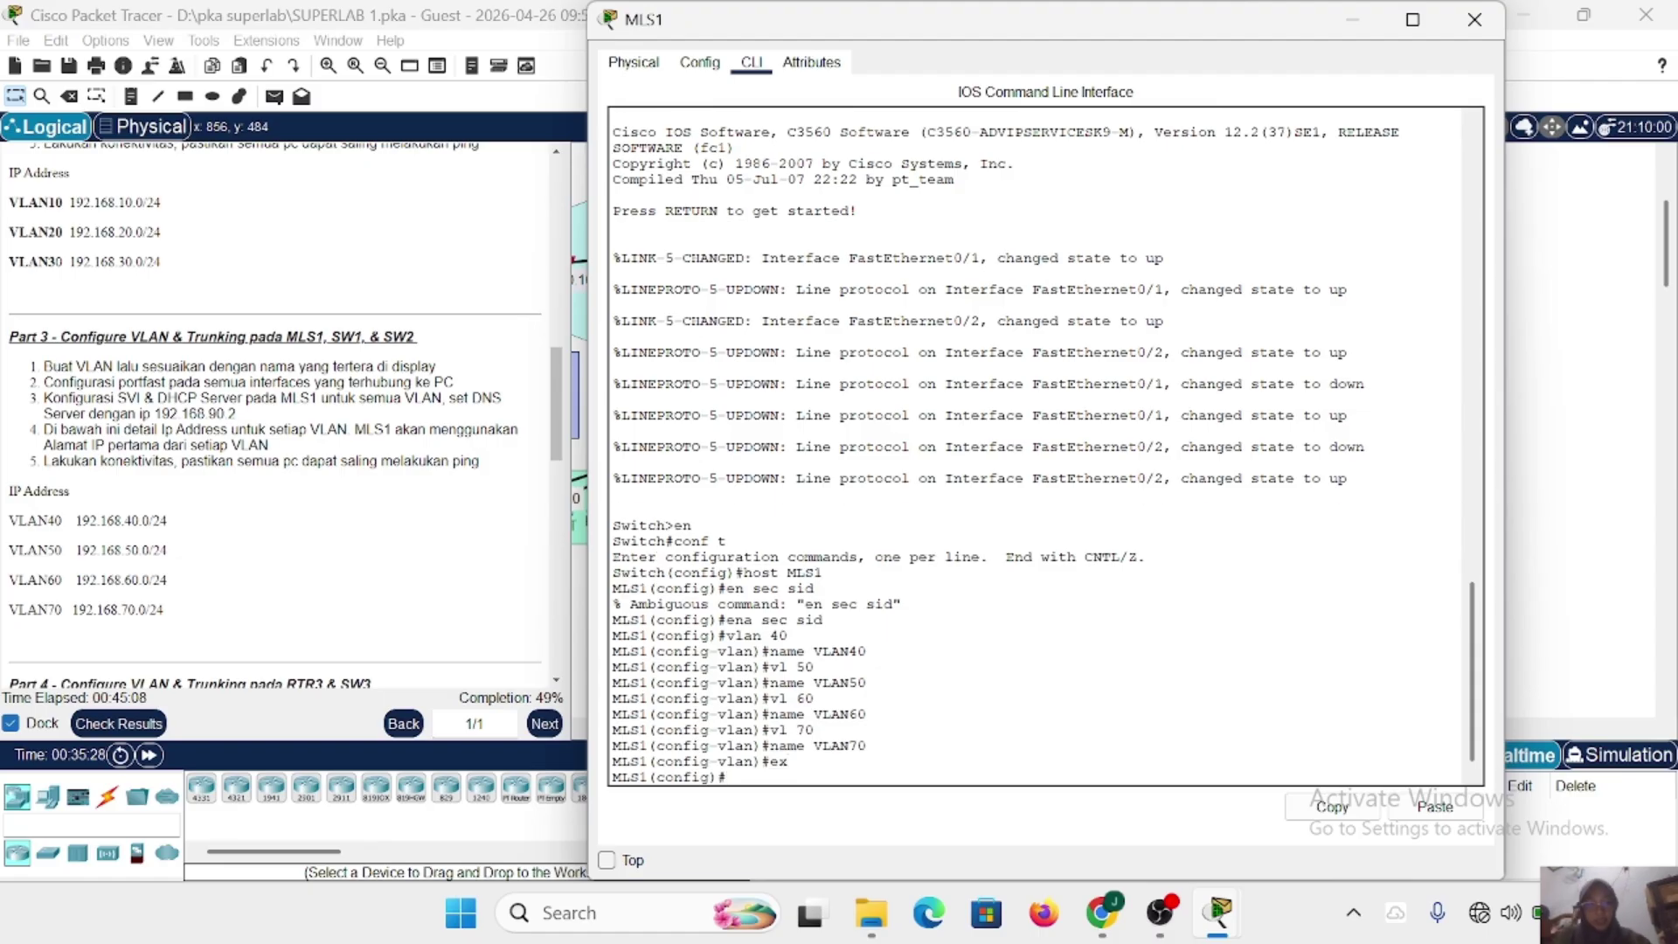
# Assign IP address 192.168.40.1 with mask 255.255.255.0 to the VLAN 40 interface on MLS1 and return to global configuration mode.
pyautogui.write('int v')
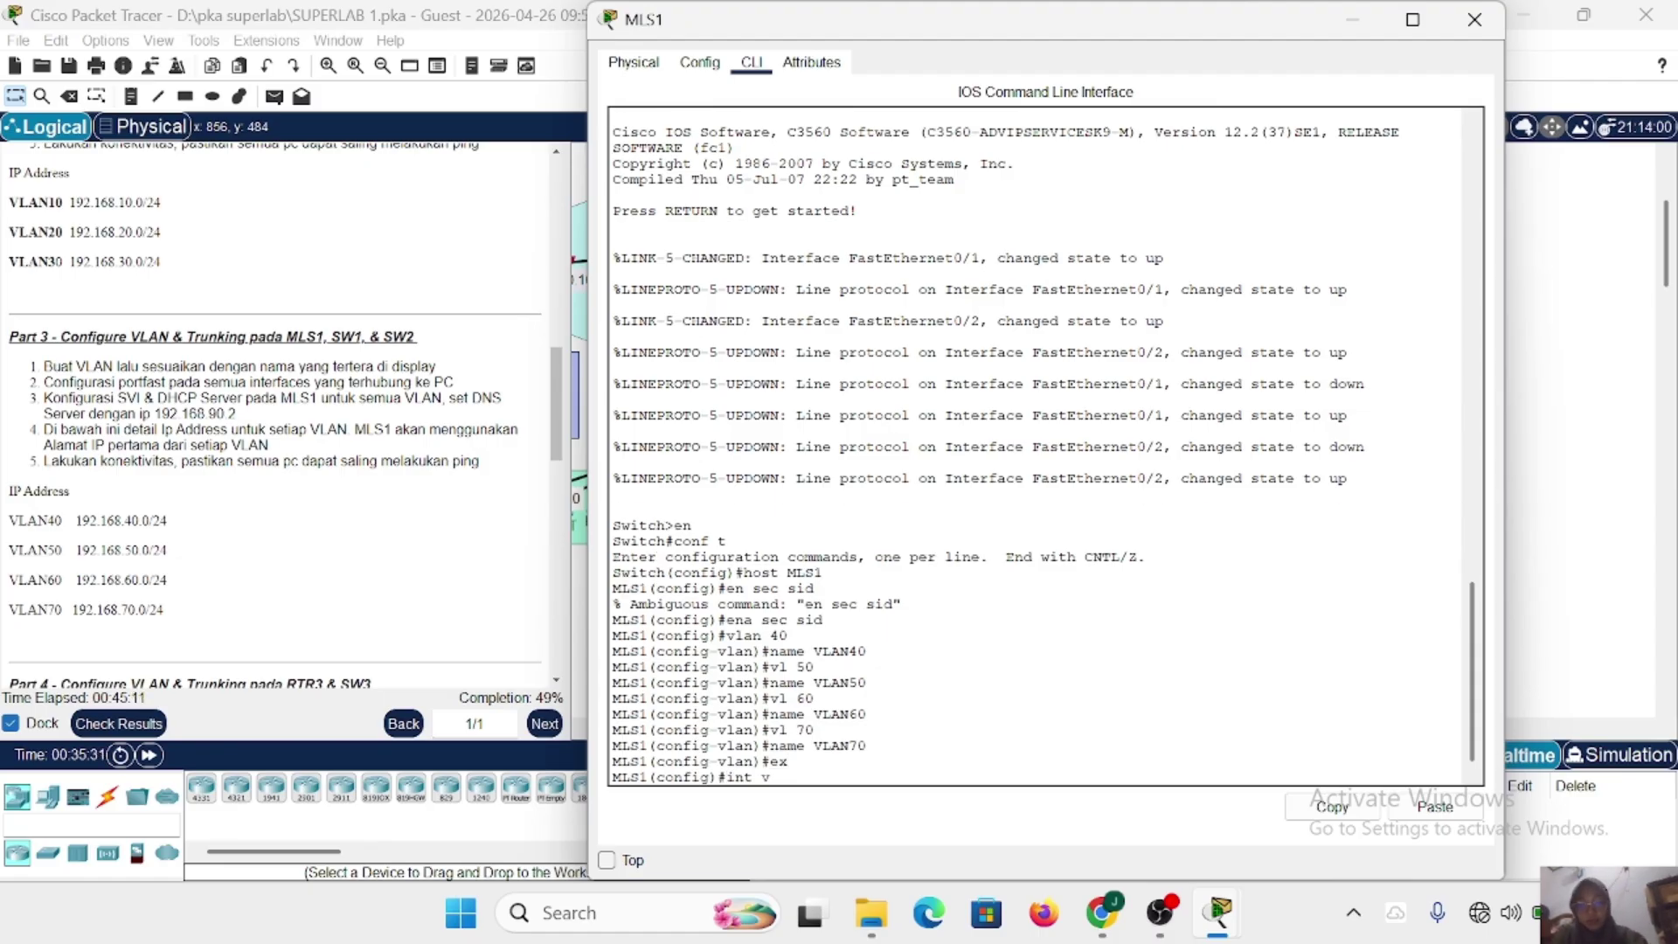
pyautogui.write('l 40')
pyautogui.press('Return')
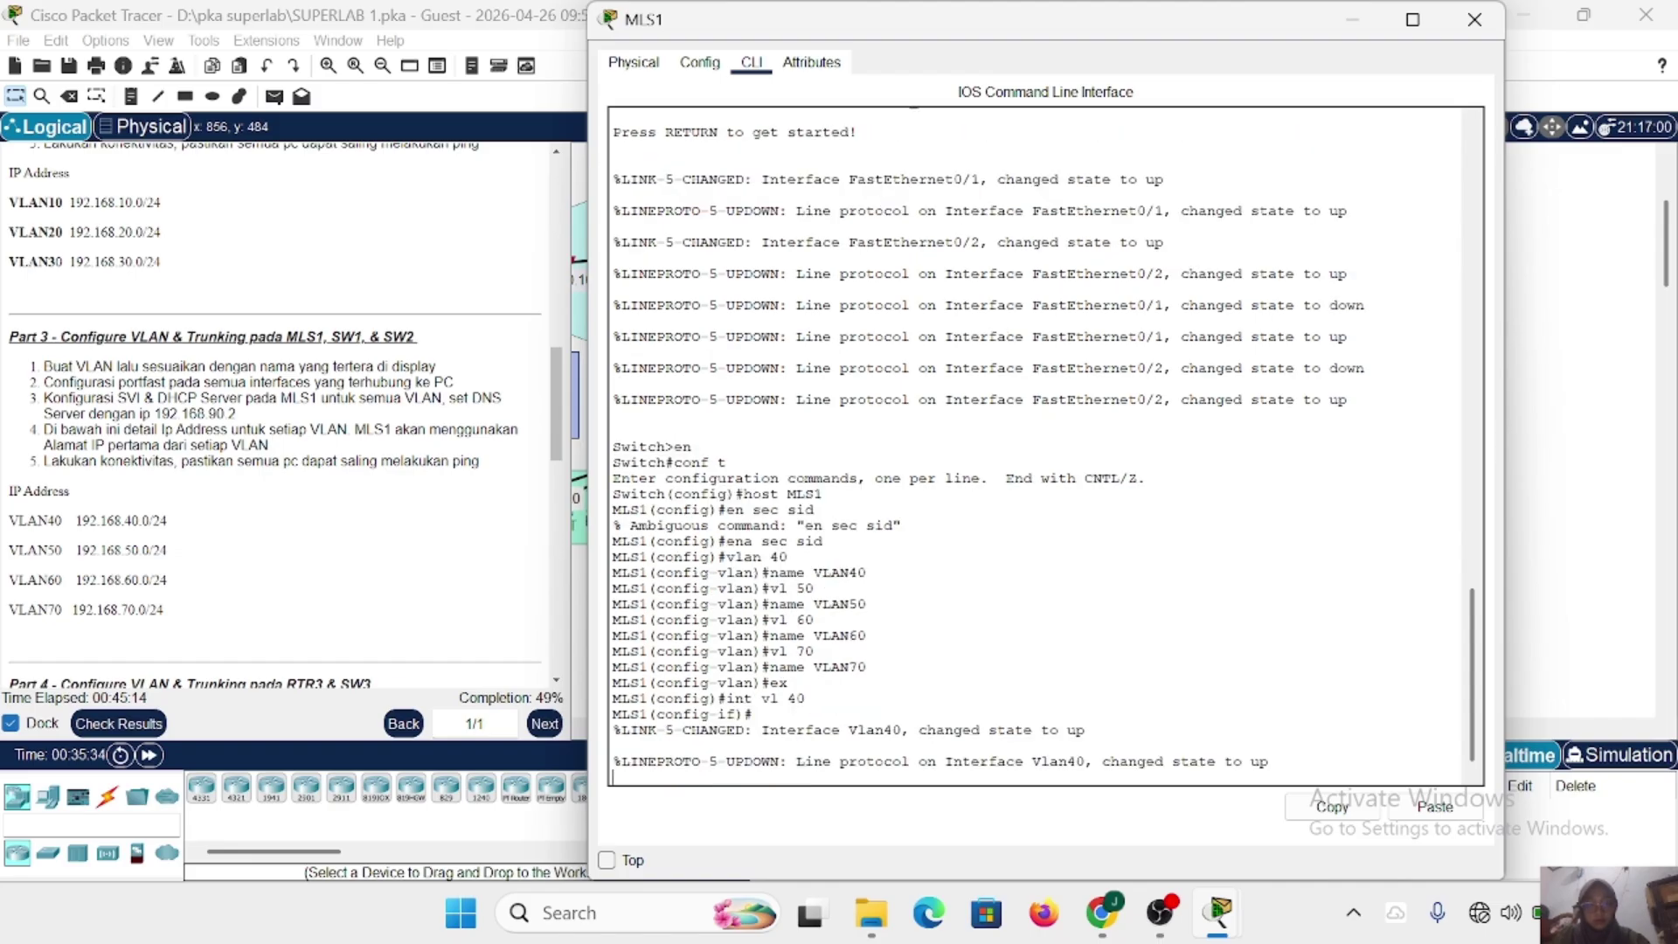
pyautogui.write('ip add 192')
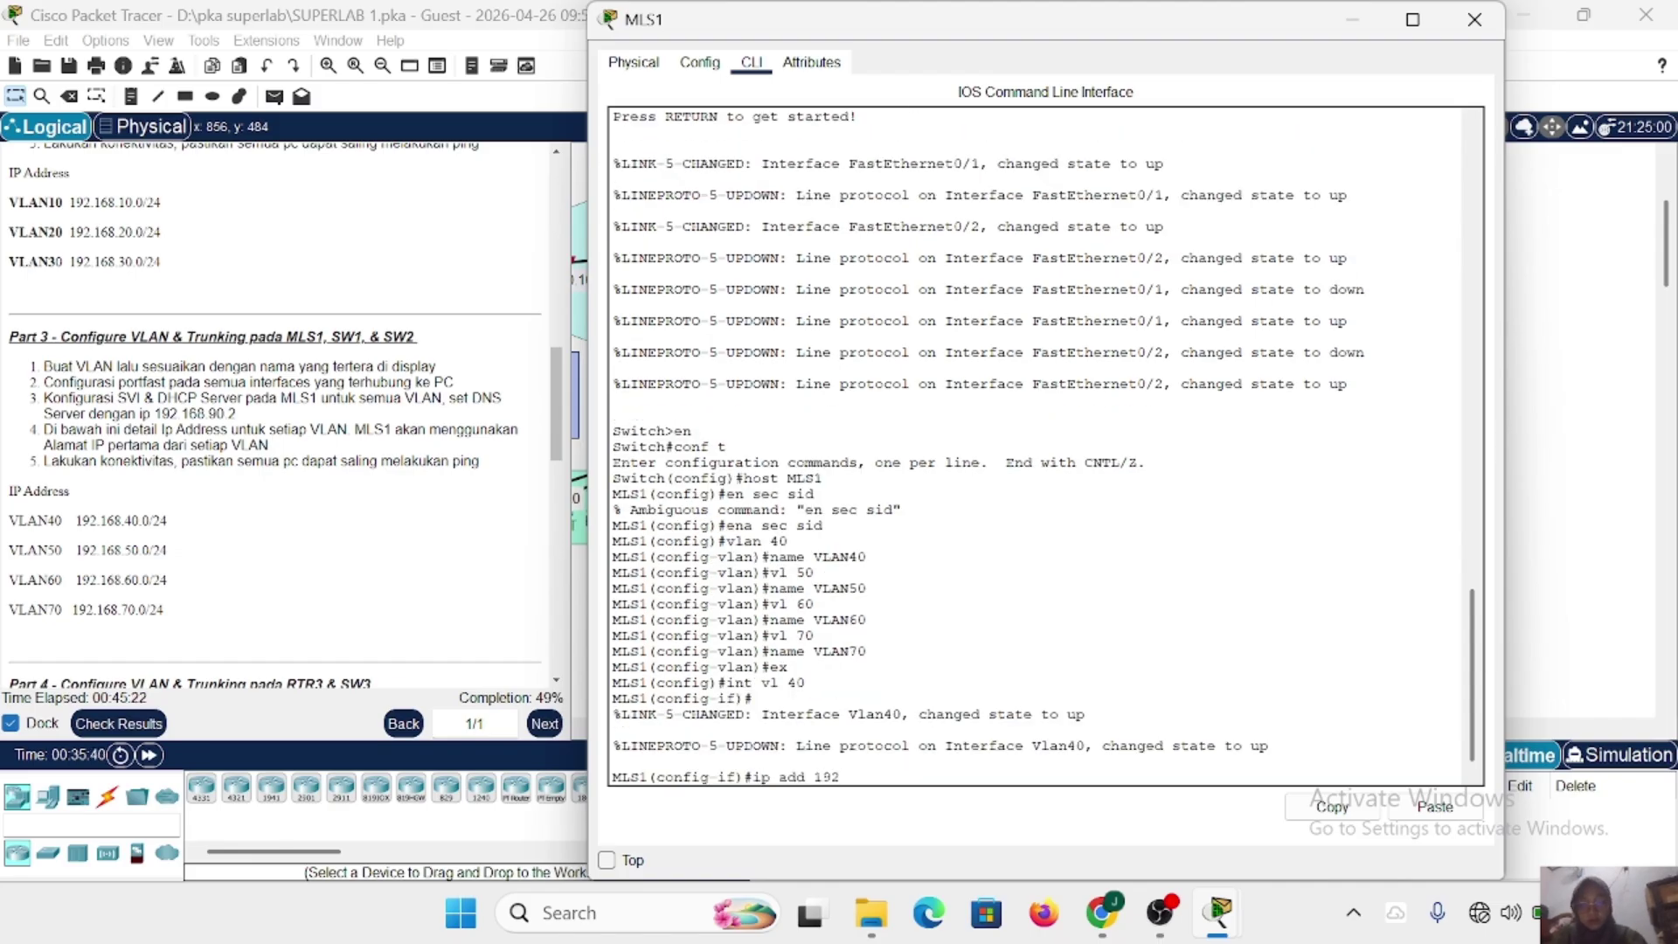
pyautogui.write('.168.40 ')
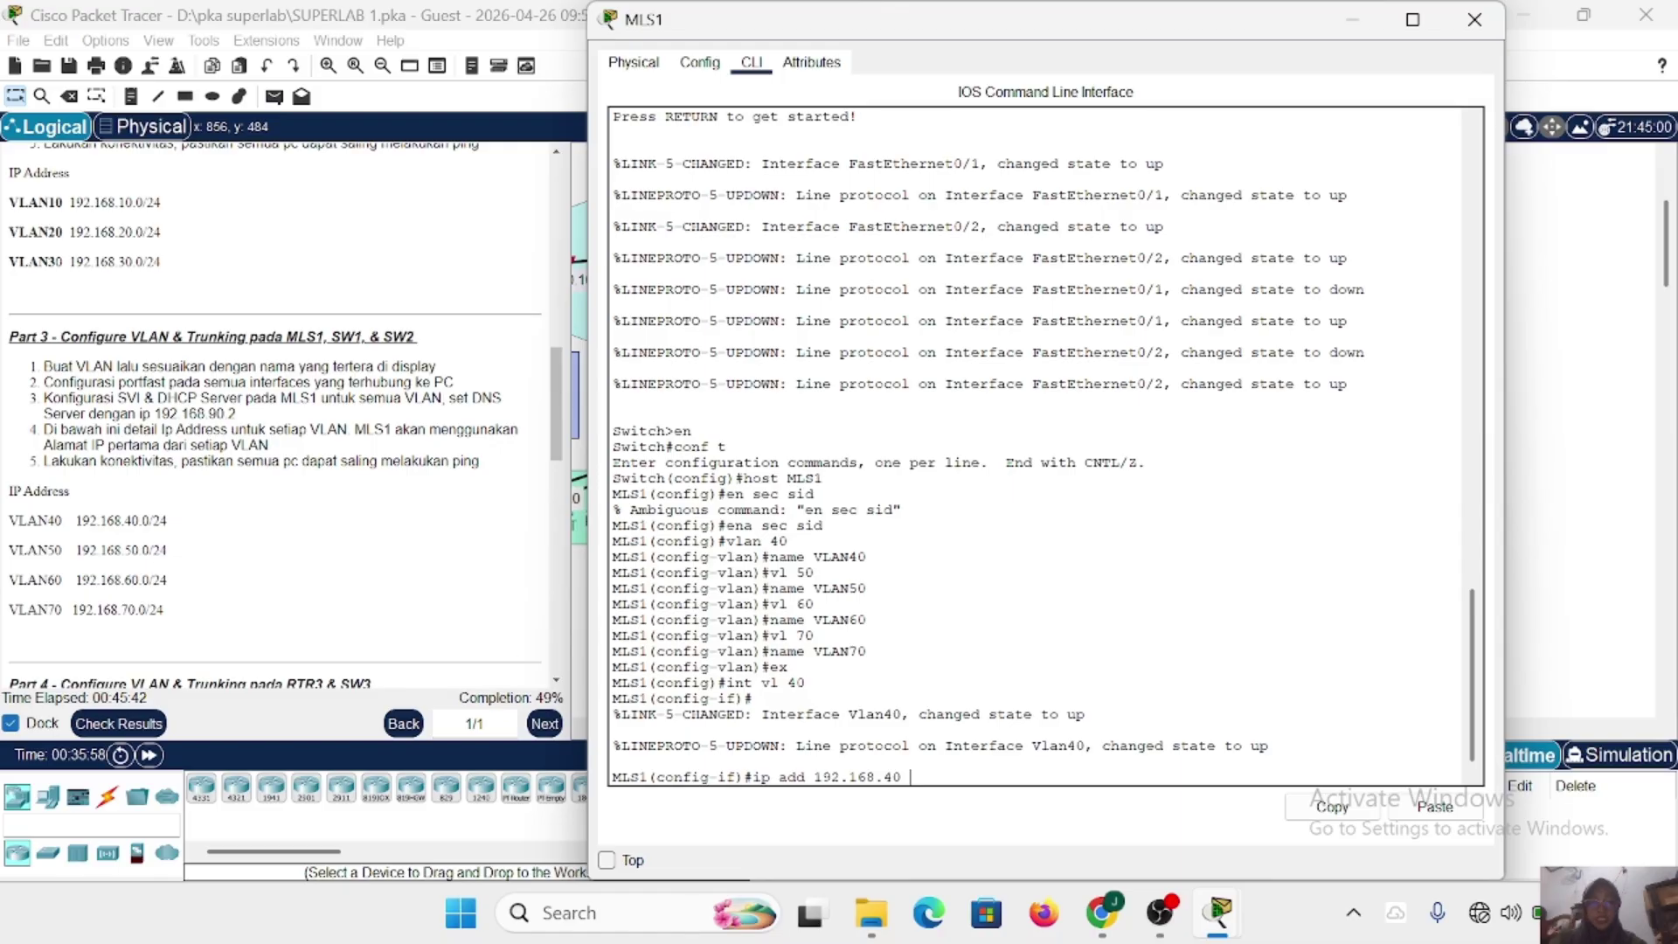
pyautogui.write('1')
pyautogui.press('Return')
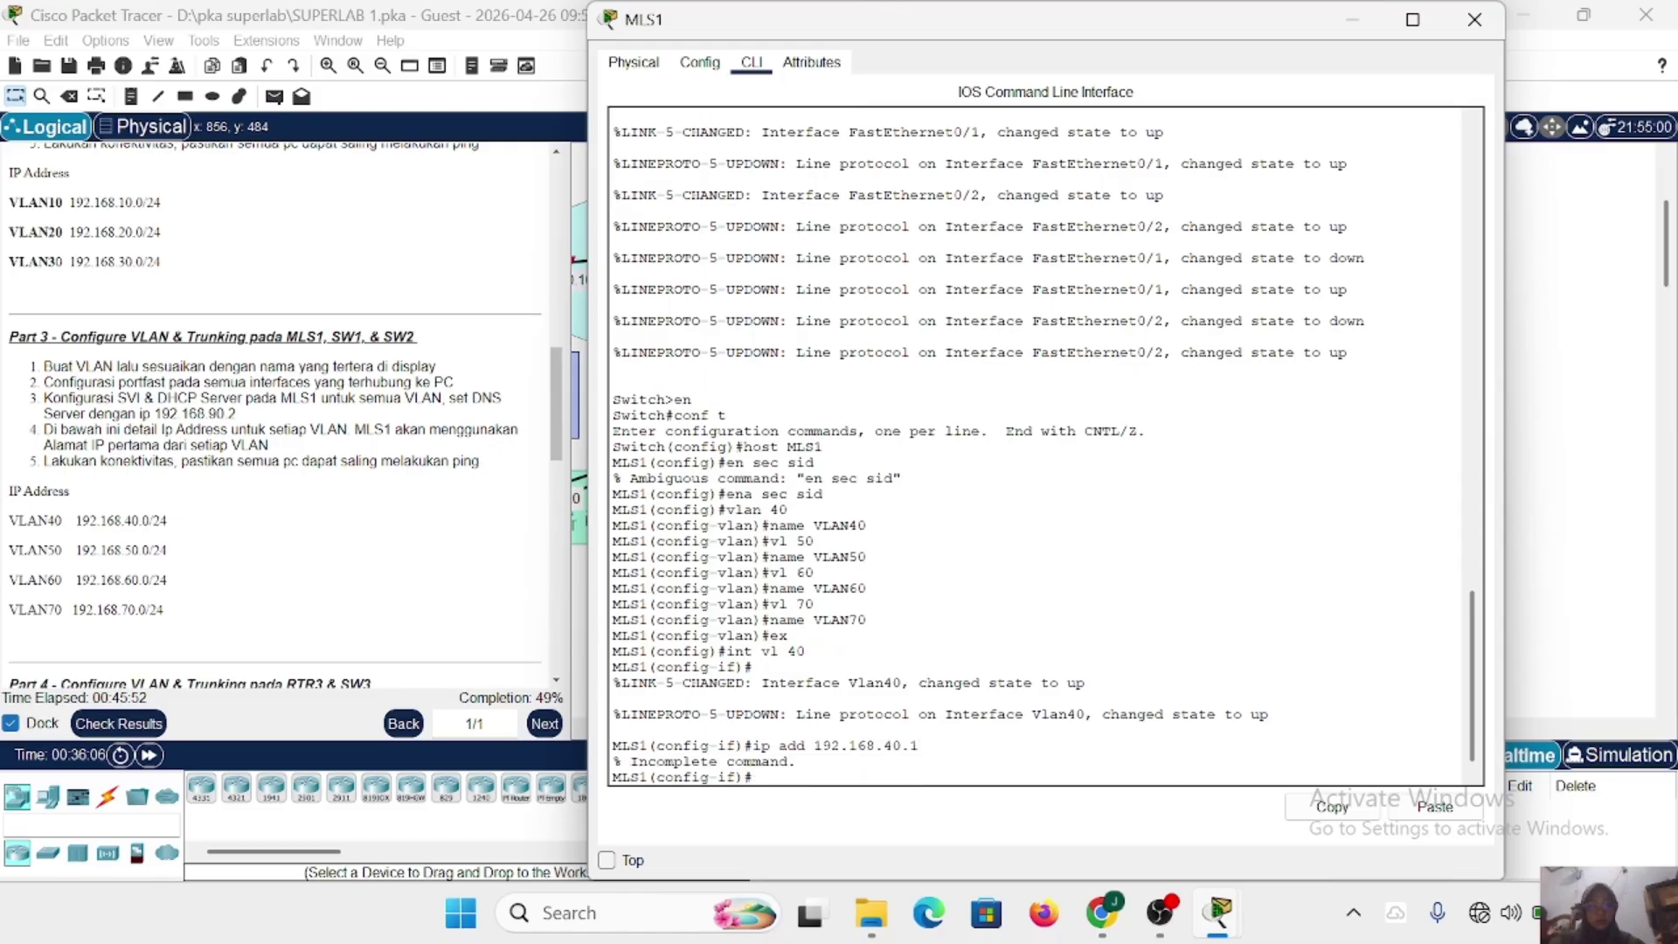
pyautogui.press('Up')
pyautogui.write('255.255.255.0')
pyautogui.press('Return')
pyautogui.write('ex')
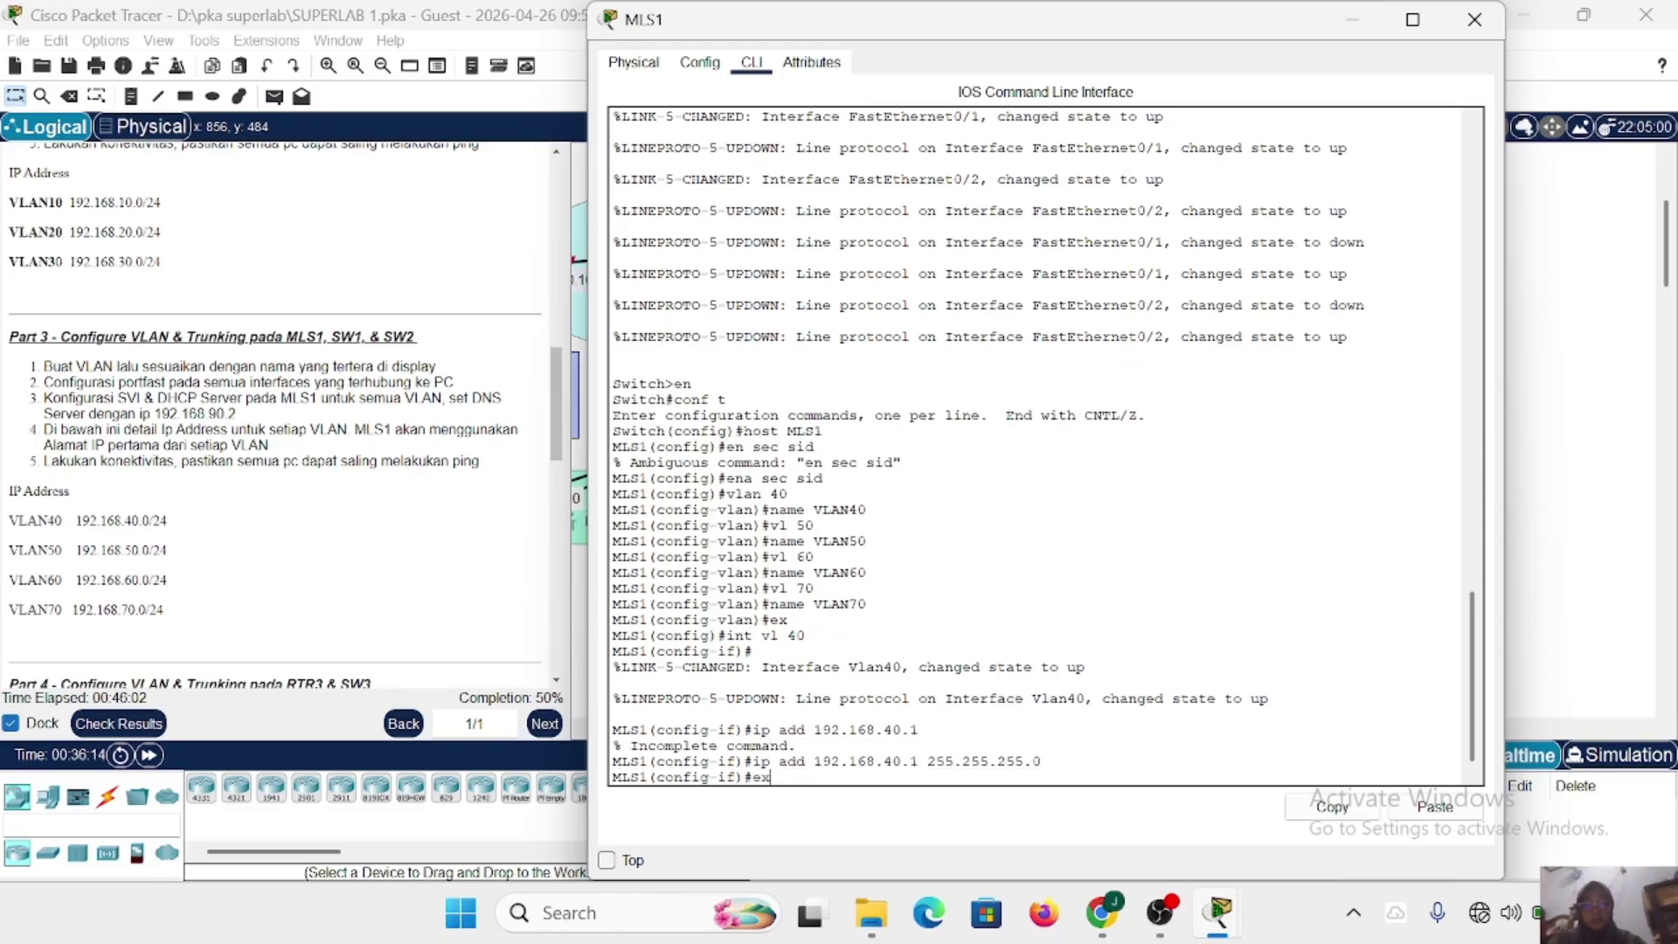
pyautogui.press('Return')
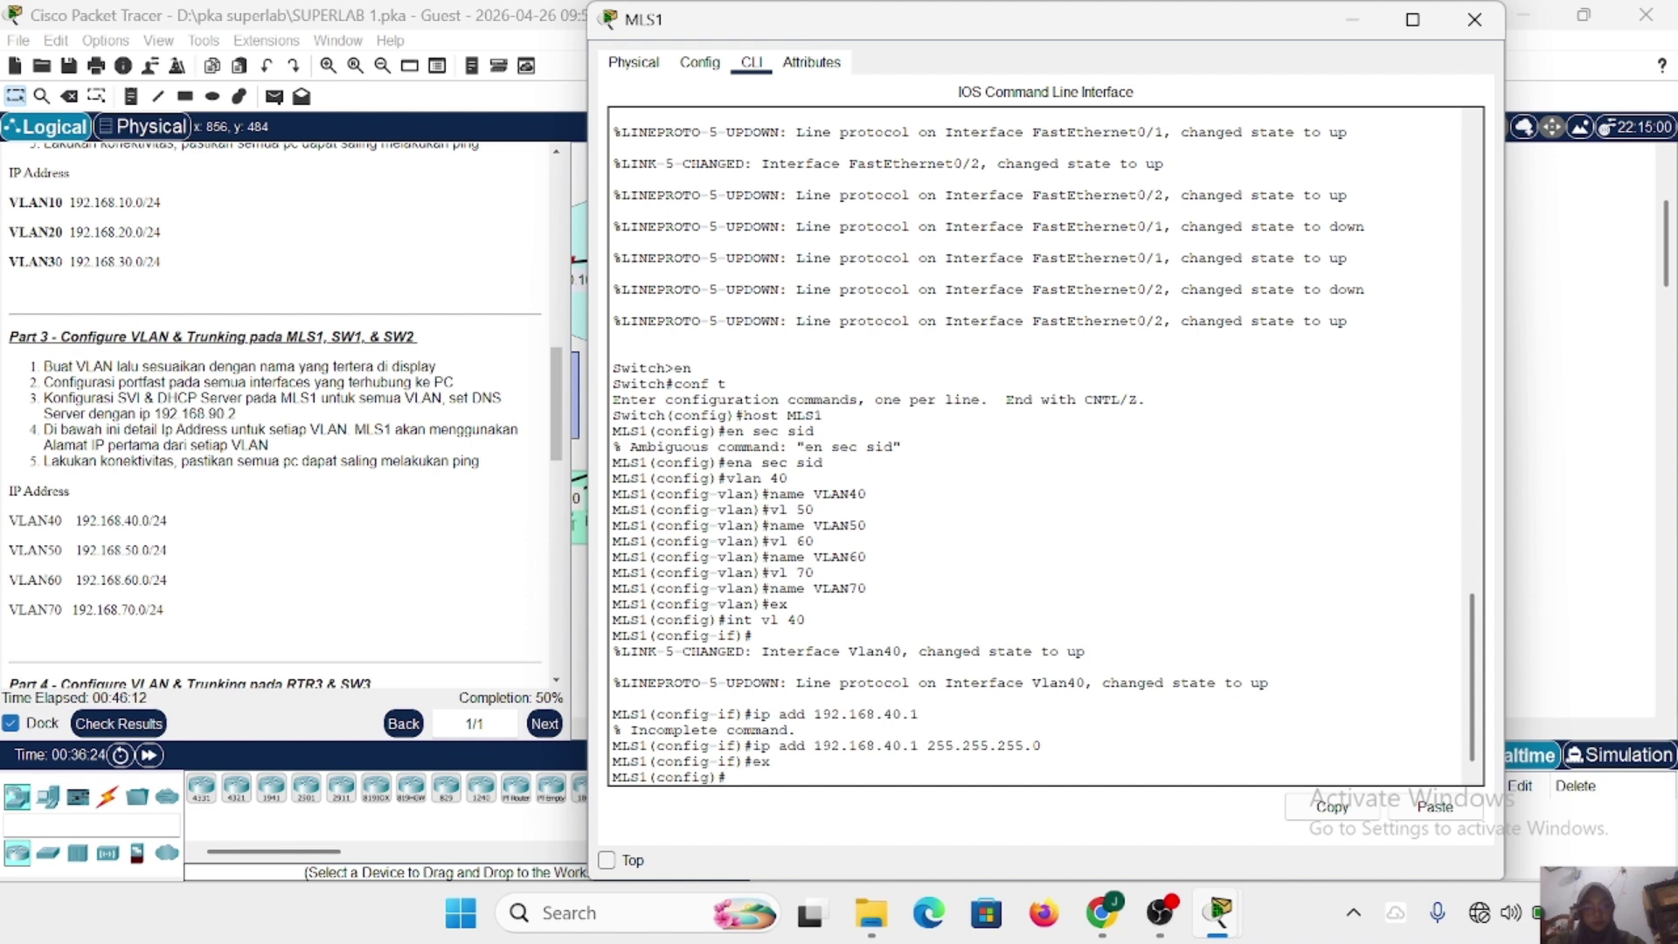
# Configure the VLAN 50 interface on MLS1 with IP address 192.168.50.1 and mask 255.255.255.0, and exit interface configuration.
pyautogui.write('int vl 50')
pyautogui.press('Return')
pyautogui.write('ip add 192.168')
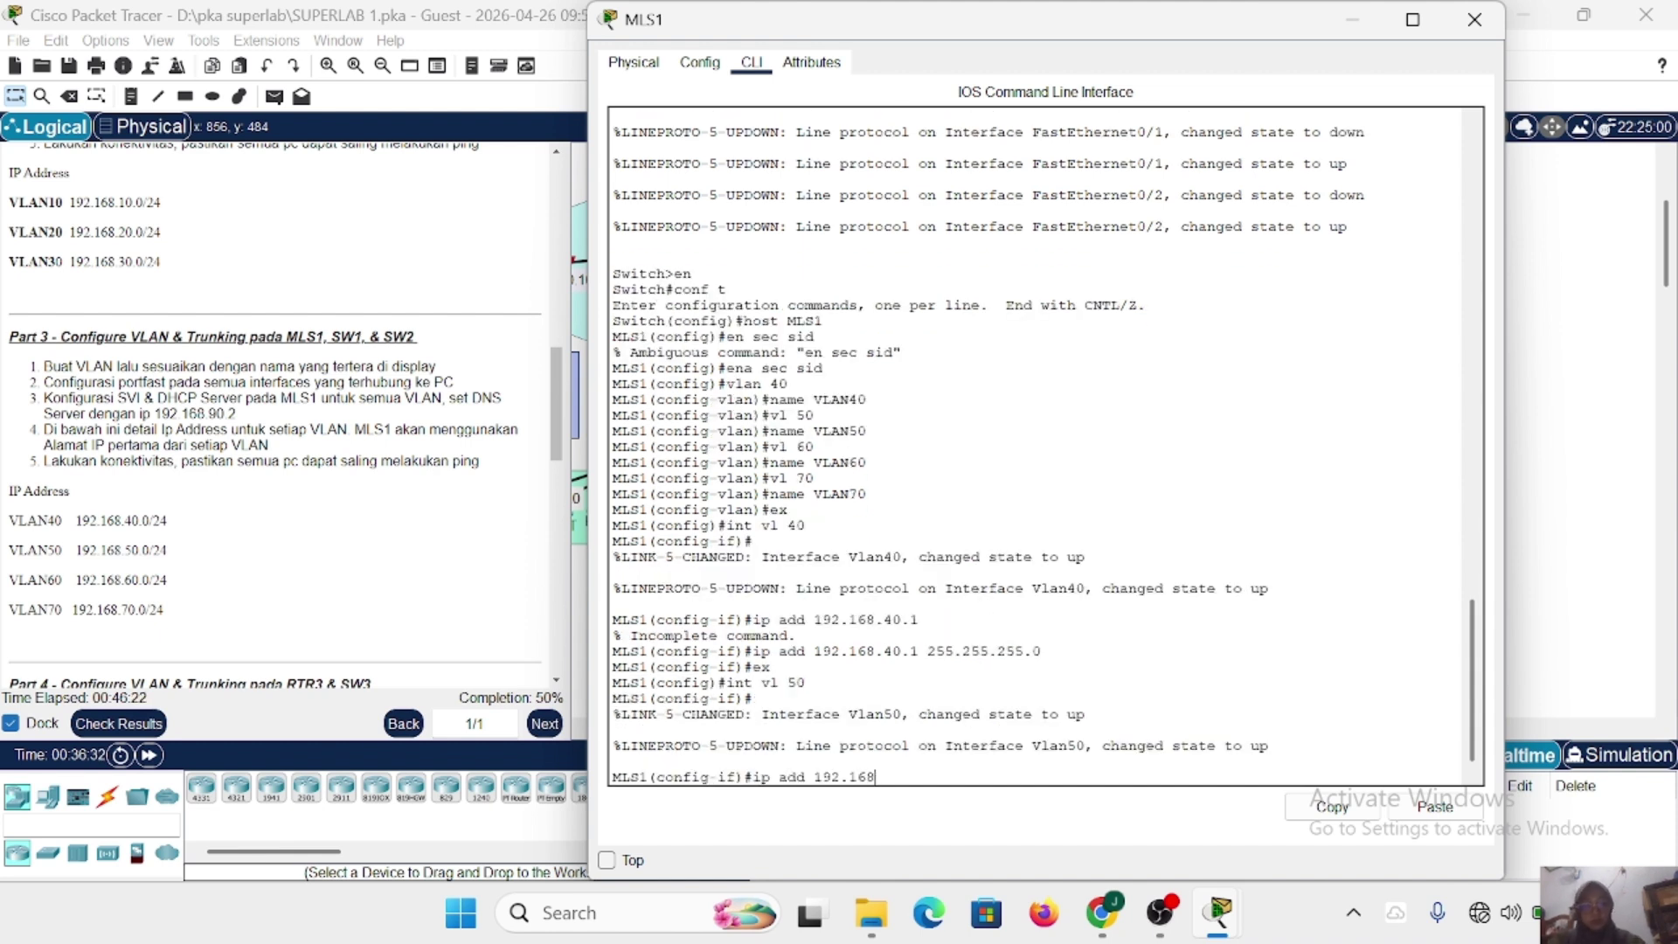
pyautogui.write('.50.1 255.255.255.0')
pyautogui.press('Return')
pyautogui.write('ex')
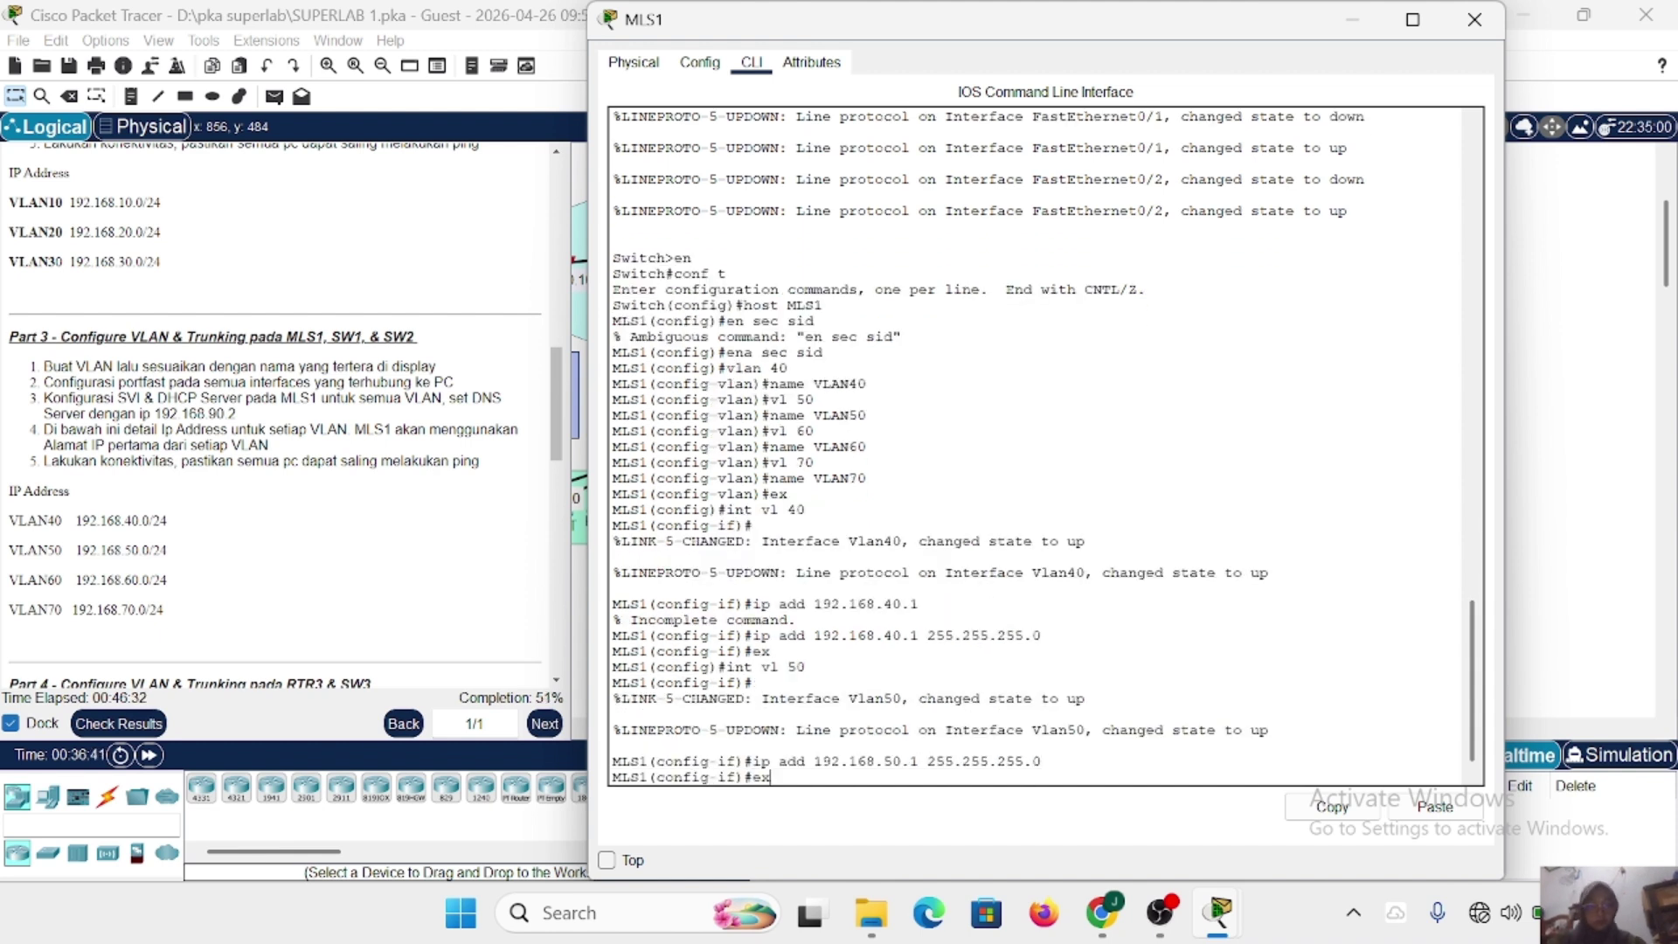
pyautogui.press('Return')
# Configure the VLAN 60 interface on MLS1 with IP address 192.168.60.1 and mask 255.255.255.0, and exit interface configuration.
pyautogui.write('int vl 60')
pyautogui.press('Return')
pyautogui.write('ip')
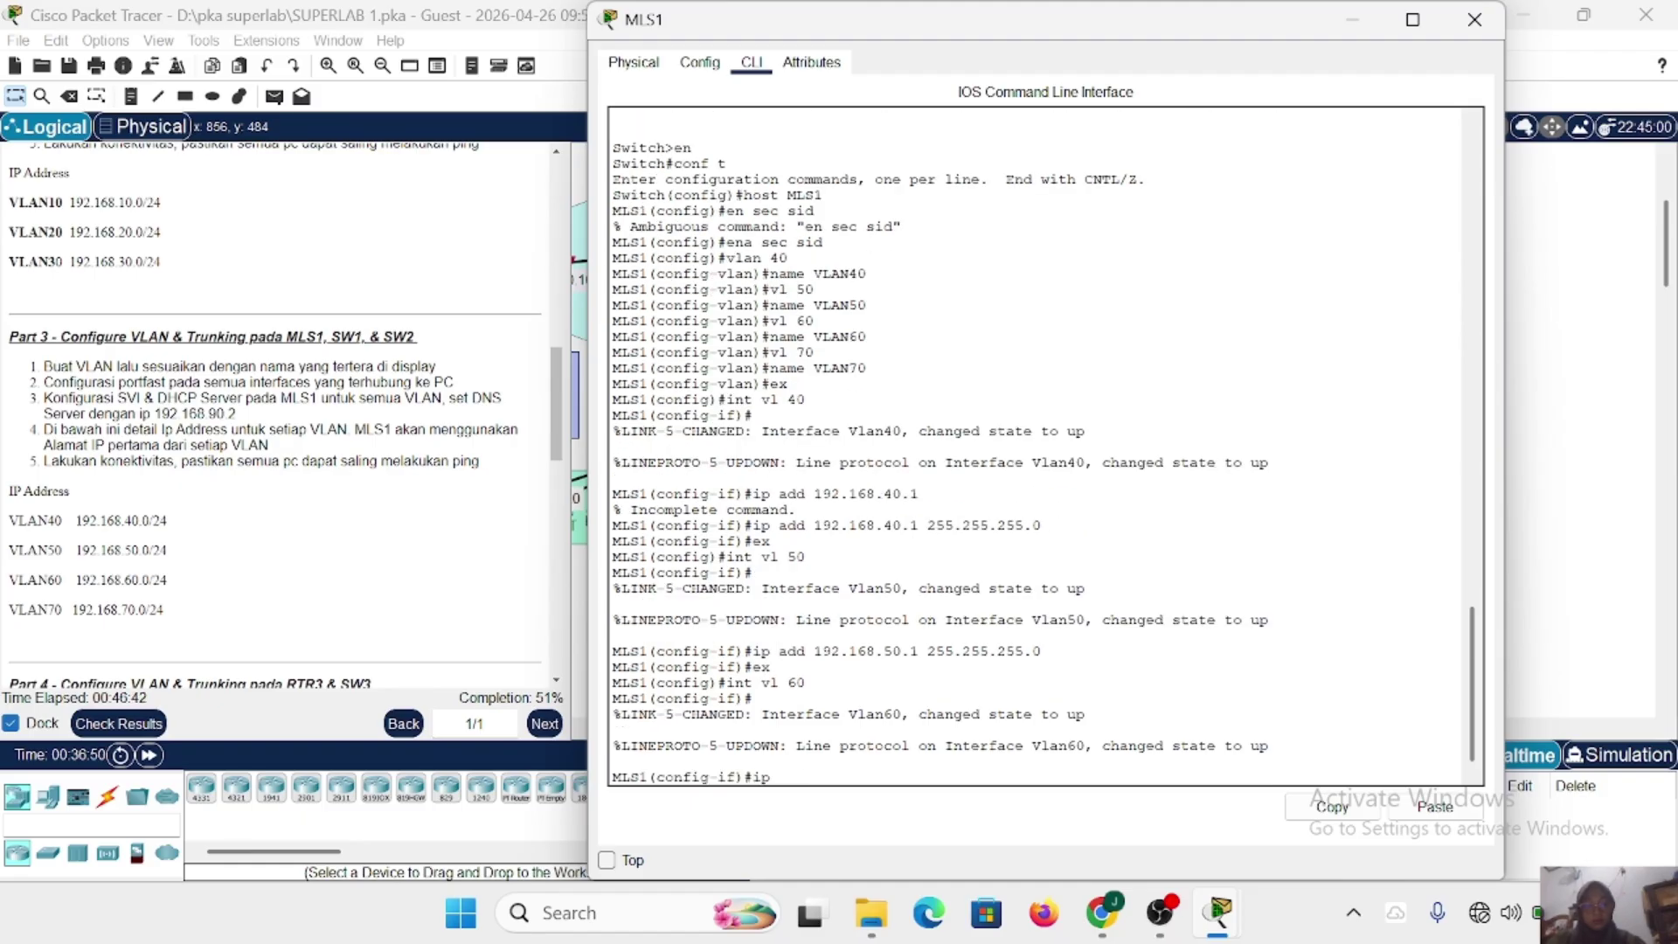
pyautogui.write(' add 192.168.60.1 255.255.255.0')
pyautogui.press('Return')
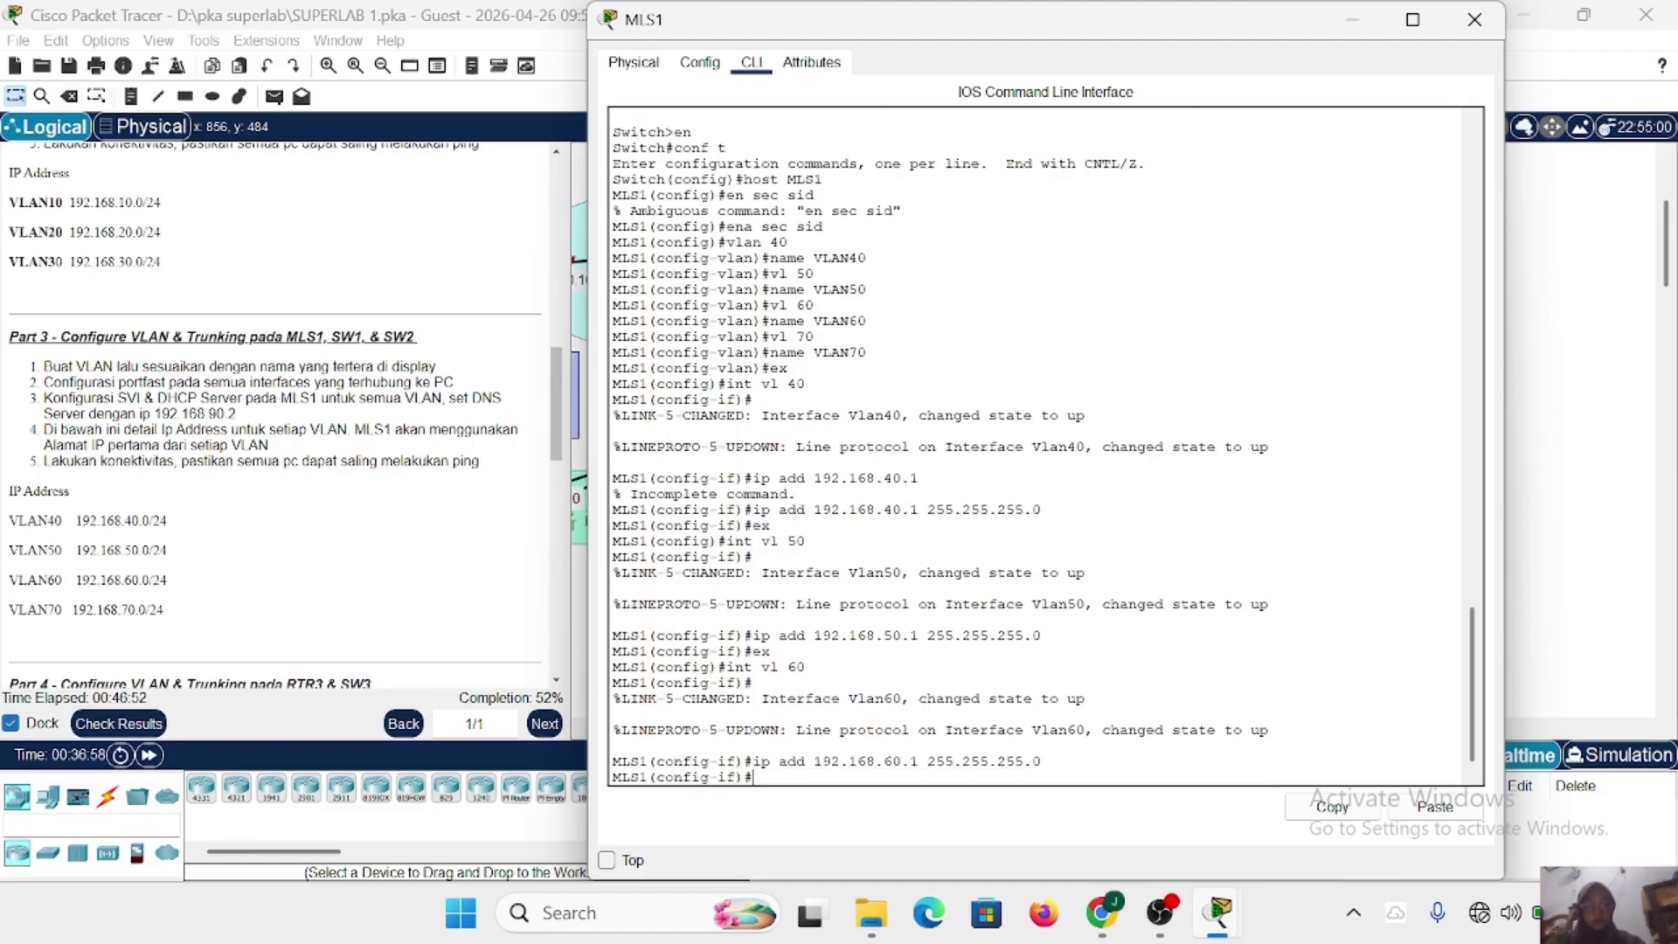
pyautogui.write('ex')
pyautogui.press('Return')
# Configure the VLAN 70 interface on MLS1 with IP address 192.168.70.1 and mask 255.255.255.0, and exit interface configuration.
pyautogui.write('int vl 70')
pyautogui.press('Return')
pyautogui.write('ip add 192.1')
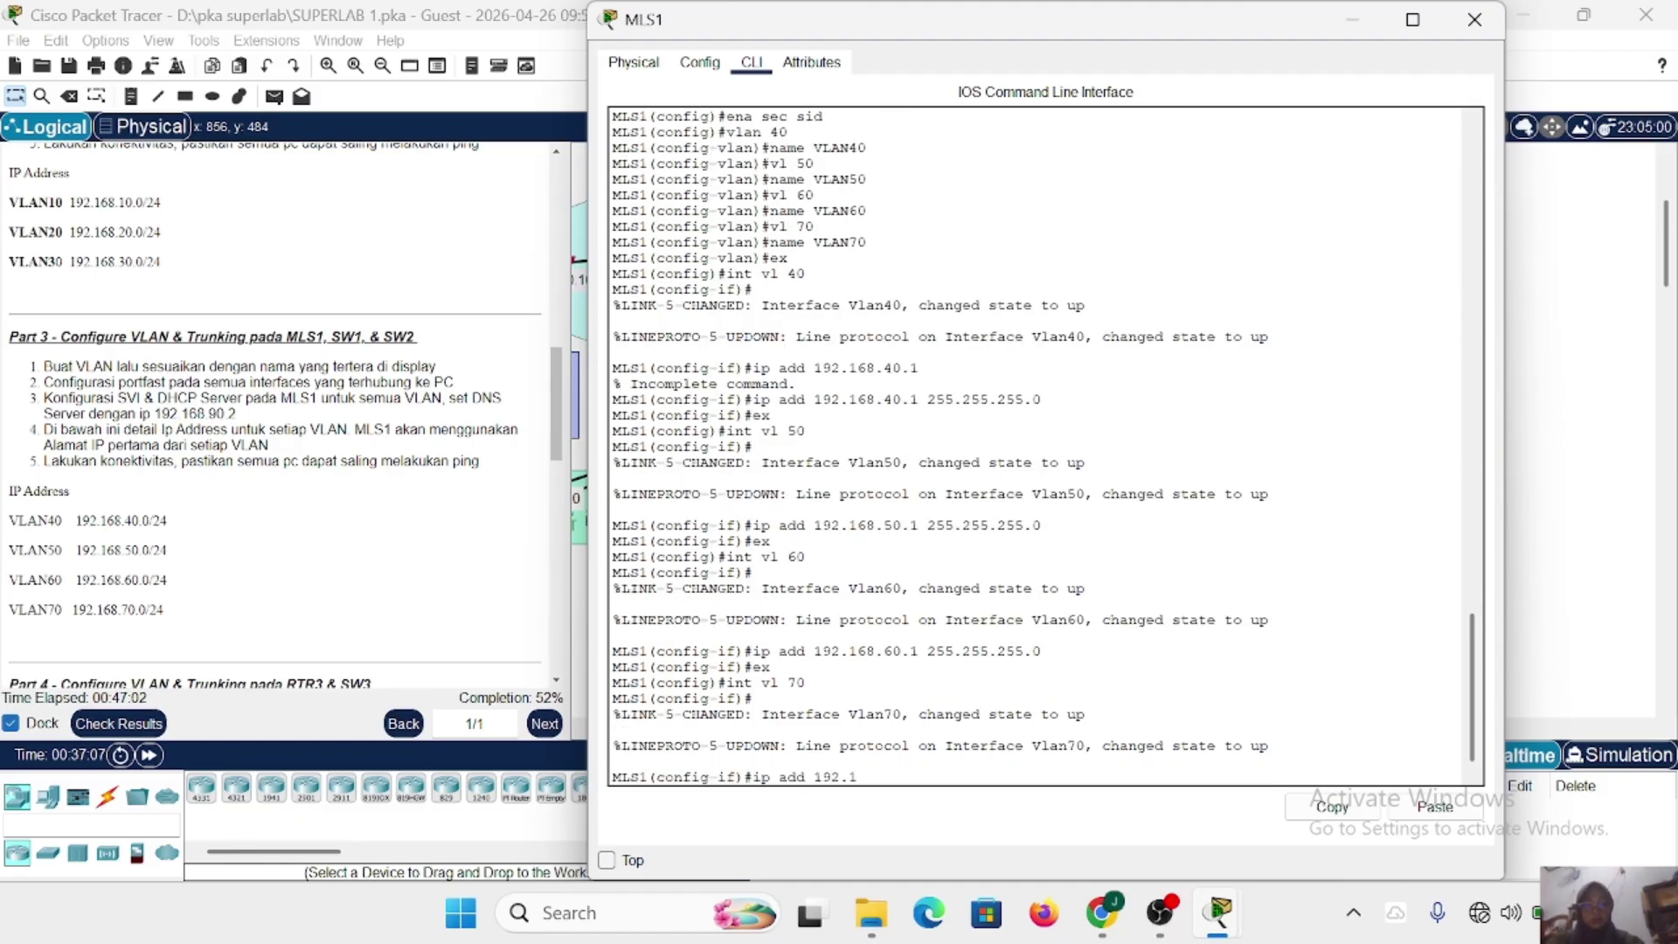
pyautogui.write('68.70.1 255.255.255.0')
pyautogui.press('Return')
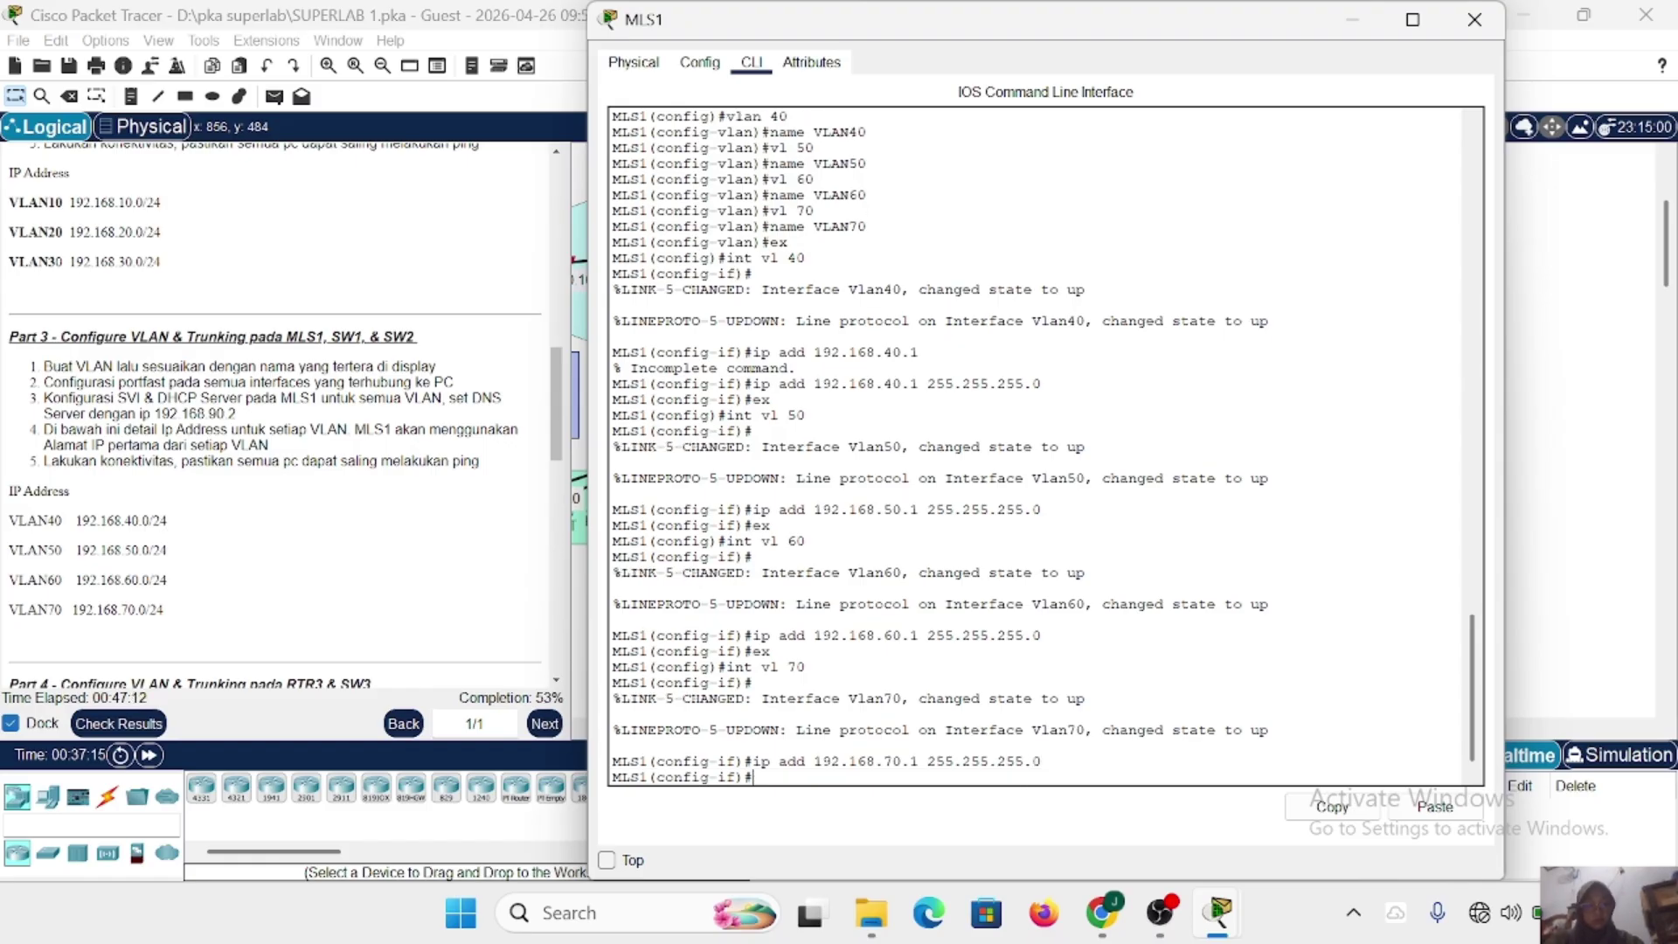
pyautogui.write('ex')
pyautogui.press('Return')
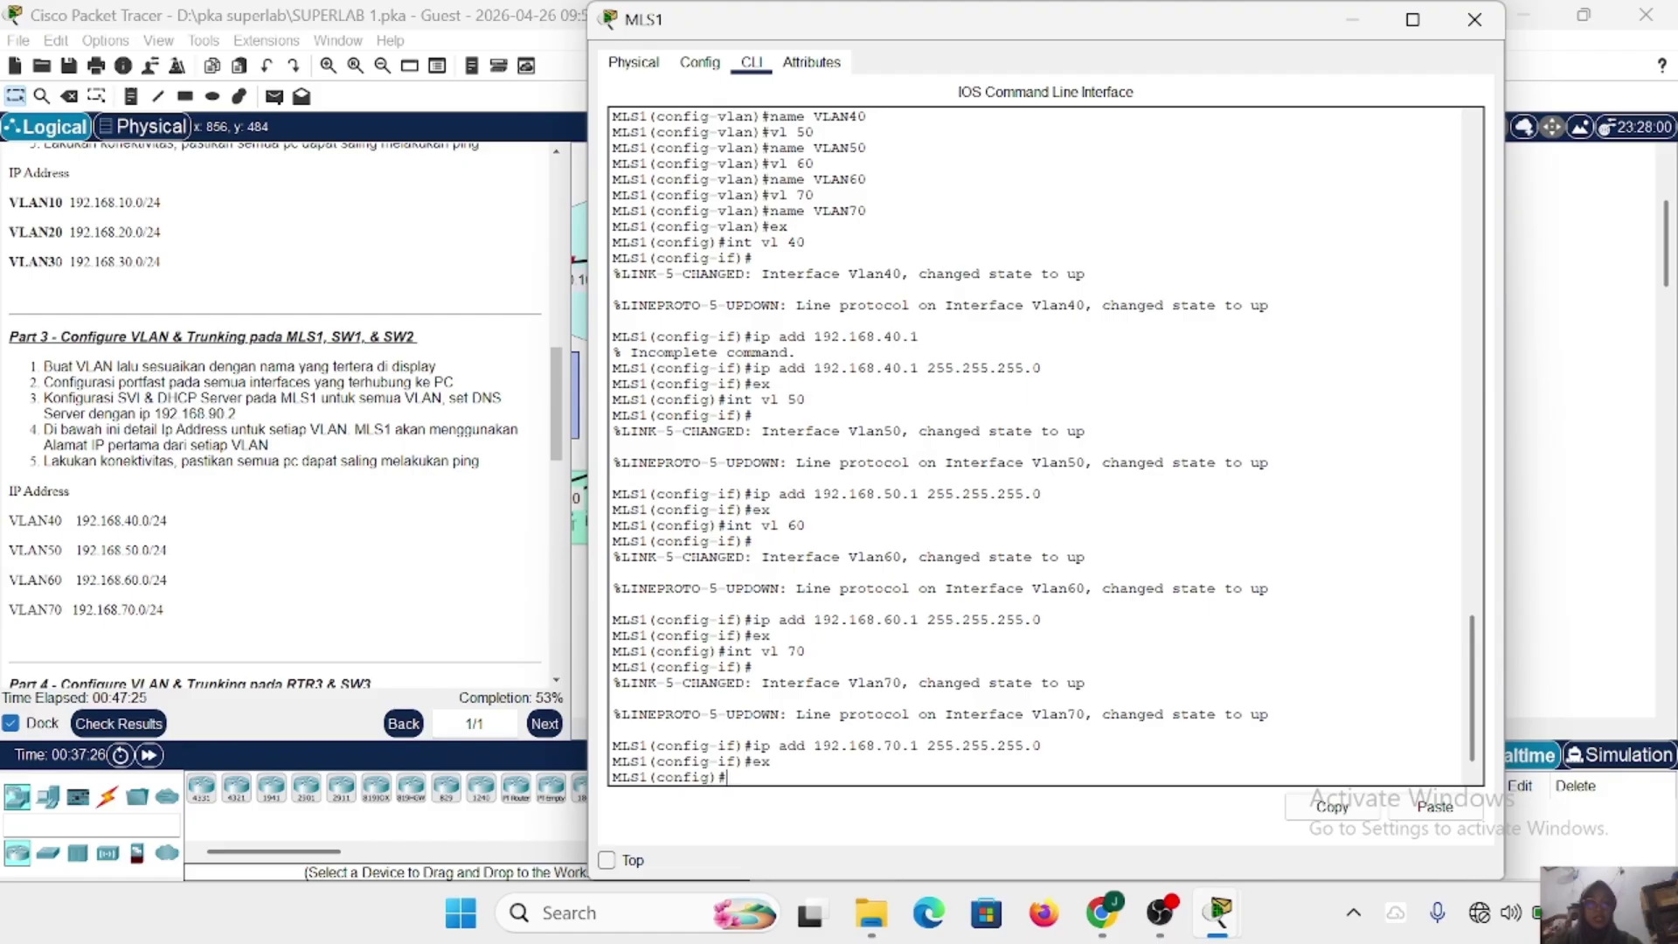
# Set interfaces fa0/1-2 on MLS1 to trunk mode with dot1q encapsulation and return to global configuration mode.
pyautogui.write('int ran')
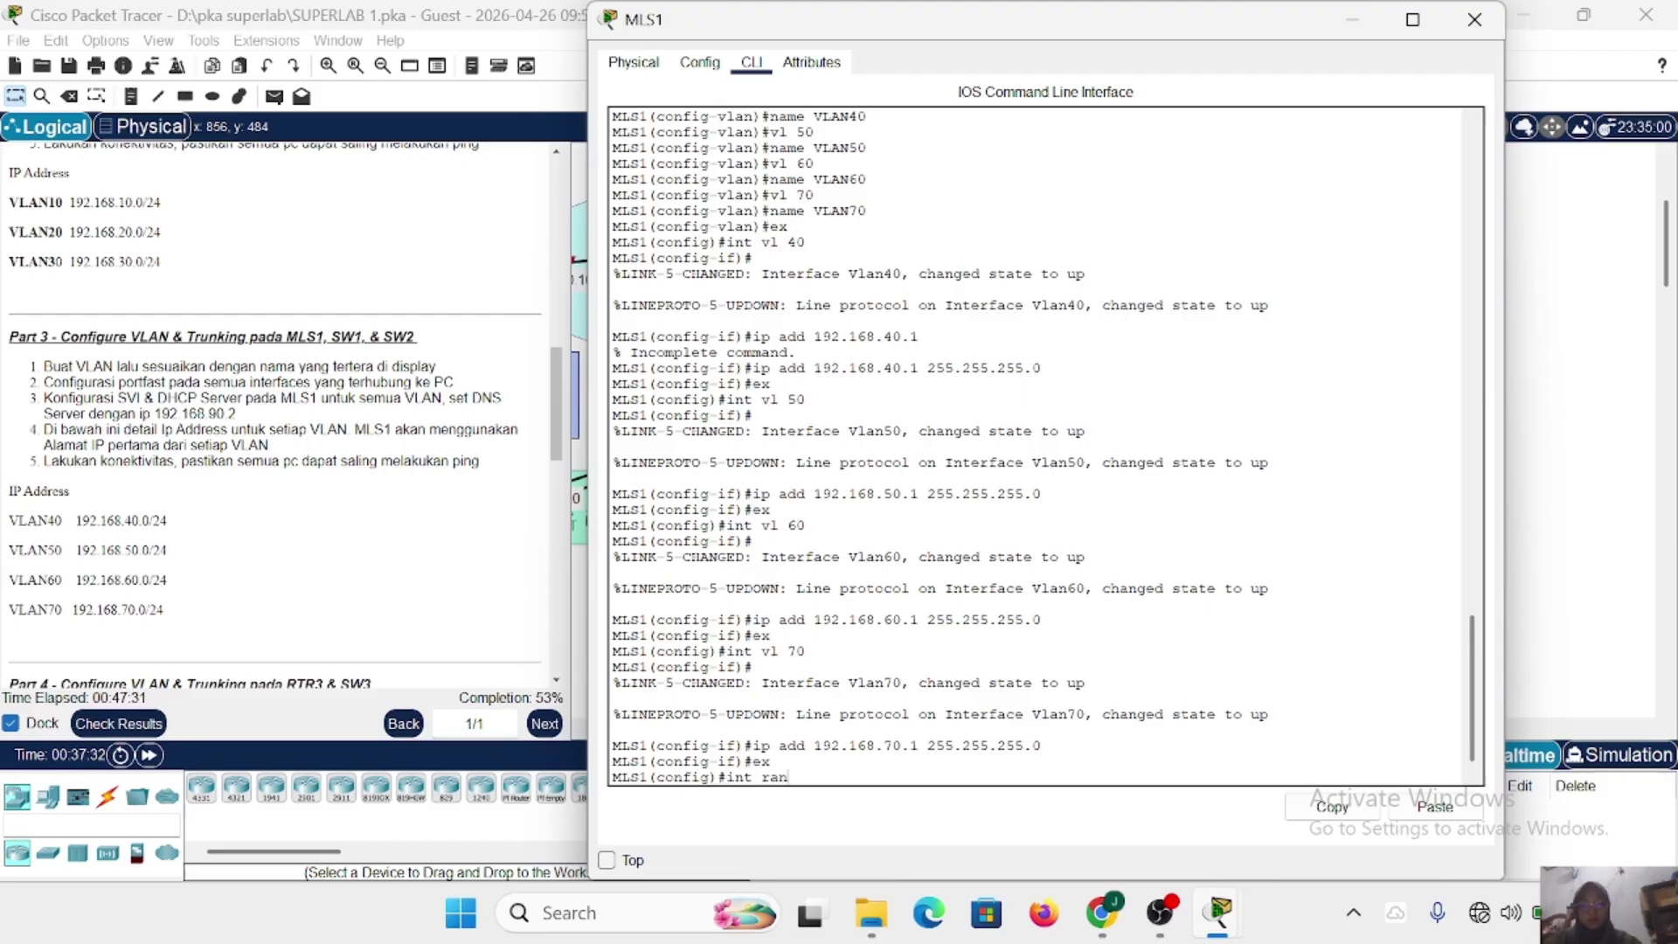
pyautogui.write('ge fa0/1-2')
pyautogui.press('Return')
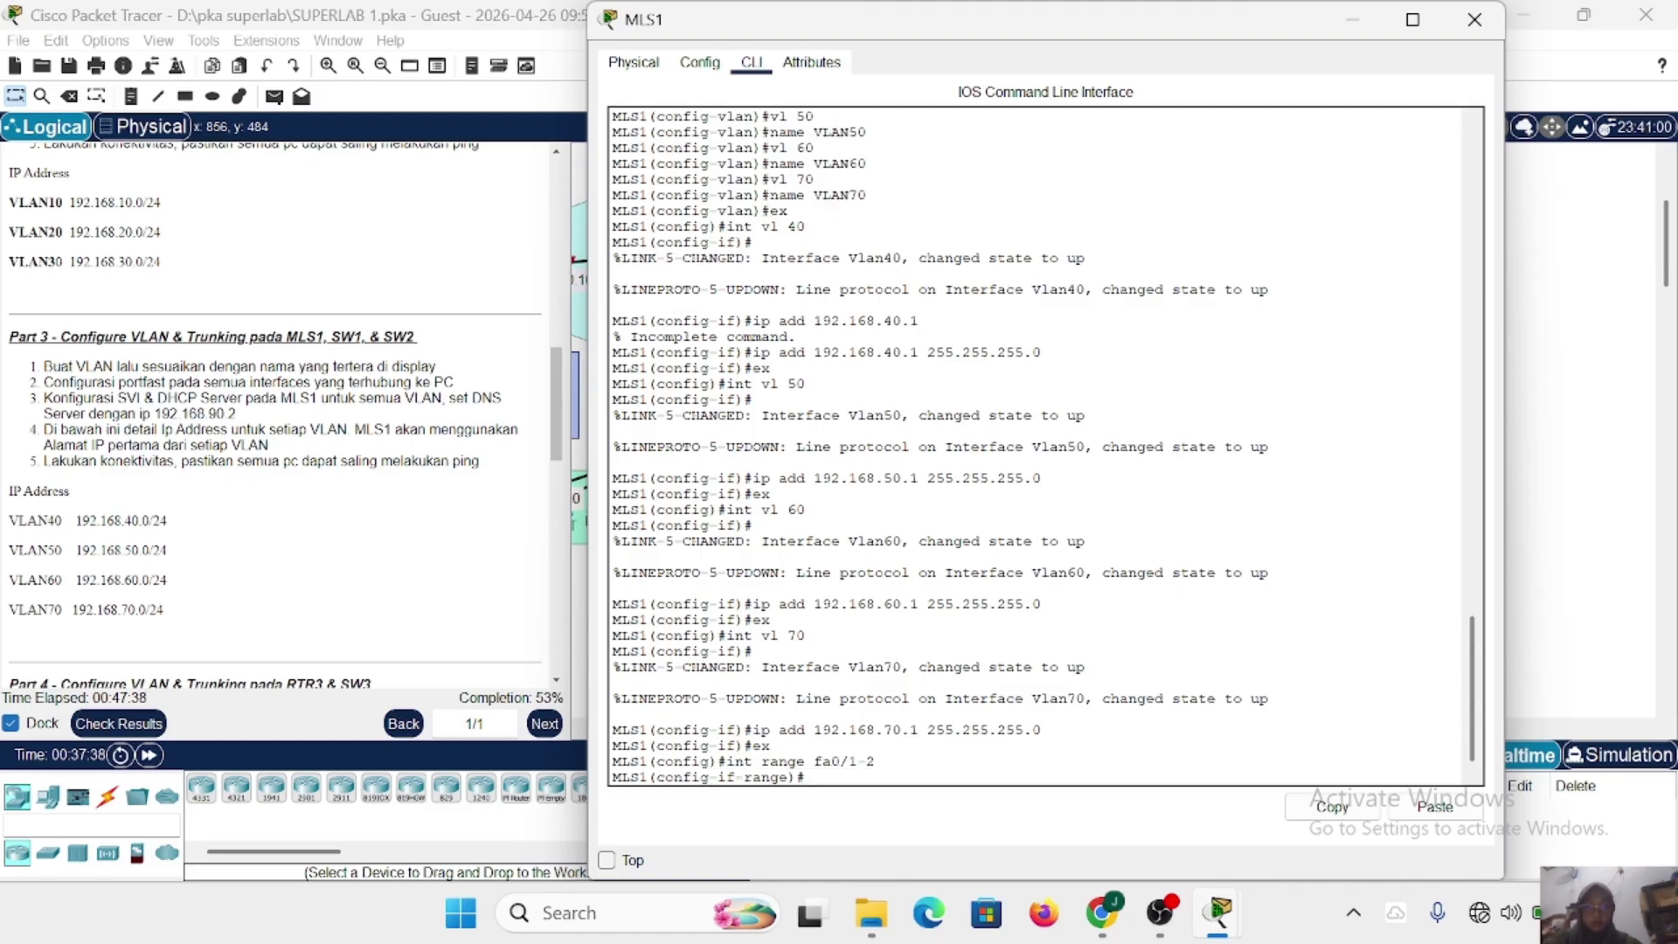
pyautogui.write('sw t encapsulation')
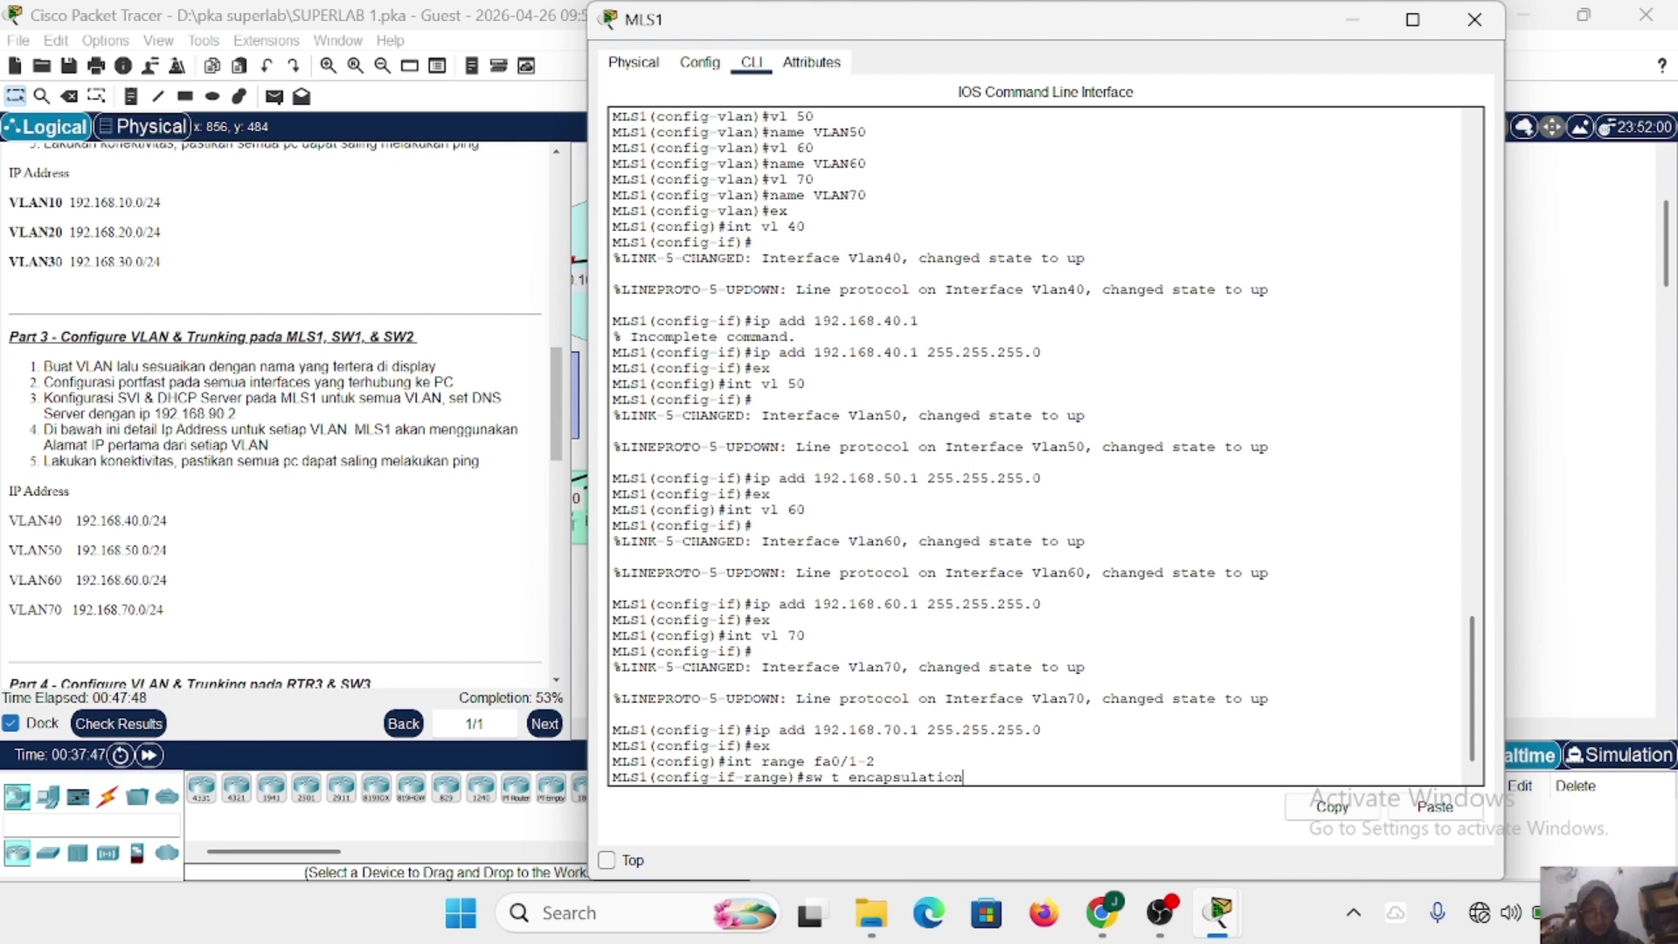
pyautogui.write(' dot1q')
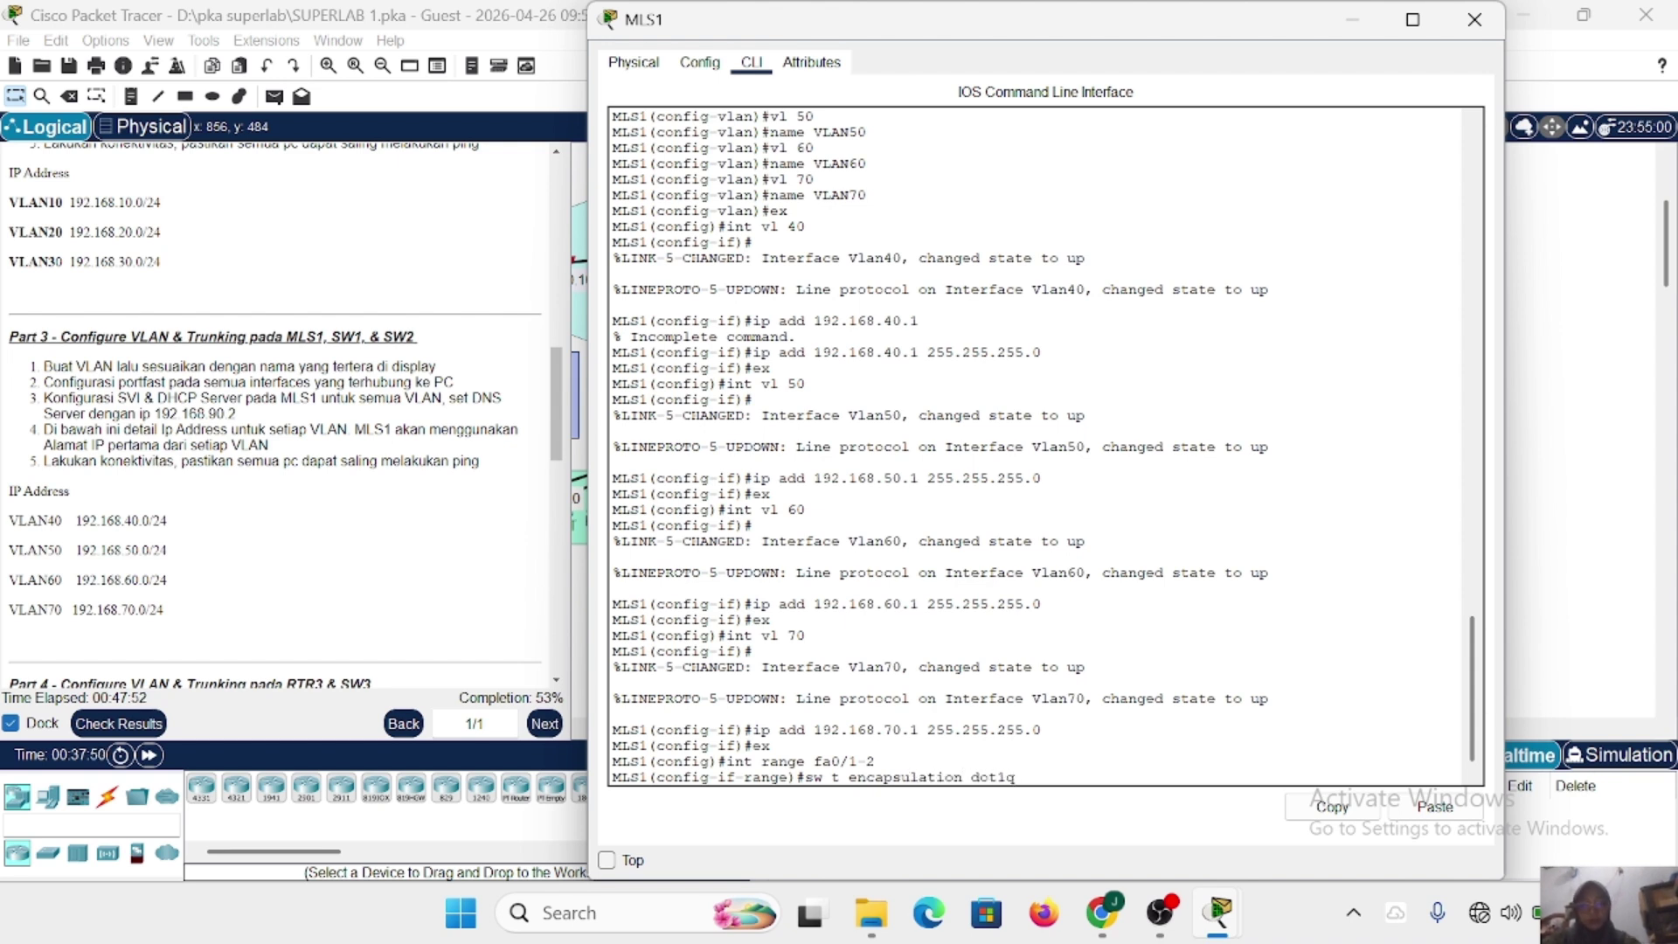
pyautogui.press('Return')
pyautogui.write('sw')
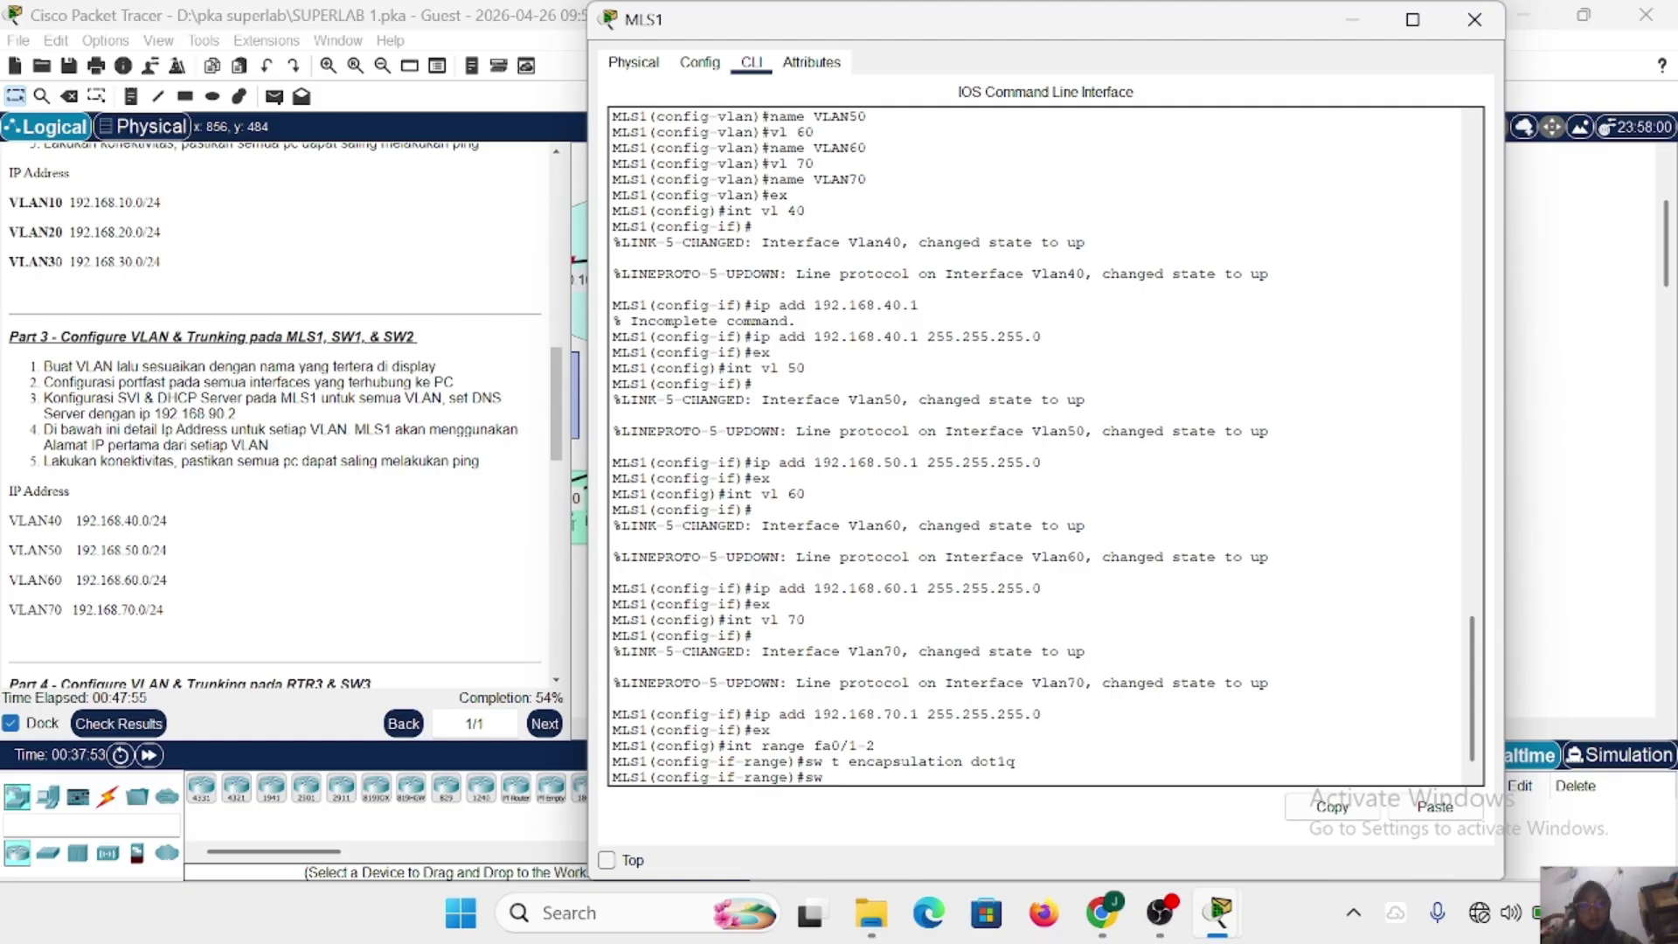
pyautogui.write(' m t')
pyautogui.press('Return')
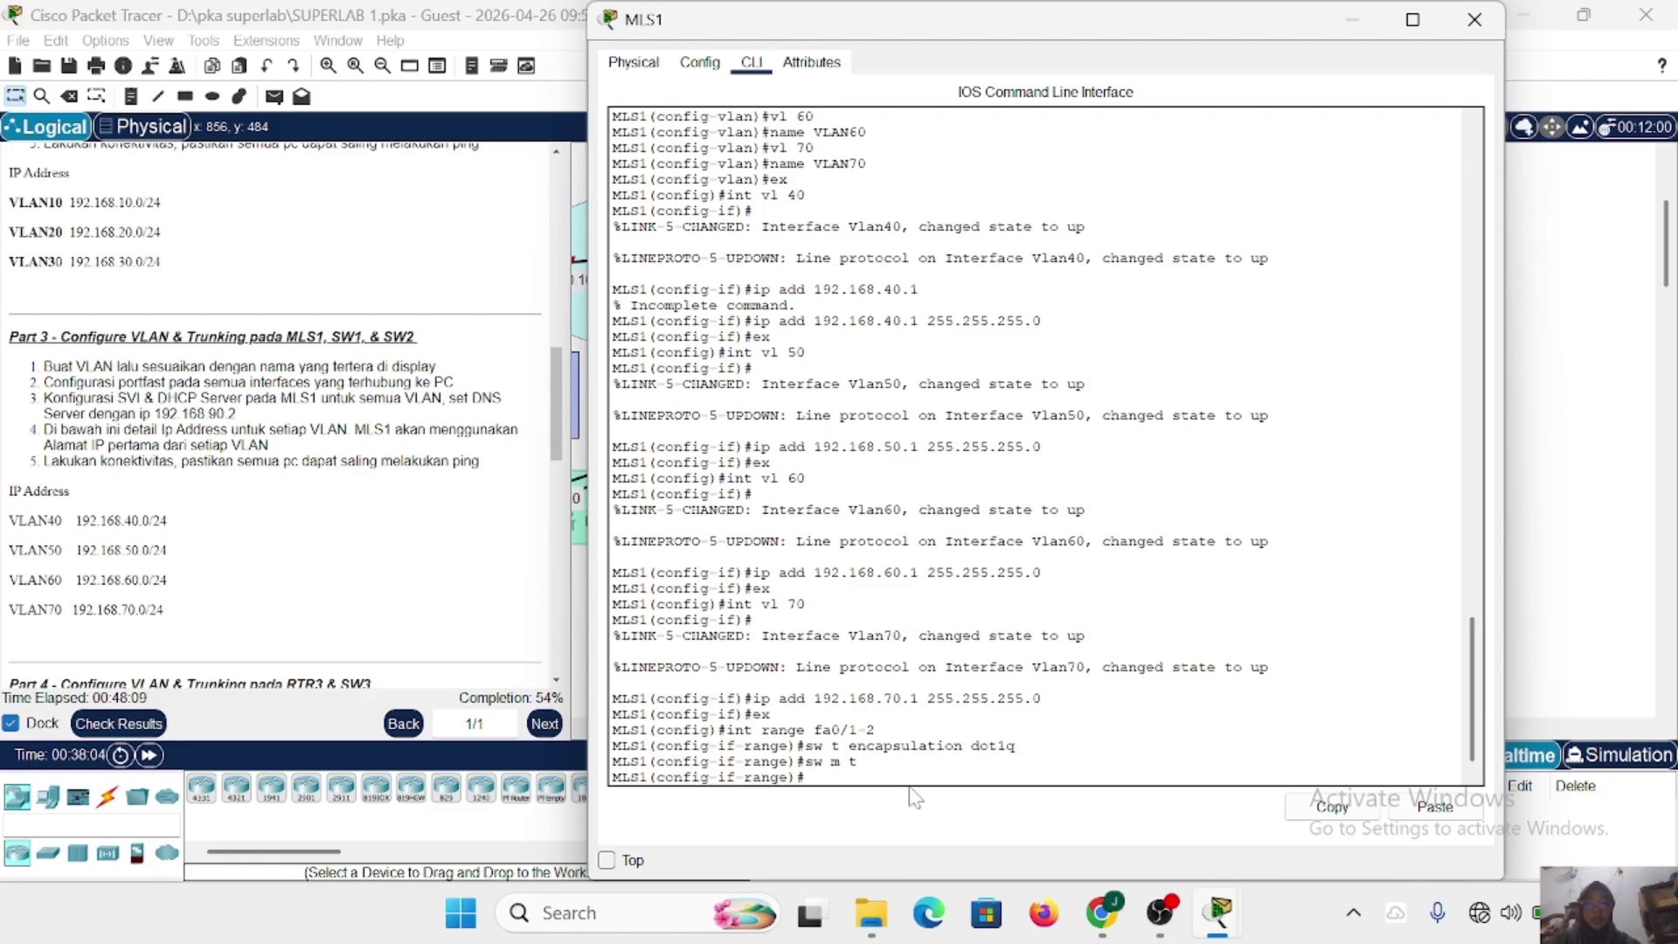
pyautogui.write('ex')
pyautogui.press('Return')
# Create the DHCP pool VLAN40 on MLS1 and define its network as 192.168.40.0 with mask 255.255.255.0.
pyautogui.write('ig)#i')
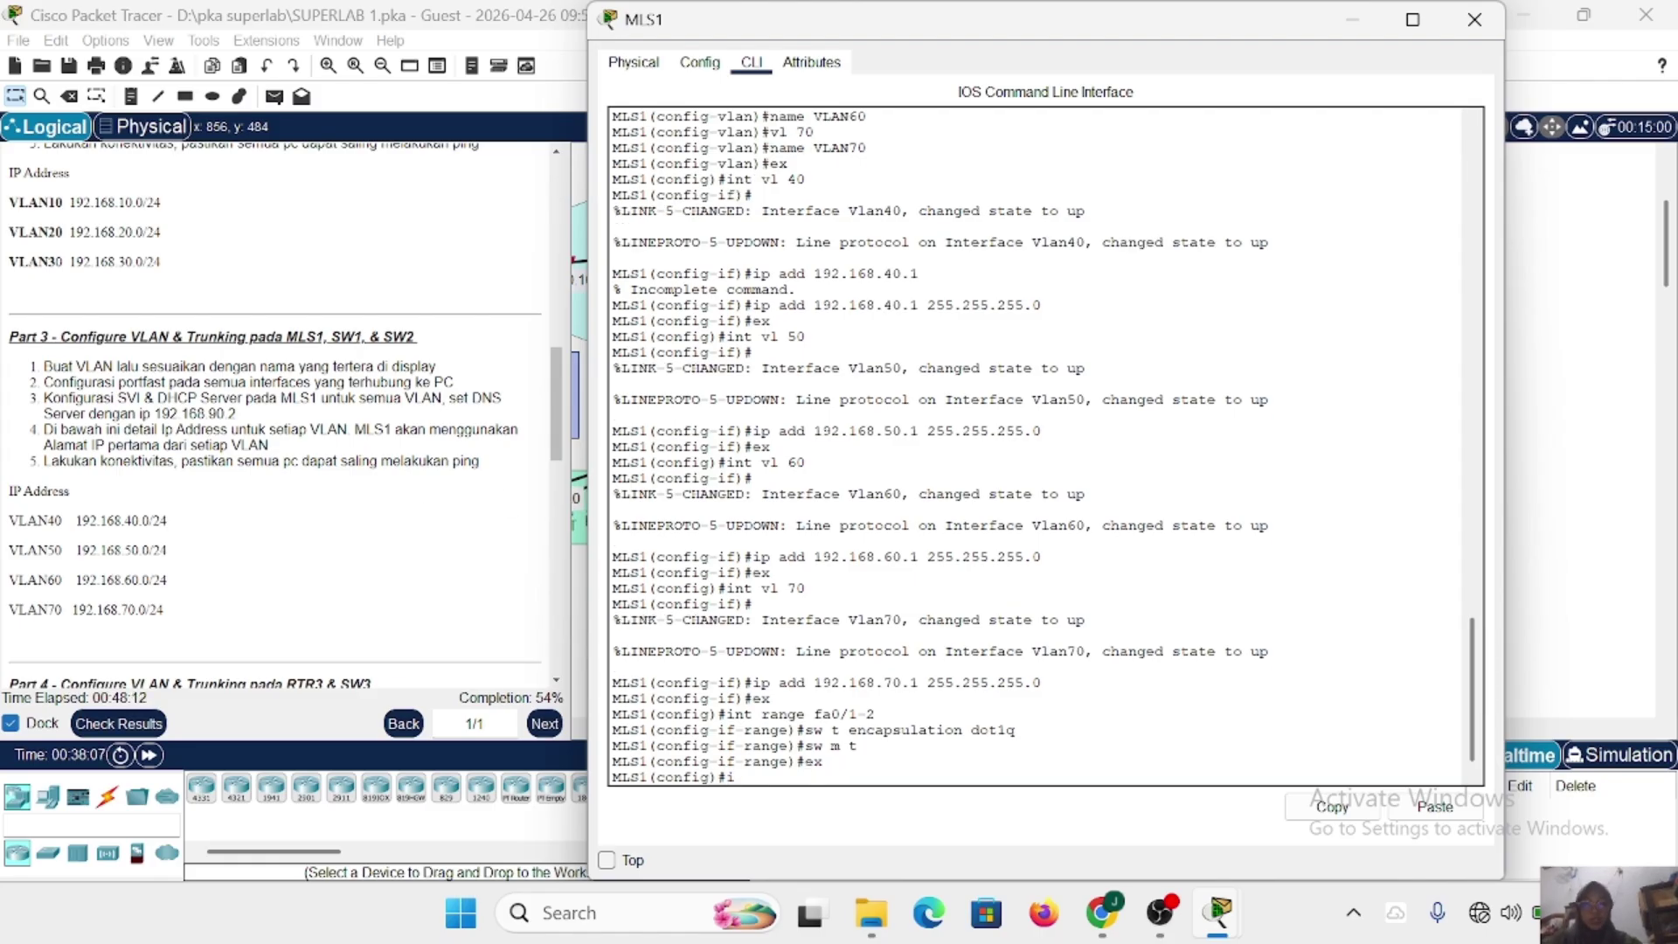
pyautogui.write('p dhcp pool ')
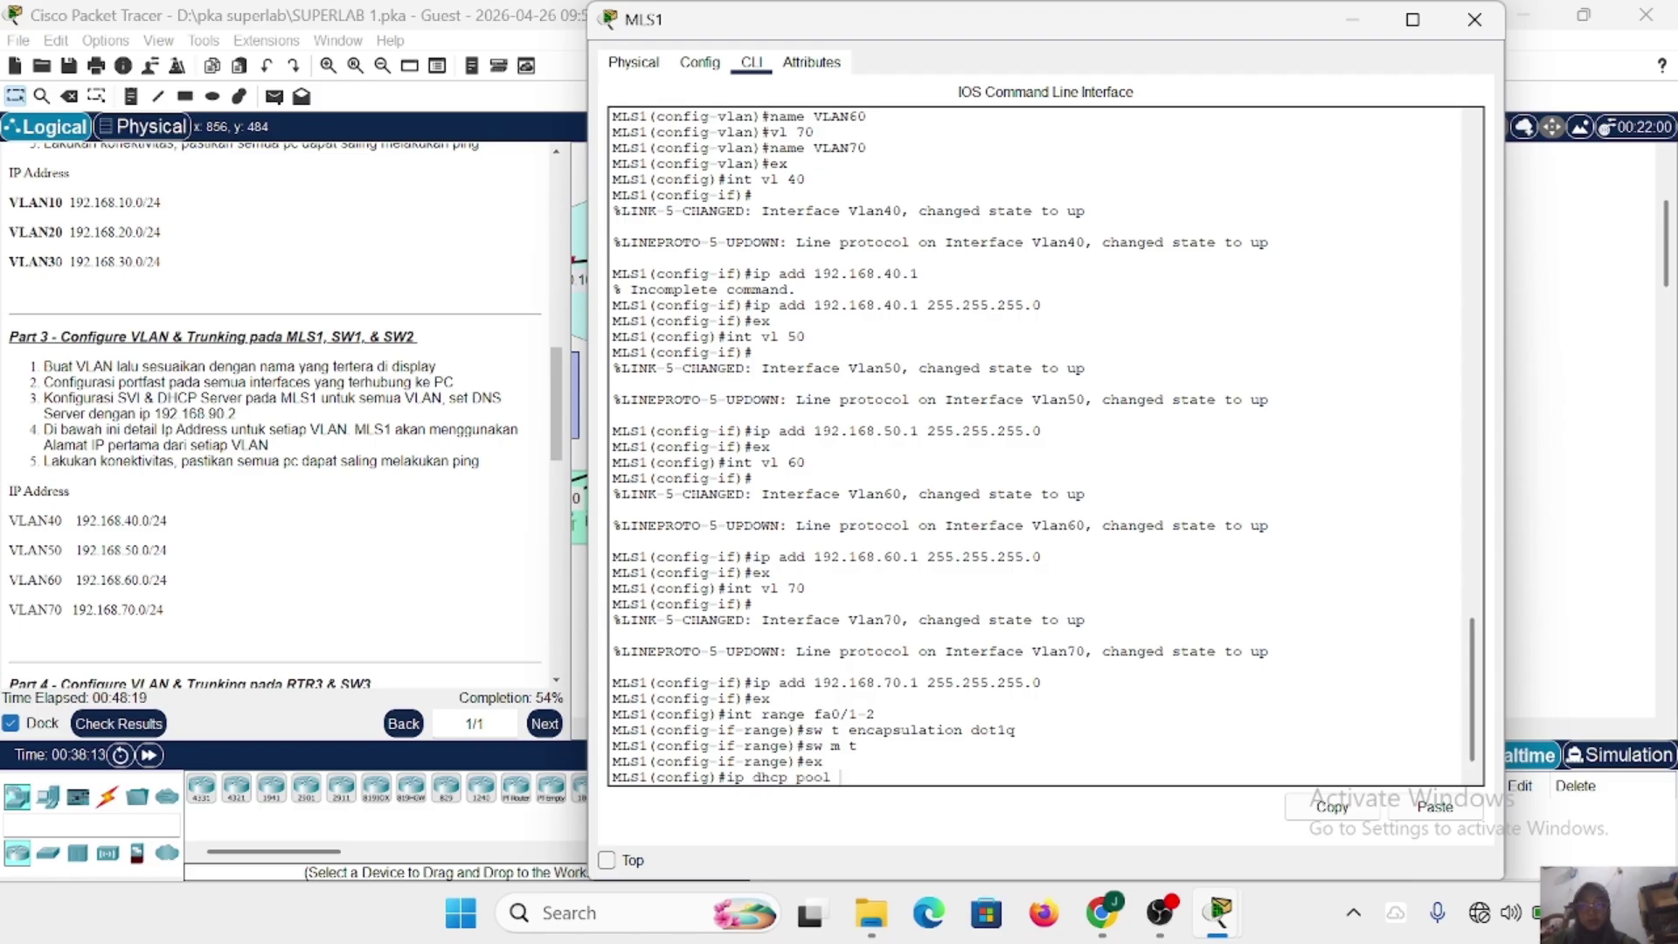
pyautogui.write('VLAN40')
pyautogui.press('Return')
pyautogui.write('netw')
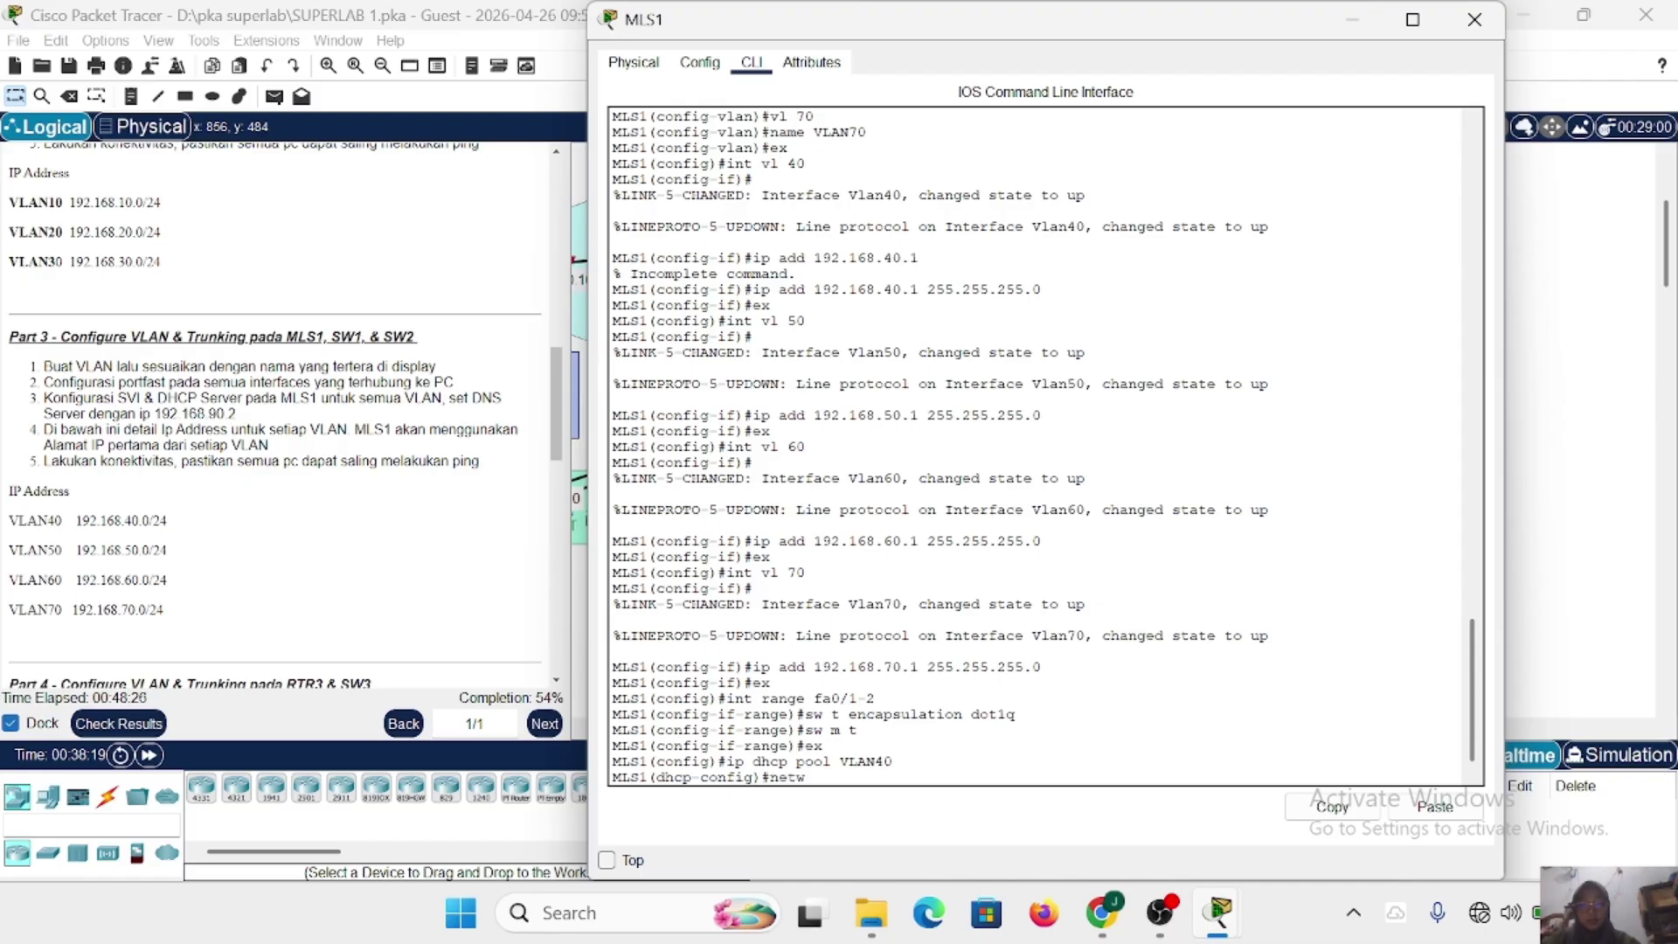
pyautogui.write(' 192.168.40.0 255..255.')
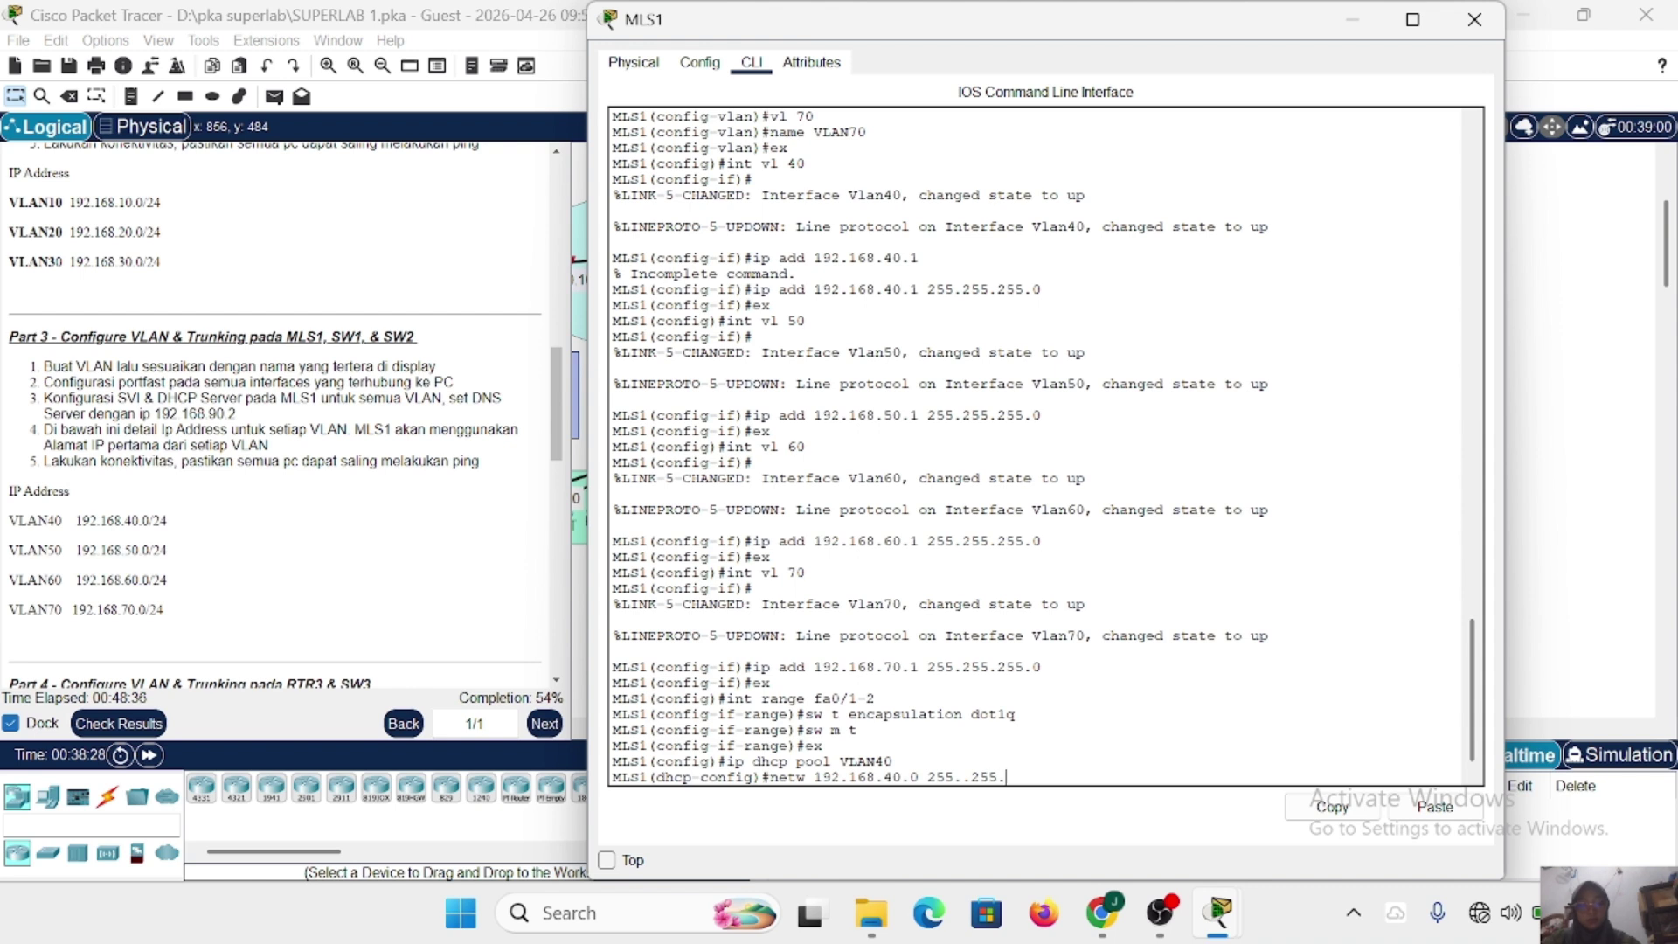
pyautogui.write('255.0')
pyautogui.press('Return')
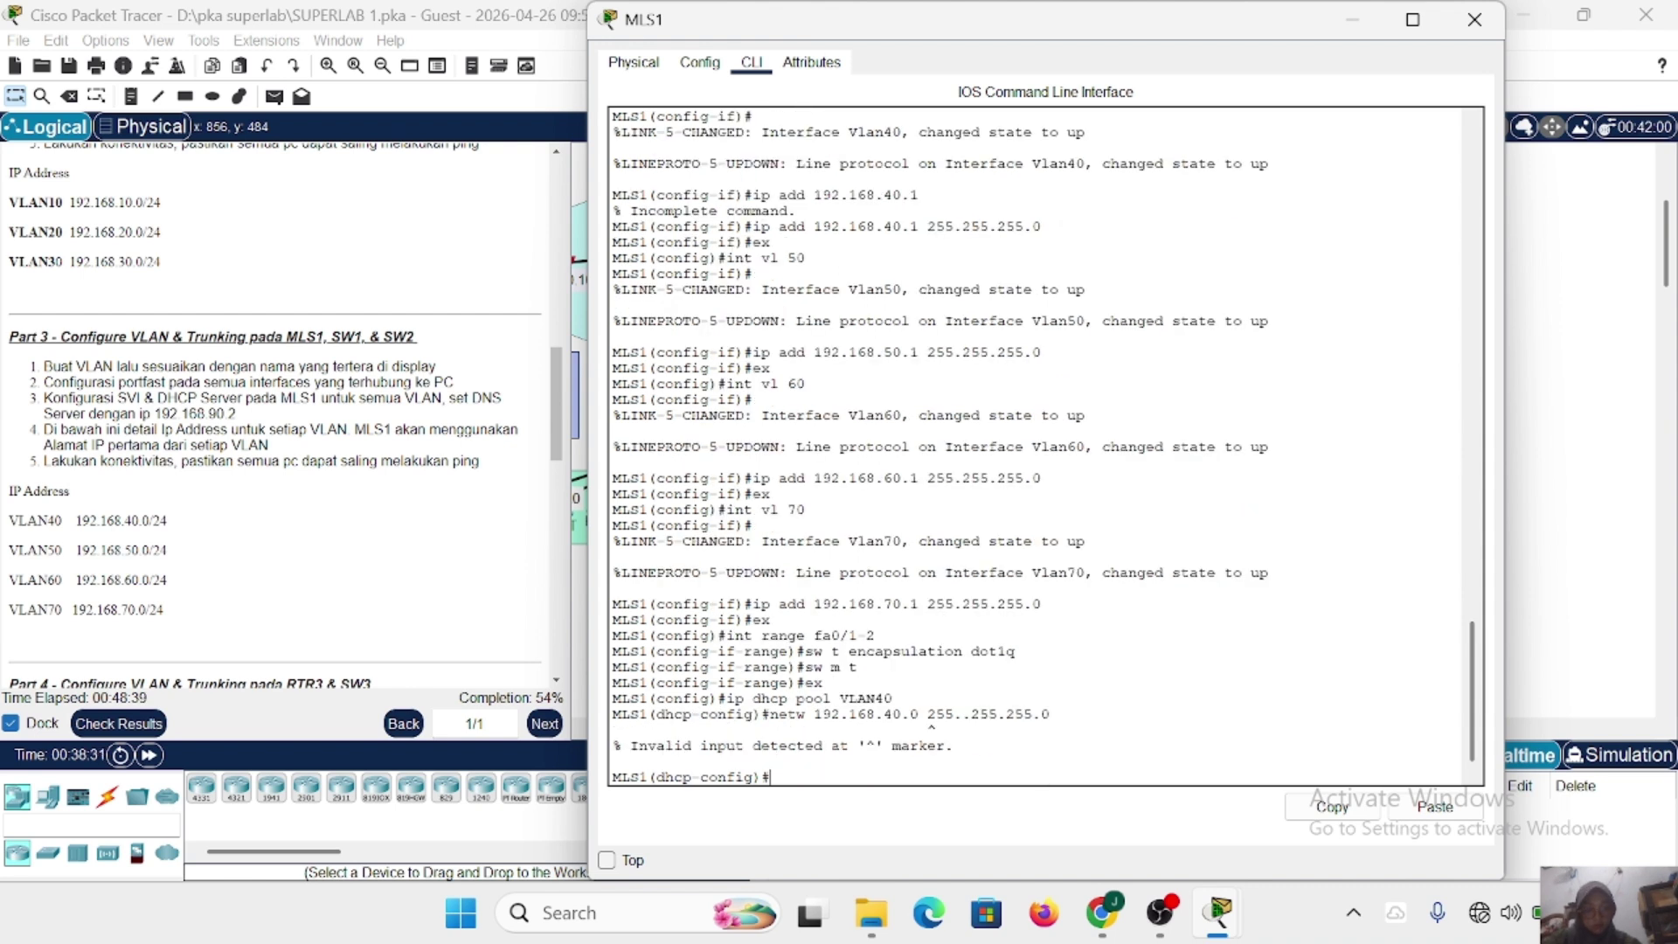
pyautogui.press('Up')
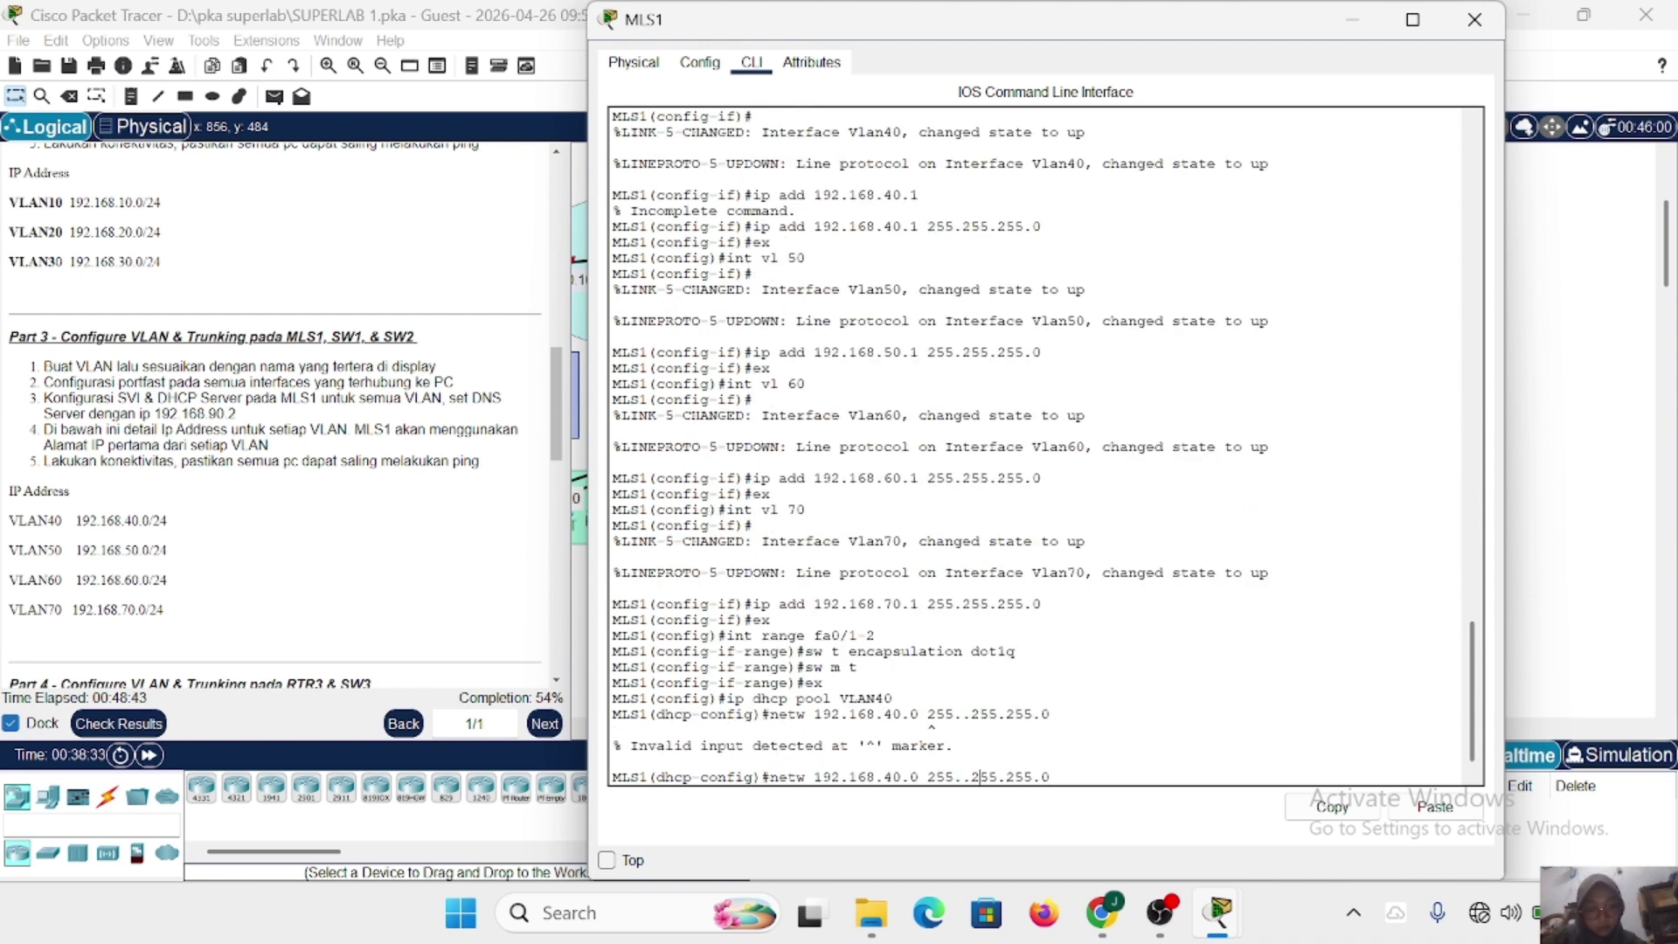
pyautogui.press('Left')
pyautogui.press('BackSpace')
pyautogui.press('Return')
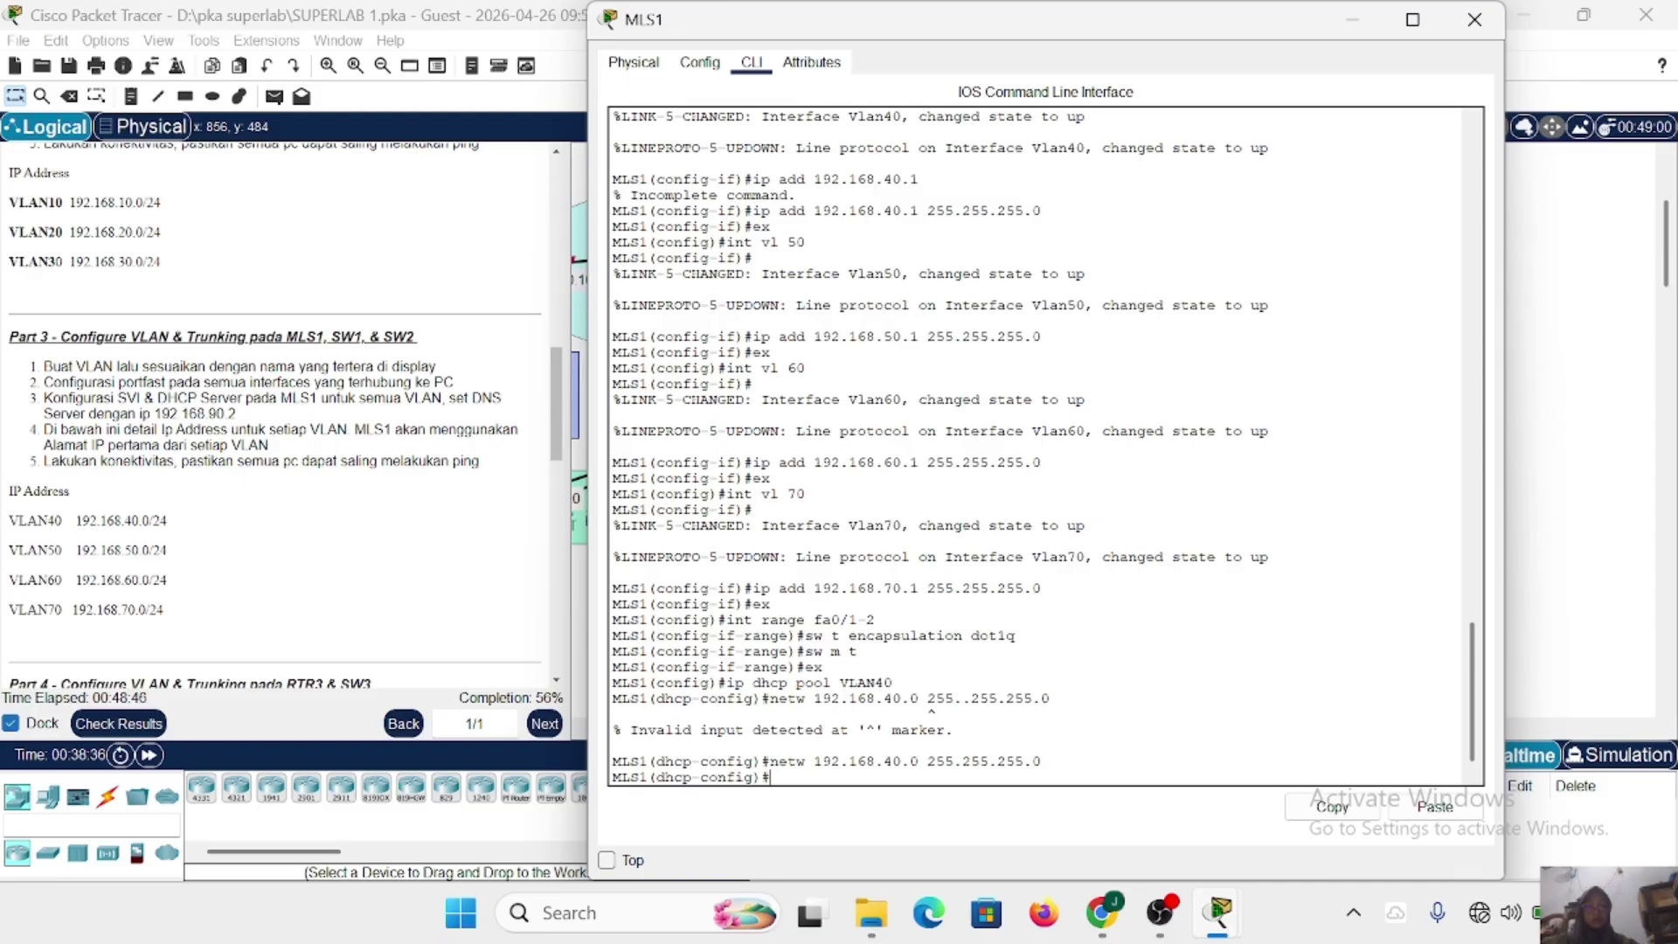
# Set the default router of the VLAN40 DHCP pool to 192.168.40.1.
pyautogui.write('ip')
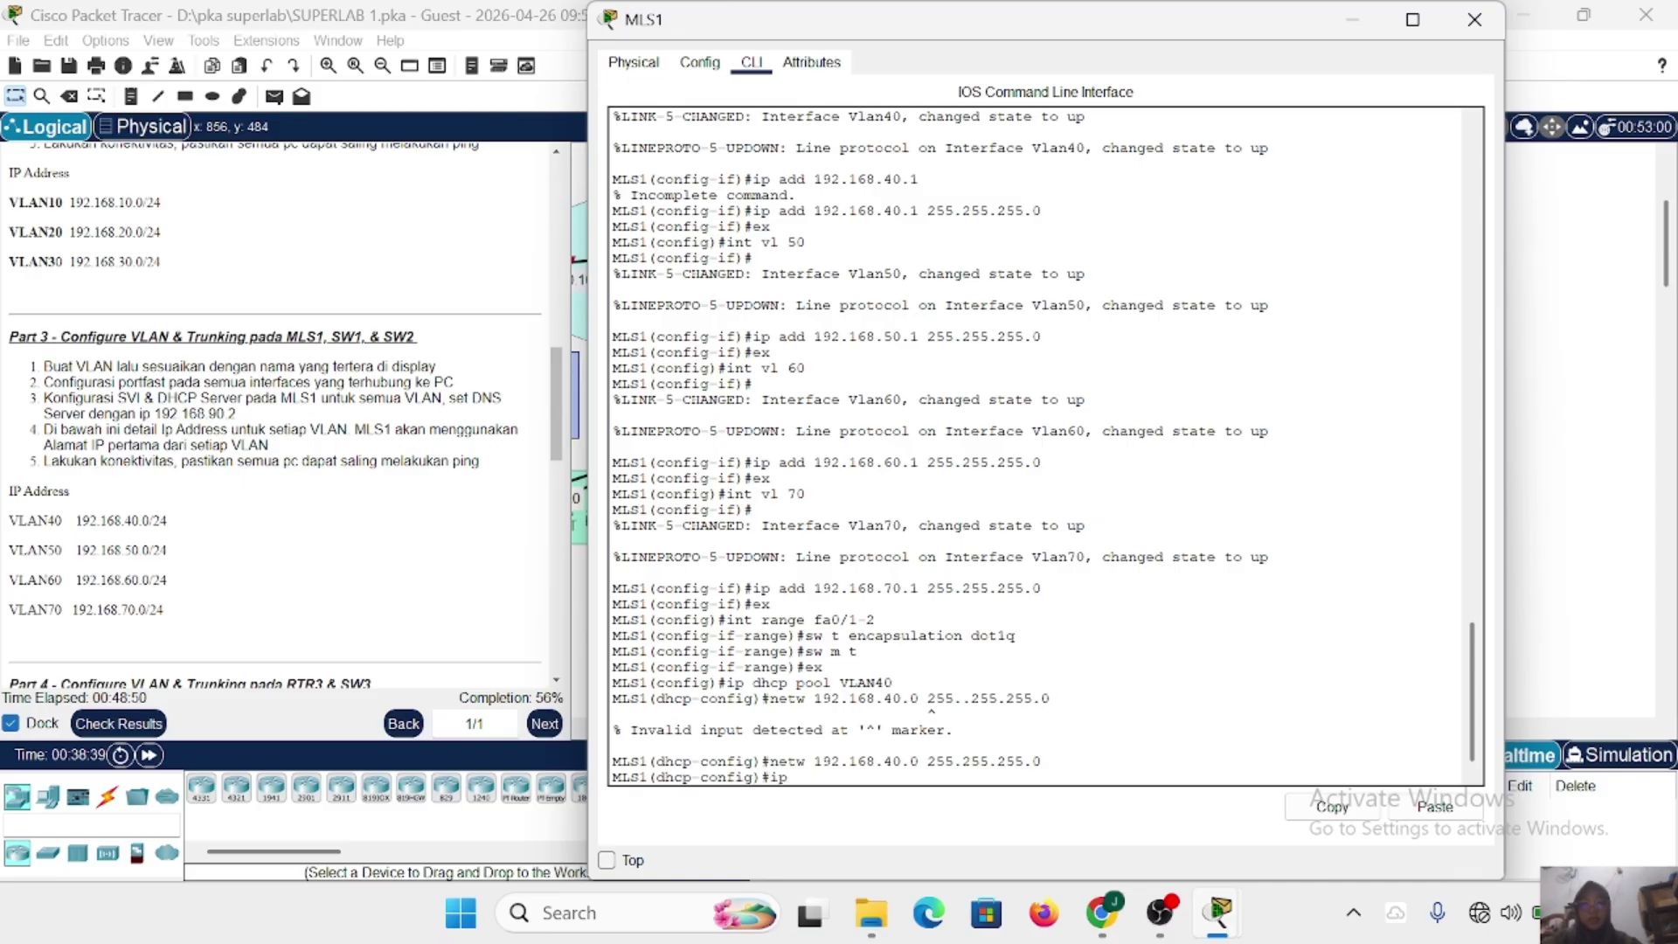
pyautogui.press('BackSpace')
pyautogui.press('BackSpace')
pyautogui.write('default-r')
pyautogui.write('outer')
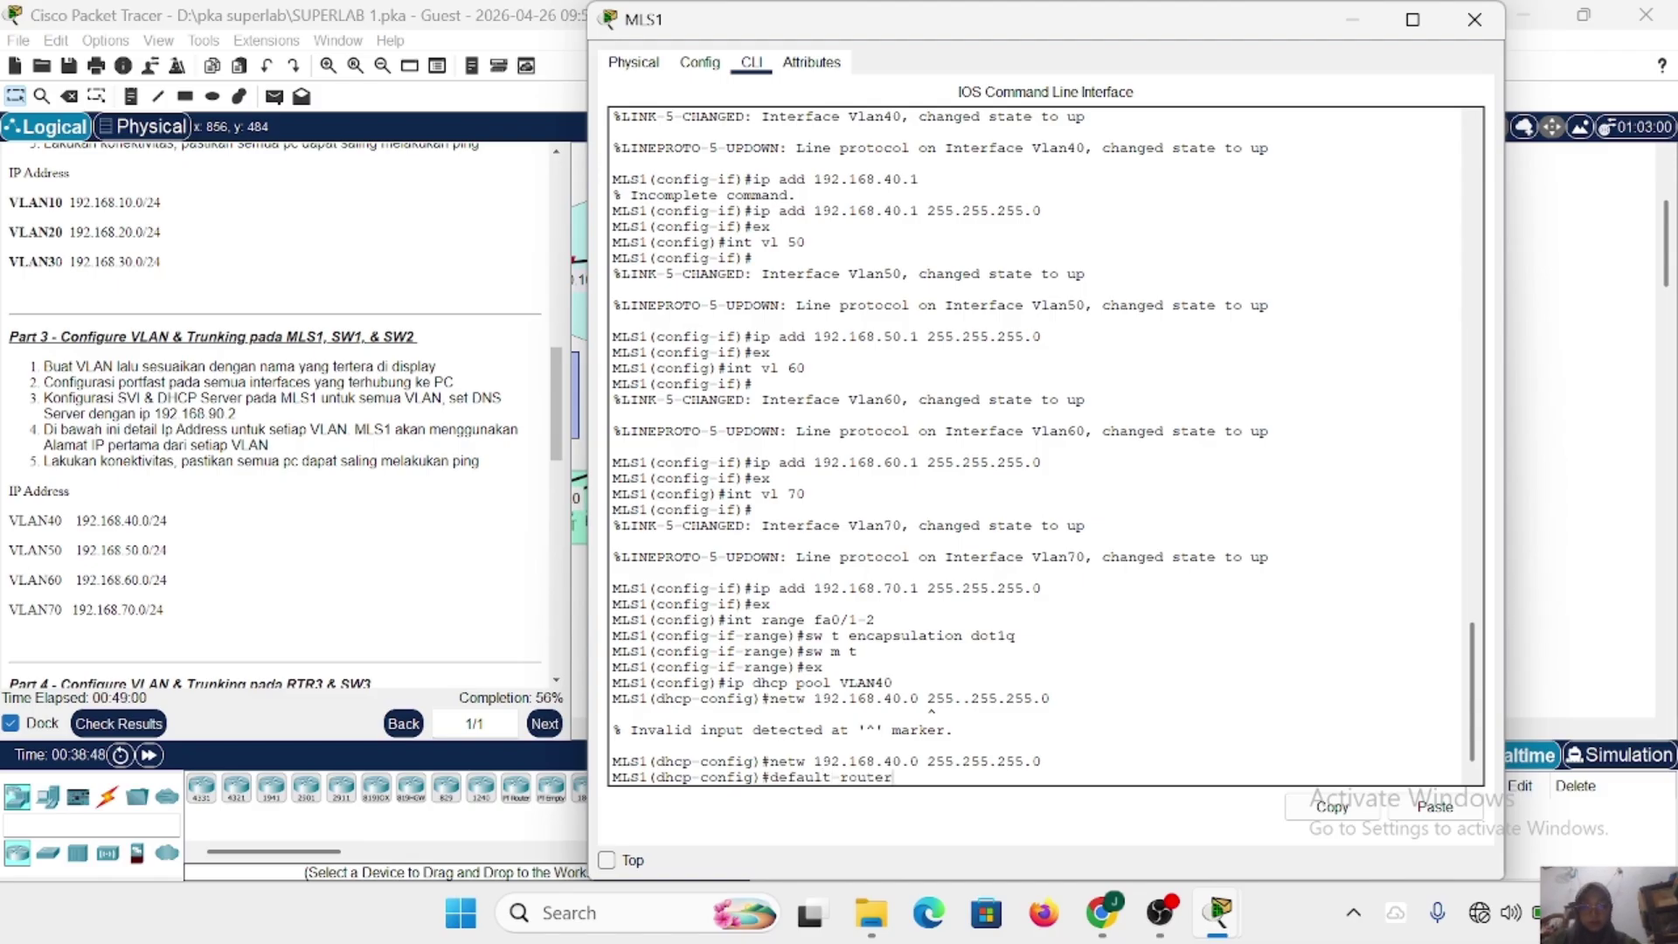
pyautogui.write(' 192.168.40.1')
pyautogui.press('Return')
# Set the DNS server of the VLAN40 DHCP pool to 192.168.90.2 and return to global configuration mode.
pyautogui.write('dns-server')
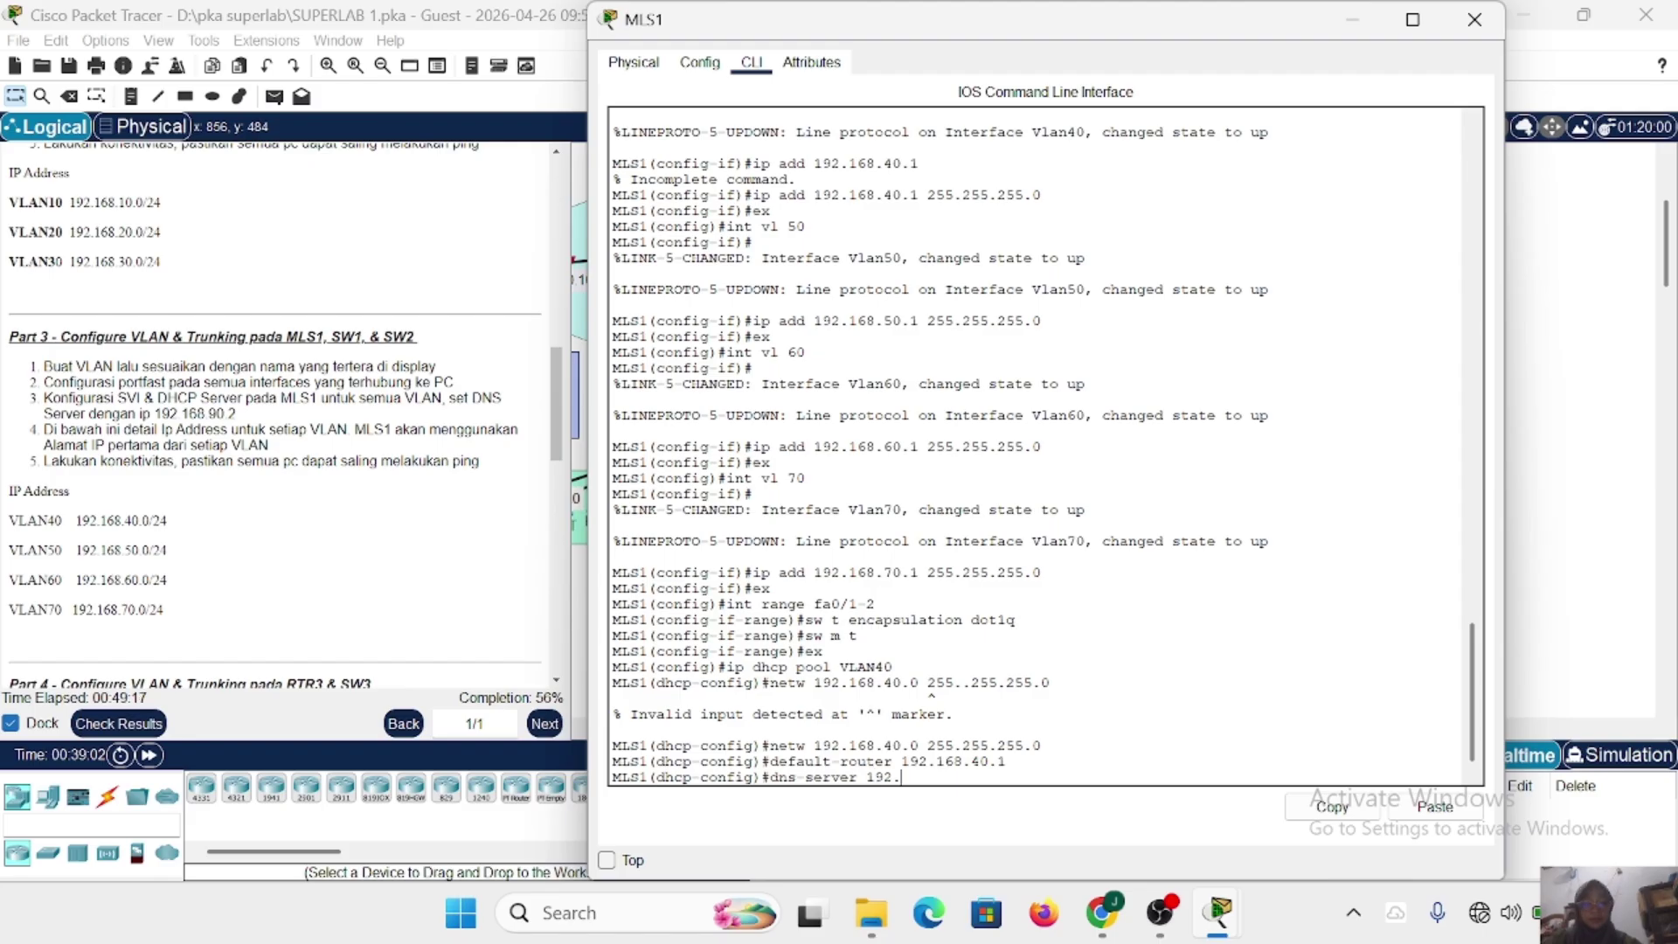
pyautogui.write('192.168.90.2')
pyautogui.press('Return')
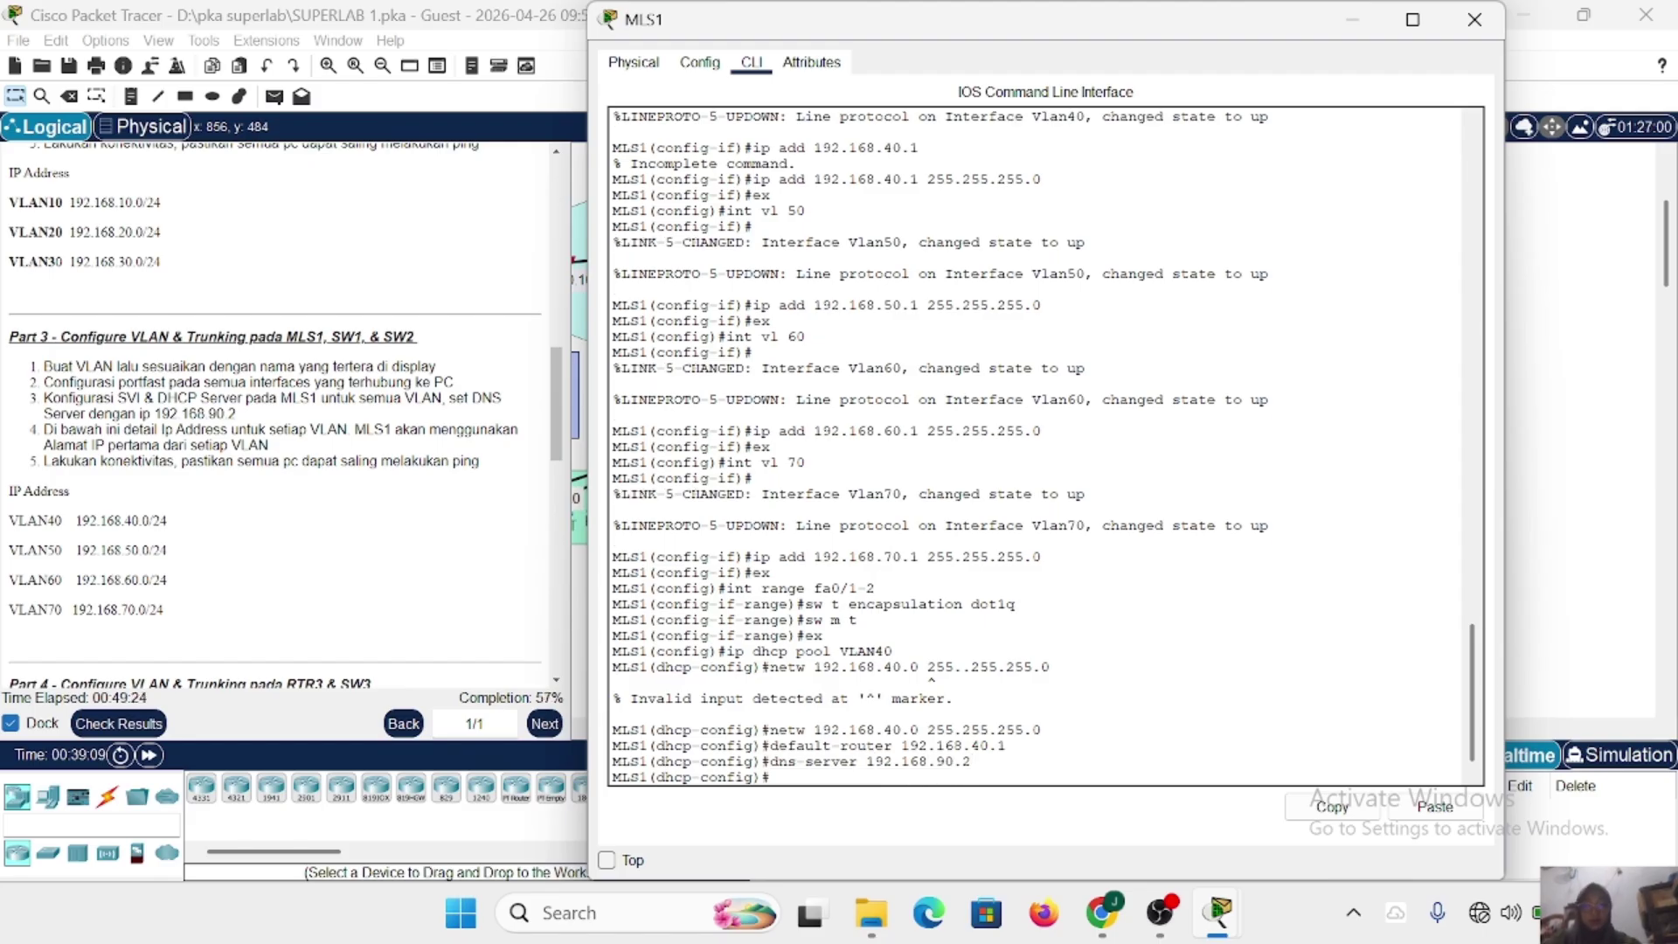
pyautogui.write('ex')
pyautogui.press('Return')
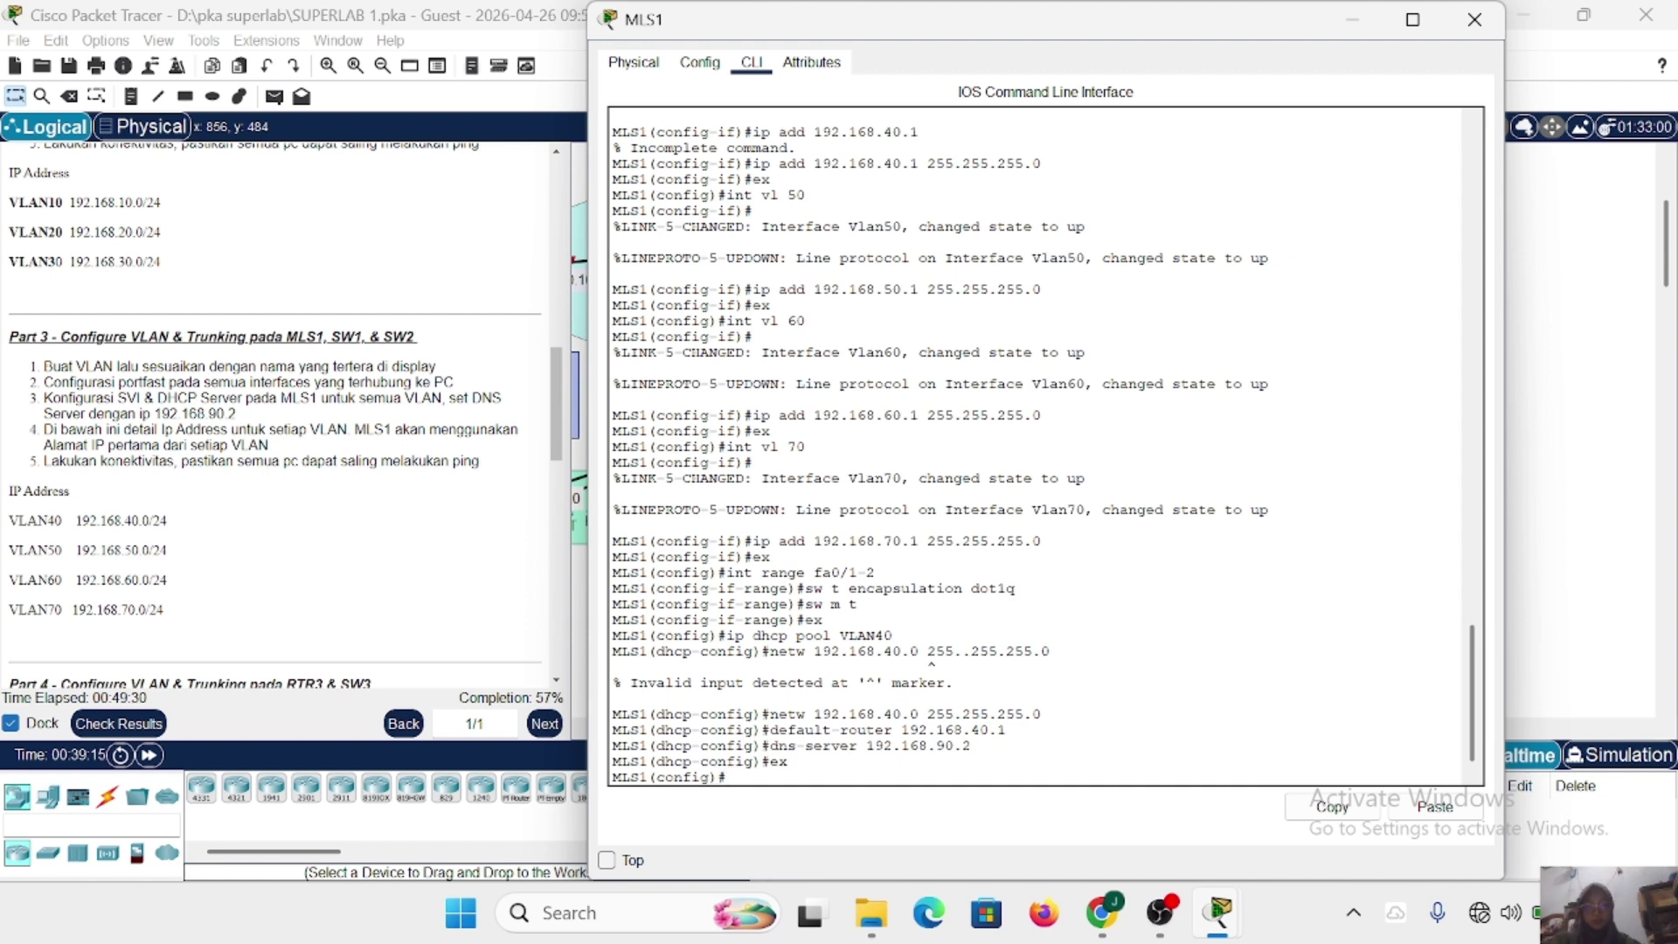
# Create the DHCP pool VLAN50 on MLS1 and define its network as 192.168.50.0 with mask 255.255.255.0.
pyautogui.write('ip dhcp pool VLAN50')
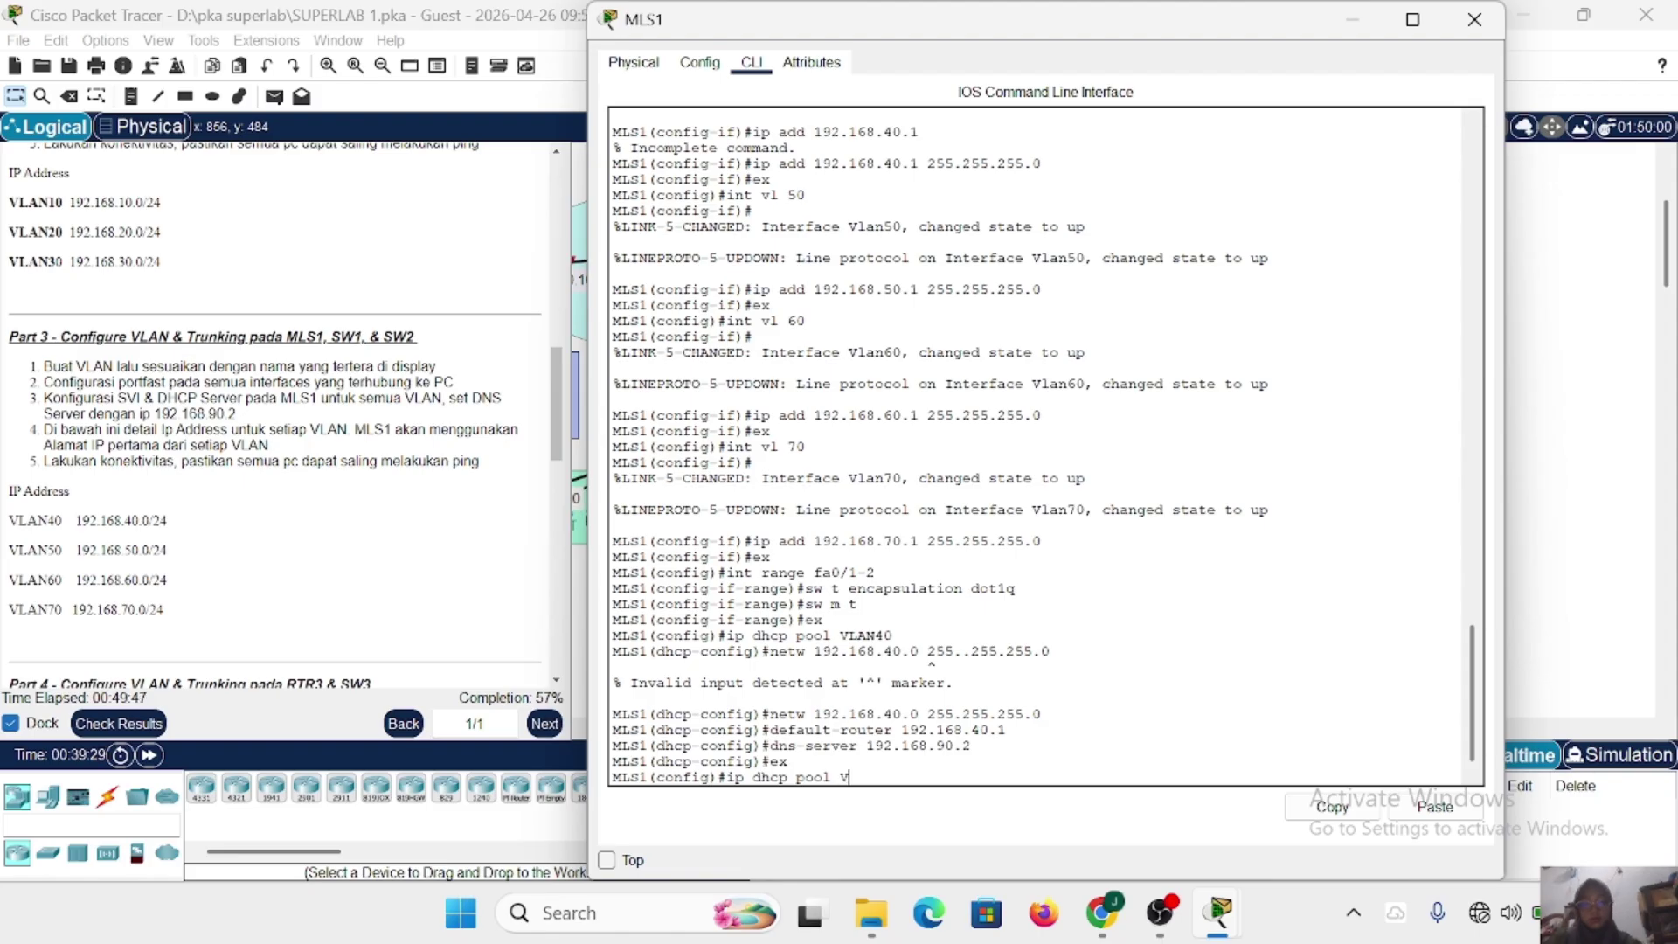
pyautogui.press('Return')
pyautogui.write('netw 192')
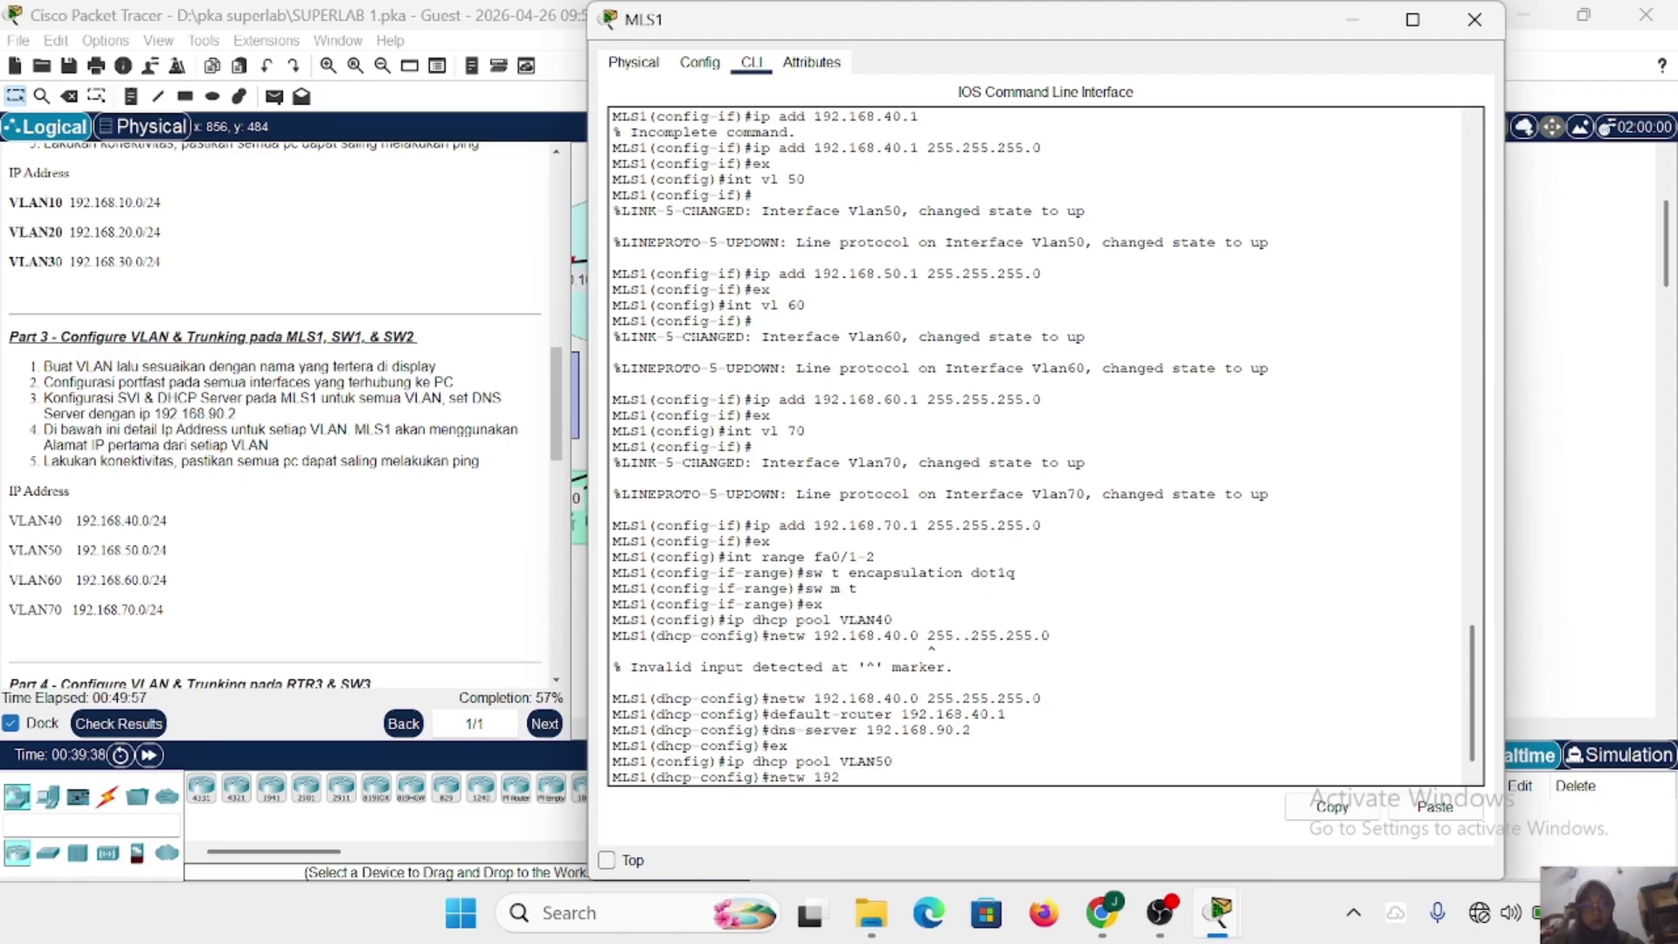
pyautogui.write('.168.50.0. 255.255.255.0')
pyautogui.press('Return')
pyautogui.press('Up')
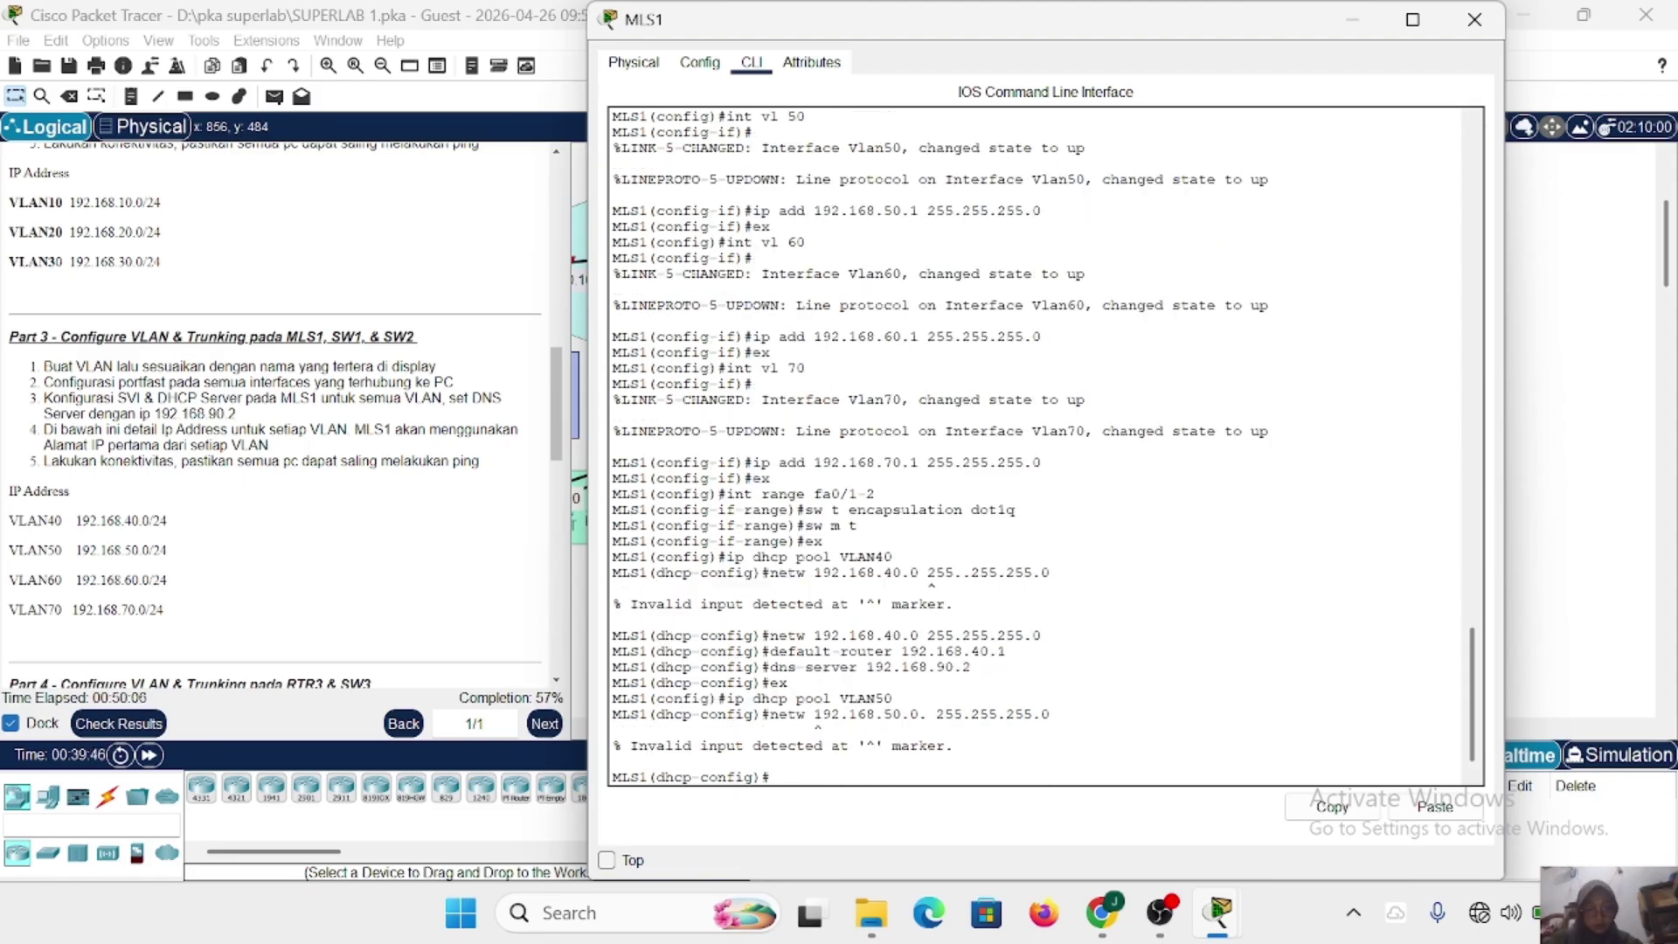
pyautogui.press('Left')
pyautogui.press('Left')
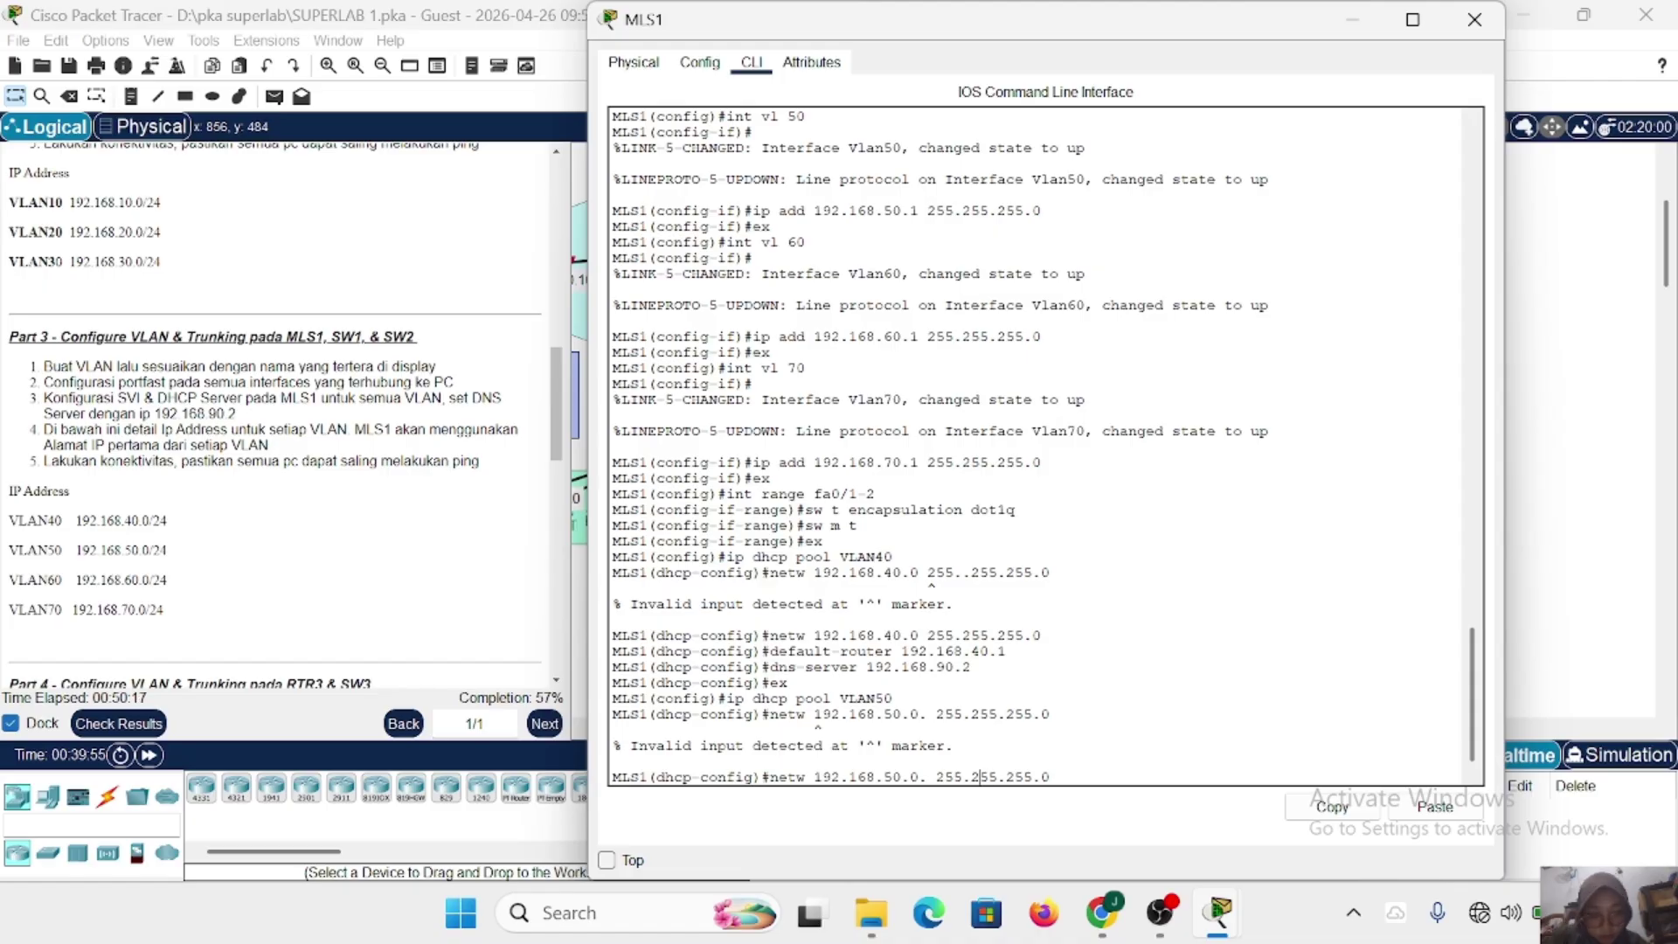
pyautogui.press('BackSpace')
pyautogui.press('Return')
# Set the VLAN50 pool's default router to 192.168.50.1 and DNS server to 192.168.90.2, returning to global configuration mode.
pyautogui.write('default-router 192.168.50.1')
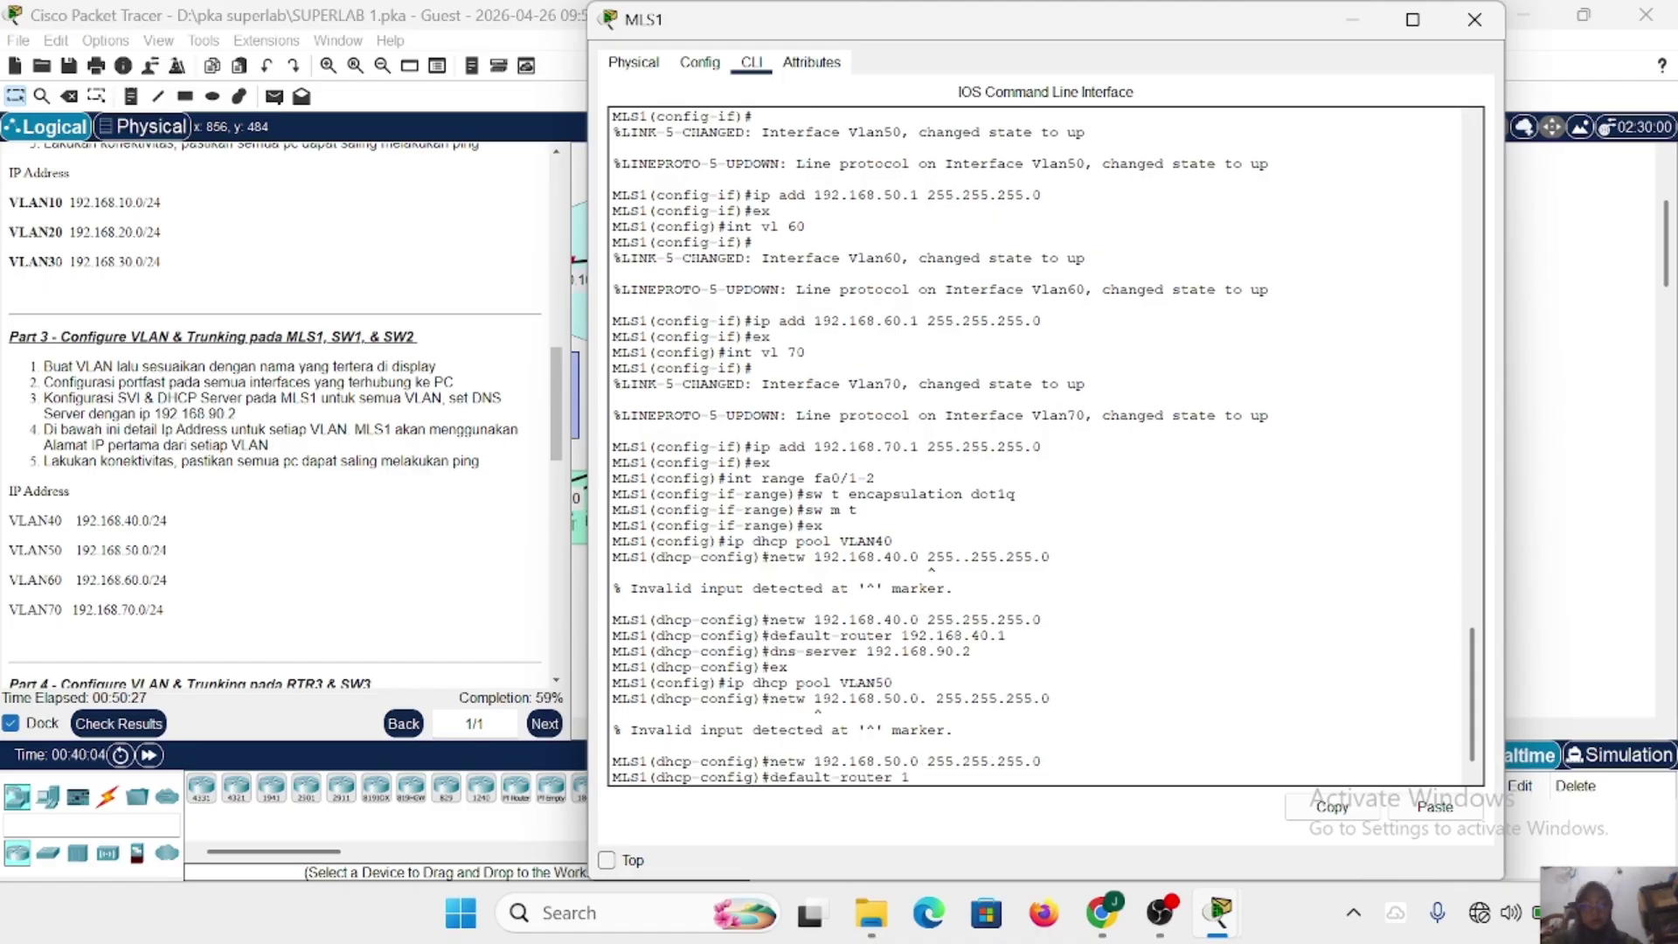
pyautogui.press('Return')
pyautogui.write('dns-server 1')
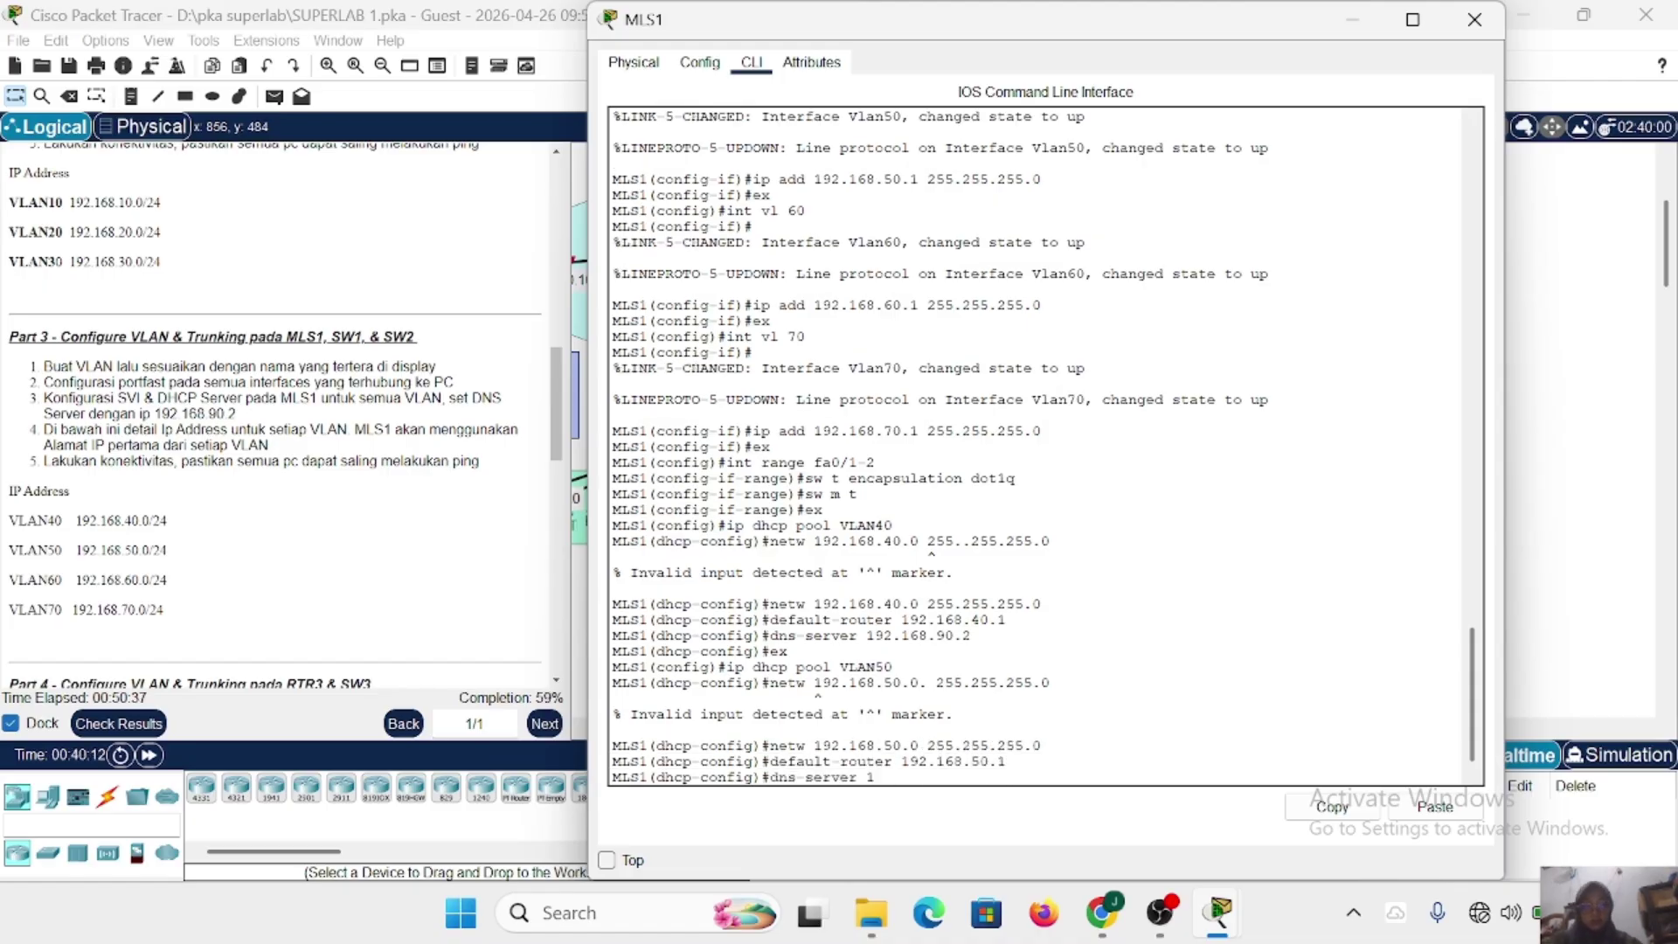
pyautogui.write('92.168.90.2')
pyautogui.press('Return')
pyautogui.write('ex')
pyautogui.press('Return')
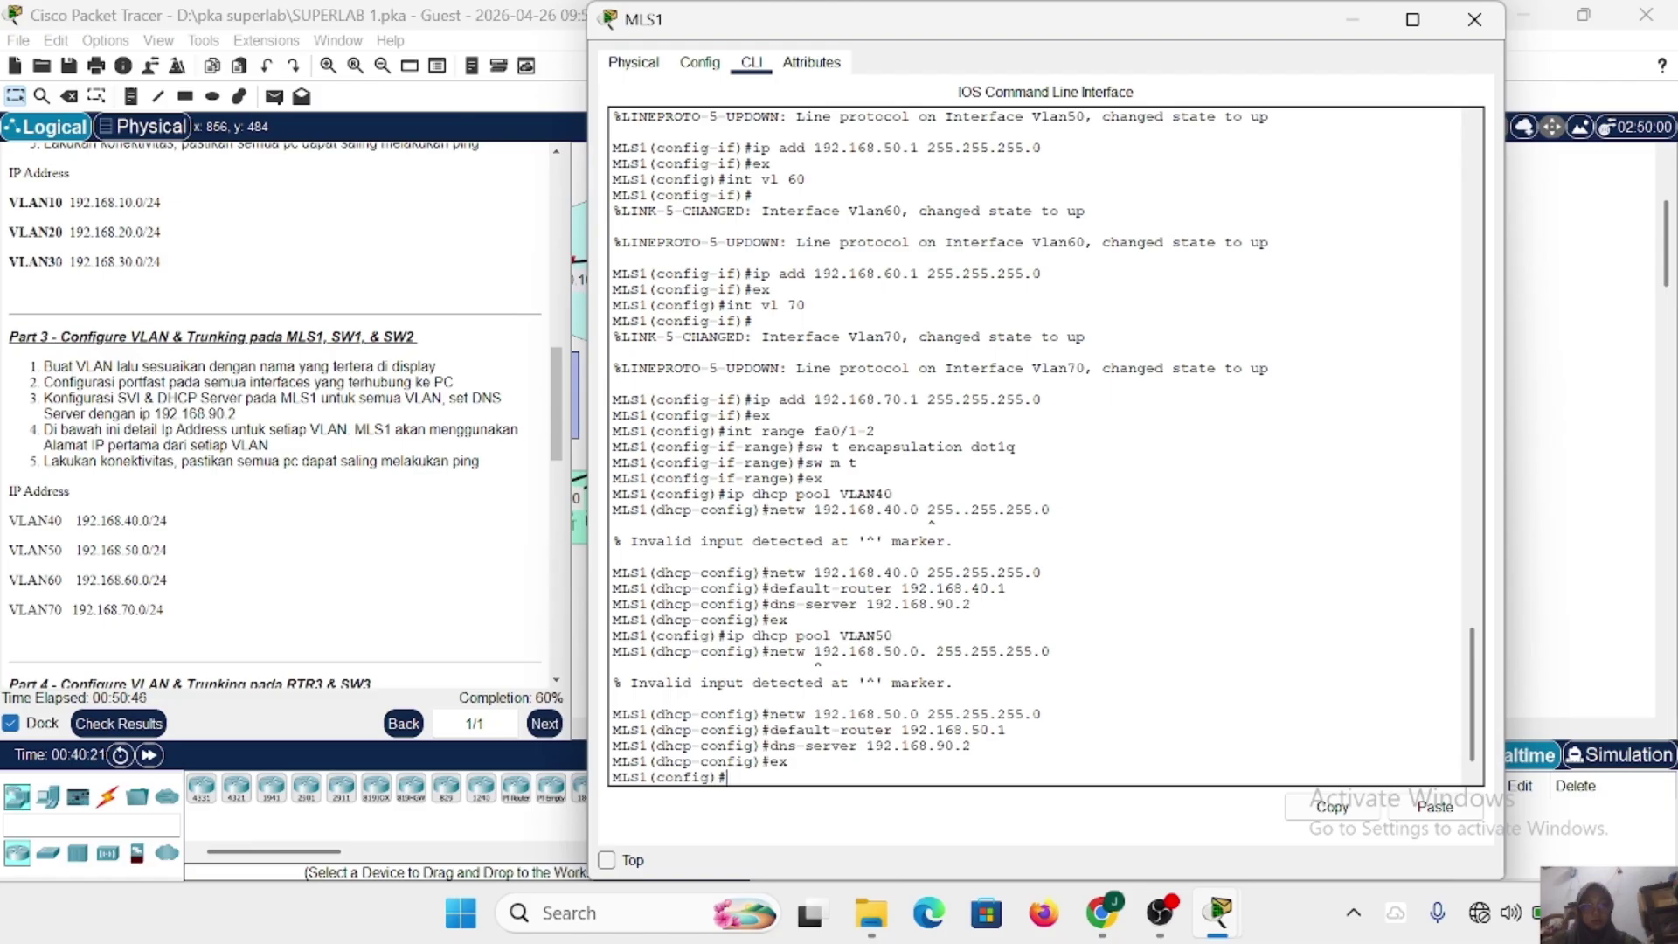
# Create the DHCP pool VLAN60 on MLS1 and define its network as 192.168.60.0 with mask 255.255.255.0.
pyautogui.write('ip dhcp poo')
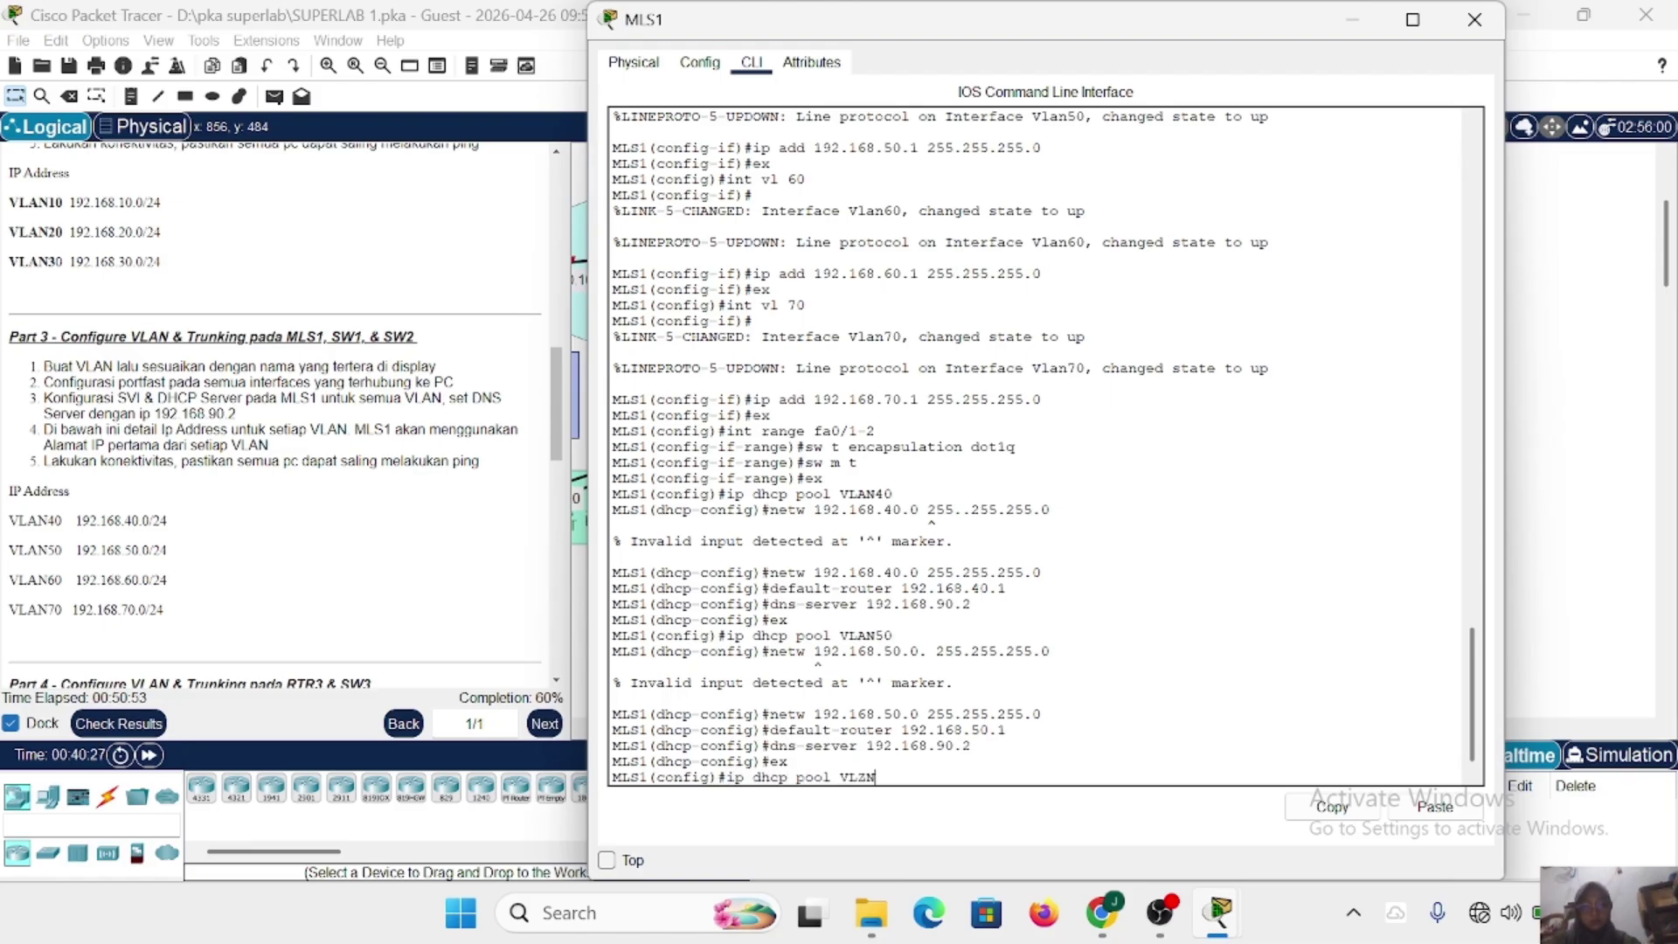
pyautogui.write('l VLAN60')
pyautogui.press('Return')
pyautogui.write('netw ')
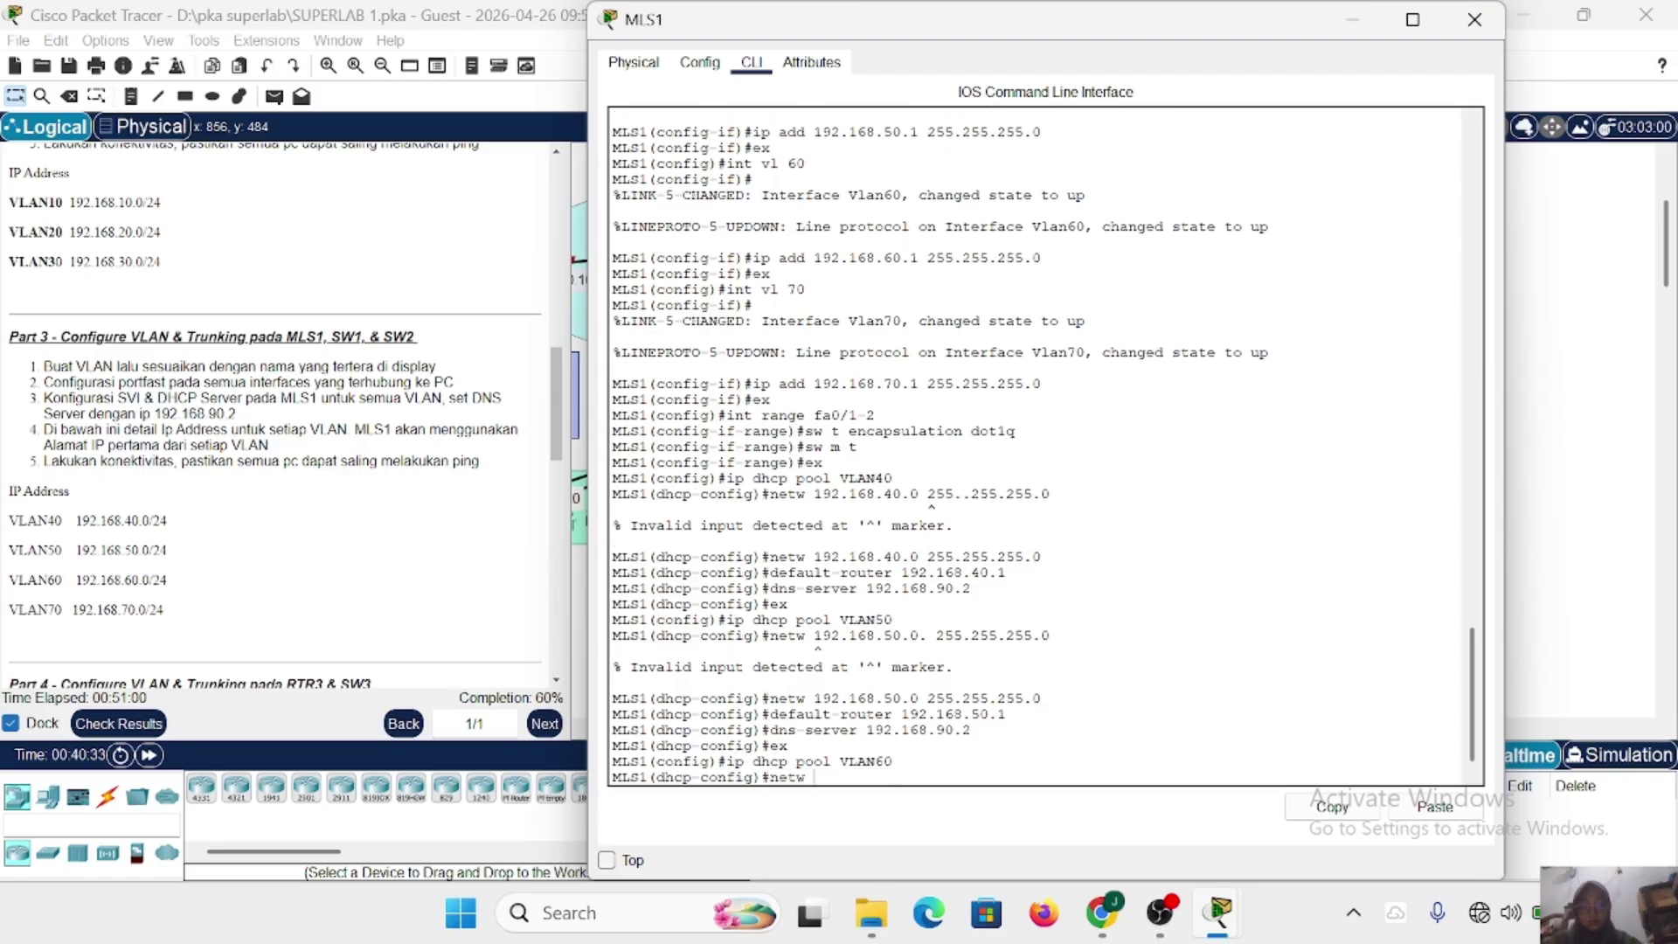
pyautogui.write('192.168.60.0 255.255.255.0')
pyautogui.press('Return')
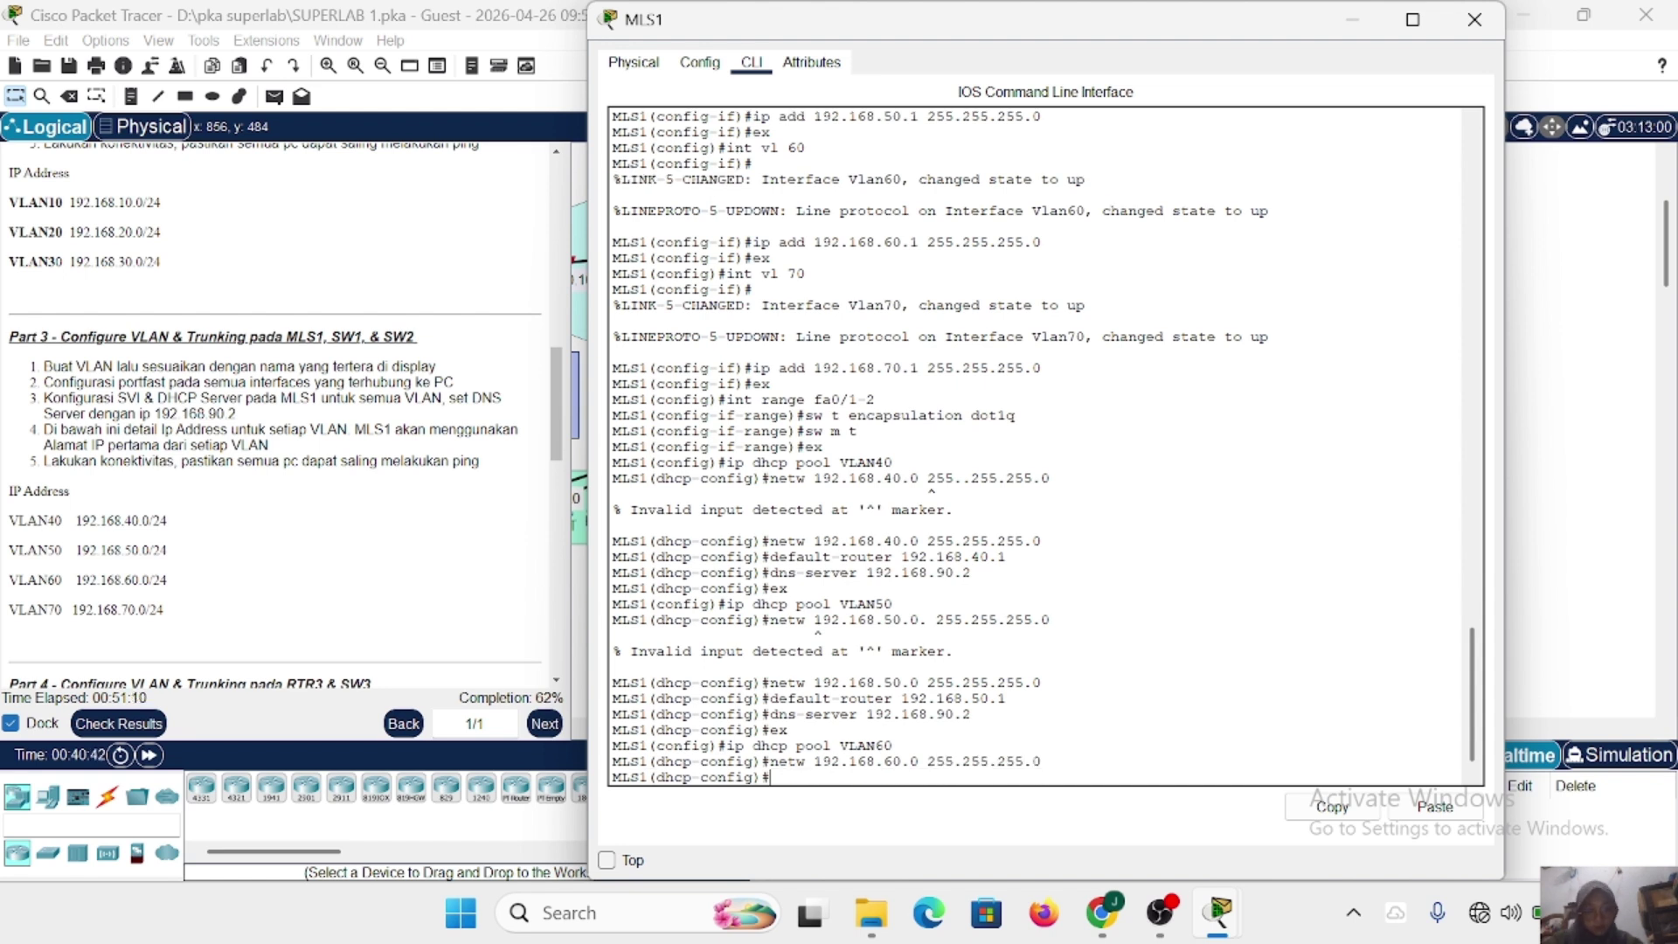
# Set the VLAN60 pool's default router to 192.168.60.1 and DNS server to 192.168.90.2, returning to global configuration mode.
pyautogui.write('default-ro')
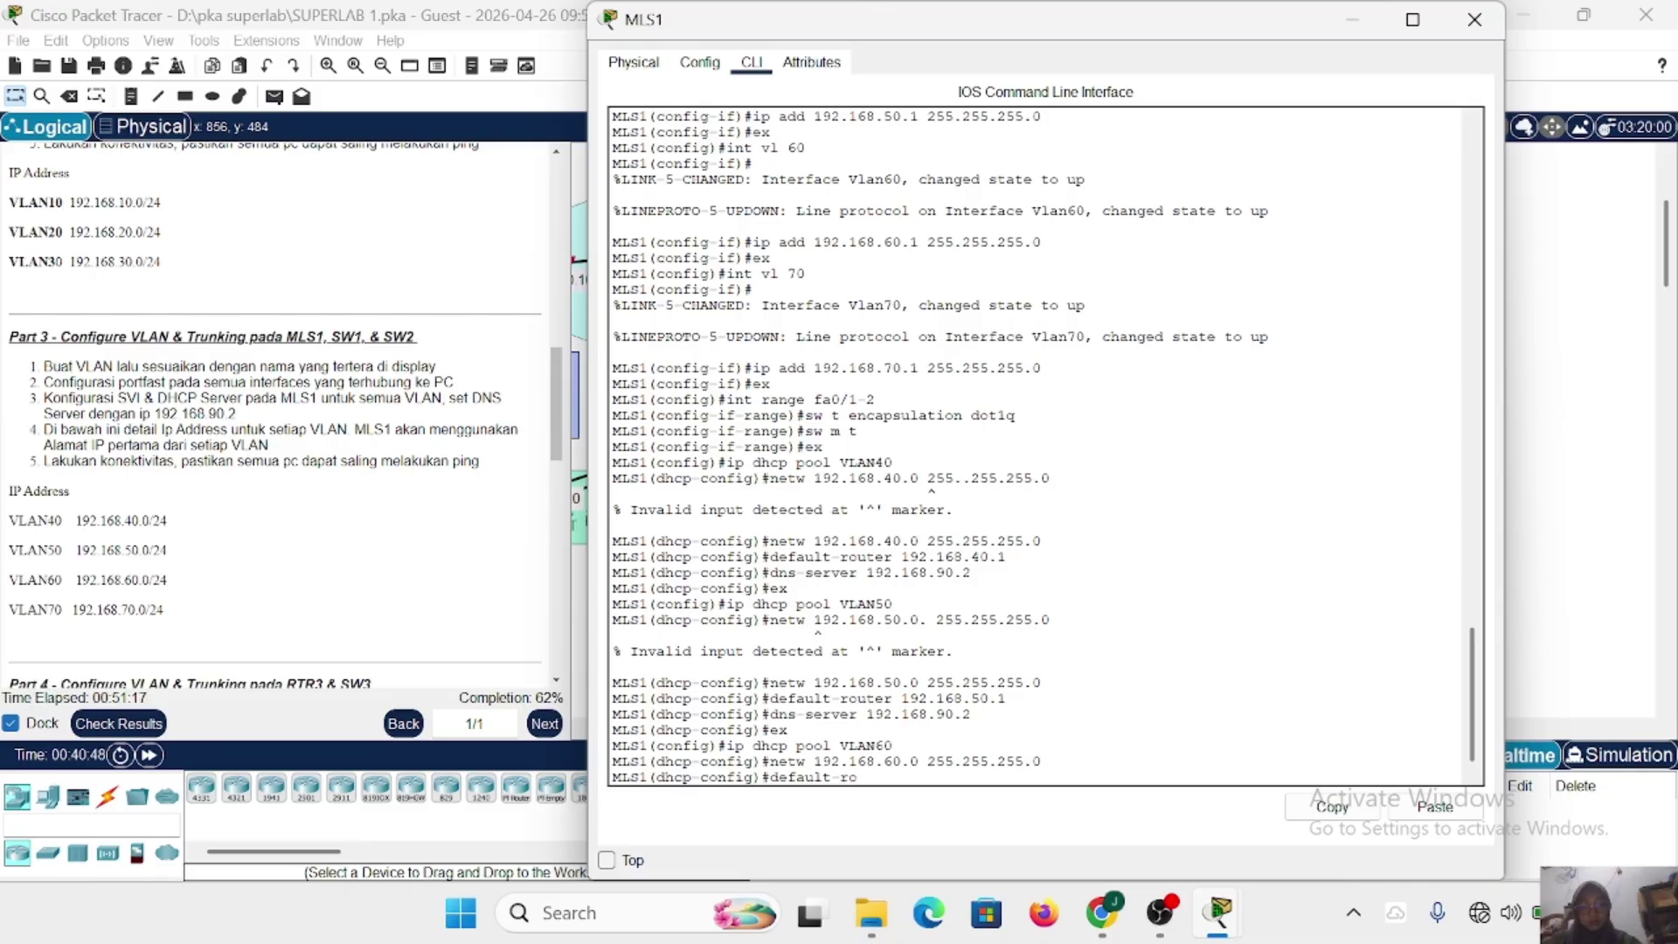
pyautogui.write('uter 192.168')
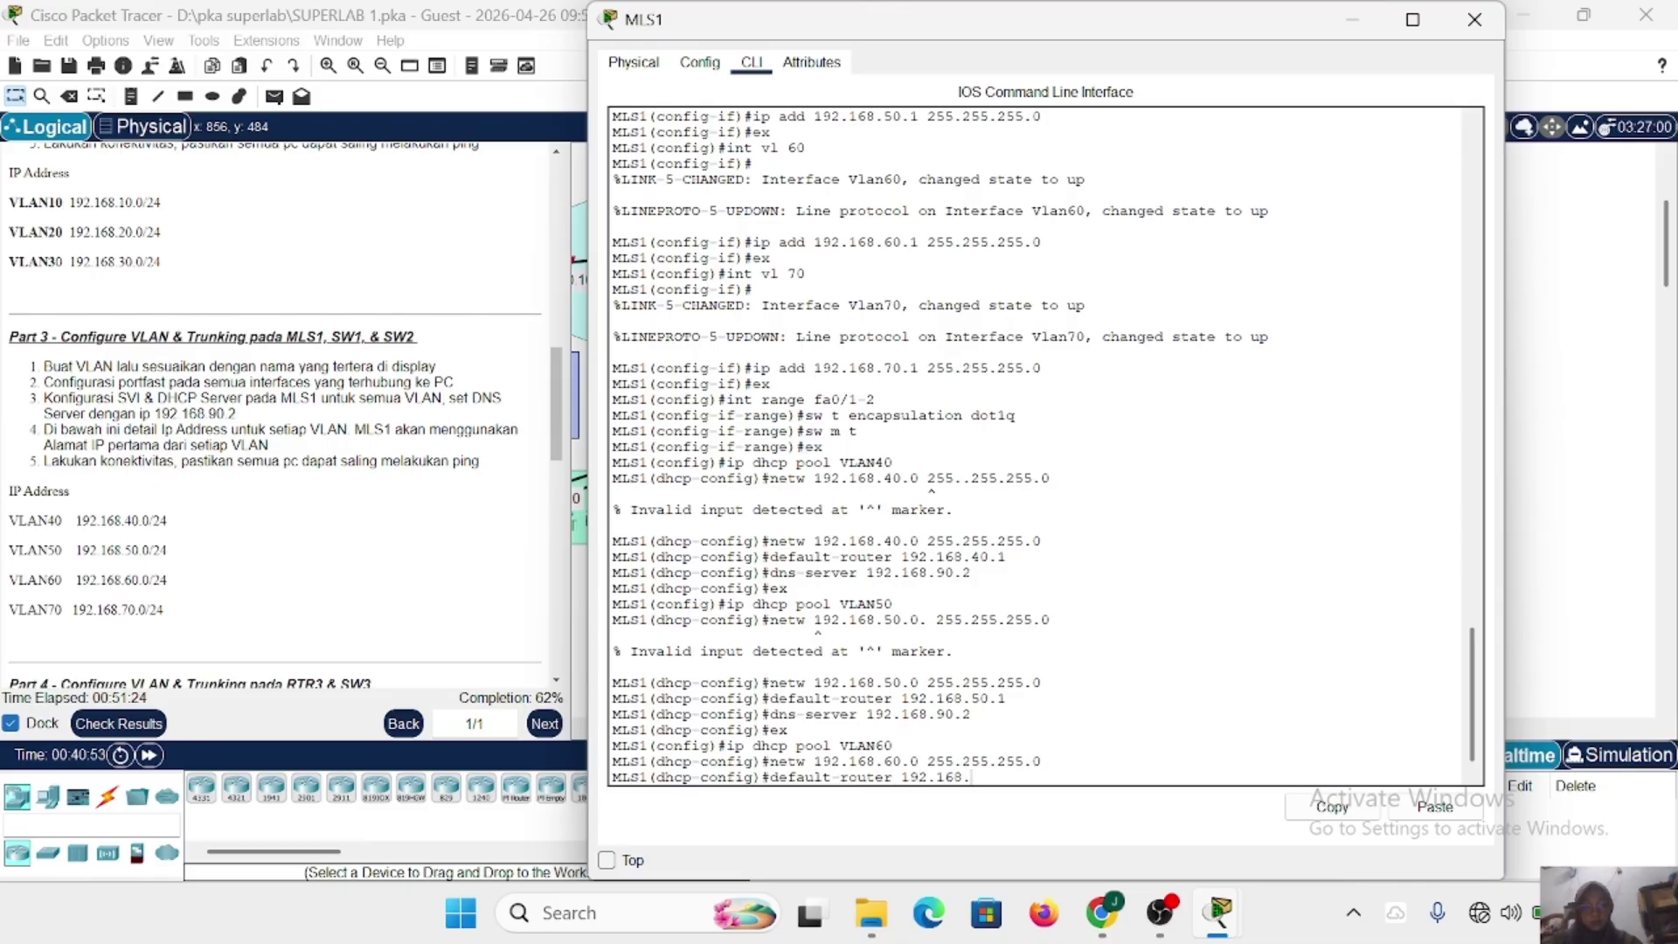
pyautogui.write('.60.1')
pyautogui.press('Return')
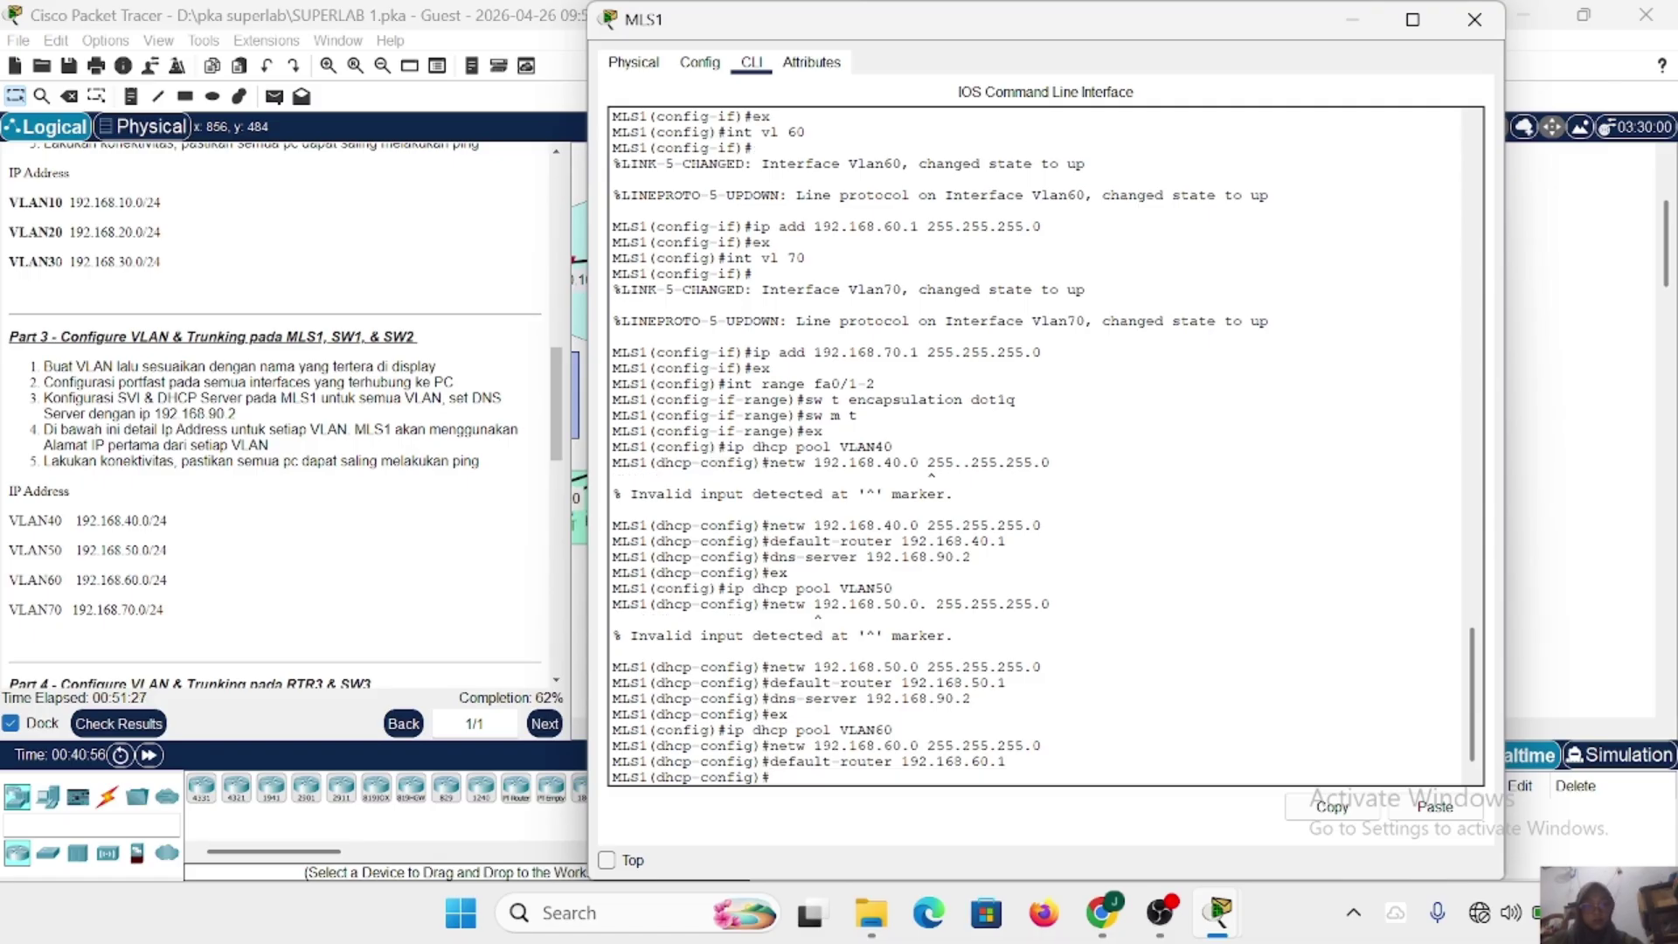
pyautogui.write('dns-server')
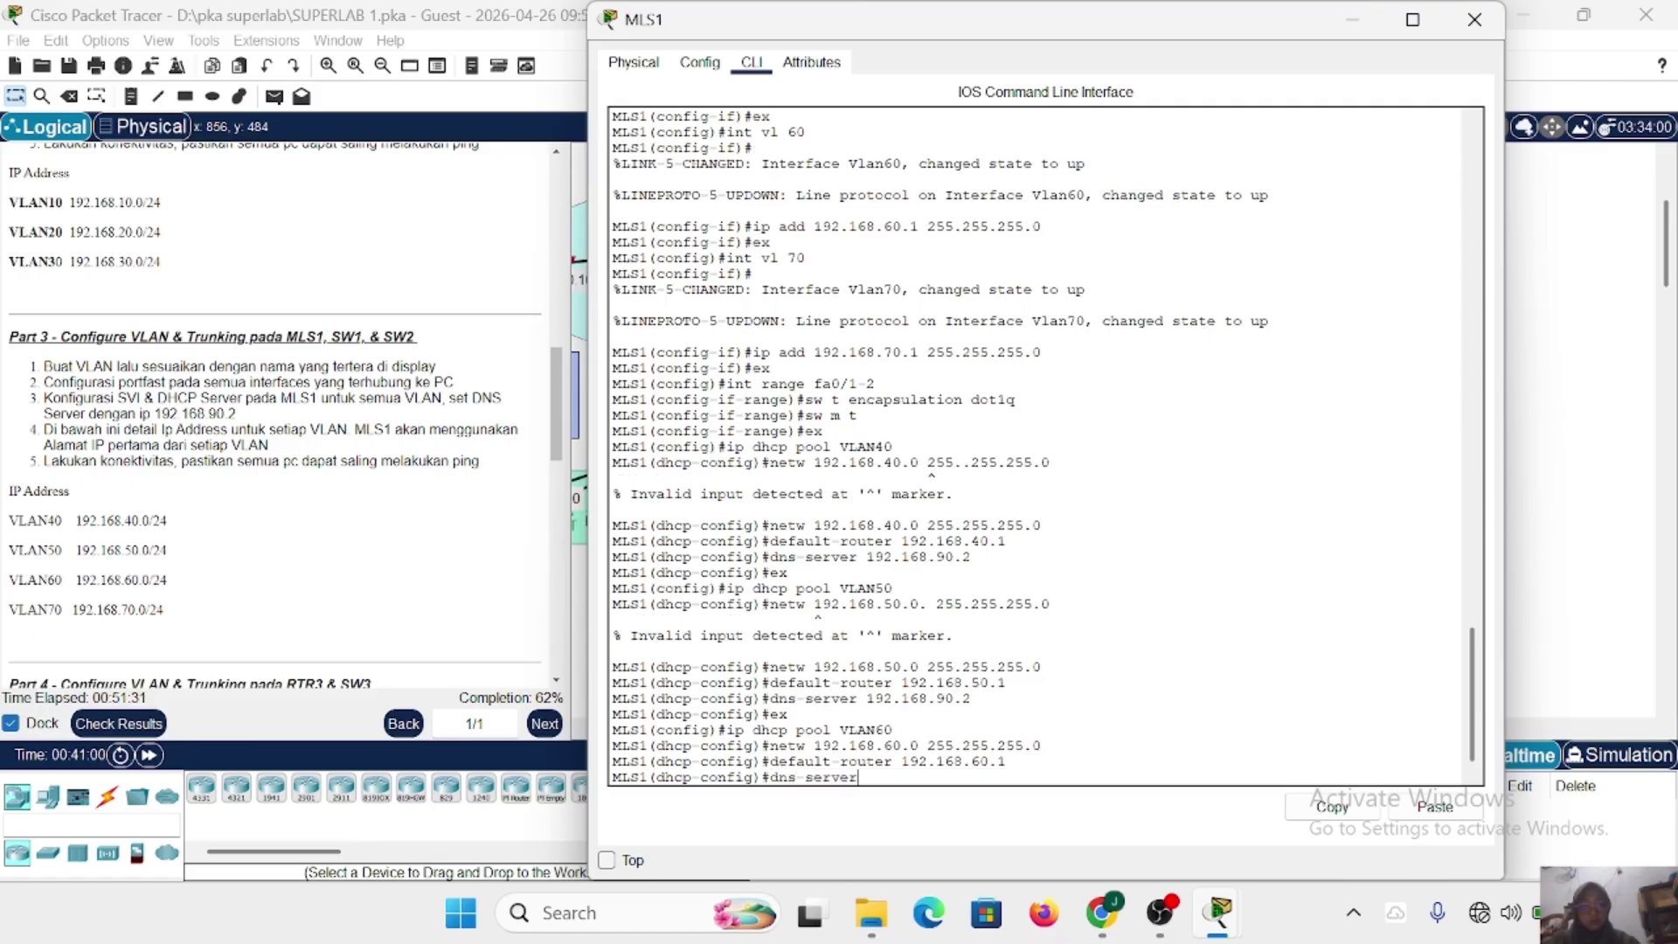
pyautogui.write(' 192.168.90.2')
pyautogui.press('Return')
pyautogui.write('ex')
pyautogui.press('Return')
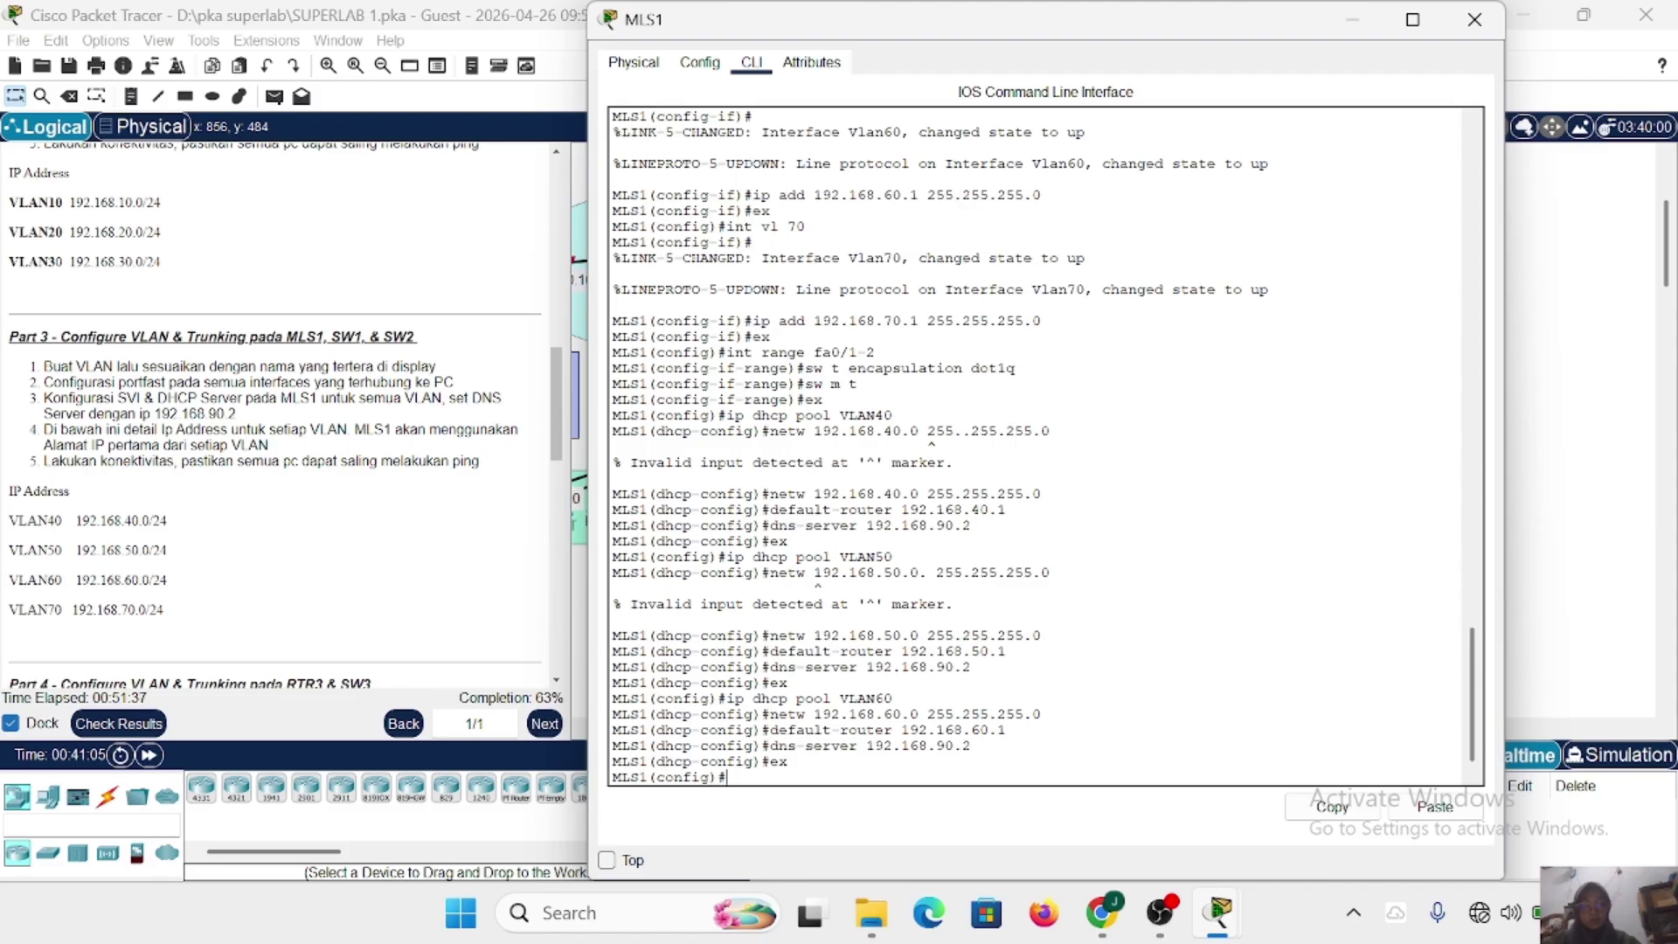
# Create the DHCP pool VLAN70 on MLS1 and define its network as 192.168.70.0 with mask 255.255.255.0.
pyautogui.write('dhcpip')
pyautogui.press('End')
pyautogui.write('pool VLAN70')
pyautogui.press('Return')
pyautogui.write('netw 192.168.70.0 2')
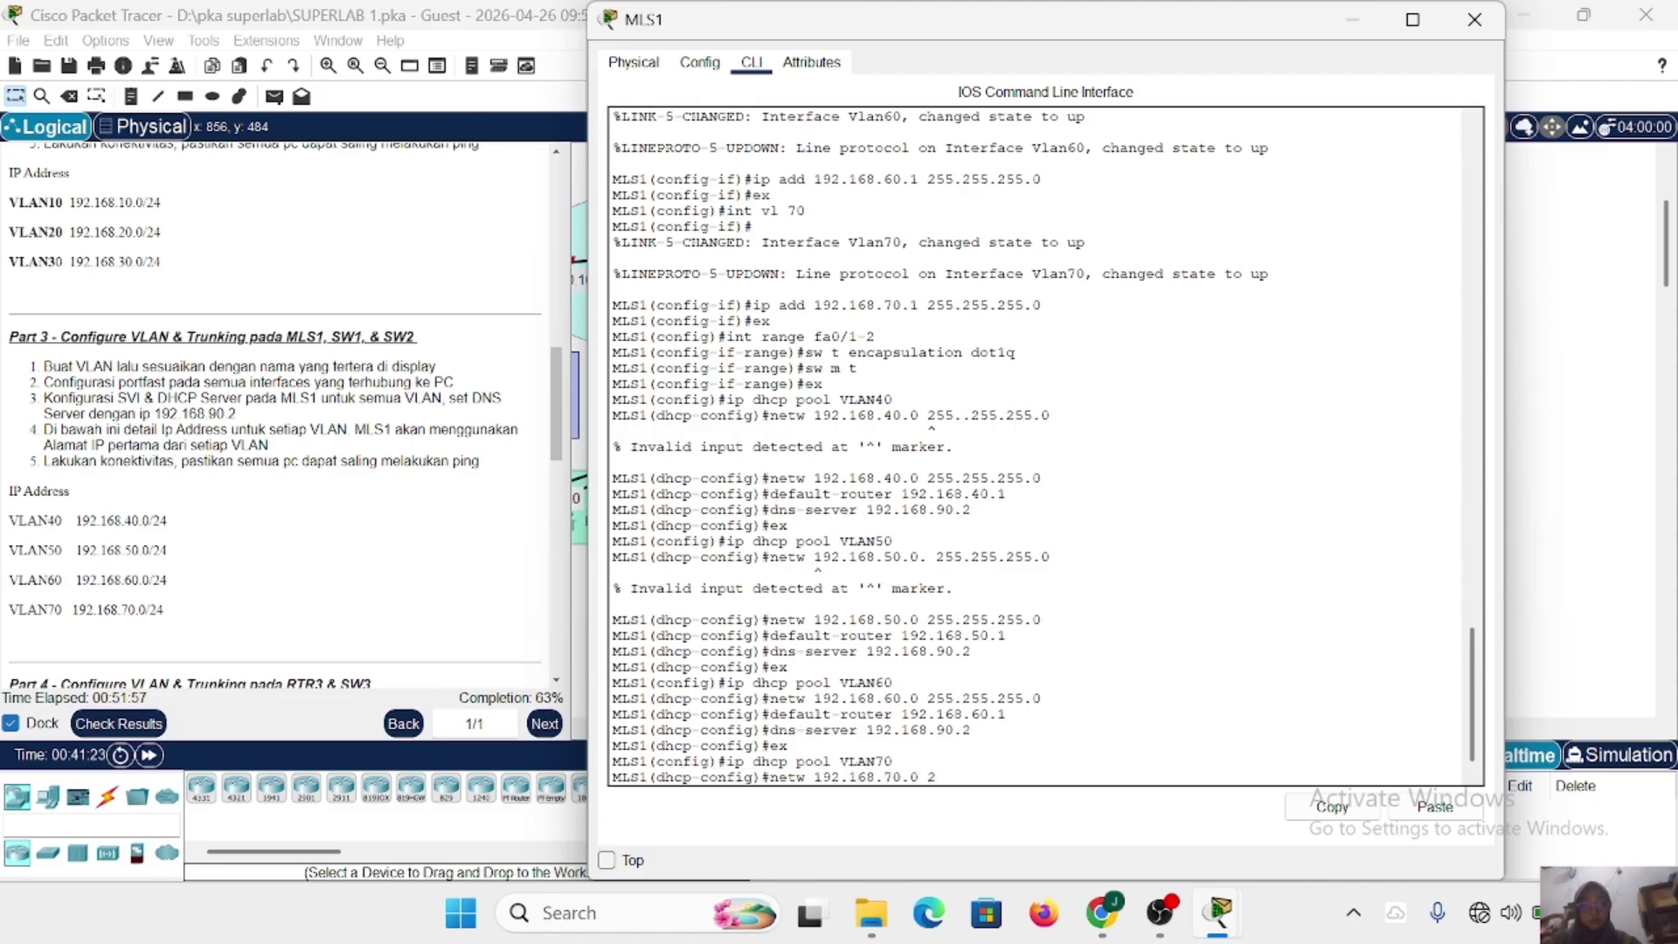
pyautogui.write('55.255.255.0')
pyautogui.press('Return')
# Set the VLAN70 pool's default router to 192.168.70.1 and DNS server to 192.168.90.2, then exit the pool and close MLS1.
pyautogui.write('default-r')
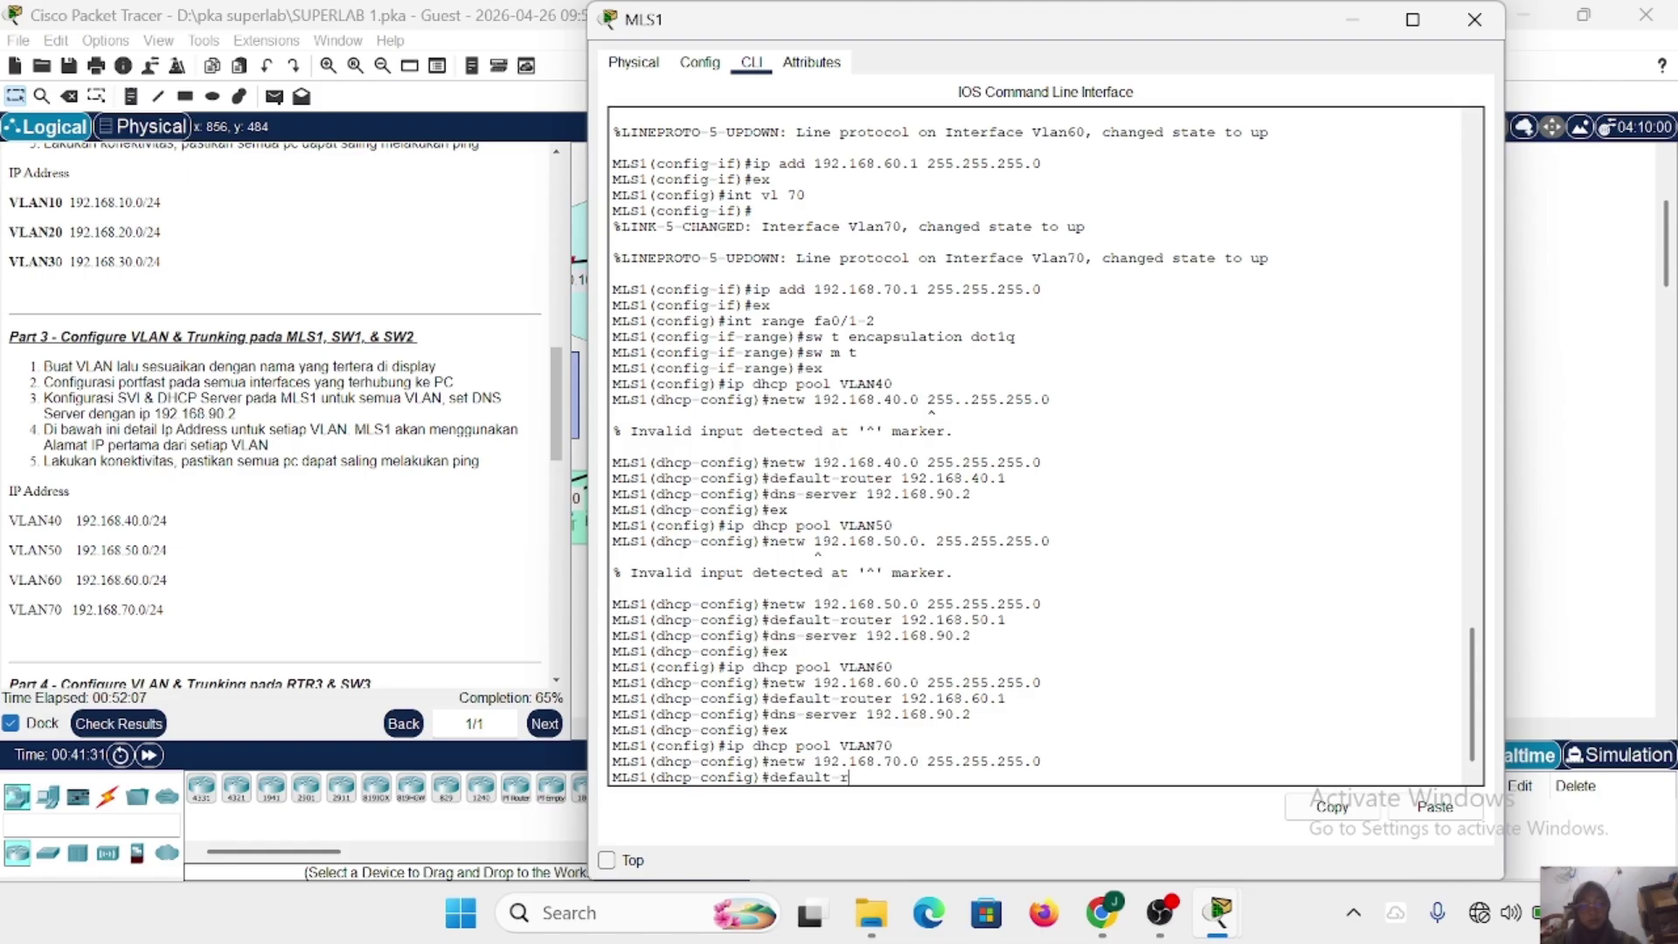
pyautogui.write('outer 192.168.70.1')
pyautogui.press('Return')
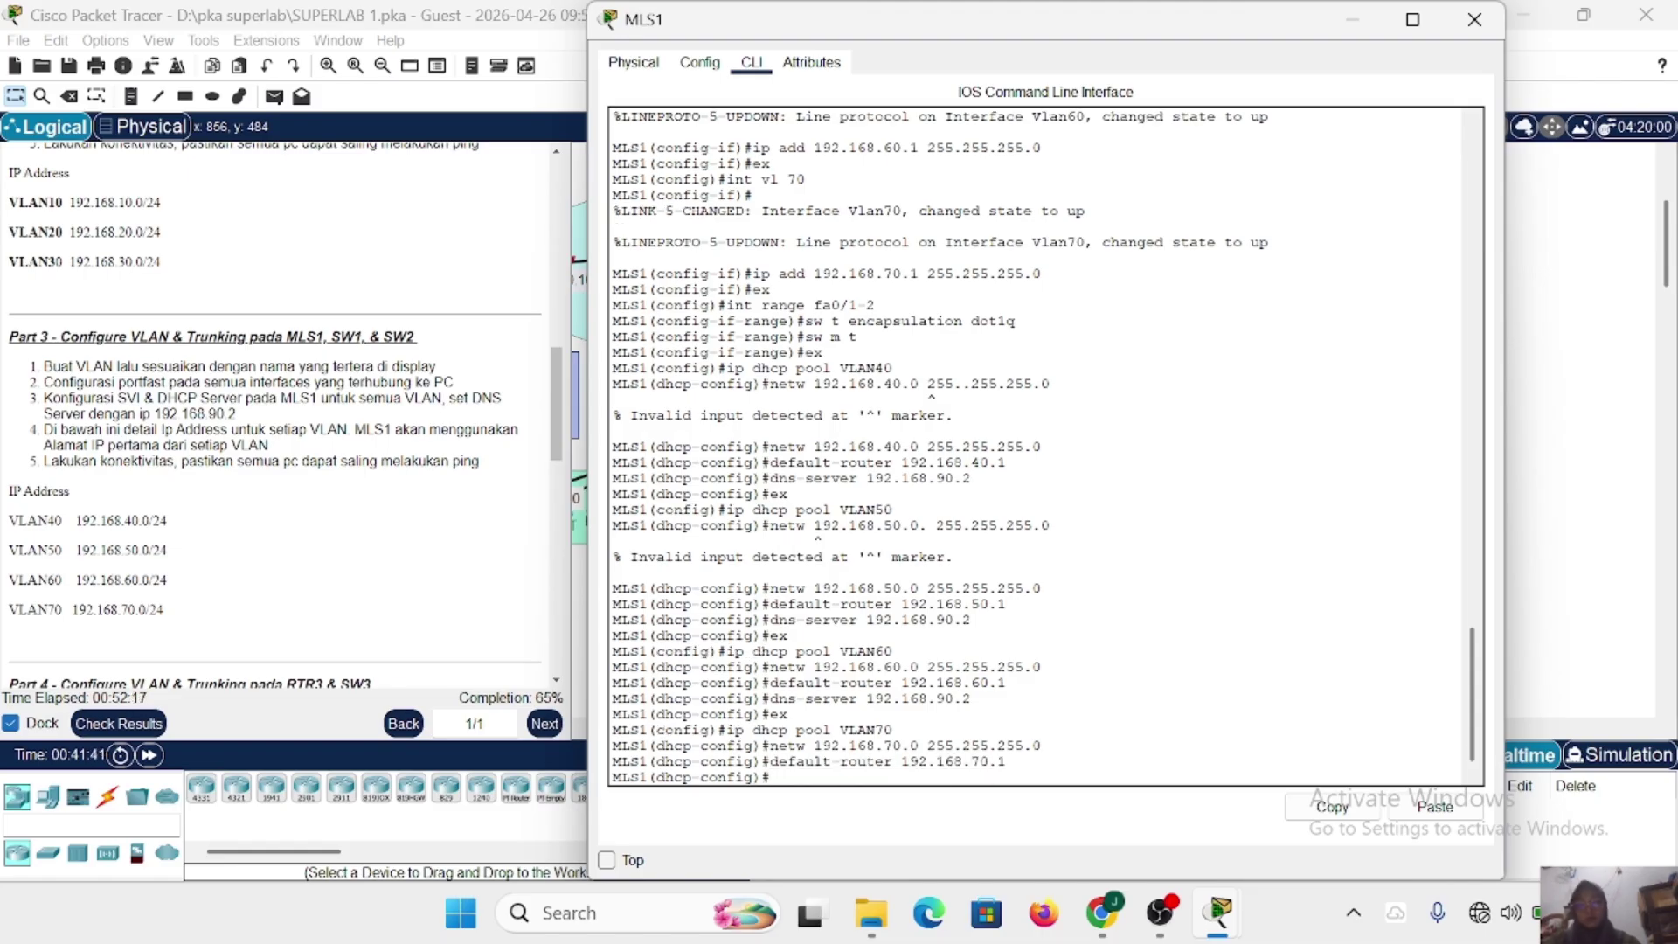
pyautogui.write('dns-server 192.168.90.2')
pyautogui.press('Return')
pyautogui.write('ex')
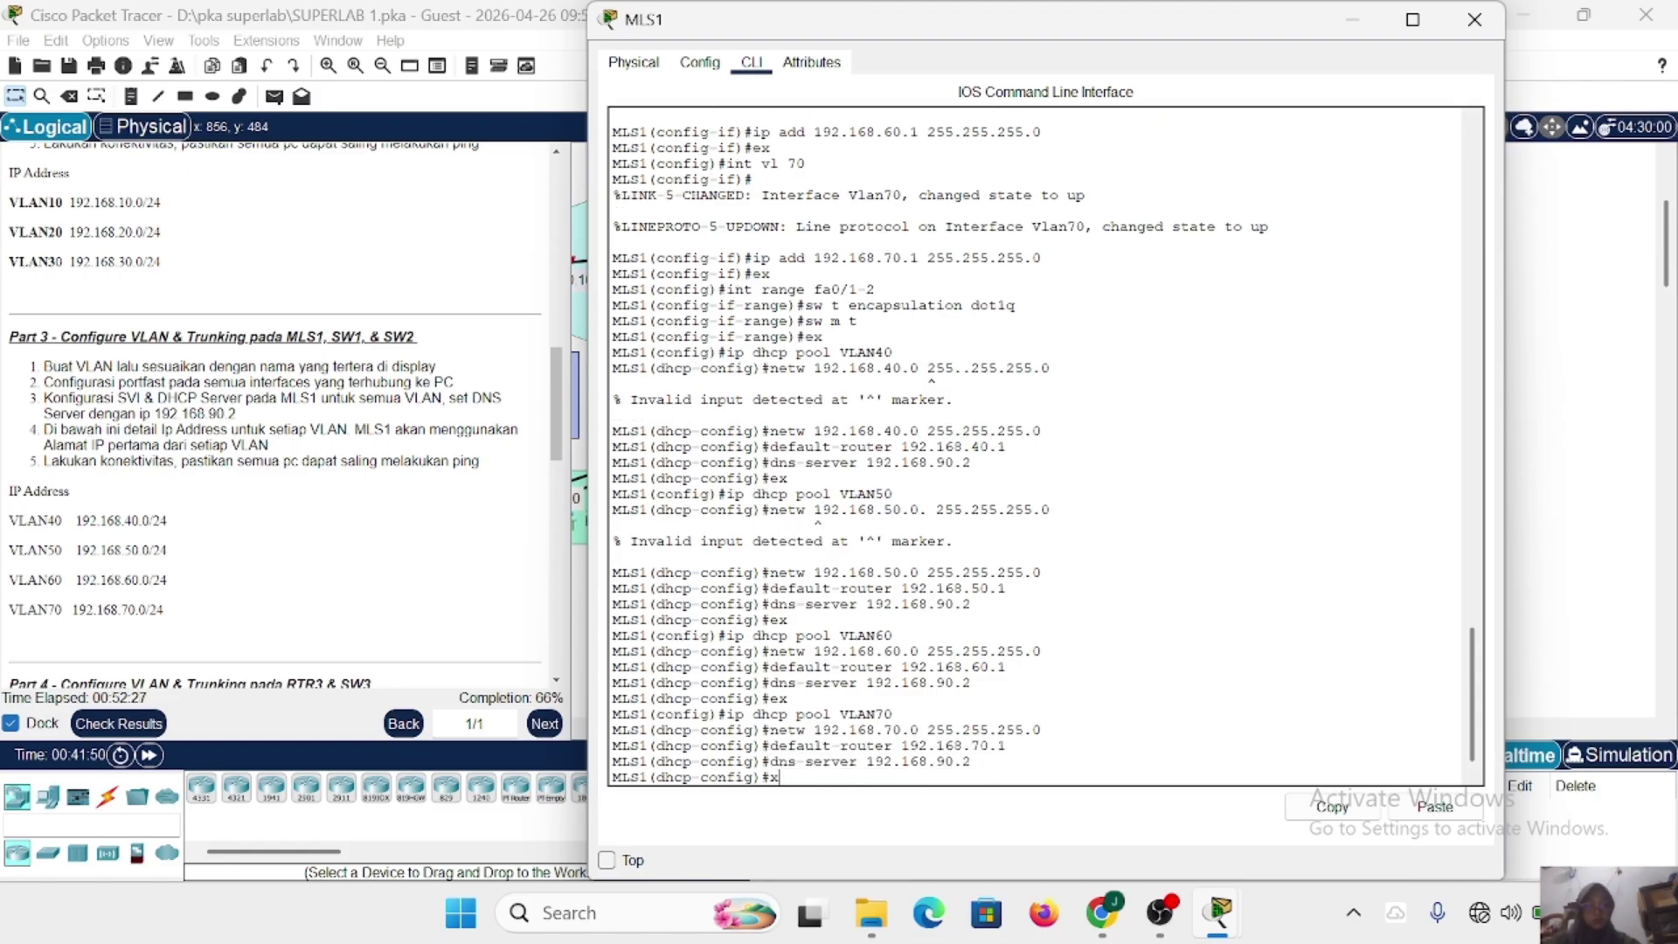
pyautogui.press('Return')
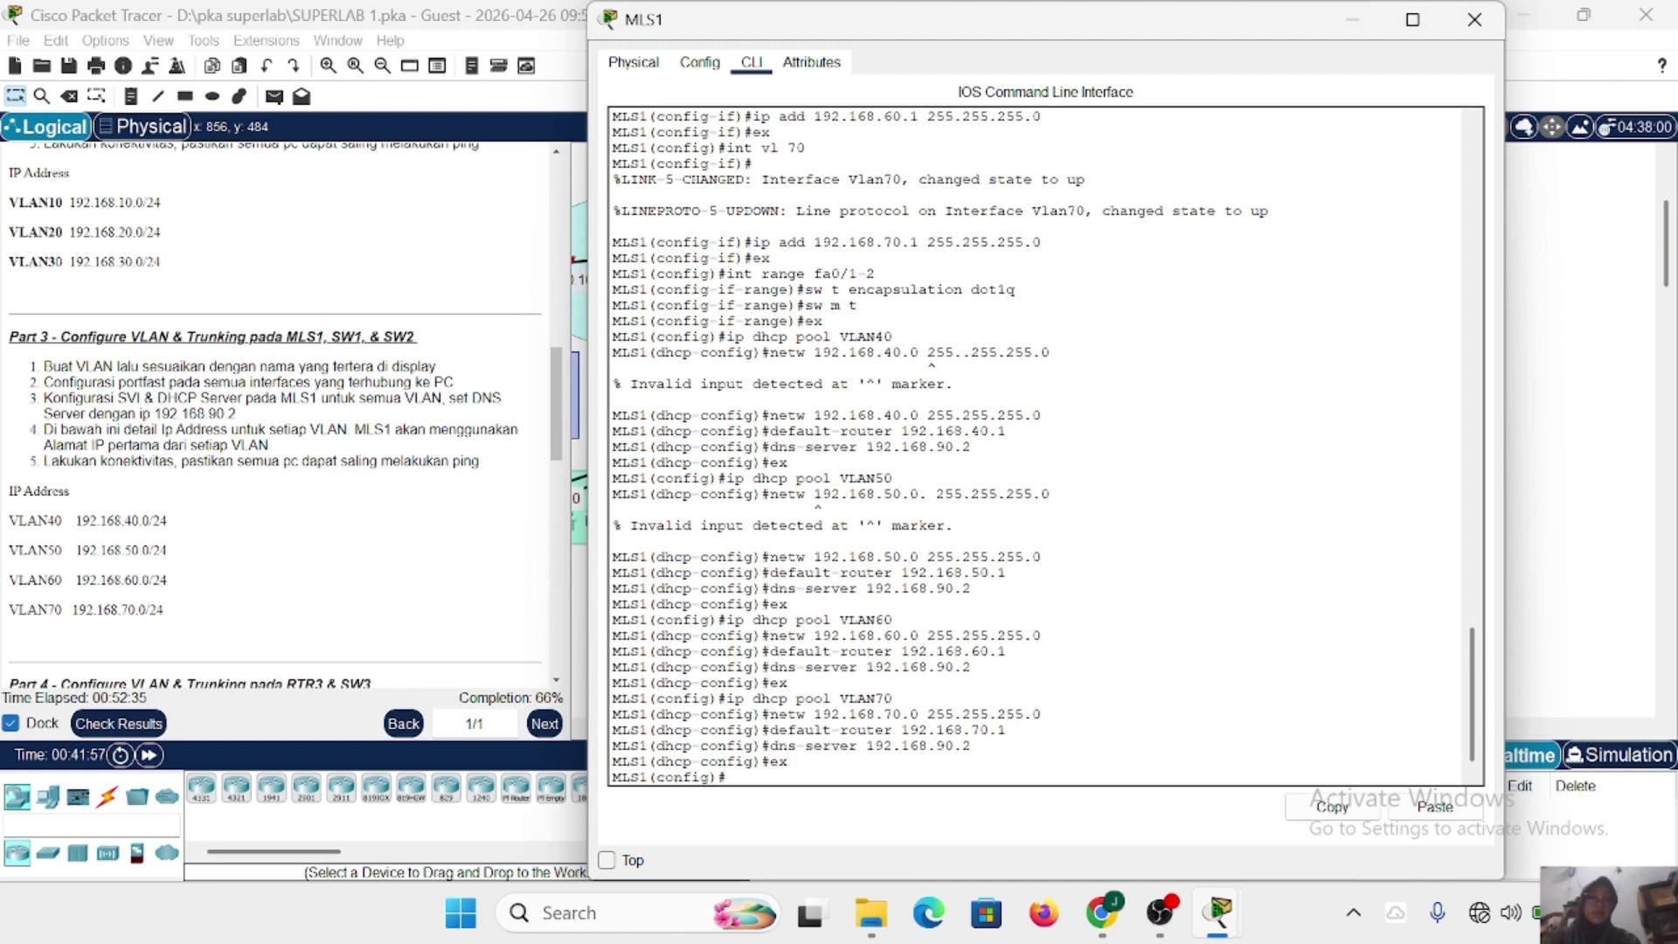
pyautogui.click(1473, 35)
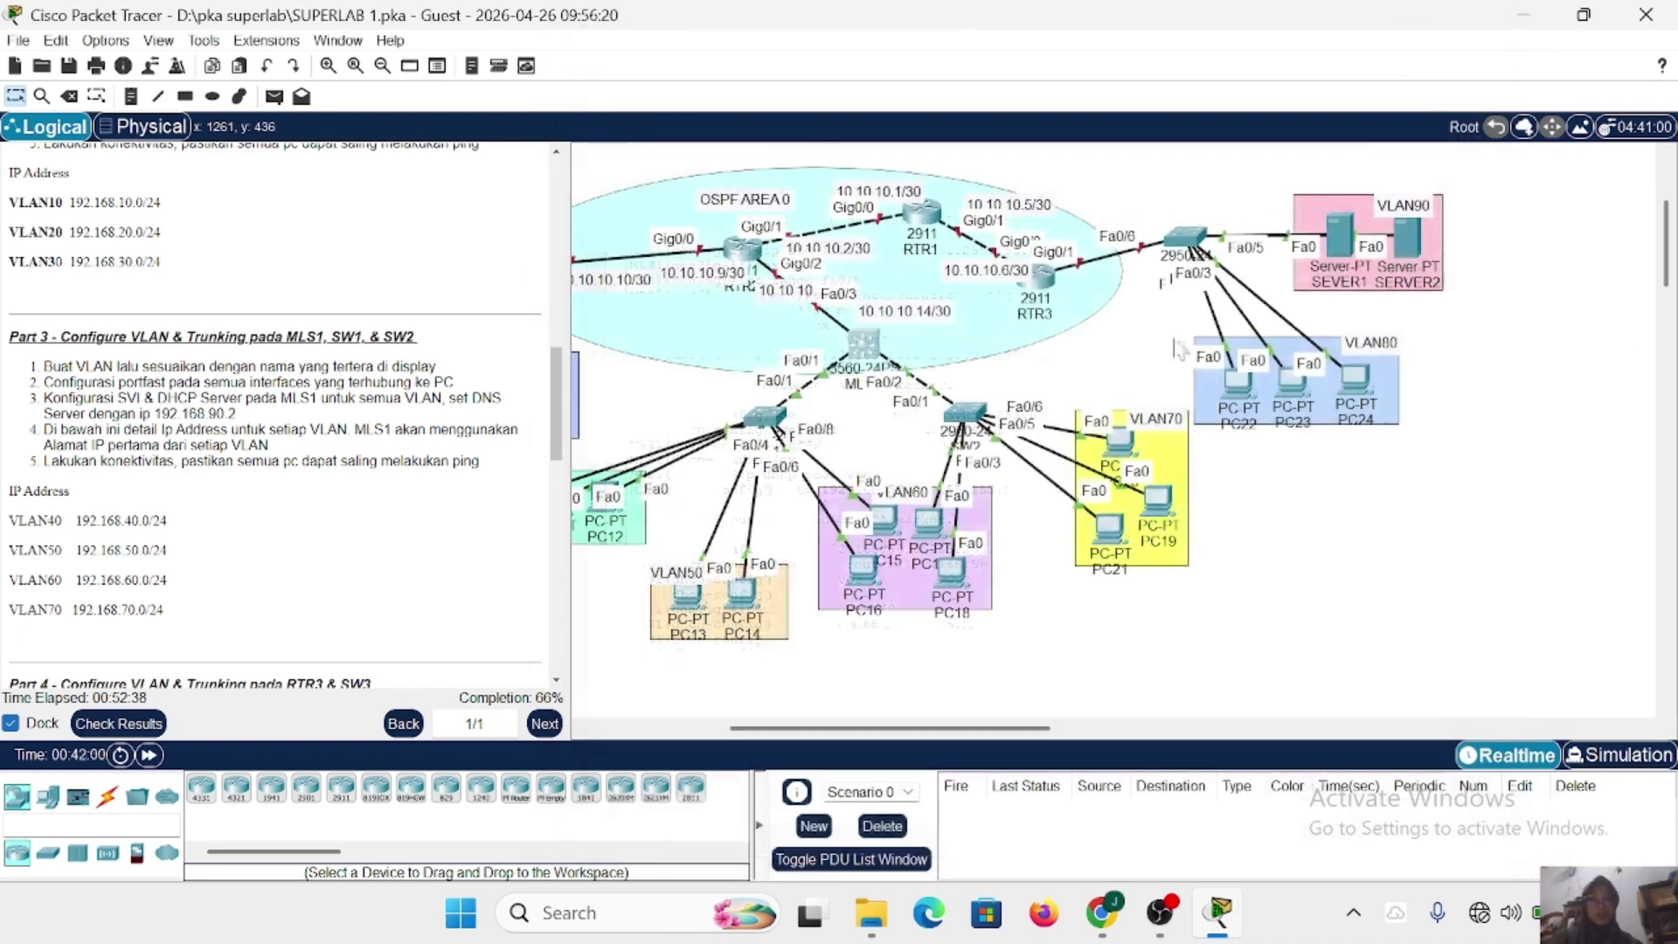
# Switch PC14 in VLAN50 to DHCP addressing in its IP configuration and close the device.
pyautogui.hscroll(-2, 822, 663)
pyautogui.hscroll(-1, 822, 661)
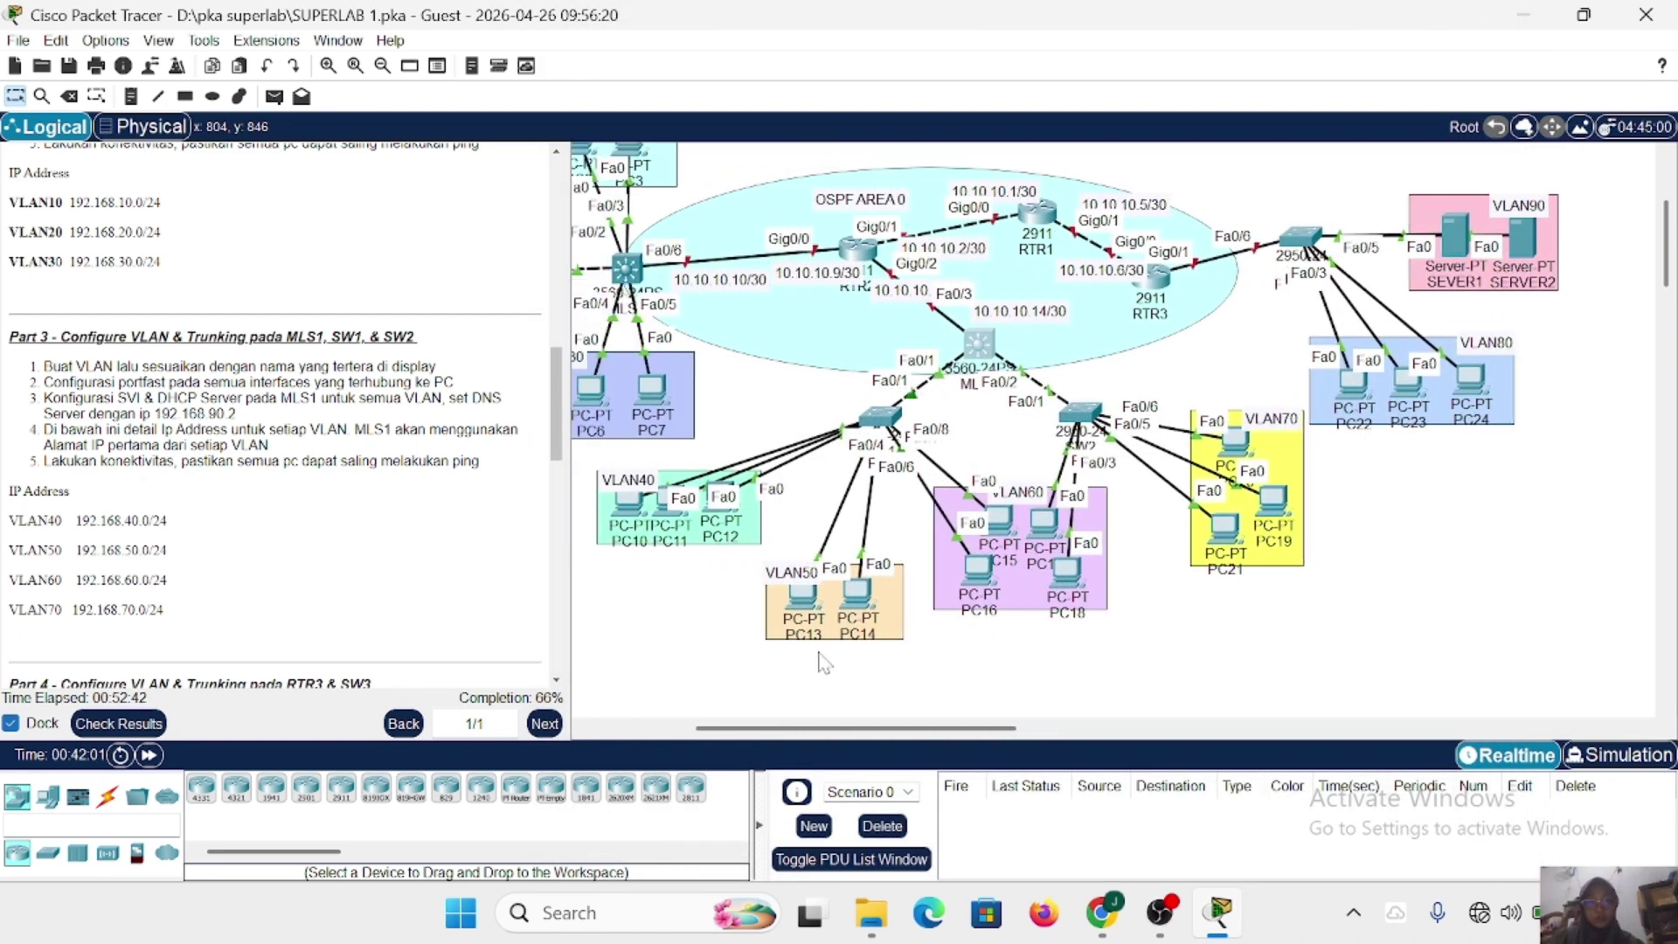
pyautogui.doubleClick(869, 601)
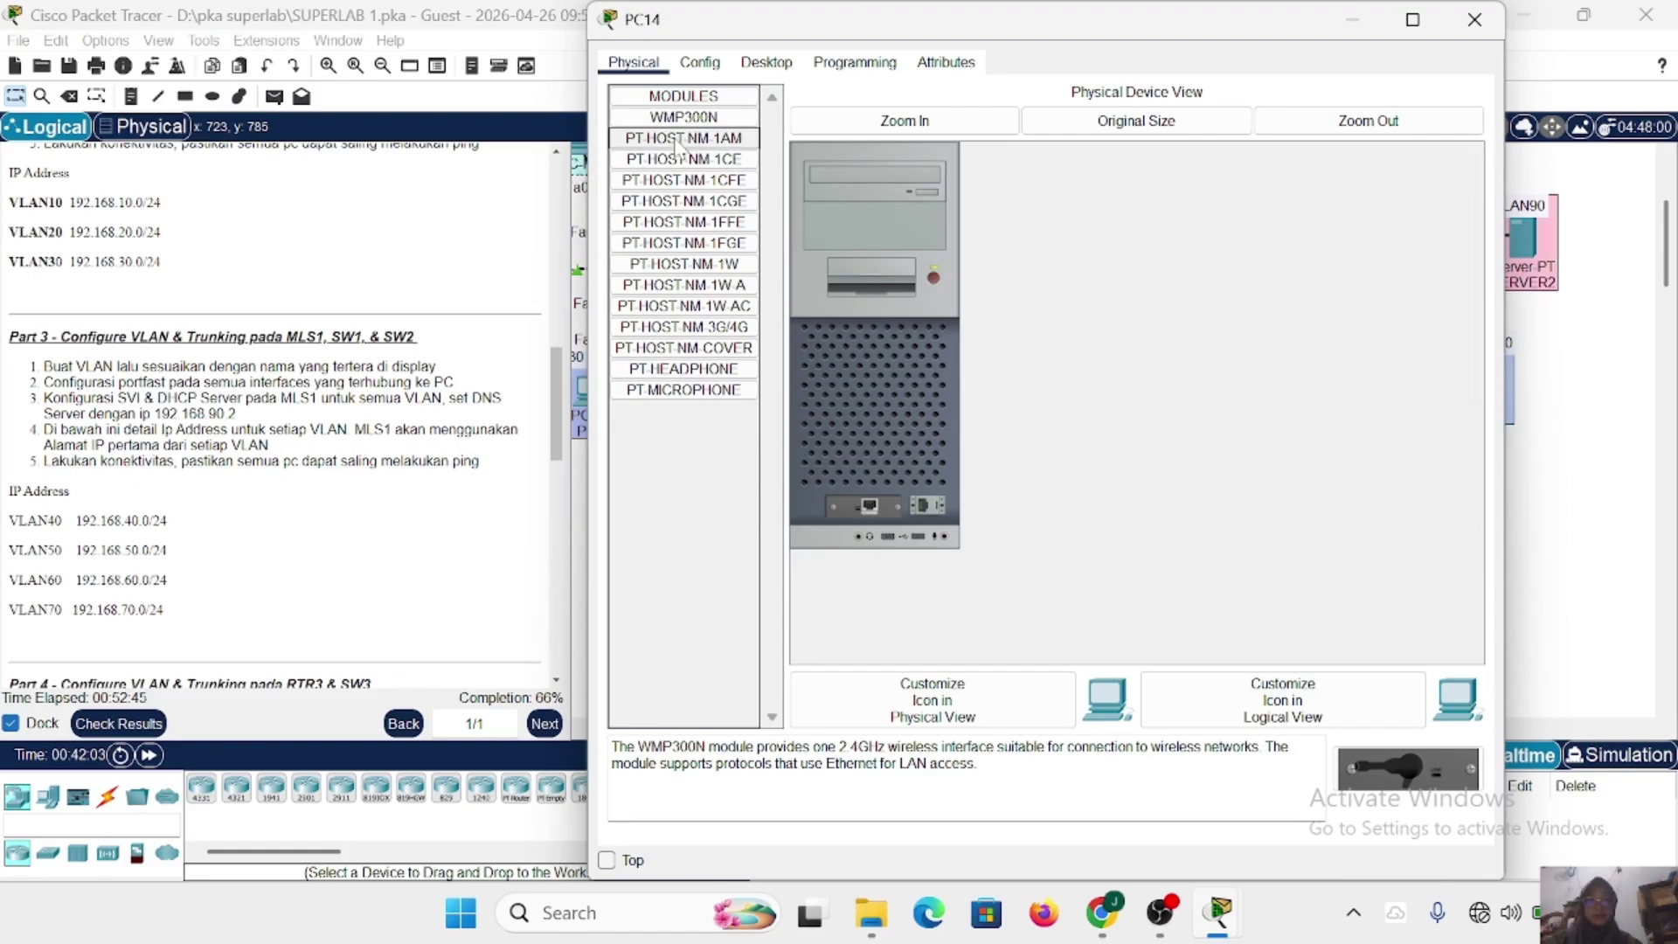
pyautogui.click(767, 63)
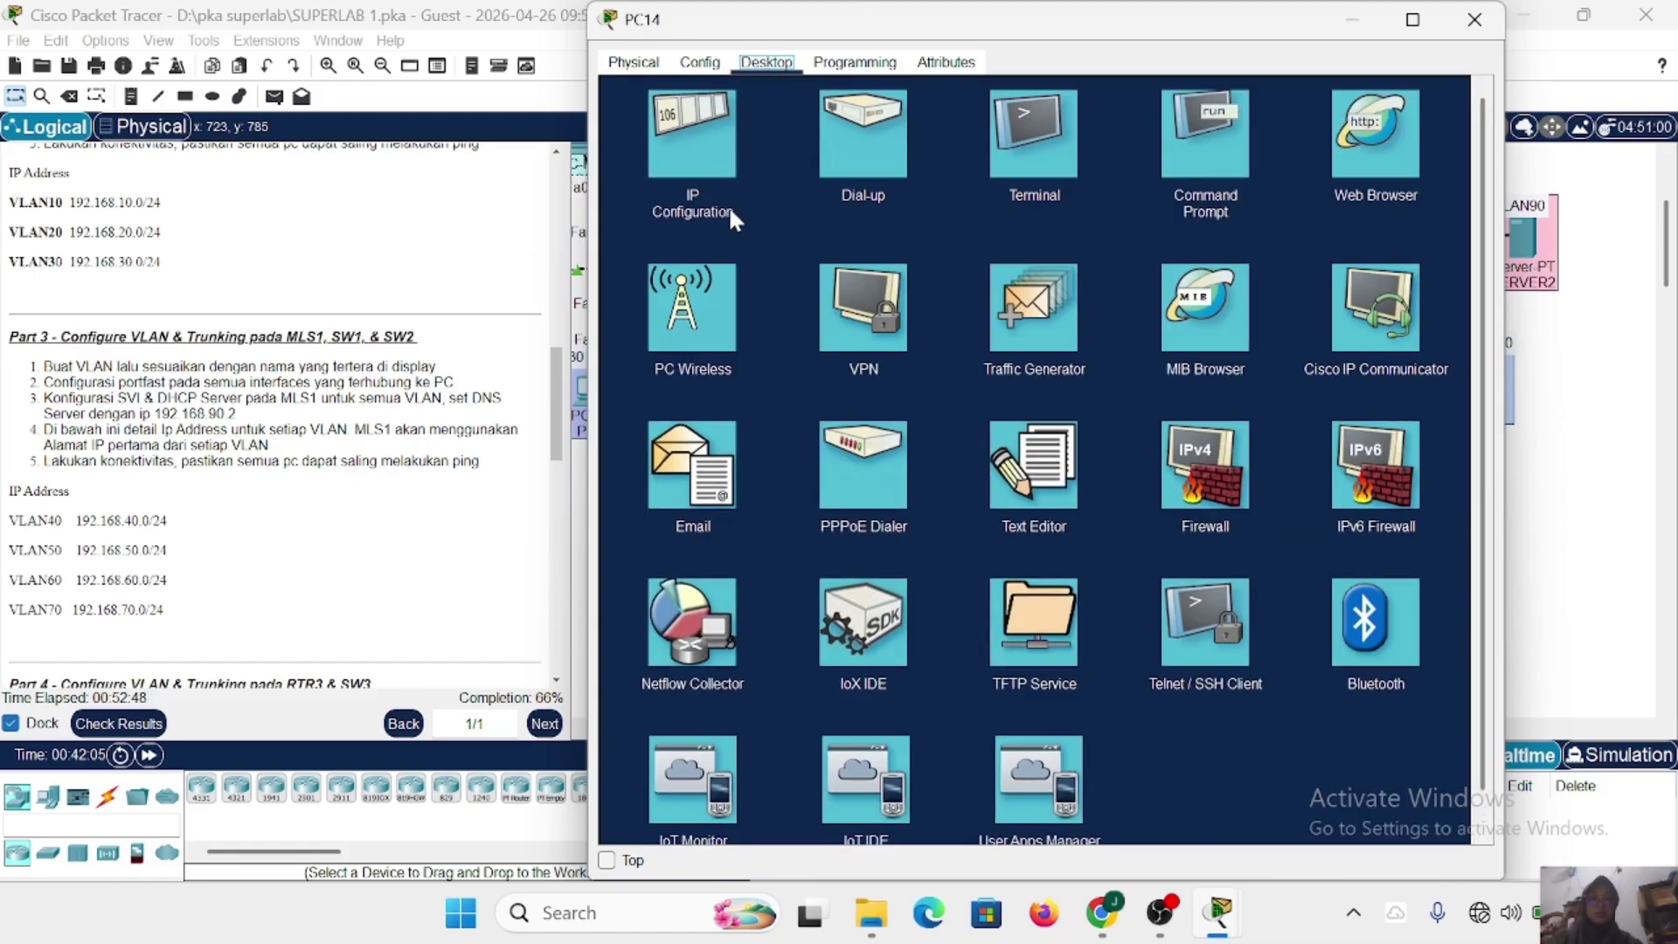
pyautogui.click(696, 134)
pyautogui.click(655, 175)
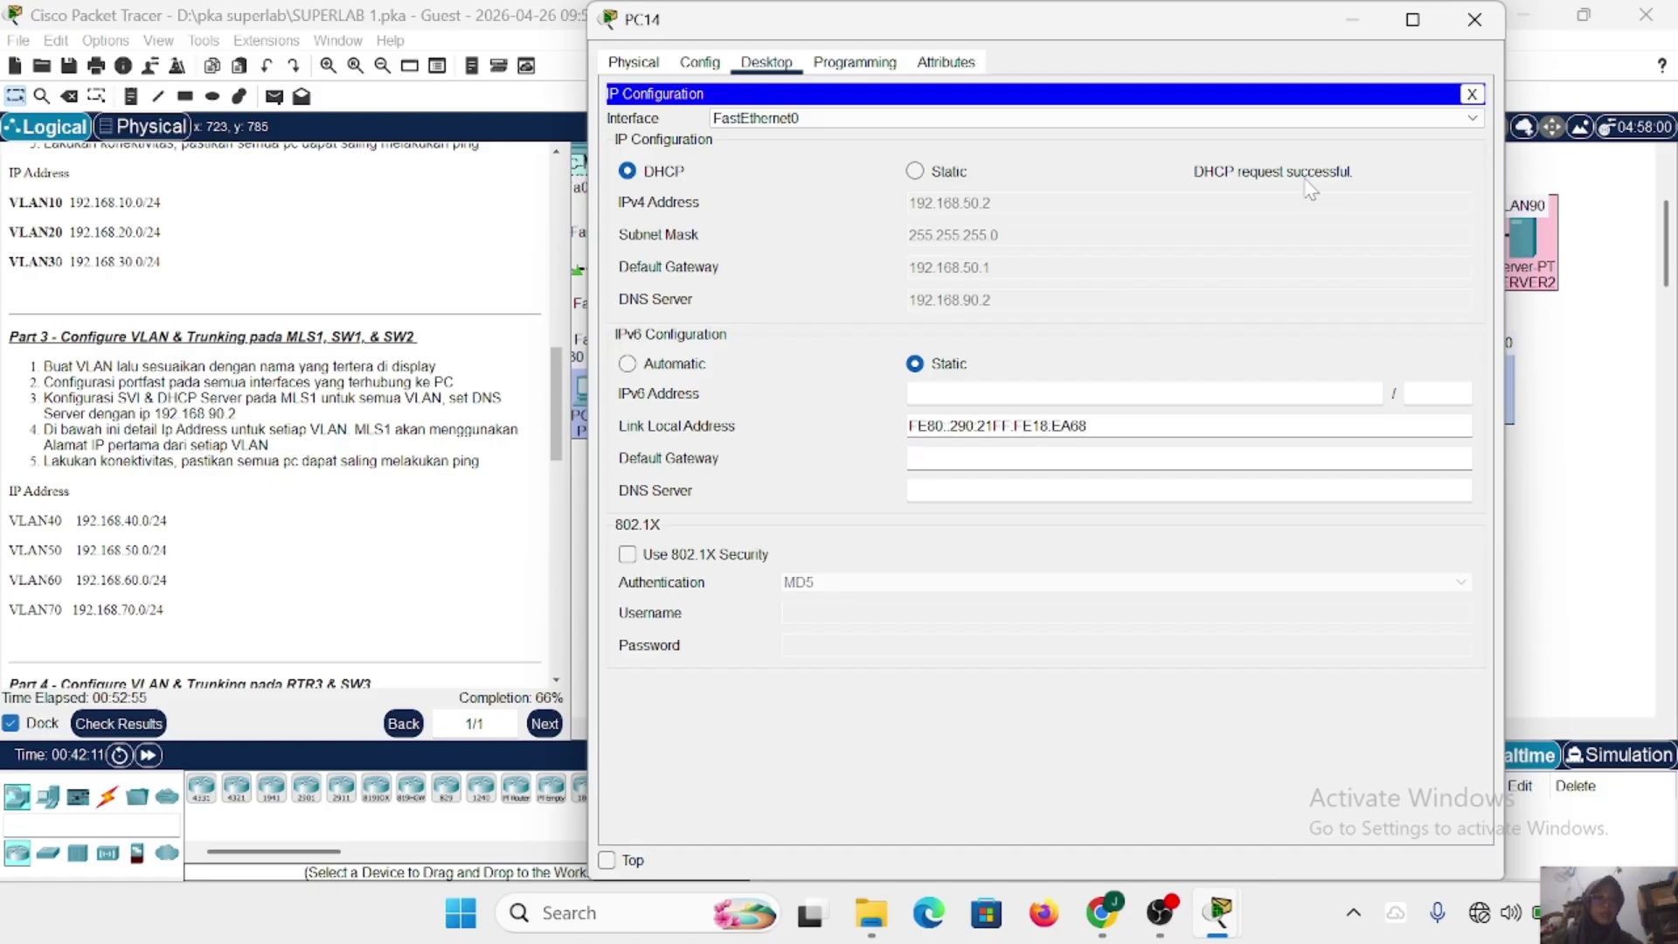
pyautogui.click(1474, 19)
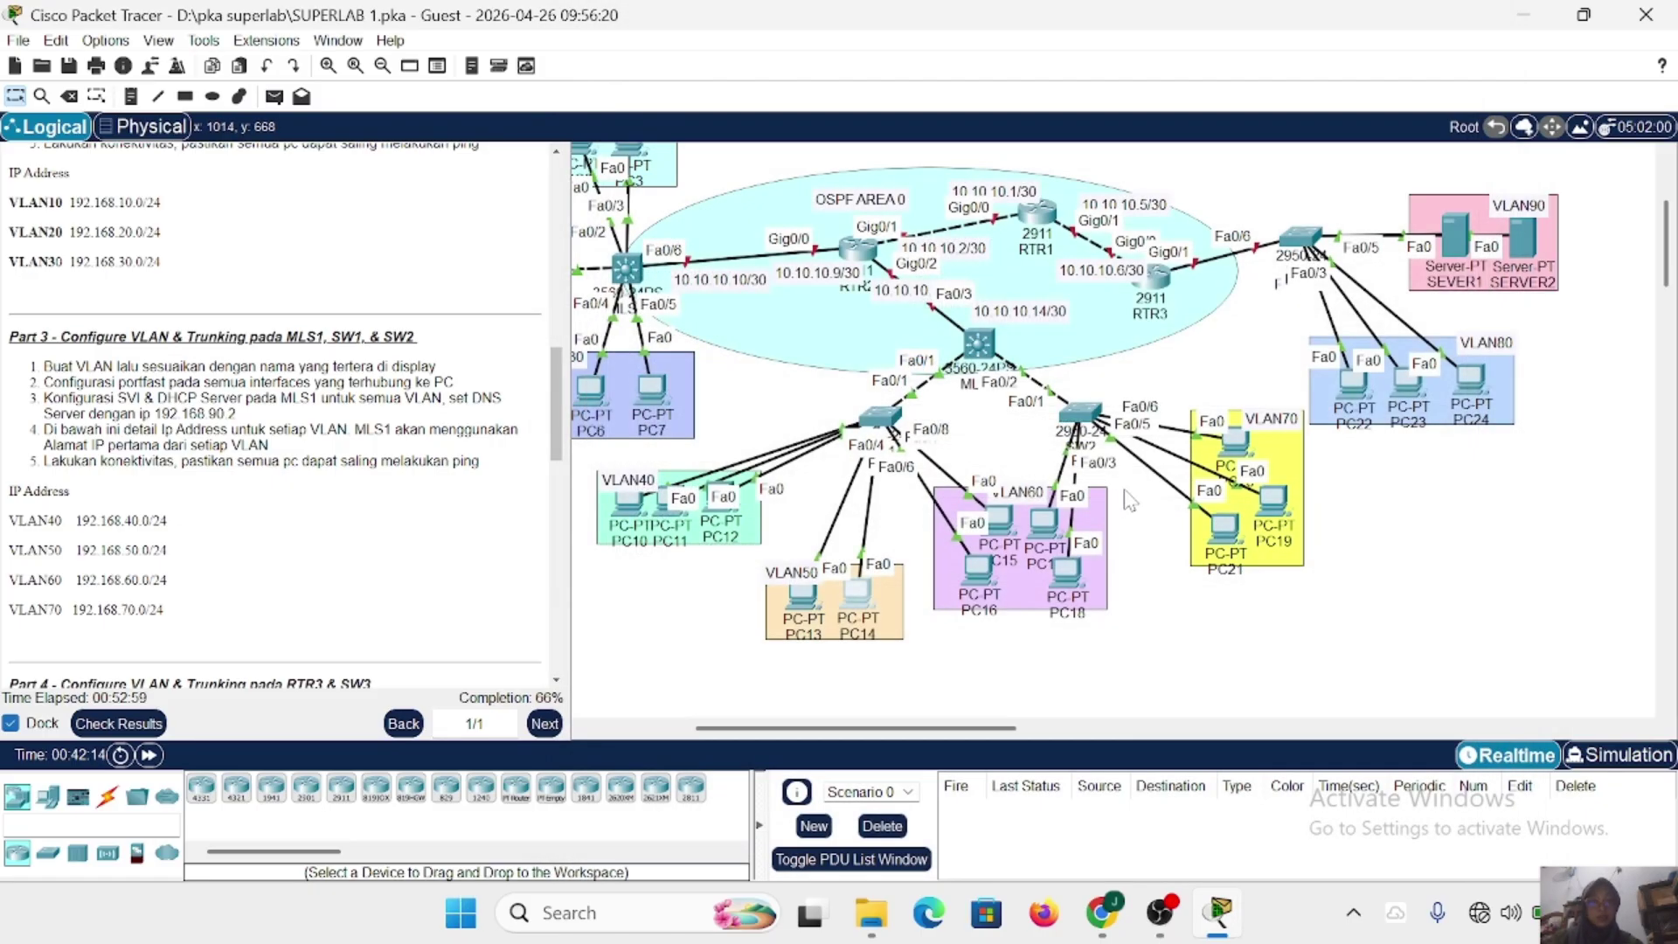
# Switch PC20 in VLAN70 to DHCP addressing in its IP configuration and close the device.
pyautogui.click(1233, 441)
pyautogui.click(767, 62)
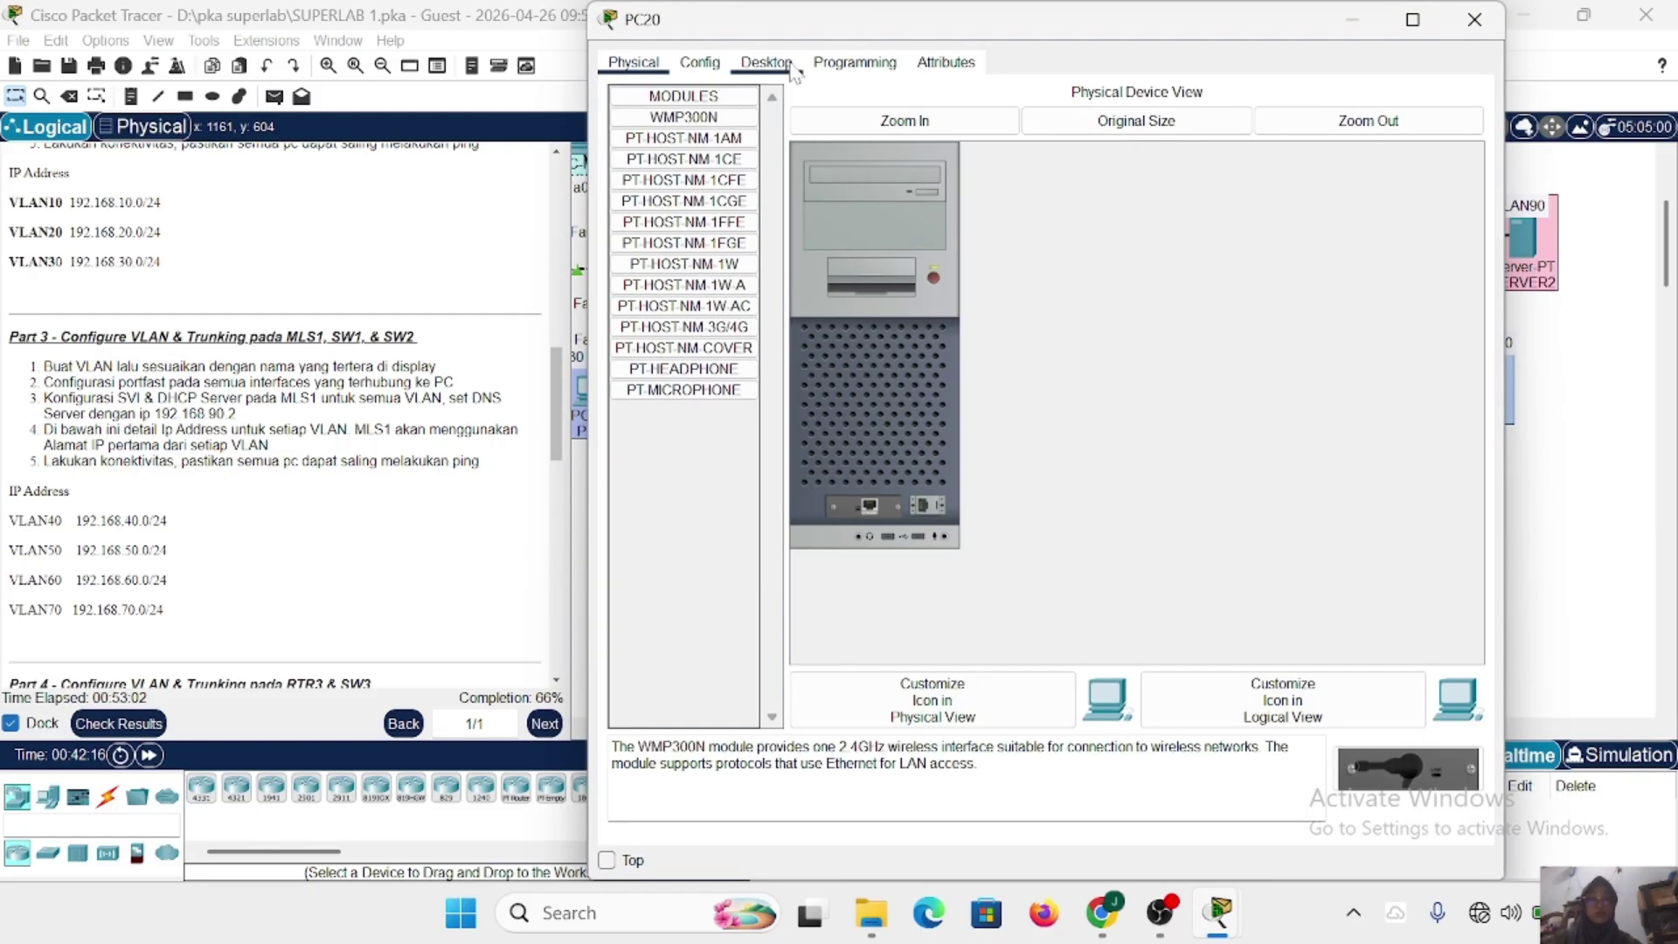
pyautogui.click(678, 147)
pyautogui.click(702, 173)
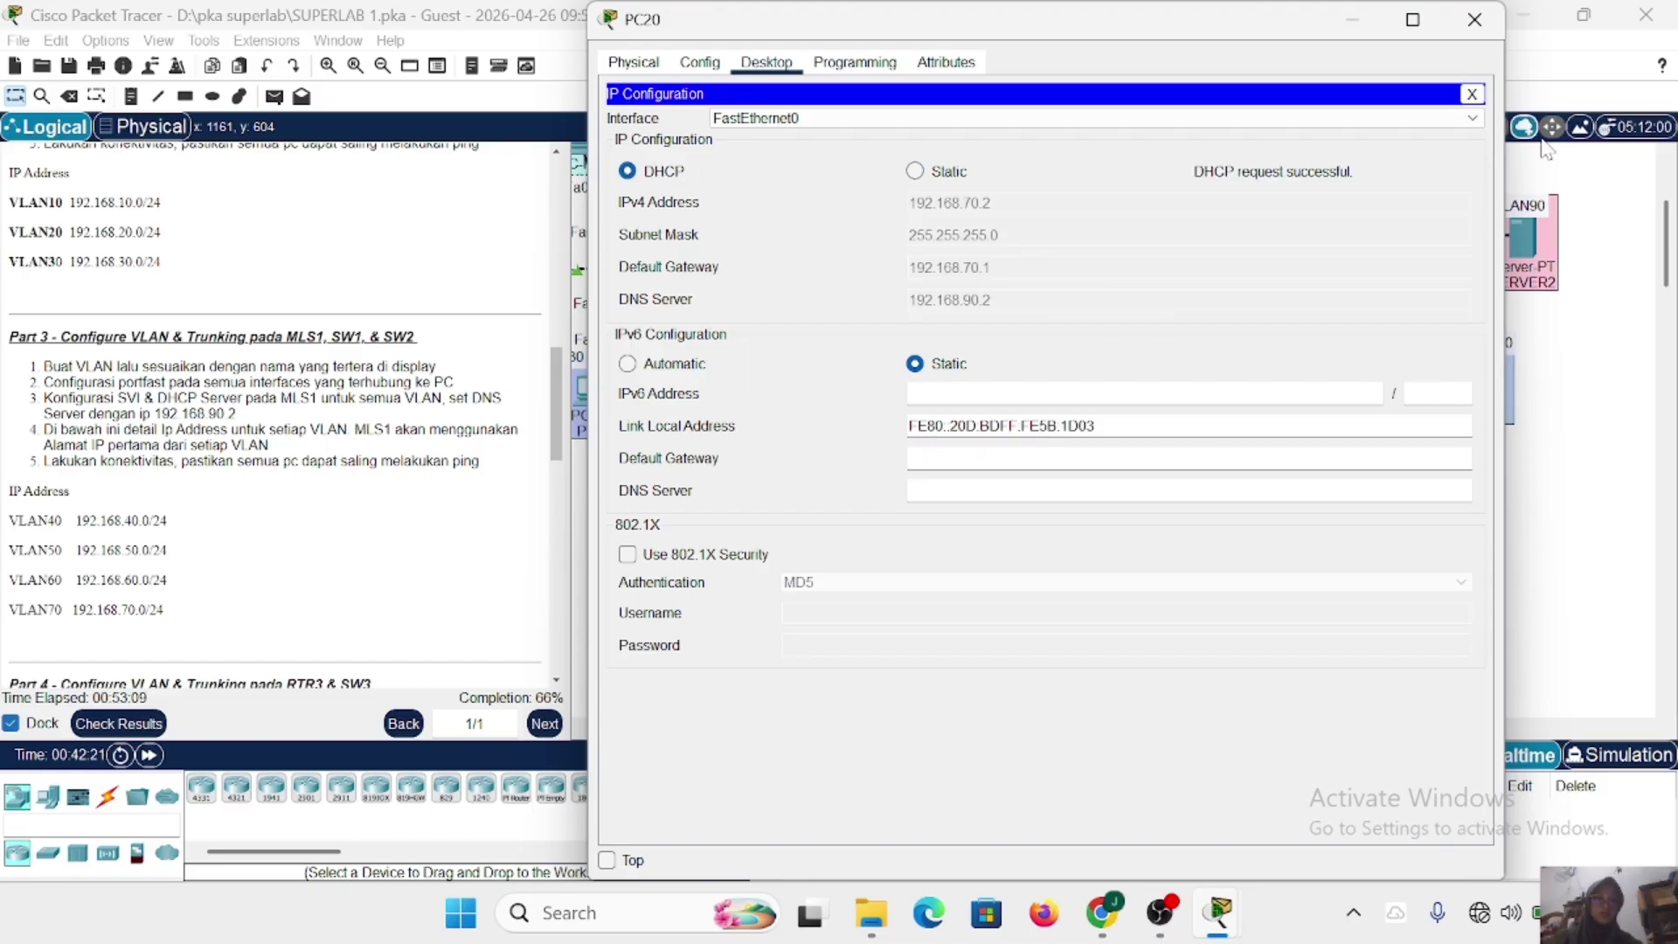
pyautogui.click(1474, 19)
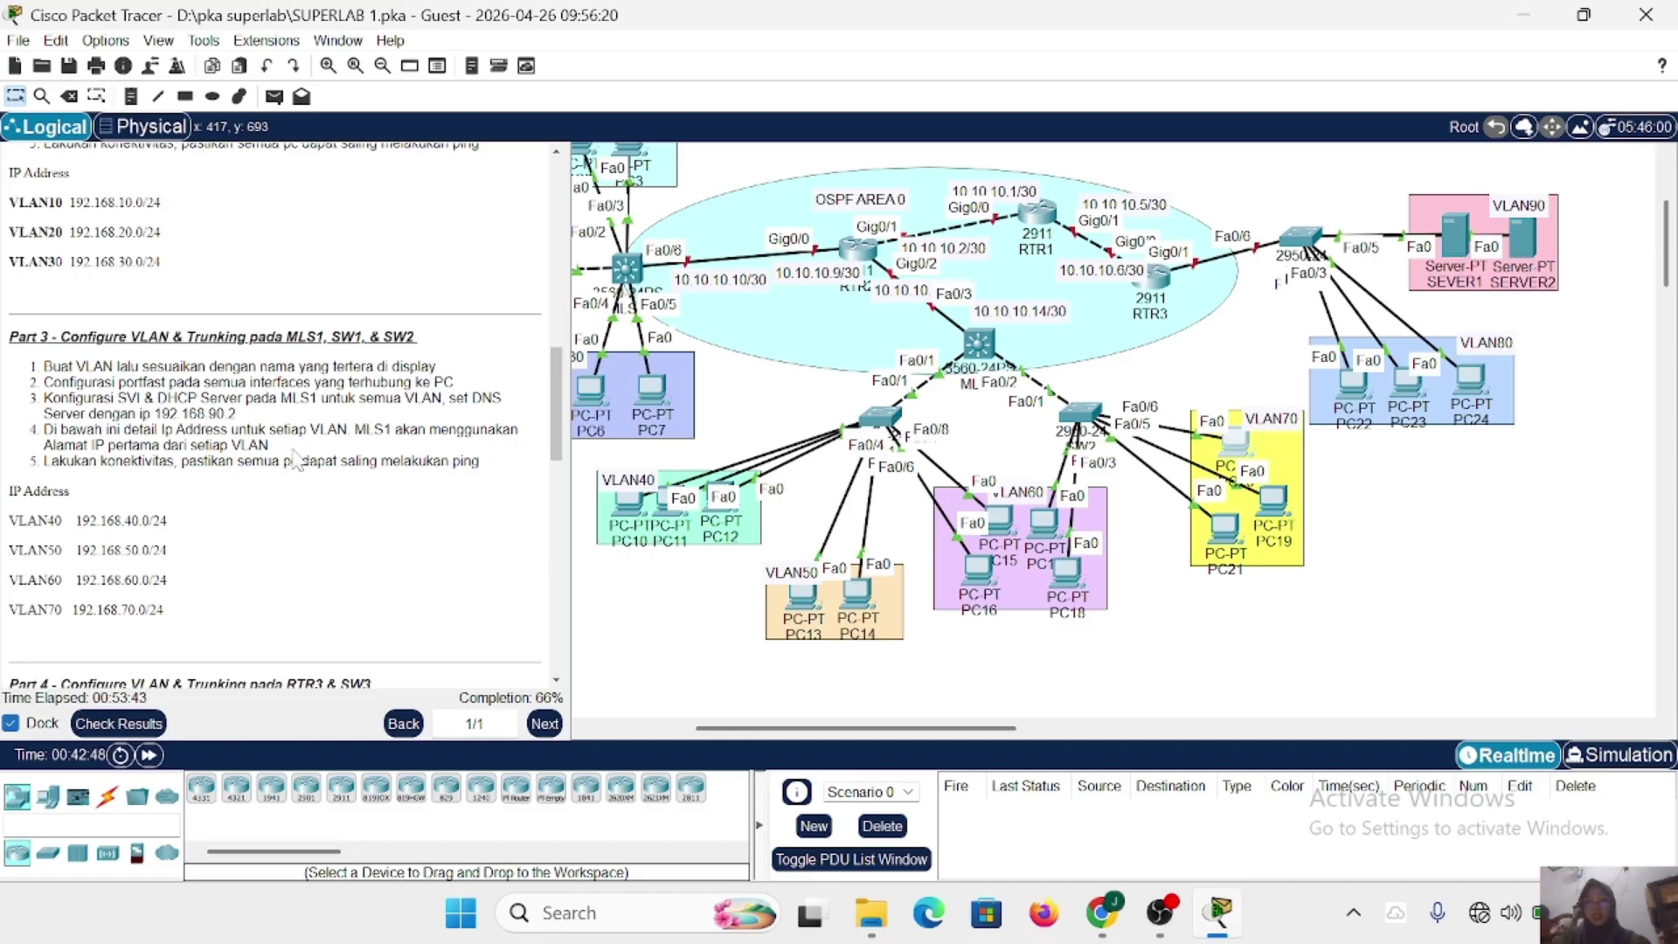
# Show the Part 4 instructions for RTR3 and SW3, and move switch SW3 slightly upward in the topology.
pyautogui.scroll(-3, 297, 460)
pyautogui.scroll(-1, 109, 413)
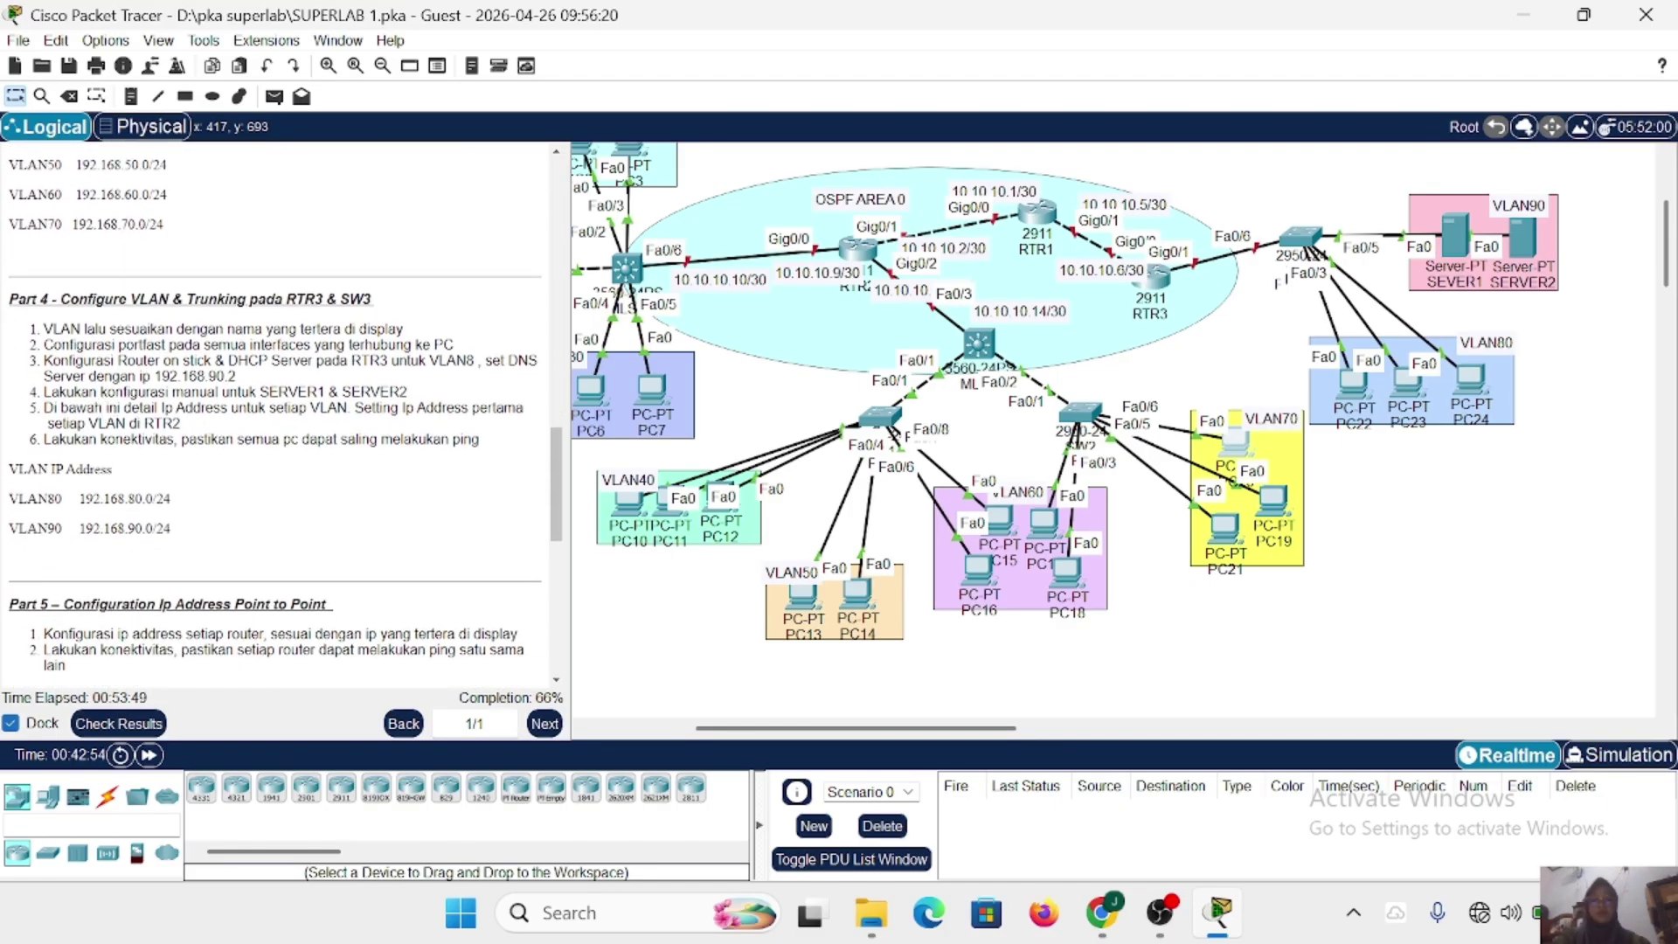
pyautogui.scroll(1, 872, 417)
pyautogui.scroll(1, 869, 410)
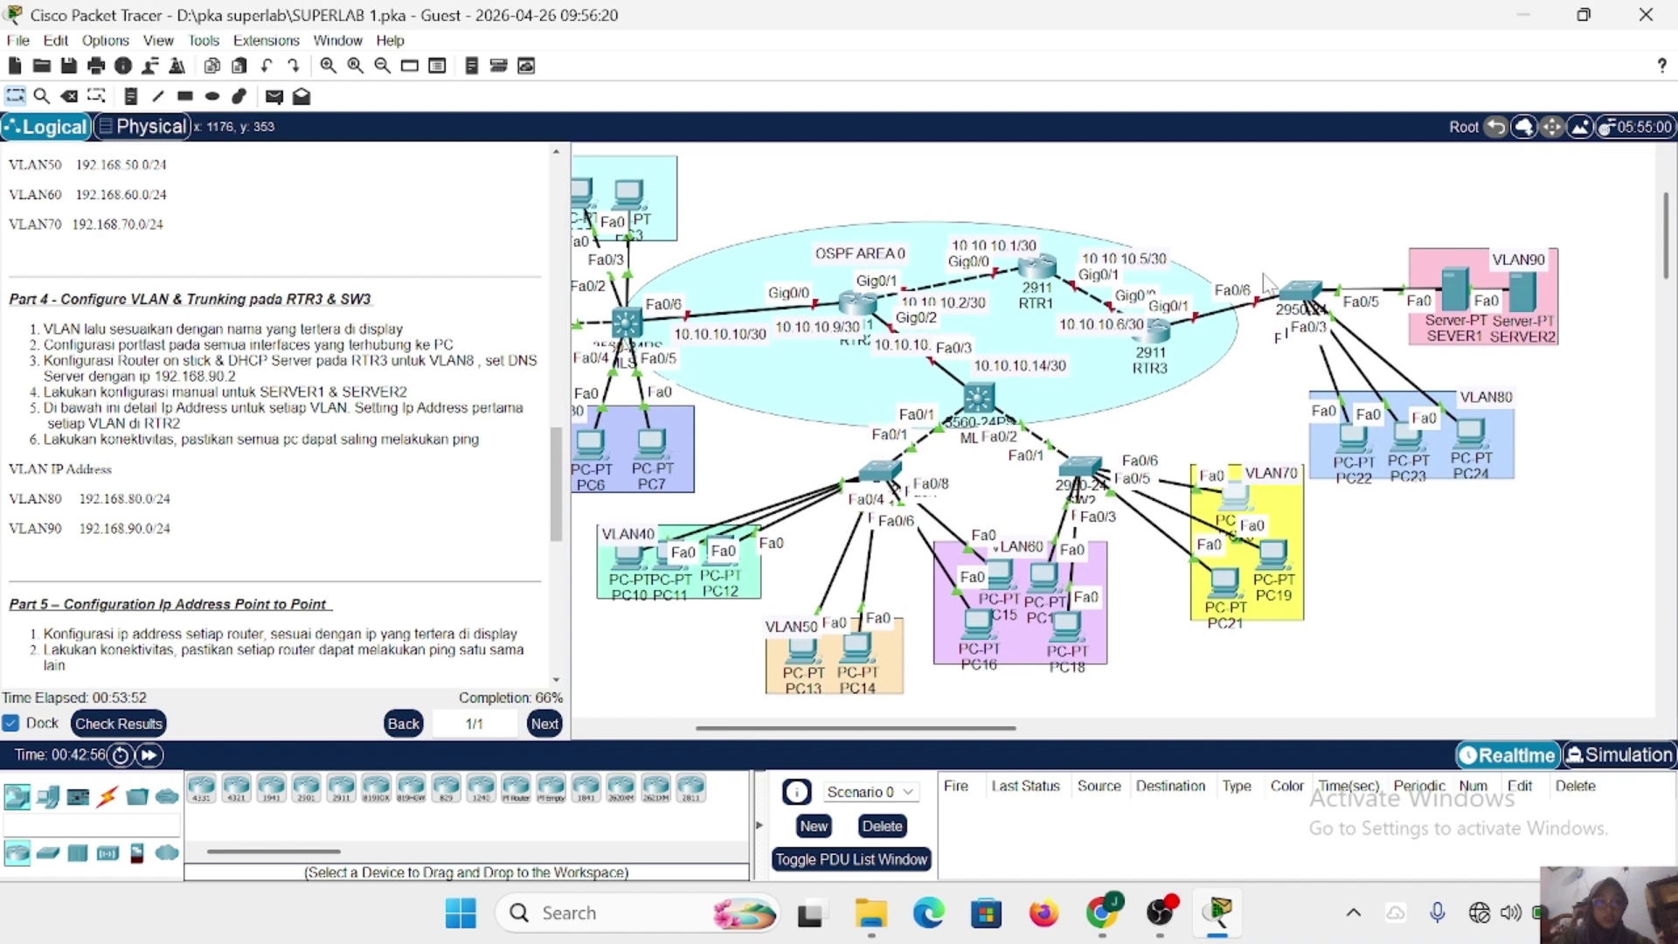
pyautogui.moveTo(1300, 277)
pyautogui.mouseDown()
pyautogui.moveTo(1302, 472)
pyautogui.moveTo(1304, 220)
pyautogui.moveTo(1296, 265)
pyautogui.mouseUp()
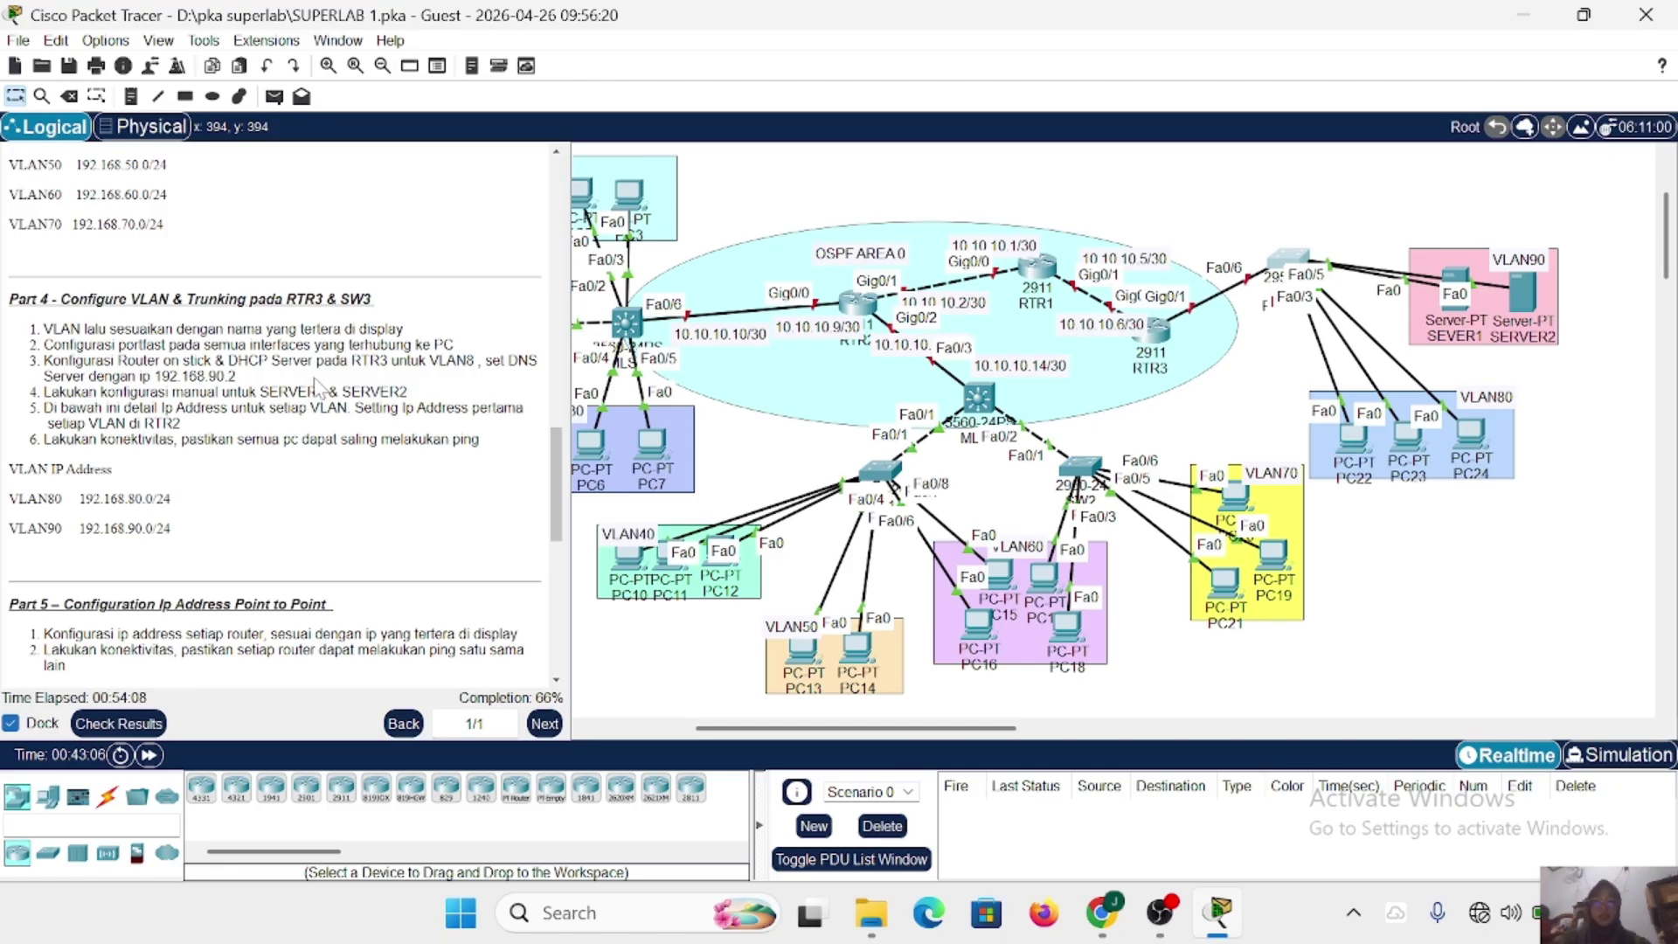
pyautogui.click(1117, 261)
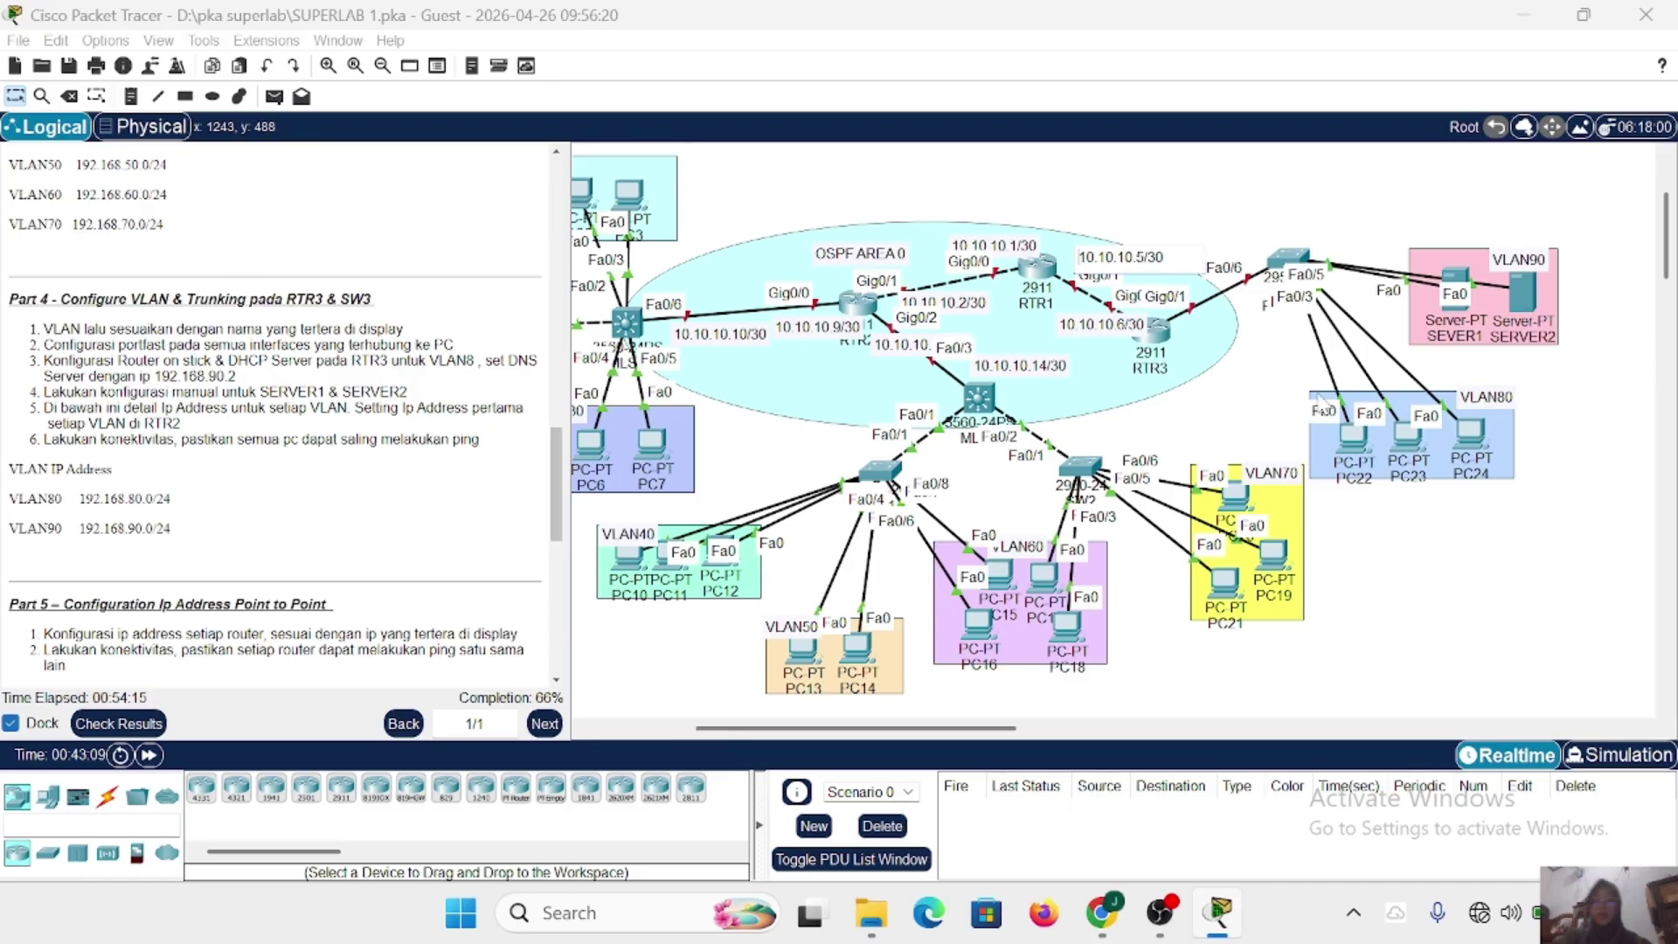
# Open SW3's command line and enter privileged mode with the enable password, then global configuration mode.
pyautogui.click(1282, 260)
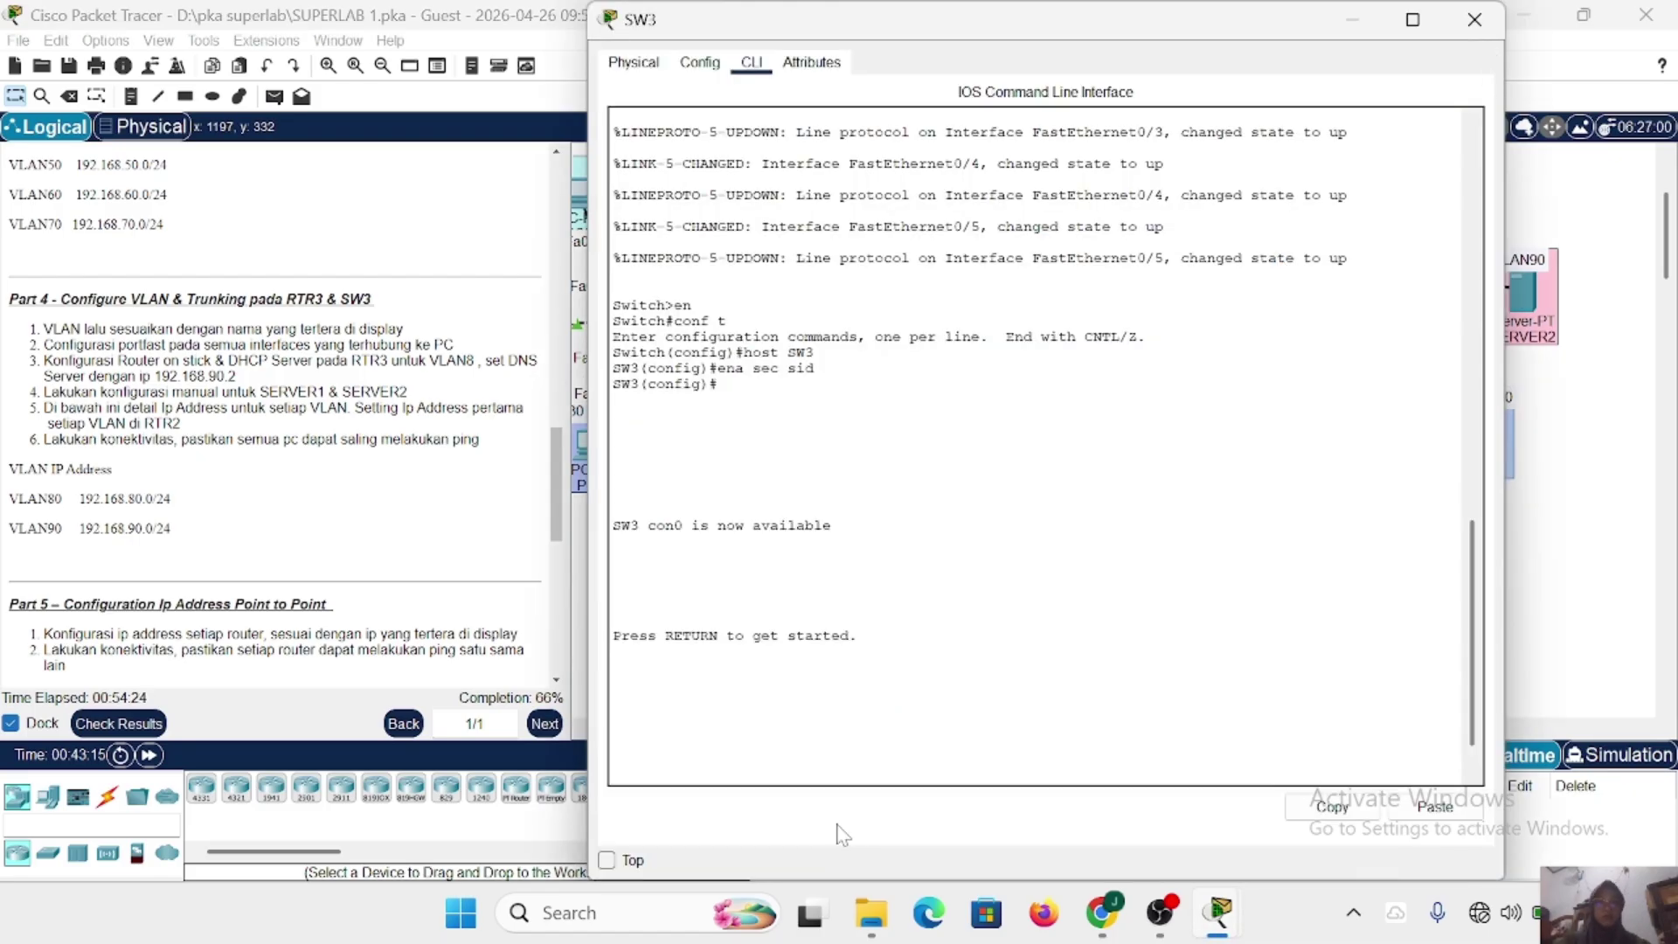
pyautogui.press('Return')
pyautogui.write('en')
pyautogui.press('Return')
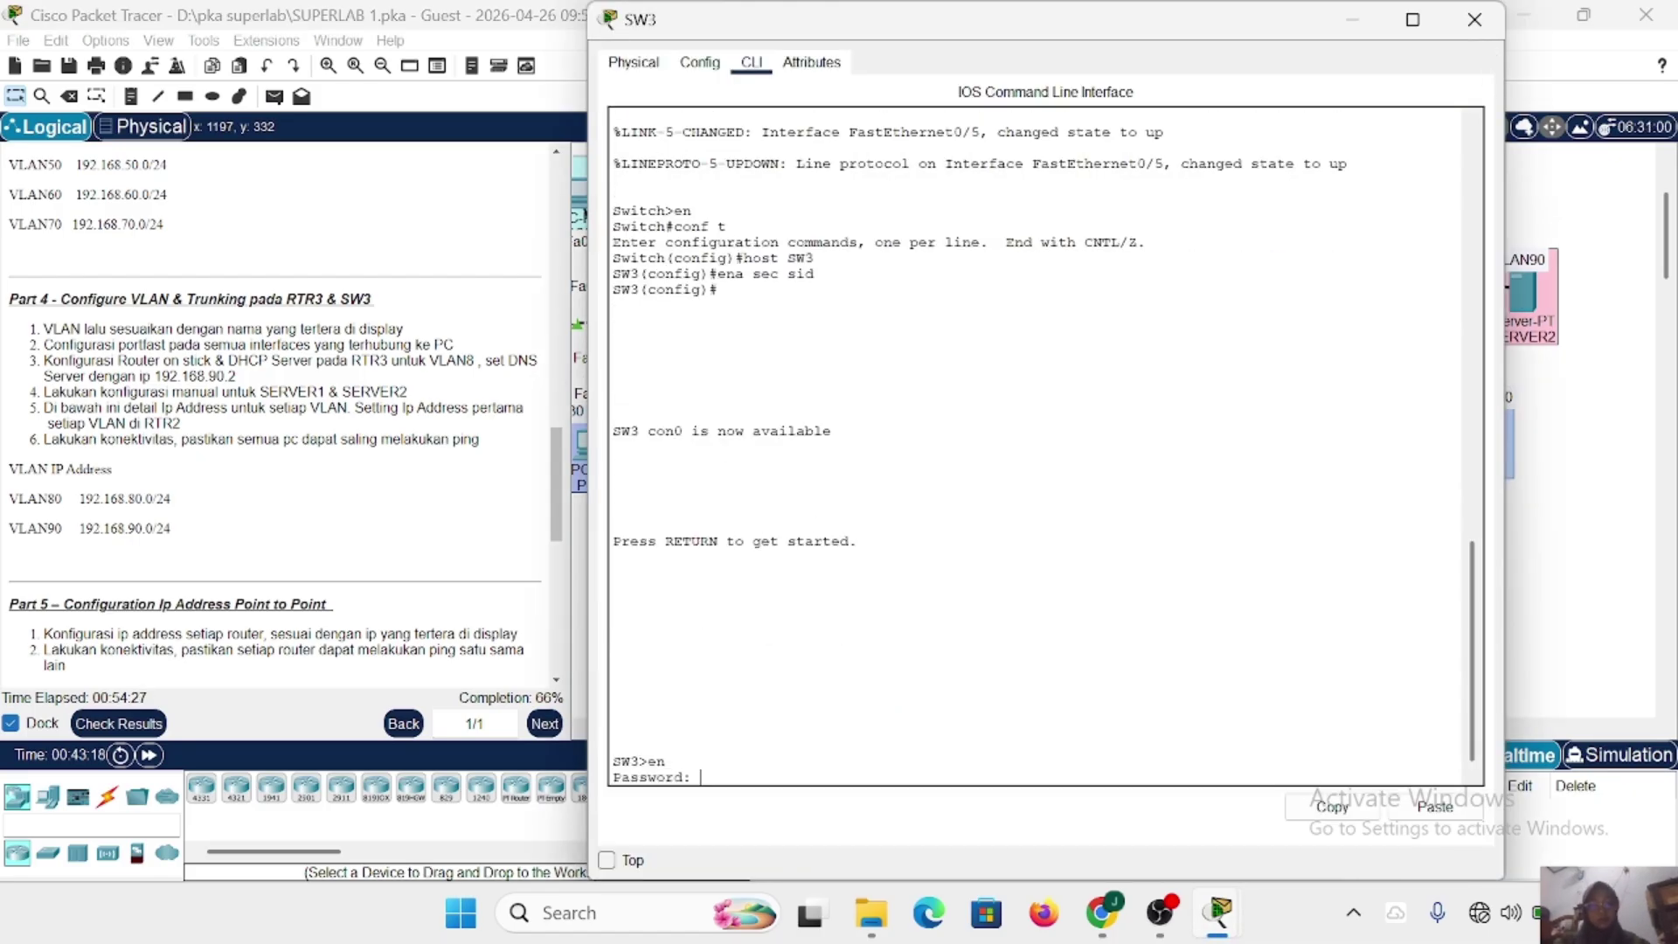
pyautogui.write('sid')
pyautogui.press('Return')
pyautogui.write('con')
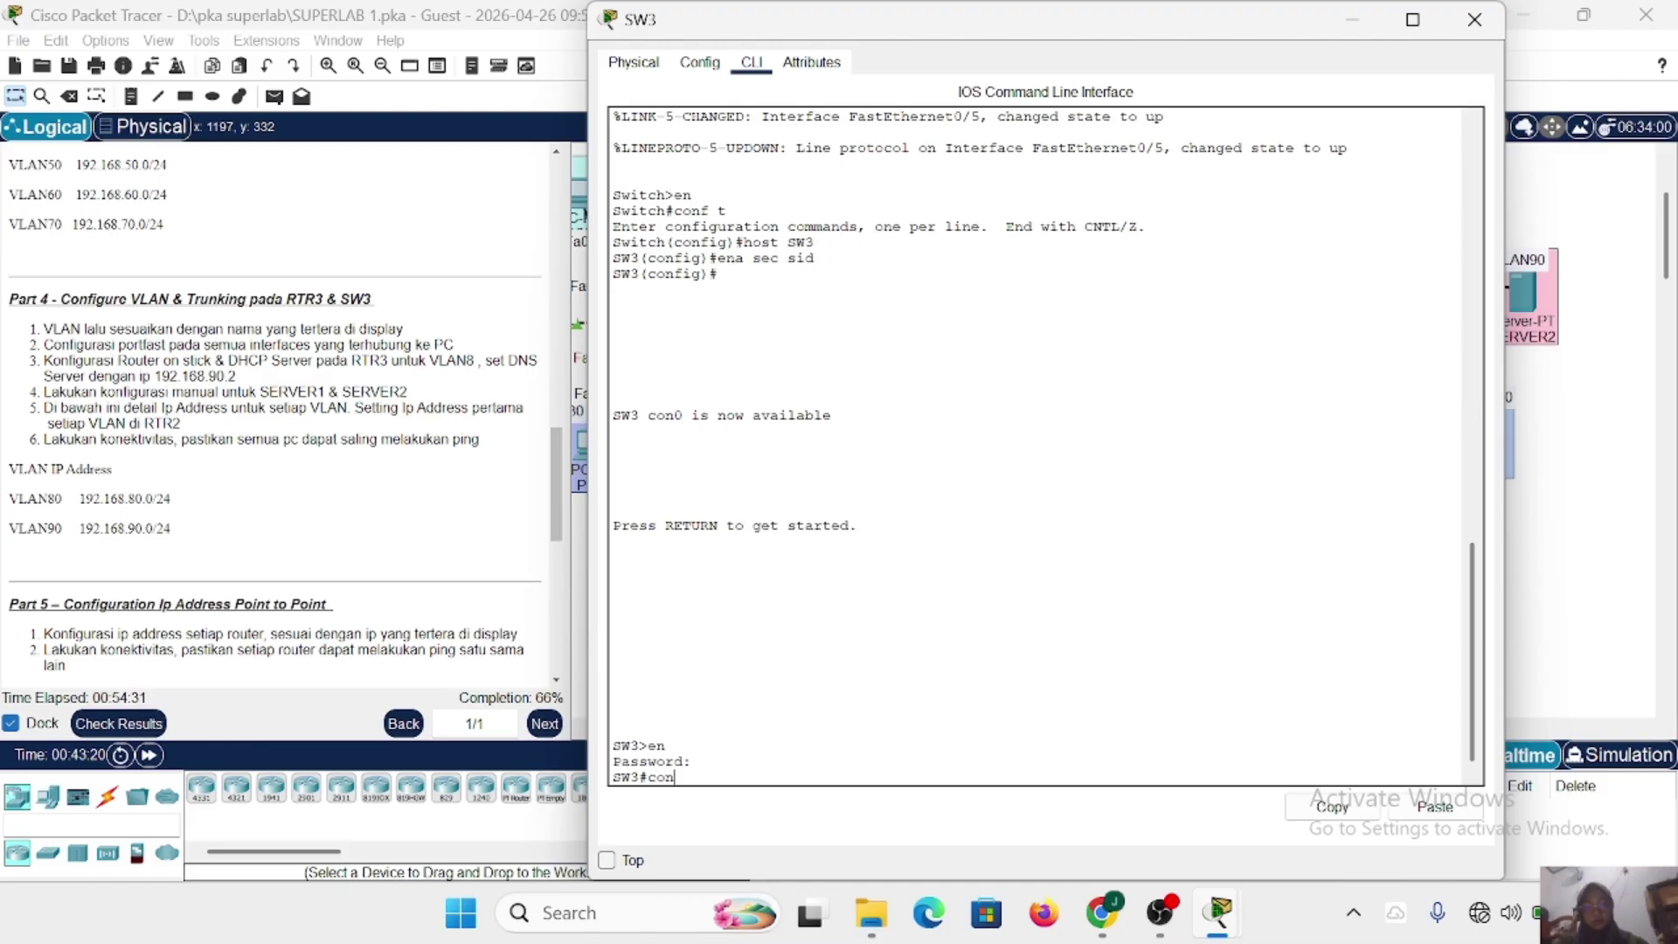
pyautogui.write('f t')
pyautogui.press('Return')
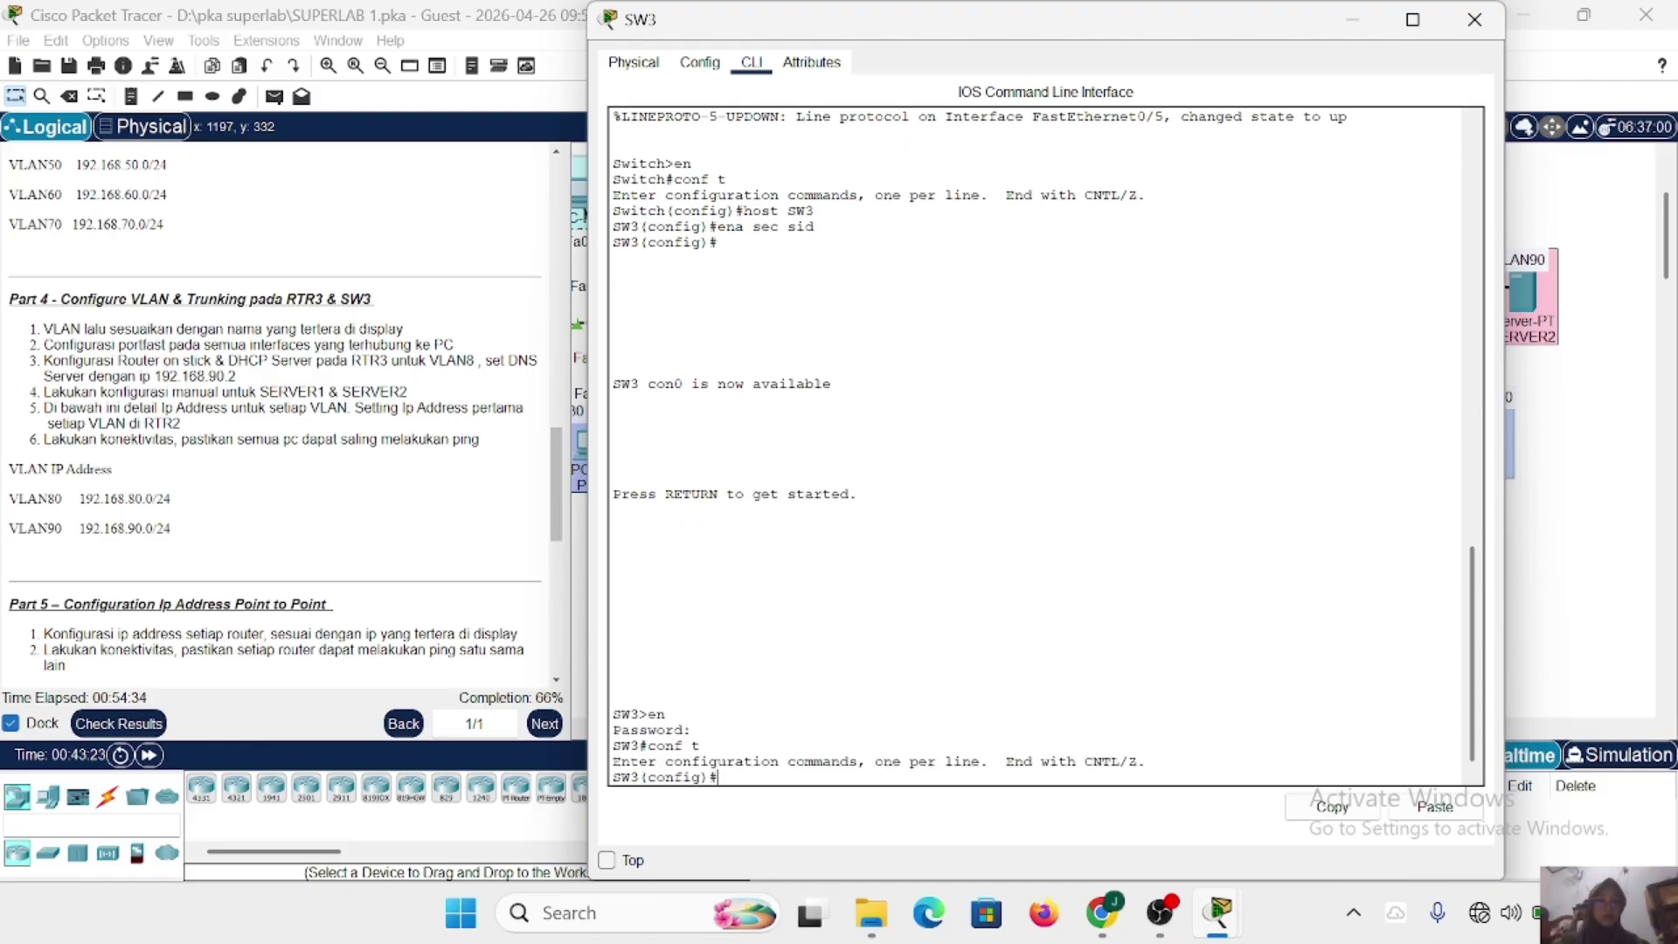
# Narrow the SW3 window to expose the VLAN80 and VLAN90 devices, and re-enter global configuration mode using the enable password.
pyautogui.moveTo(1503, 367); pyautogui.dragTo(1358, 369)
pyautogui.hscroll(-3, 1477, 391)
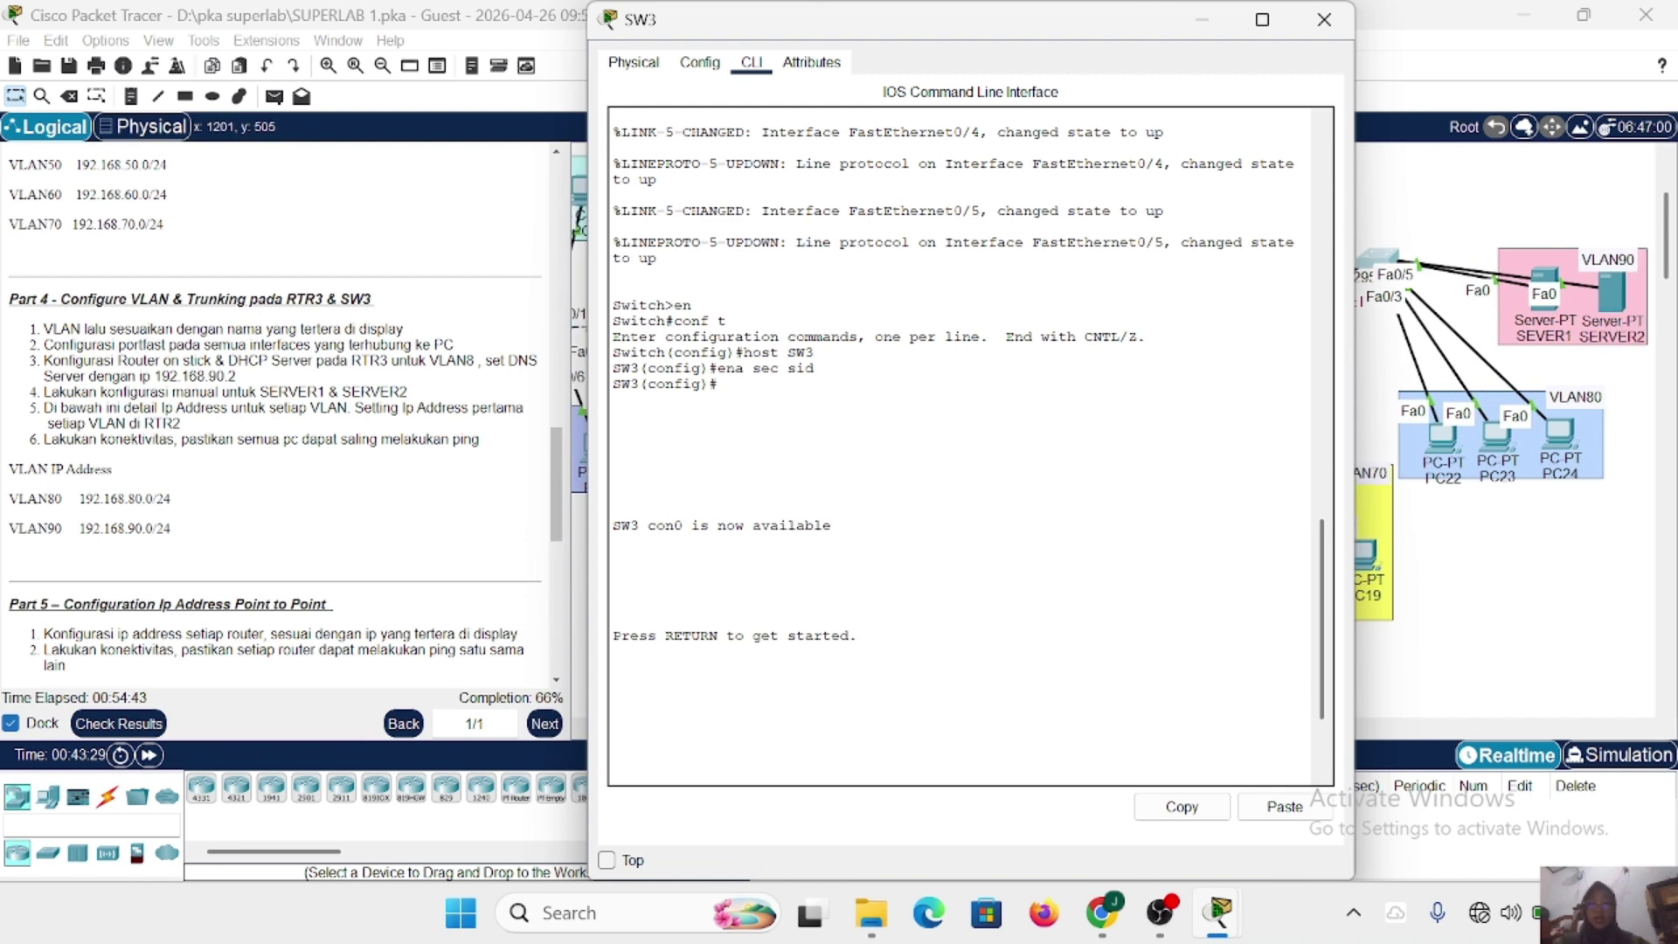
pyautogui.press('Return')
pyautogui.write('en')
pyautogui.press('Return')
pyautogui.write('sid')
pyautogui.press('Return')
pyautogui.write('conf t')
pyautogui.press('Return')
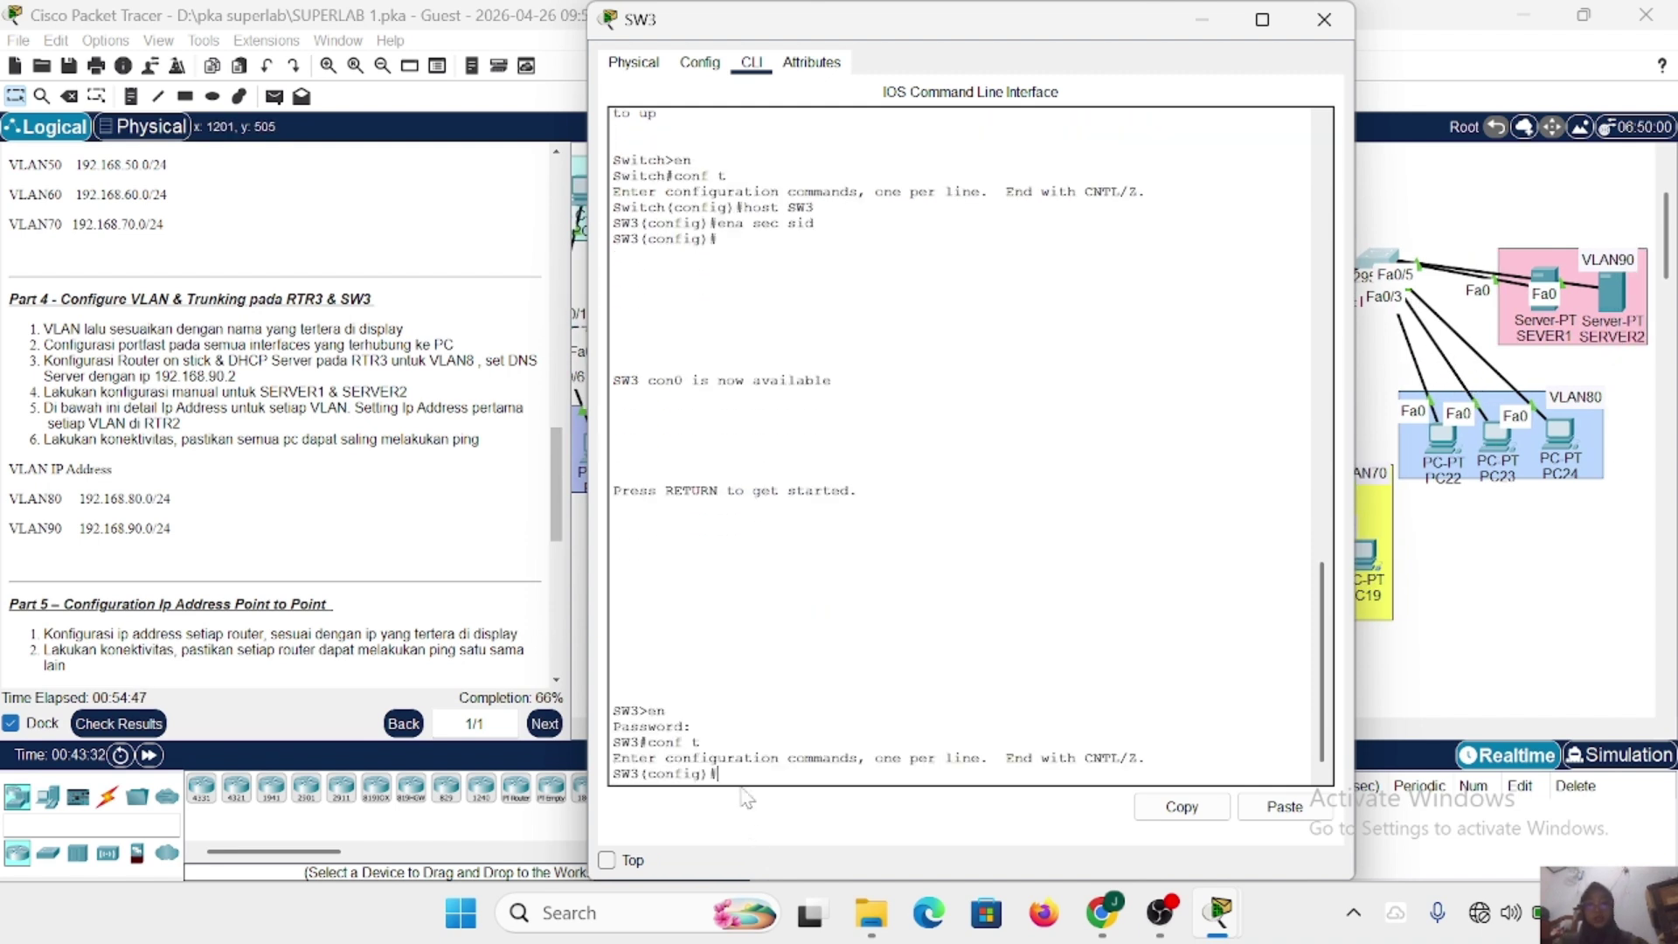
# Create VLAN 80 on SW3 and name it VLAN80.
pyautogui.write('vla')
pyautogui.press('BackSpace')
pyautogui.press('BackSpace')
pyautogui.write('80')
pyautogui.press('Return')
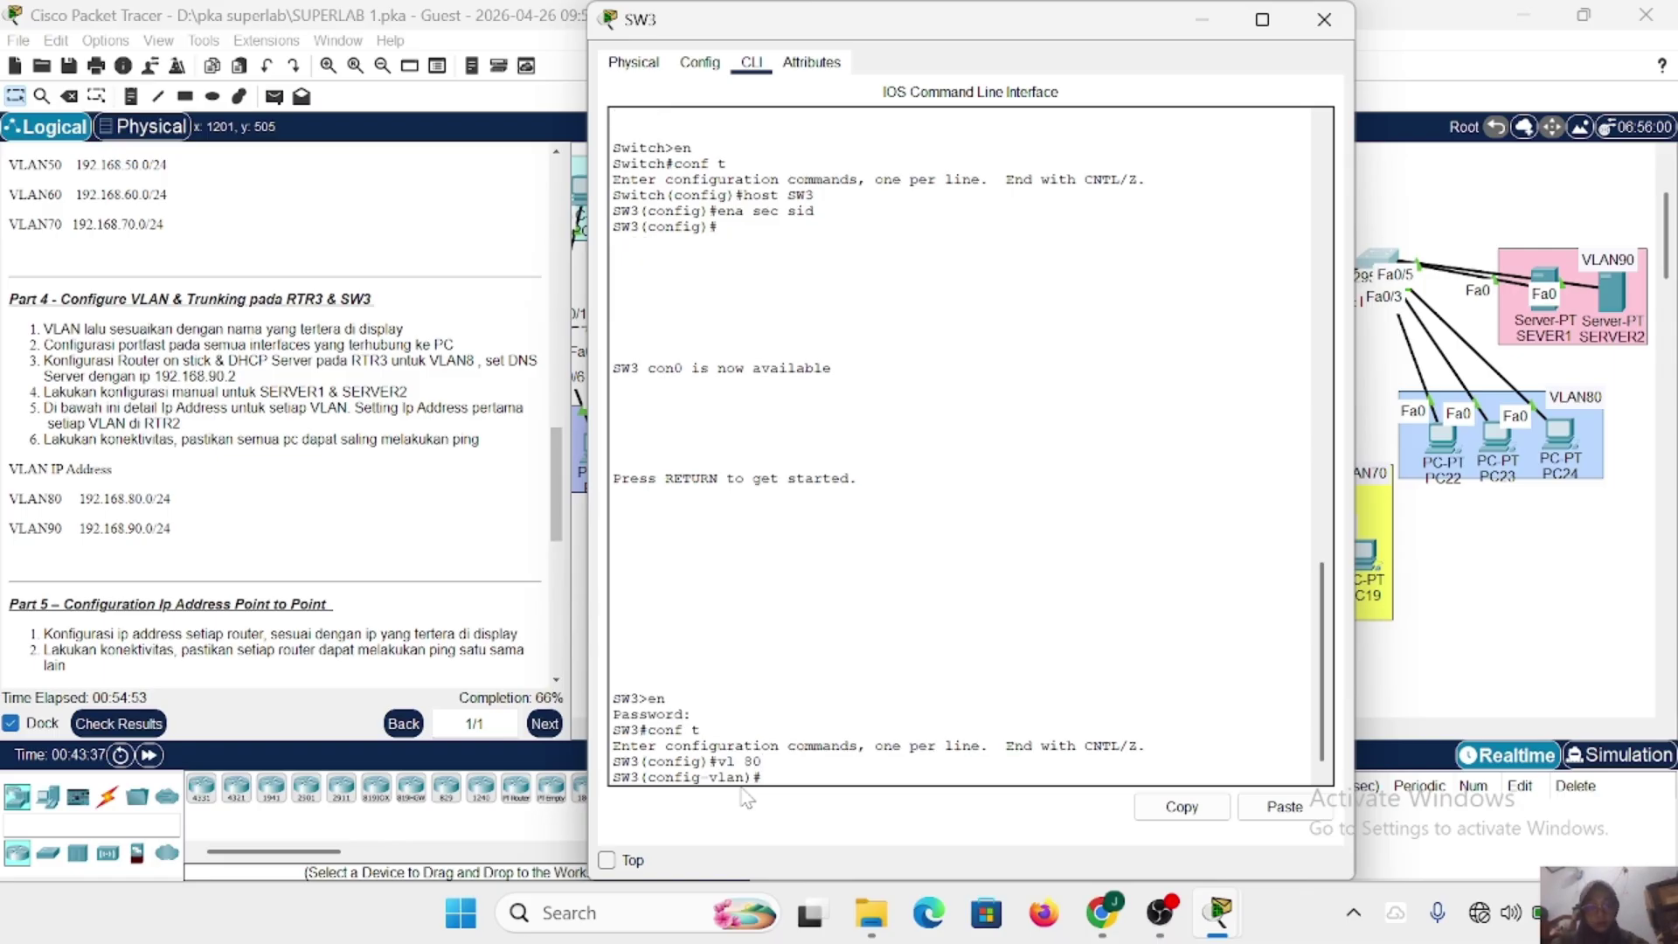
pyautogui.write('name VLAN')
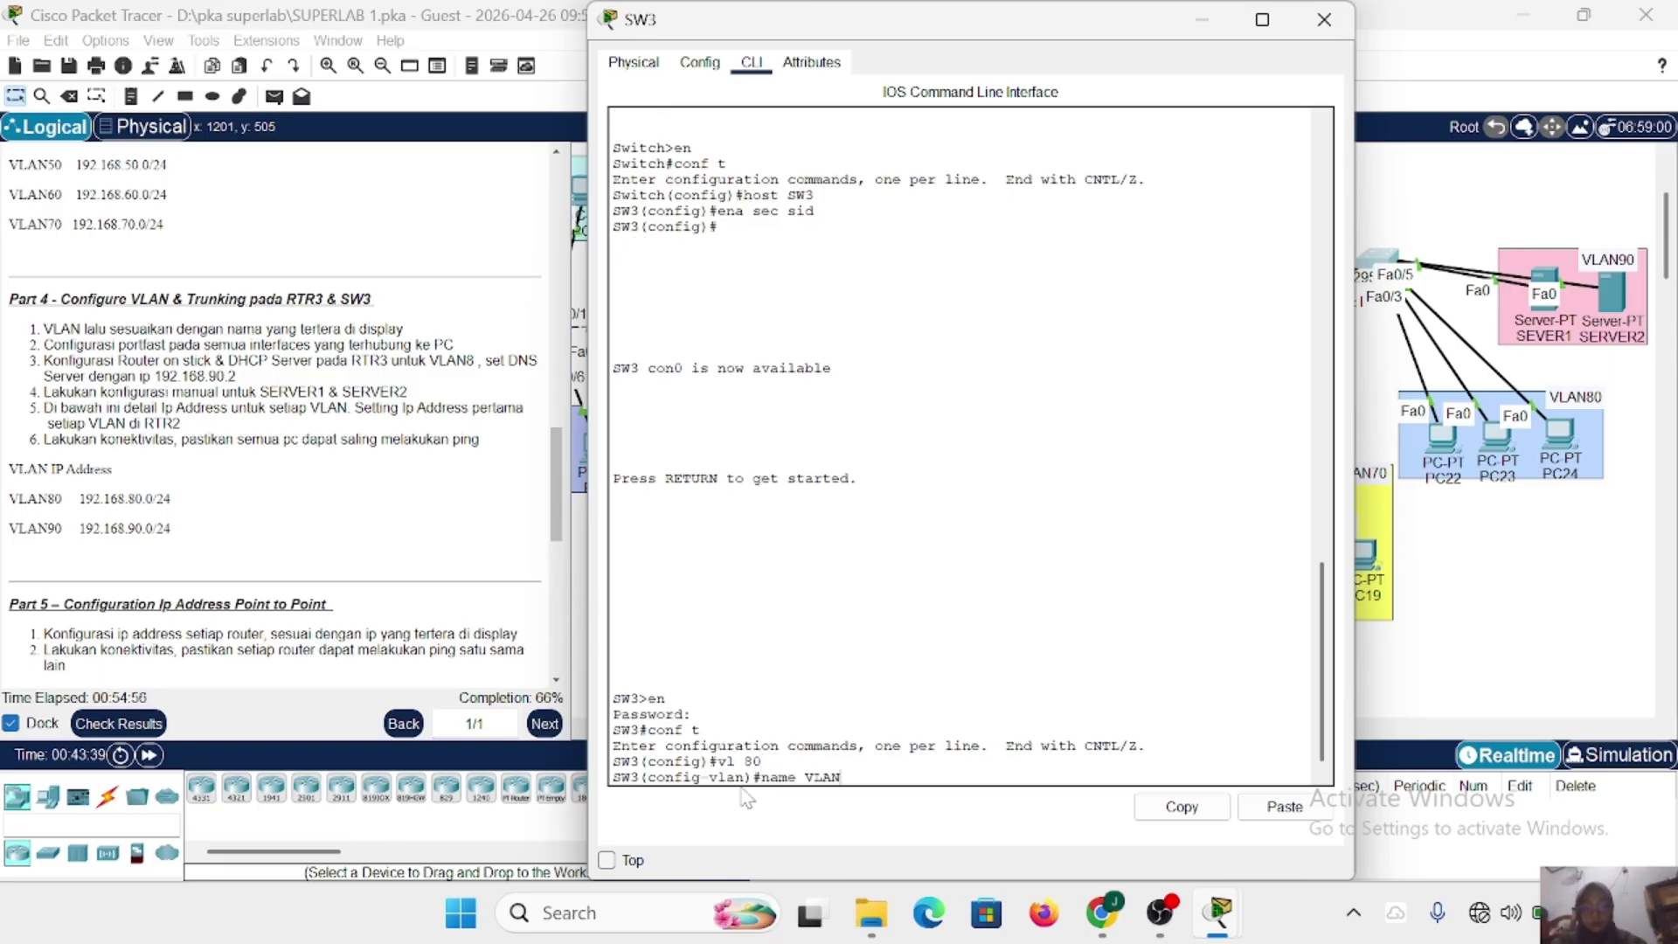
pyautogui.write('80')
pyautogui.press('Return')
# Create VLAN 90 on SW3, name it VLAN90, and return to global configuration mode.
pyautogui.write('vlan)#v')
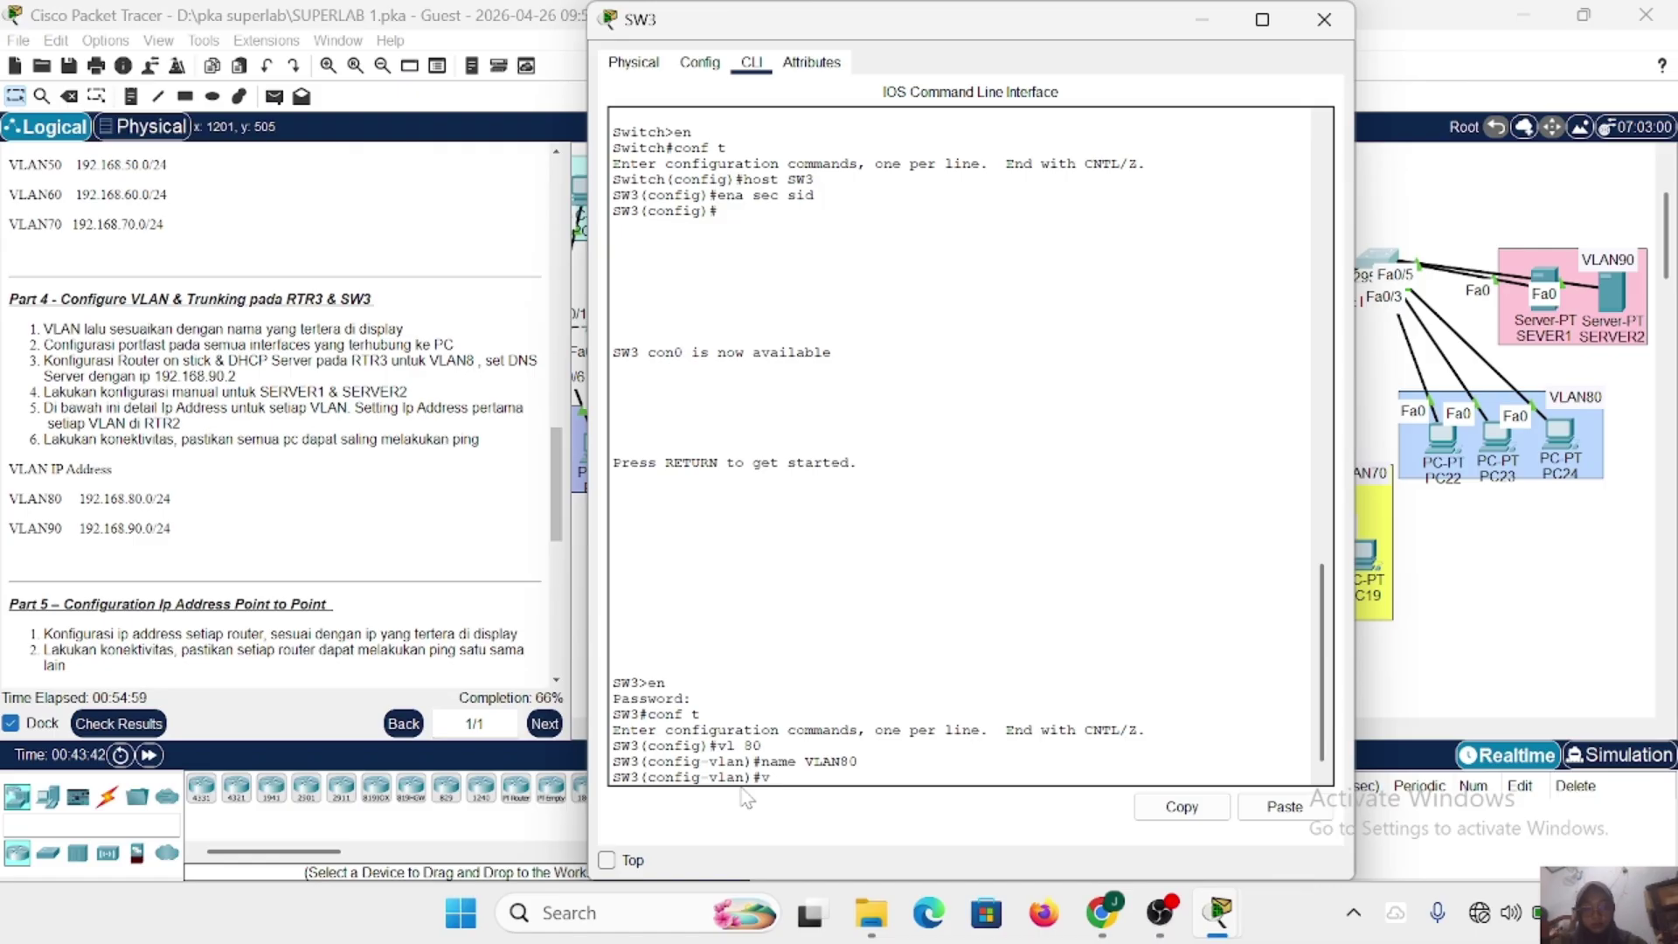
pyautogui.write('l 90')
pyautogui.press('Return')
pyautogui.write('name VLAN90')
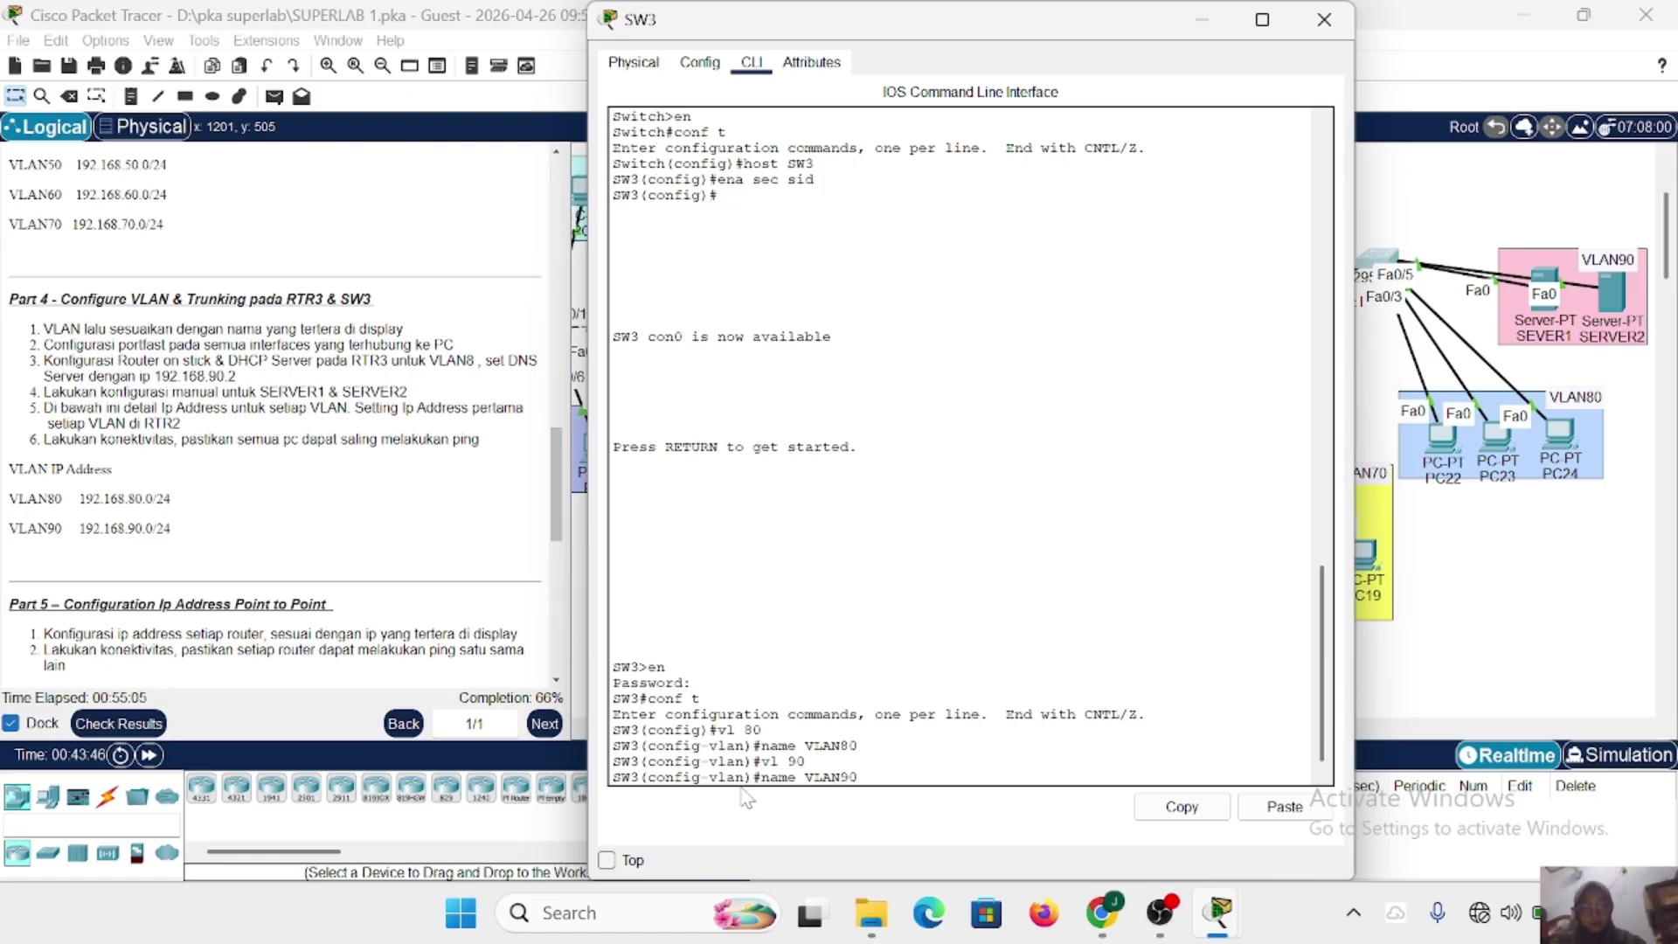
pyautogui.press('Return')
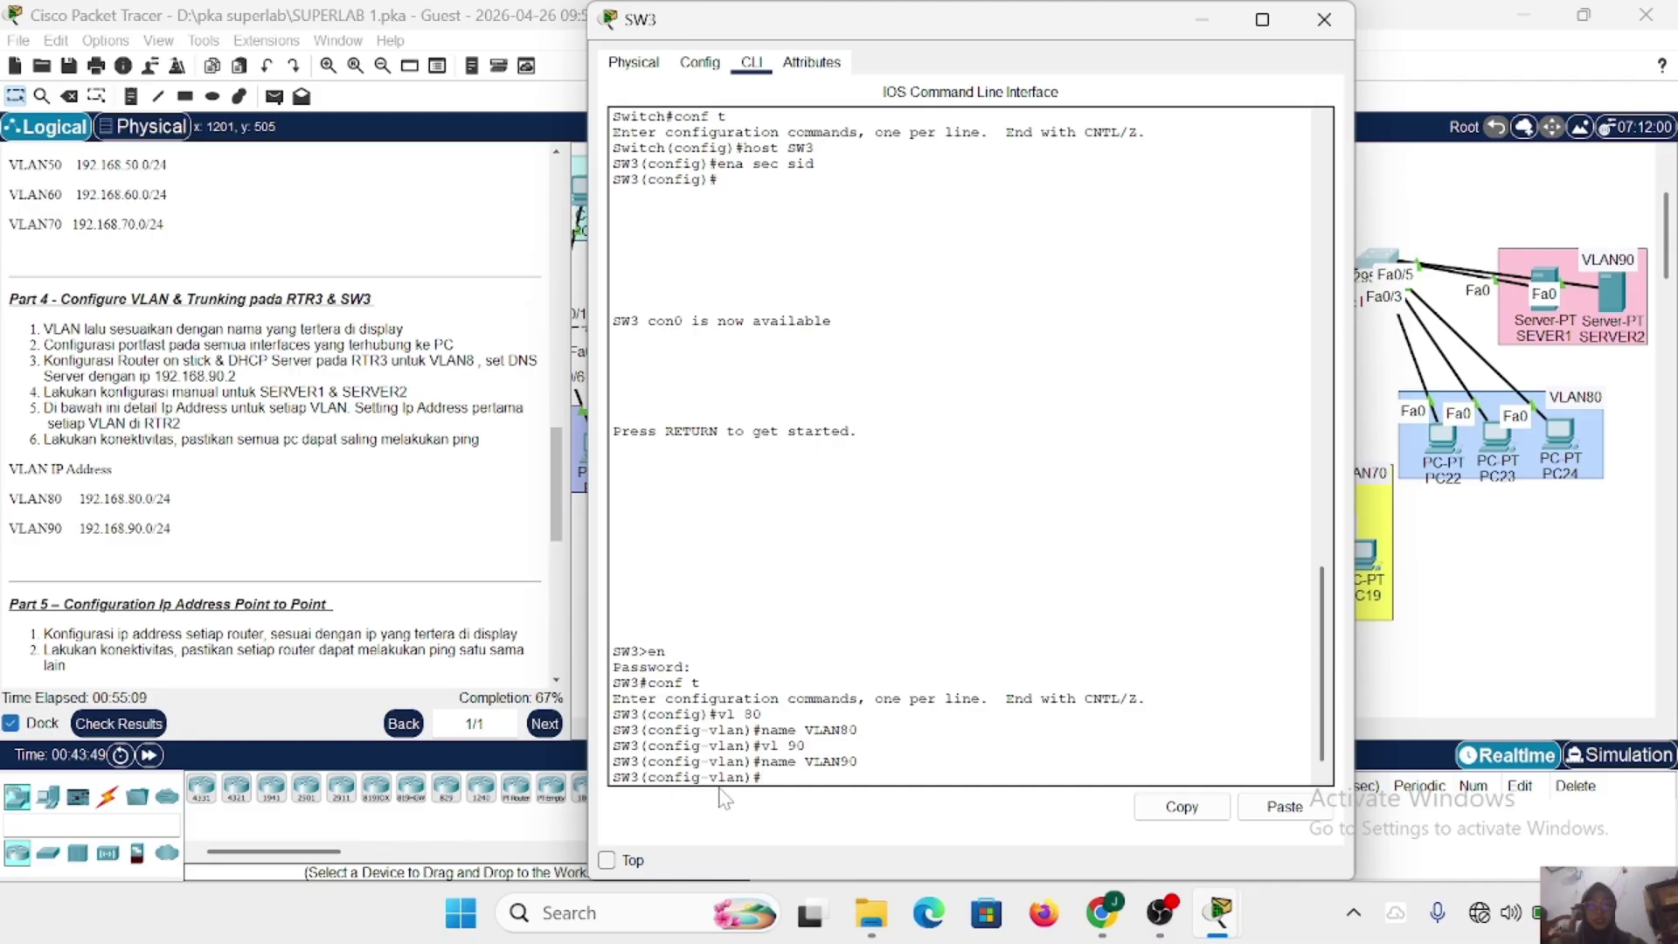
pyautogui.write('ex')
pyautogui.press('Return')
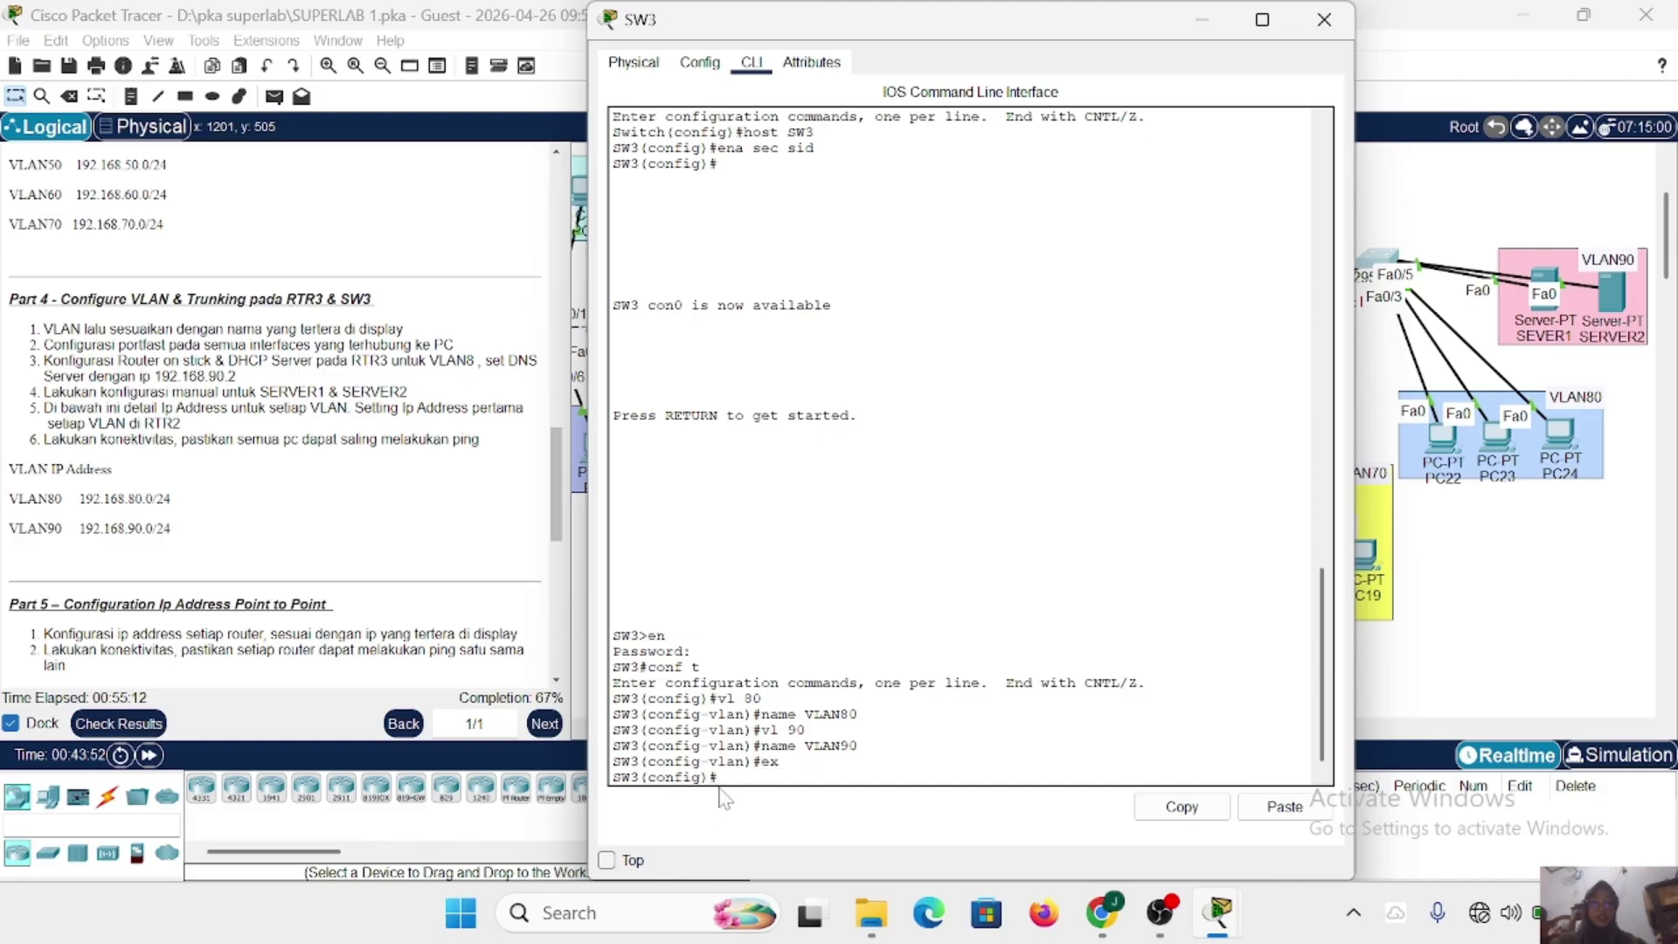
# Begin an interface range command on SW3 and check the port labels of the VLAN80 PCs, shifting PC22 slightly in the topology.
pyautogui.write('int range')
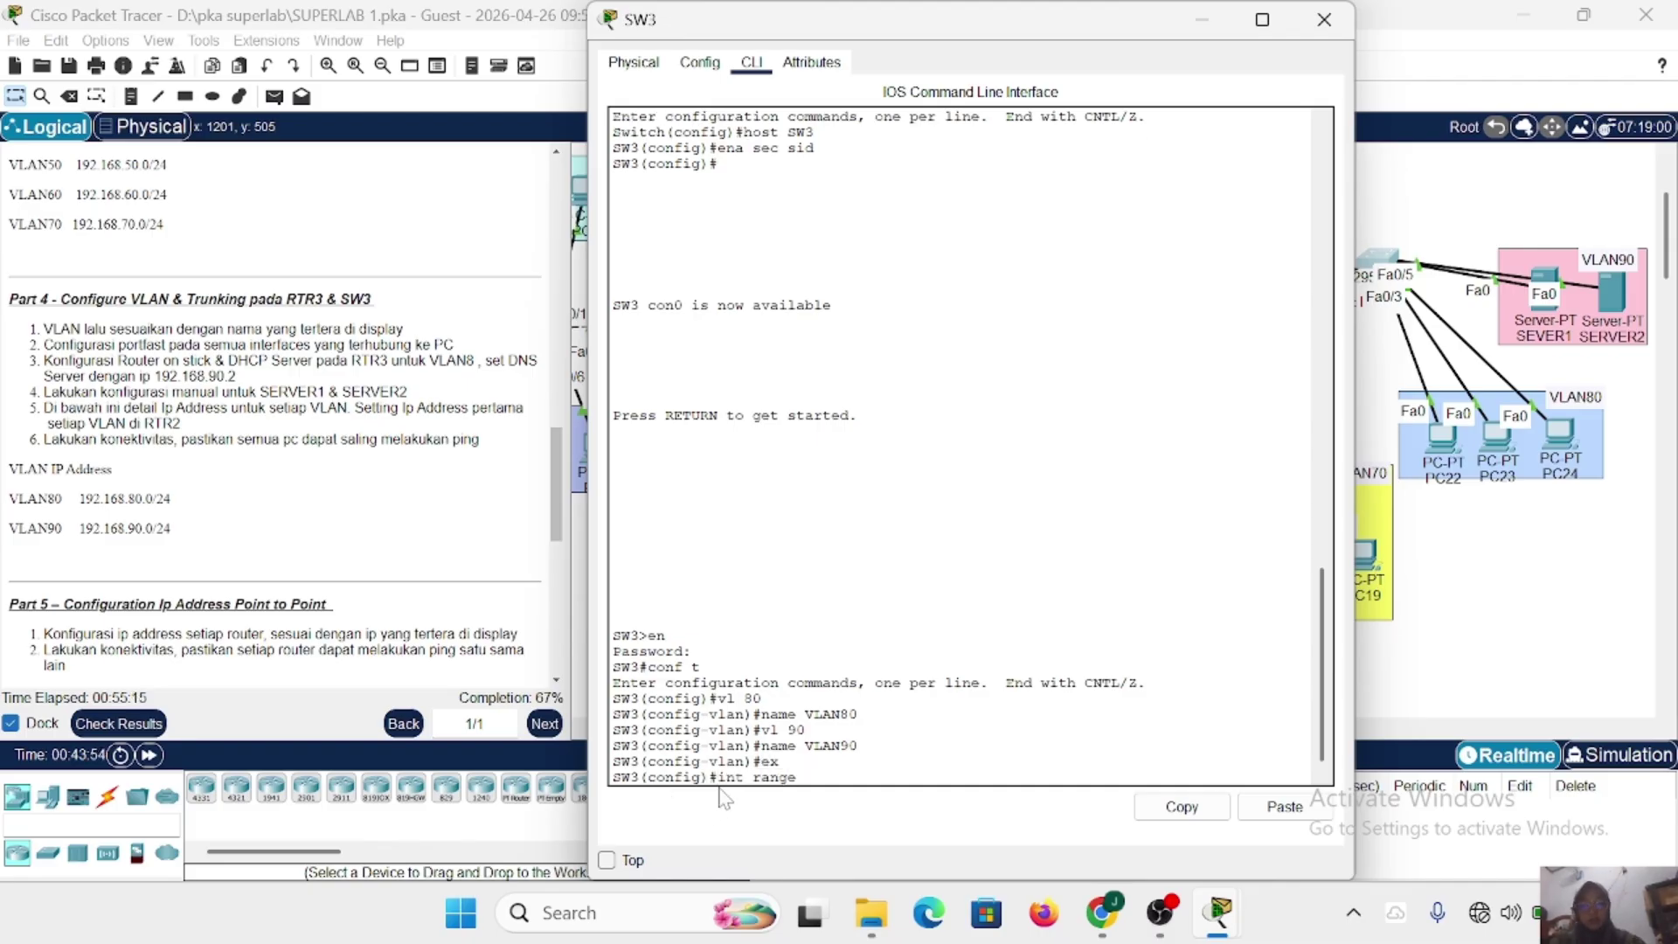
pyautogui.write(' fa 0')
pyautogui.press('BackSpace')
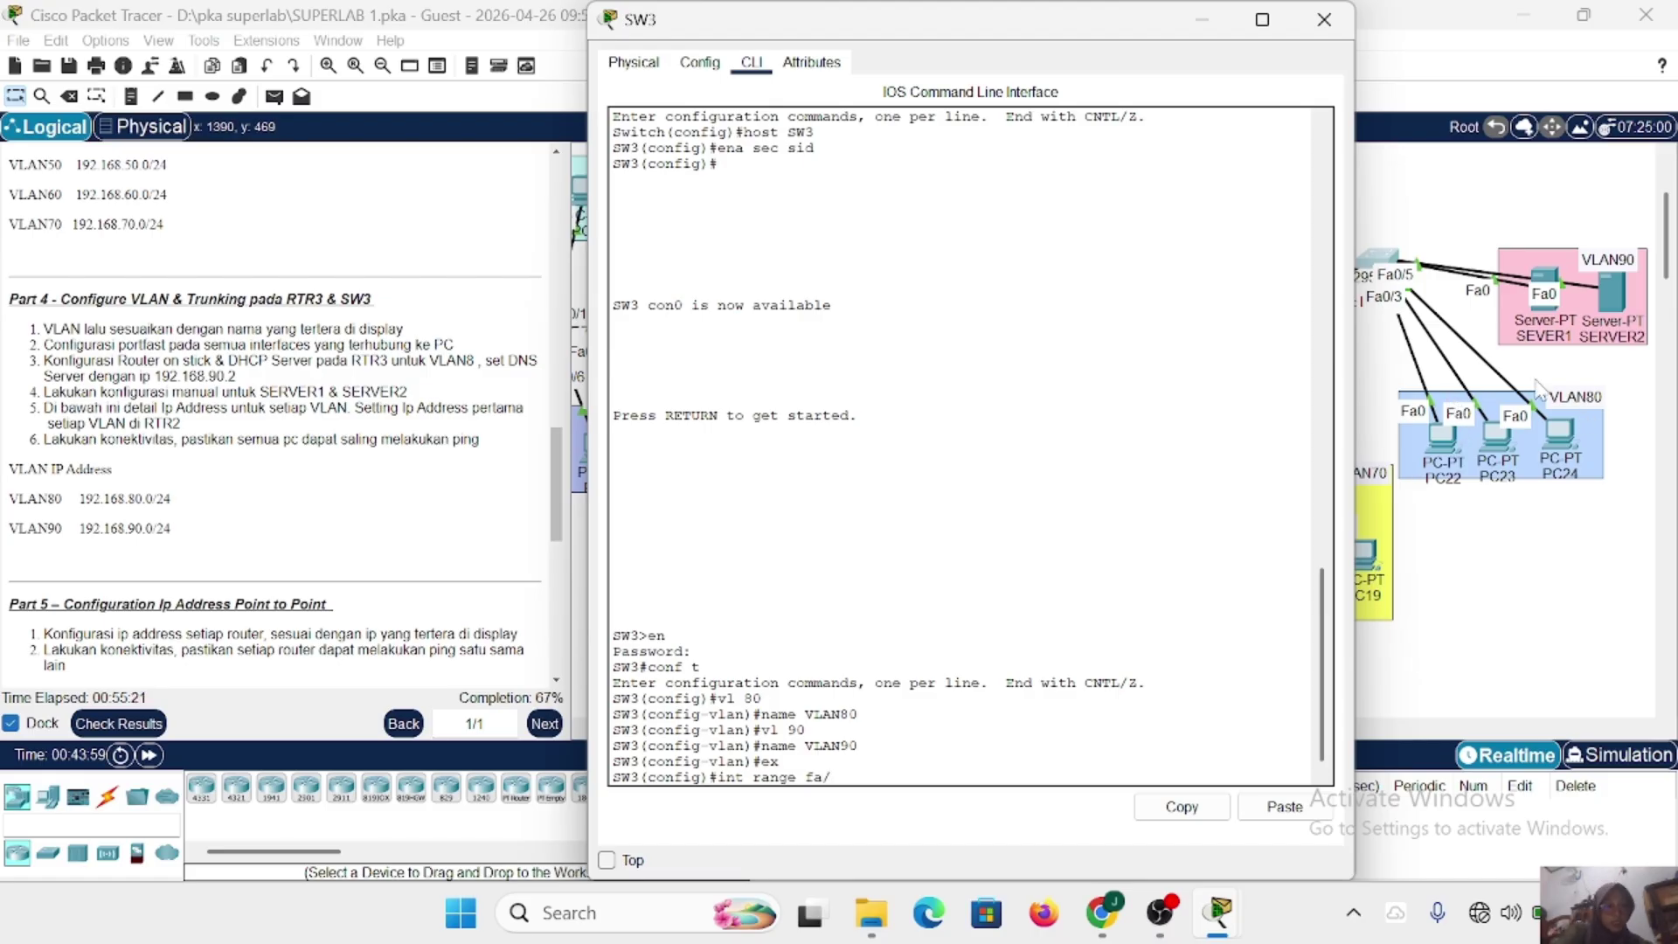
pyautogui.moveTo(1428, 437)
pyautogui.mouseDown()
pyautogui.moveTo(1459, 507)
pyautogui.moveTo(1485, 516)
pyautogui.moveTo(1472, 476)
pyautogui.moveTo(1457, 489)
pyautogui.moveTo(1456, 440)
pyautogui.mouseUp()
pyautogui.click(1456, 437)
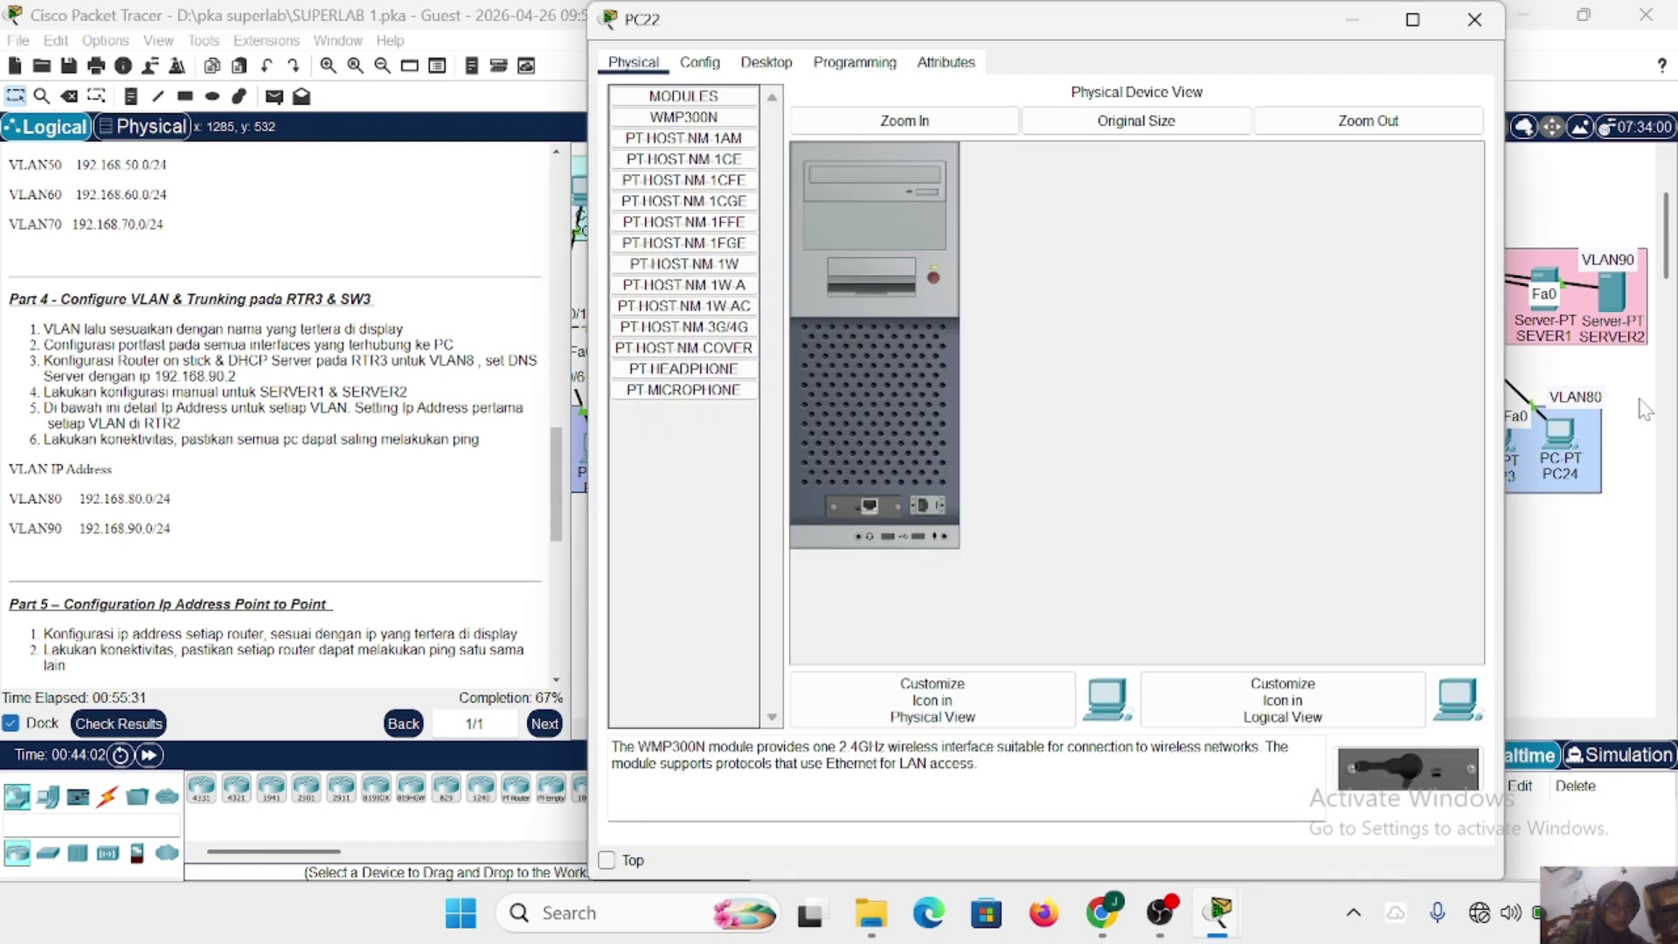
pyautogui.click(1474, 19)
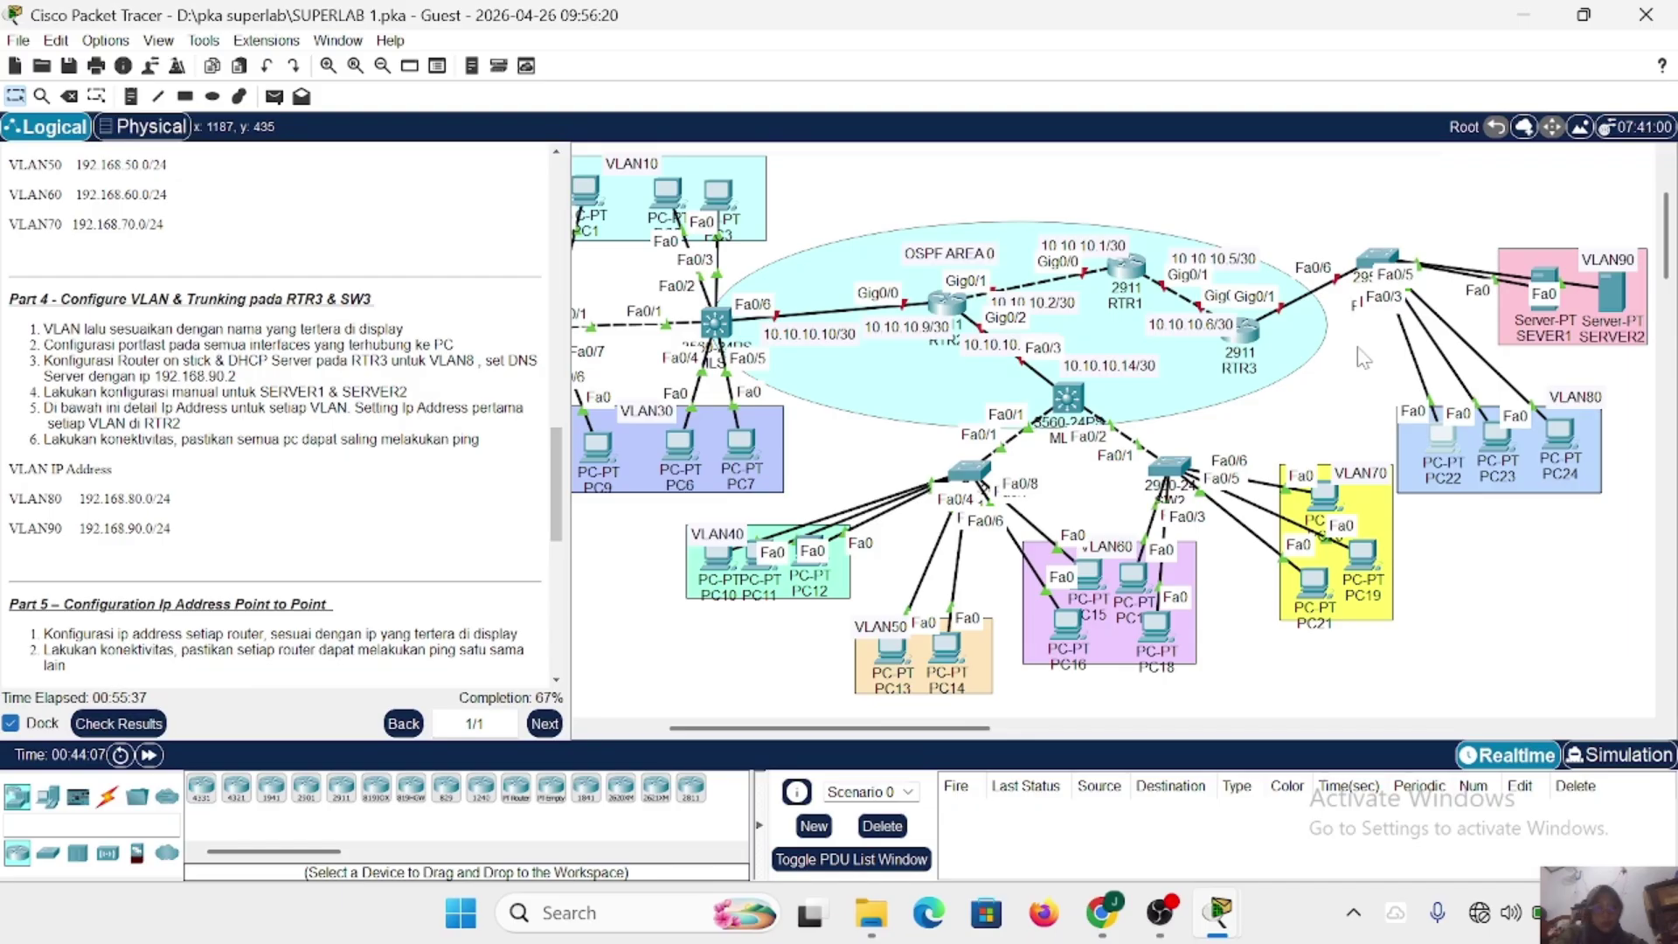
pyautogui.click(1498, 438)
pyautogui.click(1549, 659)
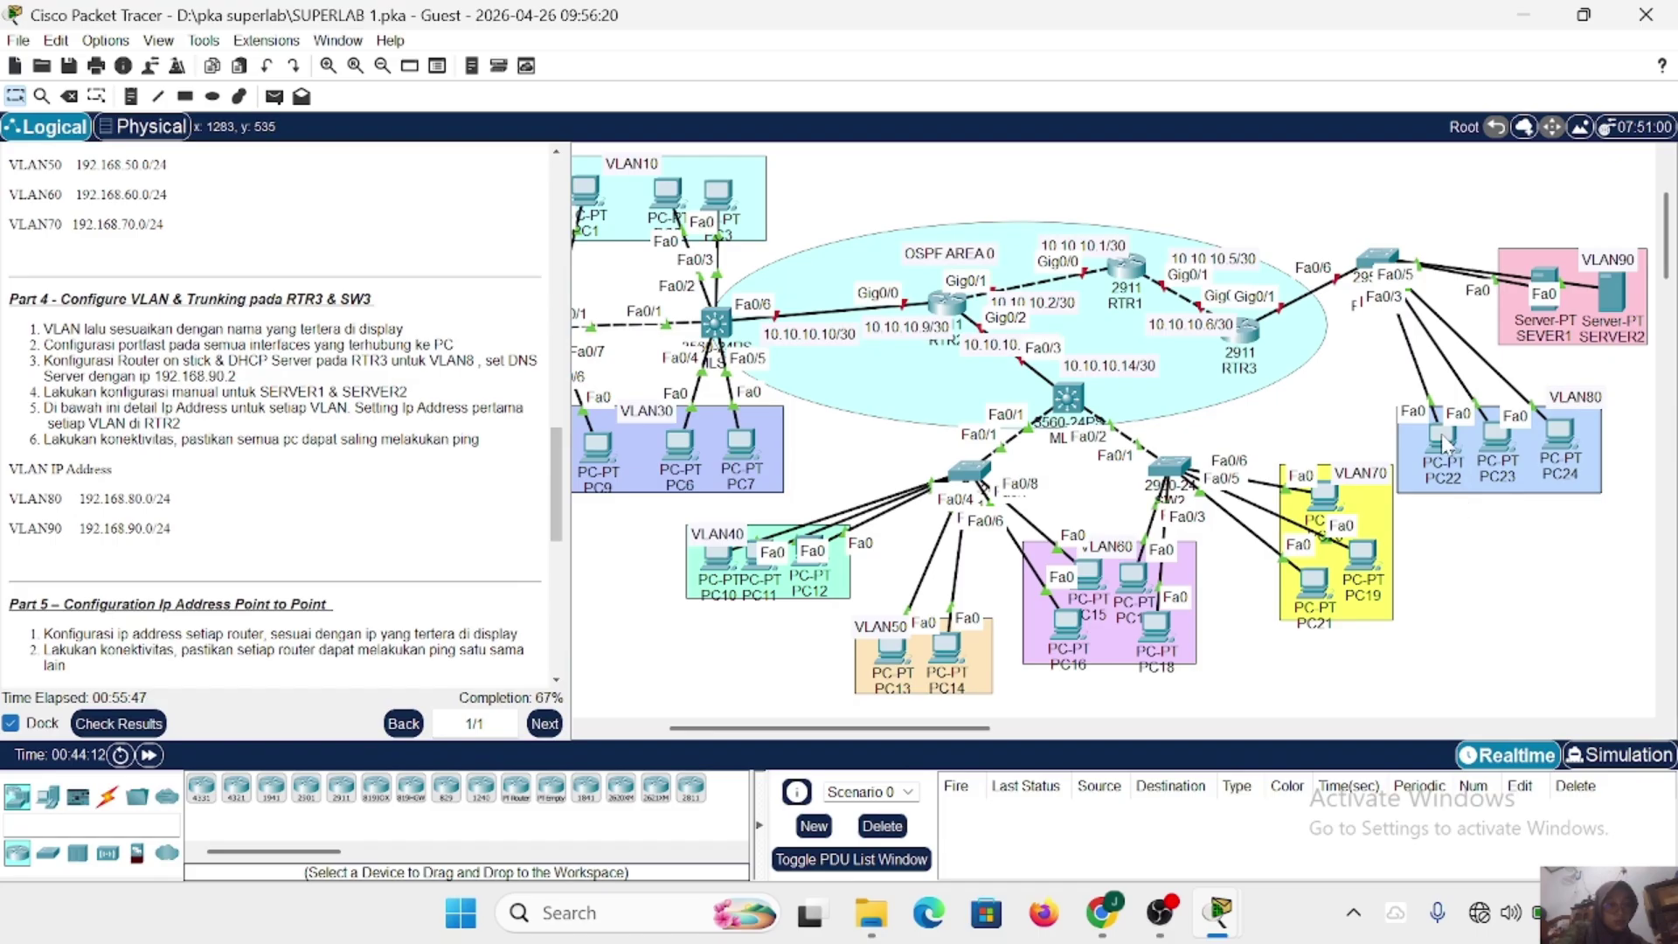
pyautogui.moveTo(1442, 439)
pyautogui.mouseDown()
pyautogui.moveTo(1300, 463)
pyautogui.moveTo(1443, 437)
pyautogui.mouseUp()
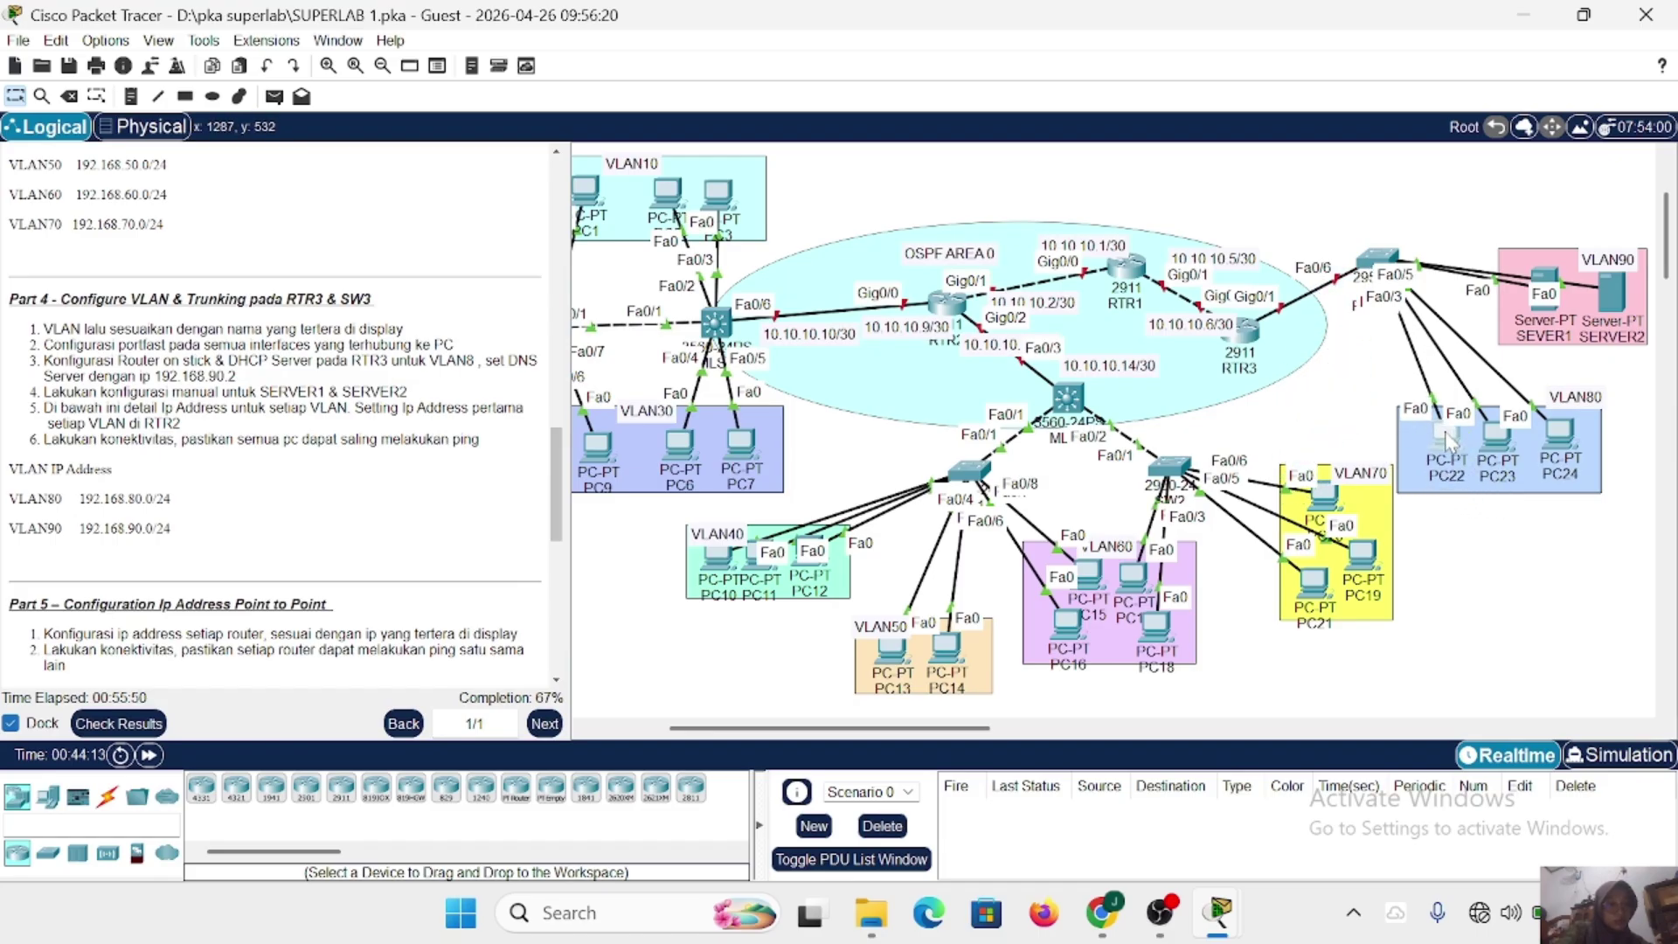
pyautogui.moveTo(1501, 537); pyautogui.dragTo(1380, 263)
pyautogui.click(1381, 263)
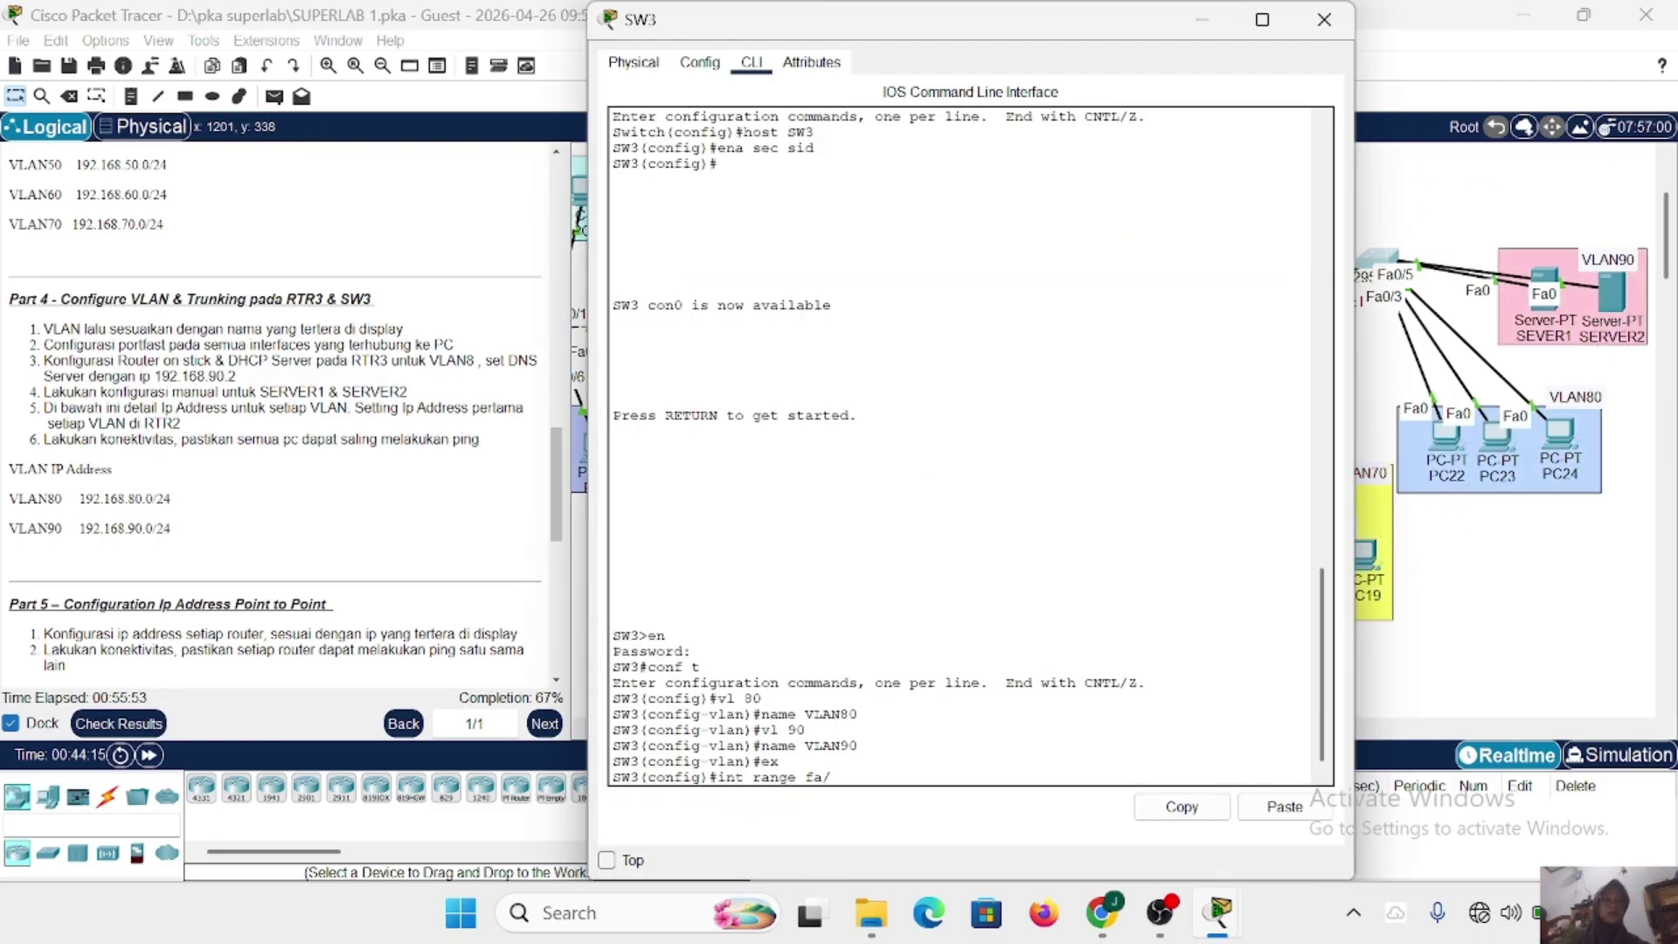
# Enter interface range configuration for fa0/1-3 on SW3, adding the missing slot number 0 to the command.
pyautogui.write('-3')
pyautogui.press('Return')
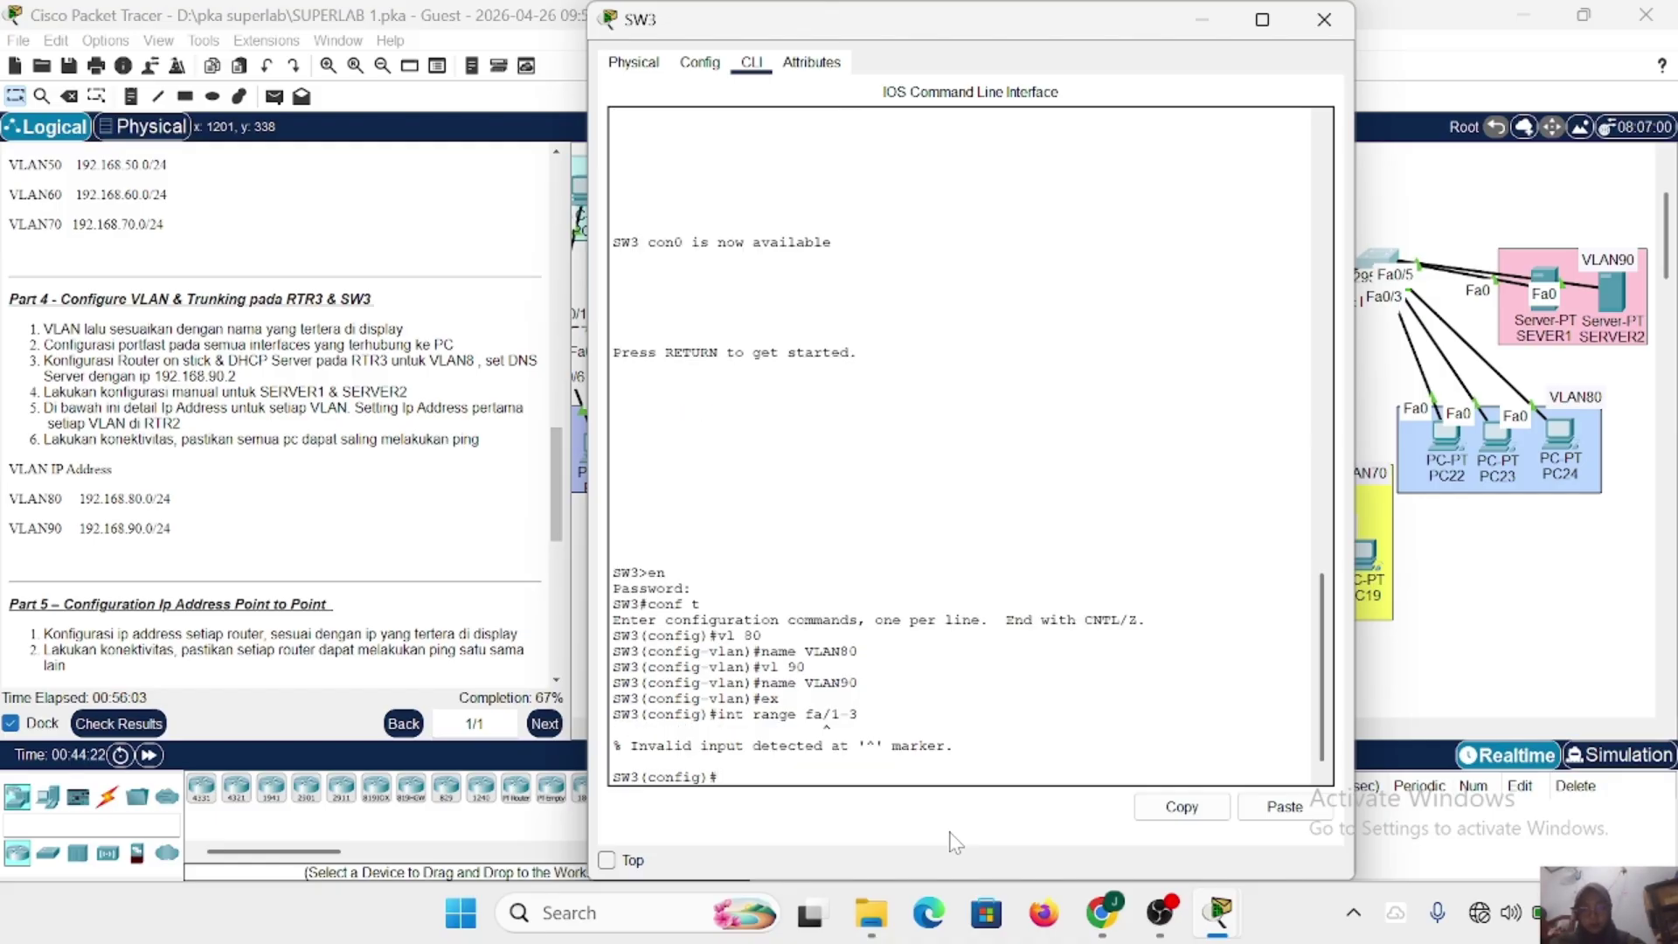
pyautogui.press('Up')
pyautogui.press('Left')
pyautogui.press('Left')
pyautogui.press('Left')
pyautogui.press('Left')
pyautogui.write('0')
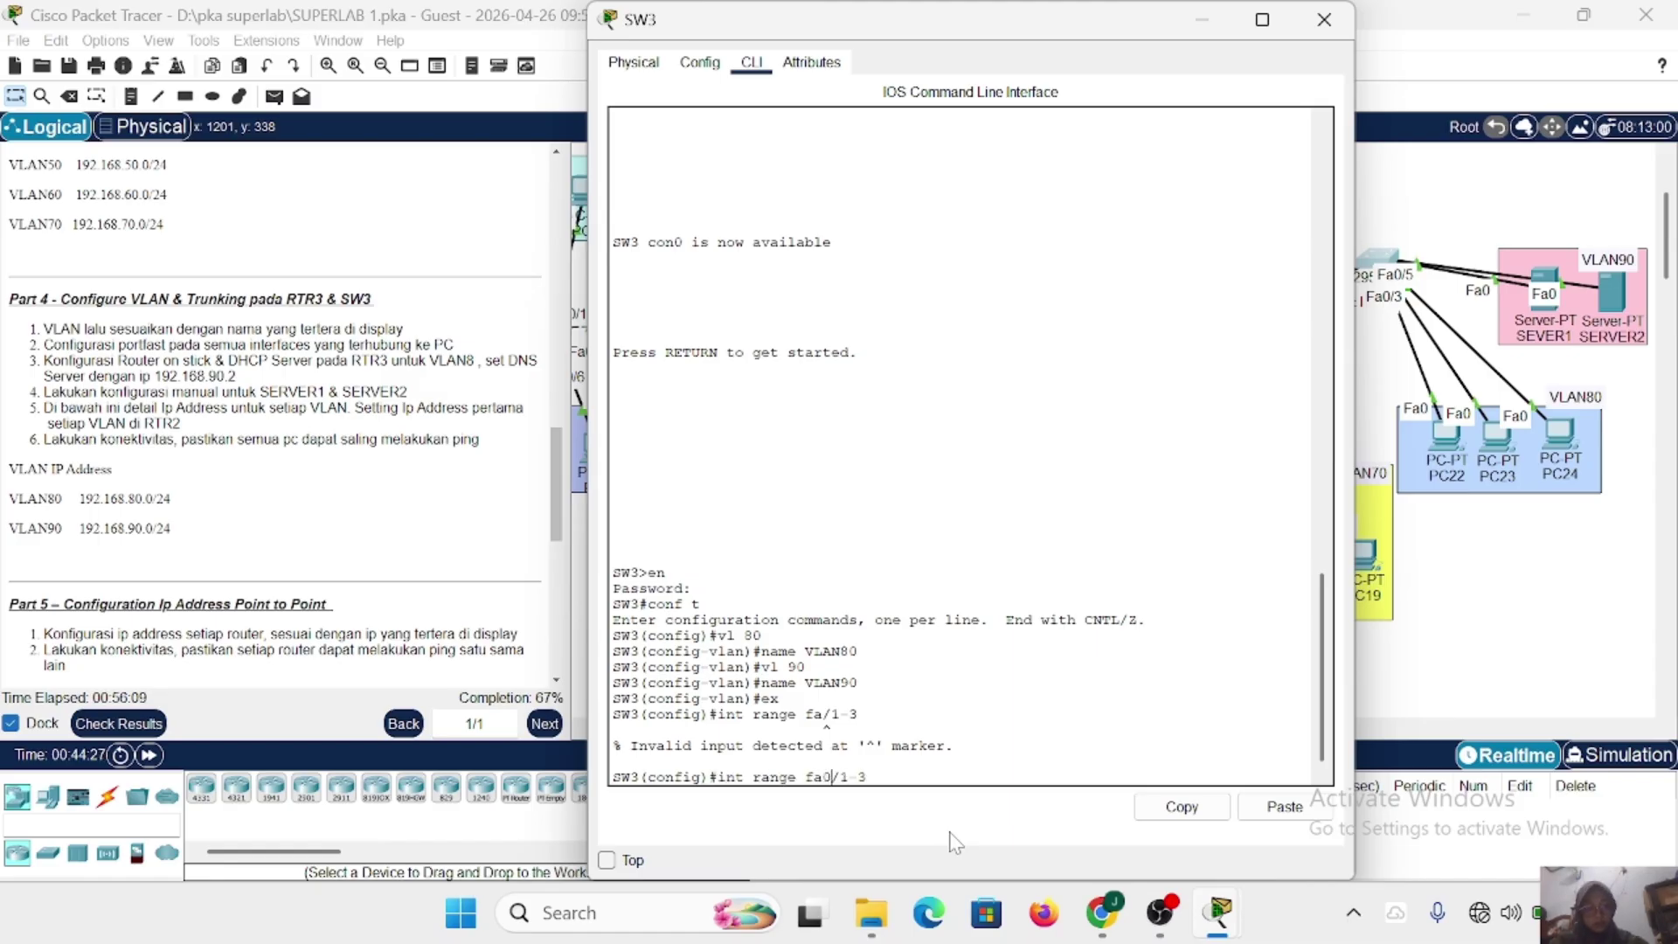
pyautogui.press('Return')
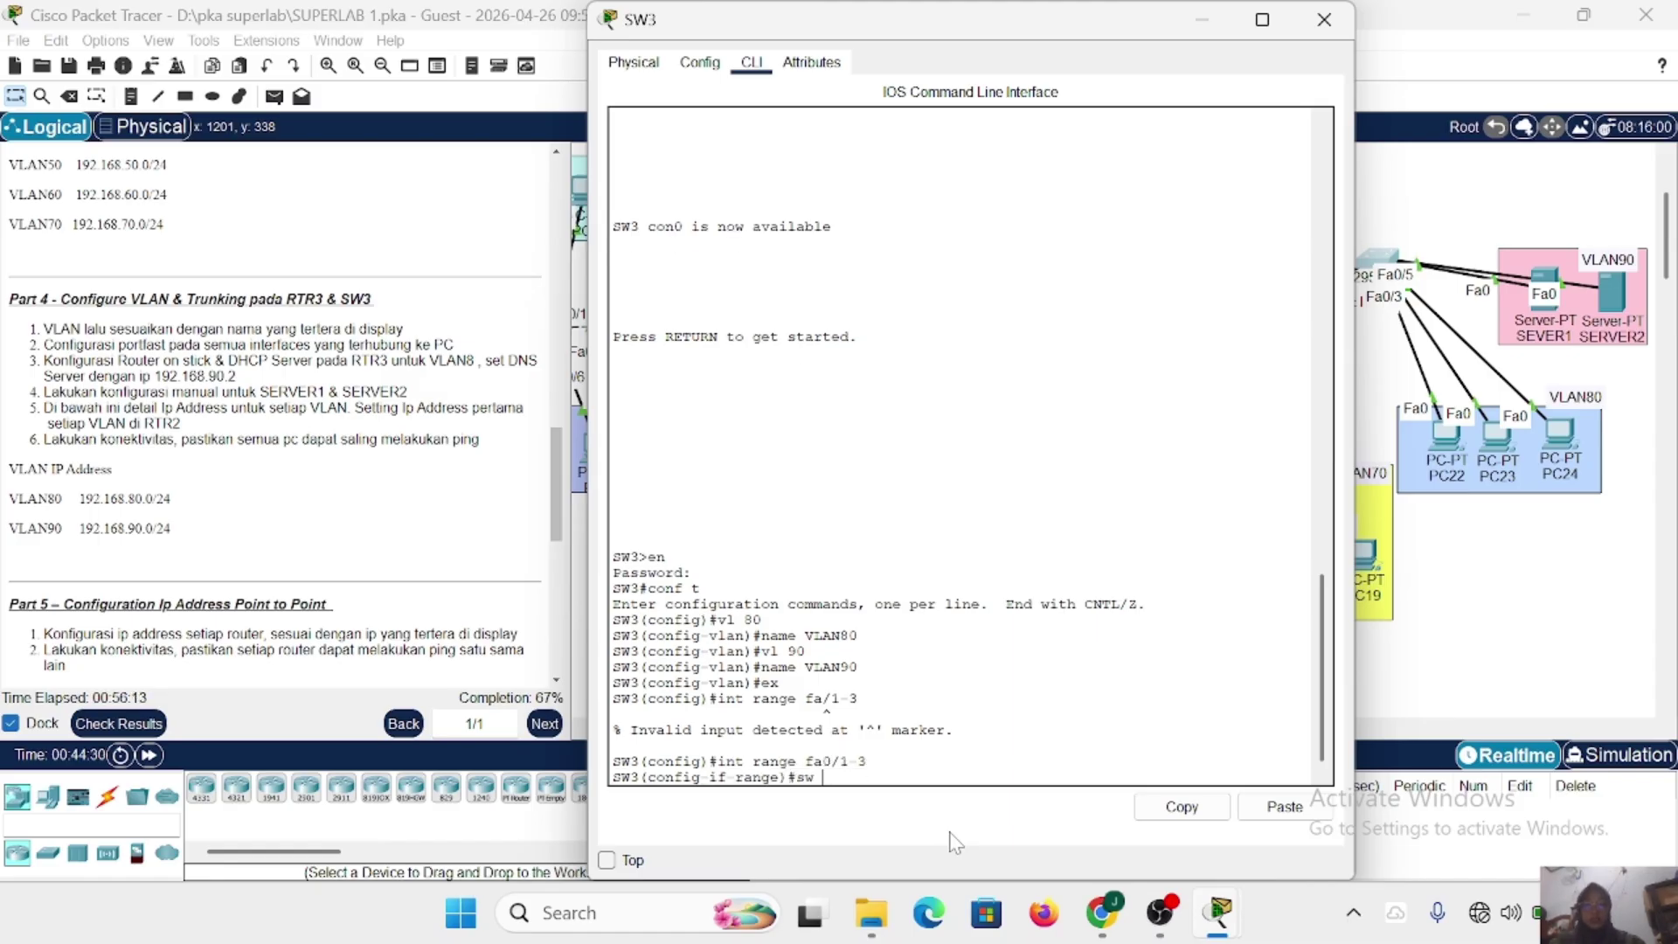
# Assign SW3 ports fa0/1-3 to VLAN 80 in access mode with spanning-tree portfast, and exit the range.
pyautogui.write('sw m a')
pyautogui.press('Return')
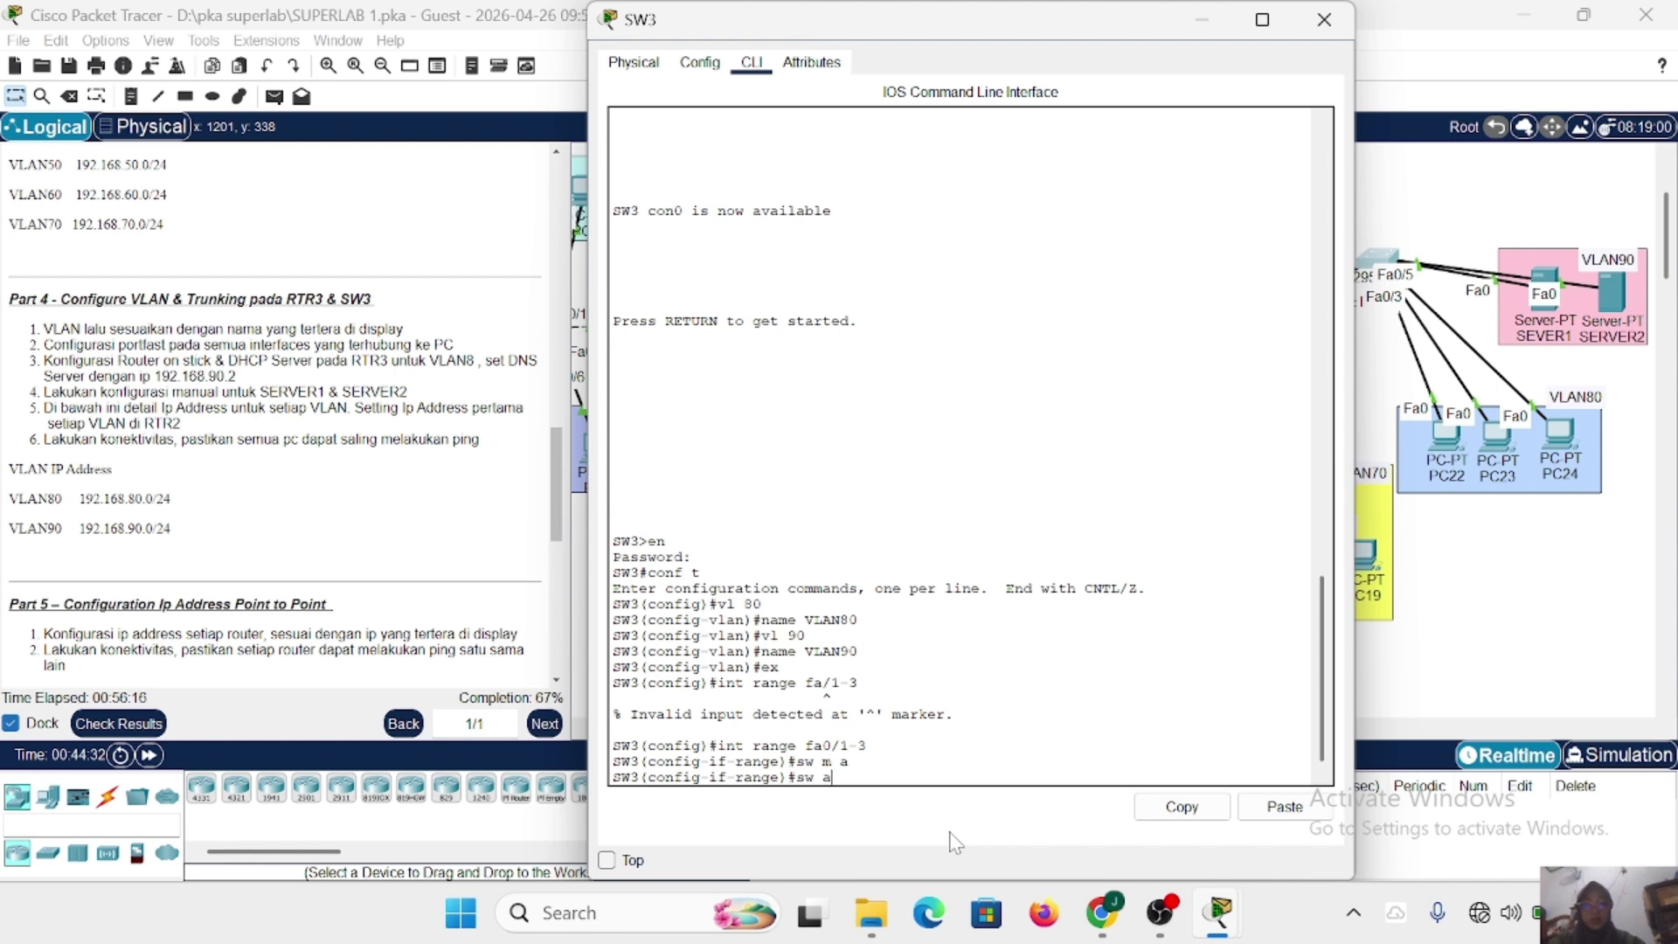
pyautogui.write('sw a vl 80')
pyautogui.press('Return')
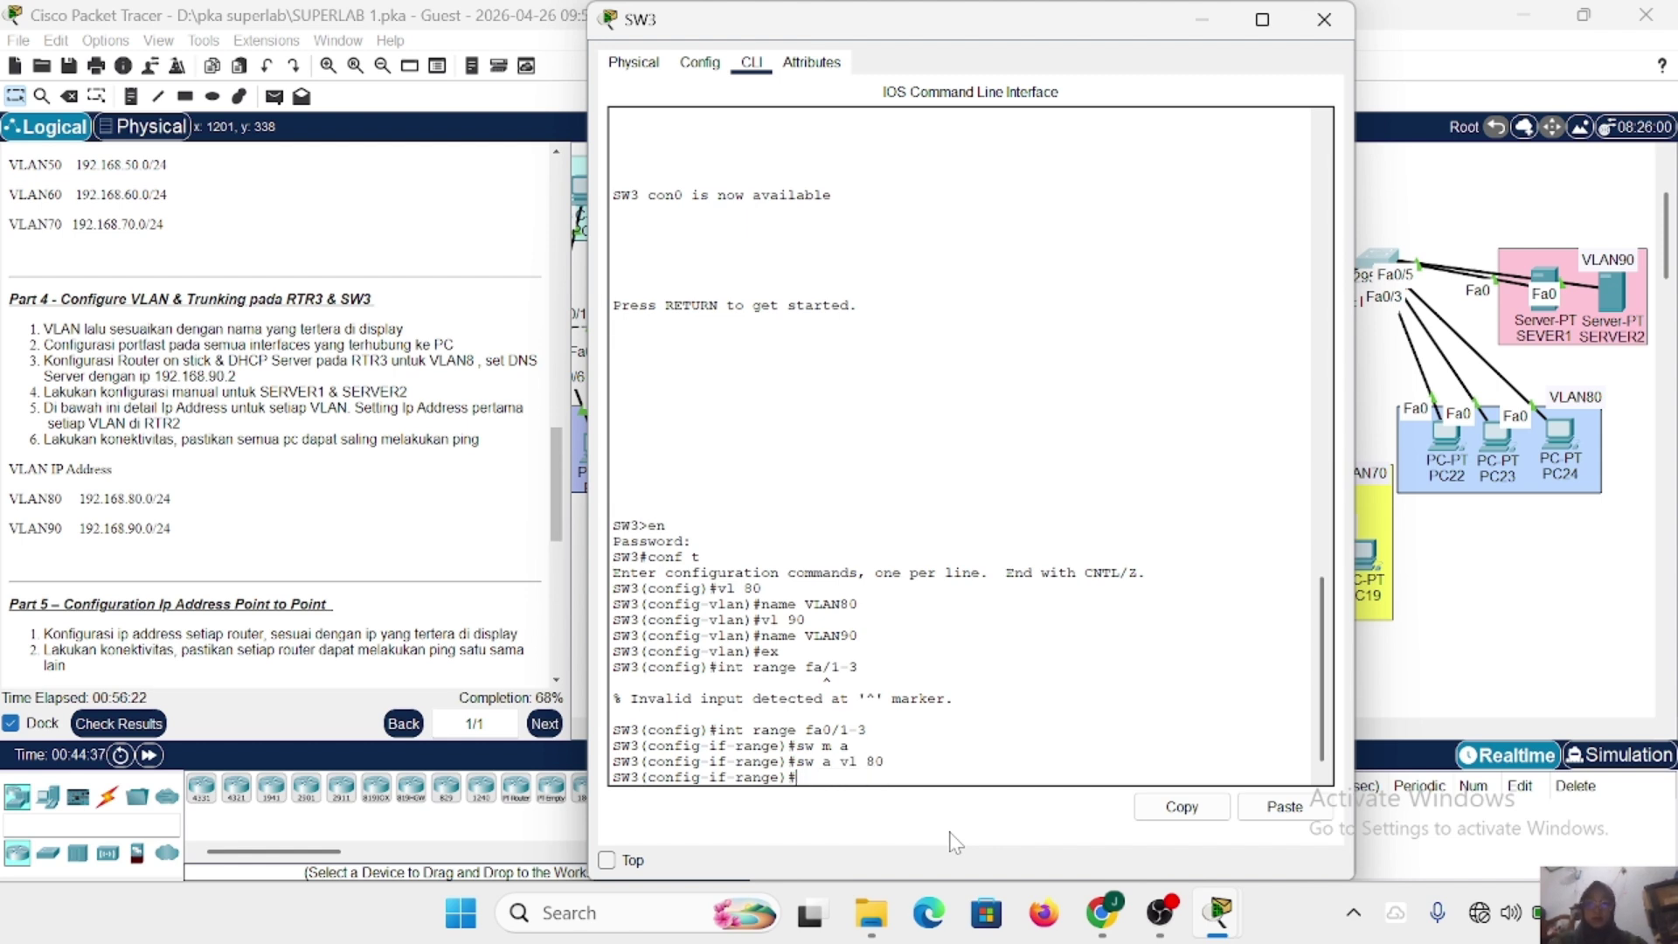
pyautogui.write('spa po')
pyautogui.press('Return')
pyautogui.write('ex')
pyautogui.press('Return')
# Enter interface range configuration for fa0/4-5 on SW3, checking the VLAN90 servers' port labels in the topology.
pyautogui.write('i')
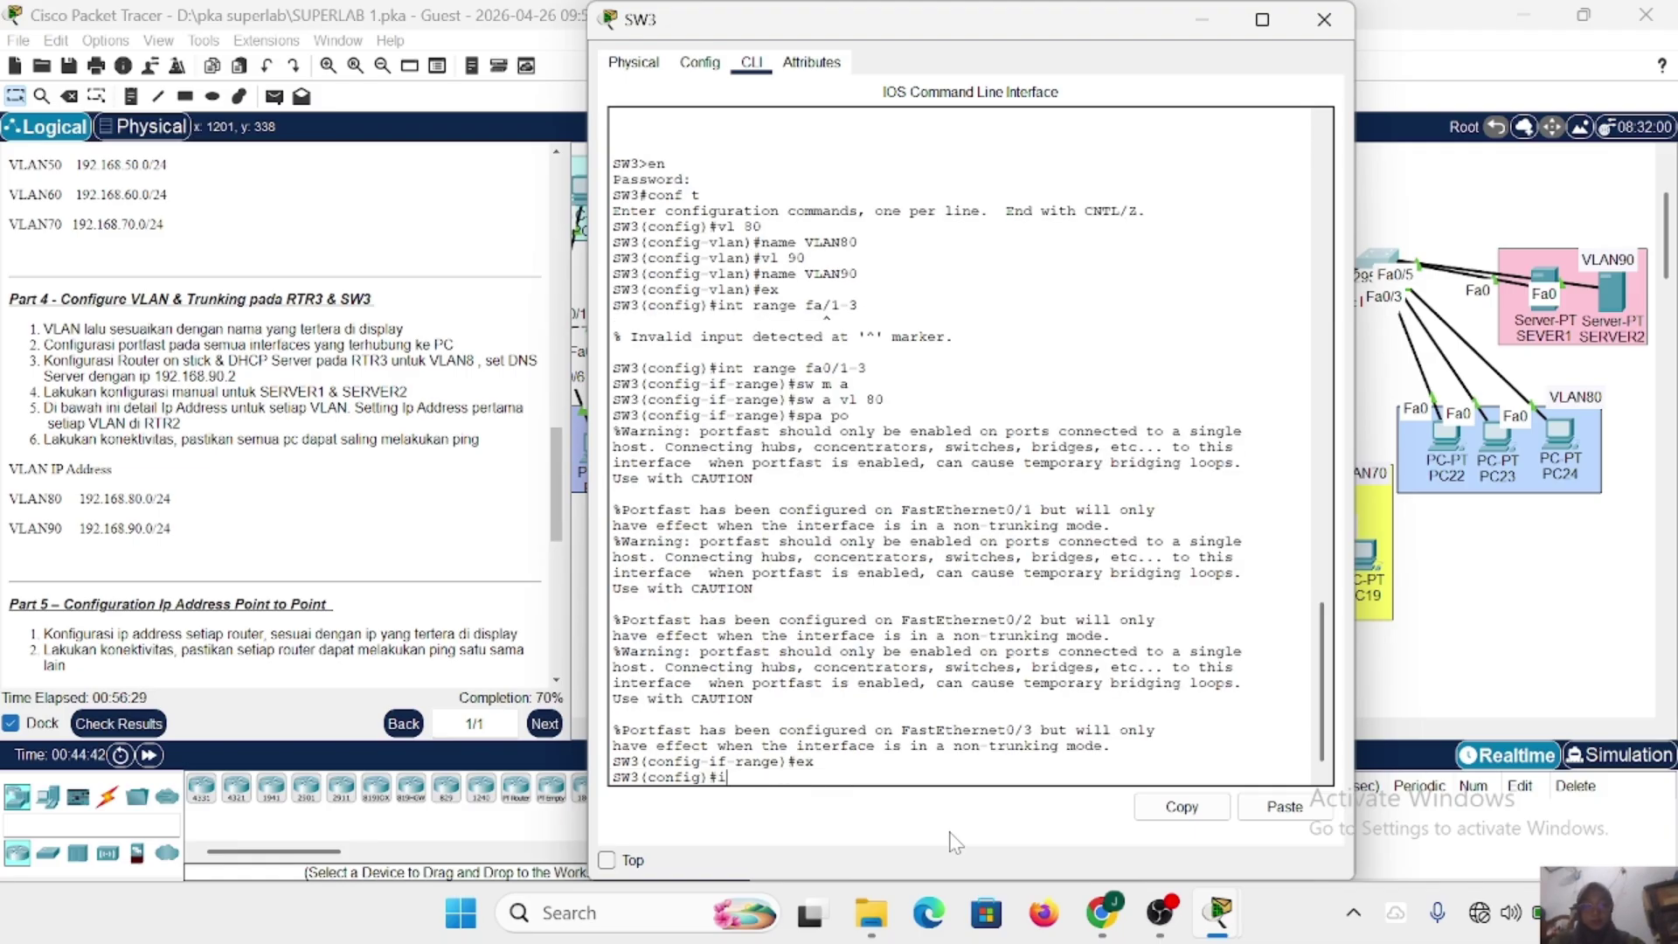
pyautogui.write('nt range fa0/1')
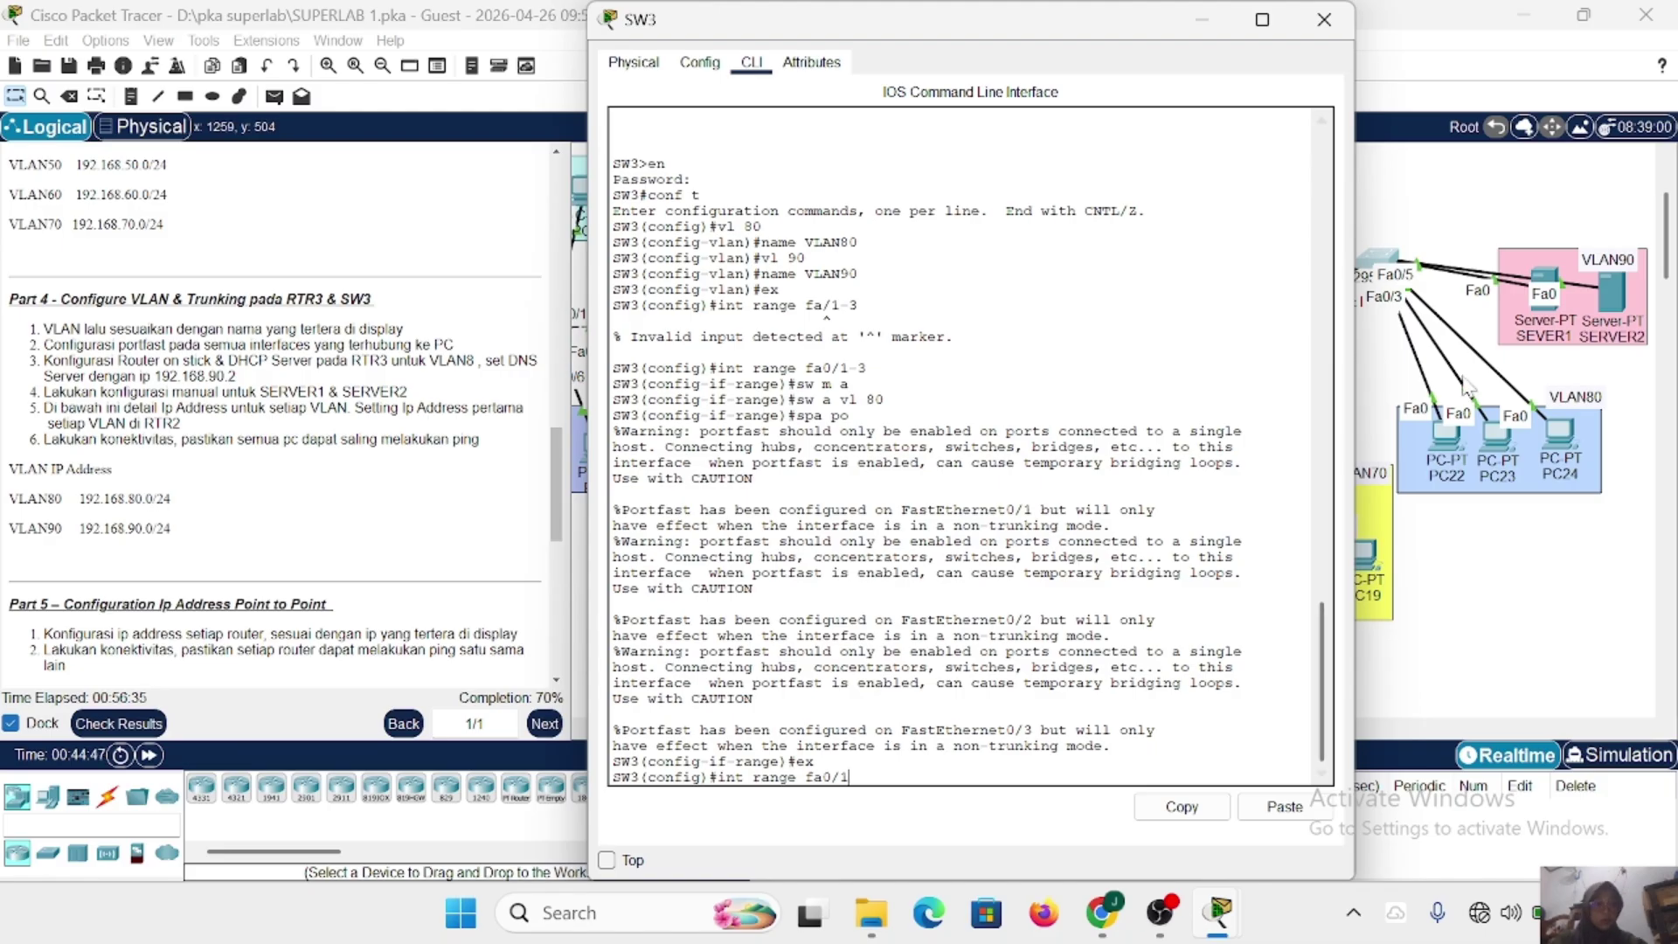
pyautogui.click(1545, 281)
pyautogui.moveTo(1544, 281)
pyautogui.mouseDown()
pyautogui.moveTo(1489, 179)
pyautogui.moveTo(1545, 273)
pyautogui.mouseUp()
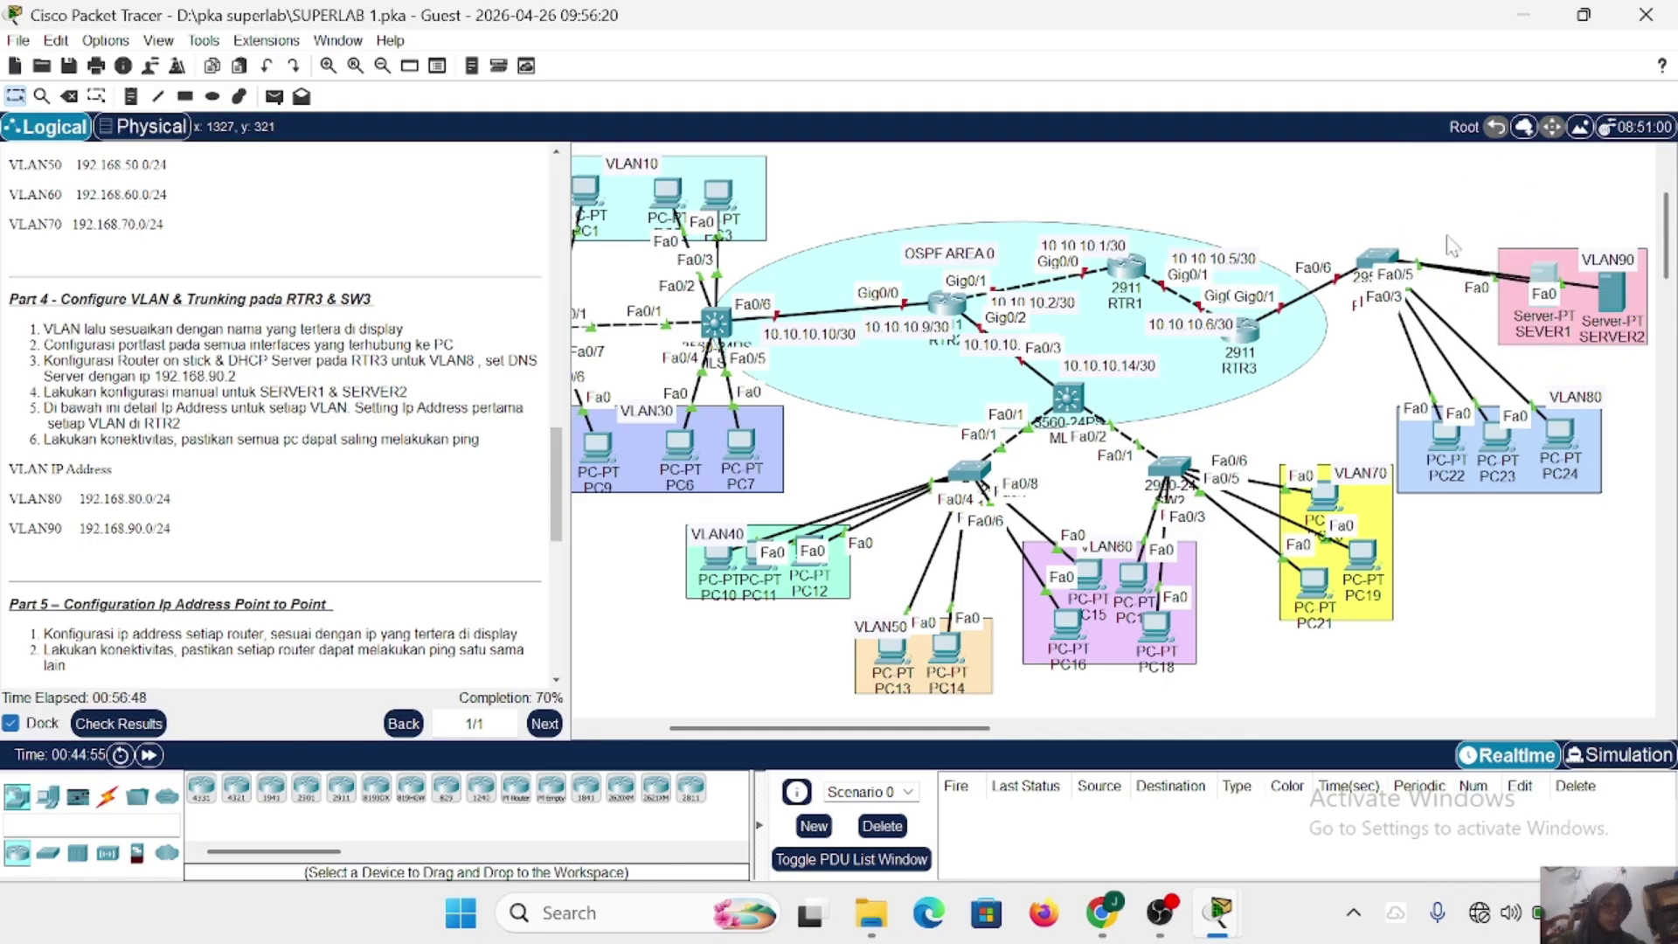
pyautogui.click(1384, 262)
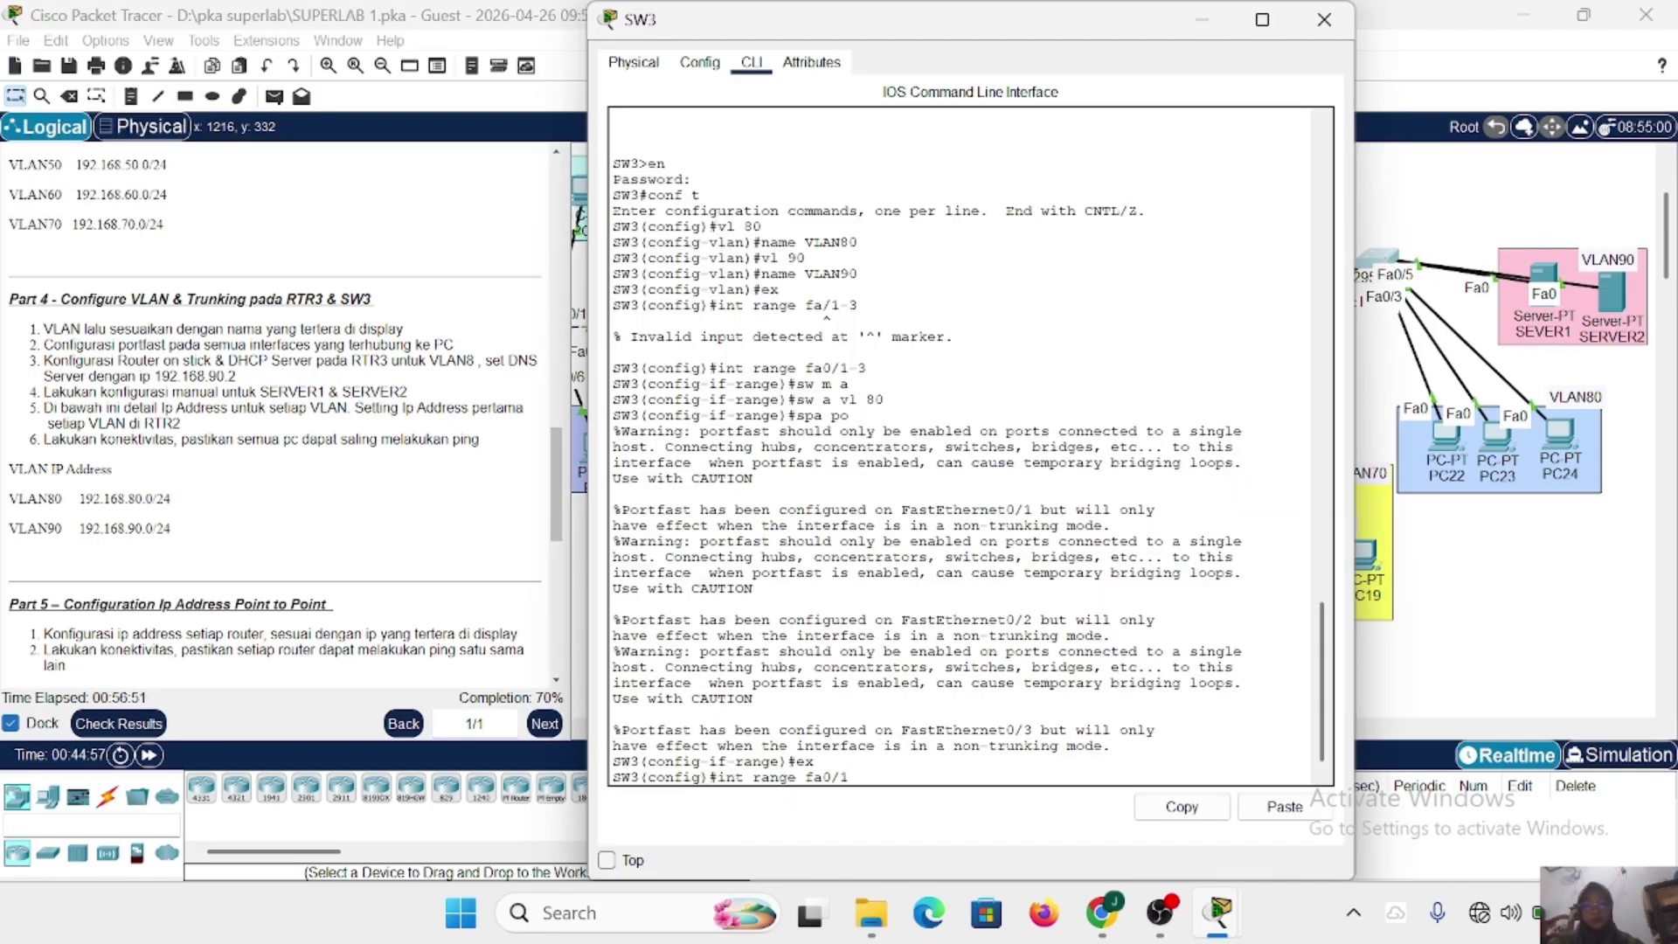
pyautogui.press('BackSpace')
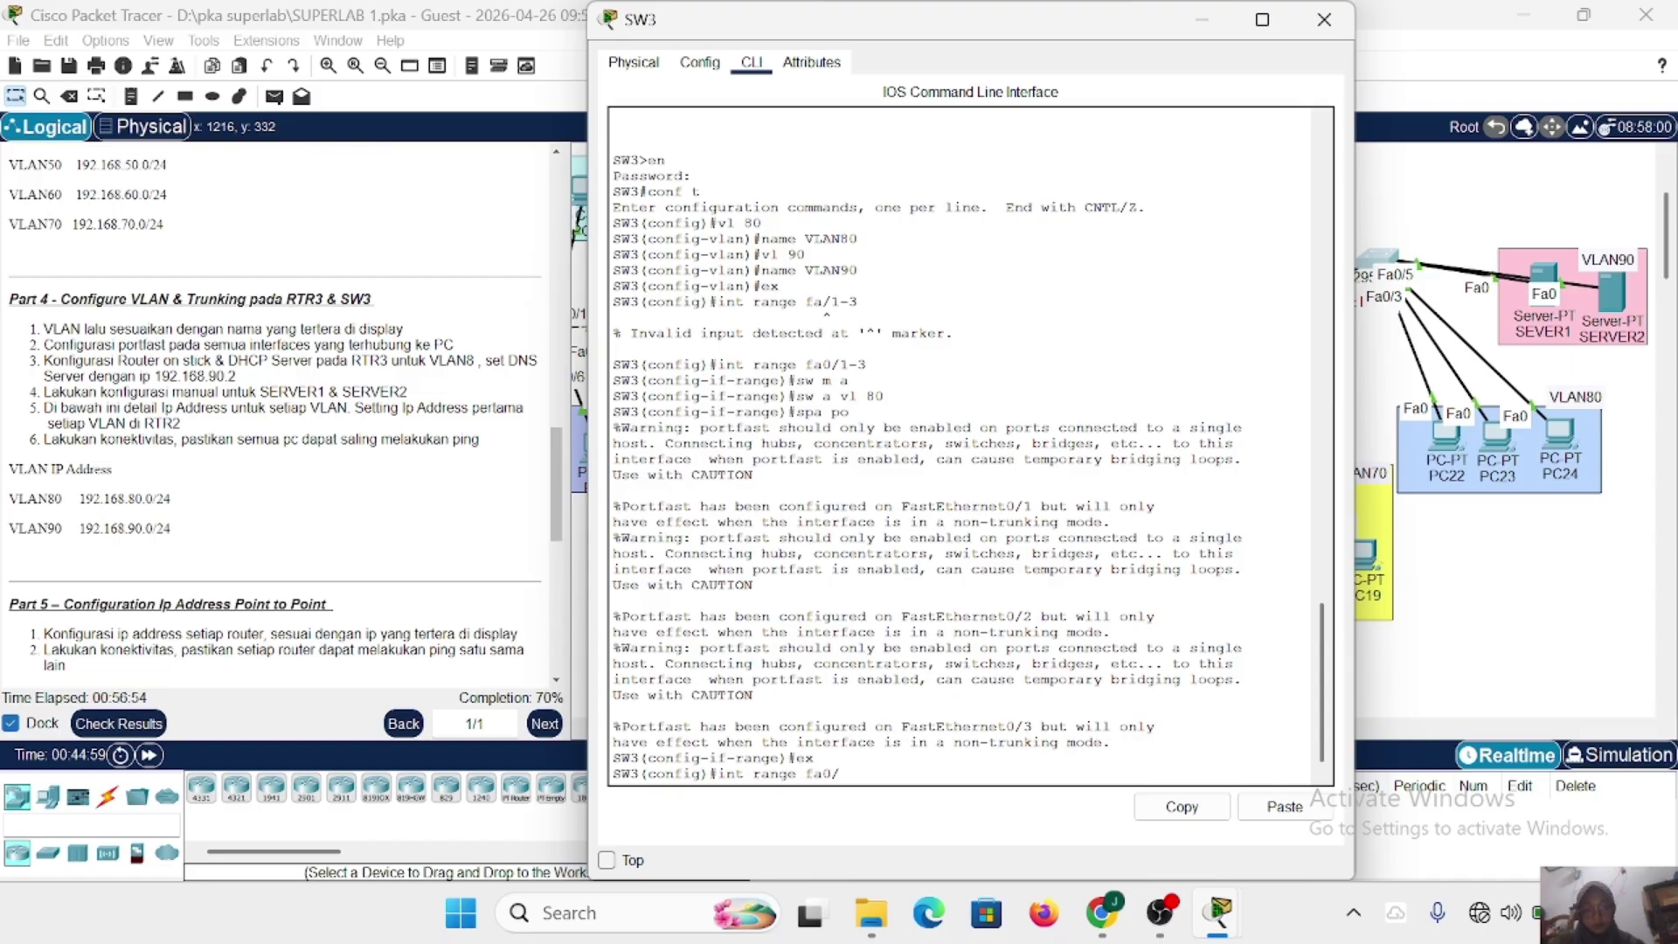
pyautogui.write('4-5')
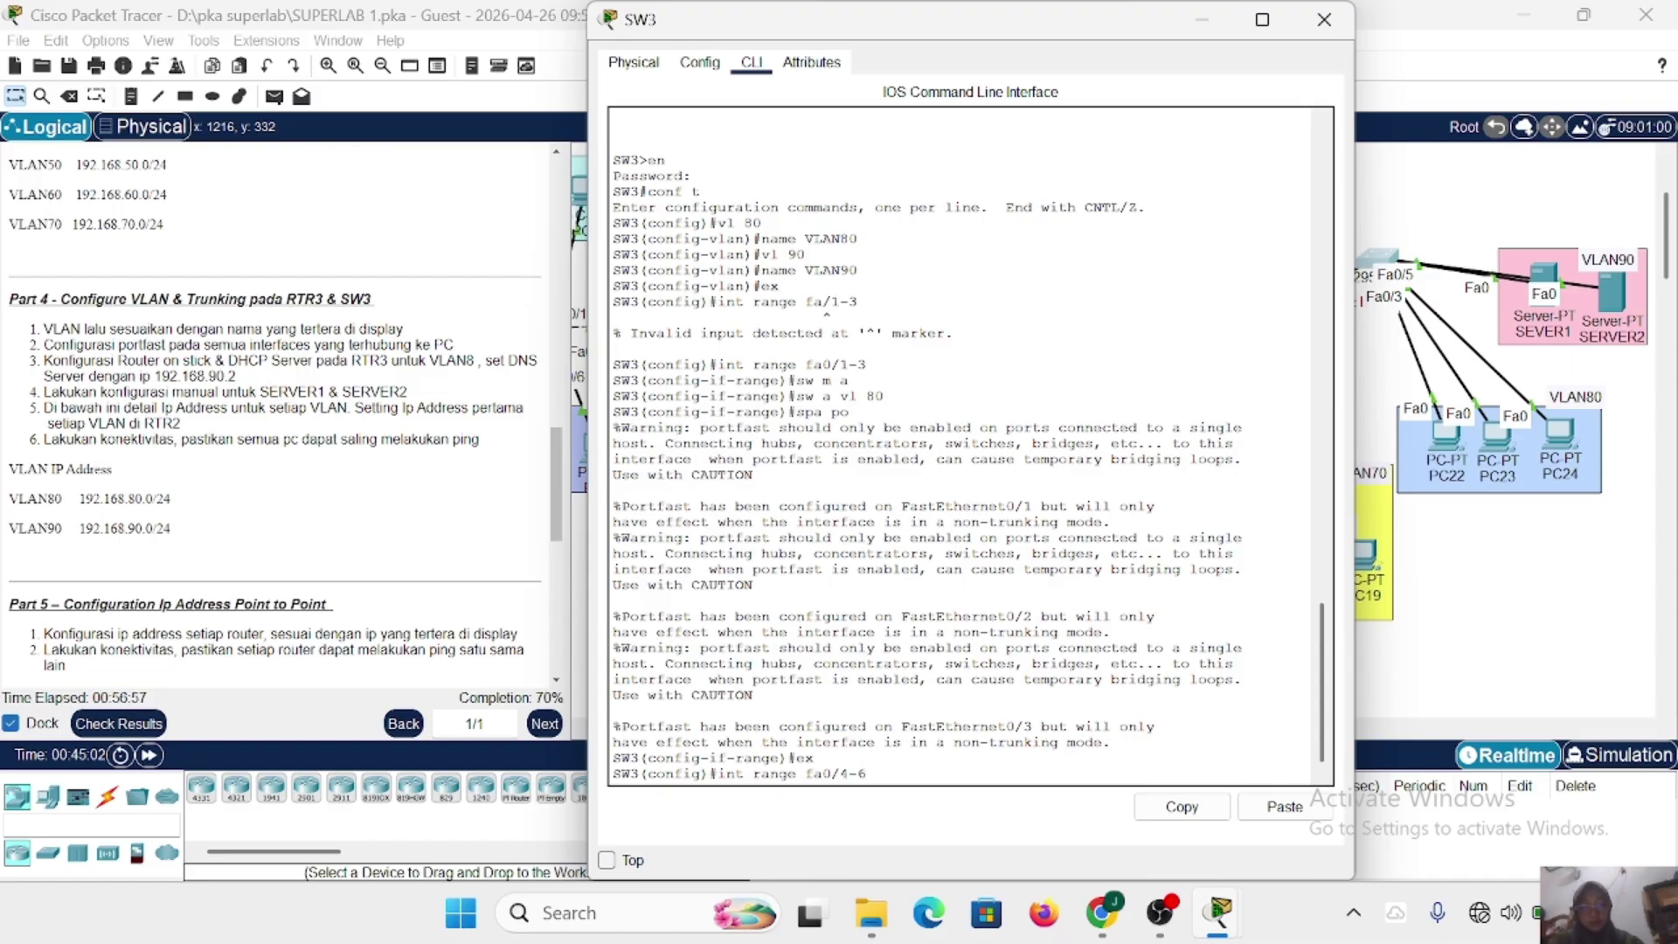
pyautogui.press('Return')
# Assign SW3 ports fa0/4-5 to VLAN 90 in access mode and enable spanning-tree portfast on them.
pyautogui.write('s')
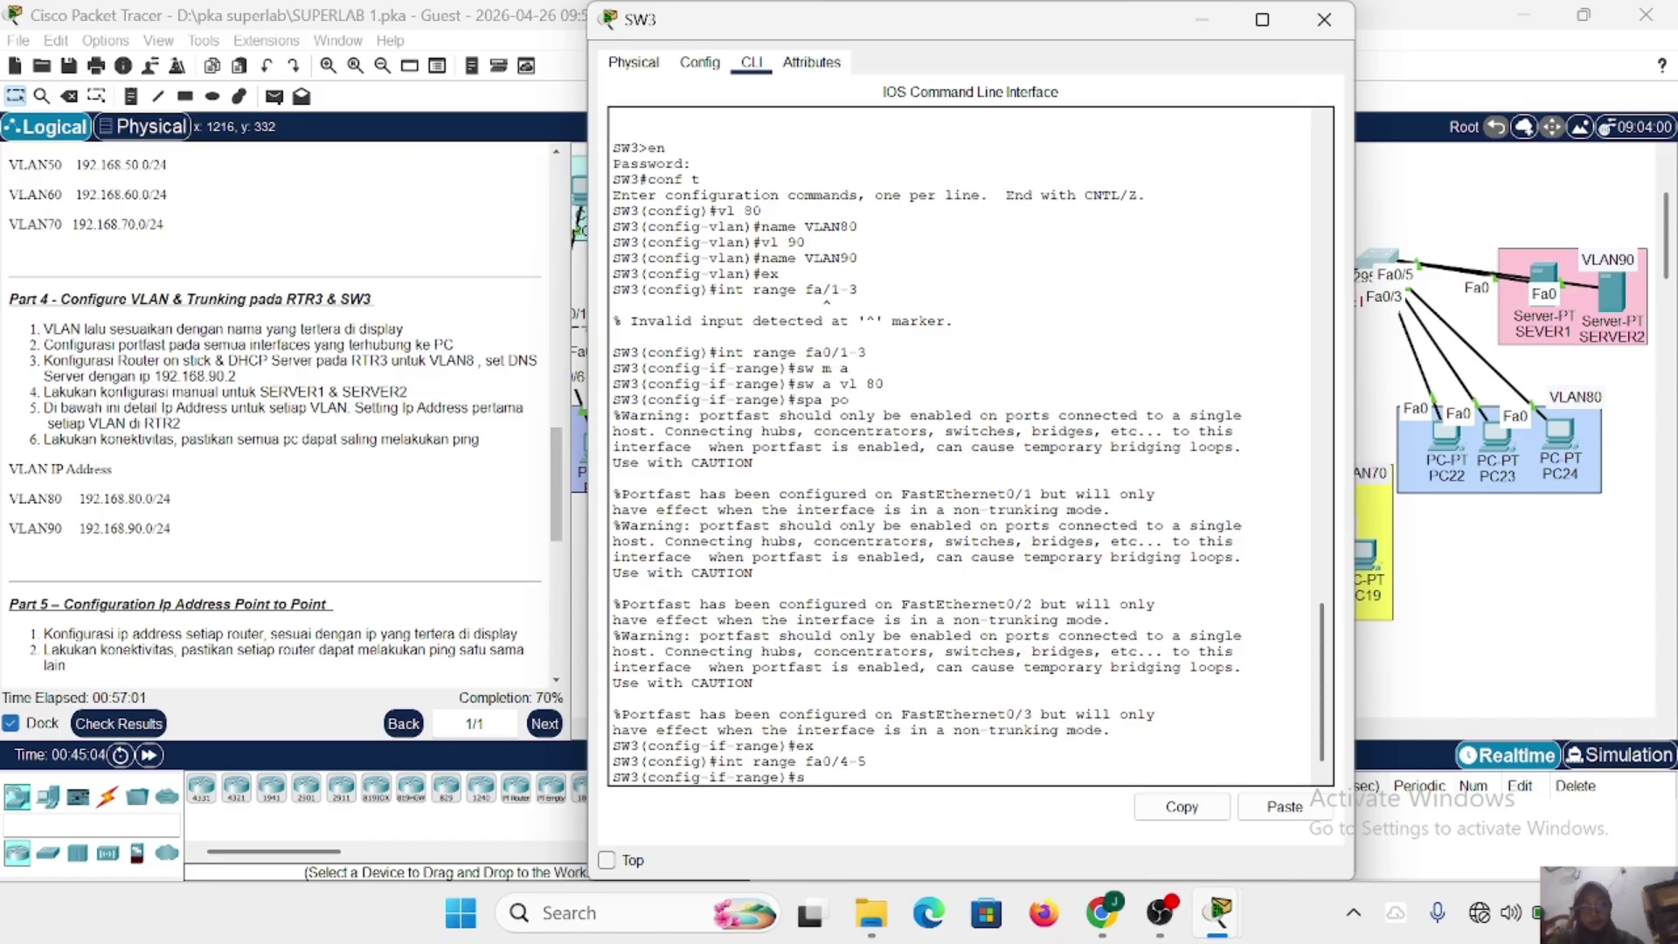
pyautogui.write('w m a')
pyautogui.press('Return')
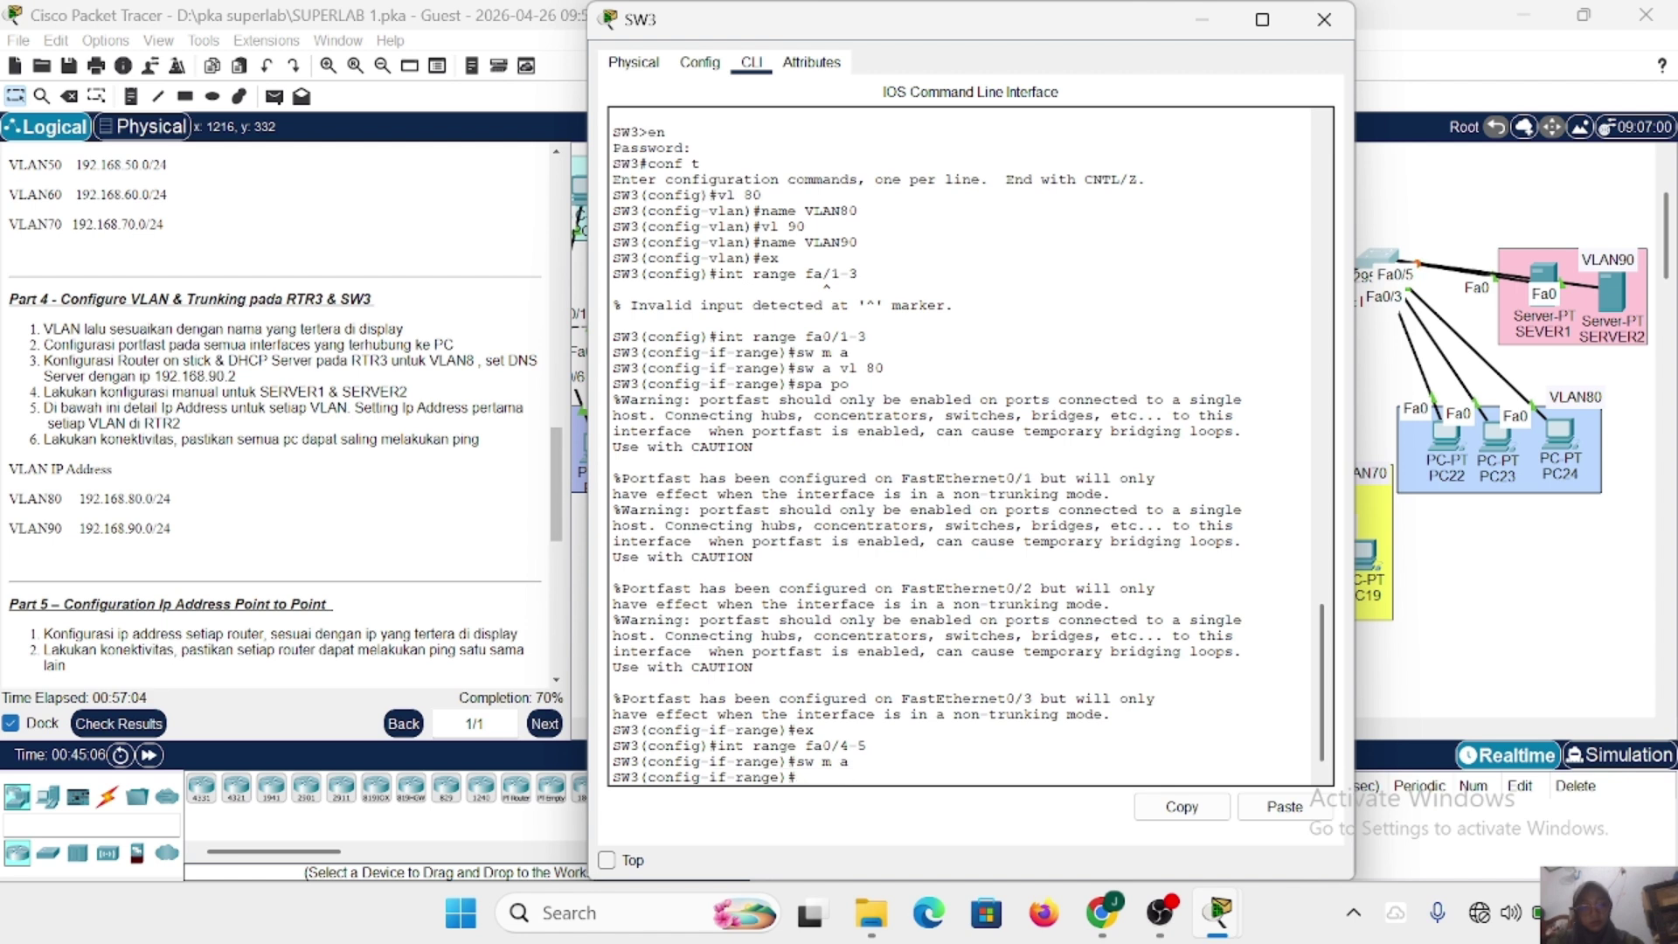
pyautogui.write('sw a vl90')
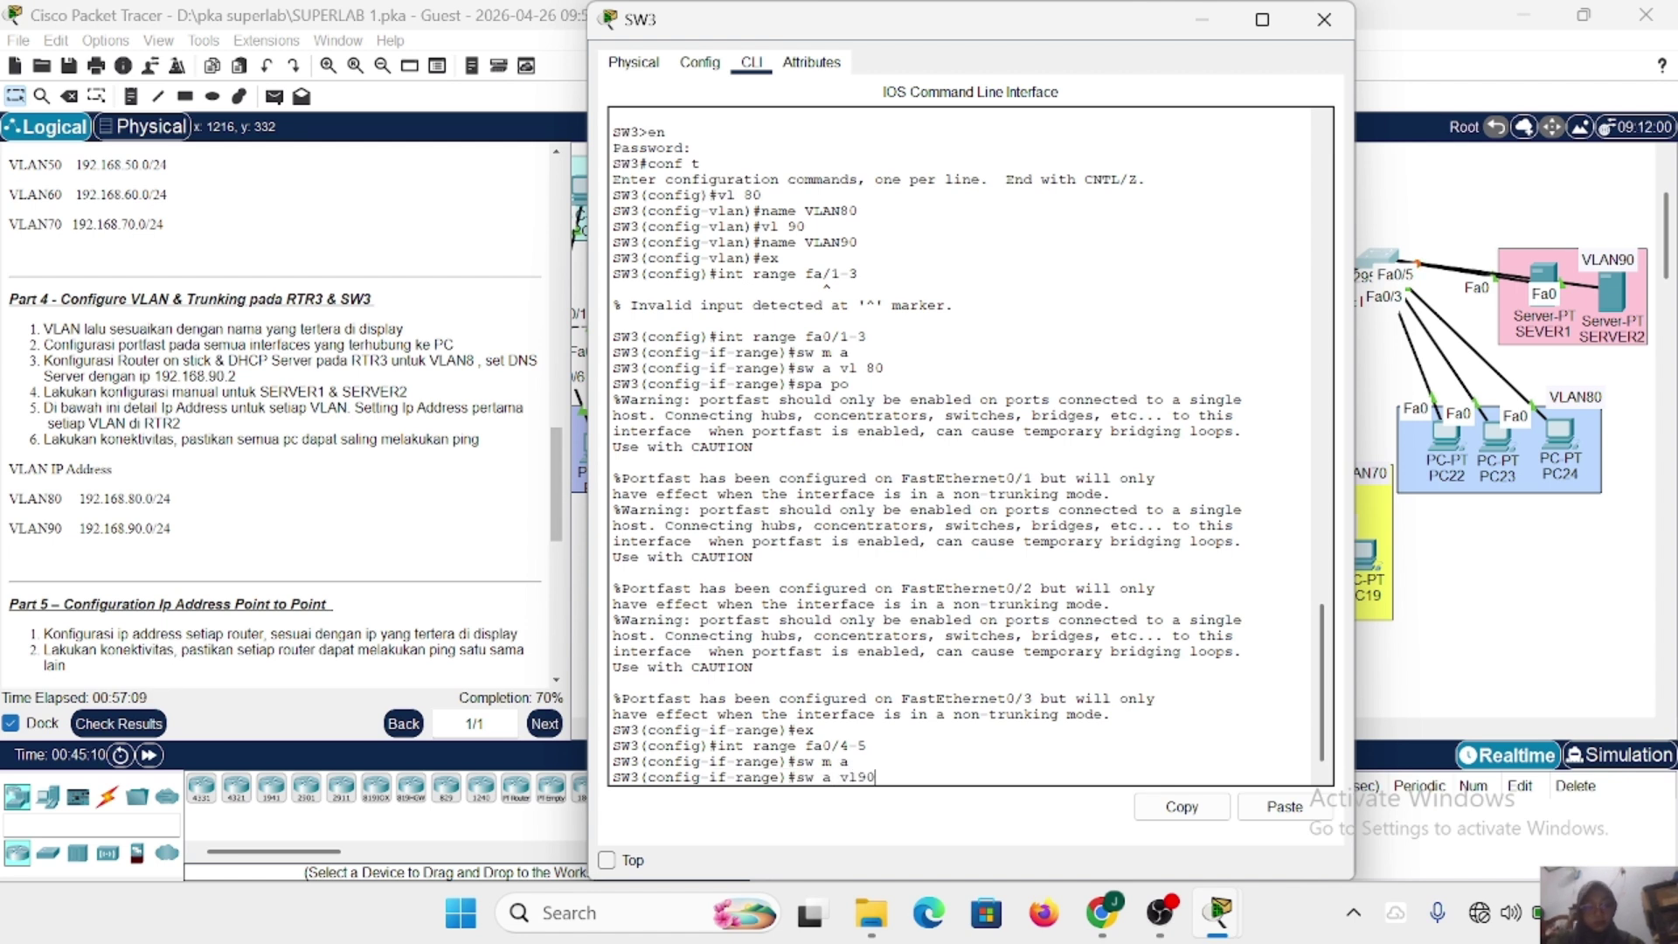
pyautogui.press('BackSpace')
pyautogui.write('90')
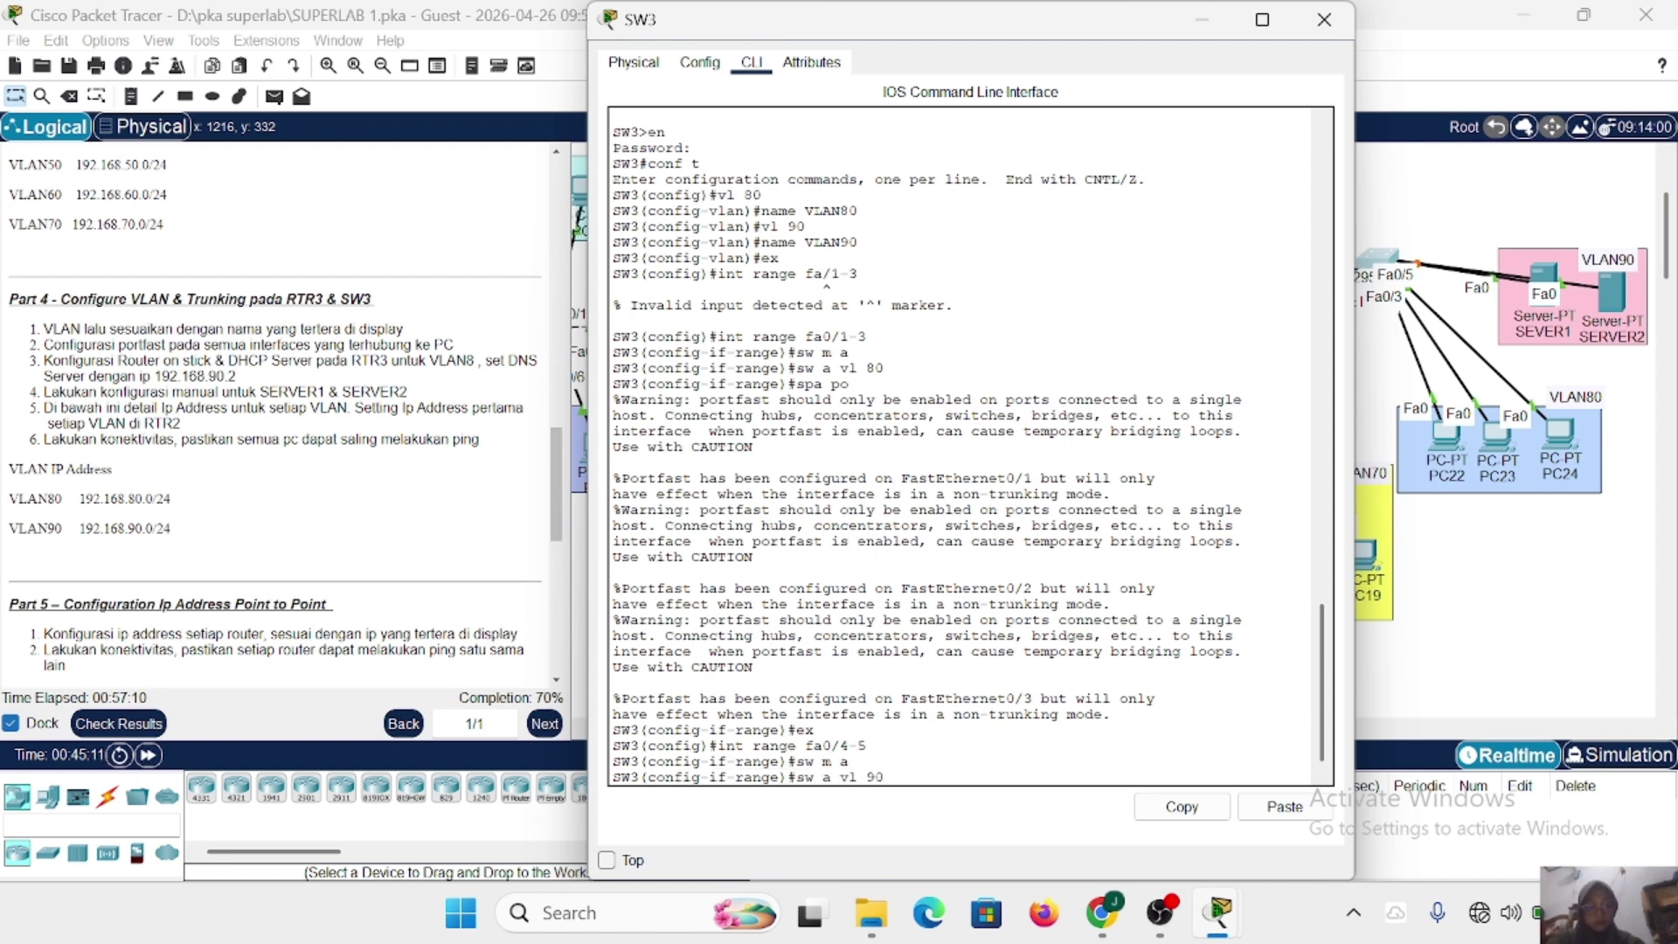
pyautogui.press('Return')
pyautogui.write('so')
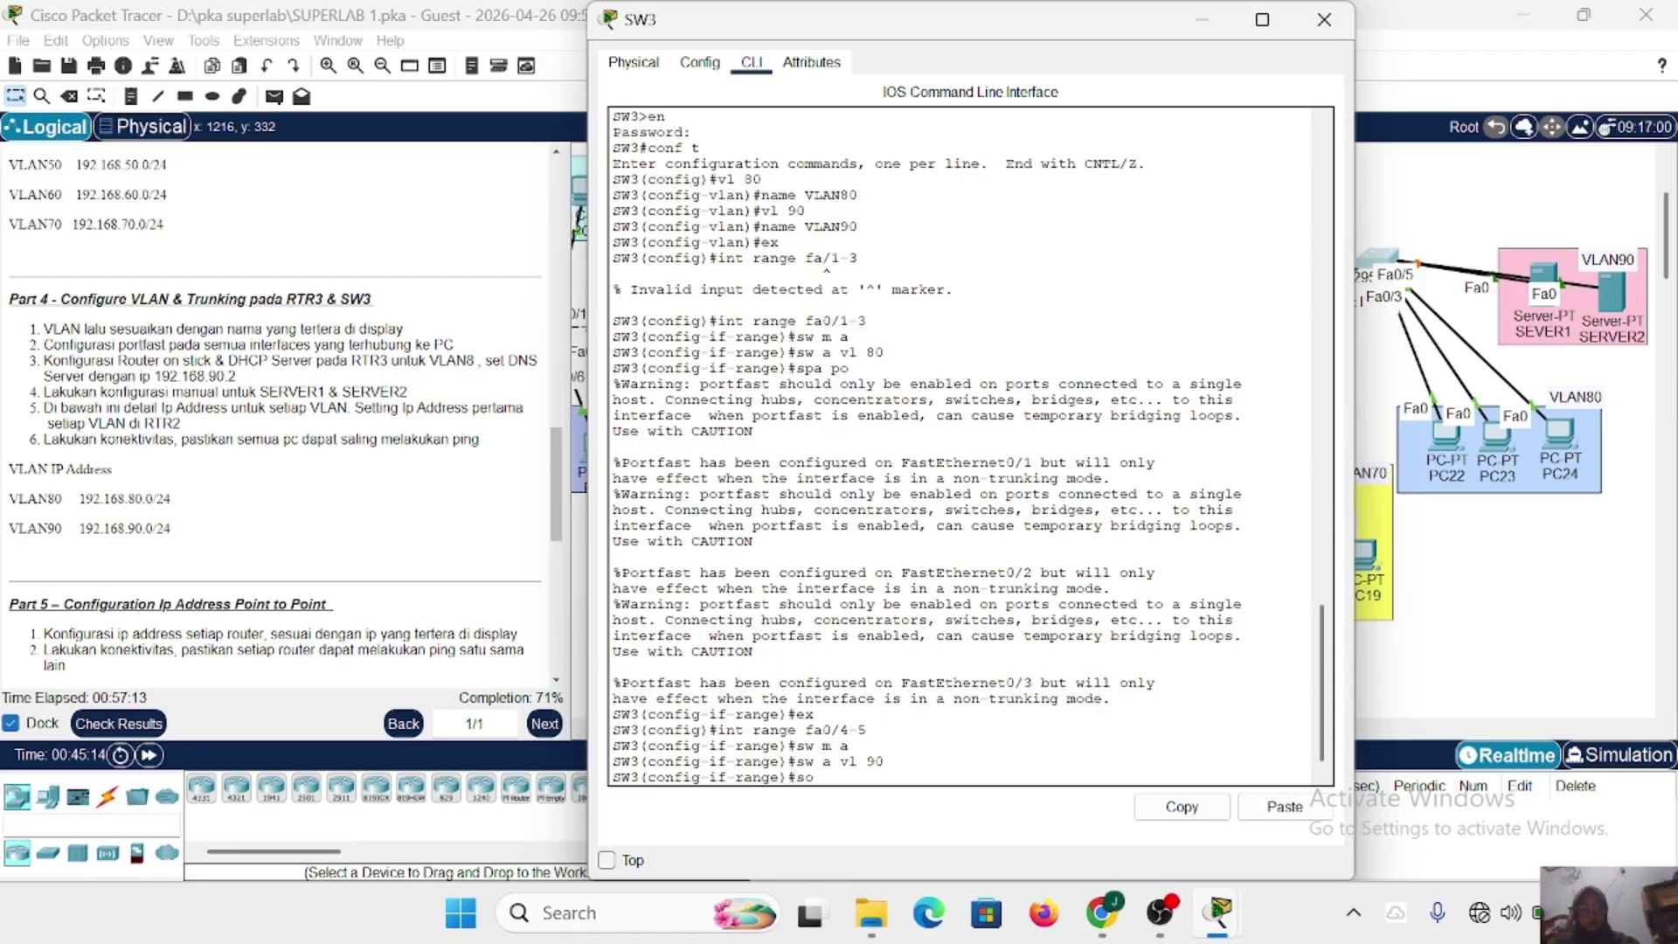
pyautogui.press('BackSpace')
pyautogui.write('pa po')
pyautogui.press('Return')
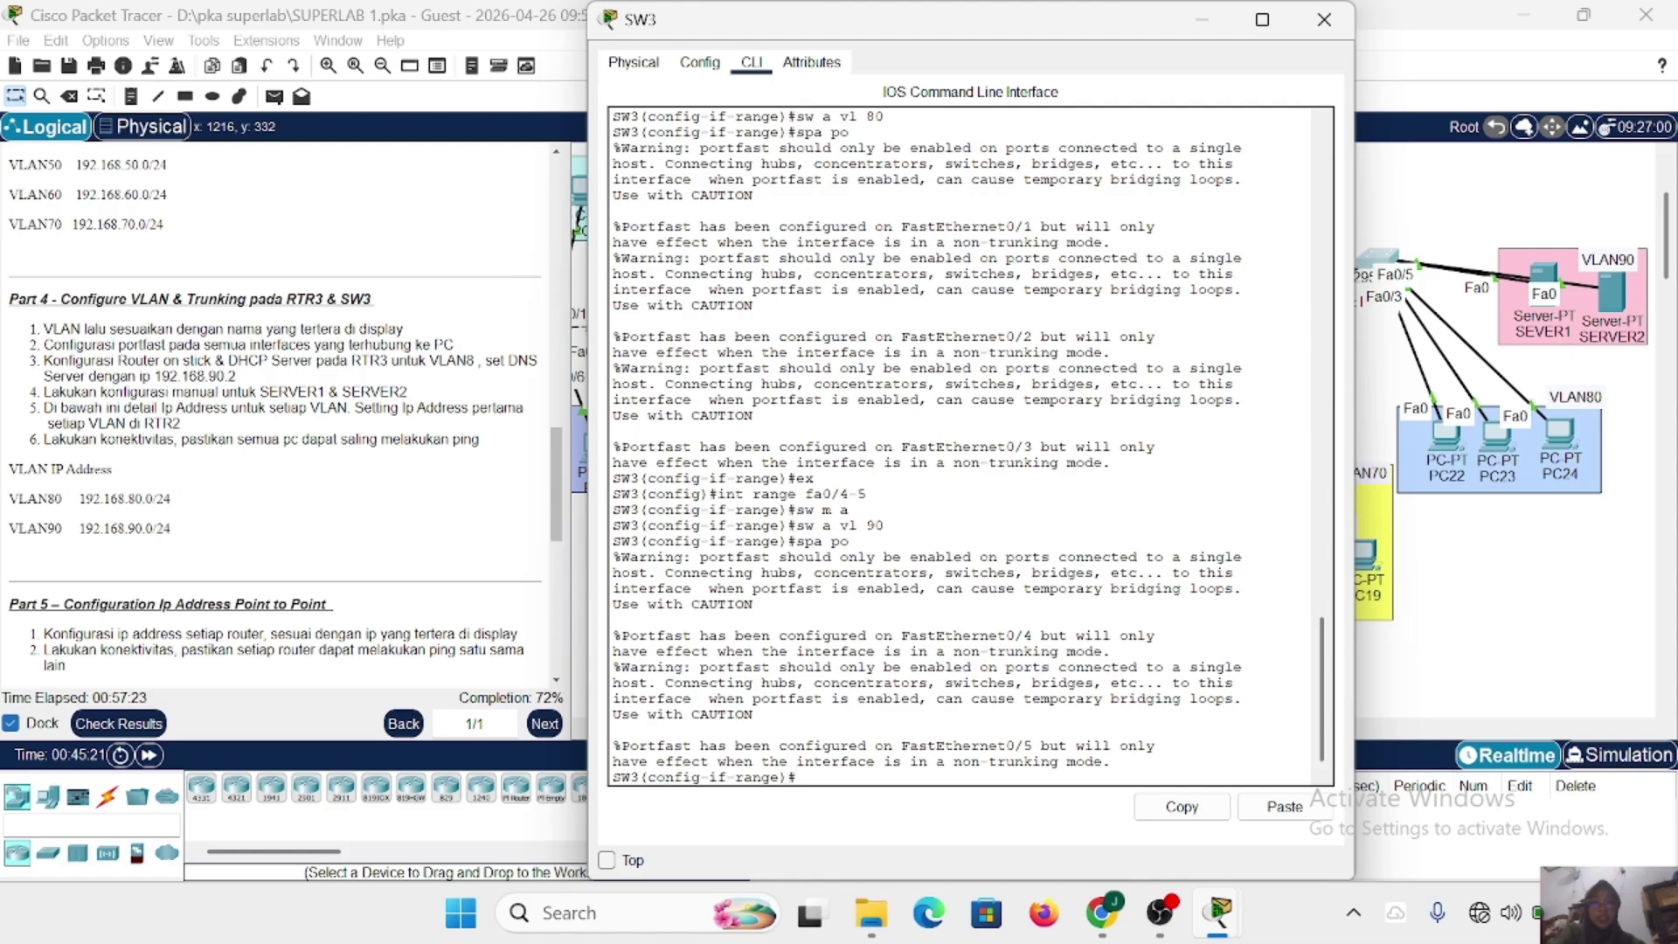
# Exit the interface range and configure SW3 port fa0/6 toward RTR3 as a trunk allowing VLANs 80-90.
pyautogui.hscroll(-4, 1401, 339)
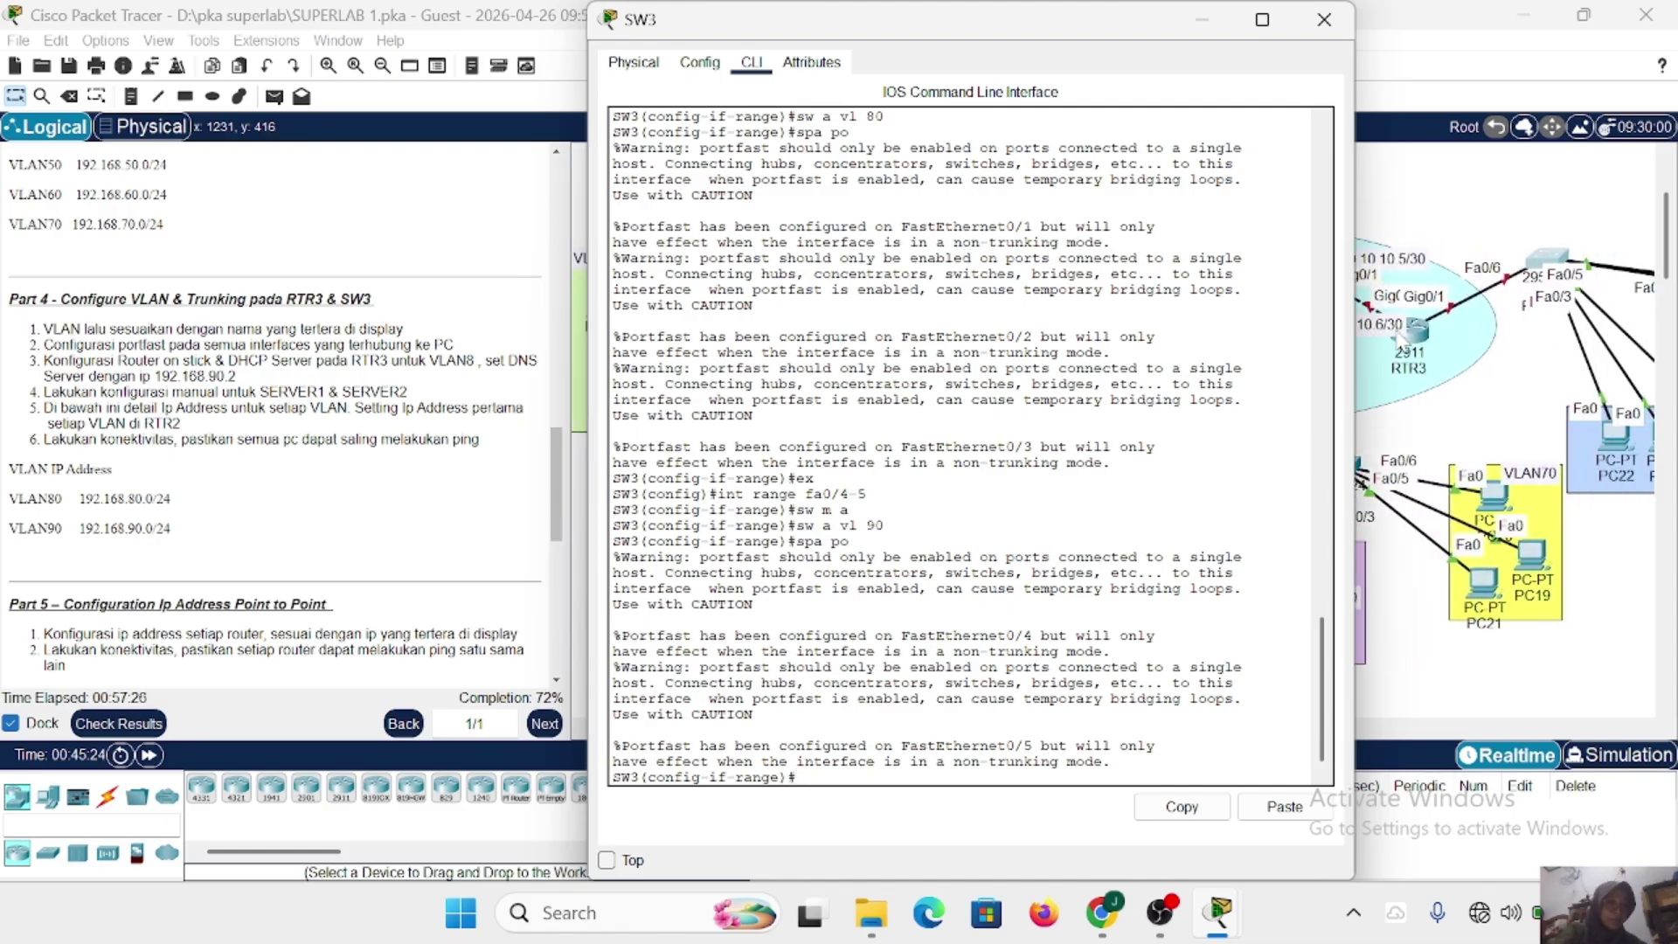
pyautogui.hscroll(1, 1401, 339)
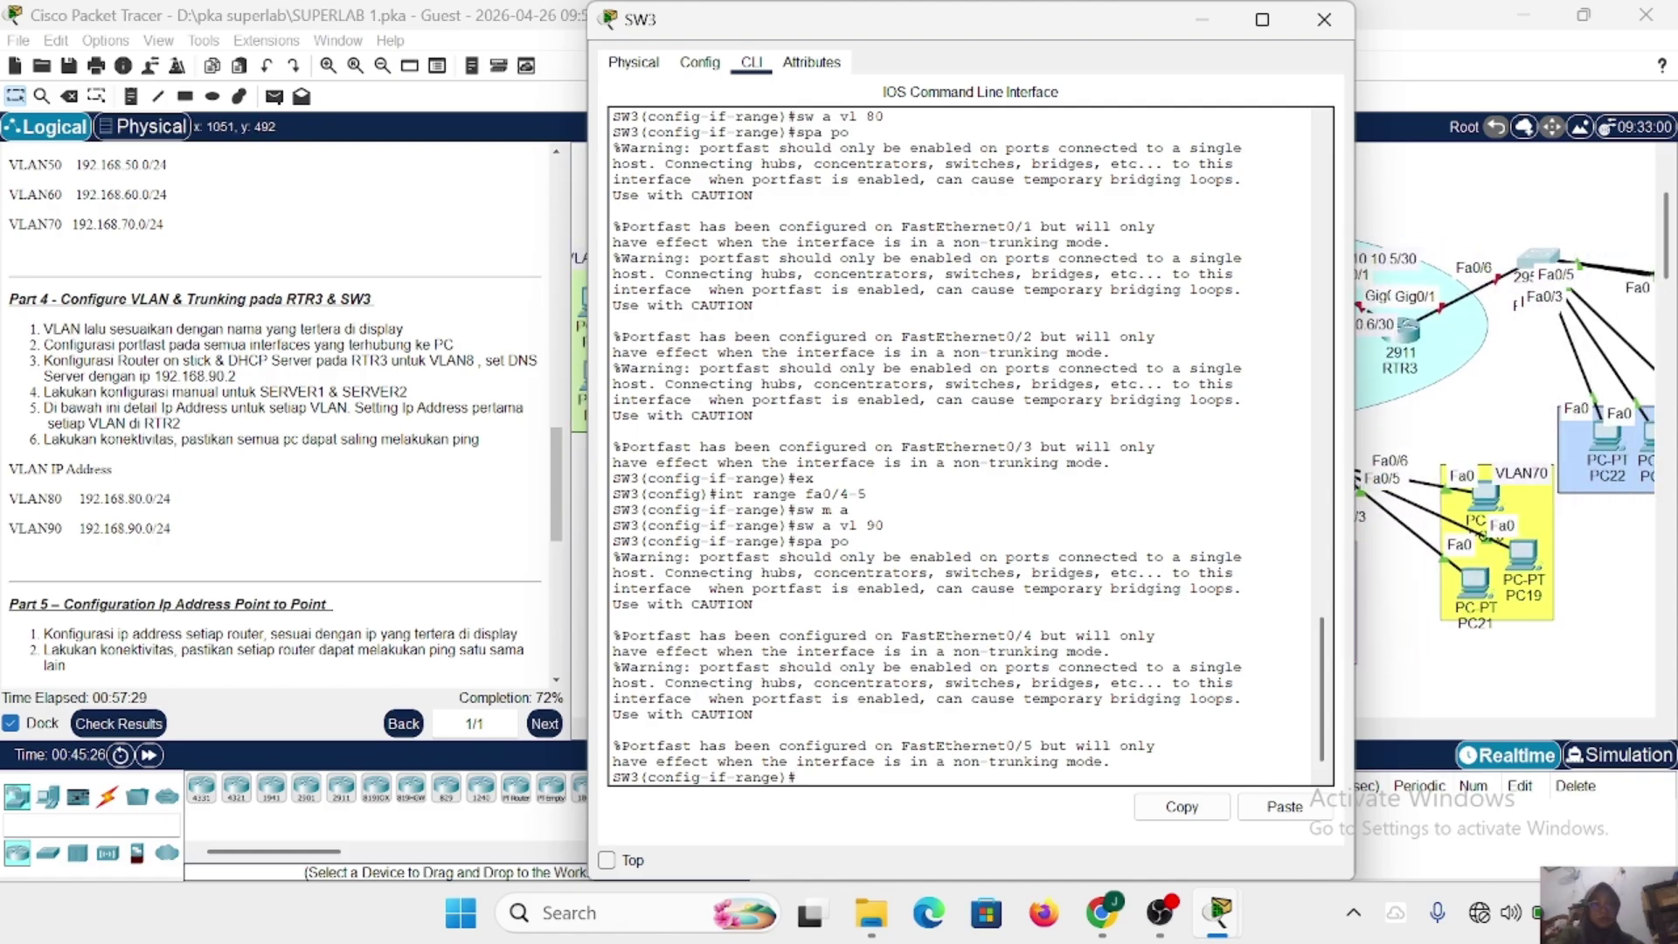
pyautogui.write('ex')
pyautogui.press('Return')
pyautogui.write('int')
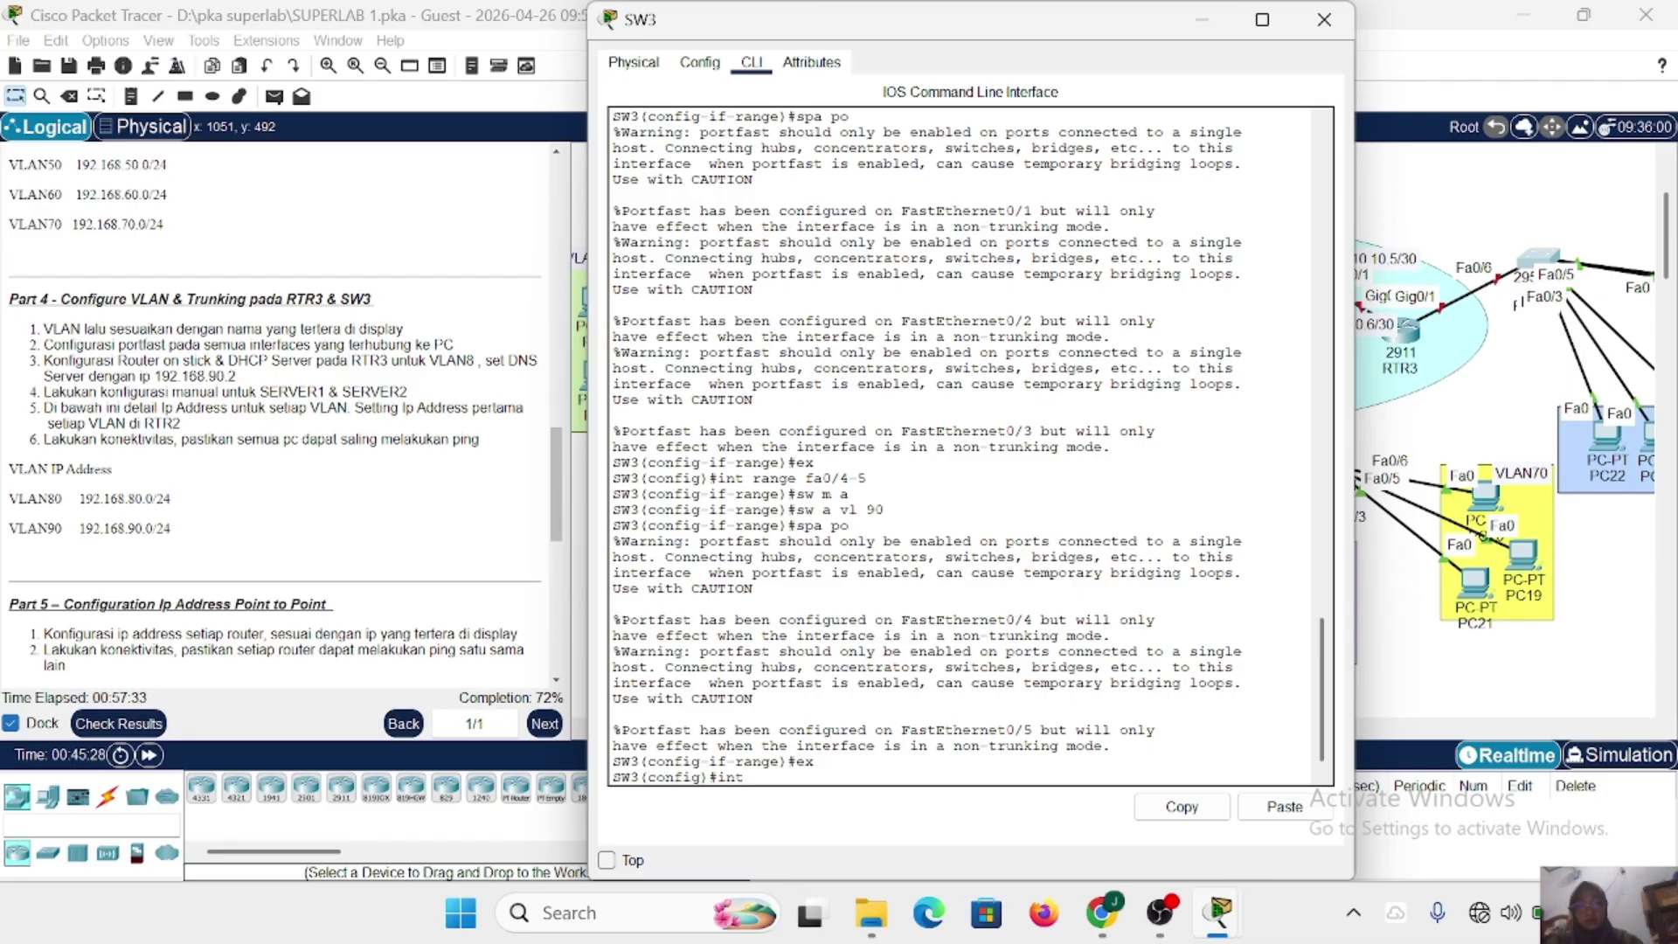
pyautogui.write(' fa0/6')
pyautogui.press('Return')
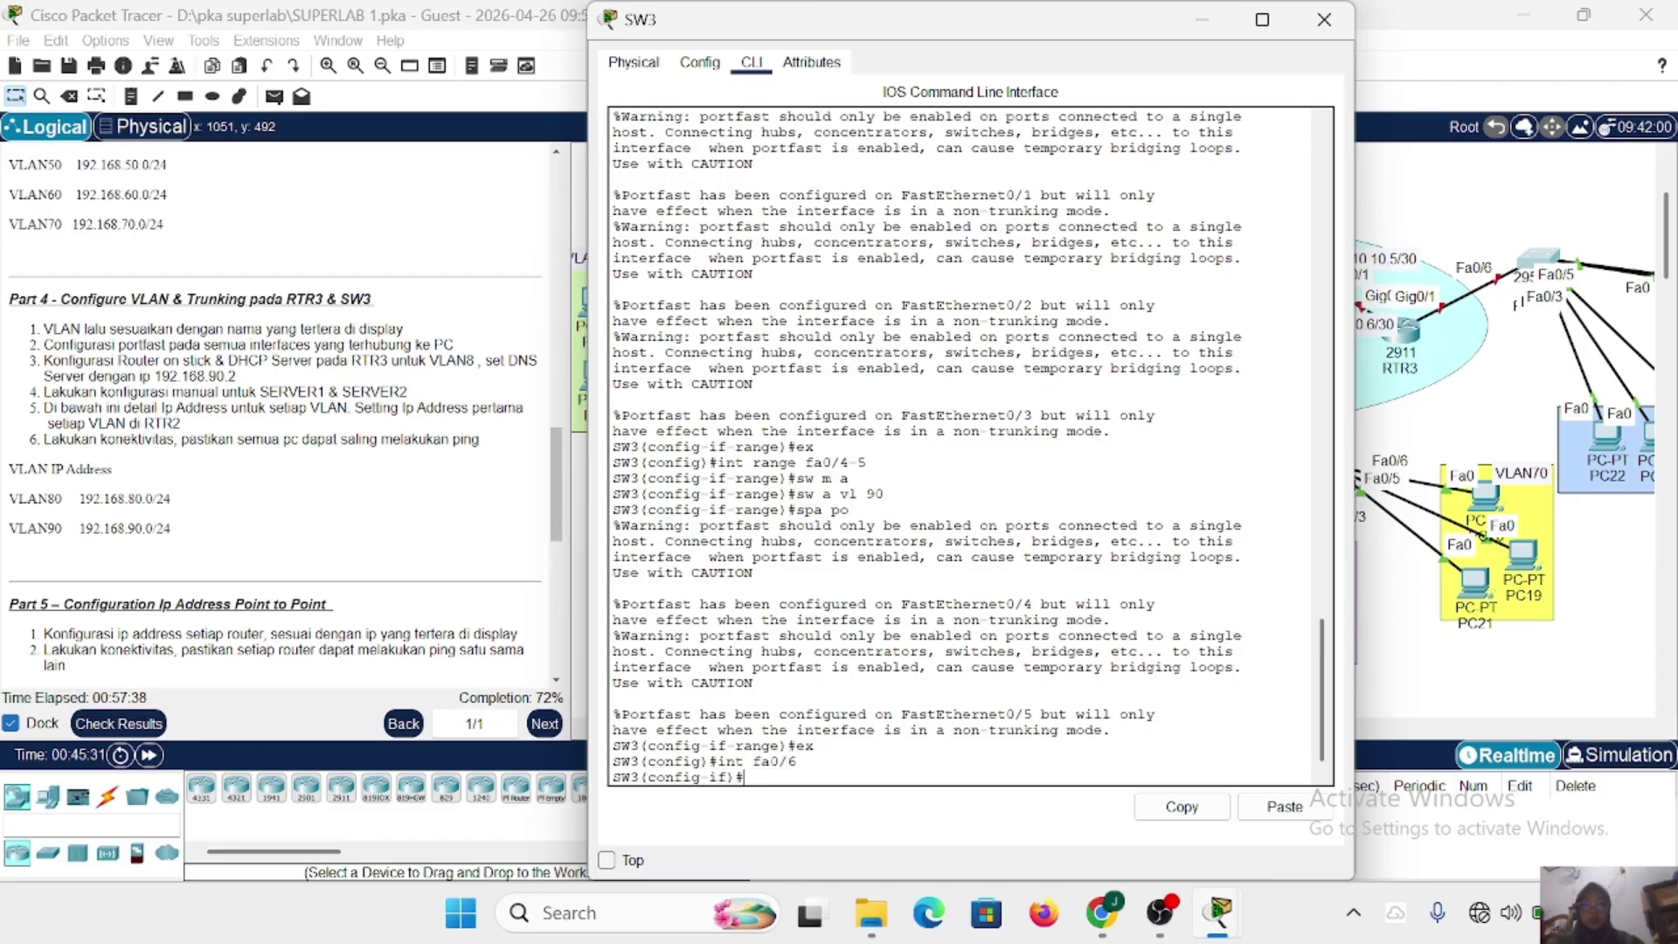
pyautogui.write('sw m t')
pyautogui.press('Return')
pyautogui.write('sw')
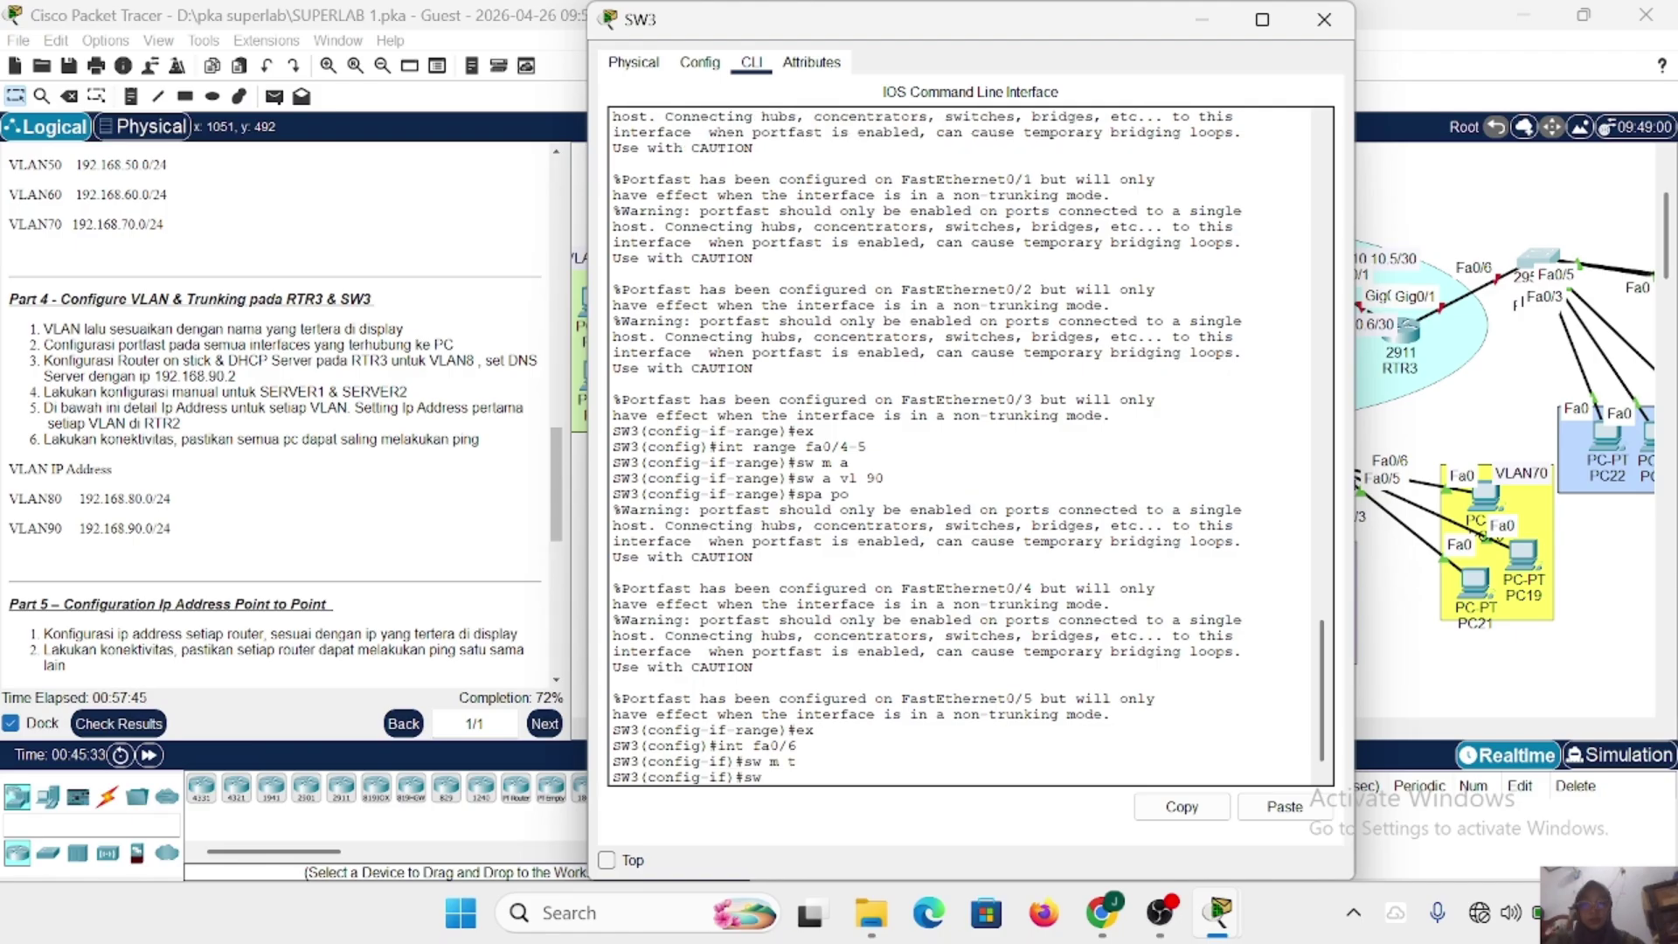
pyautogui.write(' tr all vl 80-90')
pyautogui.press('Return')
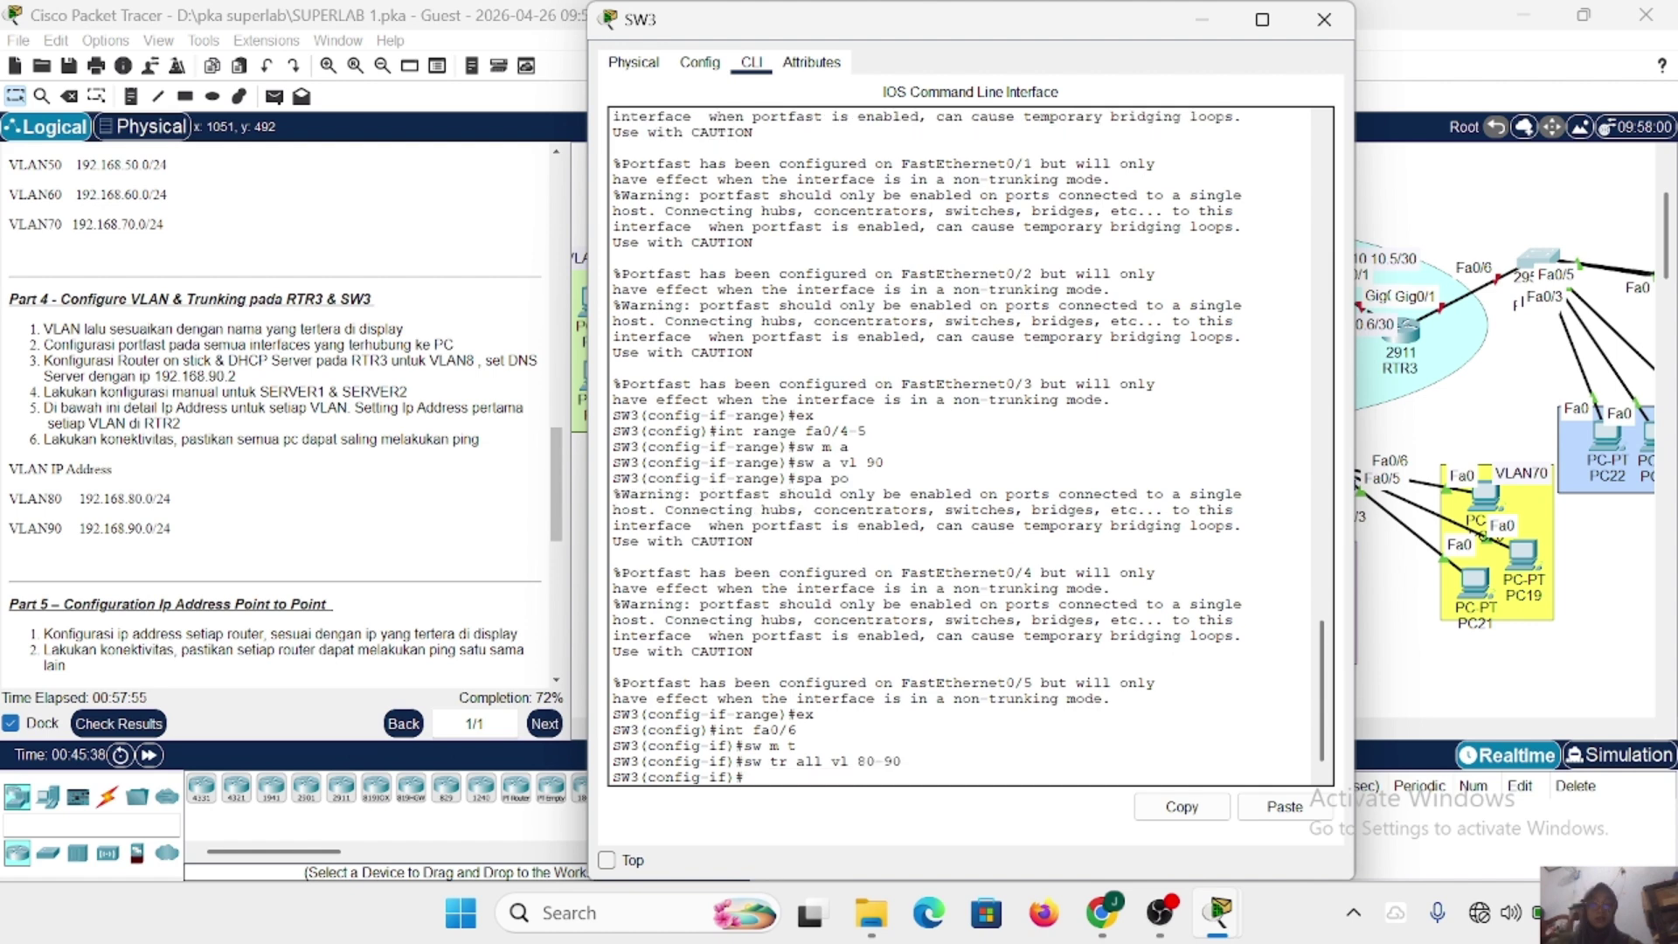
# Close SW3, open RTR3's command line, enter privileged mode with the enable password, and start global configuration.
pyautogui.click(1325, 21)
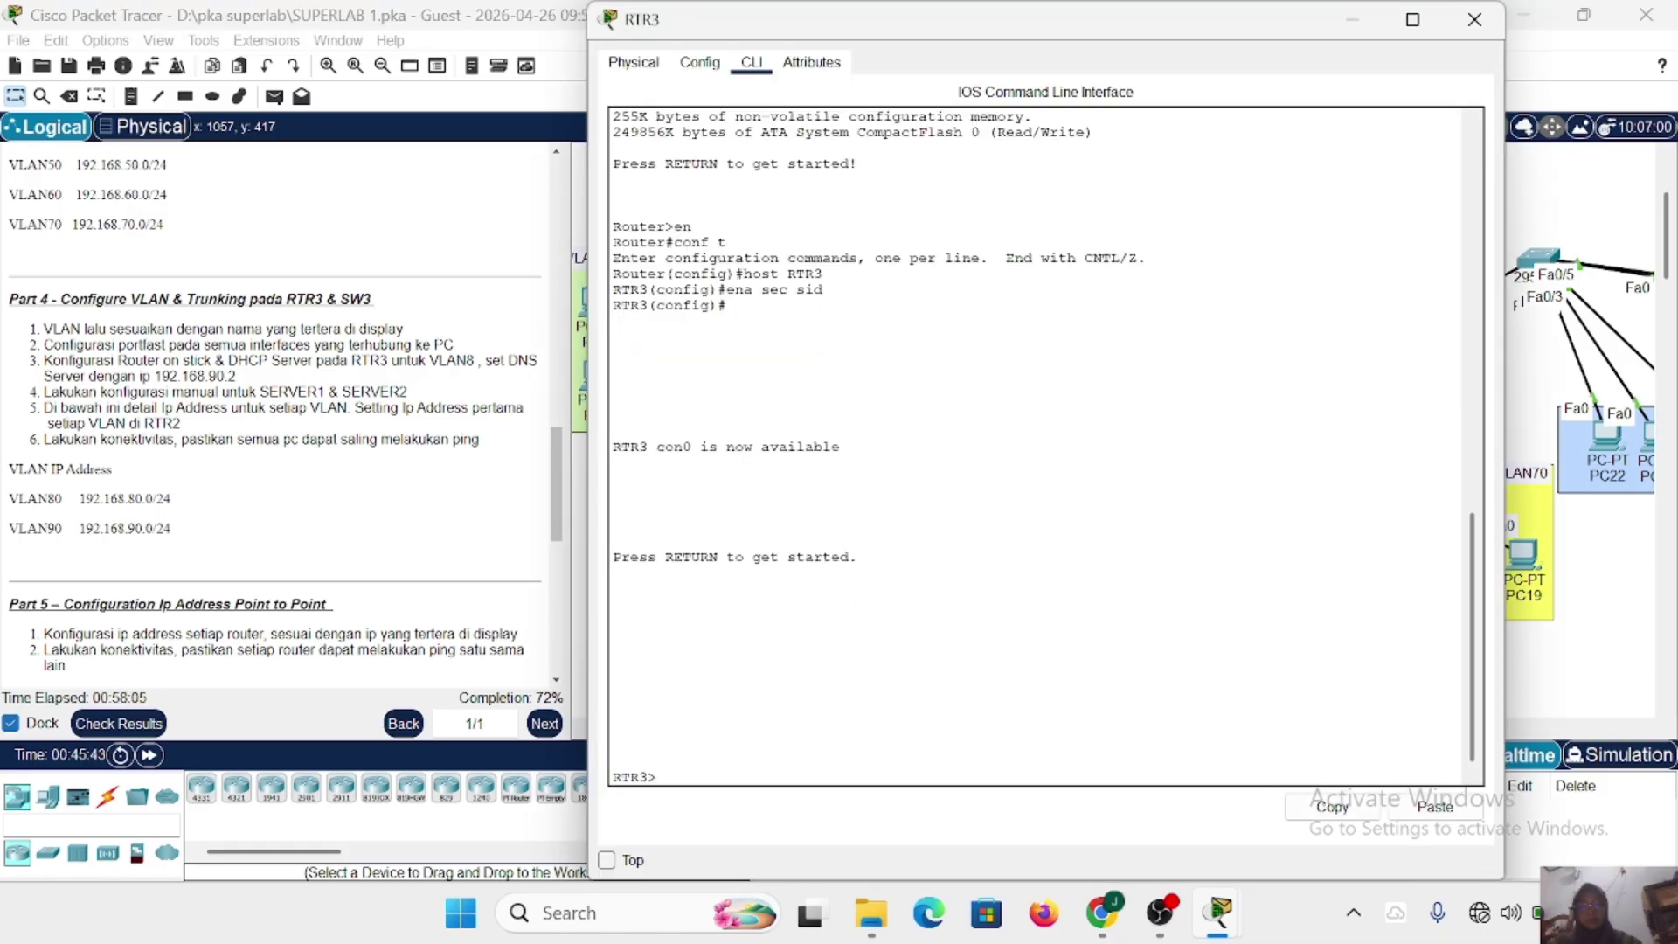
pyautogui.write('en')
pyautogui.press('Return')
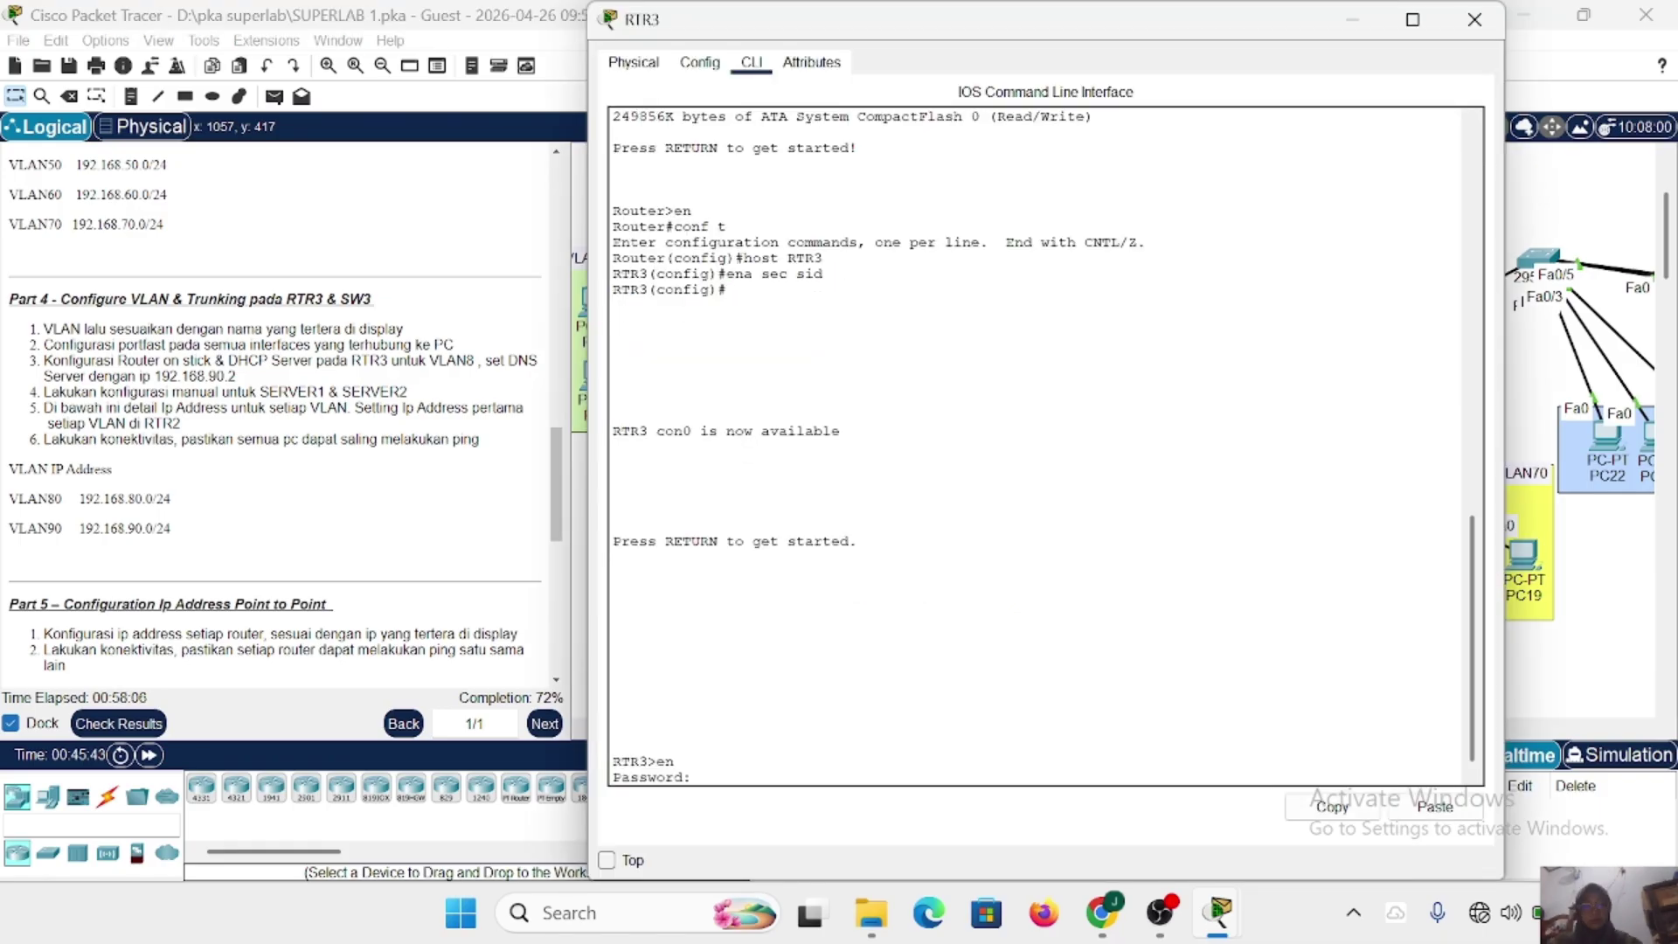
pyautogui.press('Return')
pyautogui.write('conf')
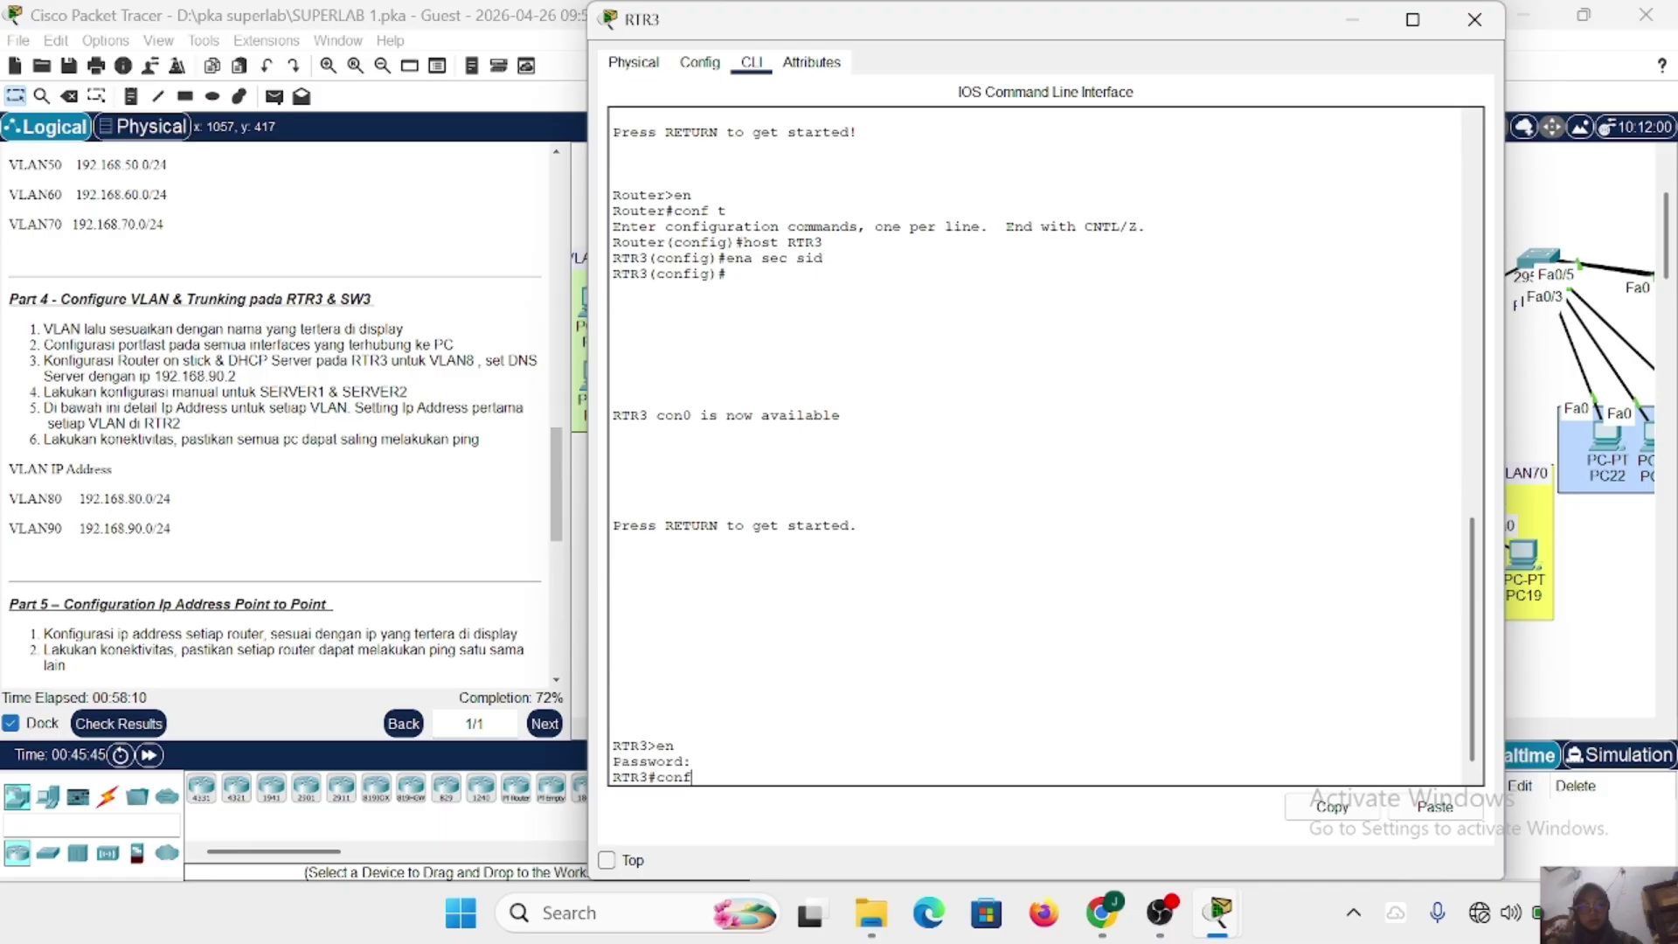
pyautogui.write(' t')
pyautogui.press('Return')
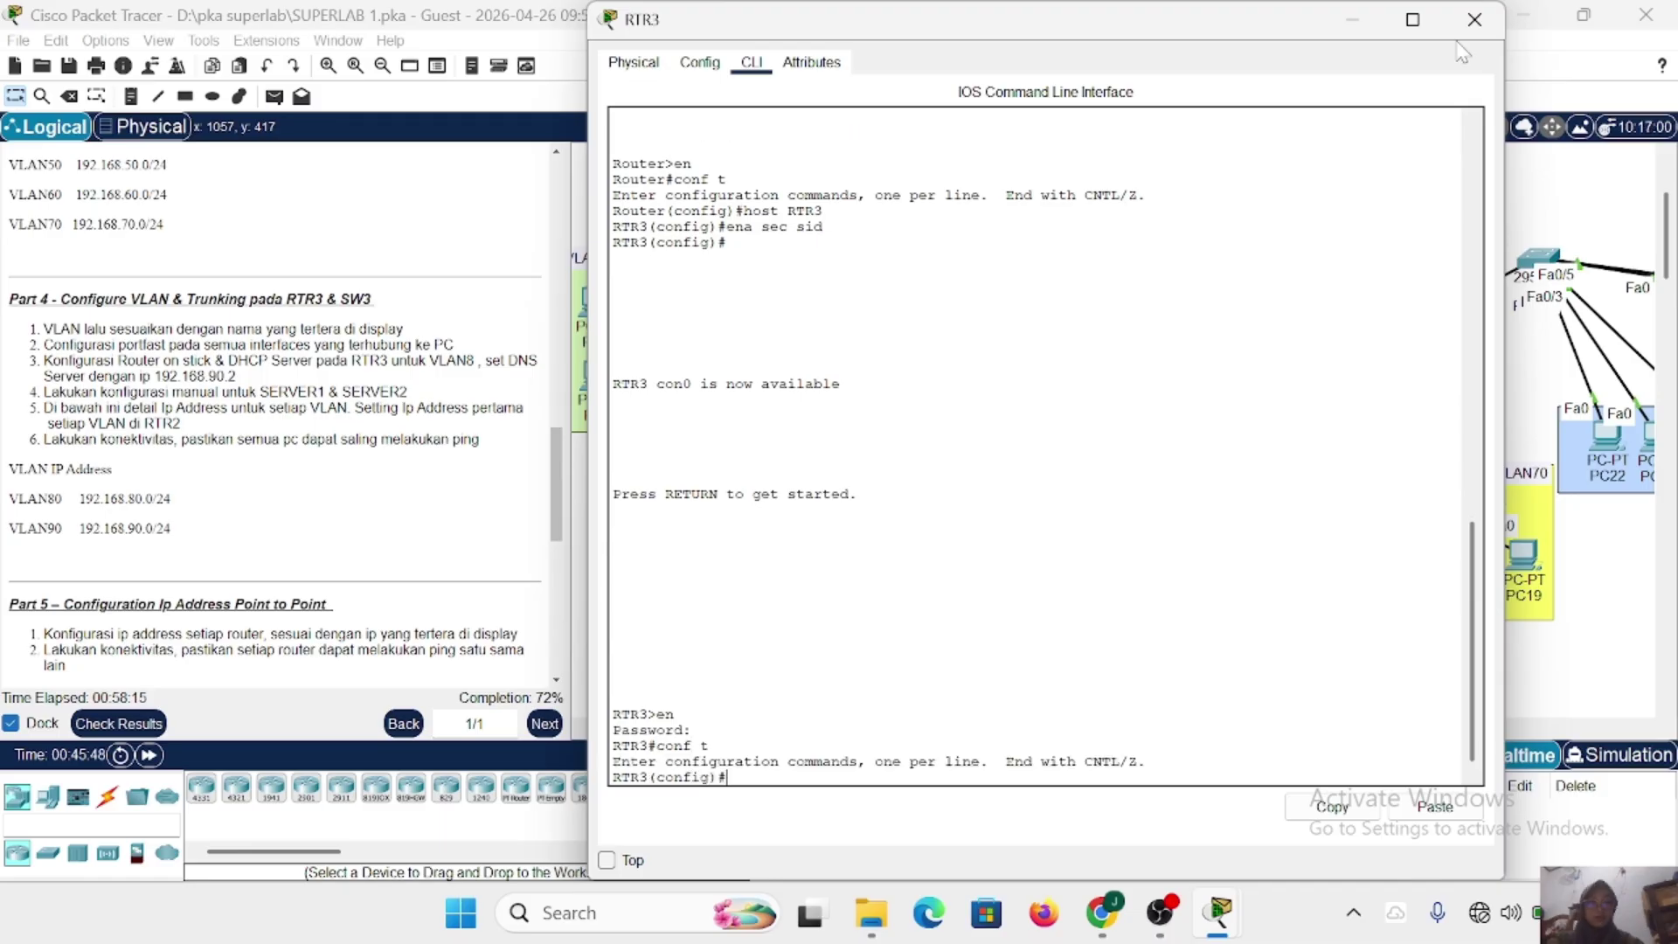
# Close RTR3's window to check its port labels toward SW3 in the topology, and reopen the router.
pyautogui.click(1474, 19)
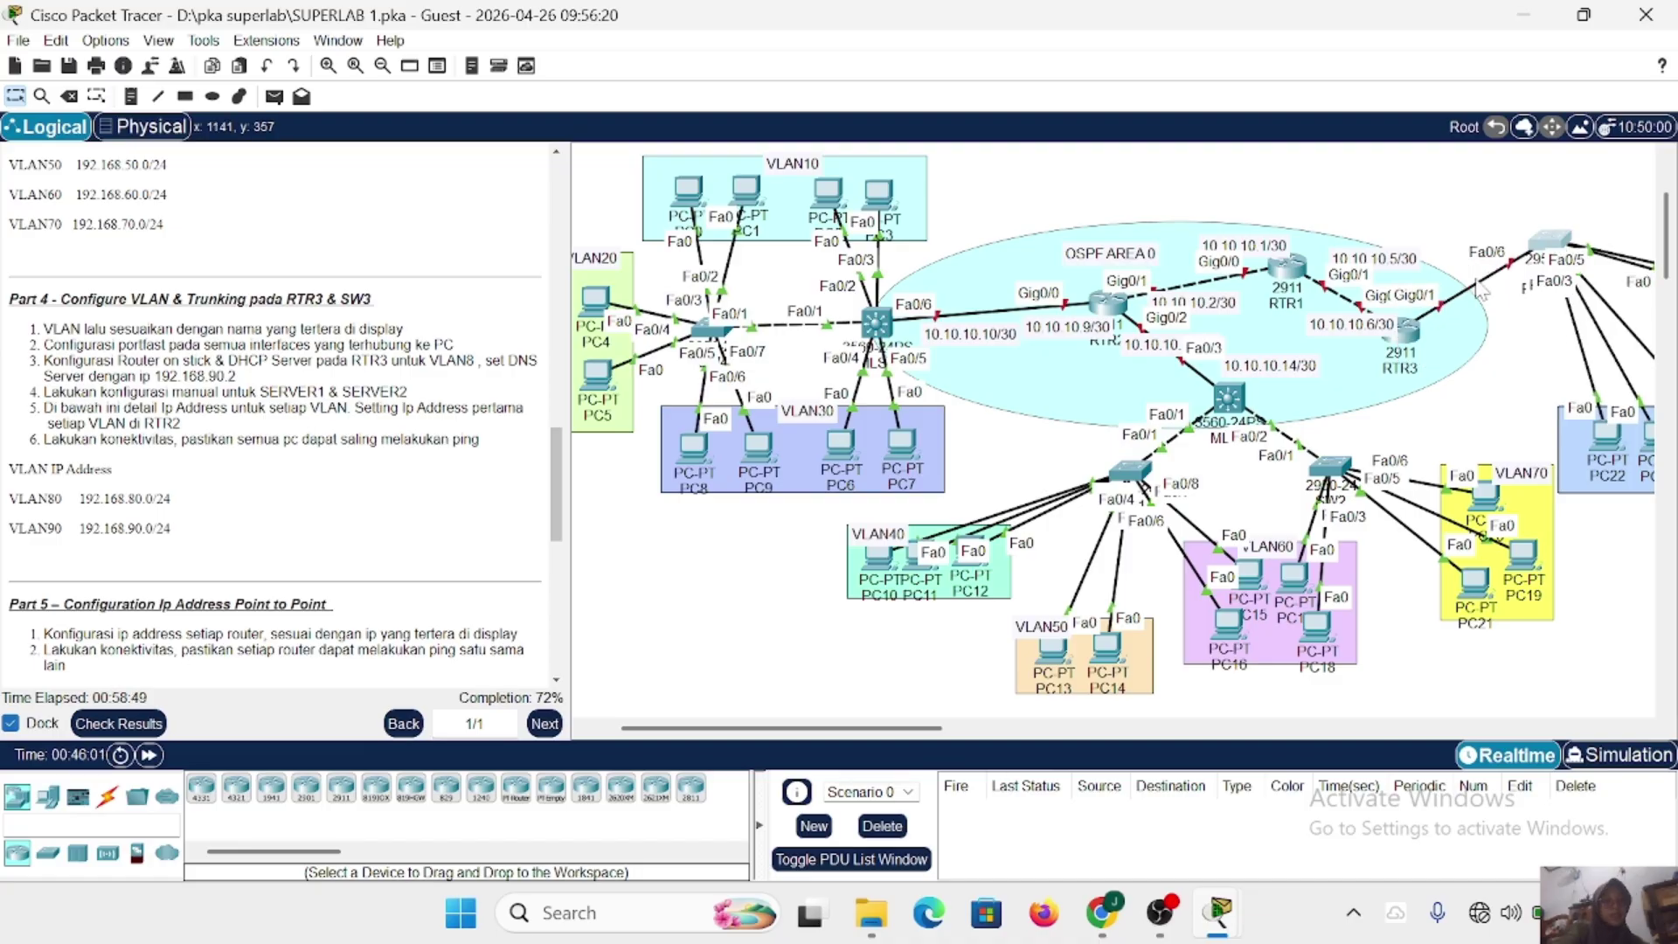
pyautogui.doubleClick(1396, 334)
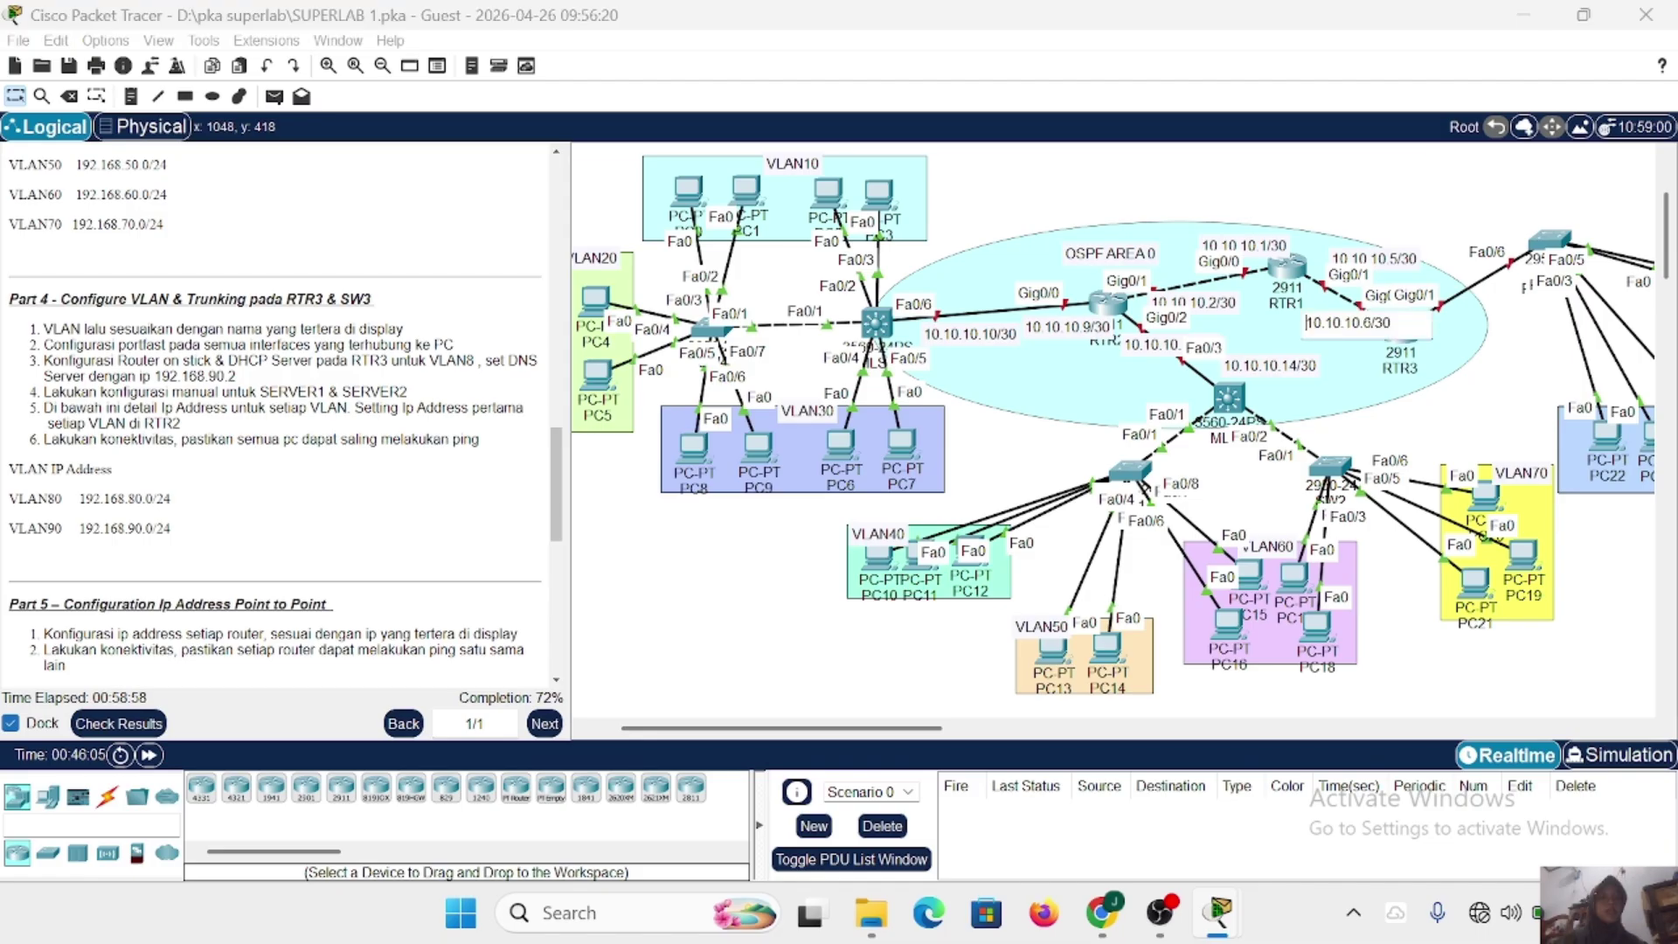
pyautogui.click(1404, 334)
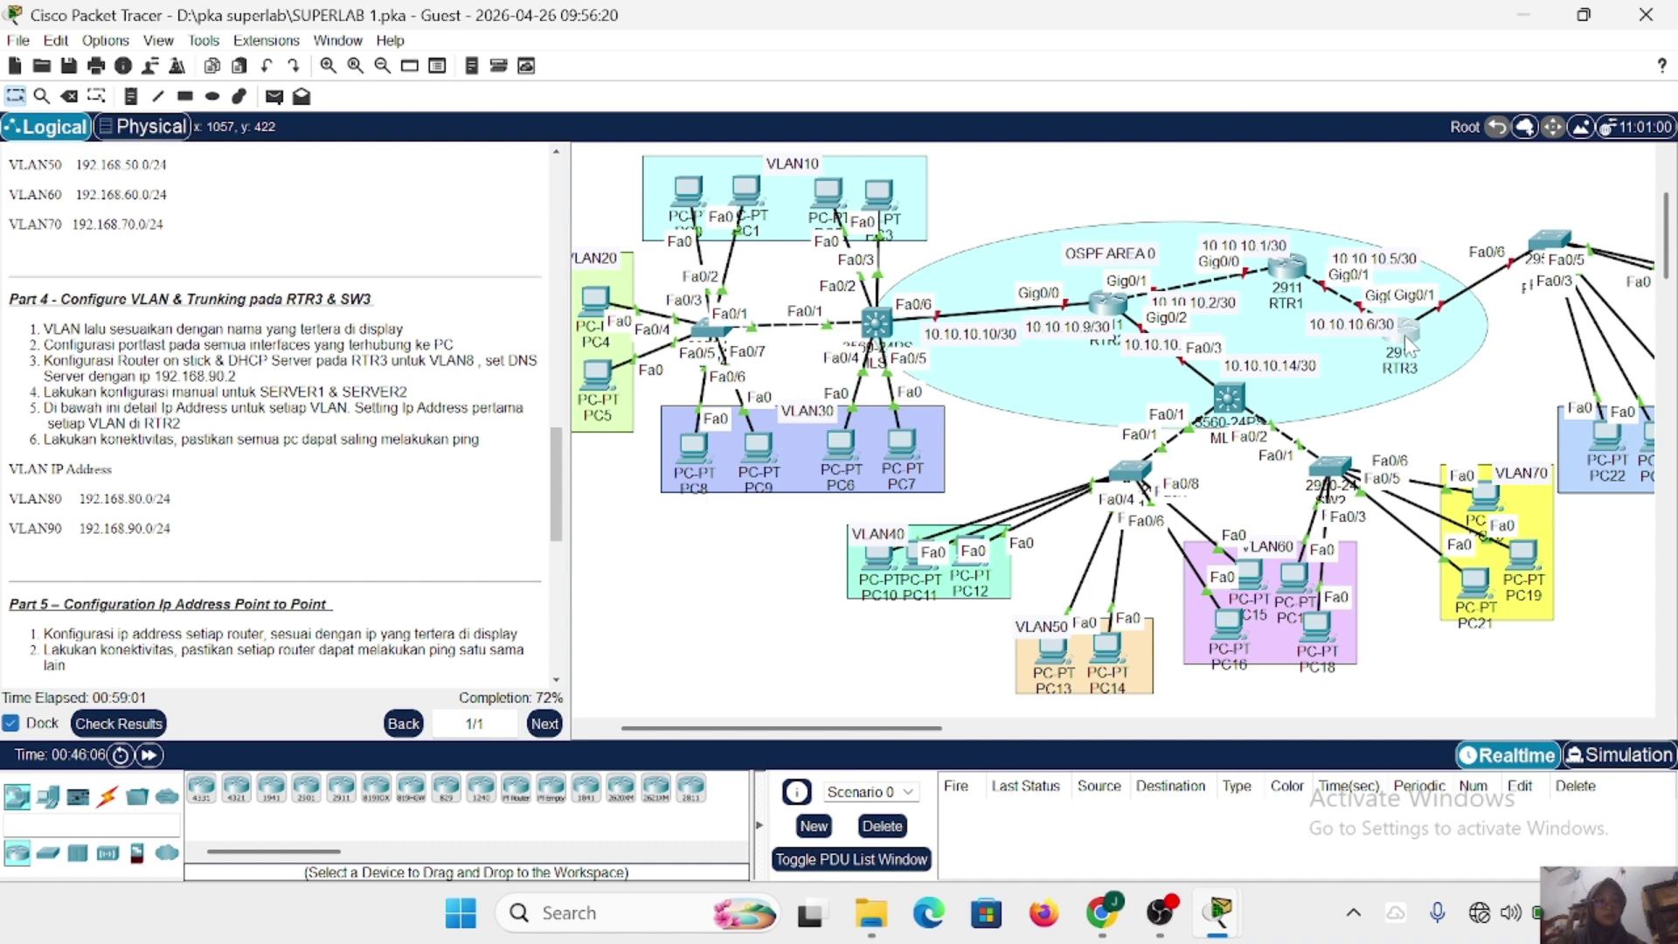
pyautogui.click(1416, 337)
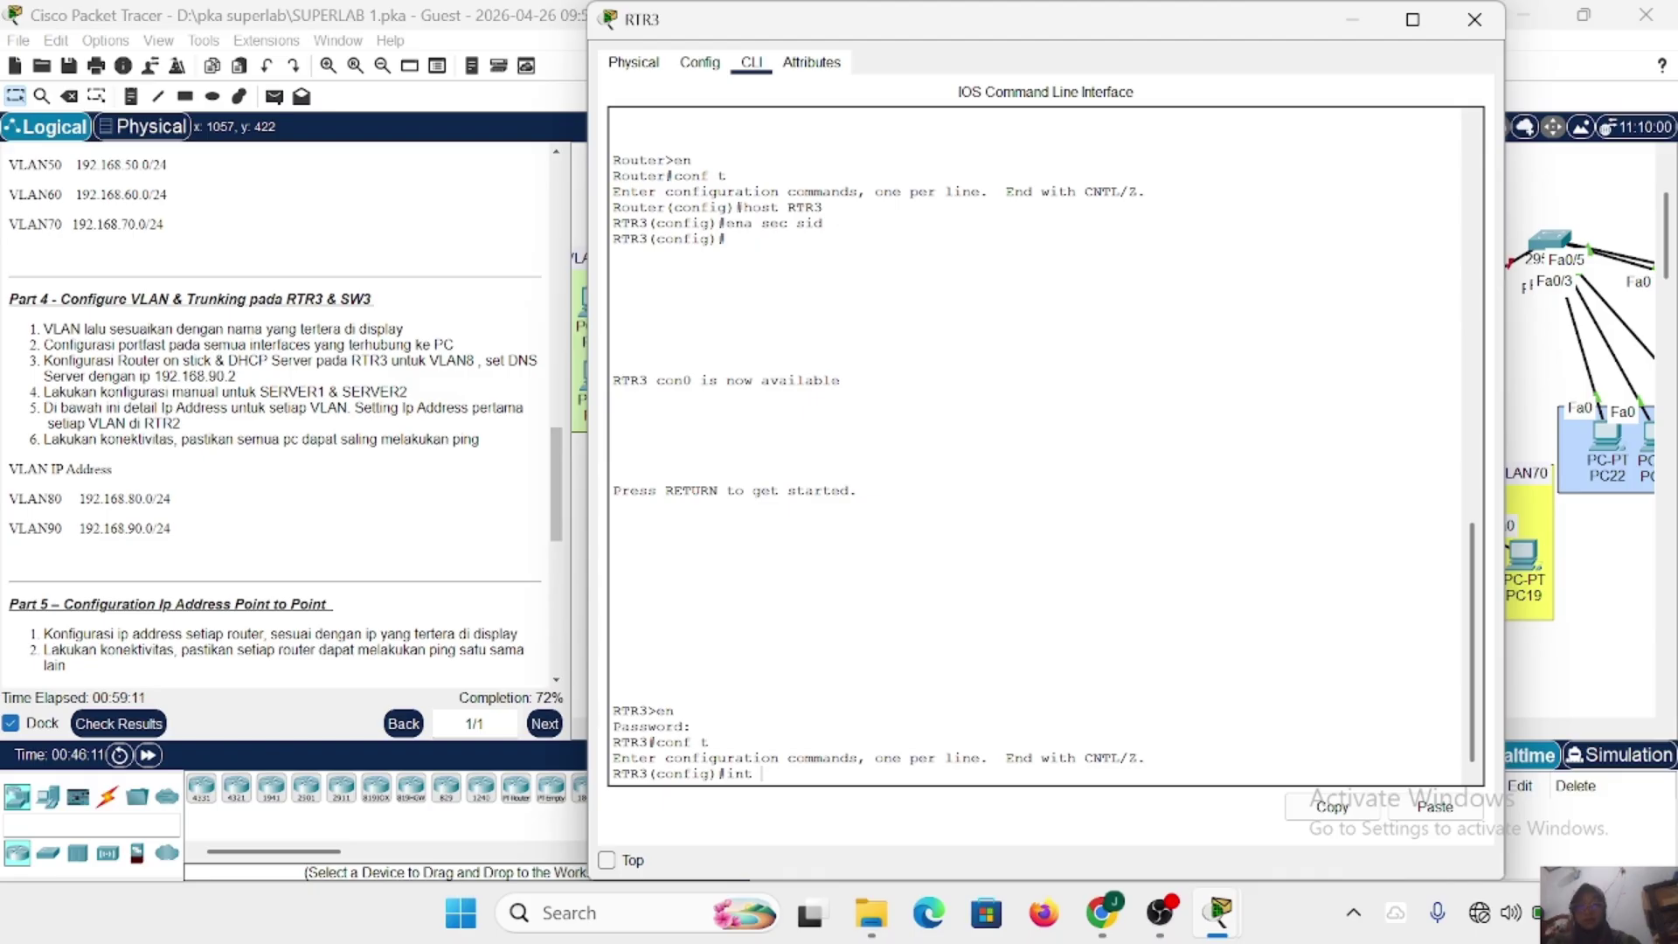
# Enable RTR3 interface gig0/1 with no shutdown, and narrow the RTR3 window to uncover the topology beside it.
pyautogui.write('gig0/')
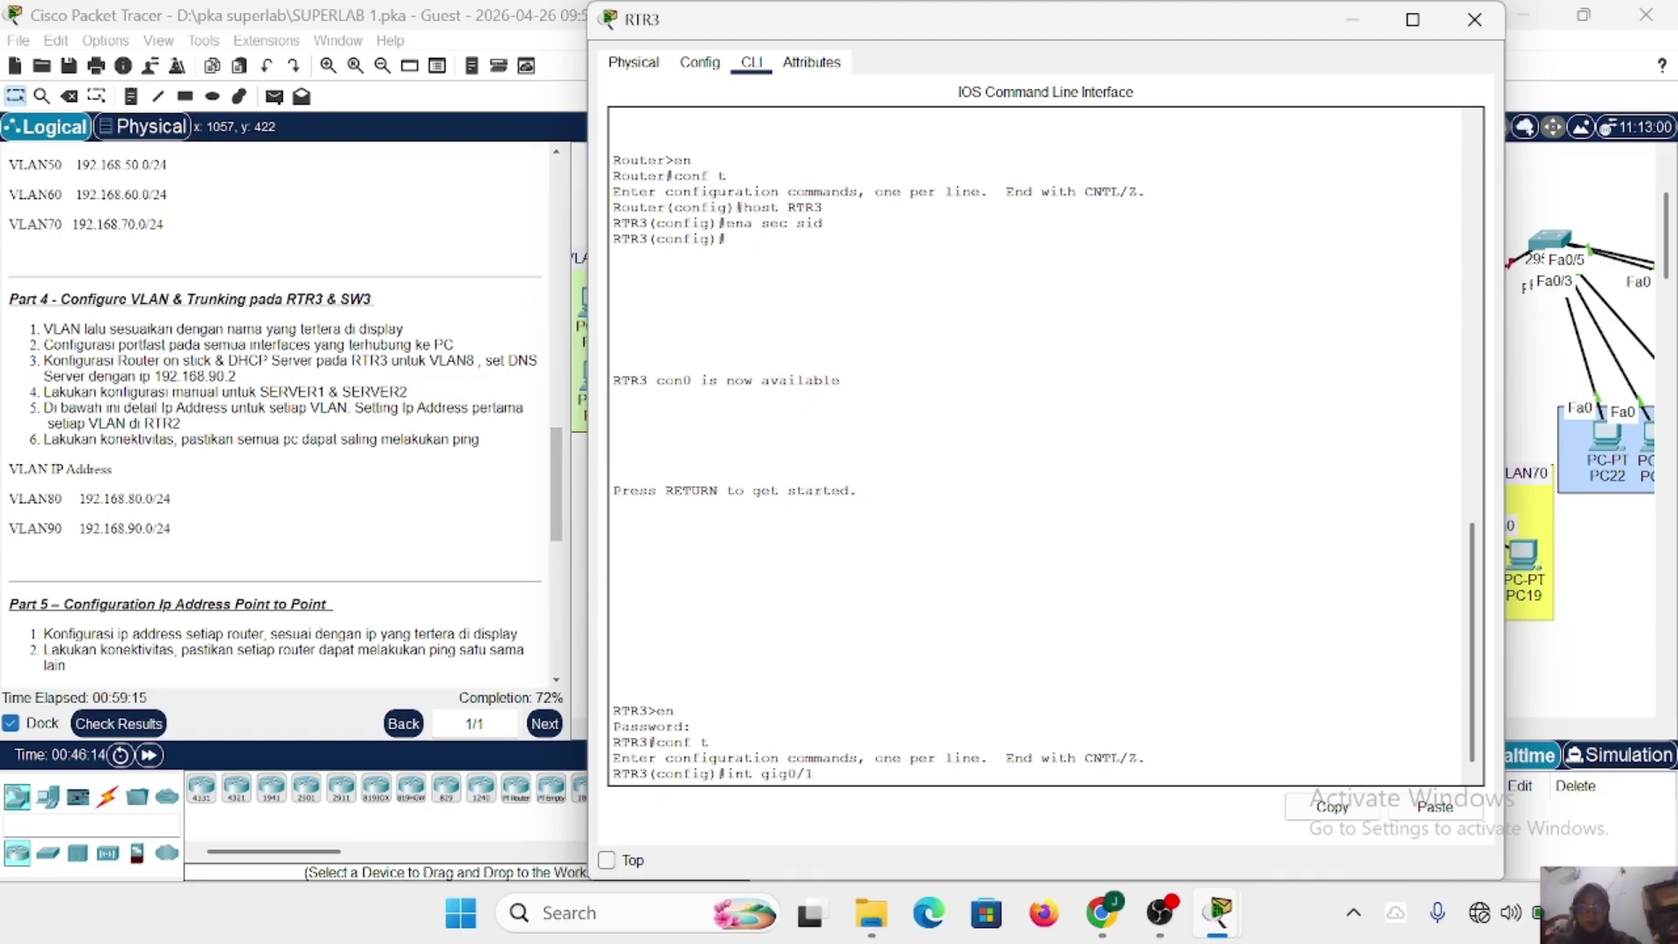
pyautogui.write('1')
pyautogui.press('Return')
pyautogui.write('sh')
pyautogui.press('BackSpace')
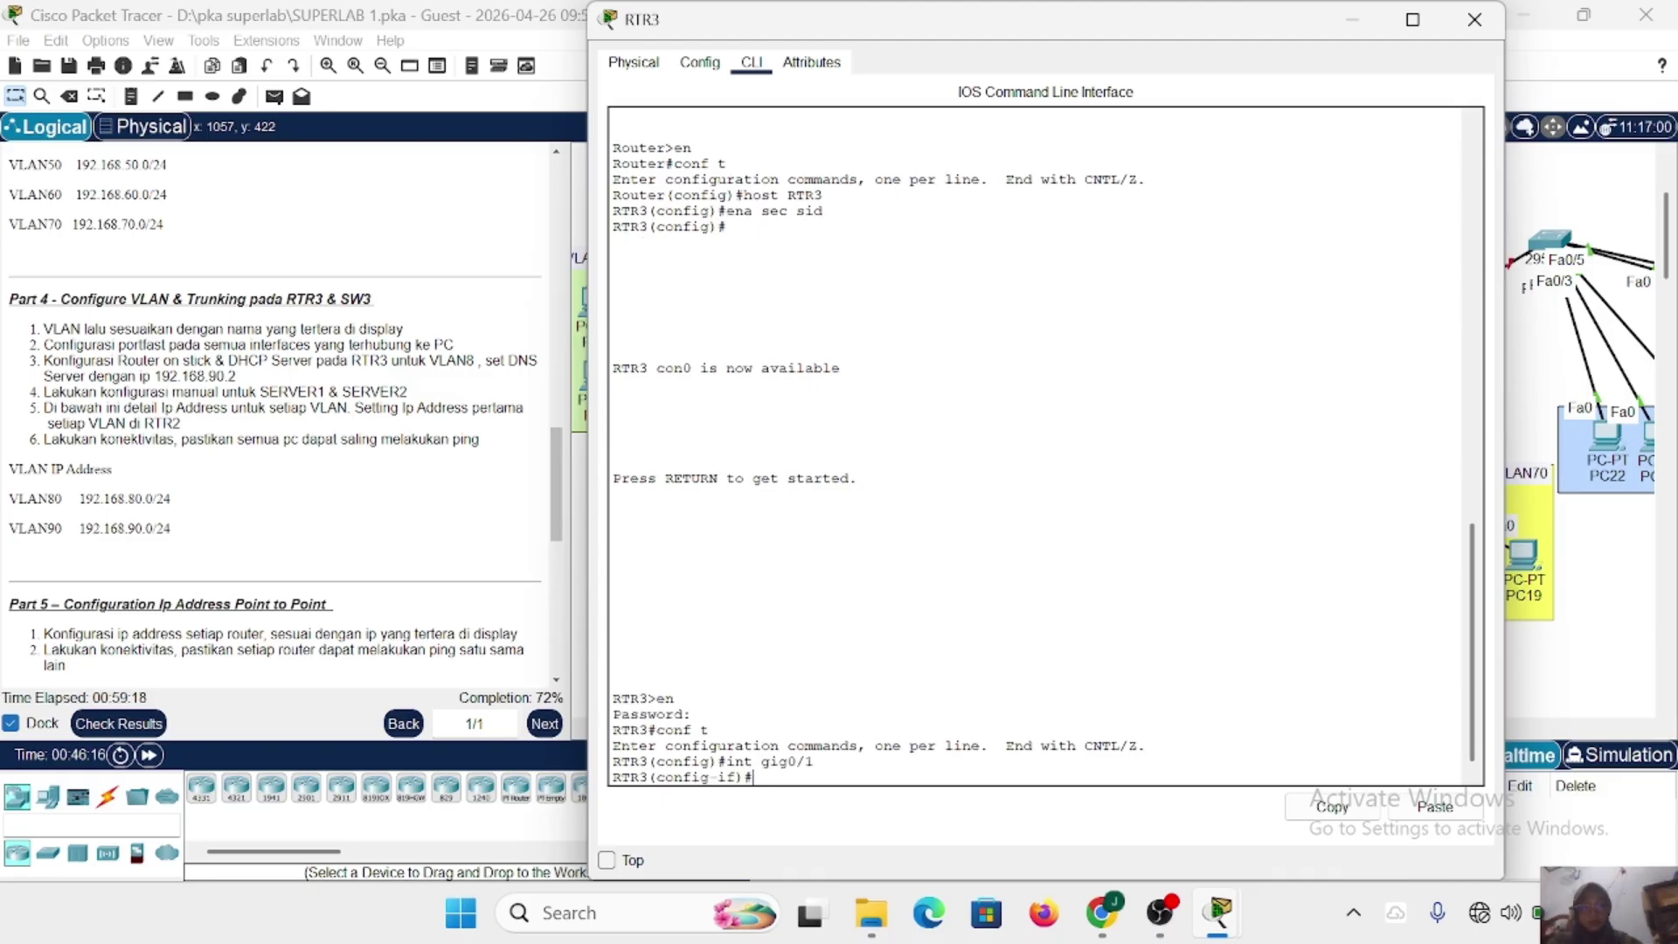
pyautogui.write('no sh')
pyautogui.press('Return')
pyautogui.press('Return')
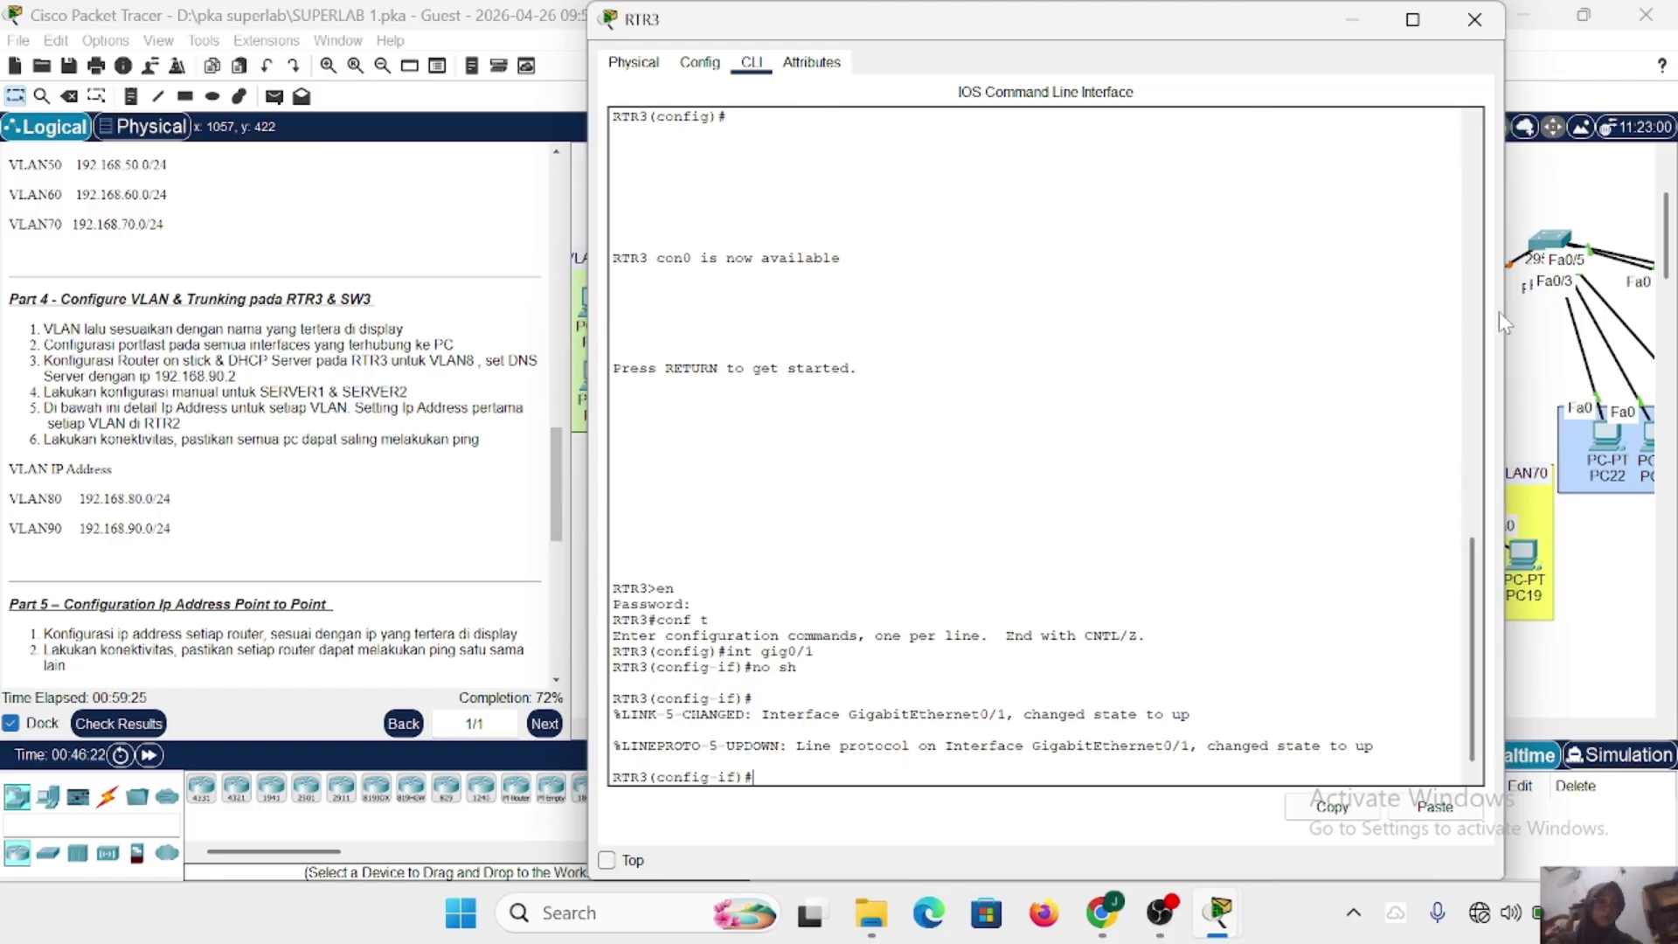
pyautogui.moveTo(1502, 321); pyautogui.dragTo(1337, 329)
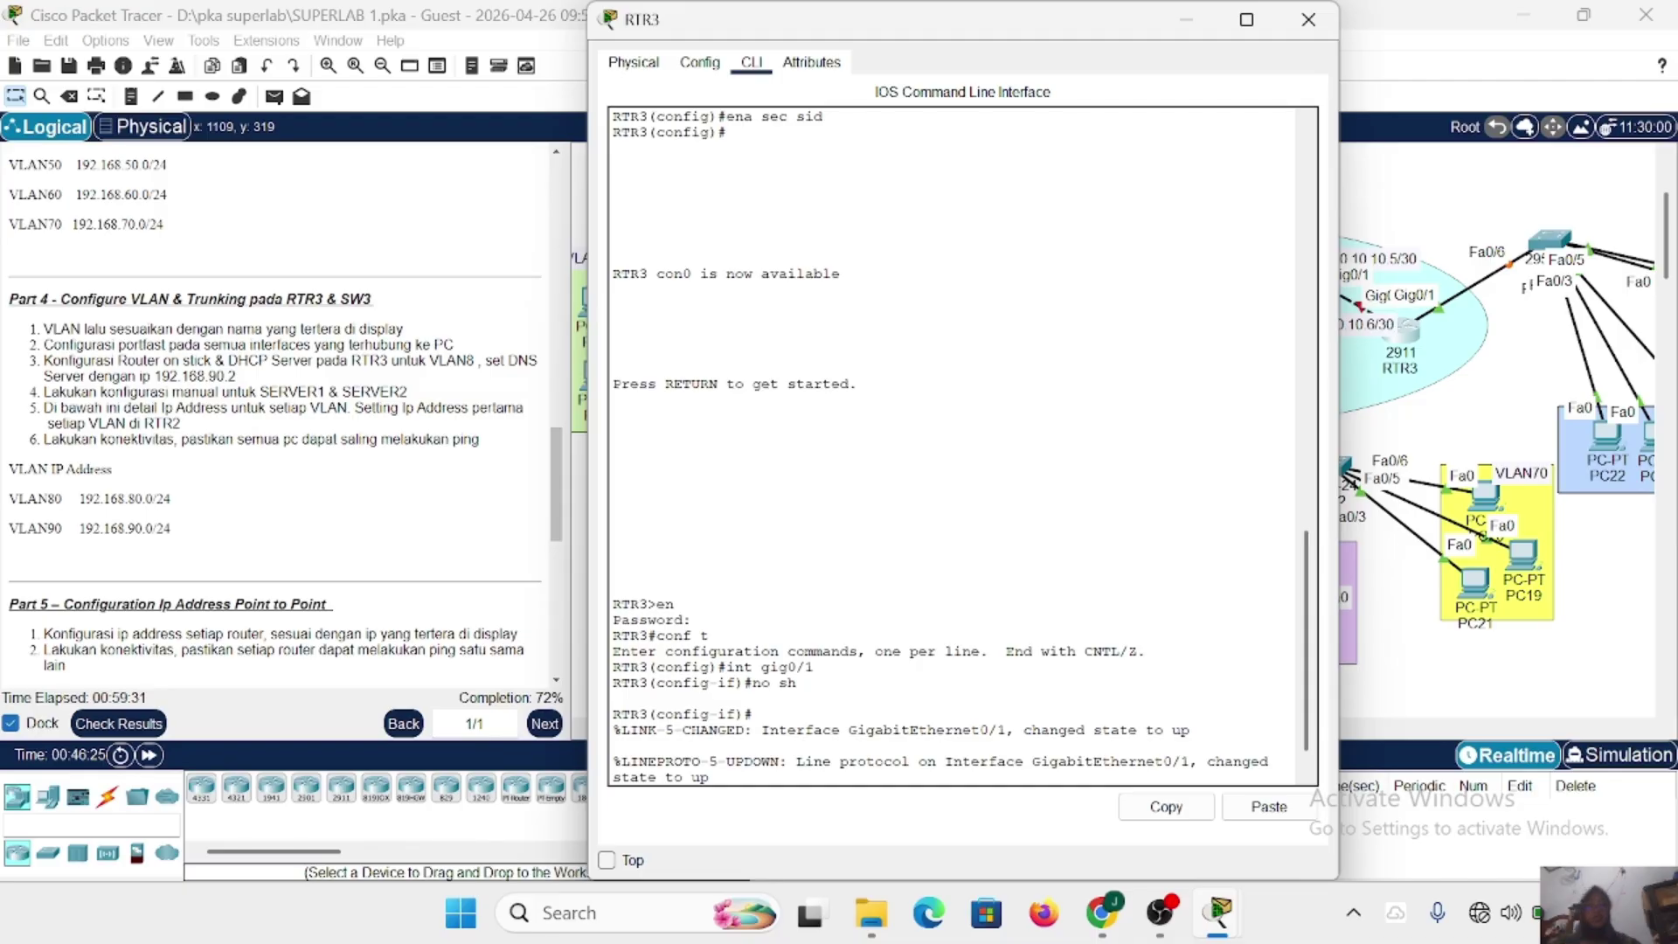
pyautogui.press('Return')
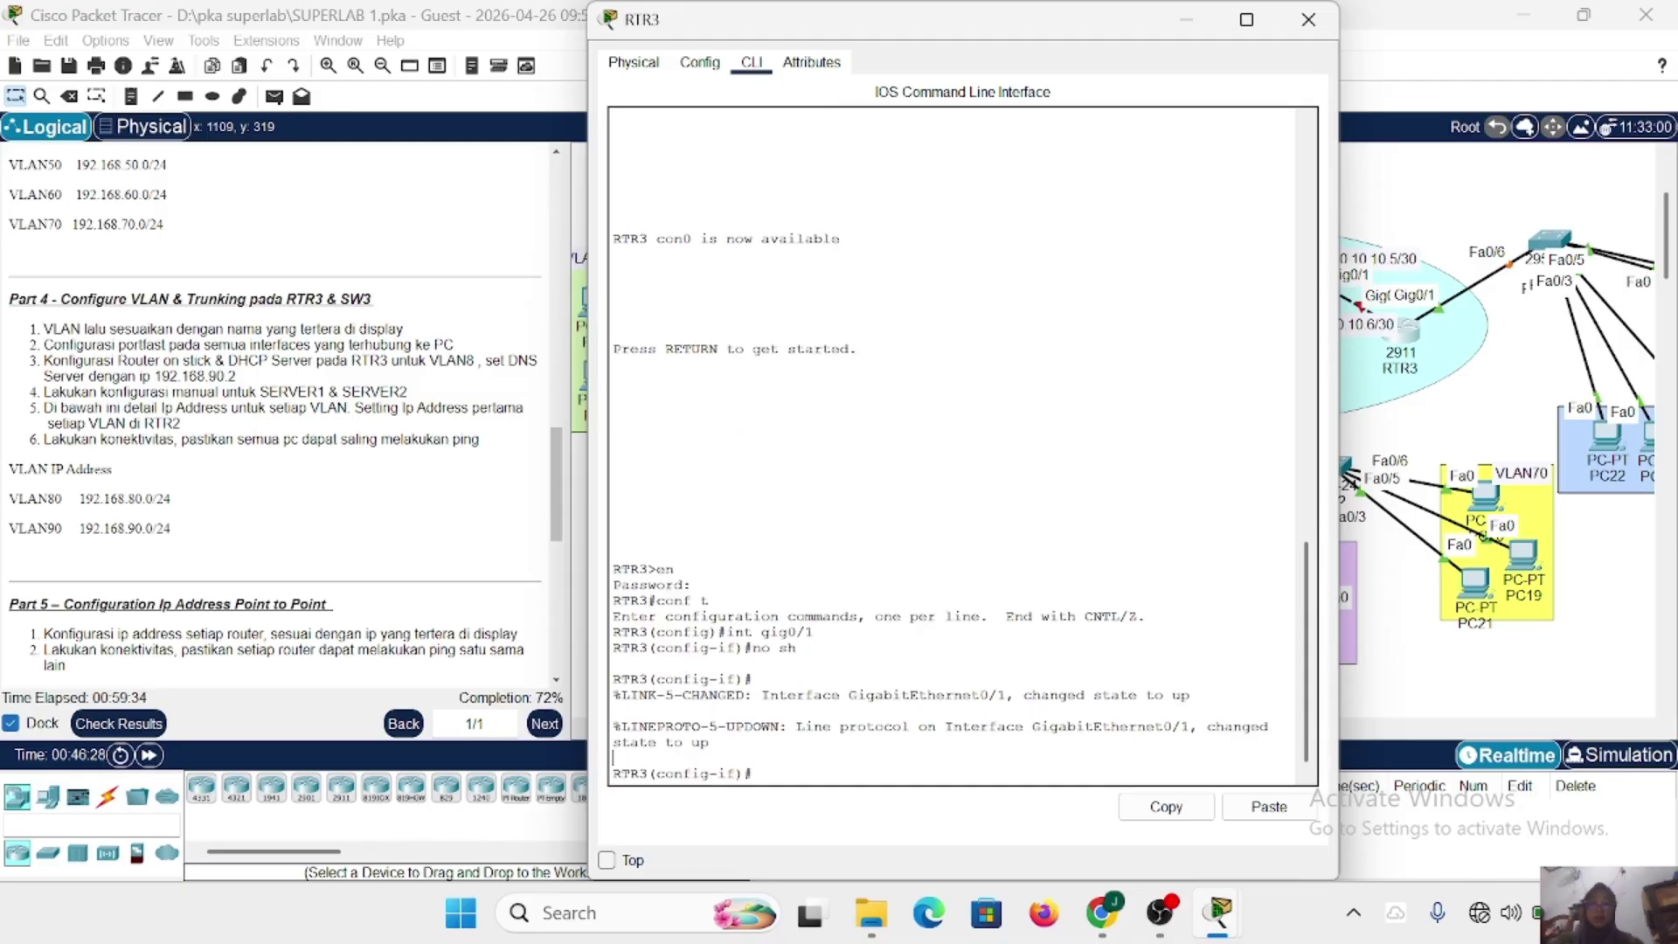
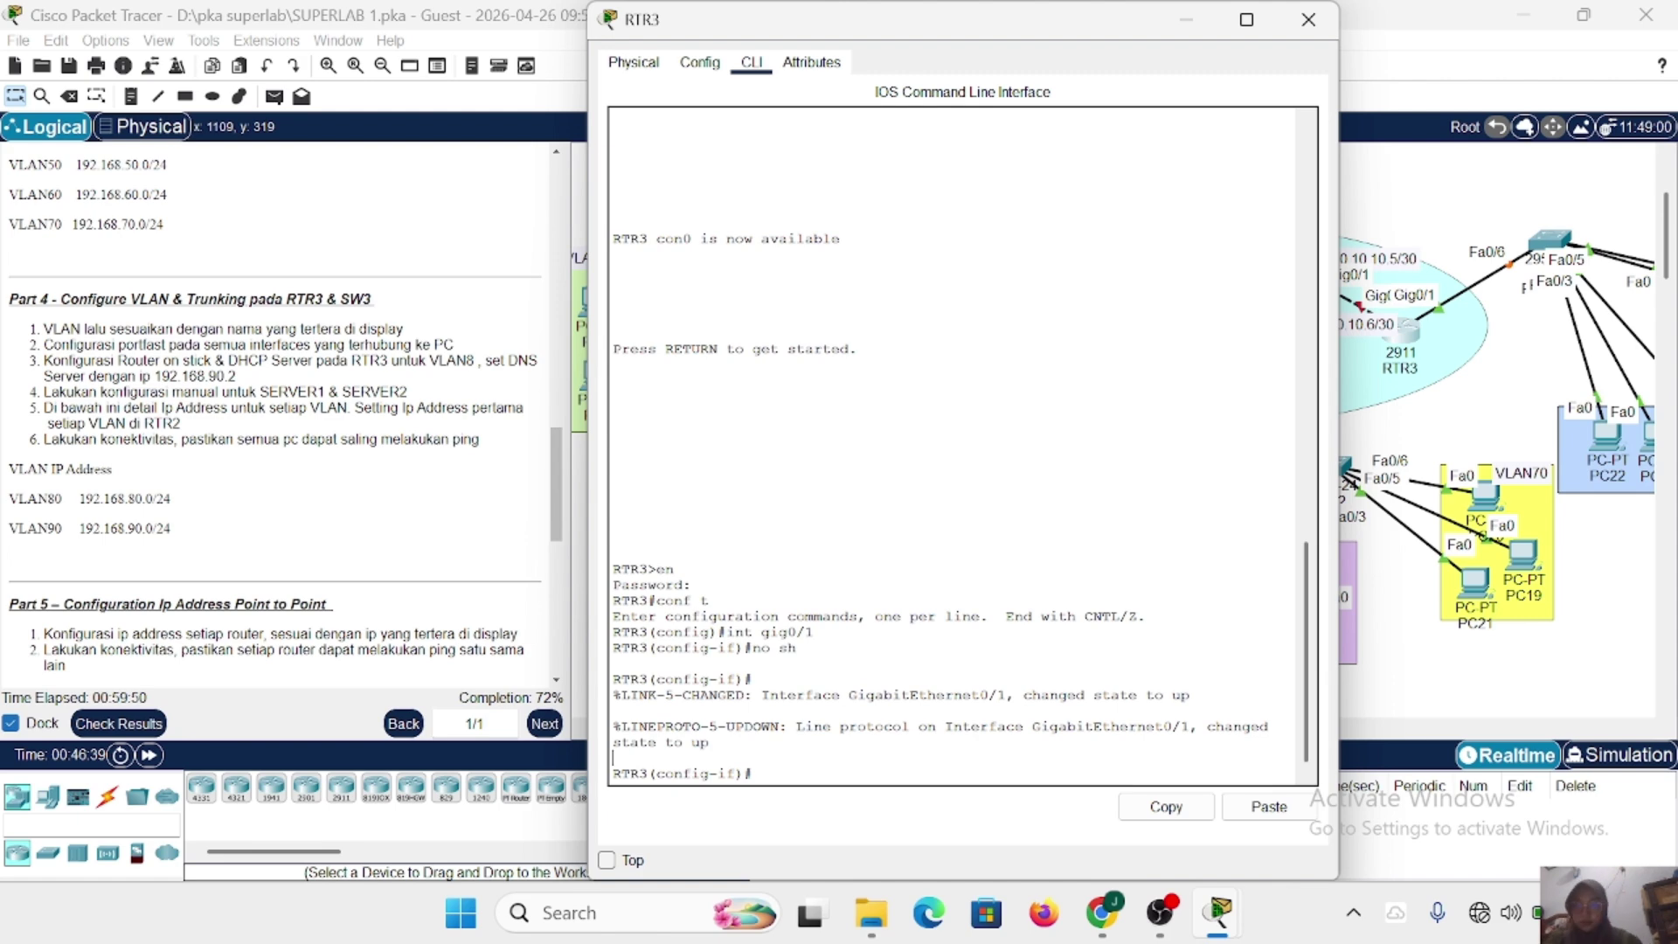
# Check the Part 4 VLAN address details, exit the physical interface, and create subinterface gig0/1.80 on RTR3.
pyautogui.scroll(-2, 275, 416)
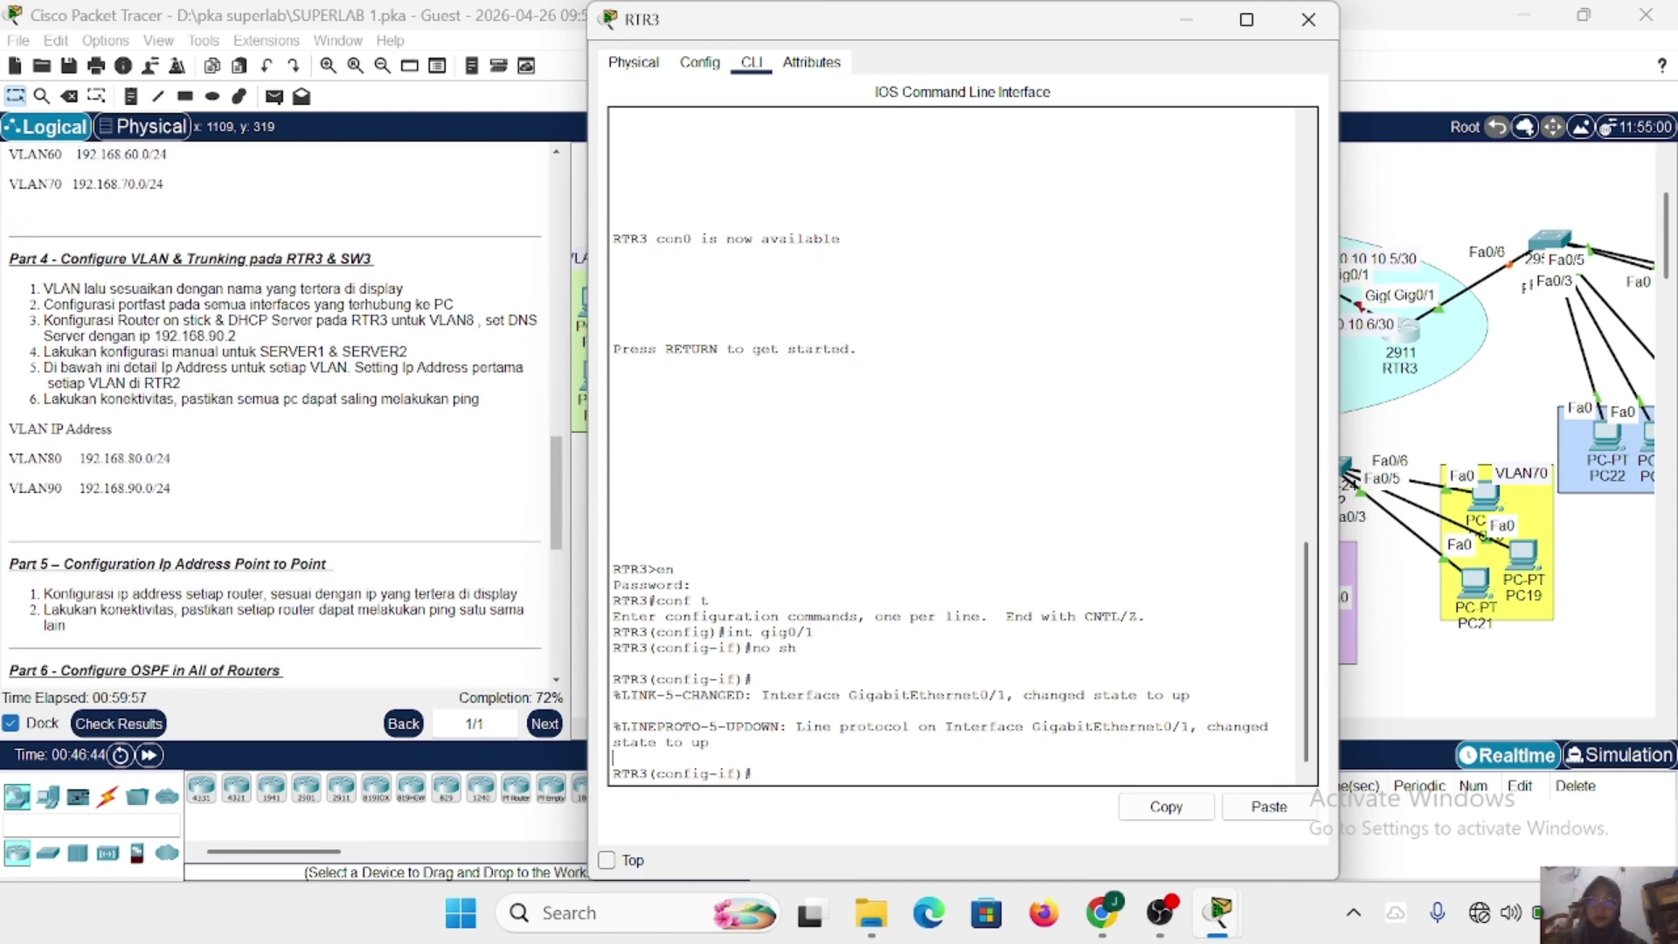
pyautogui.scroll(1, 275, 417)
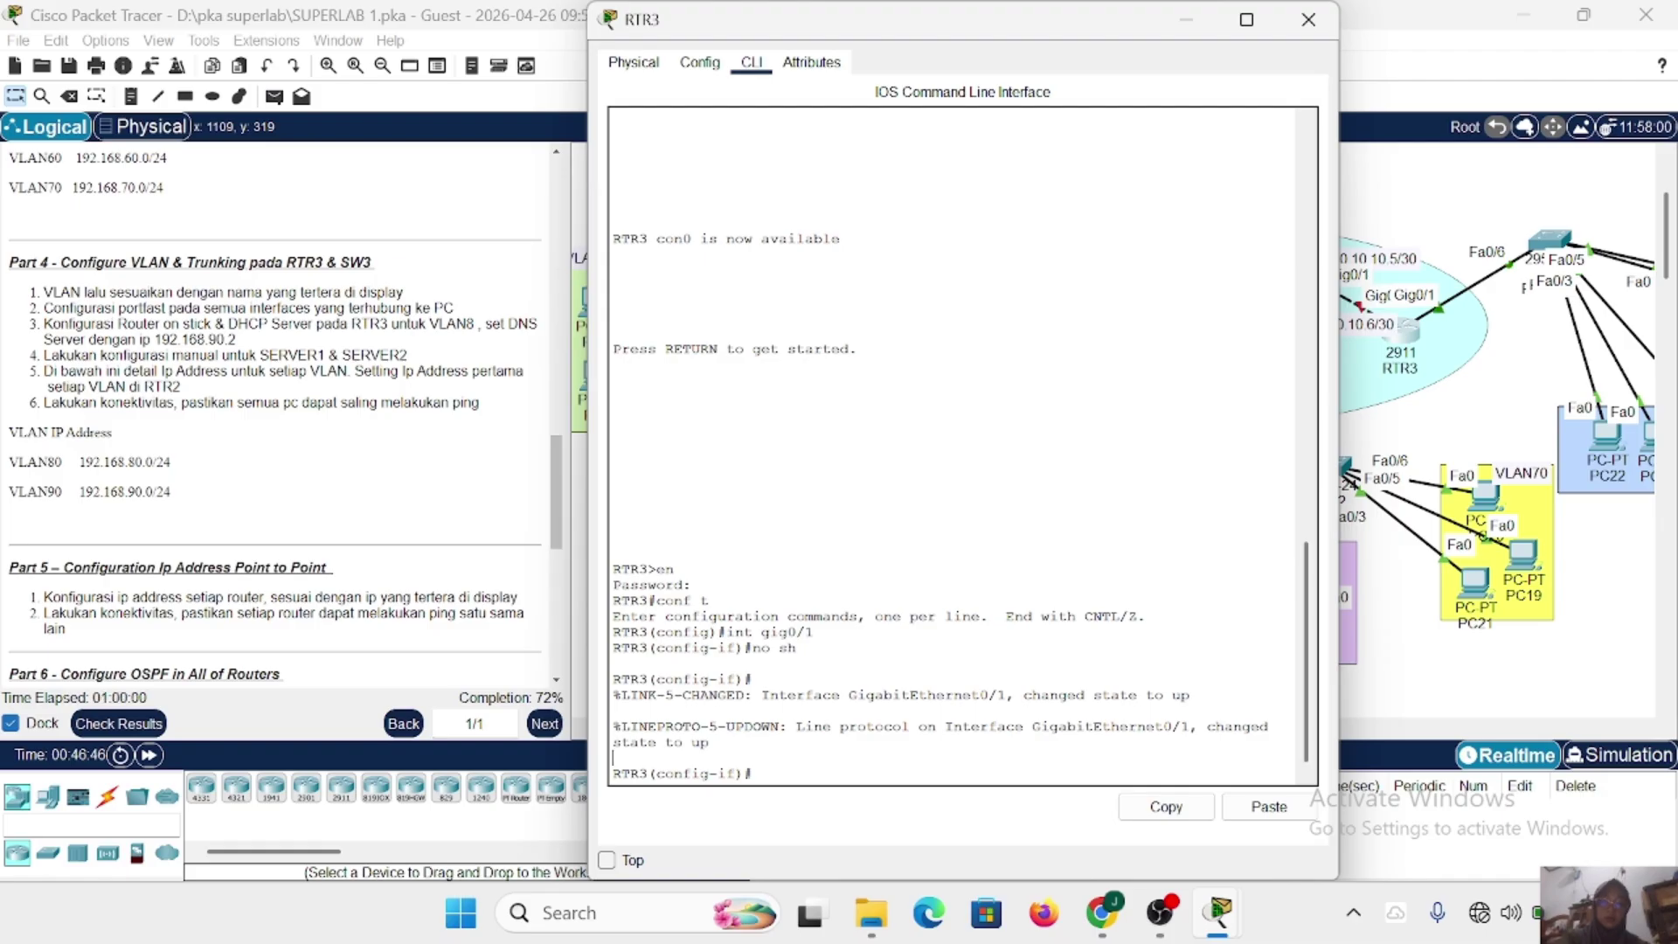
pyautogui.scroll(1, 532, 495)
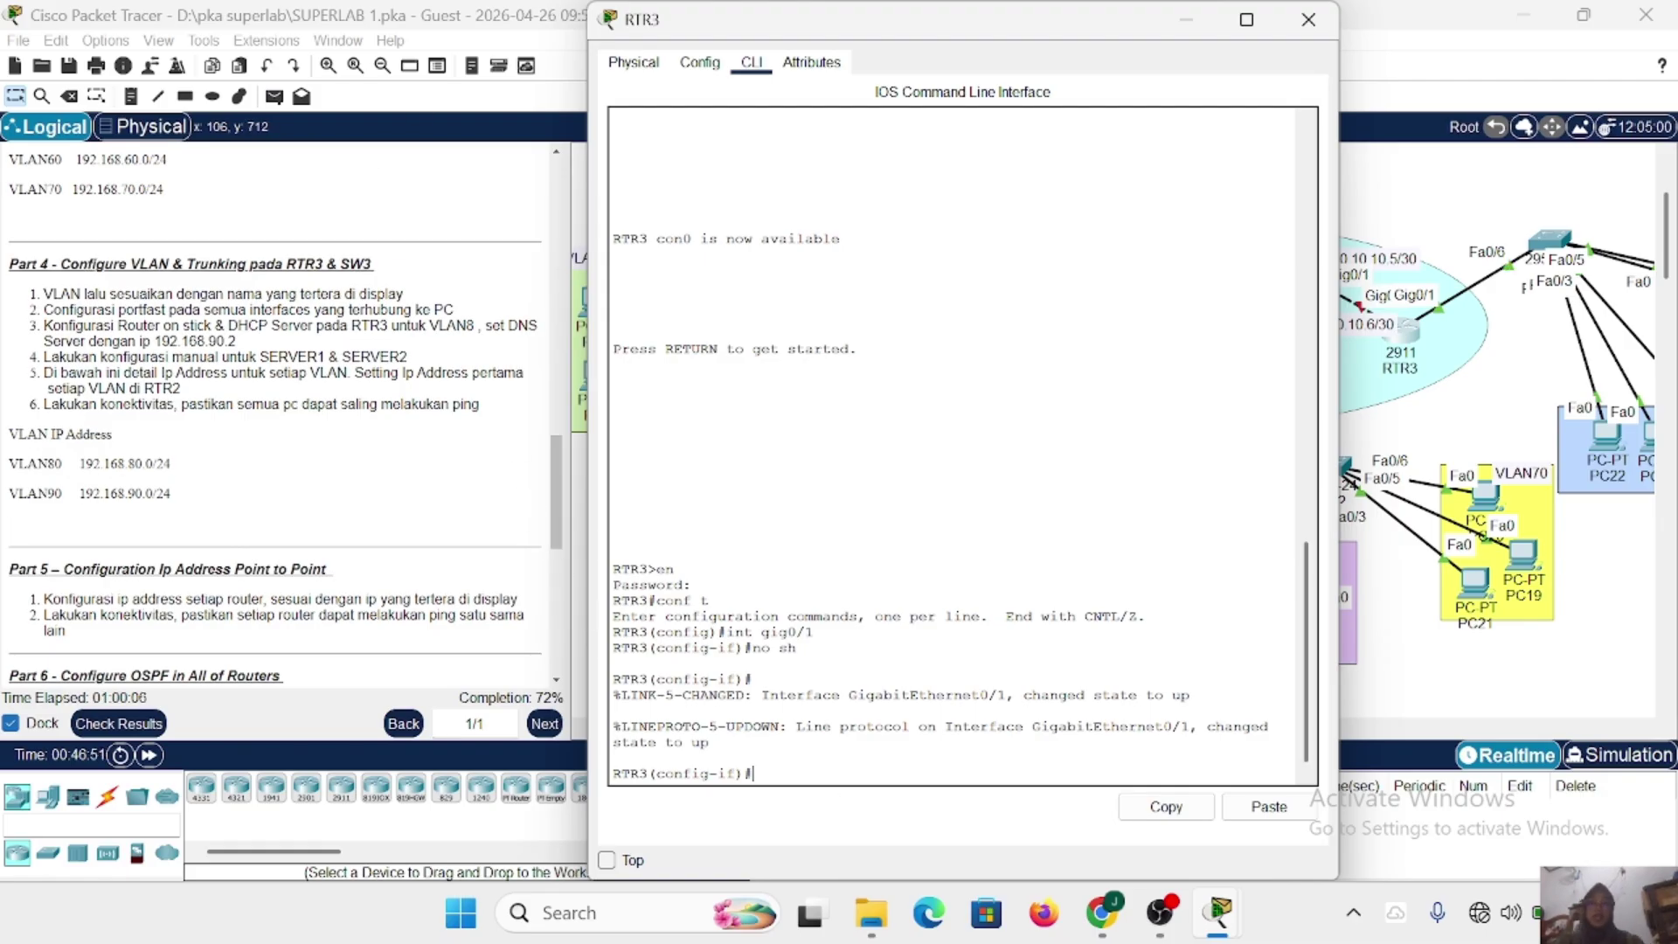
pyautogui.write('ex')
pyautogui.press('Return')
pyautogui.write('int')
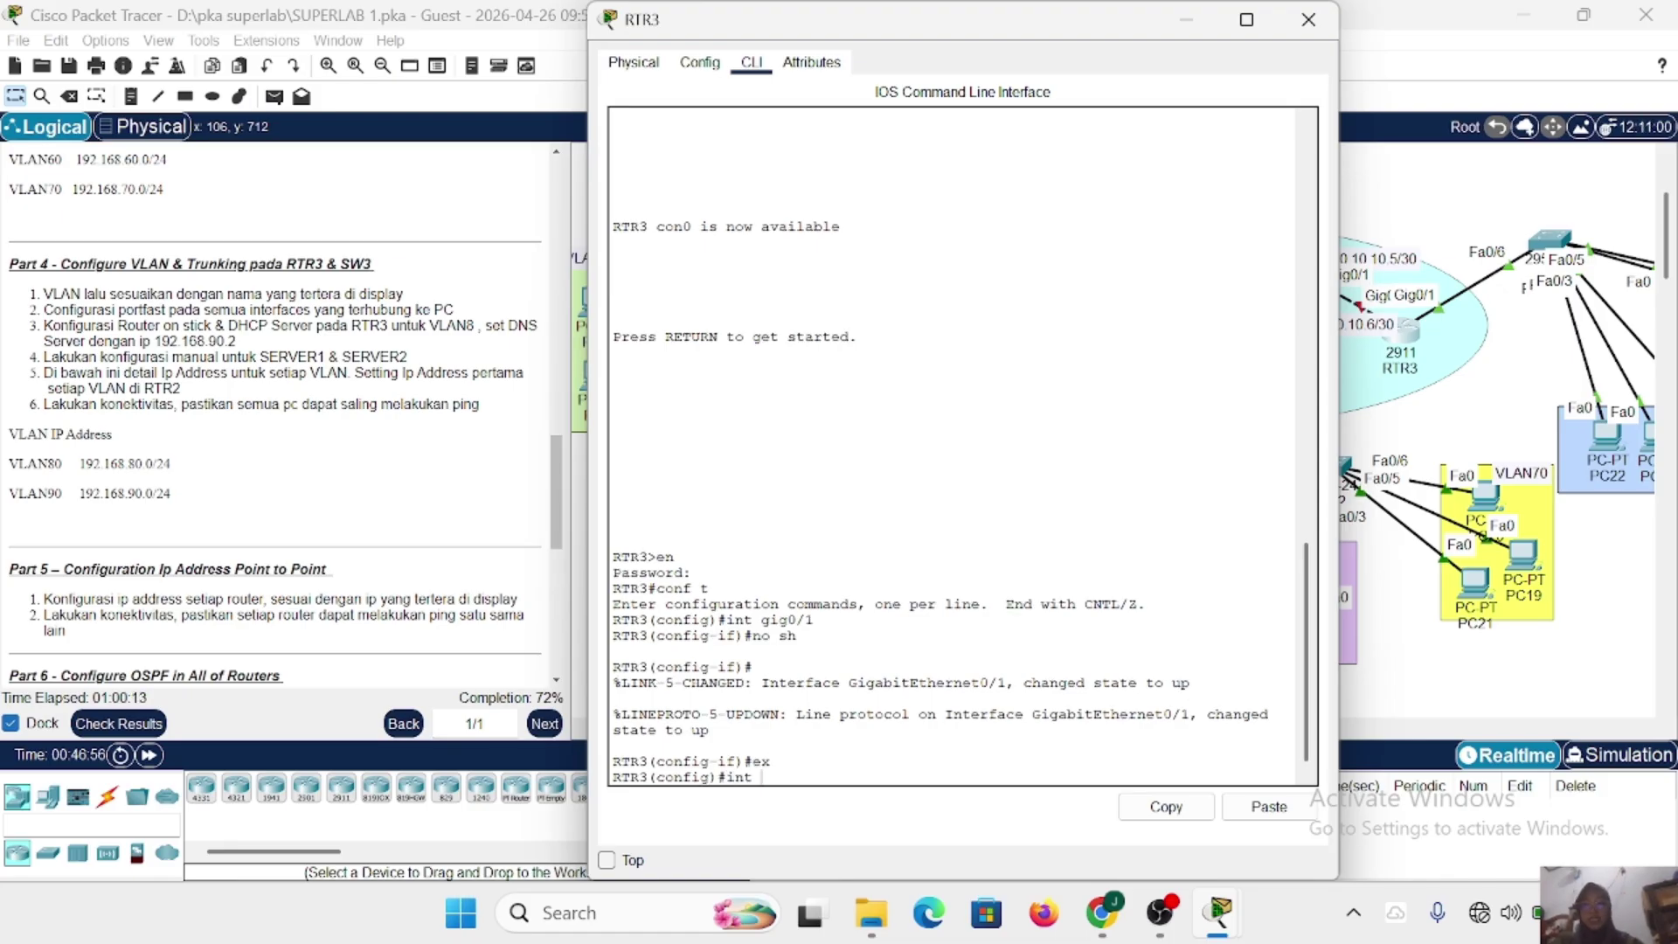
pyautogui.write(' gig0/')
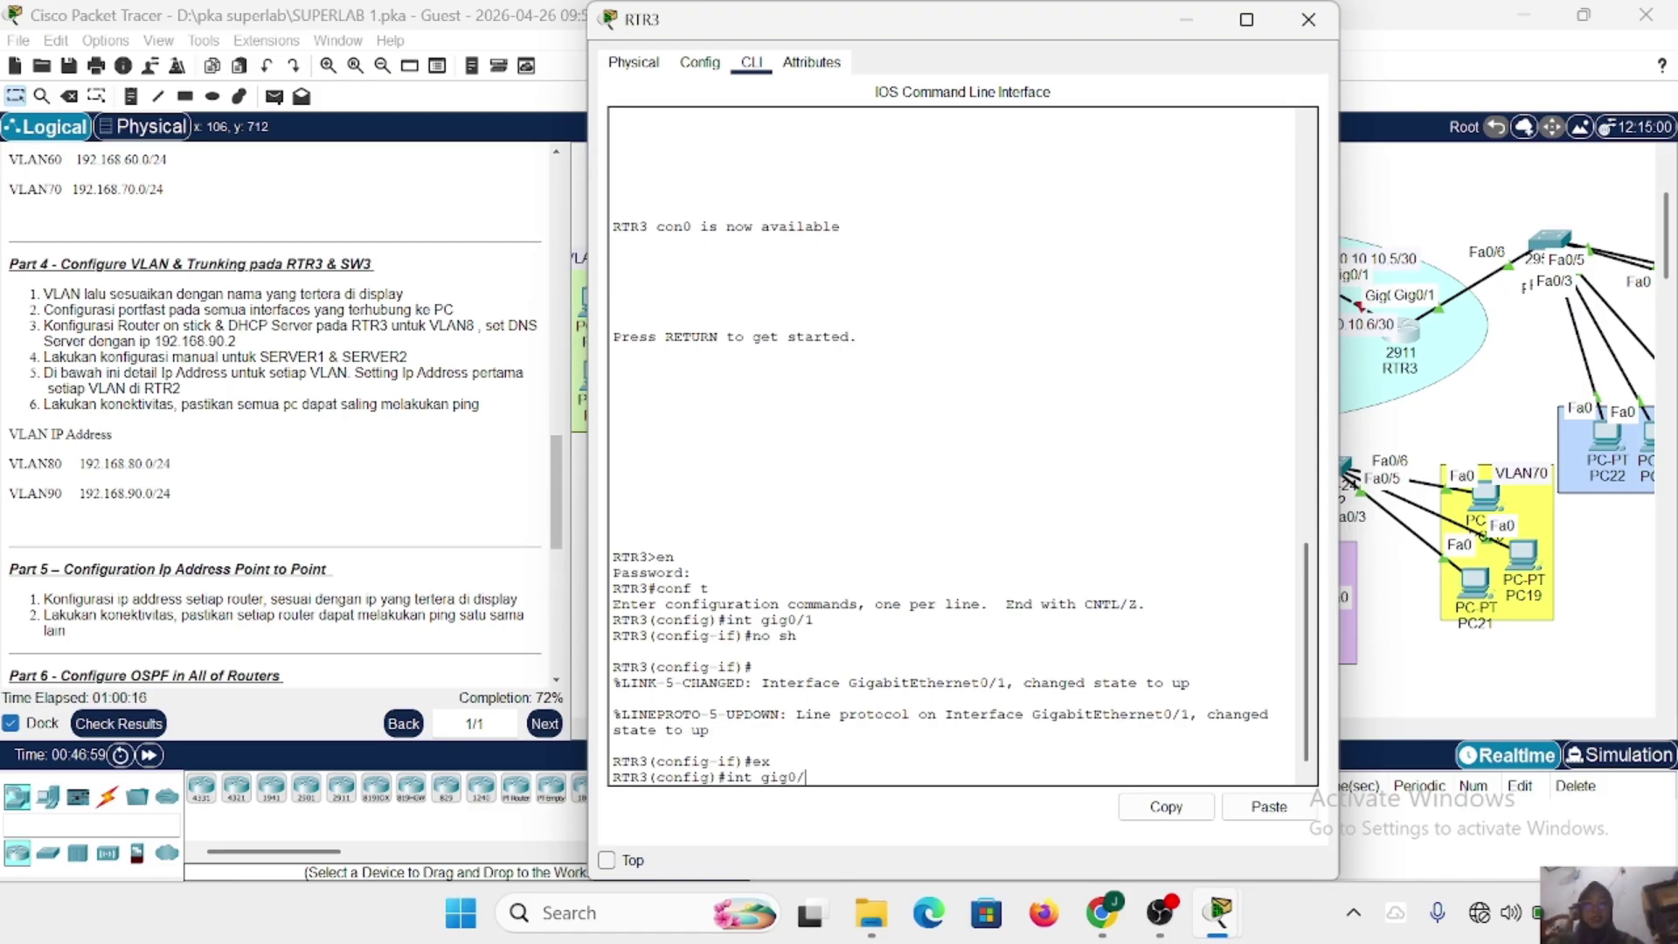
pyautogui.write('1.80')
pyautogui.press('Return')
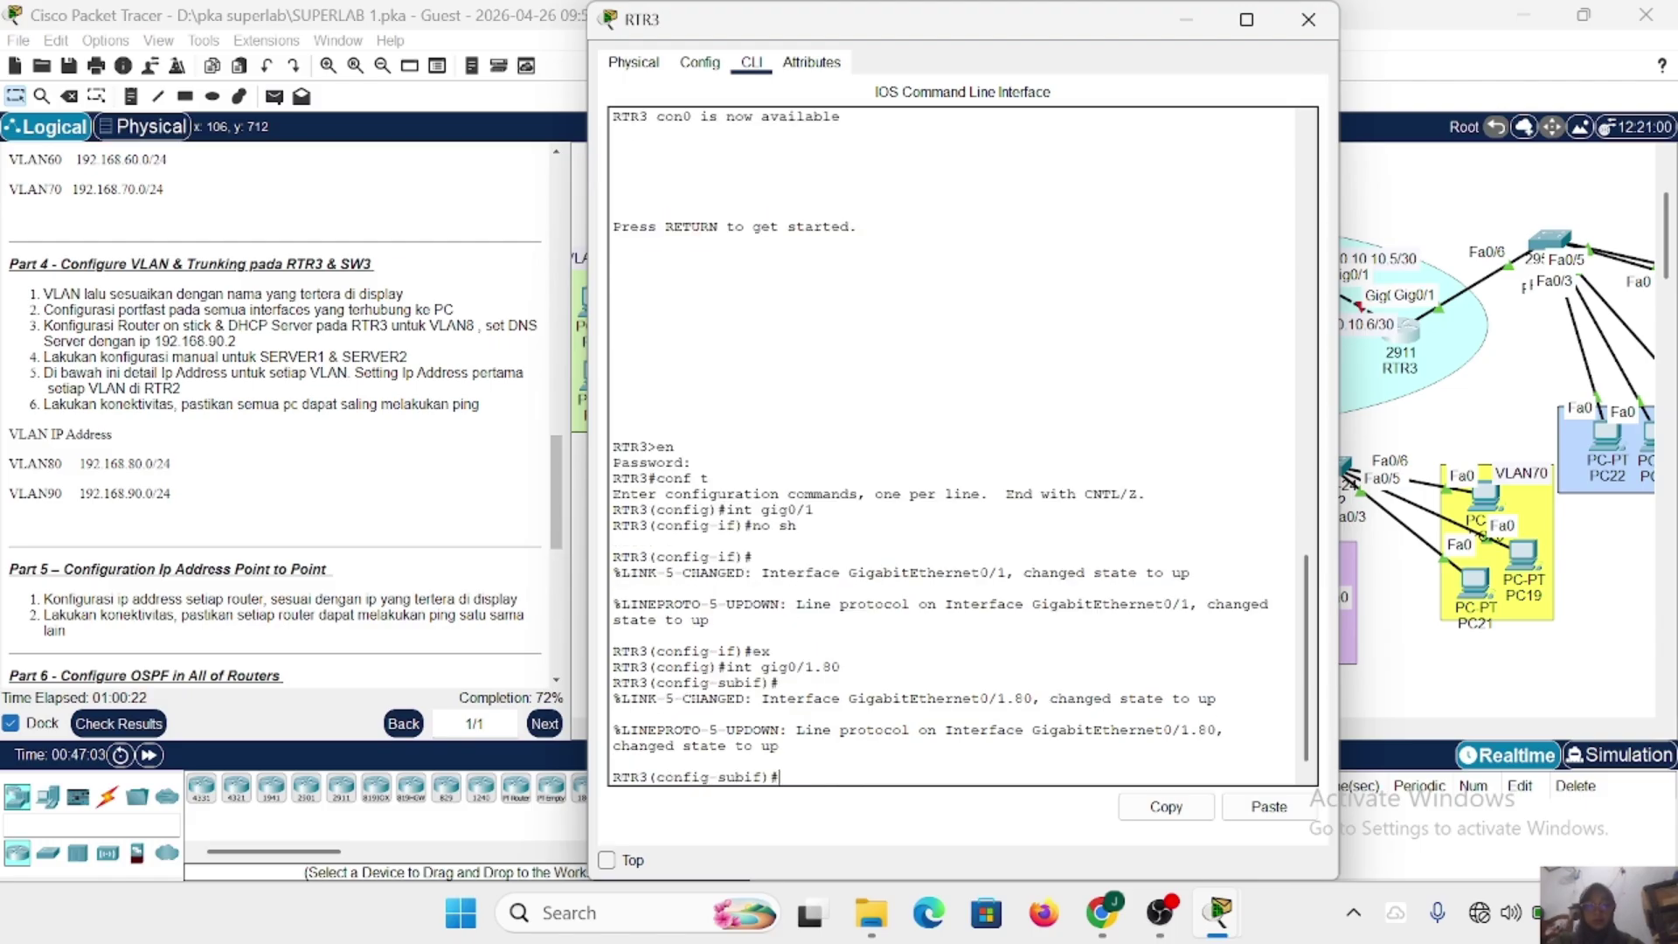
# Set the gig0/1.80 subinterface to dot1Q VLAN 80 with IP address 192.168.80.1 255.255.255.0, and exit it.
pyautogui.write('enc do 80')
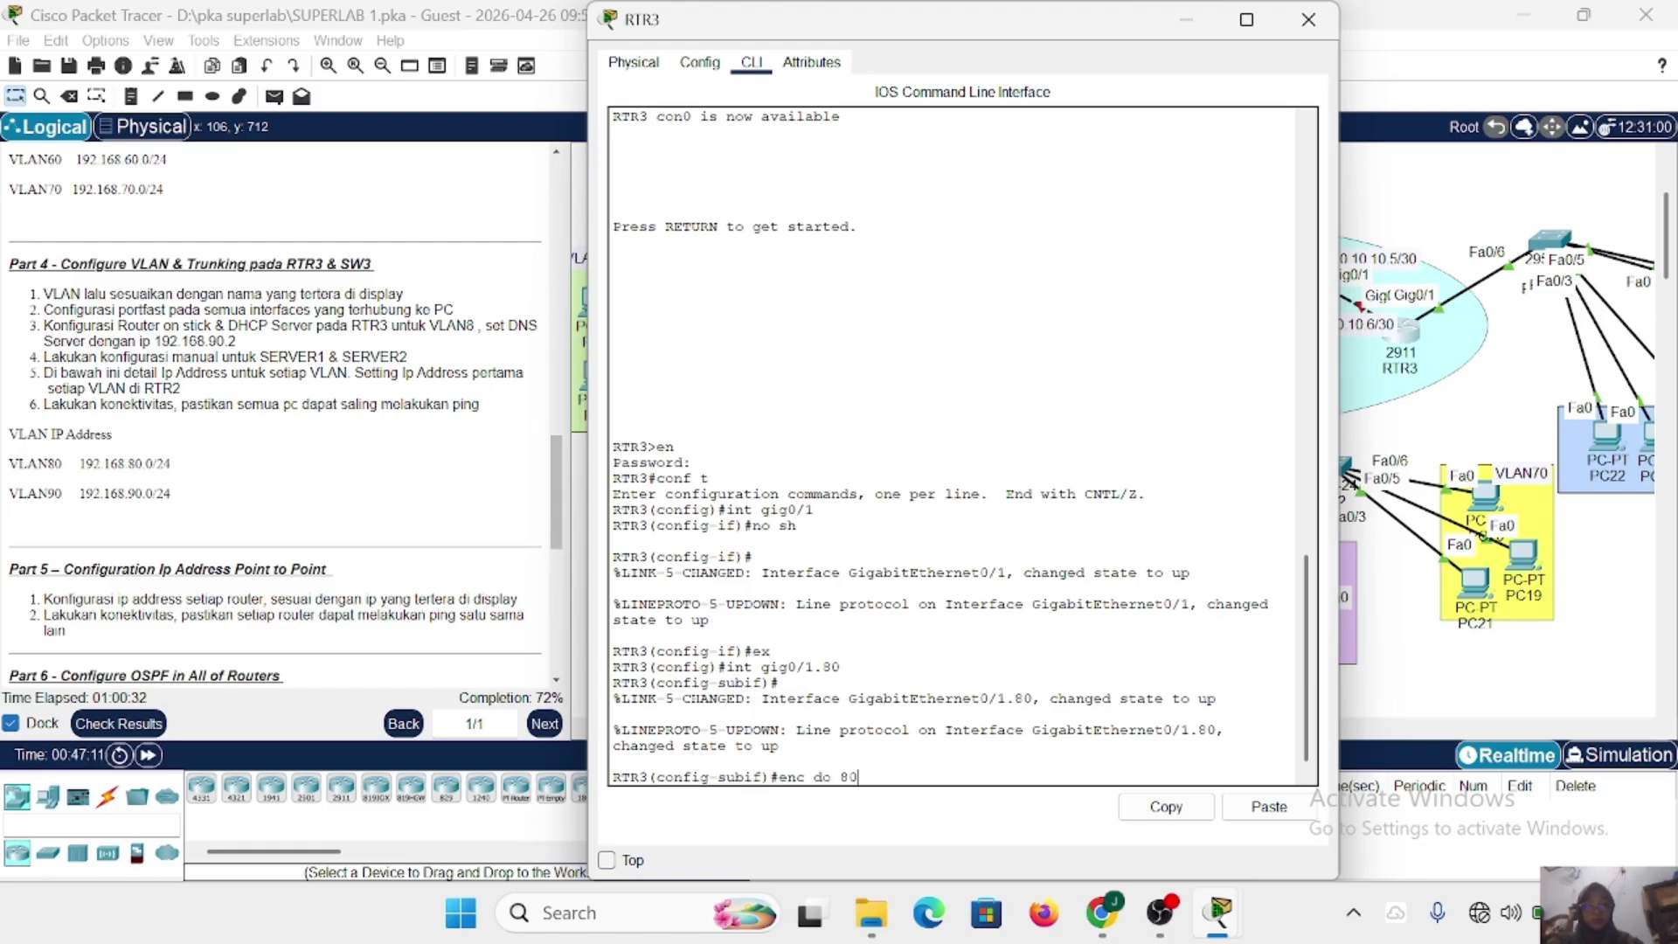
pyautogui.press('Return')
pyautogui.write('ip ad')
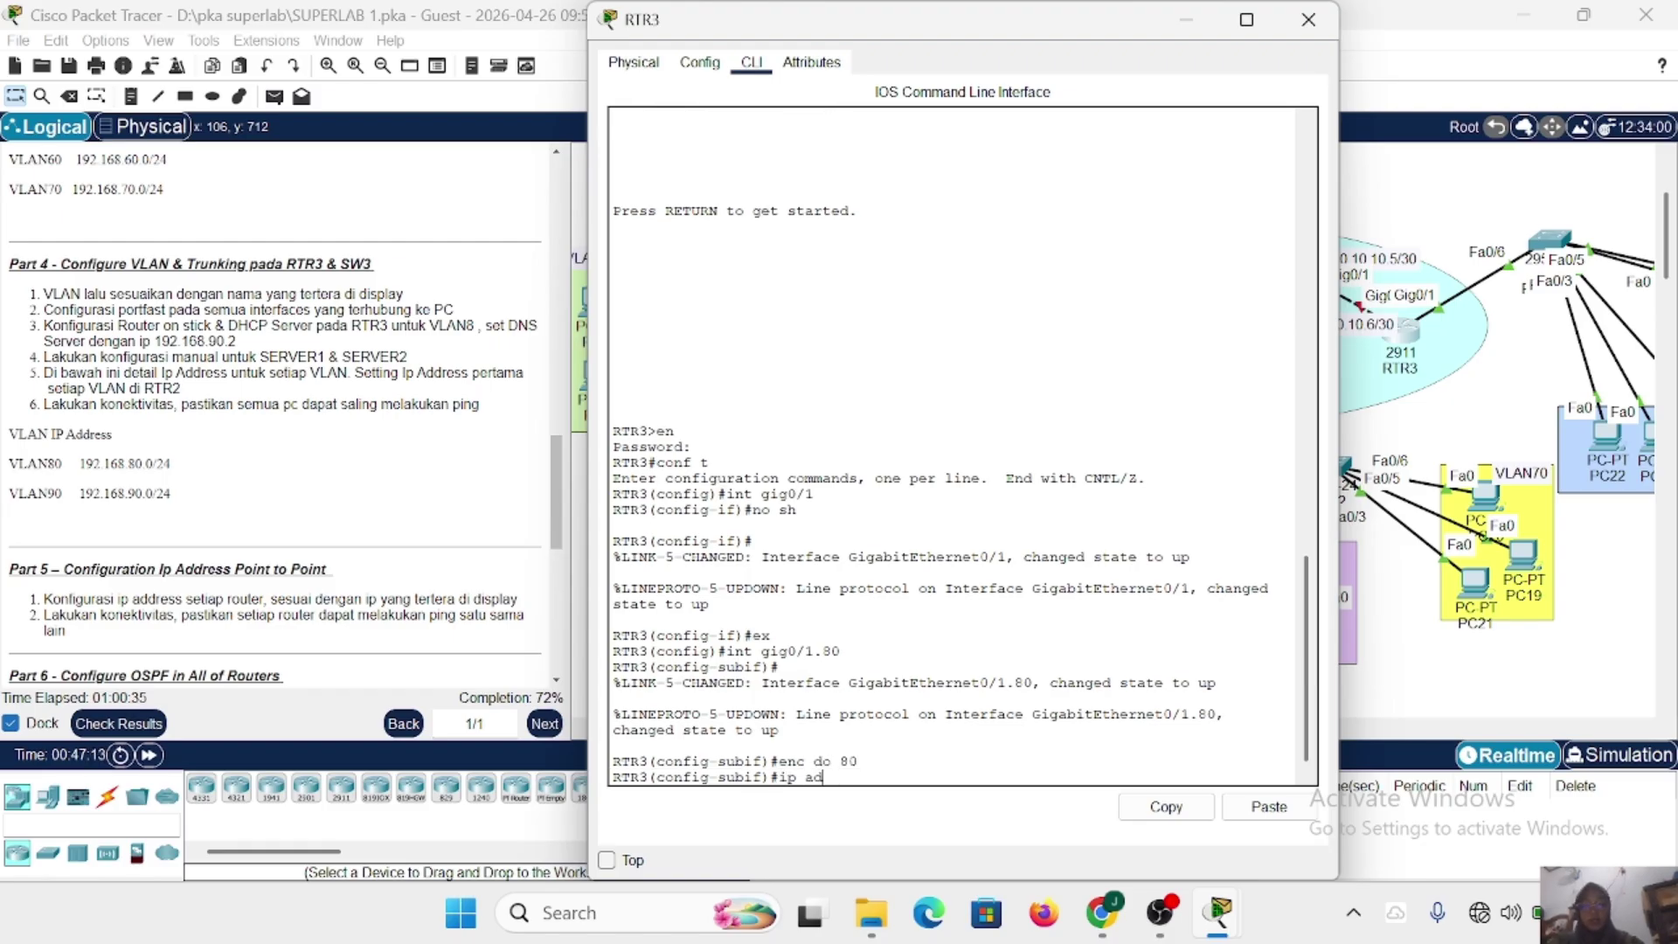
pyautogui.write('d 192.168.80')
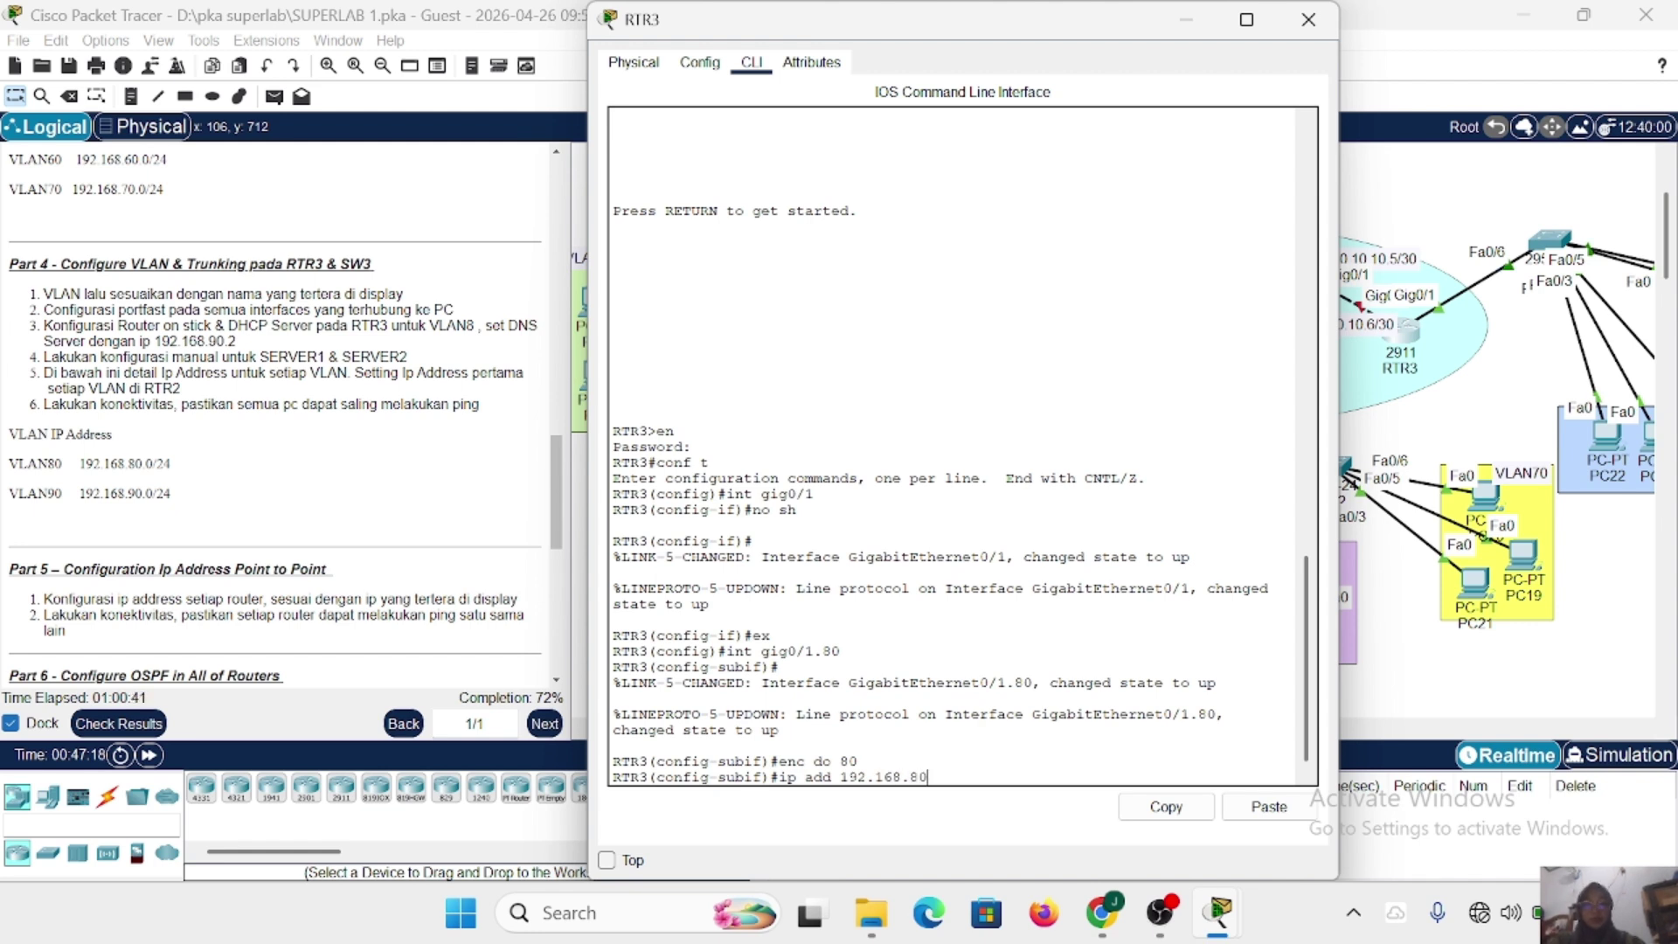
pyautogui.write('.1 255.255.255.0')
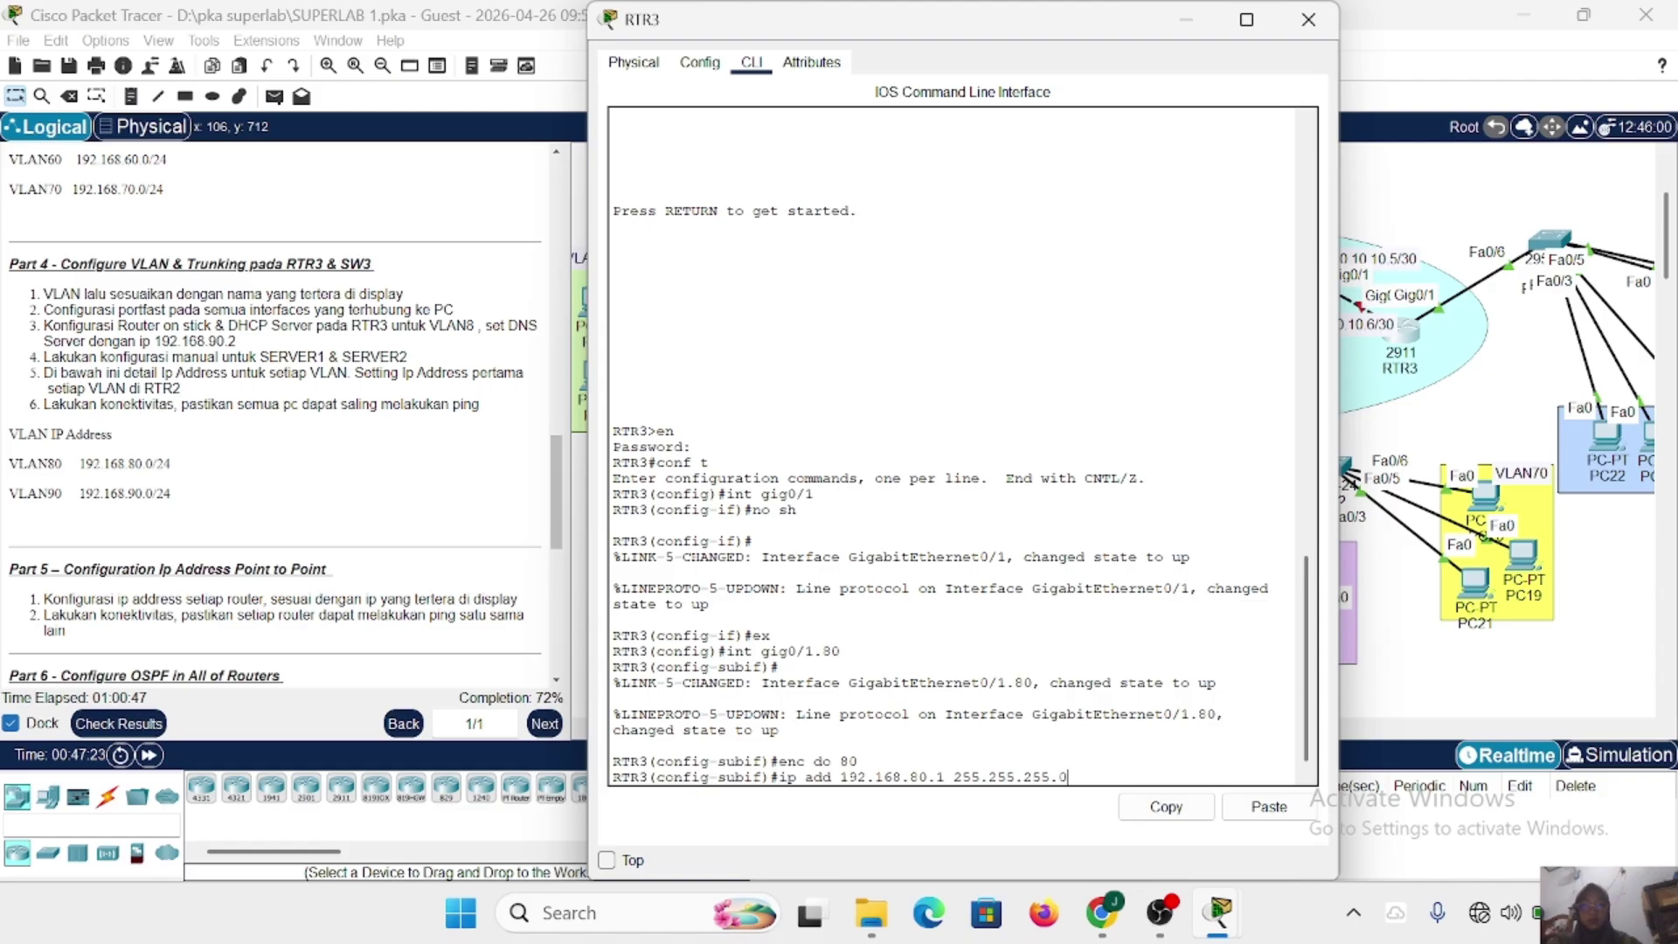
pyautogui.press('Return')
pyautogui.write('ex')
pyautogui.press('Return')
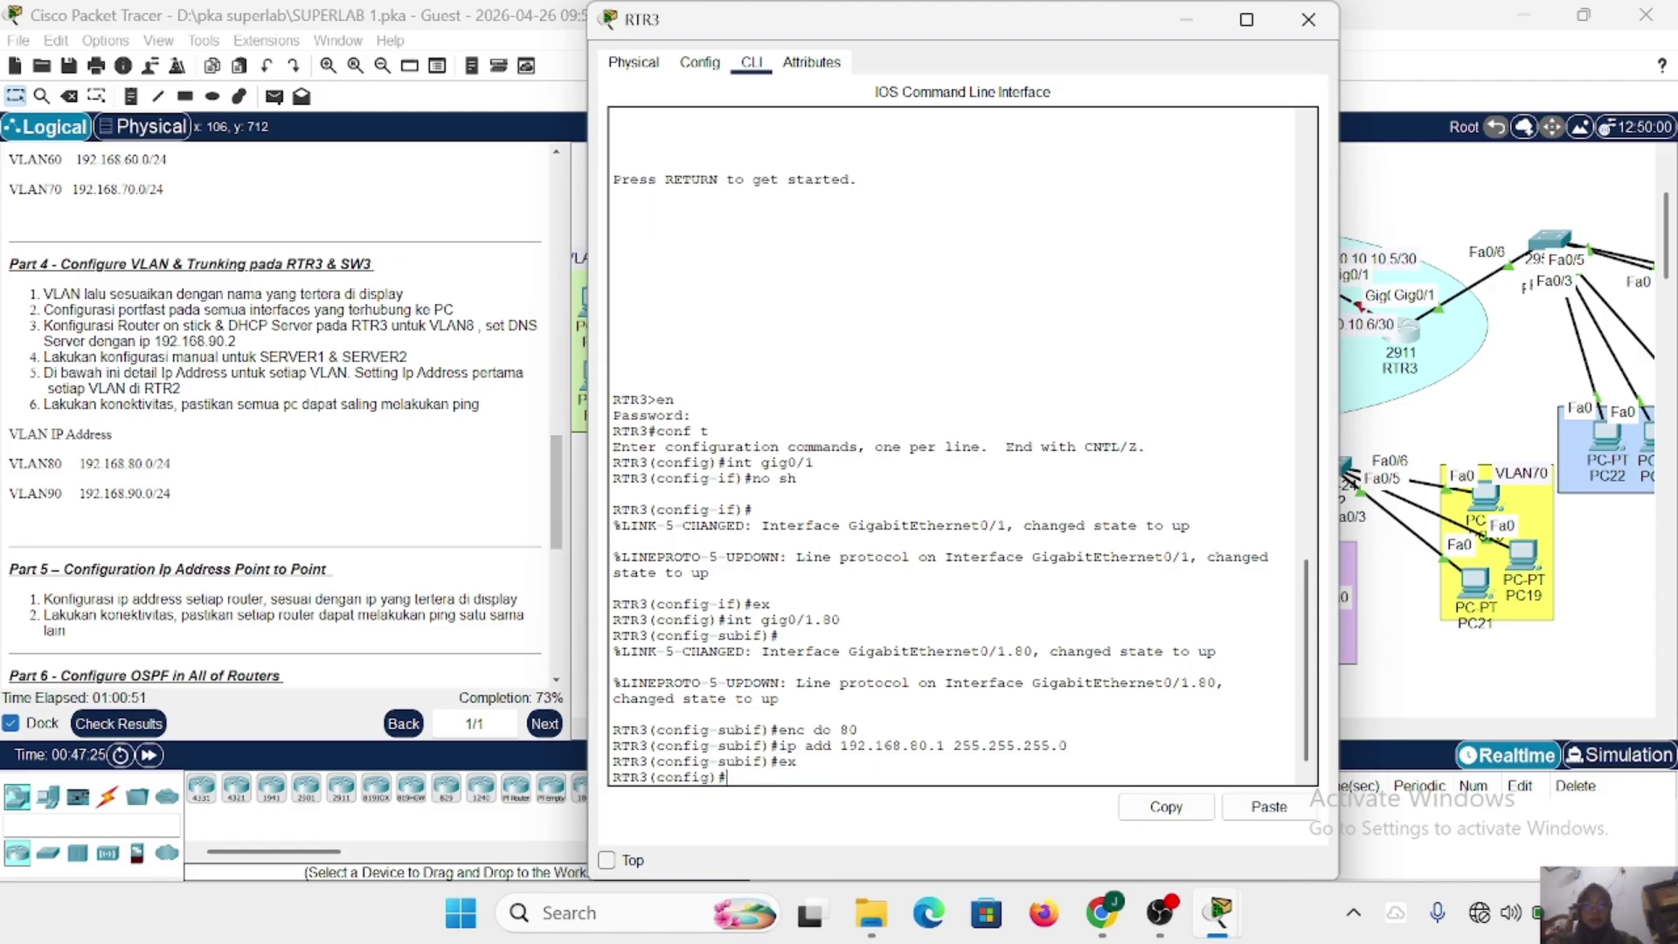
# Create subinterface gig0/1.90 on RTR3 and set its dot1Q encapsulation to VLAN 90.
pyautogui.write('int gig0.')
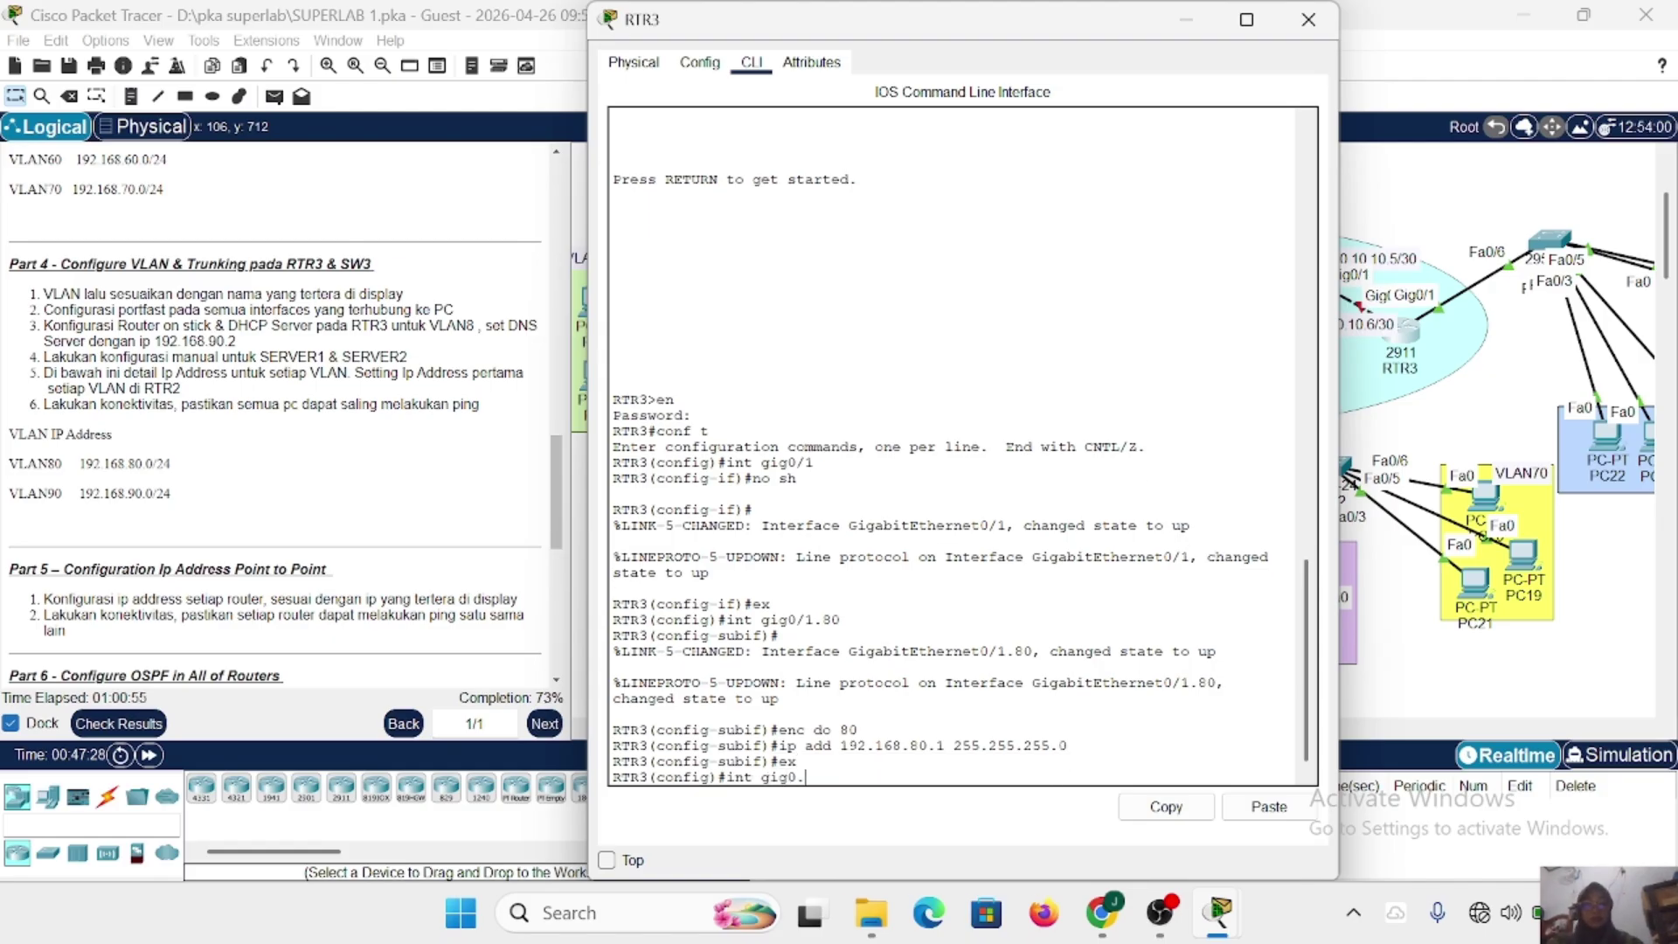
pyautogui.press('BackSpace')
pyautogui.write('/1.90')
pyautogui.press('Return')
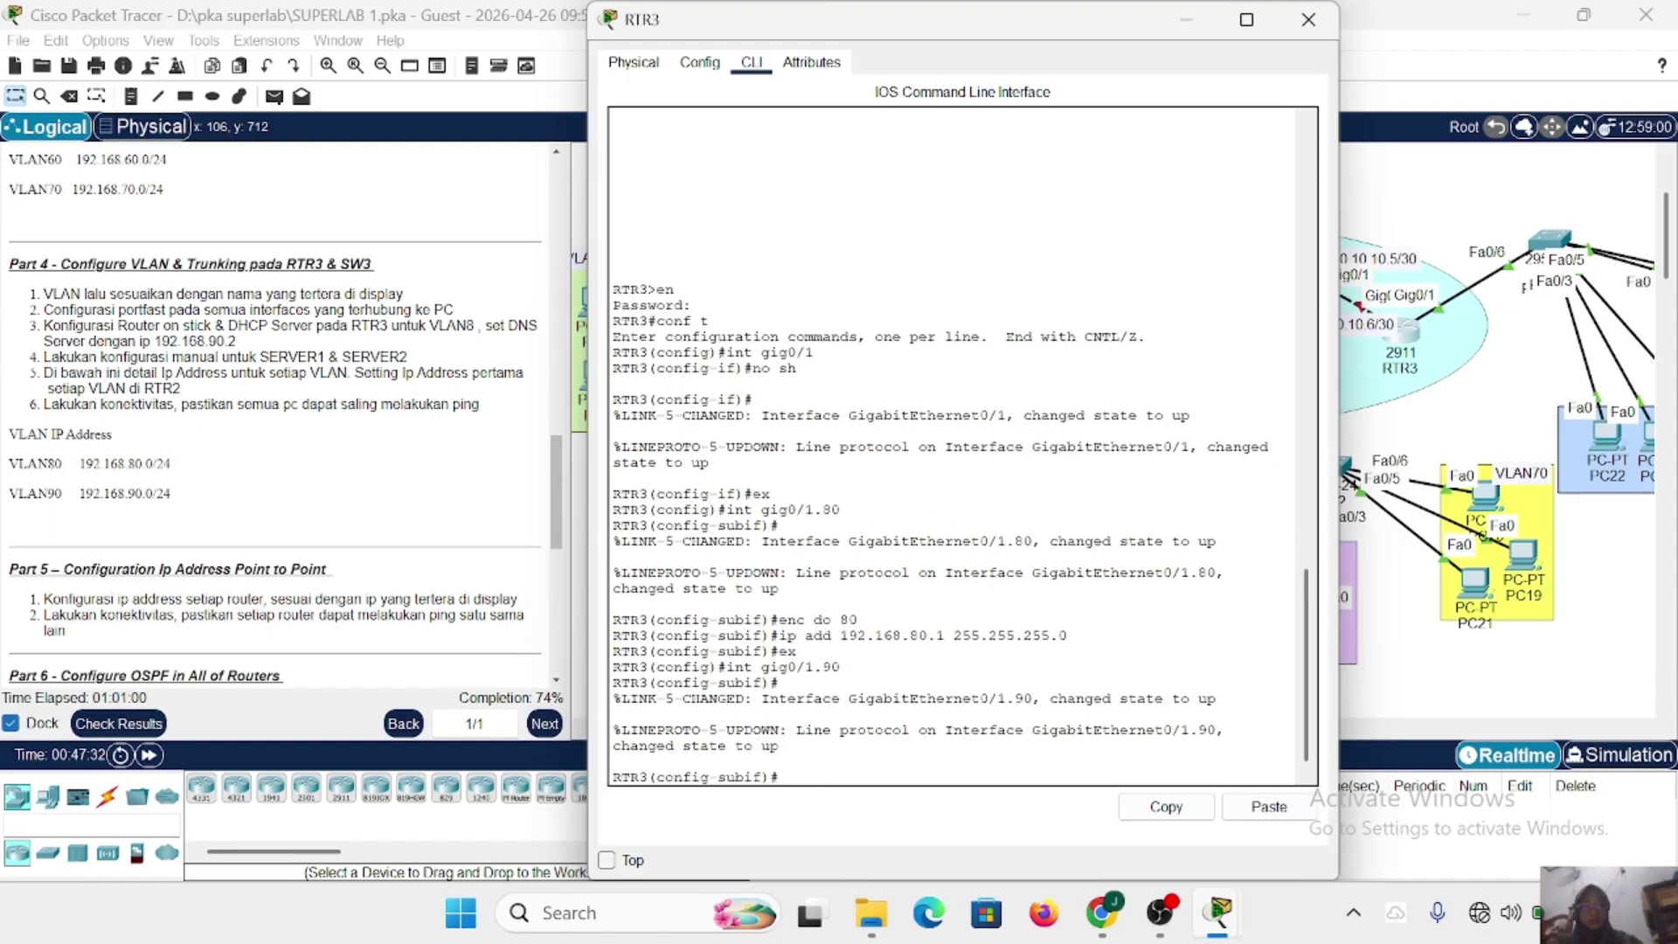
pyautogui.write('eenc do 90')
pyautogui.press('Return')
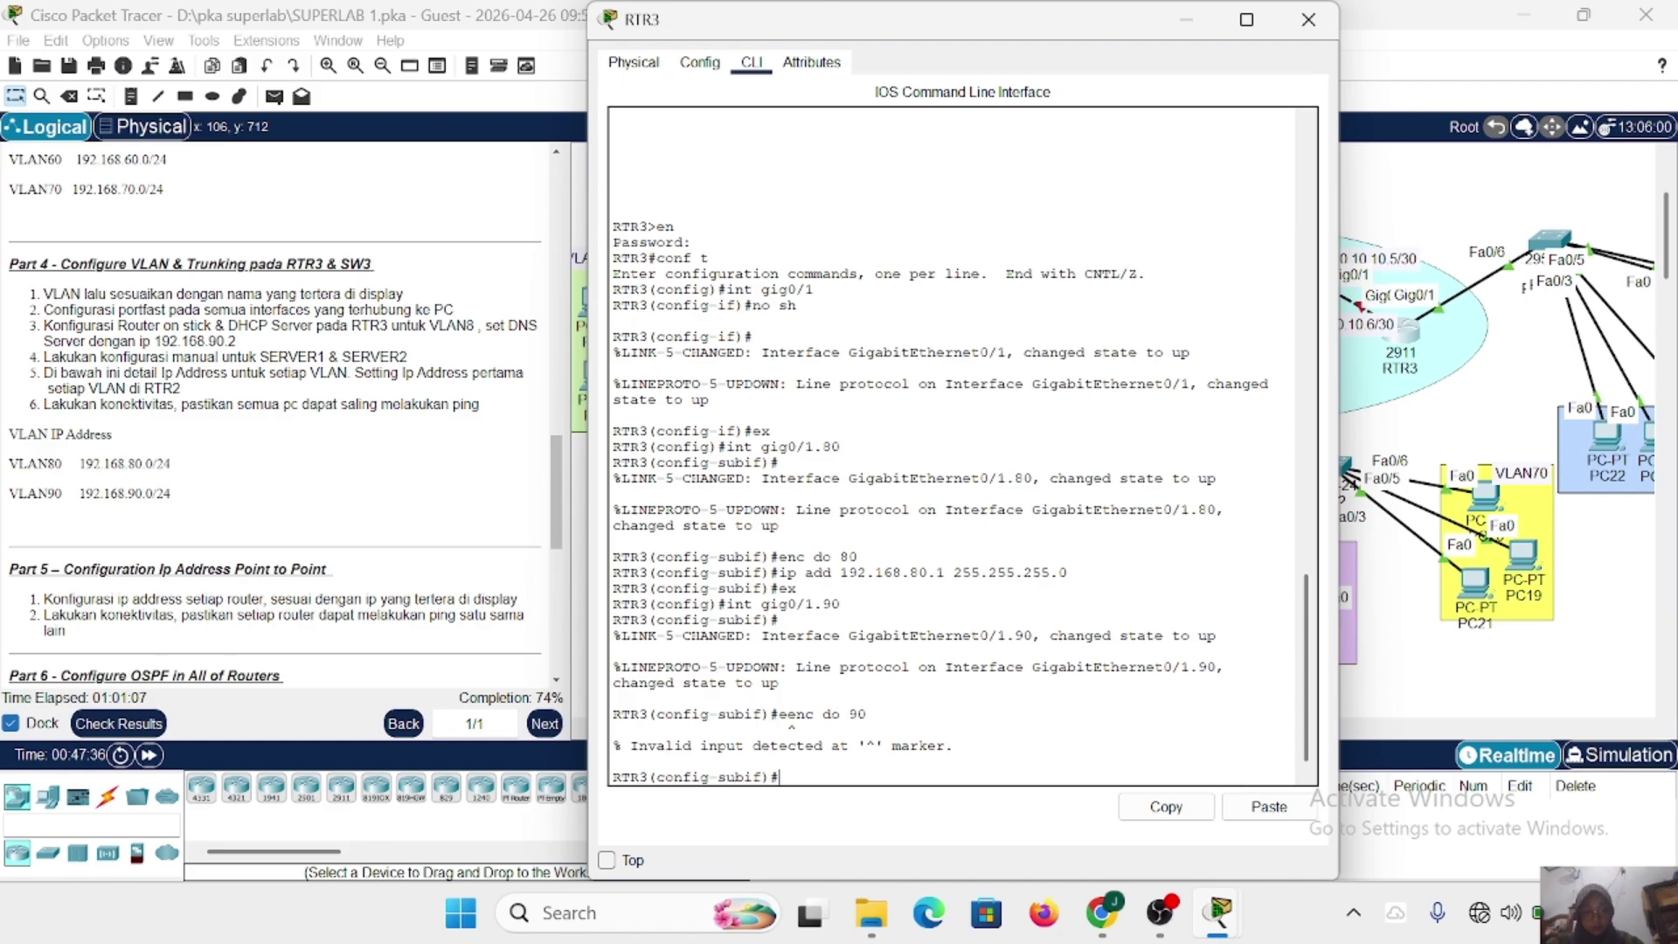
pyautogui.press('Up')
pyautogui.press('Left')
pyautogui.press('Left')
pyautogui.press('Left')
pyautogui.press('Left')
pyautogui.press('Left')
pyautogui.press('Left')
pyautogui.press('Left')
pyautogui.press('BackSpace')
pyautogui.press('Return')
# Assign IP address 192.168.90.1 255.255.255.0 to subinterface gig0/1.90 and return to global configuration.
pyautogui.write('i')
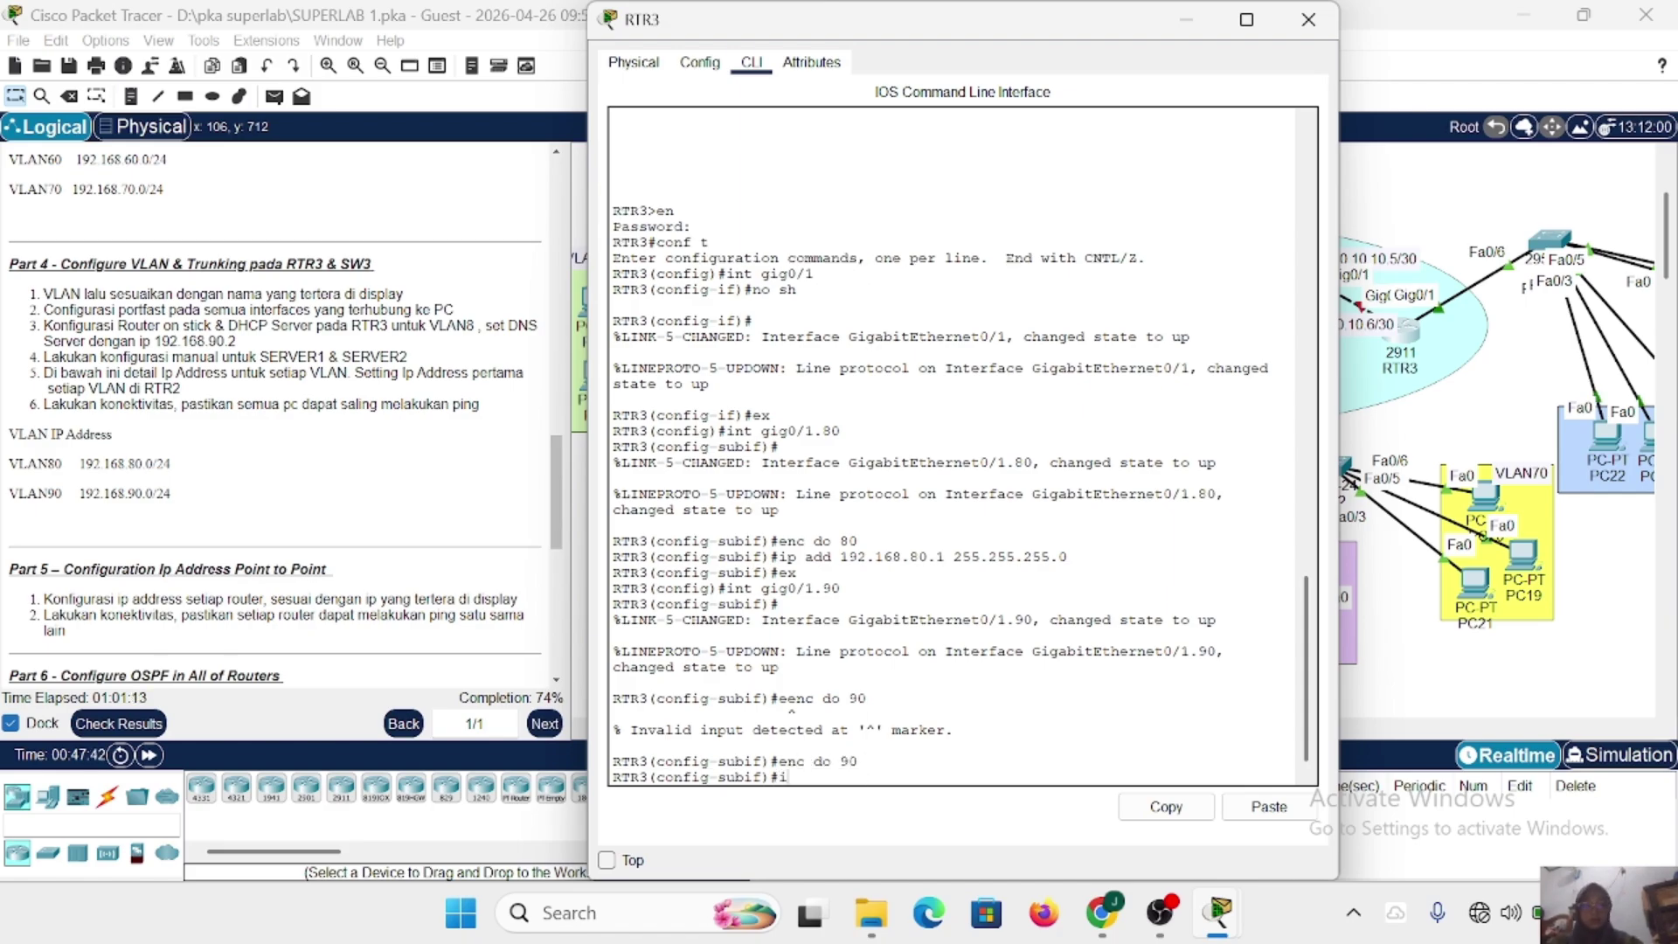
pyautogui.write('p add 192.168.90.1b')
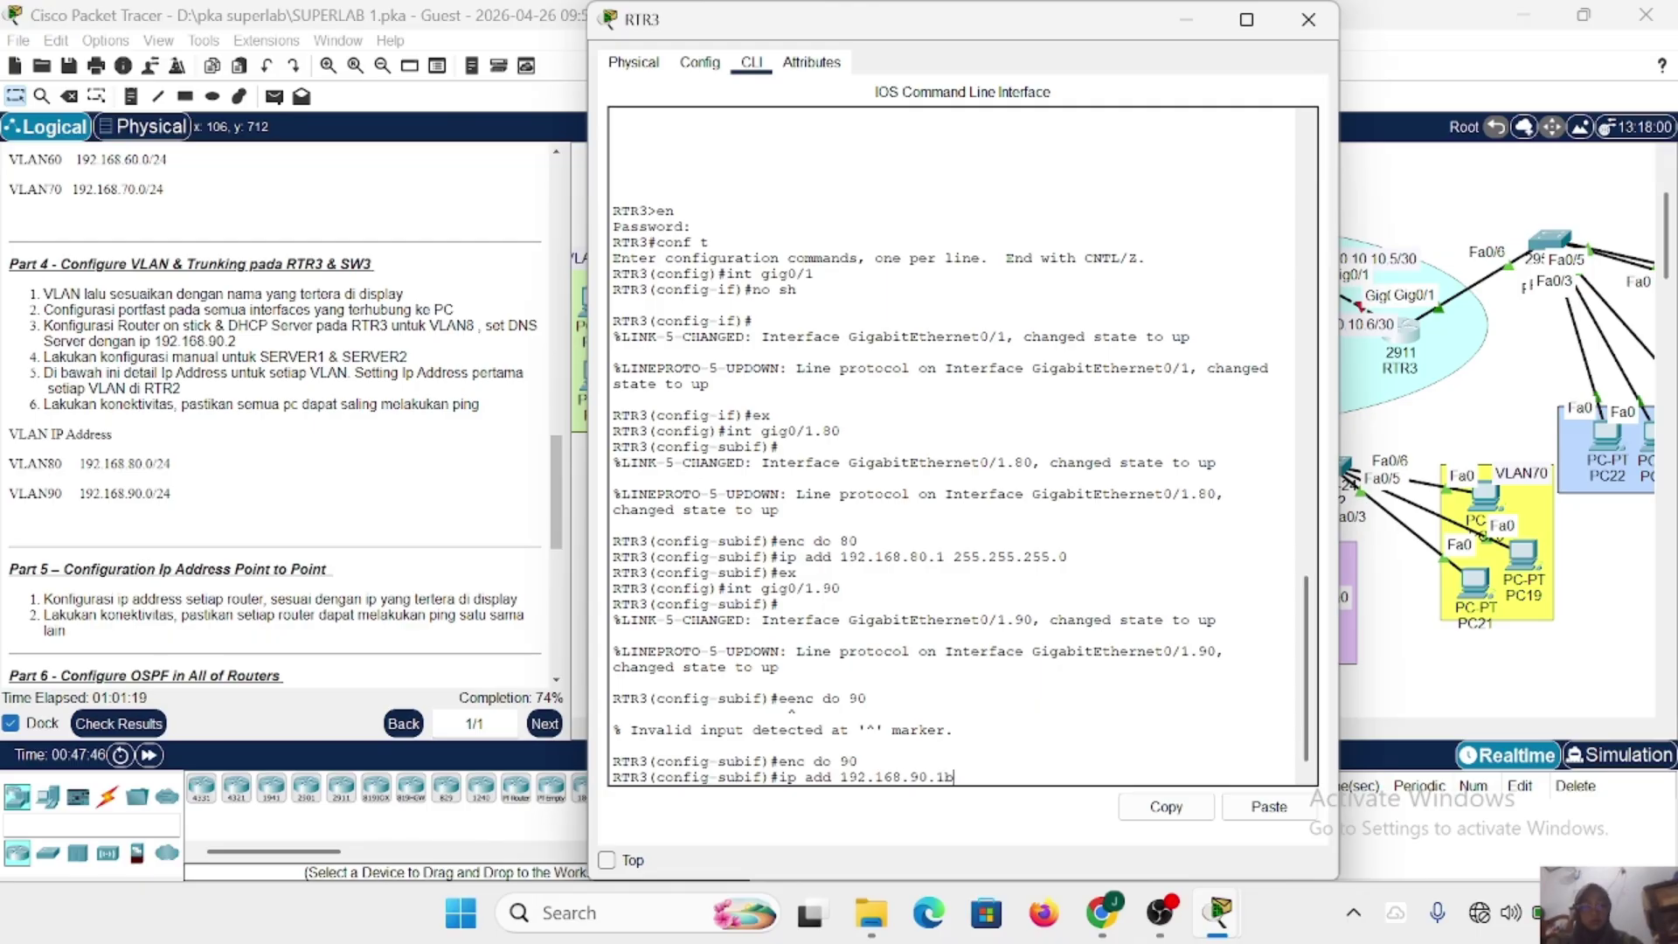
pyautogui.press('BackSpace')
pyautogui.write('255.255.2')
pyautogui.write('55.255.0')
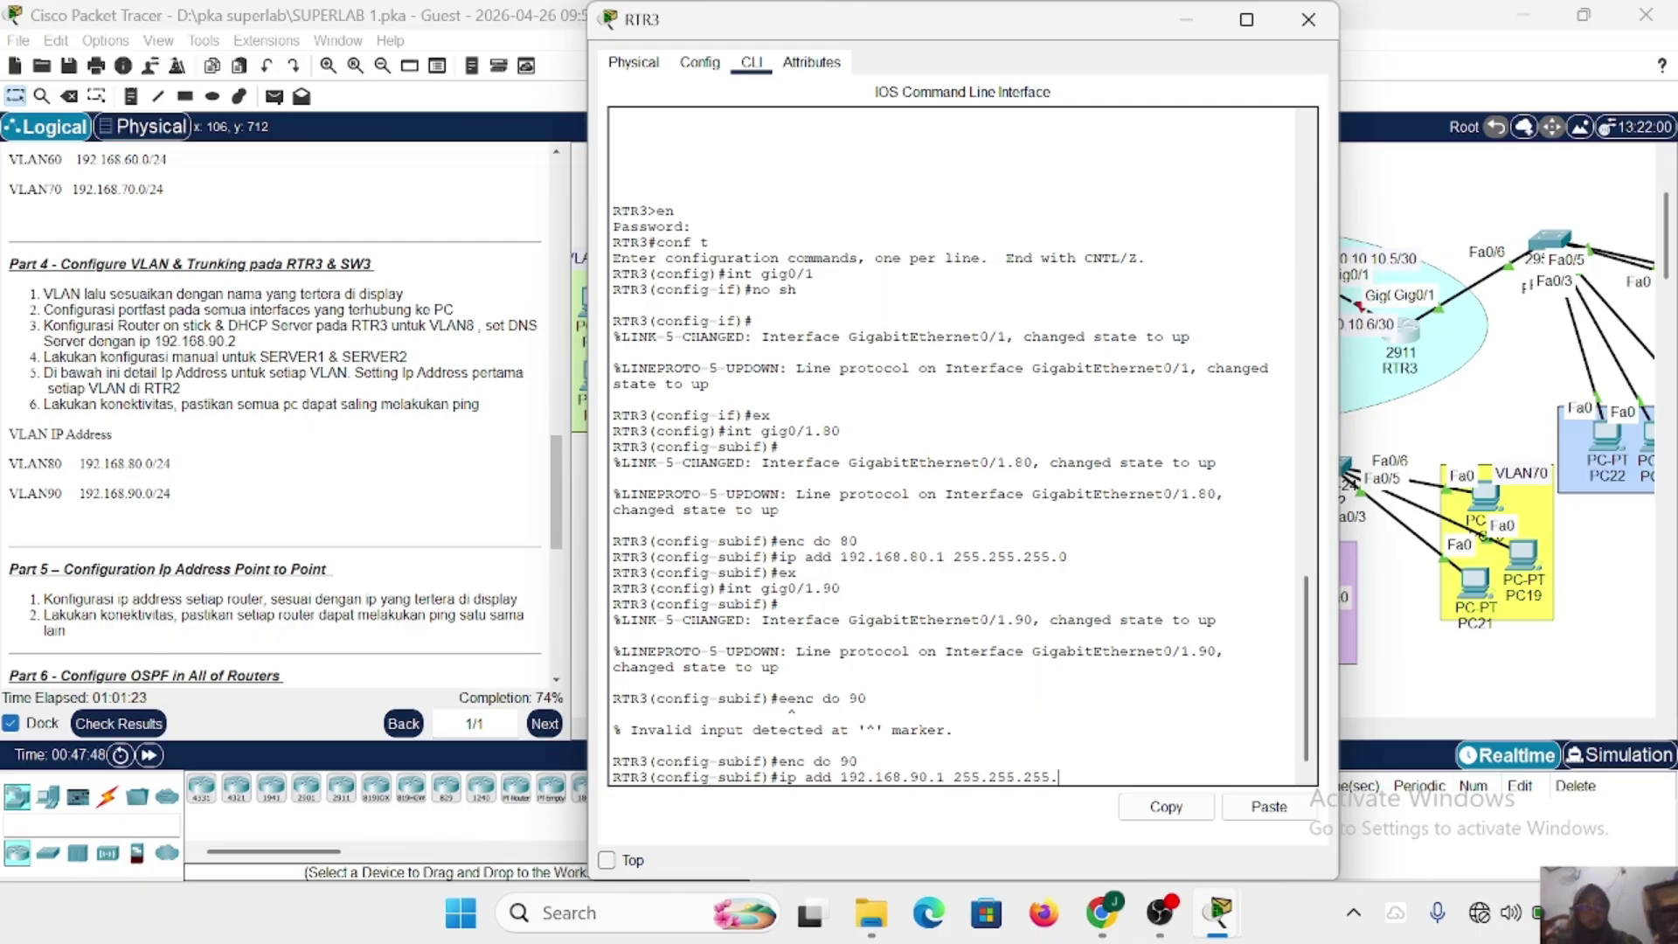
pyautogui.press('Return')
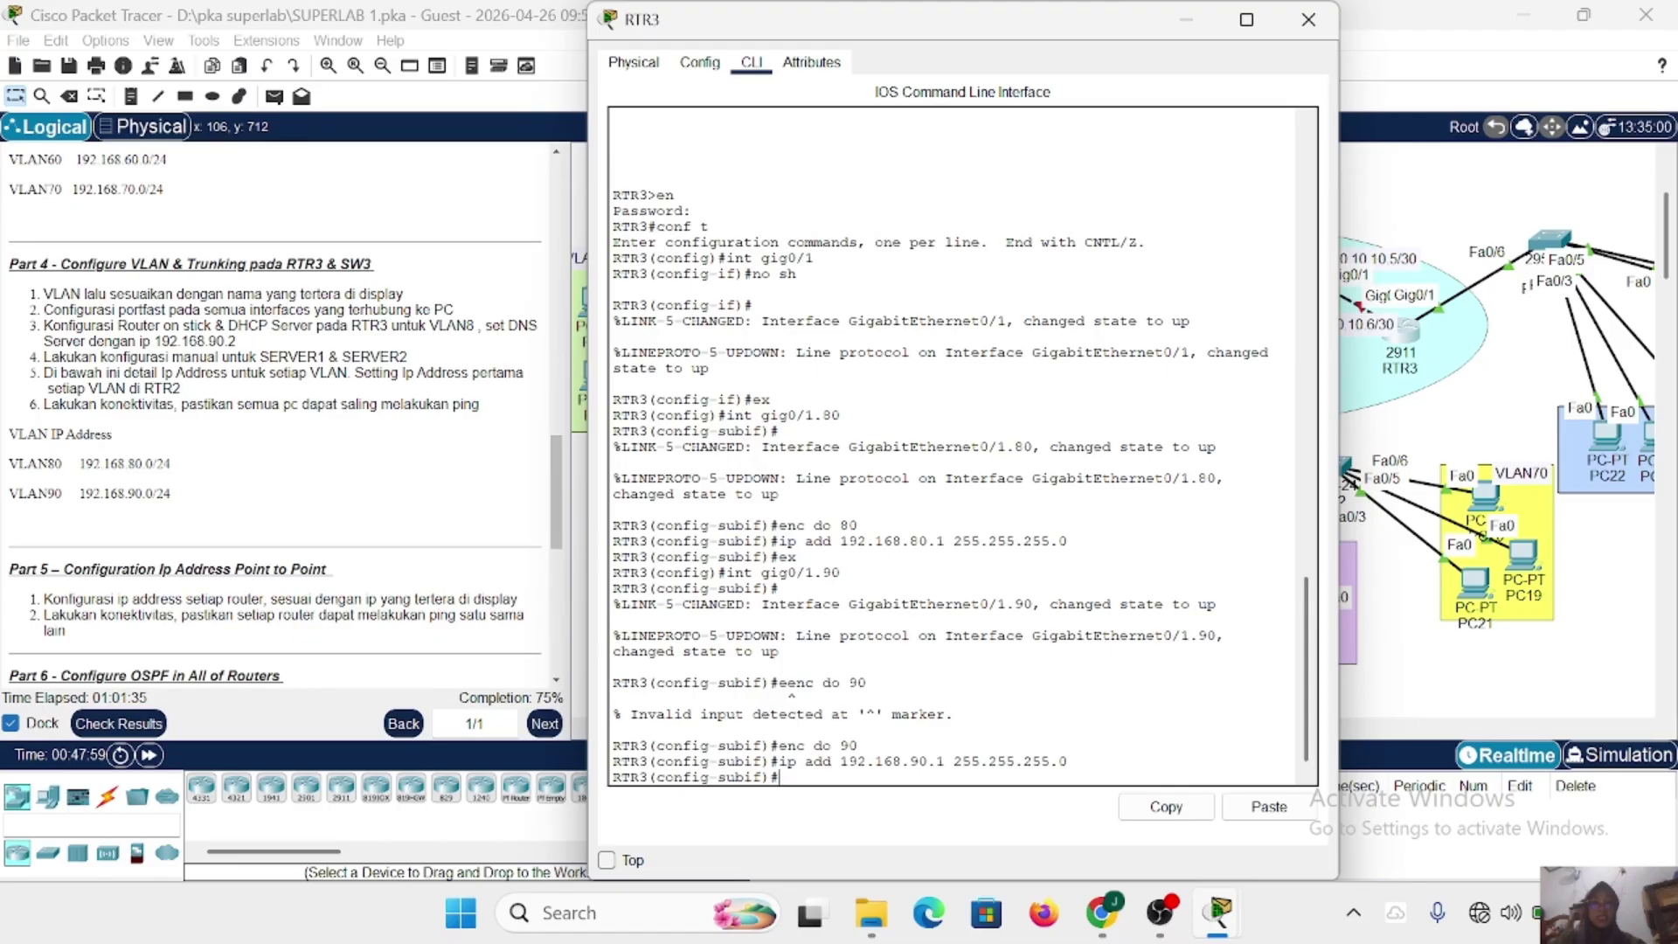
pyautogui.write('ex')
pyautogui.press('Return')
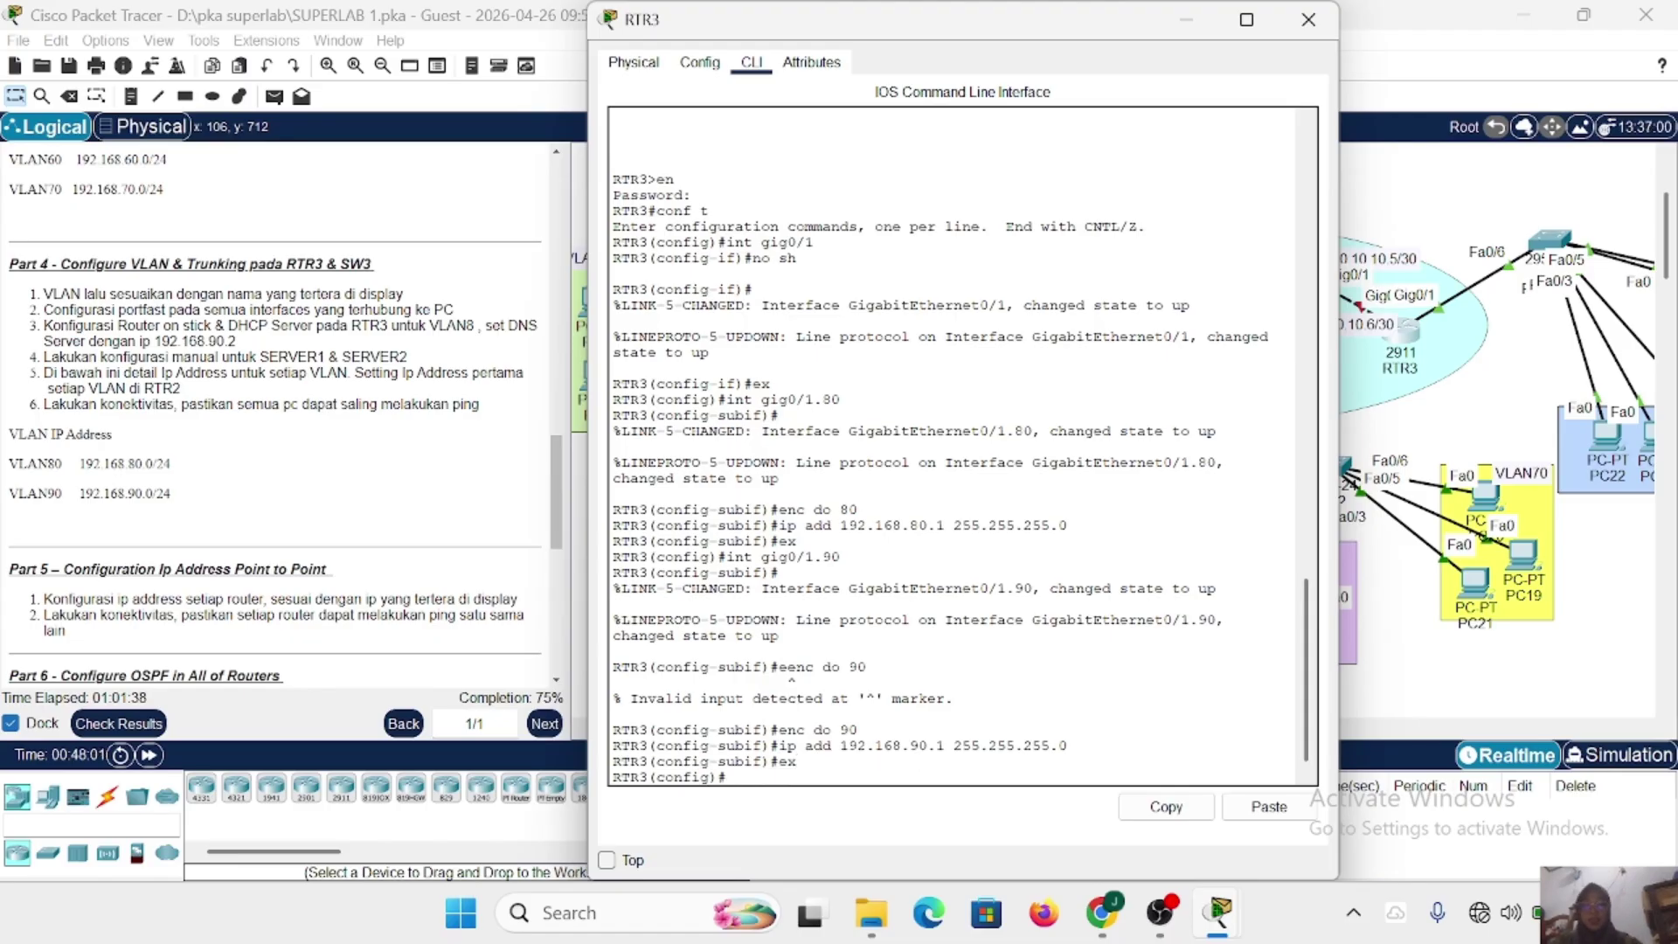
# Create the DHCP pool VLAN80 on RTR3 with network 192.168.80.0 255.255.255.0.
pyautogui.write('ip dhcp pool VL')
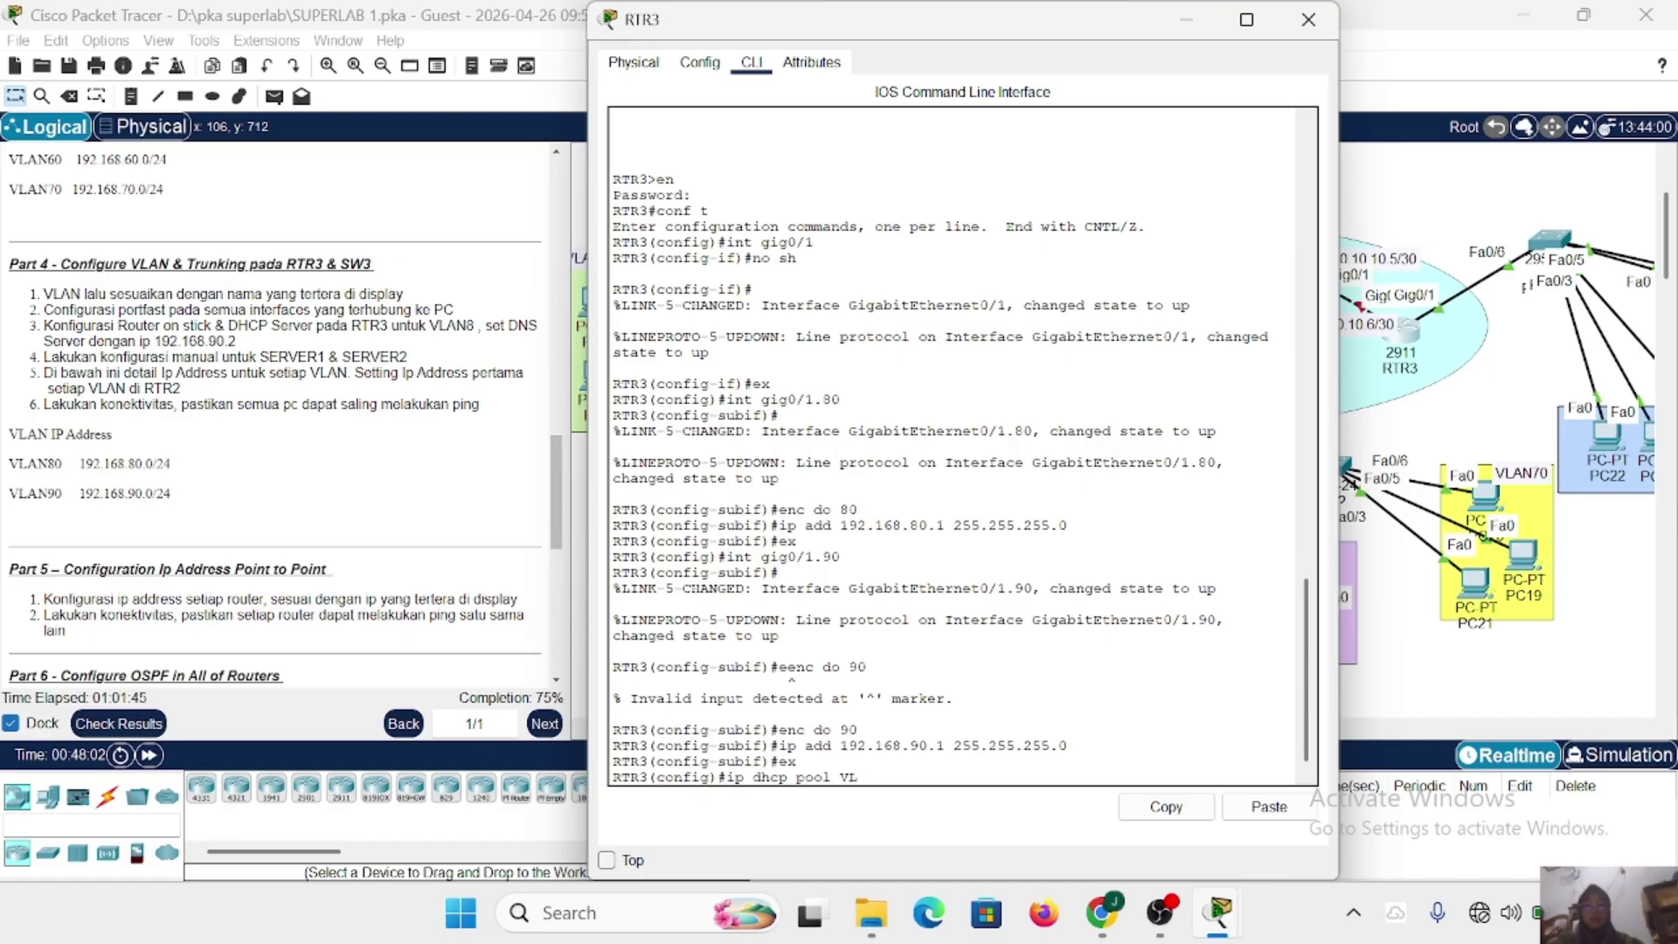
pyautogui.write('AN80')
pyautogui.press('Return')
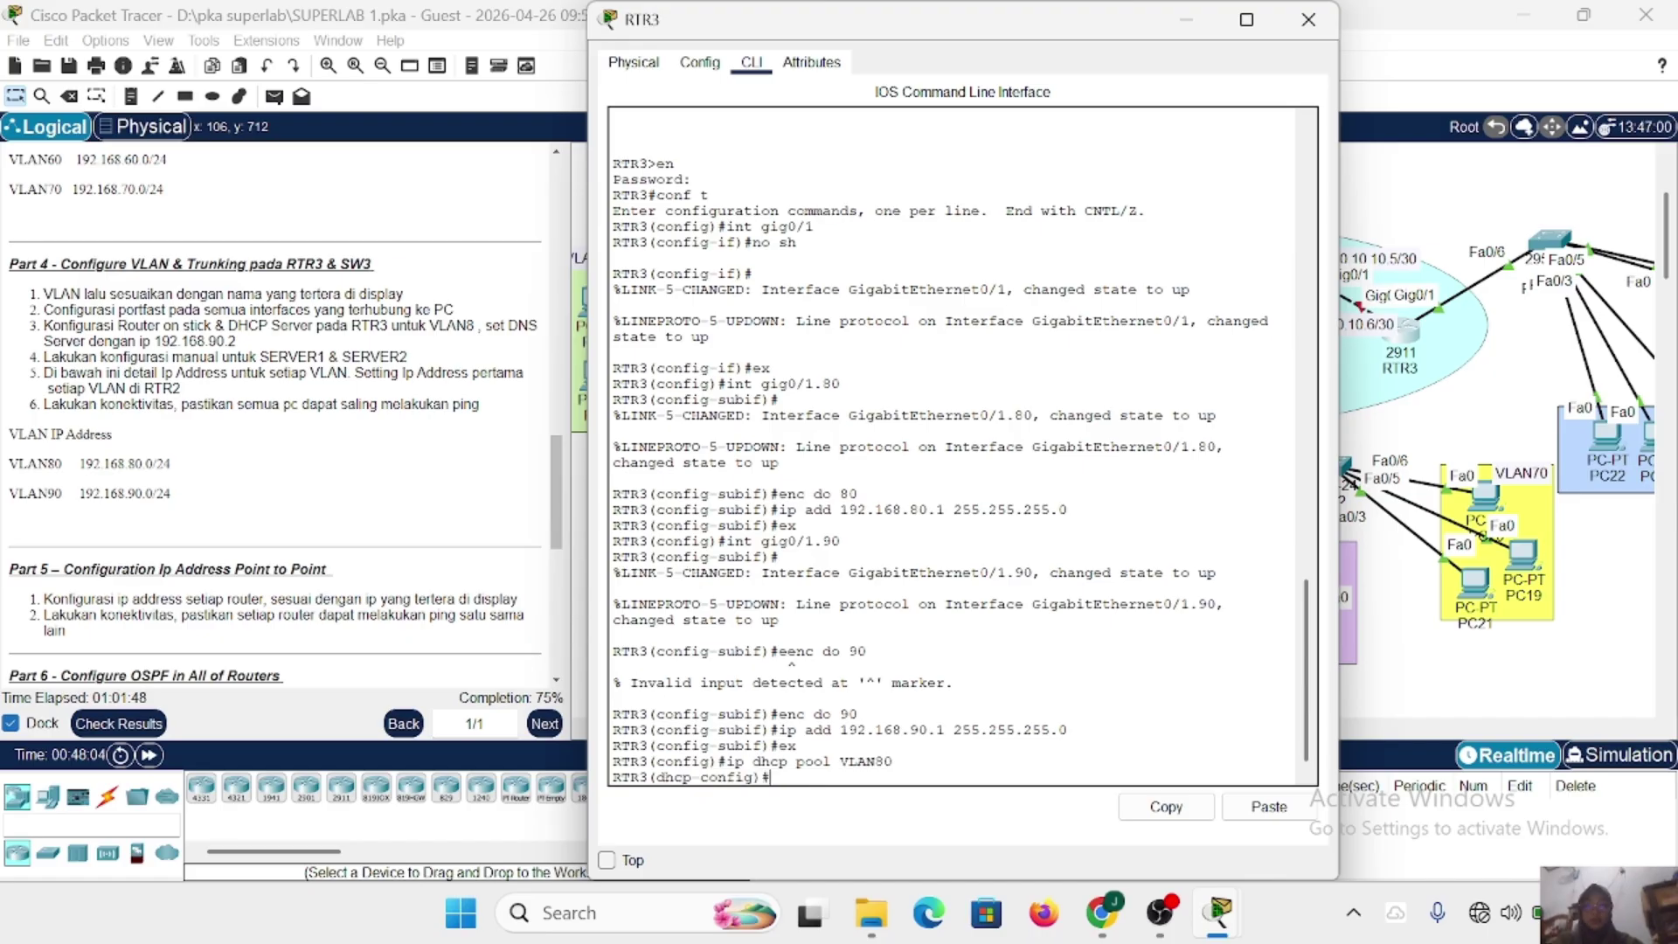
pyautogui.write('netw 192.168.1')
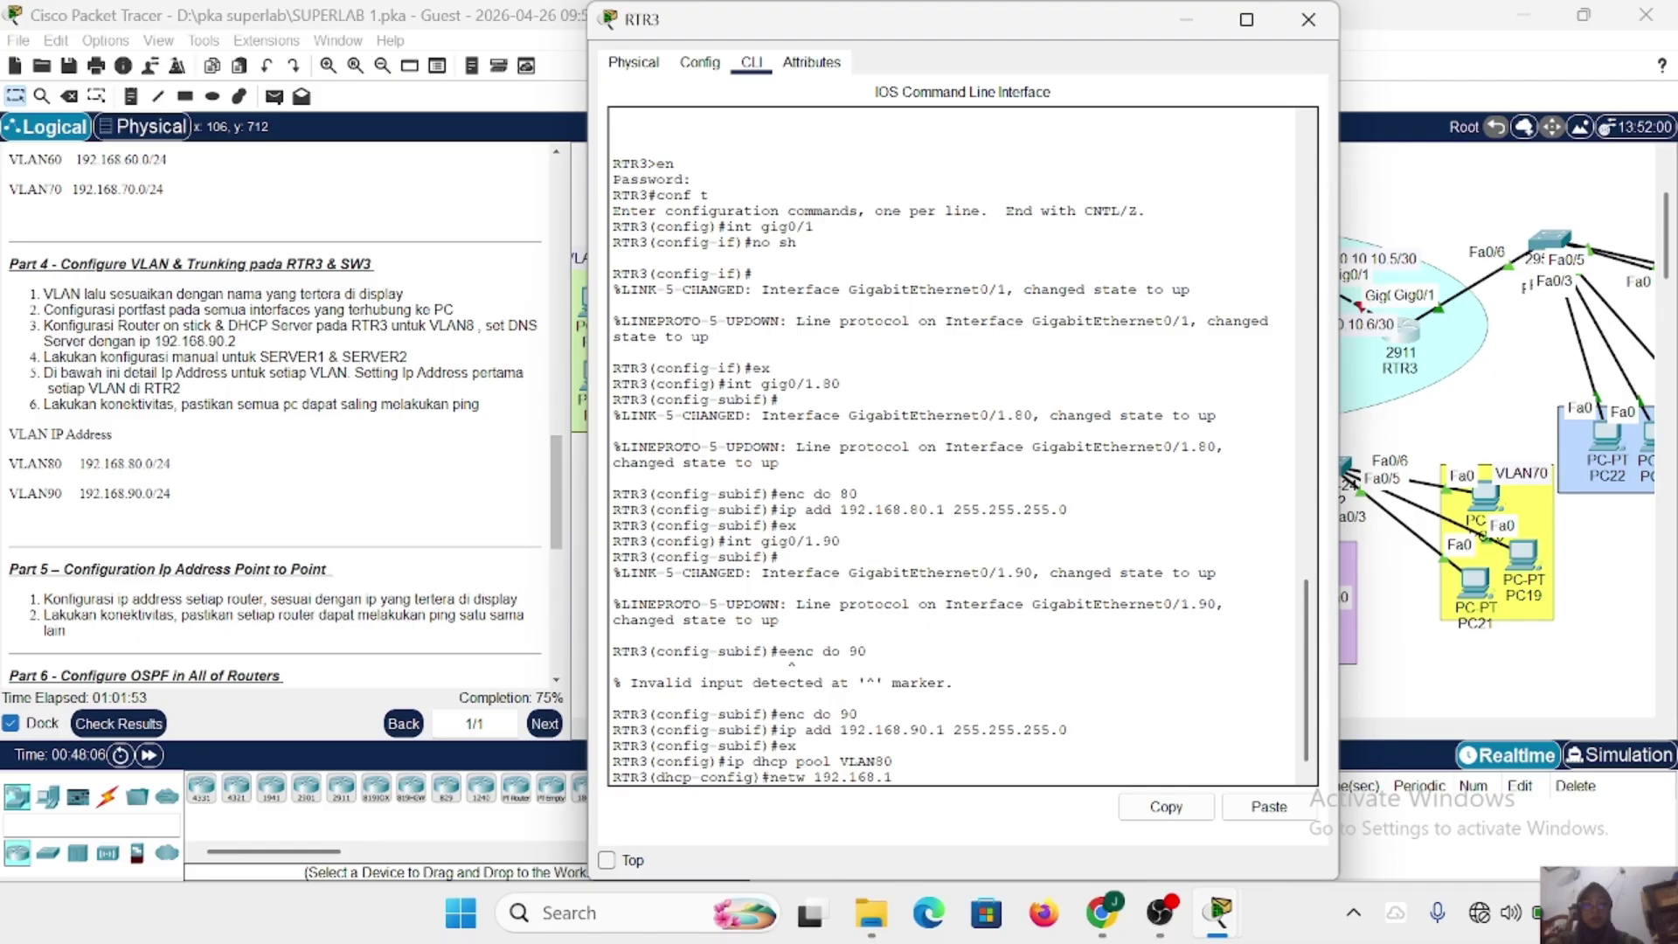
pyautogui.press('BackSpace')
pyautogui.write('80.0 2')
pyautogui.write('55.255.25')
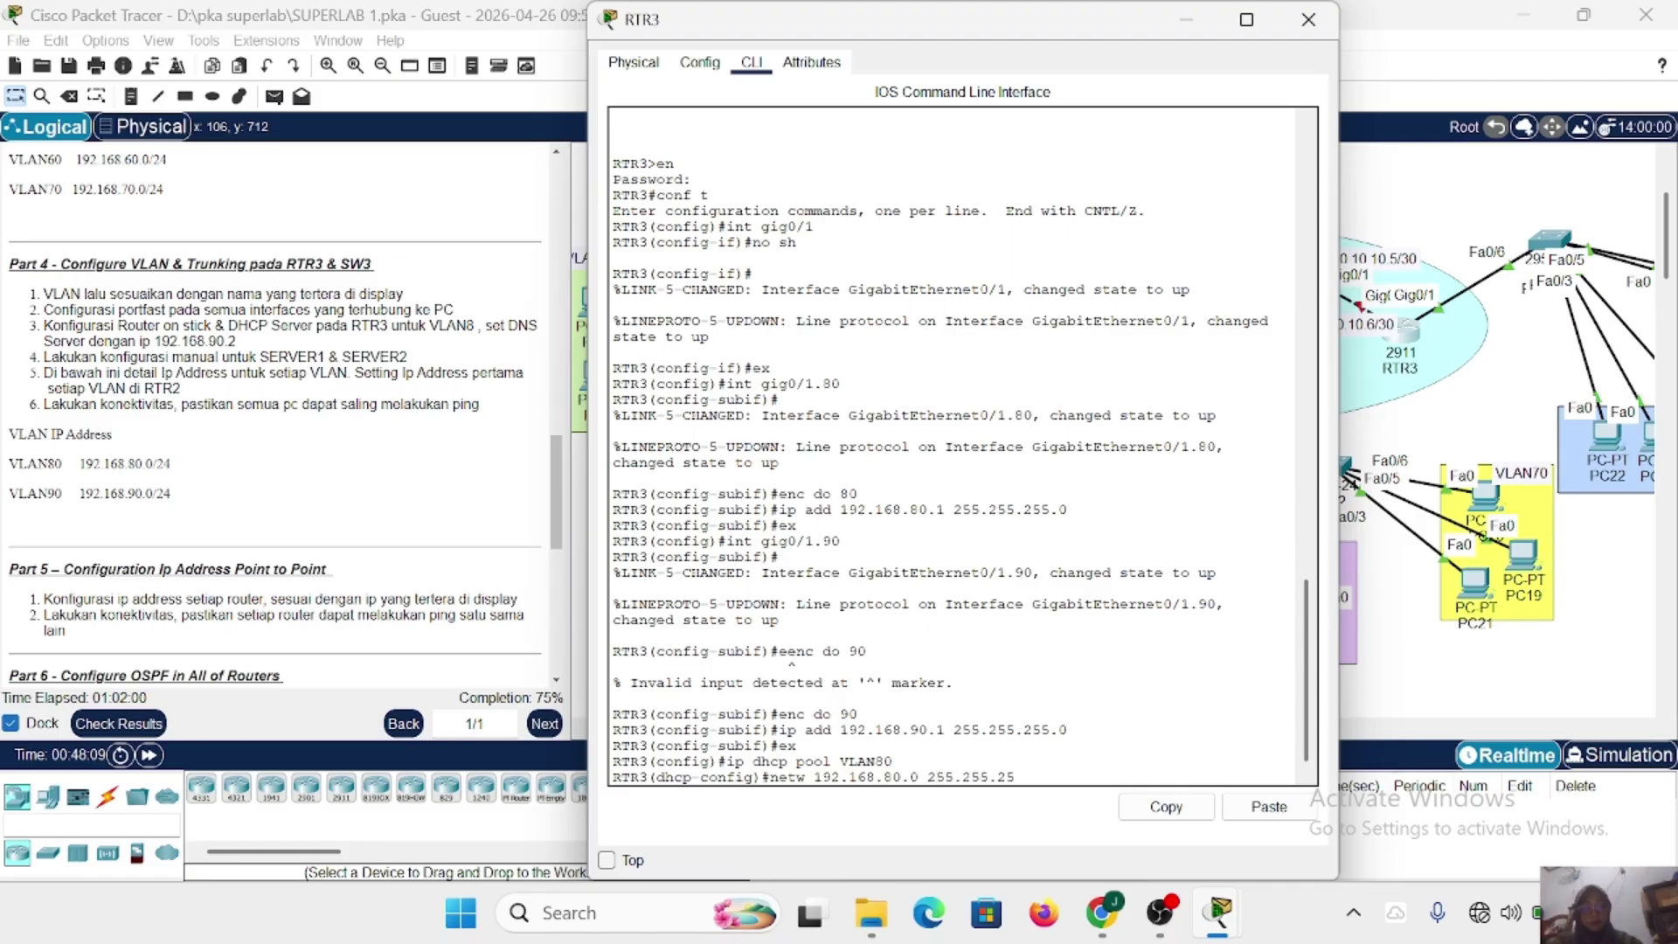
pyautogui.write('5.0')
pyautogui.press('Return')
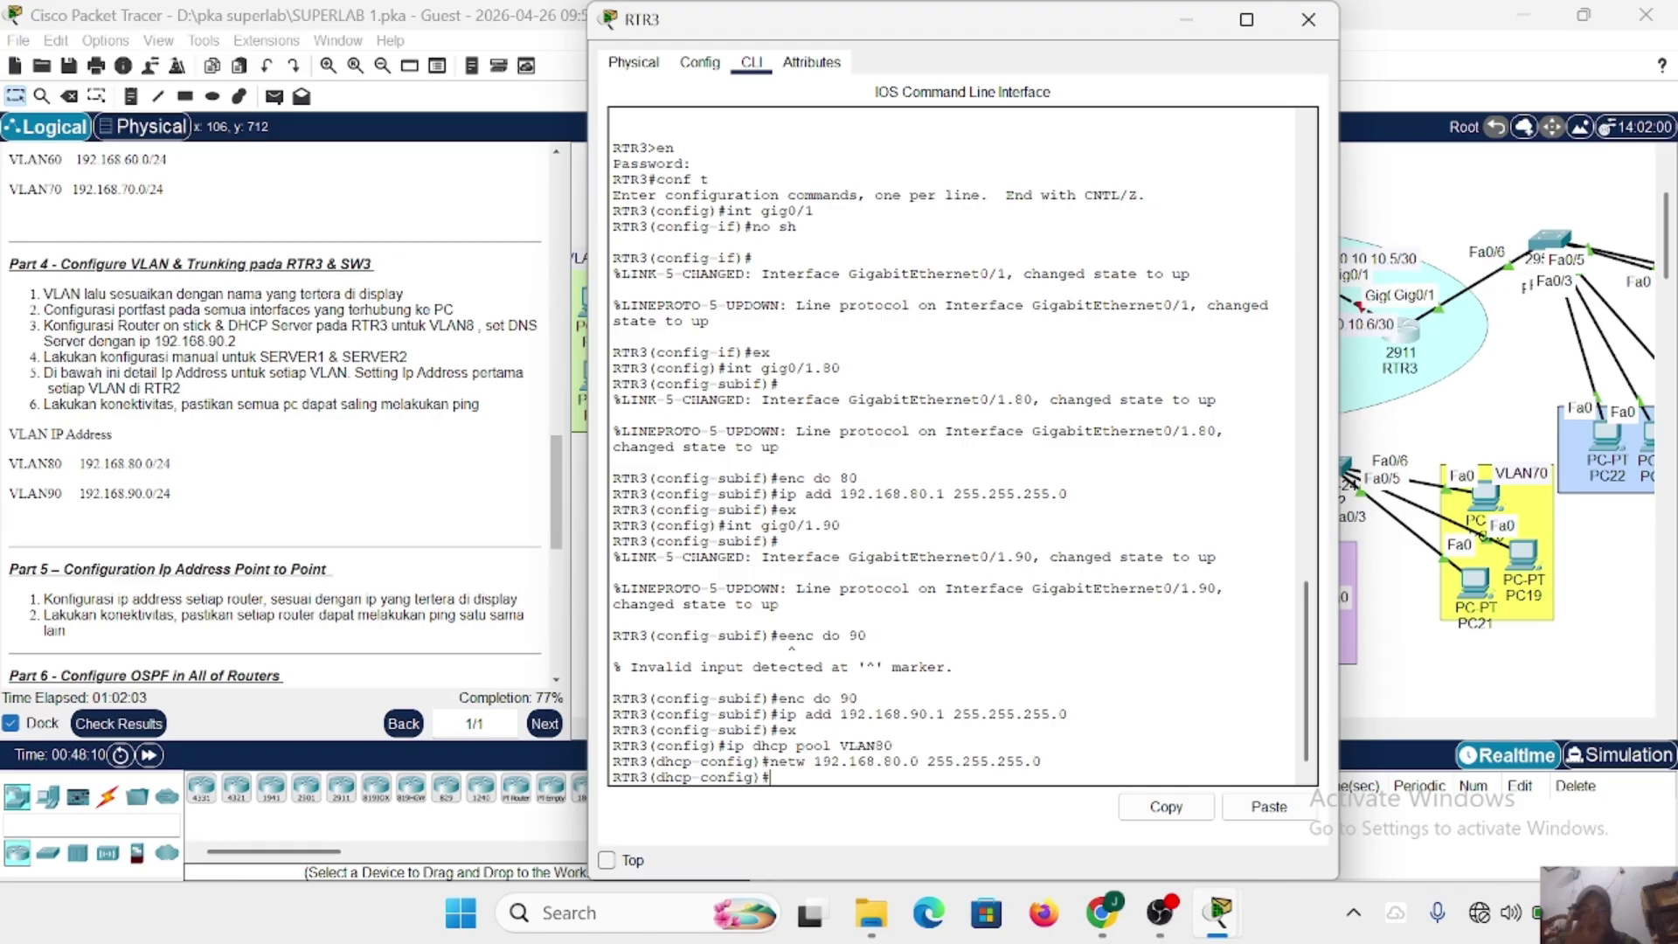
# Set the VLAN80 pool's default router to 192.168.80.1 and its DNS server to 192.168.90.2.
pyautogui.write('de ')
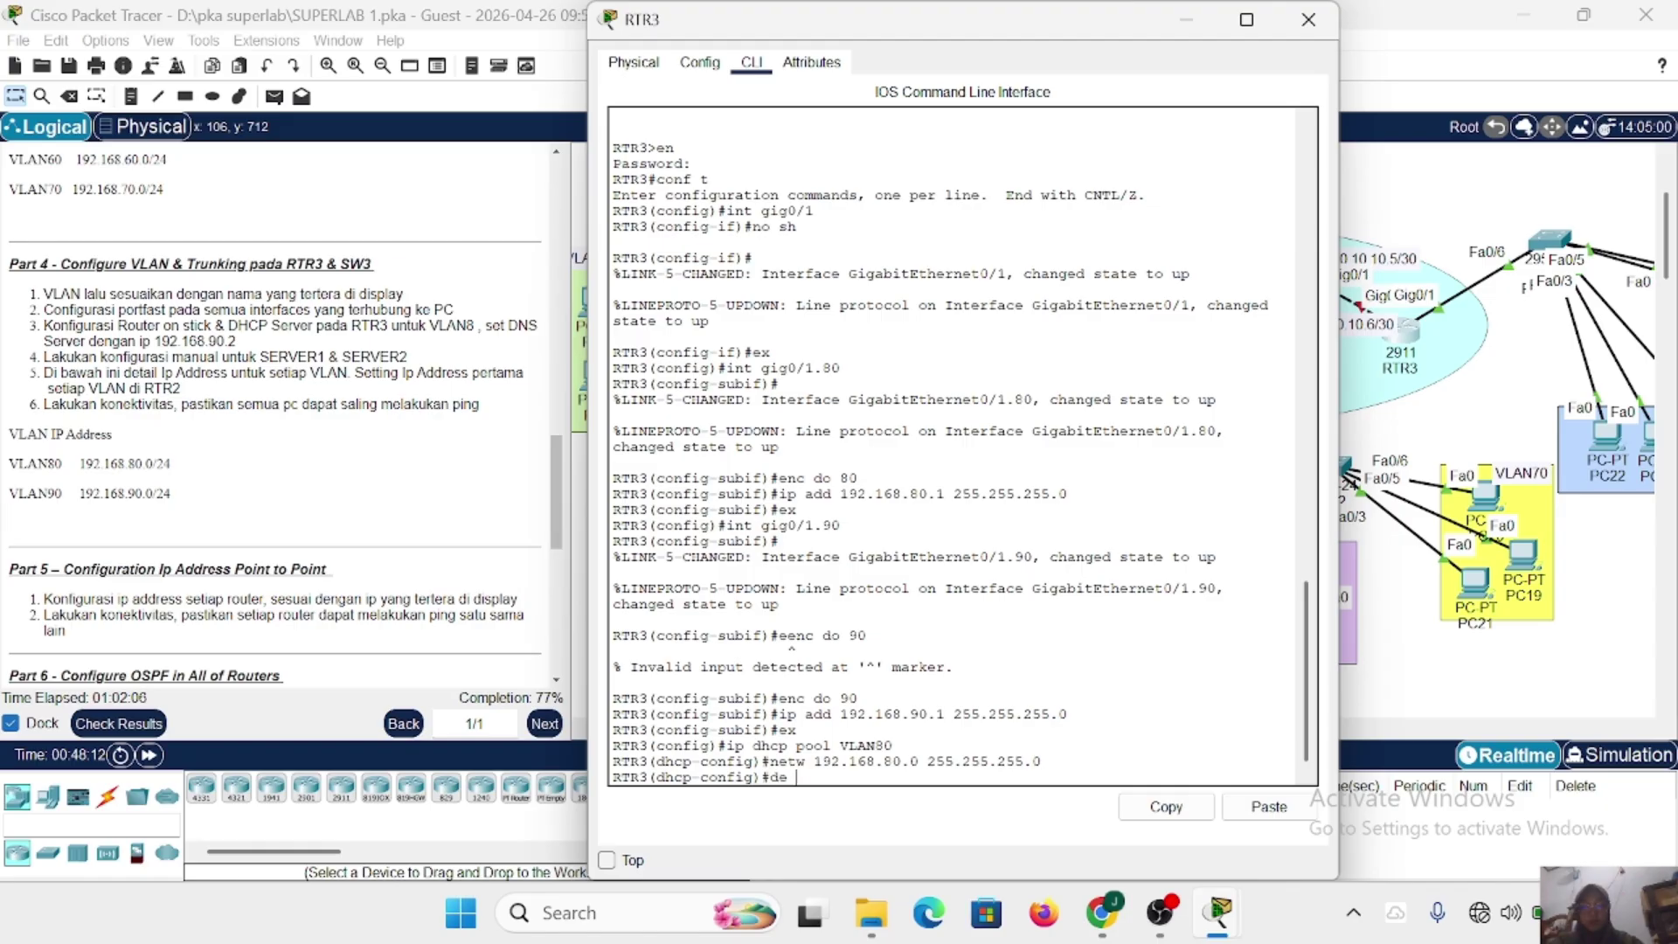
pyautogui.write('192.168.80.1')
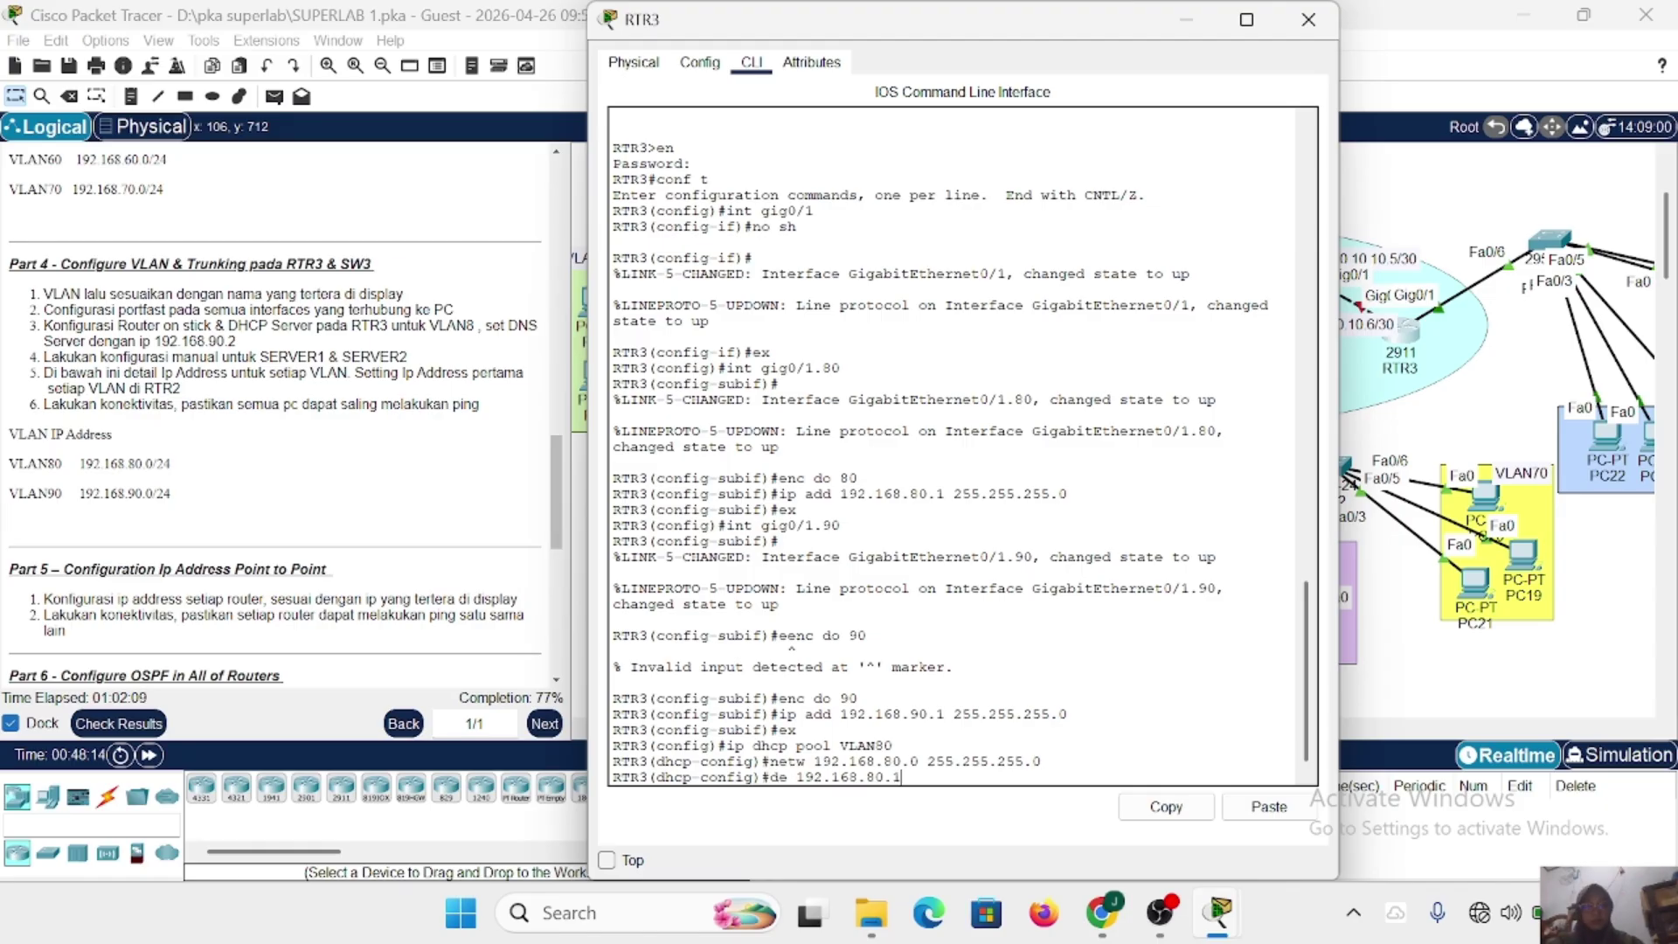
pyautogui.press('Return')
pyautogui.write('dn')
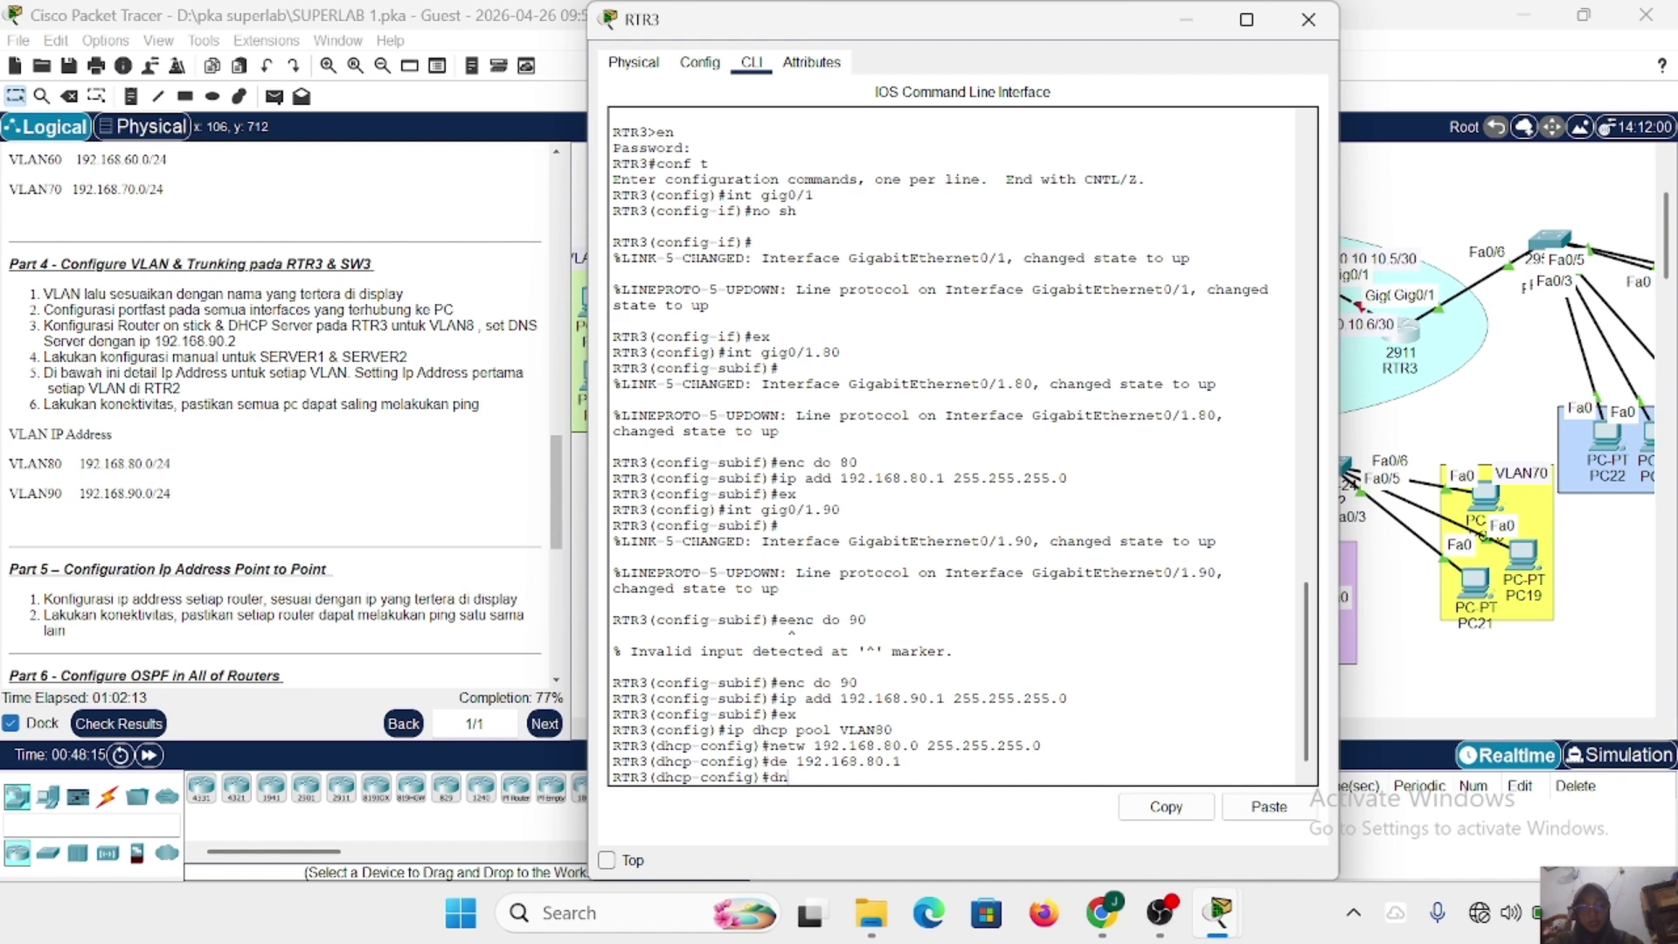
pyautogui.write(' 192.168.90.2')
pyautogui.press('Return')
# Exclude address 192.168.80.1 from DHCP assignment on RTR3.
pyautogui.write('ip')
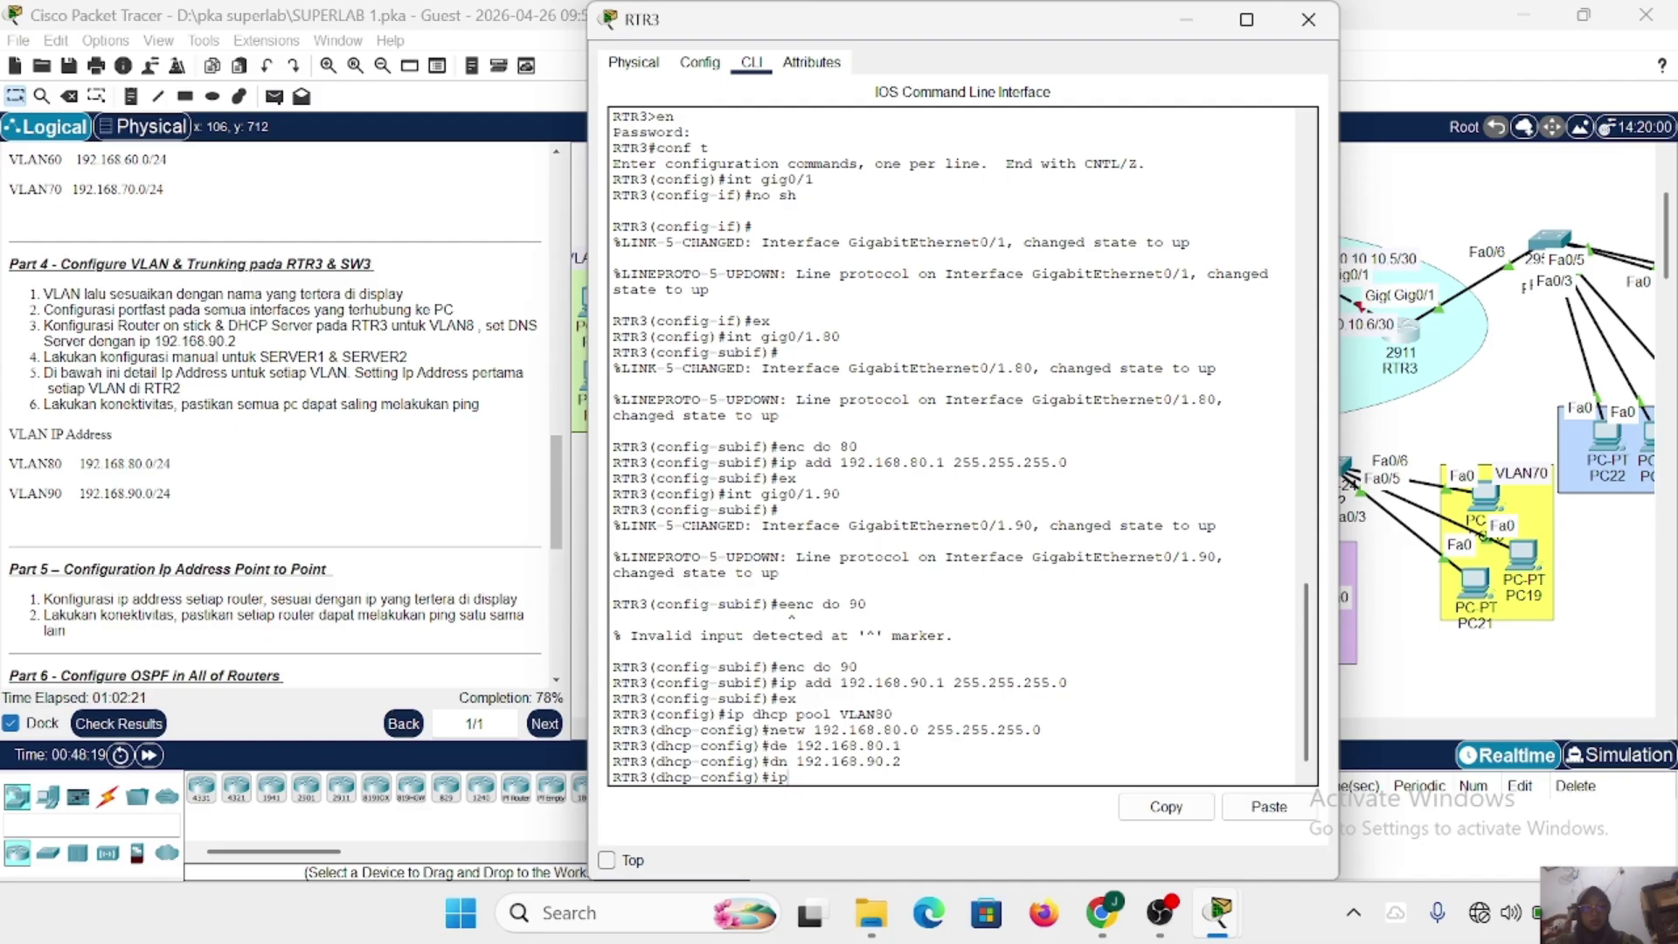
pyautogui.write(' dhcp excluded')
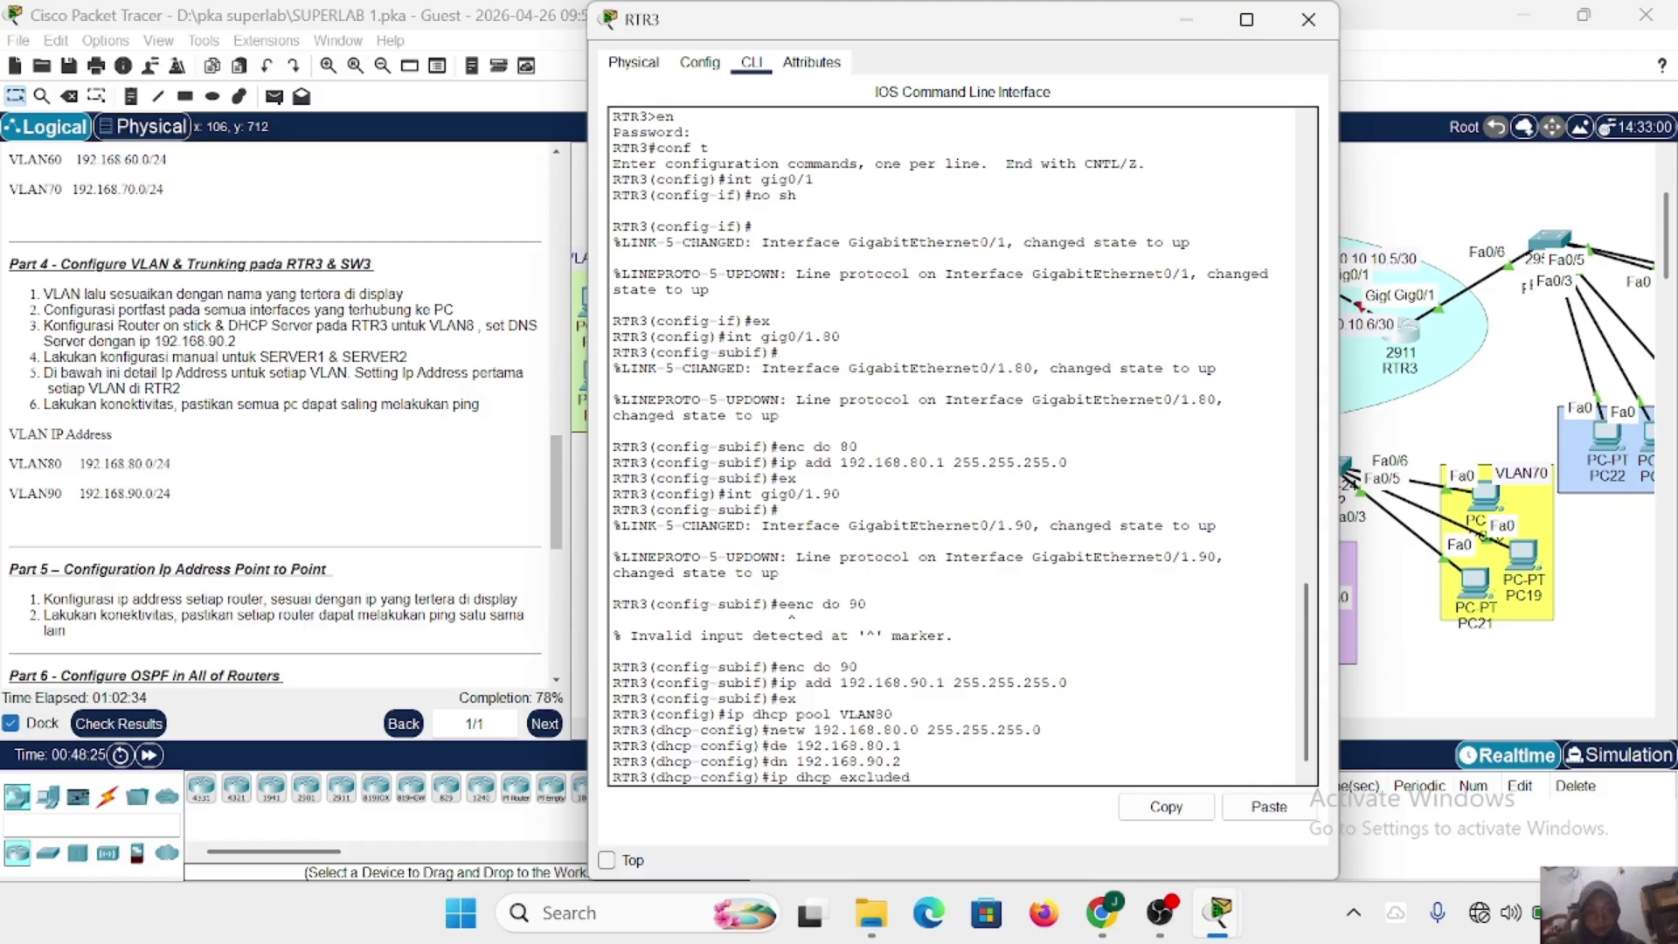
pyautogui.write('-address 192.168.')
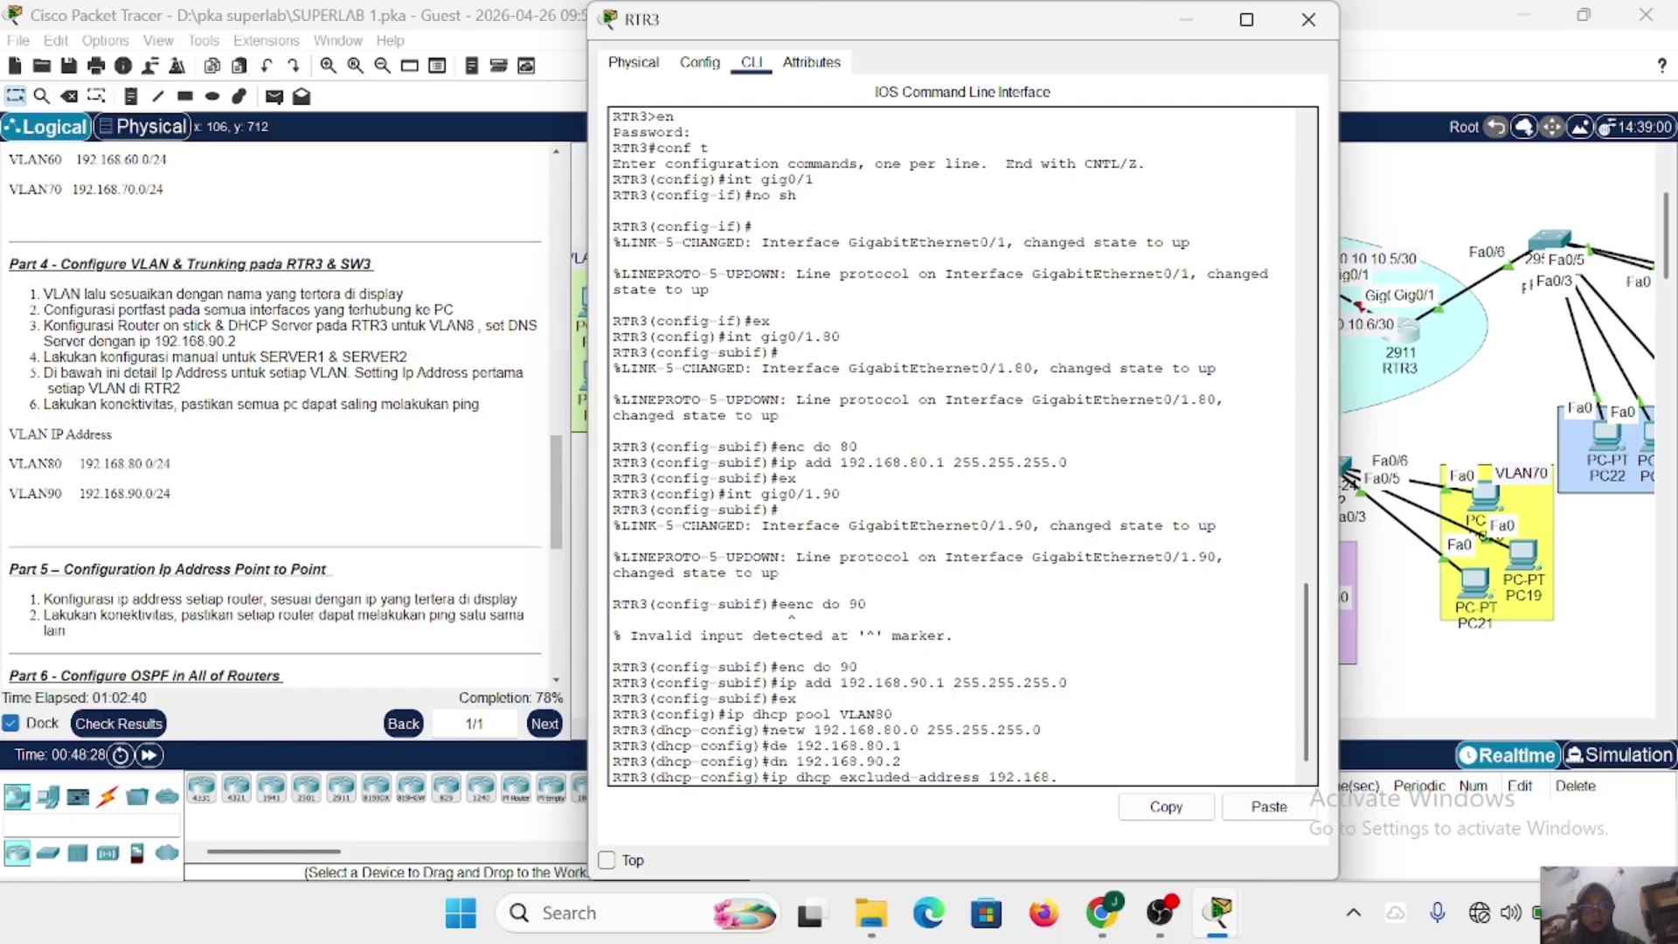
pyautogui.write('80.1')
pyautogui.press('Return')
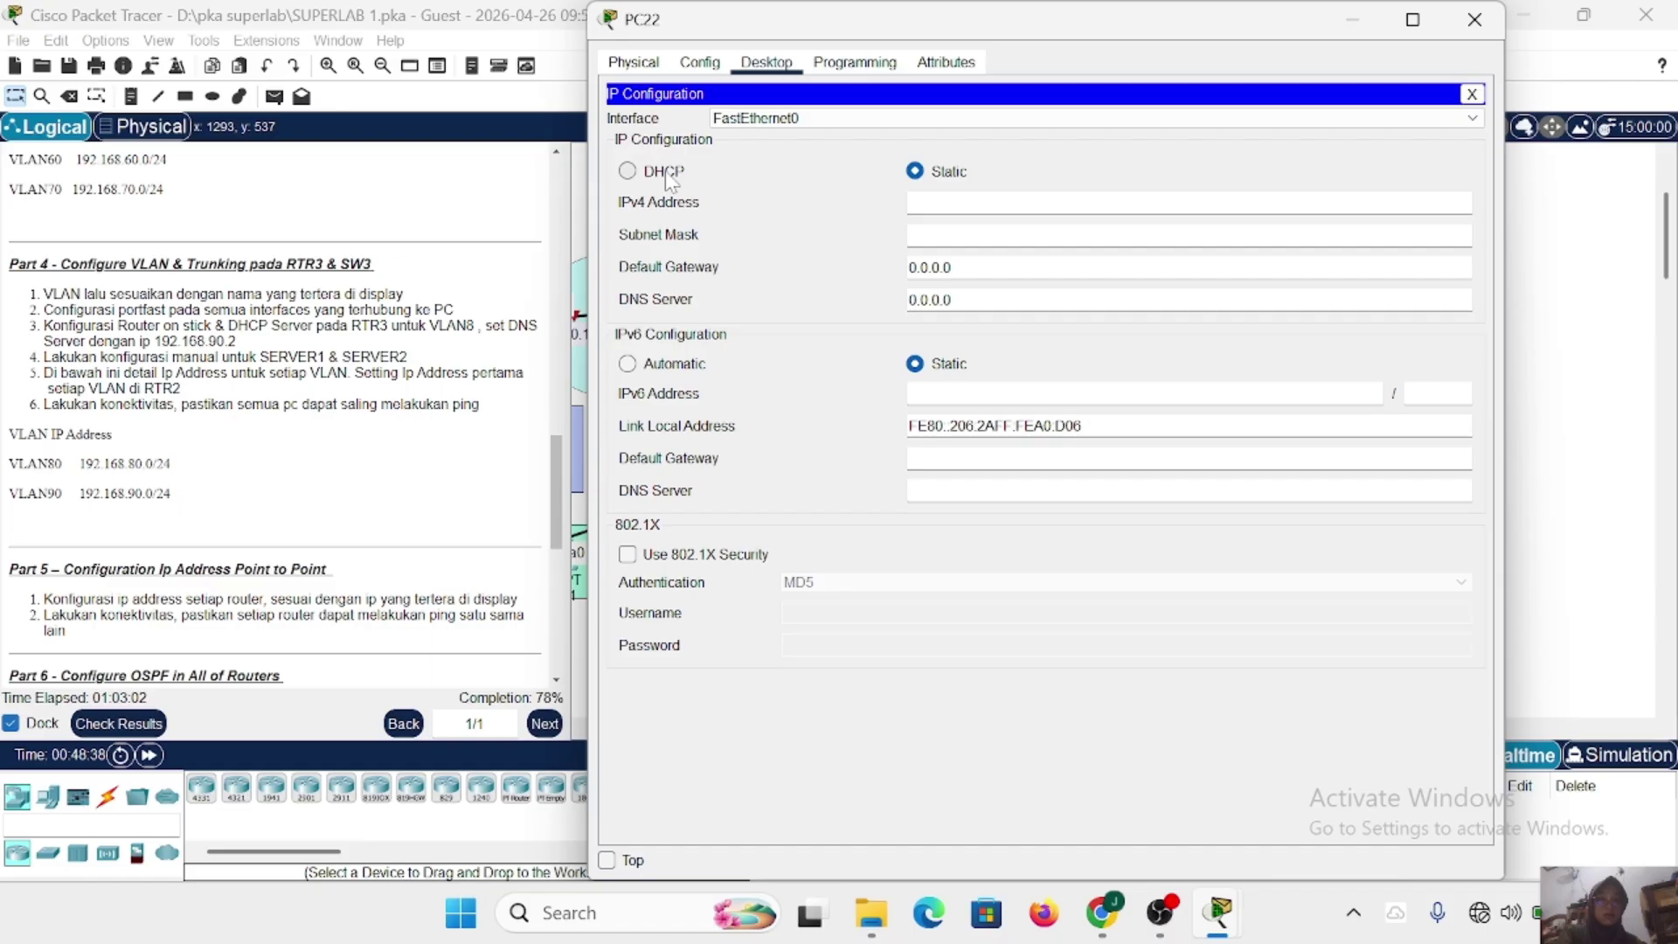
# Switch PC22's IPv4 configuration from static to DHCP.
pyautogui.click(664, 170)
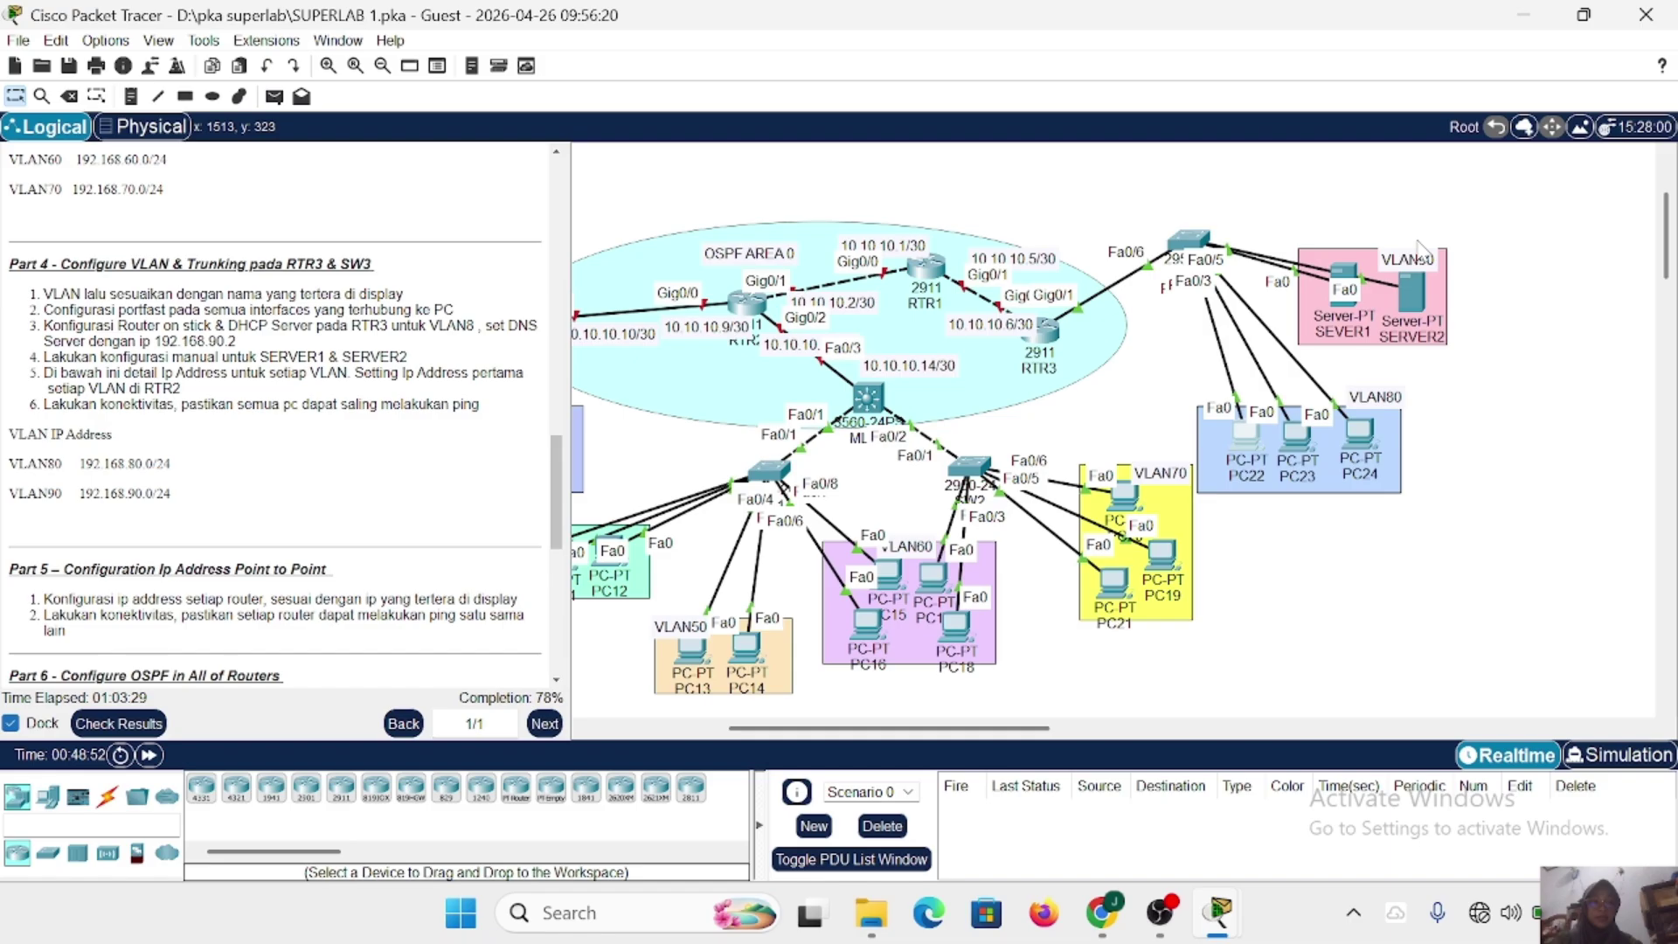
# Open SEVER1's IP configuration and set its static IPv4 address to 192.168.90.2 with subnet mask 255.255.255.0.
pyautogui.click(1347, 278)
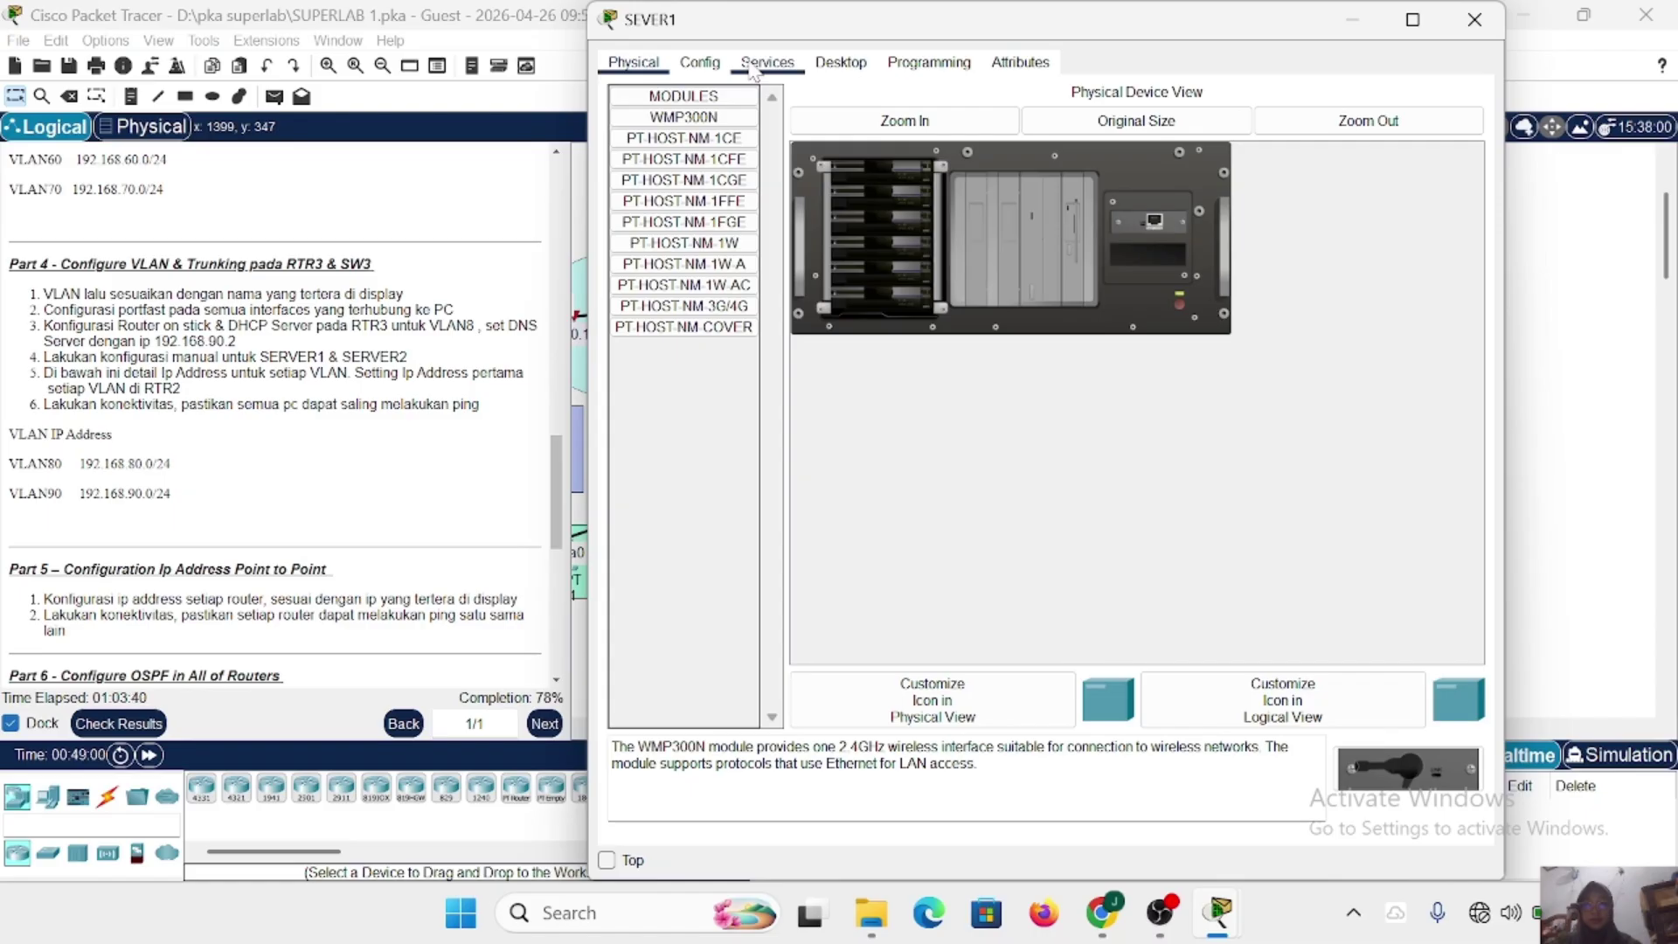
pyautogui.click(841, 62)
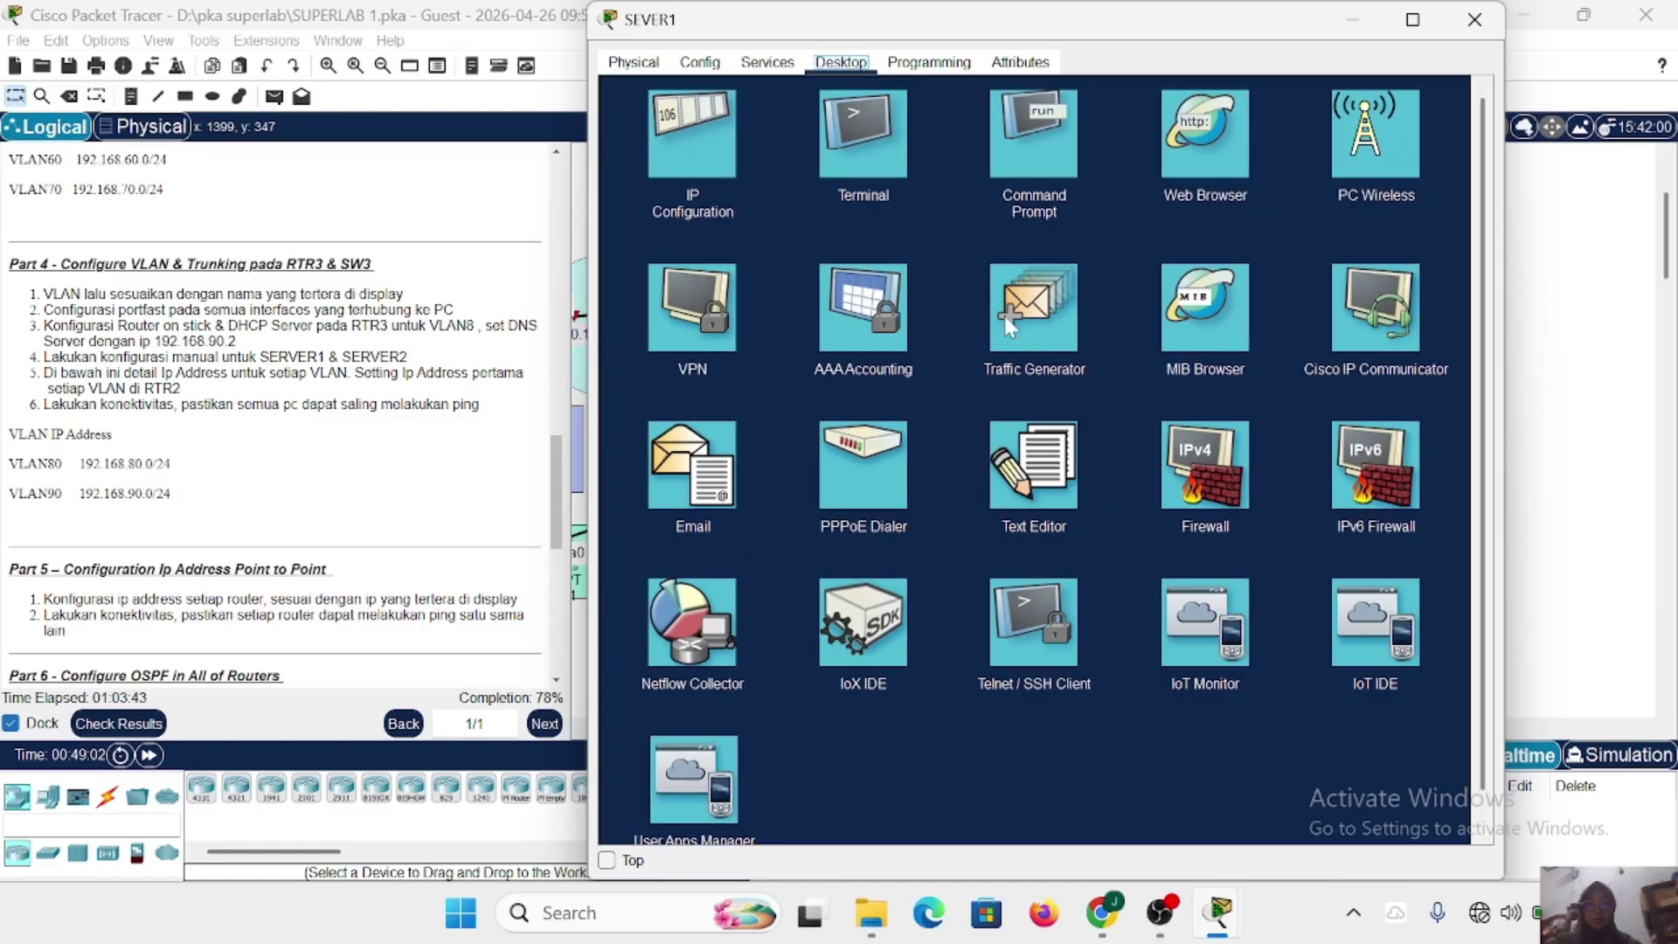
pyautogui.click(708, 133)
pyautogui.write('1')
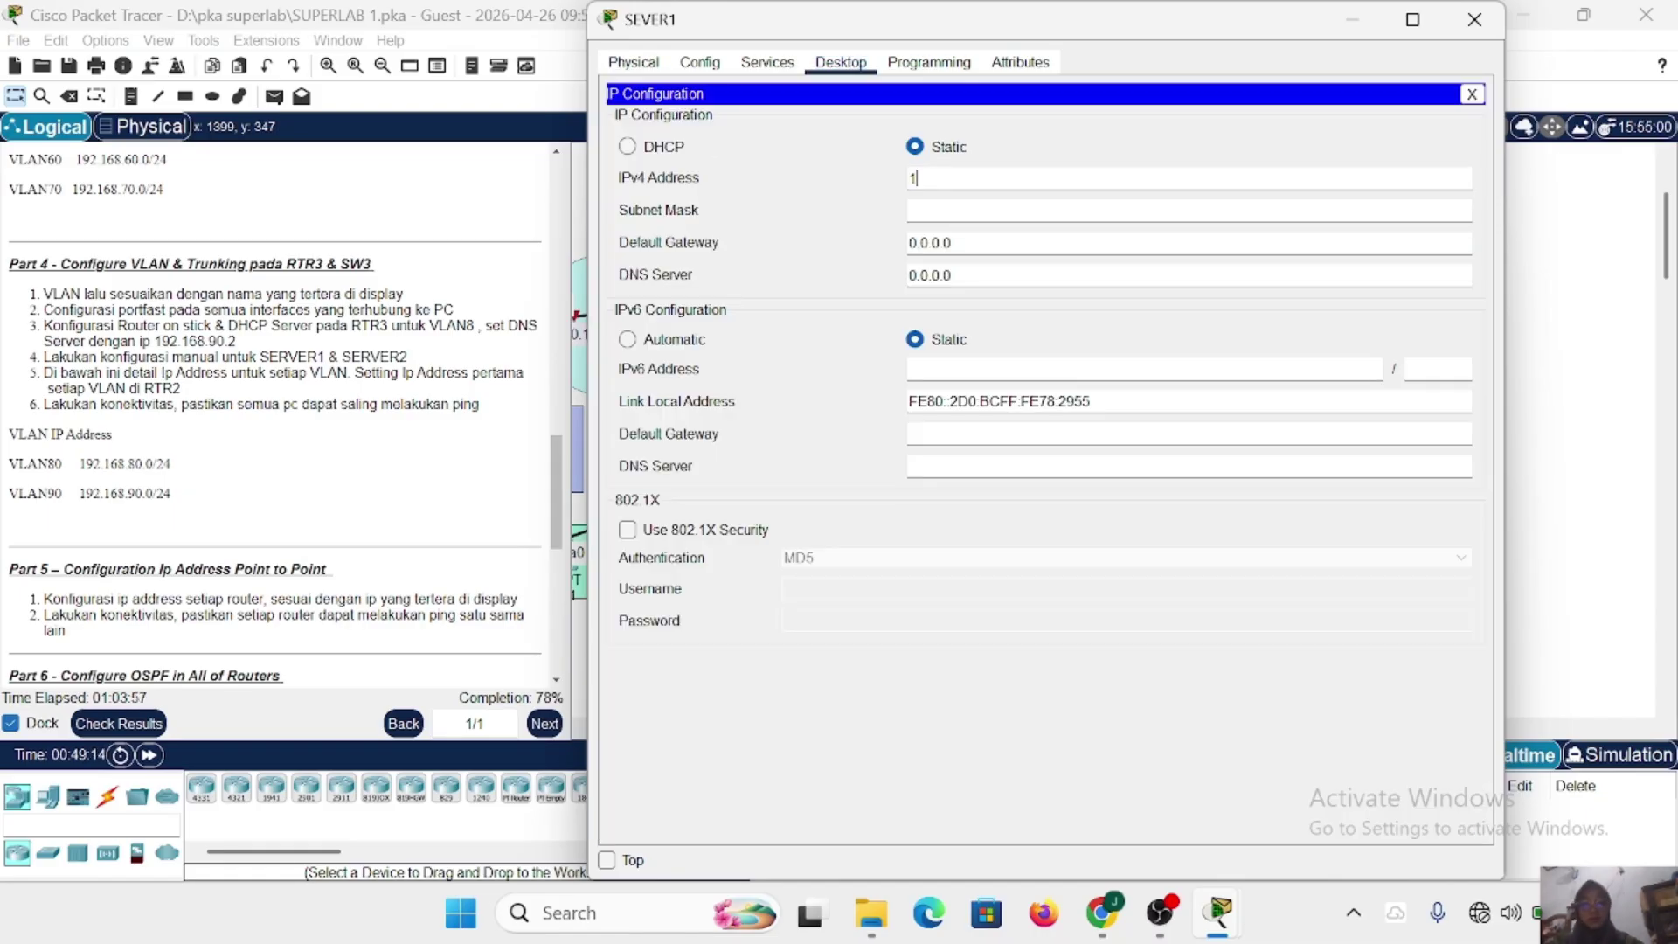
pyautogui.write('92.168.')
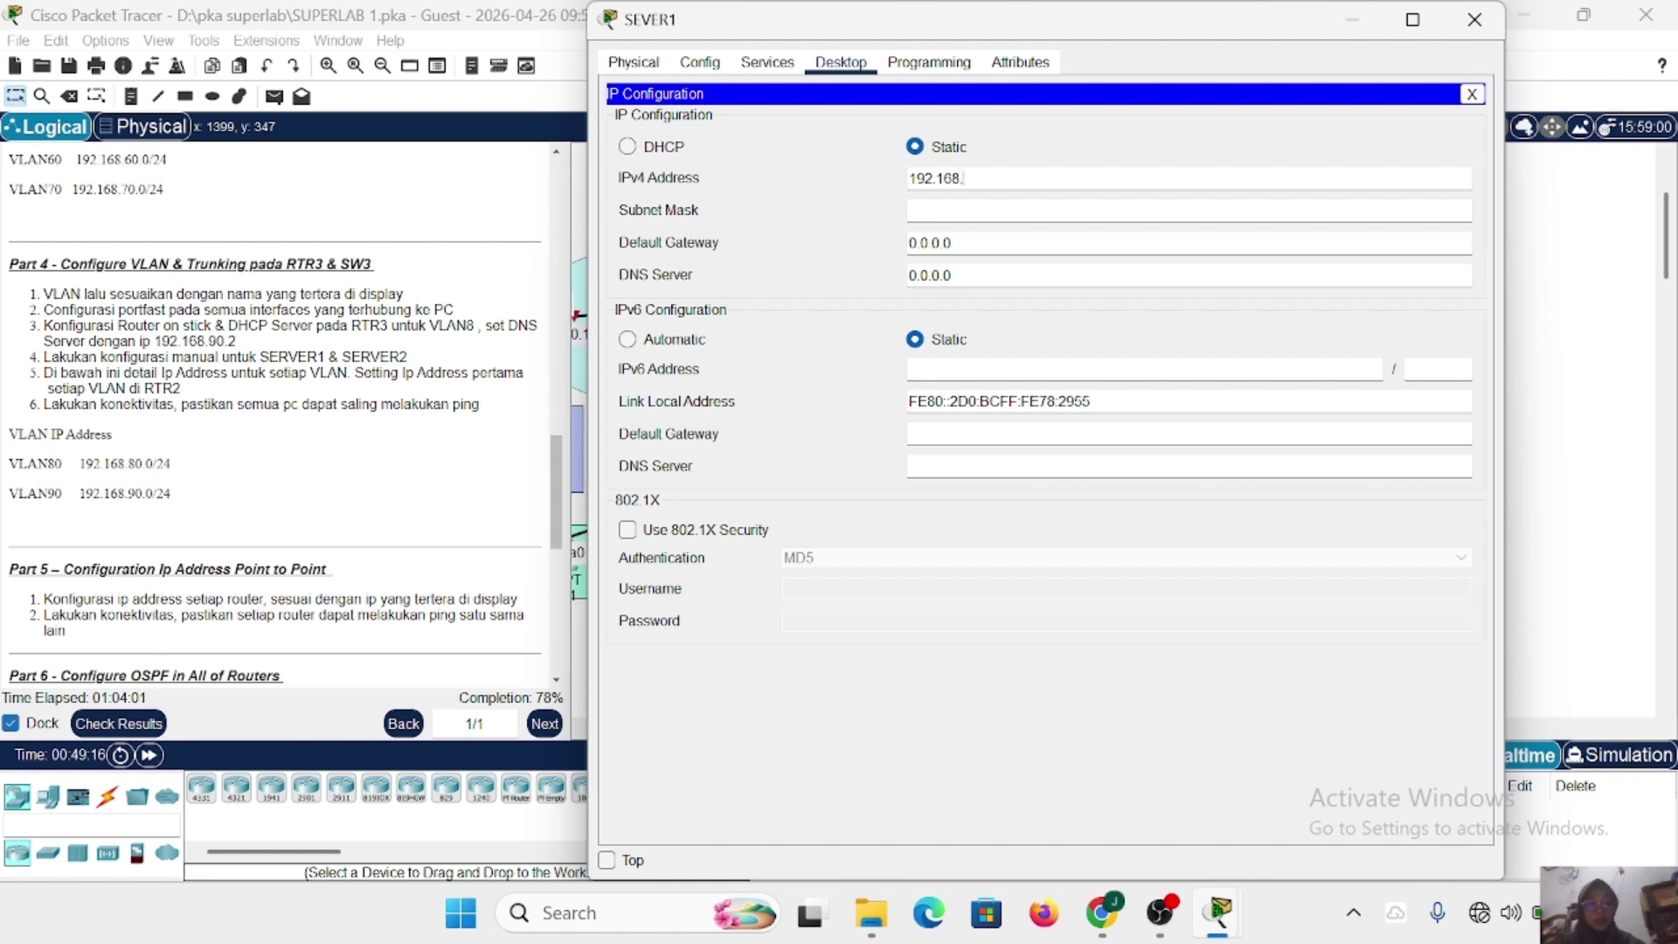
pyautogui.write('90.2')
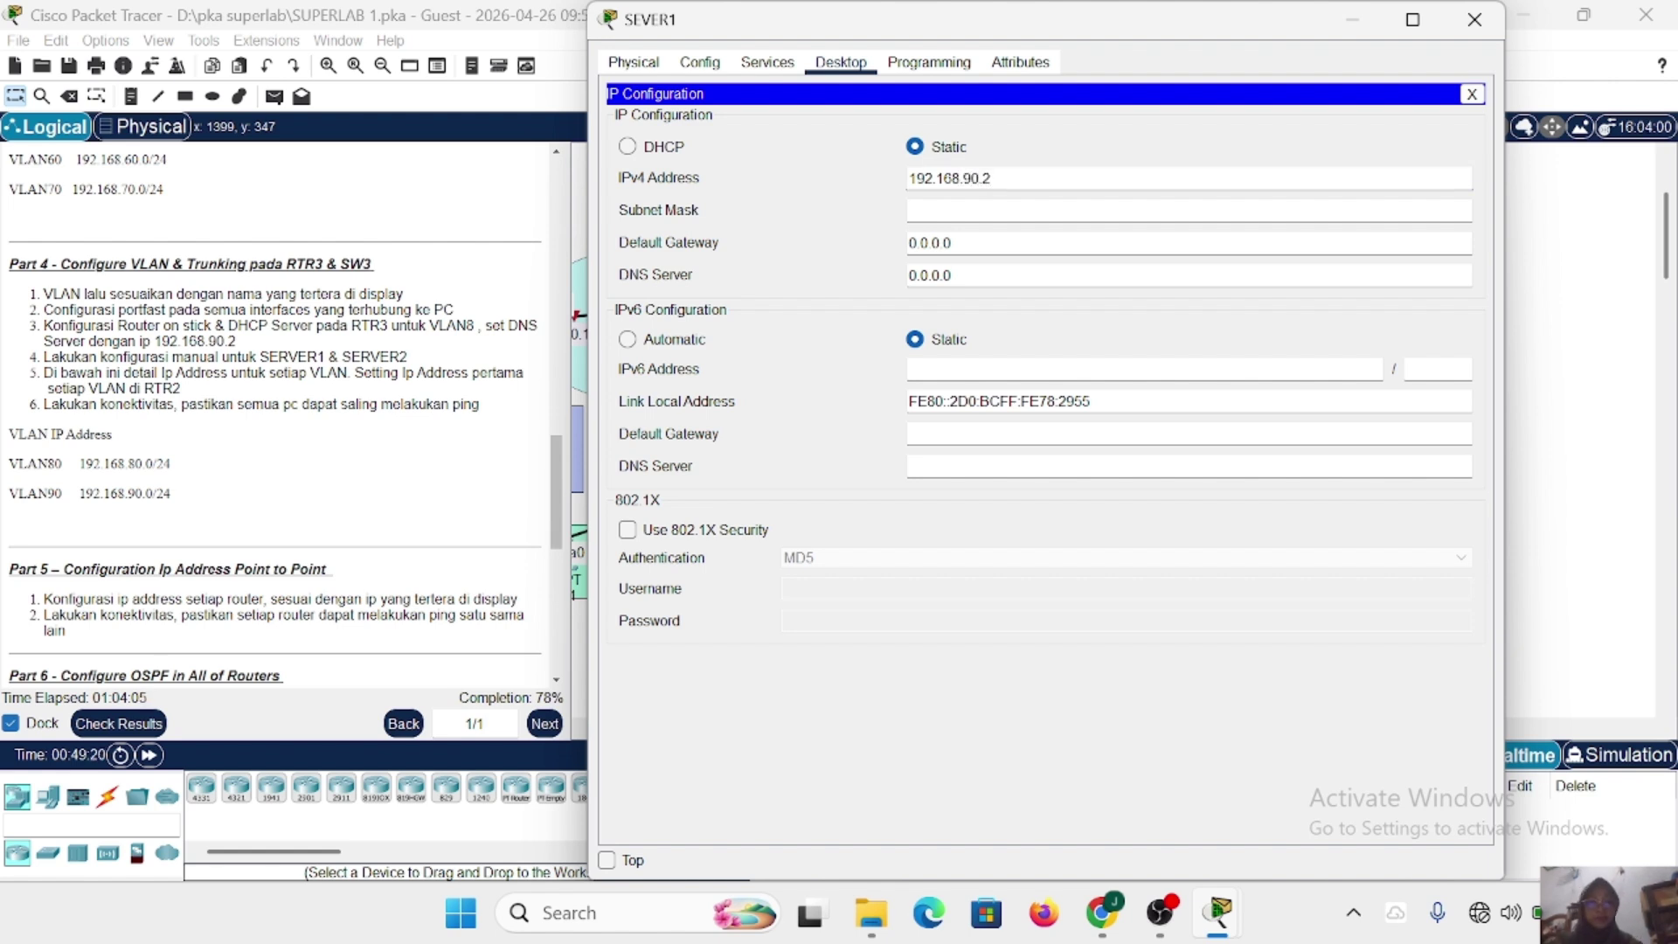
pyautogui.press('Tab')
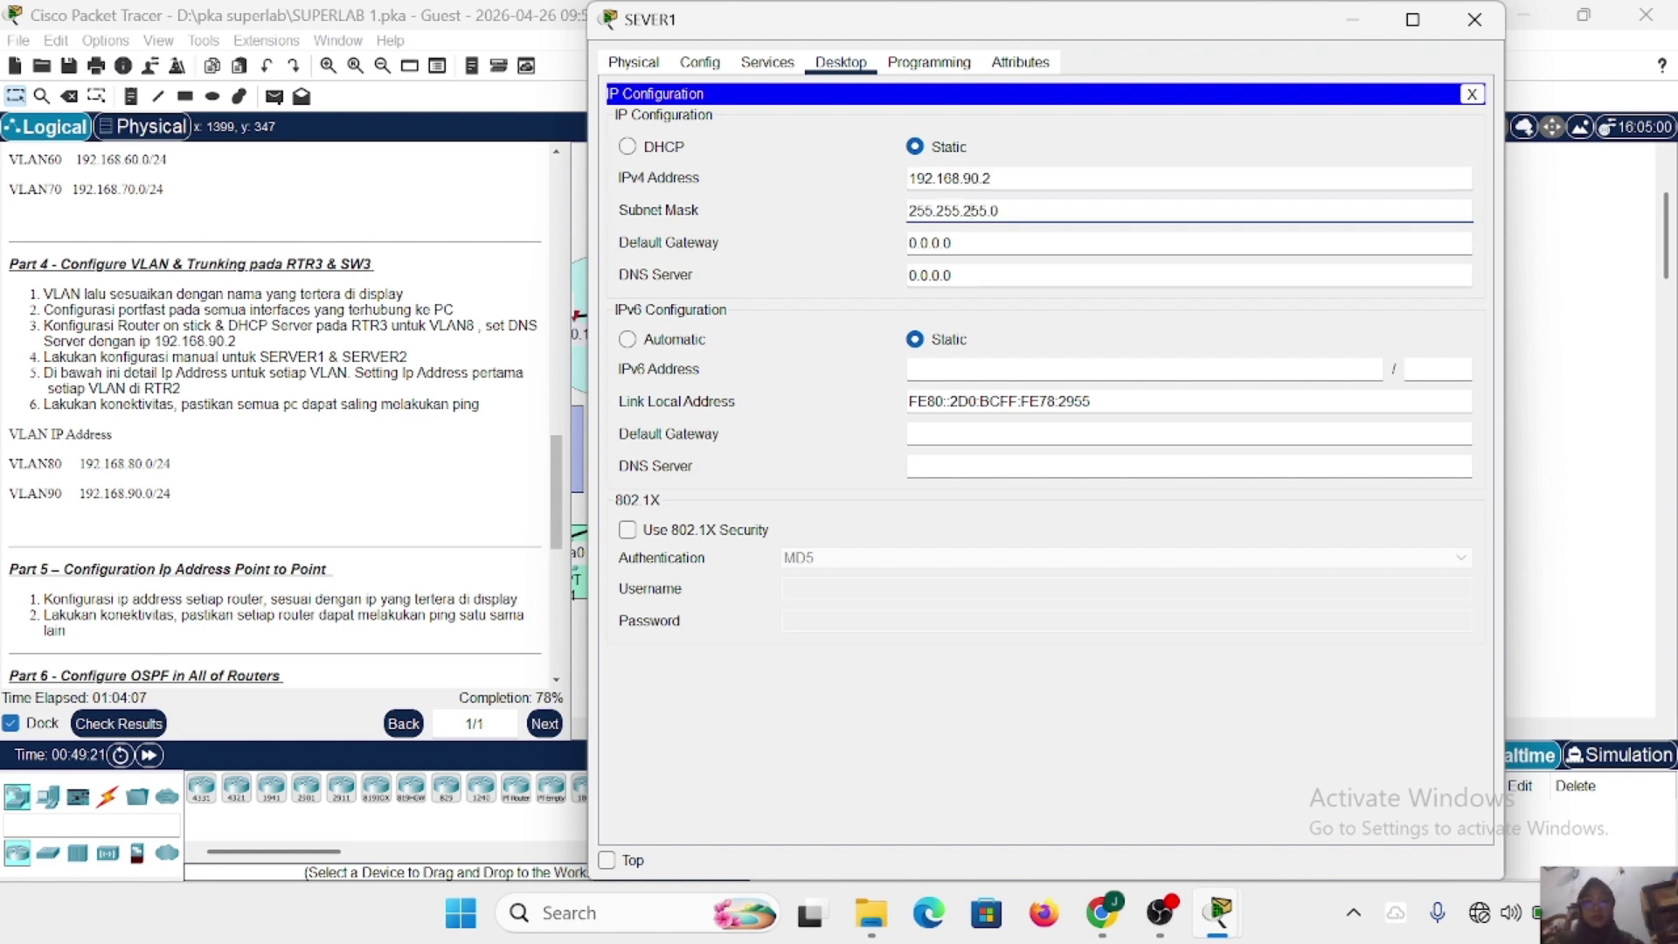
# Set SEVER1's default gateway to 192.168.90.1 and its DNS server to 192.168.90.2, and close its window.
pyautogui.click(951, 243)
pyautogui.moveTo(951, 243); pyautogui.dragTo(891, 249)
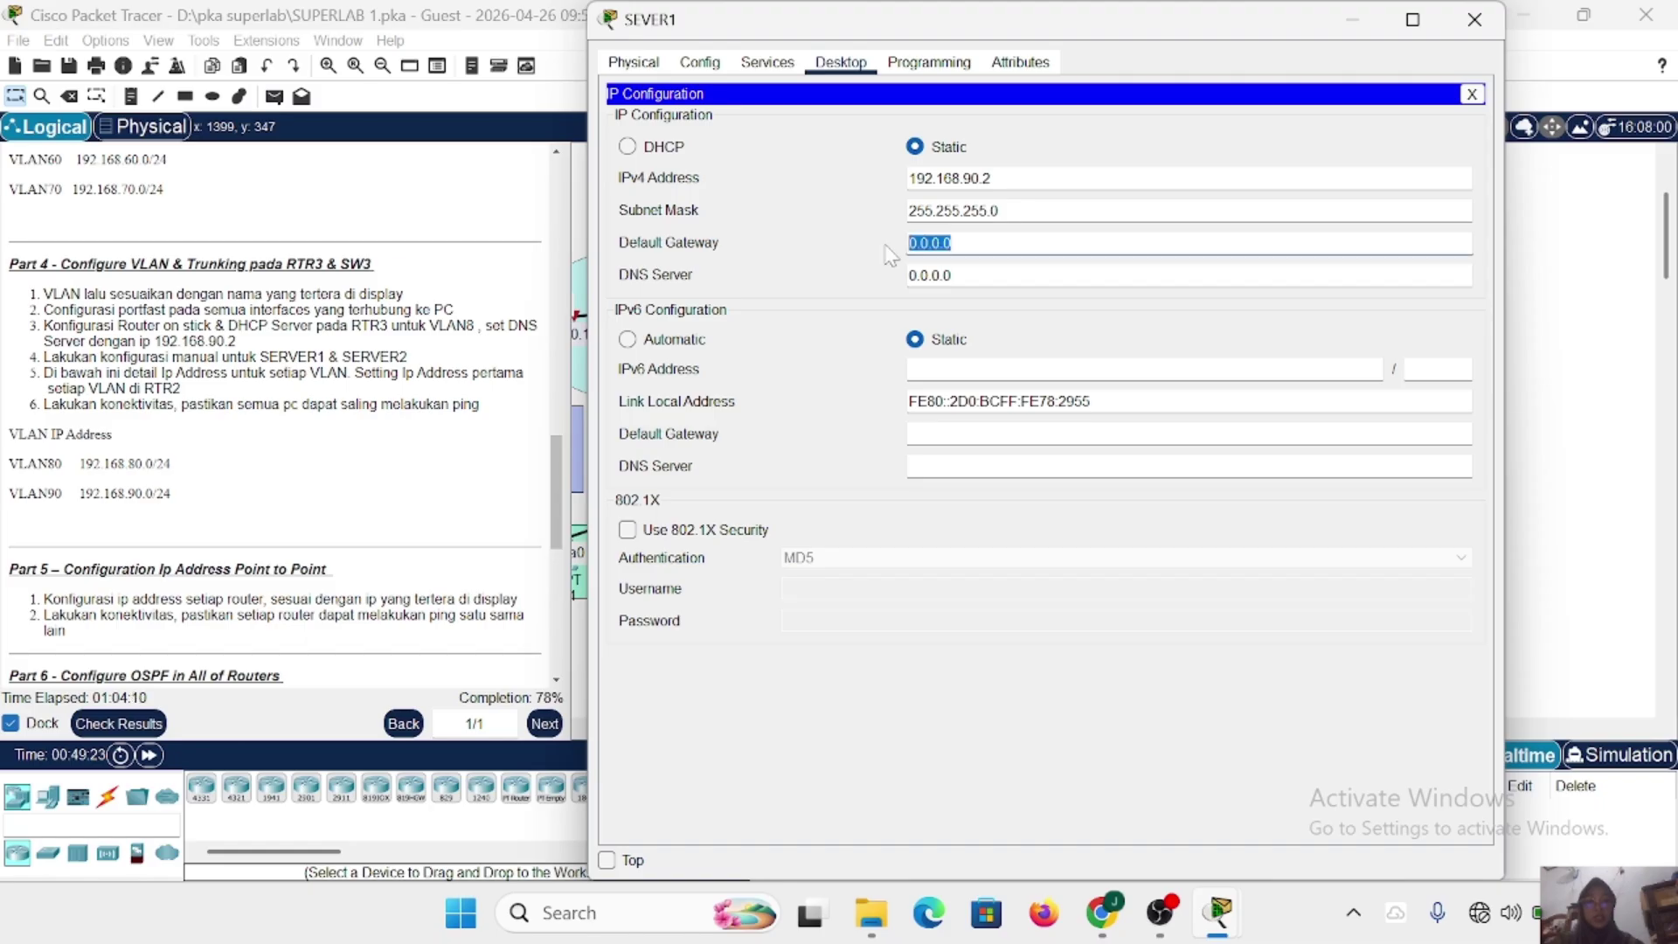
pyautogui.write('192.168.90.1')
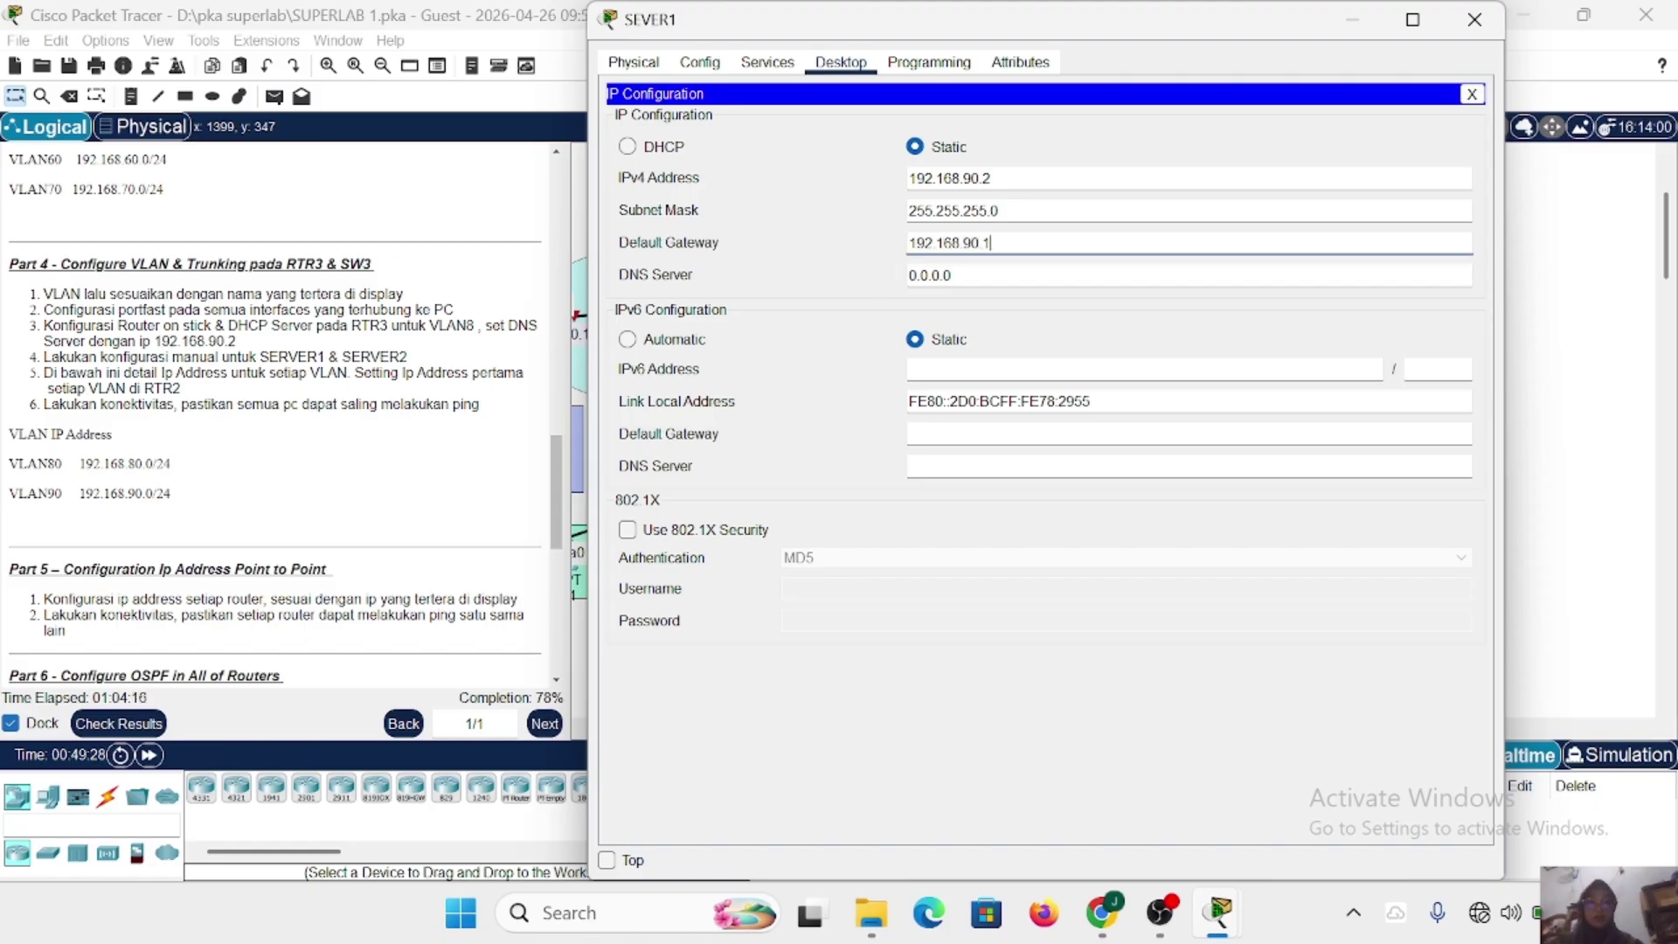
pyautogui.moveTo(951, 275); pyautogui.dragTo(891, 282)
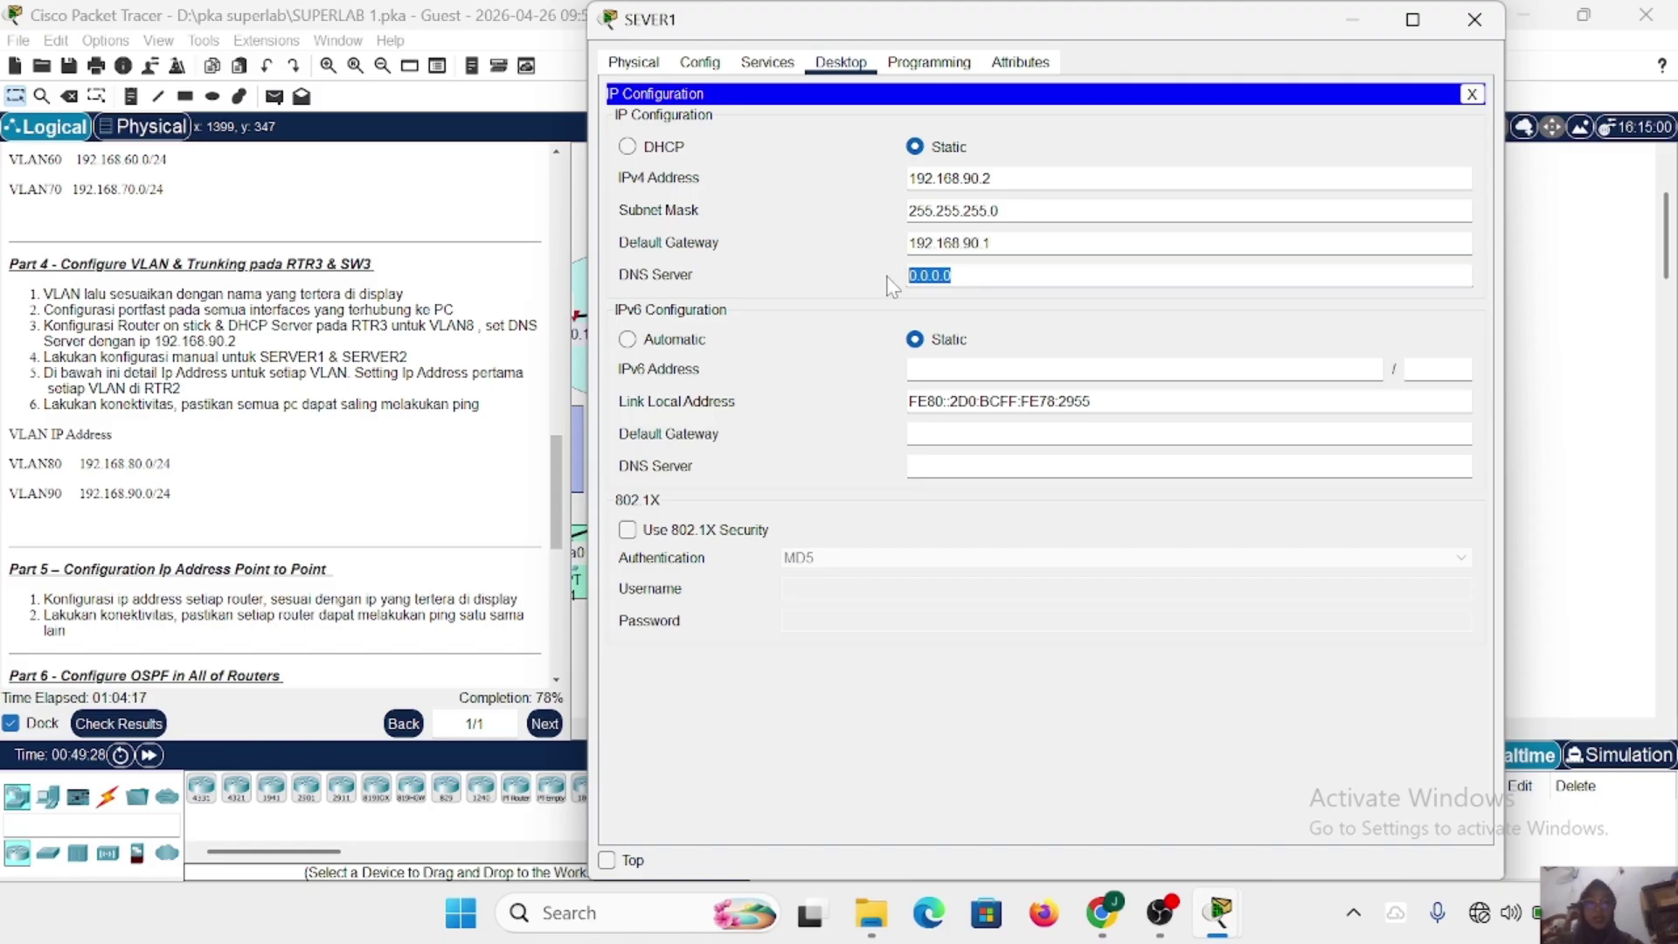
pyautogui.write('192.168.90.2')
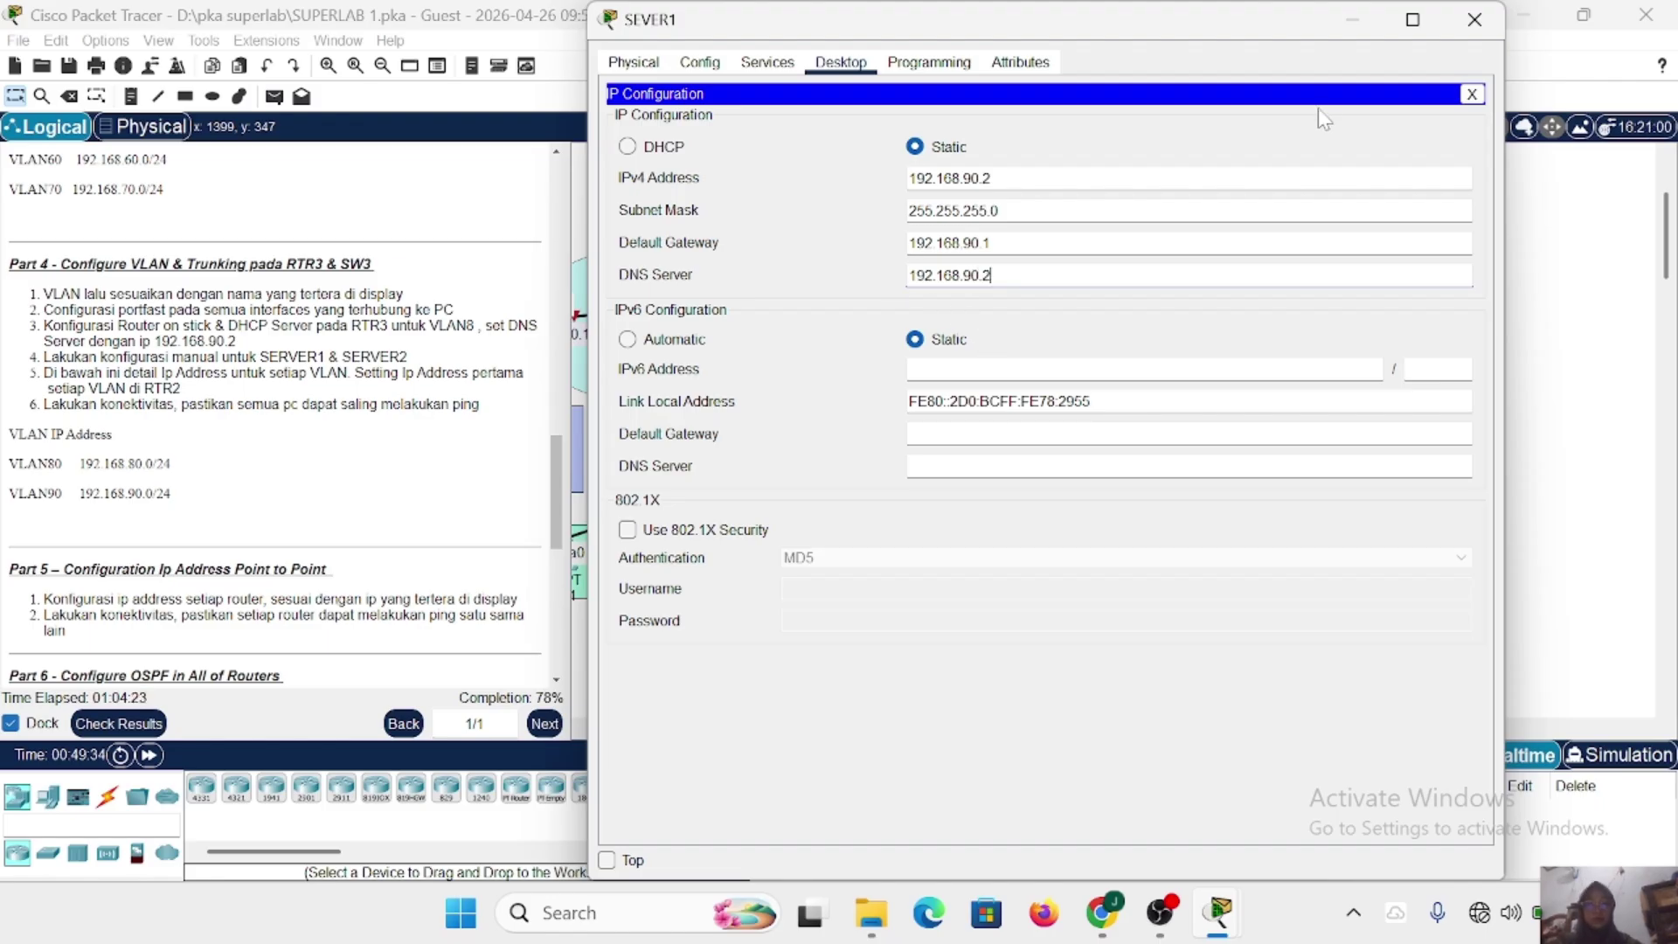
pyautogui.click(1474, 19)
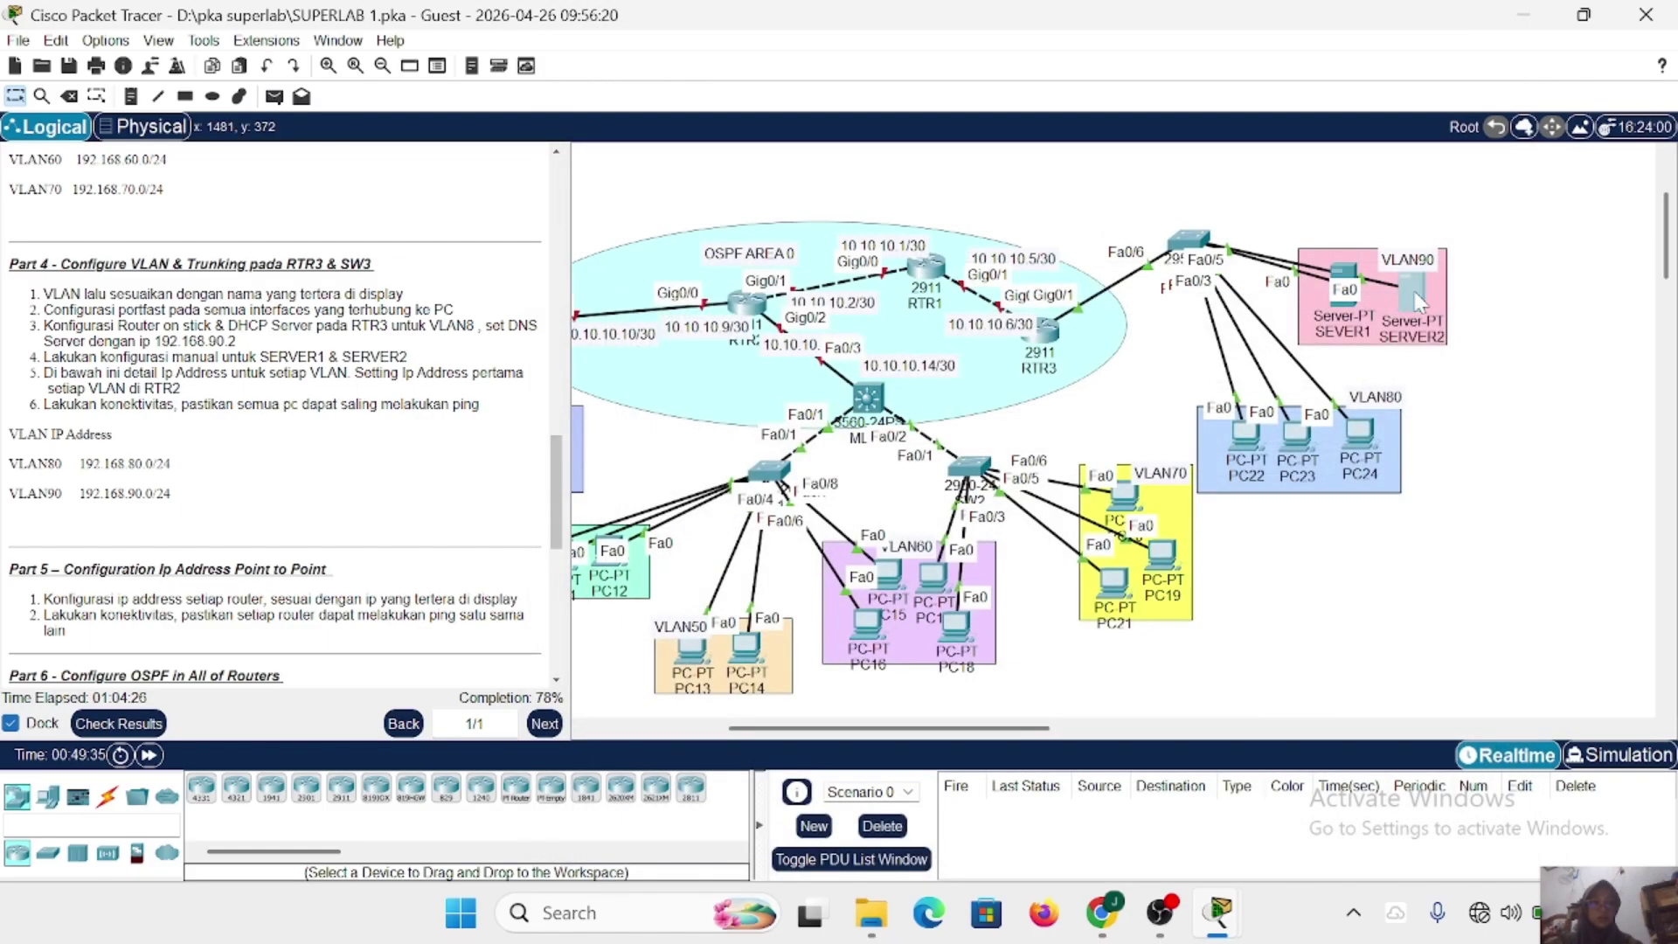
# Open SERVER2's IP configuration and set its static IPv4 address to 192.168.90.3 with subnet mask 255.255.255.0.
pyautogui.click(1410, 294)
pyautogui.click(838, 224)
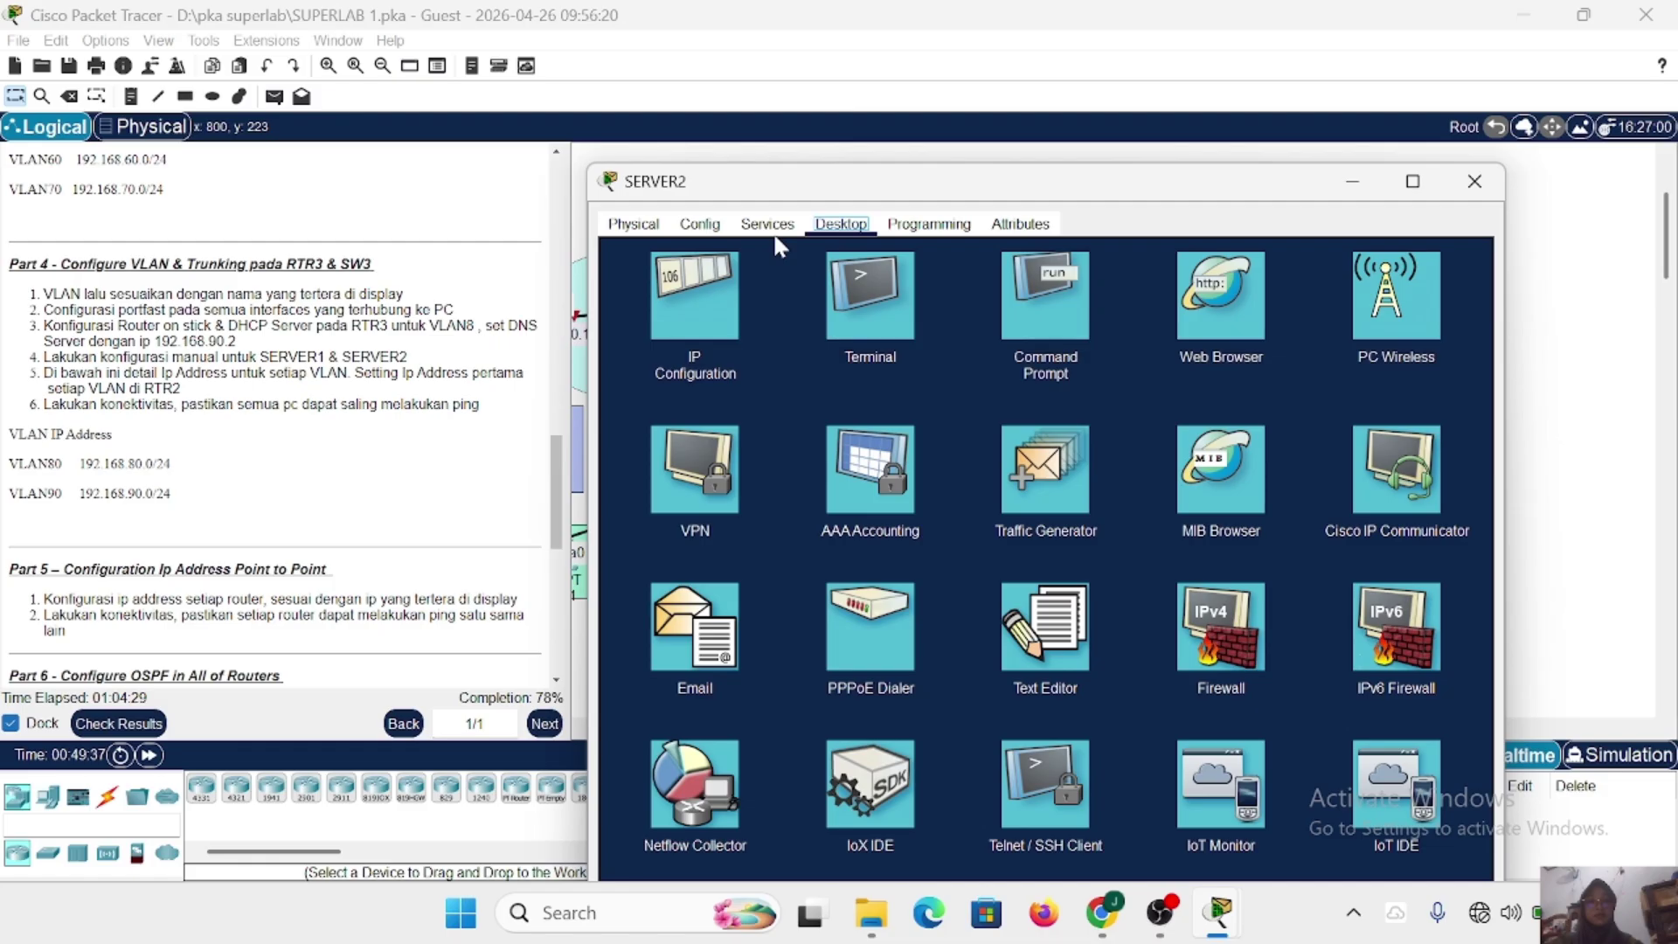
pyautogui.click(662, 287)
pyautogui.click(969, 341)
pyautogui.write('192.168')
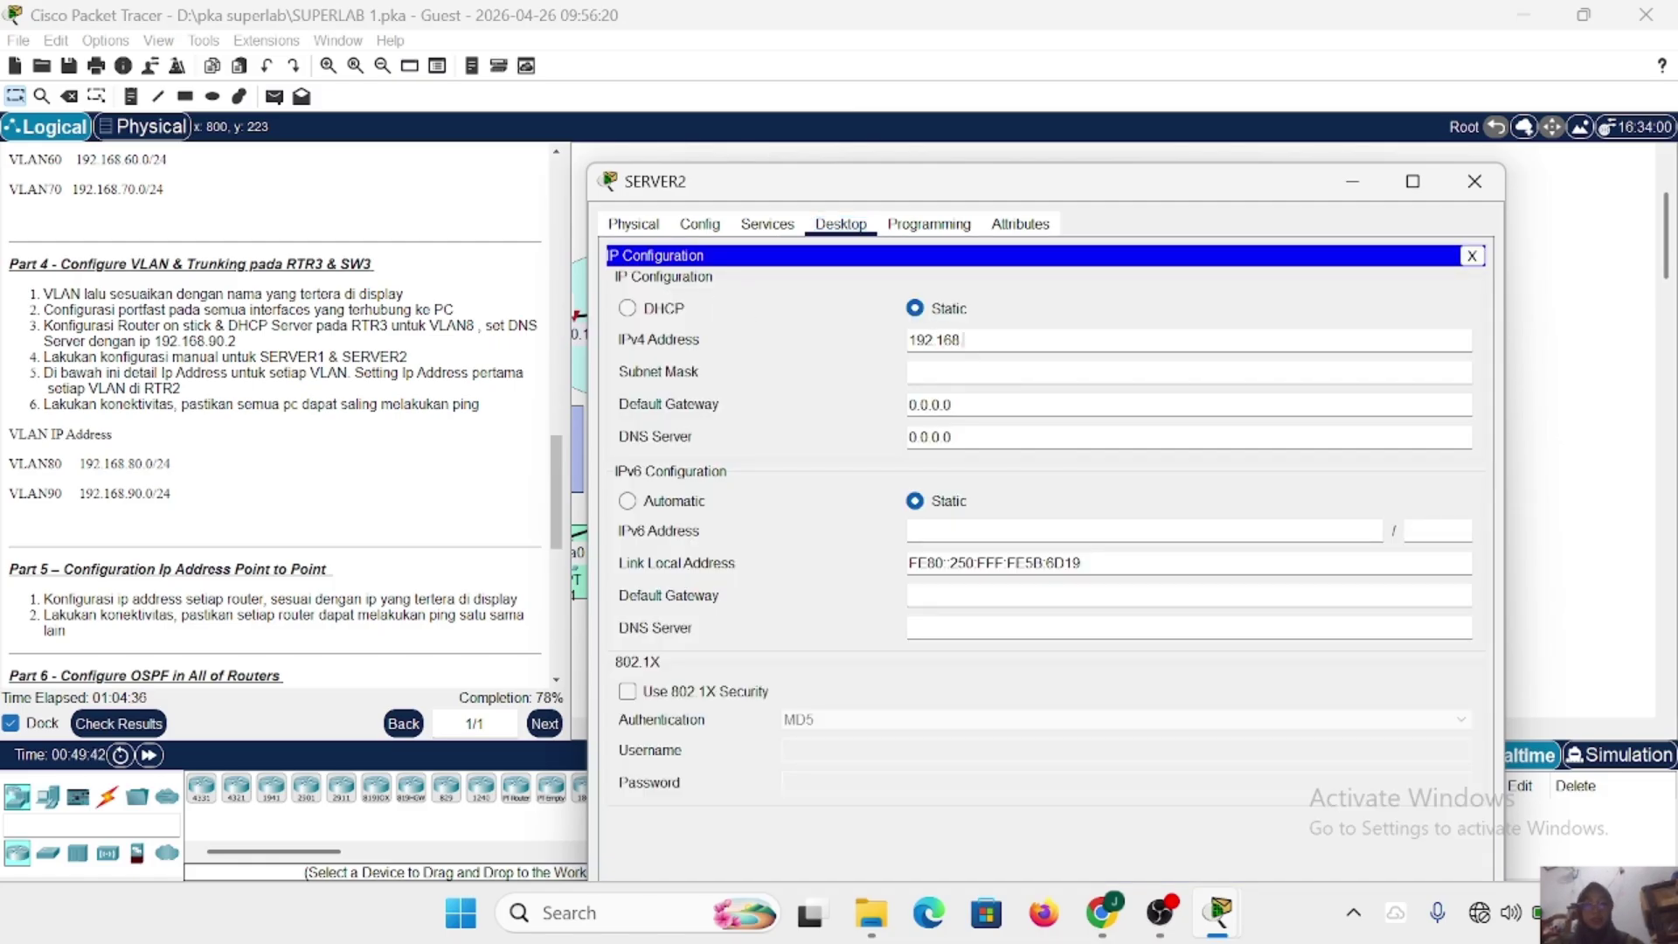
pyautogui.write('.90.3')
pyautogui.click(969, 370)
pyautogui.press('Tab')
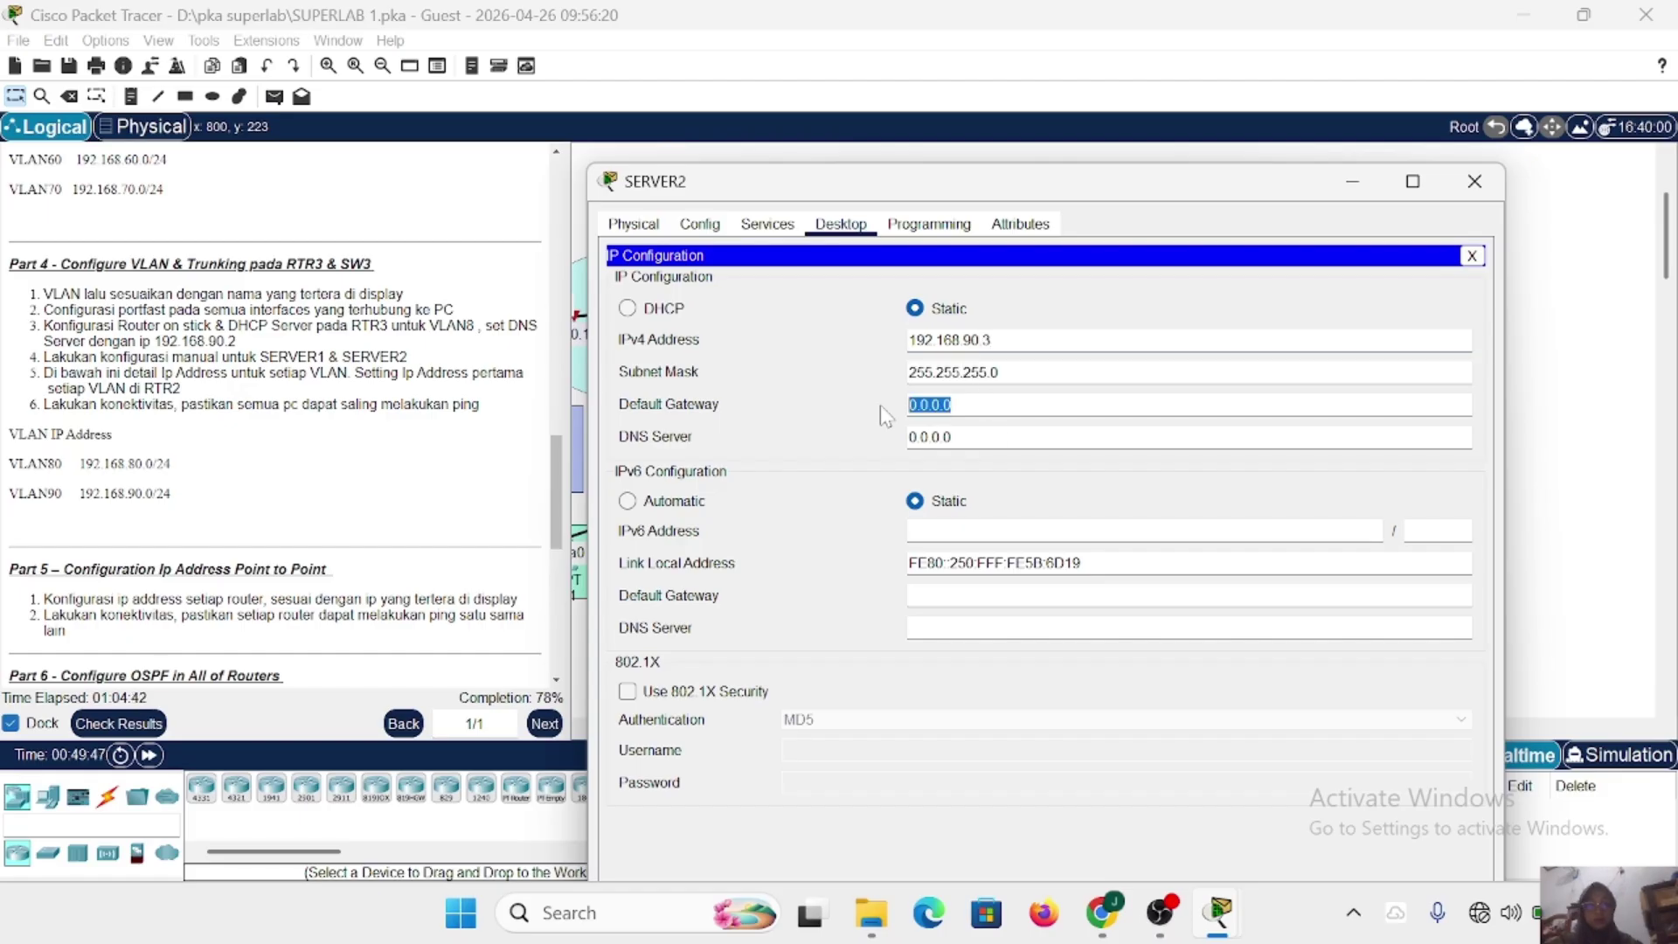
# Set SERVER2's default gateway to 192.168.90.1 and its DNS server to 192.168.90.2, and close its window.
pyautogui.write('192.168.90.1')
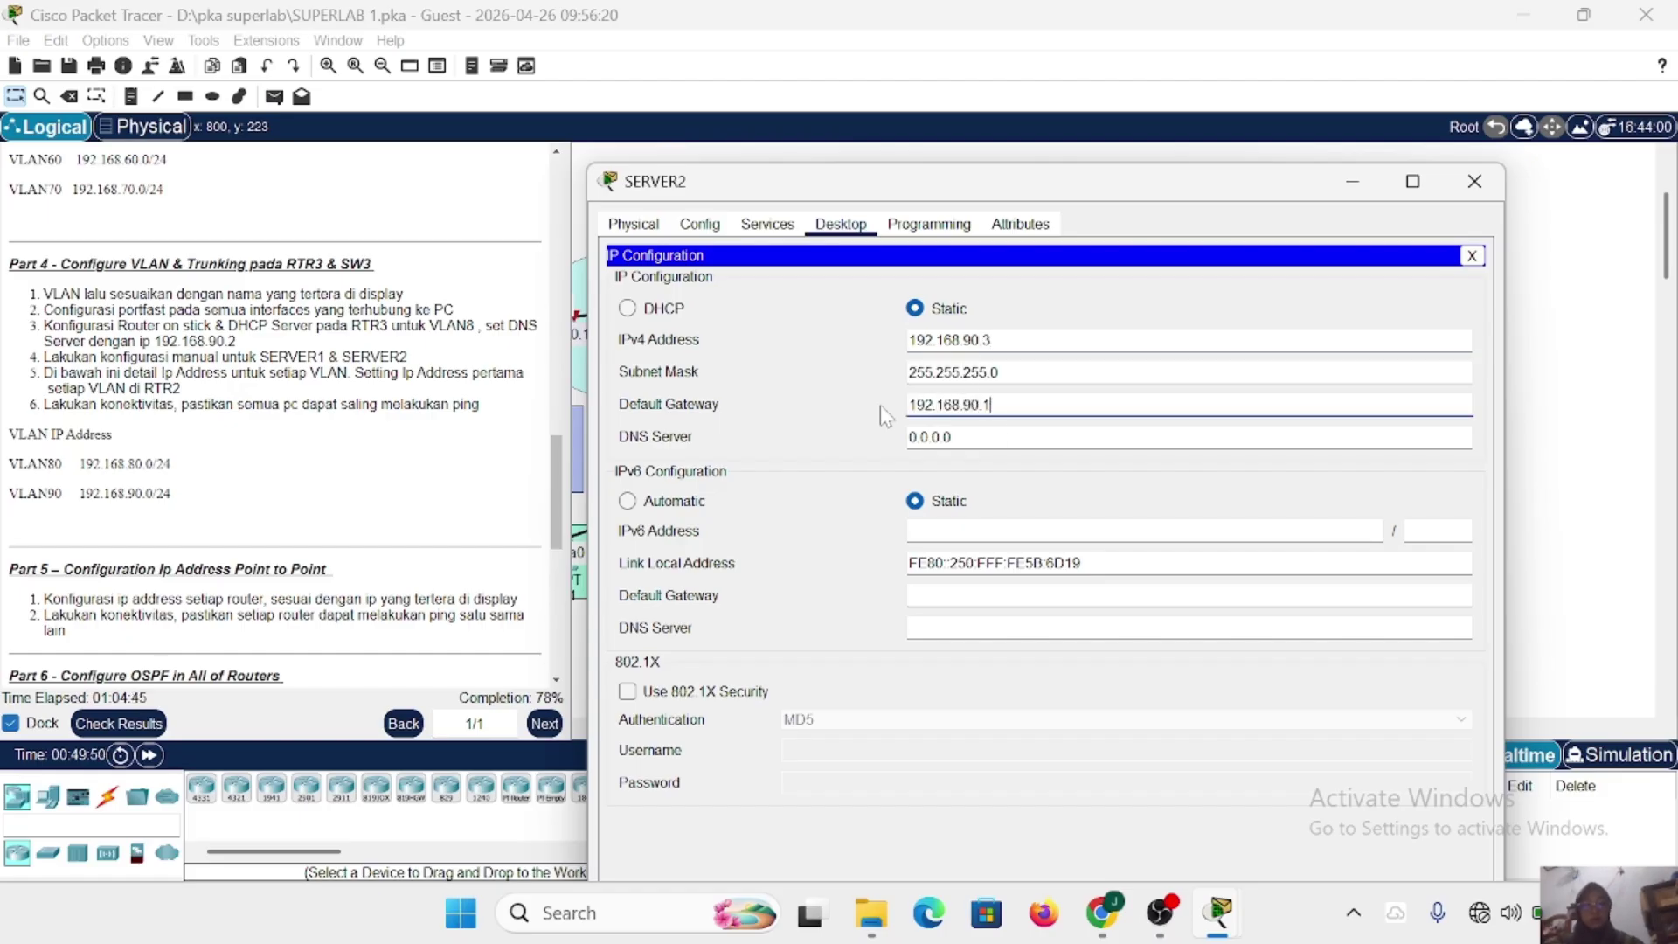
pyautogui.press('Tab')
pyautogui.write('192.168.90.2')
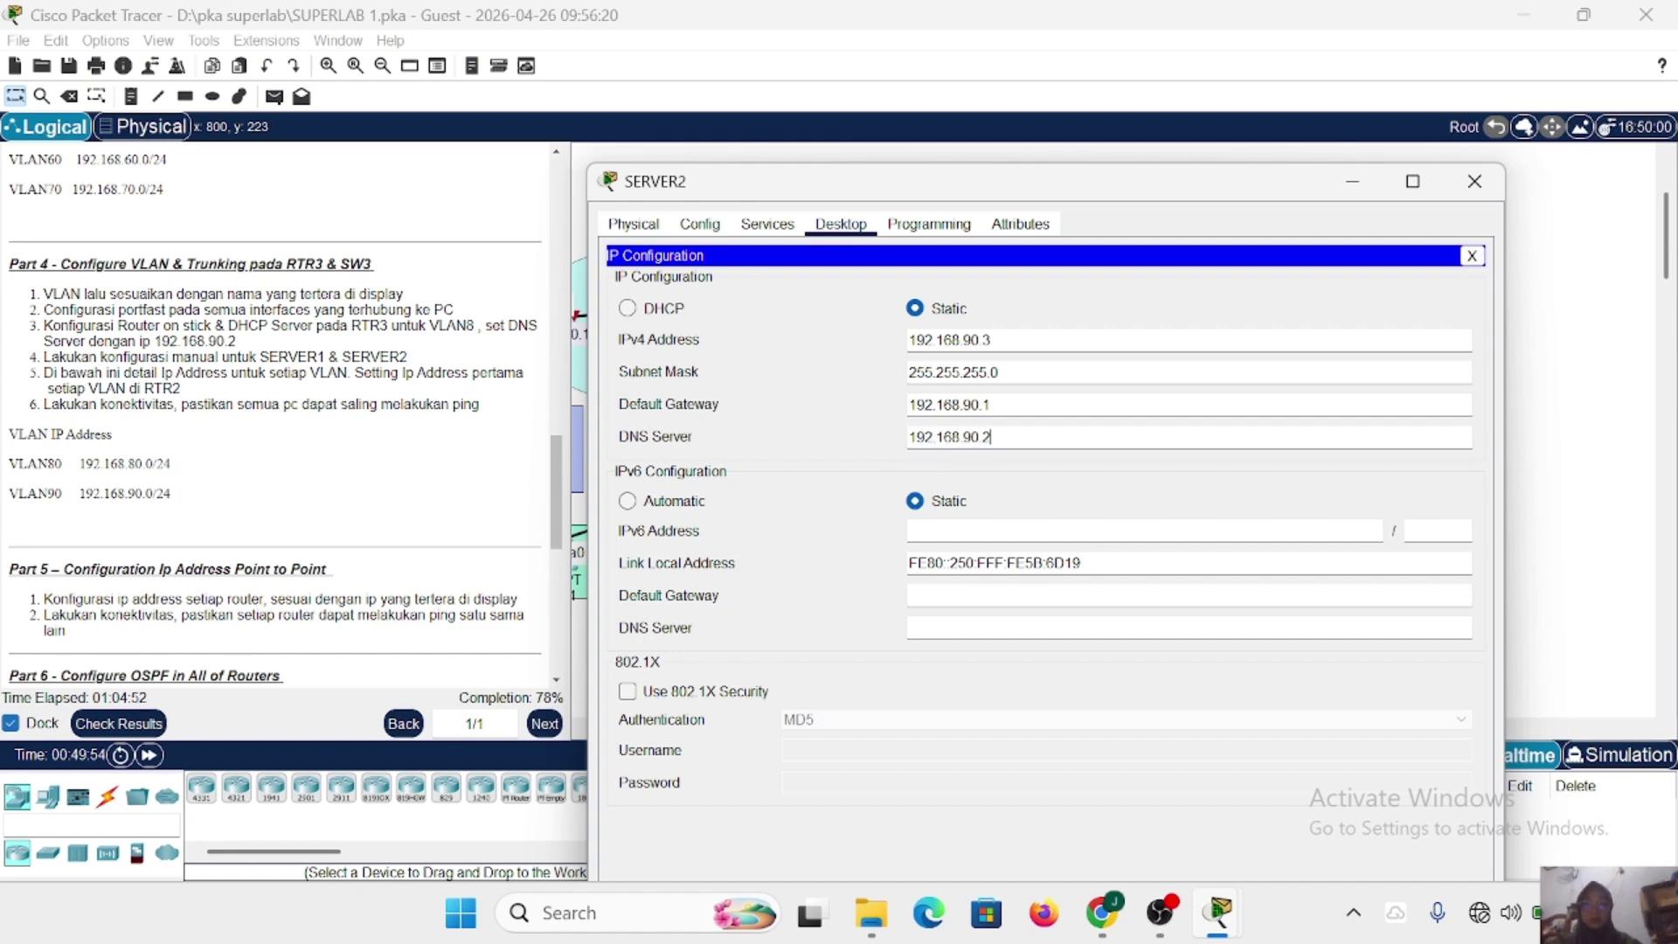
pyautogui.click(1475, 181)
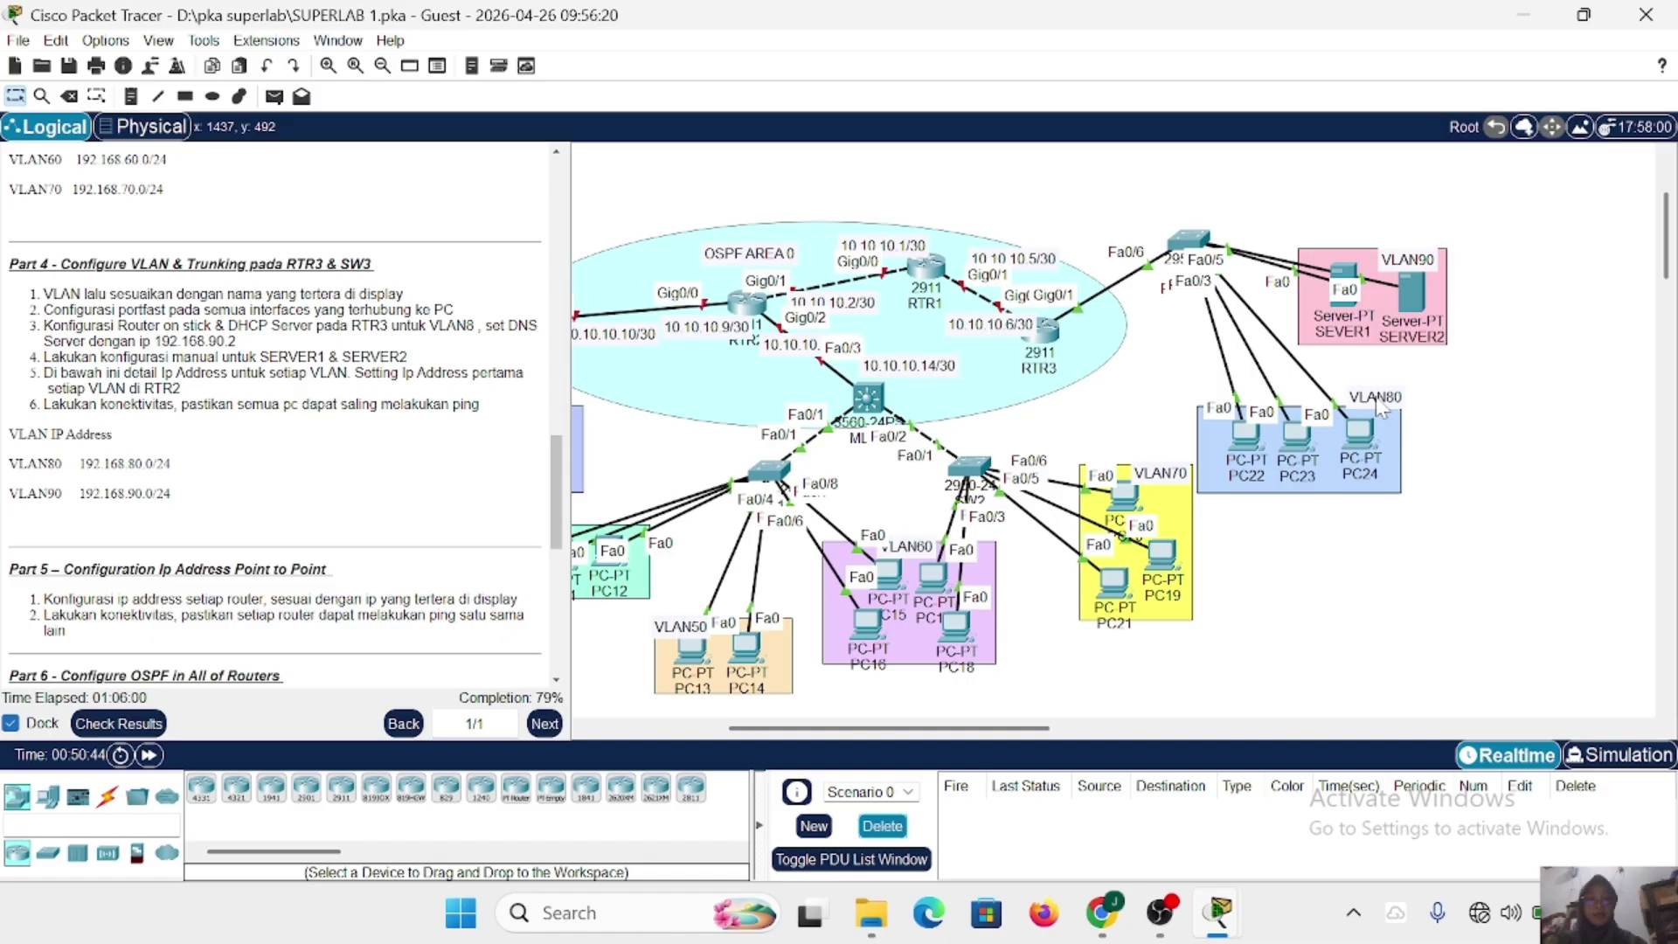
# Test connectivity from PC22 to SEVER1 by sending a simple PDU twice.
pyautogui.click(273, 96)
pyautogui.click(1245, 433)
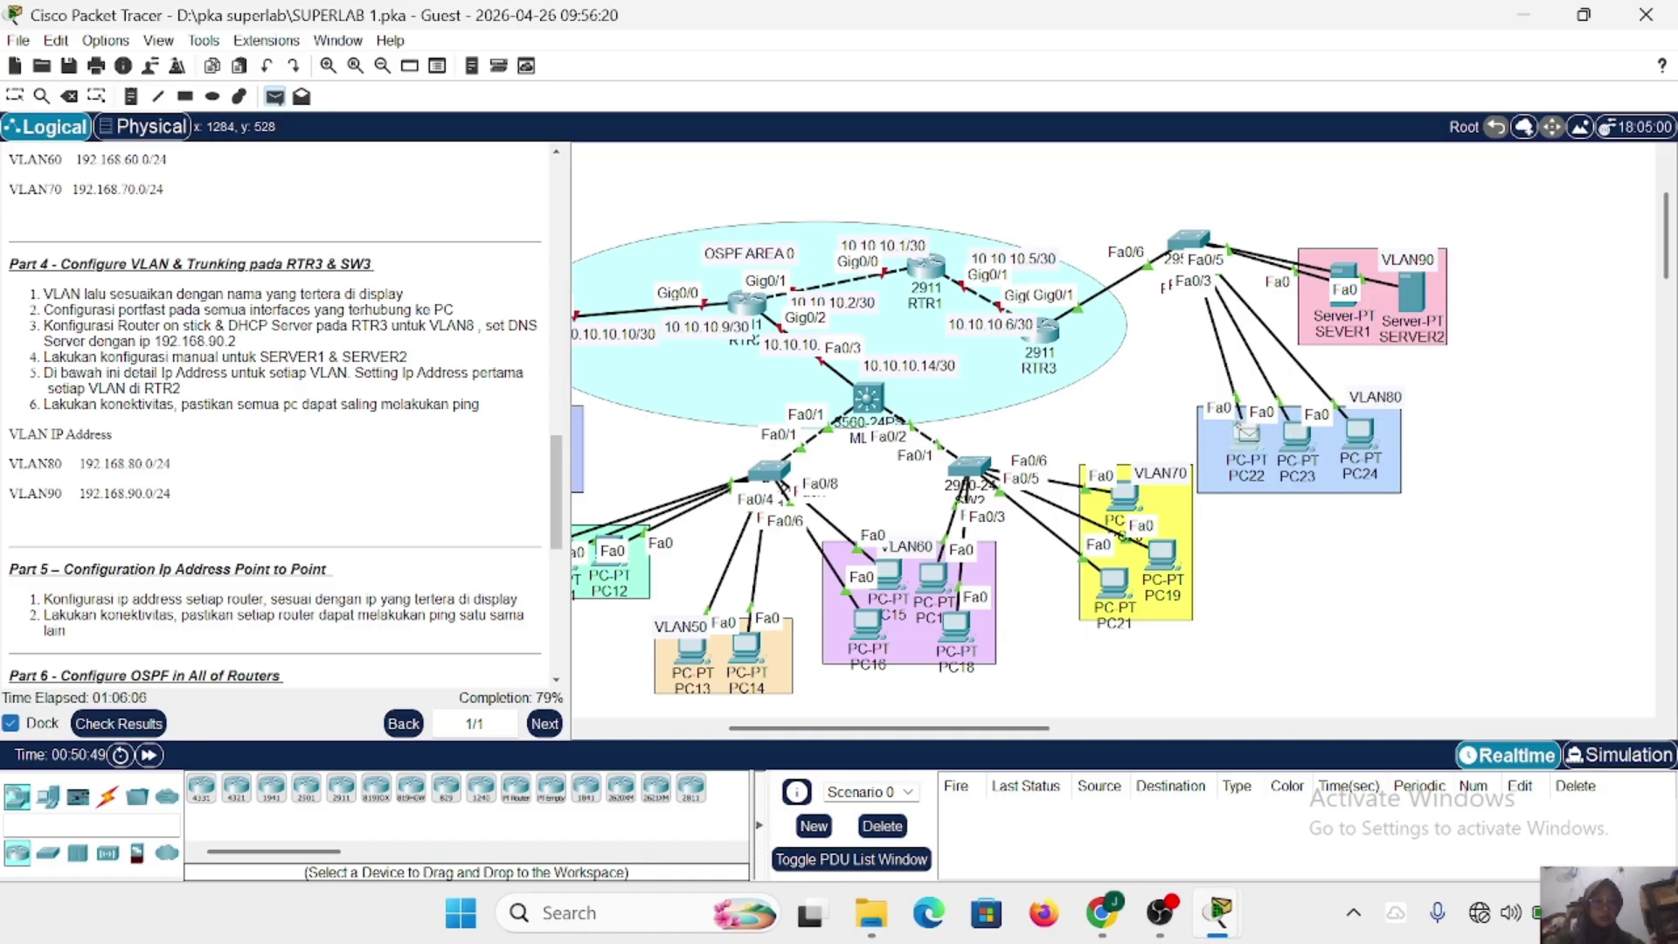
pyautogui.click(1343, 274)
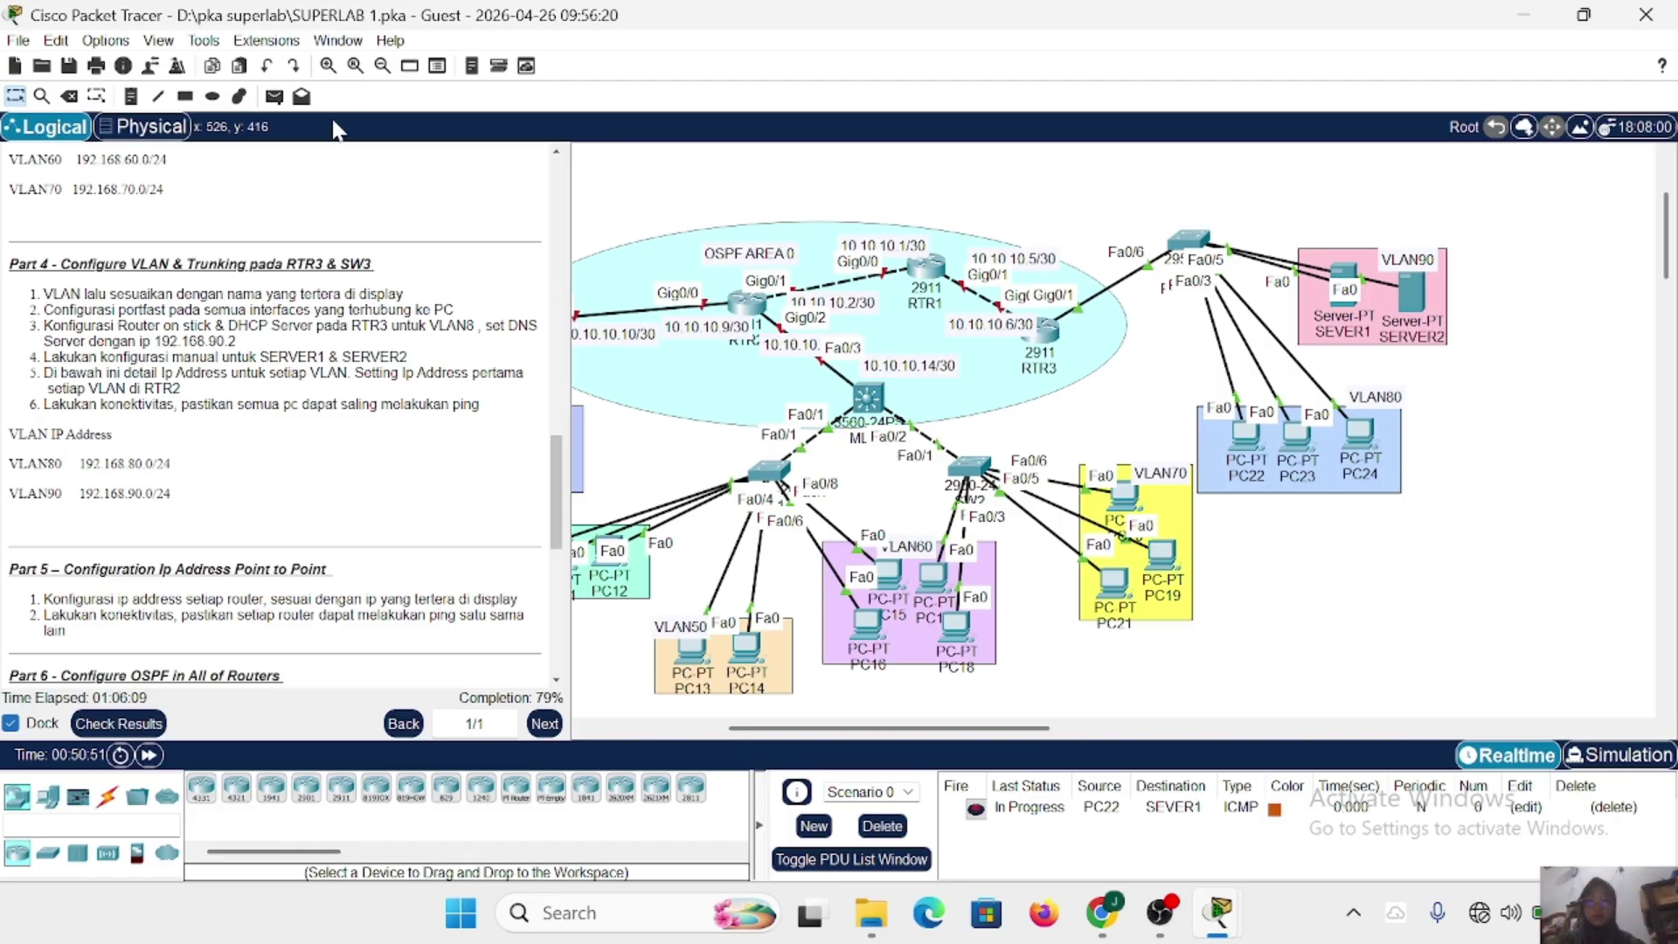
pyautogui.click(1245, 434)
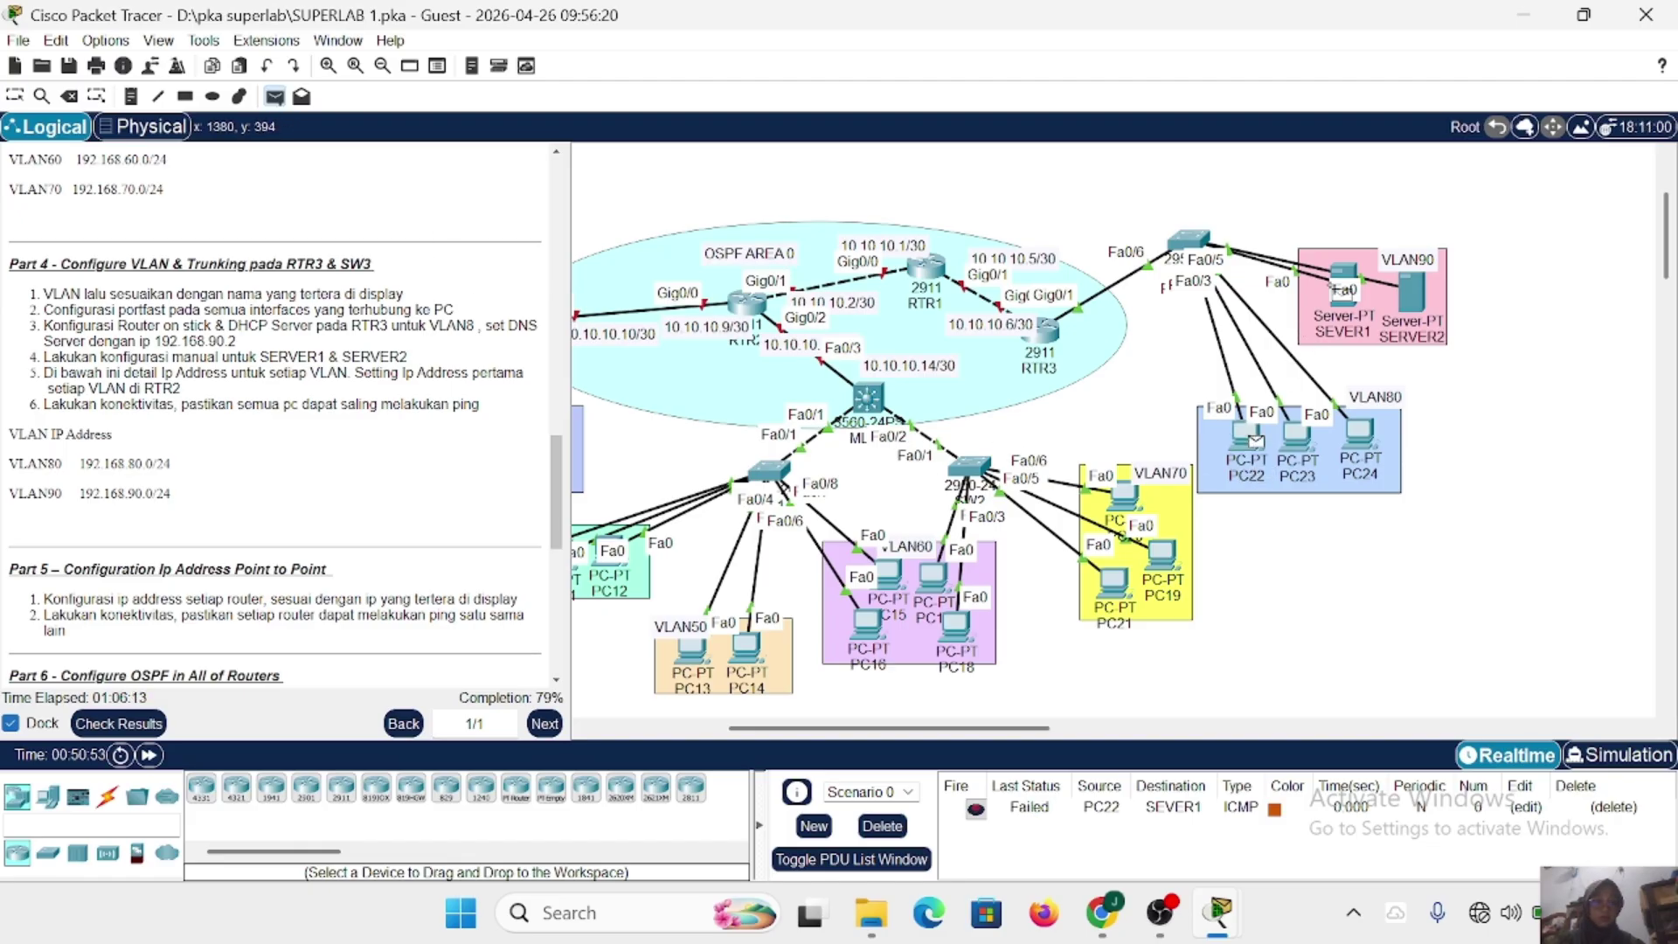
pyautogui.click(1343, 273)
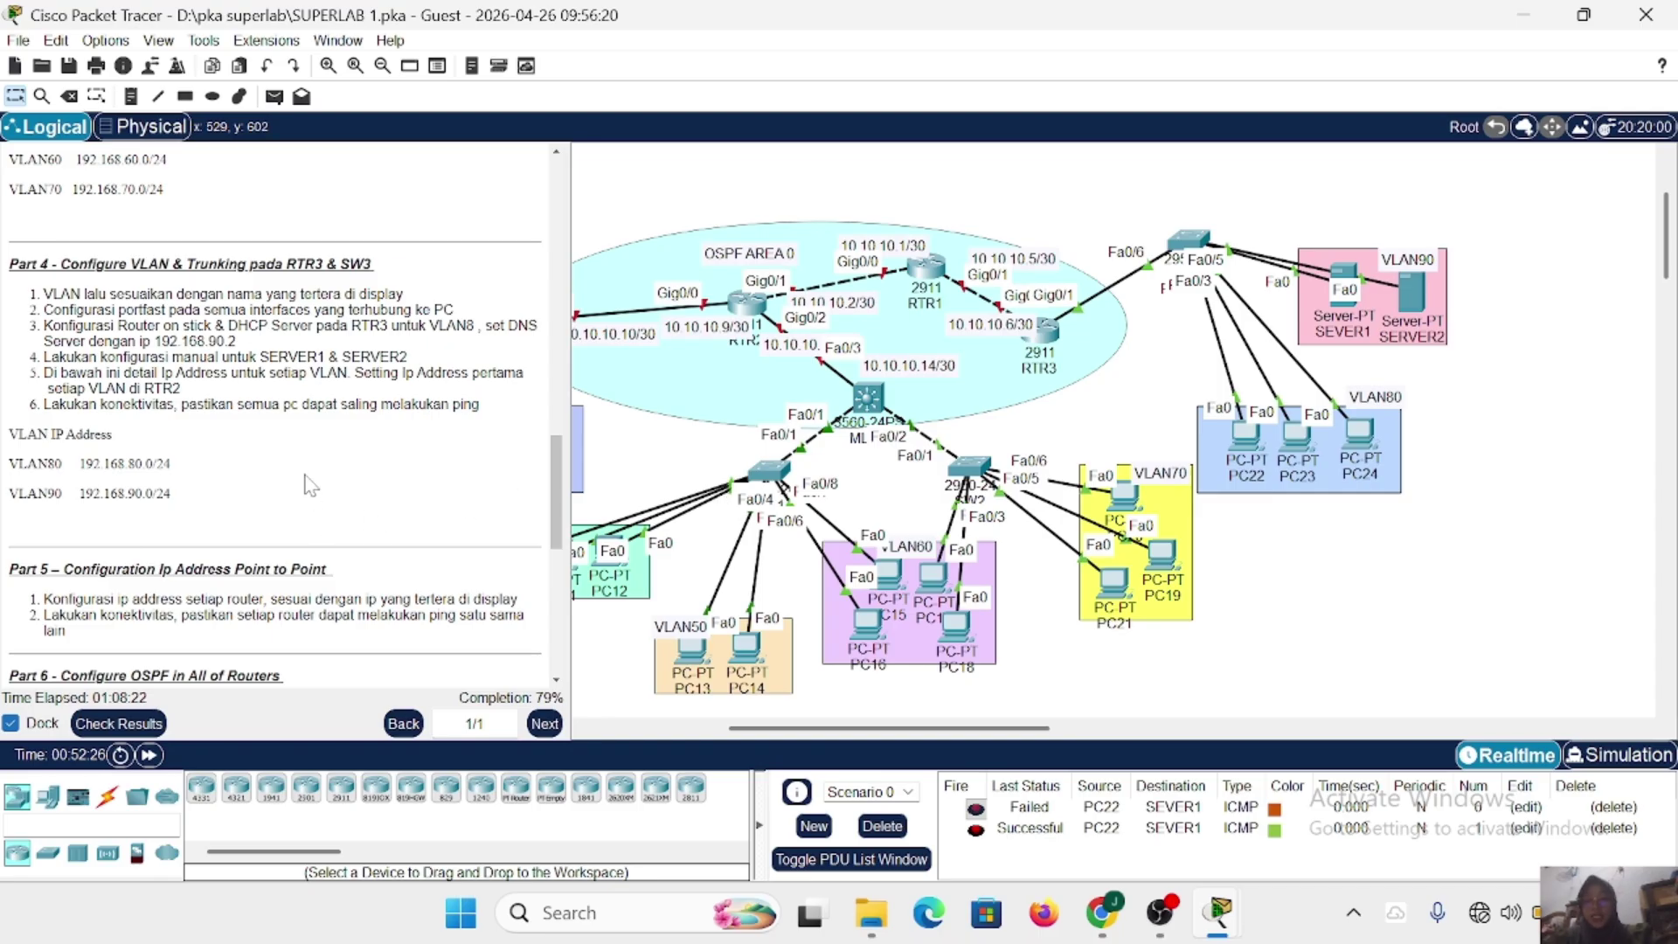
# Bring up the Part 5 instructions and open RTR3's command line in a smaller window beside the topology's point-to-point addresses.
pyautogui.scroll(-3, 312, 481)
pyautogui.scroll(-4, 312, 480)
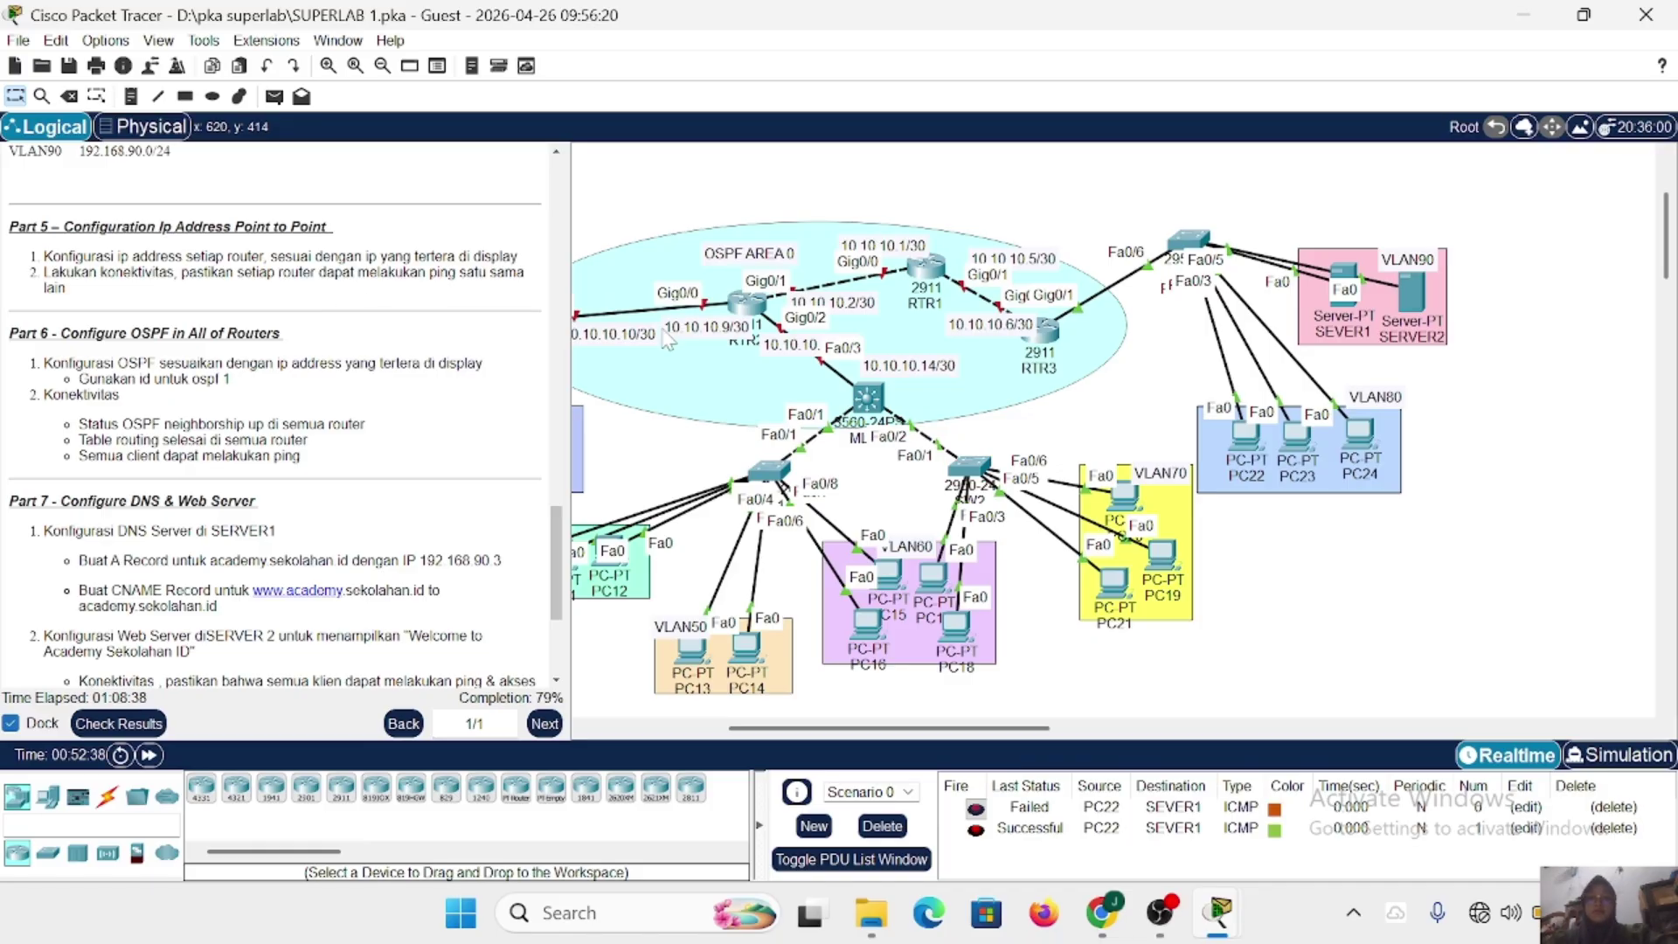
pyautogui.scroll(-1, 667, 339)
pyautogui.scroll(1, 666, 339)
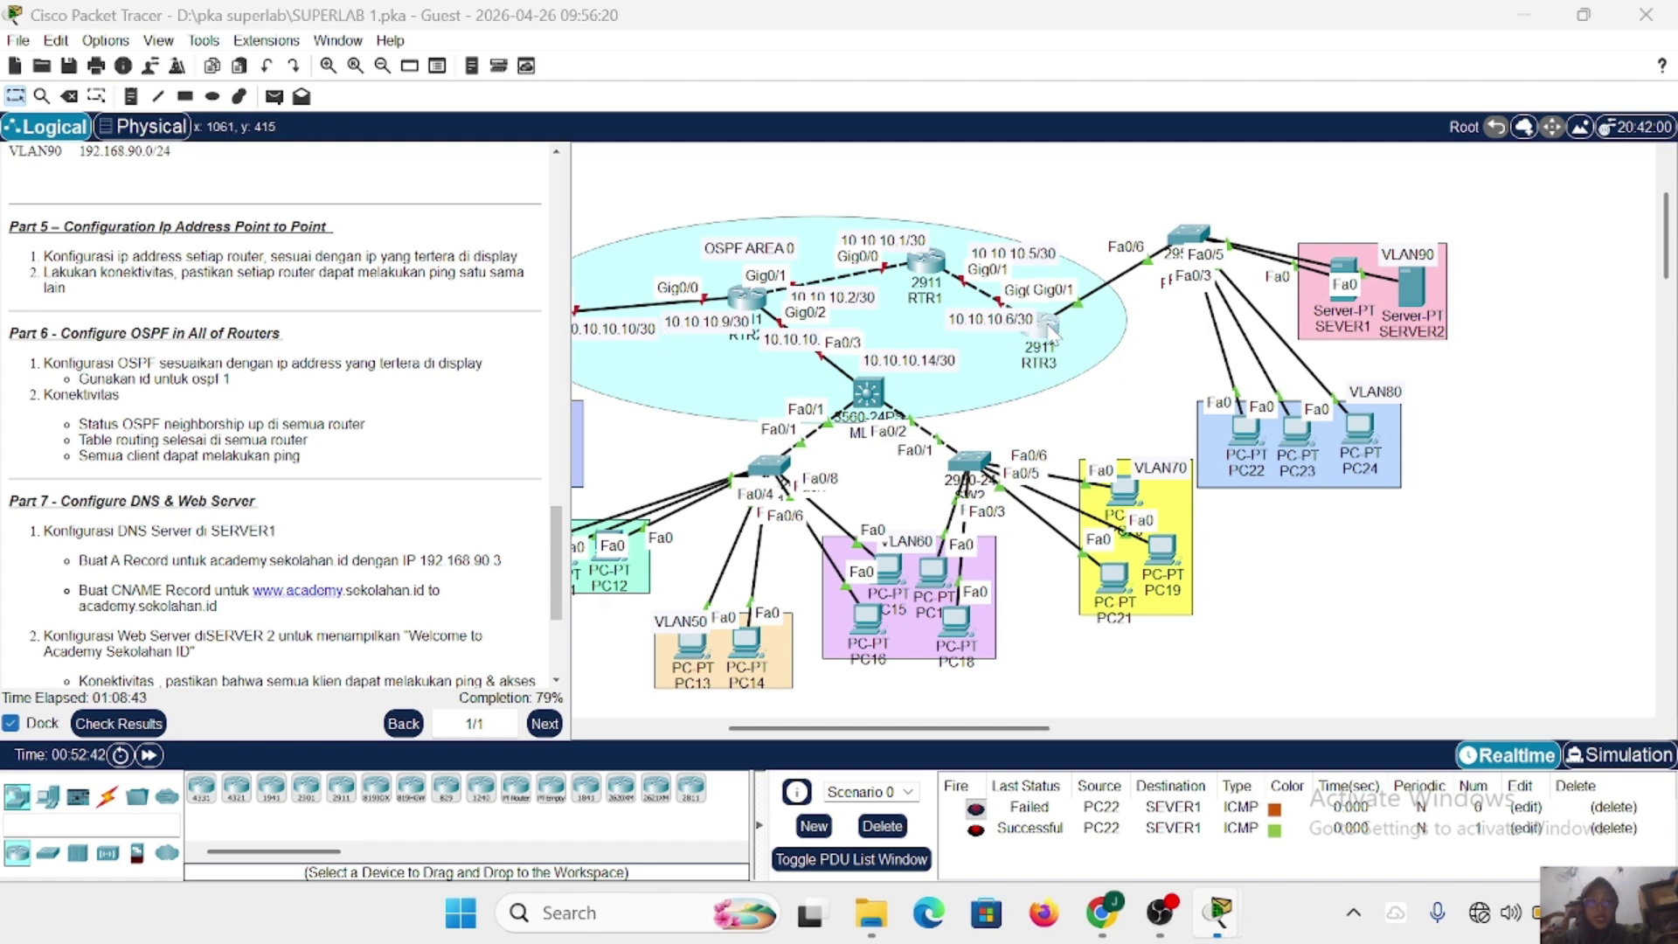
pyautogui.click(1048, 328)
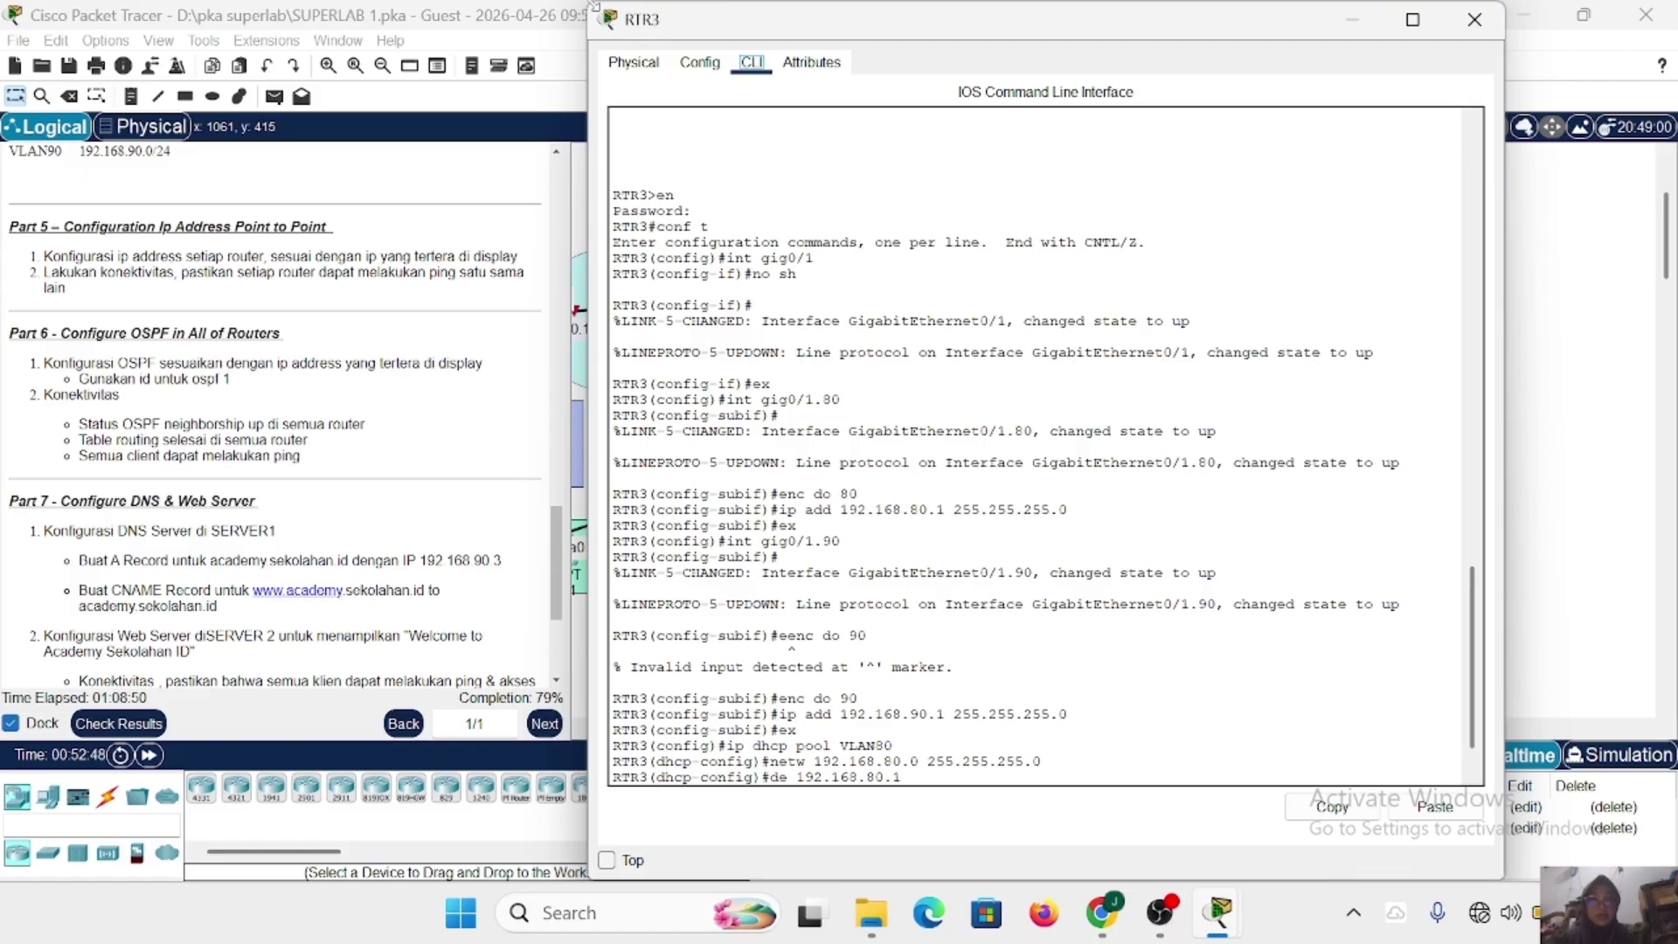
pyautogui.moveTo(594, 5); pyautogui.dragTo(916, 133)
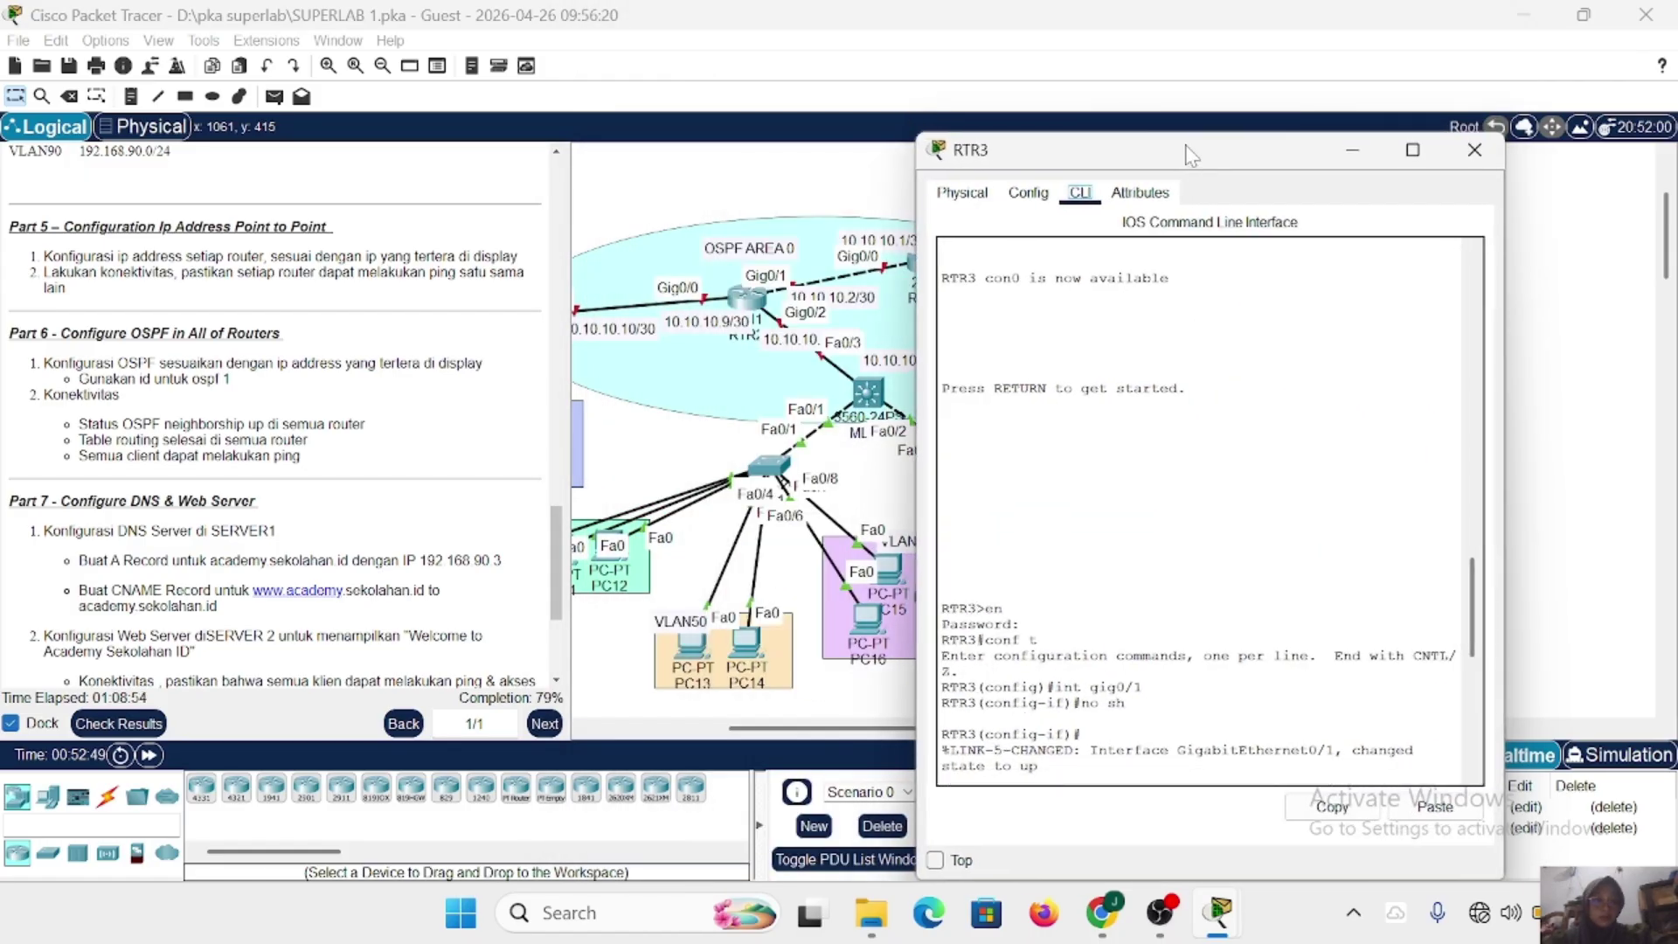
pyautogui.moveTo(1191, 156); pyautogui.dragTo(1305, 112)
pyautogui.hscroll(3, 920, 299)
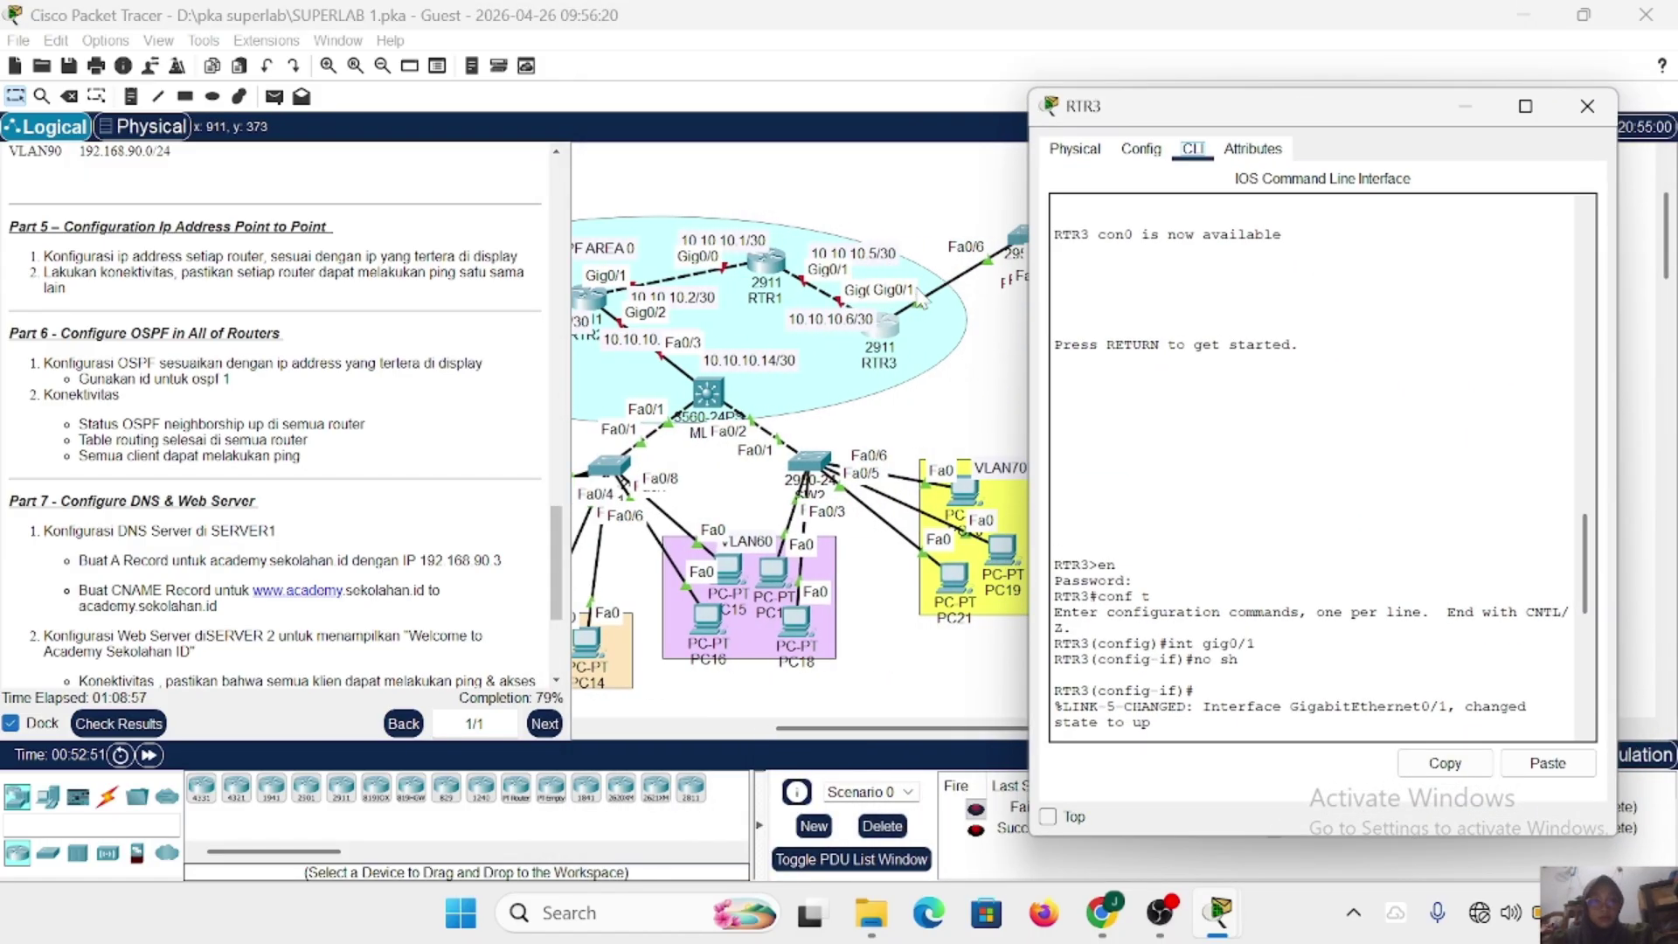
pyautogui.scroll(-12, 1215, 595)
pyautogui.click(1214, 728)
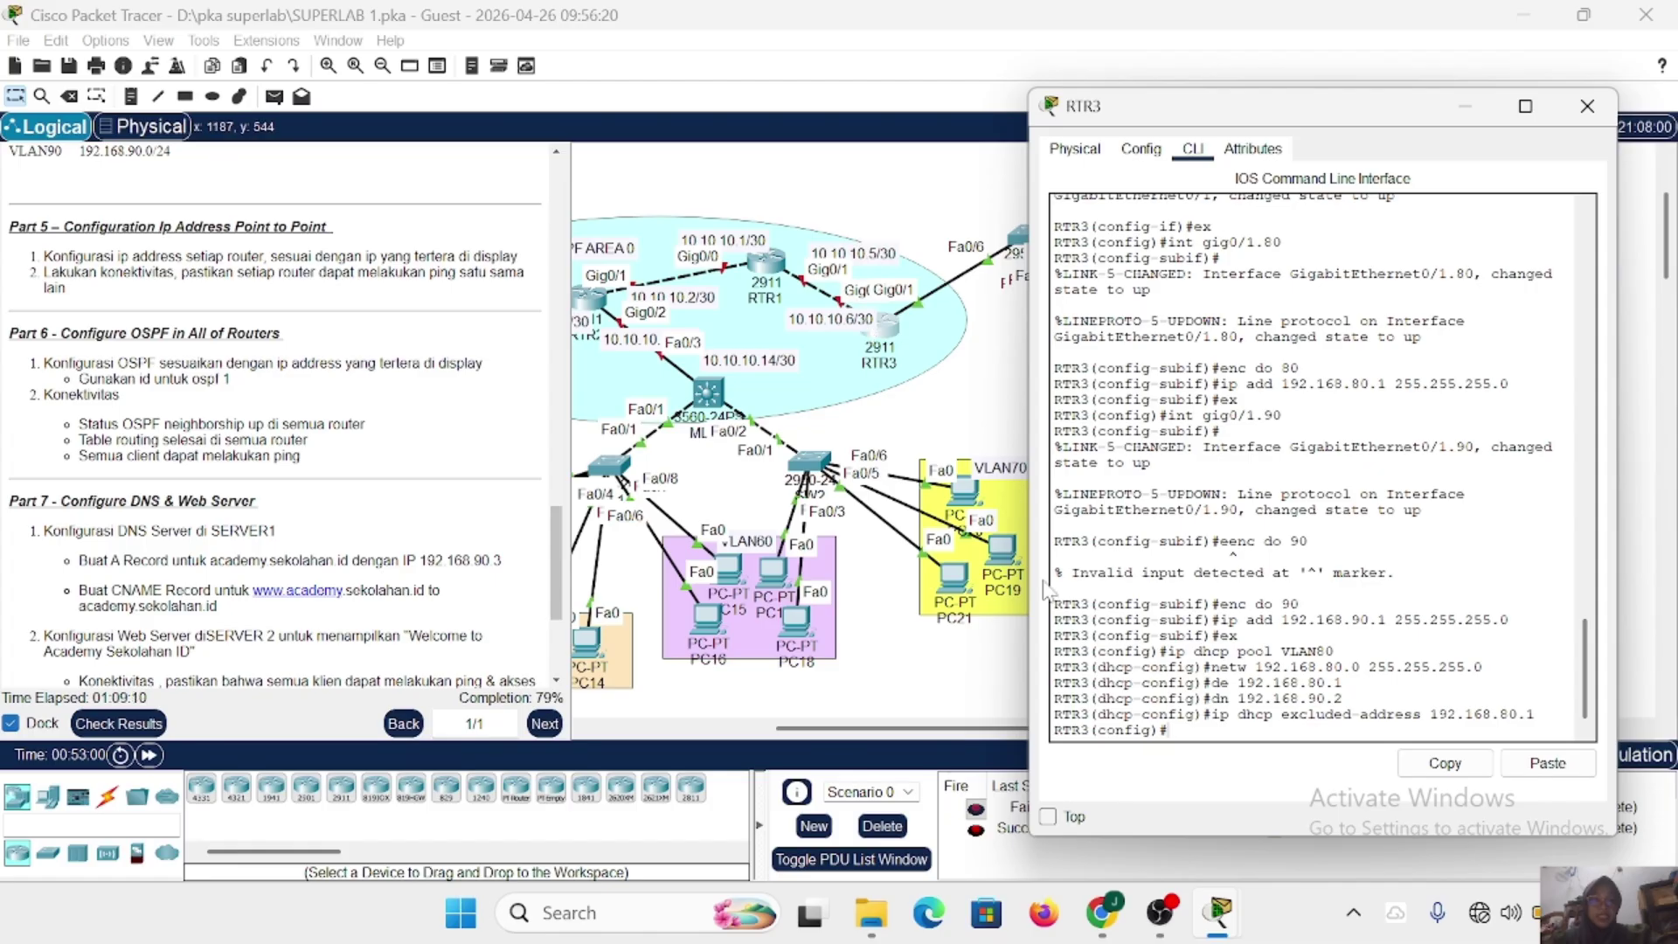
# Assign IP address 10.10.10.6 with subnet mask 255.255.255.252 to RTR3's gig0/0 interface.
pyautogui.write('int ')
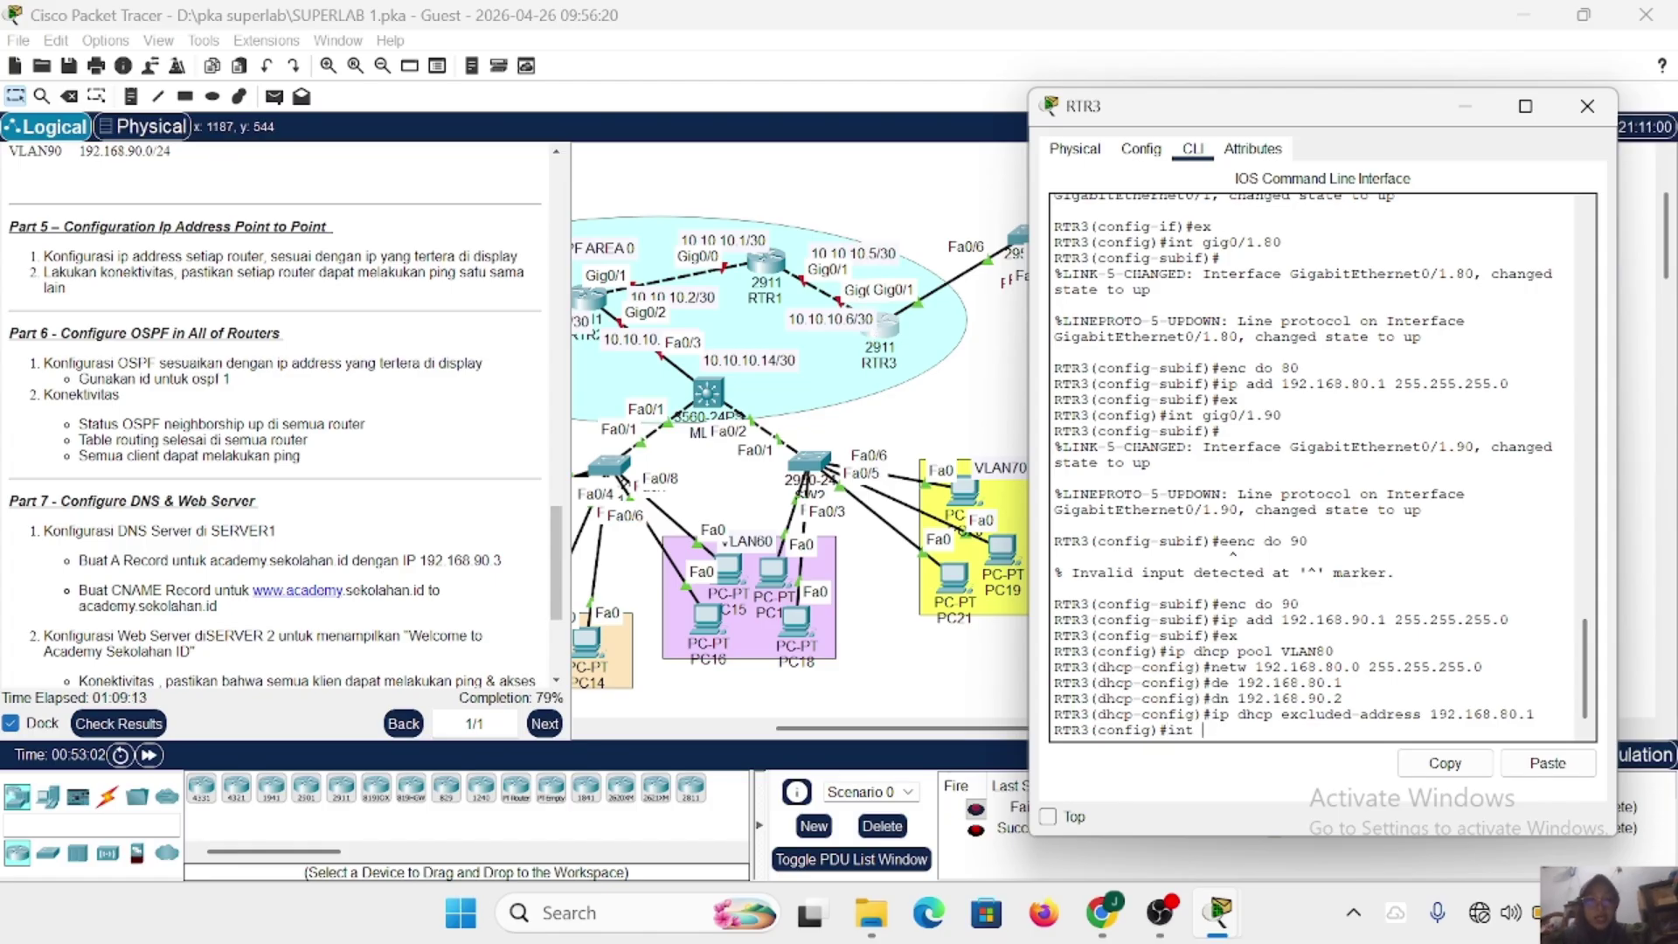
pyautogui.write('gig0/0')
pyautogui.press('Return')
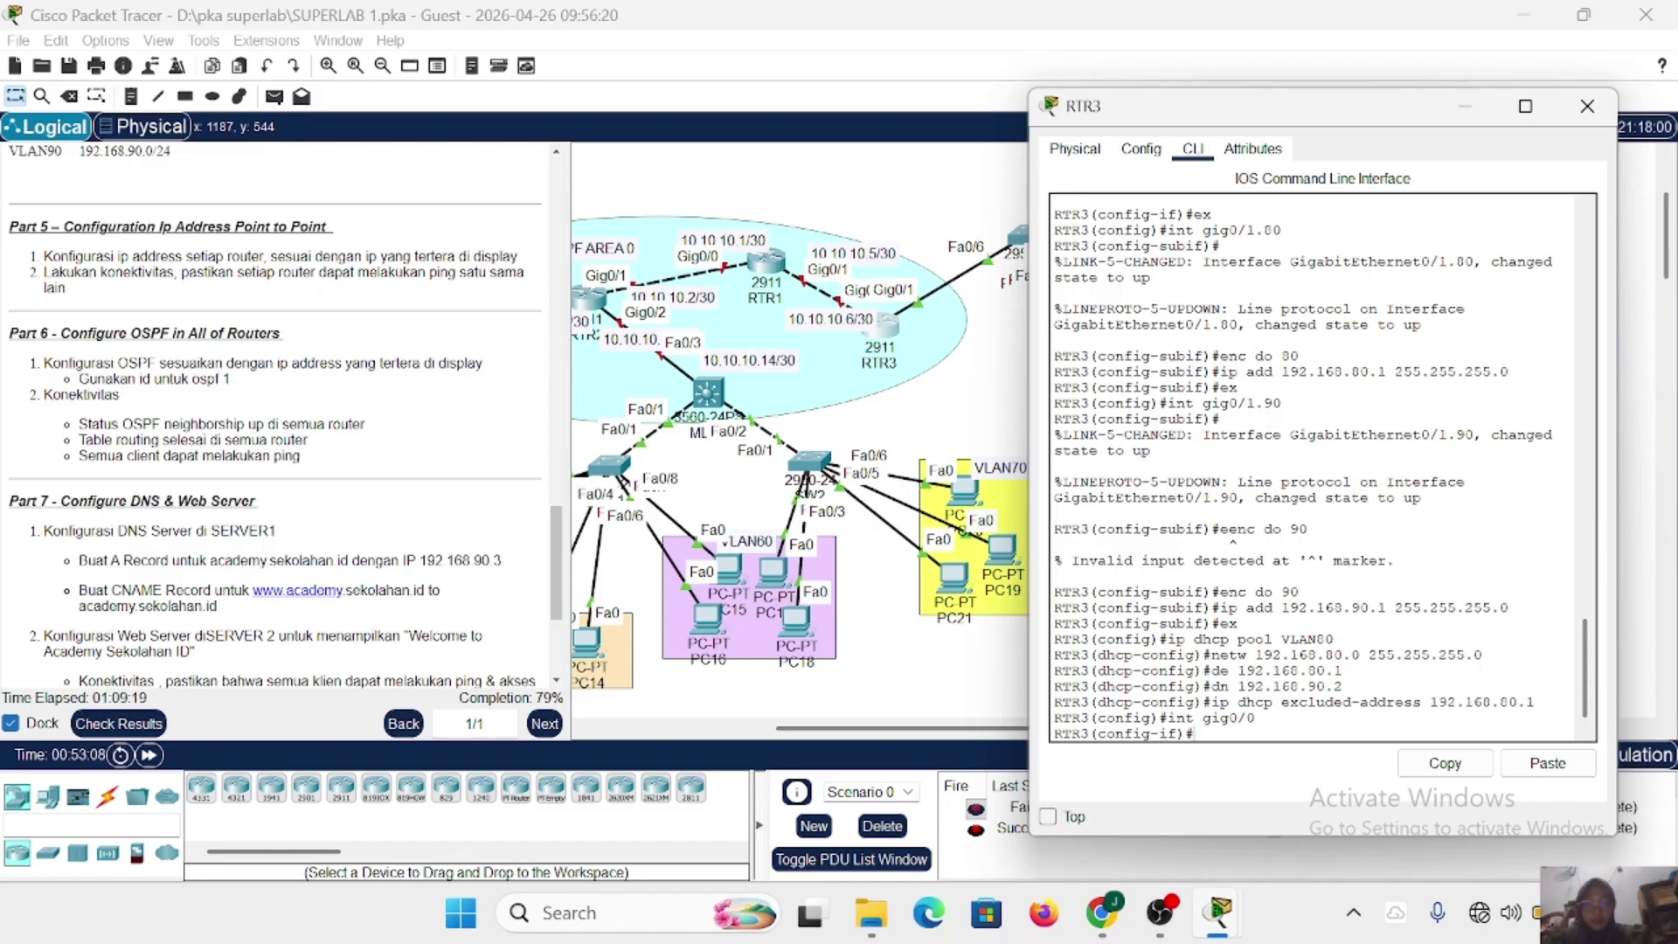
pyautogui.write('ip 10.')
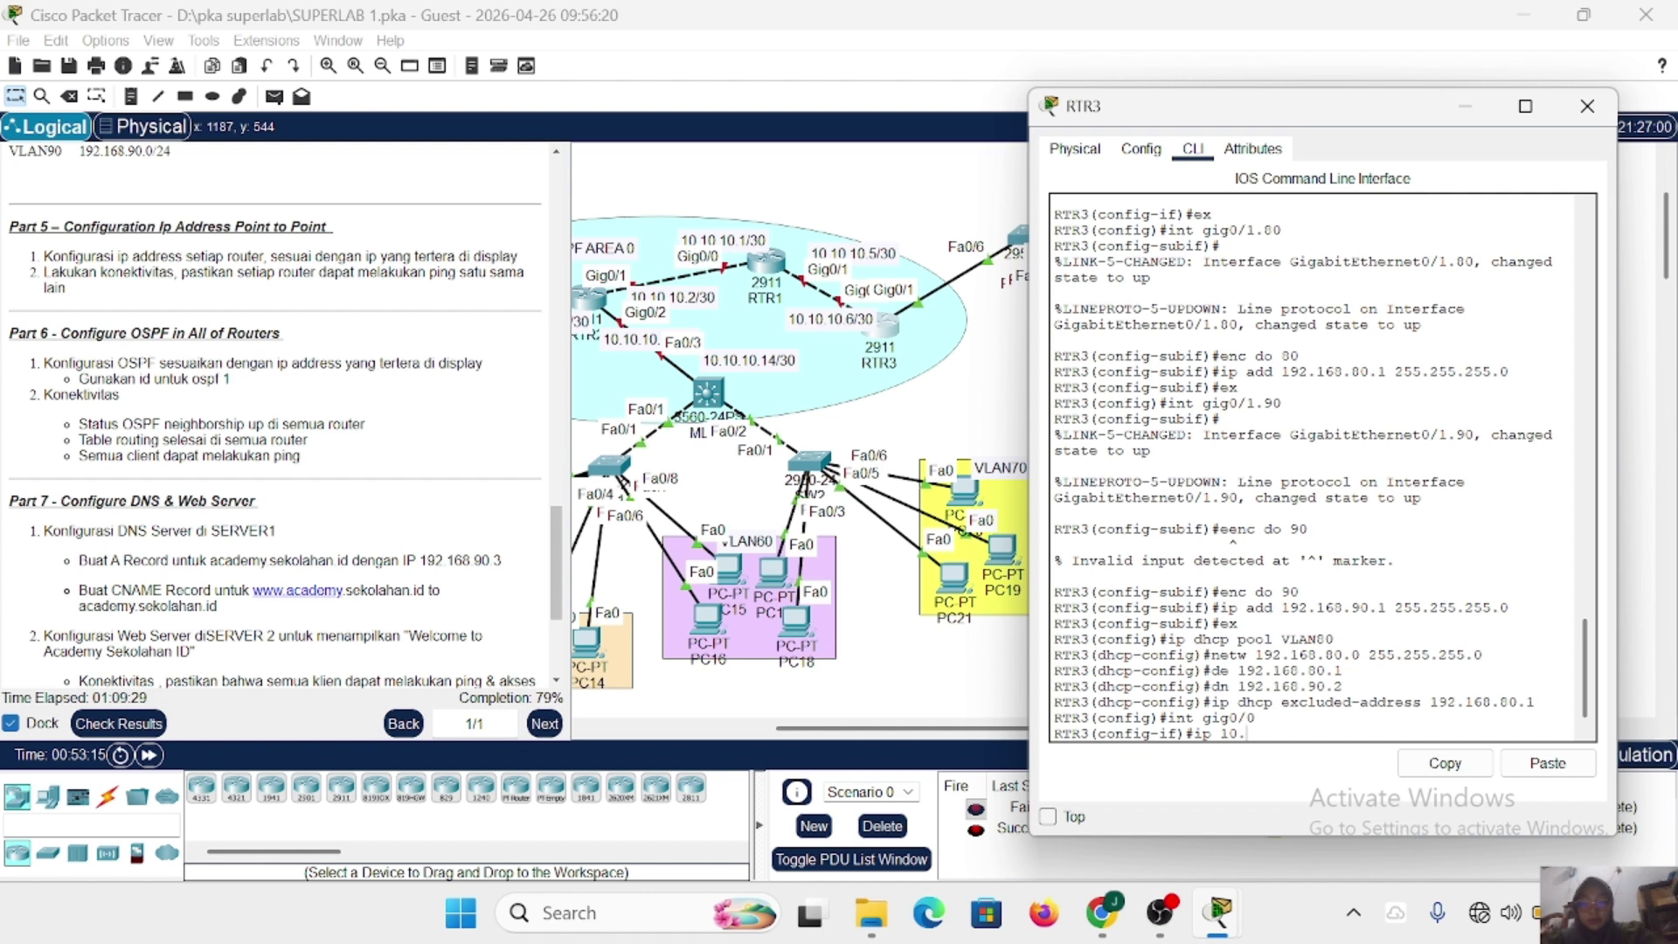
pyautogui.write('10.6')
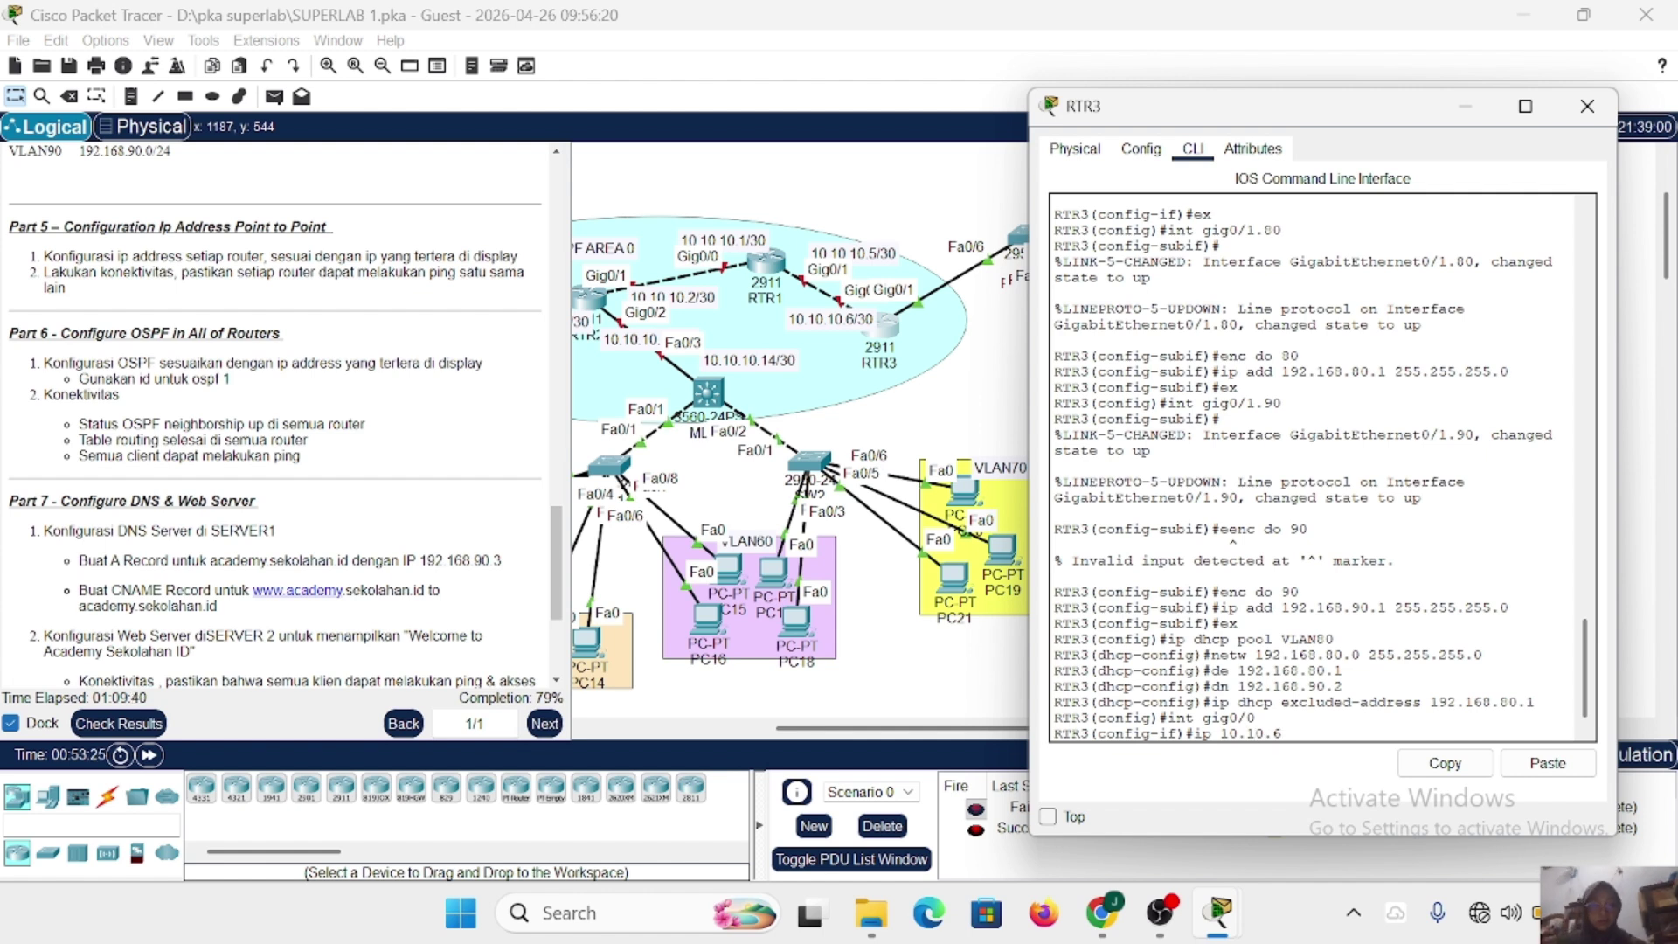
pyautogui.write('10')
pyautogui.write(' 255.')
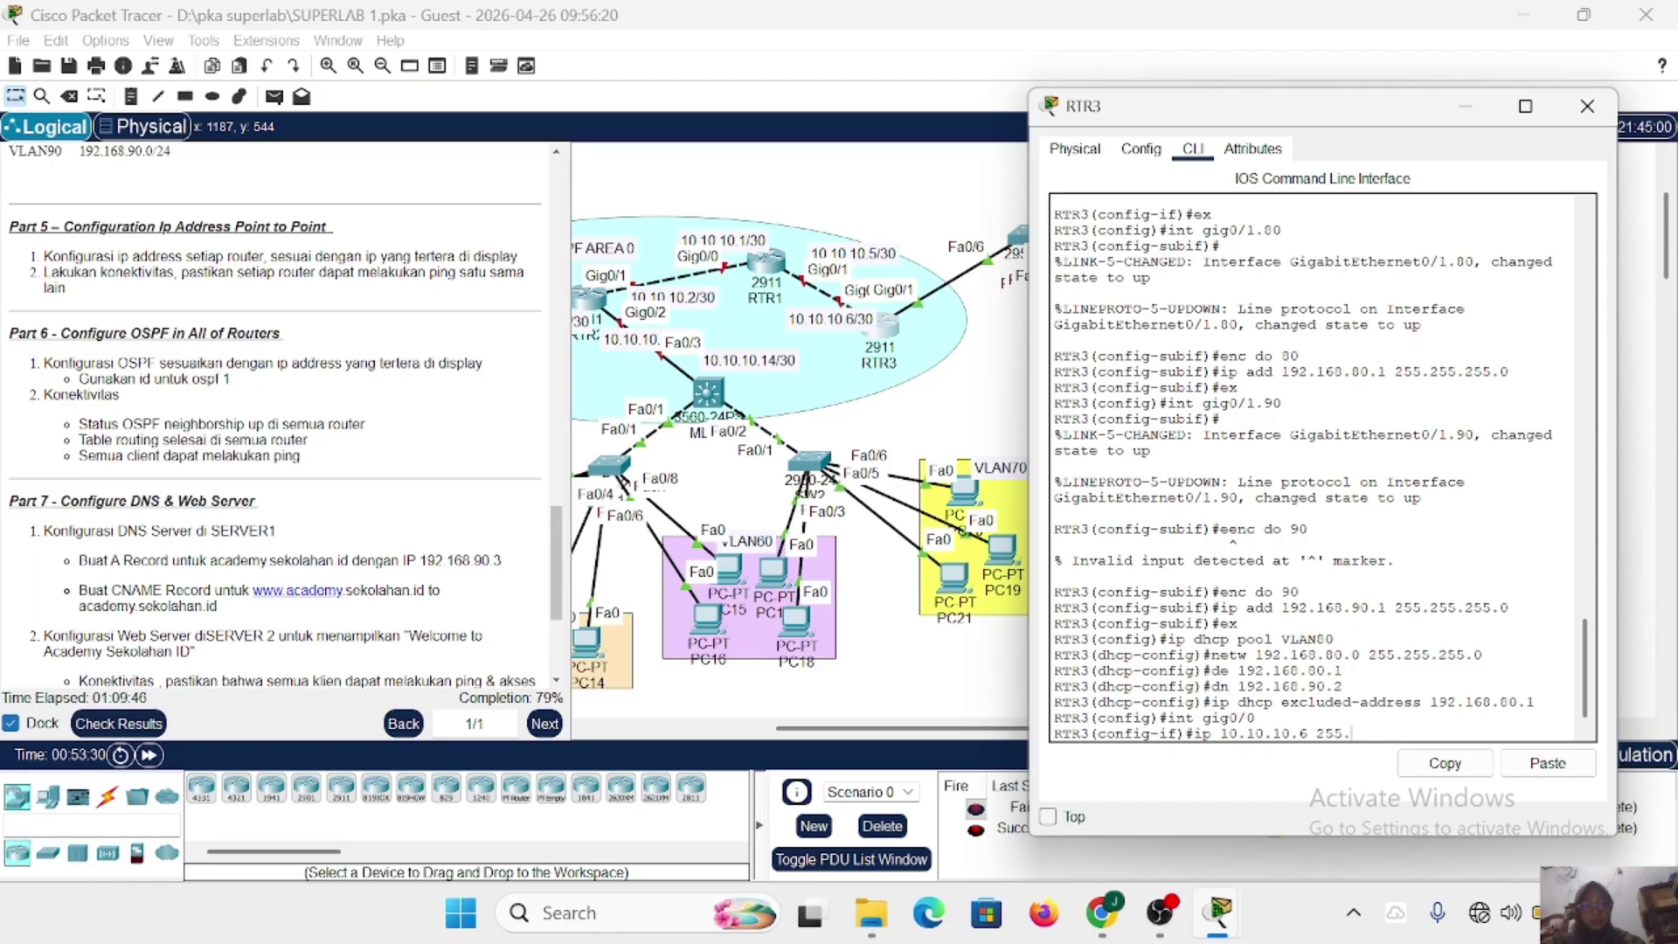
pyautogui.write('255.255.25')
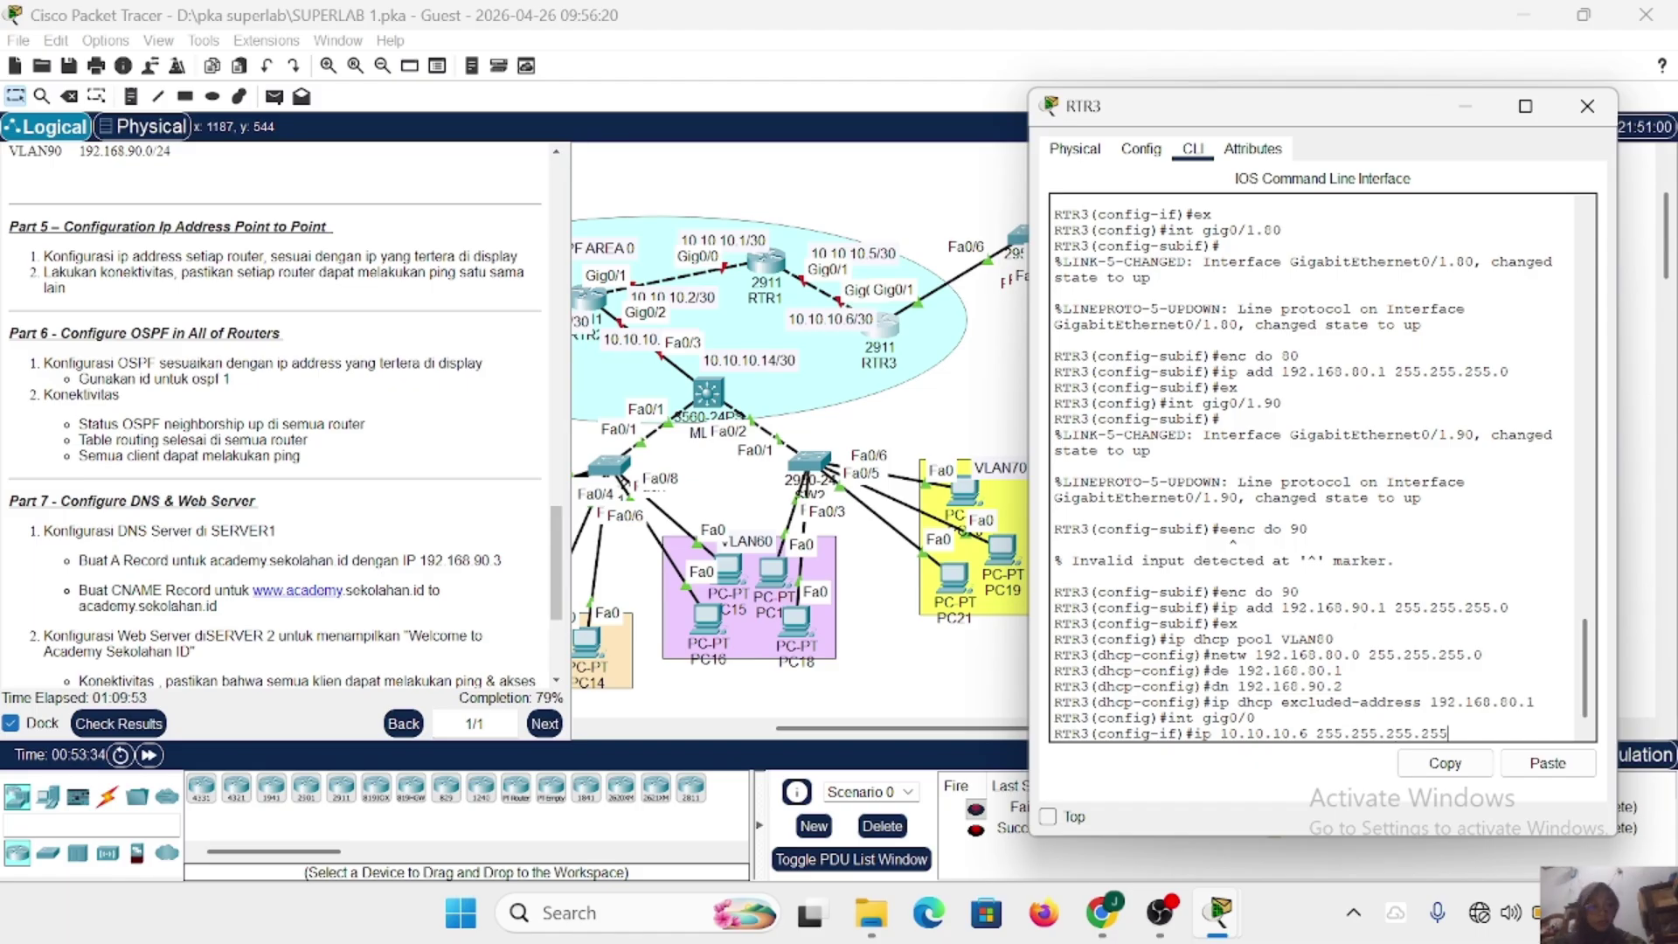
pyautogui.write('5')
pyautogui.press('BackSpace')
pyautogui.press('BackSpace')
pyautogui.press('BackSpace')
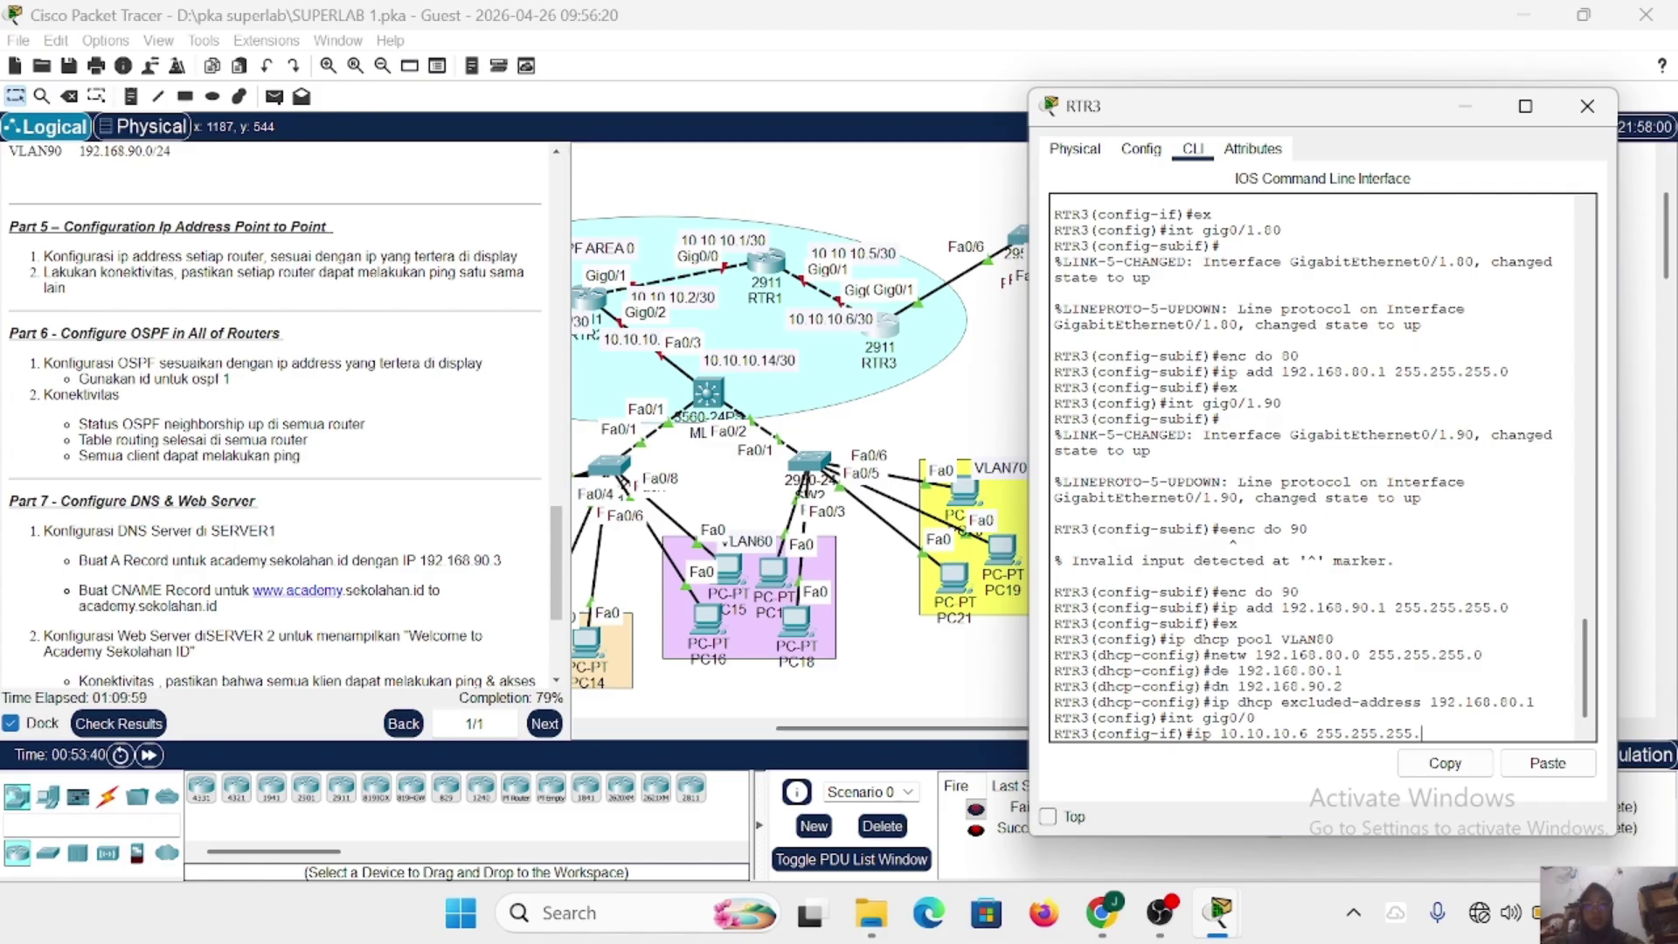
pyautogui.write('252')
pyautogui.press('Return')
pyautogui.press('Up')
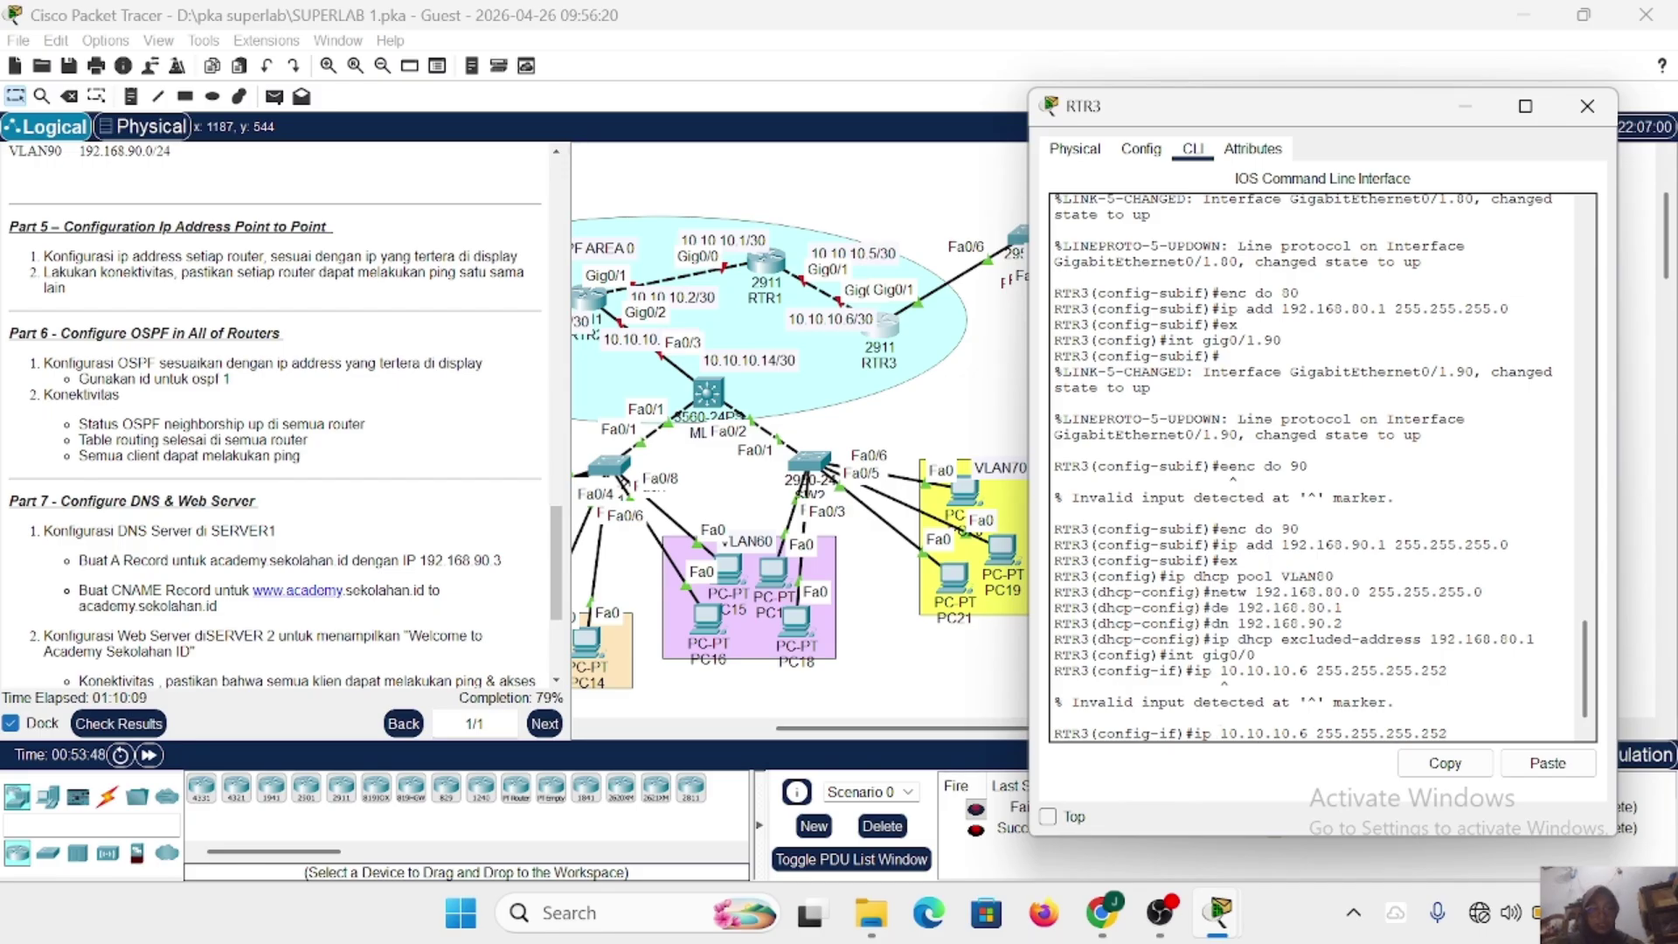
pyautogui.write('add')
pyautogui.press('Return')
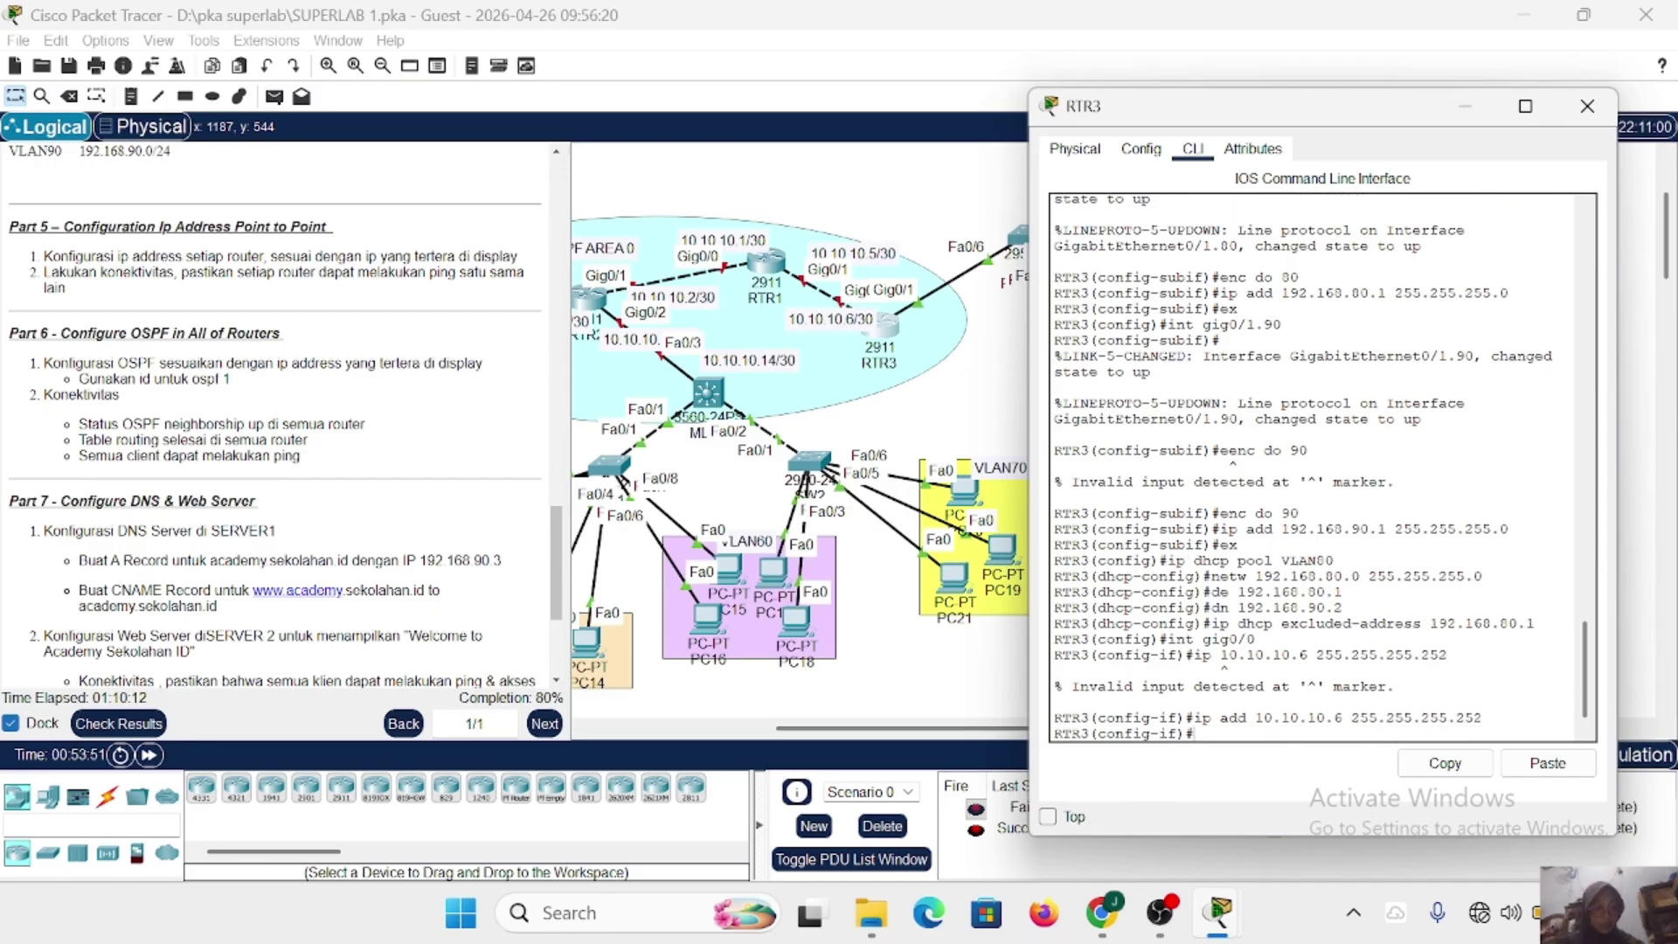
# Enable RTR3's gig0/0 interface with no shutdown and close the router's window.
pyautogui.write('no sh')
pyautogui.press('Return')
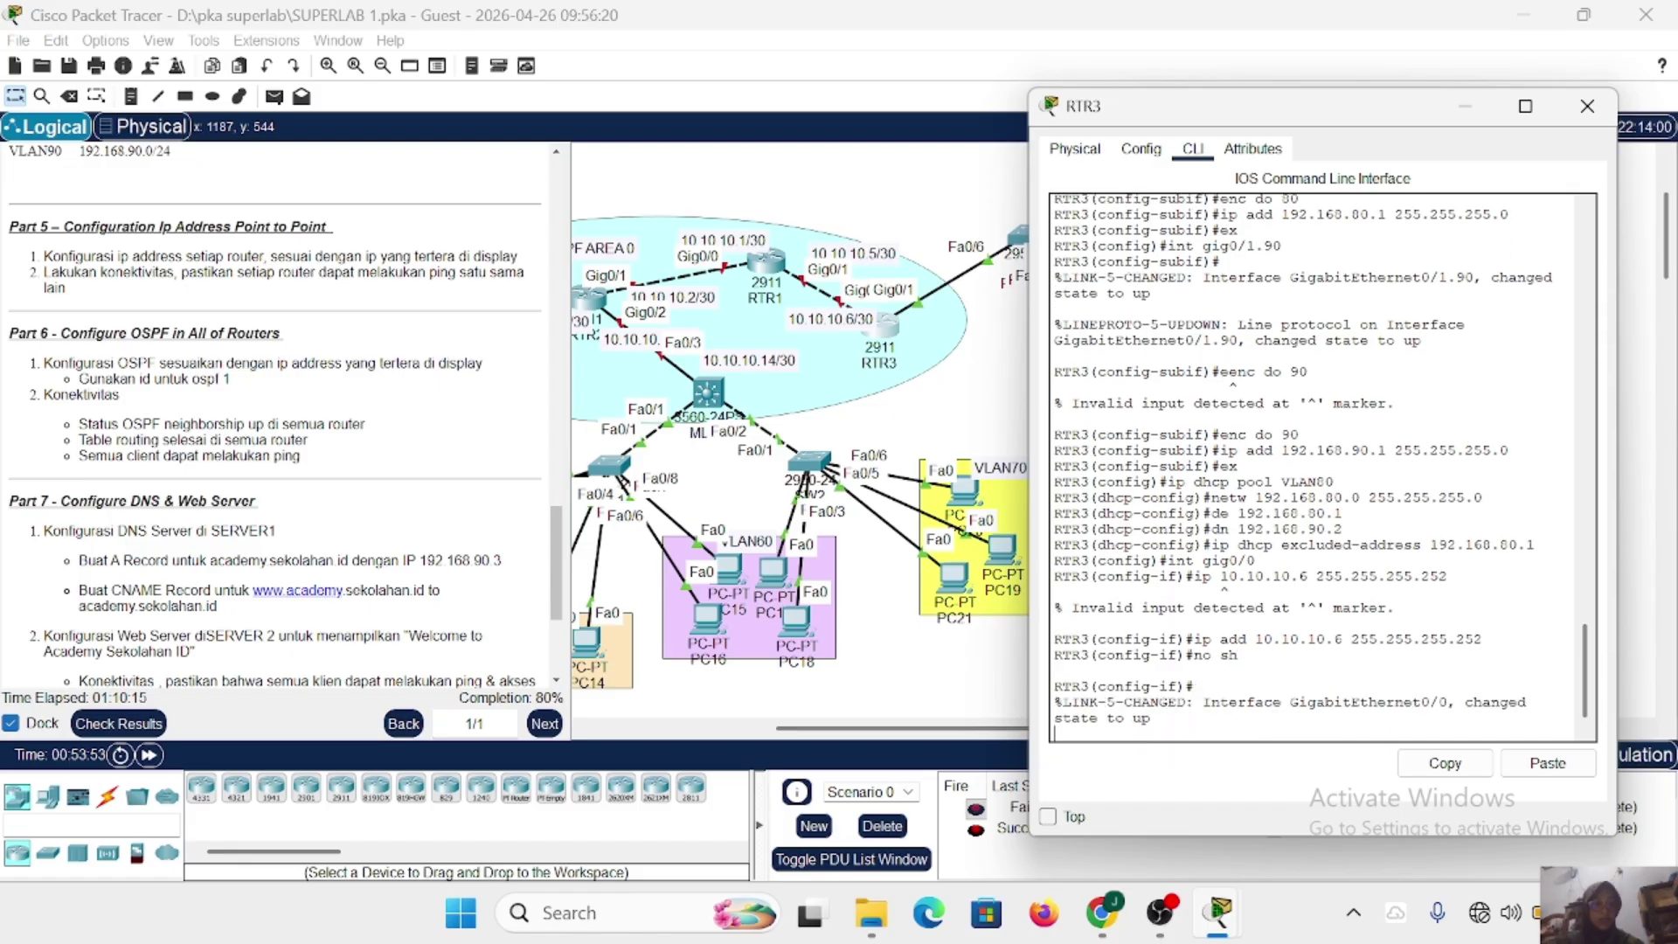
pyautogui.press('Return')
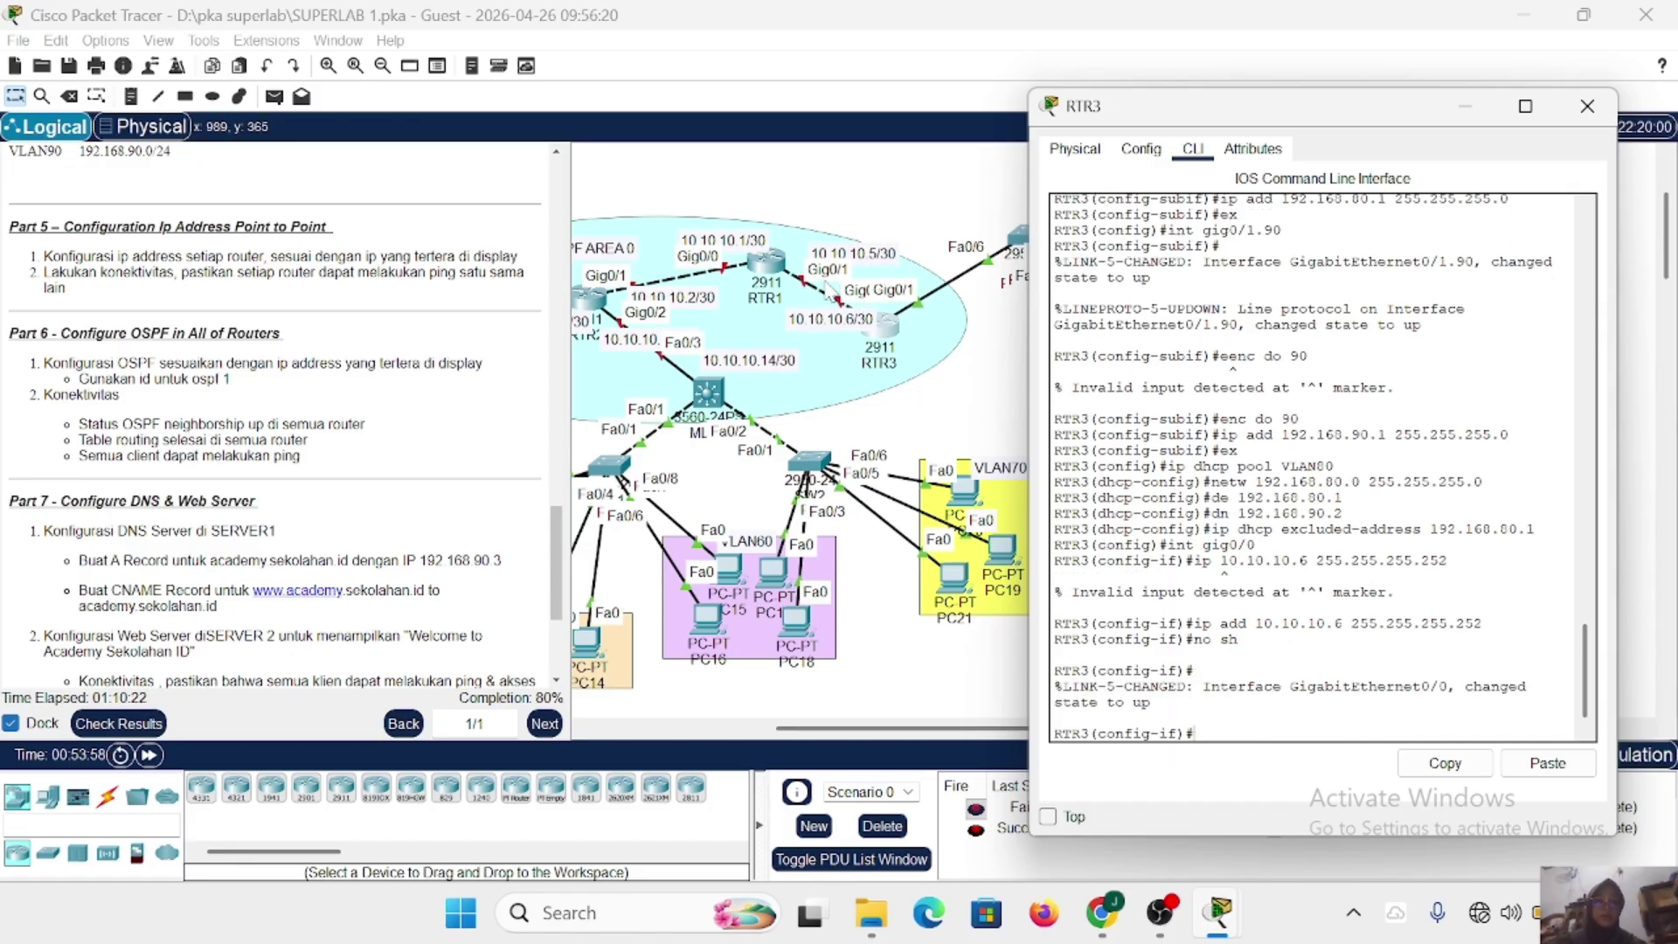
pyautogui.click(1587, 106)
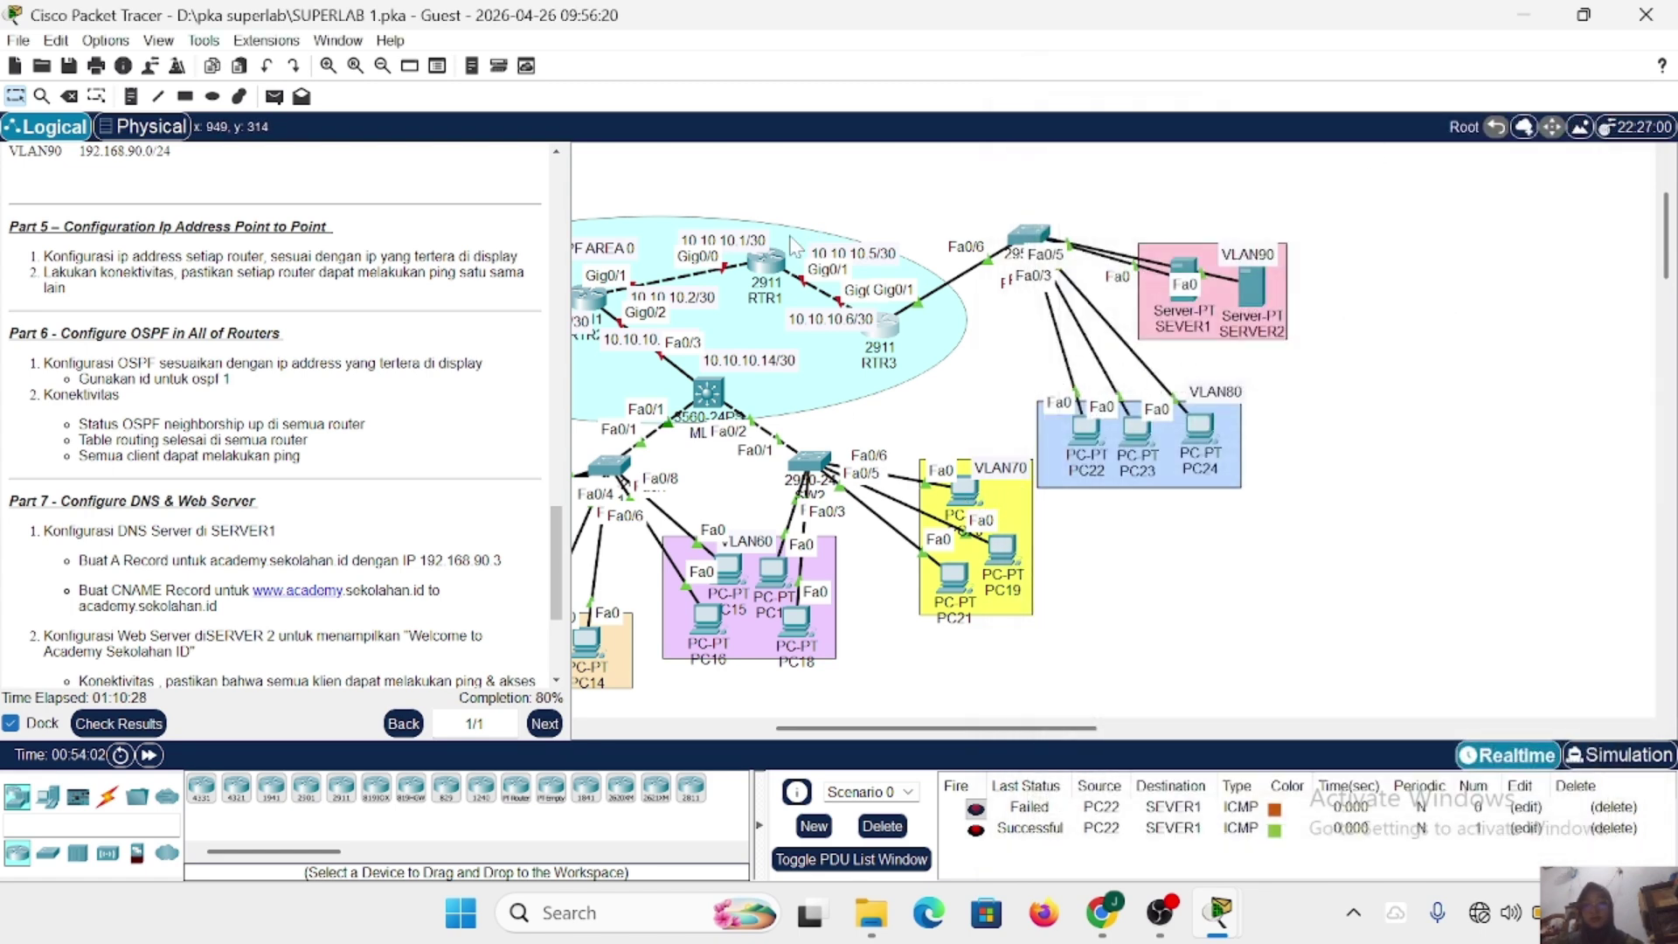
# Open RTR1's command line in a smaller window beside the topology and enter global configuration mode using the enable password.
pyautogui.click(766, 264)
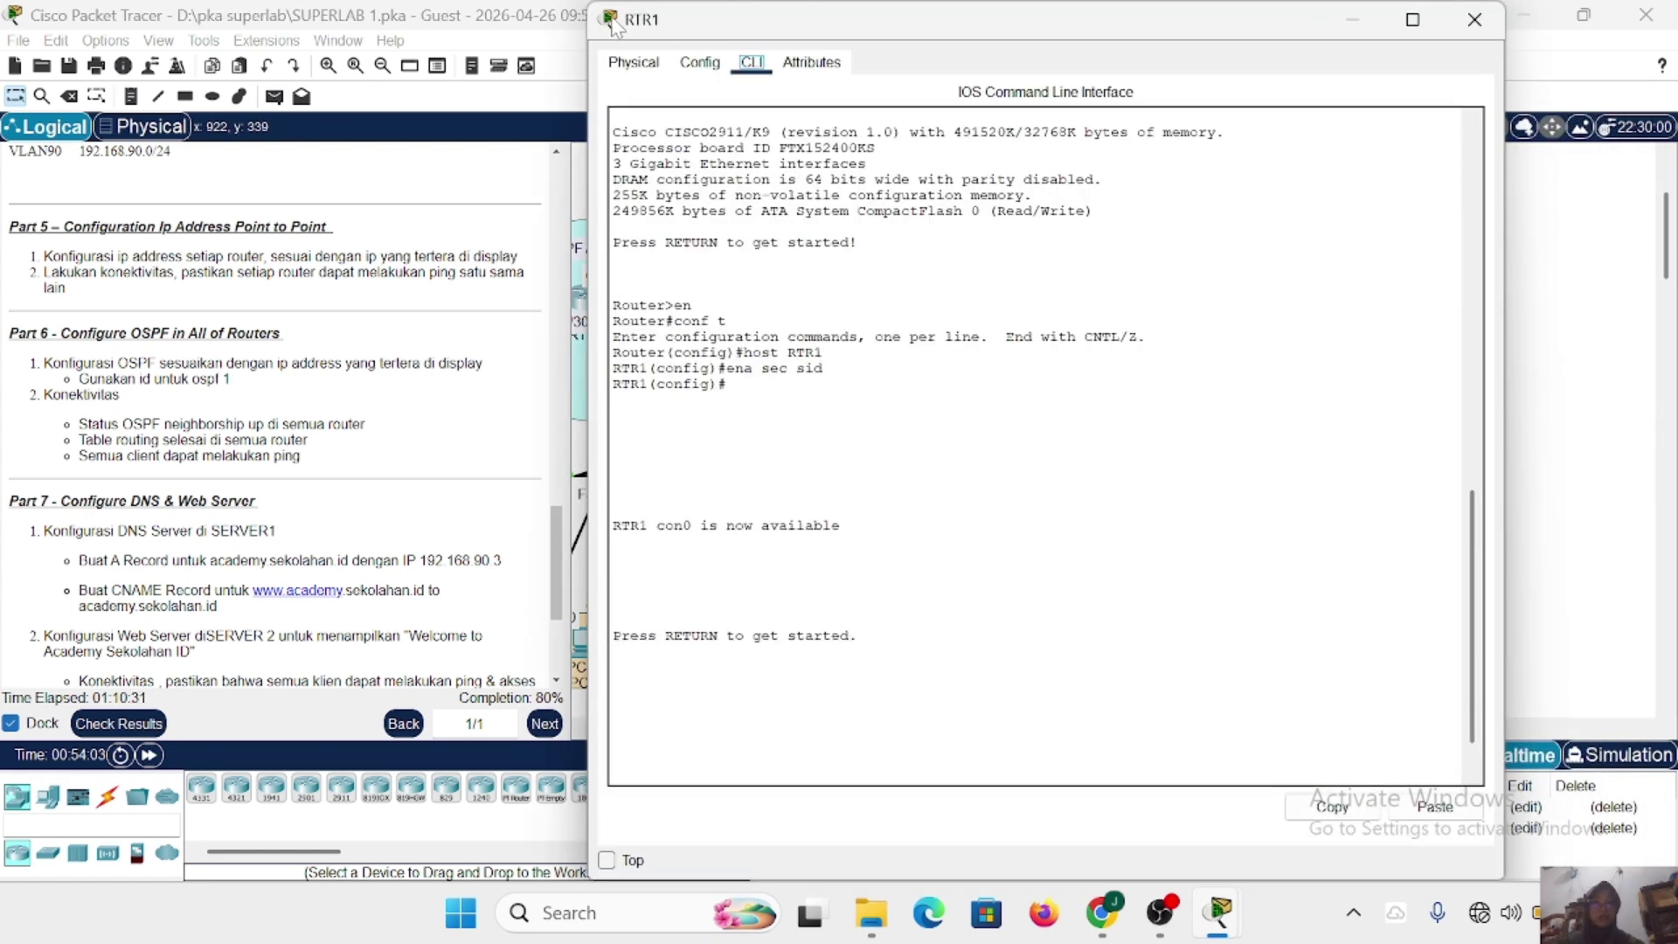
pyautogui.moveTo(592, 4); pyautogui.dragTo(852, 181)
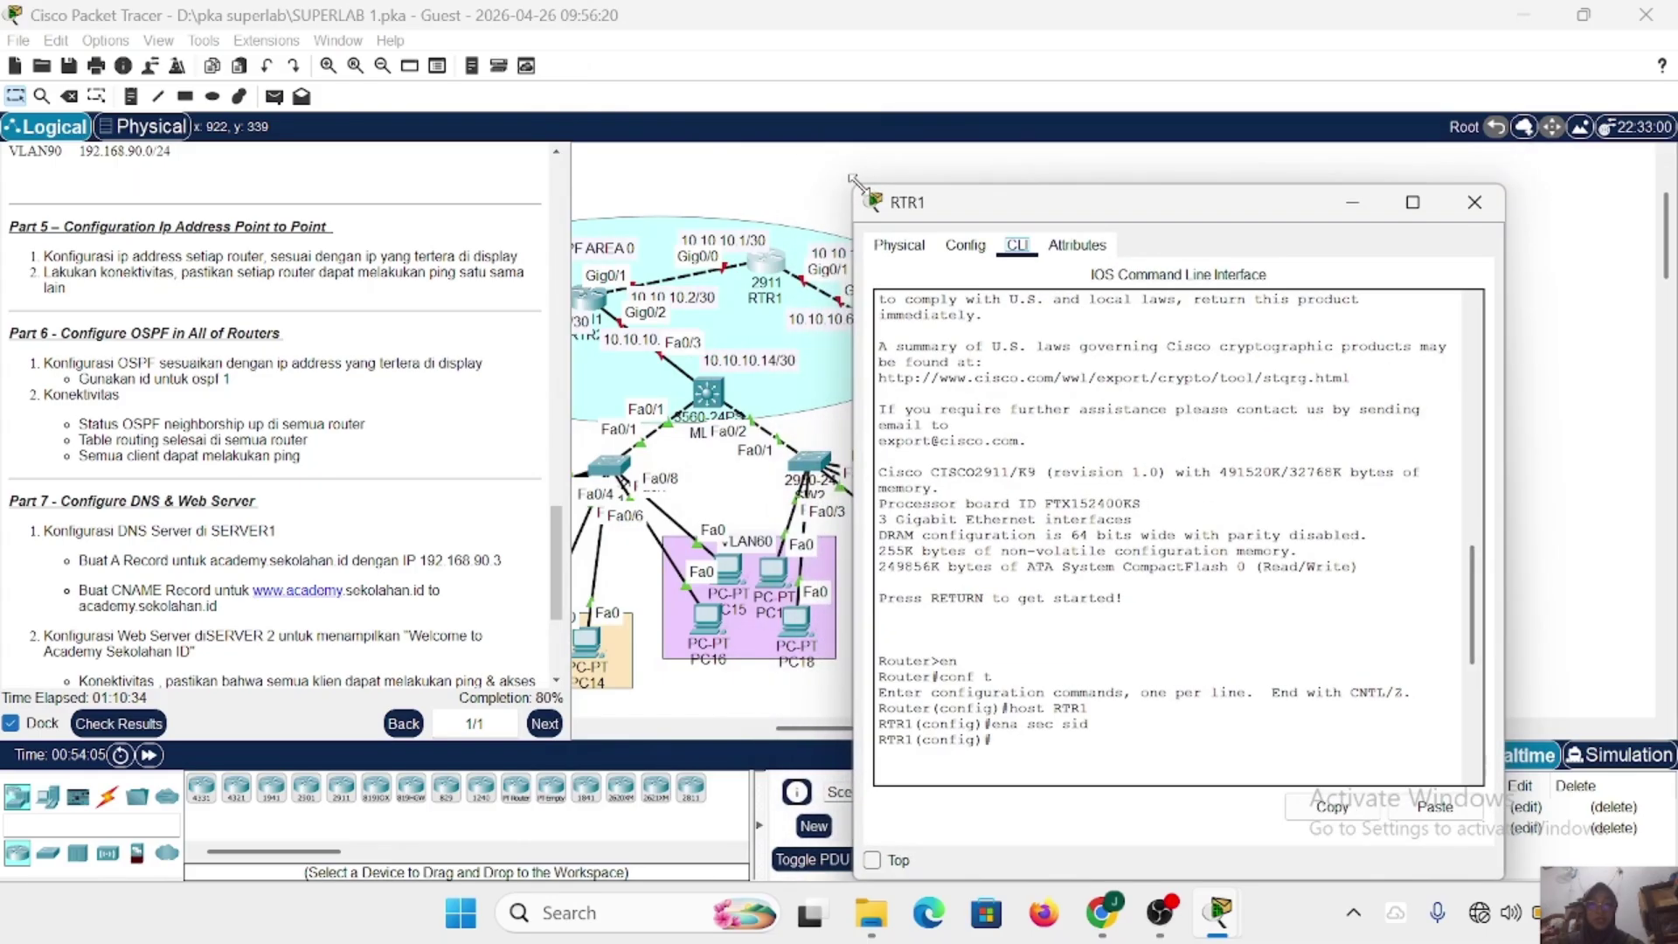
pyautogui.hscroll(3, 758, 306)
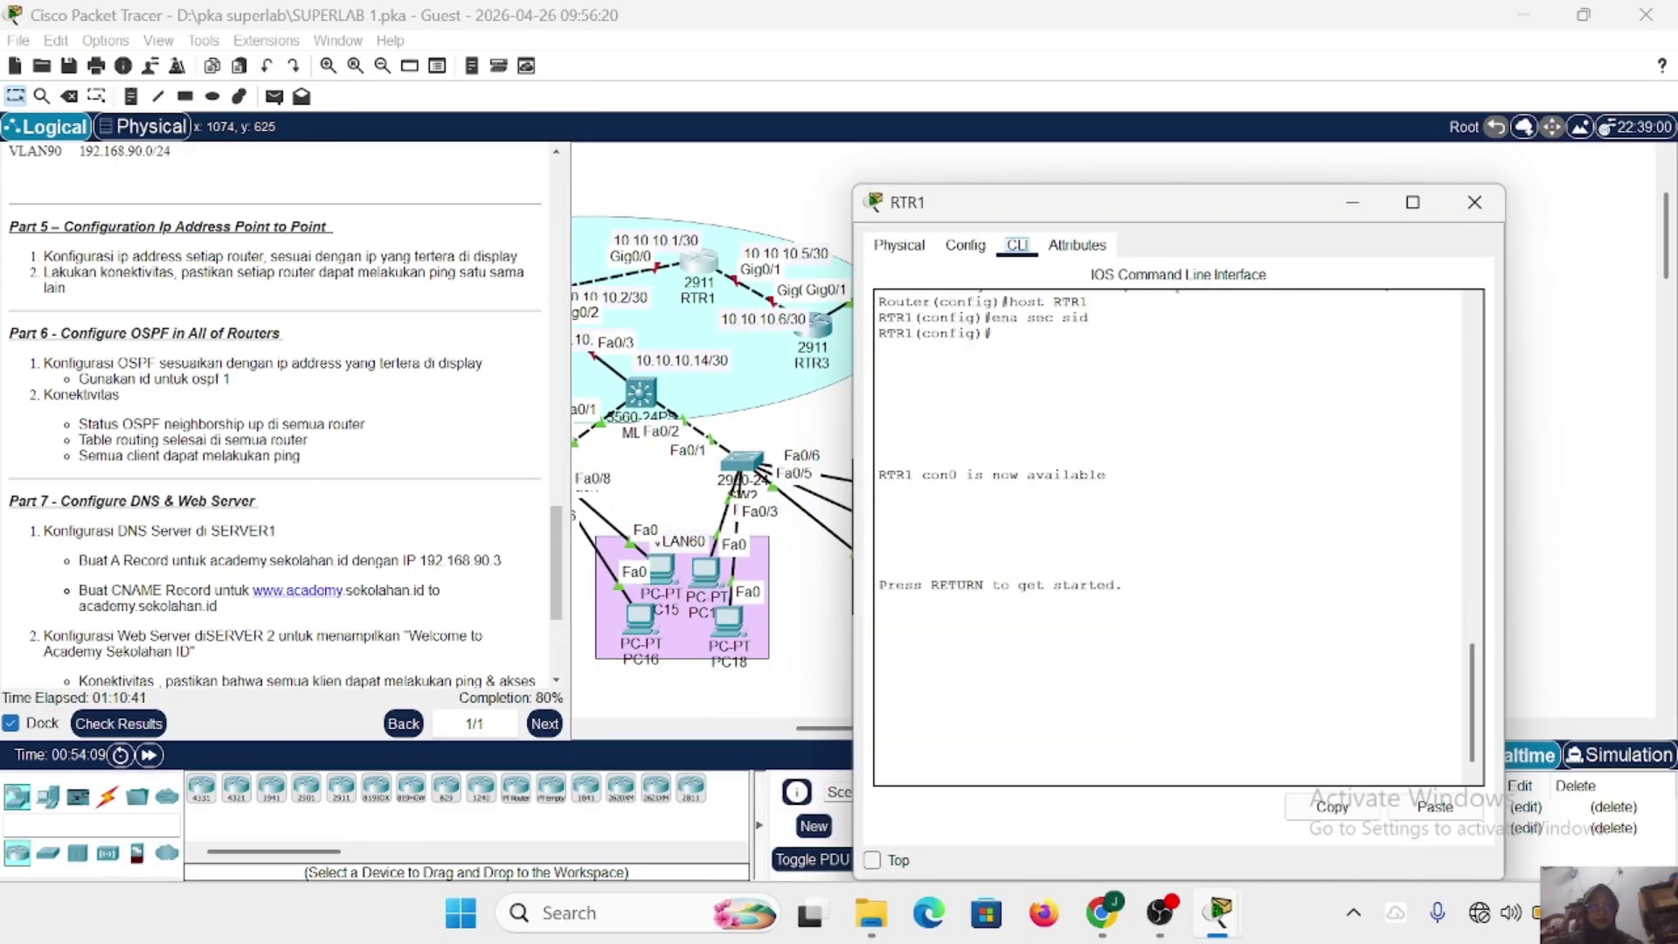
pyautogui.press('Return')
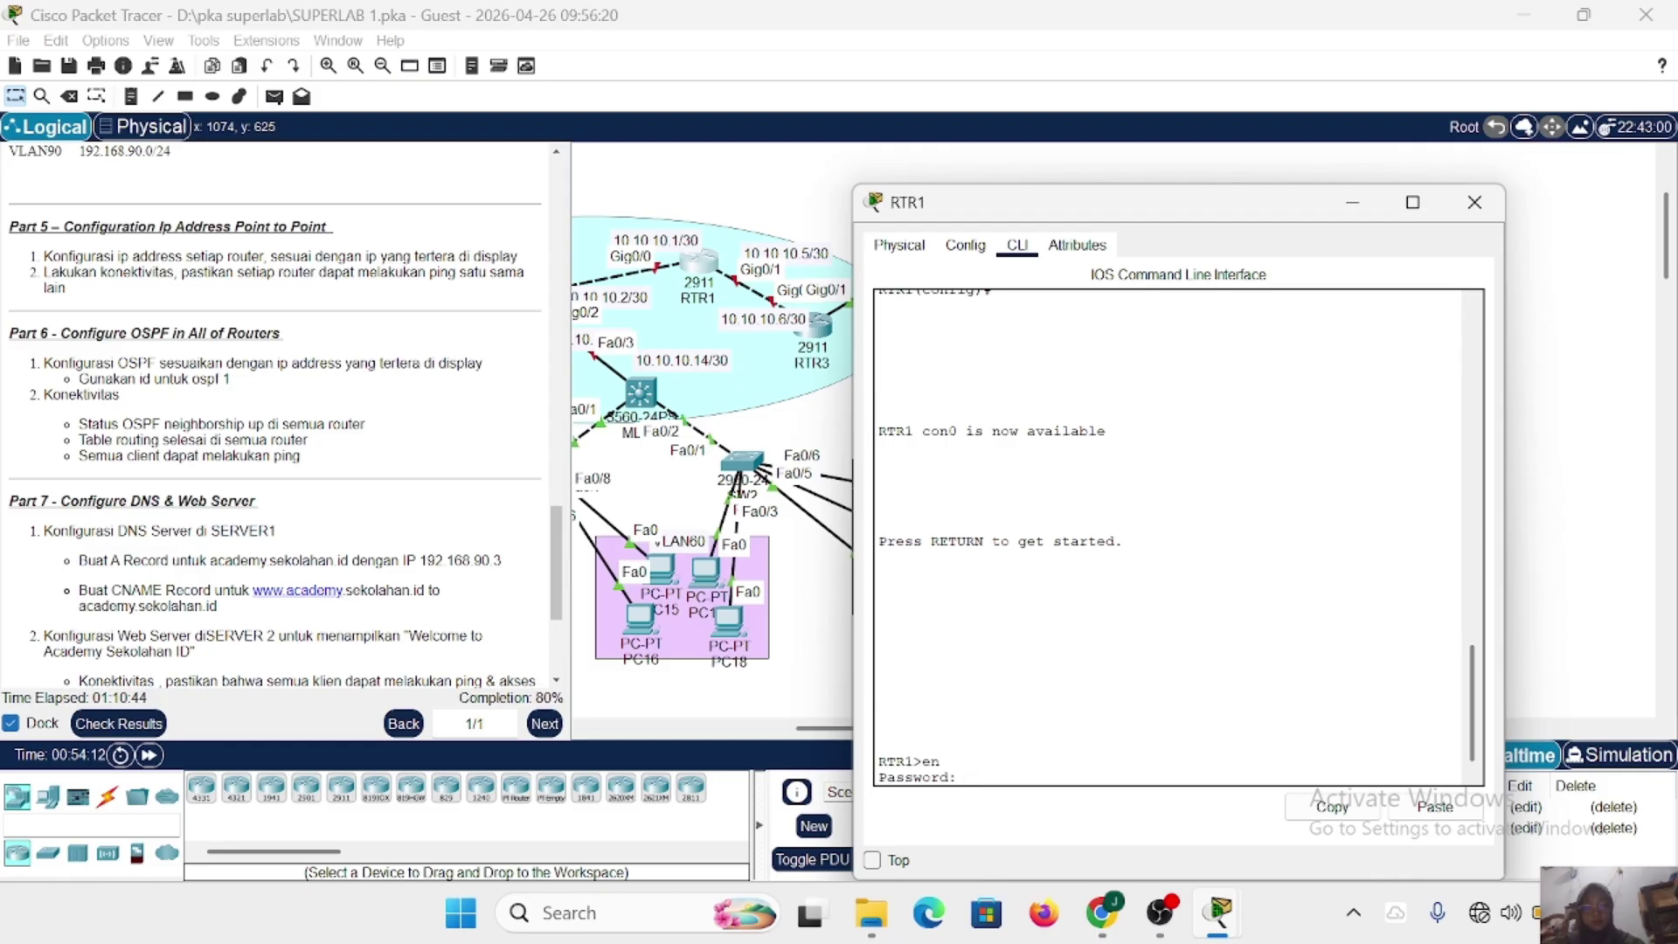
pyautogui.press('Return')
pyautogui.write('conf t')
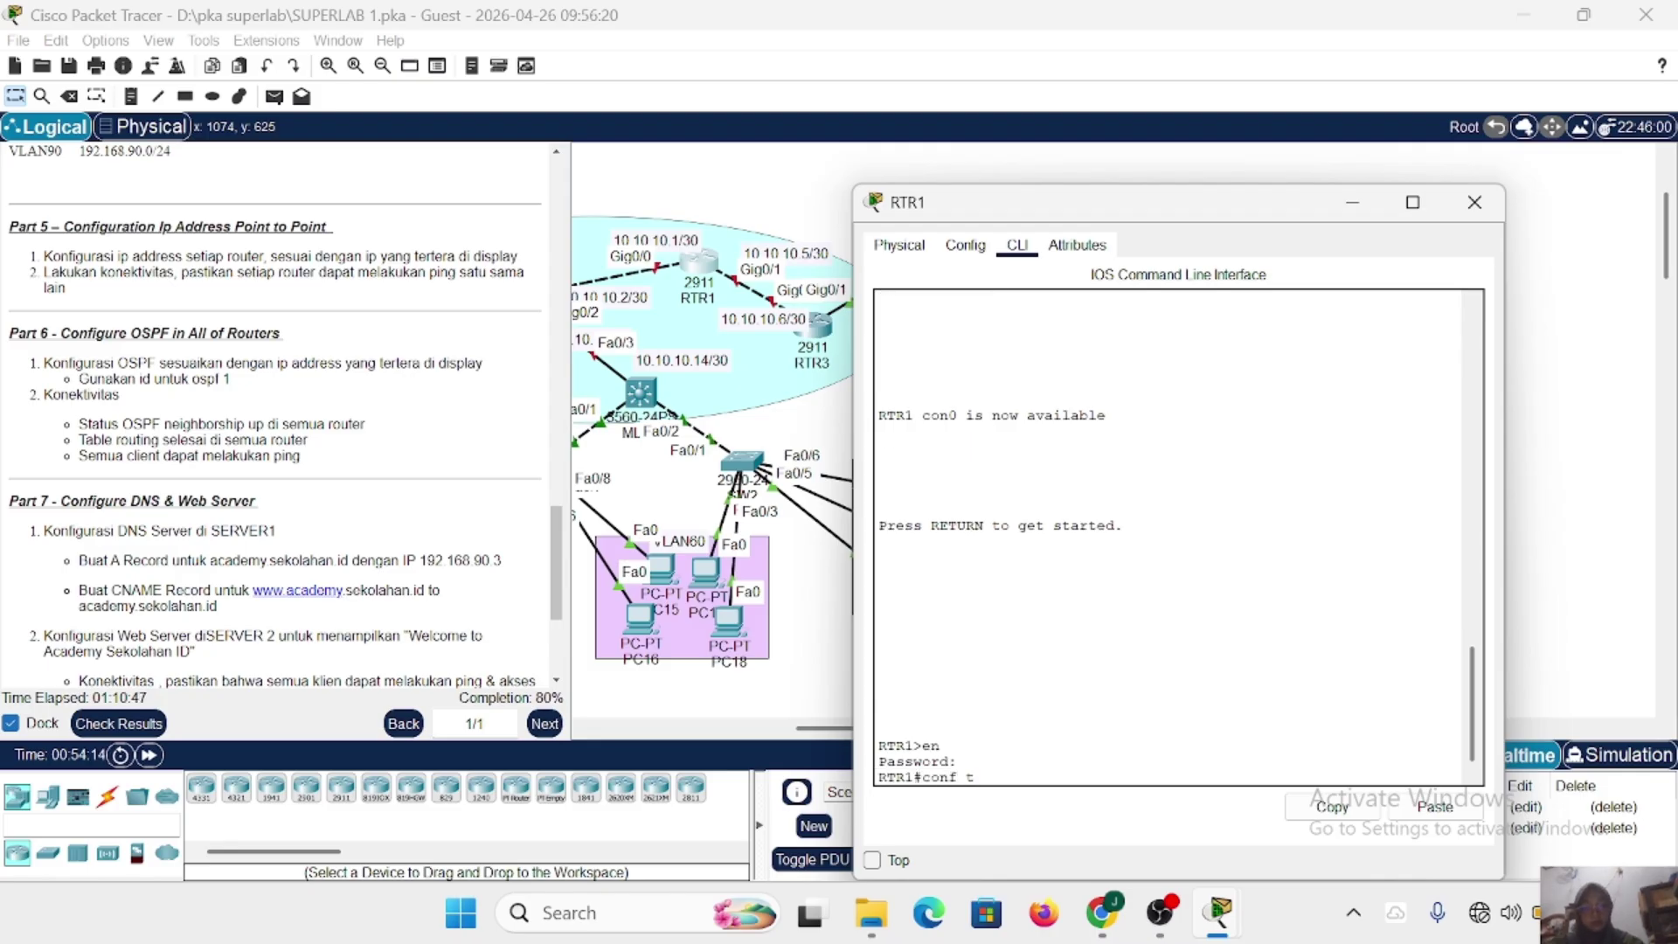
pyautogui.press('Return')
# Assign IP address 10.10.10.5 with subnet mask 255.255.255.252 to RTR1's gig0/1 interface and enable it with no shutdown.
pyautogui.write('int')
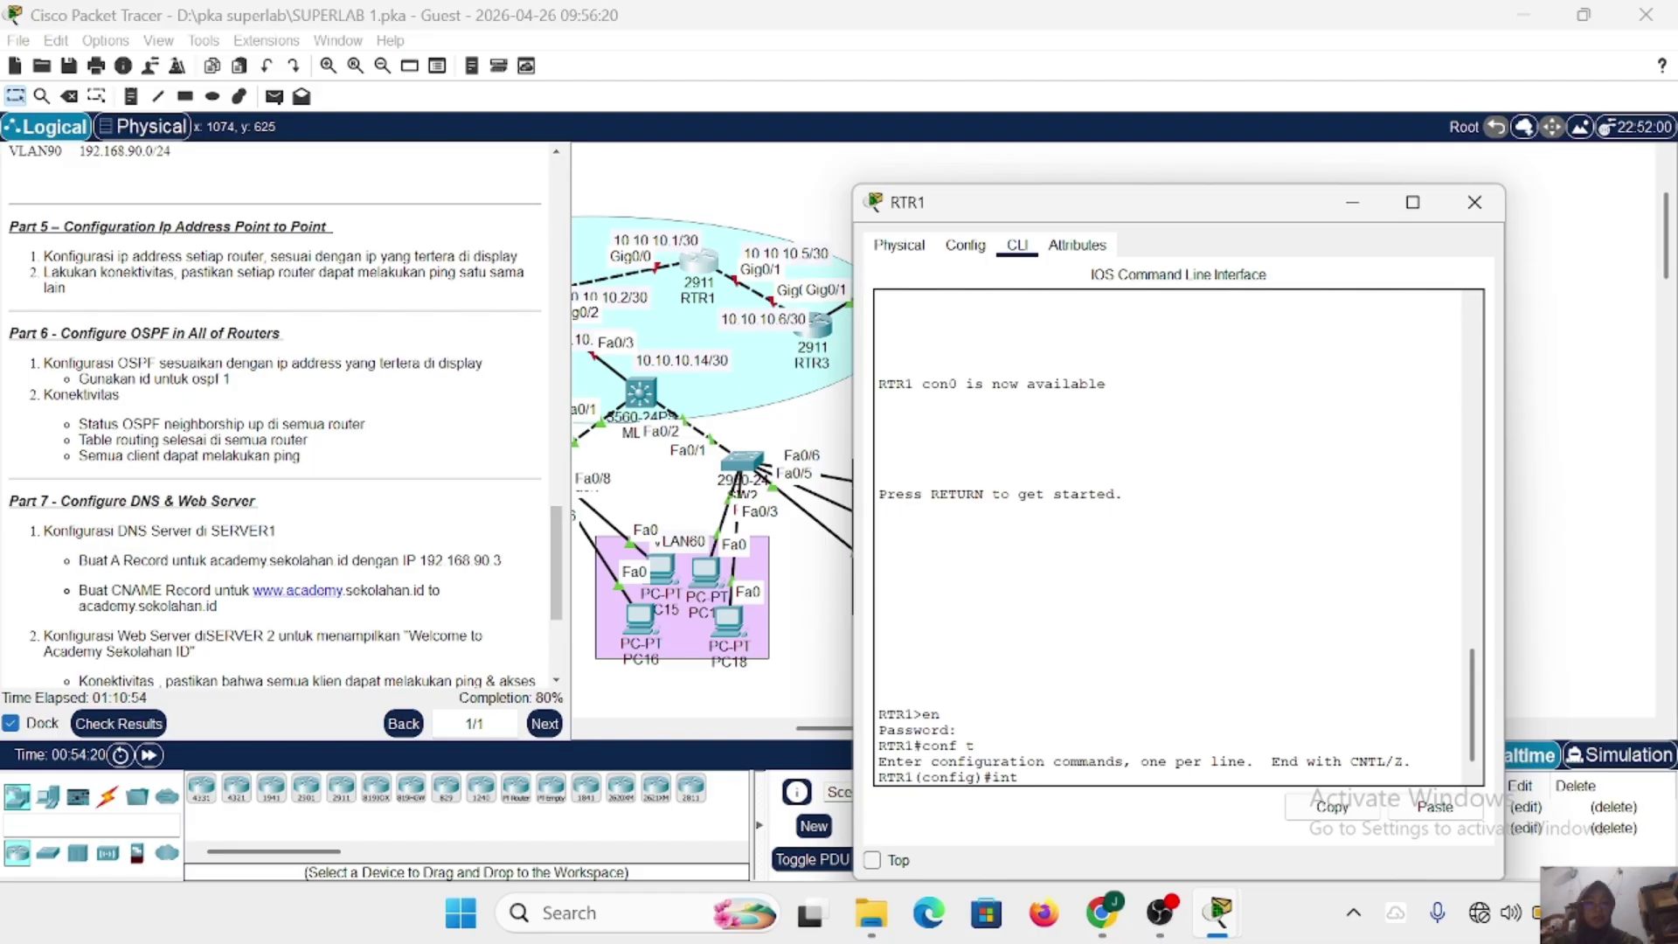
pyautogui.write(' gig0/1')
pyautogui.press('Return')
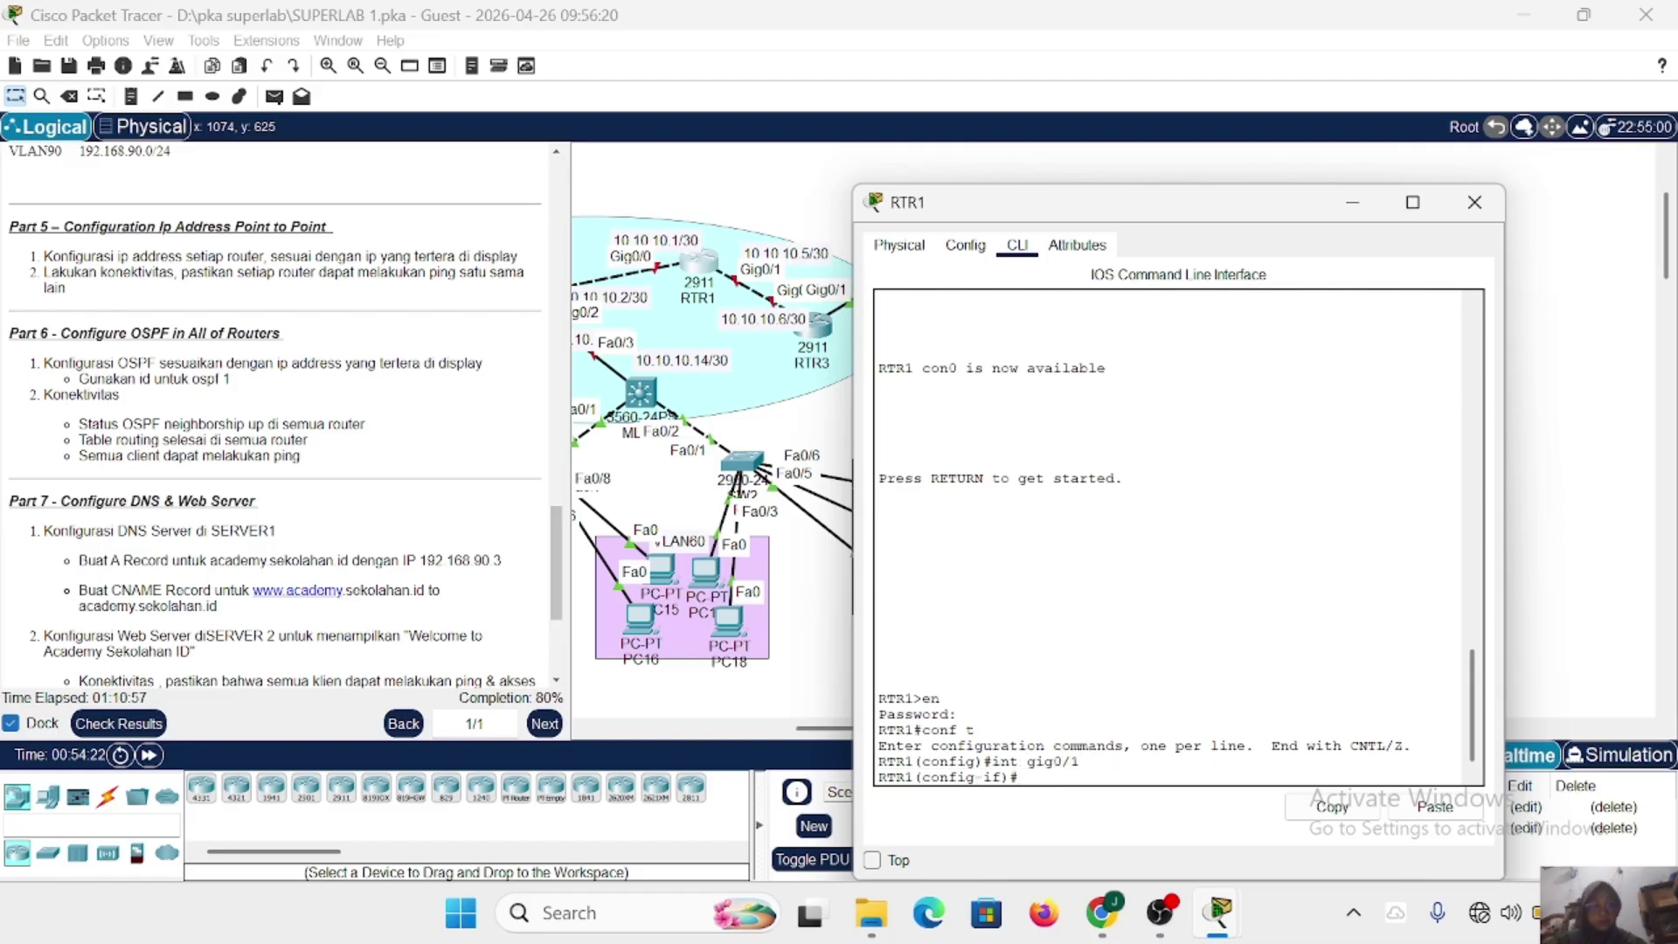
pyautogui.write('ip add')
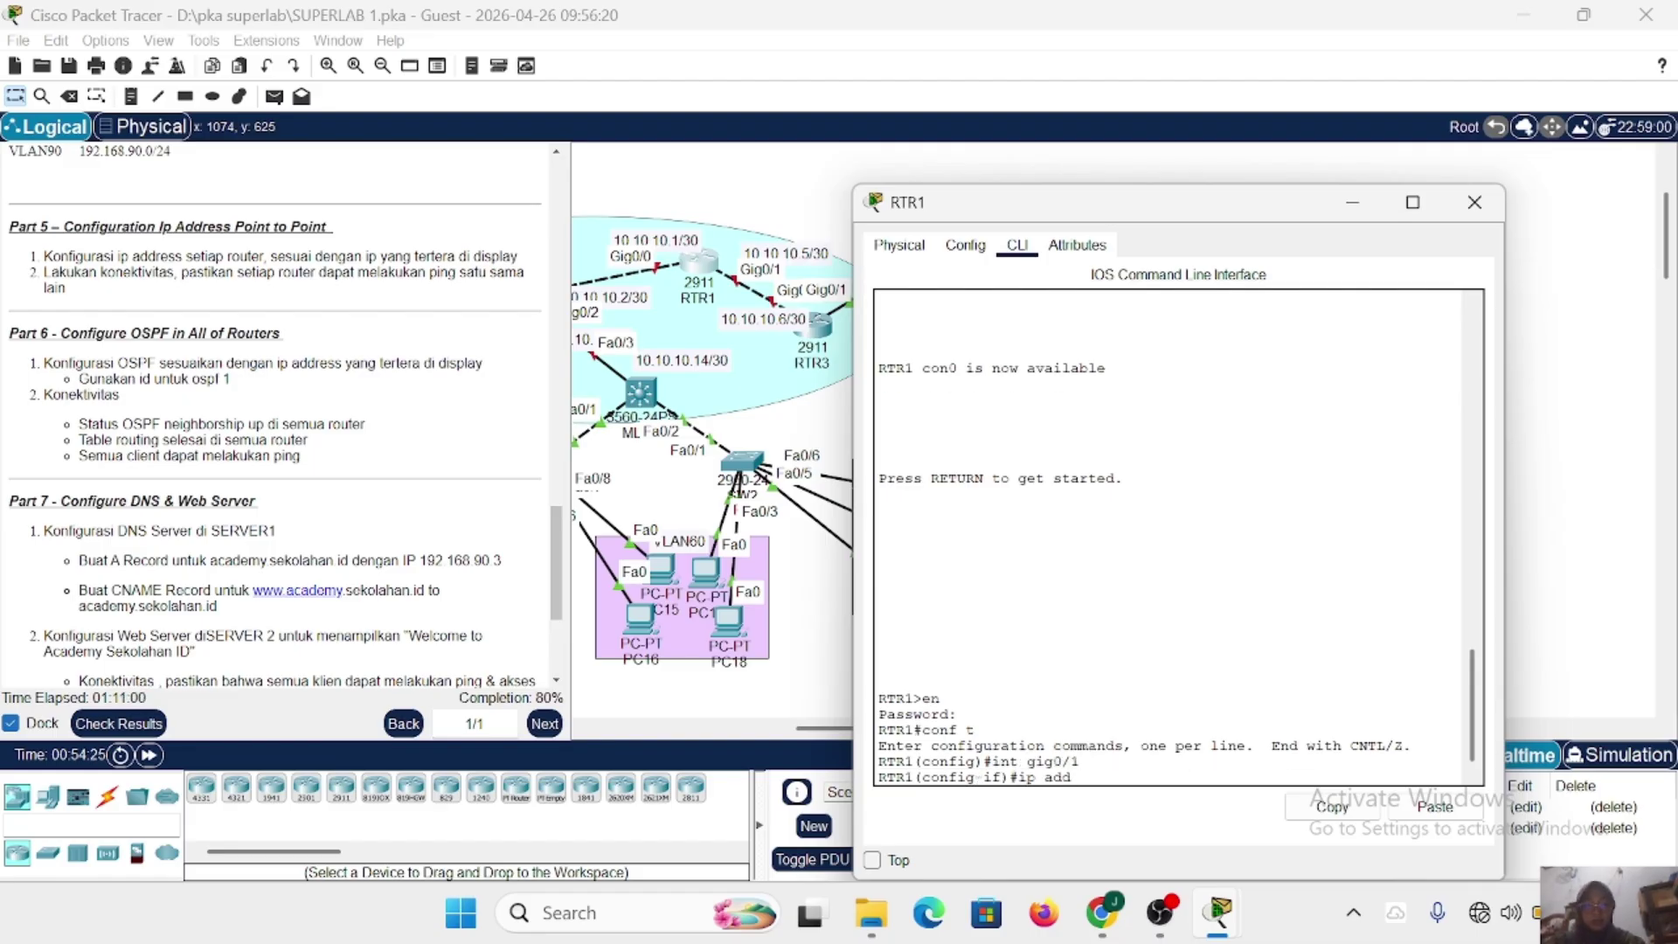
pyautogui.write(' 10.10.10.5 255.')
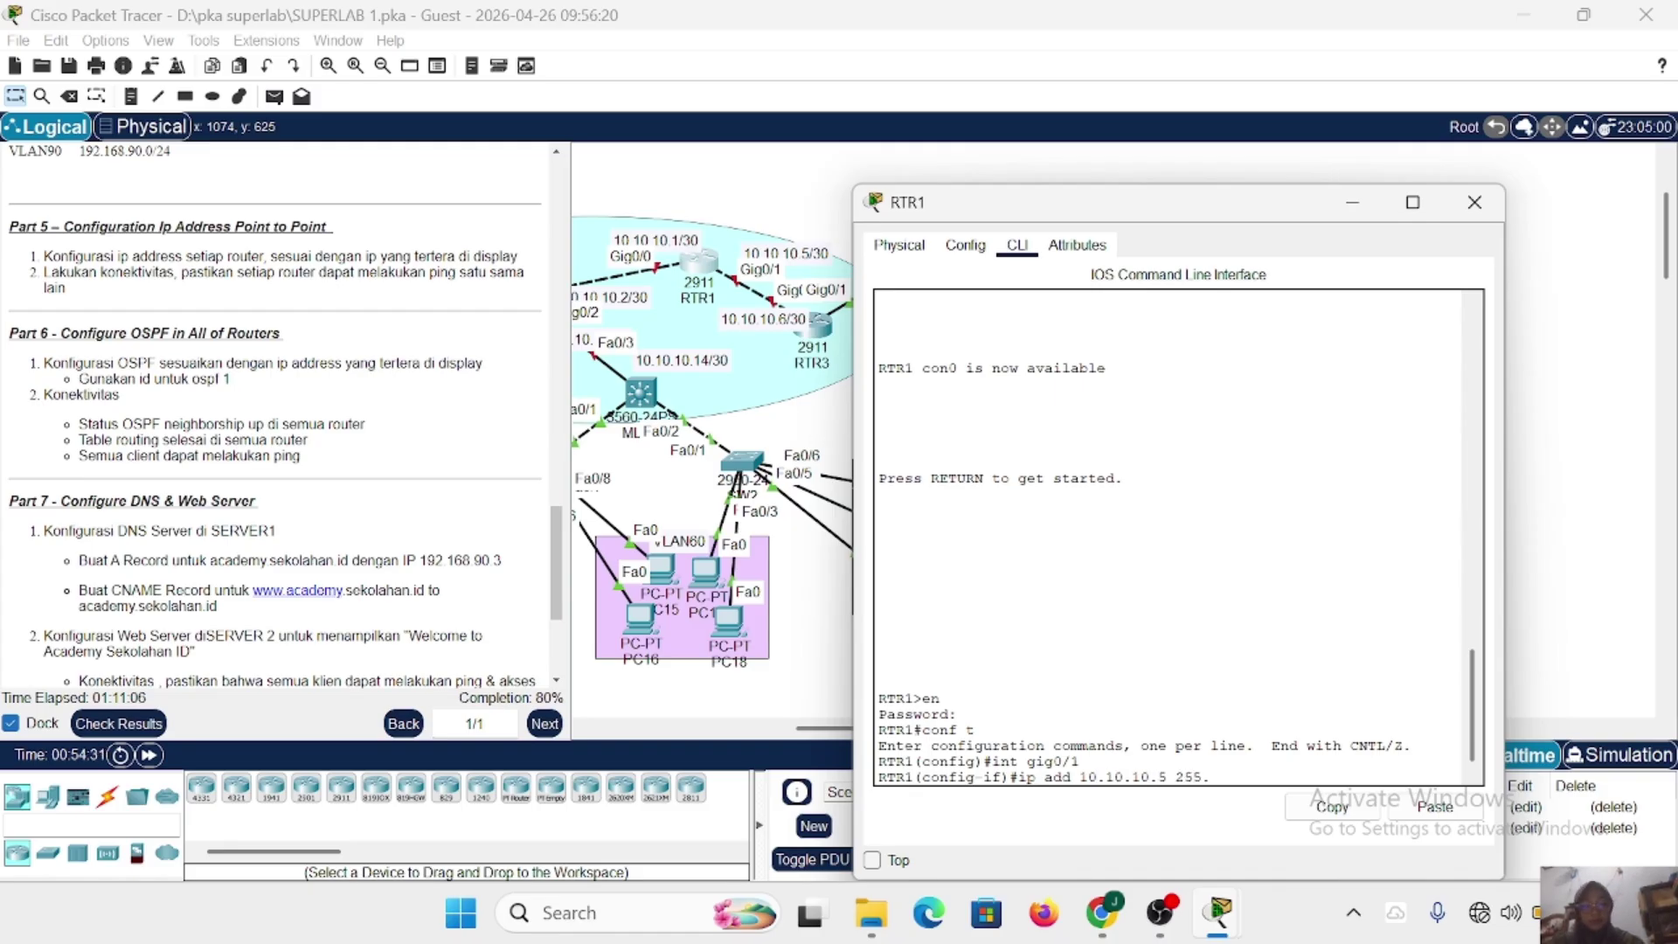
pyautogui.write('255.255.252')
pyautogui.press('Return')
pyautogui.write('no sh')
pyautogui.press('Return')
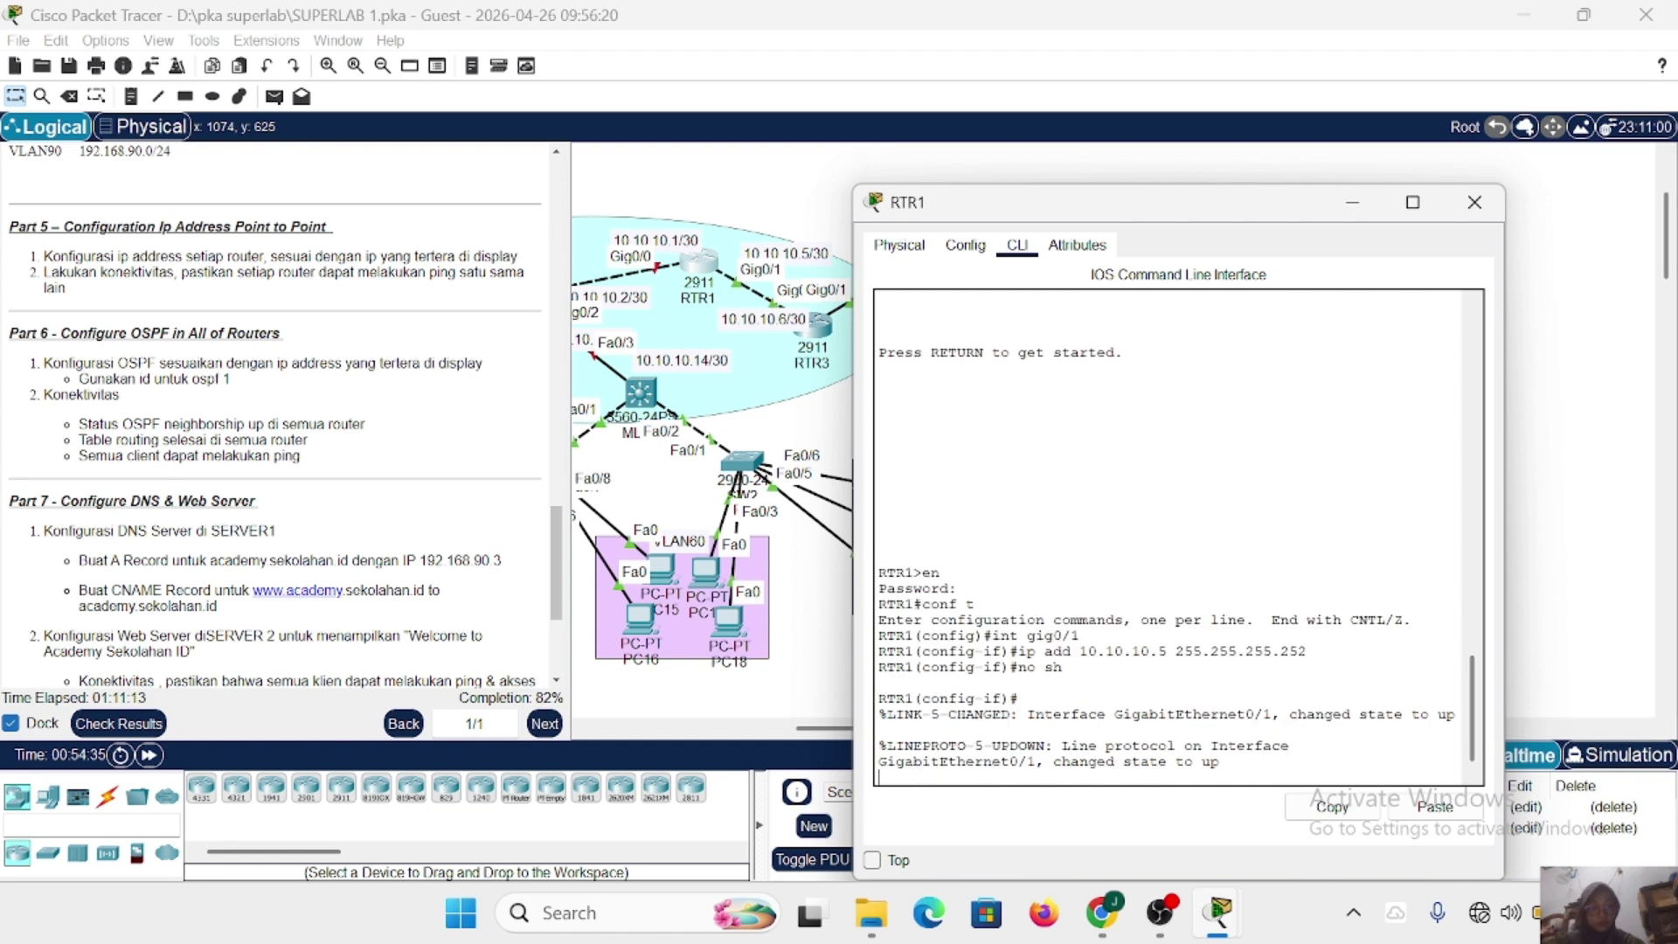
# Assign IP address 10.10.10.1 with subnet mask 255.255.255.252 to RTR1's gig0/0 interface.
pyautogui.write('ex')
pyautogui.press('Return')
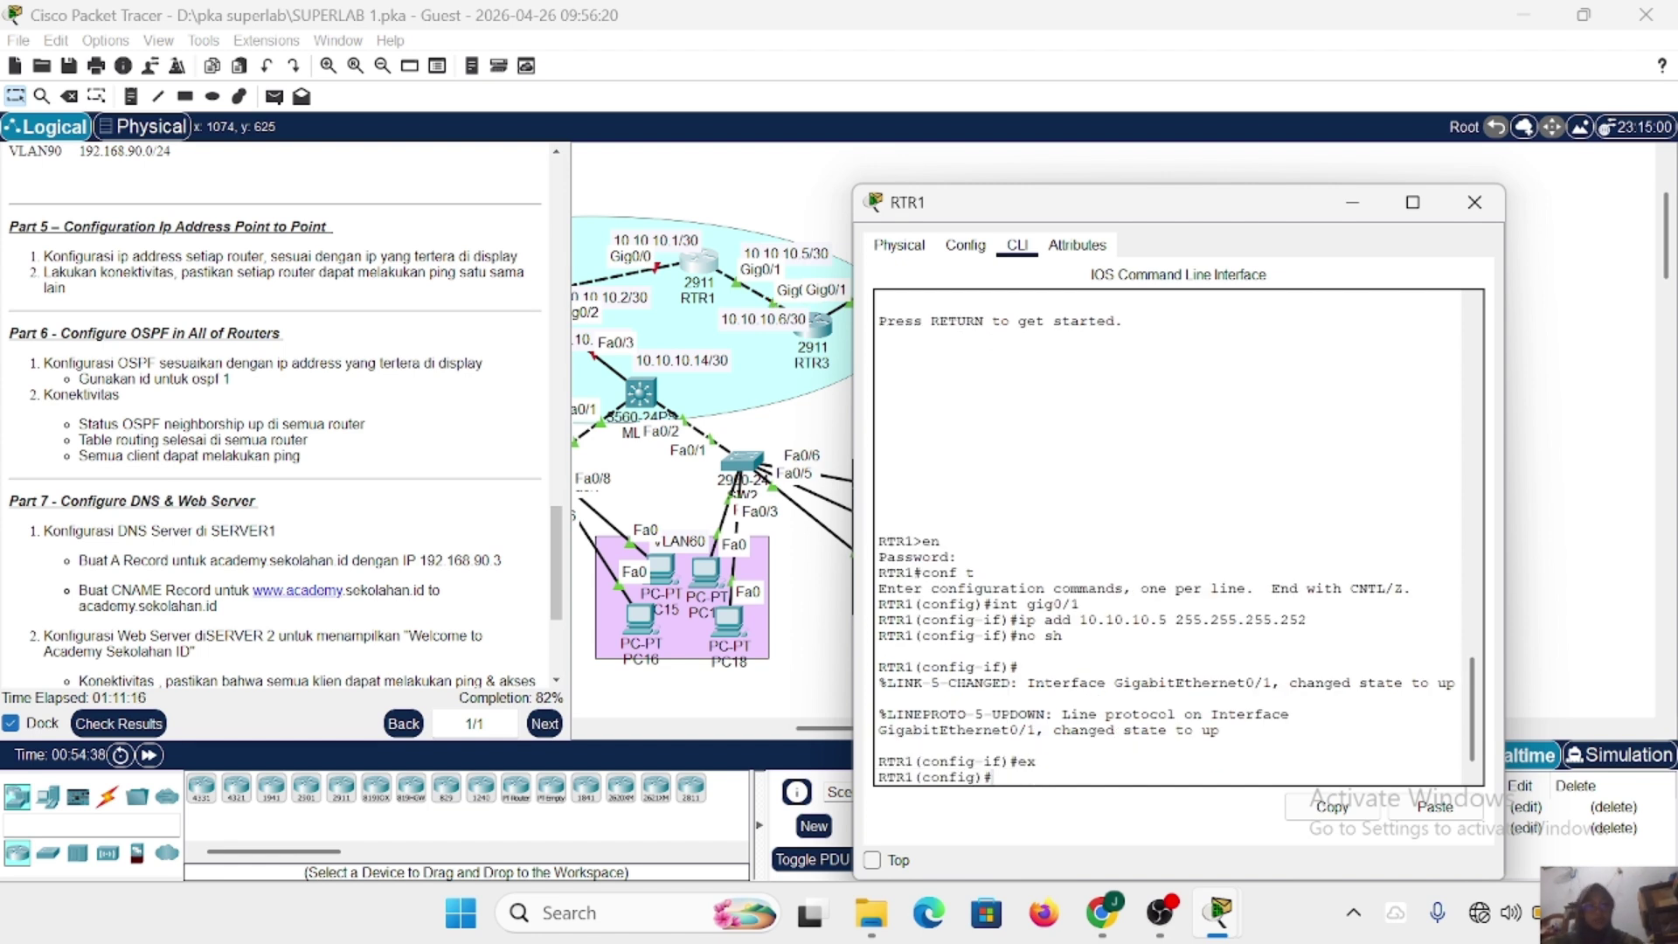
pyautogui.write('int gig0/0')
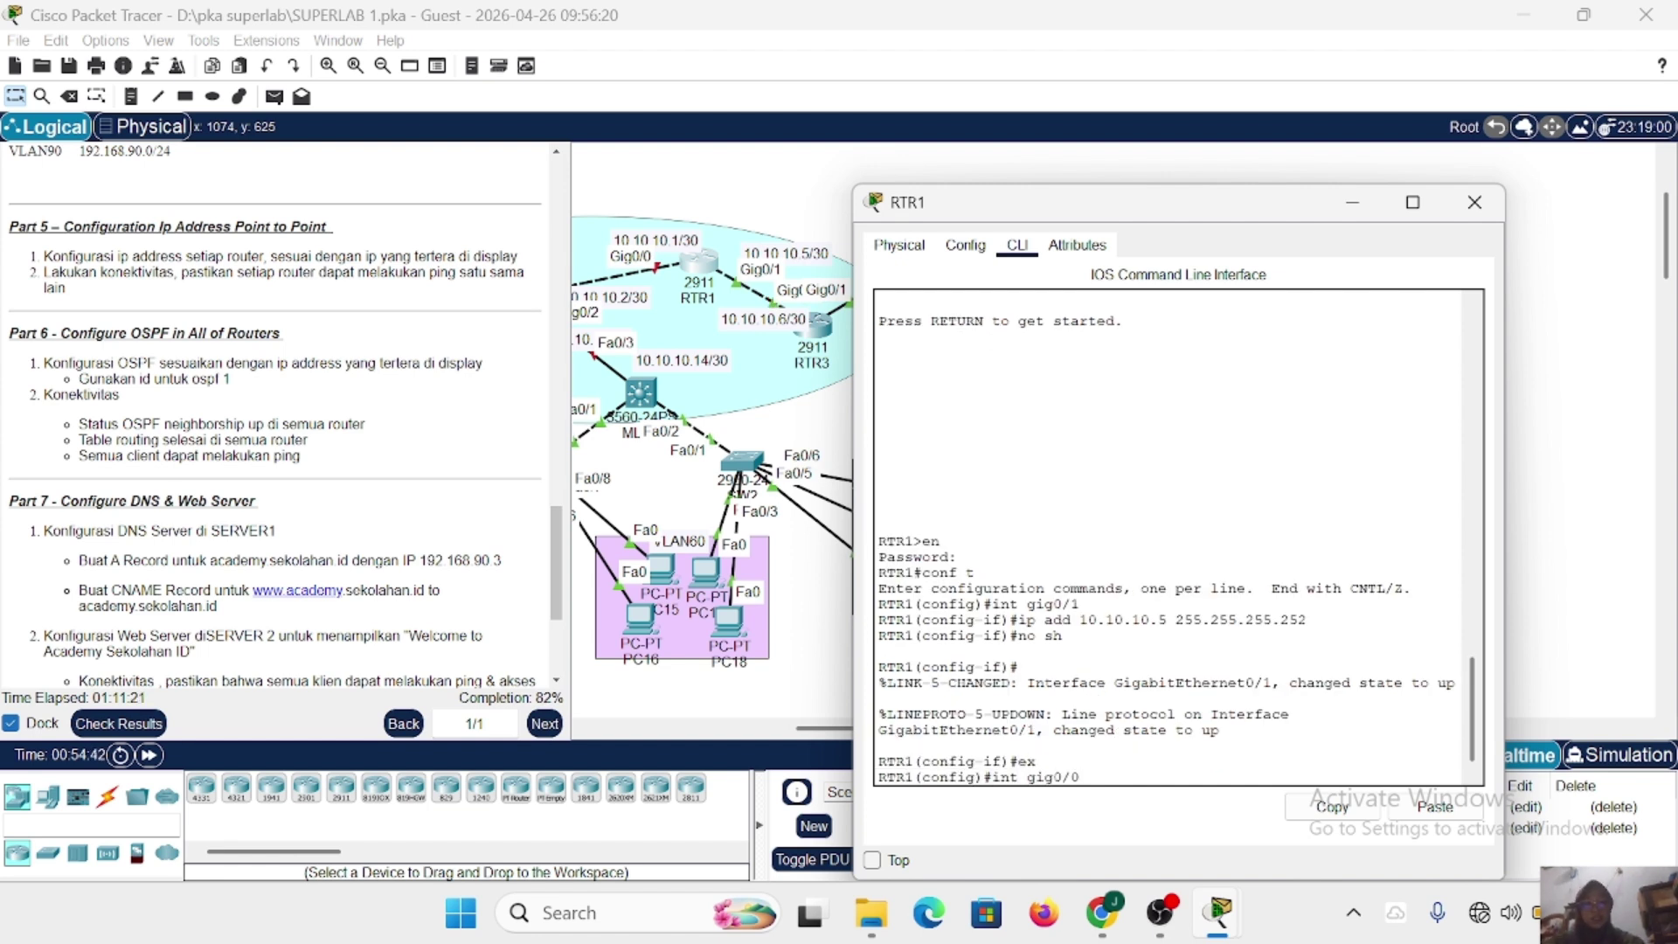
pyautogui.press('Return')
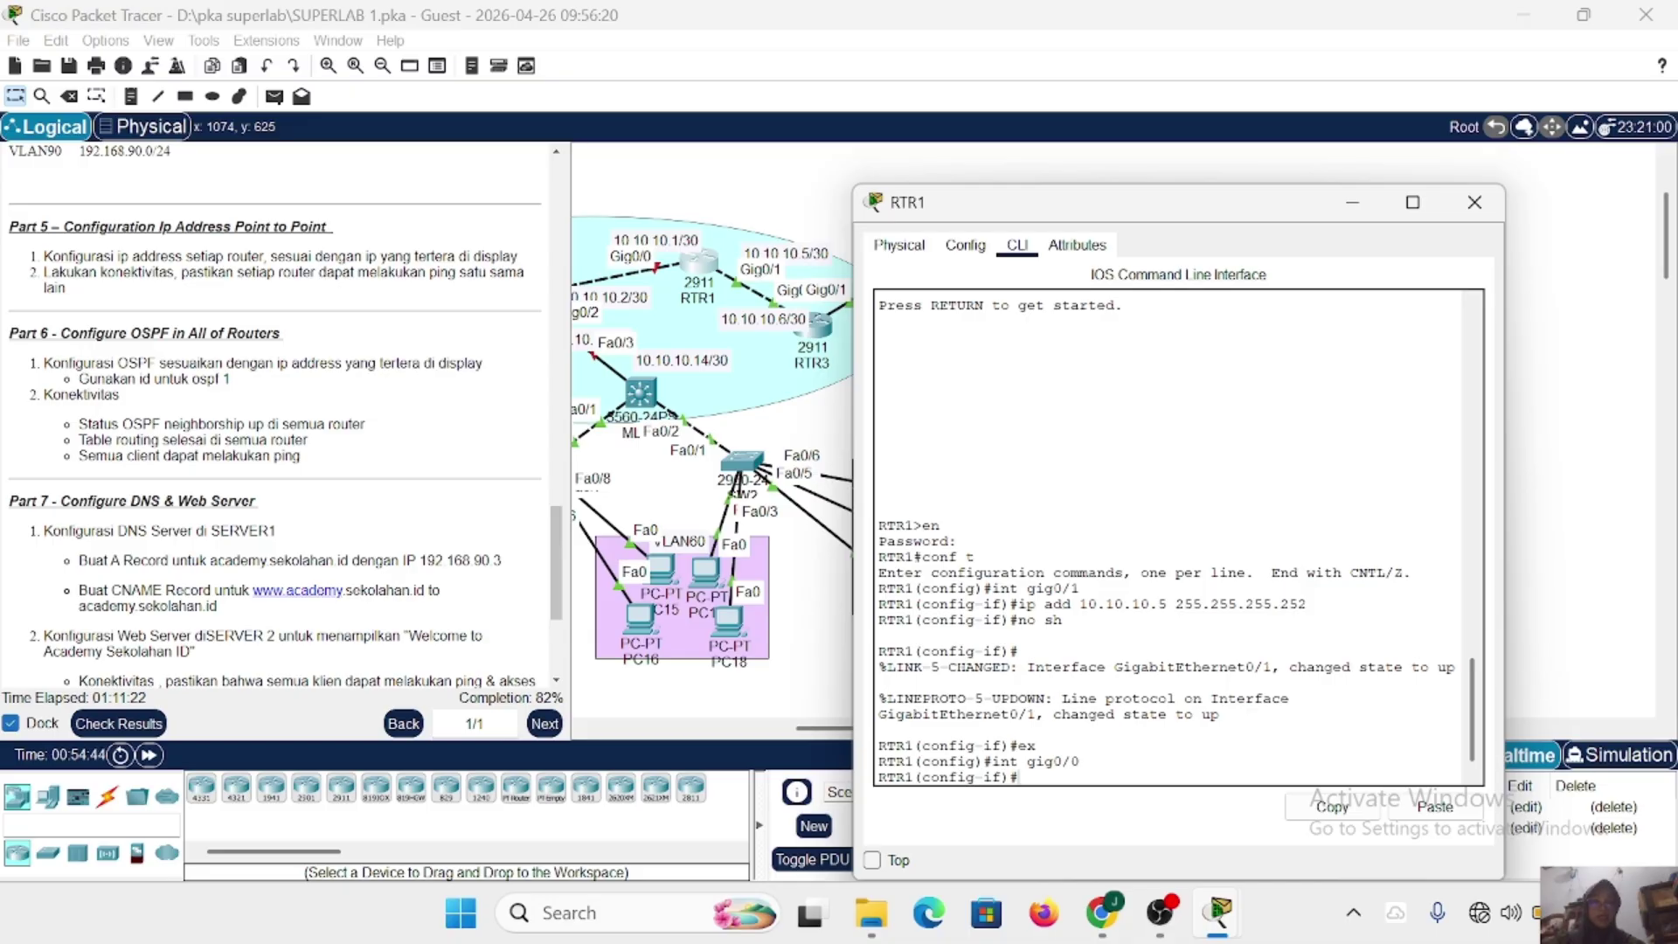
pyautogui.hscroll(-5, 822, 364)
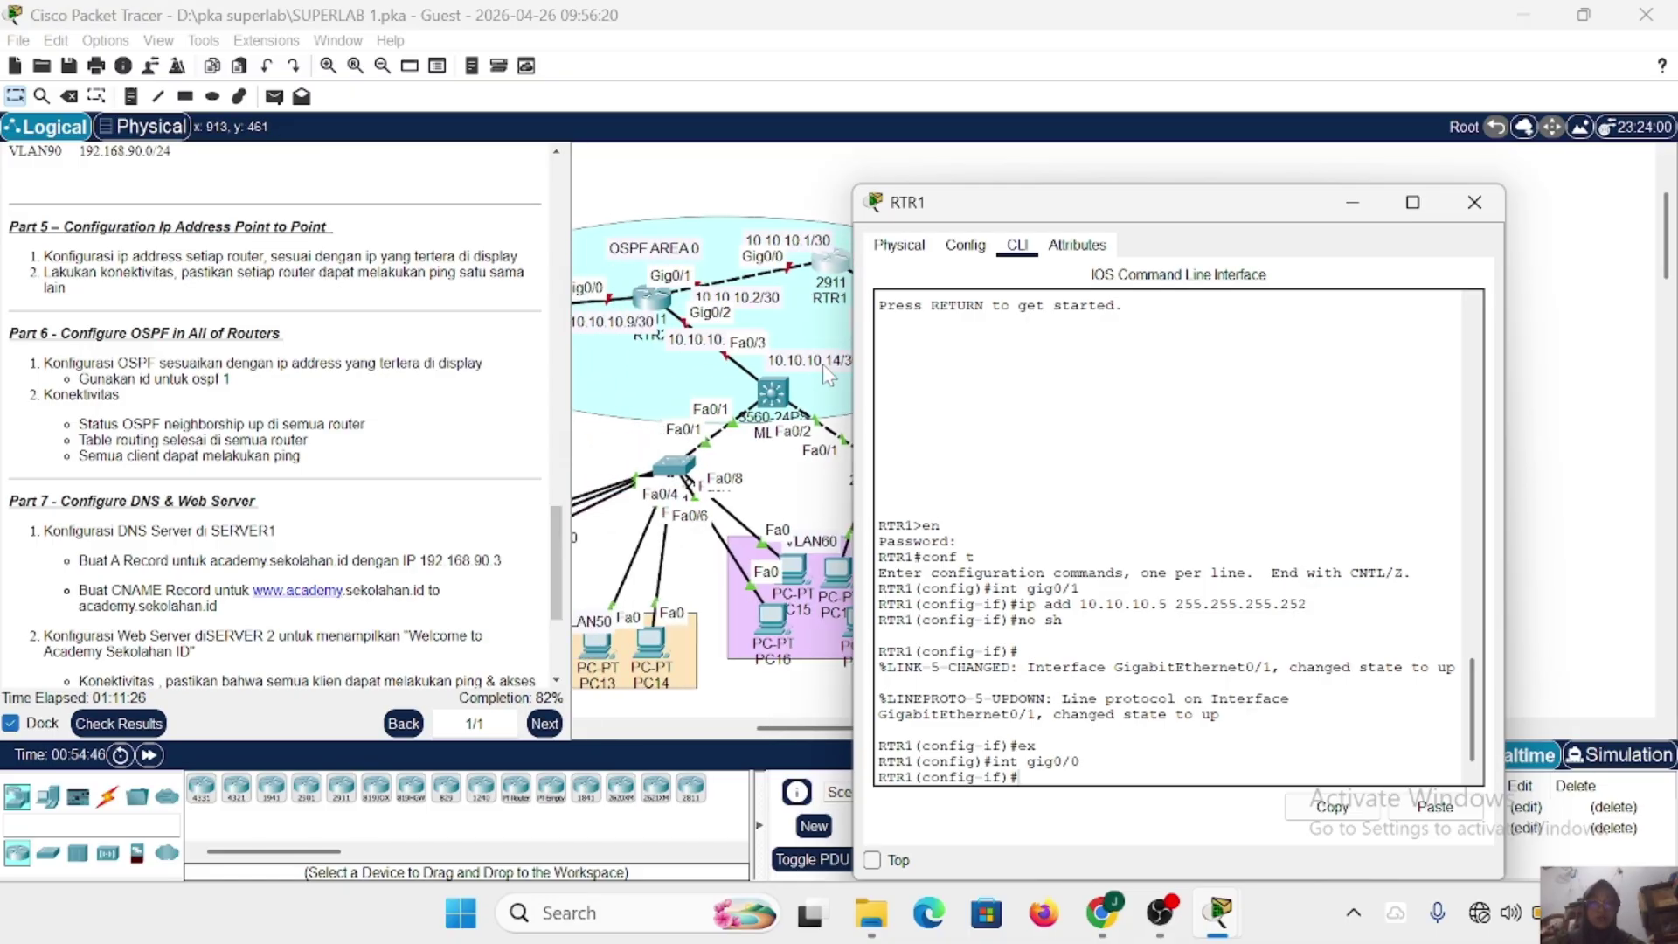
pyautogui.hscroll(4, 822, 364)
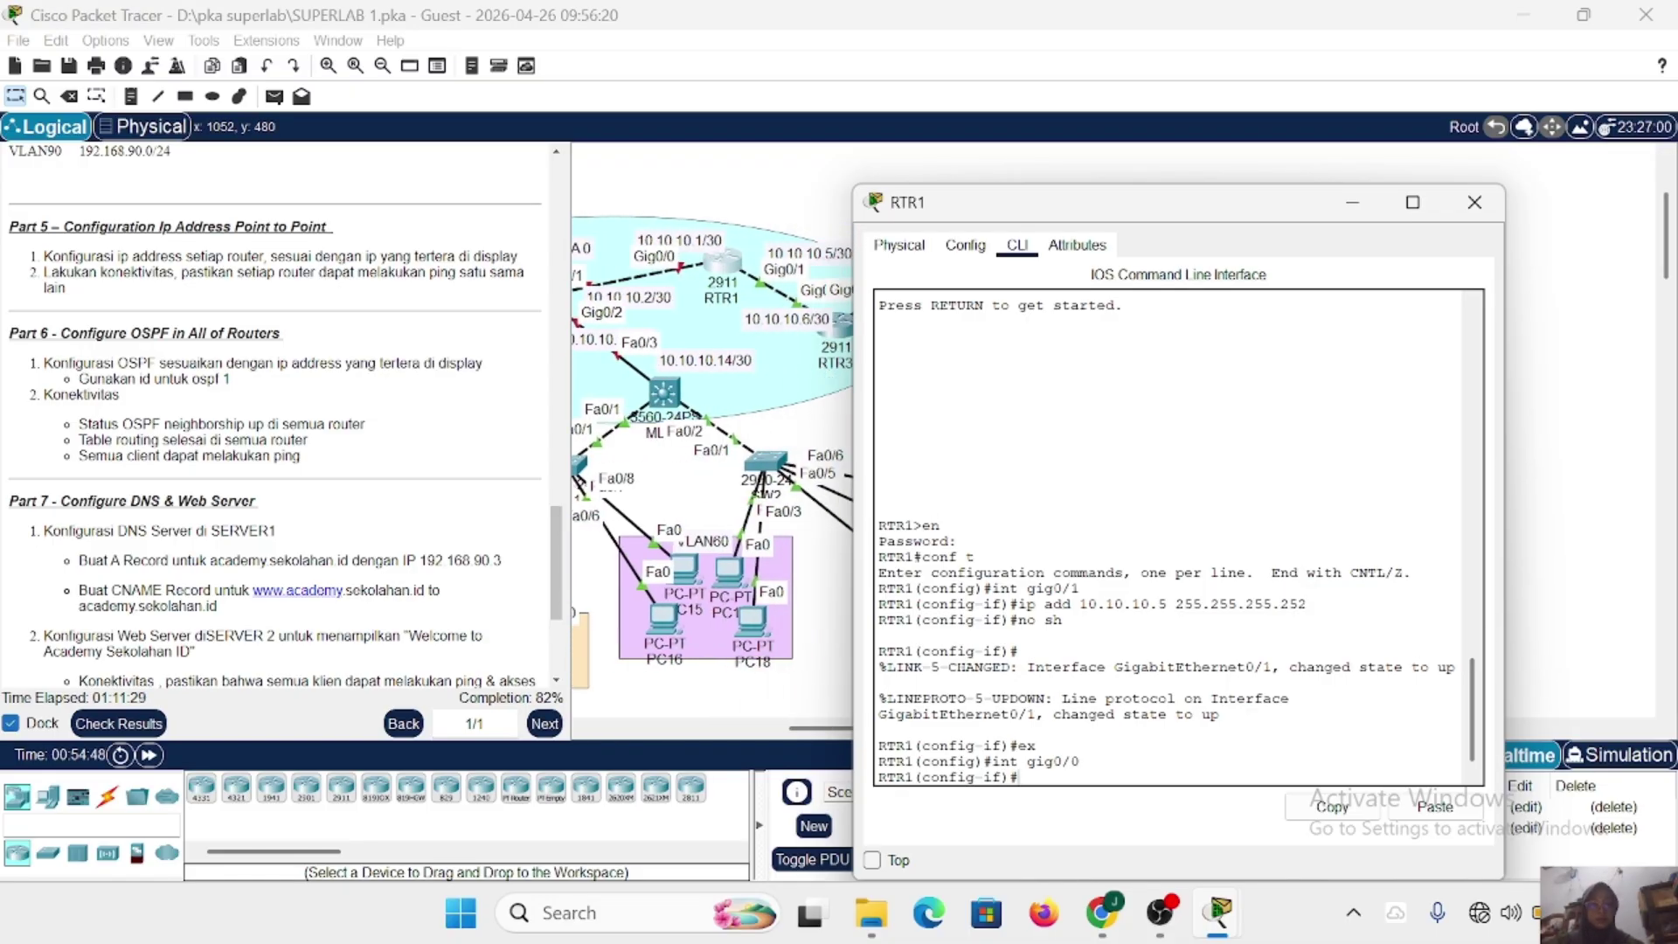
pyautogui.write('ip add 10.10.10.1')
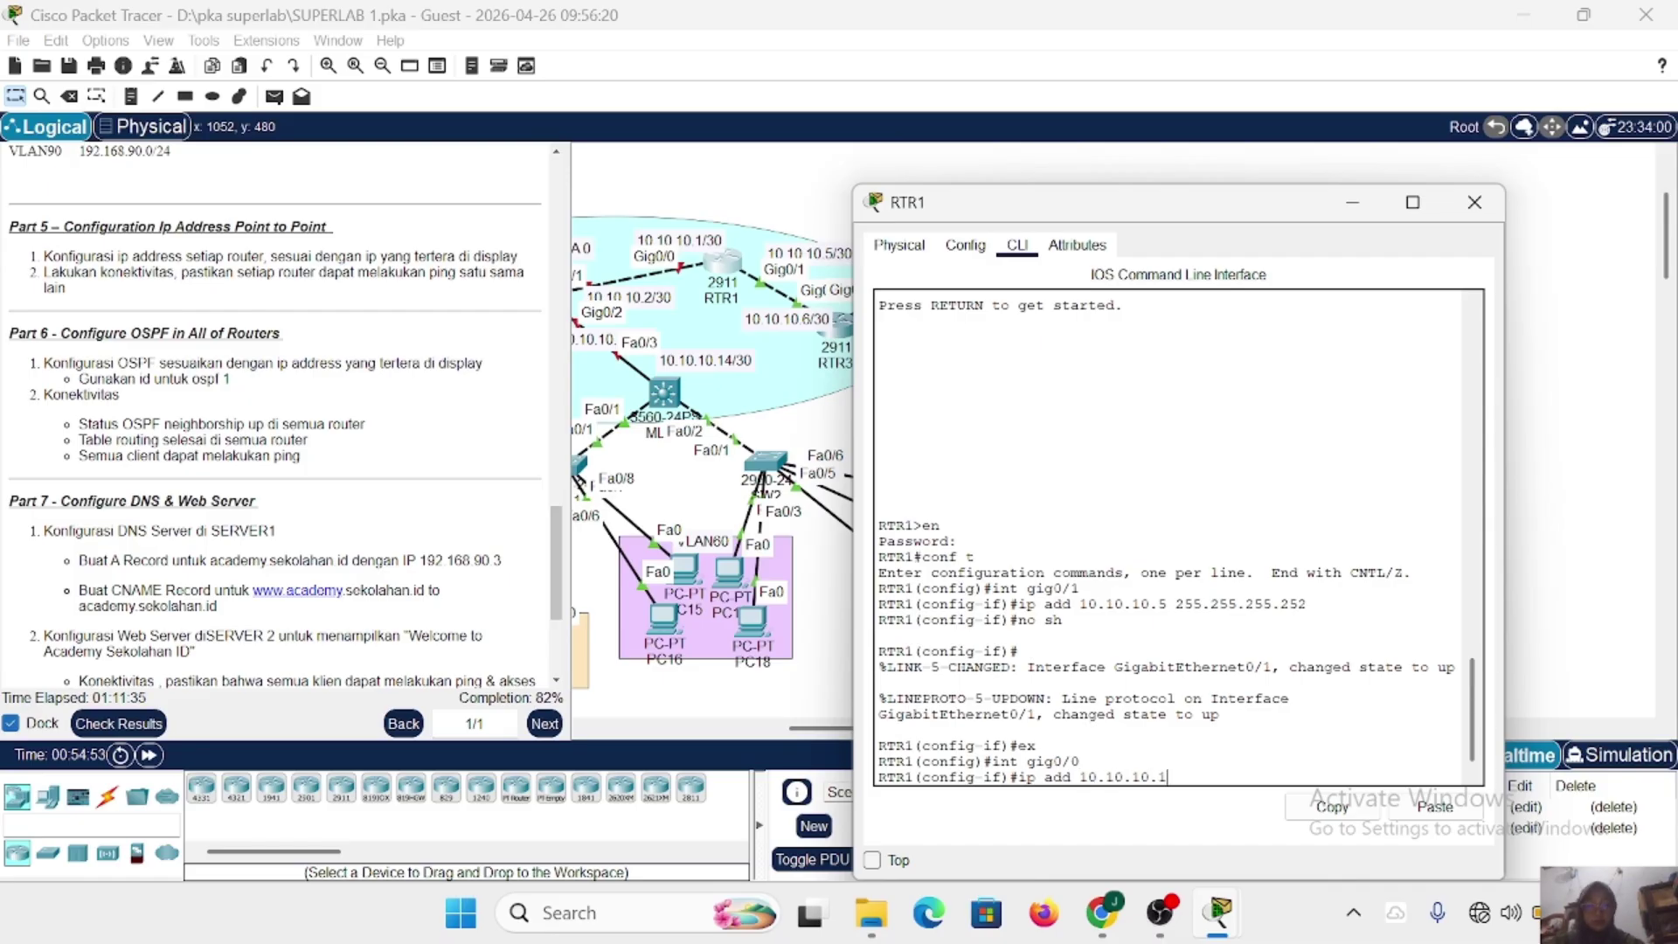
pyautogui.write(' 255.255.255.252')
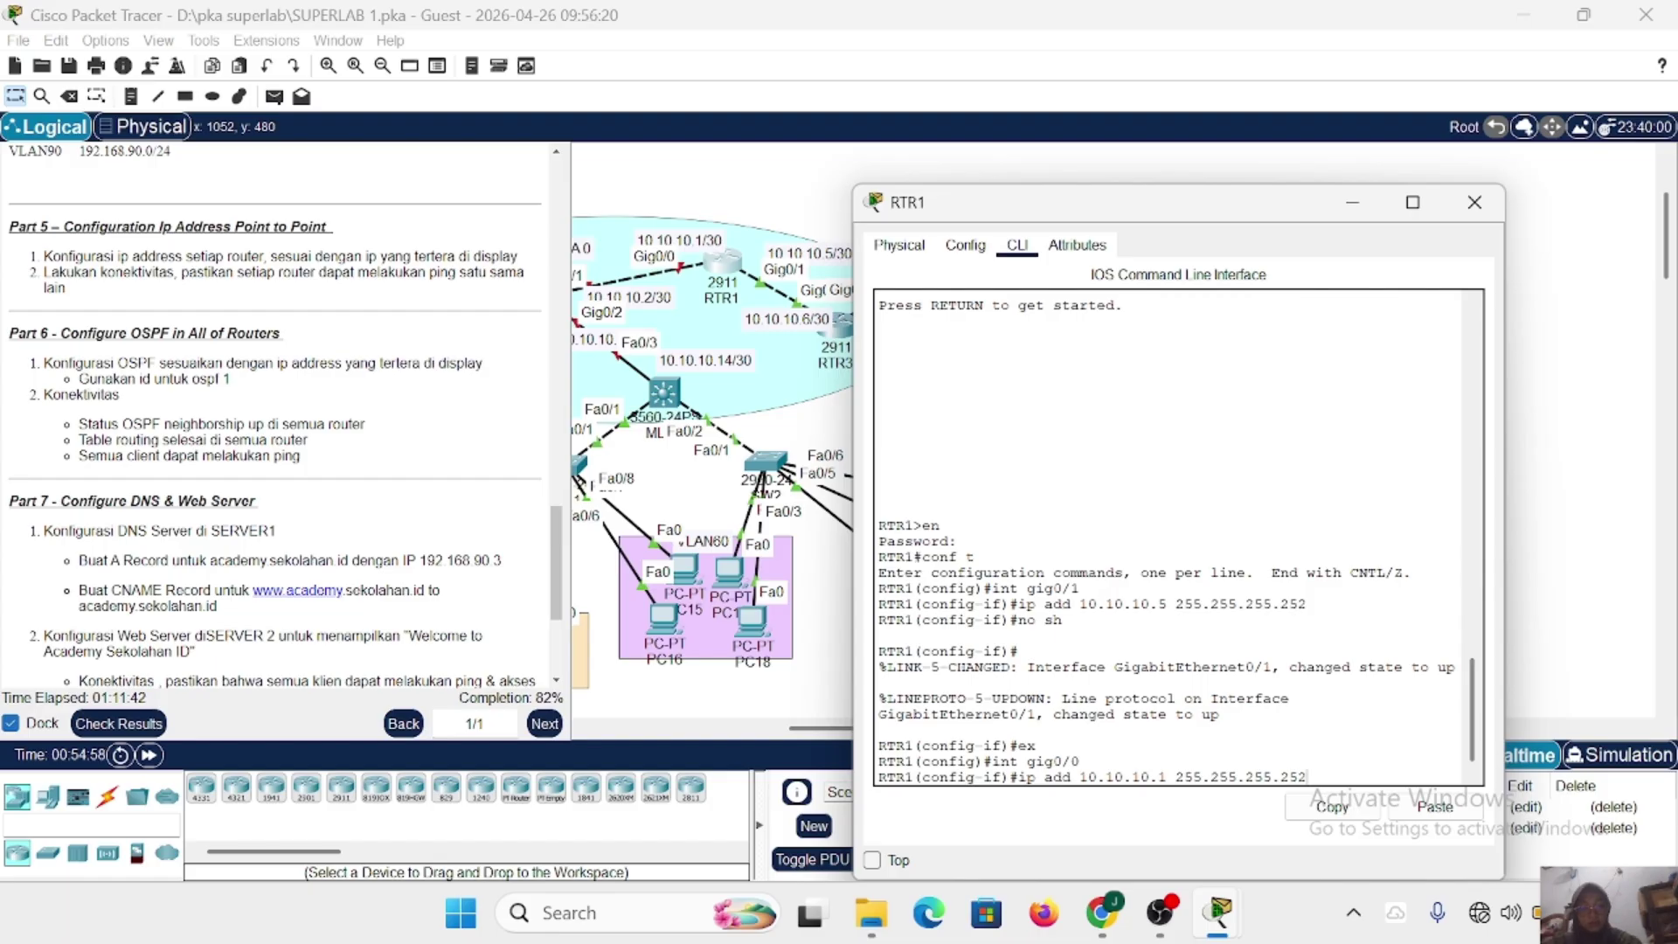
pyautogui.press('Return')
# Enable RTR1's gig0/0 interface with no shutdown and close the router's window.
pyautogui.write('no sh')
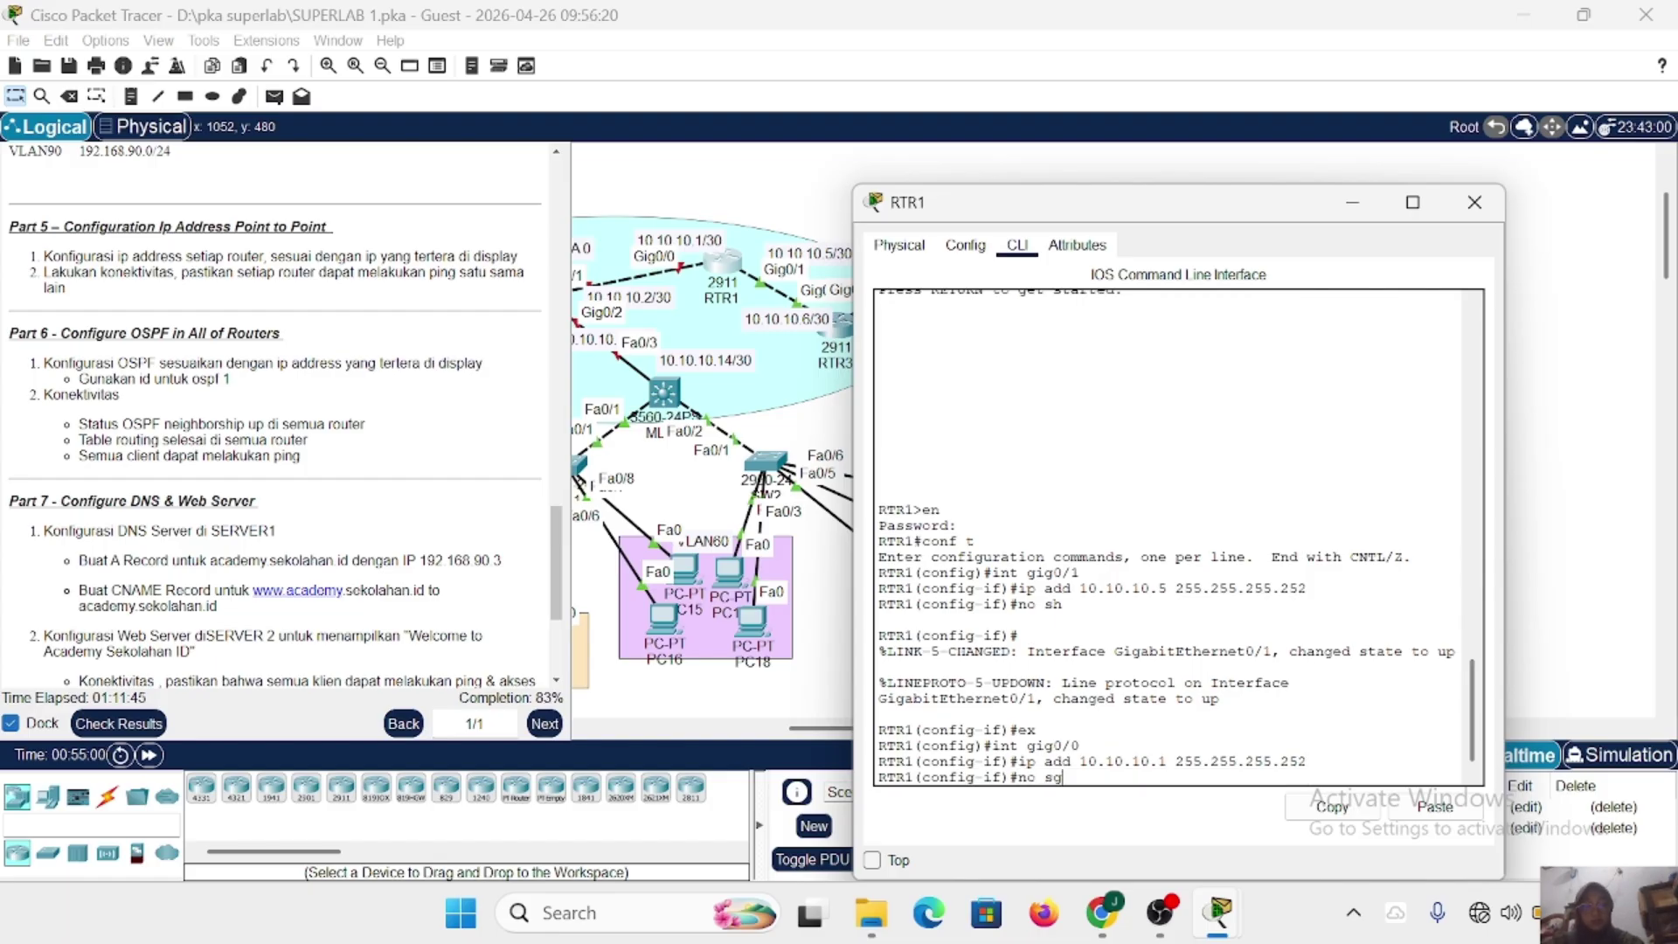
pyautogui.press('Return')
pyautogui.press('Return')
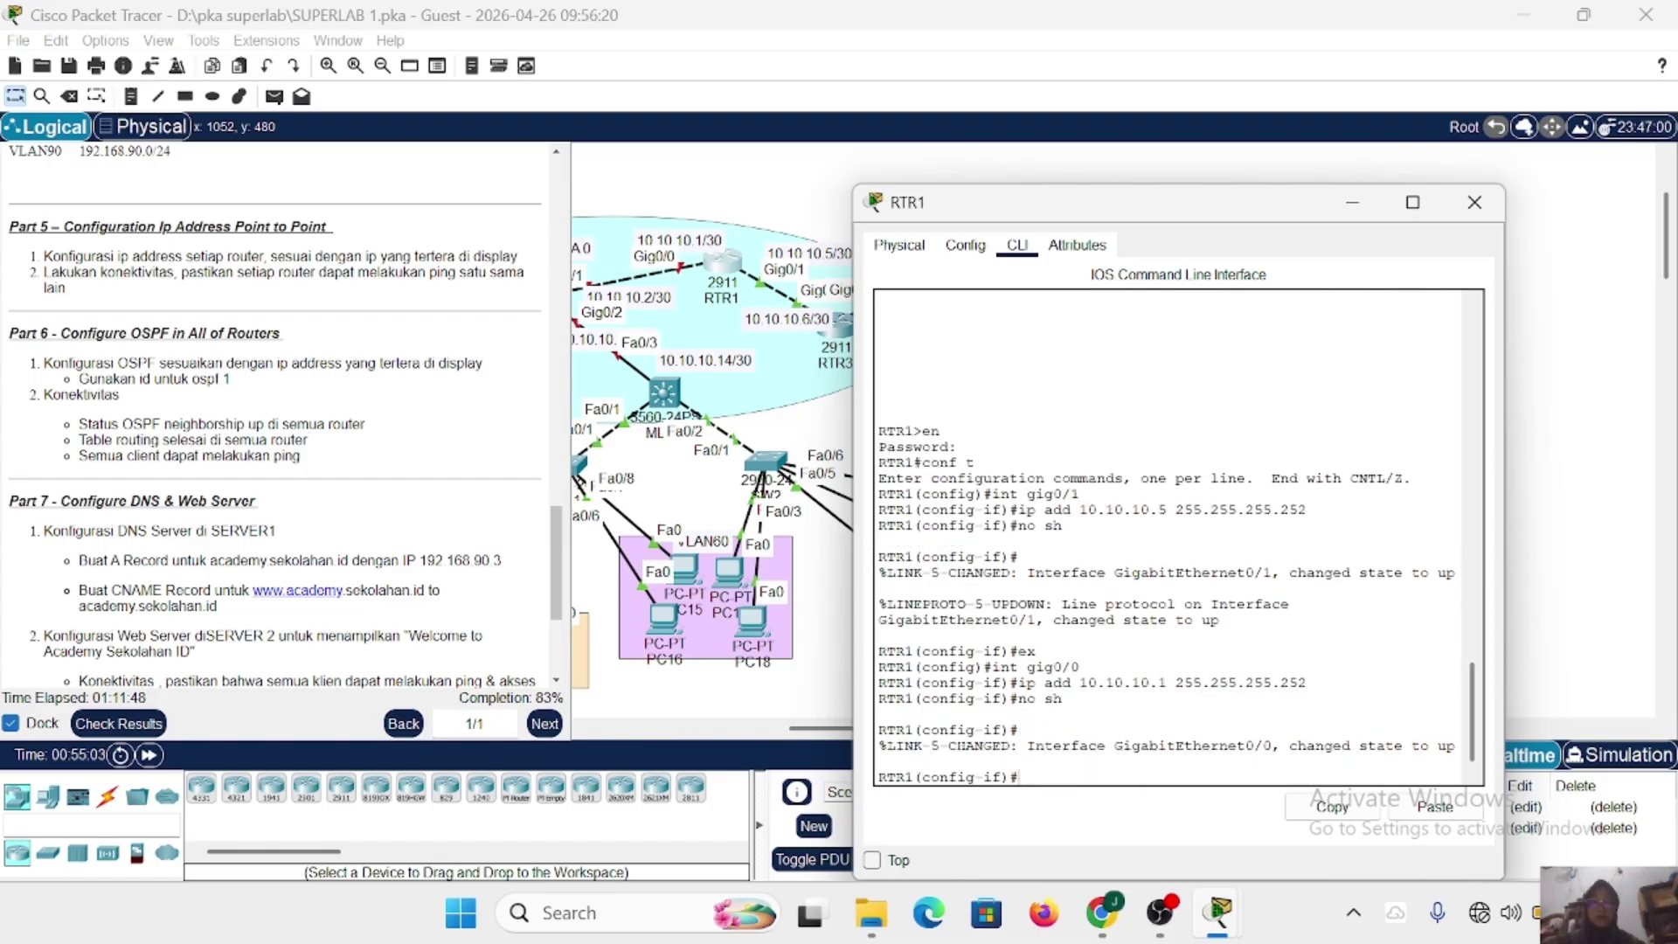
pyautogui.click(1474, 202)
# Open RTR2's command line in a smaller window placed so its point-to-point addresses in the topology can be read.
pyautogui.hscroll(-5, 904, 406)
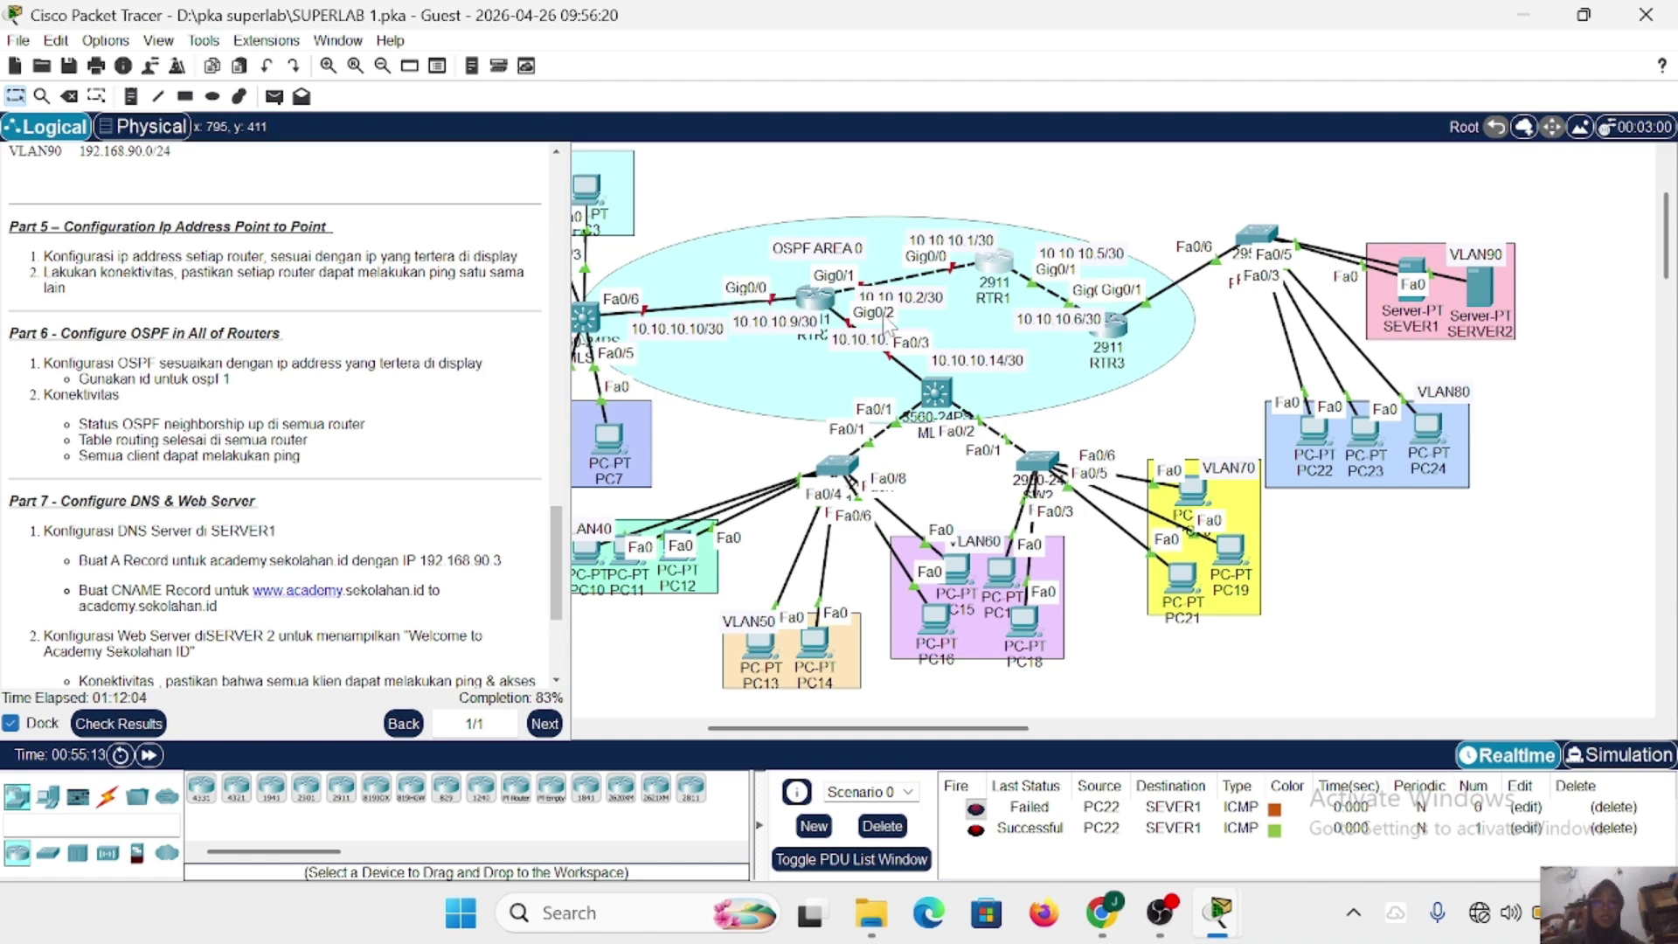
pyautogui.click(820, 302)
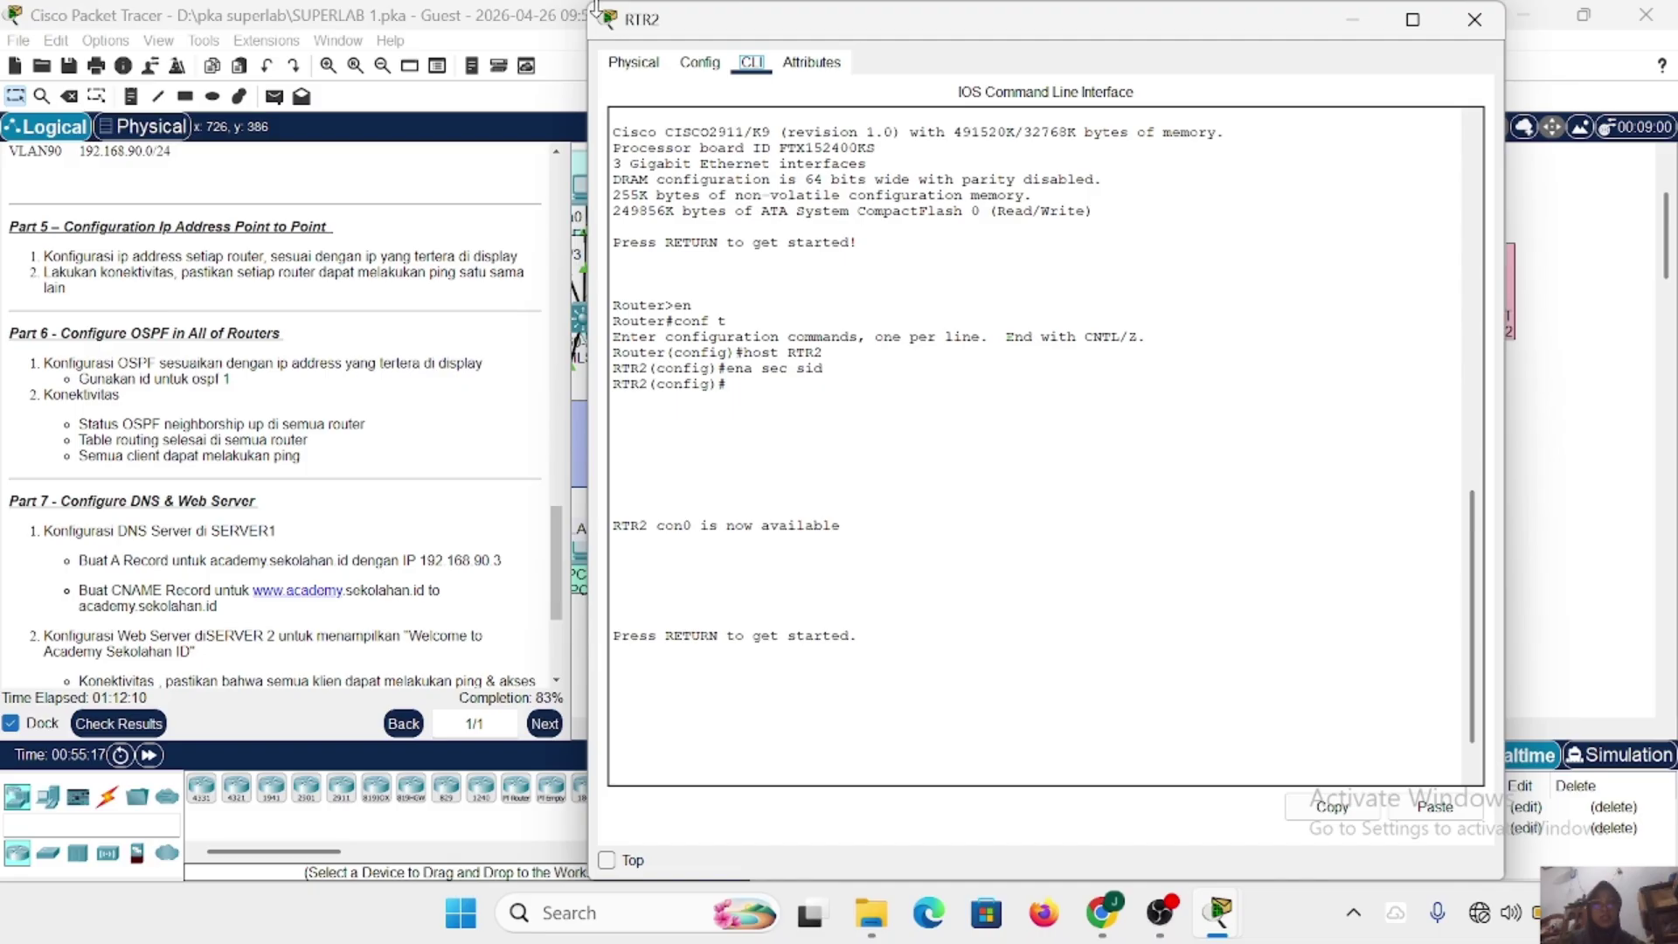
pyautogui.moveTo(594, 7); pyautogui.dragTo(804, 153)
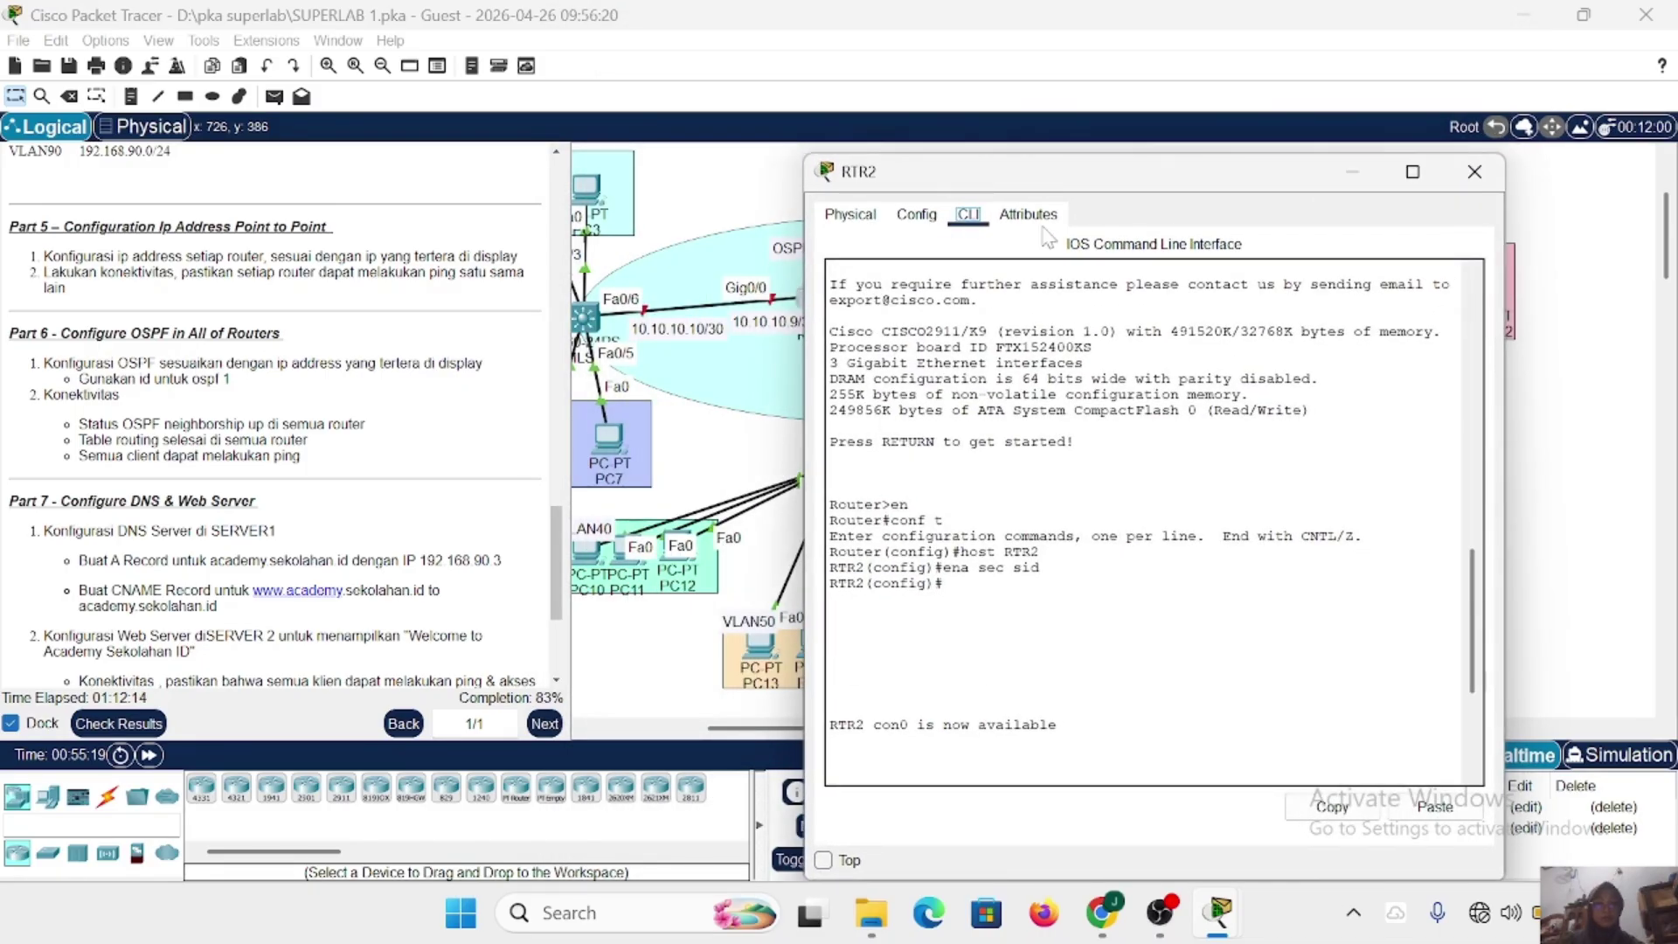
pyautogui.moveTo(1051, 173); pyautogui.dragTo(1161, 129)
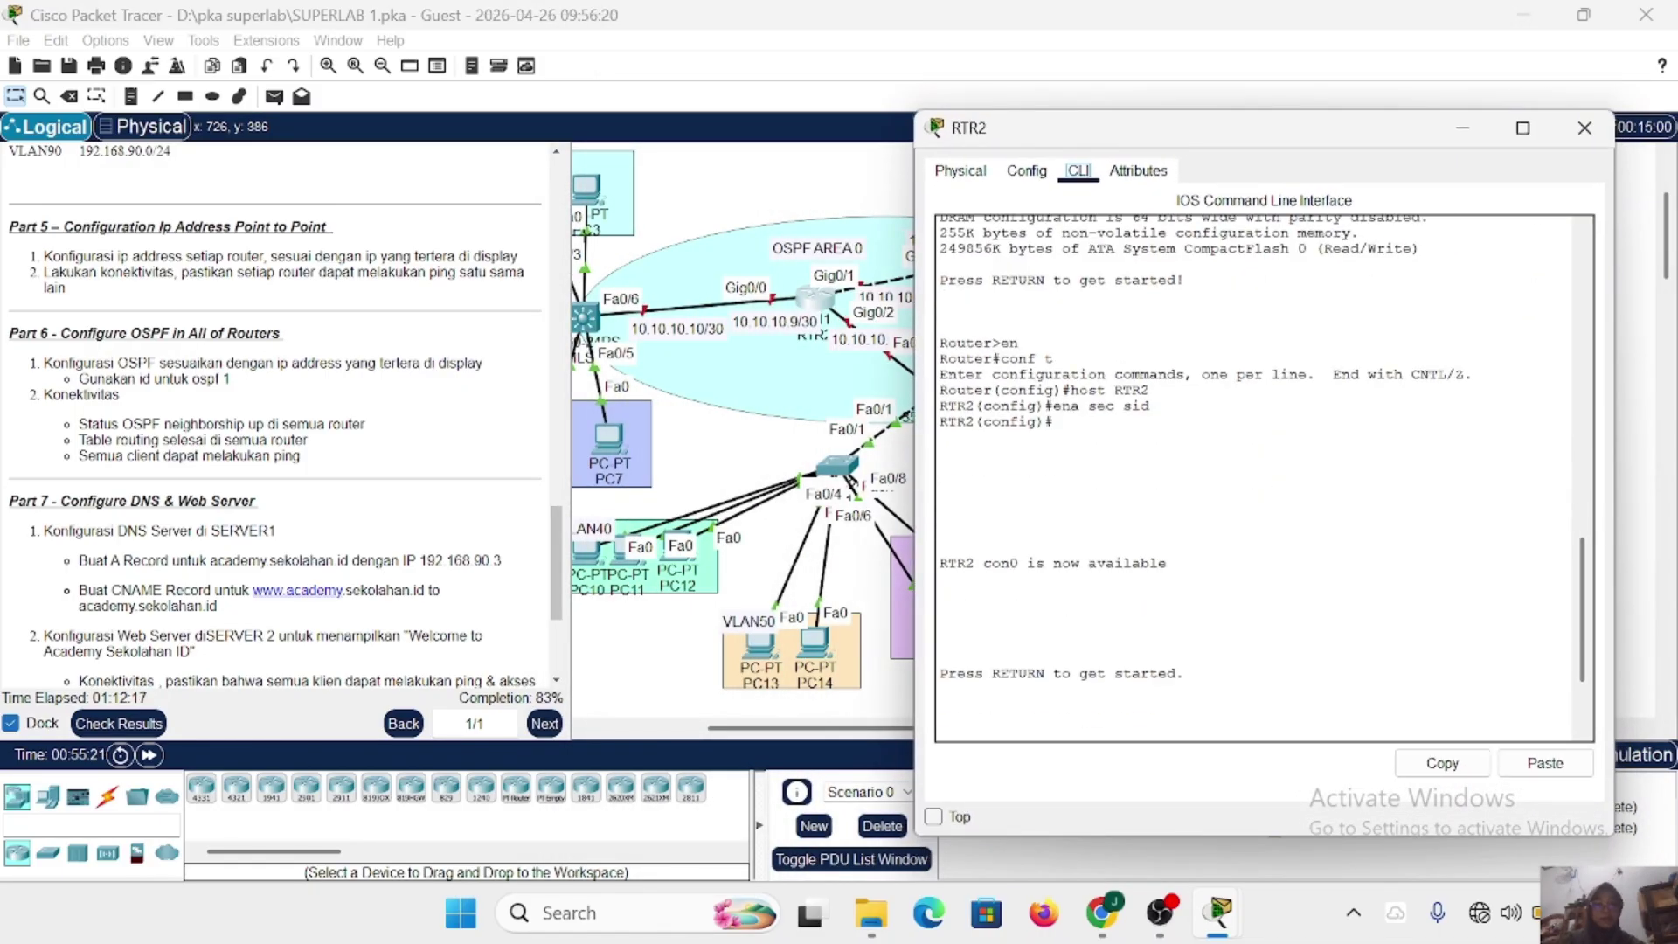
# Enter privileged mode on RTR2 with the enable password and start global configuration mode.
pyautogui.press('Return')
pyautogui.write('en')
pyautogui.press('Return')
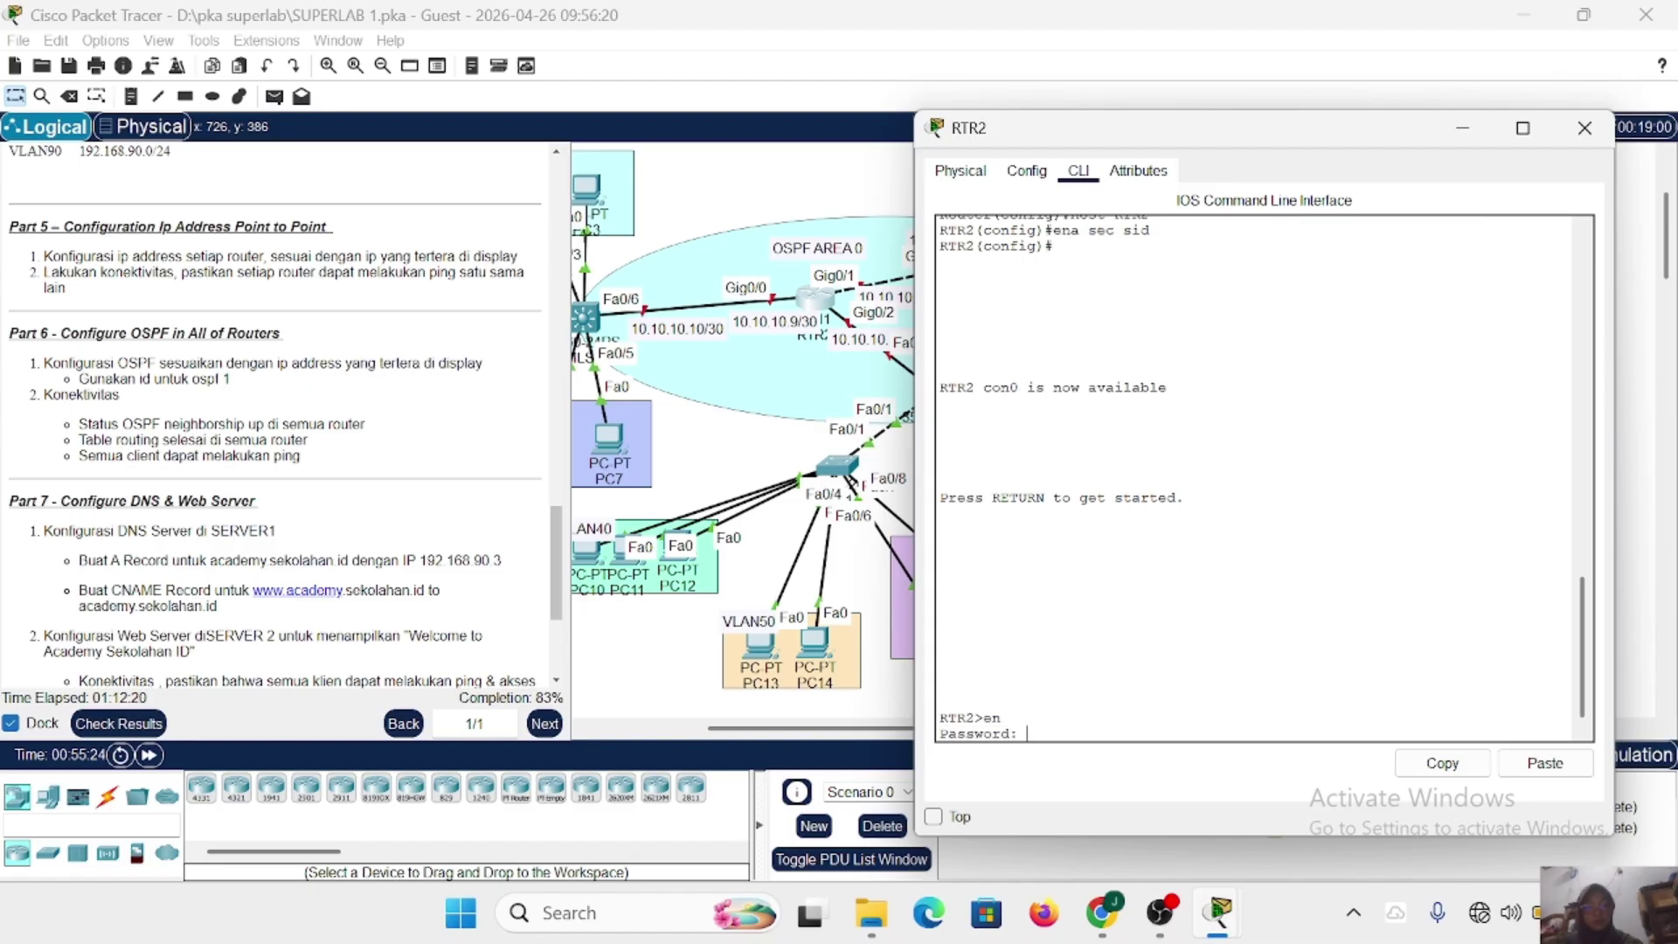
pyautogui.write('sid')
pyautogui.press('Return')
pyautogui.write('conf t')
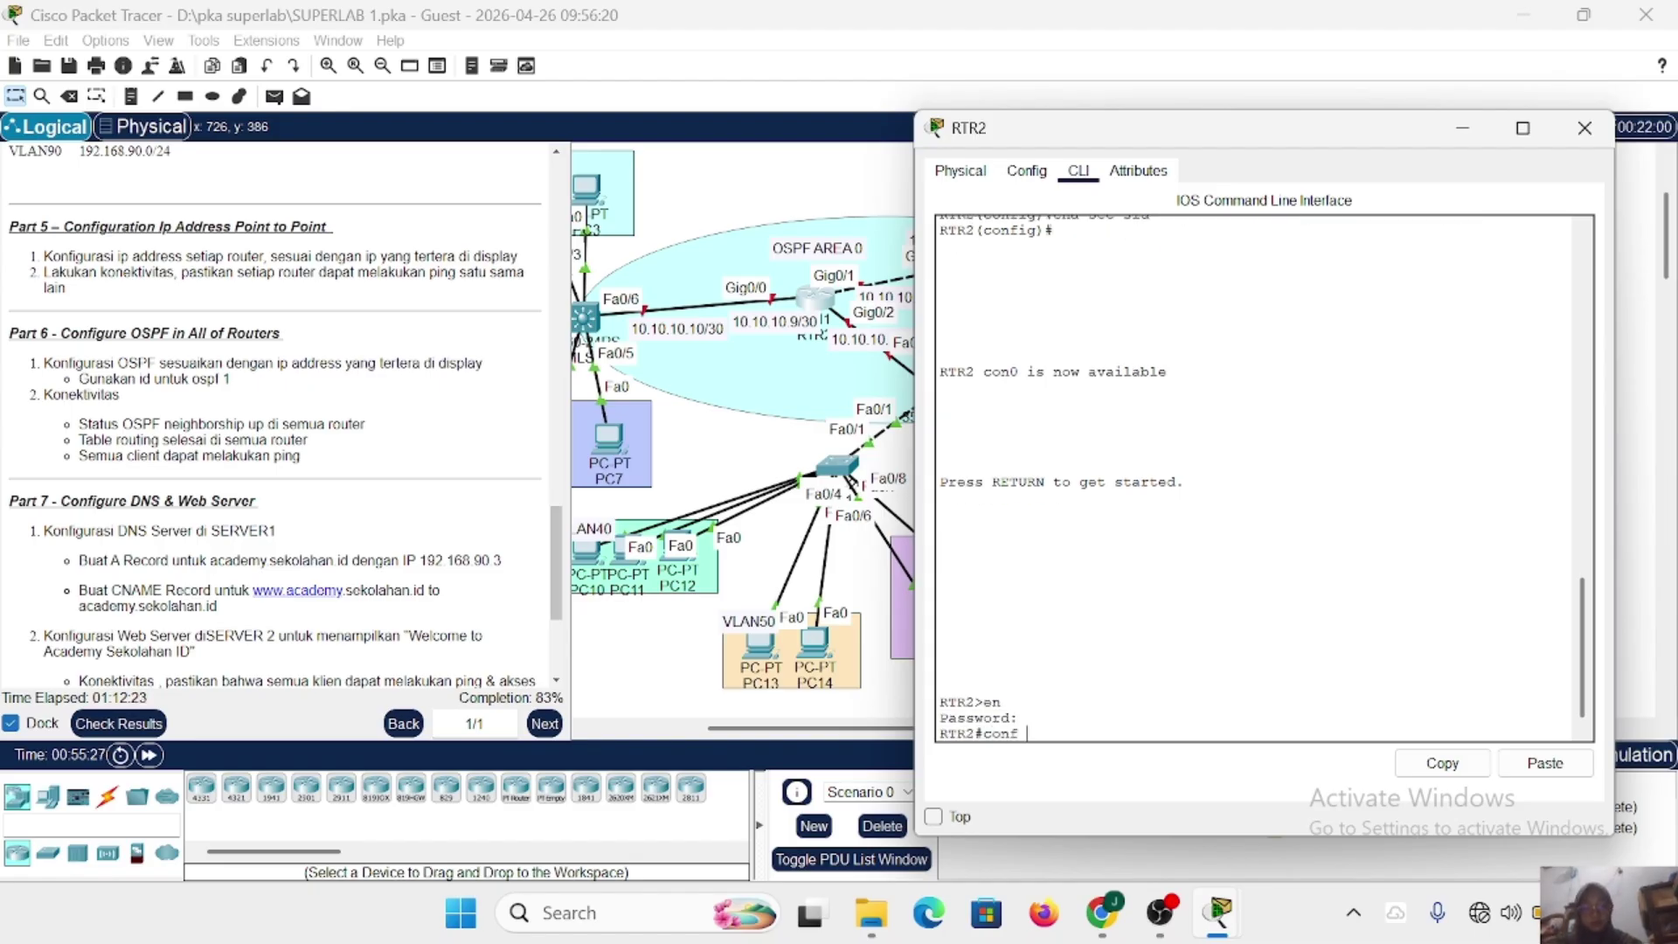
pyautogui.press('Return')
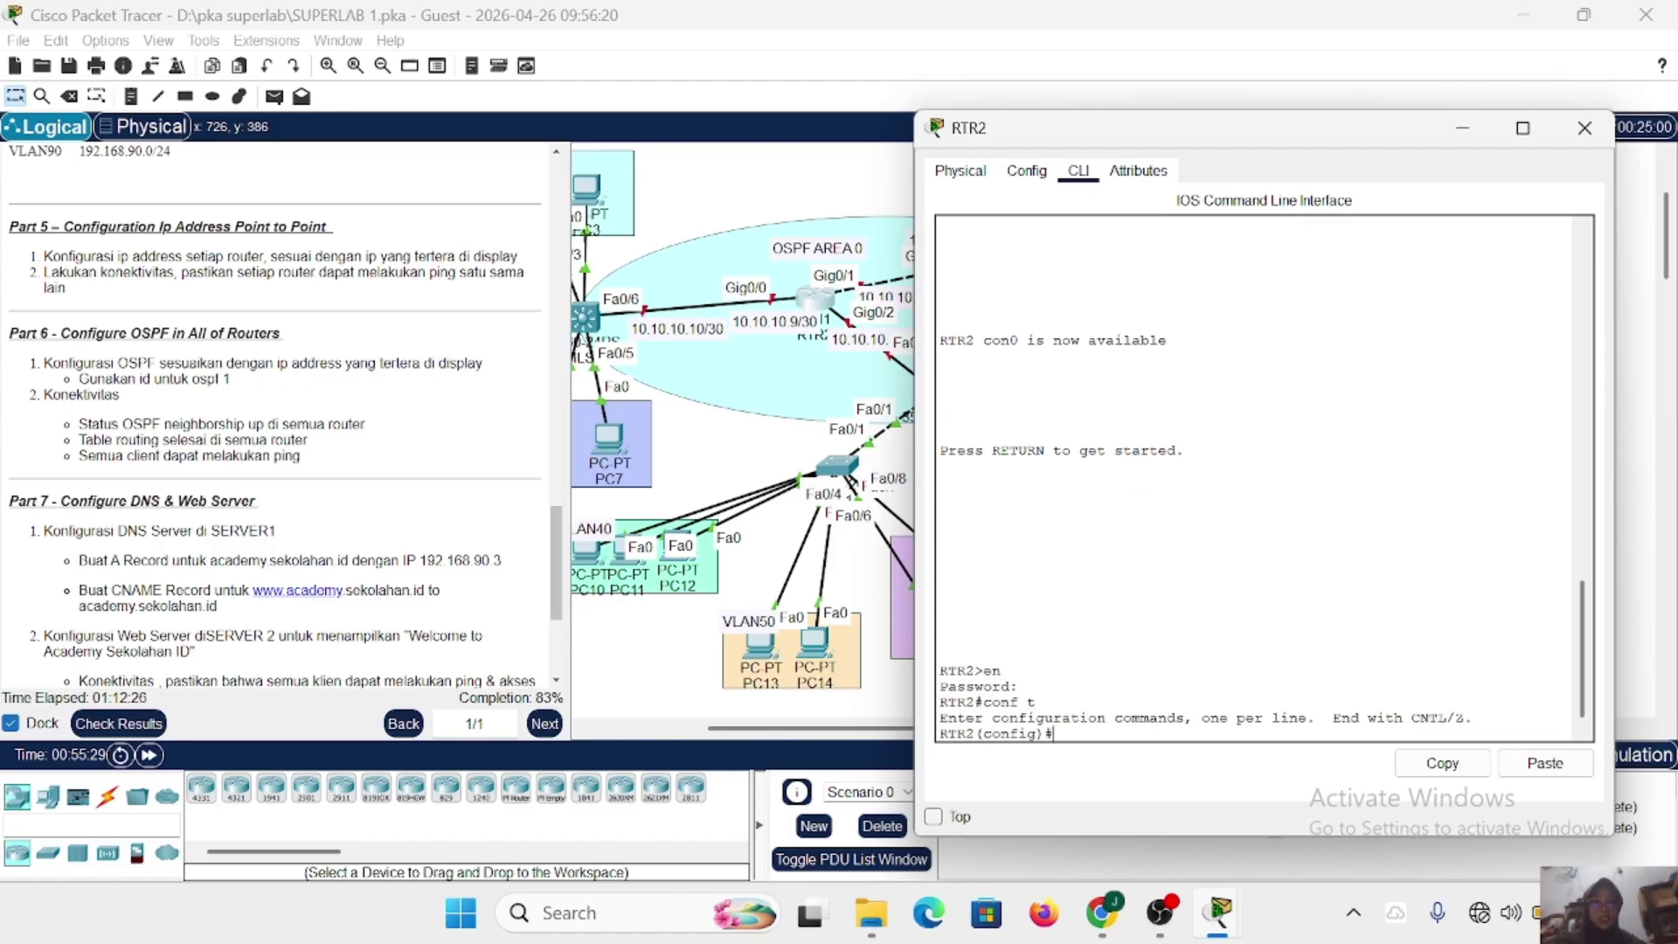
# Assign IP address 10.10.10.2 with subnet mask 255.255.255.252 to RTR2's gig0/1 interface and enable it with no shutdown.
pyautogui.hscroll(4, 808, 435)
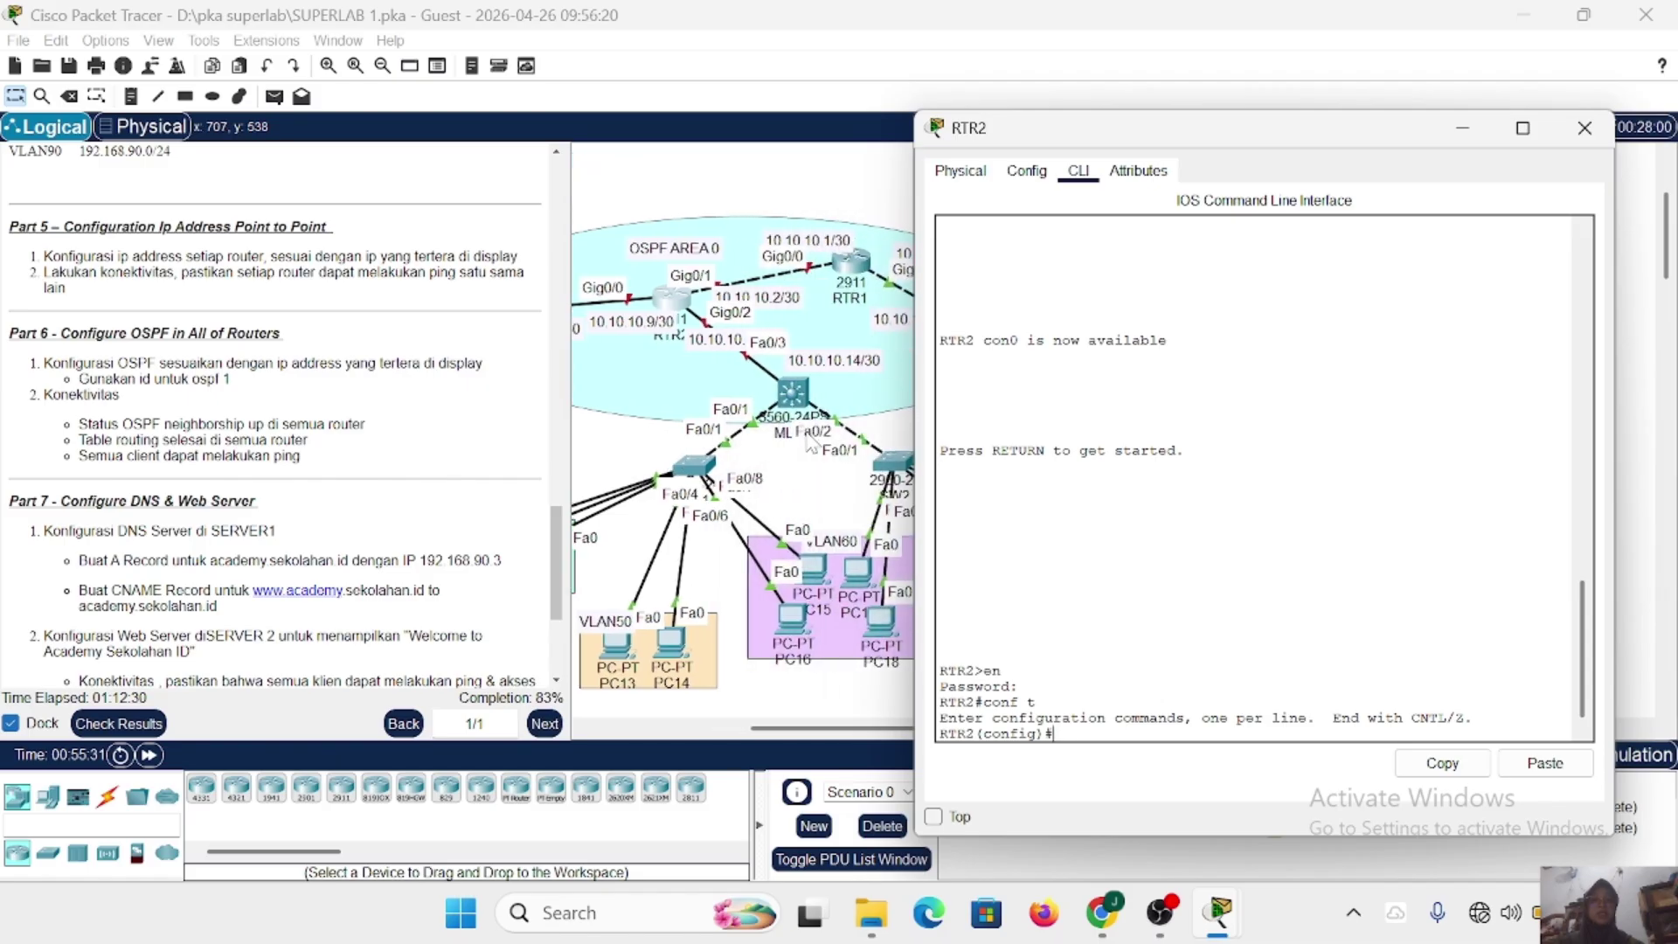
pyautogui.write('ibnt')
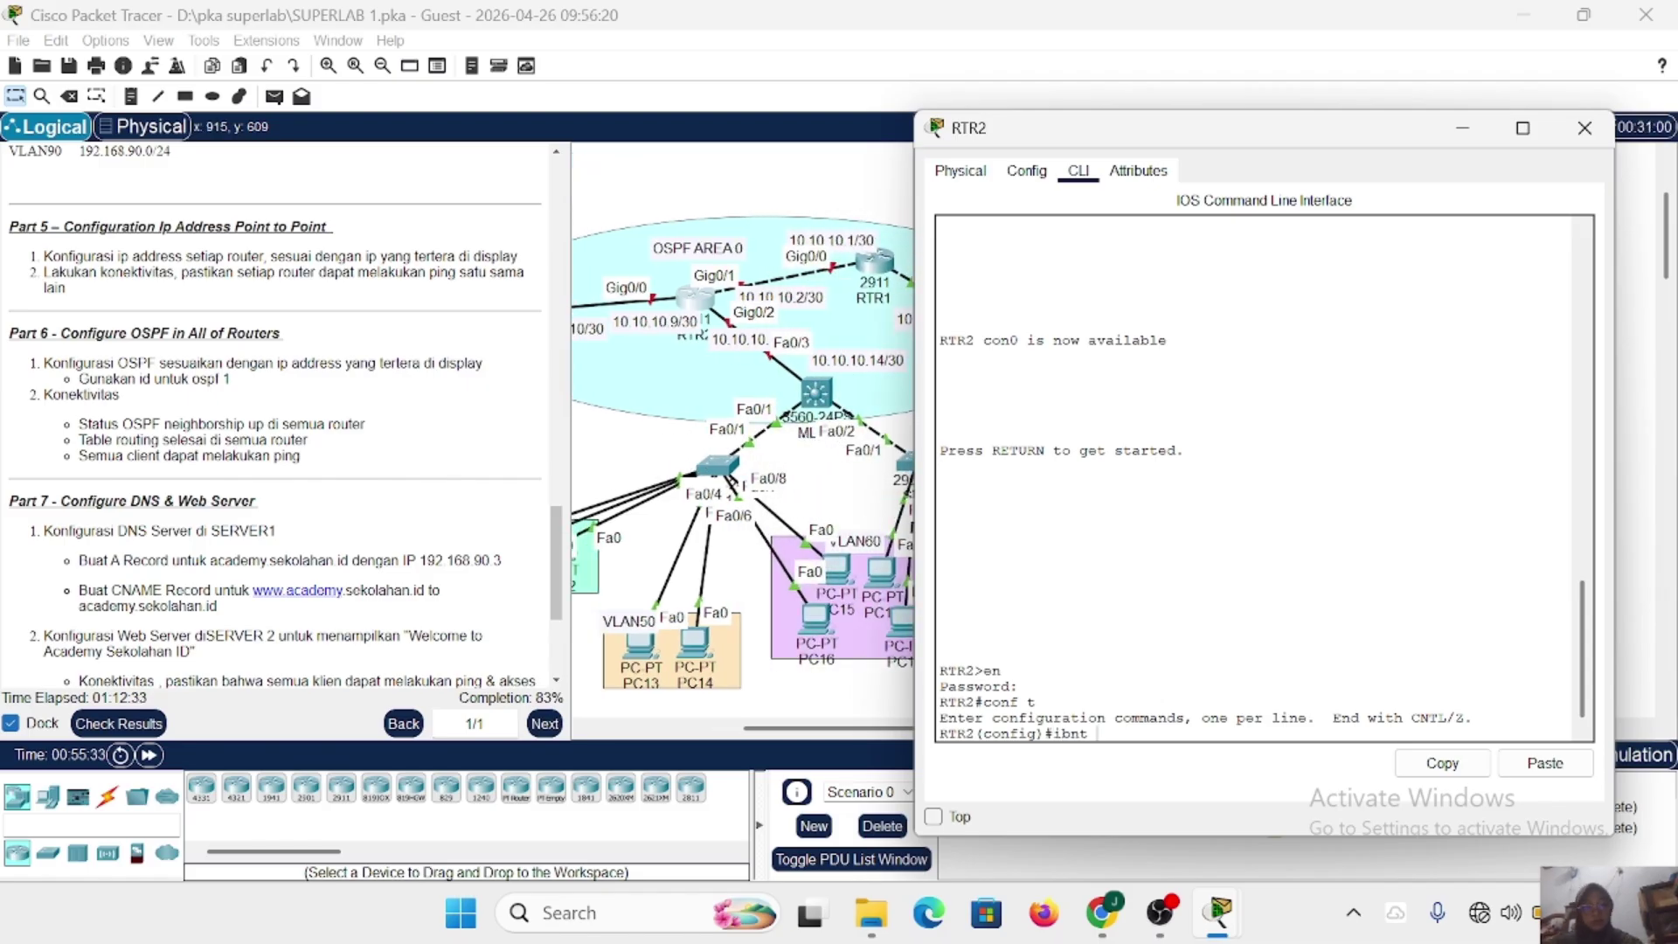
pyautogui.press('BackSpace')
pyautogui.press('BackSpace')
pyautogui.press('BackSpace')
pyautogui.write('nt gig0/1')
pyautogui.press('Return')
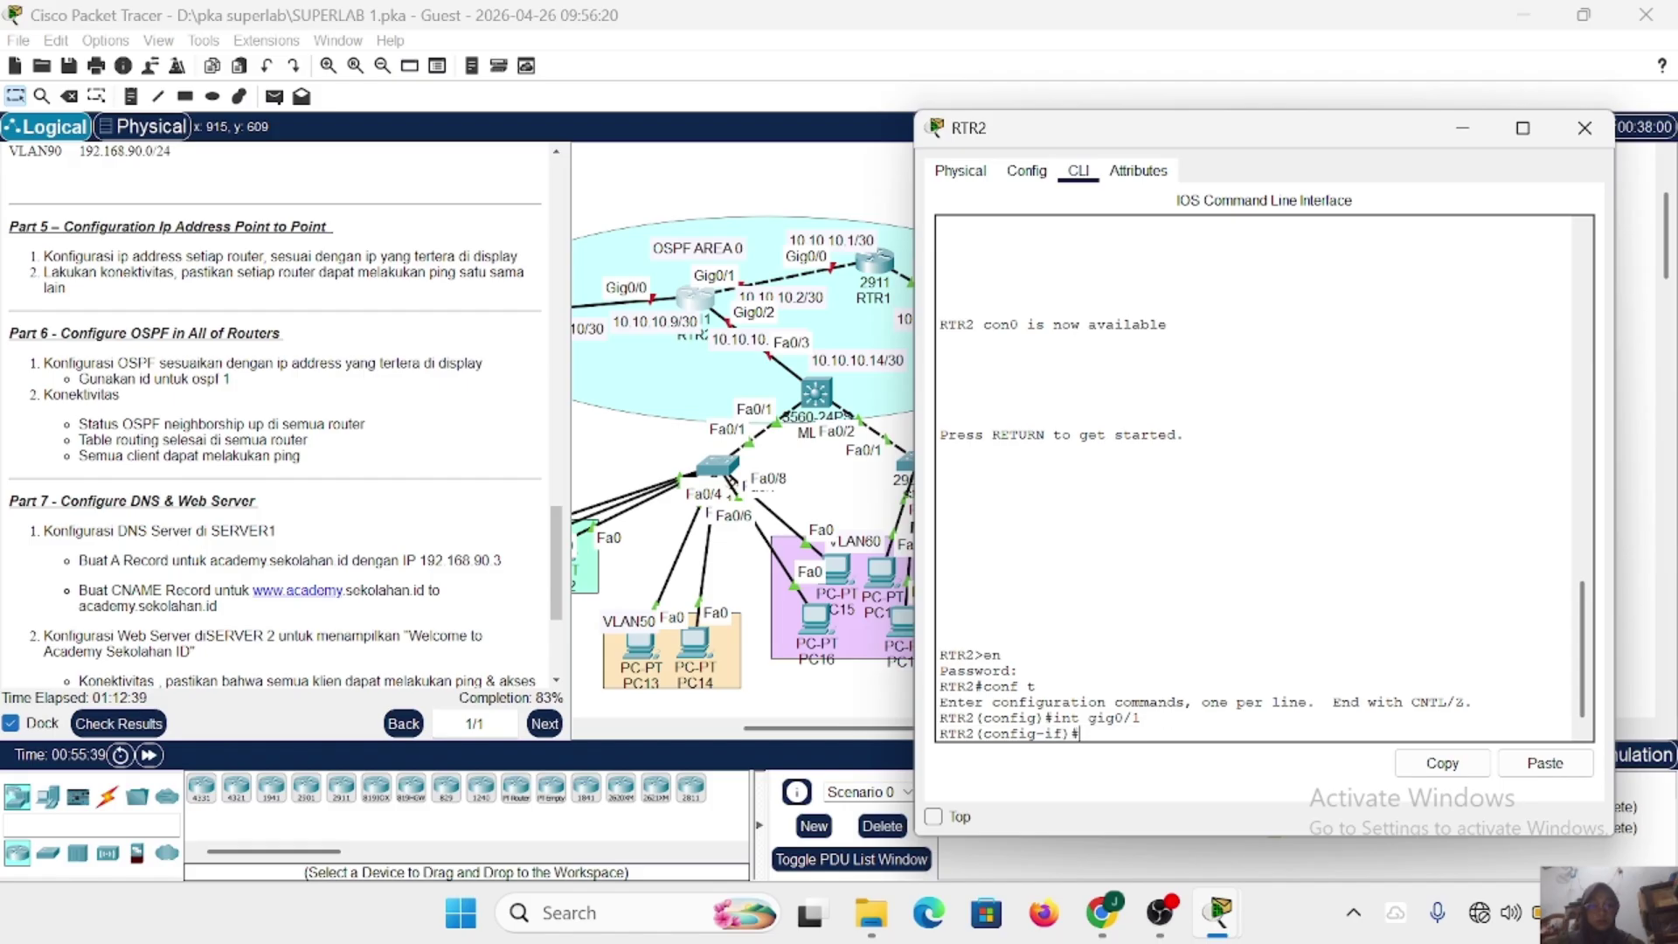
pyautogui.write('ip add')
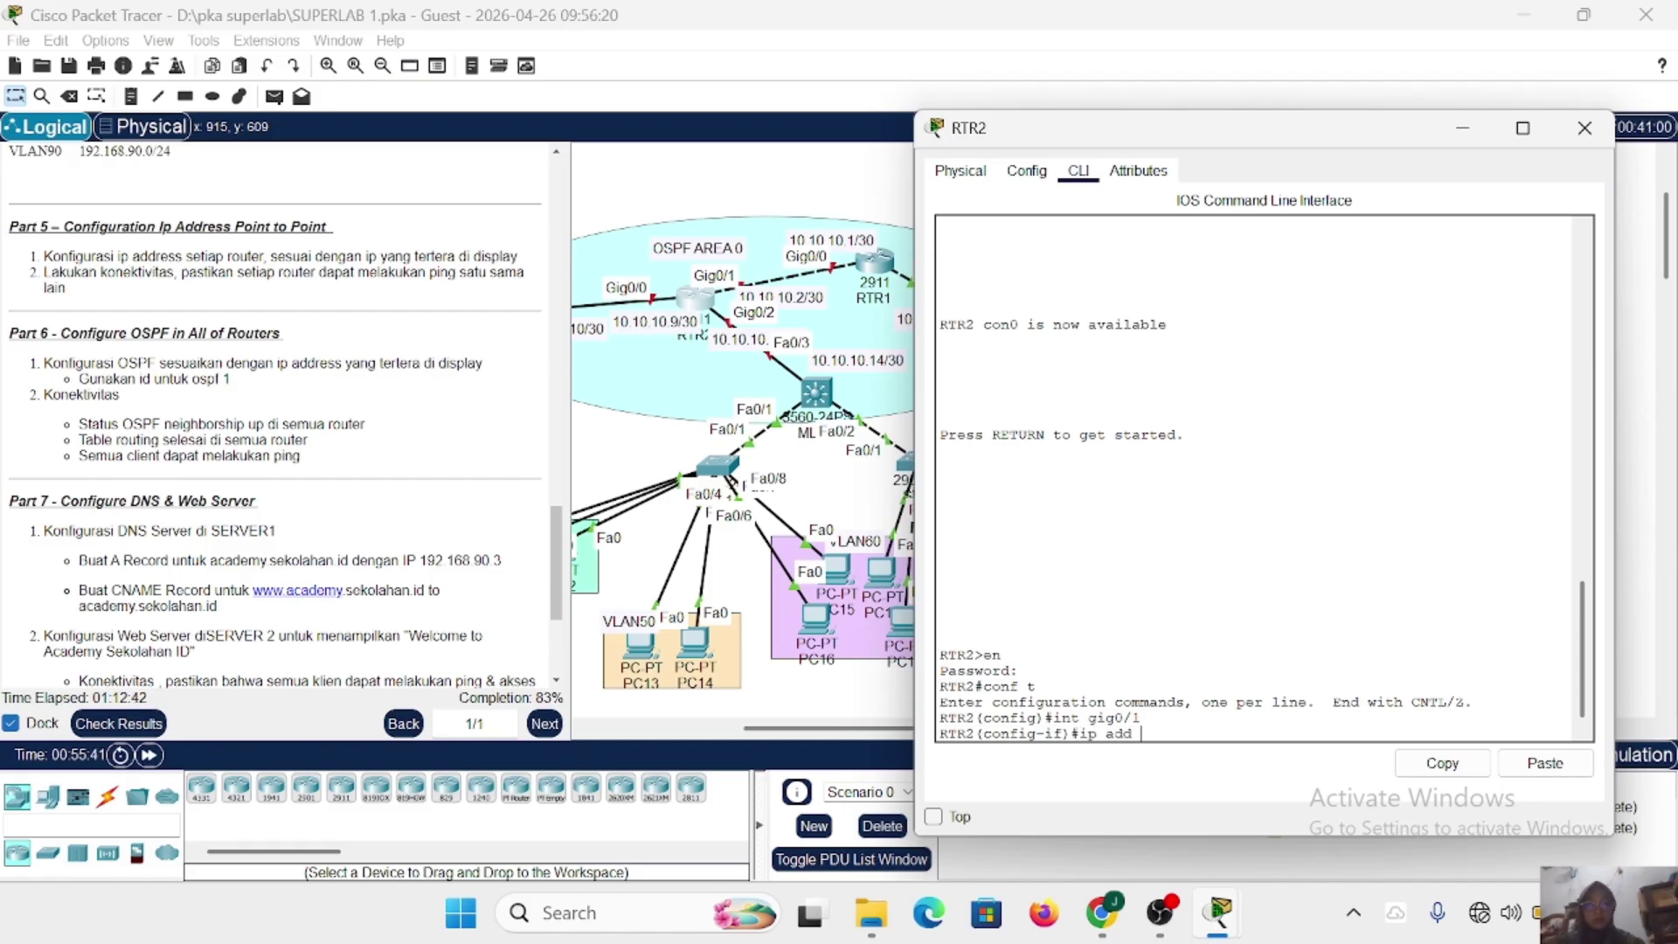
pyautogui.write(' 10.10.10.2 255.')
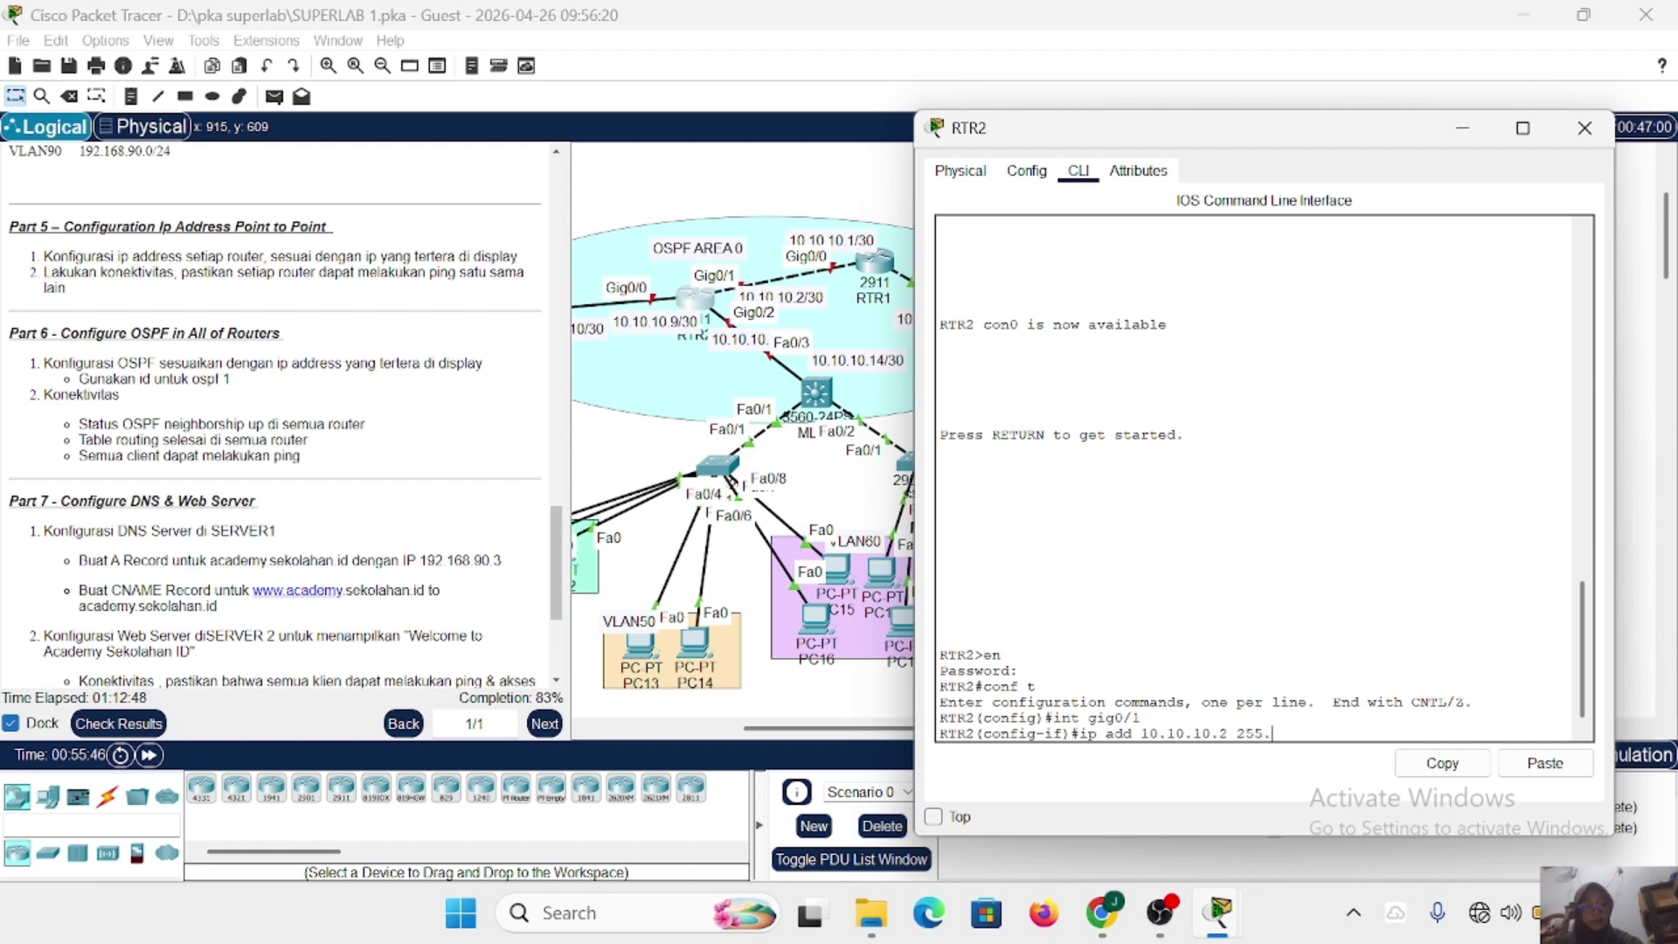
pyautogui.write('255.255.252')
pyautogui.press('Return')
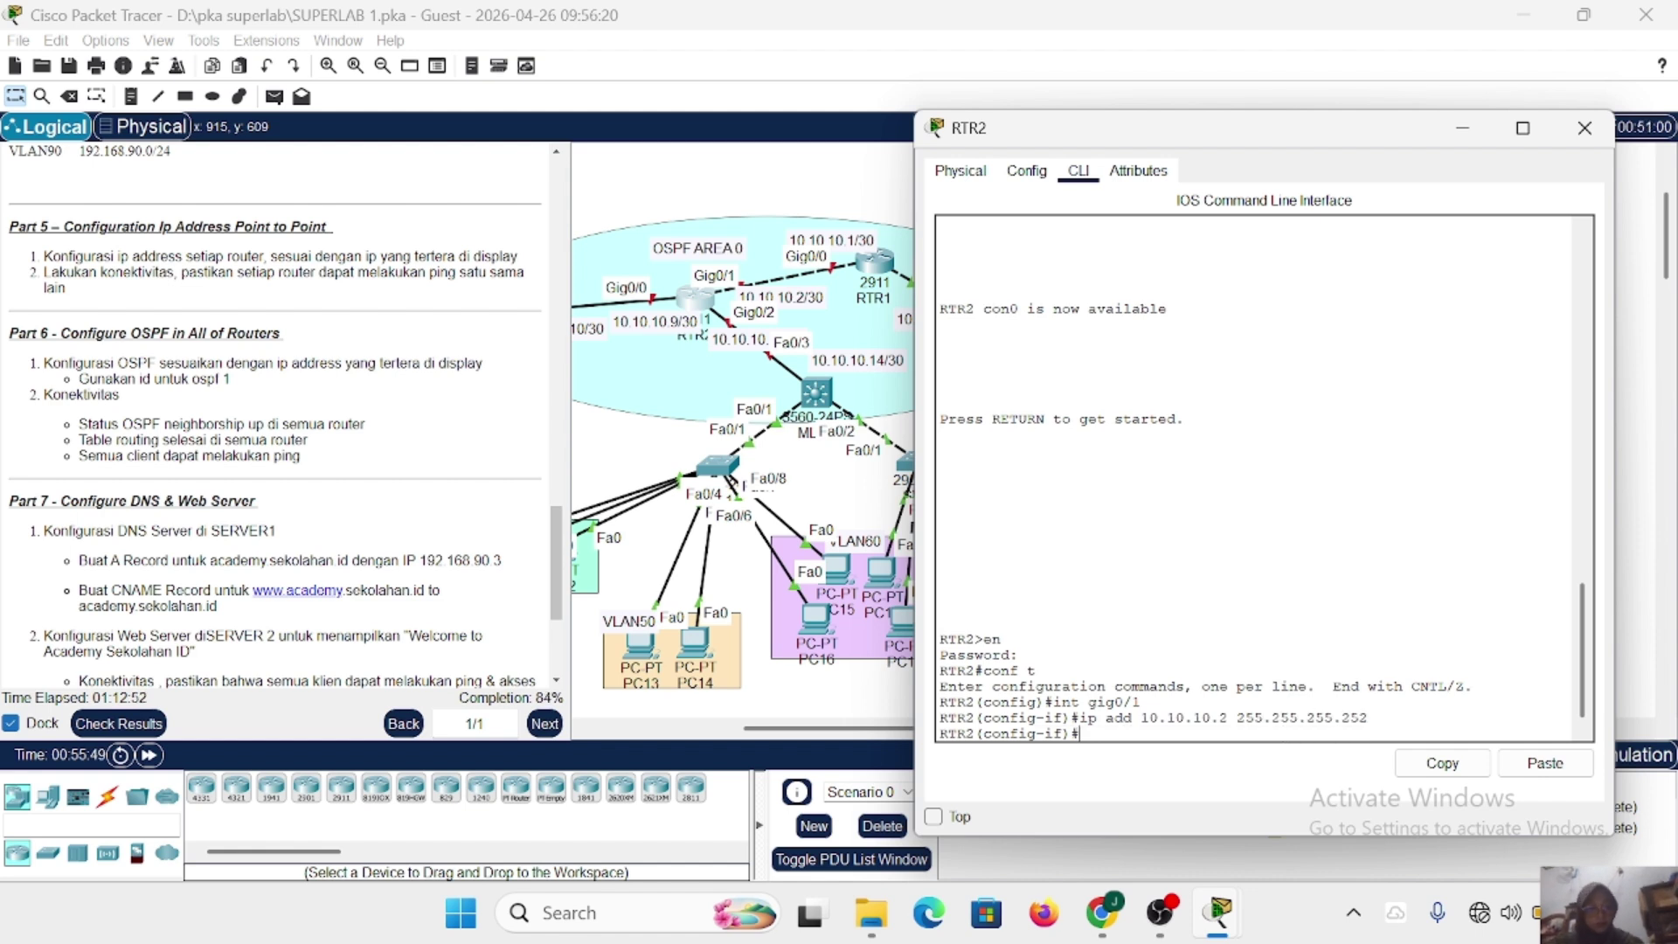
pyautogui.write('no sh')
pyautogui.press('Return')
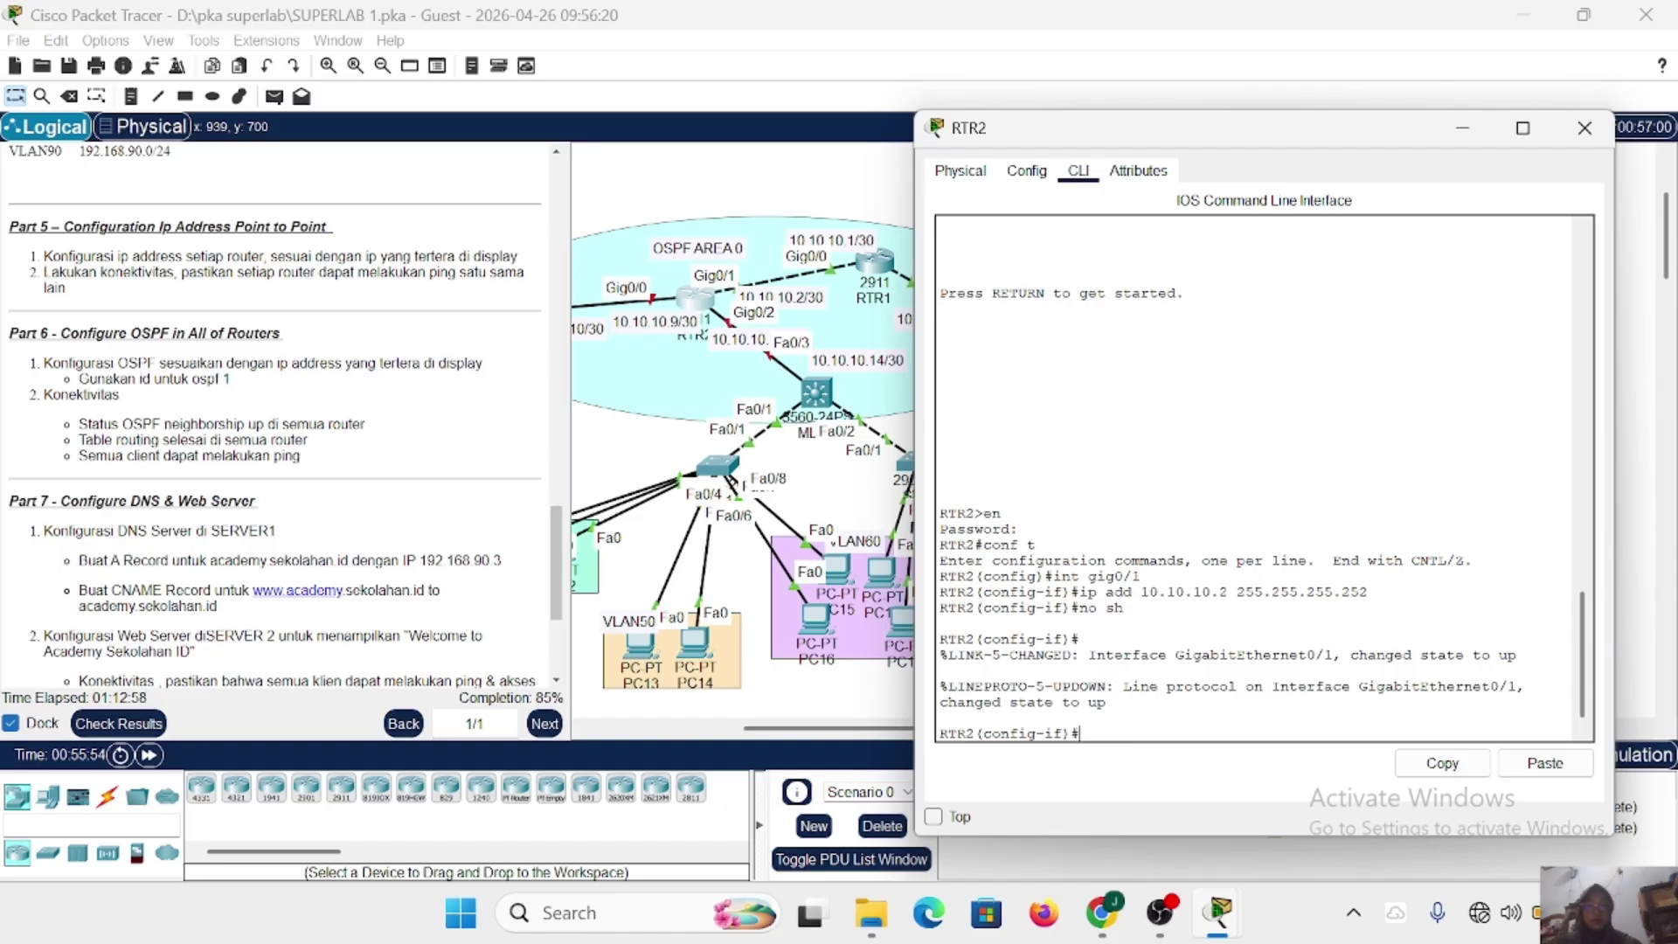
# Exit the current interface and enter configuration of RTR2's gig0/1 interface again, checking the link addresses around RTR2 in the topology.
pyautogui.write('ex')
pyautogui.press('Return')
pyautogui.write('int ')
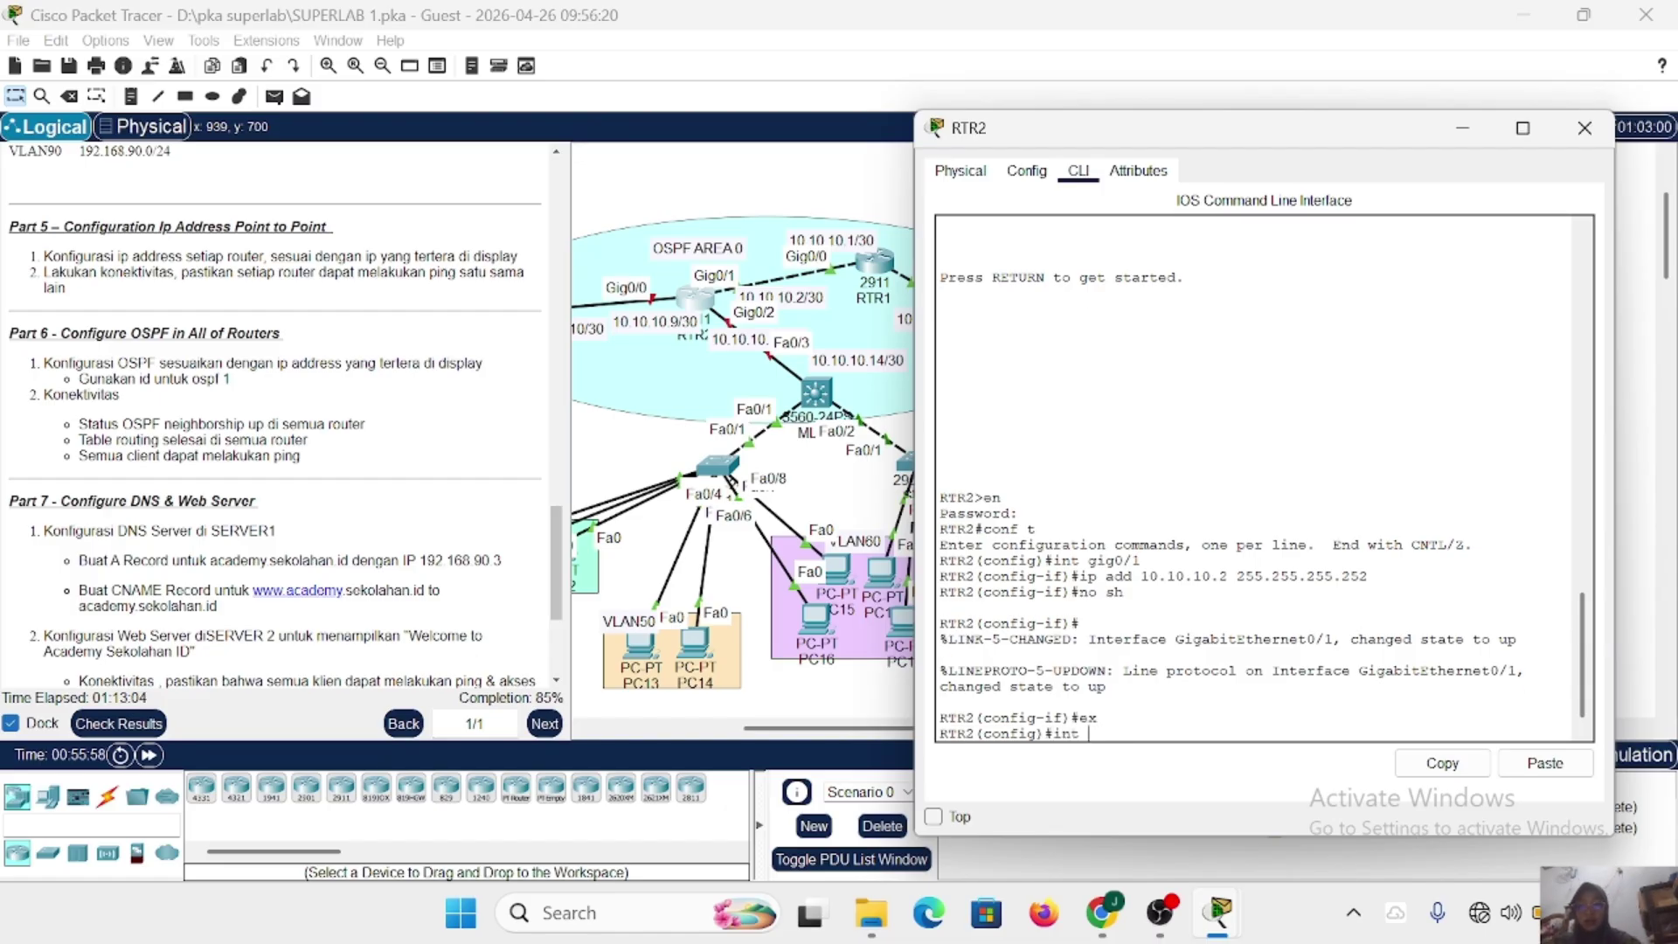
pyautogui.write('gig0/1')
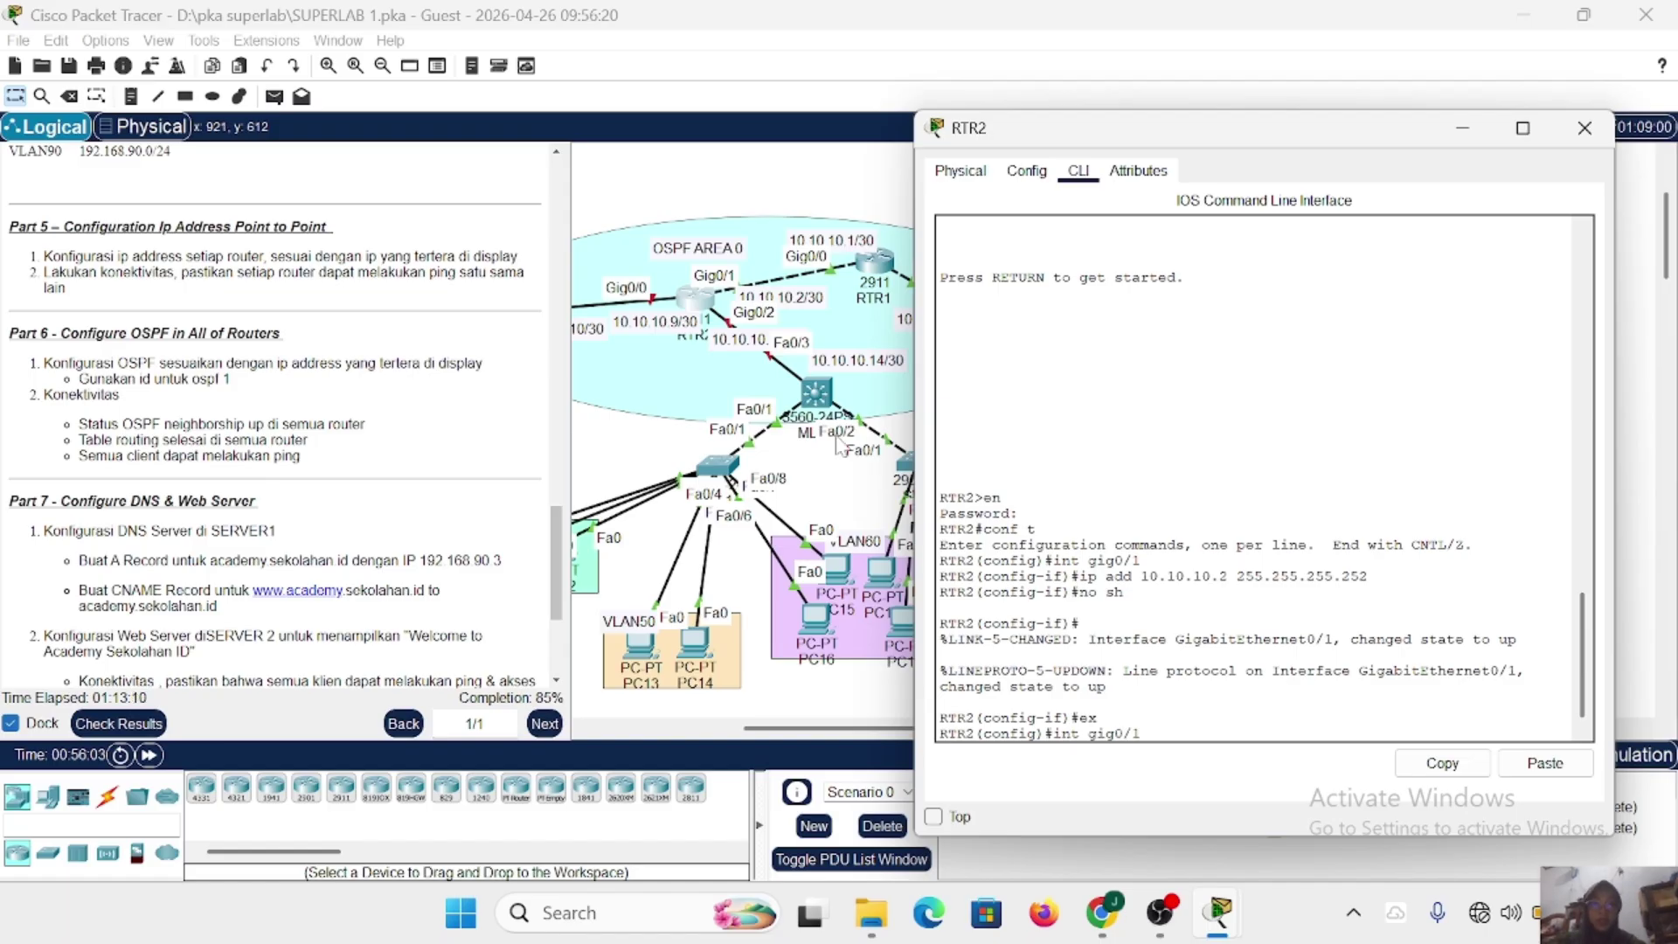
pyautogui.hscroll(-5, 805, 409)
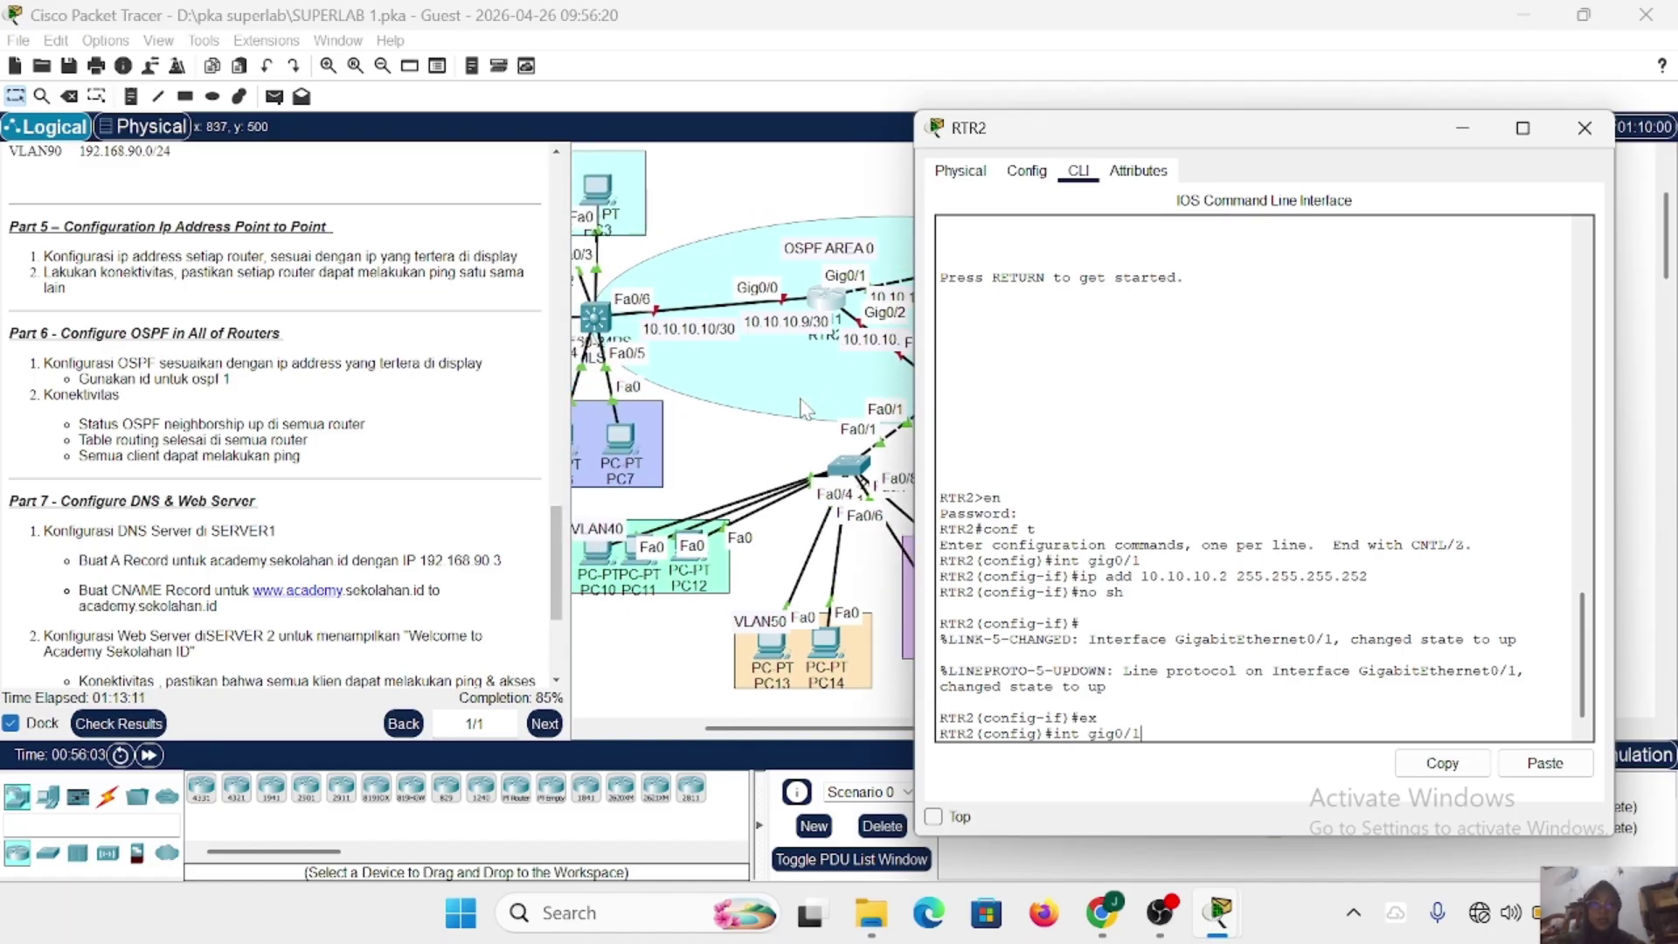
pyautogui.hscroll(3, 802, 406)
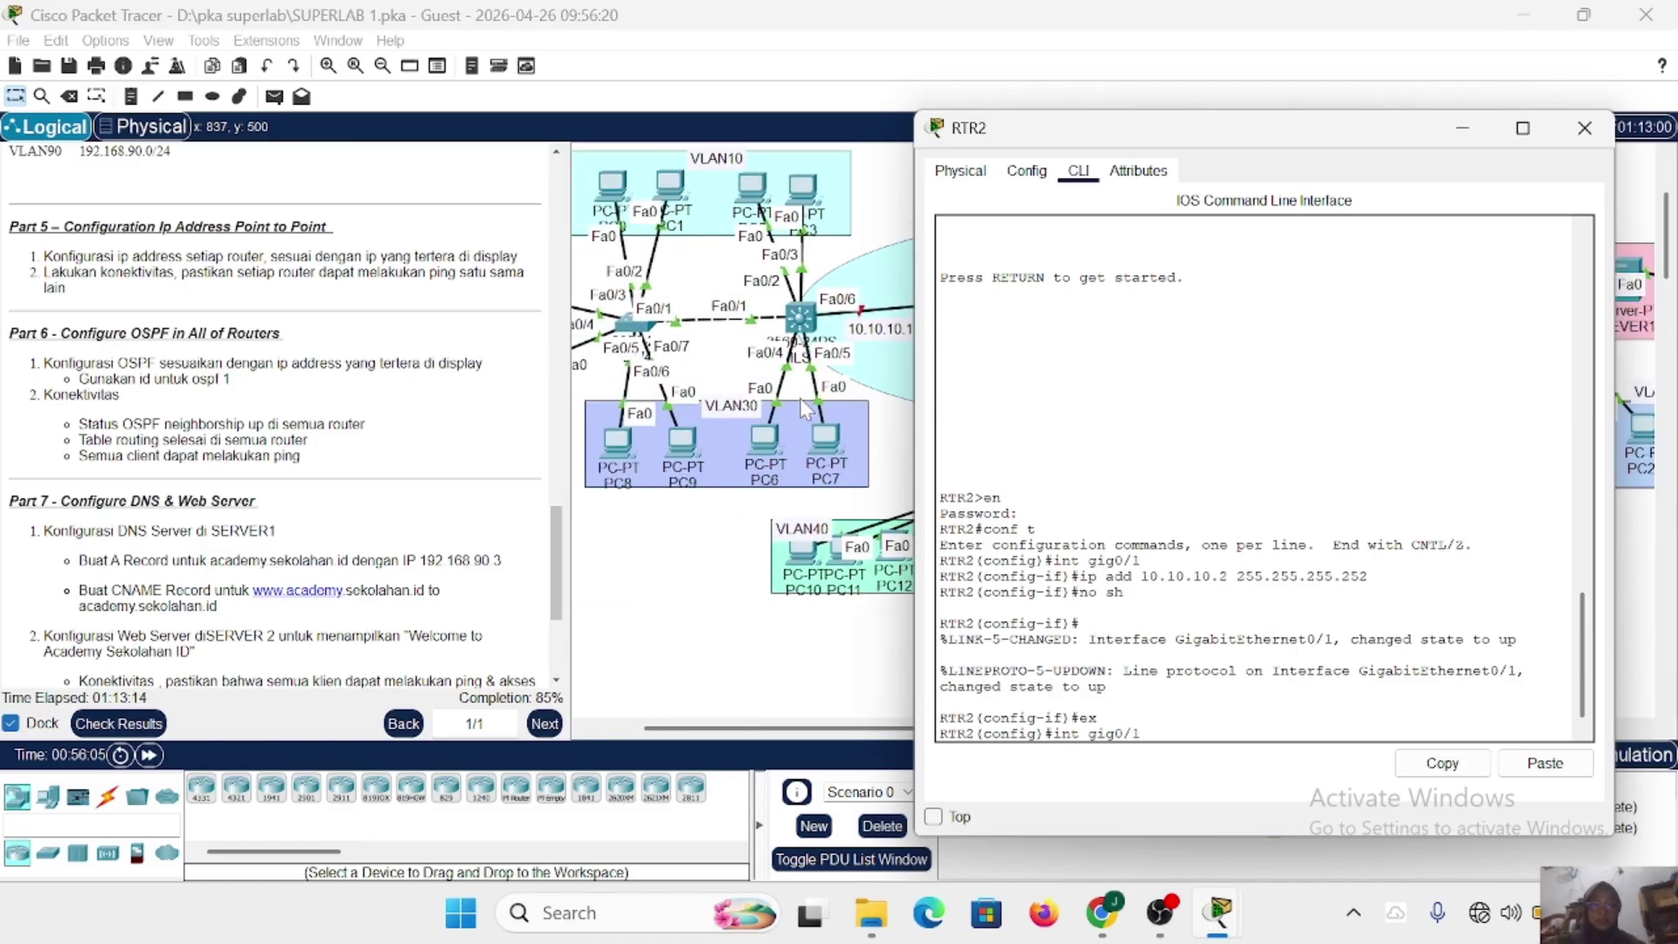
pyautogui.hscroll(3, 800, 401)
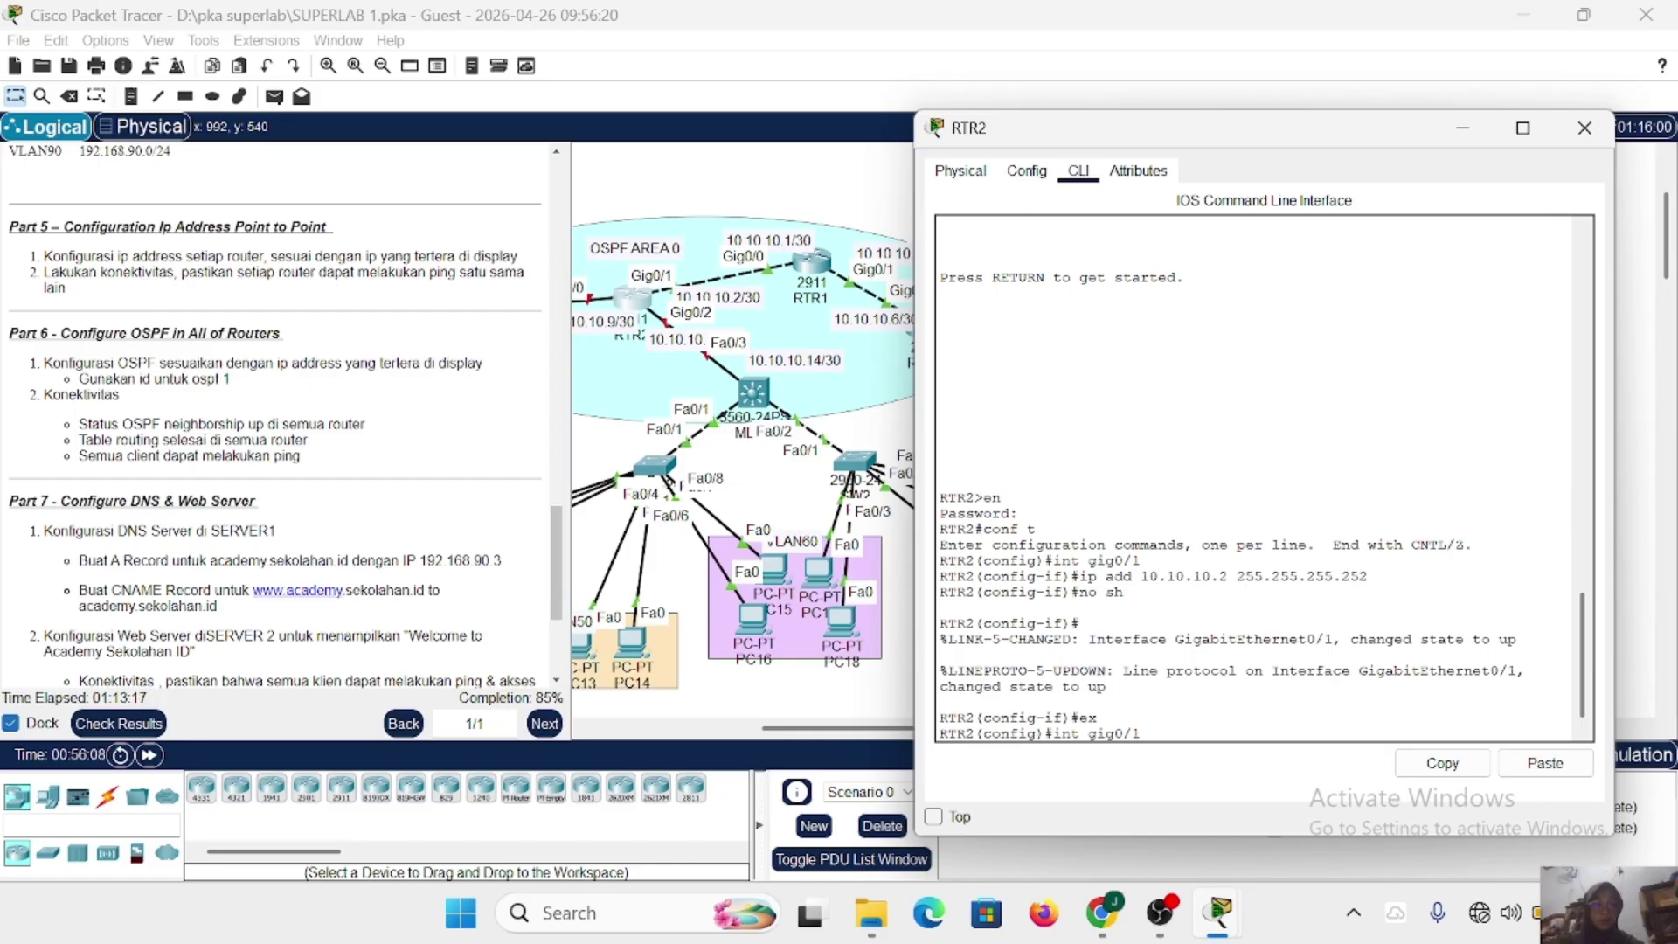
pyautogui.press('Return')
pyautogui.hscroll(-5, 905, 485)
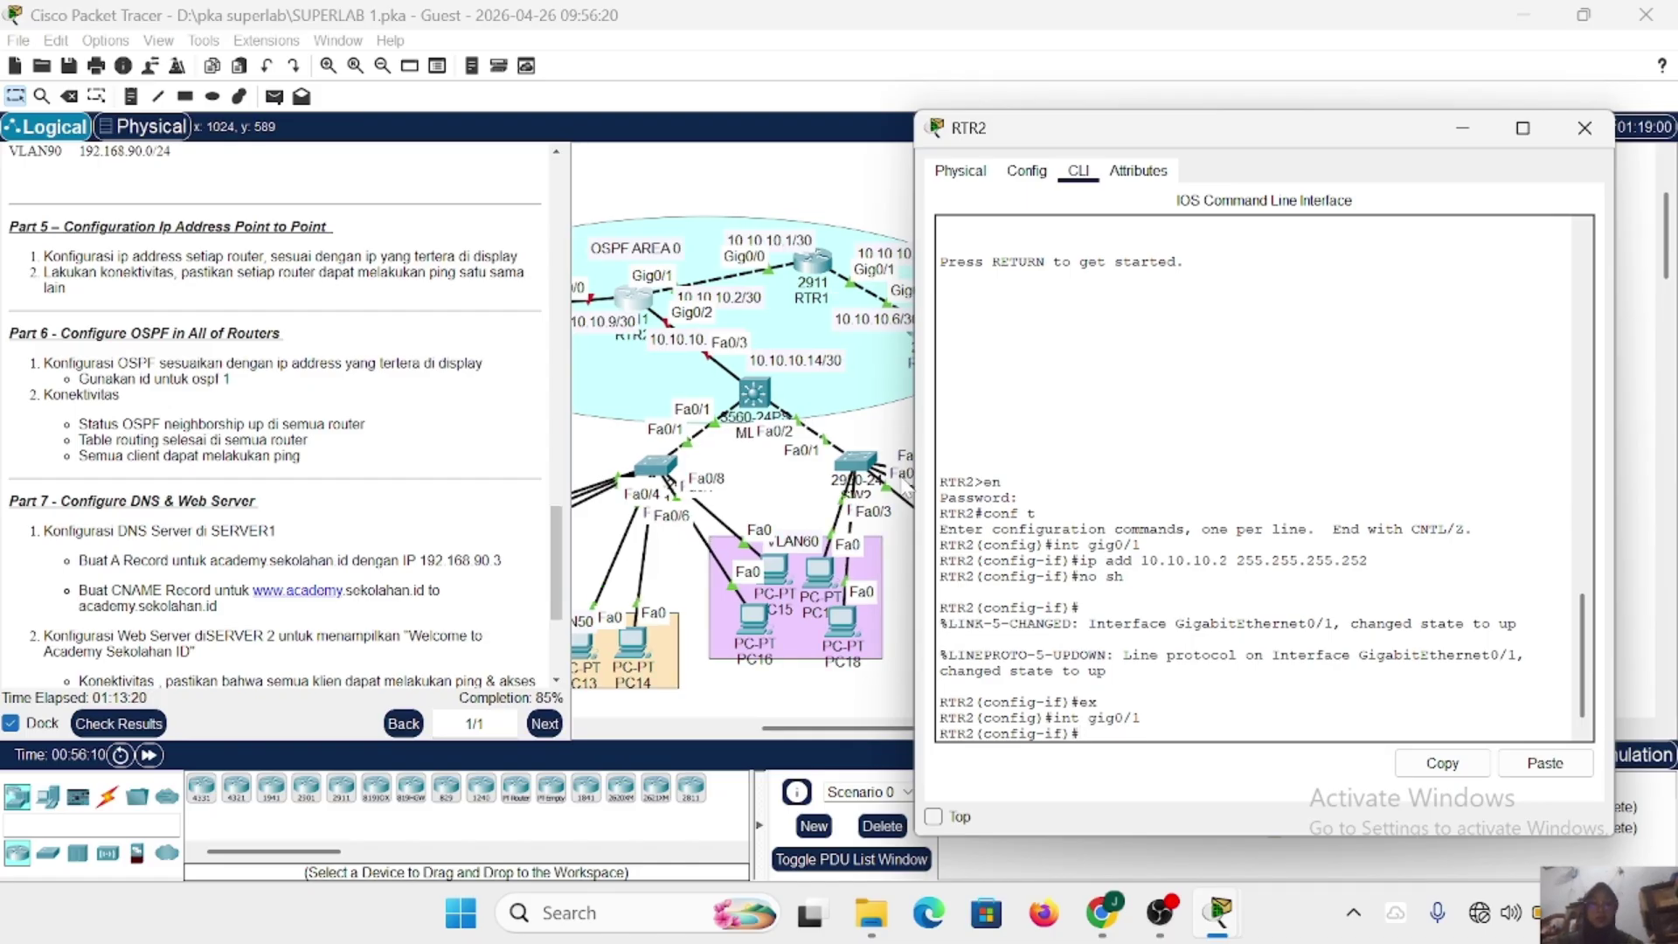
# Assign IP address 10.10.10.9 with subnet mask 255.255.255.252 to the selected gig0/1 interface, enable it with no shutdown, and exit the interface.
pyautogui.write('ip a')
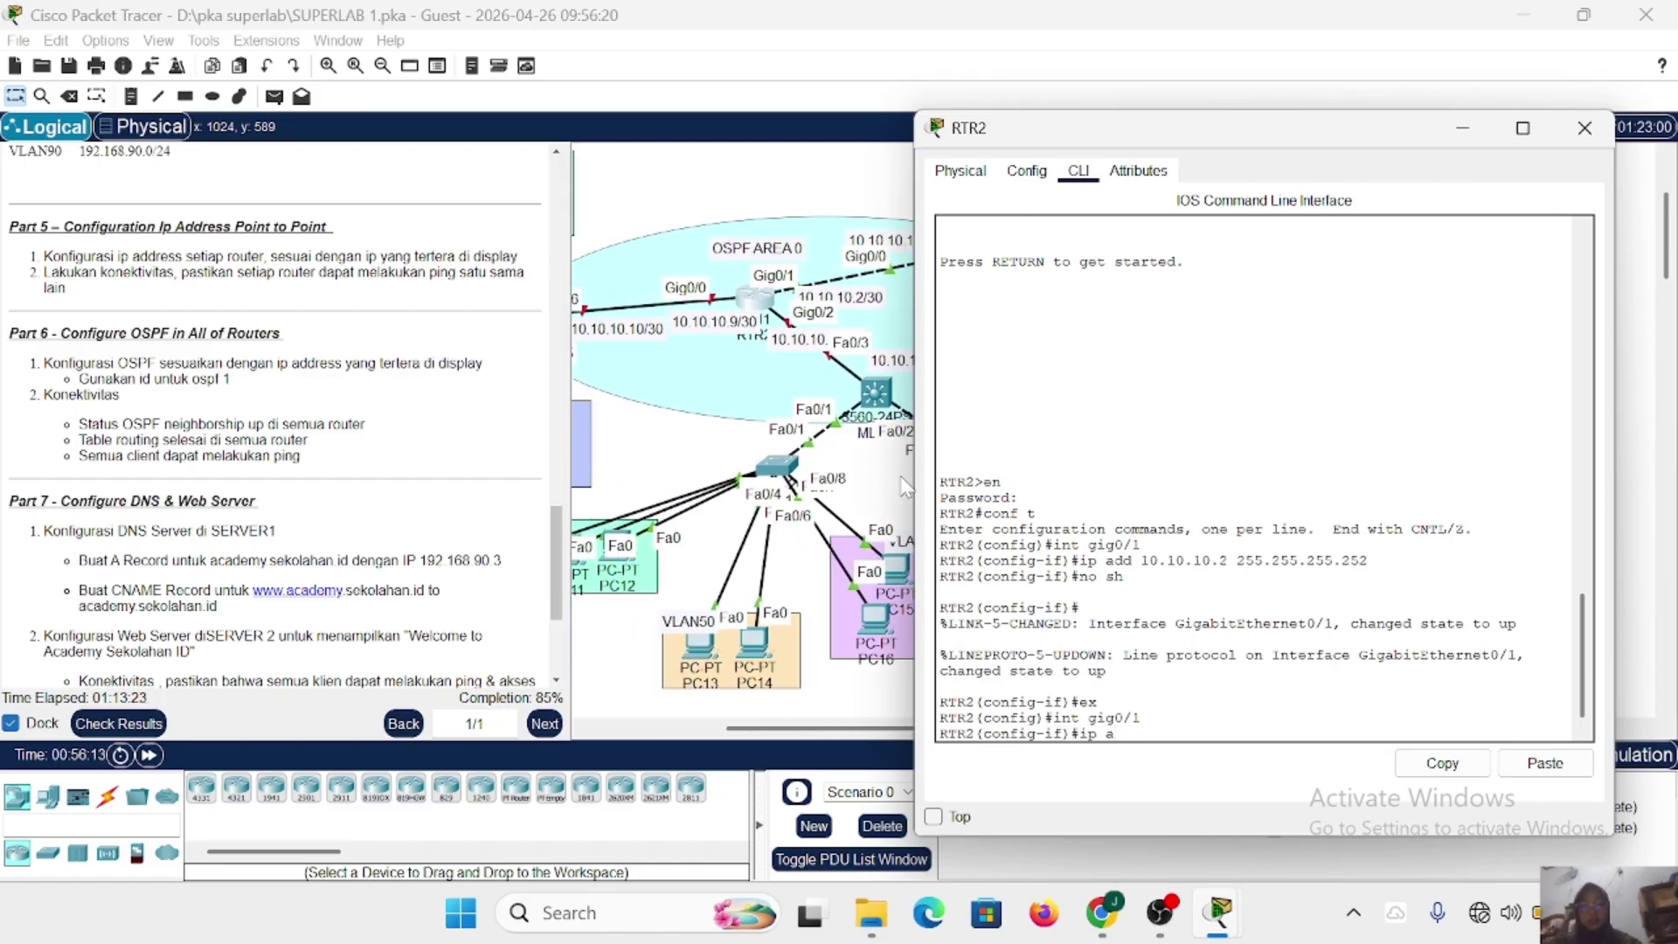
pyautogui.write('dd 10.190.1')
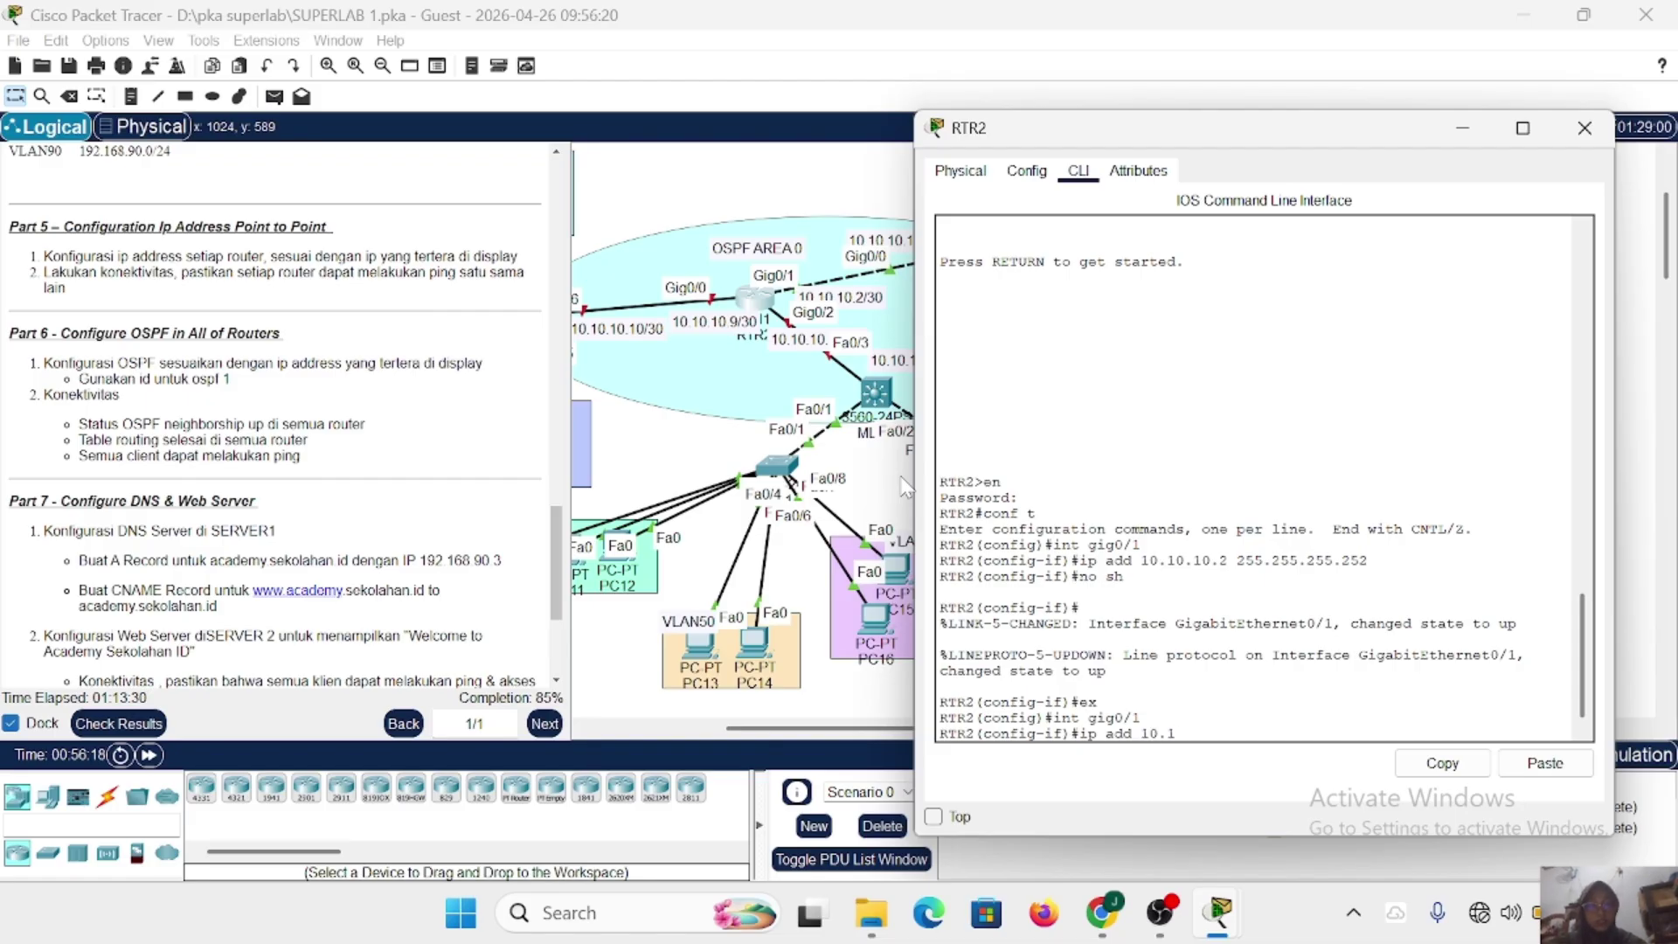
pyautogui.write('0.10.')
pyautogui.write('9 255')
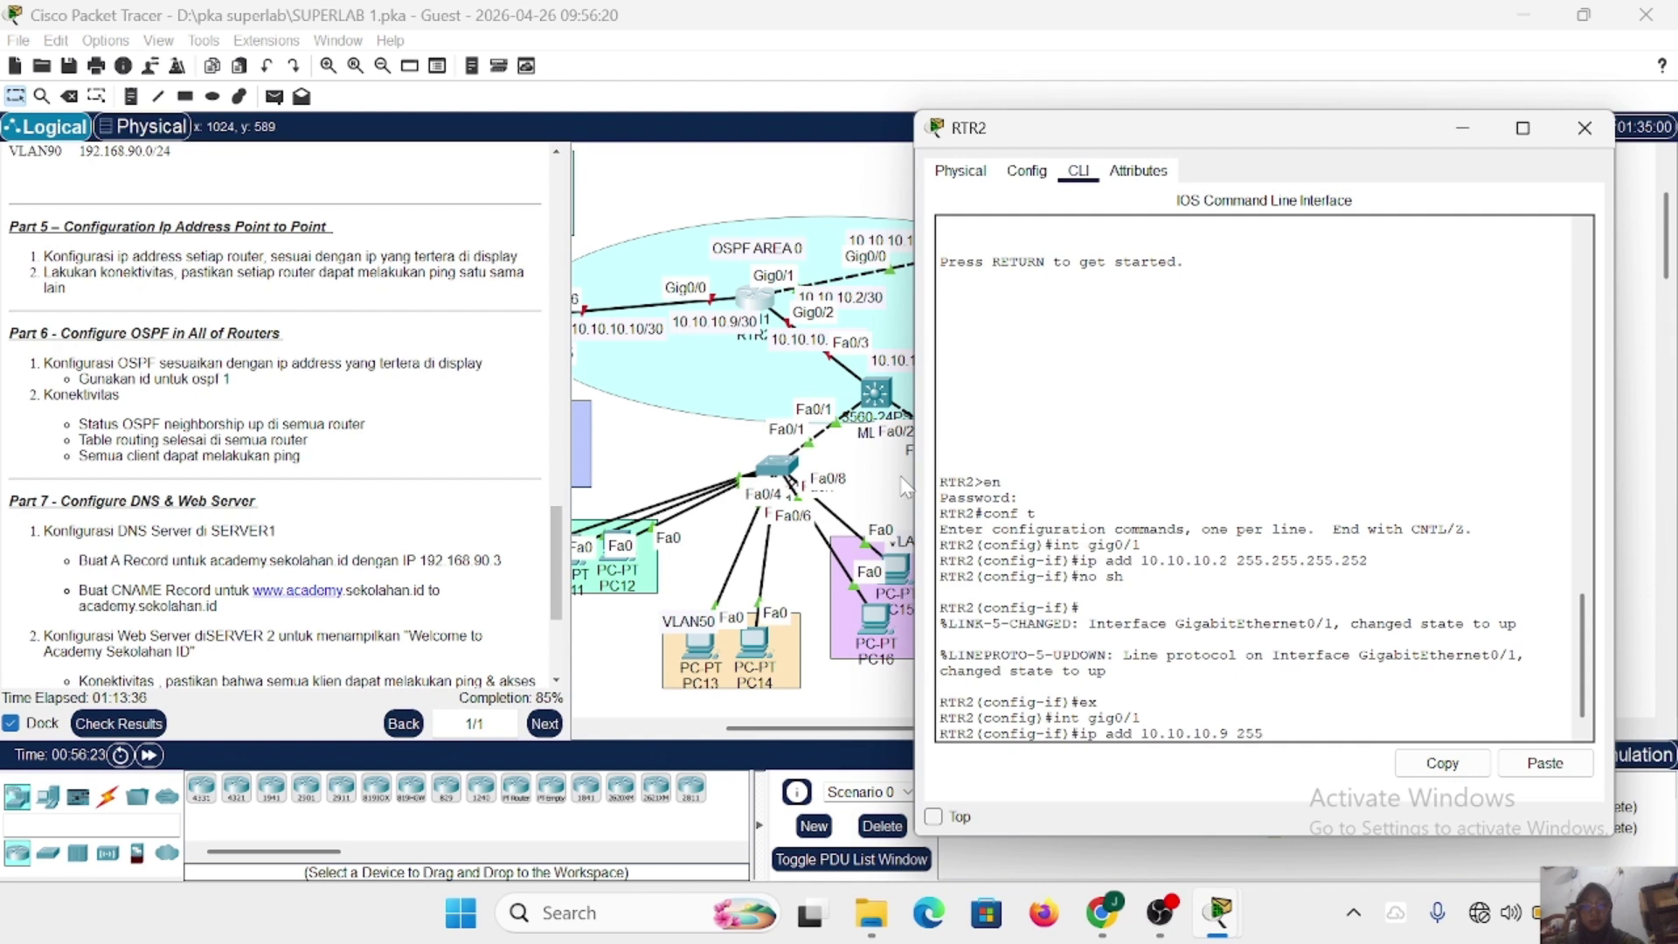
pyautogui.write('.255.255.252')
pyautogui.press('Return')
pyautogui.write('no sh')
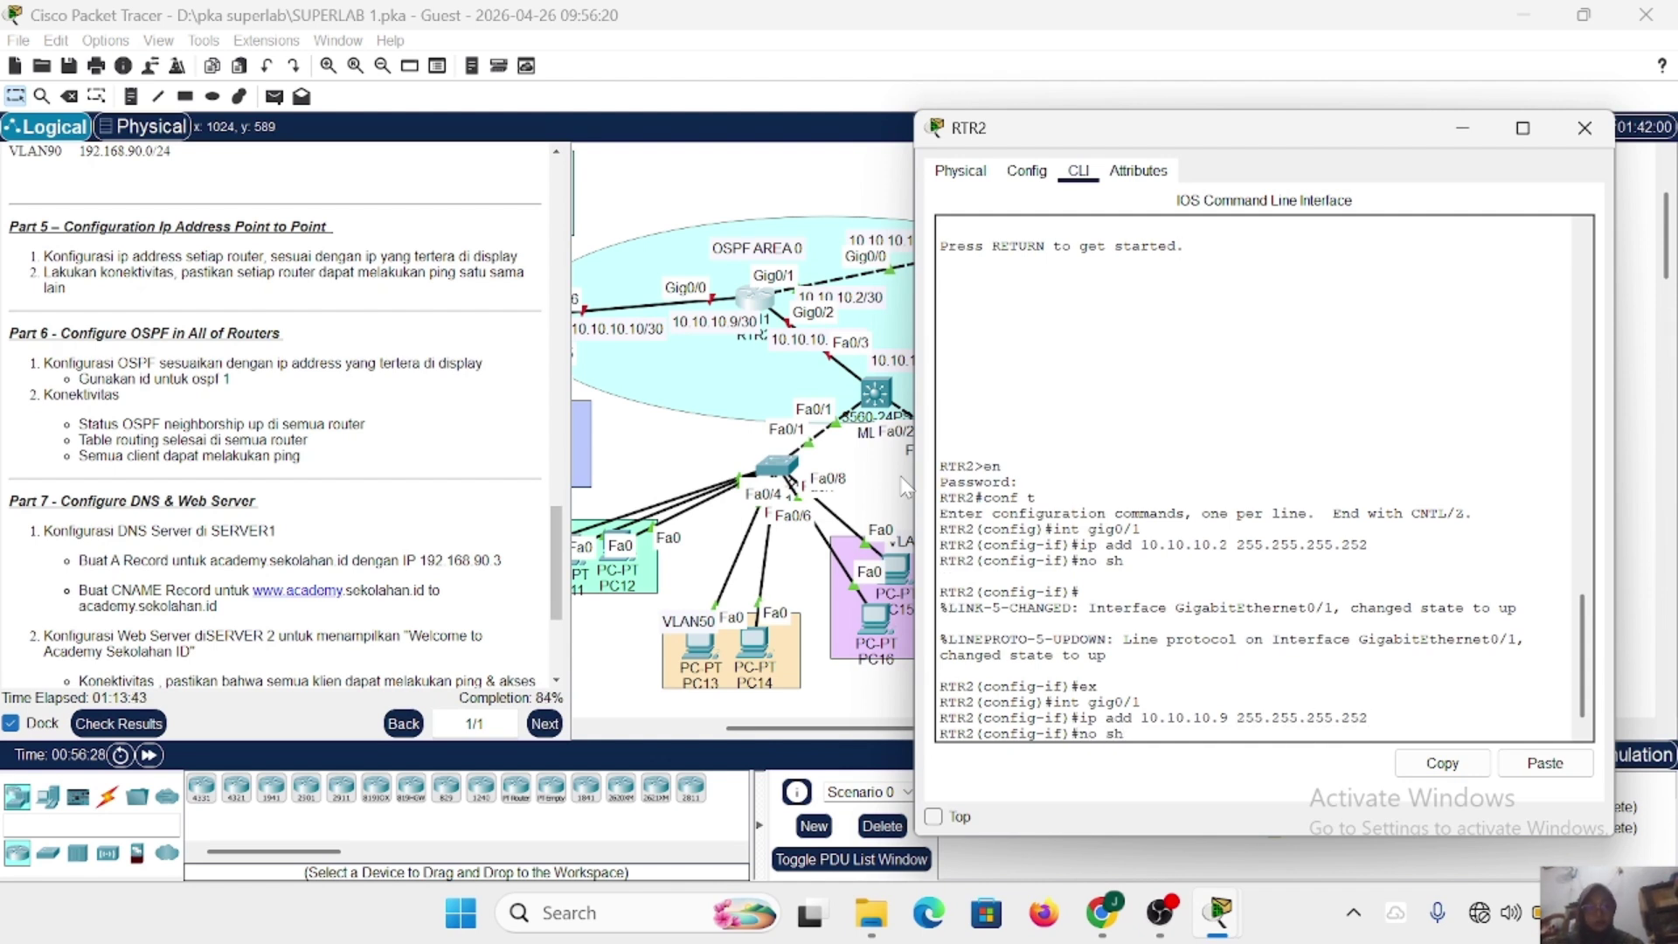
pyautogui.press('Return')
pyautogui.write('e')
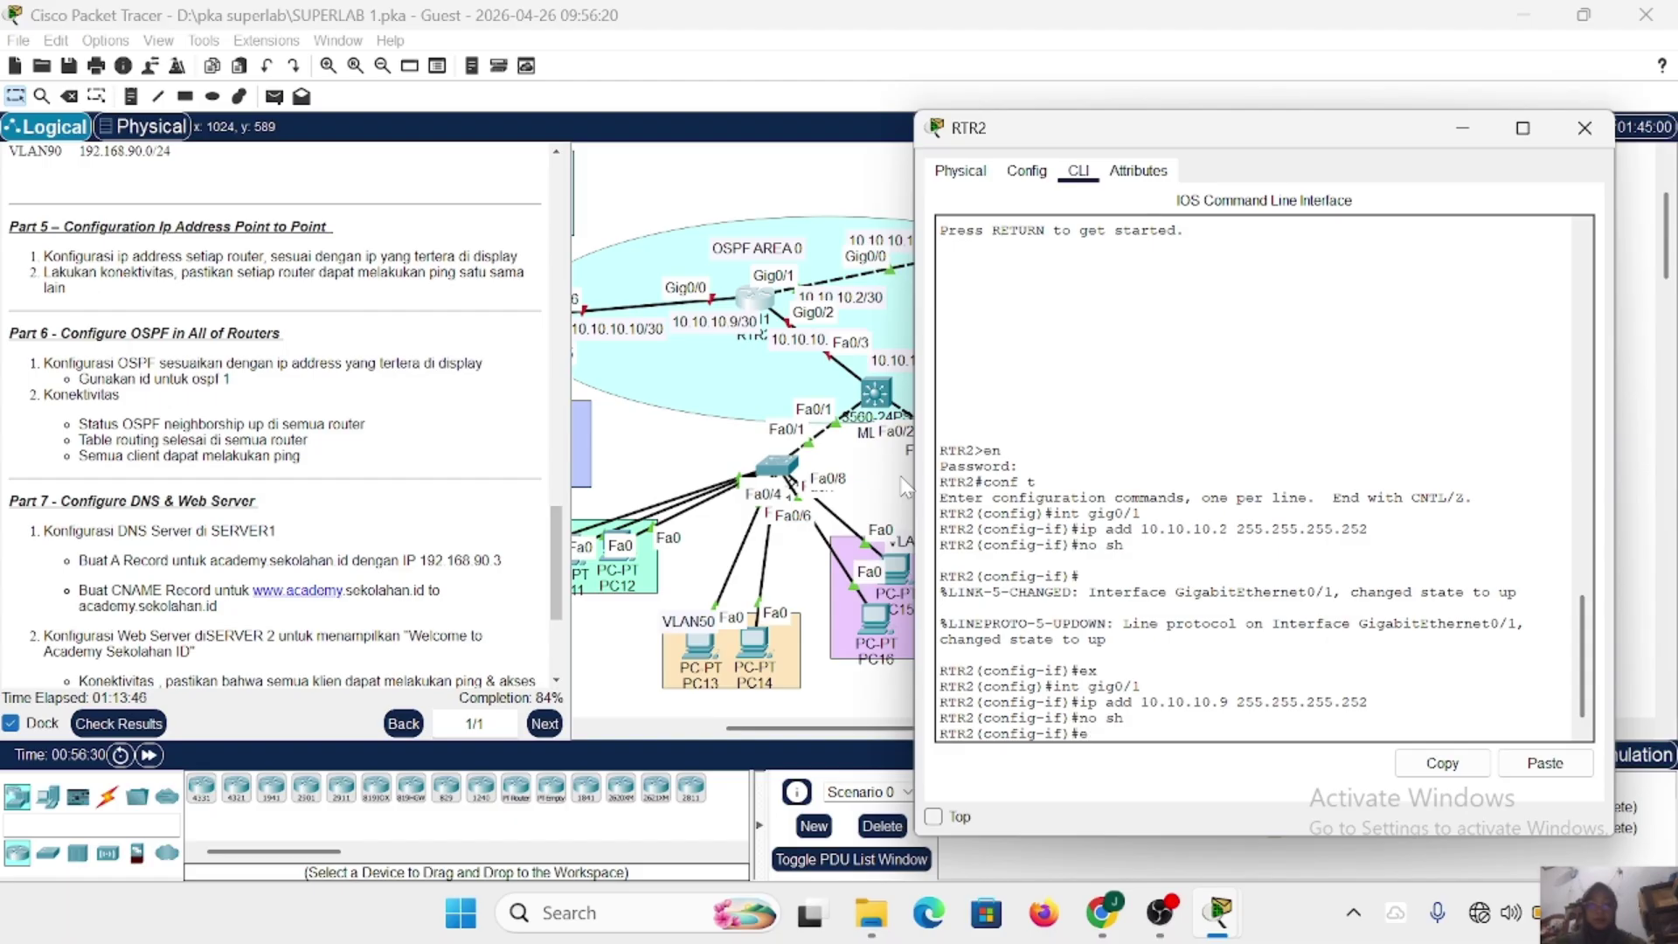
pyautogui.write('x')
pyautogui.press('Return')
# Enter RTR2's gig0/2 interface, begin its IP address command with 10.10.10, and bring up the topology label holding its full address.
pyautogui.write('int g')
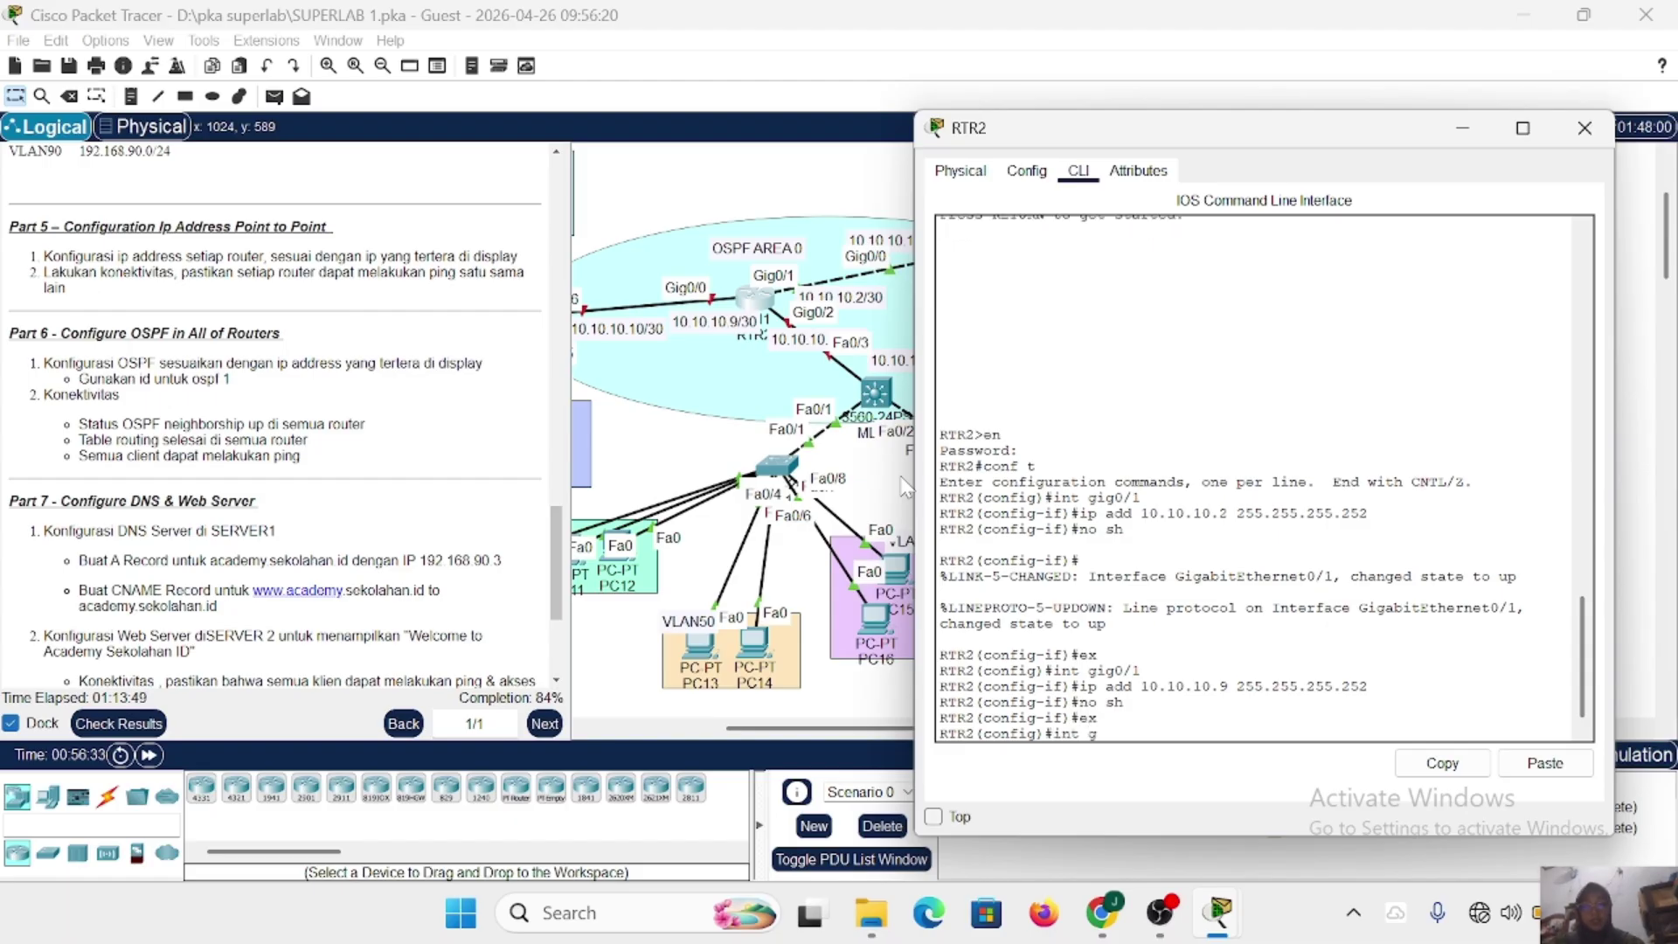
pyautogui.write('ig0/2')
pyautogui.press('Return')
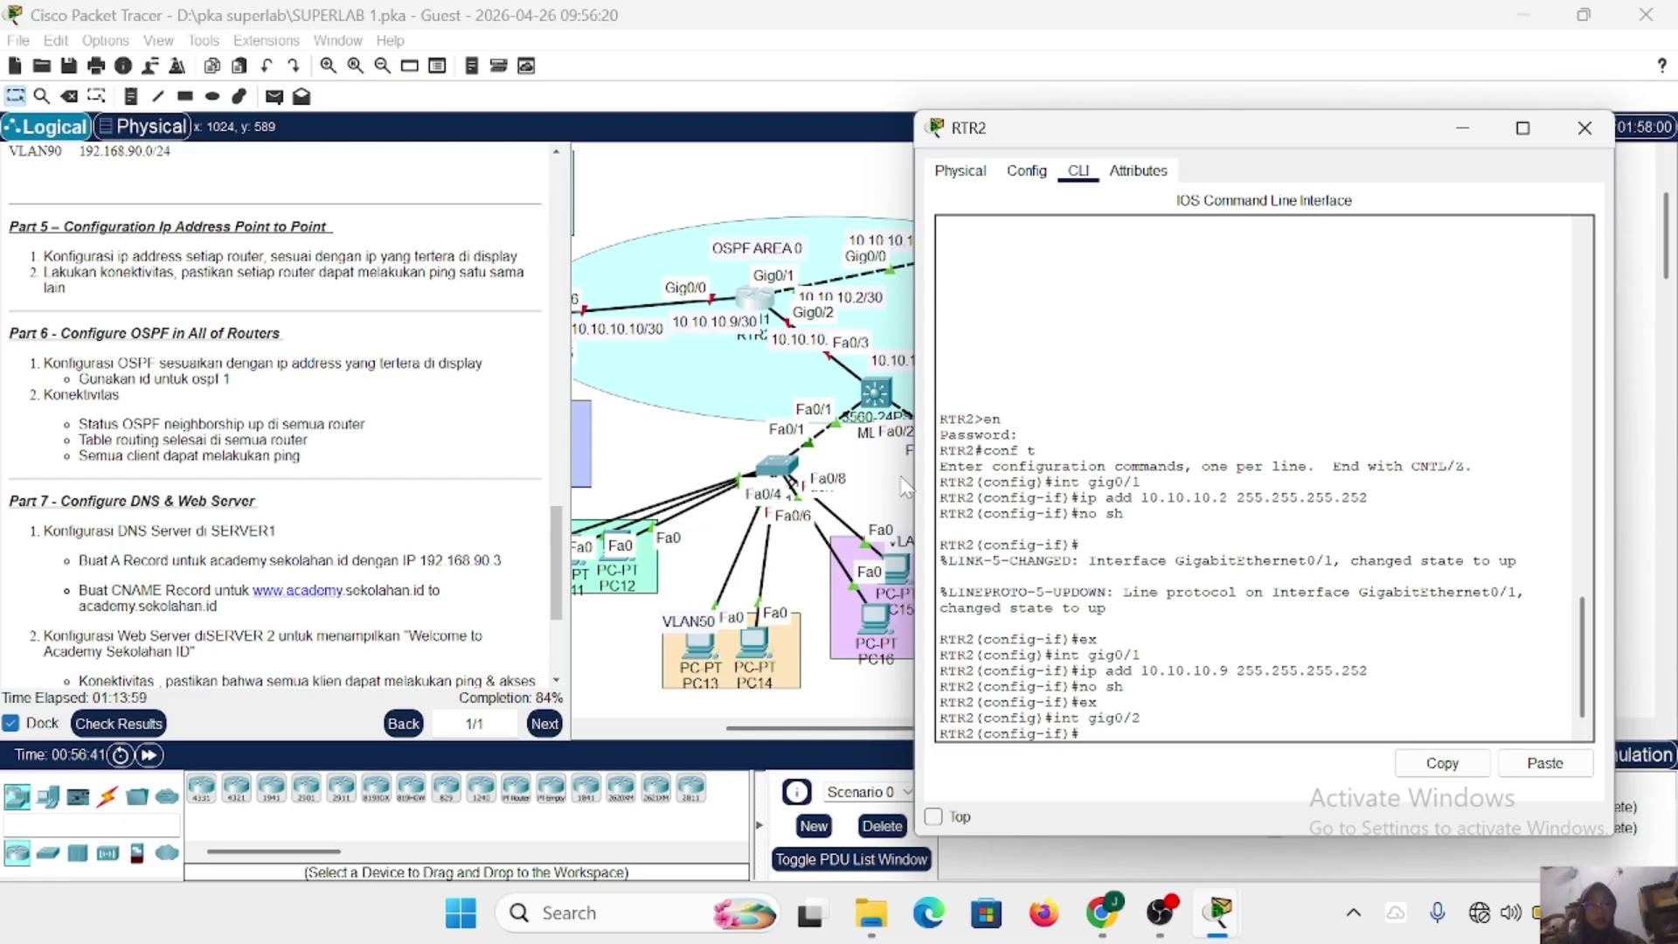
pyautogui.write('ip add ')
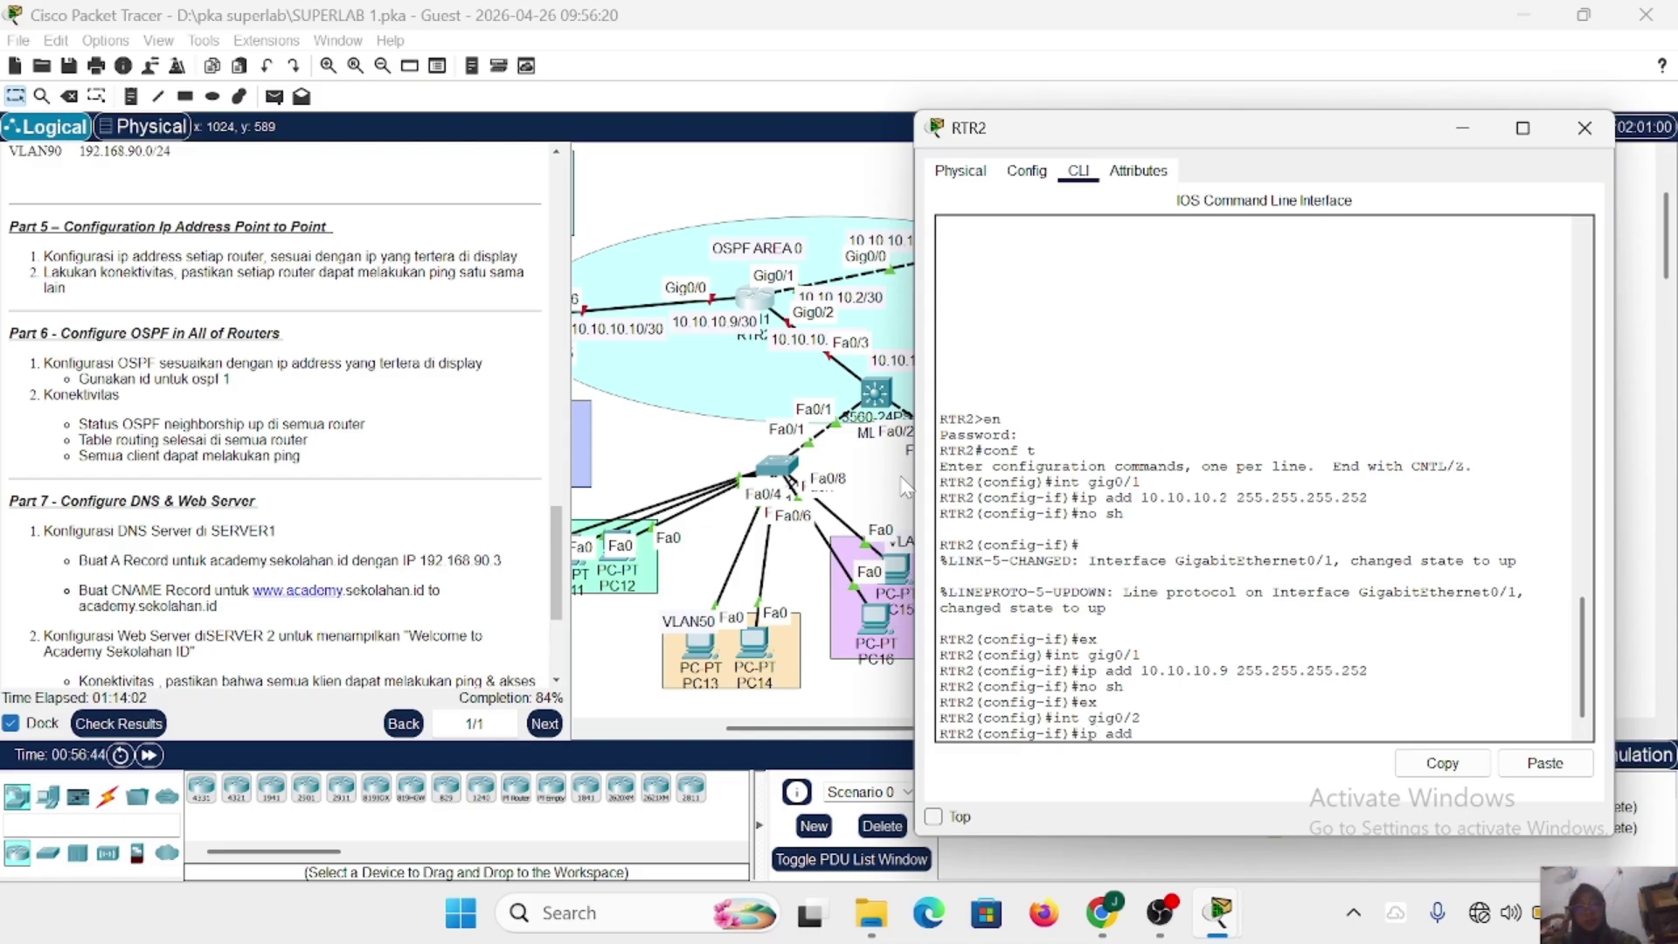
pyautogui.write('10.10.10.')
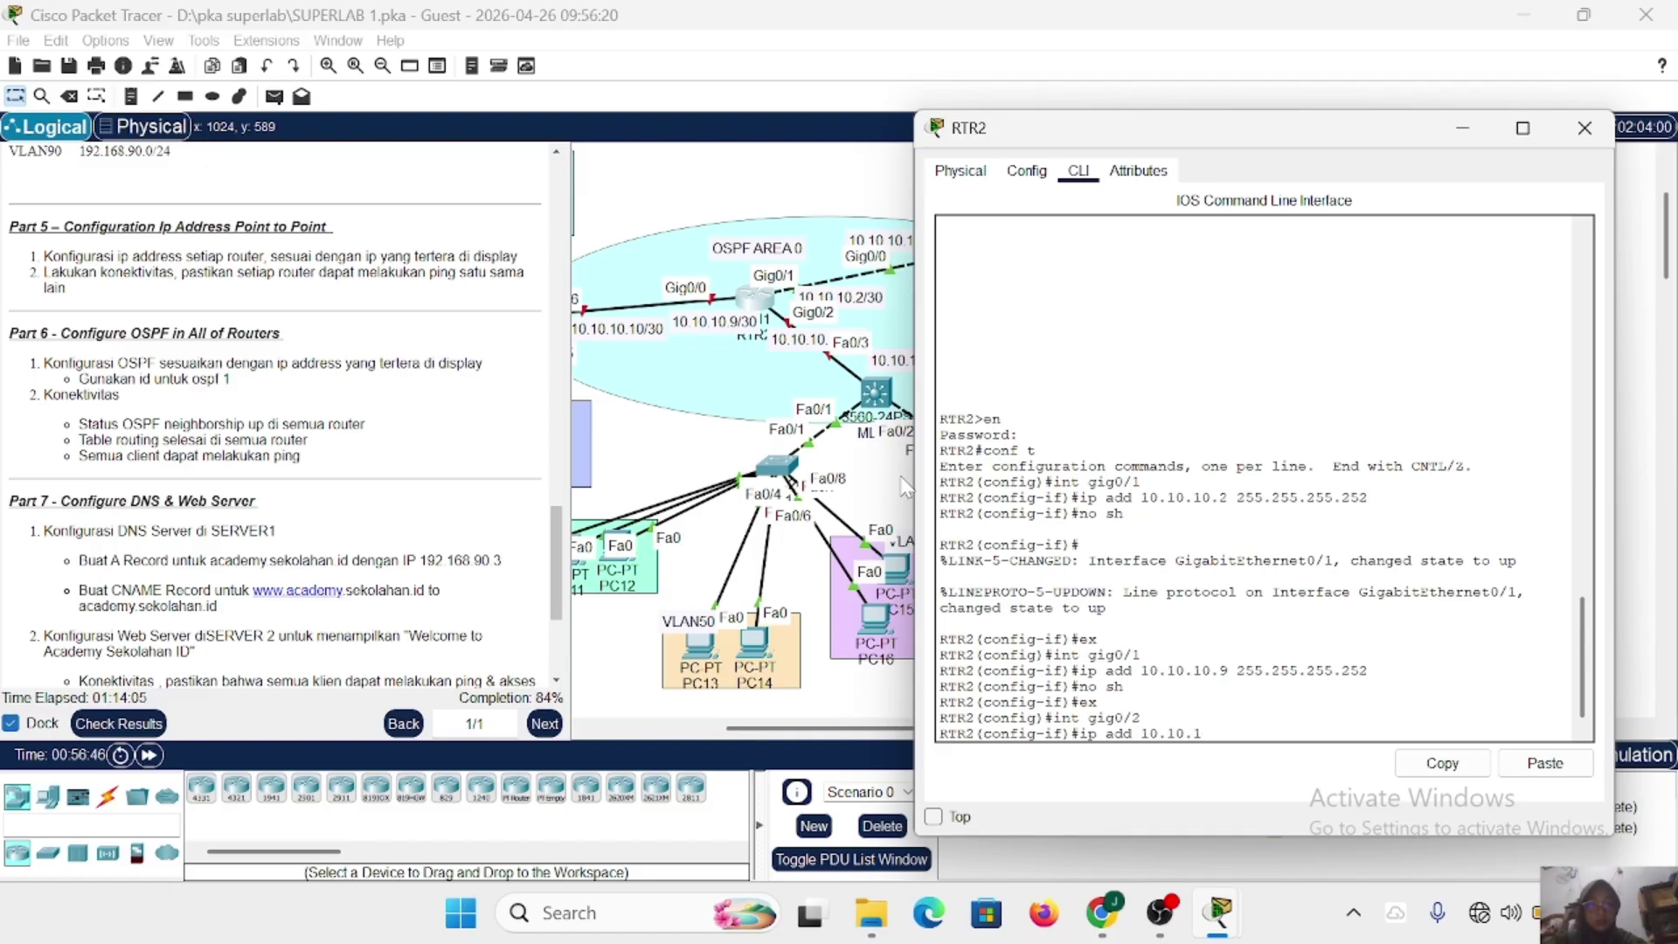
pyautogui.click(802, 349)
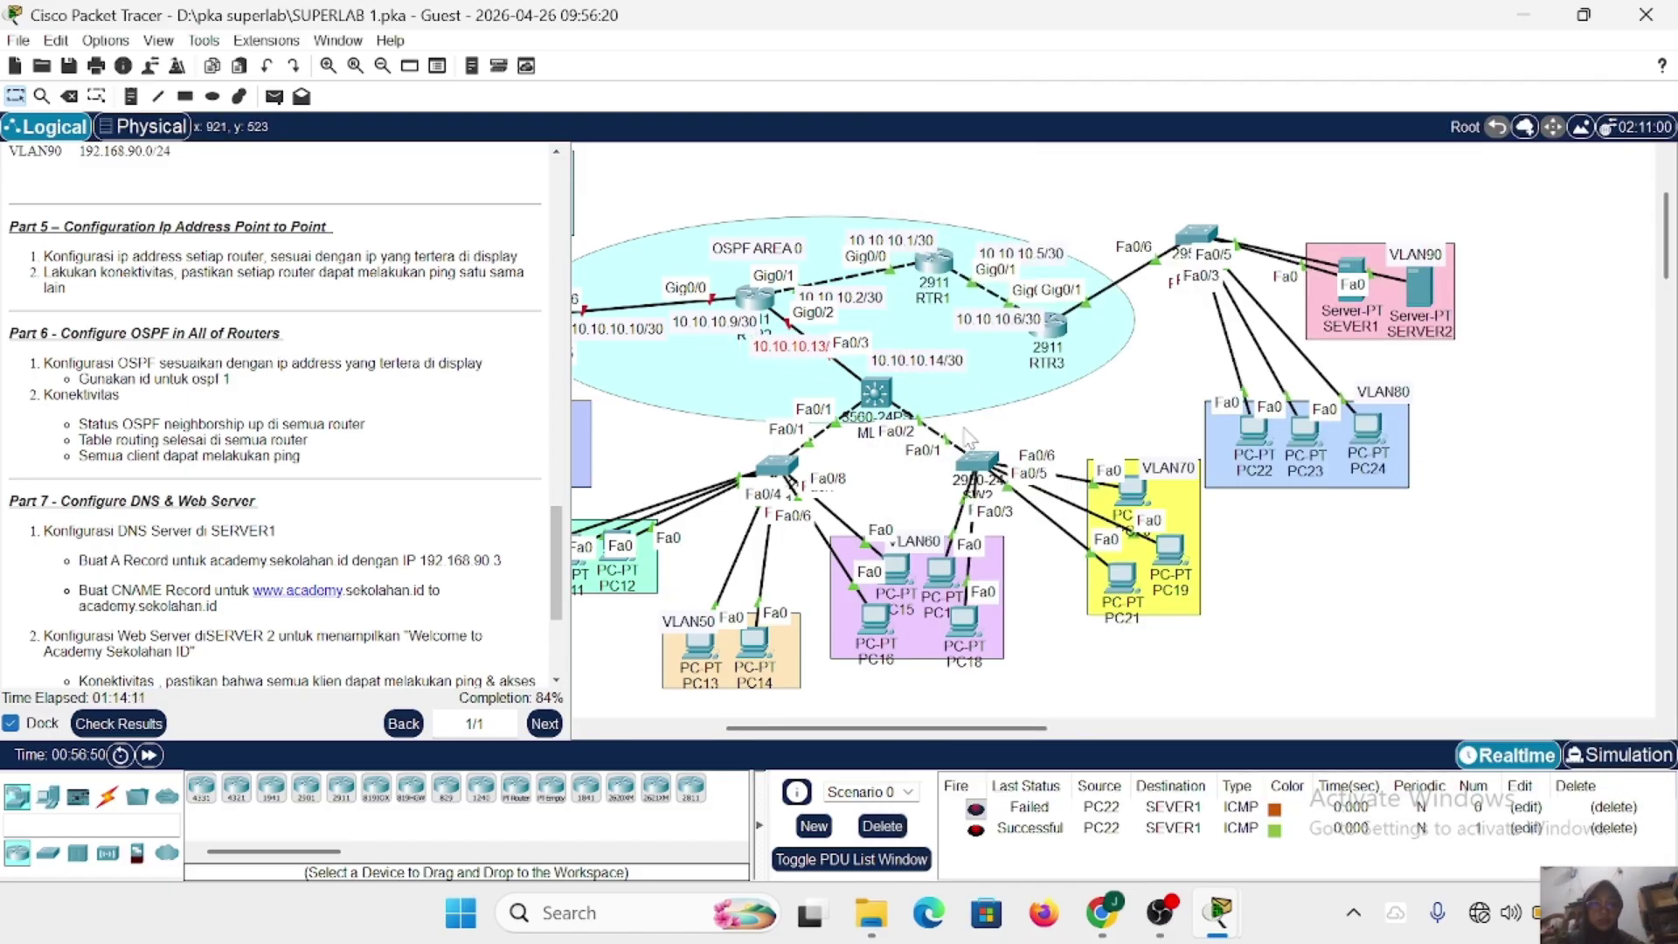
# On RTR2, assign 10.10.10.13 with mask 255.255.255.252 to gig0/2 and enable the interface.
pyautogui.click(756, 304)
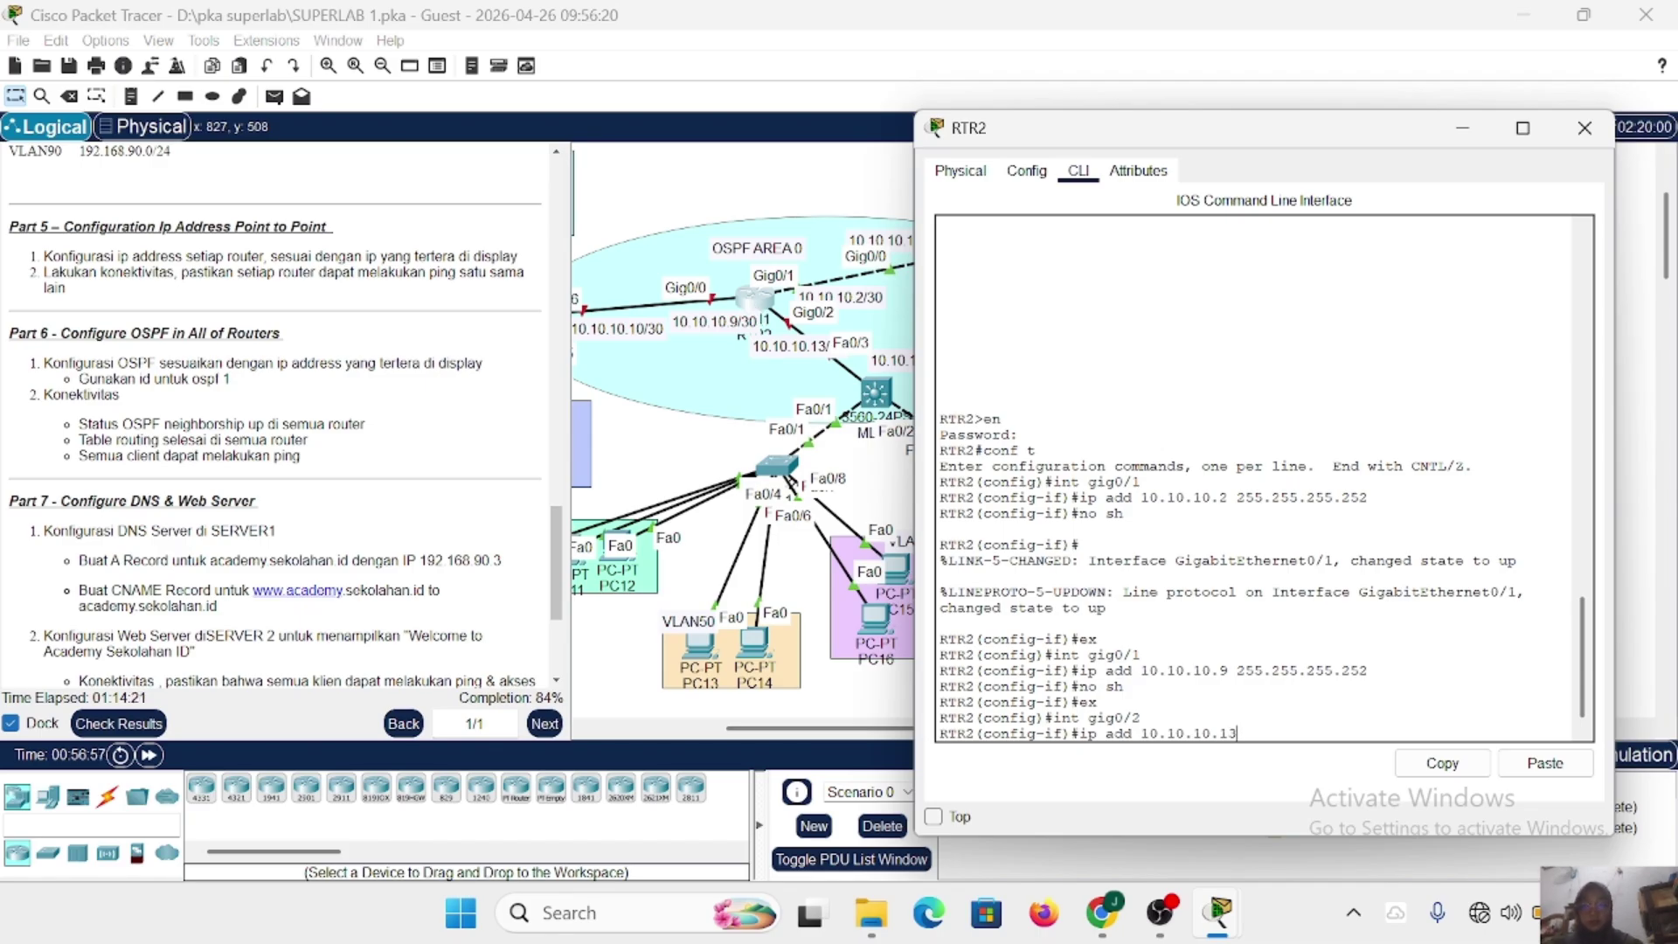
pyautogui.write('255.255.255.252')
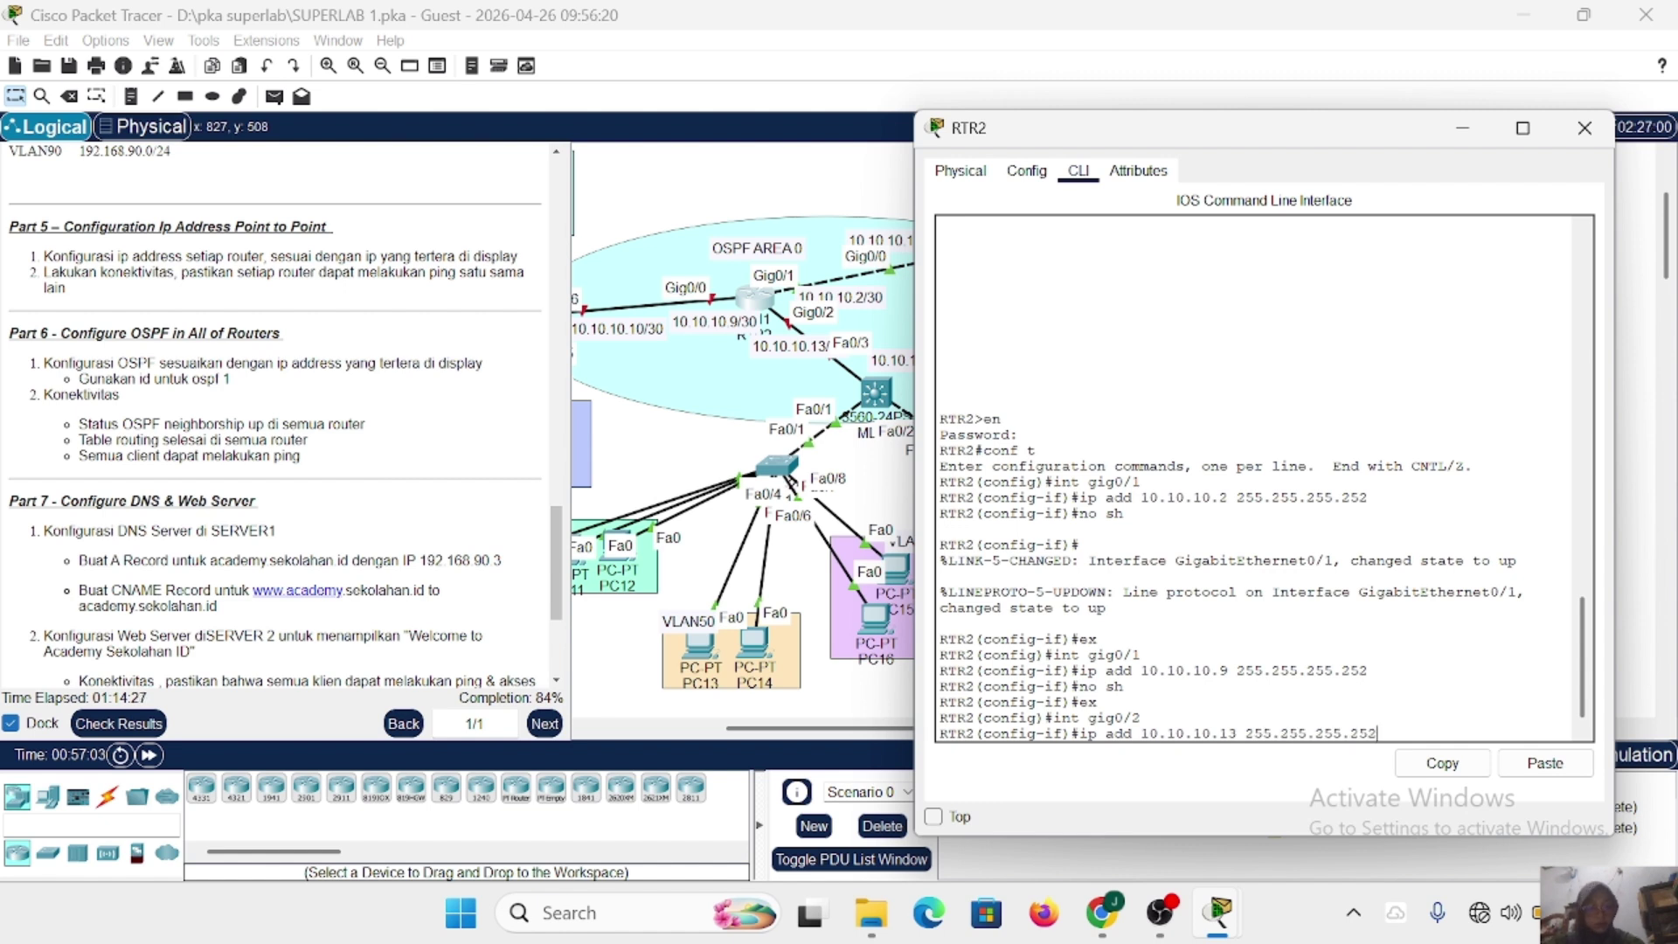
pyautogui.press('Return')
pyautogui.write('no sh')
pyautogui.press('Return')
pyautogui.press('Return')
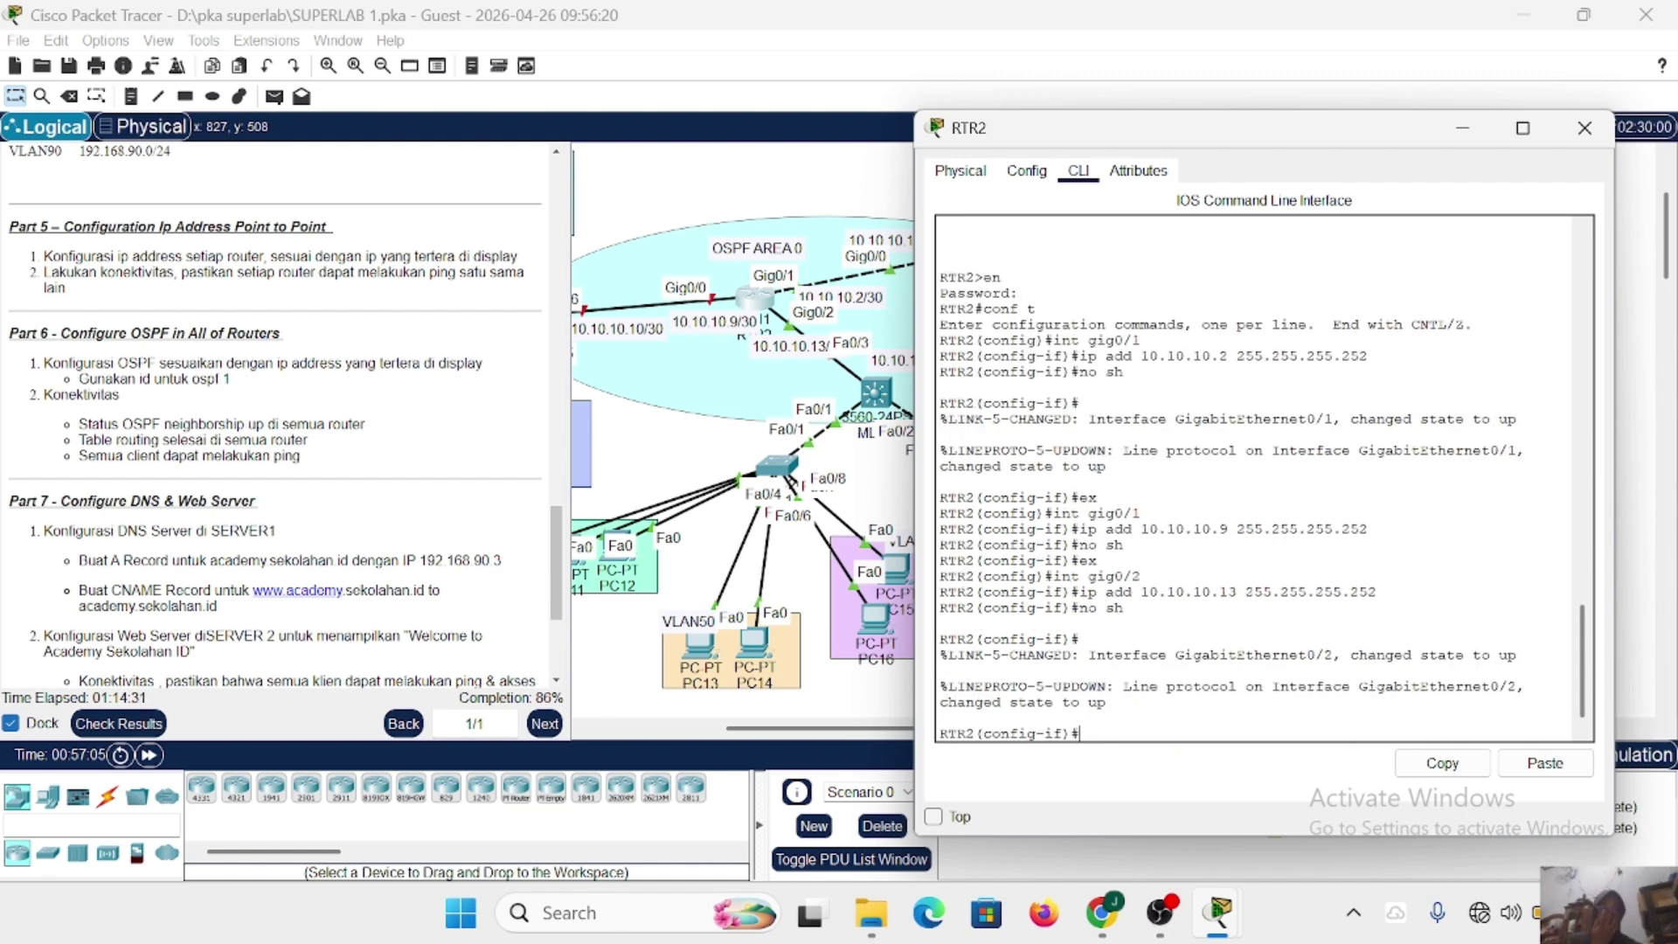
pyautogui.click(1573, 138)
# Open the MLS1 command line, enter privileged mode with the enable password, and enter global configuration mode.
pyautogui.hscroll(-3, 1009, 379)
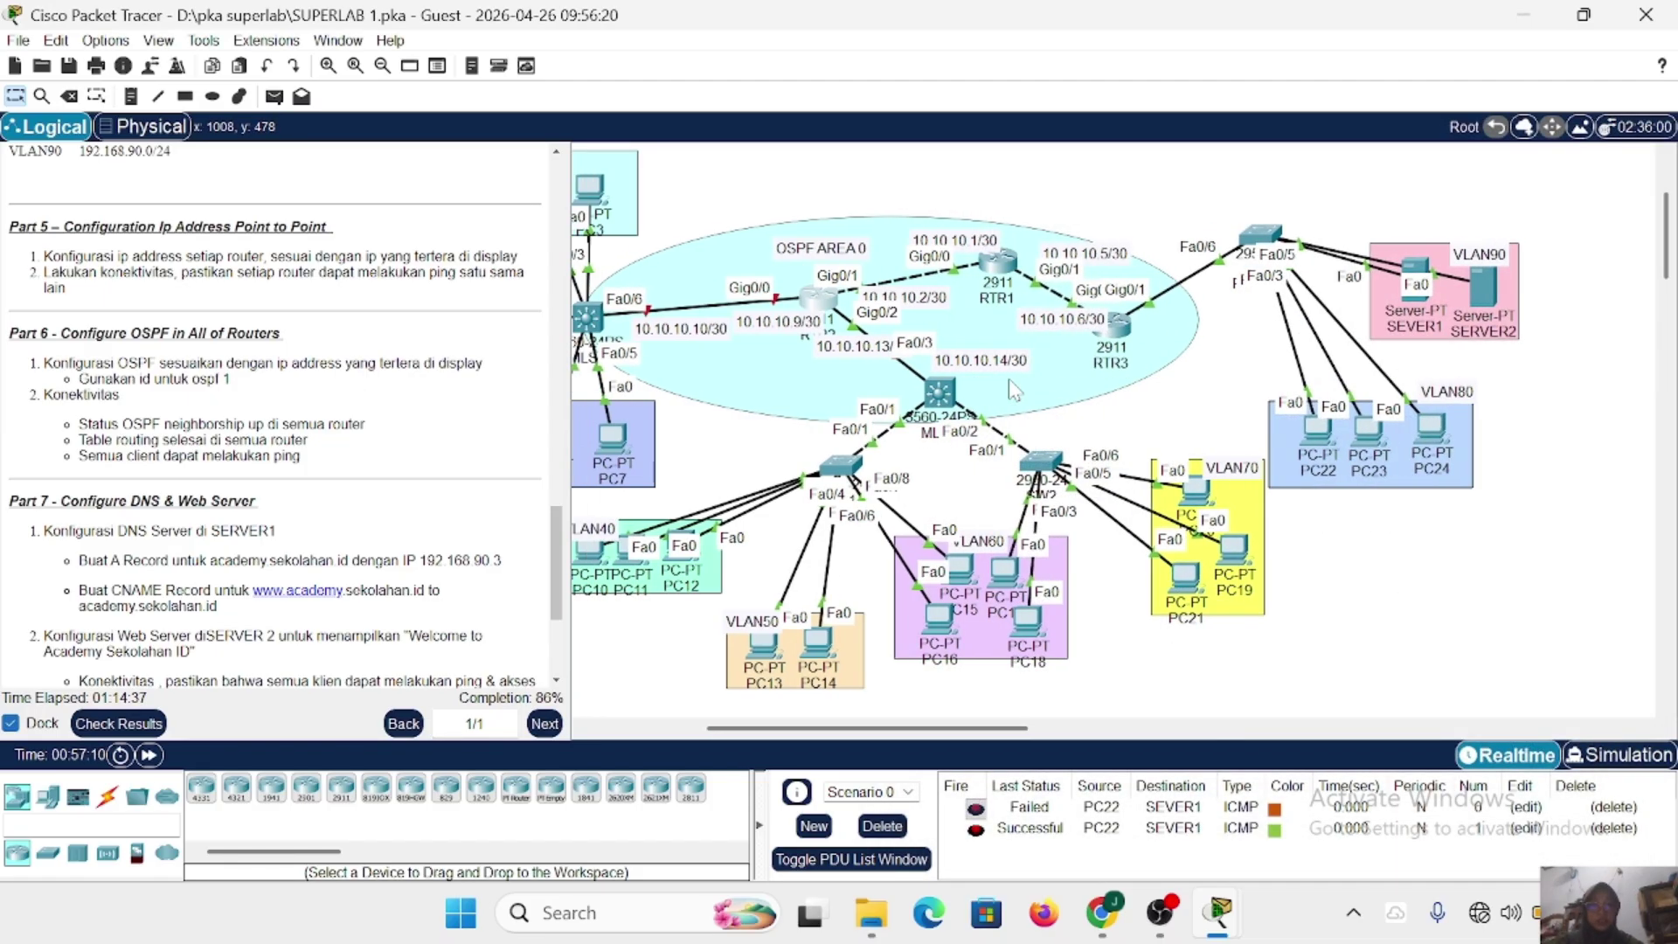
pyautogui.moveTo(970, 385)
pyautogui.mouseDown()
pyautogui.moveTo(957, 381)
pyautogui.moveTo(972, 387)
pyautogui.mouseUp()
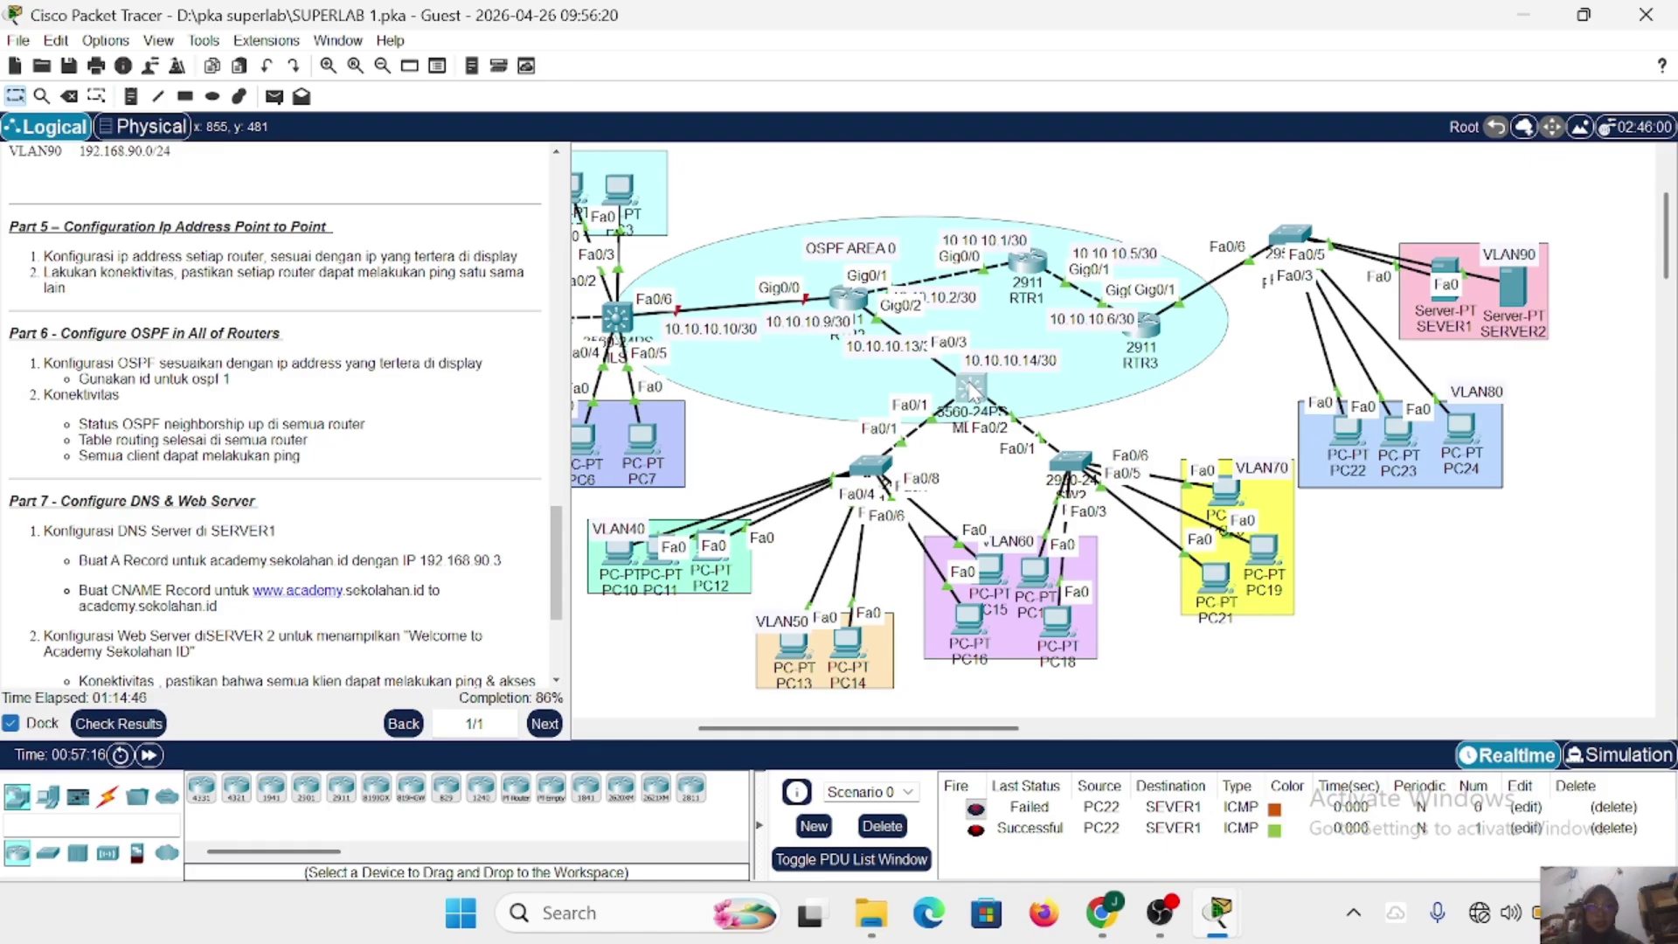
pyautogui.click(973, 388)
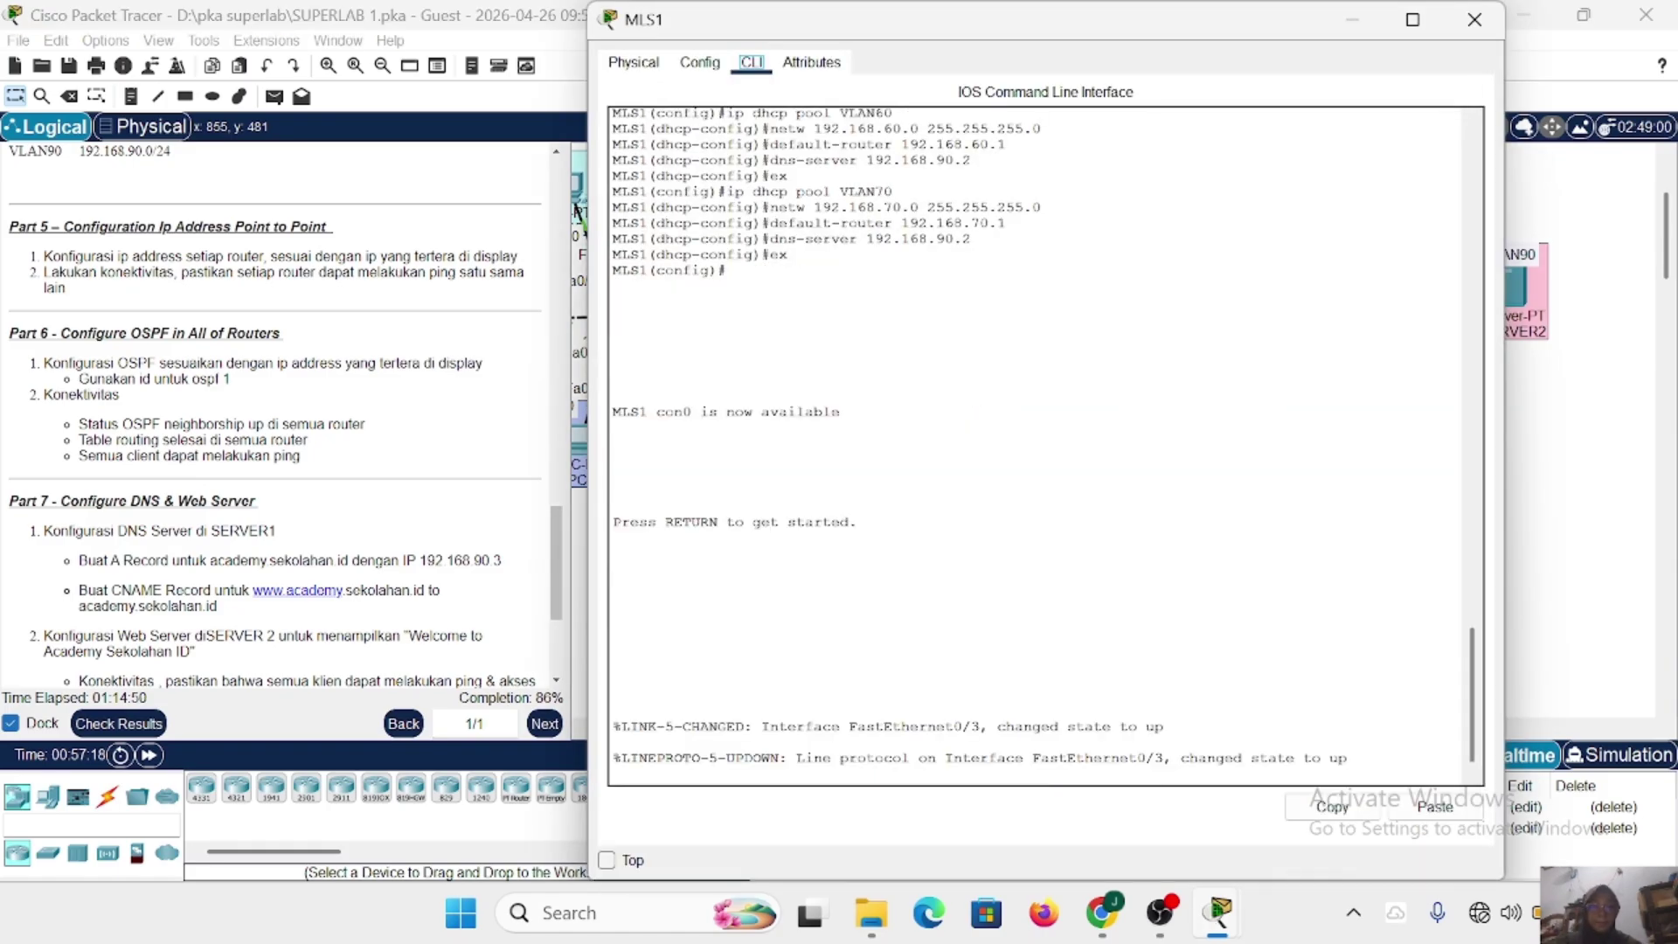
pyautogui.press('Return')
pyautogui.write('en')
pyautogui.press('Return')
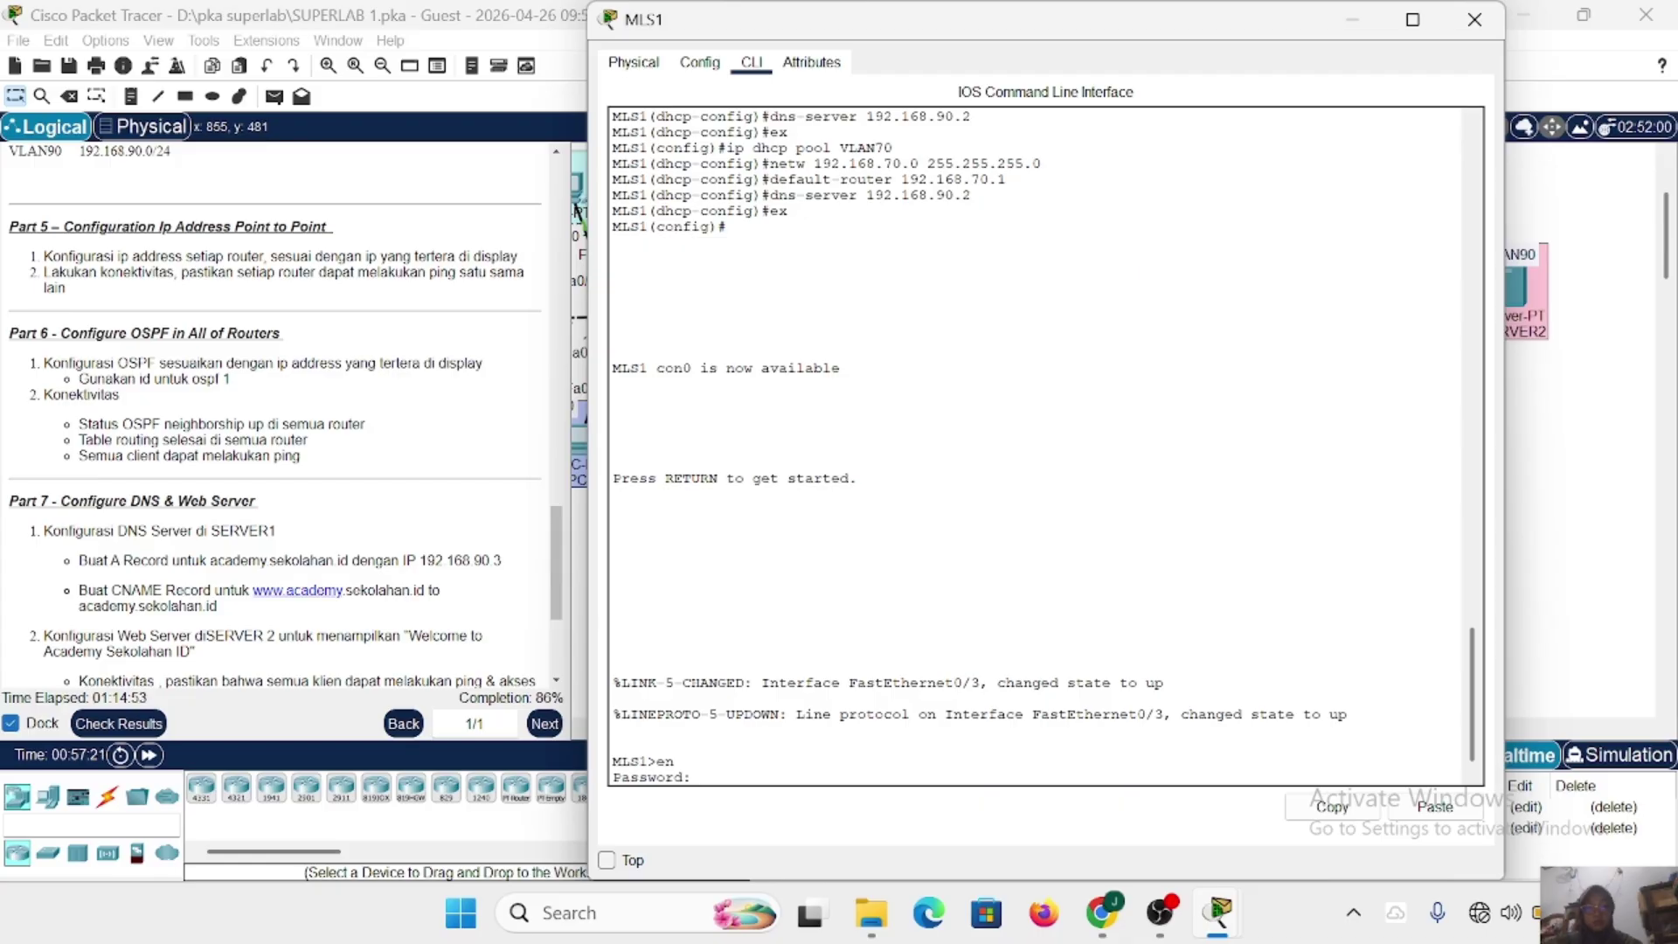
pyautogui.press('Return')
pyautogui.write('conf ')
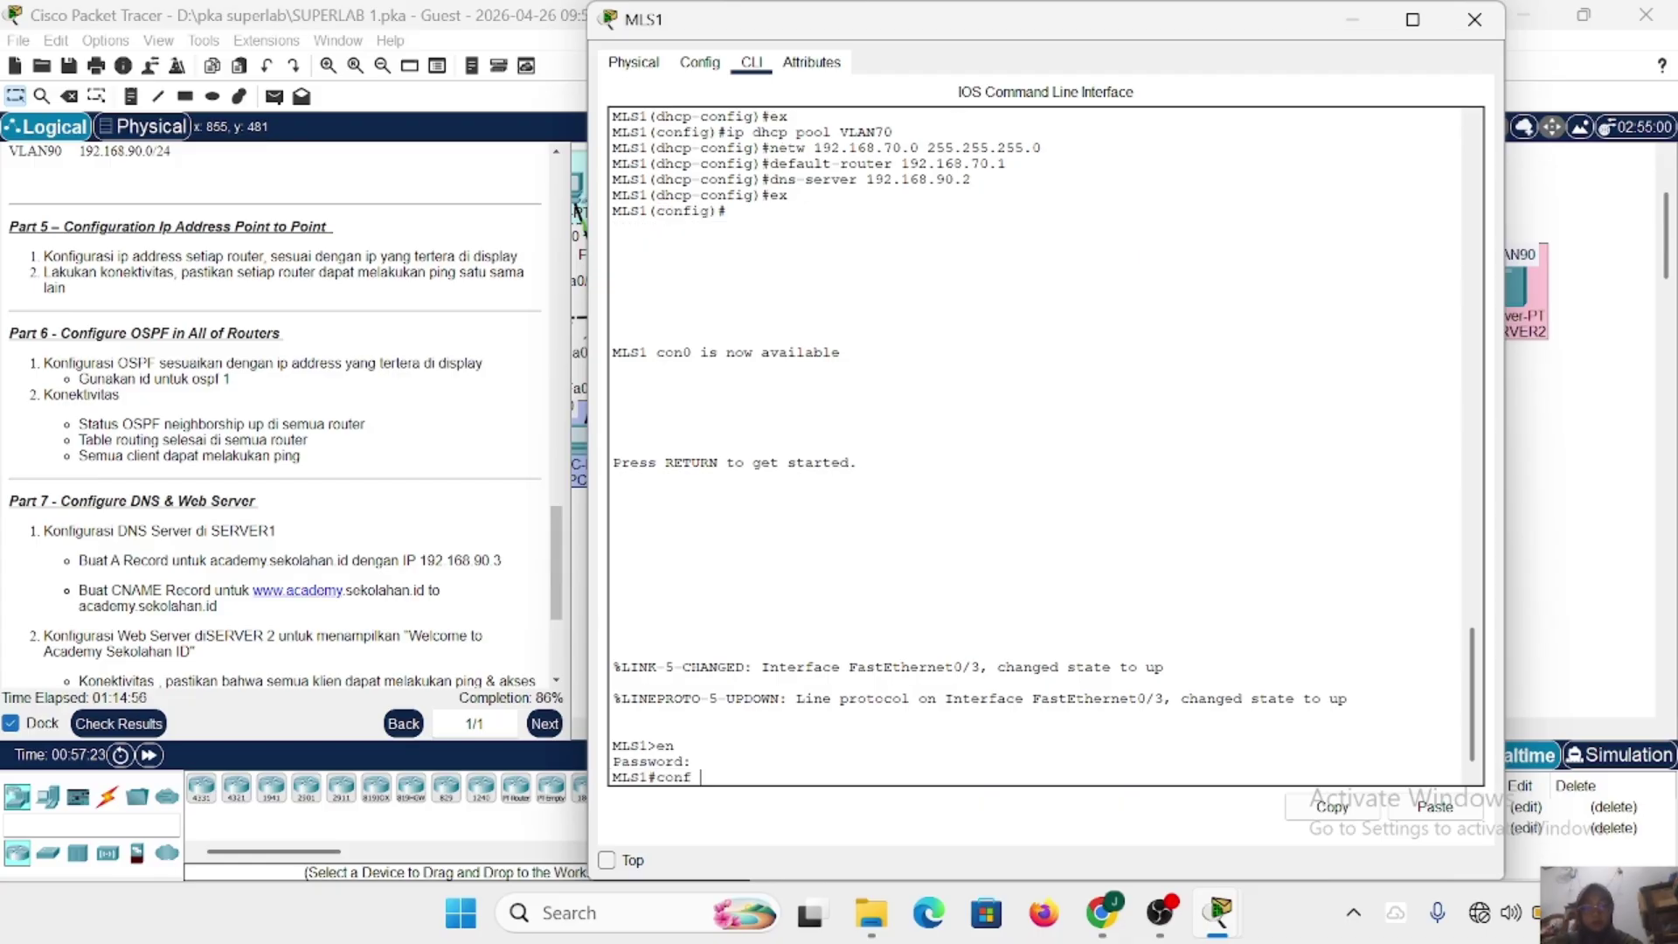
pyautogui.write('t')
pyautogui.press('Return')
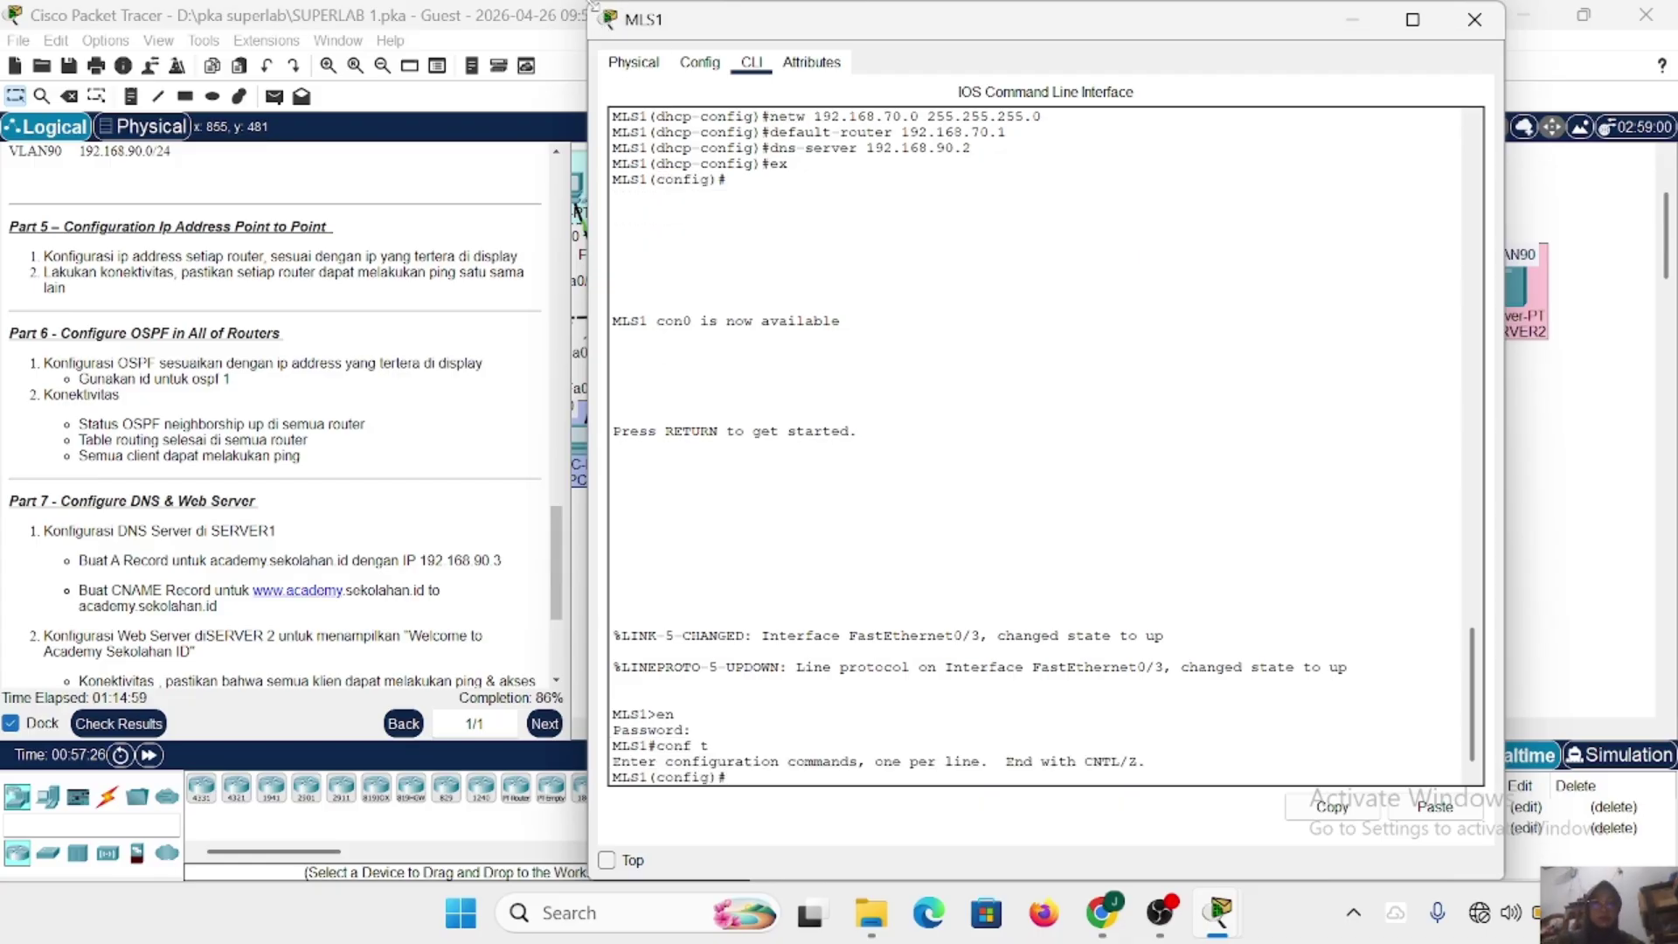
# Convert MLS1's fa0/3 interface to a routed port with no switchport, keeping the topology visible beside the CLI window.
pyautogui.moveTo(587, 1); pyautogui.dragTo(828, 155)
pyautogui.moveTo(1115, 175); pyautogui.dragTo(1238, 114)
pyautogui.hscroll(3, 856, 341)
pyautogui.hscroll(1, 856, 341)
pyautogui.scroll(-10, 1290, 463)
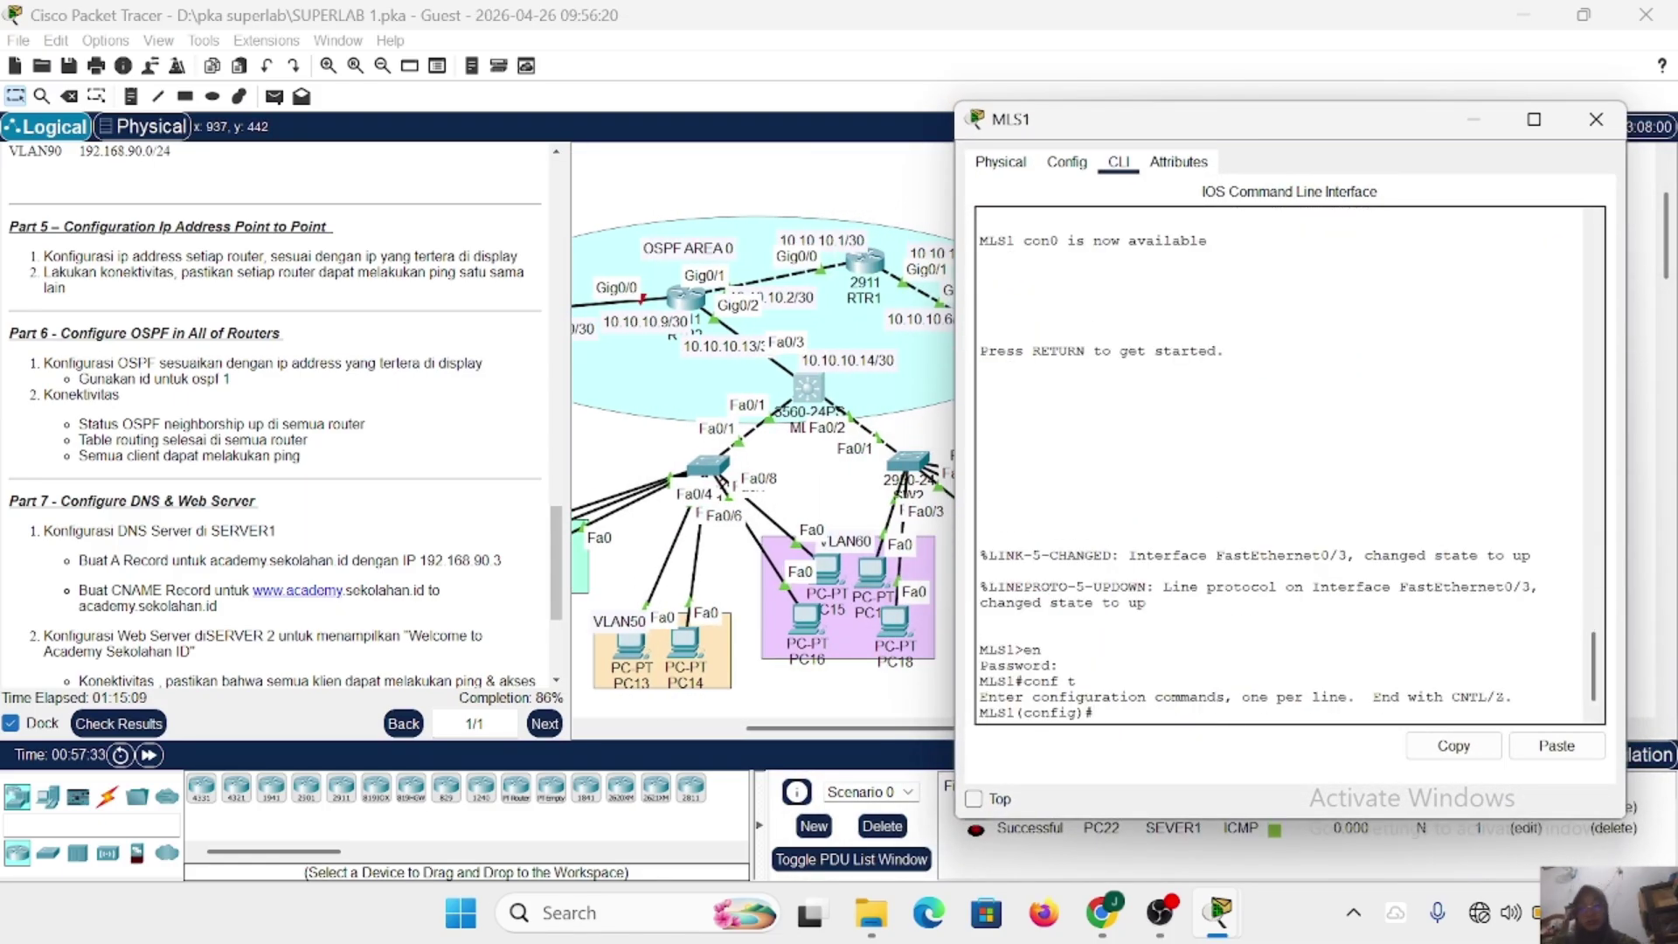
pyautogui.write('int ')
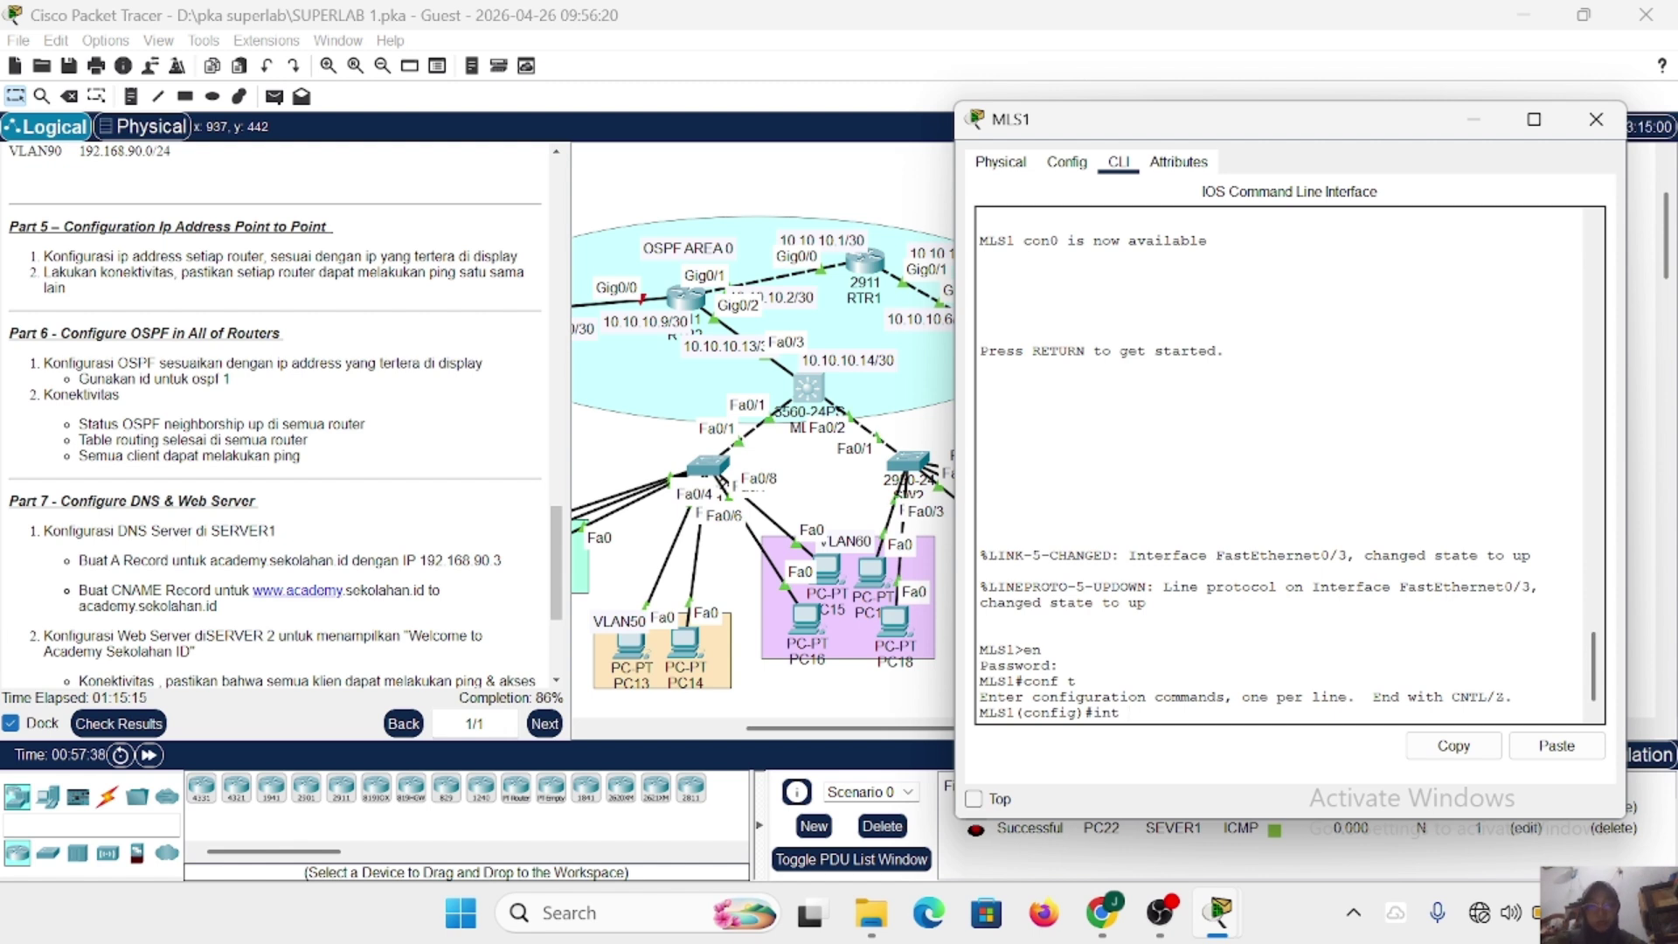
pyautogui.write('fa0/3')
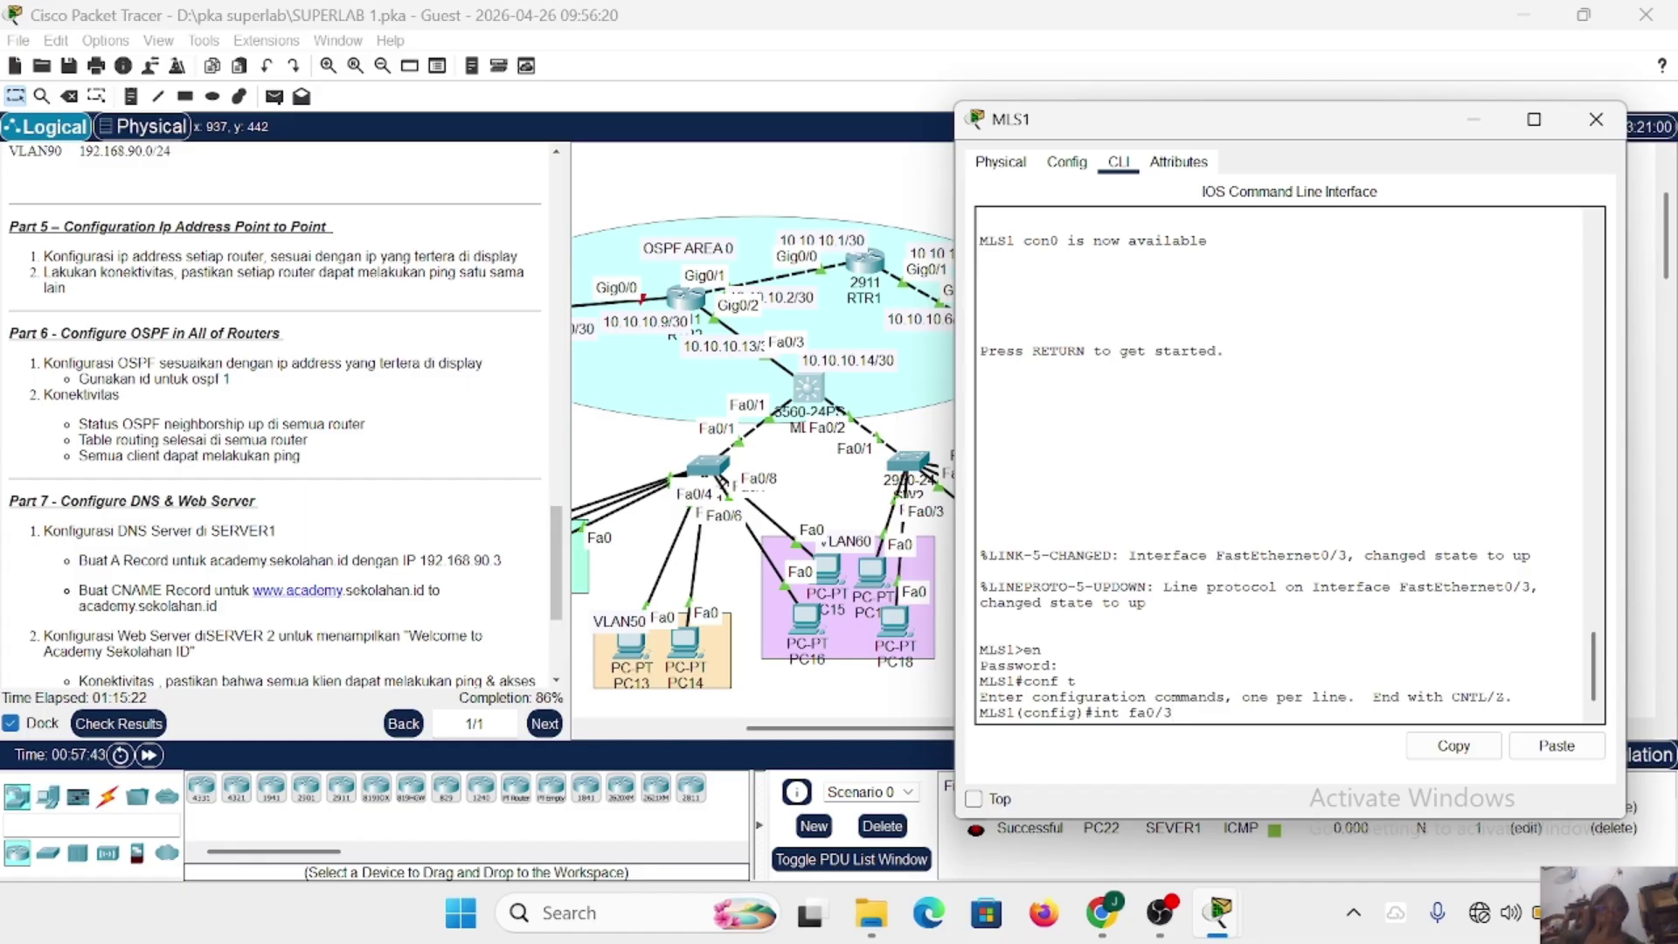
pyautogui.press('Return')
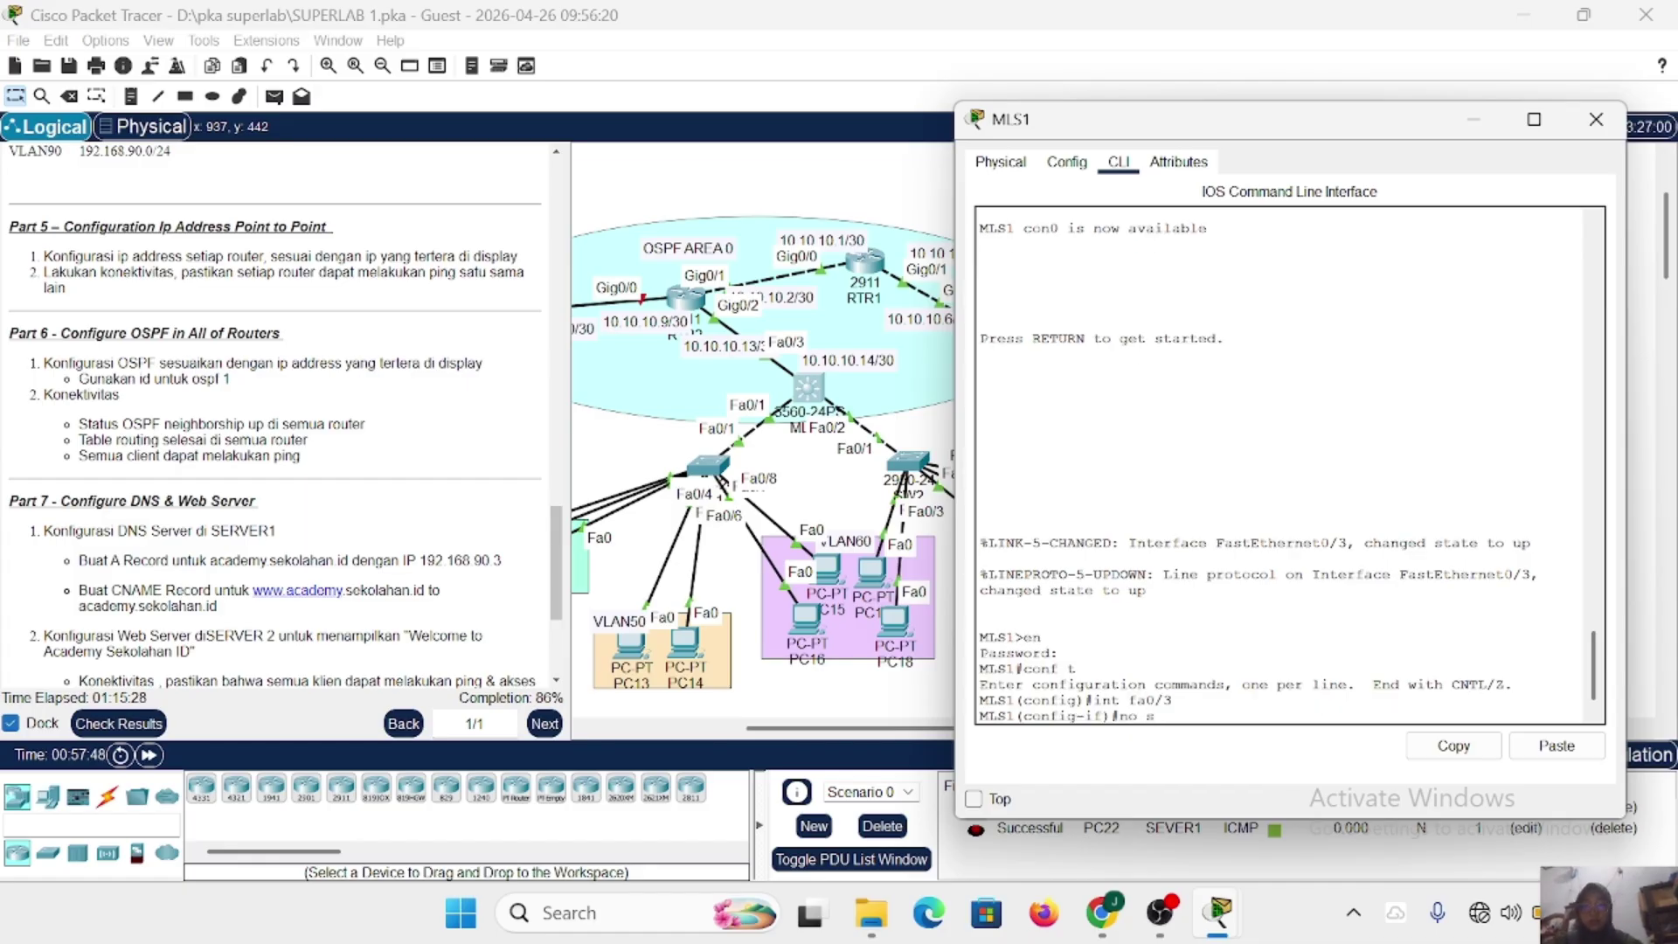
pyautogui.write('no sw')
pyautogui.press('Return')
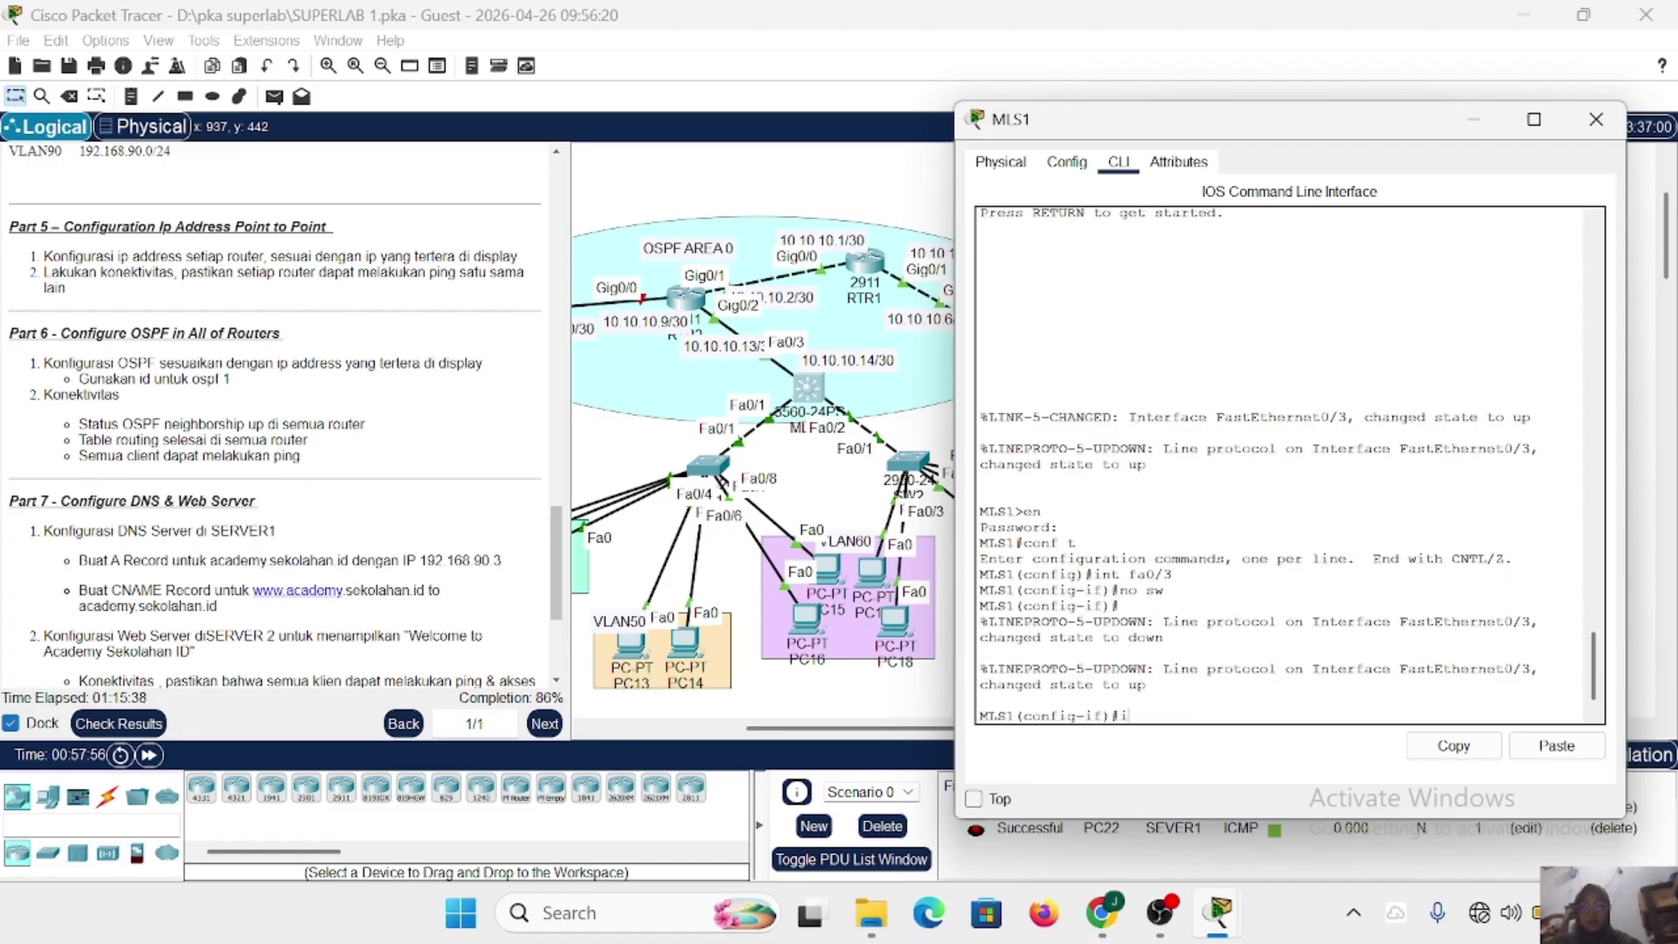
# Assign 10.10.10.14 with mask 255.255.255.252 to MLS1's fa0/3, enable the interface and close the device window.
pyautogui.write('ip add 10.10.10')
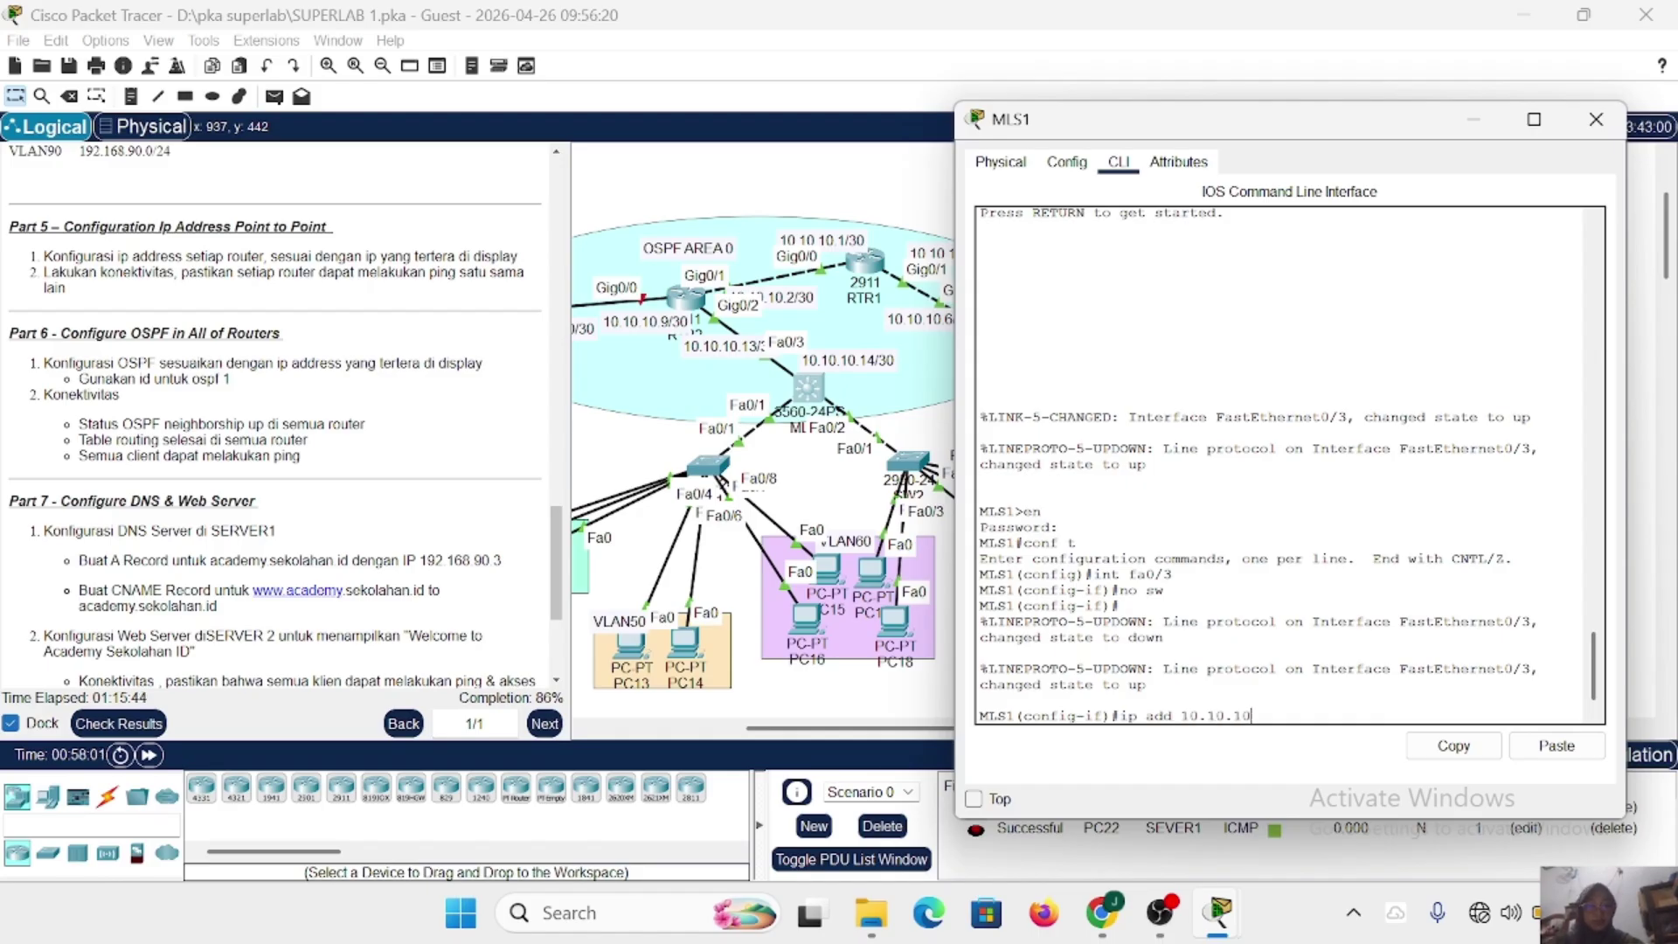
pyautogui.write('.14 255.255.255.252')
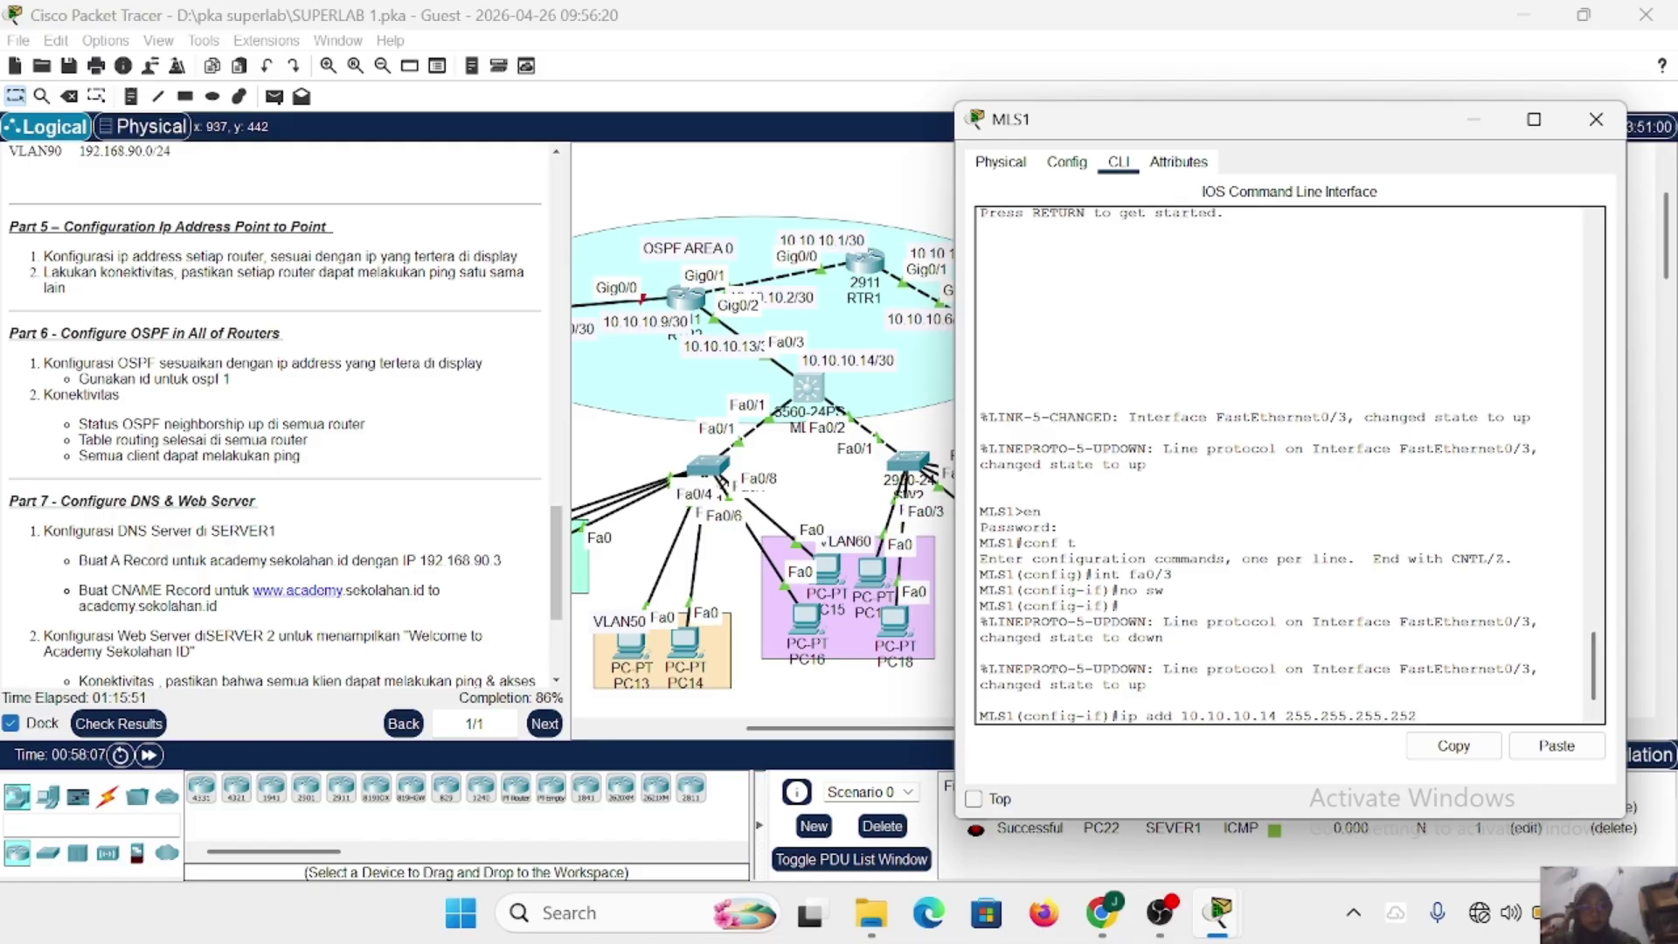
pyautogui.press('Return')
pyautogui.write('no')
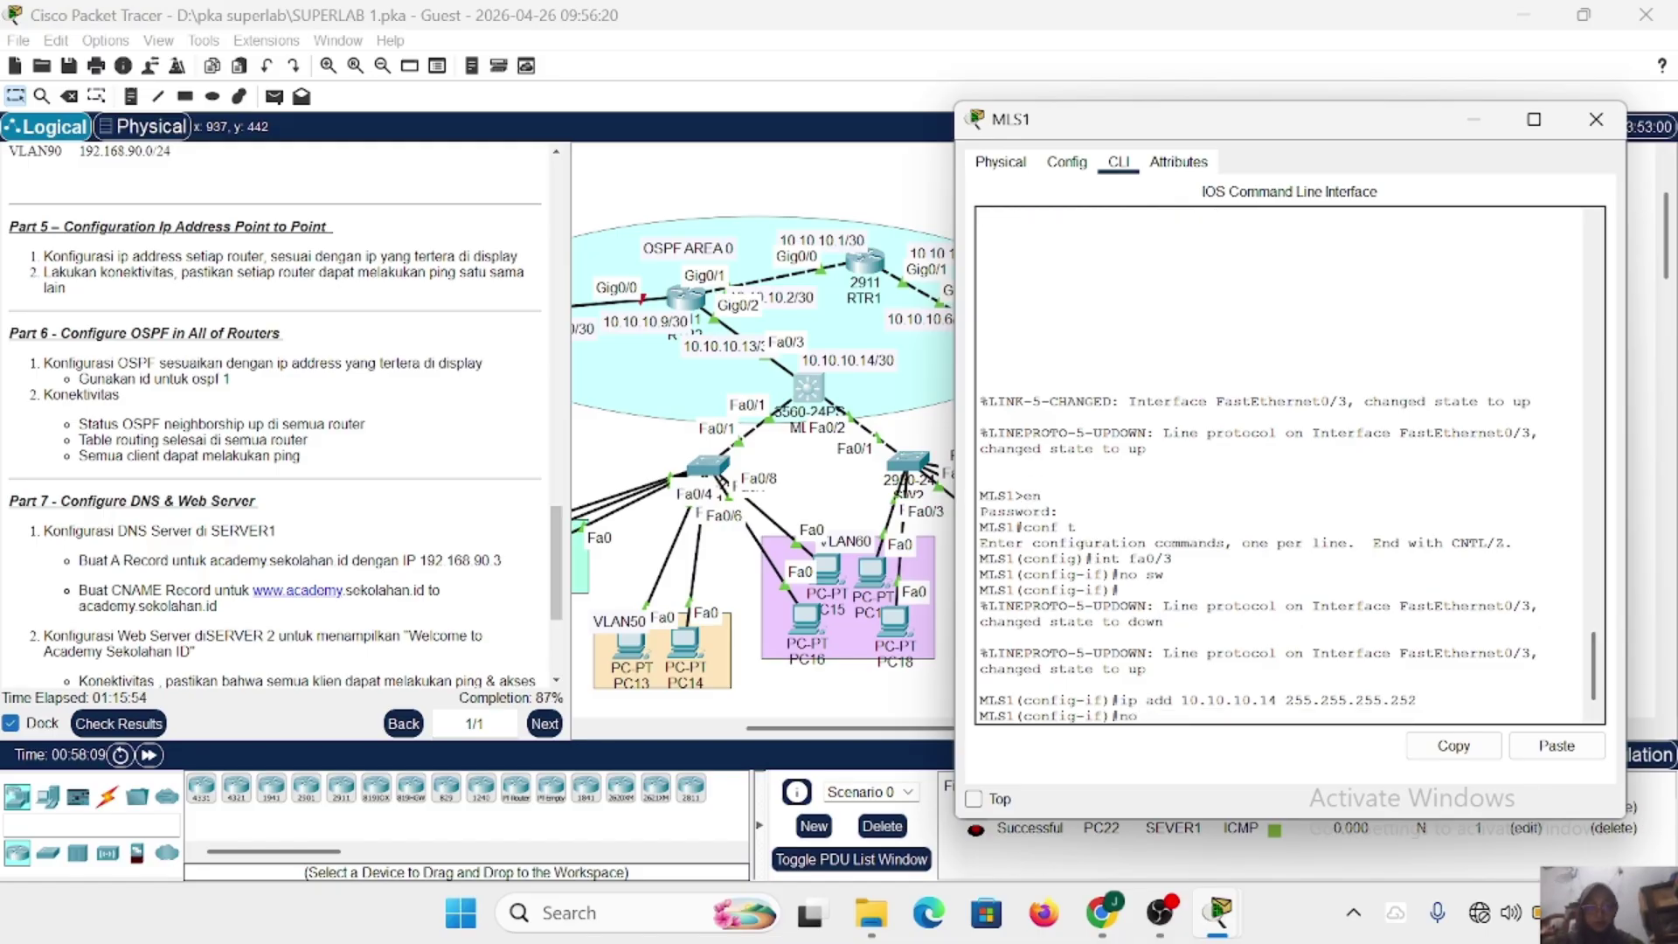
pyautogui.write(' sh')
pyautogui.press('Return')
pyautogui.press('Return')
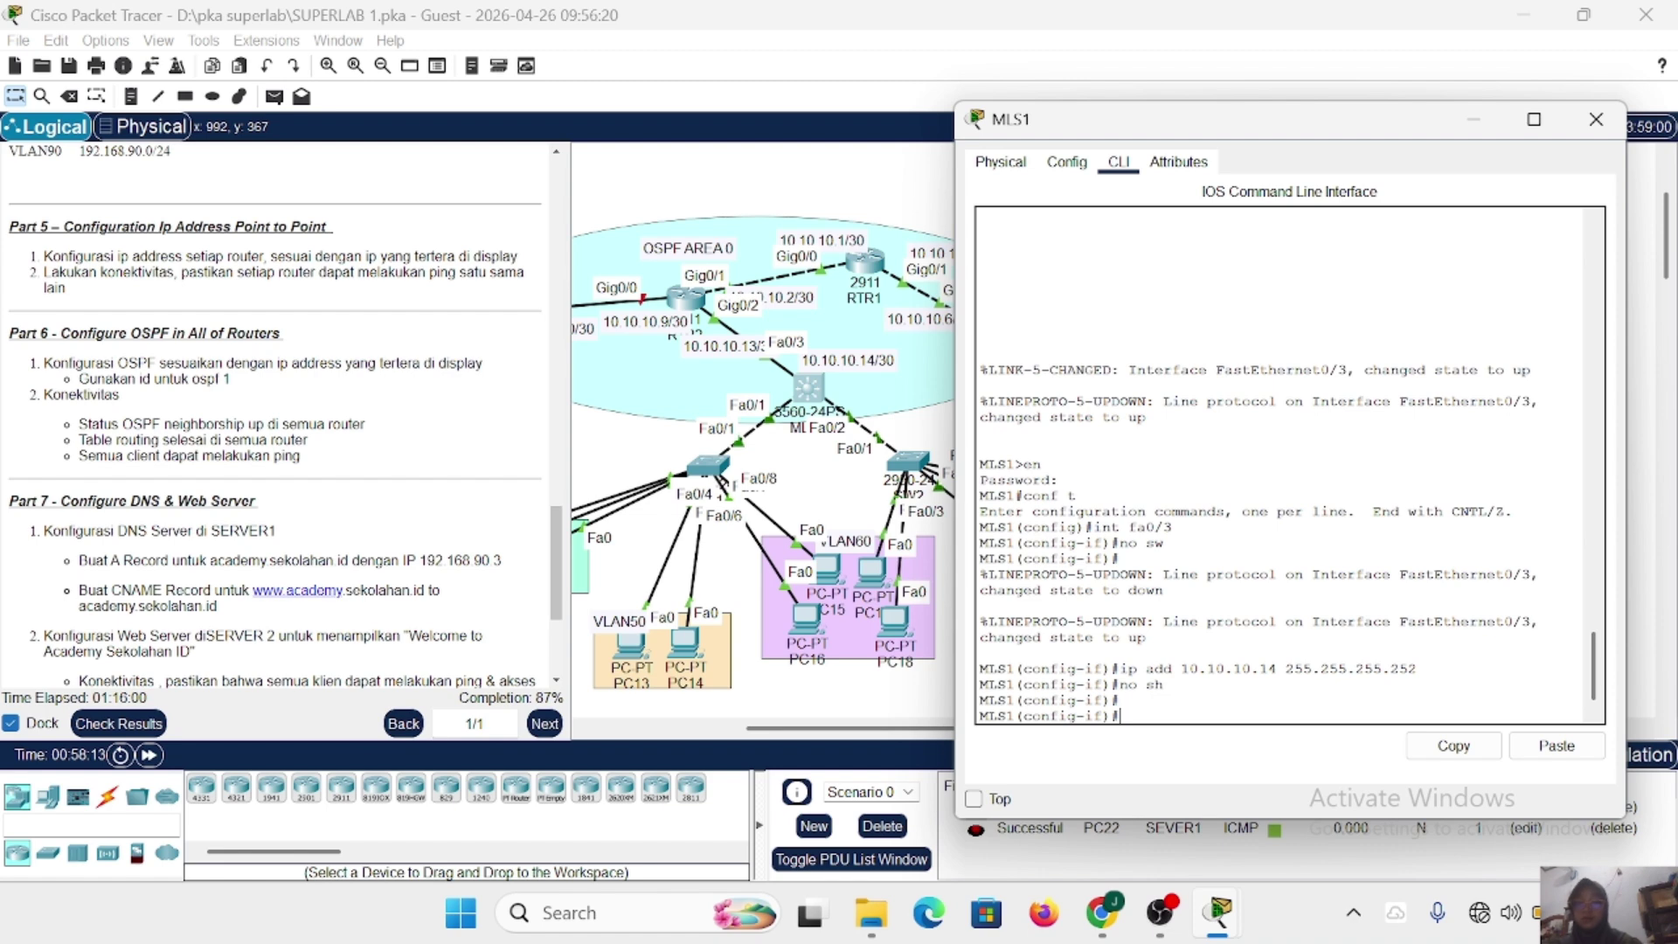
pyautogui.click(1595, 119)
# Open the MLS2 command line, enter privileged mode with the enable password, and enter global configuration mode.
pyautogui.hscroll(-5, 767, 307)
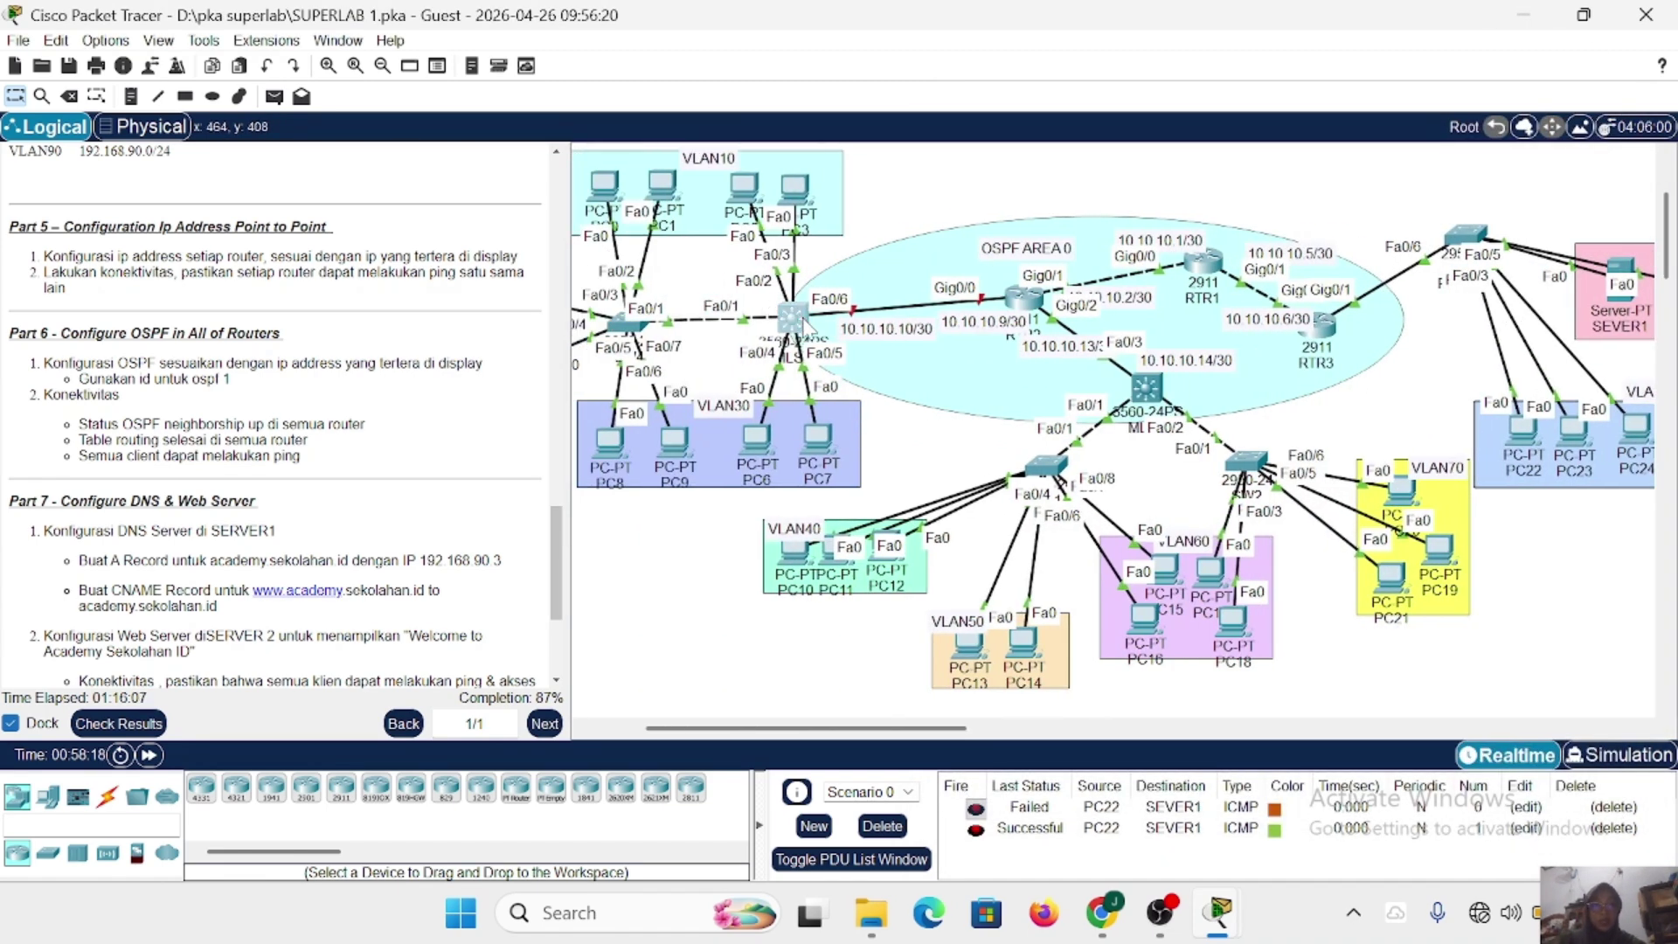
pyautogui.click(791, 317)
pyautogui.press('Return')
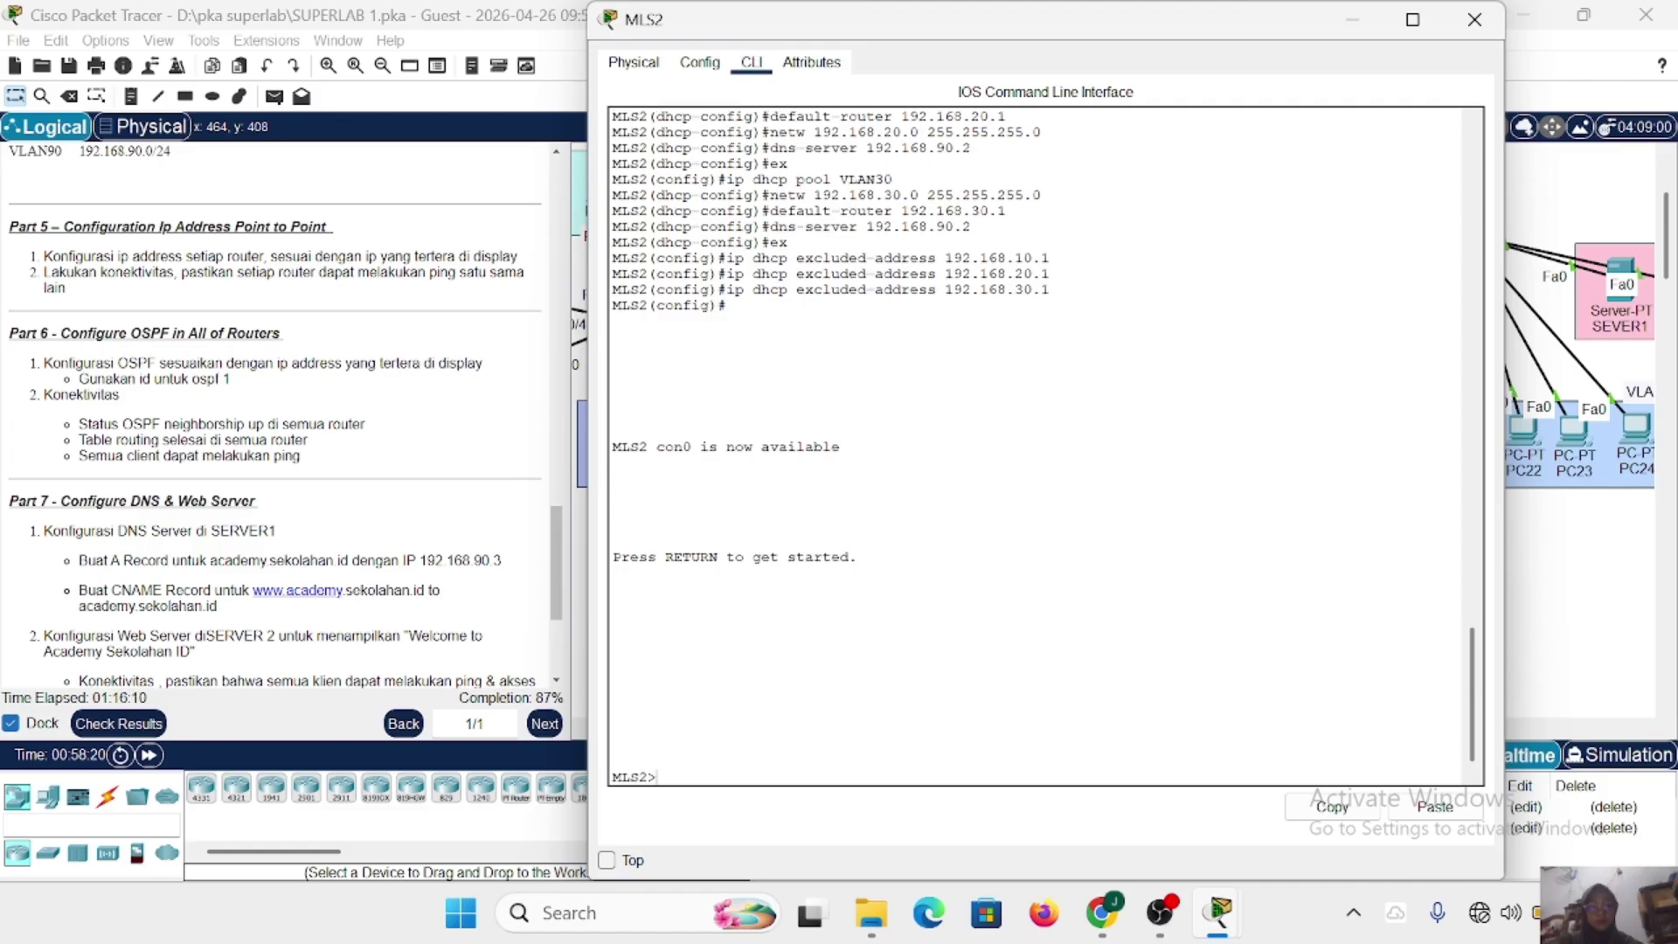
pyautogui.write('en')
pyautogui.press('Return')
pyautogui.press('Return')
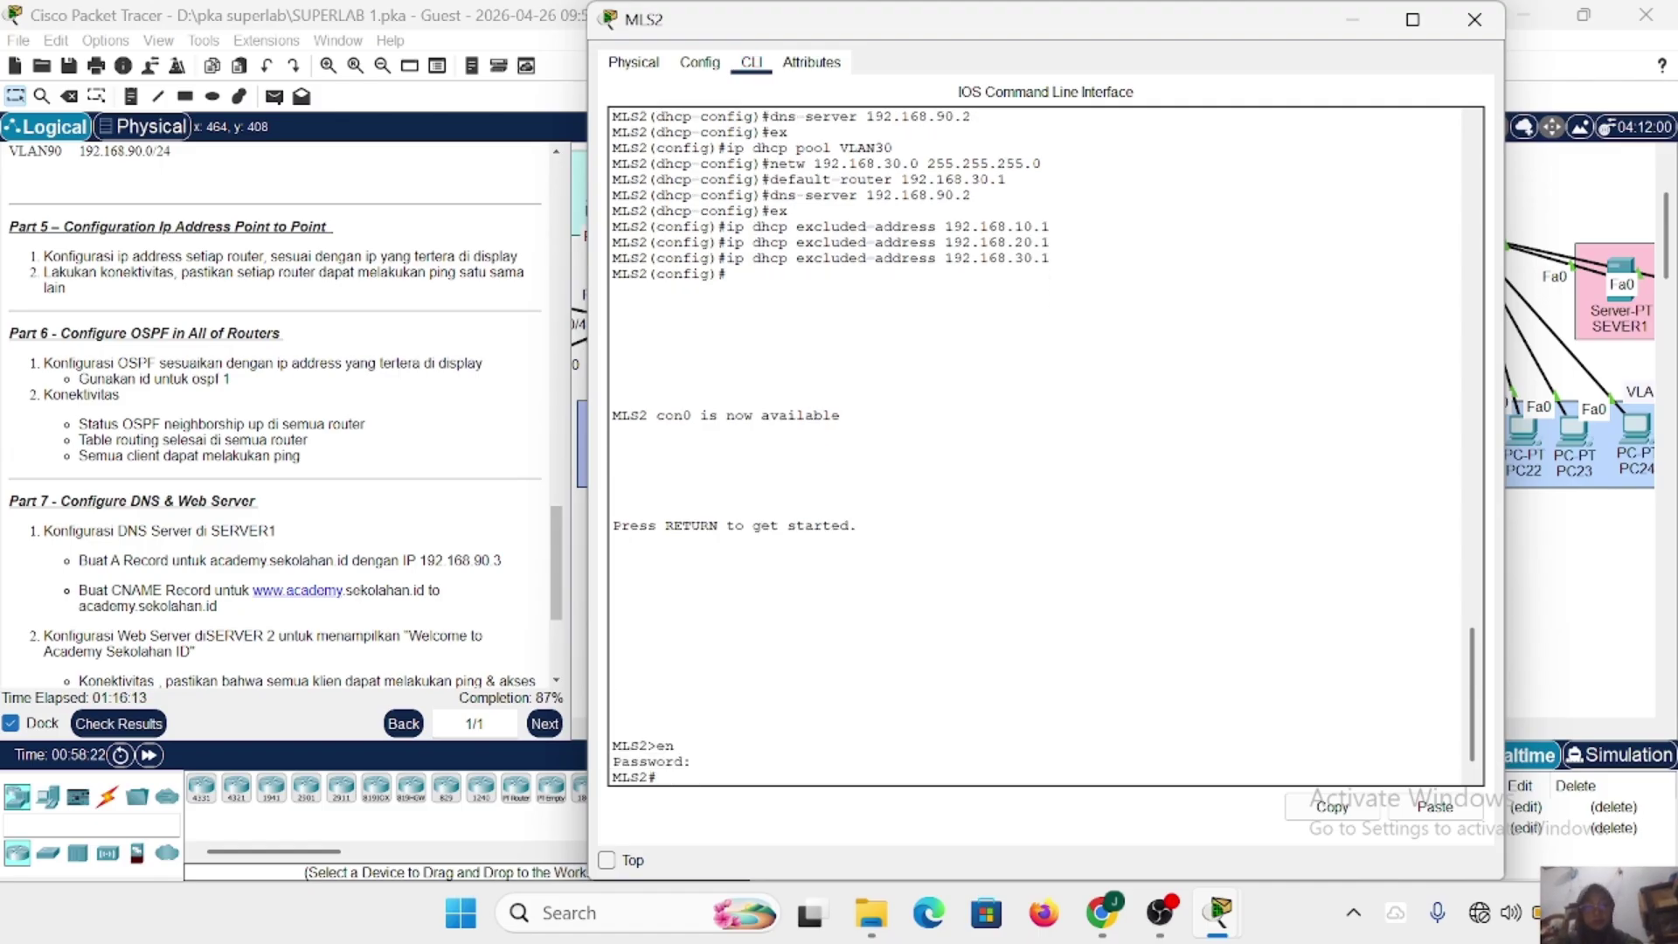
pyautogui.write('conf t')
pyautogui.press('Return')
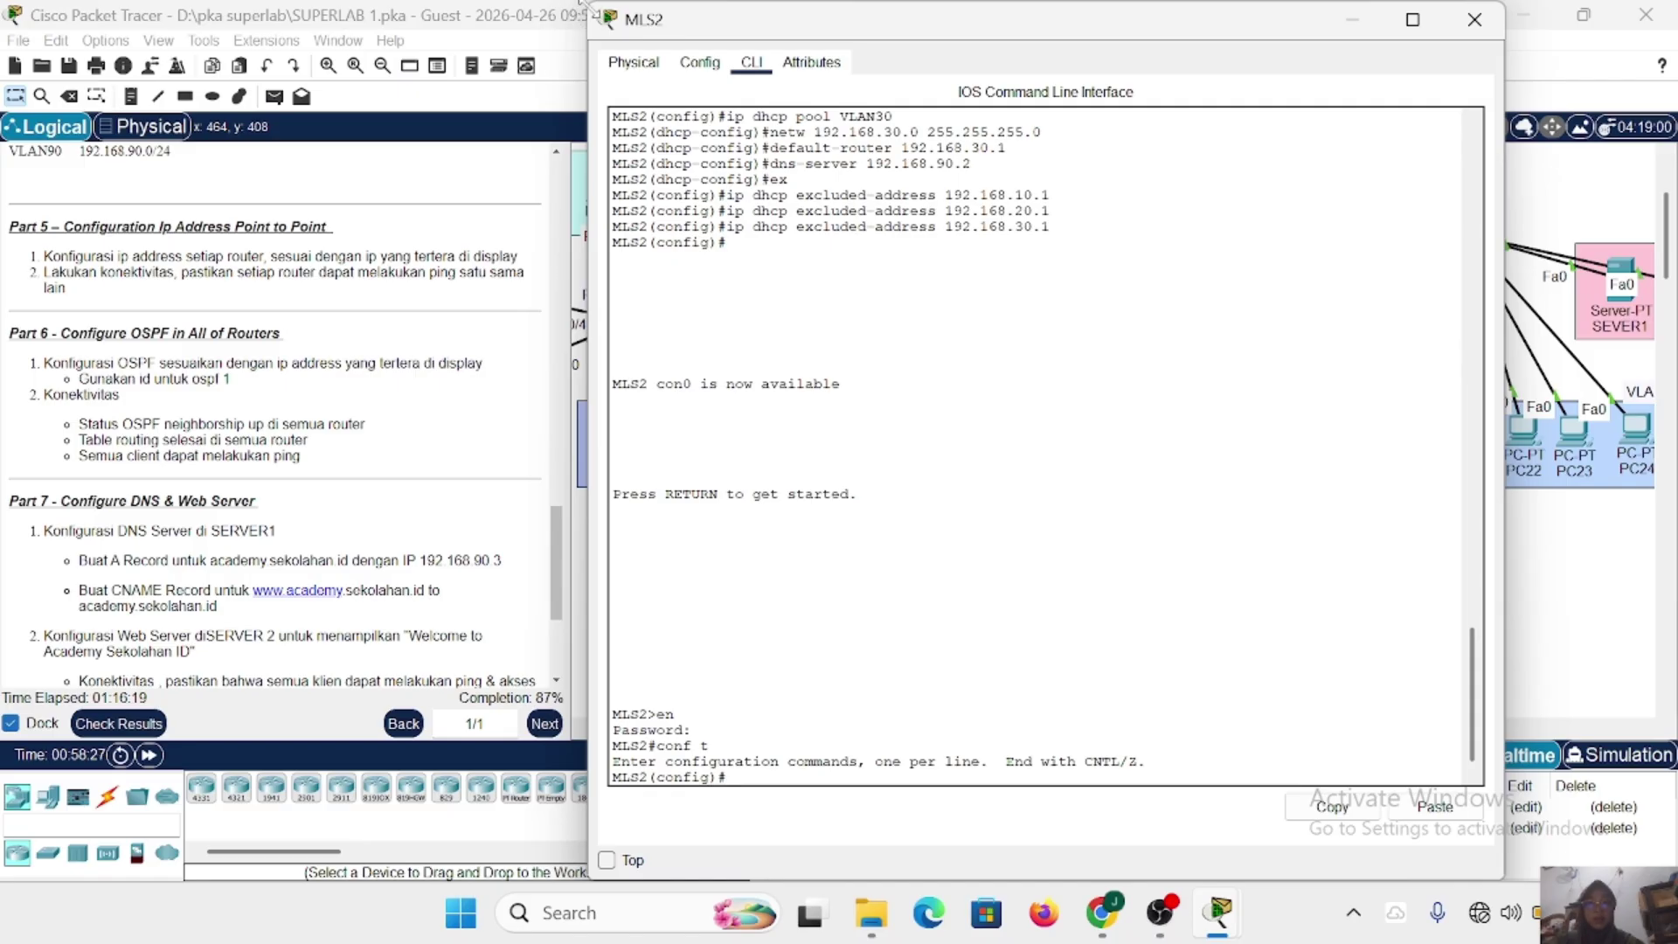
# Convert MLS2's fa0/6 interface to a routed port with no switchport, keeping the topology visible beside the CLI window.
pyautogui.moveTo(593, 7); pyautogui.dragTo(824, 81)
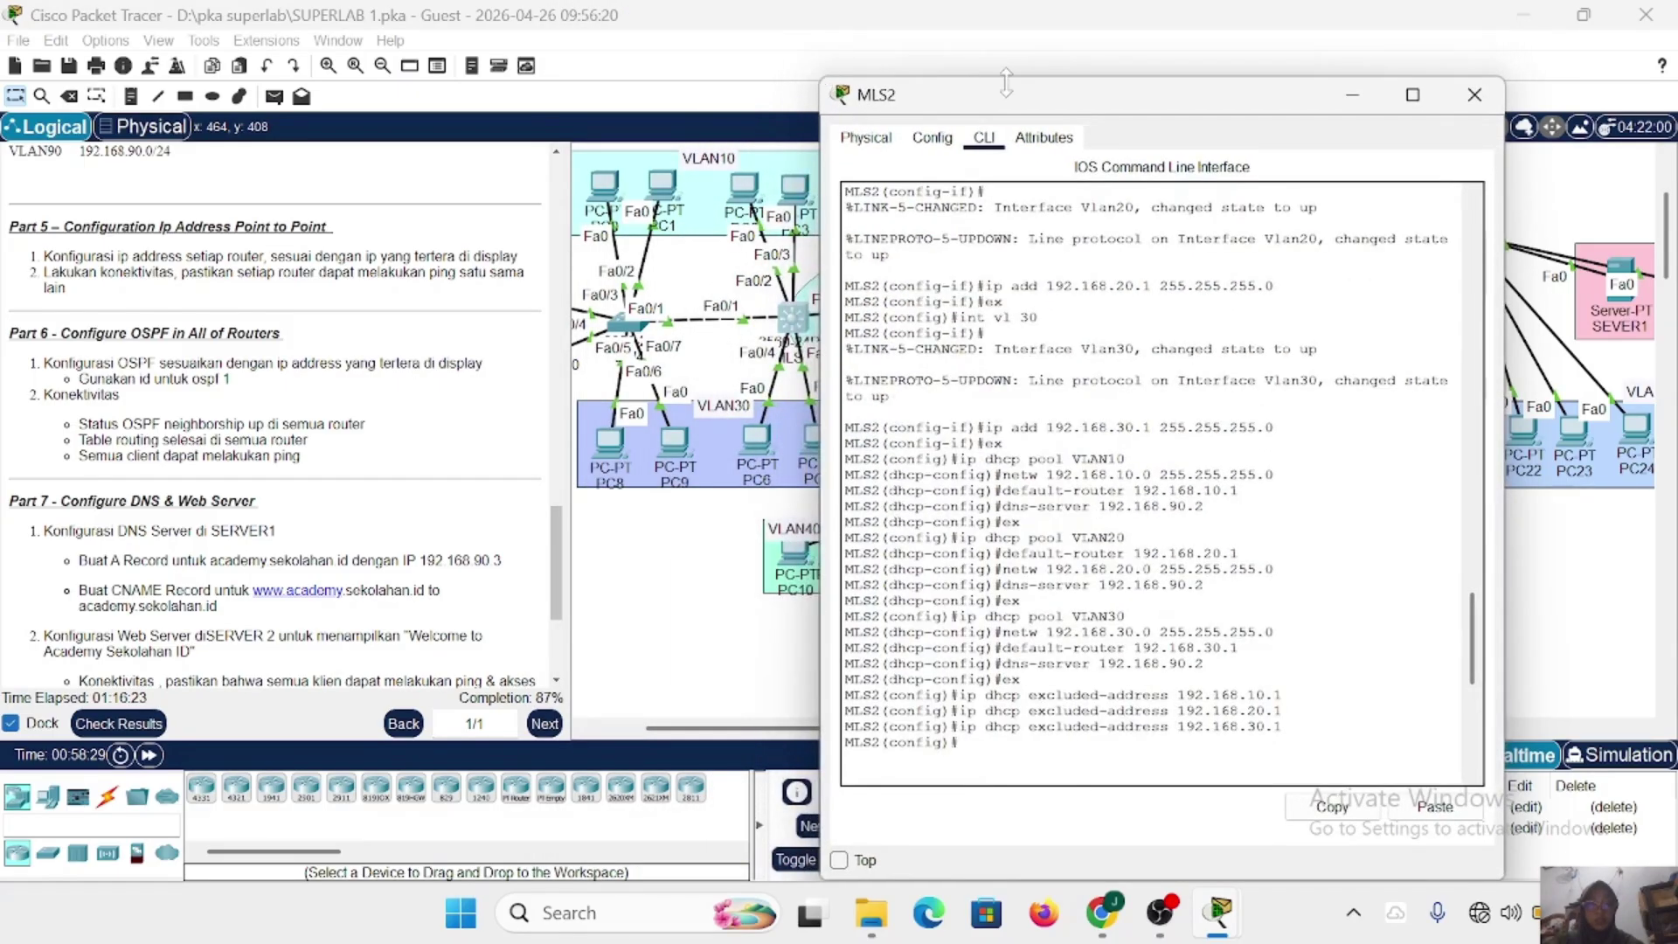
pyautogui.moveTo(1026, 98); pyautogui.dragTo(1153, 80)
pyautogui.hscroll(5, 851, 363)
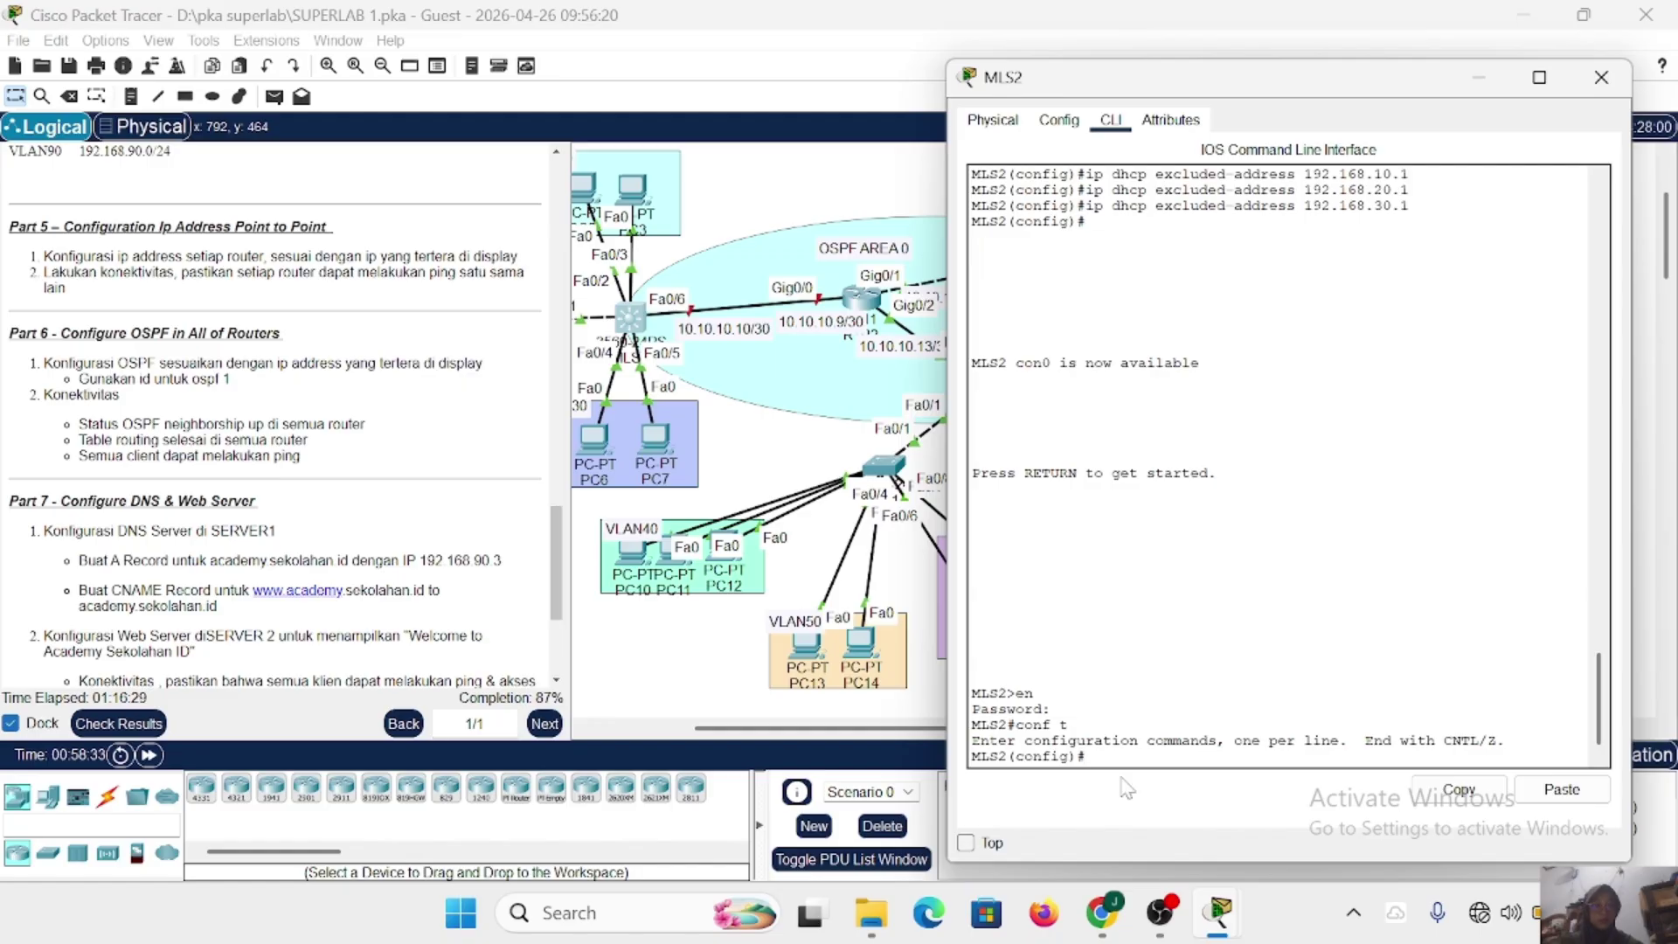
pyautogui.write('int fa0/')
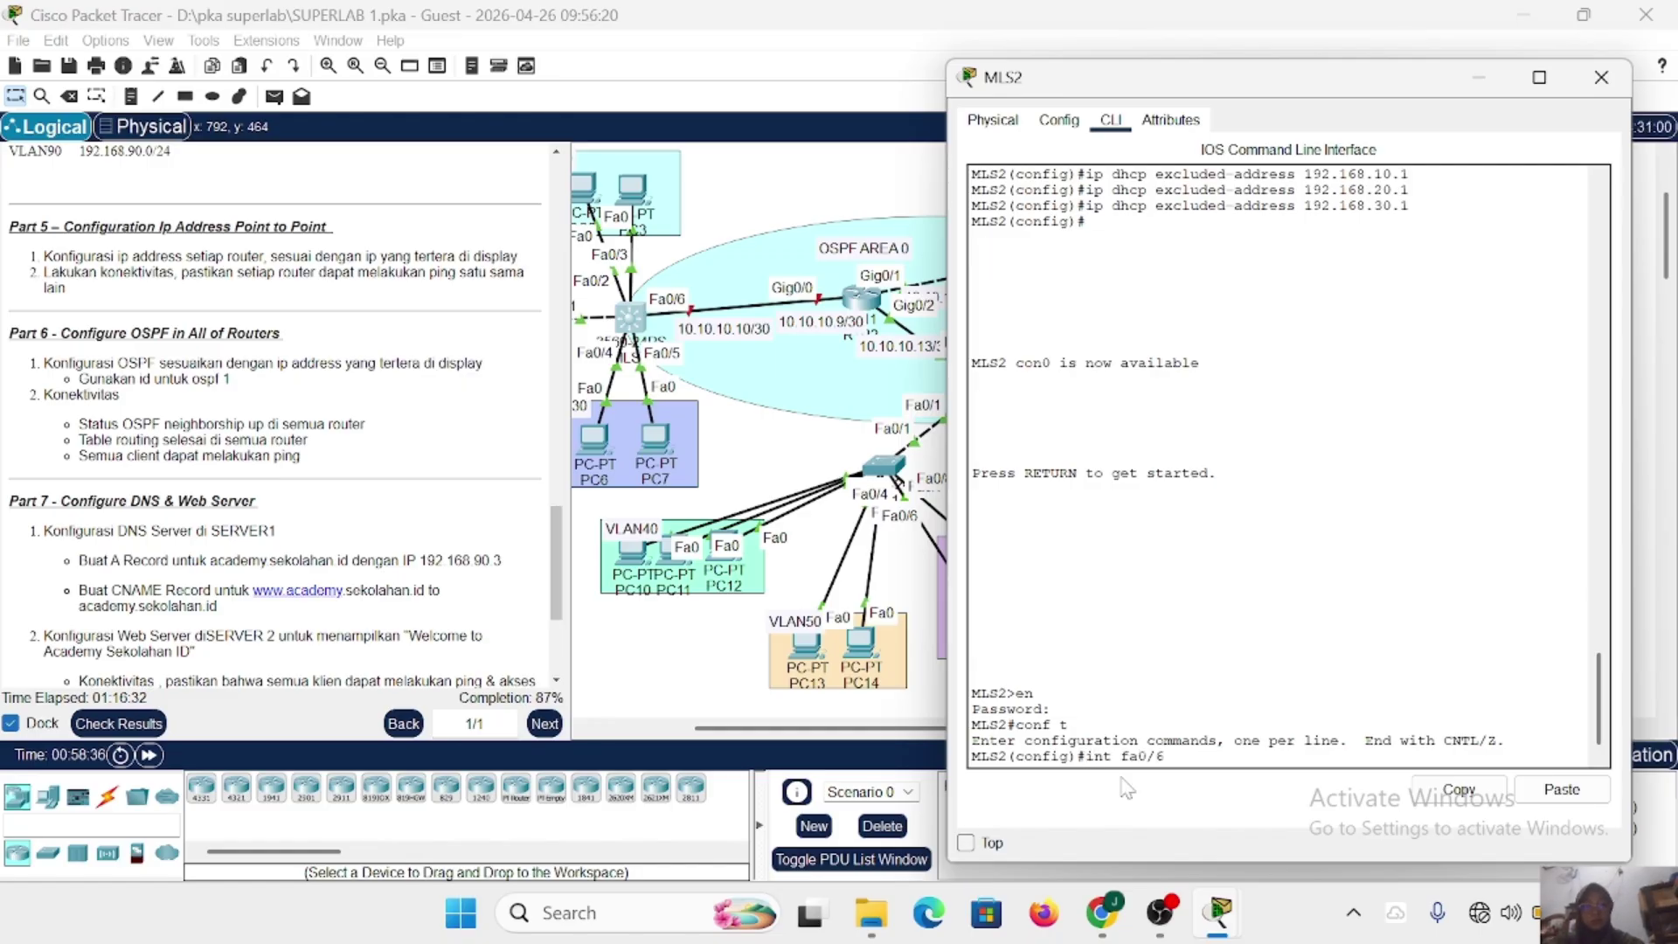
pyautogui.write('6')
pyautogui.press('Return')
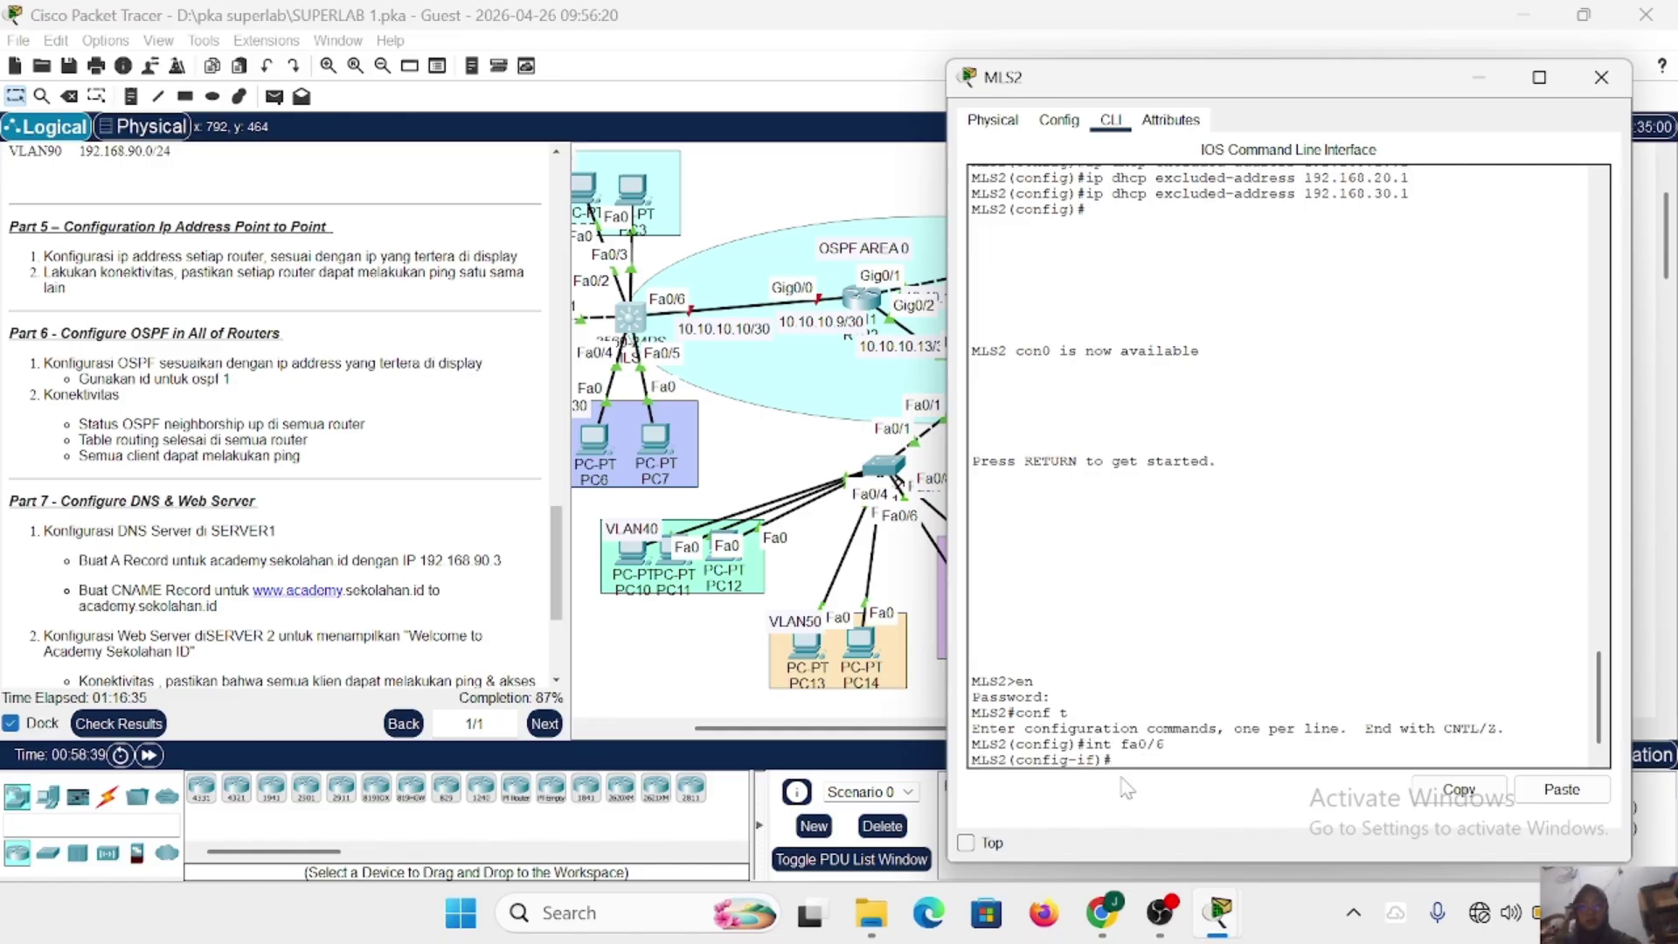
pyautogui.write('no sw')
pyautogui.press('Return')
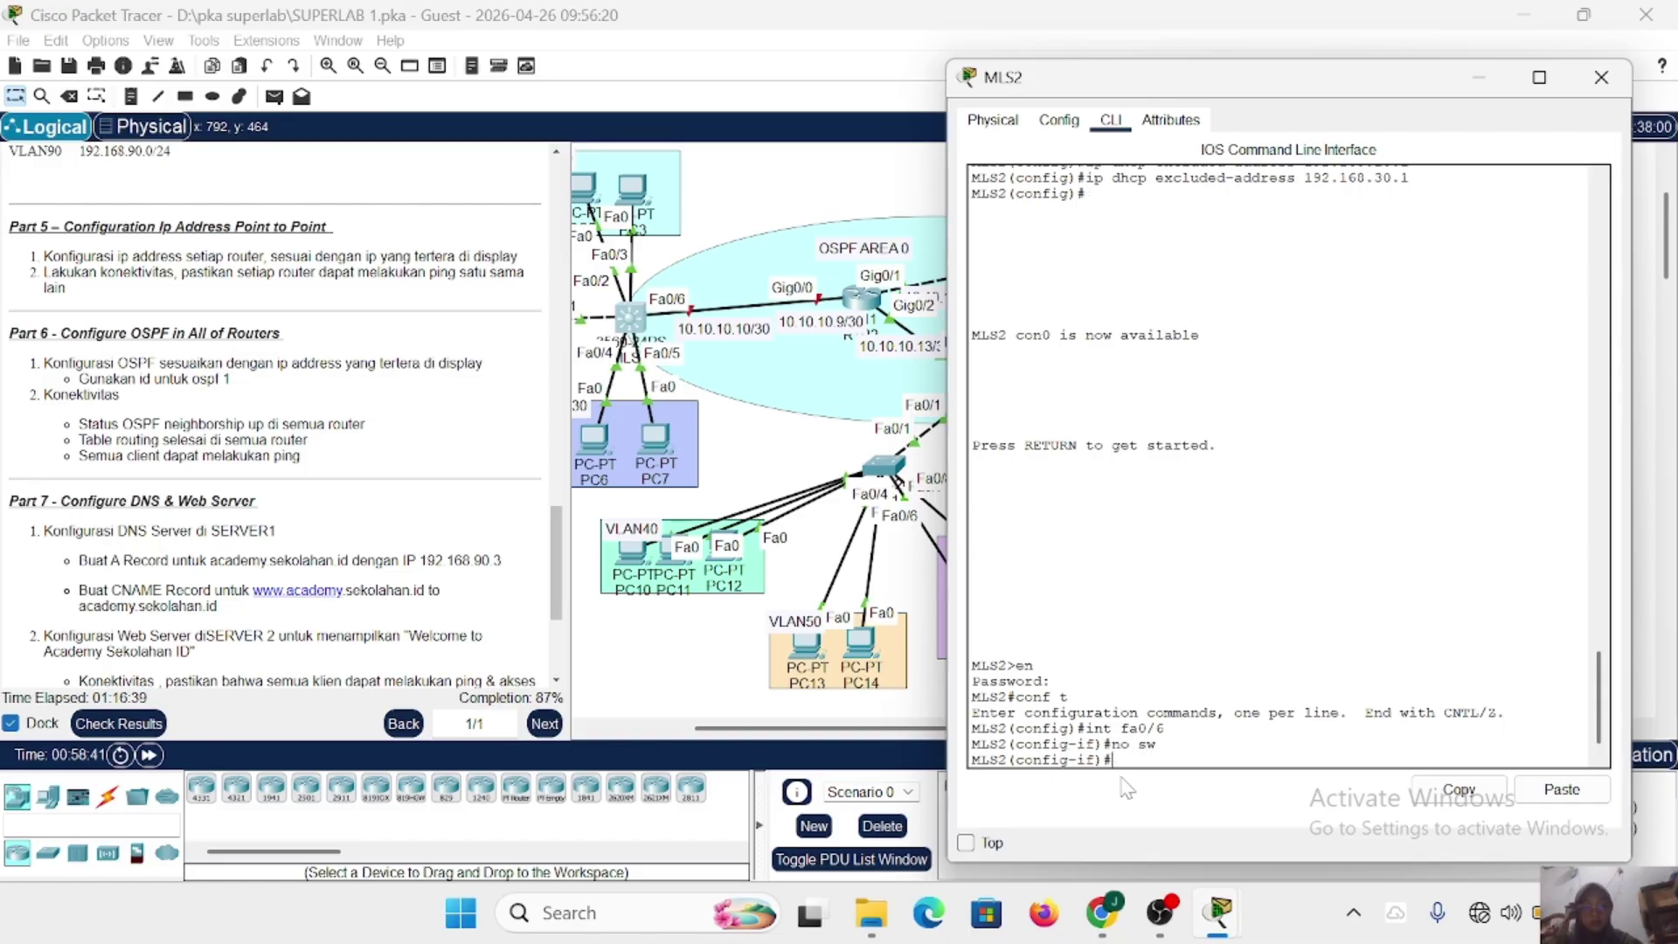
# Assign 10.10.10.10 with mask 255.255.255.252 to MLS2's fa0/6, enable the interface and close the device window.
pyautogui.write('ip add 10.10.10.10')
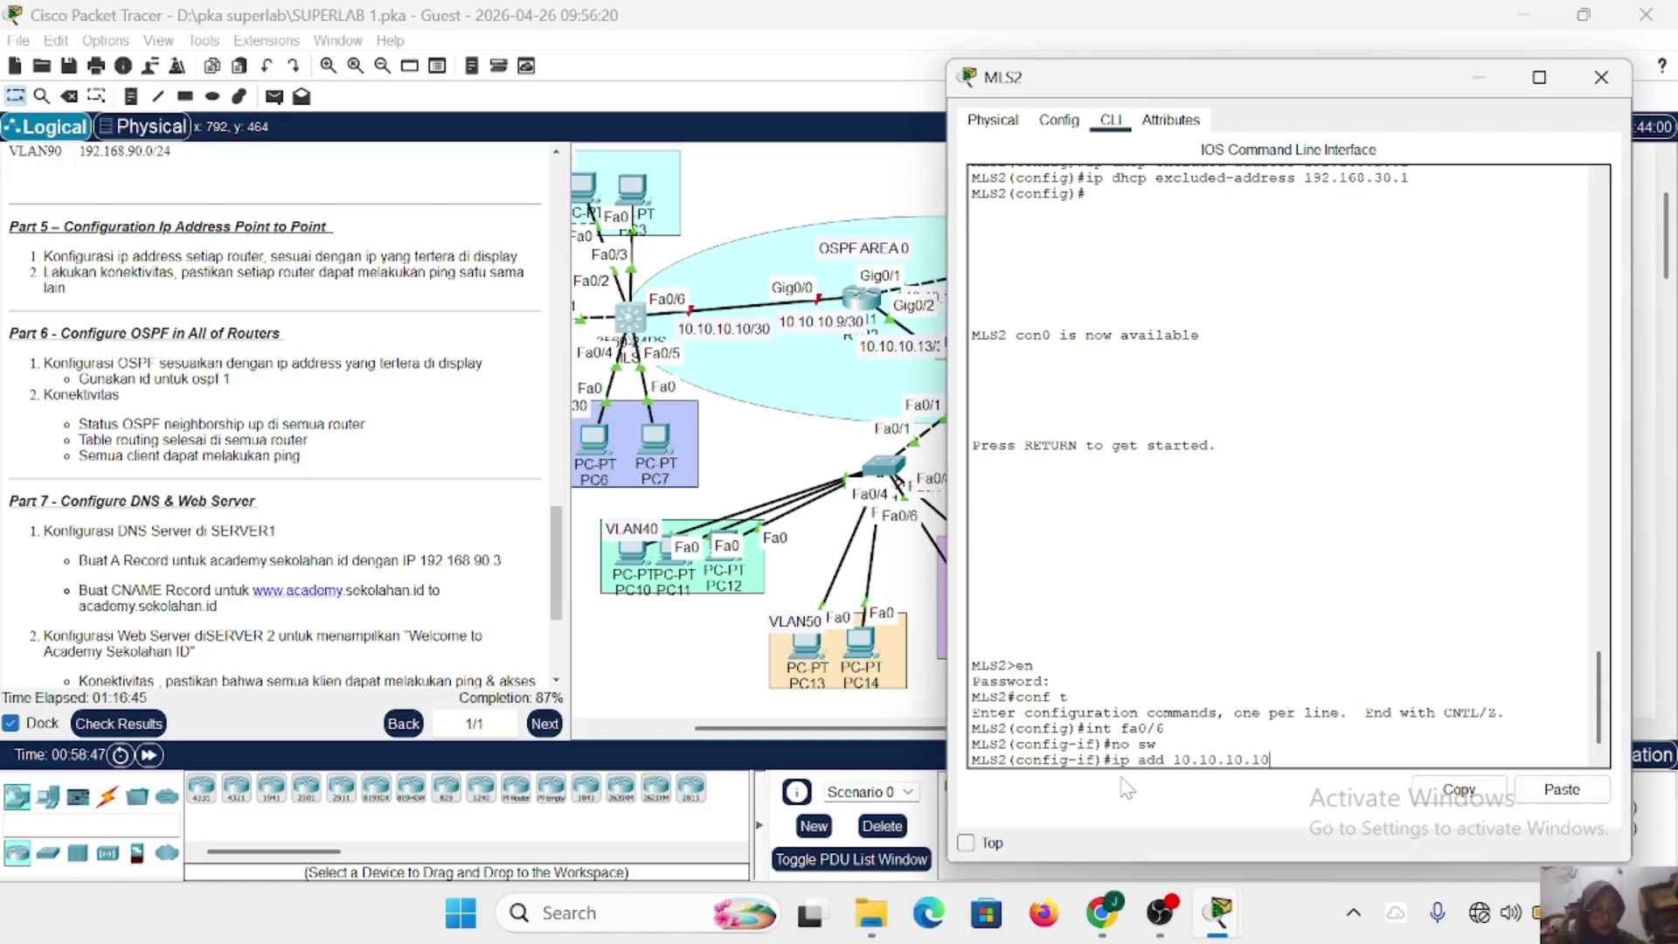
pyautogui.write(' 255.255.')
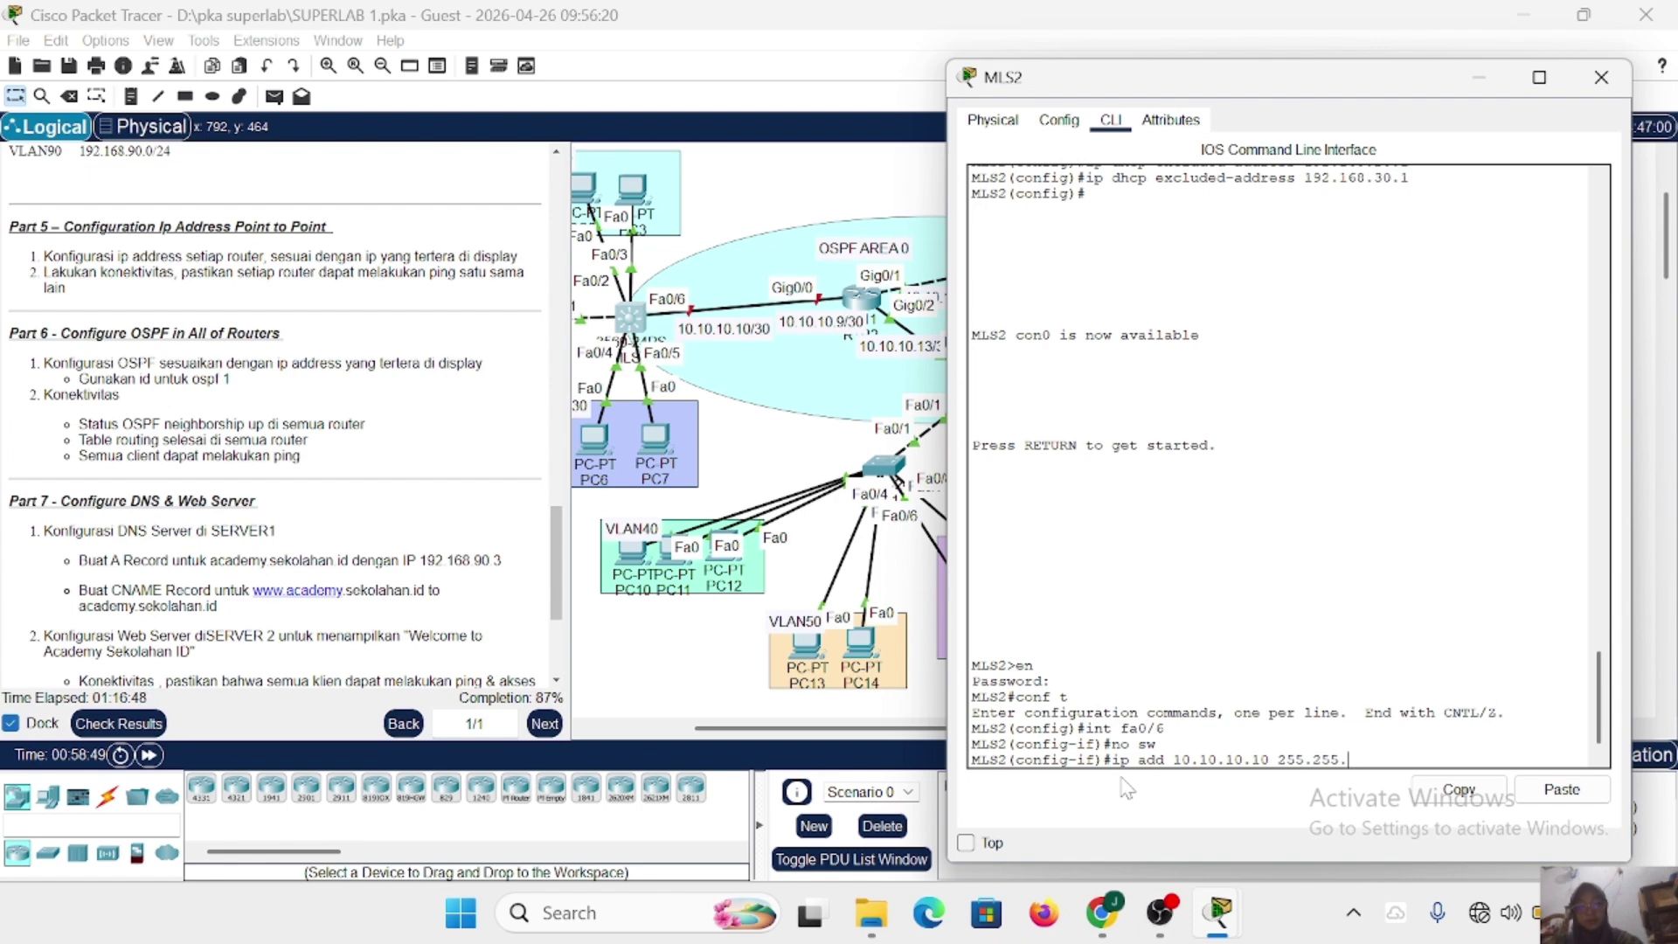
pyautogui.write('255.252')
pyautogui.press('Return')
pyautogui.write('nfig-if)#n')
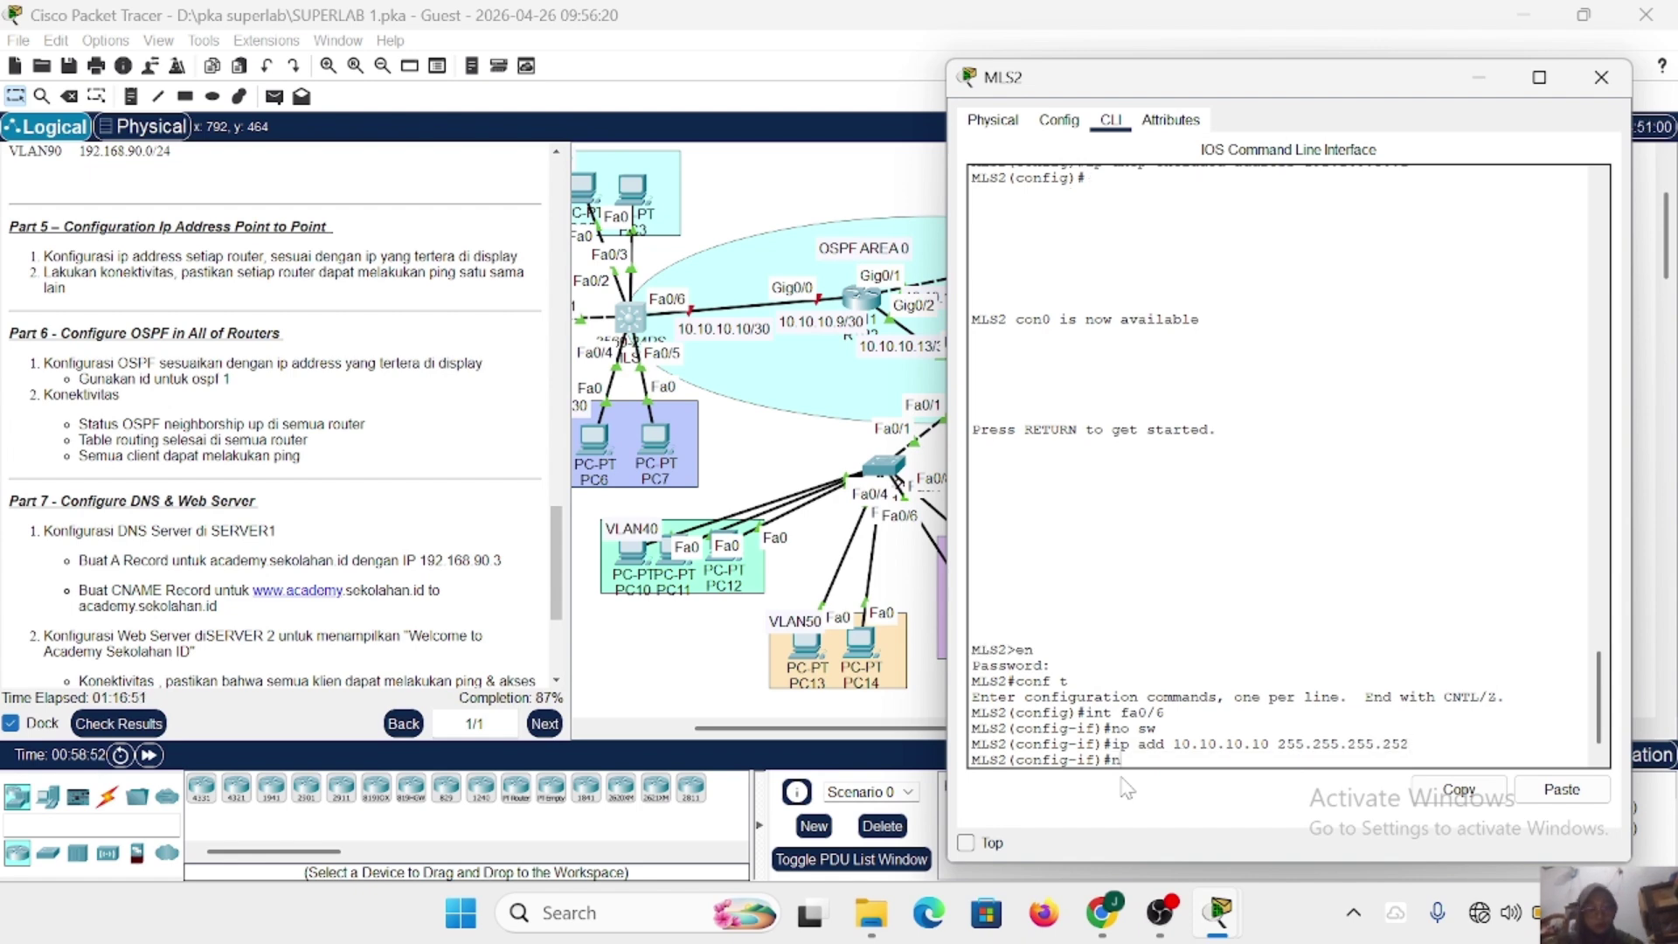
pyautogui.write('o sh')
pyautogui.press('Return')
pyautogui.press('Up')
pyautogui.press('Return')
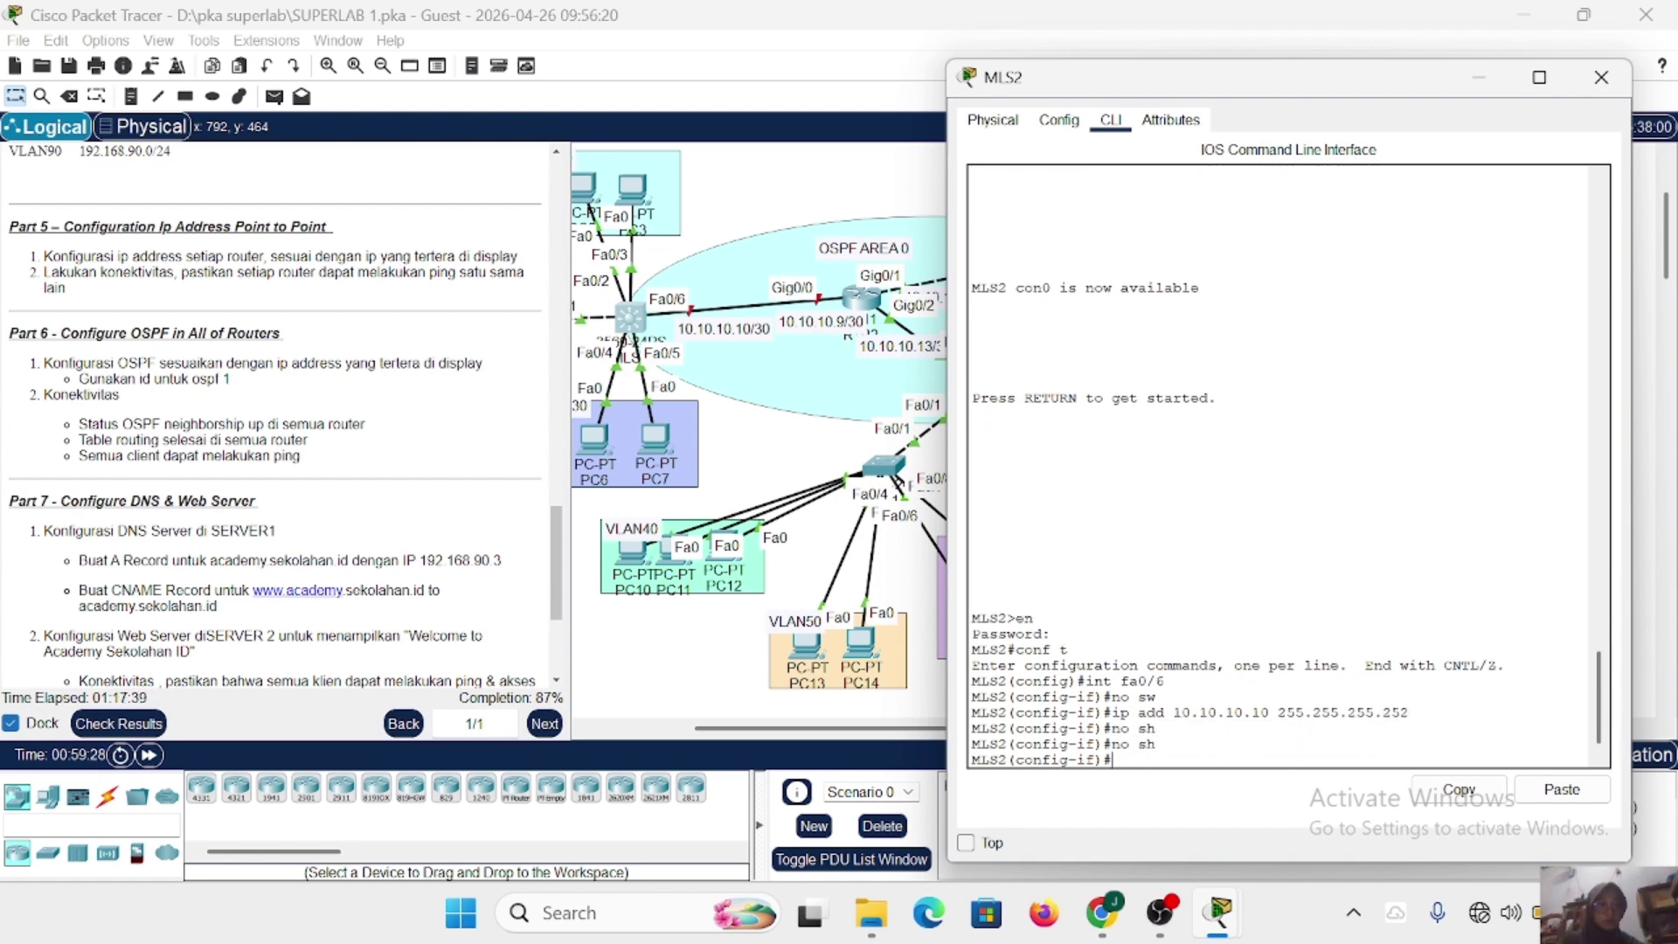
pyautogui.click(1602, 77)
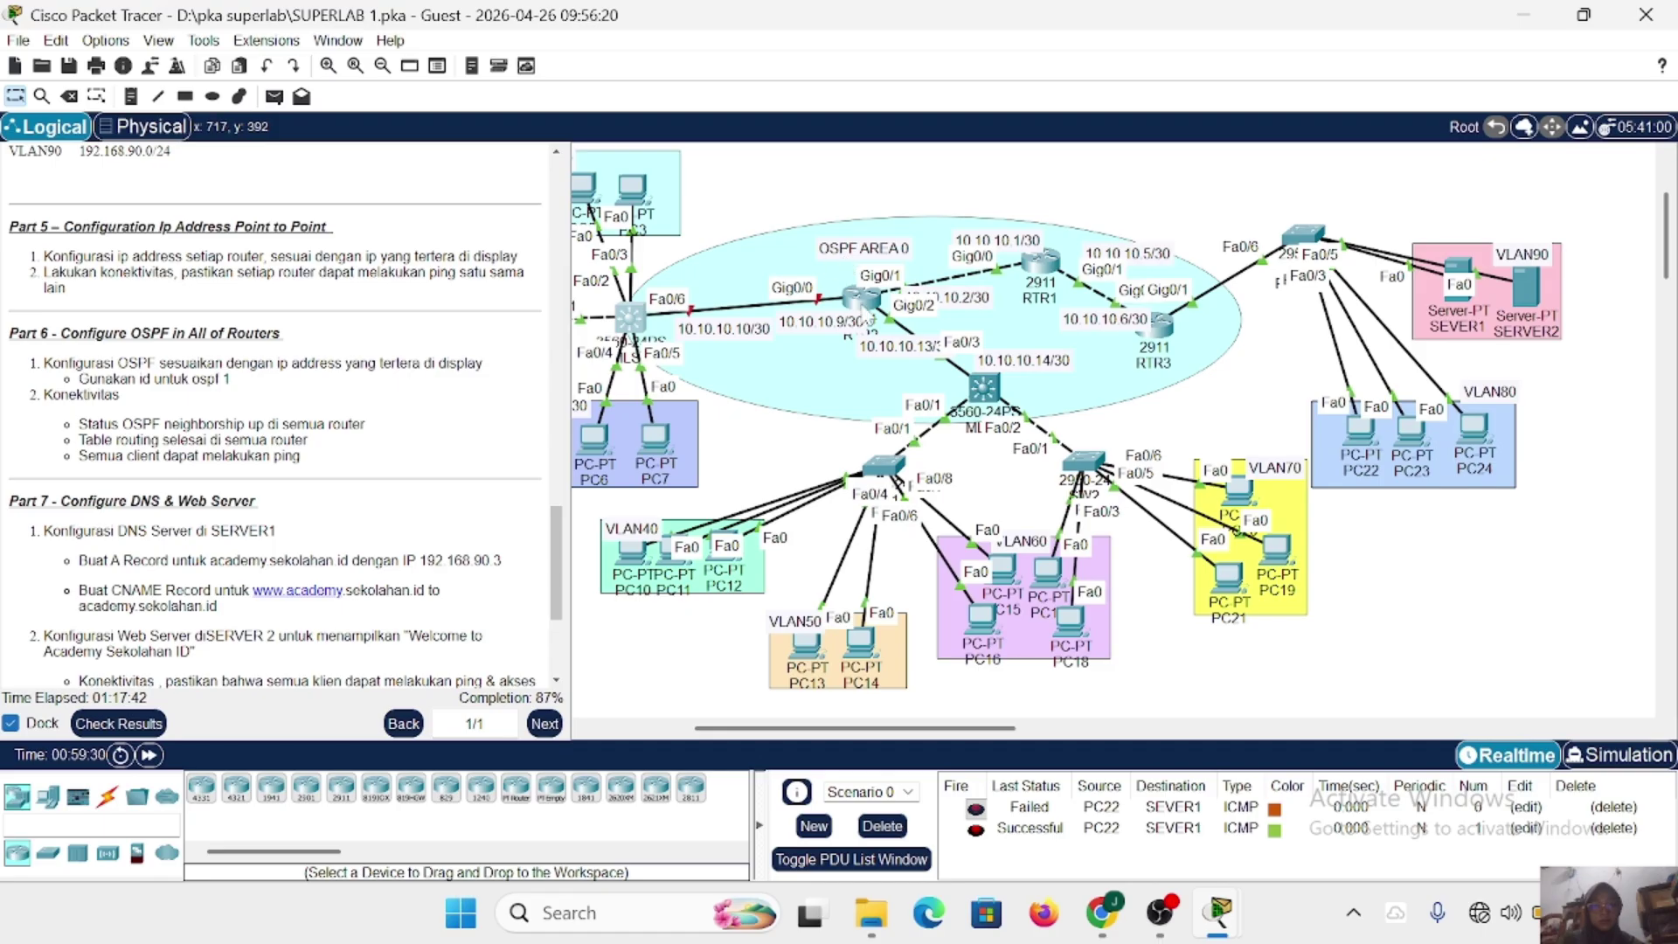
# Open RTR2's command line, enter interface gig0/0 from configuration mode and enable it with no shutdown.
pyautogui.click(862, 303)
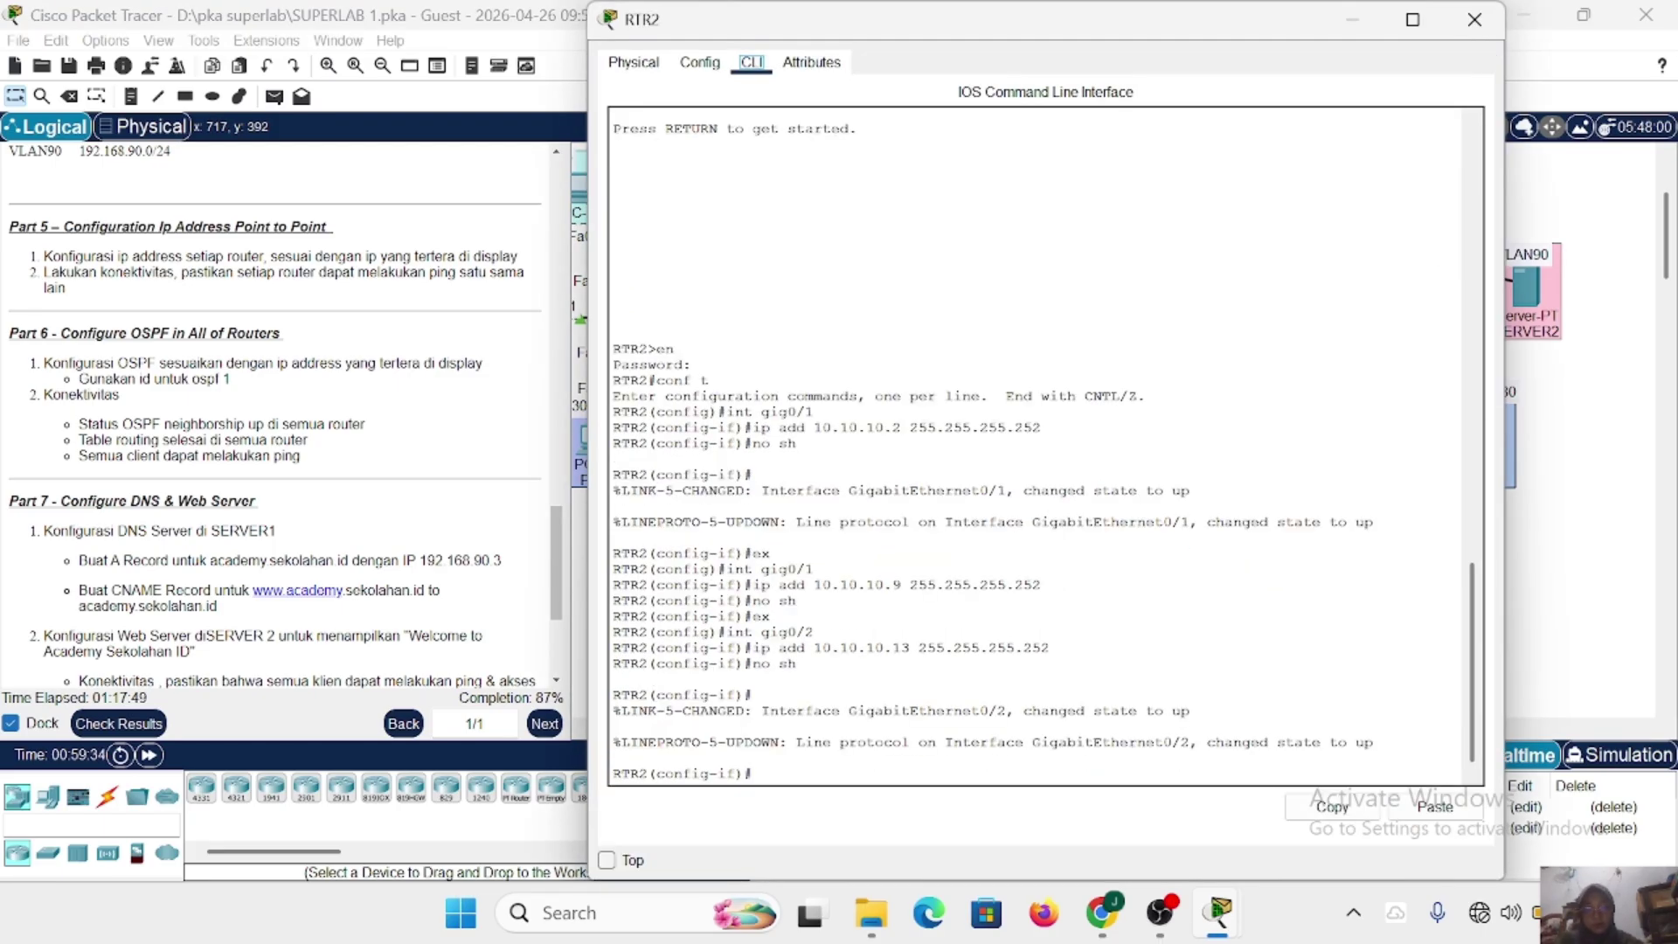
pyautogui.write('ex')
pyautogui.press('Return')
pyautogui.write('int gi')
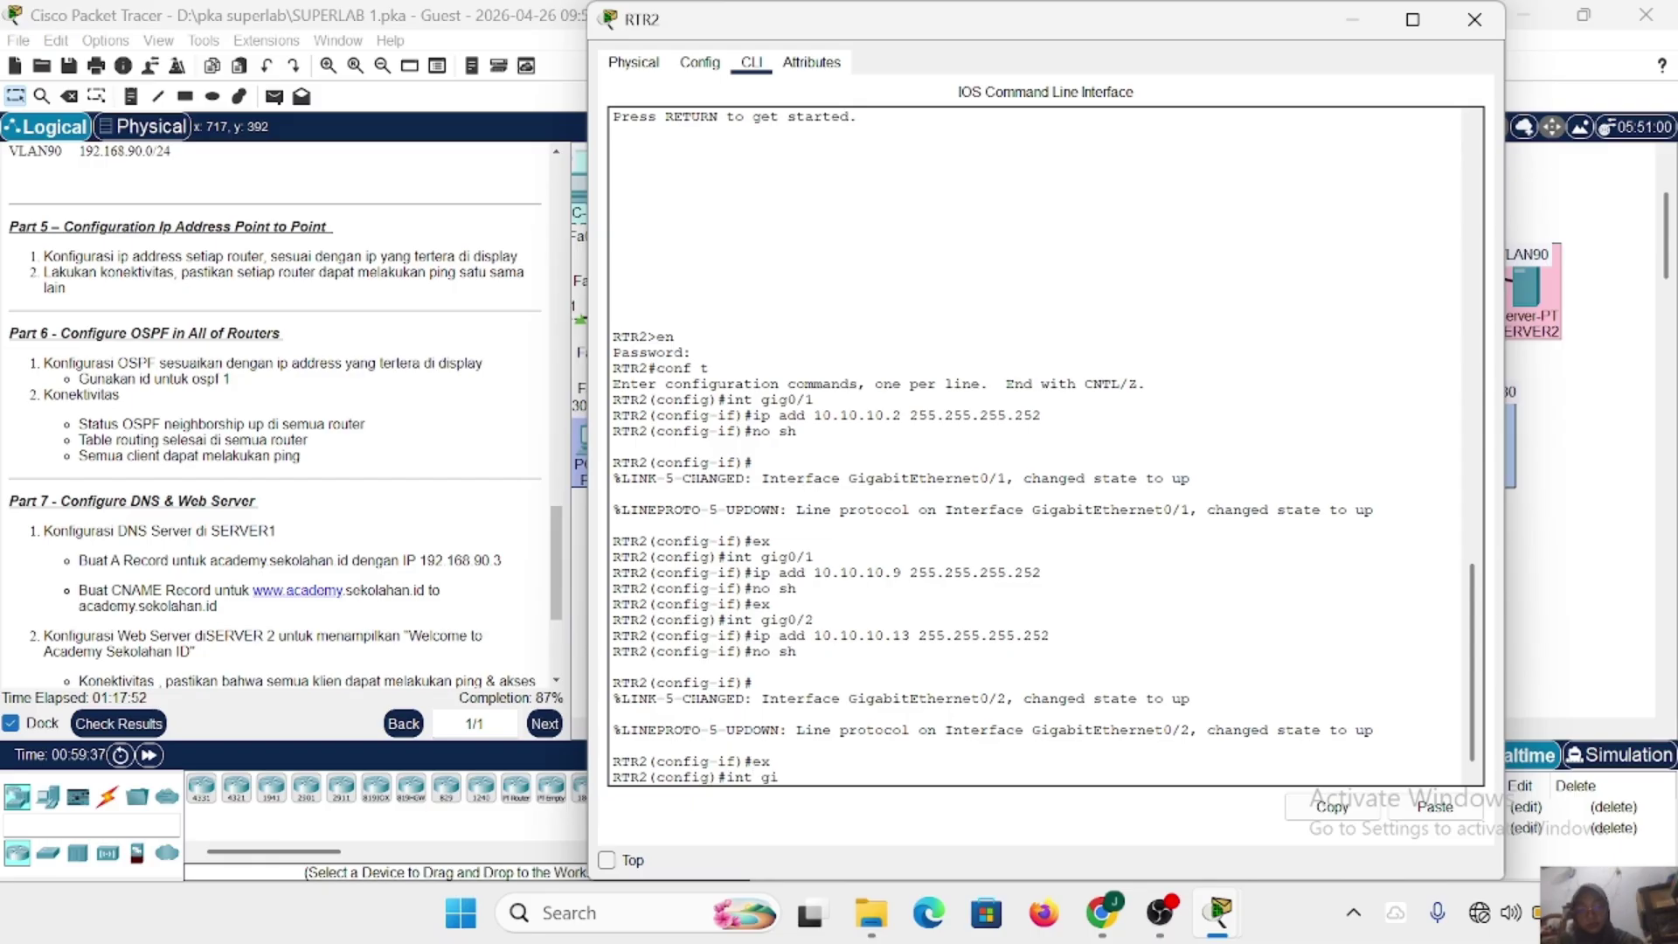
pyautogui.write('g0/0')
pyautogui.press('Return')
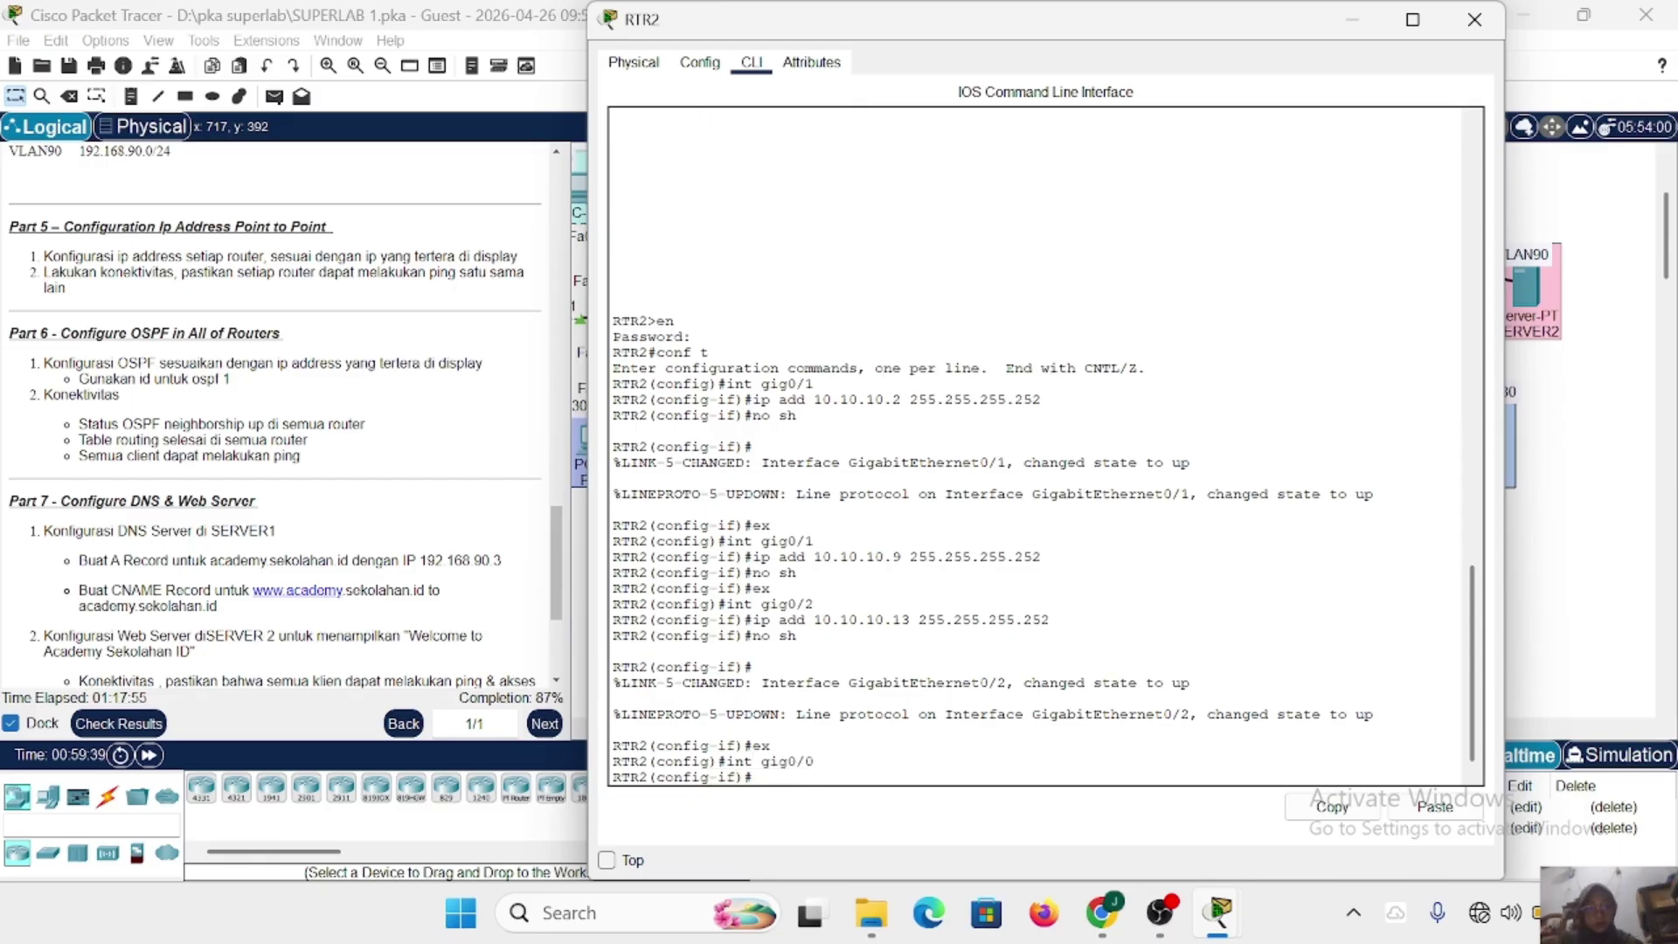
pyautogui.moveTo(683, 25); pyautogui.dragTo(1028, 25)
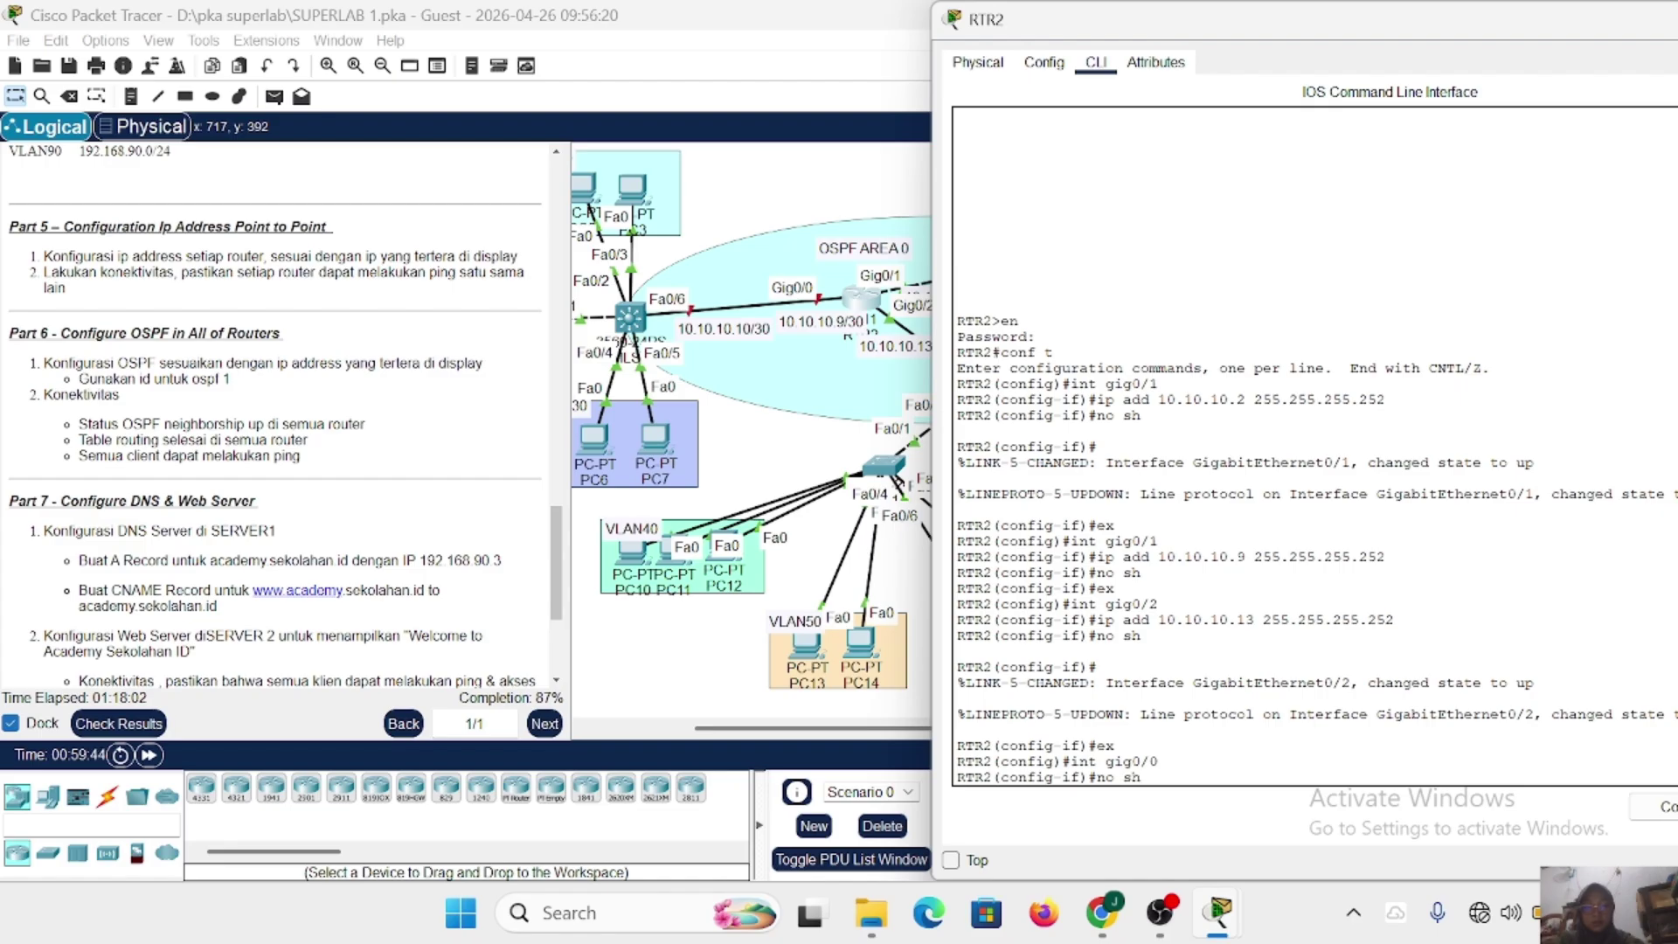
pyautogui.write('no sh')
pyautogui.press('Return')
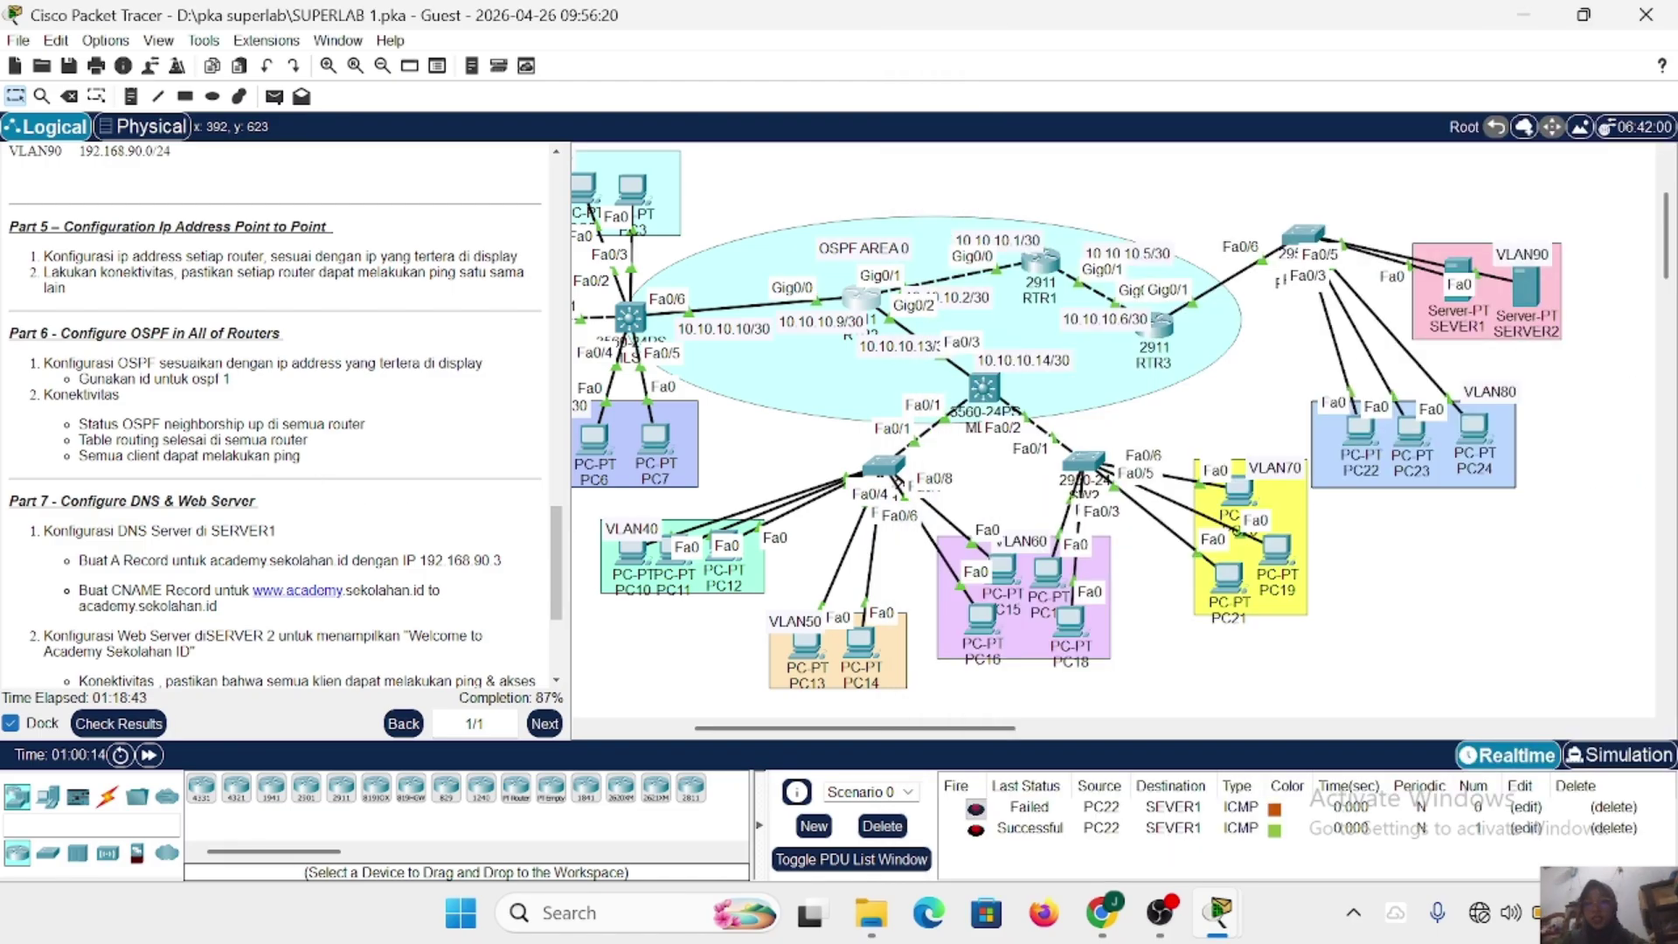
# Open RTR3's command line, exit interface configuration and start OSPF process 1.
pyautogui.scroll(-1, 68, 363)
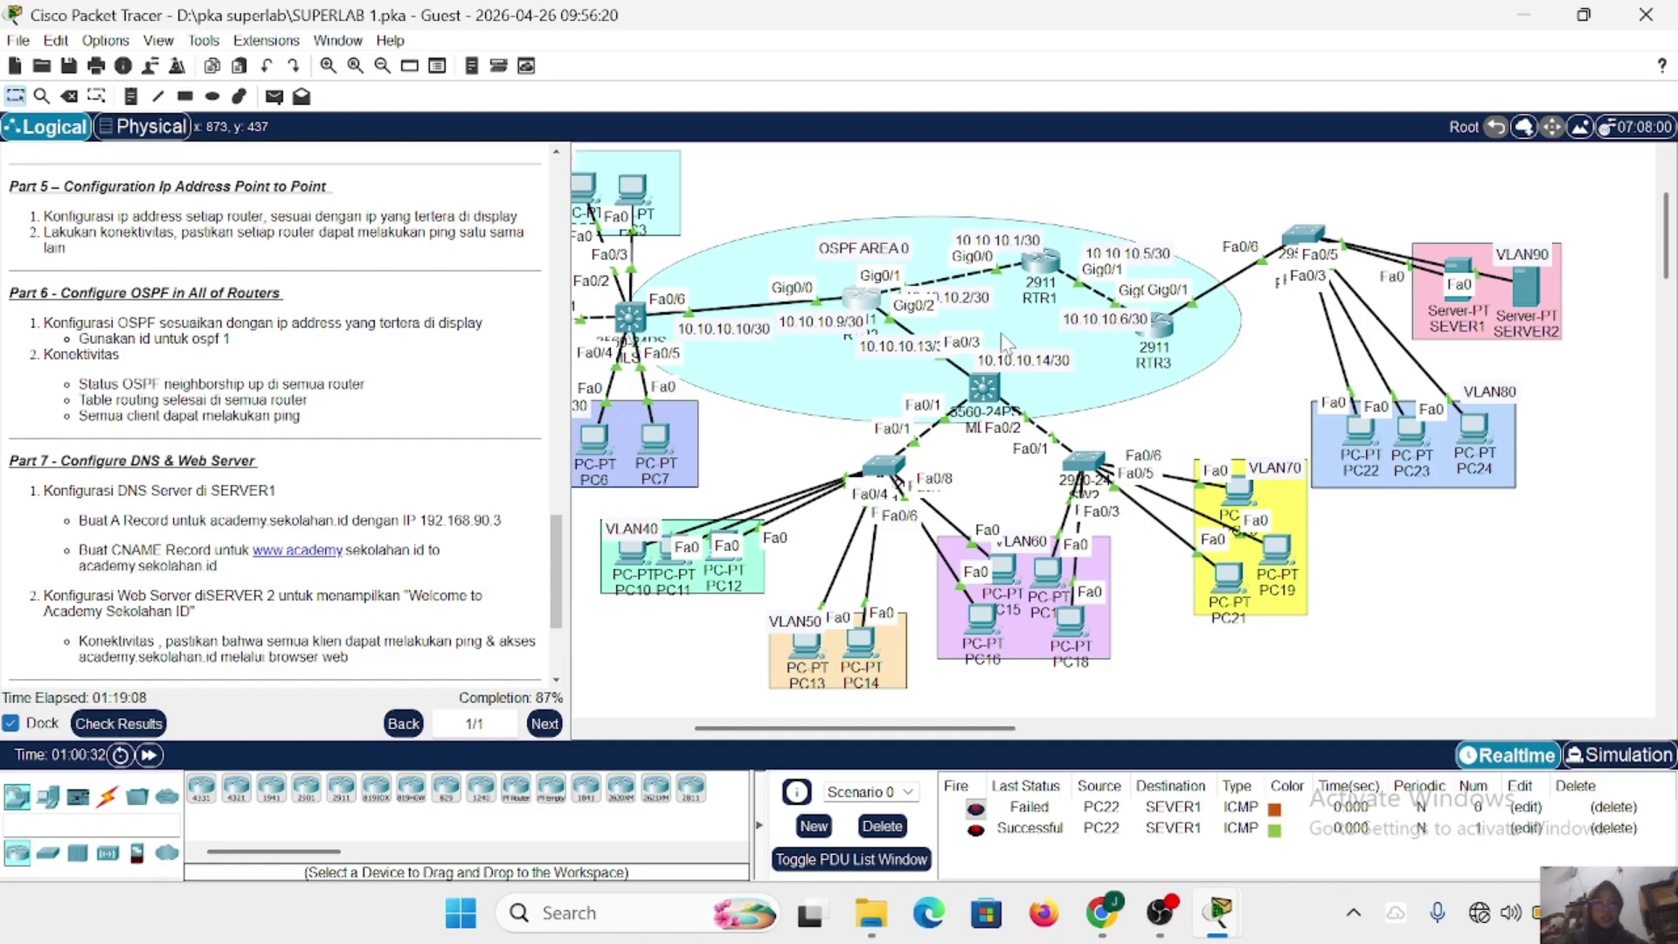
pyautogui.click(1162, 327)
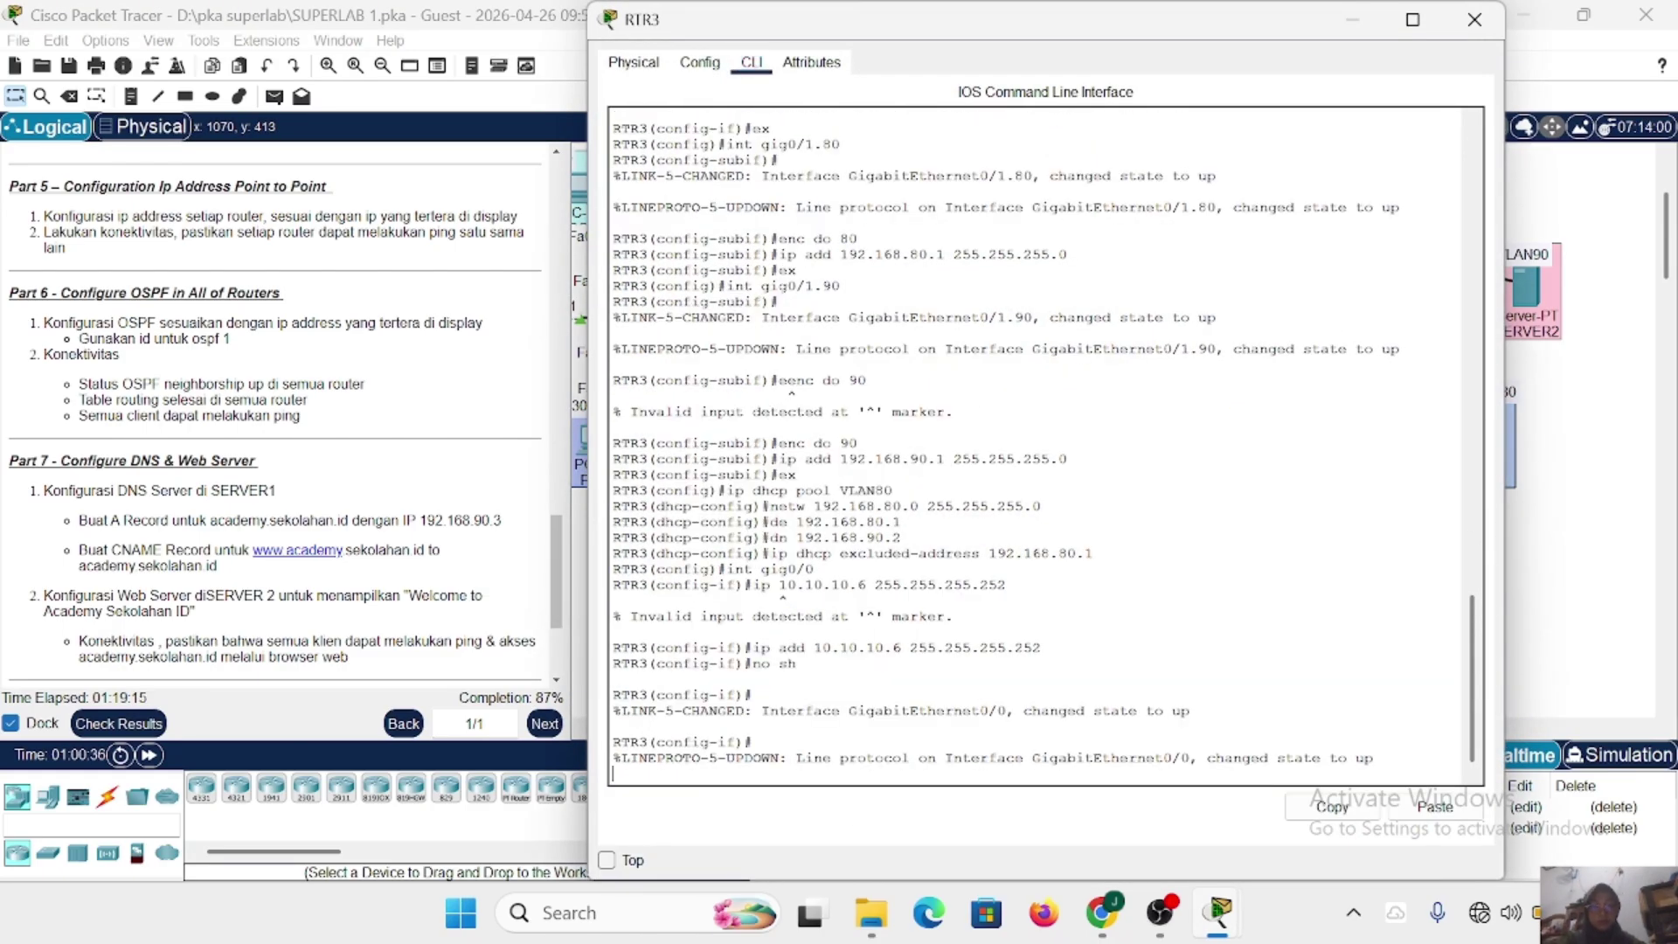
pyautogui.write('ex')
pyautogui.press('Return')
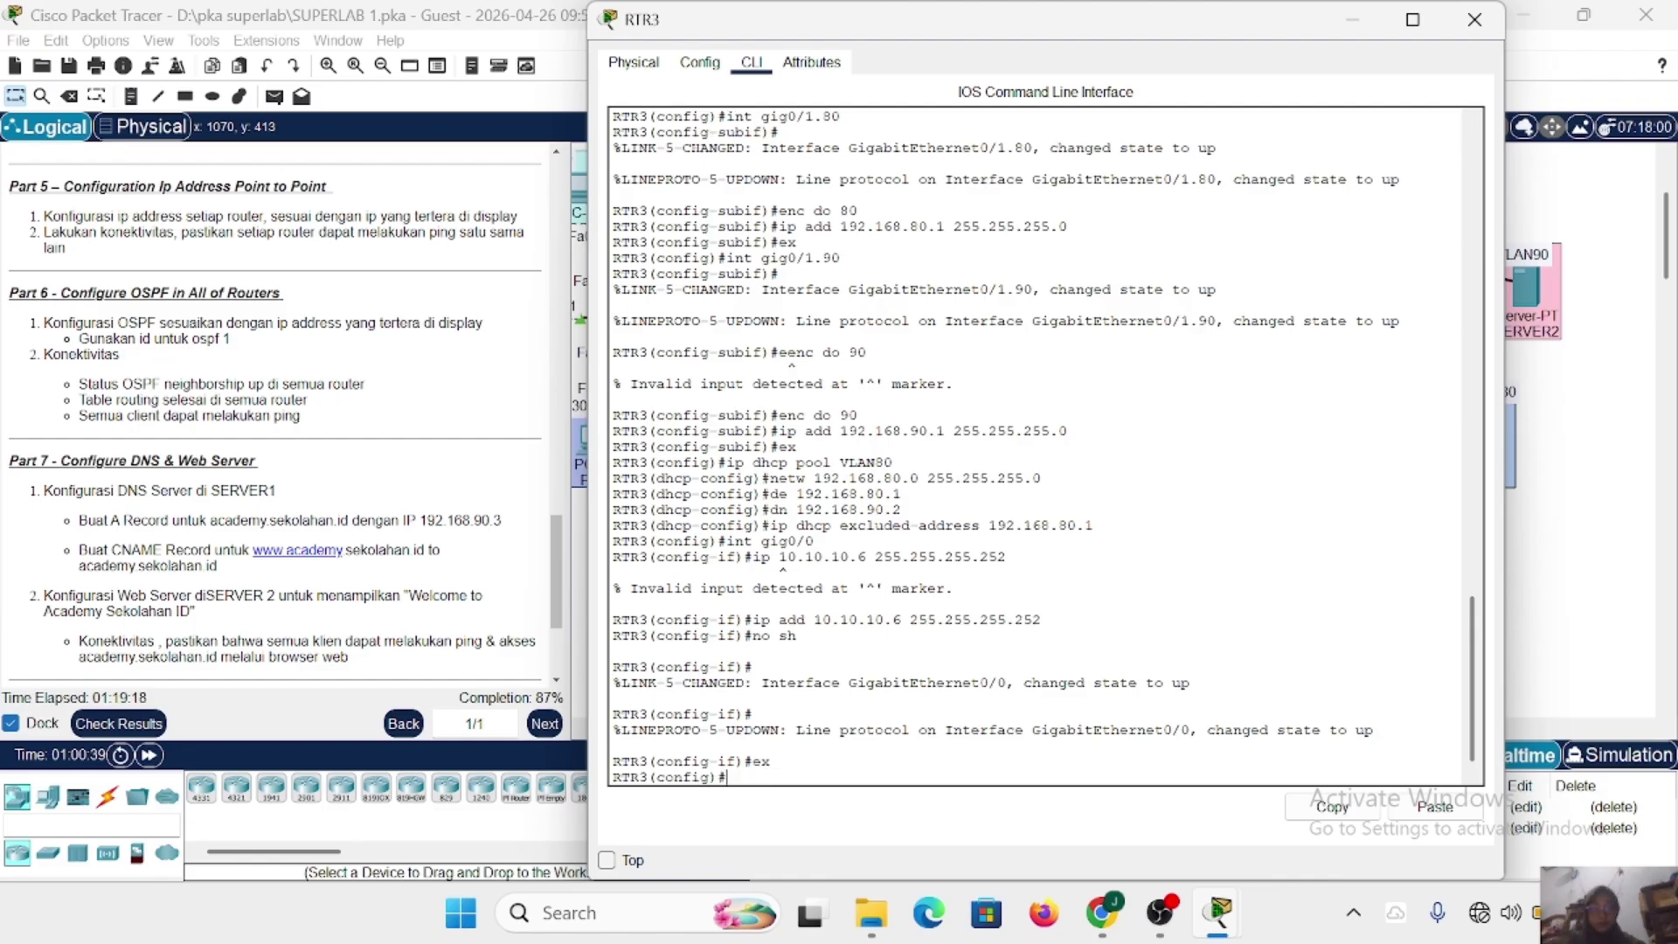
pyautogui.write('route')
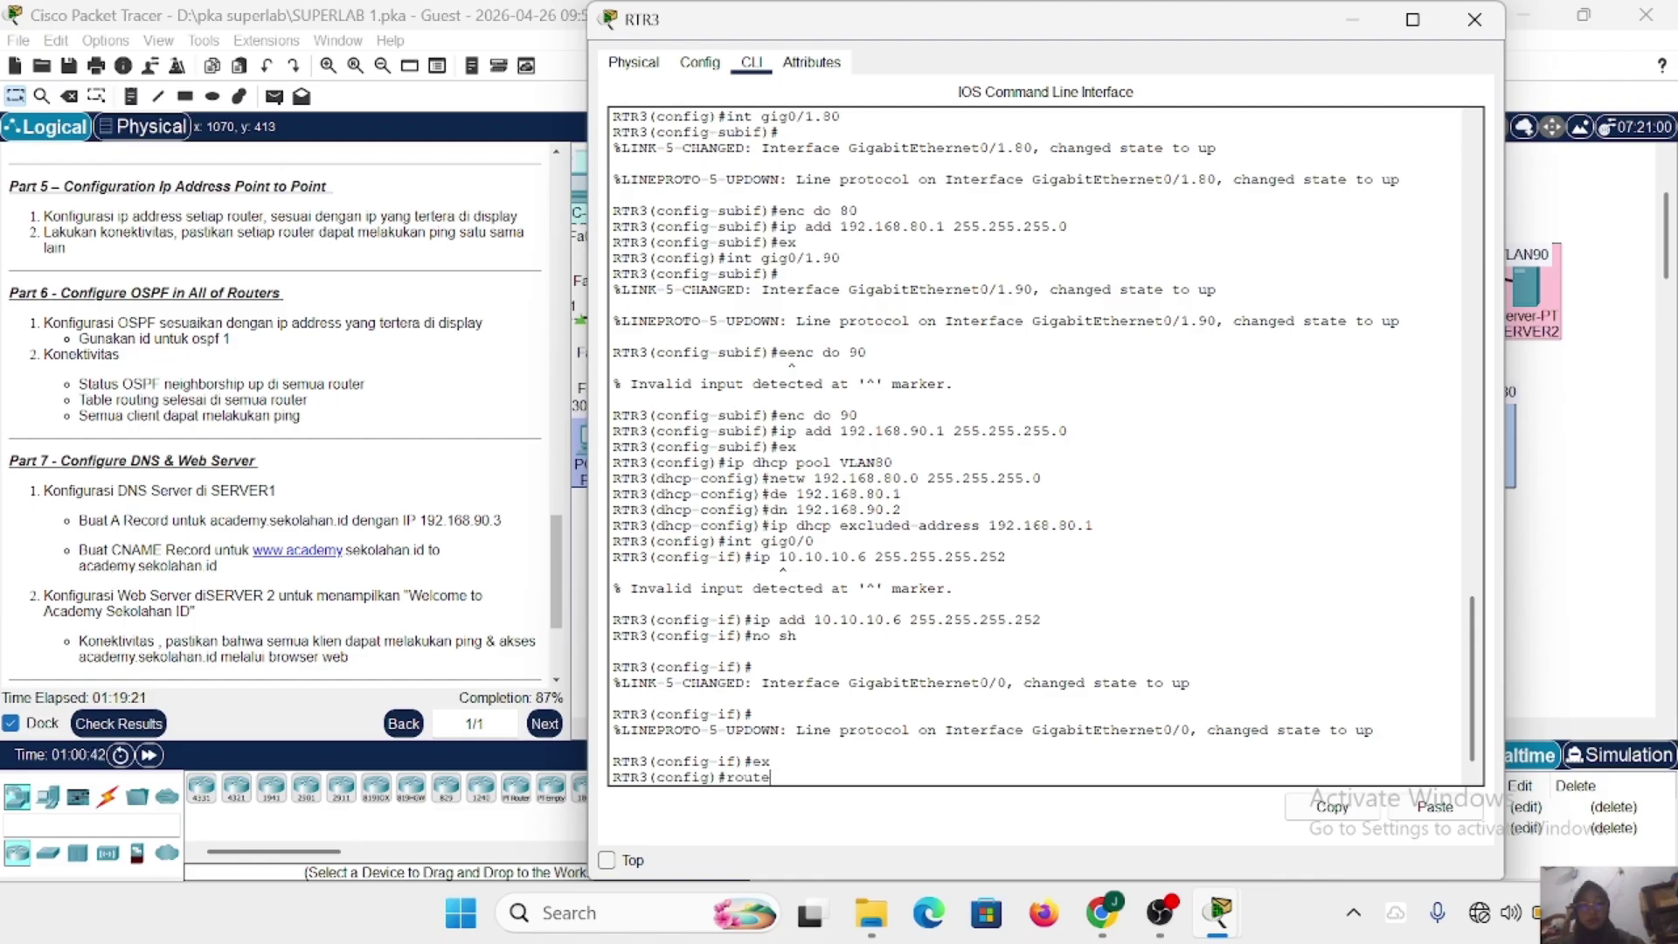
pyautogui.write('r ospf')
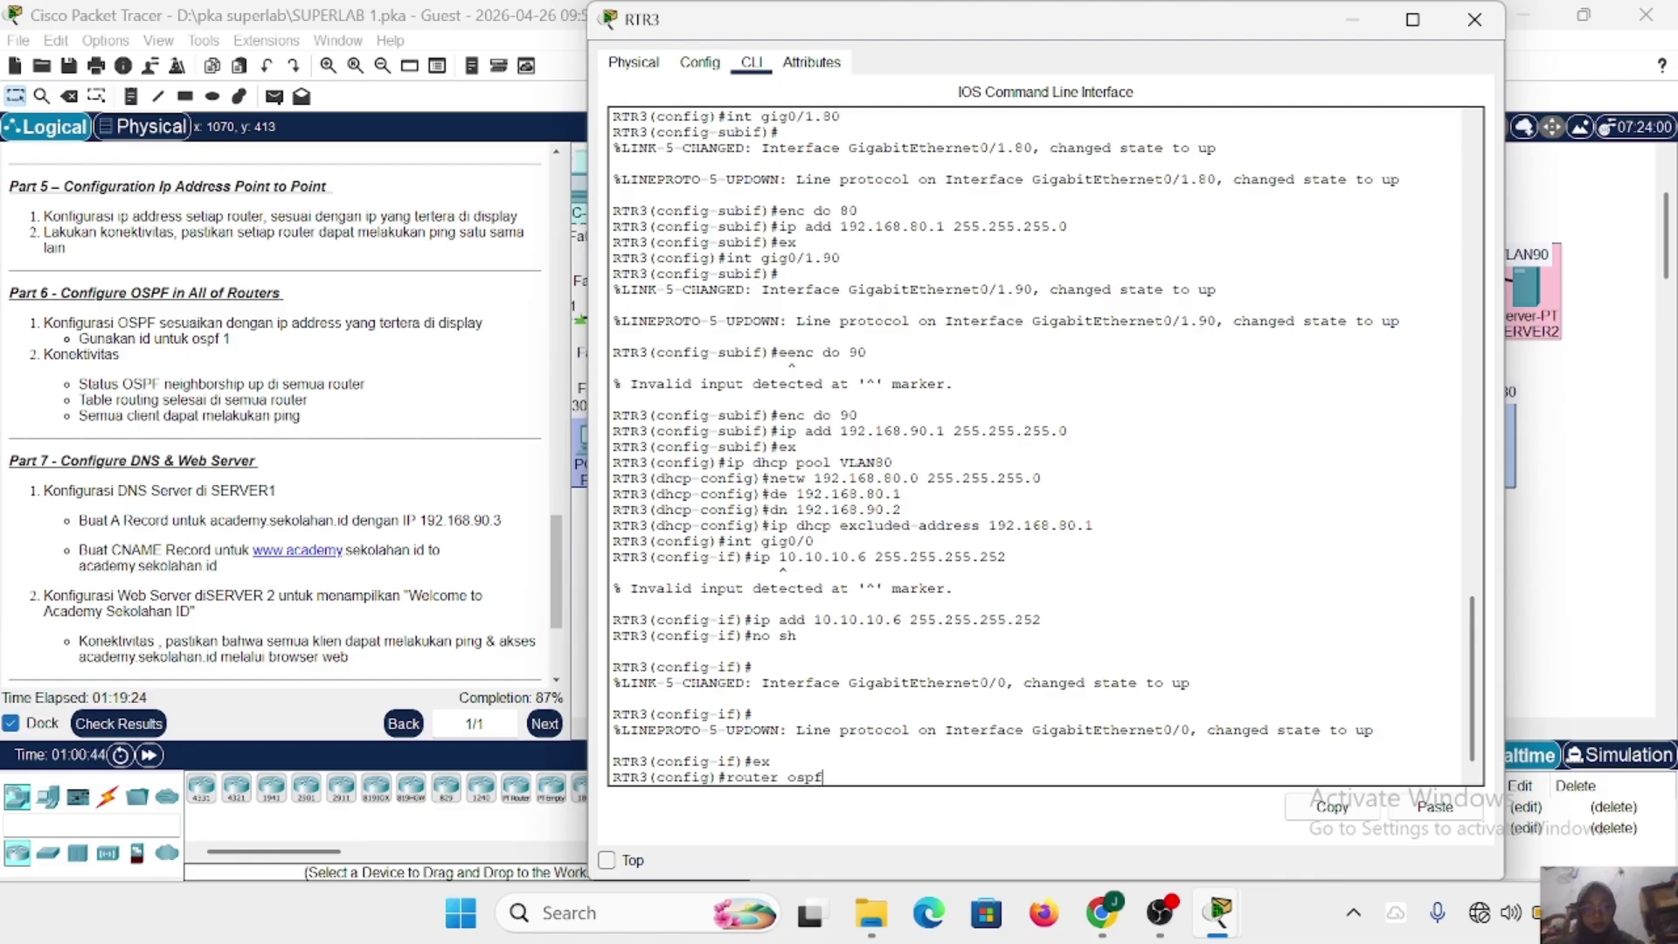
pyautogui.write(' 1')
pyautogui.press('Return')
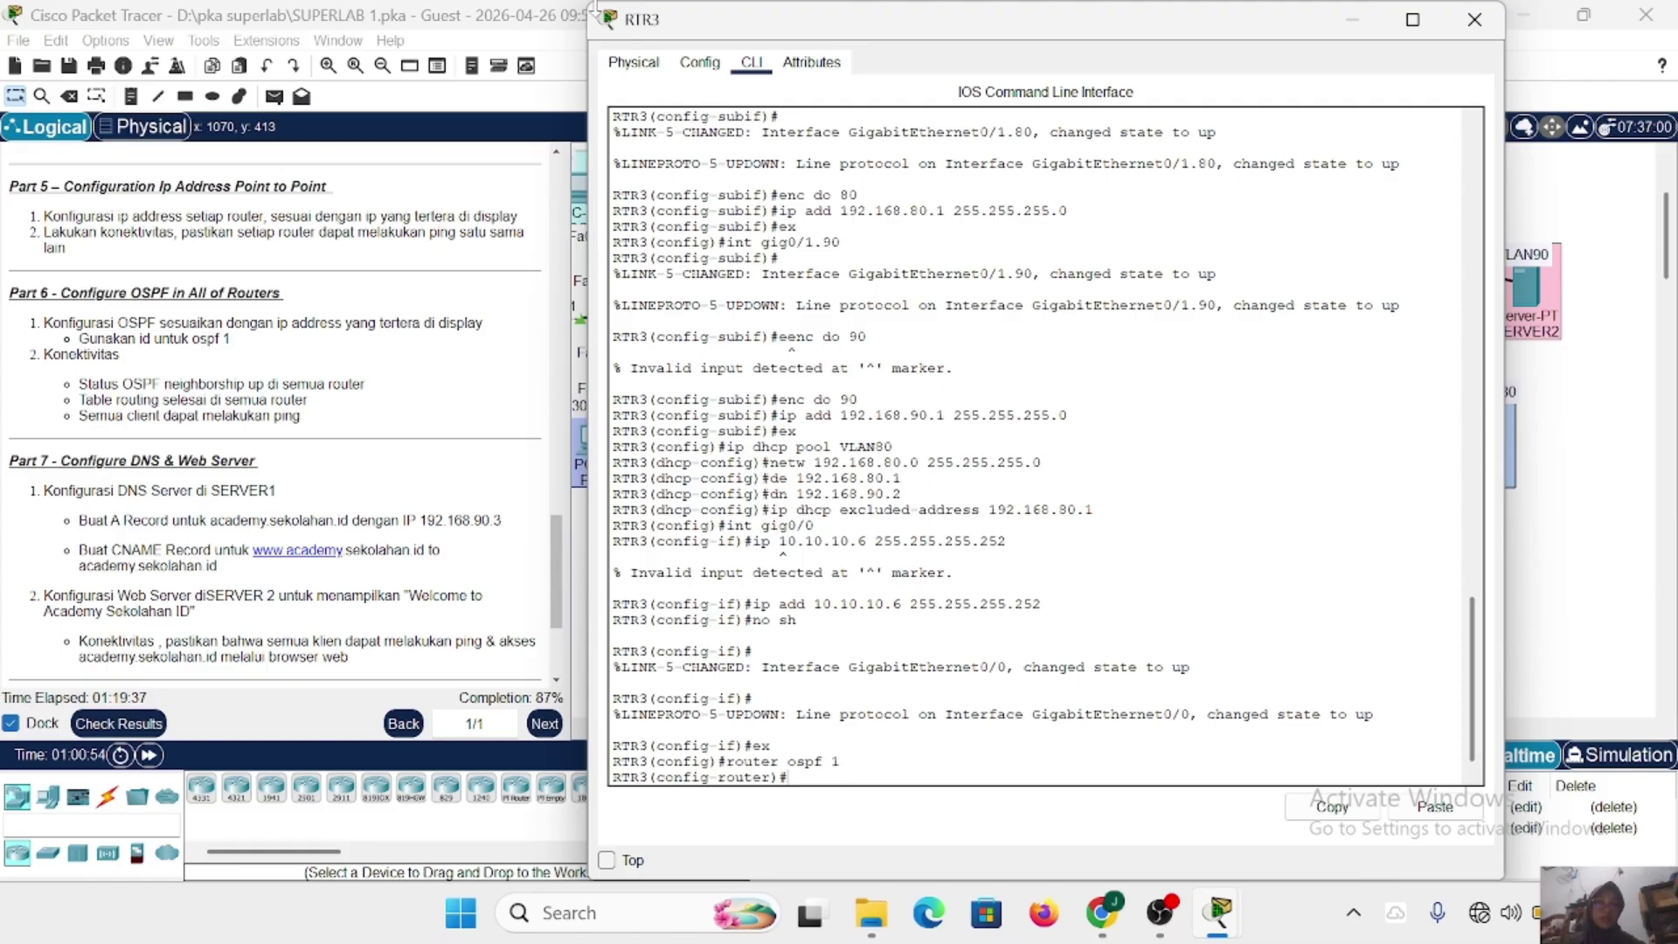
# Shrink and reposition RTR3's window so the addressed links around RTR3 are visible beside the router configuration prompt.
pyautogui.moveTo(590, 2); pyautogui.dragTo(841, 189)
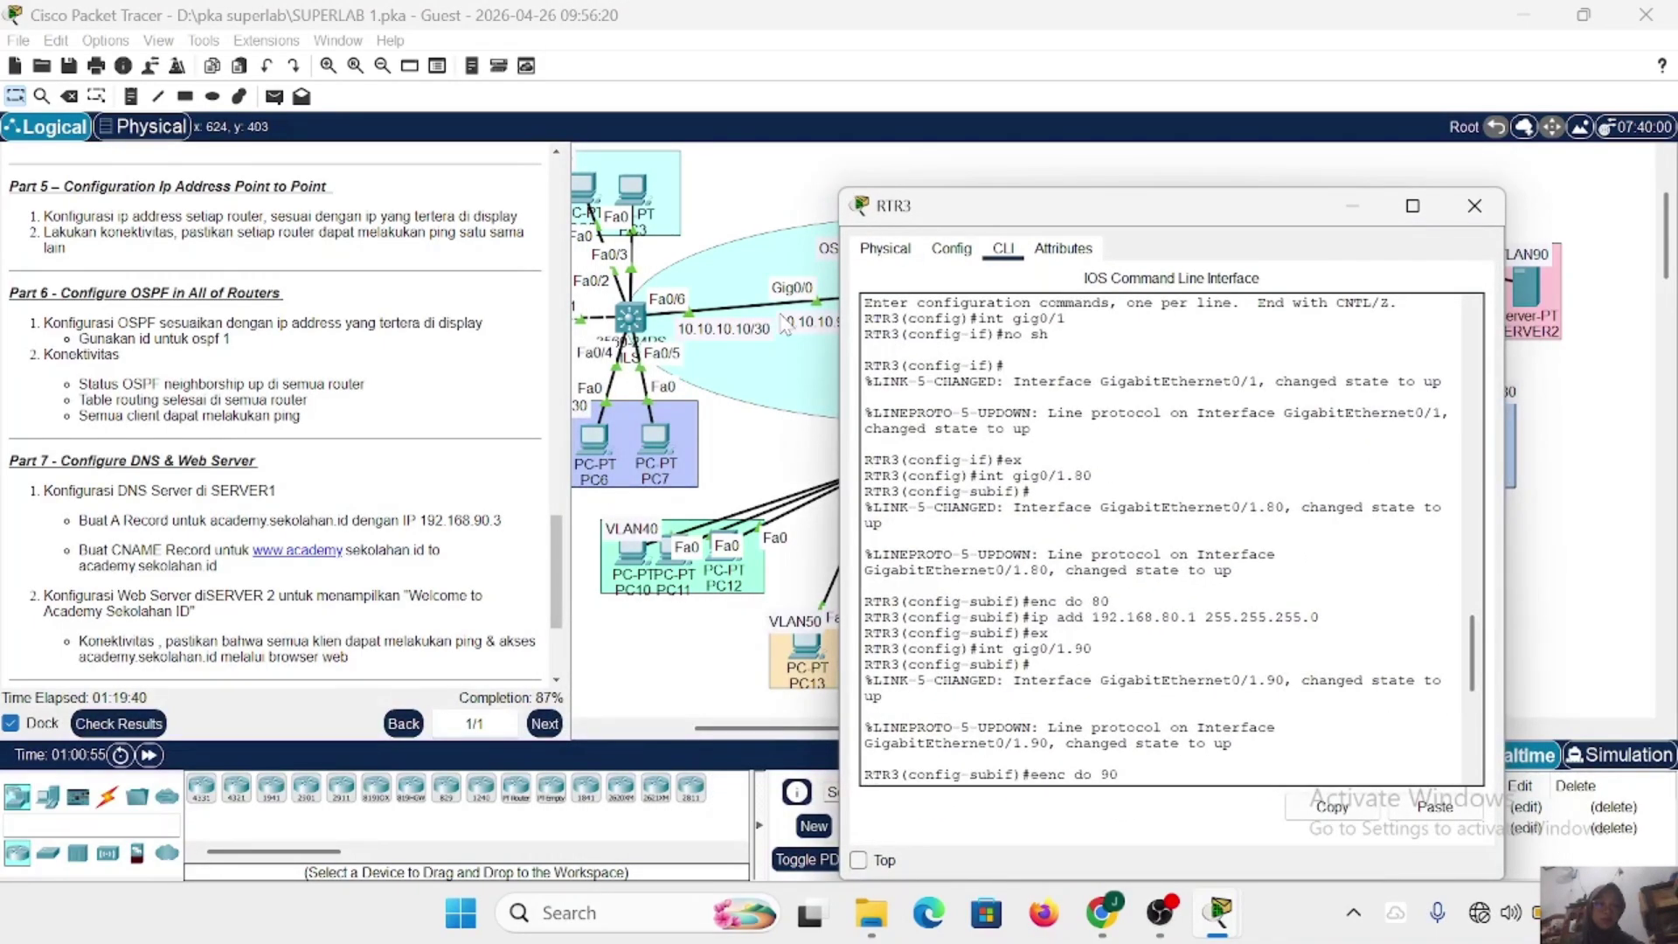
pyautogui.scroll(2, 784, 323)
pyautogui.scroll(-4, 784, 323)
pyautogui.scroll(5, 783, 323)
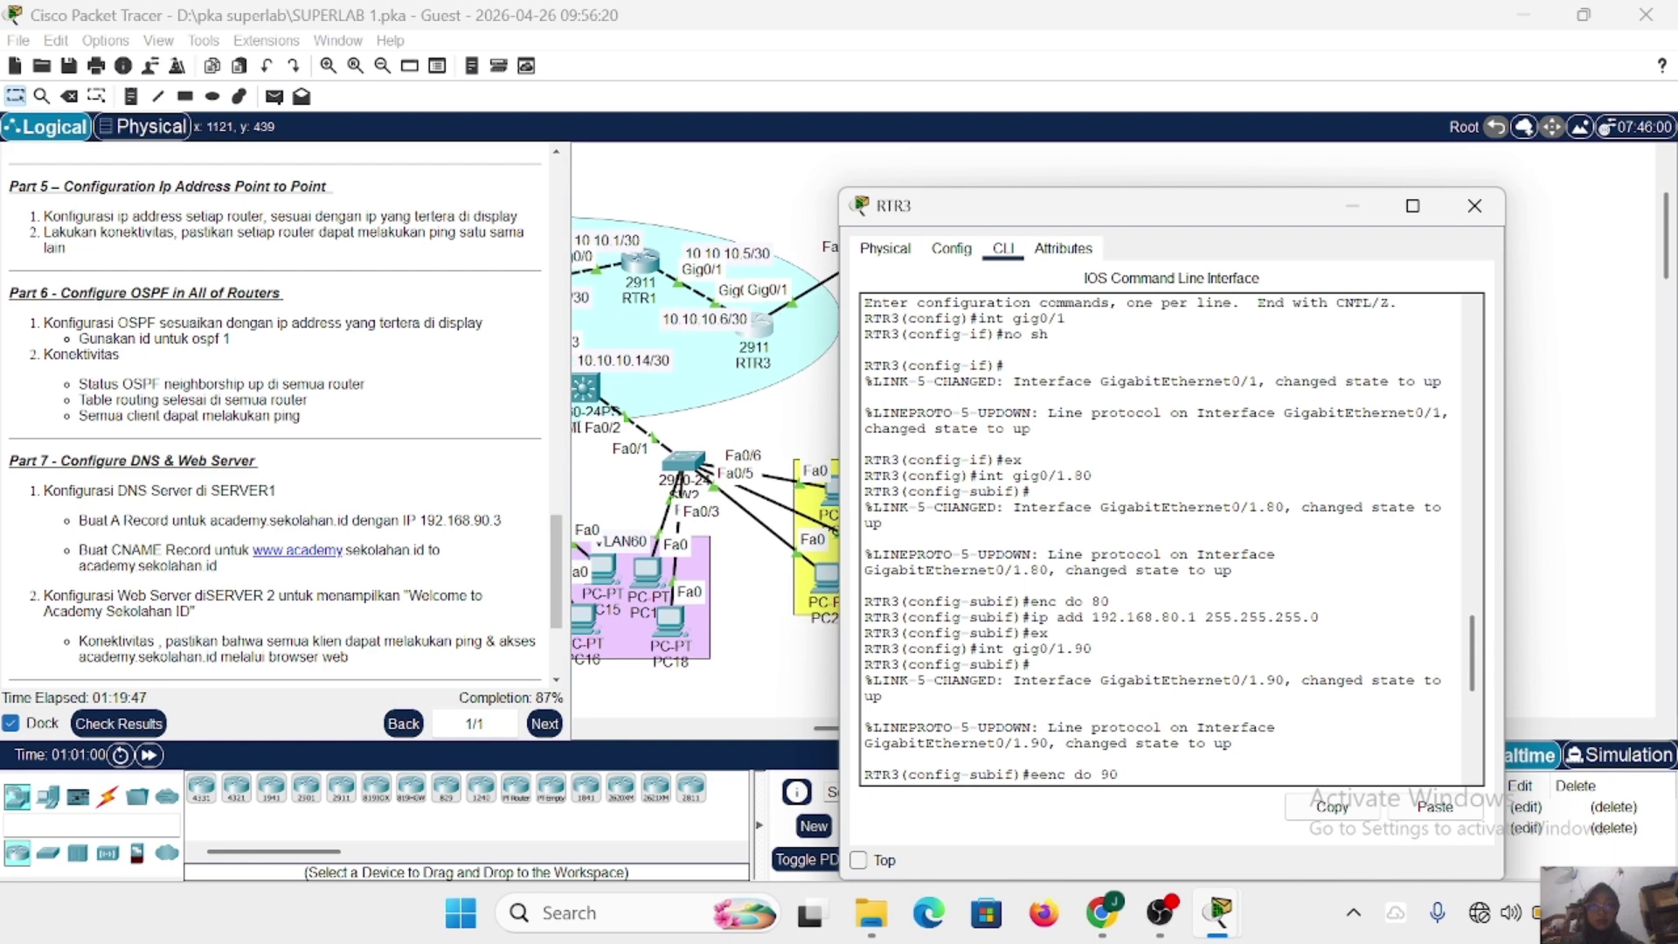
pyautogui.moveTo(1177, 207); pyautogui.dragTo(1197, 142)
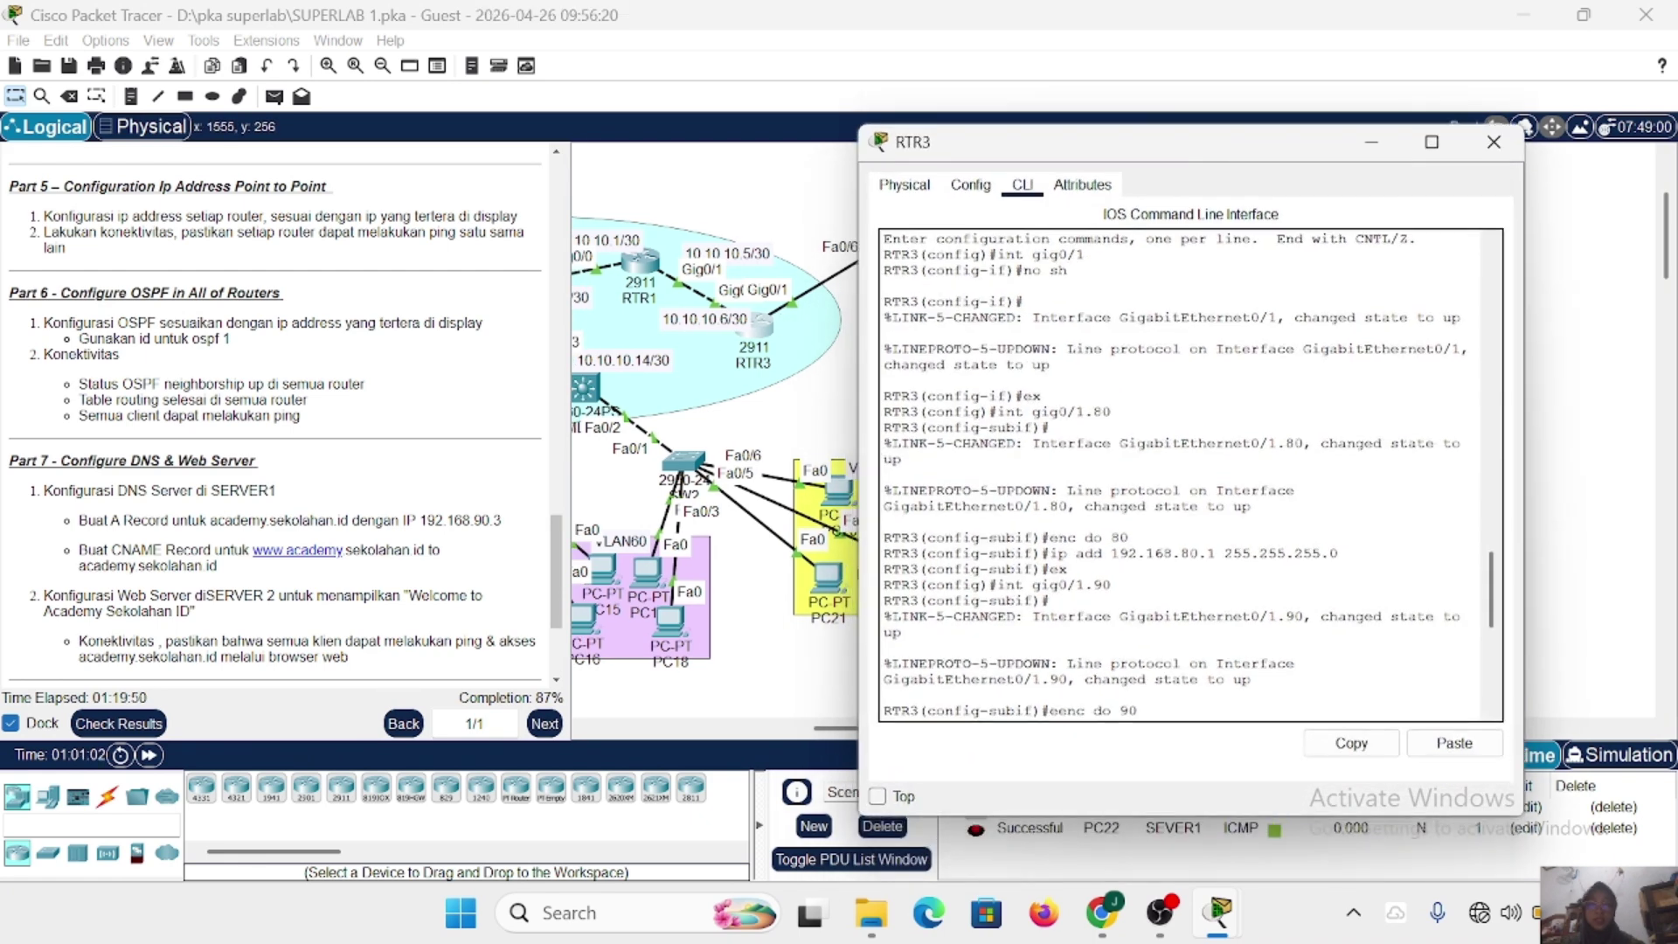
pyautogui.press('Return')
pyautogui.write('enc do 90 ip add 192.168.90.1 255.255.255.0 ex ip dhcp pool VLAN80 netw 192.168.80.0 255.255.255.0 de 192.168.80.1 dn 192.168.90.2 ip dhcp excluded-address 192.168.80.1 int gig0/0 ip 10.10.10.6 255.255.255.252 ip add 10.10.10.6 255.255.255.252 no sh ex router ospf 1')
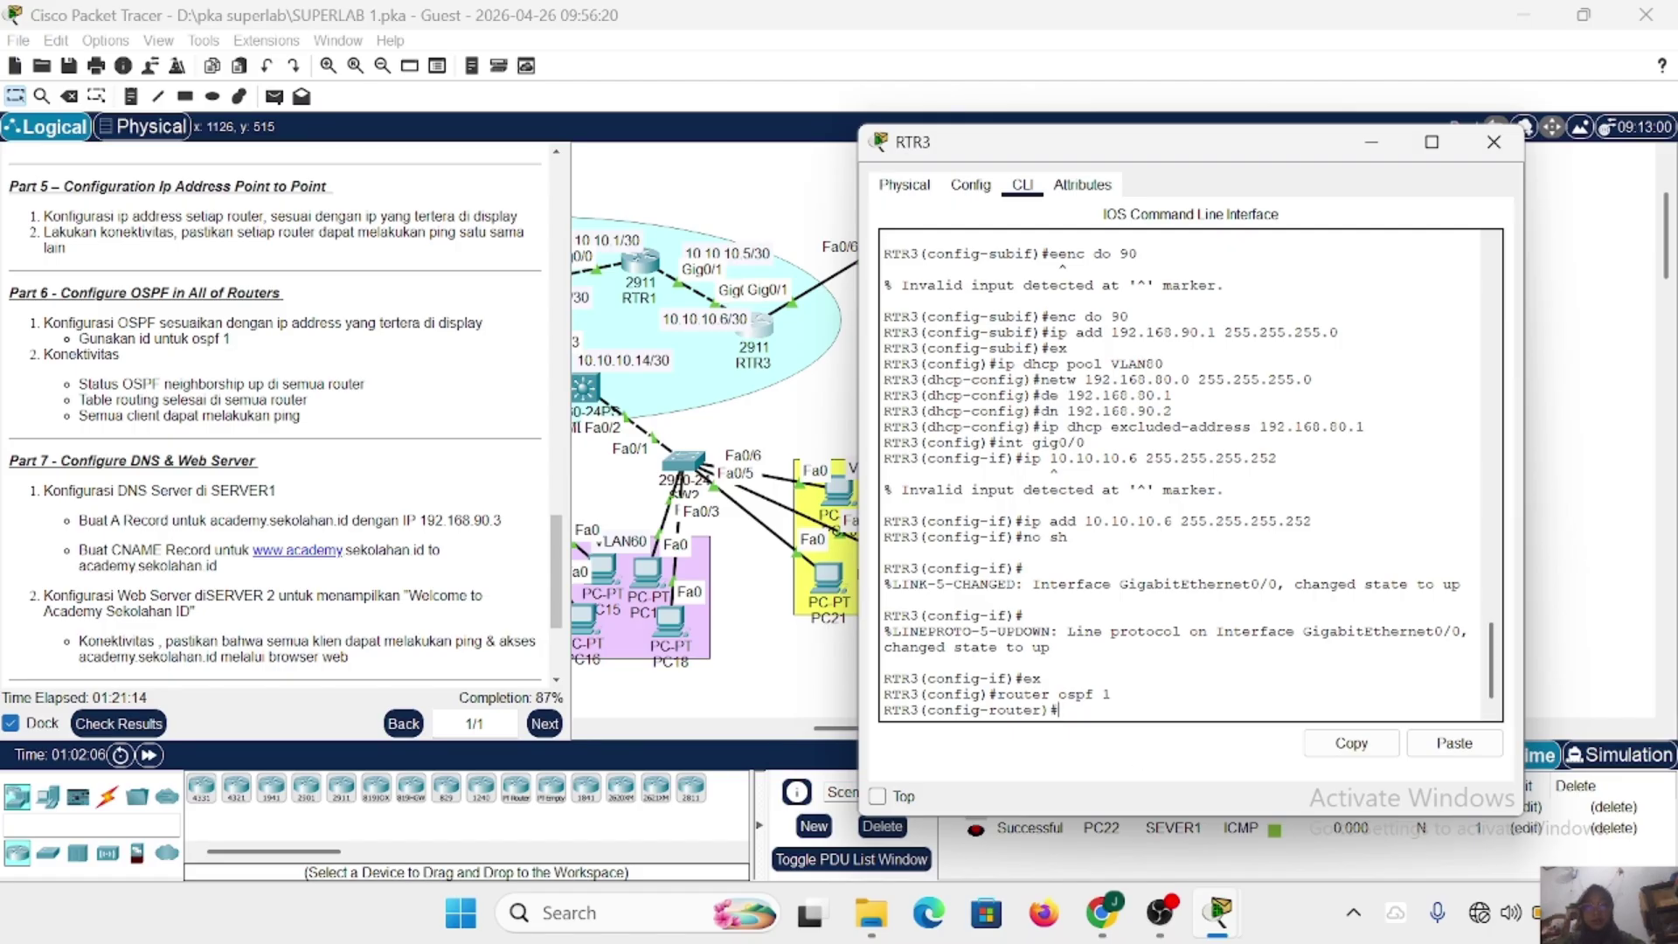
# Advertise network 10.10.10.4 with wildcard mask 0.0.0.3 in area 0 on RTR3, correcting any mistyped address.
pyautogui.write('etw 10.10.')
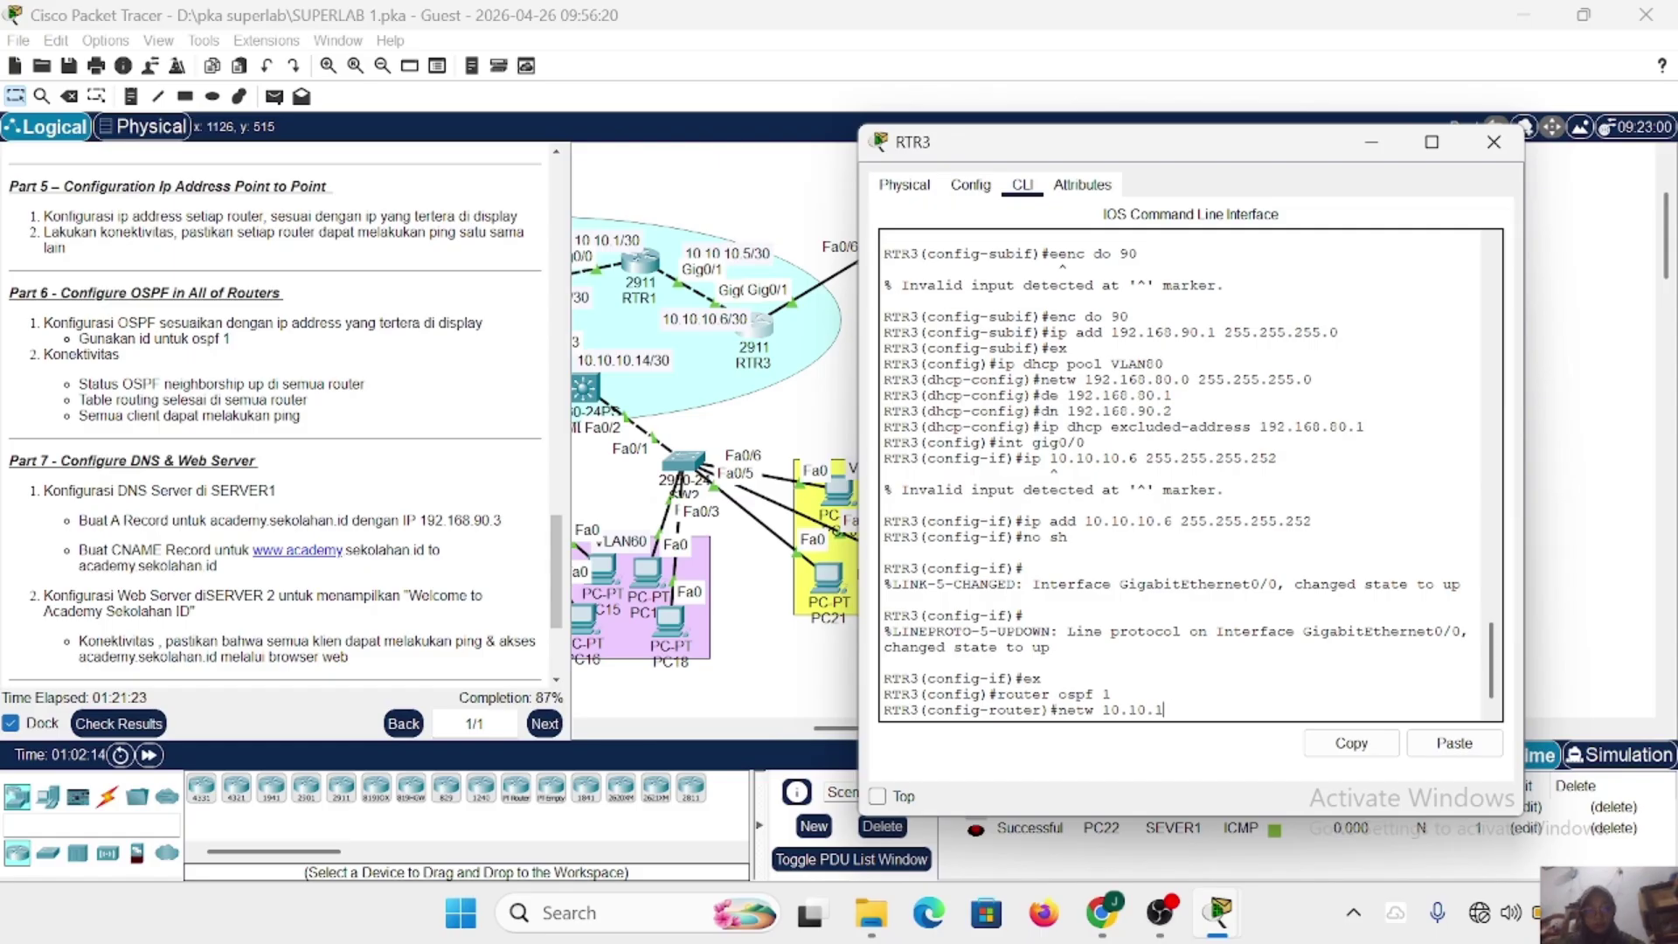
pyautogui.write('1o.4 0.0.0.3 area')
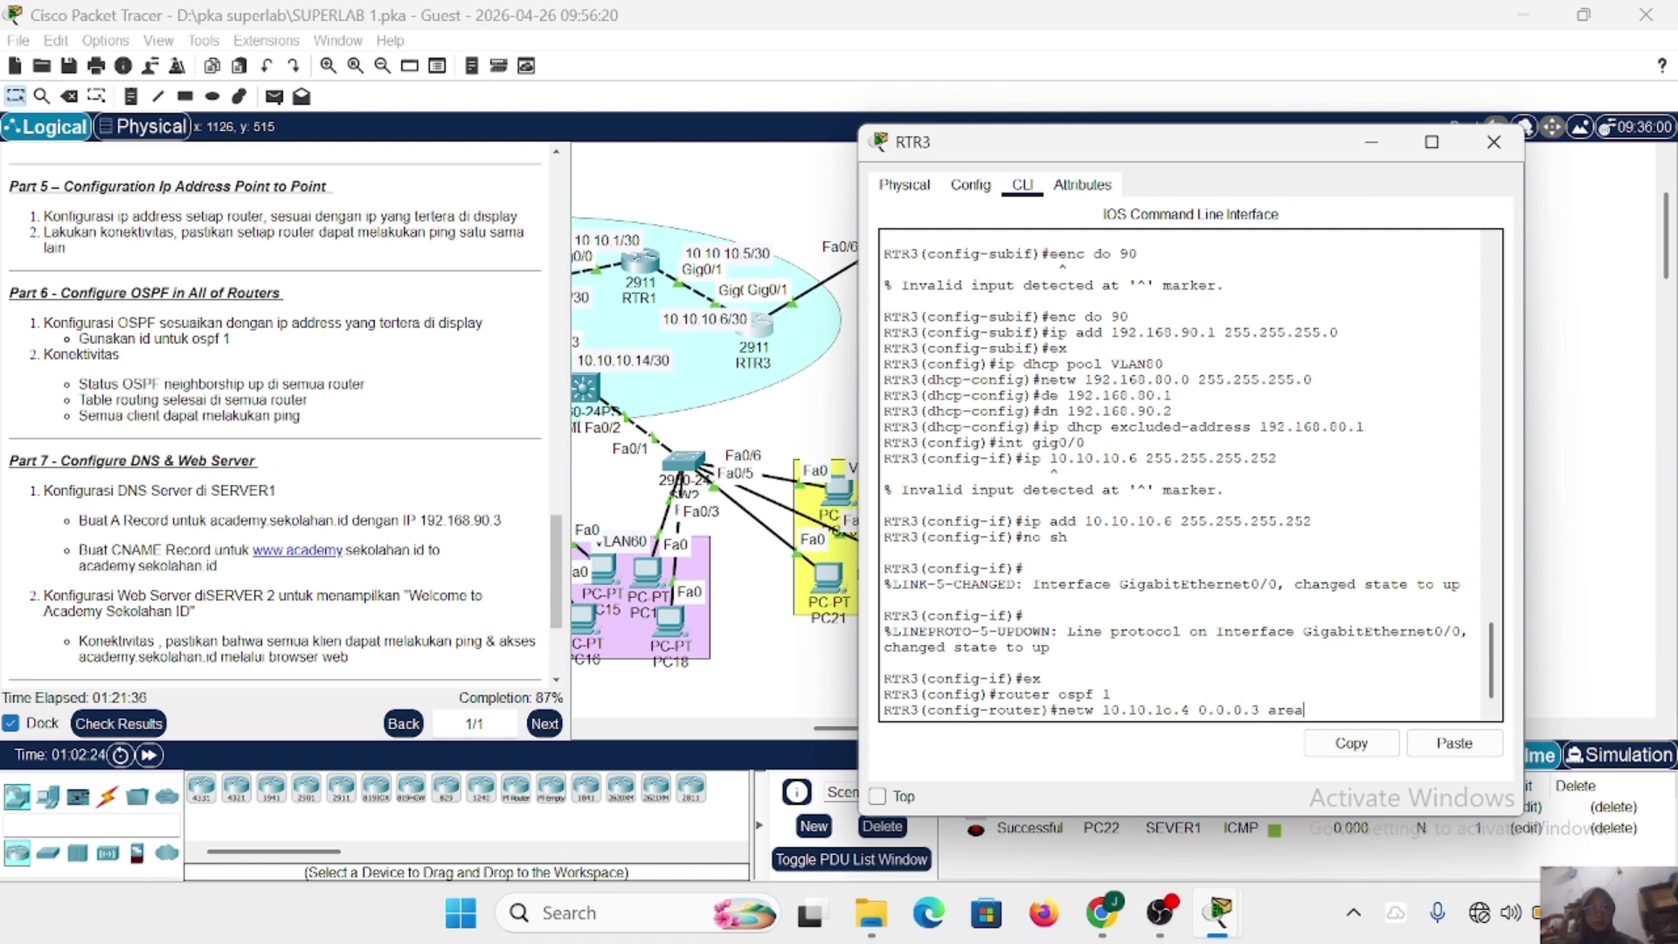
pyautogui.write('00')
pyautogui.press('Return')
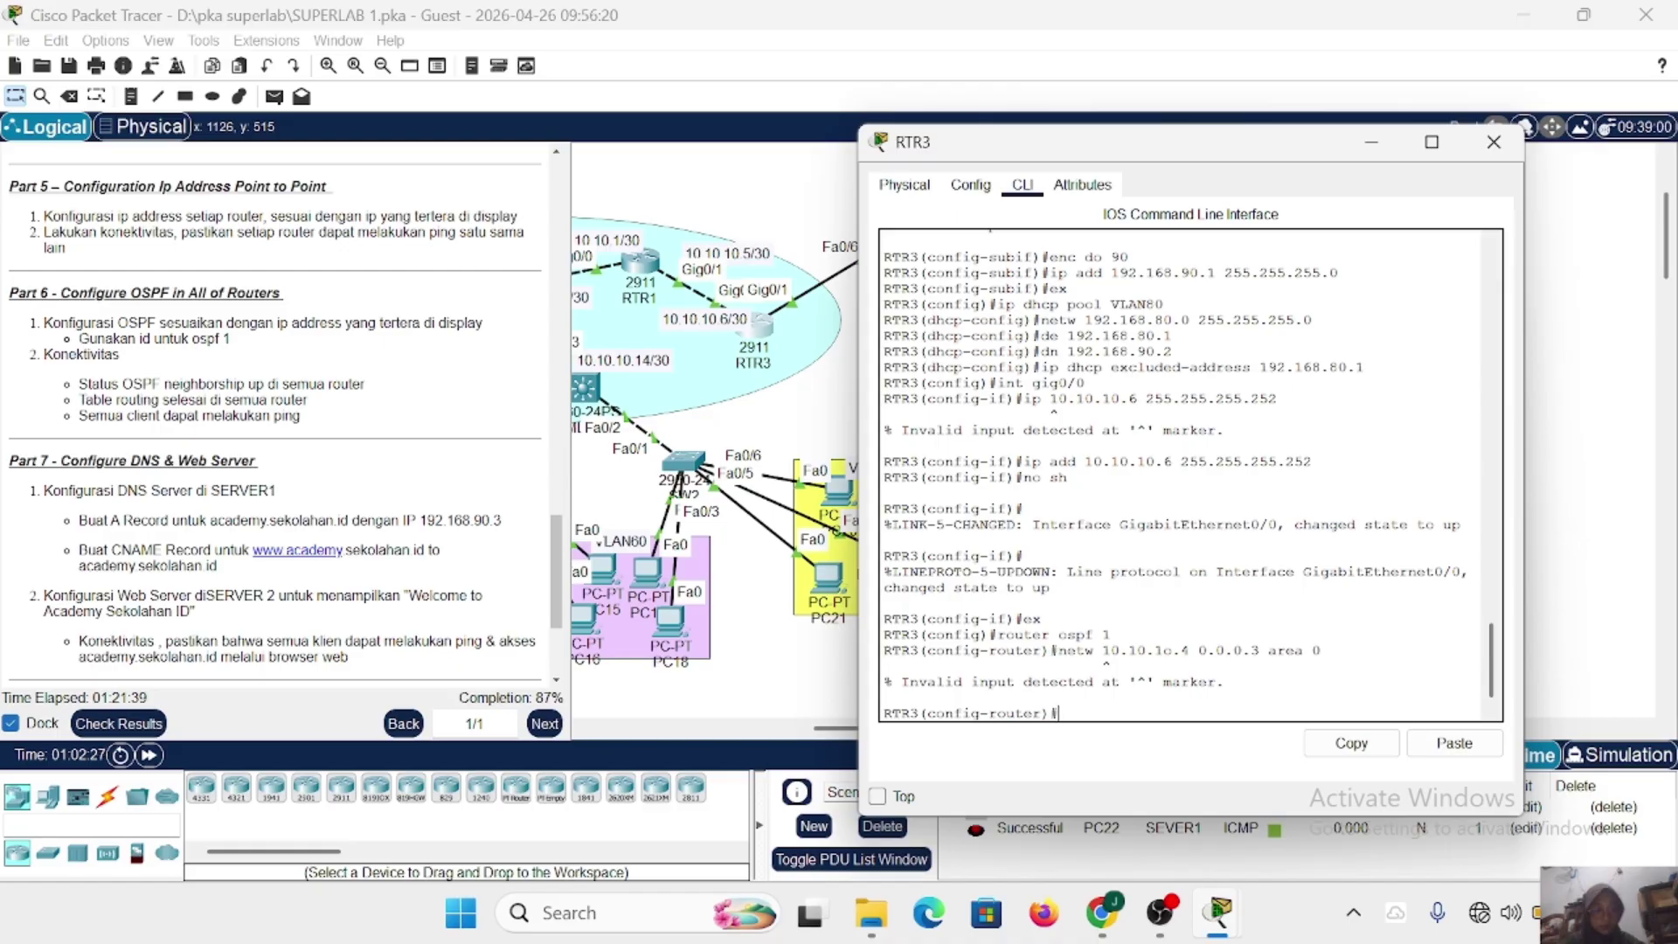
pyautogui.press('Up')
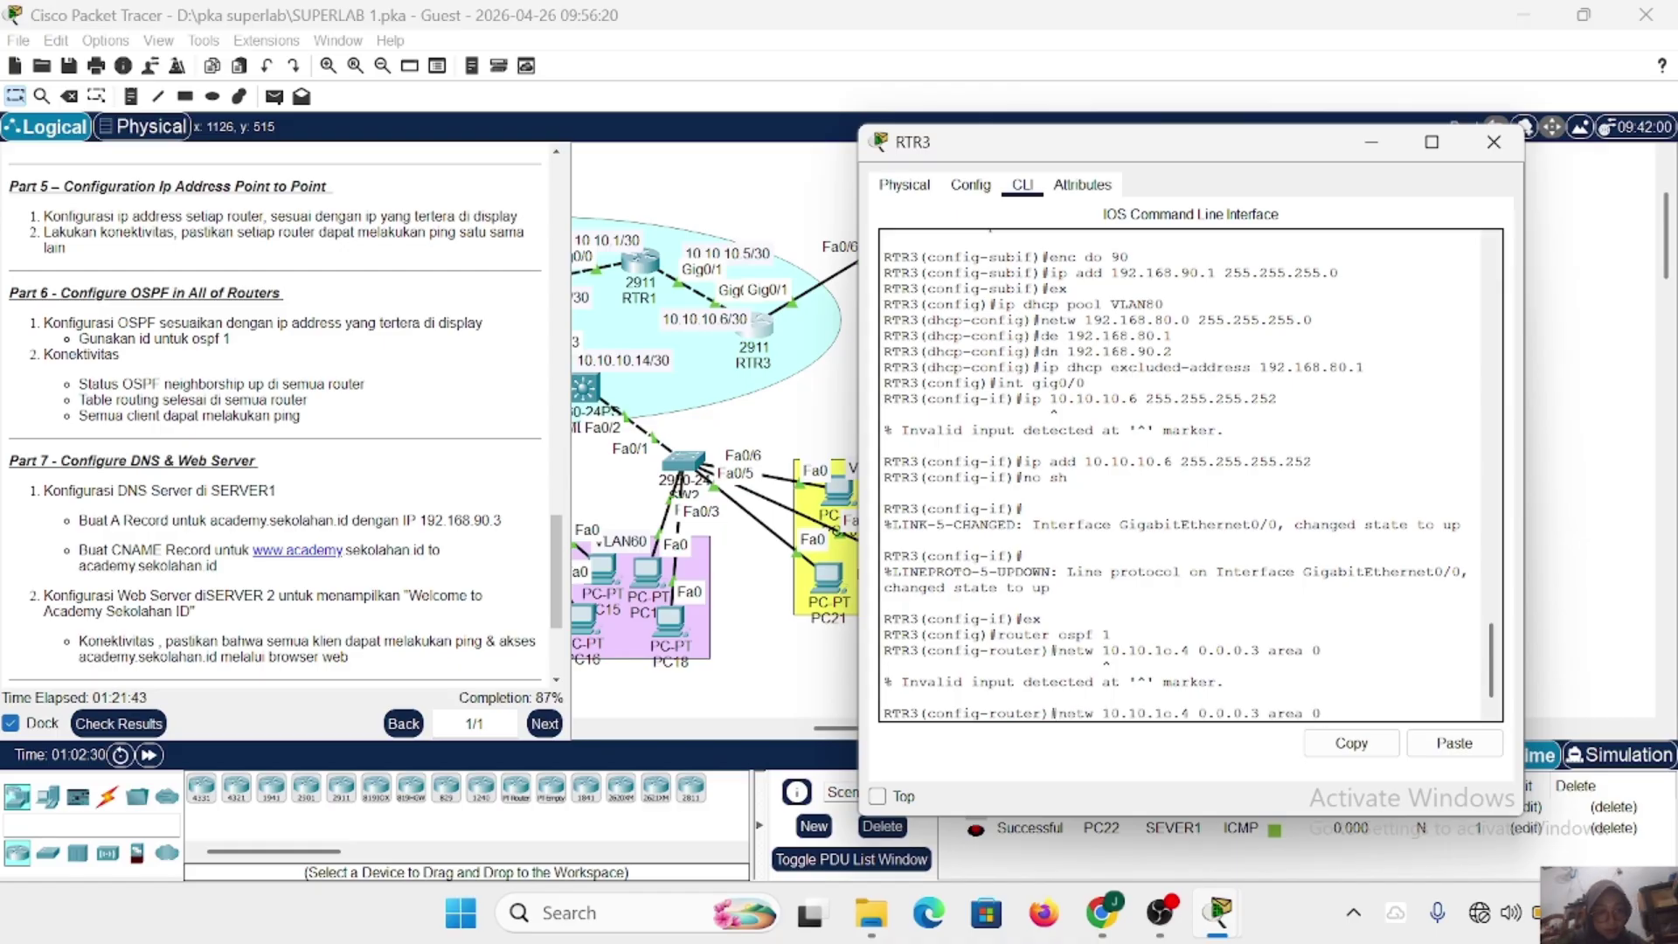
pyautogui.press('Left')
pyautogui.press('Left')
pyautogui.press('BackSpace')
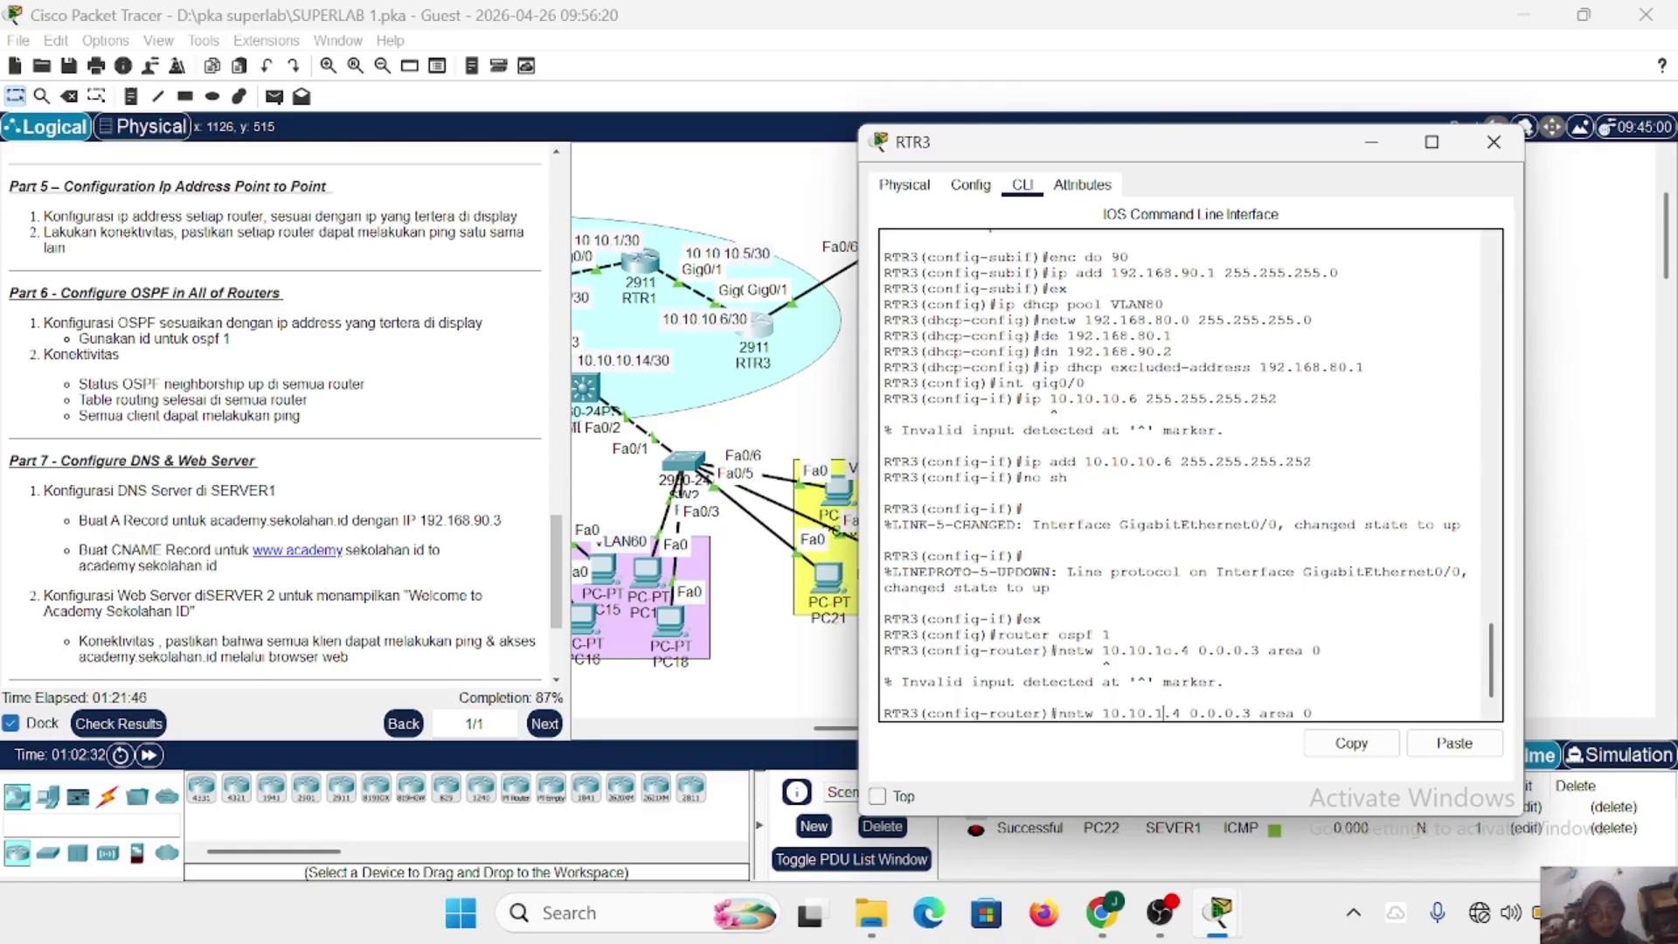
pyautogui.write('0')
pyautogui.press('Return')
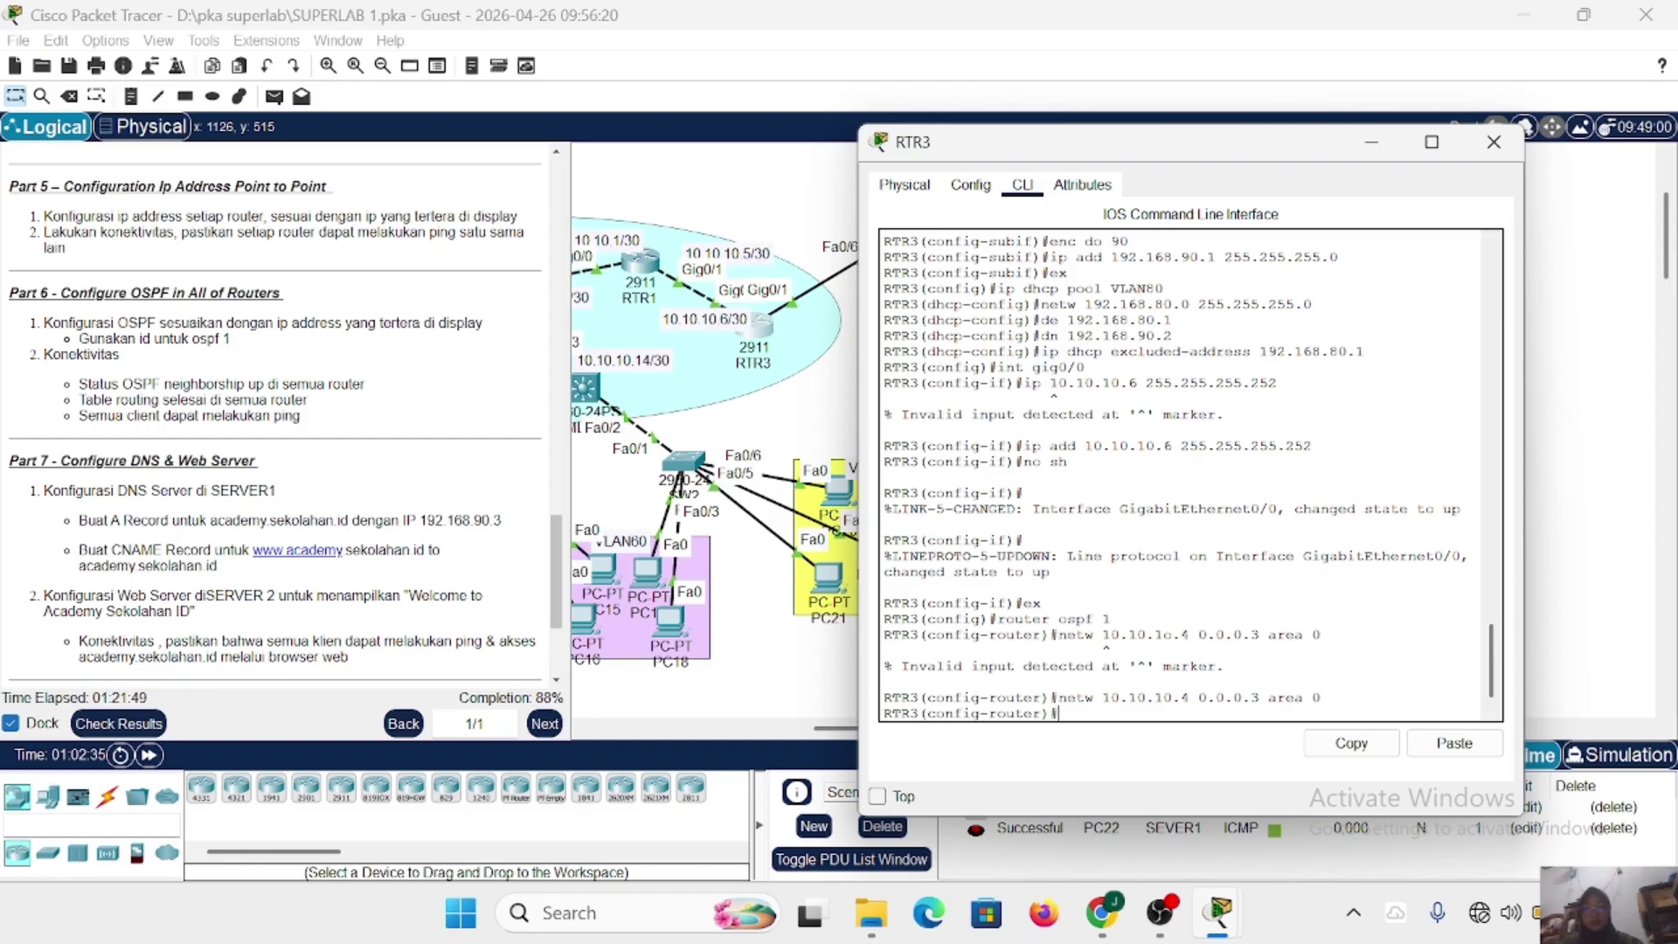
# Reuse the previous network command to advertise 192.168.80.0 with wildcard mask 0.0.0.255 in area 0 on RTR3.
pyautogui.press('Up')
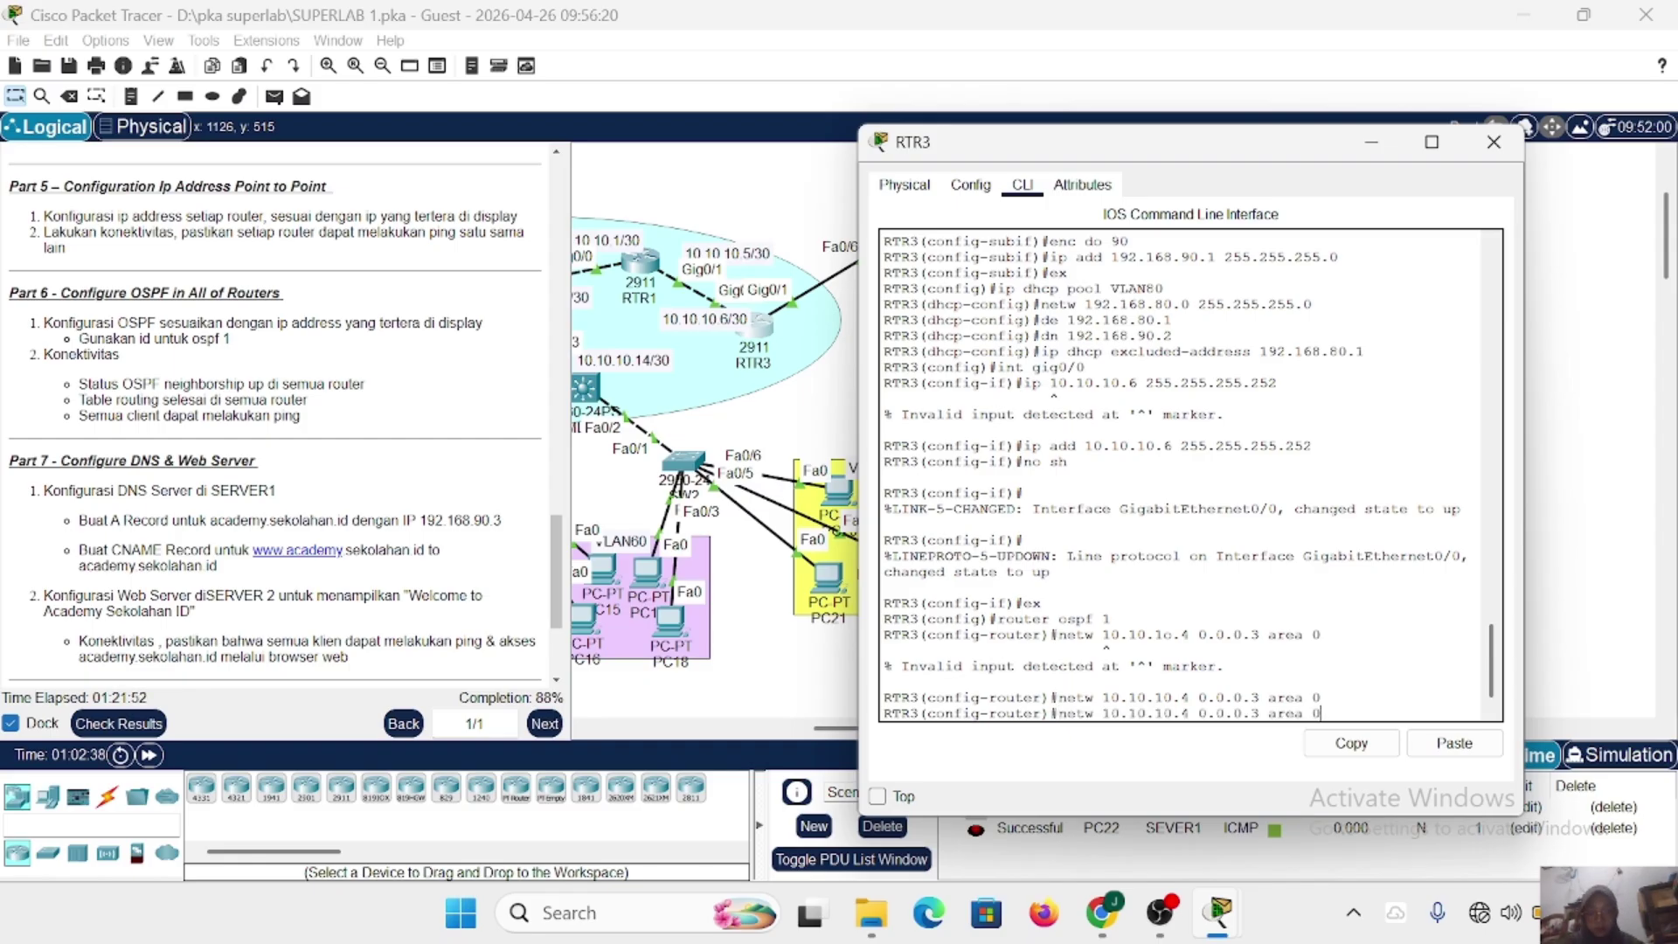
pyautogui.press('Left')
pyautogui.press('BackSpace')
pyautogui.press('BackSpace')
pyautogui.press('BackSpace')
pyautogui.press('BackSpace')
pyautogui.press('BackSpace')
pyautogui.press('BackSpace')
pyautogui.press('BackSpace')
pyautogui.press('BackSpace')
pyautogui.press('BackSpace')
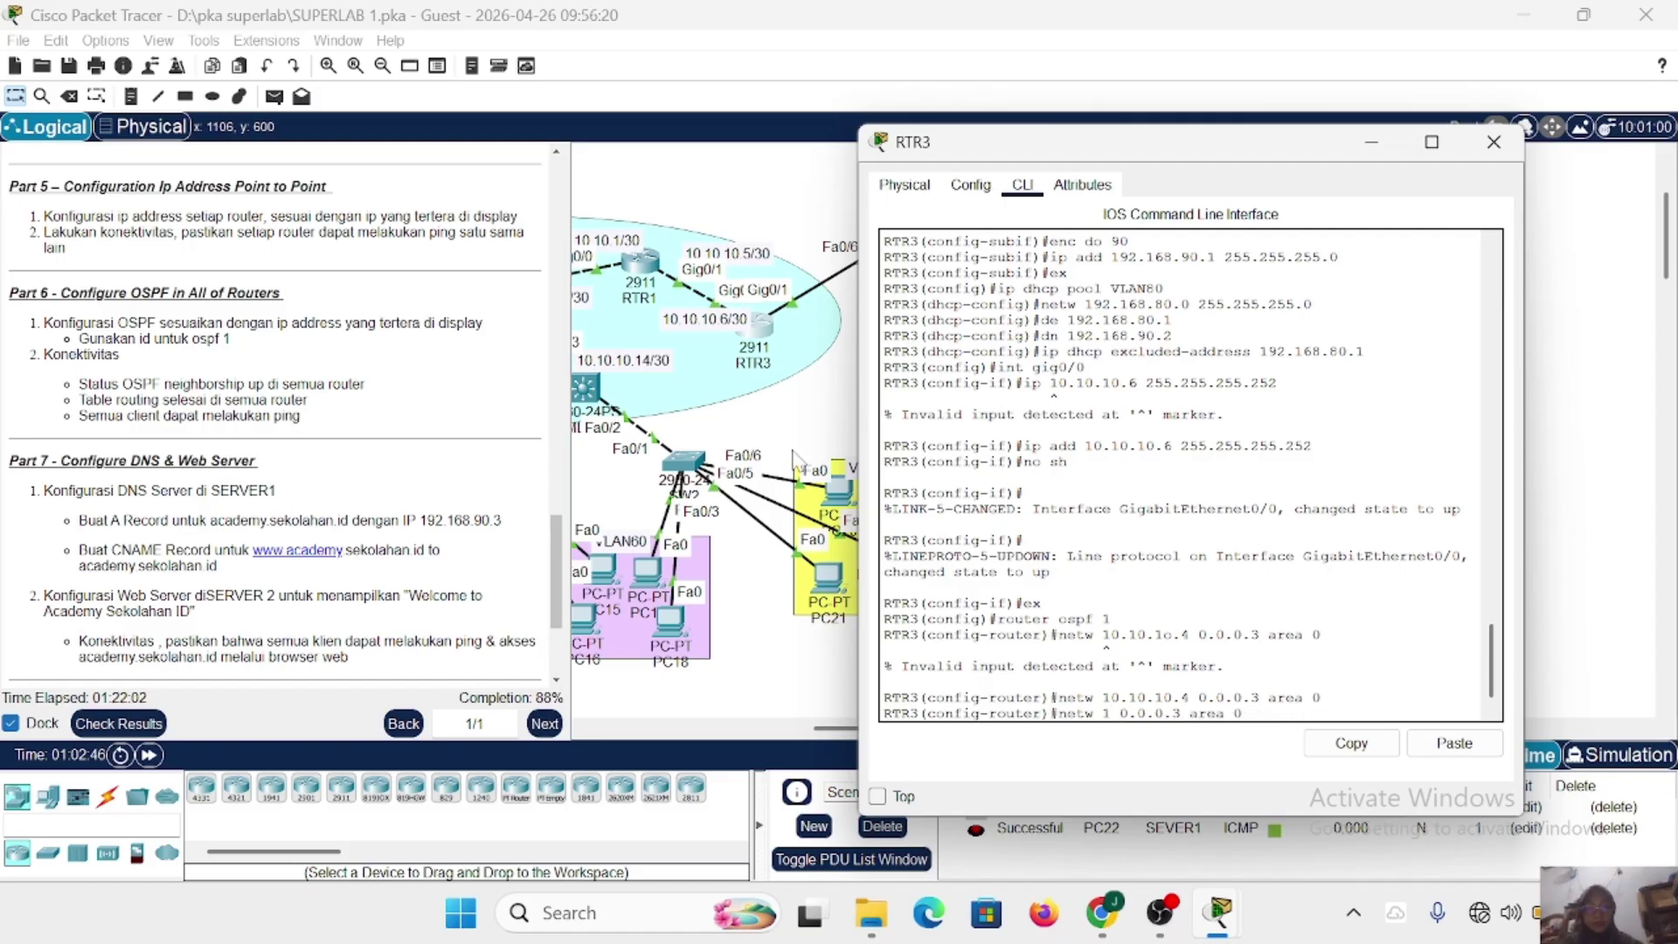
pyautogui.hscroll(-3, 782, 433)
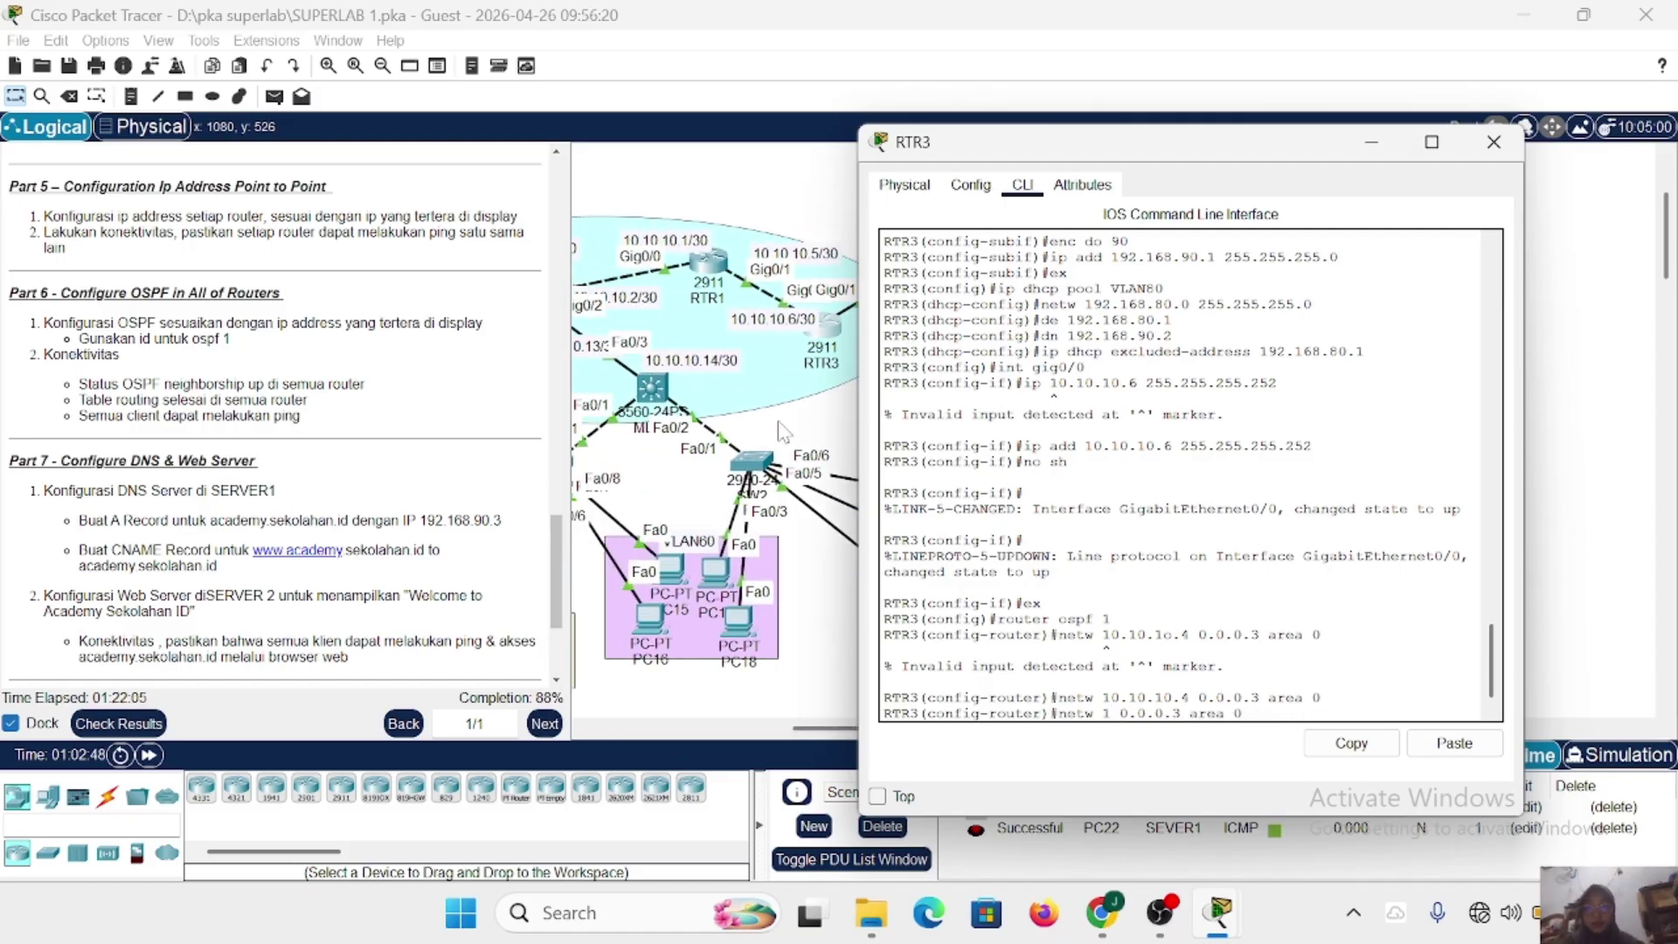
pyautogui.write('92.168.80')
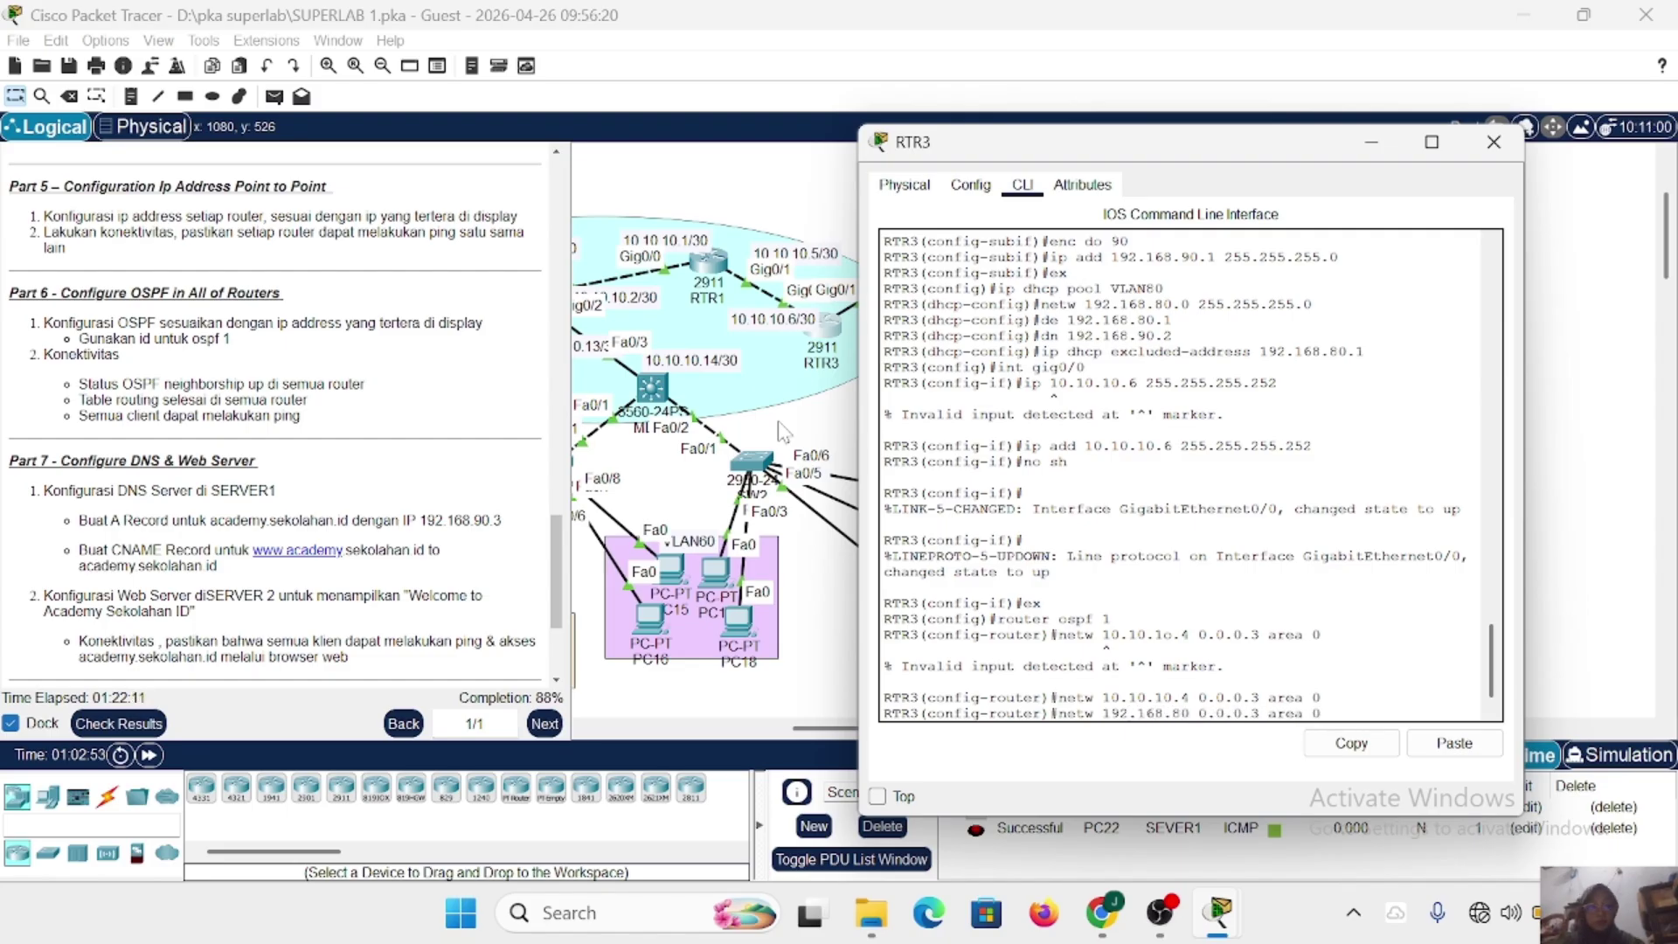
pyautogui.write('.0')
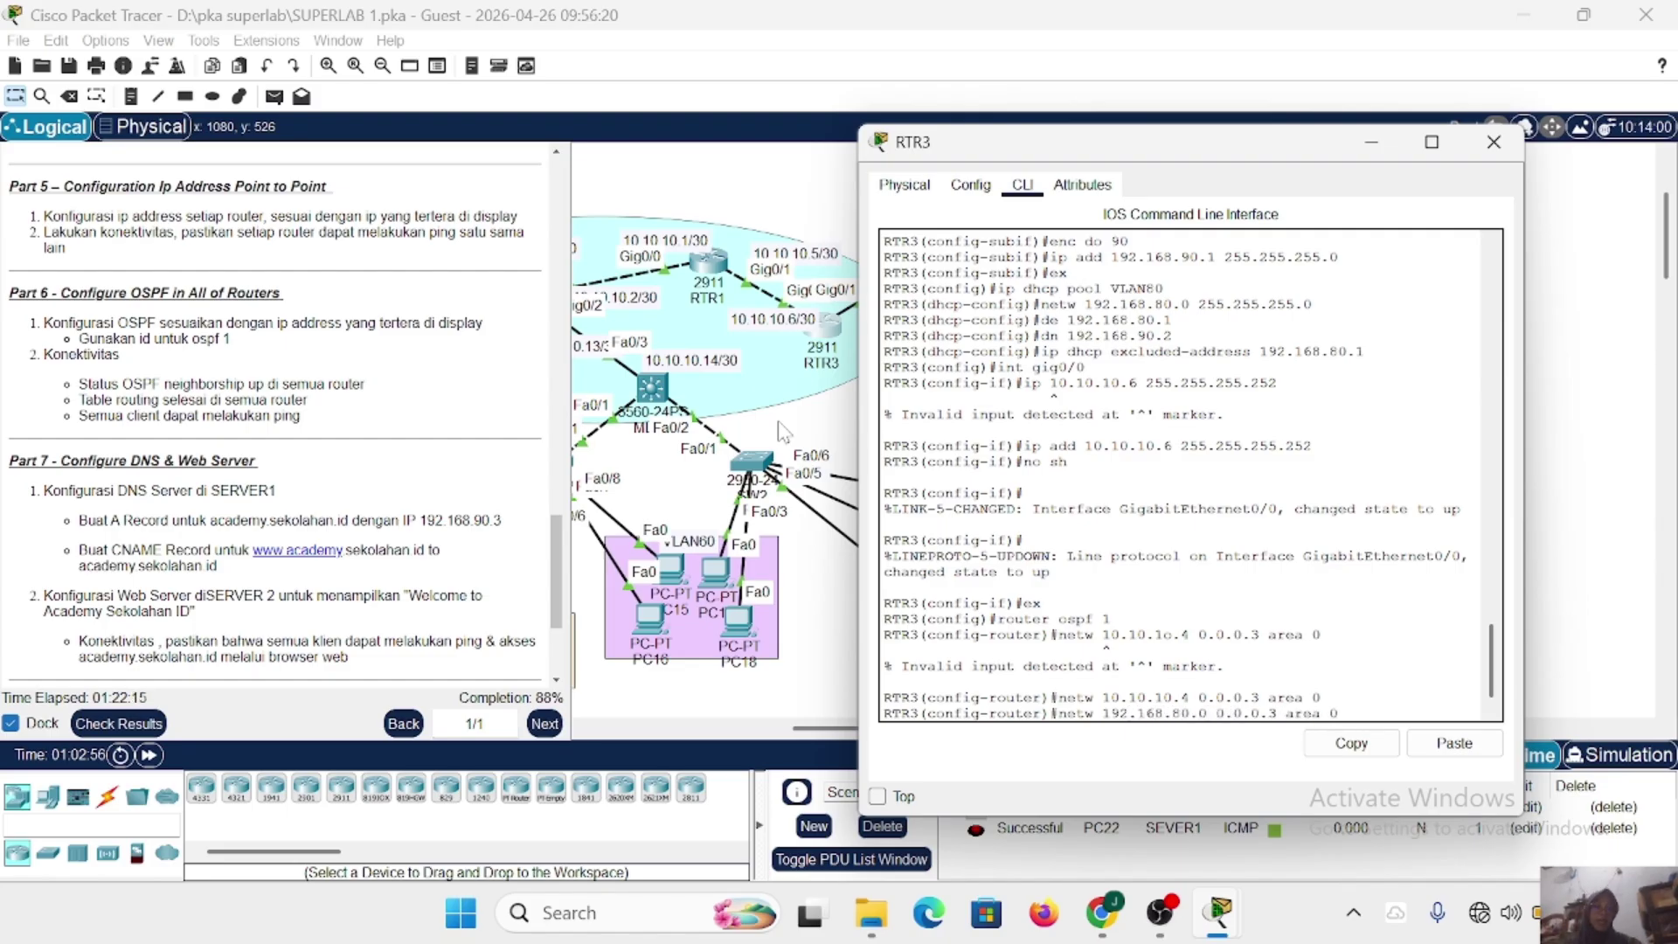
pyautogui.scroll(-3, 781, 367)
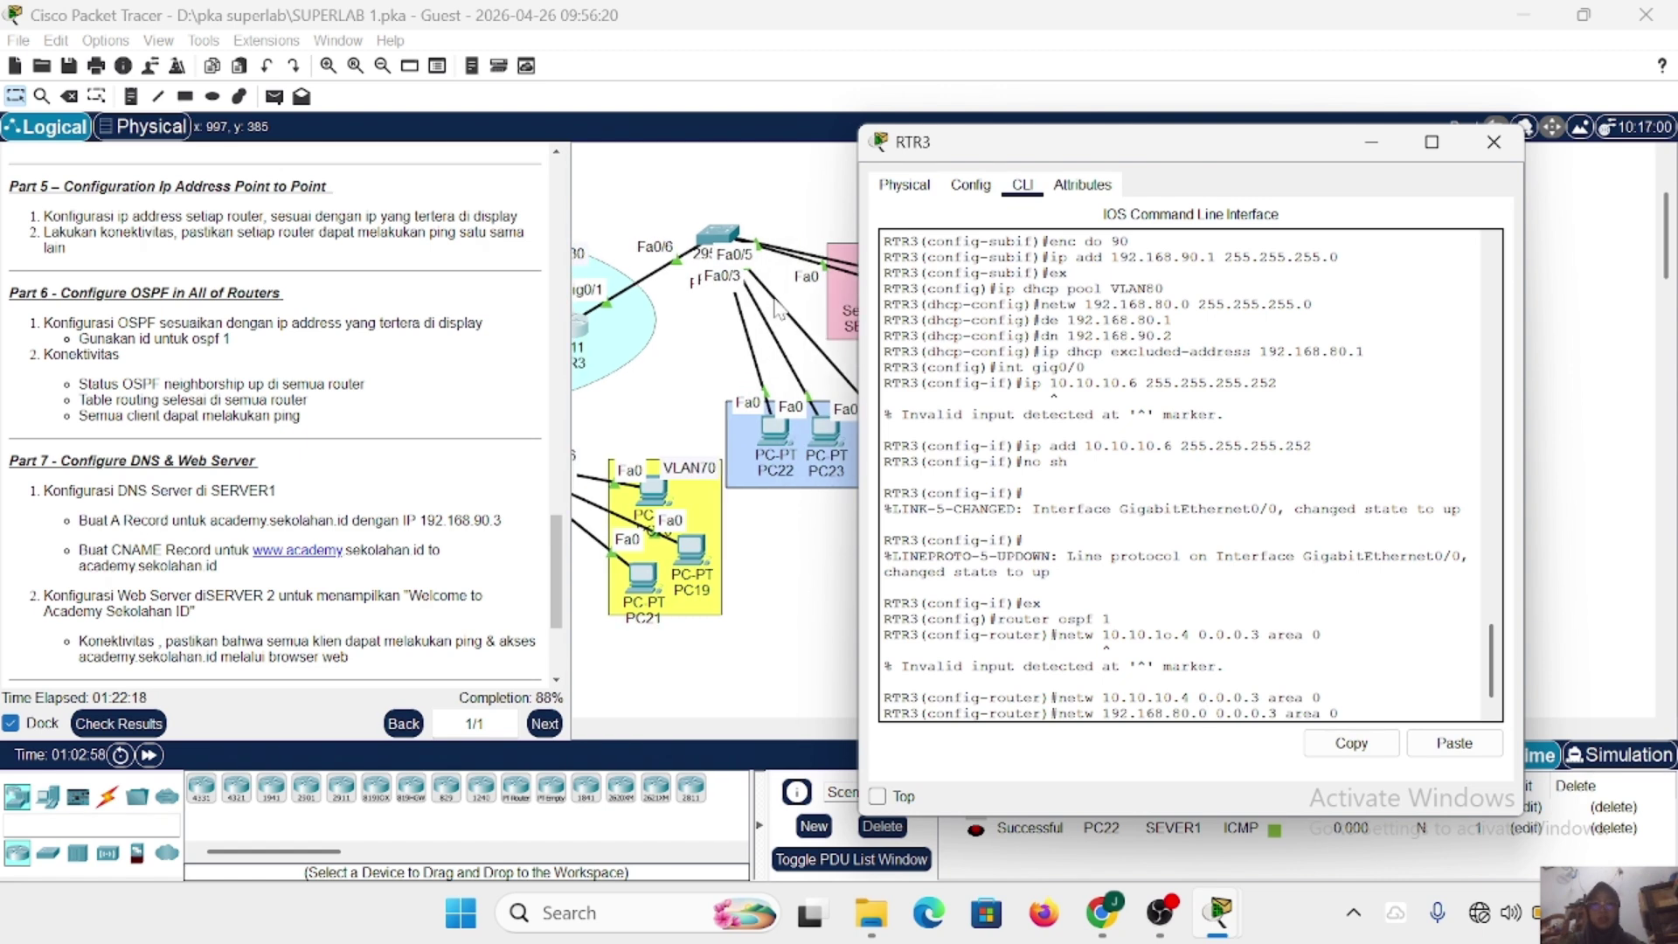
pyautogui.hscroll(3, 780, 310)
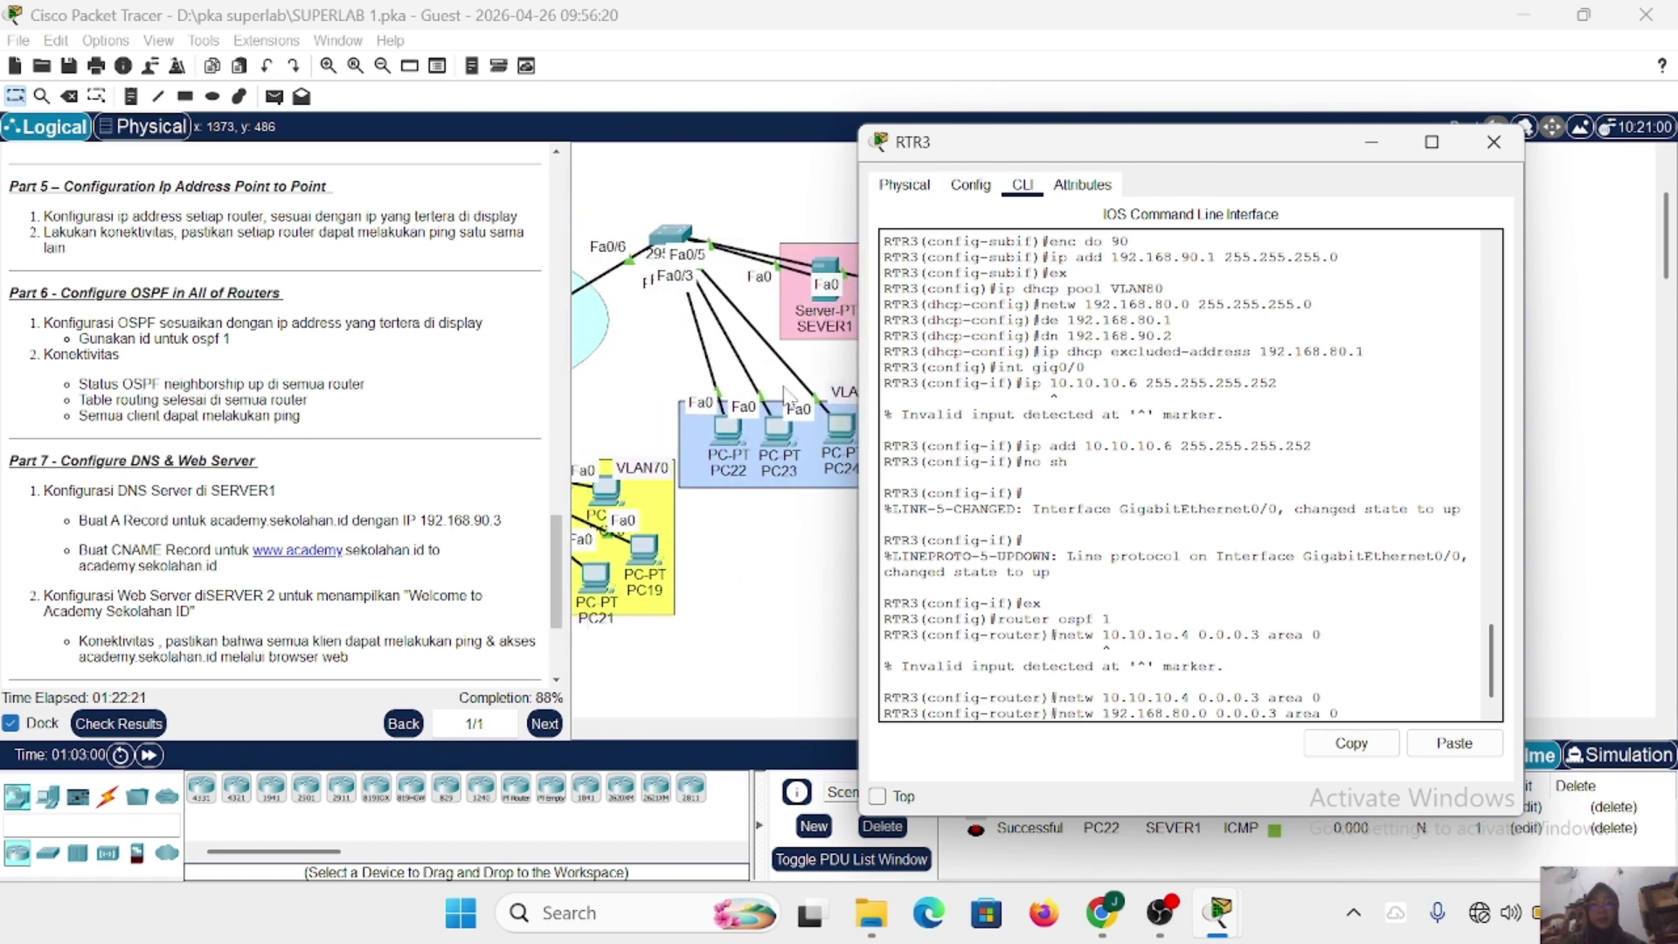
pyautogui.hscroll(-3, 783, 395)
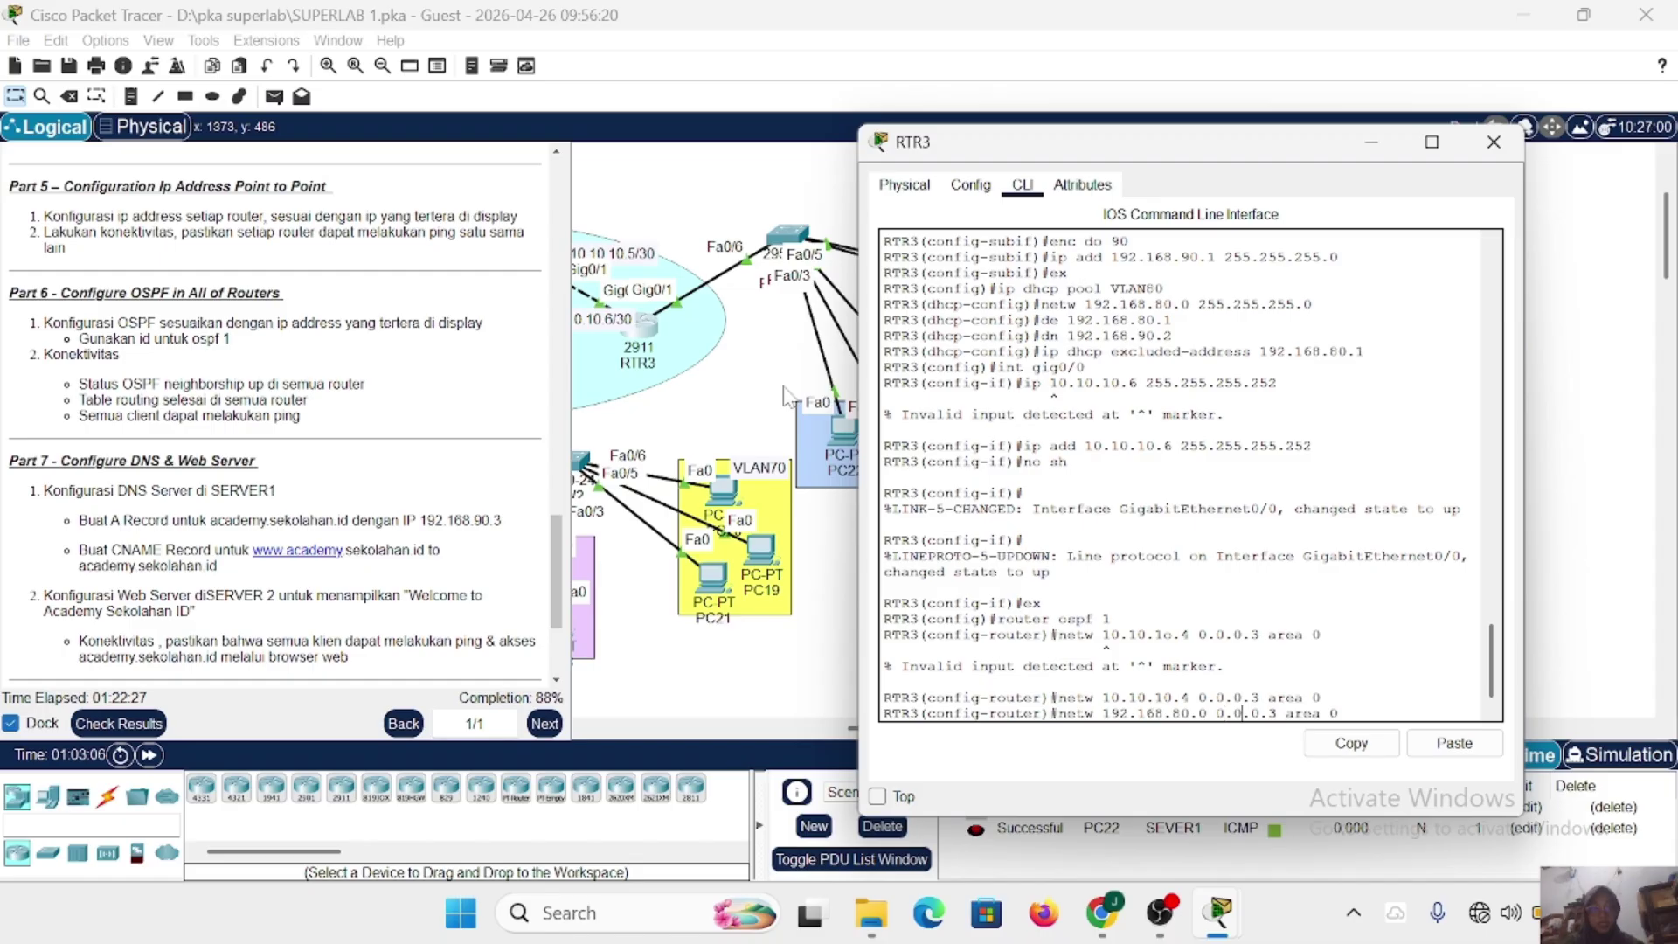
pyautogui.press('BackSpace')
pyautogui.write('255')
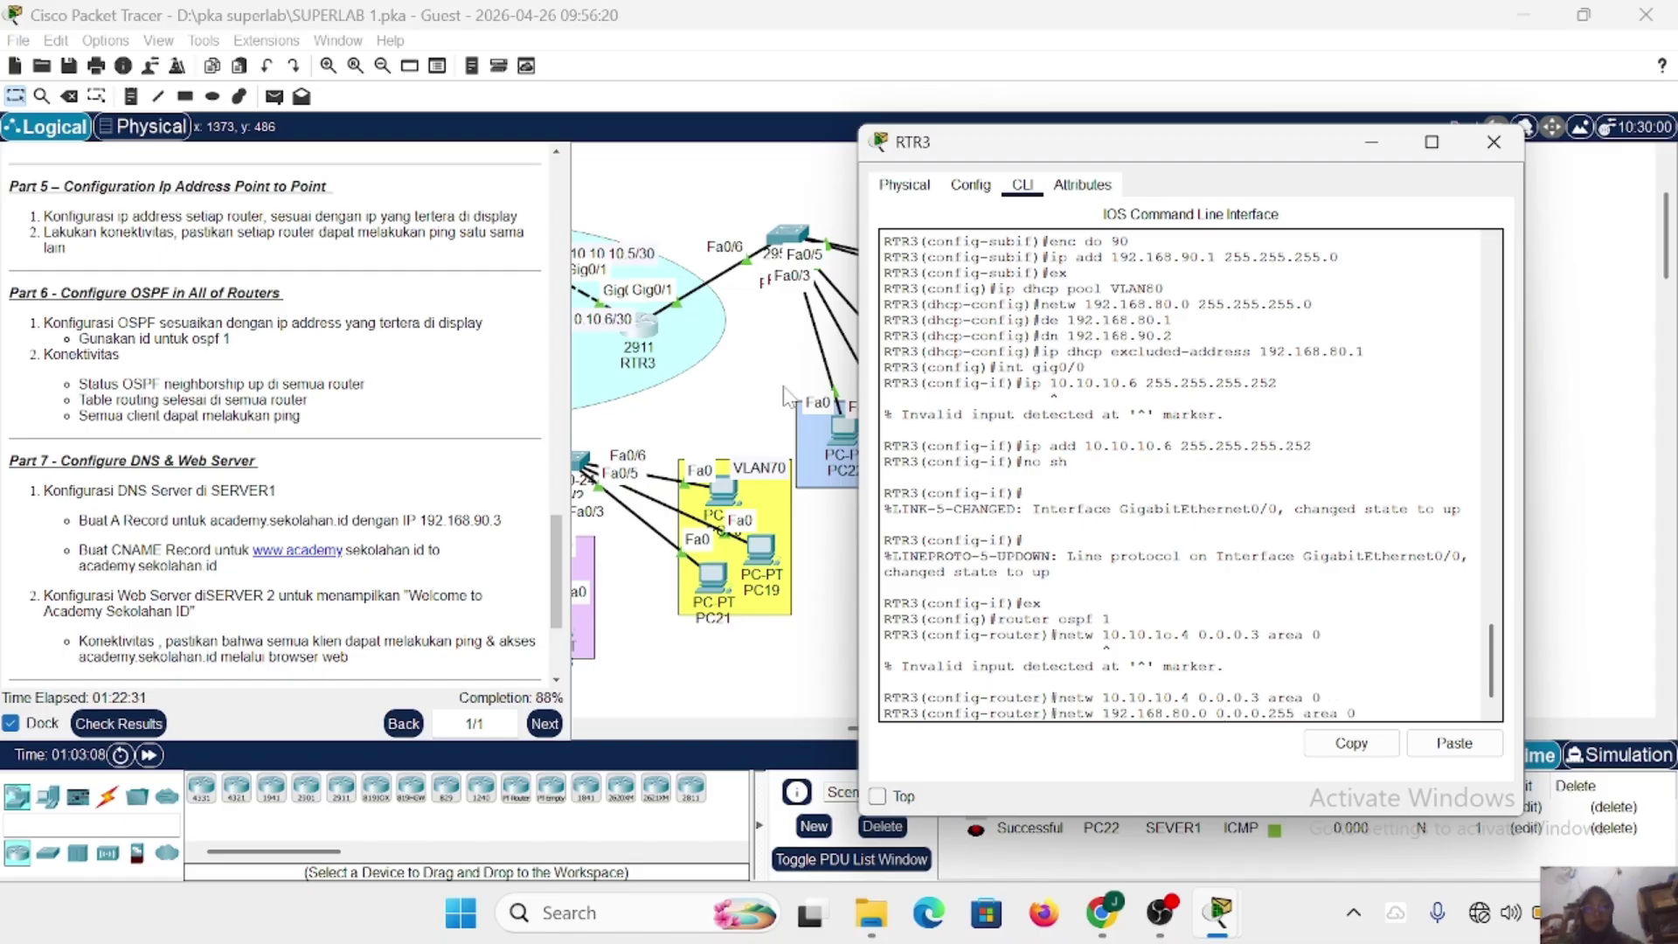
pyautogui.press('Return')
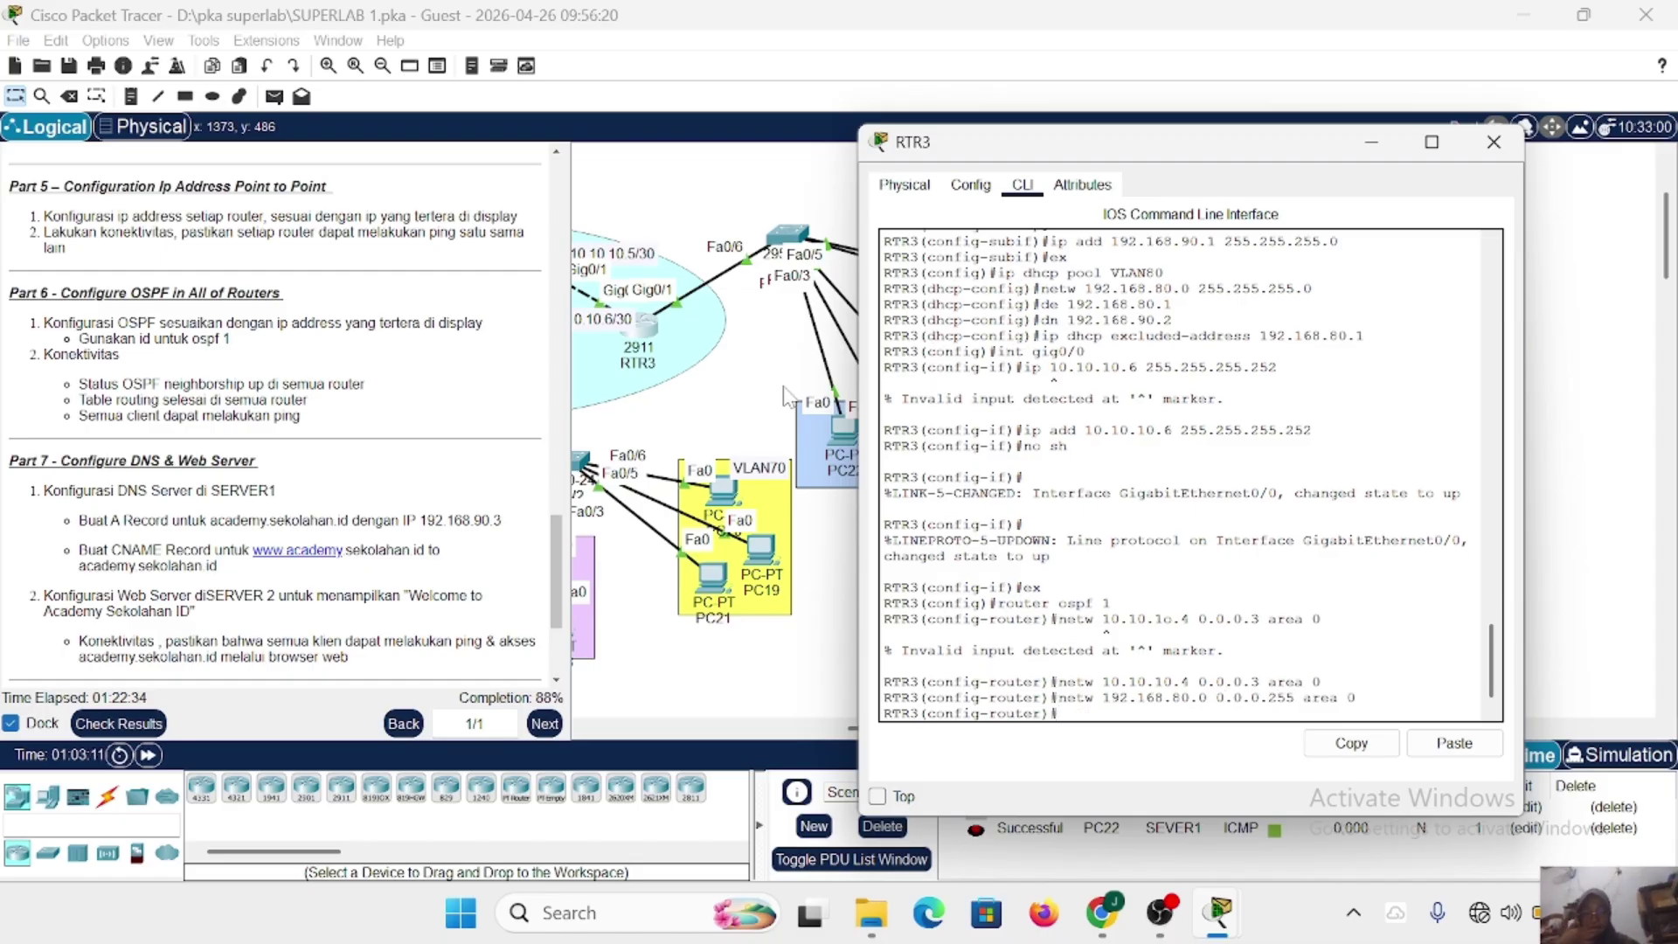
# Advertise network 192.168.90.0 with wildcard mask 0.0.0.255 in area 0 on RTR3 and close the device window.
pyautogui.press('Up')
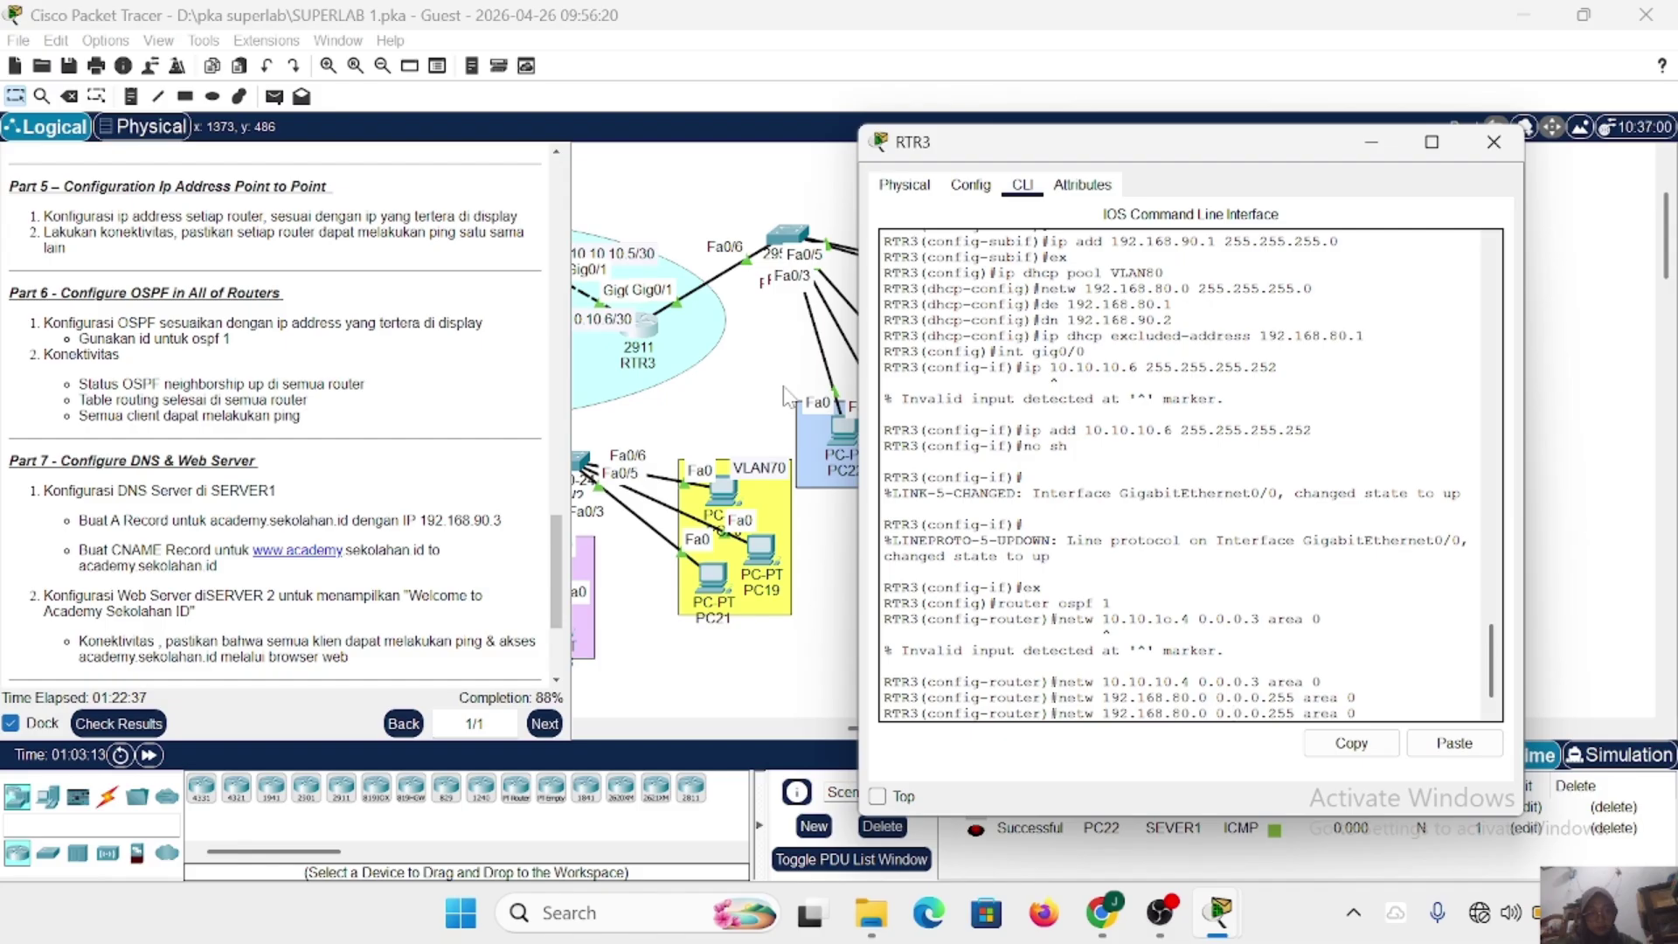
pyautogui.press('Left')
pyautogui.press('Left')
pyautogui.press('Left')
pyautogui.press('Left')
pyautogui.press('Left')
pyautogui.press('Left')
pyautogui.press('Left')
pyautogui.press('Left')
pyautogui.press('Left')
pyautogui.press('Left')
pyautogui.press('Left')
pyautogui.press('Left')
pyautogui.press('Left')
pyautogui.press('Left')
pyautogui.press('Left')
pyautogui.press('Left')
pyautogui.press('Left')
pyautogui.press('Left')
pyautogui.press('Left')
pyautogui.press('Left')
pyautogui.press('BackSpace')
pyautogui.write('9')
pyautogui.press('Return')
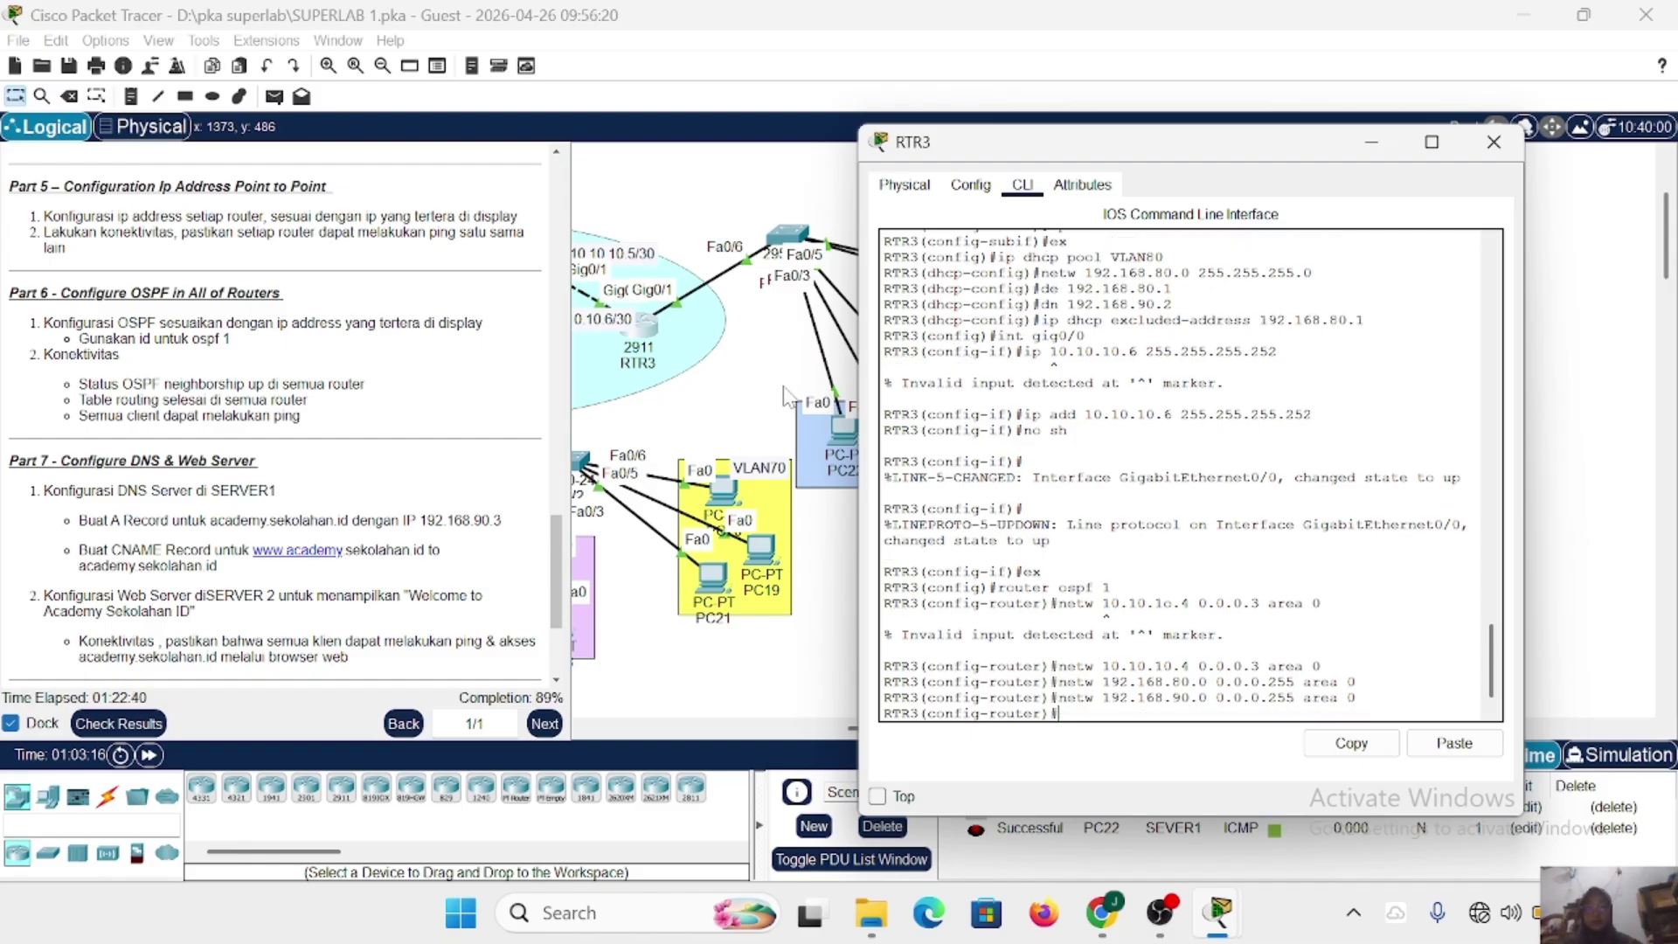
pyautogui.click(1485, 149)
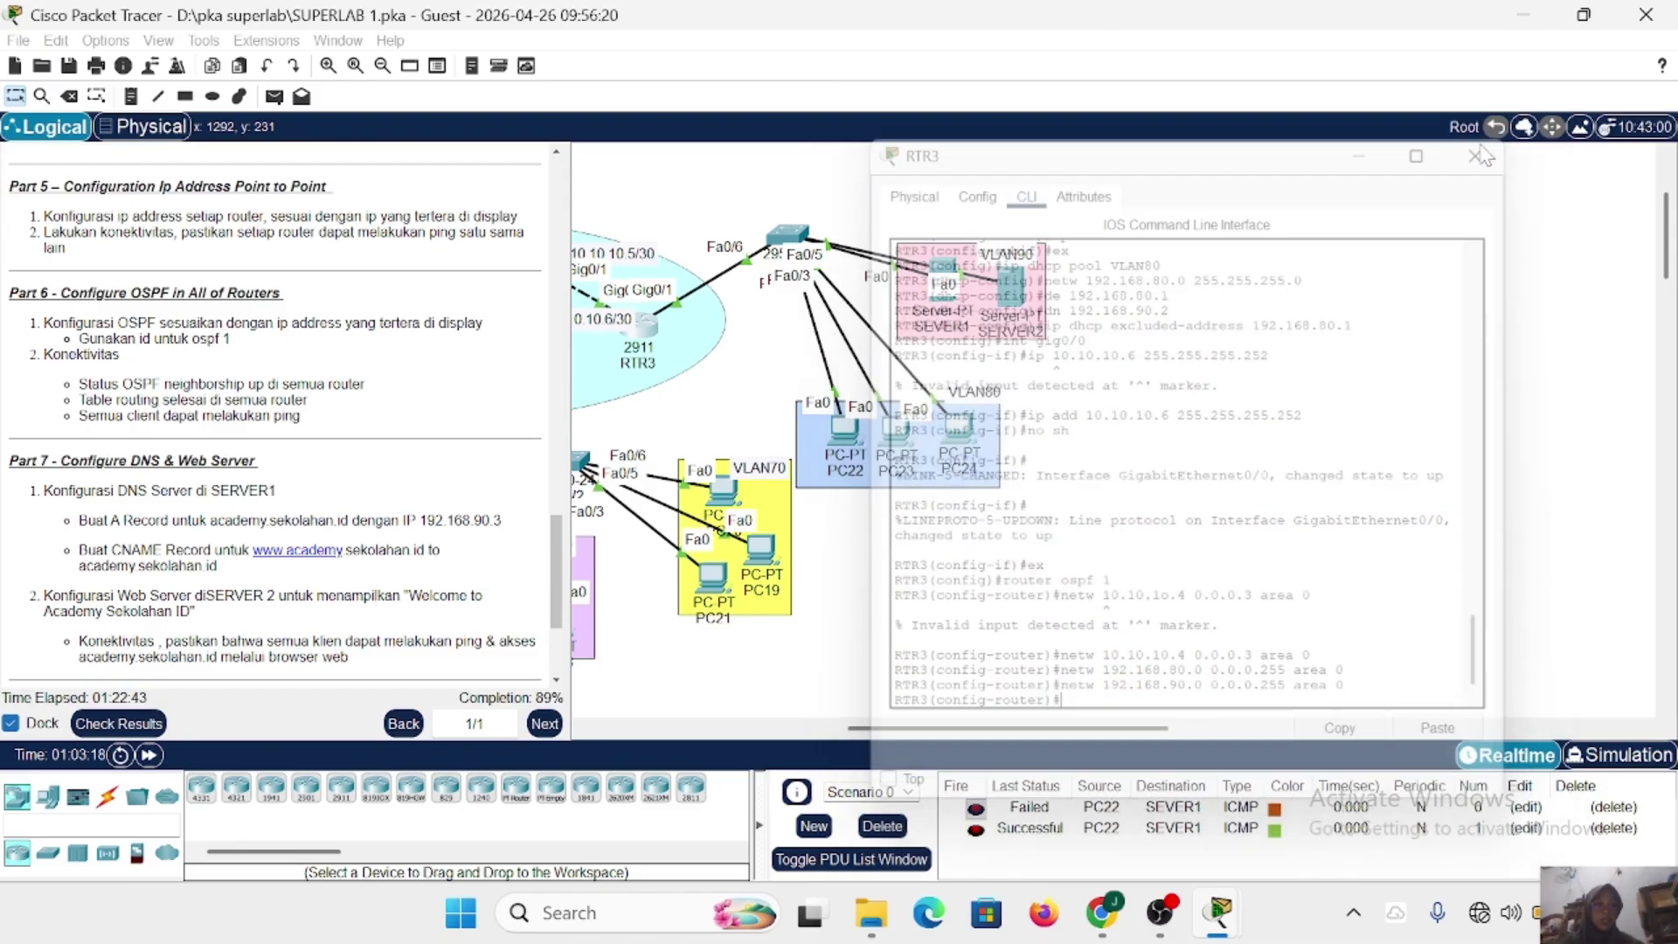
pyautogui.hscroll(-5, 952, 279)
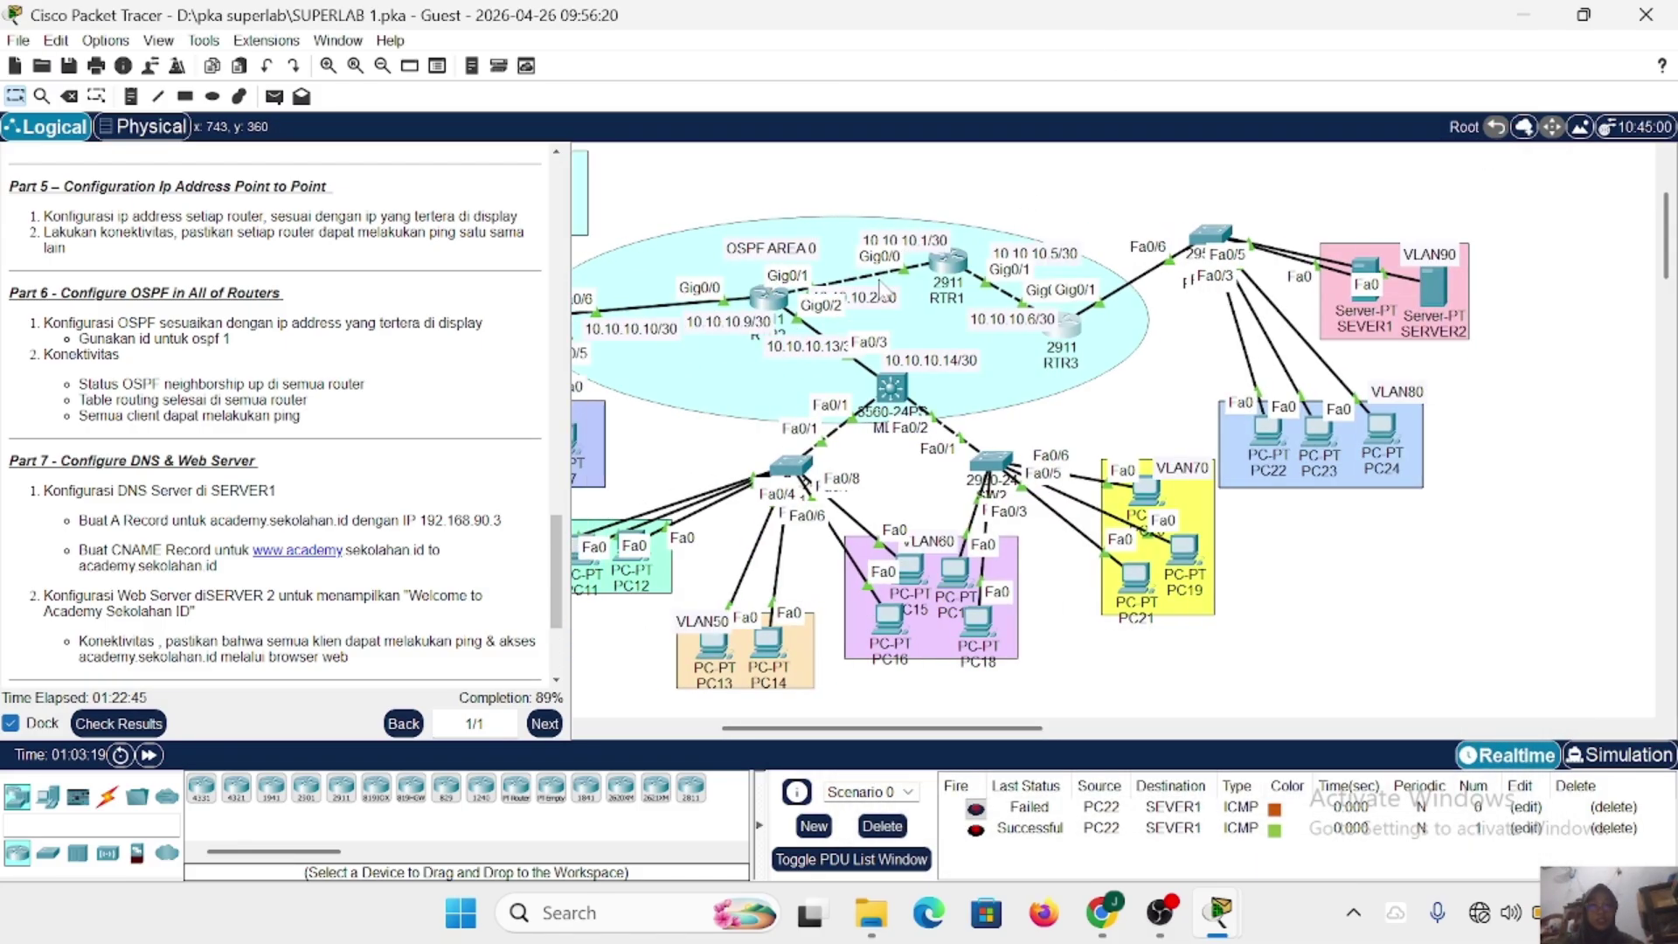
# Open RTR1's command line and start OSPF routing process 1.
pyautogui.click(951, 271)
pyautogui.press('Return')
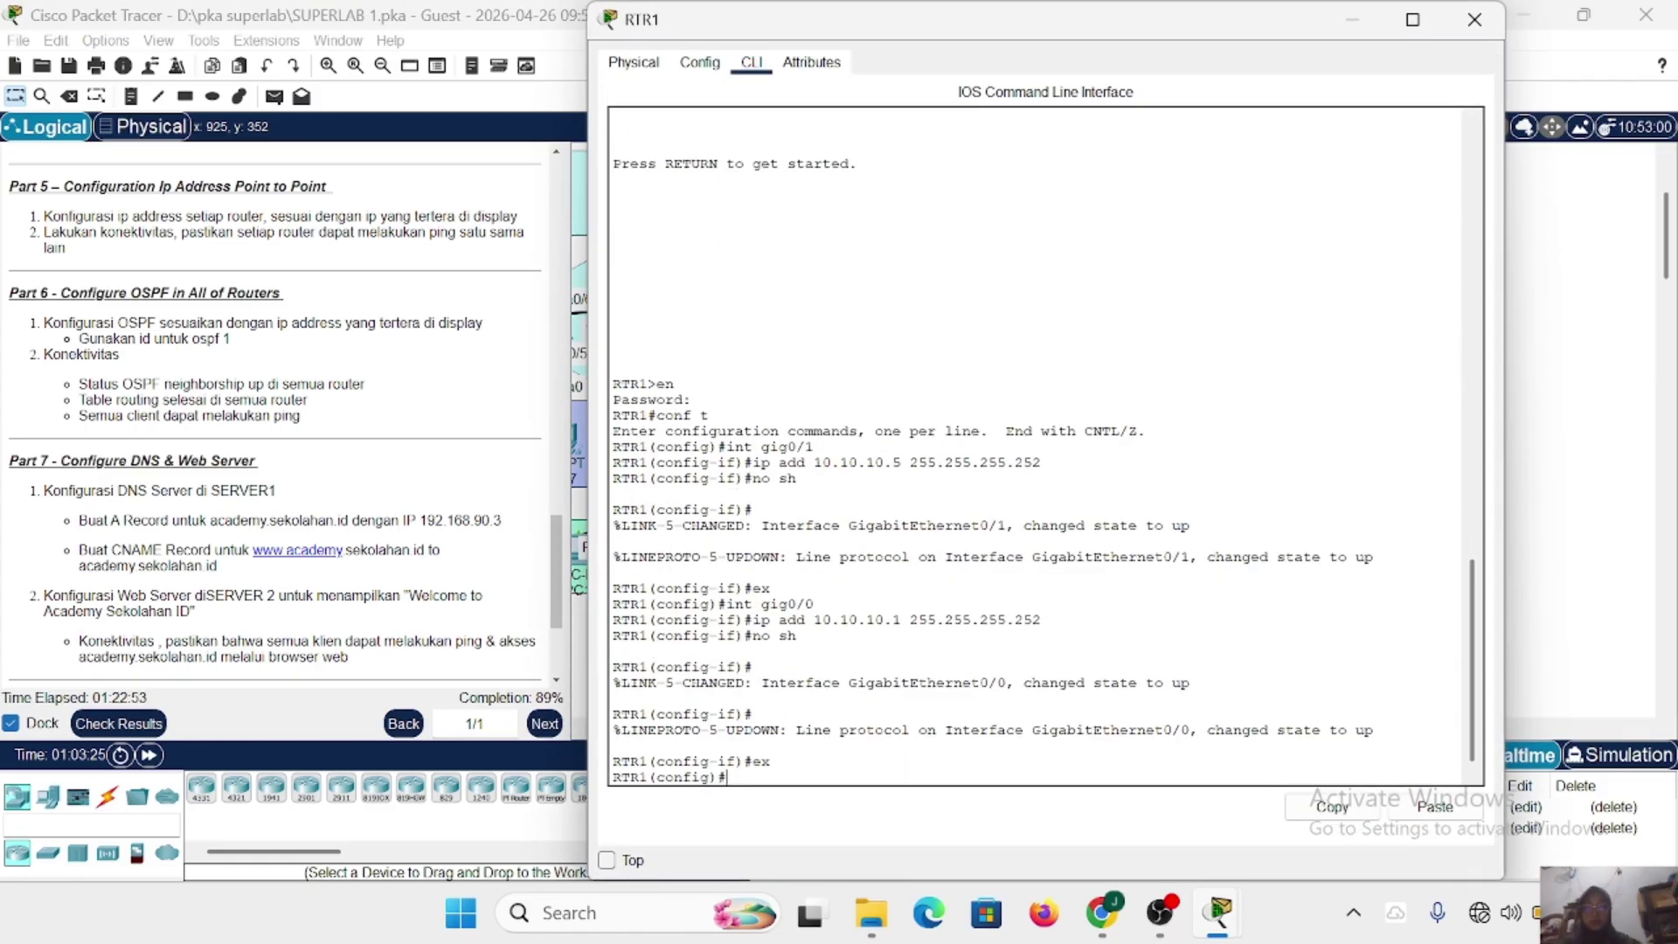
pyautogui.write('router')
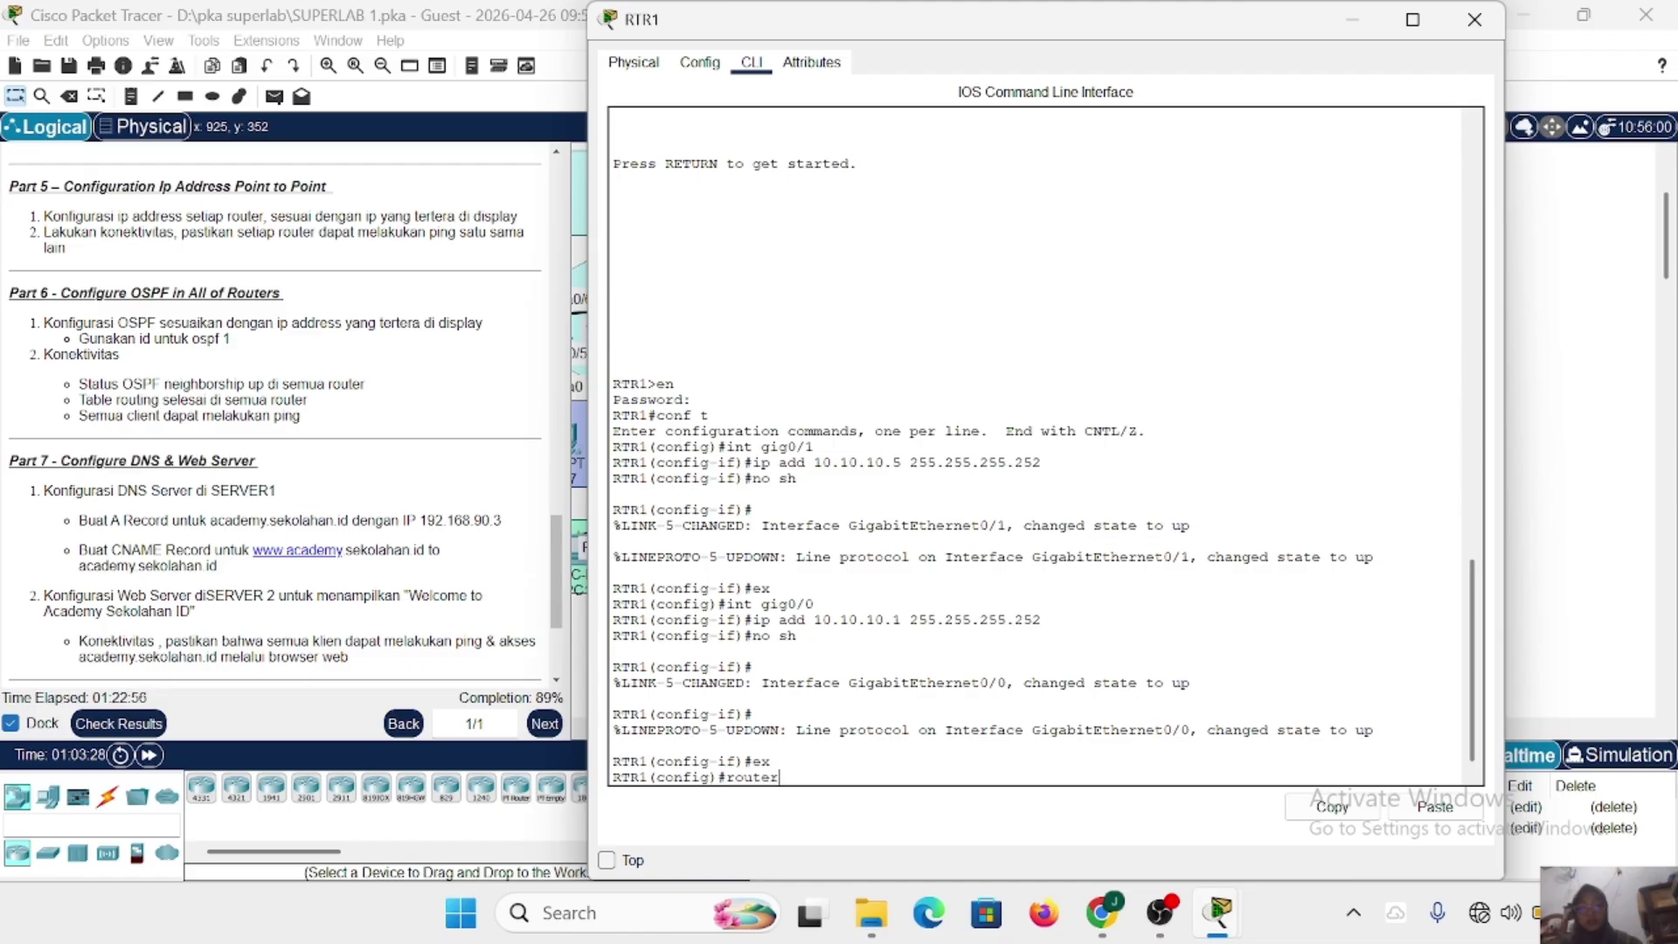
pyautogui.write(' ospf 1')
pyautogui.press('Return')
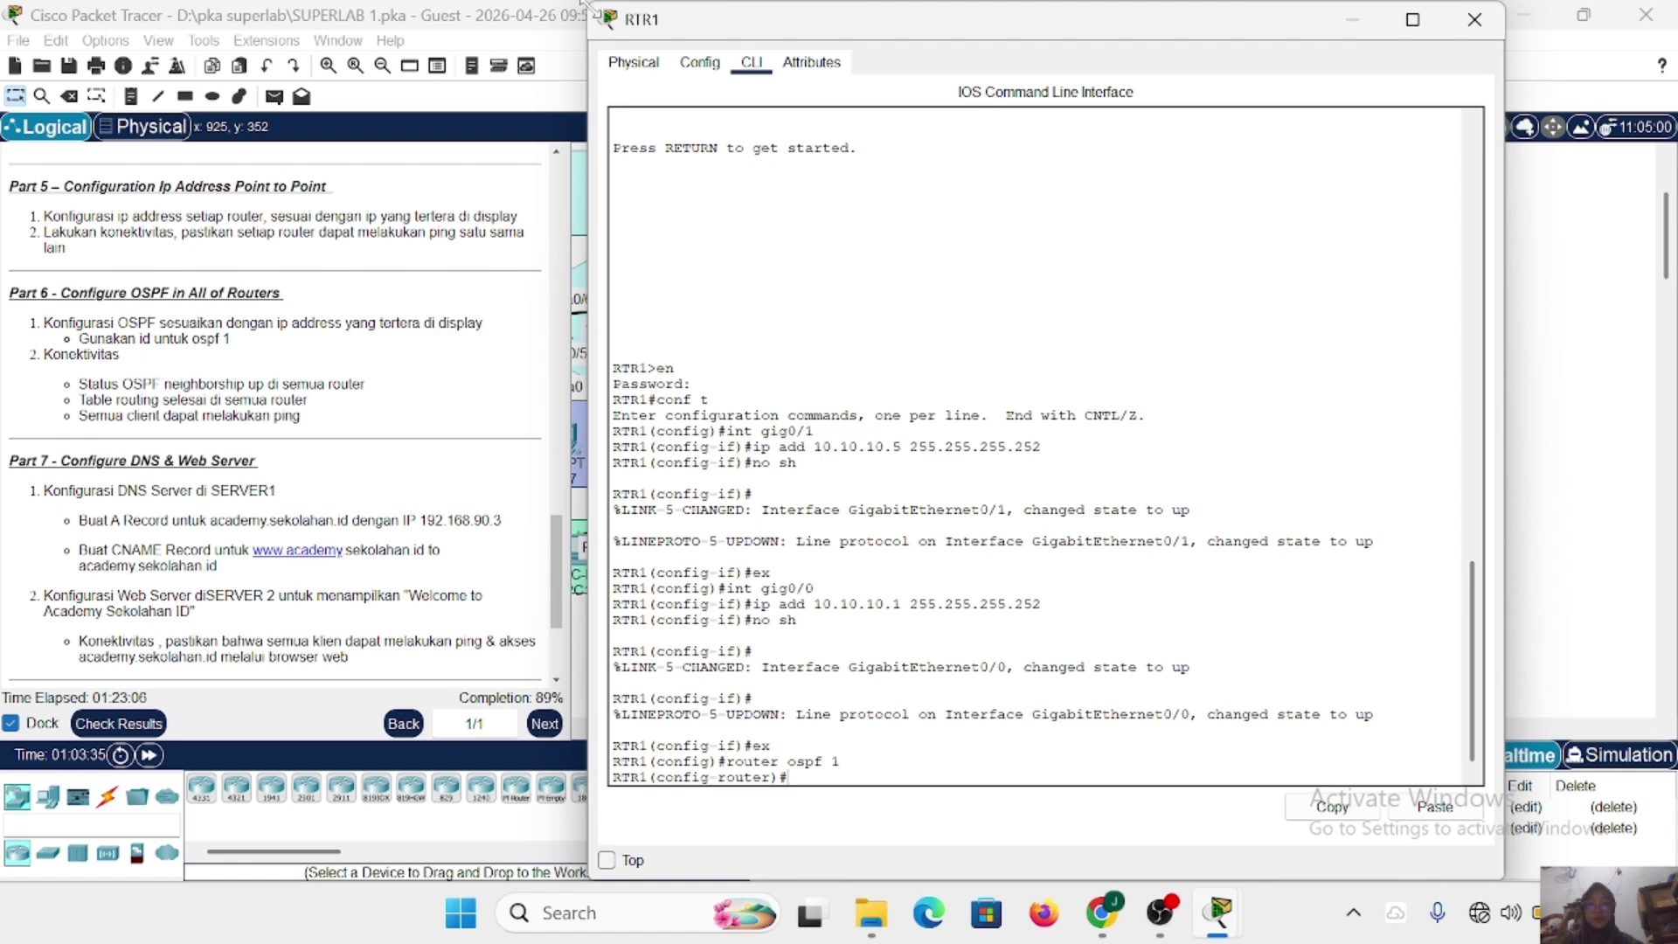
# Shrink and reposition RTR1's window so the addressed links around RTR1 are visible beside the OSPF configuration prompt.
pyautogui.moveTo(591, 7); pyautogui.dragTo(782, 164)
pyautogui.moveTo(1090, 175); pyautogui.dragTo(1217, 145)
pyautogui.hscroll(3, 796, 307)
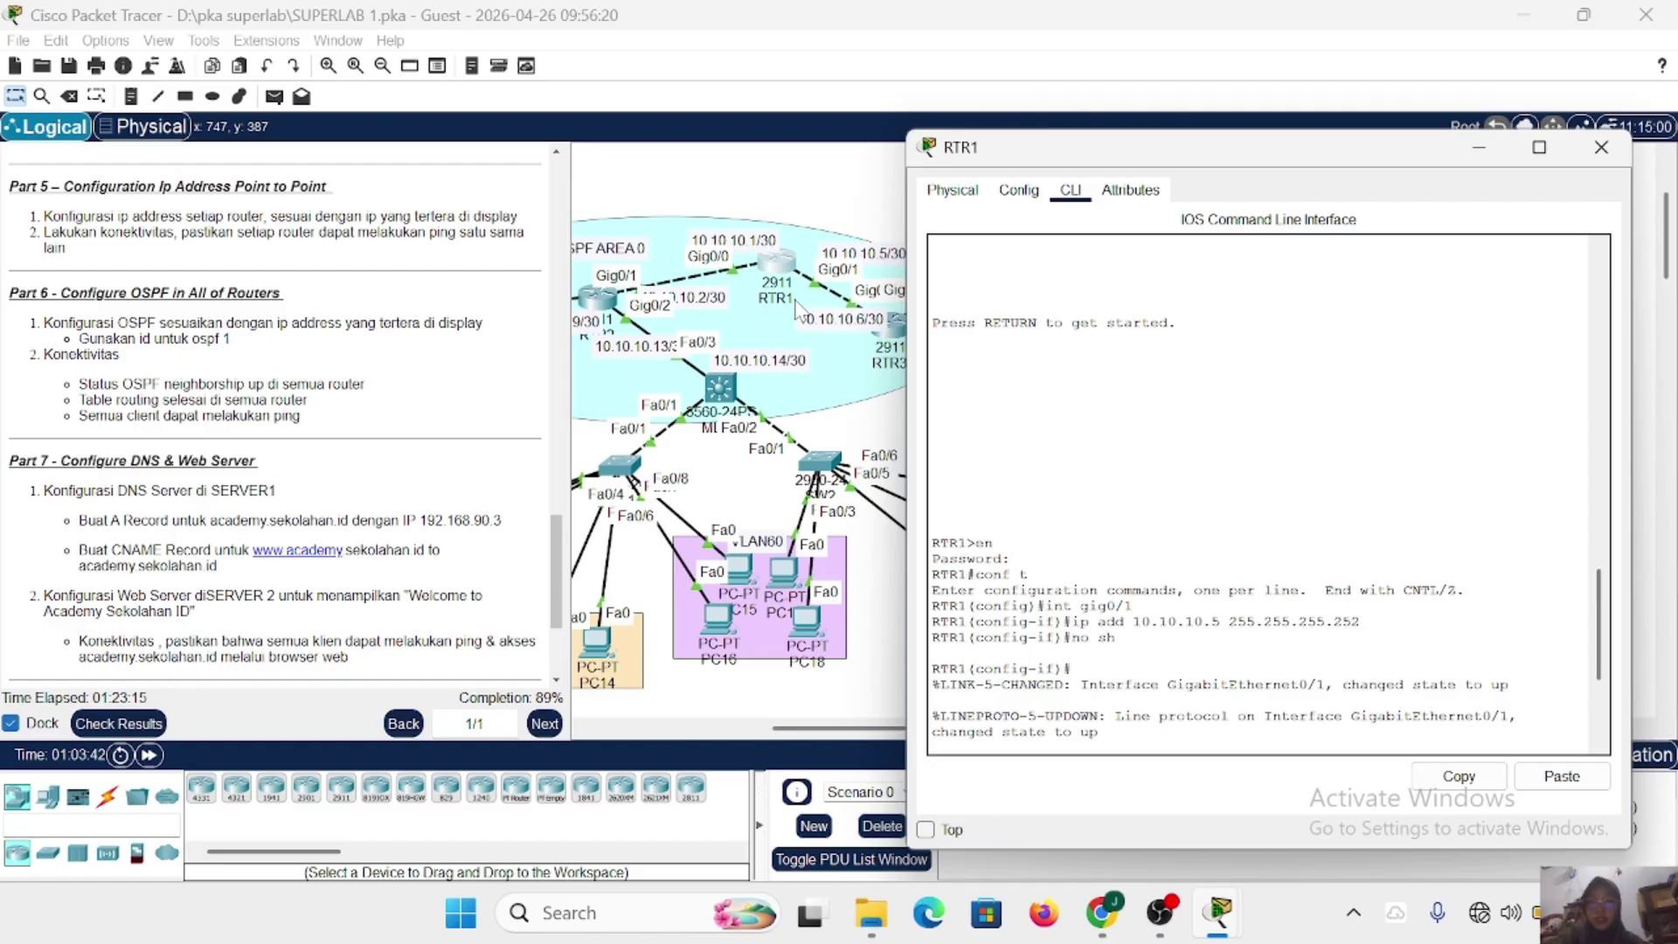
pyautogui.hscroll(-2, 797, 308)
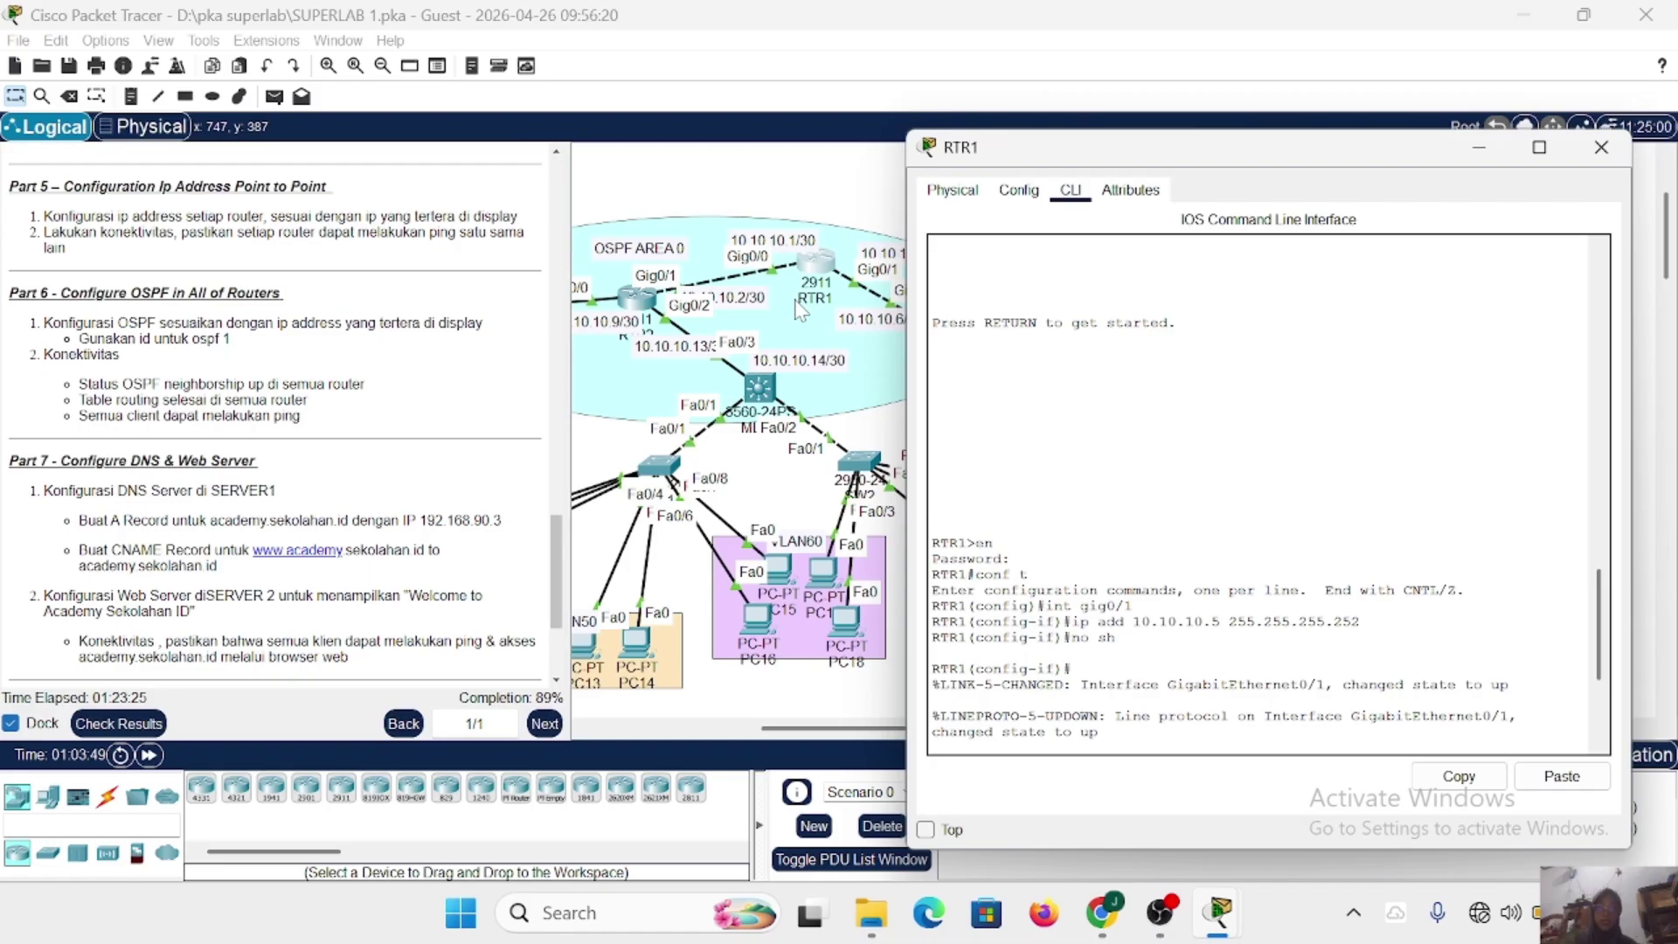
pyautogui.hscroll(3, 800, 310)
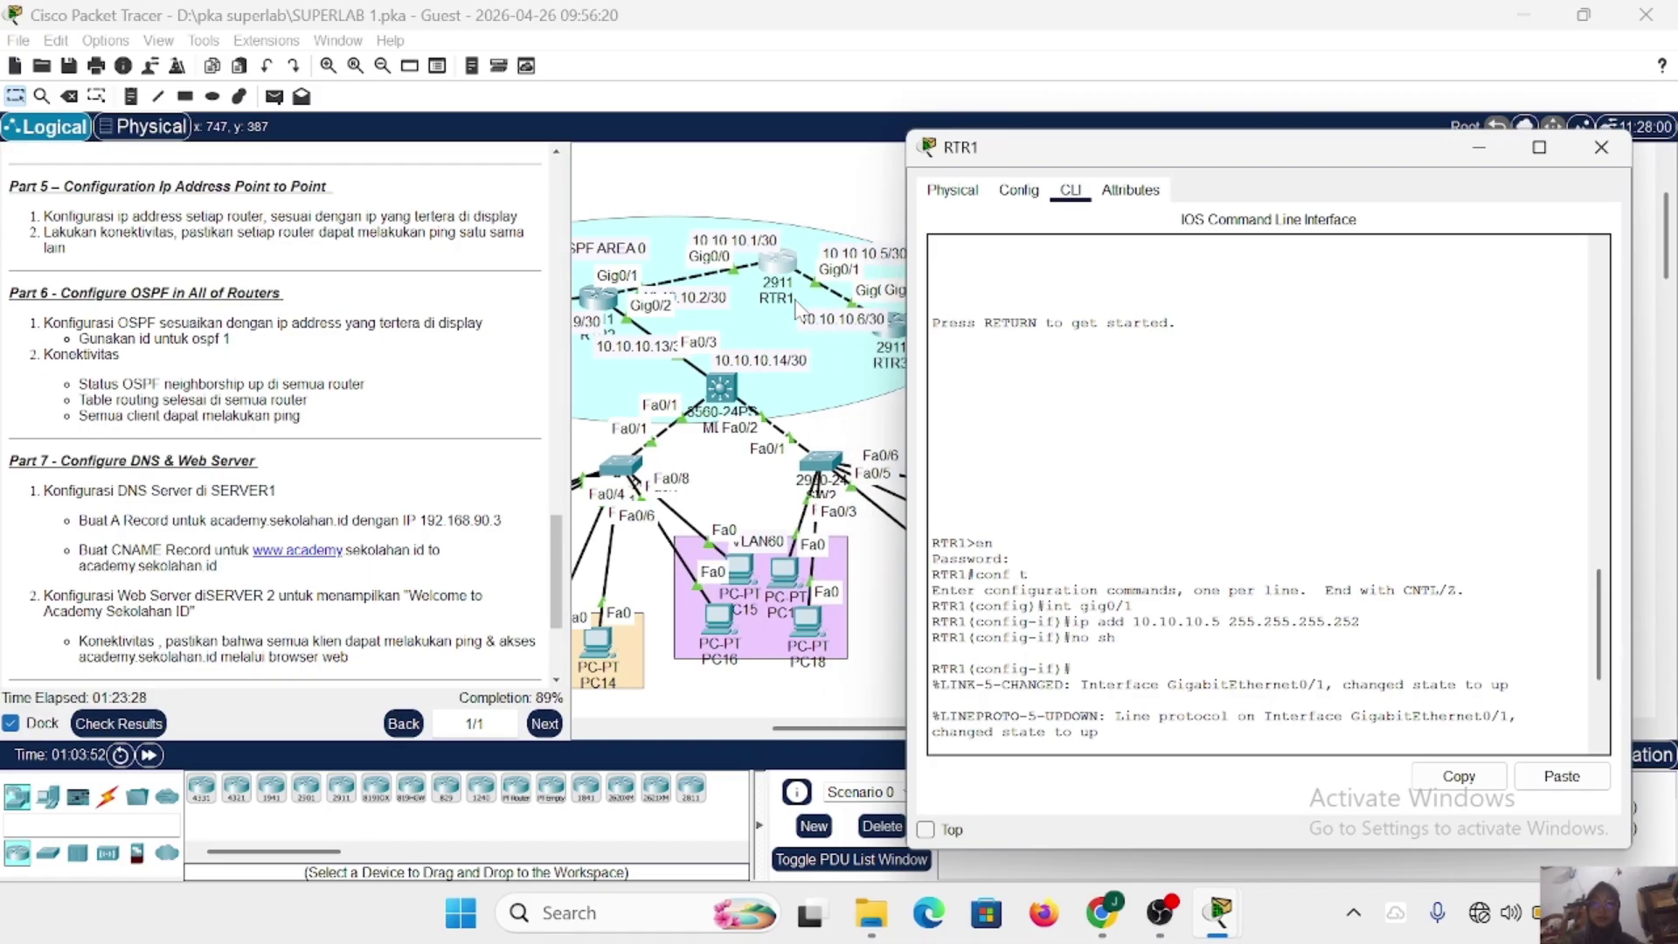
pyautogui.hscroll(-5, 800, 310)
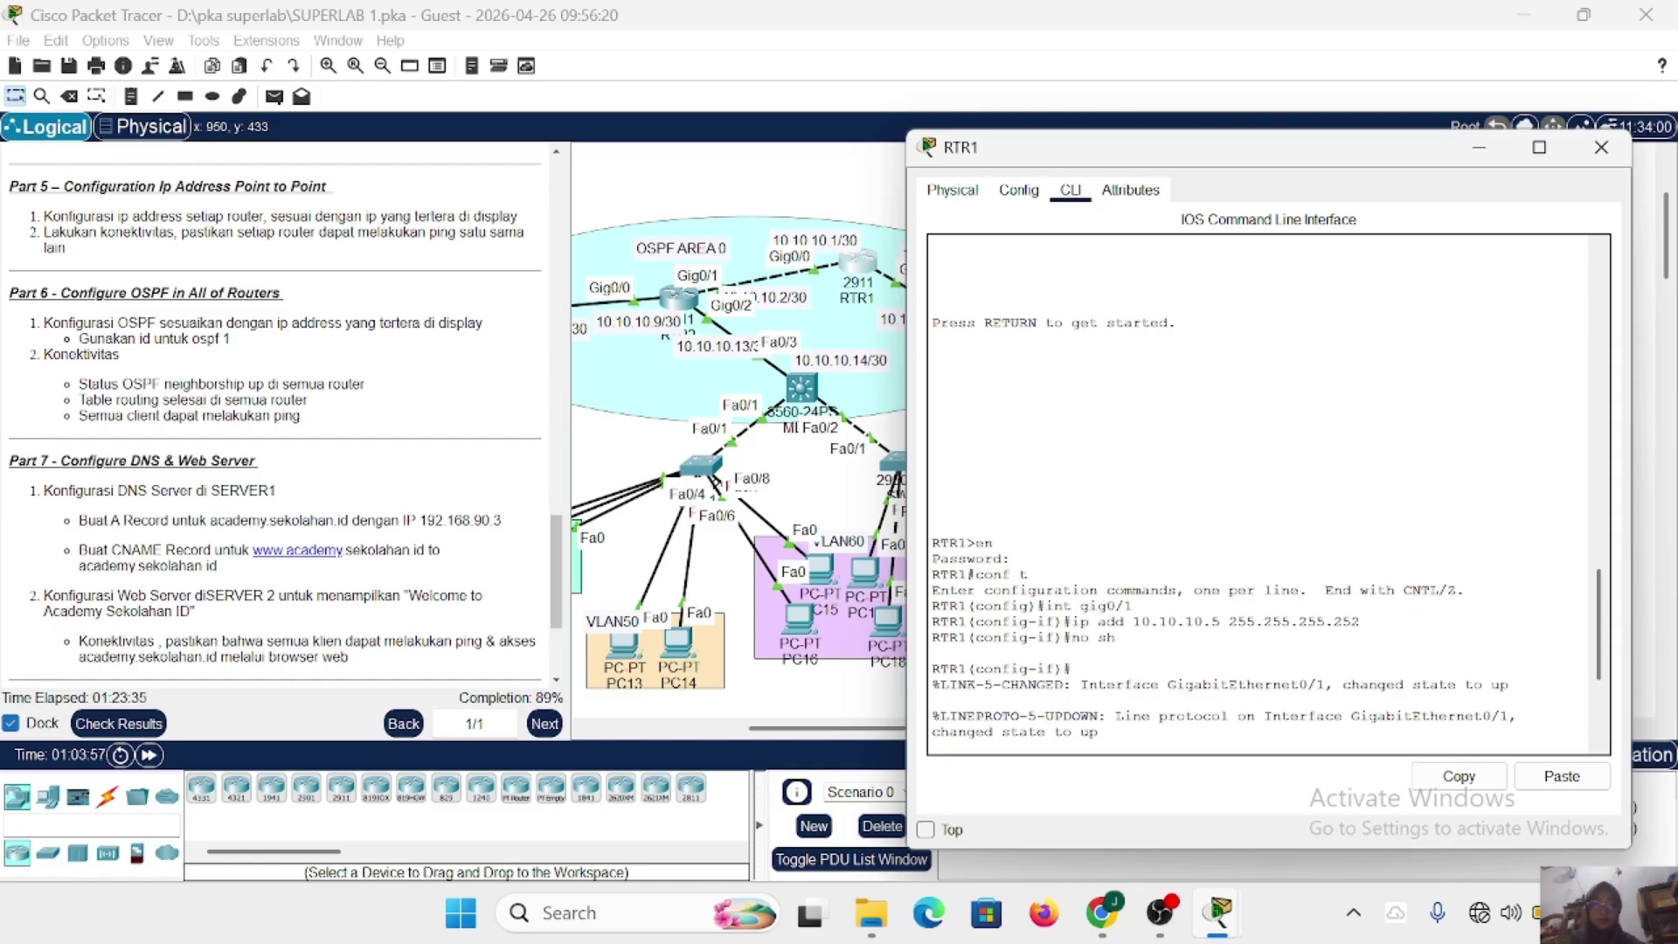
pyautogui.write('ex int gig0/0 ip add 10.10.10.1 255.255.255.252 no sh ex router ospf 1')
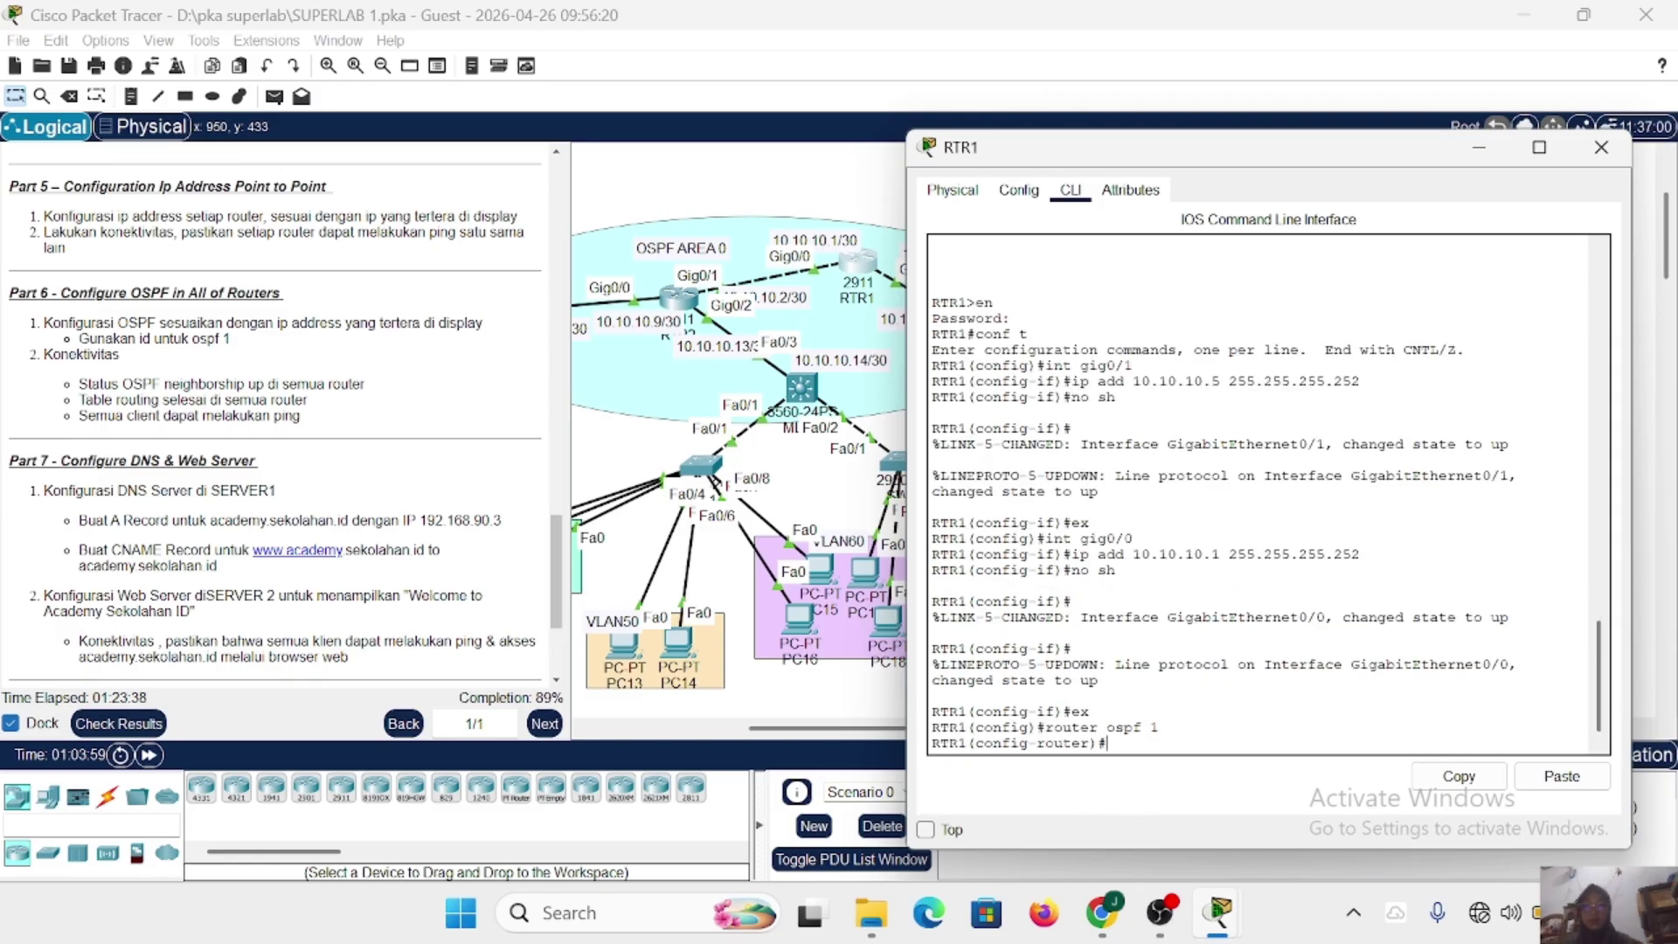
# Advertise network 10.10.10.4 with wildcard mask 0.0.0.3 in area 0 on RTR1.
pyautogui.write('netw')
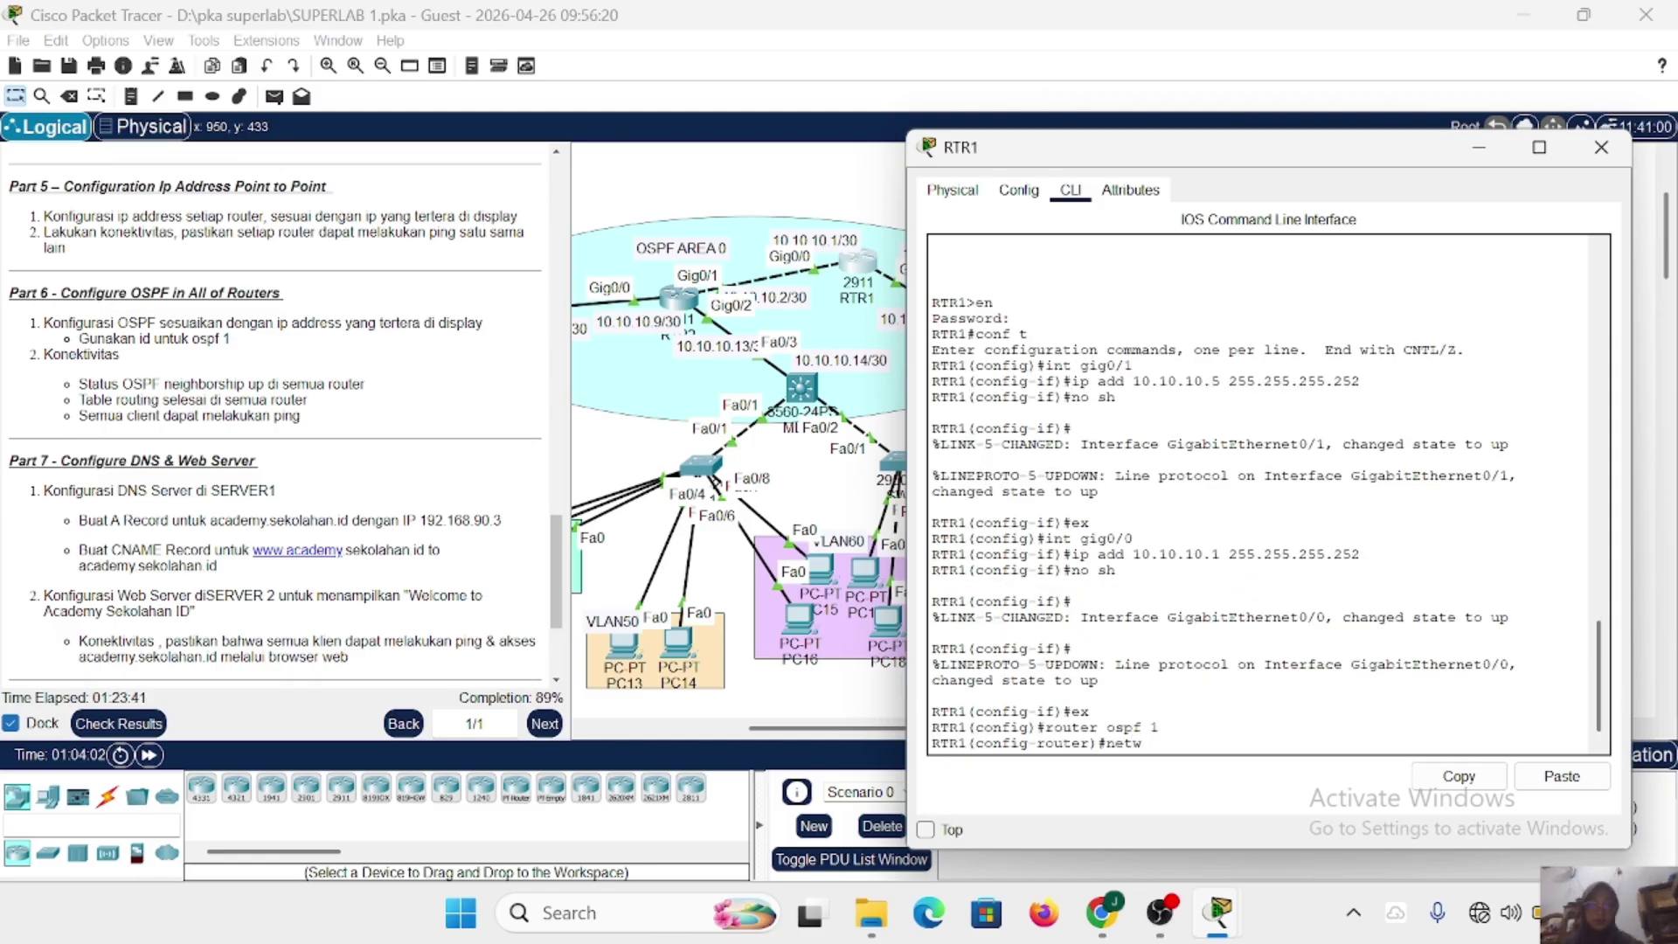
pyautogui.write(' 10.10.10.4 0.0.0.')
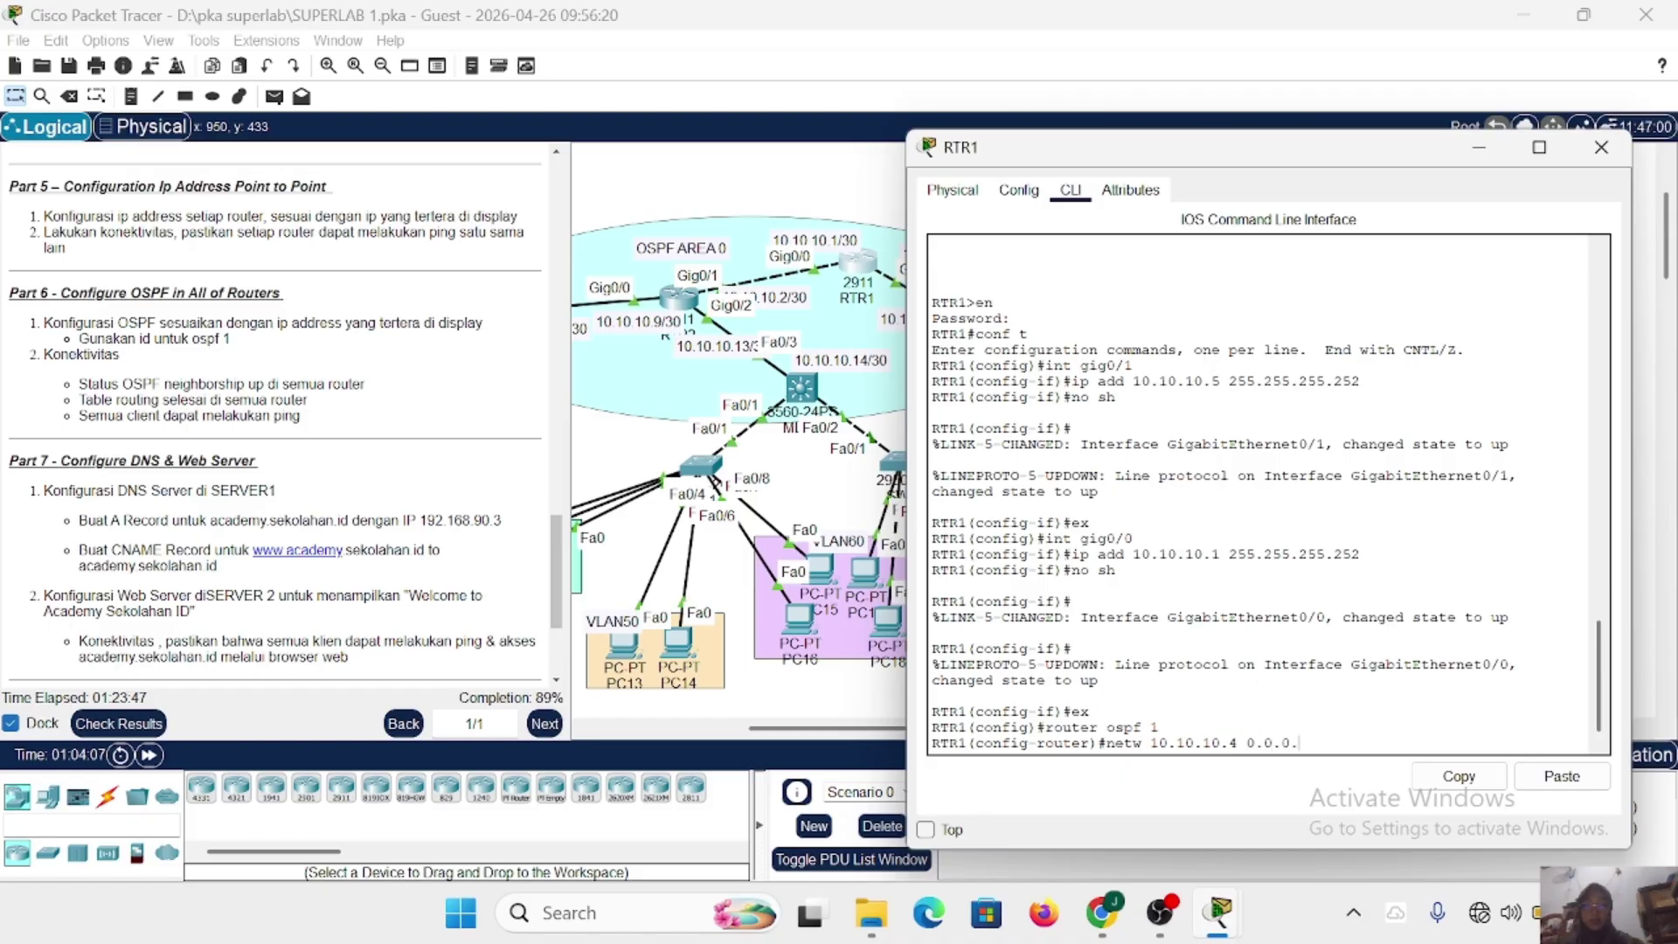
pyautogui.write('3 area 0')
pyautogui.press('Return')
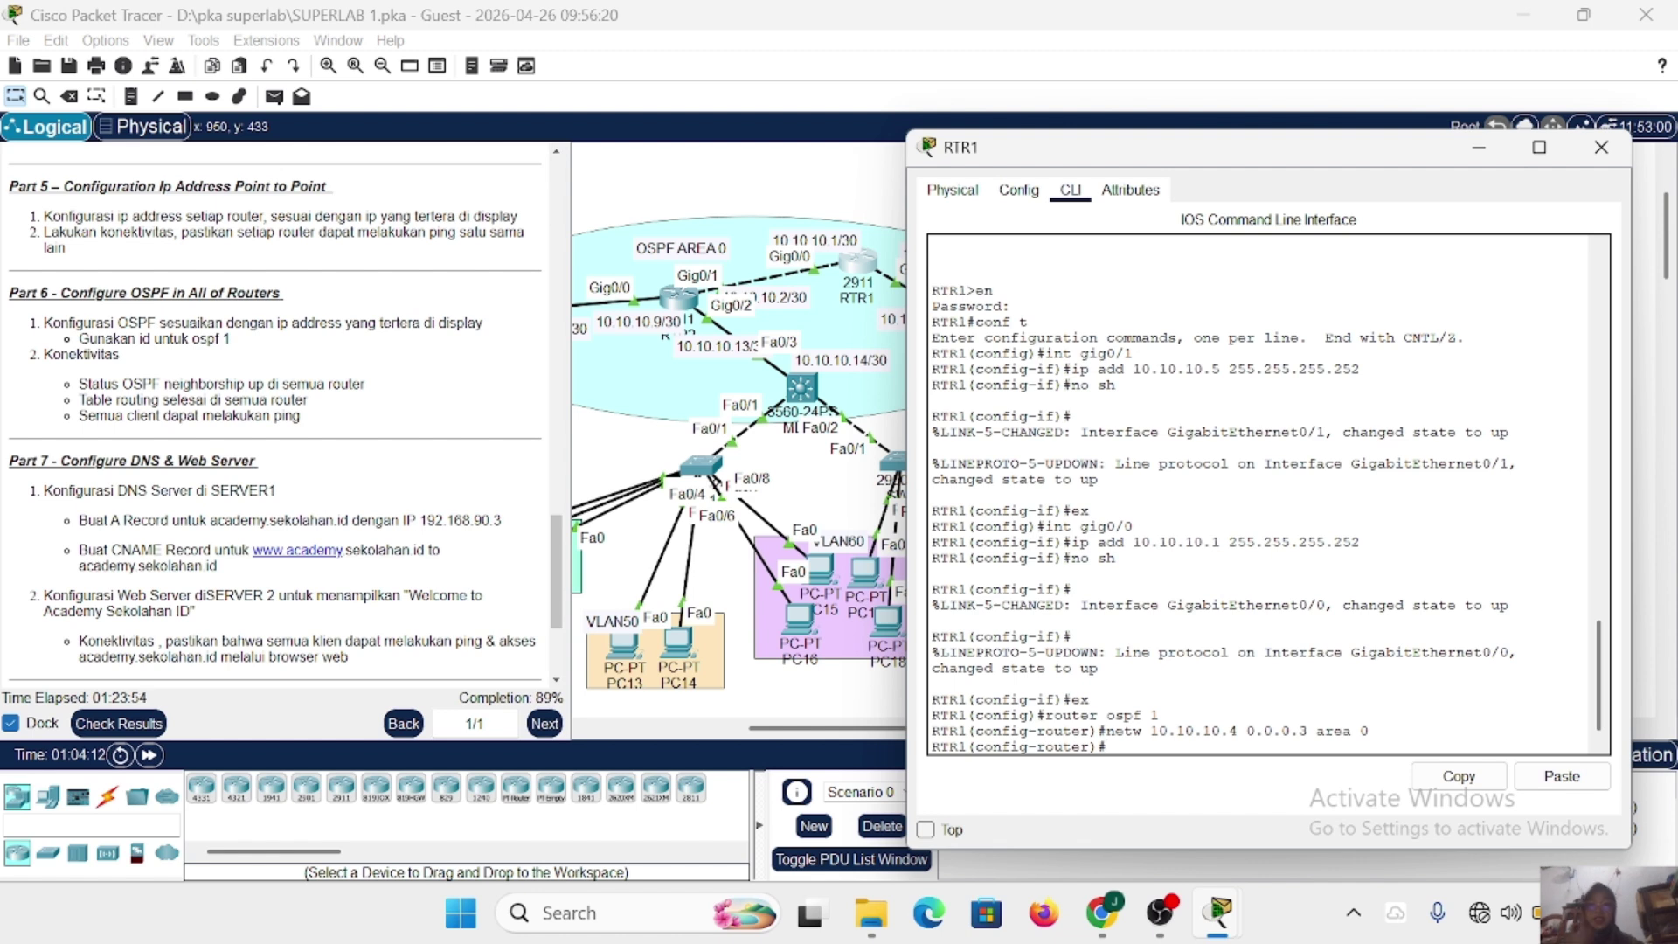
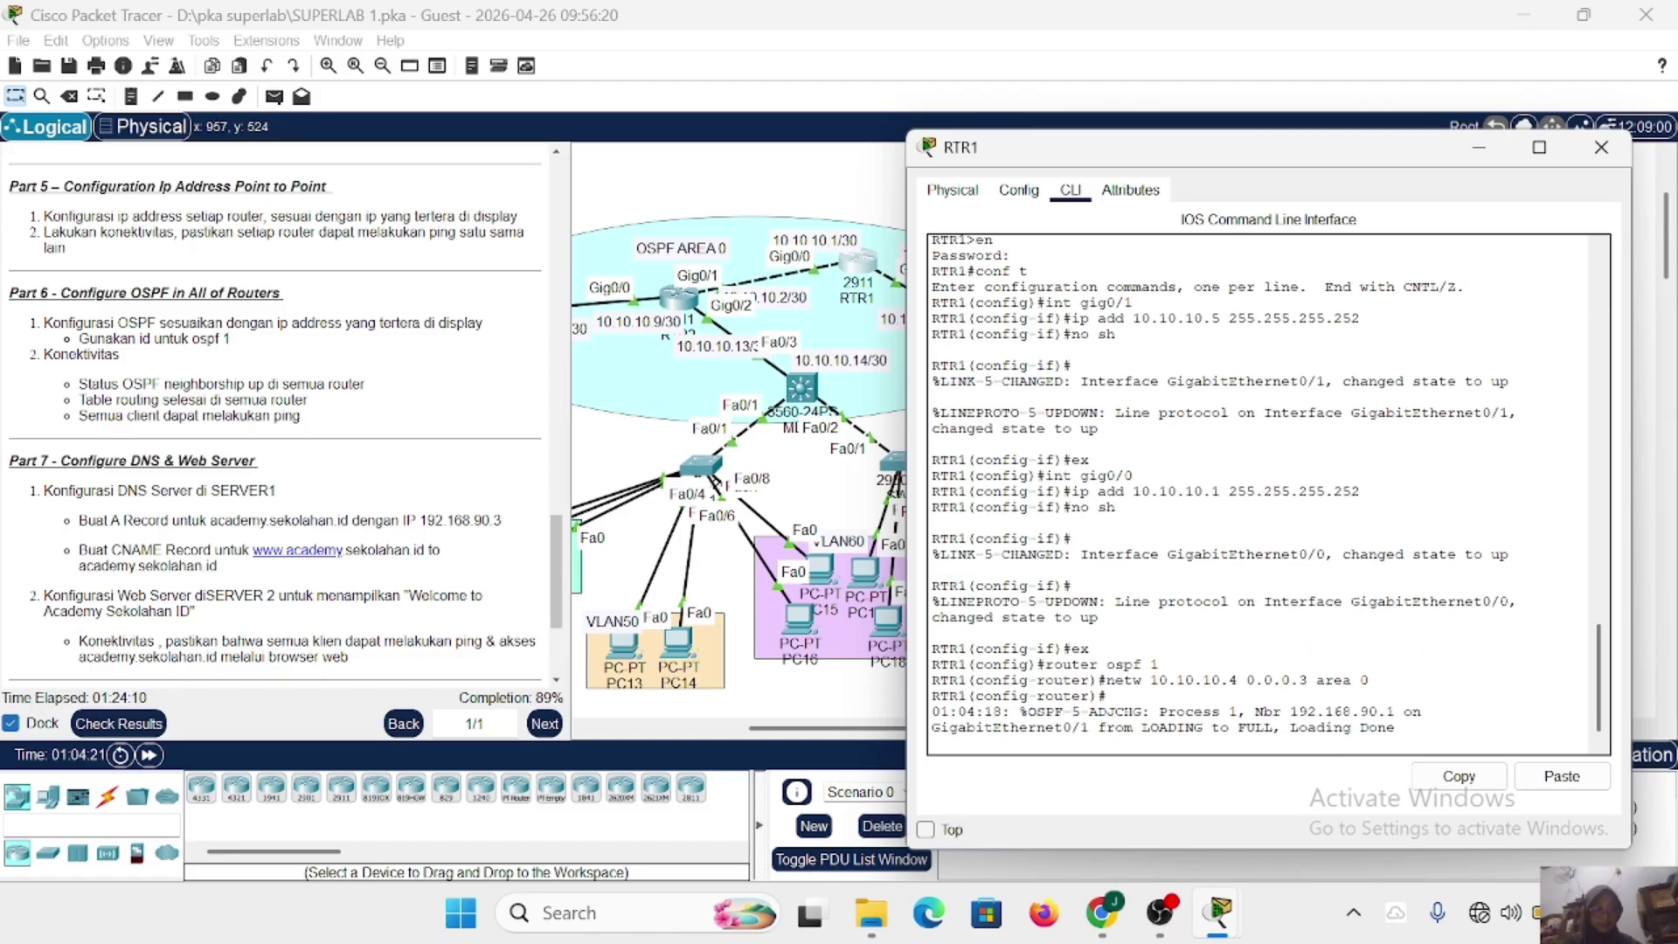
# Leave and re-enter the OSPF process 1 configuration on RTR1.
pyautogui.write('ex')
pyautogui.press('Return')
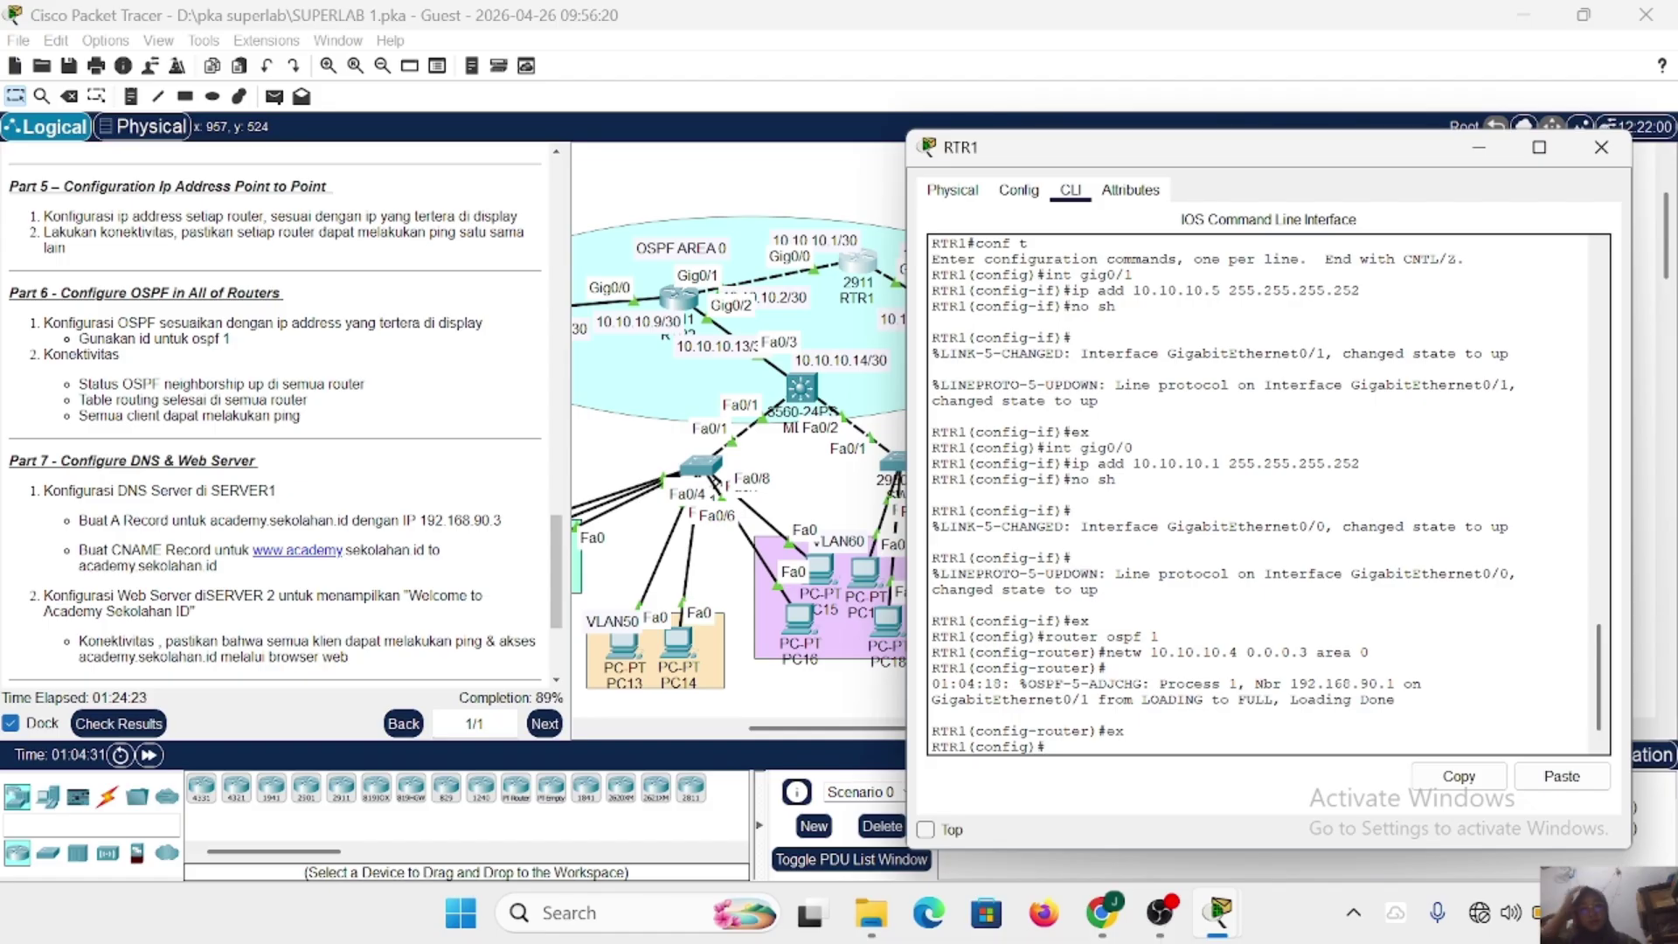
pyautogui.write('r')
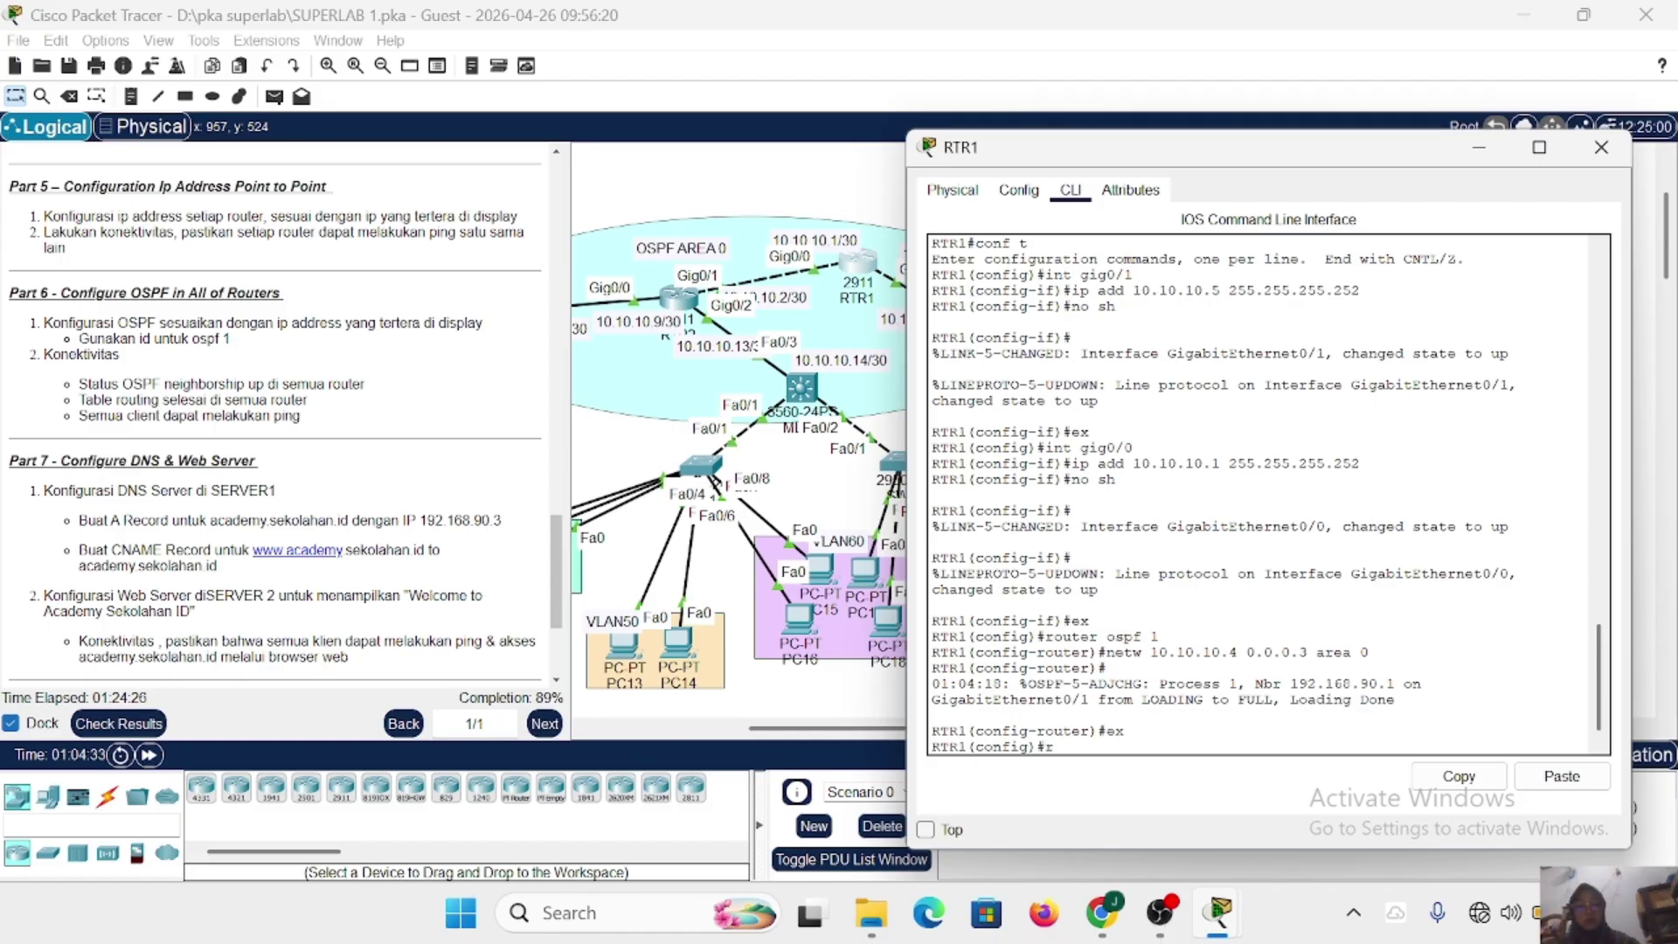
pyautogui.write('outer ospf 1')
pyautogui.press('Return')
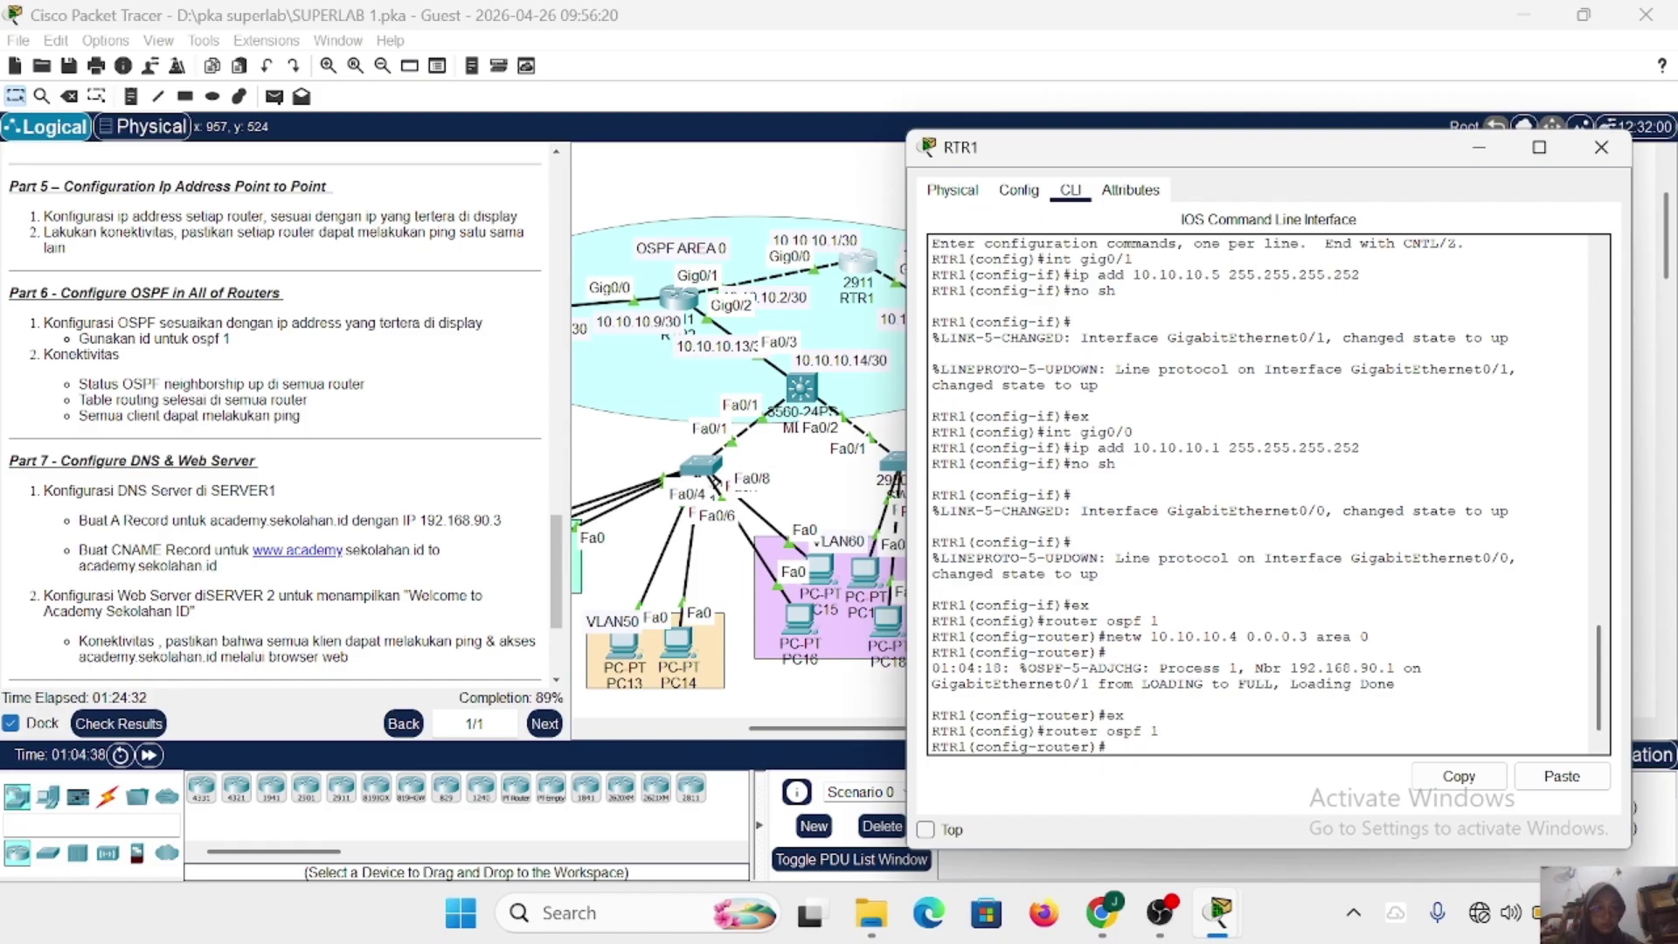
# Advertise network 10.10.10.0 with wildcard mask 0.0.0.3 in area 0 on RTR1, correcting any mistyped mask, and close the device window.
pyautogui.write('netw')
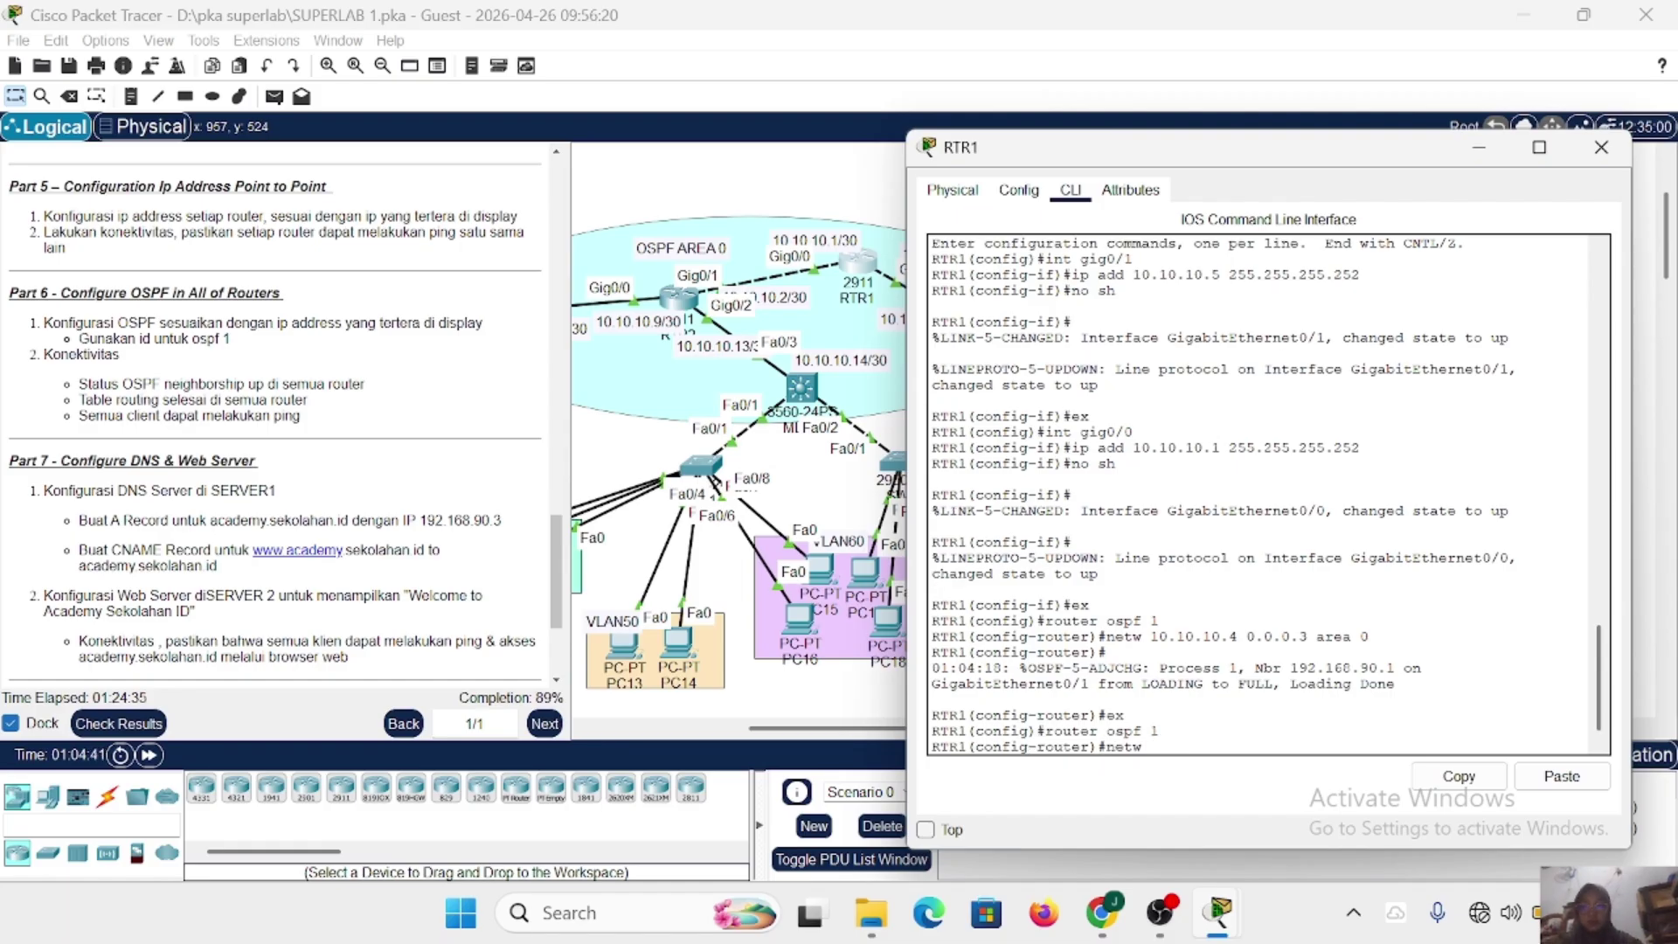
pyautogui.write(' 10.10.10.0 0.0.0.')
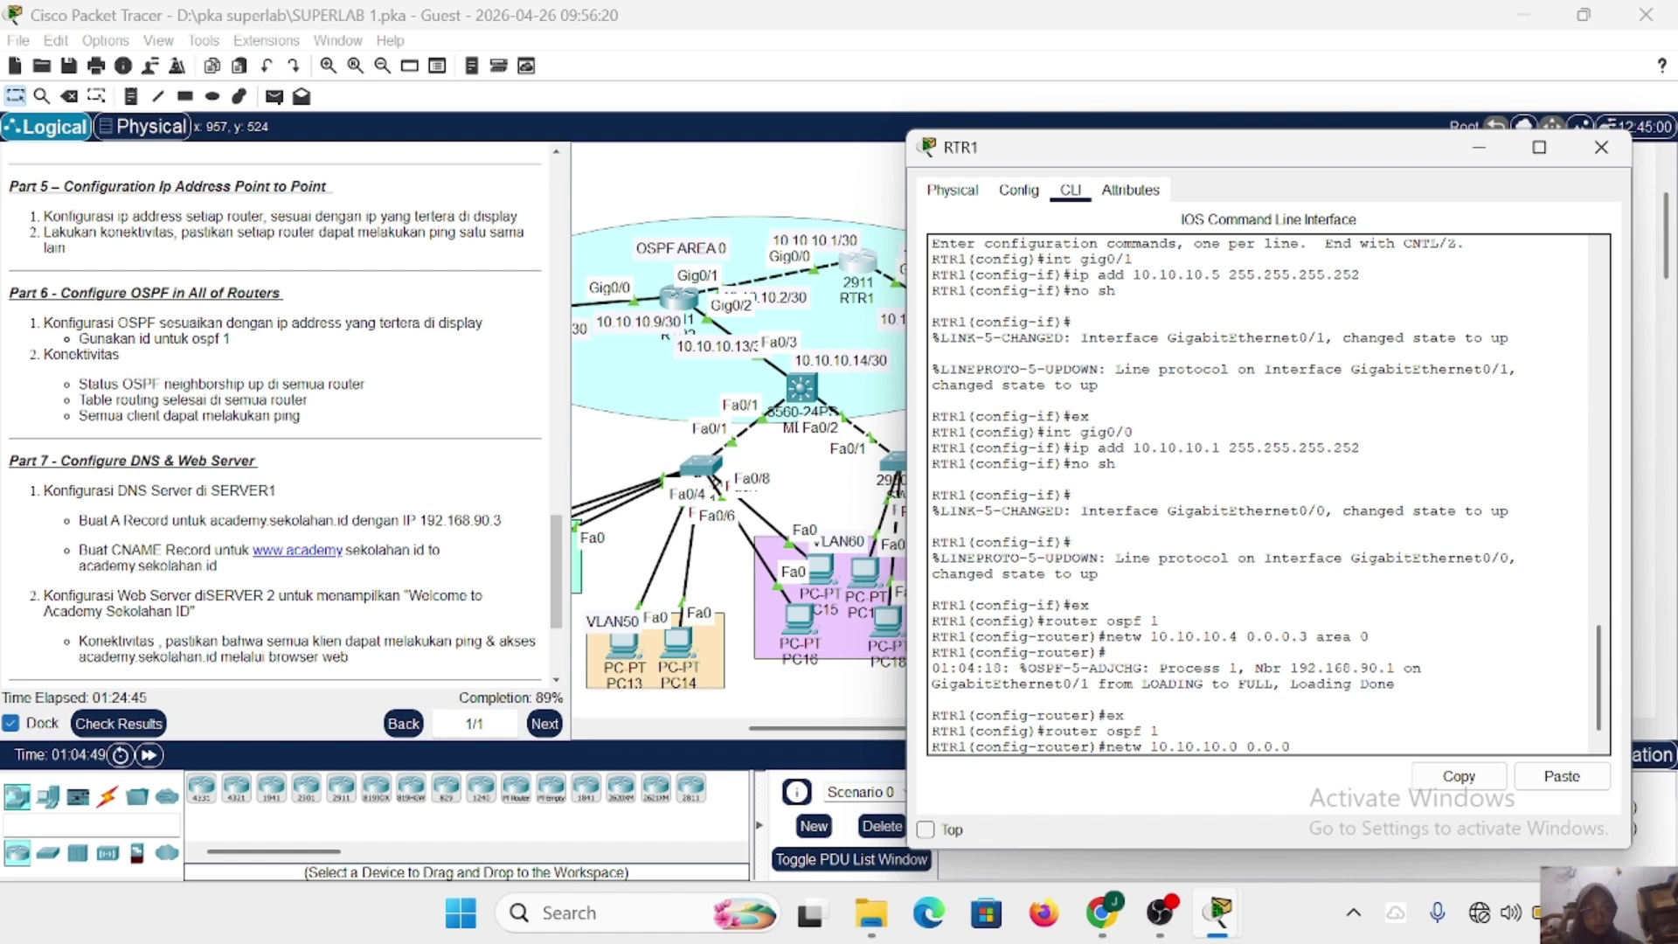
pyautogui.write('3 area 0')
pyautogui.press('Return')
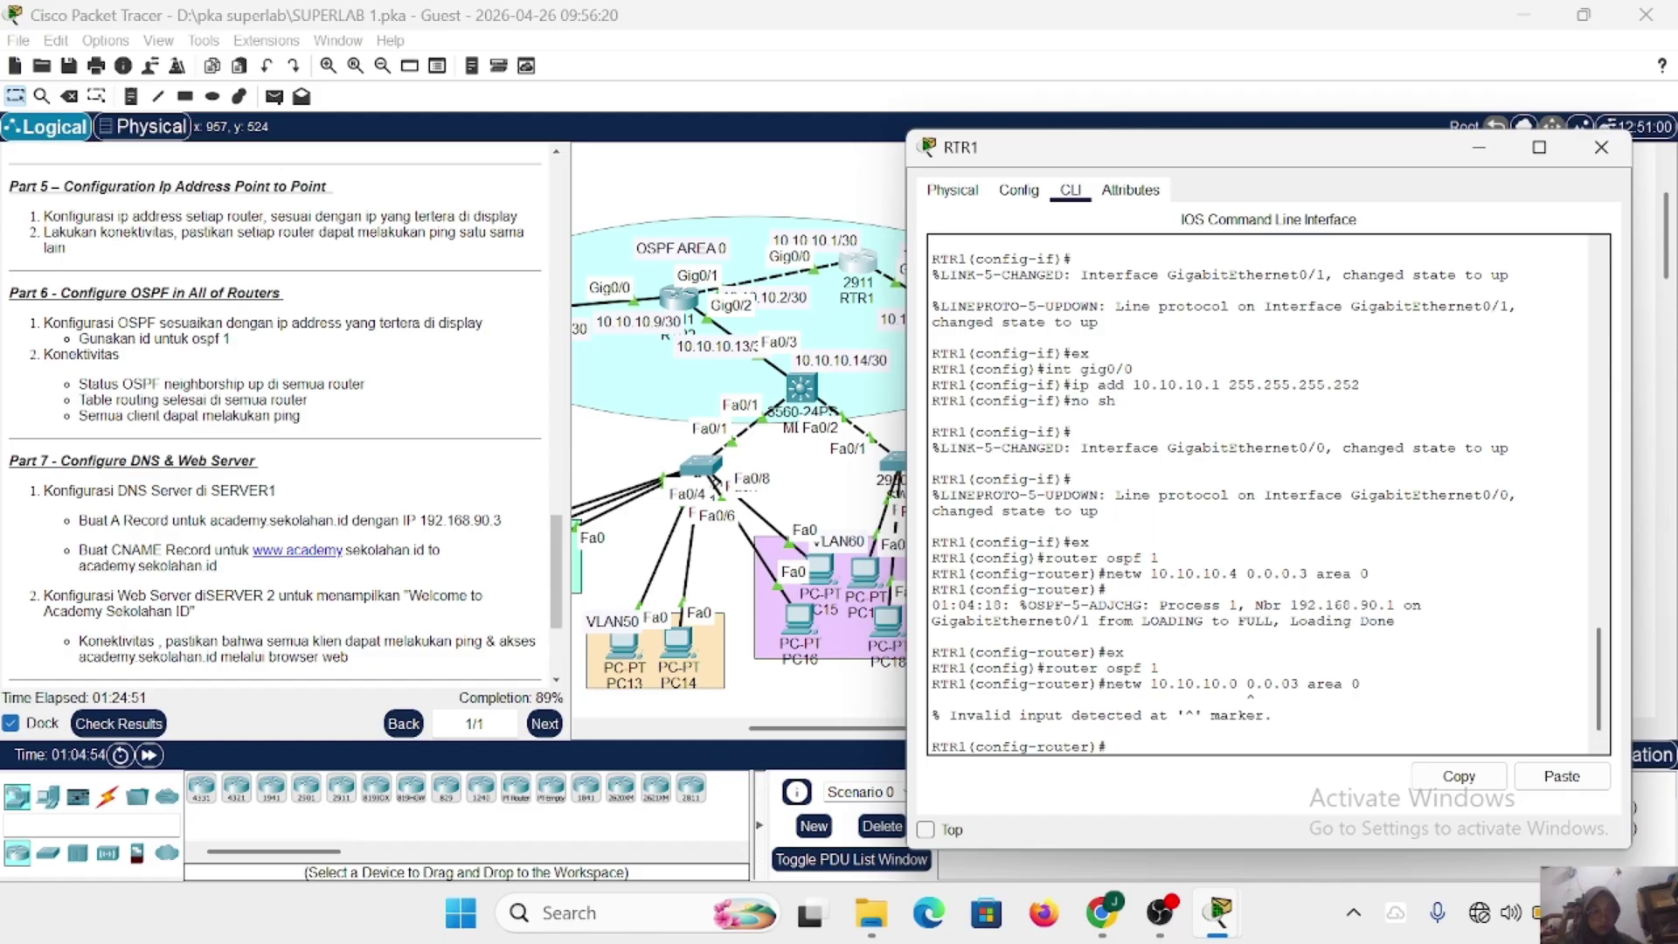
pyautogui.press('Up')
pyautogui.press('Up')
pyautogui.press('Down')
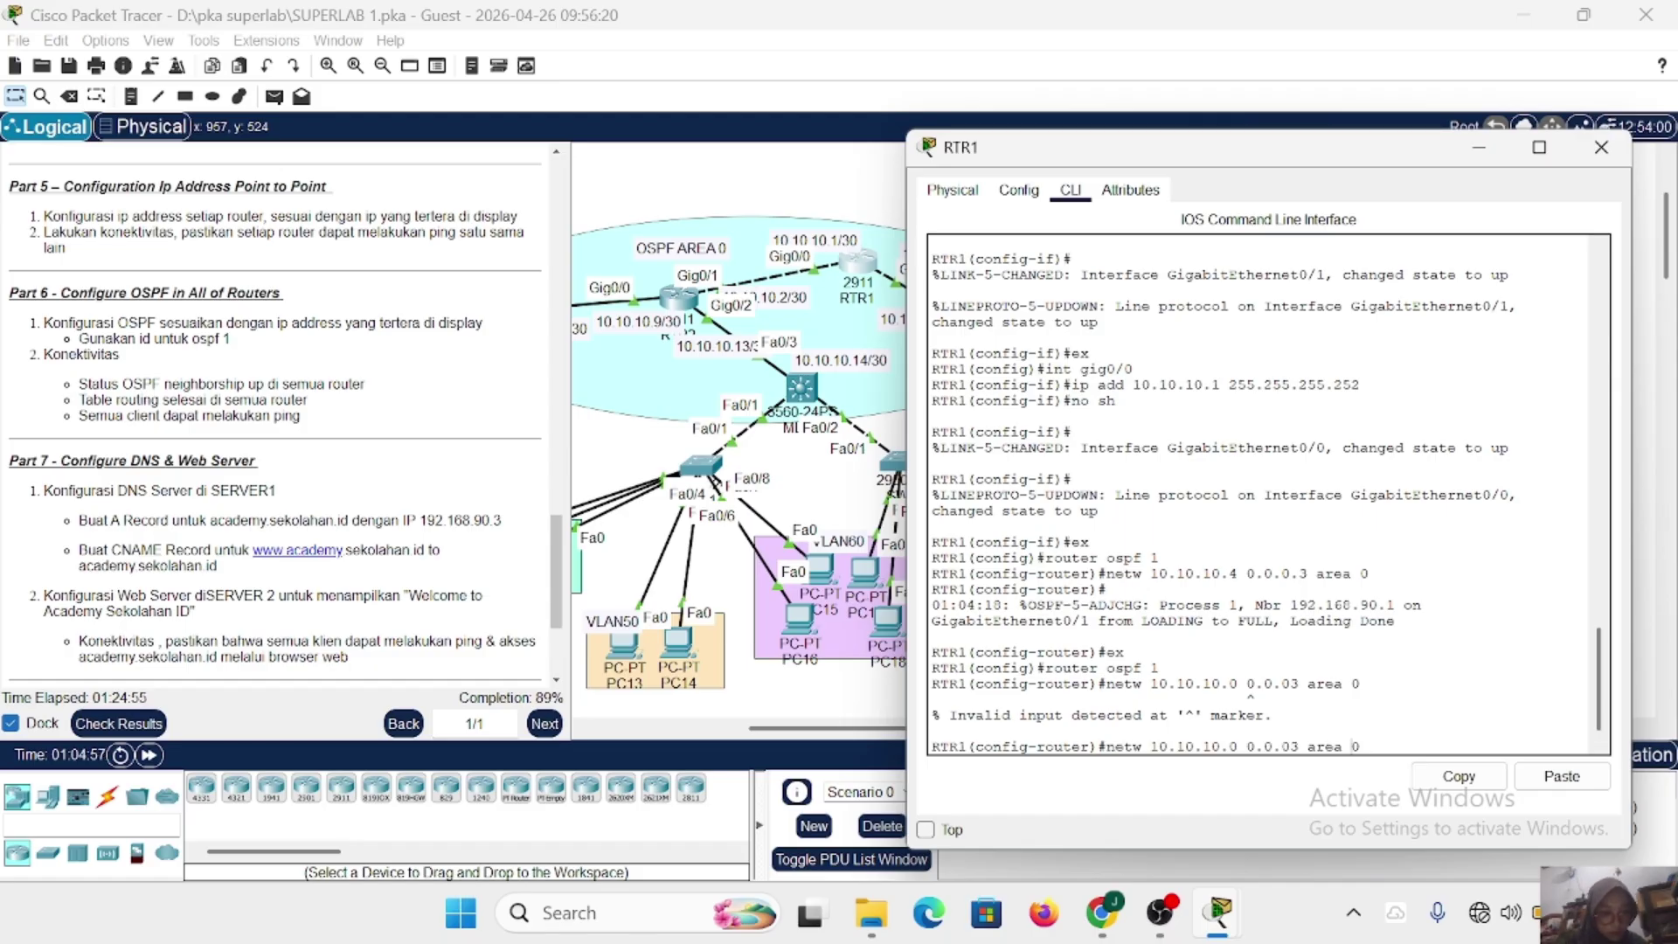
pyautogui.write('.')
pyautogui.press('Return')
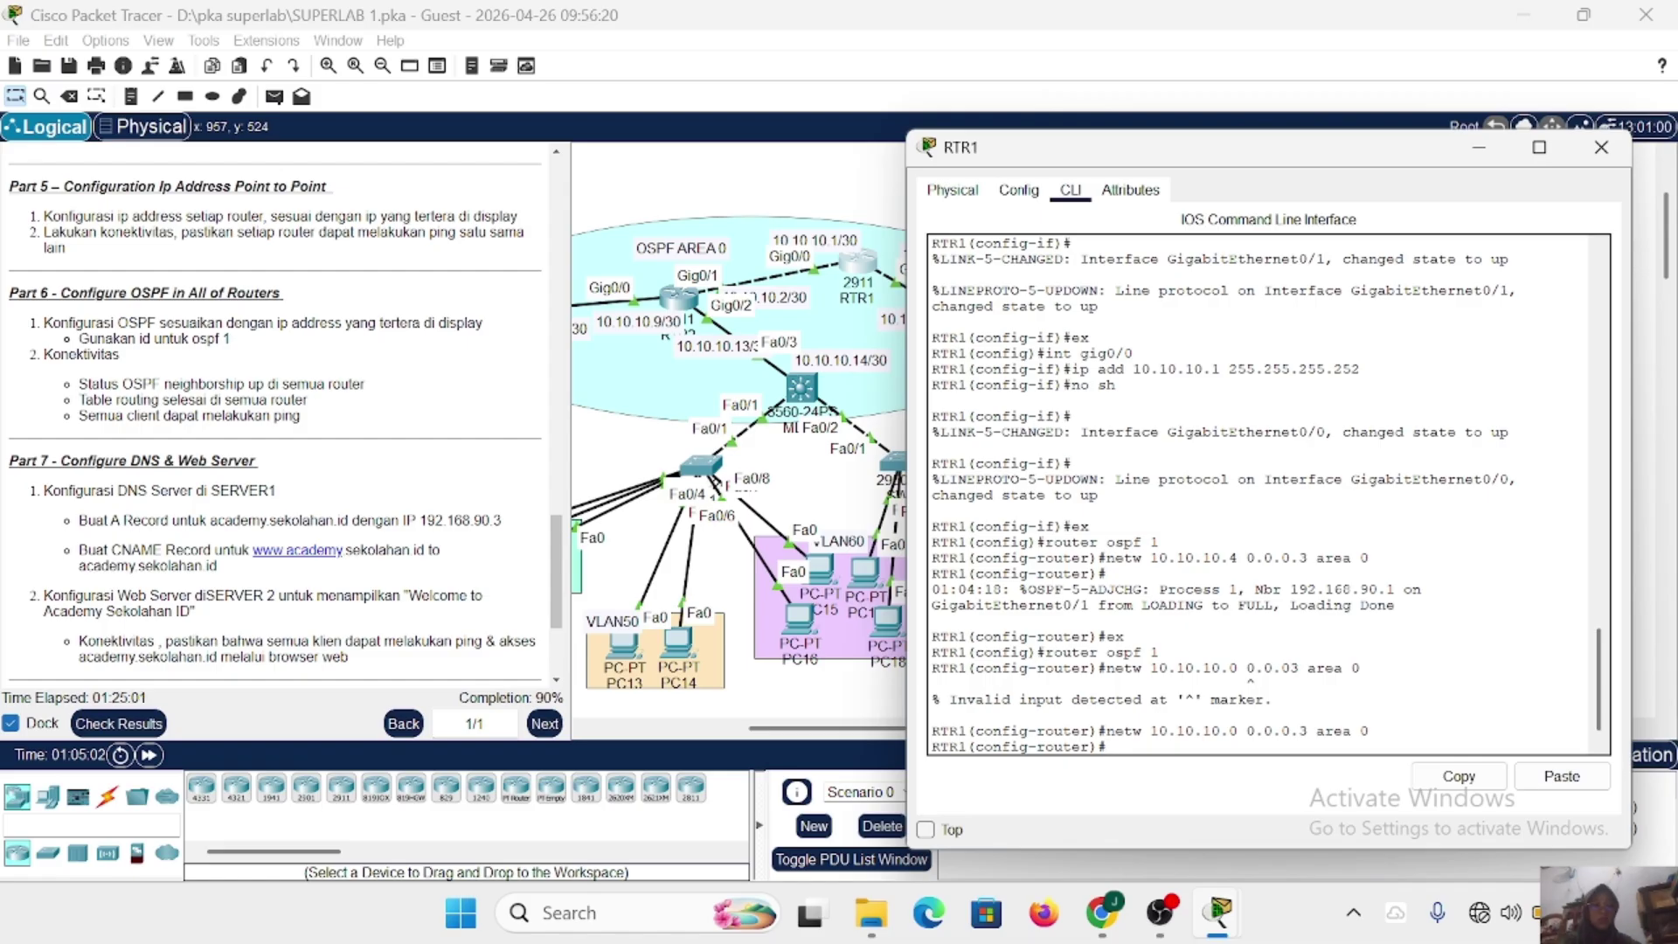
pyautogui.click(1598, 149)
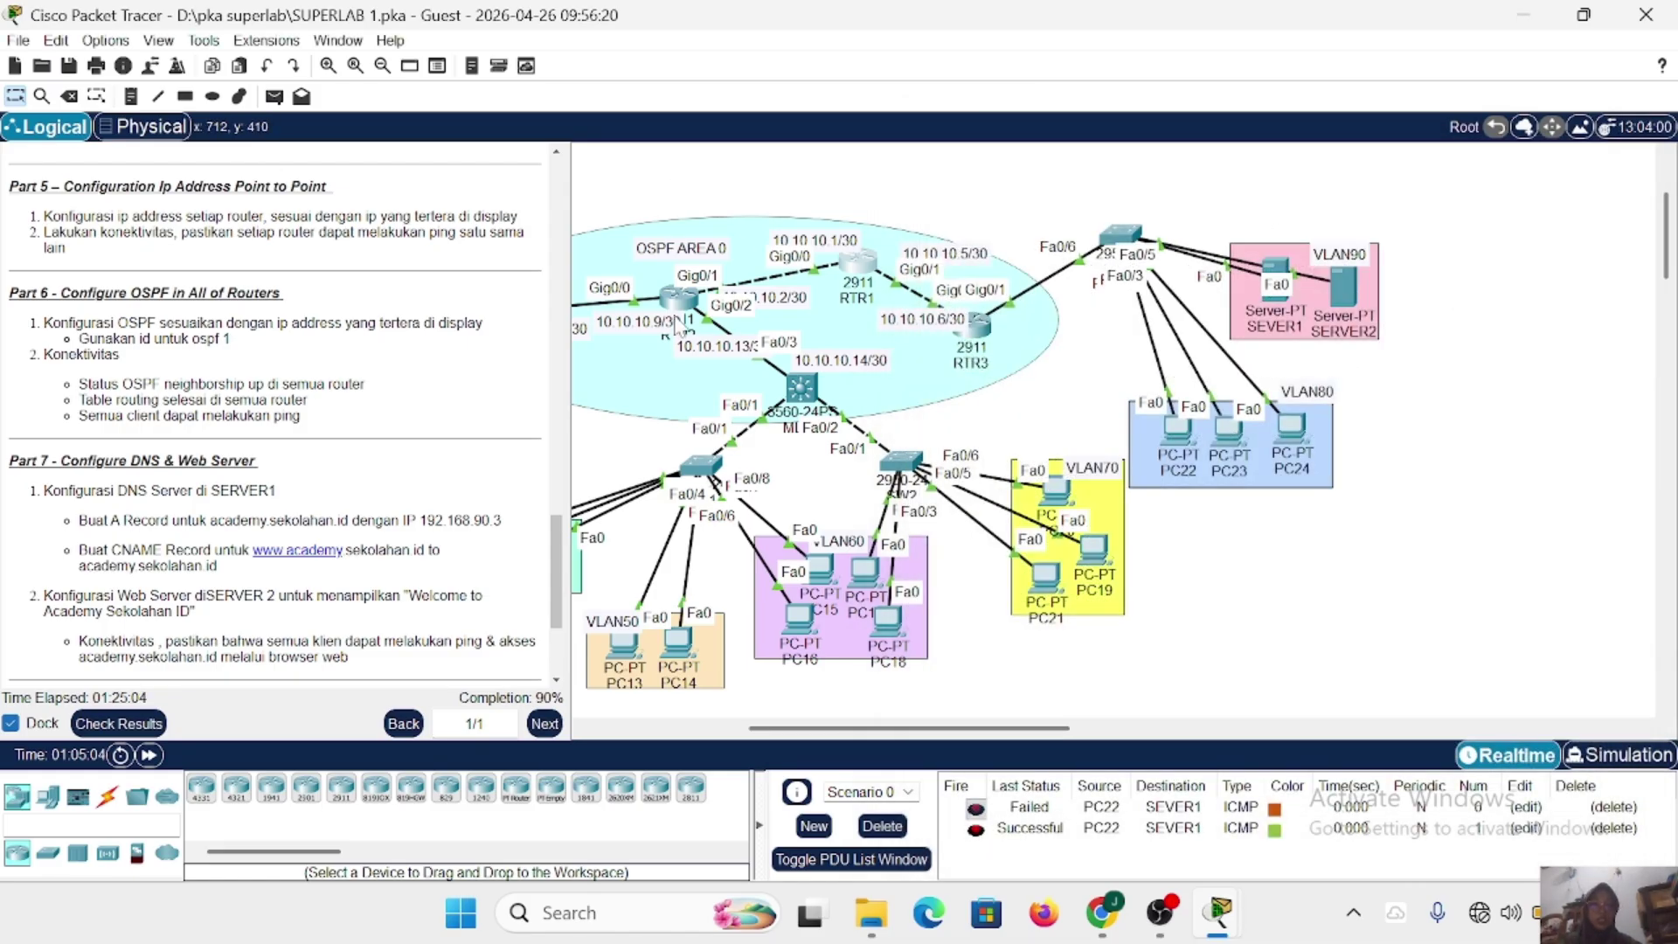
# Open RTR2's command line, leave interface configuration and start OSPF routing process 1.
pyautogui.click(678, 300)
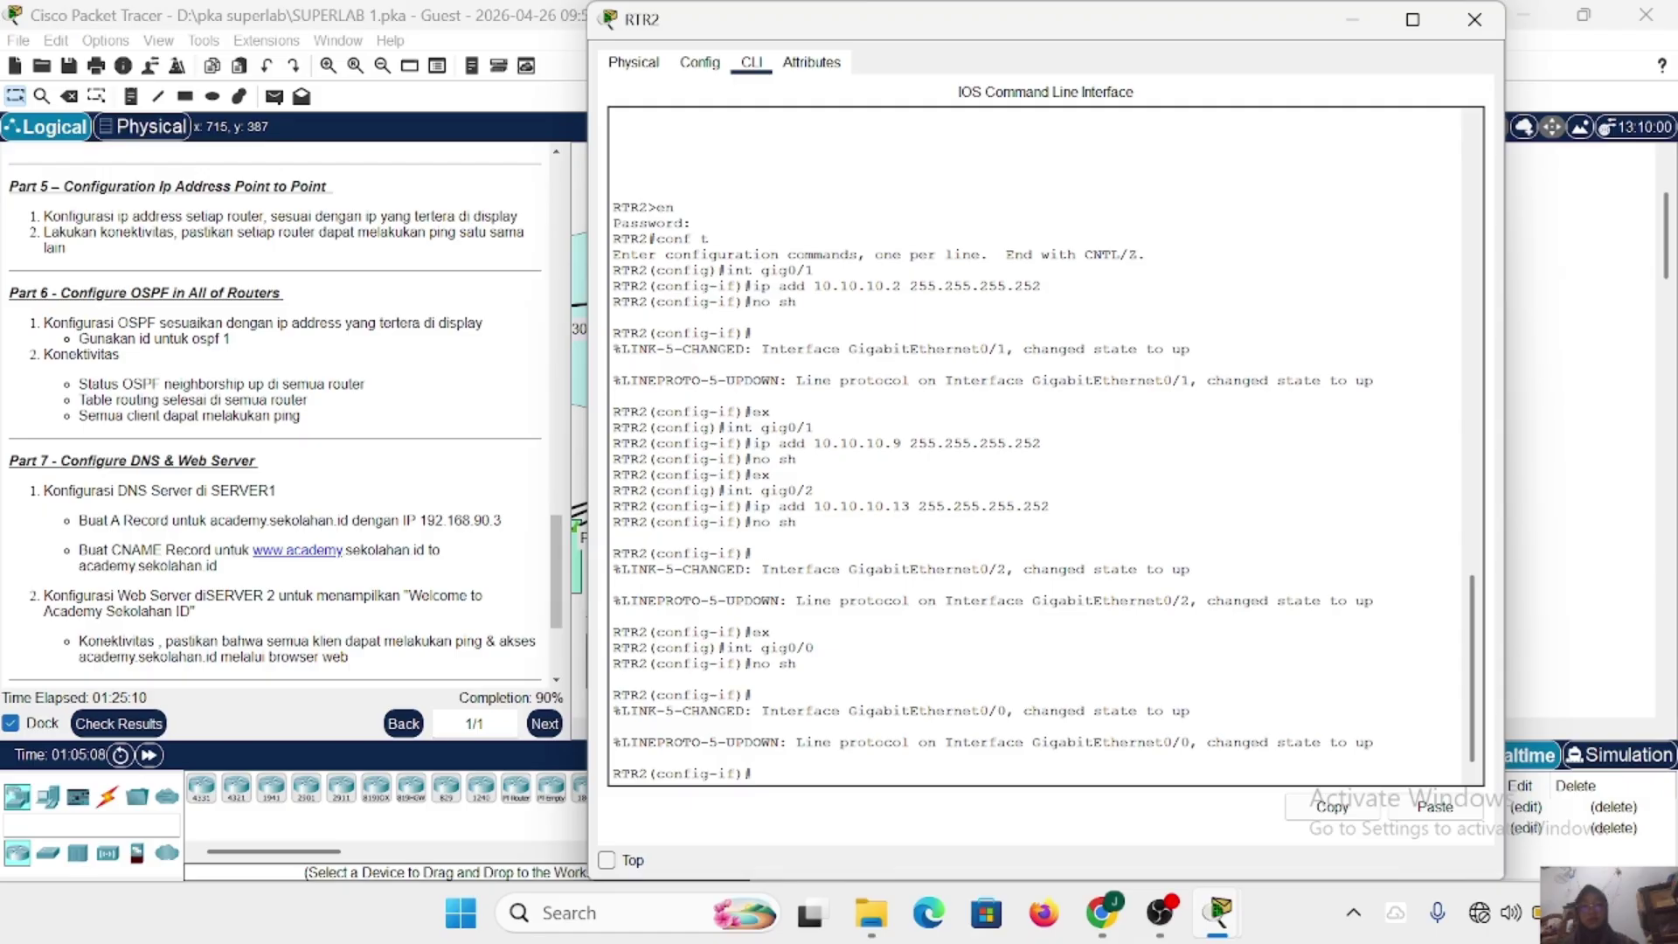
pyautogui.write('ex')
pyautogui.press('Return')
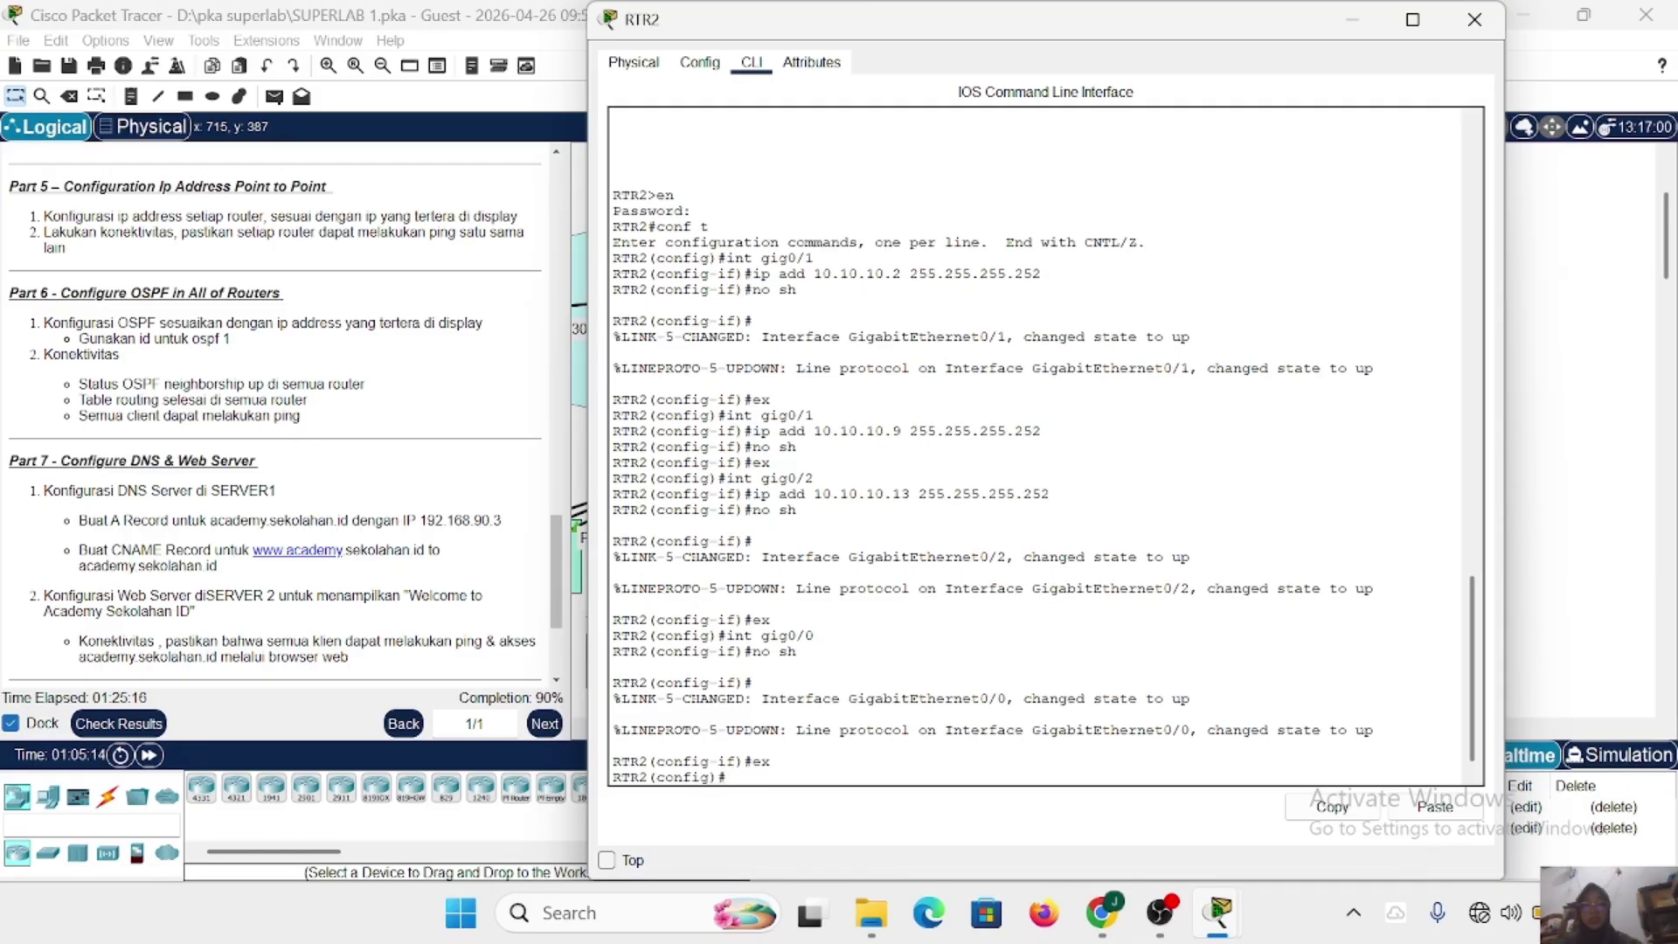
pyautogui.write('router os')
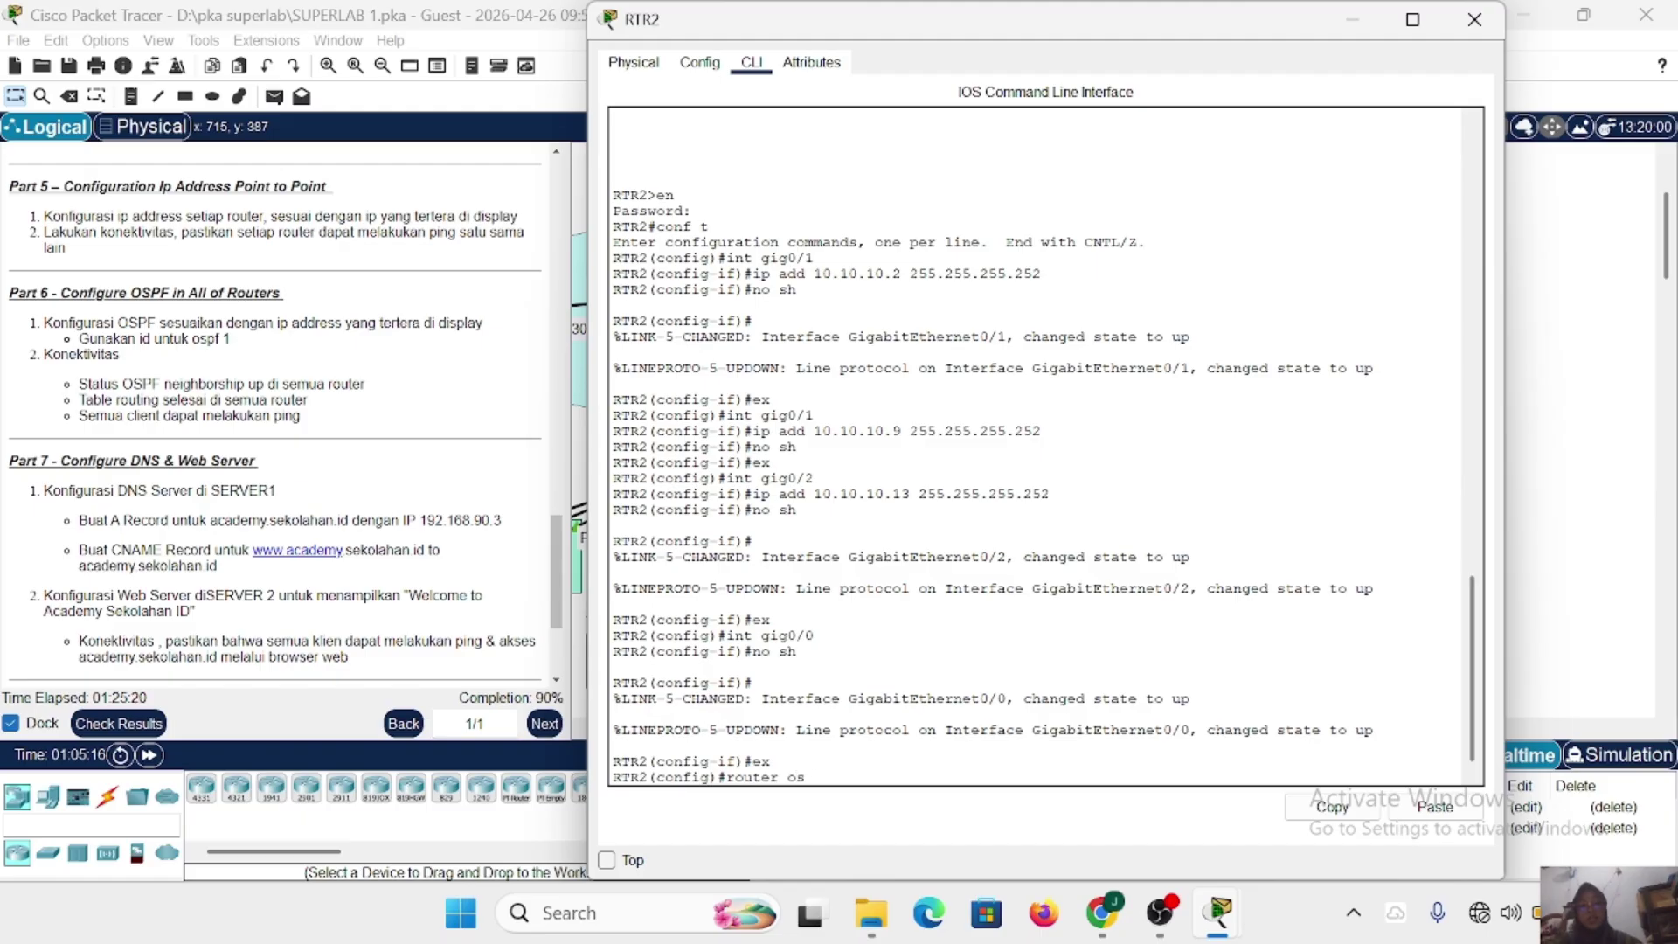
pyautogui.write('pf 1')
pyautogui.press('Return')
# Advertise network 10.10.10.0 with wildcard mask 0.0.0.3 in area 0 on RTR2.
pyautogui.write('ne')
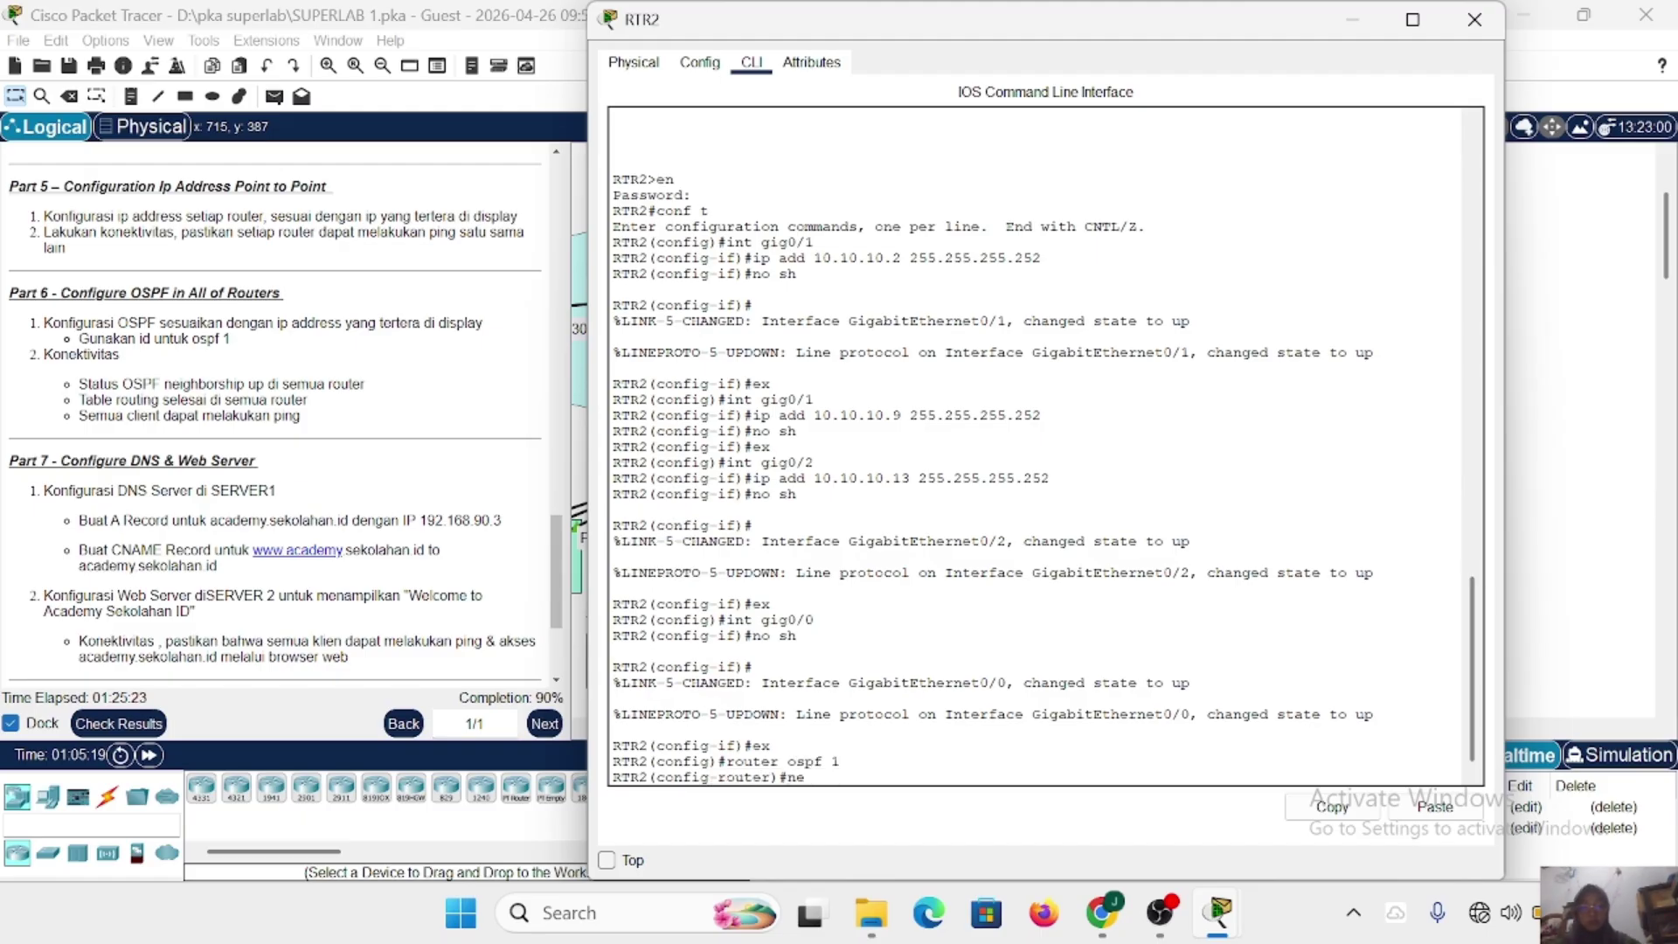
pyautogui.write('tw 10.10.10.')
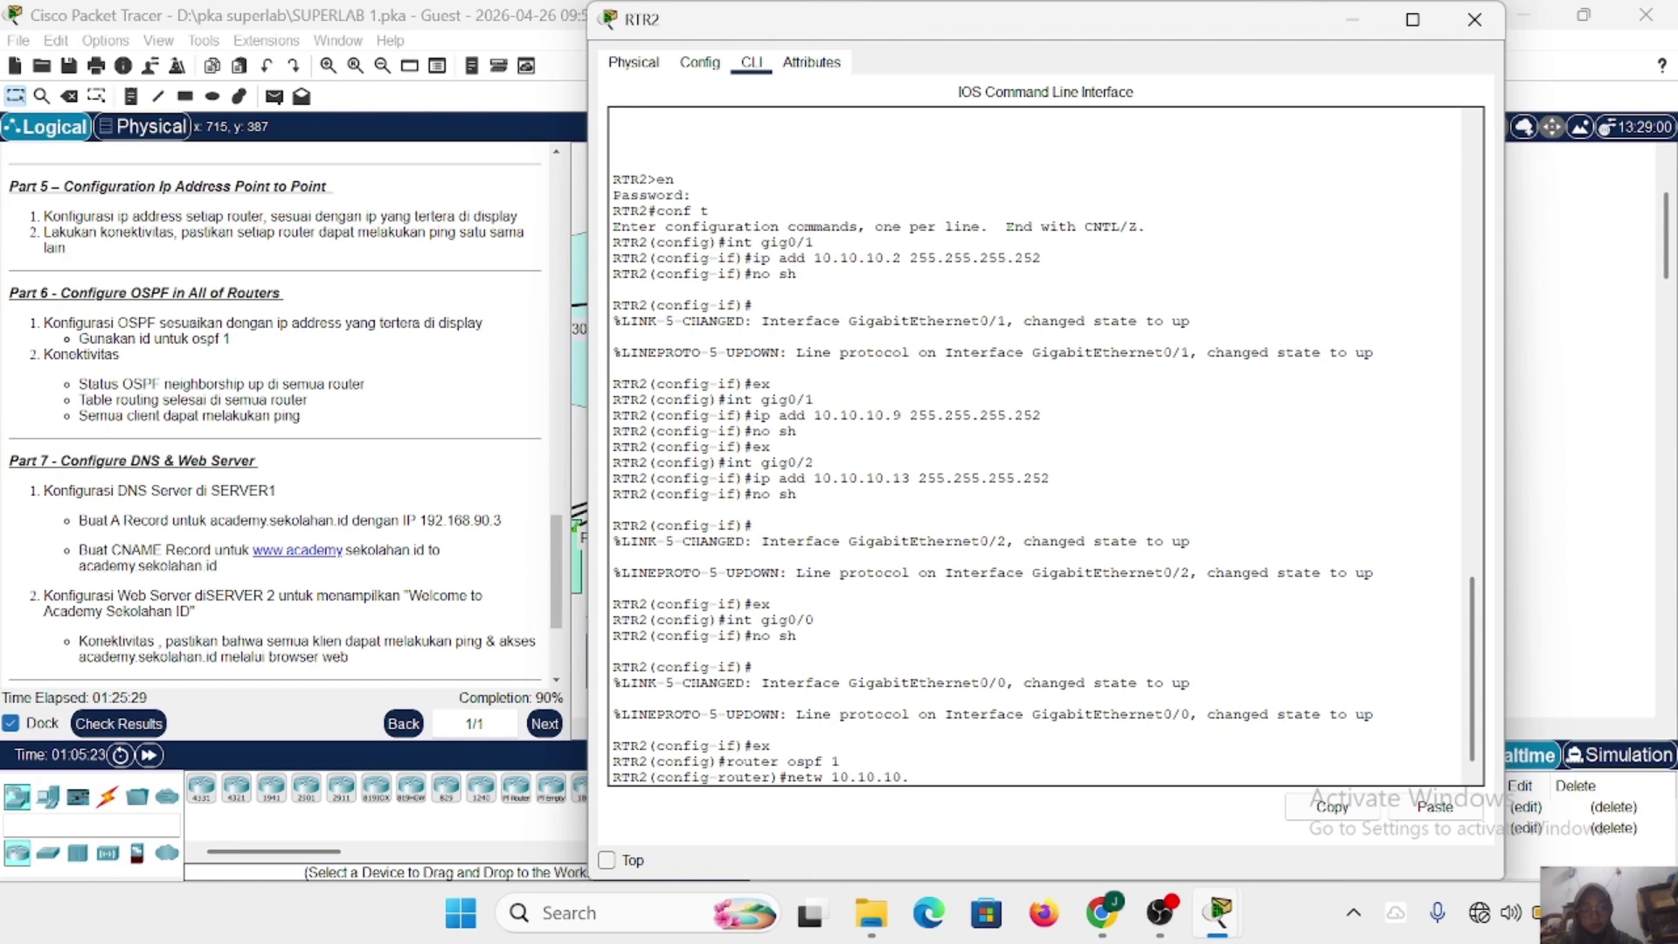
pyautogui.write('0 0.0.0.3 area 0')
pyautogui.press('Return')
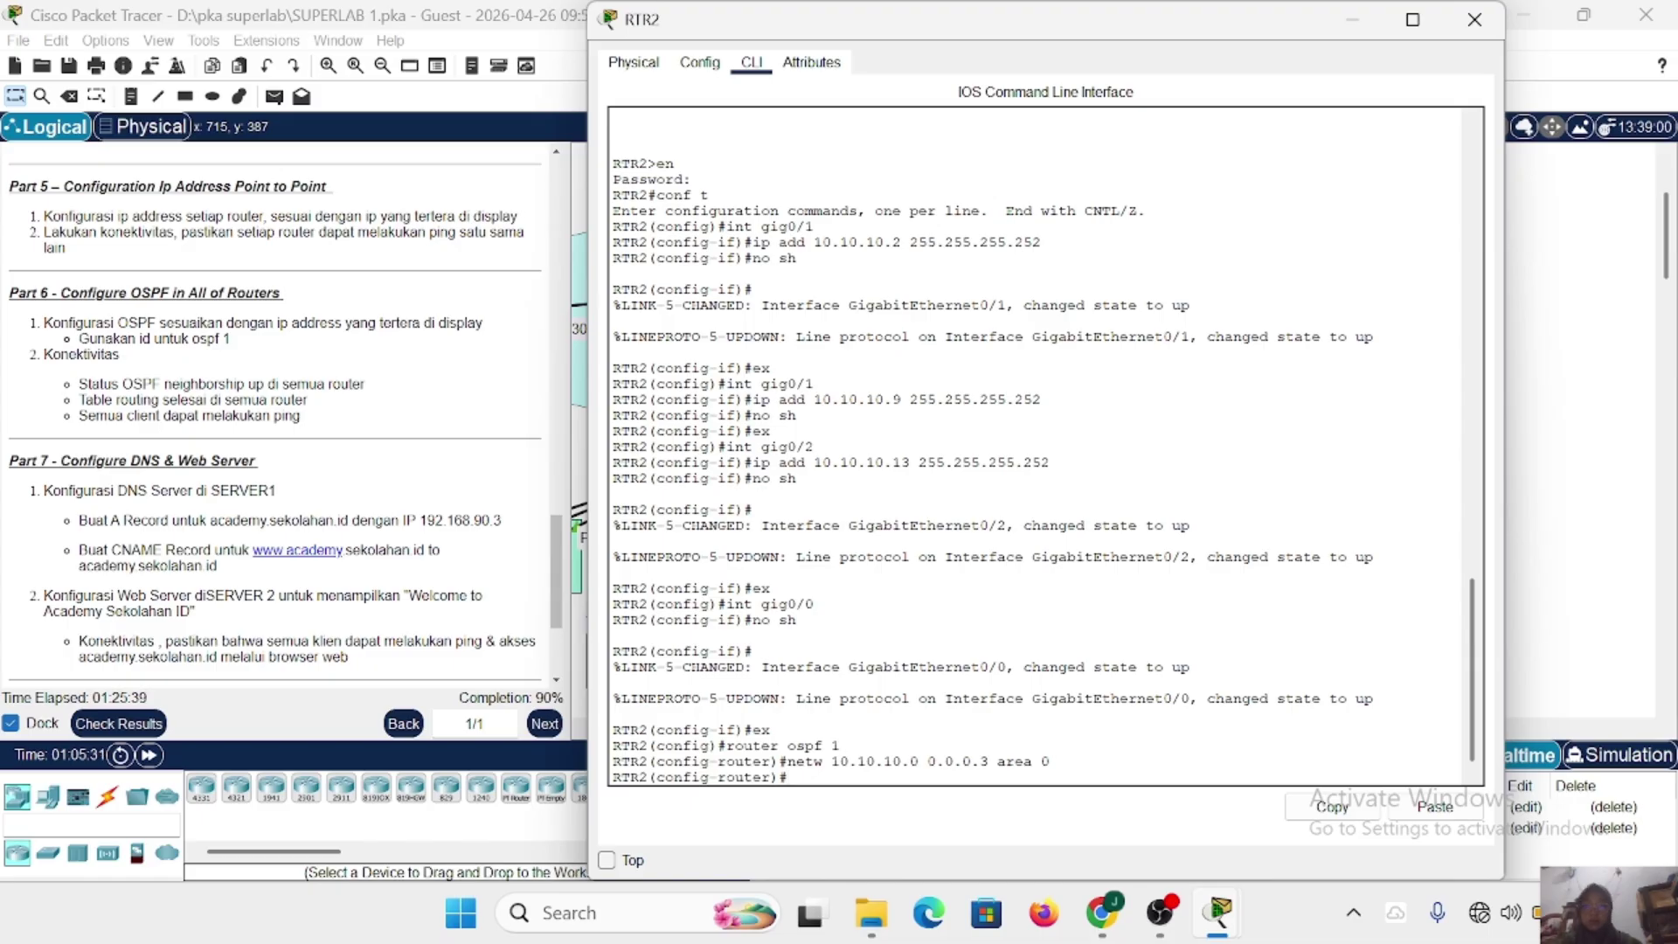
# Reuse the previous network command to advertise 10.10.10.12 with wildcard mask 0.0.0.3 in area 0 on RTR2.
pyautogui.press('Up')
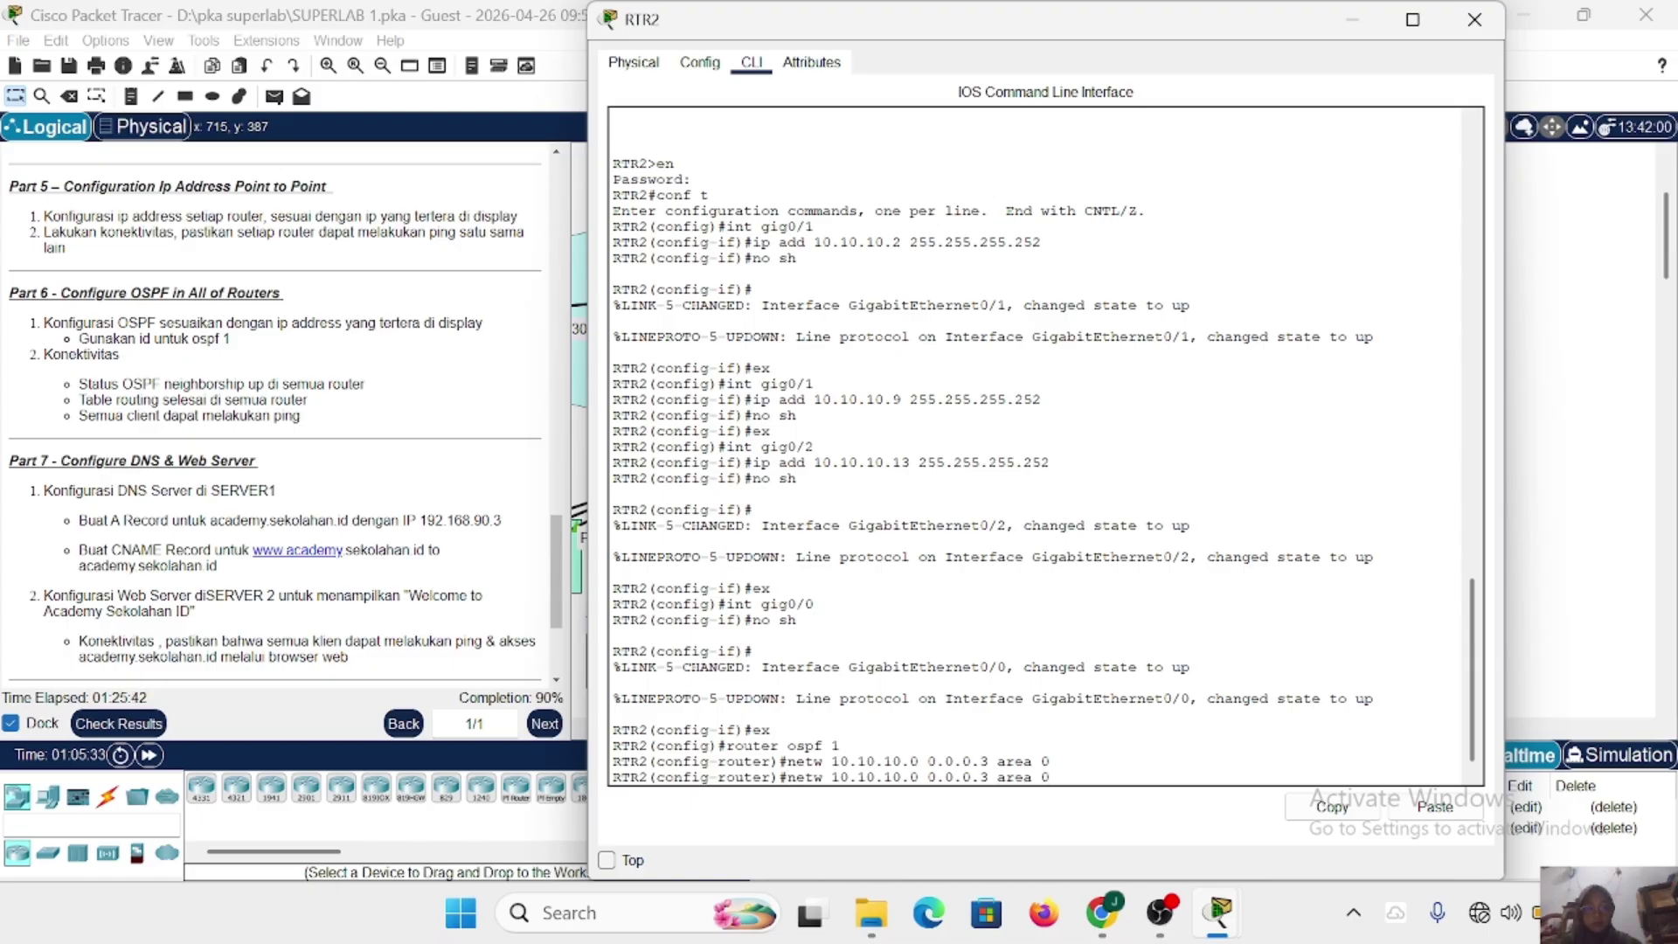
pyautogui.press('Left')
pyautogui.press('Left')
pyautogui.press('Left')
pyautogui.press('Left')
pyautogui.press('Left')
pyautogui.press('Left')
pyautogui.press('Left')
pyautogui.press('Left')
pyautogui.press('Left')
pyautogui.press('Left')
pyautogui.press('Left')
pyautogui.press('Left')
pyautogui.press('Left')
pyautogui.press('Left')
pyautogui.press('Left')
pyautogui.press('BackSpace')
pyautogui.write('12')
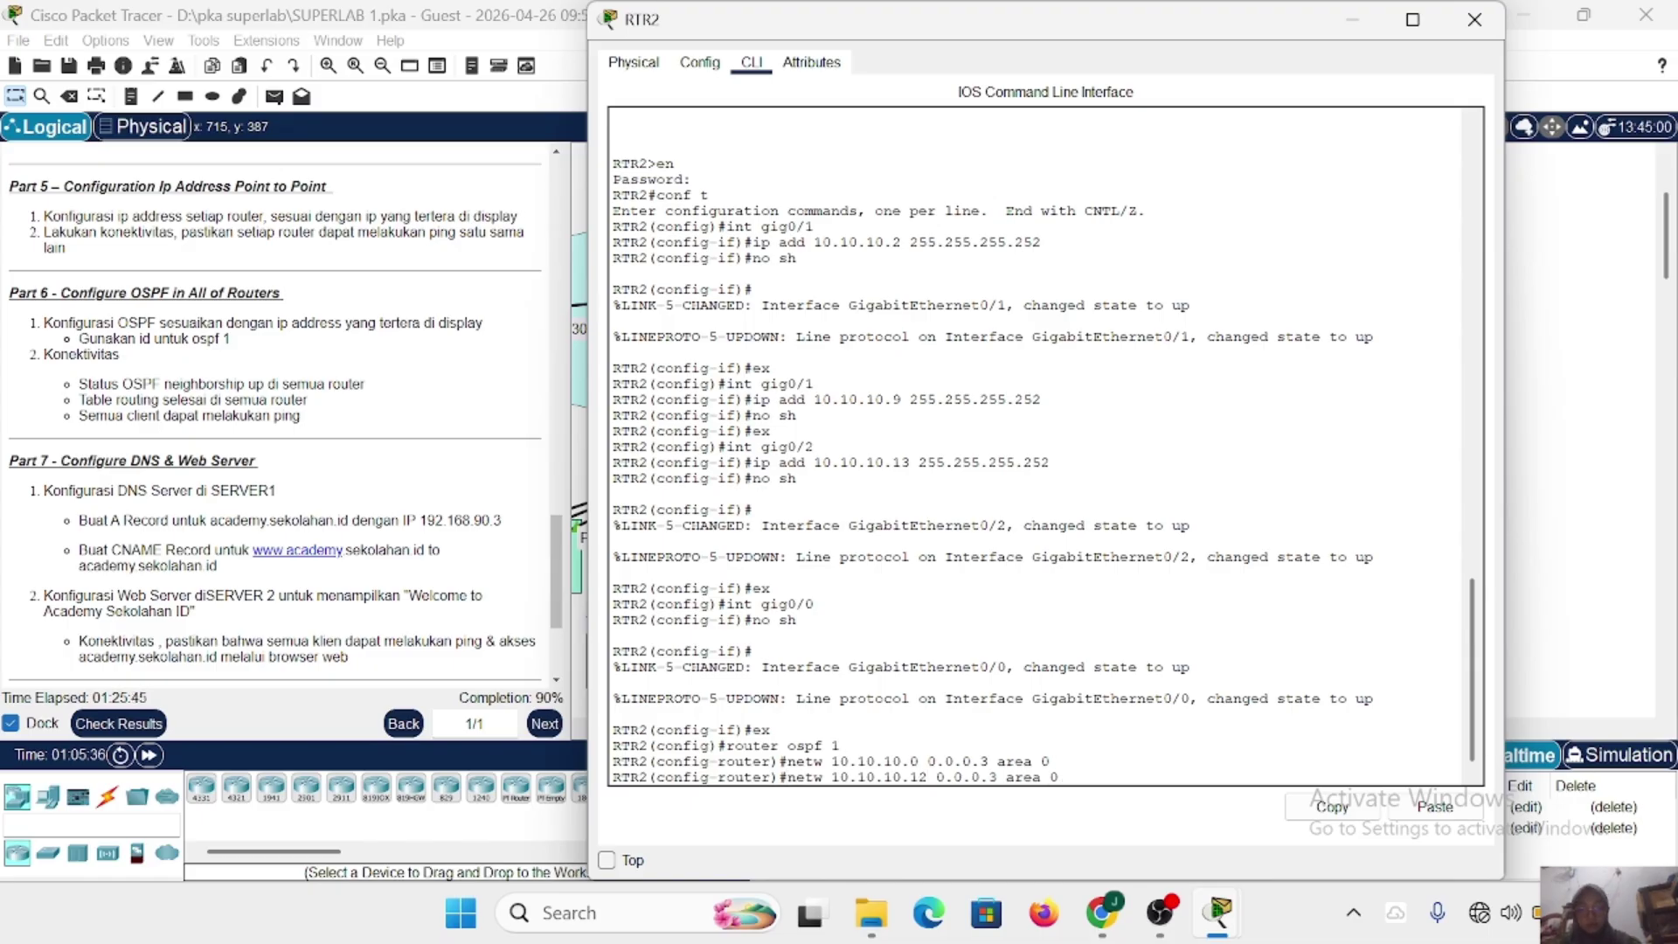
pyautogui.press('Return')
# Advertise network 10.10.10.8 with wildcard mask 0.0.0.3 in area 0 on RTR2 and close the device window.
pyautogui.press('Up')
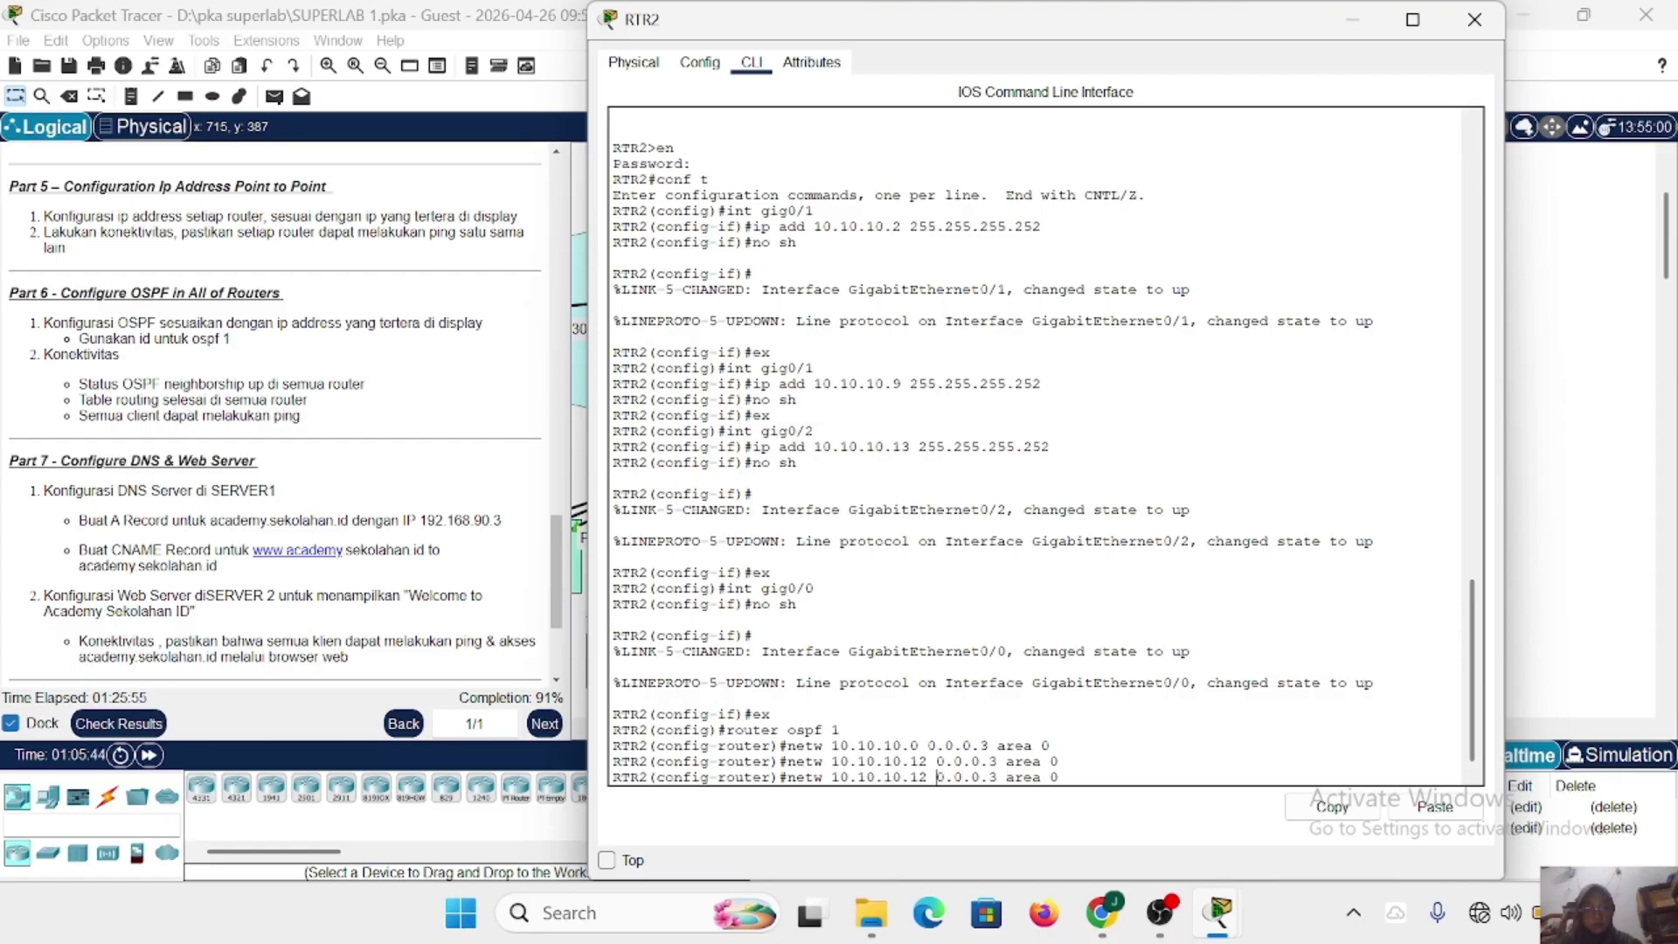
pyautogui.press('BackSpace')
pyautogui.press('BackSpace')
pyautogui.write('8')
pyautogui.press('Return')
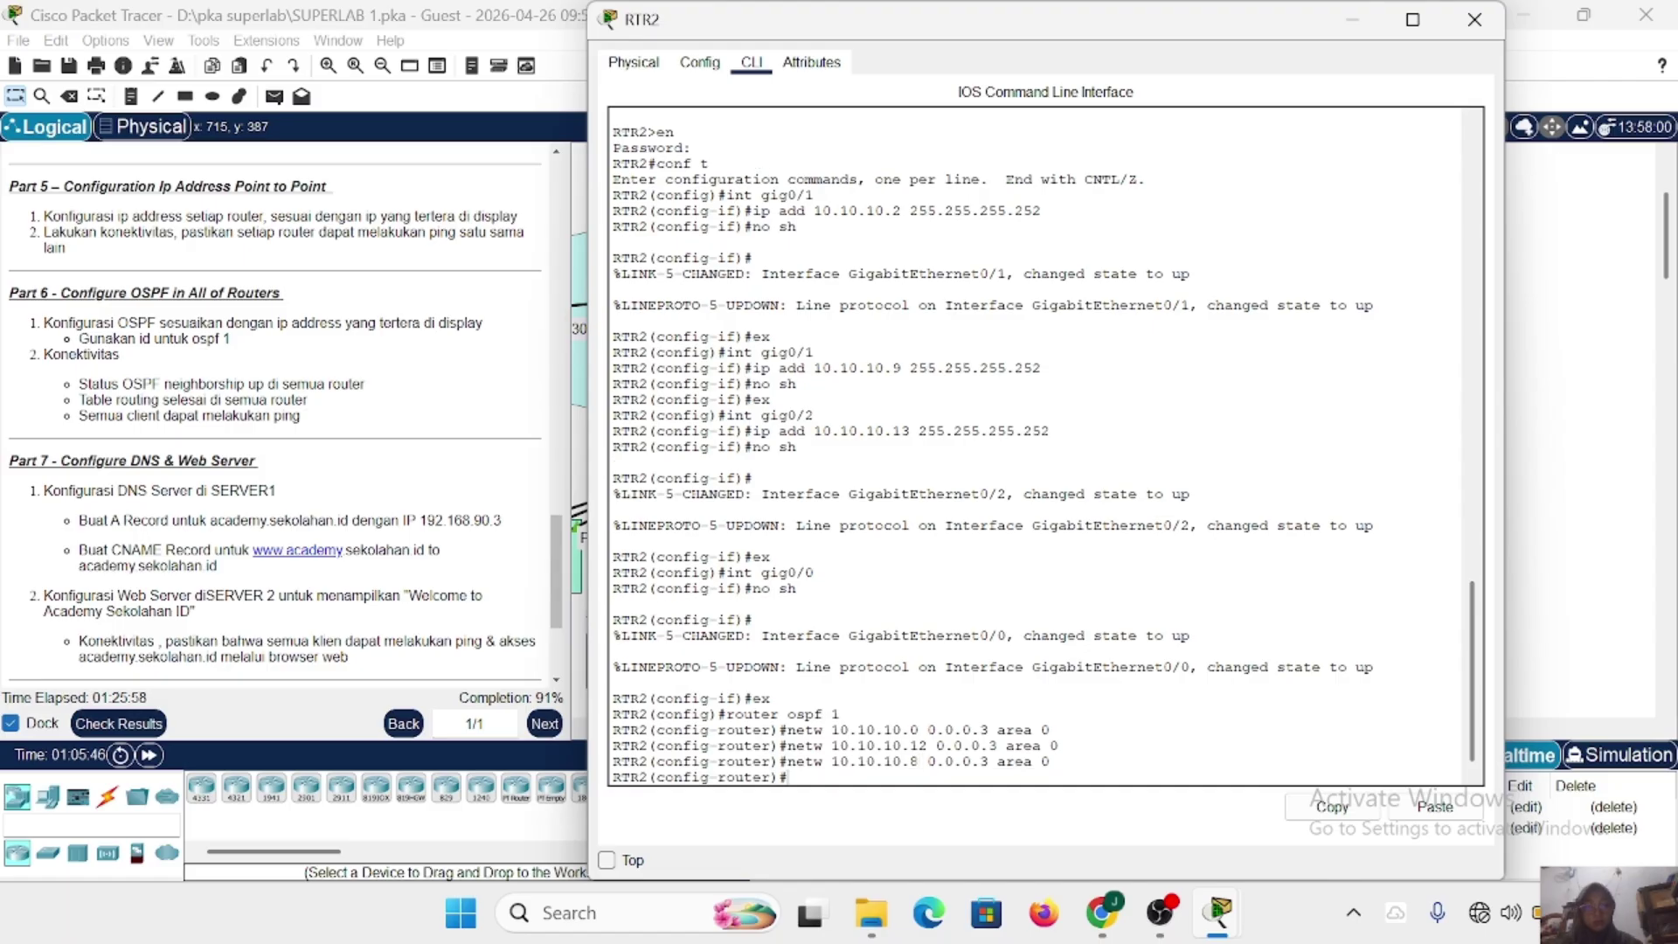
pyautogui.click(1473, 19)
# Open MLS1's command line, leave interface configuration and enable IP routing.
pyautogui.hscroll(-5, 937, 336)
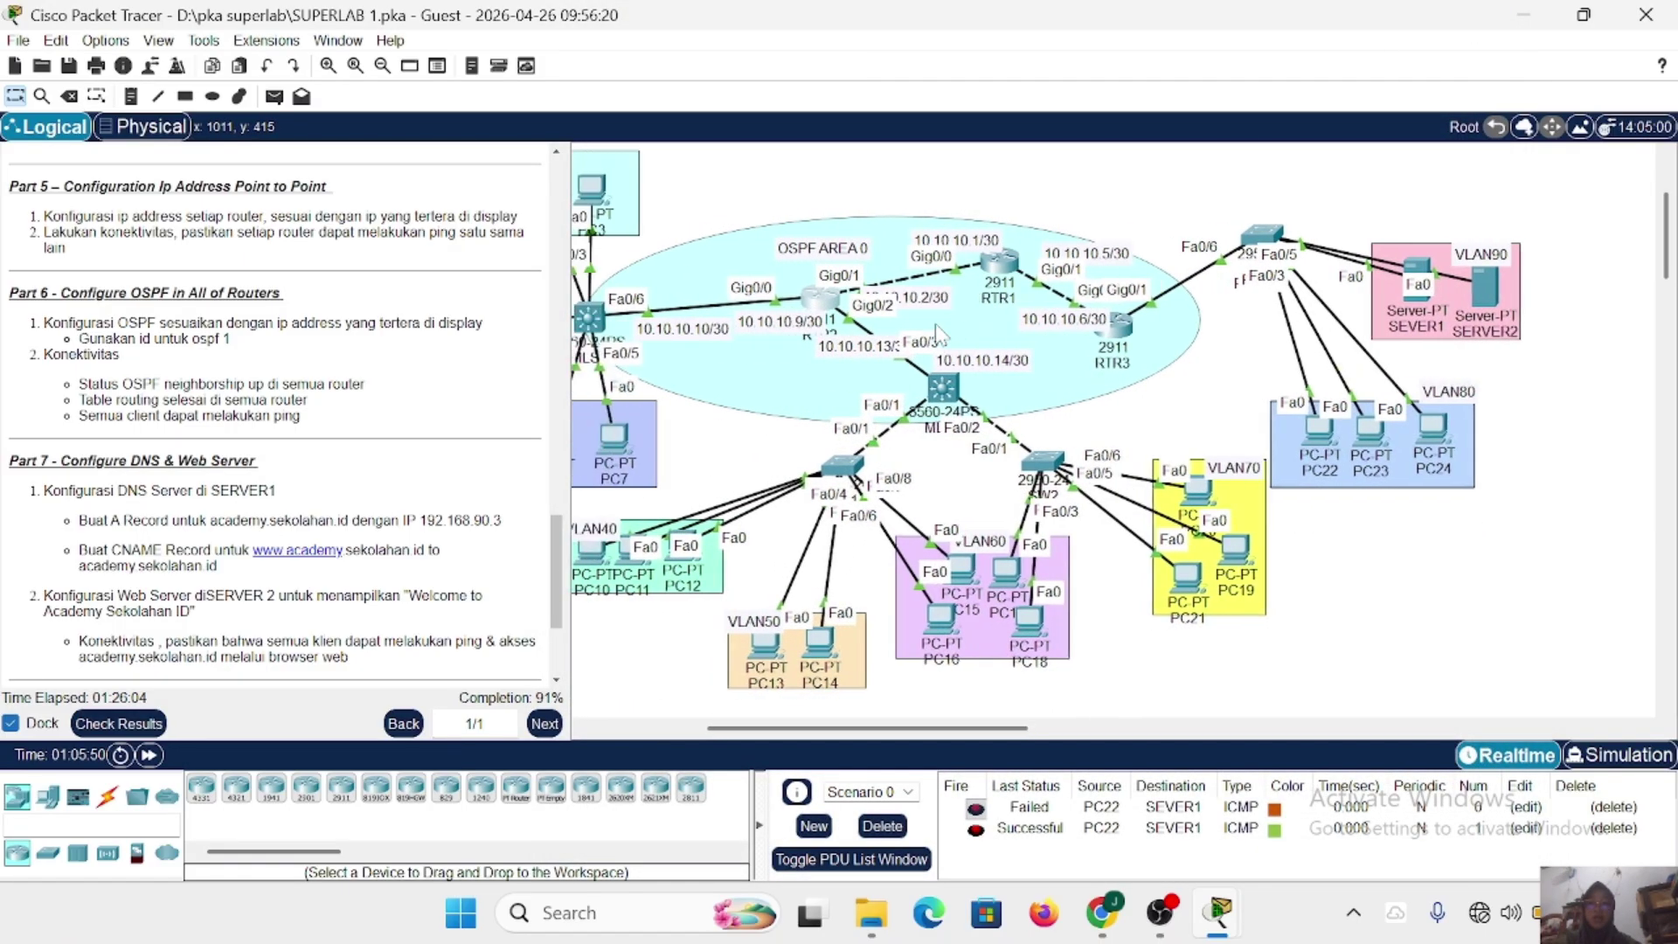
pyautogui.hscroll(1, 937, 337)
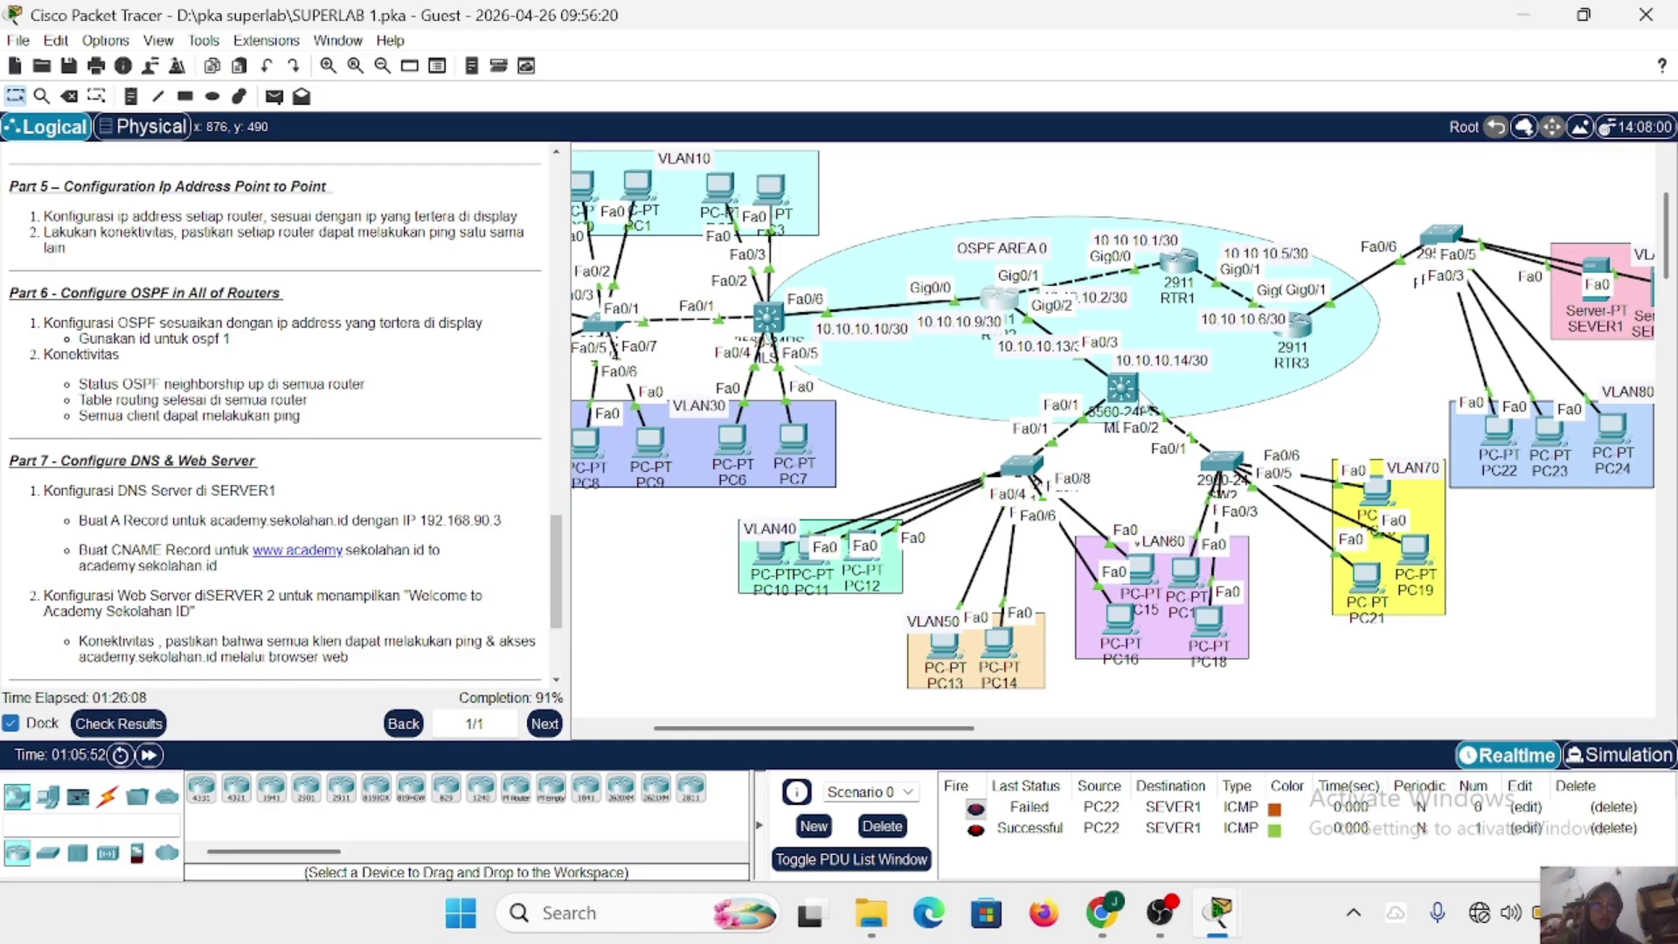
pyautogui.click(1121, 387)
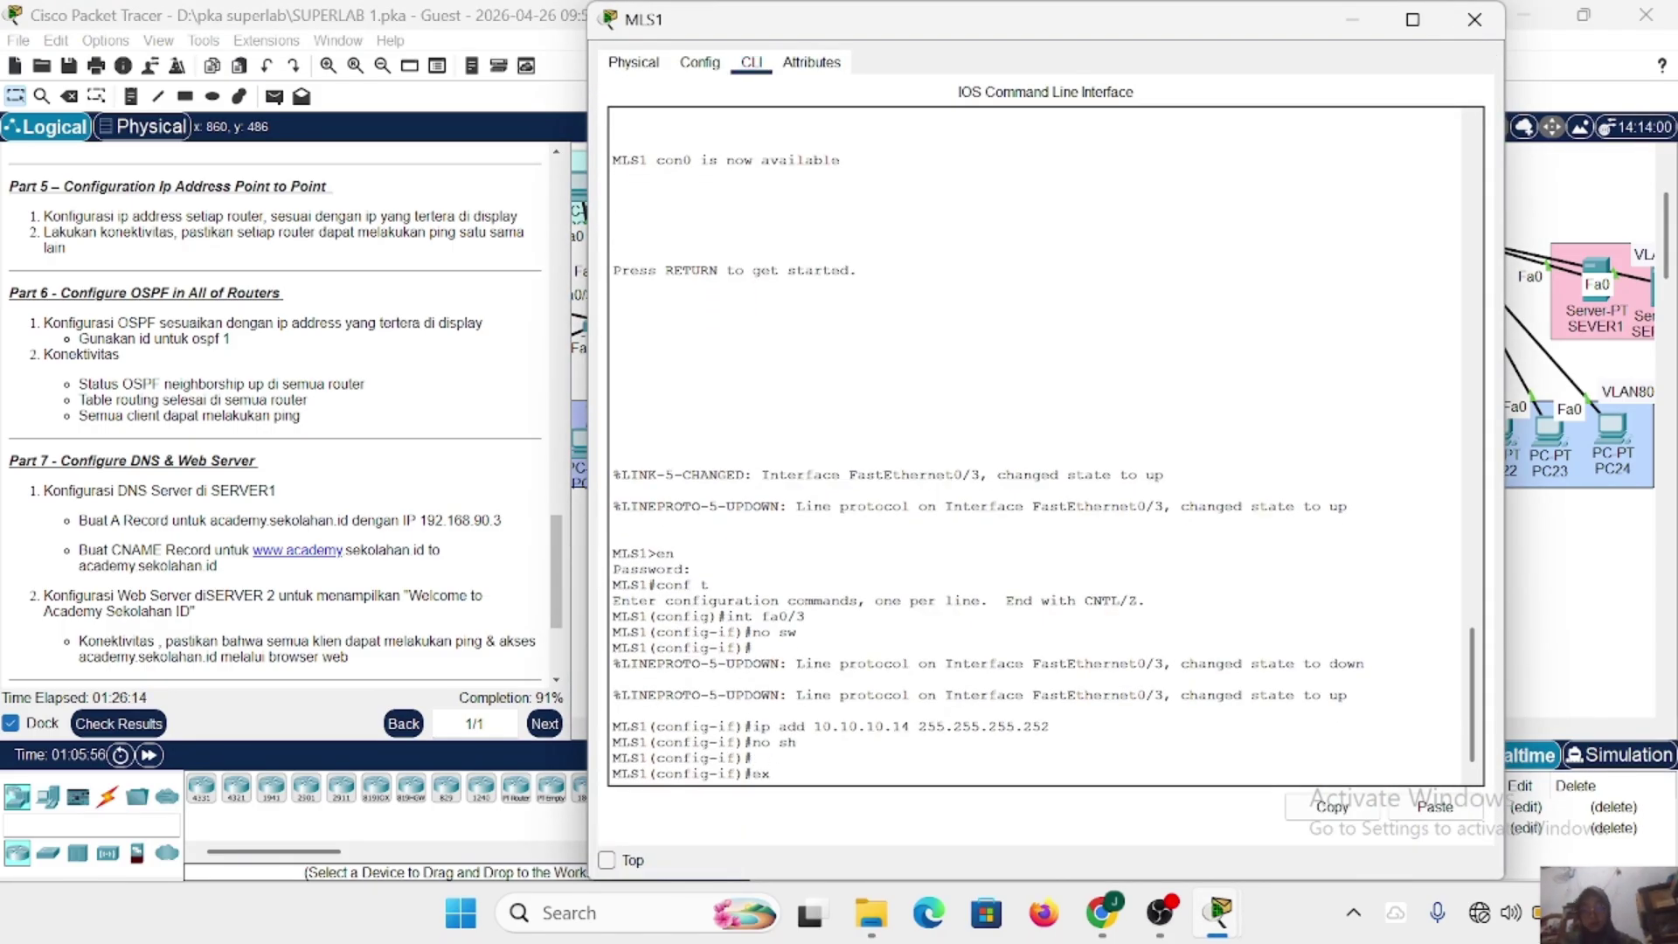
pyautogui.write('ex')
pyautogui.press('Return')
pyautogui.write('ip ')
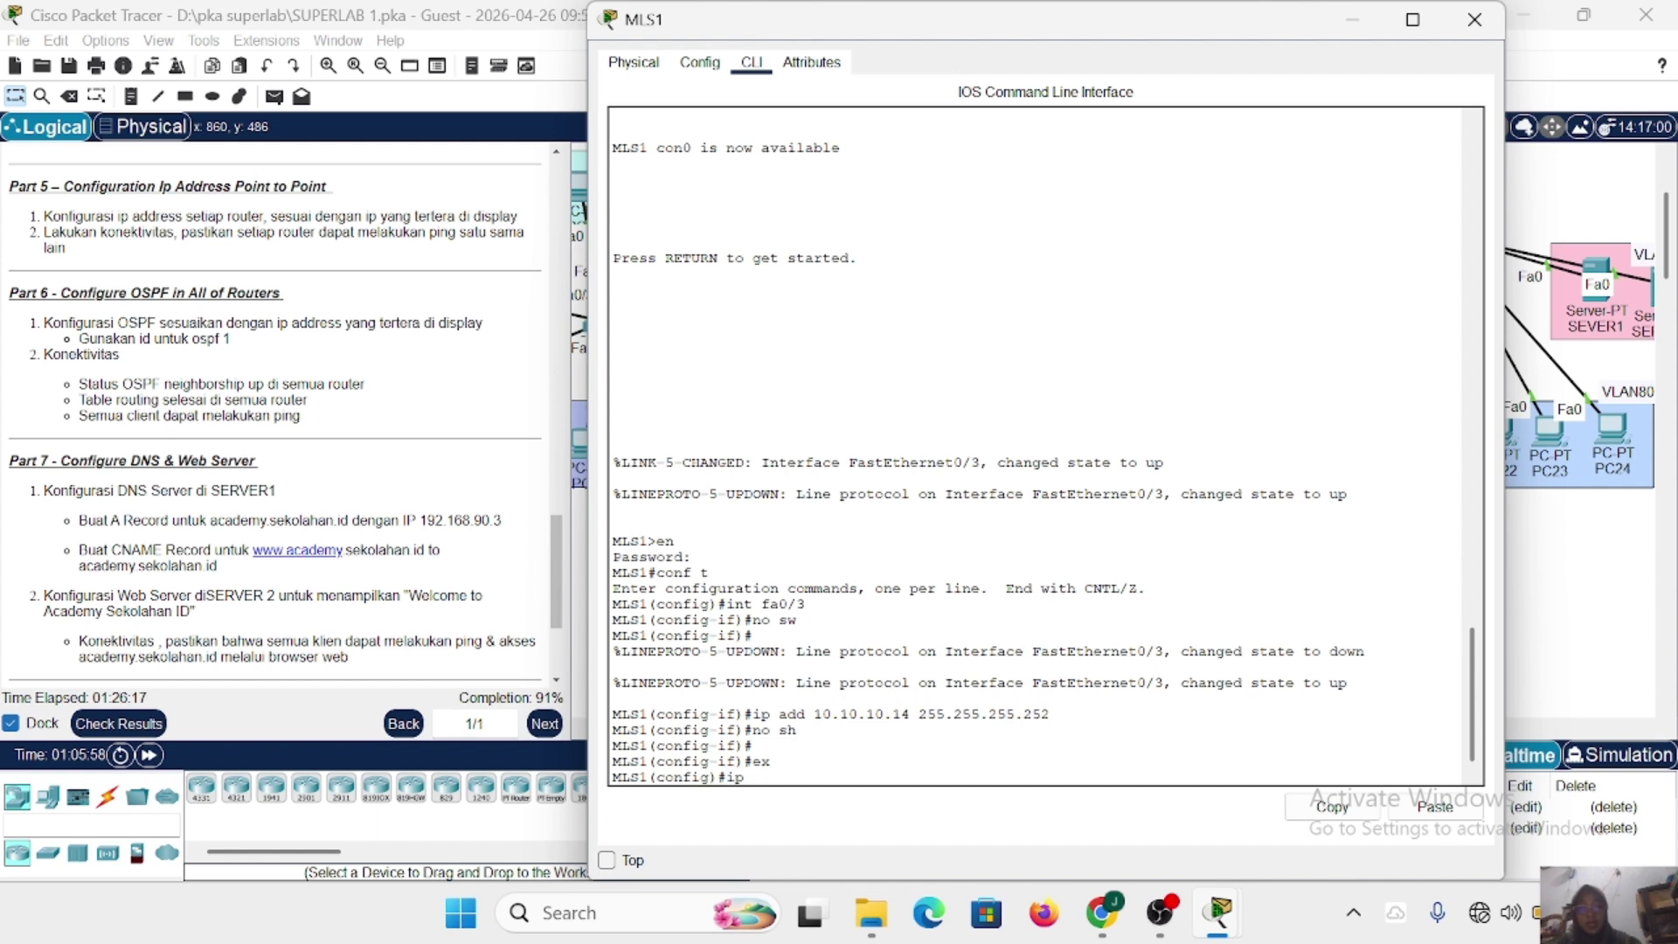
pyautogui.write('routing')
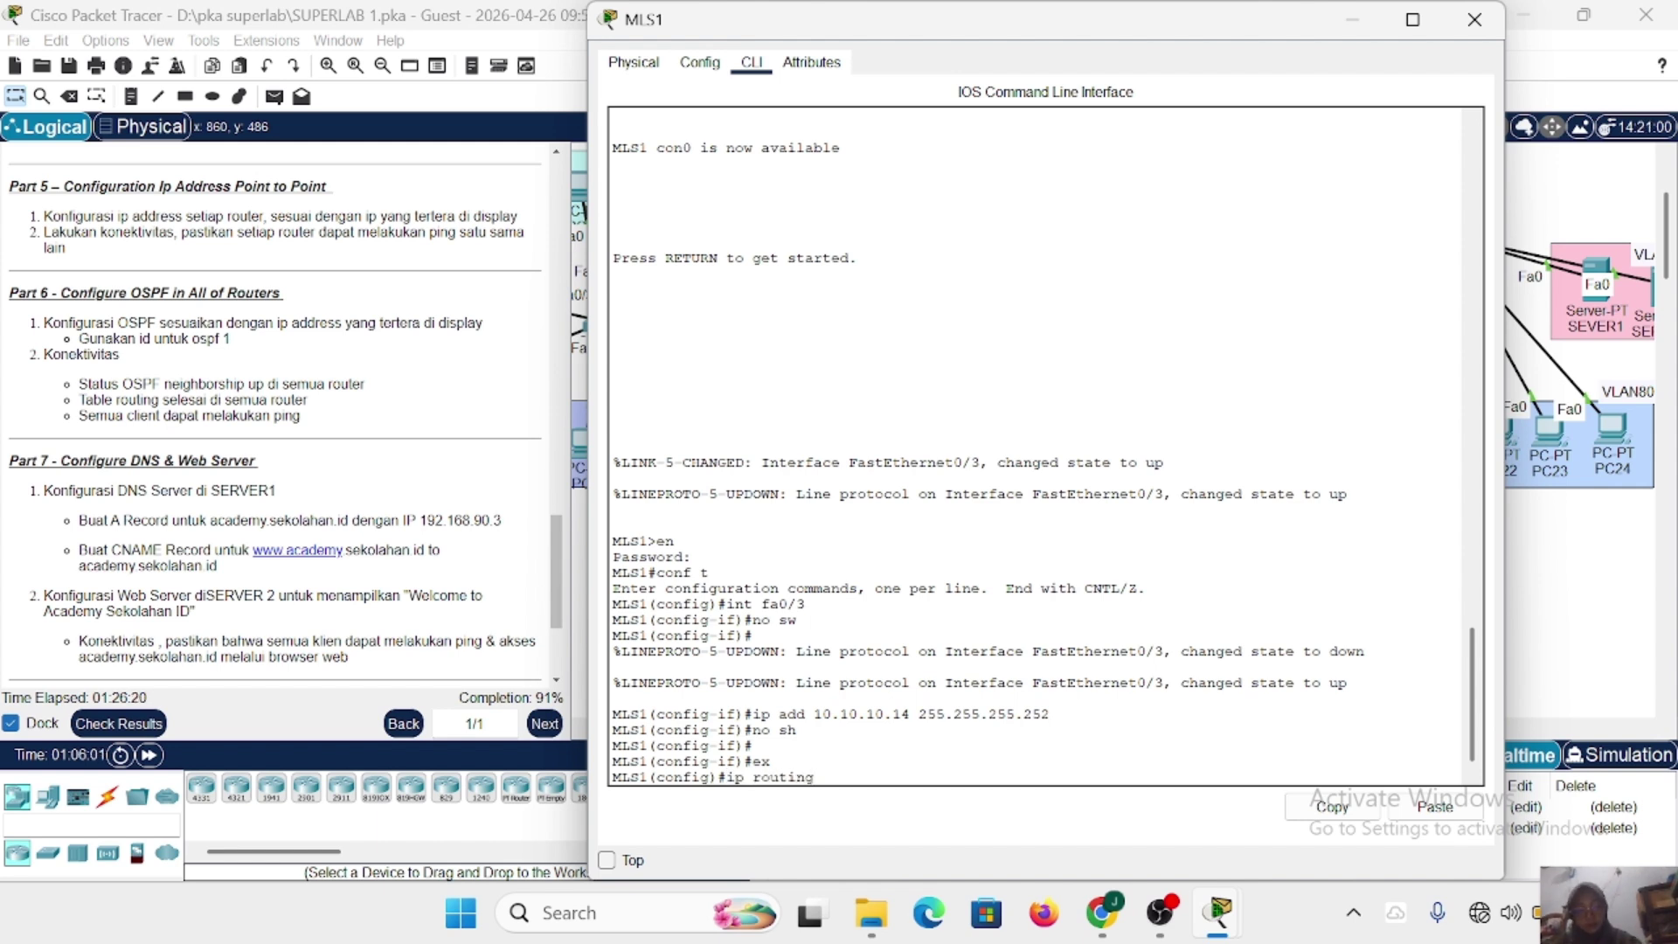
pyautogui.press('Return')
# Start OSPF process 1 on MLS1 and advertise network 10.10.10.12 with wildcard mask 0.0.0.3 in area 0.
pyautogui.write('rout')
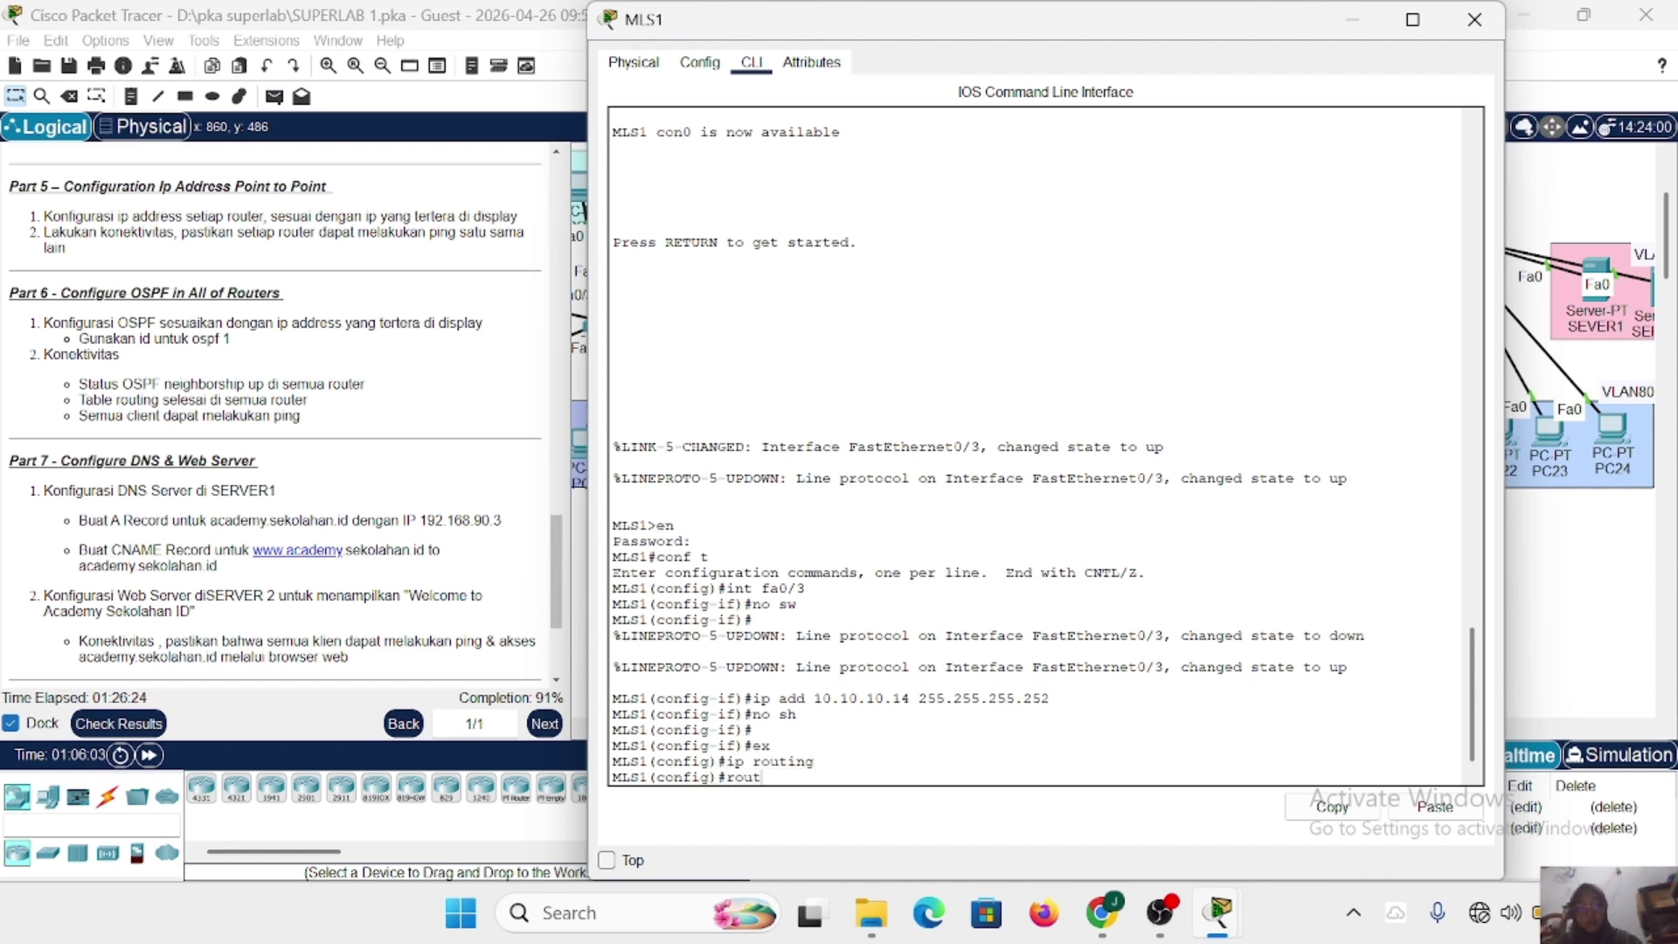
pyautogui.write('er ospf 1')
pyautogui.press('Return')
pyautogui.write('netw ')
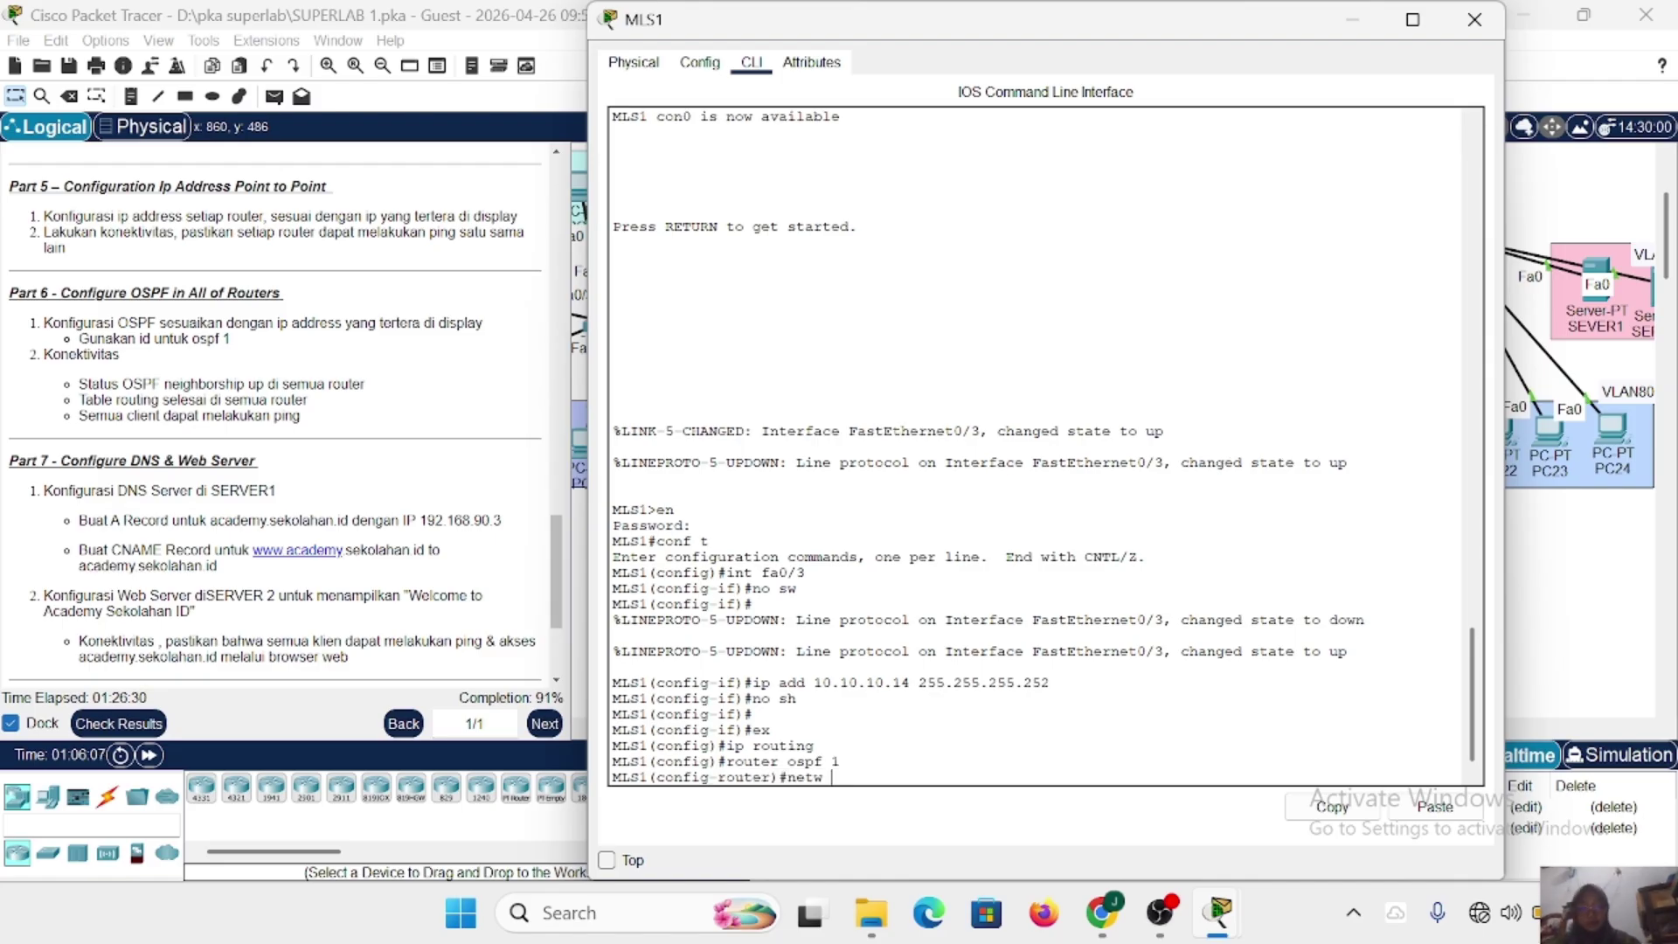
pyautogui.write('10.10.10')
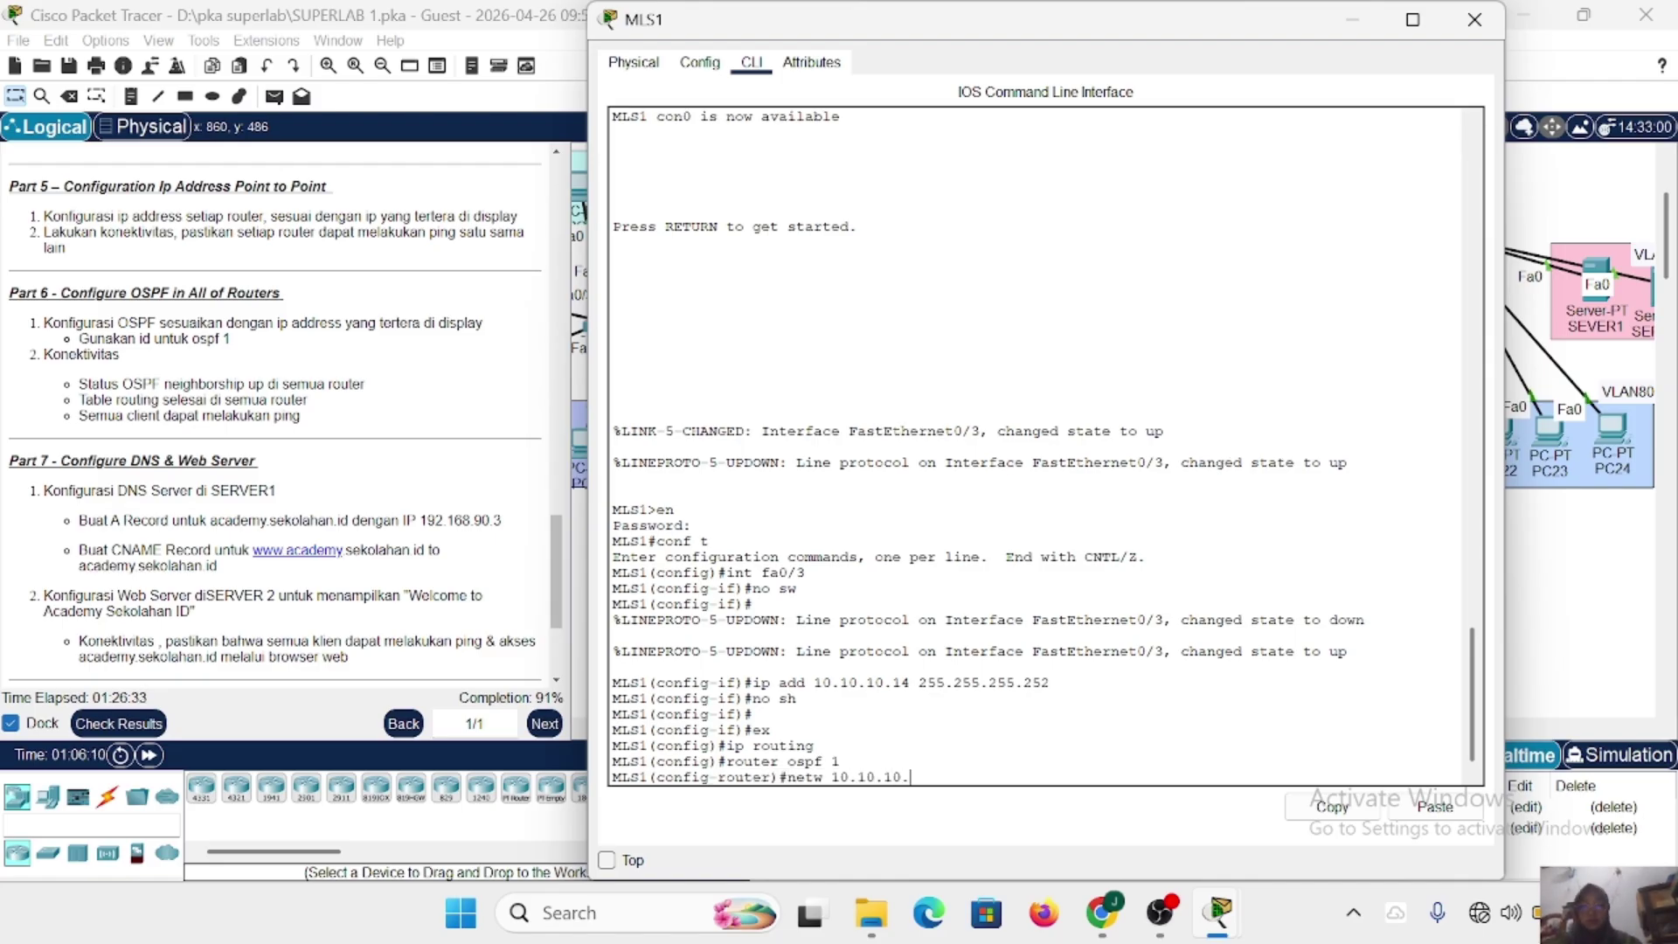
pyautogui.write('.12 0.0.0.3 area 0')
pyautogui.press('Return')
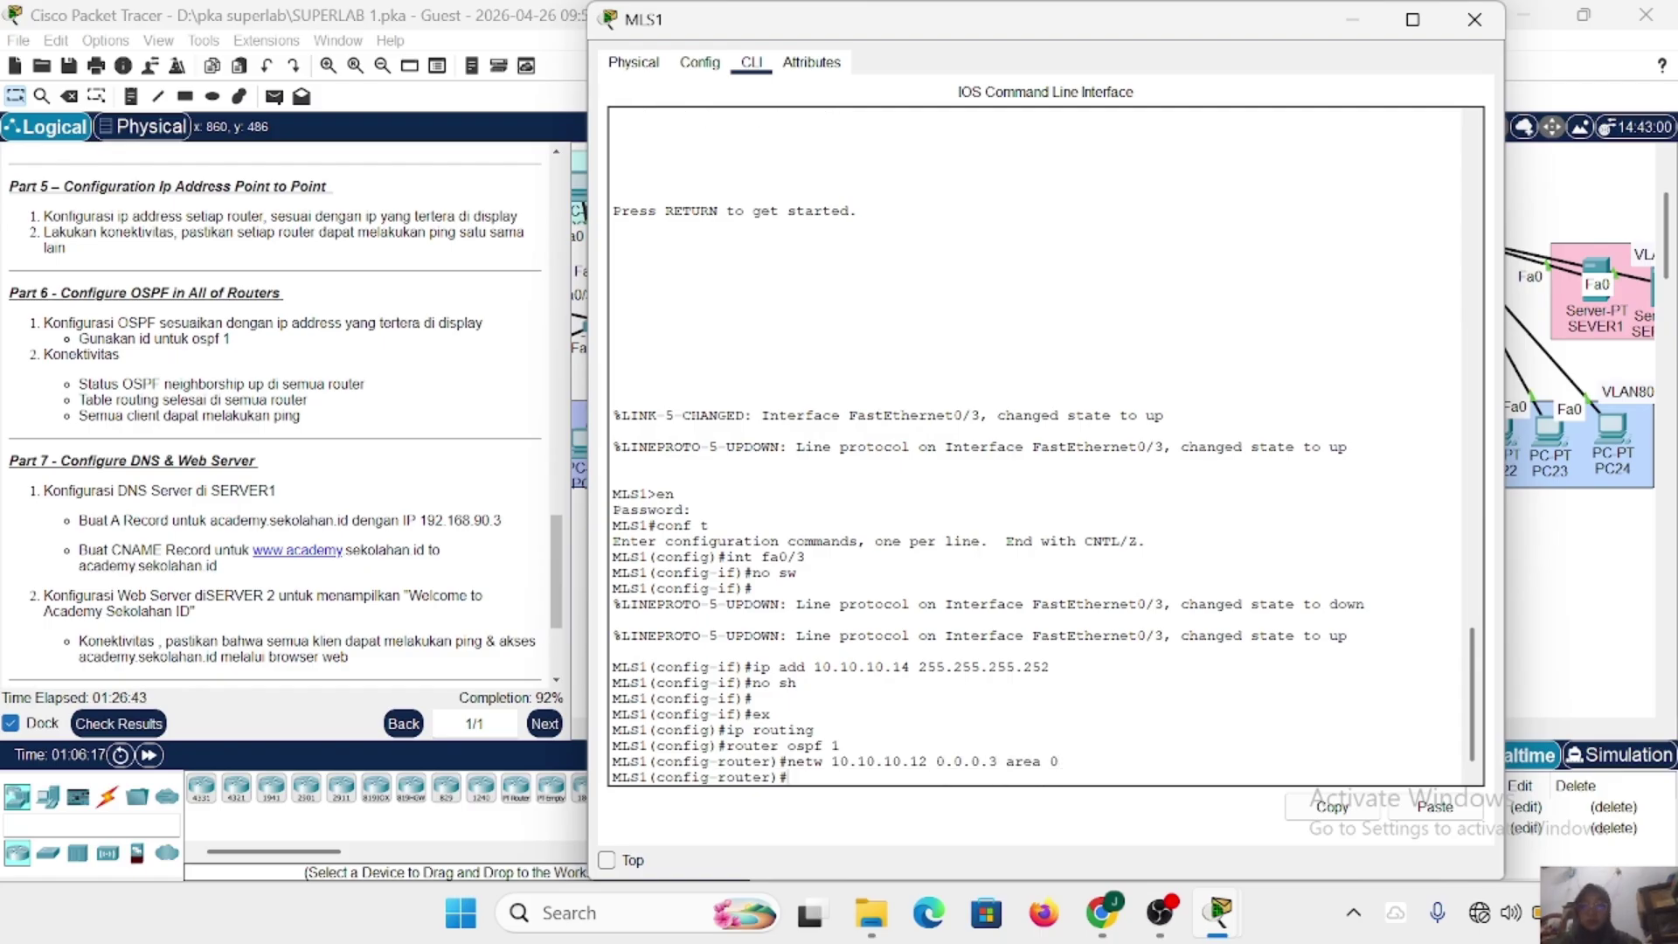
pyautogui.press('Up')
pyautogui.press('Left')
pyautogui.press('Left')
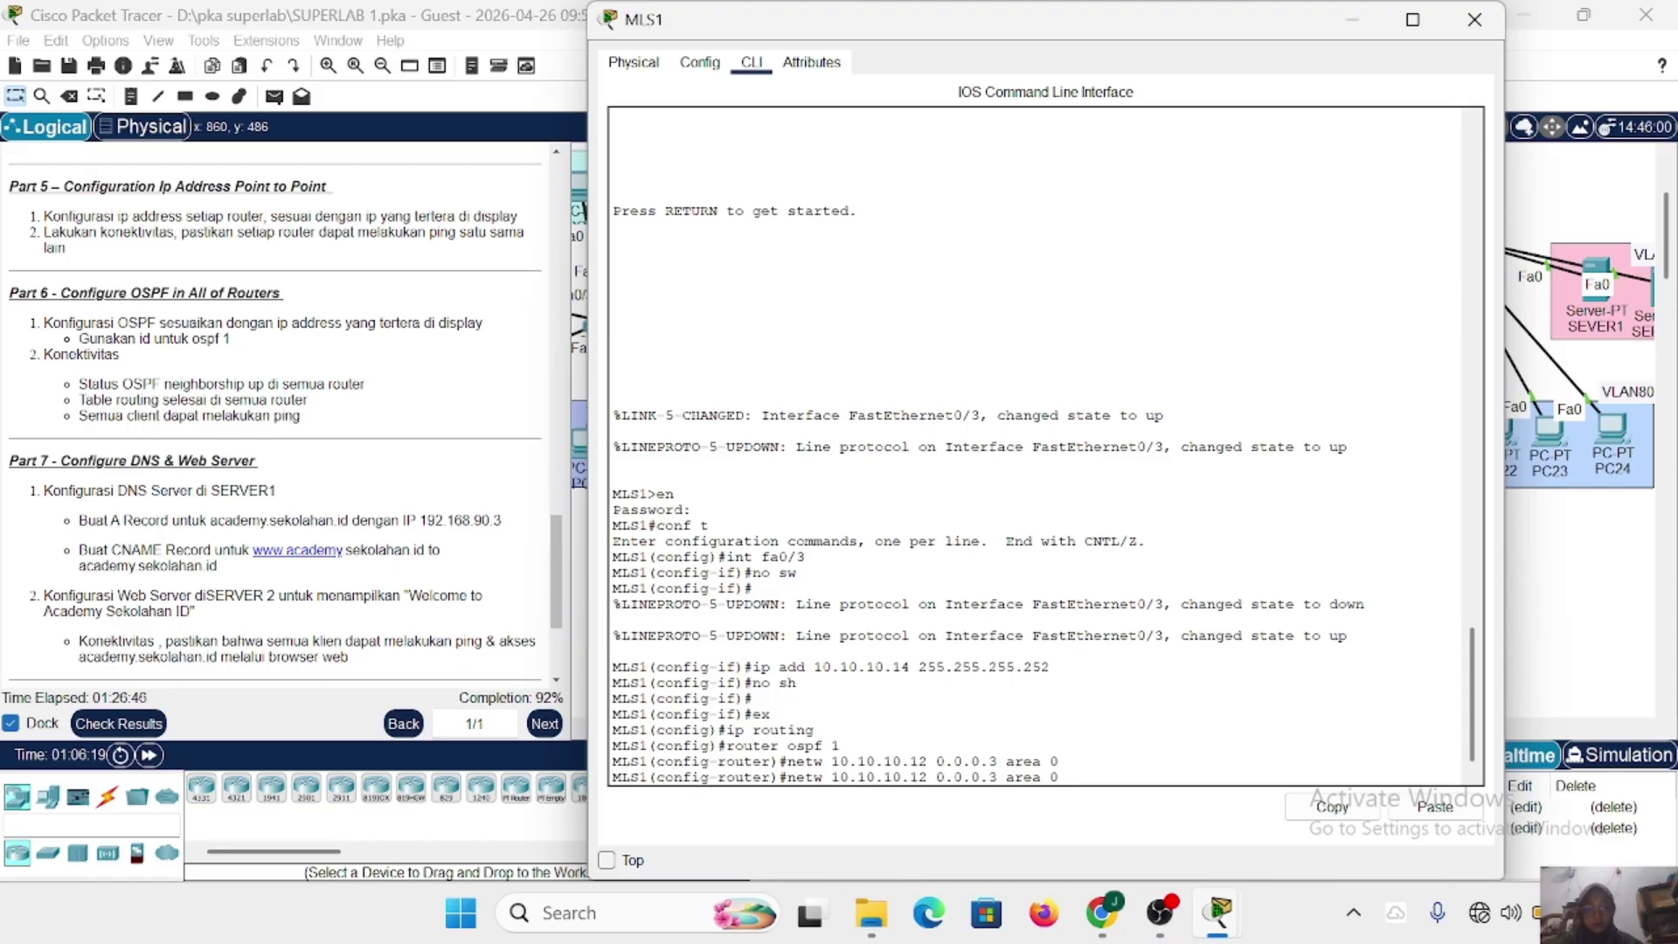
pyautogui.press('BackSpace')
pyautogui.write('2')
pyautogui.press('Return')
pyautogui.write('55')
pyautogui.press('BackSpace')
pyautogui.press('BackSpace')
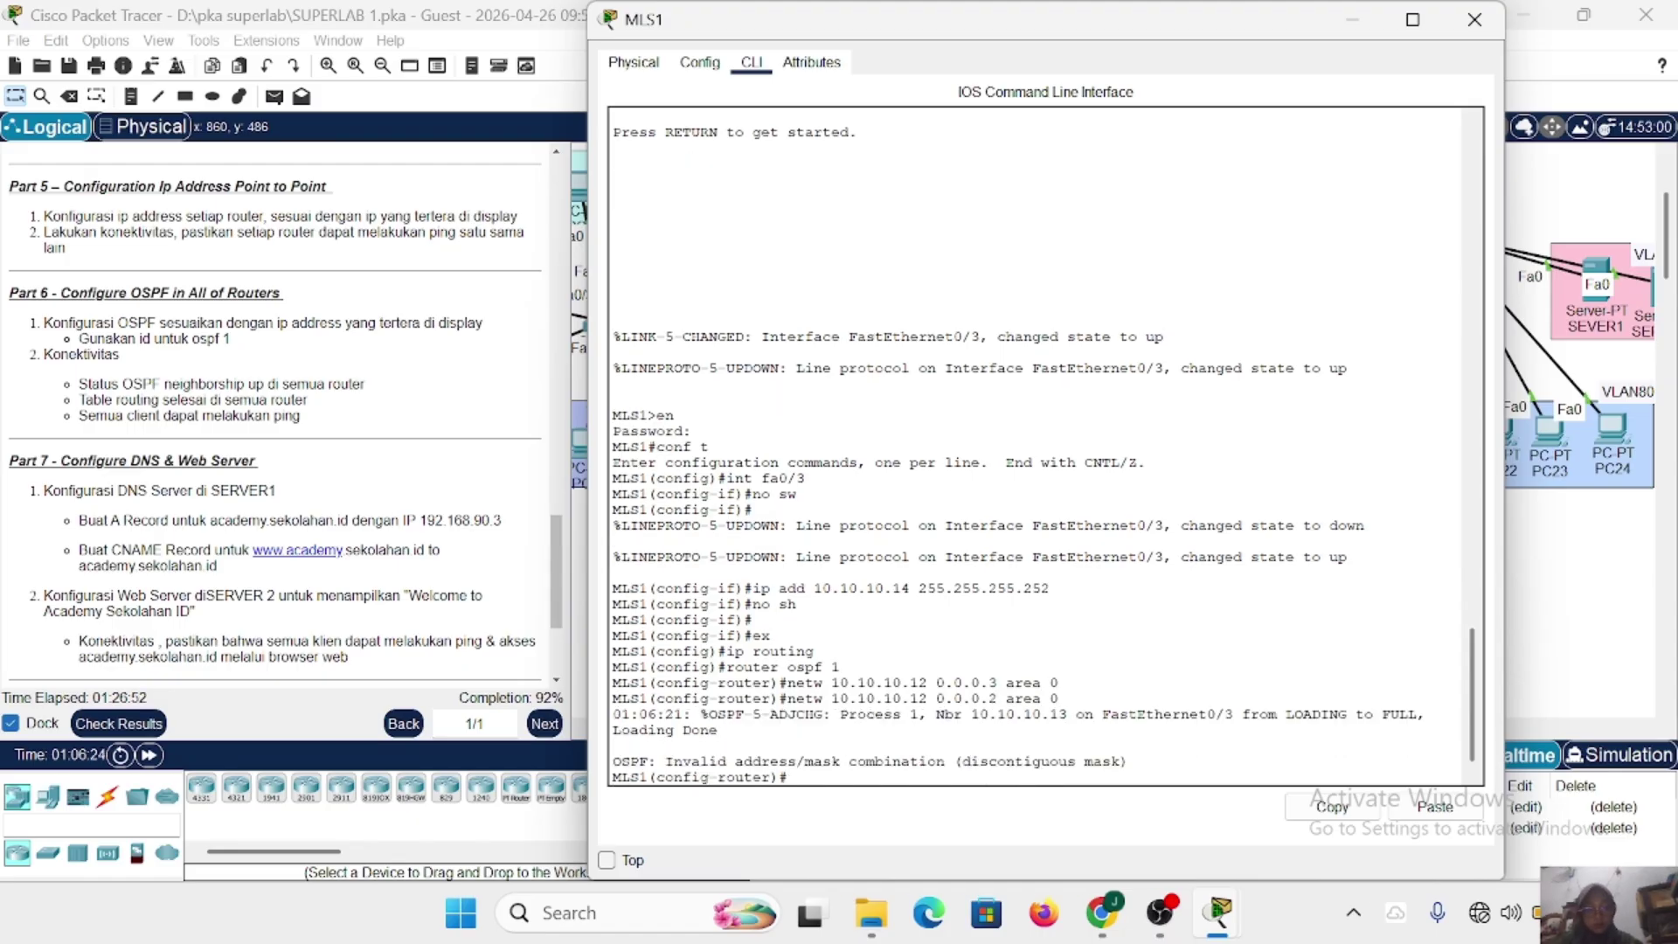
# Rework the previous network command to advertise 192.168.40.0 with wildcard mask 0.0.0.255 in area 0 on MLS1.
pyautogui.press('Up')
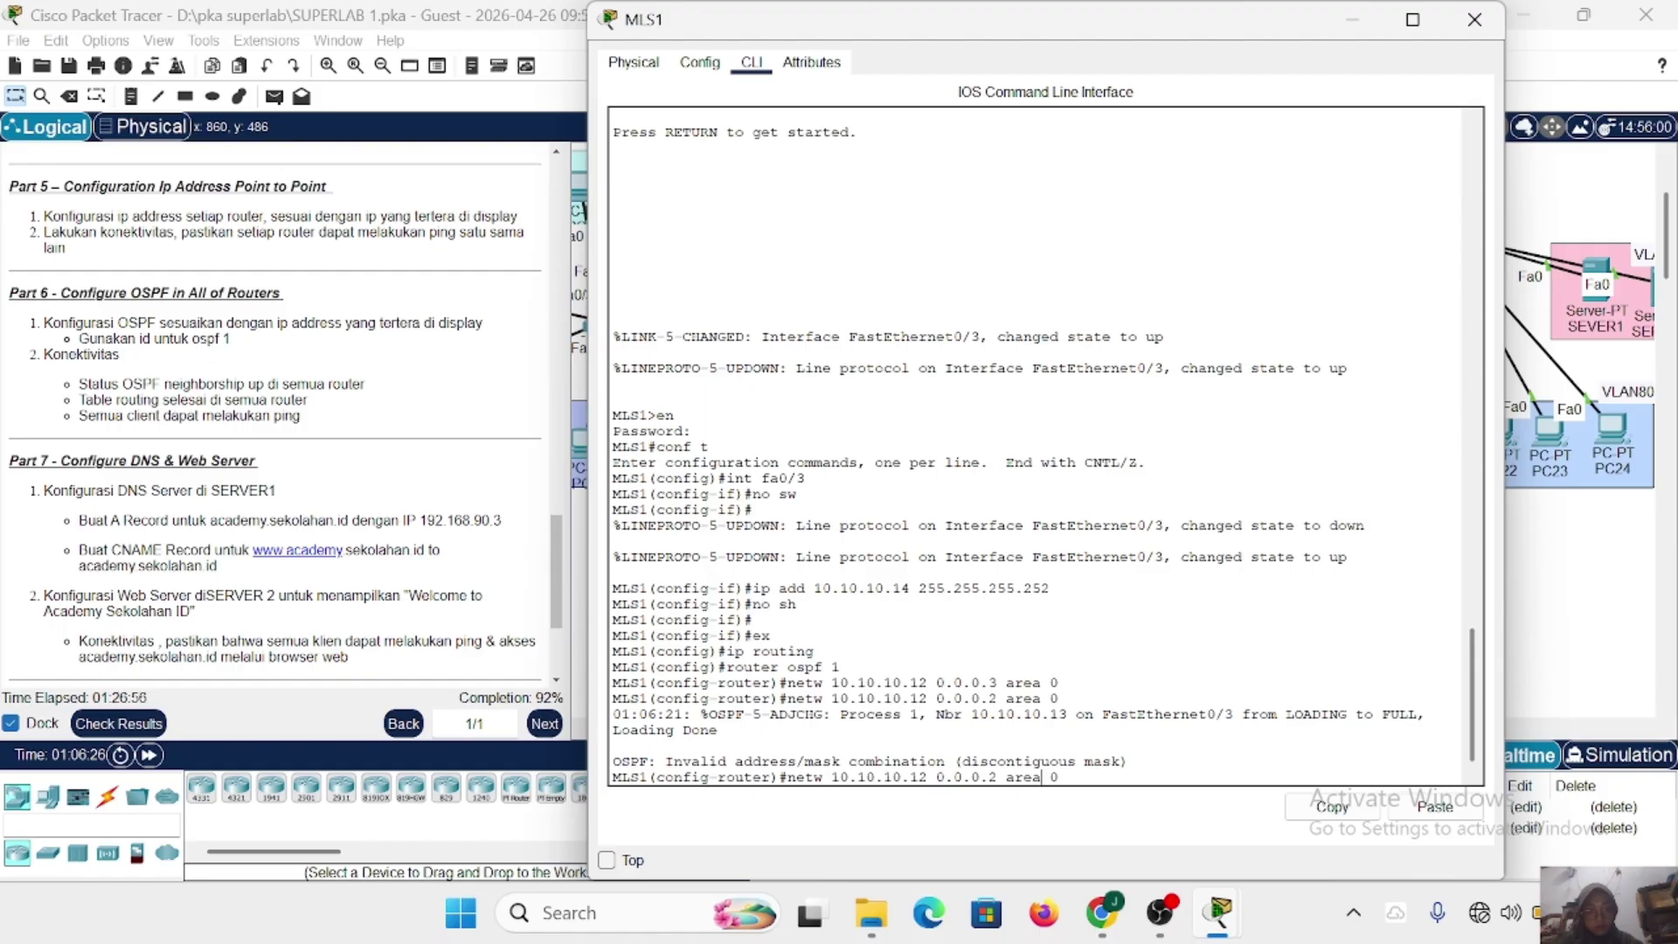
pyautogui.write('55')
pyautogui.press('Left')
pyautogui.press('Left')
pyautogui.press('Left')
pyautogui.press('Left')
pyautogui.press('Left')
pyautogui.press('Left')
pyautogui.press('Left')
pyautogui.press('Left')
pyautogui.press('Left')
pyautogui.press('Left')
pyautogui.press('Left')
pyautogui.press('Left')
pyautogui.press('BackSpace')
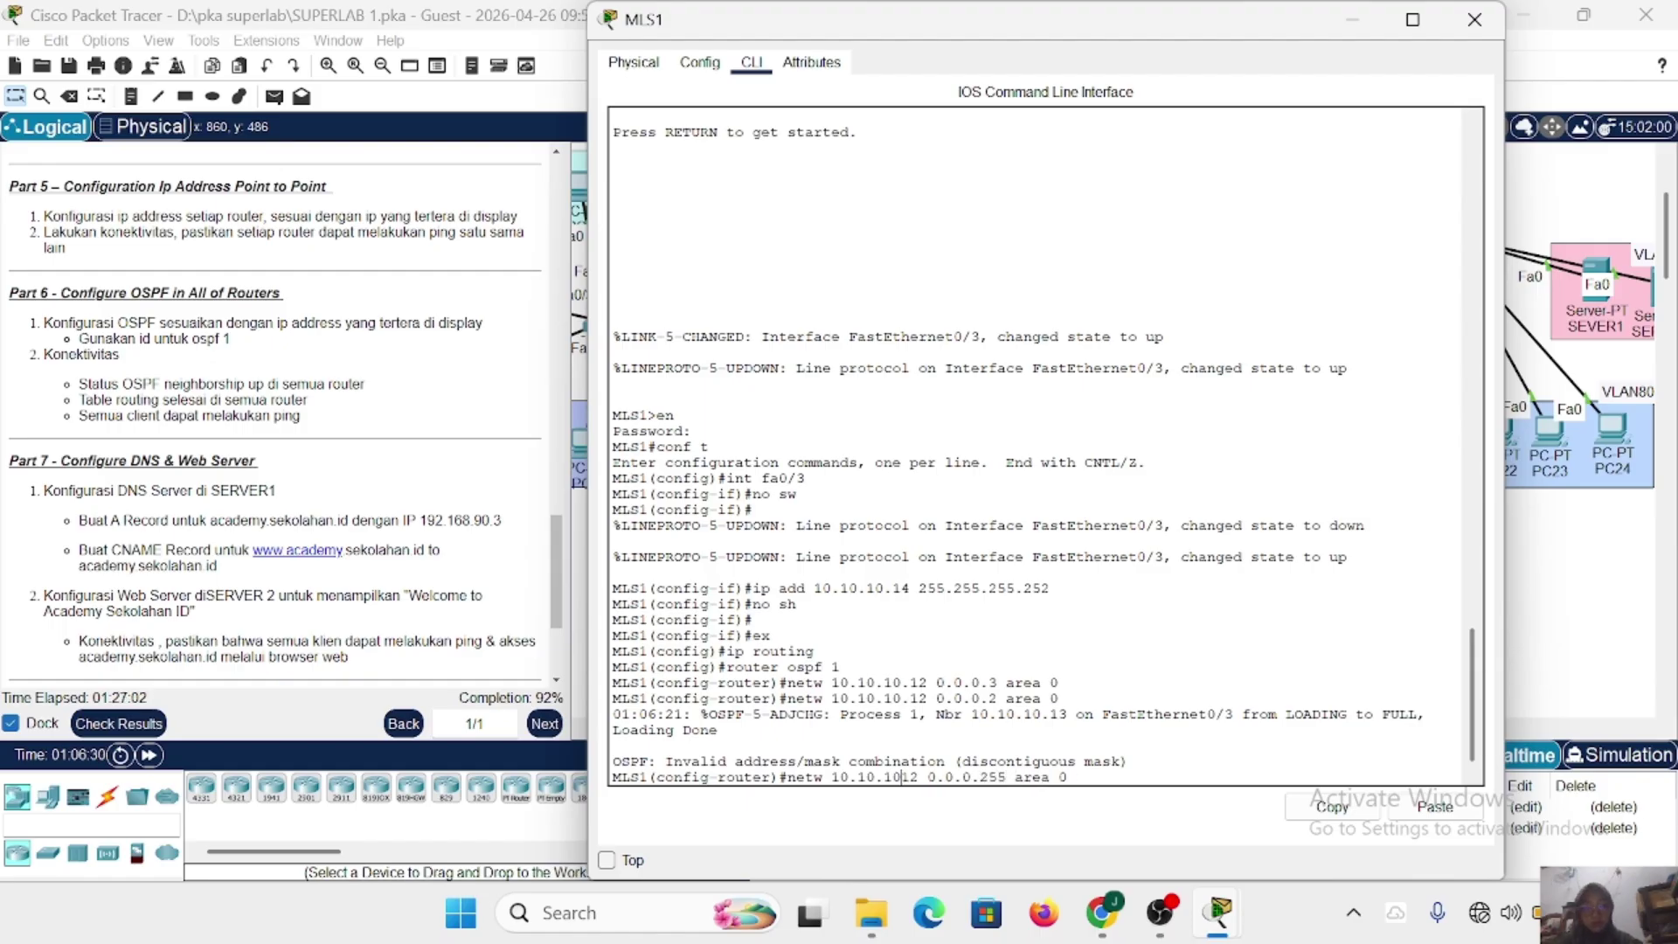
pyautogui.write('.')
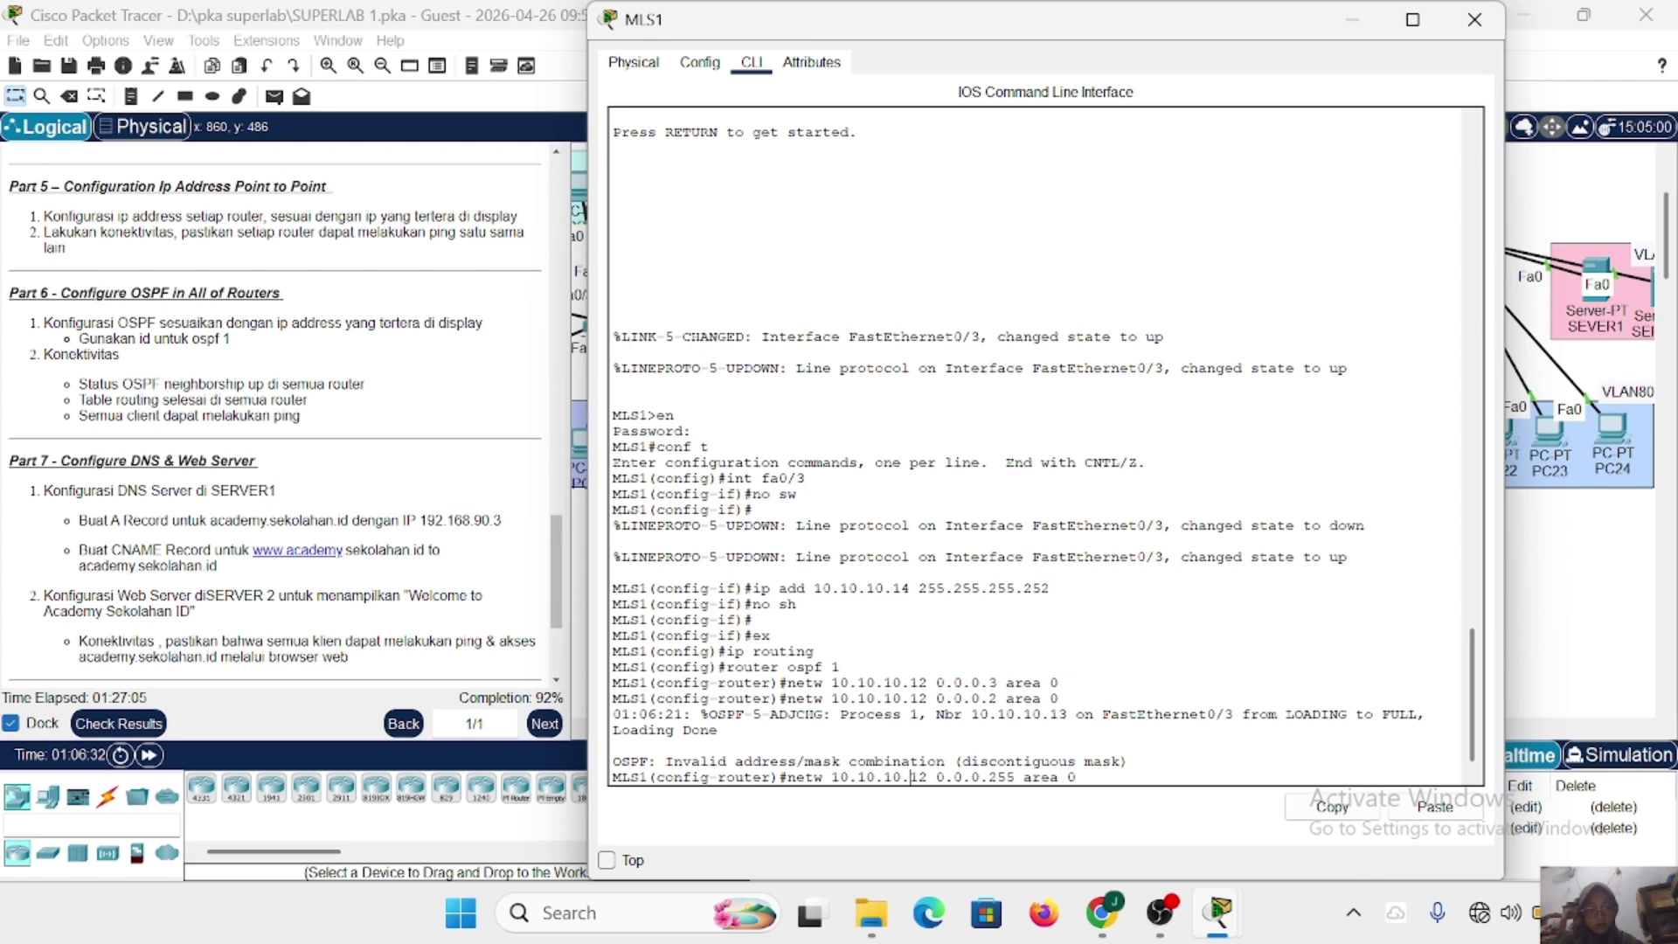
pyautogui.press('Delete')
pyautogui.press('Delete')
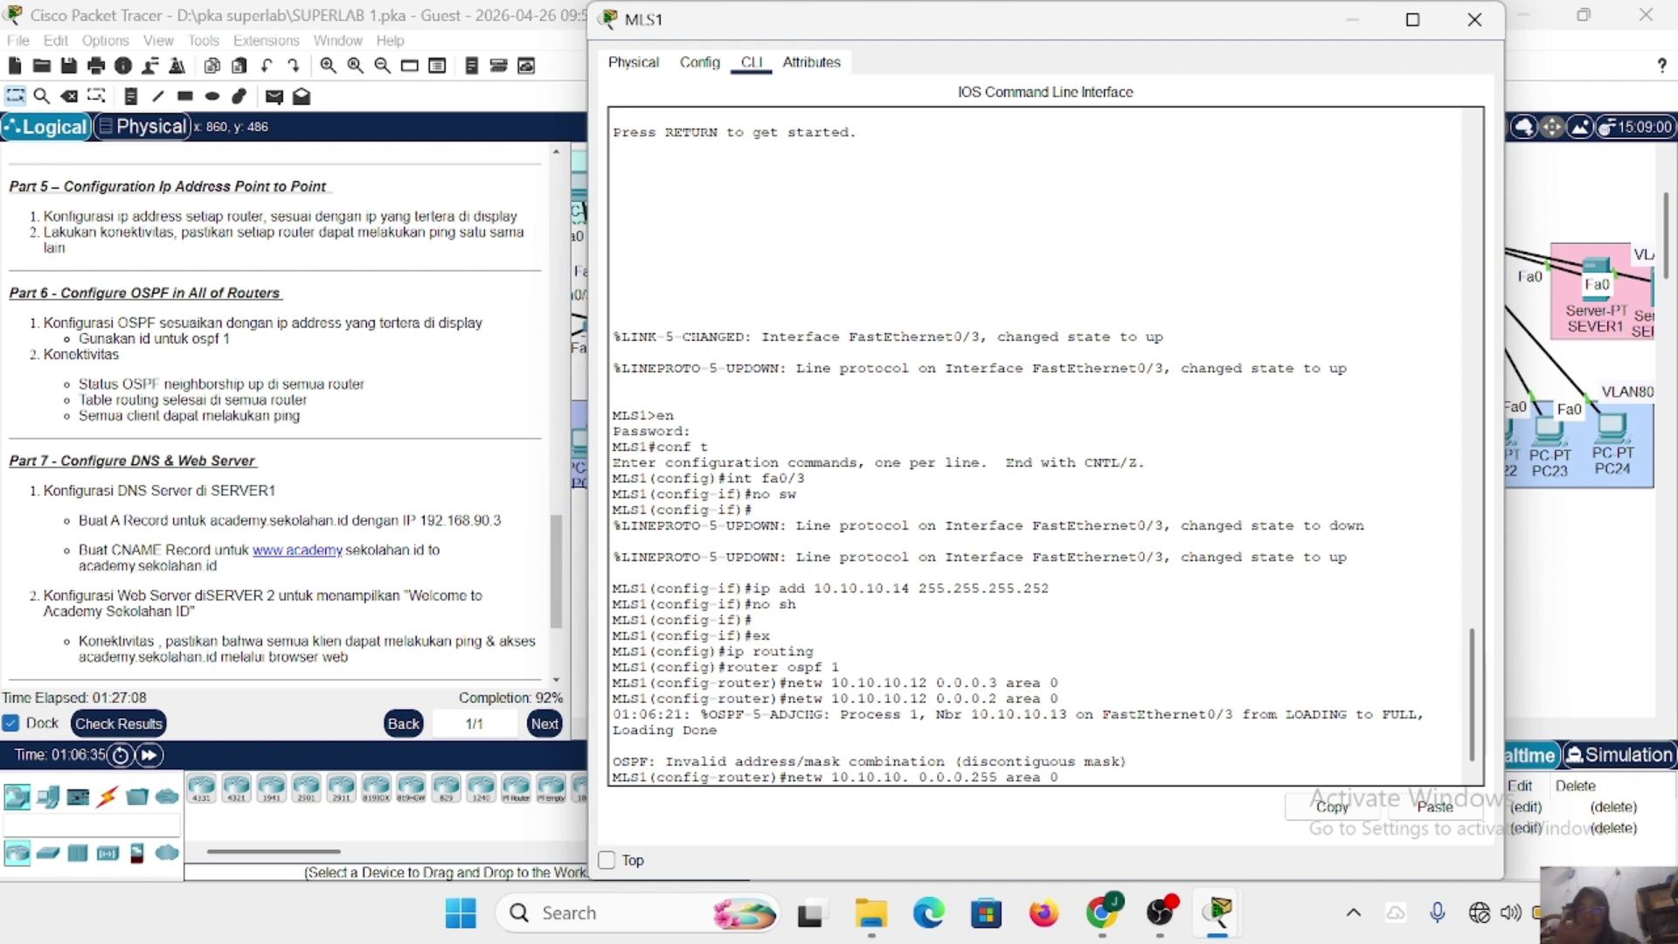
pyautogui.press('BackSpace')
pyautogui.press('BackSpace')
pyautogui.press('BackSpace')
pyautogui.press('BackSpace')
pyautogui.press('BackSpace')
pyautogui.press('BackSpace')
pyautogui.press('BackSpace')
pyautogui.press('BackSpace')
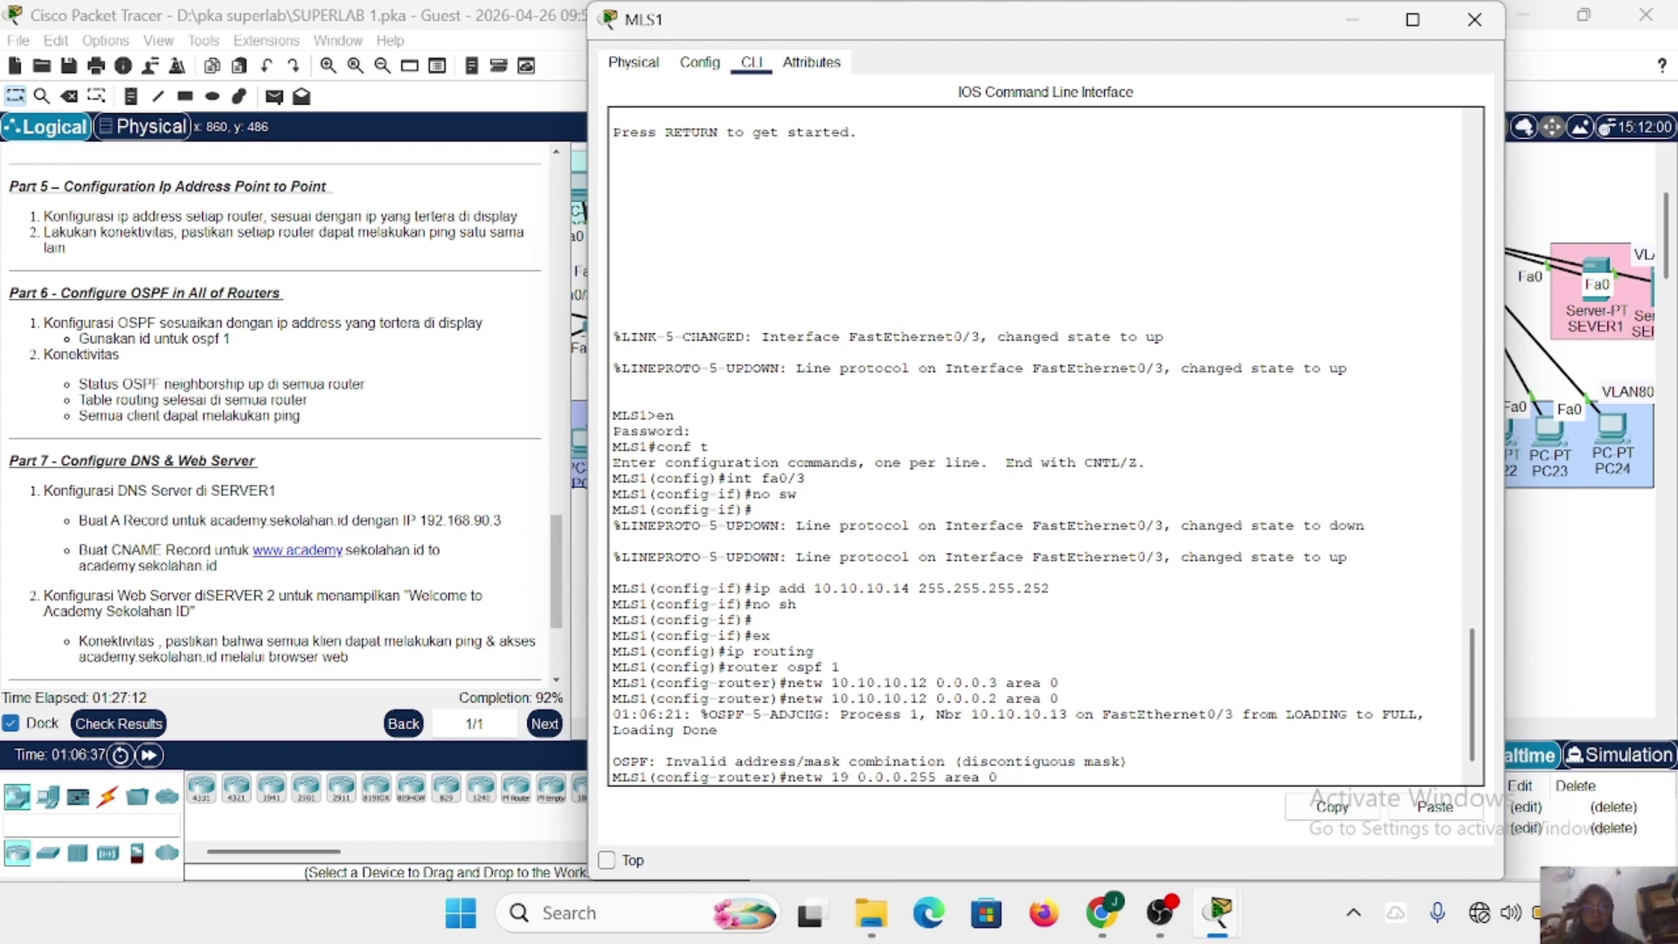
pyautogui.write('92.168.')
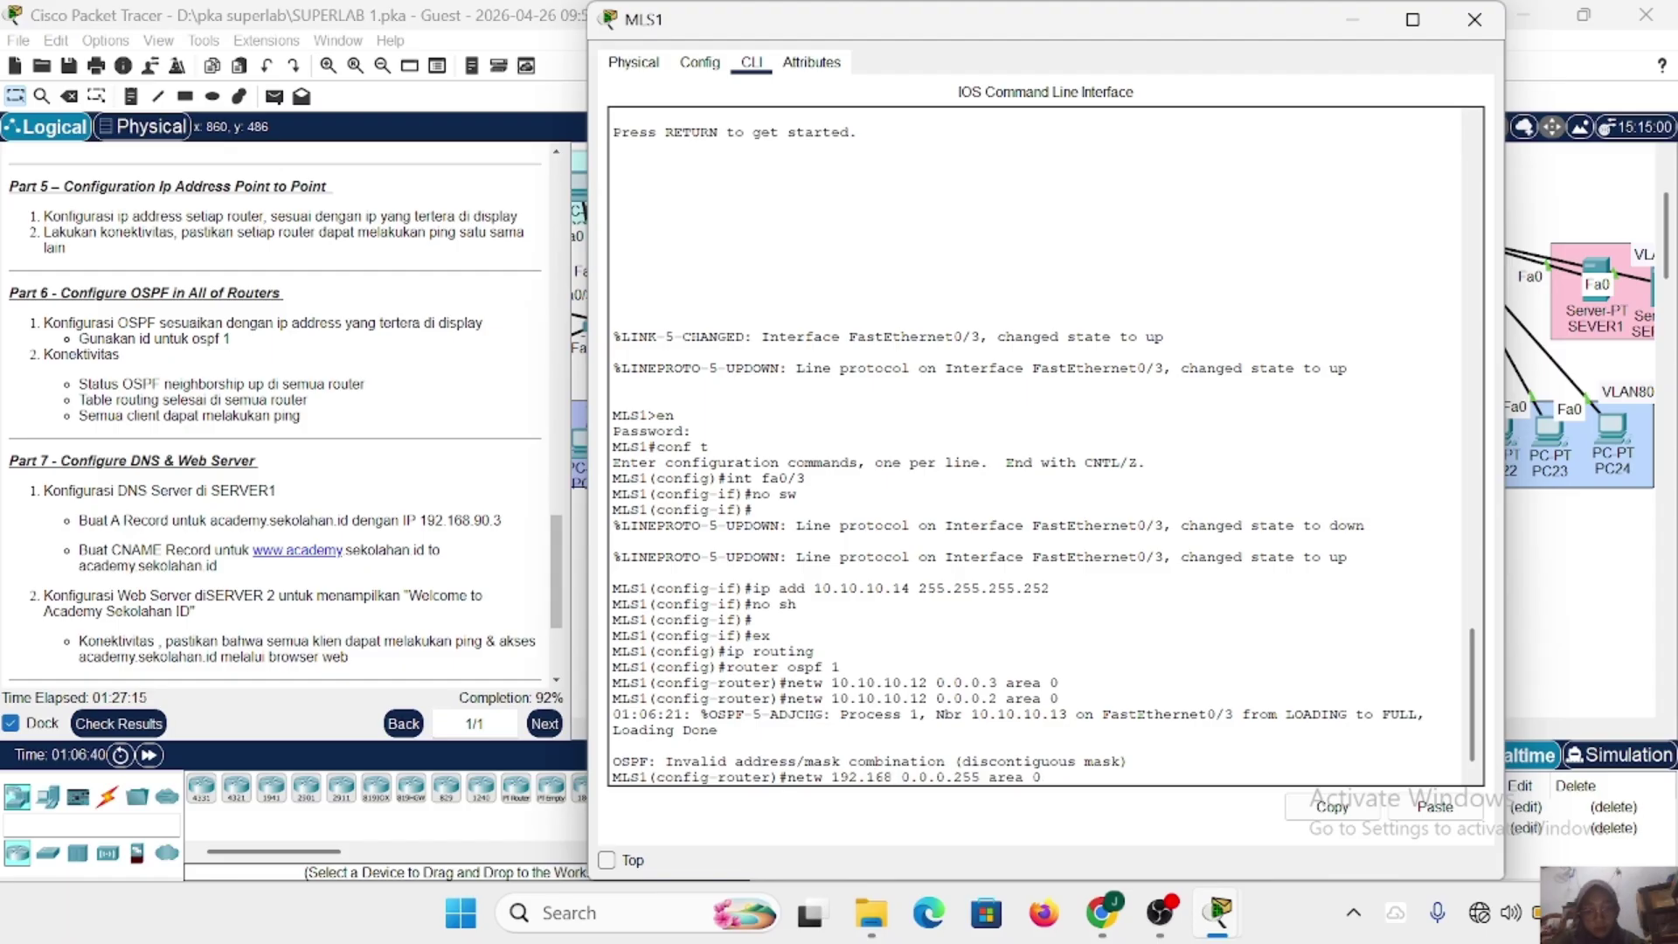
pyautogui.write('40.0')
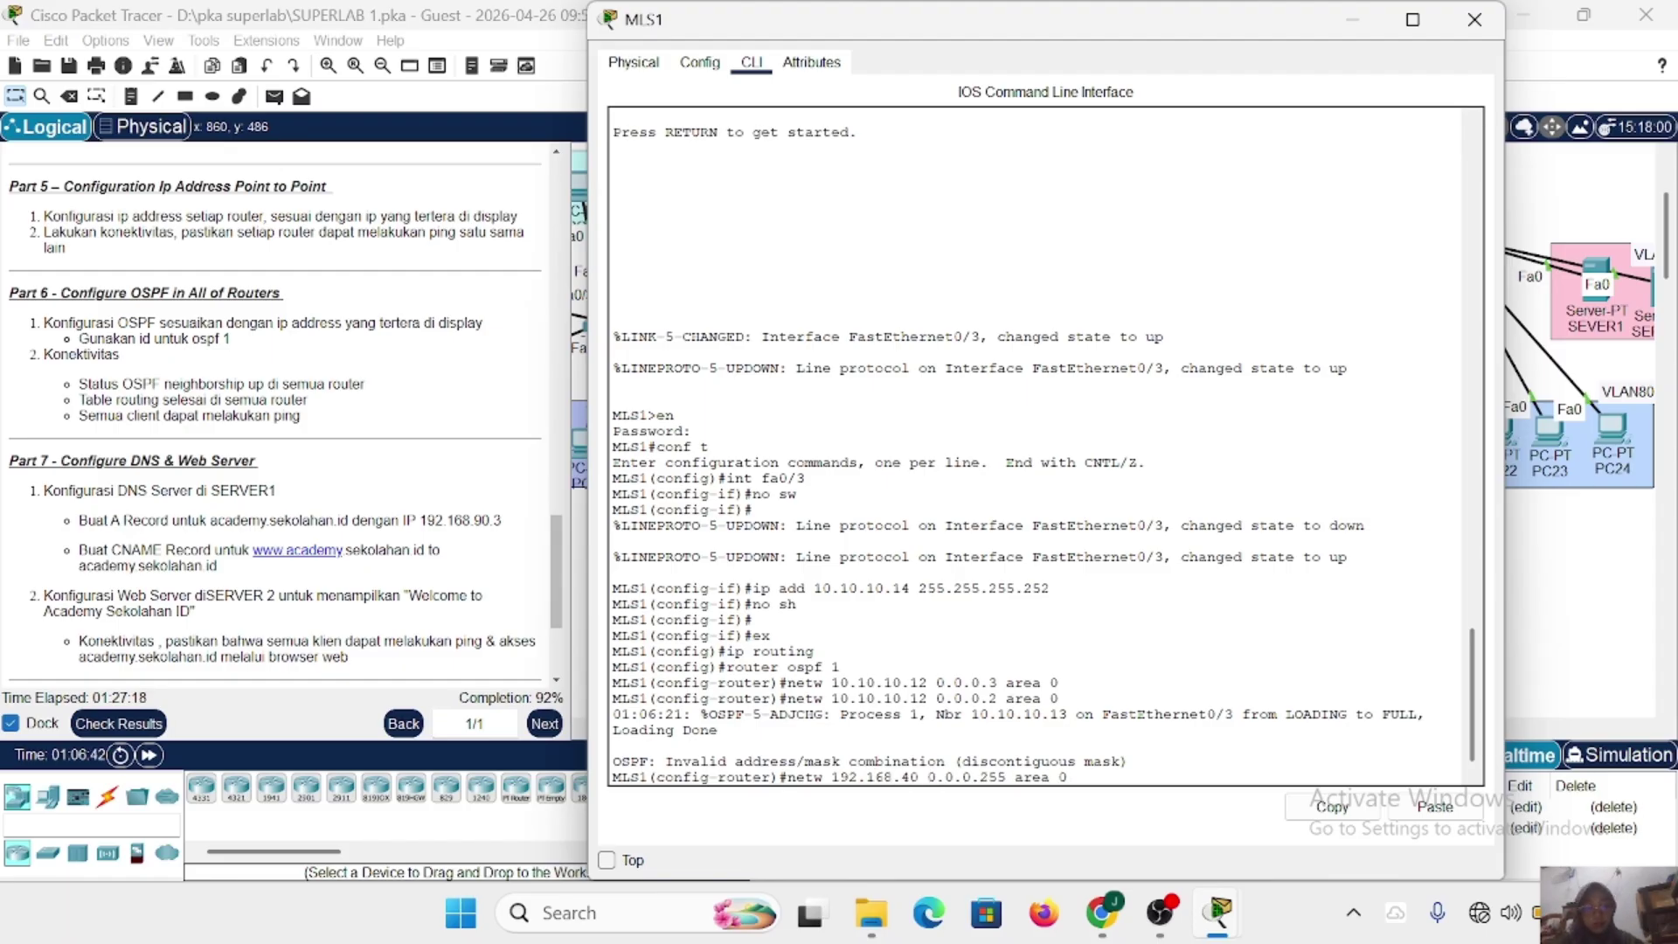
pyautogui.press('Return')
# Reuse the previous network command to advertise 192.168.50.0 with wildcard mask 0.0.0.255 in area 0 on MLS1.
pyautogui.press('Up')
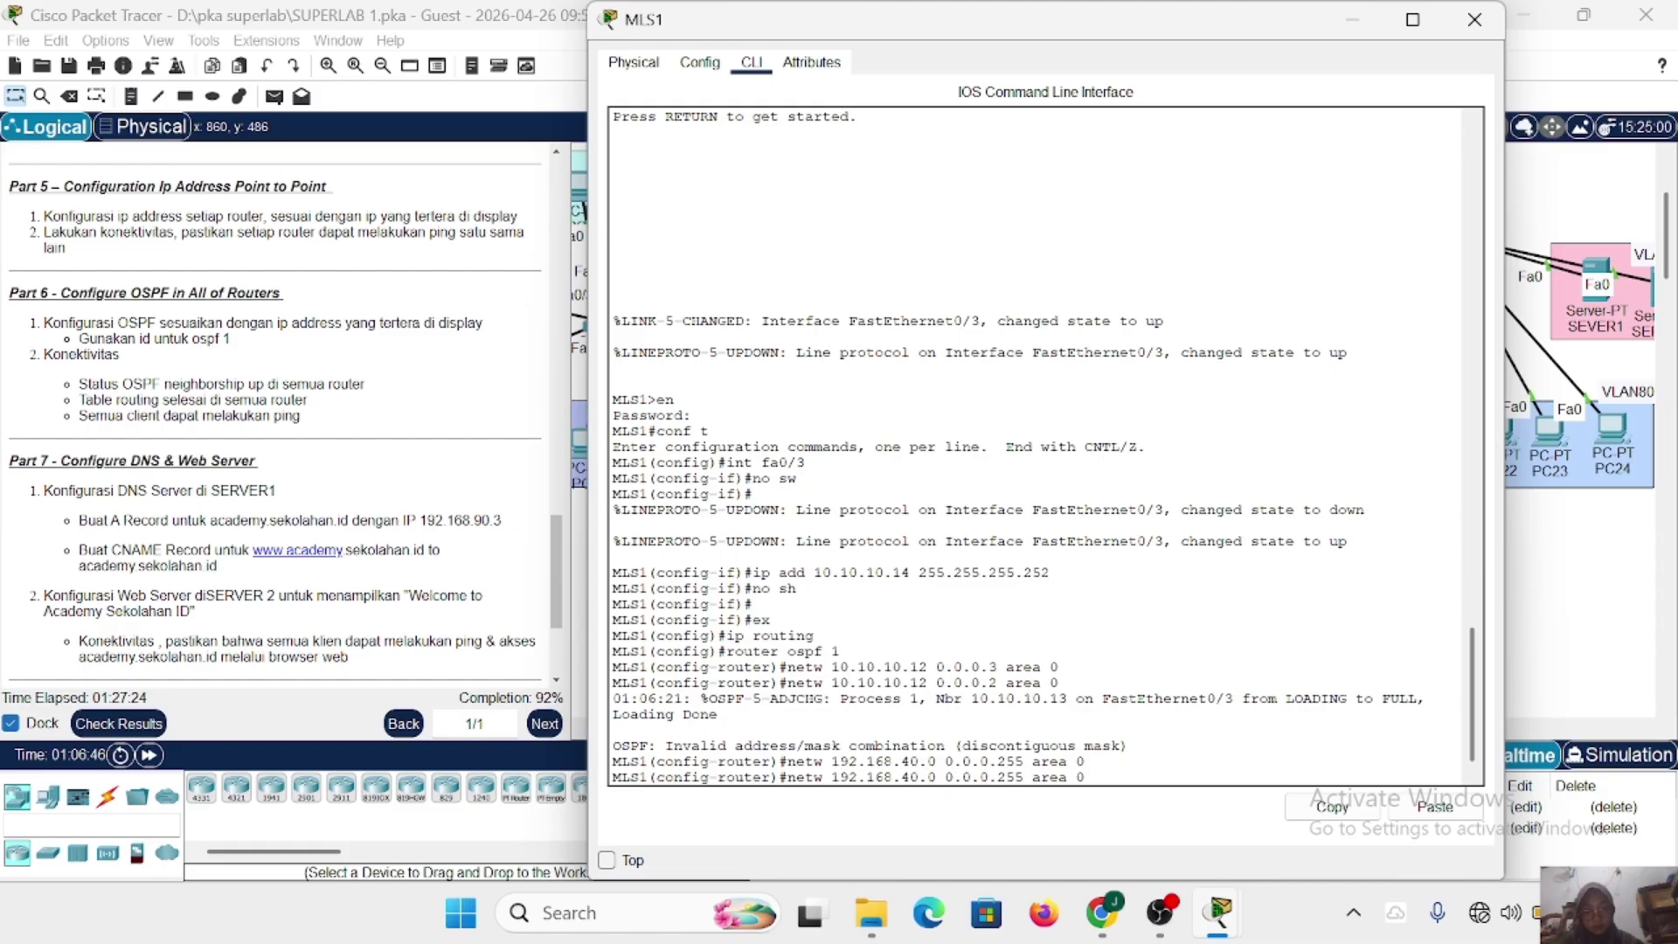
pyautogui.press('Left')
pyautogui.press('Left')
pyautogui.press('Left')
pyautogui.press('Left')
pyautogui.press('Left')
pyautogui.press('Left')
pyautogui.press('Left')
pyautogui.press('Left')
pyautogui.press('Left')
pyautogui.press('Left')
pyautogui.press('Left')
pyautogui.press('Left')
pyautogui.press('Left')
pyautogui.press('Left')
pyautogui.press('Left')
pyautogui.press('Left')
pyautogui.press('Left')
pyautogui.press('Left')
pyautogui.press('Left')
pyautogui.press('Left')
pyautogui.press('BackSpace')
pyautogui.write('5')
pyautogui.press('Return')
# Reuse the previous network command to advertise 192.168.60.0 with wildcard mask 0.0.0.255 in area 0 on MLS1.
pyautogui.press('Up')
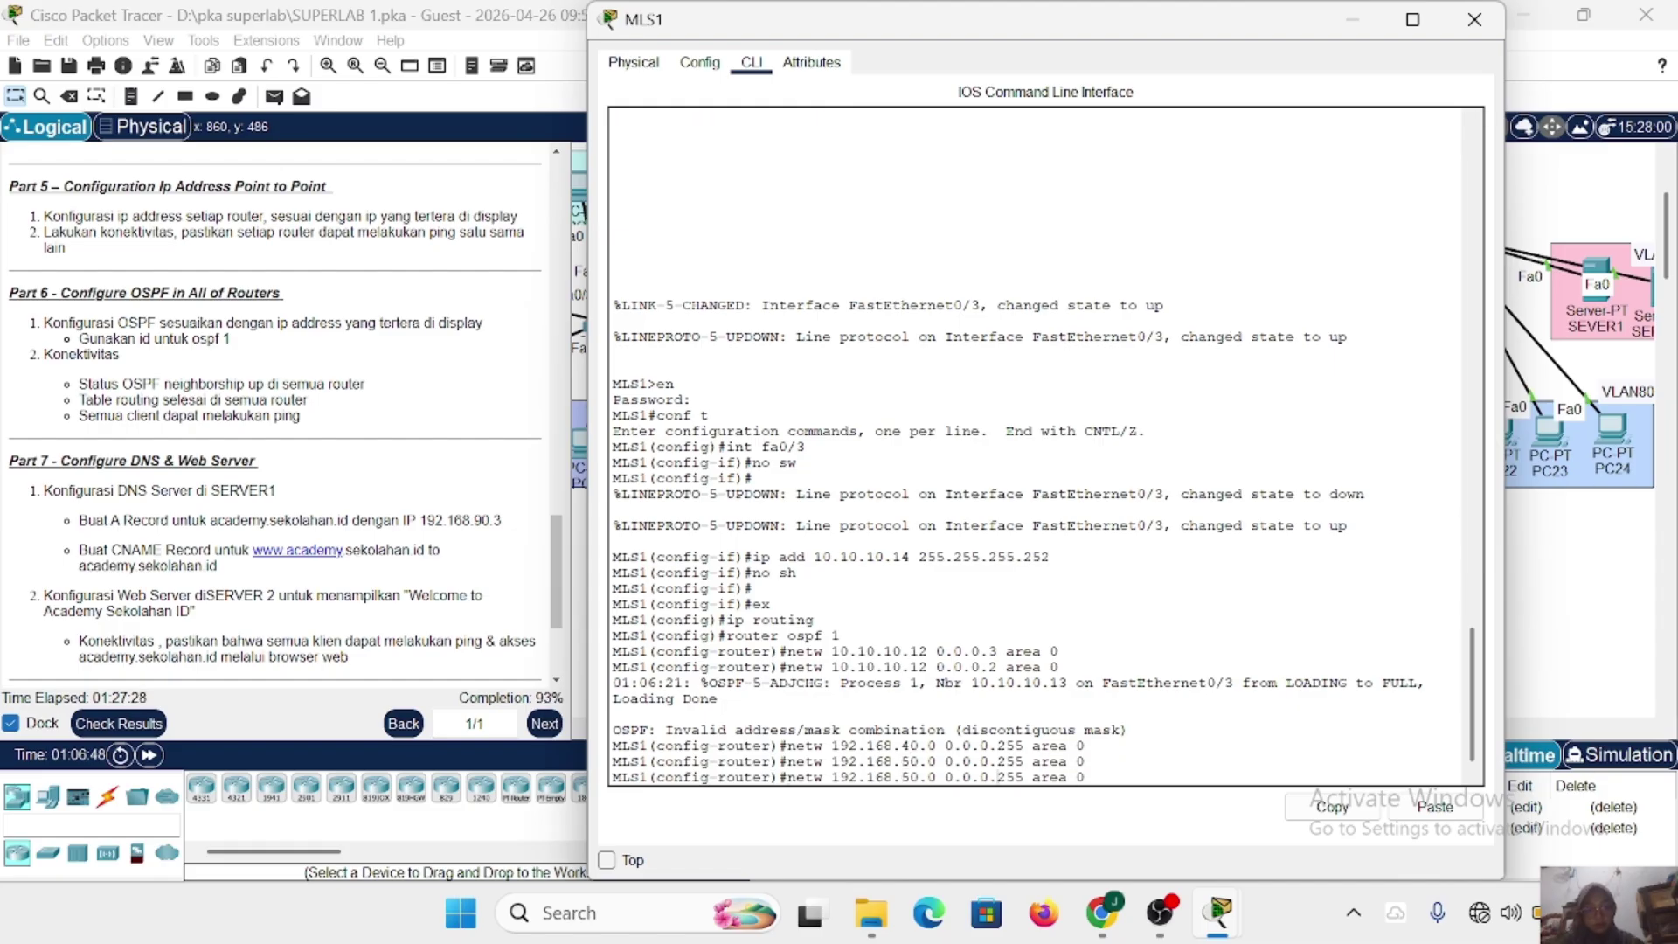
pyautogui.press('Left')
pyautogui.press('Left')
pyautogui.press('Left')
pyautogui.press('Left')
pyautogui.press('Left')
pyautogui.press('Left')
pyautogui.press('Left')
pyautogui.press('Left')
pyautogui.press('Left')
pyautogui.press('Left')
pyautogui.press('Left')
pyautogui.press('Left')
pyautogui.press('Left')
pyautogui.press('Left')
pyautogui.press('Left')
pyautogui.press('Left')
pyautogui.press('Left')
pyautogui.press('Left')
pyautogui.press('Left')
pyautogui.press('Left')
pyautogui.press('BackSpace')
pyautogui.write('6')
pyautogui.press('Return')
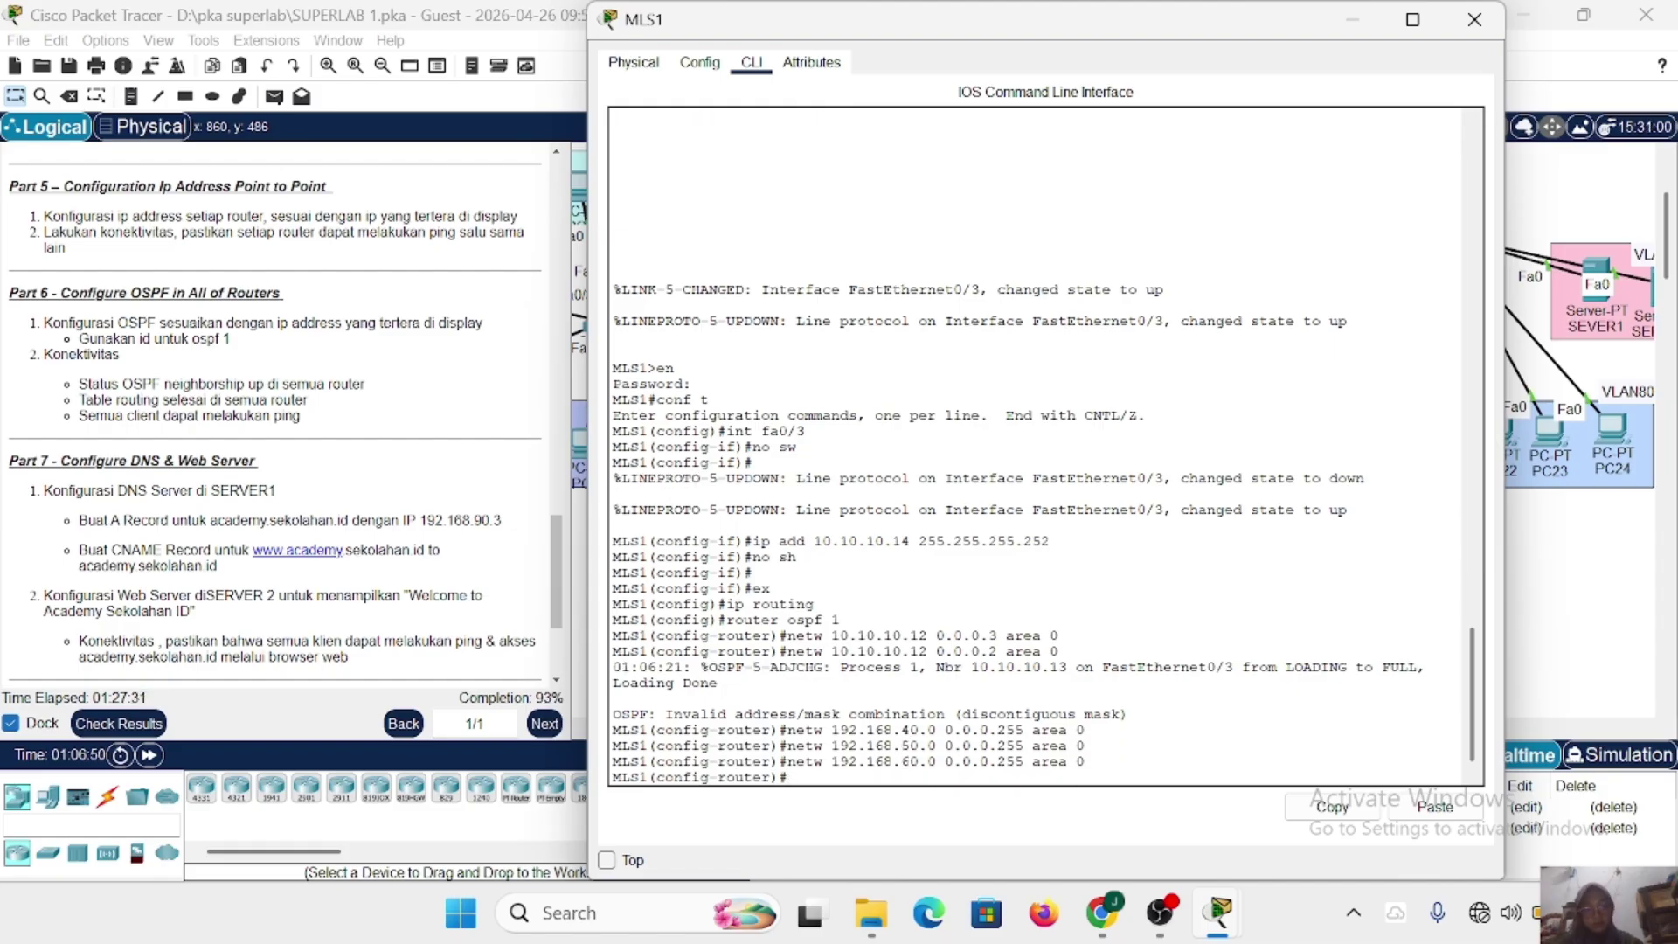
# Advertise network 192.168.70.0 with wildcard mask 0.0.0.255 in area 0 on MLS1 and close the device window.
pyautogui.press('Up')
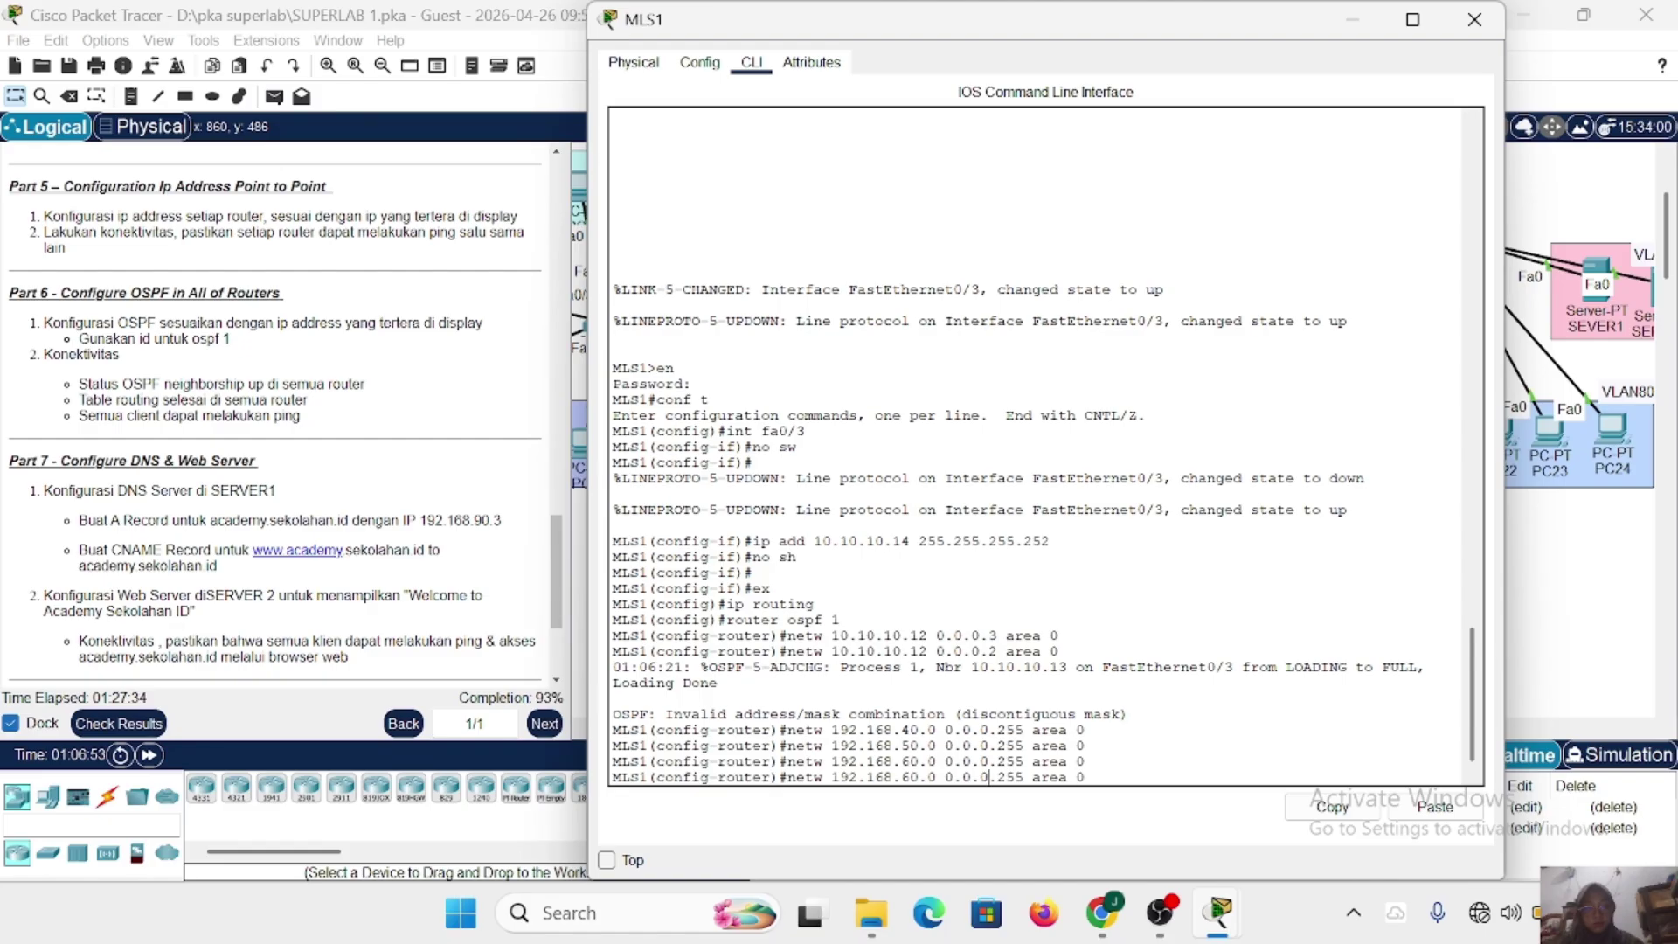
pyautogui.press('Left')
pyautogui.press('Left')
pyautogui.press('Left')
pyautogui.press('Left')
pyautogui.press('Left')
pyautogui.press('Left')
pyautogui.press('Left')
pyautogui.press('Left')
pyautogui.press('Left')
pyautogui.press('Left')
pyautogui.press('Left')
pyautogui.press('Left')
pyautogui.press('Left')
pyautogui.press('Left')
pyautogui.press('Left')
pyautogui.press('Left')
pyautogui.press('Left')
pyautogui.press('Left')
pyautogui.press('Left')
pyautogui.press('Left')
pyautogui.press('BackSpace')
pyautogui.write('7')
pyautogui.press('Return')
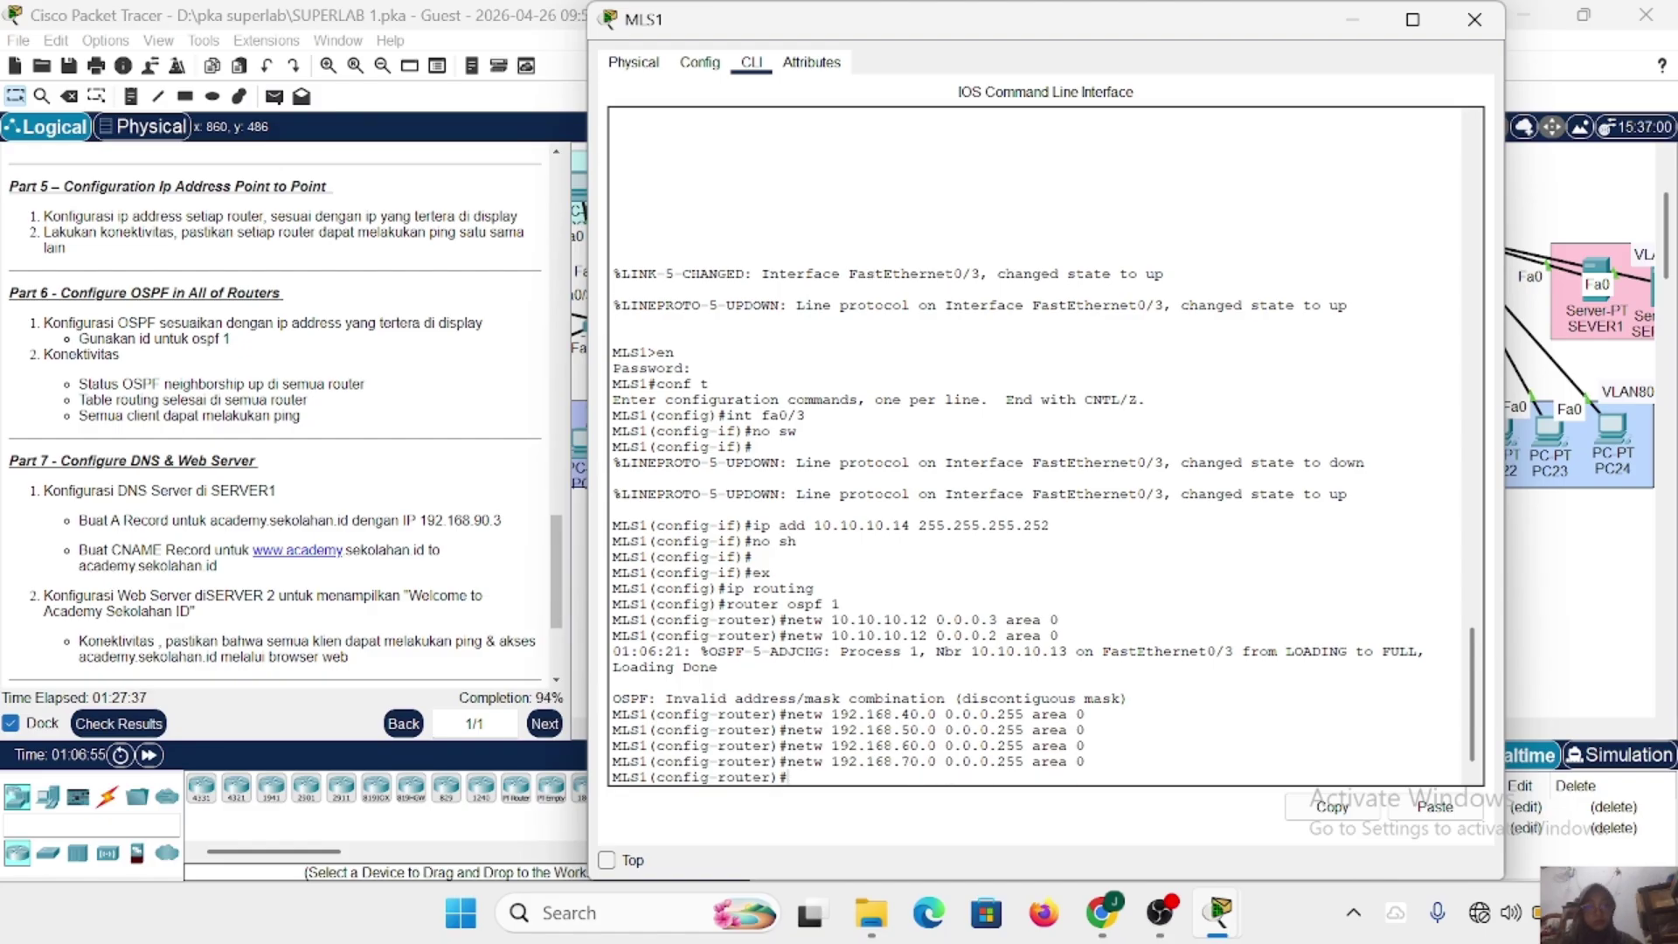
pyautogui.click(1473, 20)
# Open MLS2's command line, leave interface configuration and enable IP routing.
pyautogui.click(768, 317)
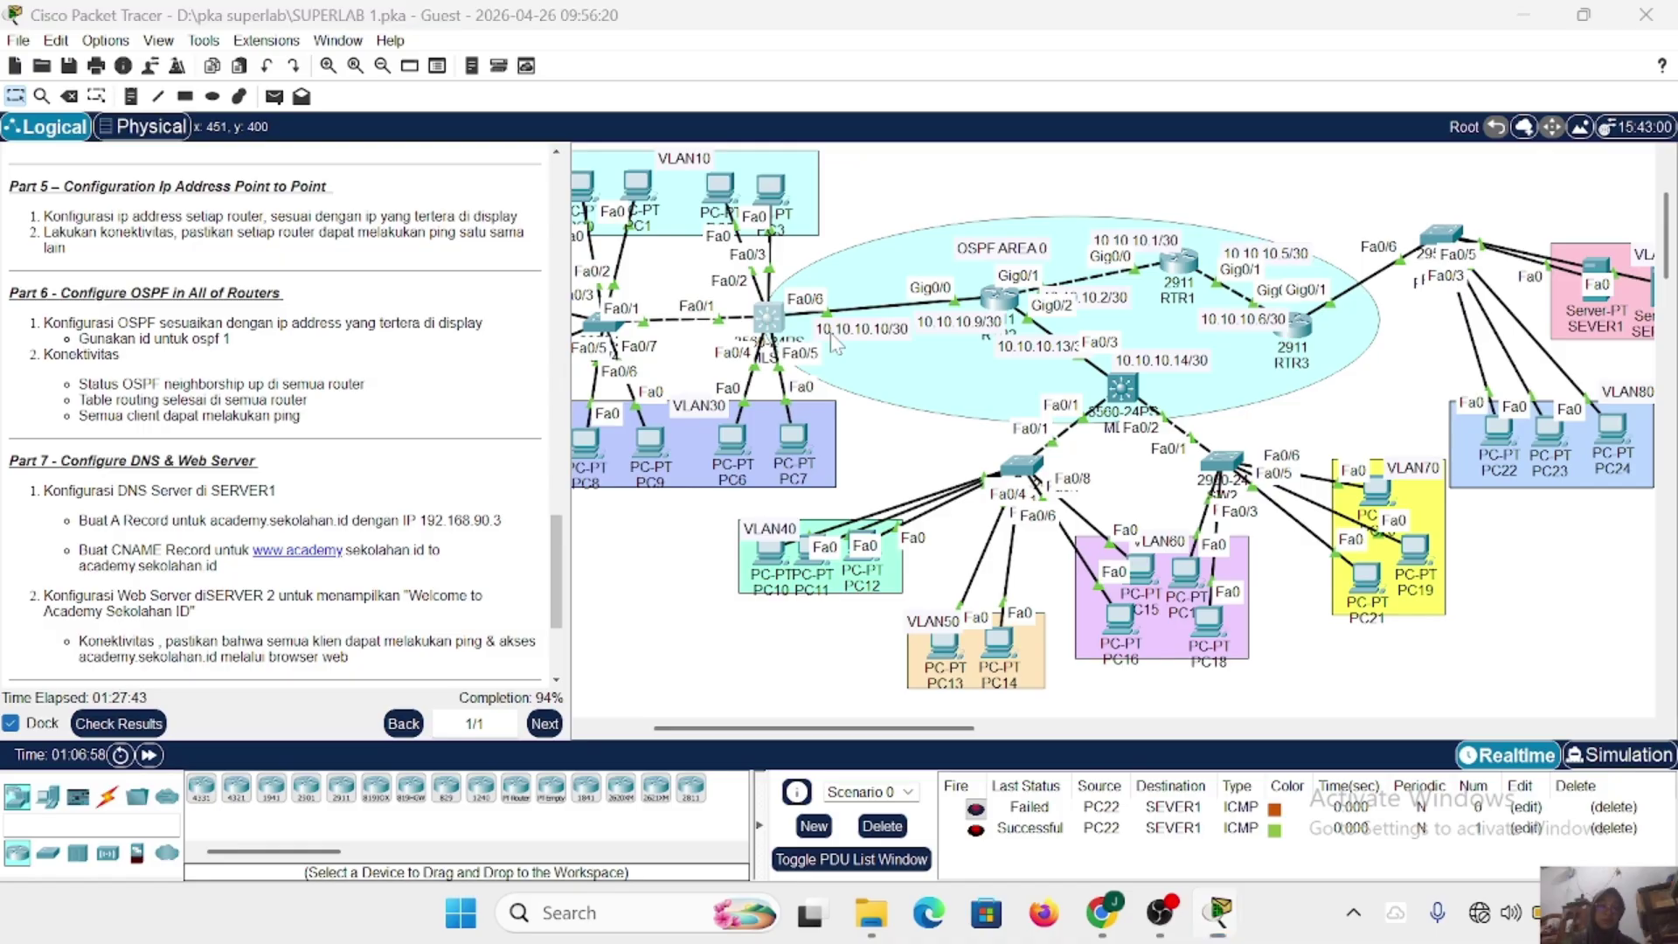
pyautogui.write('ex')
pyautogui.press('Return')
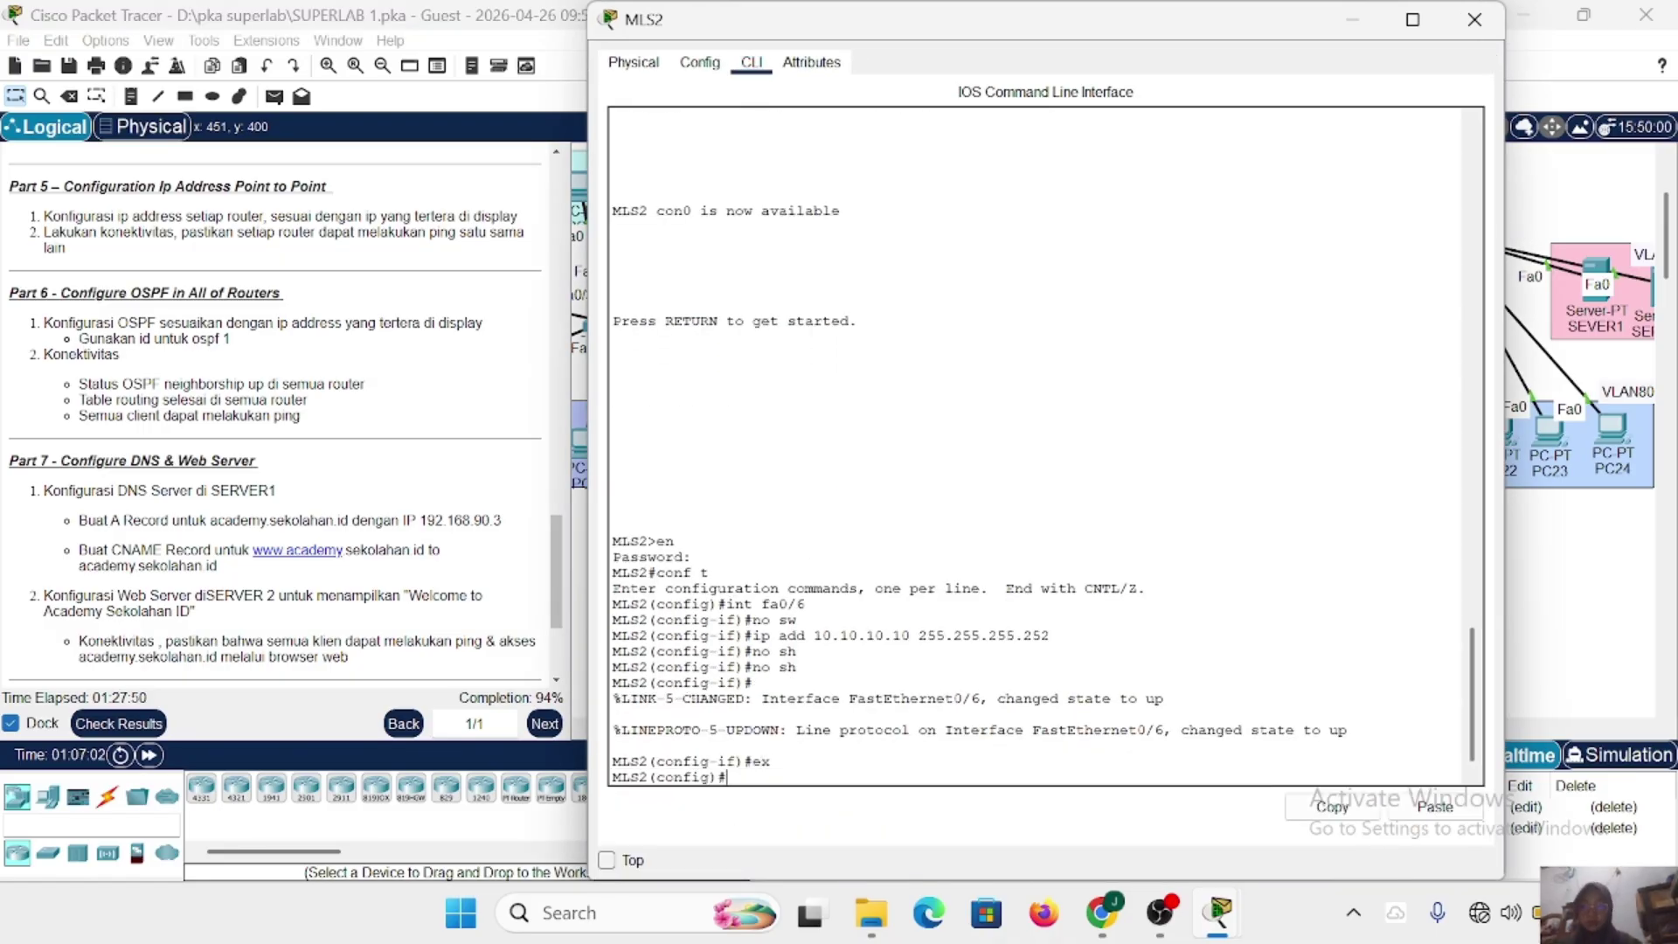
pyautogui.write('ip routing')
pyautogui.press('Return')
# Start OSPF process 1 on MLS2 and advertise network 10.10.10.8 with wildcard mask 0.0.0.3 in area 0.
pyautogui.write('rou')
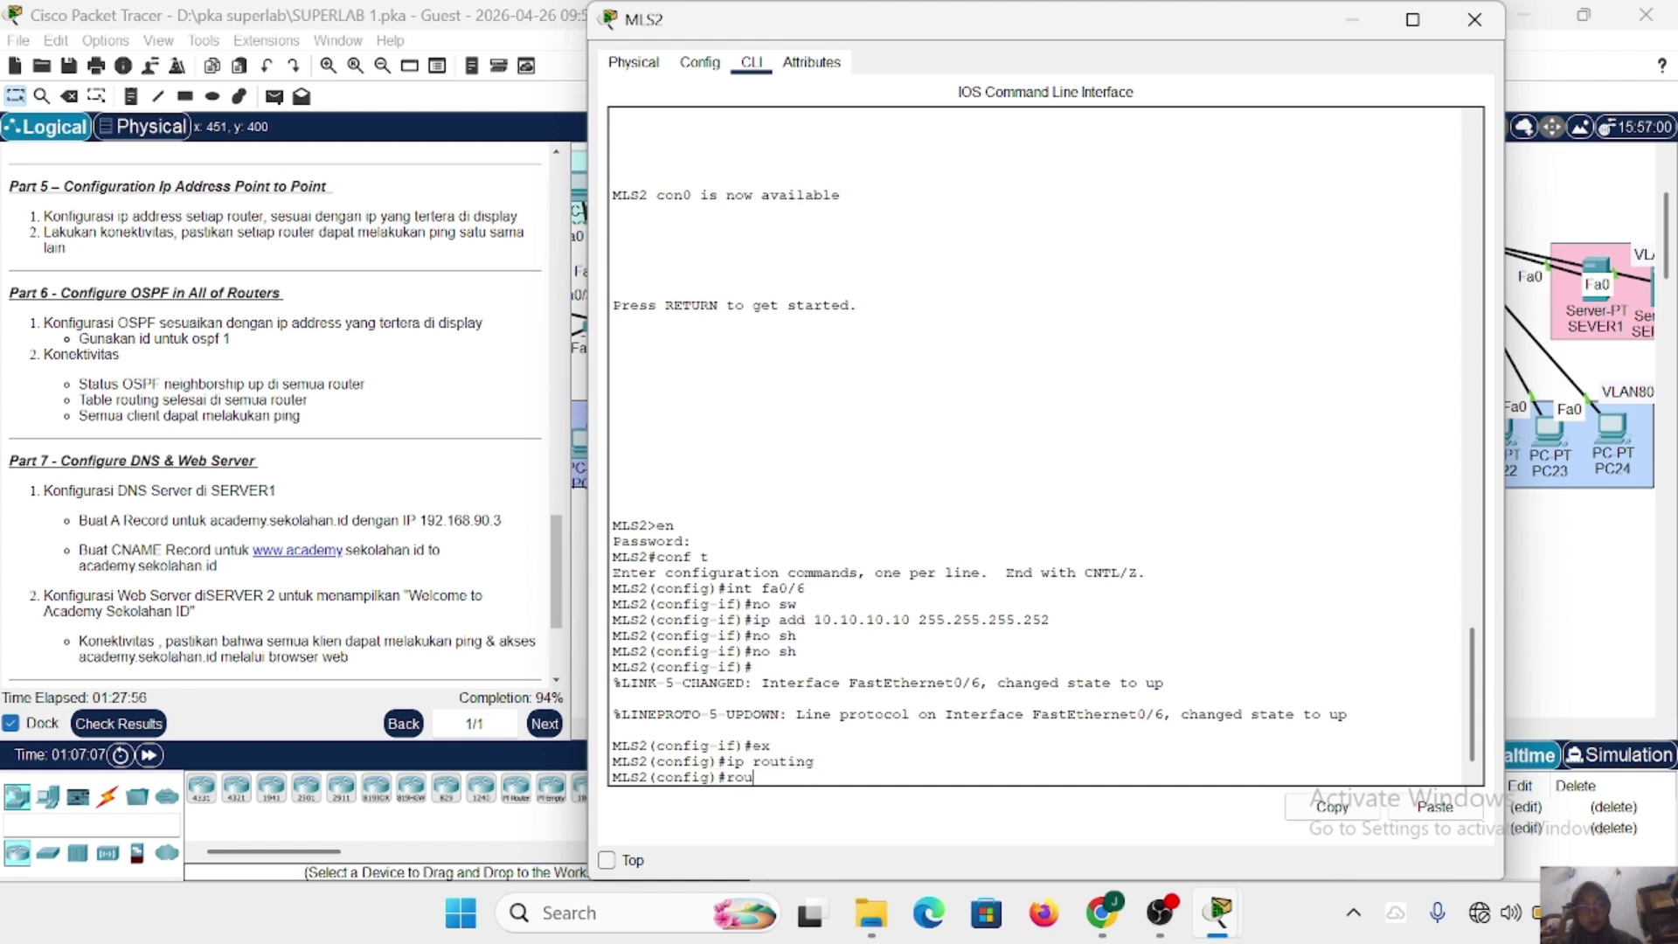
pyautogui.write('ter ospf 1')
pyautogui.press('Return')
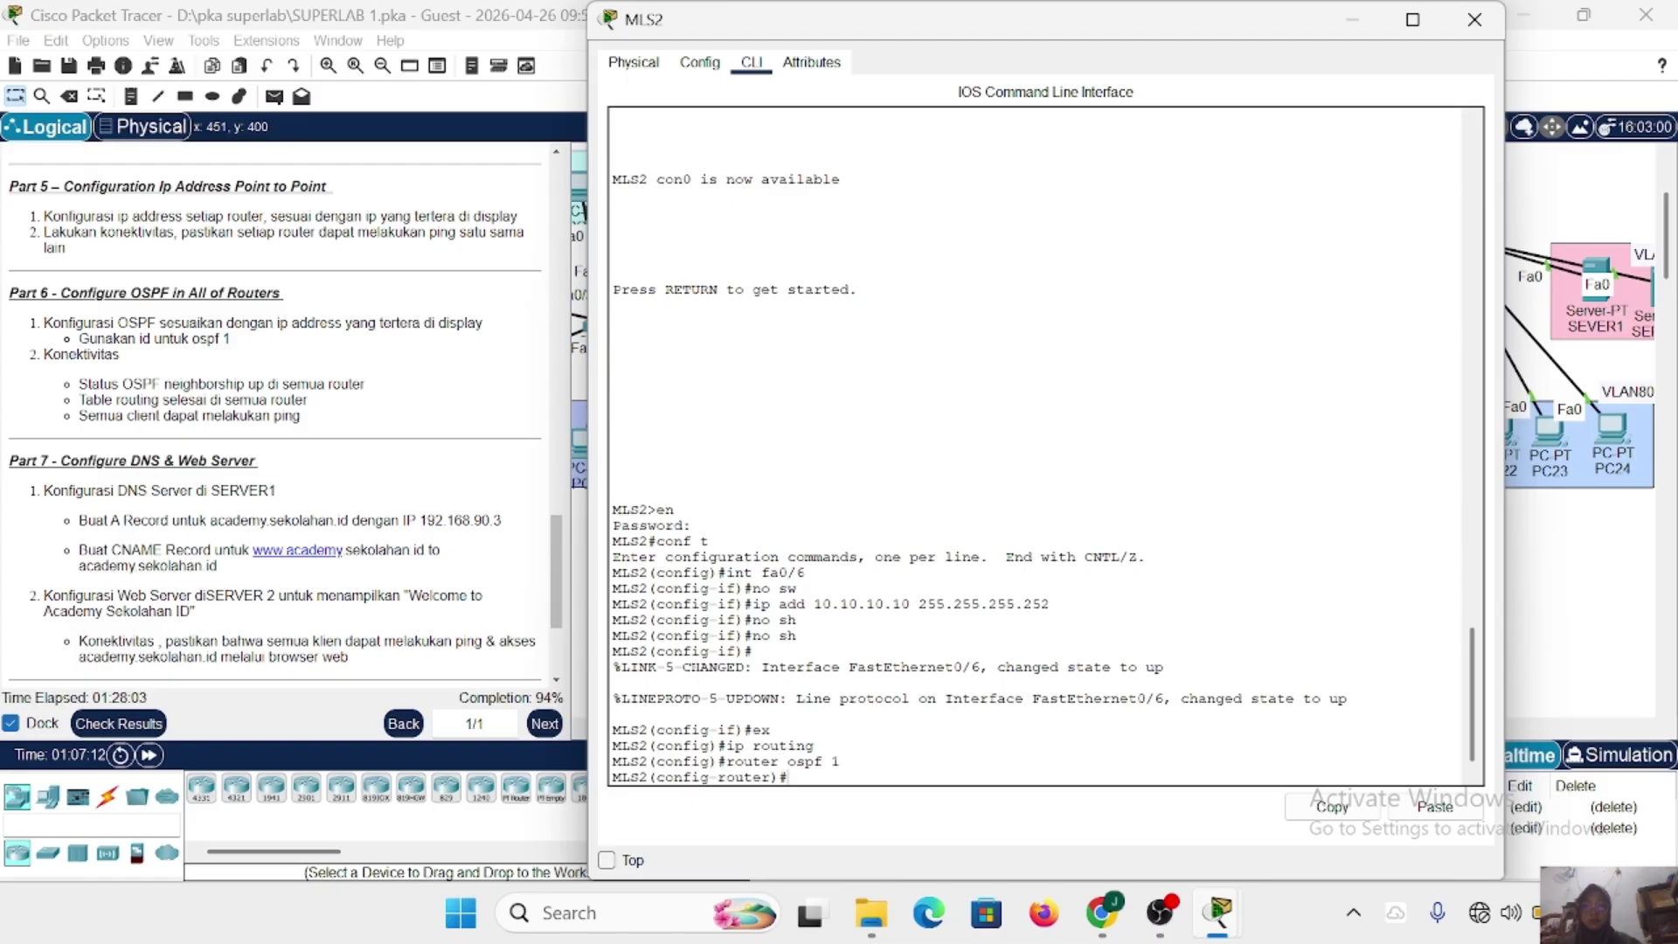
pyautogui.write('netw 10.10.10.8.0')
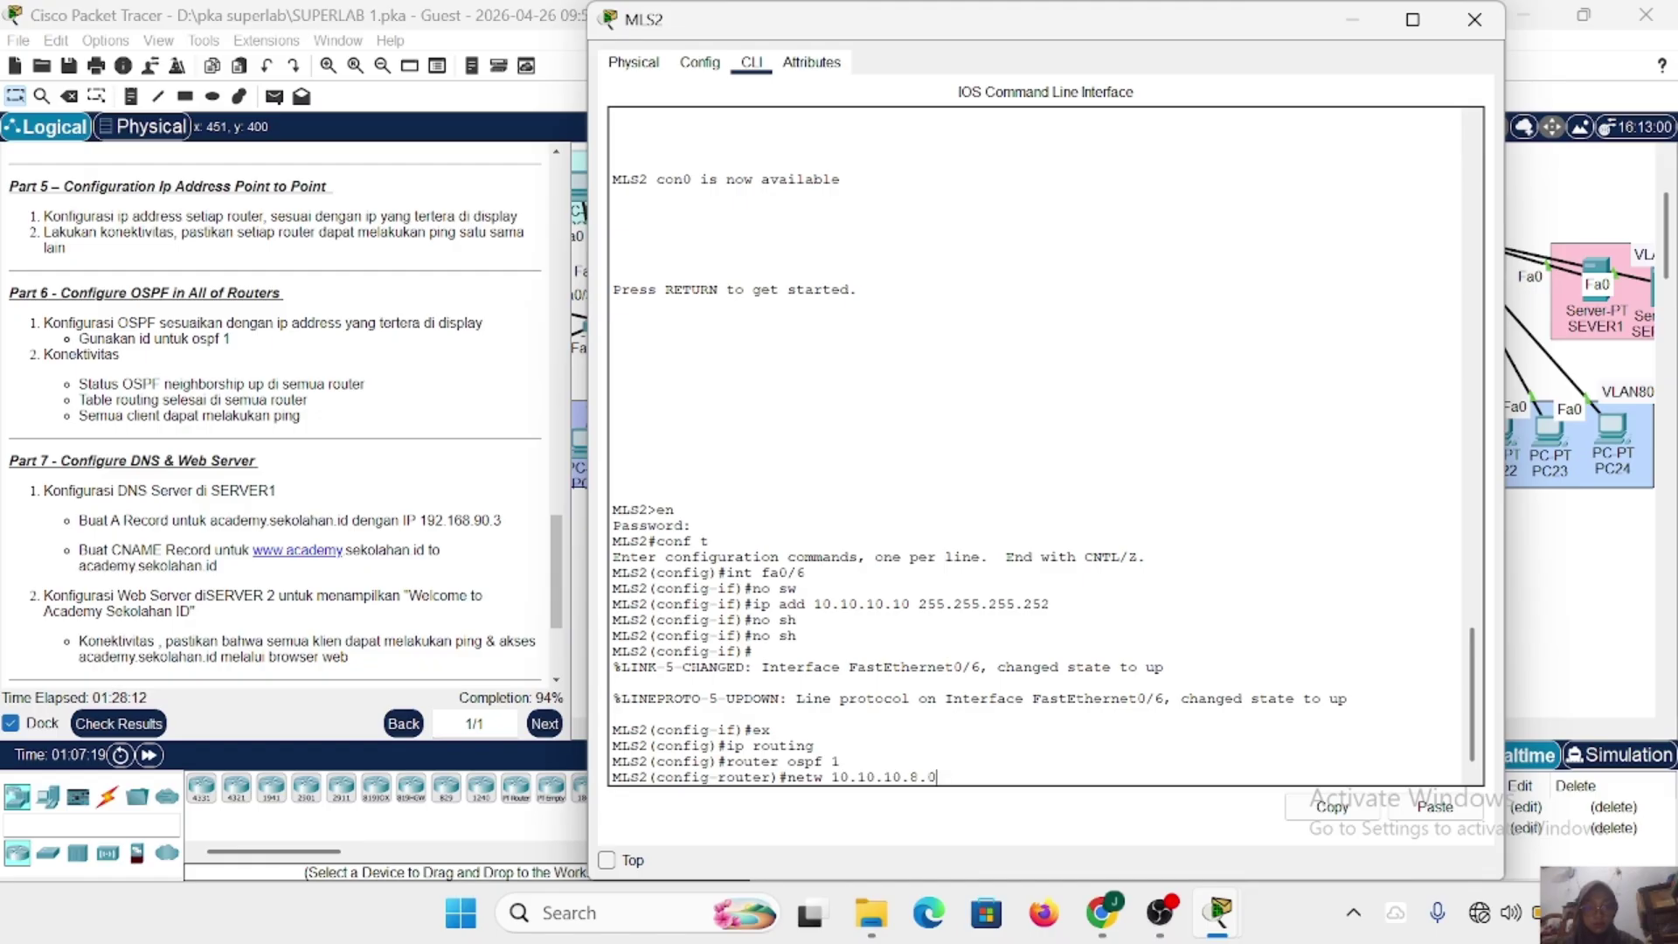
pyautogui.press('BackSpace')
pyautogui.write('0.0.0.3 area ')
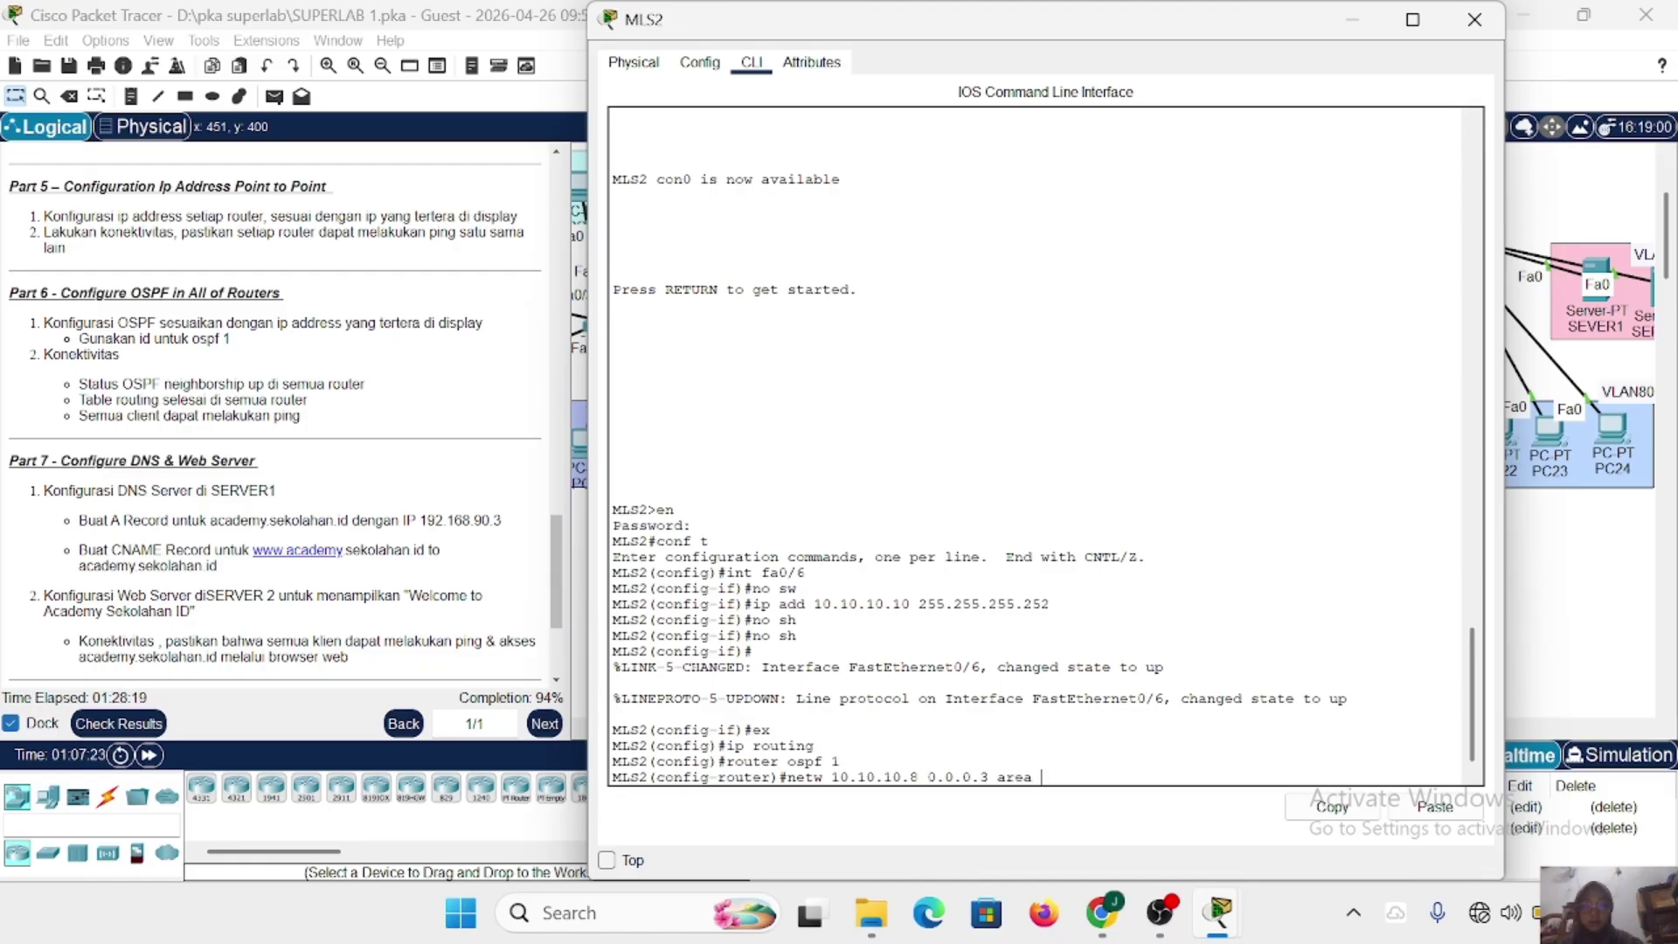
pyautogui.write('0')
pyautogui.press('Return')
pyautogui.press('Up')
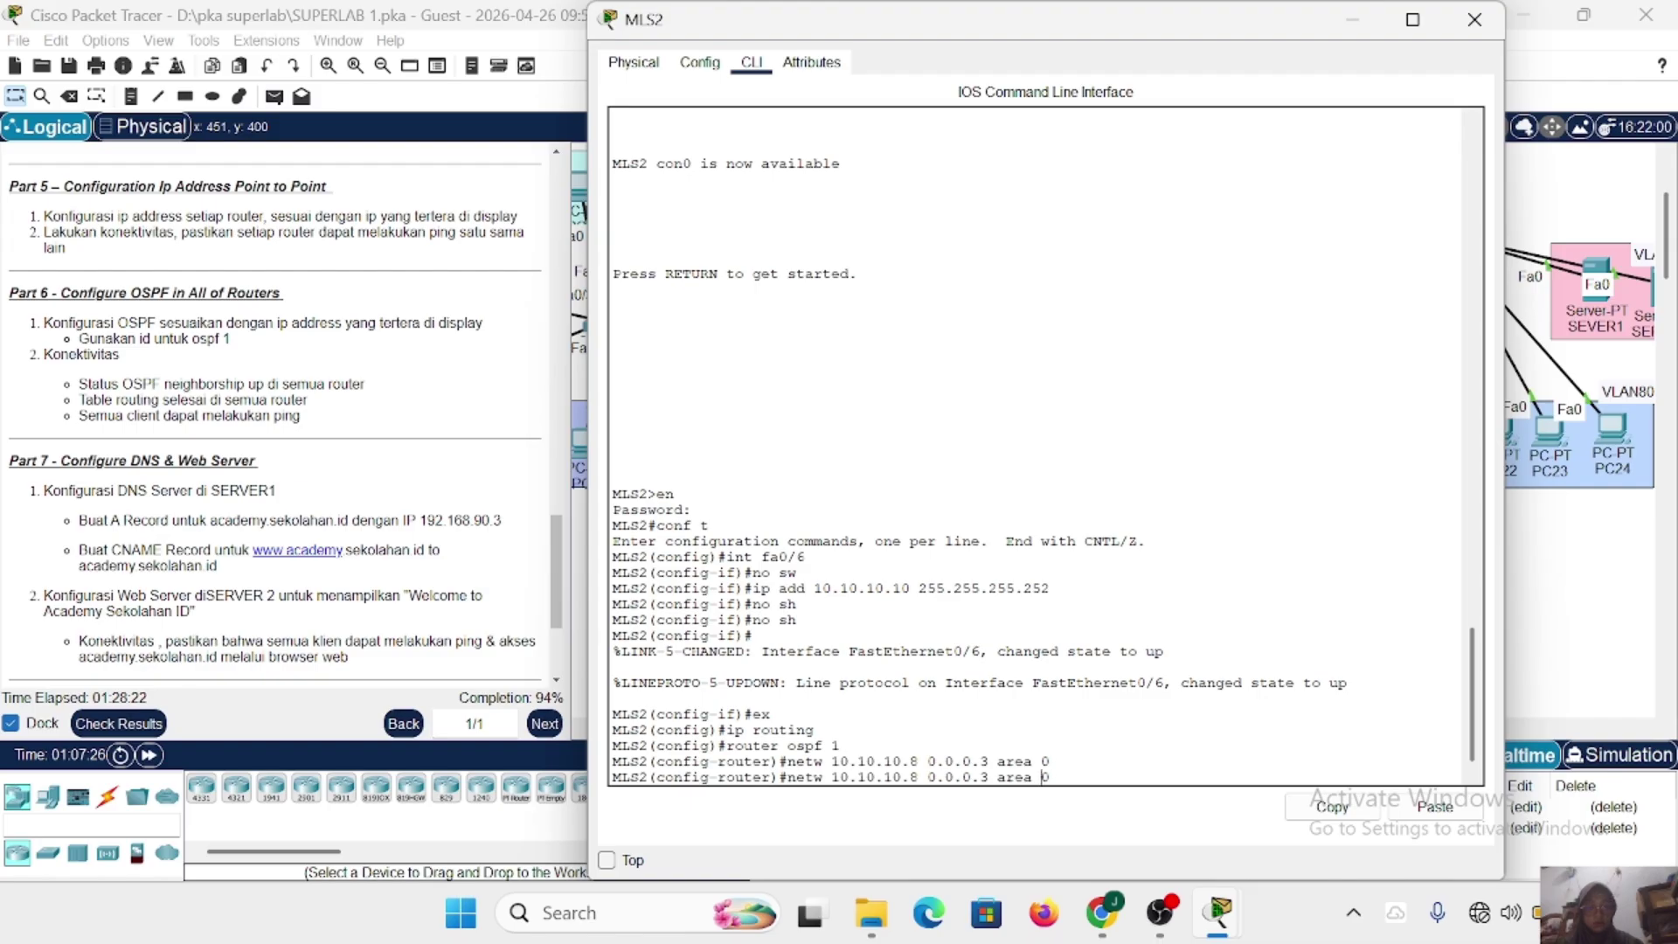
# Rework the previous network command to advertise 192.168.10.0 with wildcard mask 0.0.0.255 in area 0 on MLS2.
pyautogui.press('Left')
pyautogui.press('Left')
pyautogui.press('Left')
pyautogui.press('Left')
pyautogui.press('Left')
pyautogui.press('Left')
pyautogui.press('Left')
pyautogui.press('BackSpace')
pyautogui.write('255')
pyautogui.press('BackSpace')
pyautogui.press('BackSpace')
pyautogui.press('BackSpace')
pyautogui.press('BackSpace')
pyautogui.press('BackSpace')
pyautogui.press('BackSpace')
pyautogui.press('BackSpace')
pyautogui.press('BackSpace')
pyautogui.press('BackSpace')
pyautogui.press('BackSpace')
pyautogui.write('192.16')
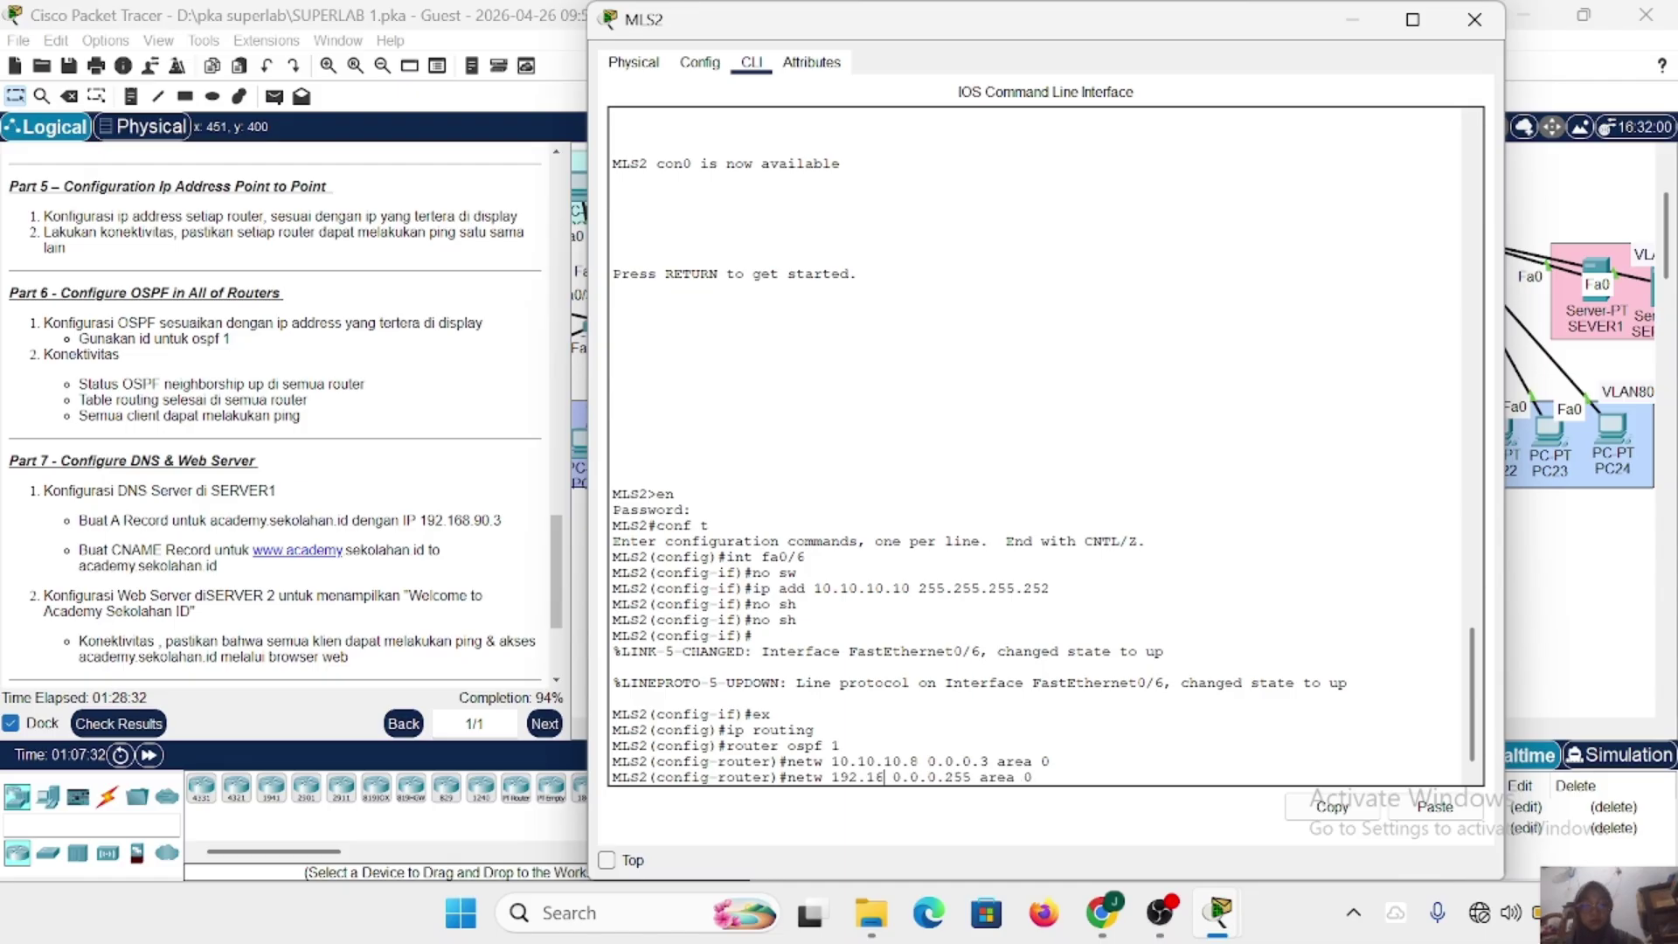
pyautogui.write('8.10.0')
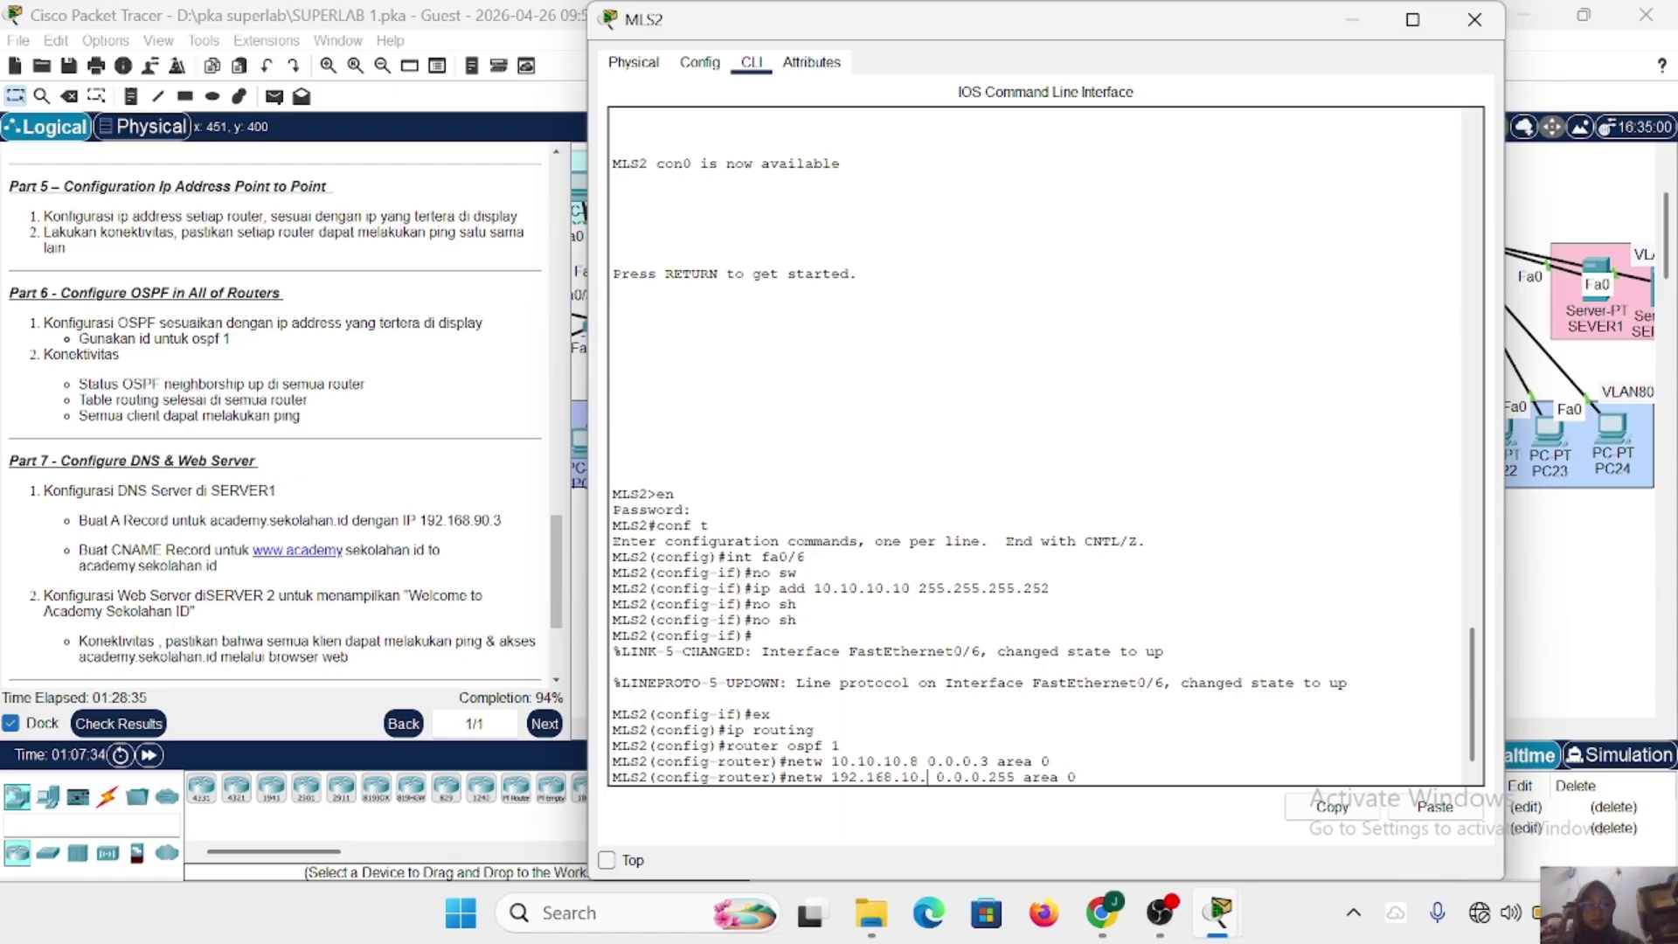
pyautogui.press('Return')
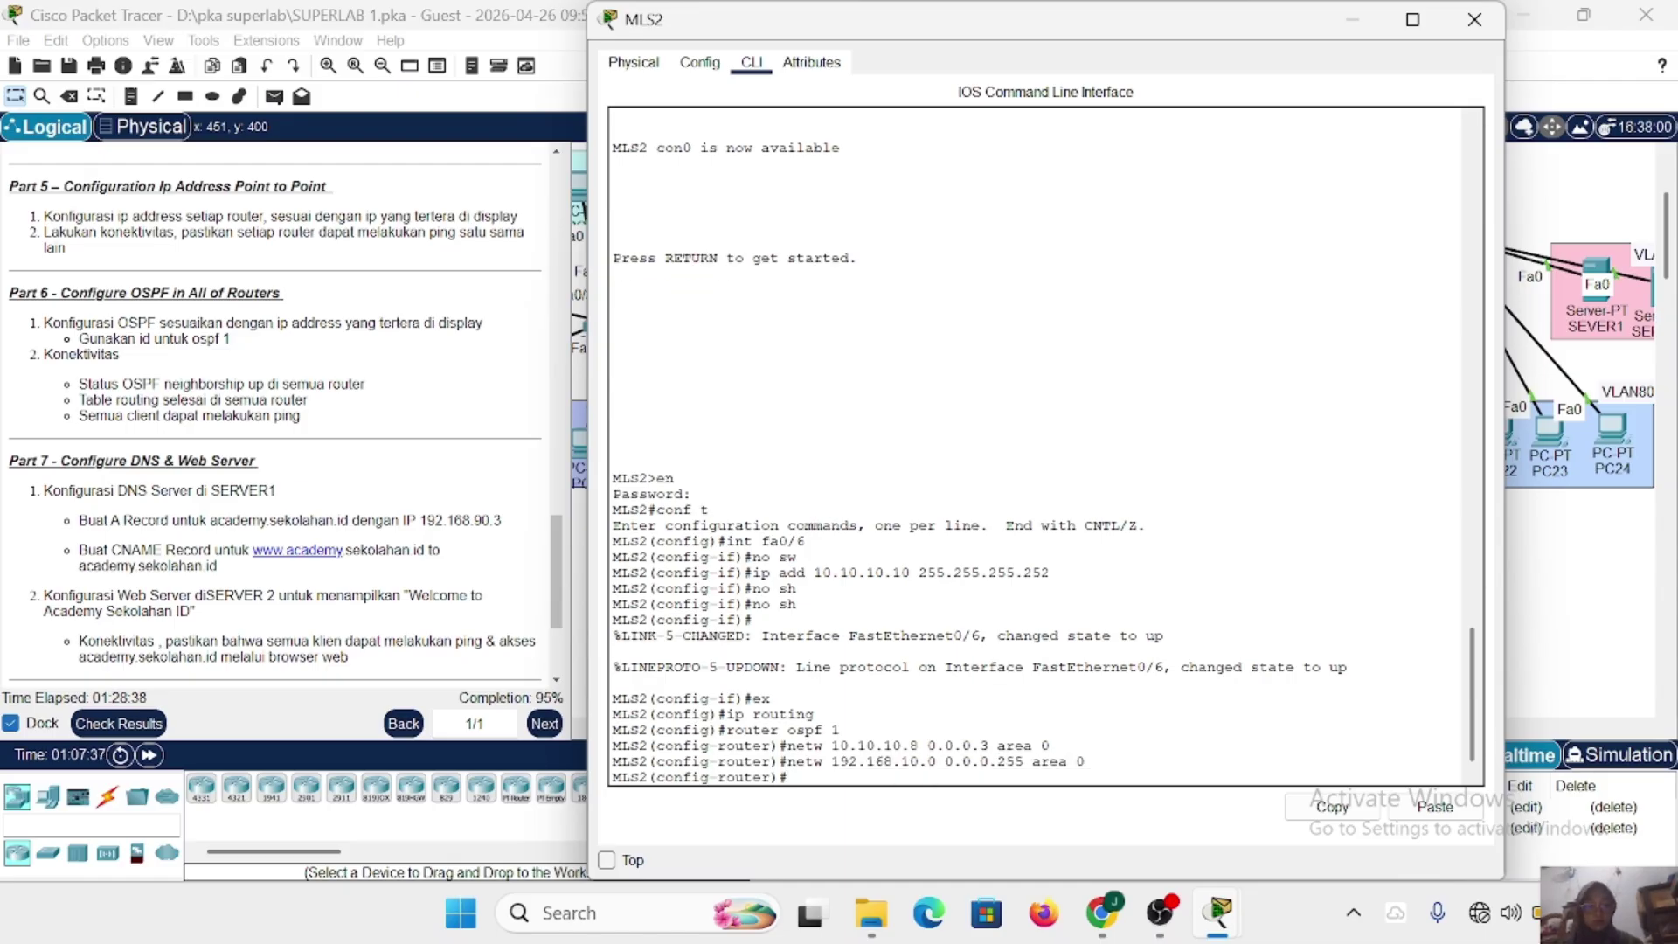
# Reuse the last network command to advertise 192.168.20.0 with wildcard mask 0.0.0.255 in area 0 on MLS2.
pyautogui.press('Up')
pyautogui.press('Left')
pyautogui.press('Left')
pyautogui.press('Left')
pyautogui.press('Left')
pyautogui.press('Left')
pyautogui.press('Left')
pyautogui.press('Left')
pyautogui.press('Left')
pyautogui.press('Left')
pyautogui.press('Left')
pyautogui.press('Left')
pyautogui.press('Left')
pyautogui.press('Left')
pyautogui.press('Left')
pyautogui.press('Left')
pyautogui.press('Left')
pyautogui.press('Left')
pyautogui.press('Left')
pyautogui.press('Left')
pyautogui.press('Left')
pyautogui.press('BackSpace')
pyautogui.write('2')
pyautogui.press('Return')
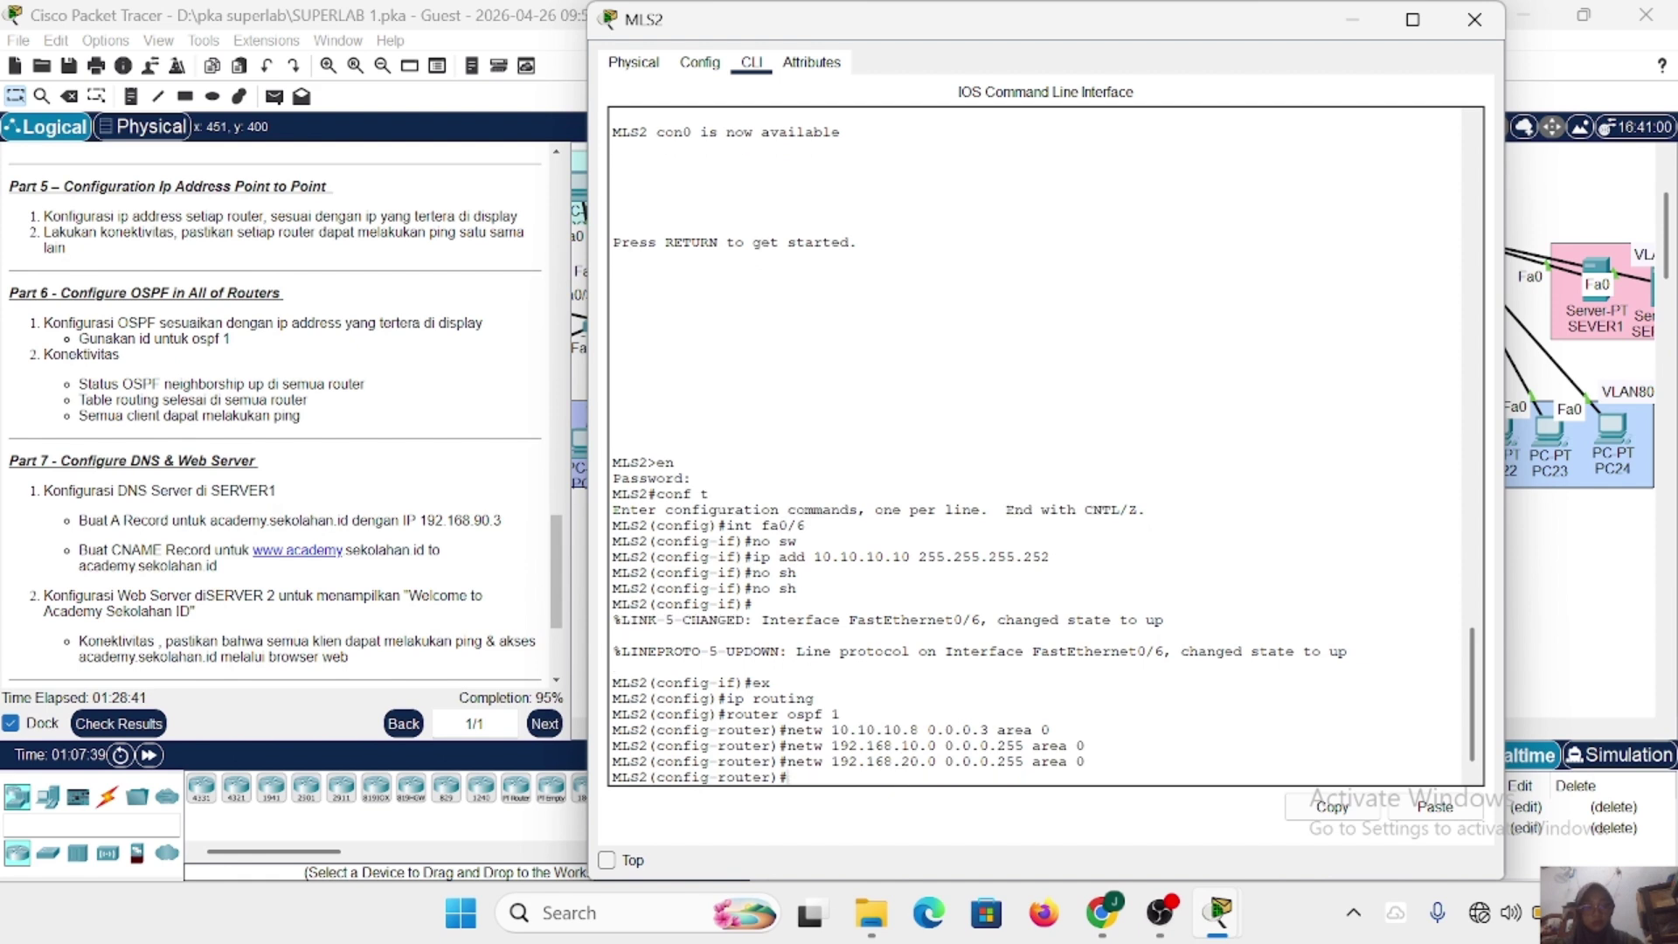
# Advertise network 192.168.30.0 with wildcard mask 0.0.0.255 in area 0 on MLS2 and close the device window.
pyautogui.press('Up')
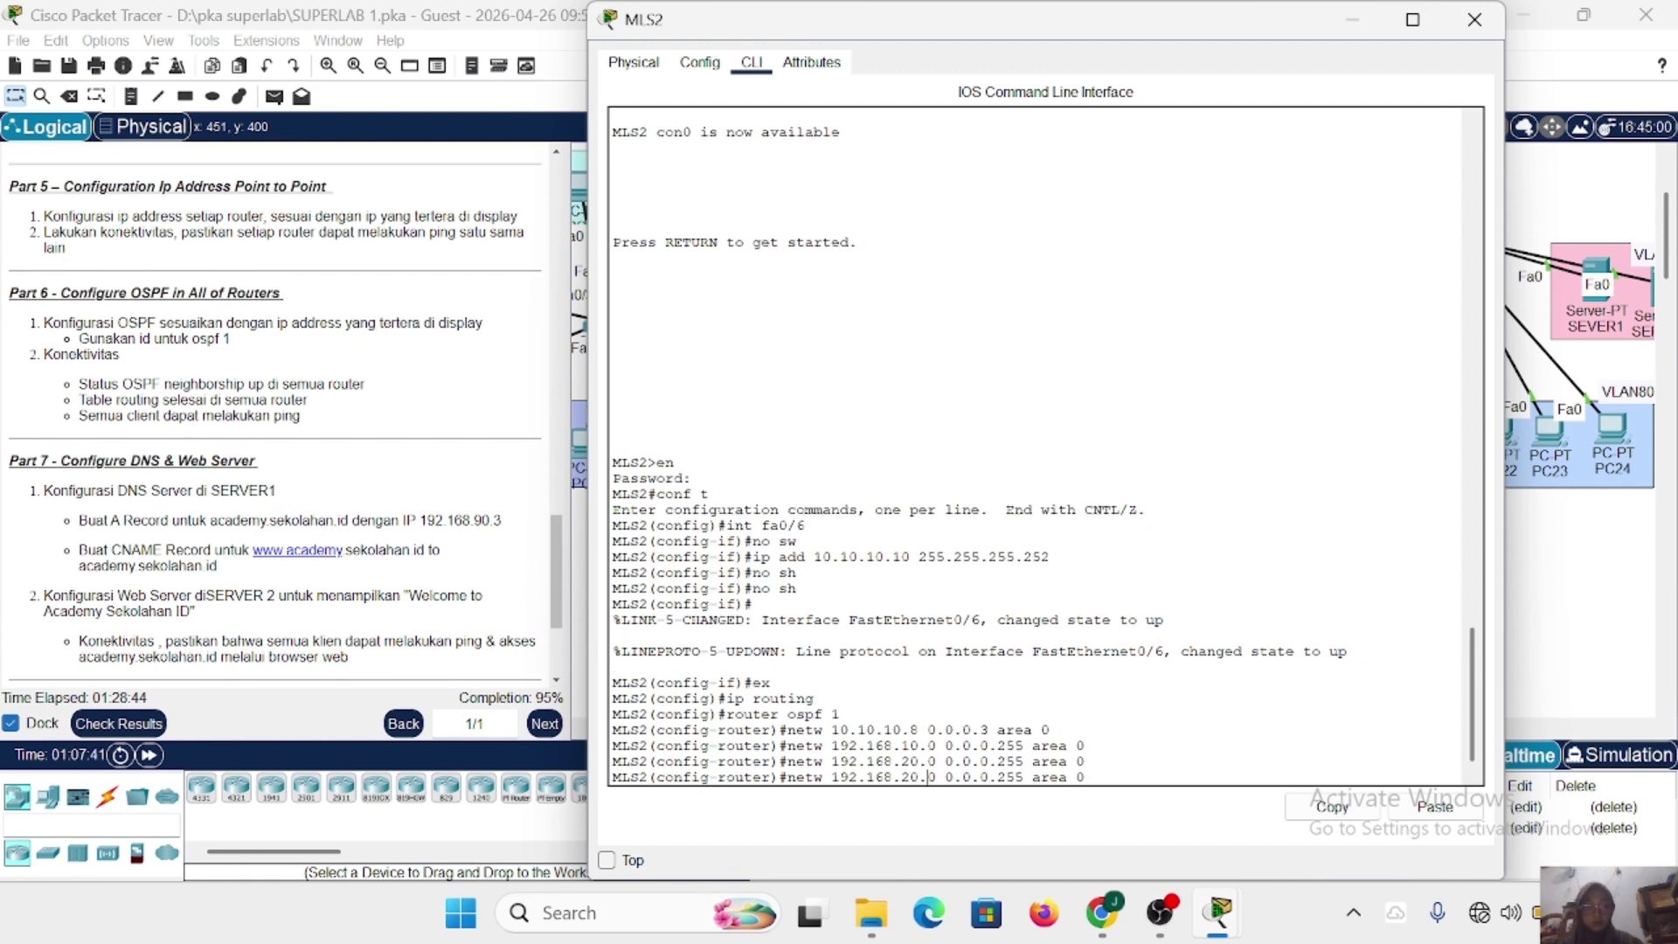
pyautogui.press('Left')
pyautogui.press('Left')
pyautogui.press('Left')
pyautogui.press('Left')
pyautogui.press('Left')
pyautogui.press('Left')
pyautogui.press('Left')
pyautogui.press('Left')
pyautogui.press('Left')
pyautogui.press('Left')
pyautogui.press('Left')
pyautogui.press('Left')
pyautogui.press('Left')
pyautogui.press('Left')
pyautogui.press('Left')
pyautogui.press('Left')
pyautogui.press('Left')
pyautogui.press('Left')
pyautogui.press('Left')
pyautogui.press('Left')
pyautogui.press('BackSpace')
pyautogui.write('3')
pyautogui.press('Return')
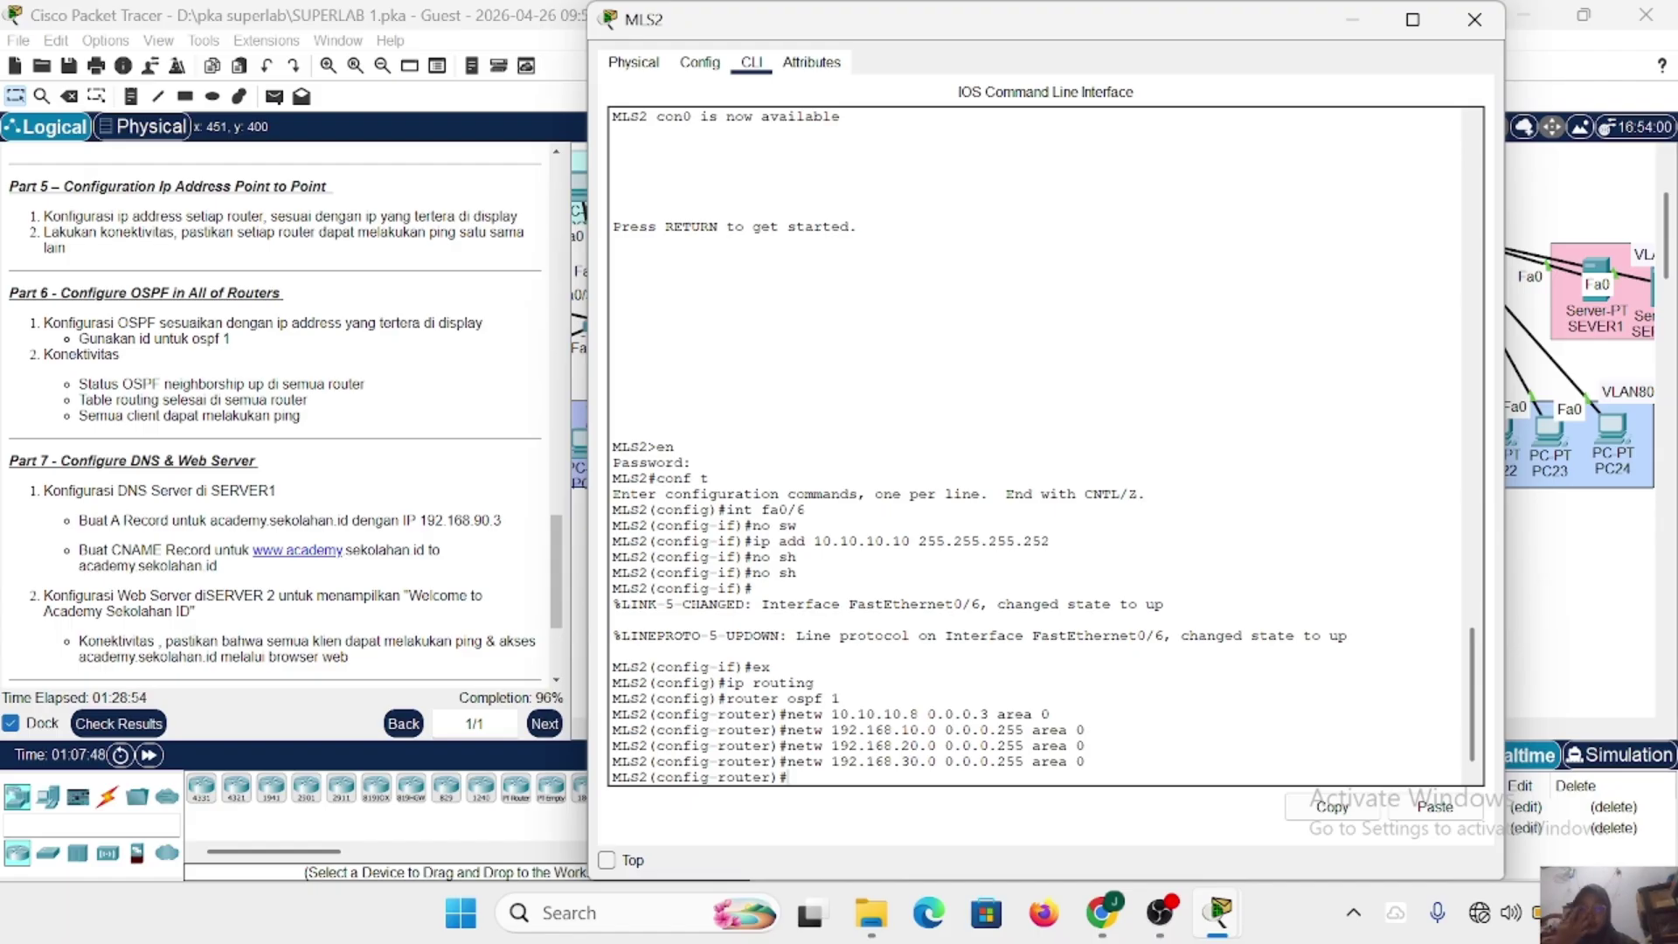
pyautogui.click(1476, 19)
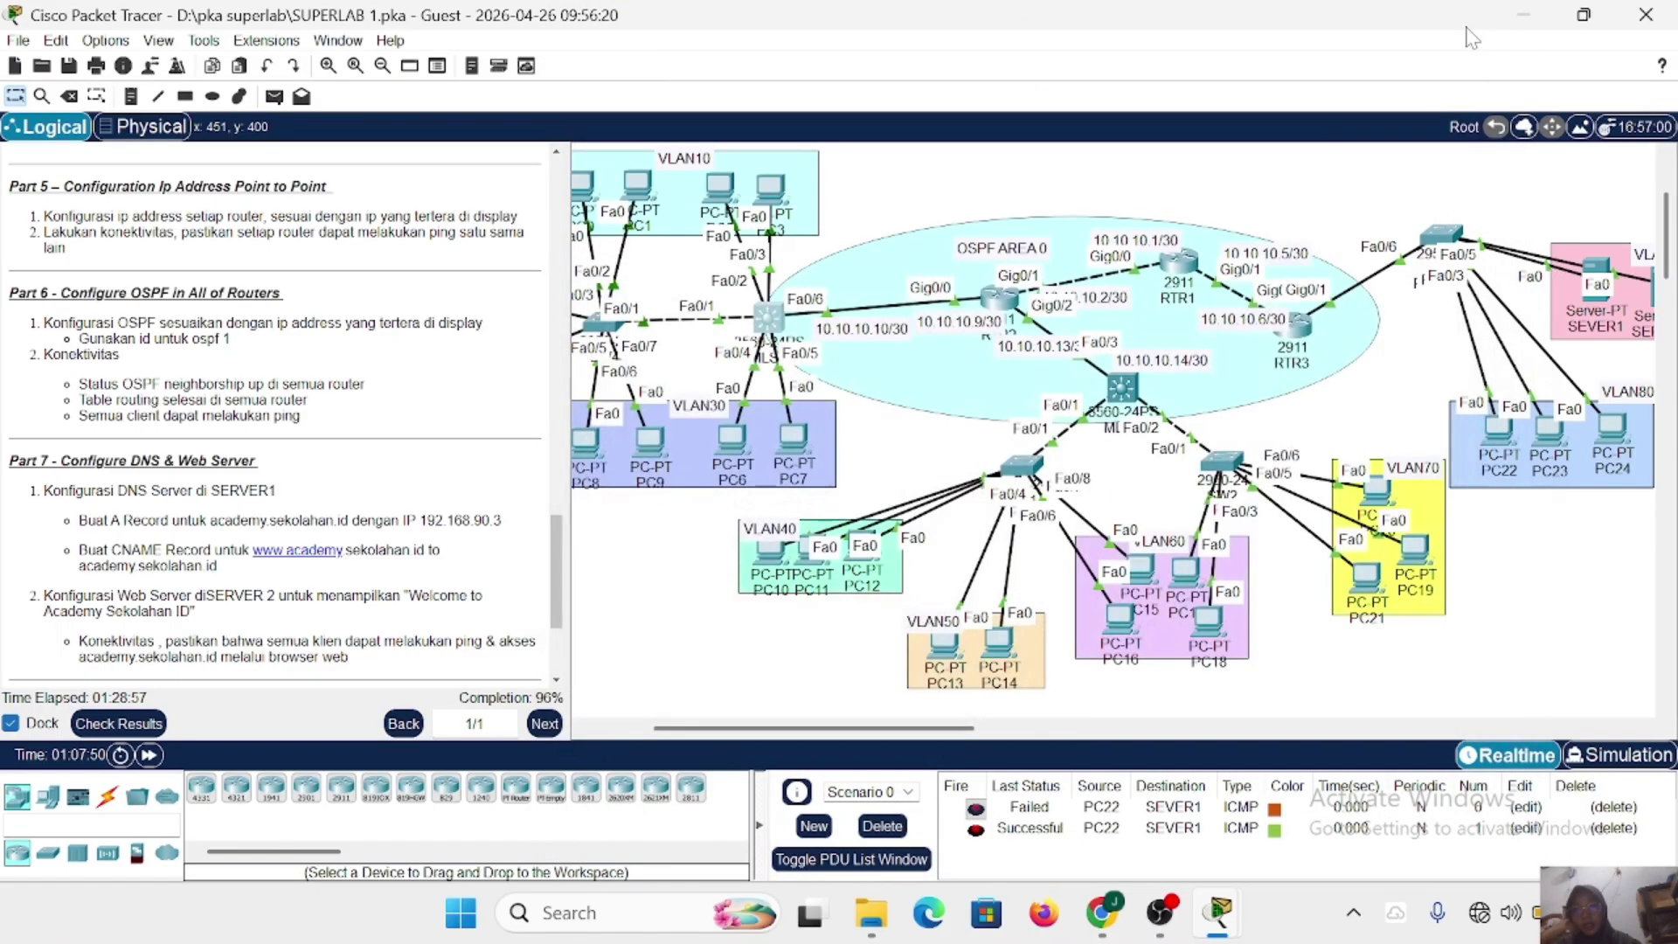
# Open RTR1's command line and list its OSPF neighbors with do sh ip ospf neigh.
pyautogui.hscroll(-2, 1009, 451)
pyautogui.hscroll(1, 1009, 451)
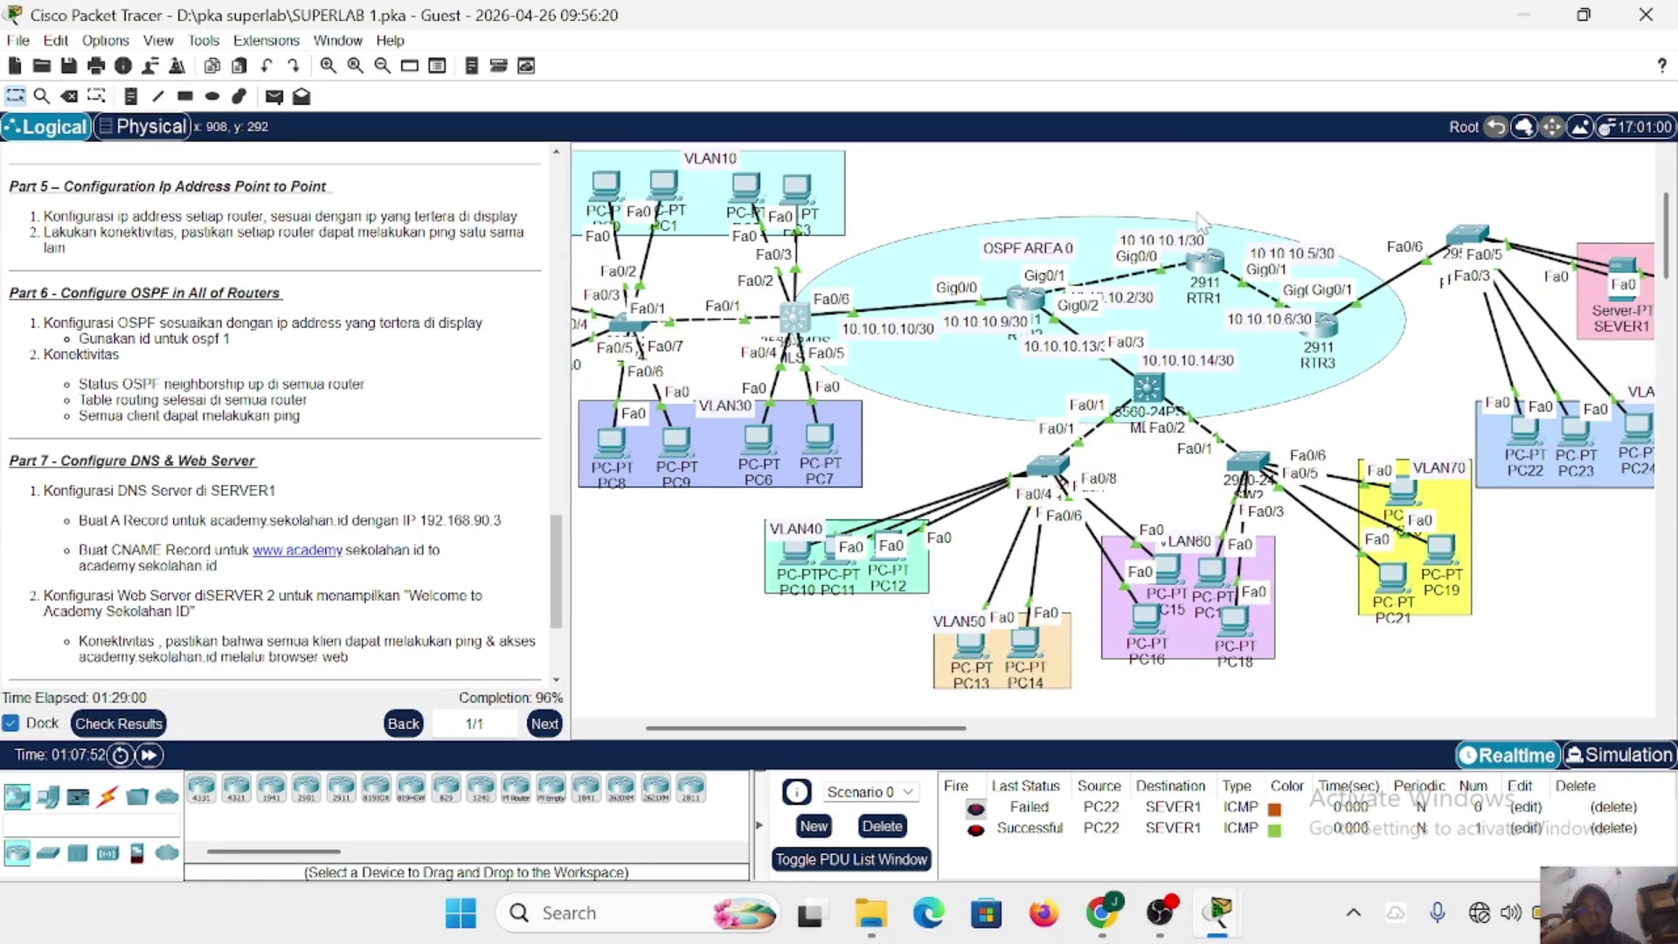
pyautogui.click(1195, 269)
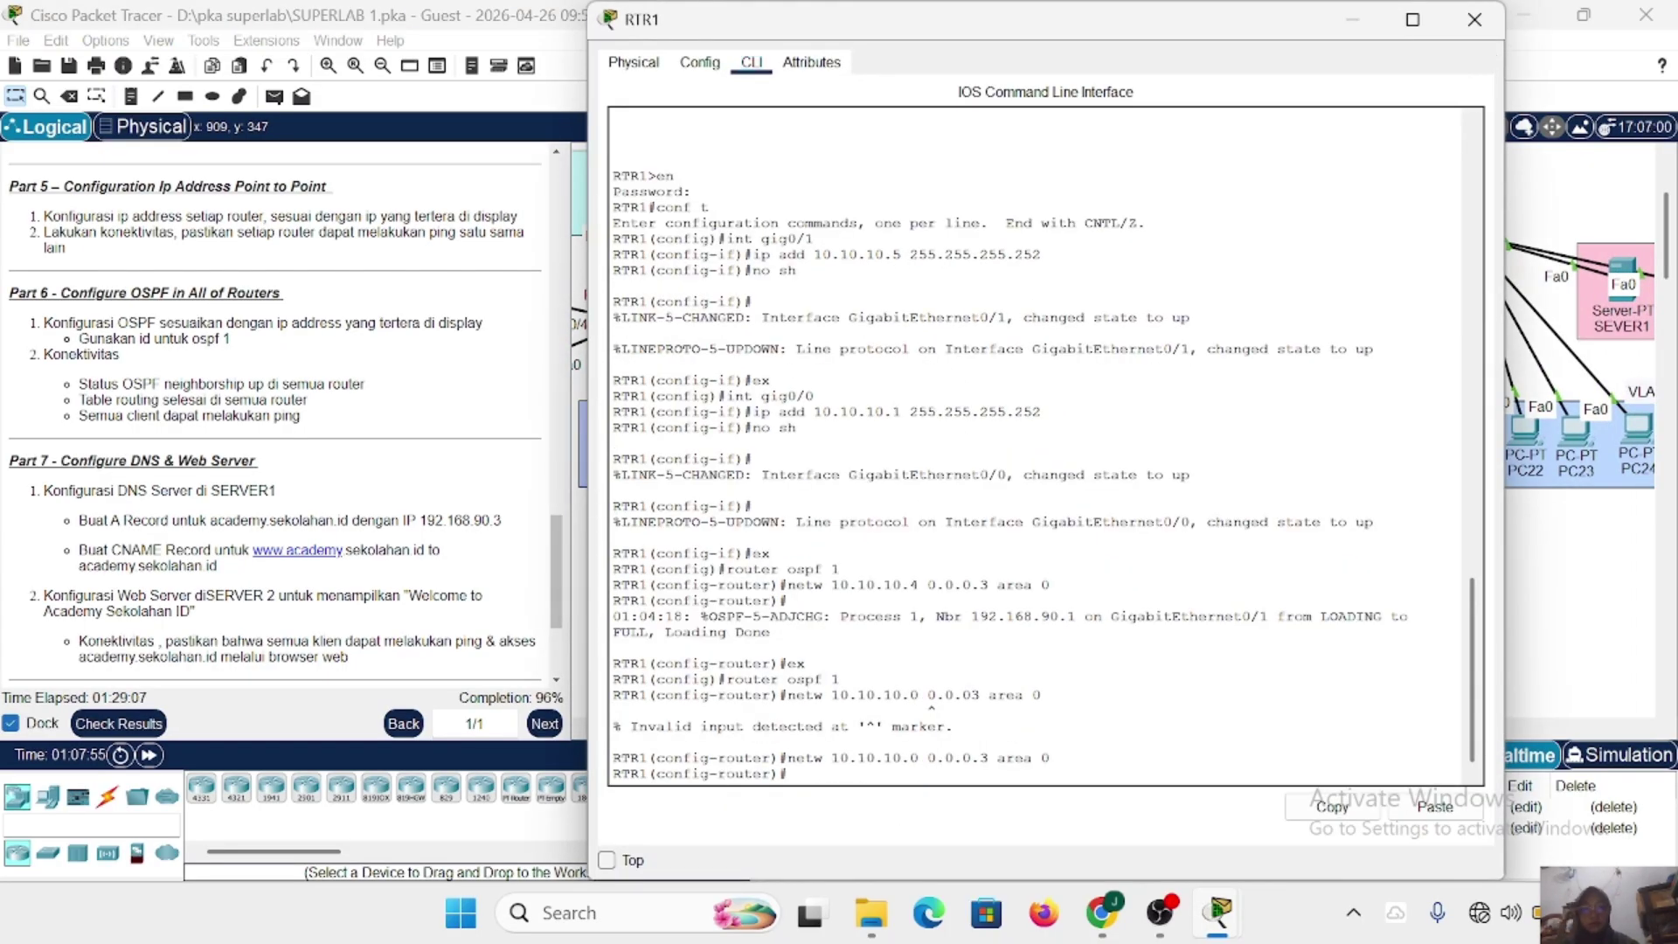
pyautogui.write('do sh ip ospf')
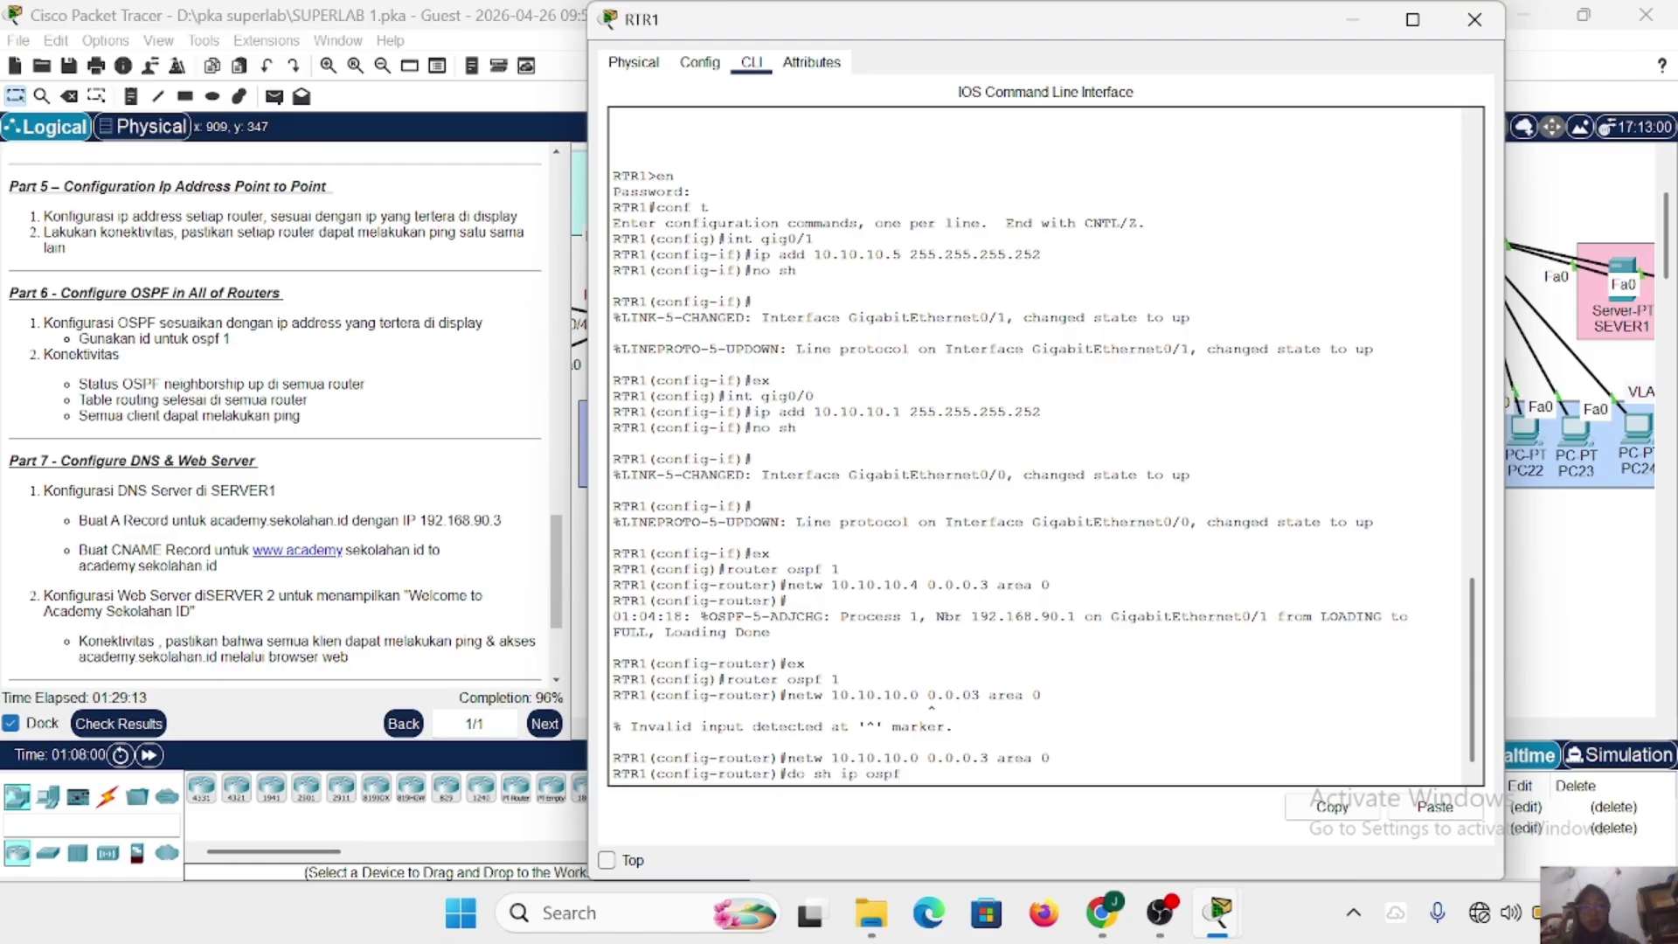
pyautogui.write(' neigh')
pyautogui.press('Return')
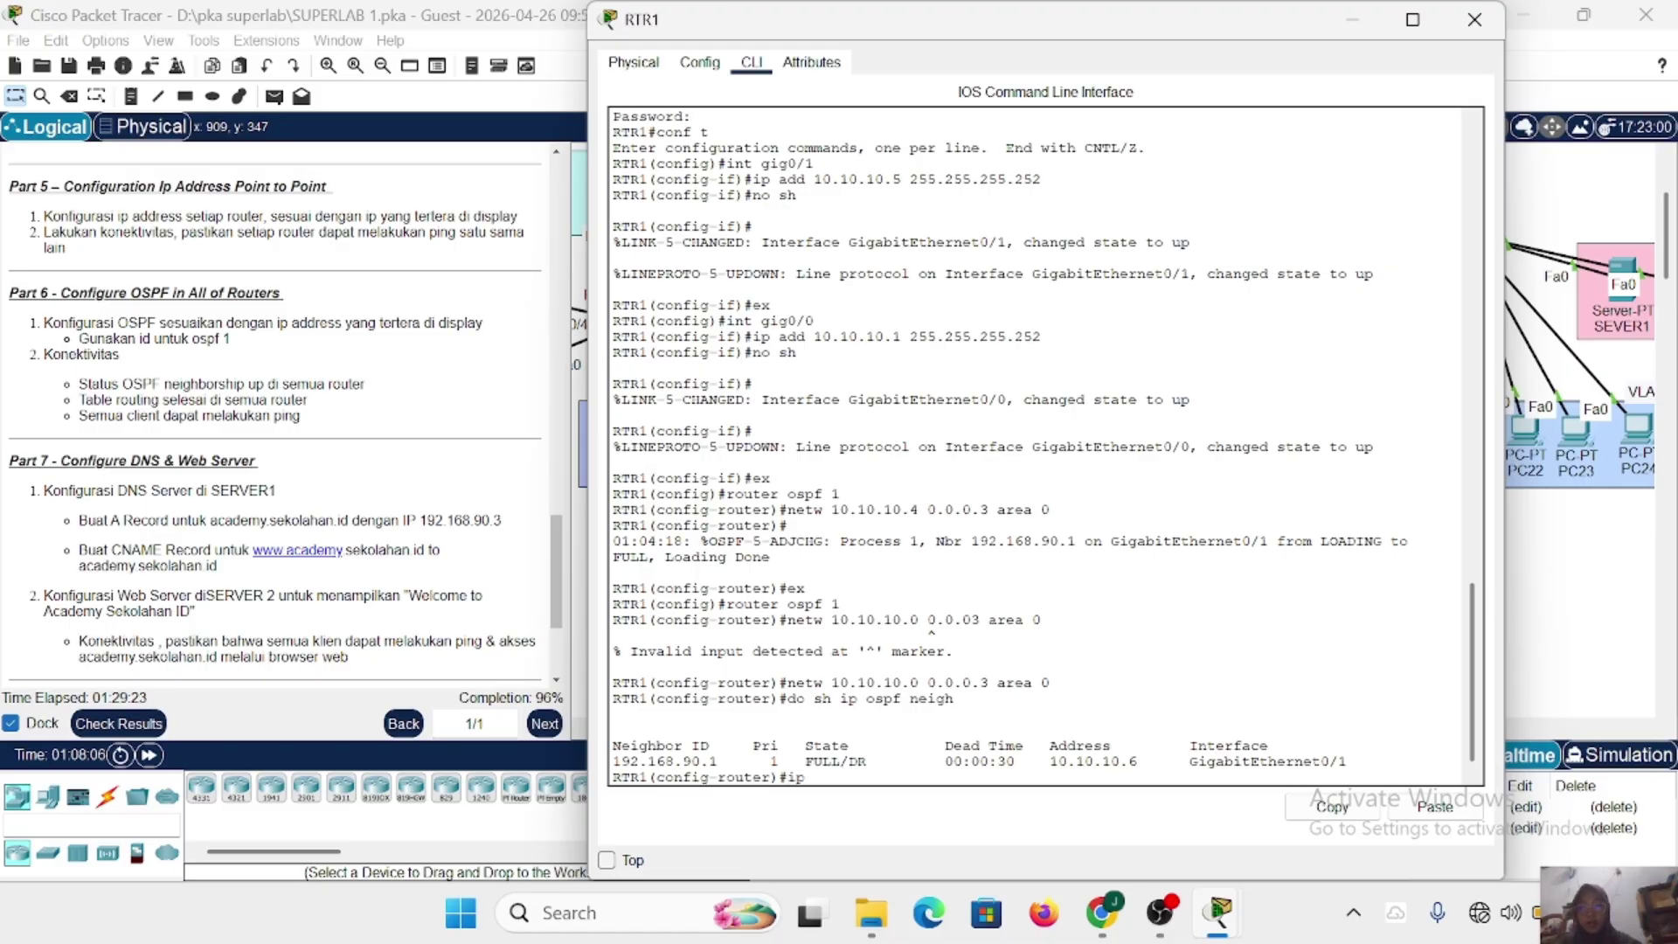
# Display RTR1's routing table with do sh ip route and close the device window.
pyautogui.press('BackSpace')
pyautogui.press('BackSpace')
pyautogui.press('BackSpace')
pyautogui.write('do sh ip route')
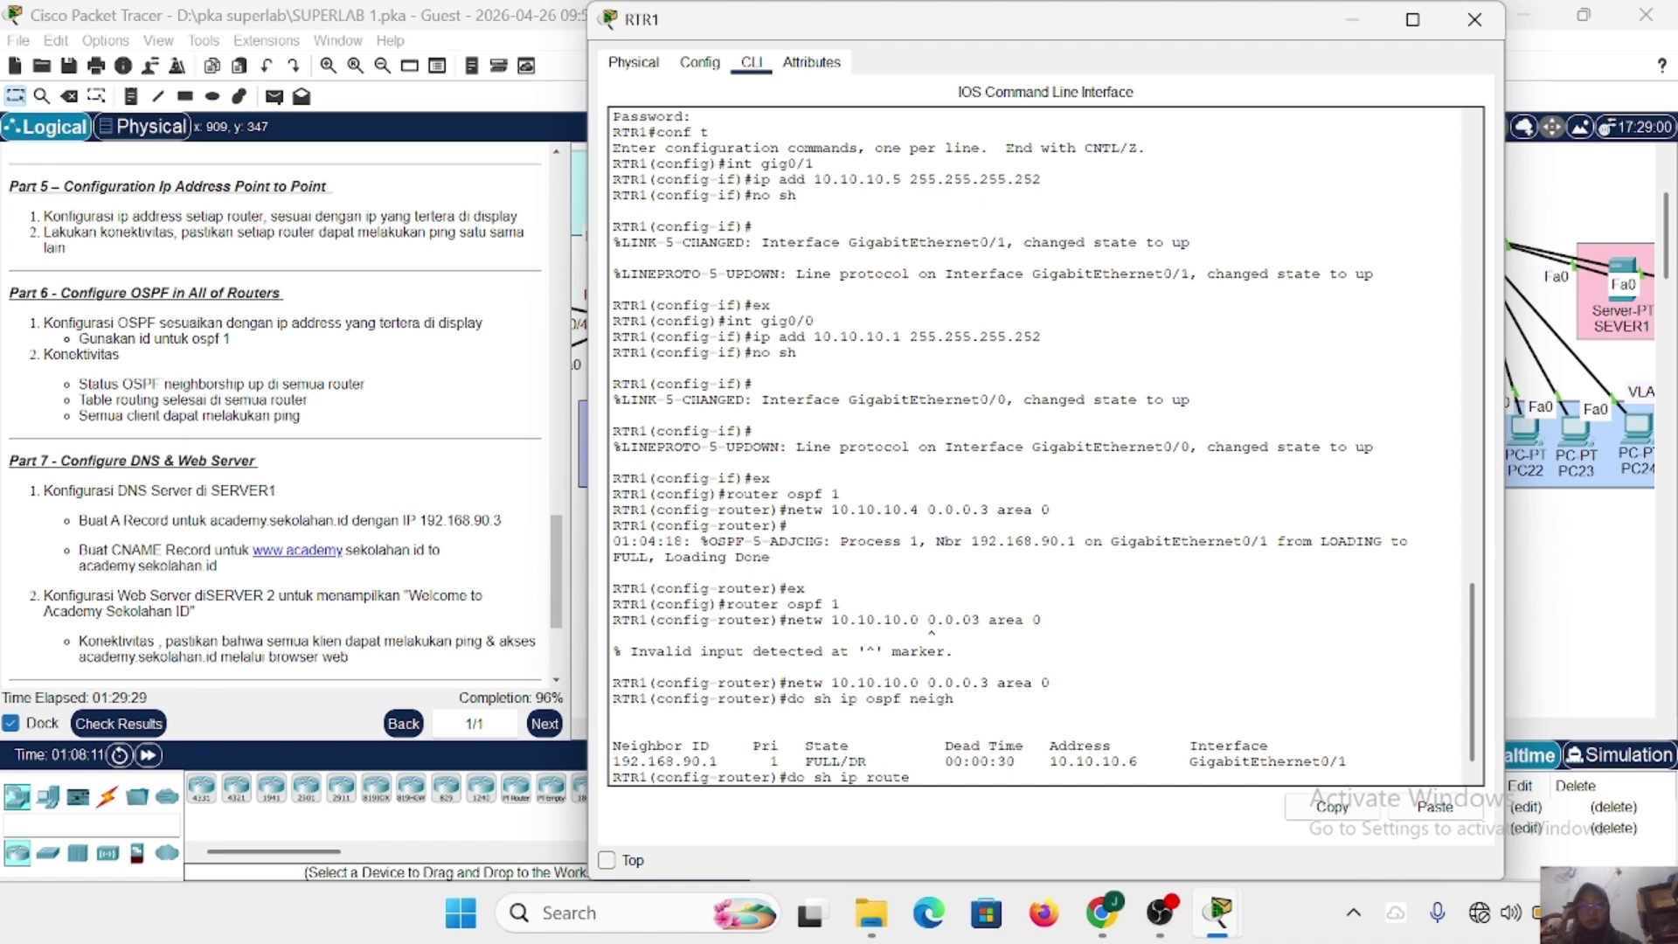
pyautogui.press('Return')
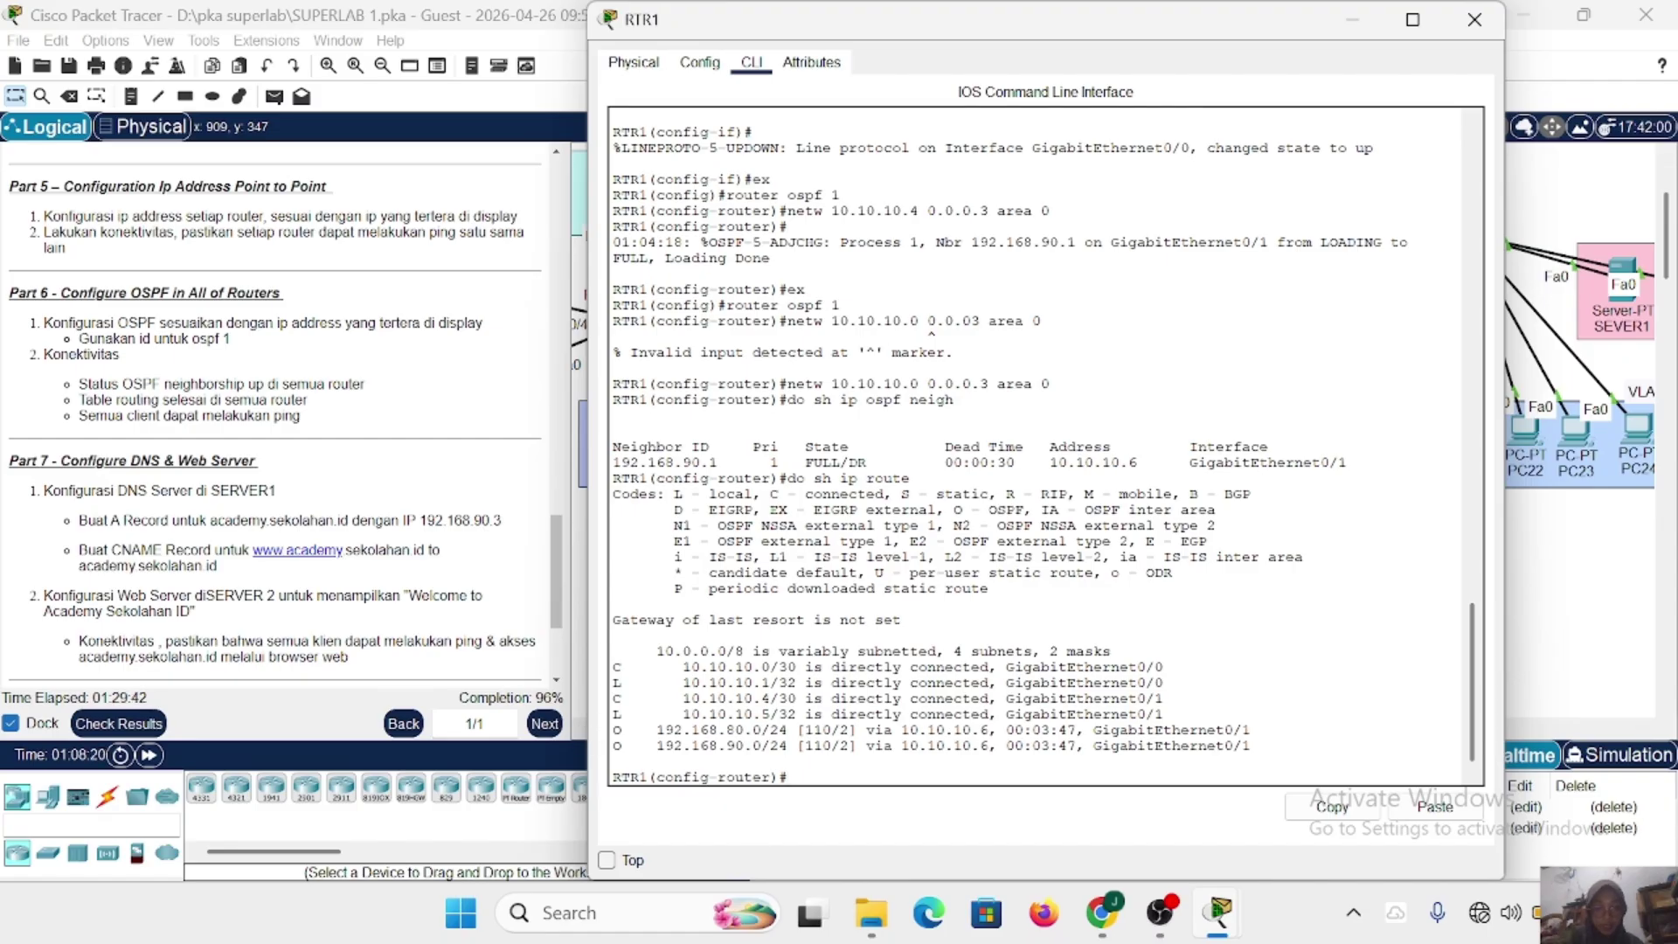
pyautogui.click(1475, 21)
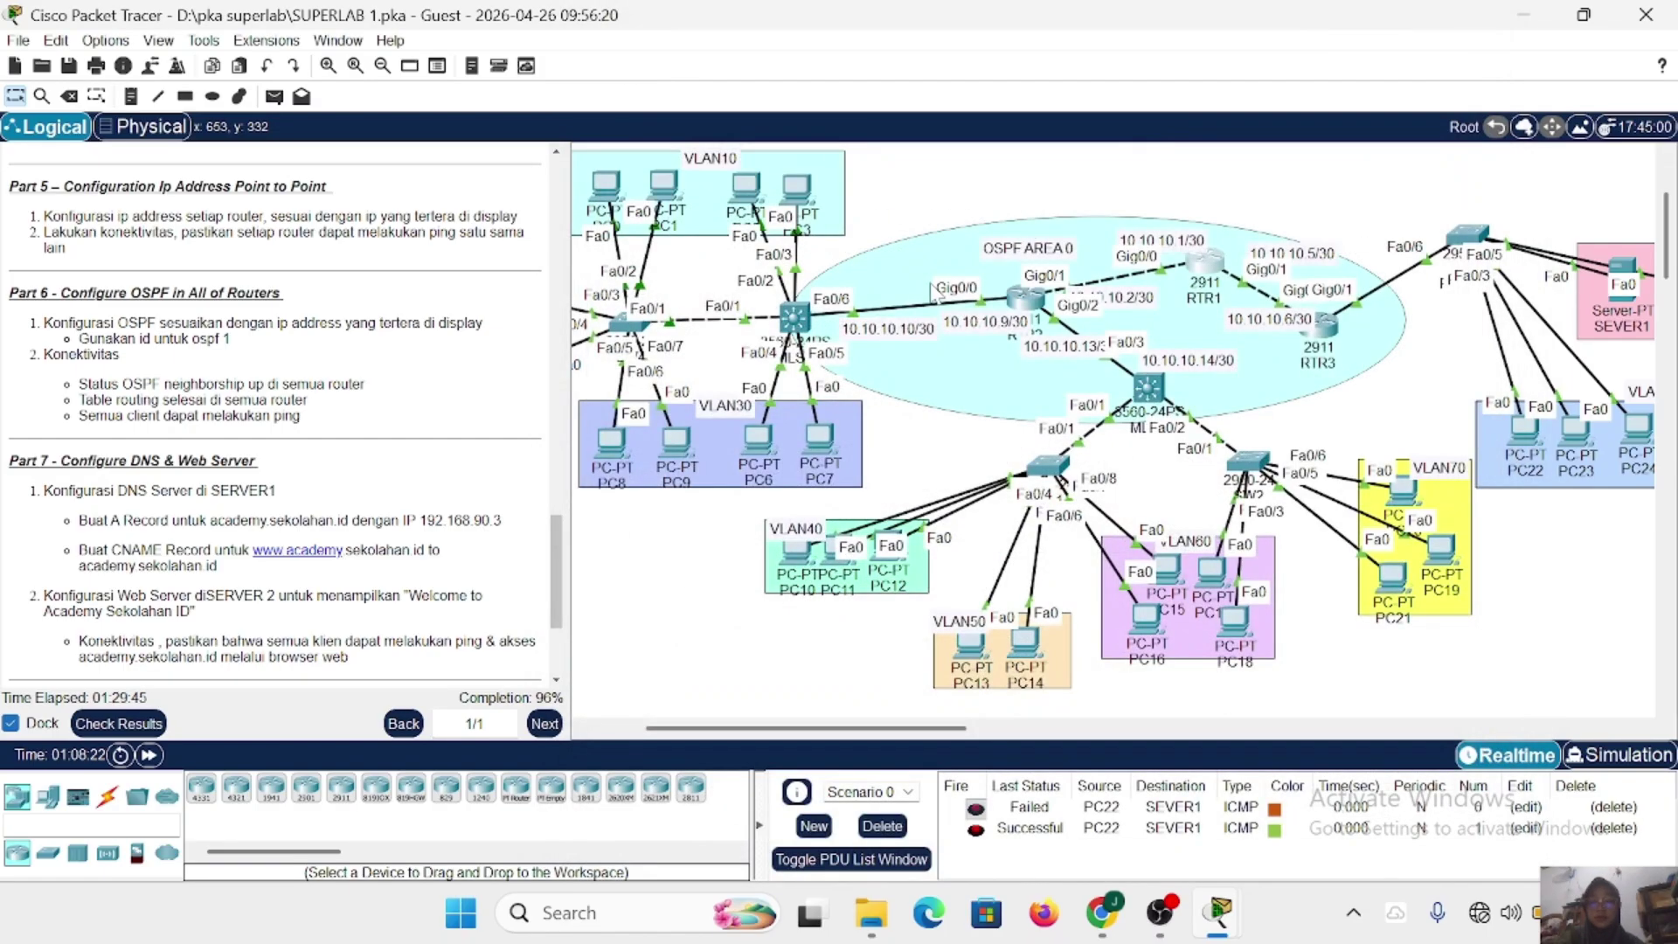
# Open the DNS service settings of SEVER1 and turn the DNS service on.
pyautogui.scroll(-2, 225, 447)
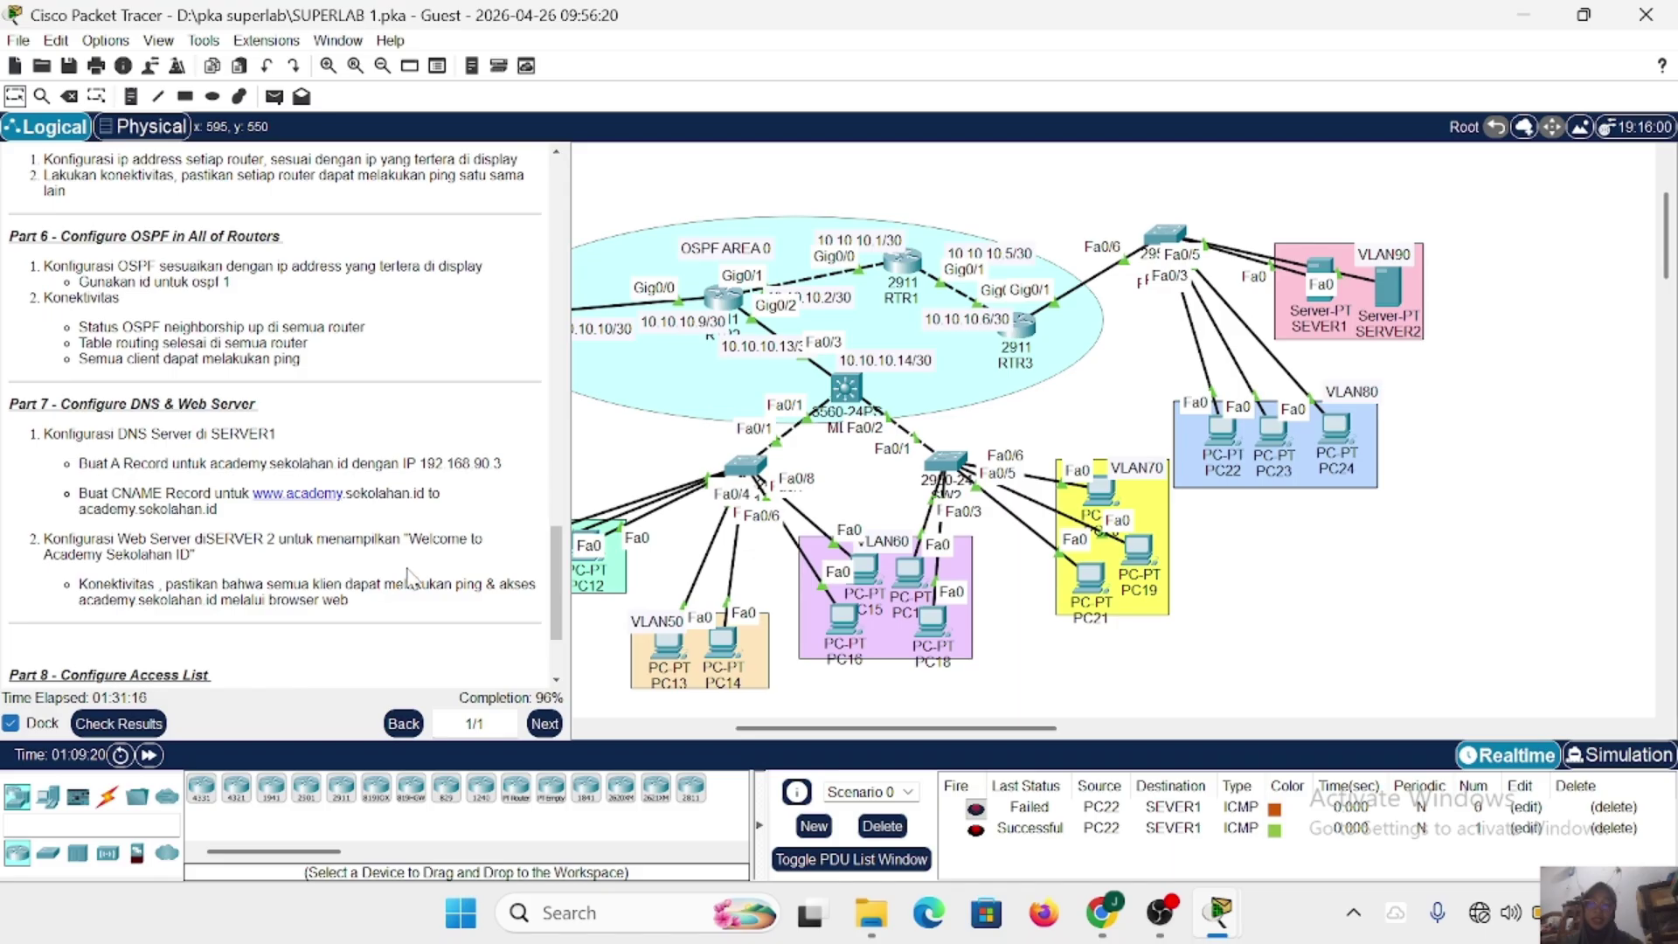
pyautogui.click(1328, 281)
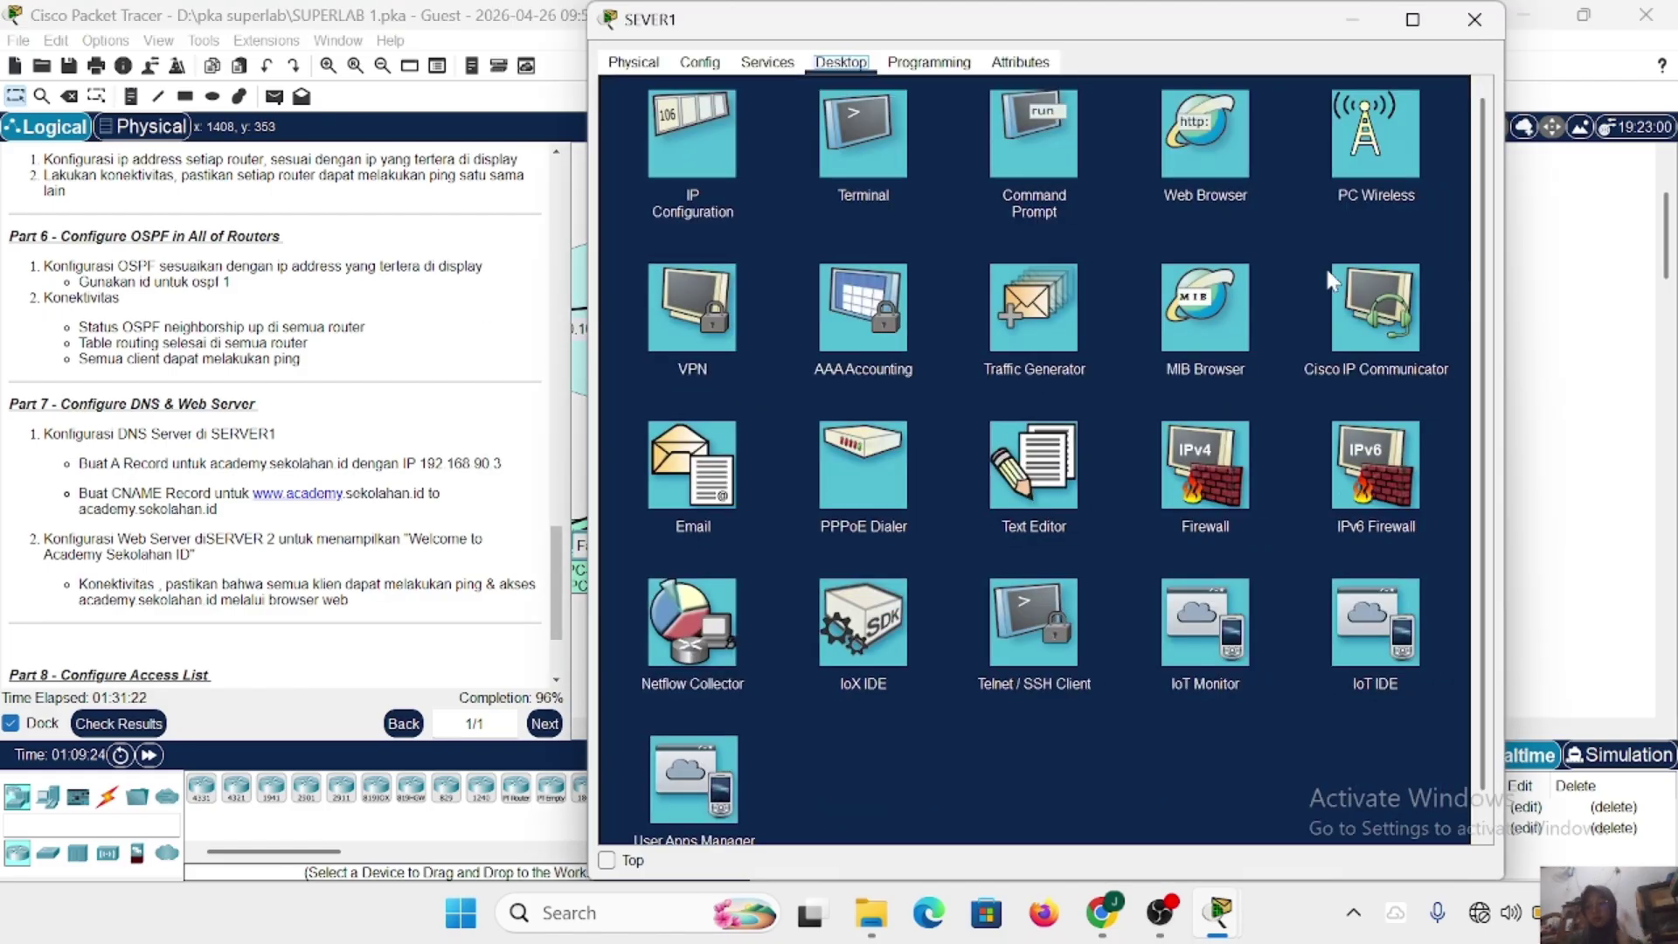
pyautogui.click(766, 65)
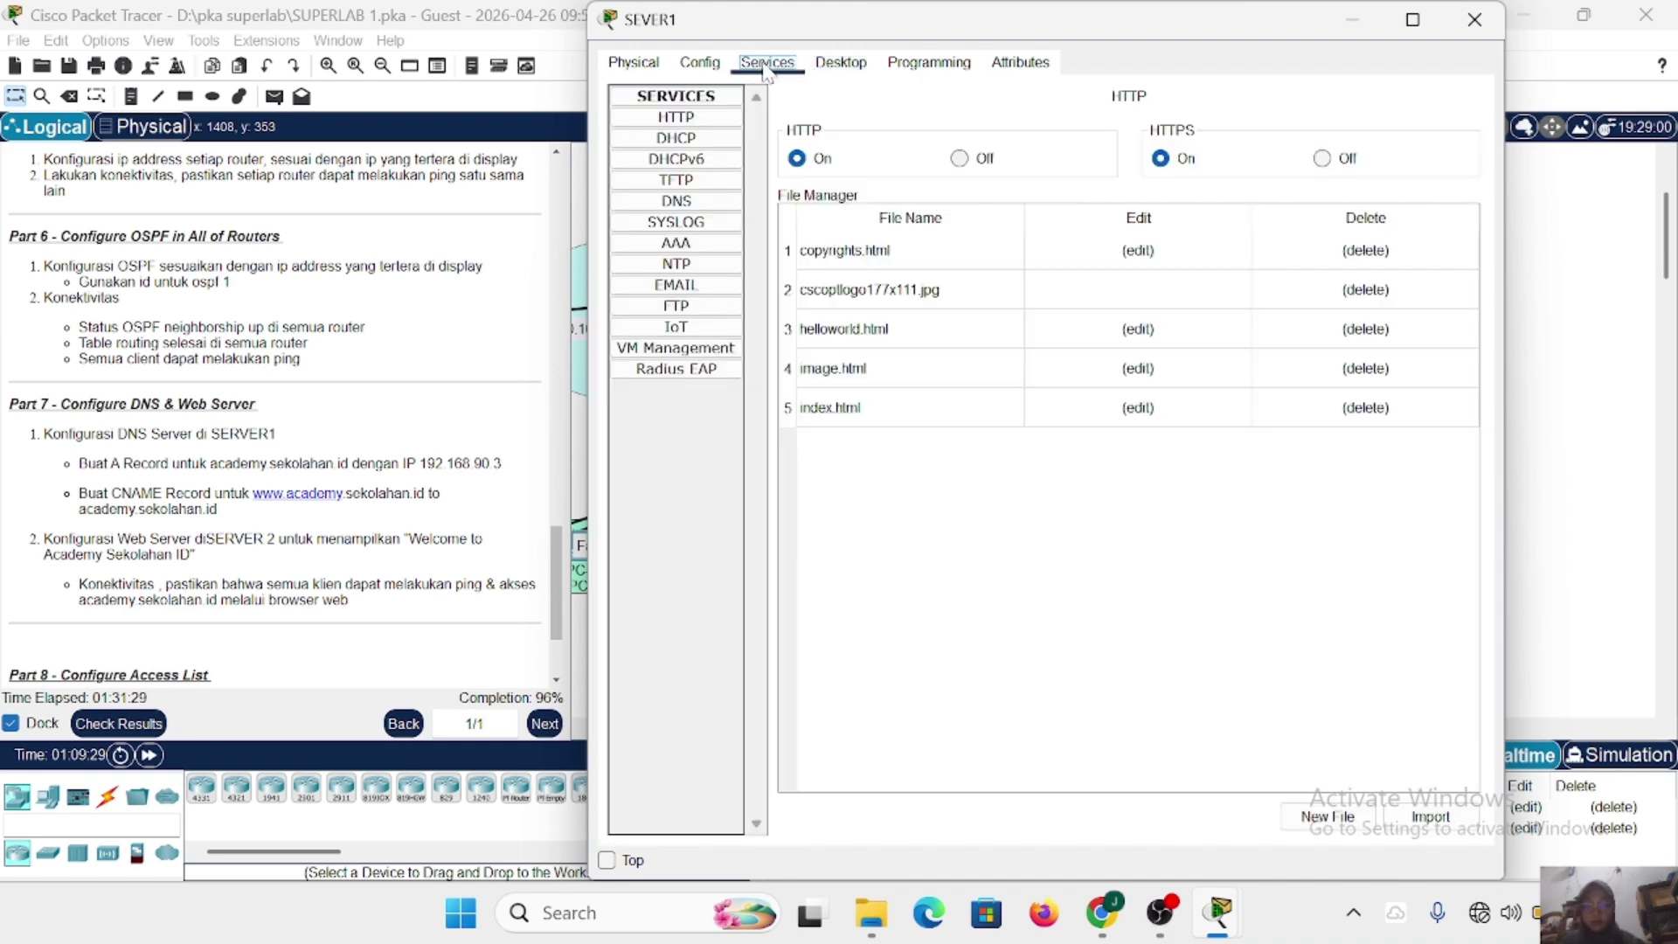
pyautogui.click(677, 362)
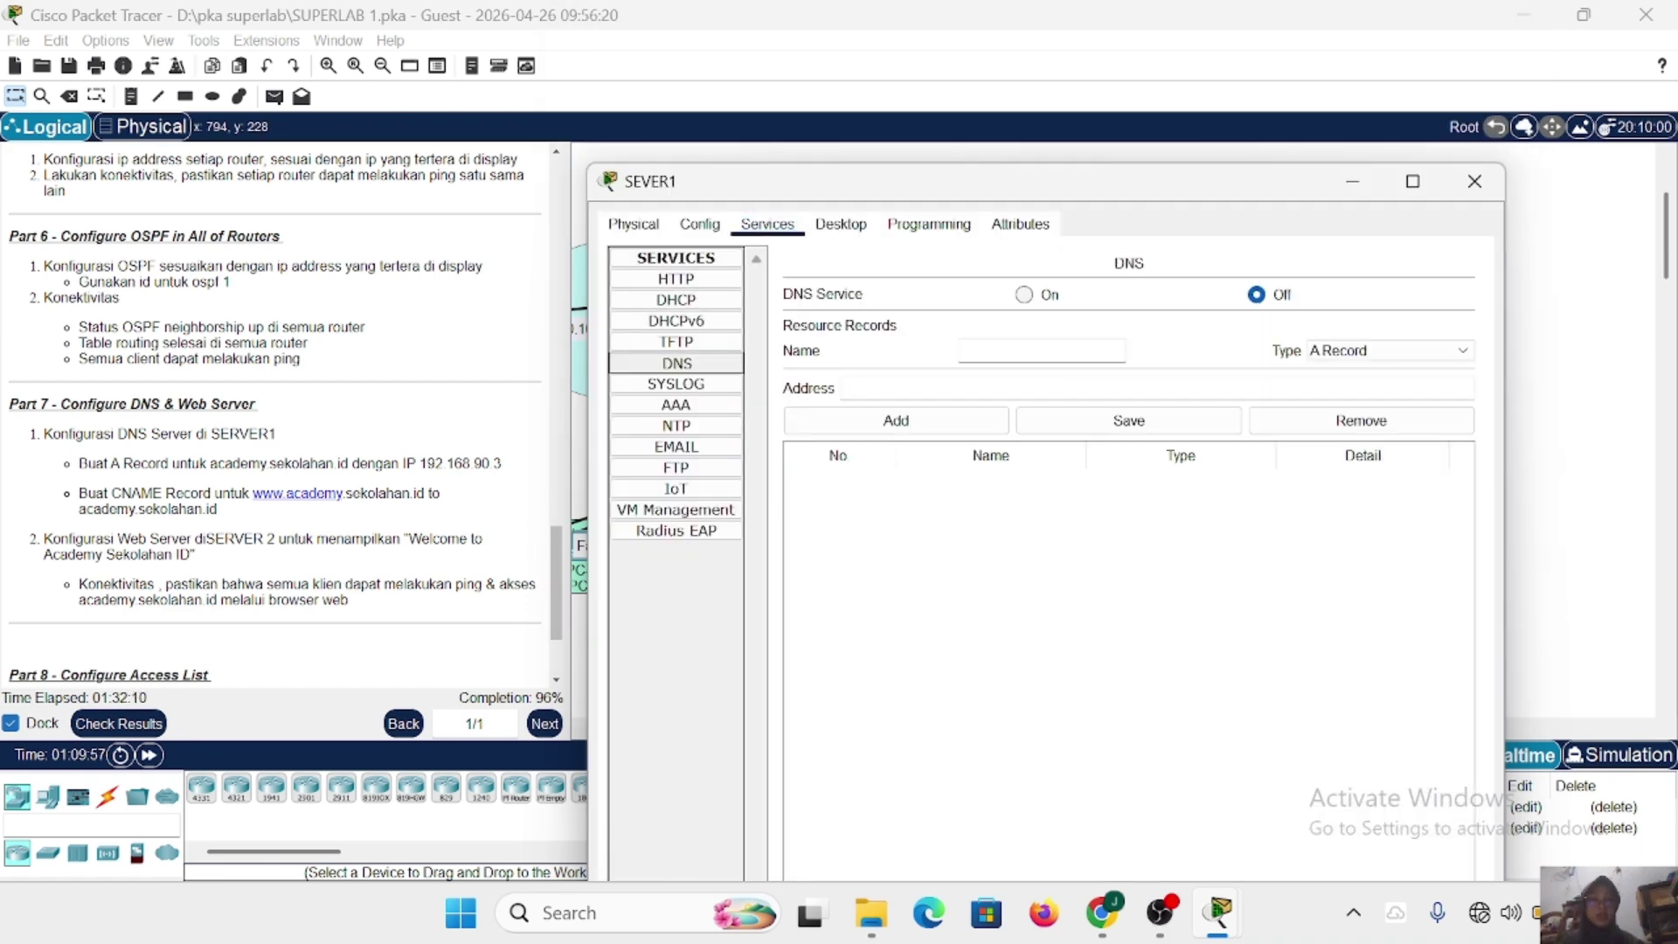
pyautogui.click(1024, 295)
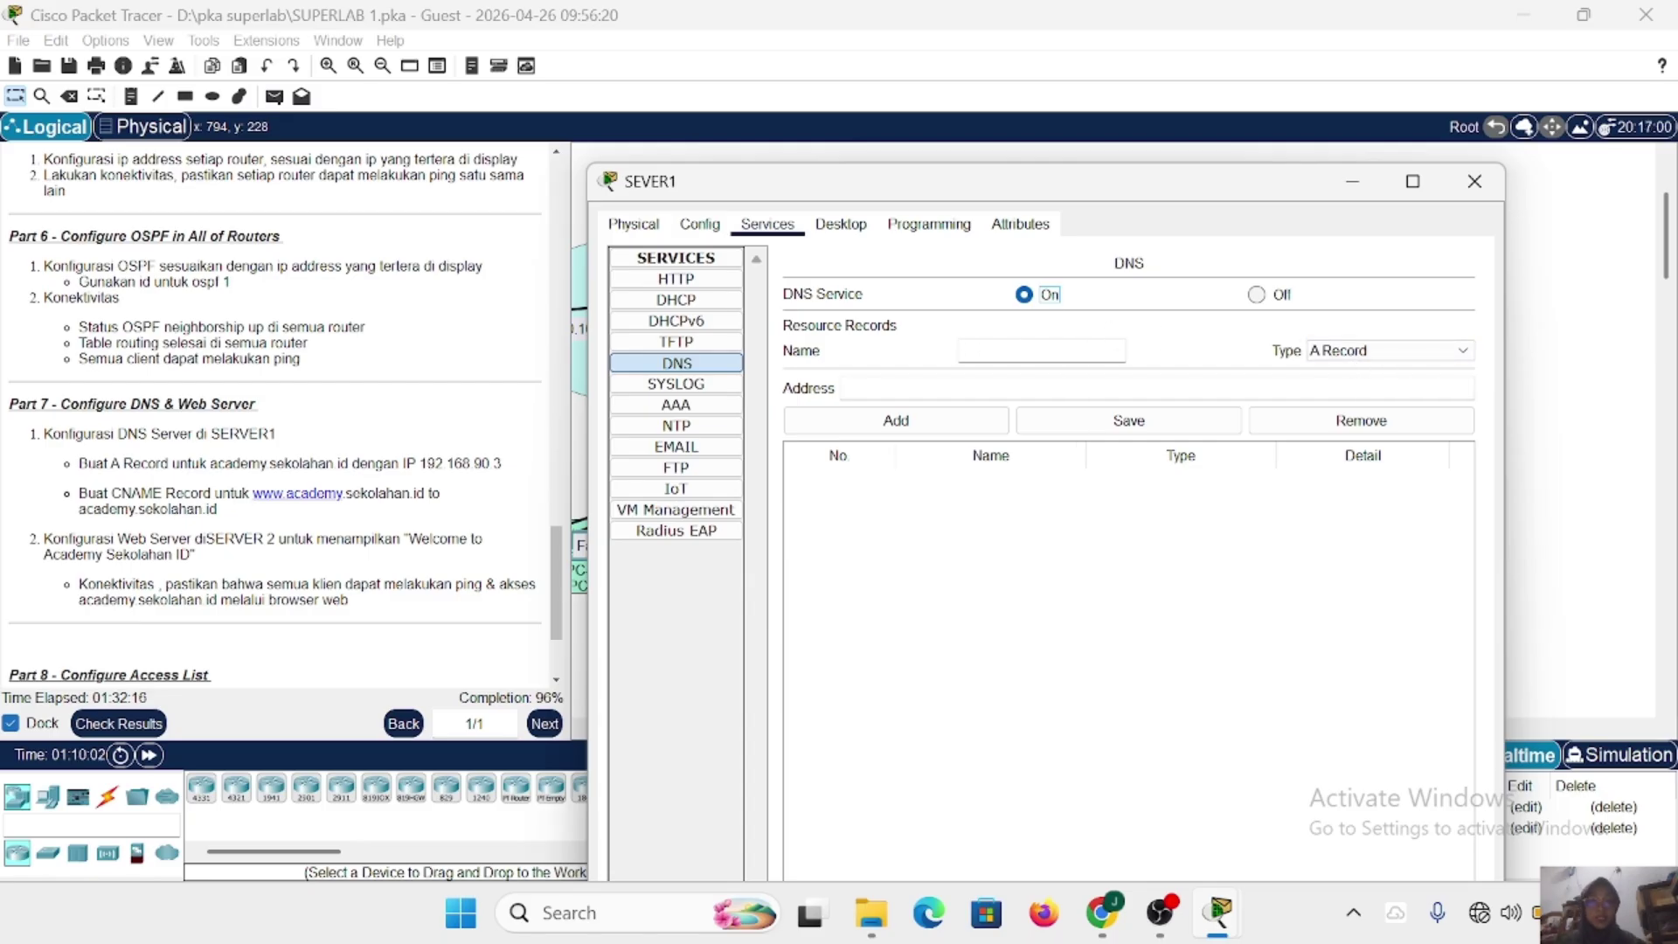
# Add a DNS A record on SEVER1 named sekolahan.id with address 192.168.90.3.
pyautogui.click(1041, 351)
pyautogui.write('se')
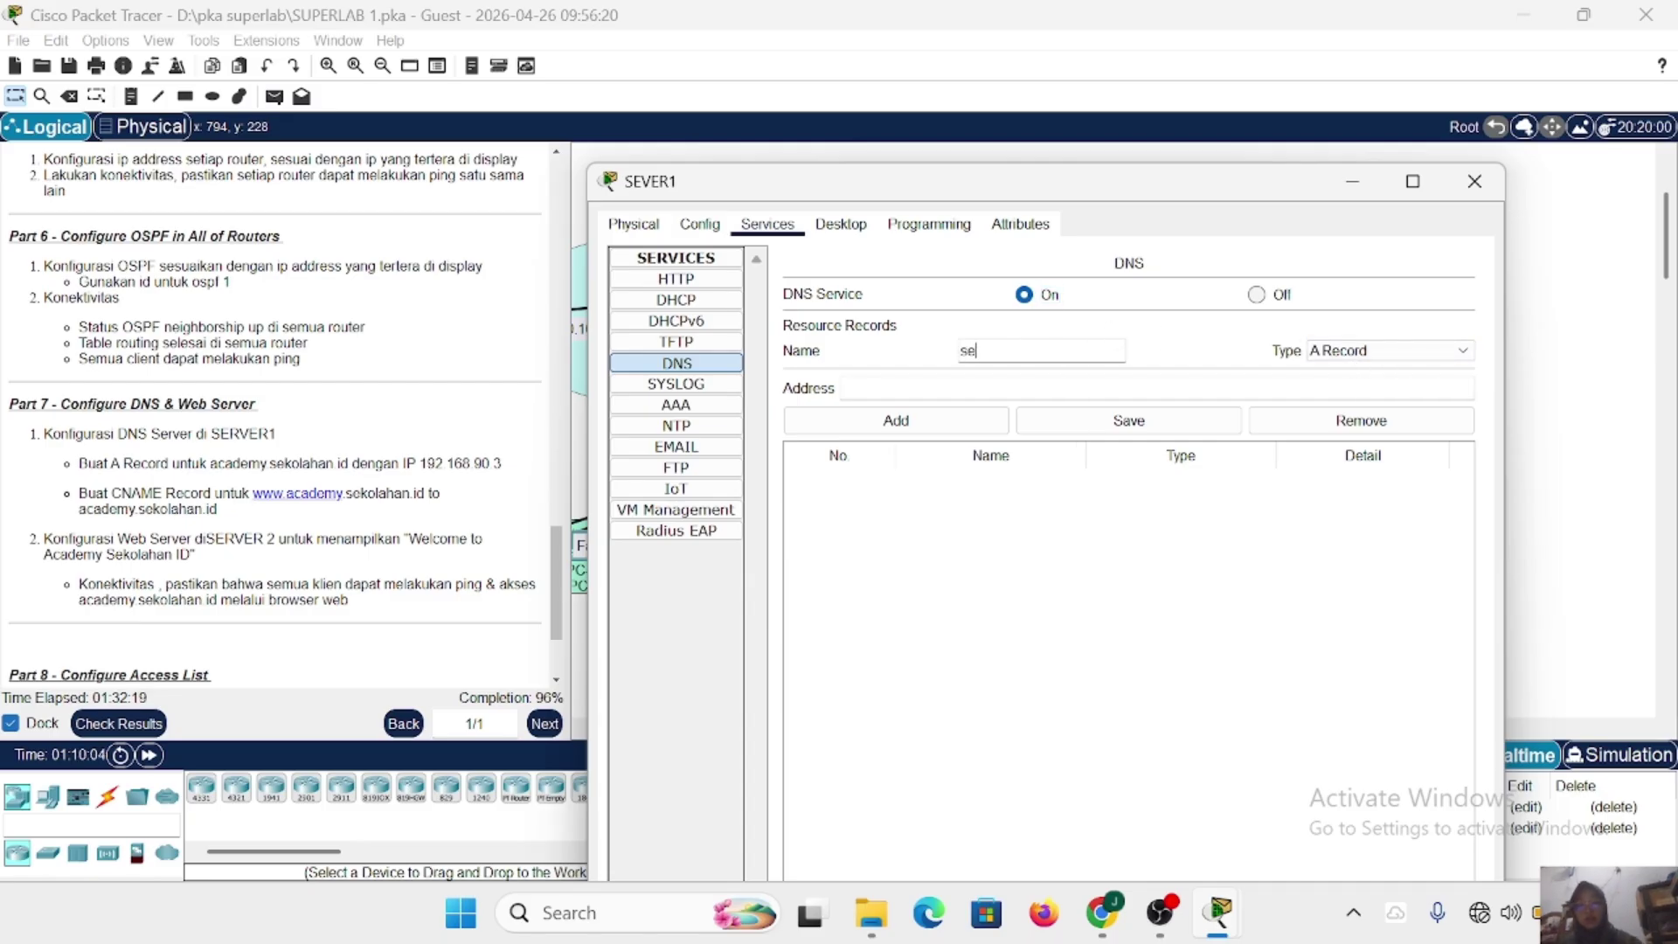
pyautogui.write('kolahan')
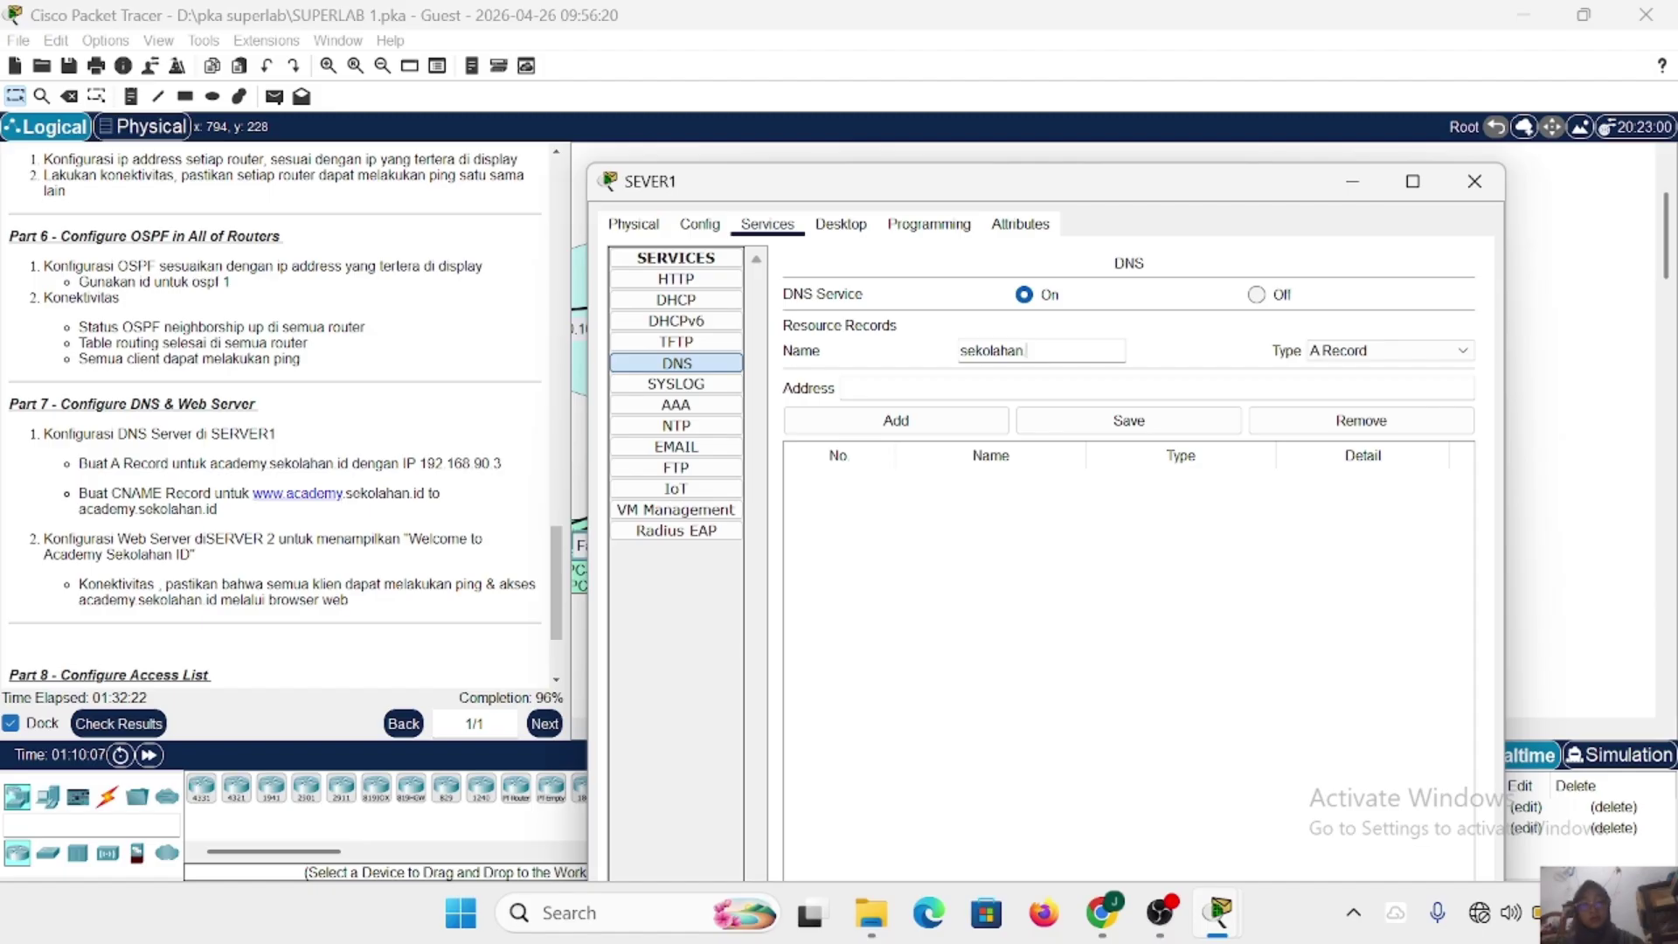
pyautogui.write('.id')
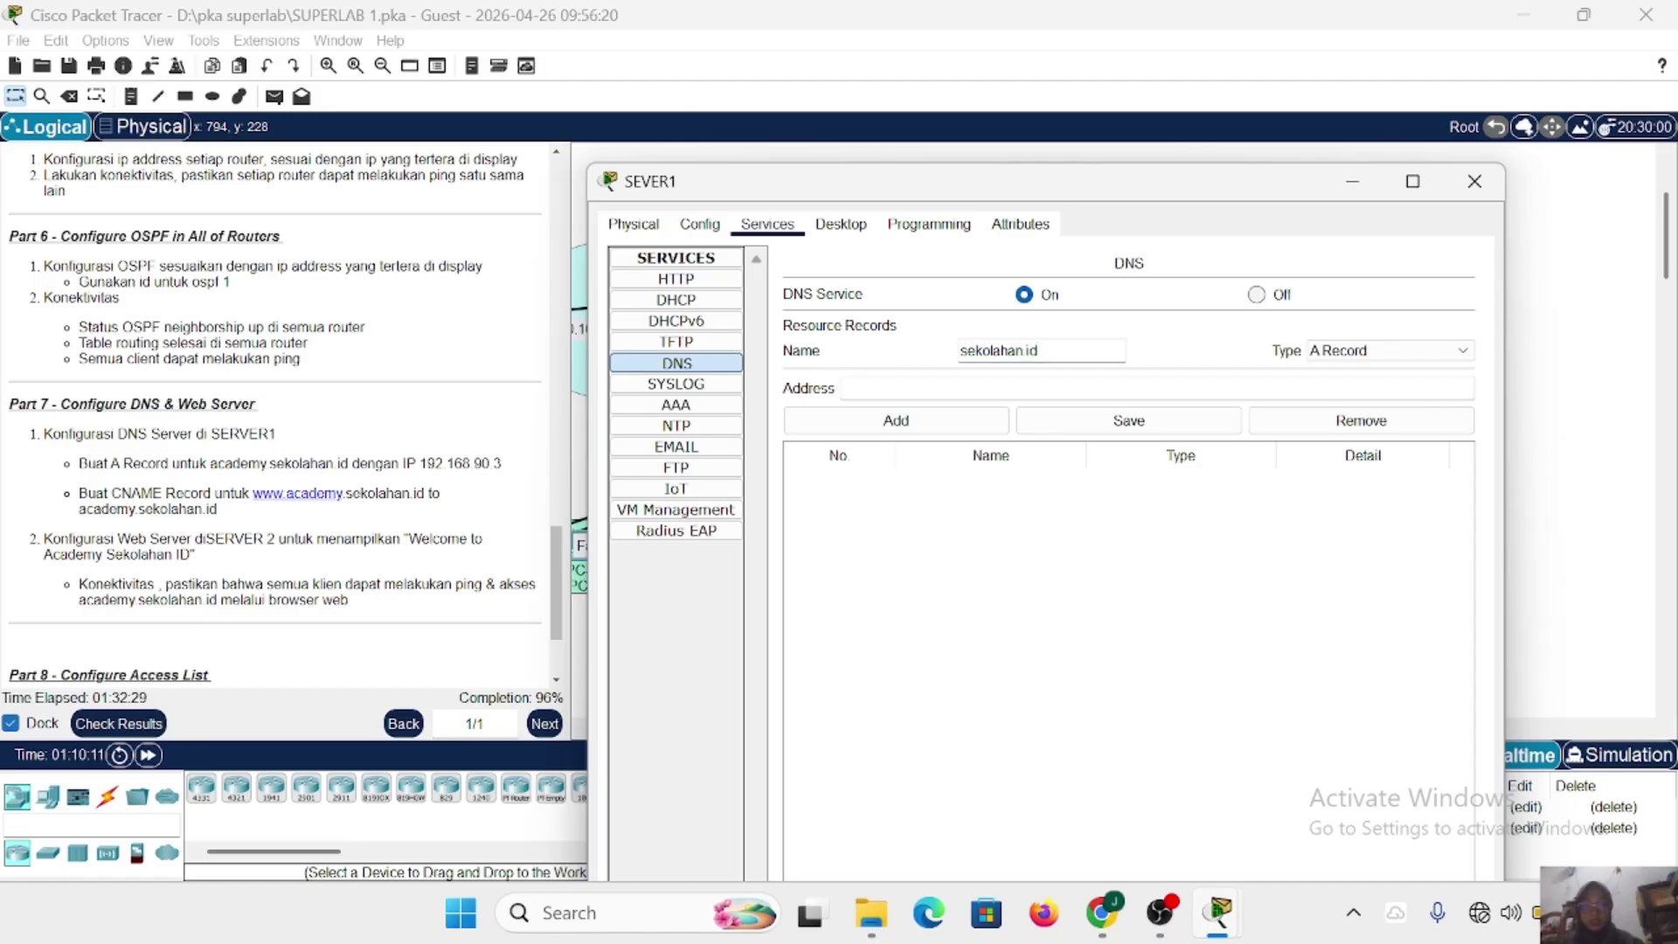
pyautogui.click(874, 388)
pyautogui.write('192.16')
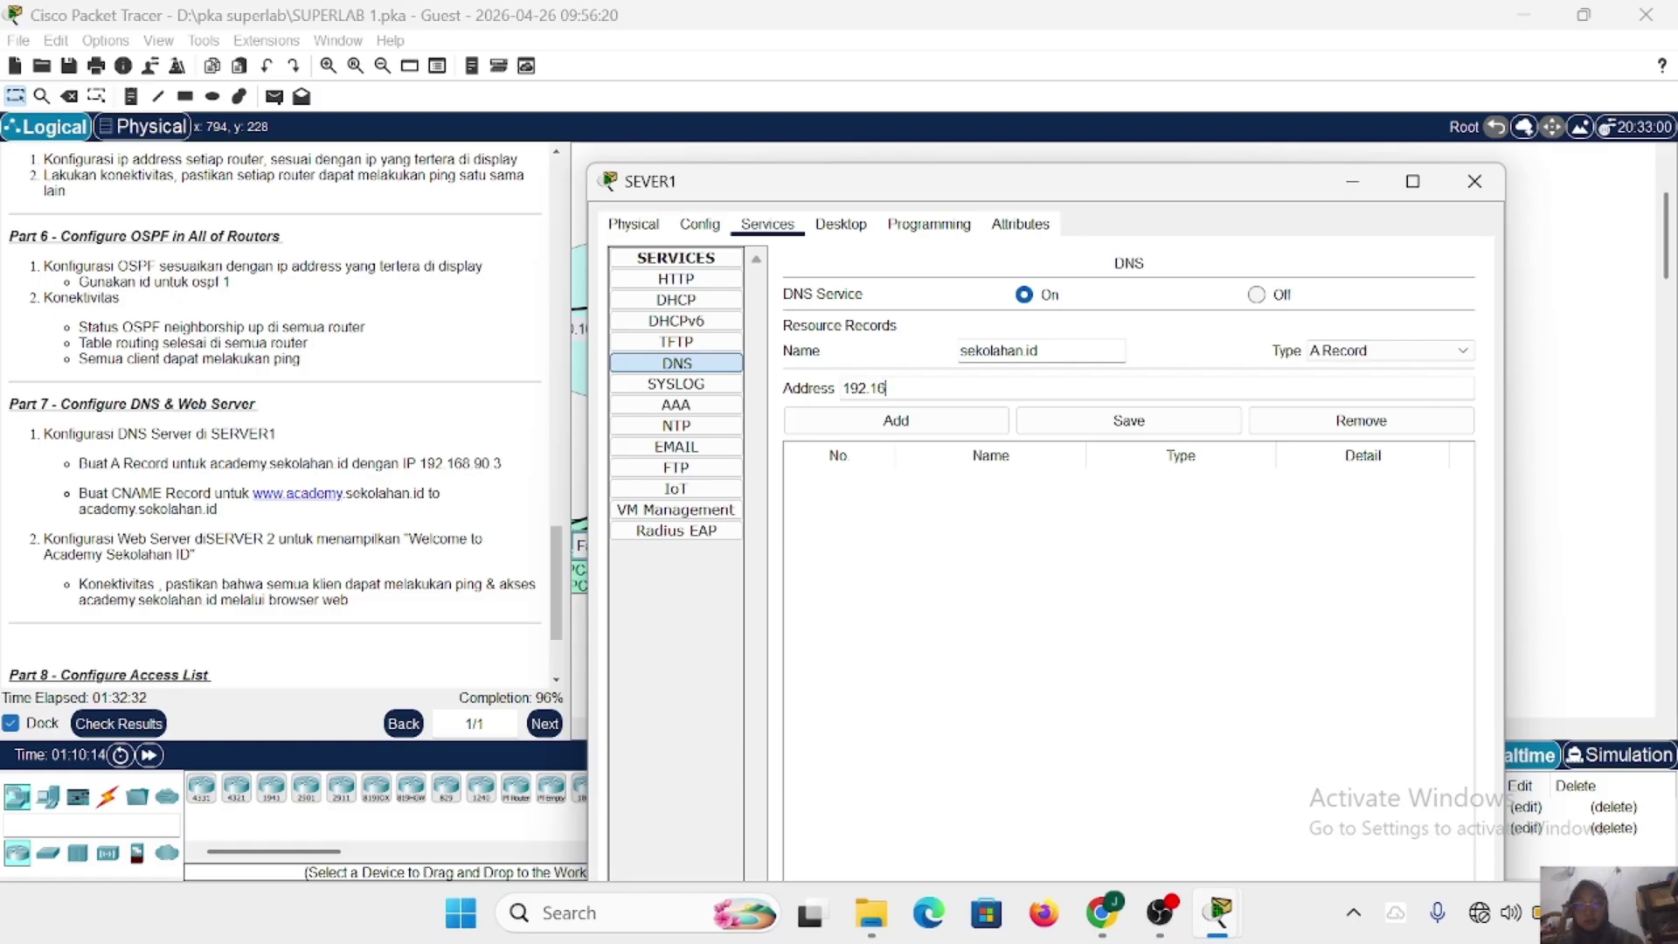
pyautogui.write('8.90.3')
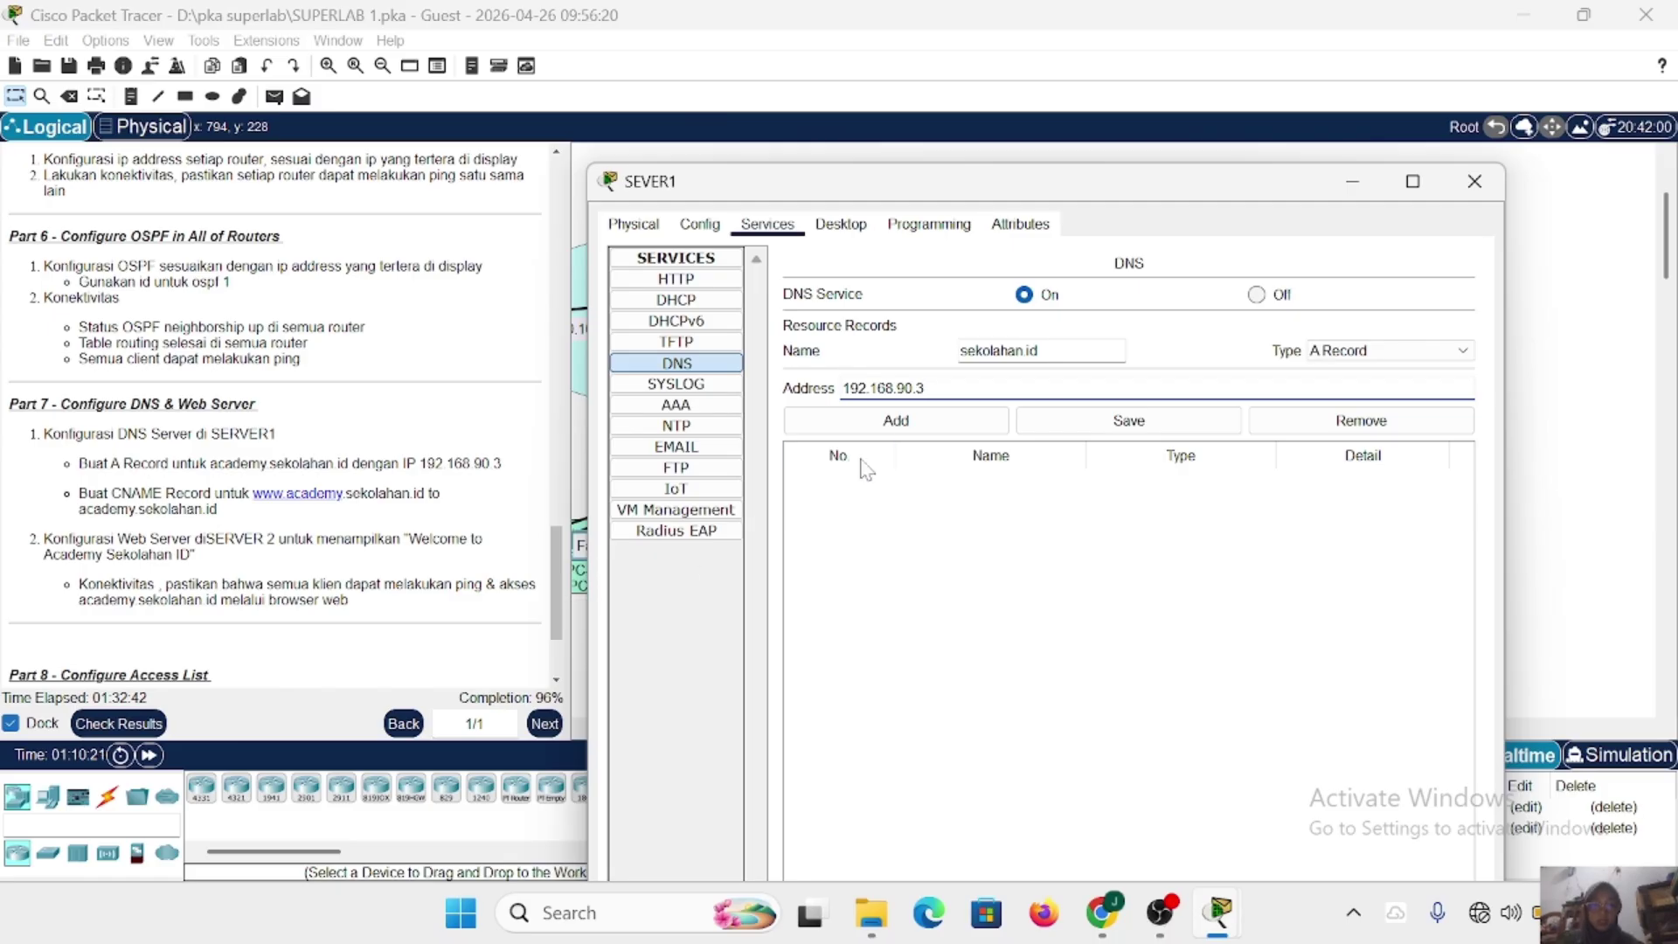
pyautogui.click(895, 421)
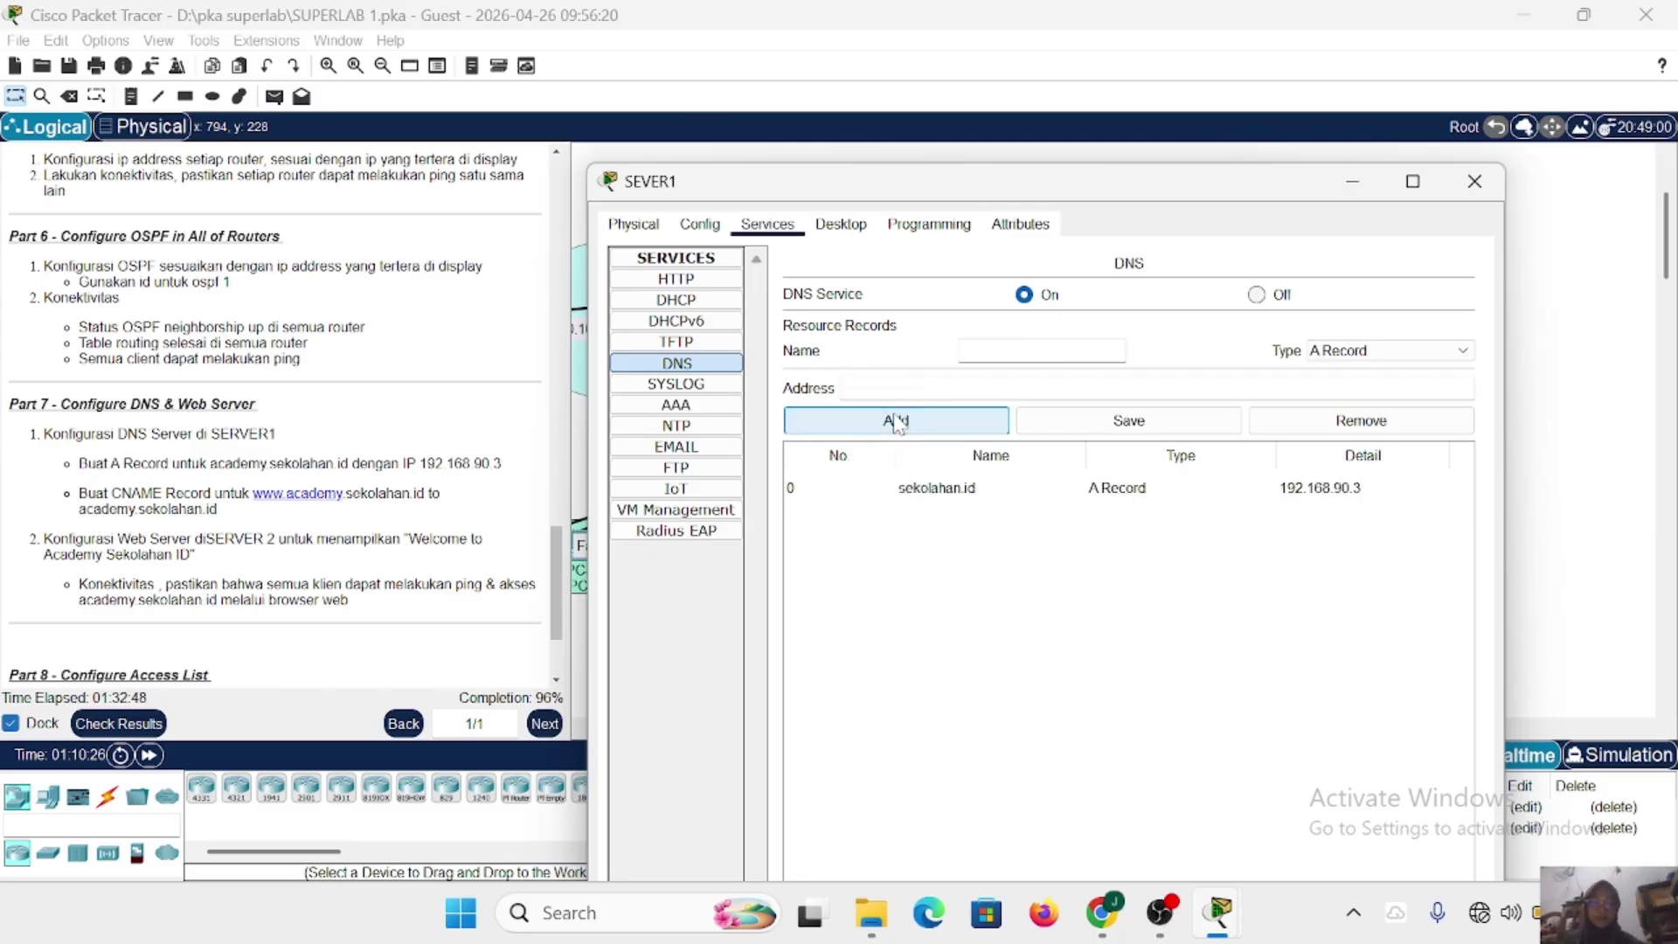
pyautogui.click(1385, 349)
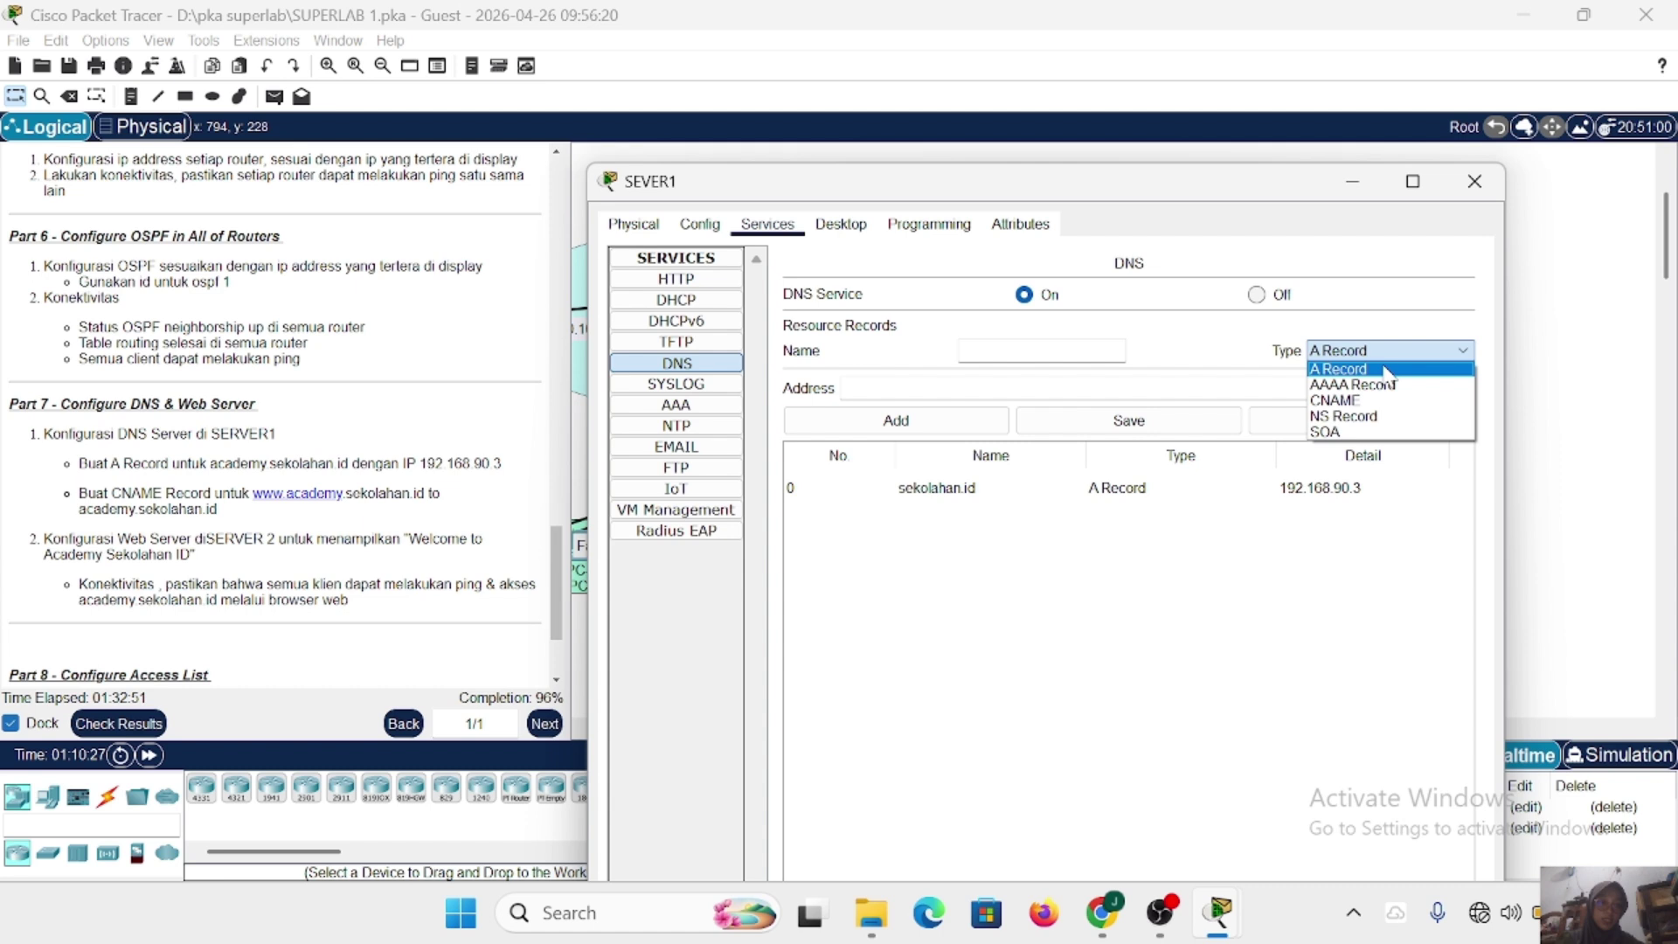
pyautogui.click(1378, 401)
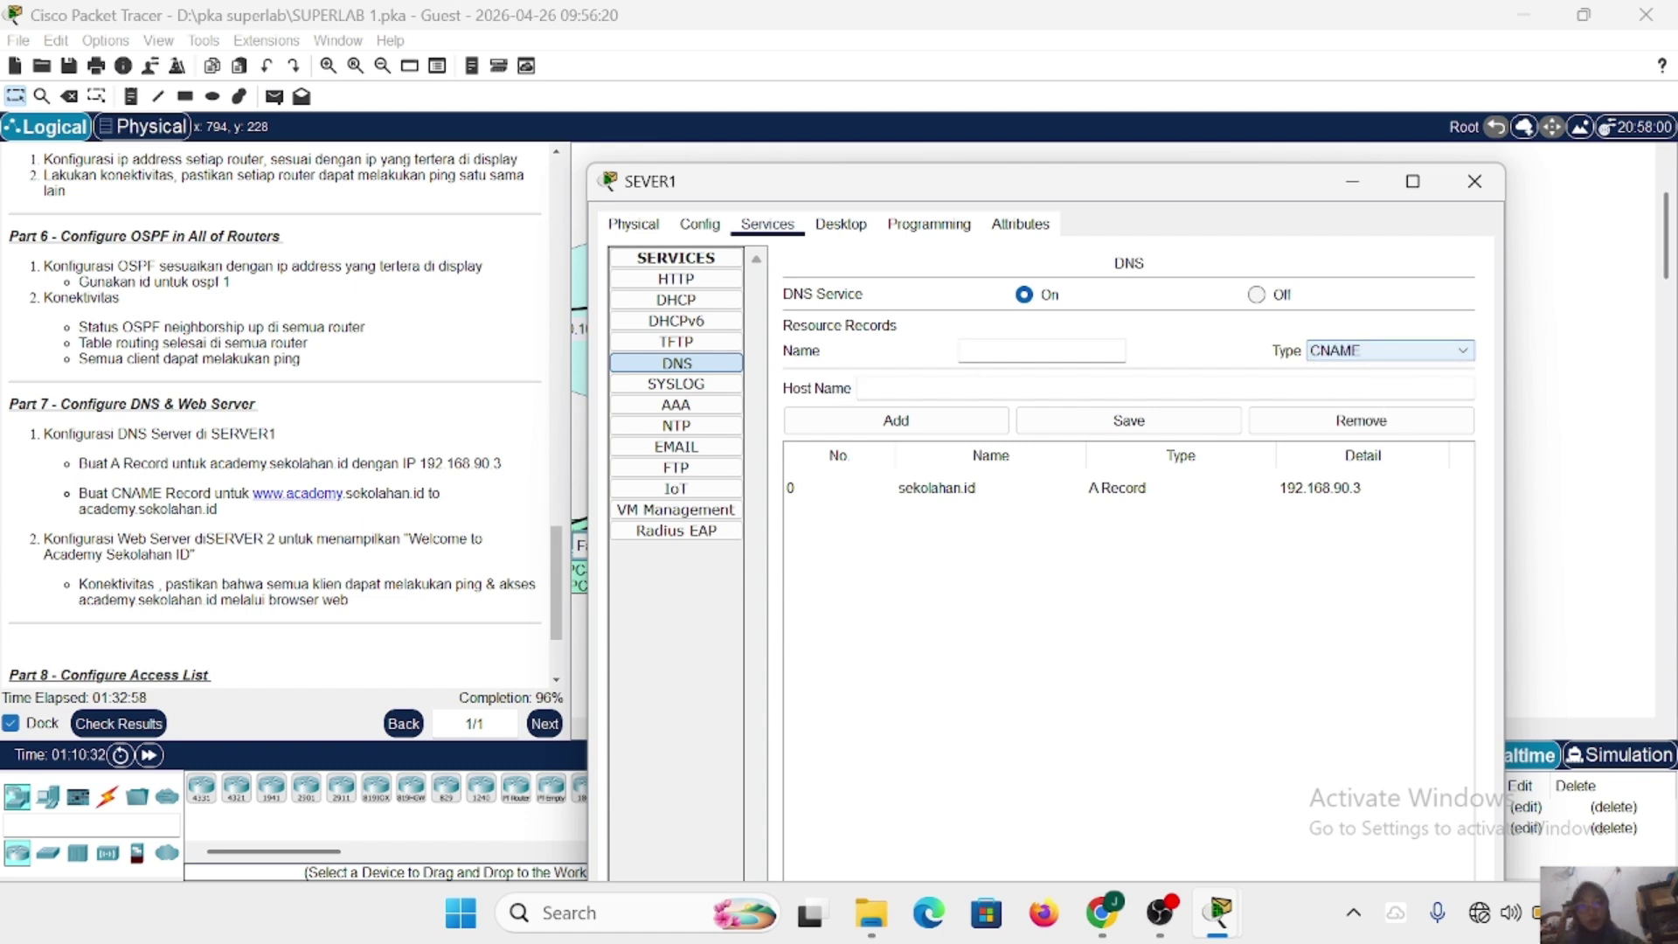
pyautogui.write('www')
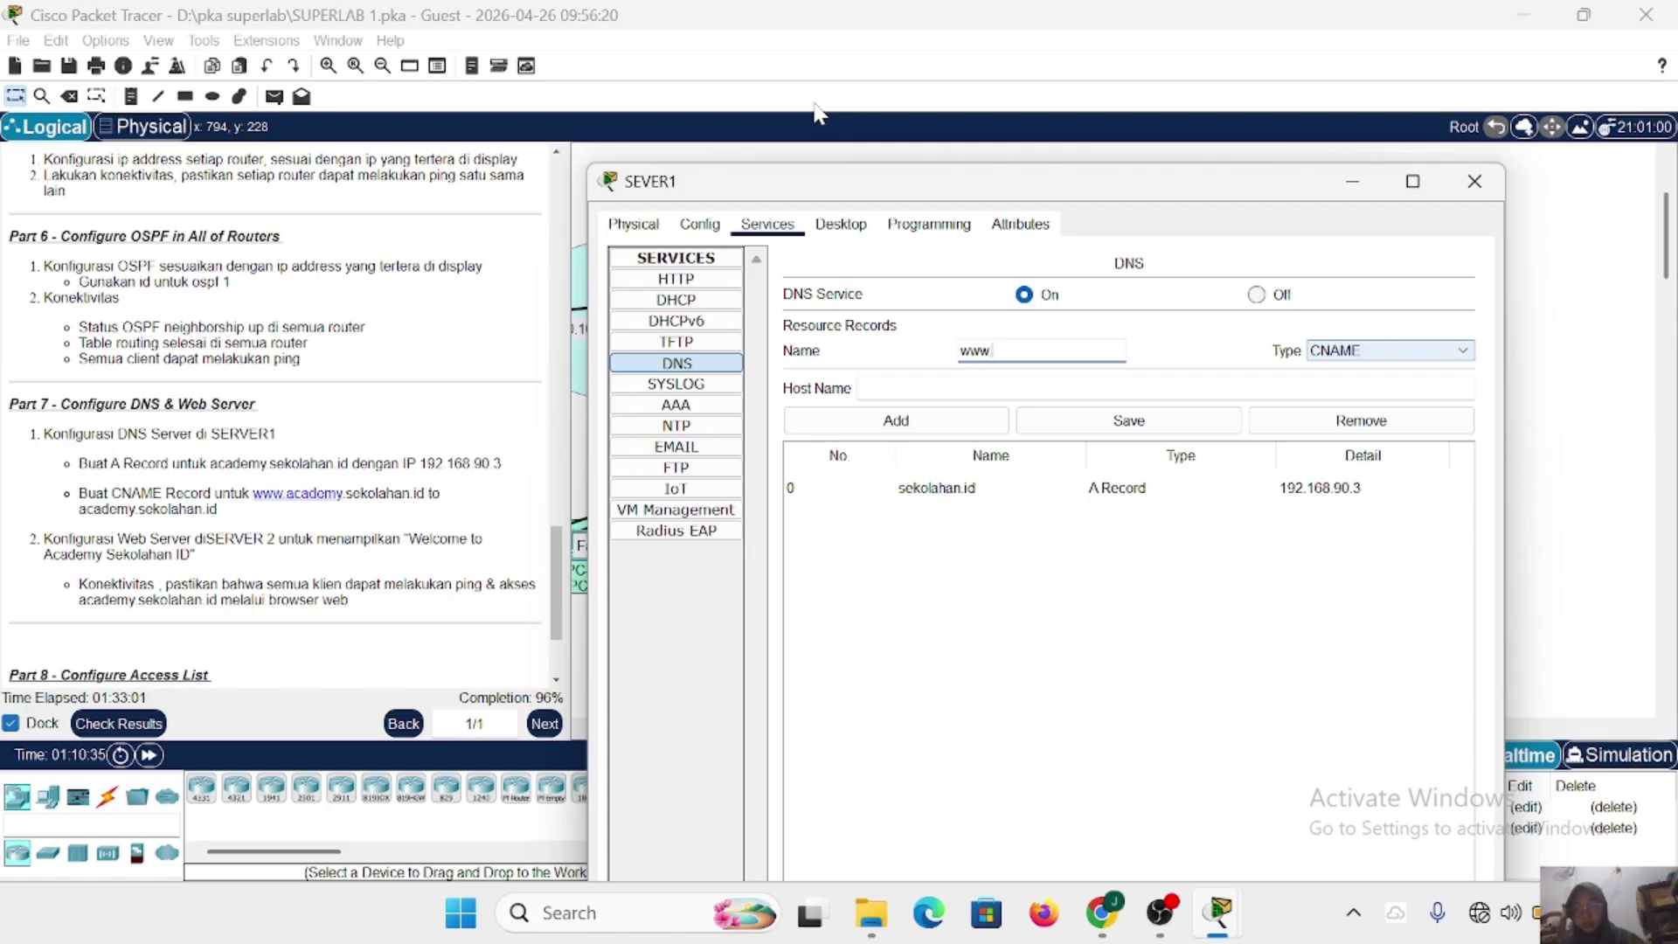
pyautogui.write('.academ')
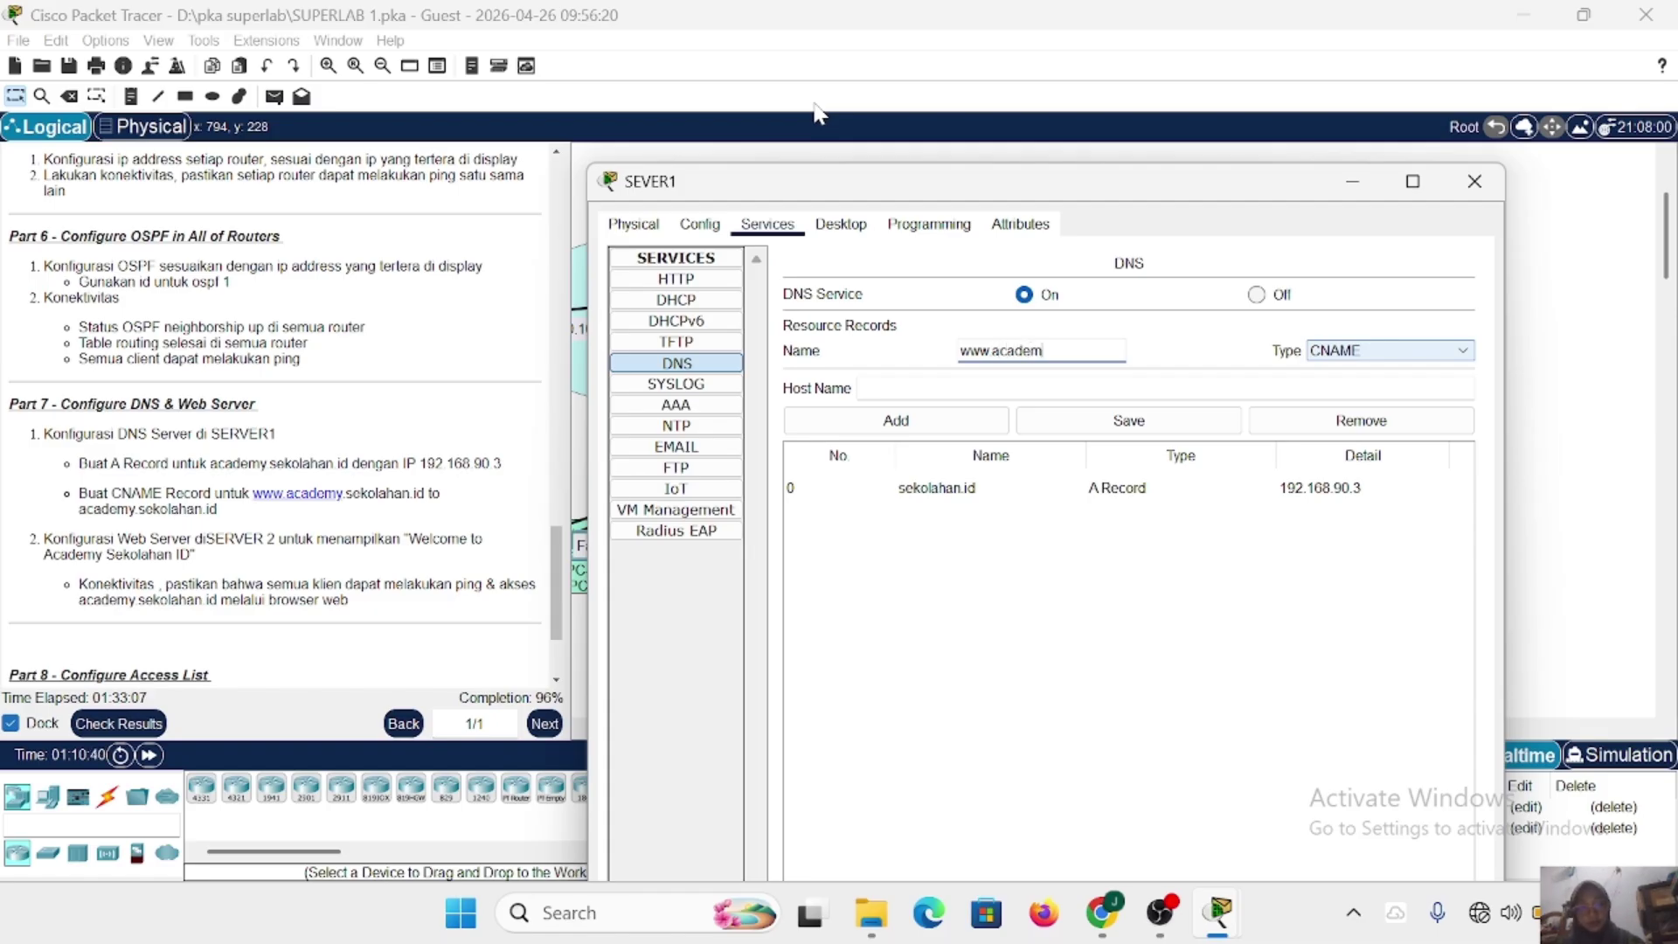
pyautogui.write('y.seko')
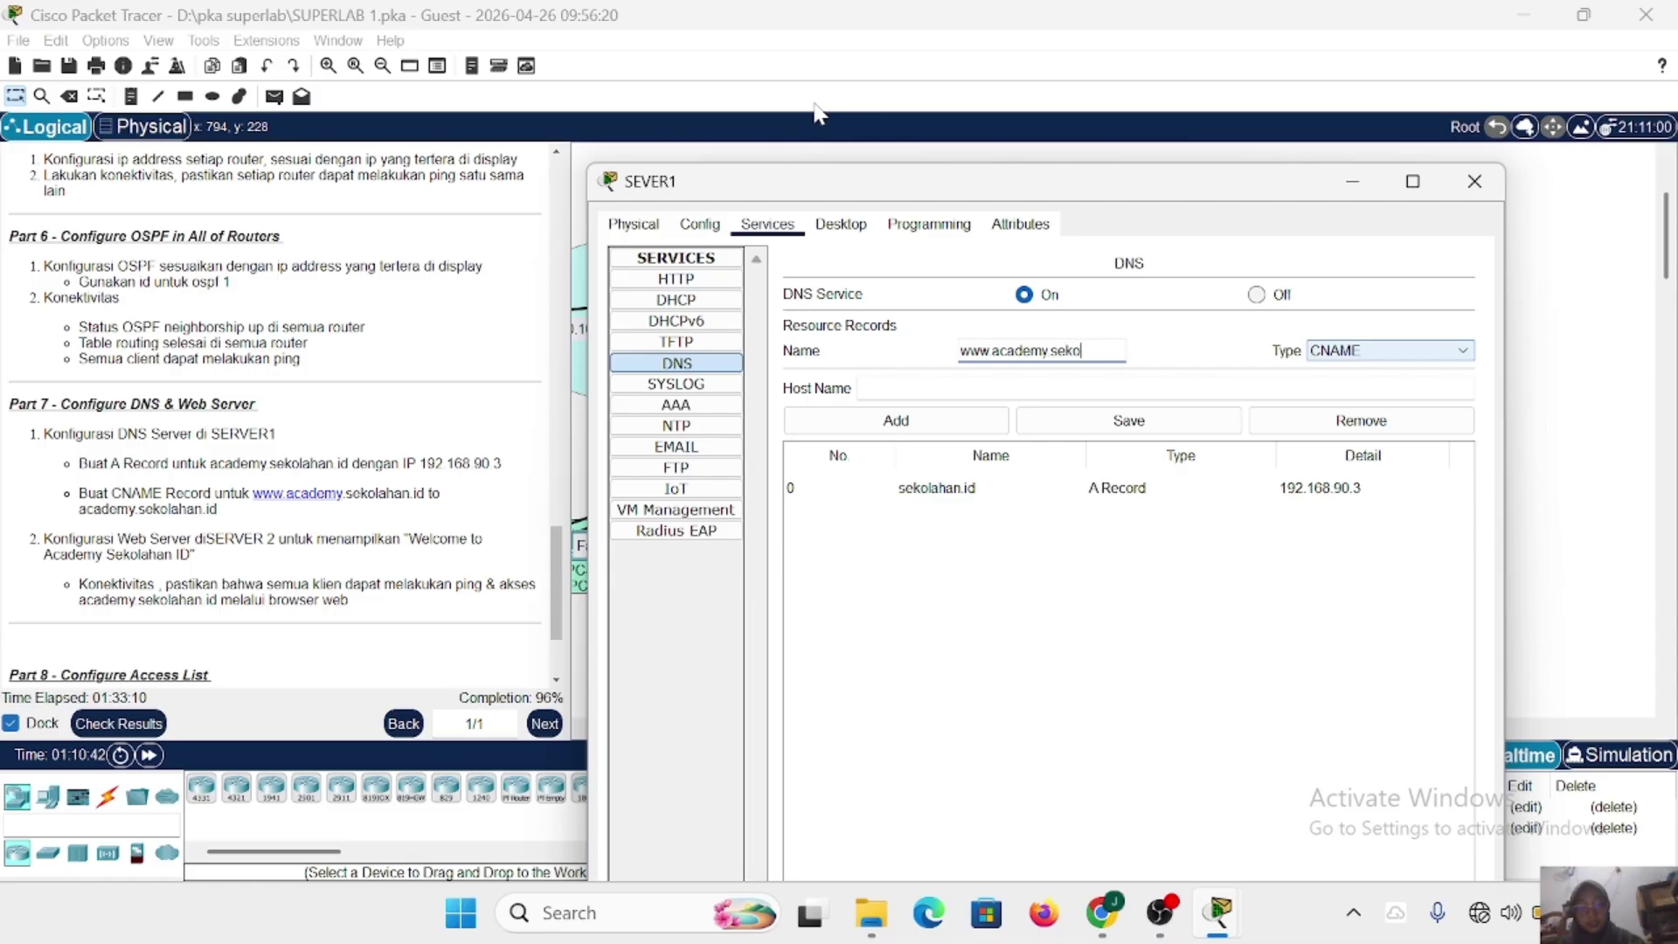
pyautogui.write('lahan.id')
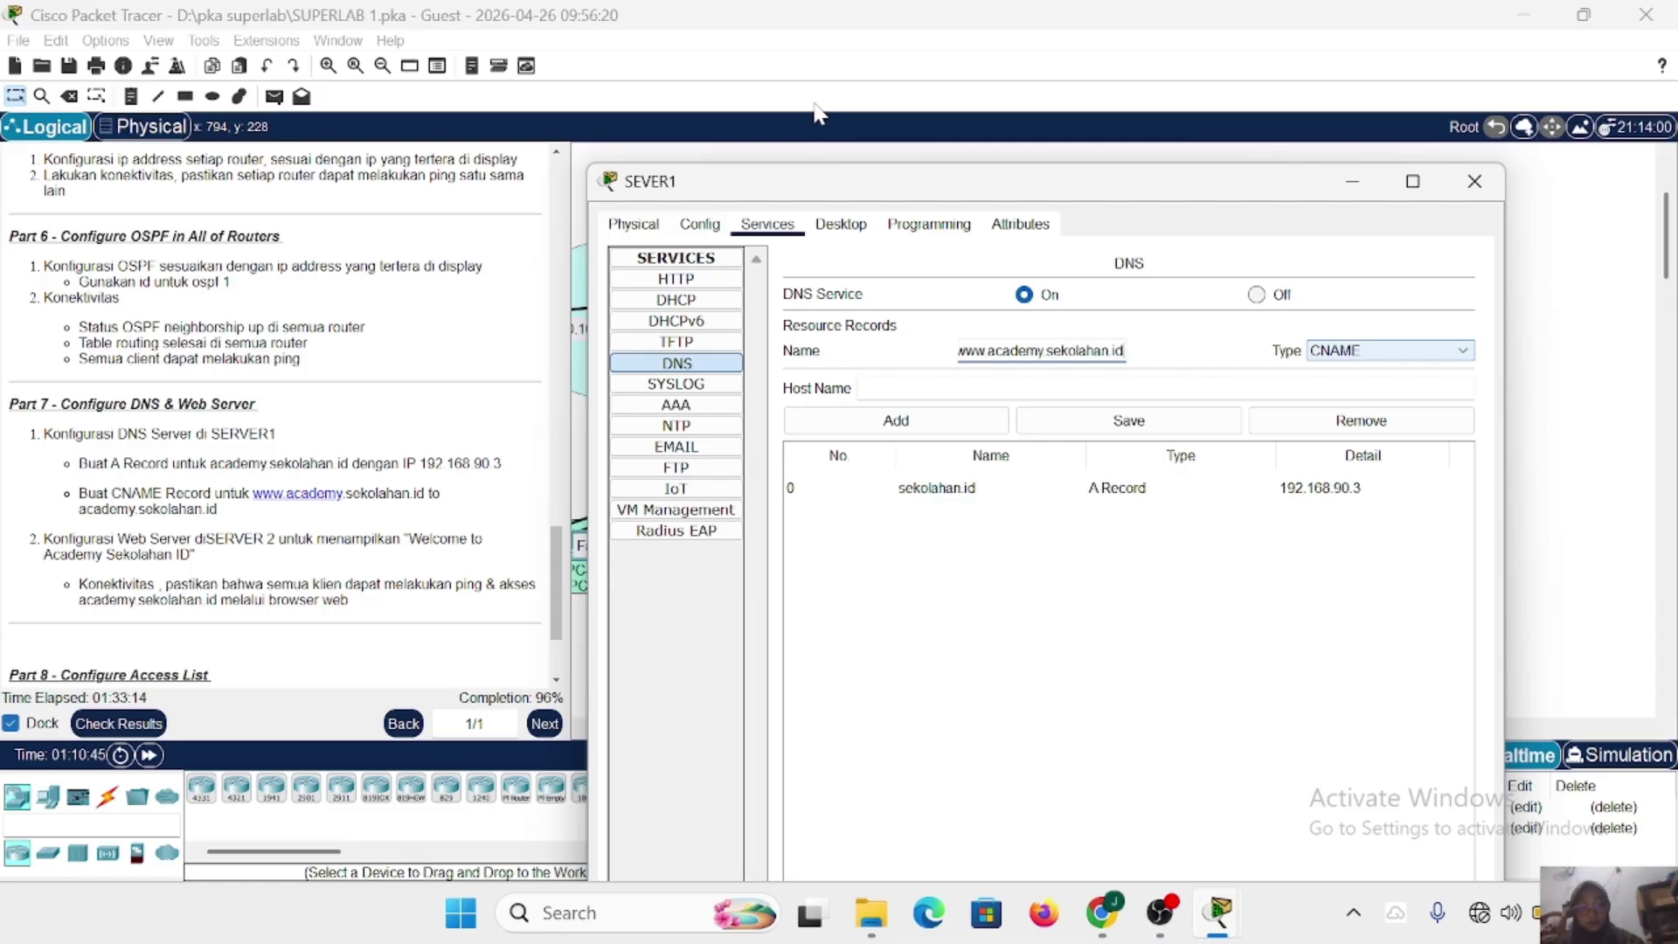
pyautogui.click(879, 385)
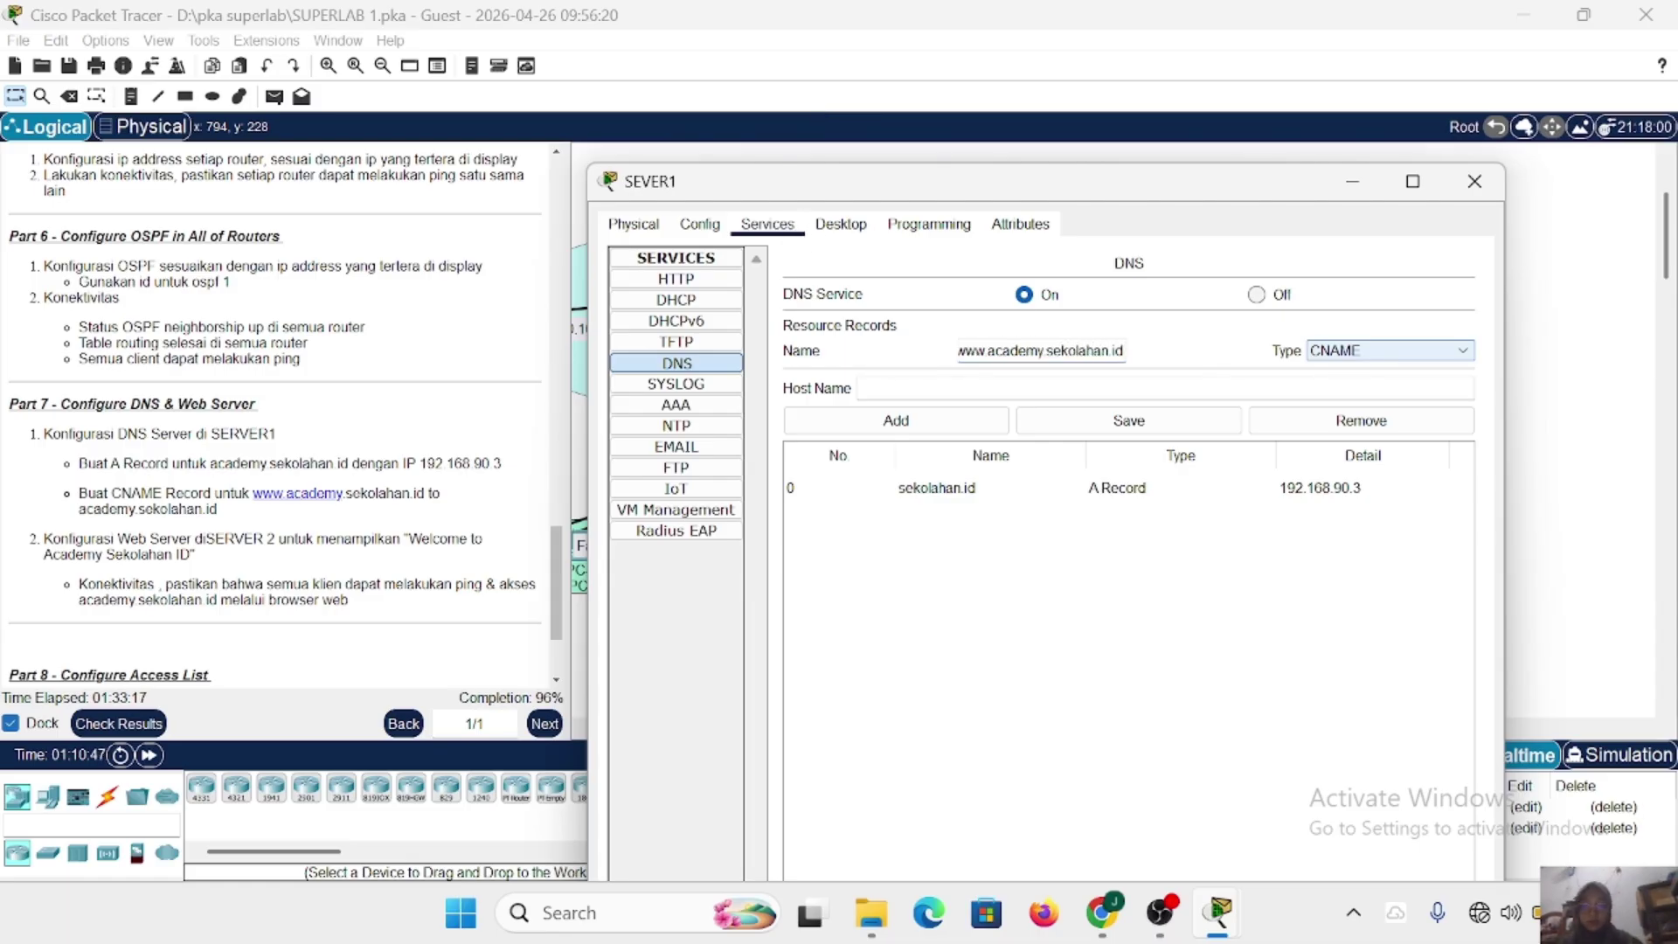
pyautogui.write('sekolah')
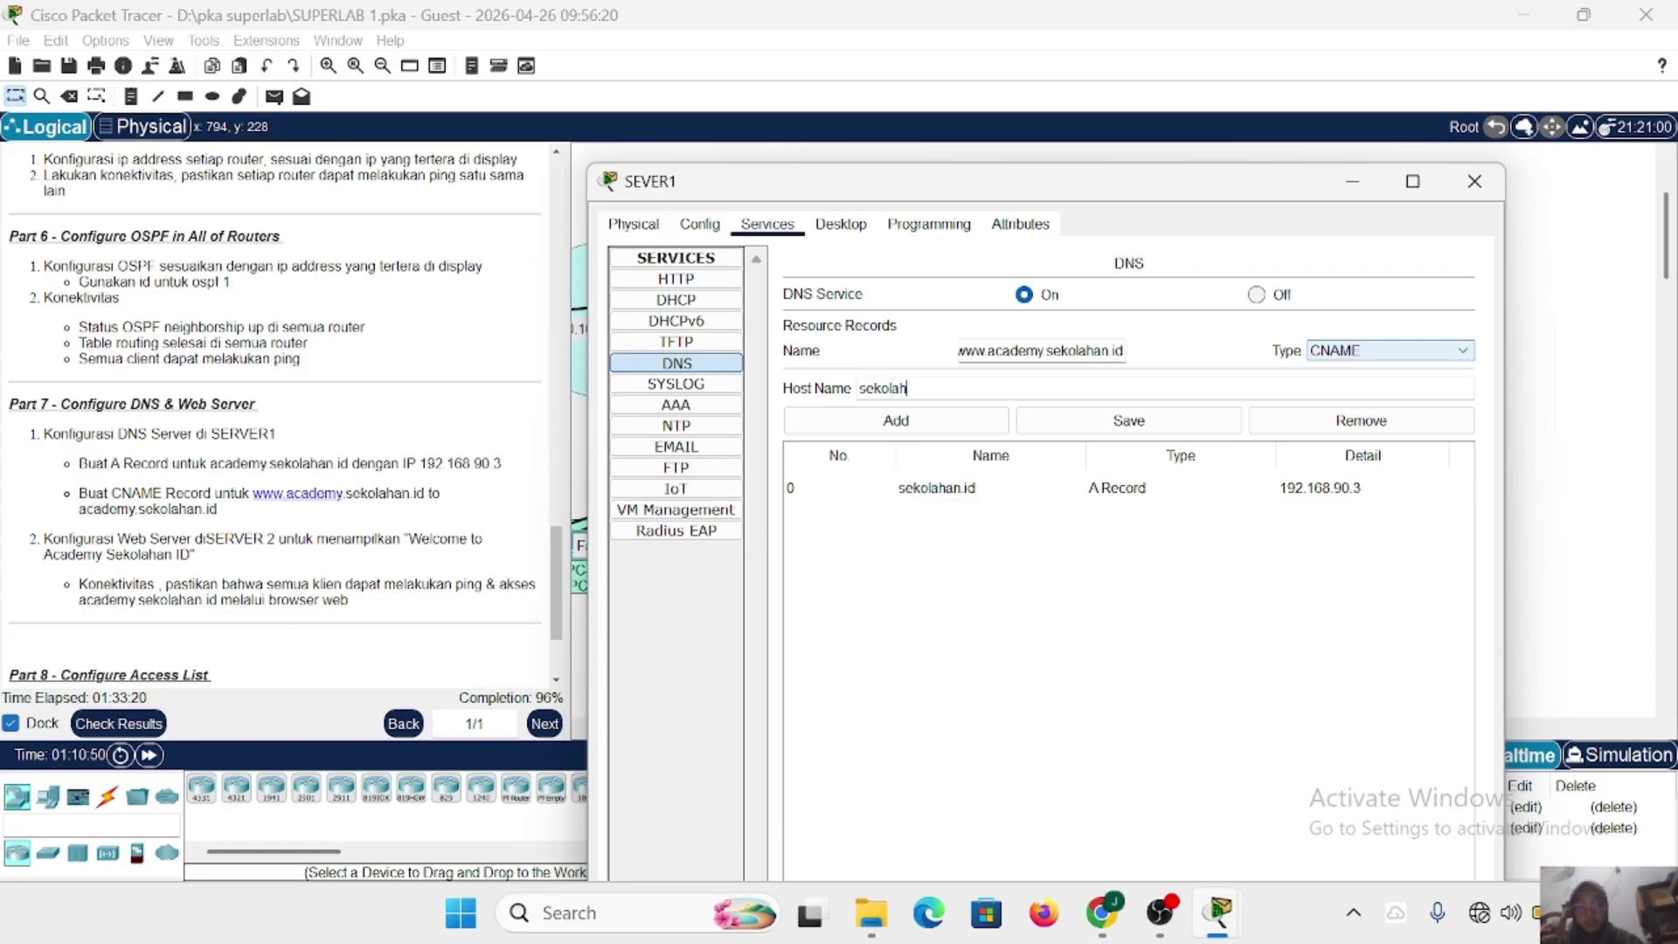
pyautogui.write('an.id')
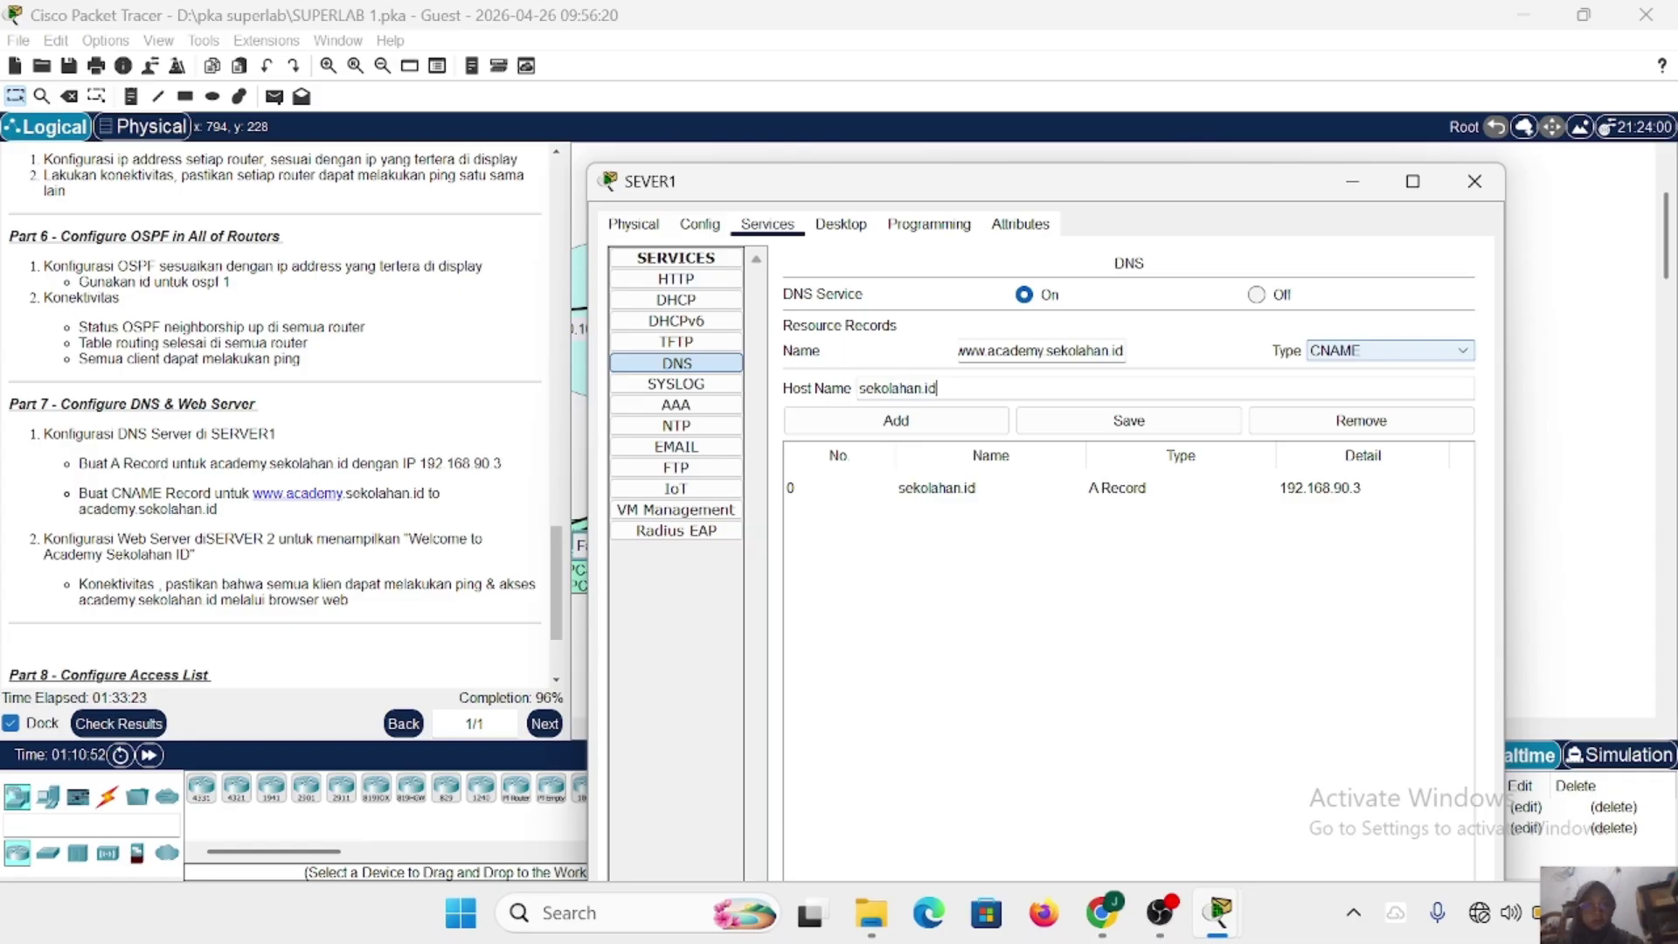
pyautogui.click(947, 426)
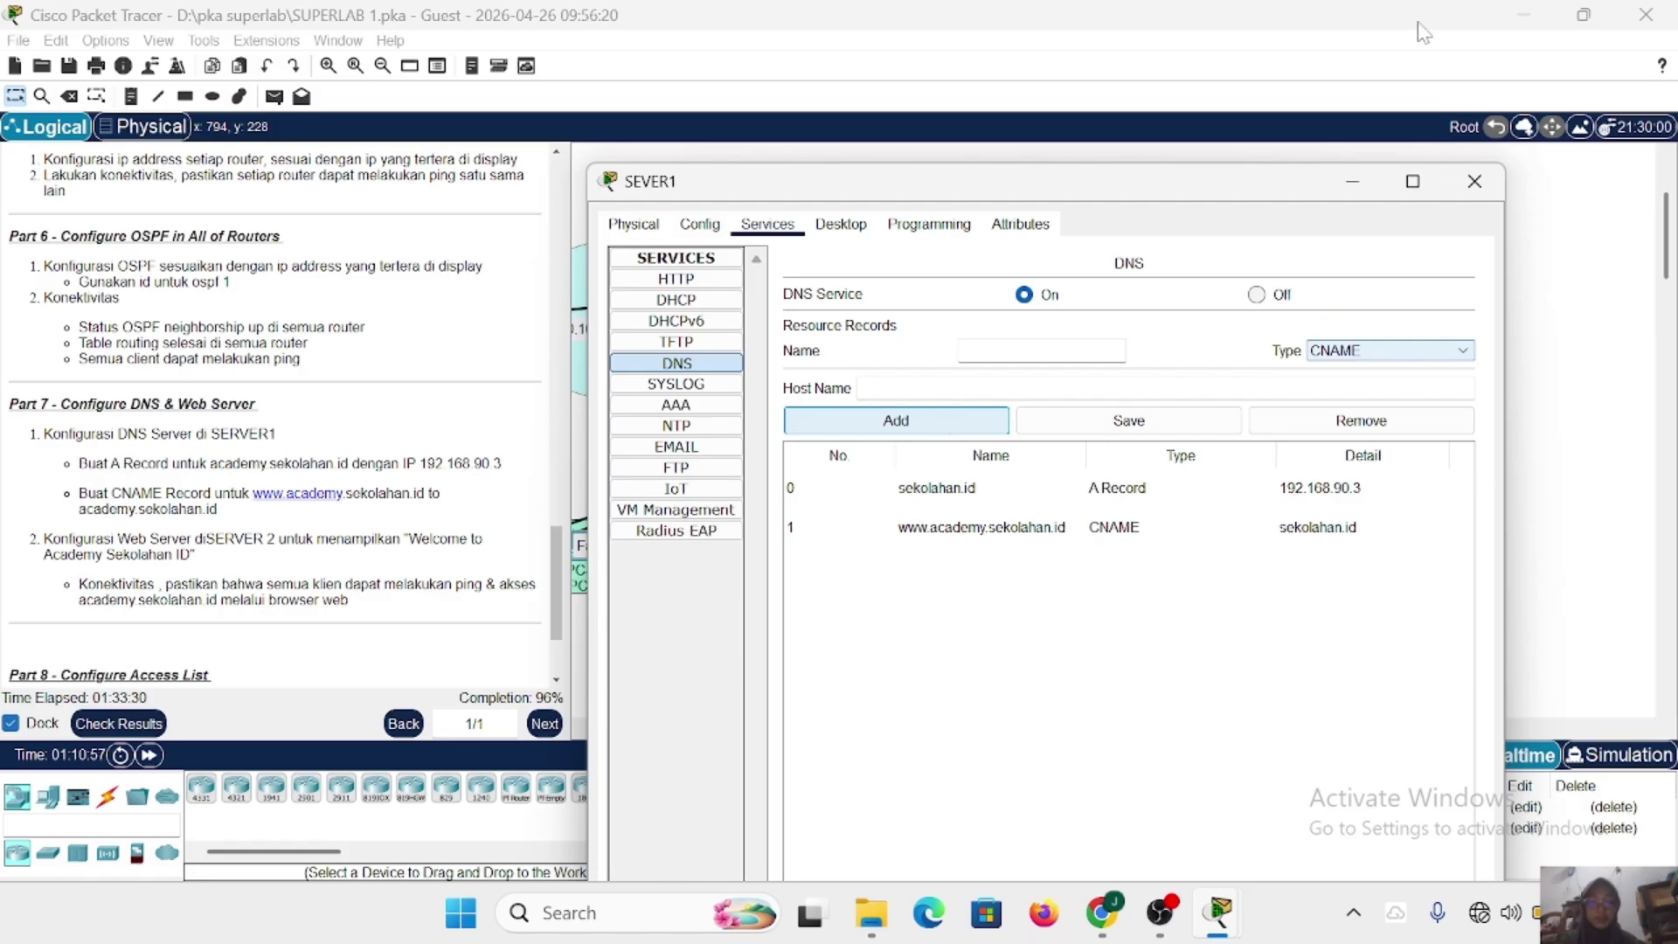
# Close SEVER1 and open the index.html file of SERVER2's HTTP service for editing.
pyautogui.click(1475, 181)
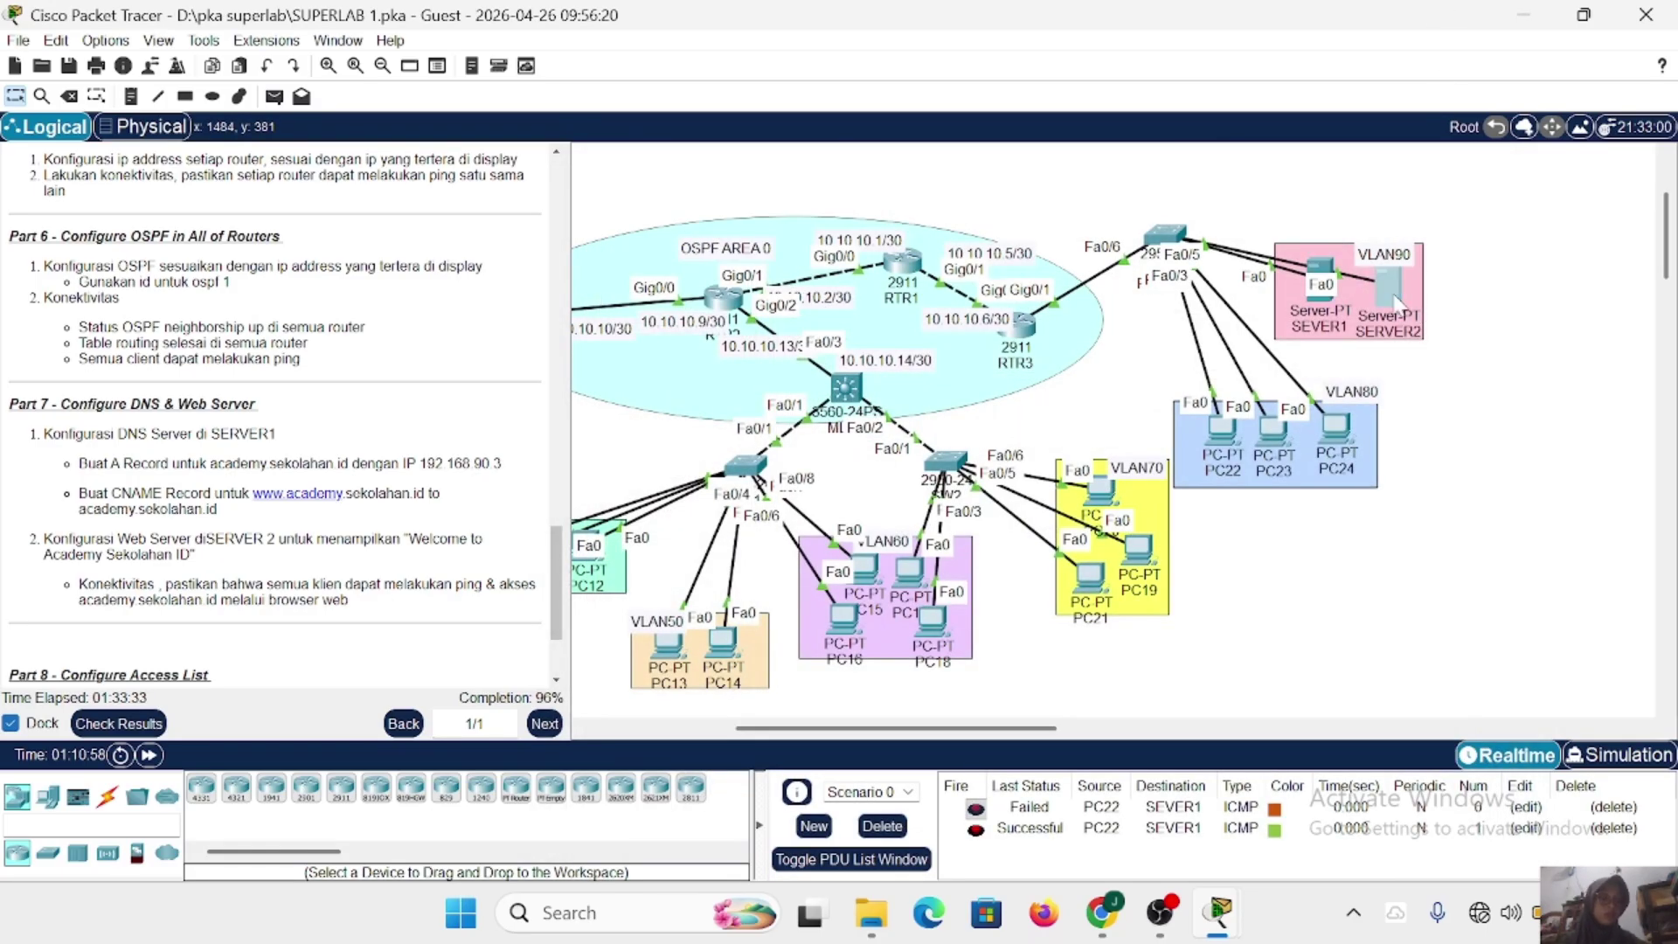
pyautogui.click(1387, 287)
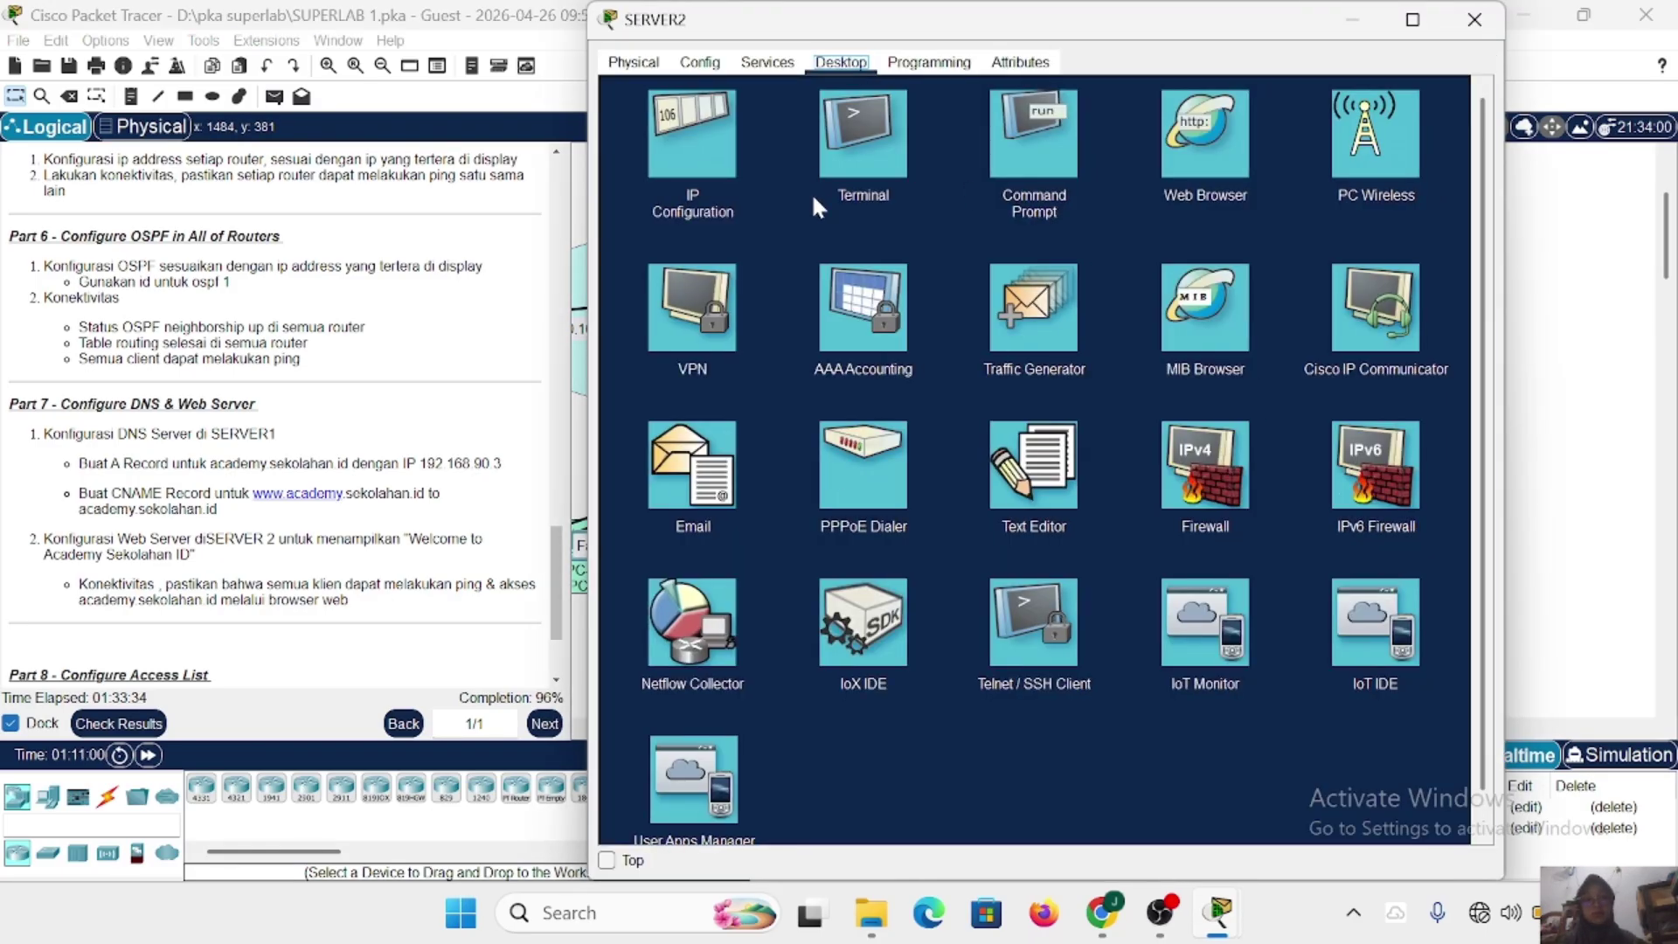
pyautogui.click(760, 63)
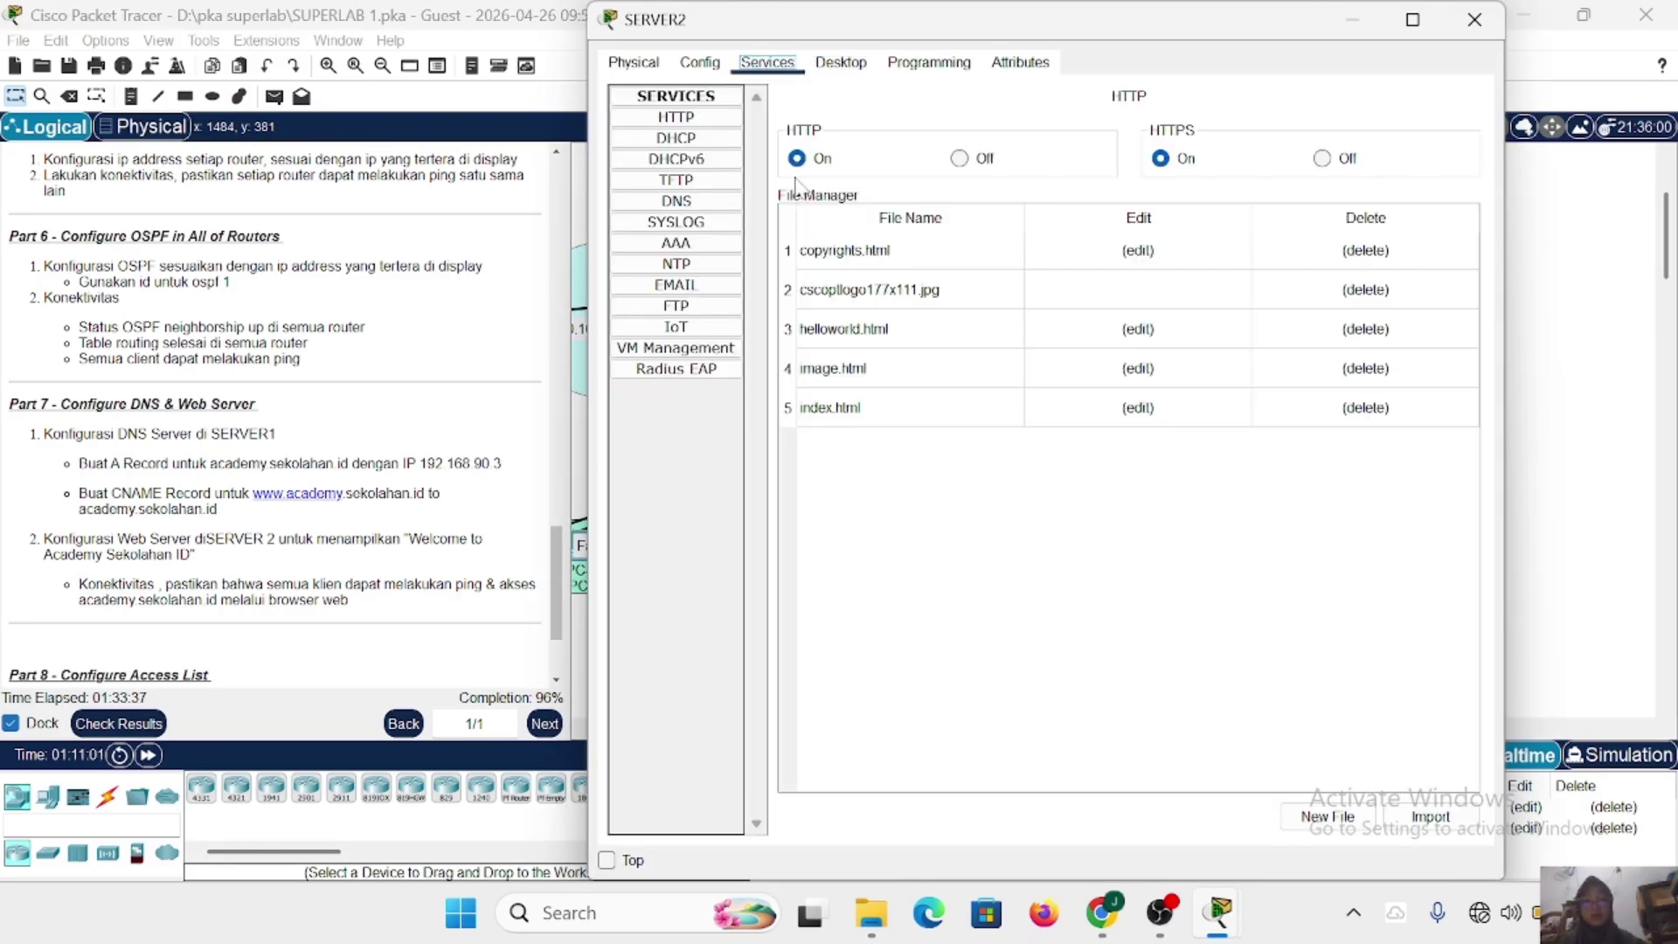
pyautogui.click(689, 122)
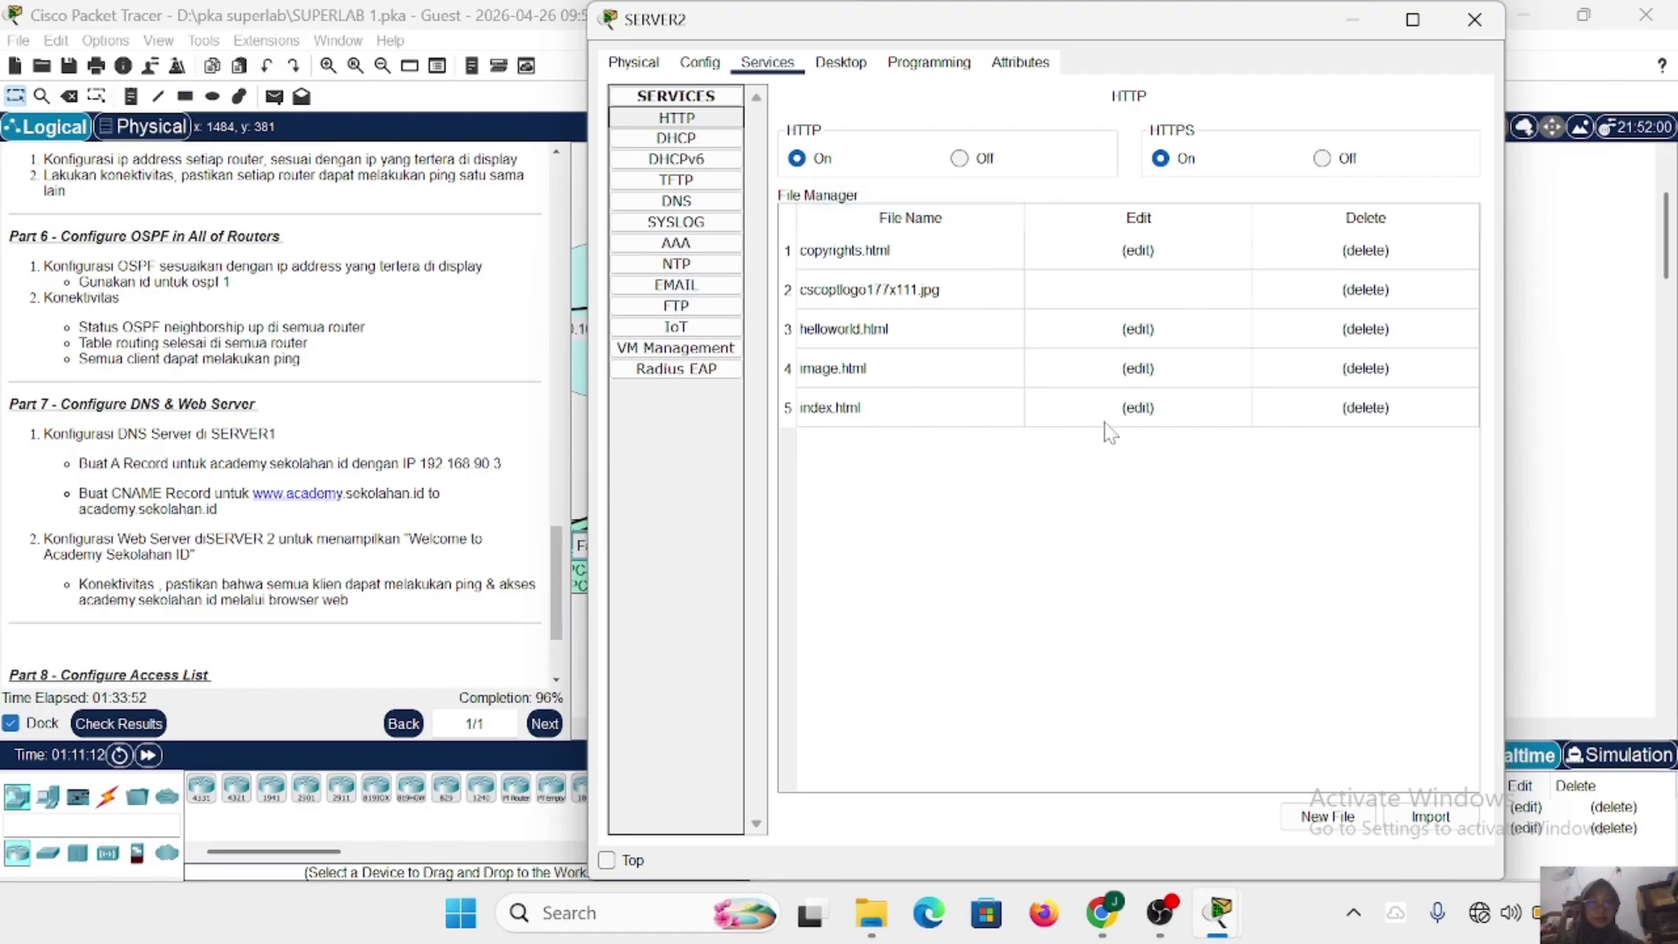
pyautogui.click(1138, 408)
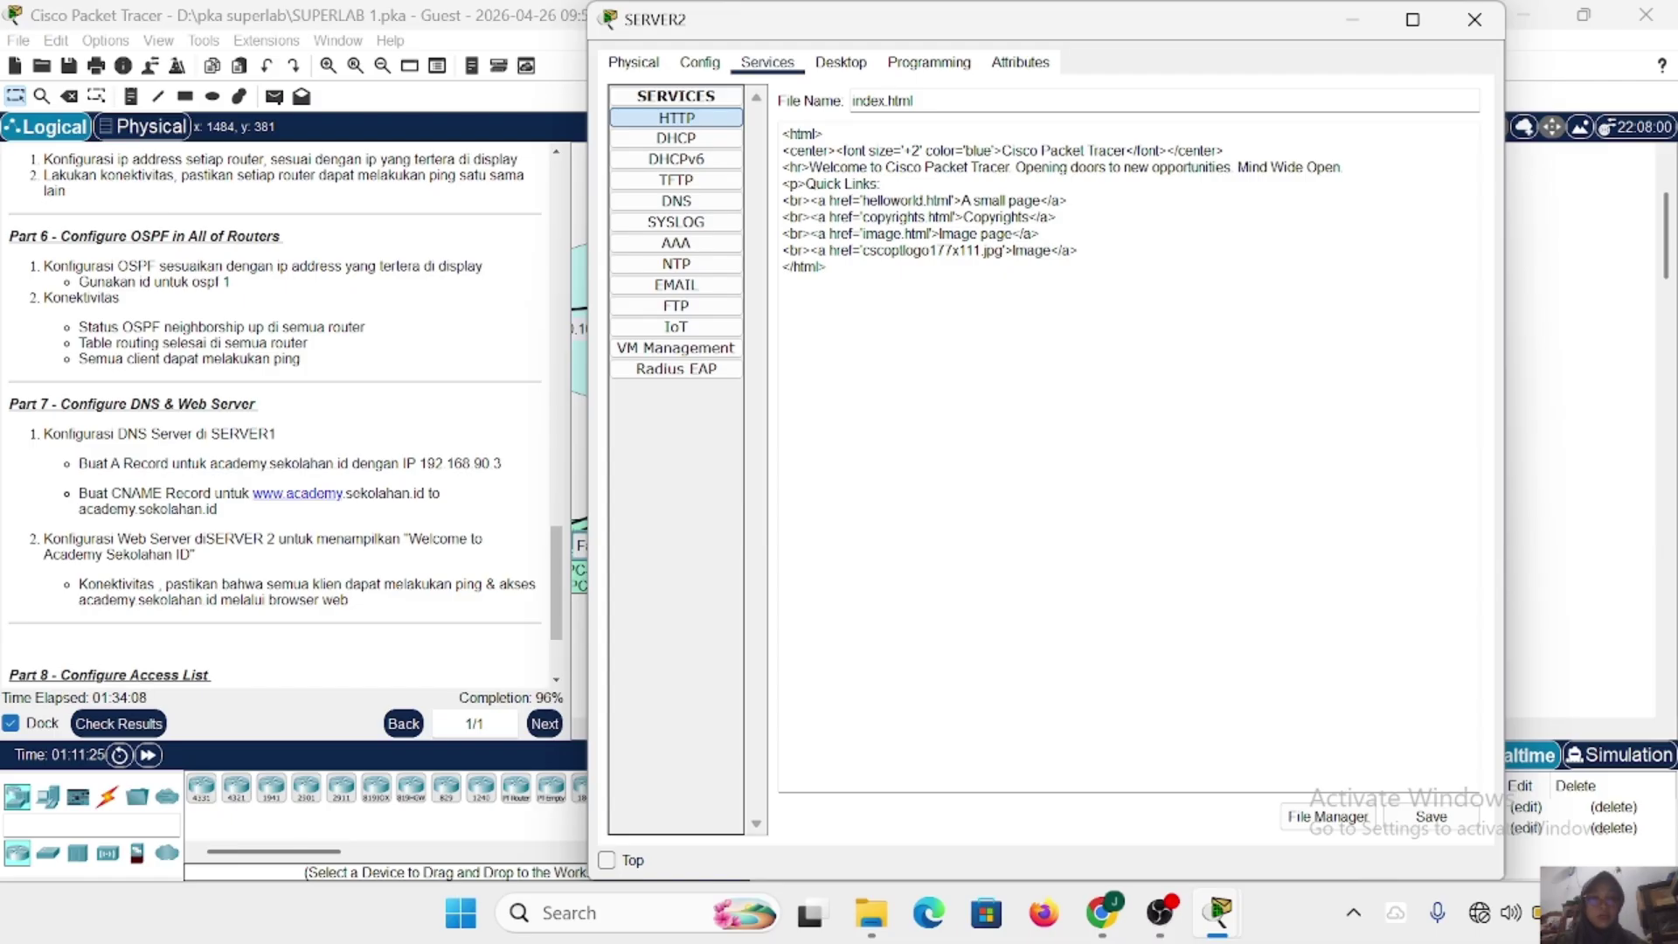
# Replace "Cisco Packet Tracer" in the welcome line of index.html so it reads "Welcome to Academy Sekolahan ID".
pyautogui.moveTo(809, 167); pyautogui.dragTo(1006, 167)
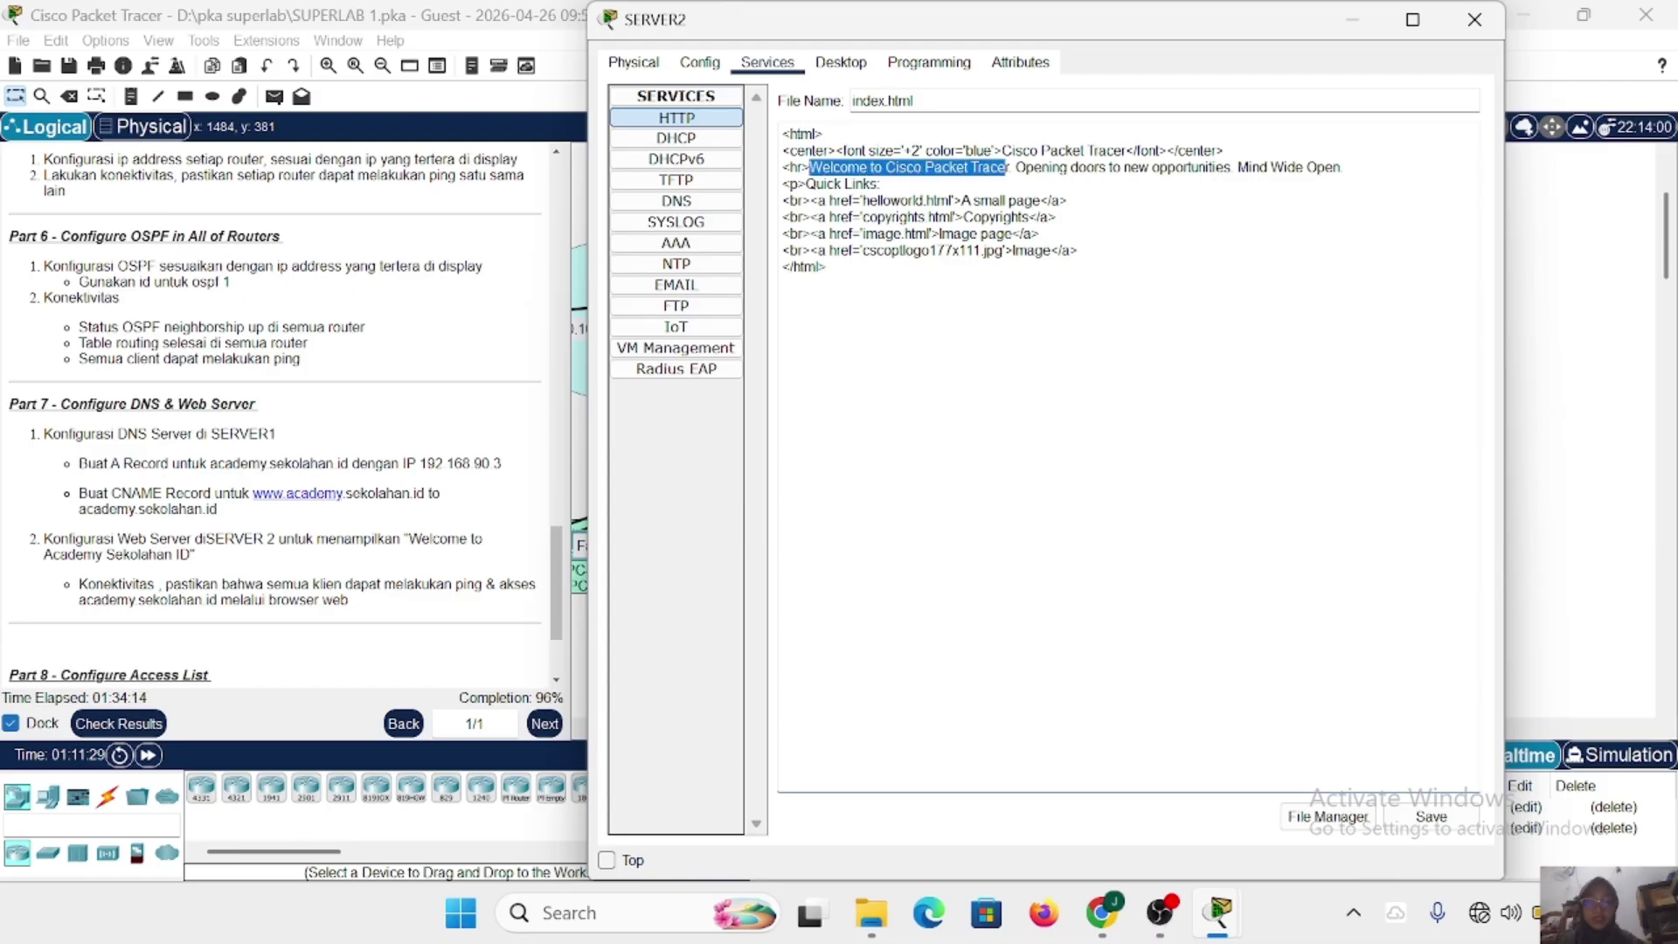
pyautogui.click(1009, 168)
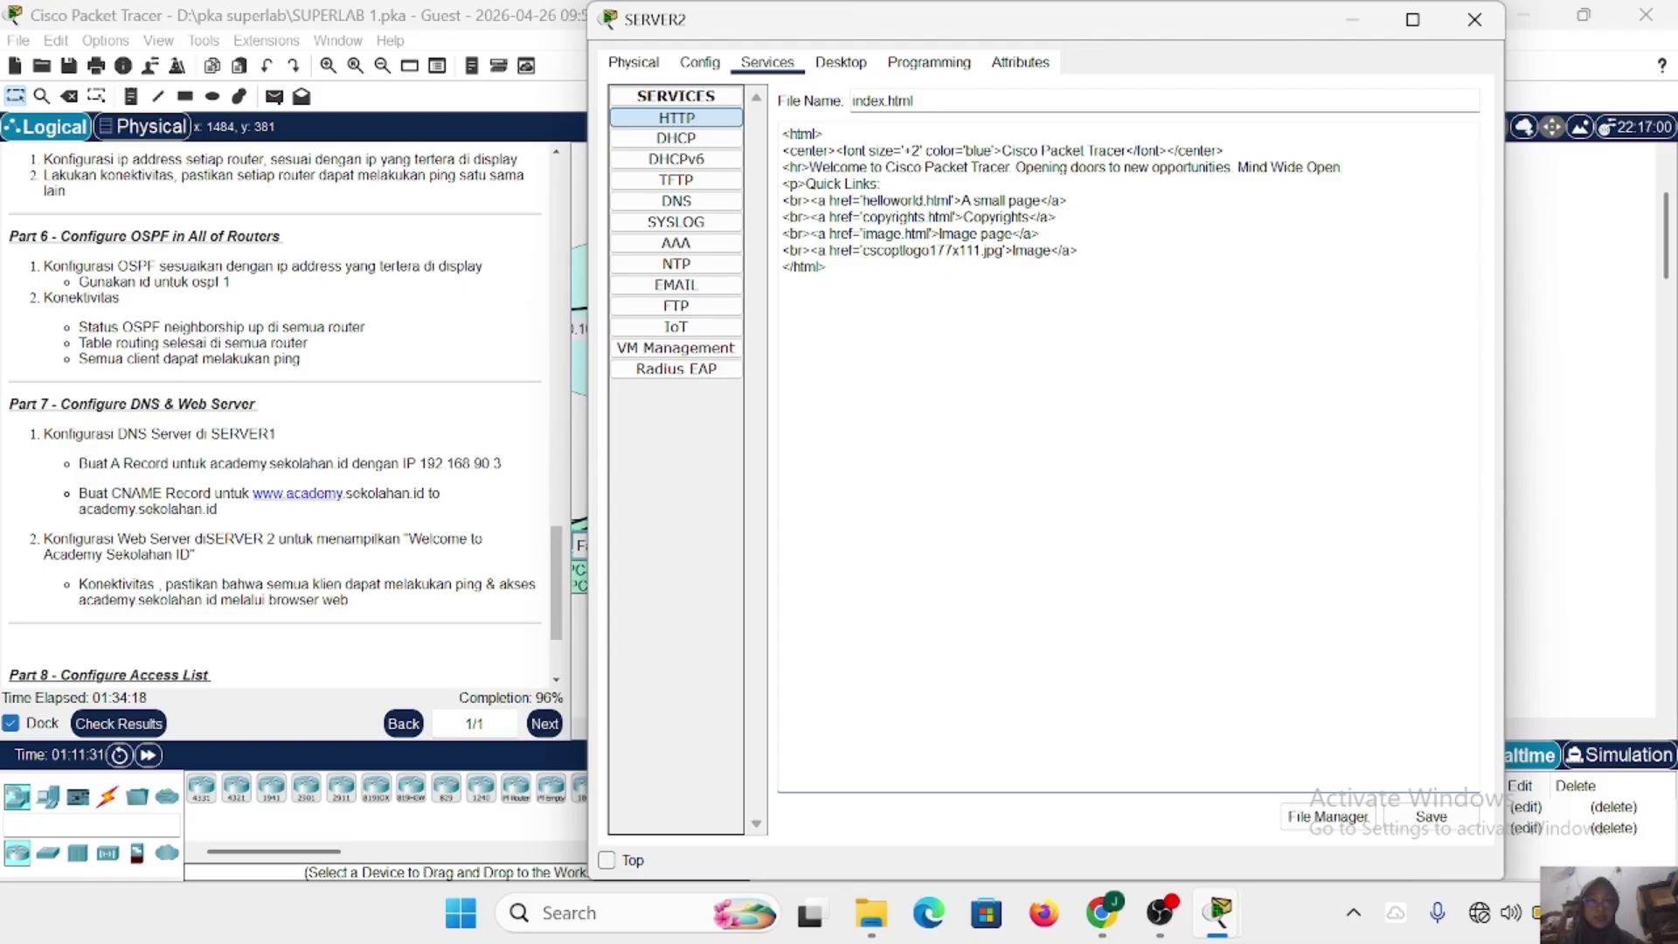
pyautogui.moveTo(885, 167); pyautogui.dragTo(1007, 167)
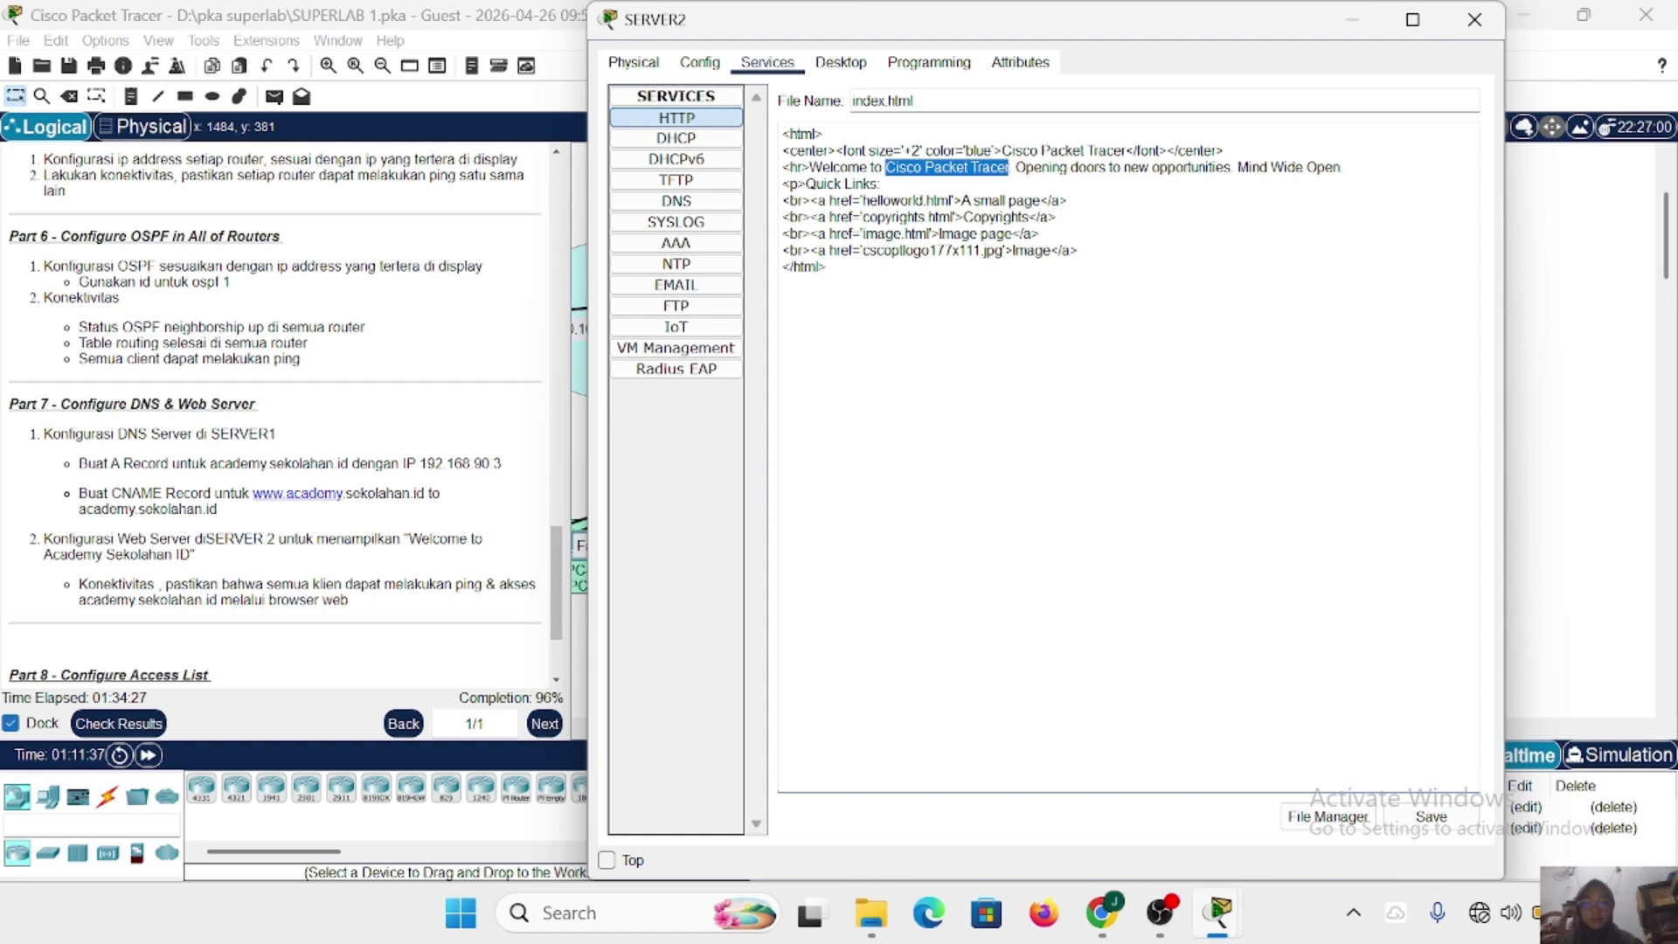
pyautogui.write('Acad')
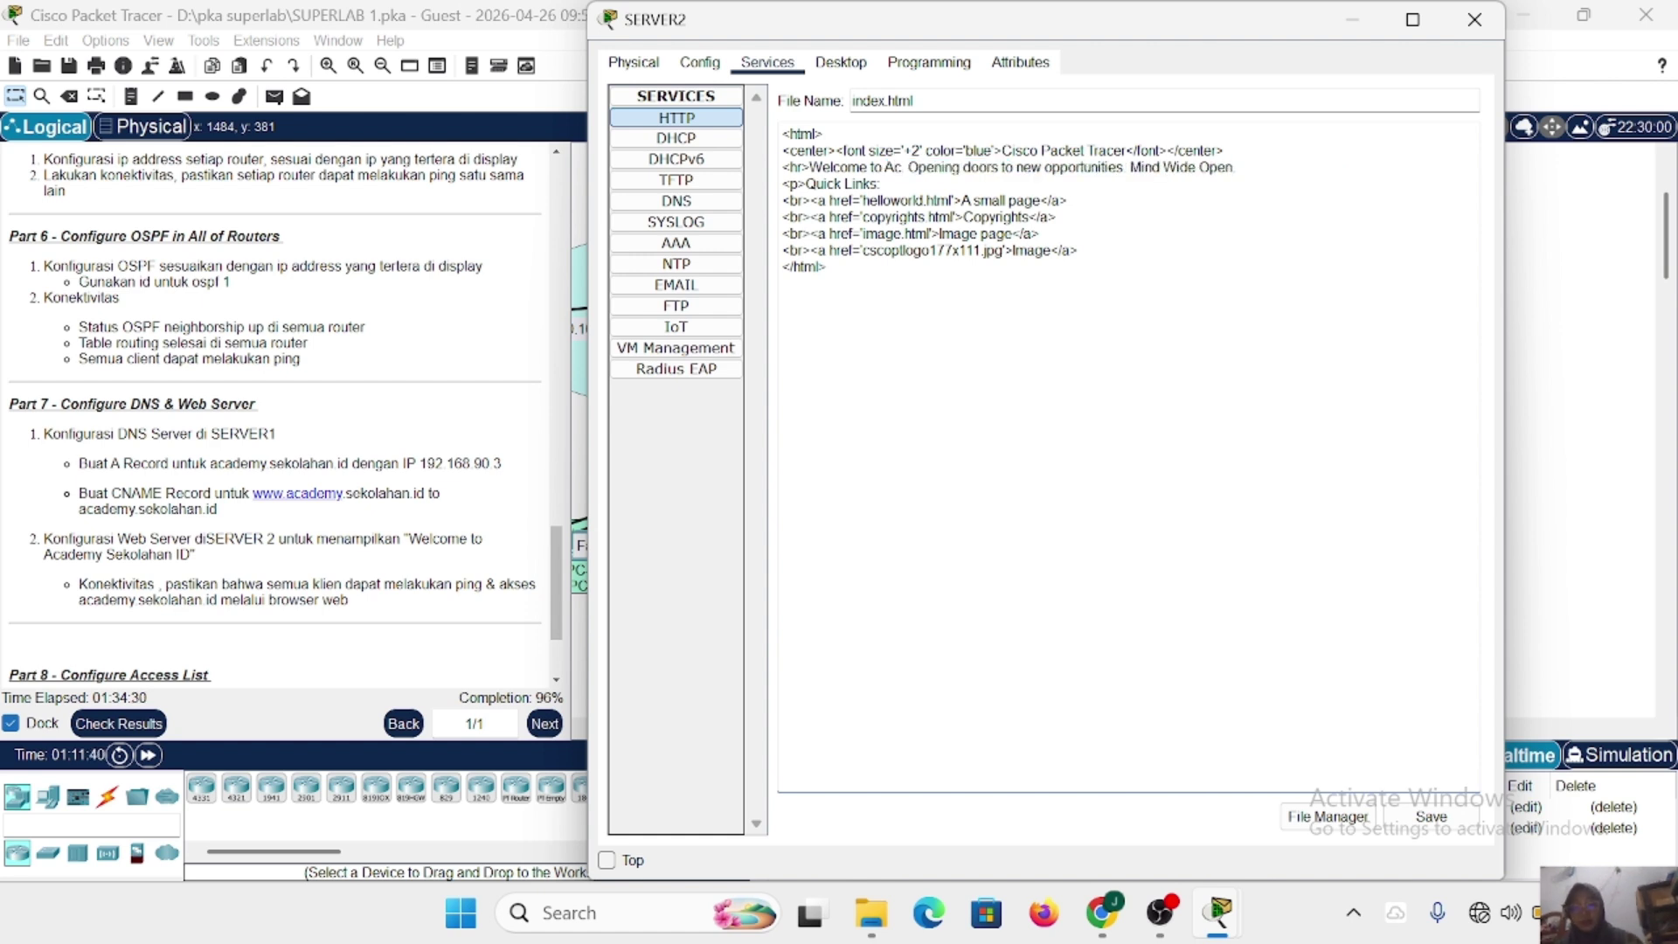
pyautogui.write('emy')
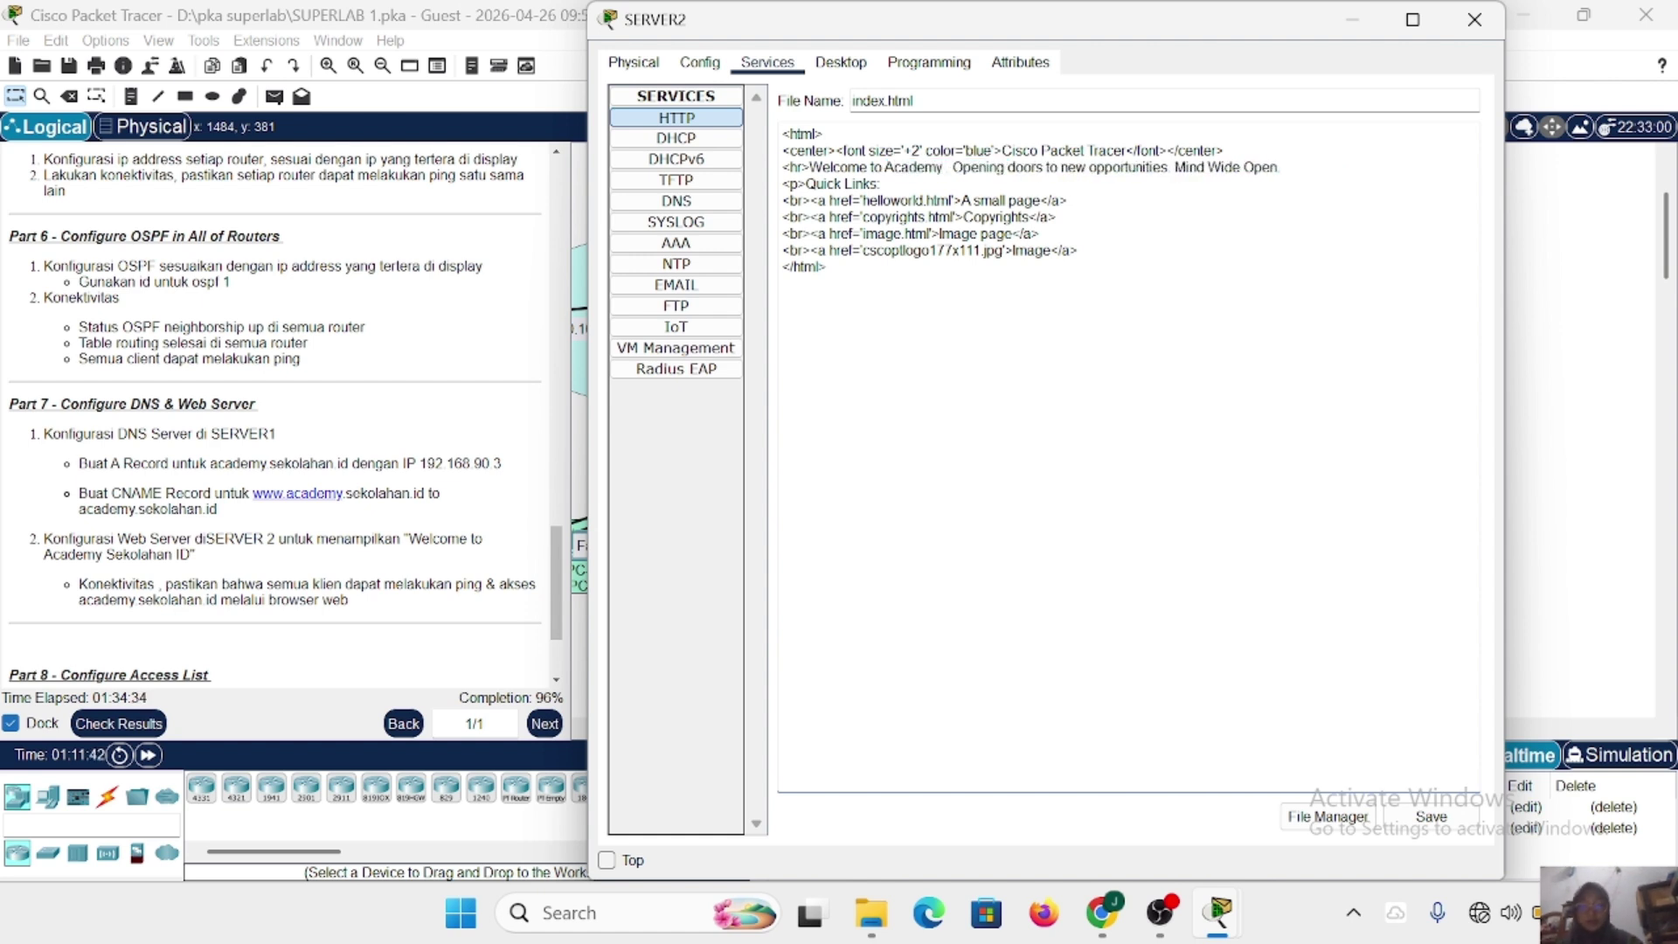
pyautogui.write(' Sekolaha')
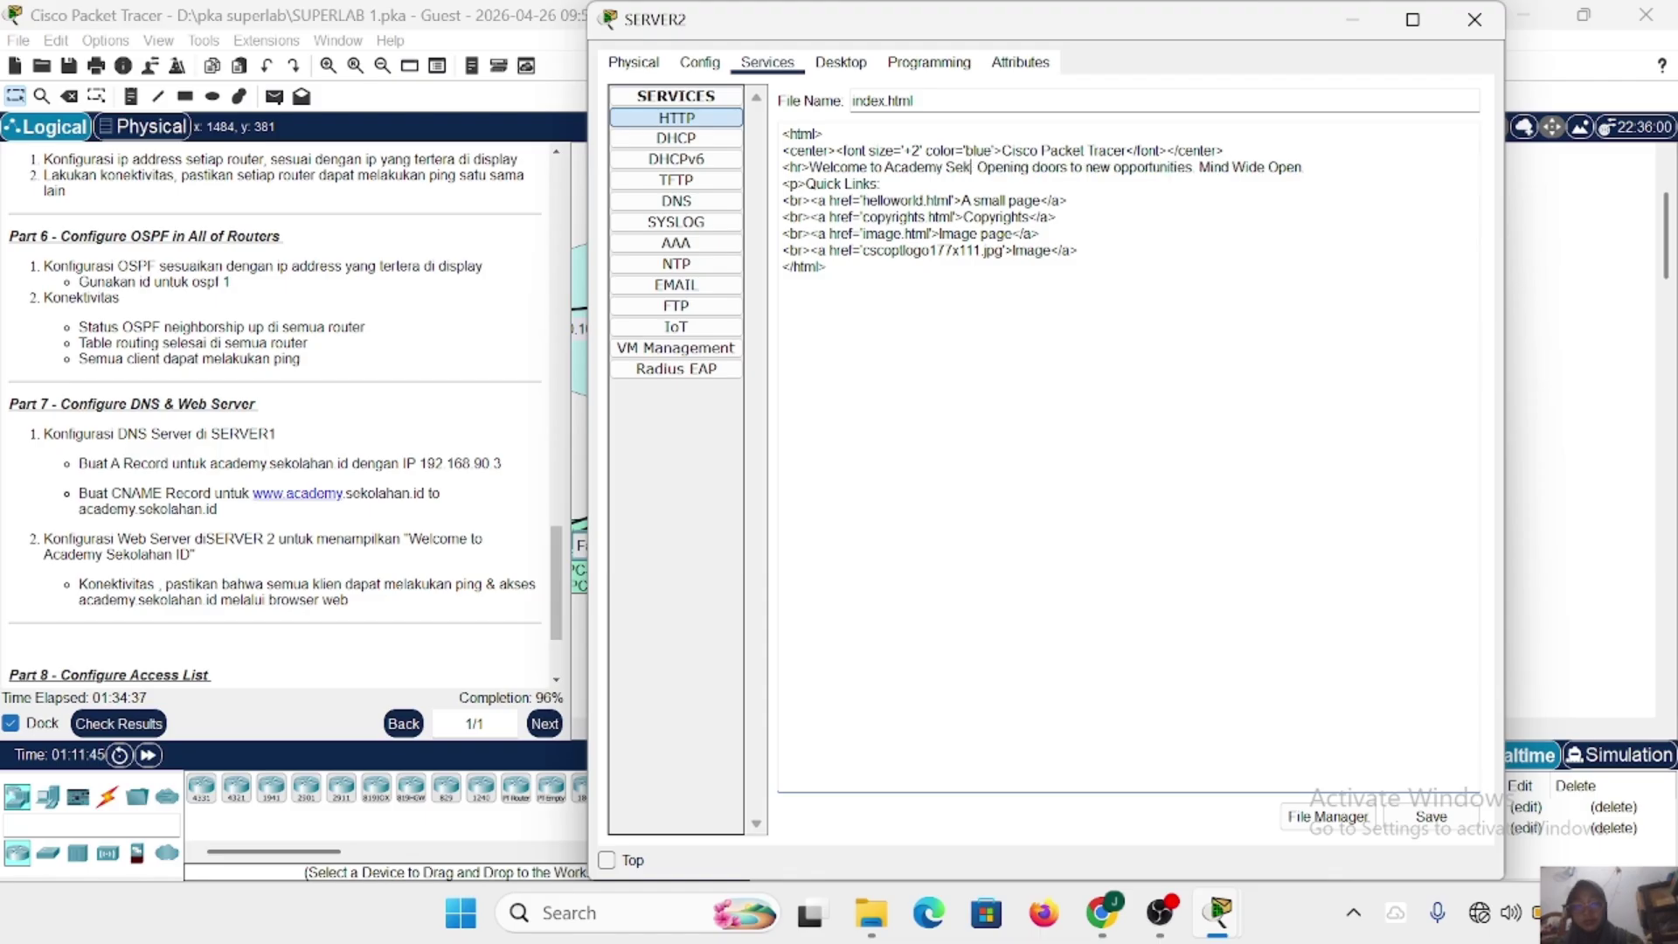
pyautogui.write('n.id')
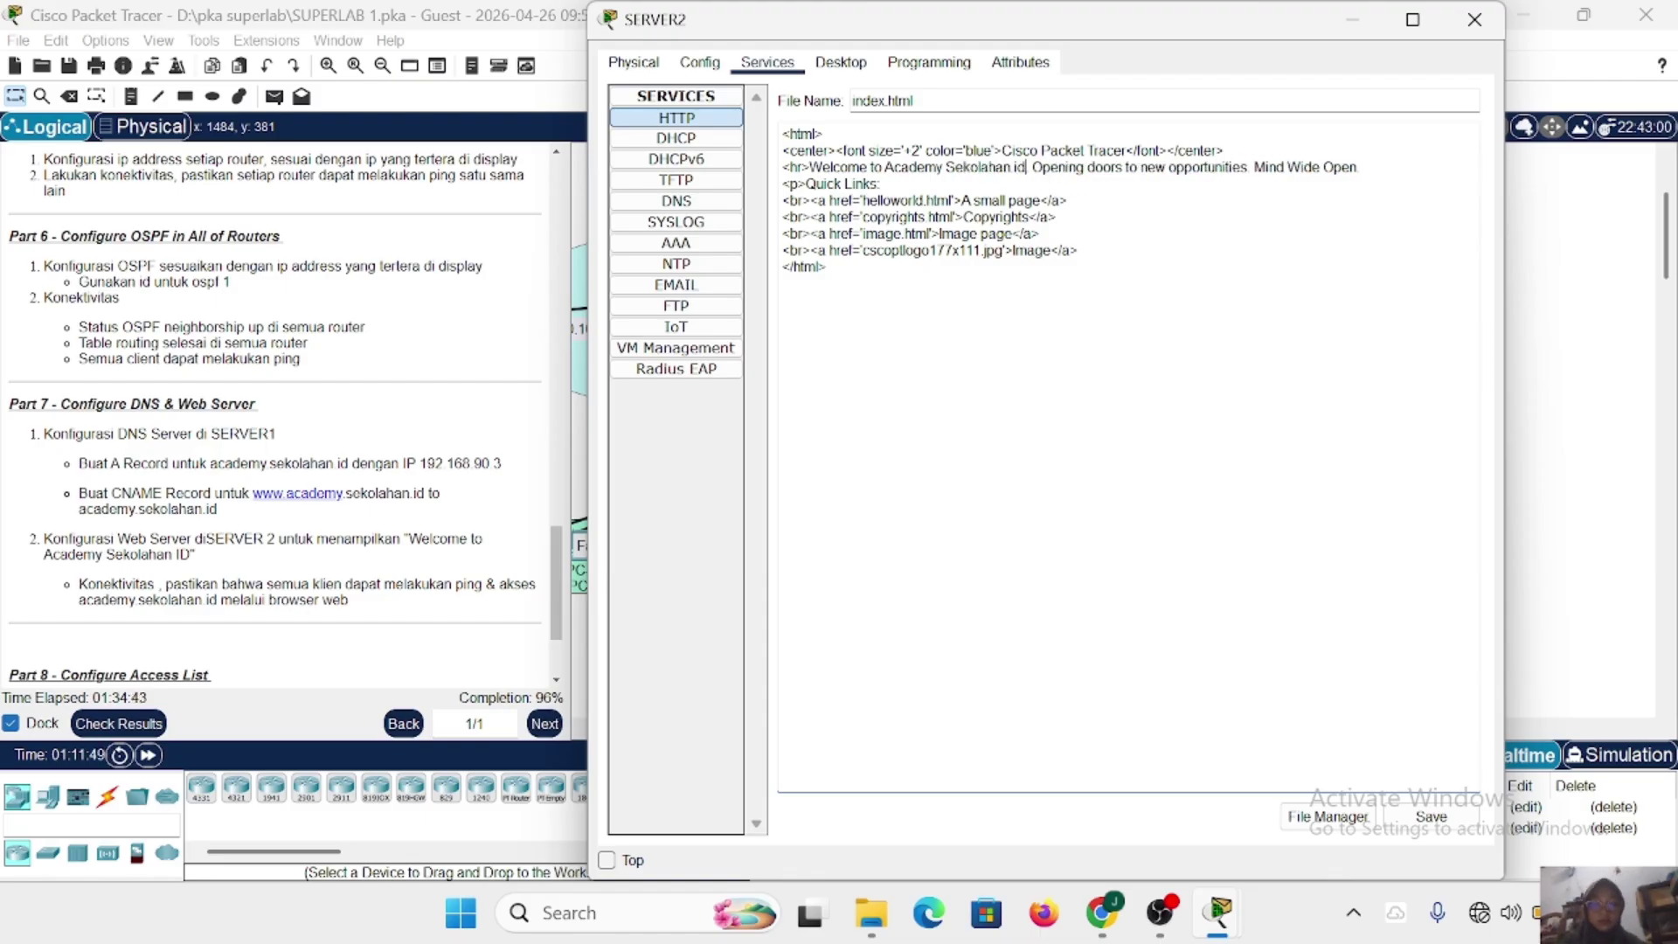
pyautogui.press('BackSpace')
pyautogui.press('BackSpace')
pyautogui.press('BackSpace')
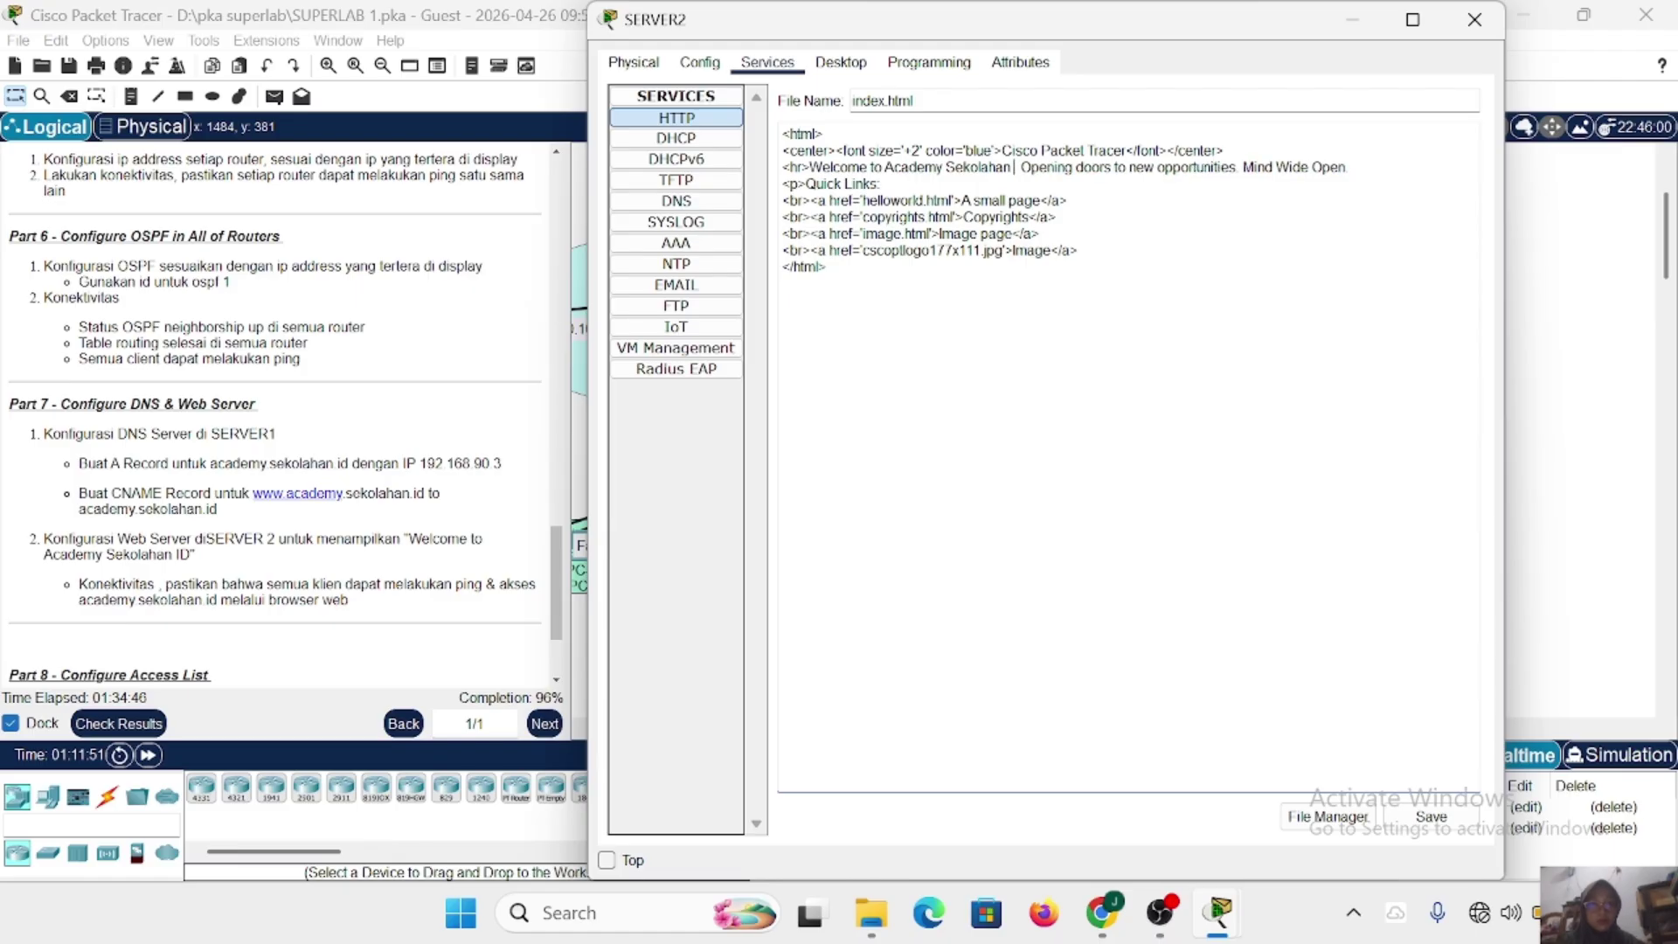
pyautogui.write('ID')
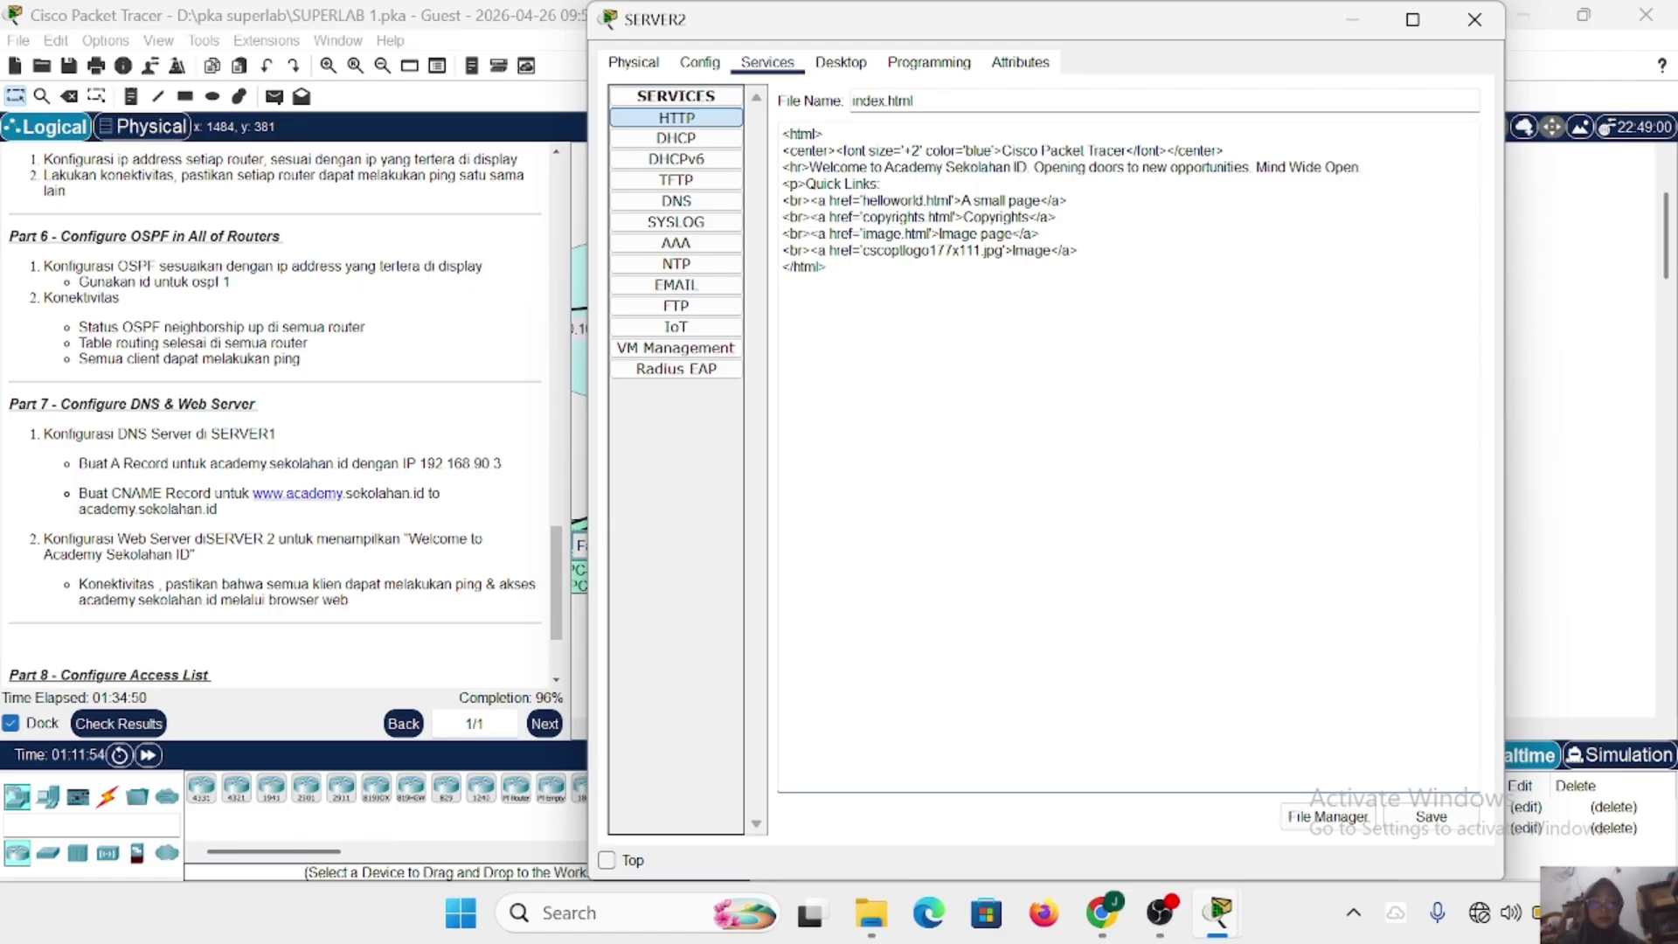
# Save the edited index.html on SERVER2 and close the server window.
pyautogui.click(1430, 816)
pyautogui.click(1083, 506)
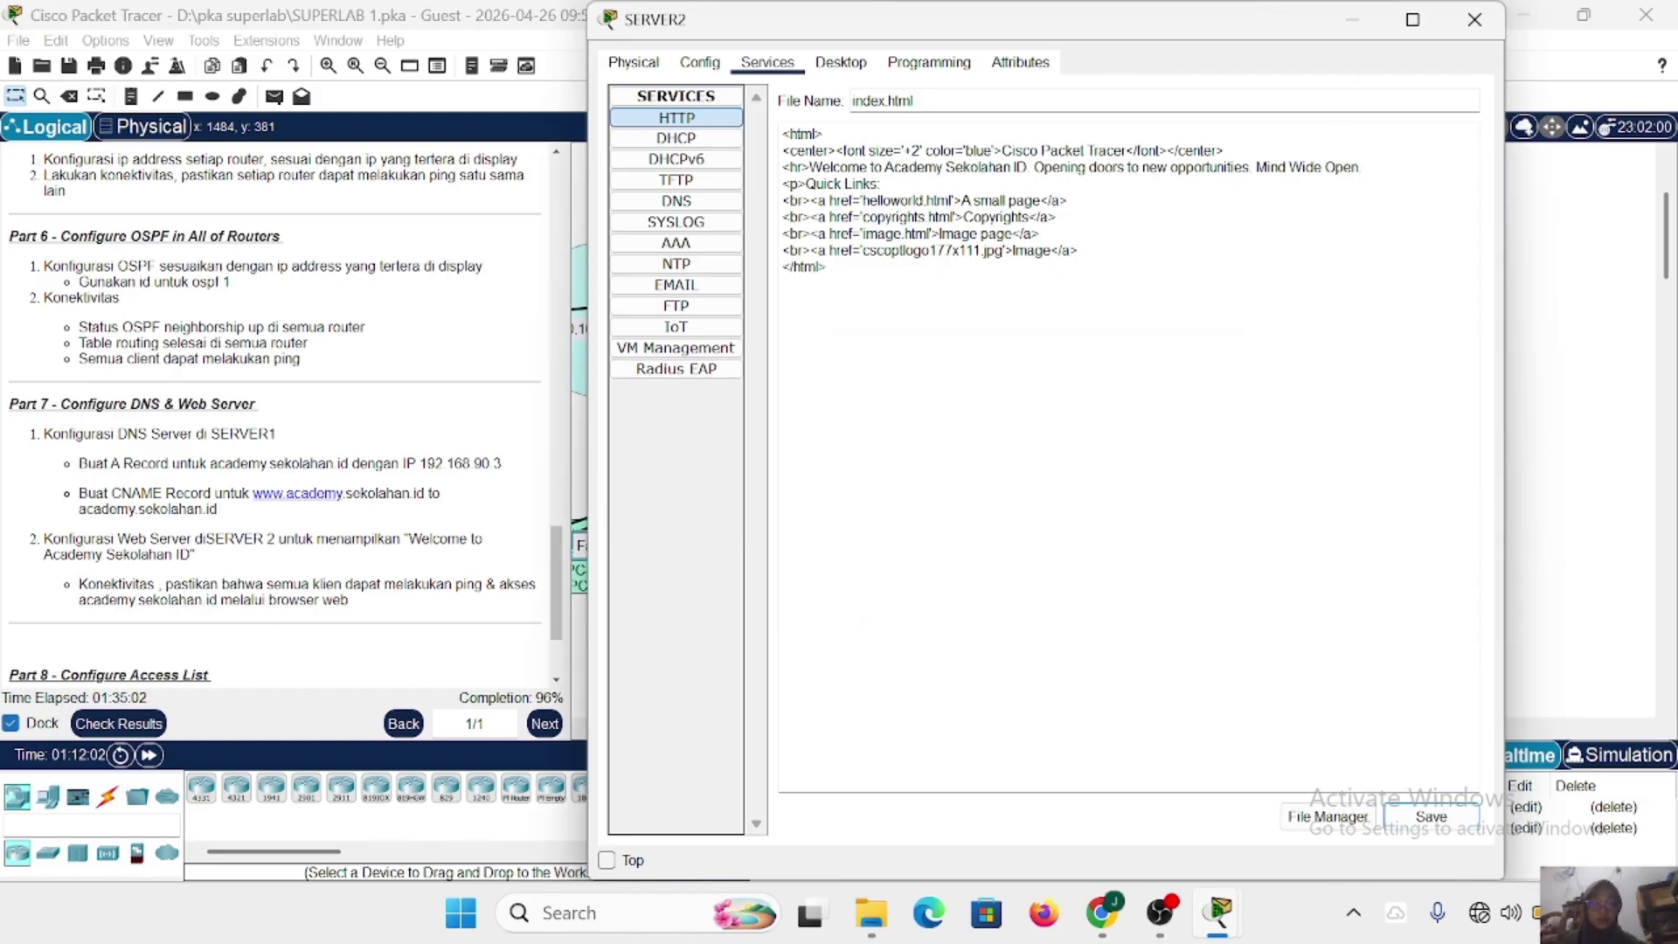
pyautogui.click(1473, 19)
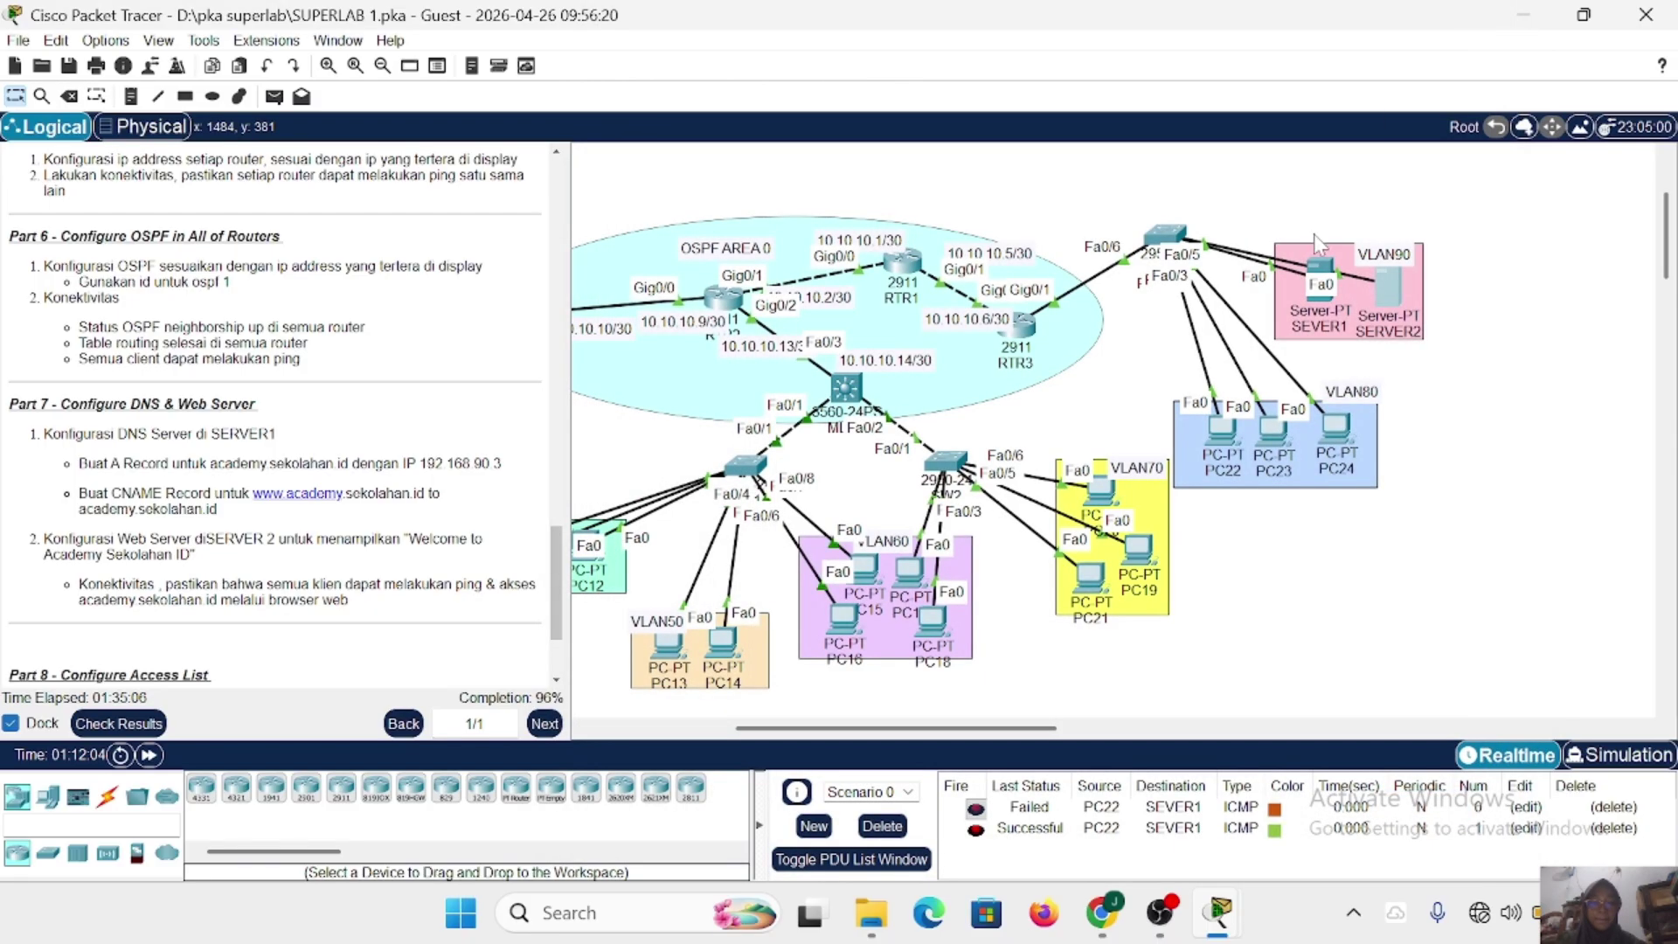
# Ping sekolahan.id from PC22's command prompt and close the PC window.
pyautogui.click(1223, 430)
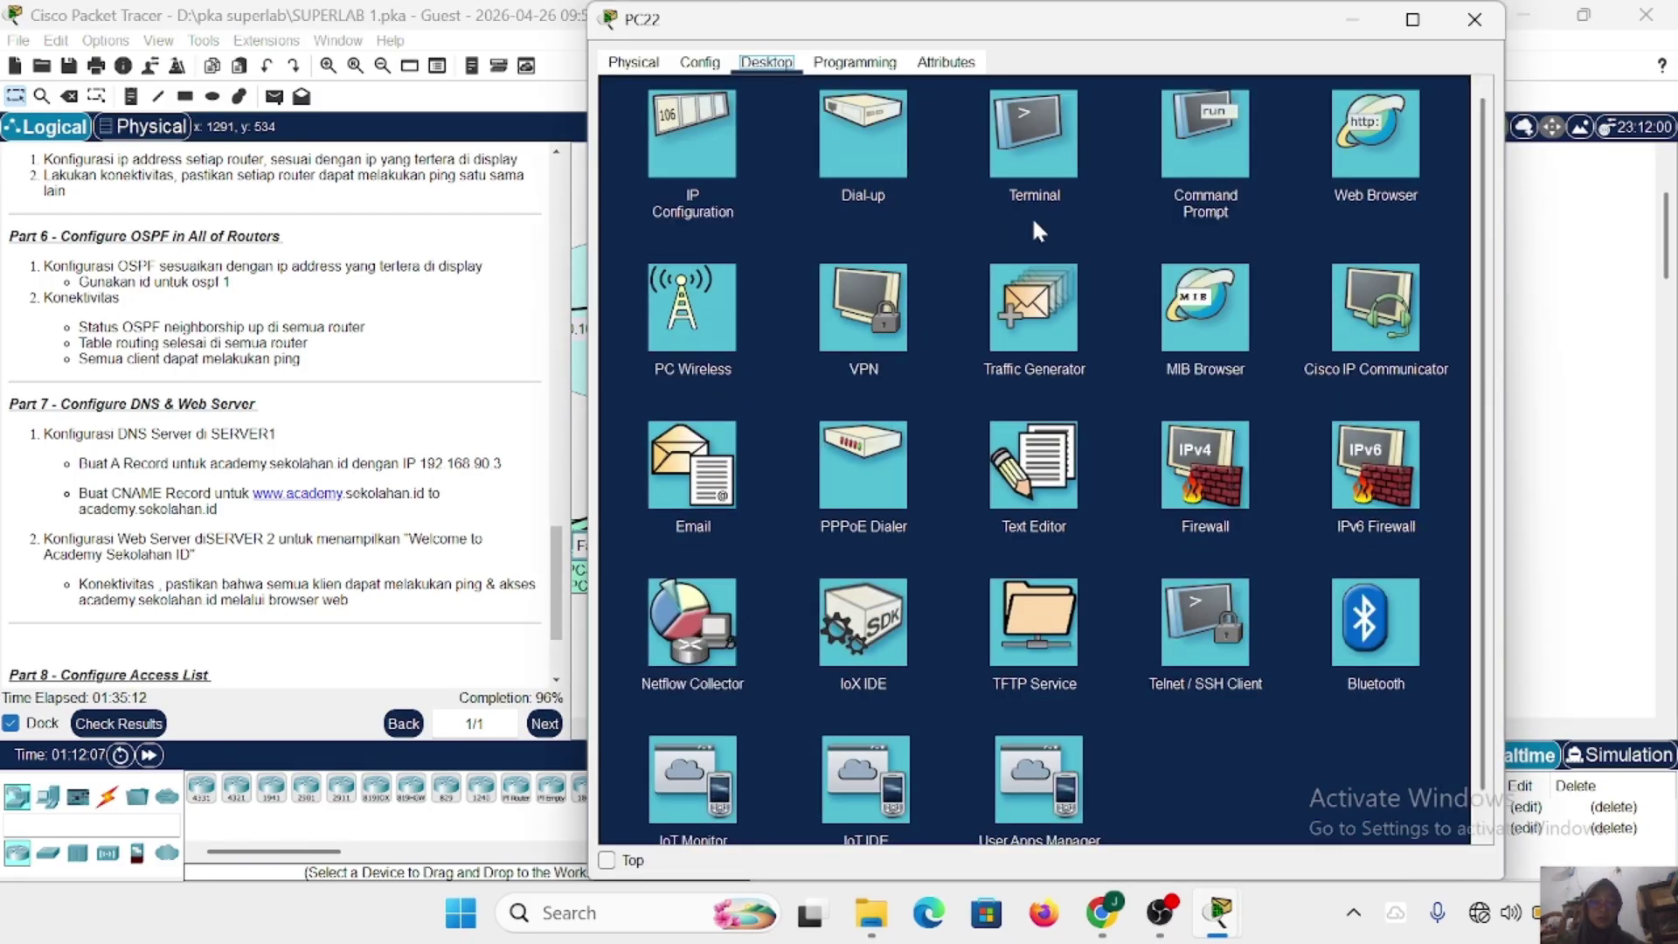
pyautogui.click(1185, 148)
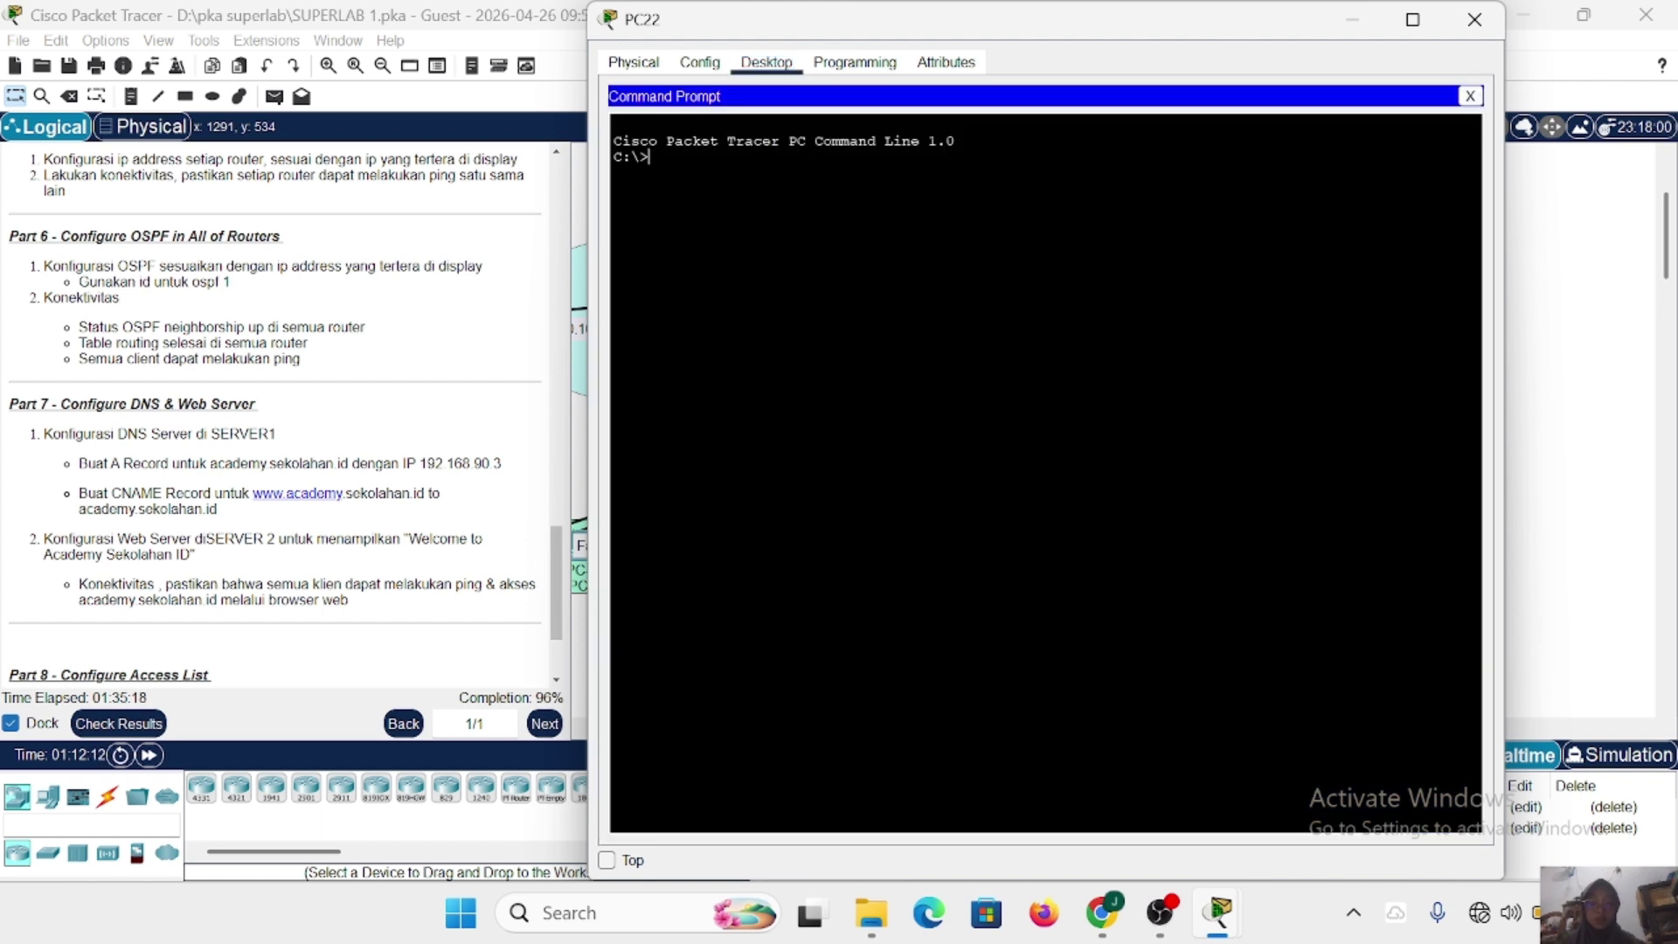
pyautogui.write('ping ')
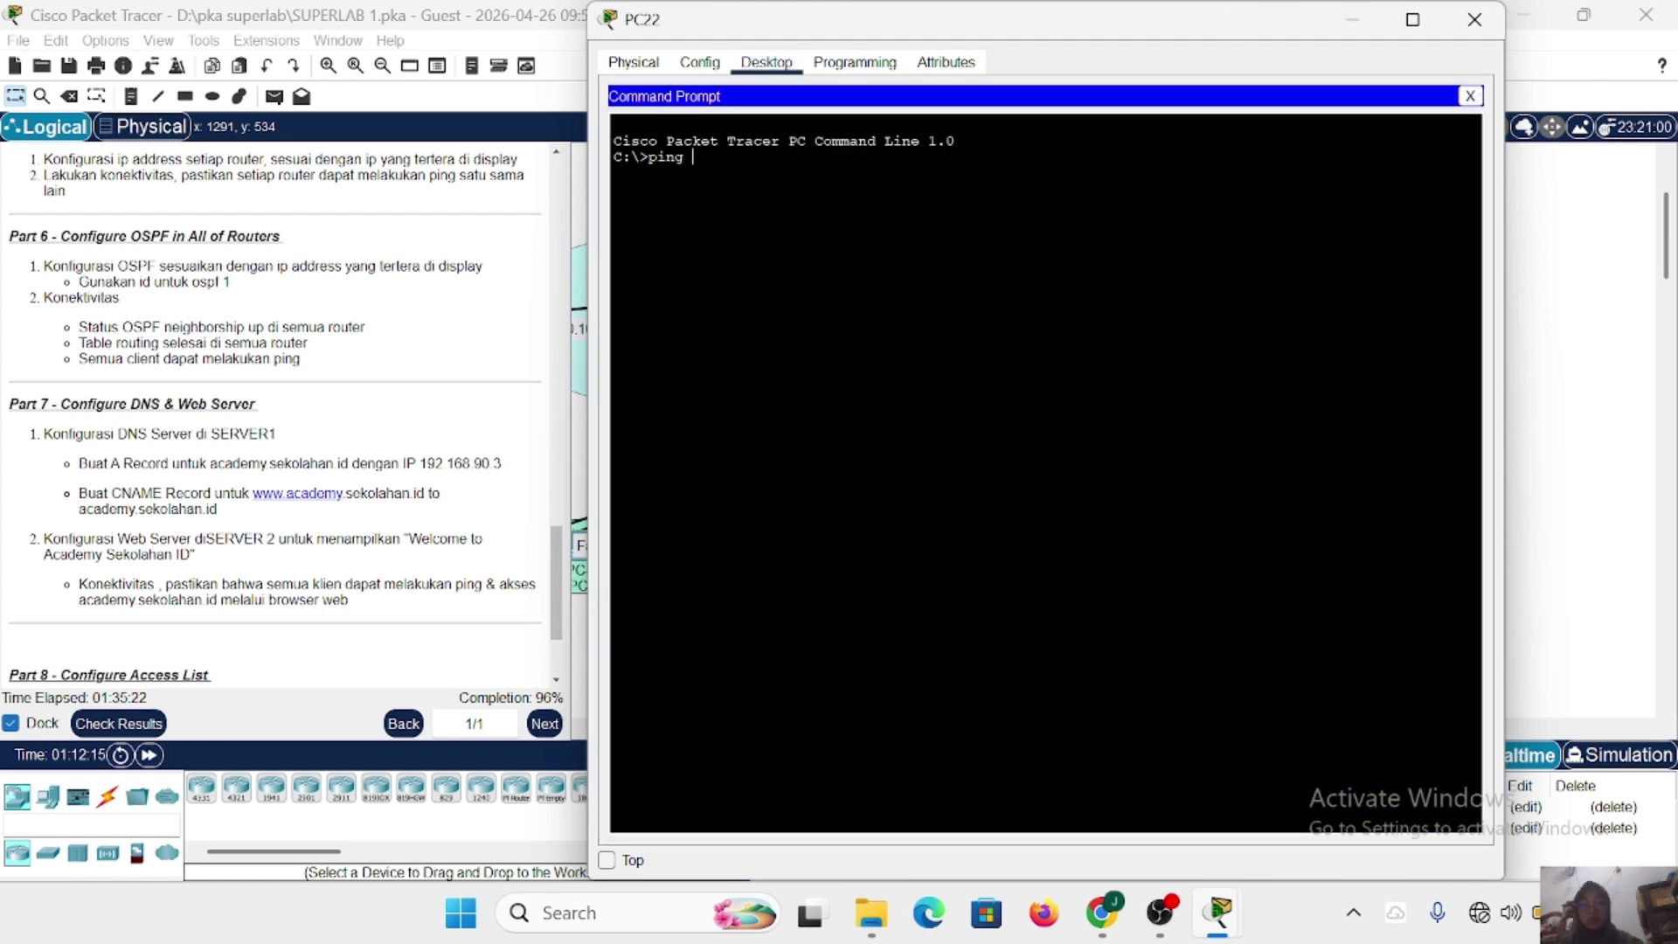
pyautogui.write('sekolaha')
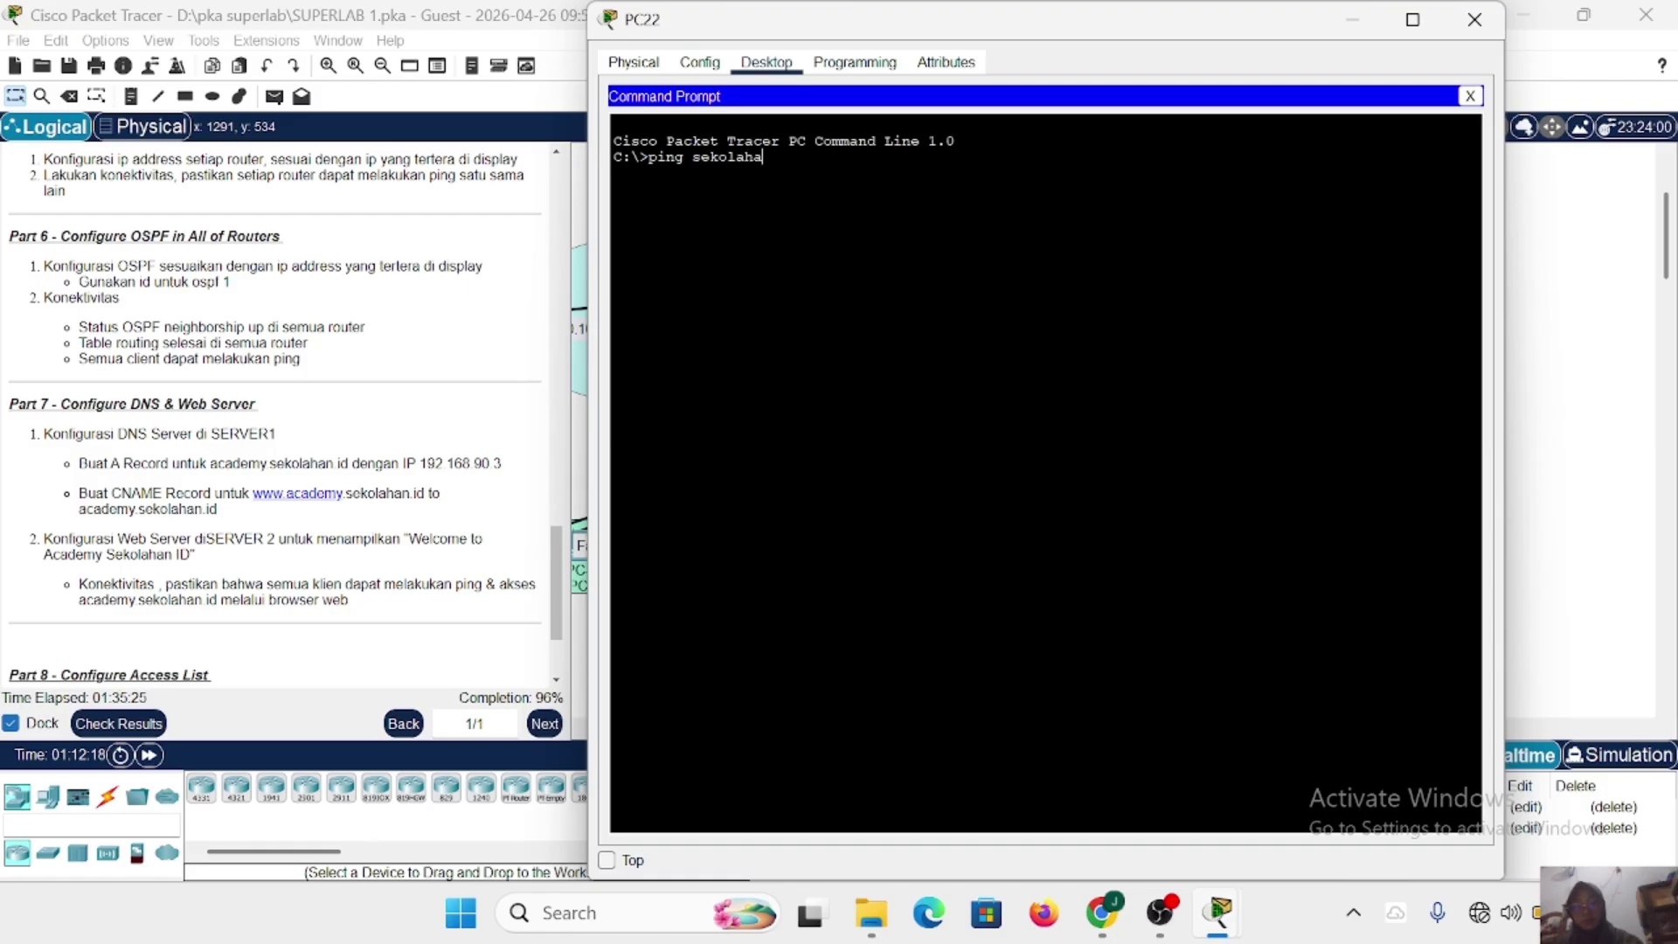
pyautogui.write('n.id')
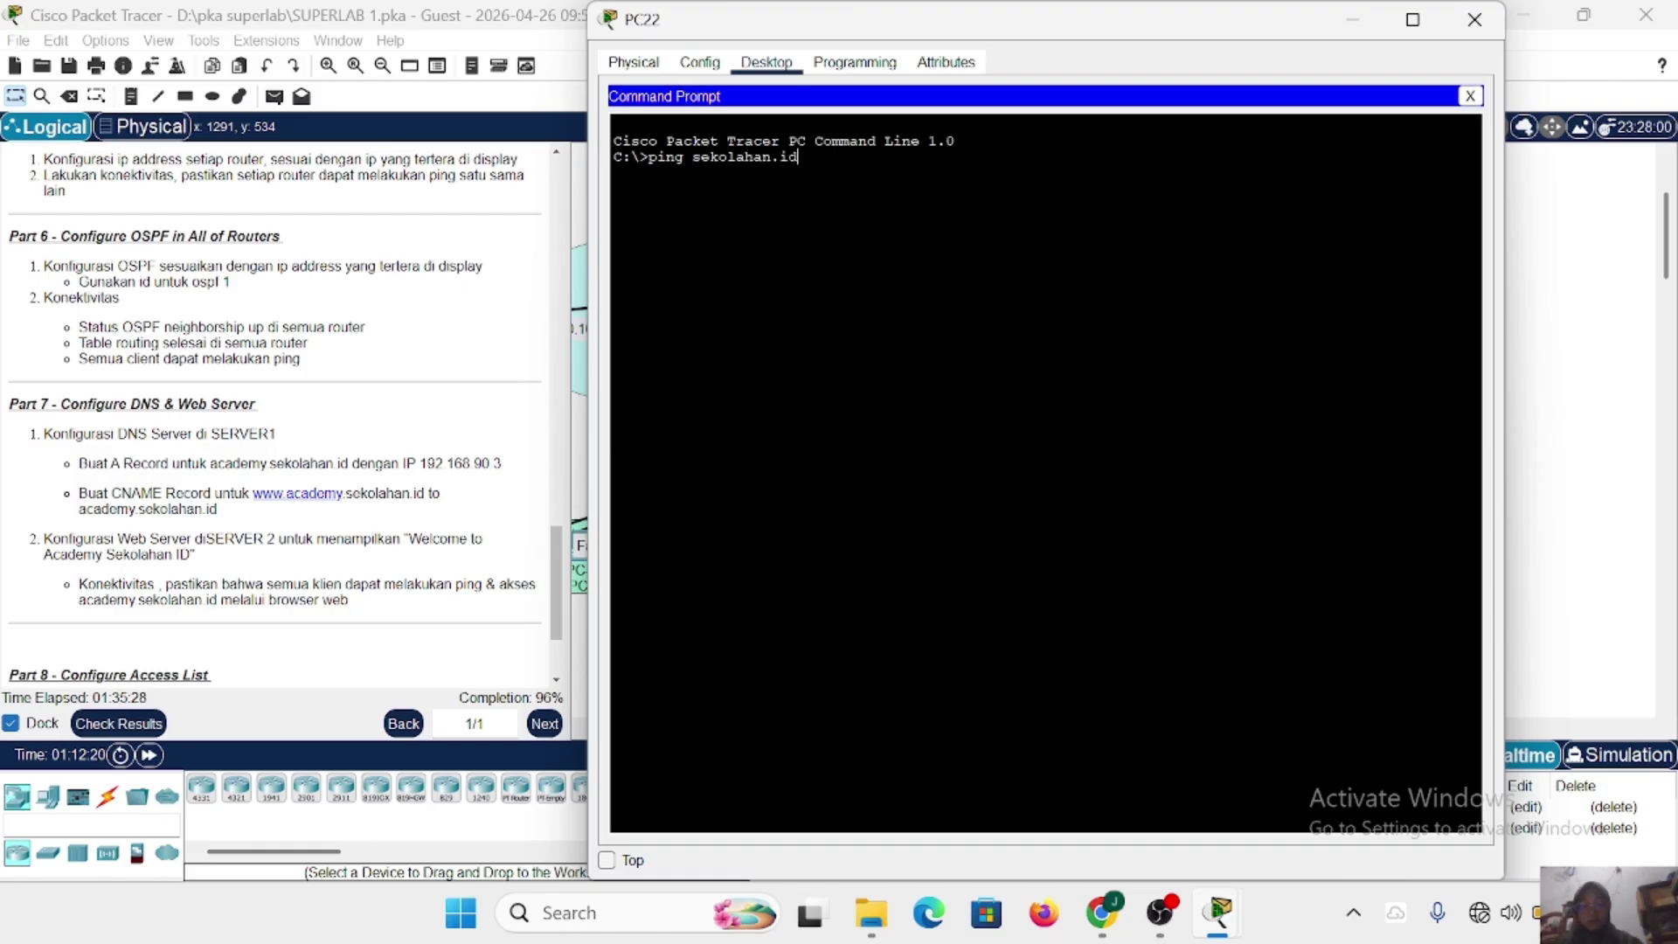
pyautogui.press('Return')
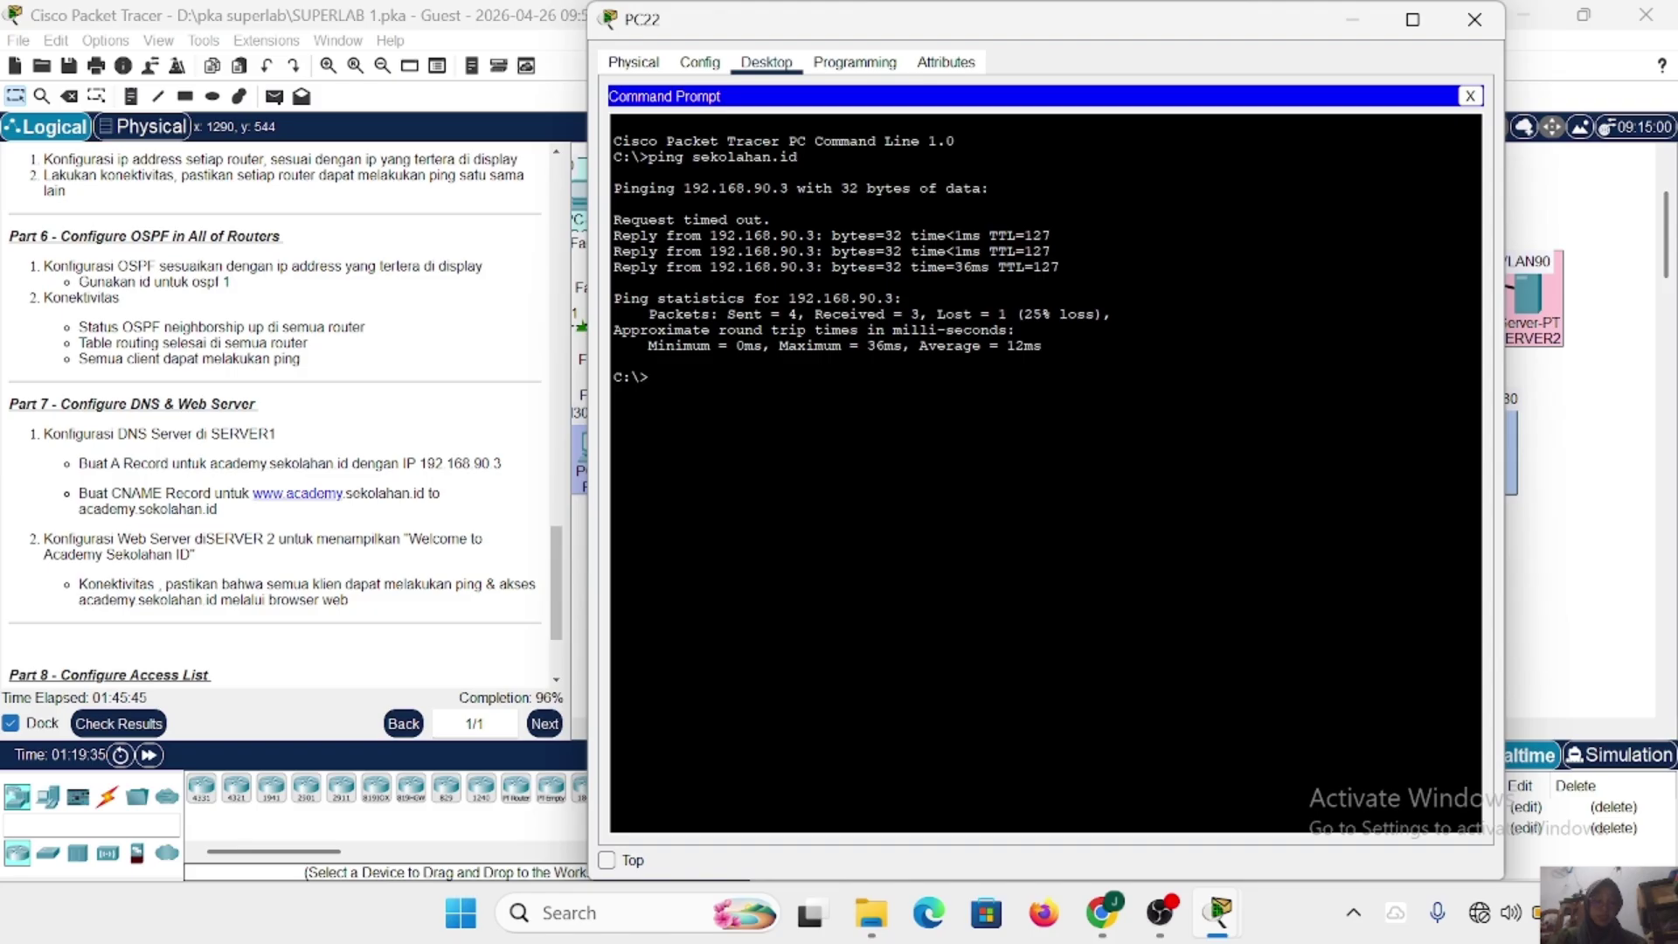
pyautogui.click(1481, 26)
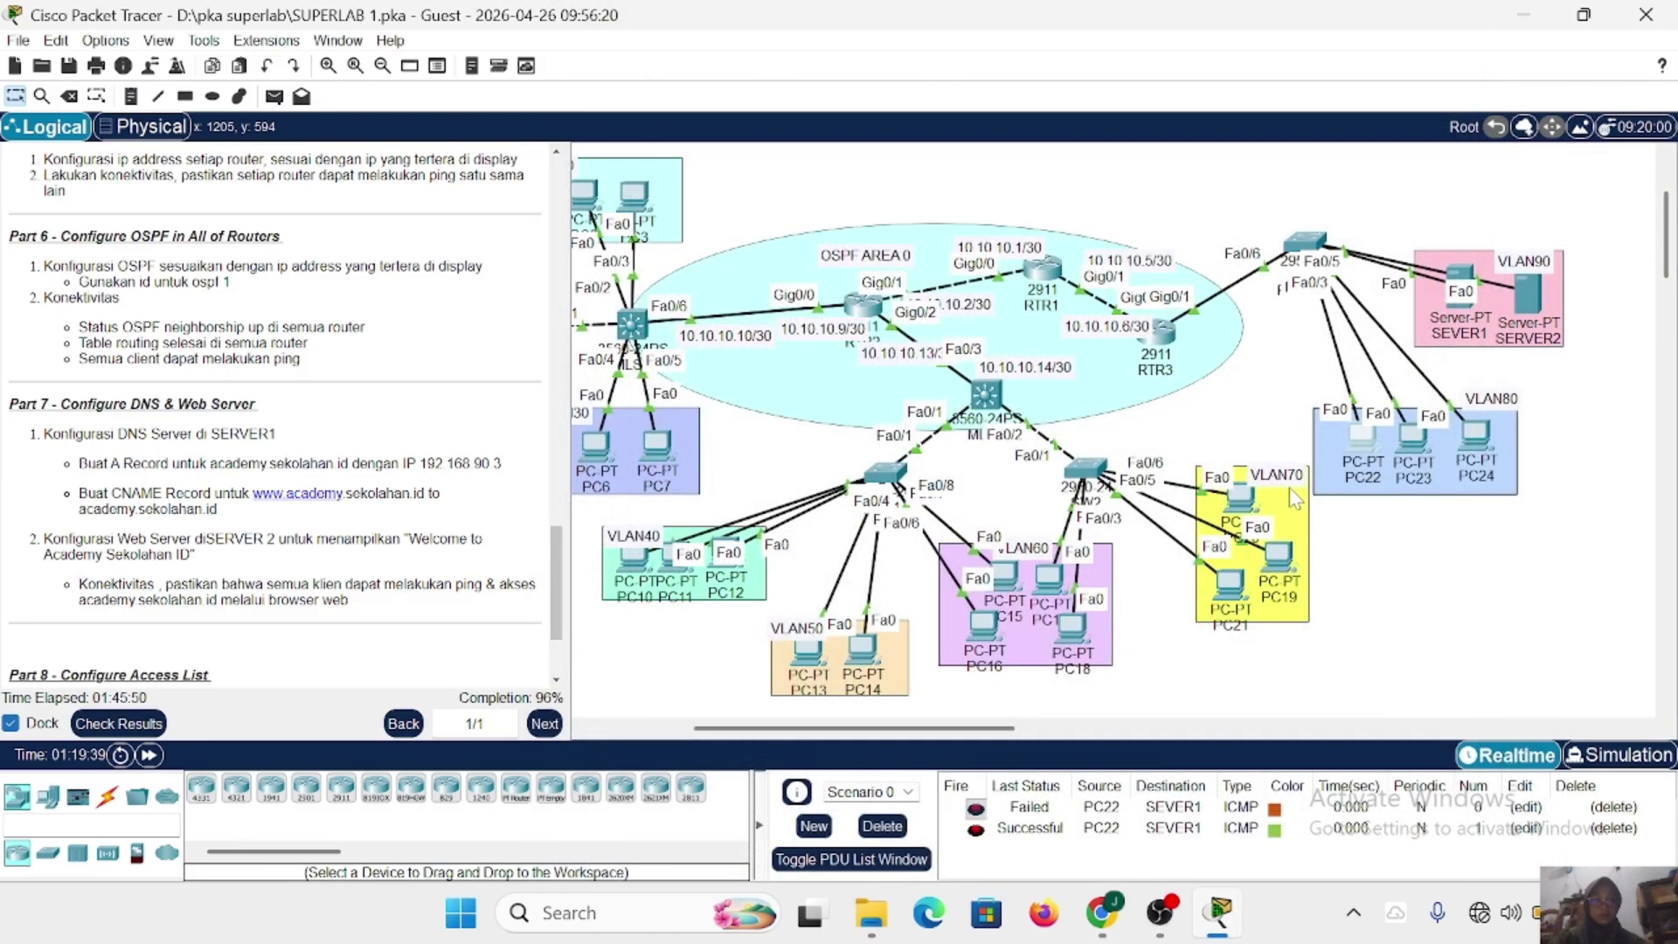
# Enter privileged mode on RTR3 with the enable password and start global configuration with conf t.
pyautogui.scroll(-3, 292, 509)
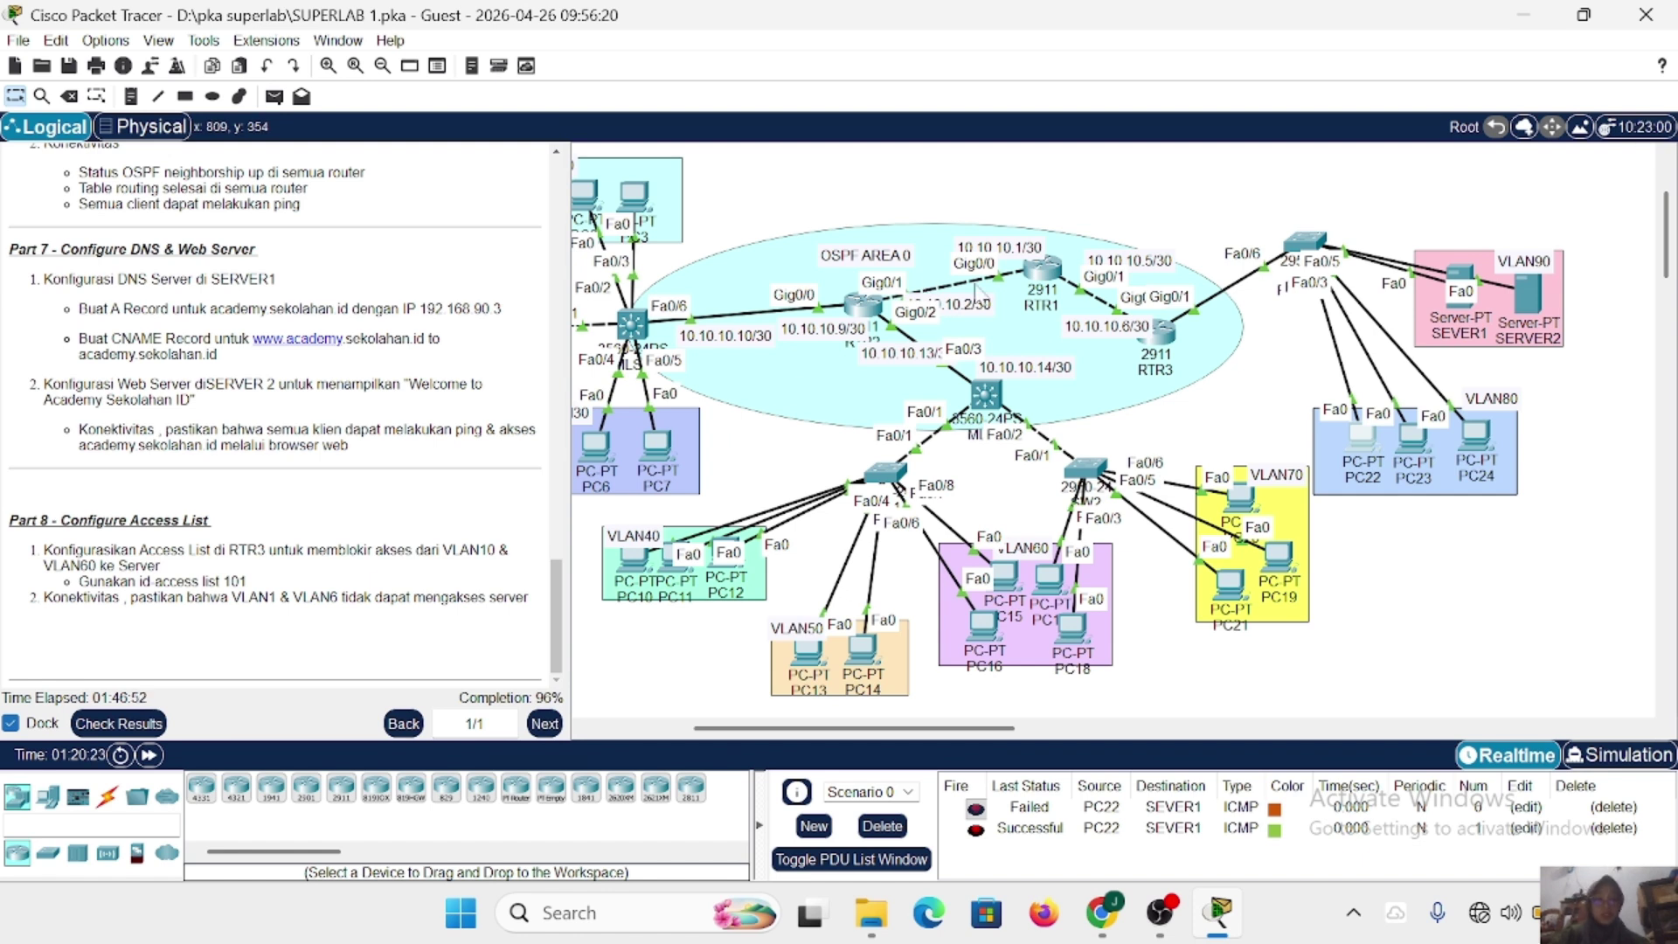
pyautogui.click(1162, 330)
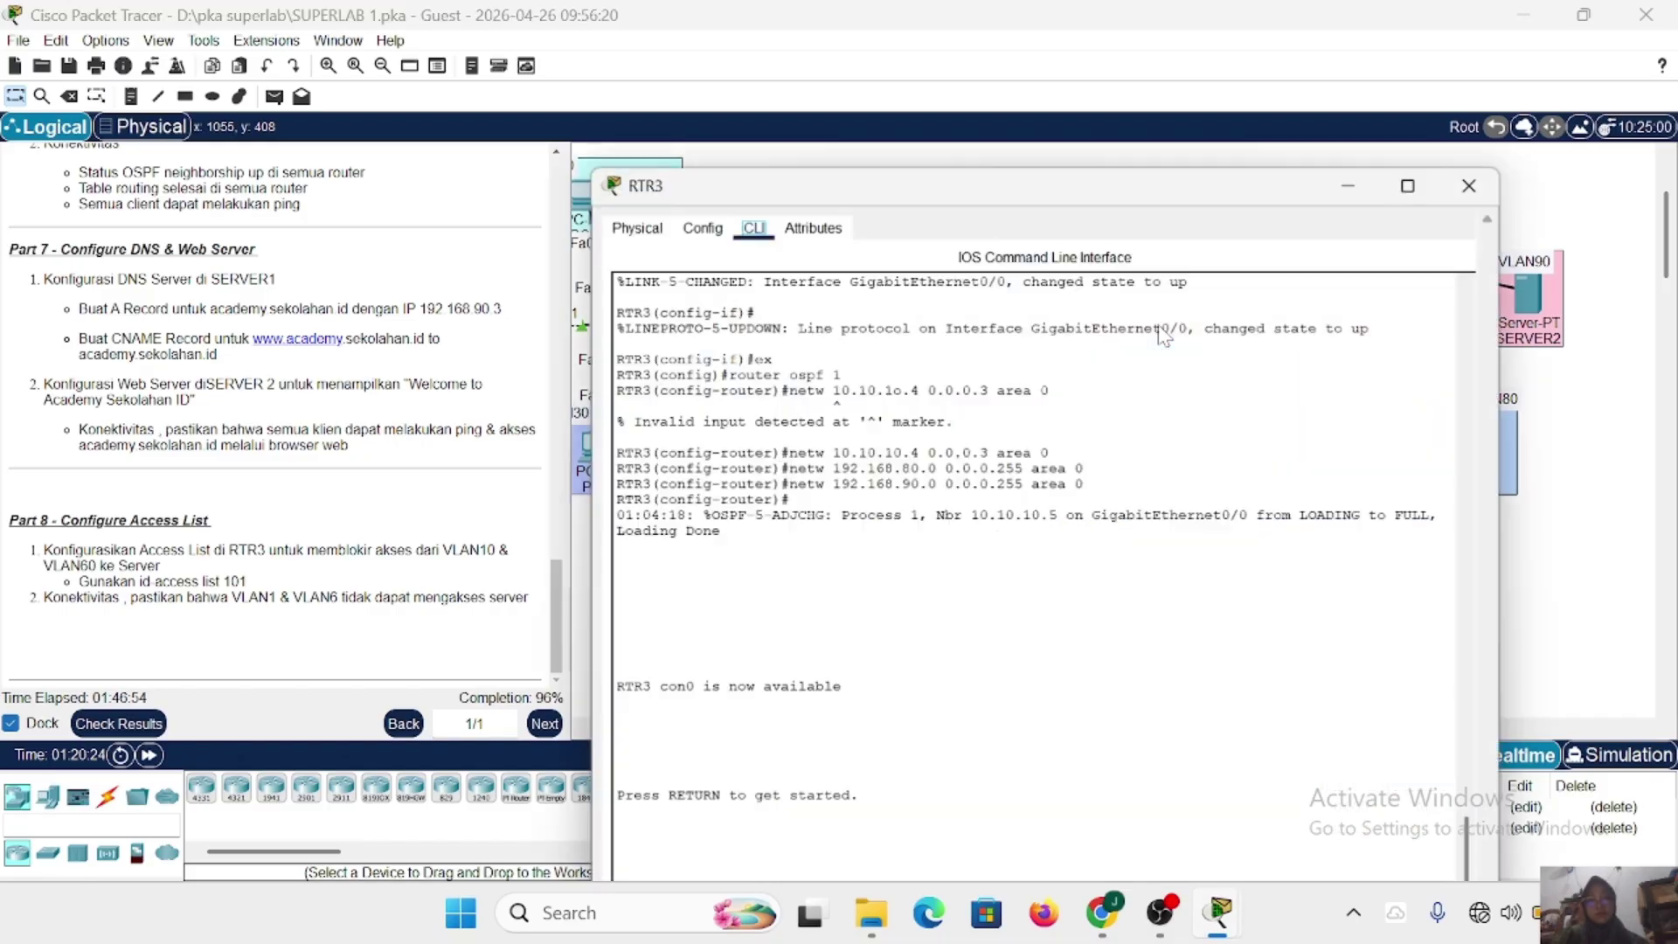
pyautogui.press('Return')
pyautogui.write('en')
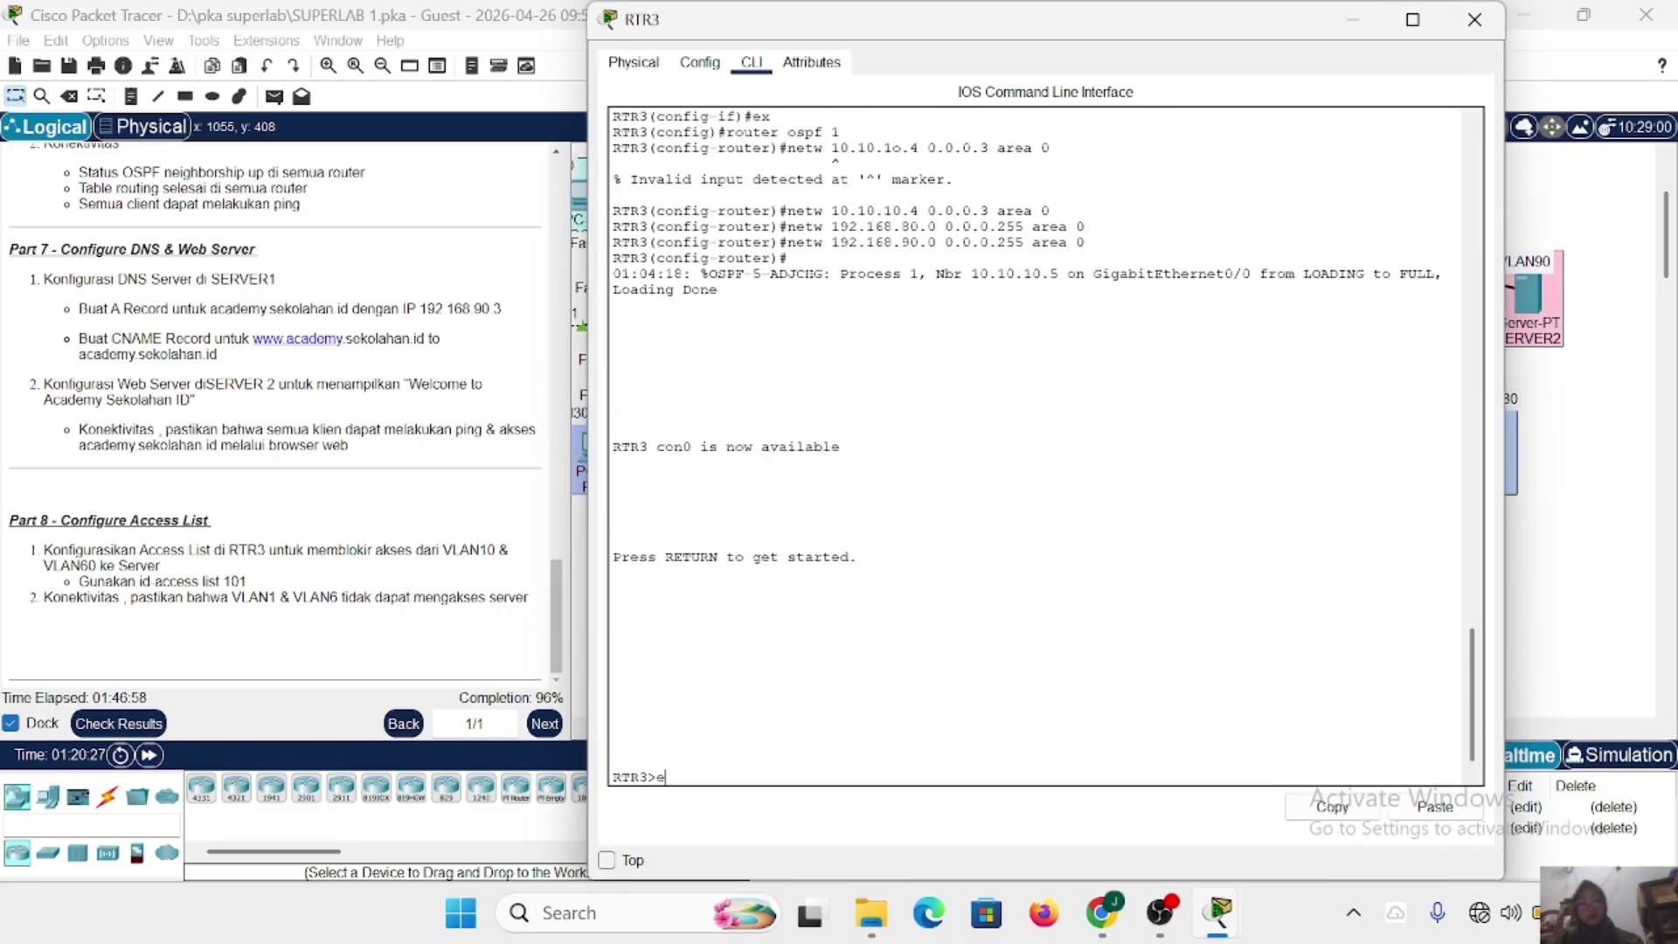
pyautogui.press('Return')
pyautogui.press('Return')
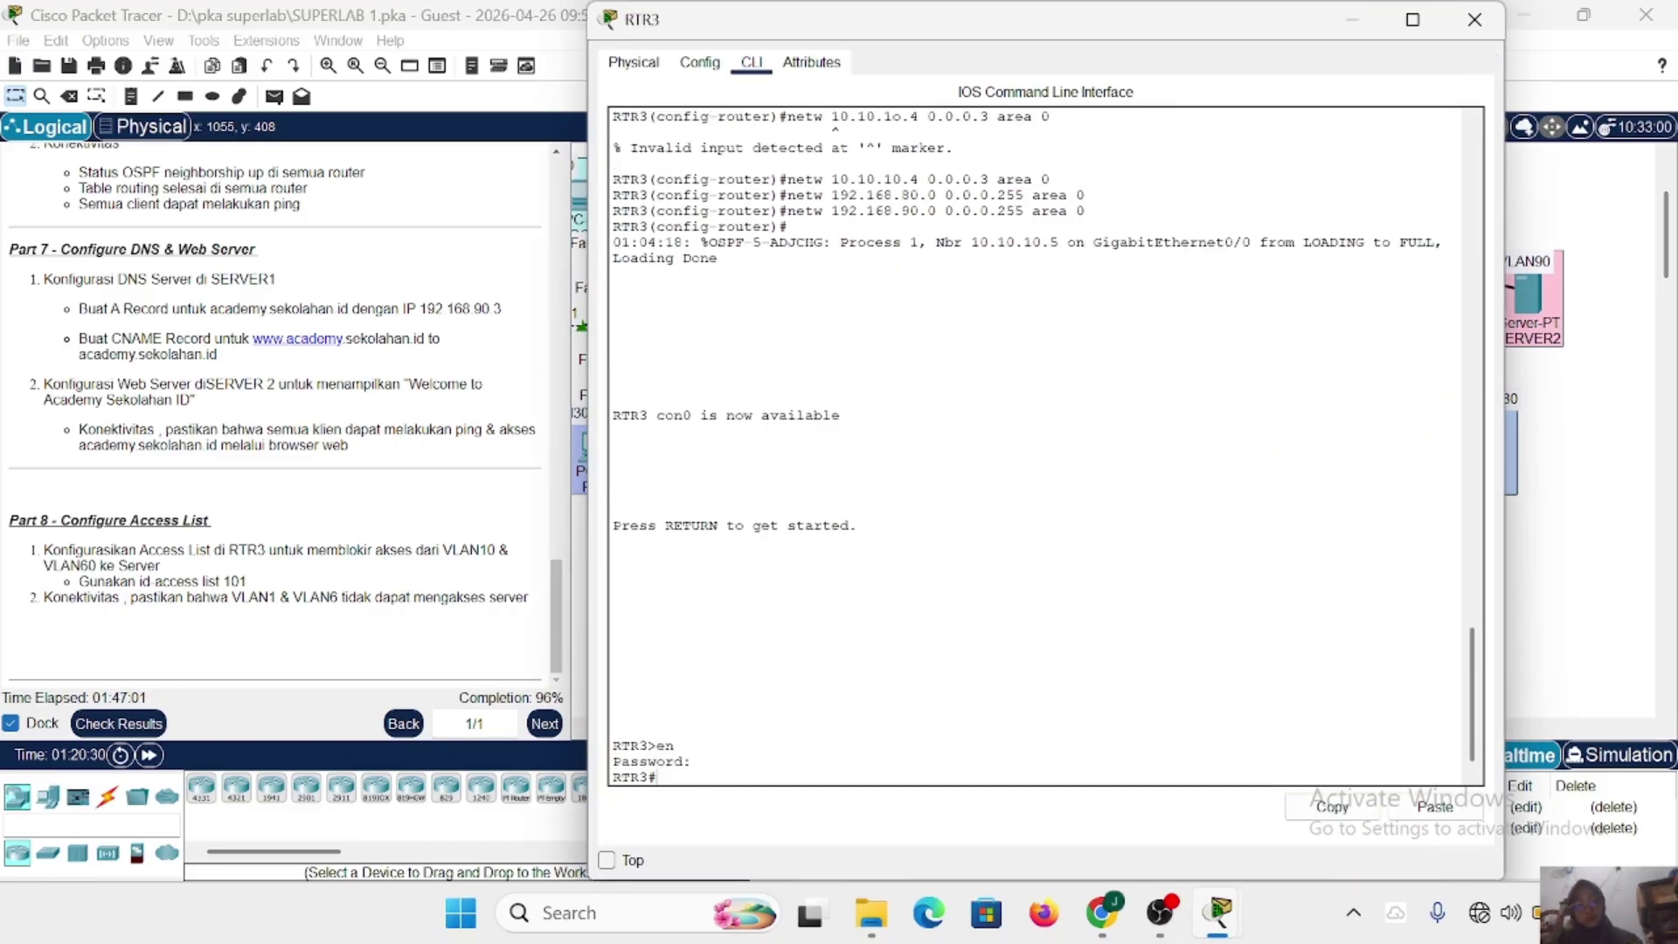
pyautogui.write('conf t')
pyautogui.press('Return')
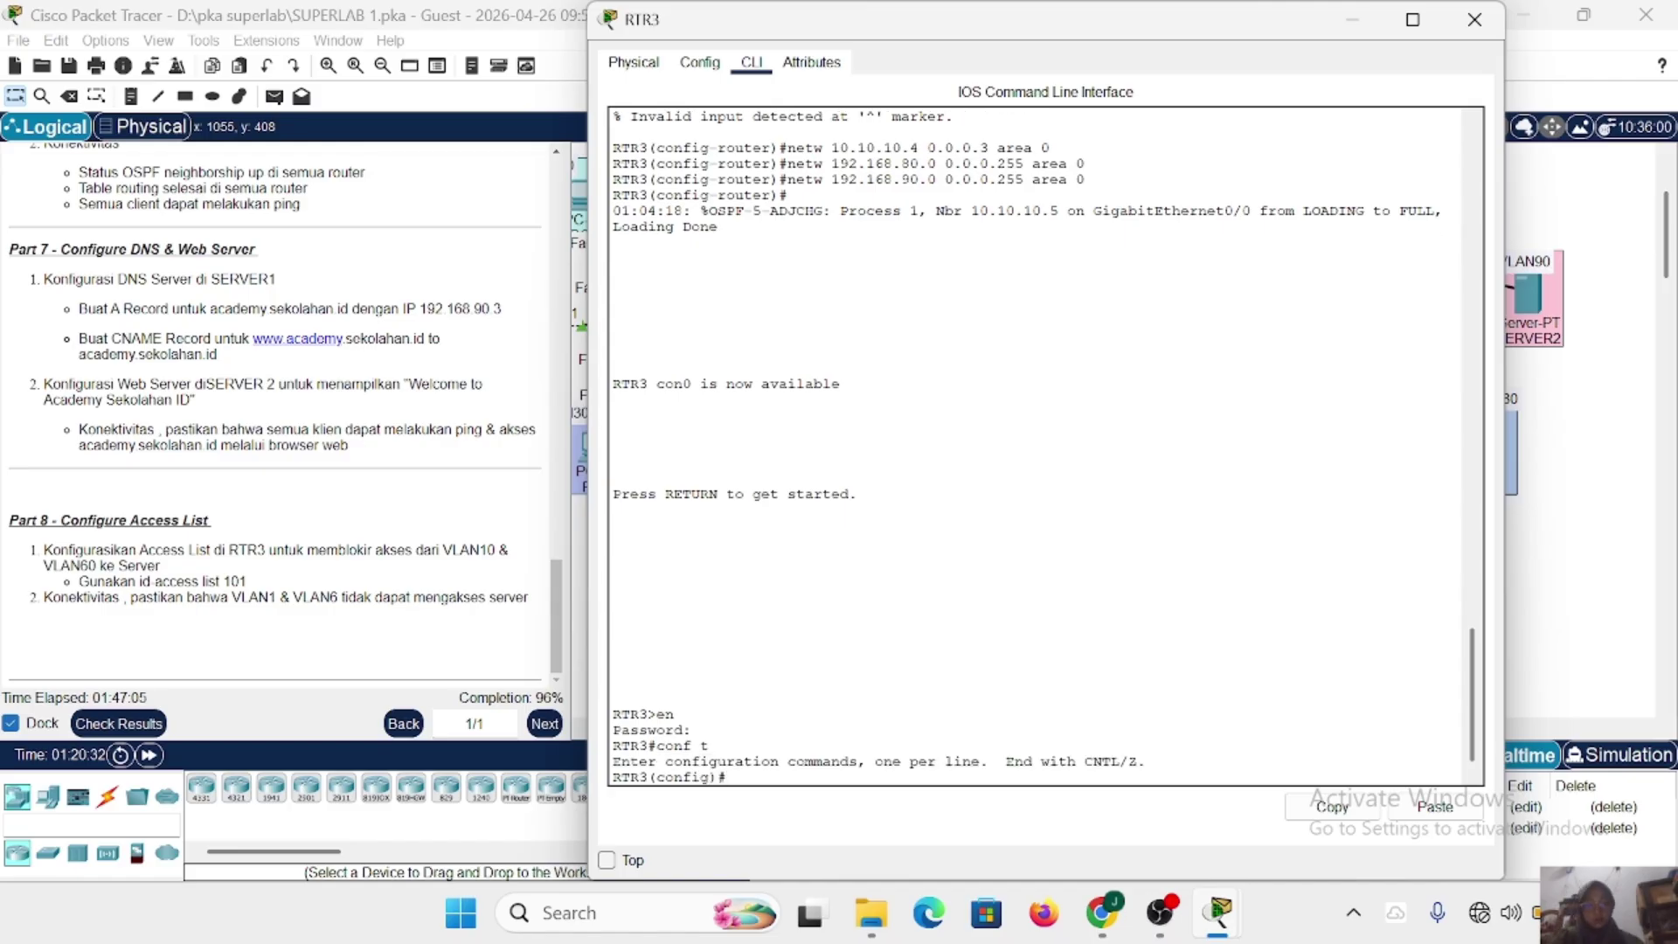
# Try to add a rule on RTR3 with "access list 101 deny ip 192.168.10.0".
pyautogui.write('access')
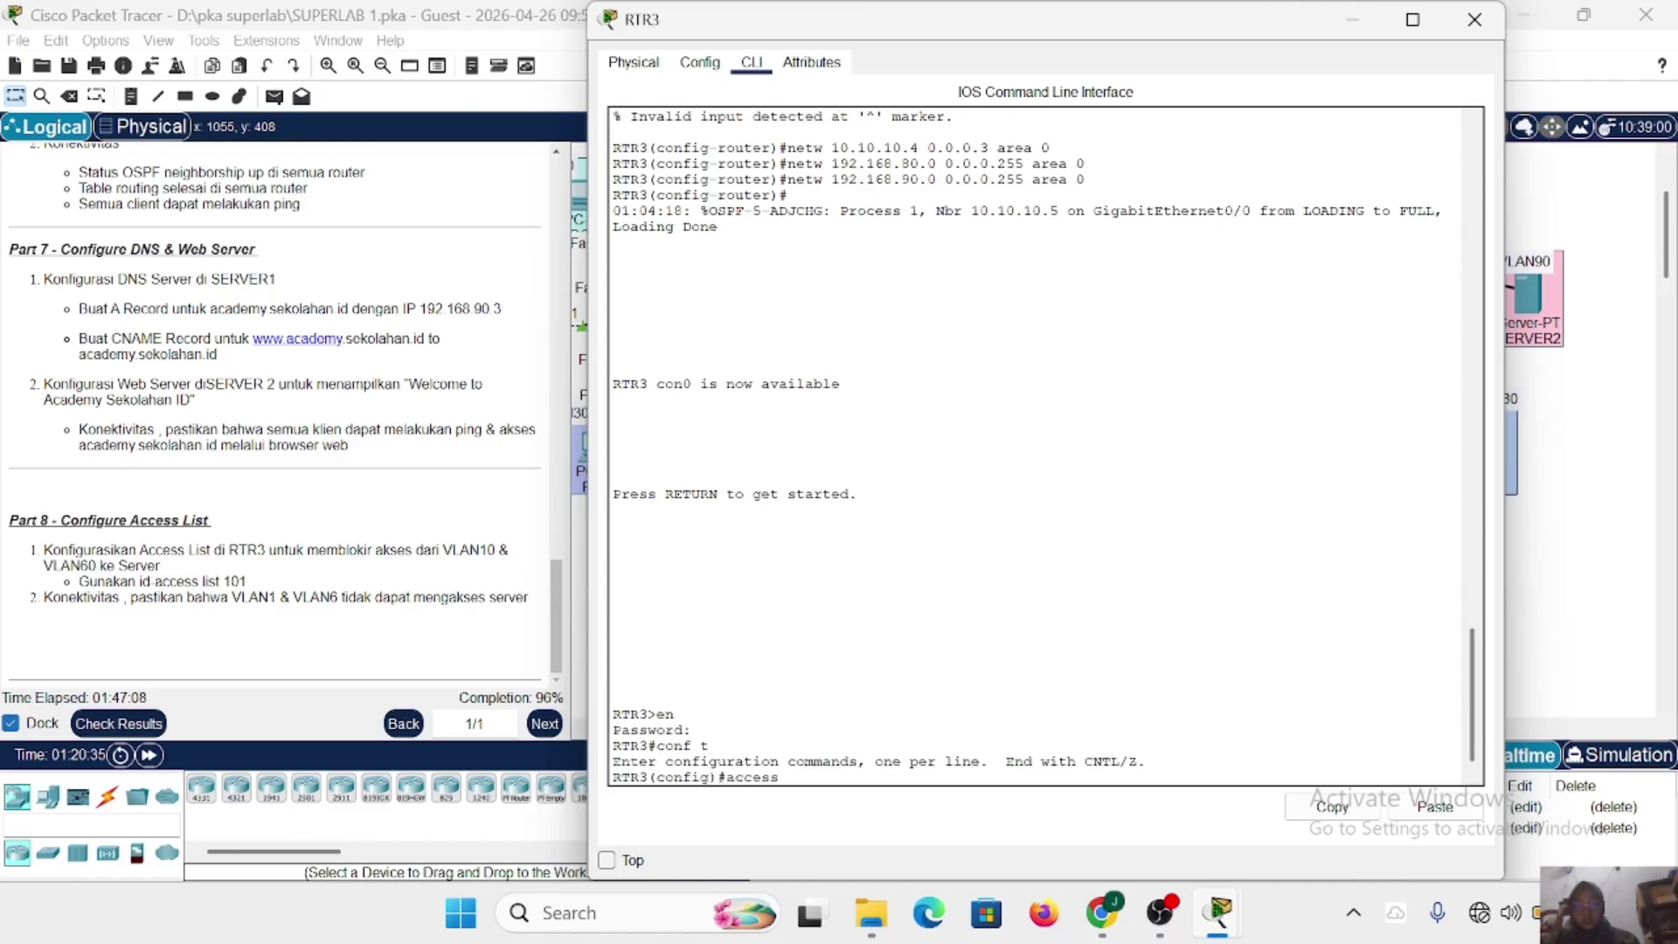
pyautogui.write(' list 101')
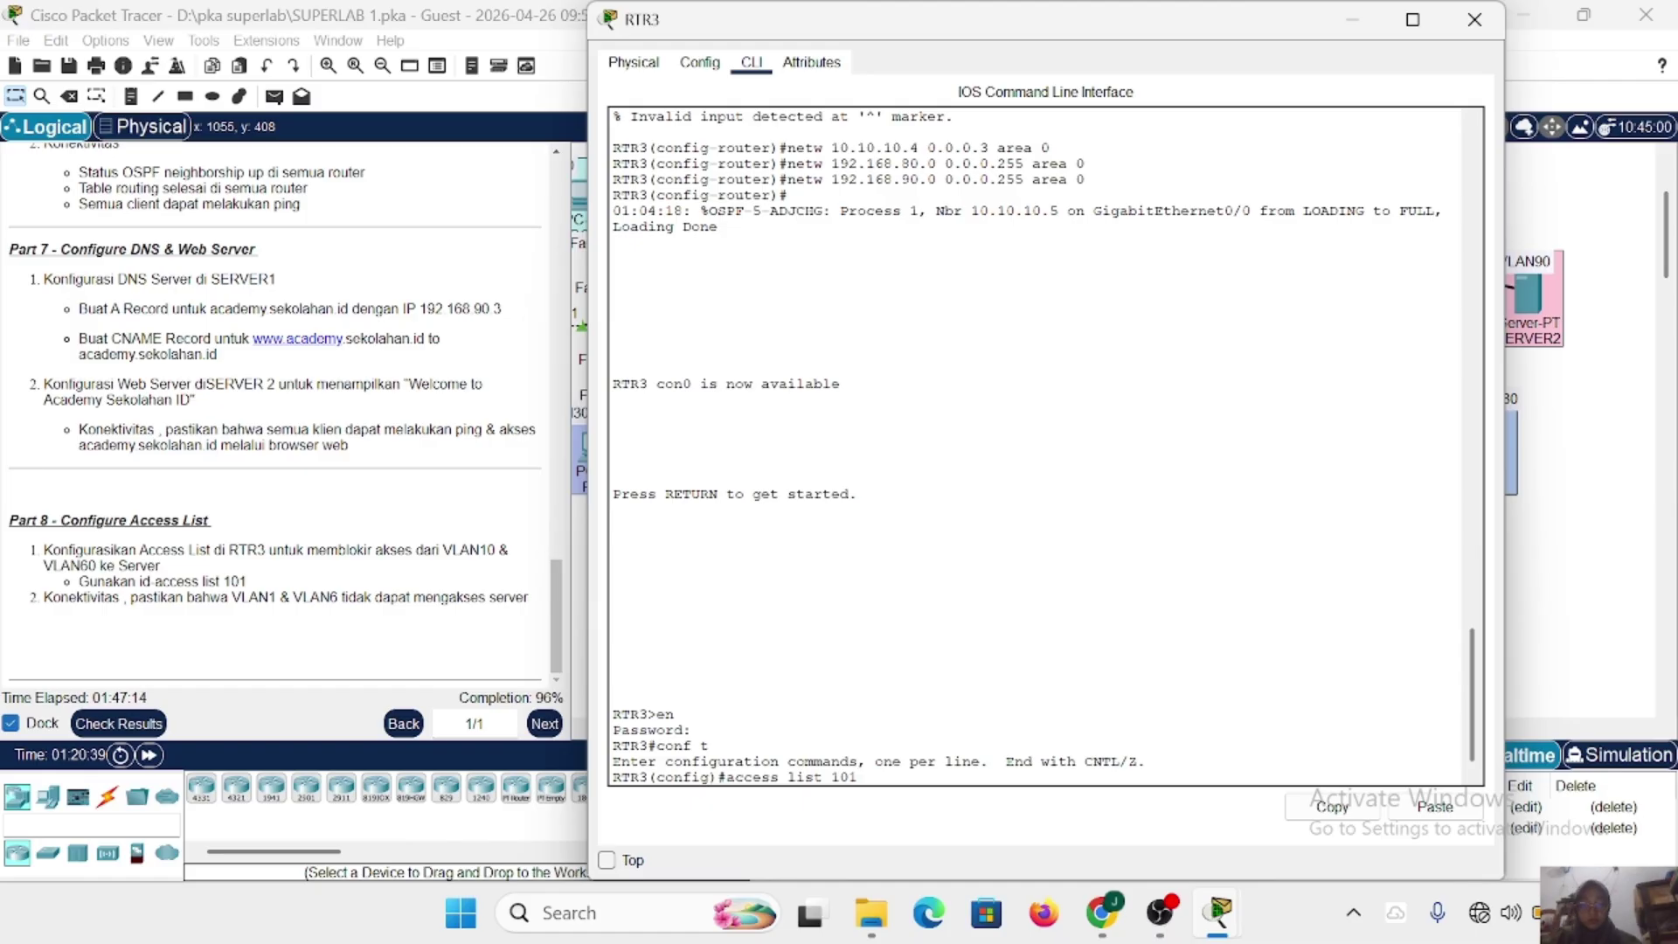
pyautogui.write(' deny ip 19')
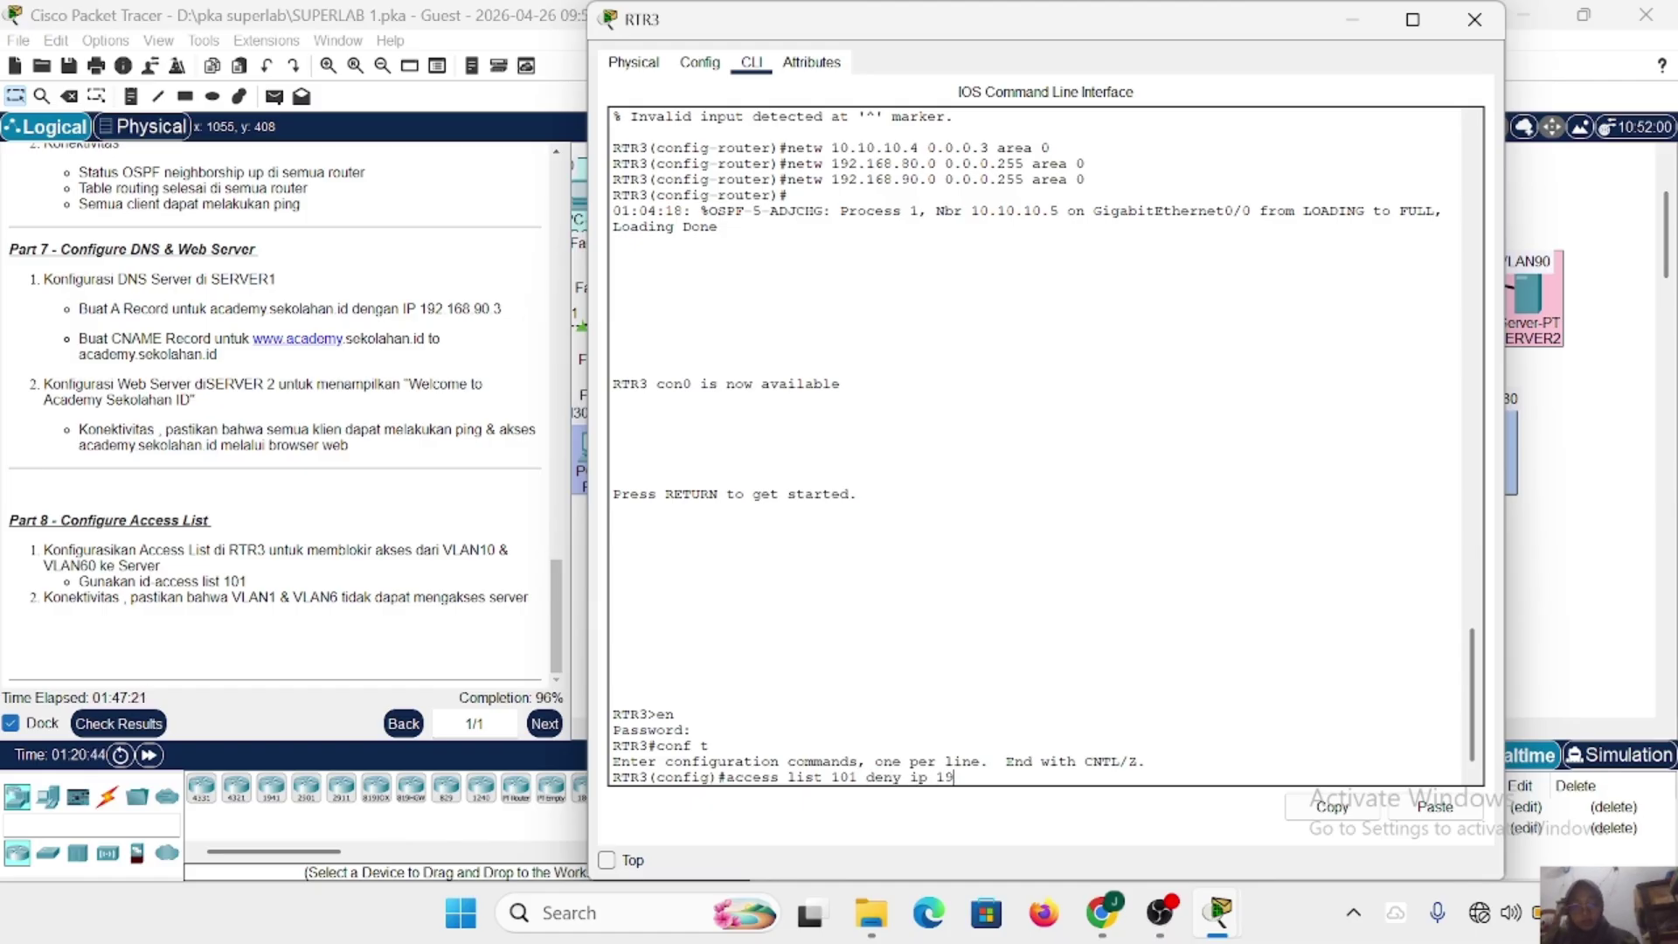
pyautogui.write('2.168.')
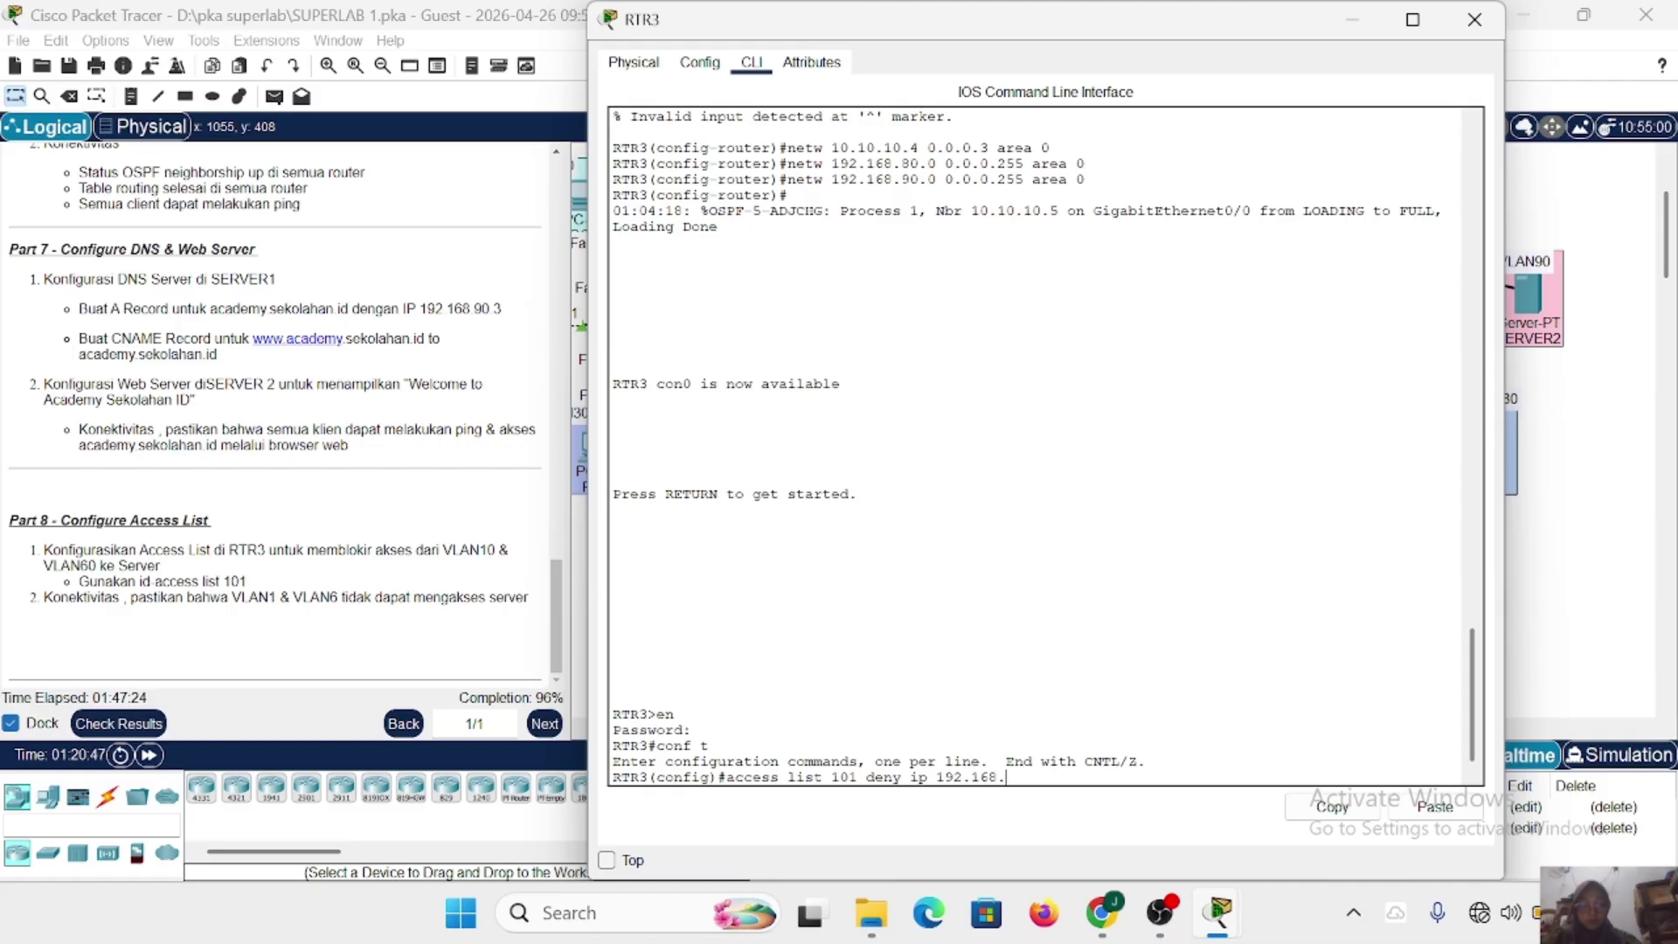
pyautogui.write('10.0')
pyautogui.press('Return')
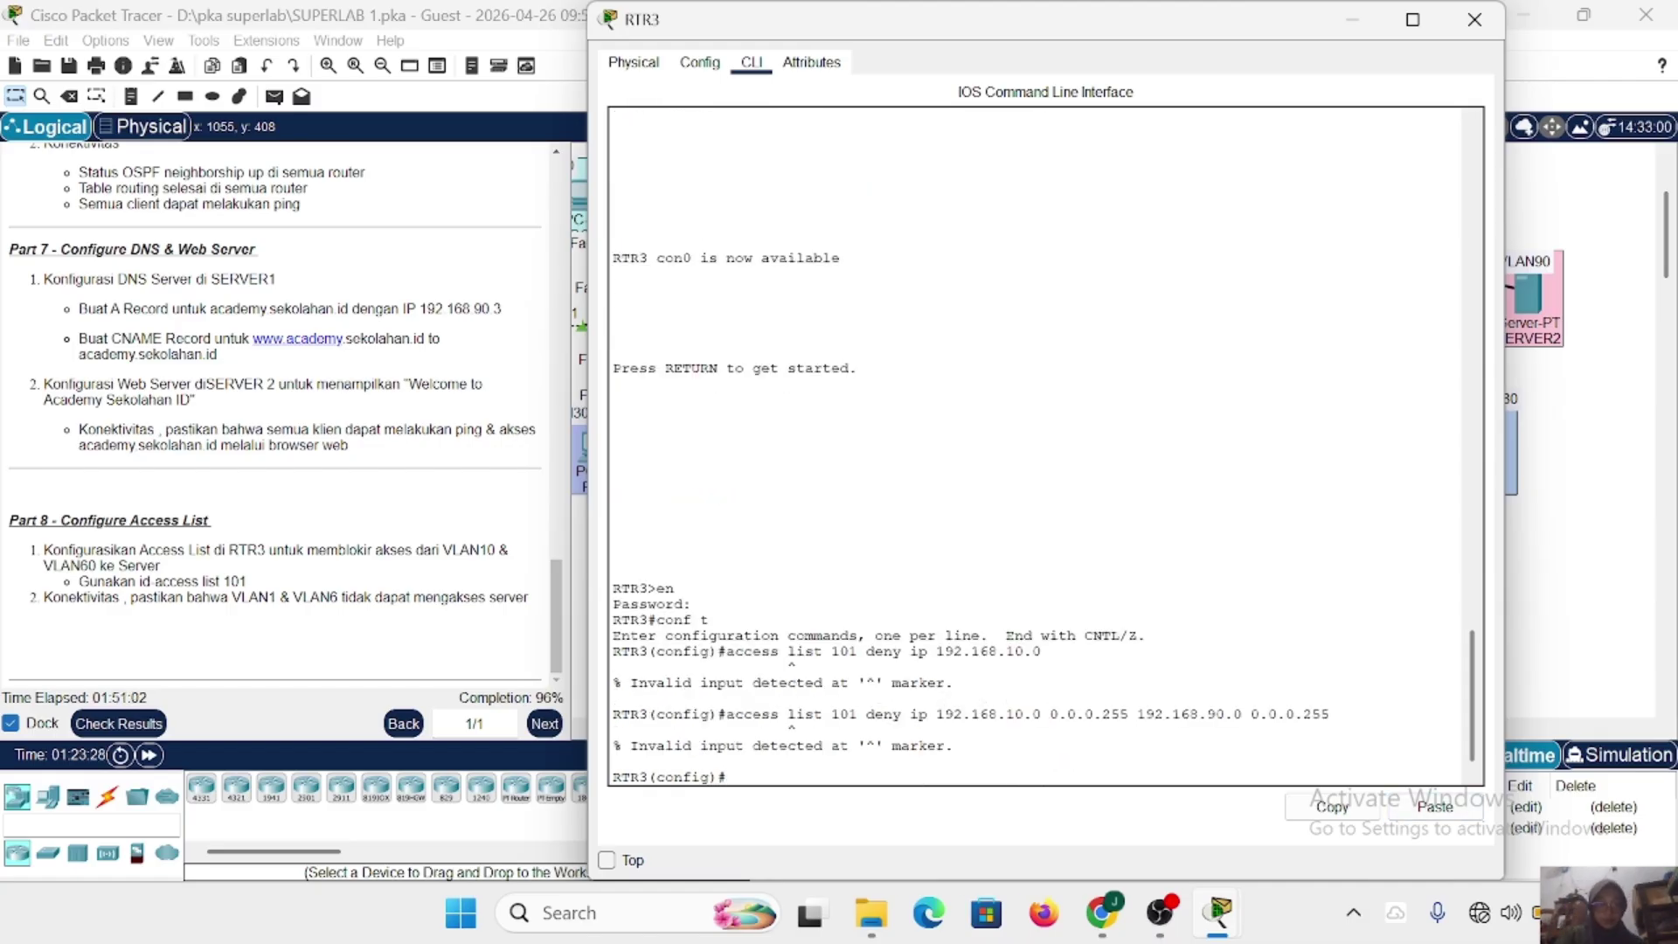
# Add an access-list 101 rule on RTR3 denying IP traffic from 192.168.10.0 0.0.0.255 to 192.168.90.0 0.0.0.255.
pyautogui.press('Up')
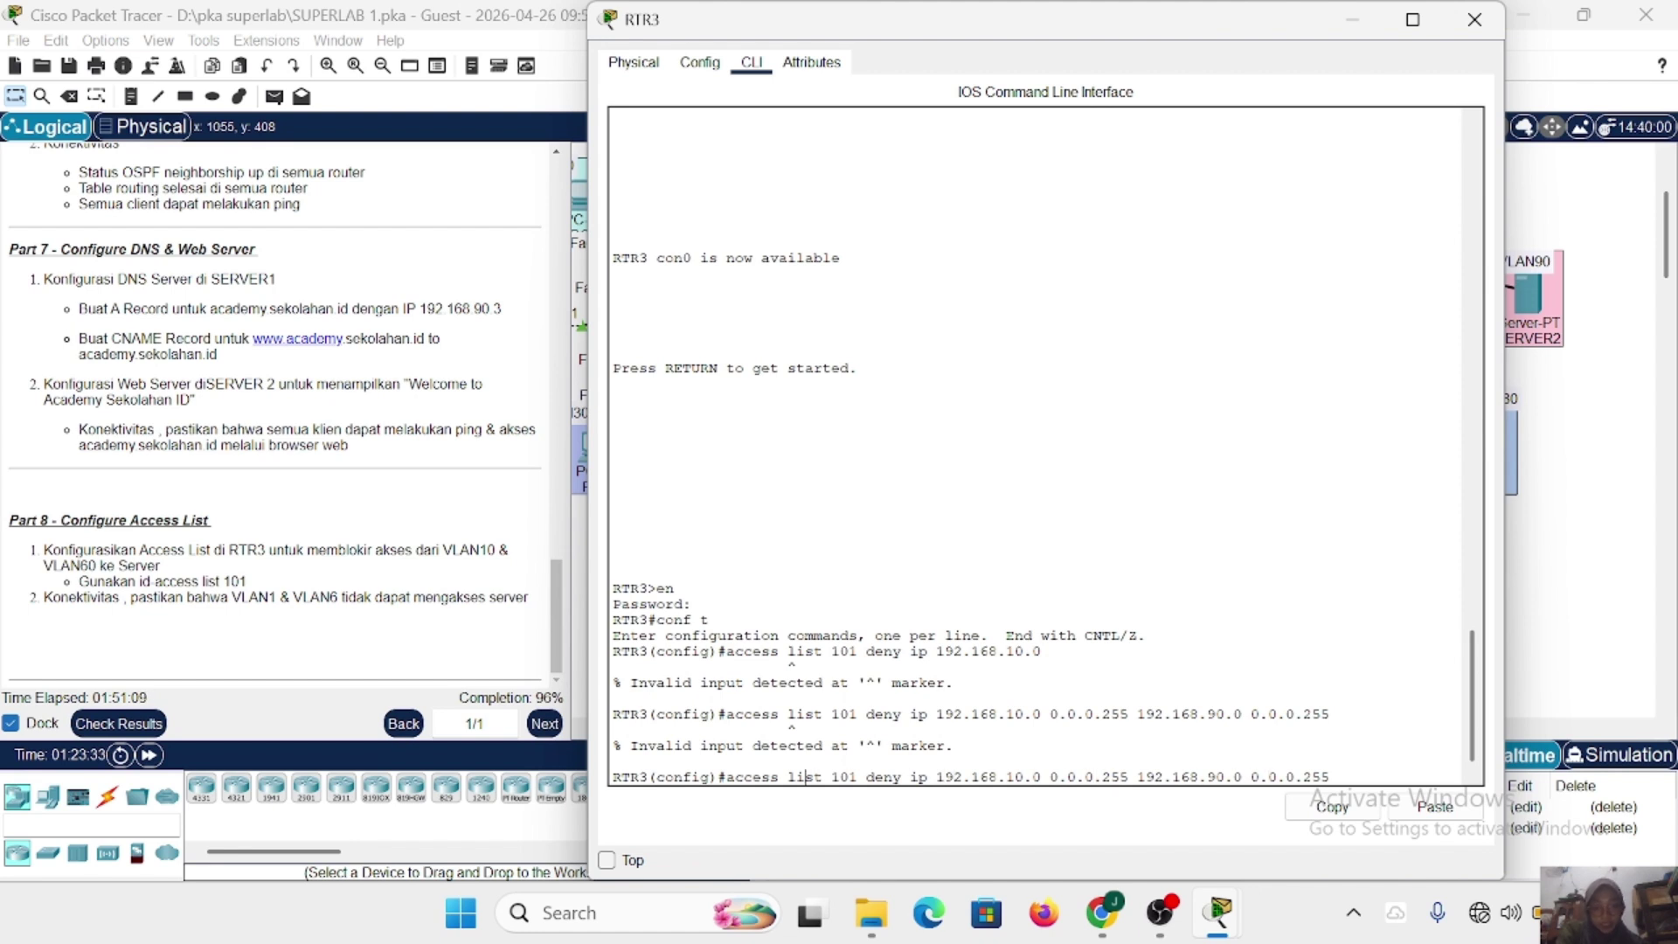
pyautogui.press('BackSpace')
pyautogui.write('-')
pyautogui.press('Return')
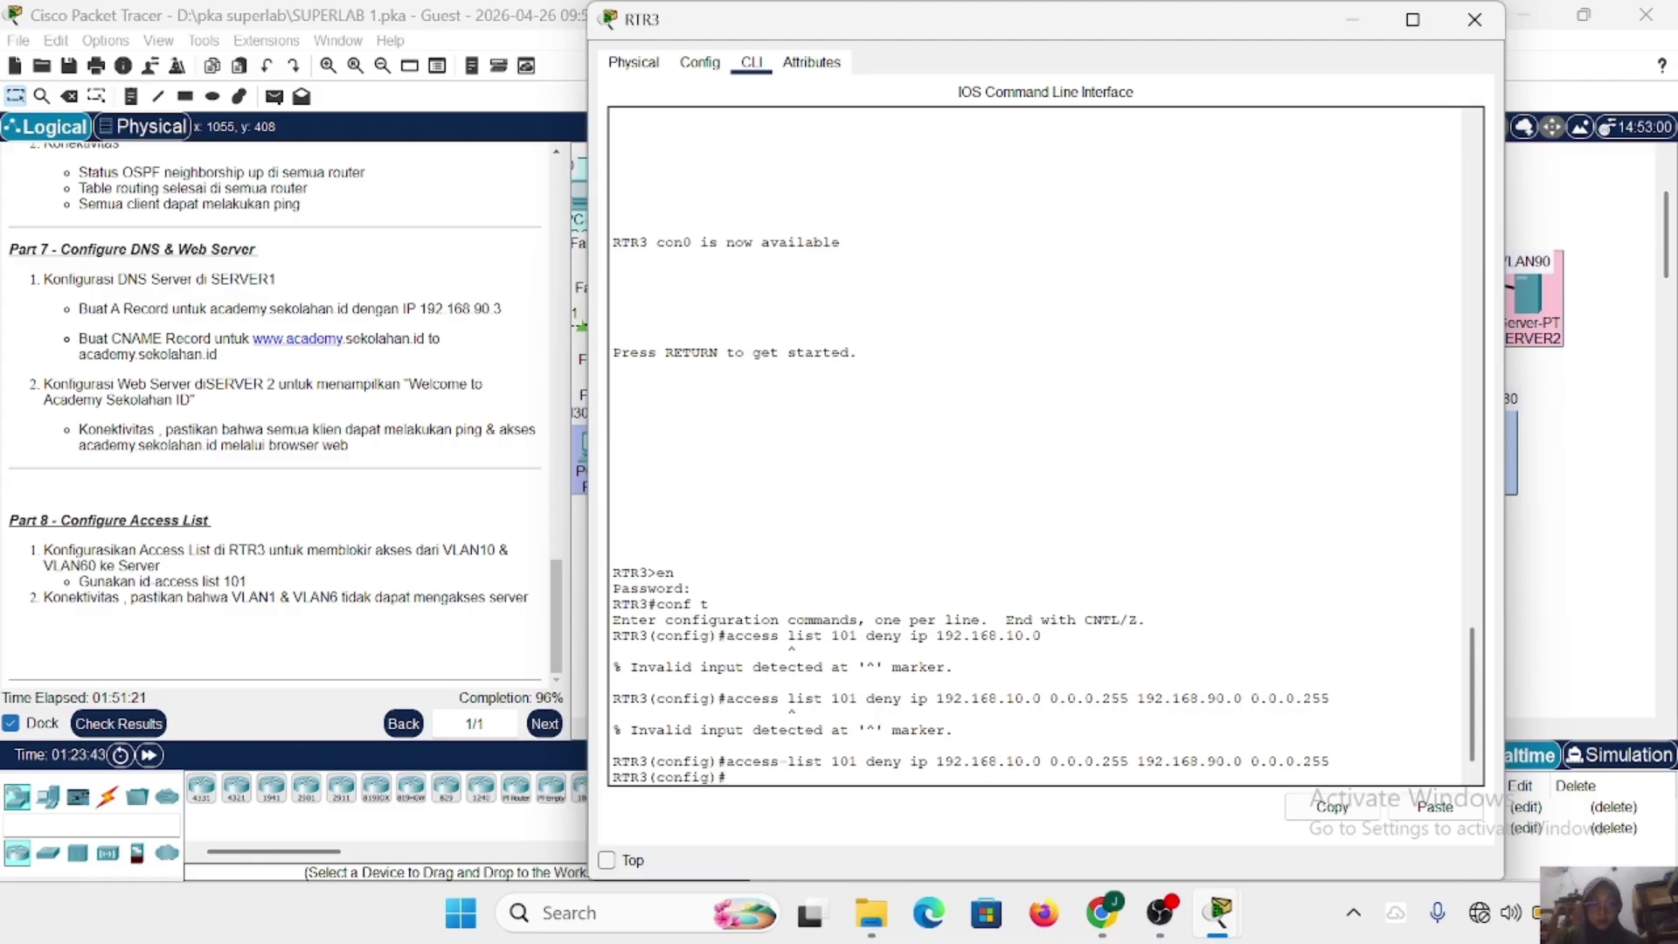
# Add an access-list 101 rule on RTR3 denying IP traffic from 192.168.60.0 0.0.0.255 to 192.168.90.0 0.0.0.255.
pyautogui.press('Up')
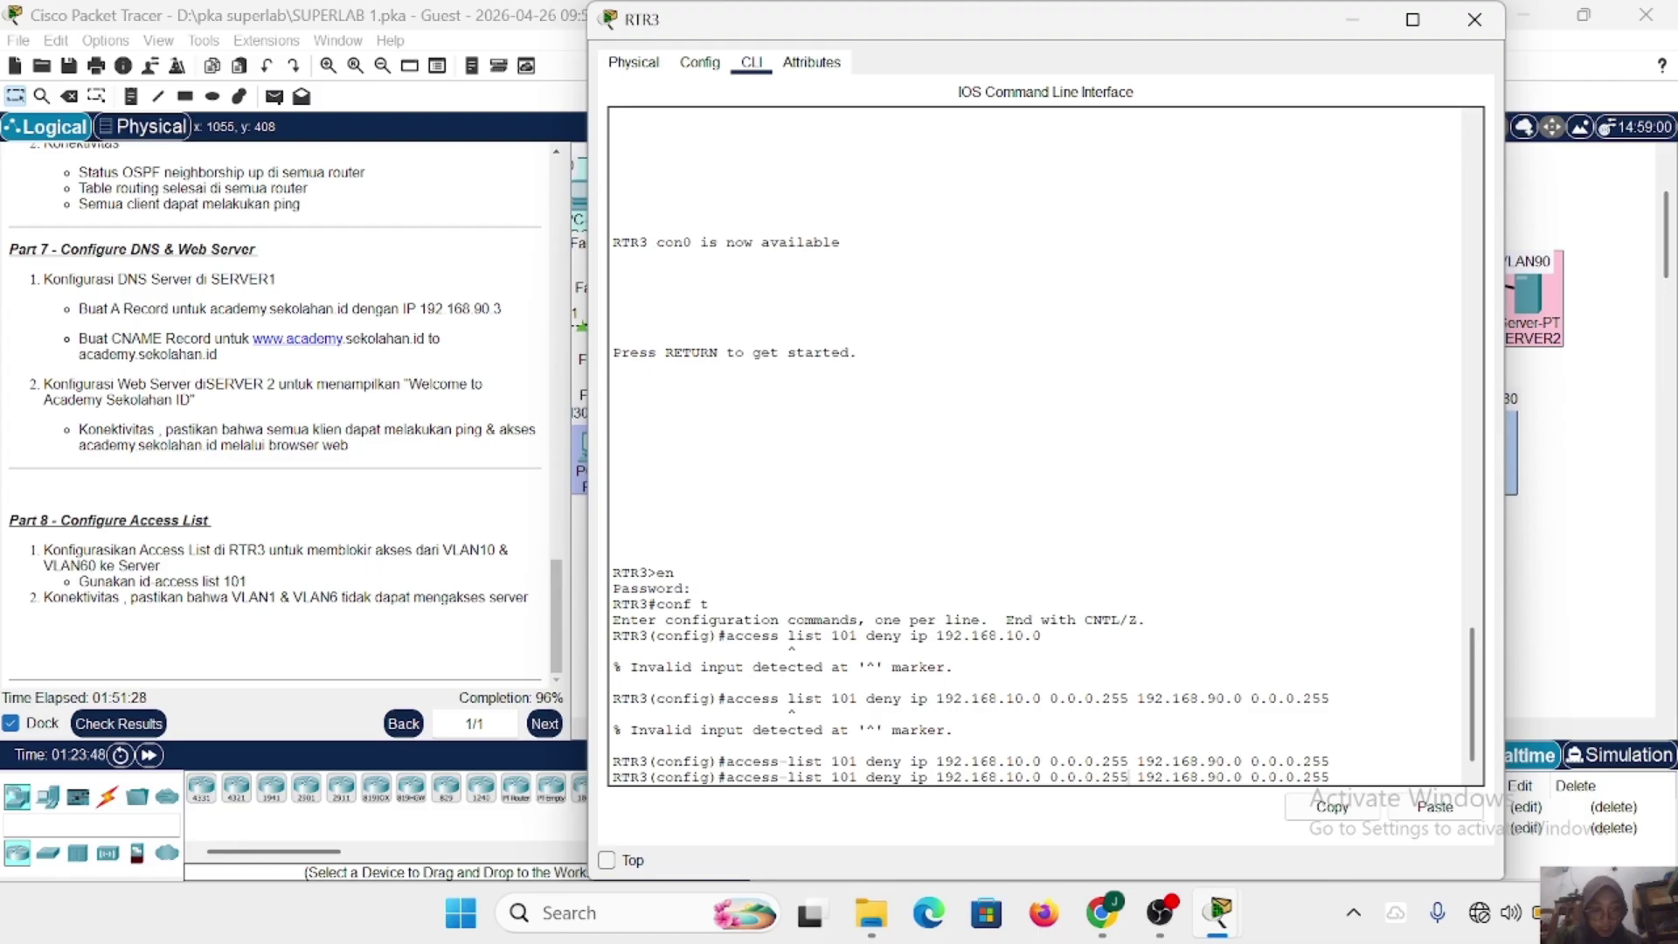
pyautogui.press('BackSpace')
pyautogui.write('6')
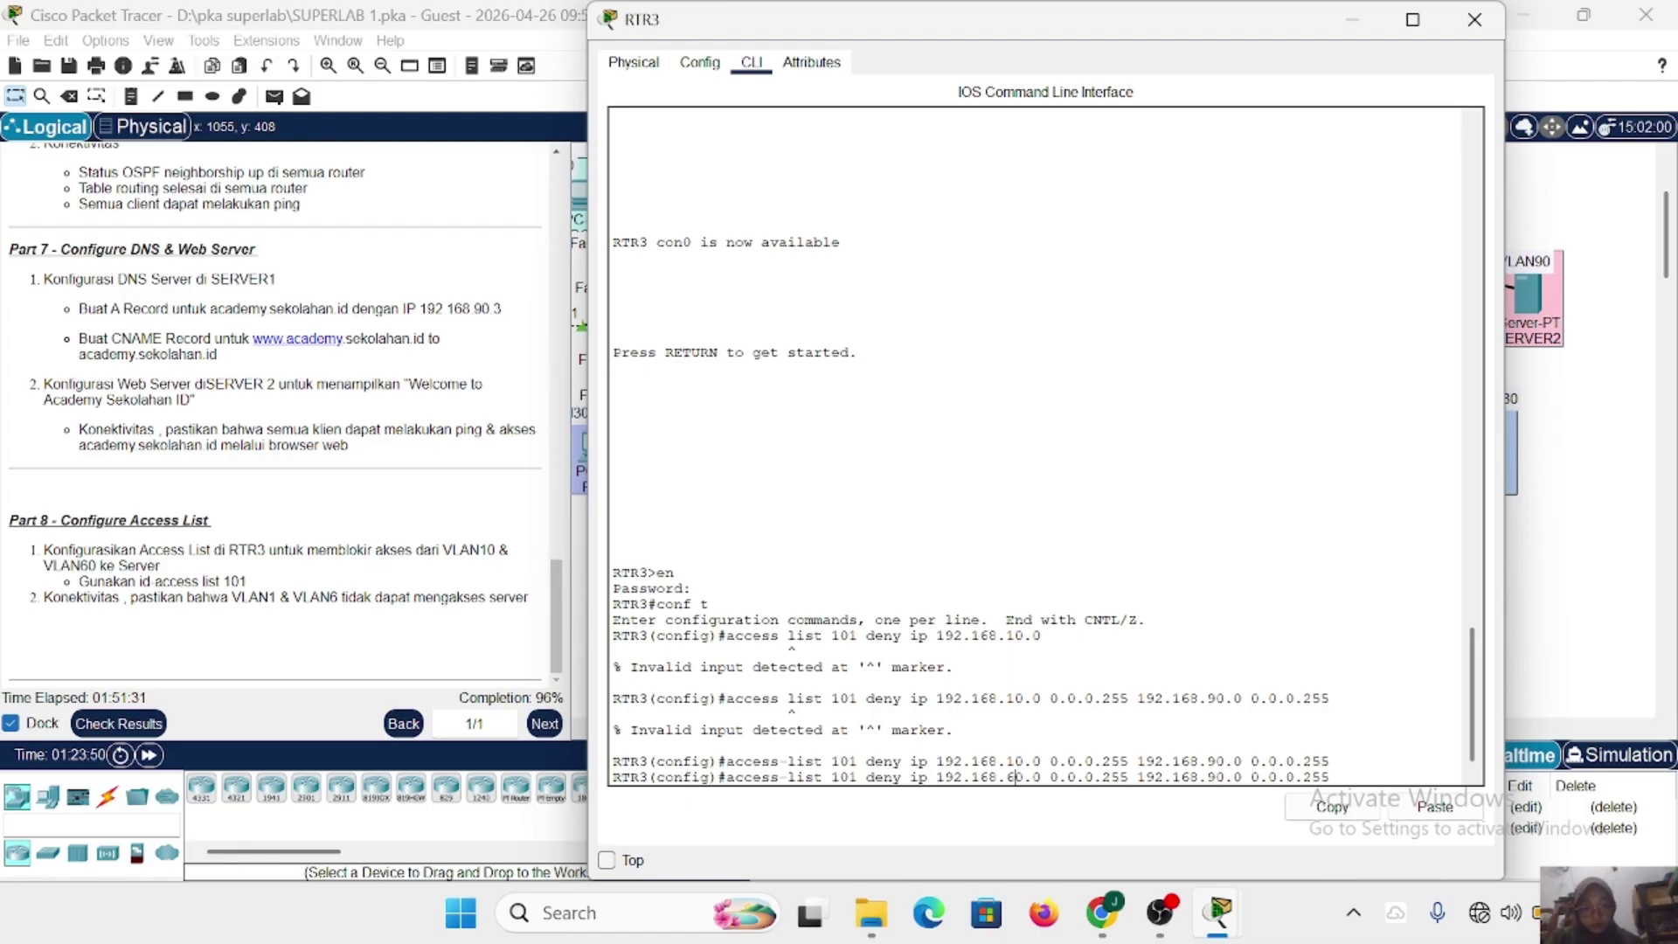
pyautogui.press('Return')
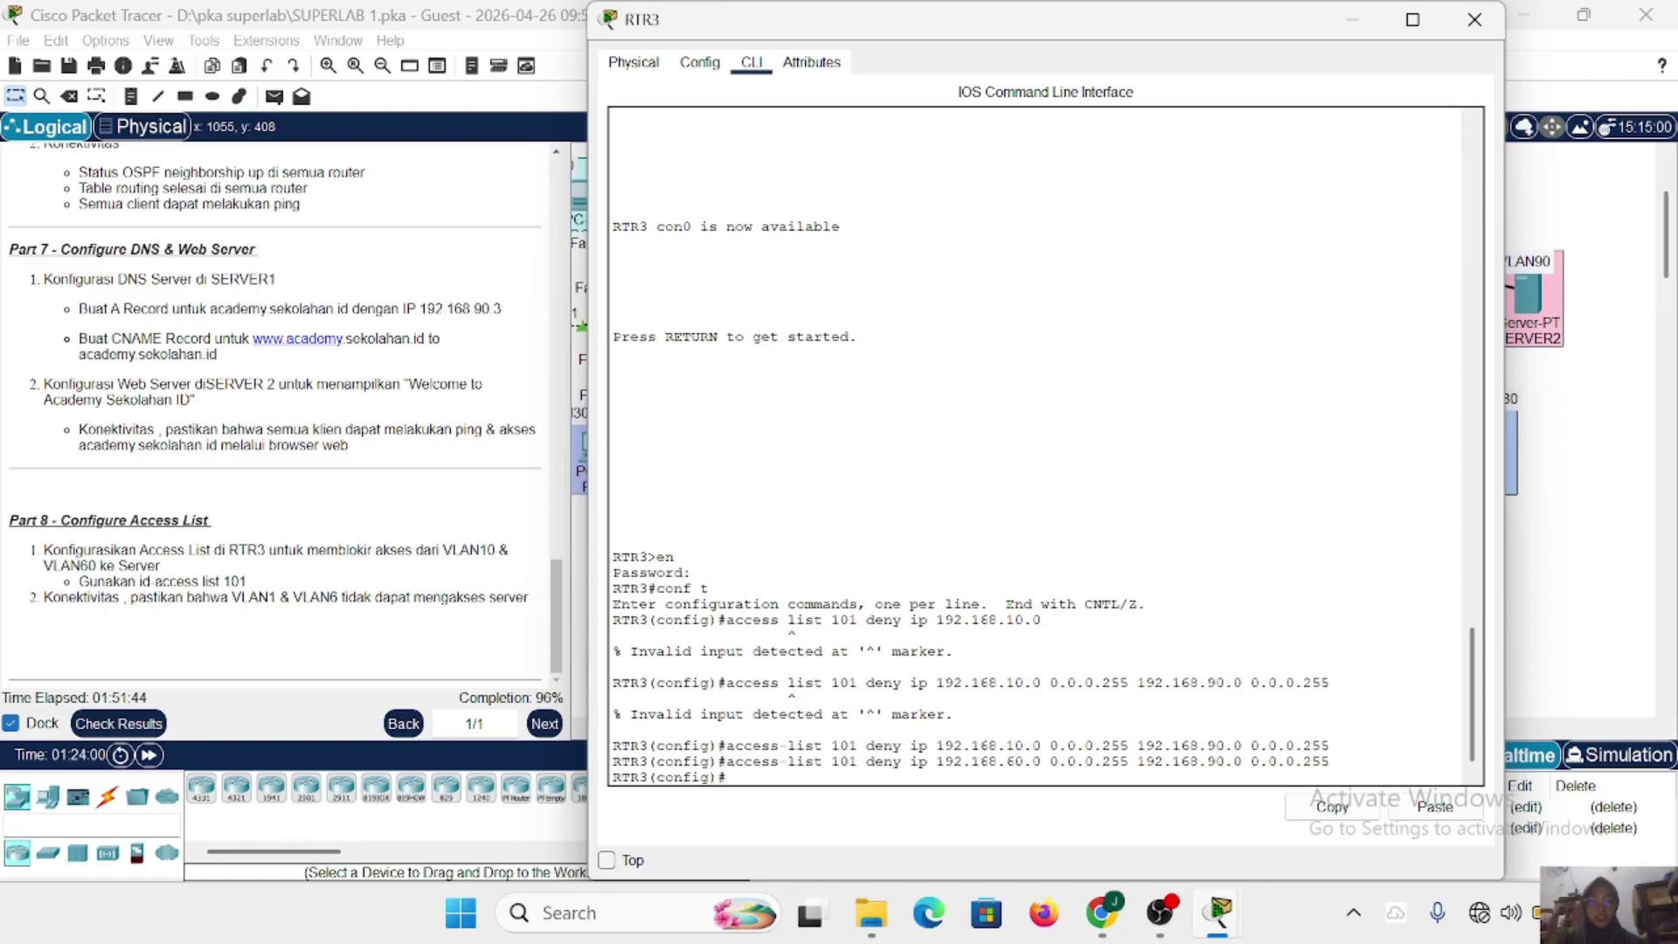
# Add an access-list 101 rule on RTR3 permitting all other IP traffic with "permit ip any any".
pyautogui.write('acces')
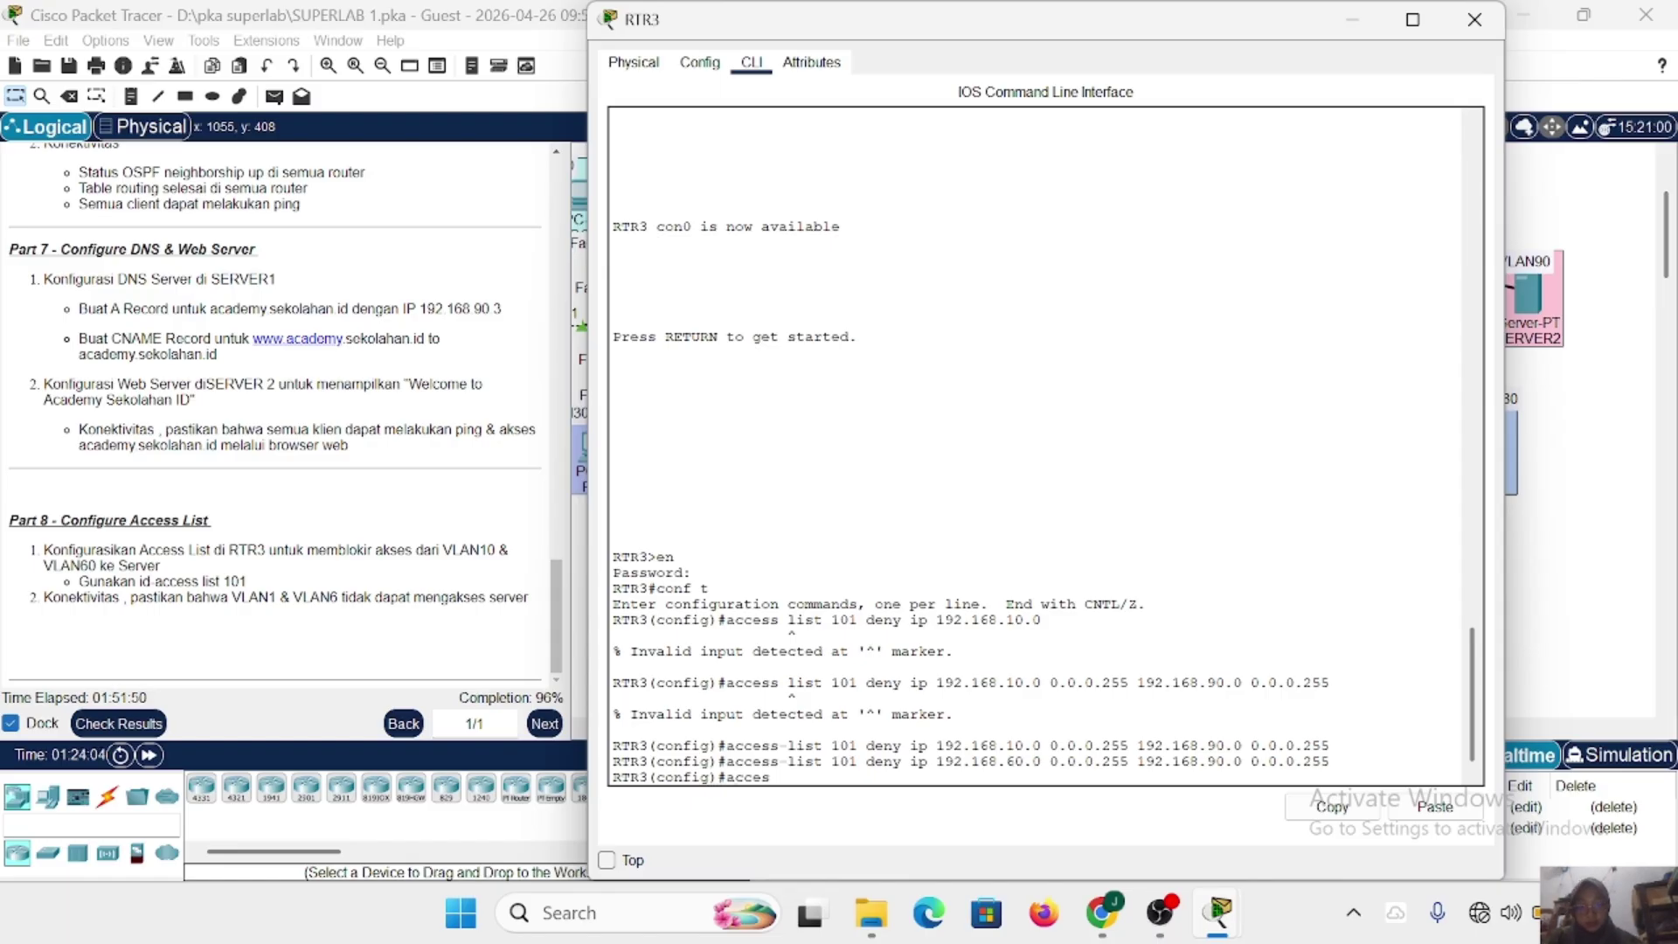
pyautogui.write('s-list 101 permi')
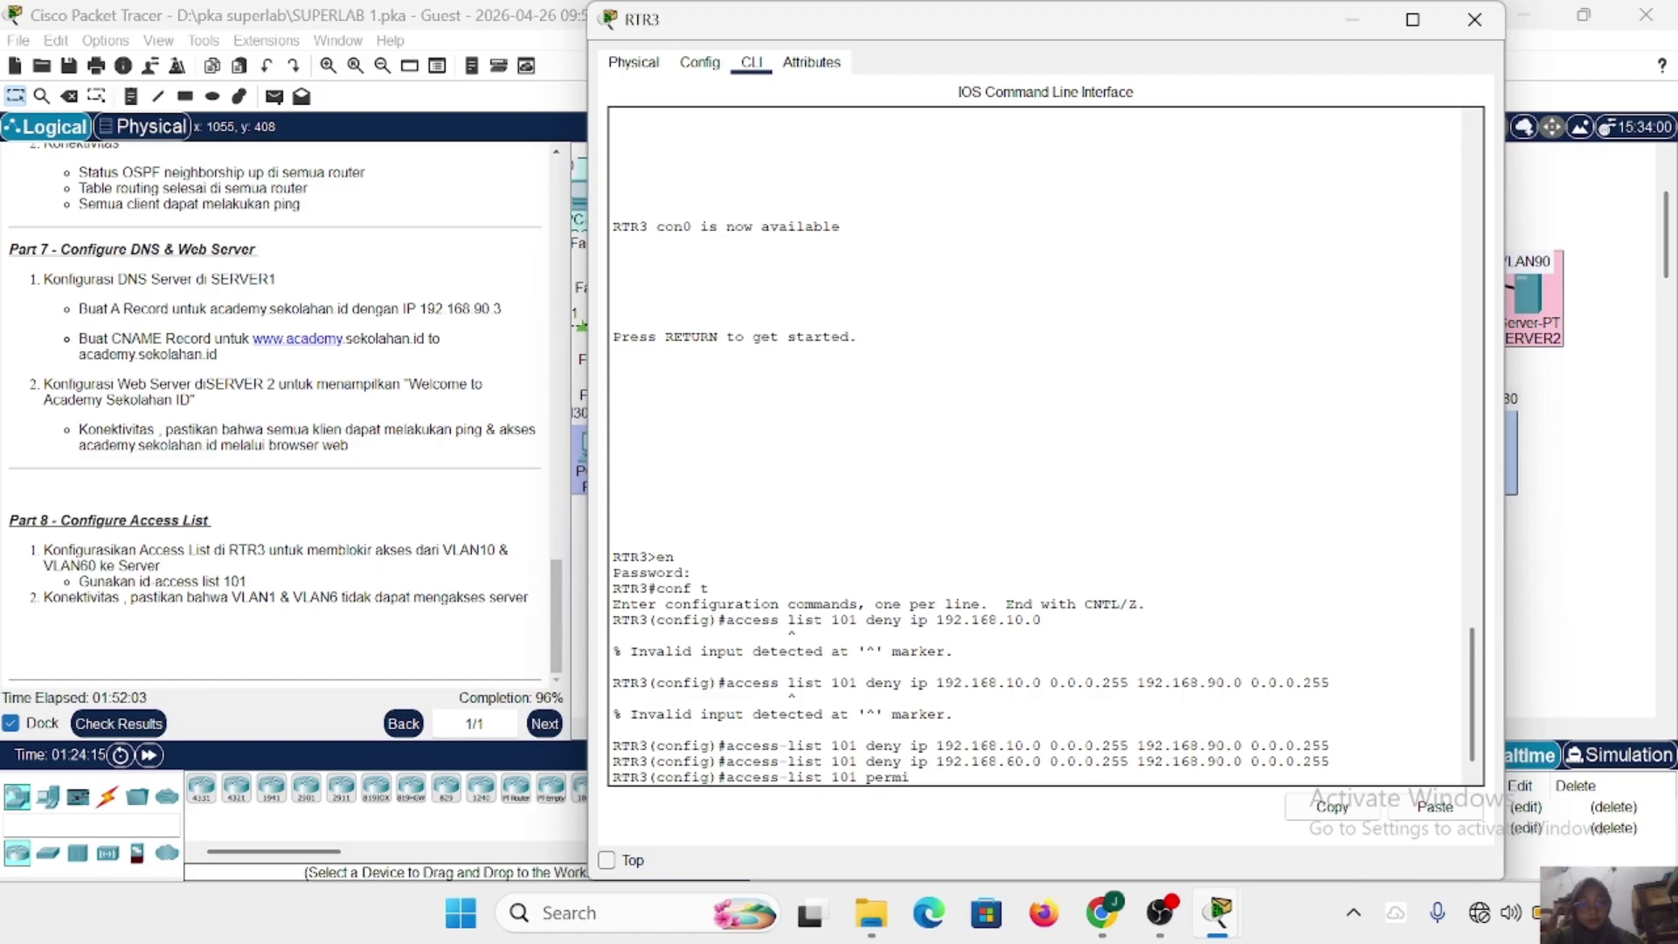
pyautogui.write('t ip any any')
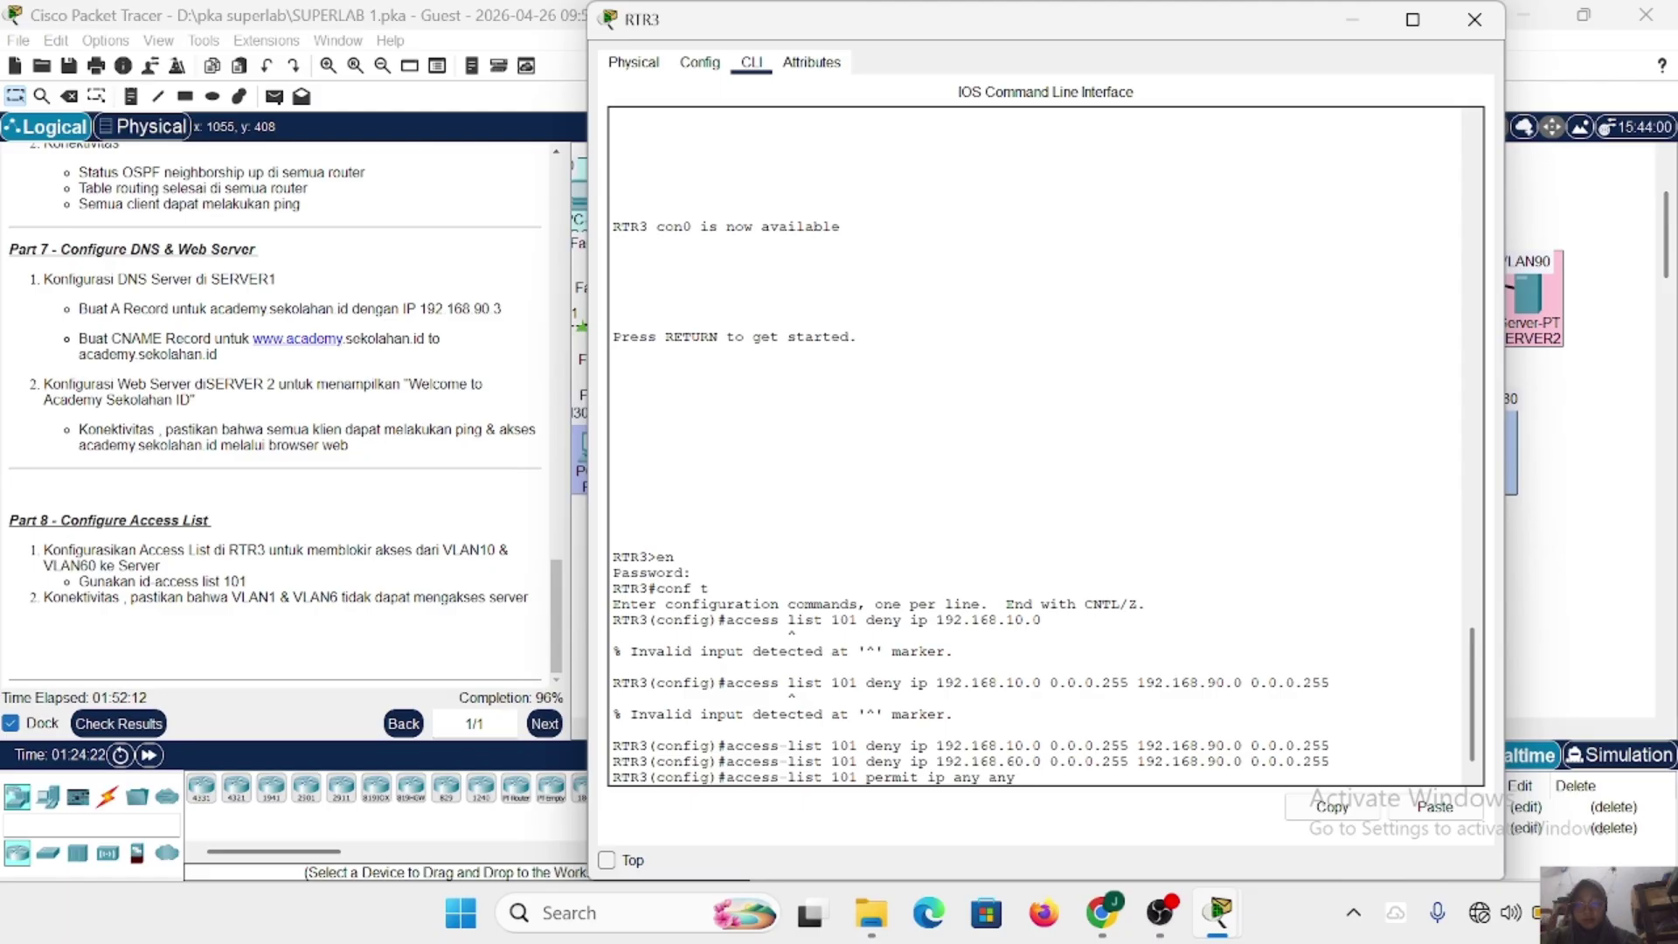
pyautogui.press('Return')
# Apply access group 101 outbound on RTR3's subinterface gig0/1.90 and close the router window.
pyautogui.write('int ')
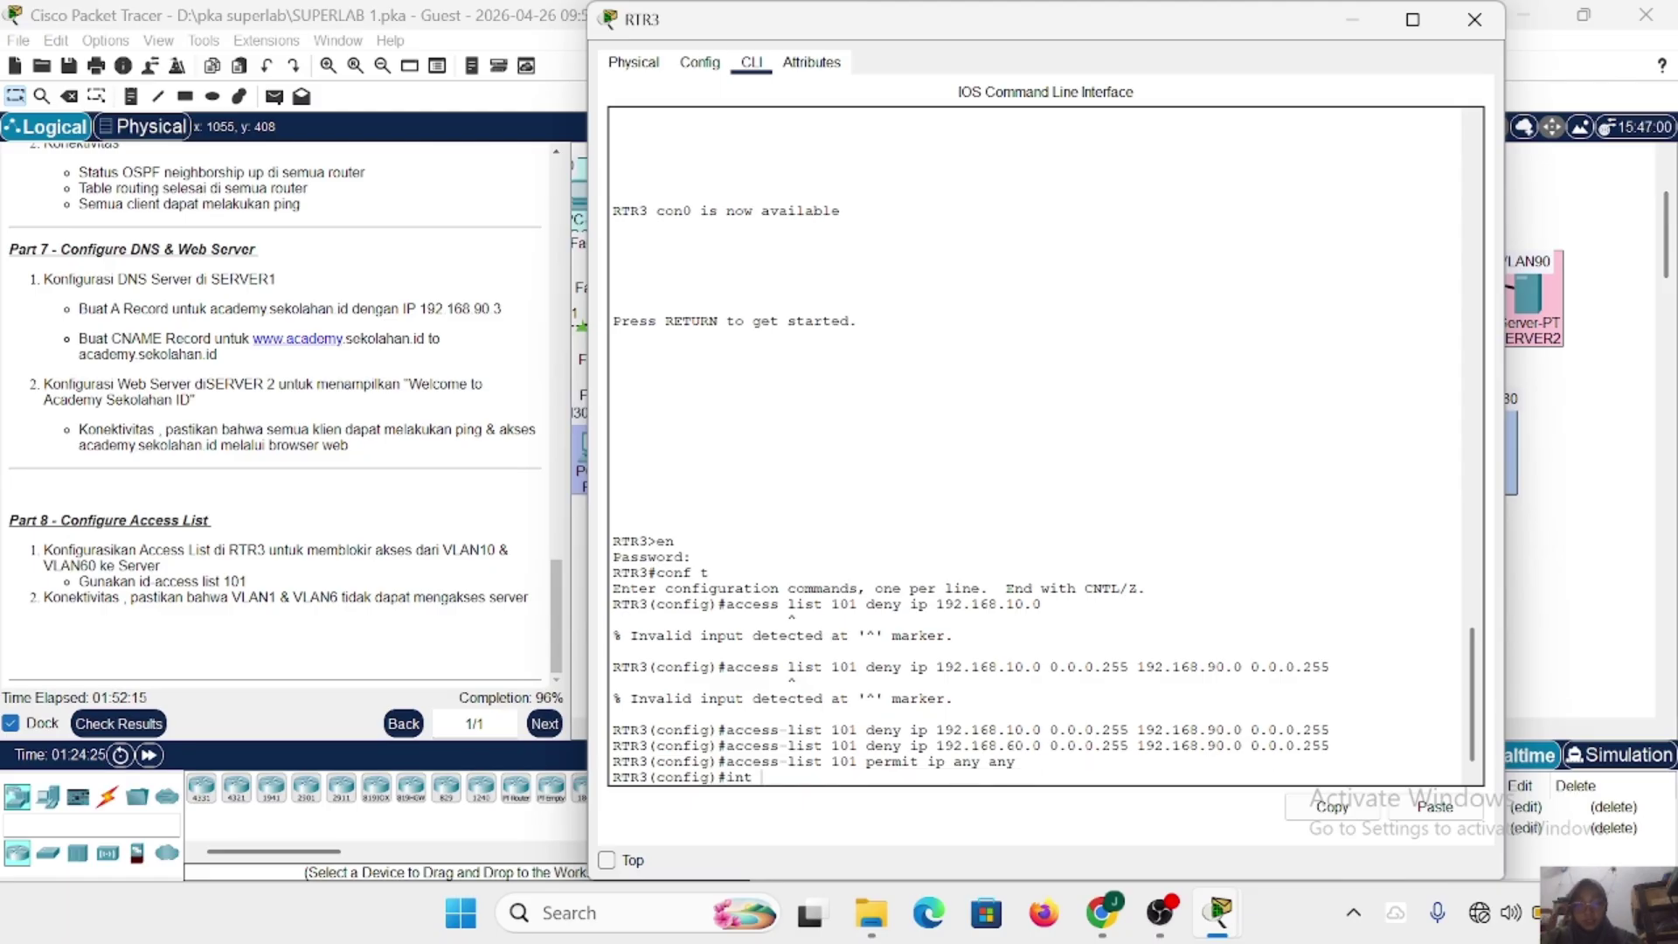
pyautogui.write('gig 0')
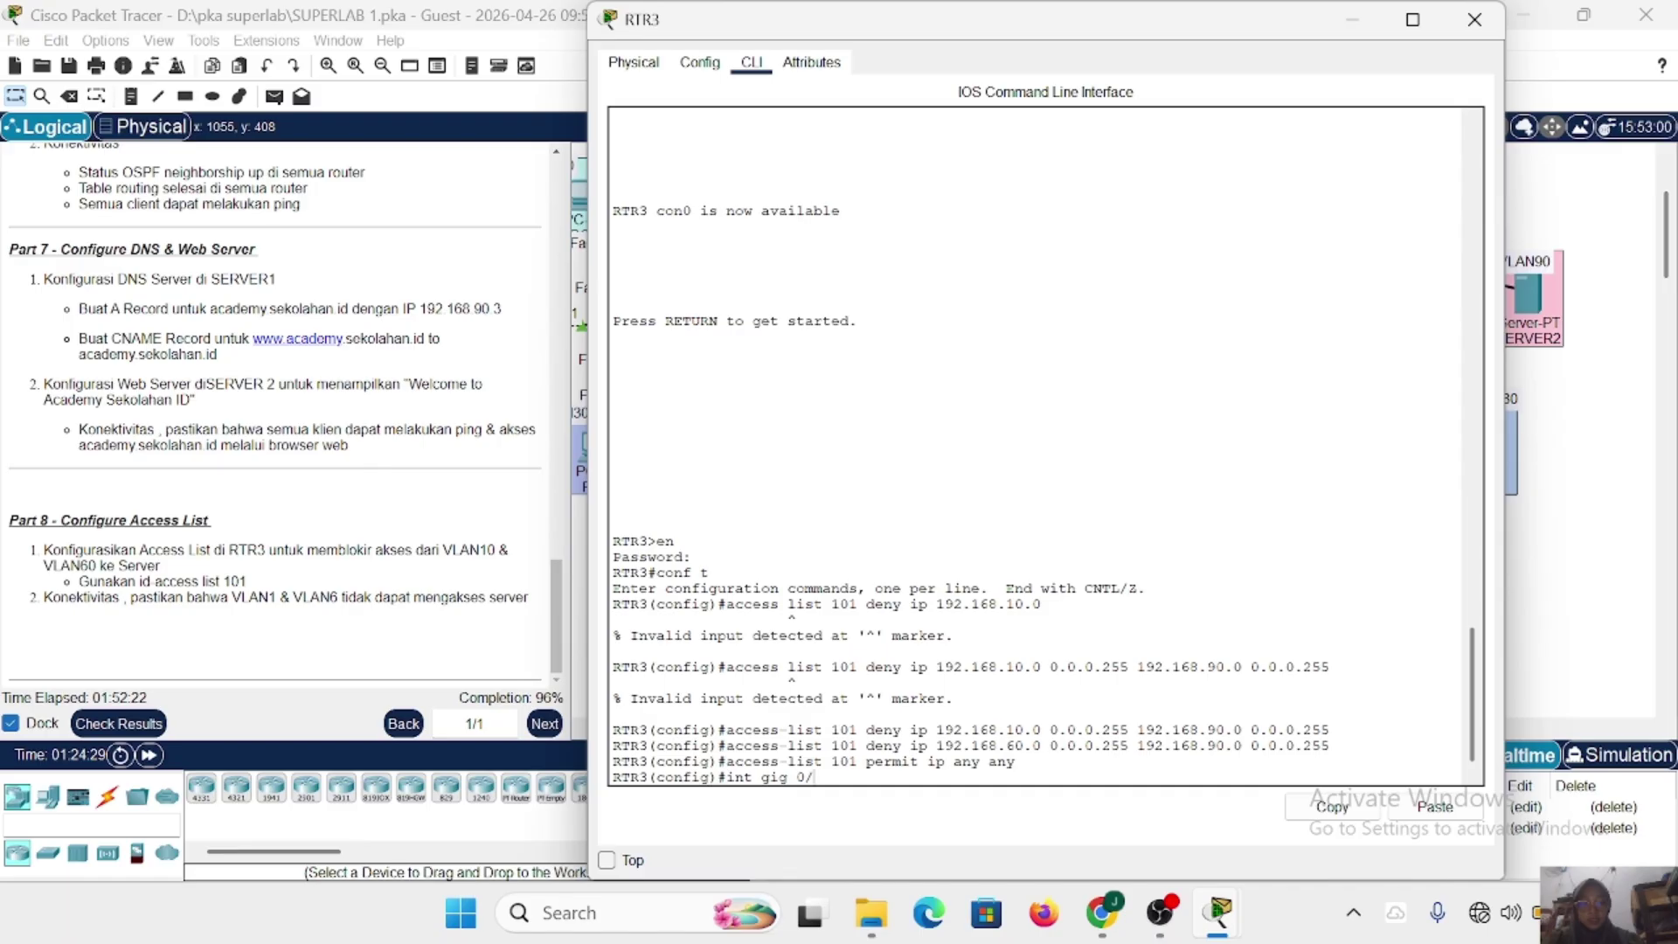
pyautogui.press('BackSpace')
pyautogui.write('/1.90')
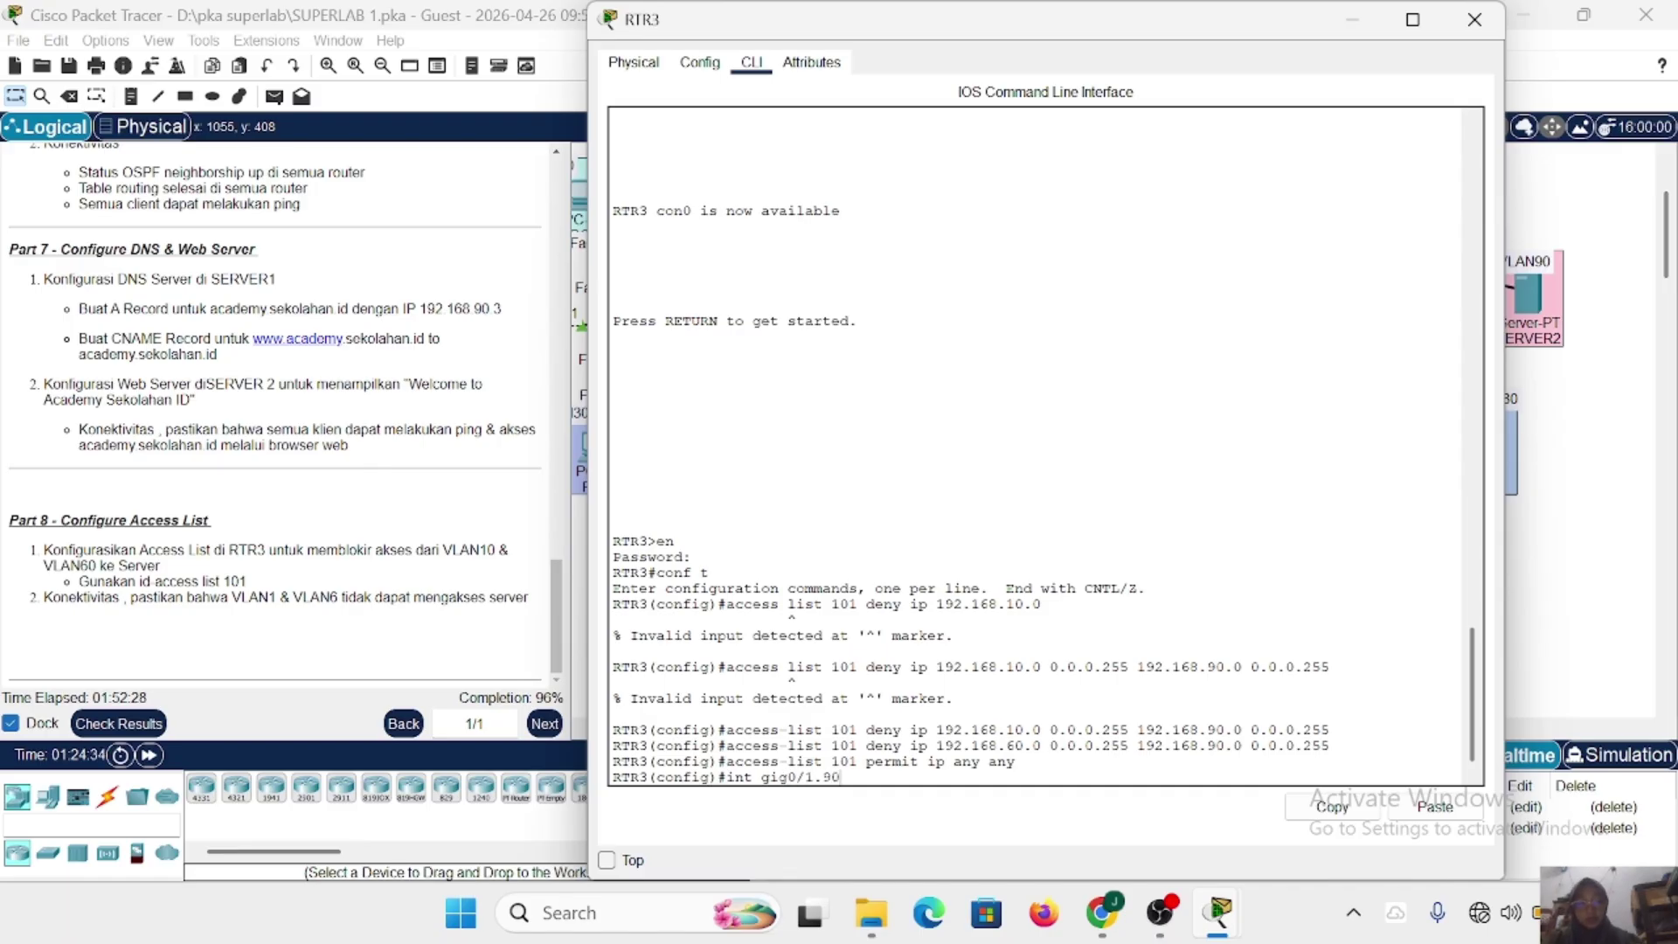
pyautogui.press('Return')
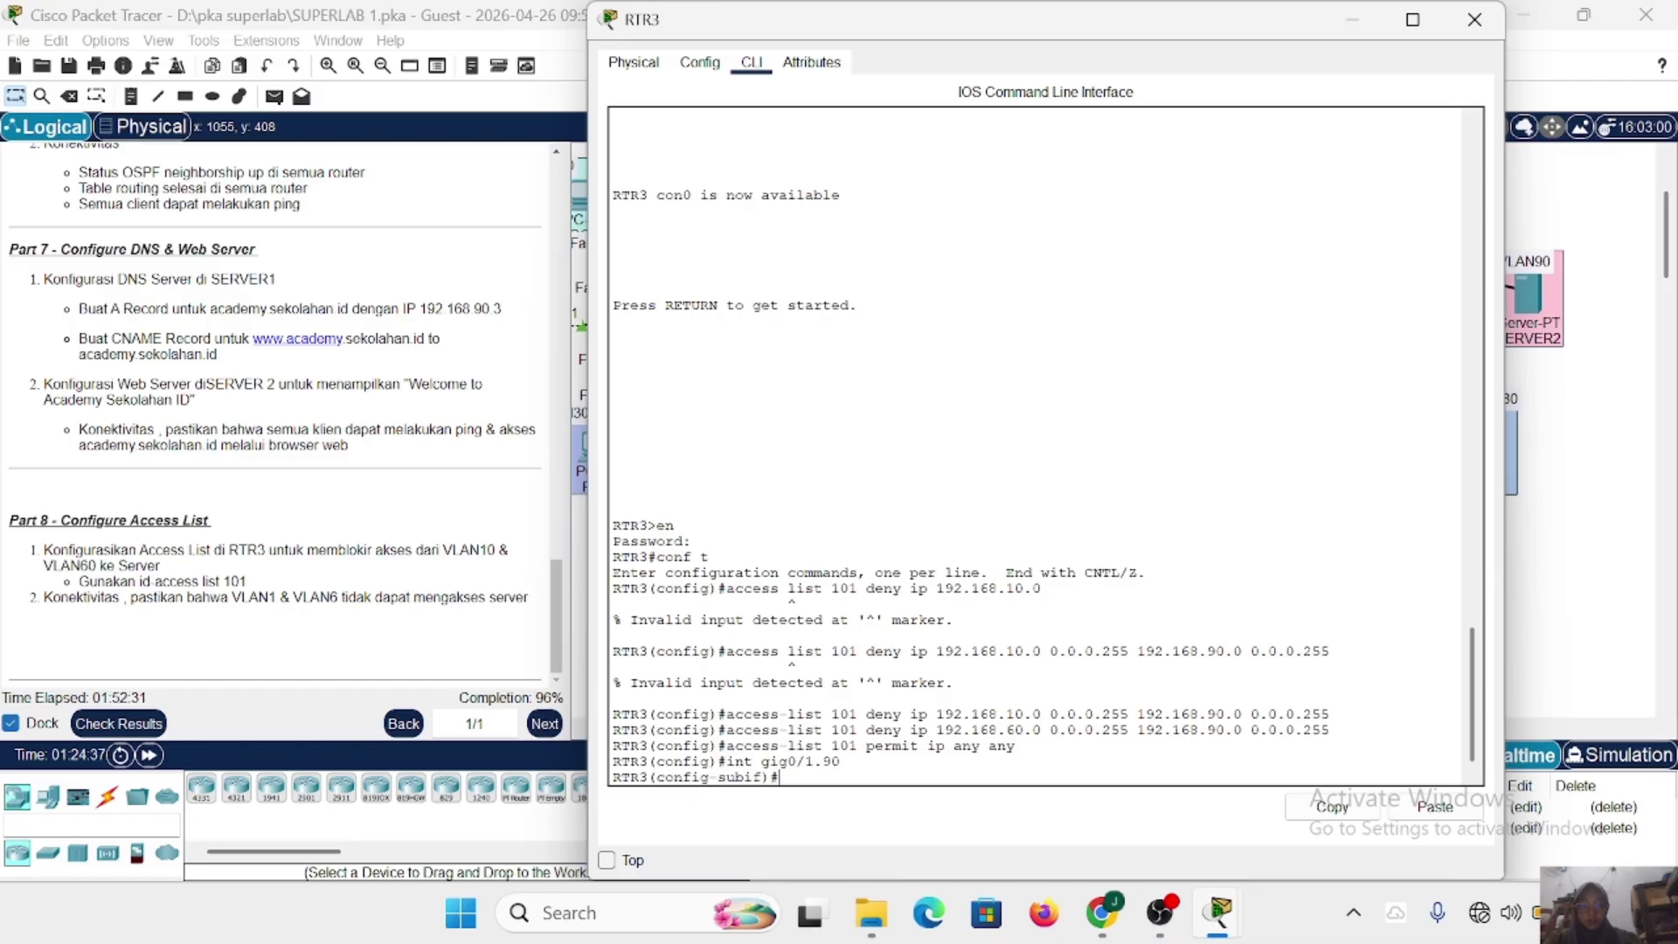
pyautogui.write('ip access-group')
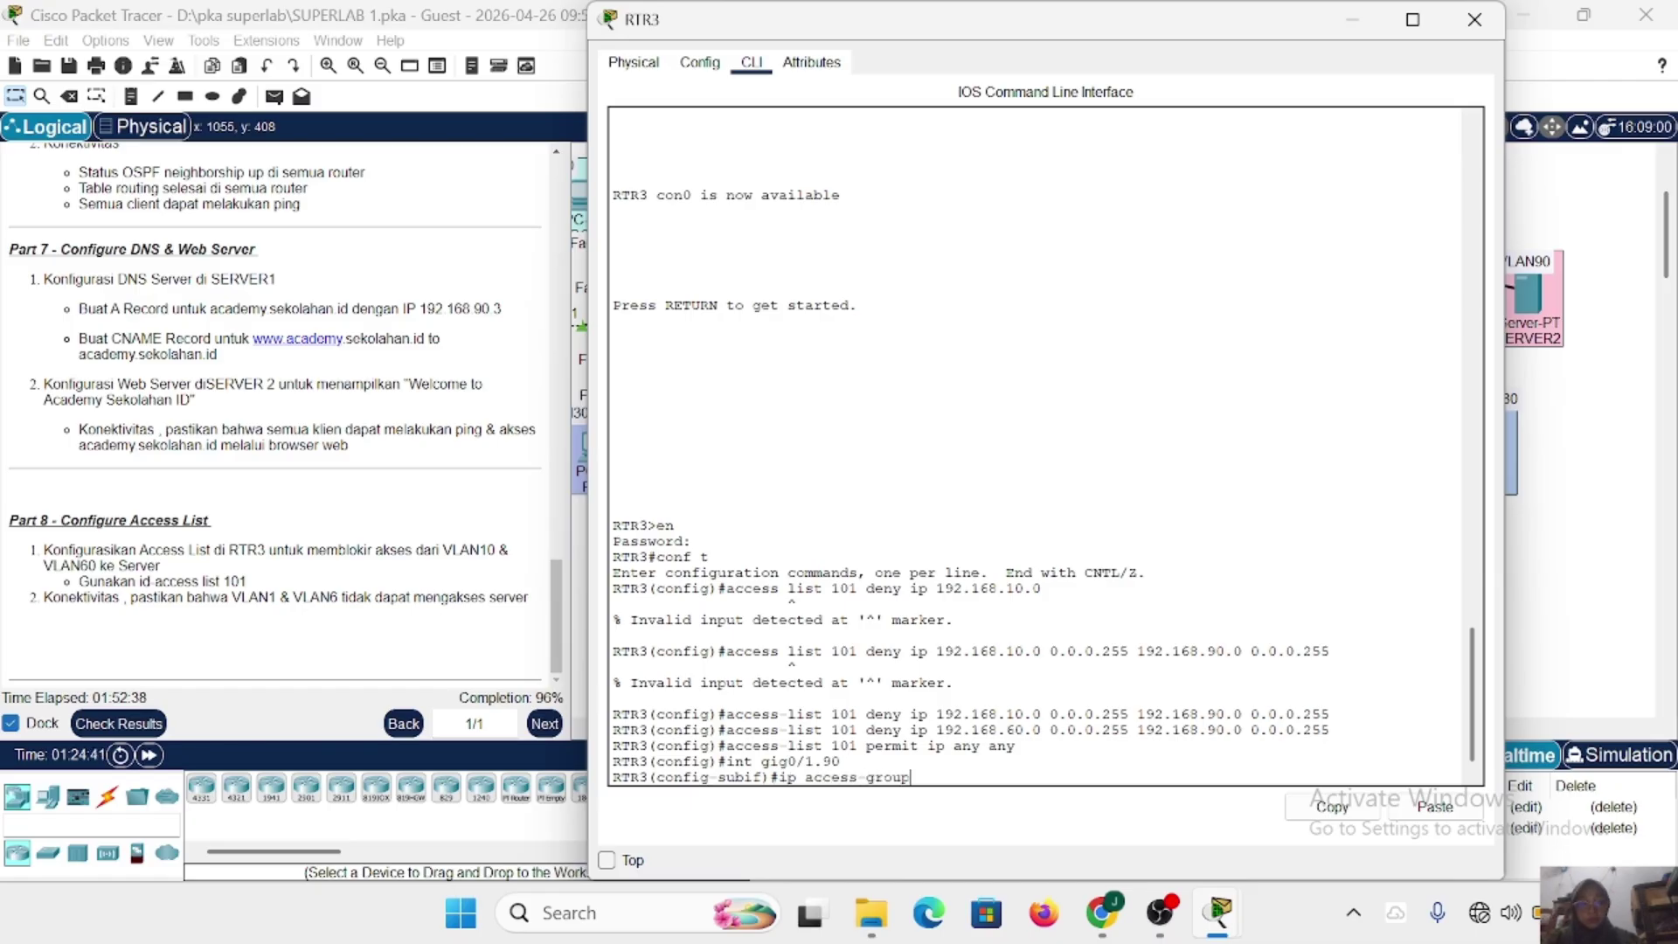
pyautogui.write(' 101 out')
pyautogui.press('Return')
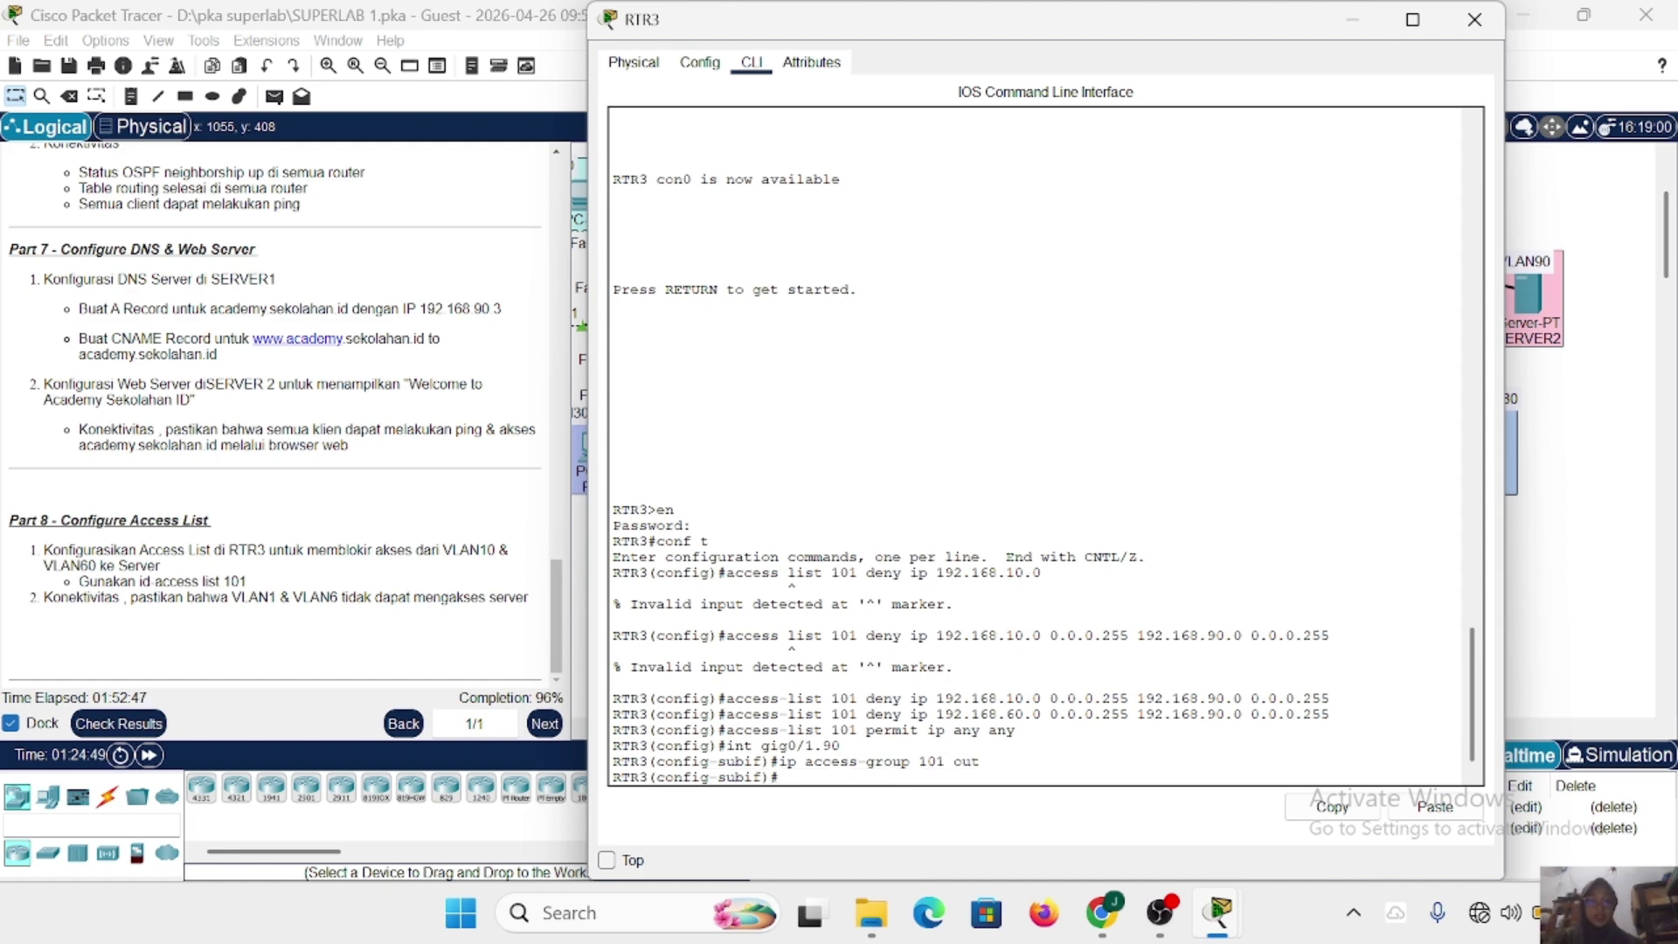
pyautogui.click(1474, 19)
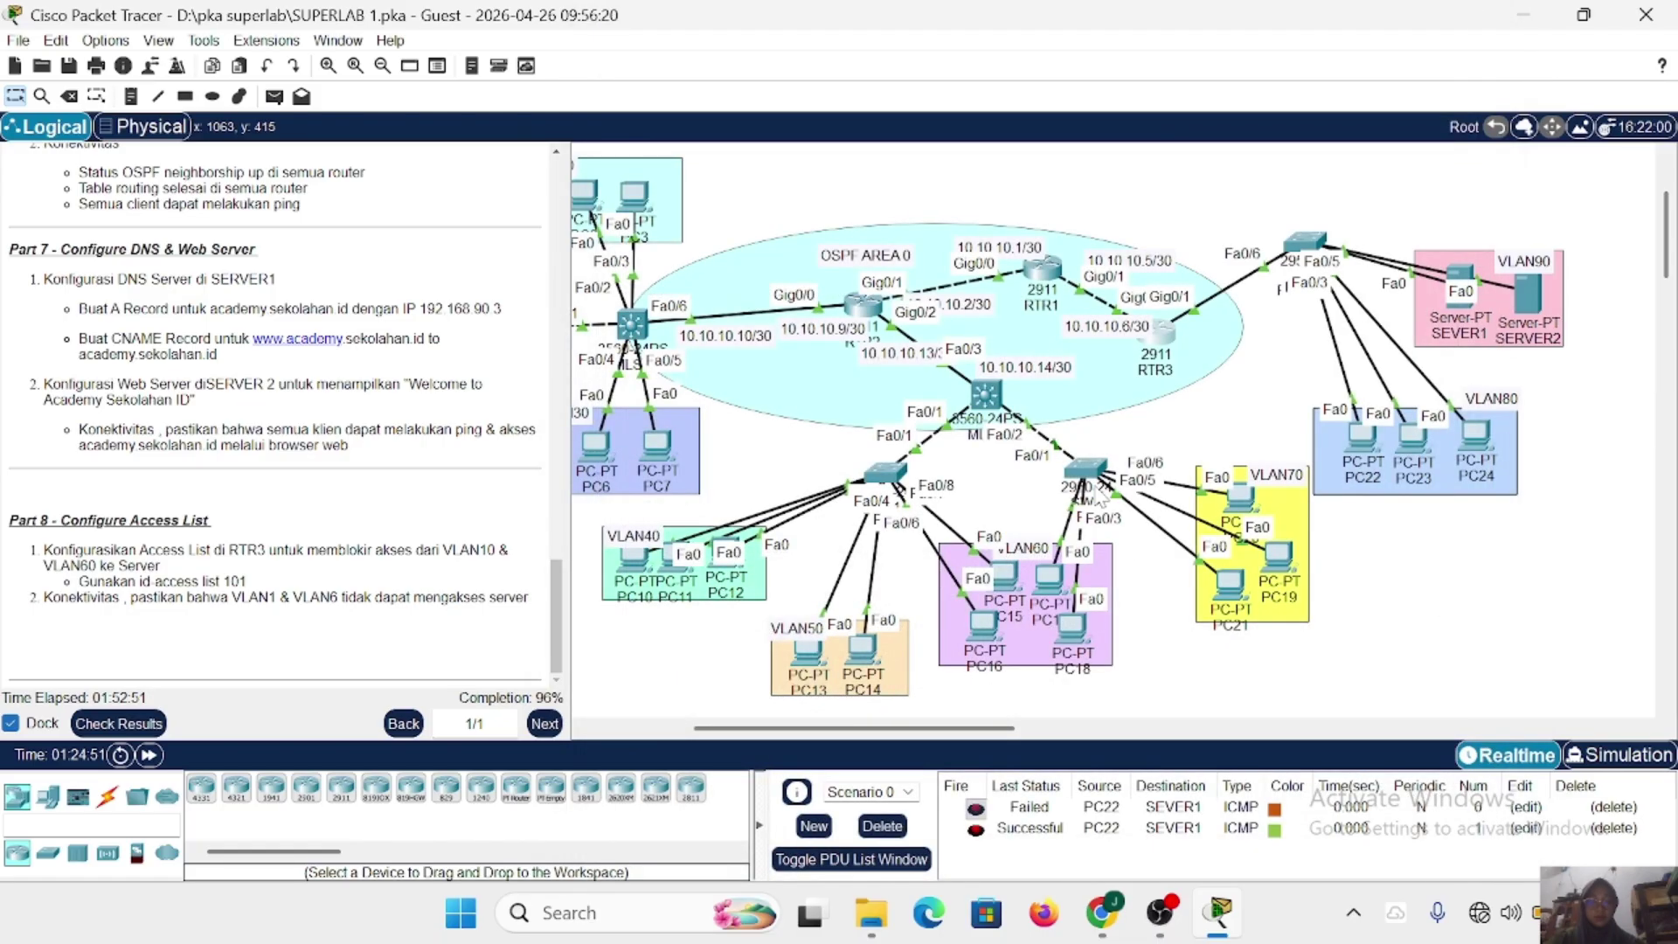
# Clear the existing PDU test results and send a simple PDU from PC18 in VLAN60 to SEVER1.
pyautogui.click(882, 826)
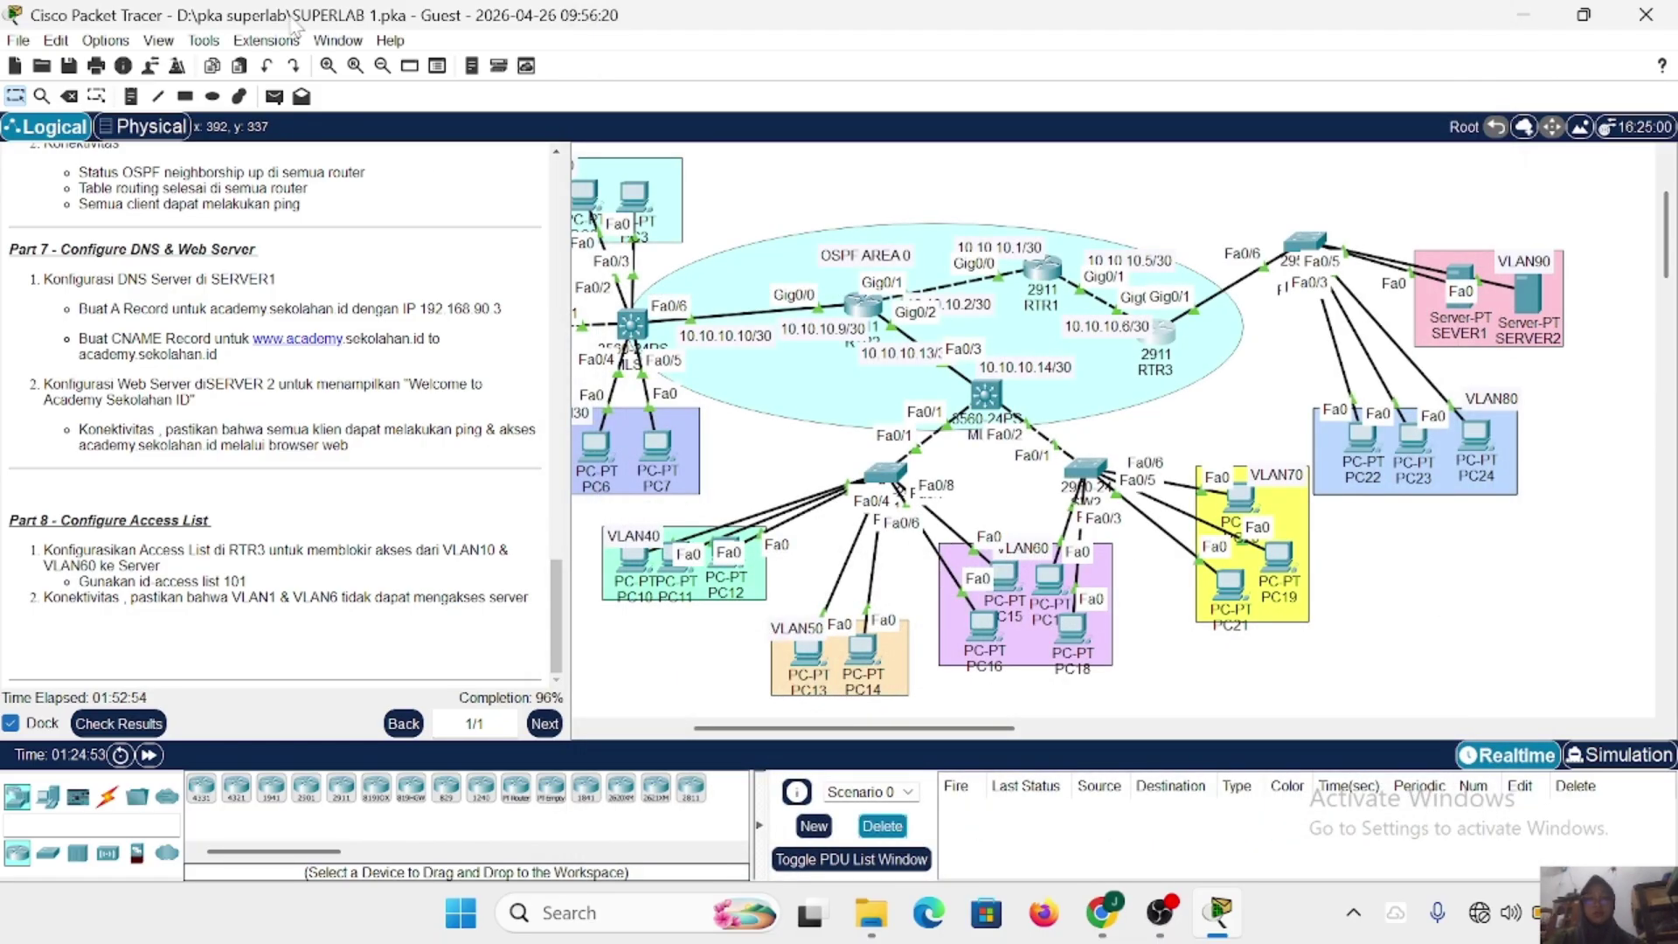
pyautogui.click(273, 96)
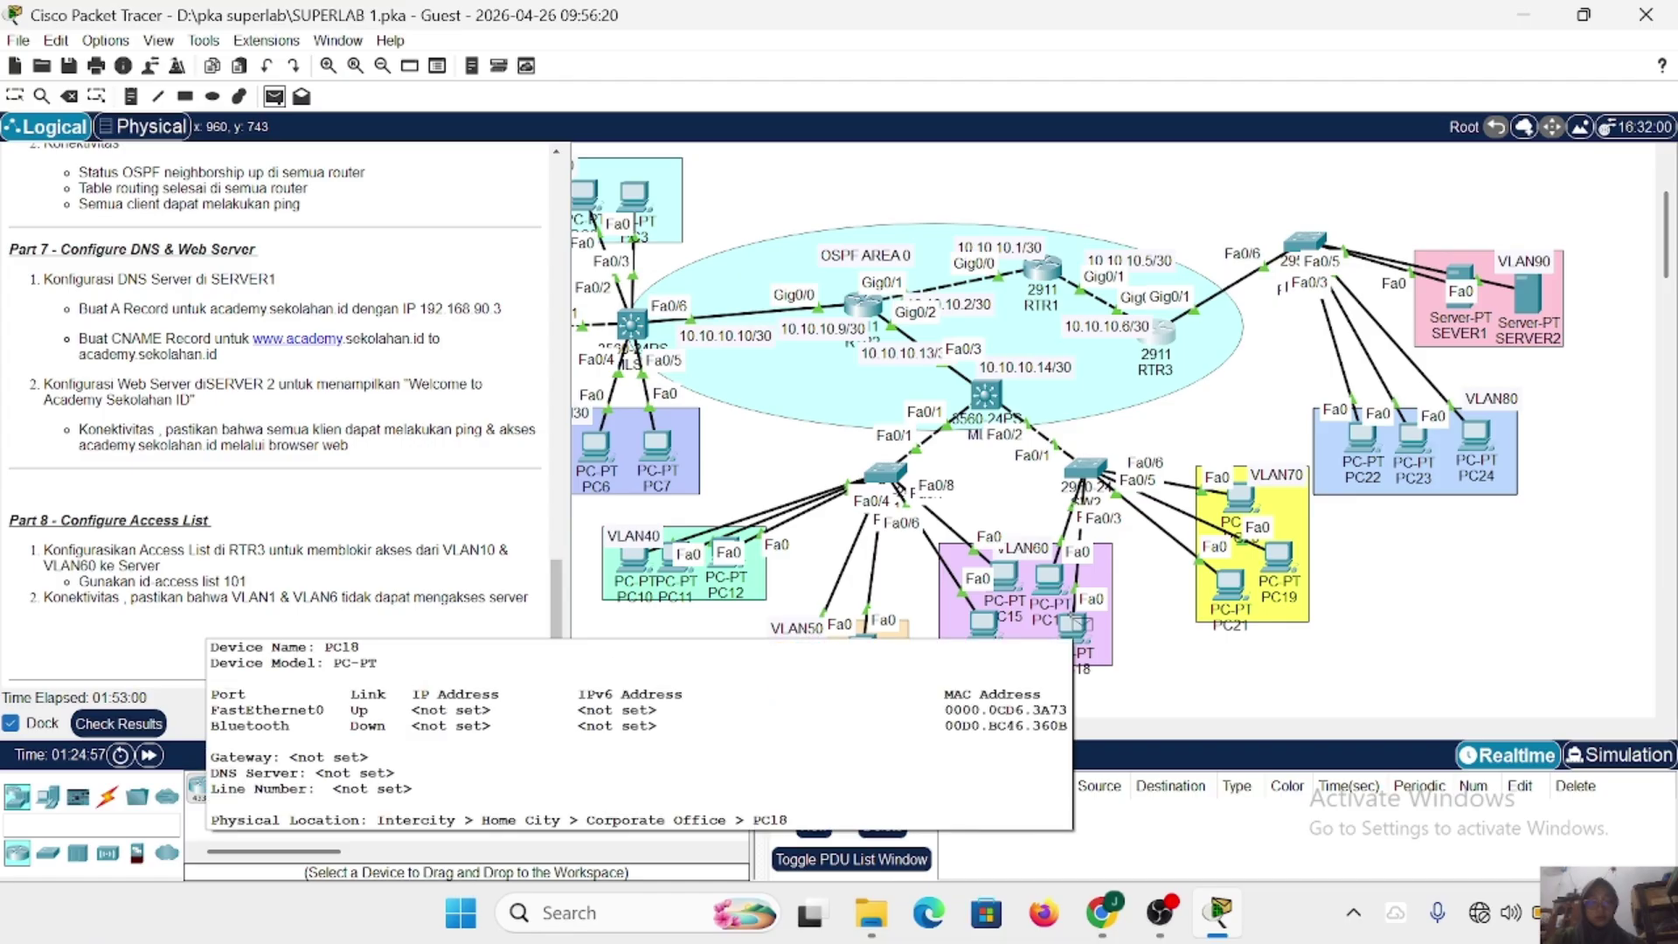
pyautogui.click(1074, 623)
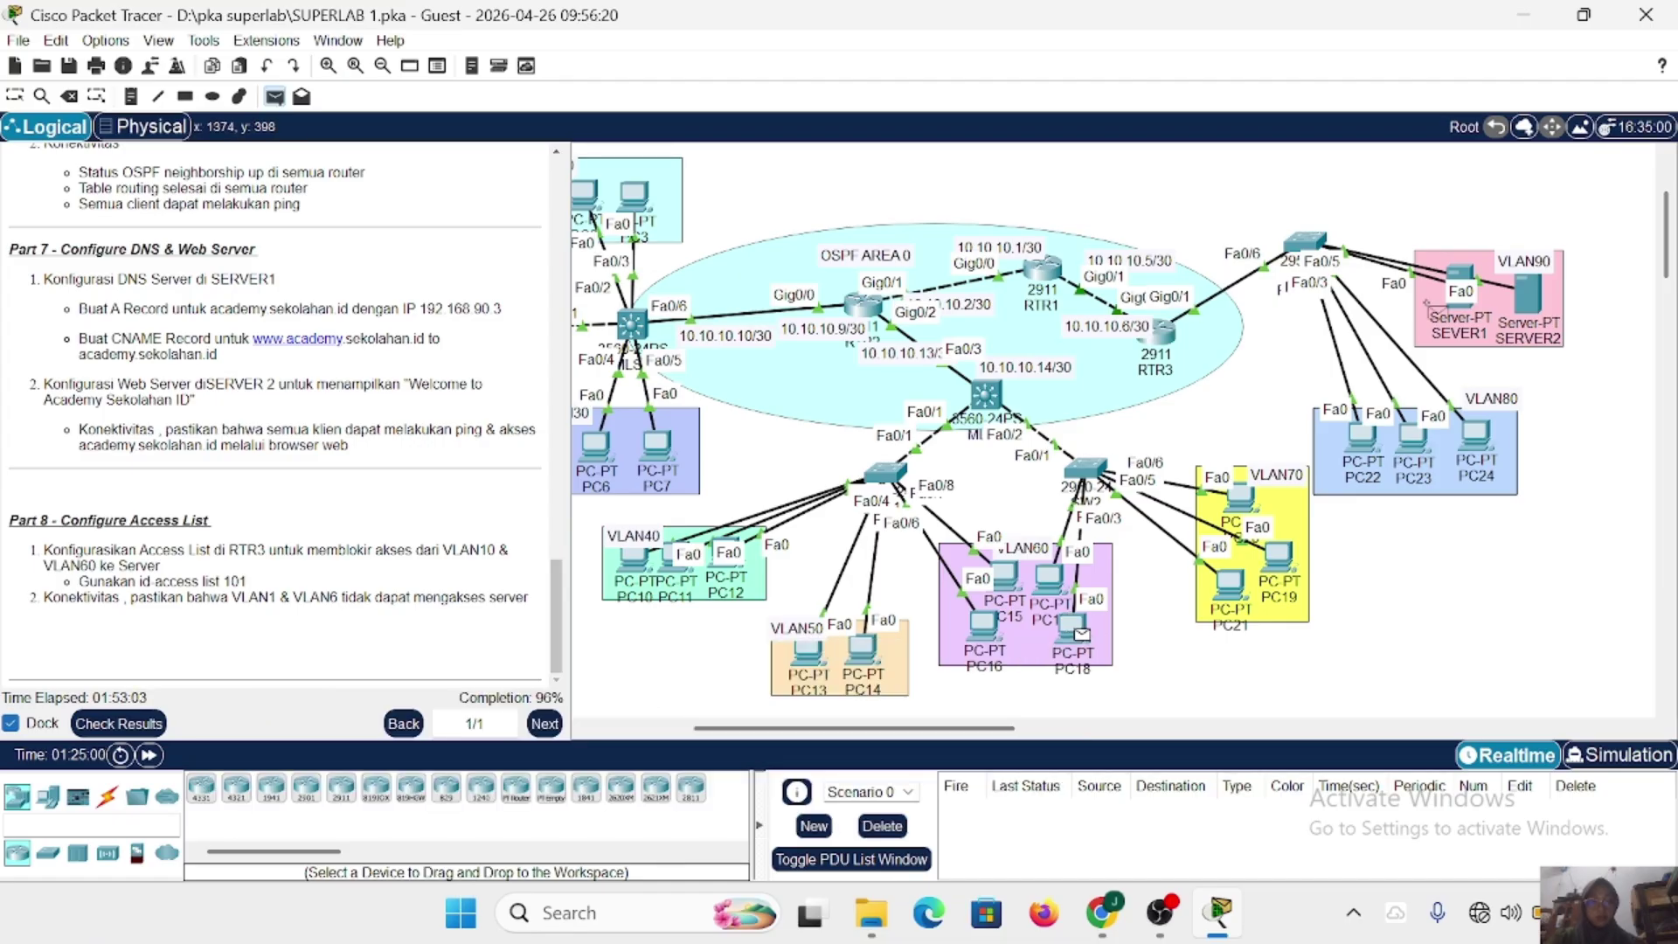
pyautogui.click(1457, 276)
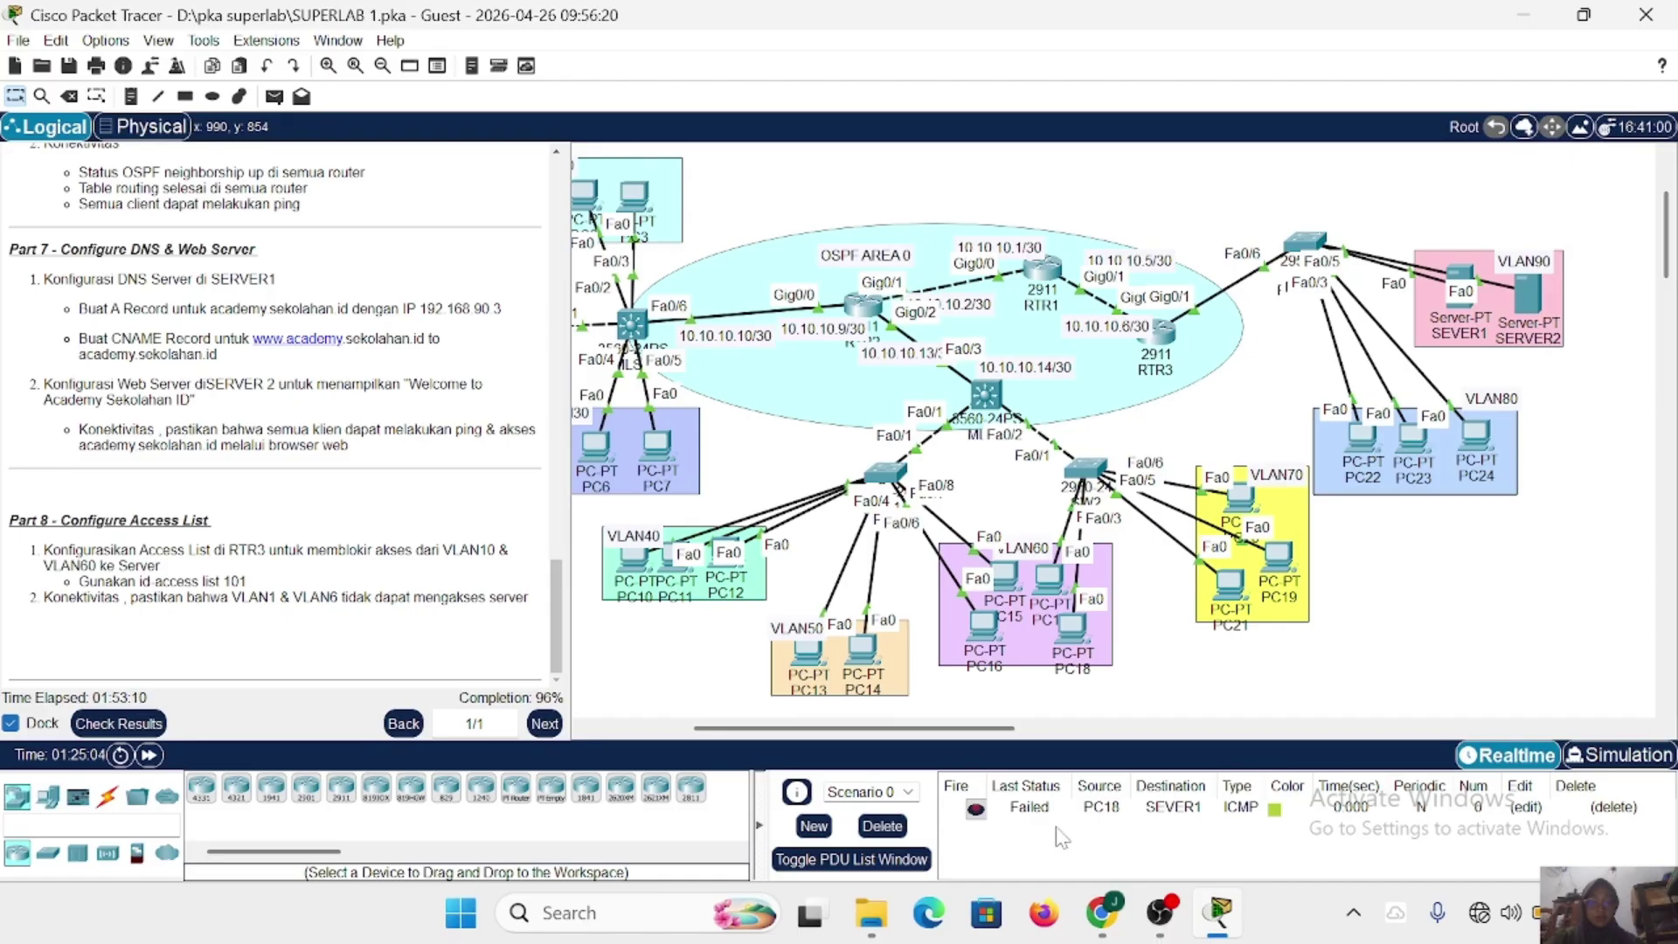
# Send a simple PDU from PC2 in VLAN10 to SEVER1 to test the block.
pyautogui.click(275, 96)
pyautogui.hscroll(-3, 645, 211)
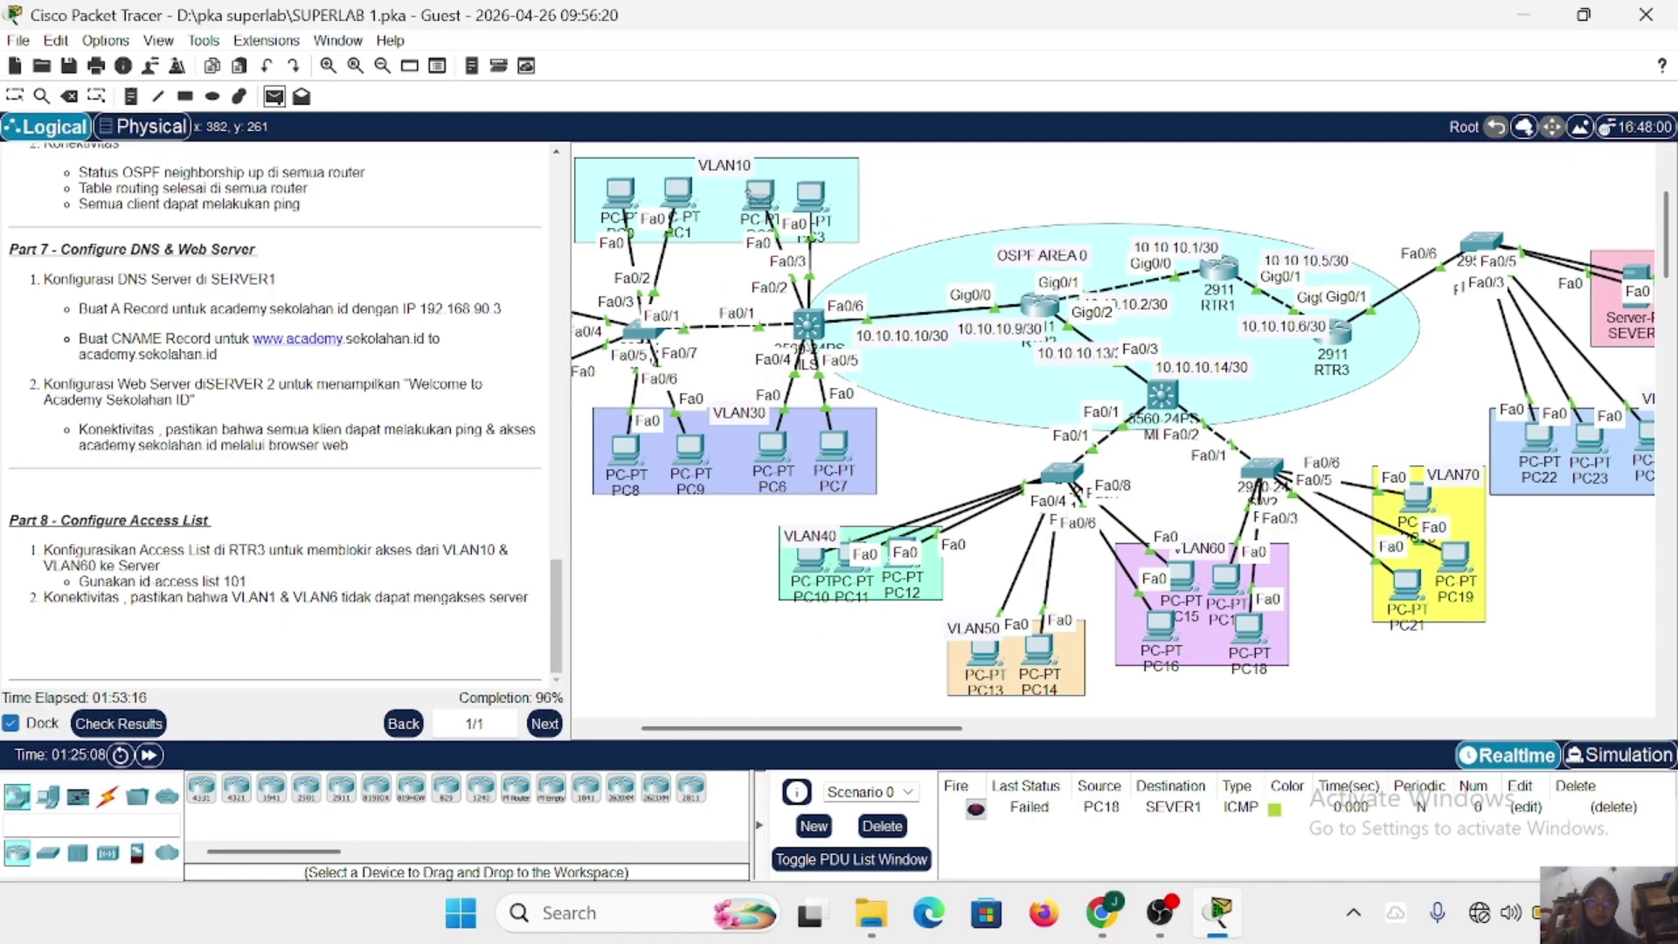
pyautogui.click(754, 192)
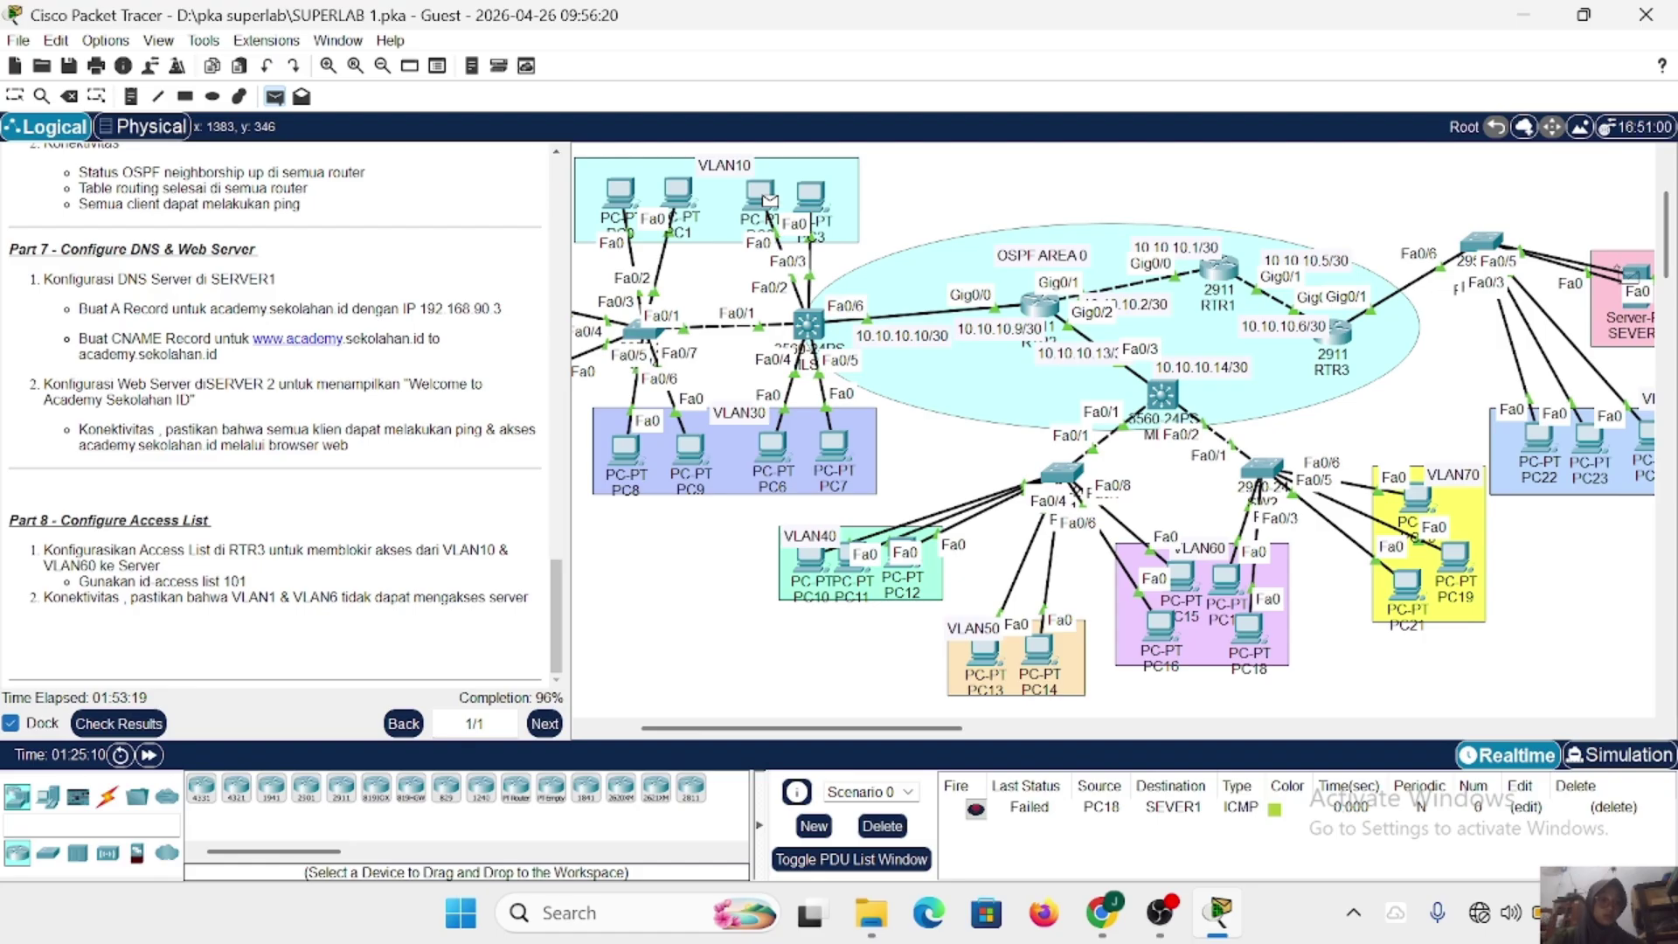
pyautogui.click(1632, 272)
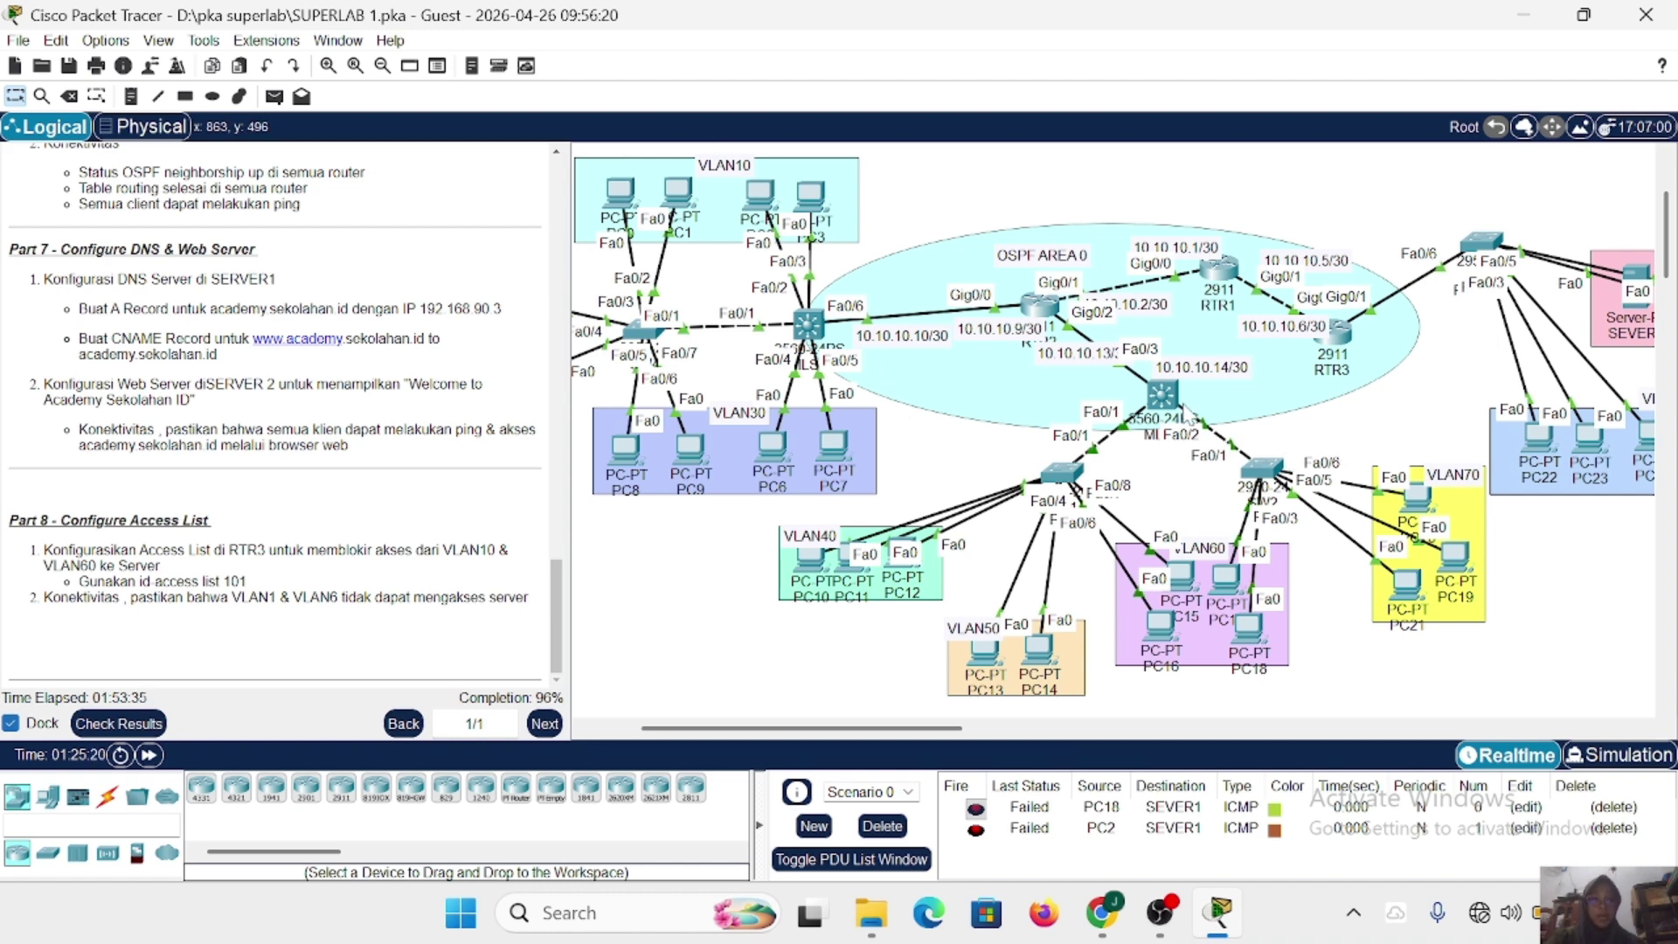
# Open MLS1's command line, enter privileged mode with the enable password and start global configuration with conf t.
pyautogui.click(1162, 394)
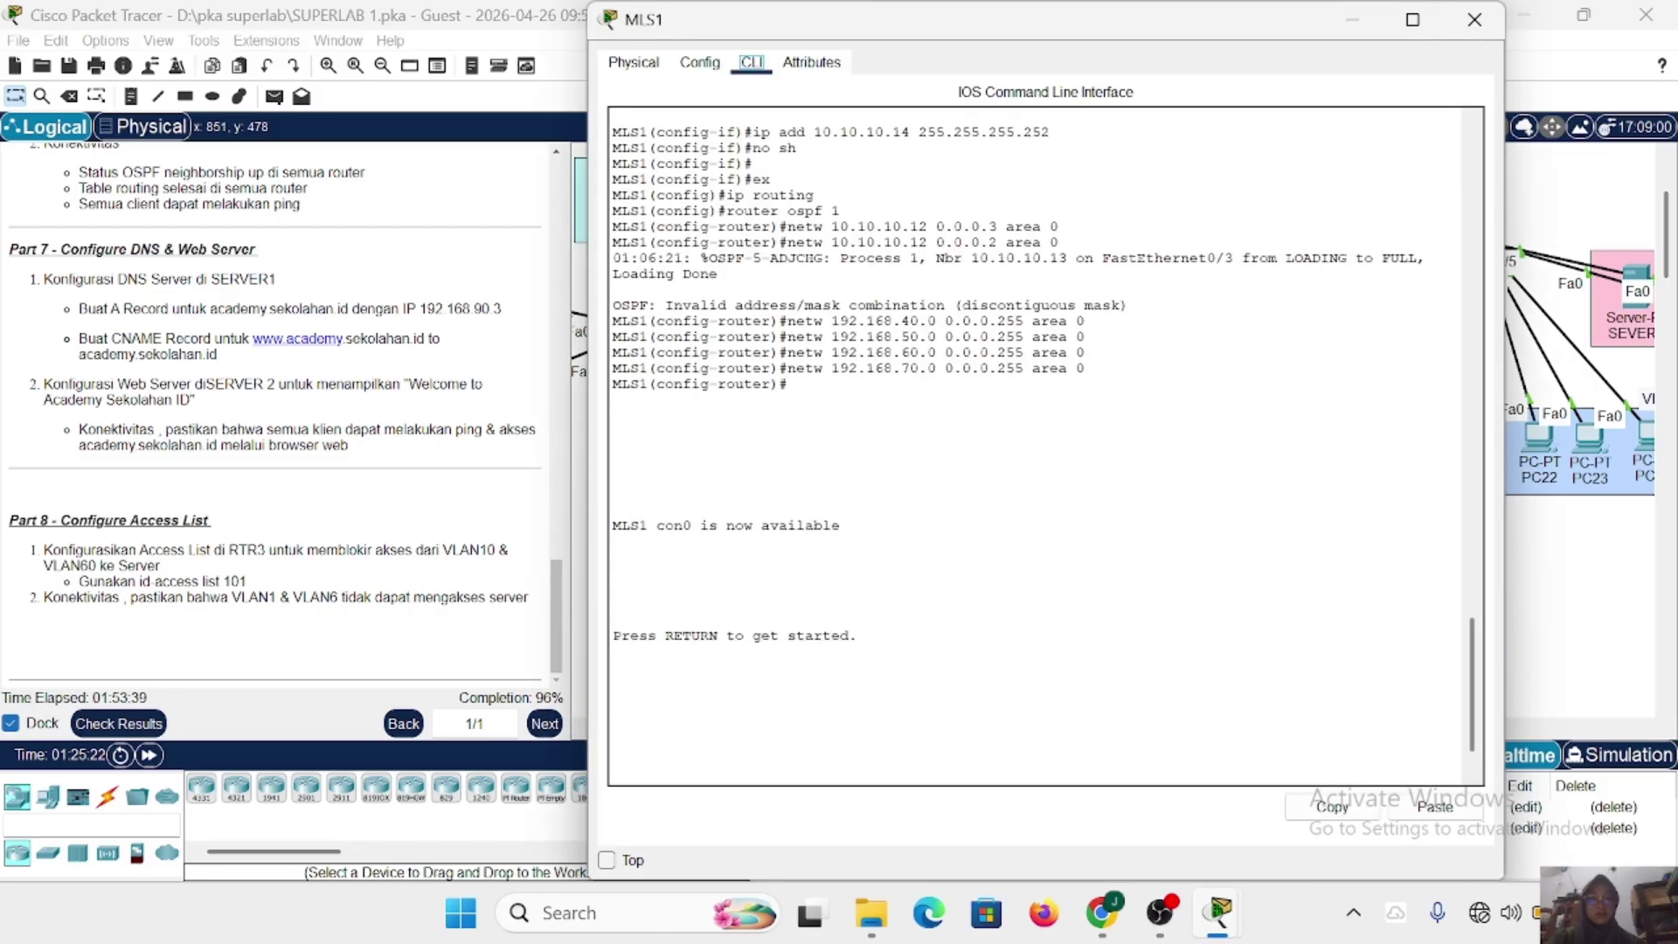
pyautogui.press('Return')
pyautogui.write('en')
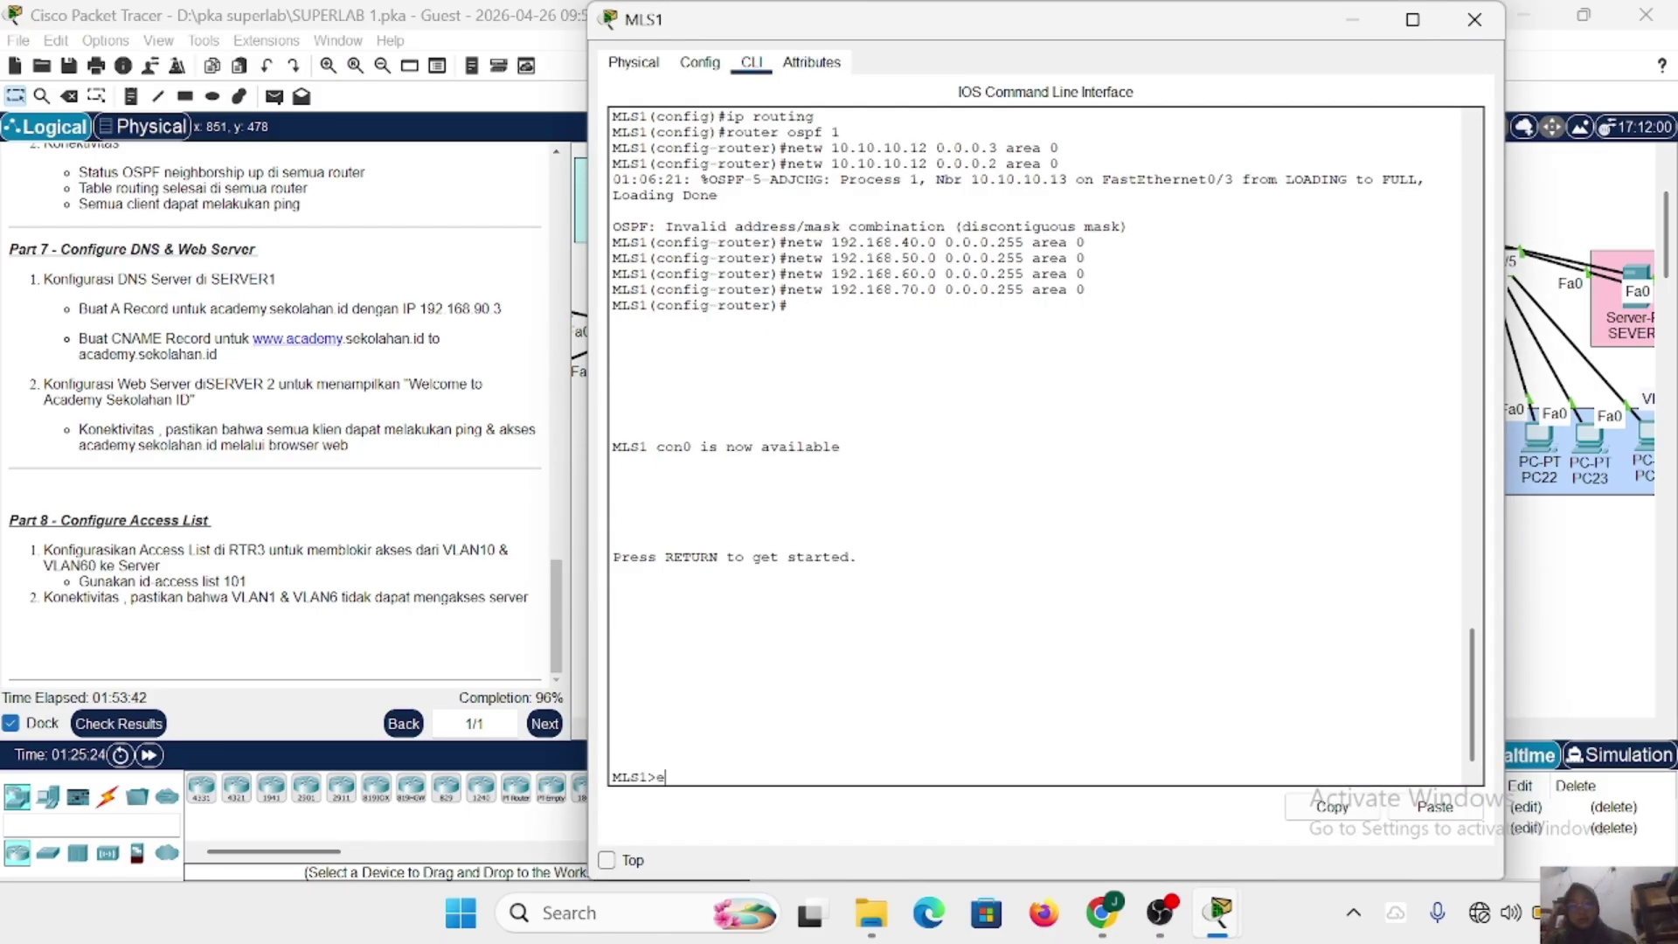
pyautogui.press('Return')
pyautogui.press('Return')
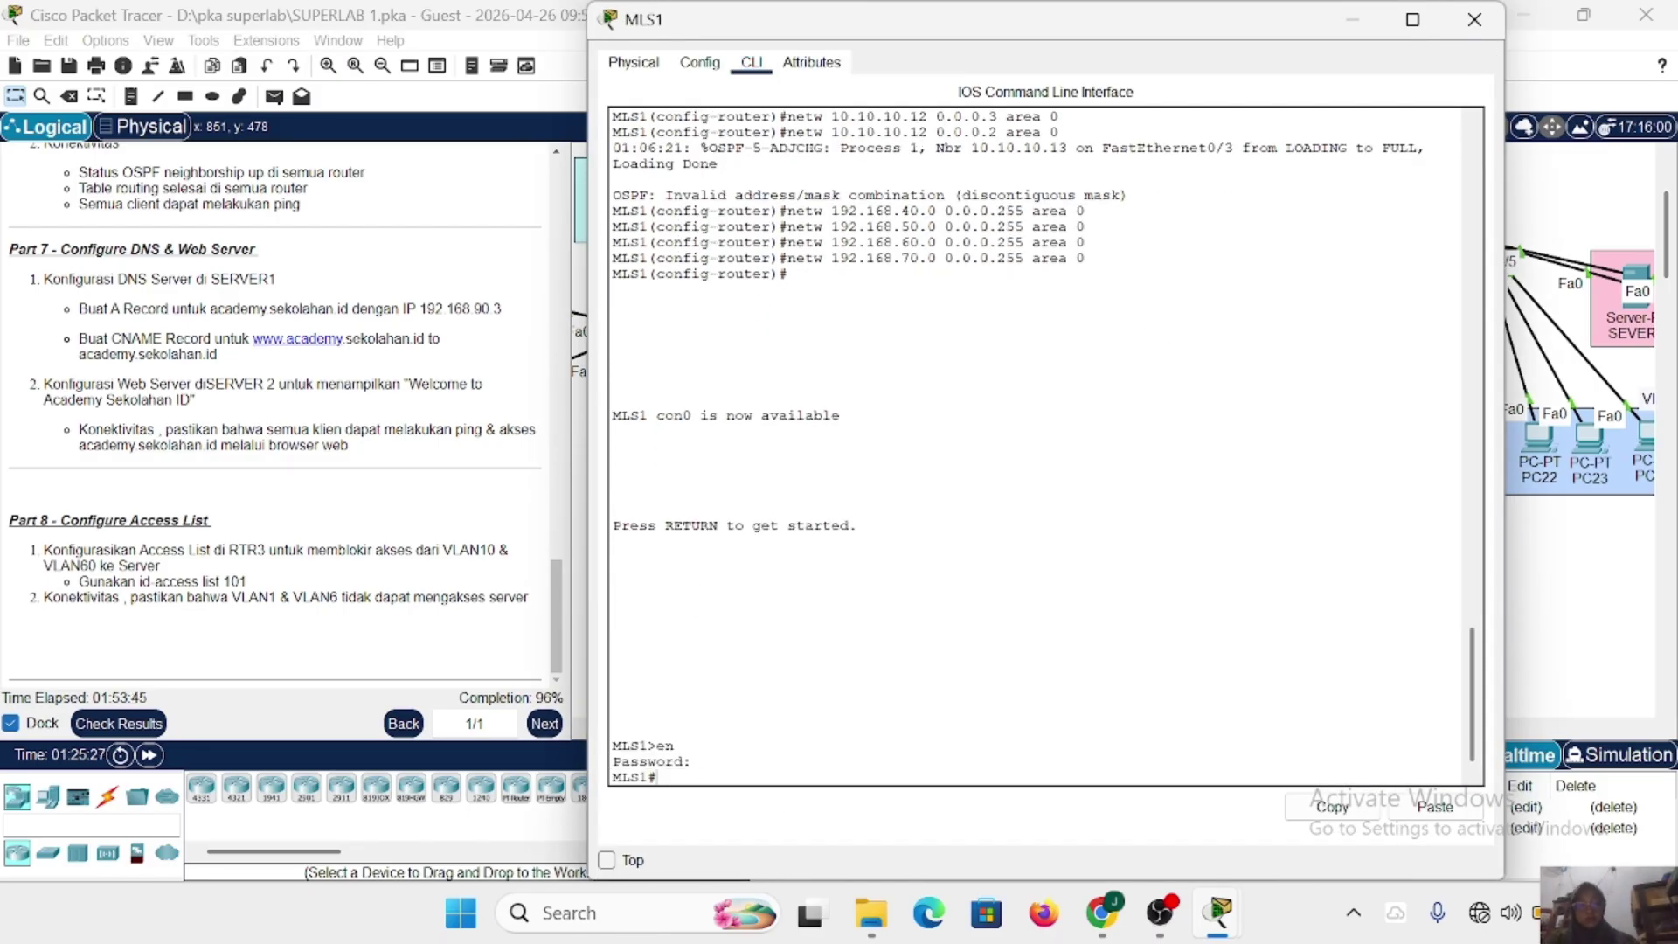
pyautogui.write('conf t')
pyautogui.press('Return')
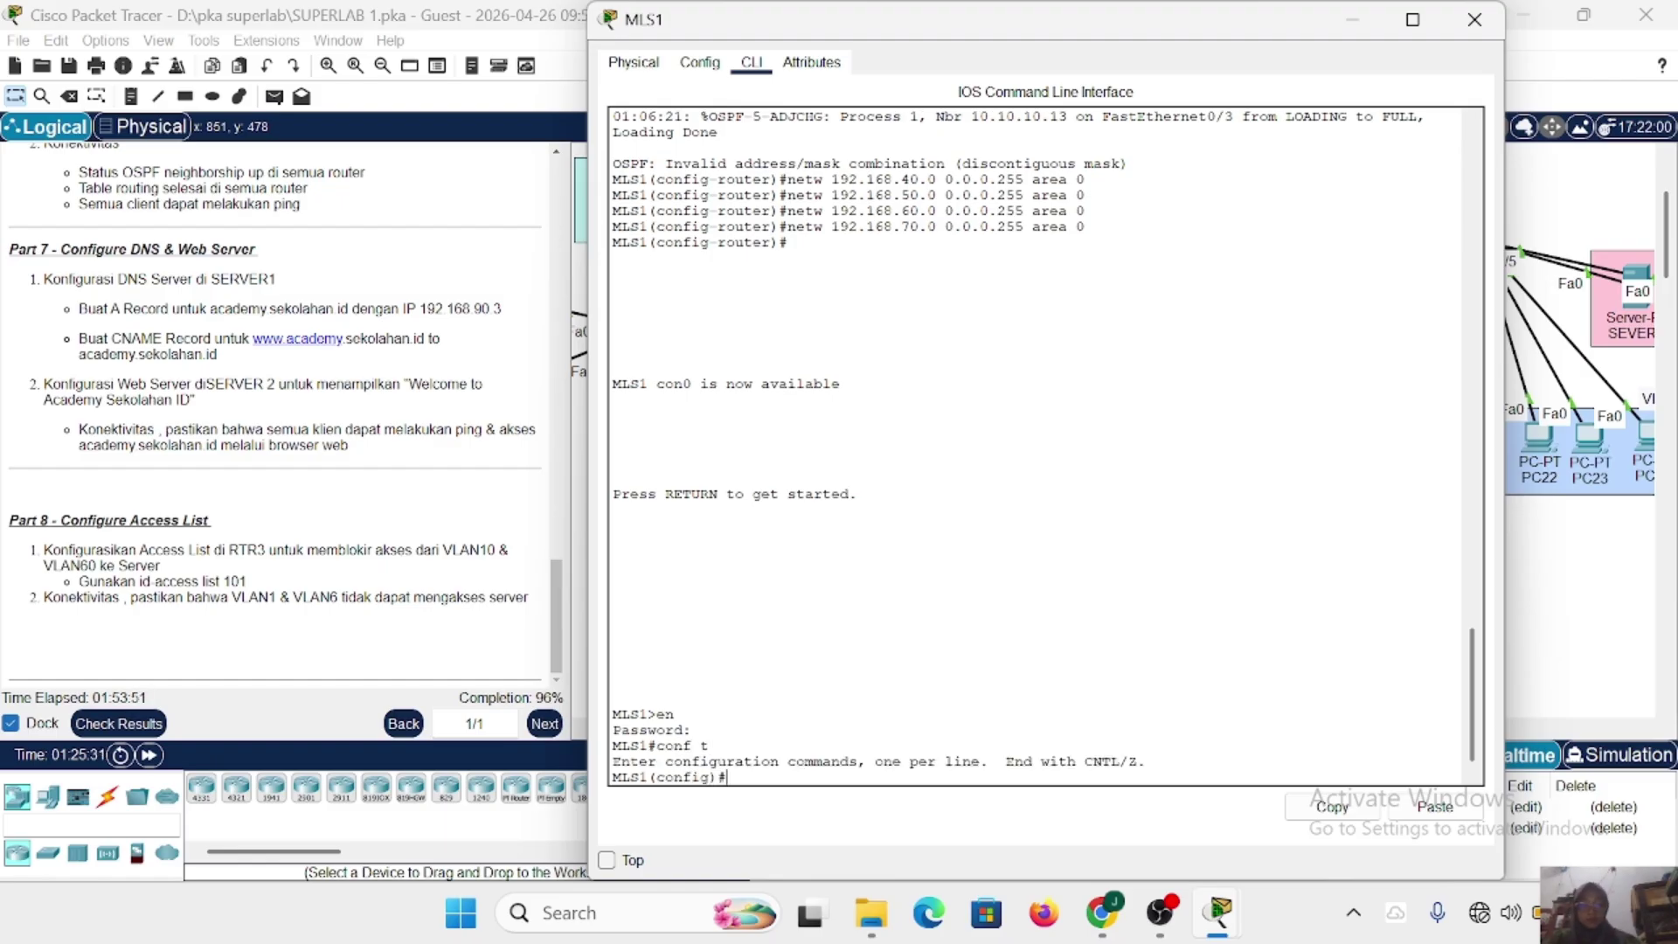
# Try to exclude an address on MLS1 with "ip excluded-address 192.168.40.1".
pyautogui.write('ip exc')
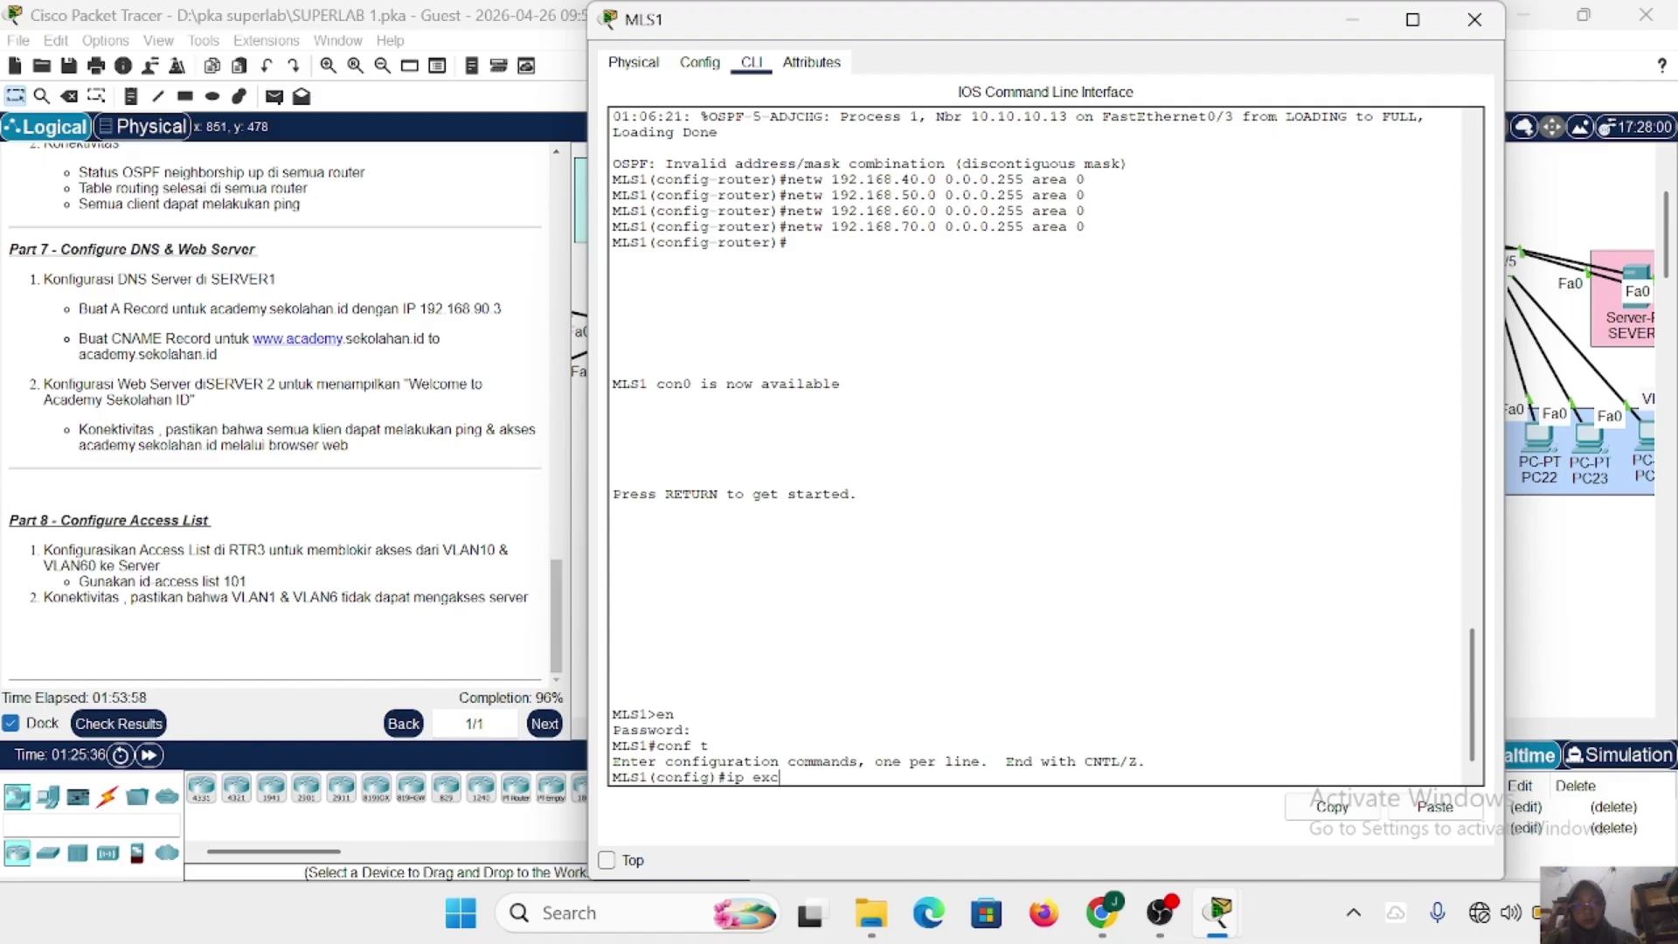
pyautogui.write('luded-address 1')
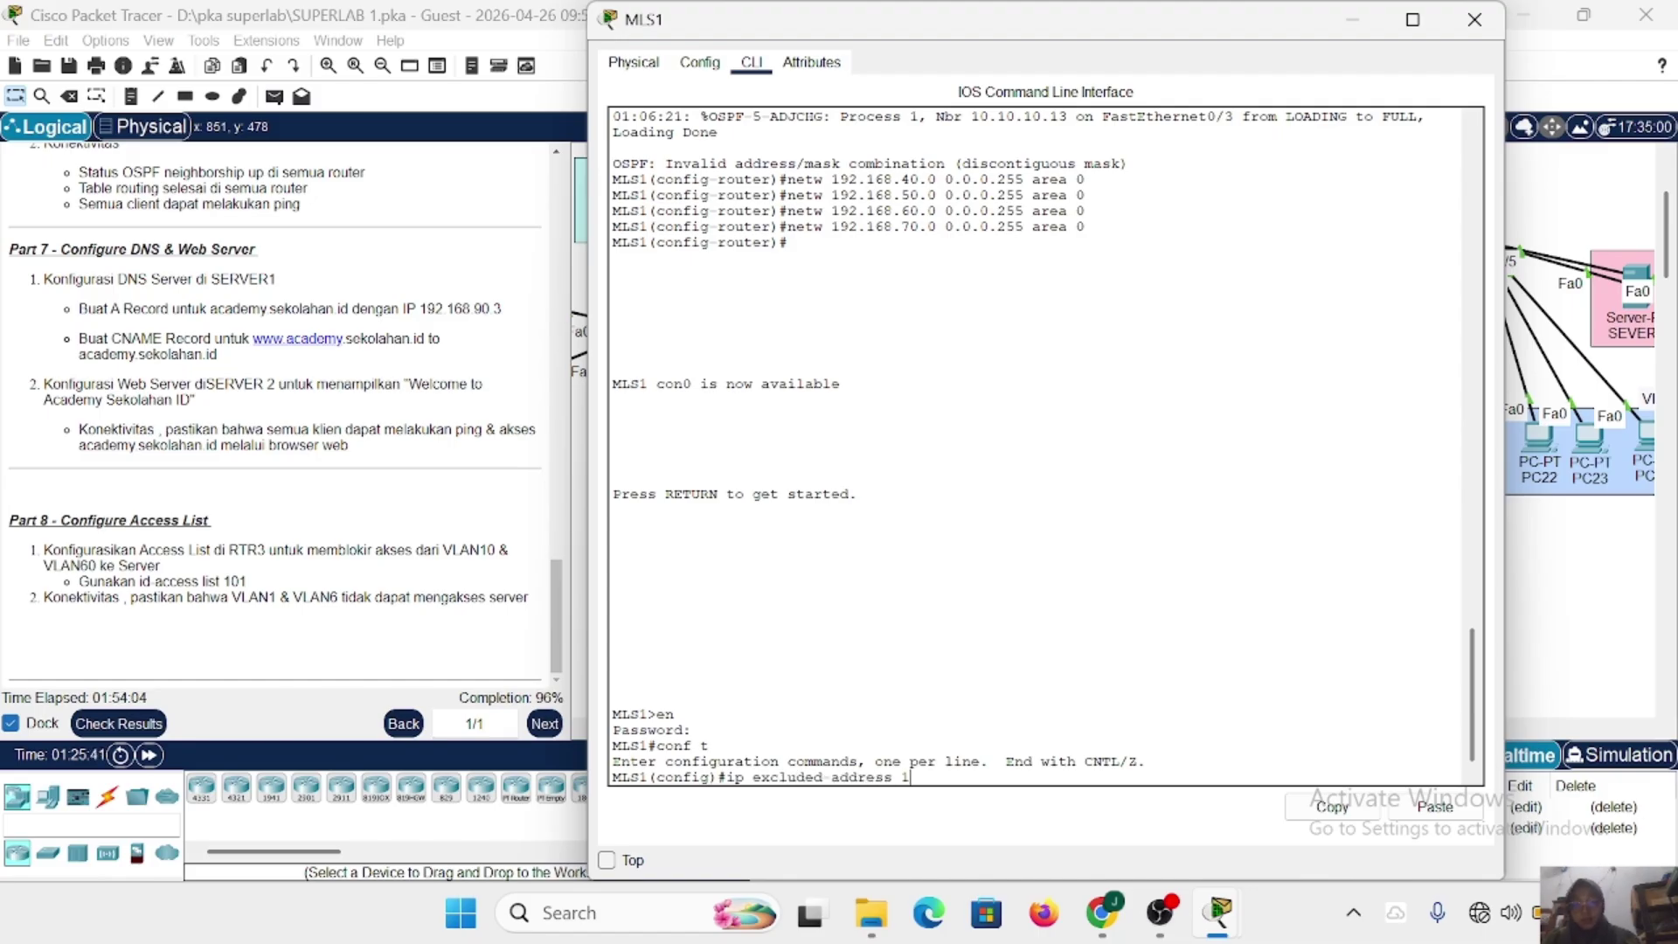
pyautogui.write('92.168.40.1')
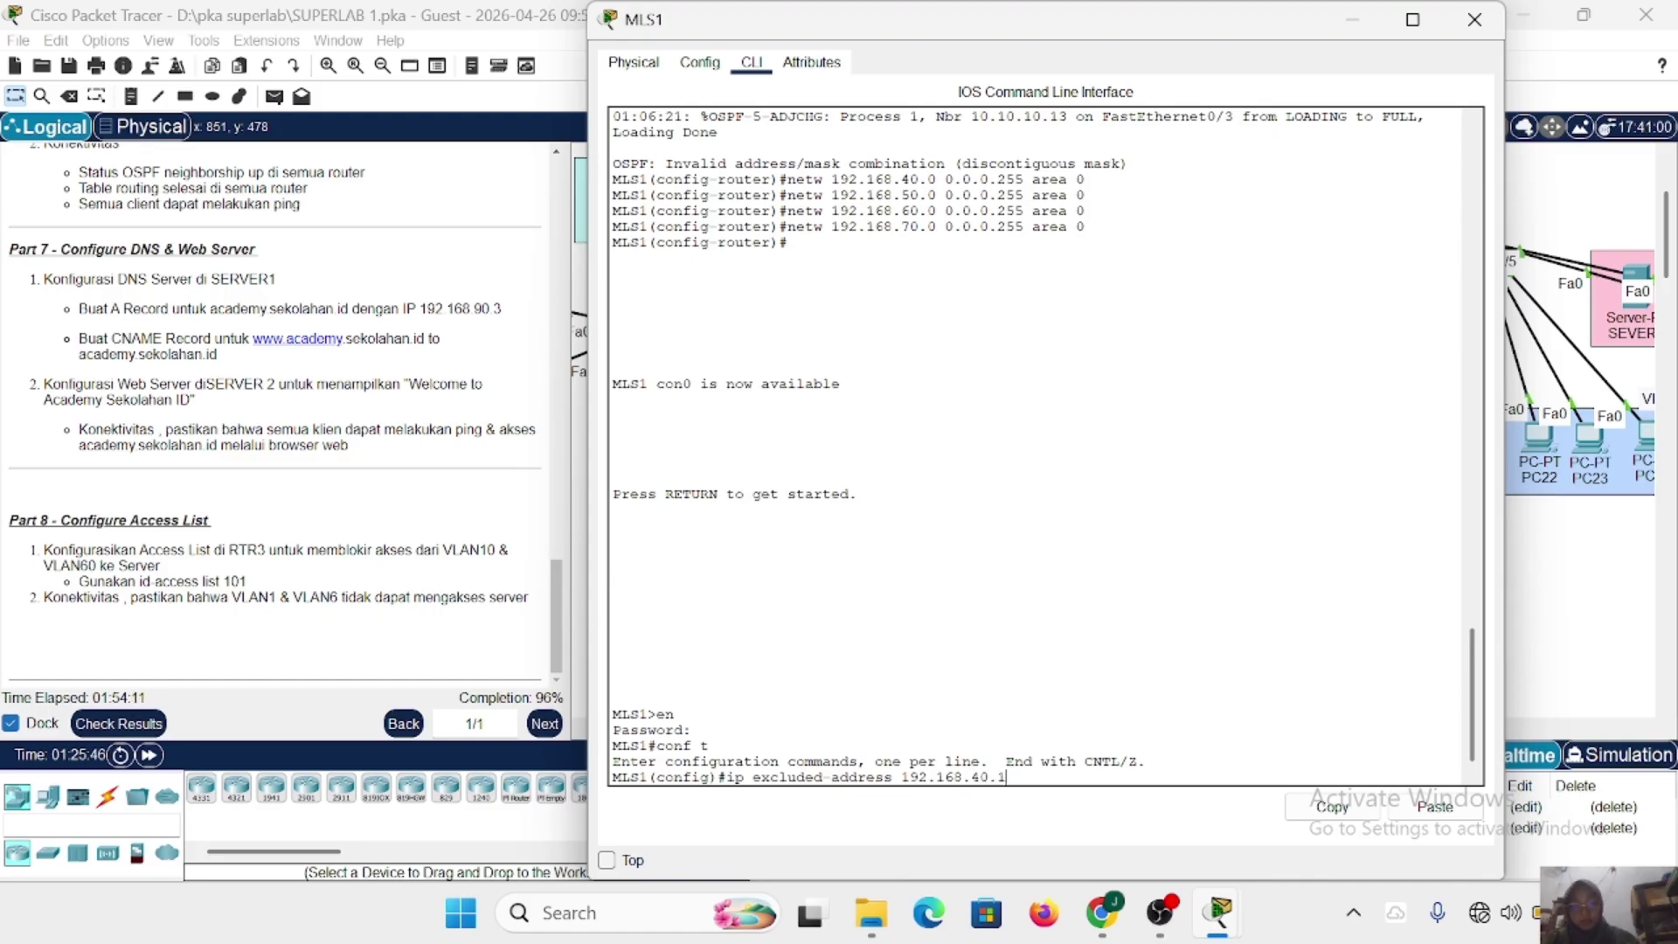
pyautogui.press('Return')
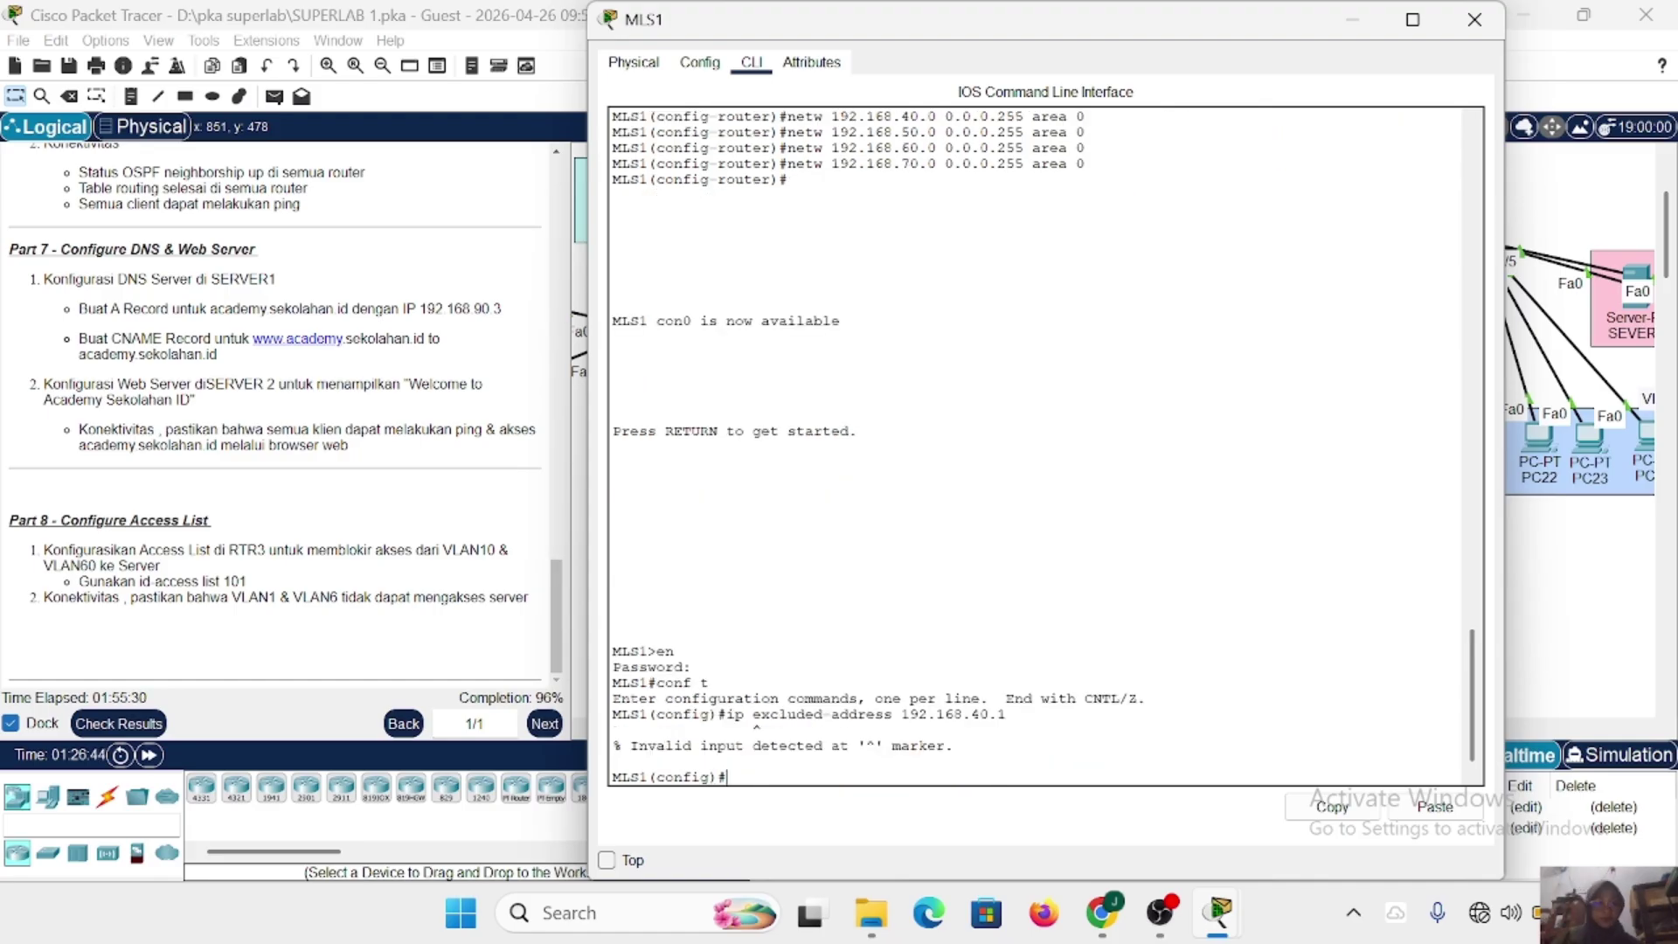
# Exclude 192.168.40.1 from DHCP on MLS1 with "ip dhcp excluded-address 192.168.40.1".
pyautogui.press('Up')
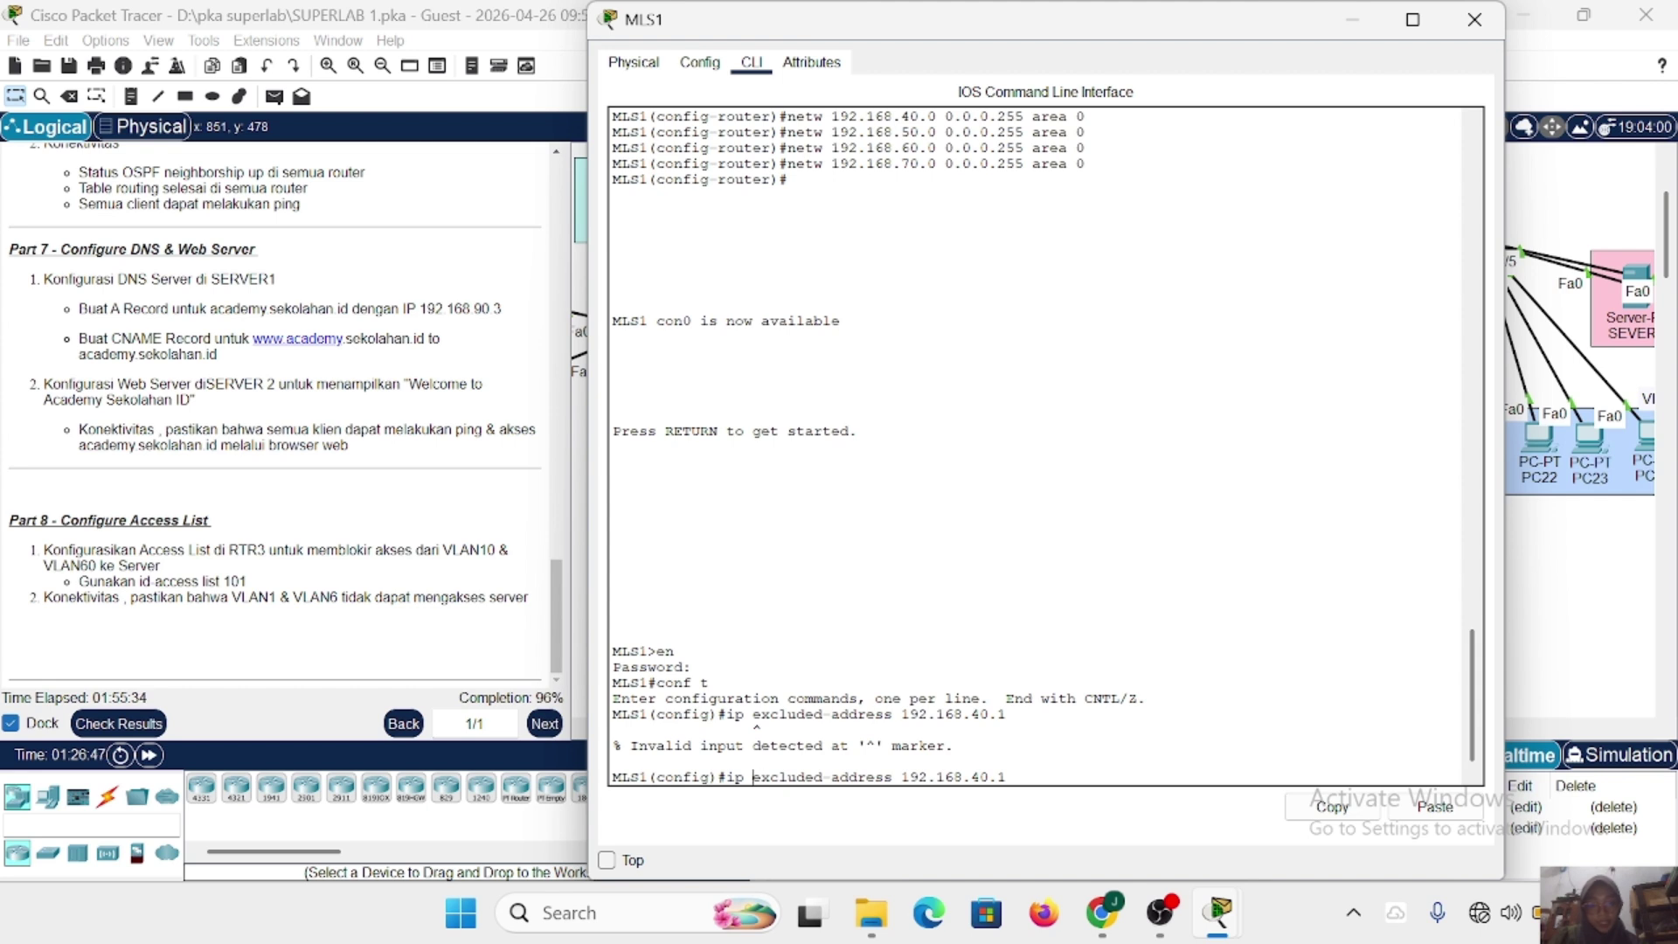
pyautogui.write('dhcp')
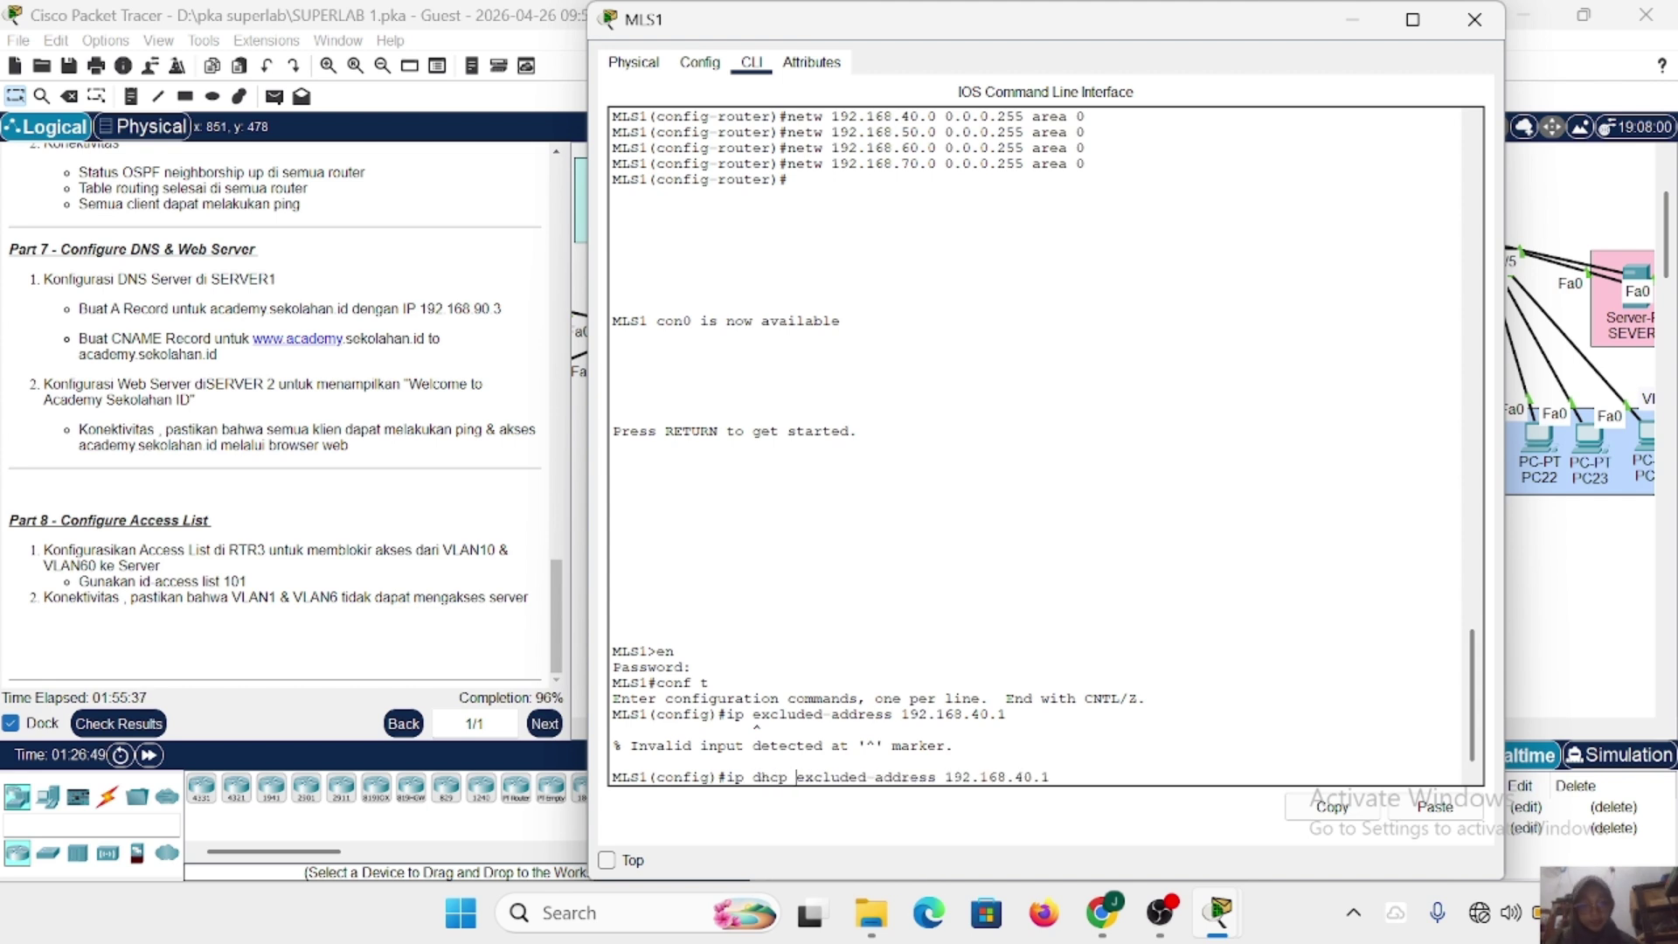
pyautogui.press('Return')
# Exclude 192.168.50.1 from DHCP on MLS1 with ip dhcp excluded-address.
pyautogui.press('Up')
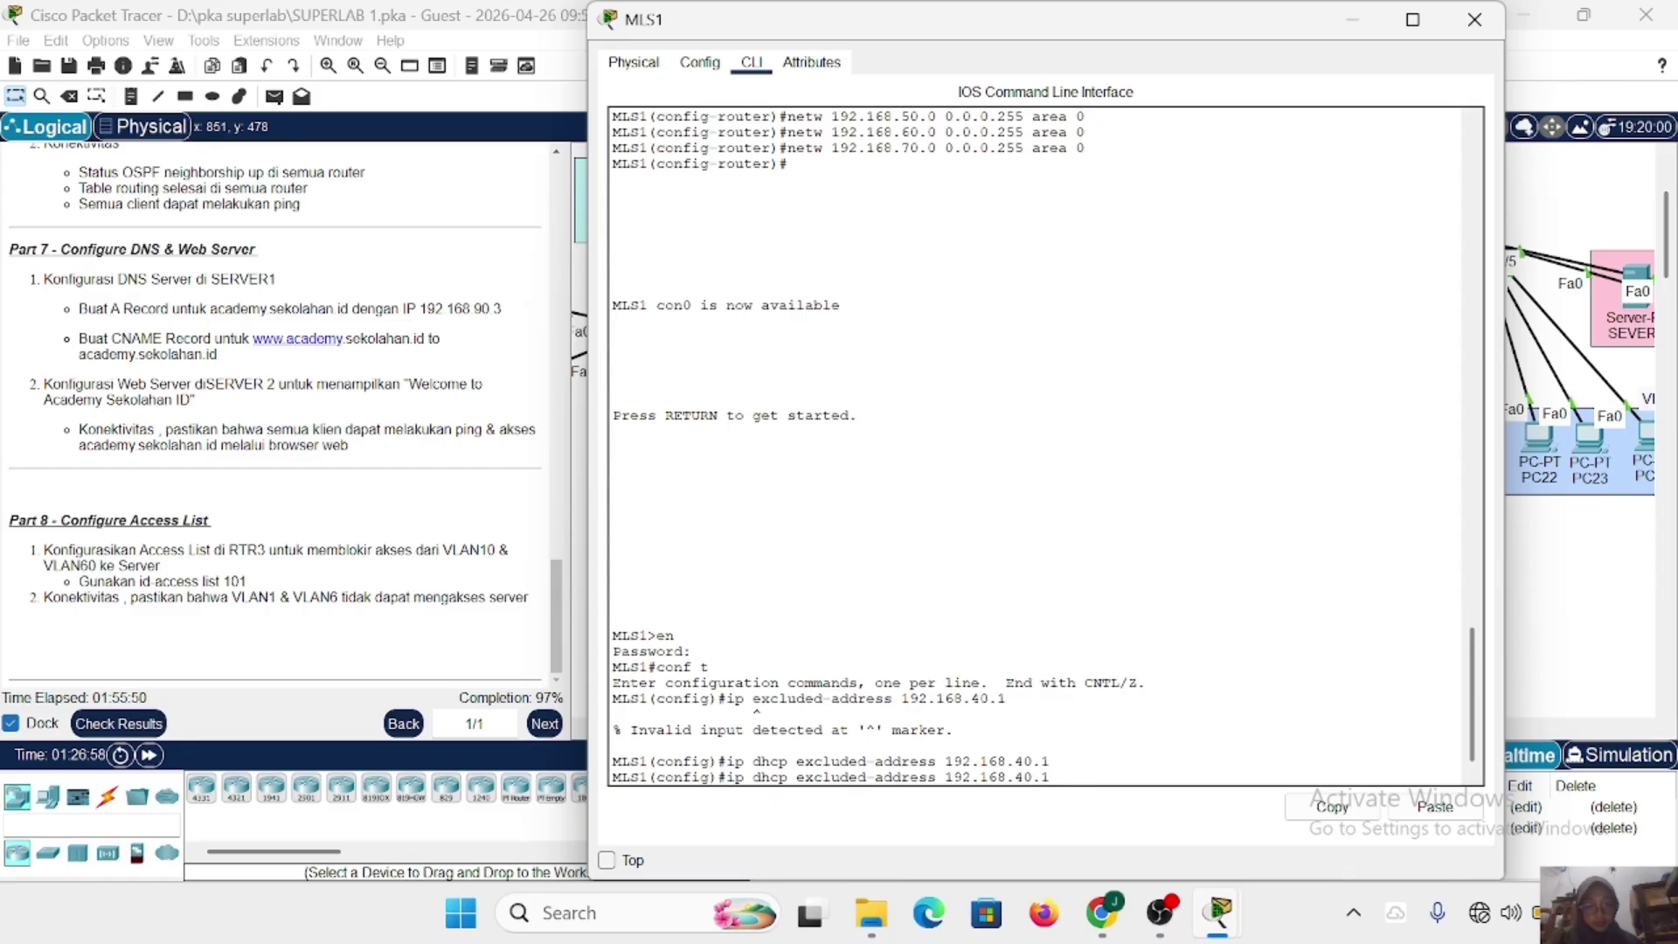
pyautogui.press('BackSpace')
pyautogui.press('BackSpace')
pyautogui.press('BackSpace')
pyautogui.press('BackSpace')
pyautogui.write('50.1')
pyautogui.press('Return')
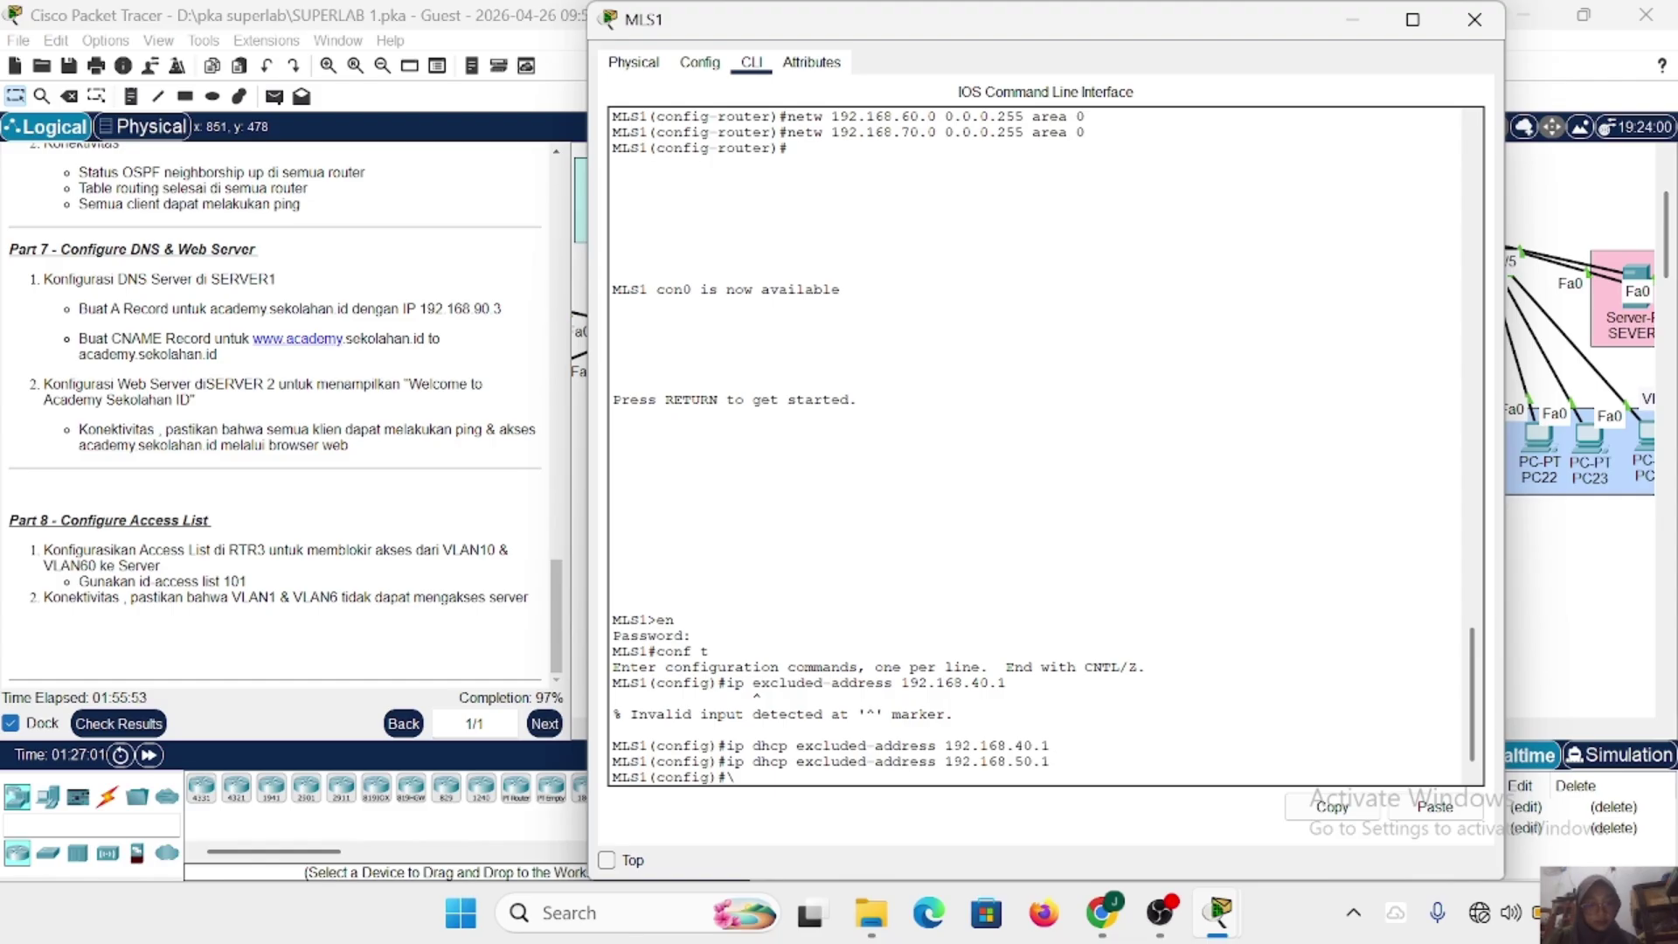
# Exclude 192.168.60.1 from DHCP on MLS1 with ip dhcp excluded-address.
pyautogui.press('Up')
pyautogui.press('BackSpace')
pyautogui.press('BackSpace')
pyautogui.press('BackSpace')
pyautogui.press('BackSpace')
pyautogui.write('60.1')
pyautogui.press('Return')
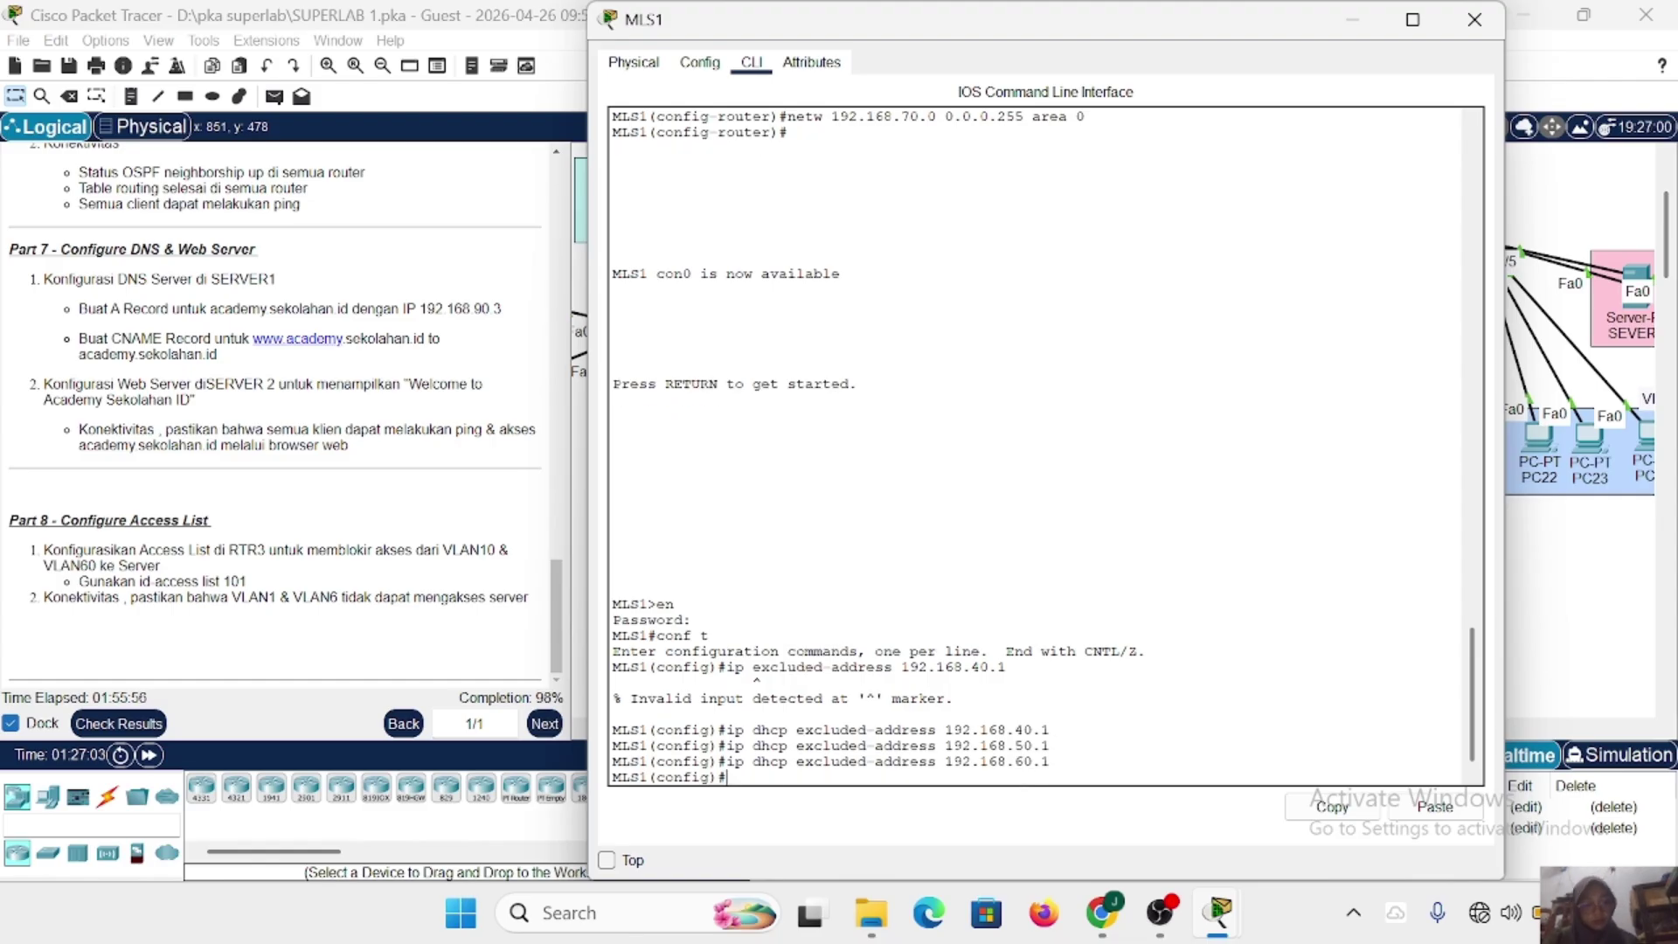
# Exclude 192.168.70.1 from DHCP on MLS1 with ip dhcp excluded-address.
pyautogui.press('Up')
pyautogui.press('BackSpace')
pyautogui.press('BackSpace')
pyautogui.press('BackSpace')
pyautogui.press('BackSpace')
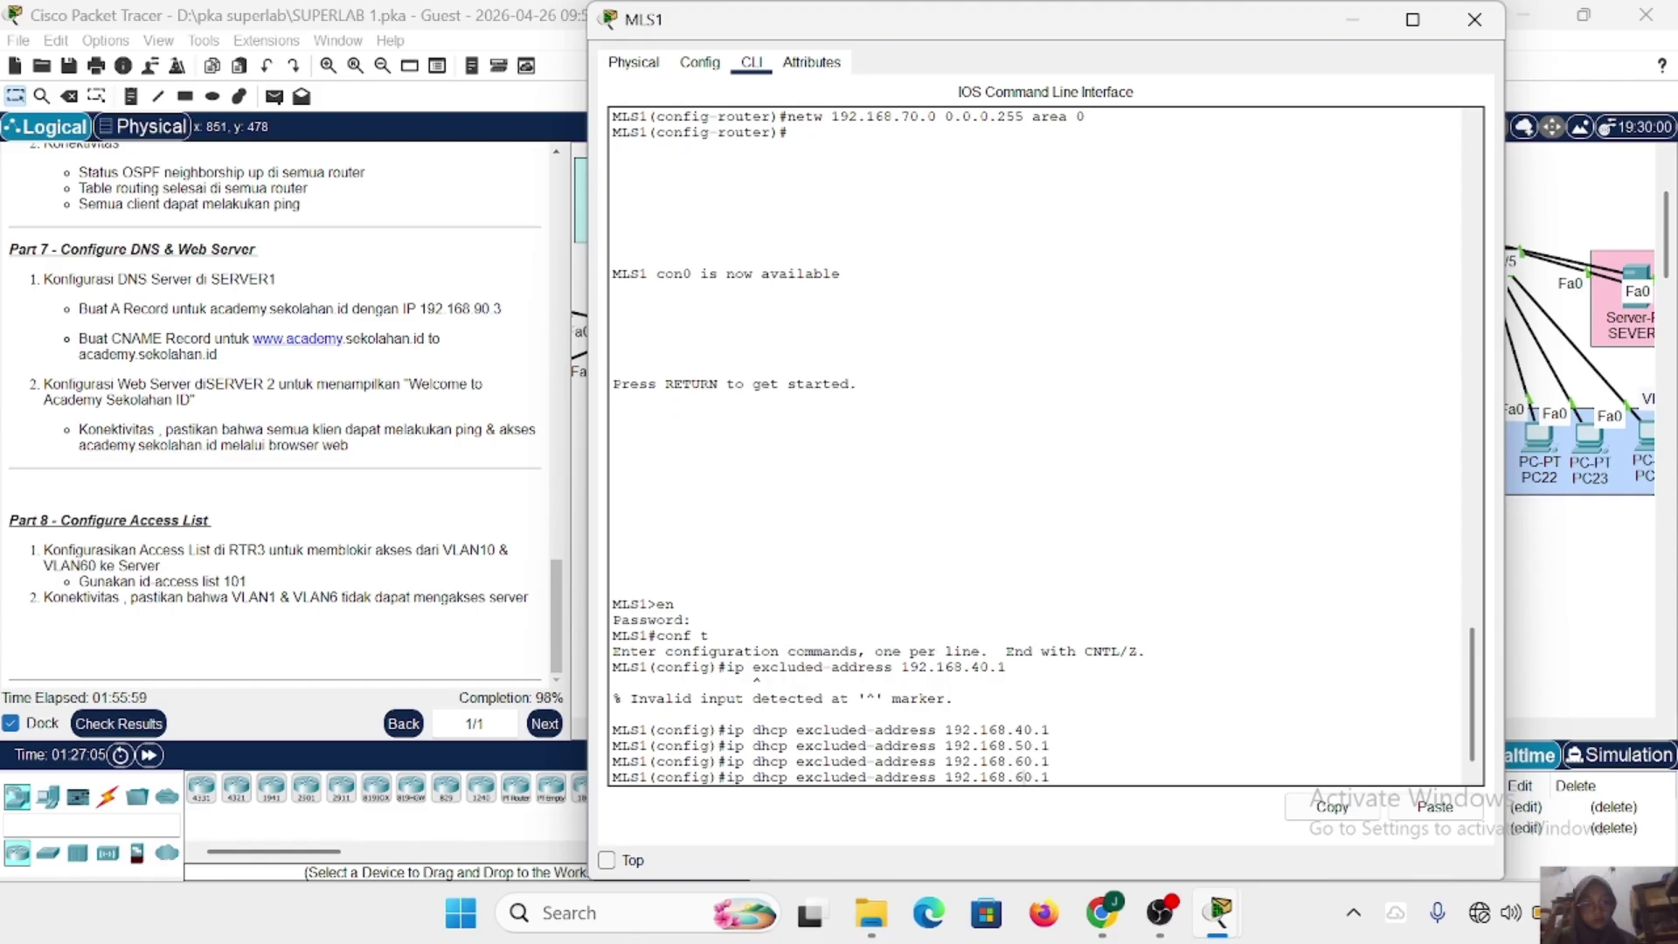
pyautogui.write('70.1')
pyautogui.press('Return')
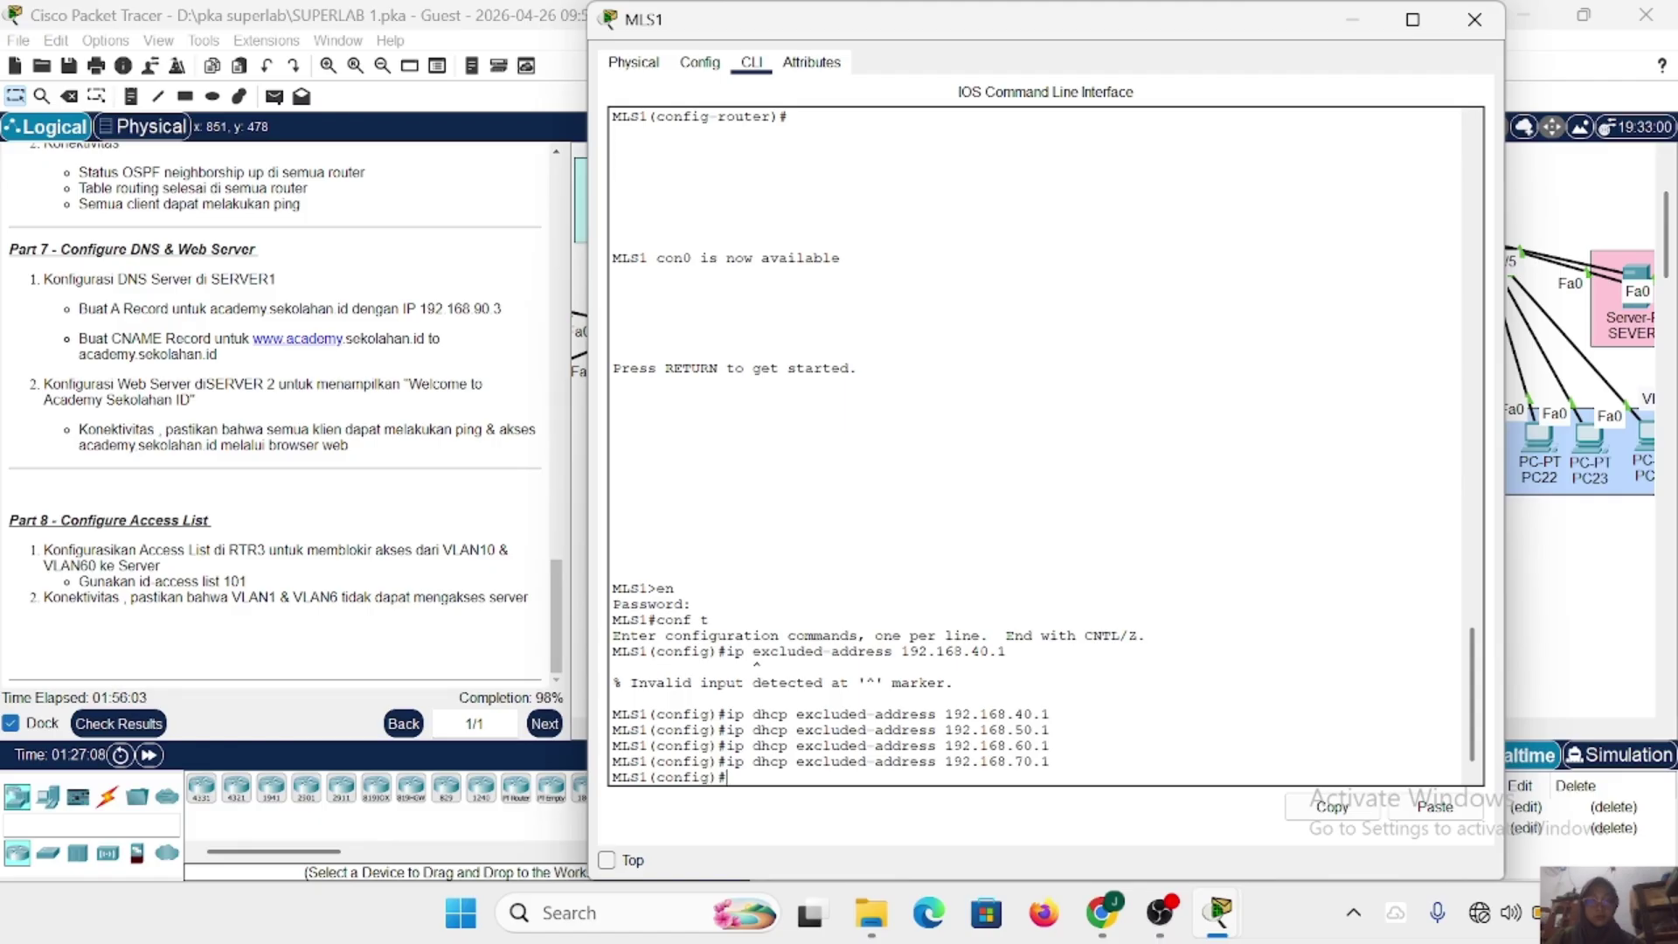
# Close the MLS1 window and check the activity's assessment items for incorrect entries, examining the RTR2 port settings.
pyautogui.click(1474, 19)
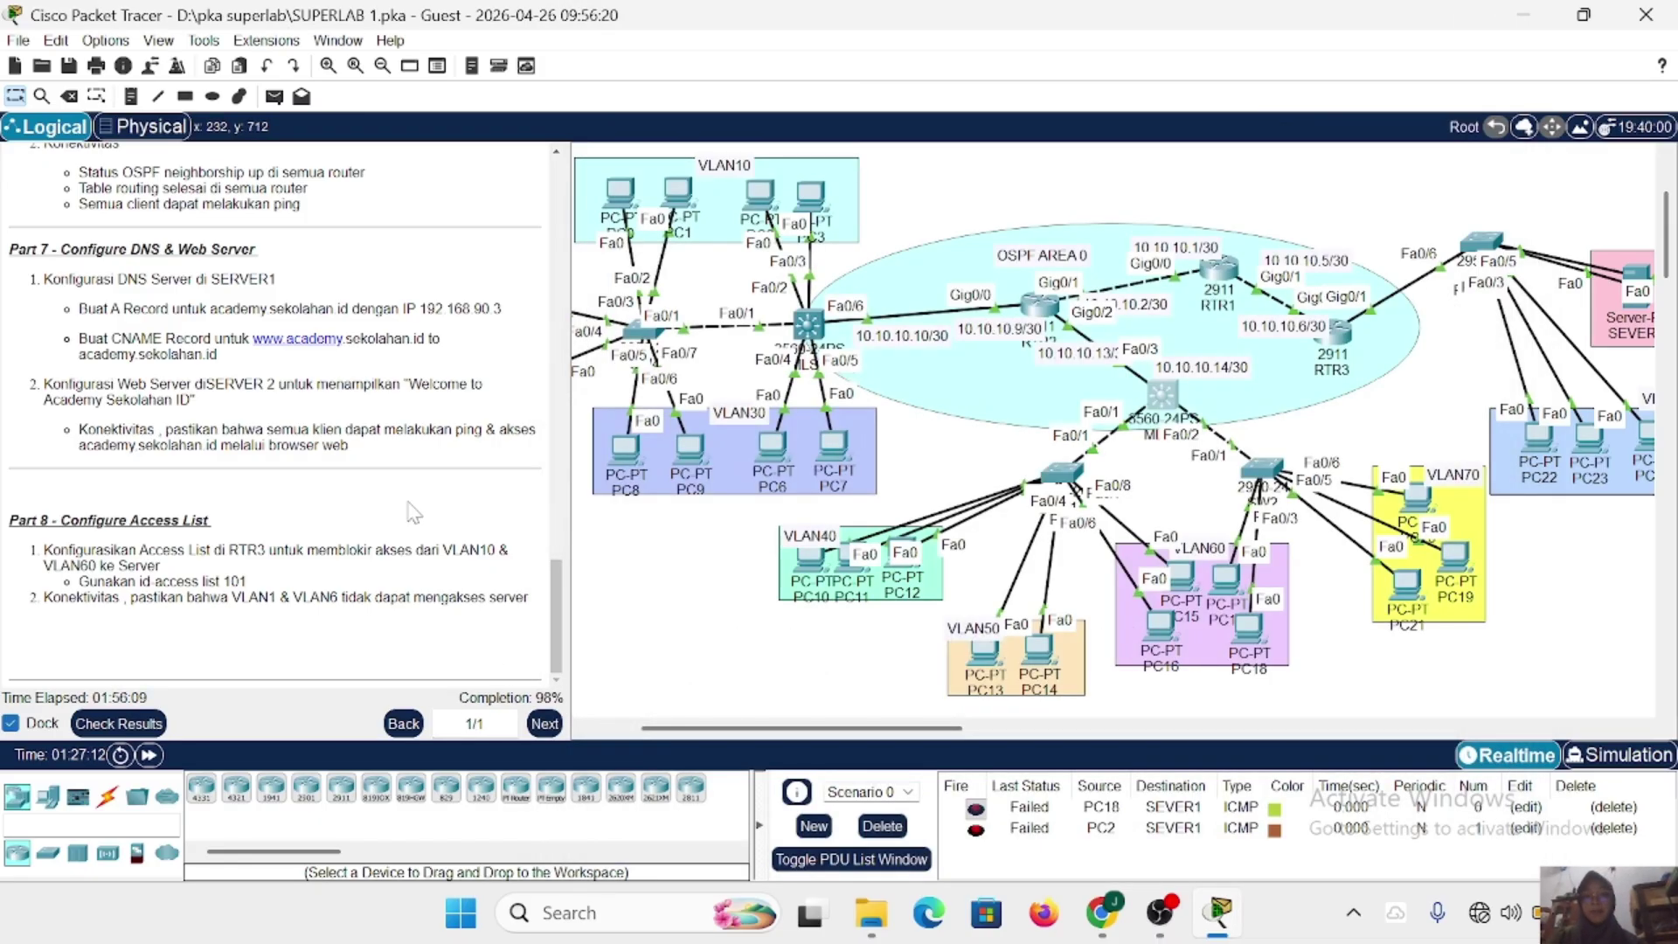
pyautogui.click(140, 722)
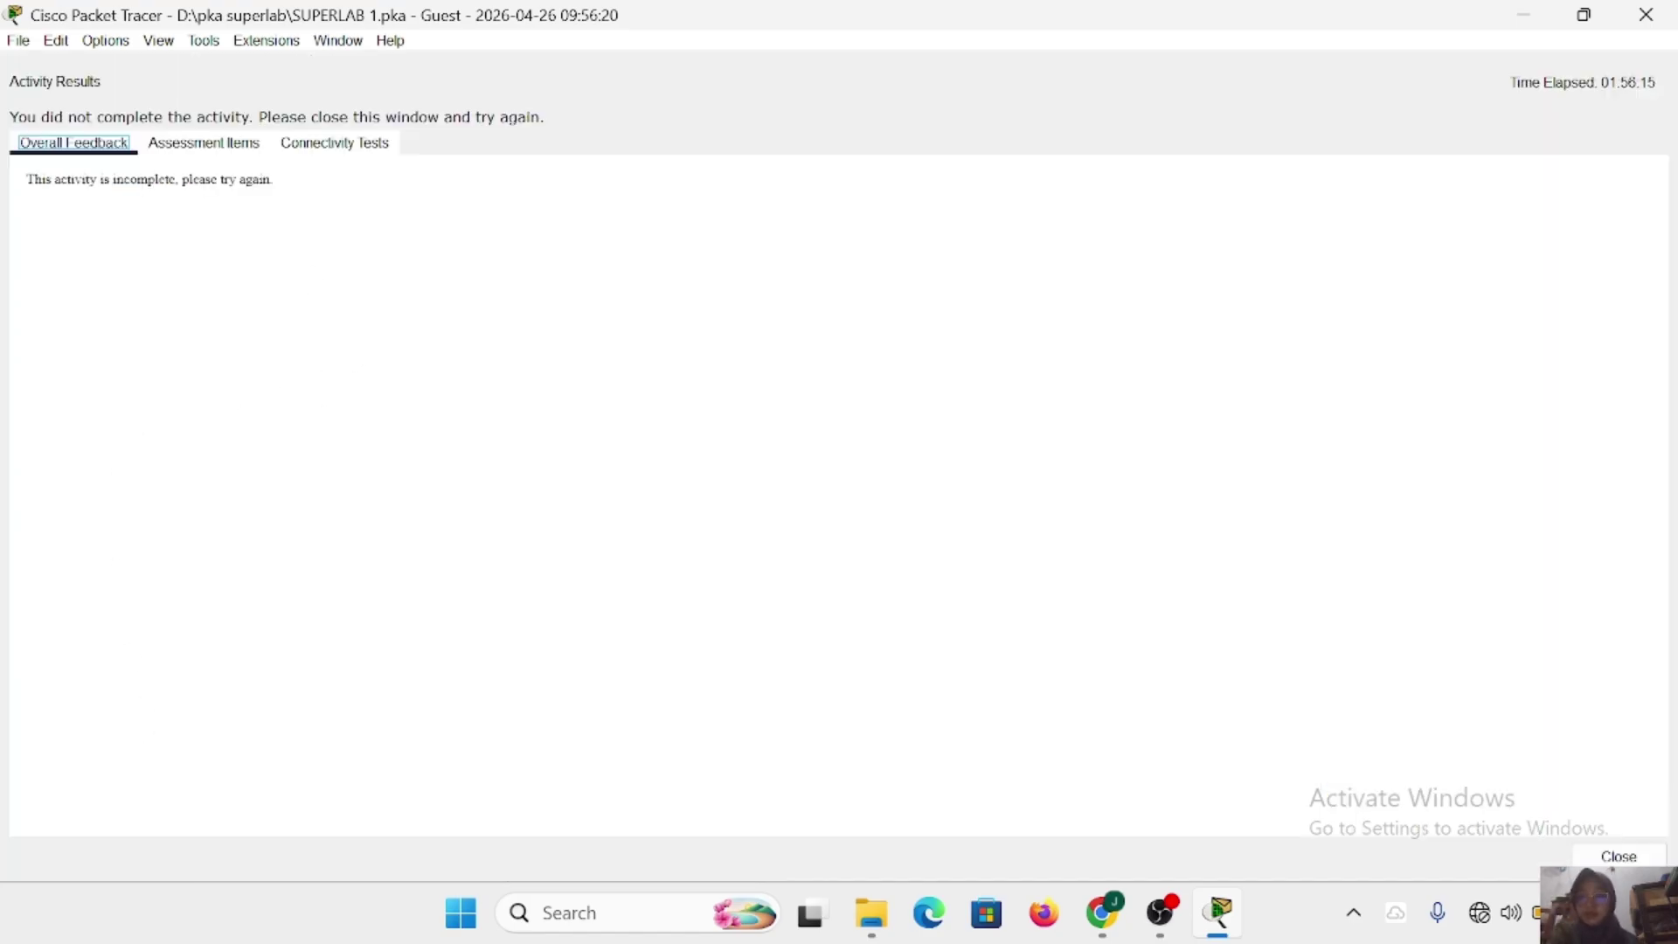
pyautogui.click(247, 150)
pyautogui.scroll(-10, 262, 513)
pyautogui.scroll(-15, 262, 514)
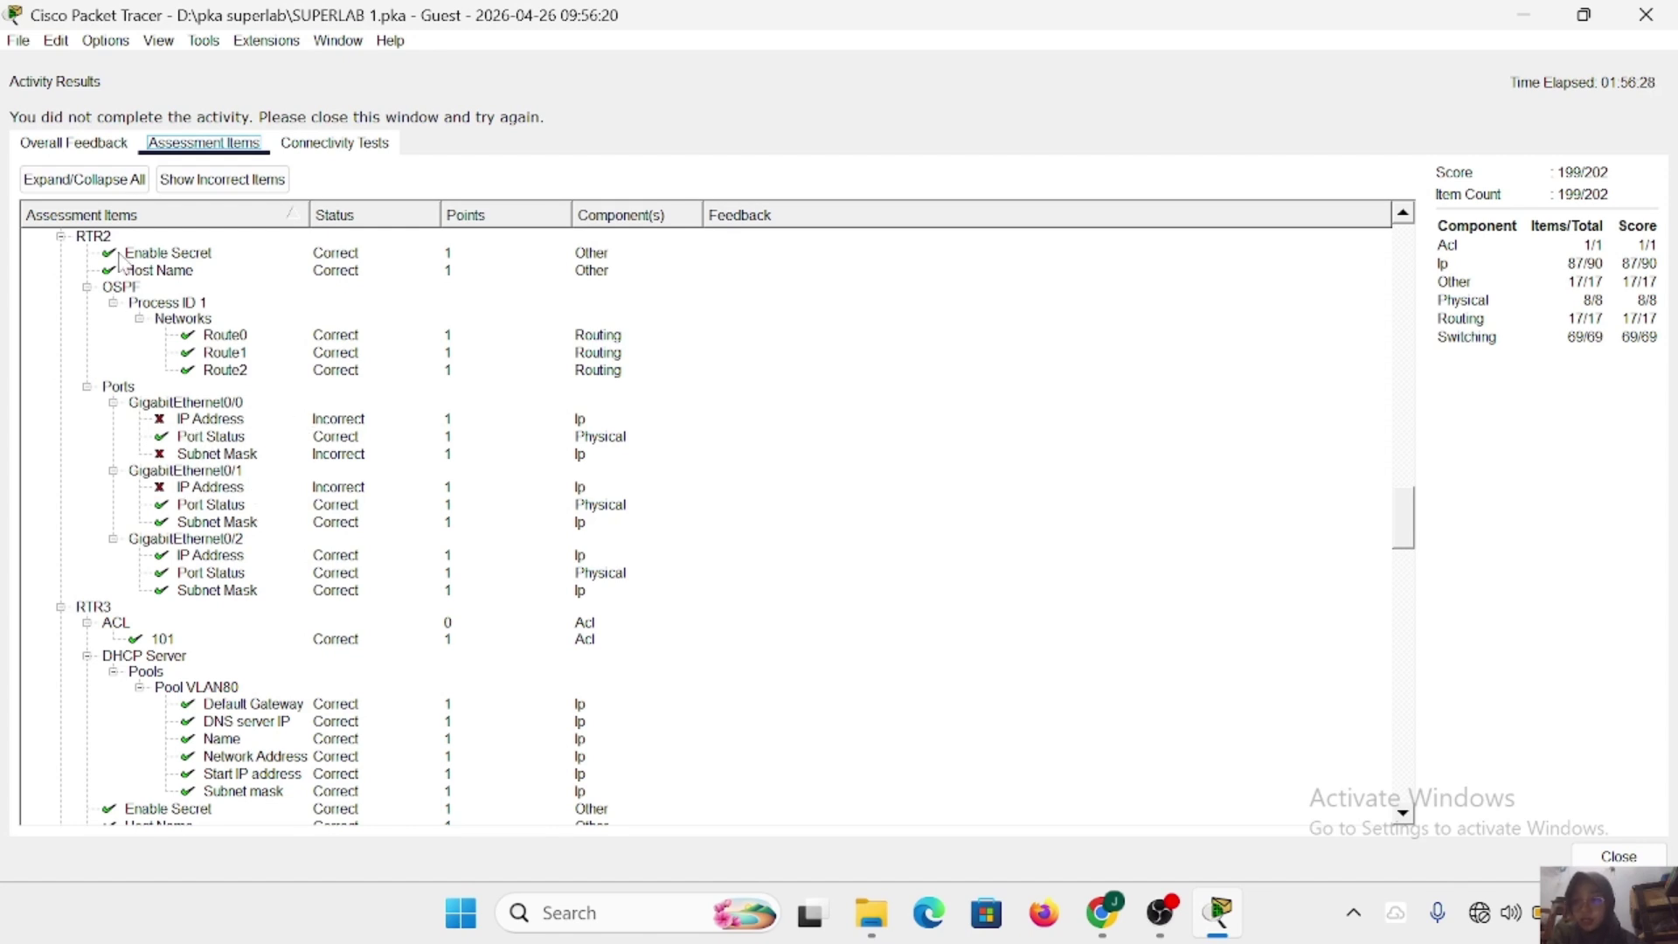
pyautogui.scroll(4, 132, 384)
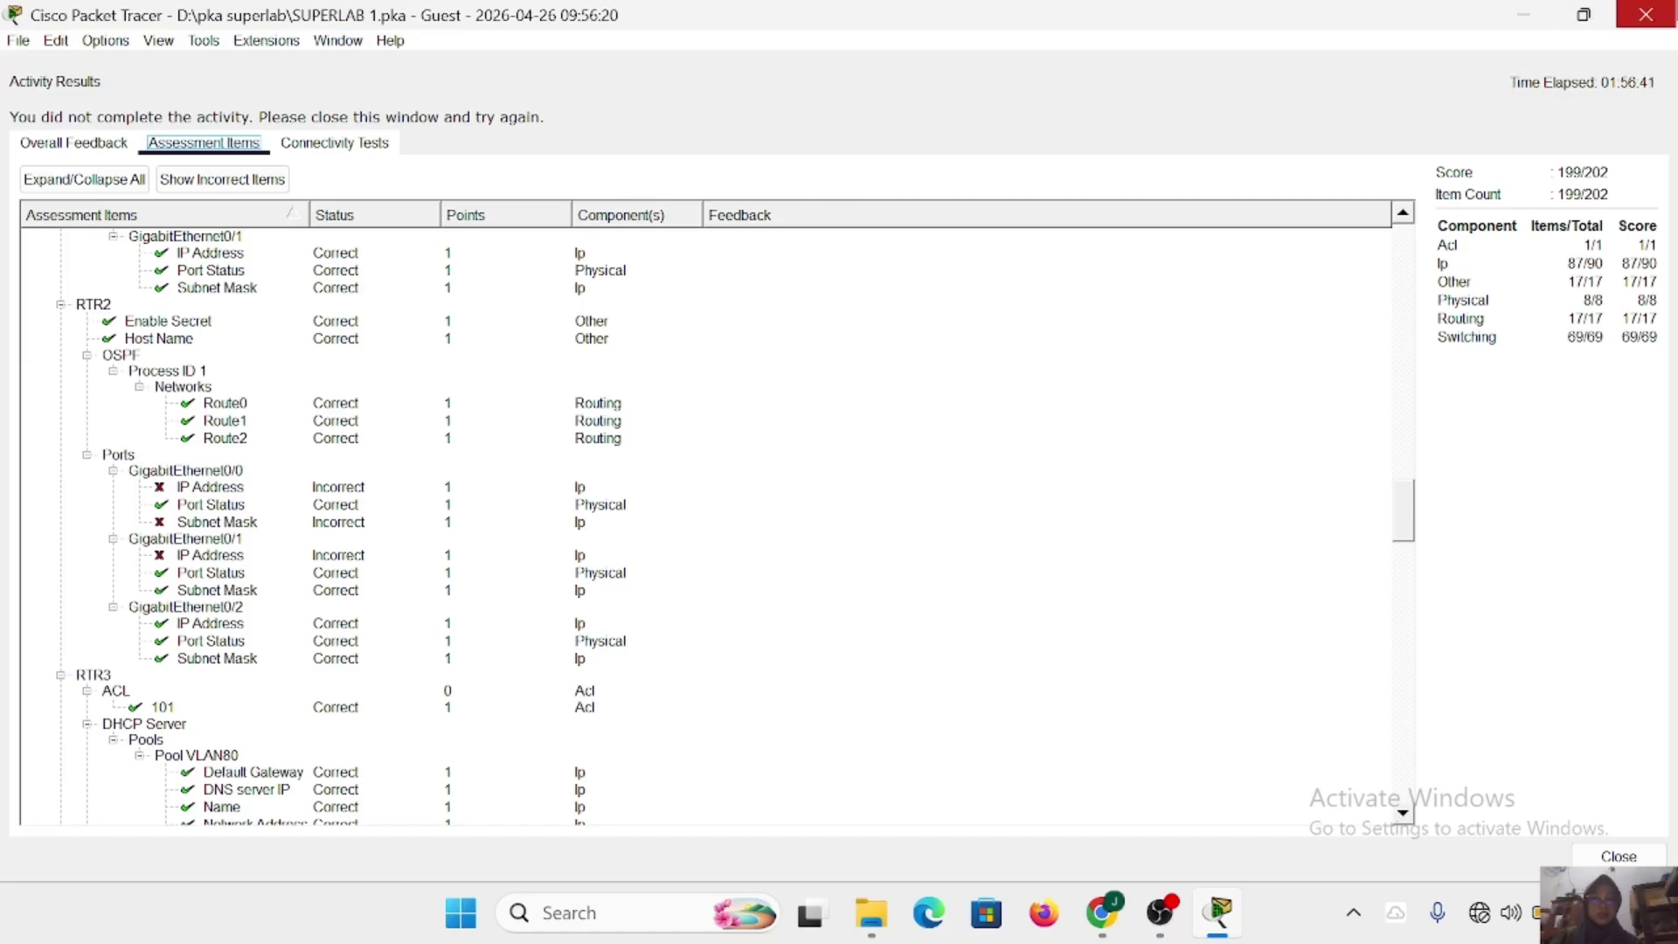
pyautogui.click(1646, 14)
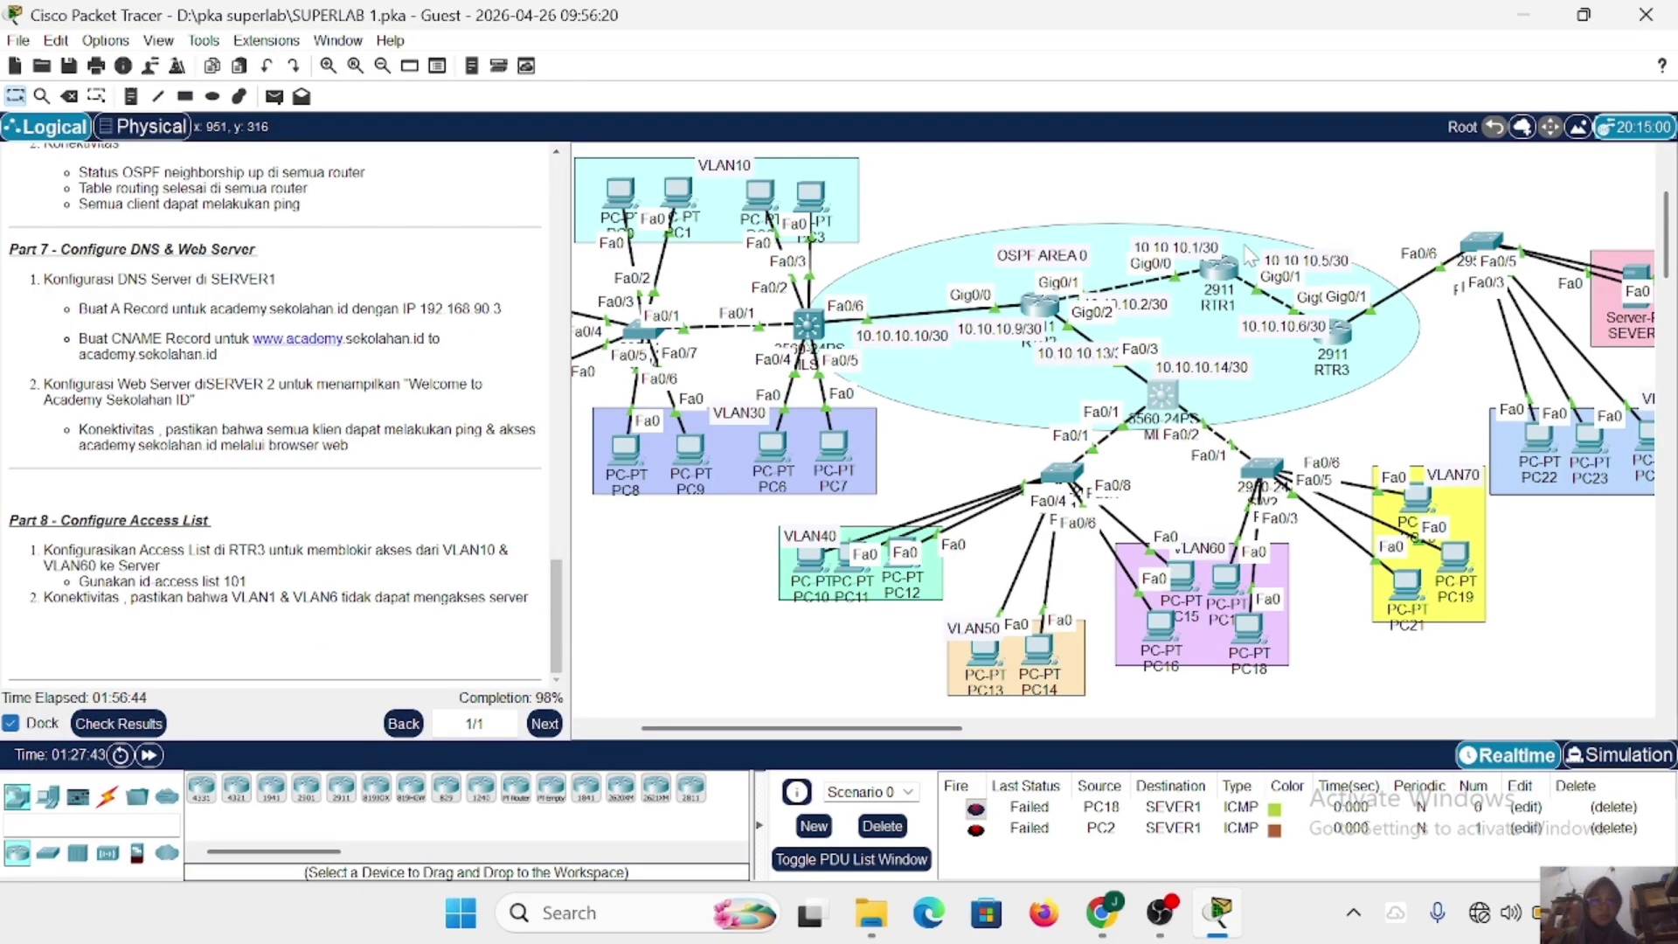
# Open the RTR2 command line, enter privileged mode with the enable password, and start global configuration mode.
pyautogui.hscroll(3, 1249, 255)
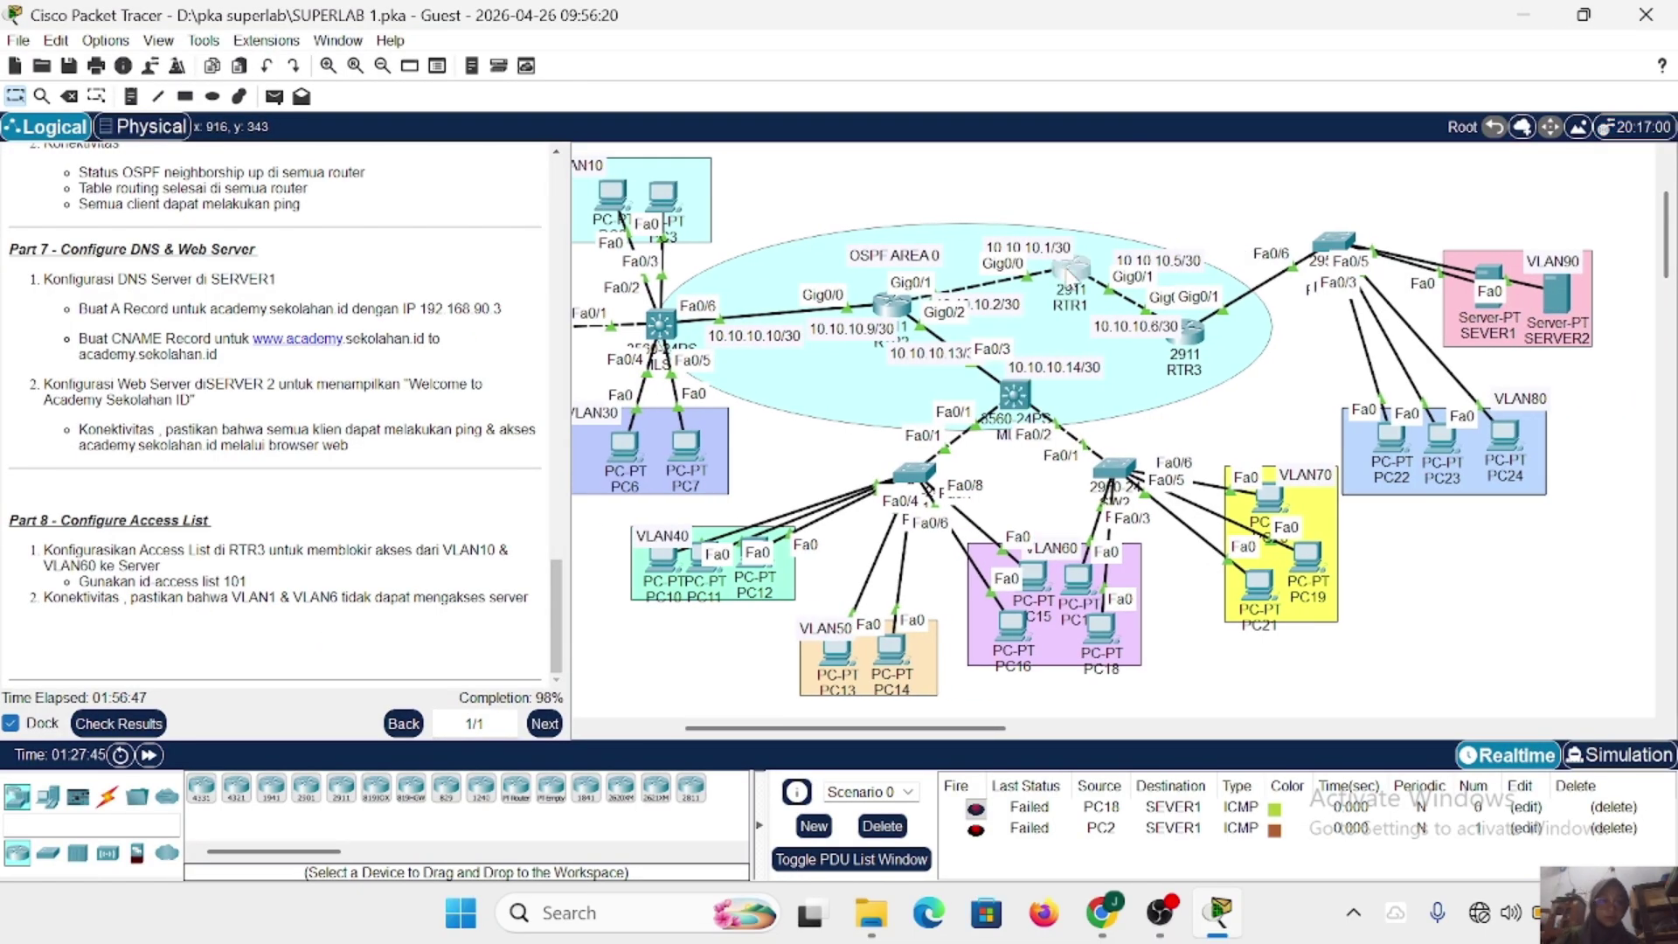
pyautogui.click(1069, 269)
pyautogui.click(1481, 25)
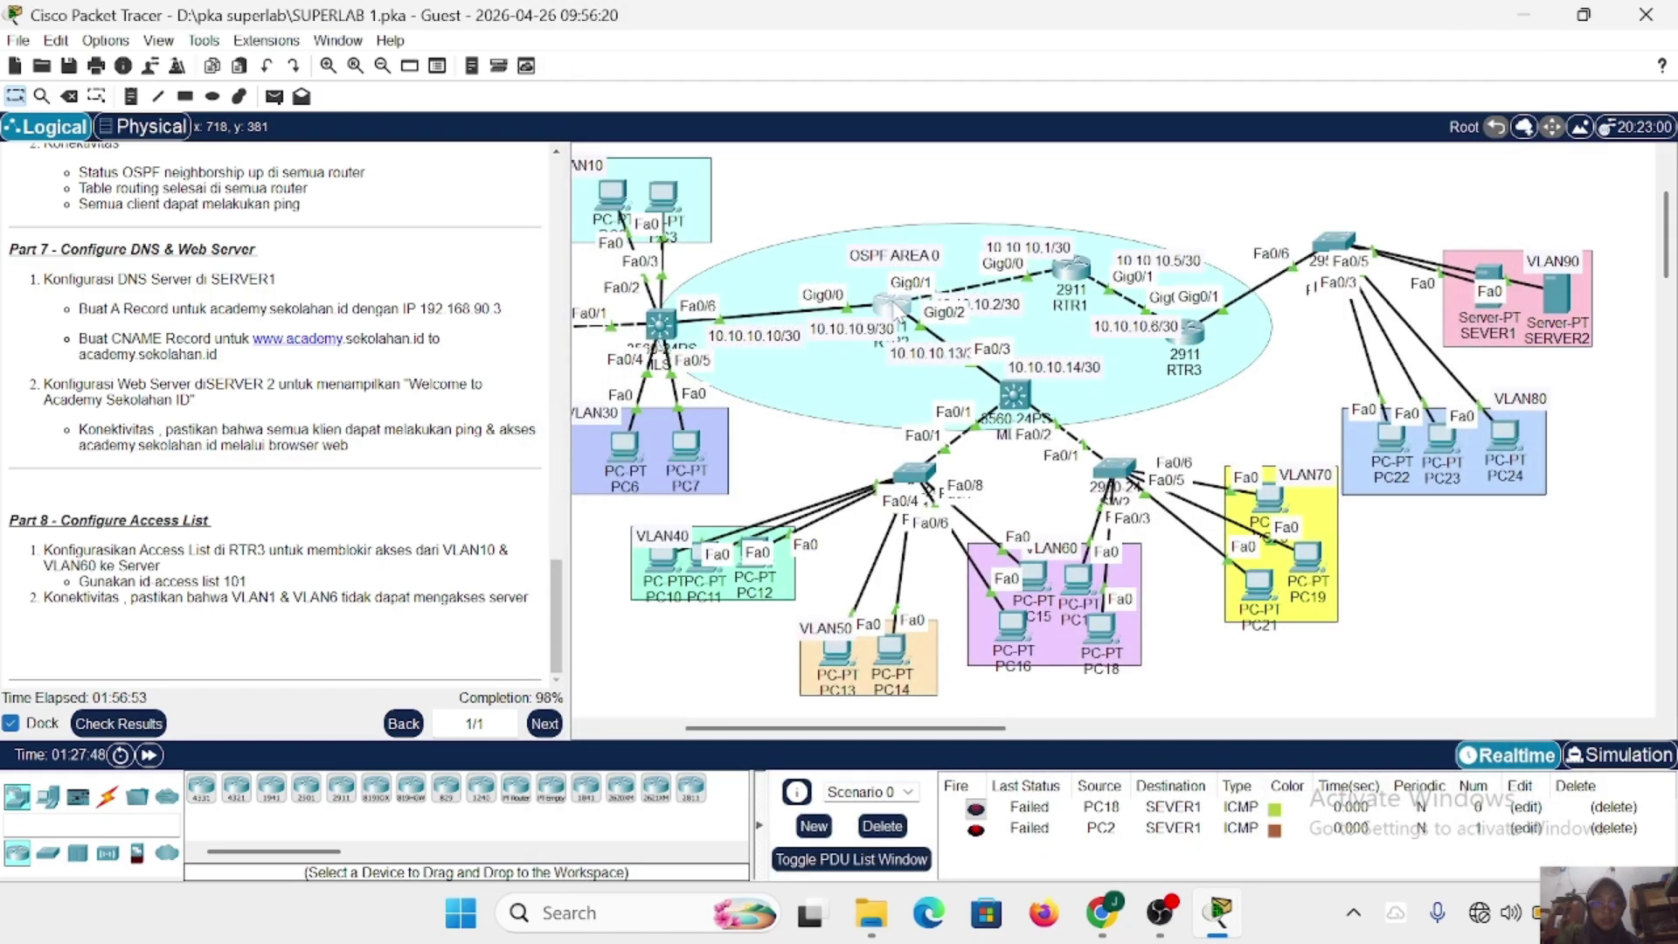
pyautogui.click(891, 306)
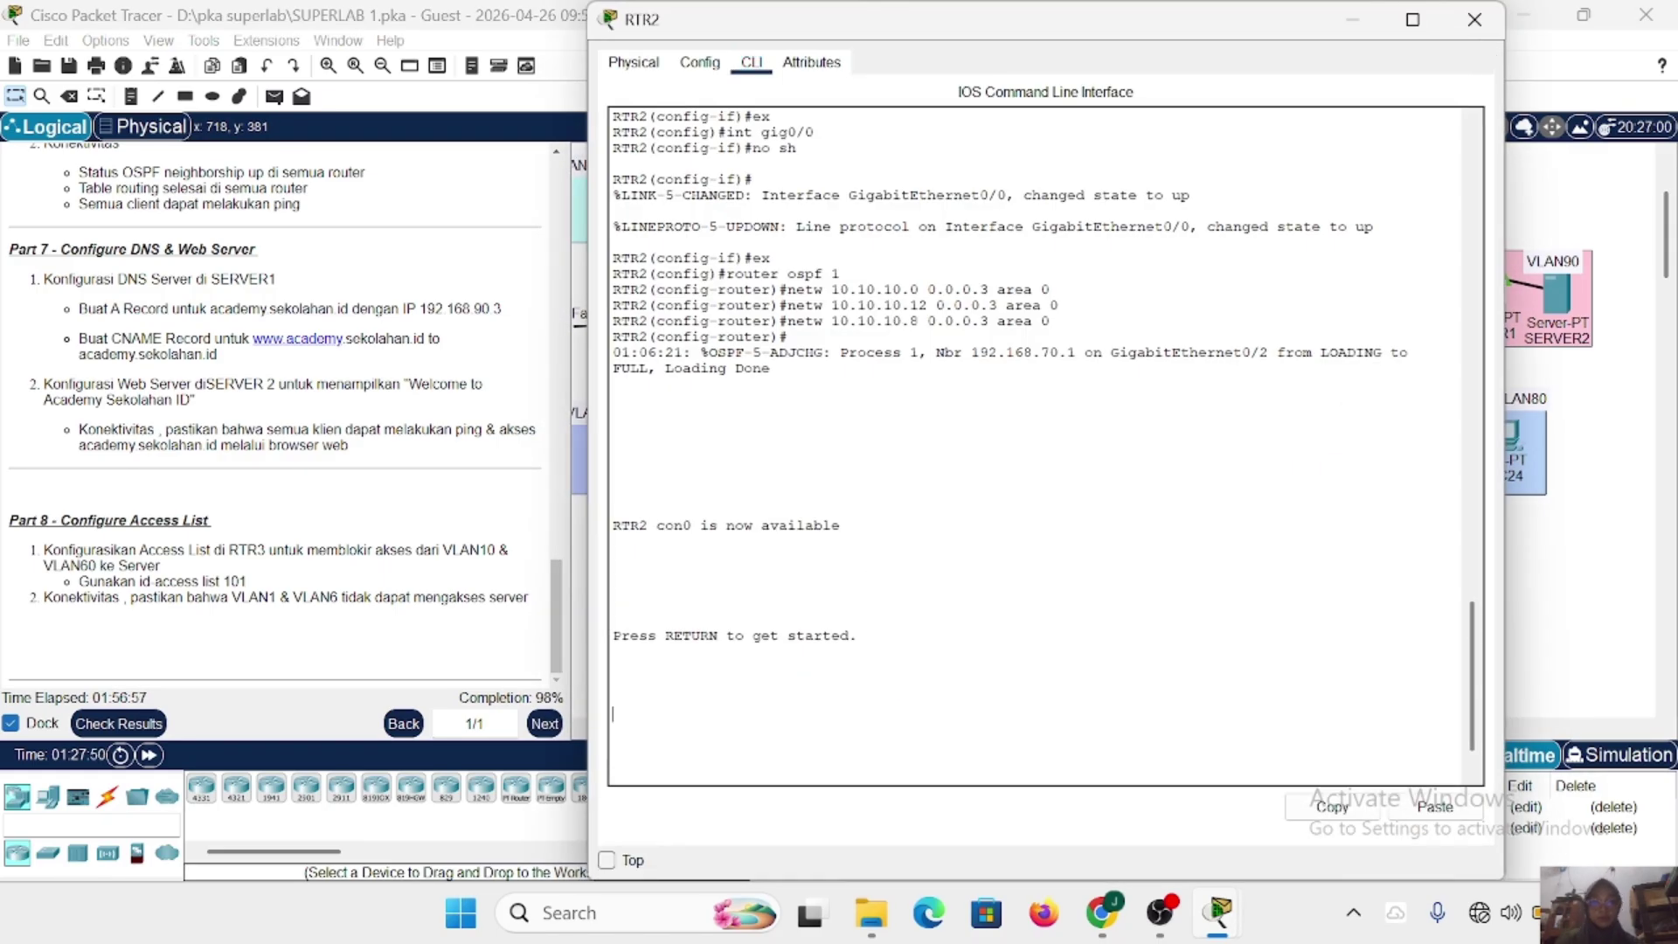
pyautogui.press('Return')
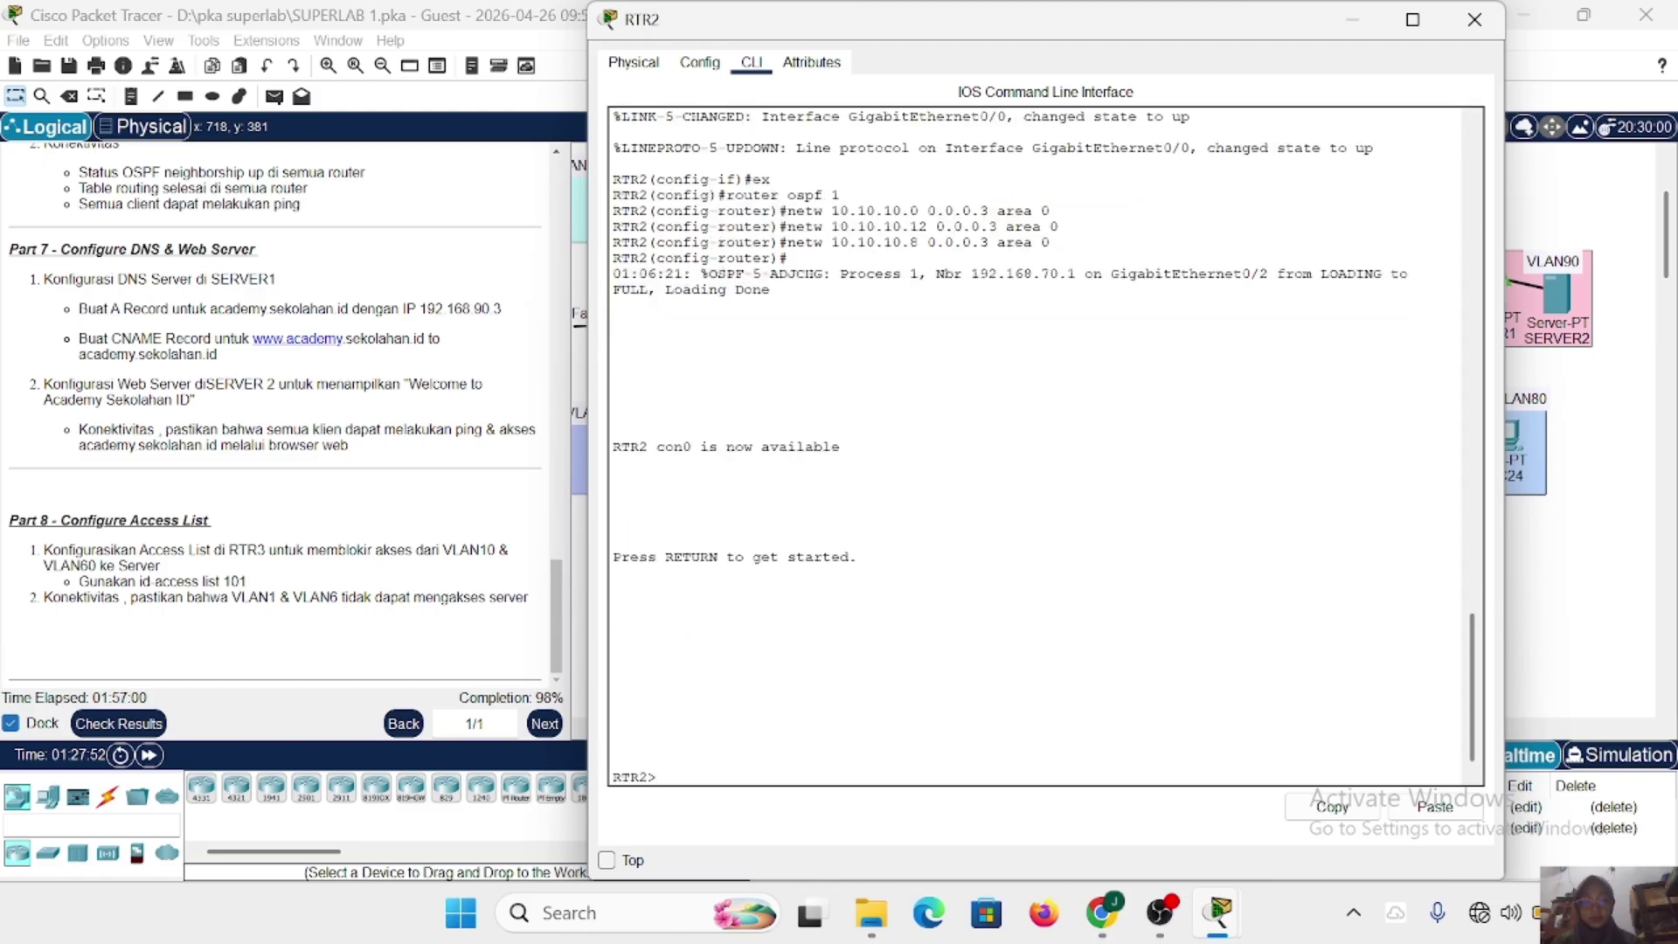
pyautogui.write('en')
pyautogui.press('Return')
pyautogui.press('Return')
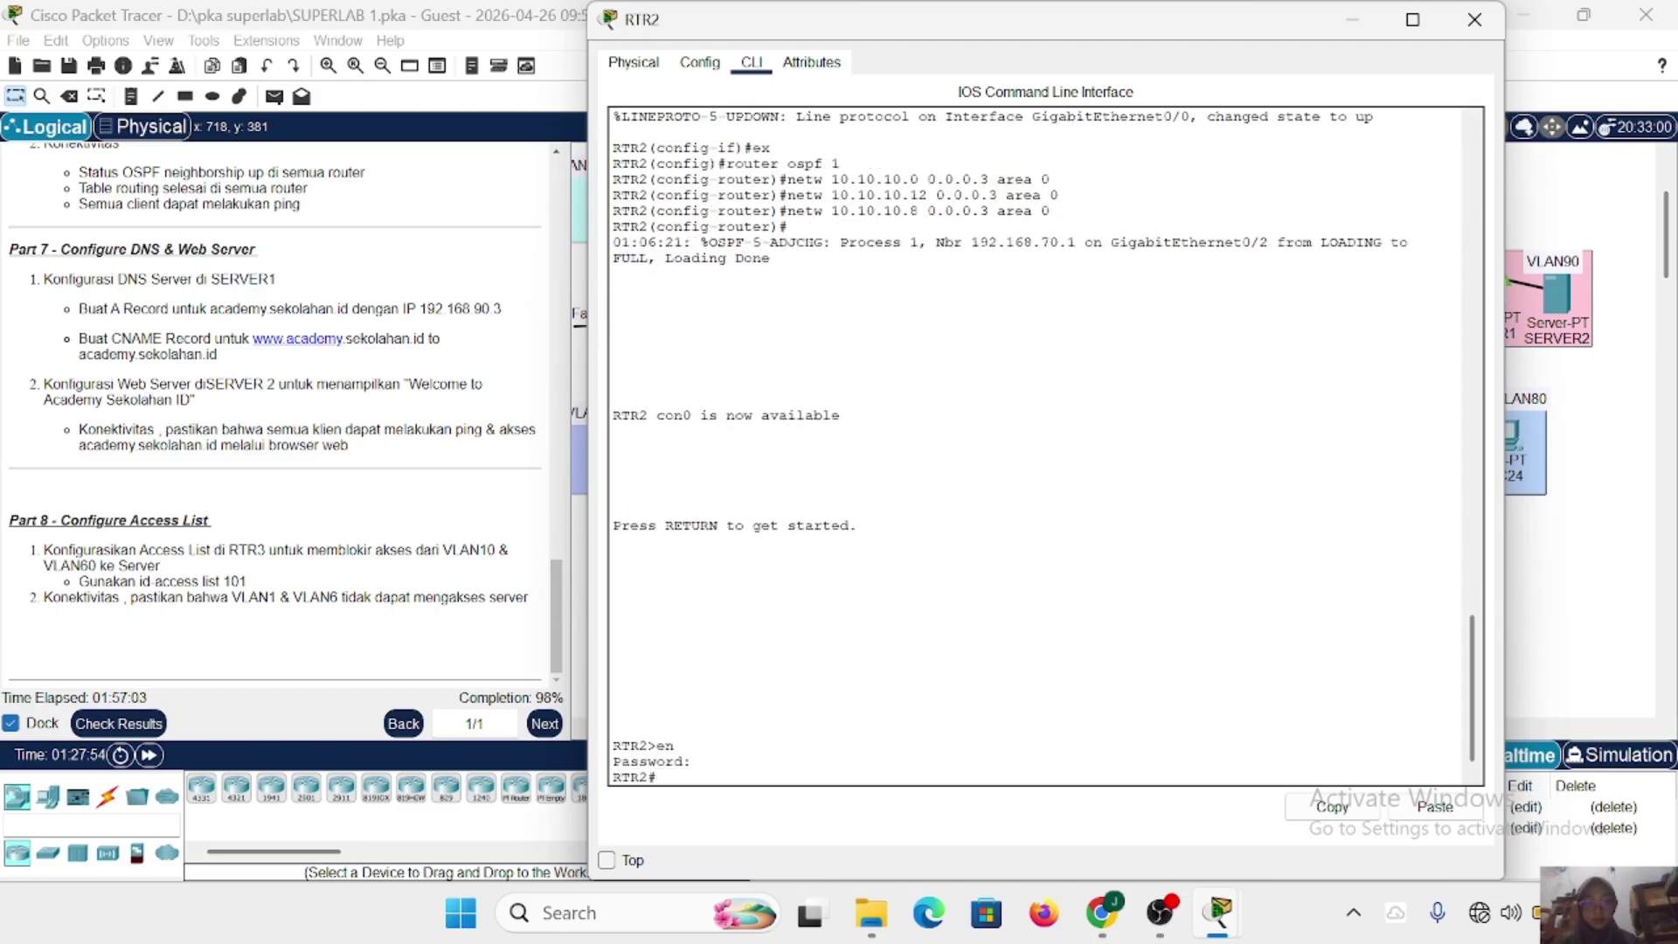
pyautogui.write('conf t')
pyautogui.press('Return')
# Try to assign 10.10.10.9 255.255.255.252 to interface gig0/0 on RTR2 and enable it with "no sh".
pyautogui.write('int gig 0')
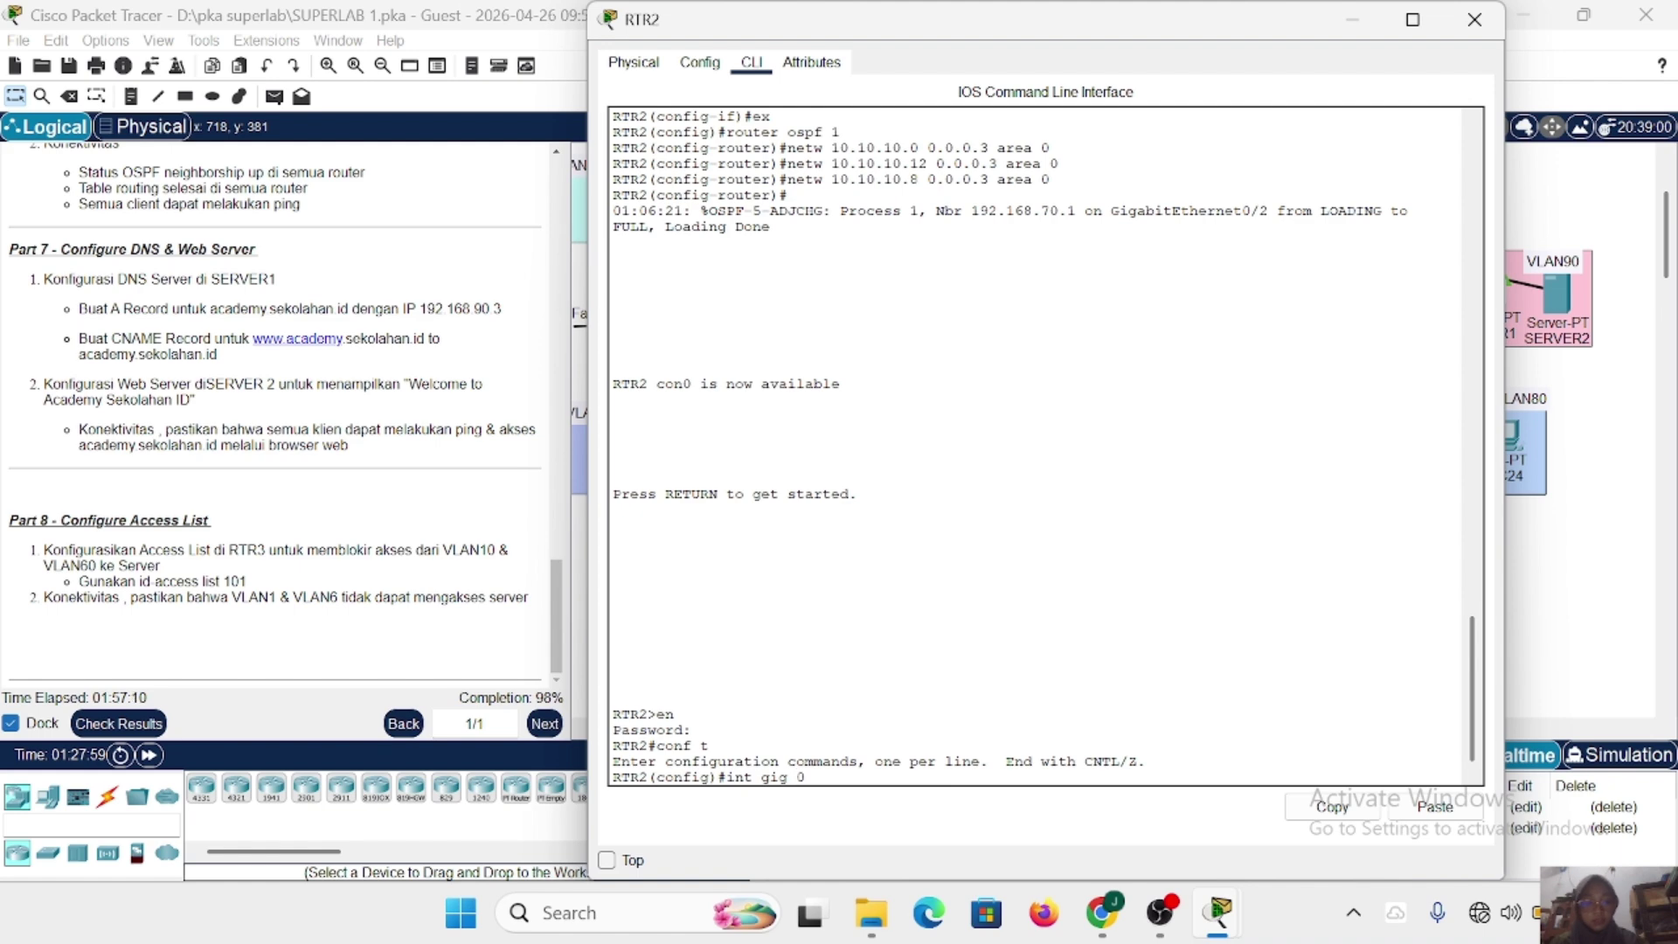
pyautogui.press('BackSpace')
pyautogui.press('BackSpace')
pyautogui.write('0/0')
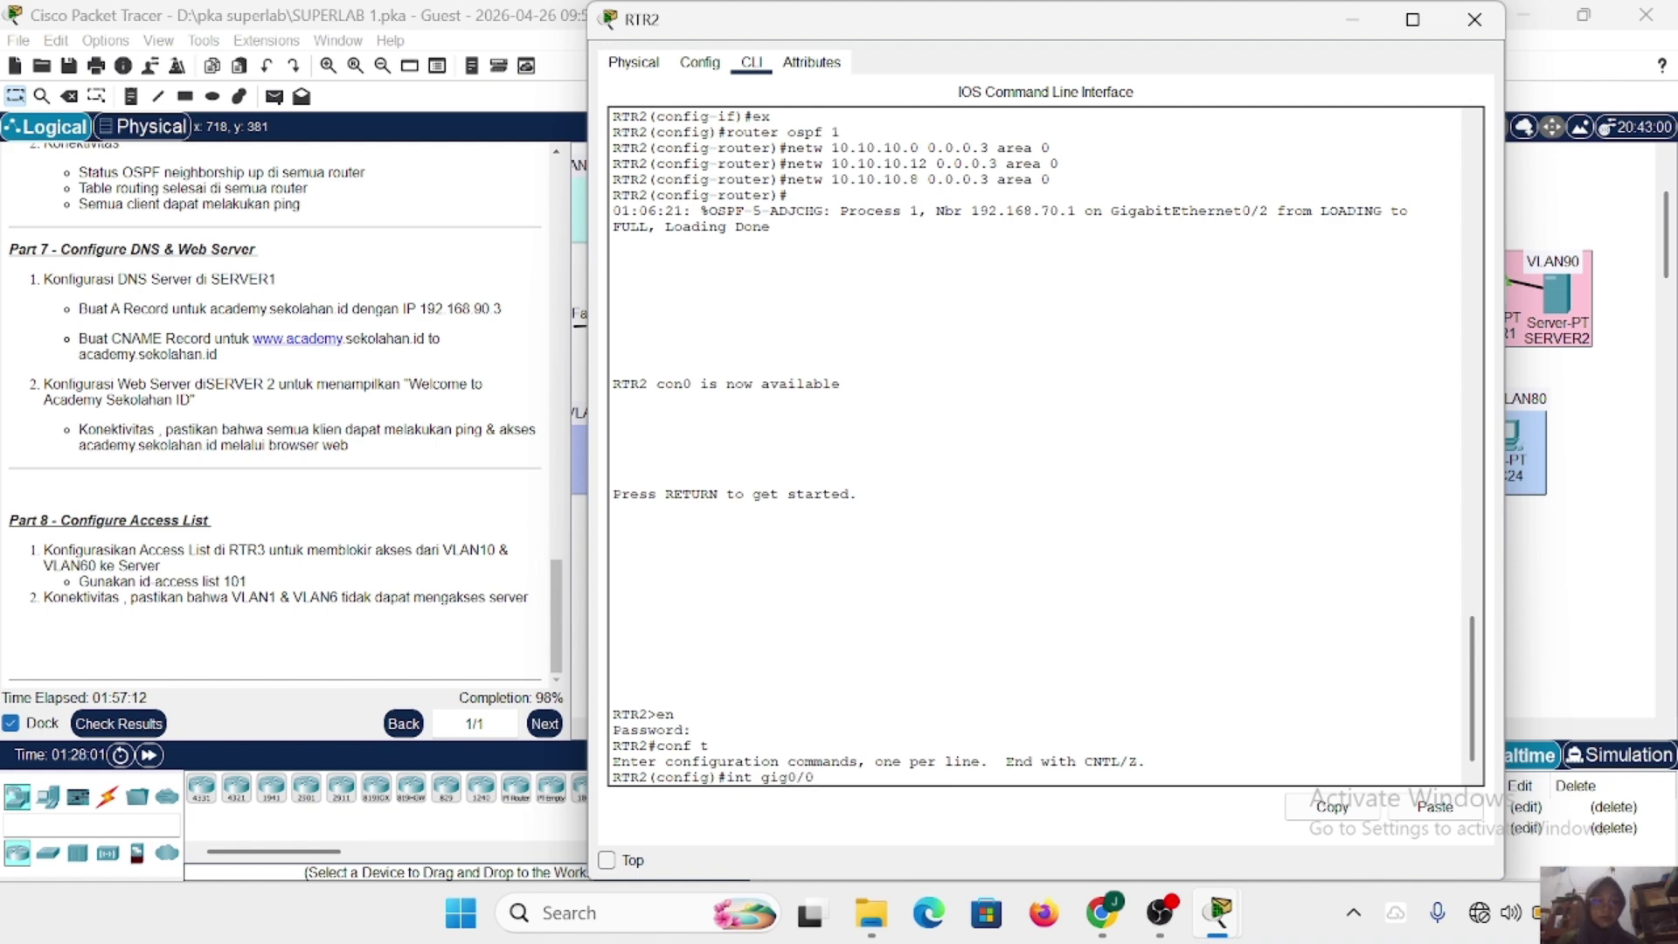
pyautogui.press('Return')
pyautogui.moveTo(884, 17); pyautogui.dragTo(966, 20)
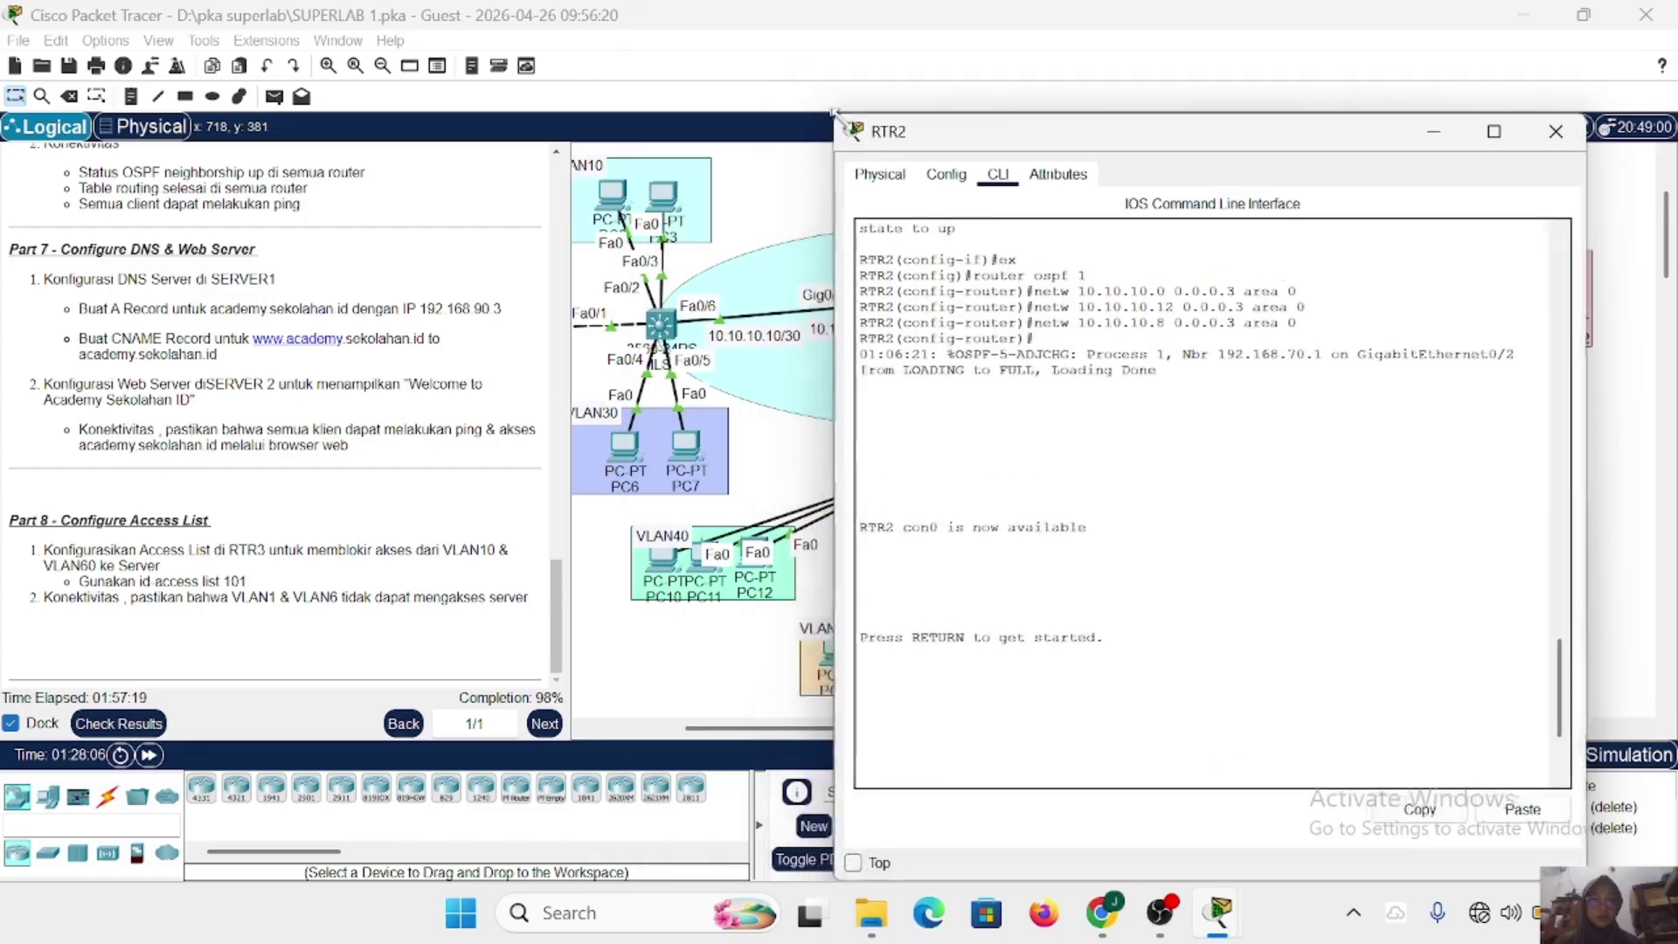
pyautogui.moveTo(670, 3); pyautogui.dragTo(975, 167)
pyautogui.hscroll(3, 829, 376)
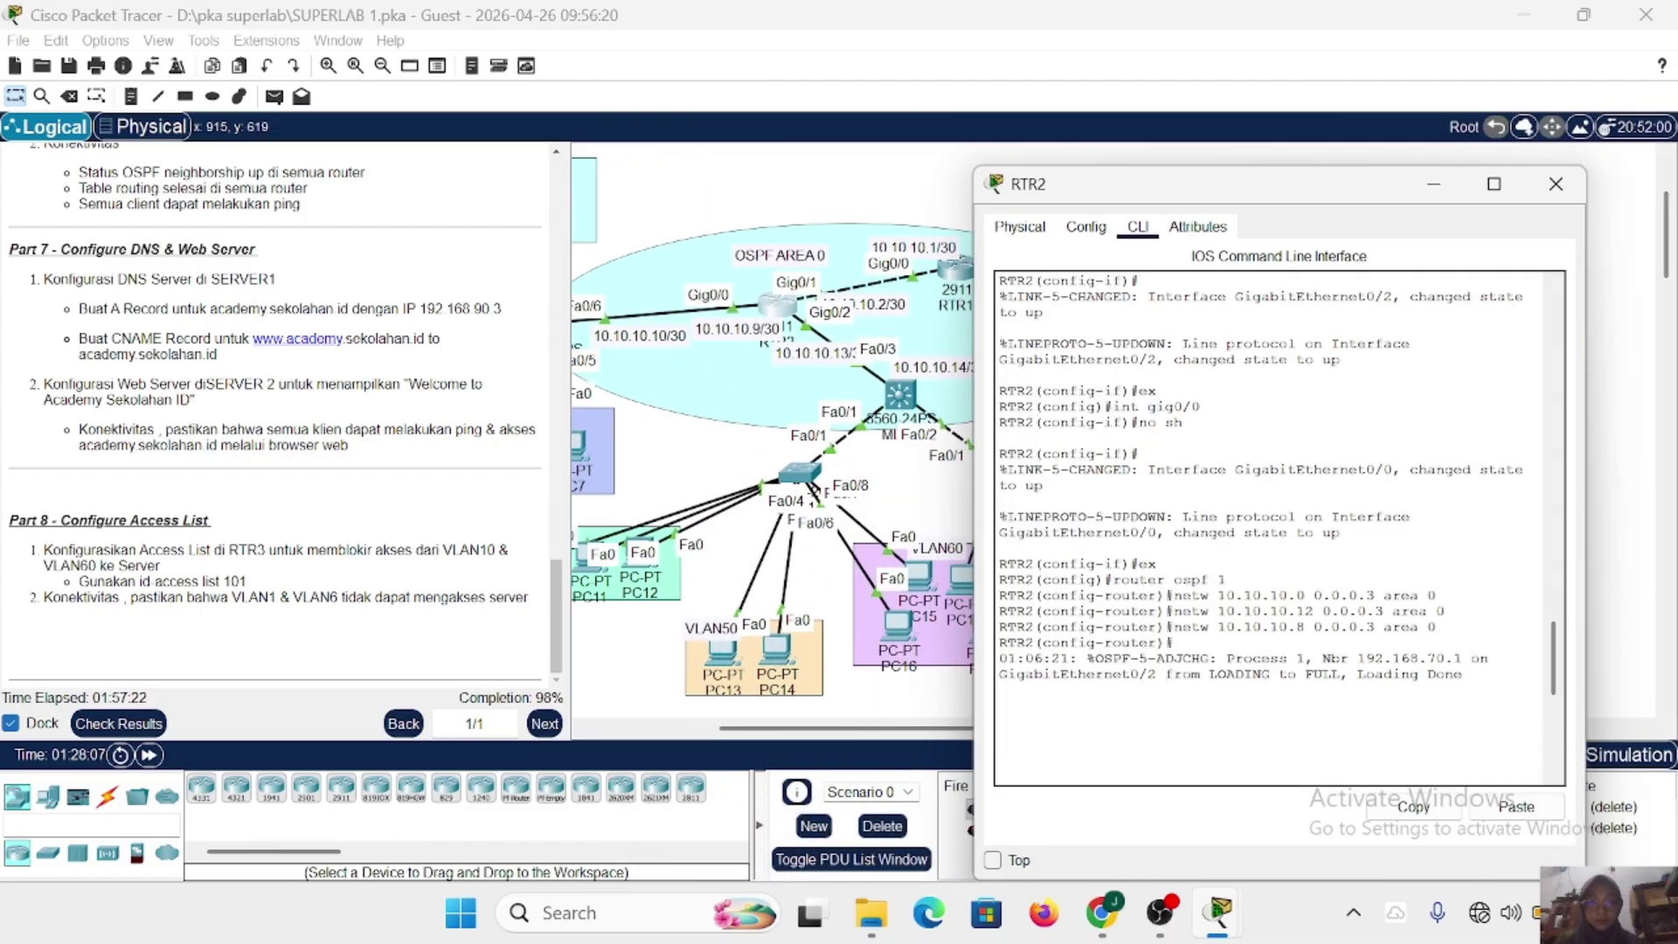
pyautogui.scroll(-10, 1280, 528)
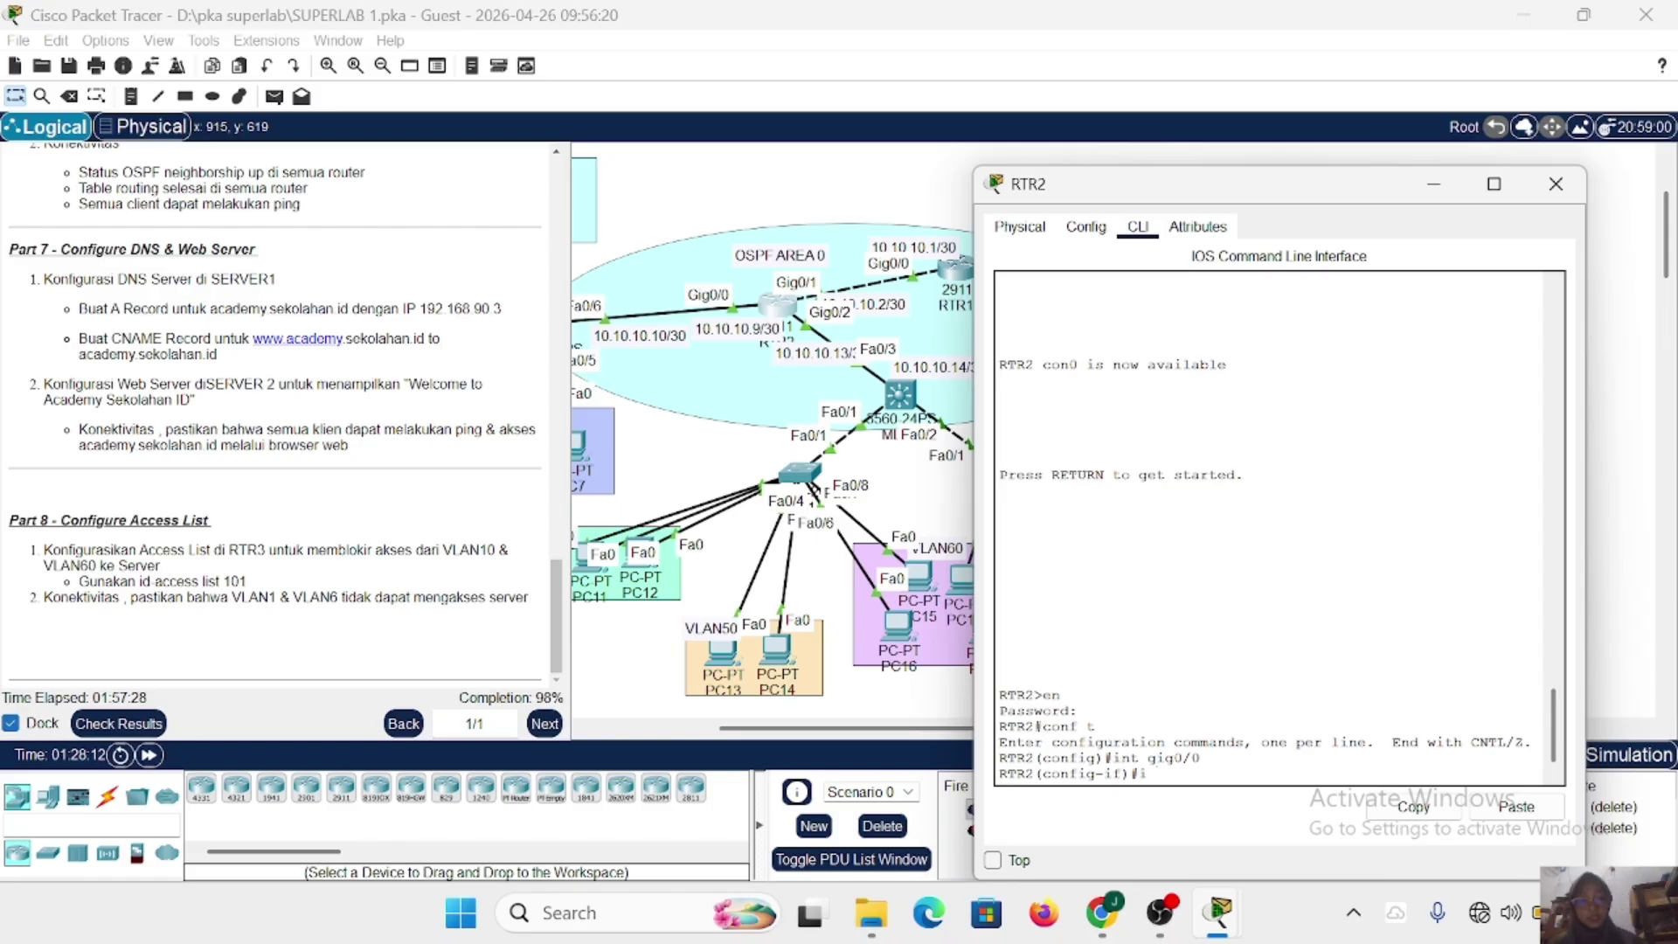
pyautogui.write('ip add')
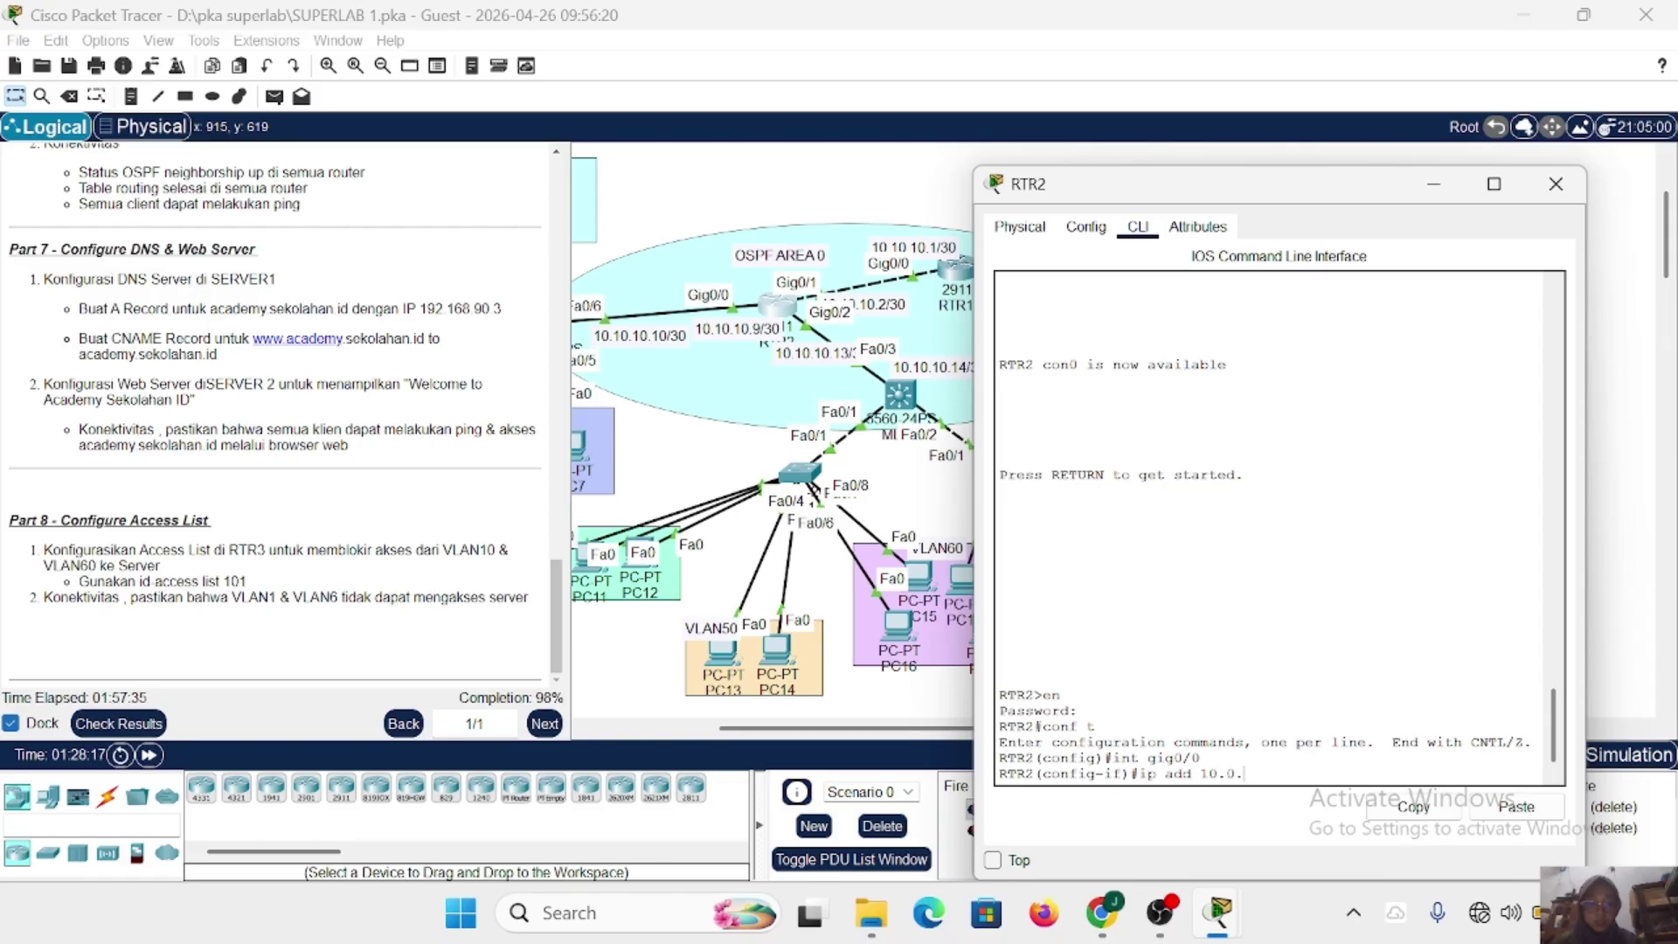
pyautogui.write(' 10.10.10.9 255.255')
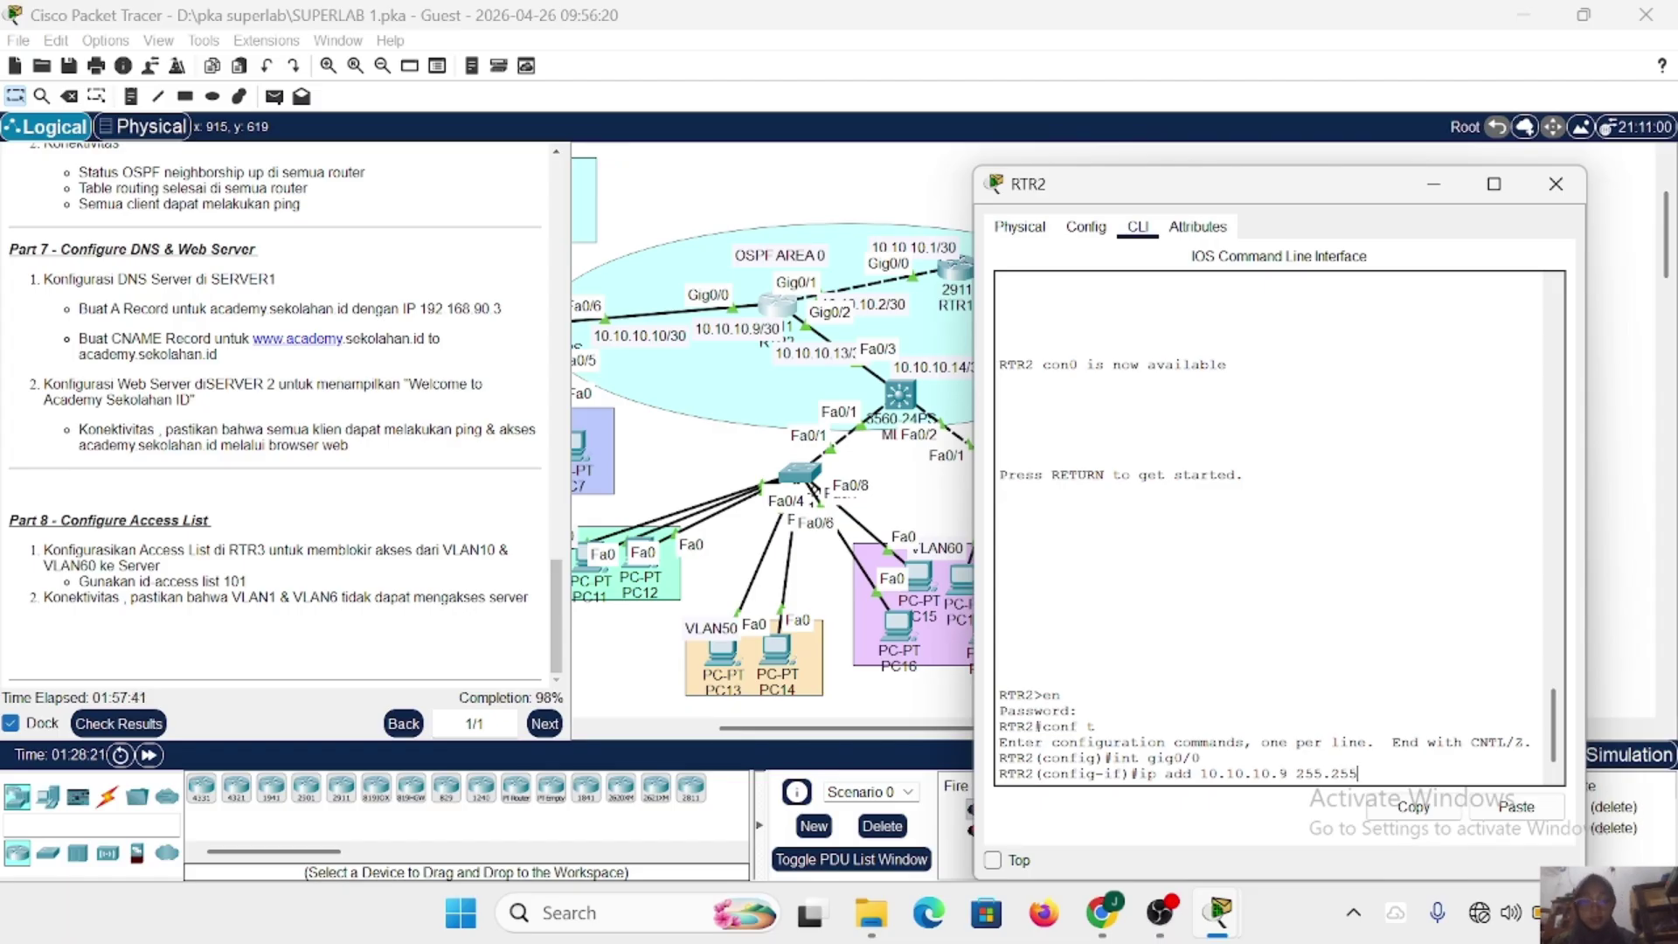
pyautogui.write('.255.252')
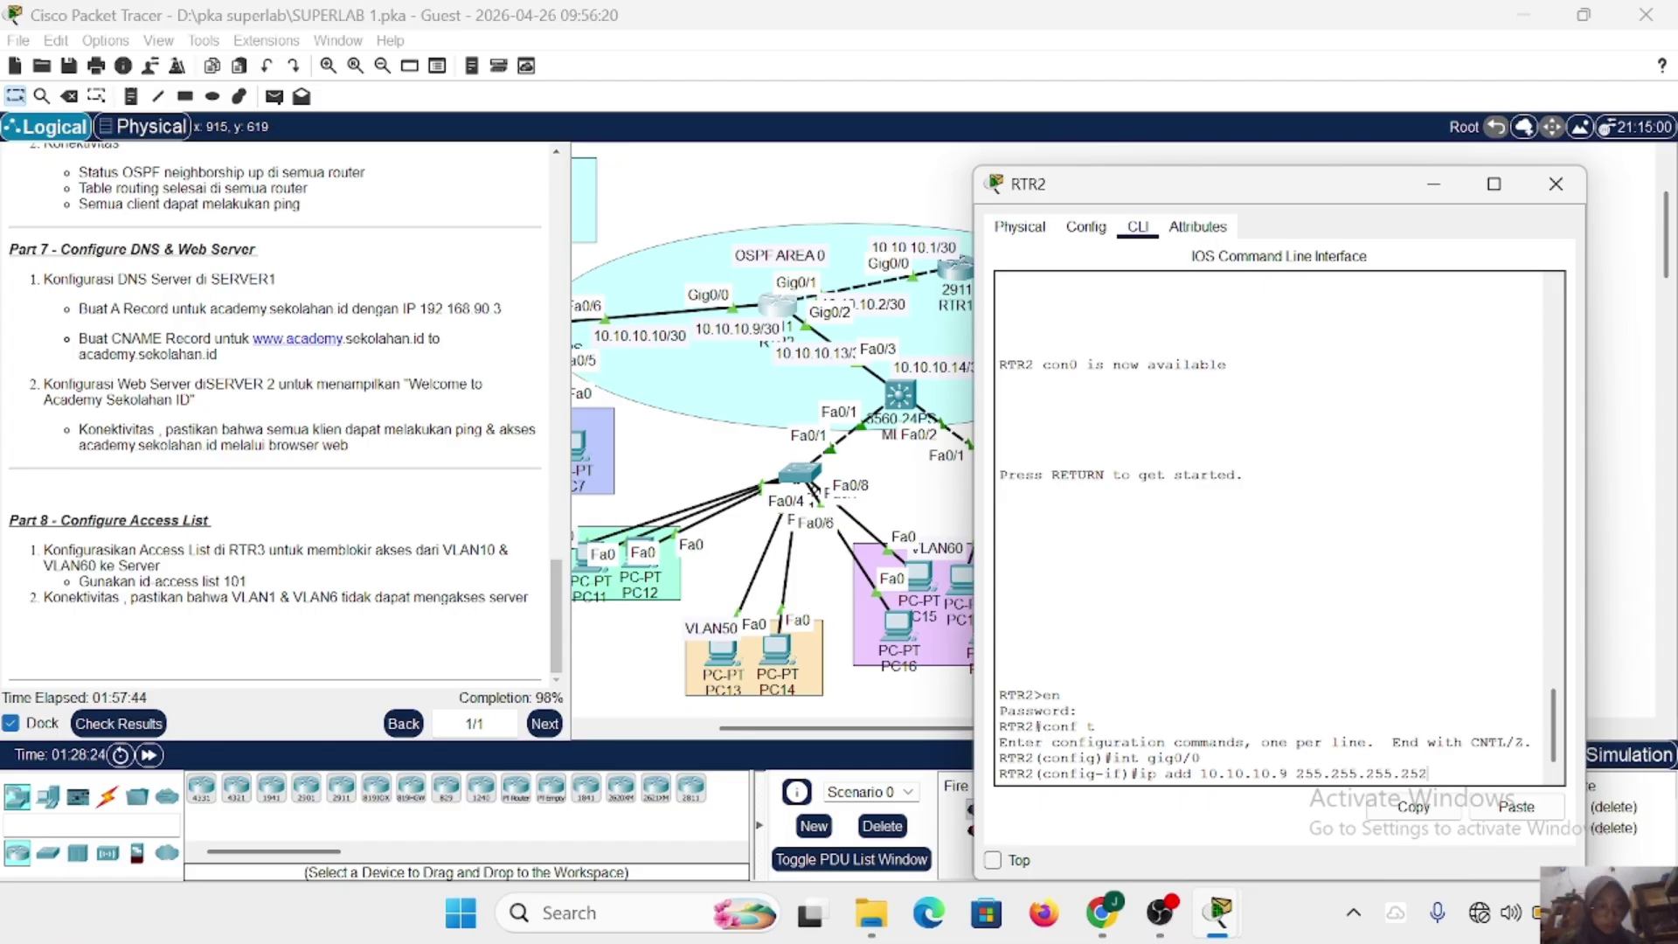
pyautogui.press('Return')
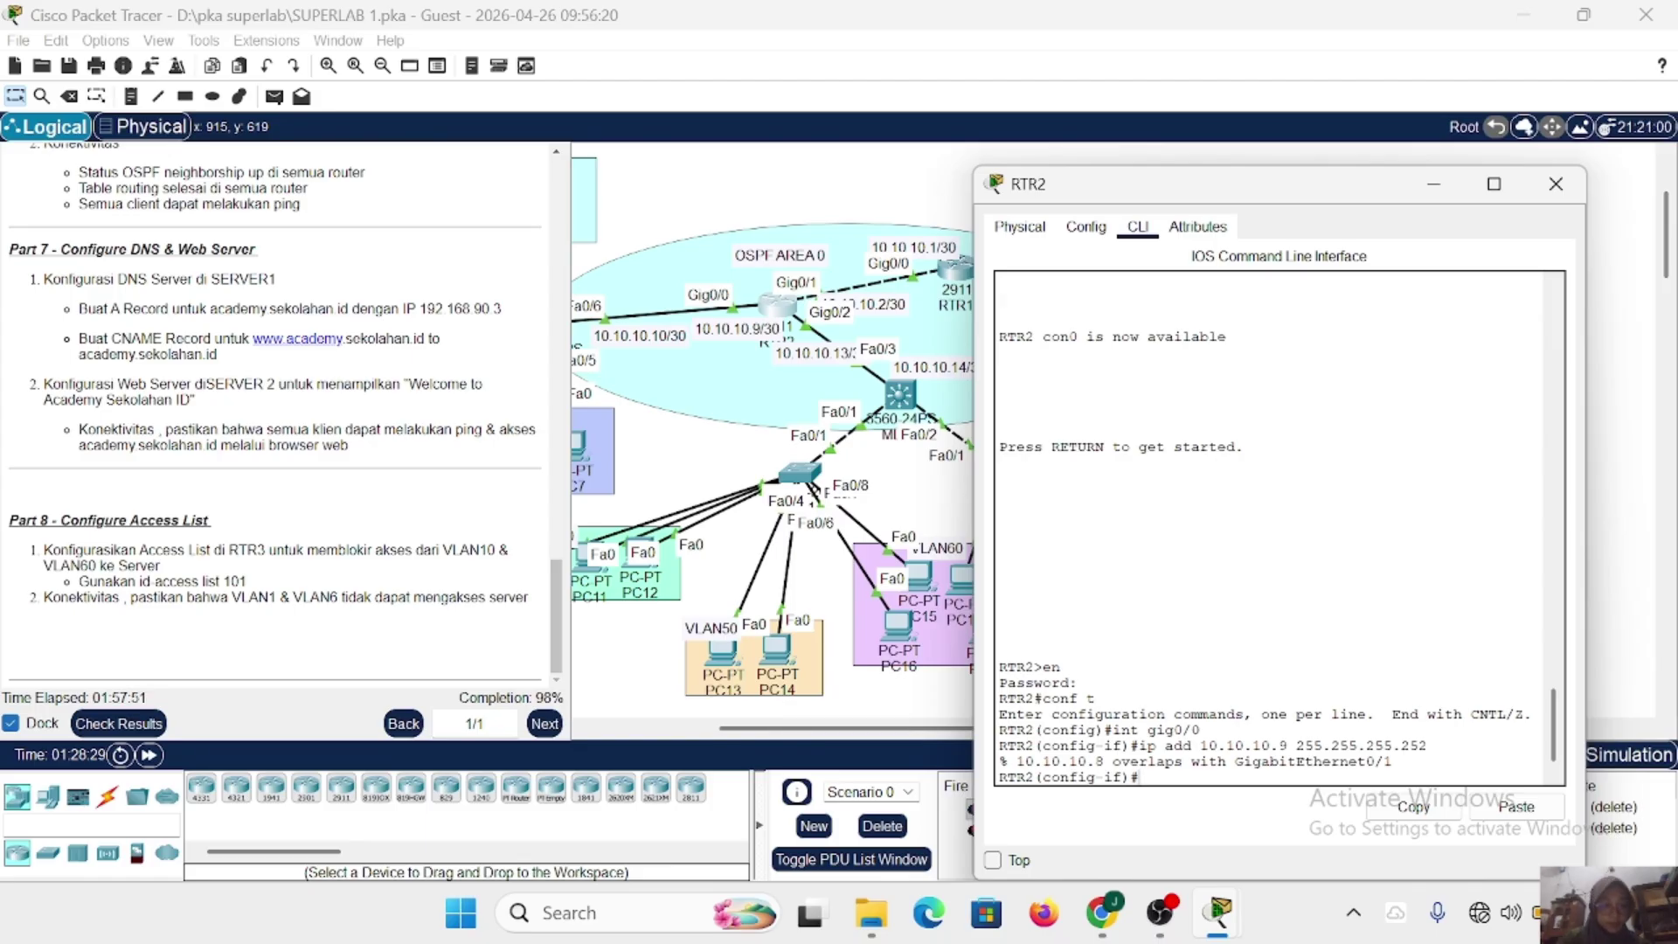
pyautogui.write('no')
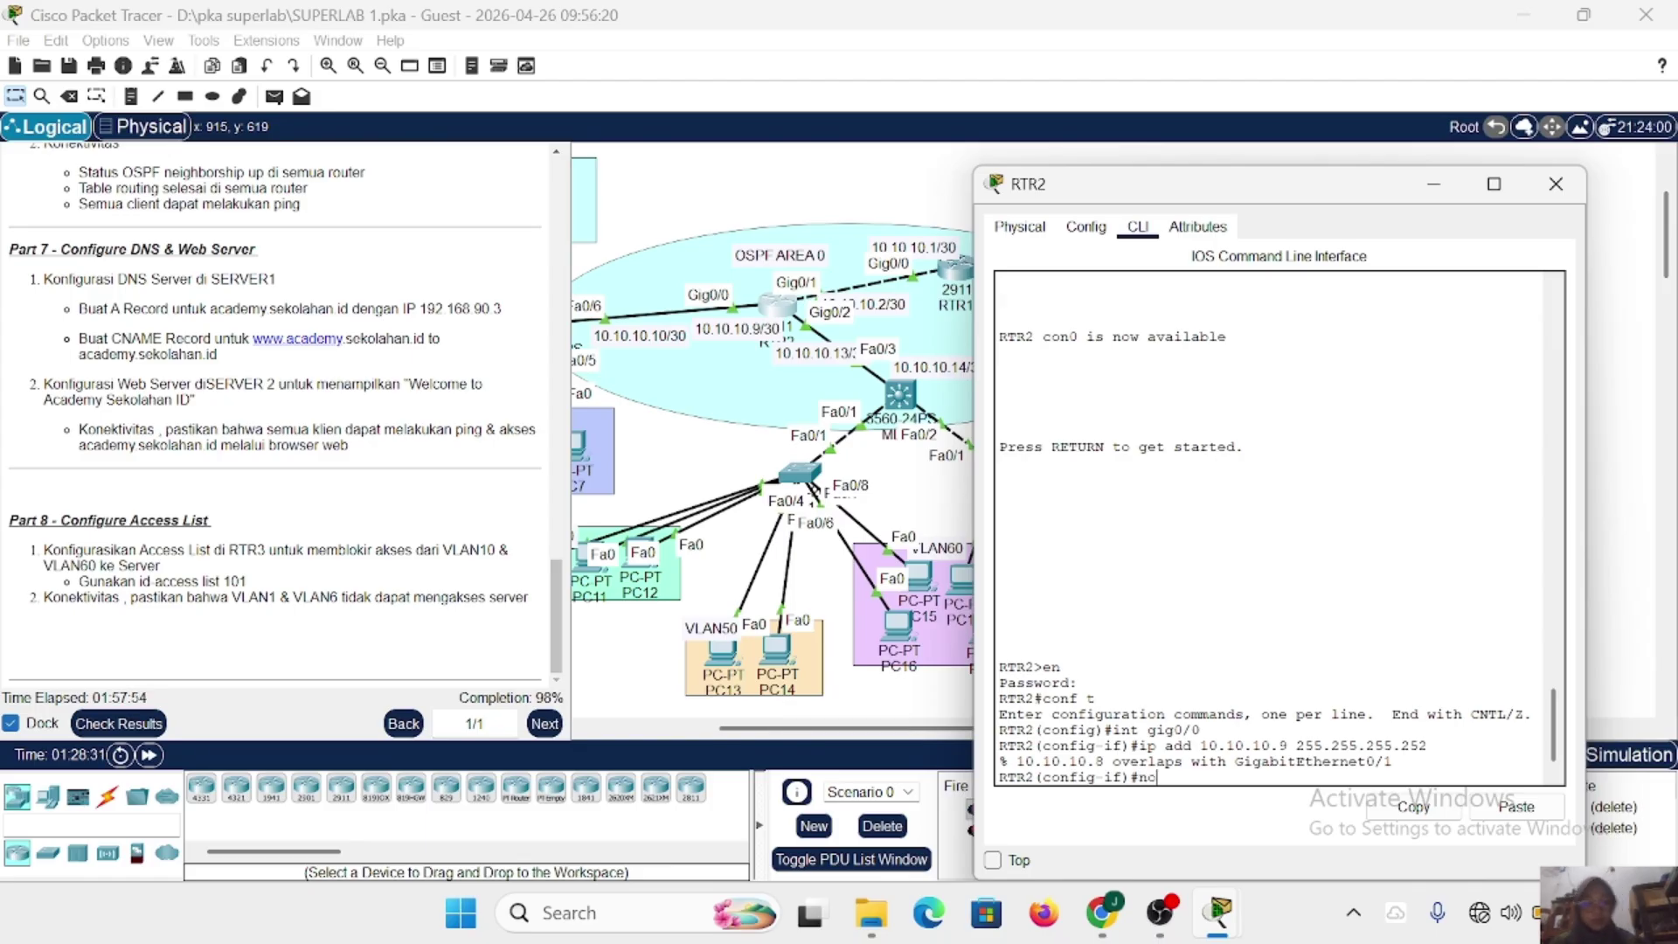
pyautogui.write(' sh')
pyautogui.press('Return')
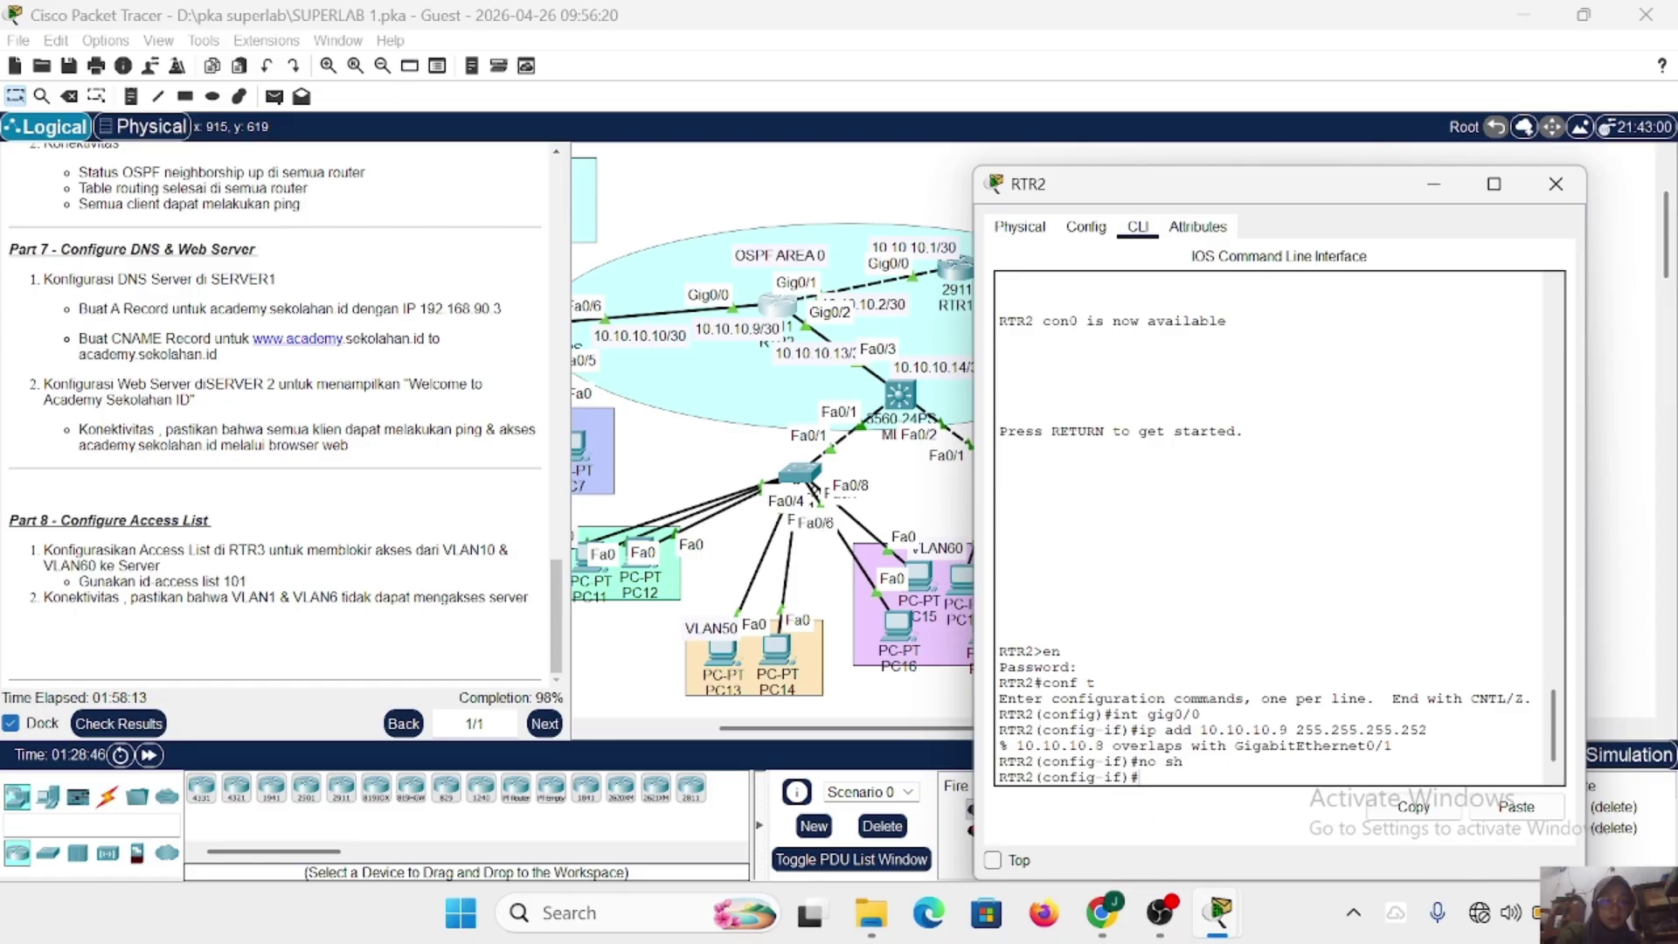
pyautogui.write('ex')
pyautogui.press('Return')
# Set the IP address of interface gig0/1 on RTR2 to 10.10.10.2 255.255.255.252 and enable the interface with "no sh".
pyautogui.write('ig)#i')
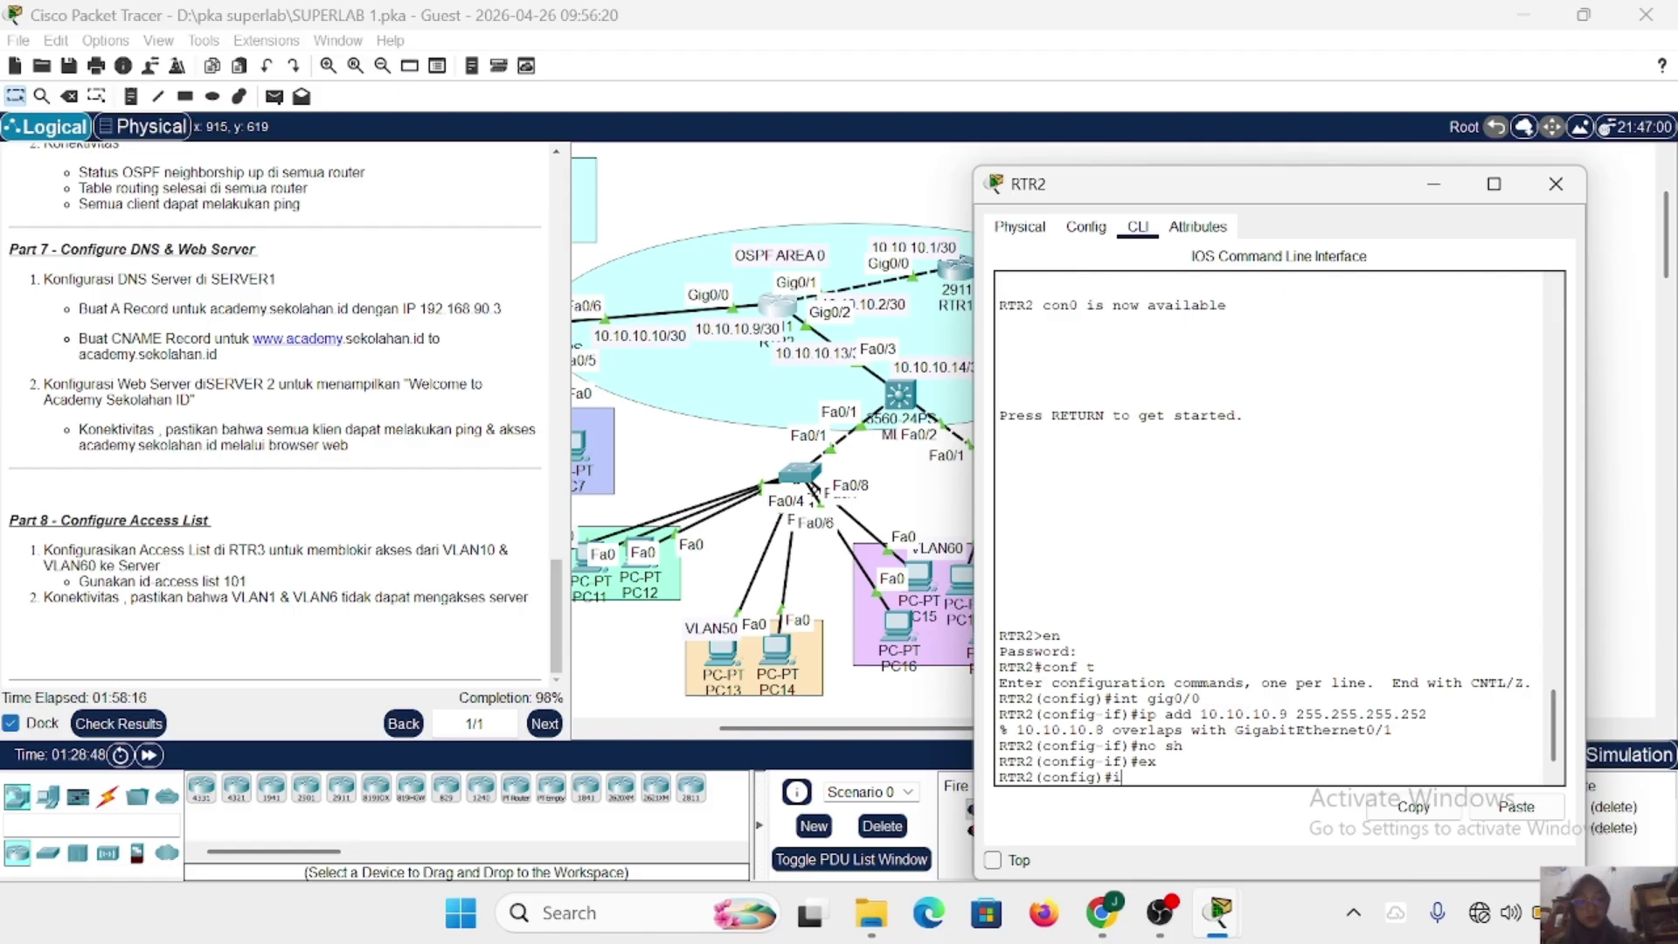
pyautogui.write('nt gig0')
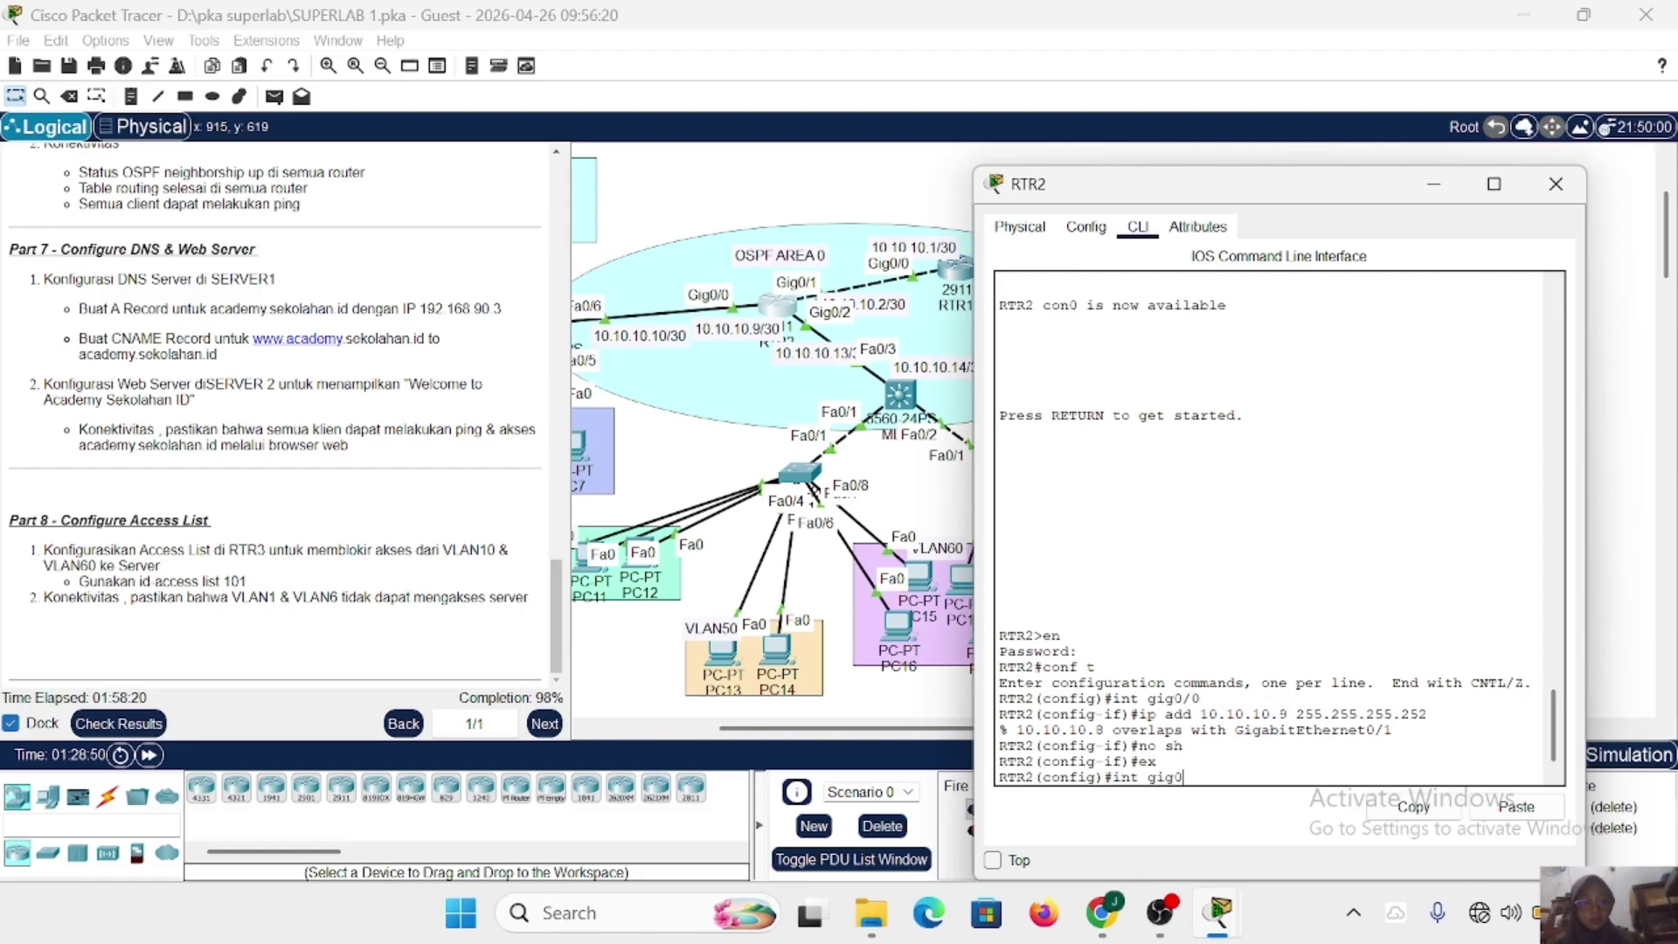
pyautogui.write('/1')
pyautogui.press('Return')
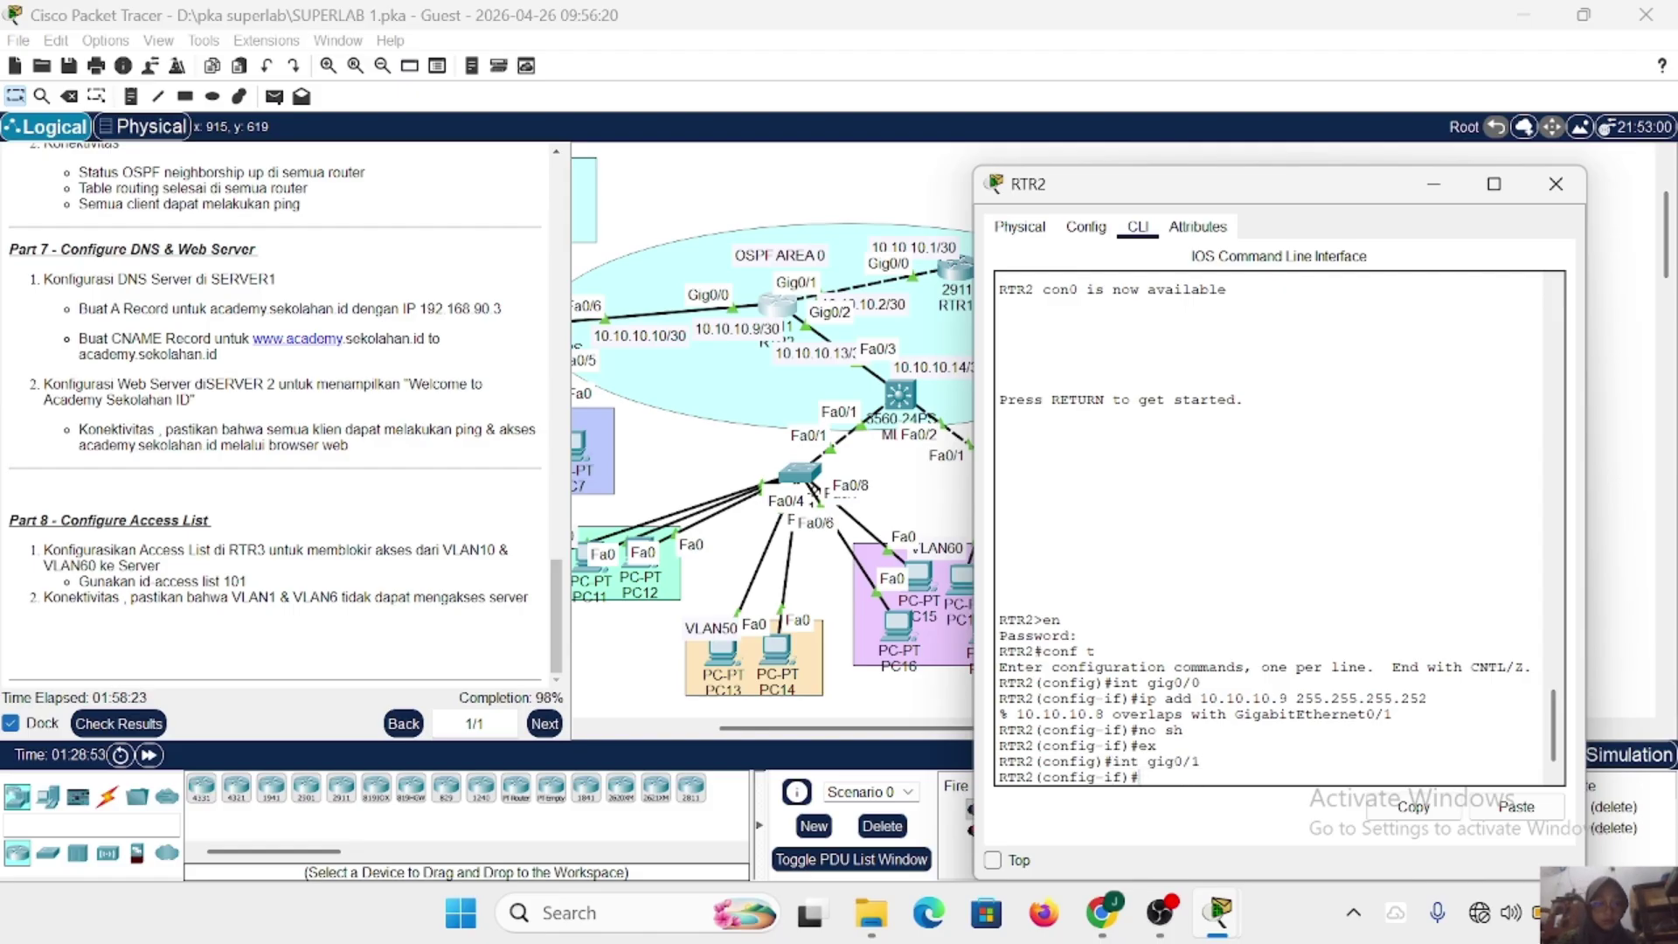
pyautogui.write('ip add')
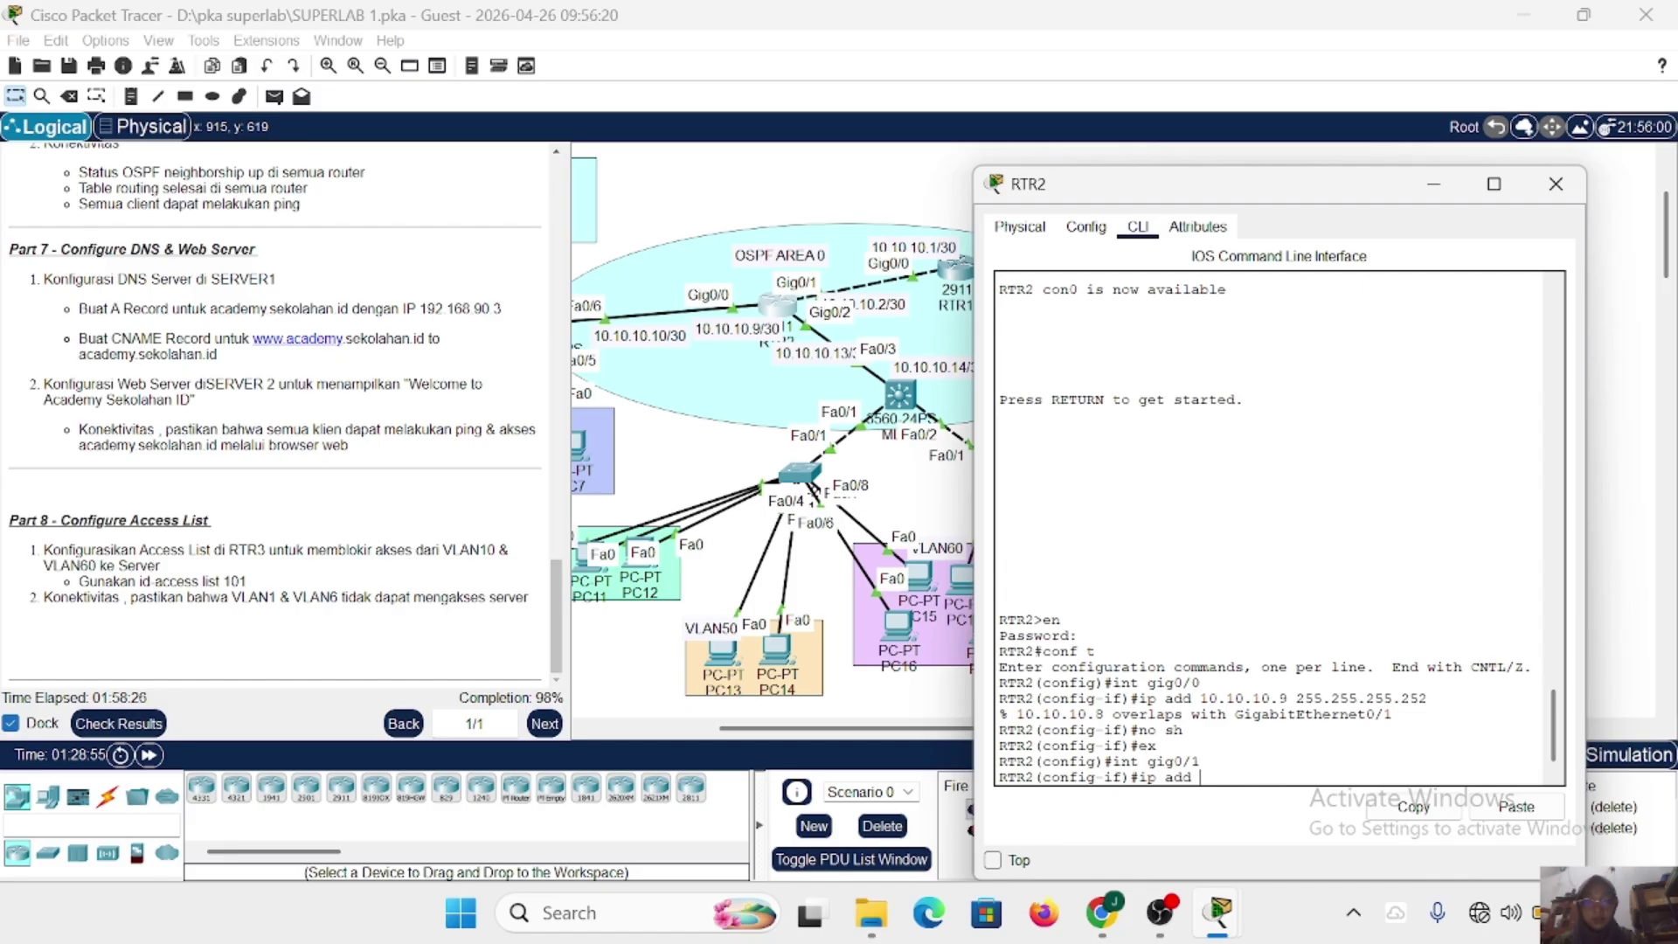
pyautogui.press('BackSpace')
pyautogui.press('BackSpace')
pyautogui.write('0.10.10.2')
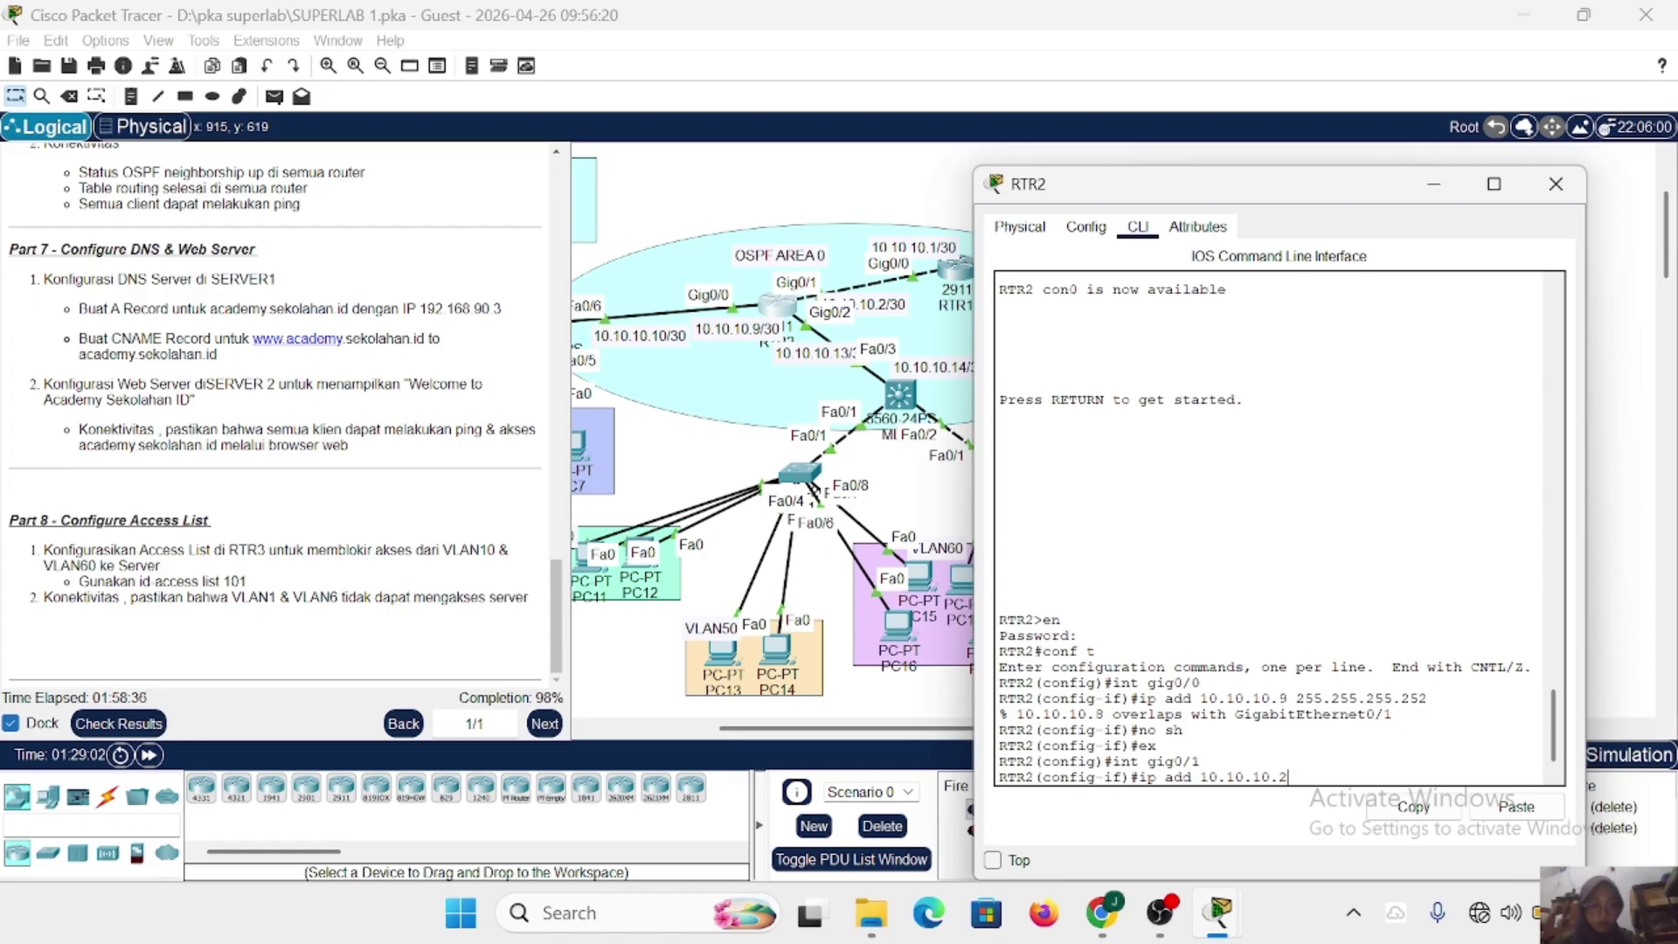
pyautogui.write(' 255.255')
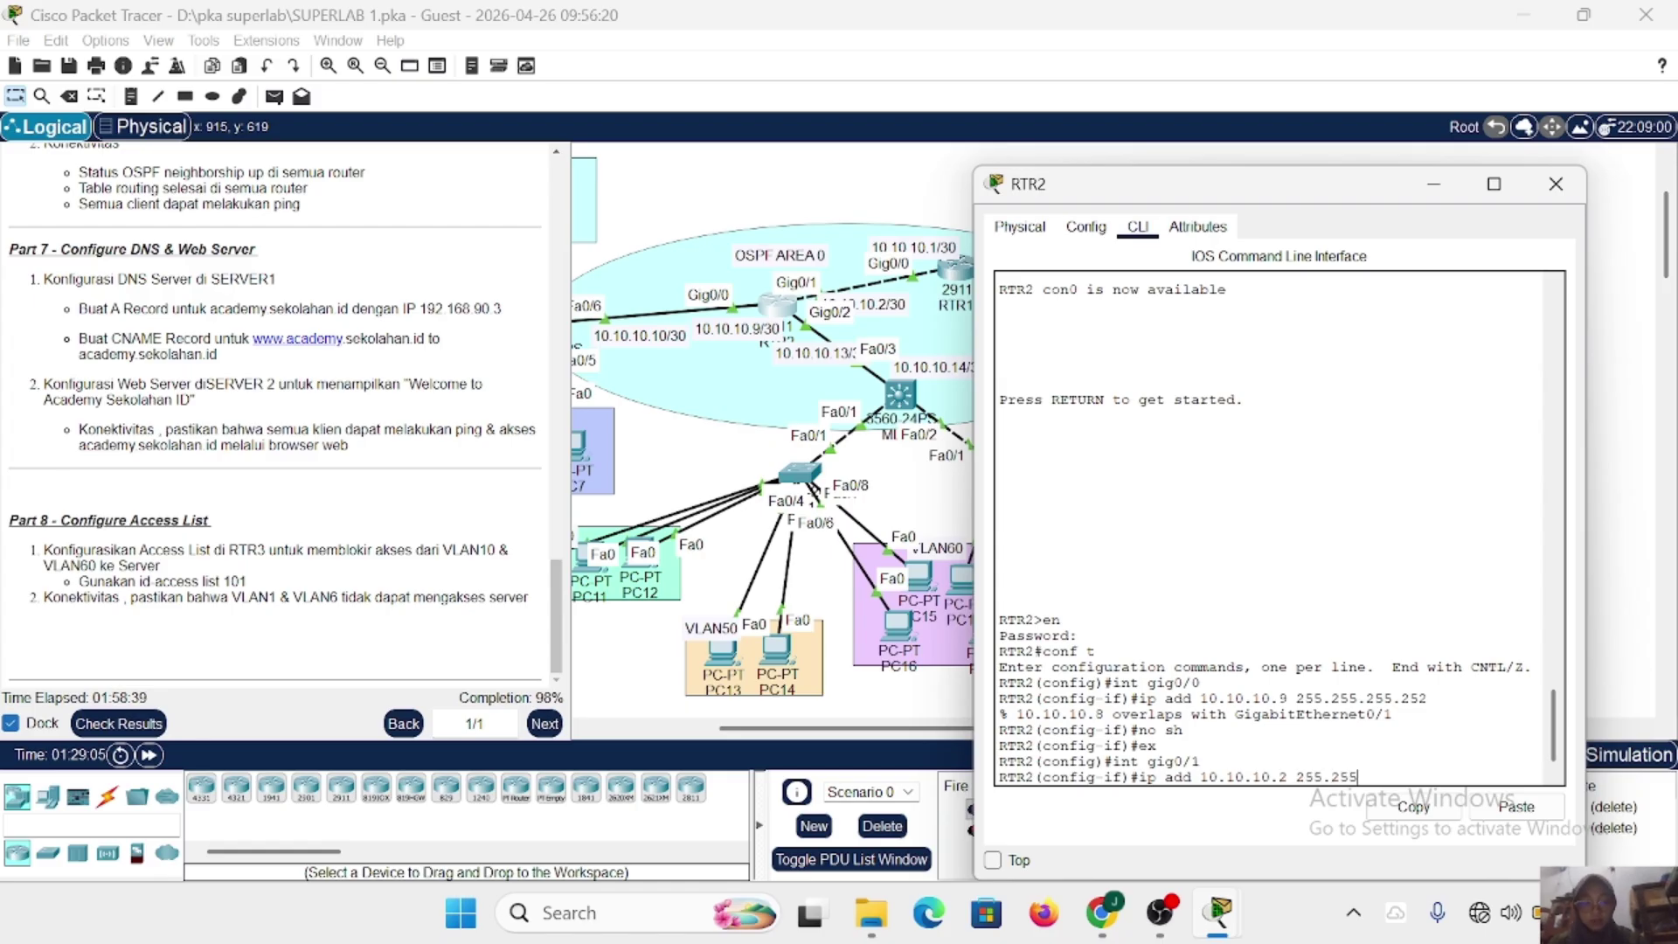
pyautogui.write('.255.252')
pyautogui.press('Return')
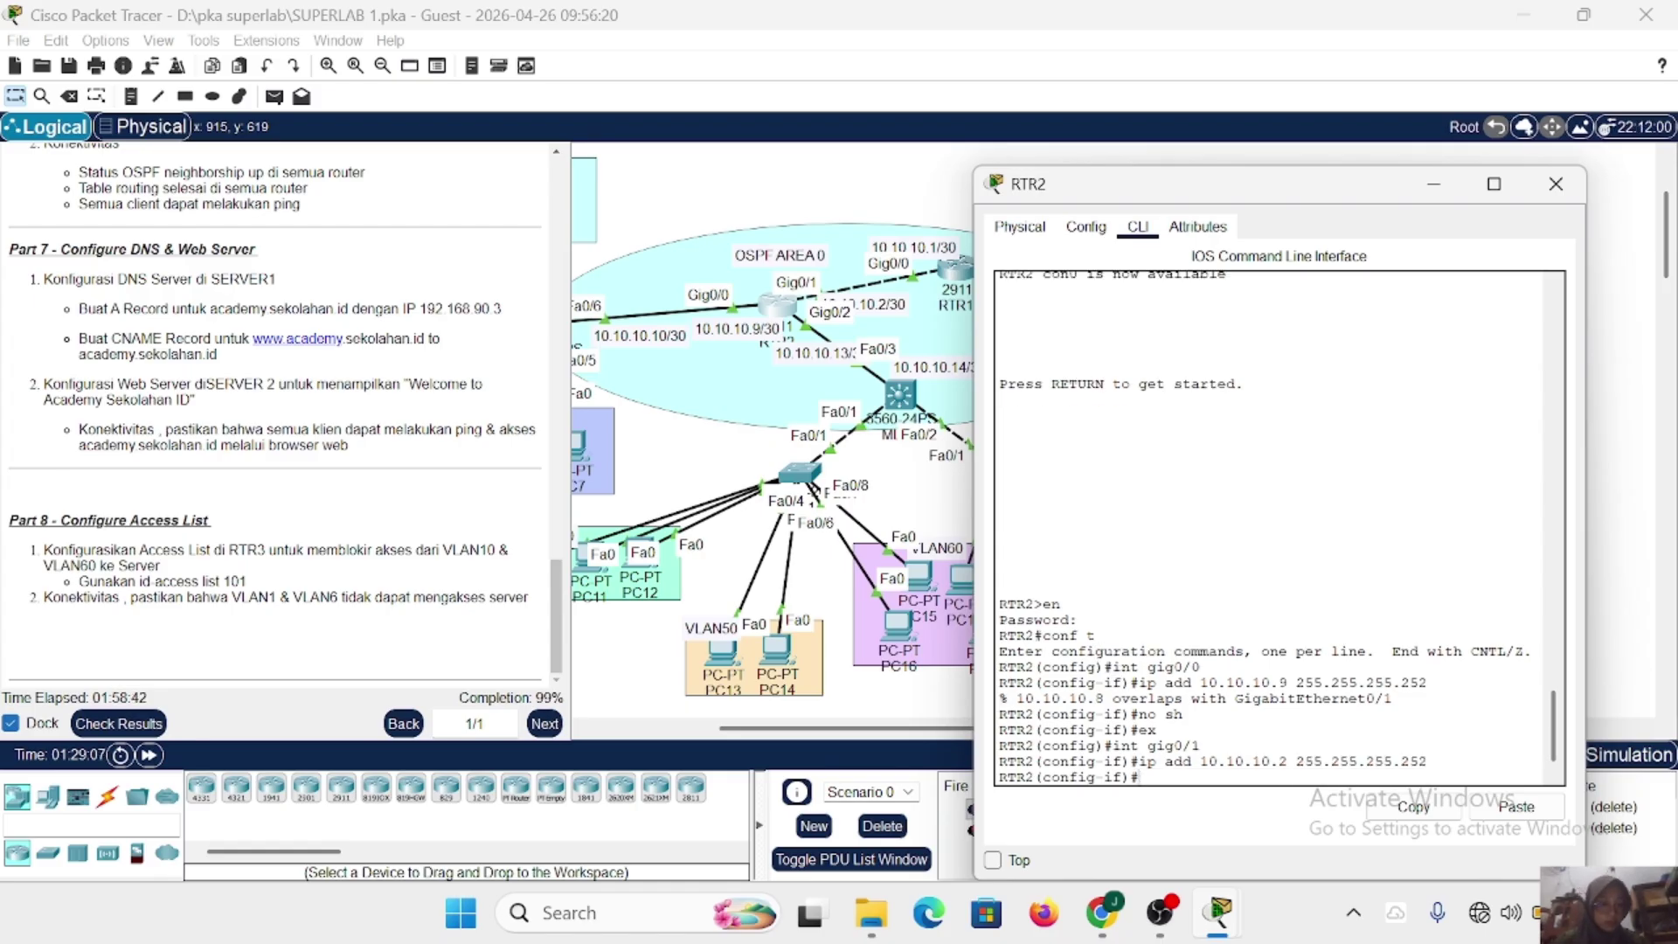
pyautogui.write('no ')
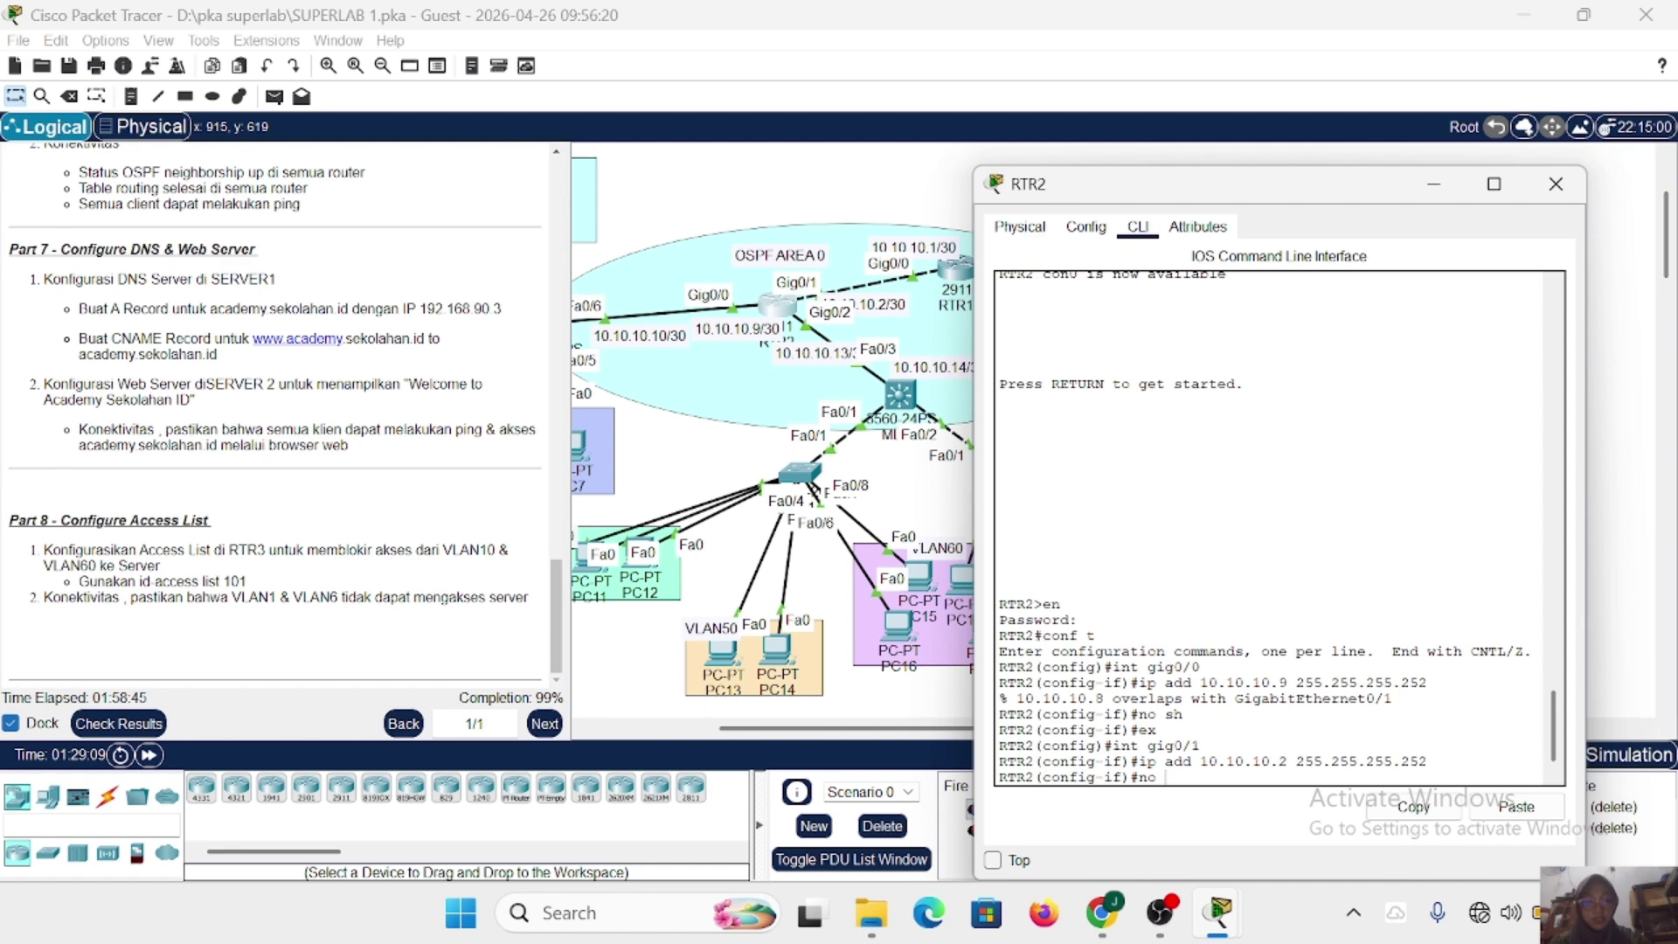
pyautogui.write('sh')
pyautogui.press('Return')
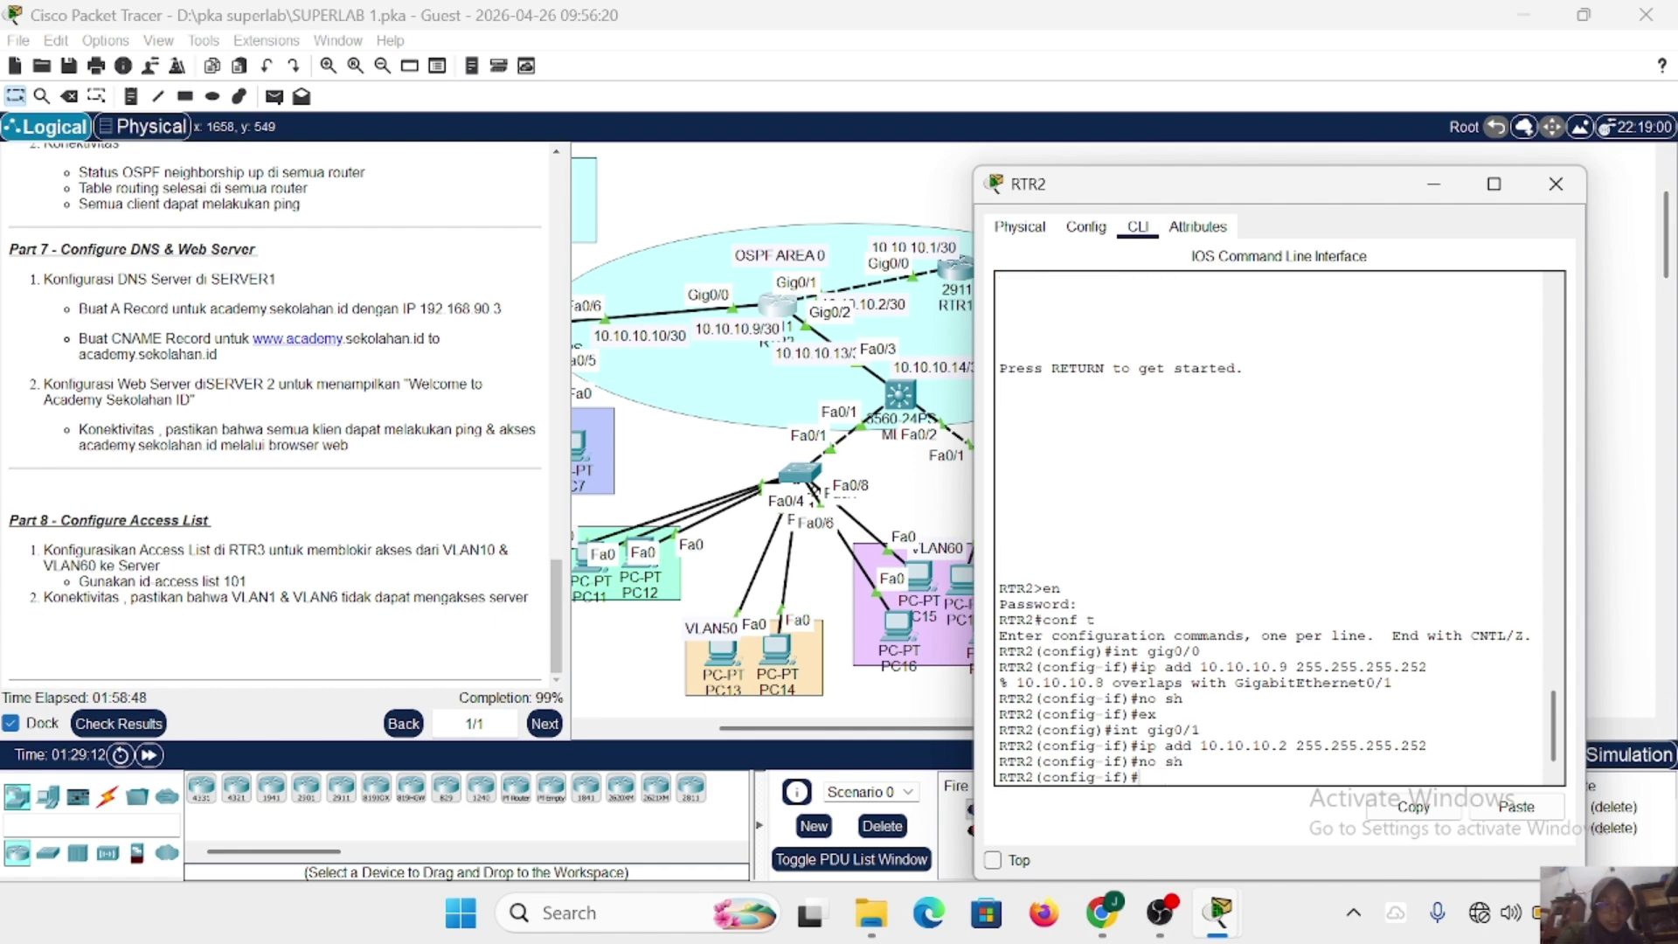
# Close the RTR2 window and recheck the assessment items for the remaining incorrect RTR2 port entries.
pyautogui.click(1555, 183)
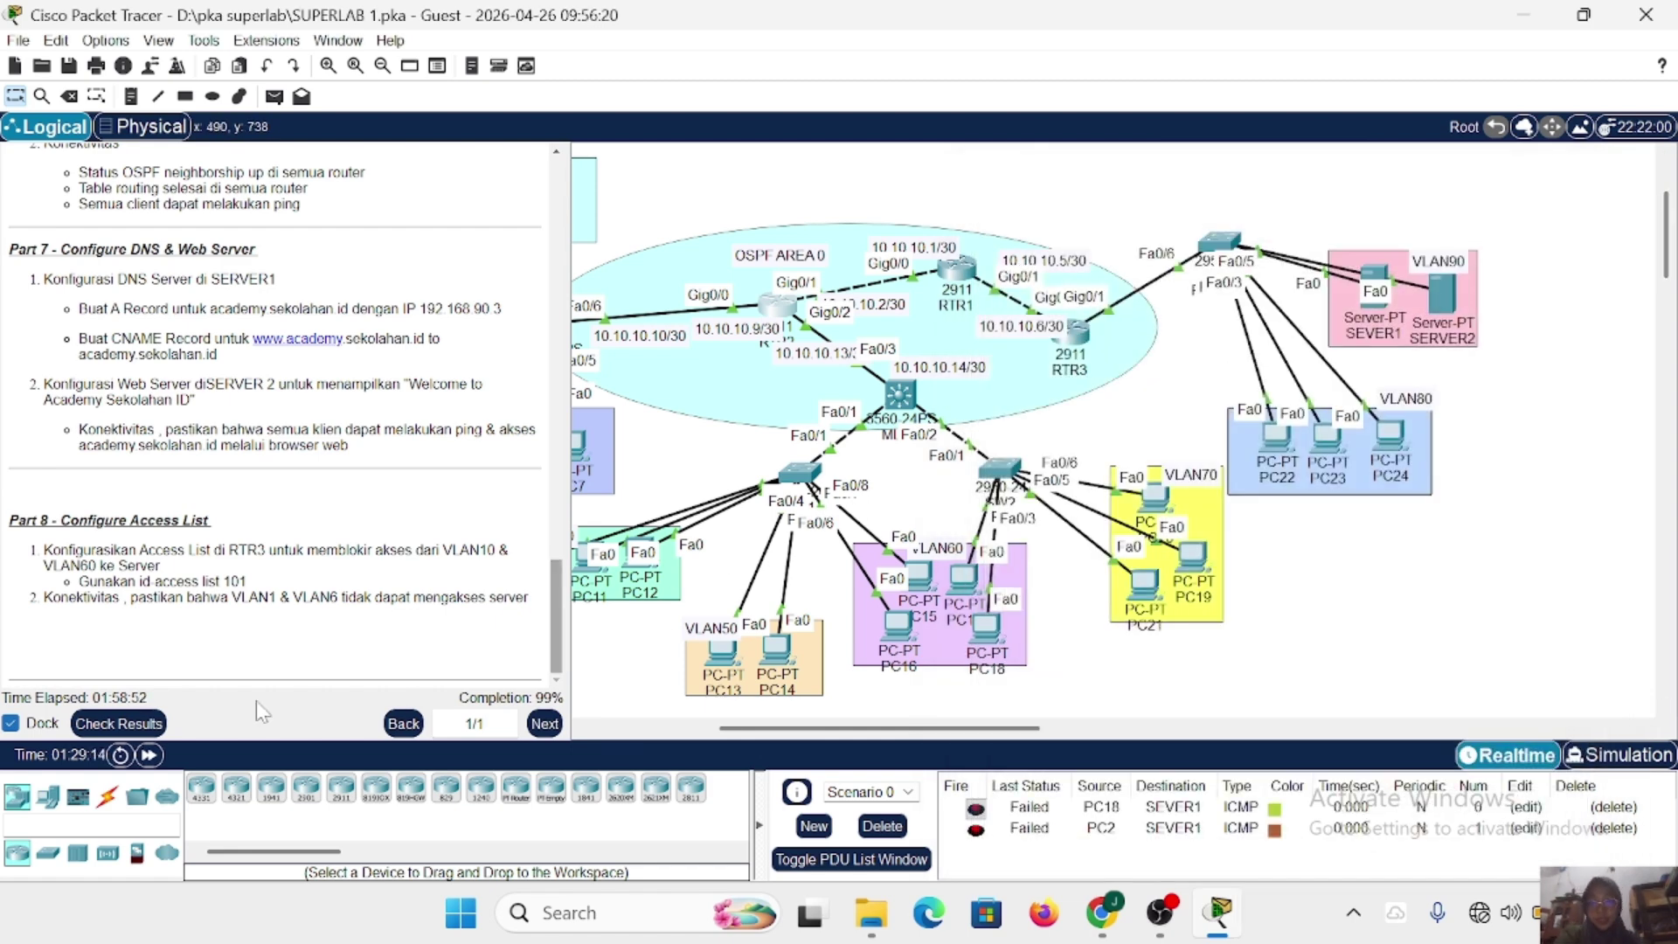
pyautogui.click(119, 723)
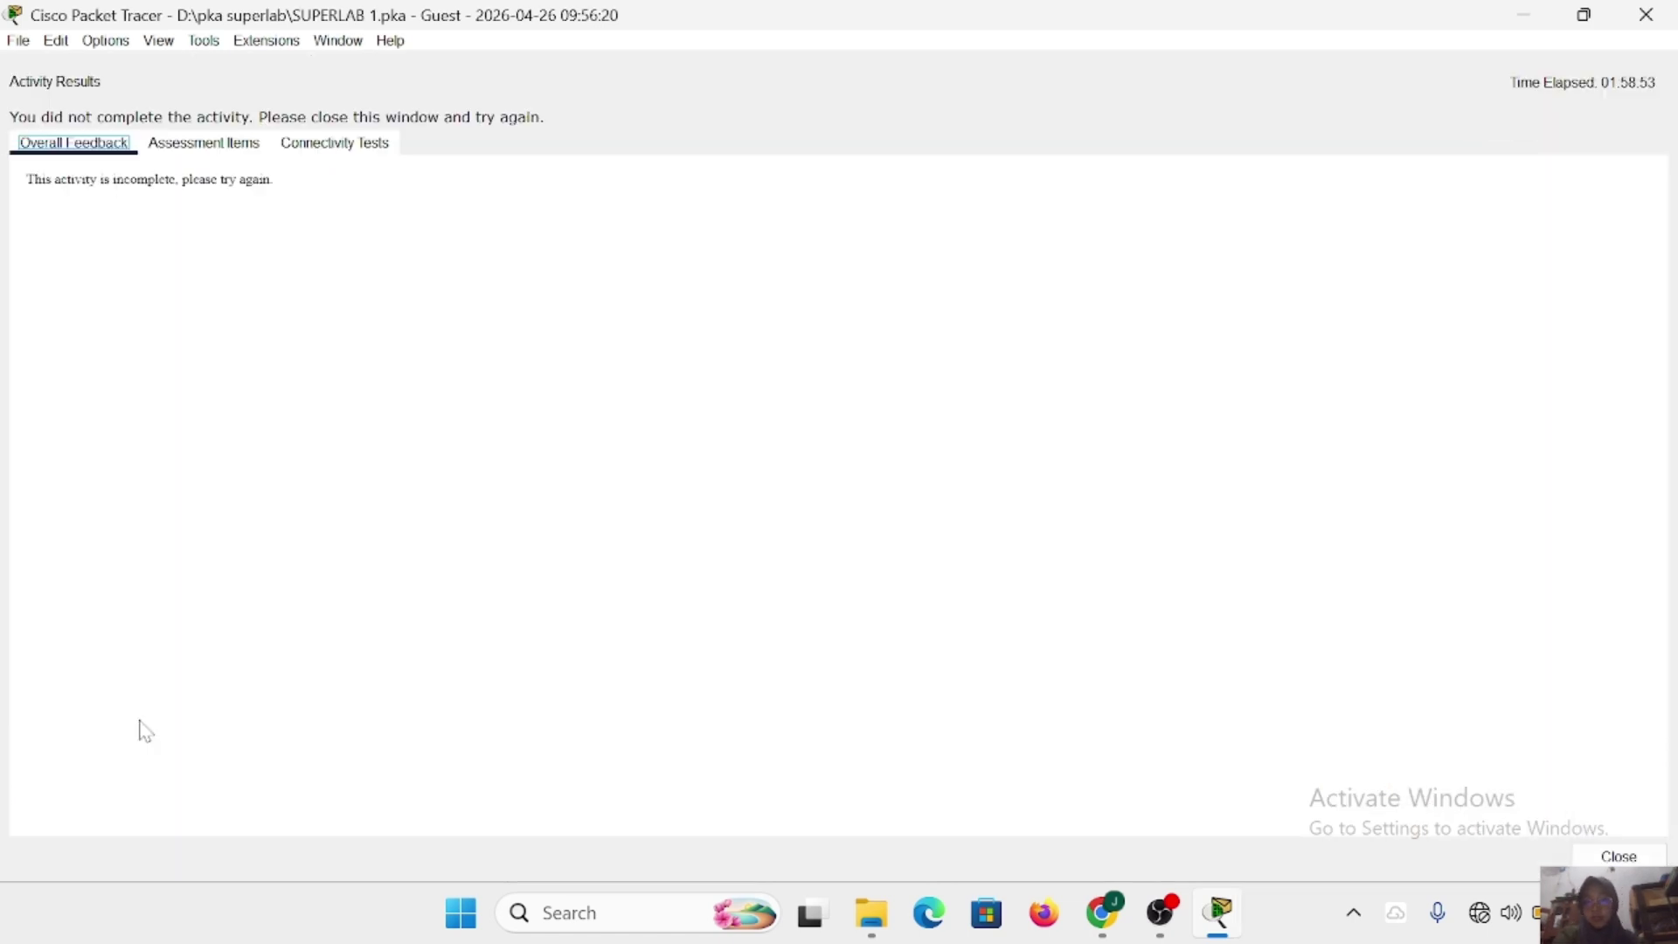
pyautogui.click(206, 156)
pyautogui.scroll(-15, 321, 674)
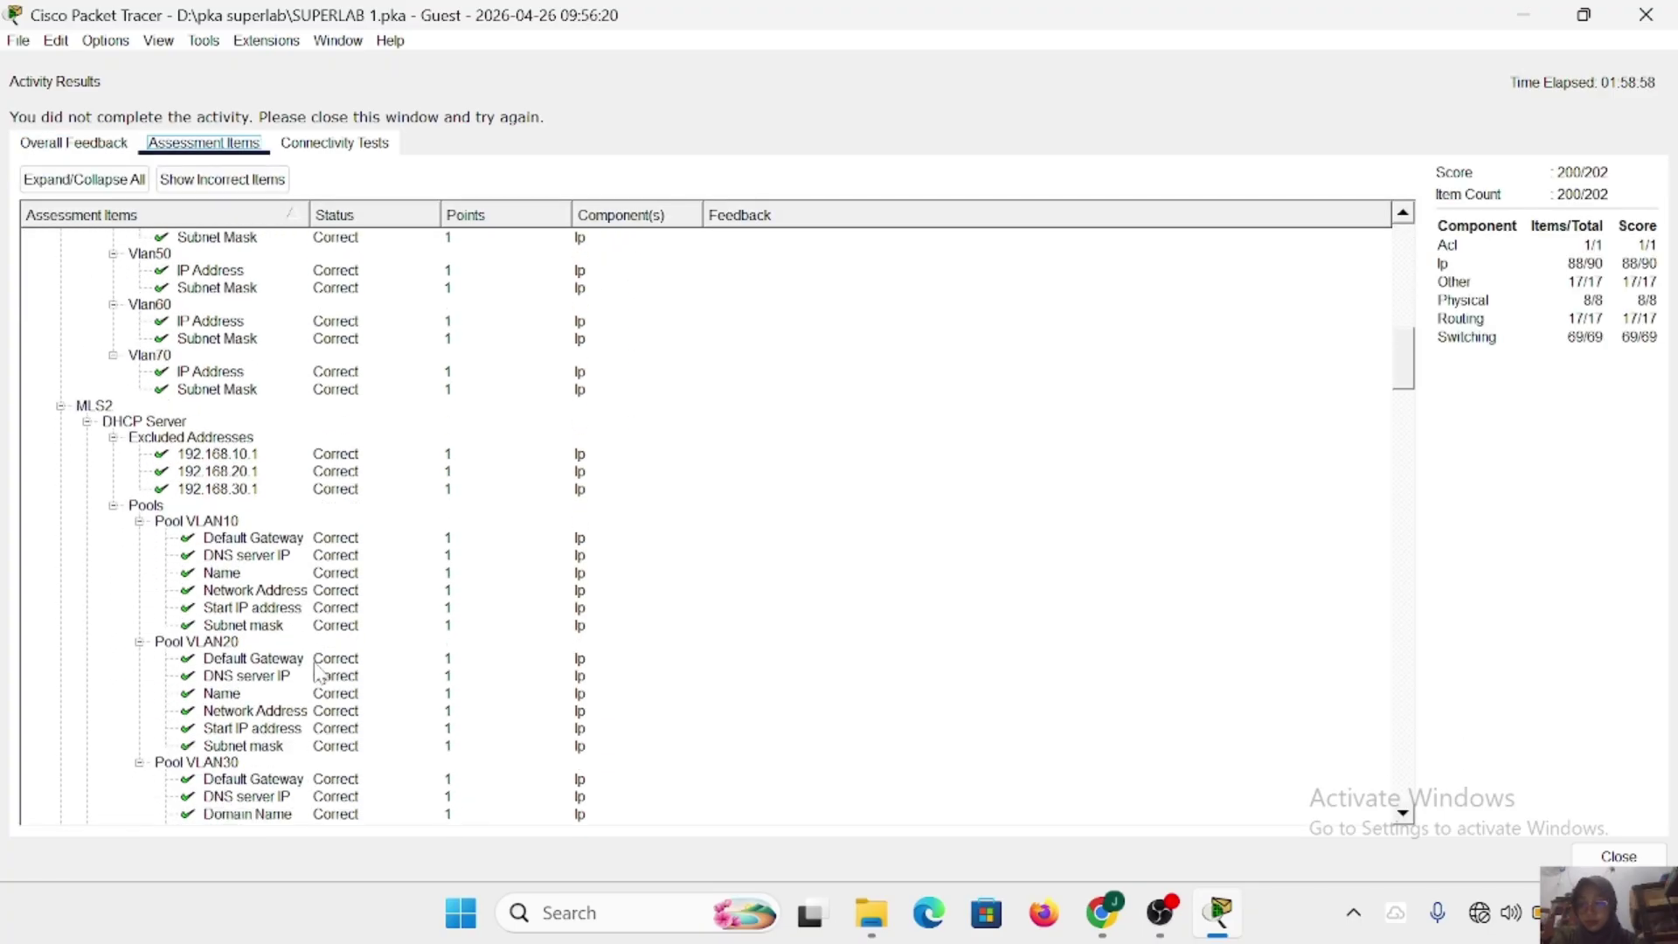
pyautogui.scroll(-15, 321, 675)
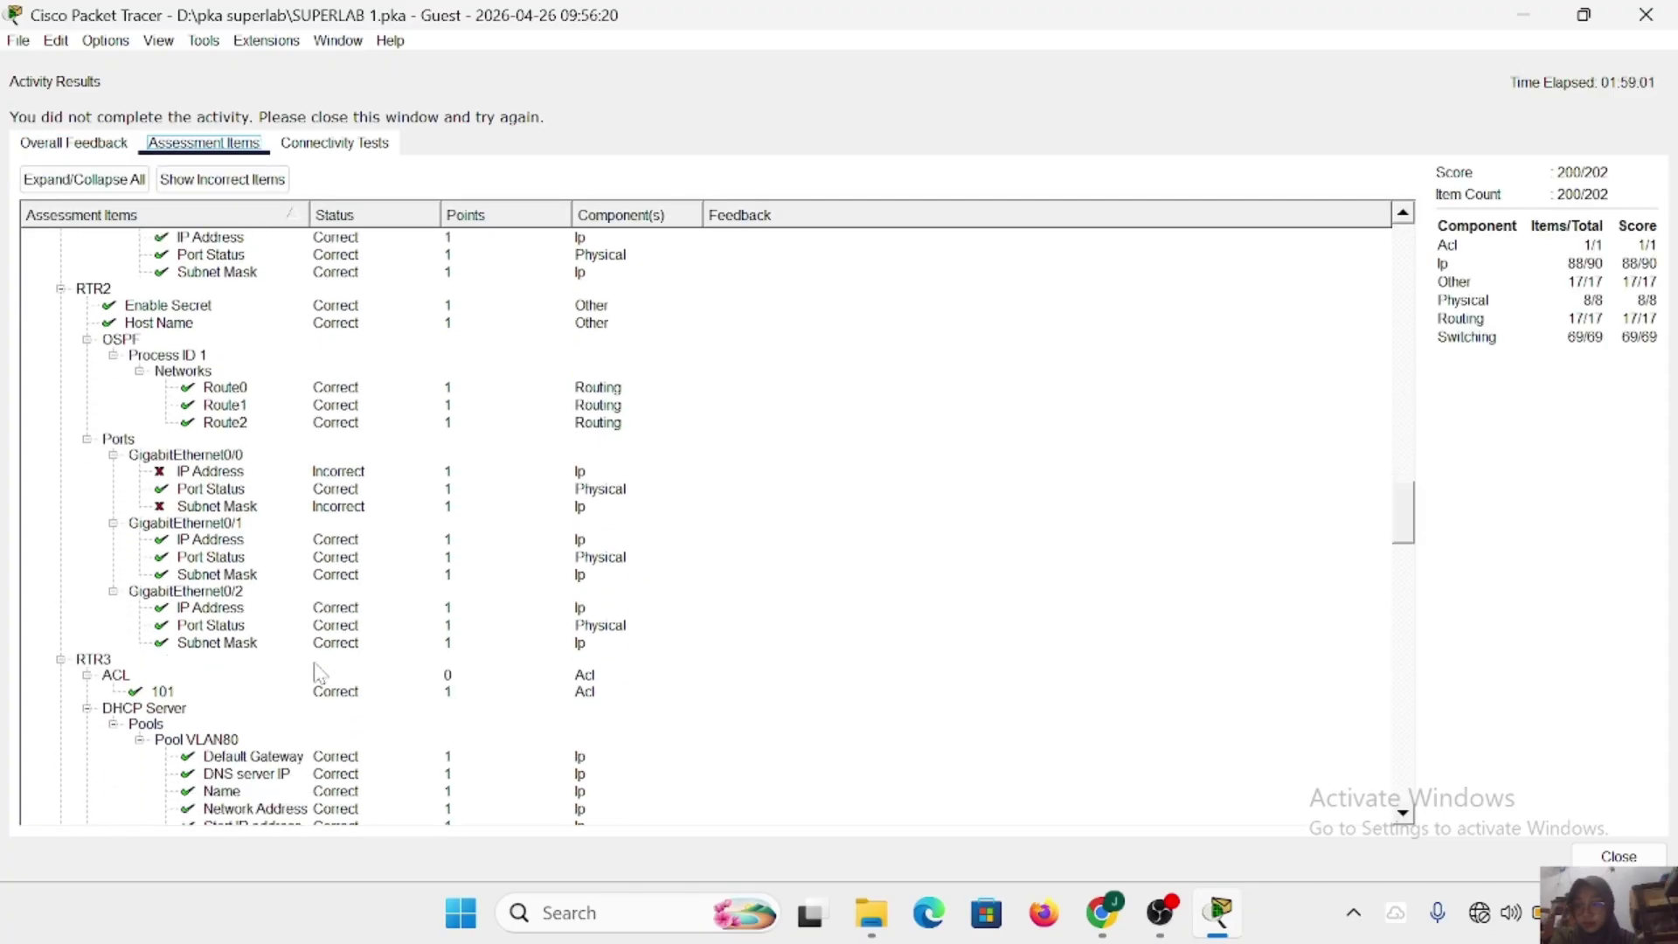
pyautogui.scroll(-1, 321, 675)
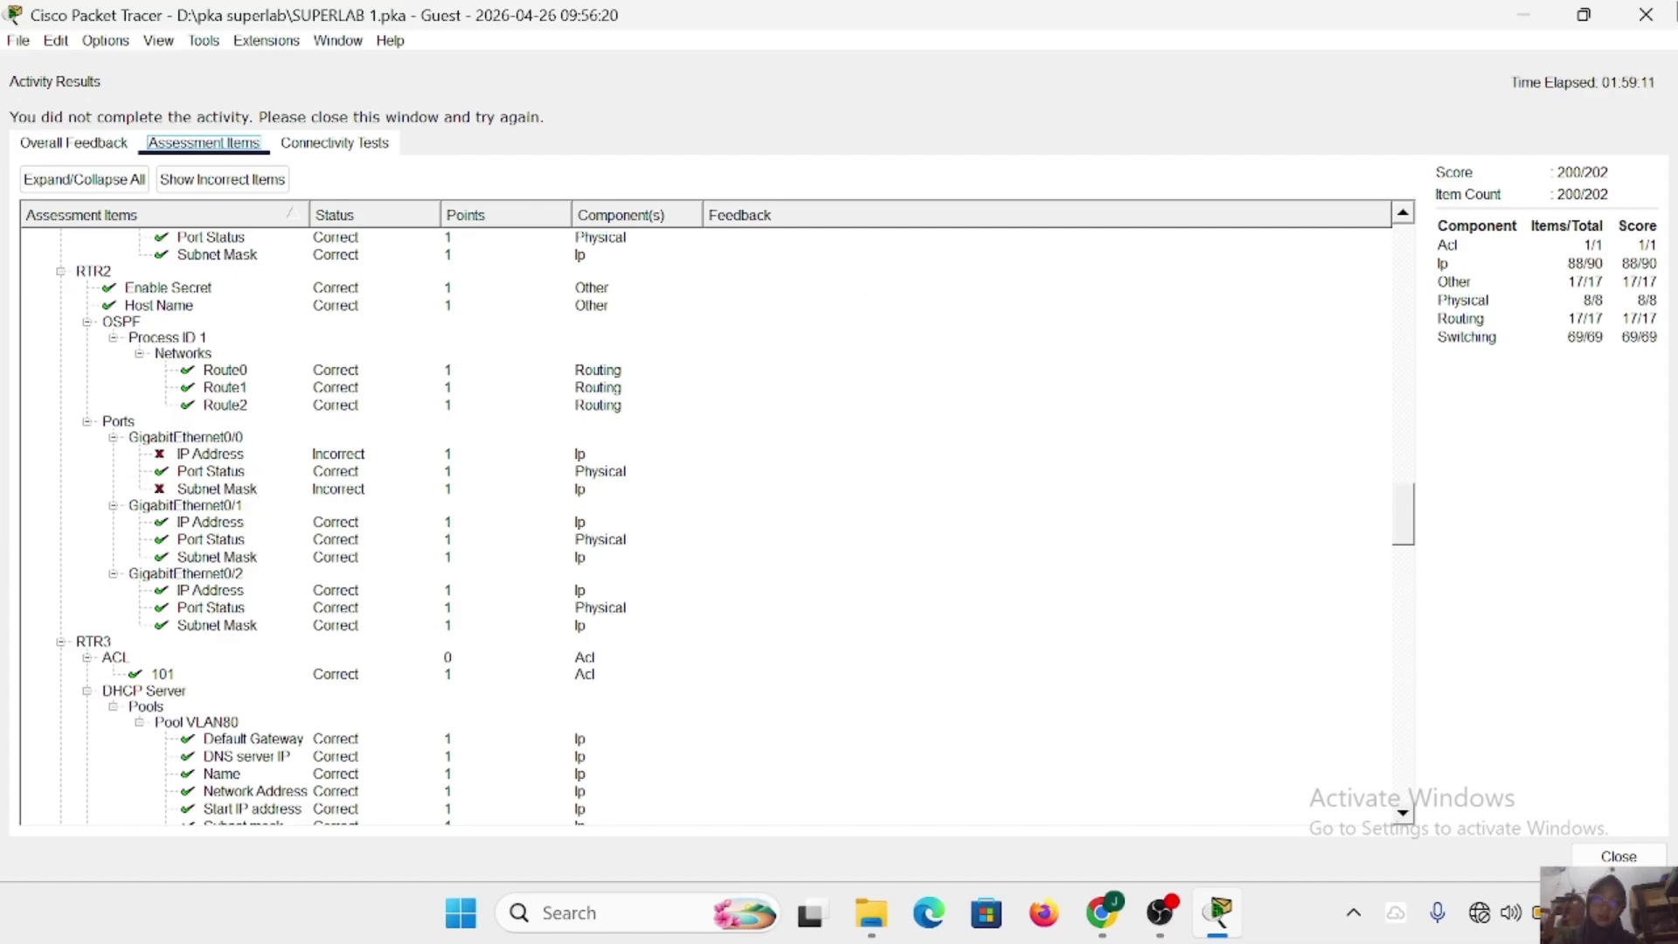
pyautogui.click(1646, 14)
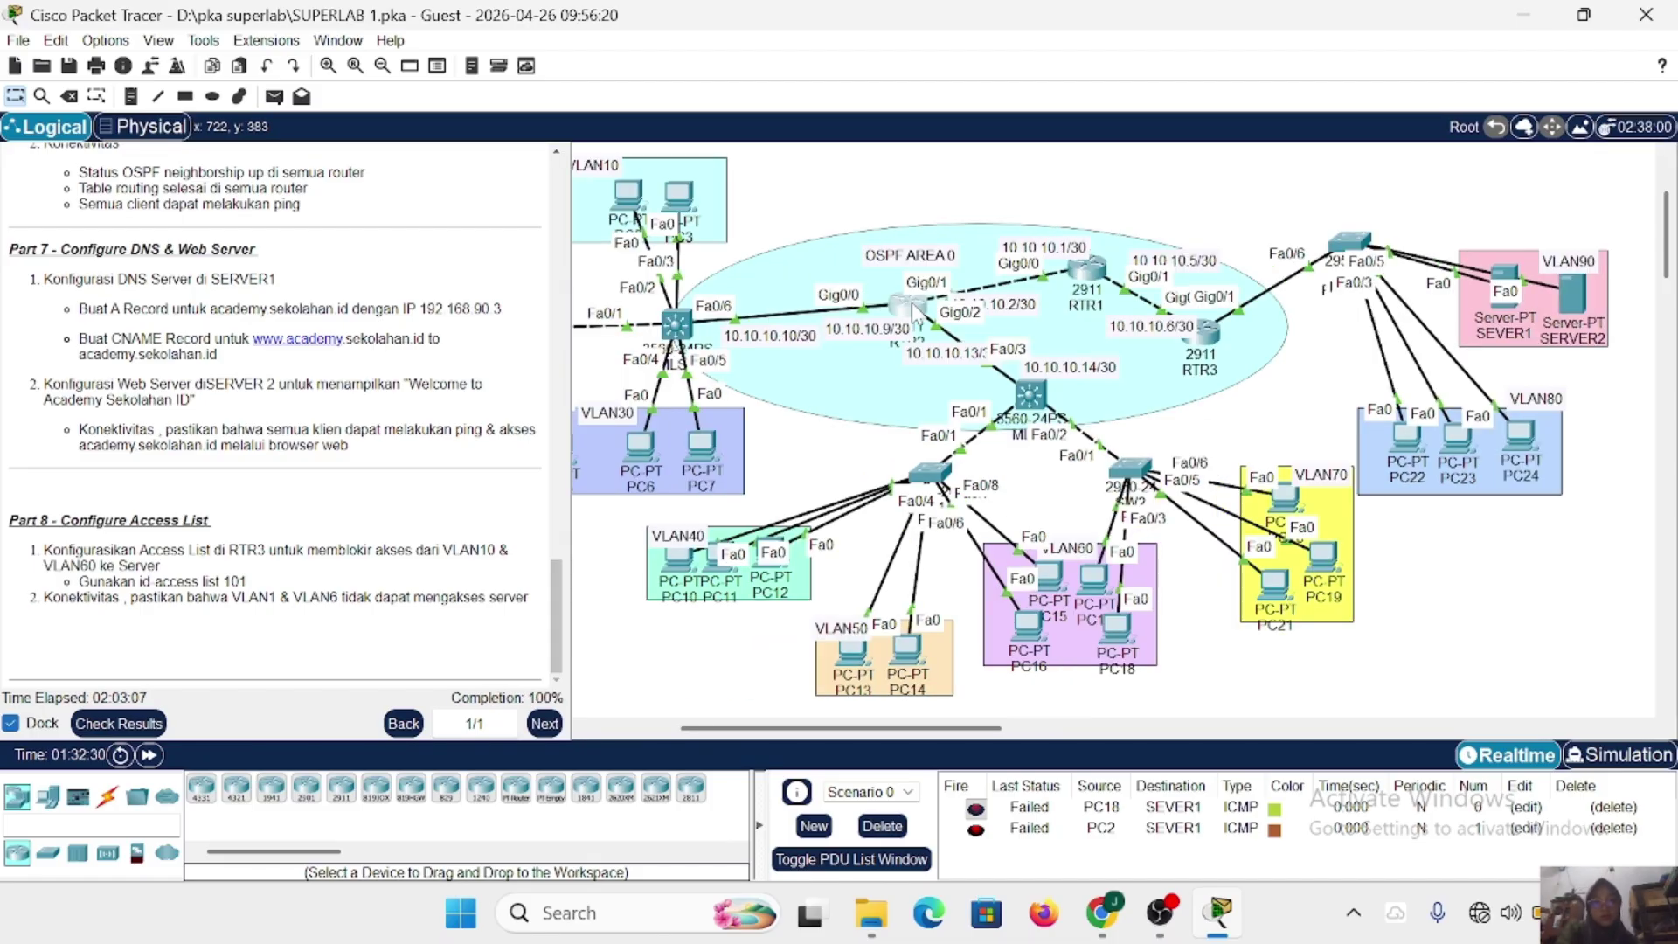
# Reopen the RTR2 command line to review the interface addressing commands, and close it.
pyautogui.click(912, 308)
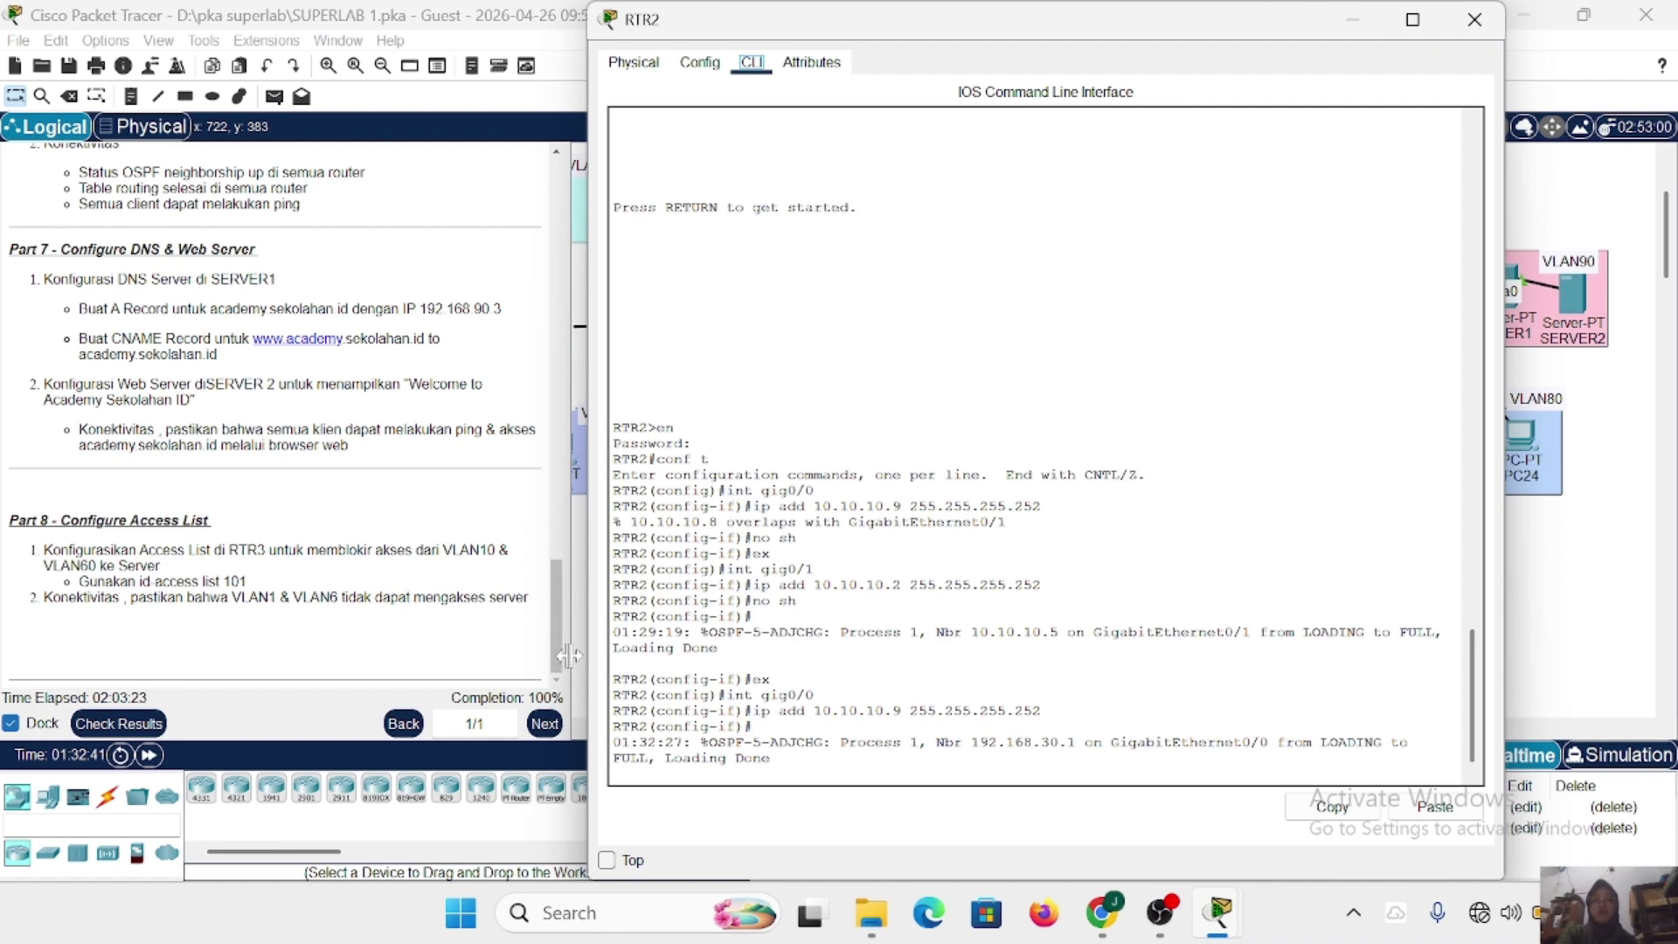
pyautogui.click(1490, 36)
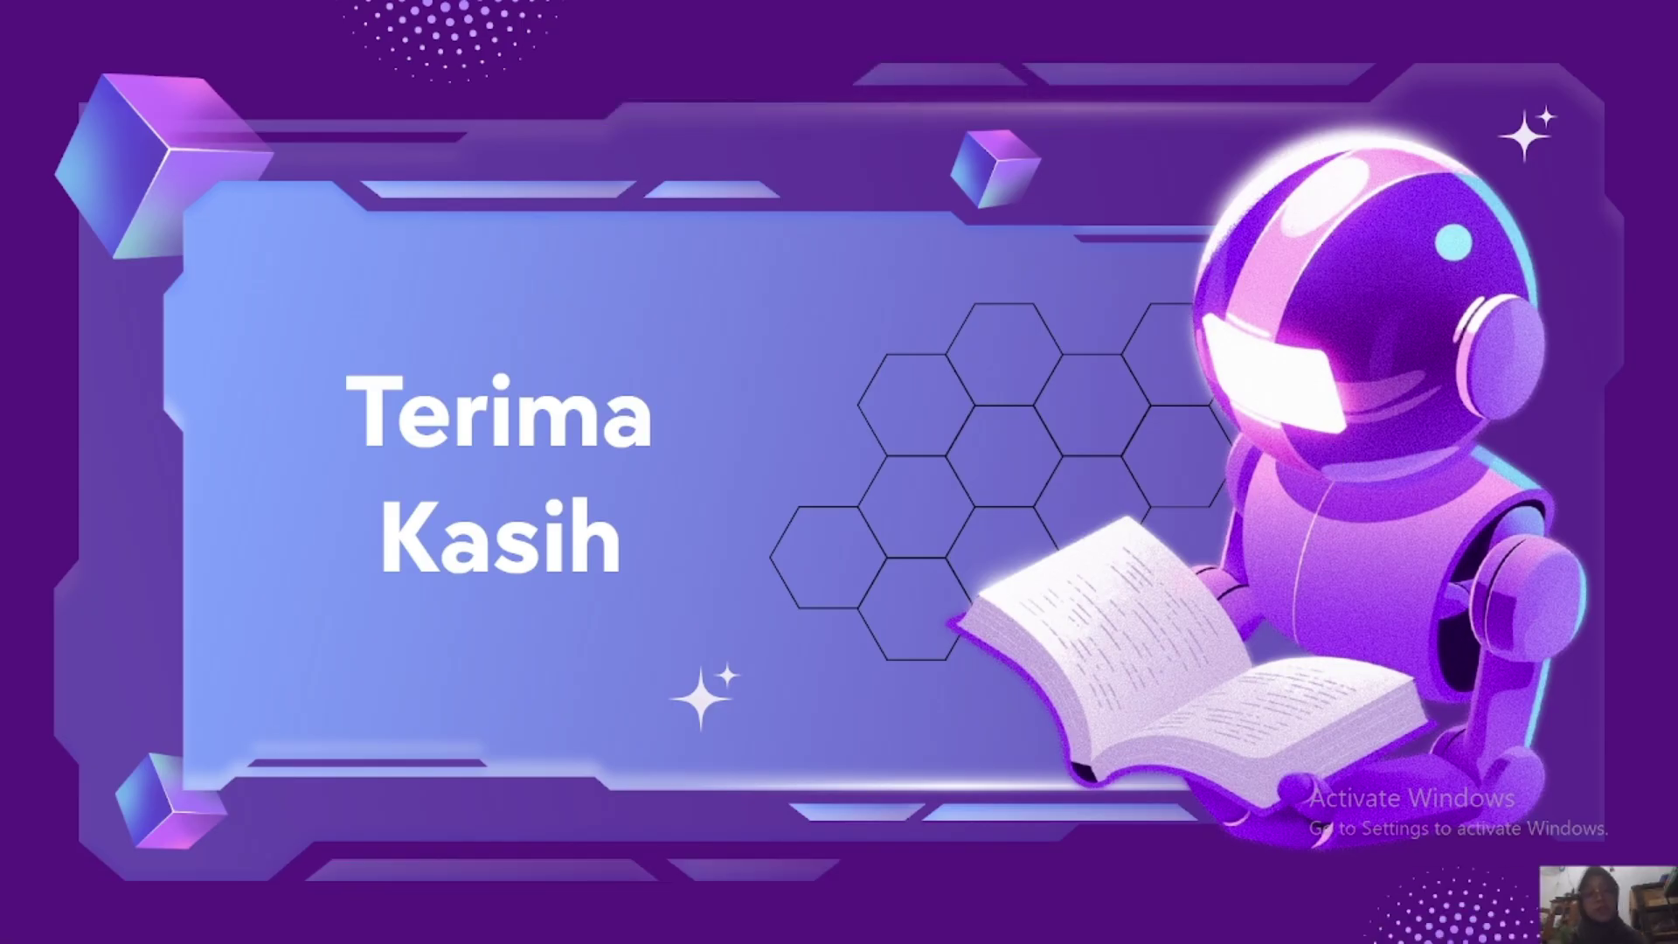